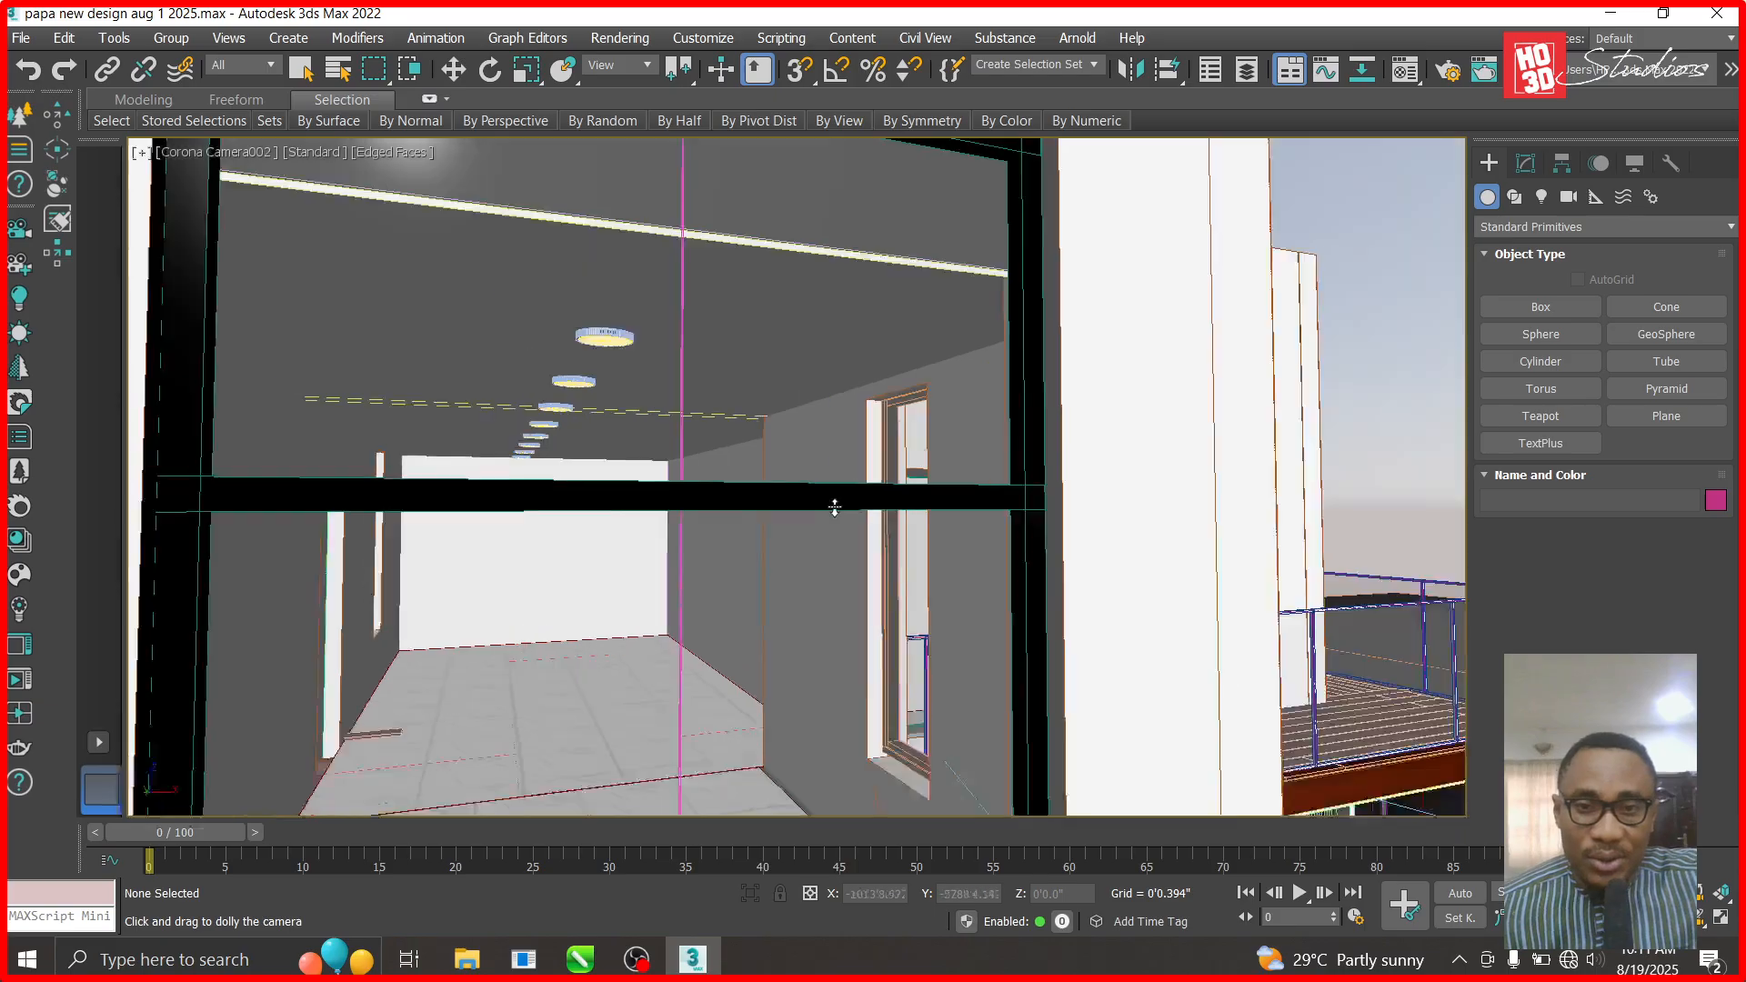
- Orbit Corona Camera002 out to the upper-floor exterior and select wall Box006
{"action": "left_click_drag", "start_coordinate": [965, 505], "coordinate": [961, 510]}
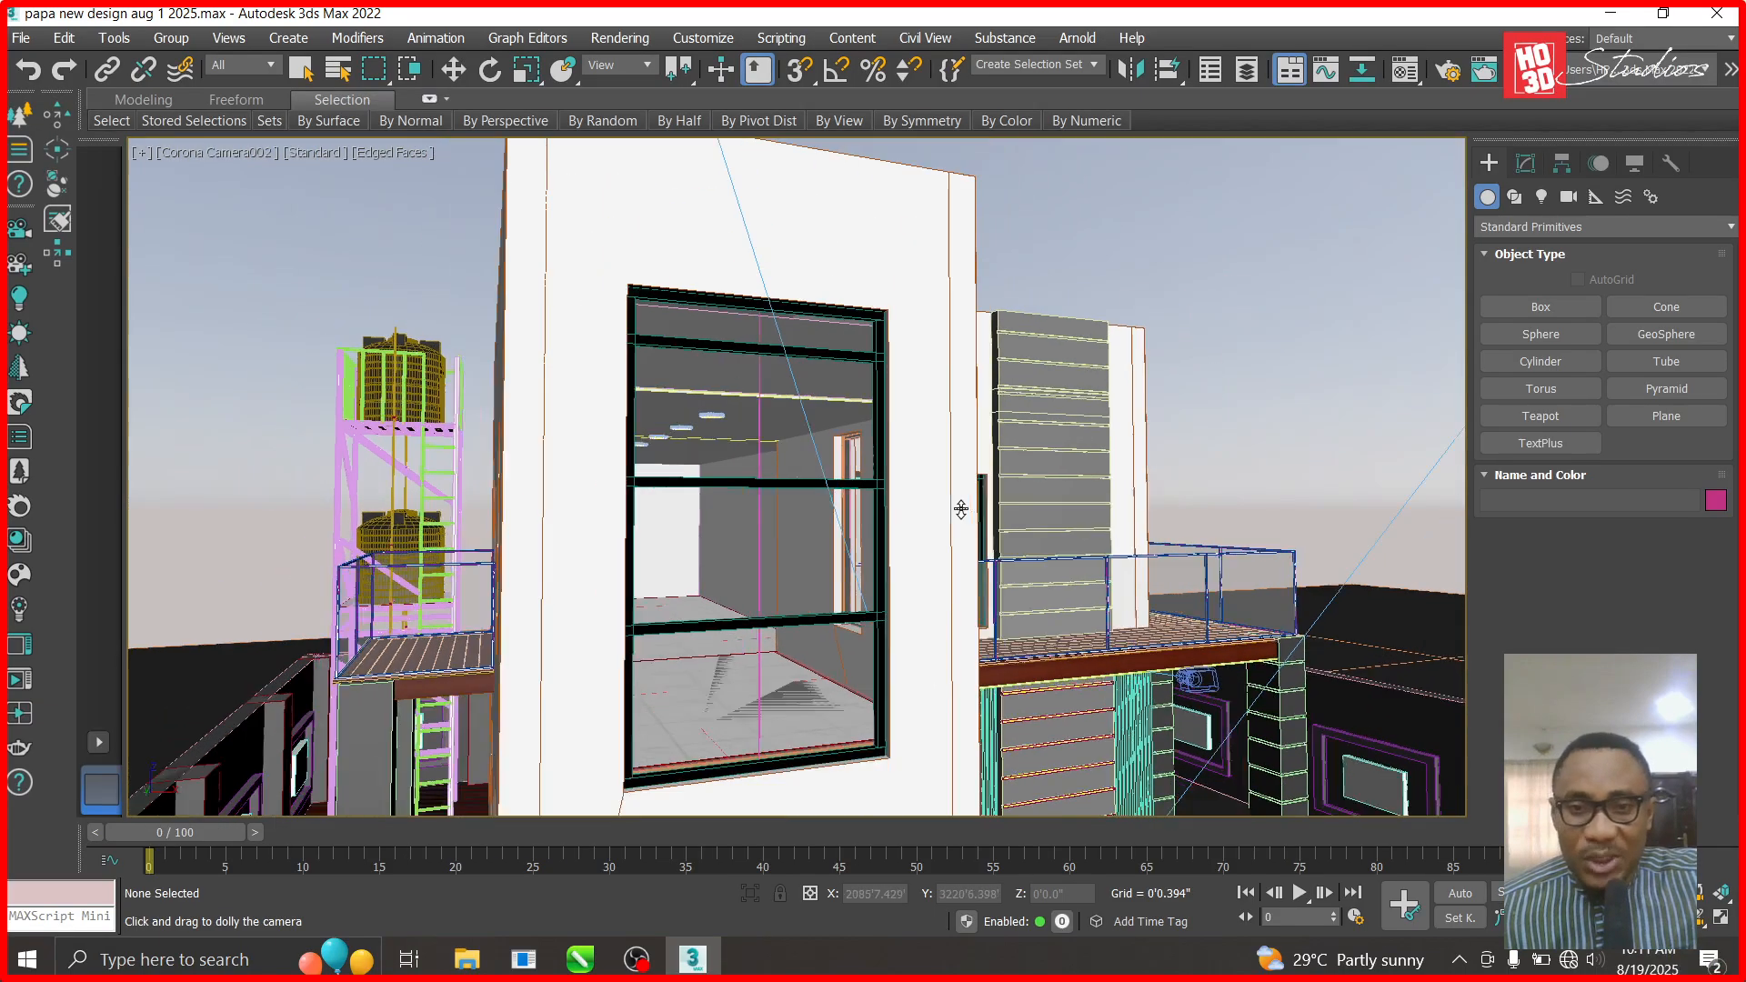
{"action": "left_click", "coordinate": [1700, 919]}
{"action": "left_click_drag", "start_coordinate": [1060, 587], "coordinate": [1003, 595]}
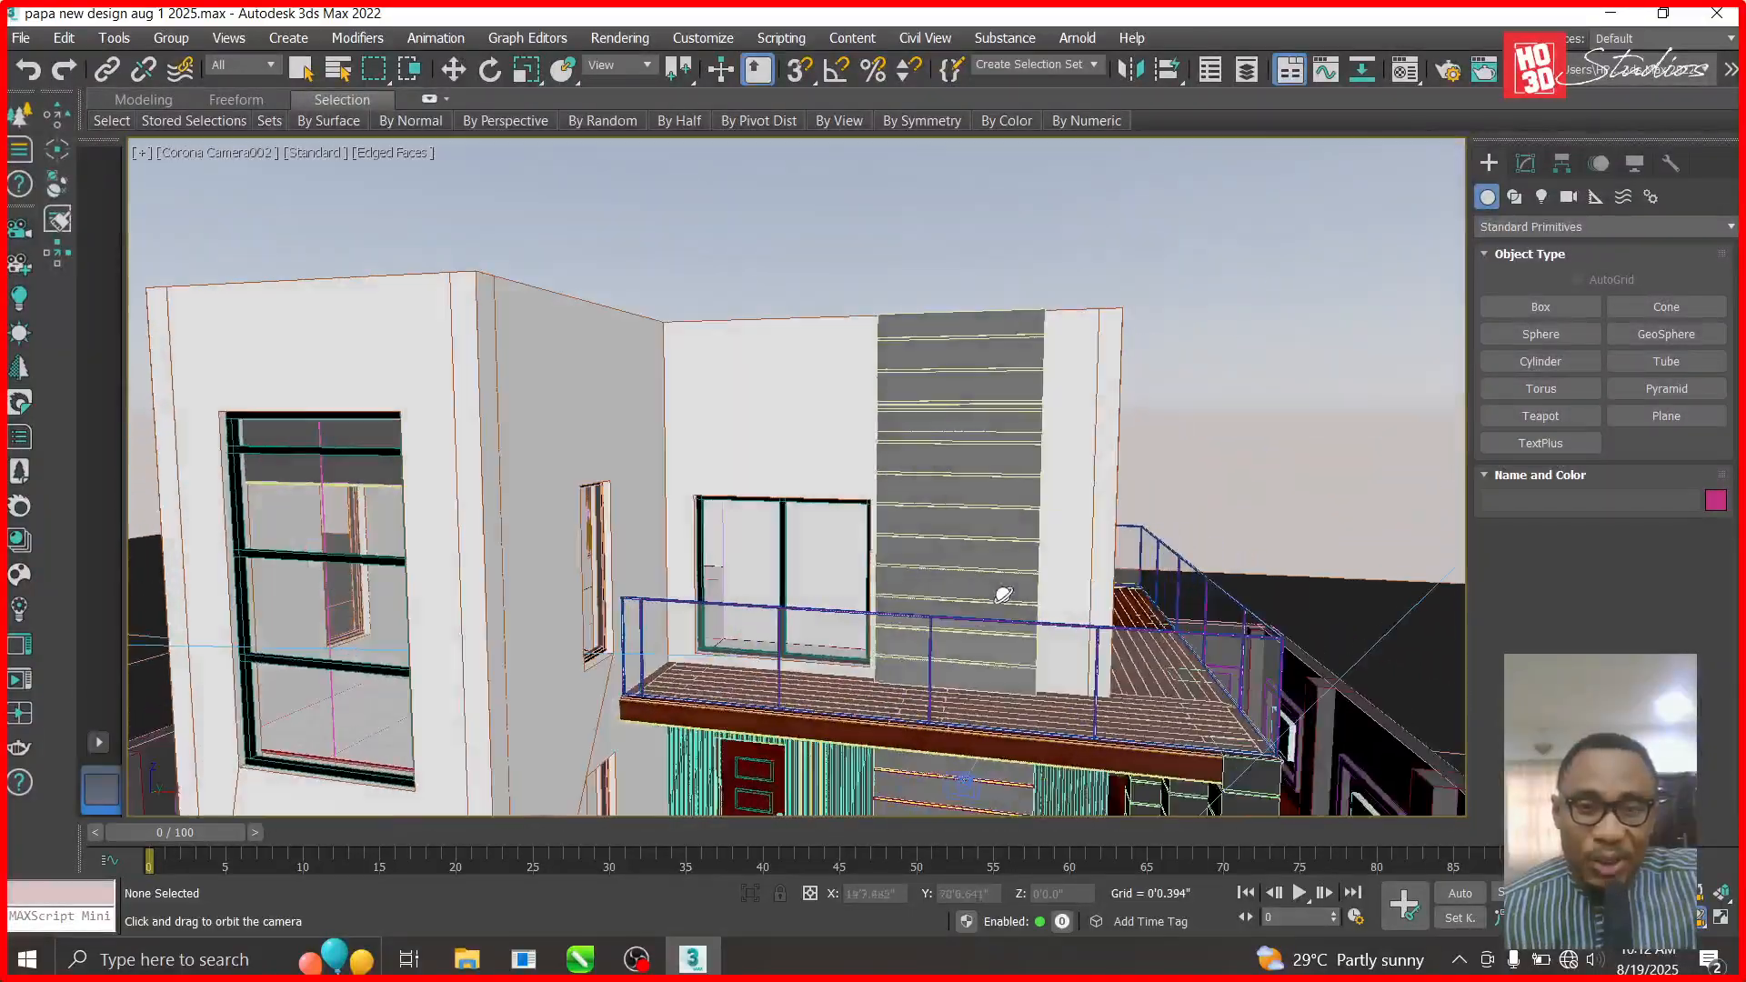
{"action": "left_click", "coordinate": [453, 69]}
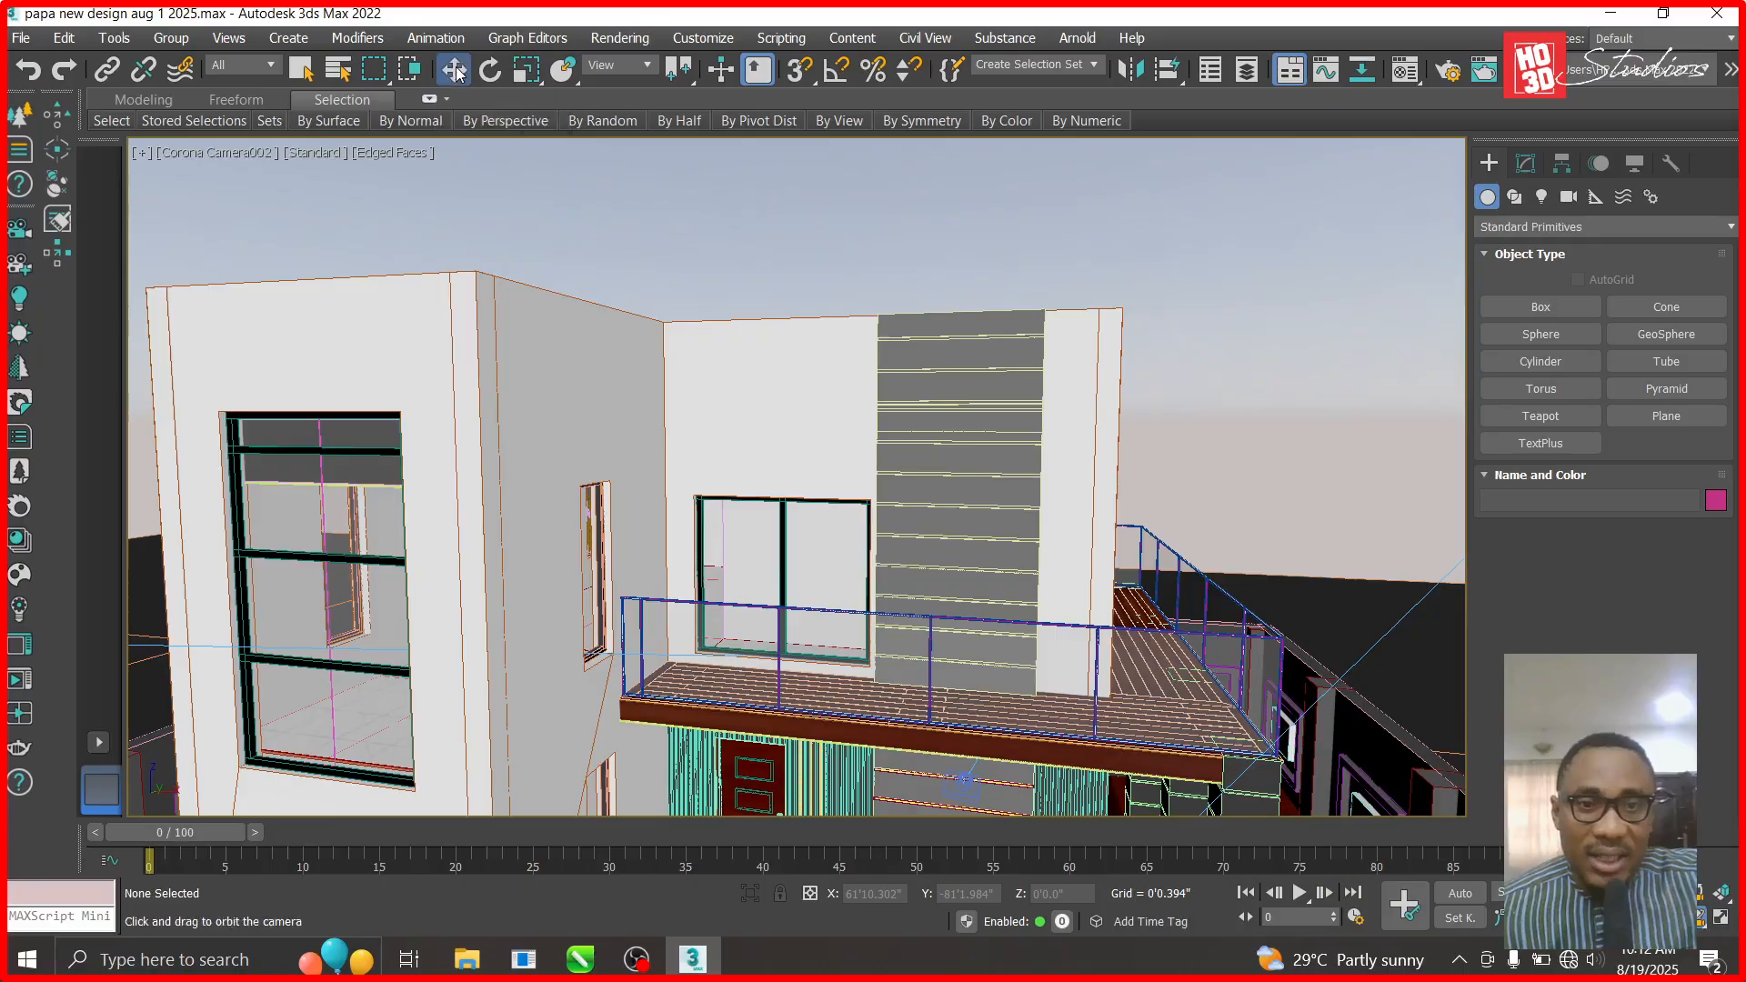
{"action": "left_click", "coordinate": [798, 418]}
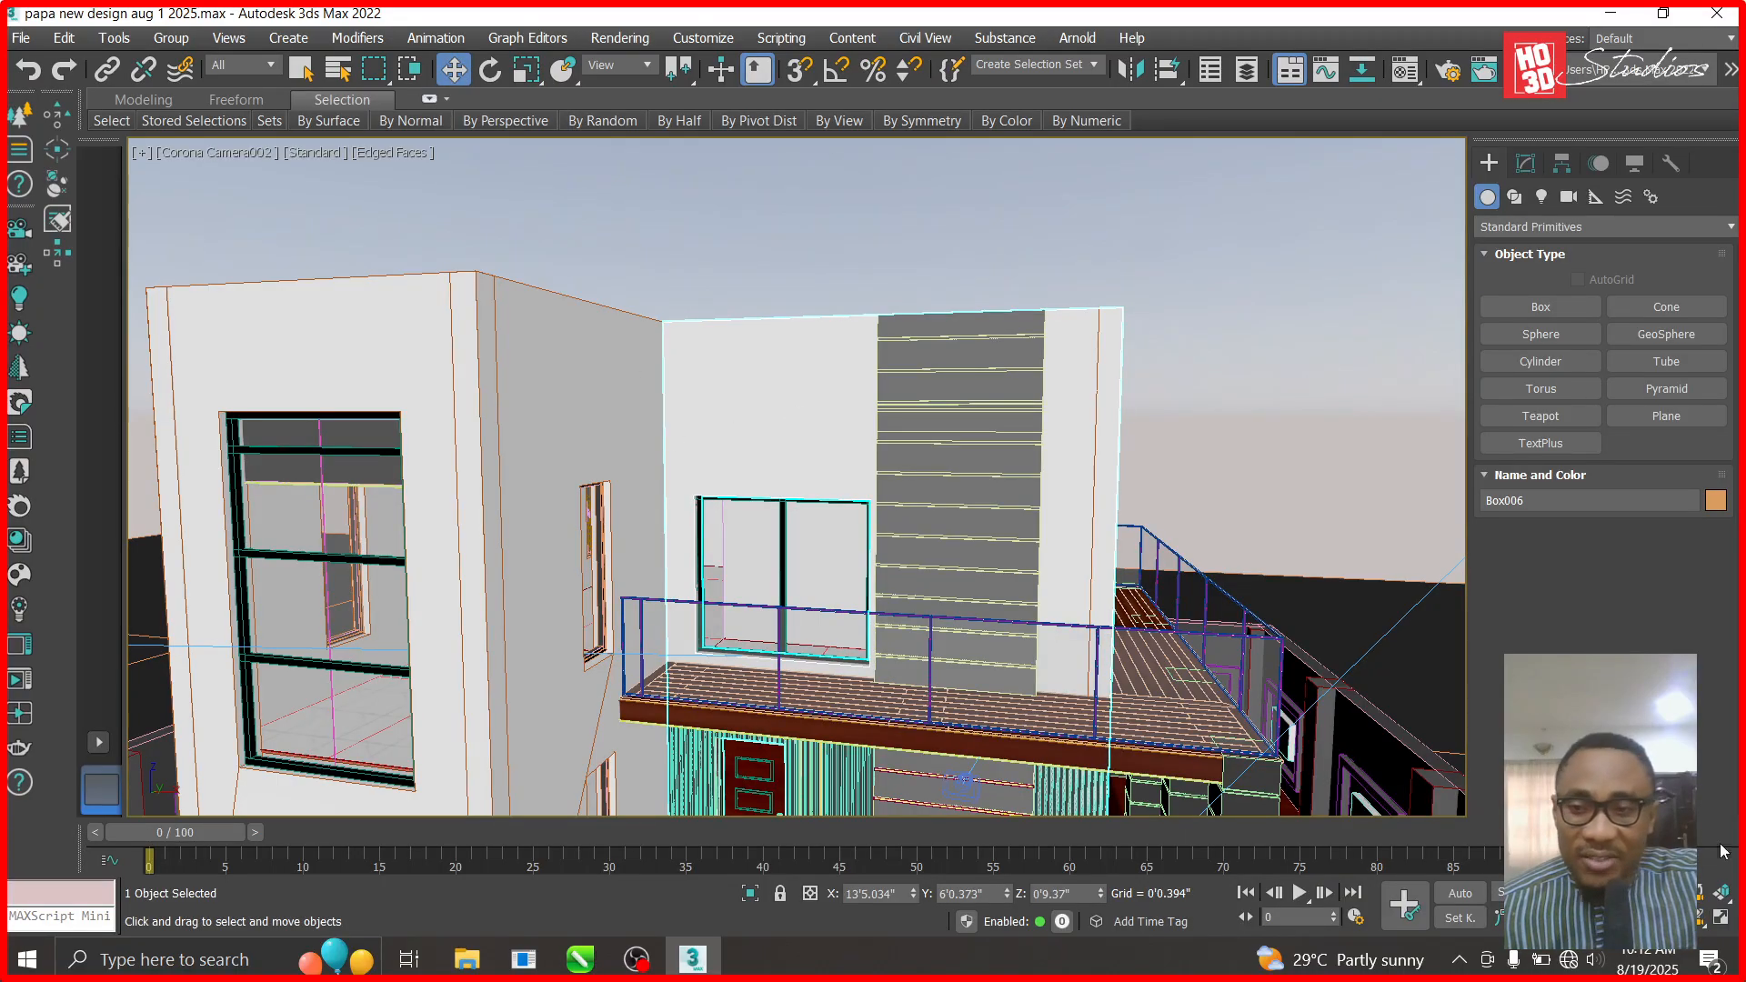
{"action": "left_click", "coordinate": [1700, 918]}
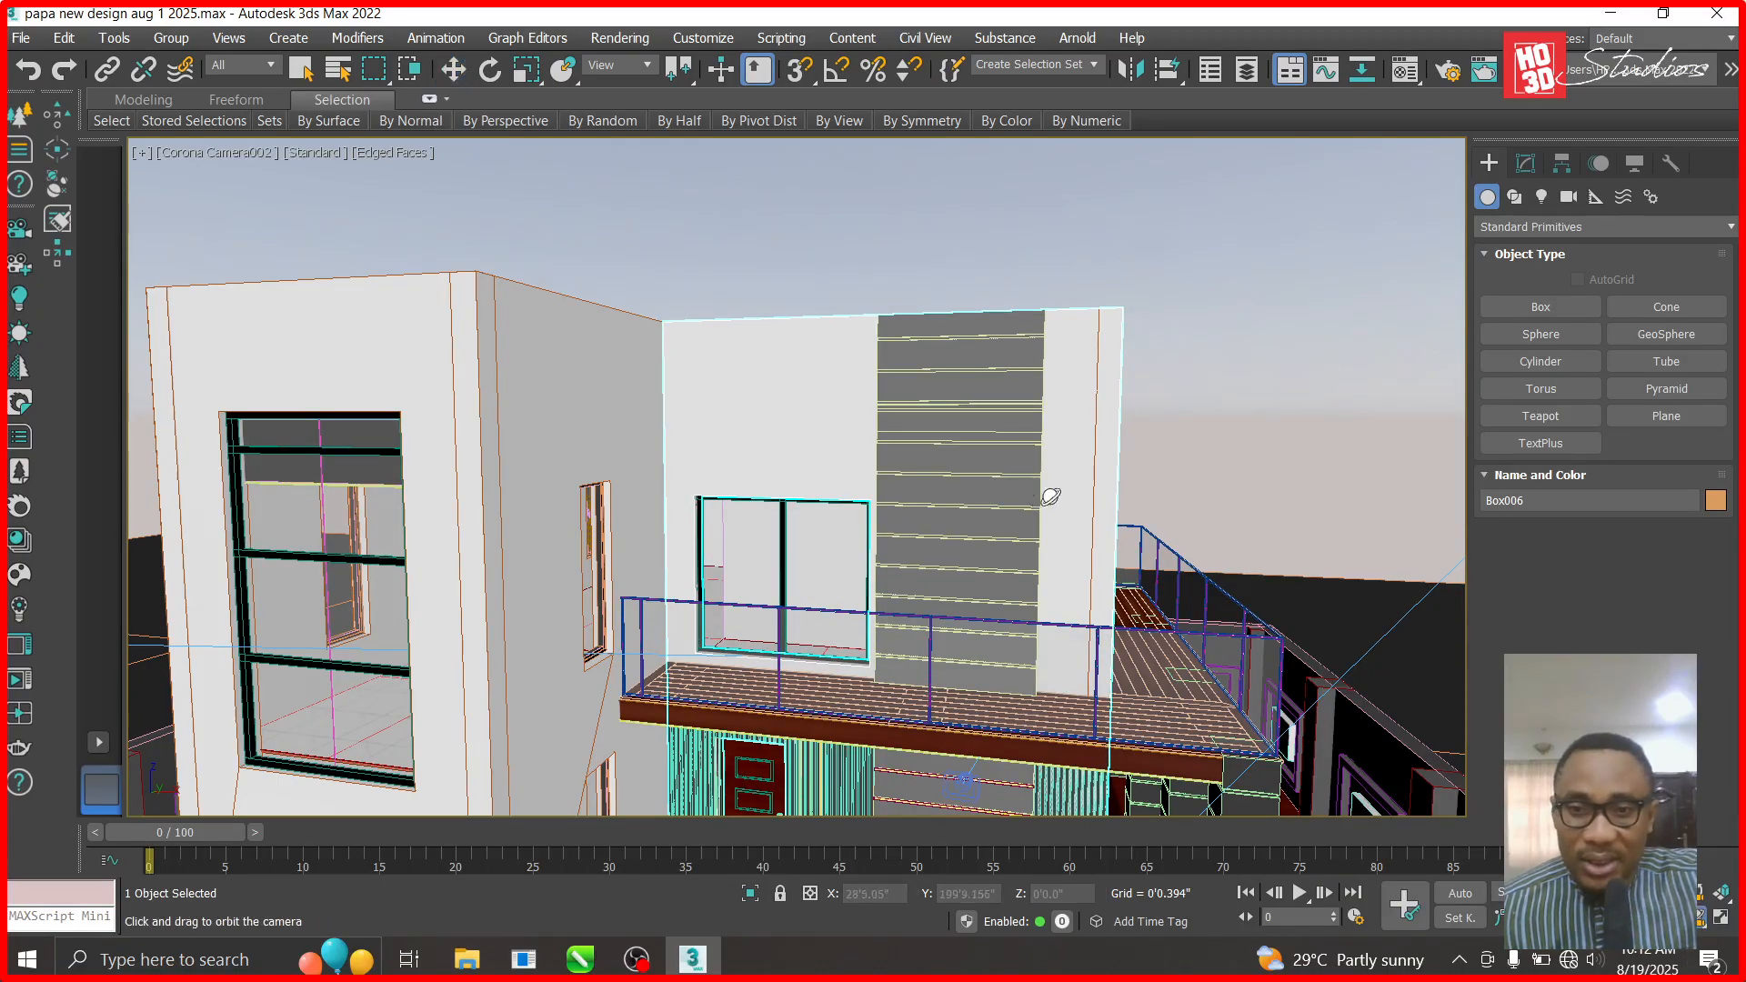
{"action": "left_click_drag", "start_coordinate": [1050, 498], "coordinate": [983, 506]}
- Hide upper-floor walls Box006 and Box002 with Hide Selection
{"action": "left_click", "coordinate": [454, 71]}
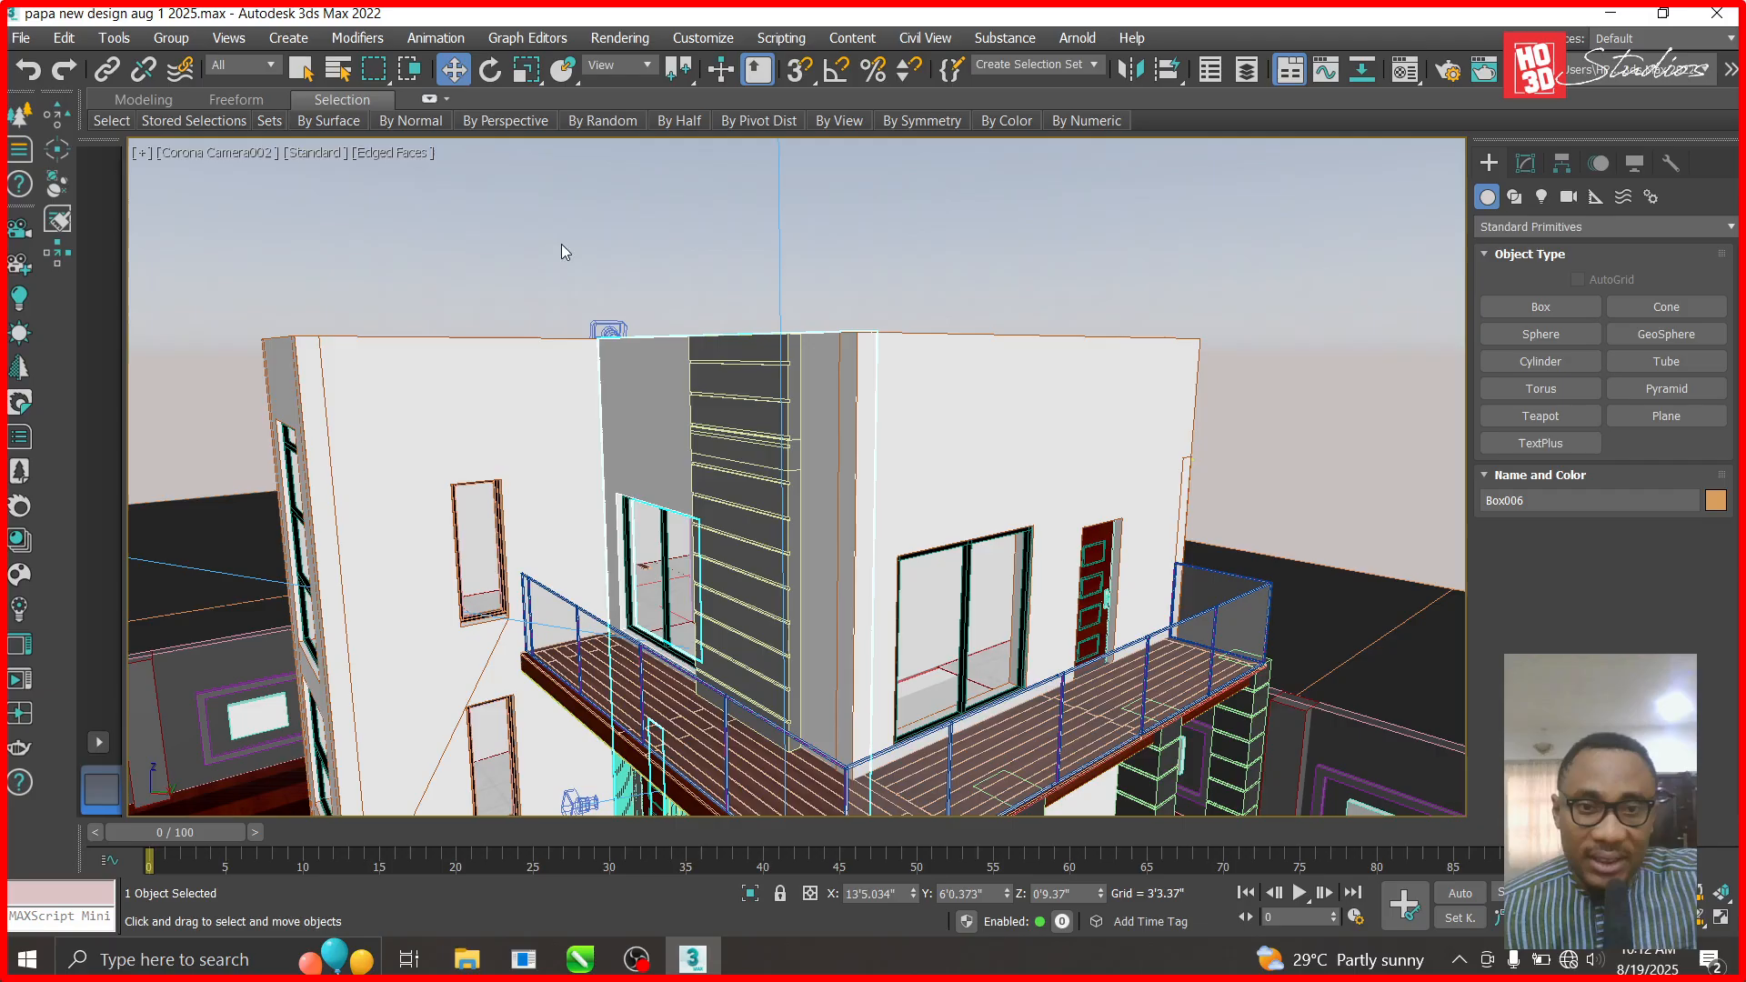
{"action": "right_click", "coordinate": [655, 411]}
{"action": "left_click", "coordinate": [737, 320]}
{"action": "left_click", "coordinate": [959, 424]}
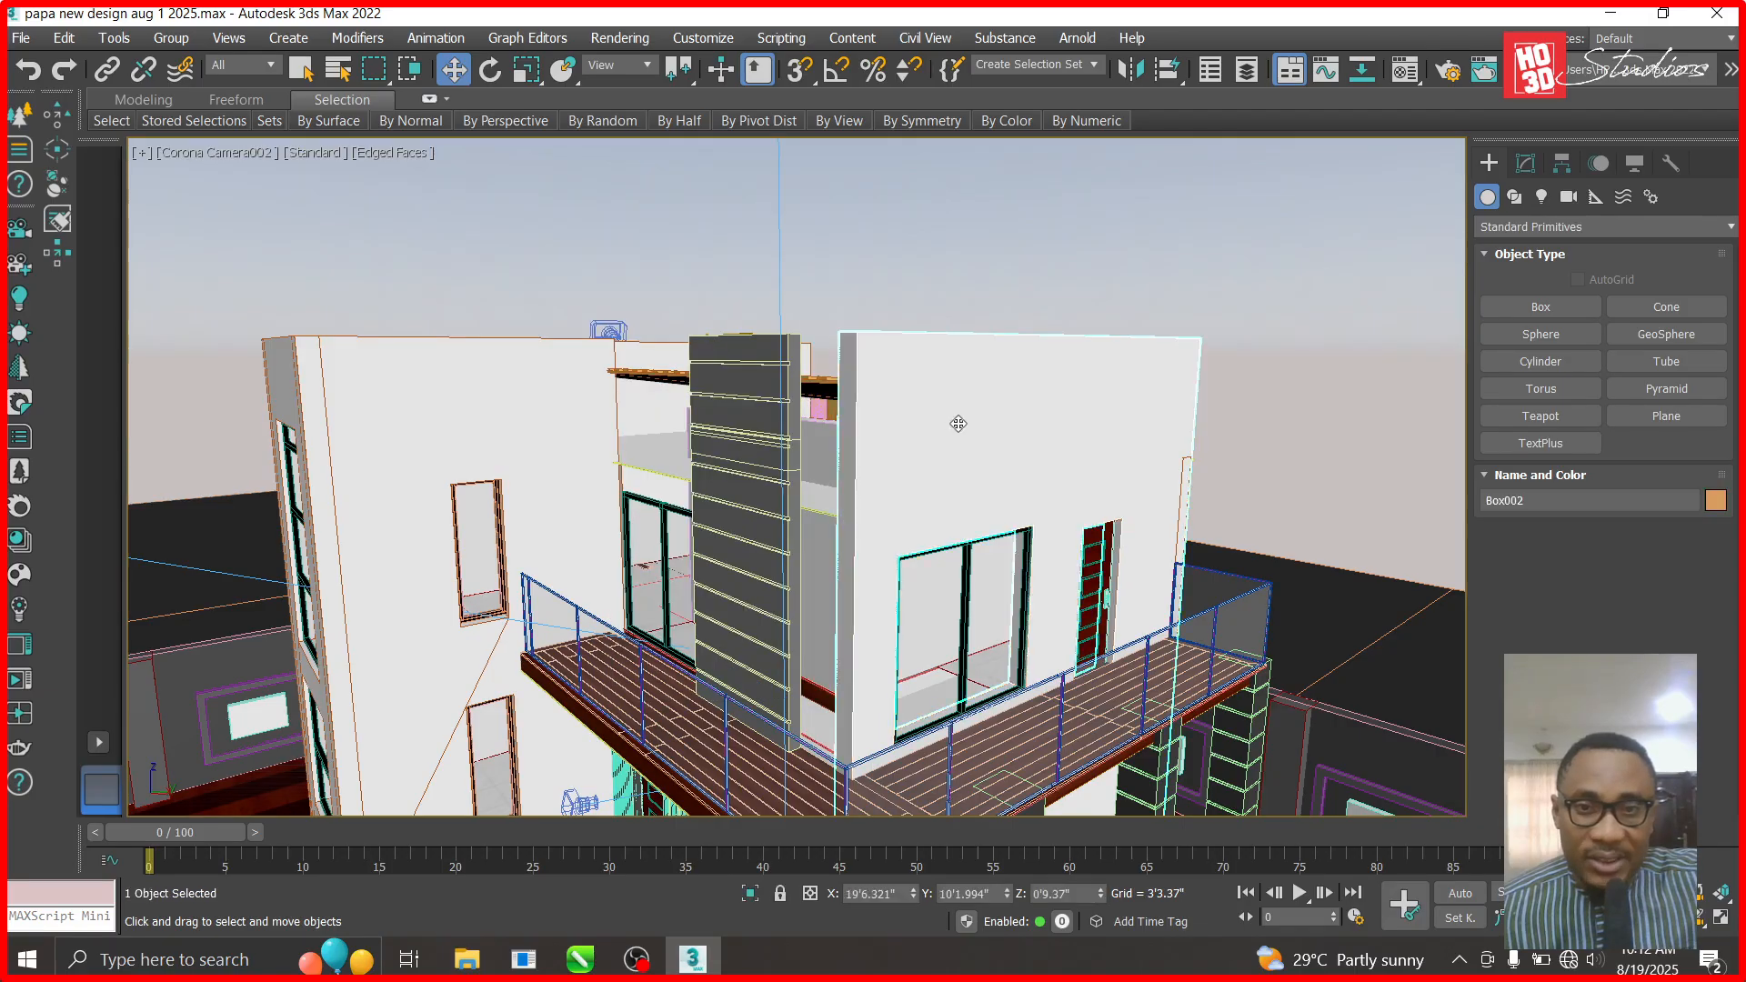
{"action": "right_click", "coordinate": [959, 424]}
{"action": "left_click", "coordinate": [1014, 337]}
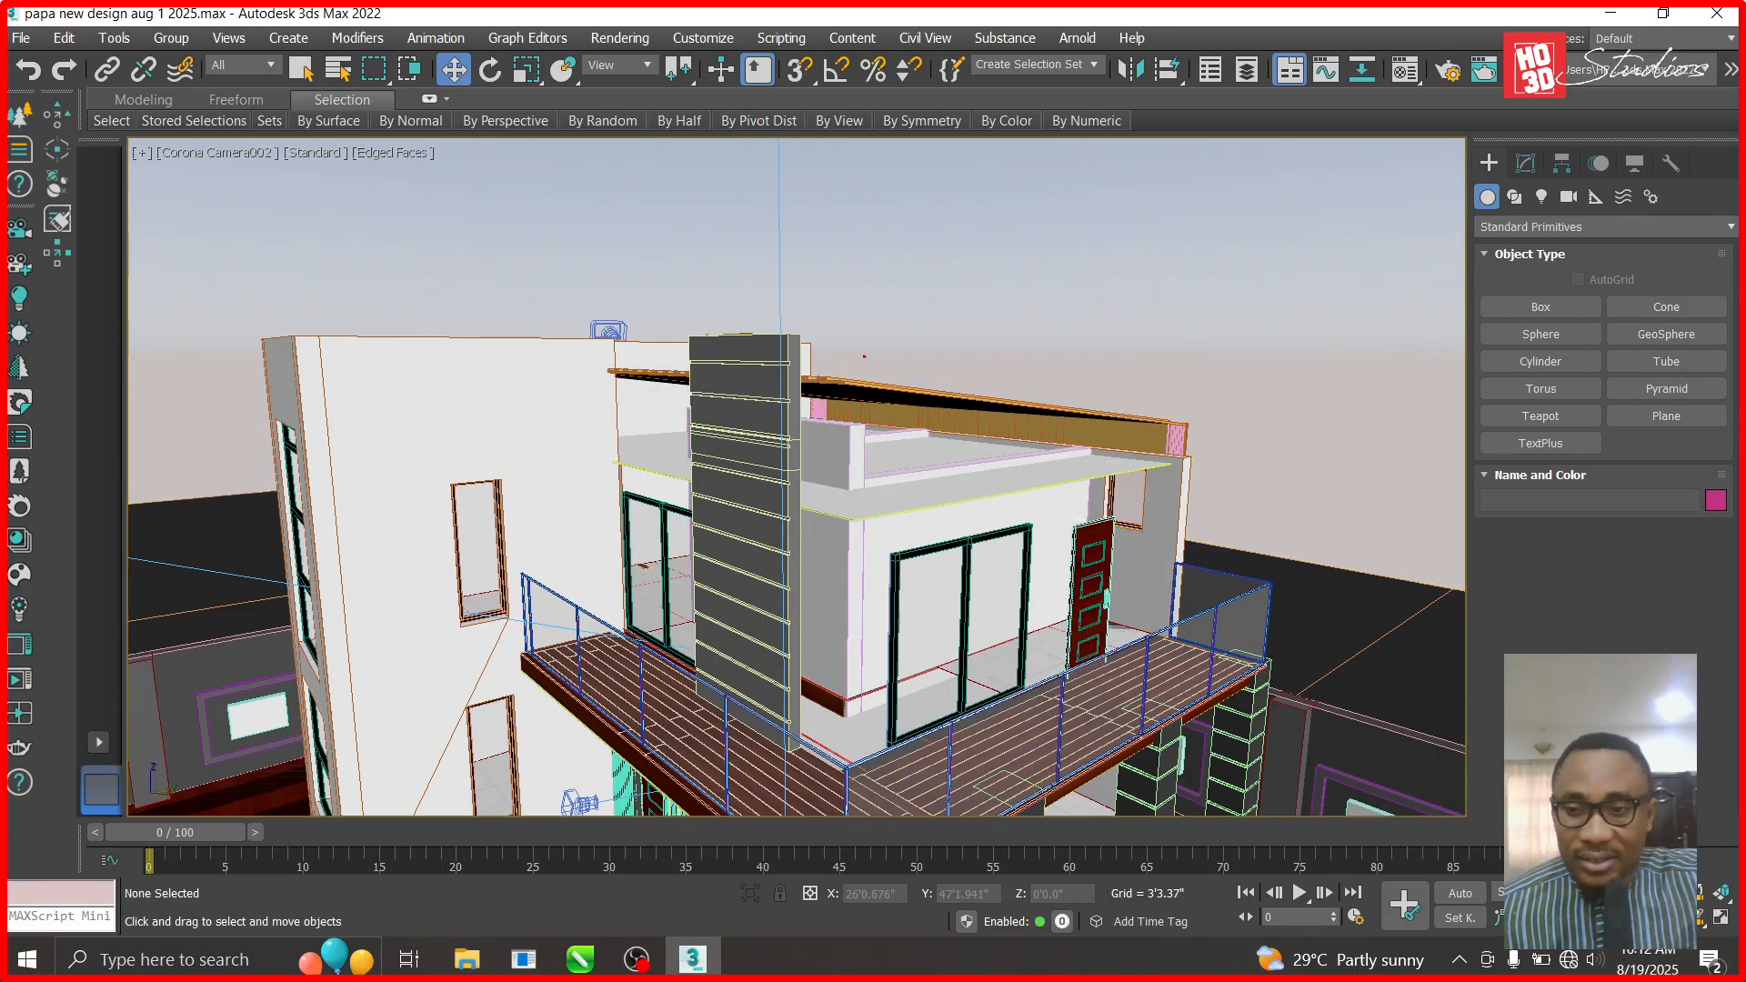
- Orbit to the building's right side and hide the roof group
{"action": "left_click", "coordinate": [1704, 919]}
{"action": "left_click_drag", "start_coordinate": [1055, 623], "coordinate": [848, 561]}
{"action": "left_click", "coordinate": [453, 69]}
{"action": "left_click", "coordinate": [860, 443]}
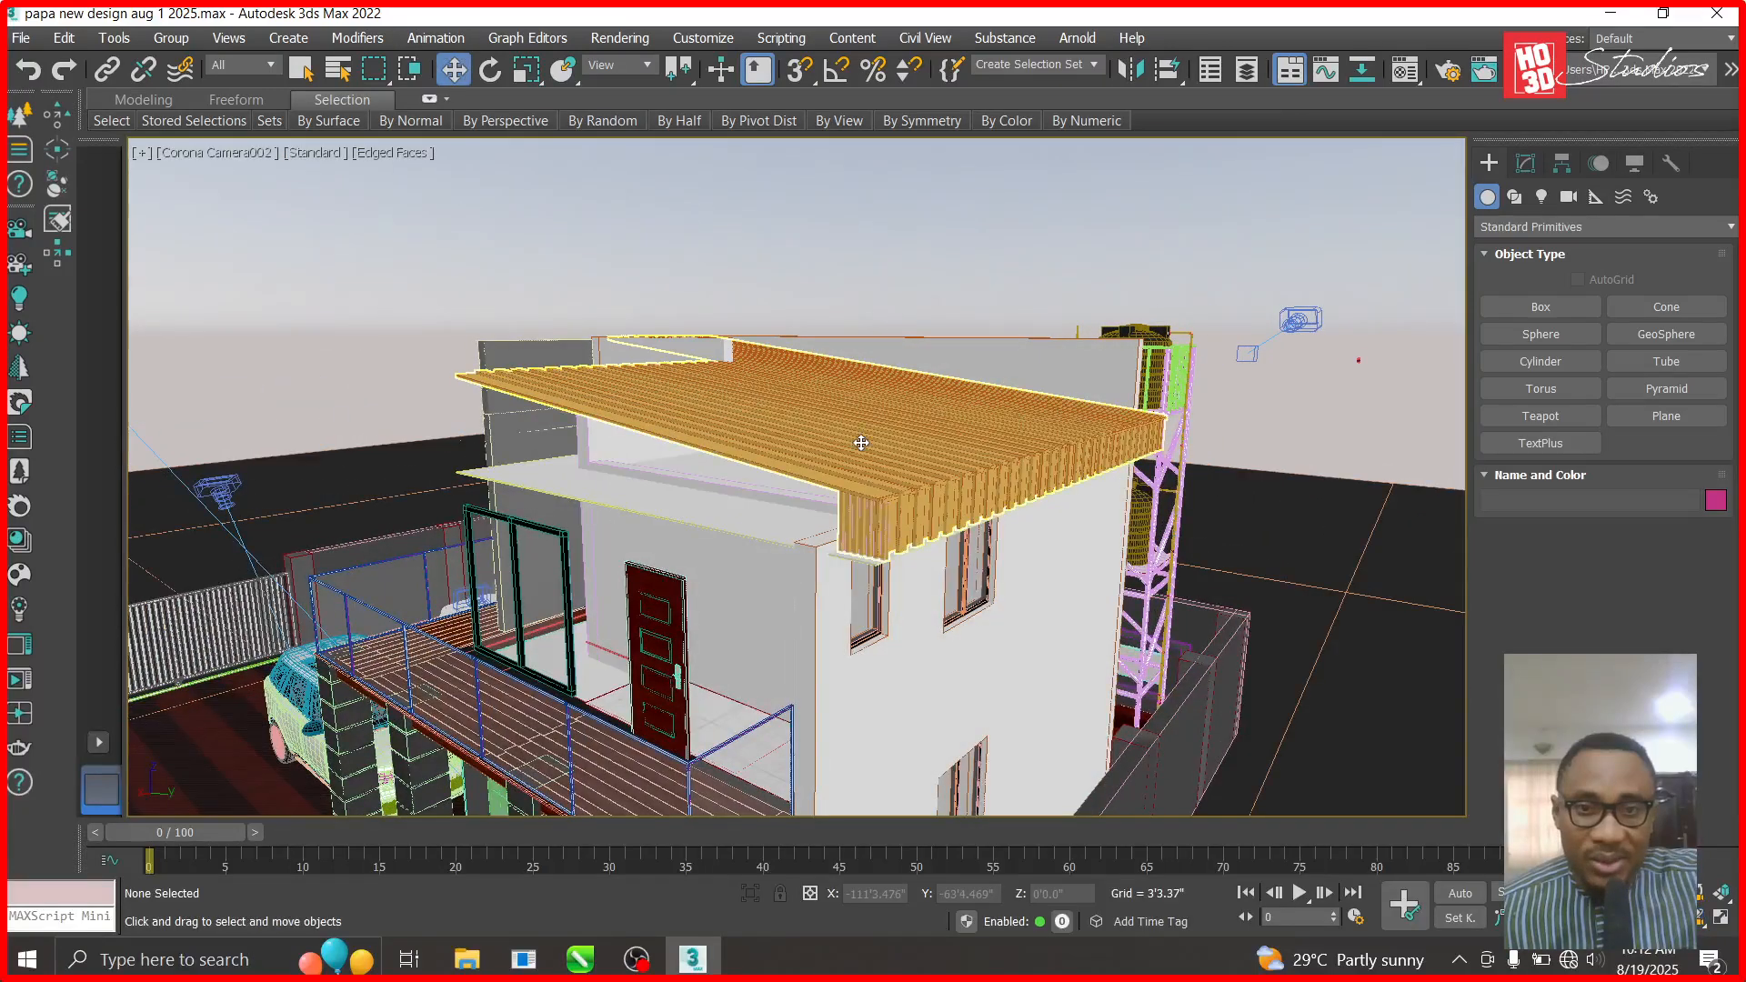
{"action": "right_click", "coordinate": [864, 447]}
{"action": "left_click", "coordinate": [908, 351]}
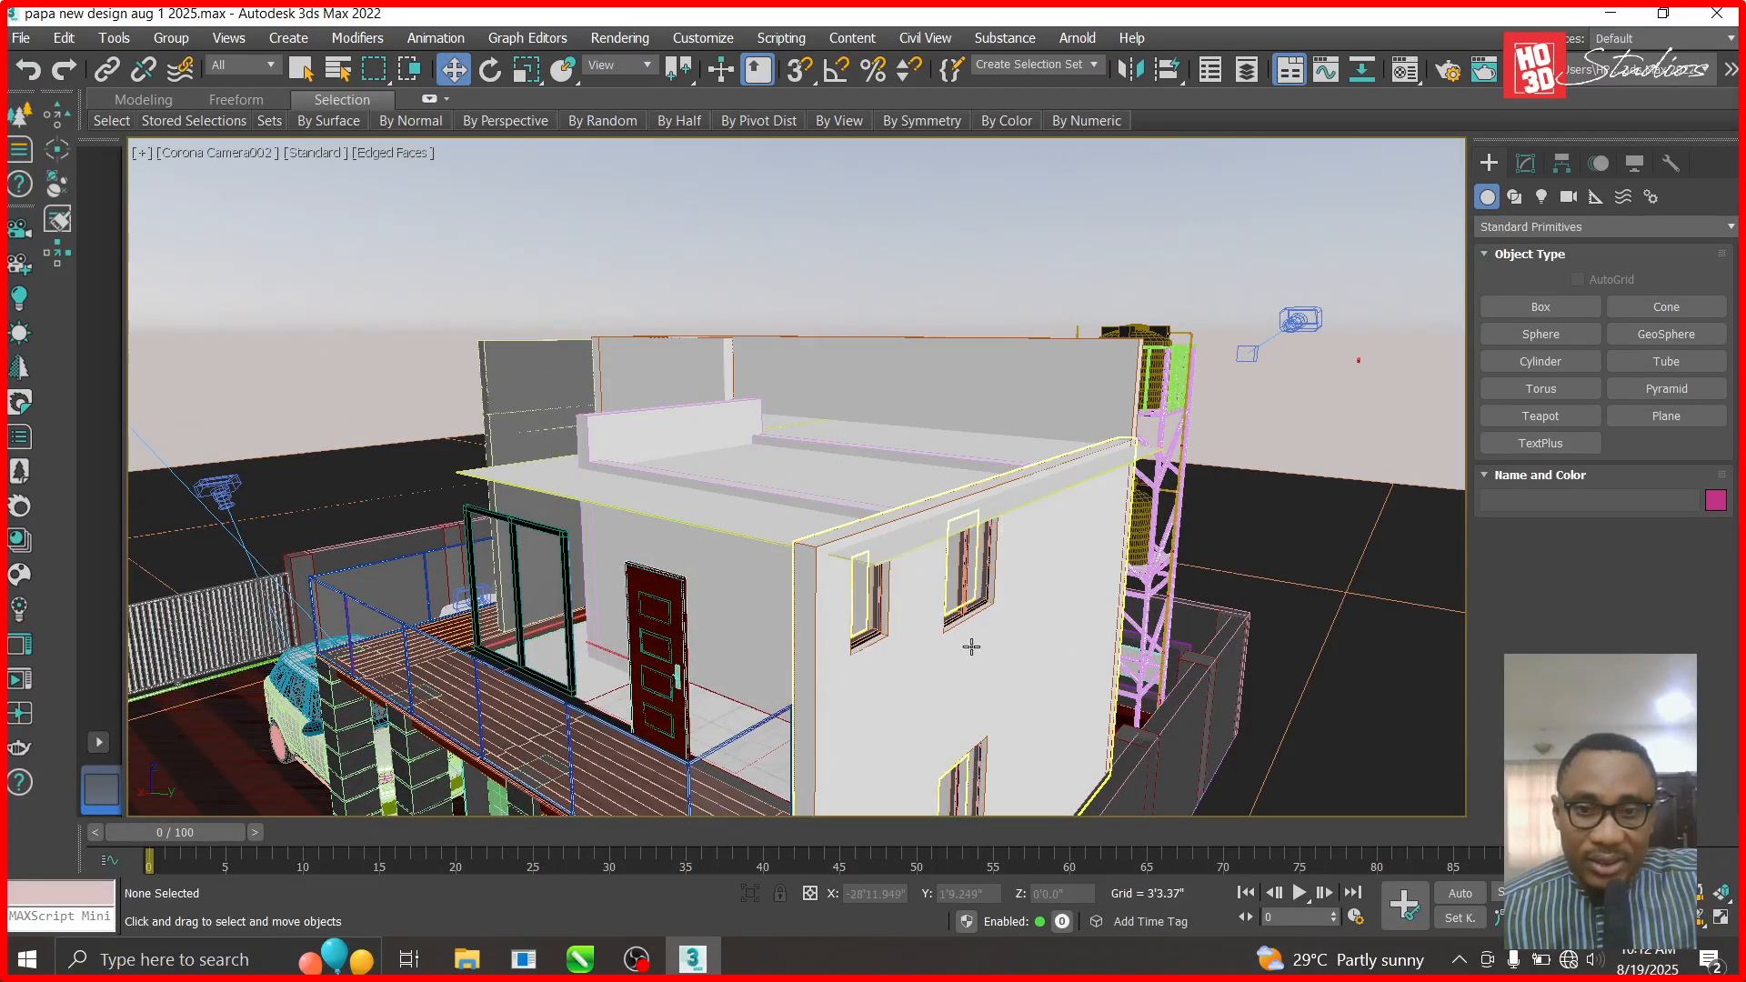
- Hide the right-side wall and orbit the camera over the top of the house
{"action": "left_click", "coordinate": [1009, 656]}
{"action": "right_click", "coordinate": [1010, 653]}
{"action": "left_click", "coordinate": [1057, 556]}
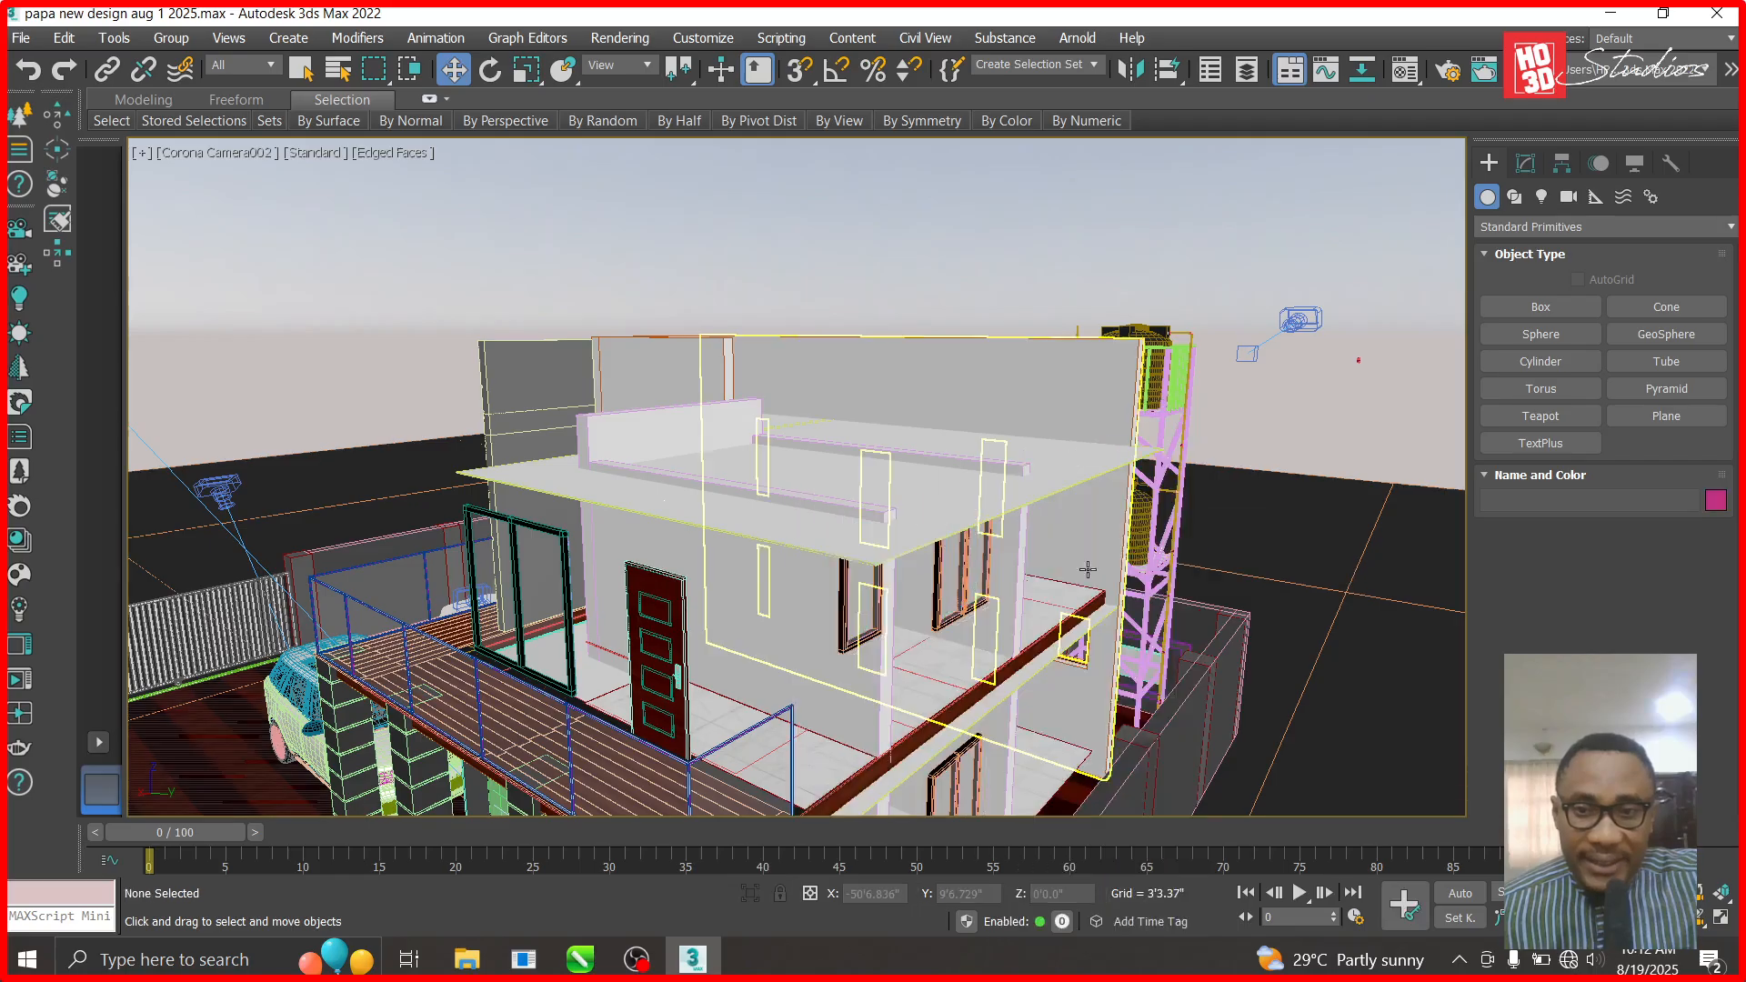
{"action": "left_click", "coordinate": [1707, 920]}
{"action": "left_click_drag", "start_coordinate": [996, 583], "coordinate": [1124, 548]}
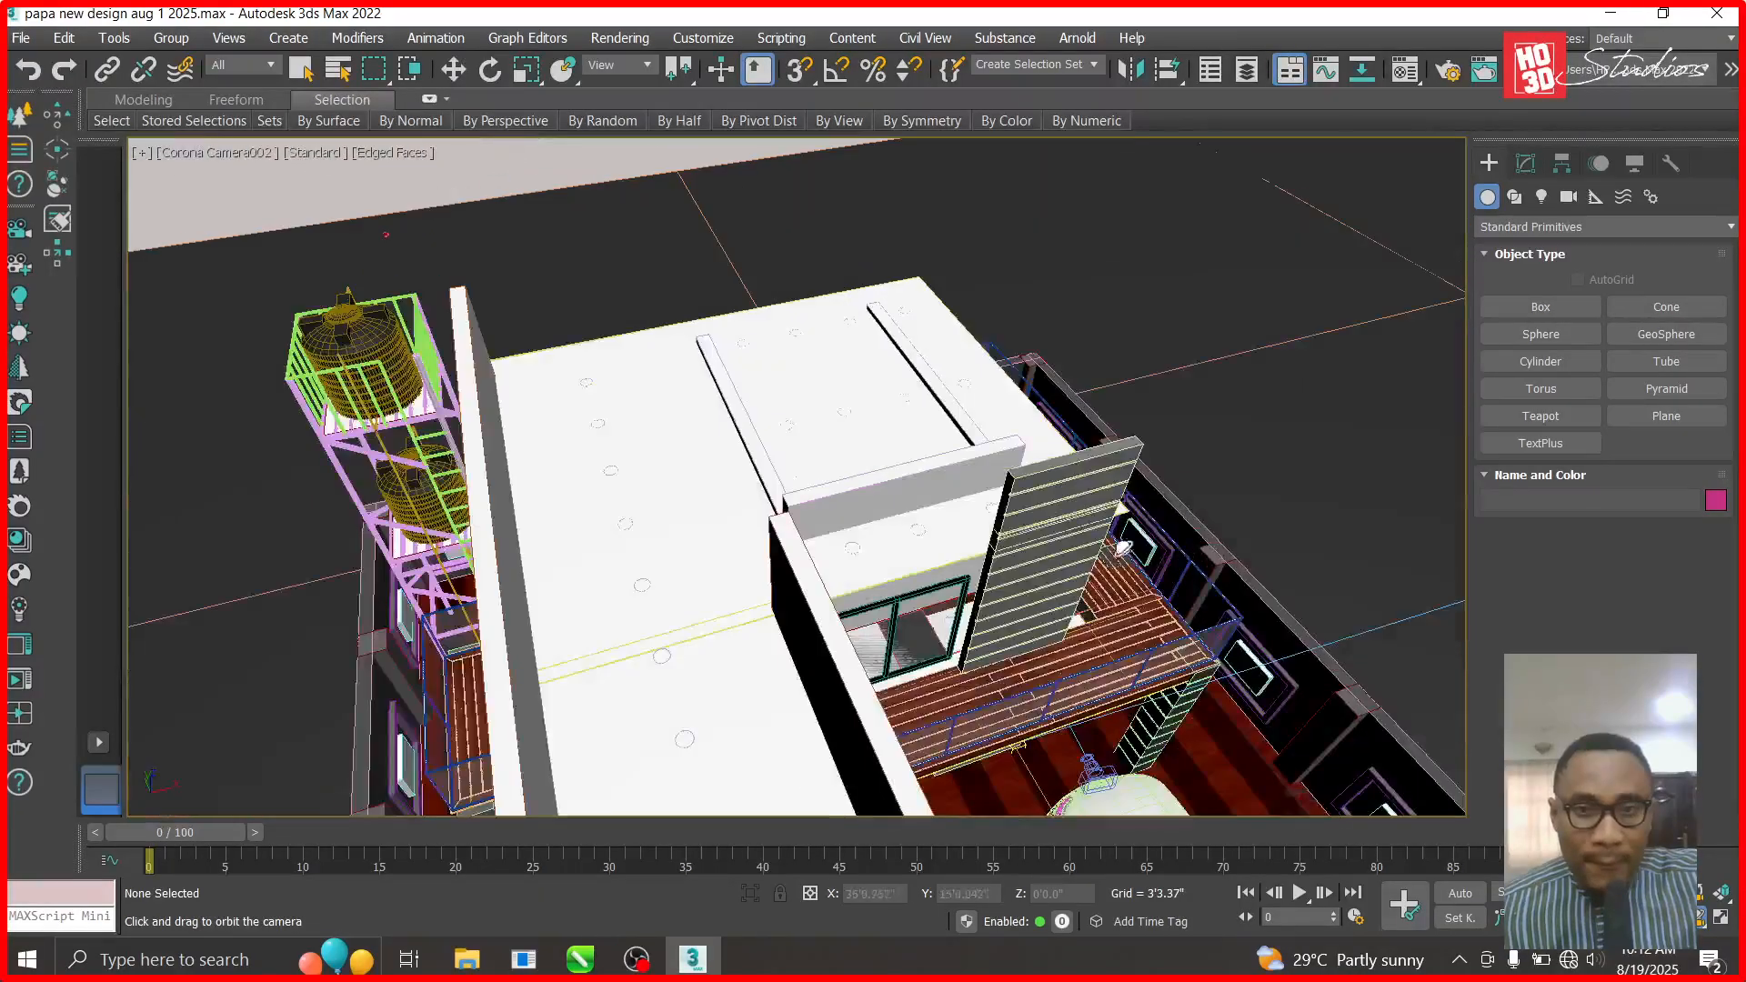
- Select the top ceiling group and hide it
{"action": "left_click", "coordinate": [453, 69]}
{"action": "left_click", "coordinate": [592, 436]}
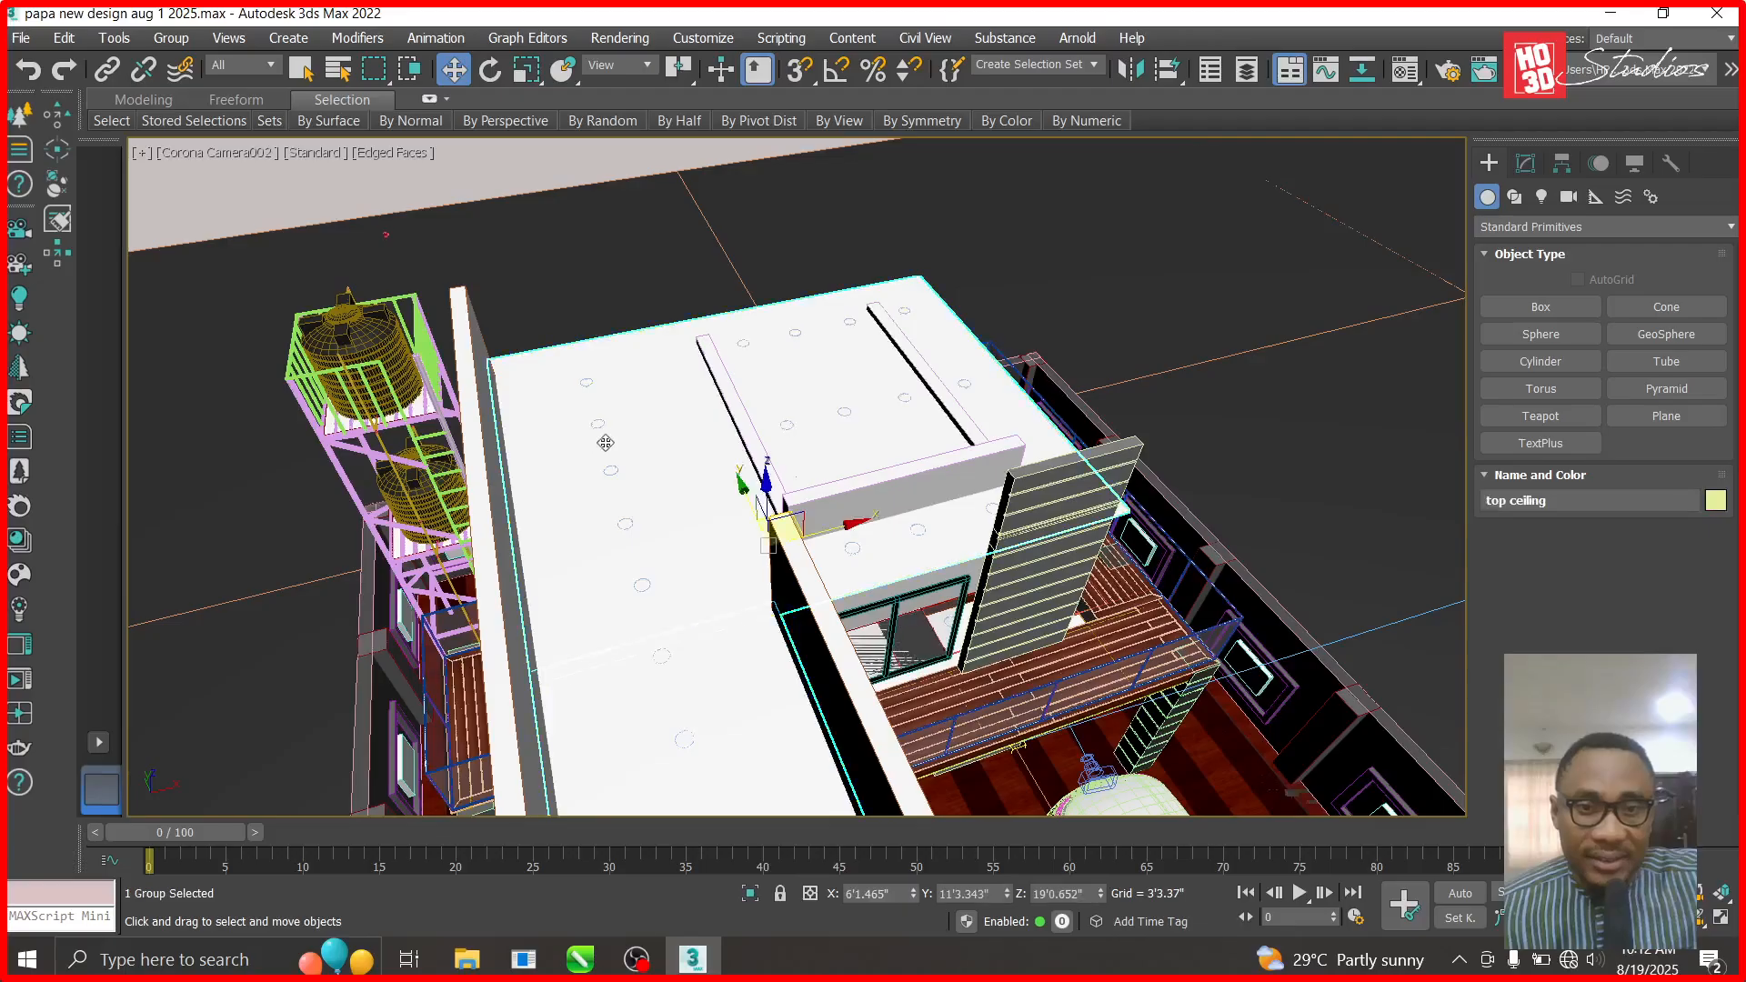
{"action": "right_click", "coordinate": [608, 434]}
{"action": "left_click", "coordinate": [673, 353]}
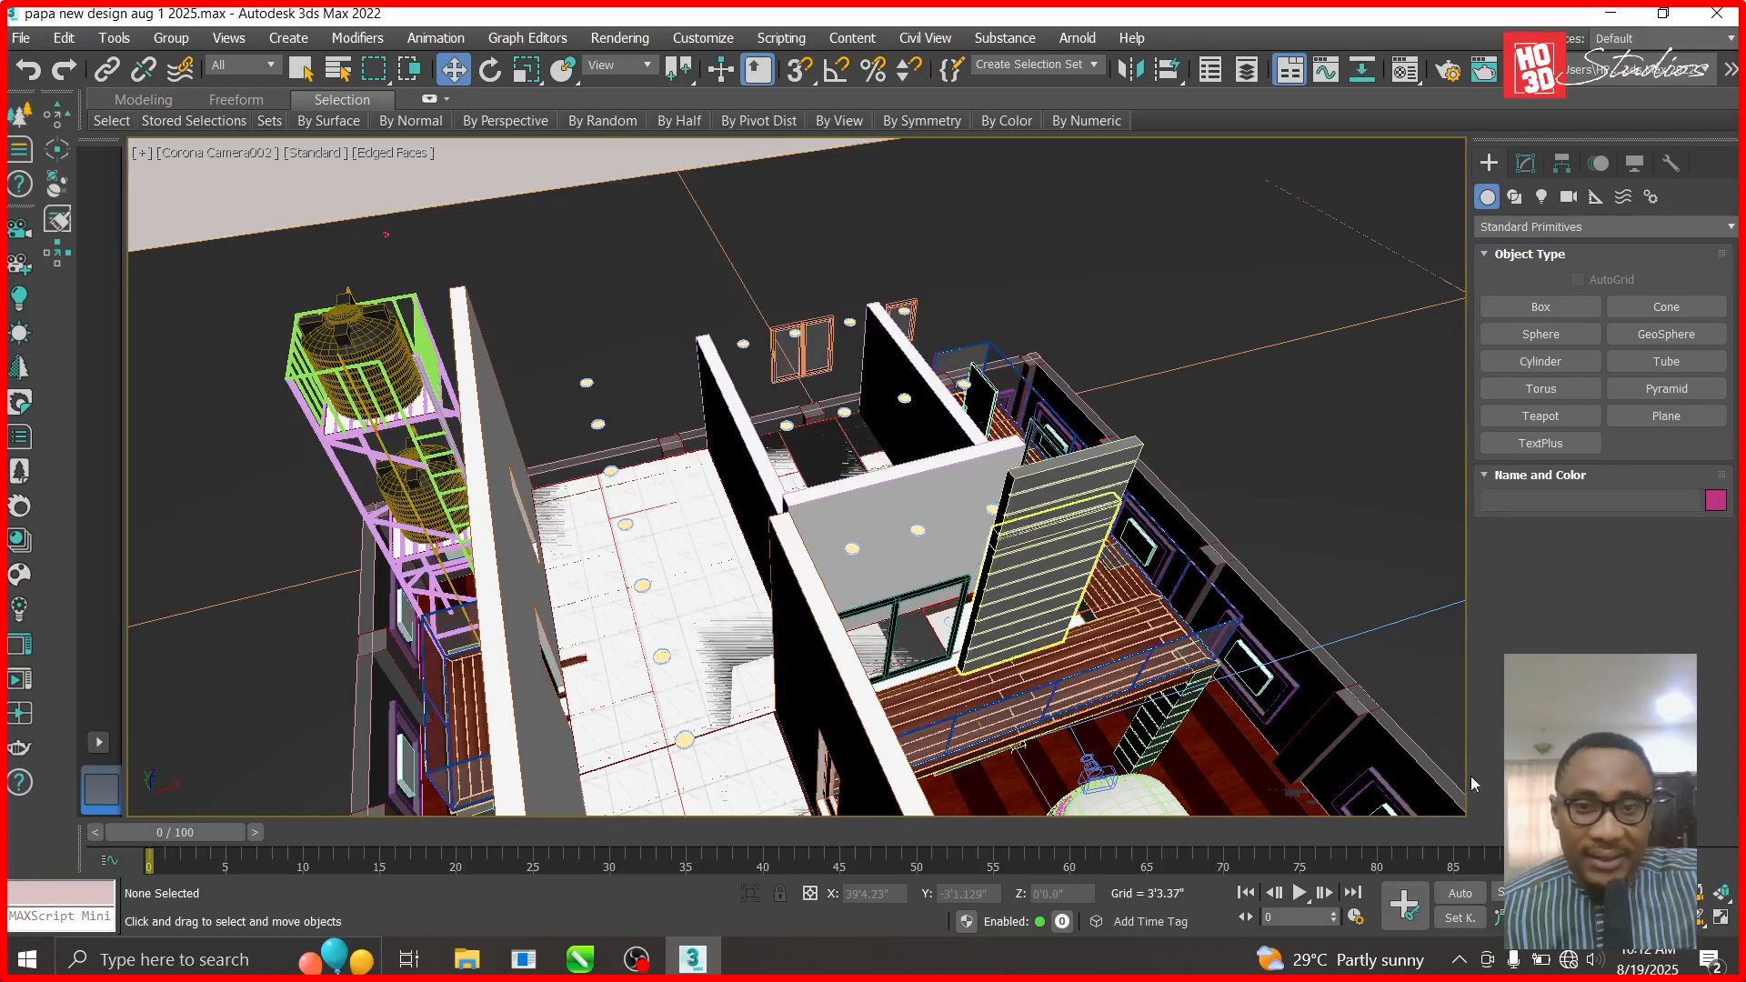
- Inspect the opened floor plan in Top view, then return to the Corona Camera002 view
{"action": "key", "text": "t"}
{"action": "scroll", "coordinate": [1045, 605], "scroll_direction": "down", "scroll_amount": 3}
{"action": "scroll", "coordinate": [1045, 605], "scroll_direction": "down", "scroll_amount": 6}
{"action": "scroll", "coordinate": [1266, 447], "scroll_direction": "up", "scroll_amount": 3}
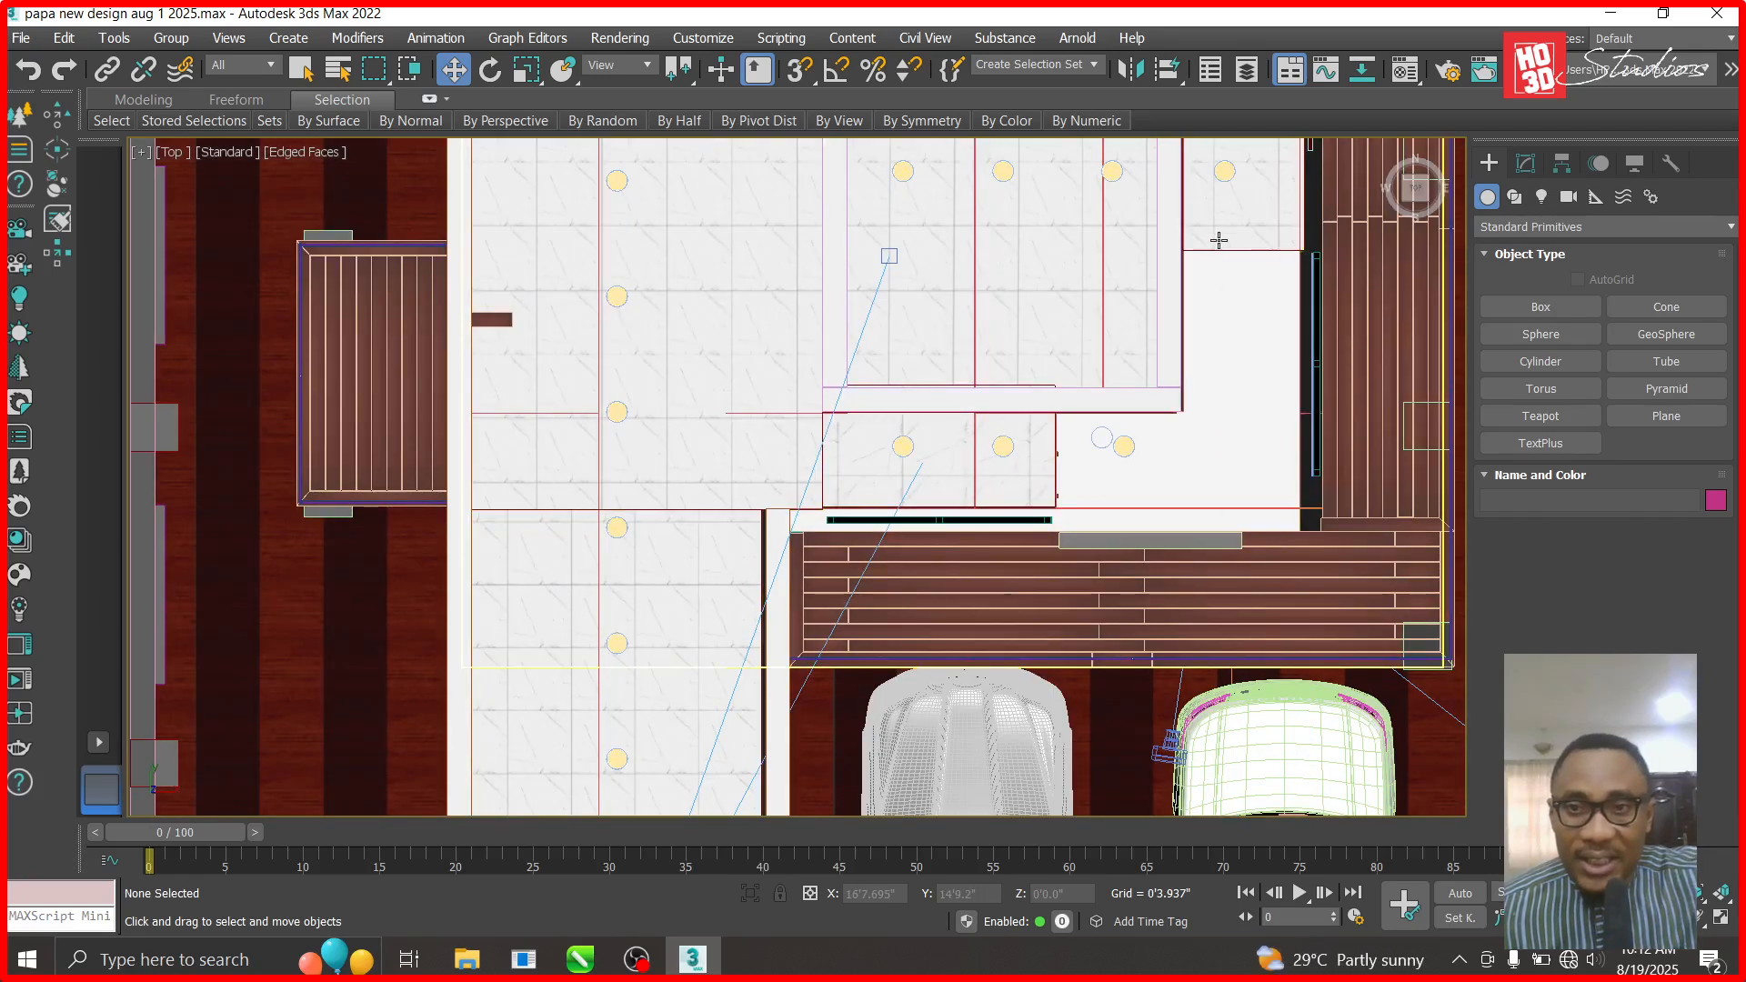
{"action": "left_click", "coordinate": [1674, 918]}
{"action": "left_click_drag", "start_coordinate": [1170, 472], "coordinate": [1085, 729]}
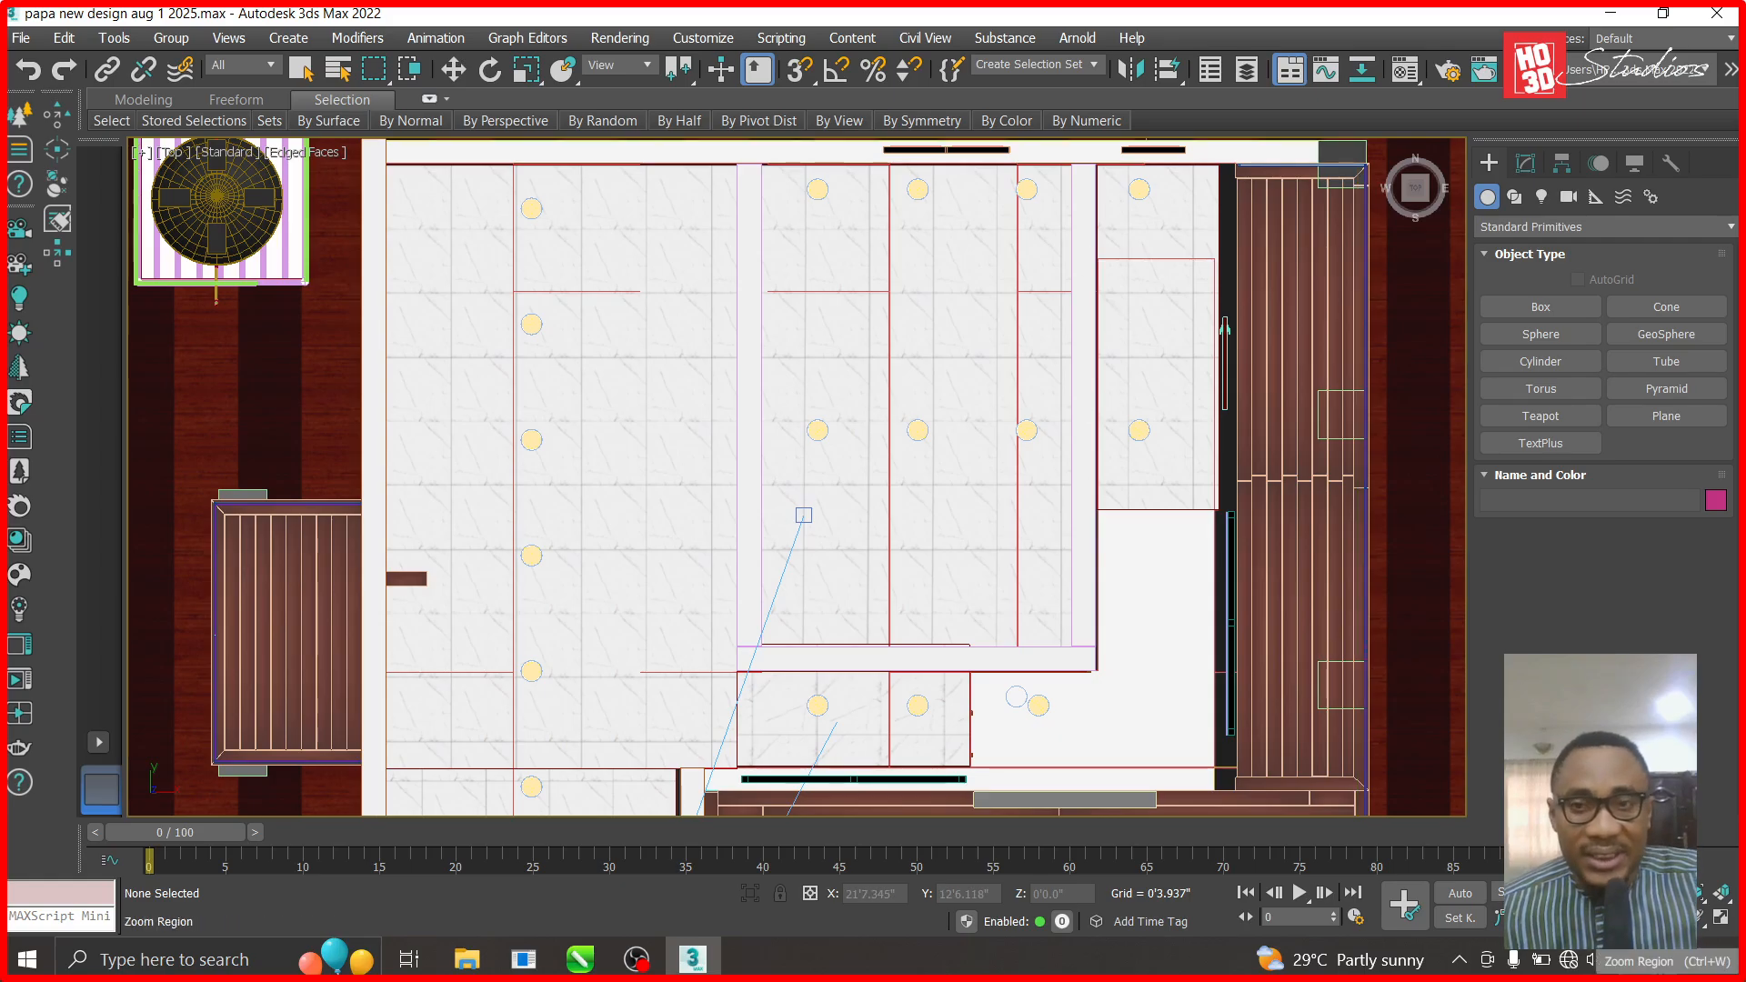
{"action": "key", "text": "c"}
{"action": "double_click", "coordinate": [783, 277]}
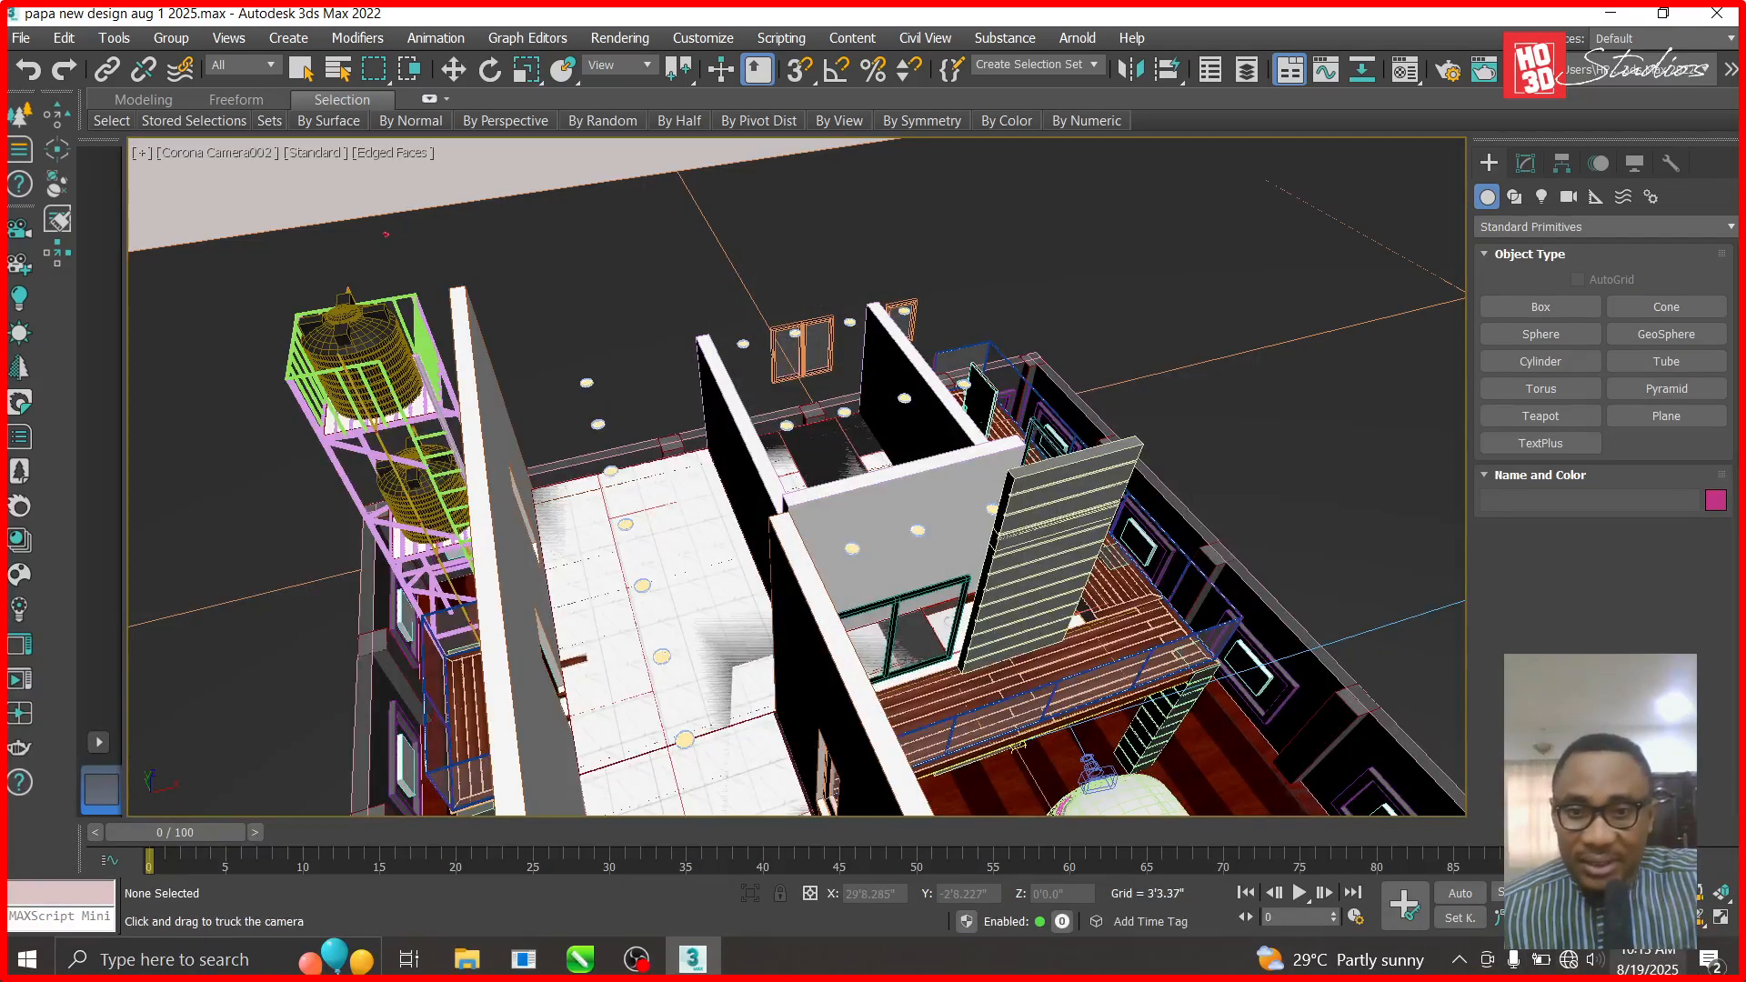
- Orbit the camera lower, select wall Box069, and orbit to check the balcony deck
{"action": "left_click", "coordinate": [1699, 918]}
{"action": "left_click_drag", "start_coordinate": [1034, 557], "coordinate": [872, 587]}
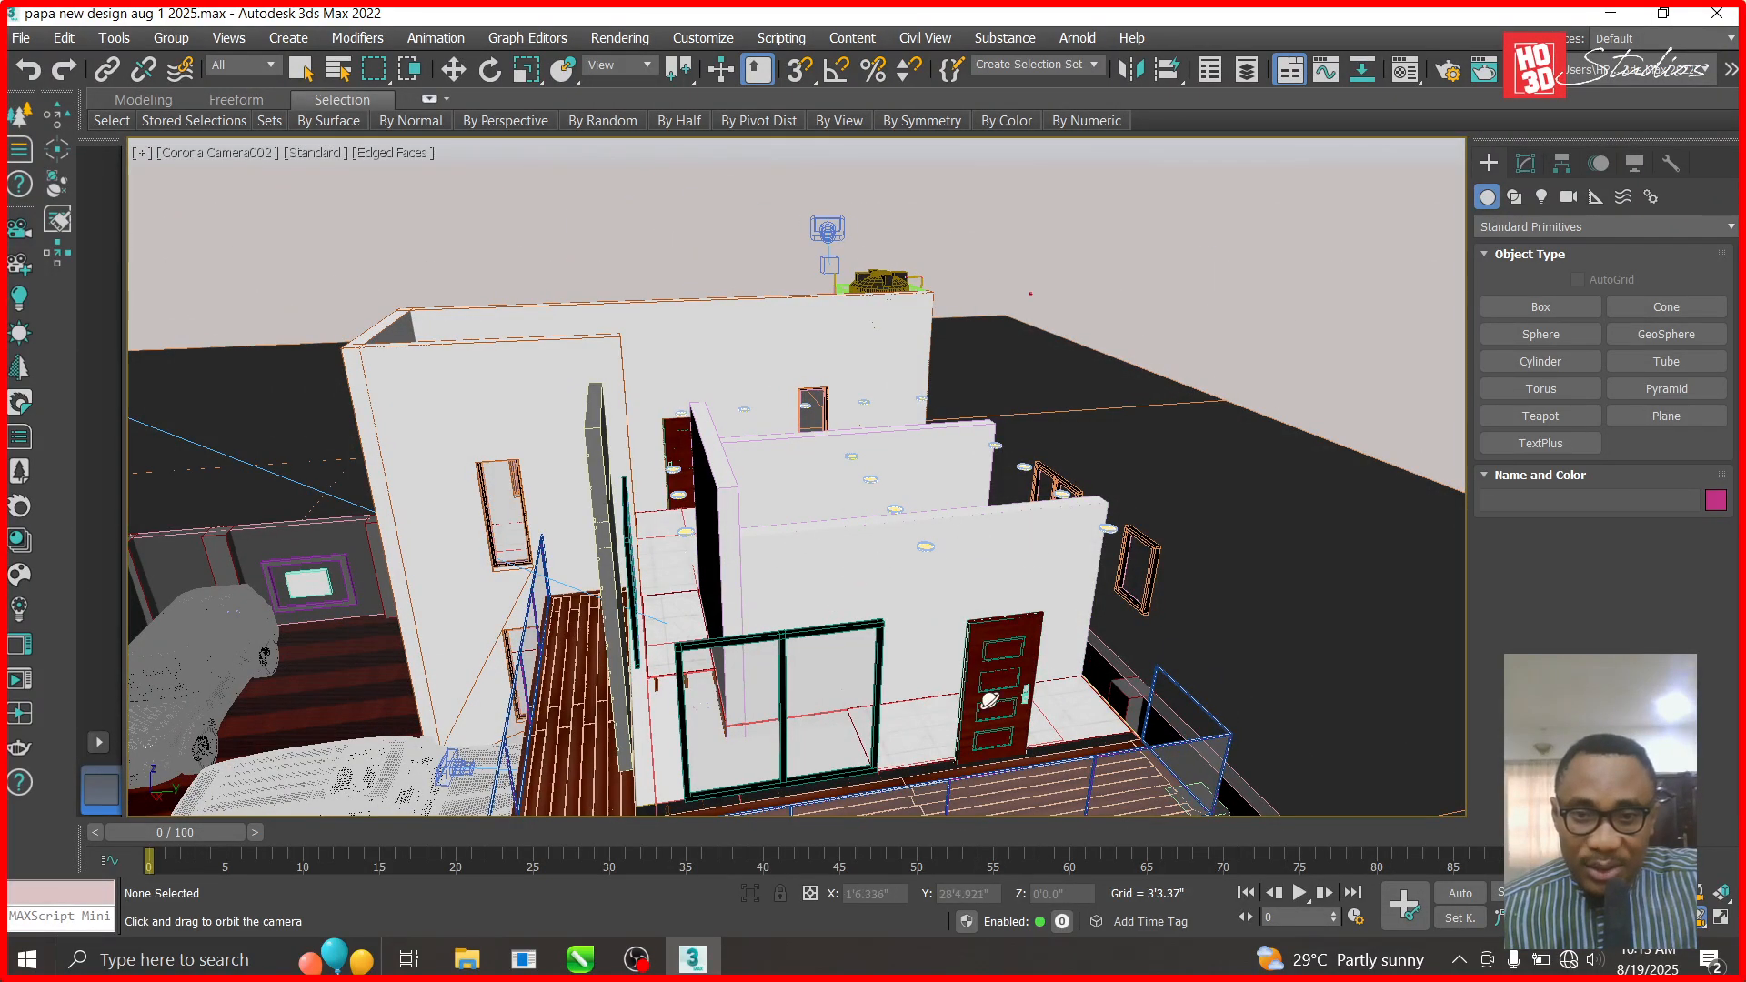
{"action": "left_click", "coordinate": [454, 70]}
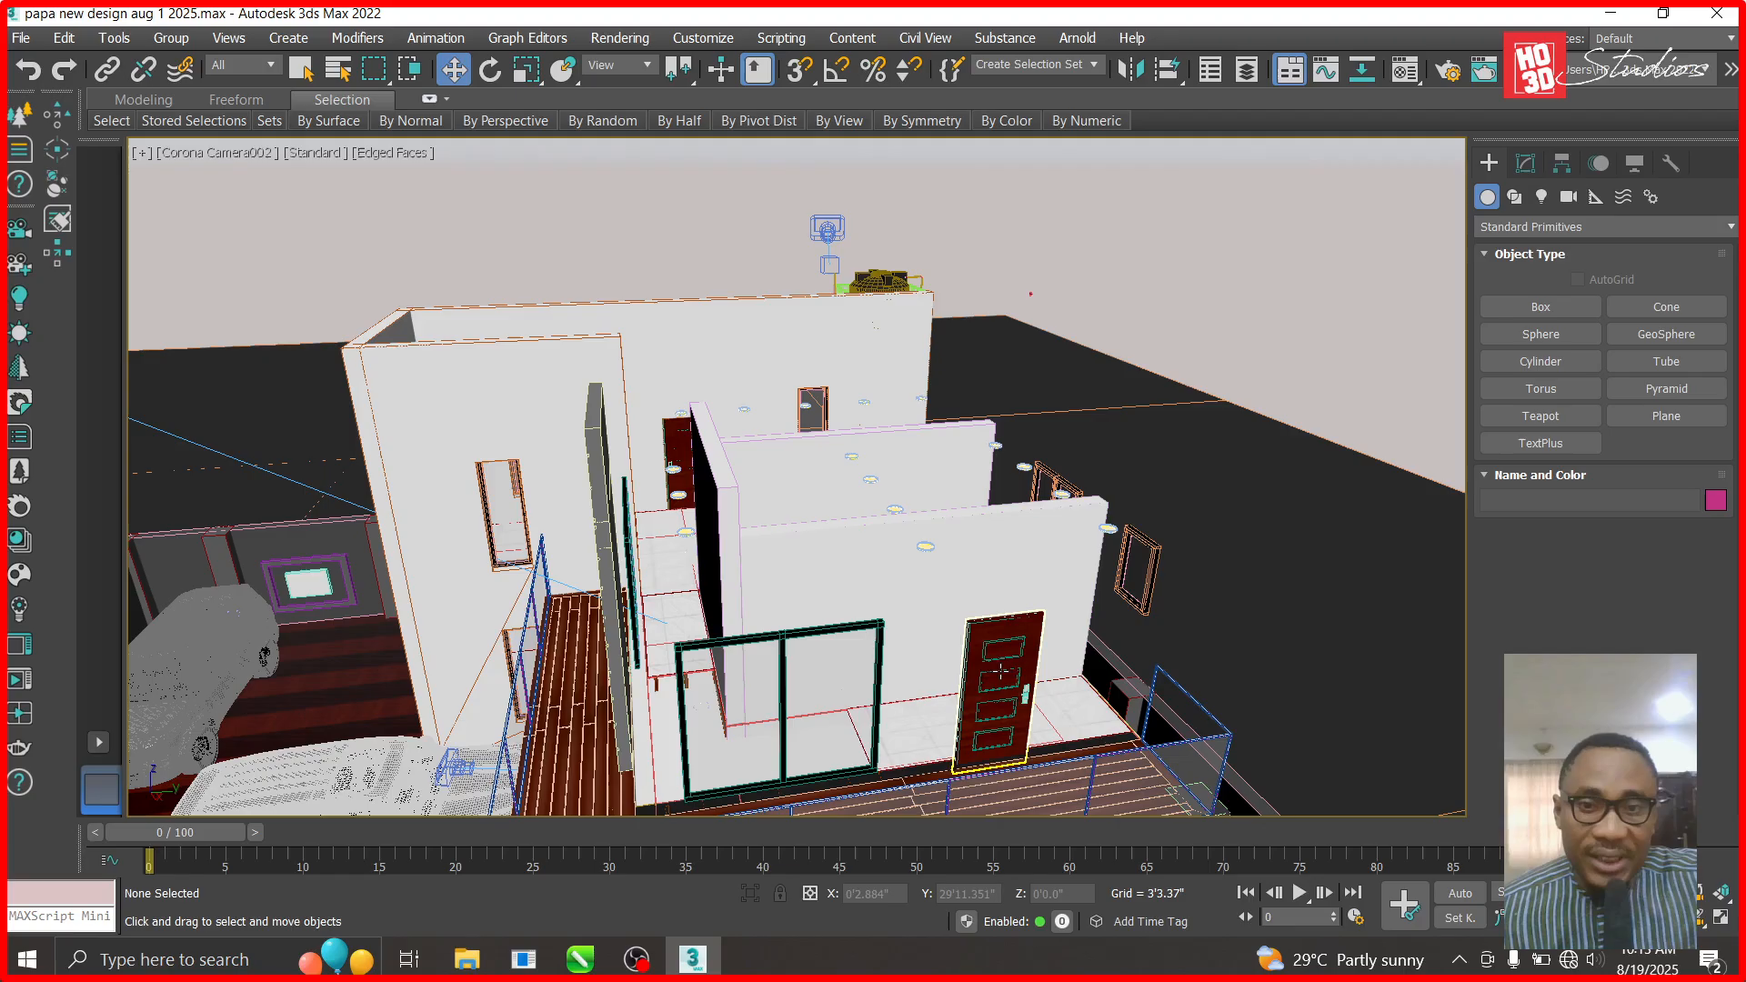
{"action": "left_click", "coordinate": [906, 607]}
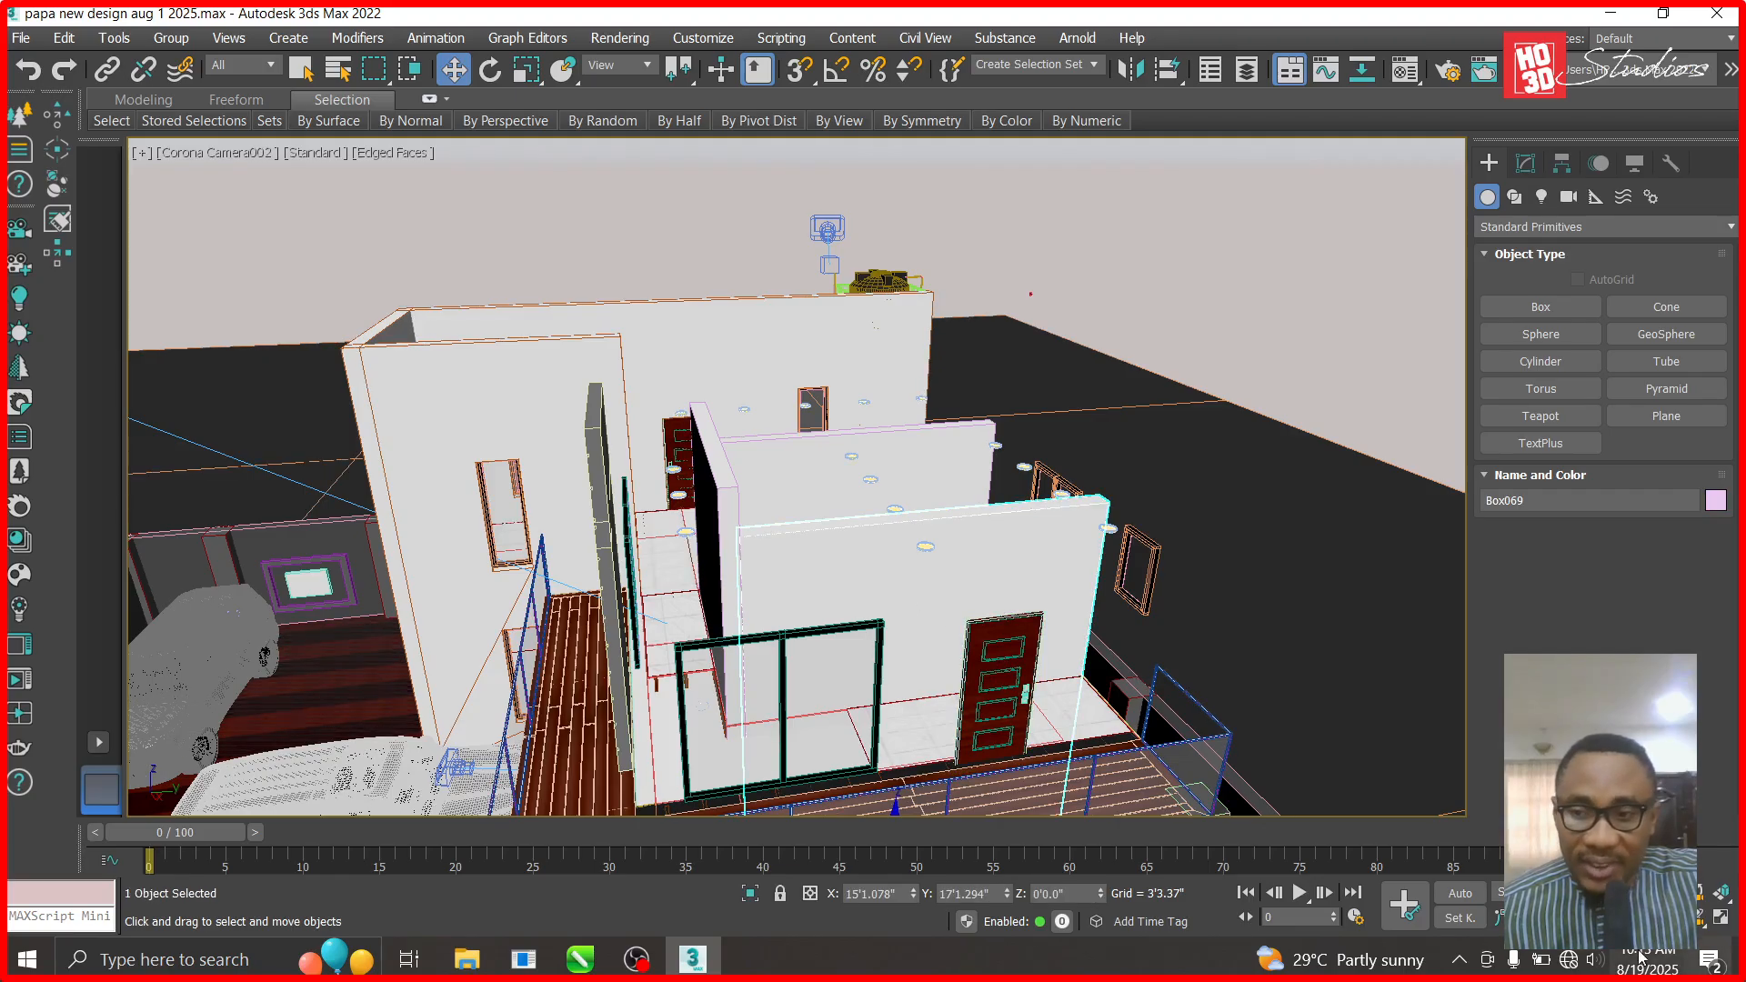
{"action": "left_click", "coordinate": [1699, 918]}
{"action": "left_click_drag", "start_coordinate": [908, 679], "coordinate": [940, 621]}
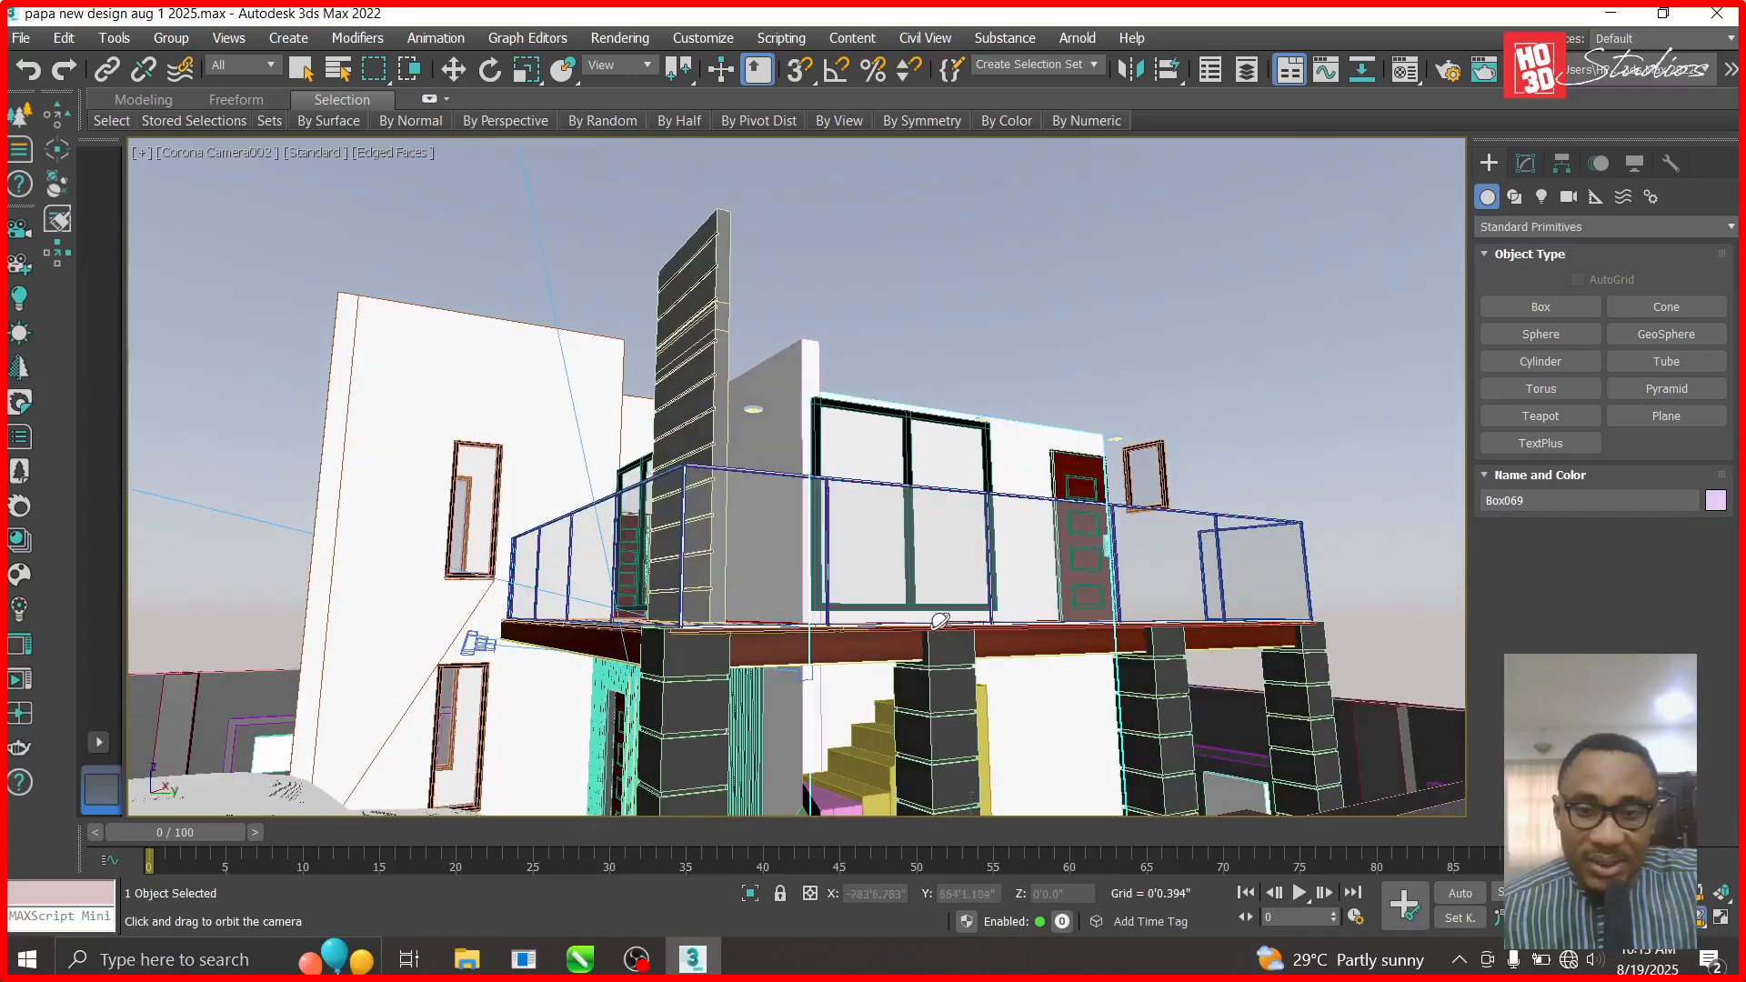
{"action": "left_click_drag", "start_coordinate": [1000, 713], "coordinate": [940, 768]}
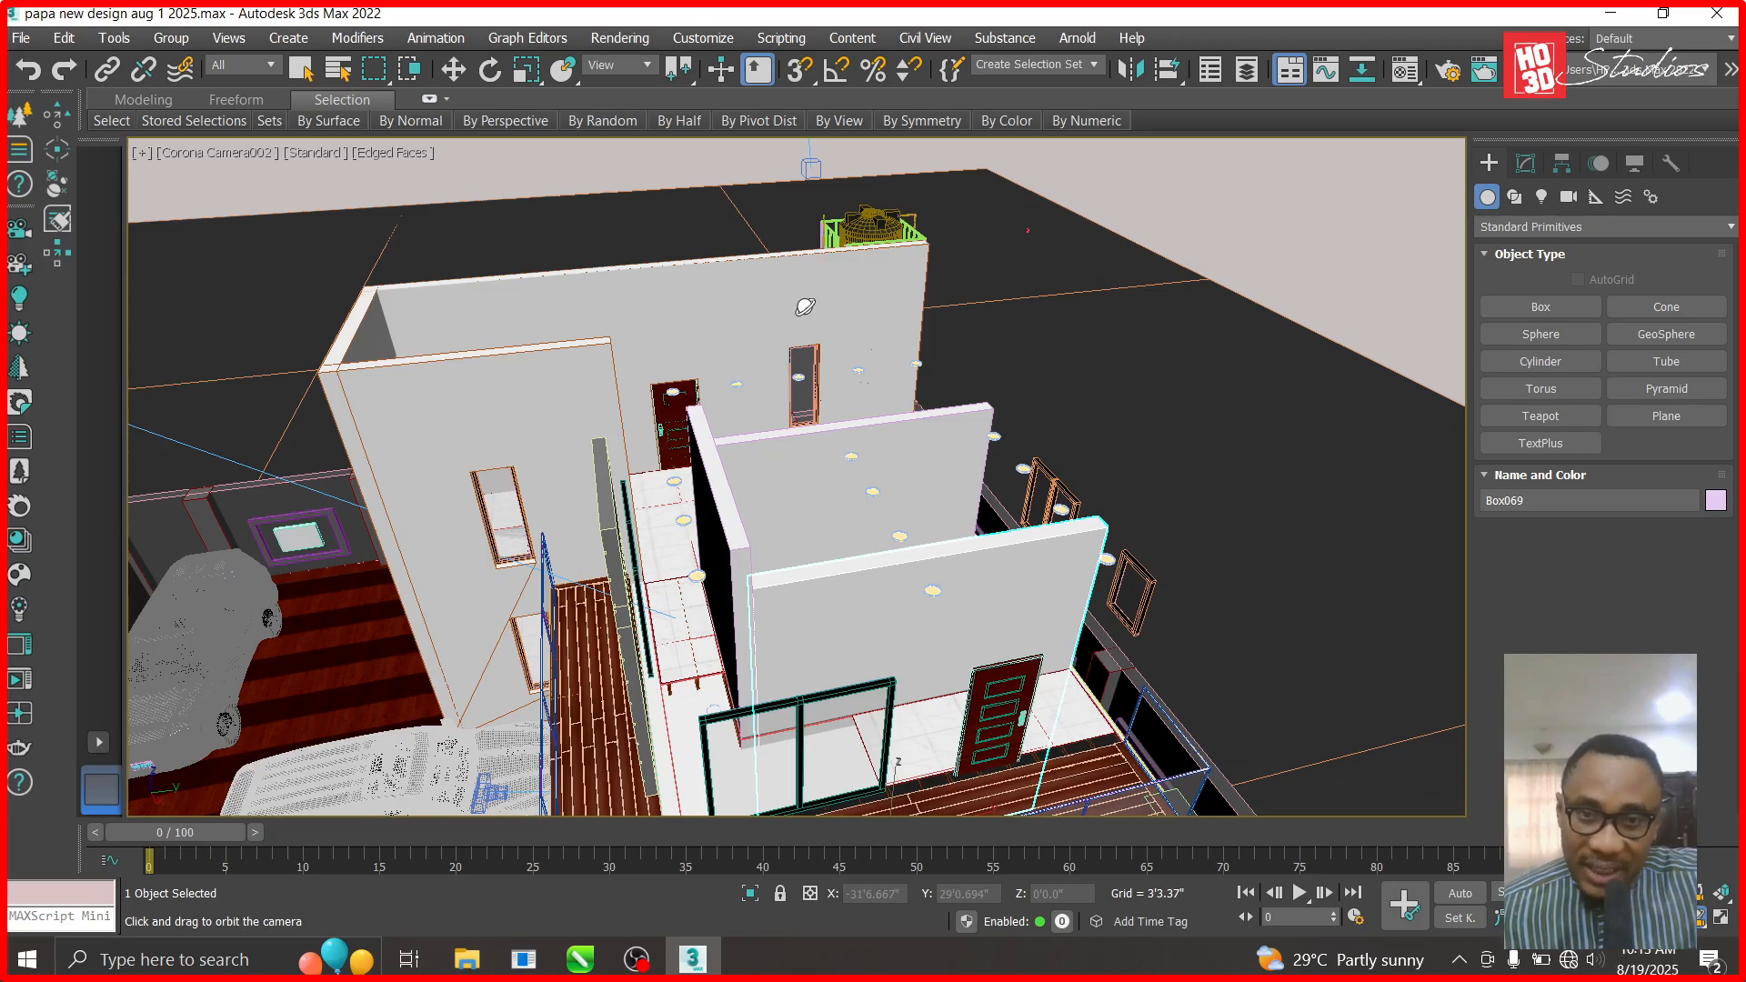
{"action": "left_click", "coordinate": [453, 70]}
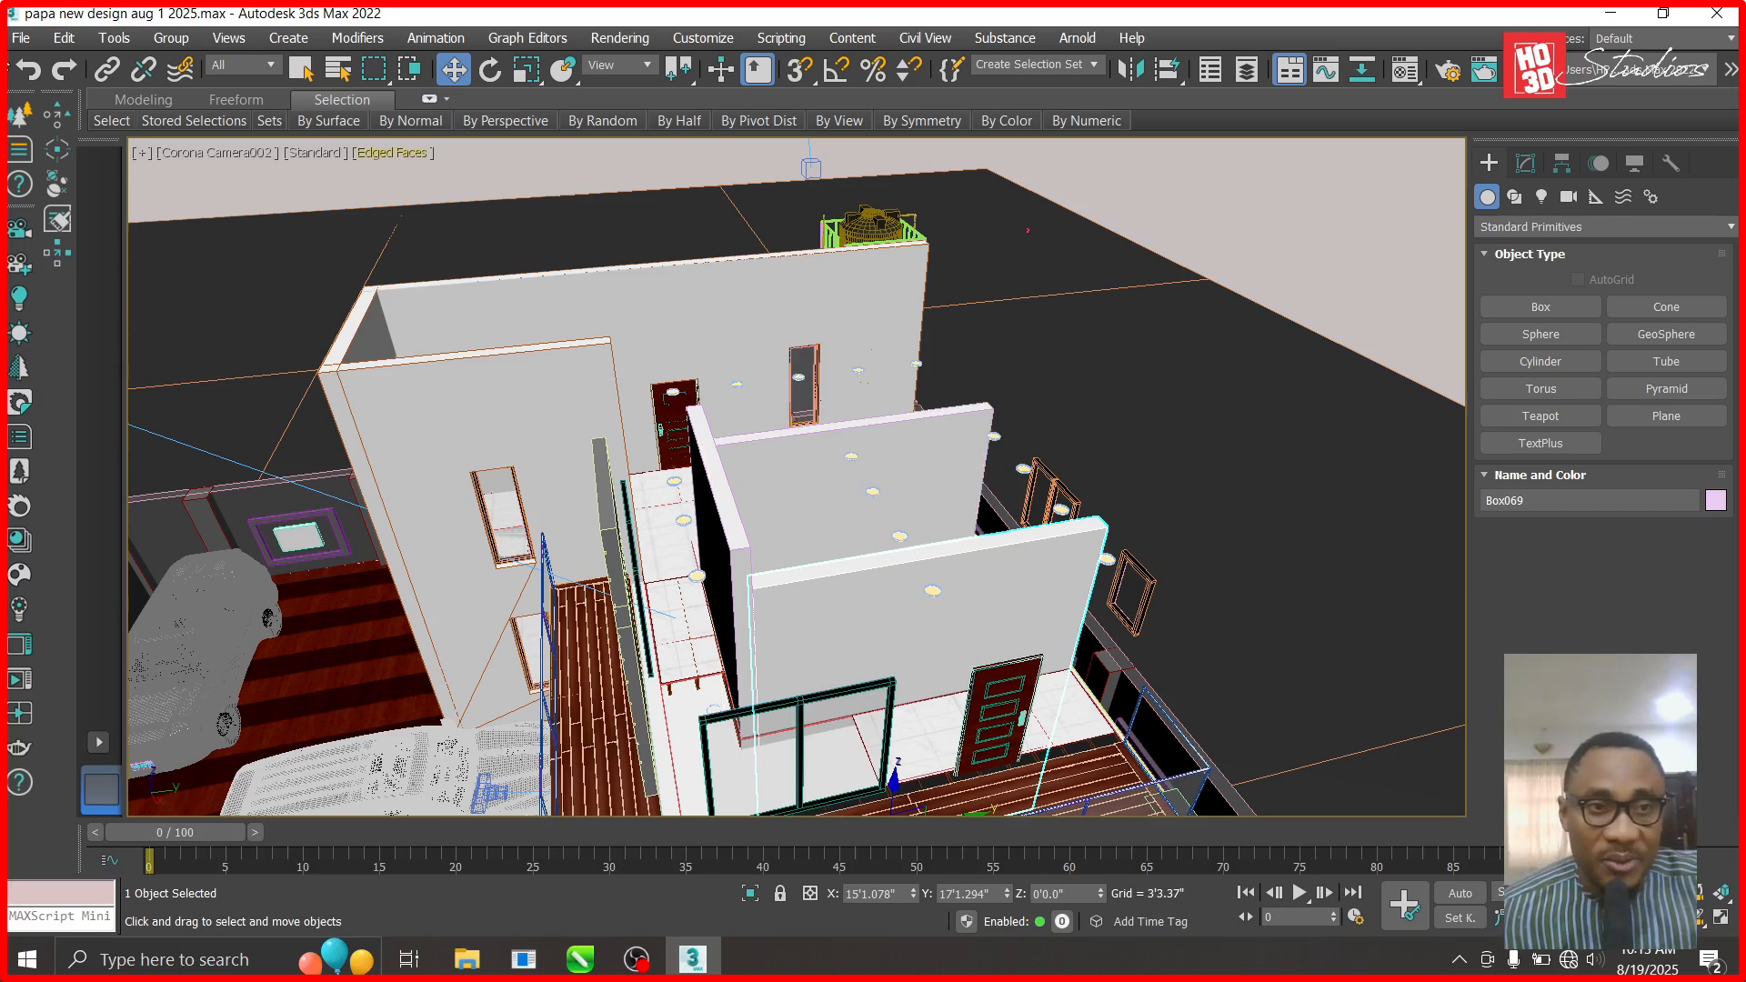
- In the Right view, draw box Box1809 over the upper-floor door with 7' length
{"action": "left_click", "coordinate": [172, 152]}
{"action": "left_click", "coordinate": [234, 398]}
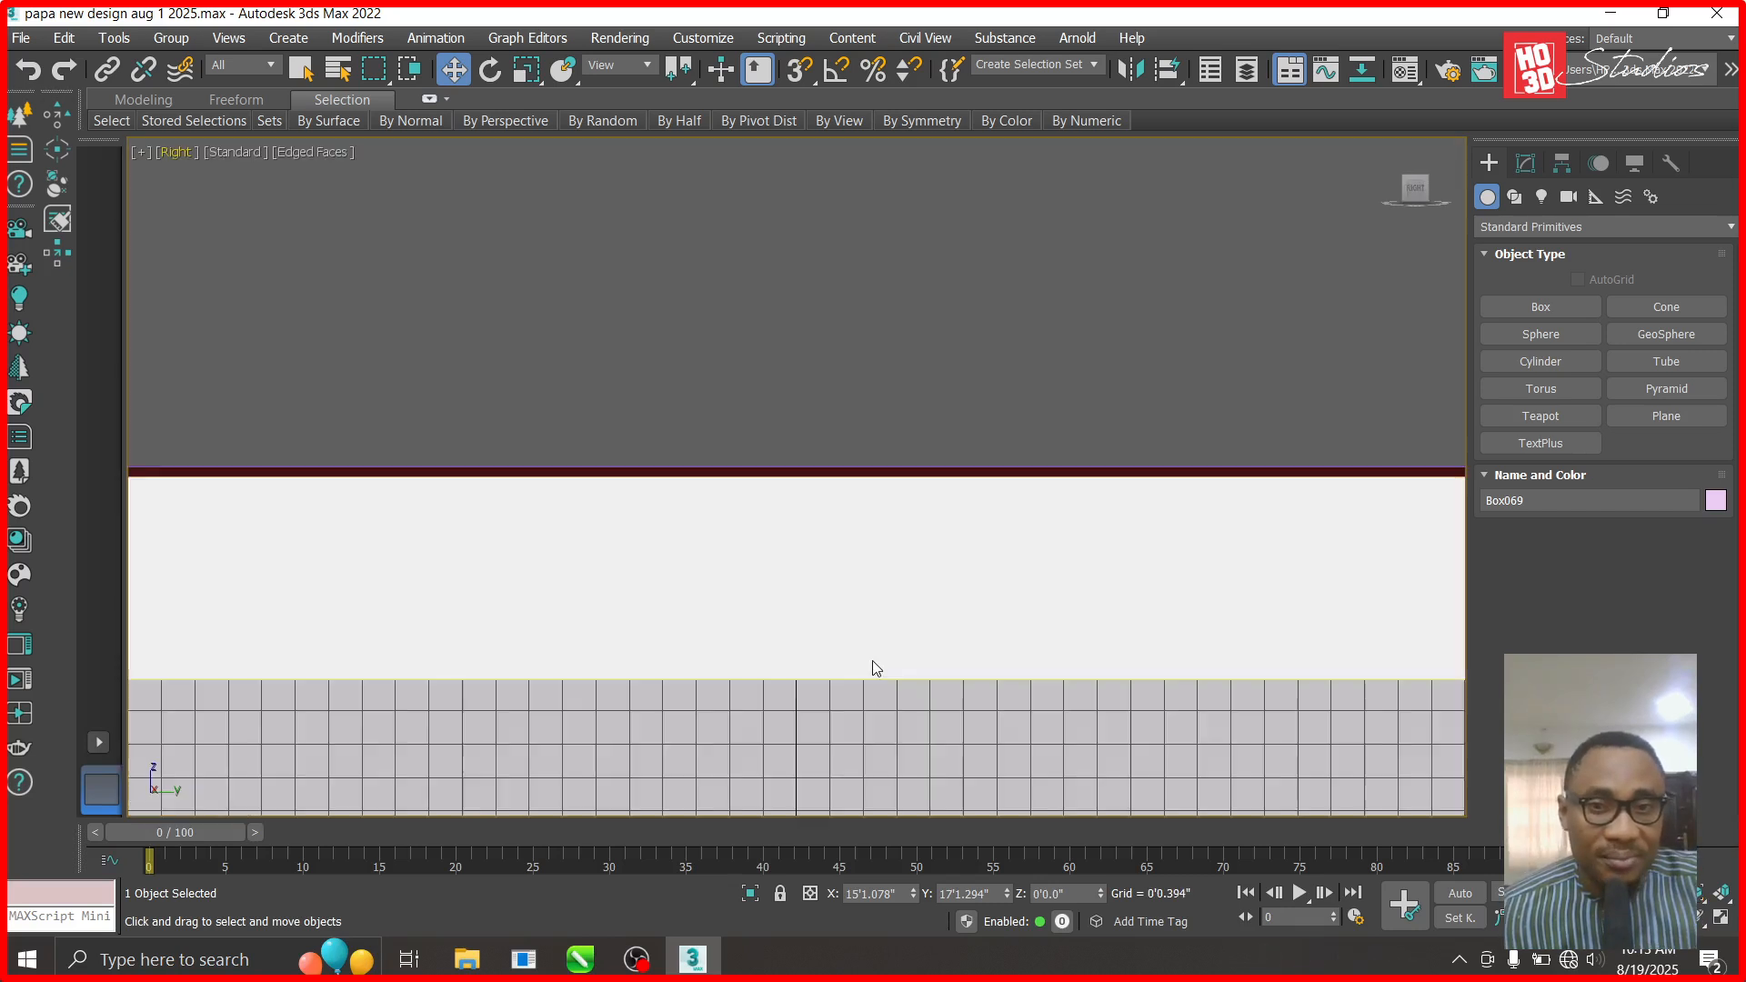
{"action": "scroll", "coordinate": [873, 656], "scroll_direction": "down", "scroll_amount": 8}
{"action": "scroll", "coordinate": [1111, 514], "scroll_direction": "up", "scroll_amount": 3}
{"action": "scroll", "coordinate": [1110, 514], "scroll_direction": "up", "scroll_amount": 2}
{"action": "left_click", "coordinate": [1546, 307]}
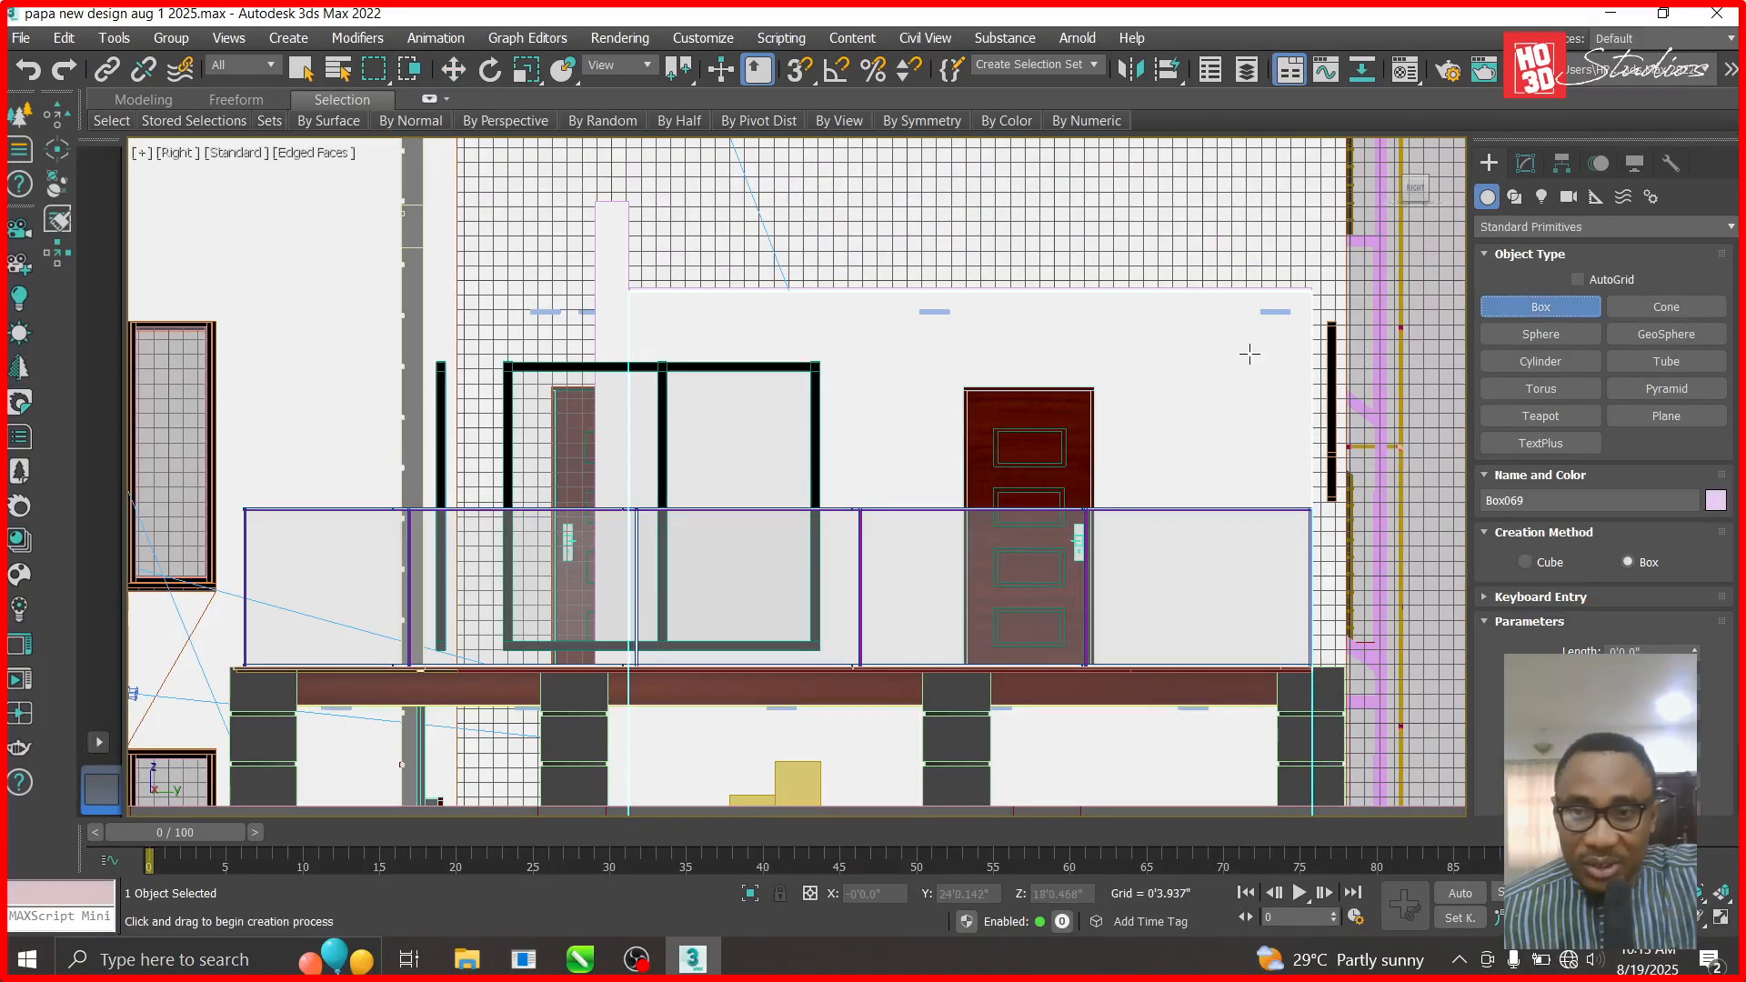
{"action": "left_click_drag", "start_coordinate": [1212, 370], "coordinate": [858, 666]}
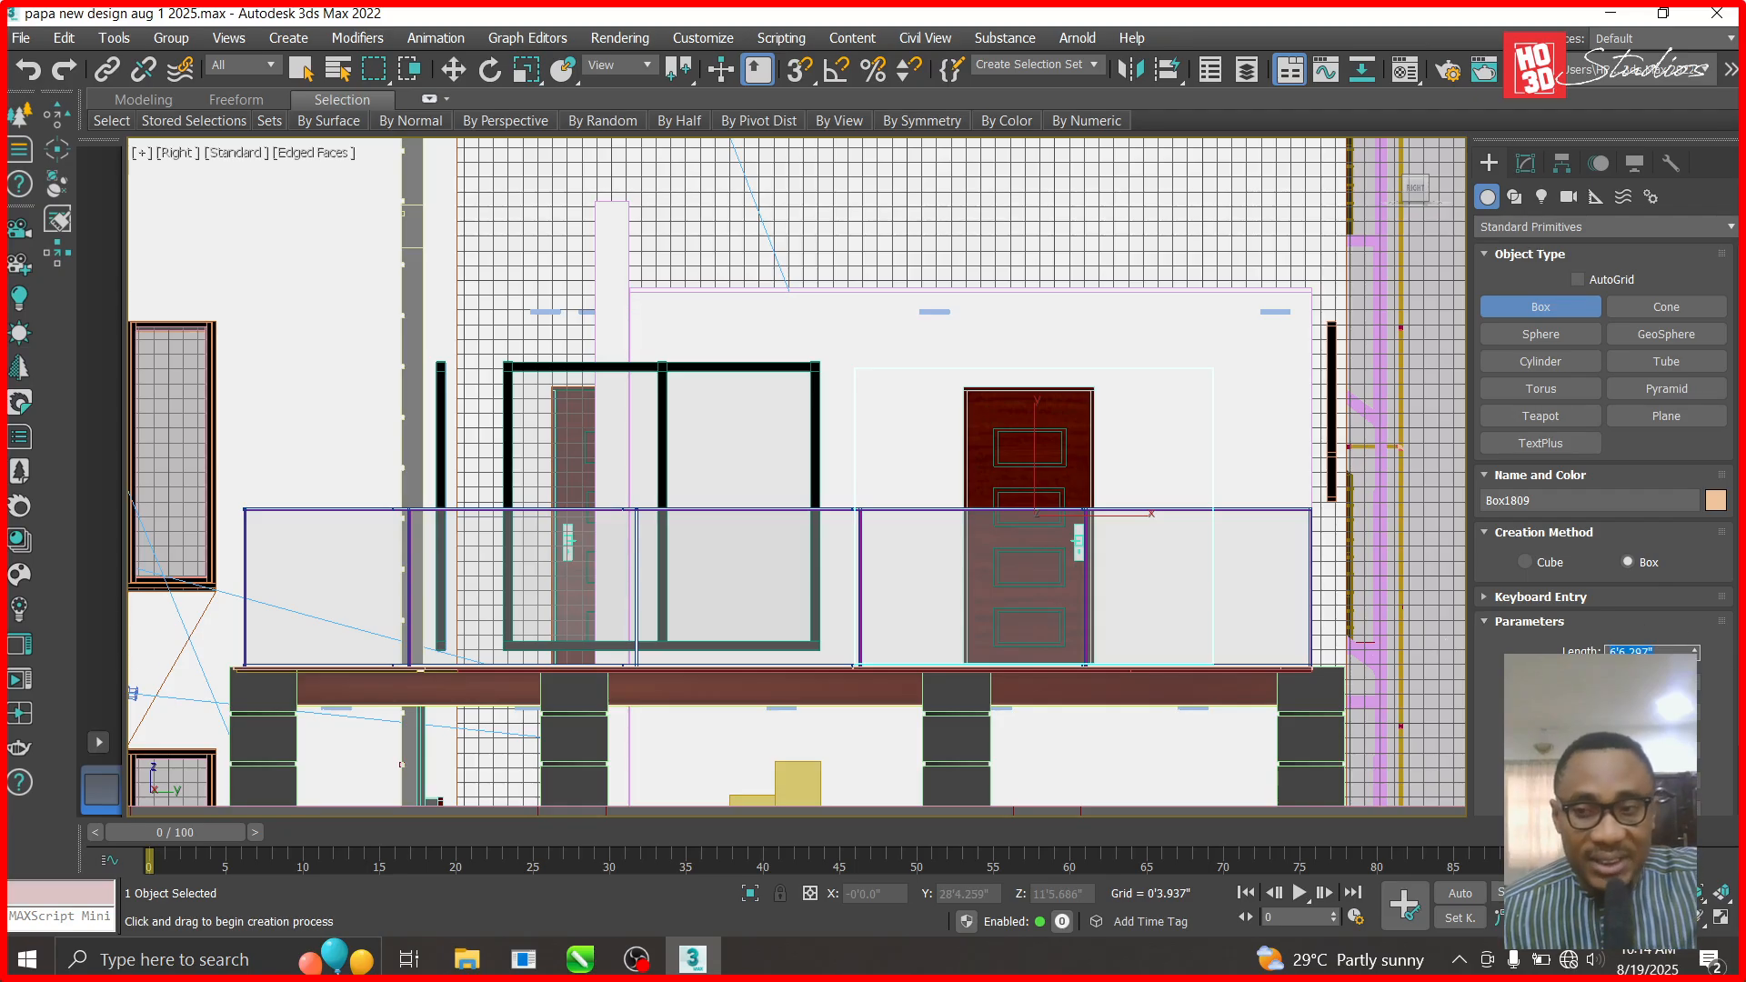
{"action": "key", "text": "Return"}
{"action": "key", "text": "Tab"}
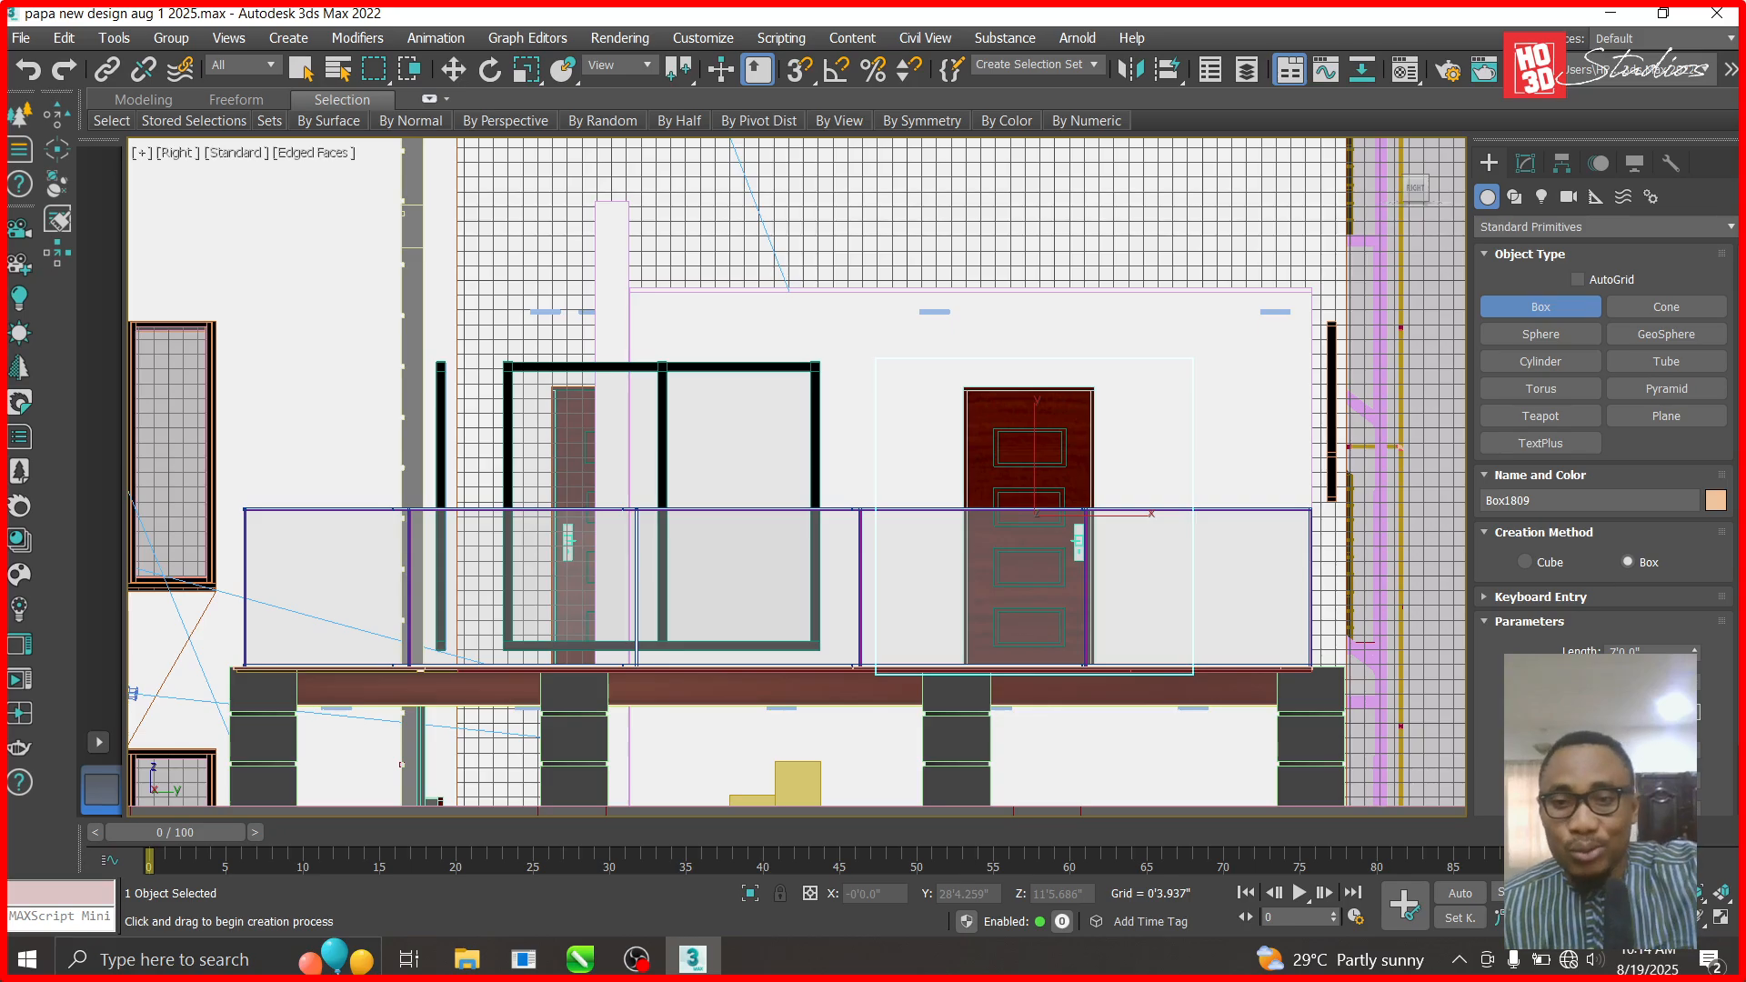
{"action": "left_click", "coordinate": [453, 69]}
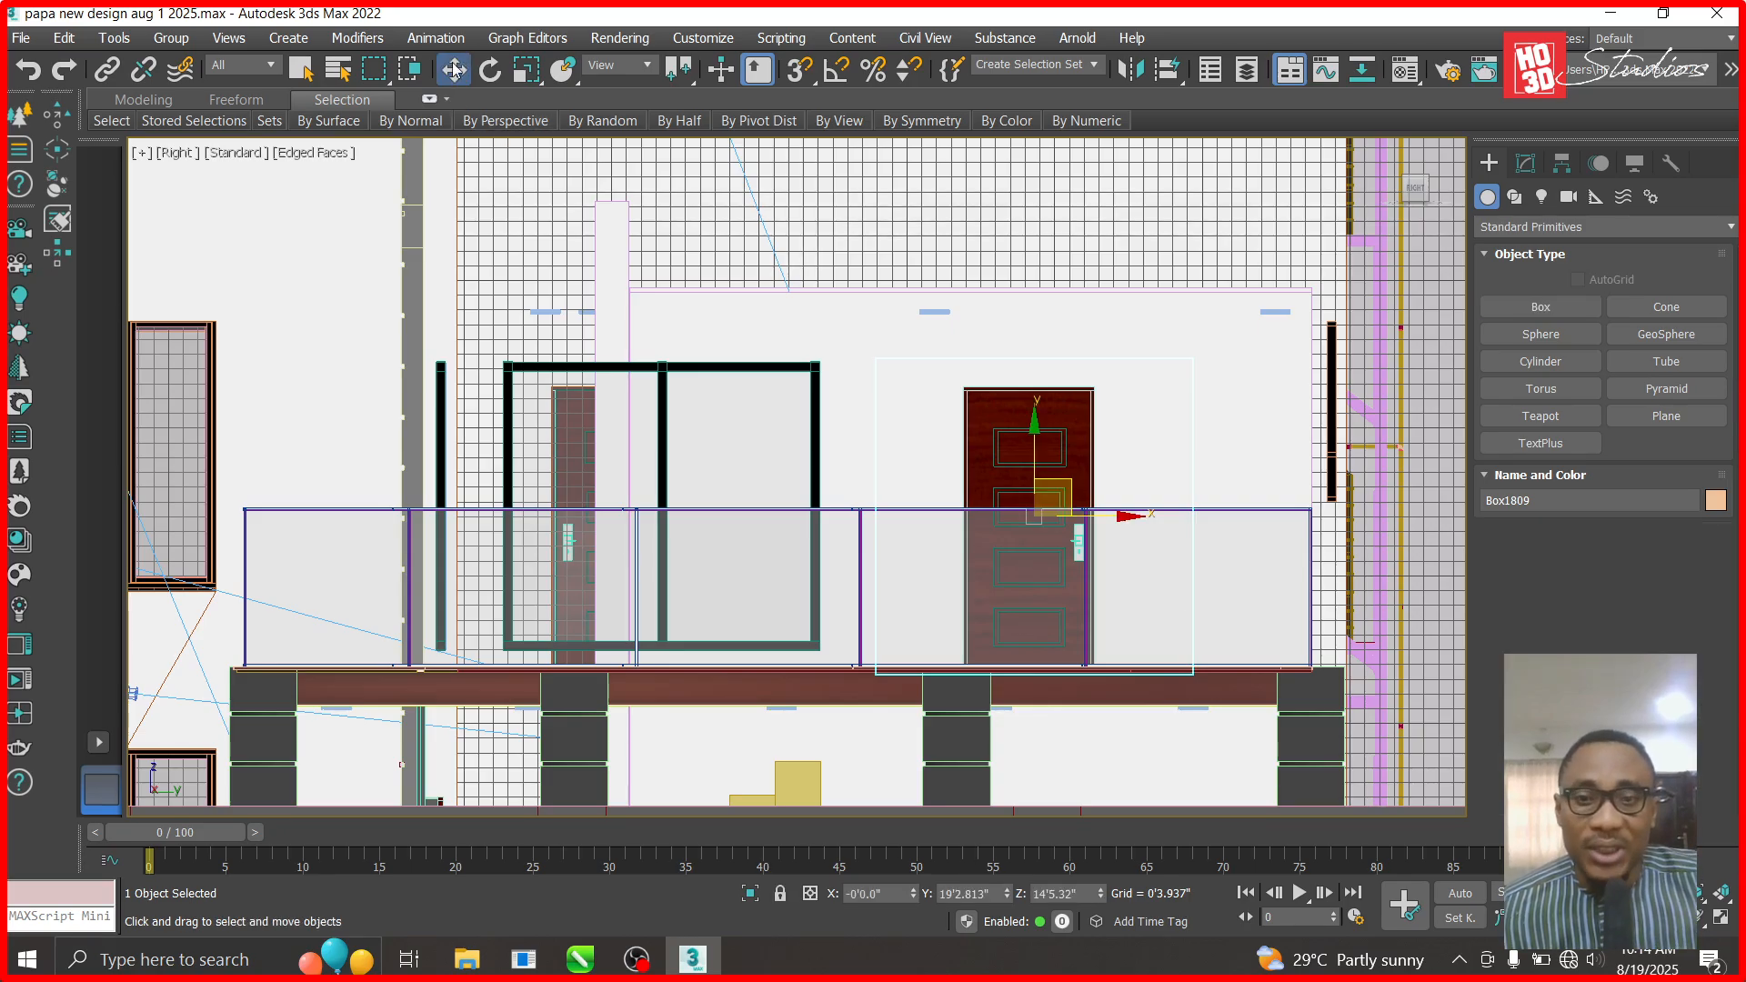
{"action": "key", "text": "t"}
{"action": "scroll", "coordinate": [837, 364], "scroll_direction": "down", "scroll_amount": 8}
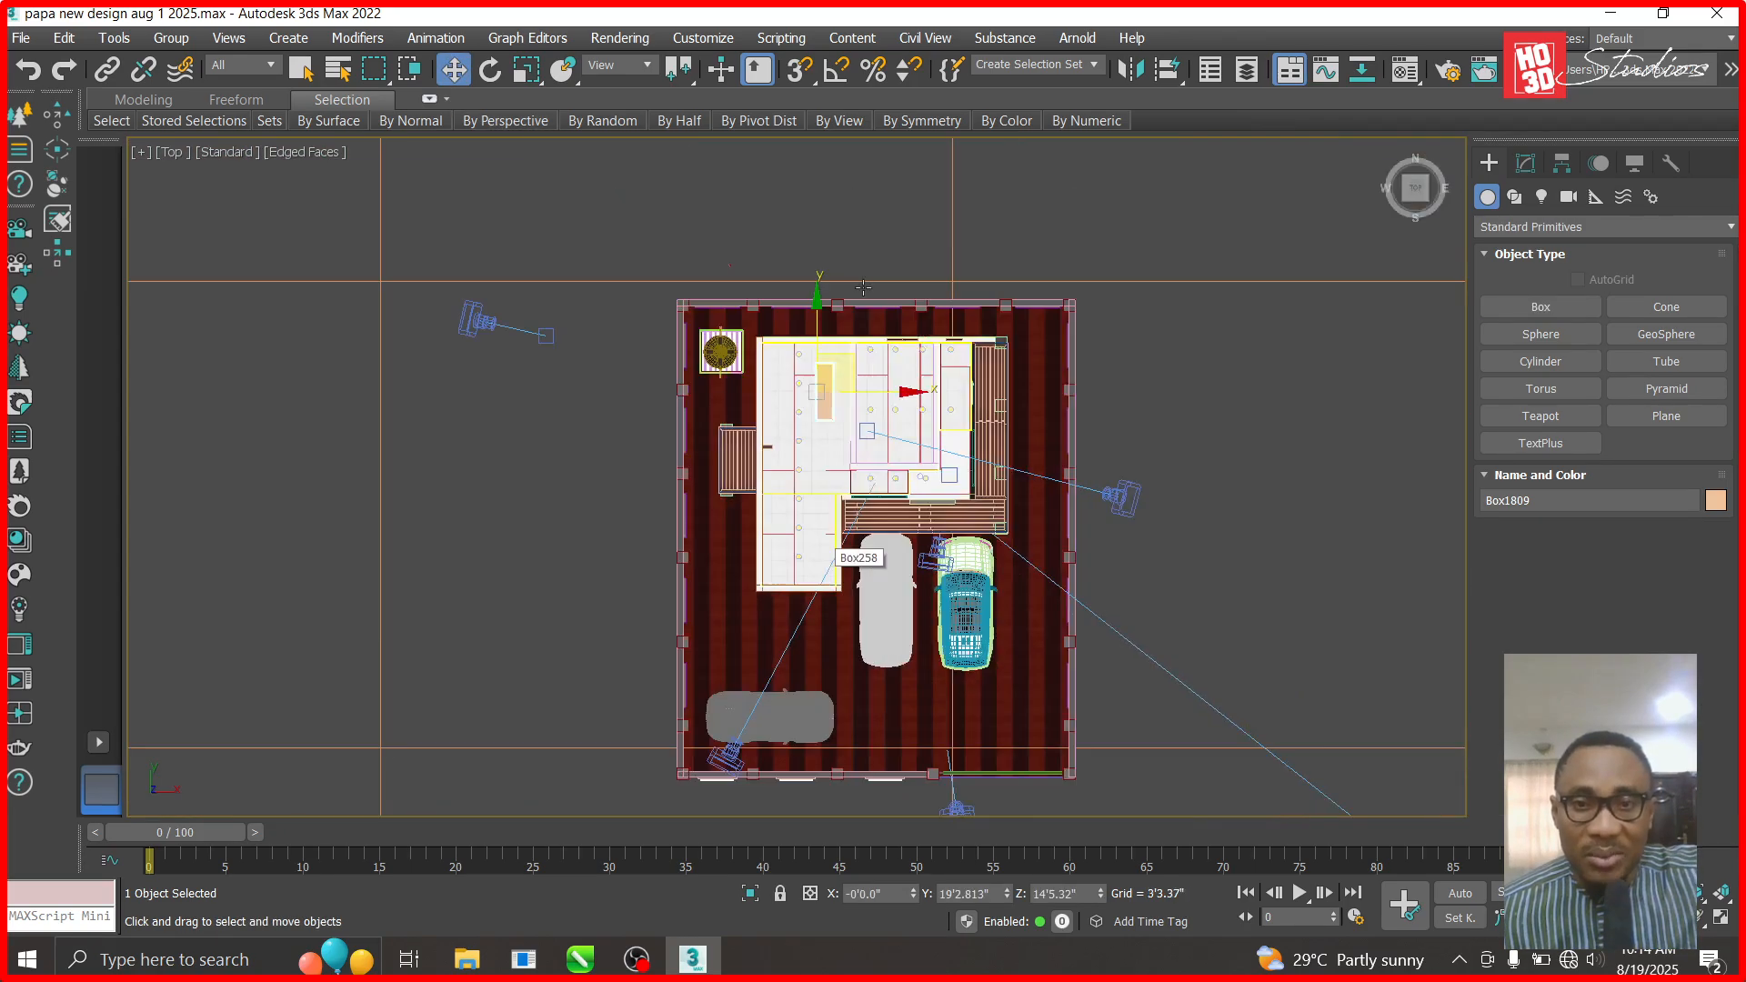
- In Top view, move Box1809 along X and down to Y 17'11.295" over the door
{"action": "scroll", "coordinate": [837, 365], "scroll_direction": "up", "scroll_amount": 3}
{"action": "left_click_drag", "start_coordinate": [876, 454], "coordinate": [1185, 503]}
{"action": "scroll", "coordinate": [1262, 485], "scroll_direction": "up", "scroll_amount": 4}
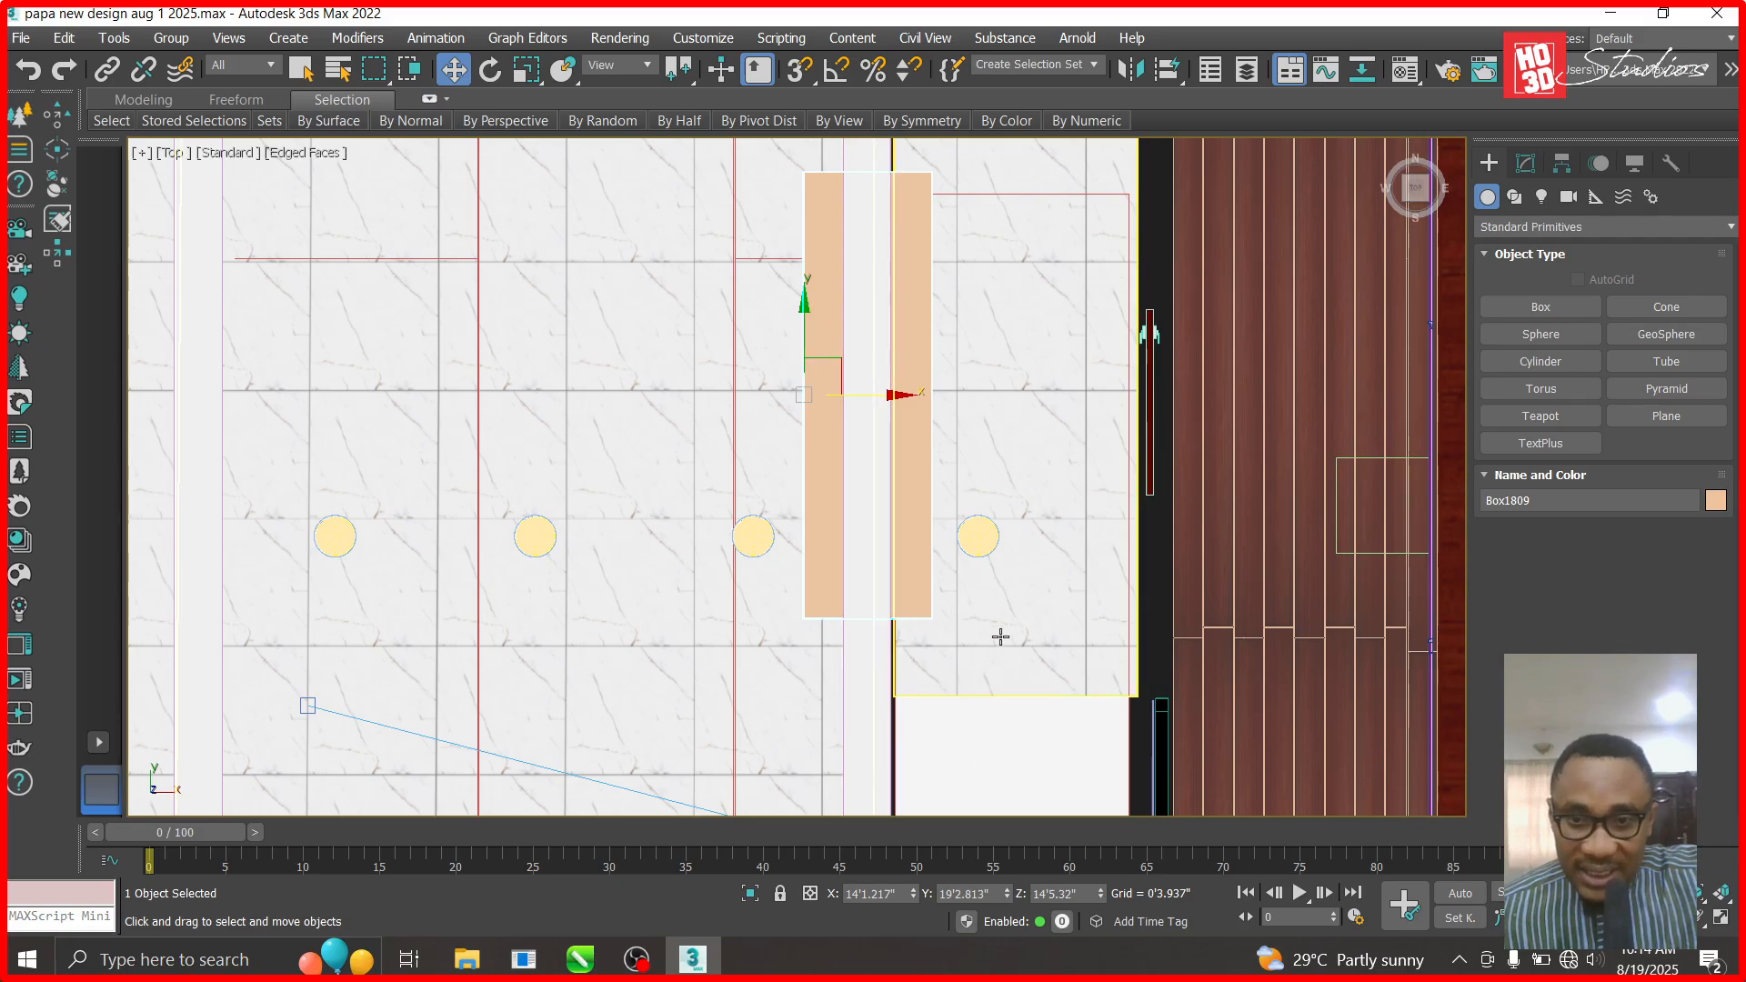
{"action": "scroll", "coordinate": [862, 581], "scroll_direction": "down", "scroll_amount": 2}
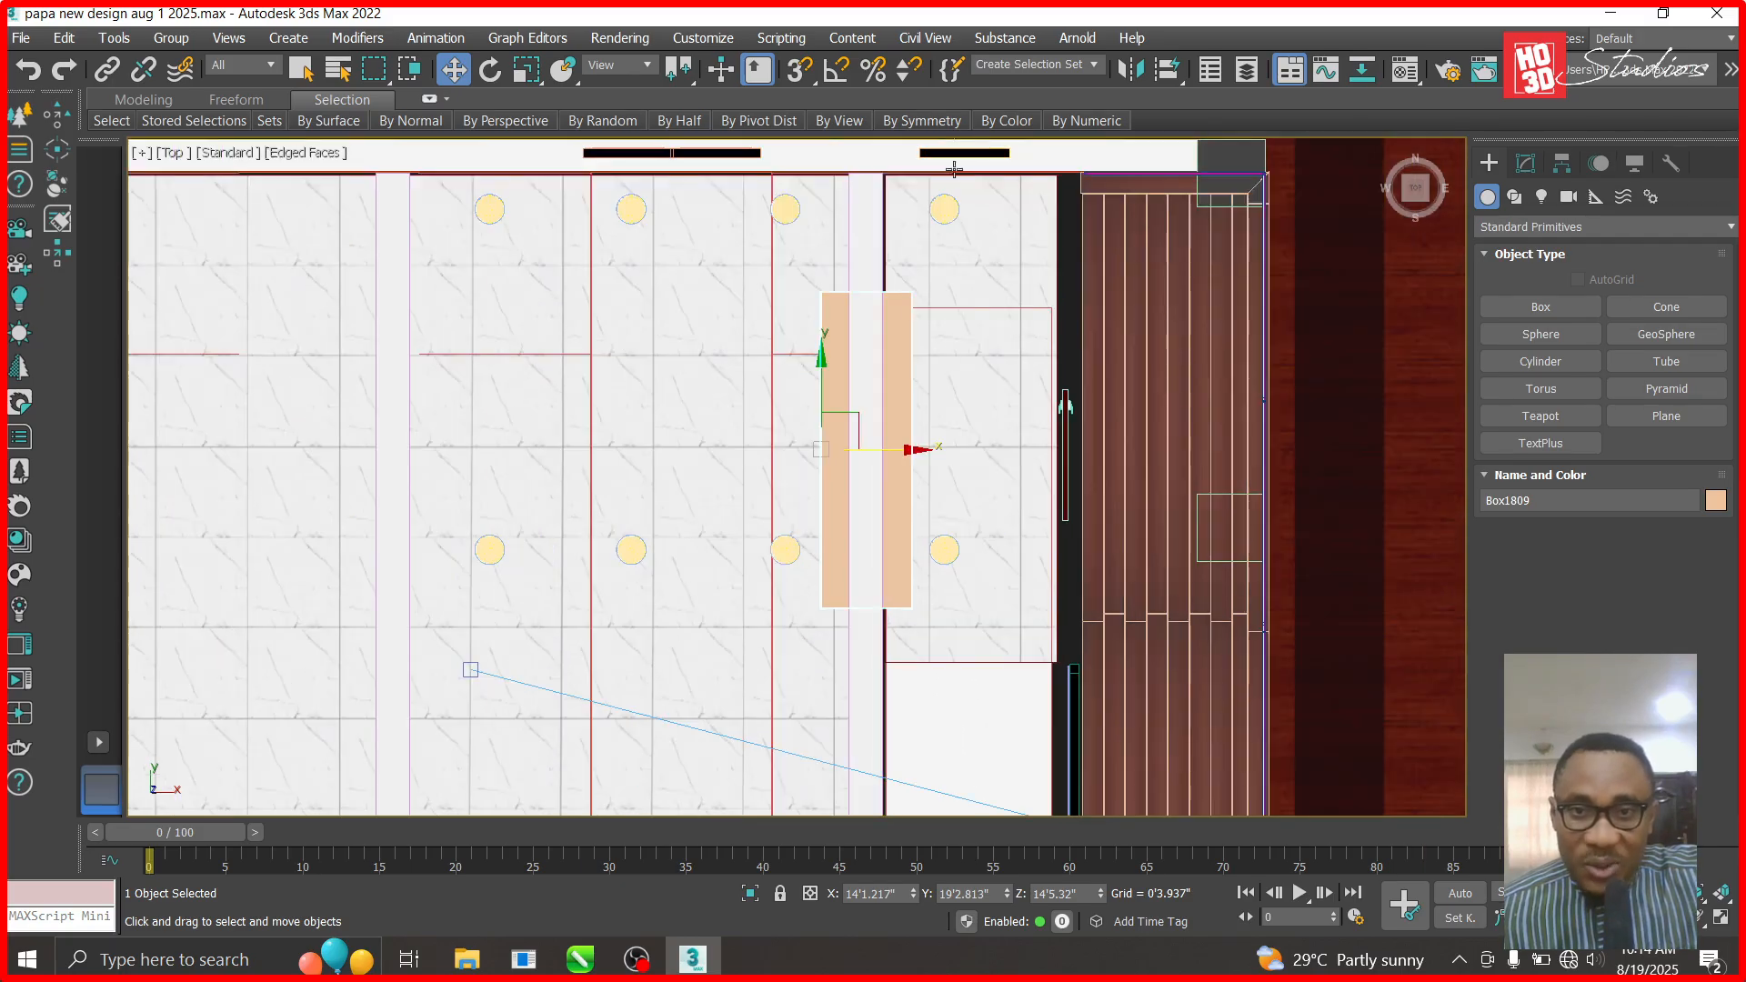
{"action": "left_click_drag", "start_coordinate": [822, 357], "coordinate": [822, 415]}
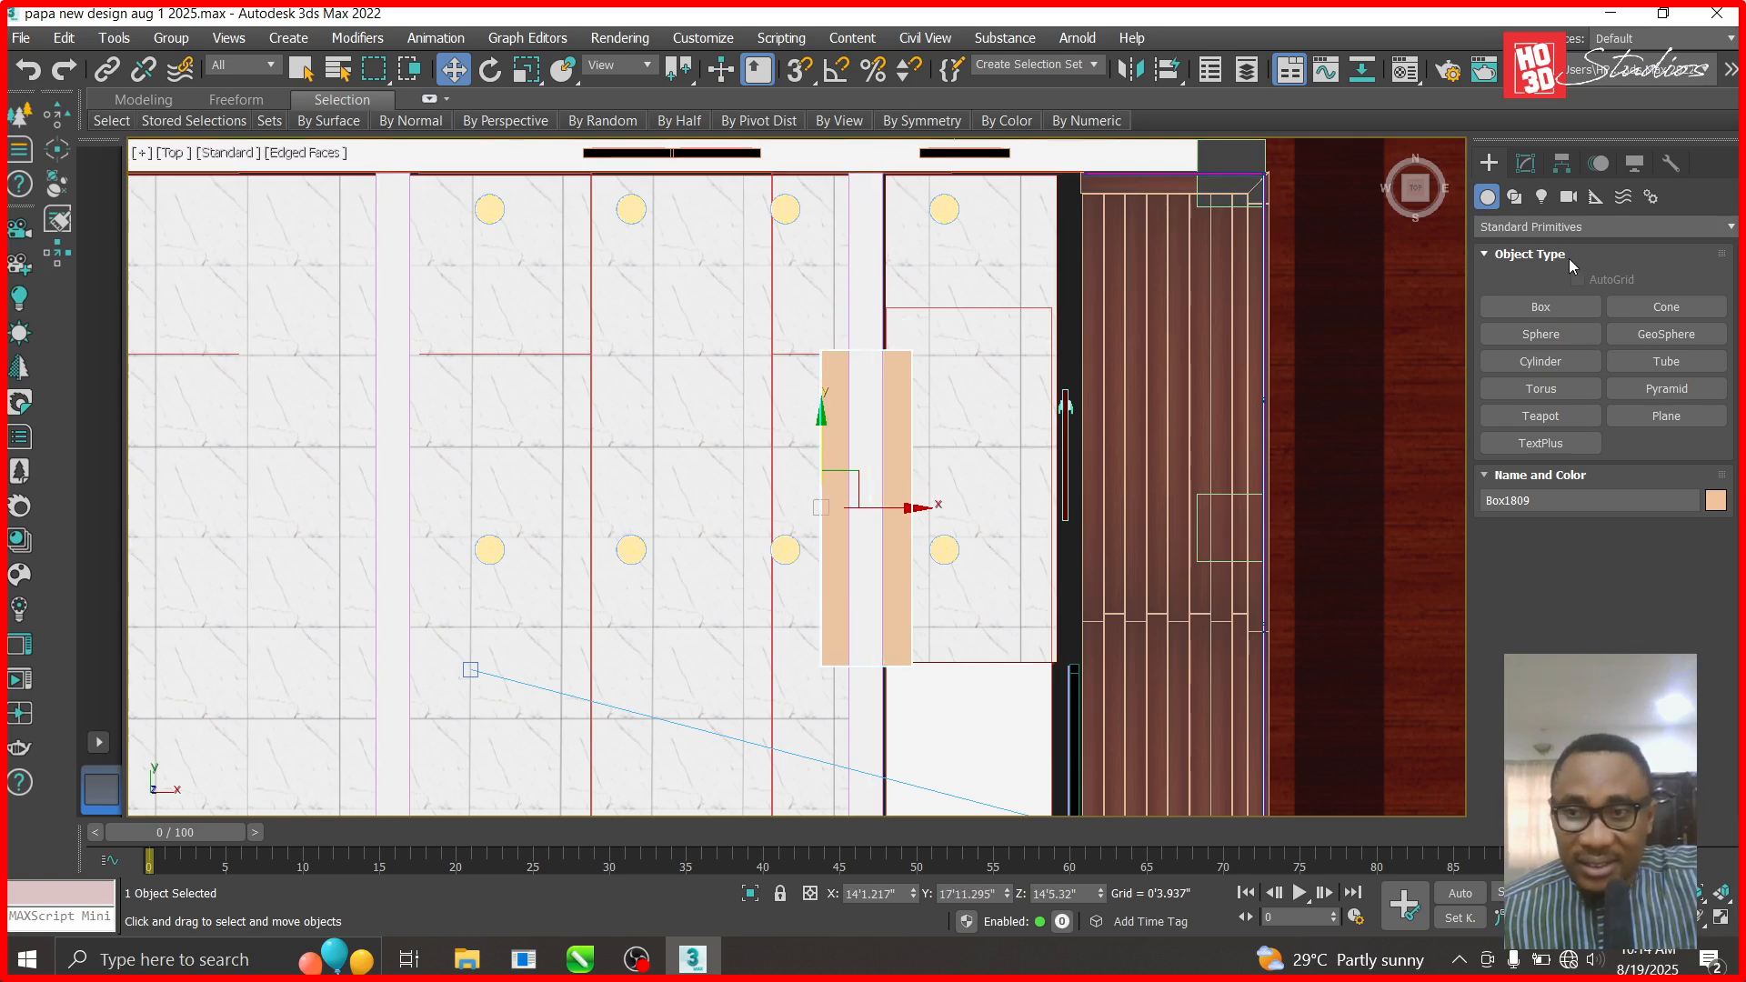
{"action": "left_click", "coordinate": [1540, 307]}
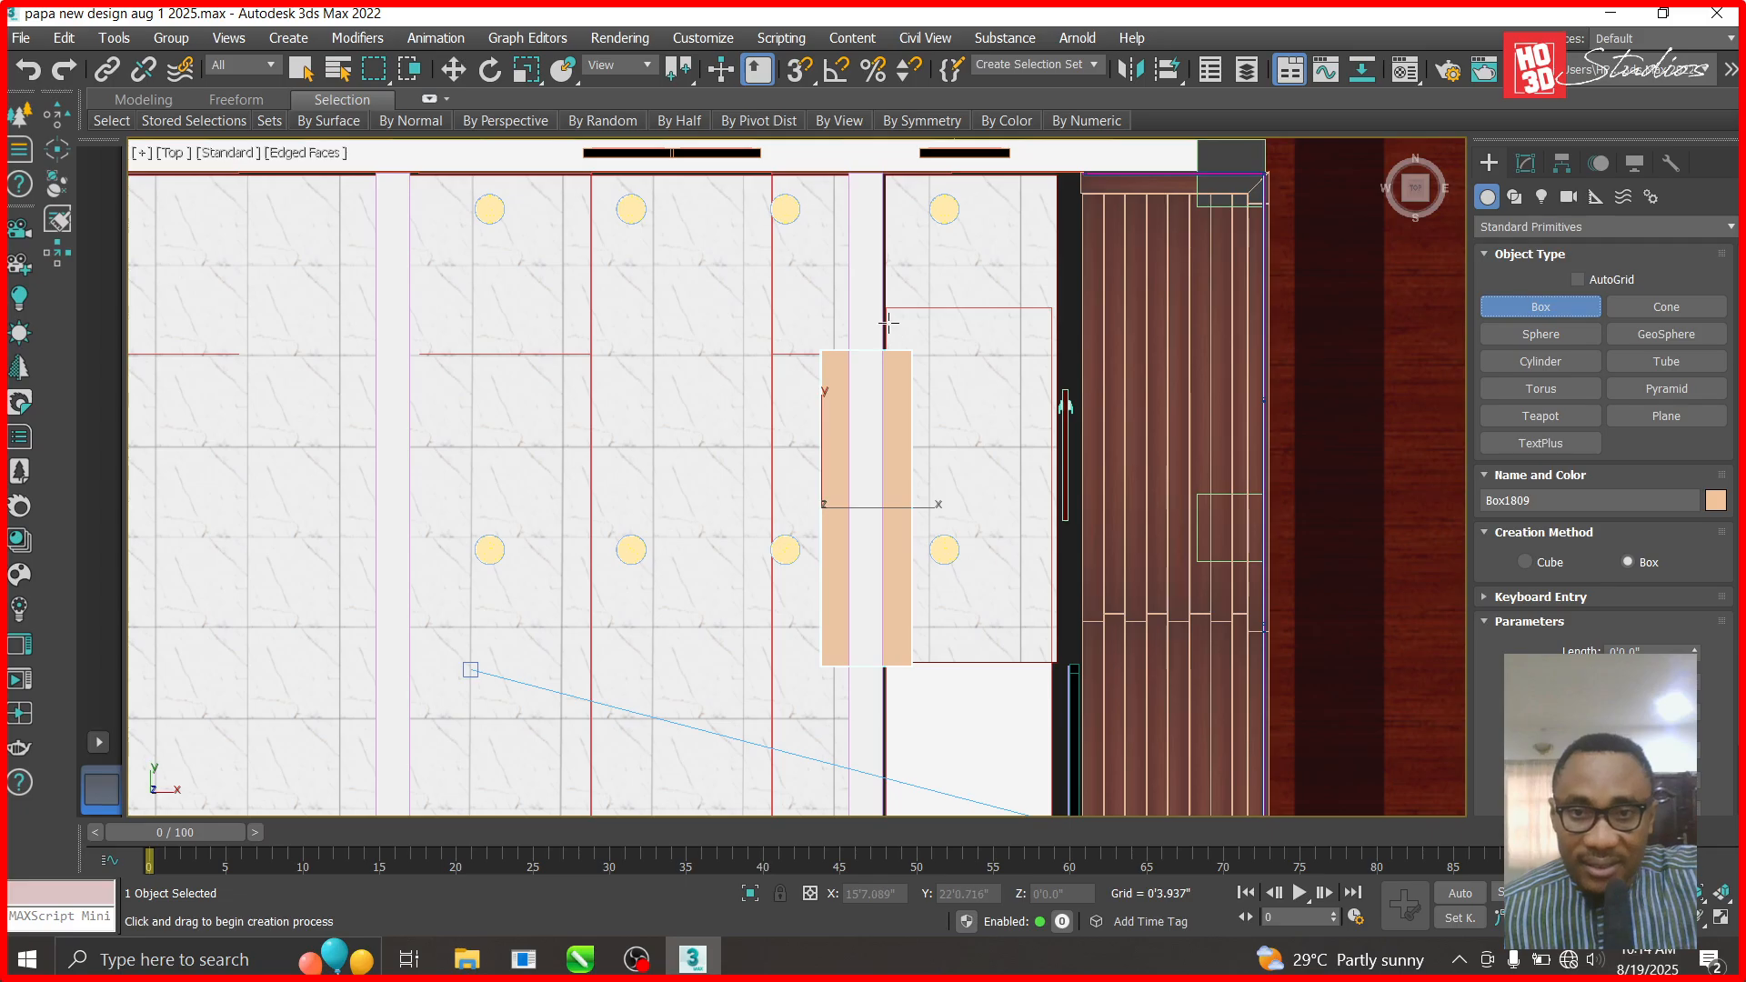
- Draw box Box1810 beside the landing and set its length to 0.75 (0'9.0")
{"action": "left_click_drag", "start_coordinate": [889, 319], "coordinate": [1050, 361]}
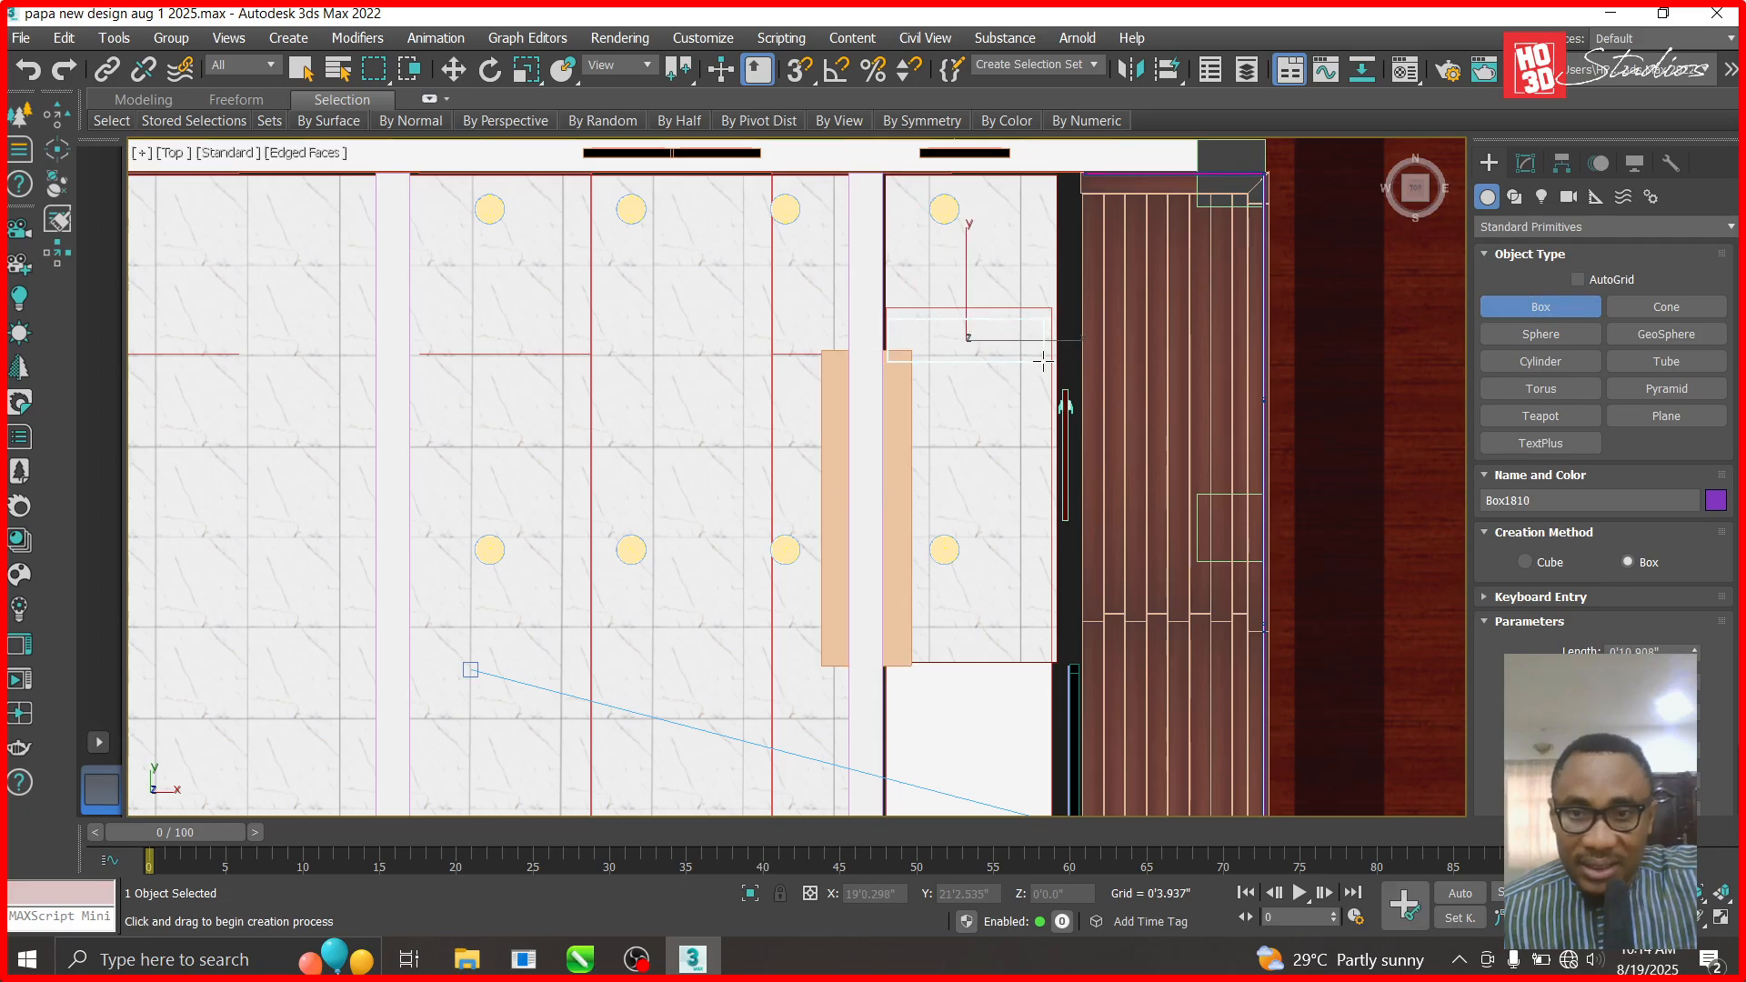
{"action": "left_click_drag", "start_coordinate": [1046, 360], "coordinate": [1048, 355]}
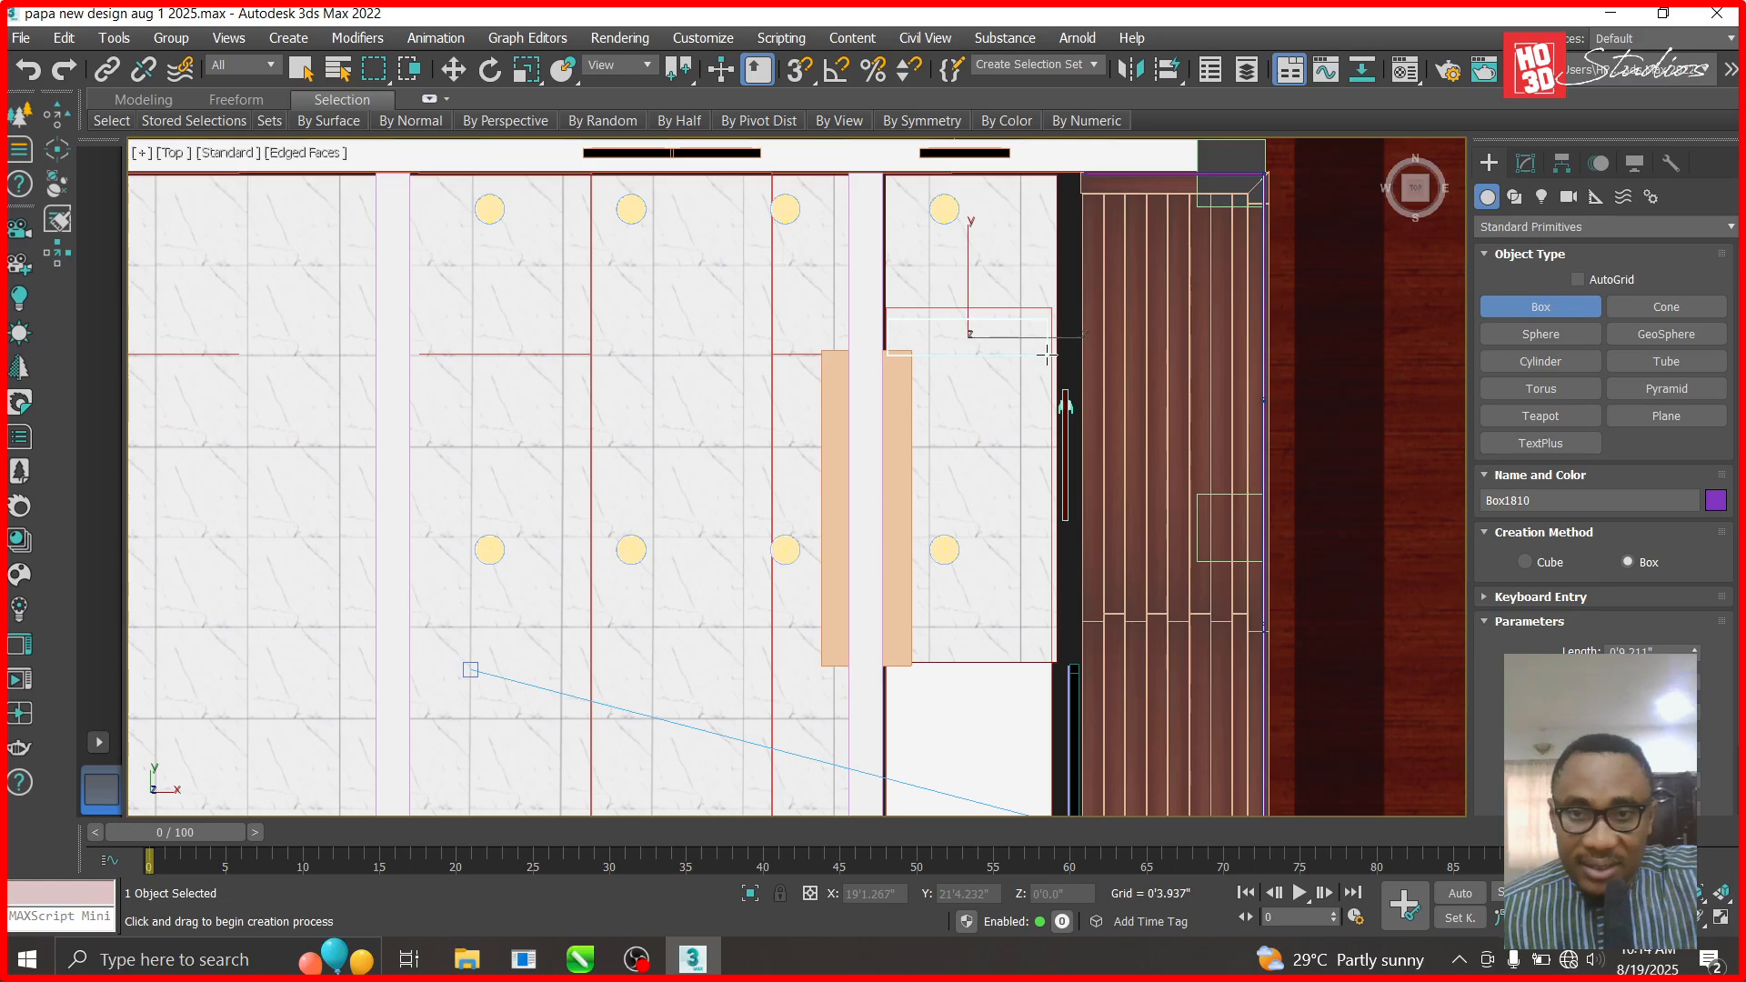
{"action": "left_click", "coordinate": [452, 73]}
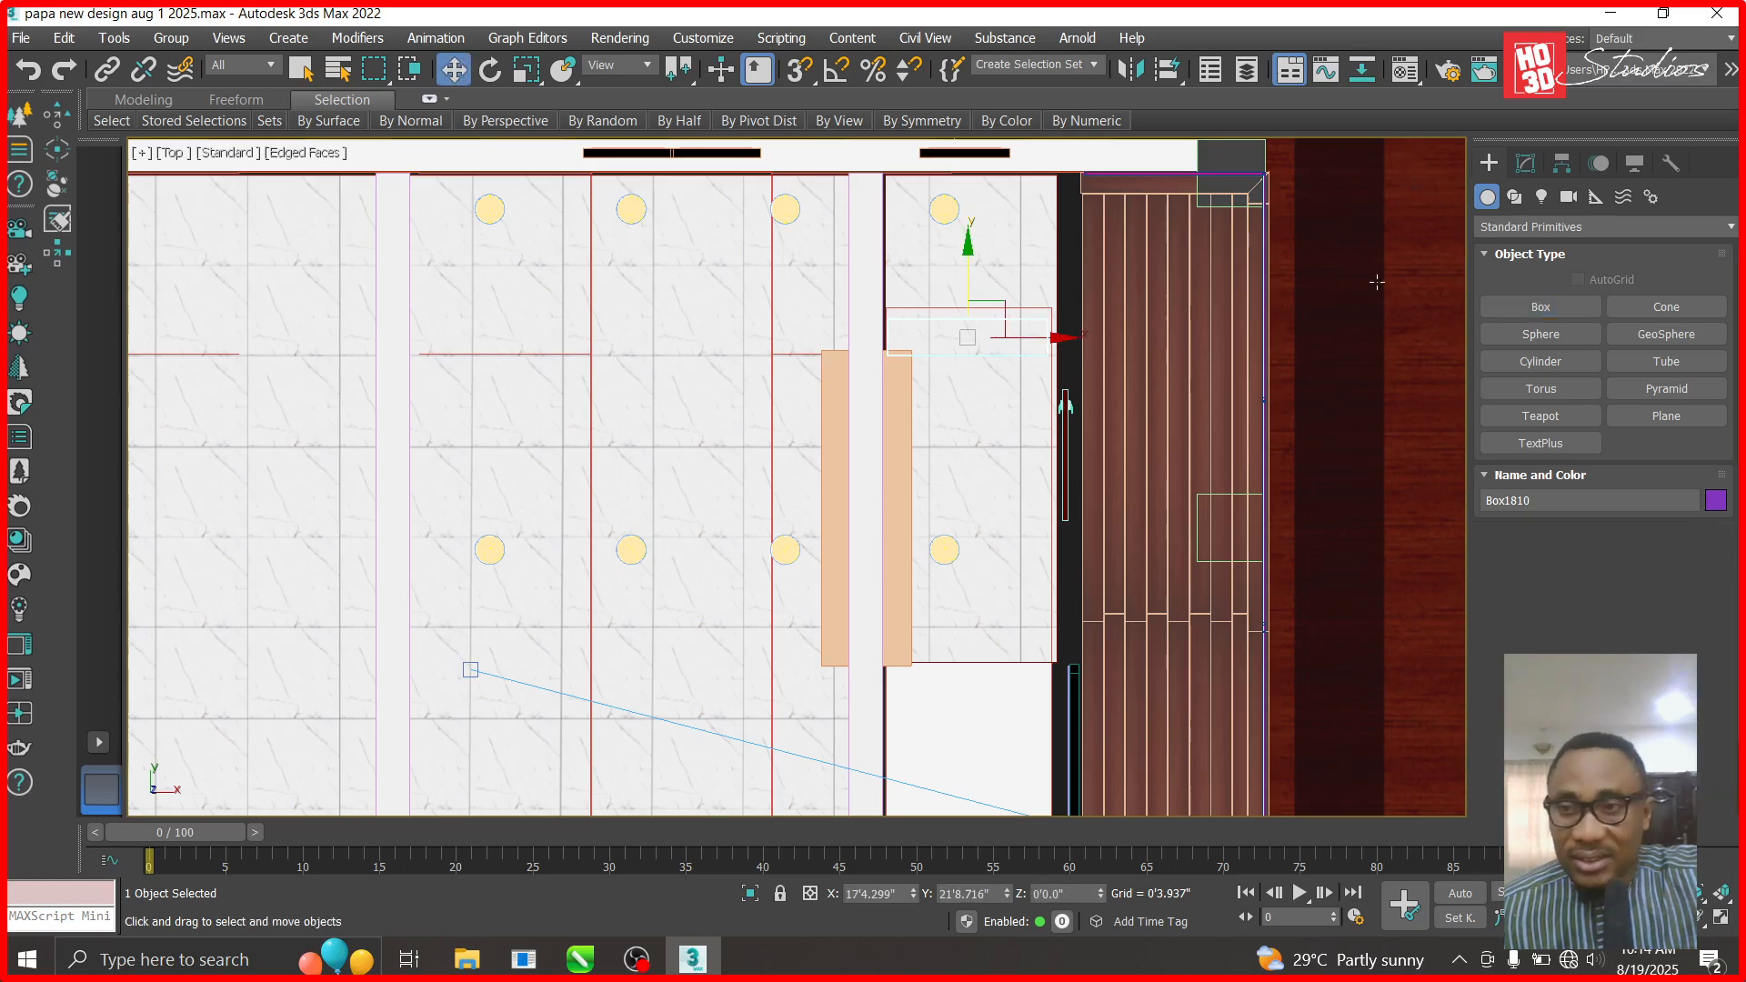
{"action": "left_click", "coordinate": [1526, 163]}
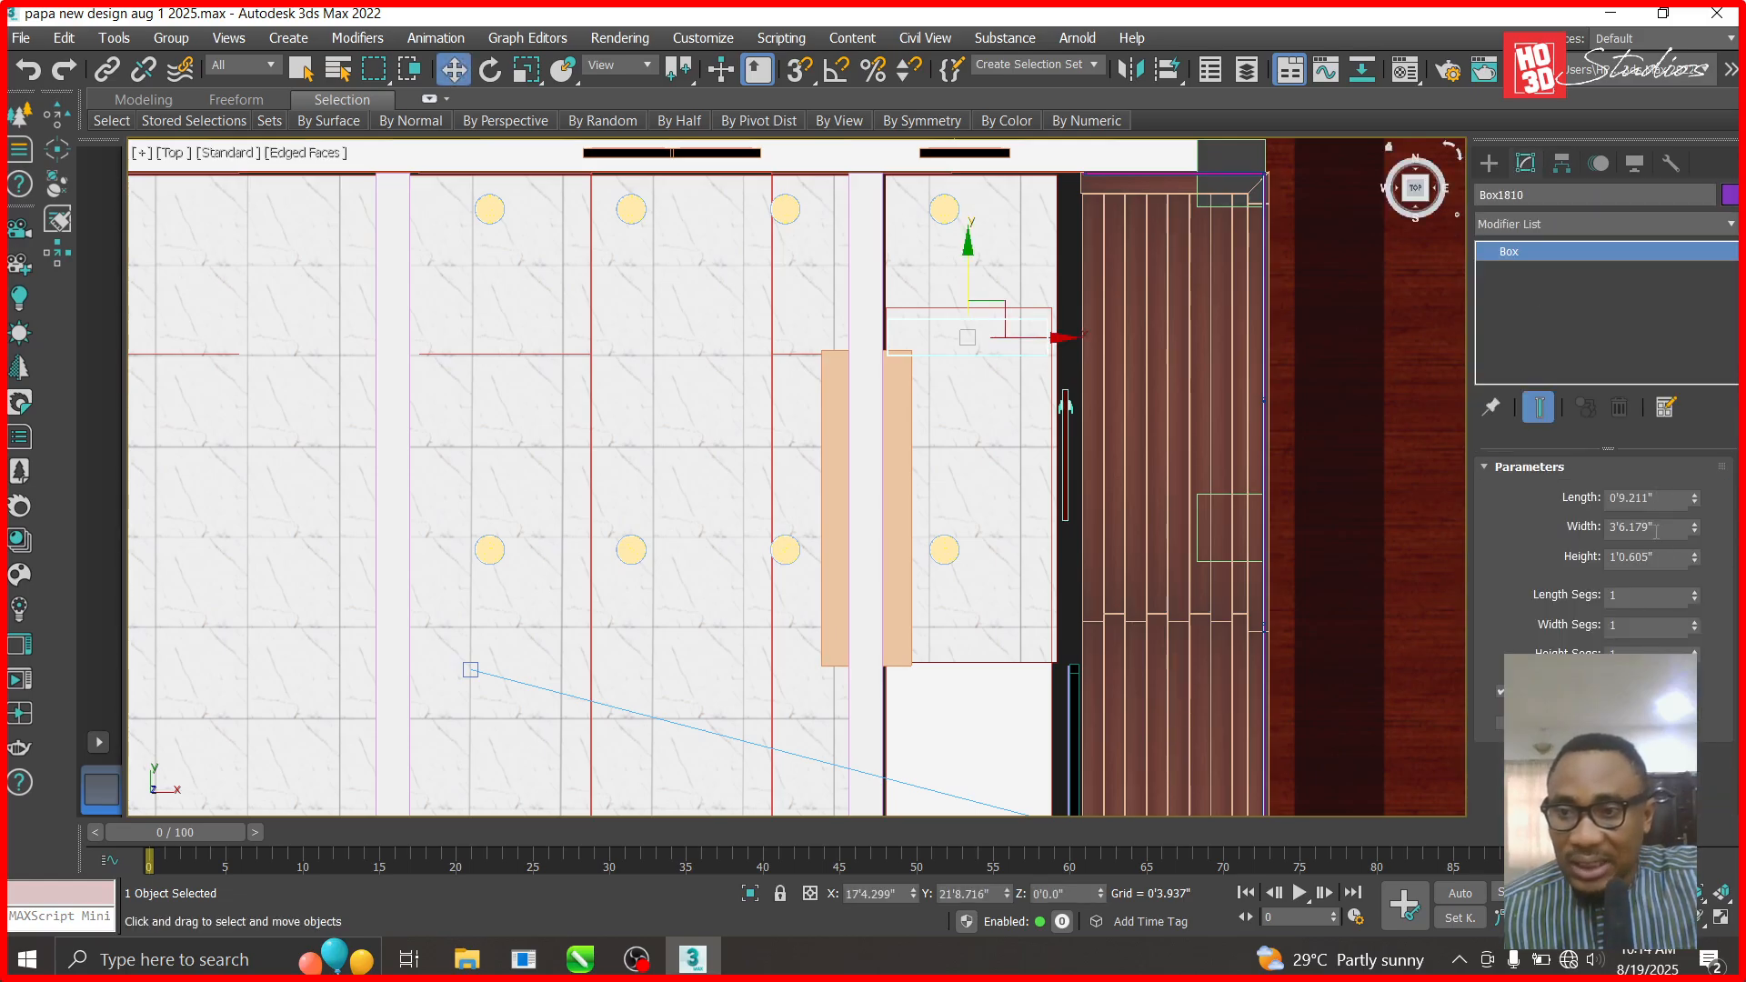
{"action": "double_click", "coordinate": [1666, 501]}
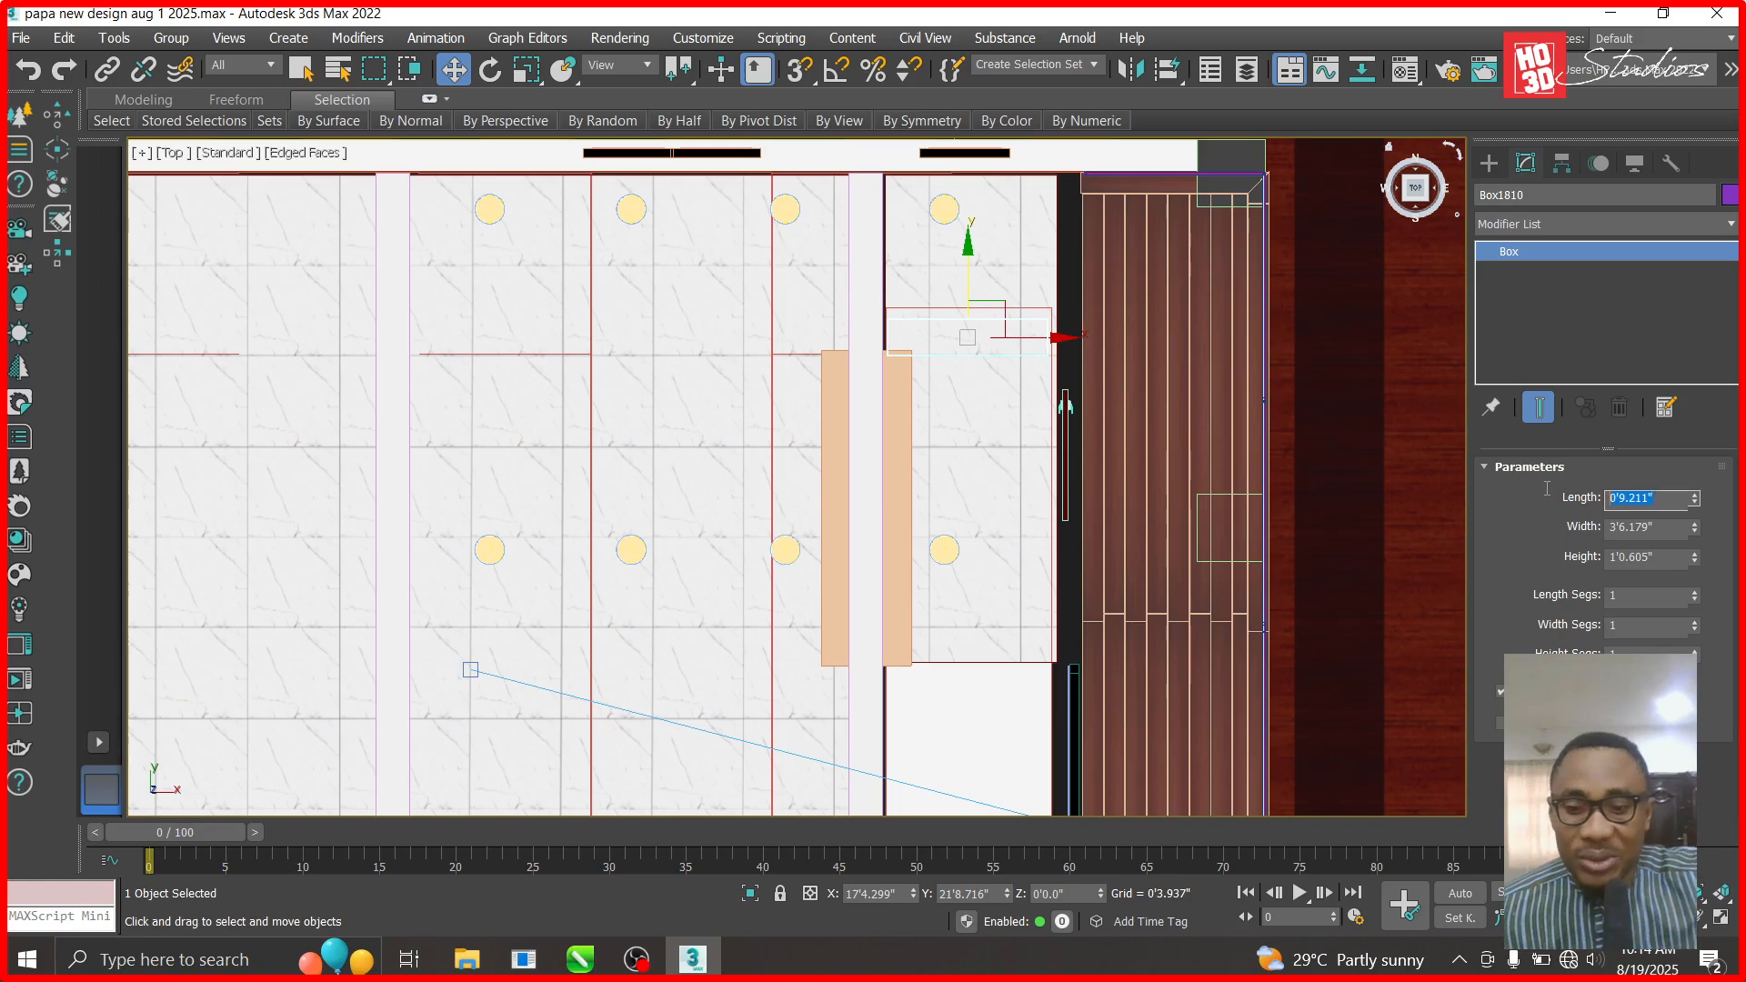
{"action": "type", "text": "0."}
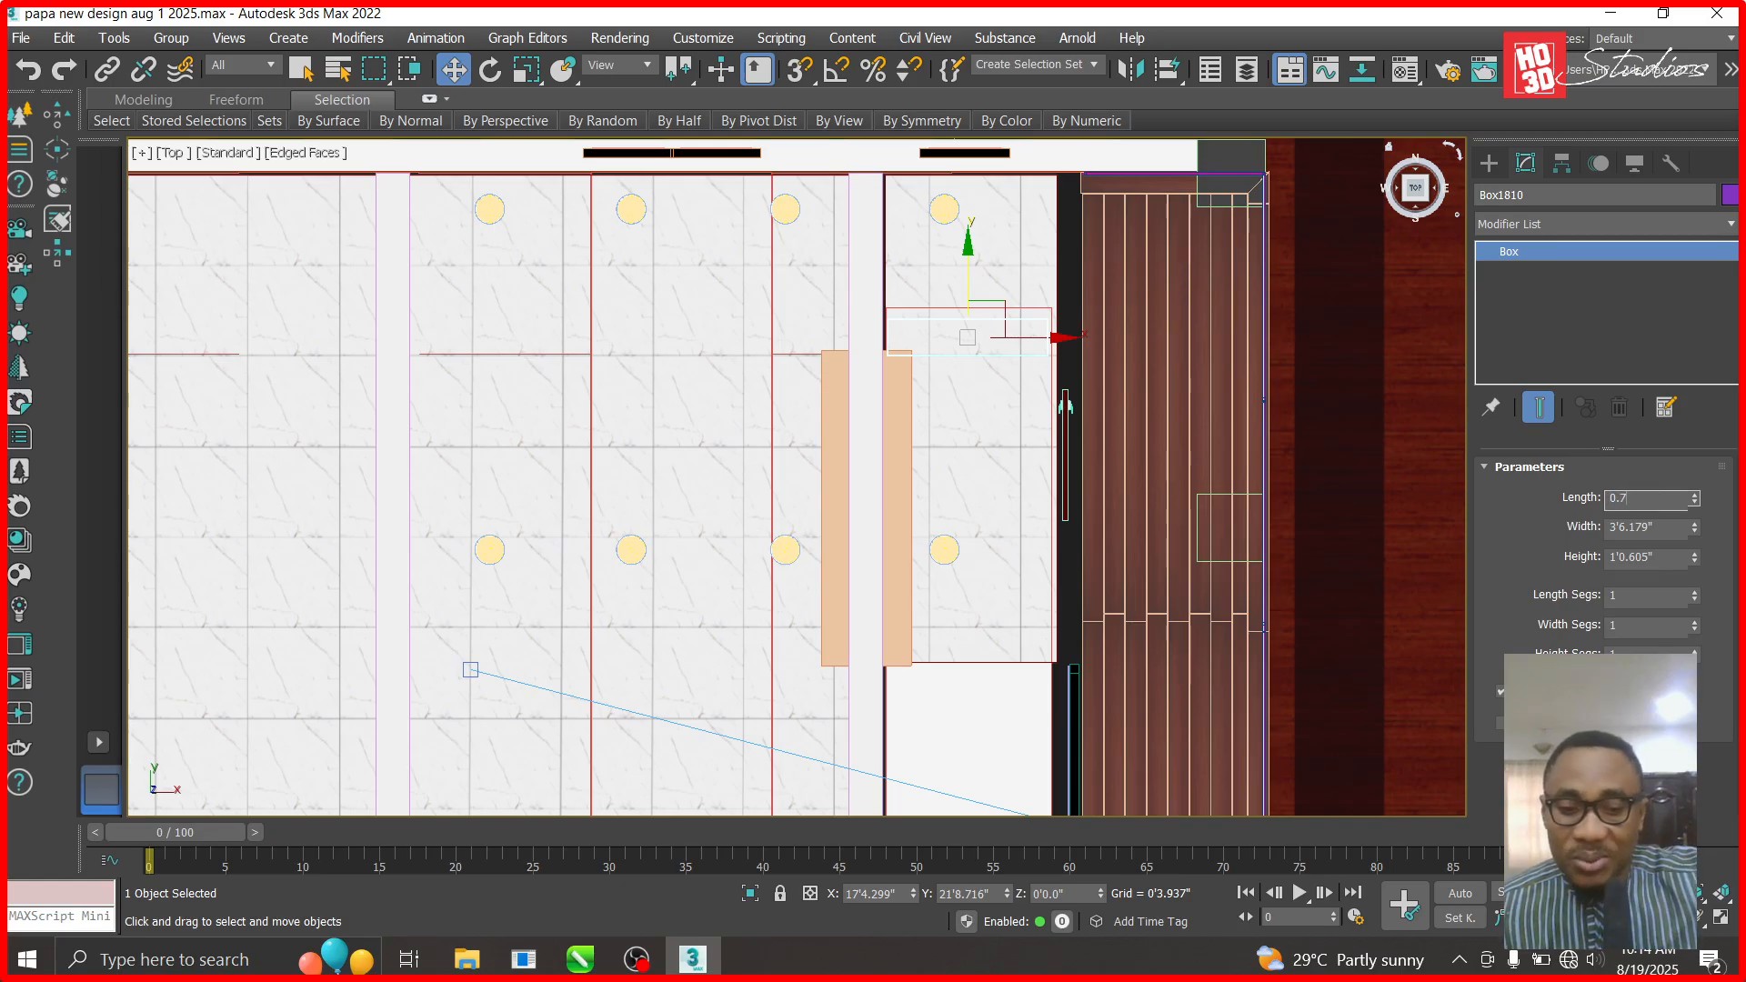
{"action": "type", "text": "75"}
{"action": "key", "text": "Return"}
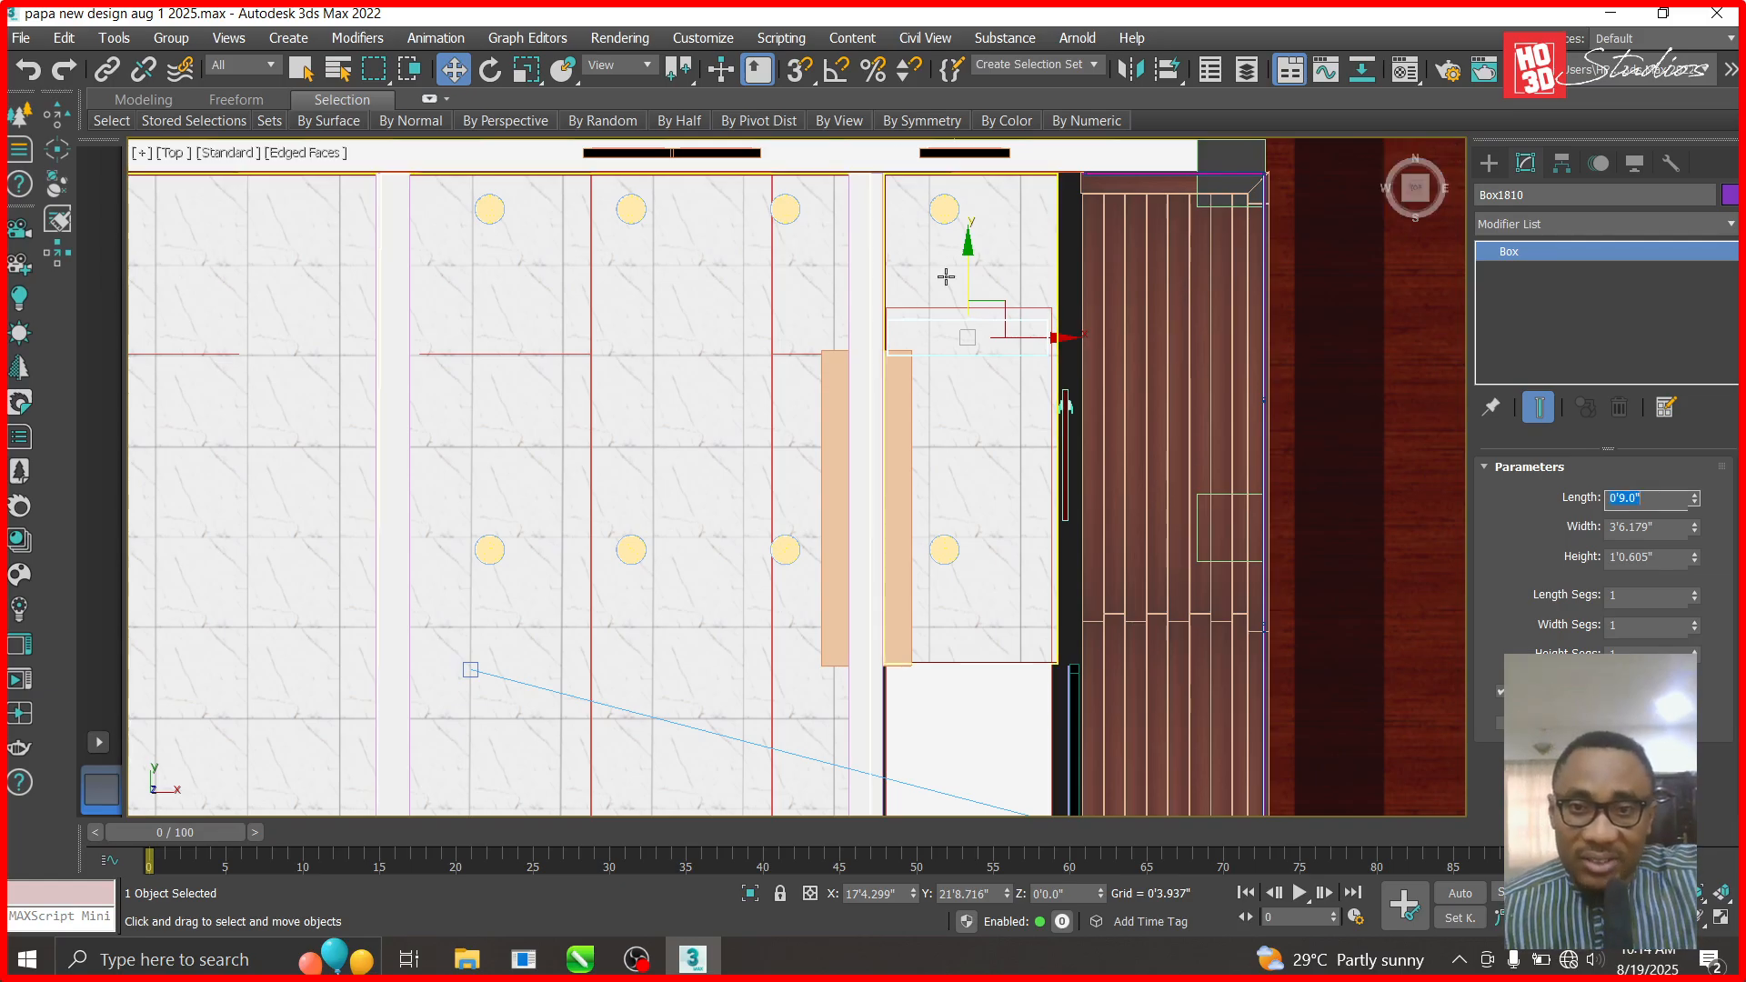
- Nudge Box1810 up and left in plan and set its height to 8'
{"action": "scroll", "coordinate": [997, 324], "scroll_direction": "up", "scroll_amount": 4}
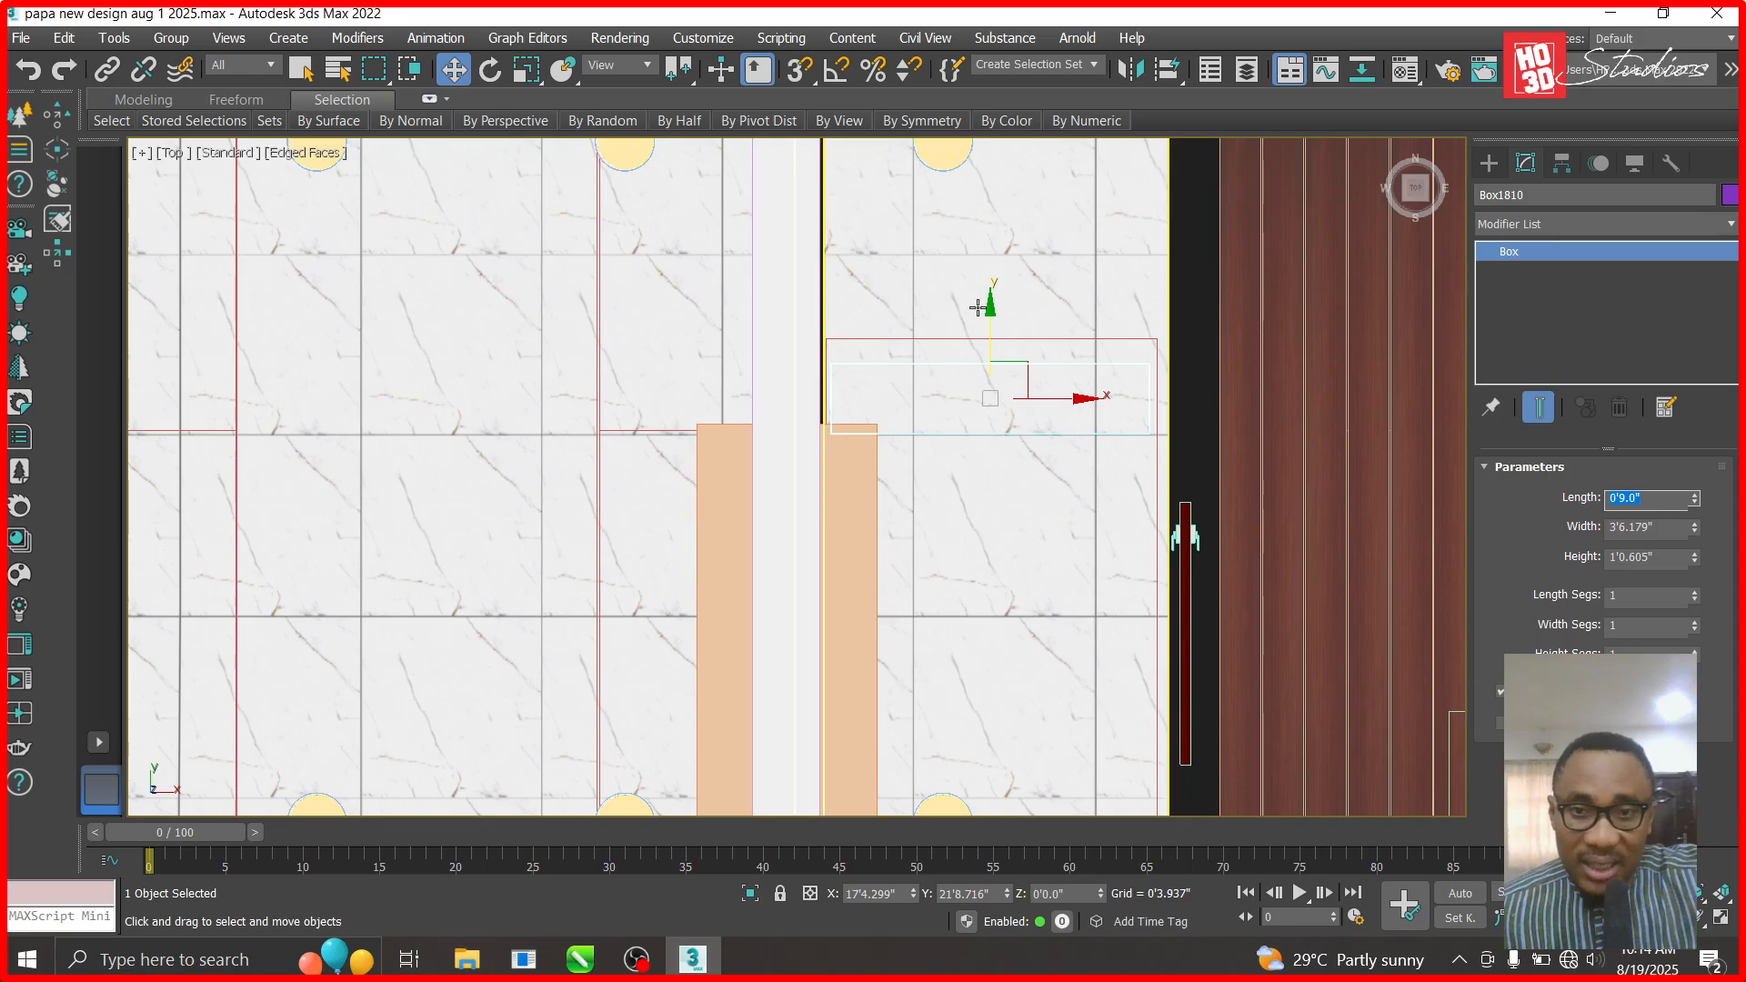
{"action": "left_click_drag", "start_coordinate": [987, 310], "coordinate": [986, 292]}
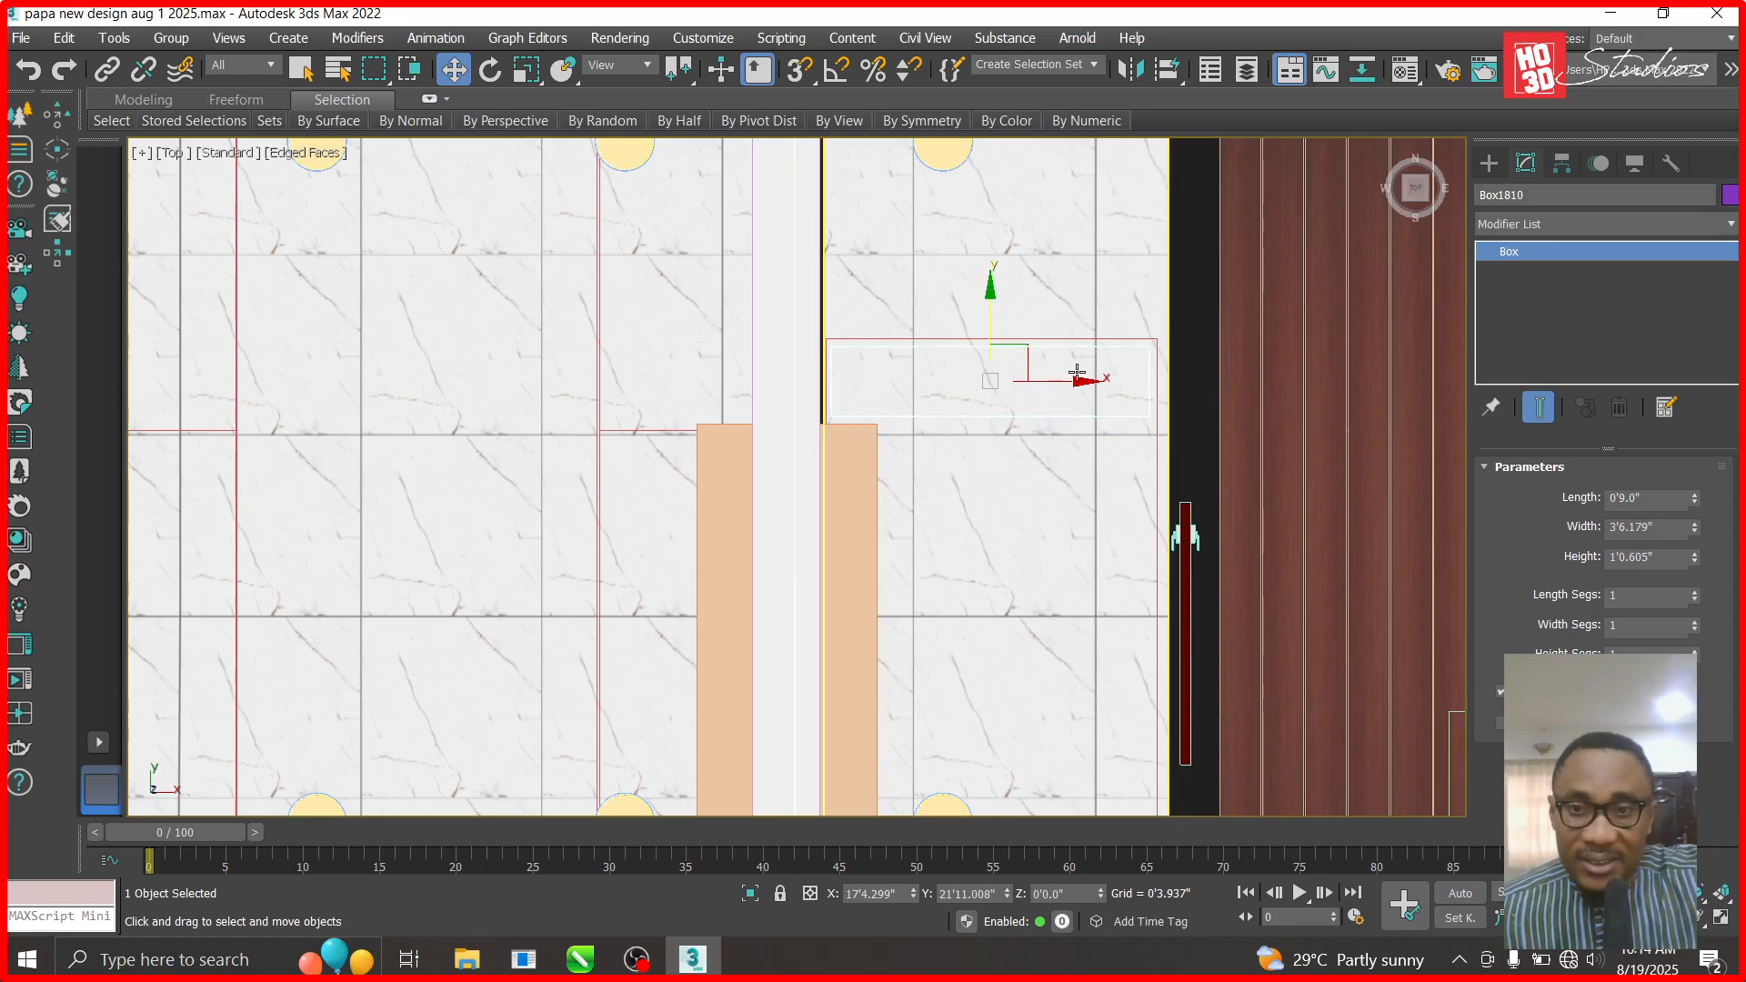
{"action": "left_click_drag", "start_coordinate": [1090, 382], "coordinate": [1079, 382]}
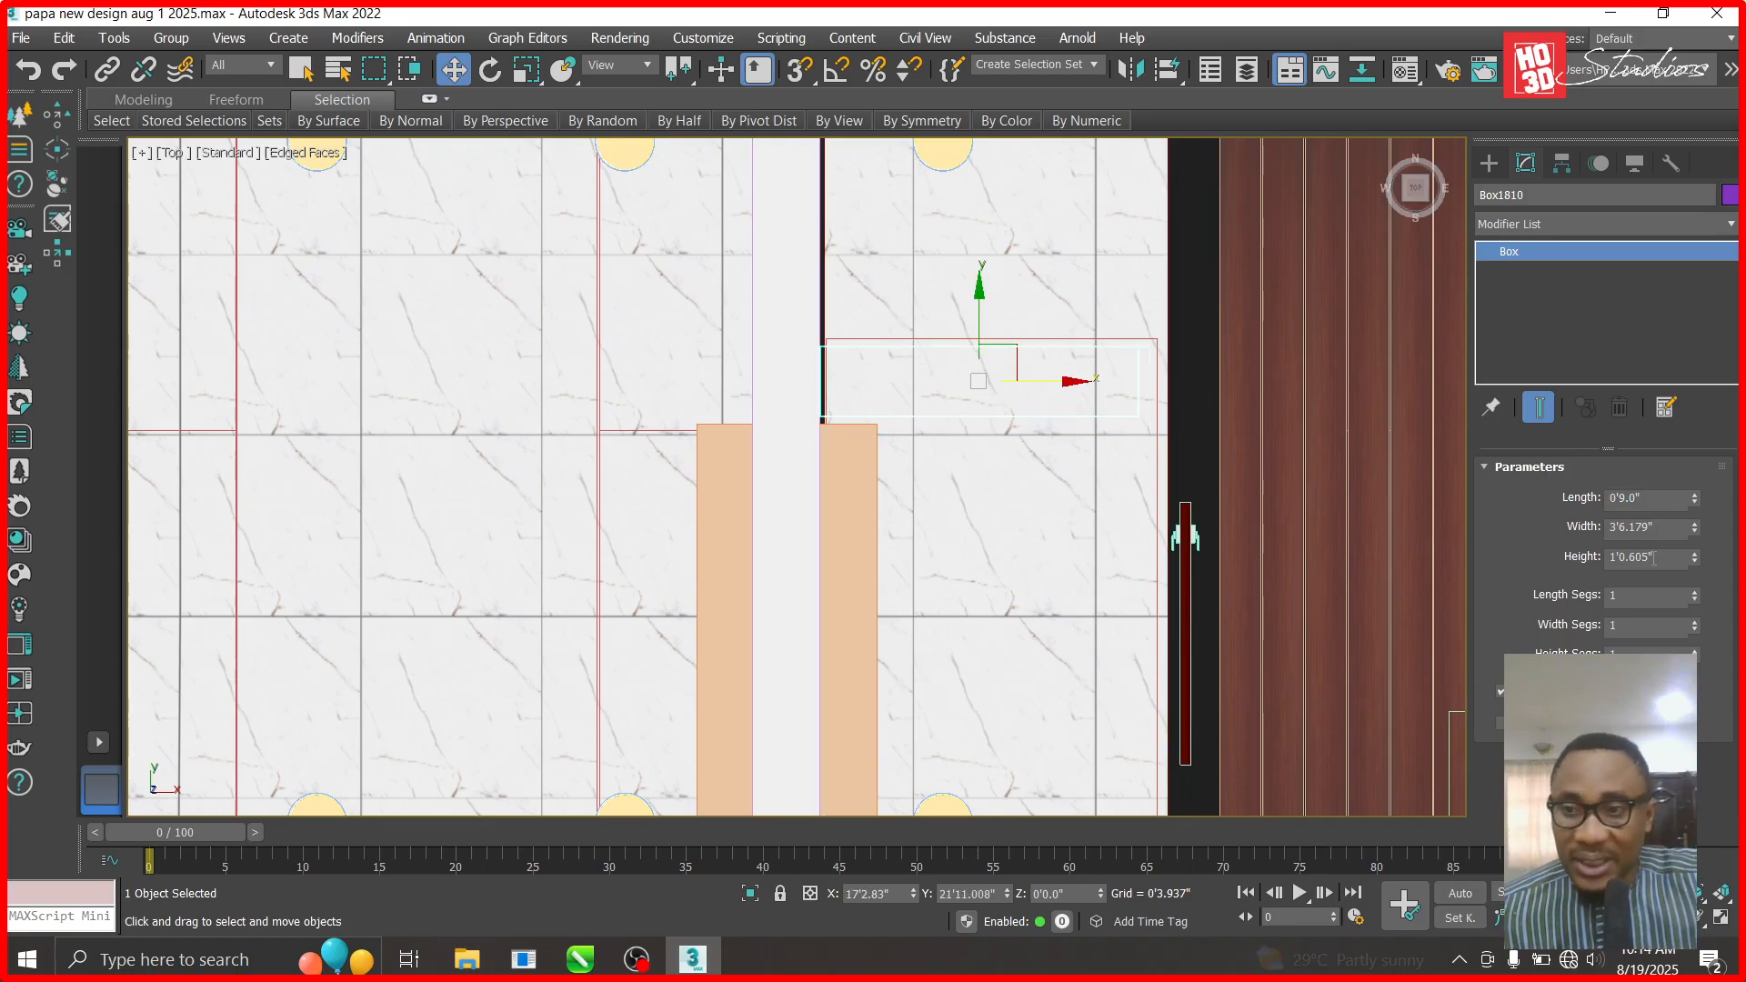
{"action": "left_click_drag", "start_coordinate": [1511, 557], "coordinate": [1491, 554]}
{"action": "type", "text": "8'"}
{"action": "key", "text": "Return"}
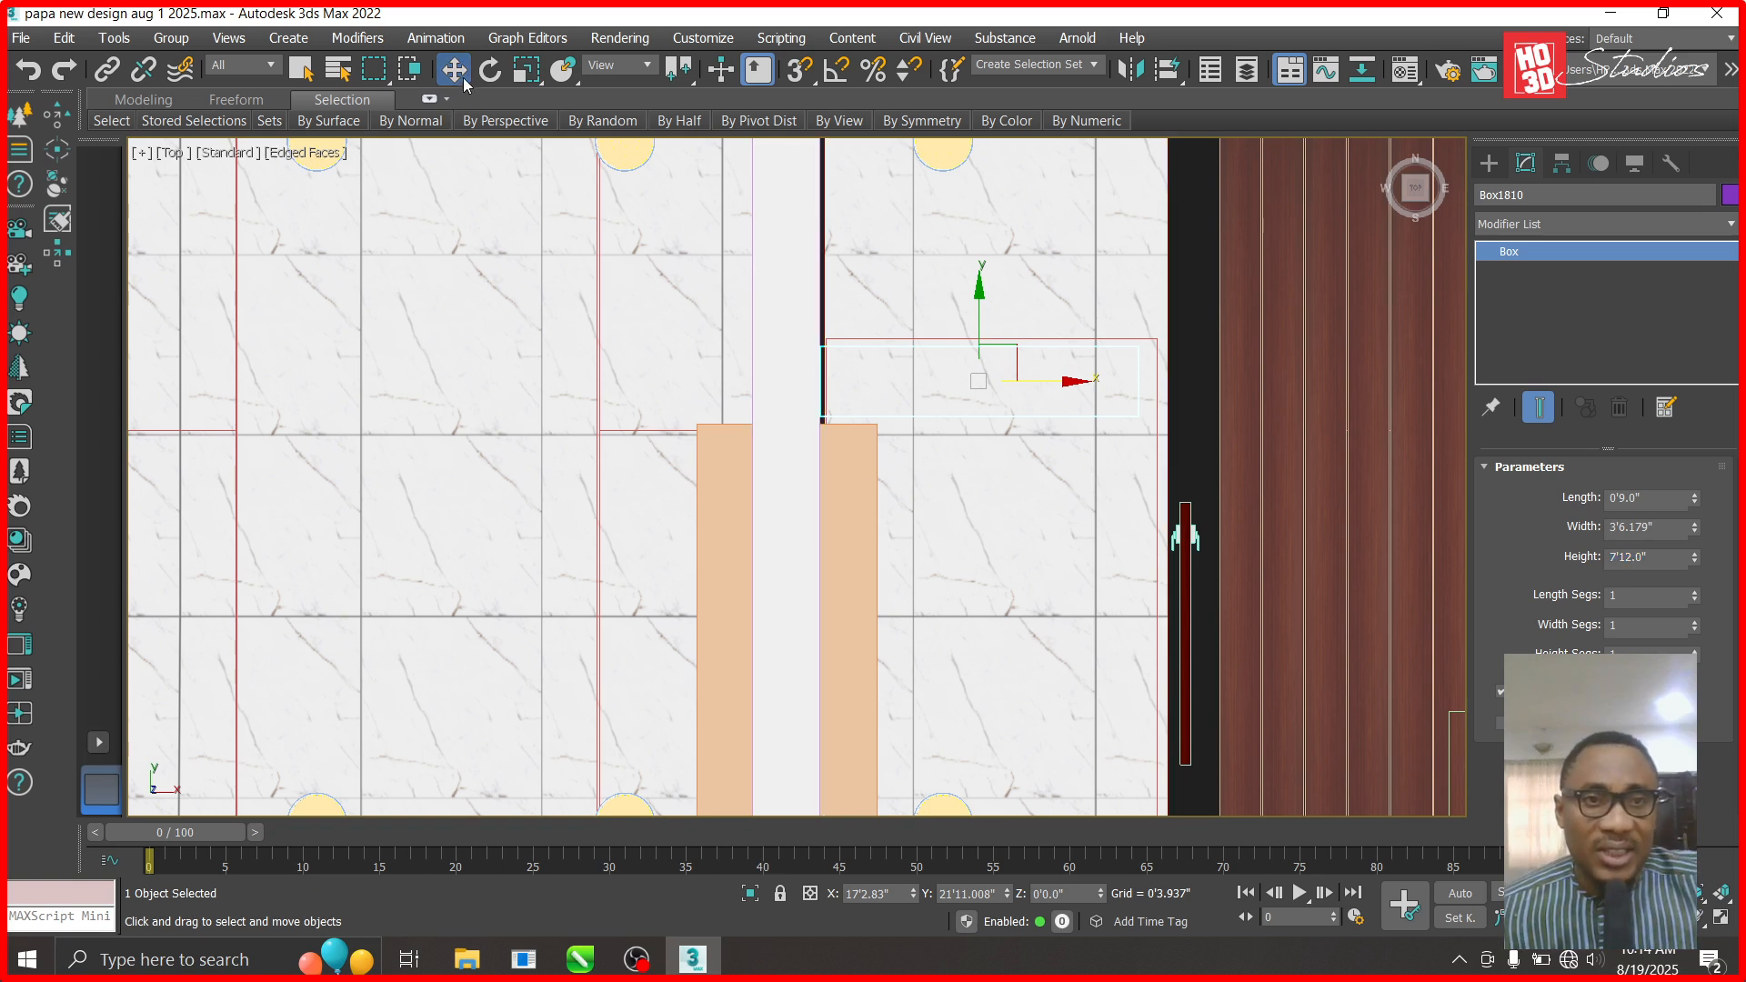
{"action": "left_click", "coordinate": [172, 153]}
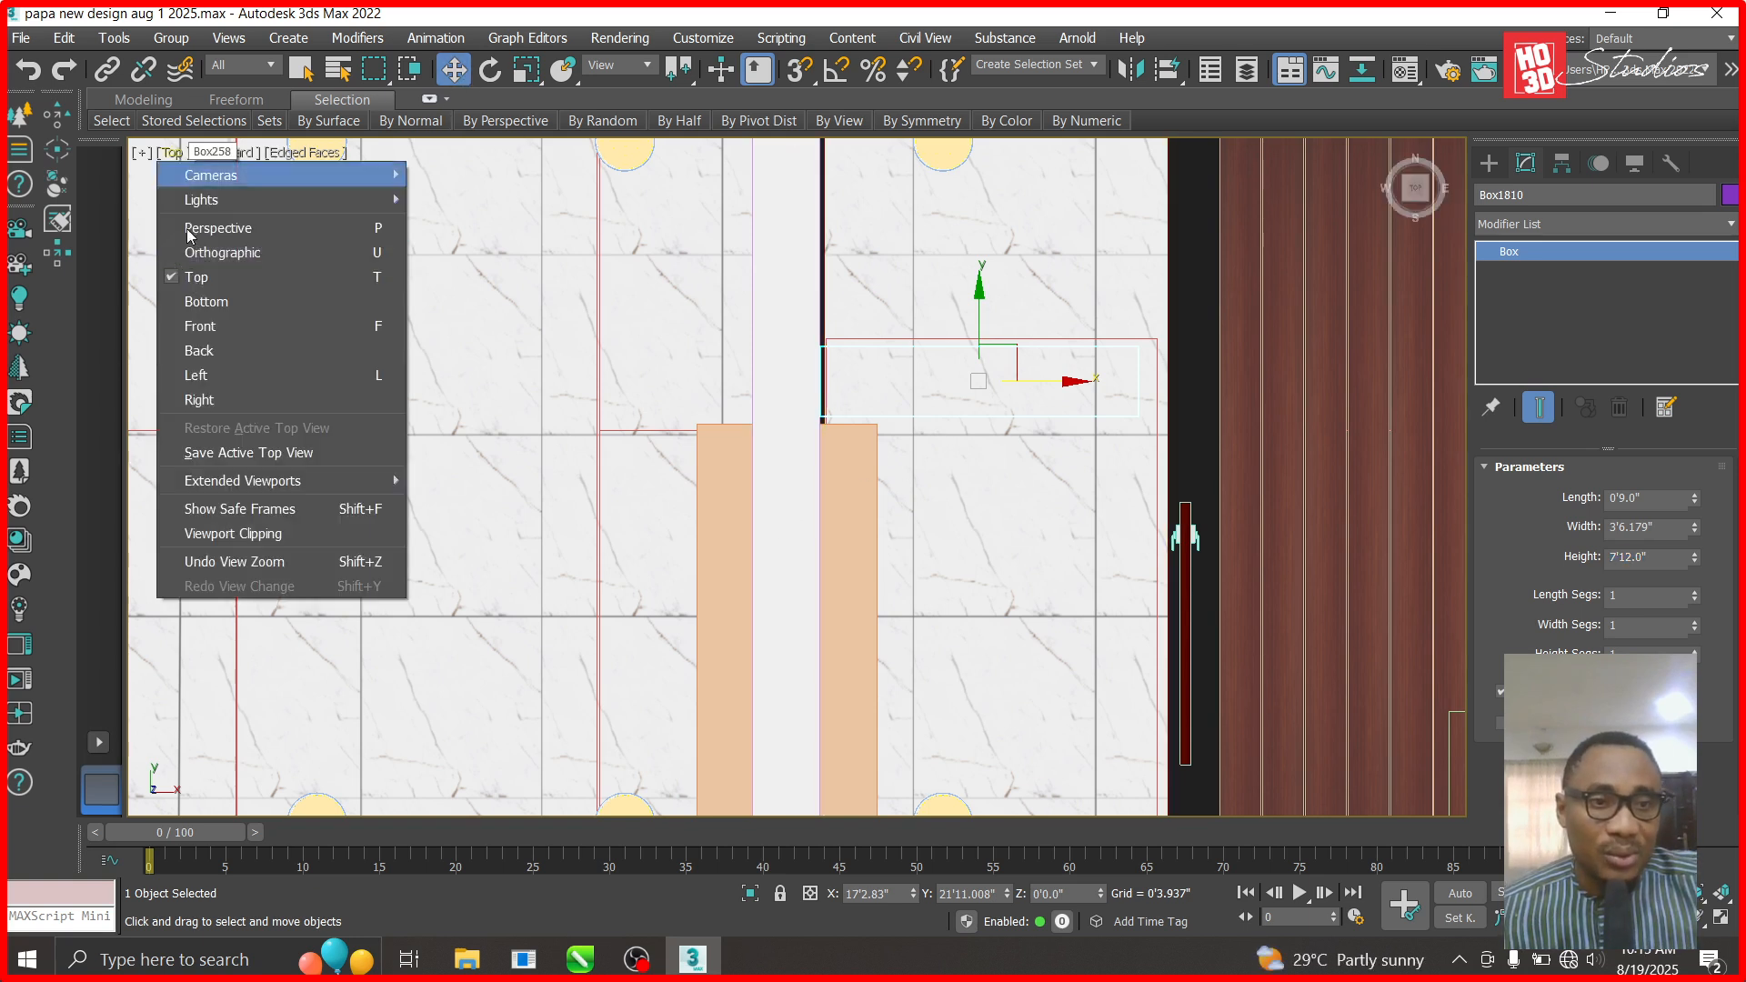
- In the Right view, raise Box1810 to Z 11'0.665" at the balcony level
{"action": "left_click", "coordinate": [238, 398]}
{"action": "scroll", "coordinate": [828, 728], "scroll_direction": "down", "scroll_amount": 2}
{"action": "scroll", "coordinate": [829, 727], "scroll_direction": "up", "scroll_amount": 3}
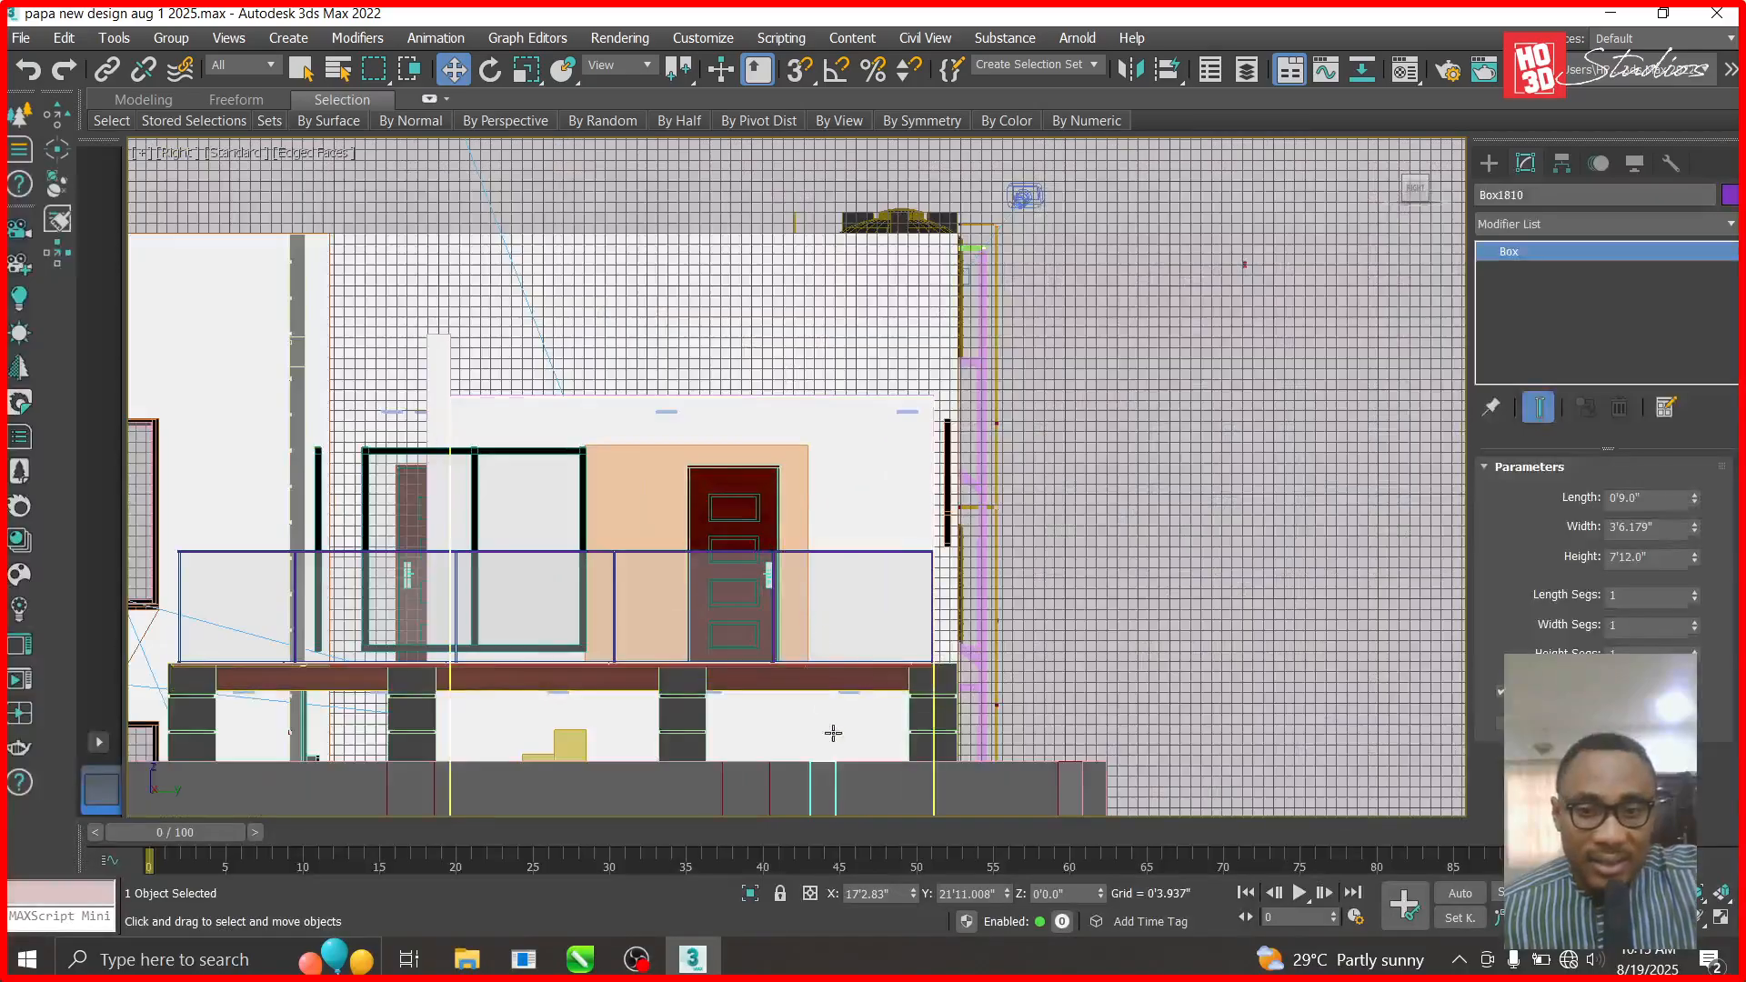
{"action": "left_click_drag", "start_coordinate": [828, 757], "coordinate": [824, 643]}
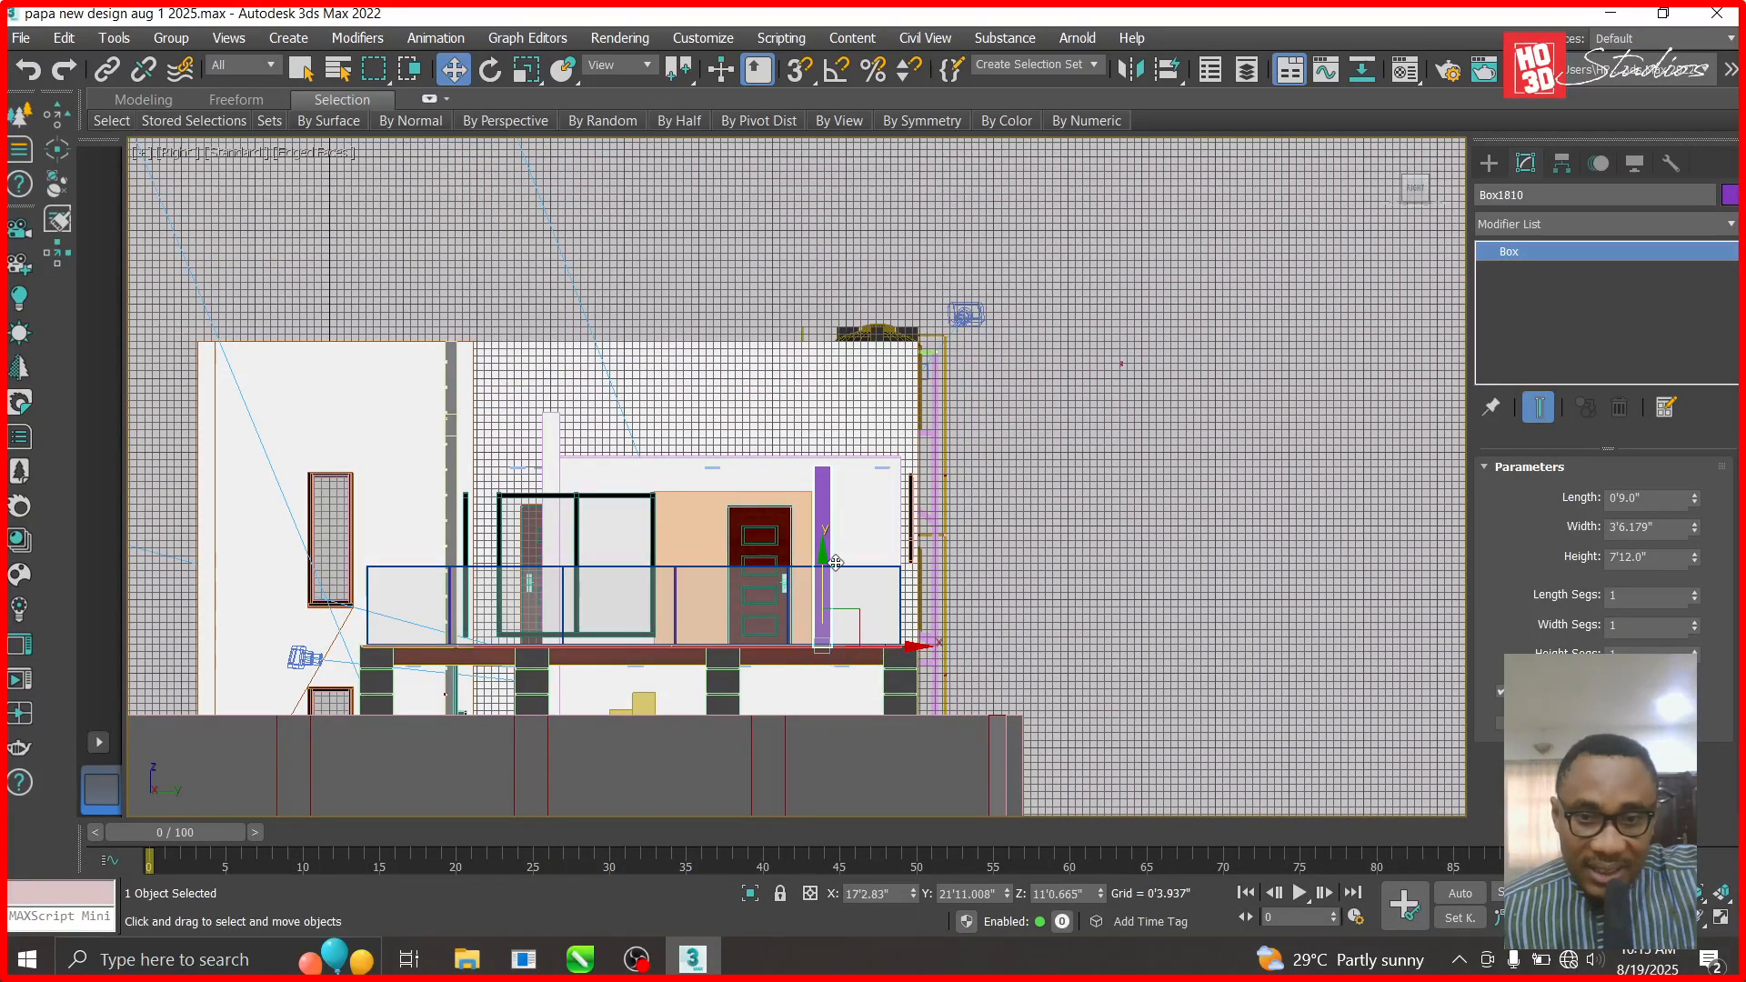
{"action": "scroll", "coordinate": [825, 643], "scroll_direction": "up", "scroll_amount": 3}
{"action": "scroll", "coordinate": [829, 646], "scroll_direction": "up", "scroll_amount": 3}
{"action": "left_click", "coordinate": [898, 627]}
- In Top view, unhide all hidden objects
{"action": "key", "text": "t"}
{"action": "scroll", "coordinate": [909, 612], "scroll_direction": "down", "scroll_amount": 5}
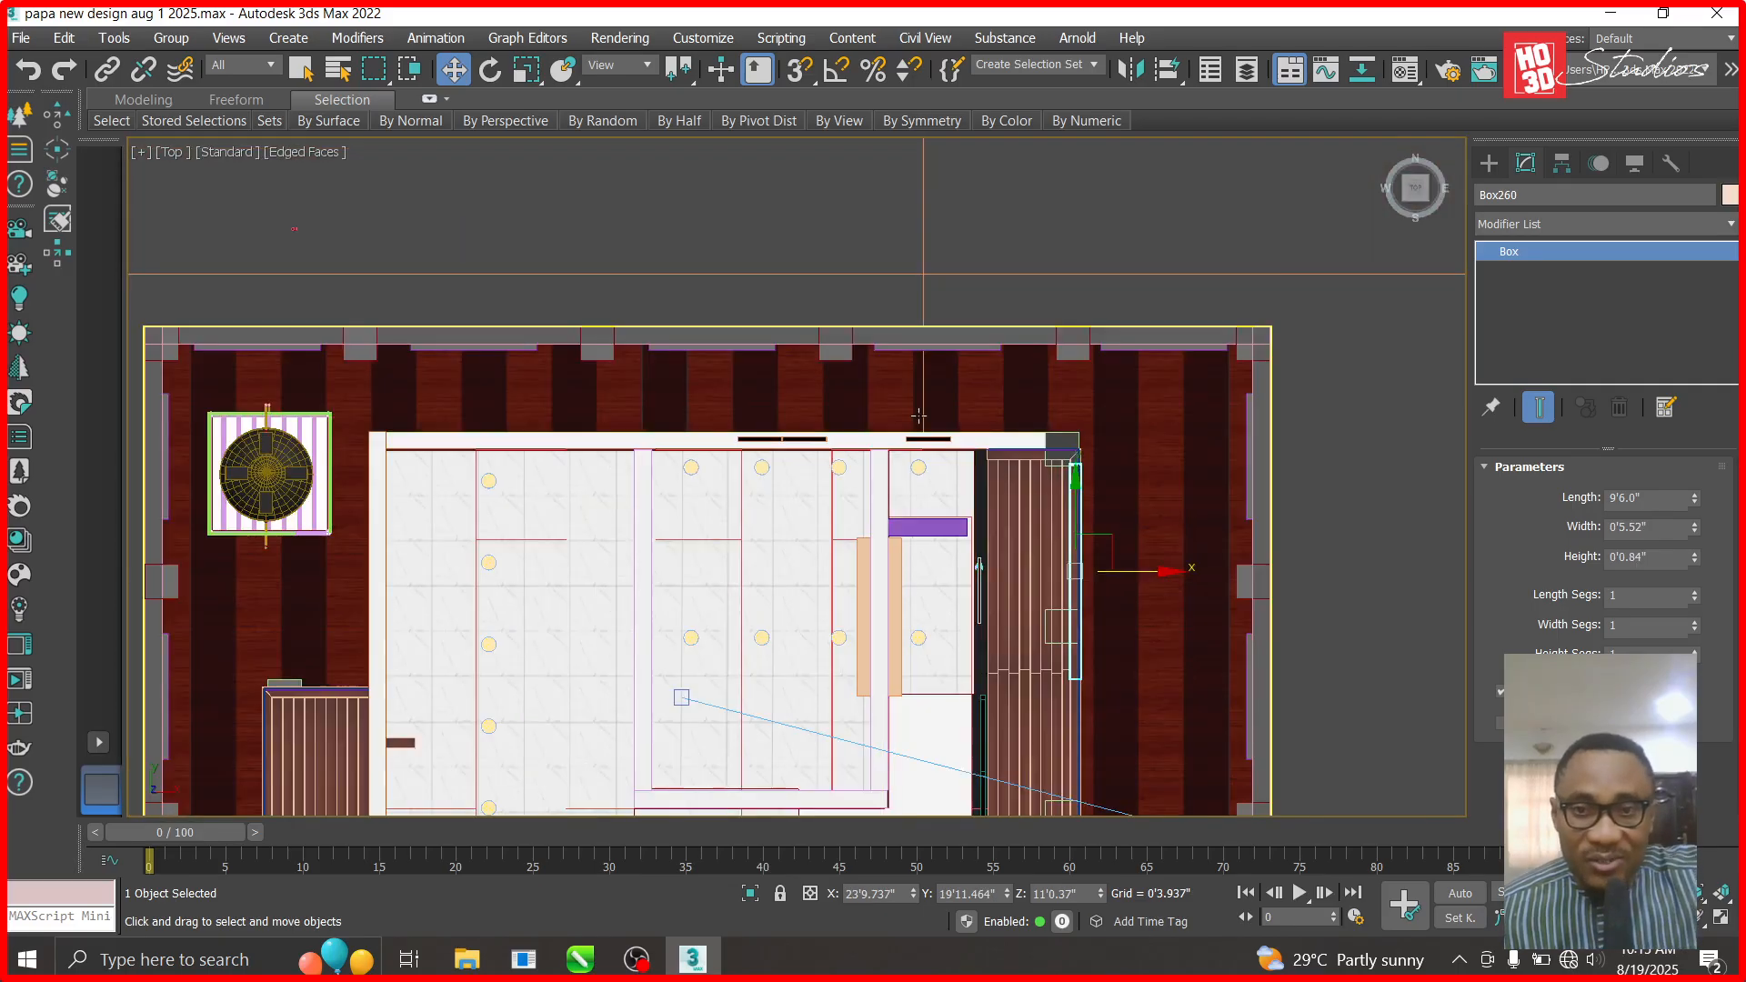
{"action": "scroll", "coordinate": [904, 479], "scroll_direction": "up", "scroll_amount": 5}
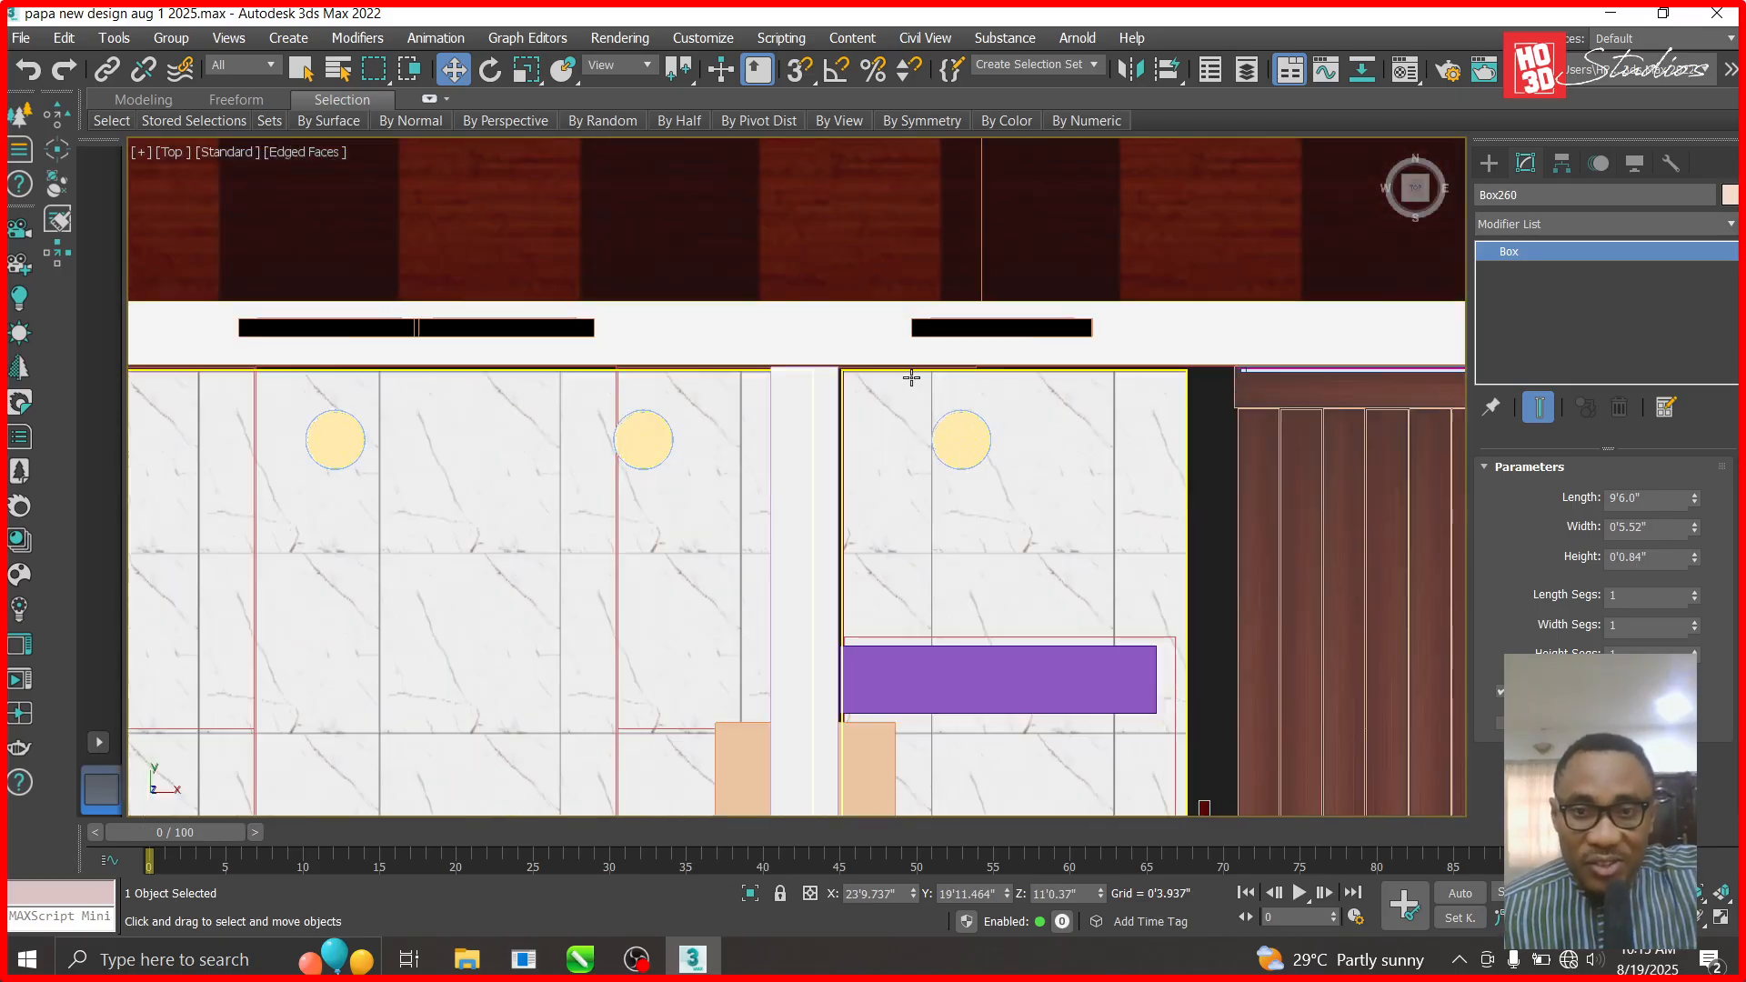
{"action": "right_click", "coordinate": [980, 247]}
{"action": "left_click", "coordinate": [1019, 122]}
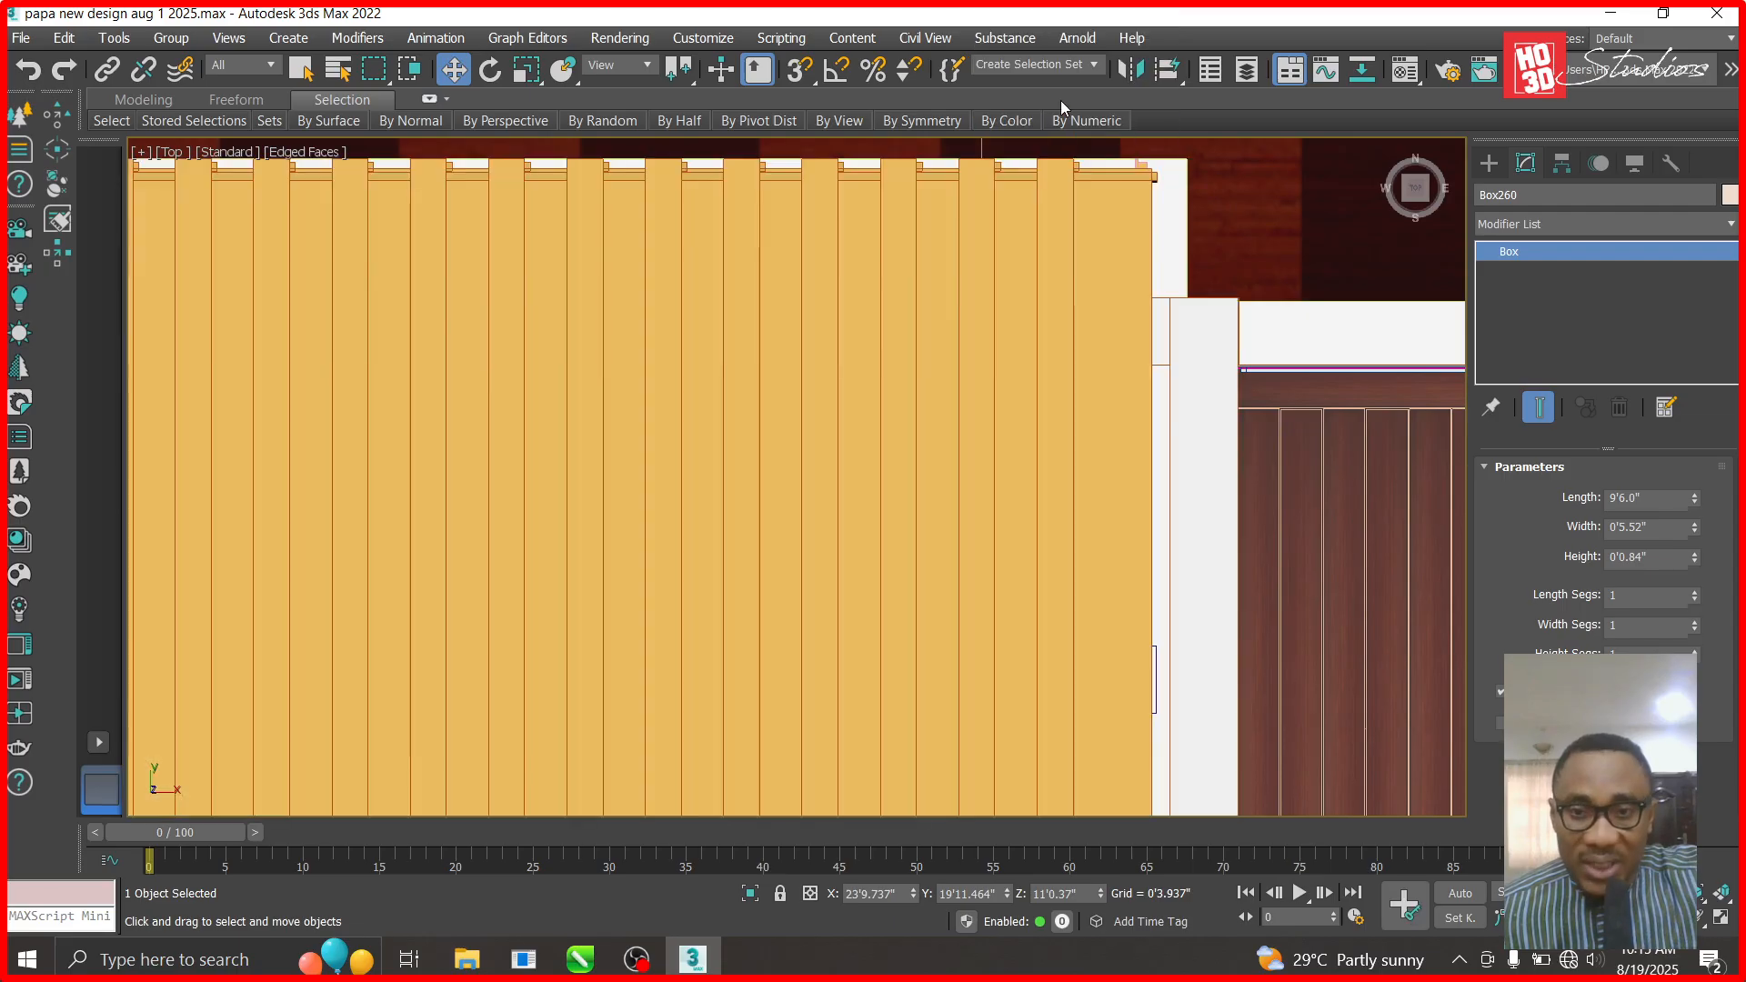
- Hide the roof group and the top ceiling again to expose the upper floor
{"action": "left_click", "coordinate": [1074, 570]}
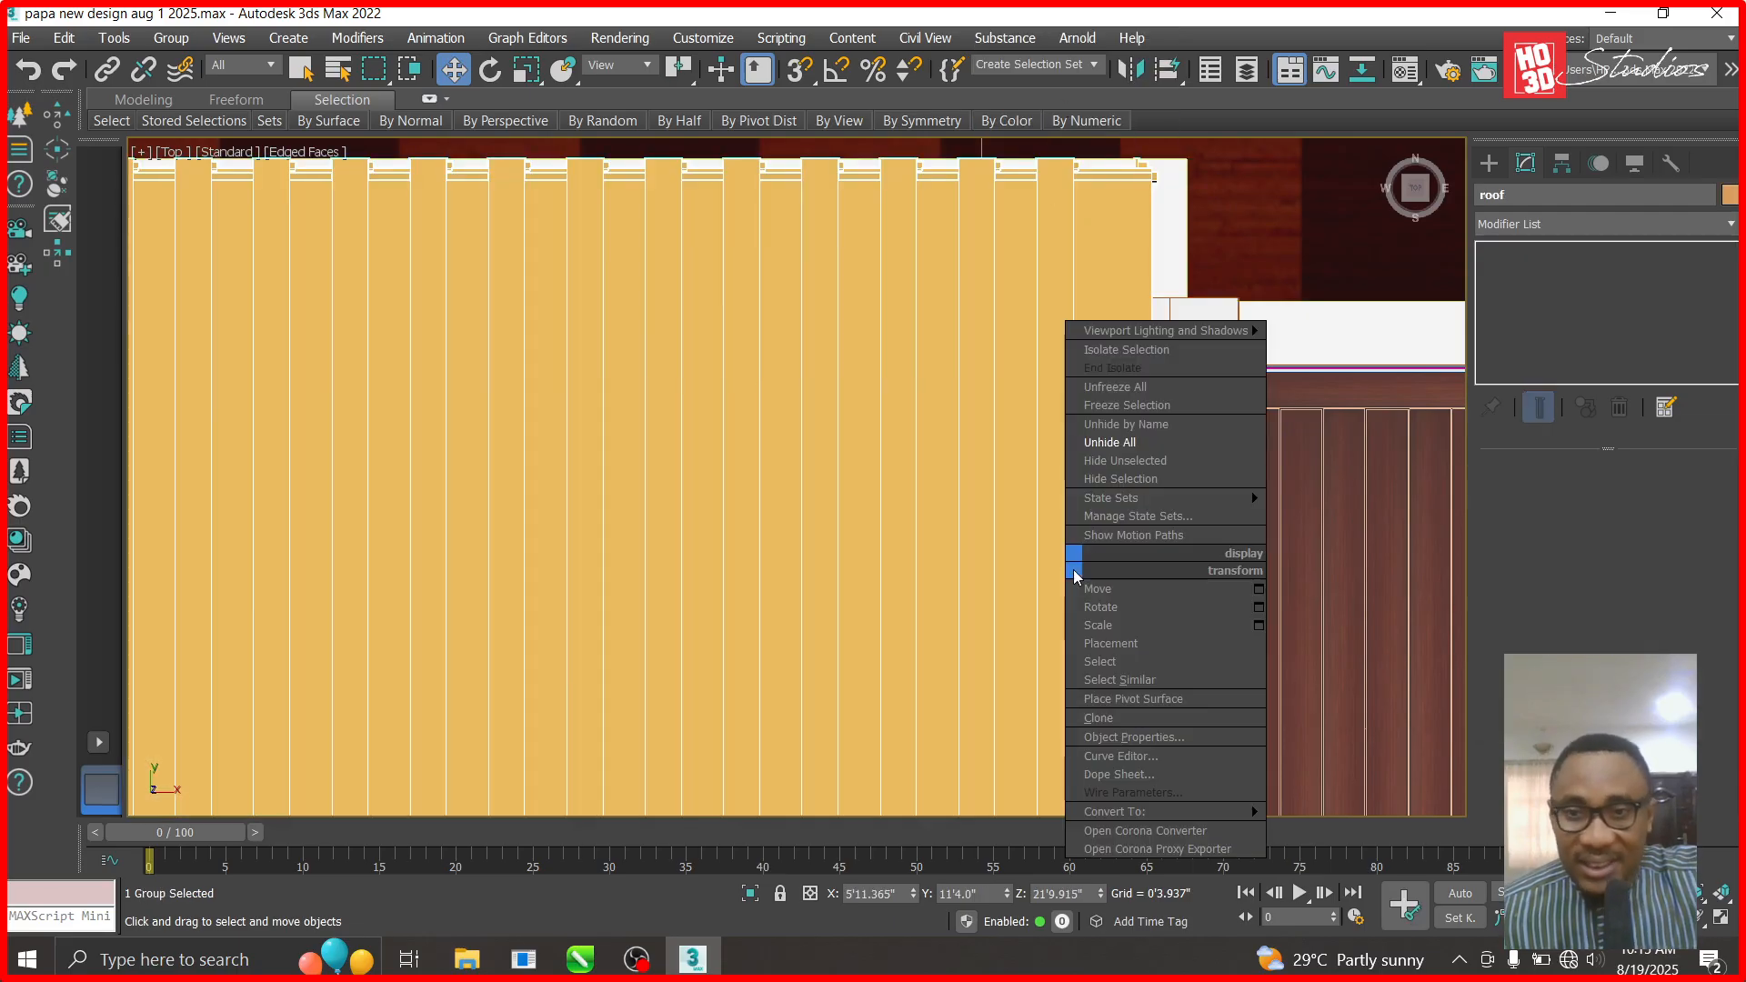
{"action": "left_click", "coordinate": [1137, 480]}
{"action": "left_click", "coordinate": [1060, 509]}
{"action": "right_click", "coordinate": [1061, 506]}
{"action": "left_click", "coordinate": [1132, 419]}
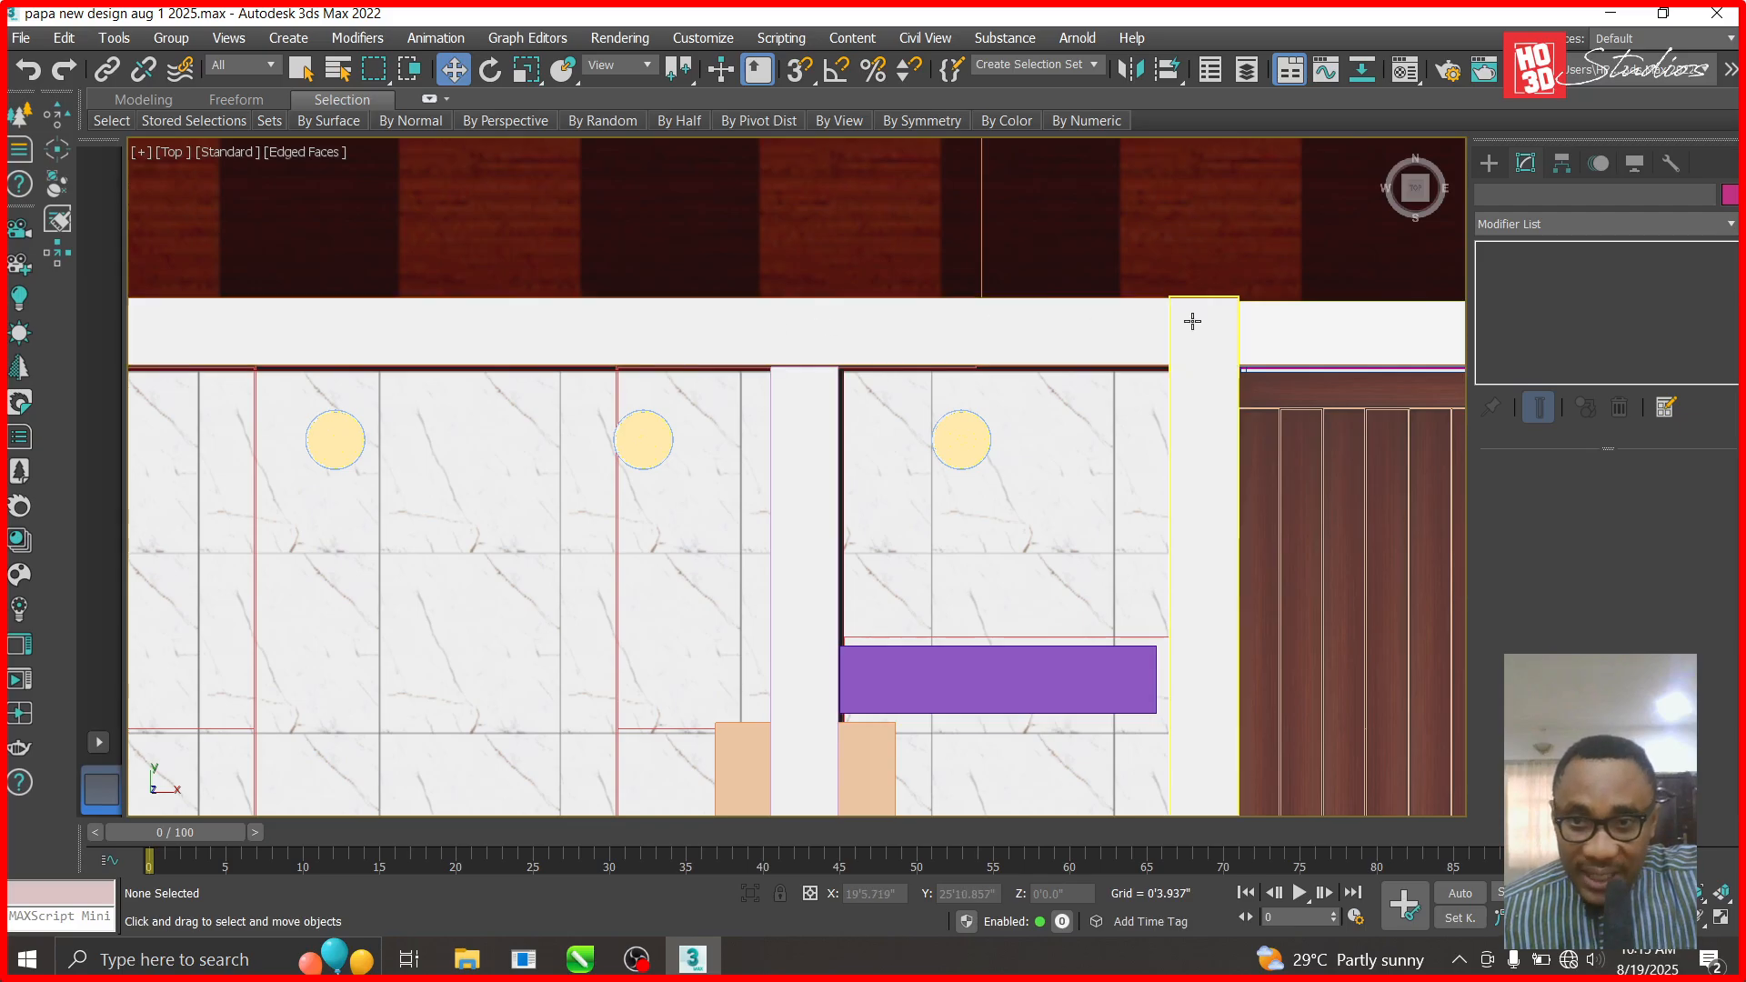
{"action": "left_click", "coordinate": [1489, 163]}
- Draw box Box1811 over the right-hand room and raise it to Z 15'
{"action": "left_click", "coordinate": [1540, 306]}
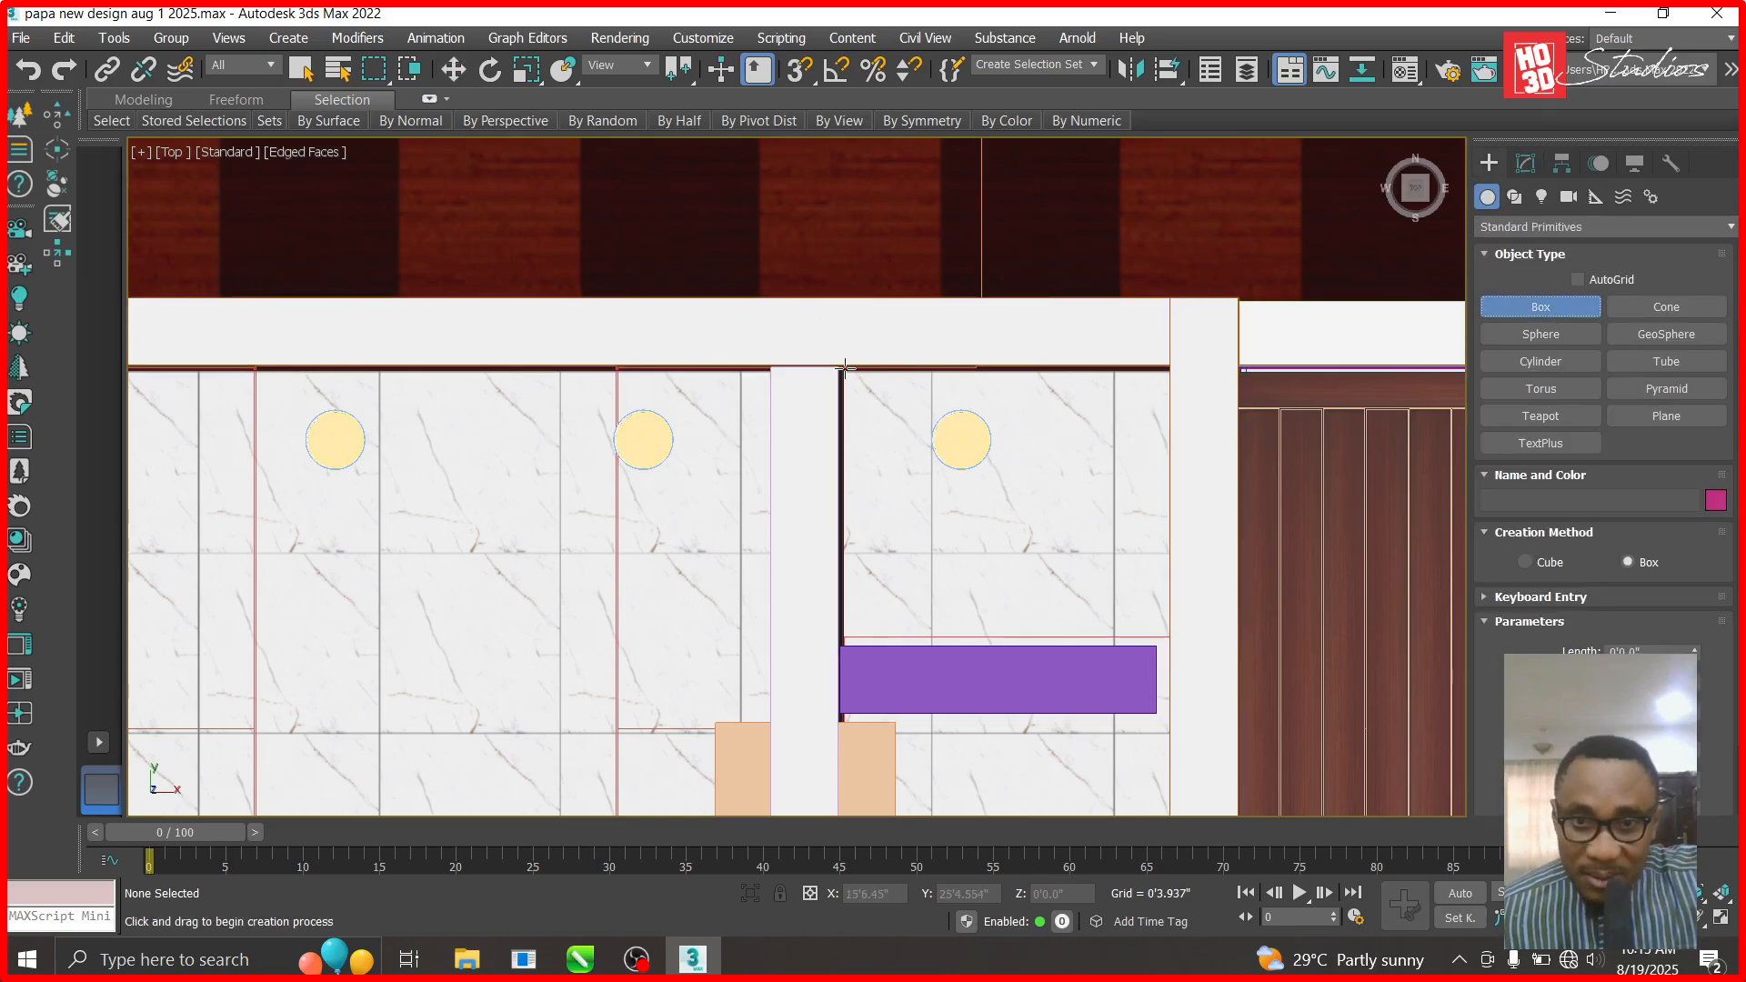
{"action": "left_click_drag", "start_coordinate": [842, 368], "coordinate": [1164, 688]}
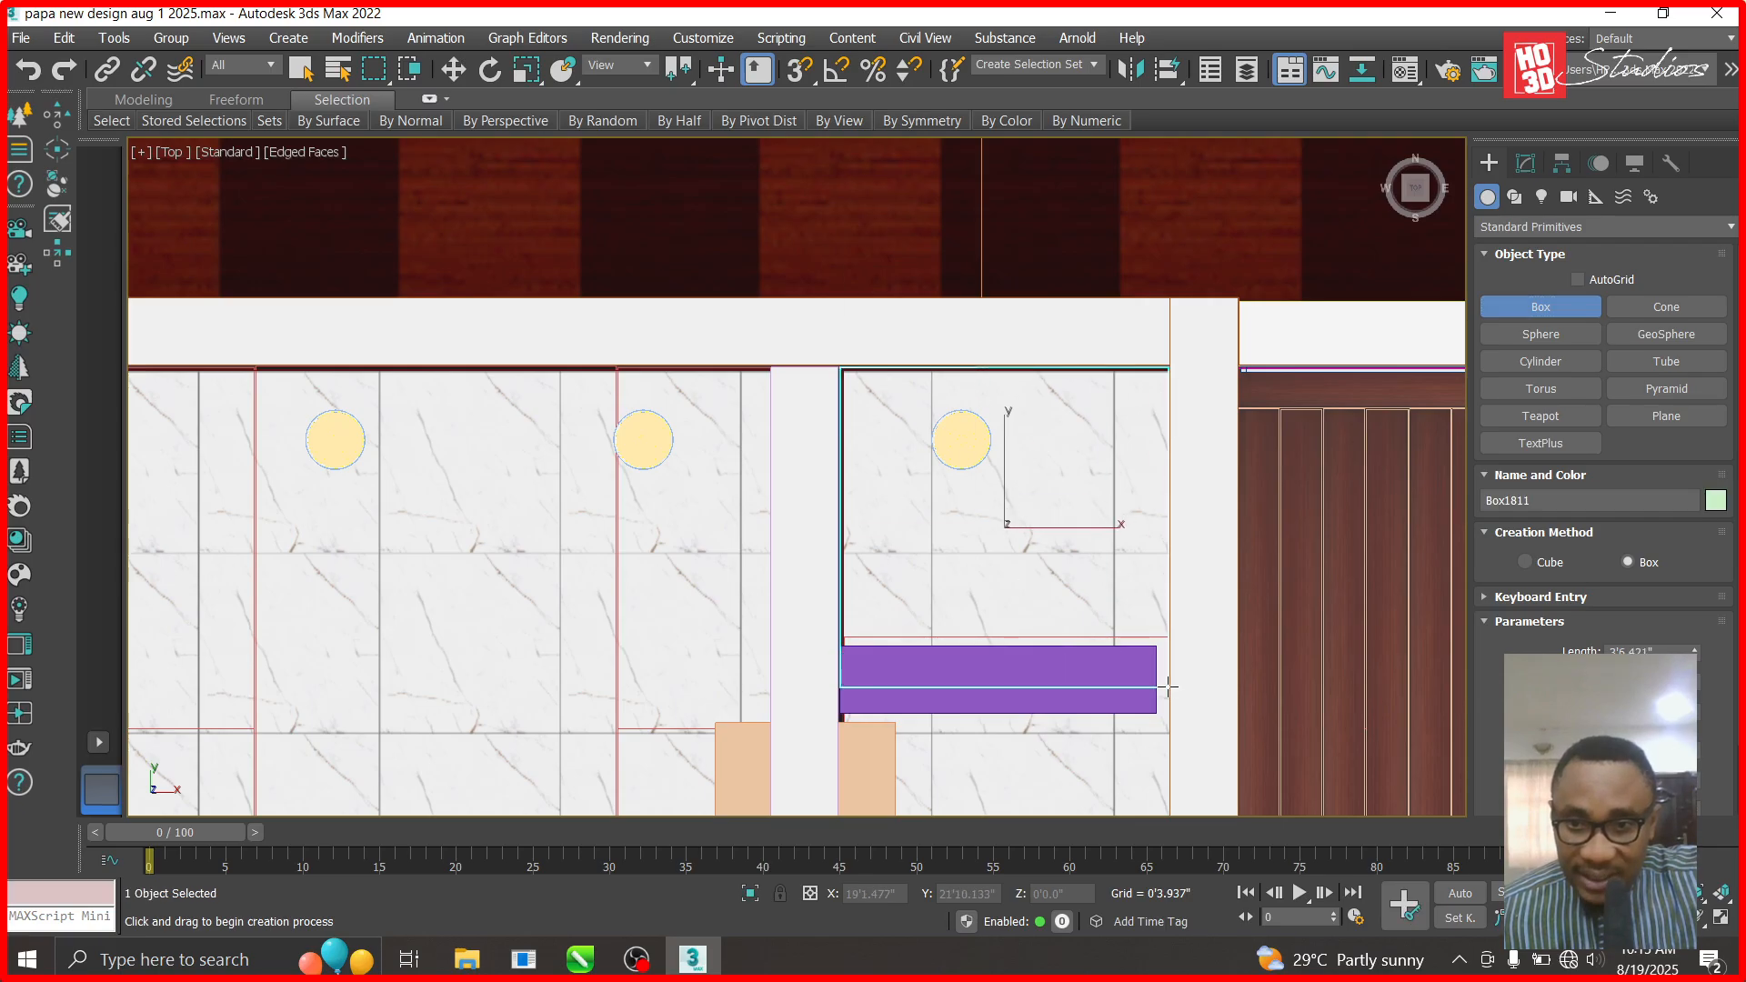
{"action": "left_click", "coordinate": [1183, 604]}
{"action": "key", "text": "w"}
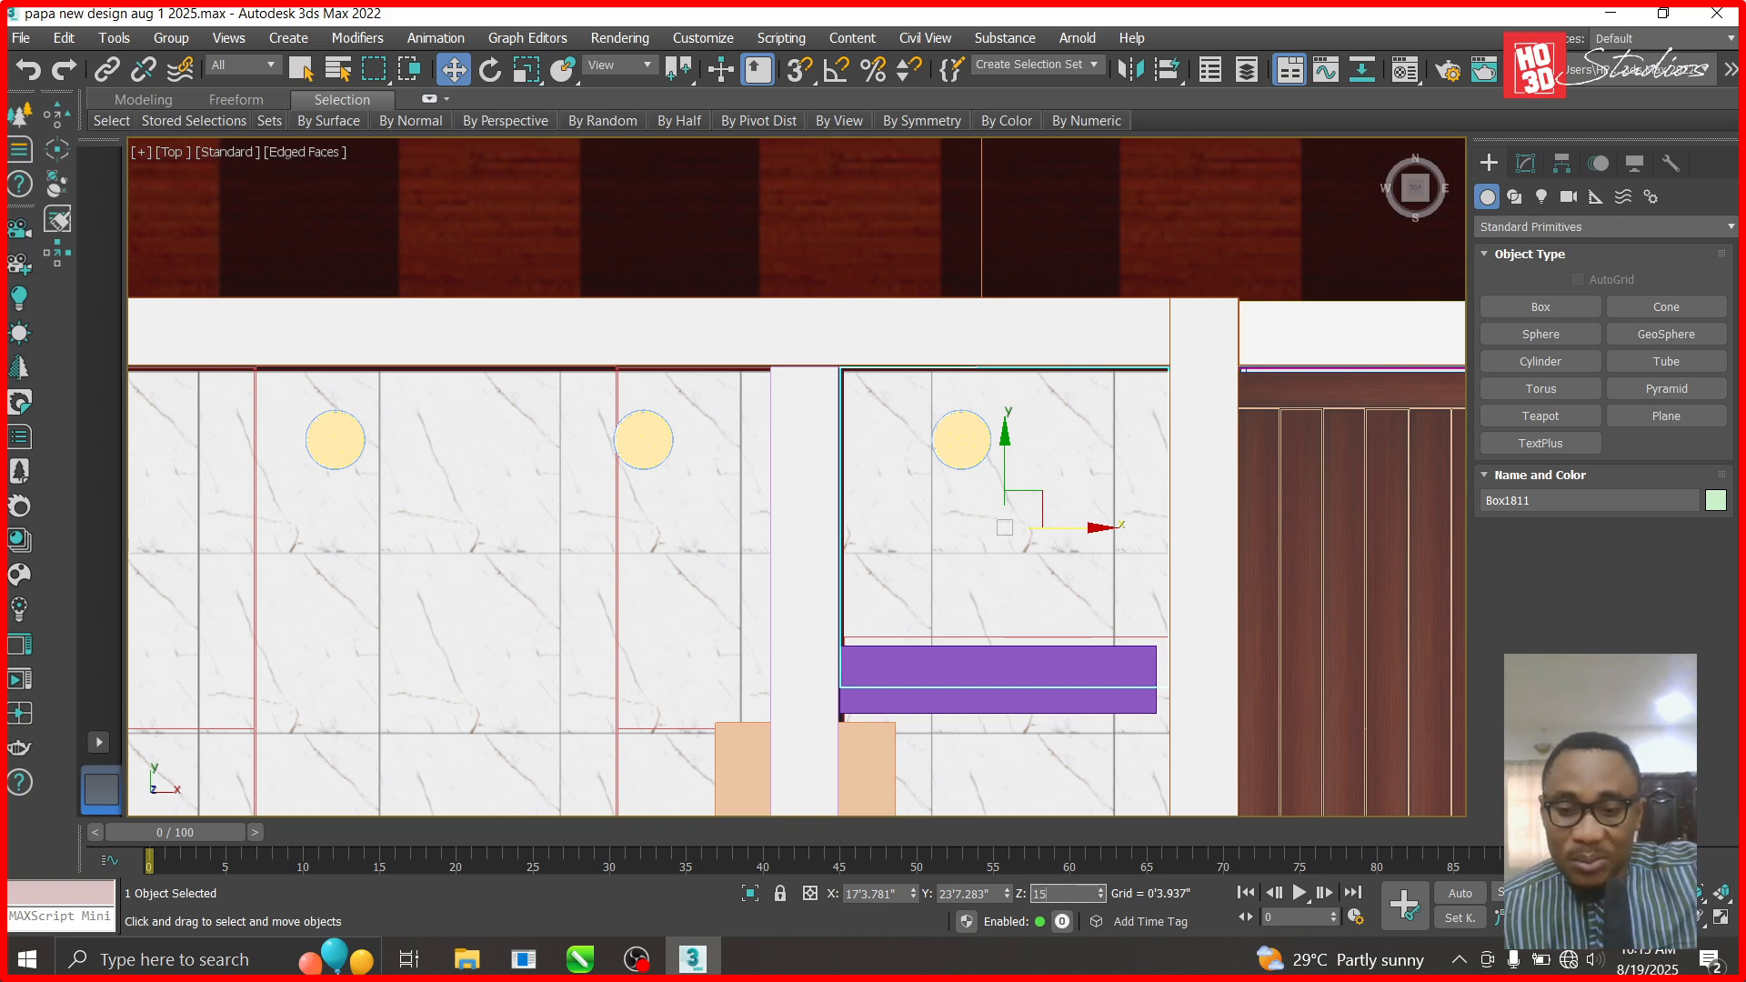
{"action": "key", "text": "Return"}
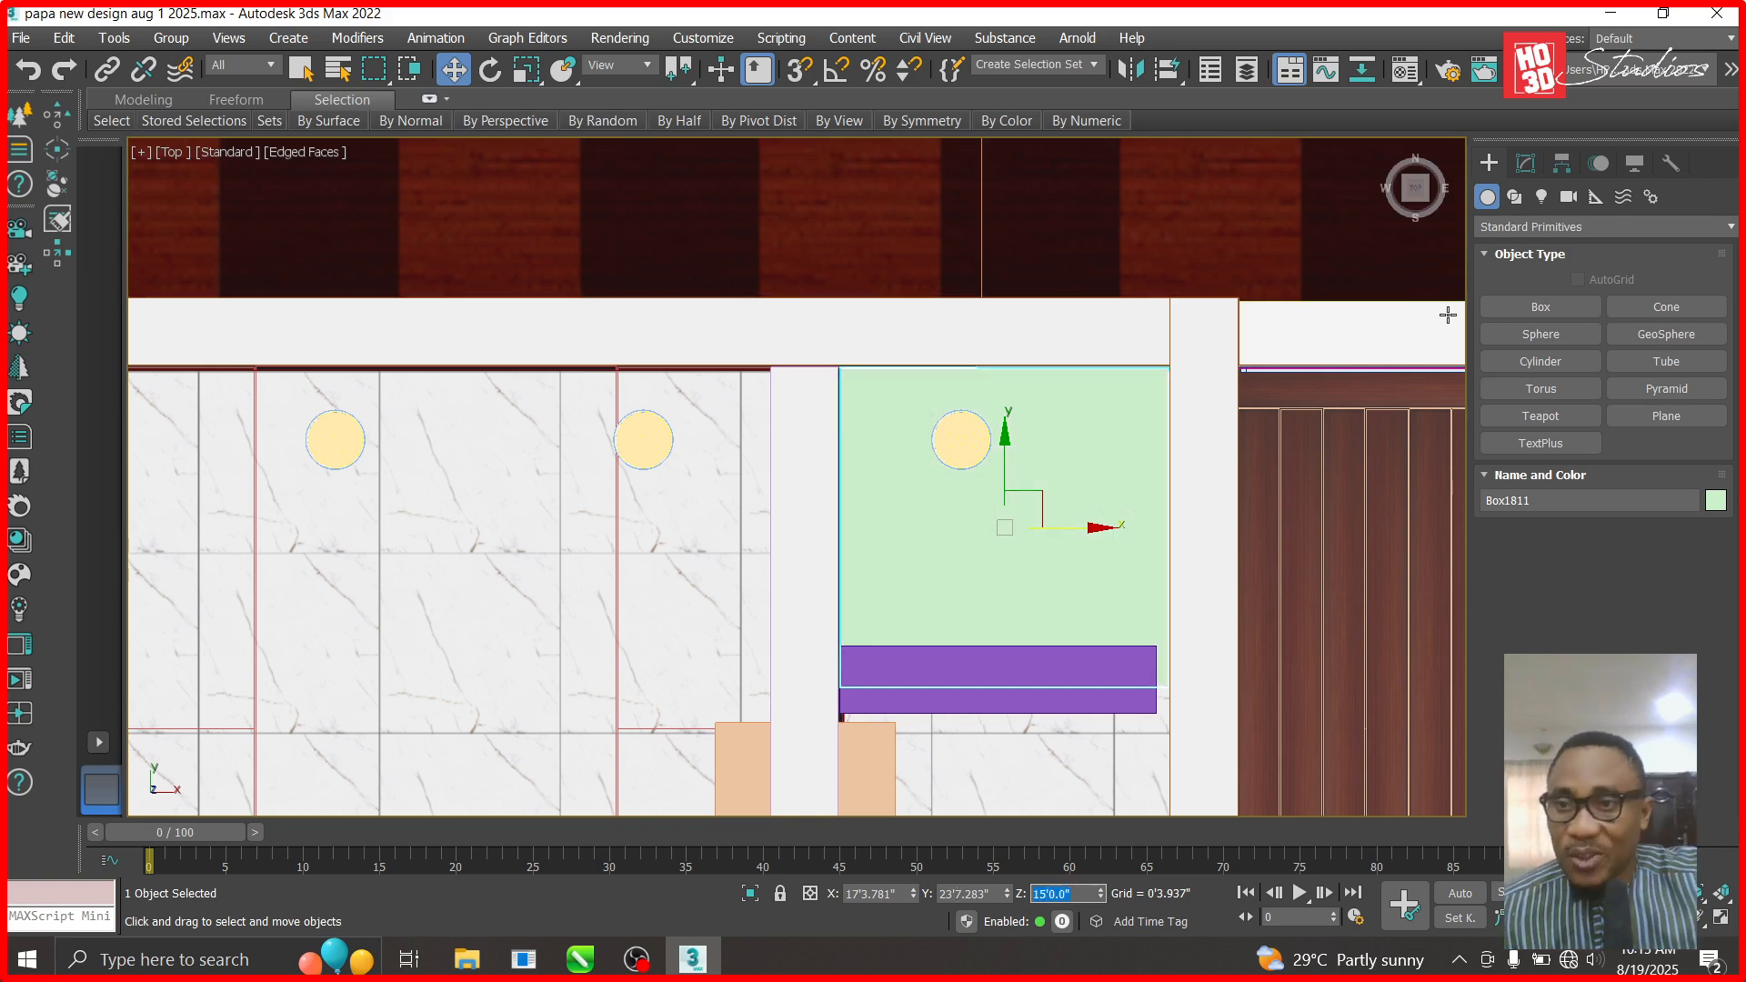
- Set Box1811's length and width to 4'
{"action": "left_click", "coordinate": [1526, 164]}
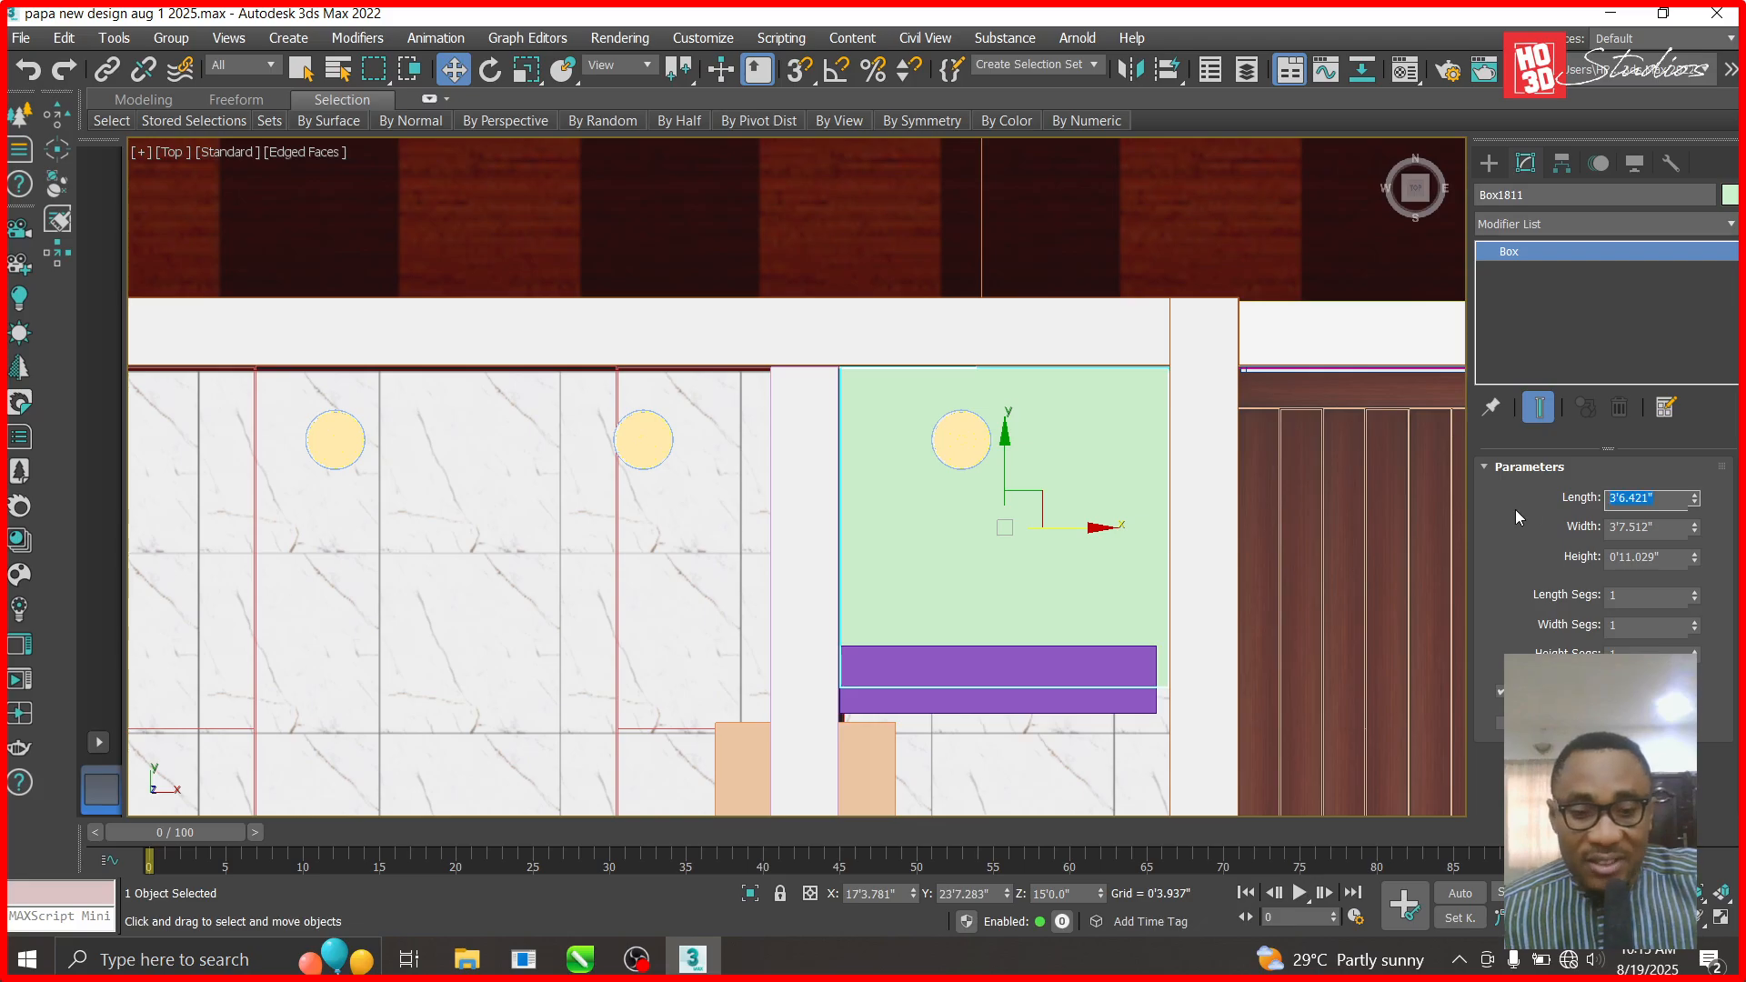
{"action": "key", "text": "Tab"}
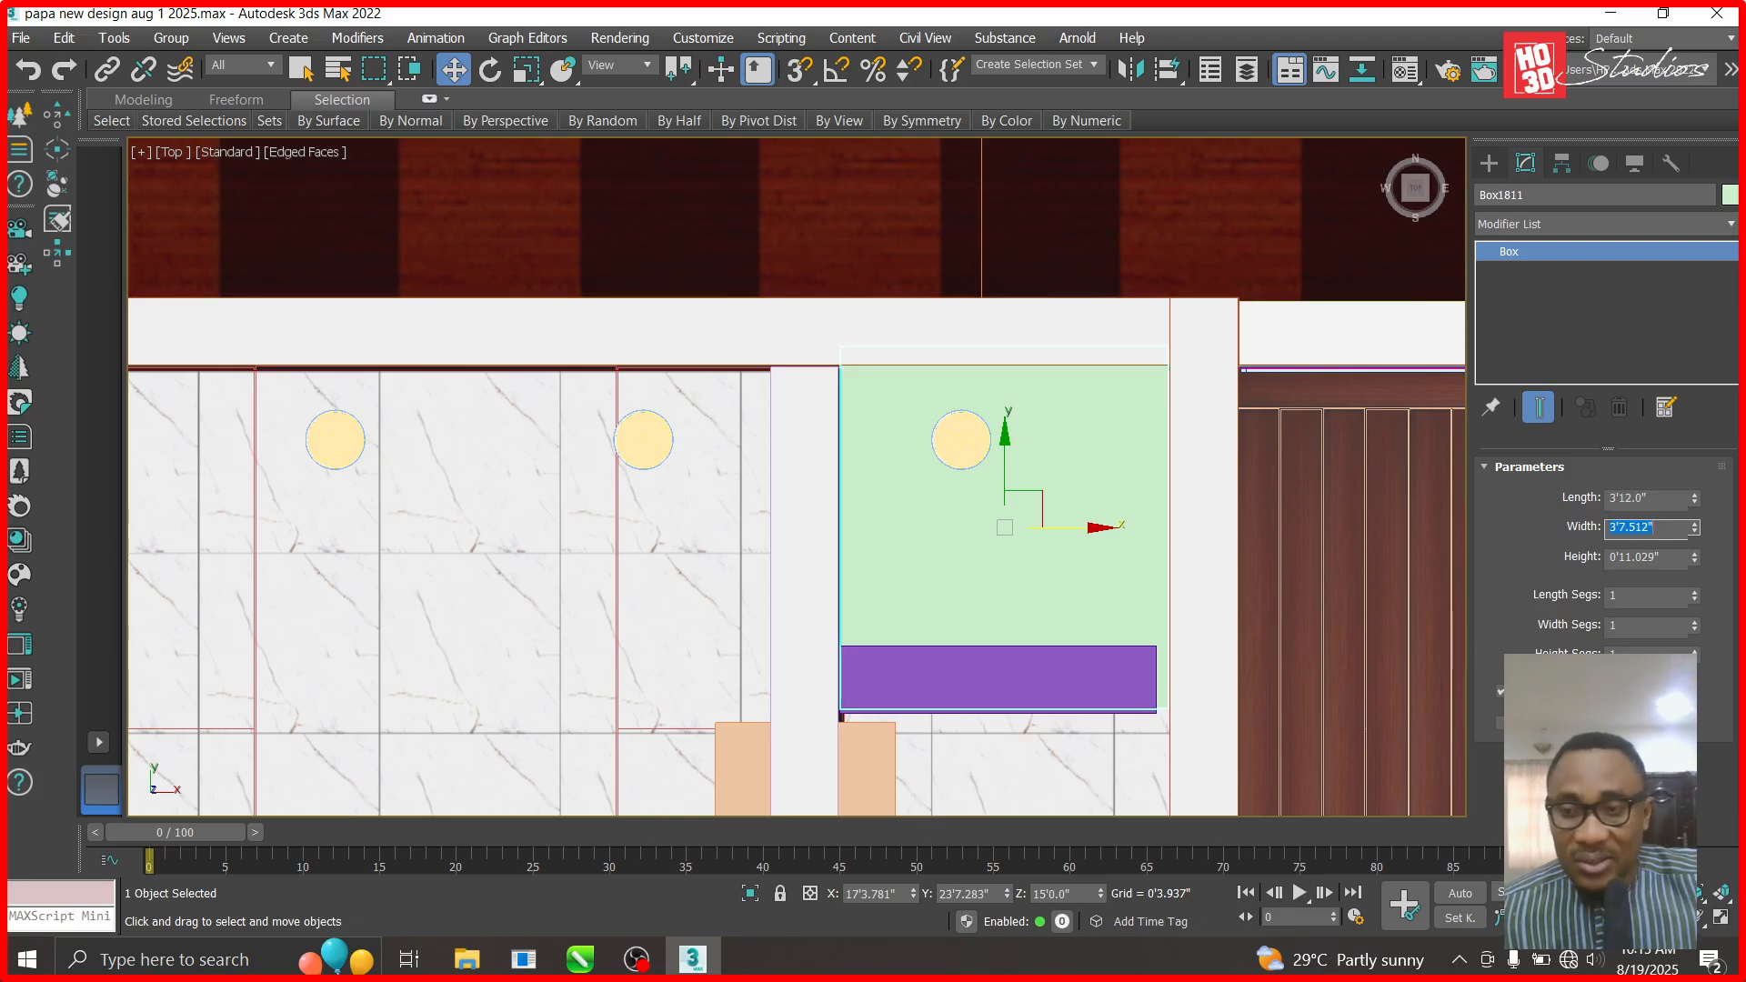
{"action": "type", "text": "4"}
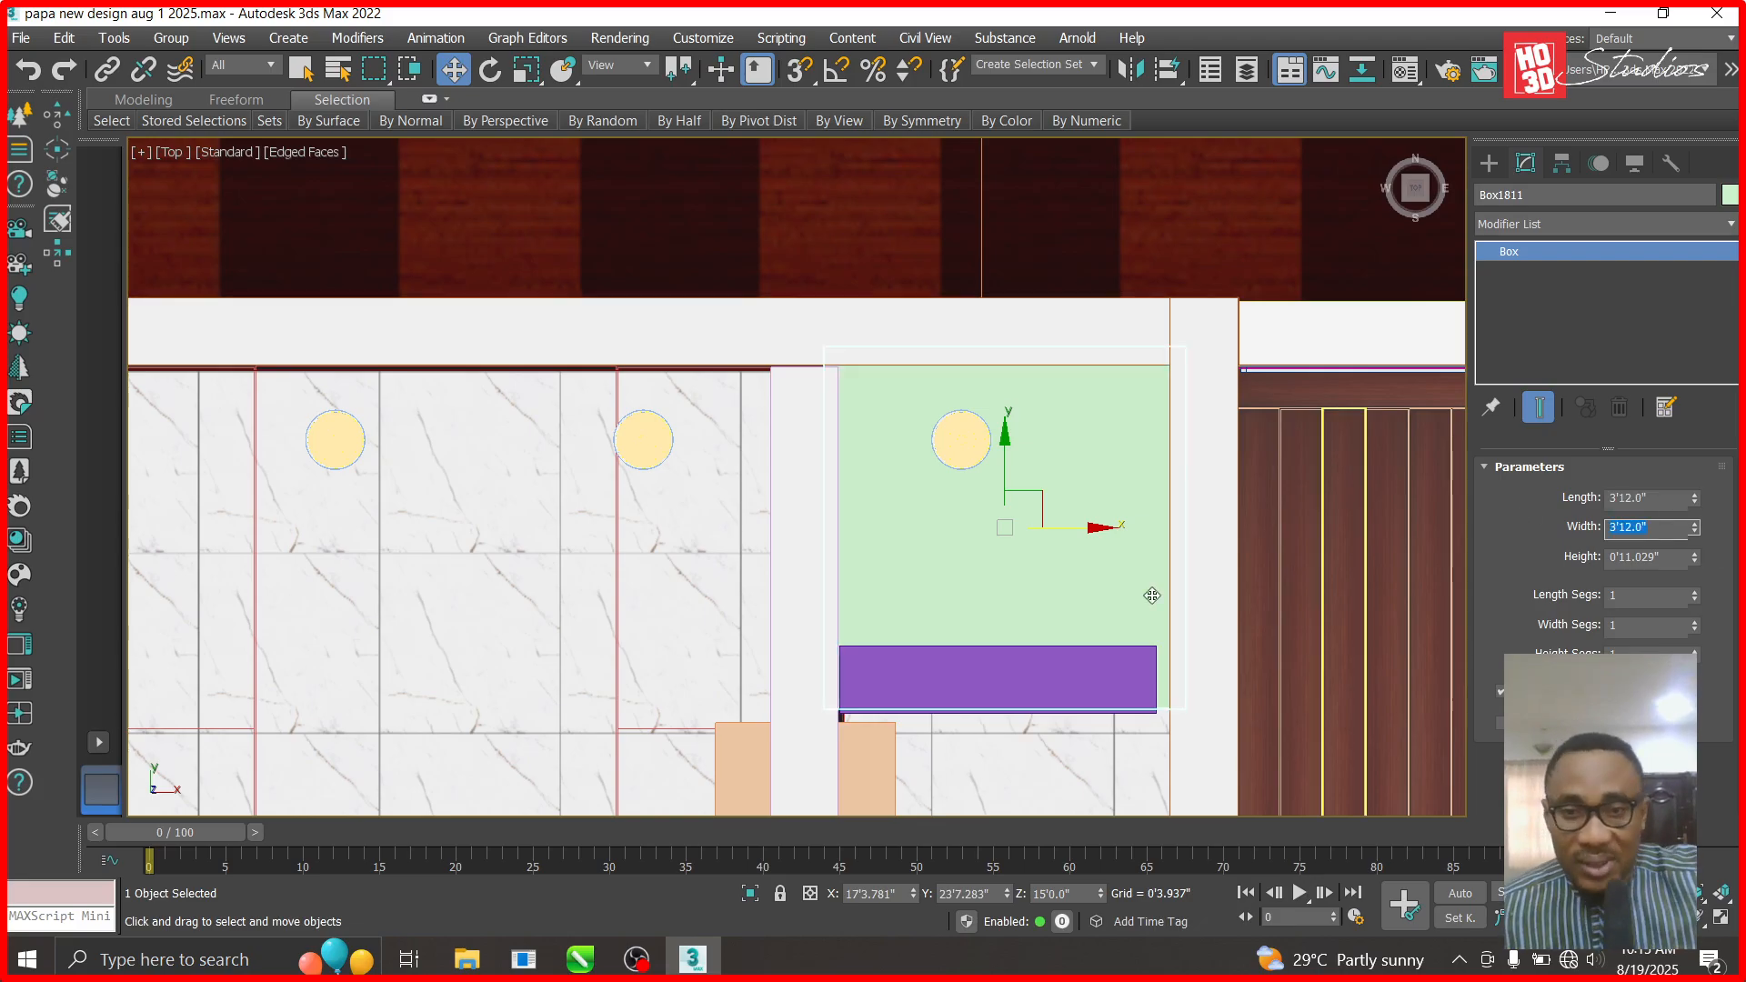
{"action": "key", "text": "Return"}
{"action": "scroll", "coordinate": [1000, 554], "scroll_direction": "down", "scroll_amount": 2}
- Shift the green box slightly down and the purple box further down in plan, then reselect the green box
{"action": "left_click_drag", "start_coordinate": [1005, 440], "coordinate": [1006, 451]}
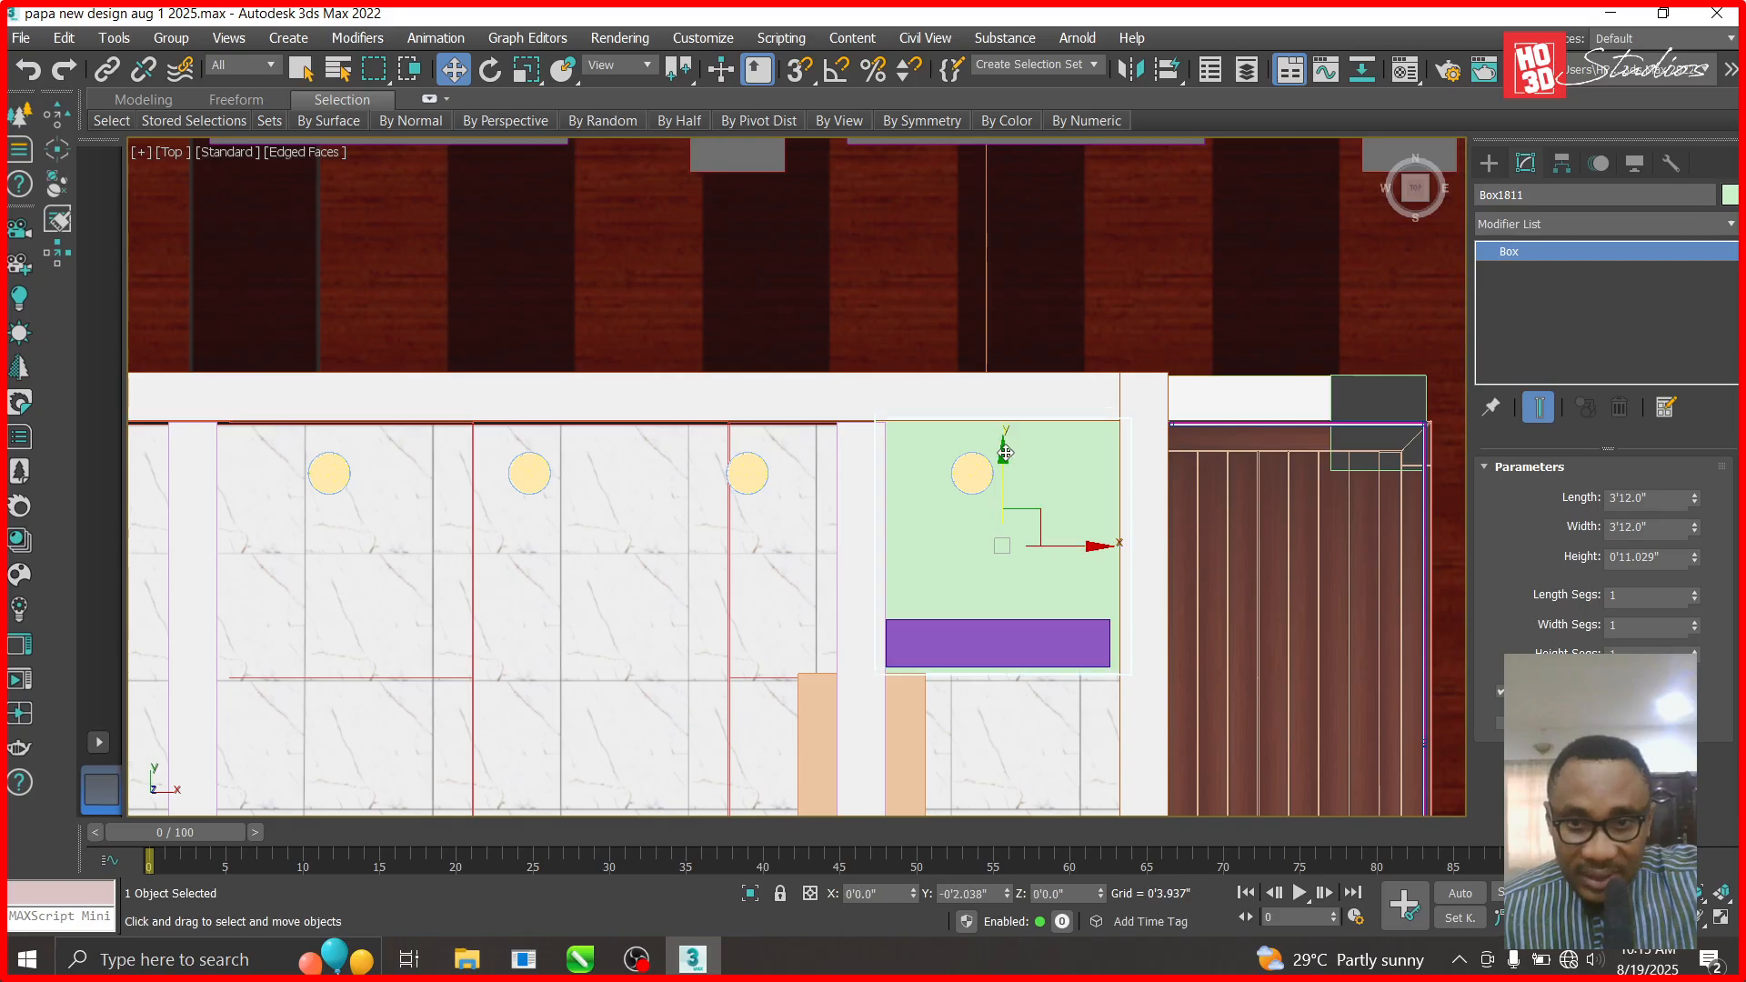
{"action": "left_click", "coordinate": [1013, 667]}
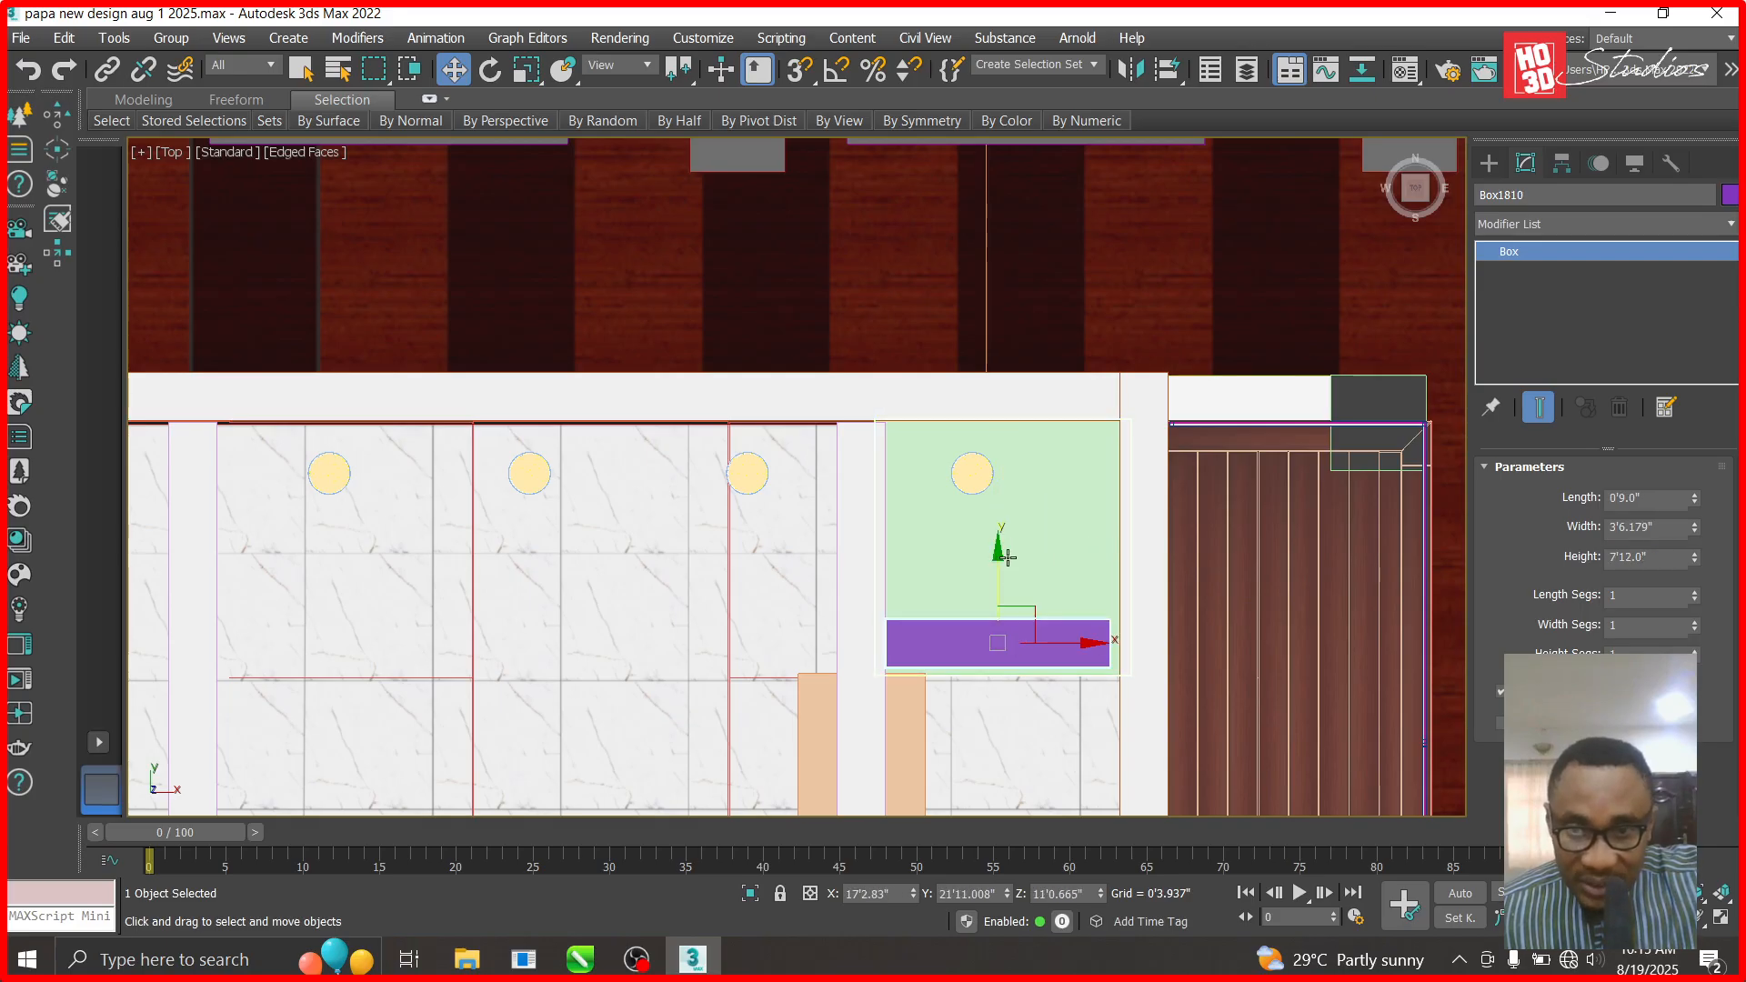
{"action": "left_click_drag", "start_coordinate": [993, 554], "coordinate": [1001, 613]}
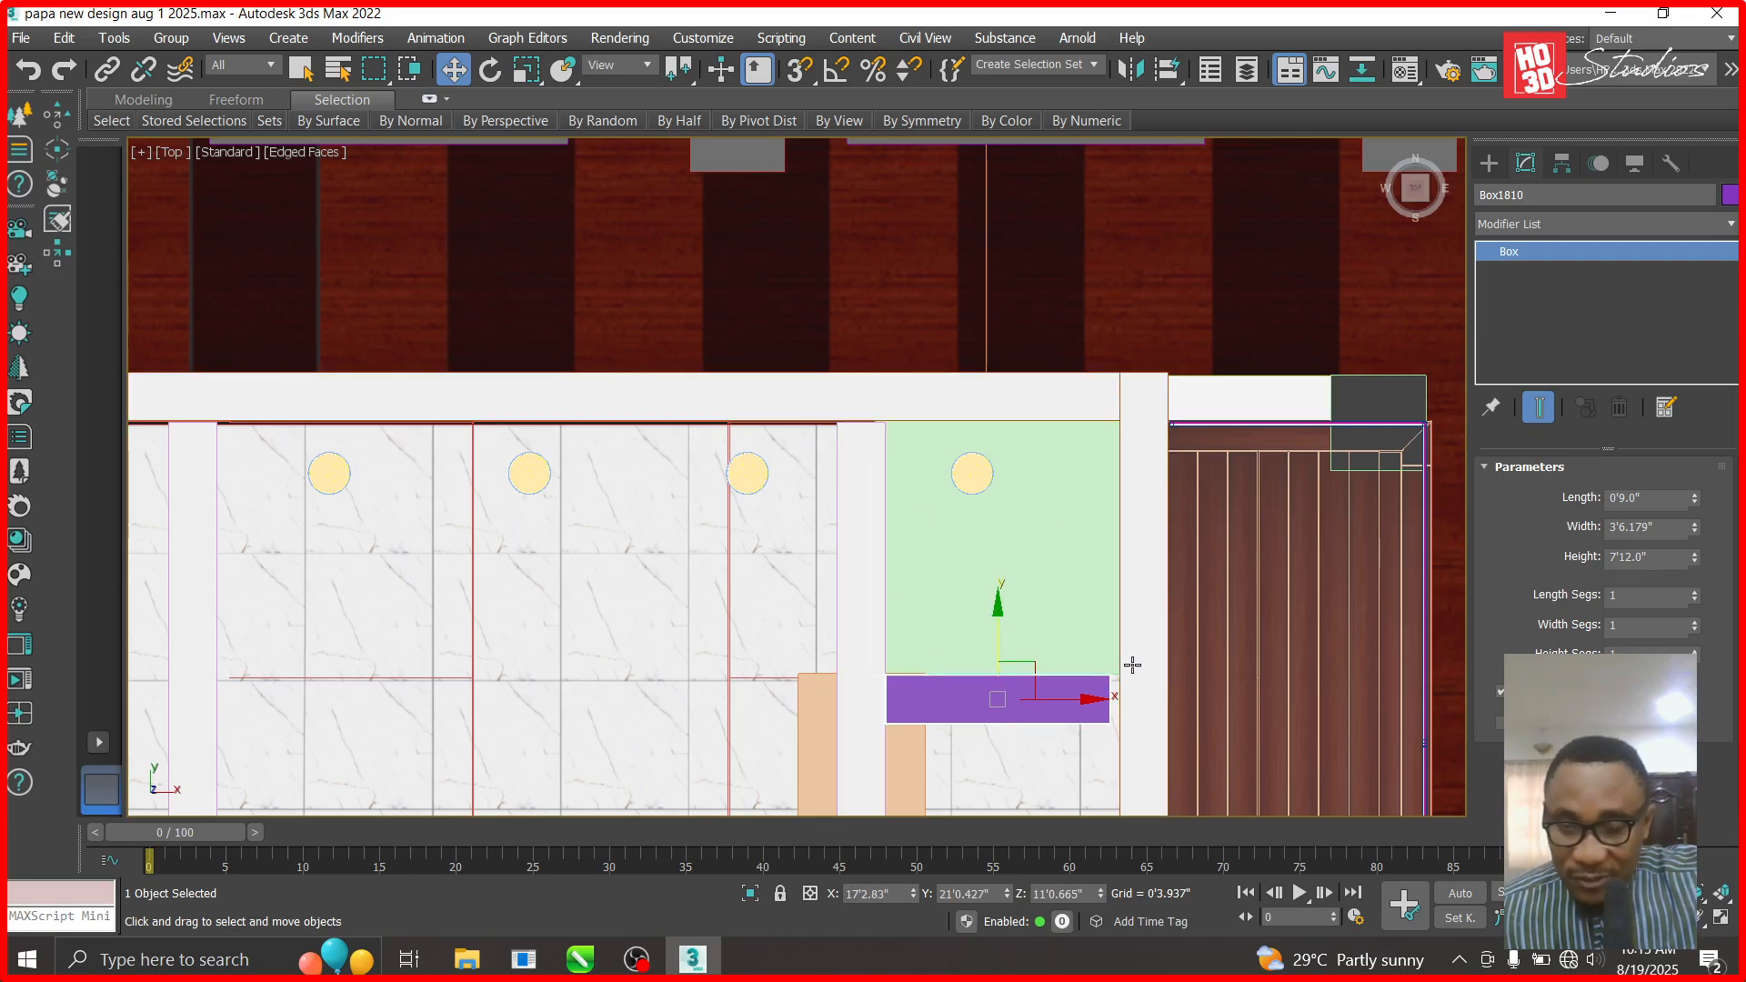
{"action": "left_click", "coordinate": [1047, 535]}
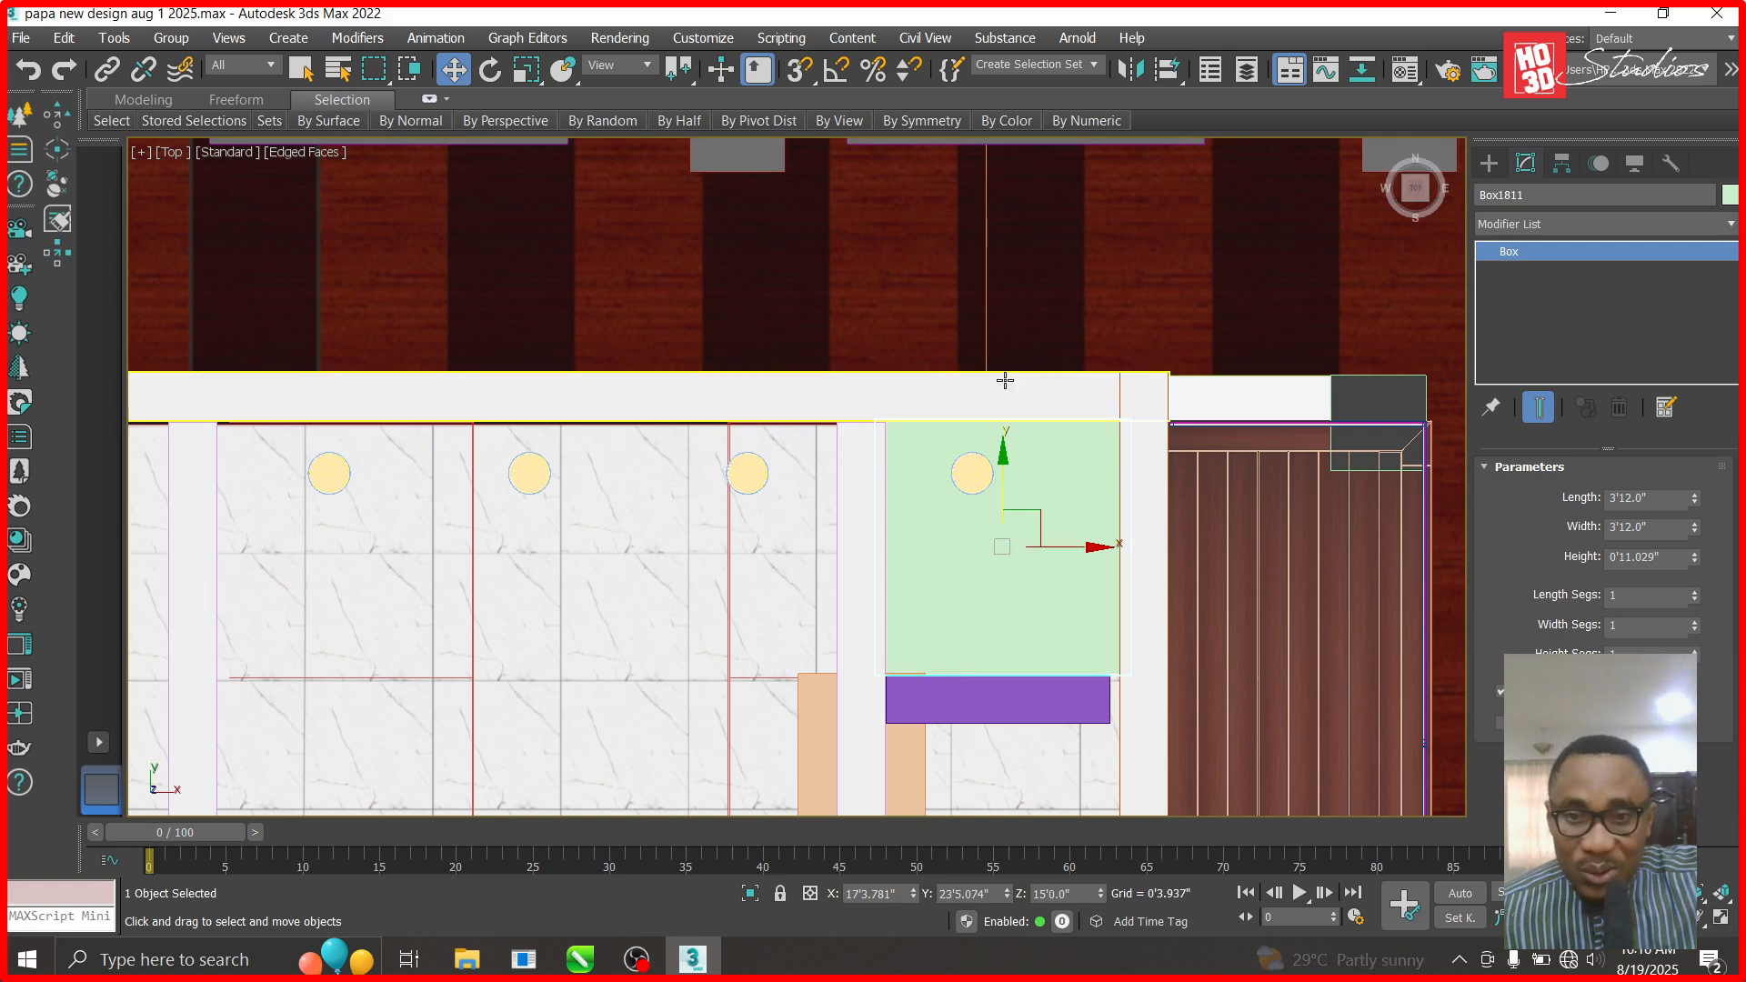
{"action": "scroll", "coordinate": [997, 694], "scroll_direction": "up", "scroll_amount": 2}
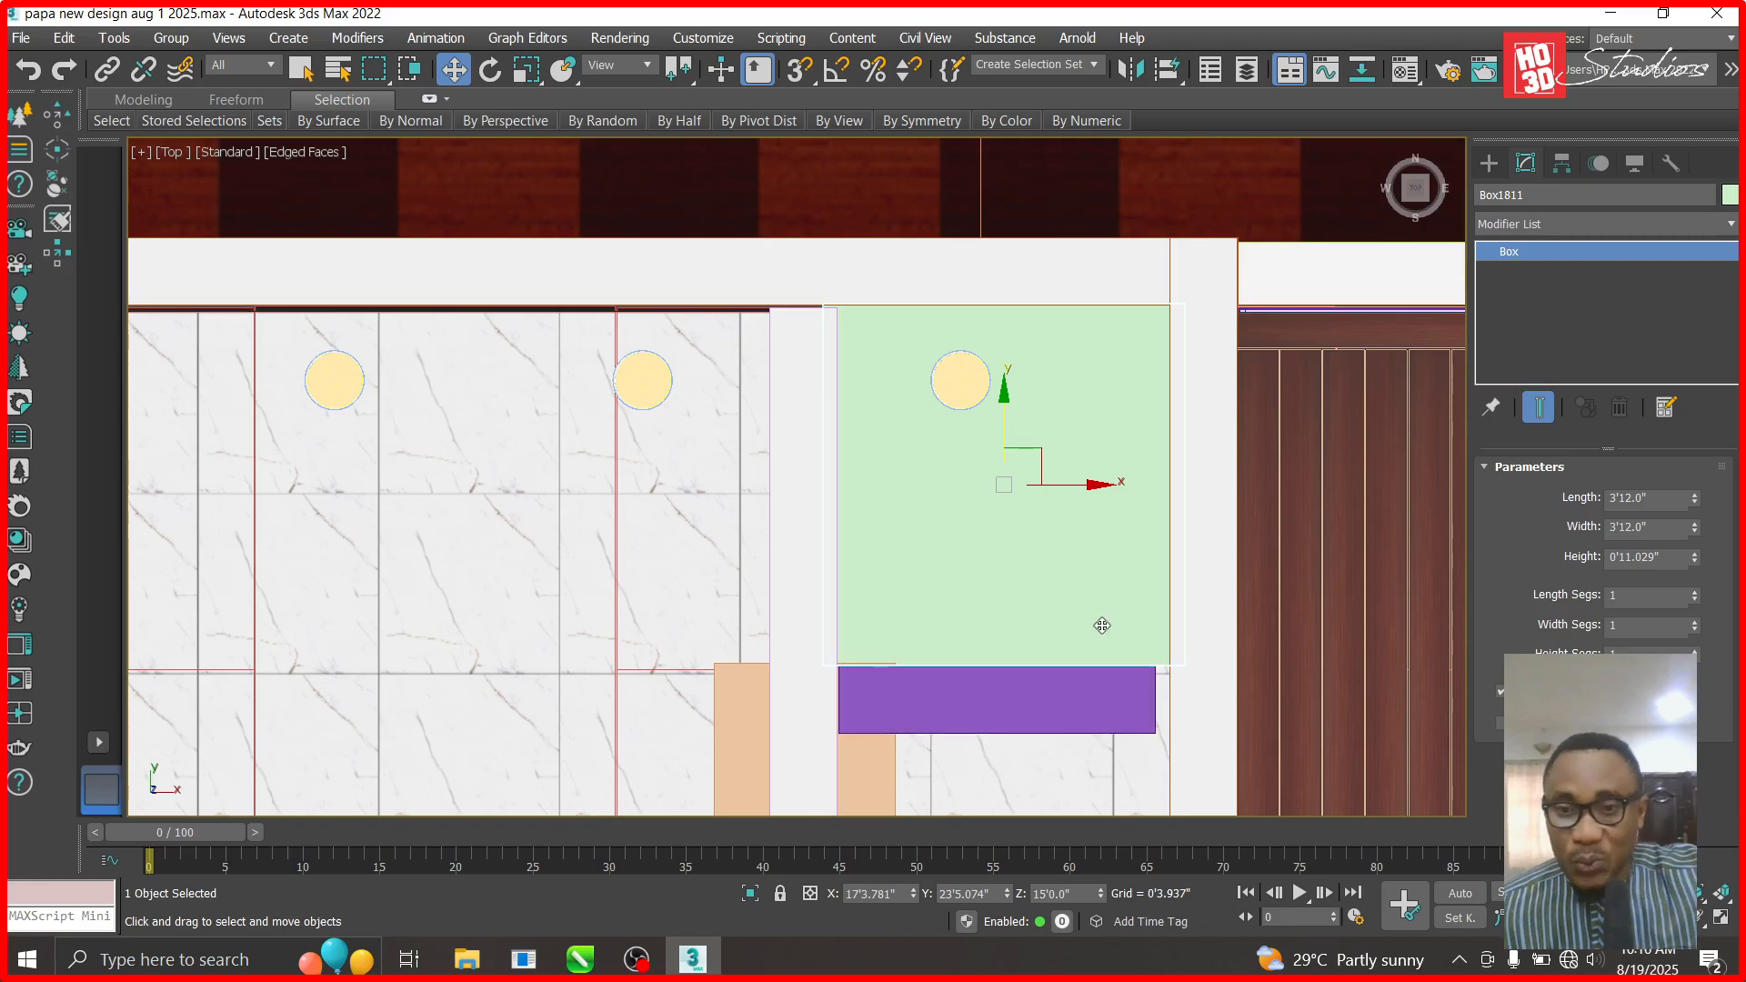
- Delete the green box Box1811, select the purple box and switch to the Right view
{"action": "key", "text": "Delete"}
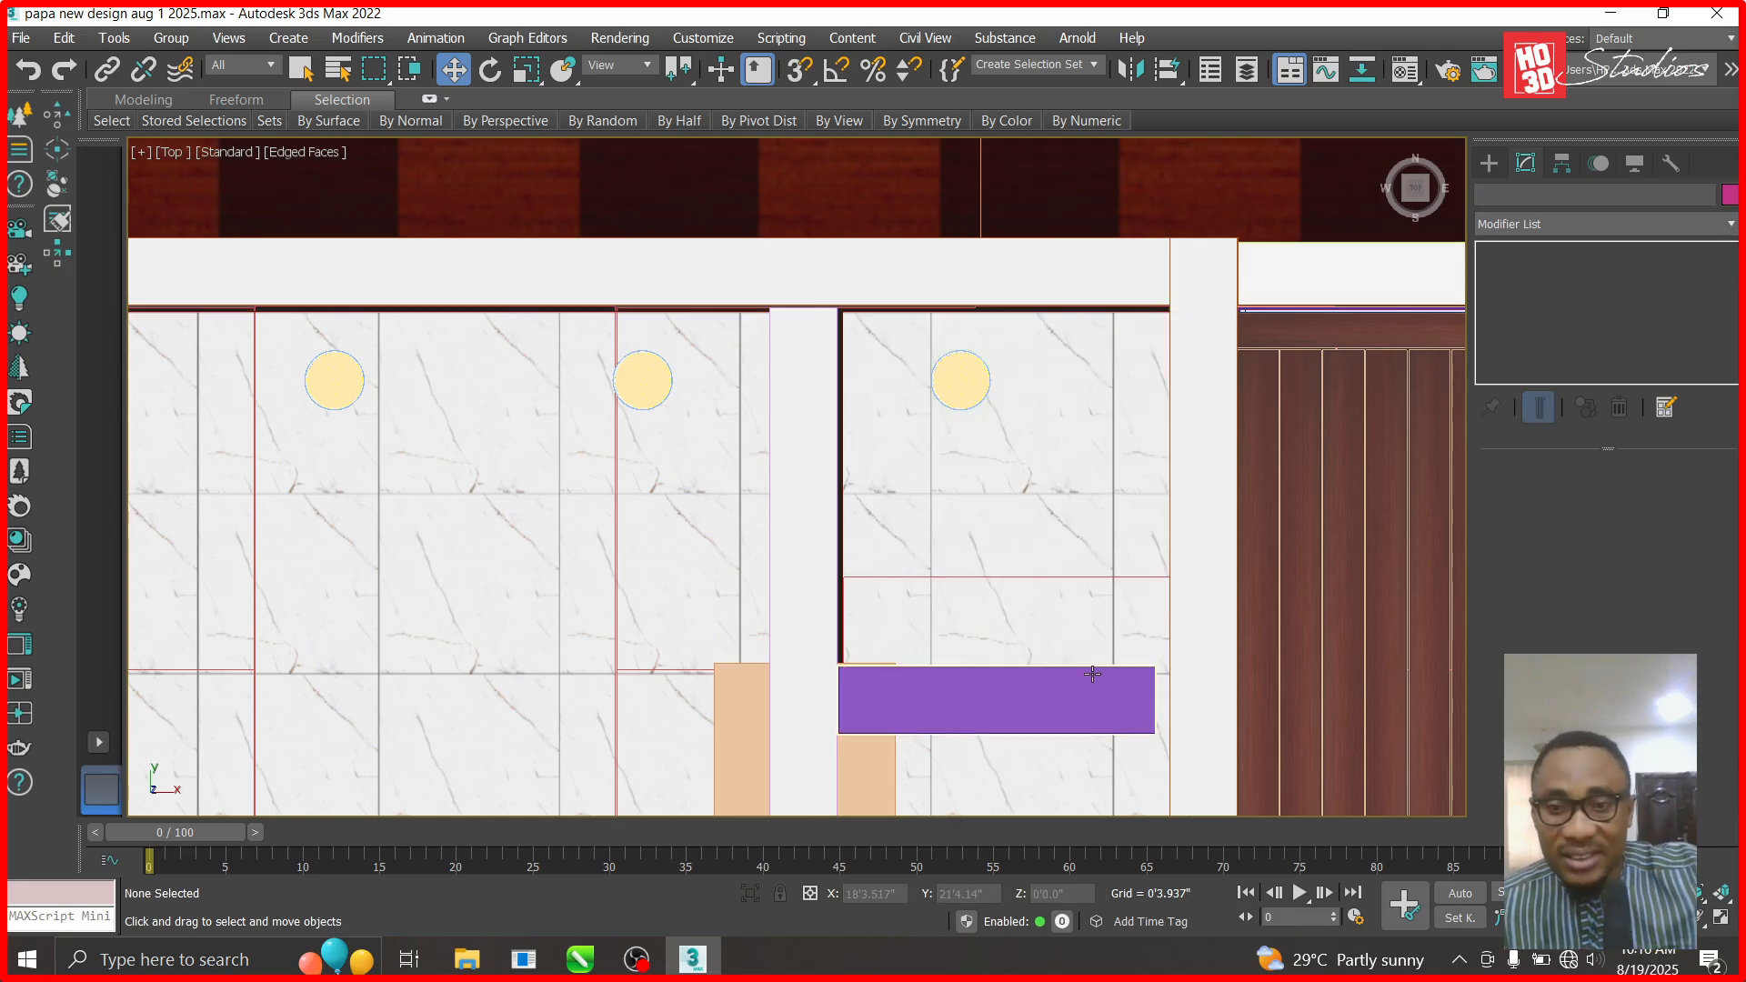
{"action": "left_click", "coordinate": [1091, 718]}
{"action": "scroll", "coordinate": [1083, 738], "scroll_direction": "up", "scroll_amount": 3}
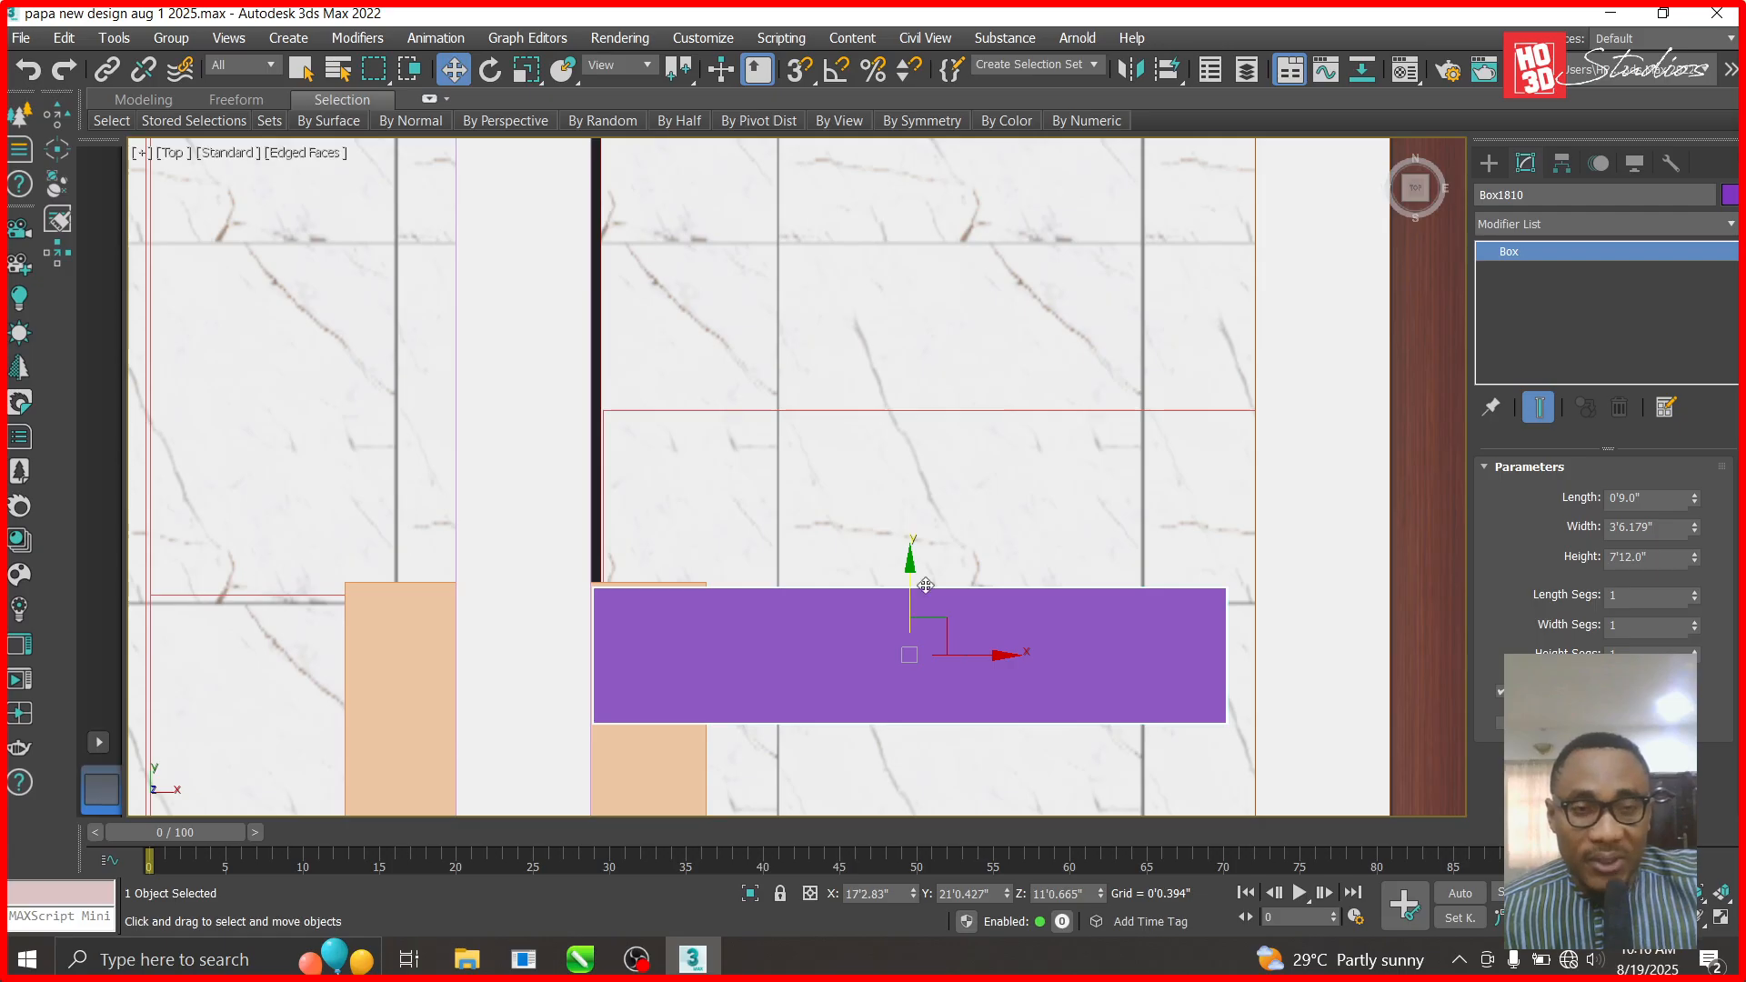
{"action": "left_click", "coordinate": [169, 153]}
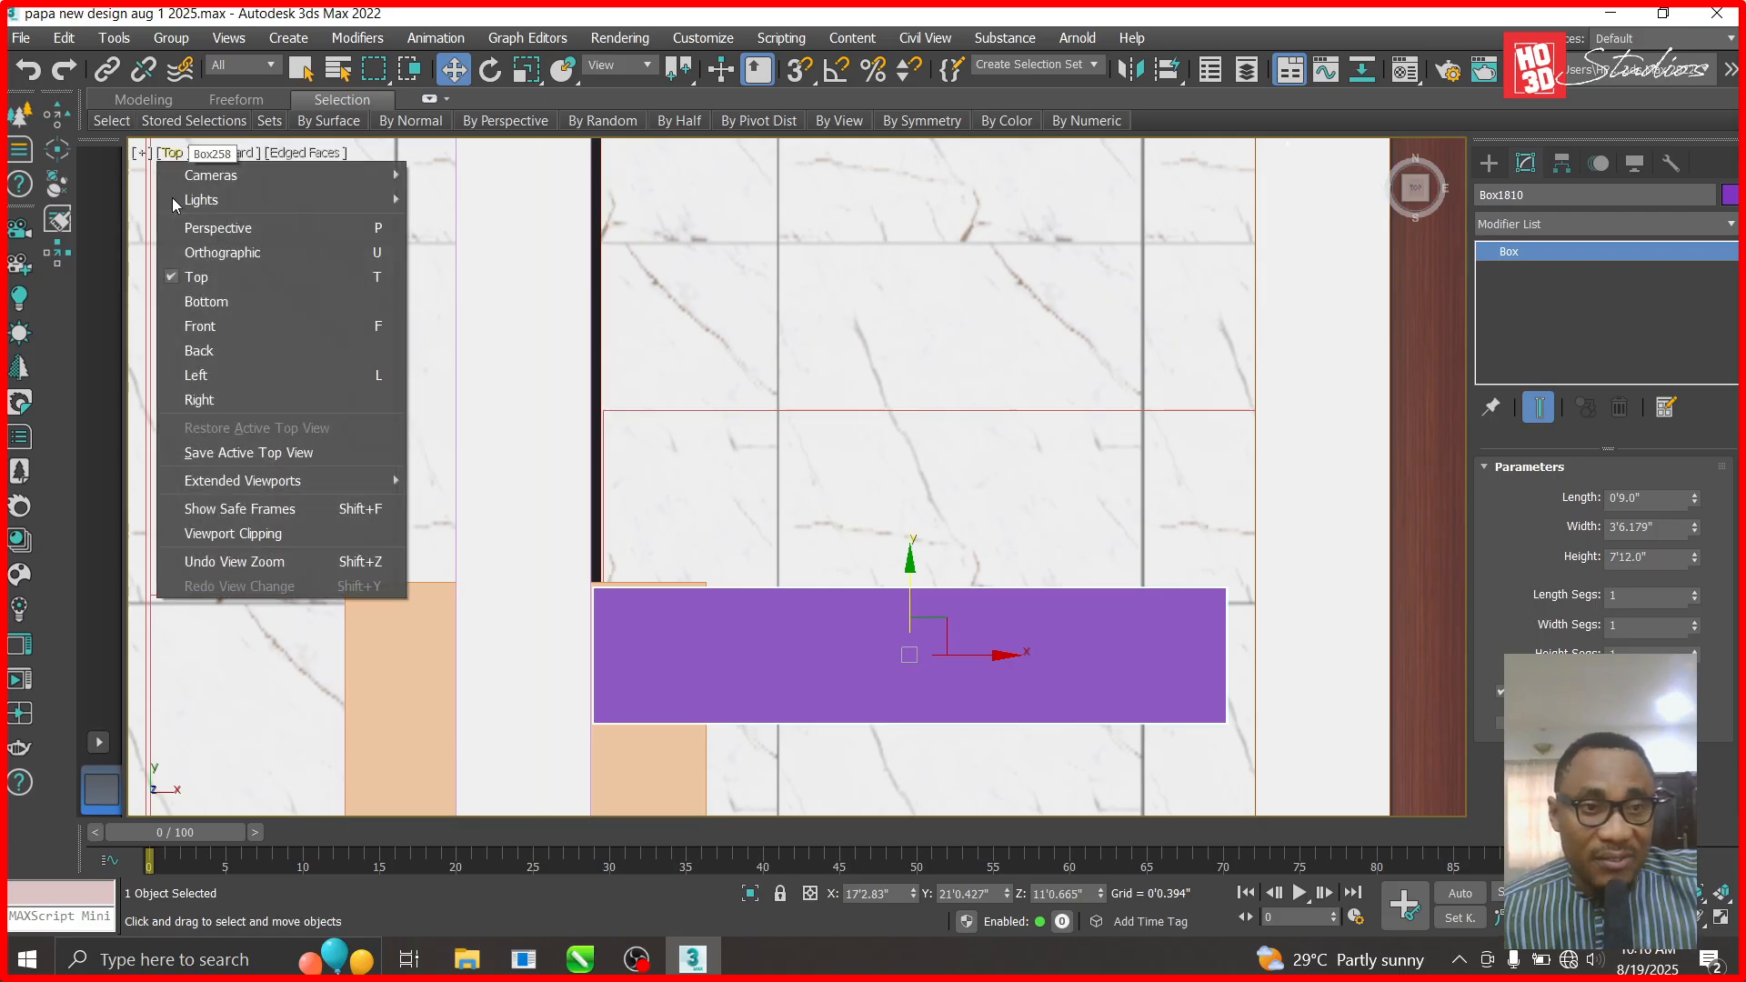
{"action": "left_click", "coordinate": [194, 394]}
- Unhide all hidden objects in the scene
{"action": "scroll", "coordinate": [1046, 785], "scroll_direction": "down", "scroll_amount": 3}
{"action": "scroll", "coordinate": [919, 492], "scroll_direction": "up", "scroll_amount": 2}
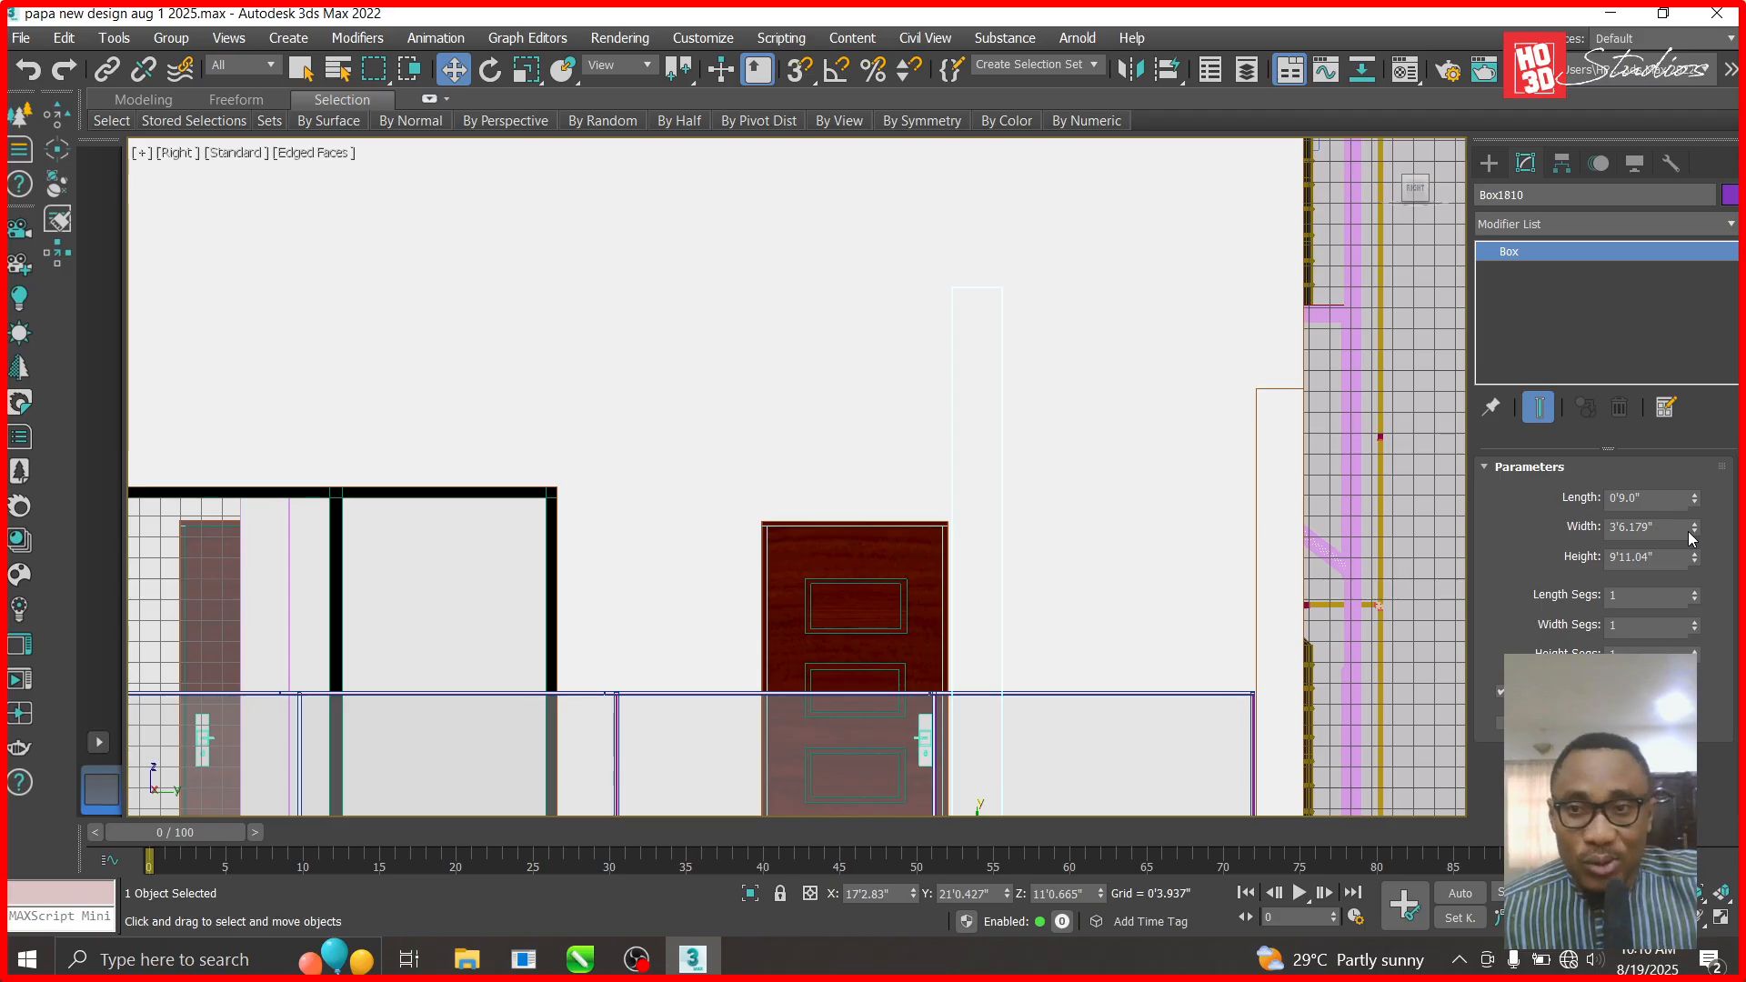
{"action": "scroll", "coordinate": [1294, 464], "scroll_direction": "down", "scroll_amount": 2}
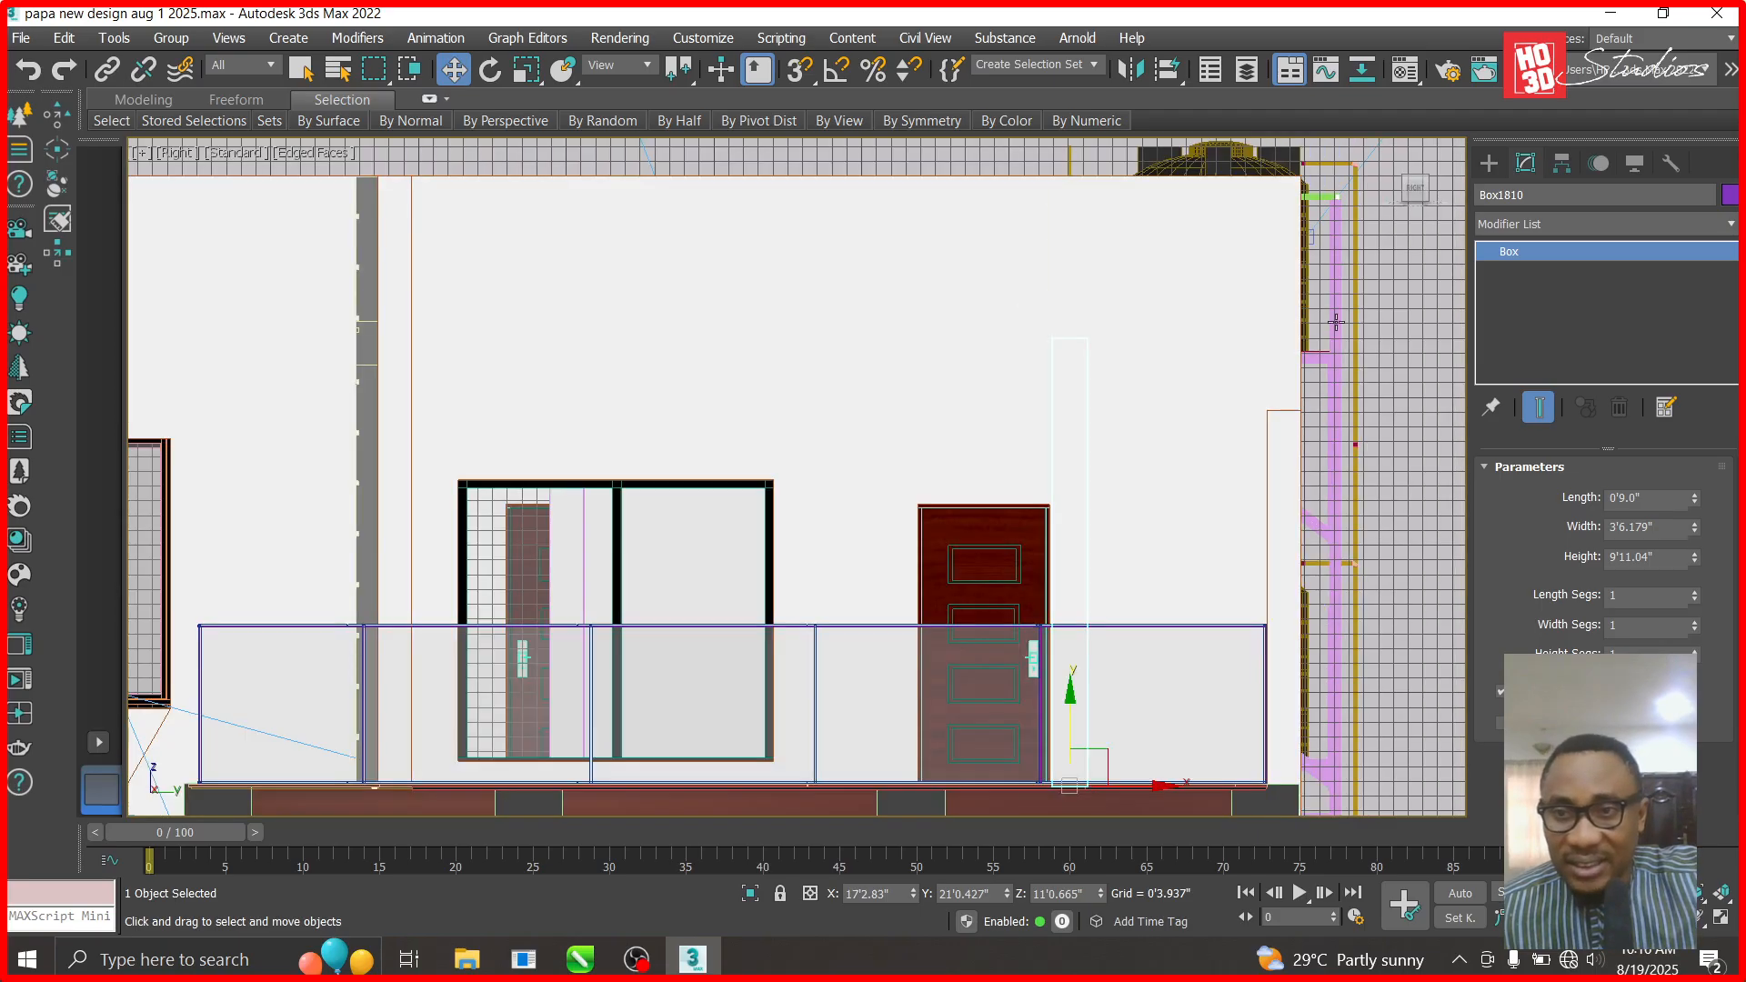
{"action": "right_click", "coordinate": [1404, 313]}
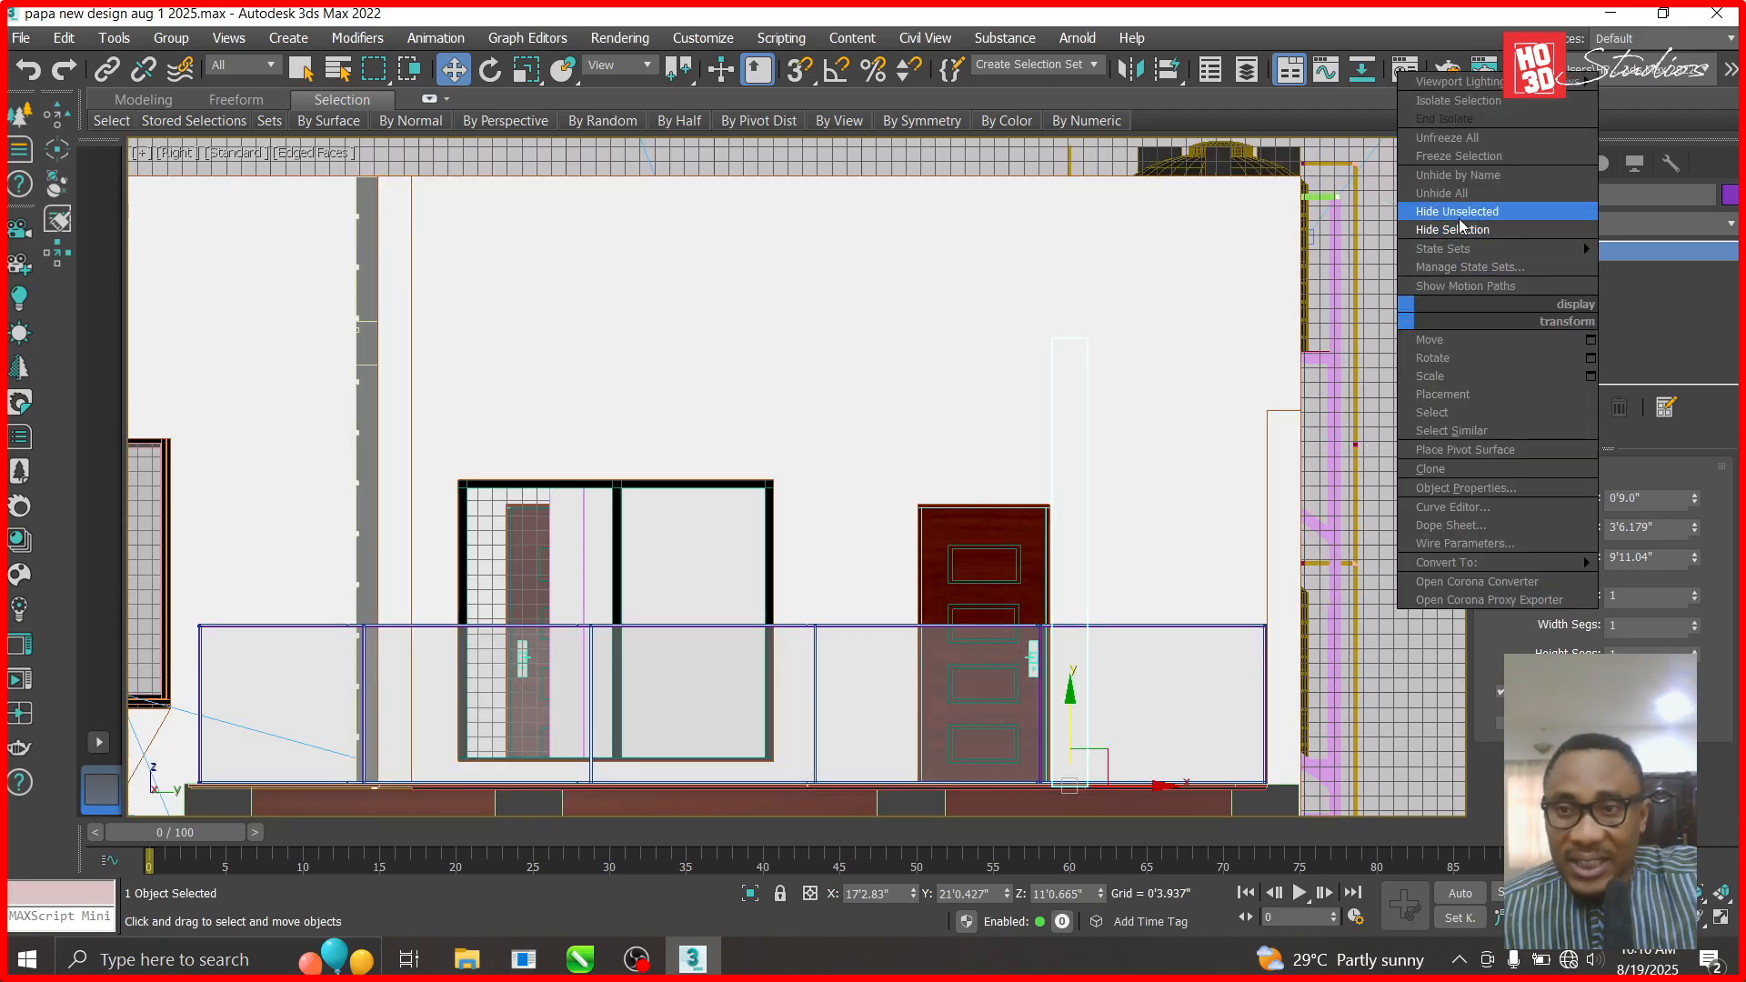
{"action": "left_click", "coordinate": [1462, 191]}
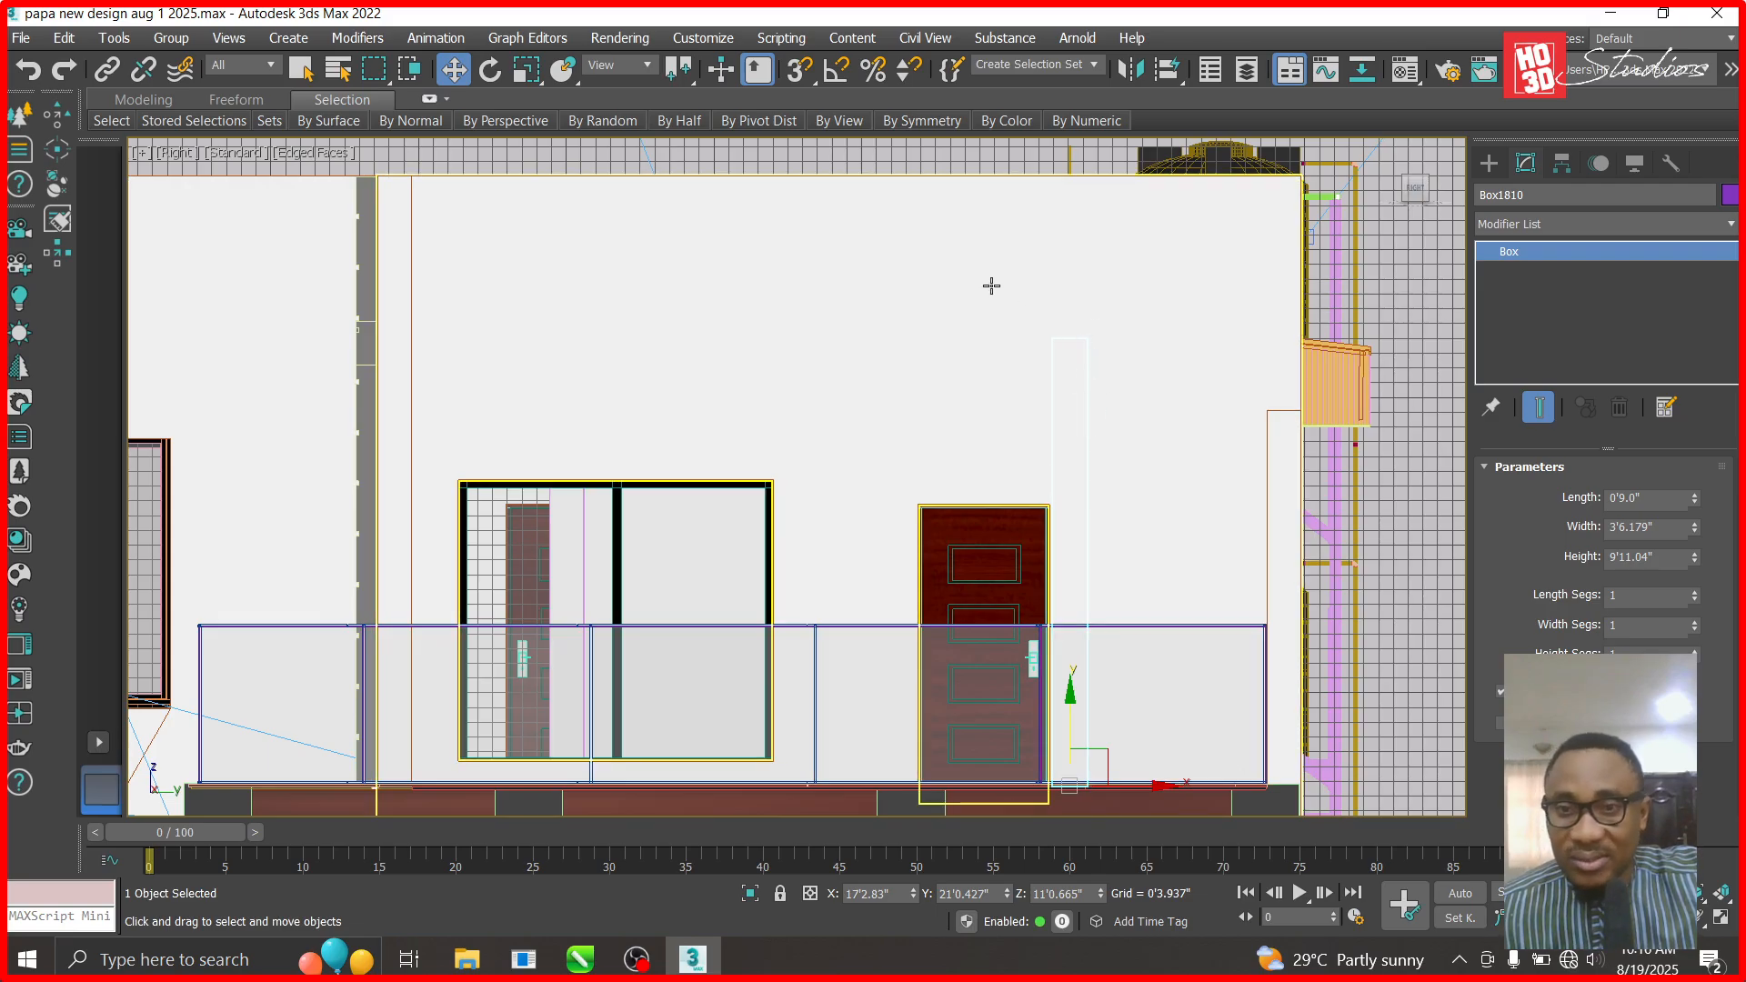
- In the Top view, hide the roof group and the top ceiling
{"action": "key", "text": "t"}
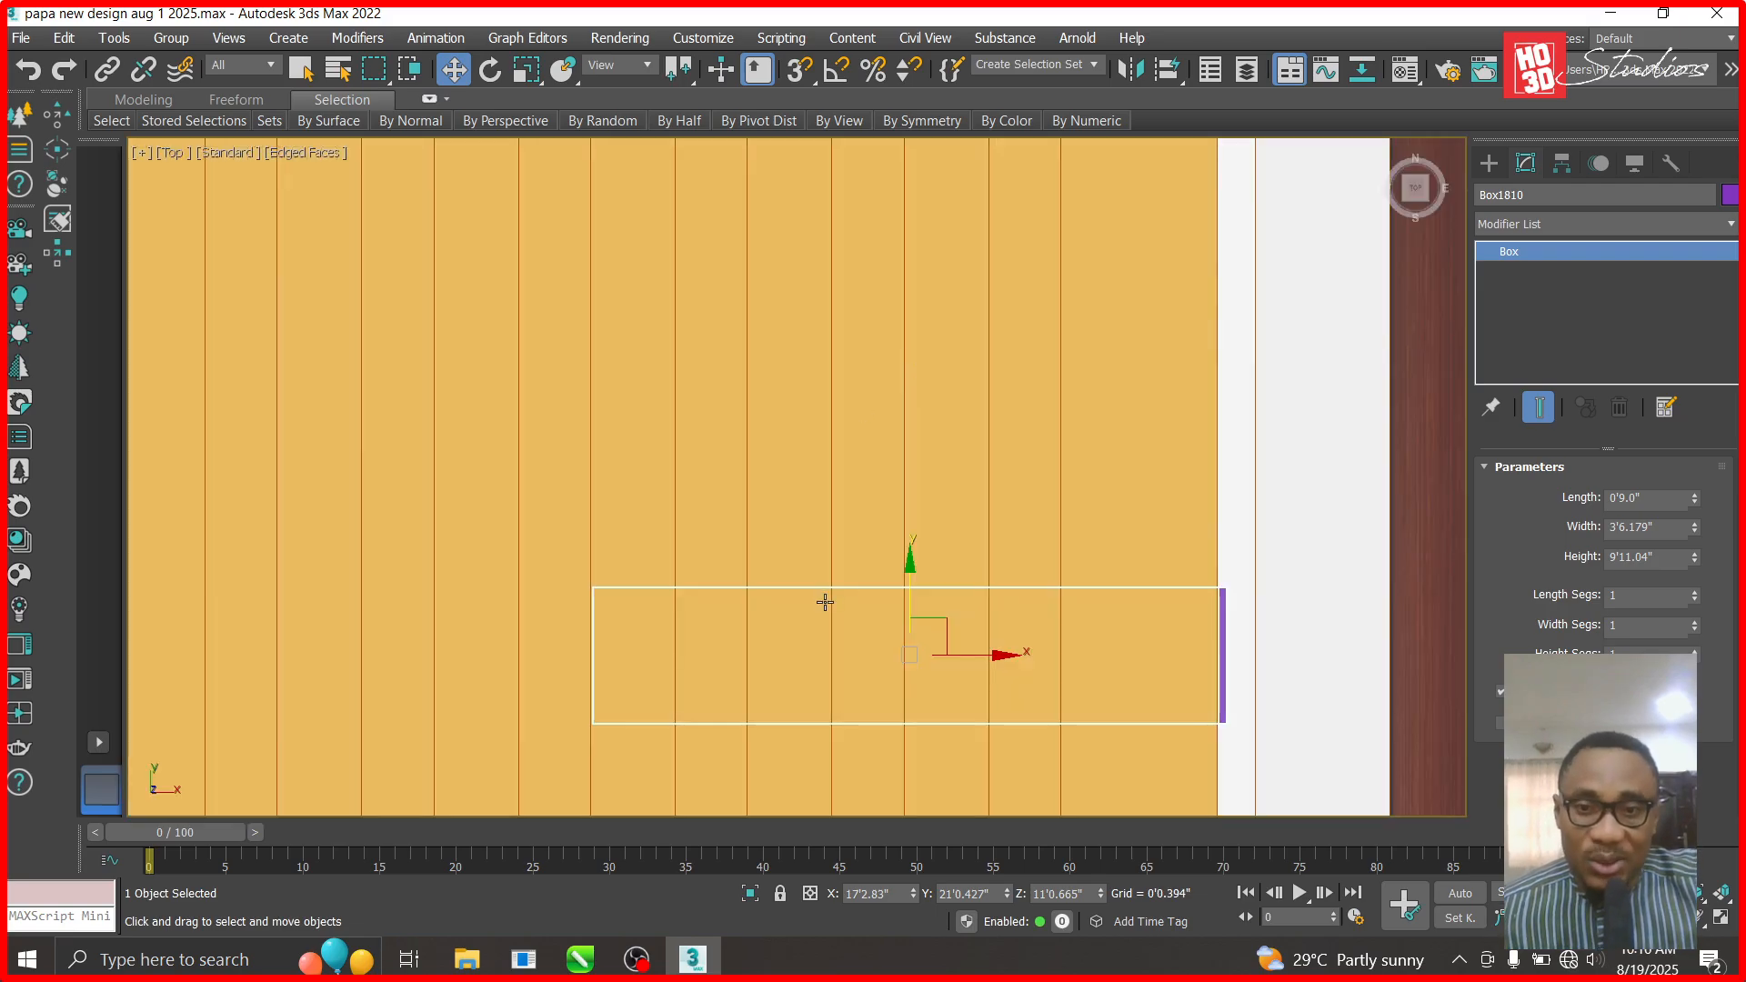
{"action": "scroll", "coordinate": [846, 592], "scroll_direction": "down", "scroll_amount": 2}
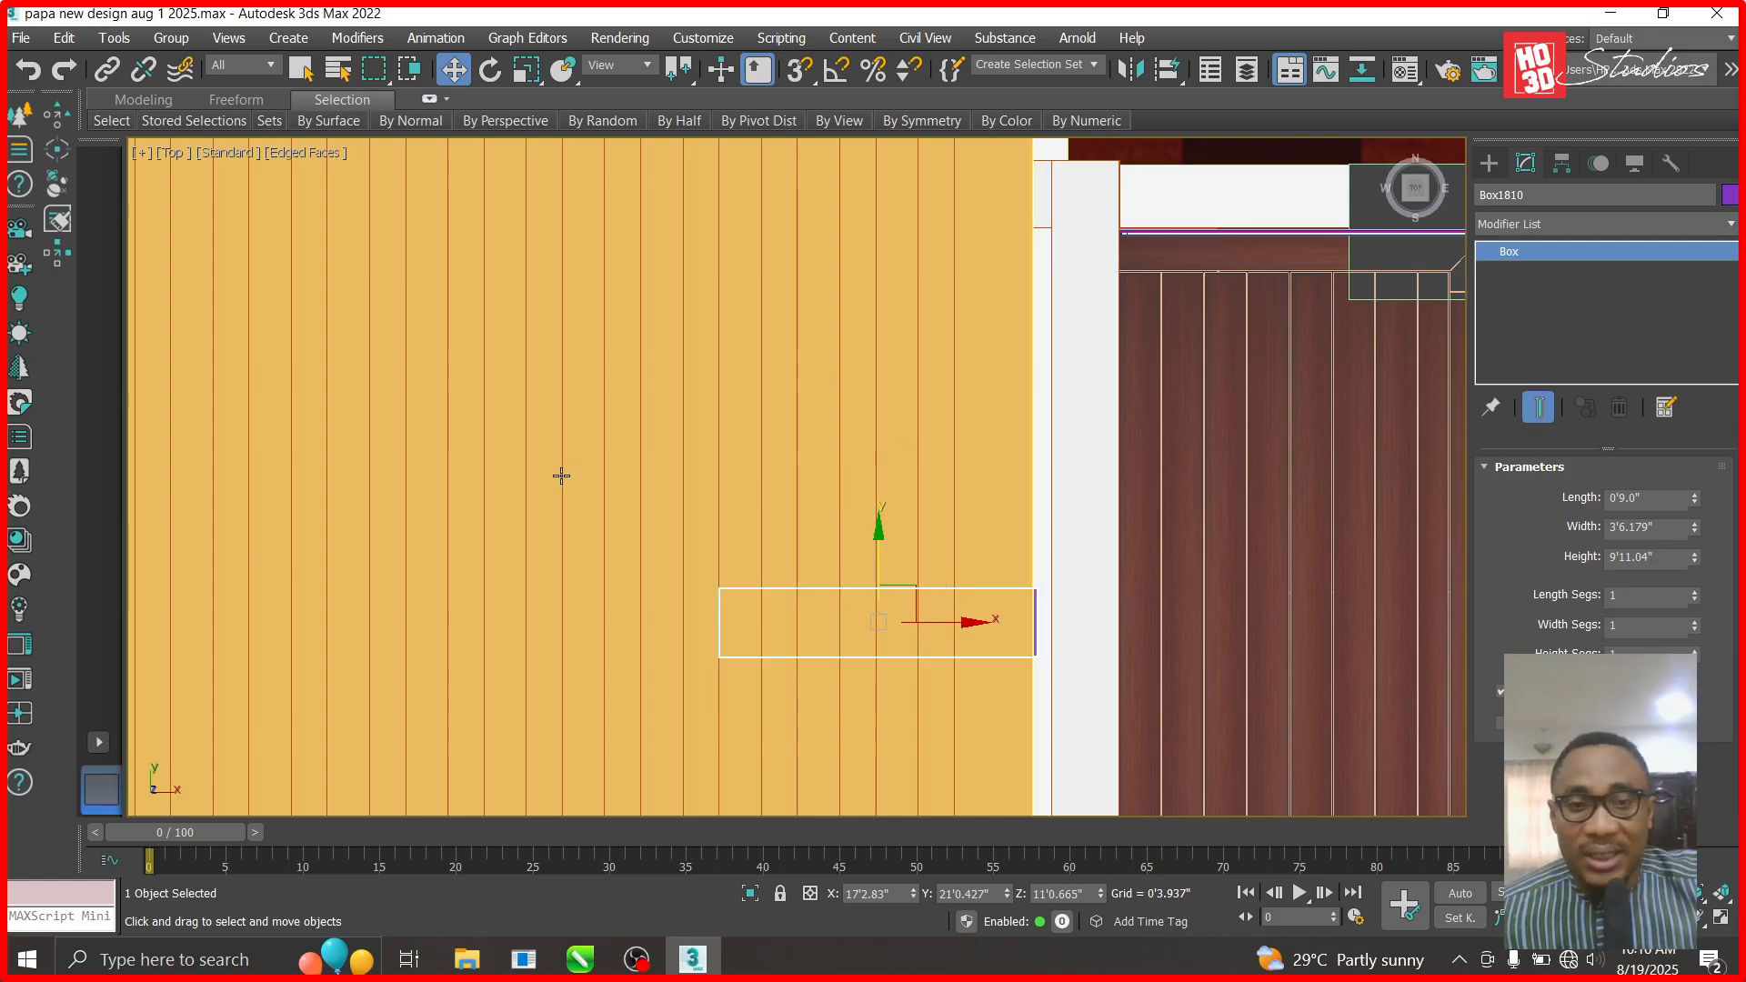
{"action": "left_click", "coordinate": [920, 457]}
{"action": "right_click", "coordinate": [919, 457]}
{"action": "left_click", "coordinate": [996, 369]}
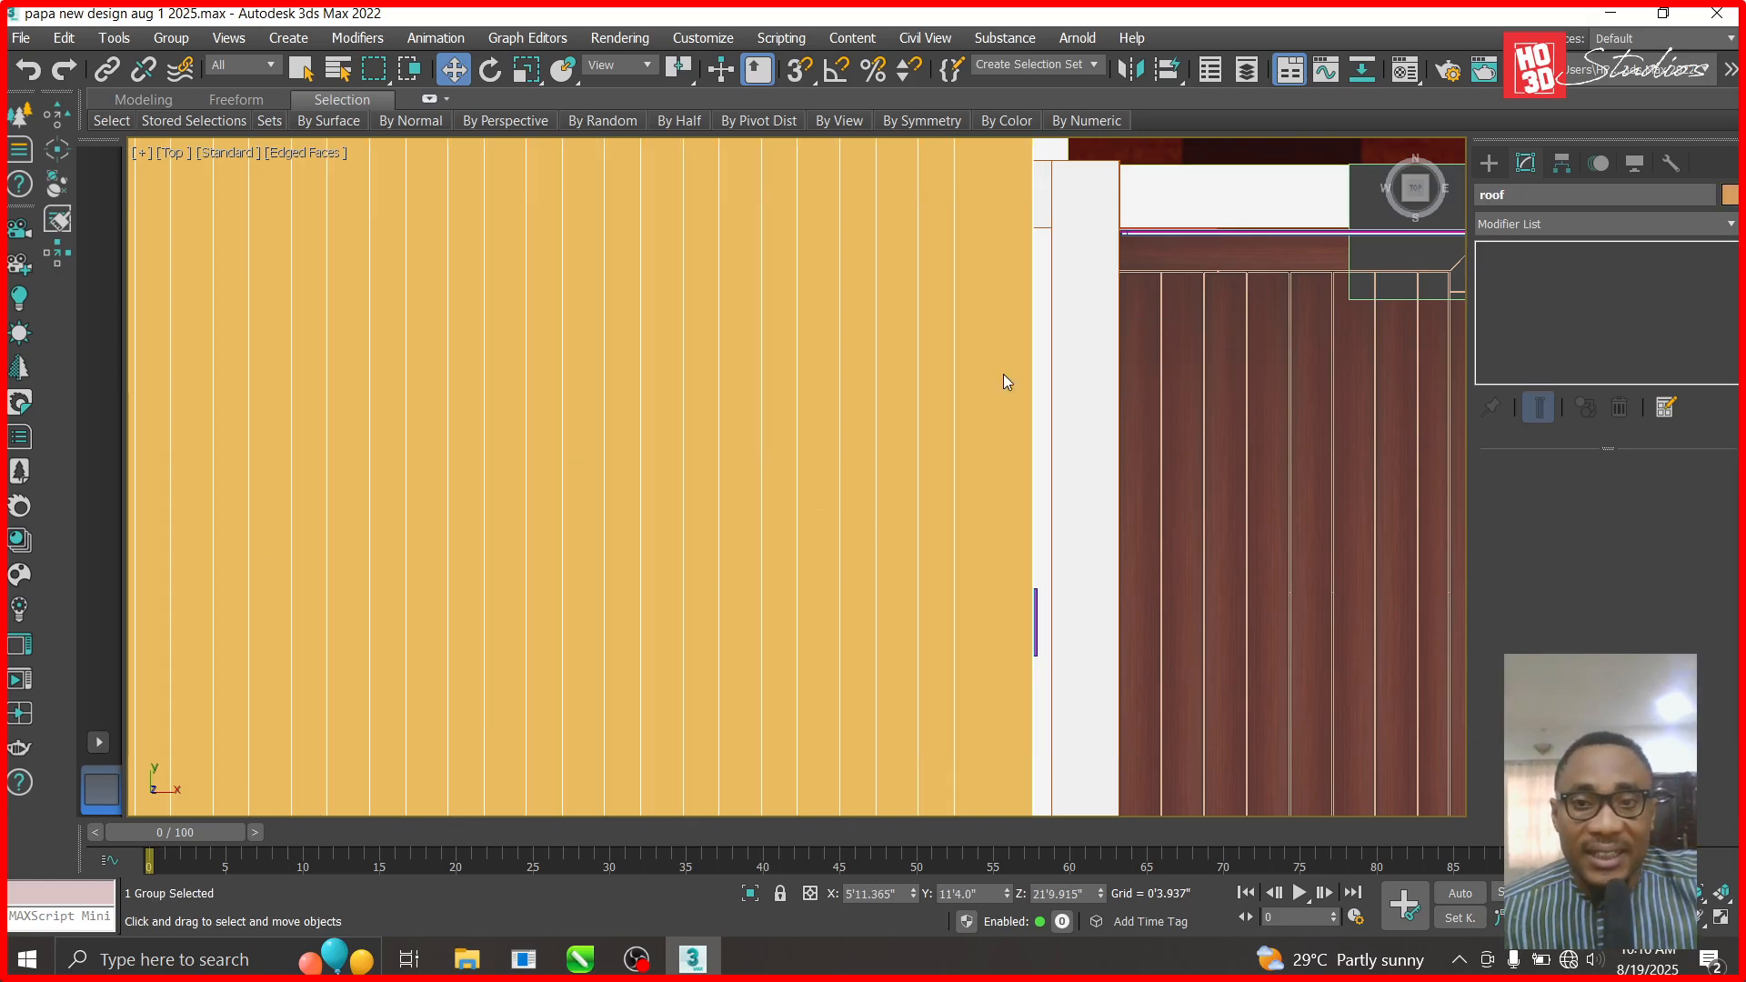
{"action": "left_click", "coordinate": [928, 446]}
{"action": "right_click", "coordinate": [926, 444]}
{"action": "left_click", "coordinate": [994, 354]}
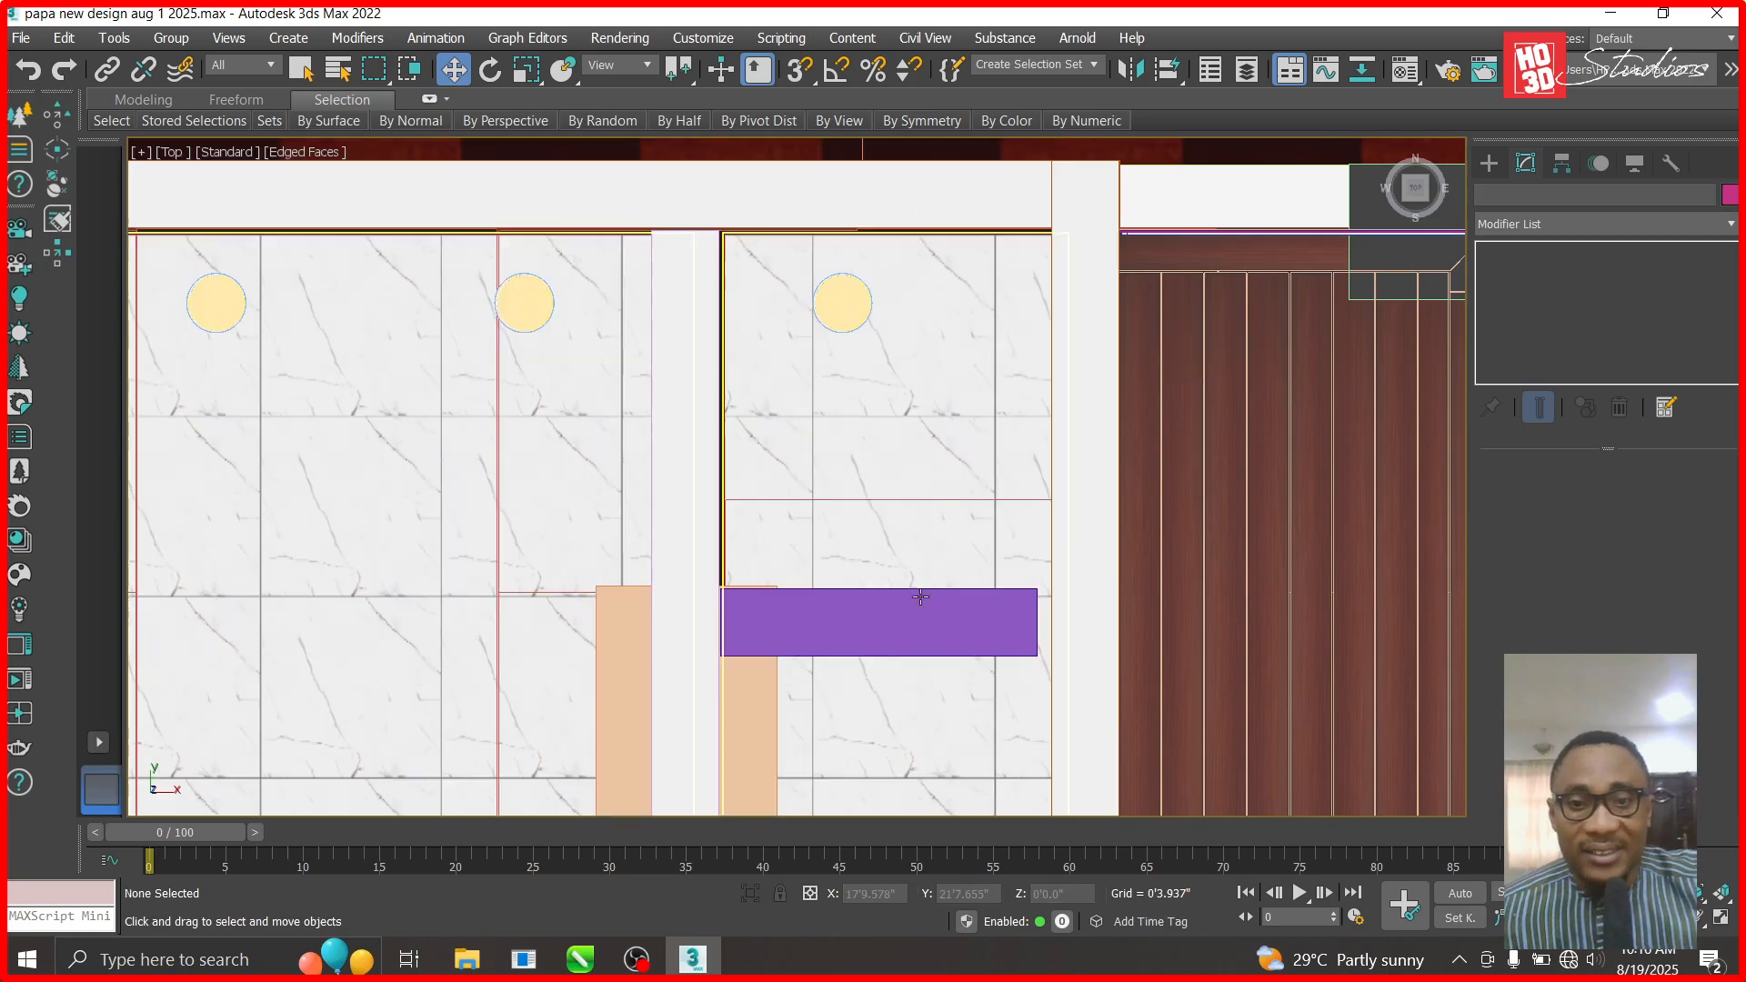
- Apply the 'acrylic emulsion white' material to the purple box Box1810
{"action": "left_click", "coordinate": [896, 635]}
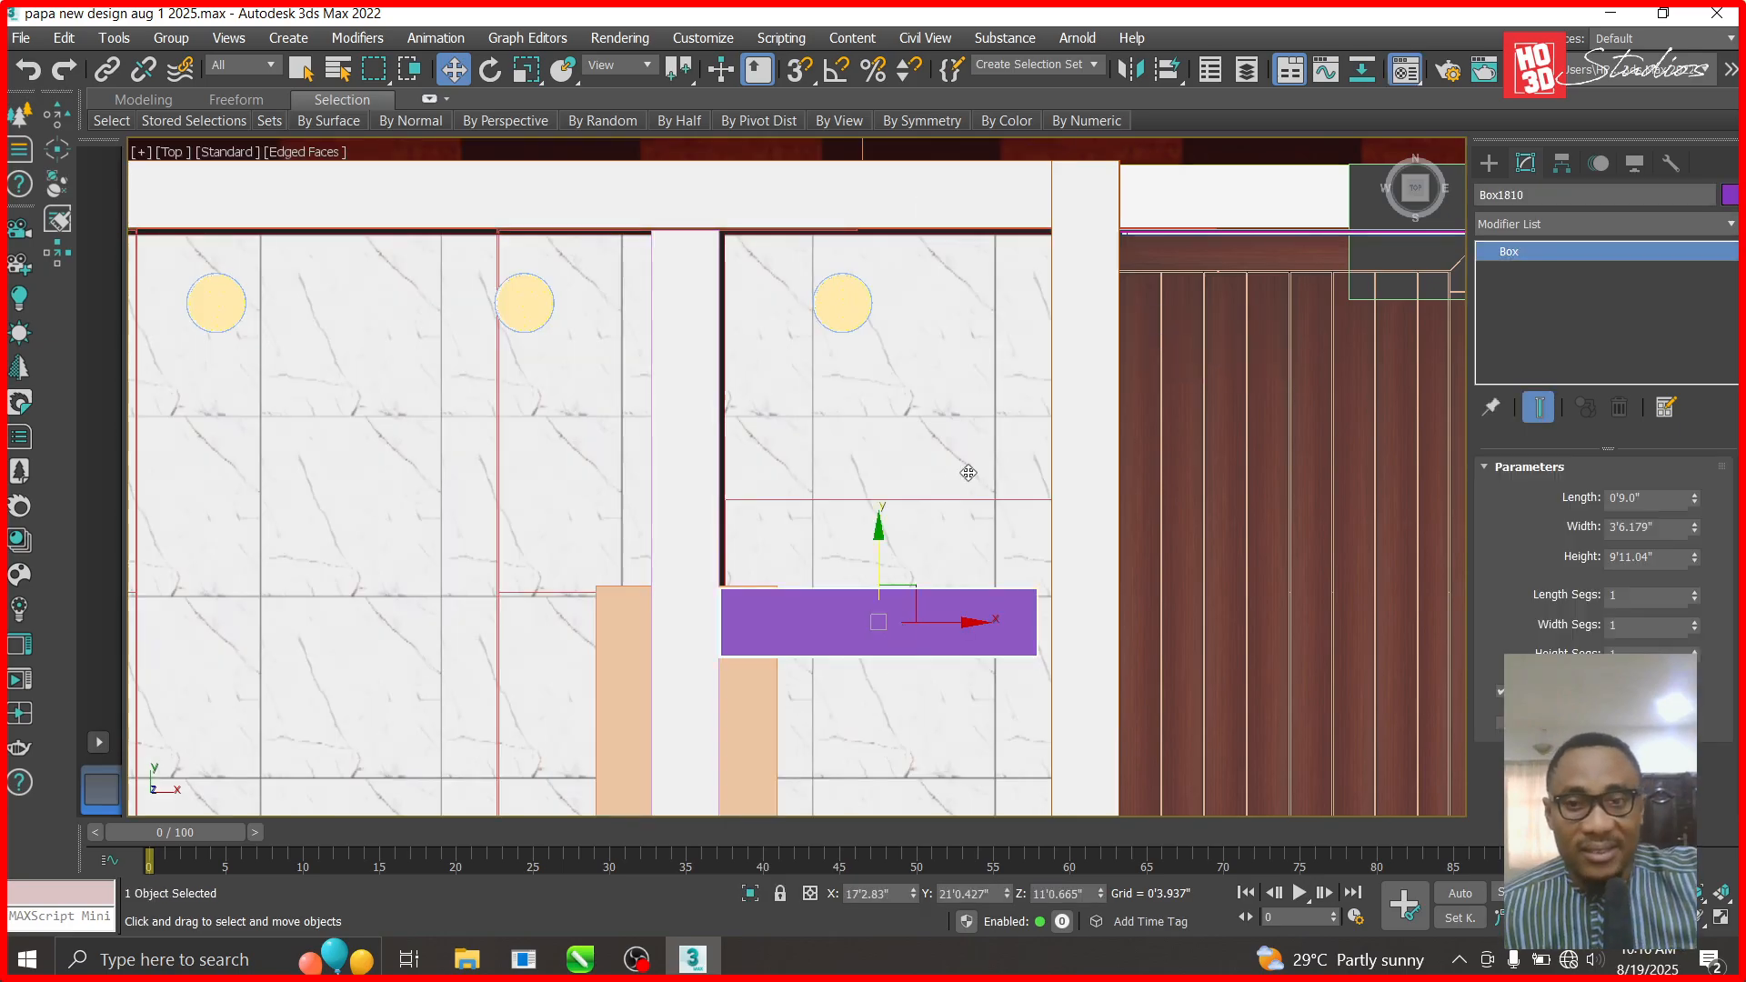
{"action": "key", "text": "m"}
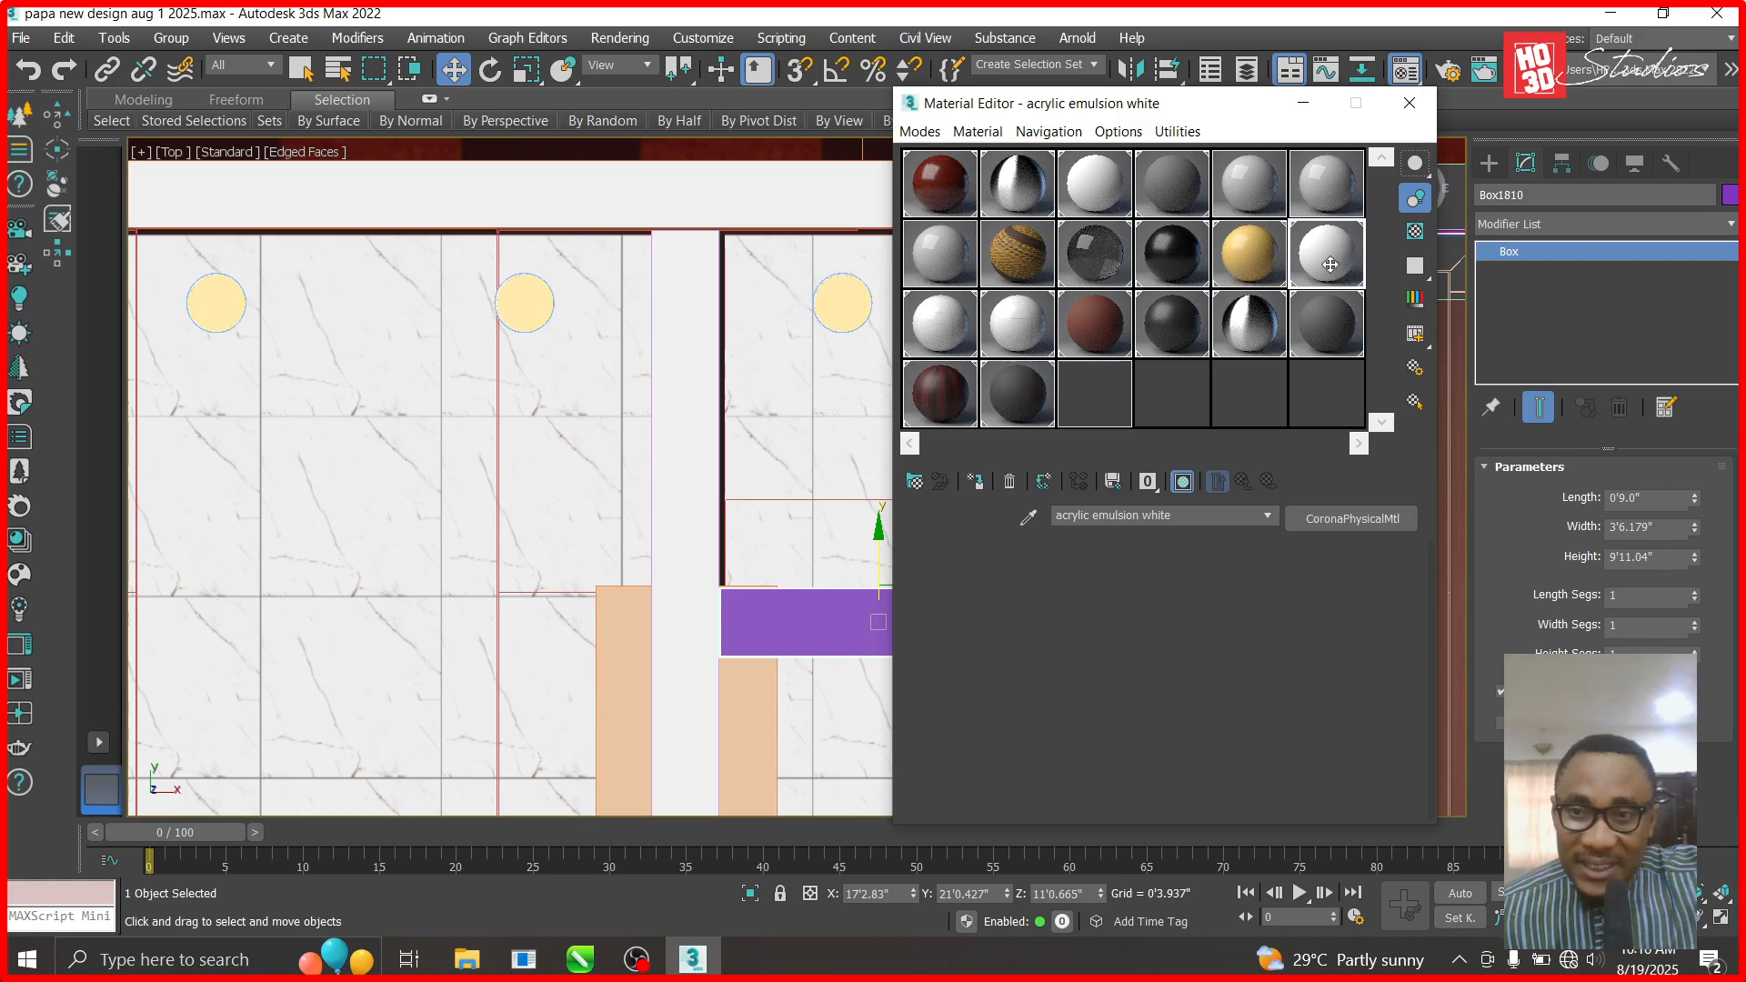
{"action": "left_click_drag", "start_coordinate": [1337, 265], "coordinate": [838, 618]}
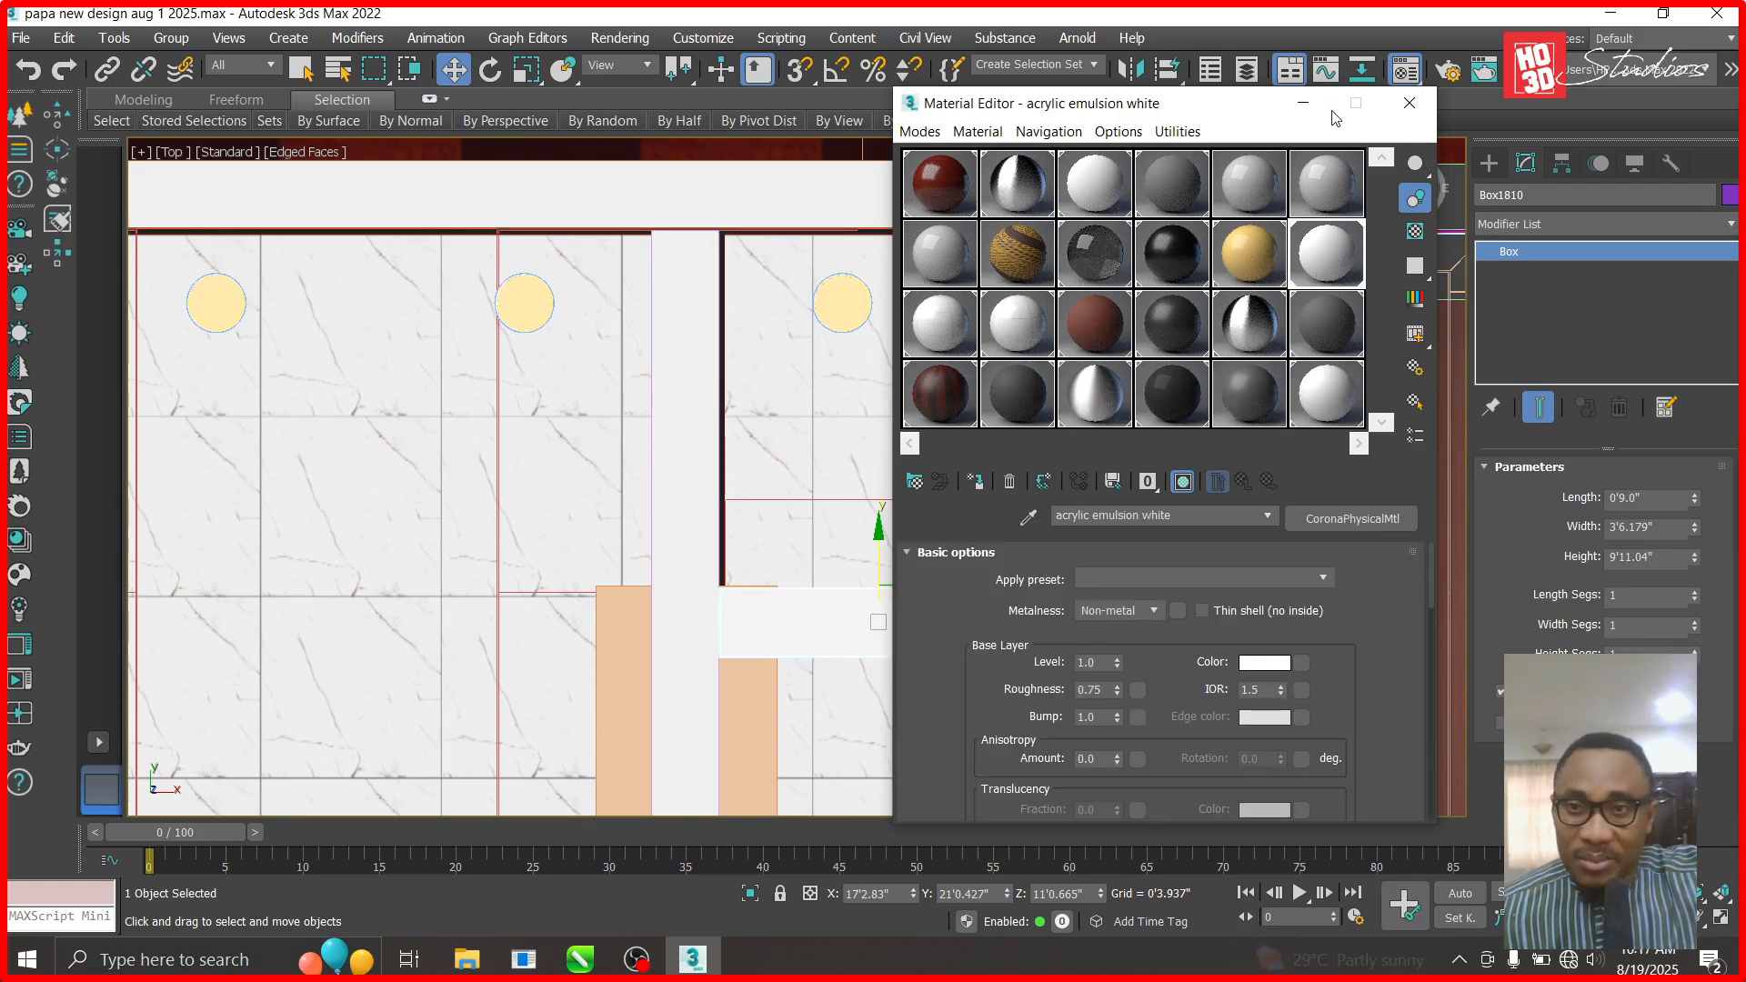
{"action": "left_click", "coordinate": [1304, 103]}
{"action": "scroll", "coordinate": [797, 674], "scroll_direction": "down", "scroll_amount": 3}
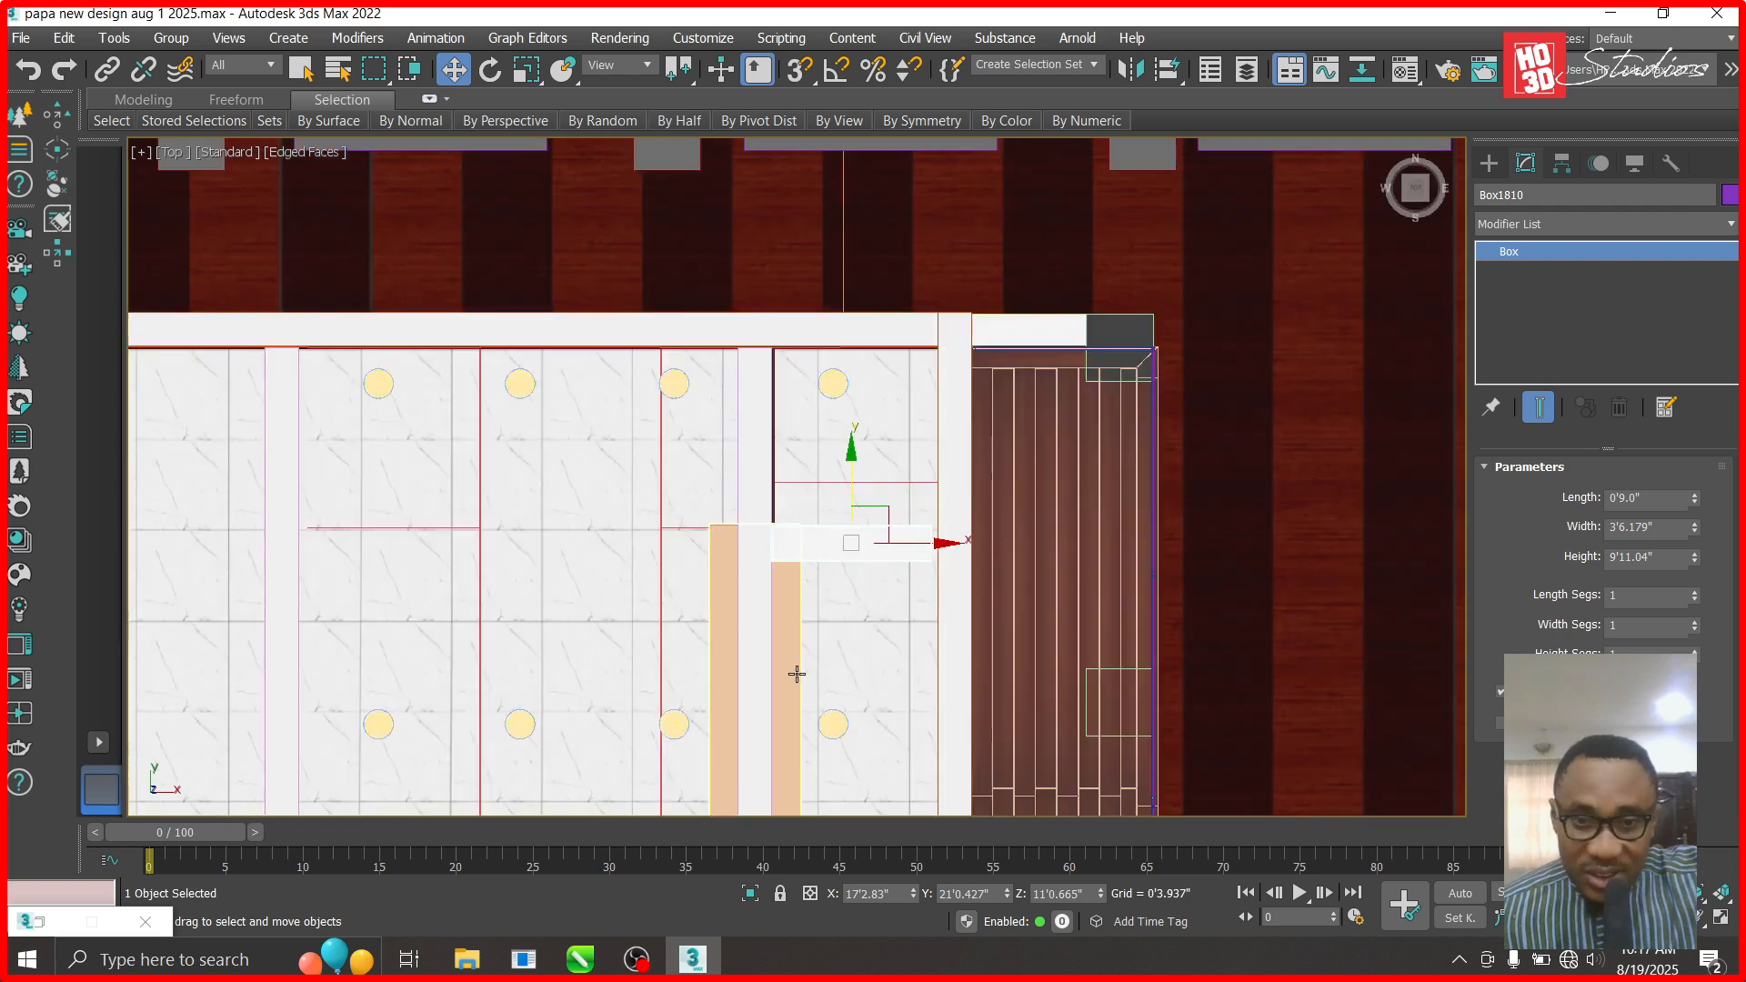
{"action": "scroll", "coordinate": [796, 673], "scroll_direction": "up", "scroll_amount": 2}
- Set the orange strip Box1809's width to 5'0.0" and nudge it slightly down
{"action": "scroll", "coordinate": [822, 492], "scroll_direction": "down", "scroll_amount": 2}
{"action": "left_click", "coordinate": [801, 613]}
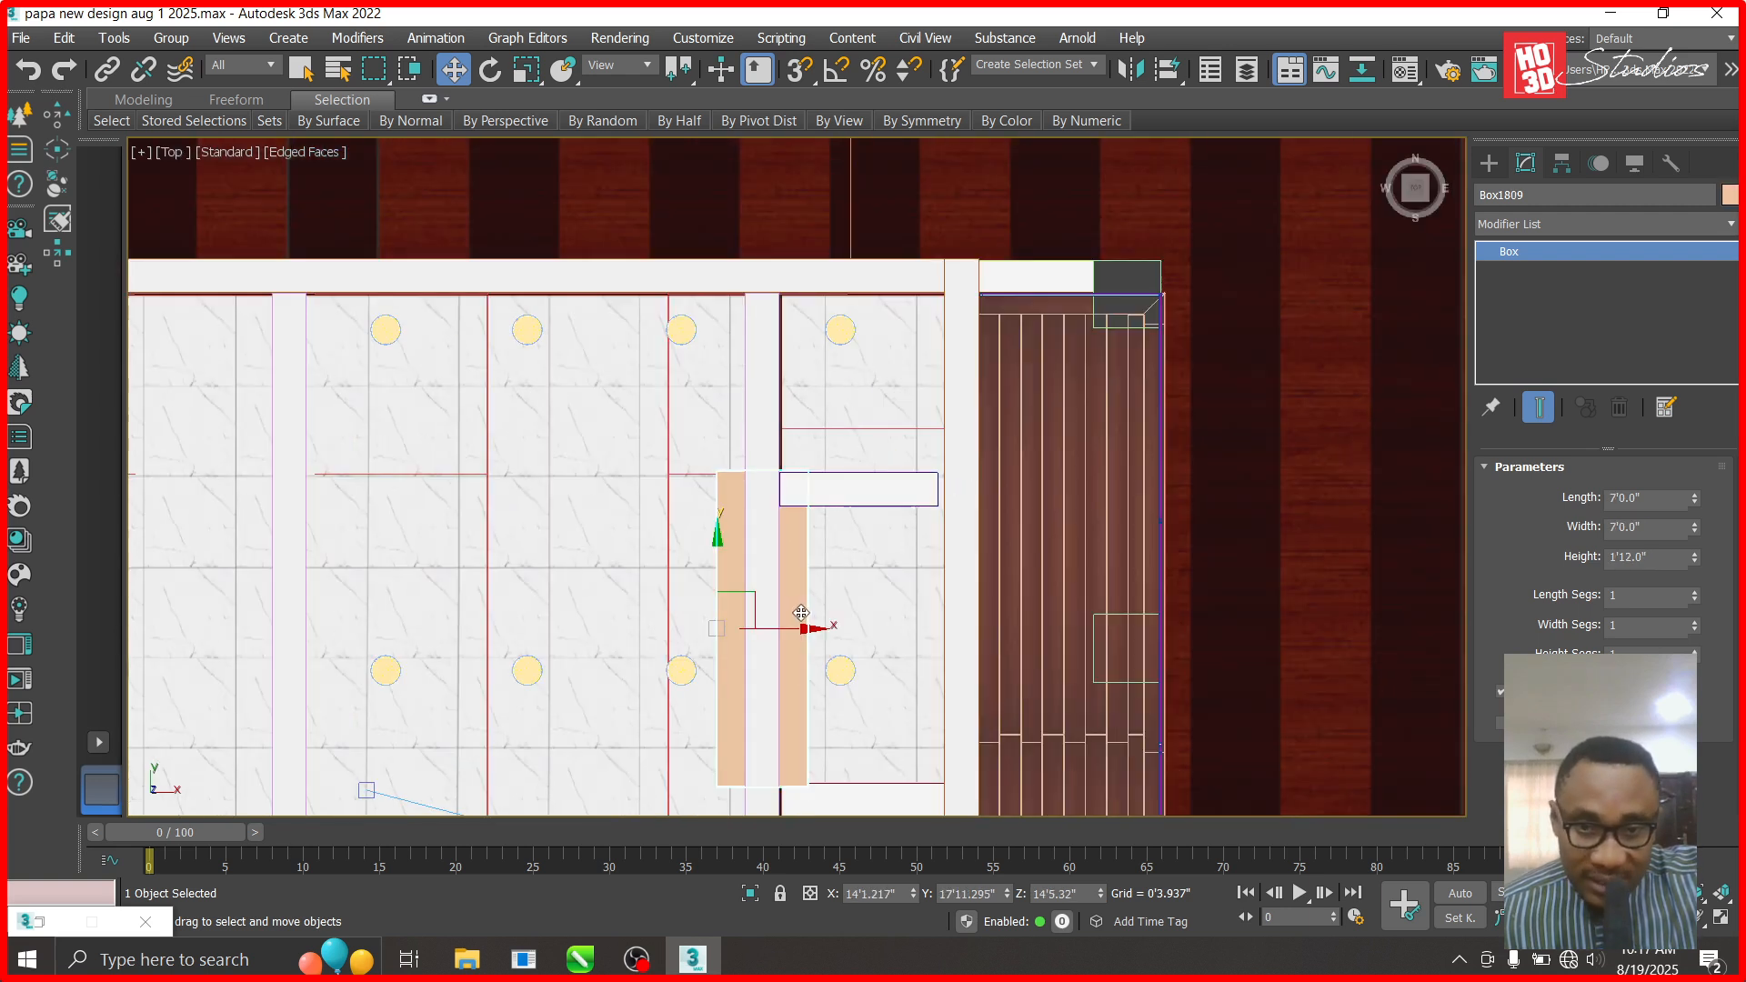
{"action": "scroll", "coordinate": [801, 613], "scroll_direction": "up", "scroll_amount": 2}
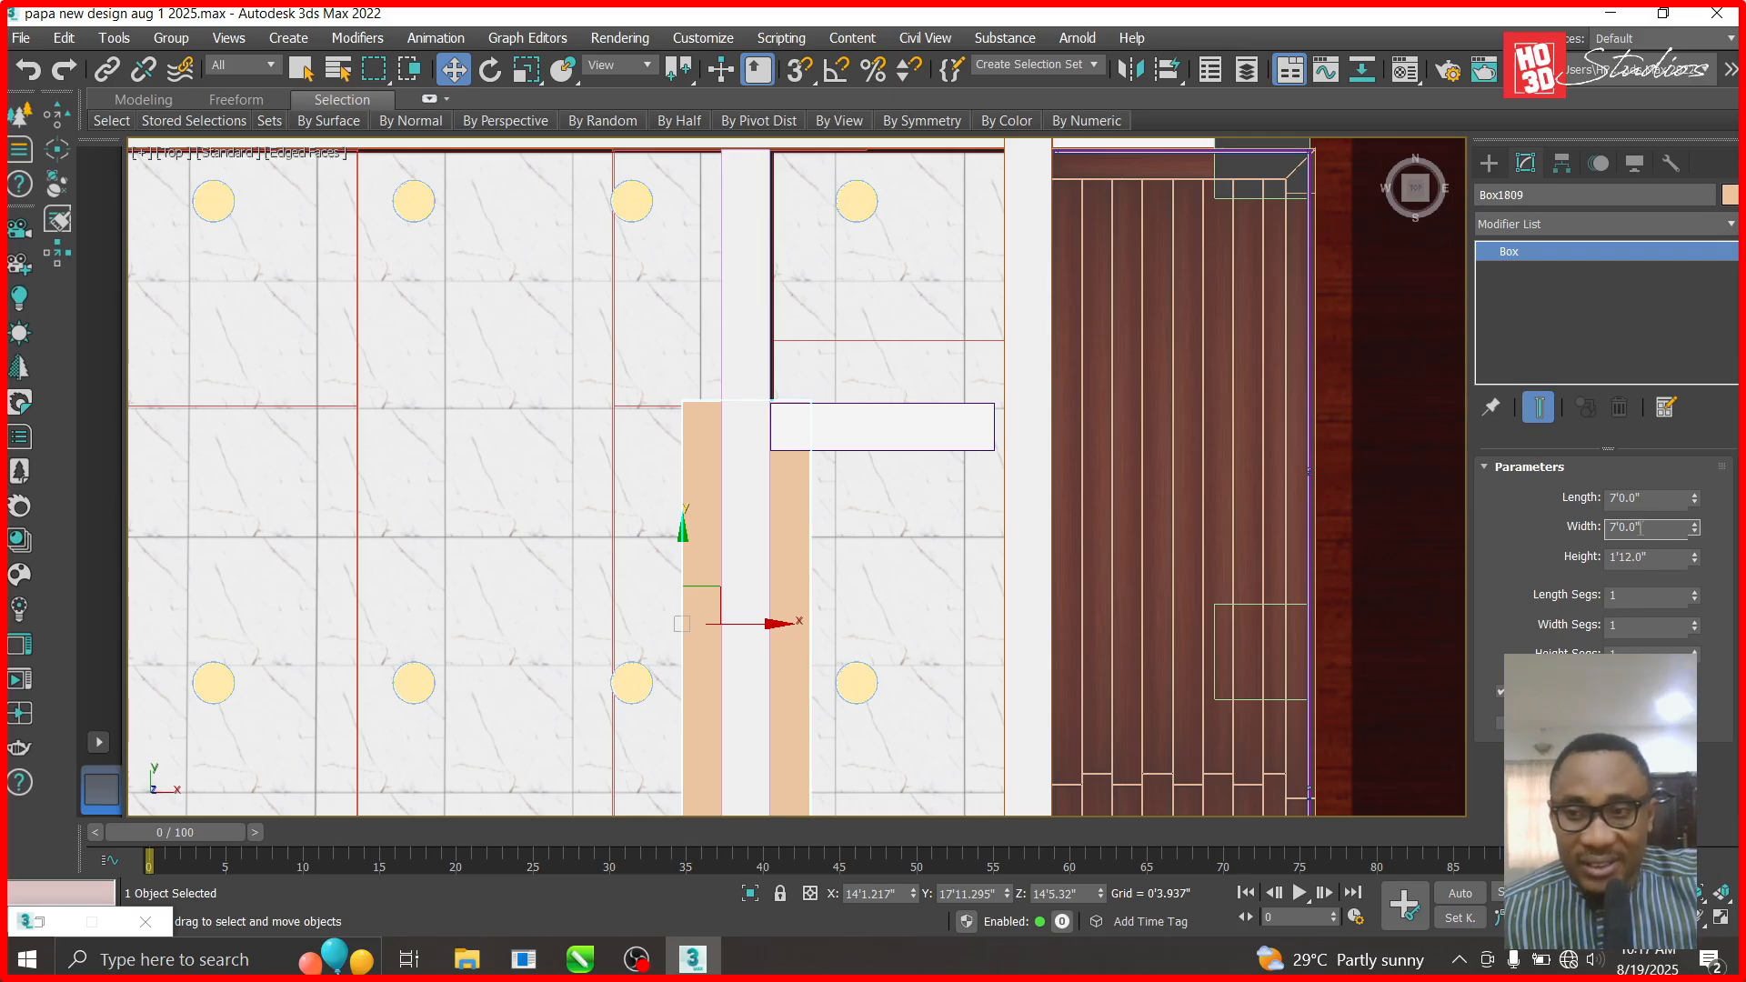
{"action": "type", "text": "5"}
{"action": "key", "text": "Return"}
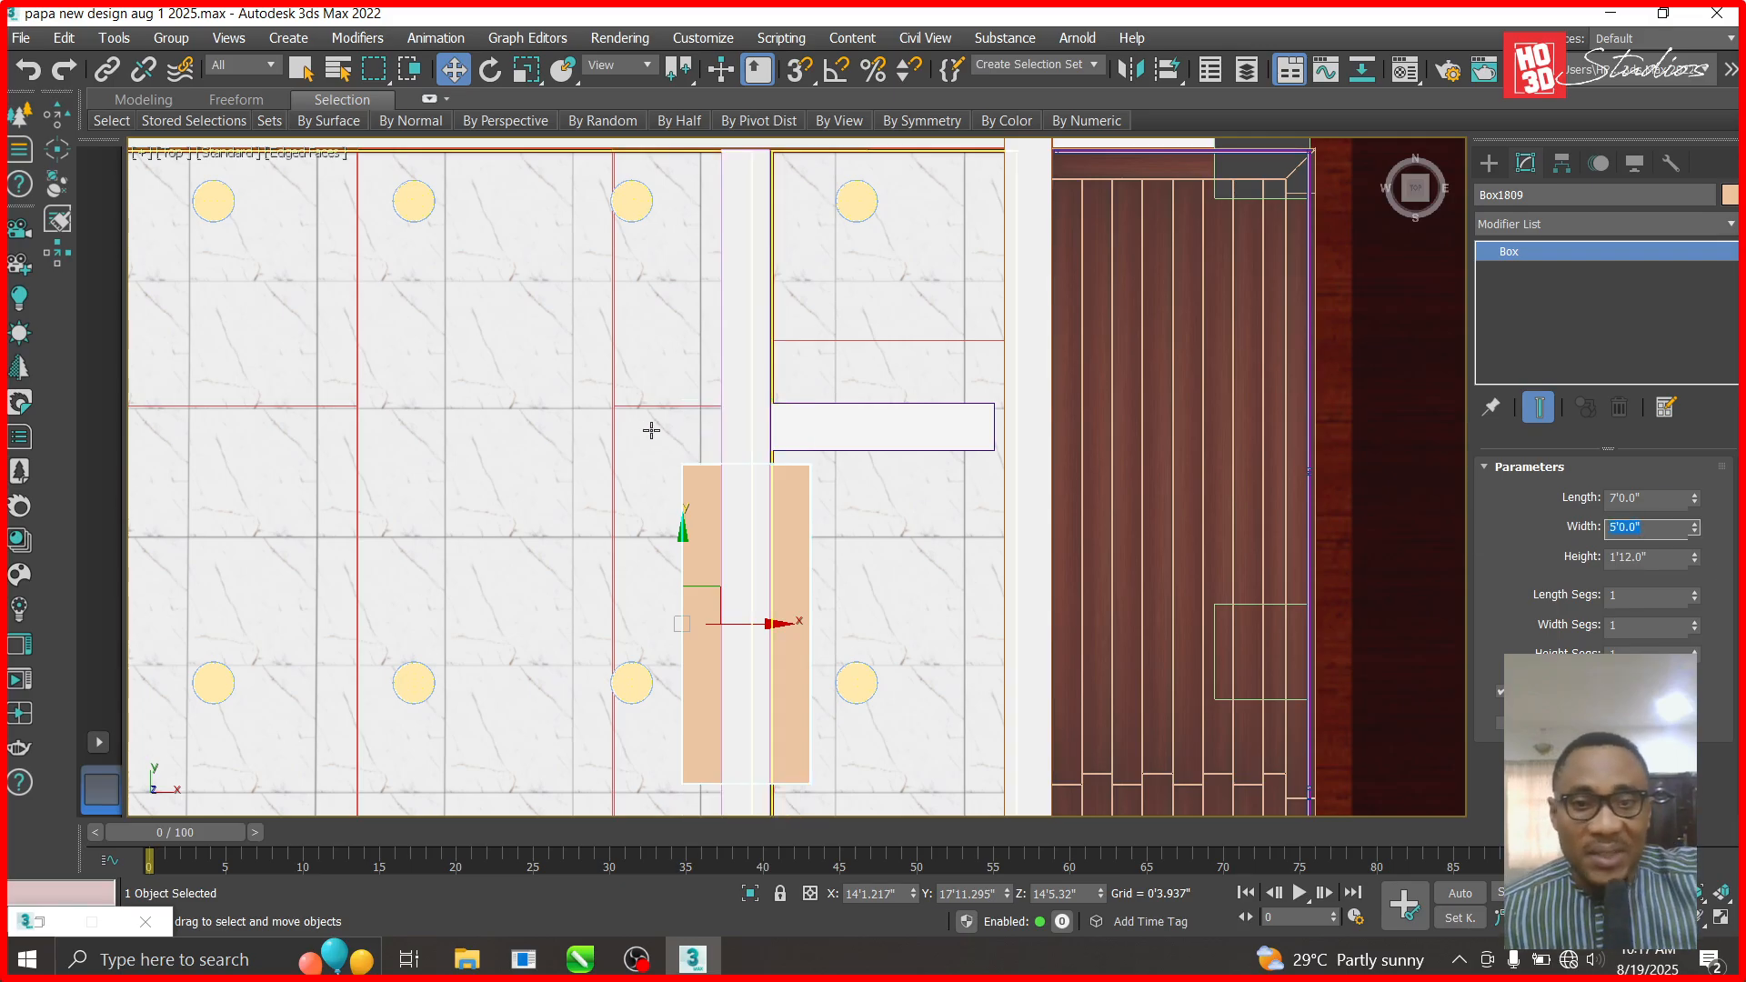
{"action": "scroll", "coordinate": [768, 441], "scroll_direction": "down", "scroll_amount": 2}
{"action": "scroll", "coordinate": [780, 773], "scroll_direction": "up", "scroll_amount": 2}
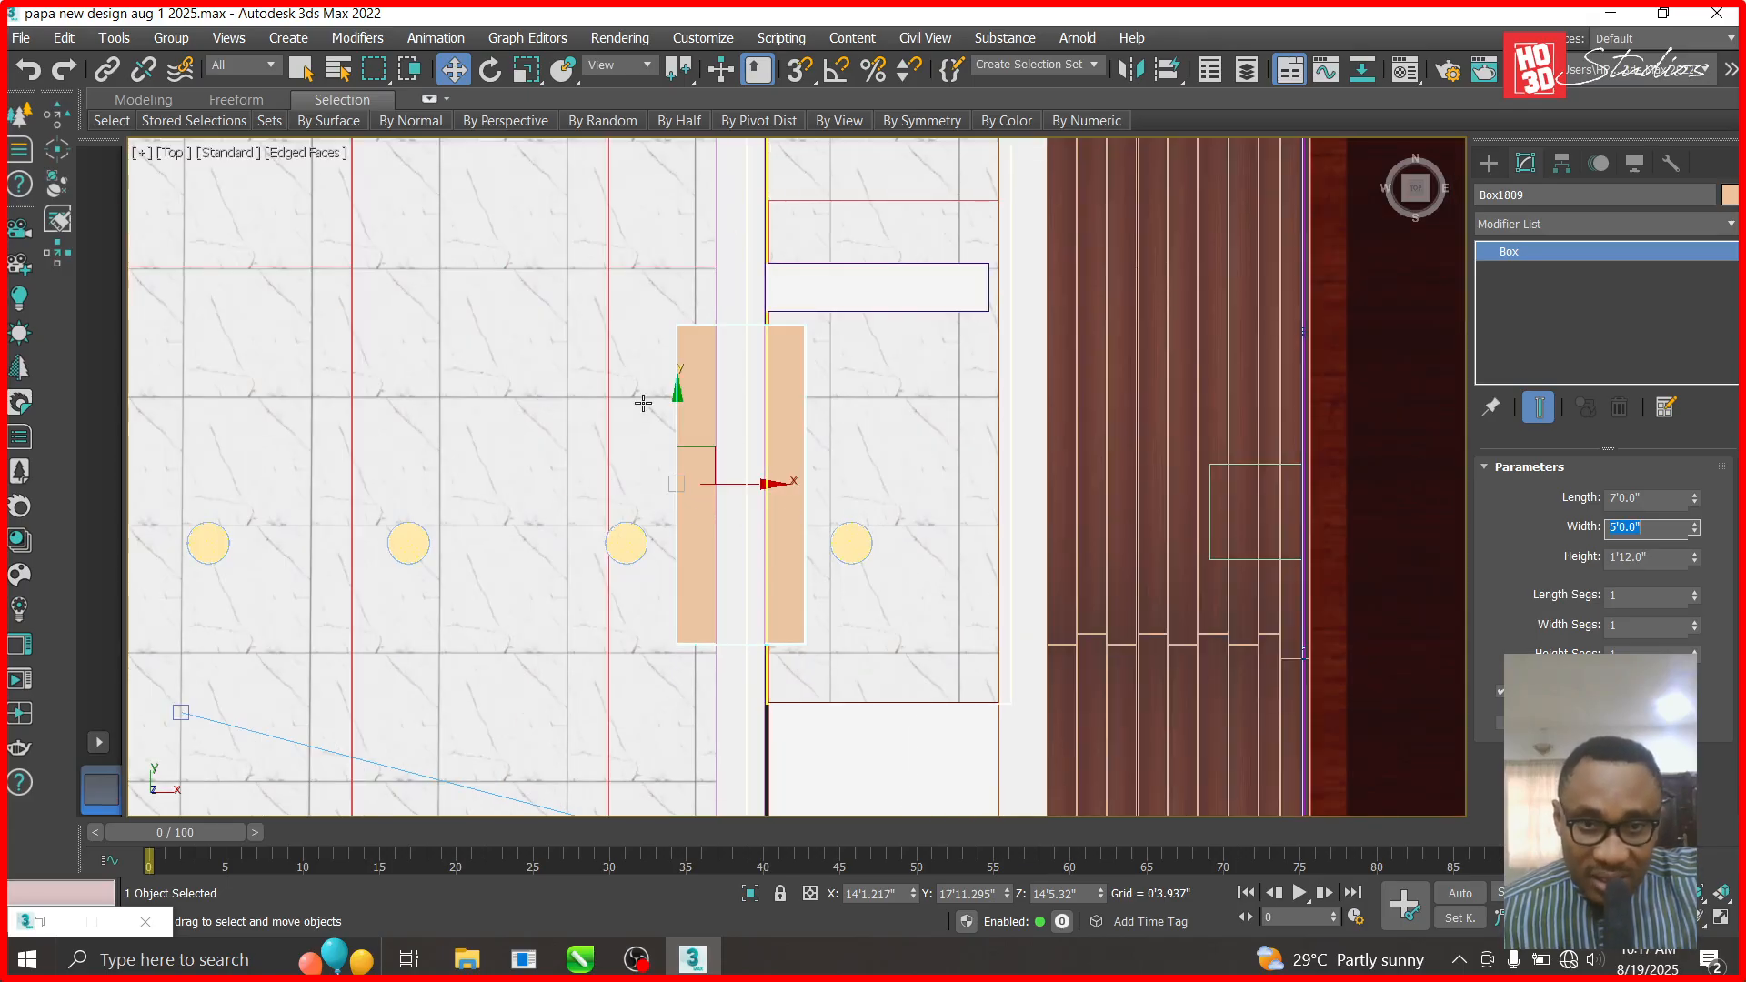
{"action": "left_click_drag", "start_coordinate": [677, 397], "coordinate": [676, 407]}
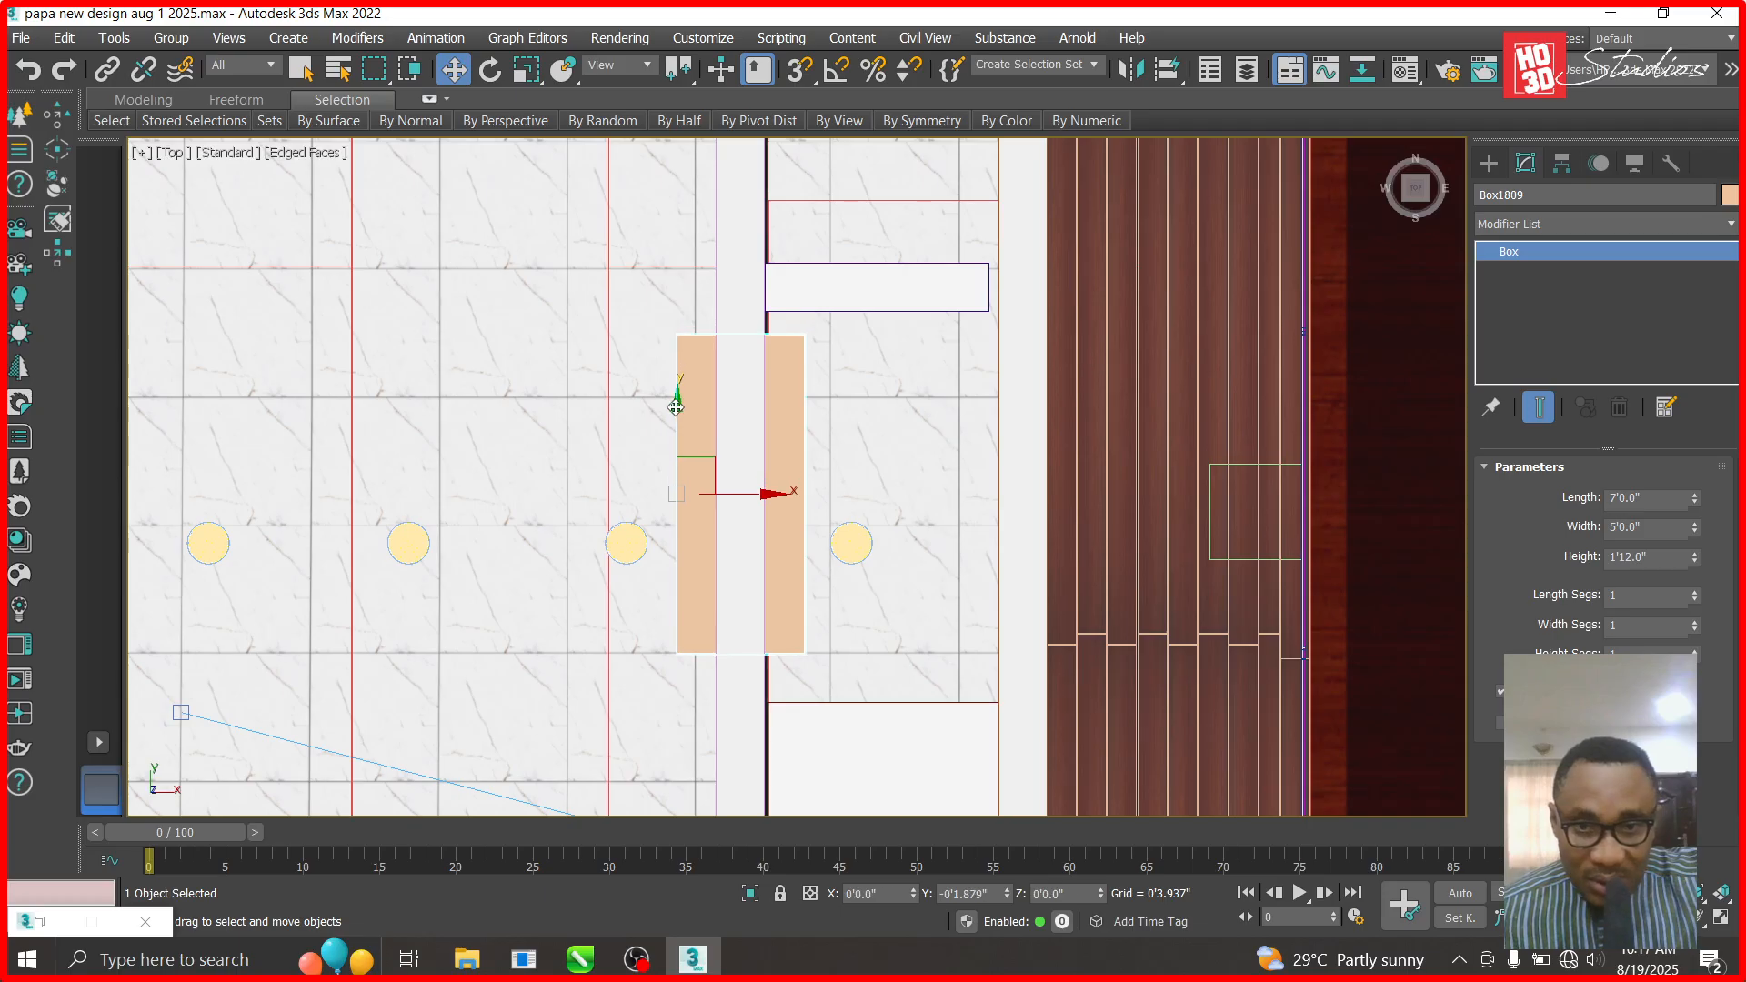
- Hide Box002
{"action": "left_click", "coordinate": [1040, 472]}
{"action": "right_click", "coordinate": [1016, 484]}
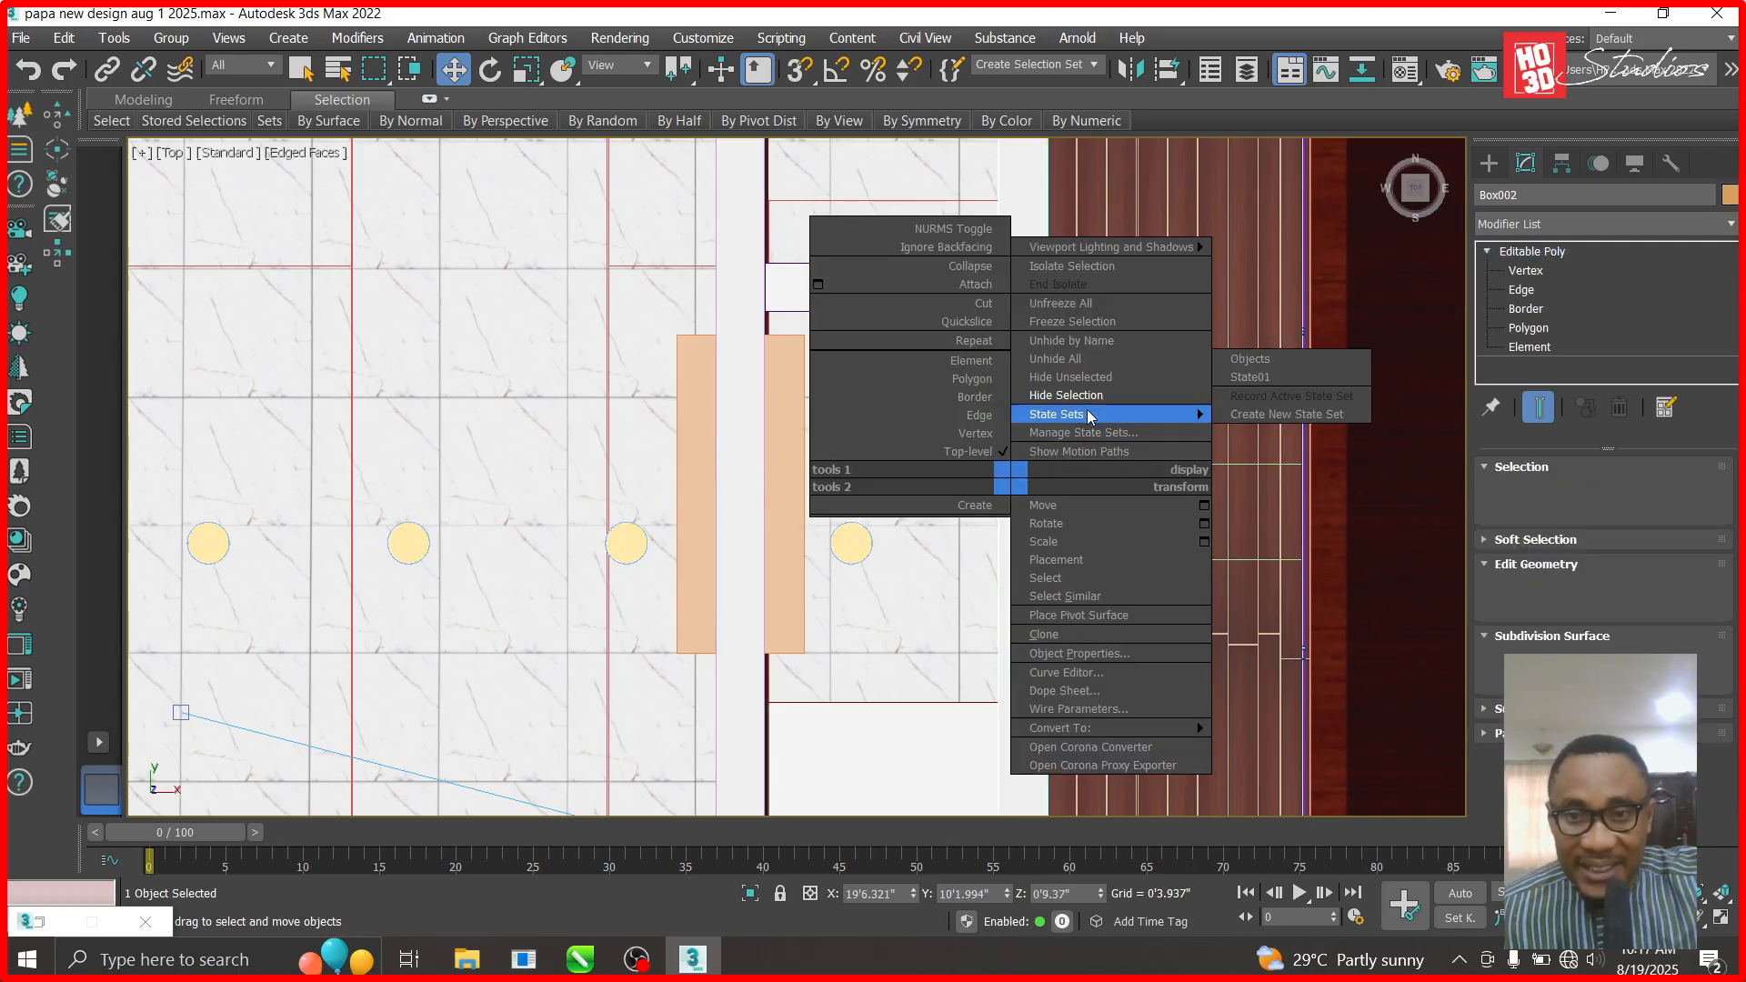
{"action": "left_click", "coordinate": [1092, 396]}
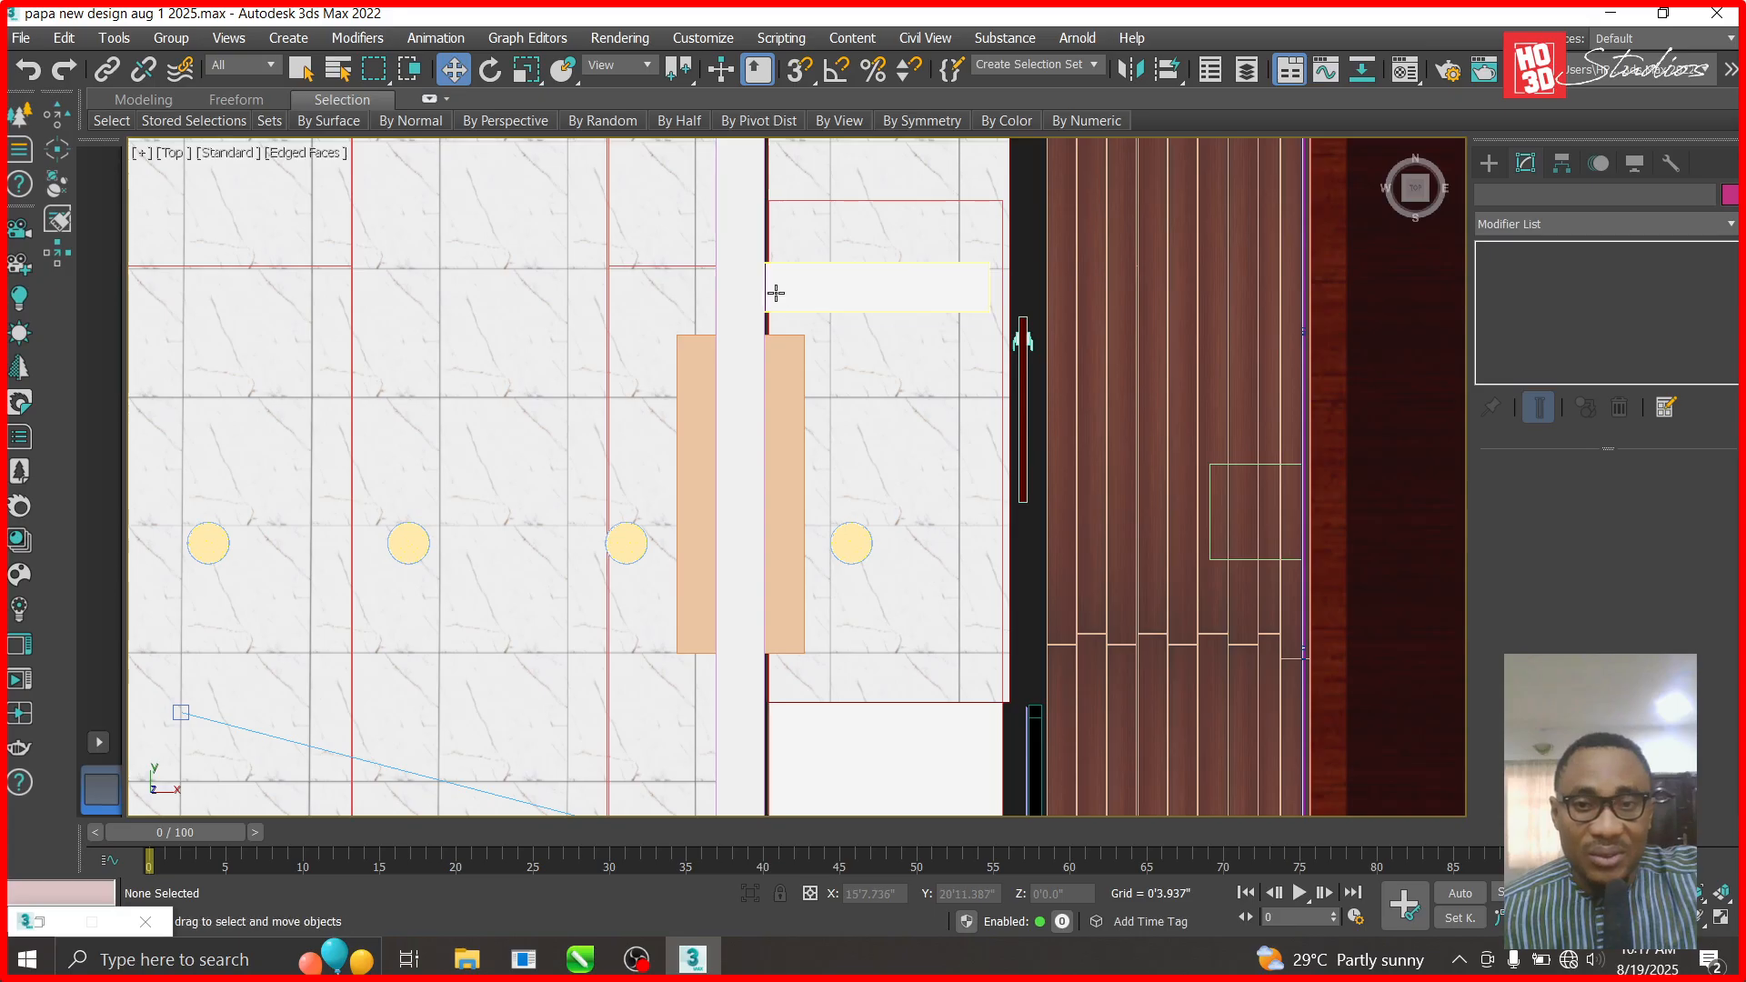
- View the house through Corona Camera002 and orbit around it
{"action": "key", "text": "c"}
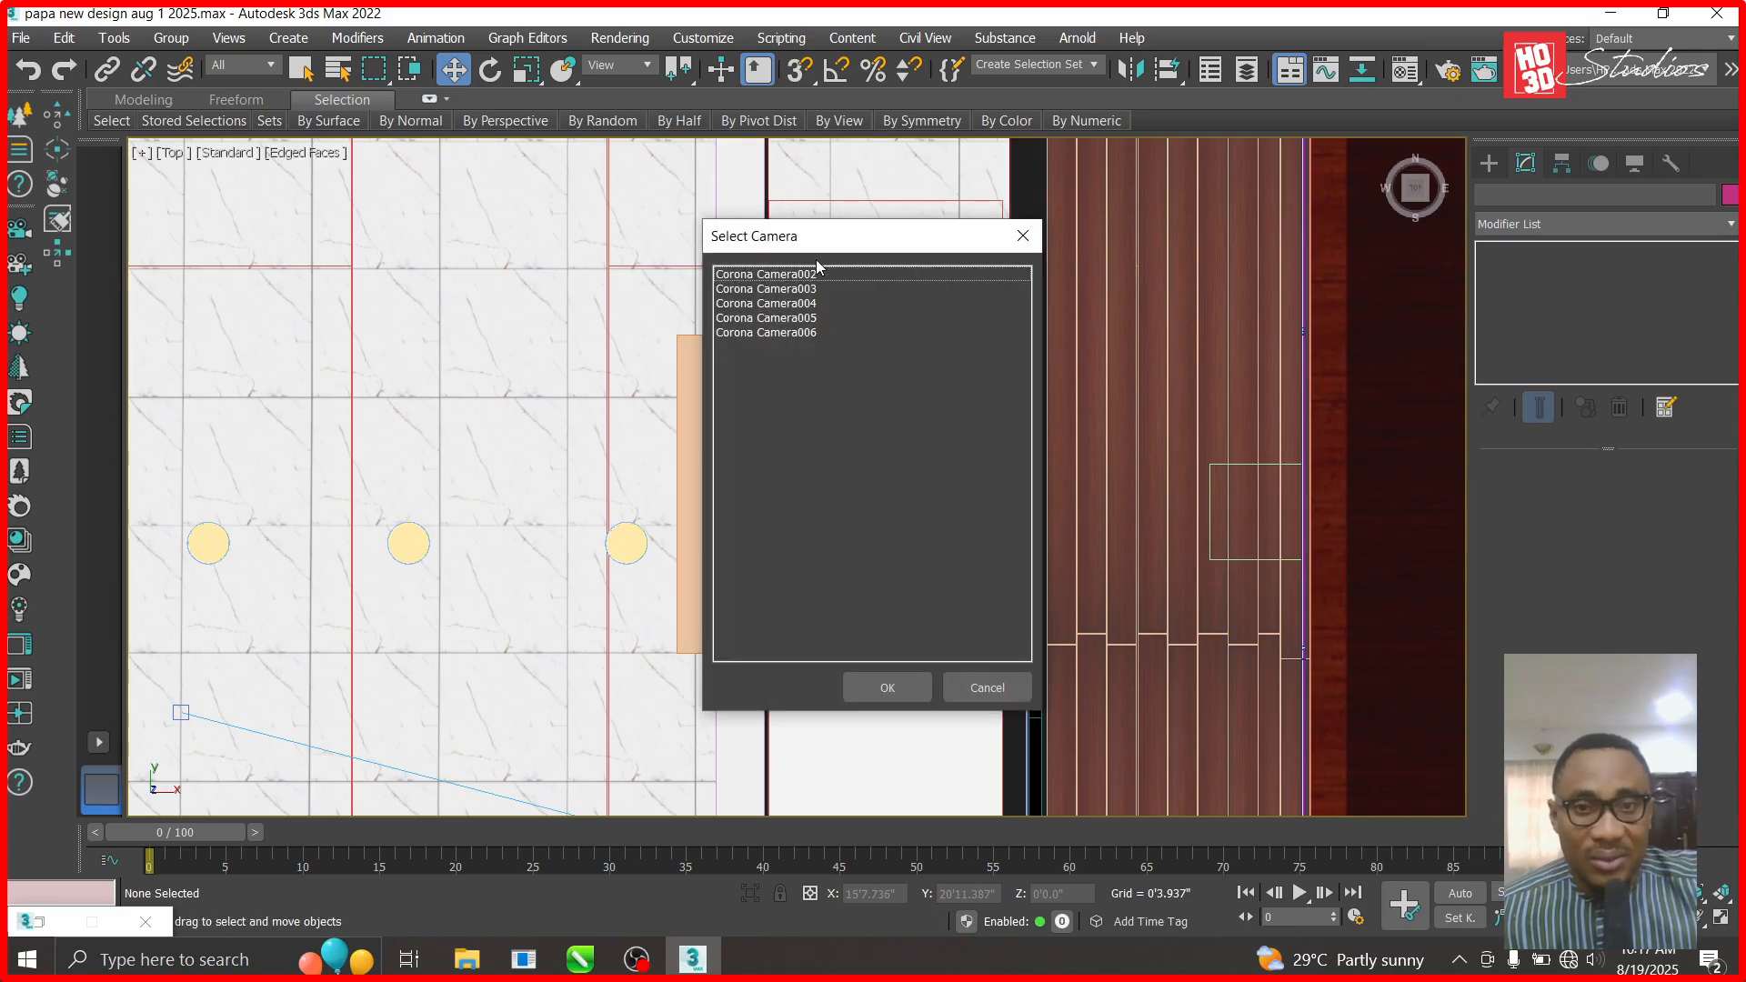
{"action": "double_click", "coordinate": [818, 274]}
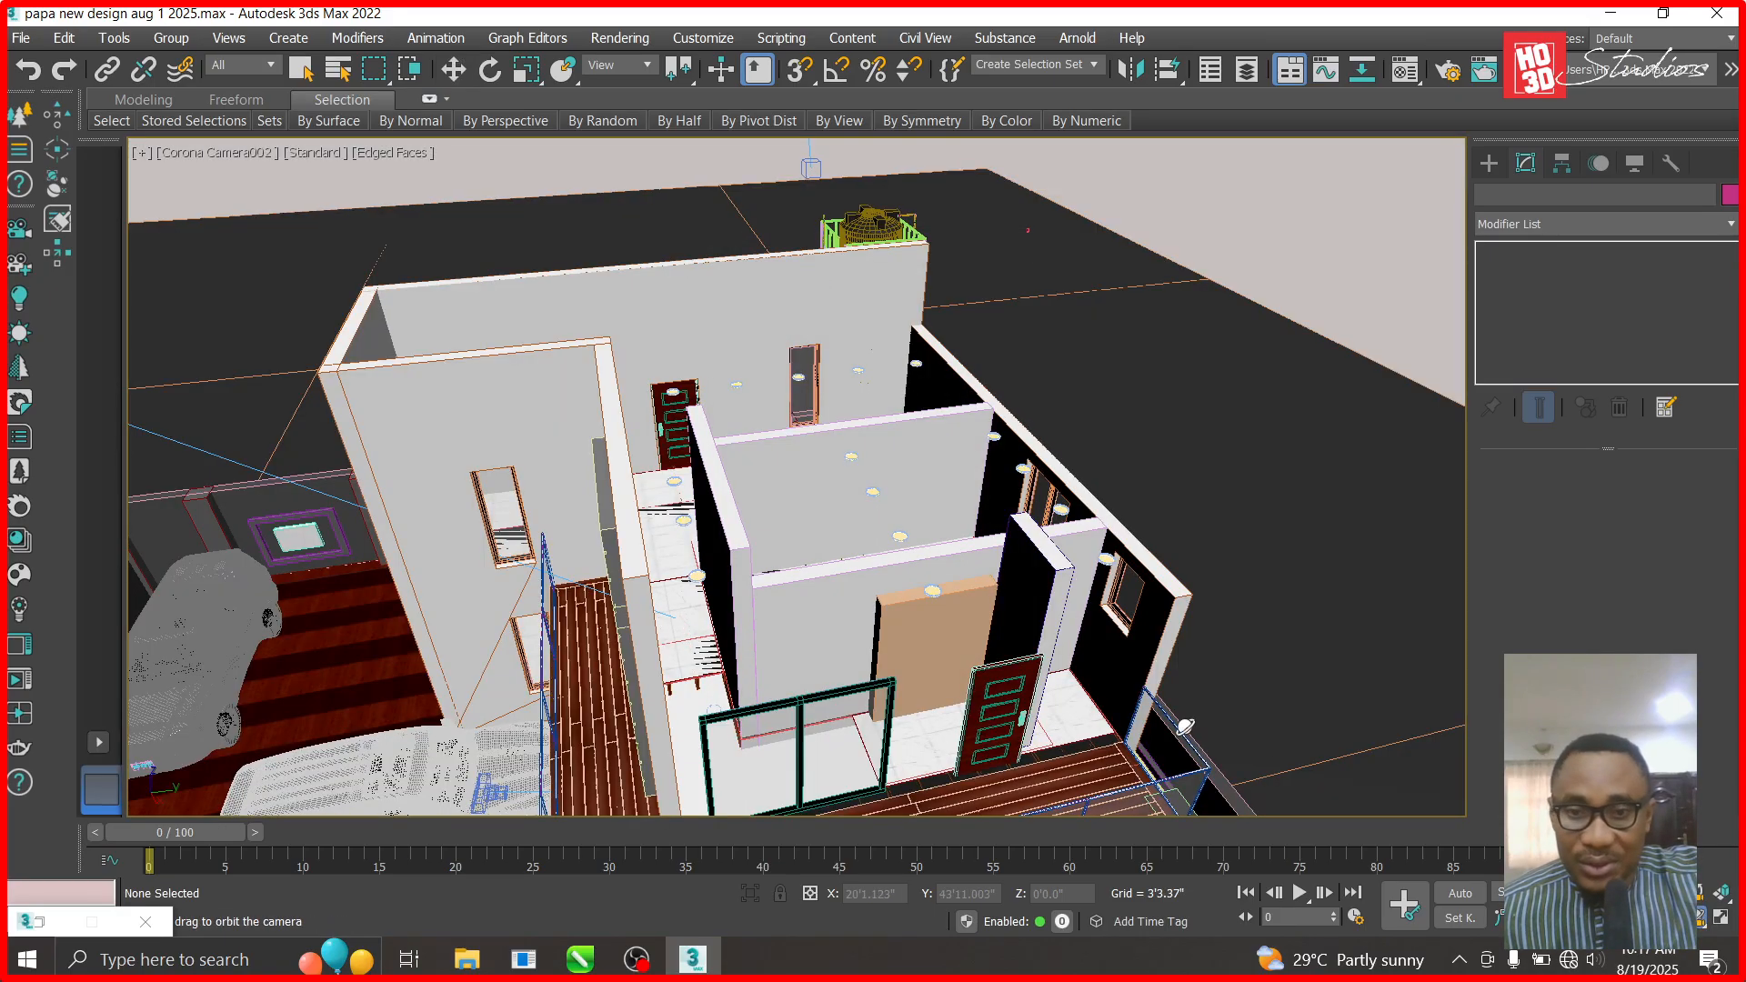
{"action": "middle_click_drag", "start_coordinate": [1009, 637], "coordinate": [993, 696], "text": "alt"}
- Cut the orange box out of wall Box069 with a ProBoolean to form the door opening
{"action": "key", "text": "w"}
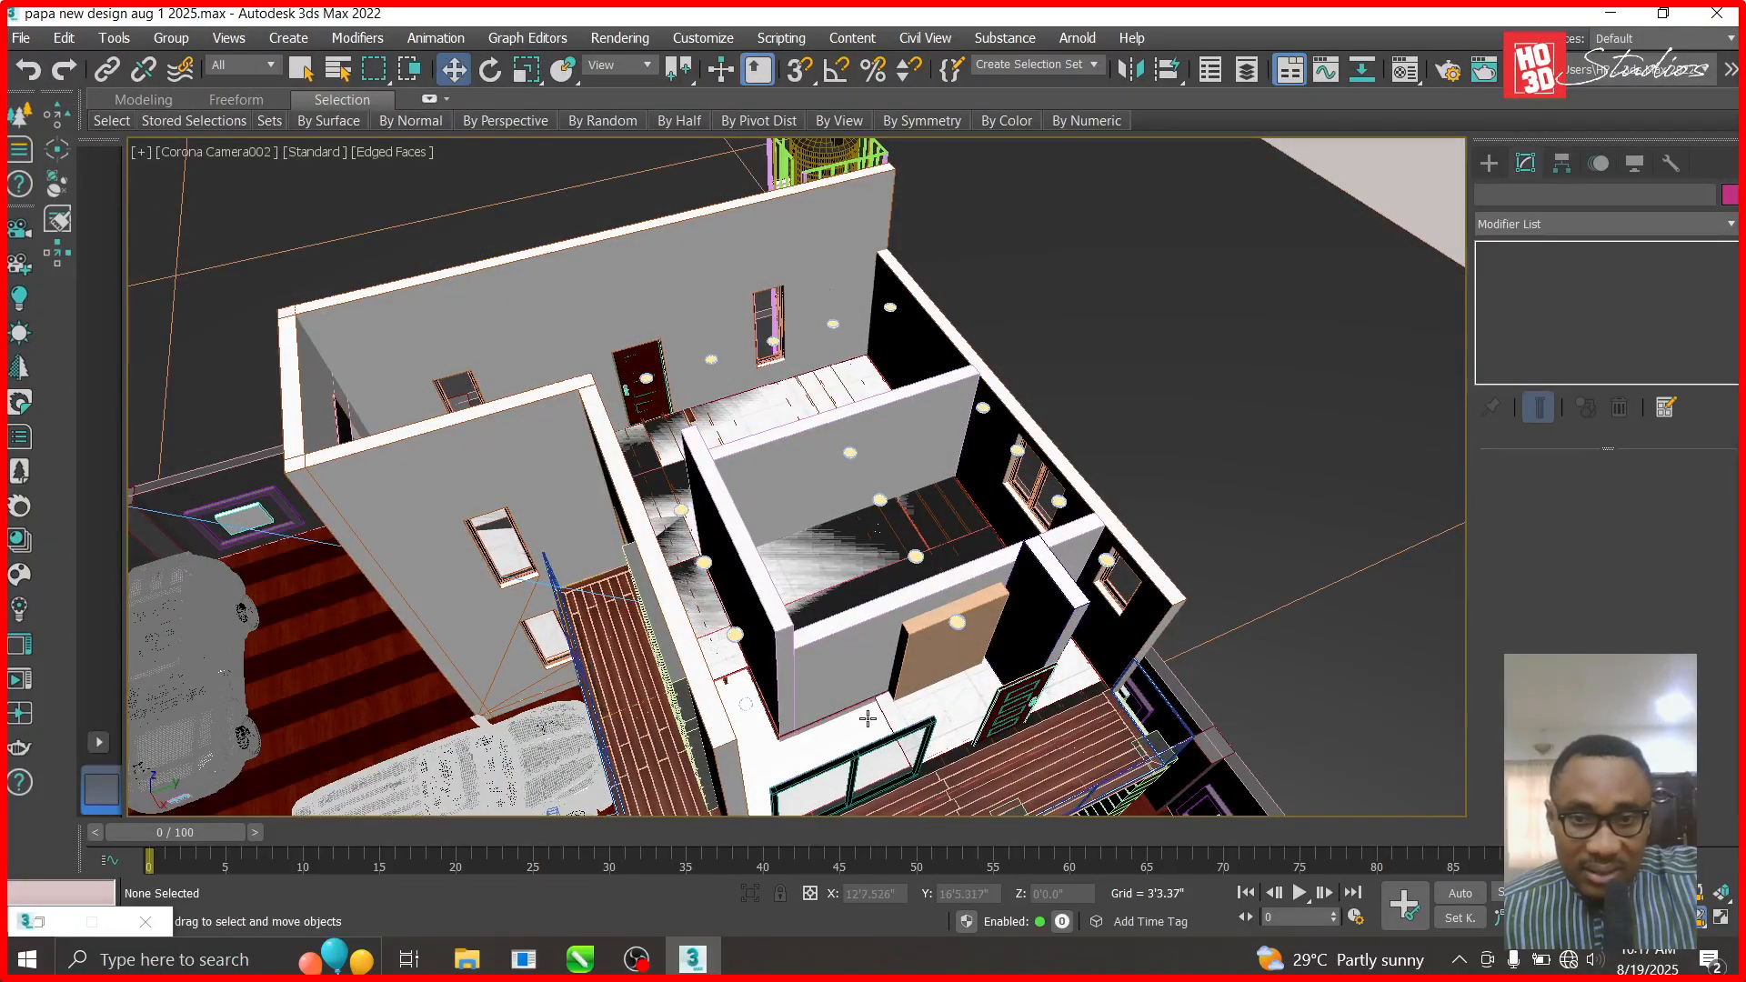
{"action": "left_click", "coordinate": [877, 657]}
{"action": "left_click", "coordinate": [1489, 163]}
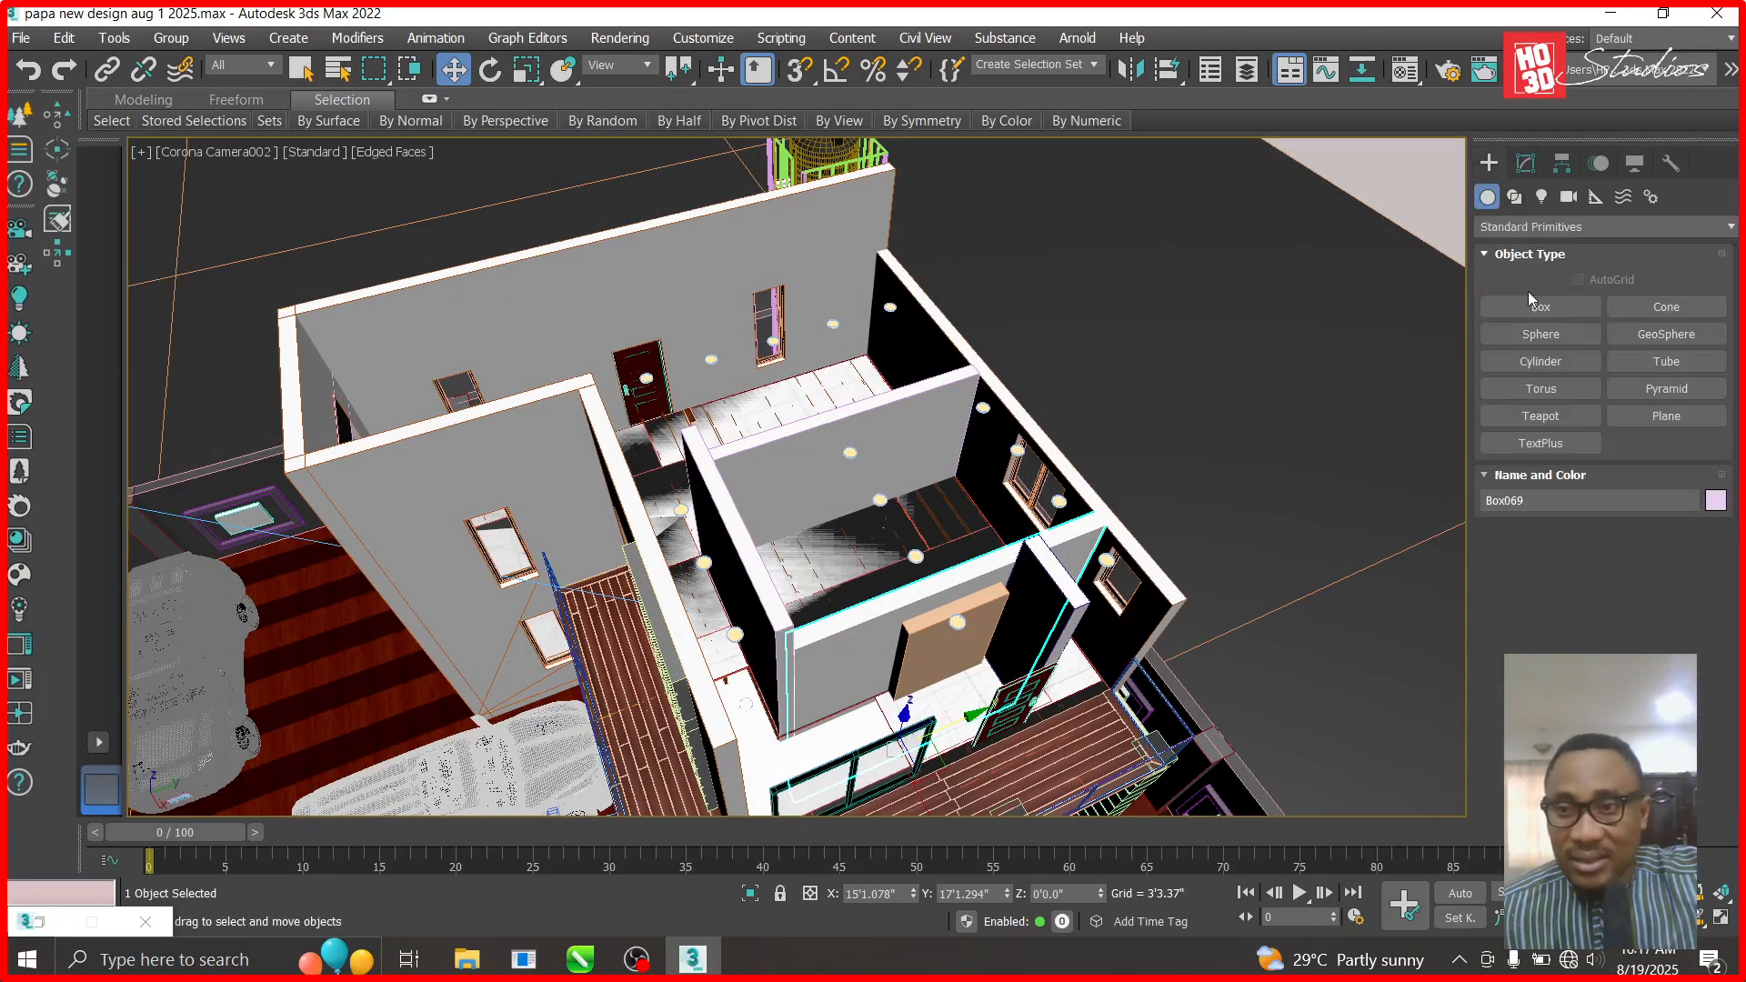
{"action": "left_click", "coordinate": [1536, 230]}
{"action": "left_click", "coordinate": [1537, 289]}
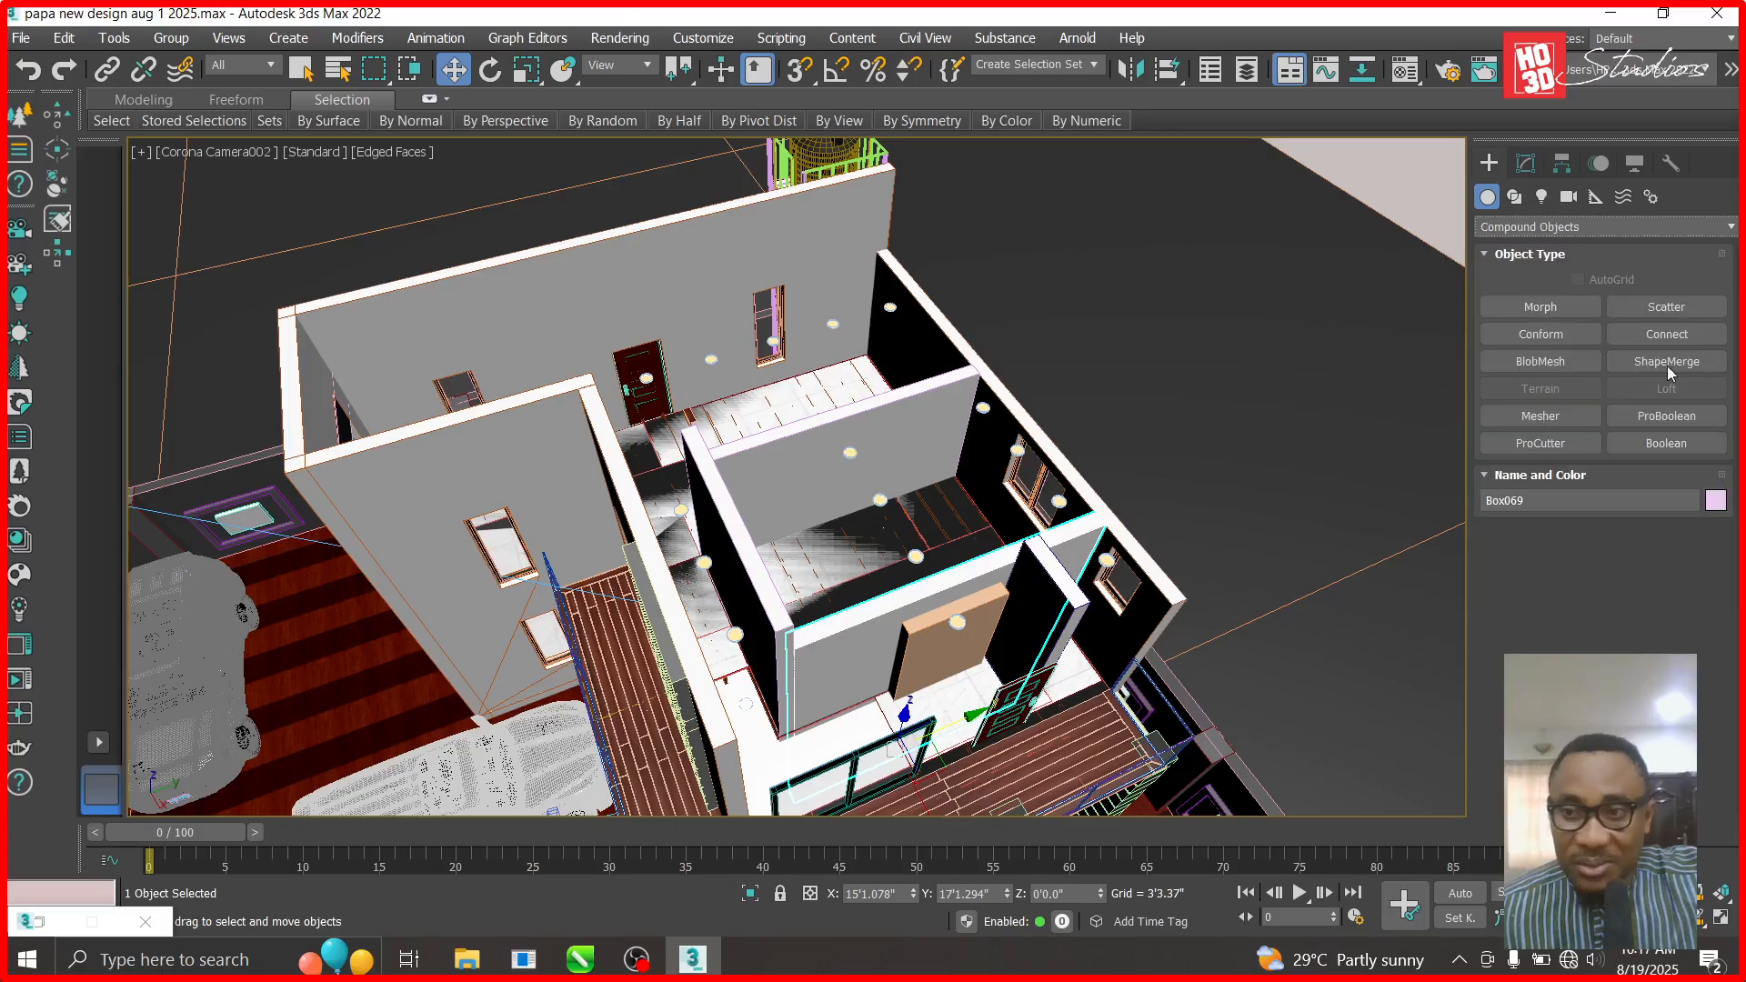
{"action": "left_click", "coordinate": [1673, 416]}
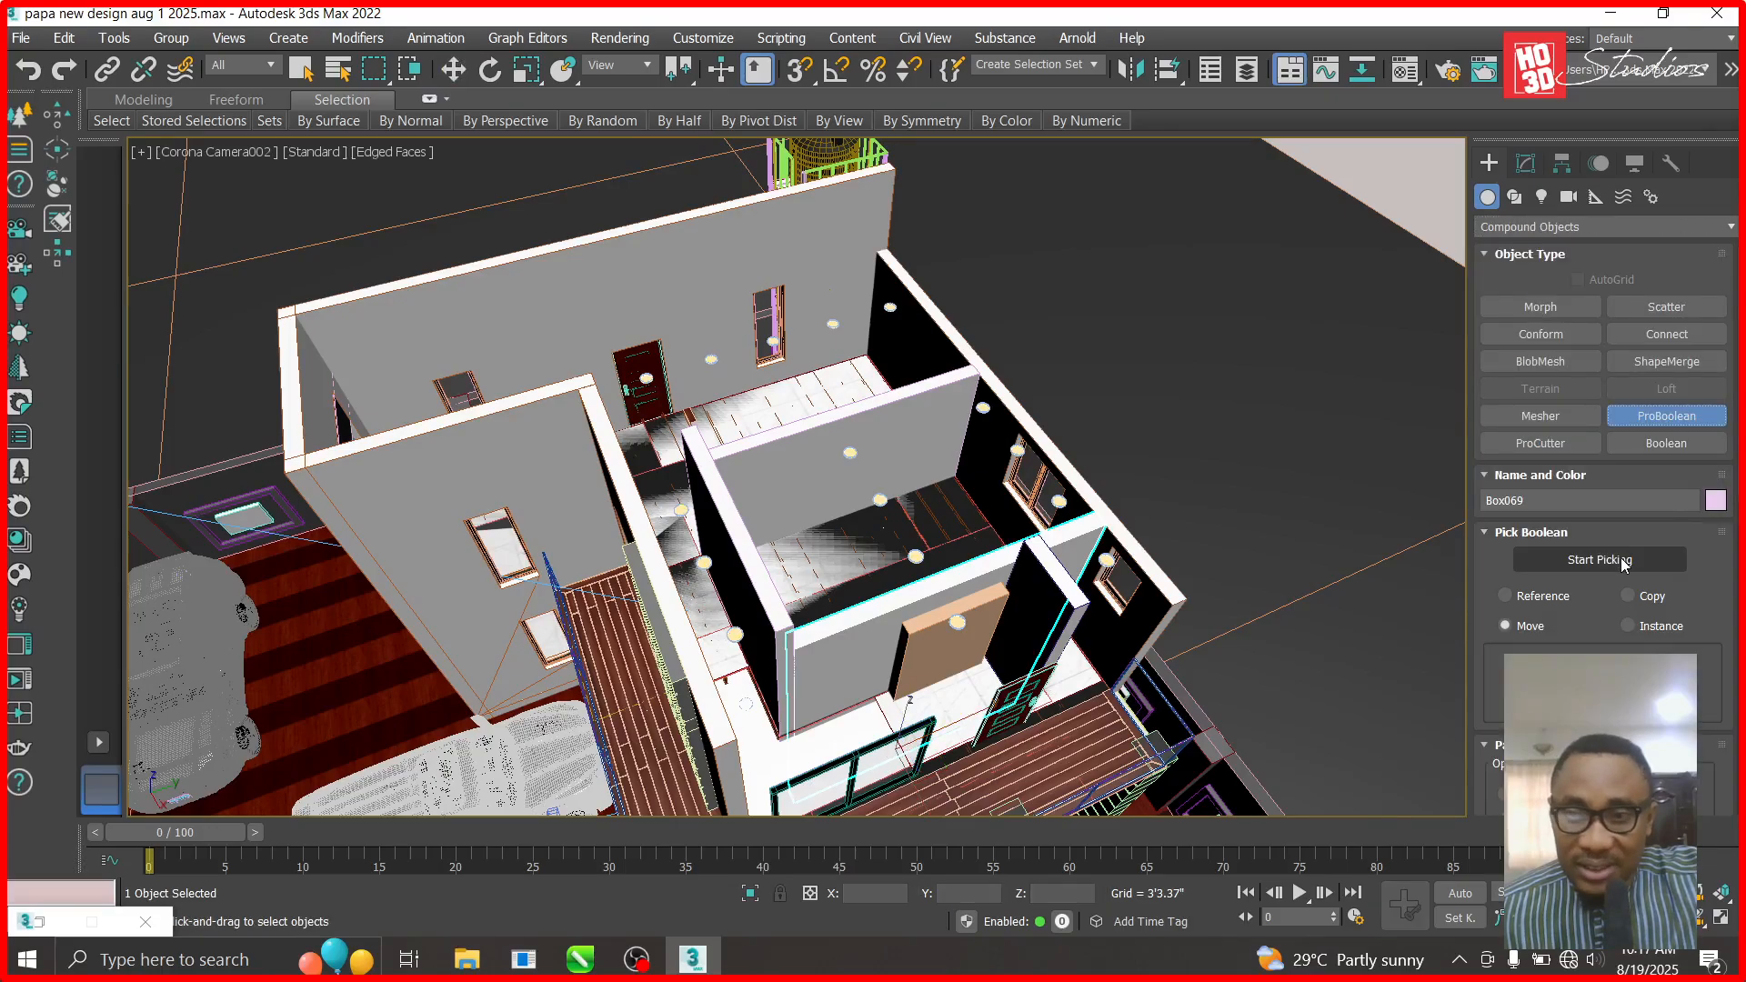
{"action": "left_click", "coordinate": [1621, 559]}
{"action": "left_click", "coordinate": [927, 647]}
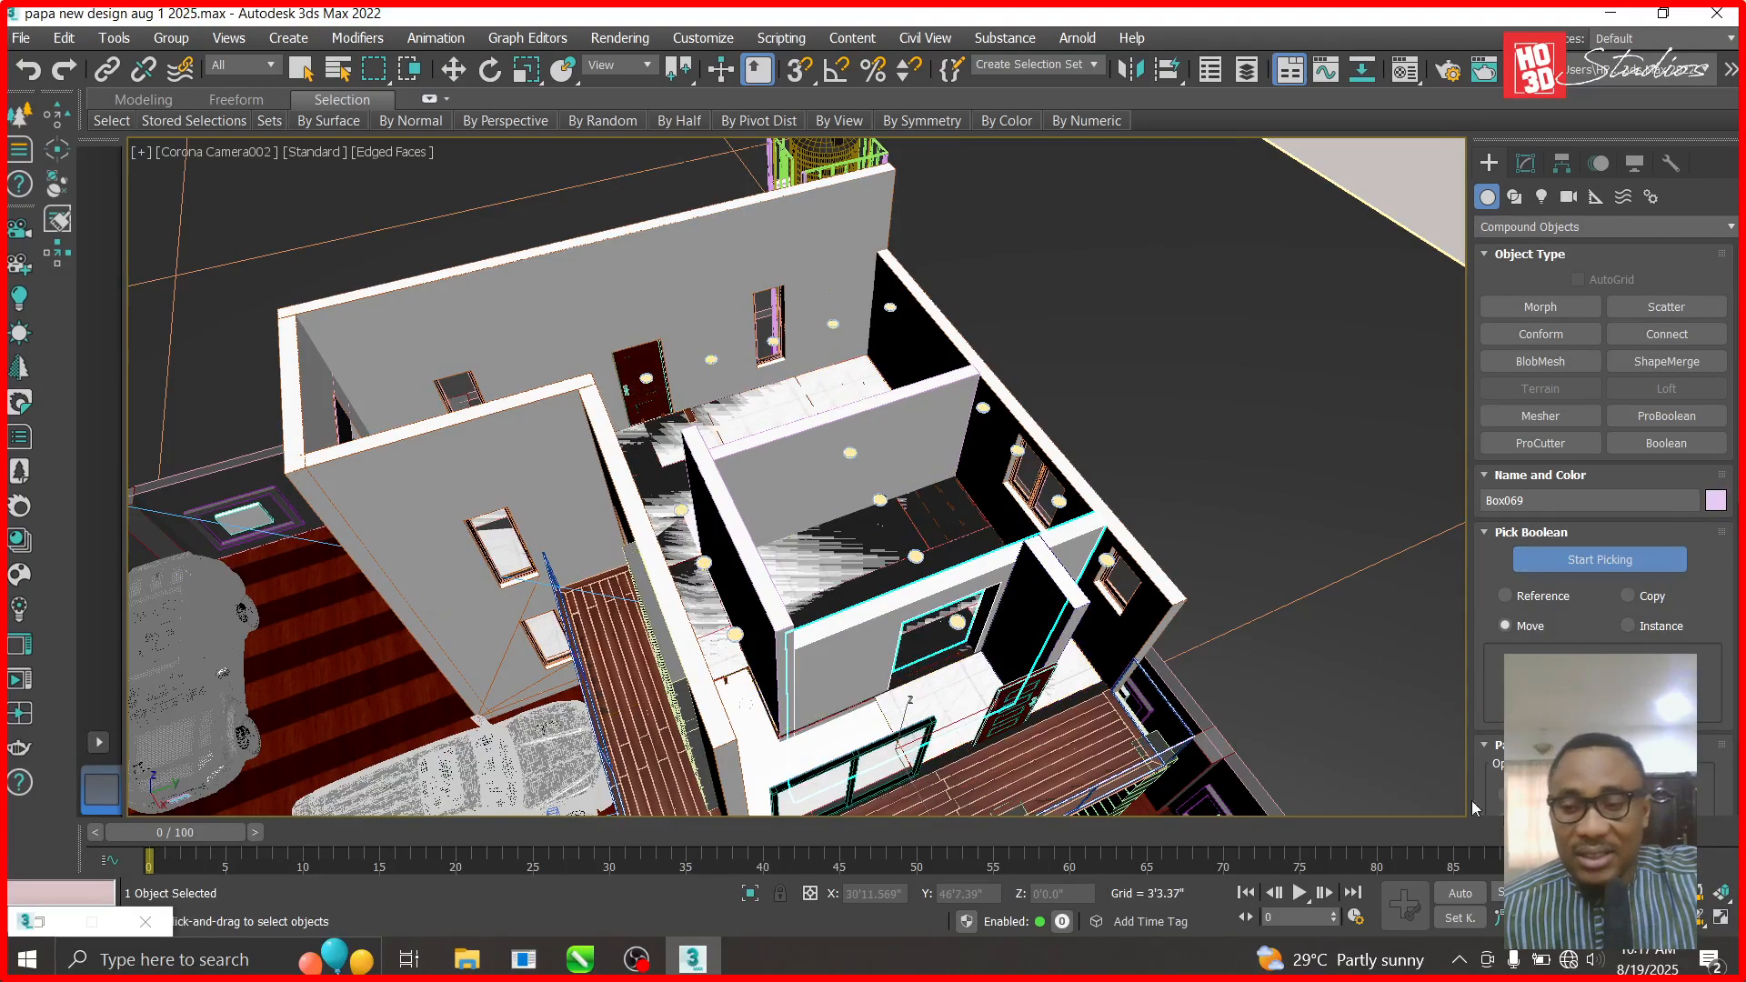
{"action": "right_click", "coordinate": [927, 647]}
{"action": "middle_click_drag", "start_coordinate": [927, 647], "coordinate": [1011, 695], "text": "alt"}
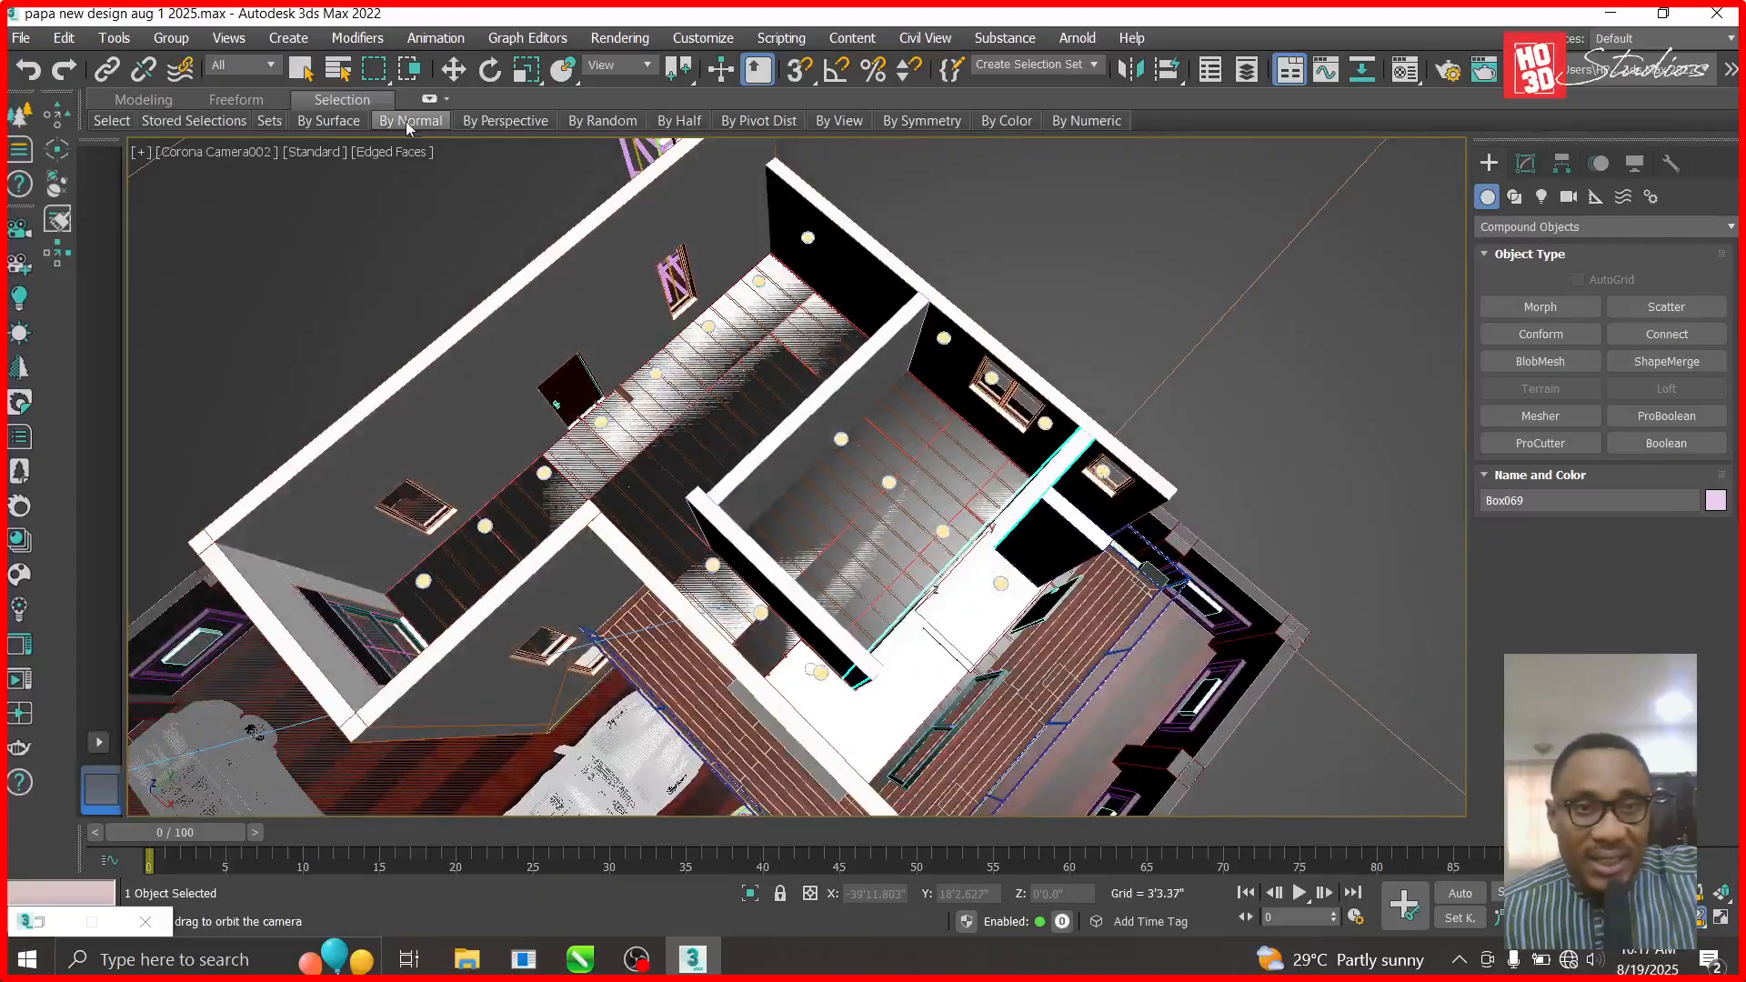
- Select ceiling003 and zoom in on it in the Top view
{"action": "left_click", "coordinate": [457, 77]}
{"action": "left_click", "coordinate": [895, 721]}
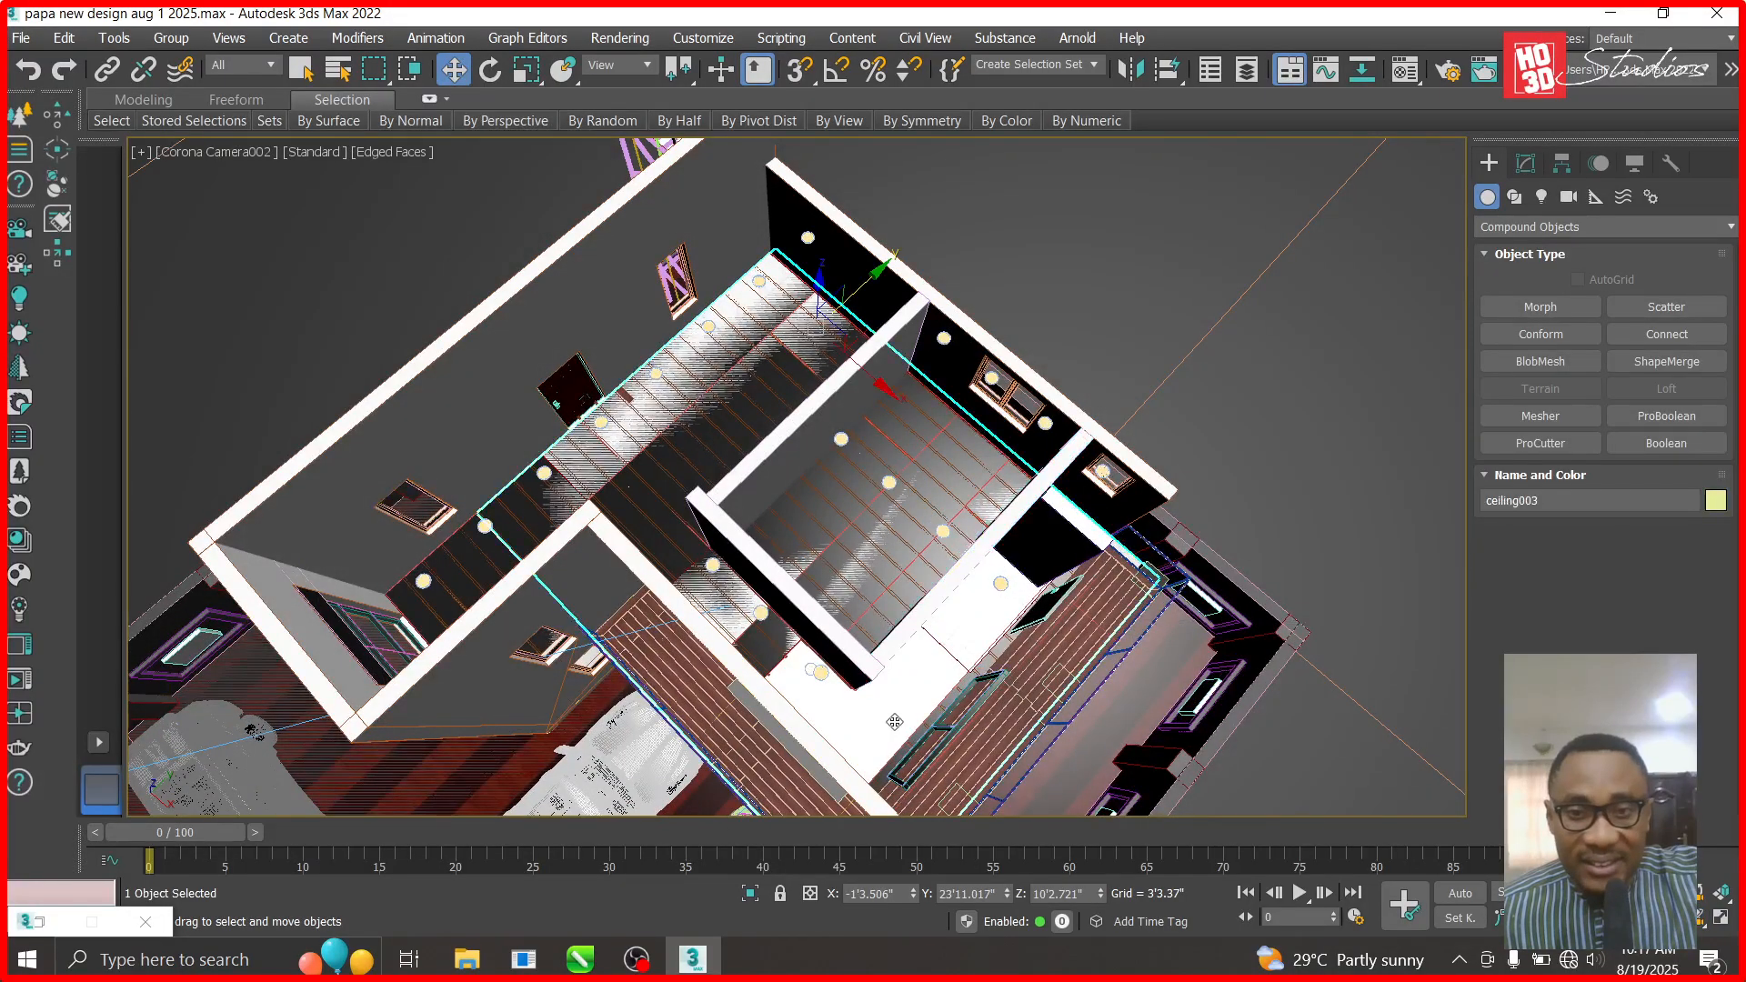
{"action": "key", "text": "t"}
{"action": "scroll", "coordinate": [918, 731], "scroll_direction": "down", "scroll_amount": 8}
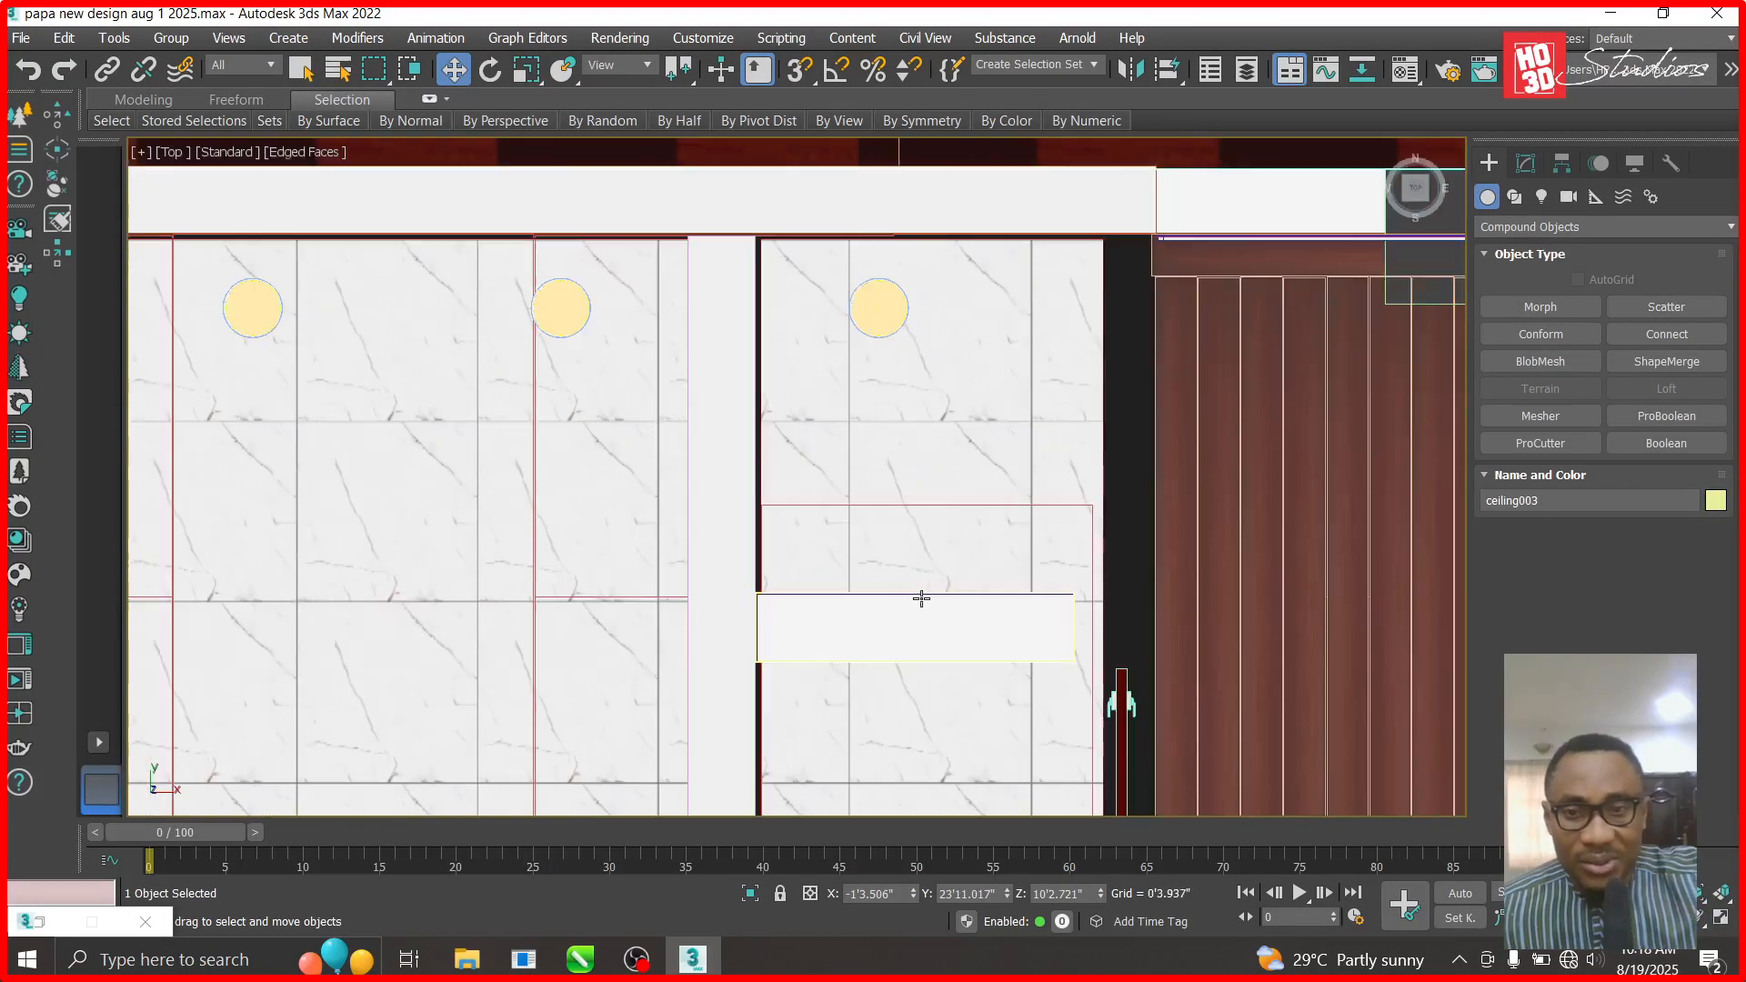
{"action": "scroll", "coordinate": [919, 732], "scroll_direction": "up", "scroll_amount": 6}
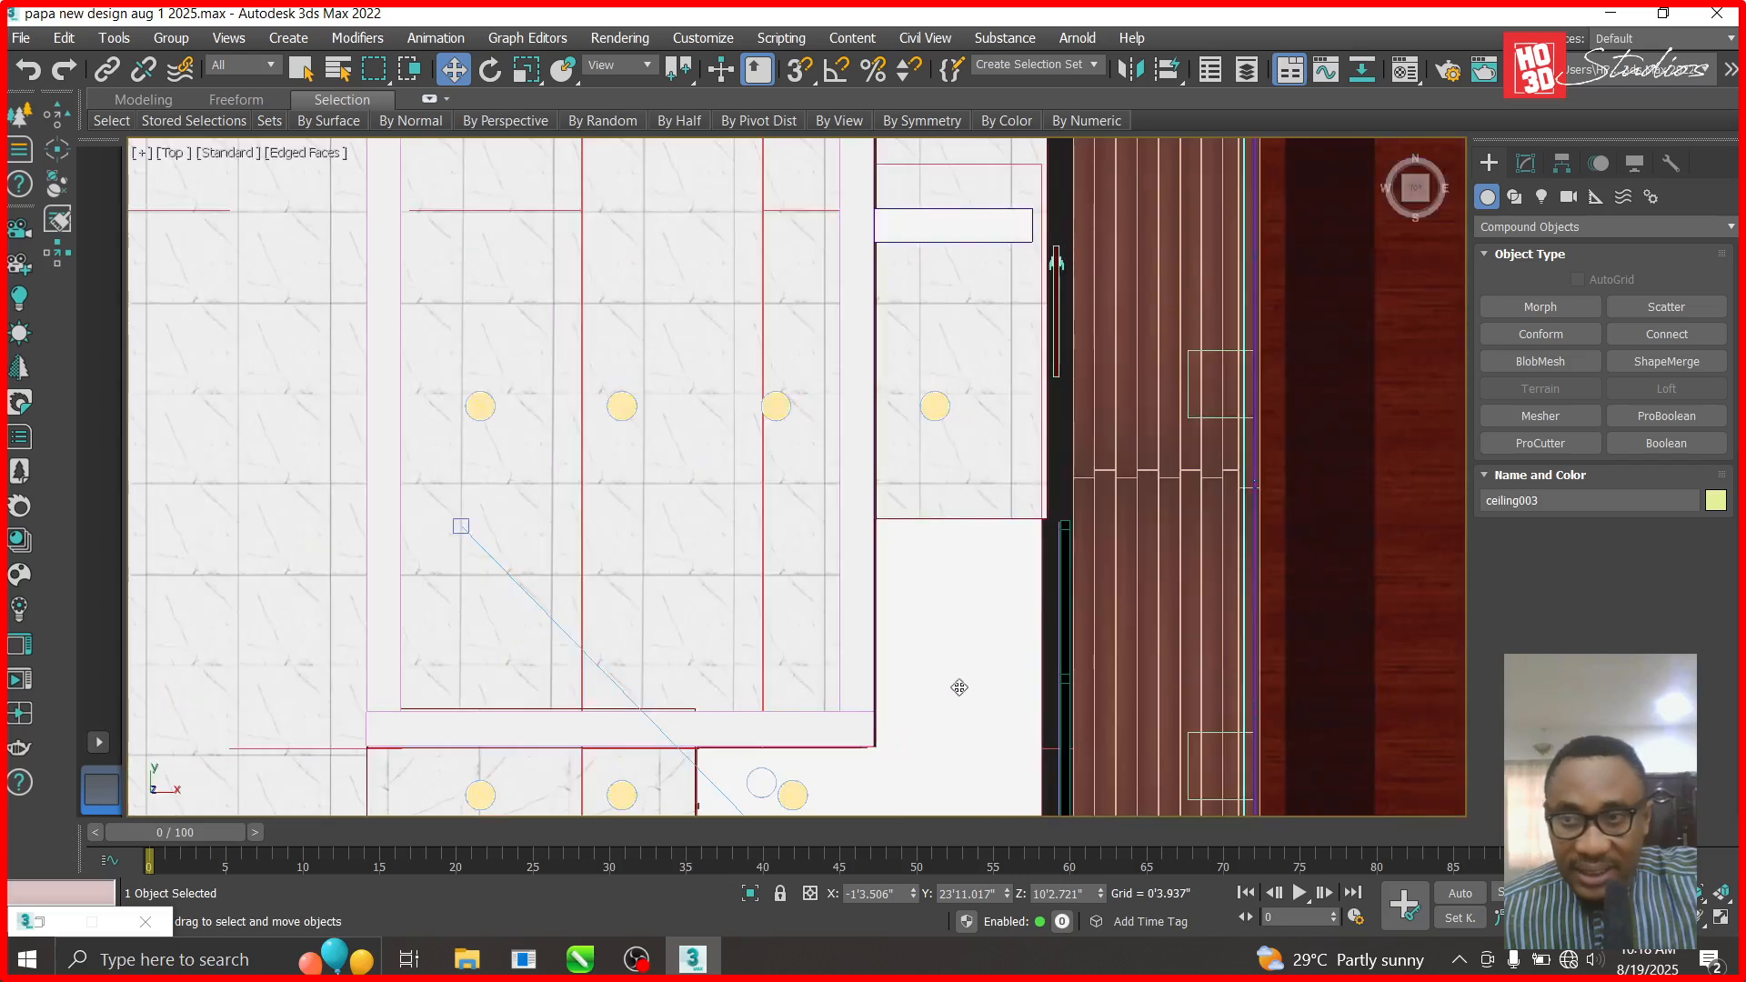
{"action": "scroll", "coordinate": [960, 688], "scroll_direction": "down", "scroll_amount": 5}
{"action": "scroll", "coordinate": [928, 475], "scroll_direction": "up", "scroll_amount": 5}
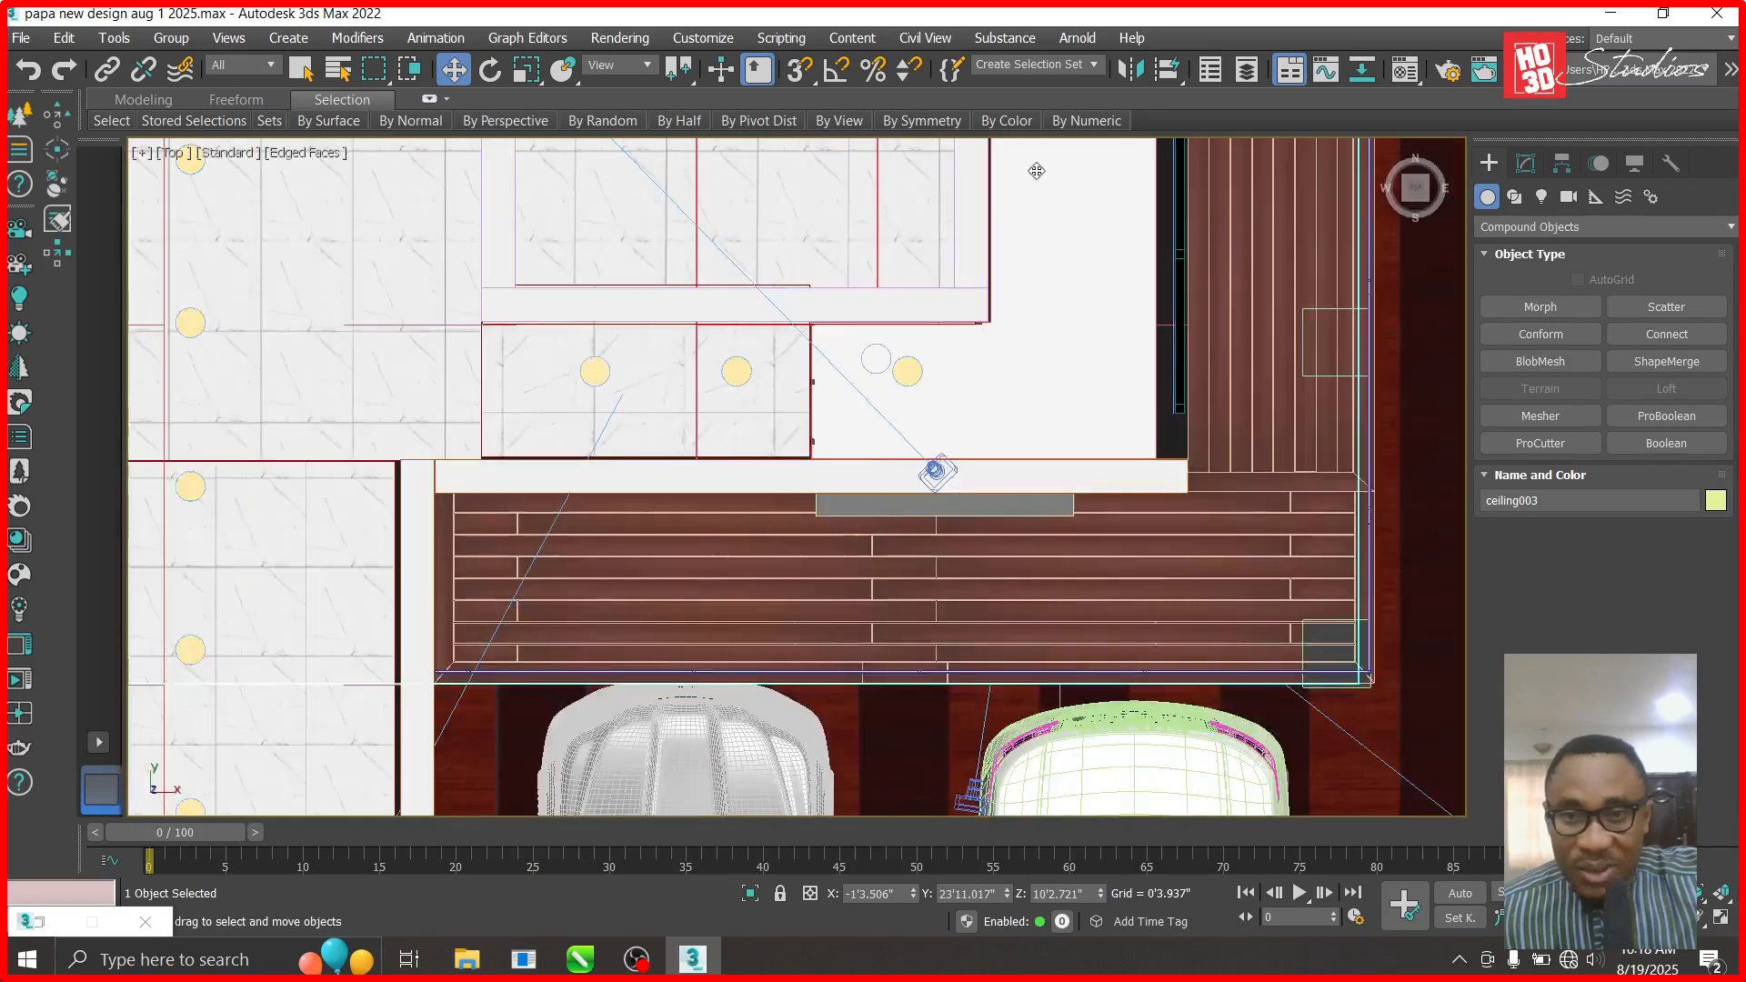
{"action": "scroll", "coordinate": [1021, 363], "scroll_direction": "down", "scroll_amount": 2}
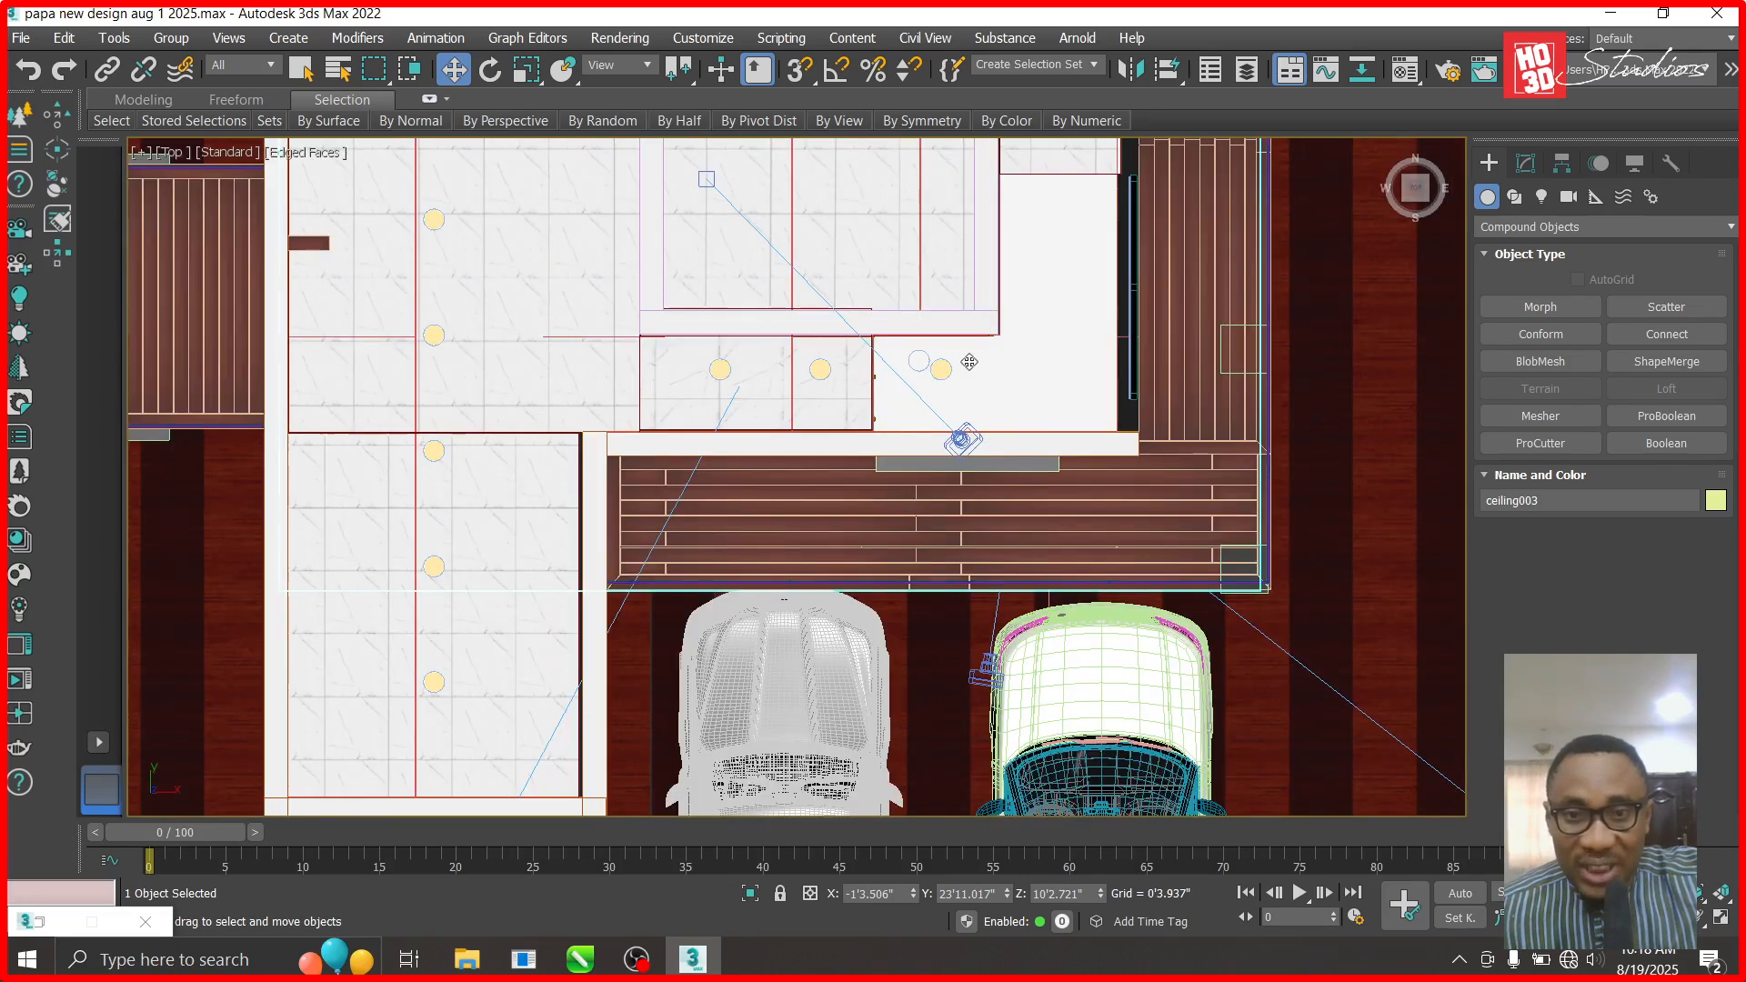
{"action": "scroll", "coordinate": [1197, 401], "scroll_direction": "up", "scroll_amount": 3}
{"action": "scroll", "coordinate": [1185, 401], "scroll_direction": "down", "scroll_amount": 2}
{"action": "scroll", "coordinate": [1173, 273], "scroll_direction": "up", "scroll_amount": 1}
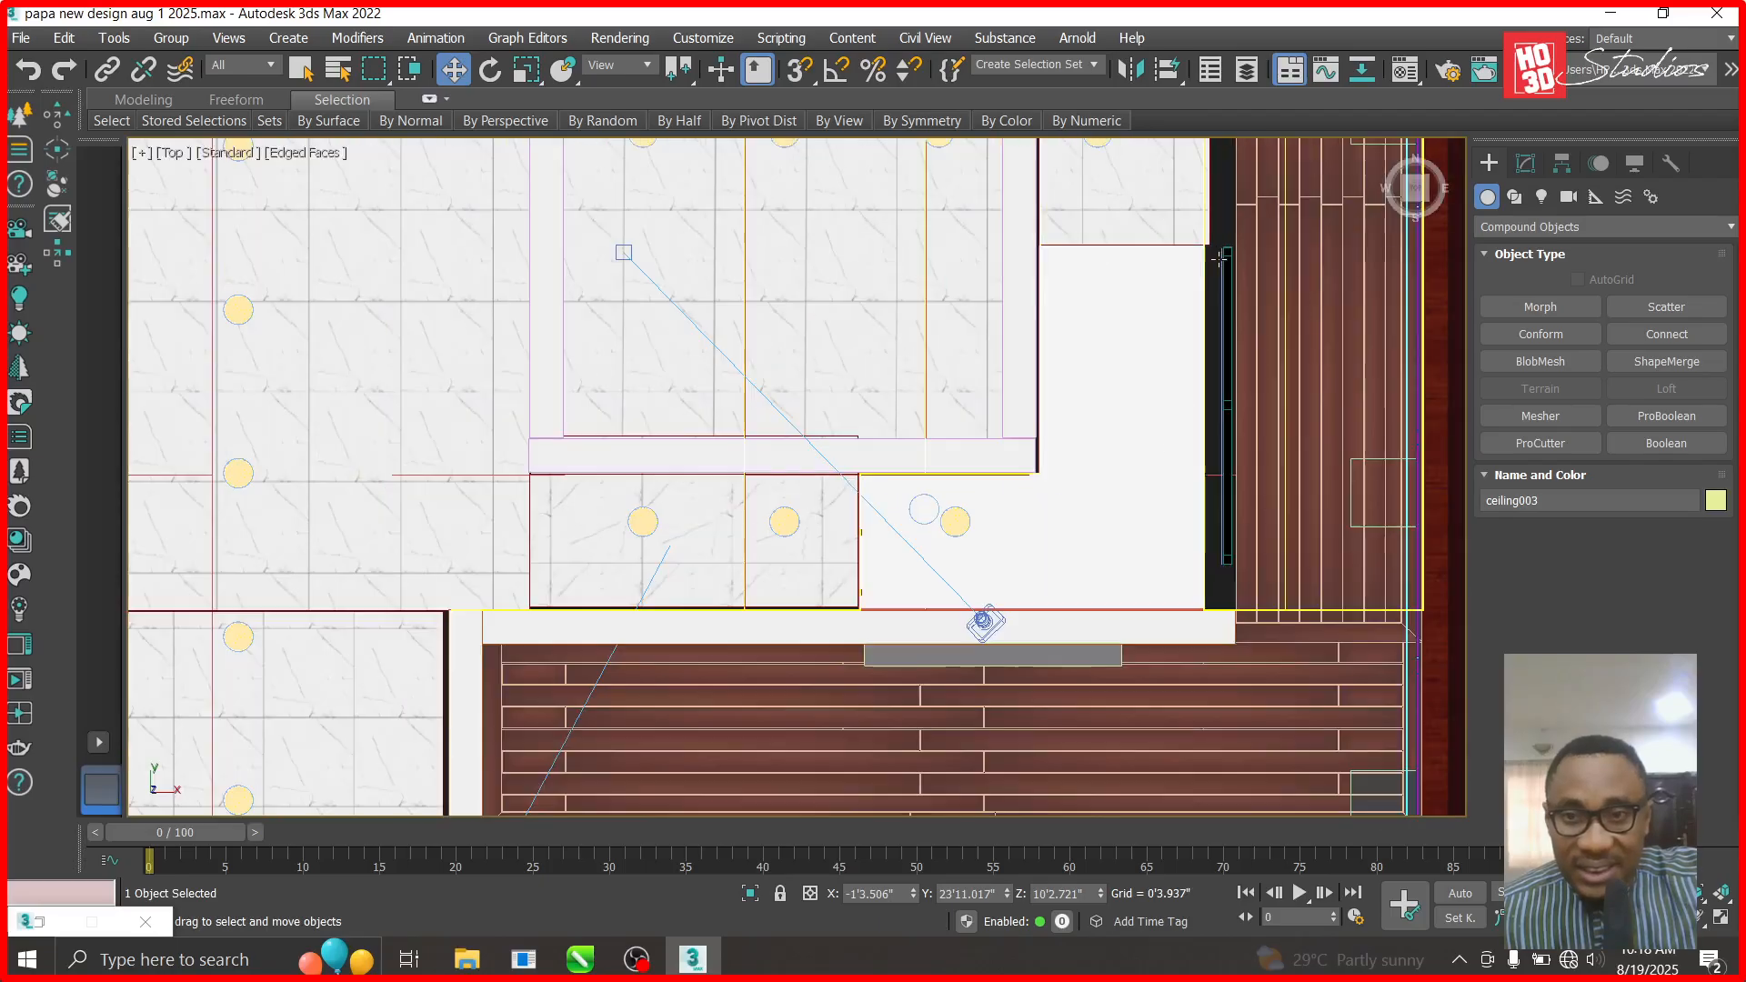
{"action": "left_click", "coordinate": [1521, 227]}
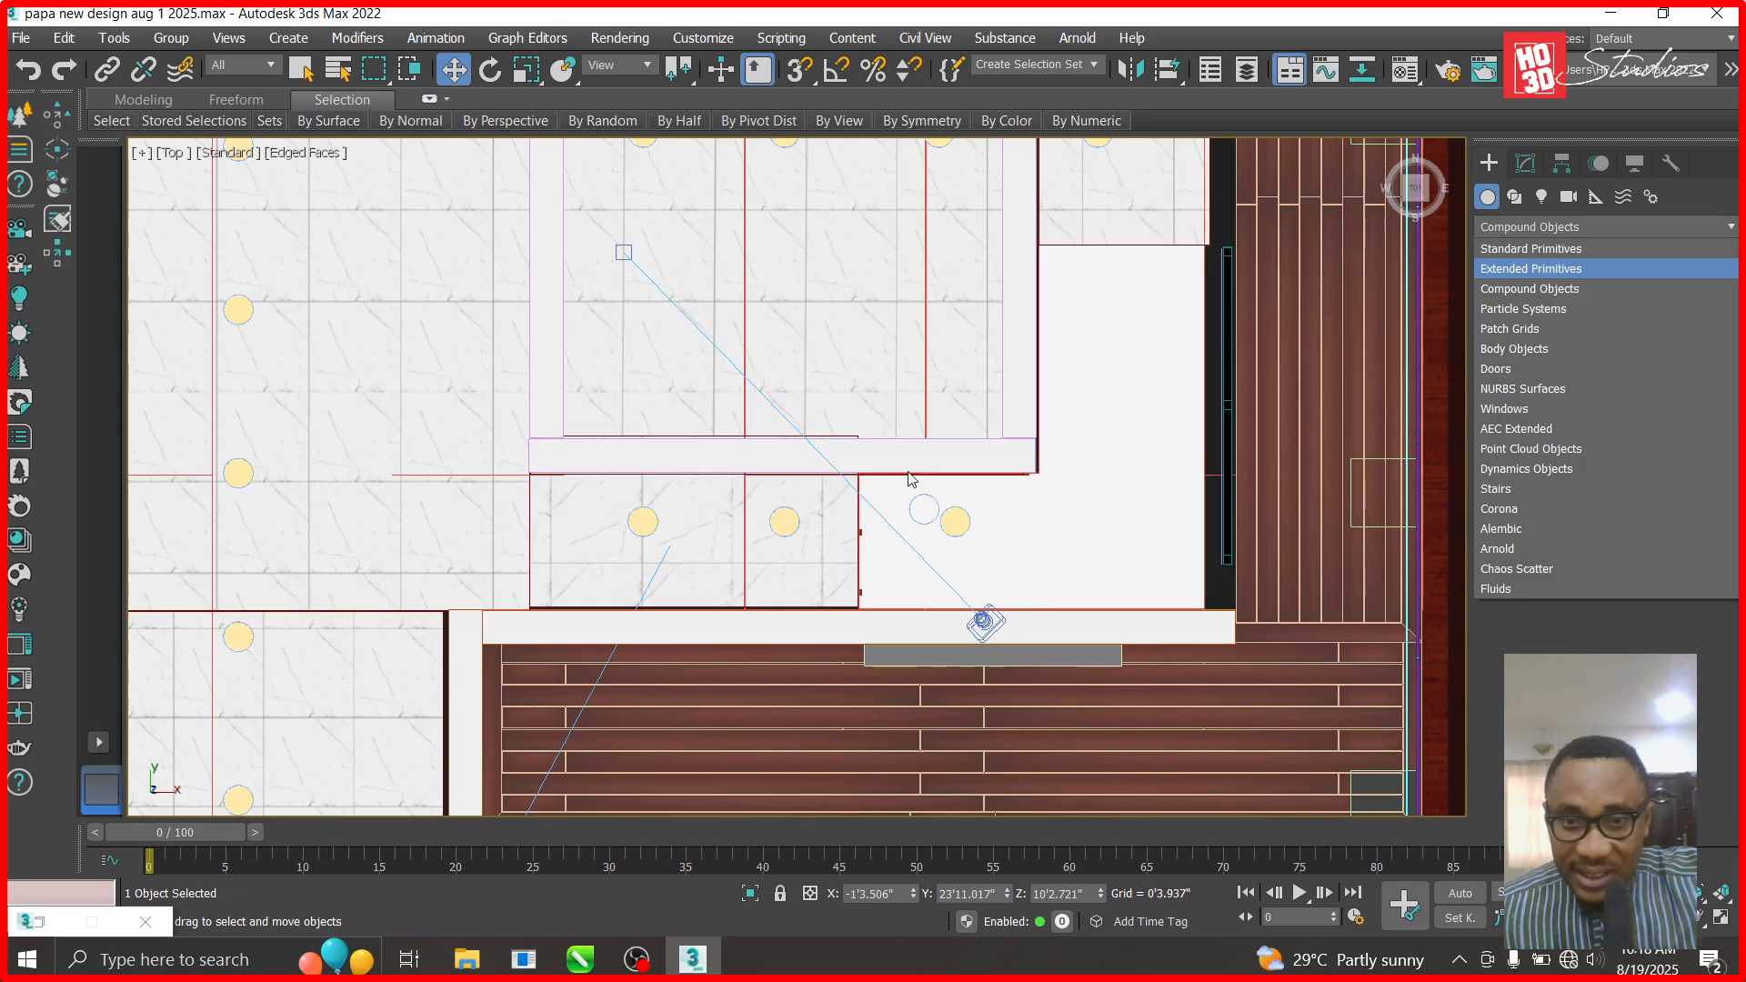
- Draw a Standard Primitives box over the ceiling gap beside the landing
{"action": "left_click", "coordinate": [1492, 164]}
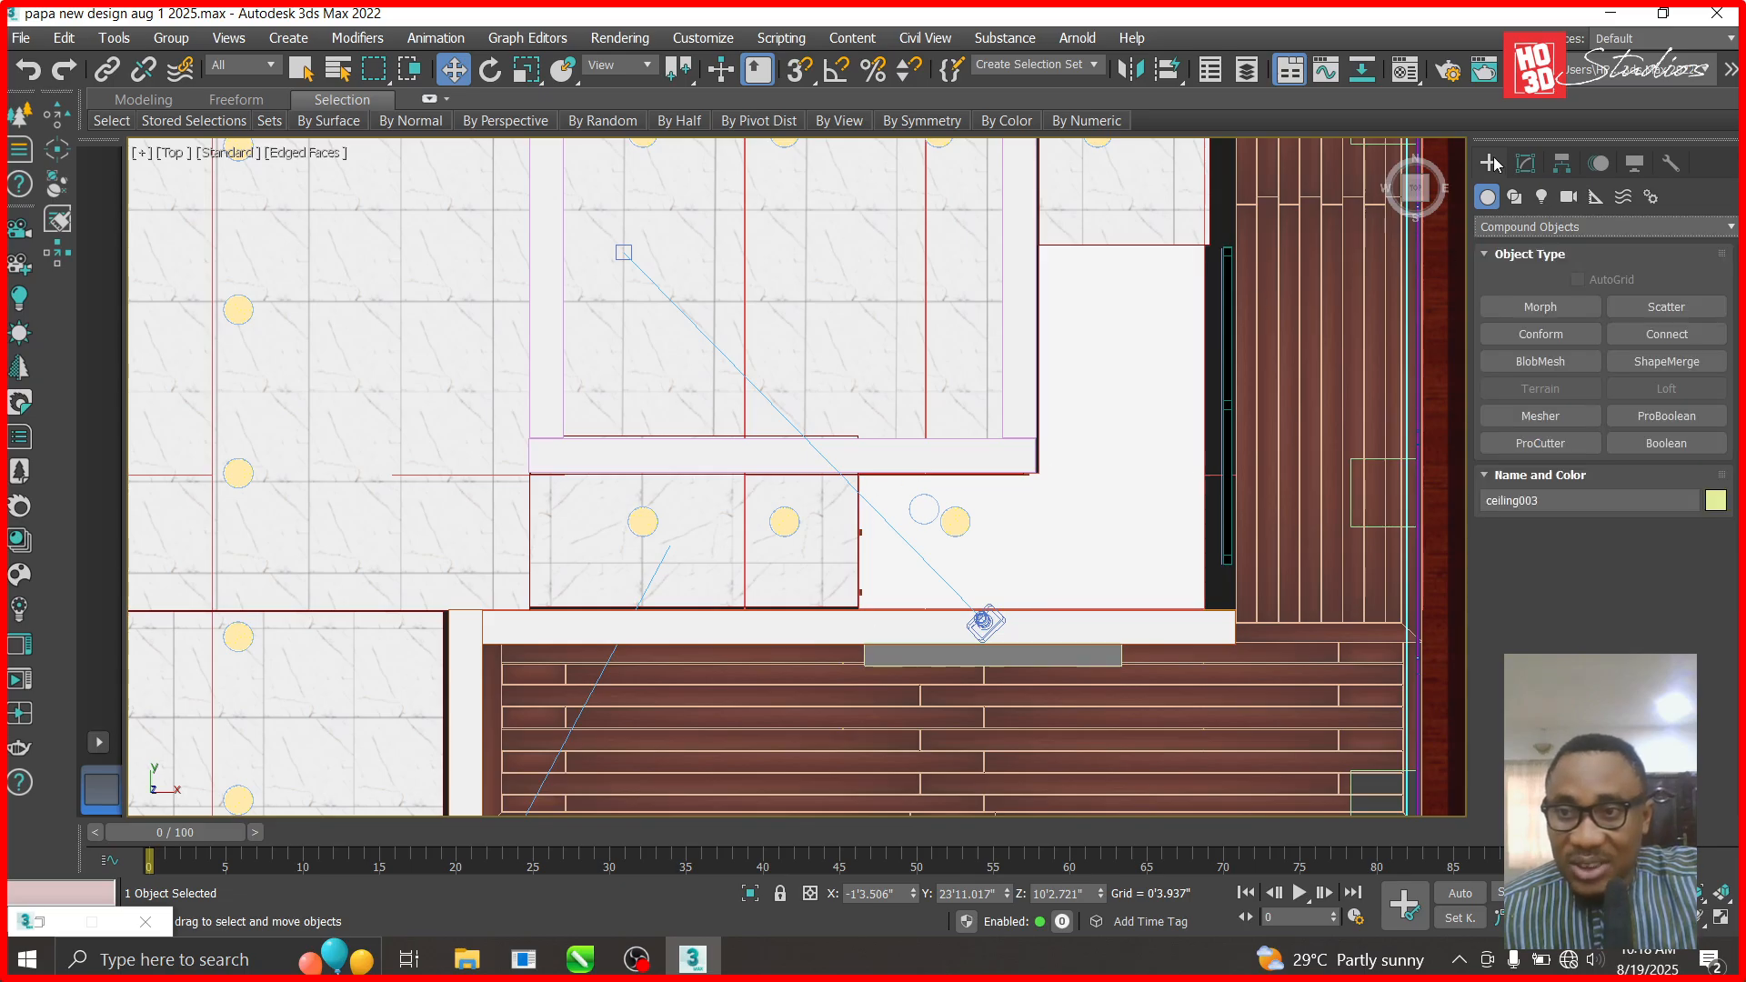
{"action": "left_click", "coordinate": [1520, 227]}
{"action": "left_click", "coordinate": [1528, 240]}
{"action": "left_click", "coordinate": [1541, 306]}
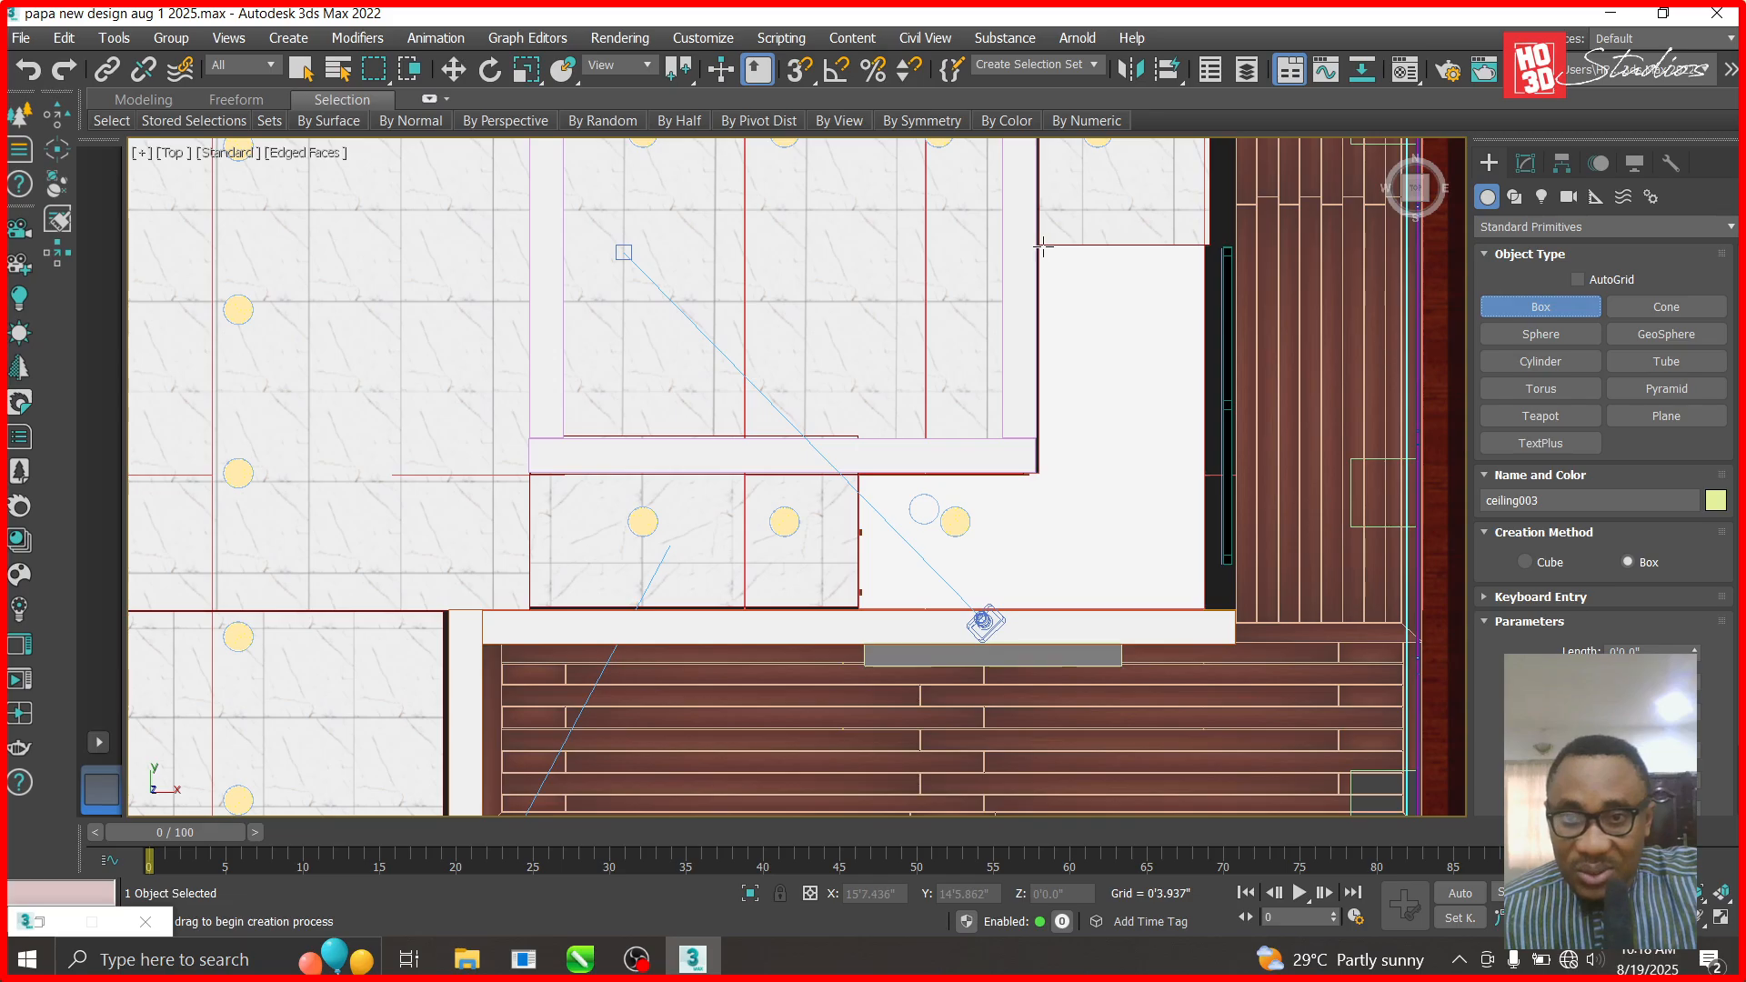
{"action": "left_click_drag", "start_coordinate": [1037, 246], "coordinate": [1236, 642]}
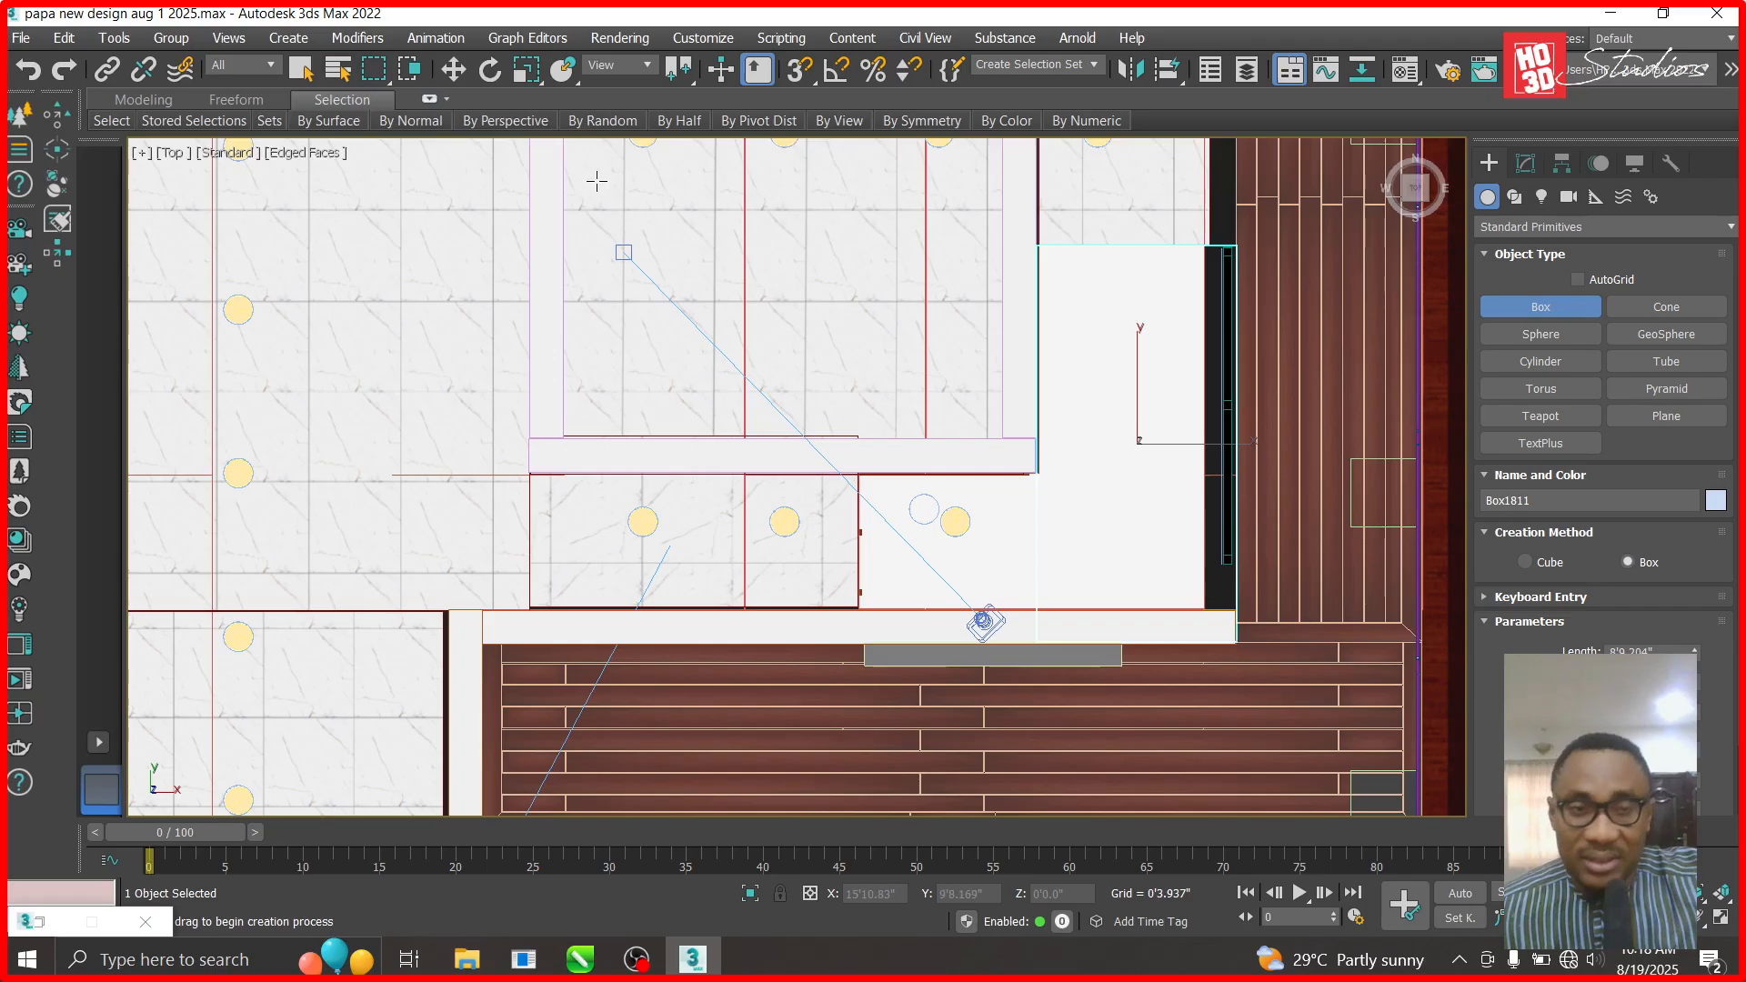
{"action": "left_click", "coordinate": [453, 69]}
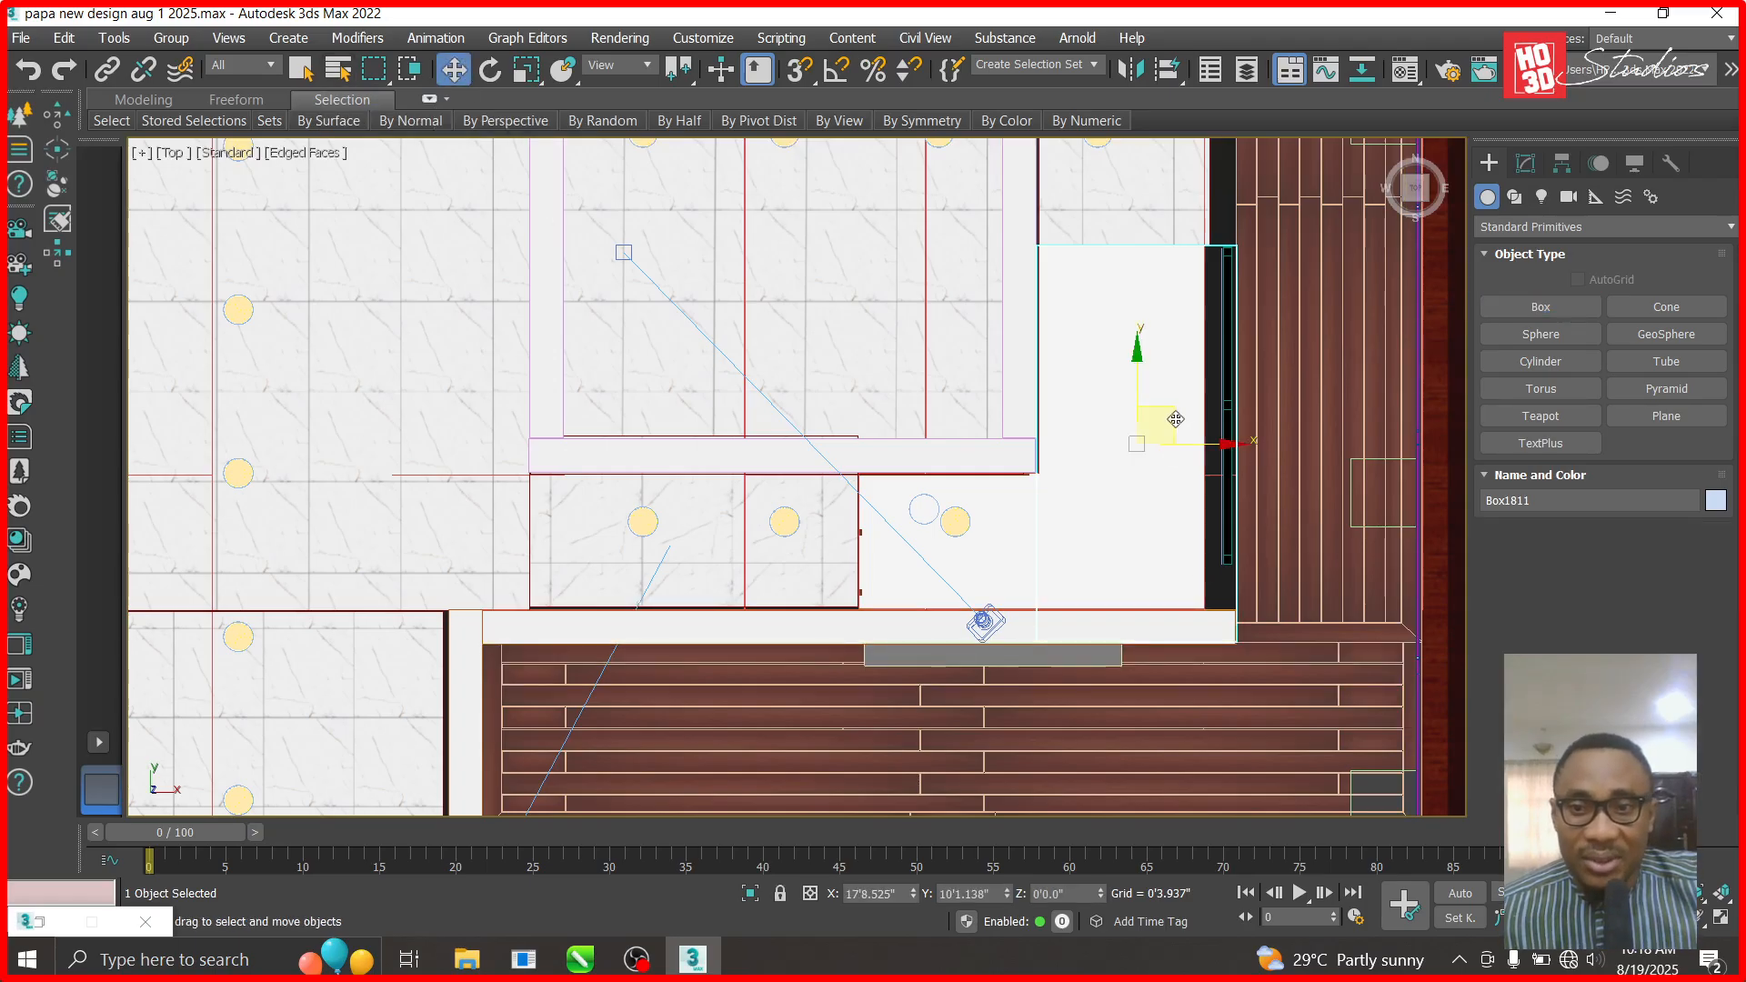
- Raise the new box to ceiling level in the Front view and set its height to 1'12"
{"action": "key", "text": "f"}
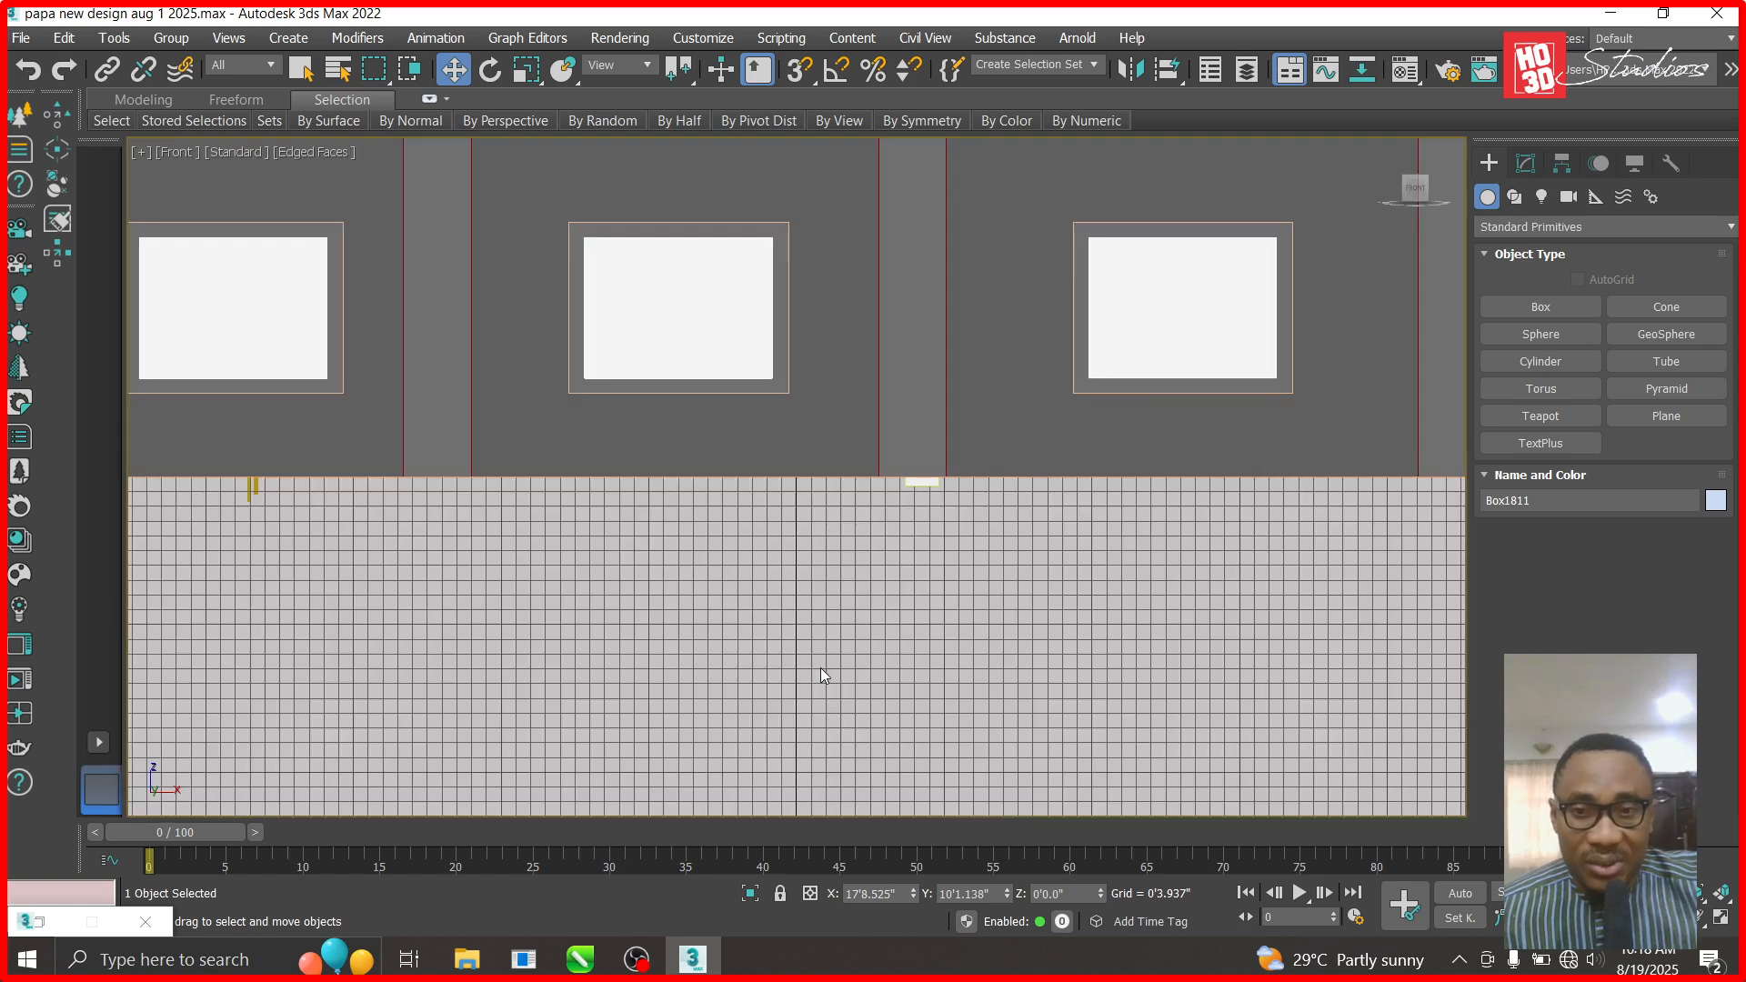
{"action": "scroll", "coordinate": [820, 667], "scroll_direction": "down", "scroll_amount": 6}
{"action": "scroll", "coordinate": [972, 548], "scroll_direction": "up", "scroll_amount": 6}
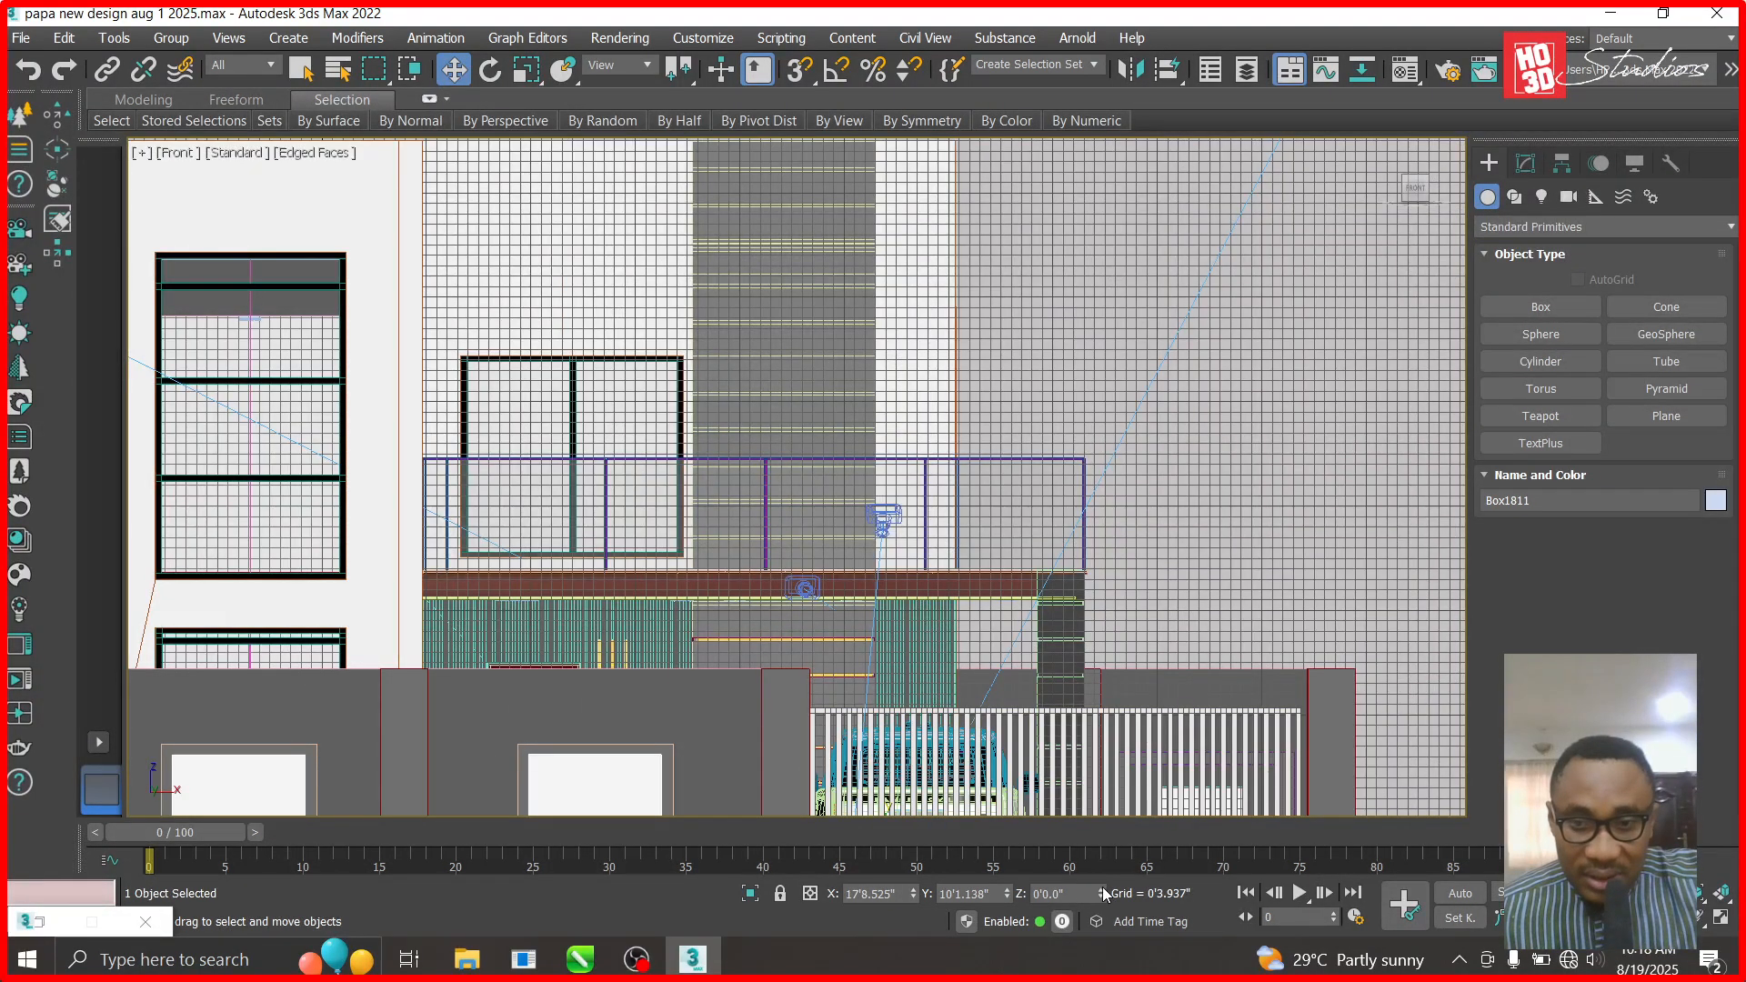
{"action": "left_click_drag", "start_coordinate": [1100, 759], "coordinate": [1098, 570]}
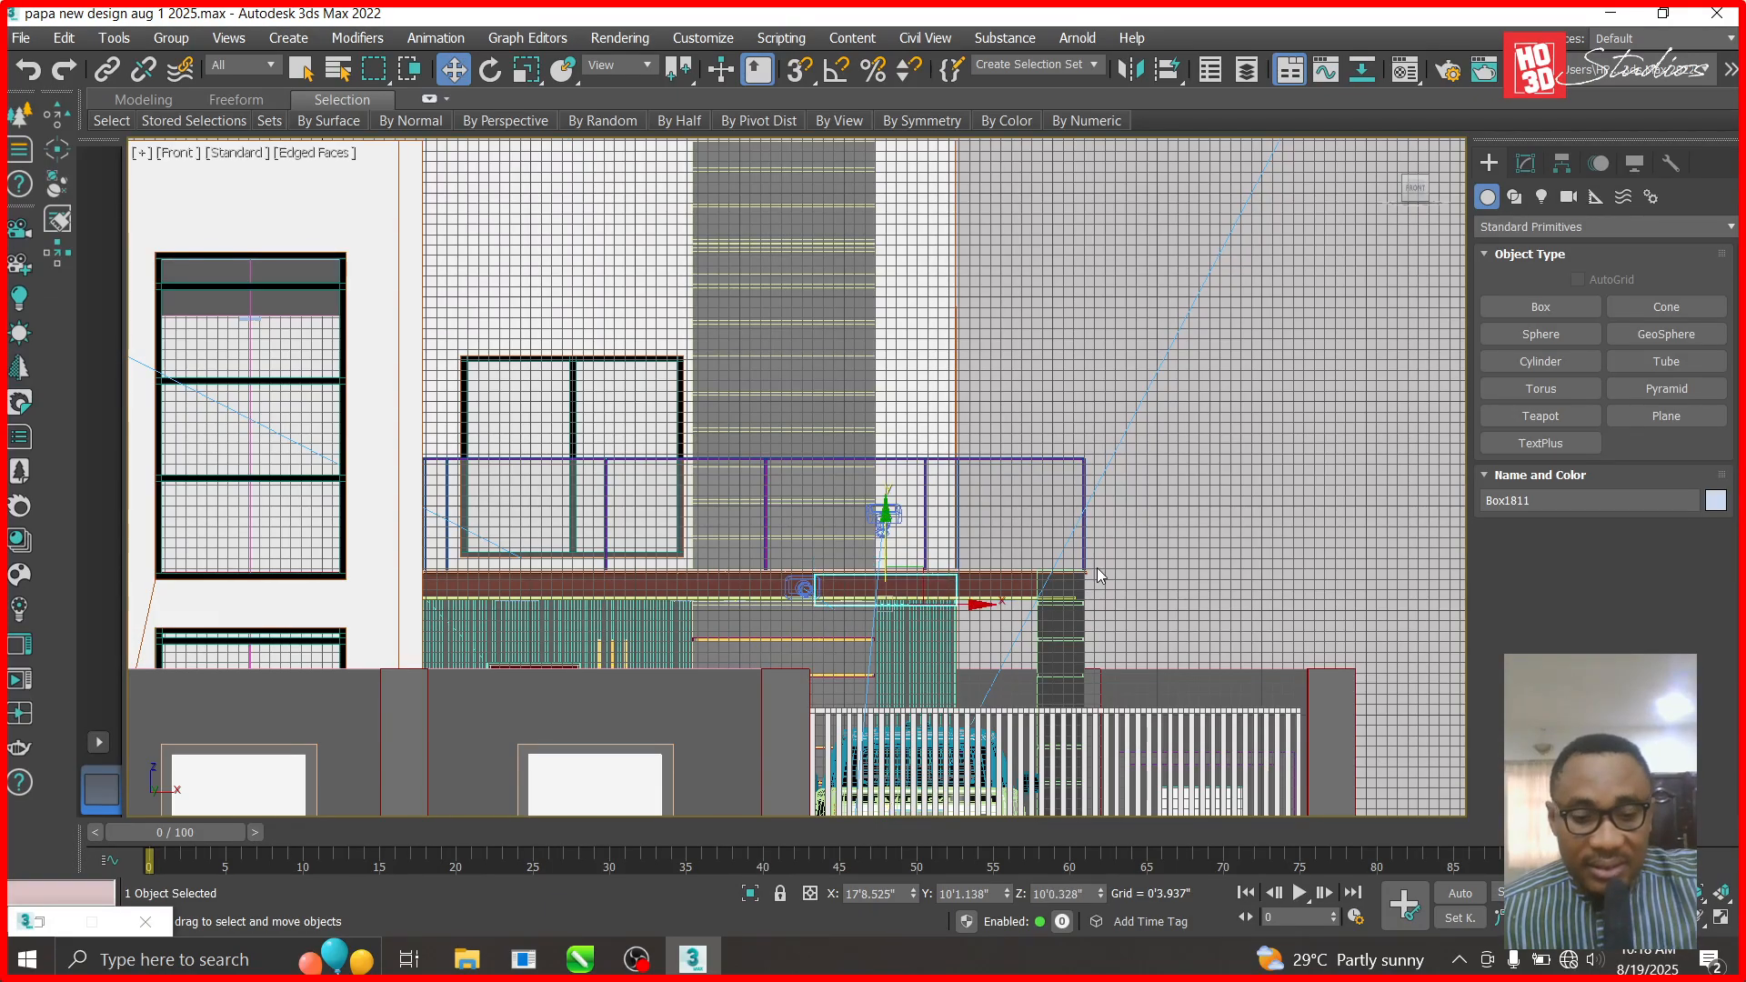
{"action": "left_click", "coordinate": [1527, 165]}
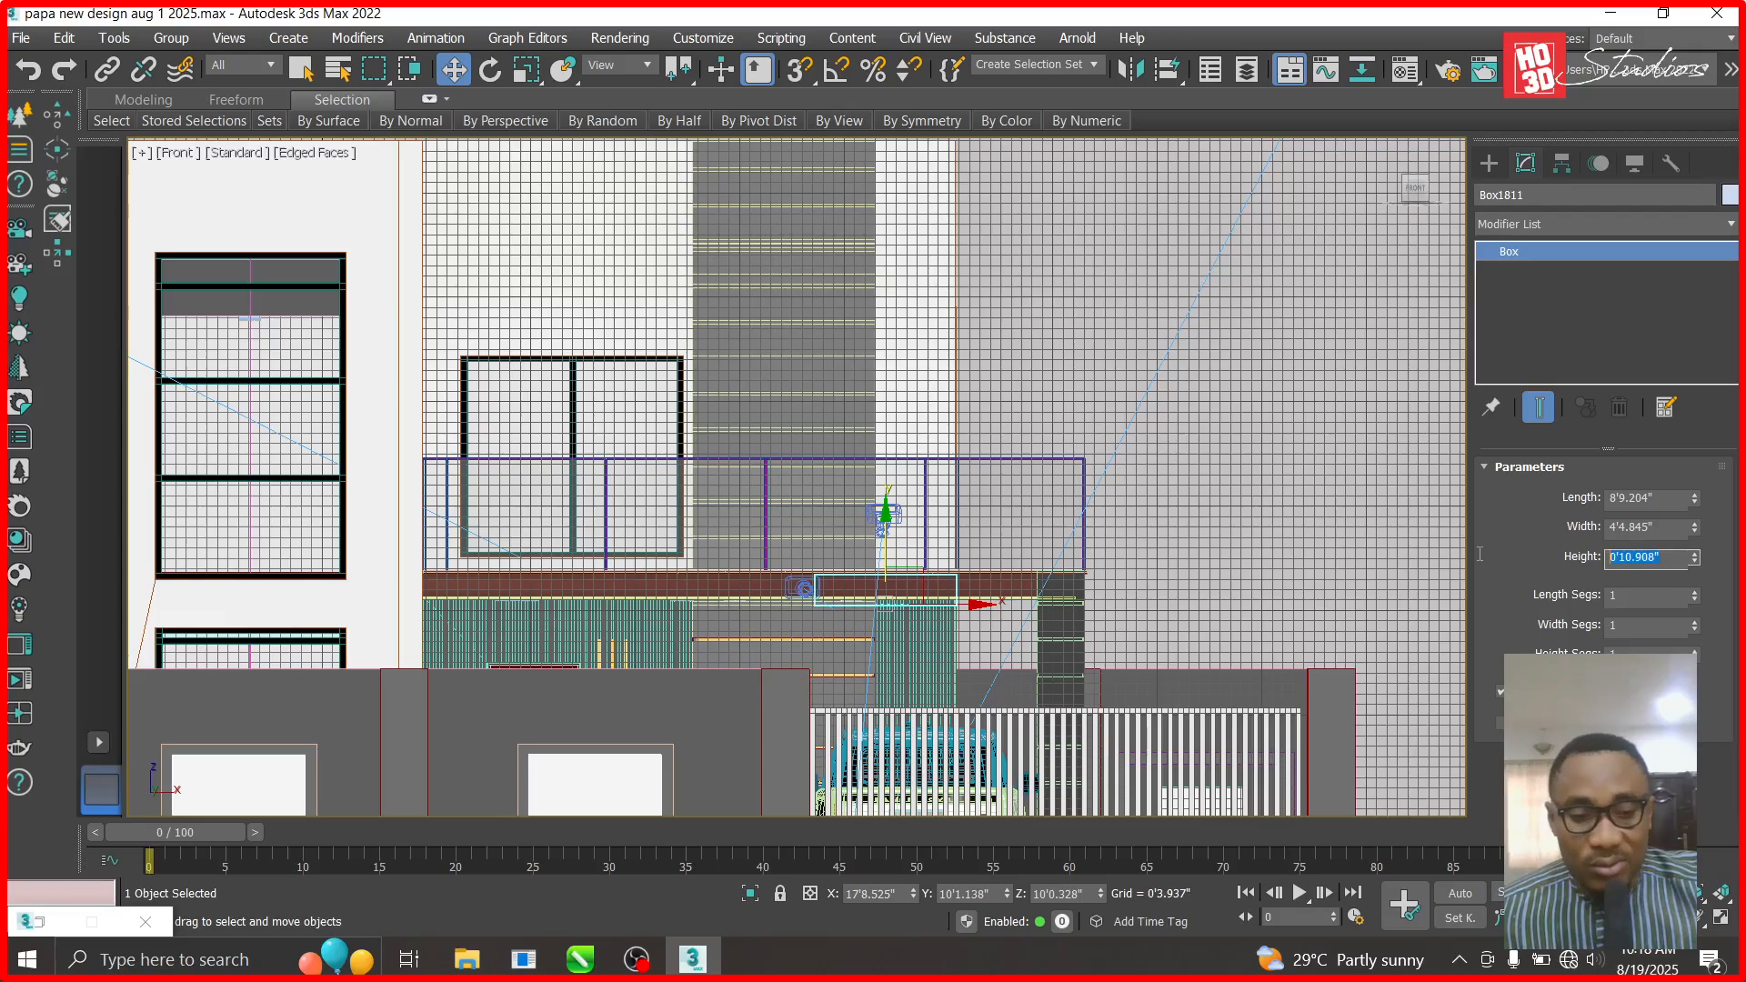
{"action": "type", "text": "1'12"}
{"action": "key", "text": "Return"}
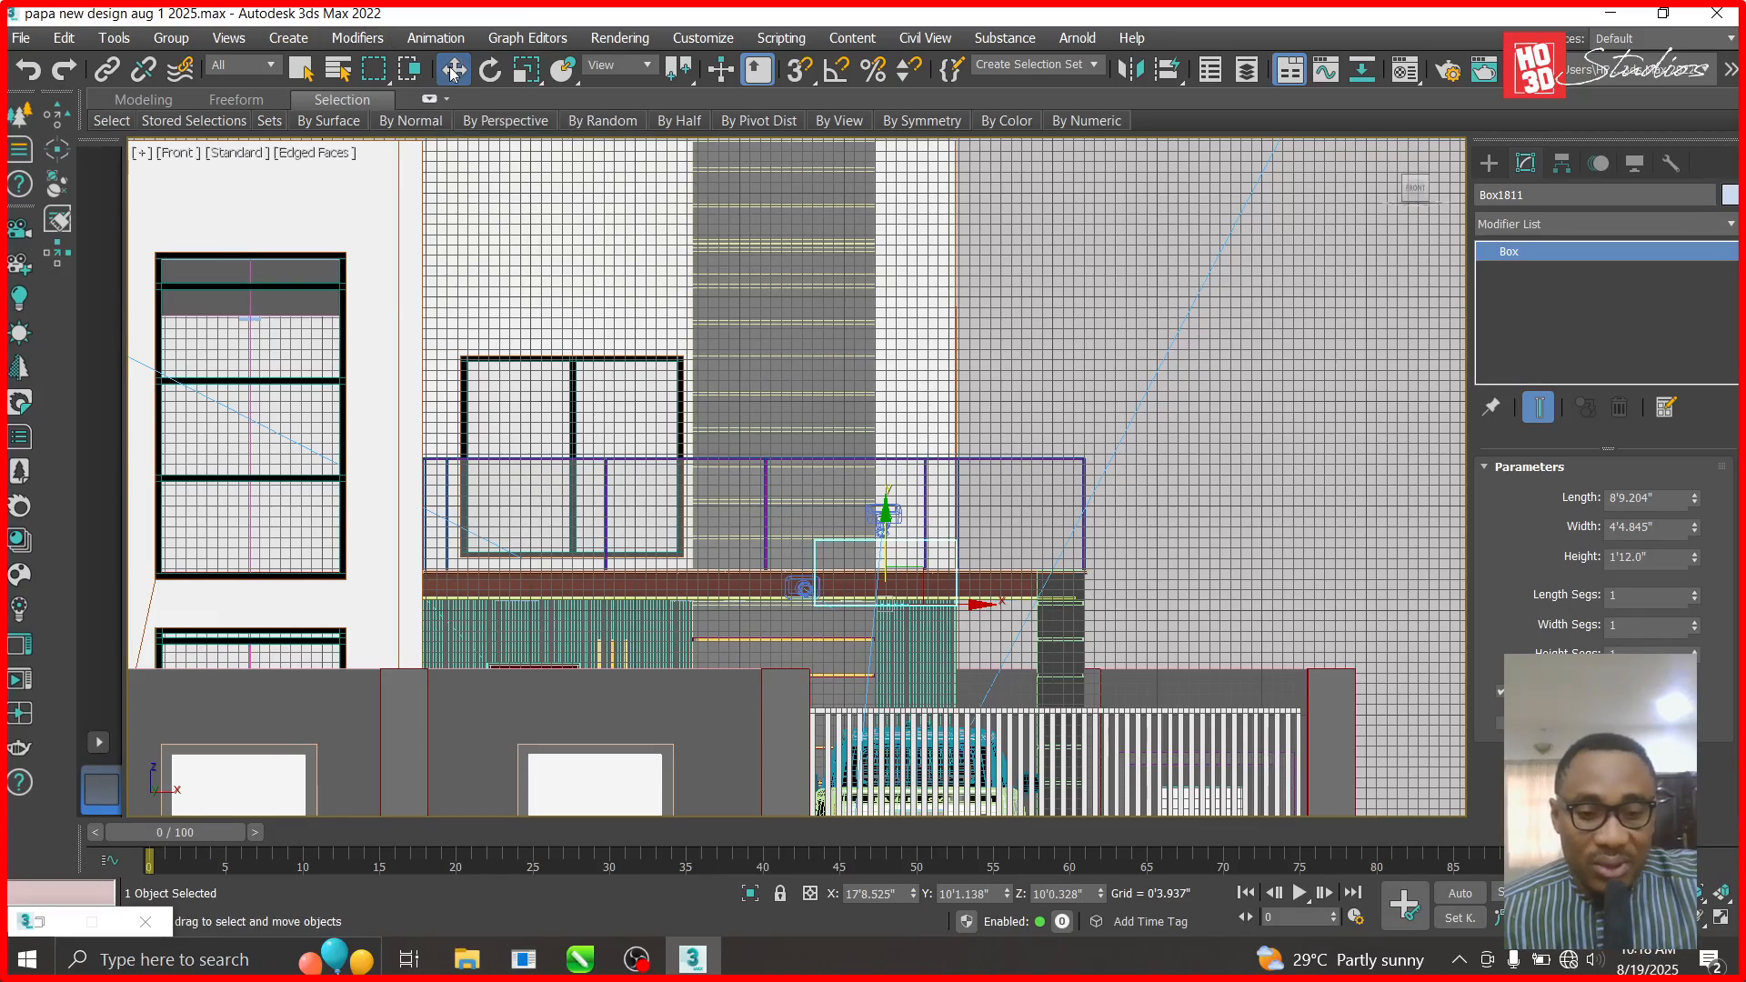
- In the Top view, nudge the box down slightly and Shift-drag a copy to the left
{"action": "key", "text": "t"}
{"action": "left_click_drag", "start_coordinate": [1138, 353], "coordinate": [1138, 358]}
{"action": "left_click_drag", "start_coordinate": [1171, 419], "coordinate": [852, 420], "text": "shift"}
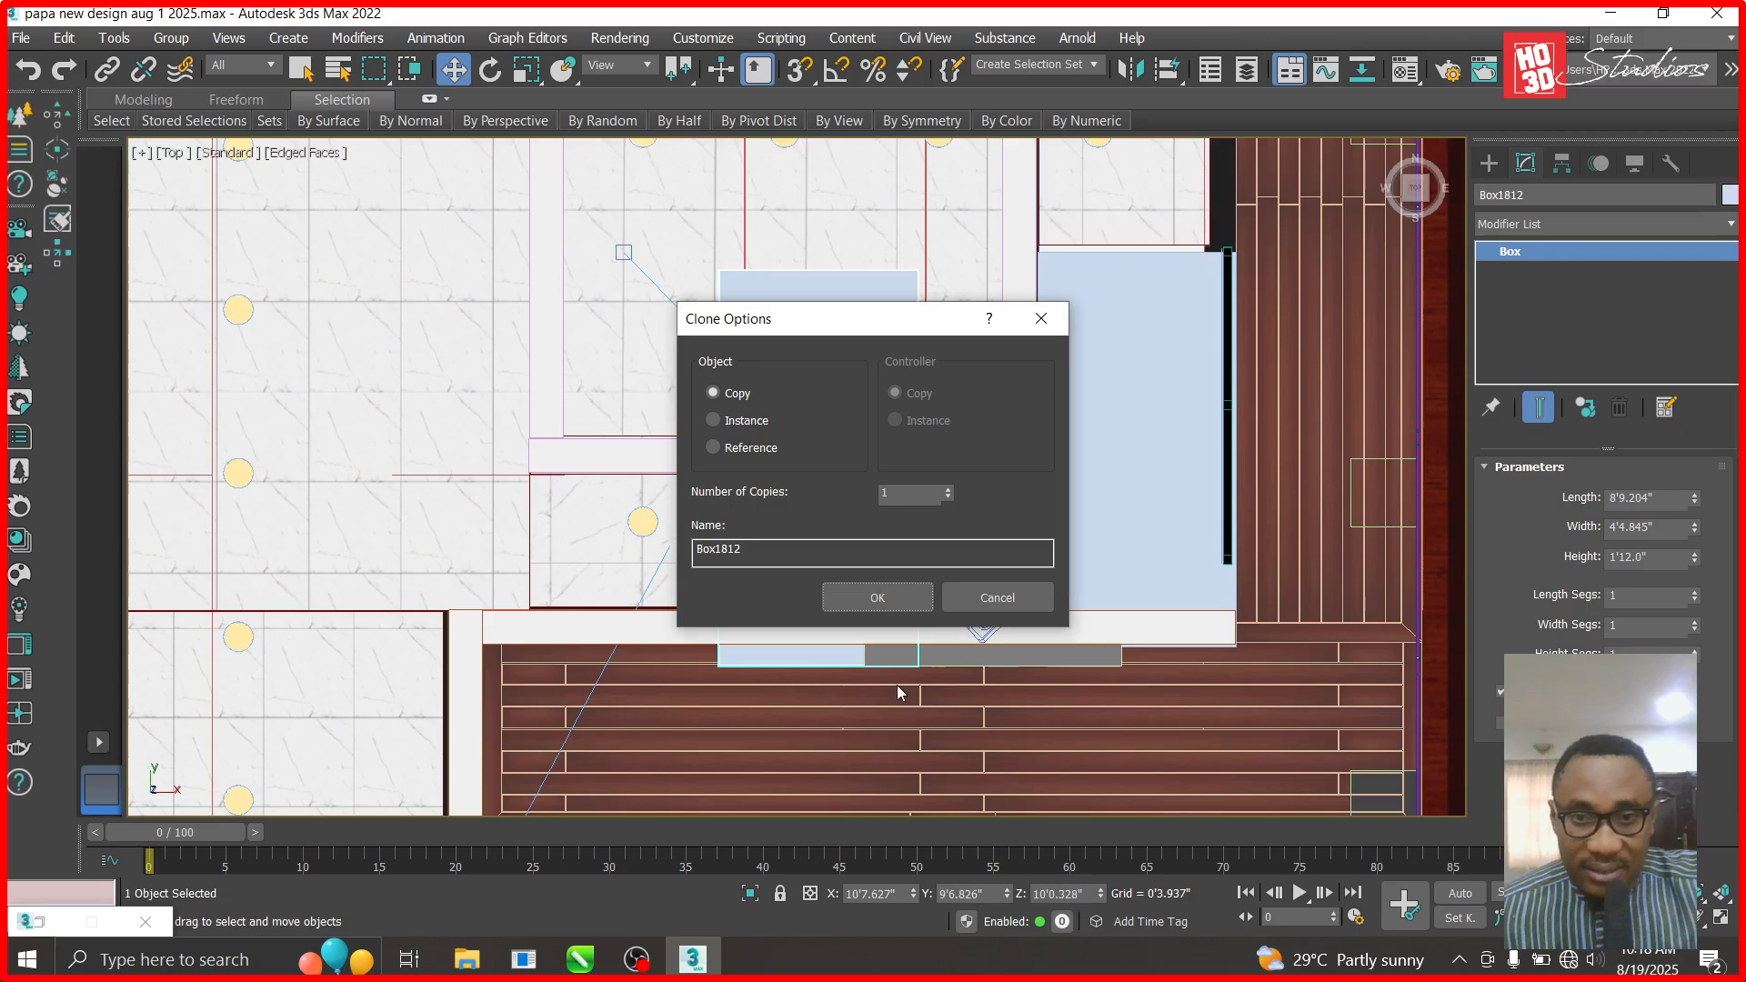
- Create the copy Box1812, rotate it 90° and move it into the gap left of the first box
{"action": "left_click", "coordinate": [877, 596]}
{"action": "left_click", "coordinate": [492, 70]}
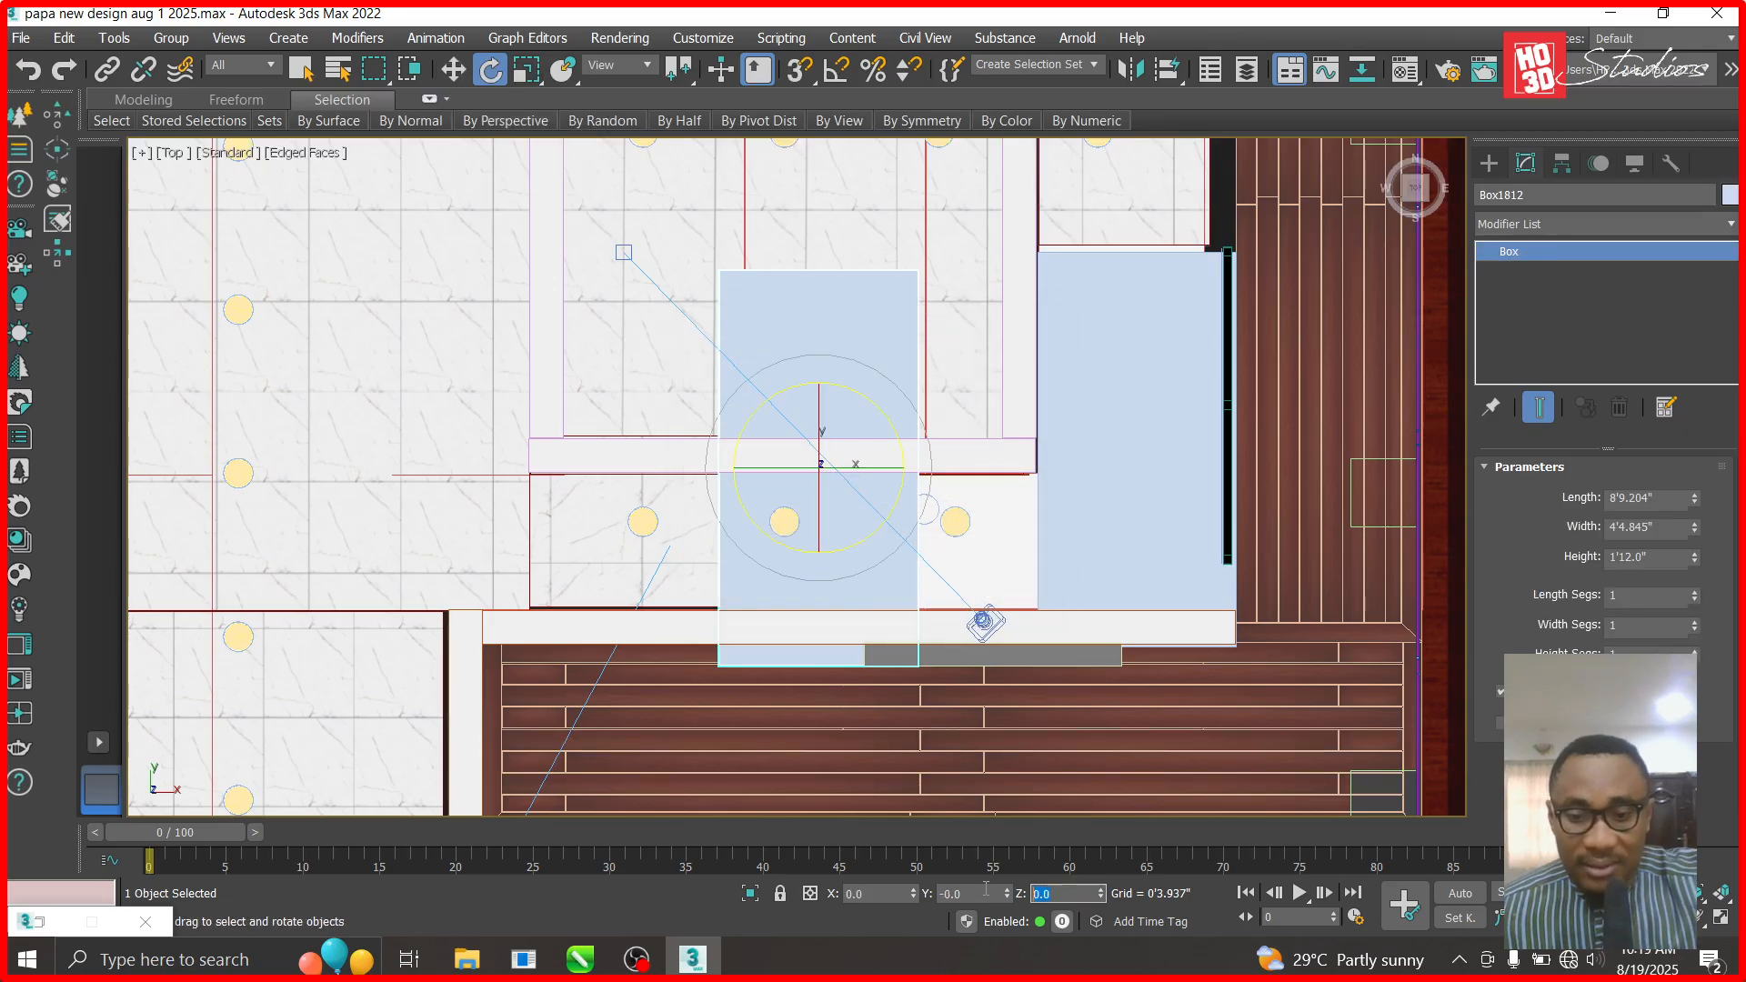
{"action": "type", "text": "90"}
{"action": "key", "text": "Return"}
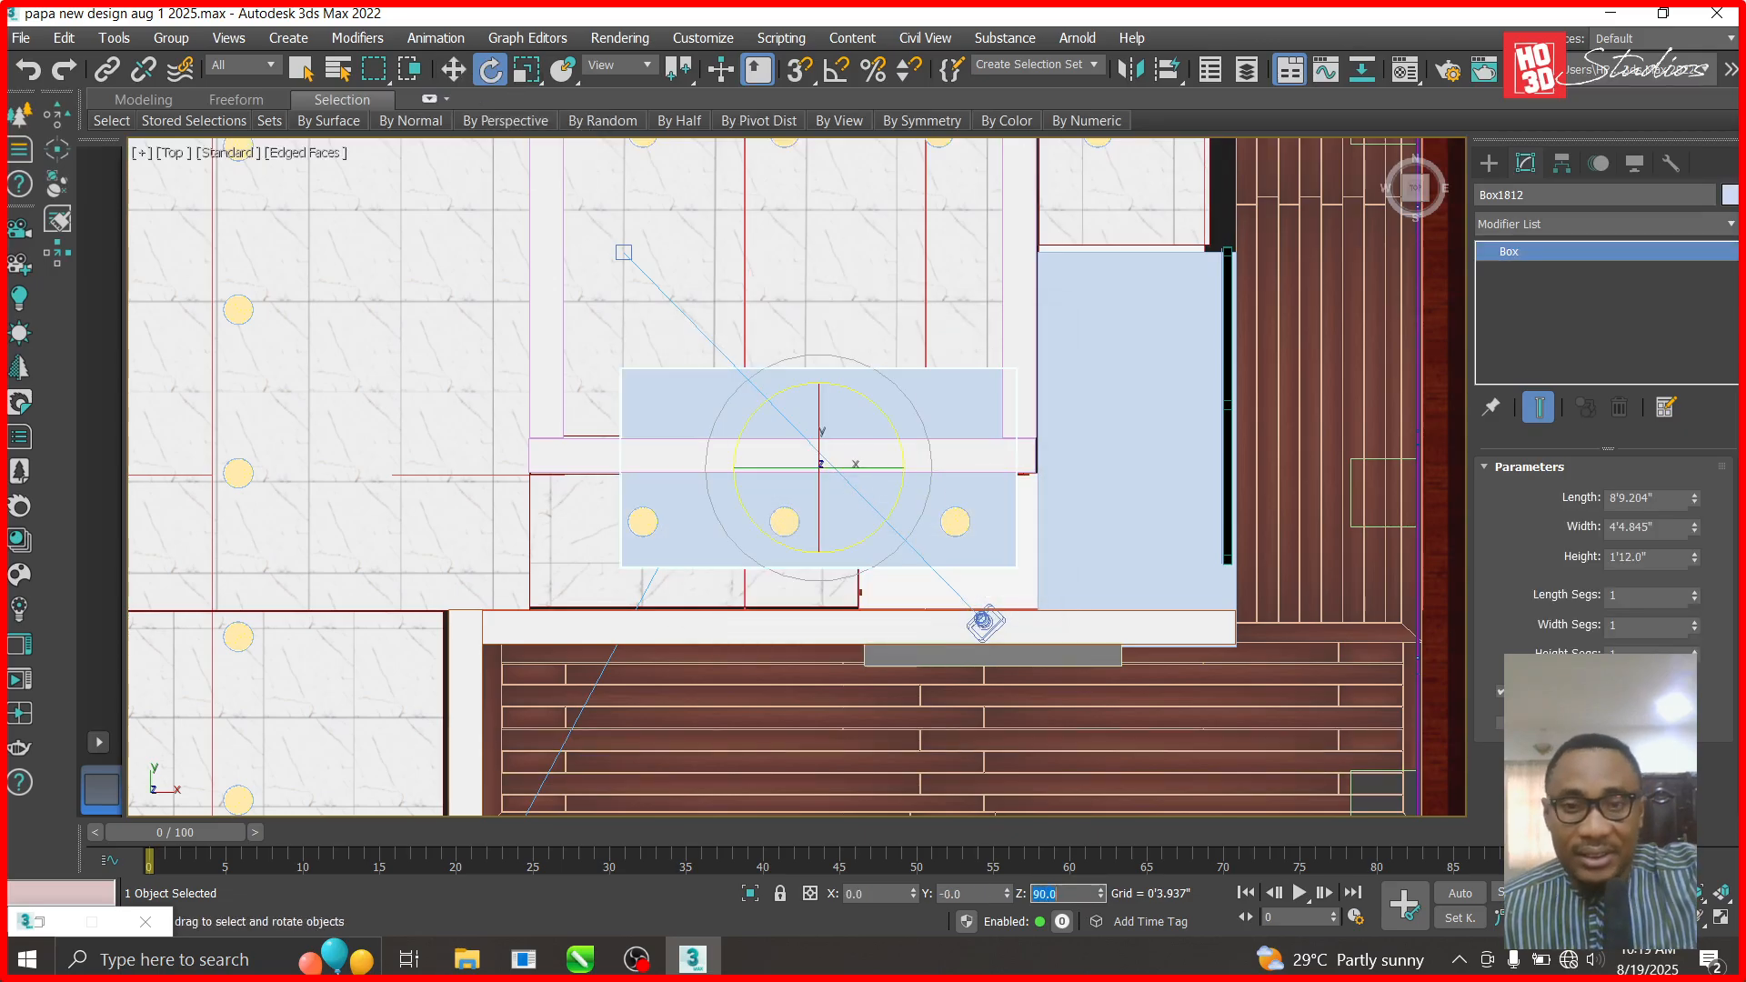
{"action": "left_click", "coordinate": [452, 71]}
{"action": "left_click_drag", "start_coordinate": [853, 431], "coordinate": [870, 512]}
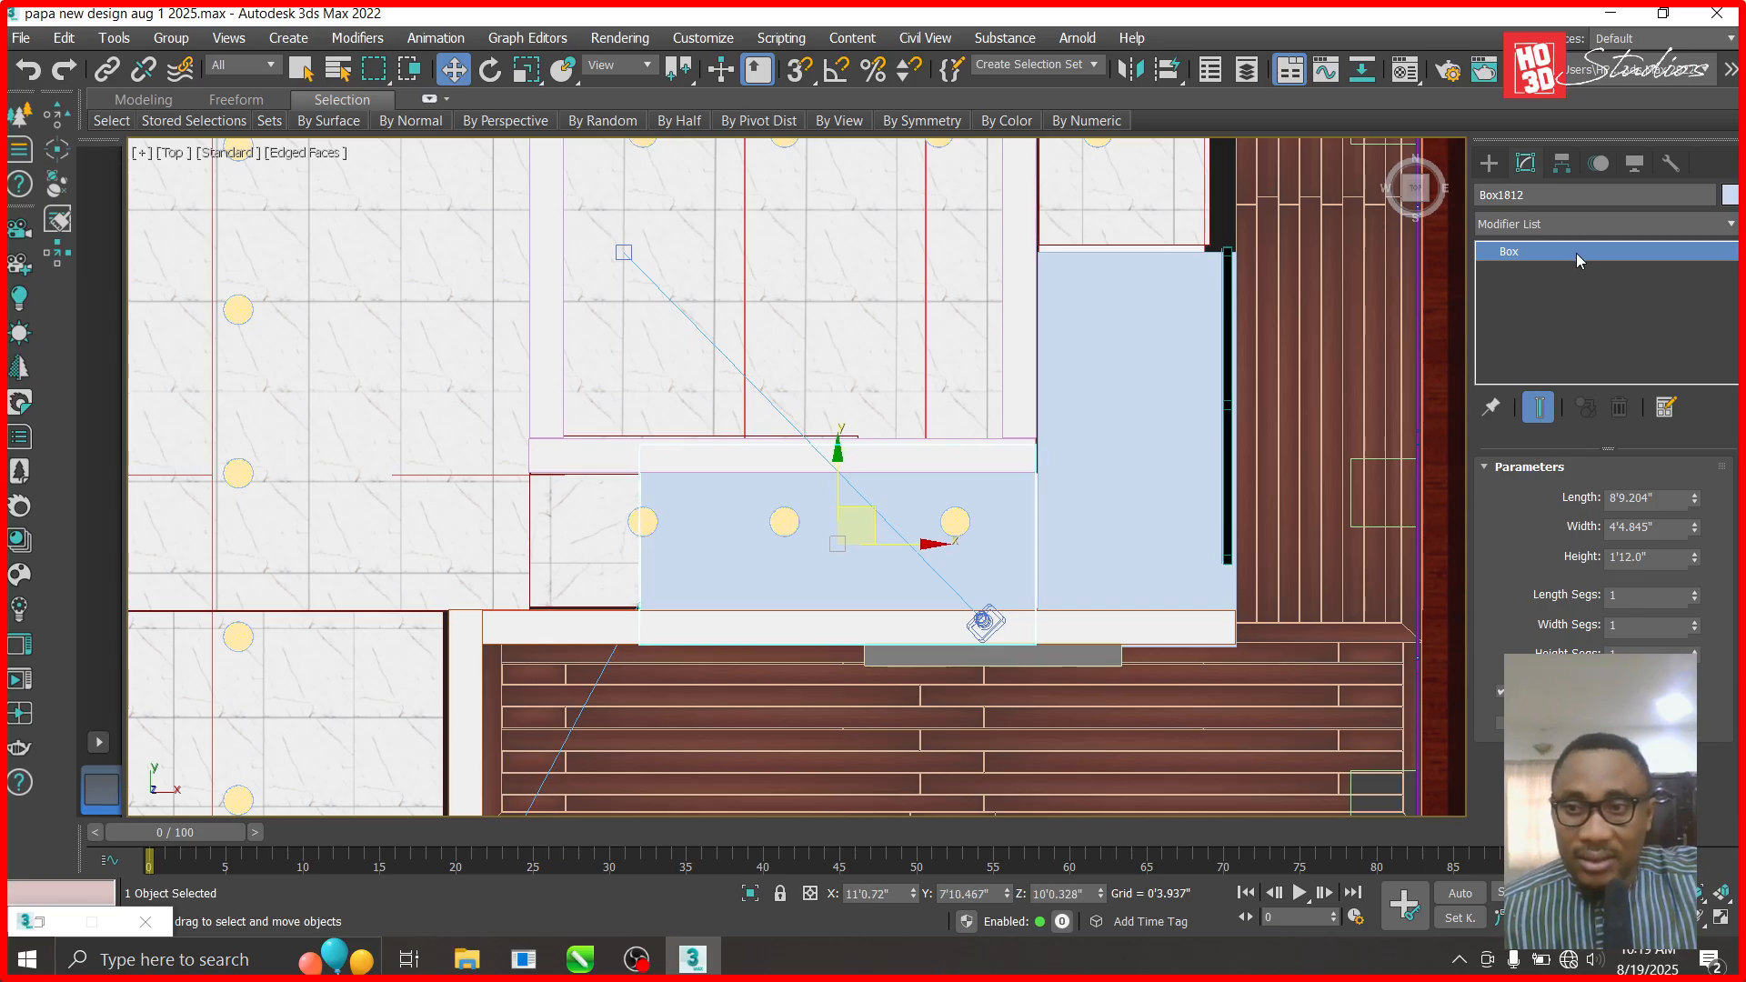
{"action": "right_click", "coordinate": [1578, 261]}
{"action": "left_click", "coordinate": [932, 546]}
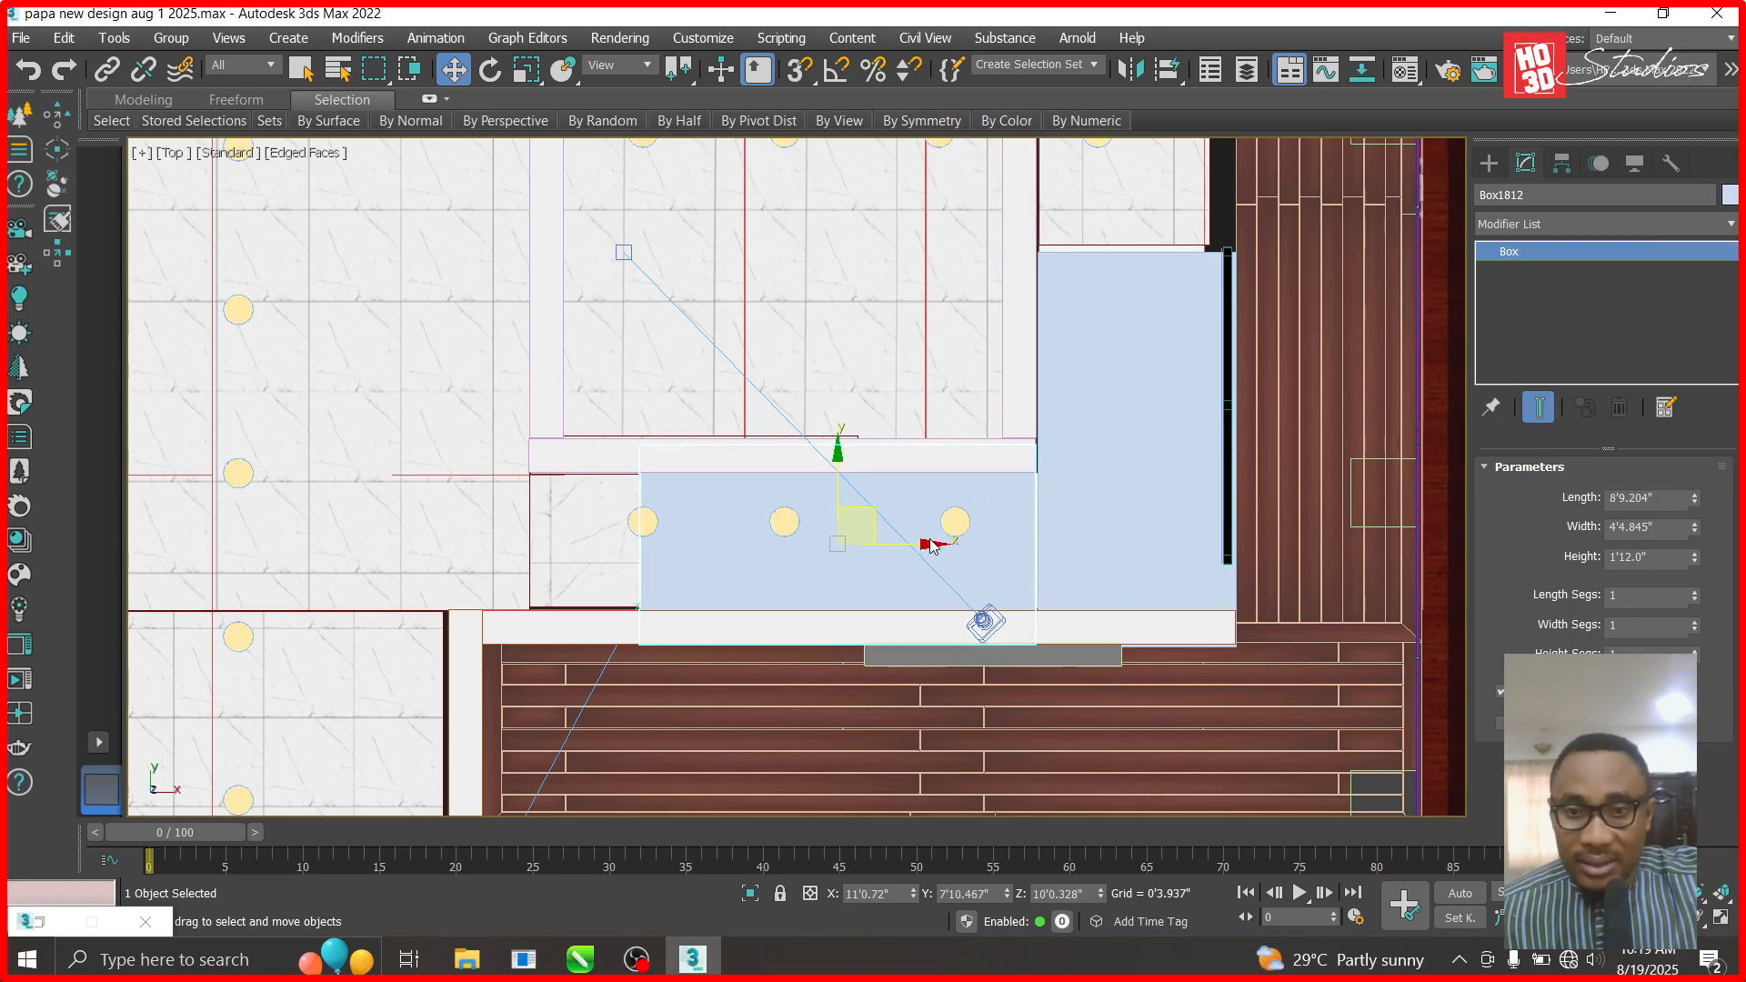
{"action": "left_click_drag", "start_coordinate": [932, 545], "coordinate": [941, 545]}
- Convert Box1812 to Editable Poly and stretch its side vertices right to meet the other box
{"action": "right_click", "coordinate": [1537, 255]}
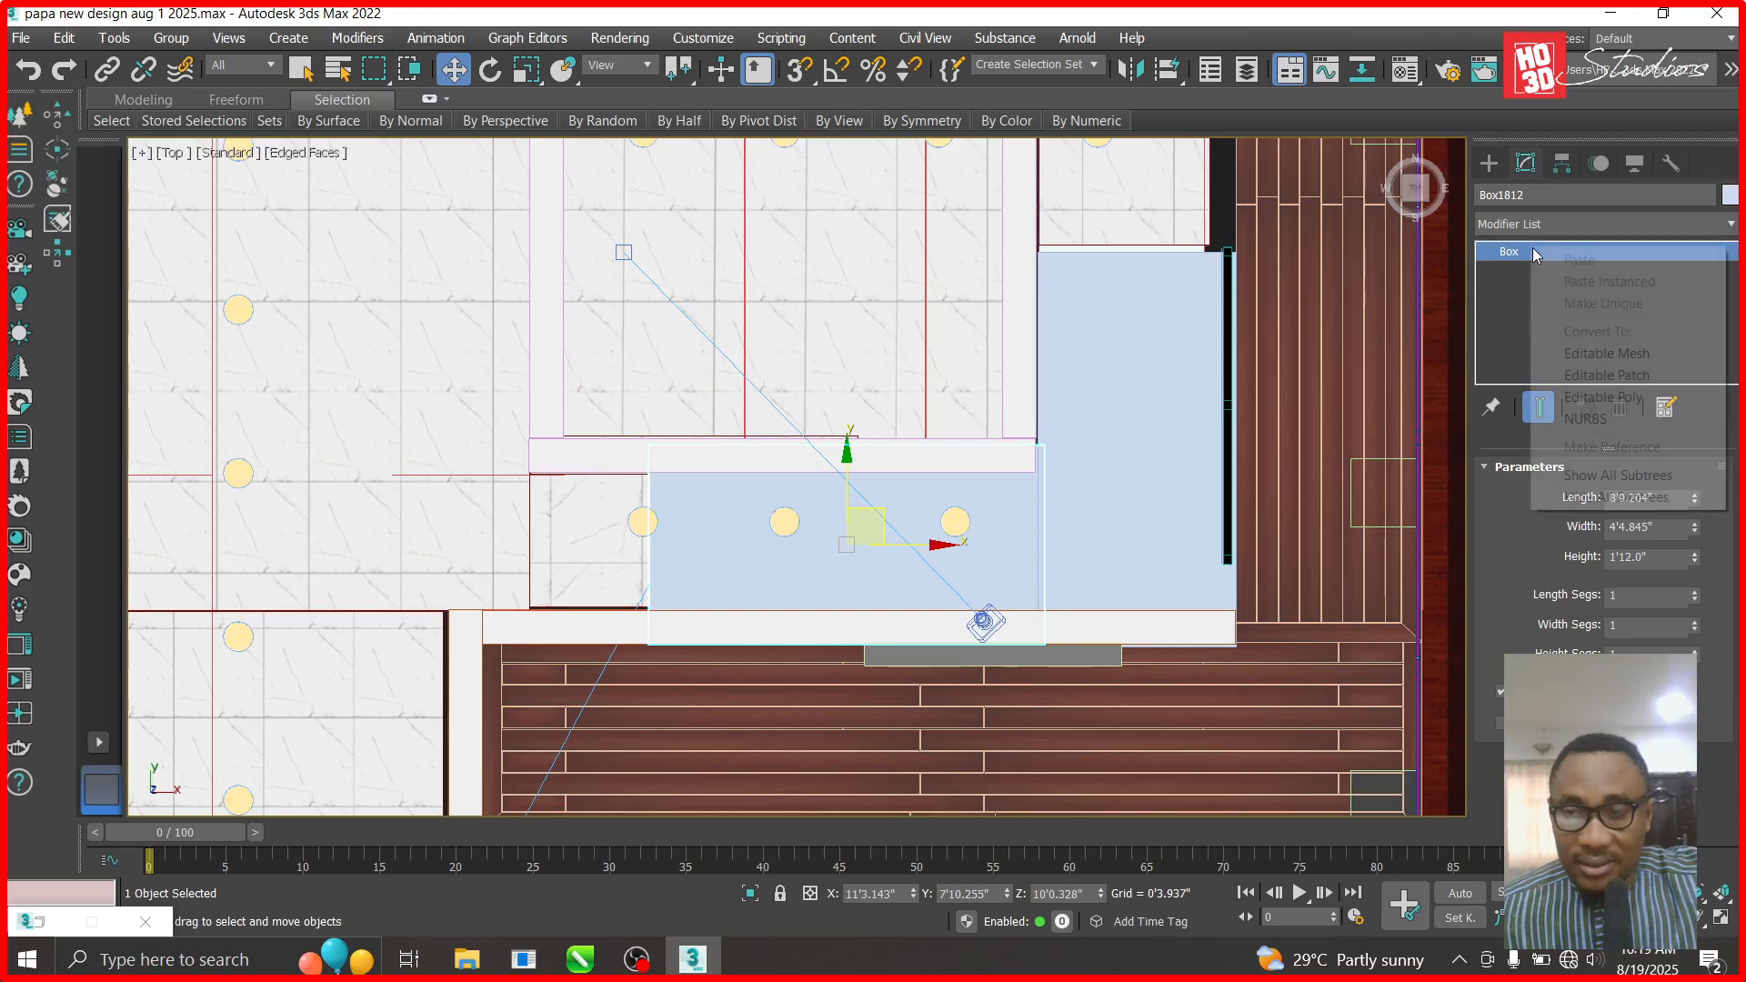
{"action": "left_click", "coordinate": [1601, 397]}
{"action": "left_click", "coordinate": [1489, 252]}
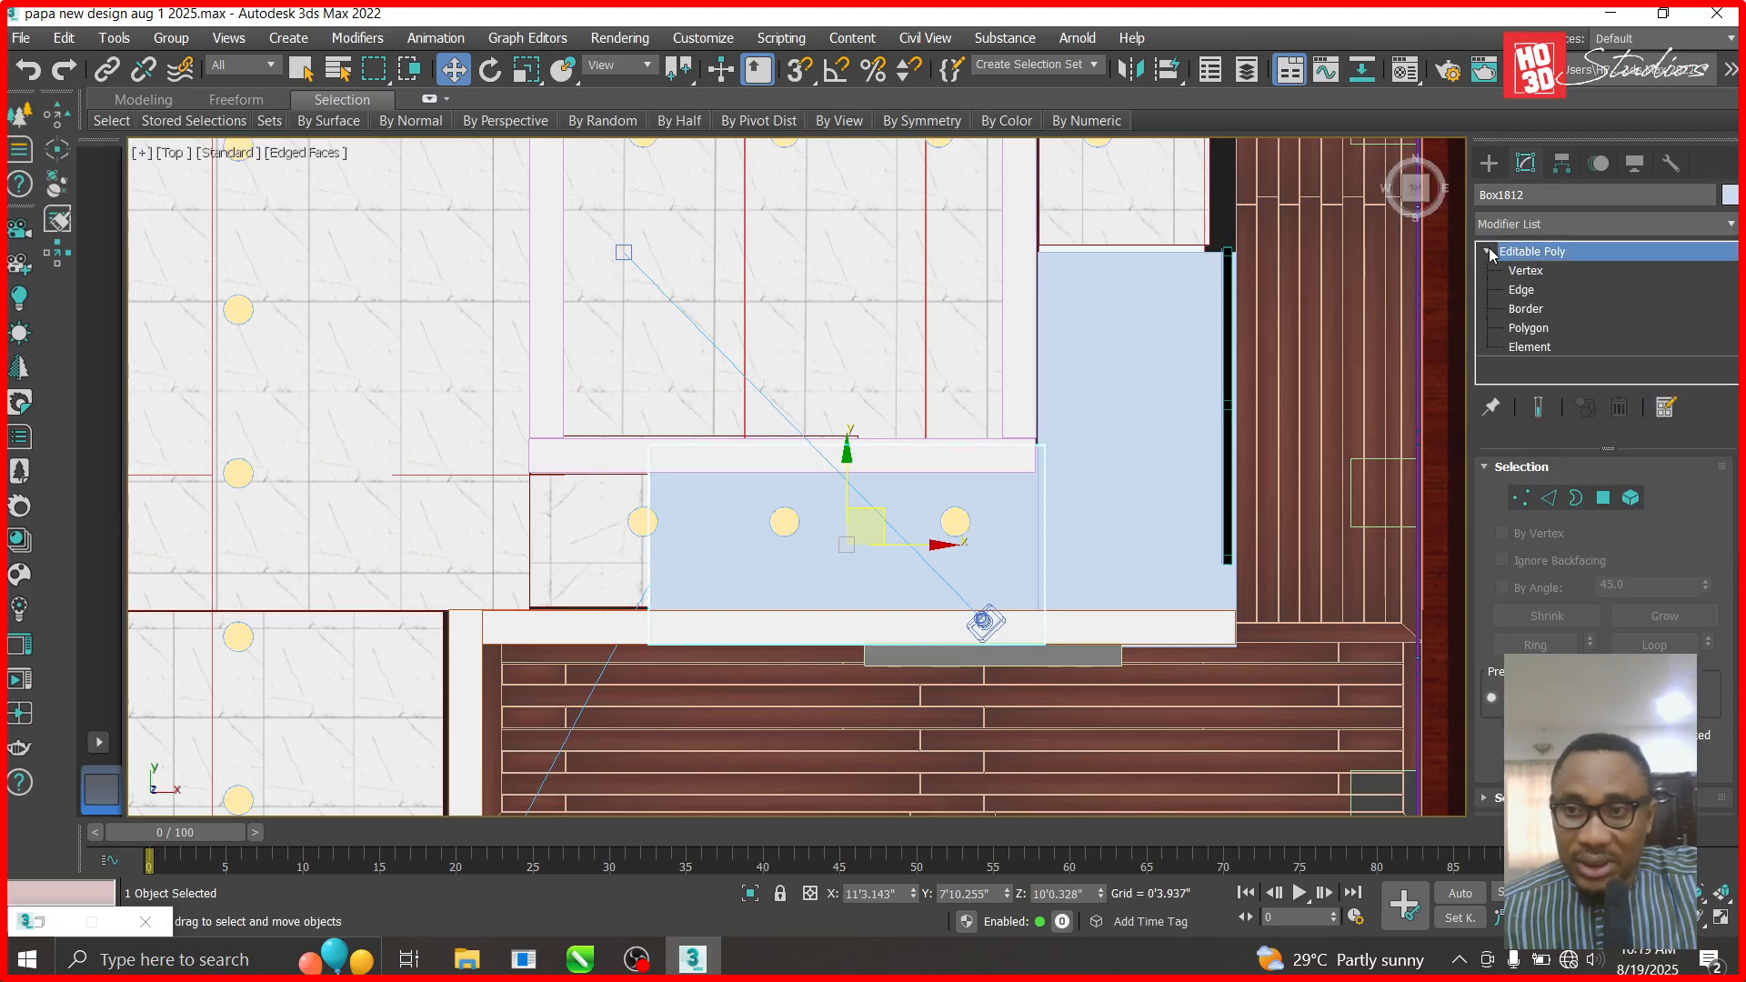
{"action": "left_click", "coordinate": [1526, 271]}
{"action": "left_click_drag", "start_coordinate": [741, 748], "coordinate": [741, 747]}
{"action": "left_click_drag", "start_coordinate": [737, 544], "coordinate": [944, 544]}
- Attach the tall blue box to Box1812
{"action": "left_click", "coordinate": [1568, 266]}
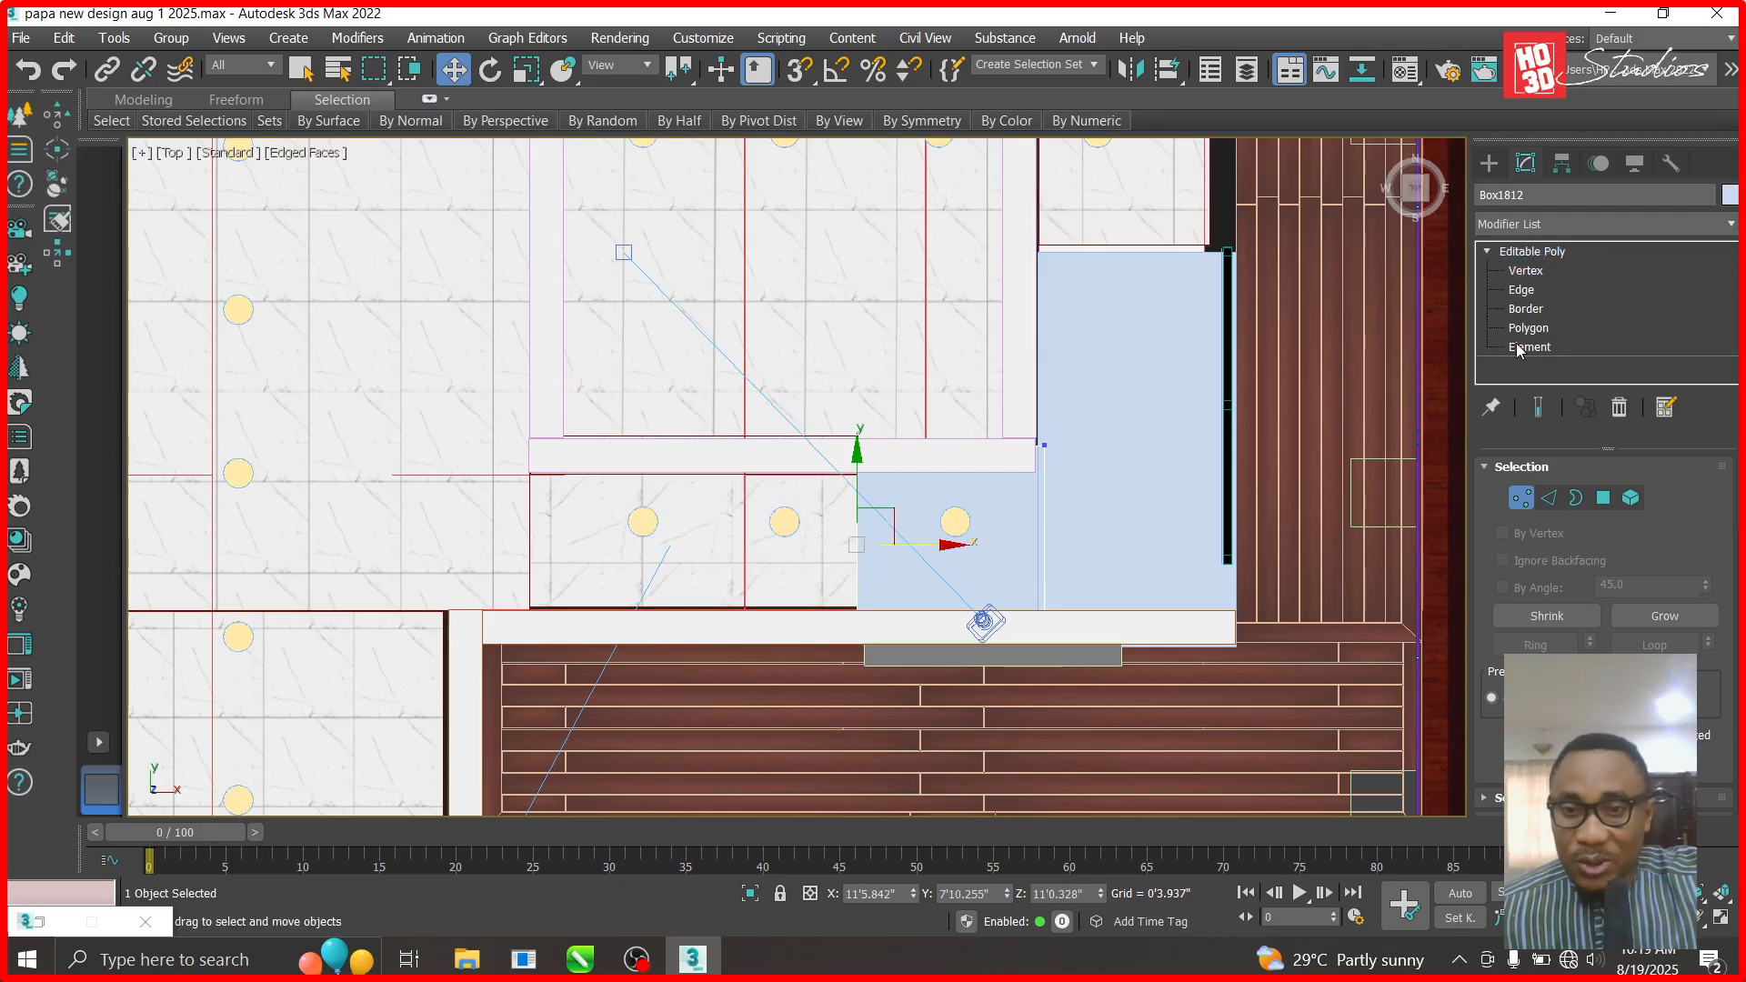
{"action": "scroll", "coordinate": [1555, 718], "scroll_direction": "down", "scroll_amount": 11}
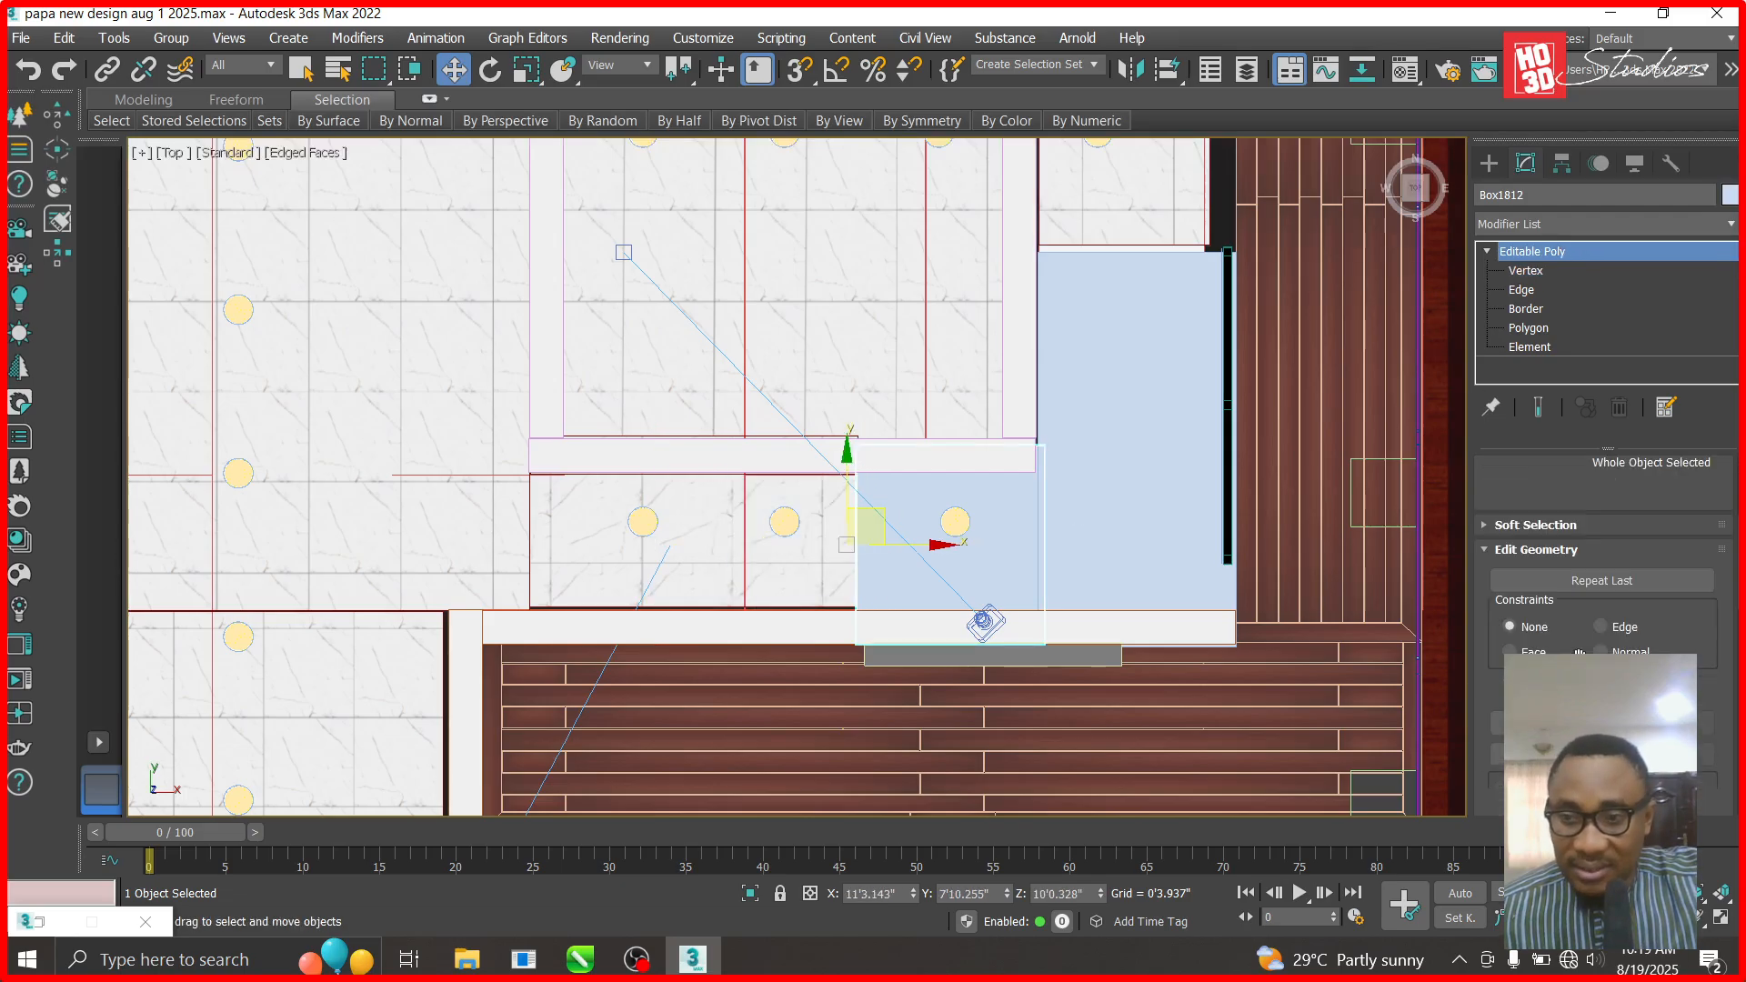
{"action": "left_click", "coordinate": [1544, 727]}
{"action": "left_click", "coordinate": [1130, 491]}
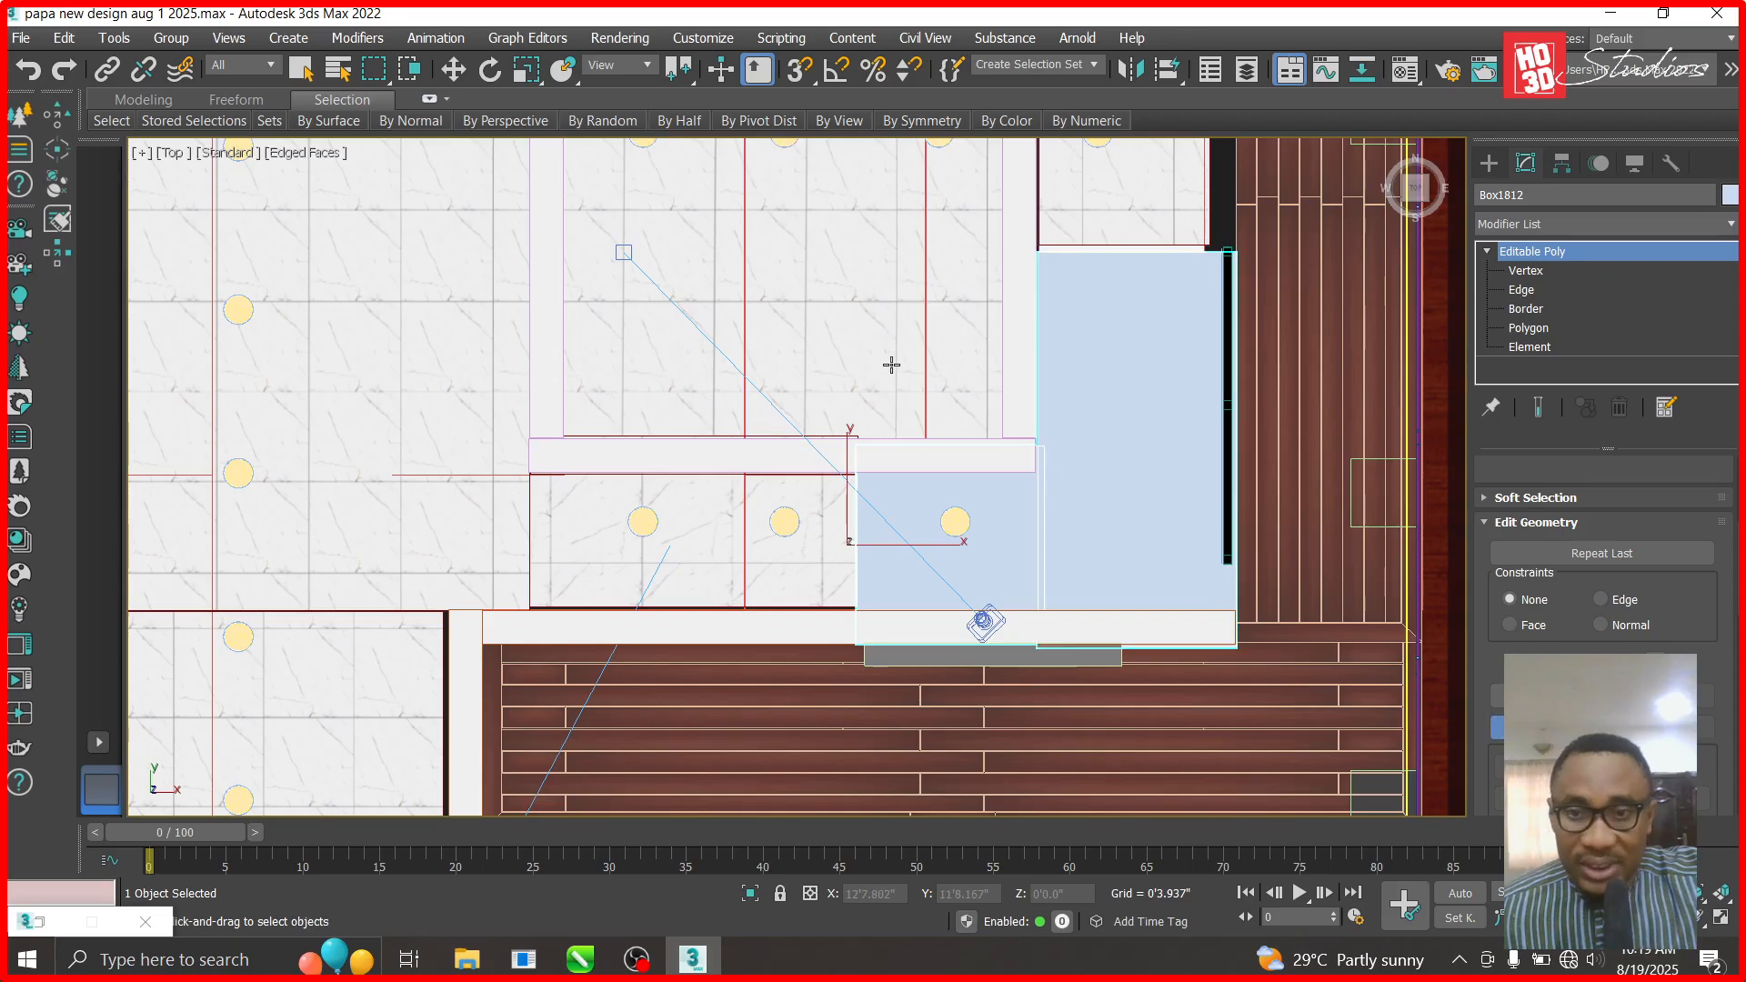
- Hide the white tile floor, then unhide it again
{"action": "left_click", "coordinate": [733, 573]}
{"action": "right_click", "coordinate": [737, 577]}
{"action": "left_click", "coordinate": [780, 479]}
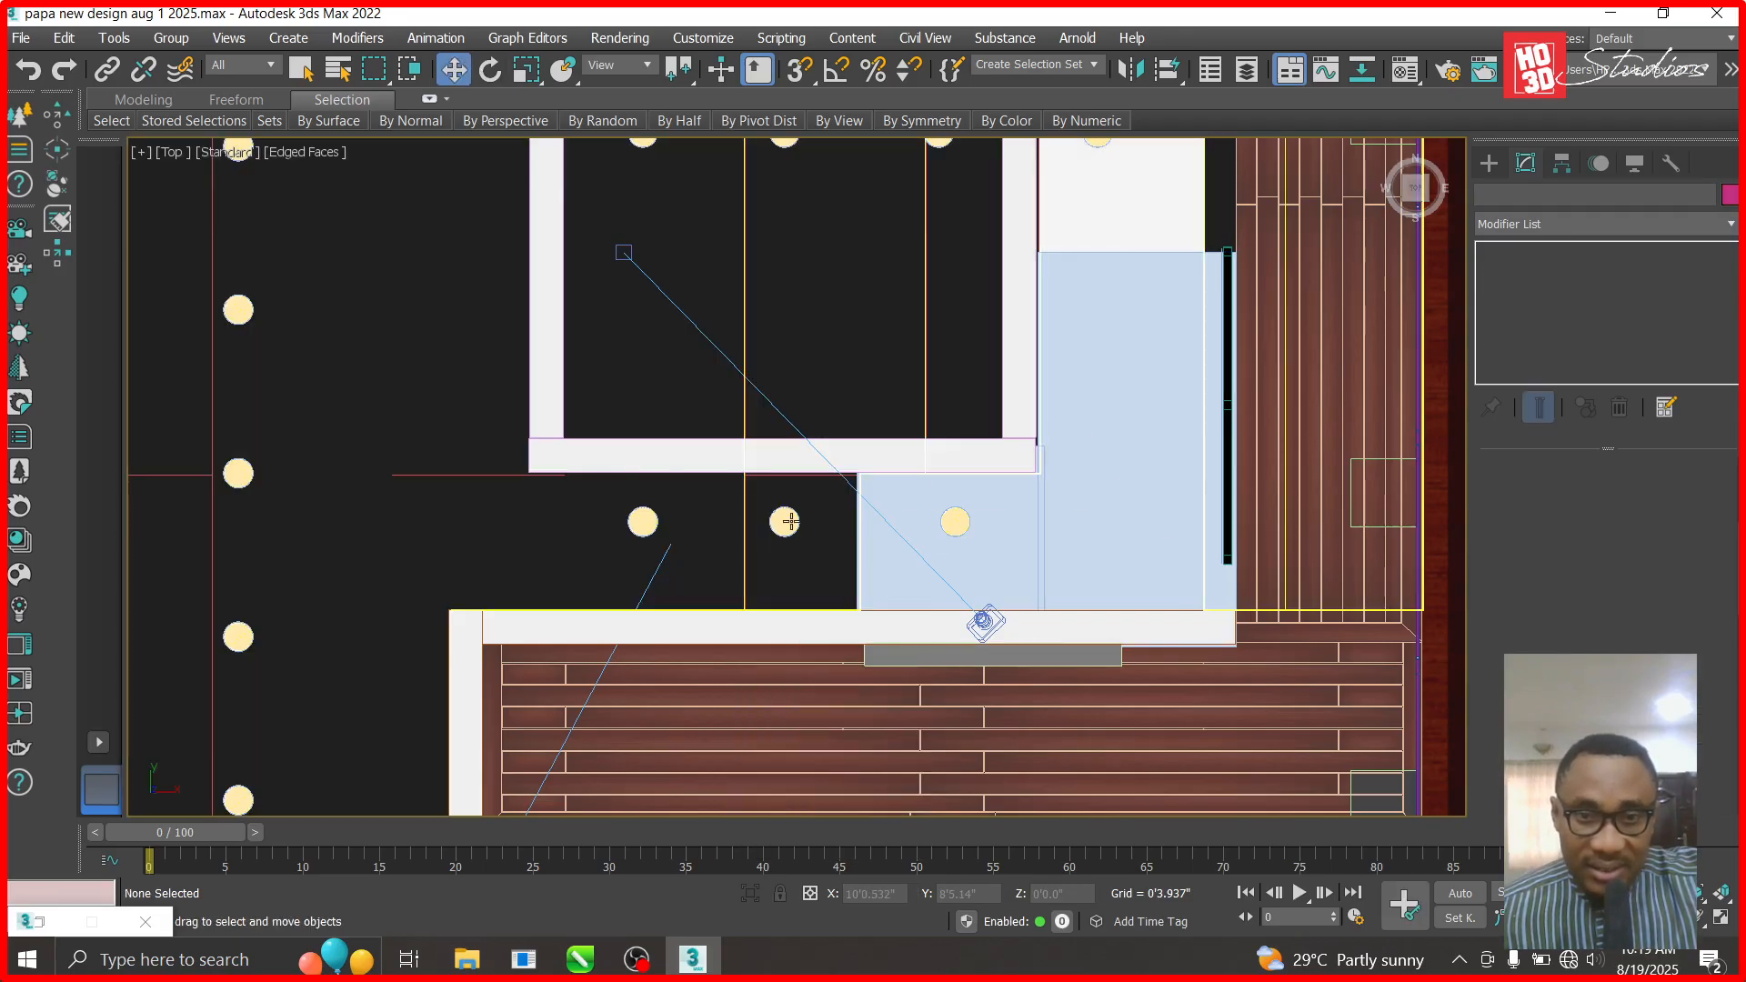
{"action": "left_click", "coordinate": [769, 557]}
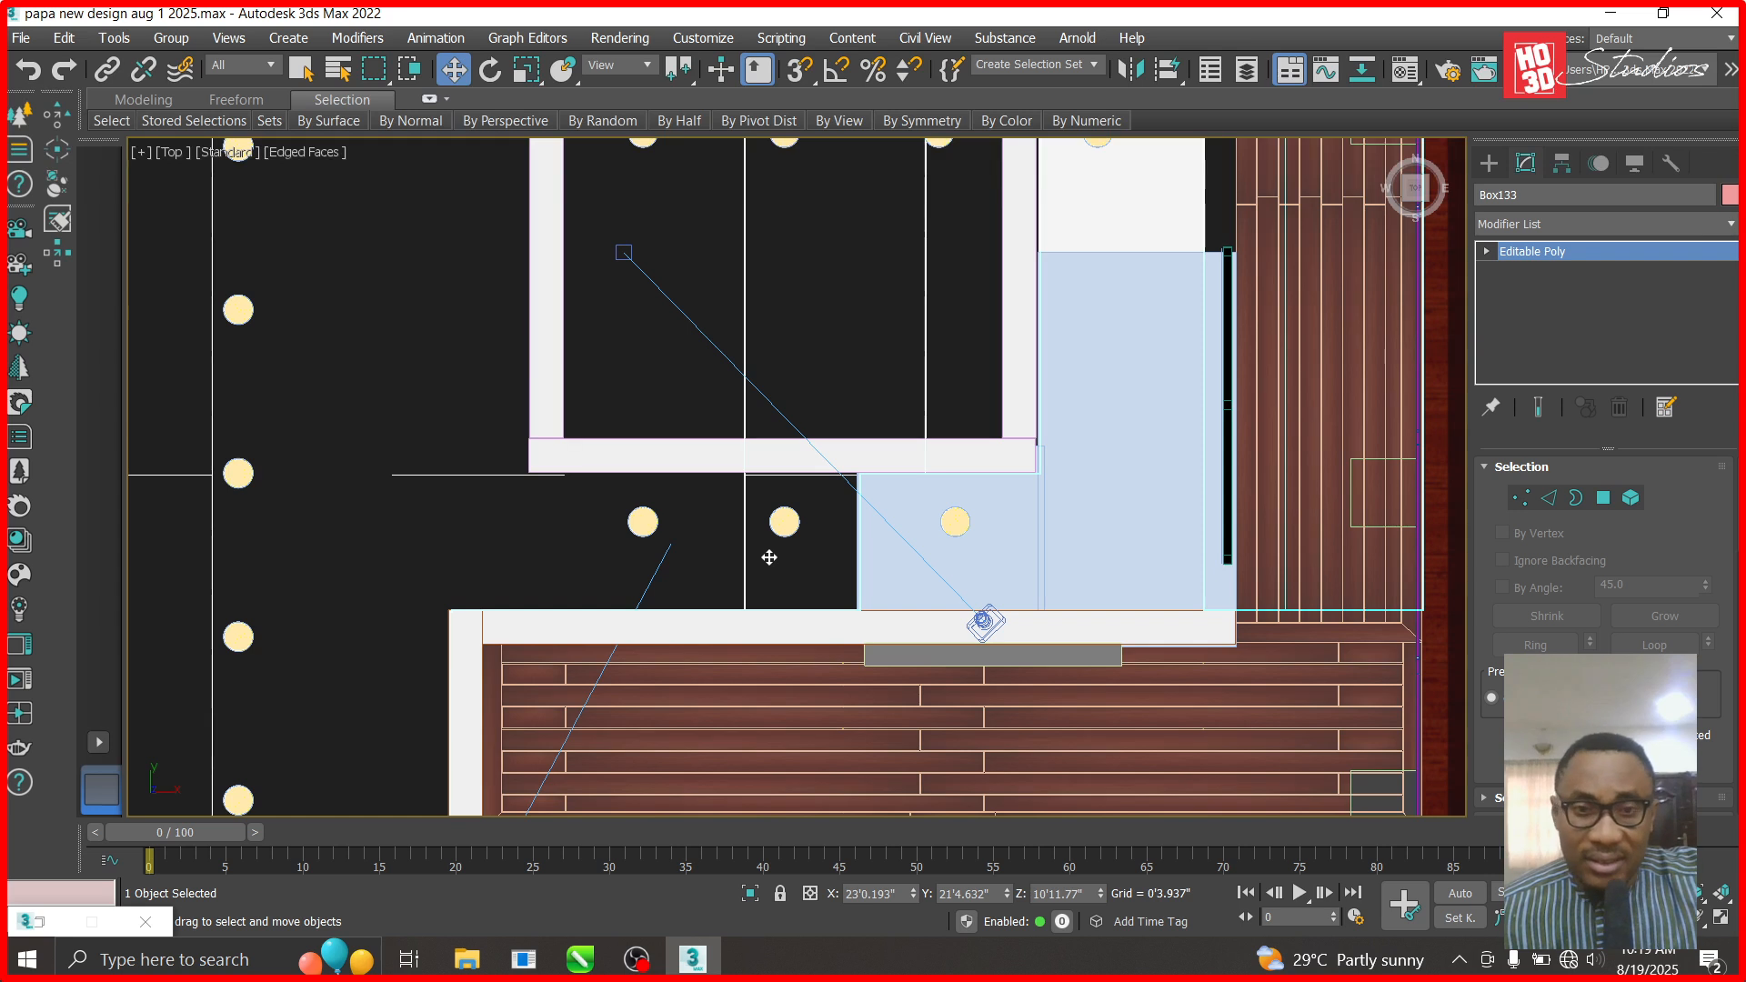
{"action": "right_click", "coordinate": [770, 557]}
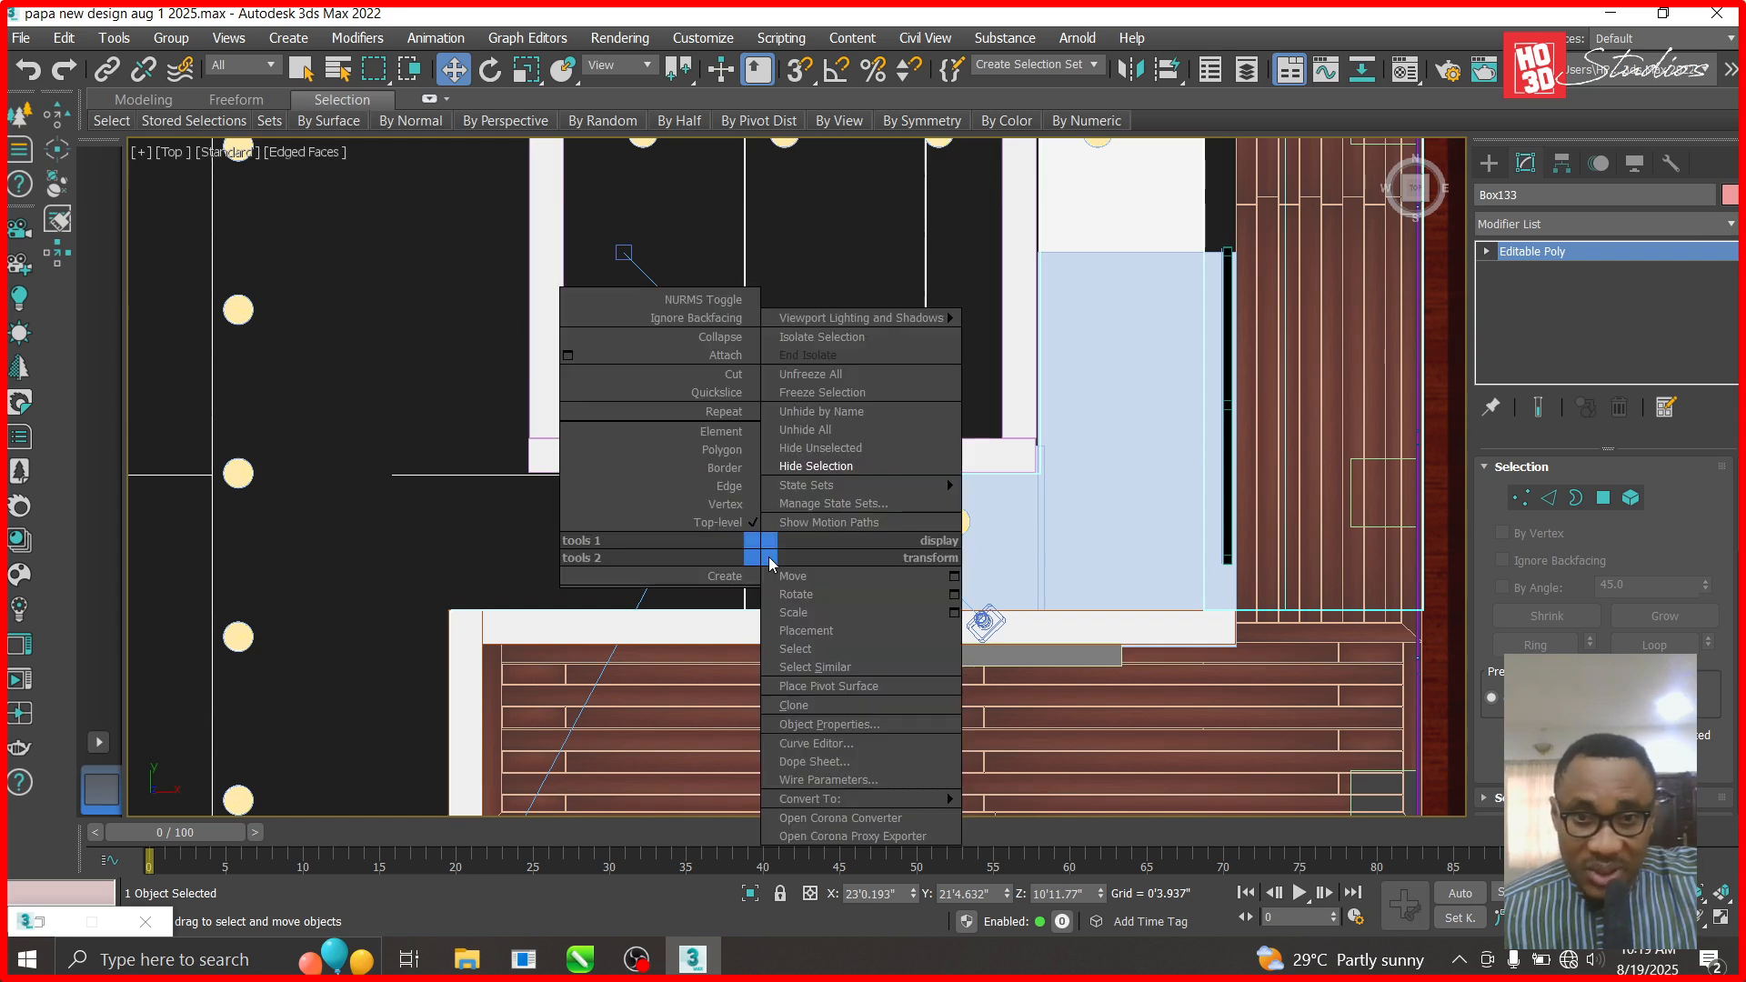
{"action": "left_click", "coordinate": [846, 469]}
- Isolate ceiling003 and the blue ceiling box by hiding all unselected objects
{"action": "left_click", "coordinate": [757, 568]}
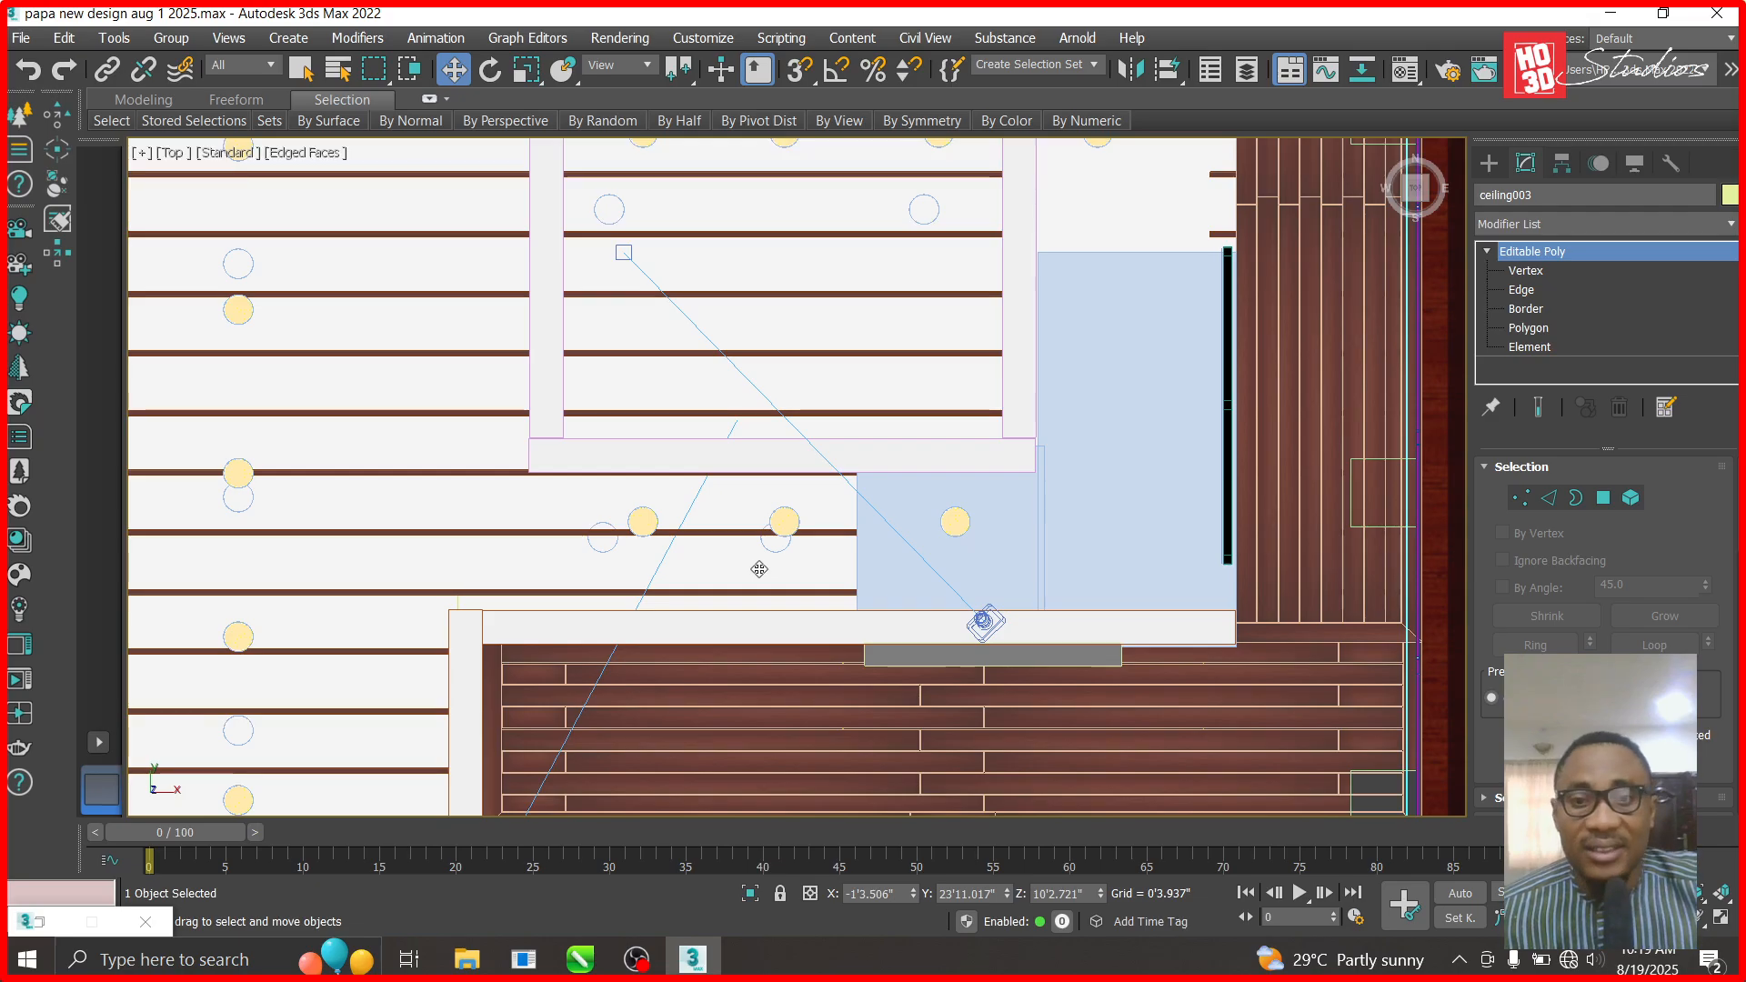
{"action": "left_click", "coordinate": [1118, 542], "text": "ctrl"}
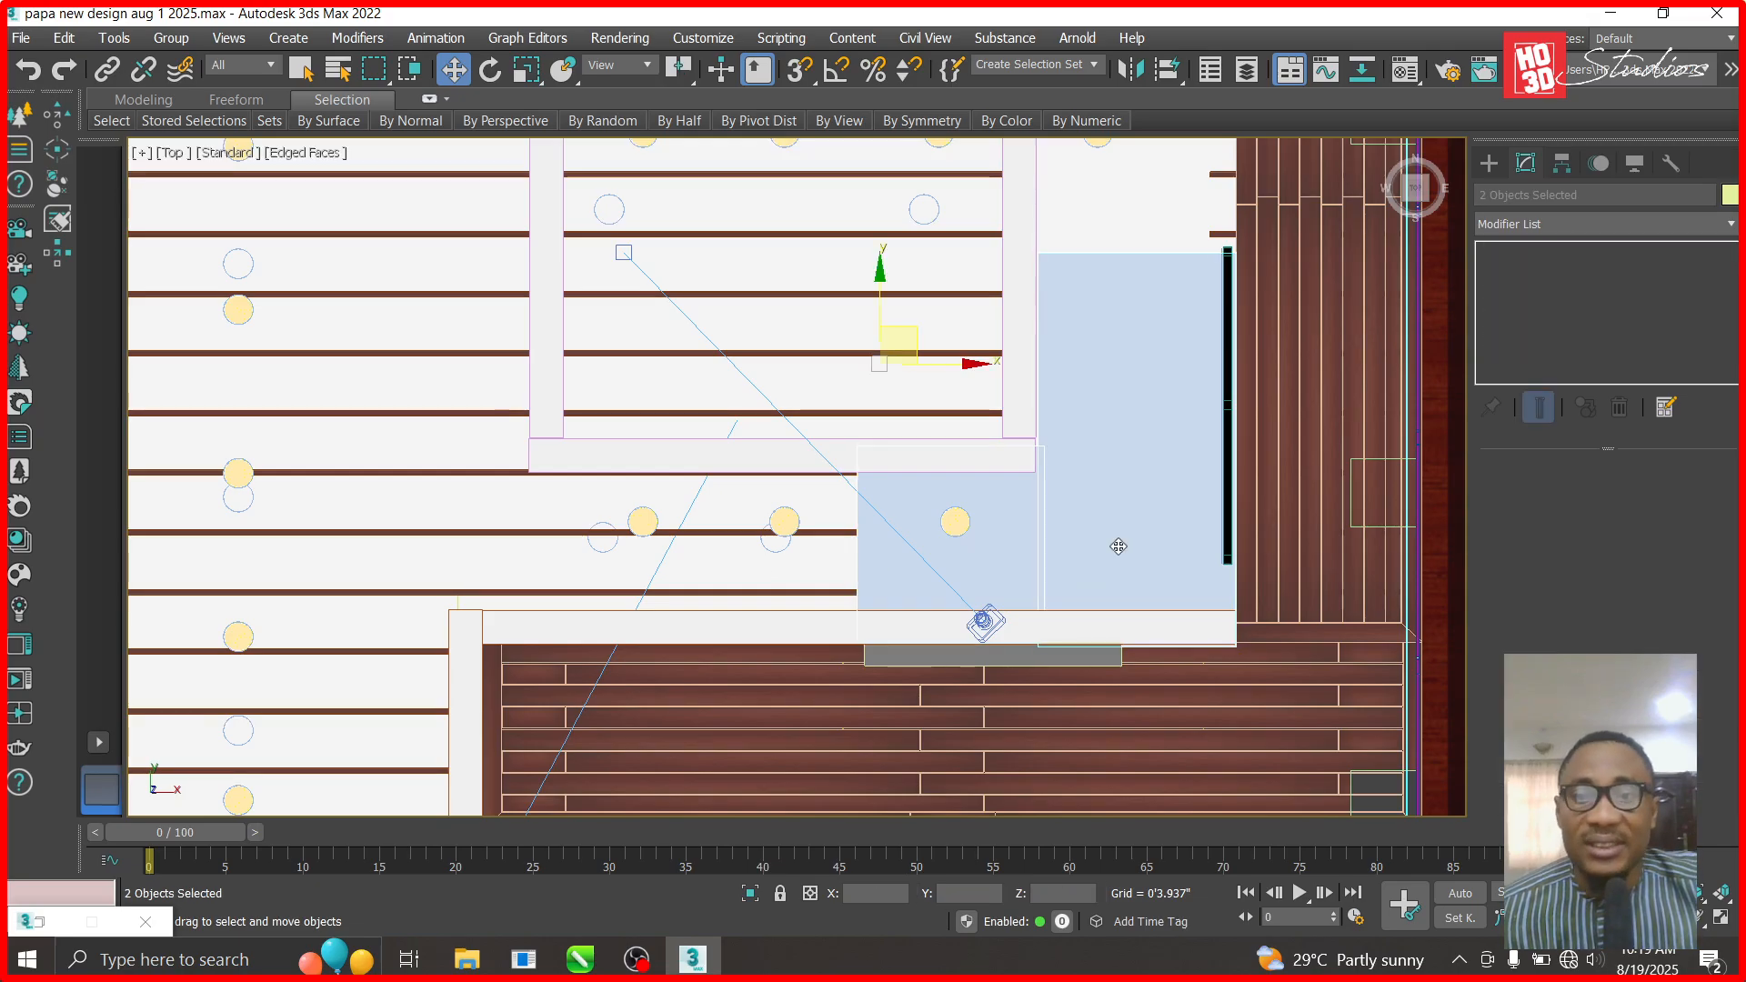
{"action": "right_click", "coordinate": [1116, 538]}
{"action": "left_click", "coordinate": [1173, 437]}
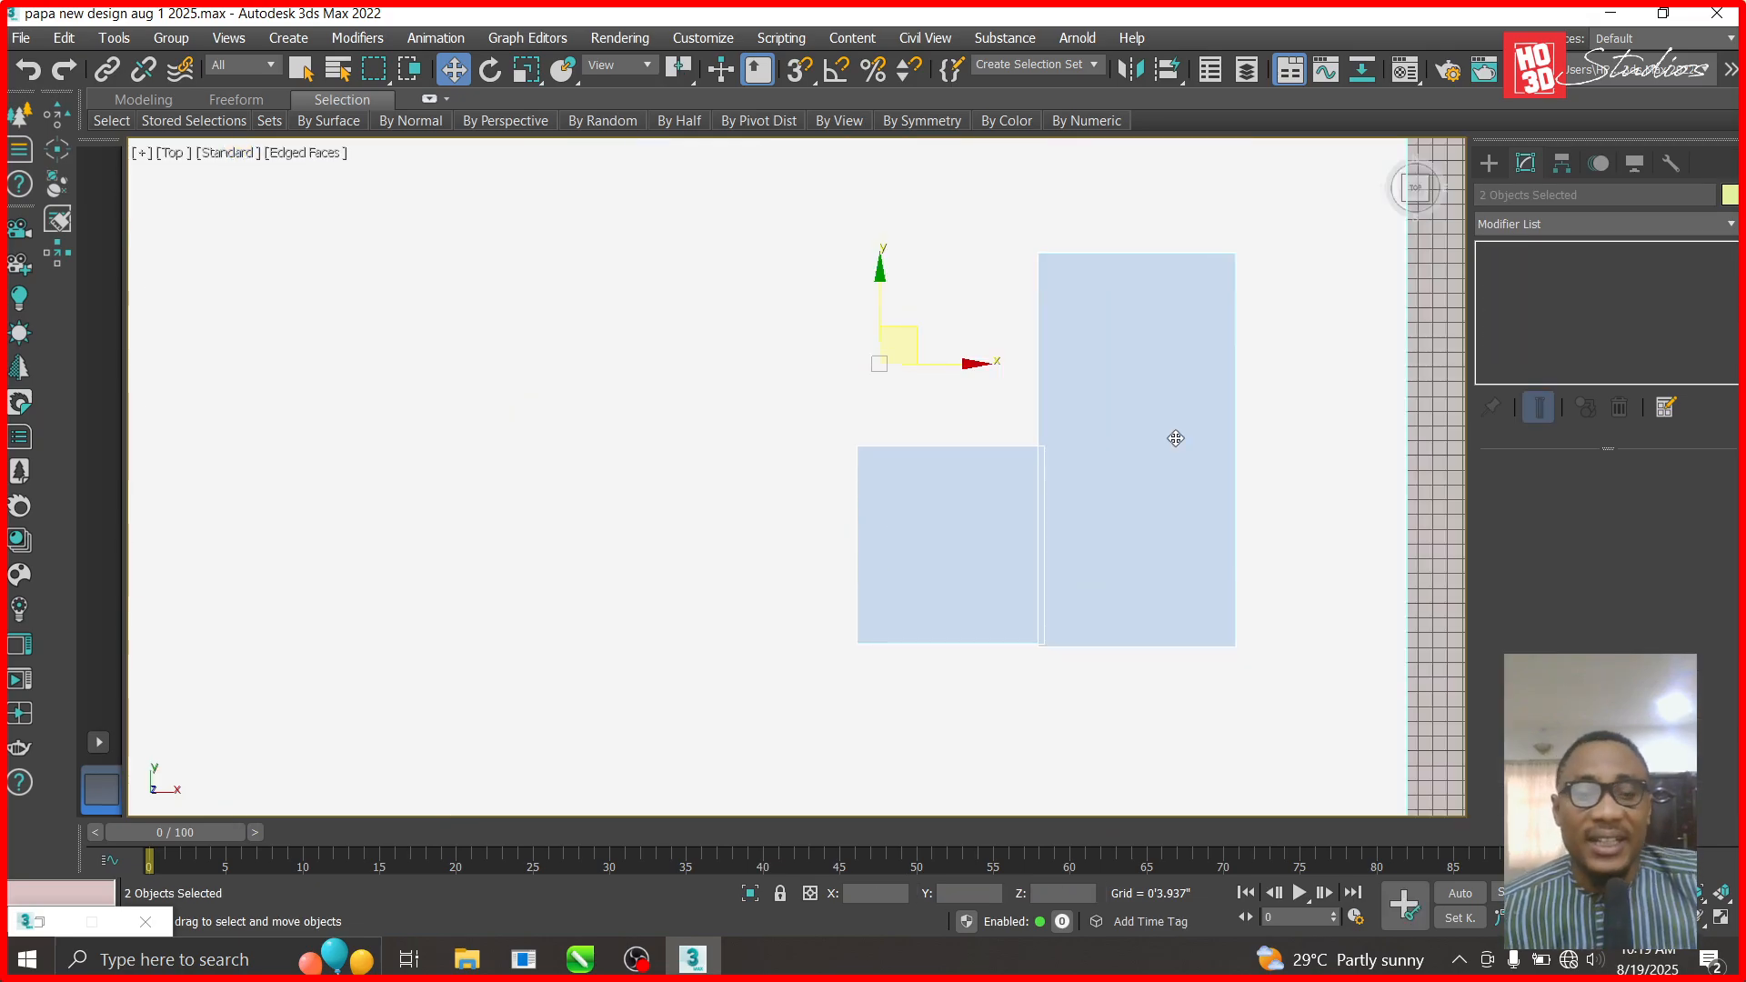
- Lower Box1812 to the ceiling plane in the Front view, then select ceiling003 from the Top view
{"action": "key", "text": "f"}
{"action": "scroll", "coordinate": [793, 693], "scroll_direction": "up", "scroll_amount": 5}
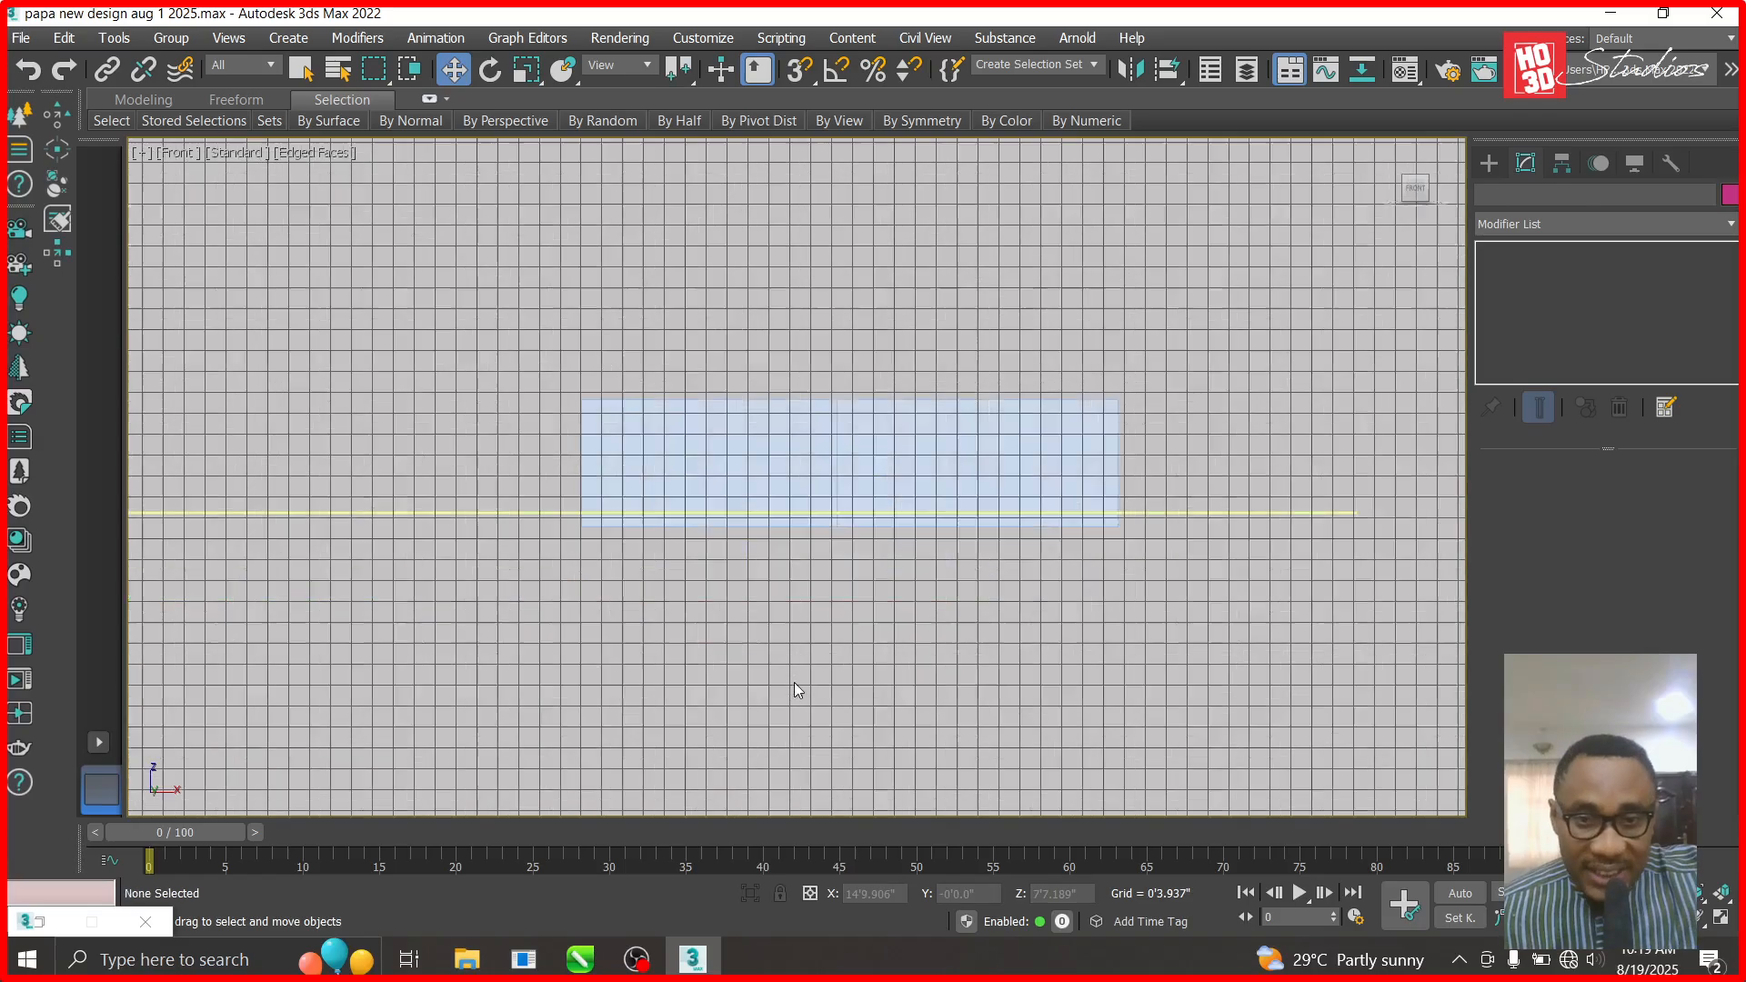
{"action": "left_click", "coordinate": [782, 296]}
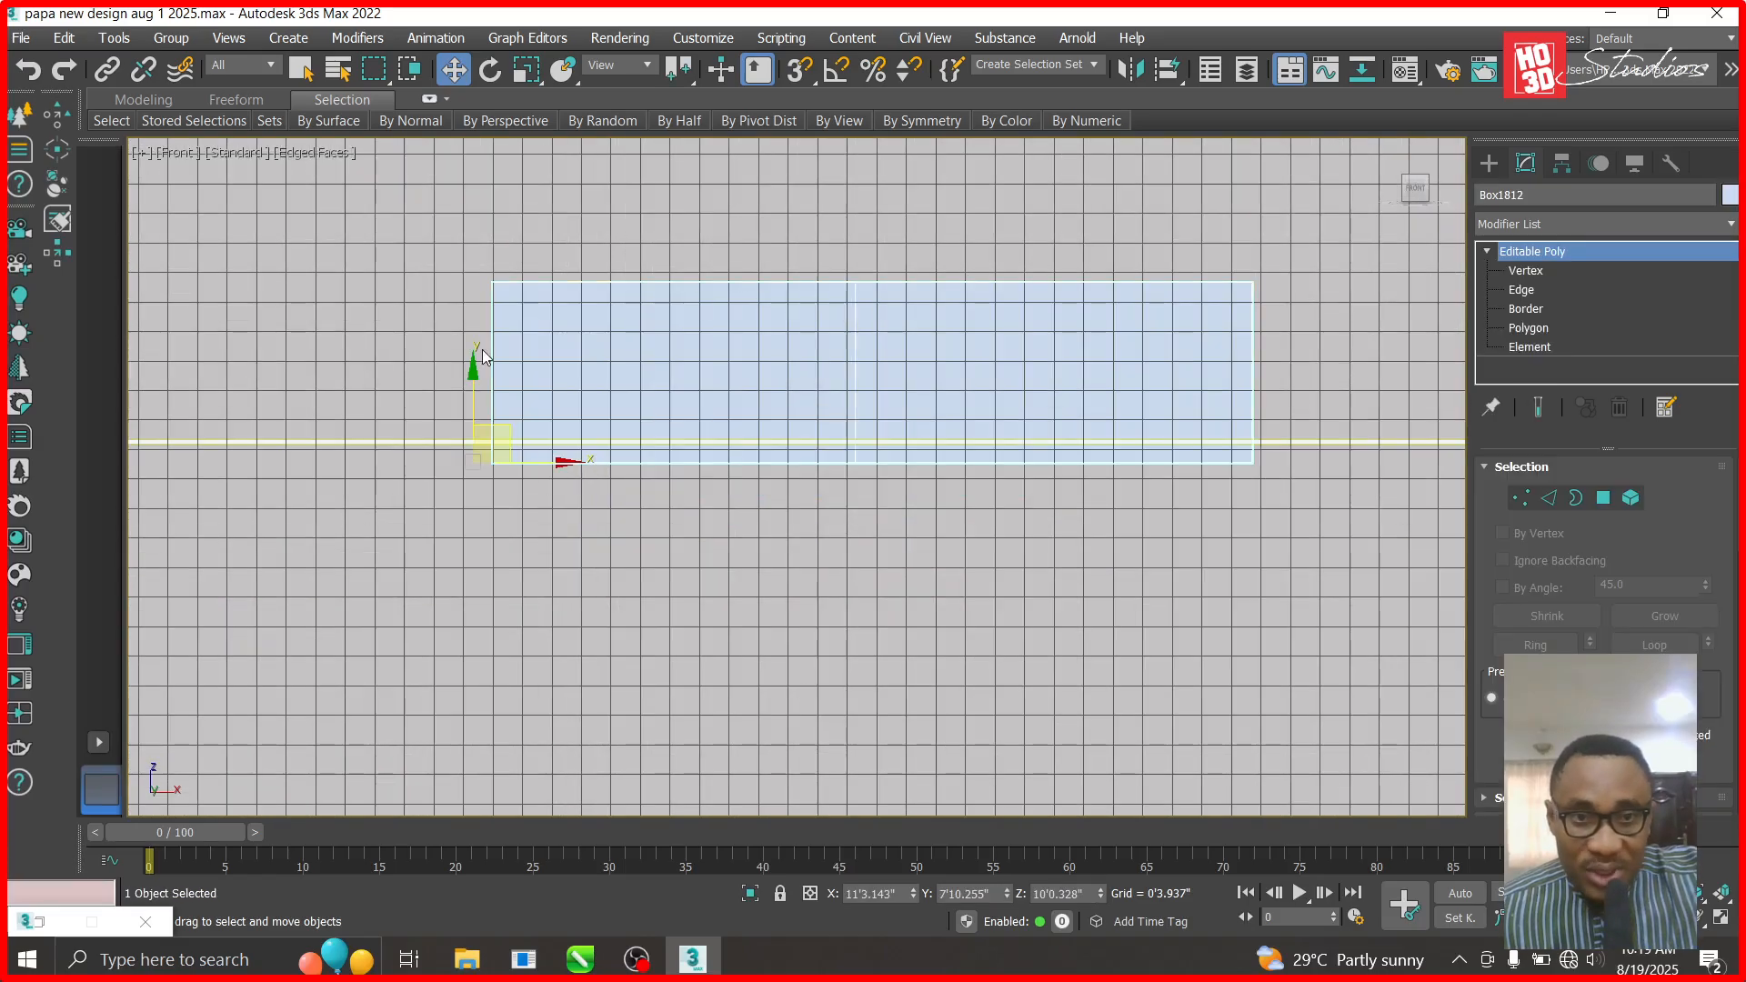
{"action": "left_click_drag", "start_coordinate": [471, 379], "coordinate": [473, 416]}
{"action": "key", "text": "t"}
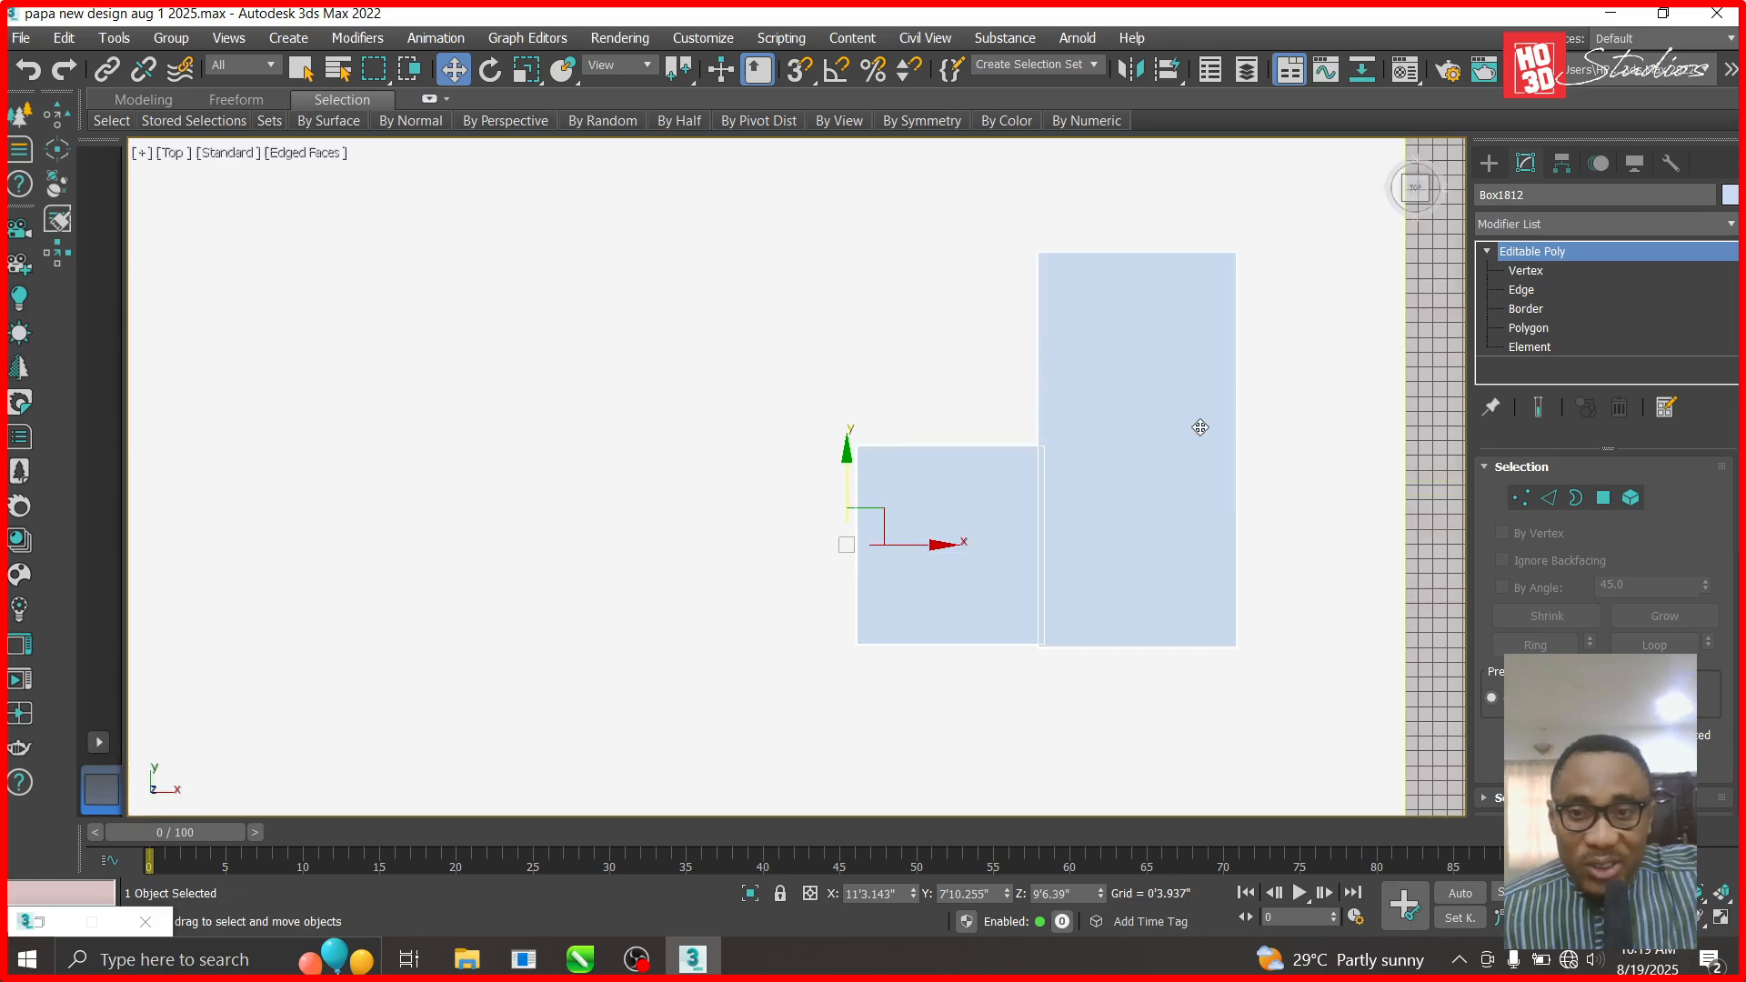
{"action": "scroll", "coordinate": [1200, 425], "scroll_direction": "down", "scroll_amount": 5}
{"action": "left_click", "coordinate": [1098, 463]}
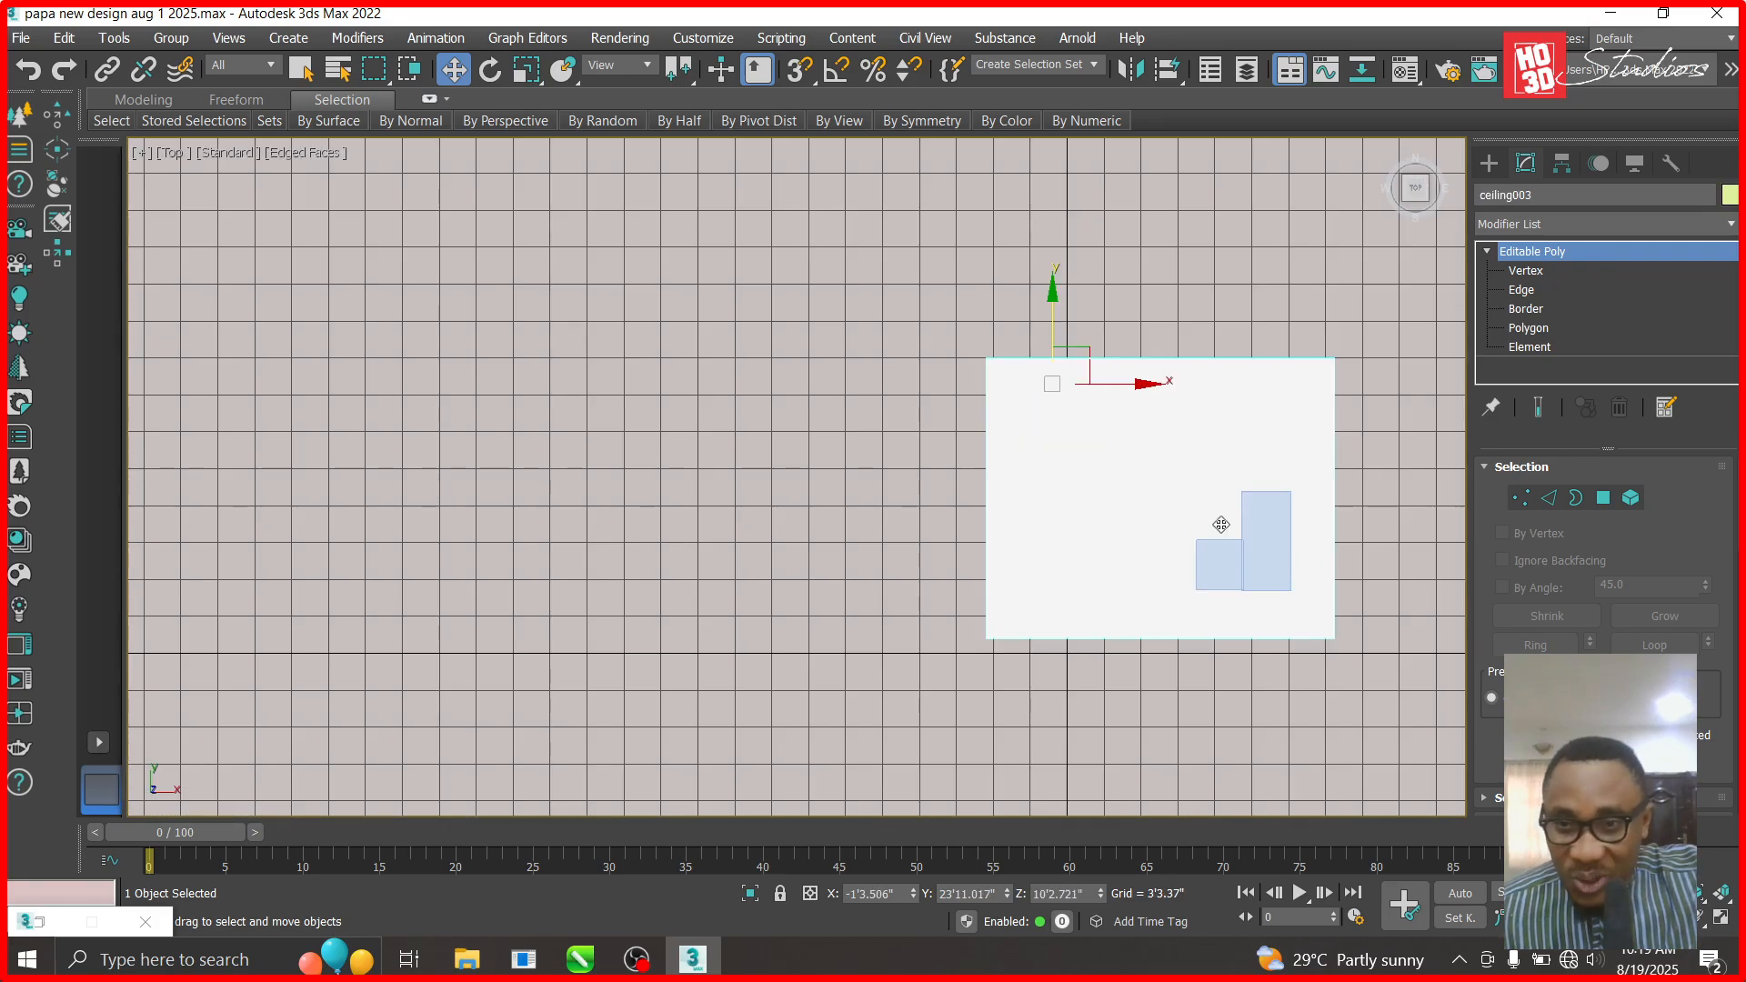
- Subtract the ceiling boxes from ceiling003 with a ProBoolean to cut the L-shaped opening
{"action": "left_click", "coordinate": [1489, 162]}
{"action": "left_click", "coordinate": [1539, 227]}
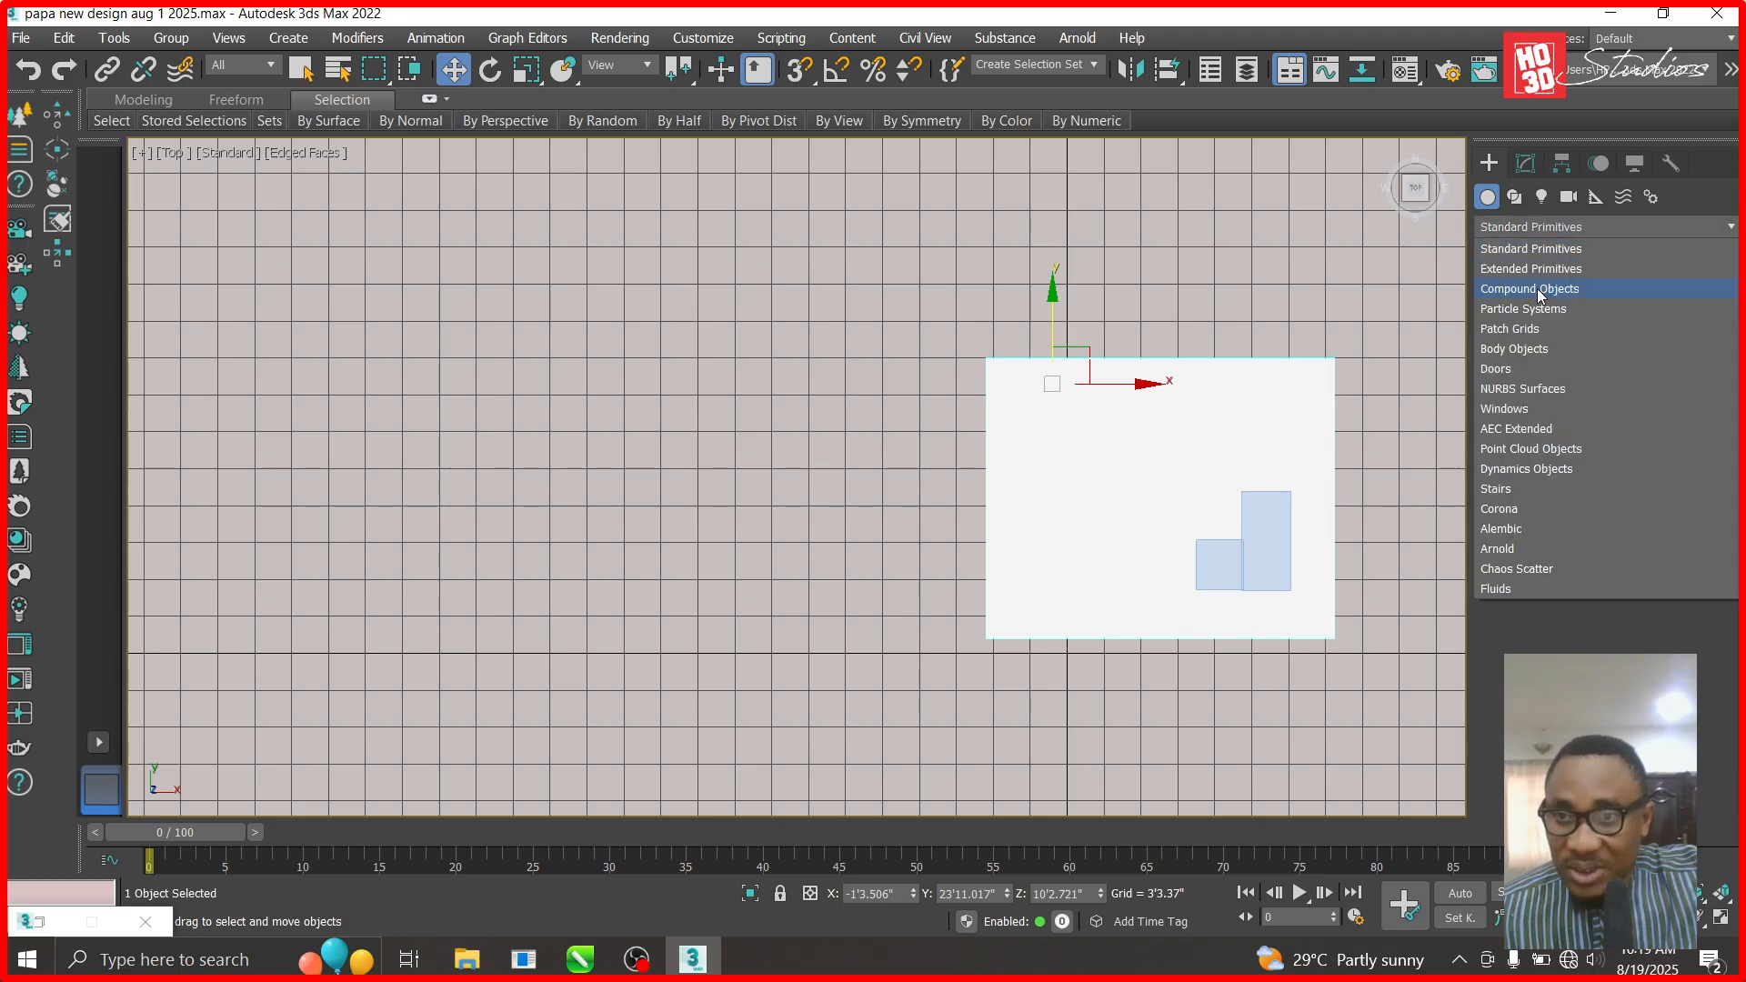
{"action": "left_click", "coordinate": [1541, 289]}
{"action": "left_click", "coordinate": [1664, 416]}
{"action": "left_click", "coordinate": [1637, 560]}
{"action": "left_click", "coordinate": [1270, 566]}
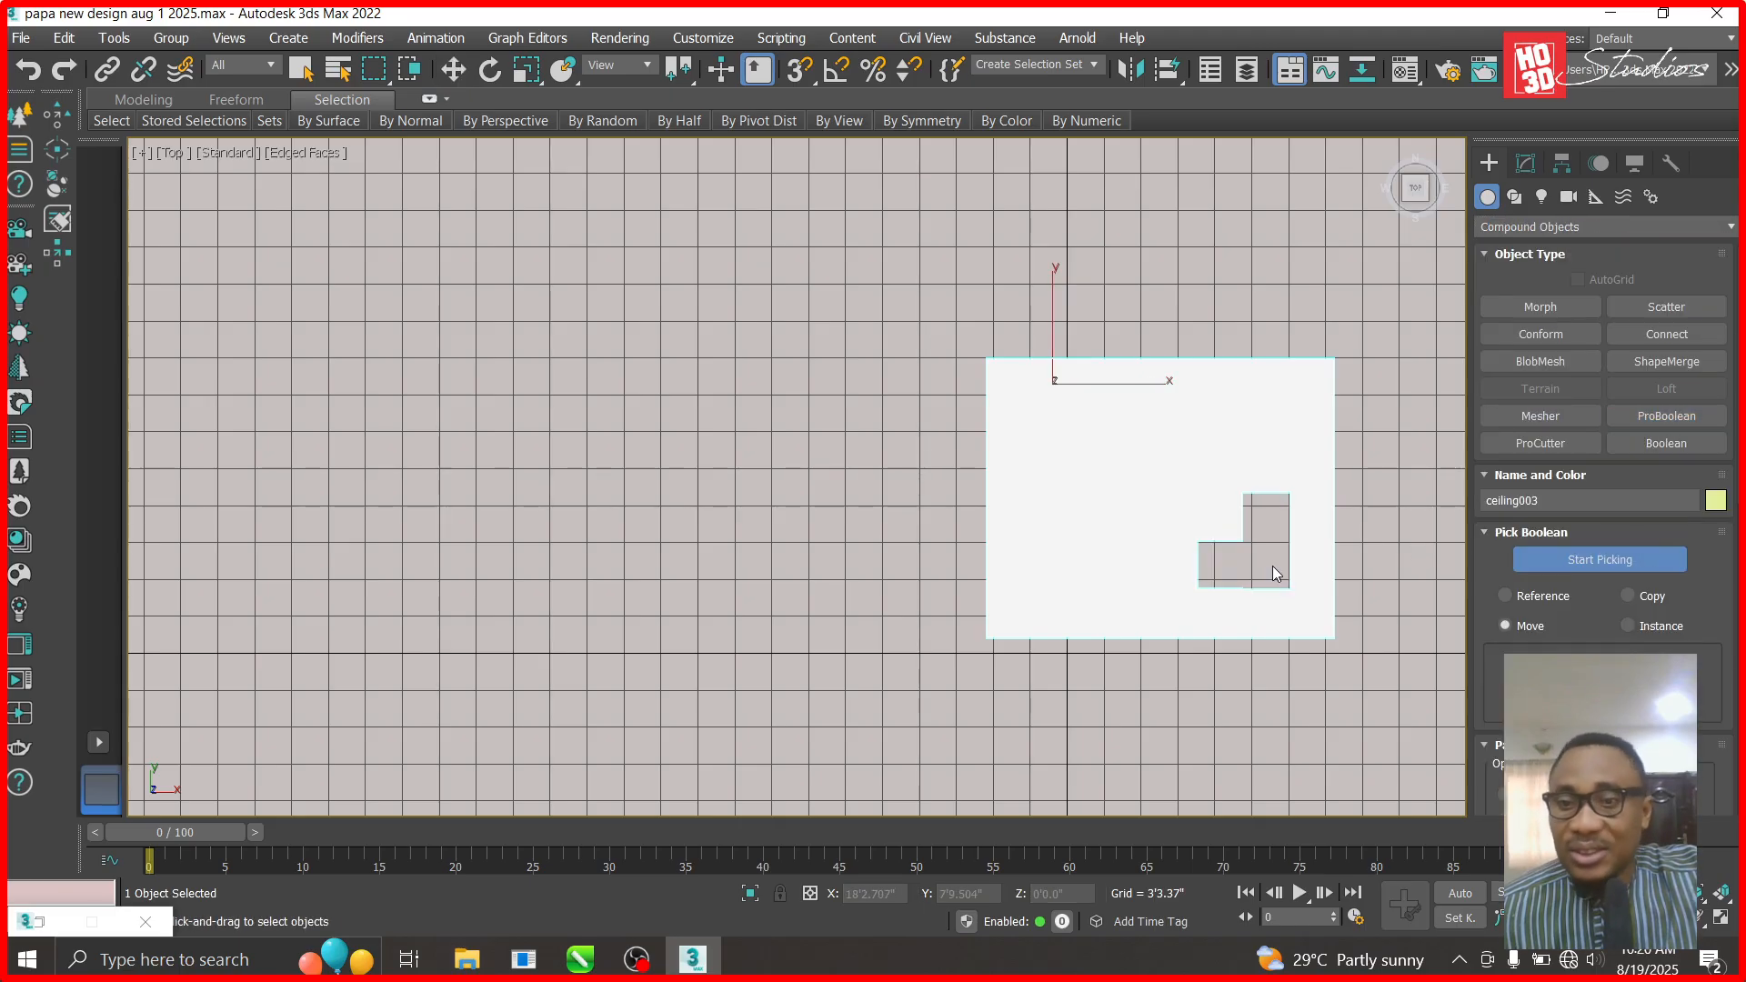
{"action": "scroll", "coordinate": [1277, 593], "scroll_direction": "up", "scroll_amount": 4}
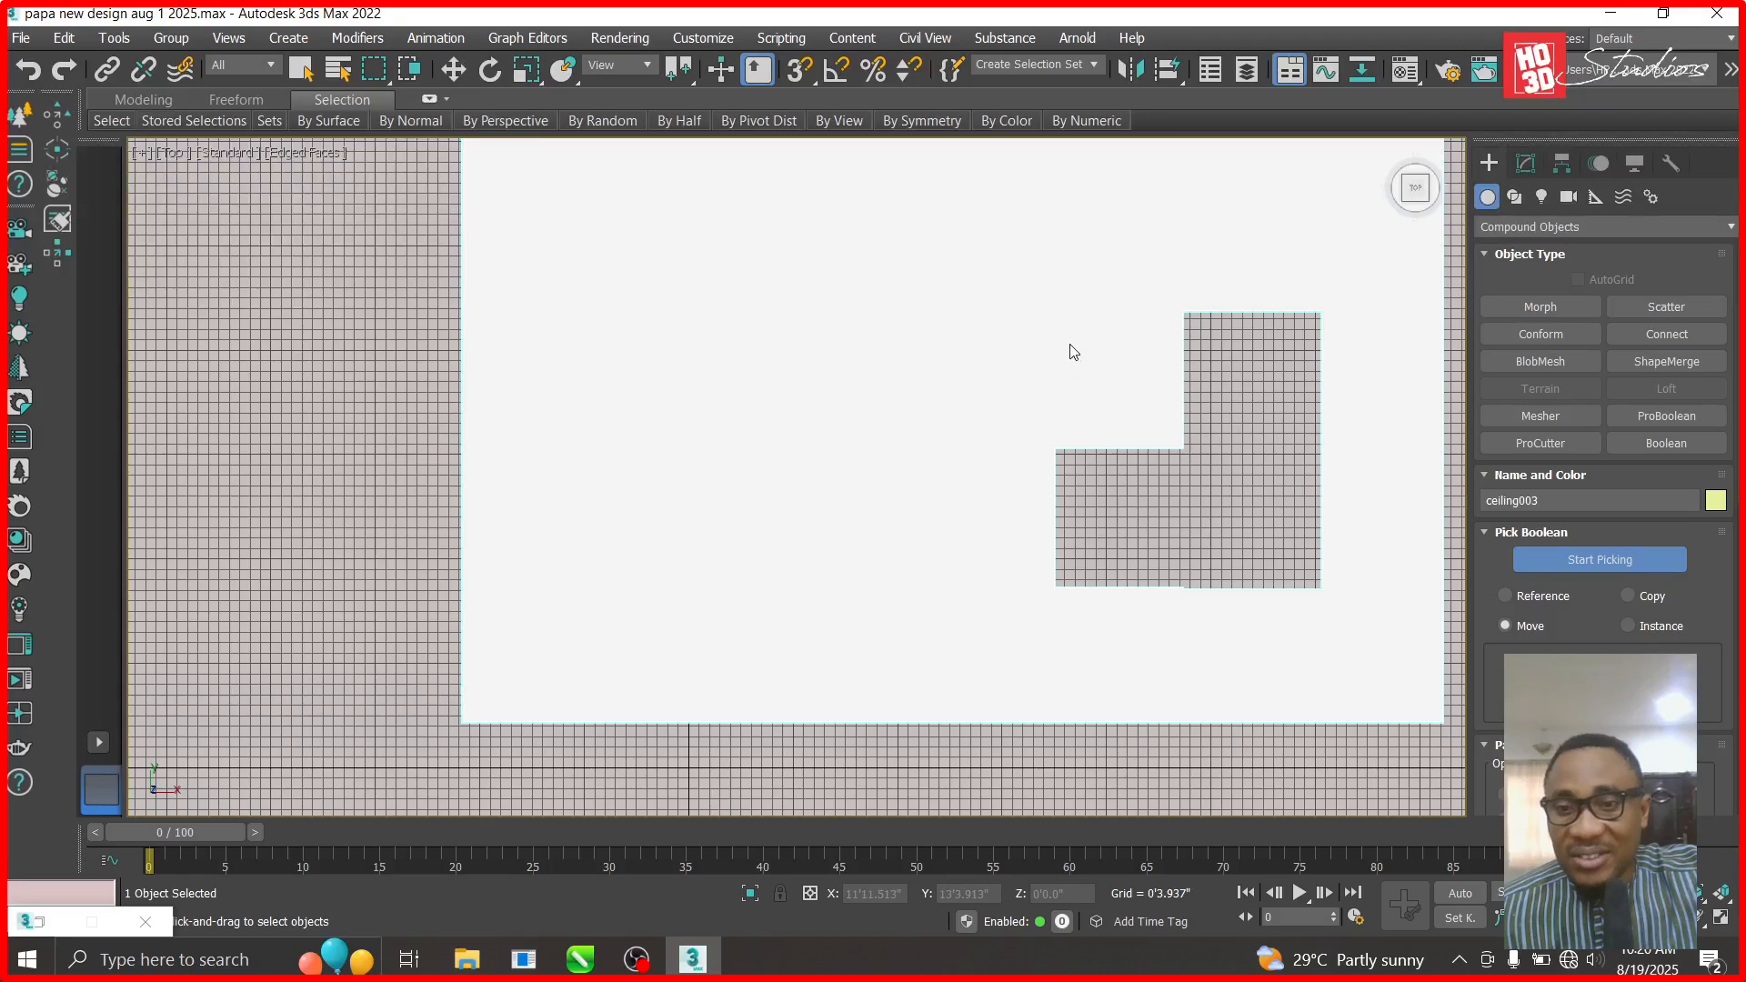
{"action": "scroll", "coordinate": [1210, 616], "scroll_direction": "up", "scroll_amount": 4}
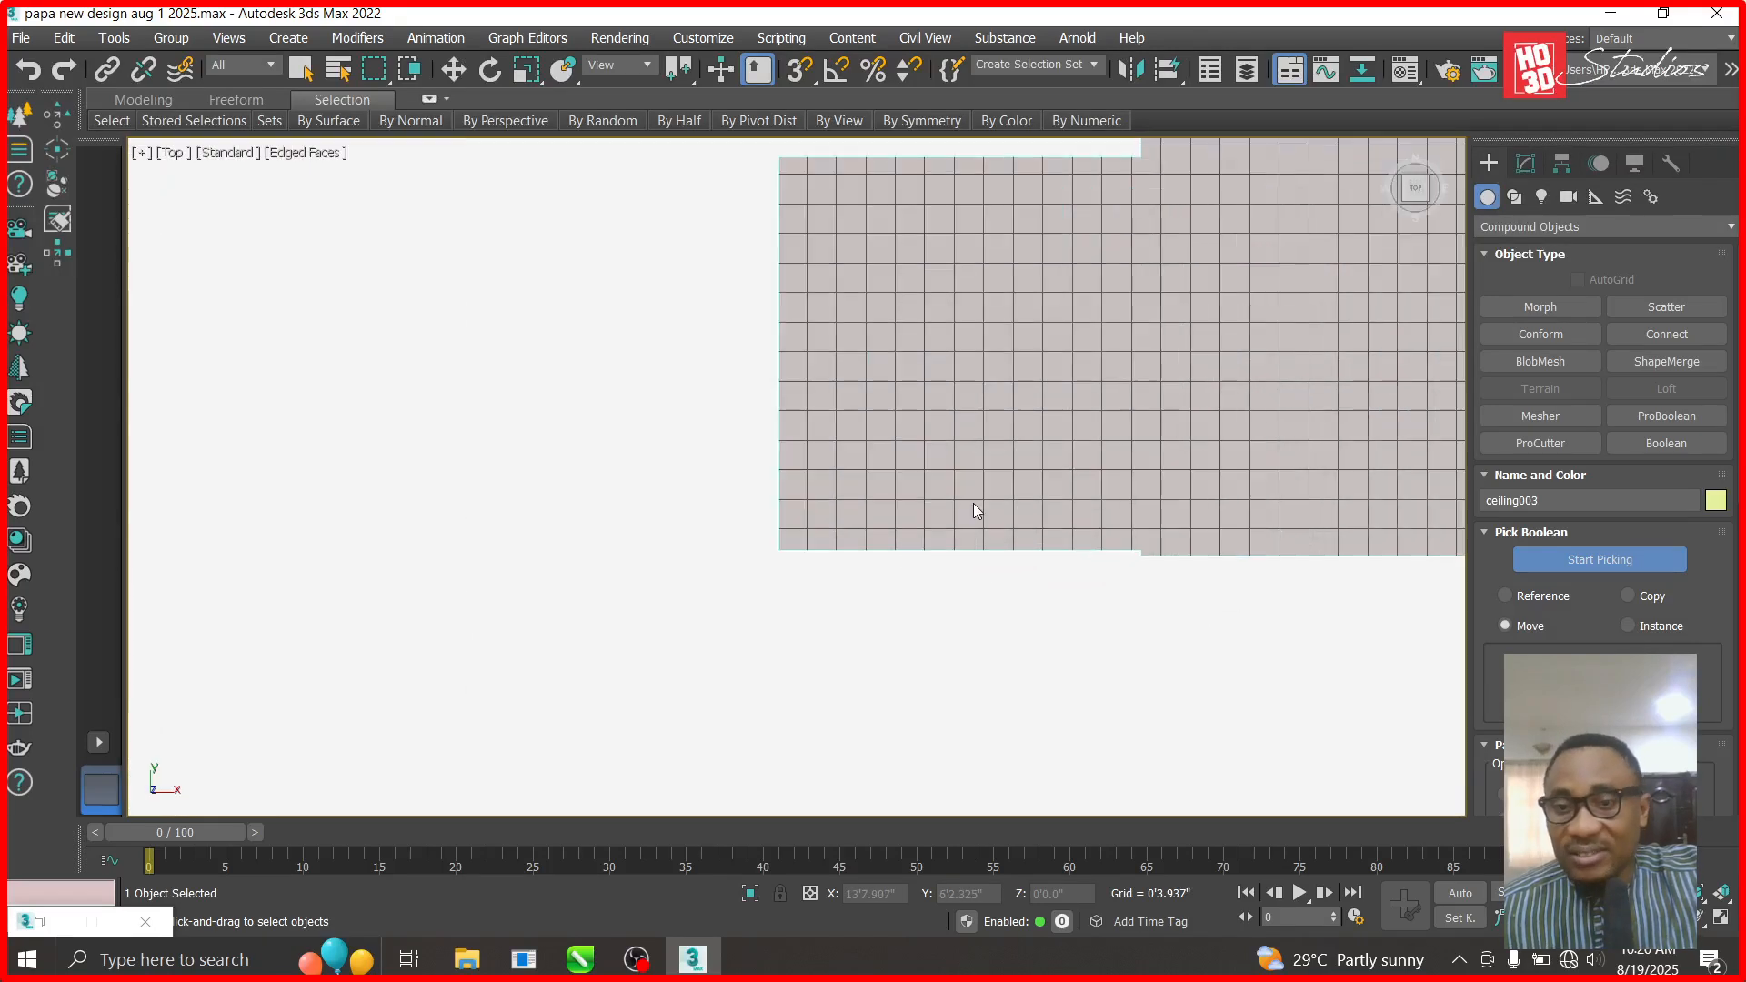
- End isolation so the whole scene is visible again
{"action": "left_click", "coordinate": [1526, 163]}
{"action": "scroll", "coordinate": [842, 435], "scroll_direction": "down", "scroll_amount": 4}
{"action": "right_click", "coordinate": [1191, 388]}
{"action": "left_click", "coordinate": [1246, 261]}
- View the scene through Corona Camera002 and tilt the camera up toward the building
{"action": "key", "text": "c"}
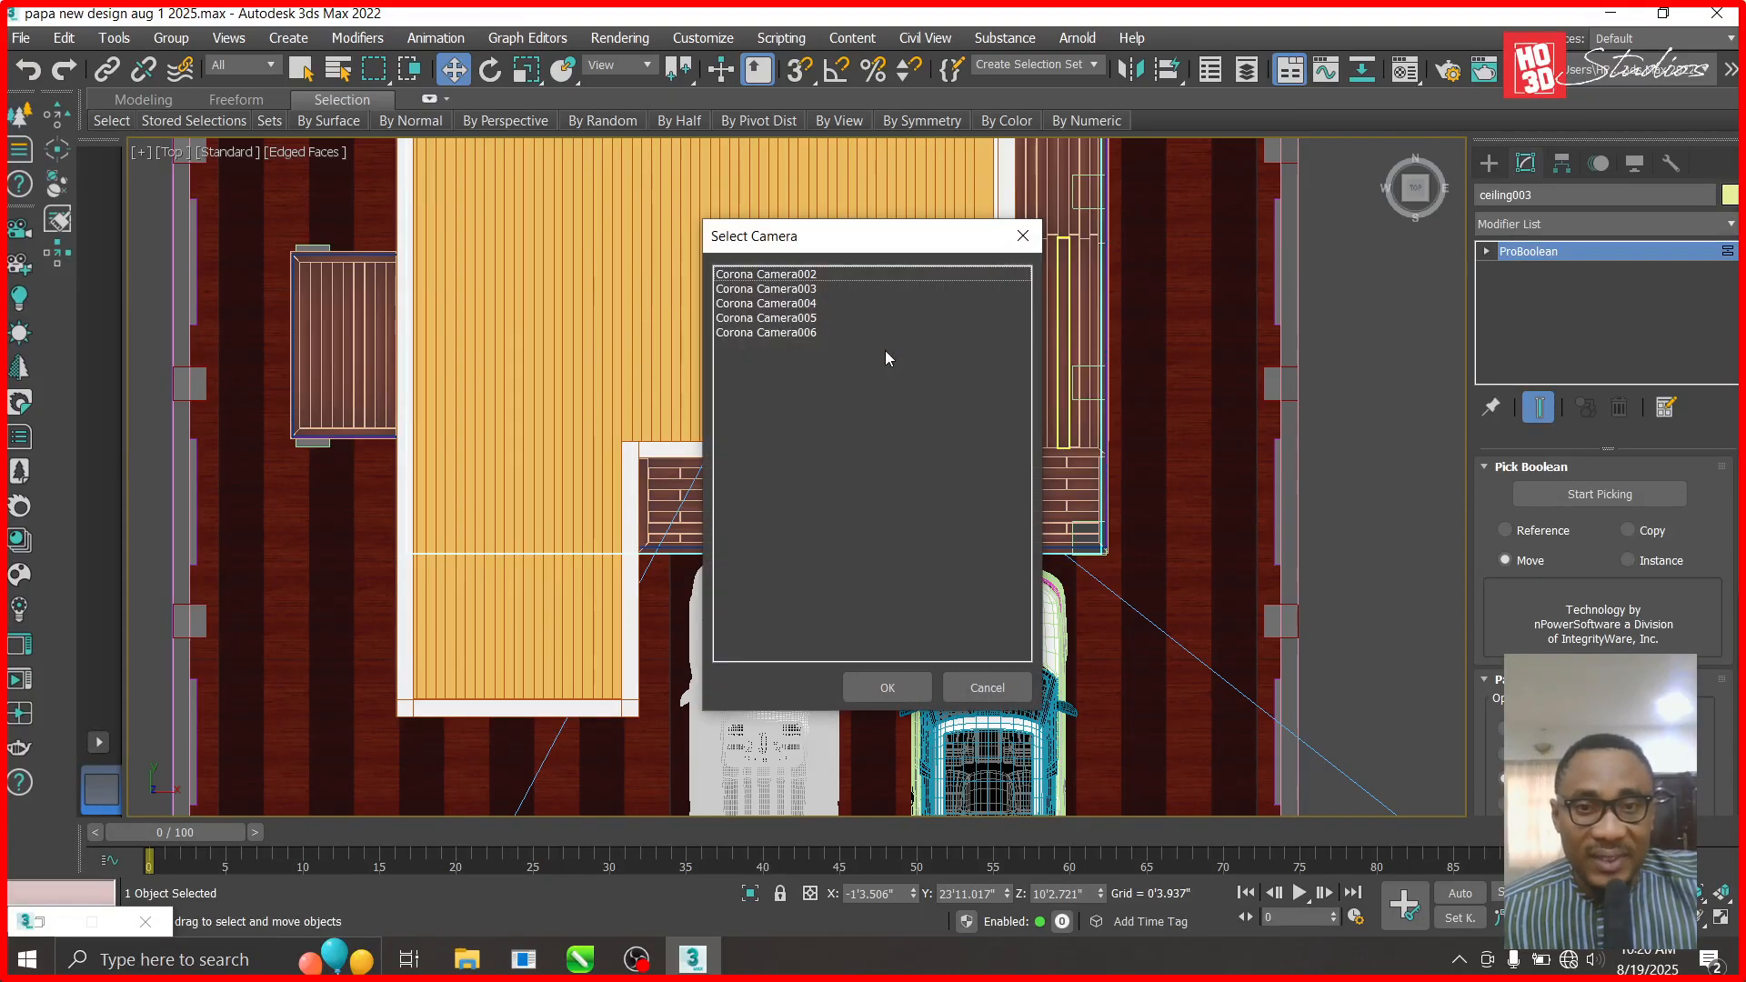
{"action": "double_click", "coordinate": [805, 277]}
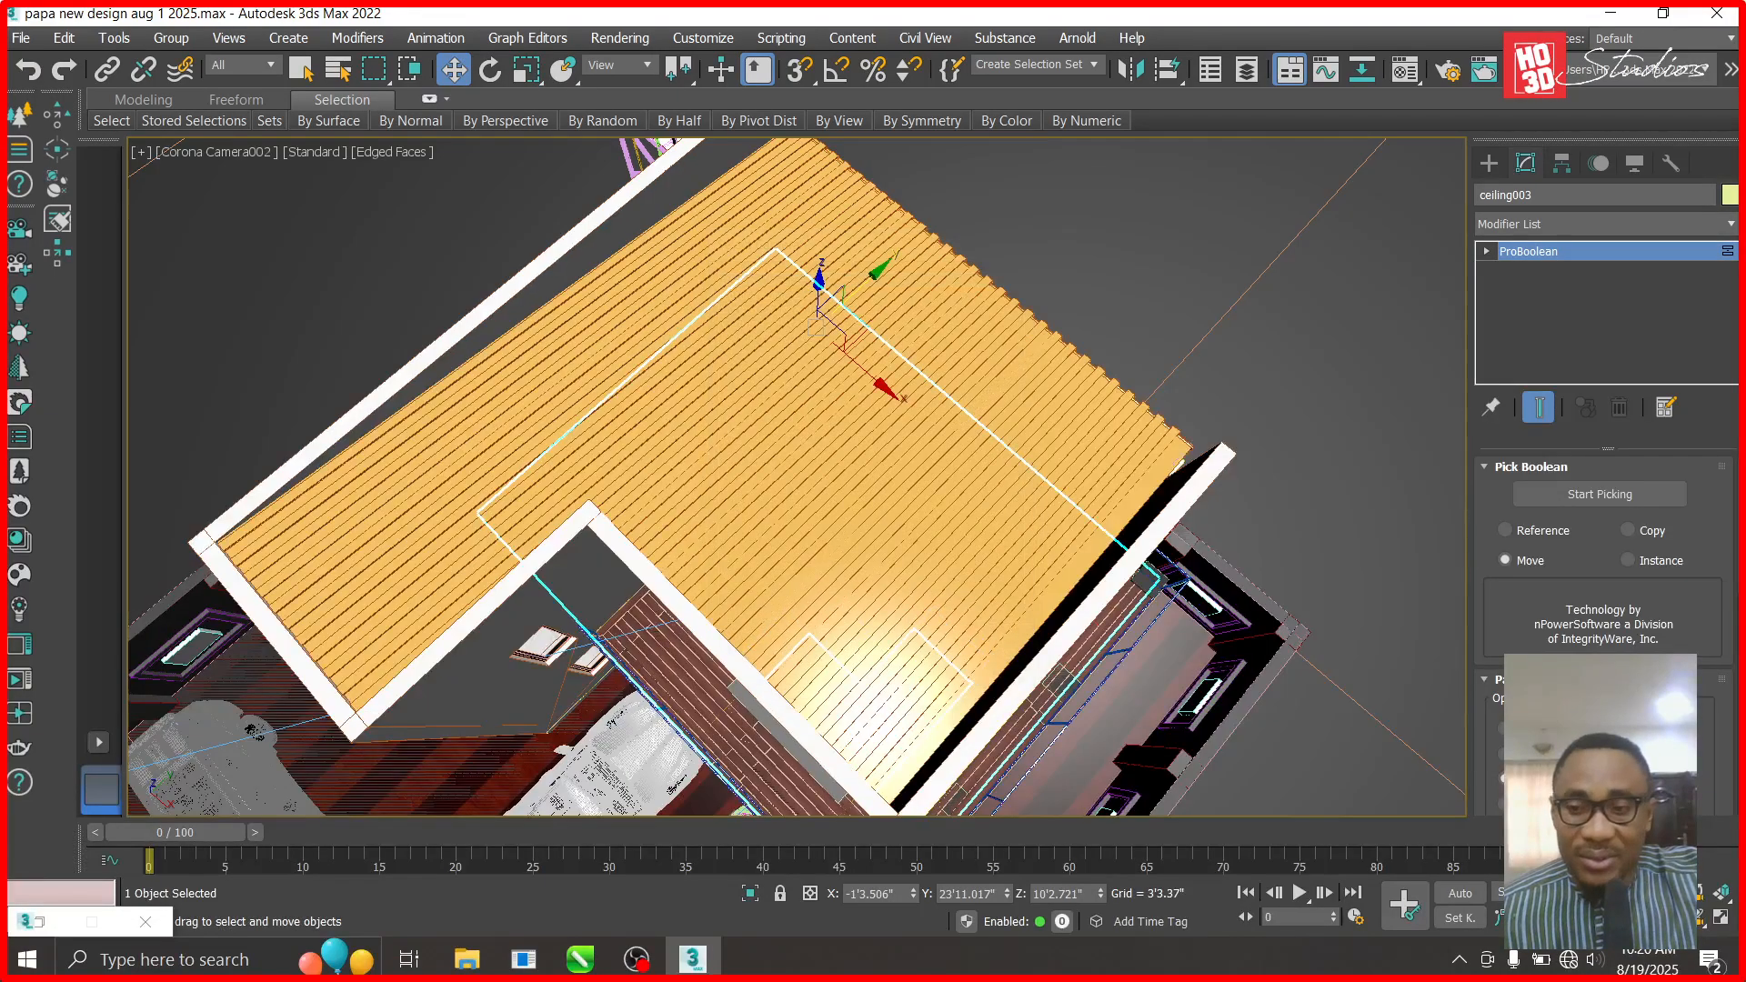
{"action": "left_click", "coordinate": [1700, 920]}
{"action": "left_click_drag", "start_coordinate": [630, 554], "coordinate": [617, 352]}
- Select ceiling003 and hide it to reveal the interior
{"action": "left_click", "coordinate": [453, 69]}
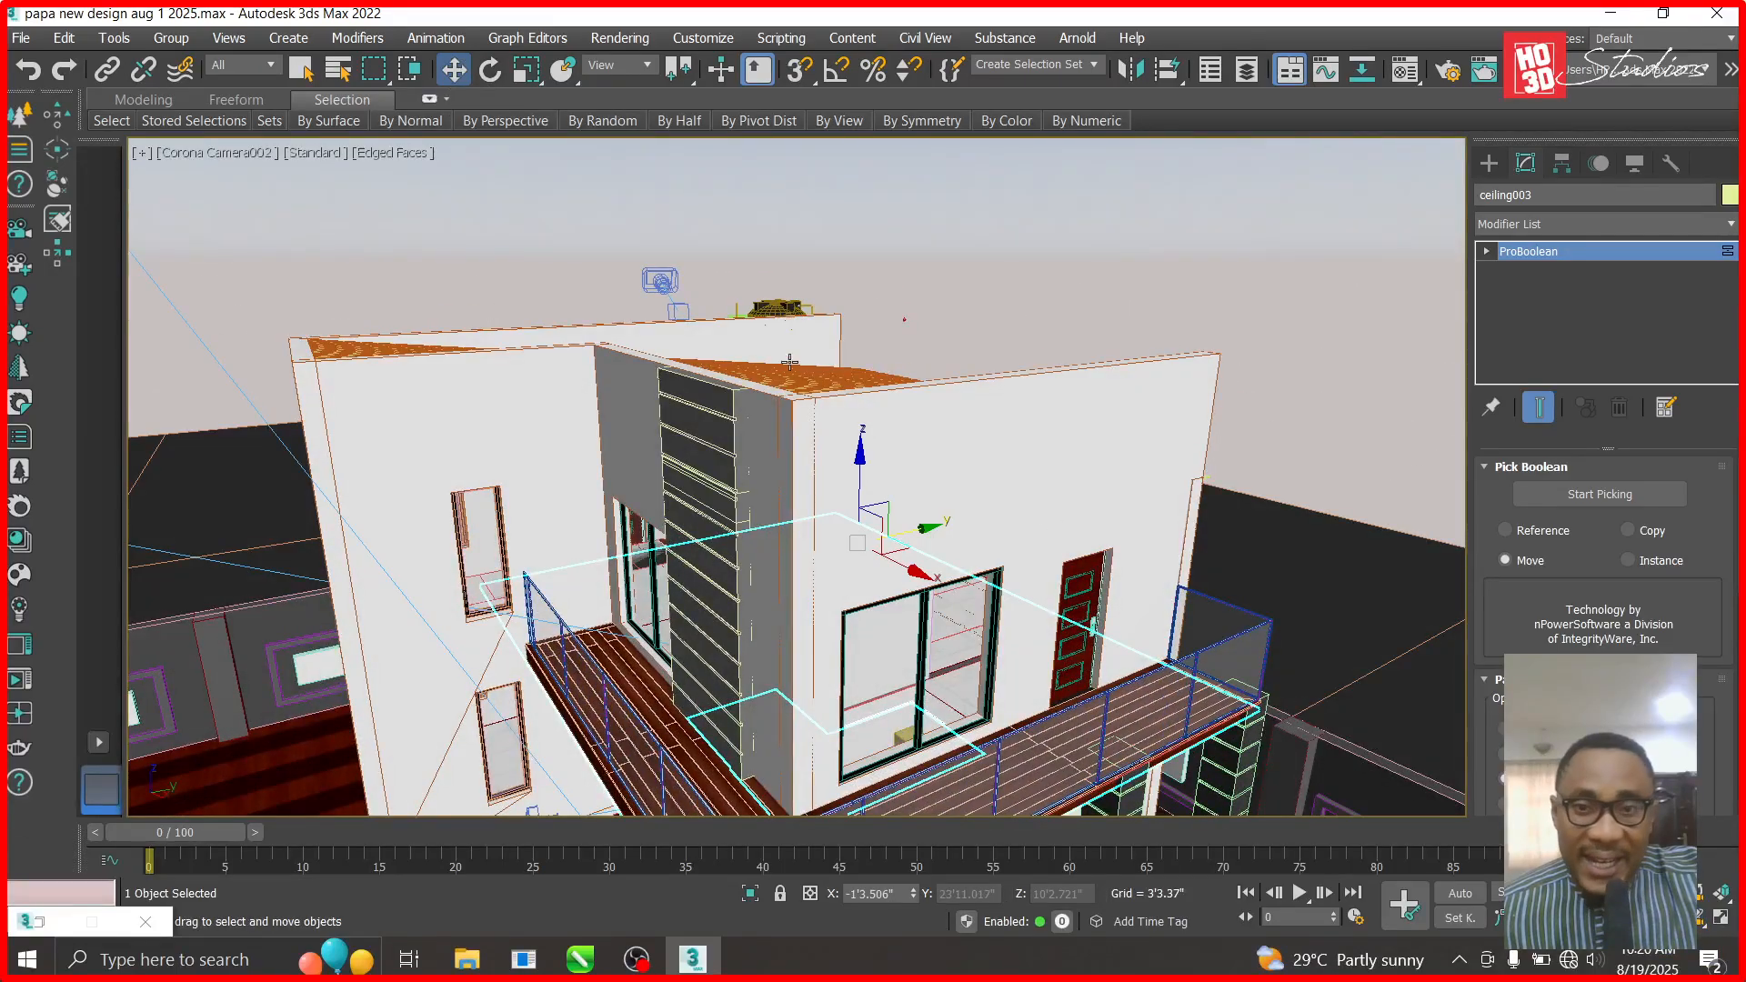
{"action": "left_click", "coordinate": [1041, 495]}
{"action": "right_click", "coordinate": [1036, 491]}
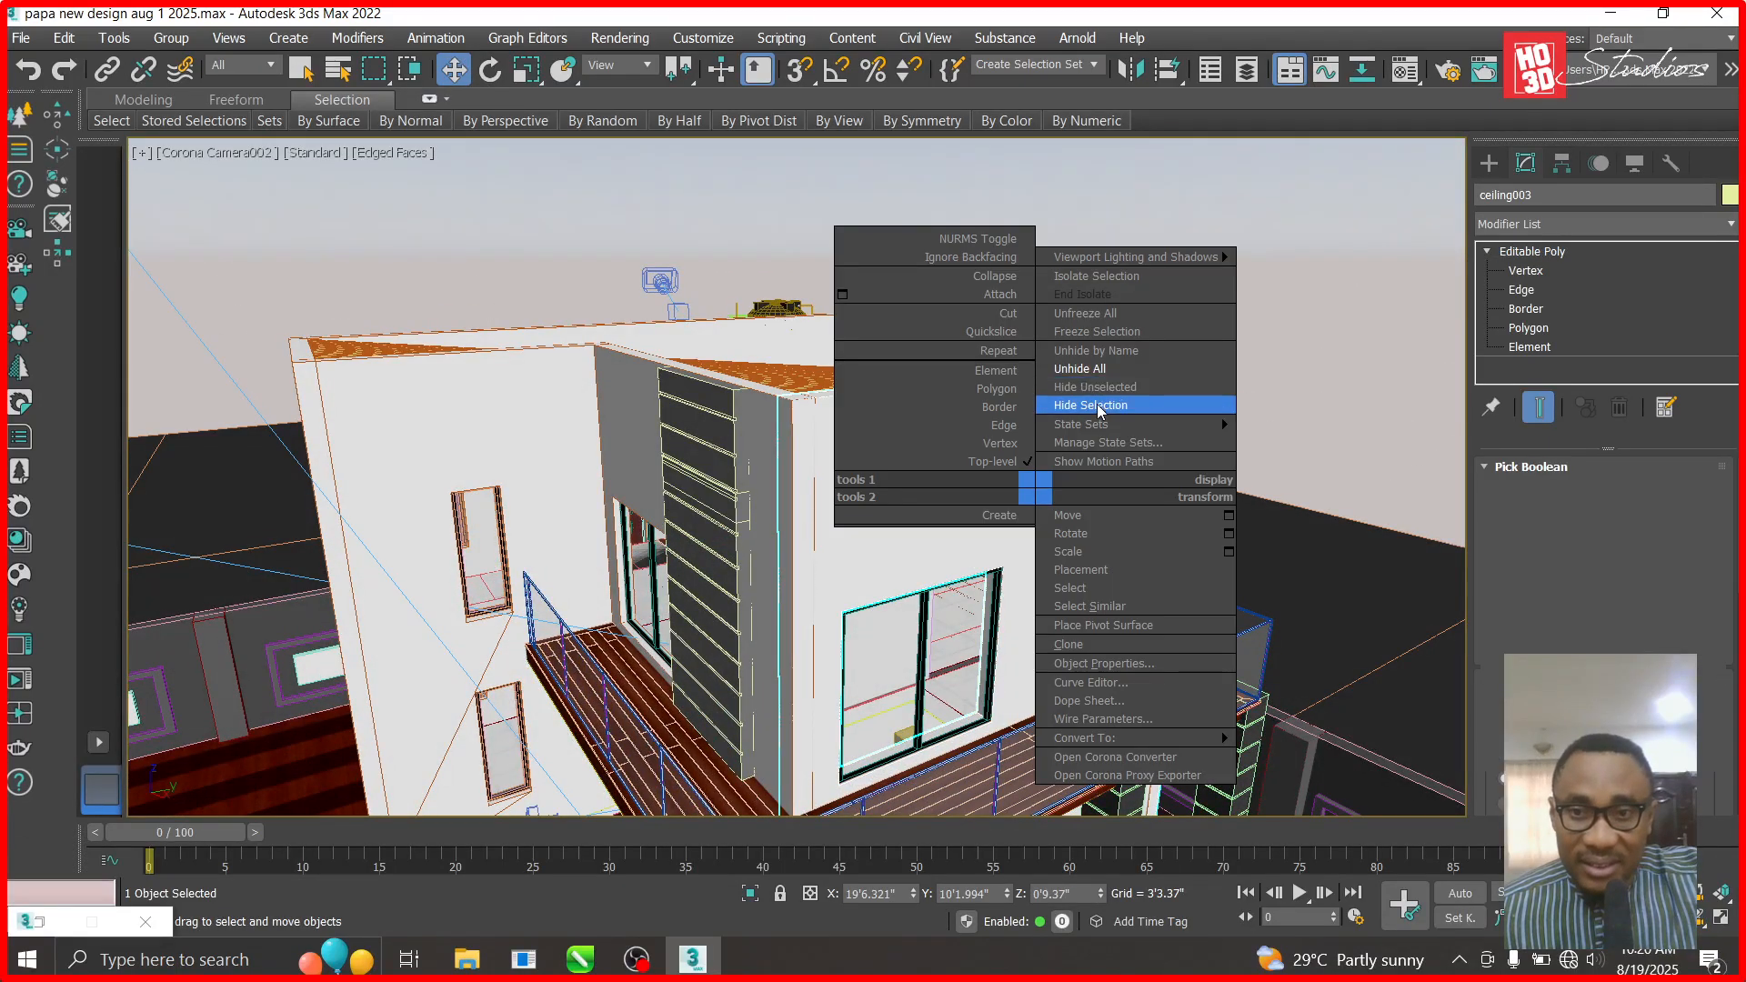
{"action": "left_click", "coordinate": [1097, 404]}
- Truck and orbit the camera around the balcony, door and long windowed wall
{"action": "left_click", "coordinate": [1679, 920]}
{"action": "left_click_drag", "start_coordinate": [1201, 653], "coordinate": [1117, 636]}
{"action": "middle_click_drag", "start_coordinate": [948, 639], "coordinate": [861, 501]}
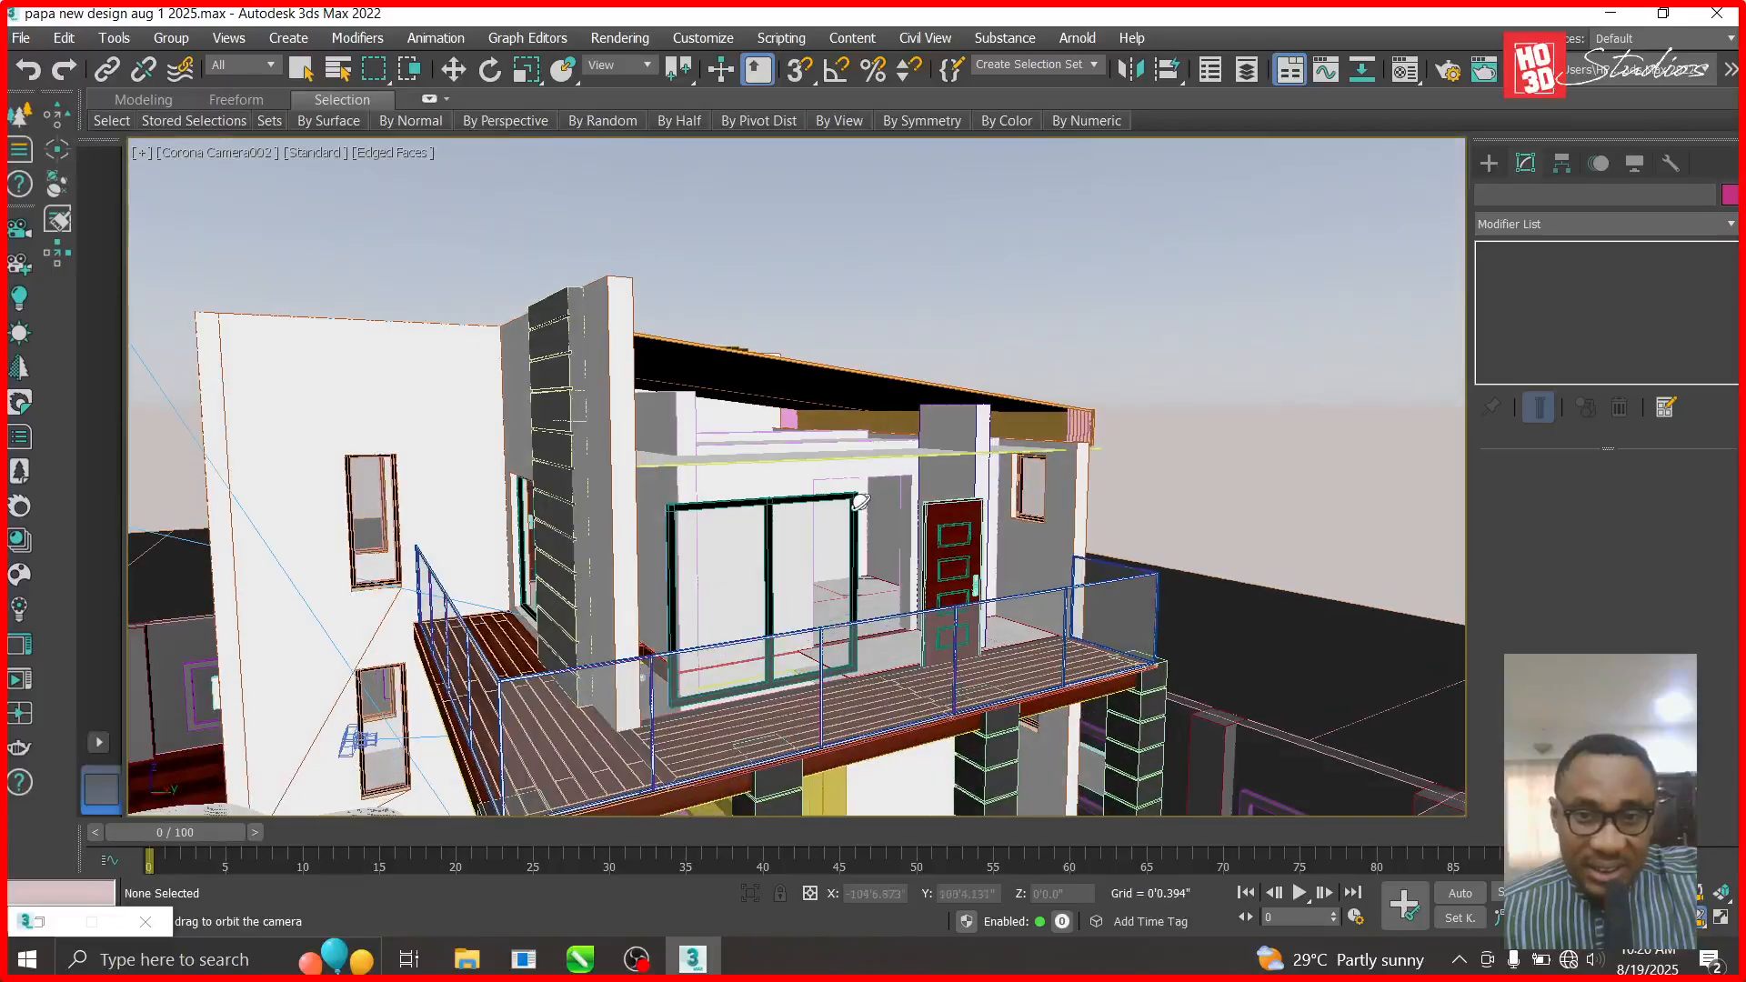
{"action": "middle_click_drag", "start_coordinate": [974, 528], "coordinate": [865, 512], "text": "alt"}
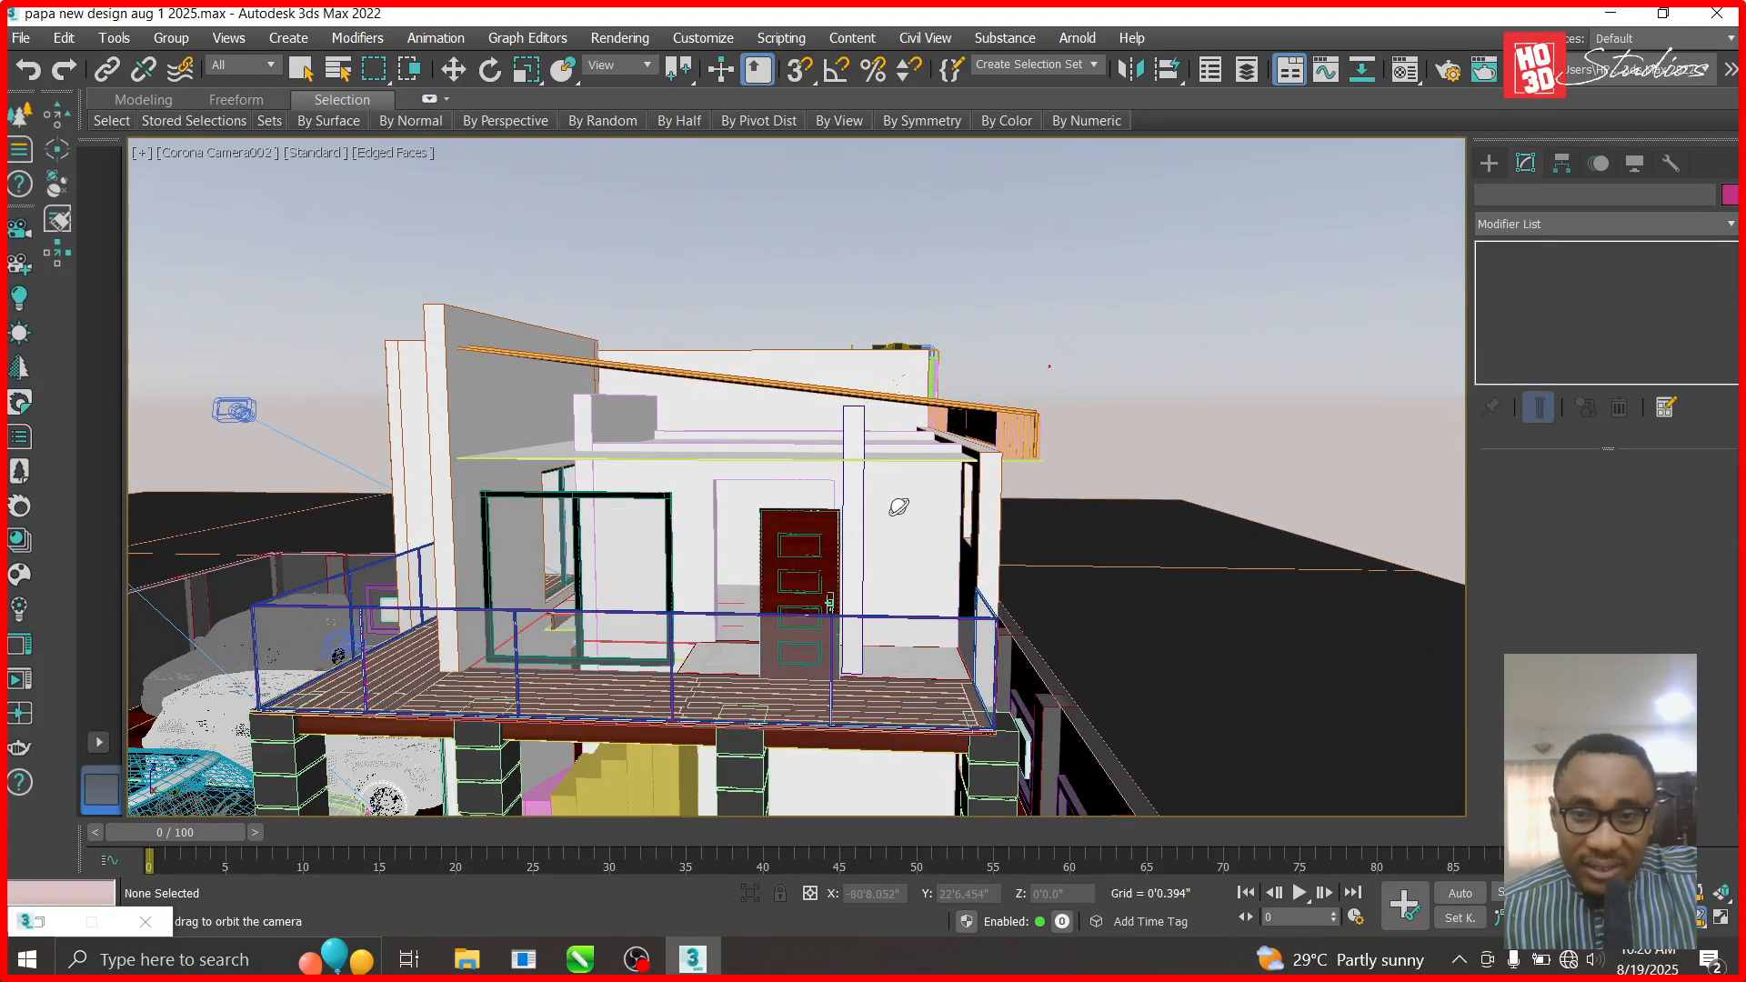
{"action": "middle_click_drag", "start_coordinate": [982, 588], "coordinate": [830, 515], "text": "alt"}
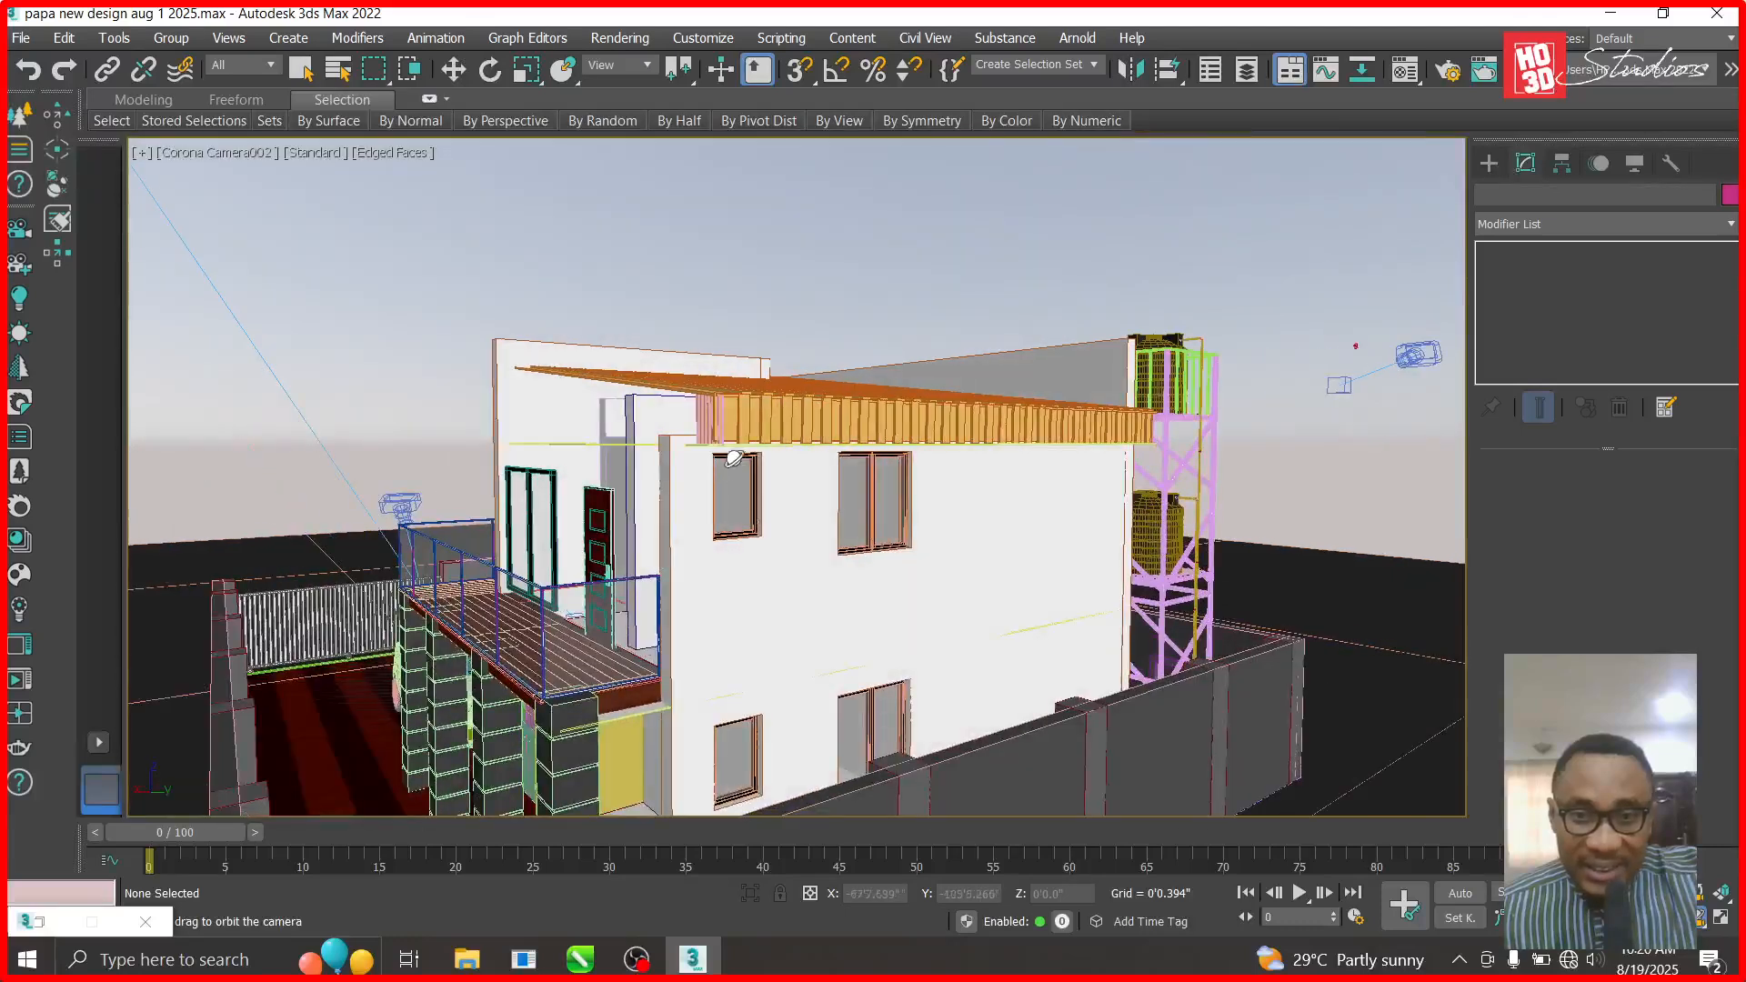
{"action": "middle_click_drag", "start_coordinate": [673, 568], "coordinate": [915, 588], "text": "alt"}
- Unhide all objects, return to the Top view and select the roof group
{"action": "key", "text": "w"}
{"action": "right_click", "coordinate": [1137, 253]}
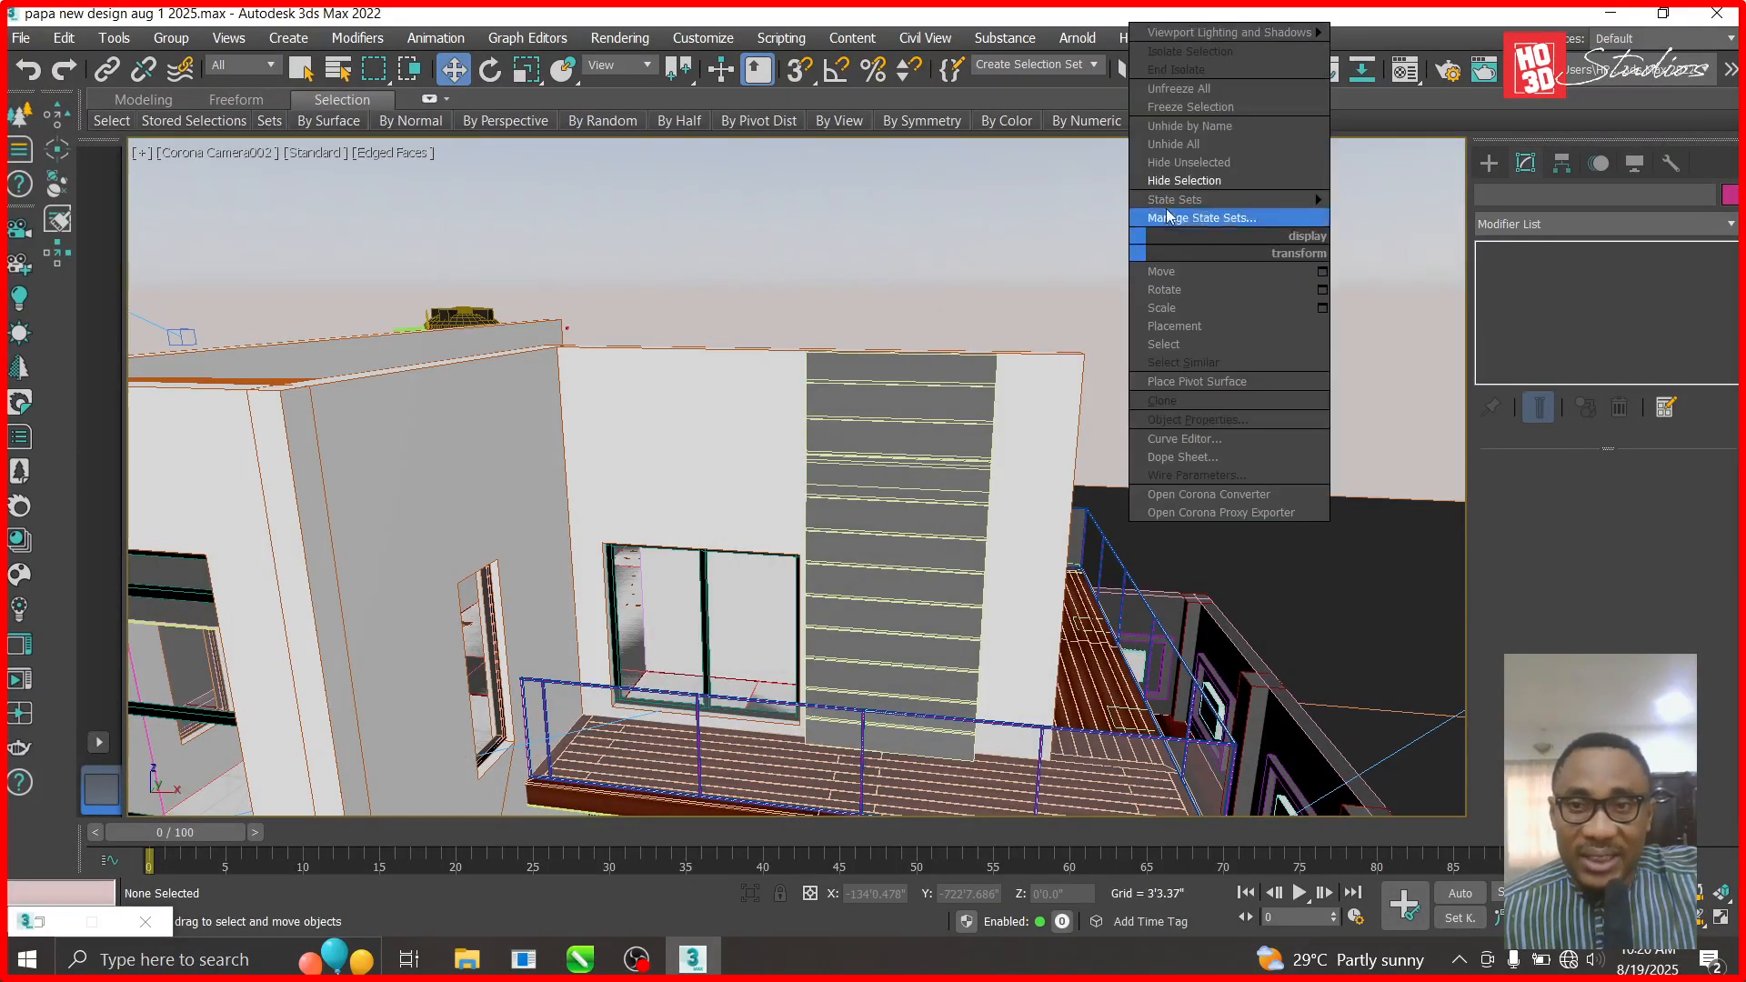
{"action": "left_click", "coordinate": [1183, 155]}
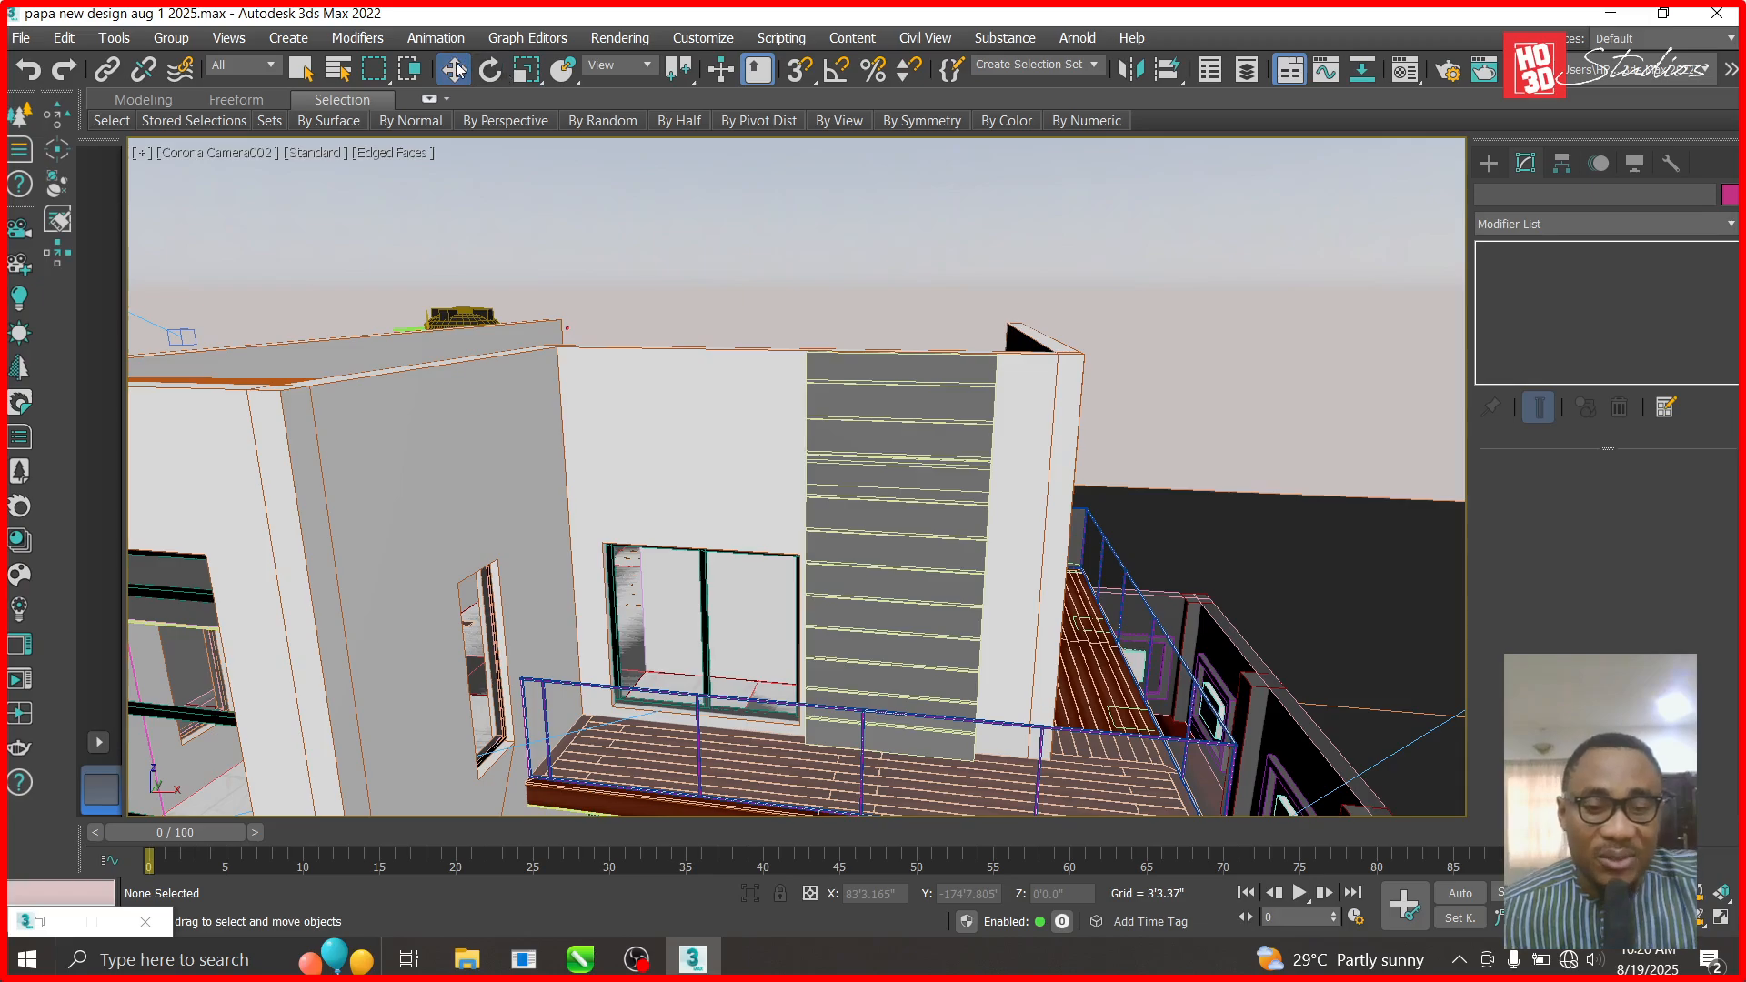
{"action": "key", "text": "t"}
{"action": "left_click", "coordinate": [832, 473]}
{"action": "right_click", "coordinate": [834, 473]}
- Hide the roof group and the top ceiling group in the Top view
{"action": "left_click", "coordinate": [866, 402]}
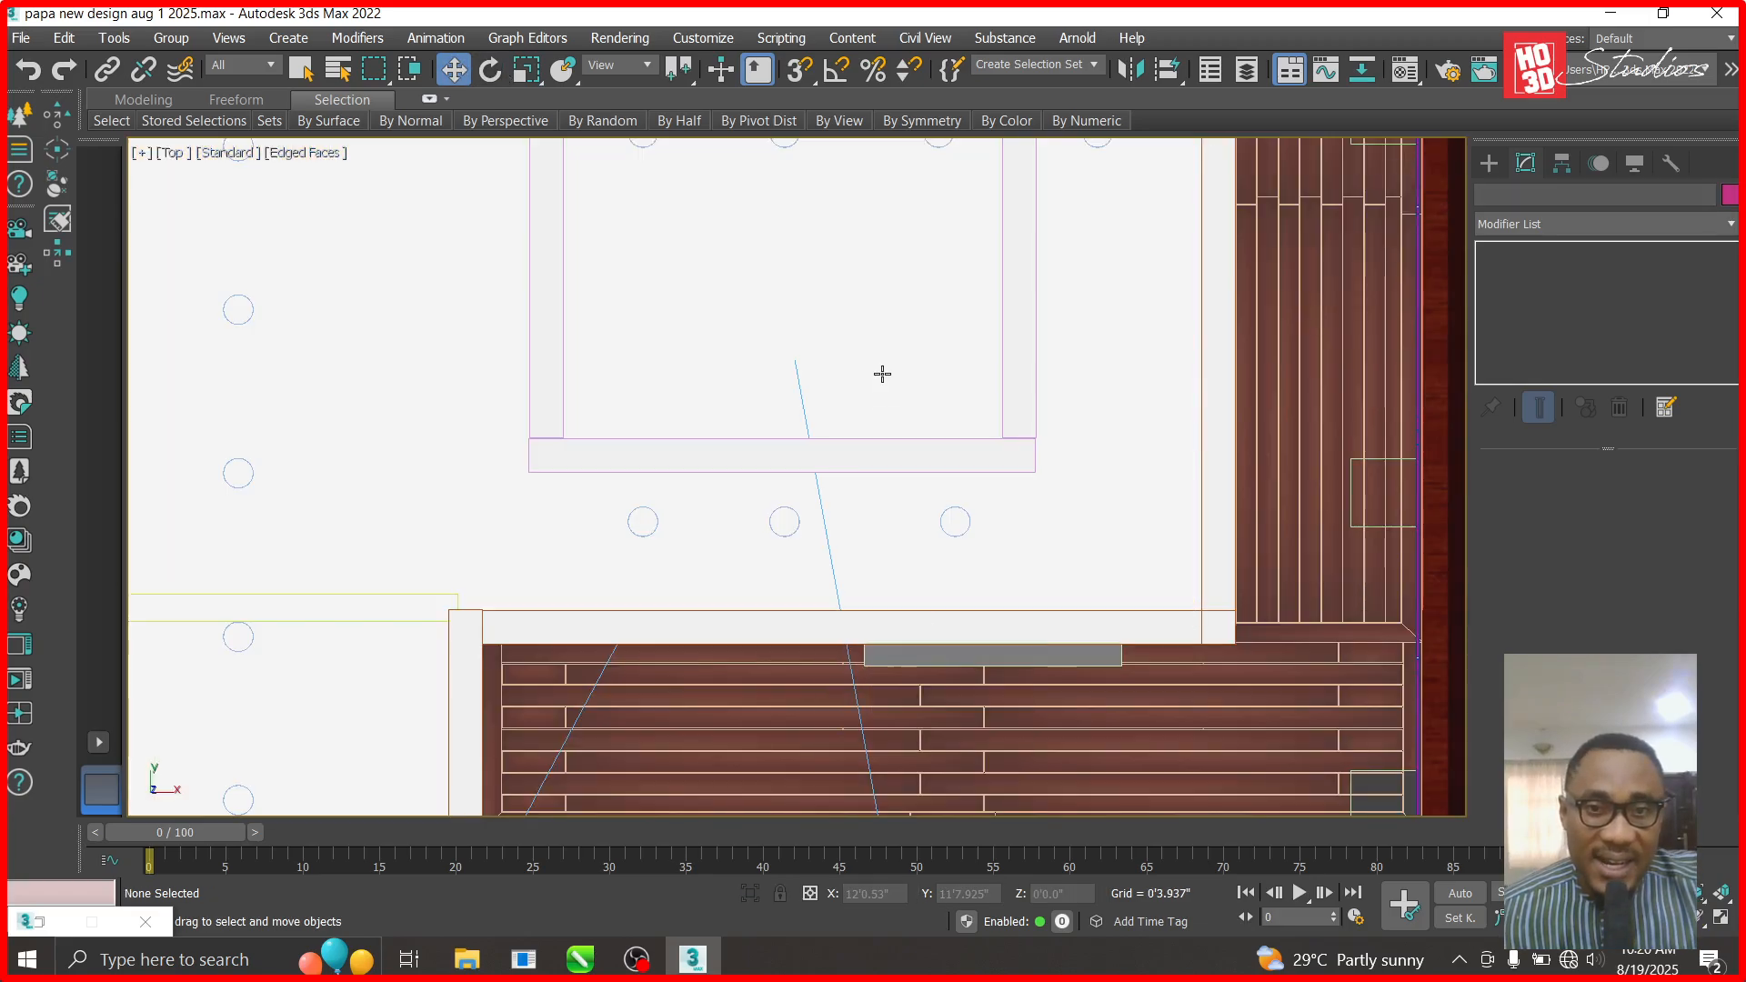
{"action": "left_click", "coordinate": [906, 540]}
{"action": "scroll", "coordinate": [905, 546], "scroll_direction": "down", "scroll_amount": 5}
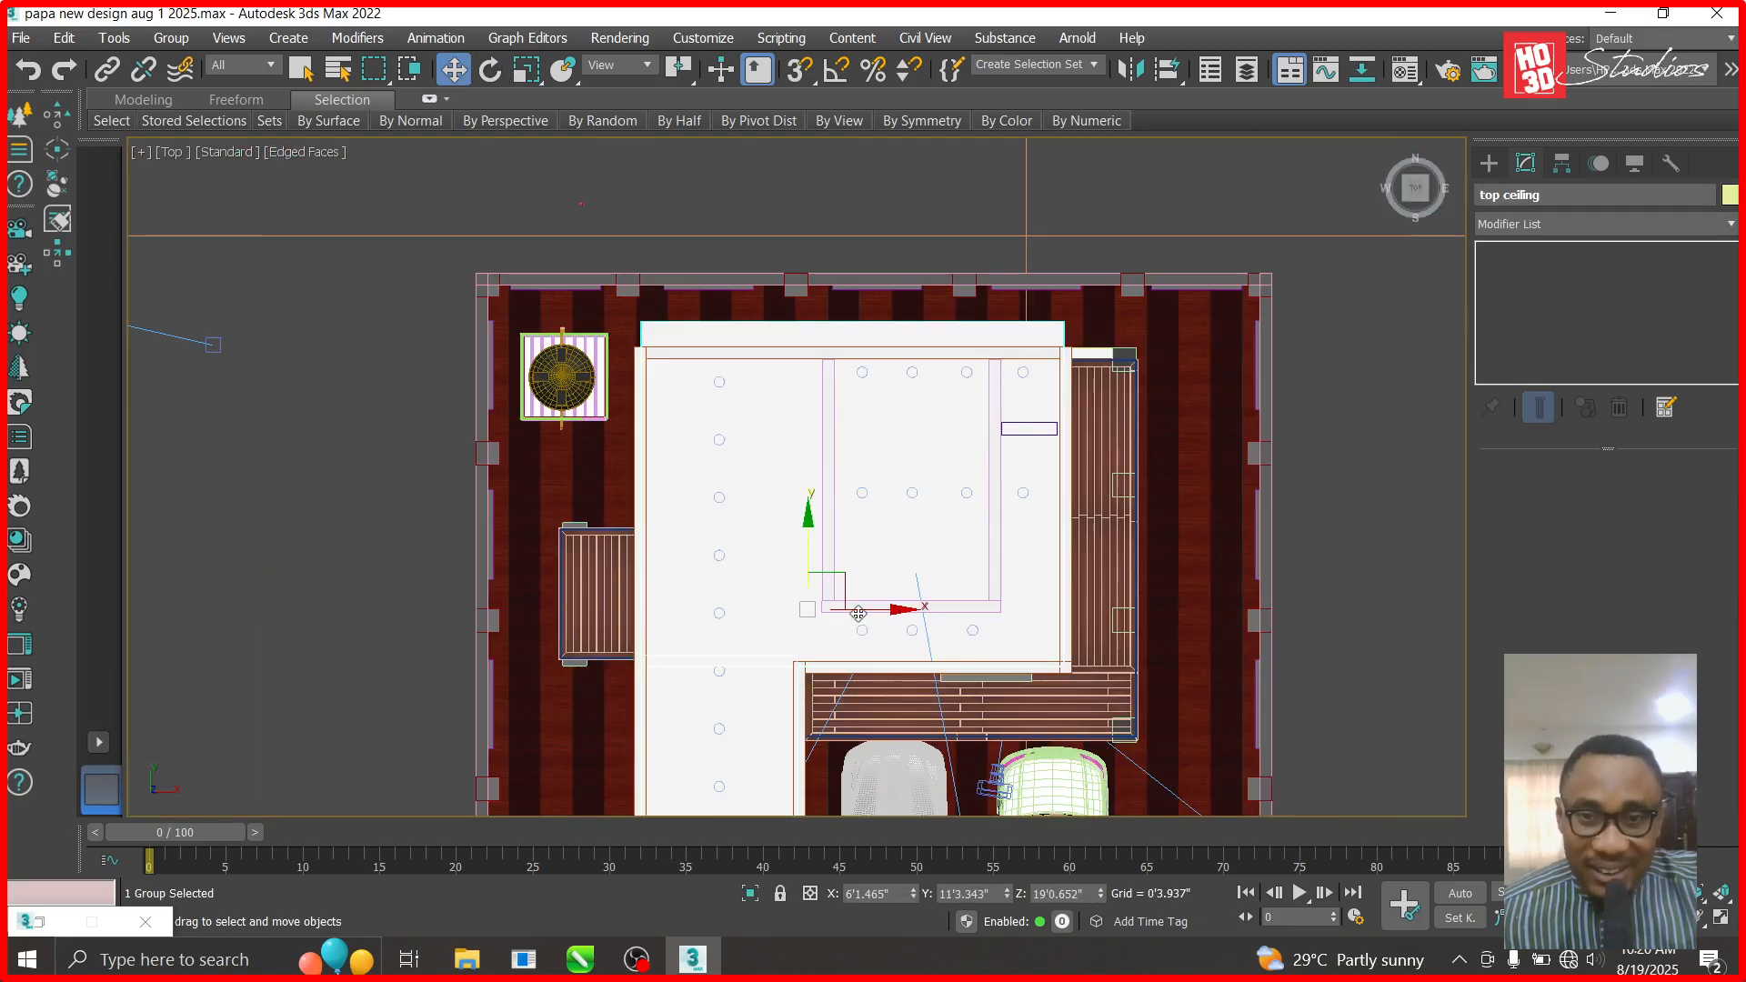
{"action": "right_click", "coordinate": [786, 545]}
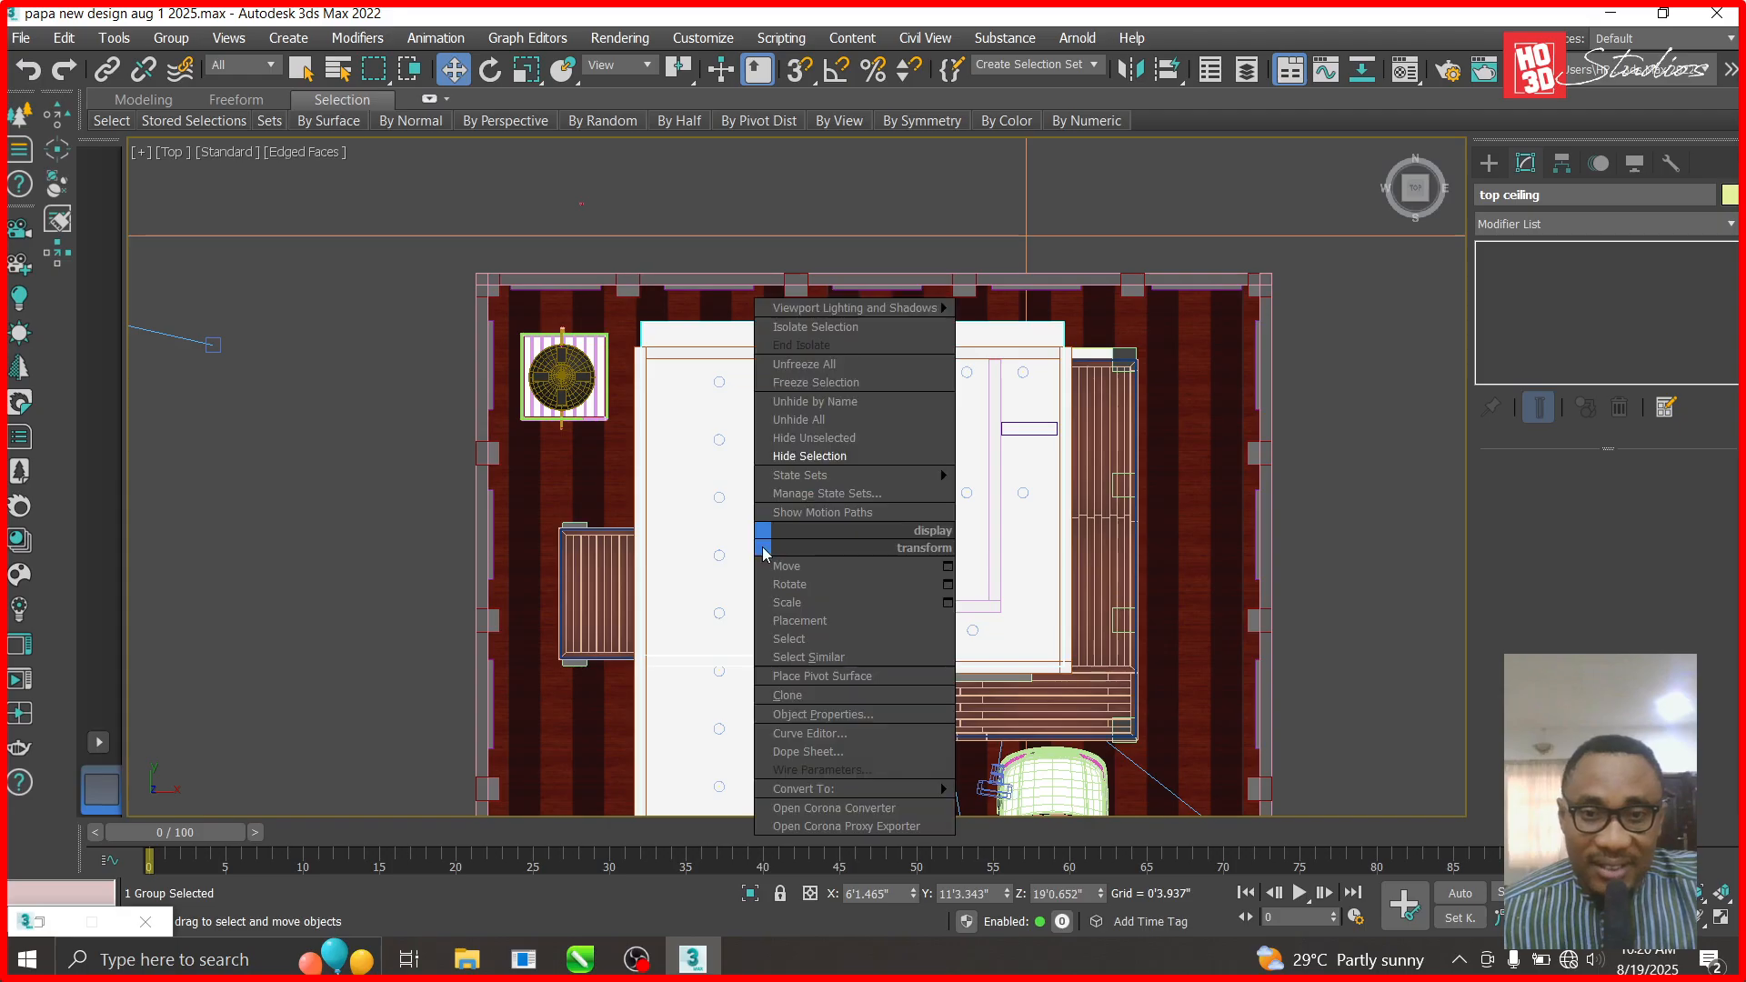
{"action": "left_click", "coordinate": [819, 456]}
{"action": "scroll", "coordinate": [1062, 436], "scroll_direction": "up", "scroll_amount": 3}
{"action": "scroll", "coordinate": [1061, 436], "scroll_direction": "up", "scroll_amount": 4}
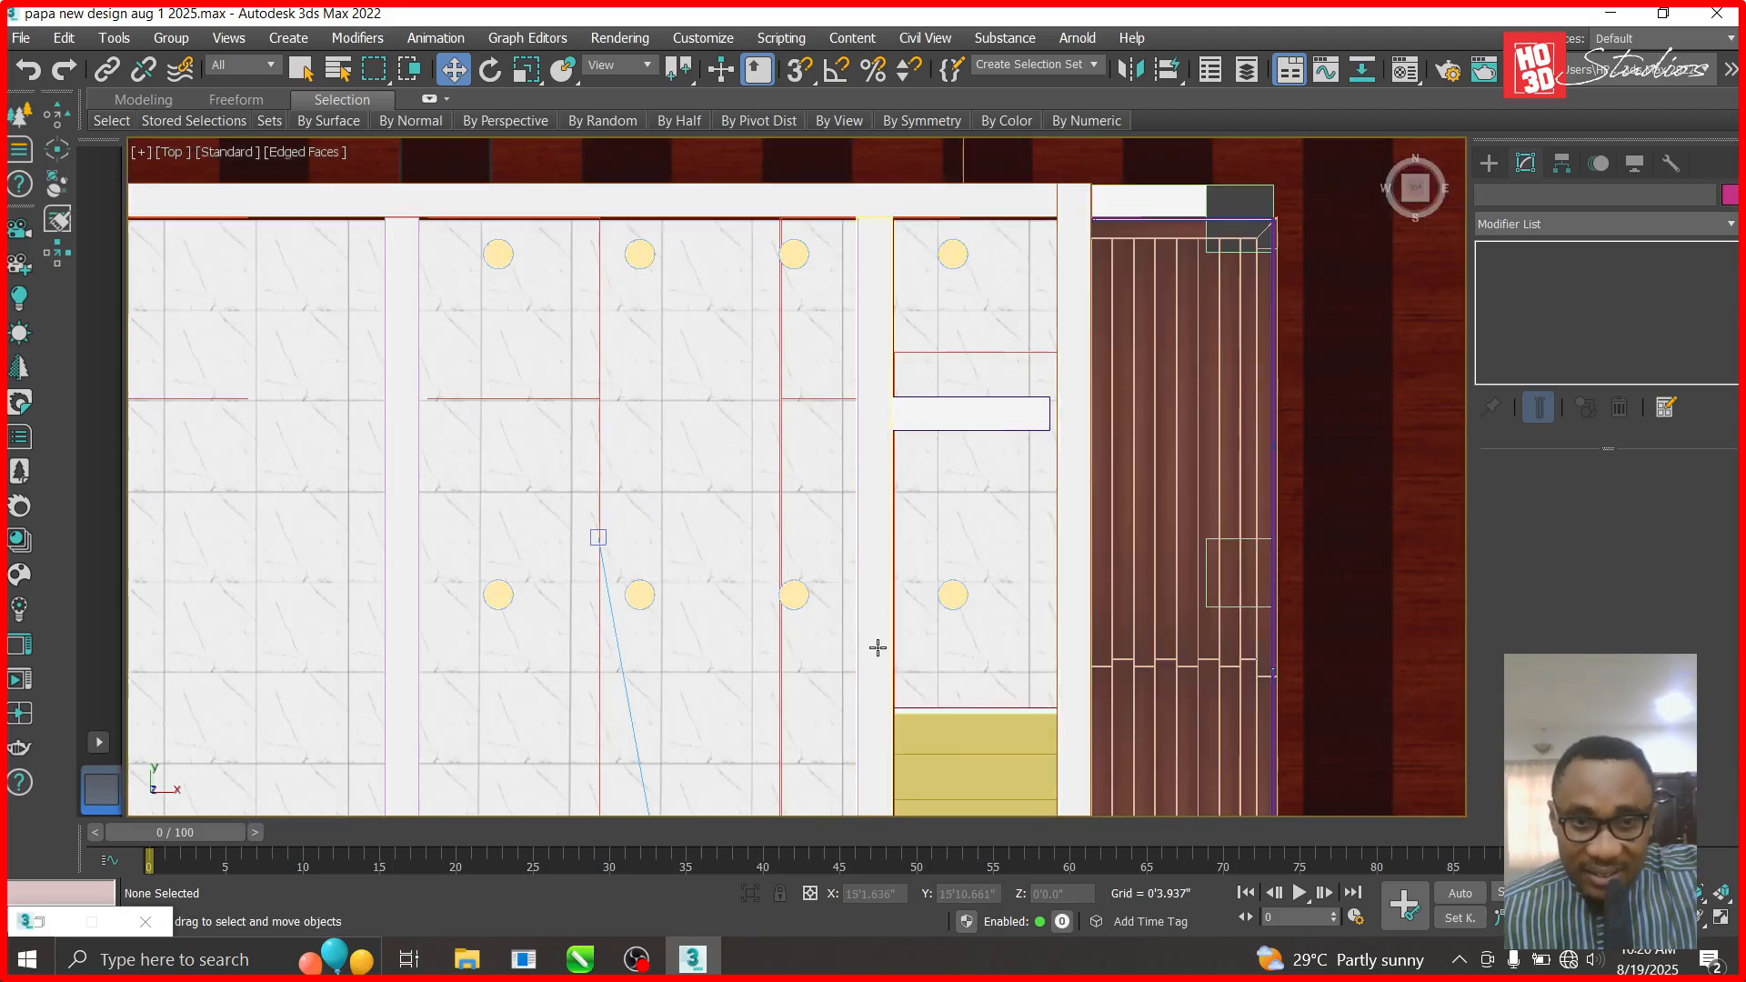
{"action": "scroll", "coordinate": [912, 542], "scroll_direction": "down", "scroll_amount": 4}
{"action": "scroll", "coordinate": [697, 592], "scroll_direction": "up", "scroll_amount": 2}
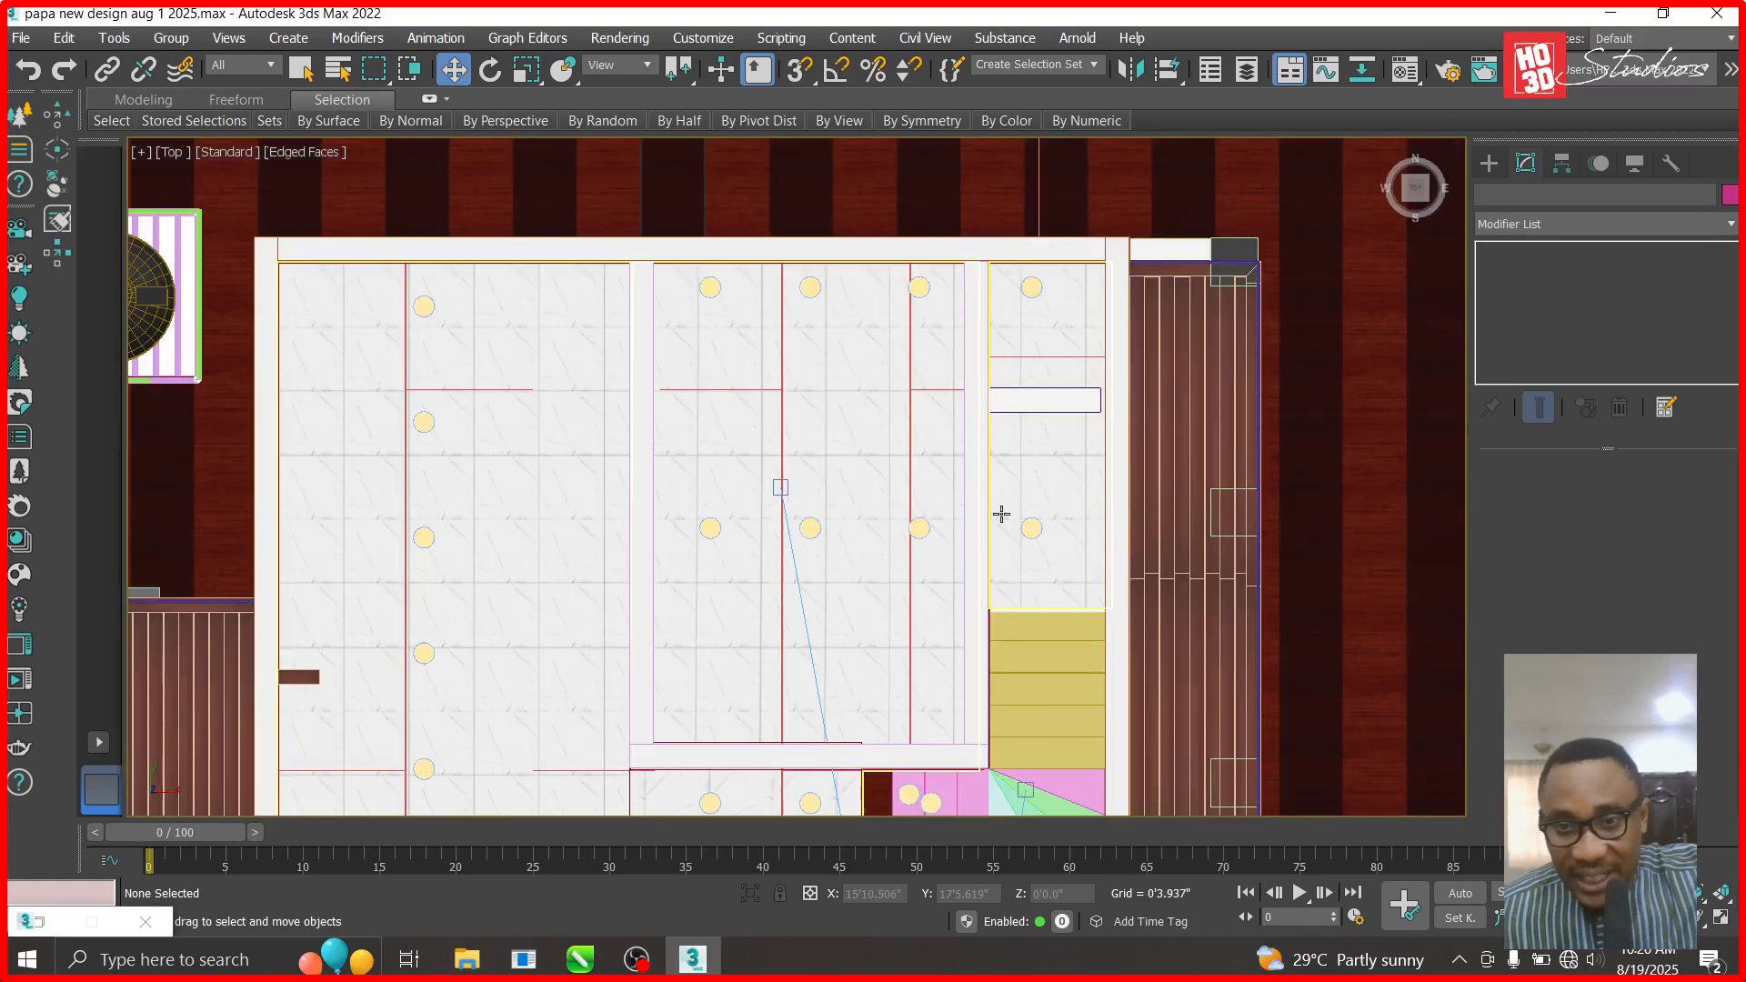
- Orbit Corona Camera002 to a high overhead view of the exposed upper floor, then return to Top
{"action": "key", "text": "c"}
{"action": "double_click", "coordinate": [812, 275]}
{"action": "left_click", "coordinate": [1696, 918]}
{"action": "left_click_drag", "start_coordinate": [1242, 612], "coordinate": [818, 601]}
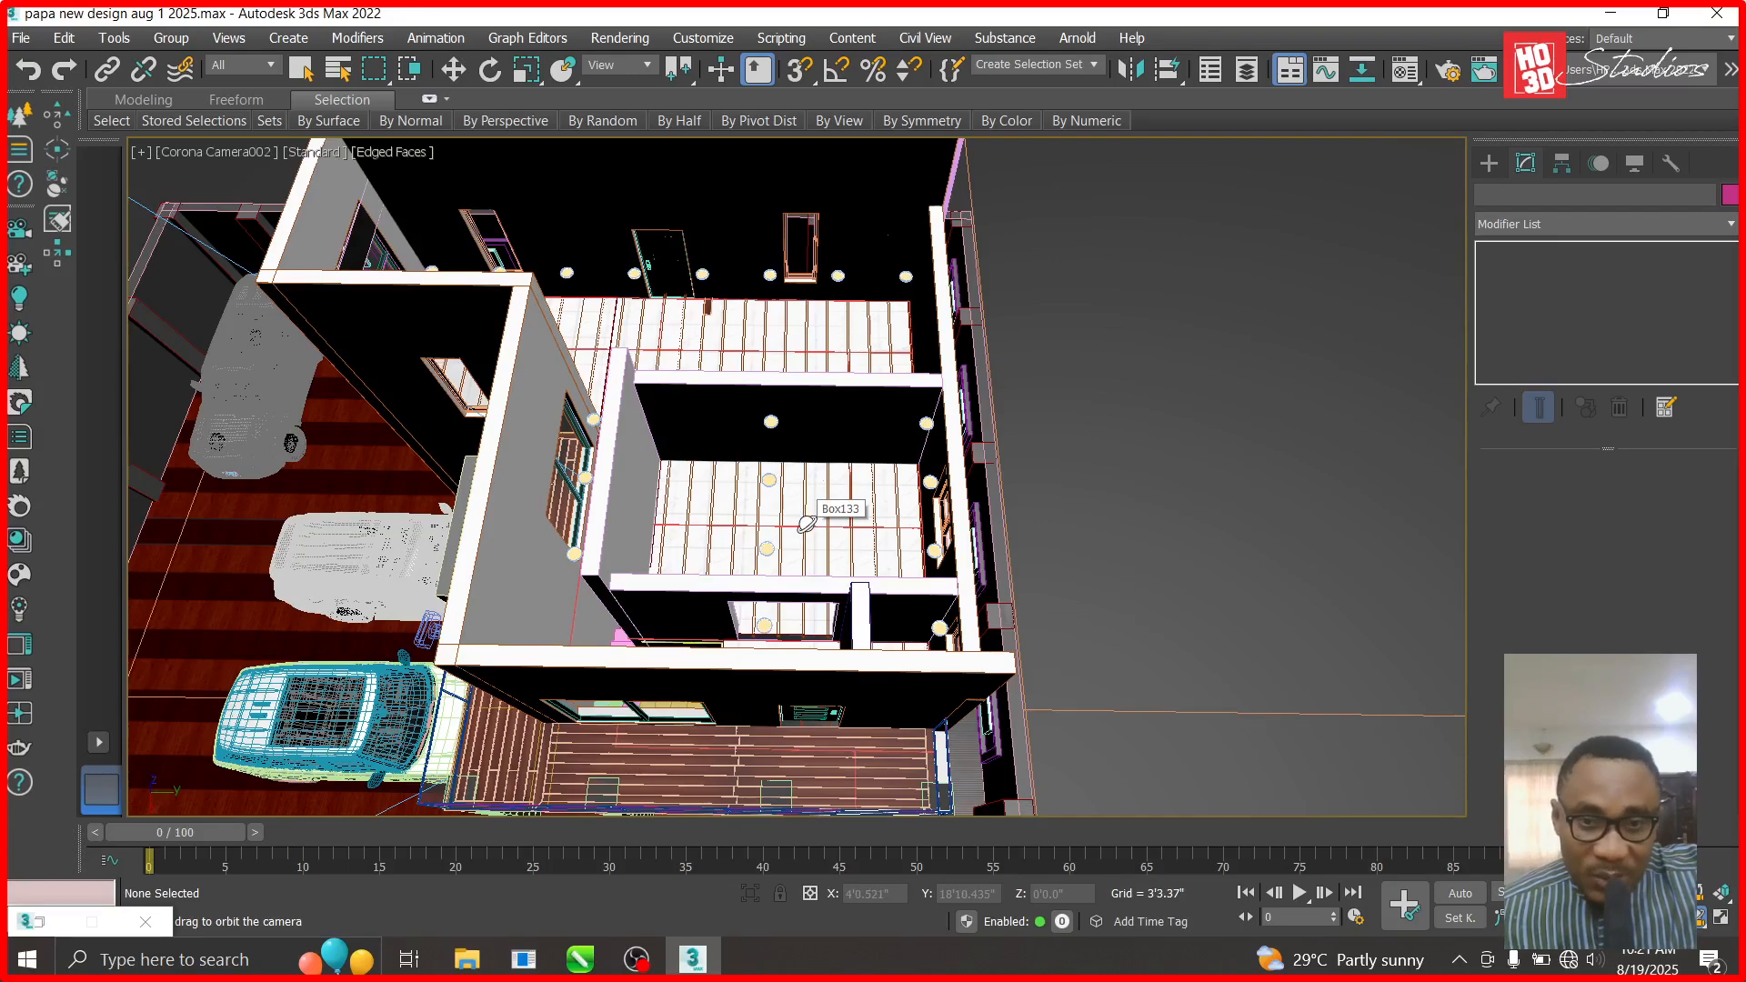
{"action": "left_click_drag", "start_coordinate": [817, 487], "coordinate": [938, 480]}
{"action": "key", "text": "t"}
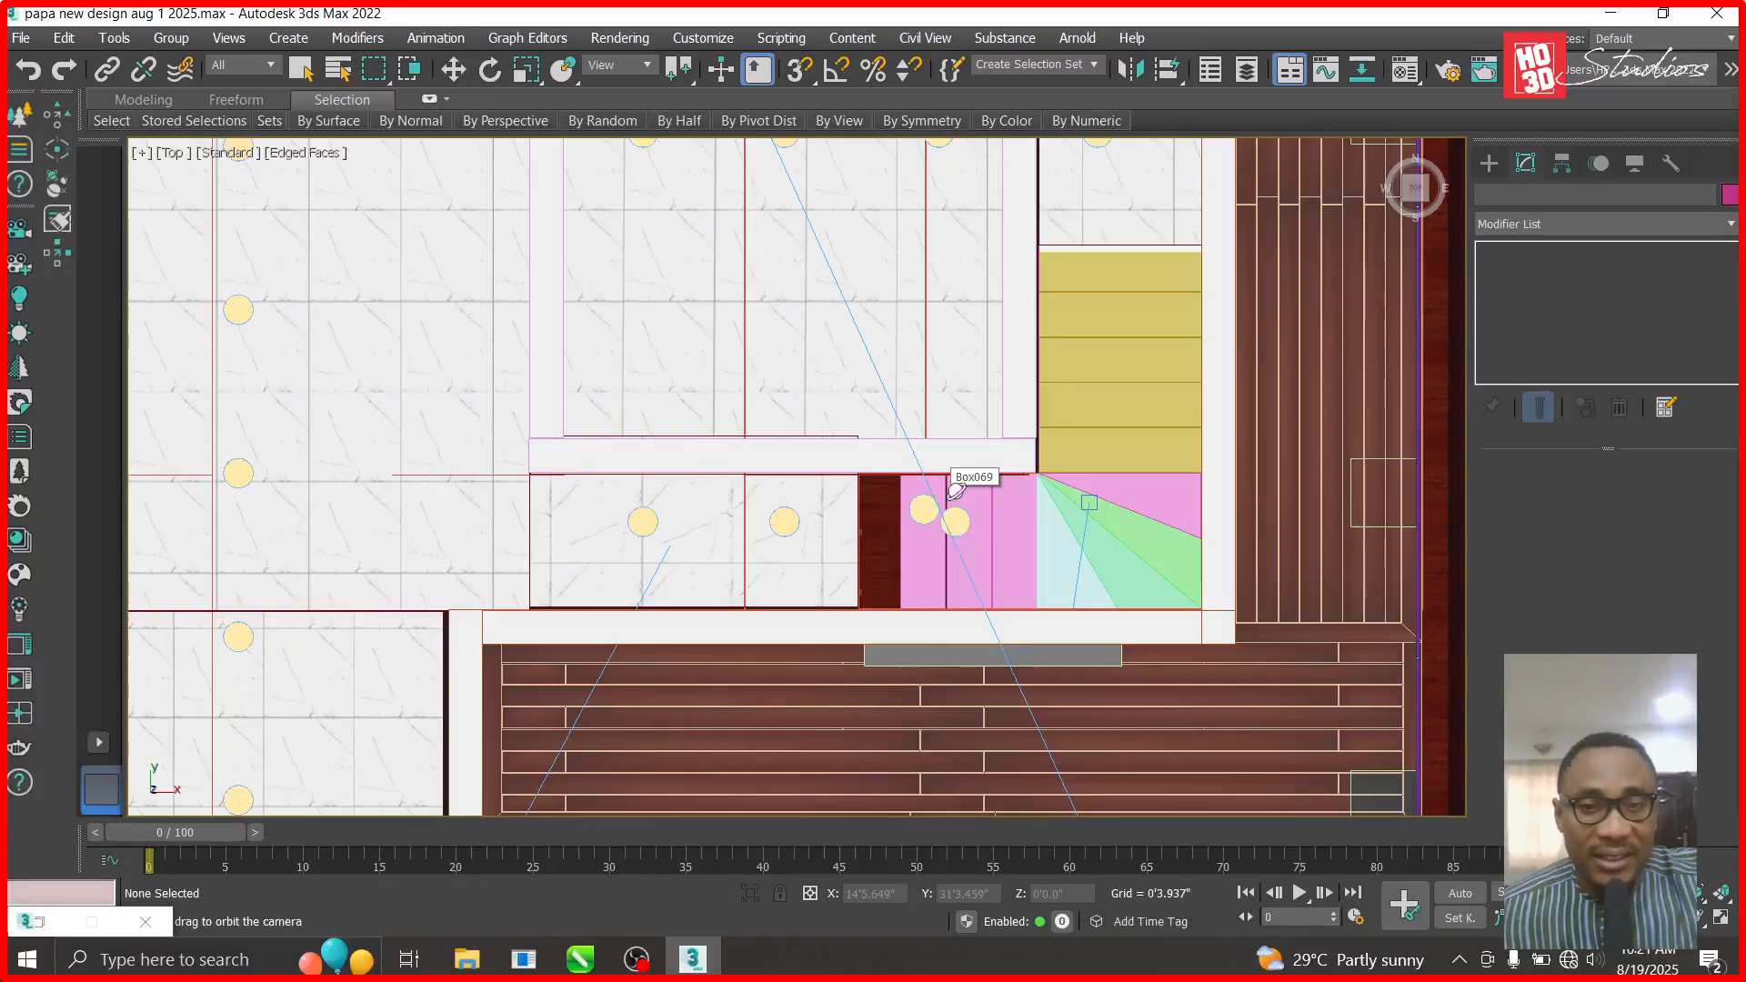
{"action": "scroll", "coordinate": [968, 615], "scroll_direction": "down", "scroll_amount": 4}
{"action": "scroll", "coordinate": [820, 394], "scroll_direction": "up", "scroll_amount": 3}
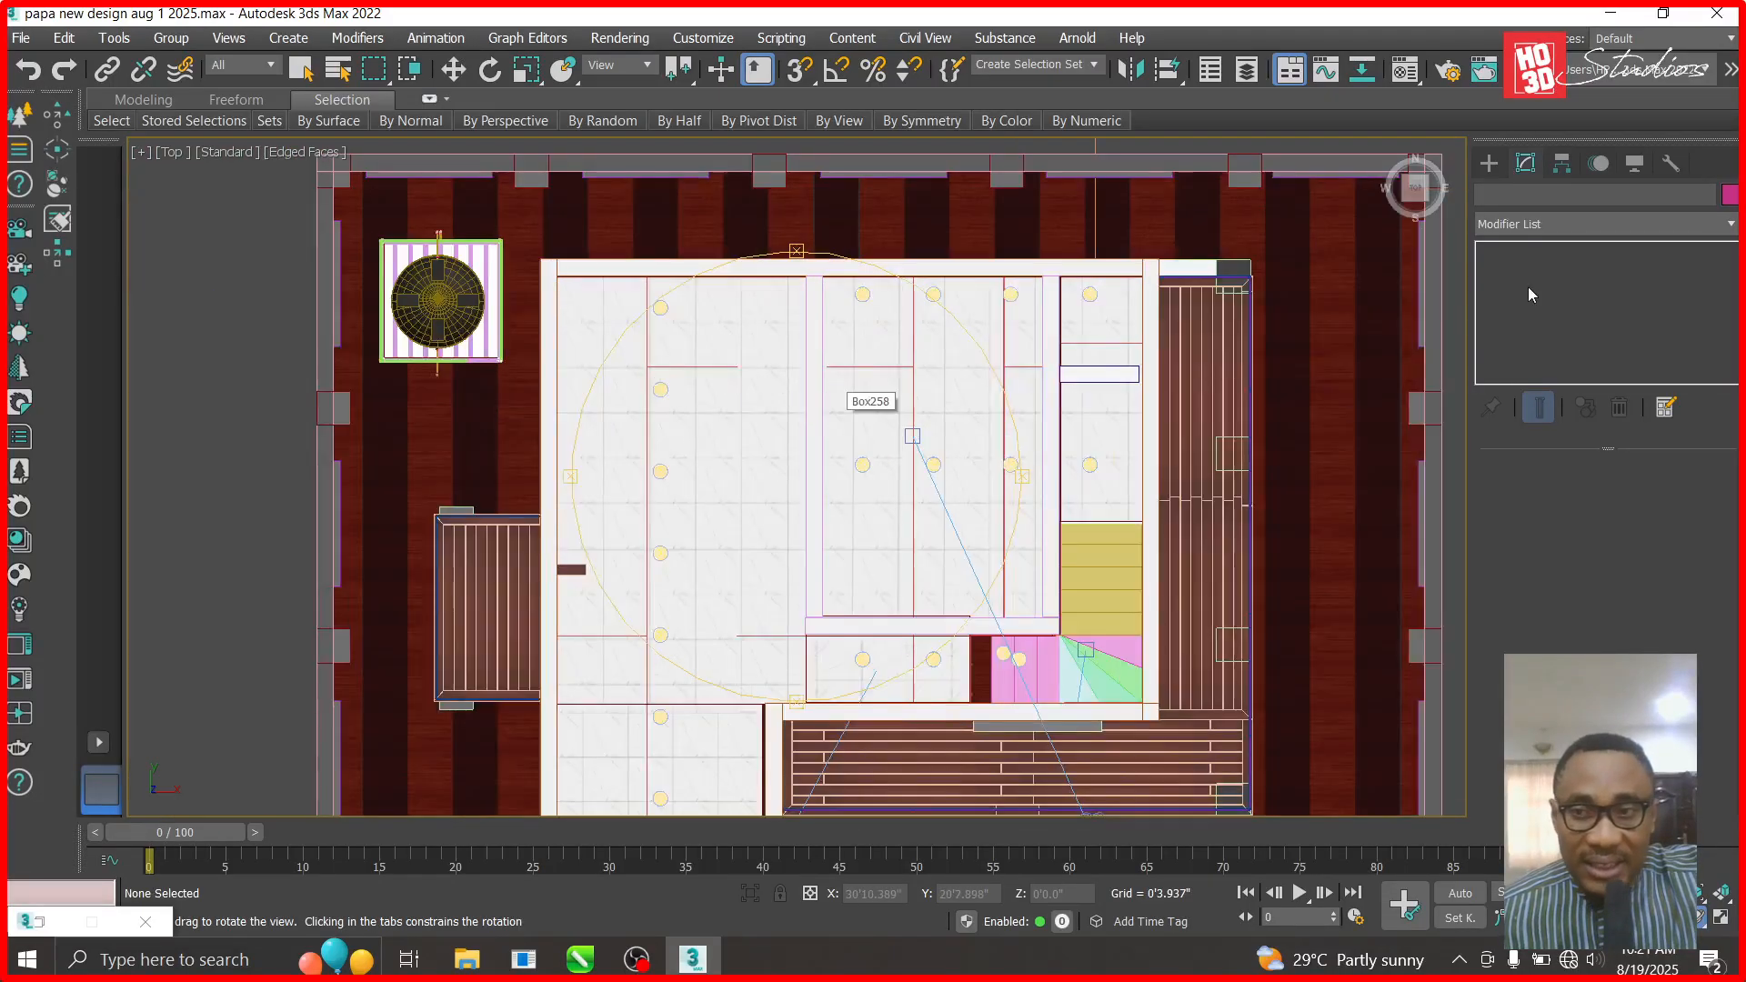
- Choose Standard Primitives in the Create panel and switch the viewport to the Right view
{"action": "left_click", "coordinate": [1489, 163]}
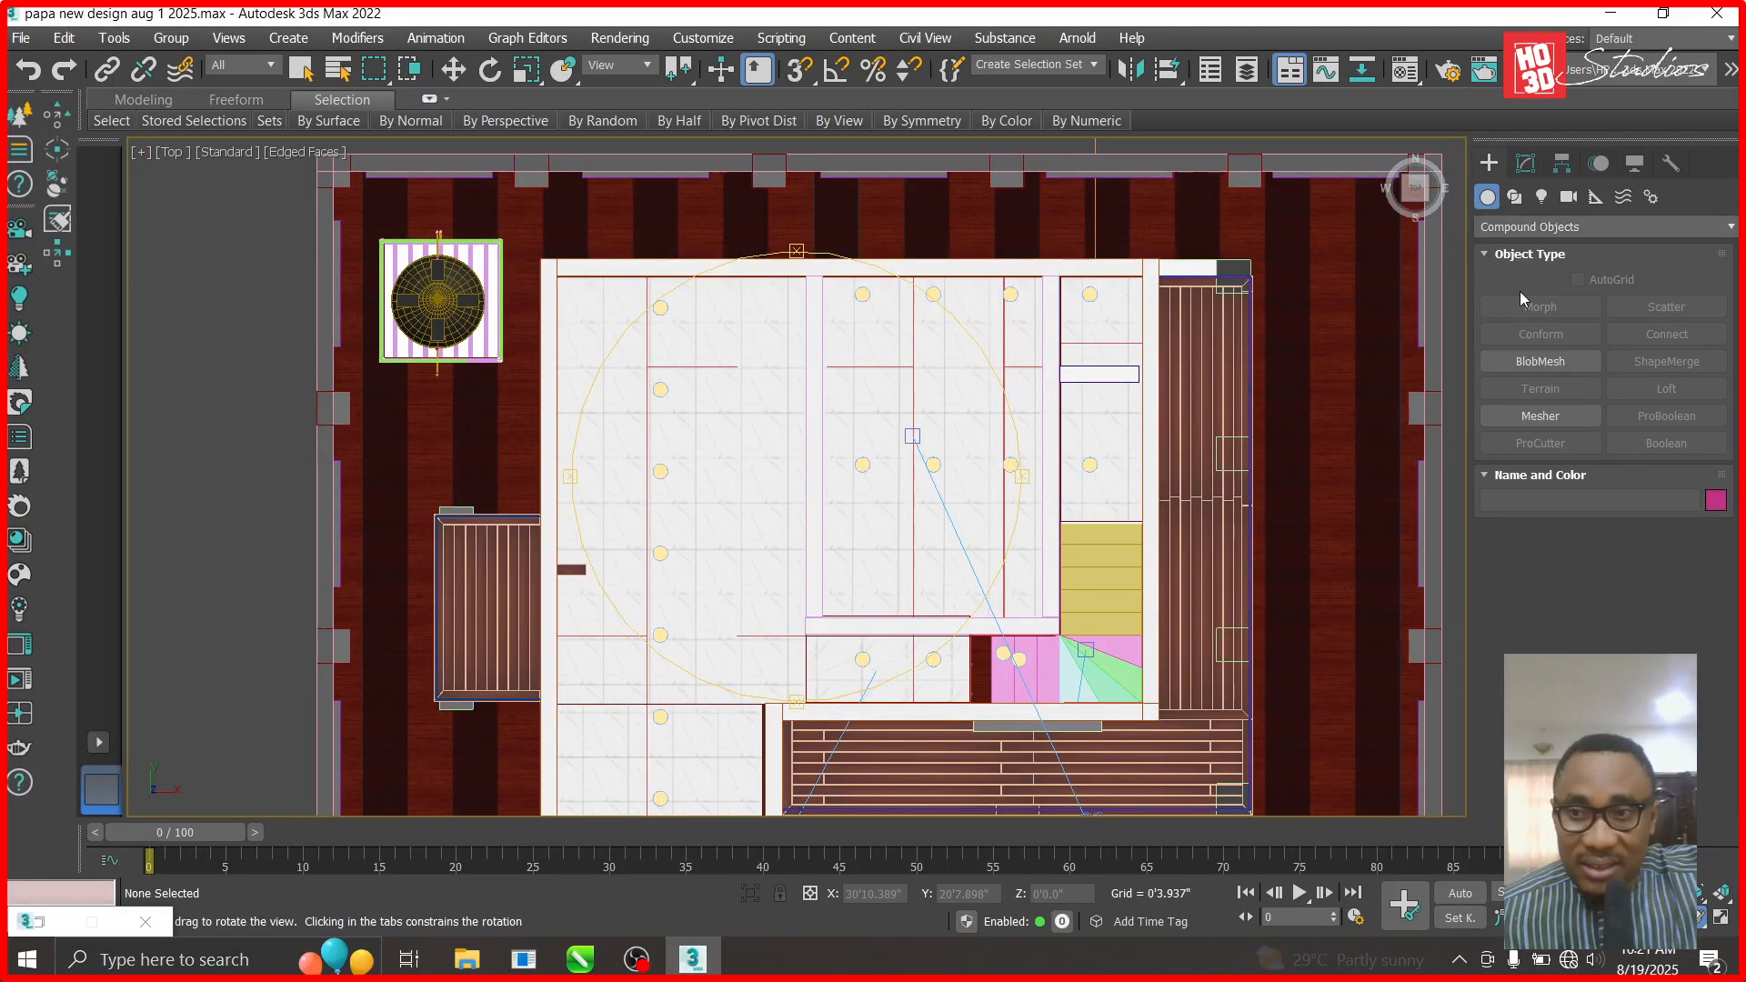
{"action": "left_click", "coordinate": [1526, 228]}
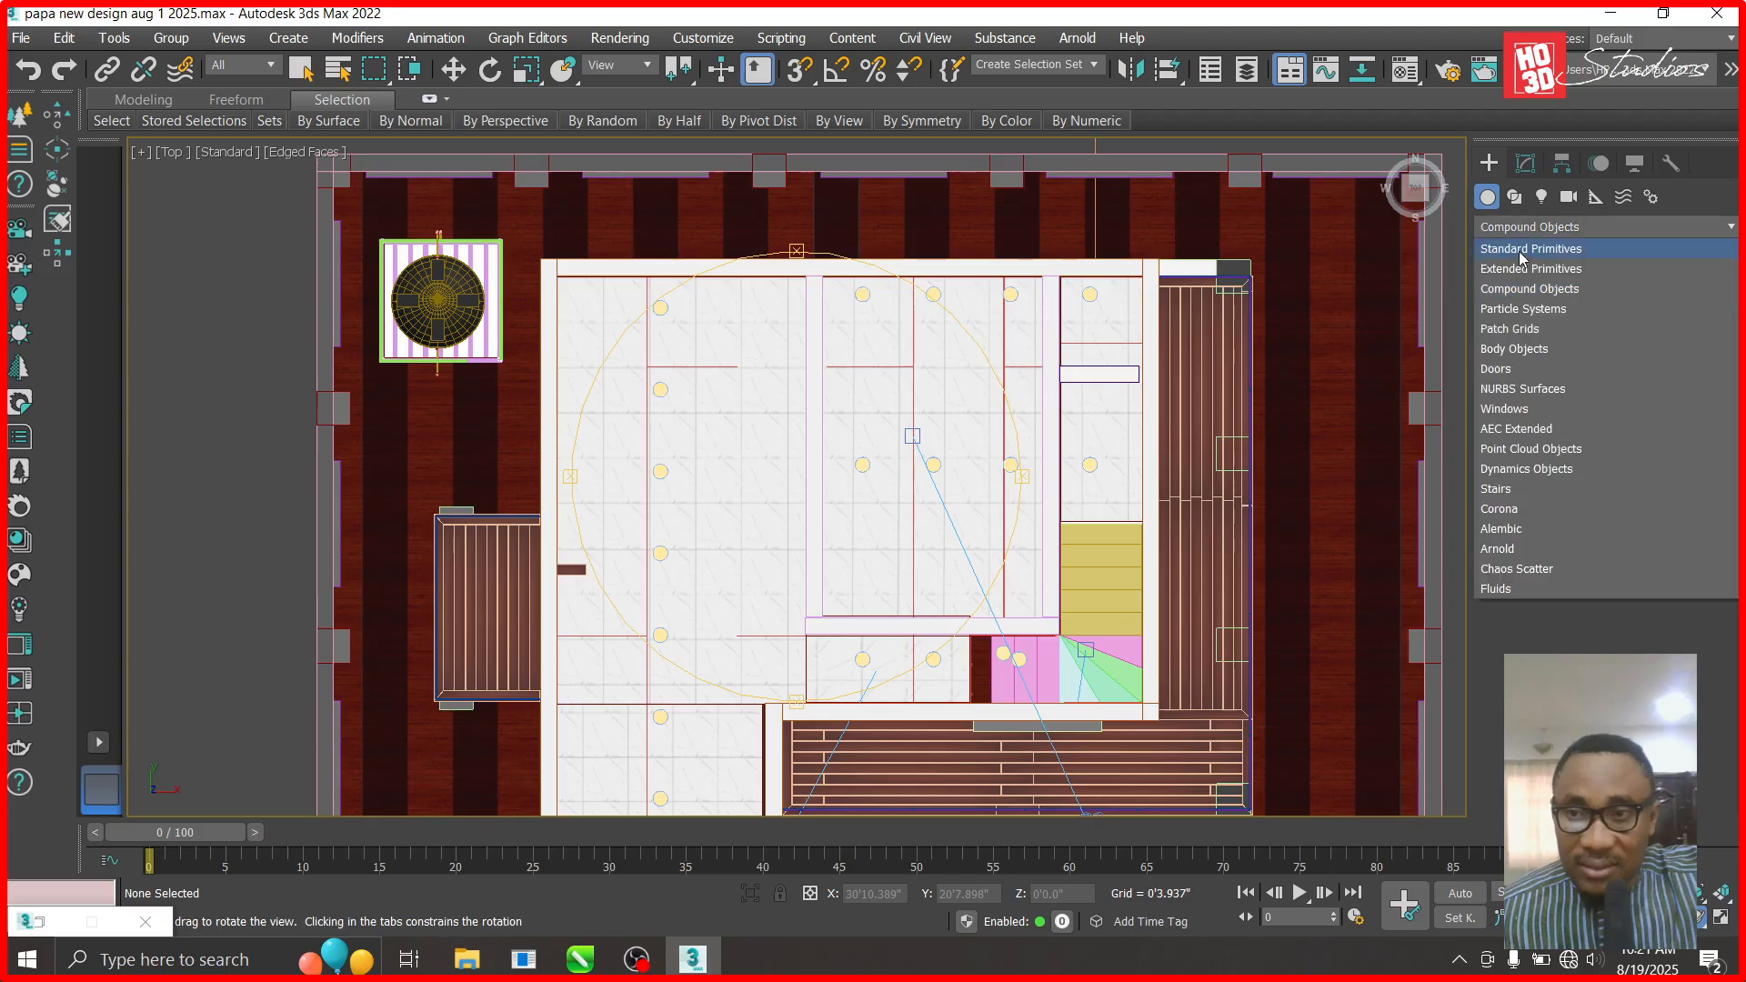
{"action": "left_click", "coordinate": [1523, 250]}
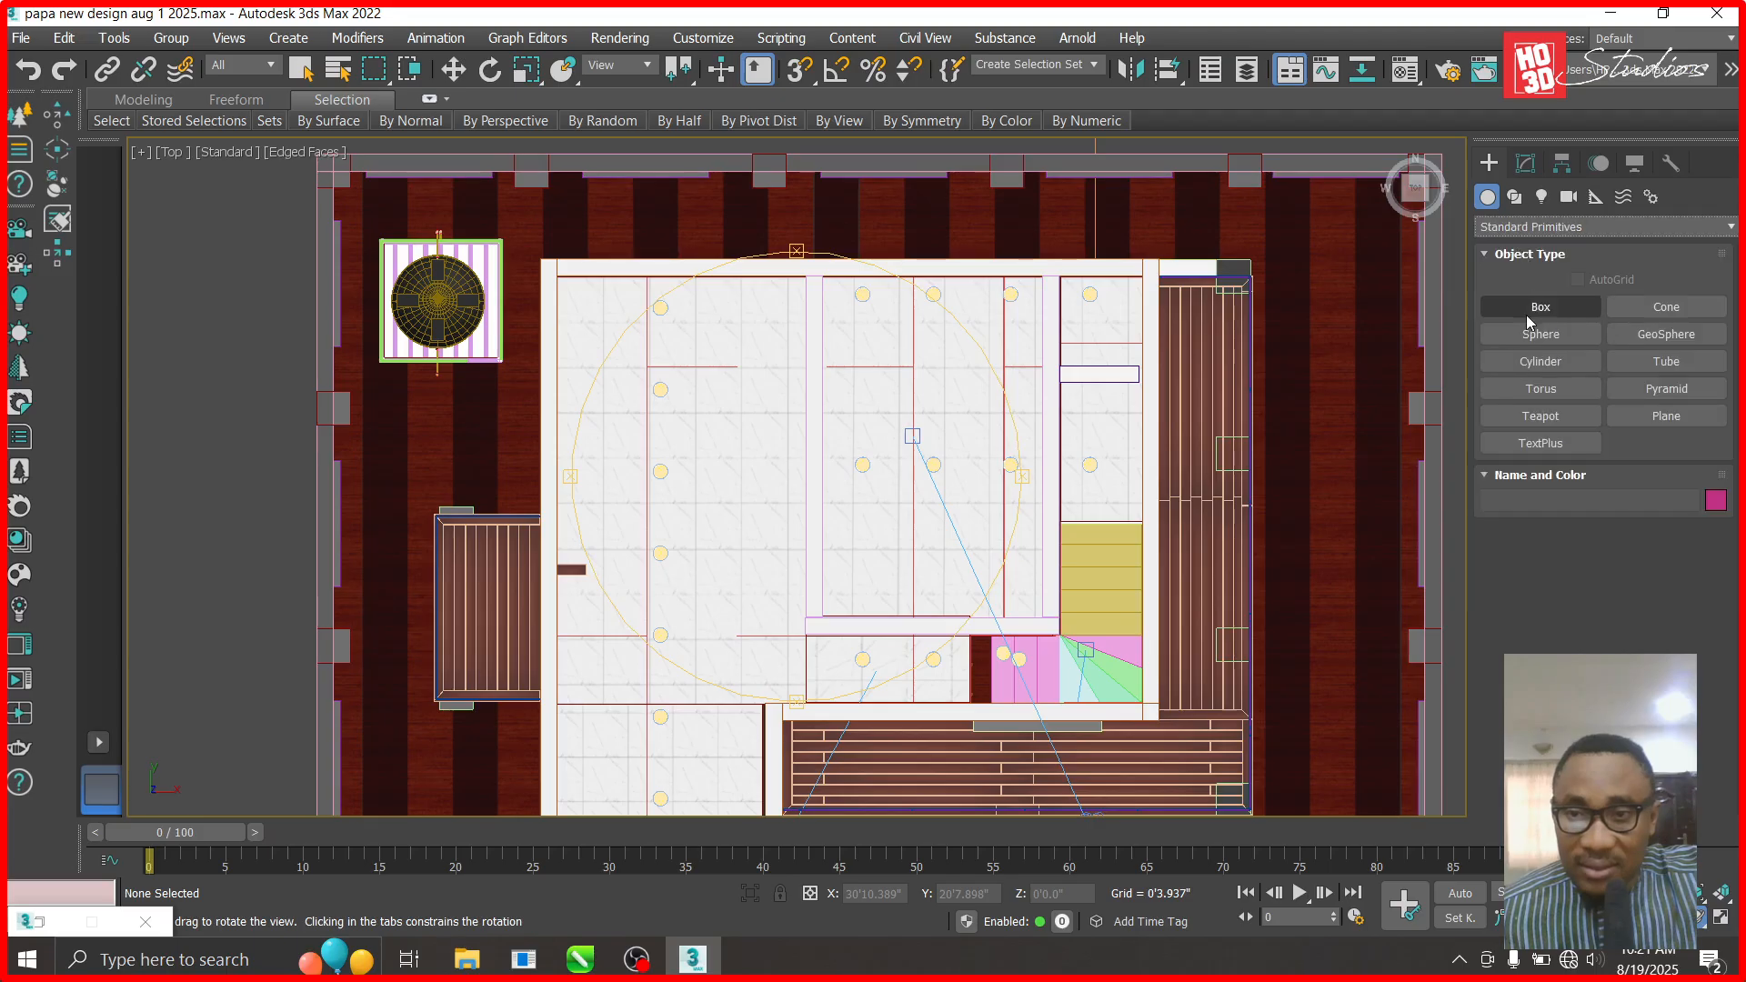
{"action": "left_click", "coordinate": [189, 162]}
{"action": "left_click", "coordinate": [226, 396]}
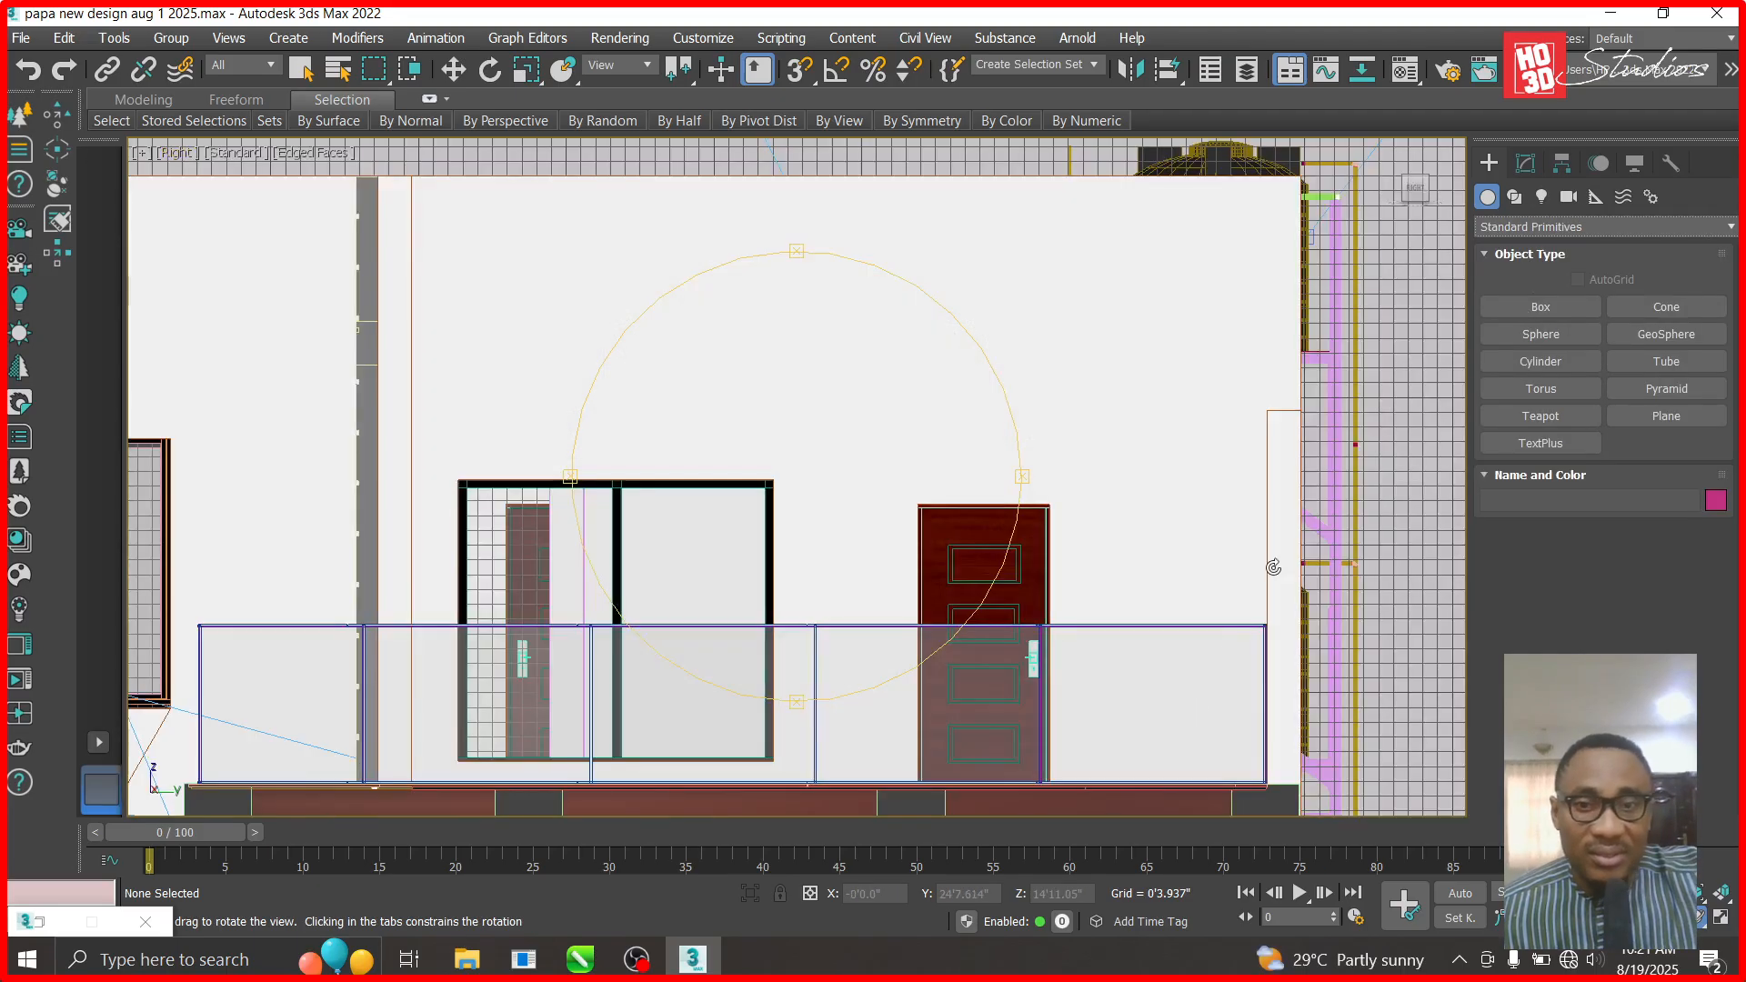
- Draw Box1811 in the Right view with length 7' and width 7'
{"action": "left_click", "coordinate": [1540, 306]}
{"action": "left_click_drag", "start_coordinate": [1125, 412], "coordinate": [649, 781]}
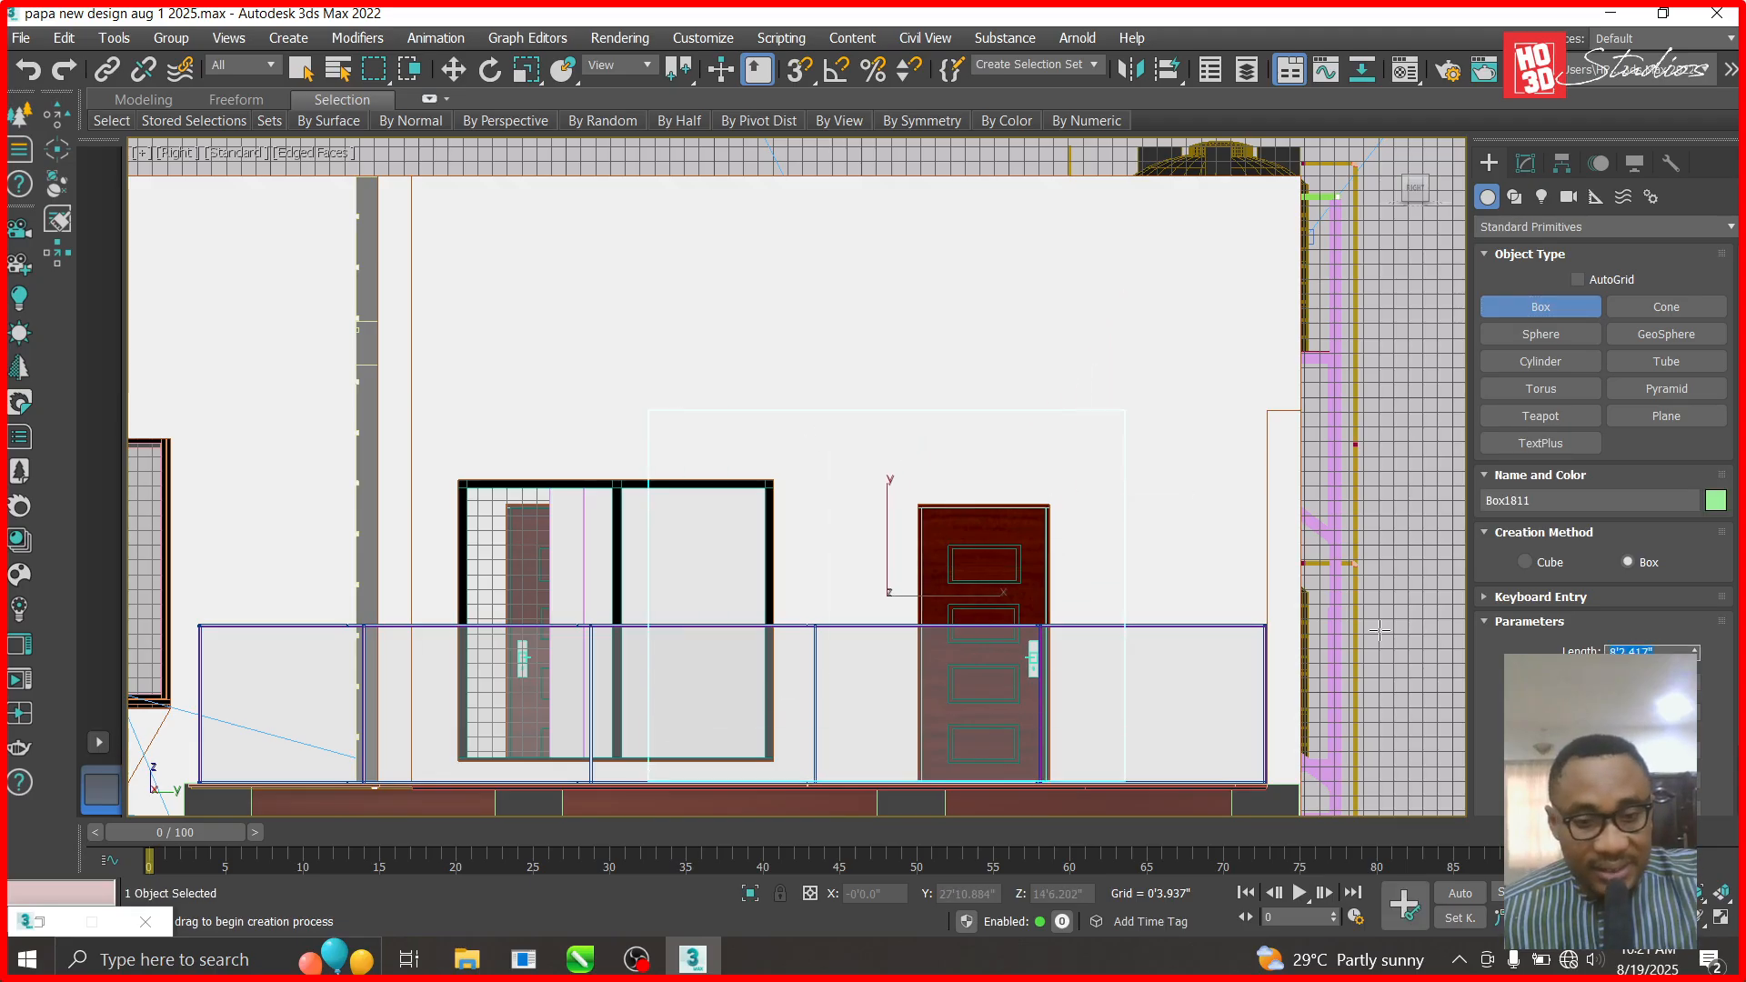
{"action": "type", "text": "7"}
{"action": "key", "text": "Return"}
{"action": "type", "text": "7"}
{"action": "key", "text": "Tab"}
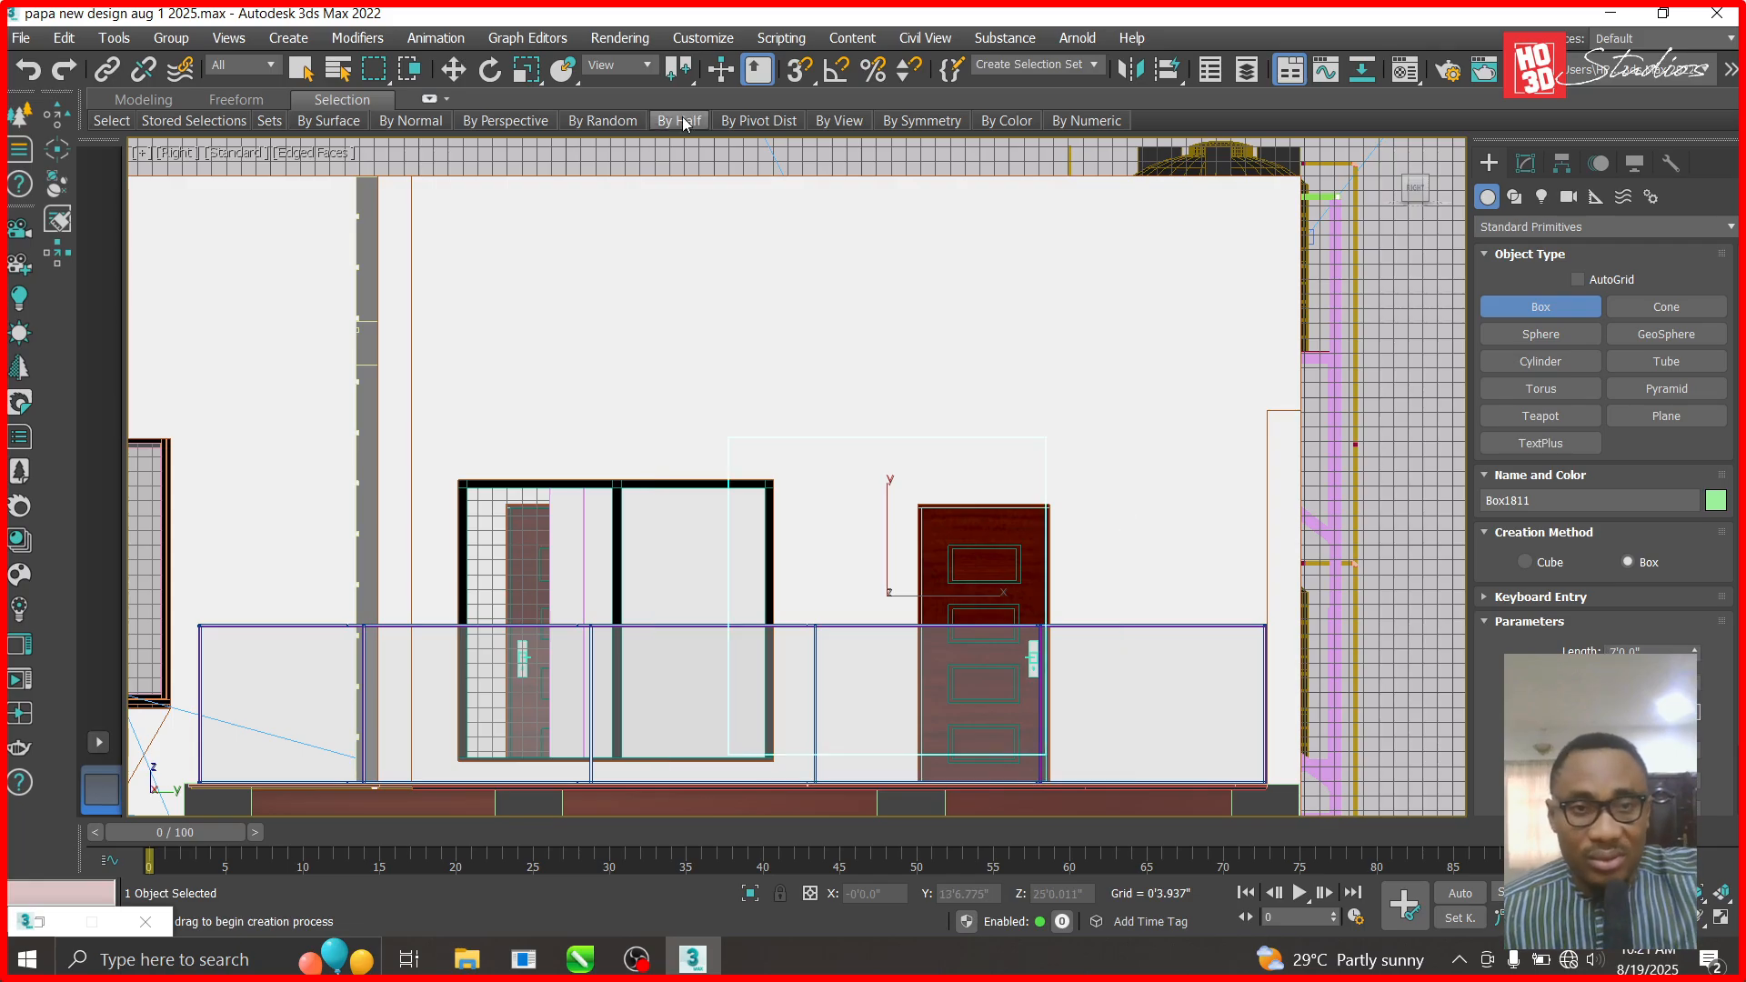
{"action": "left_click", "coordinate": [453, 69]}
- Lower Box1811 slightly, then slide it right over the ceiling in Top view
{"action": "scroll", "coordinate": [899, 751], "scroll_direction": "up", "scroll_amount": 3}
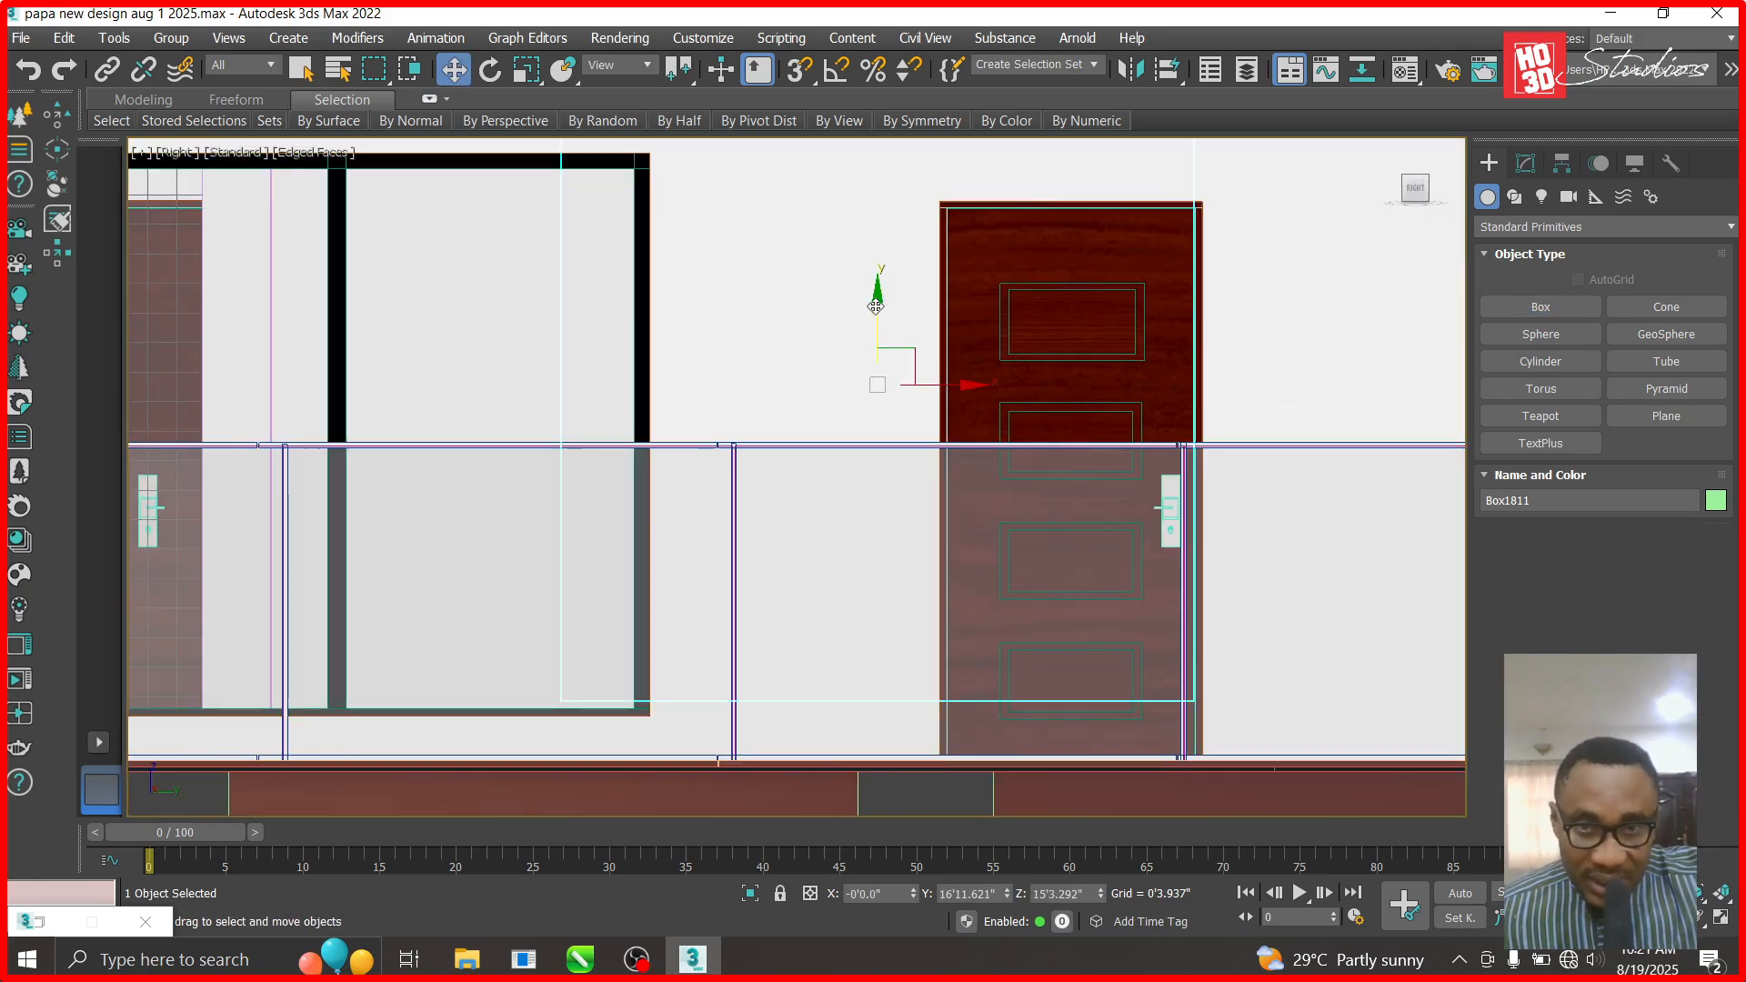
{"action": "left_click_drag", "start_coordinate": [872, 307], "coordinate": [871, 364]}
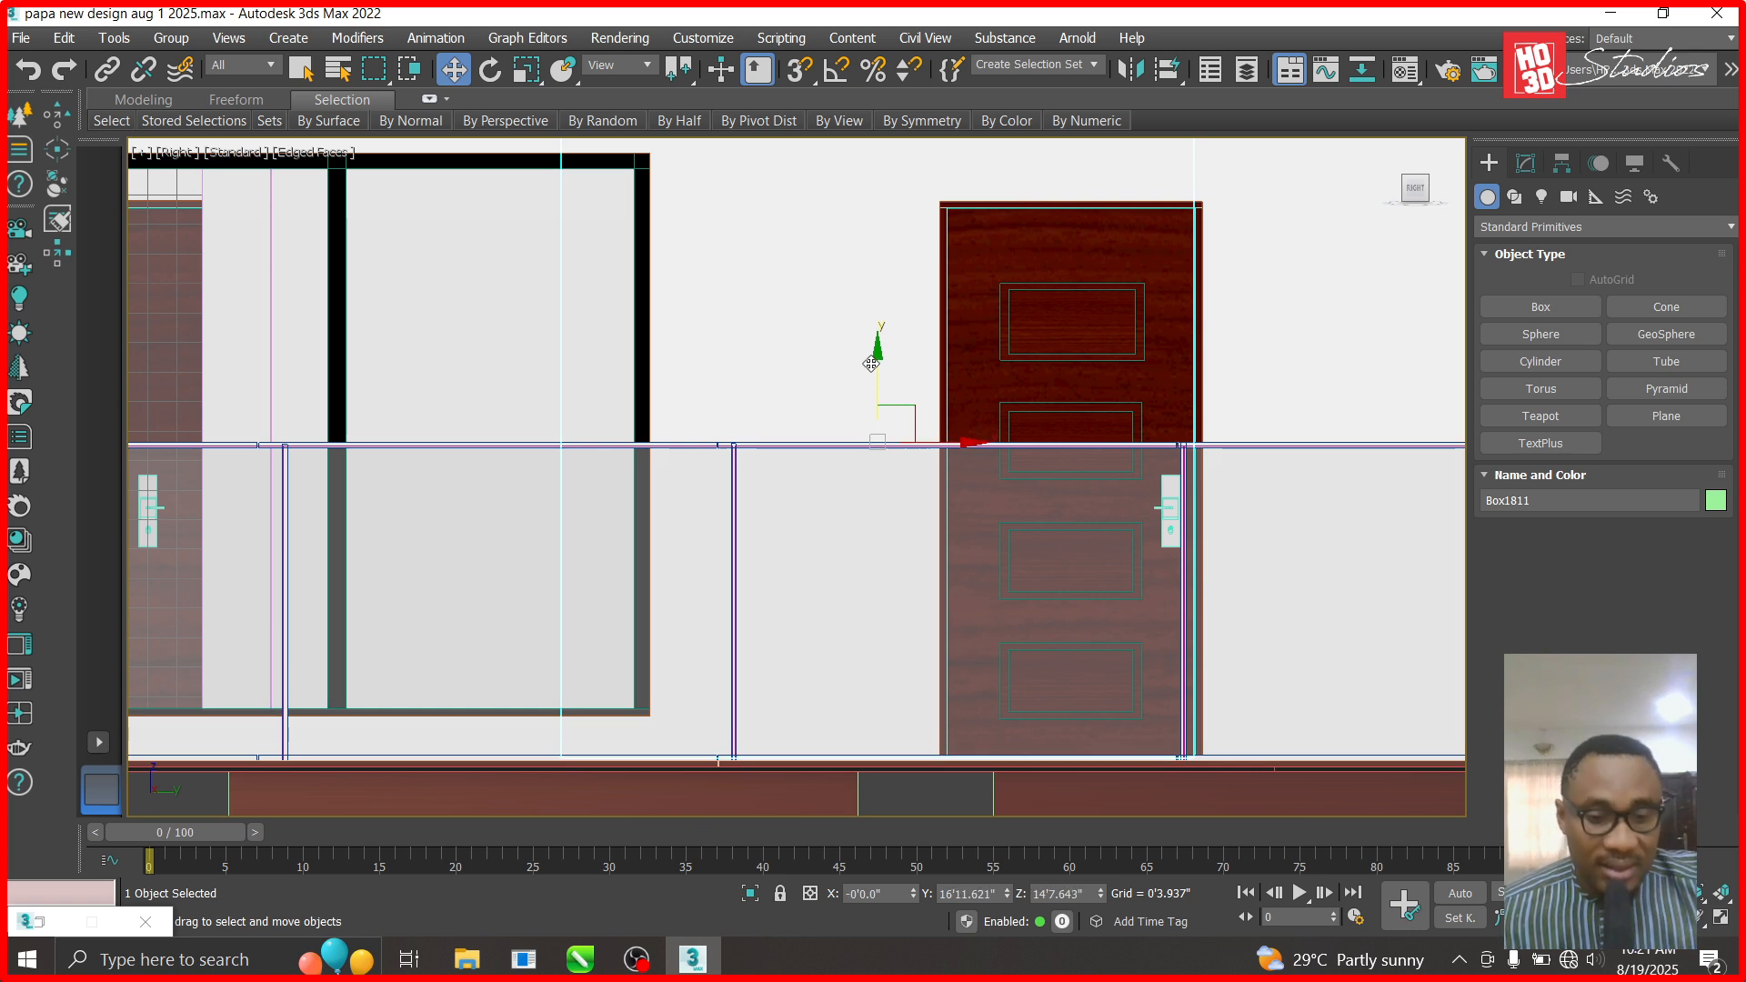
{"action": "key", "text": "t"}
{"action": "left_click_drag", "start_coordinate": [800, 465], "coordinate": [891, 468]}
{"action": "left_click", "coordinate": [890, 475]}
- Nudge Box1811 slightly left beside the partition, then select the thin wall Box068
{"action": "left_click", "coordinate": [837, 448]}
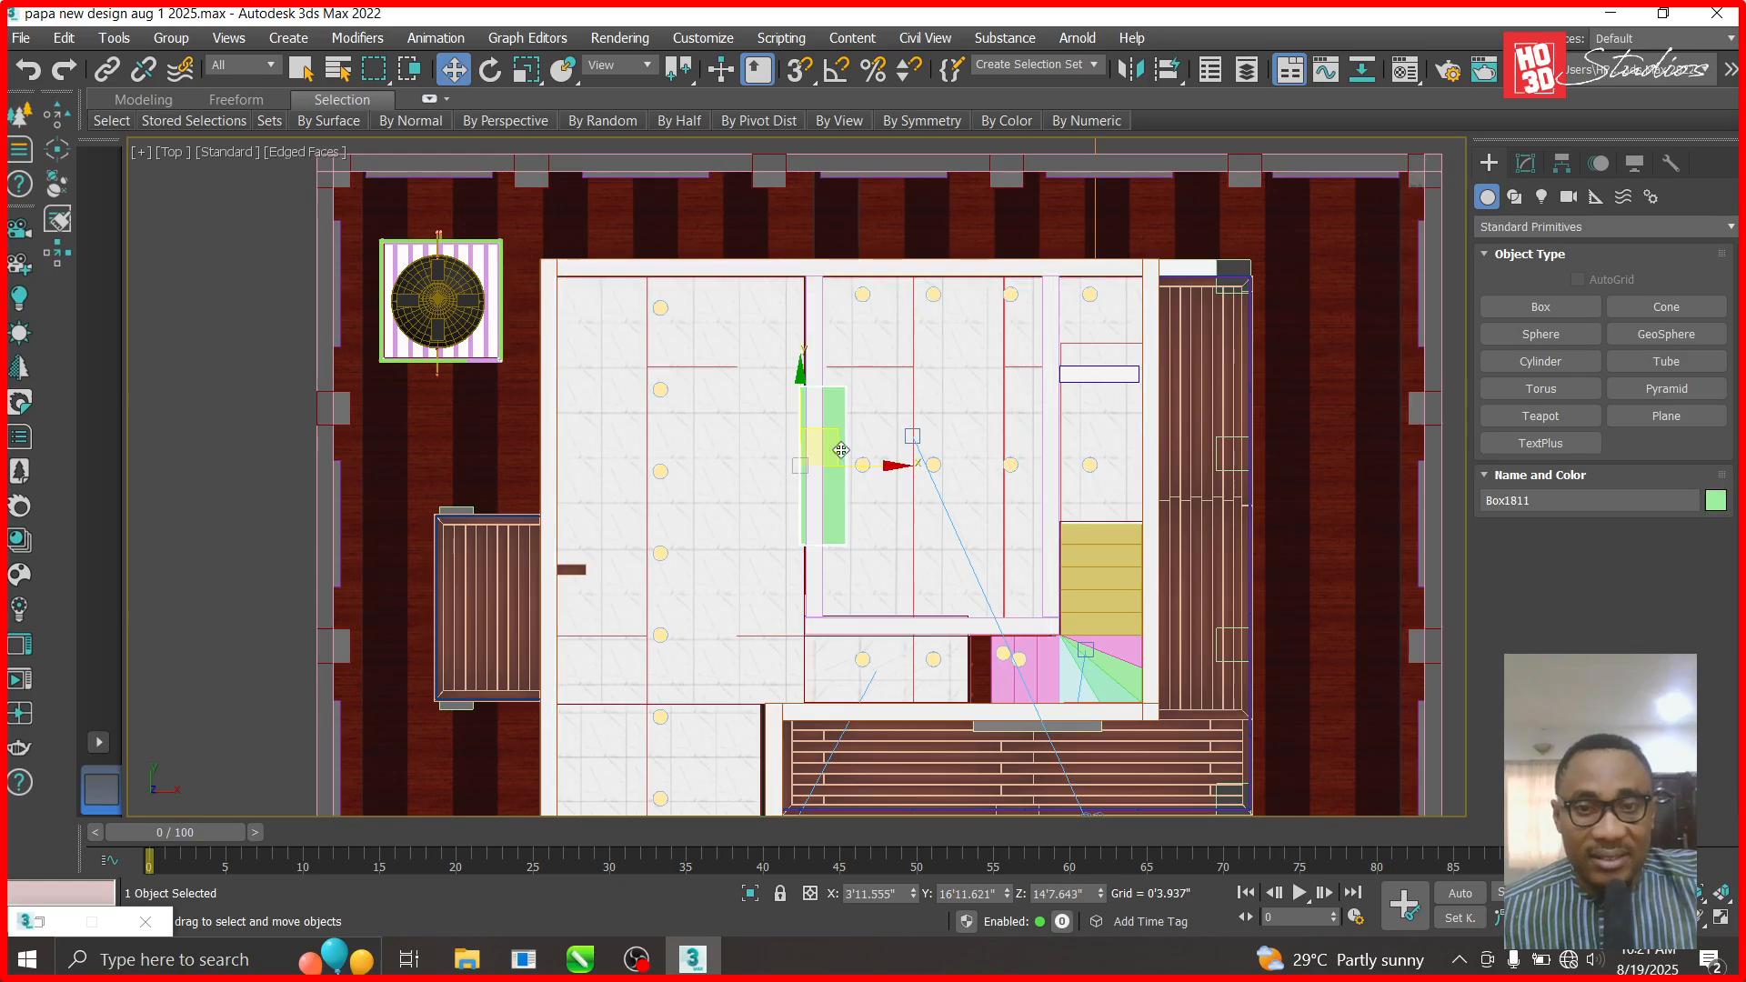
{"action": "left_click_drag", "start_coordinate": [891, 468], "coordinate": [880, 466]}
{"action": "scroll", "coordinate": [839, 469], "scroll_direction": "up", "scroll_amount": 3}
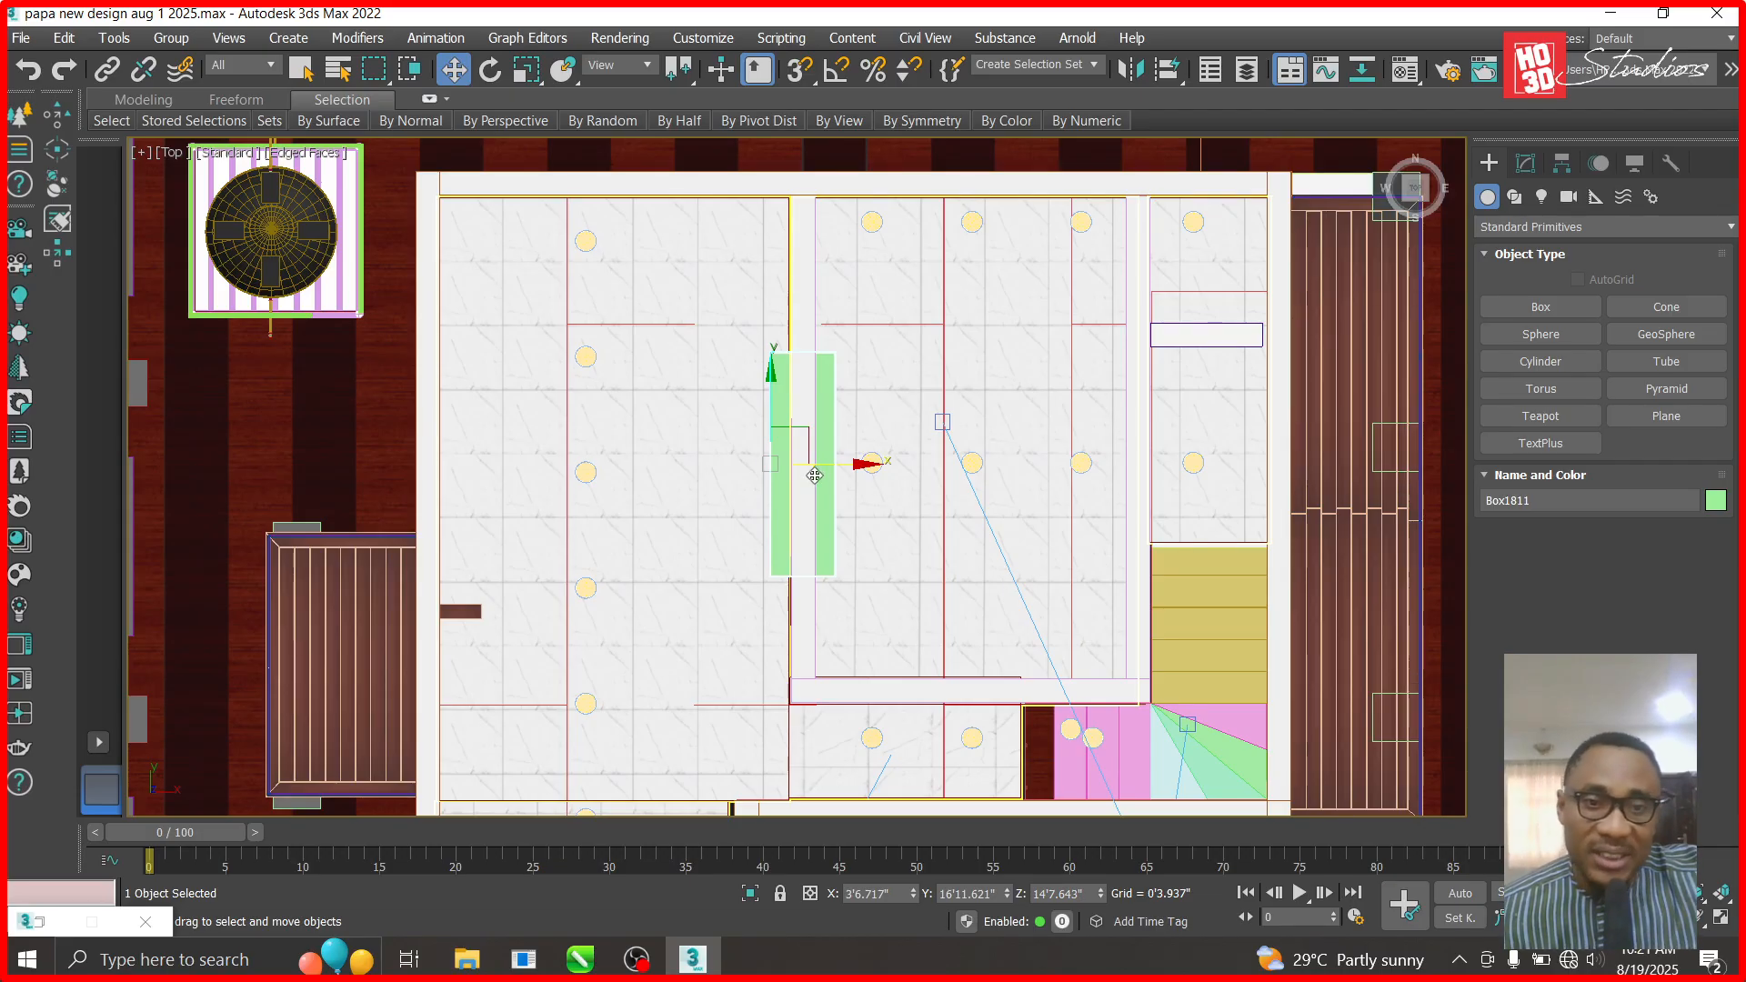
{"action": "scroll", "coordinate": [628, 546], "scroll_direction": "down", "scroll_amount": 2}
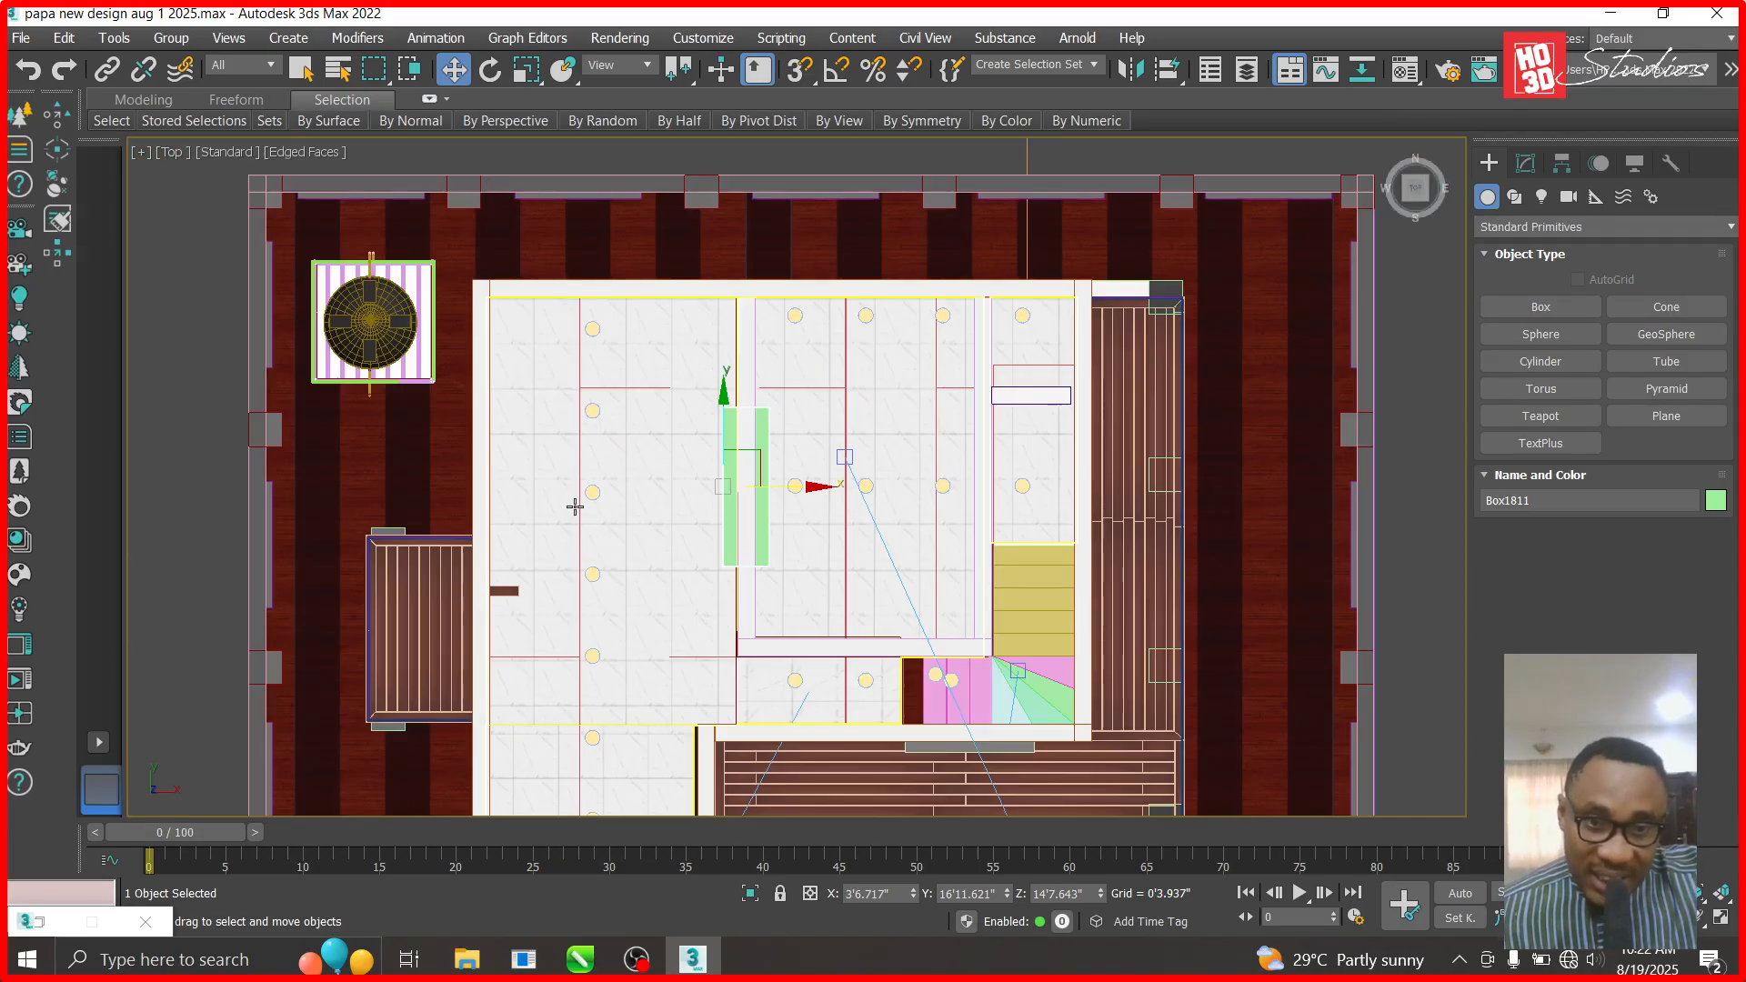
{"action": "scroll", "coordinate": [662, 385], "scroll_direction": "down", "scroll_amount": 2}
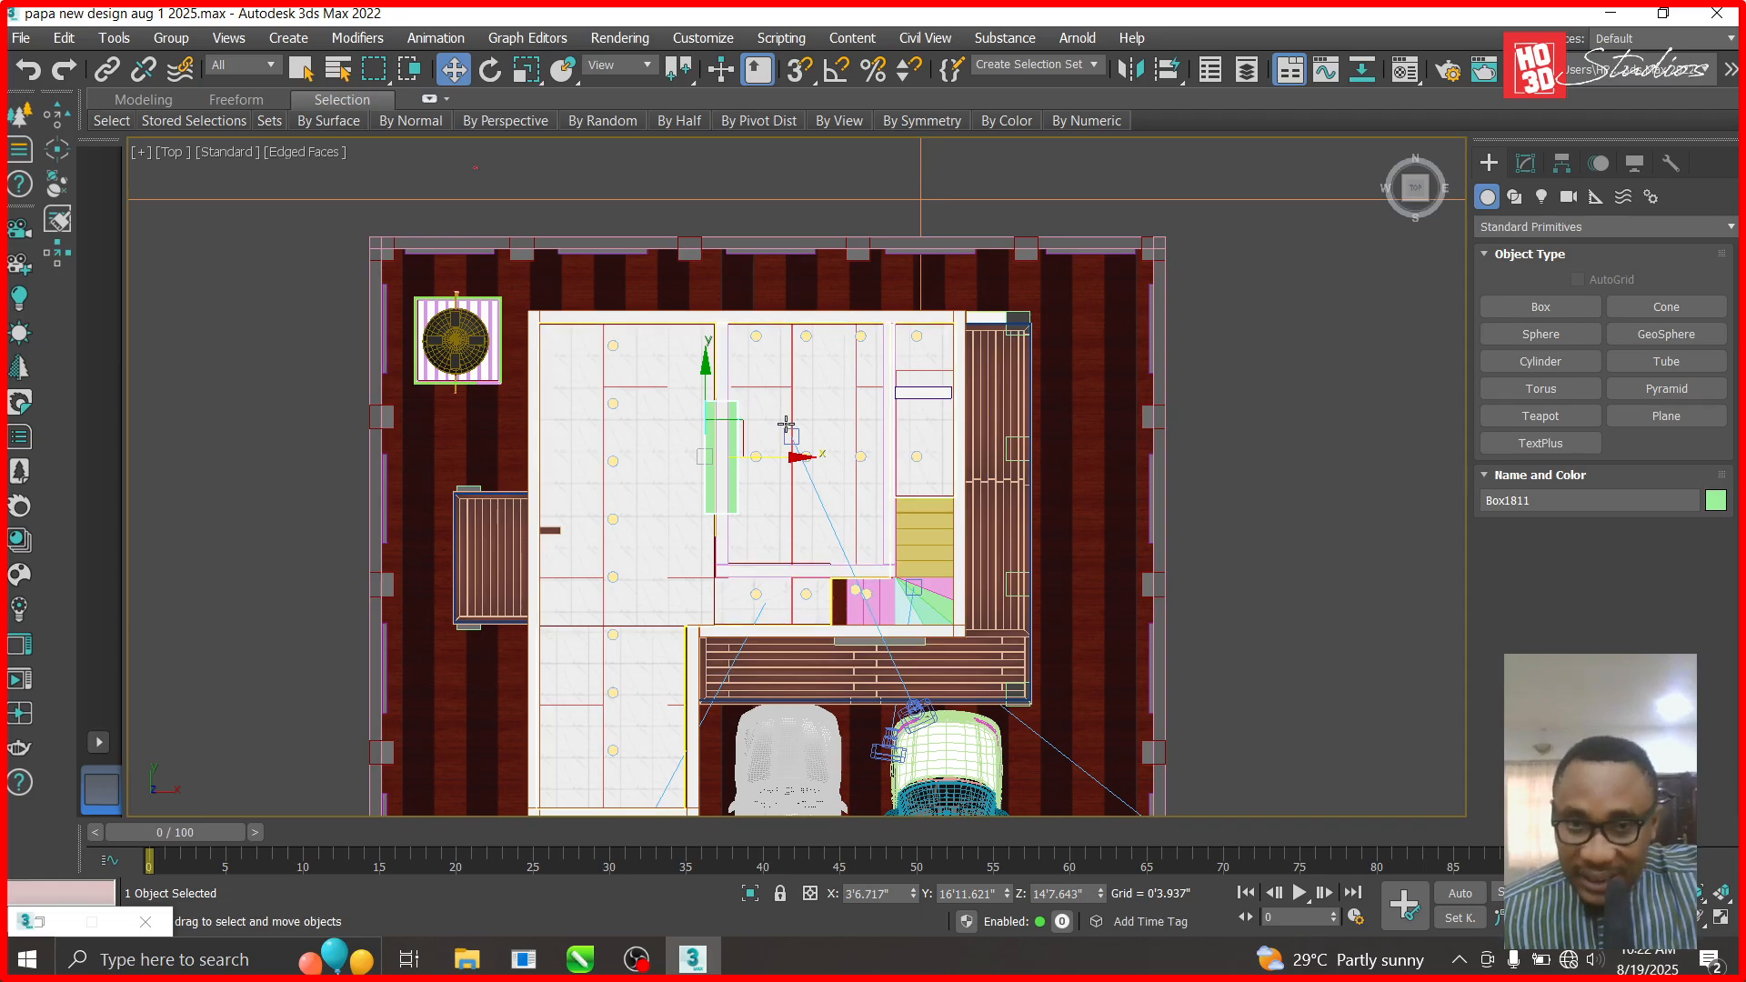
{"action": "scroll", "coordinate": [698, 560], "scroll_direction": "down", "scroll_amount": 2}
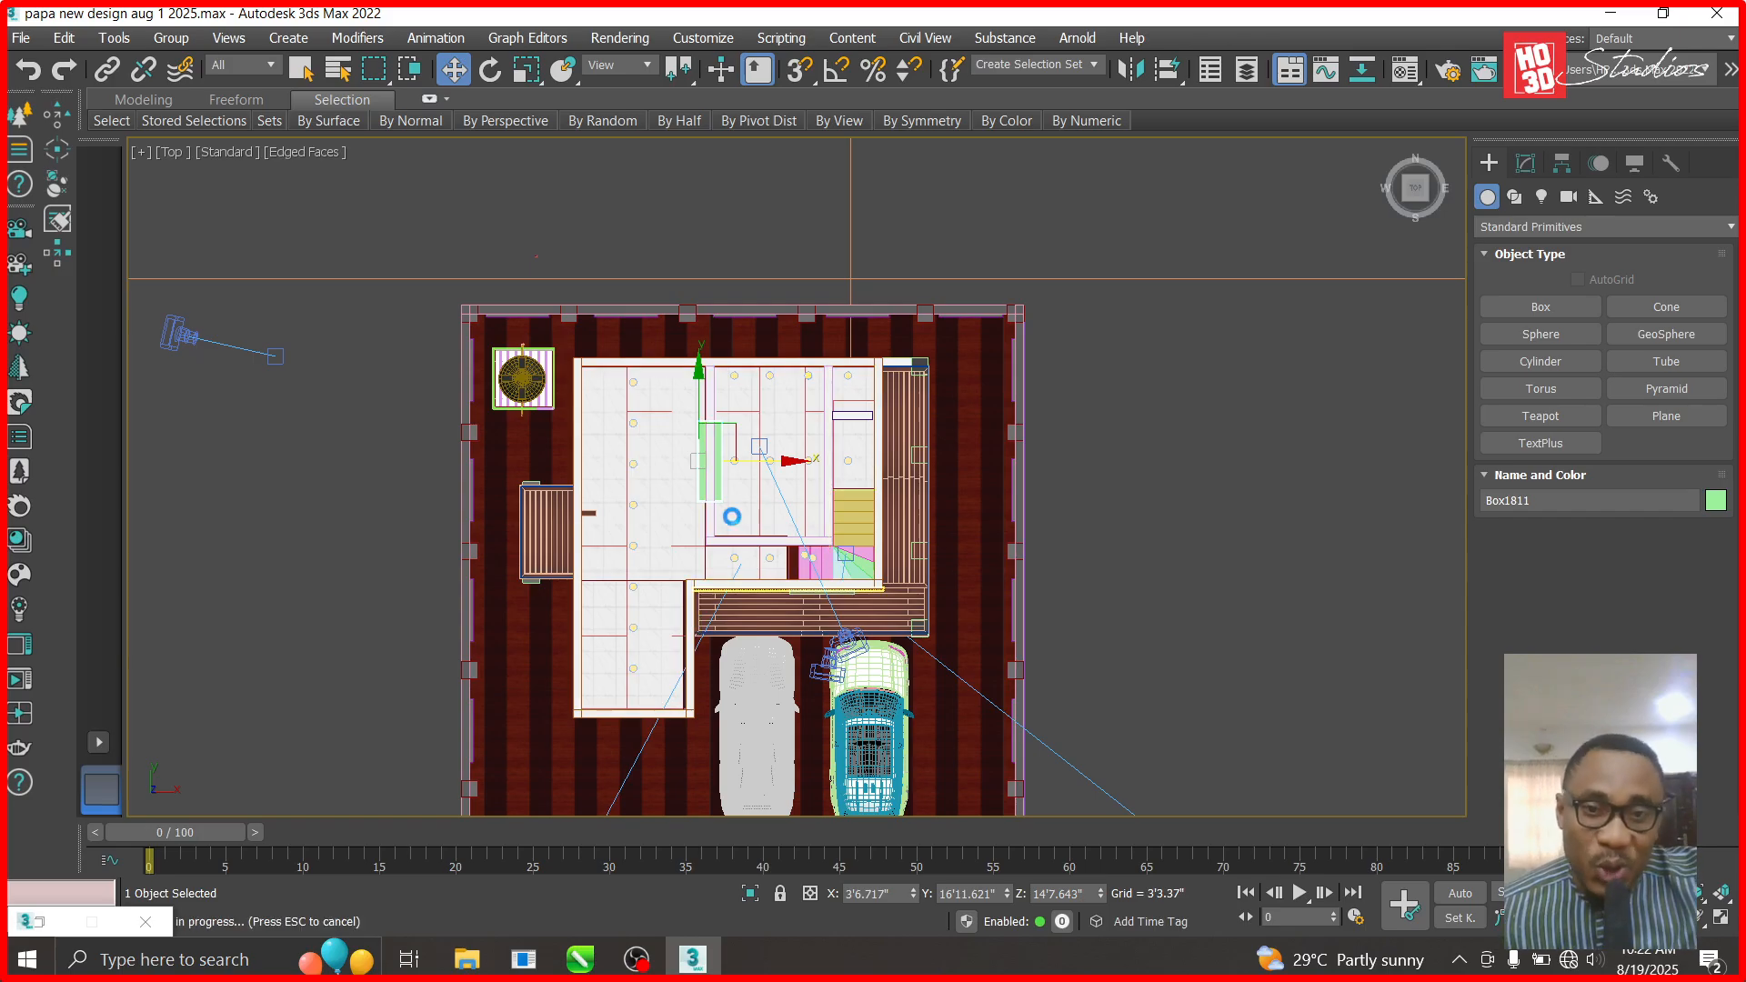
{"action": "scroll", "coordinate": [845, 382], "scroll_direction": "up", "scroll_amount": 6}
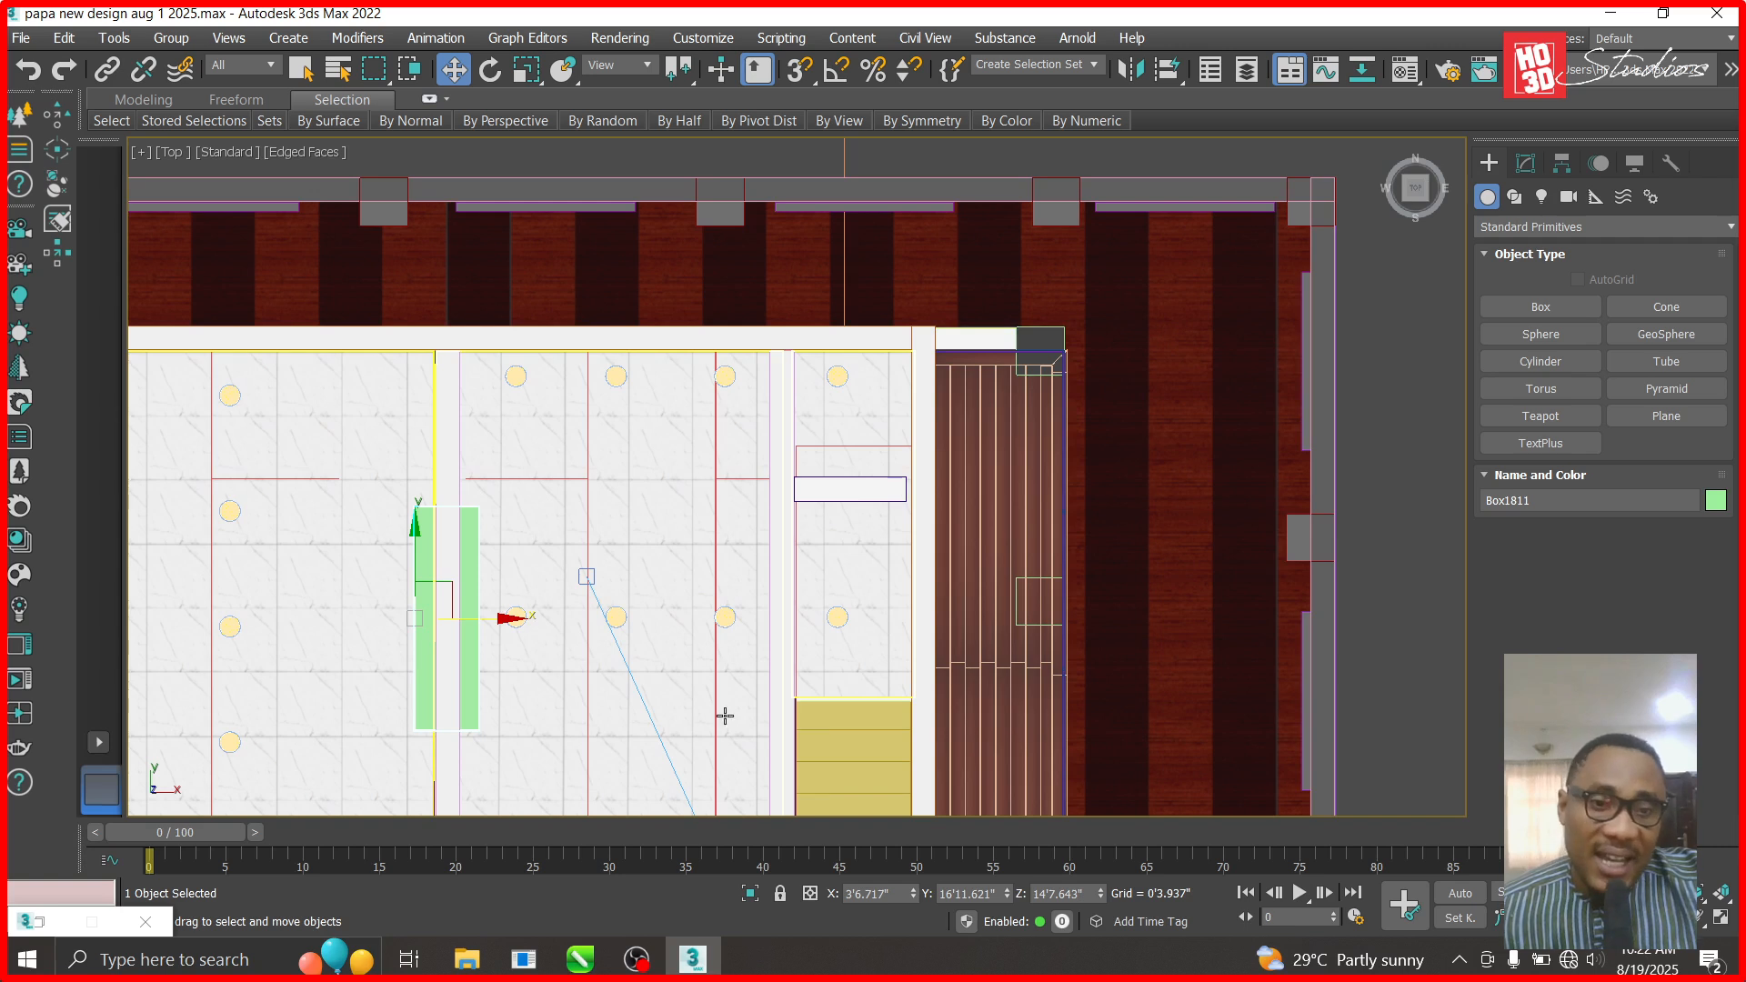
{"action": "scroll", "coordinate": [732, 464], "scroll_direction": "down", "scroll_amount": 2}
{"action": "scroll", "coordinate": [620, 616], "scroll_direction": "down", "scroll_amount": 4}
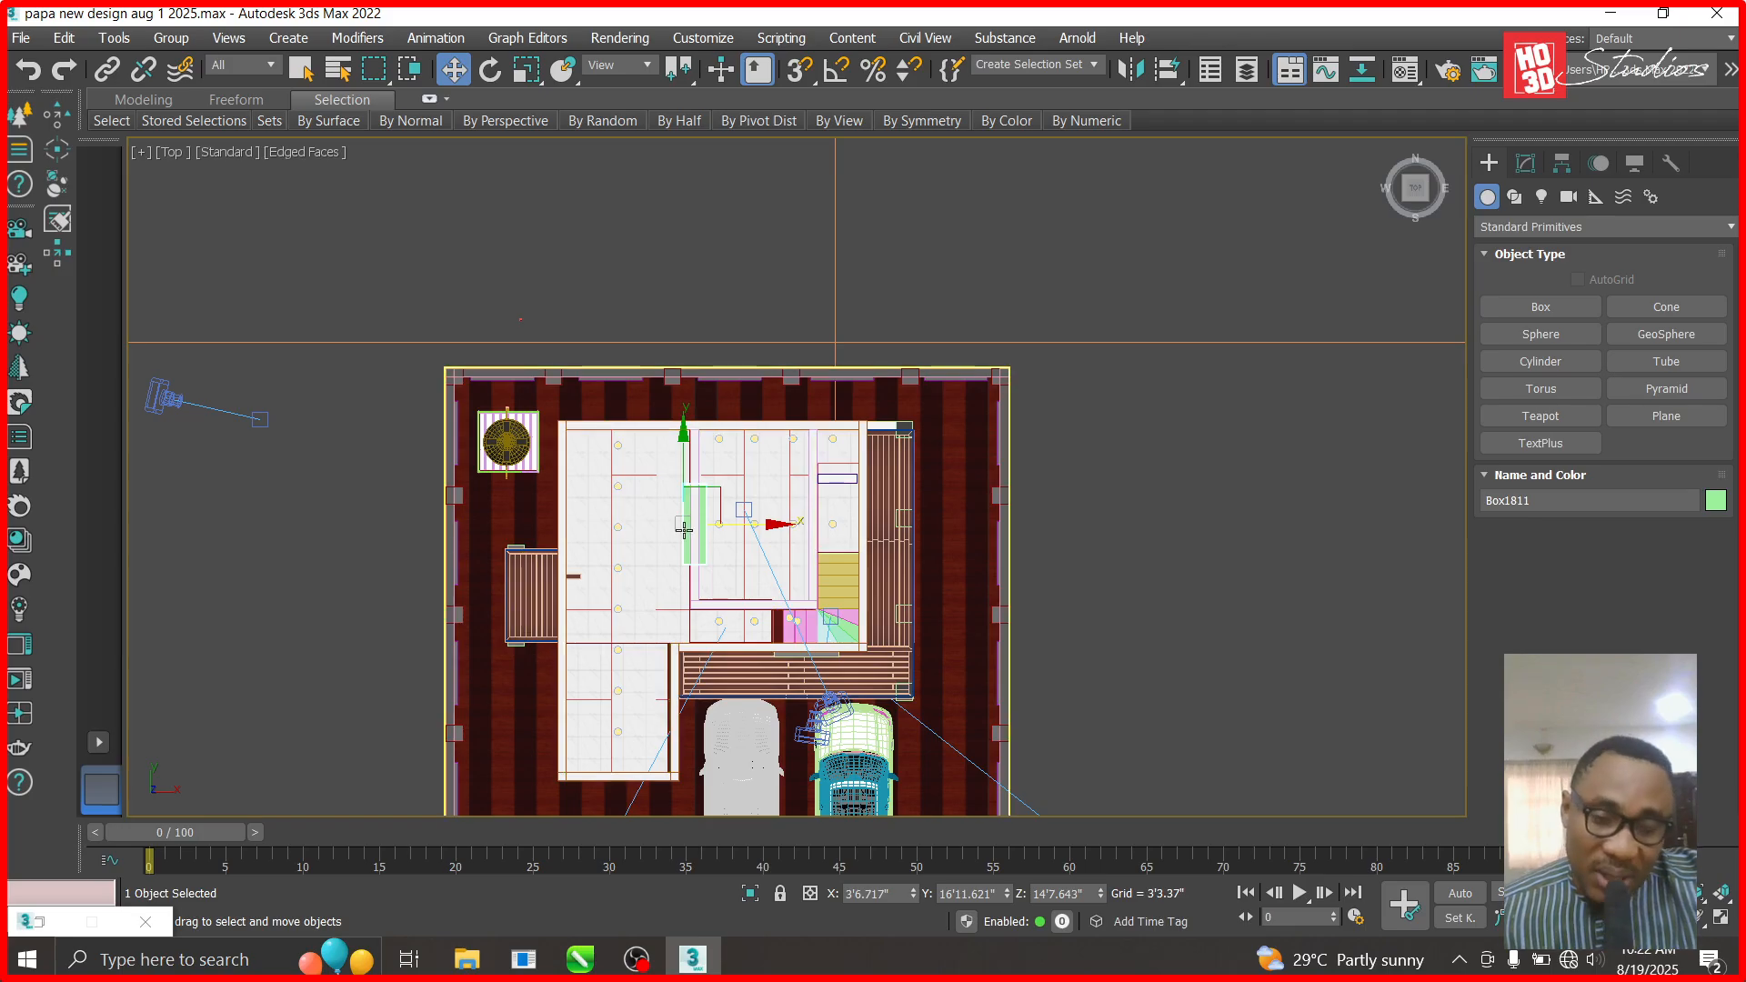
{"action": "scroll", "coordinate": [636, 599], "scroll_direction": "up", "scroll_amount": 4}
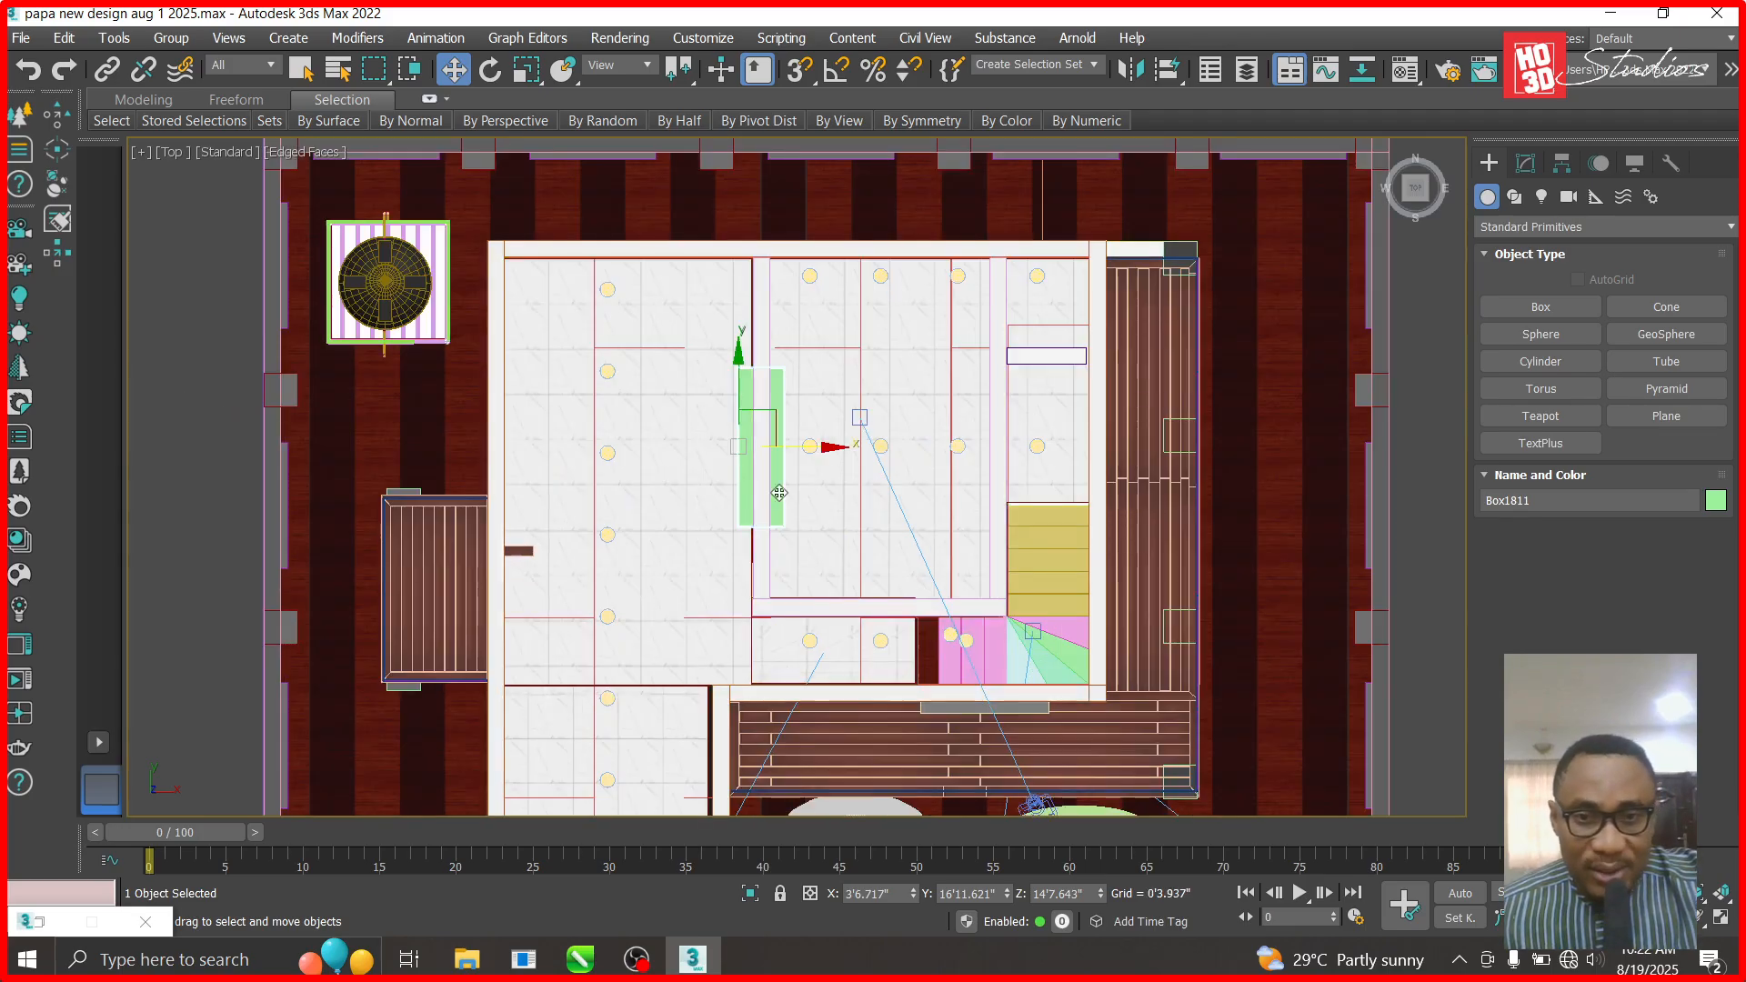
{"action": "left_click", "coordinate": [762, 334]}
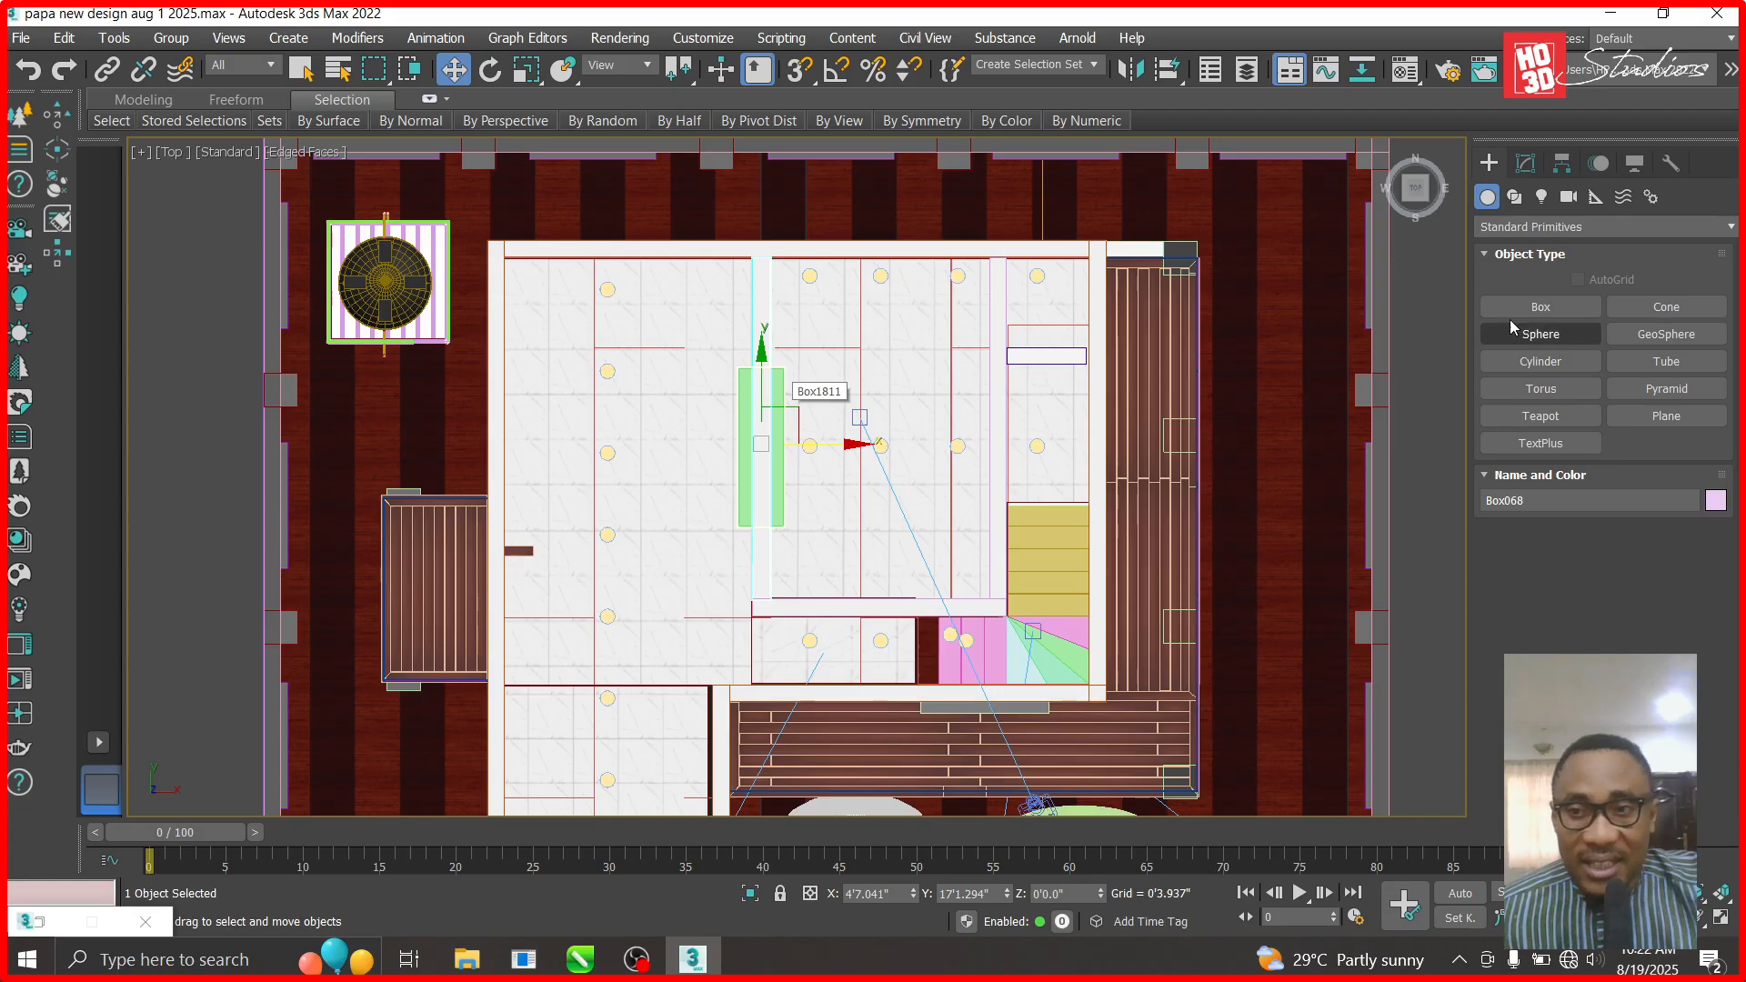
- Create a Boolean on the thin wall using the green box as the cutting operand
{"action": "left_click", "coordinate": [1528, 226]}
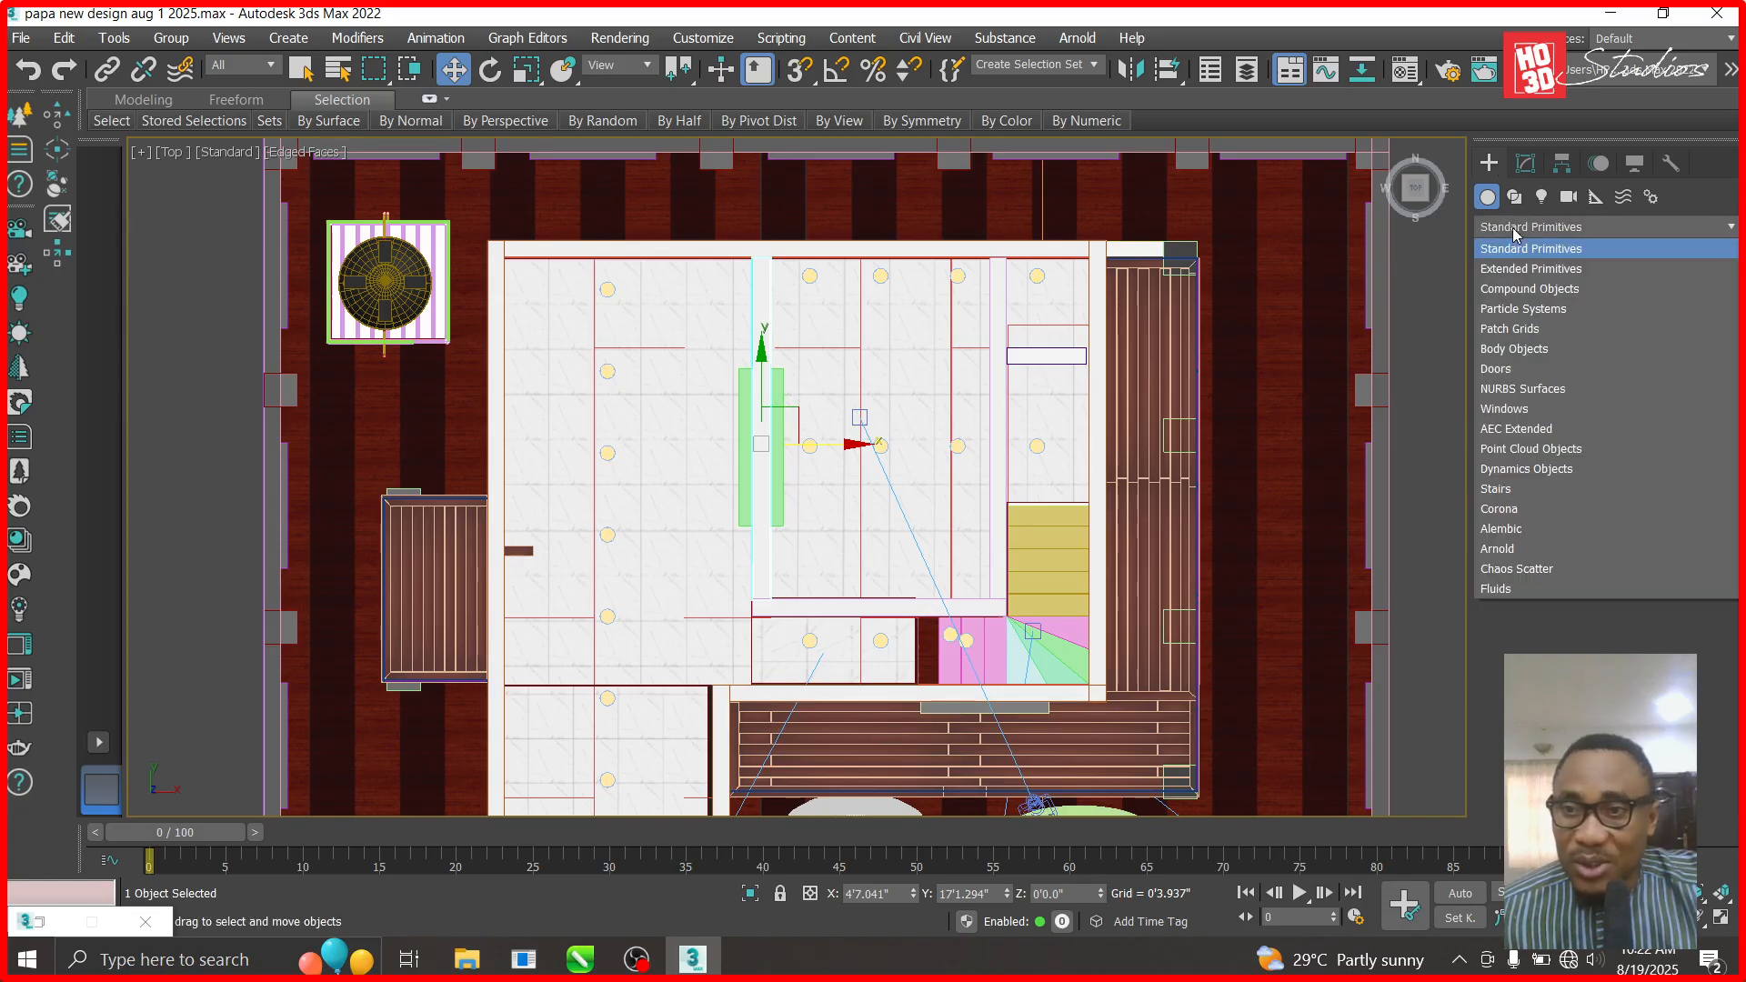
{"action": "left_click", "coordinate": [1526, 289]}
{"action": "left_click", "coordinate": [1652, 439]}
{"action": "left_click", "coordinate": [1646, 561]}
{"action": "left_click", "coordinate": [782, 424]}
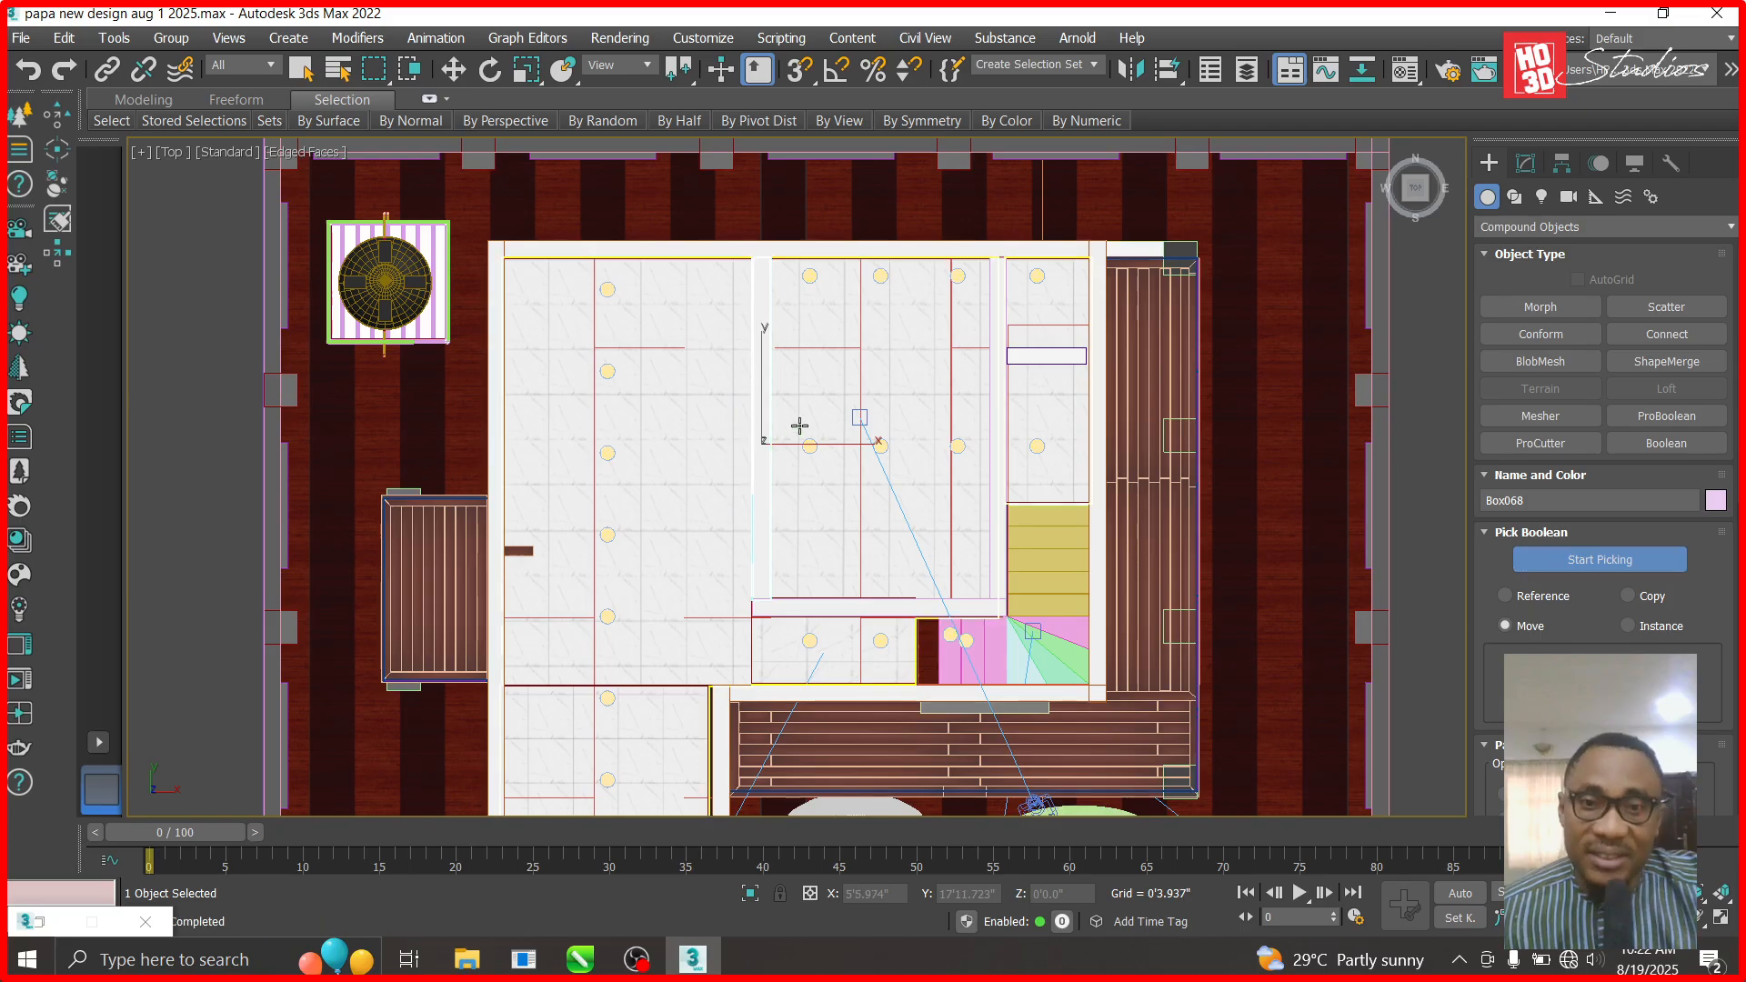
- View the house through Corona Camera002 and orbit to an angled overview
{"action": "key", "text": "c"}
{"action": "double_click", "coordinate": [768, 279]}
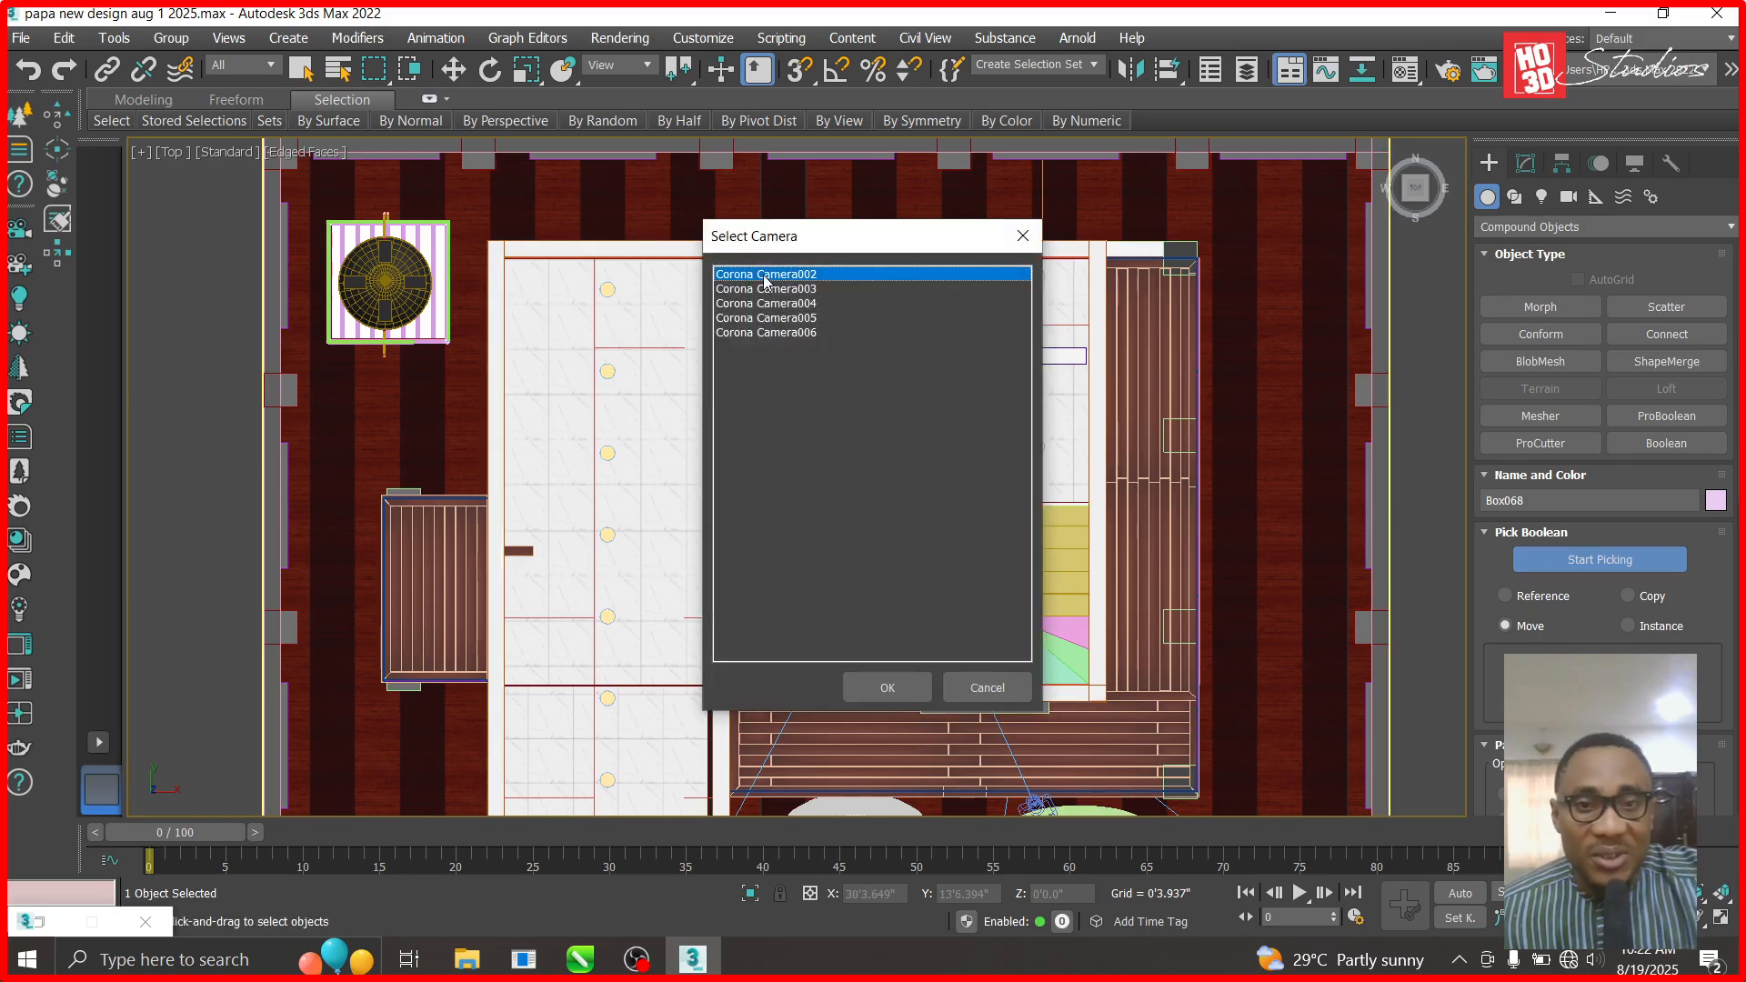
{"action": "left_click", "coordinate": [1699, 919]}
{"action": "left_click_drag", "start_coordinate": [932, 619], "coordinate": [711, 660]}
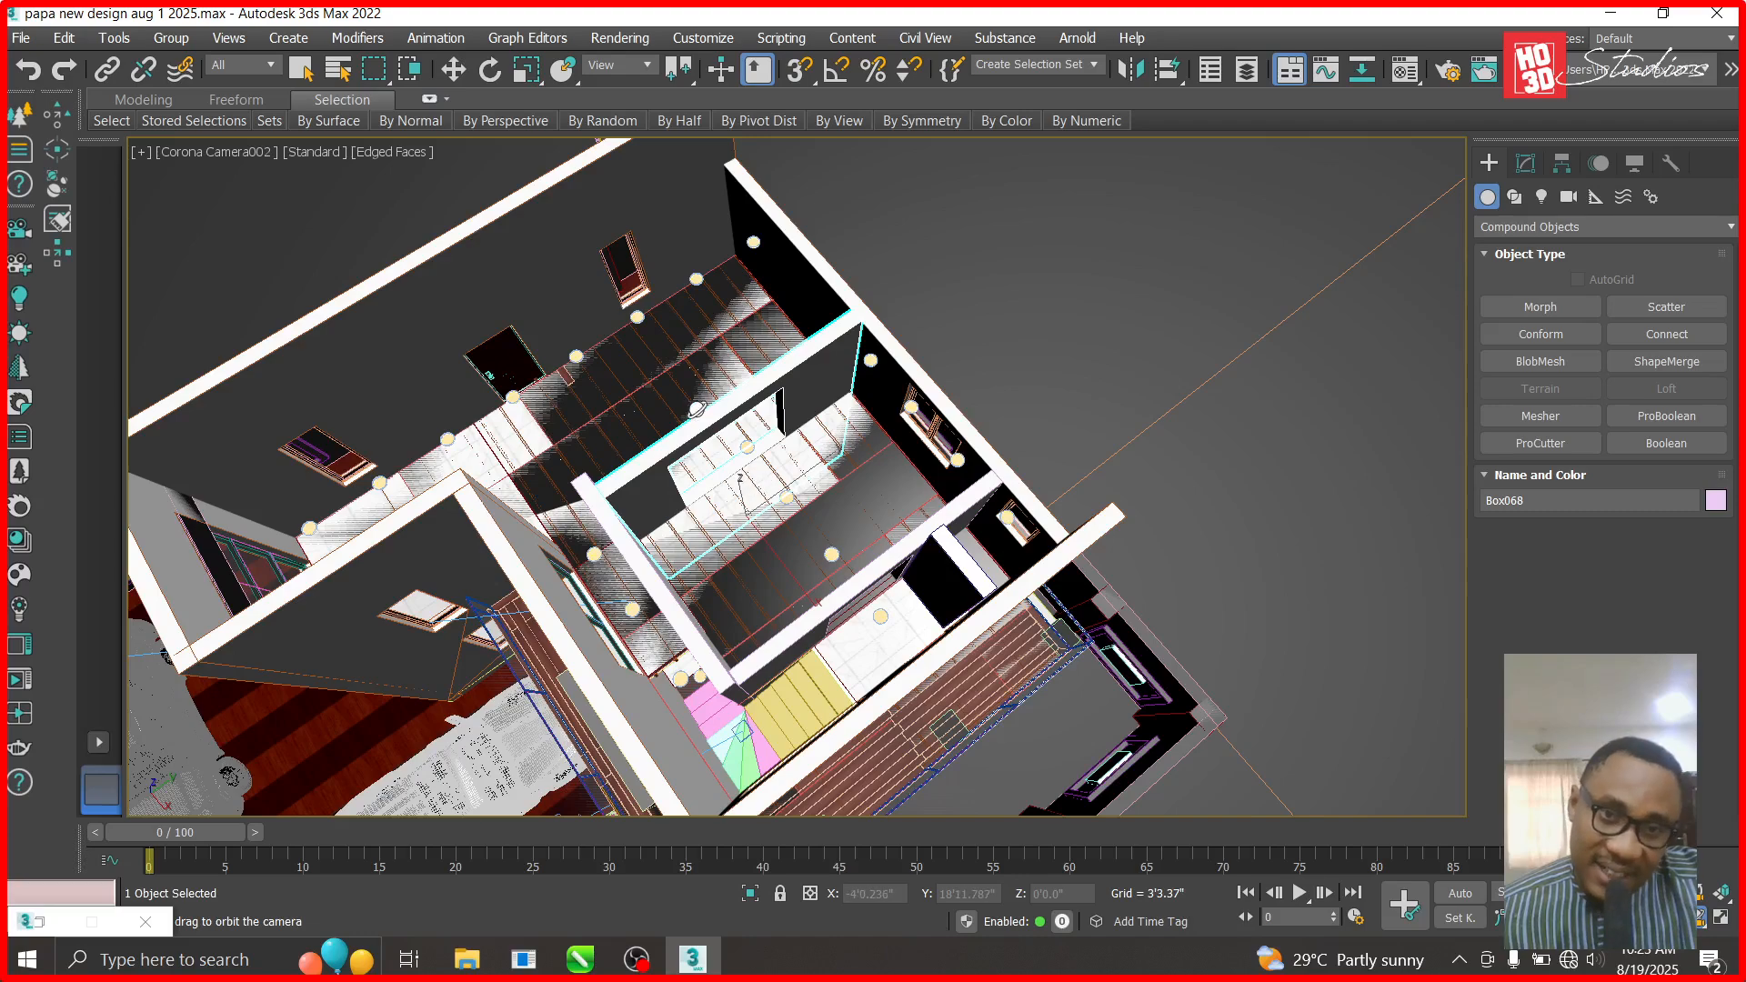
{"action": "left_click_drag", "start_coordinate": [742, 550], "coordinate": [403, 209]}
{"action": "left_click", "coordinate": [391, 152]}
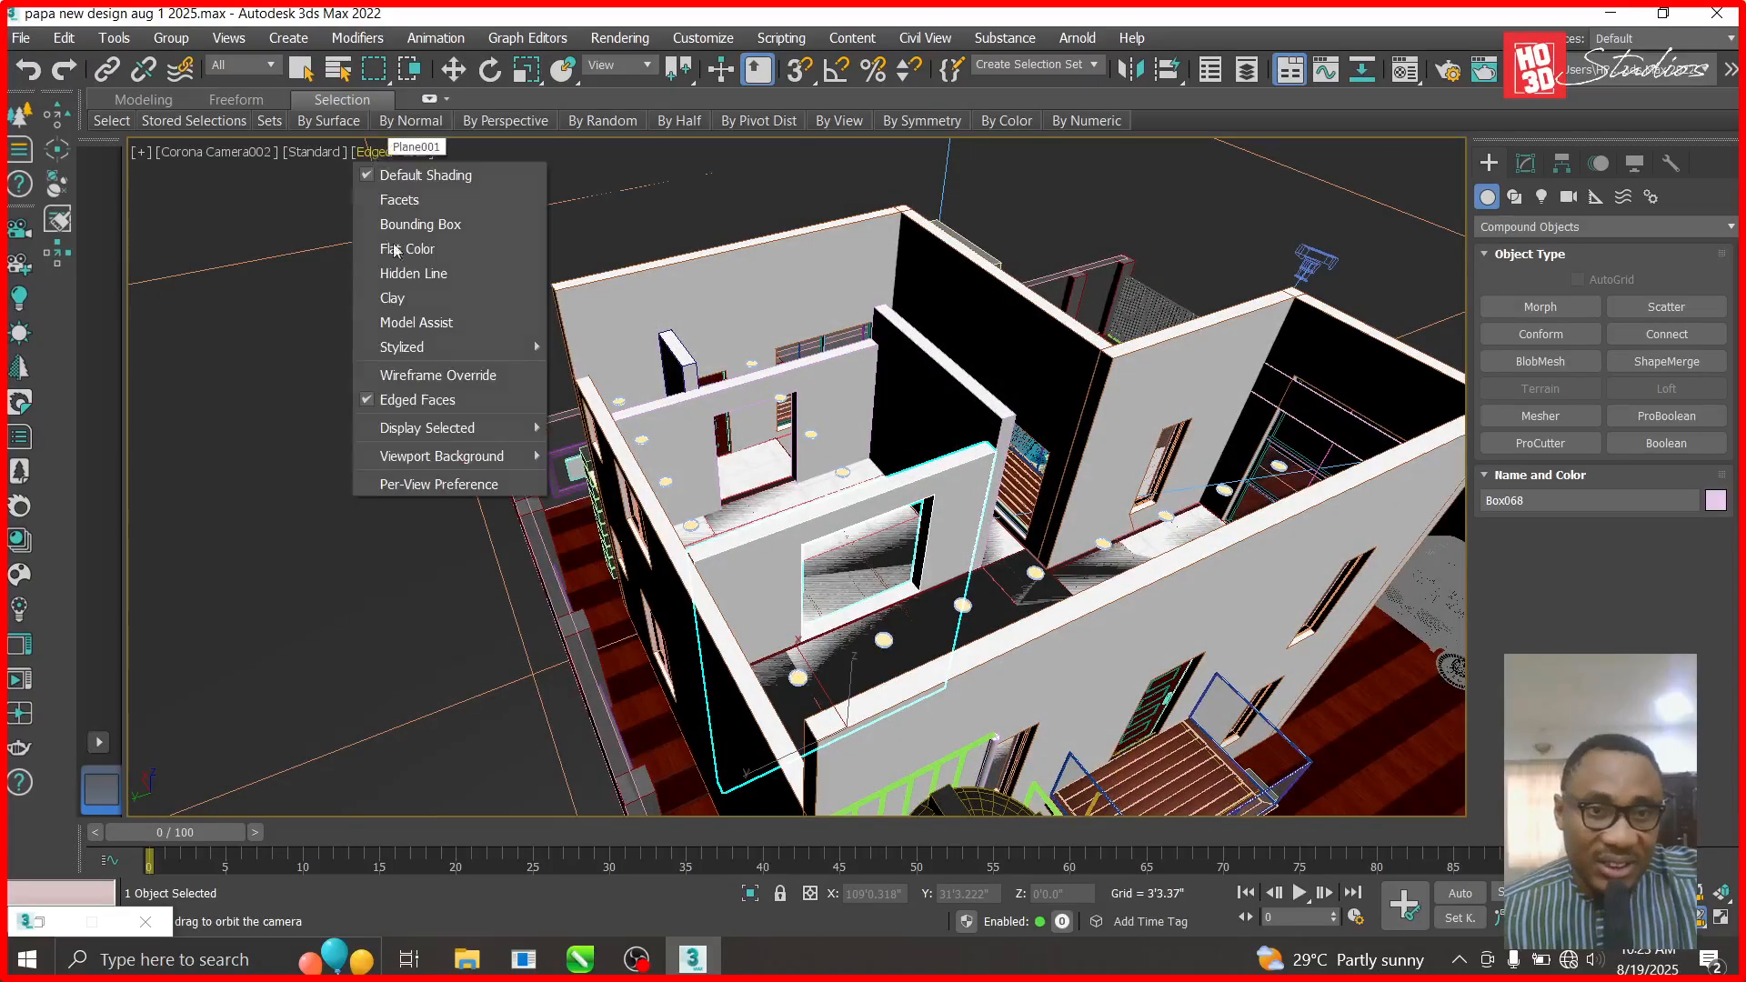
- Switch the camera view to Clay shading with Edged Faces off and orbit into the rooms
{"action": "left_click", "coordinate": [400, 302]}
{"action": "mouse_move", "coordinate": [943, 615]}
{"action": "left_mouse_down"}
{"action": "mouse_move", "coordinate": [884, 619]}
{"action": "mouse_move", "coordinate": [819, 582]}
{"action": "mouse_move", "coordinate": [710, 509]}
{"action": "mouse_move", "coordinate": [564, 364]}
{"action": "left_mouse_up"}
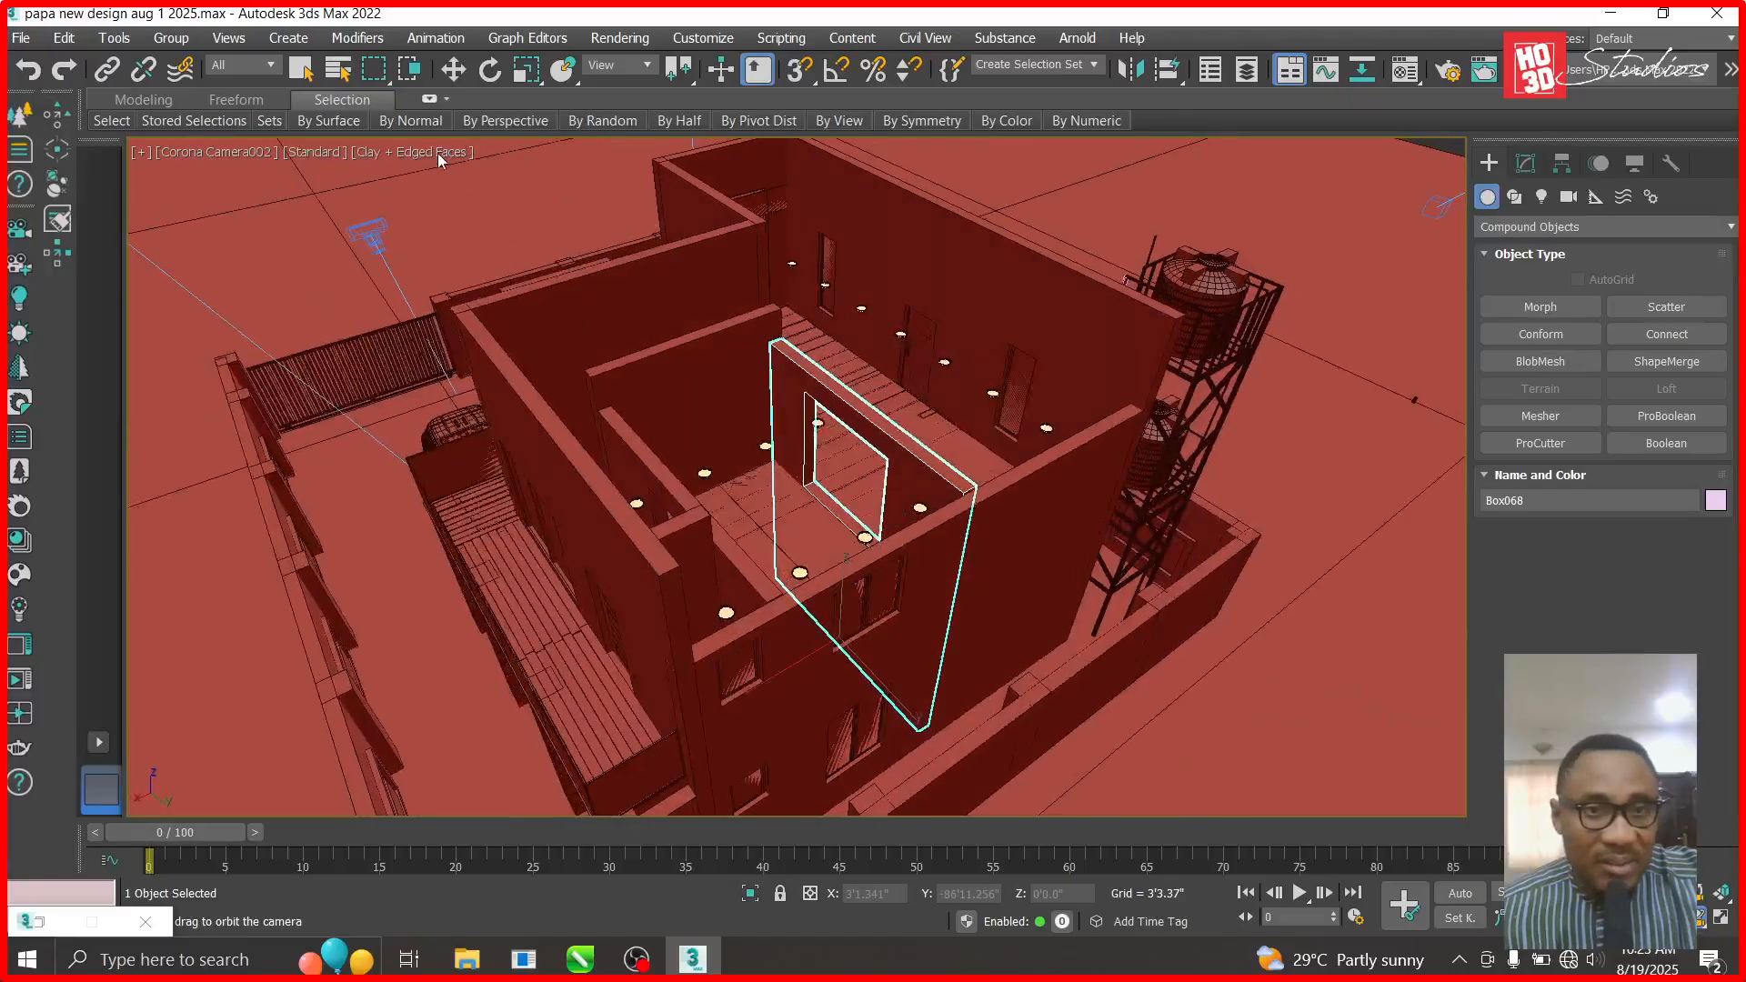
{"action": "left_click", "coordinate": [438, 152]}
{"action": "left_click", "coordinate": [429, 400]}
{"action": "mouse_move", "coordinate": [429, 399]}
{"action": "left_mouse_down"}
{"action": "mouse_move", "coordinate": [705, 530]}
{"action": "mouse_move", "coordinate": [707, 583]}
{"action": "mouse_move", "coordinate": [743, 524]}
{"action": "mouse_move", "coordinate": [727, 537]}
{"action": "mouse_move", "coordinate": [715, 509]}
{"action": "mouse_move", "coordinate": [663, 554]}
{"action": "mouse_move", "coordinate": [815, 580]}
{"action": "left_mouse_up"}
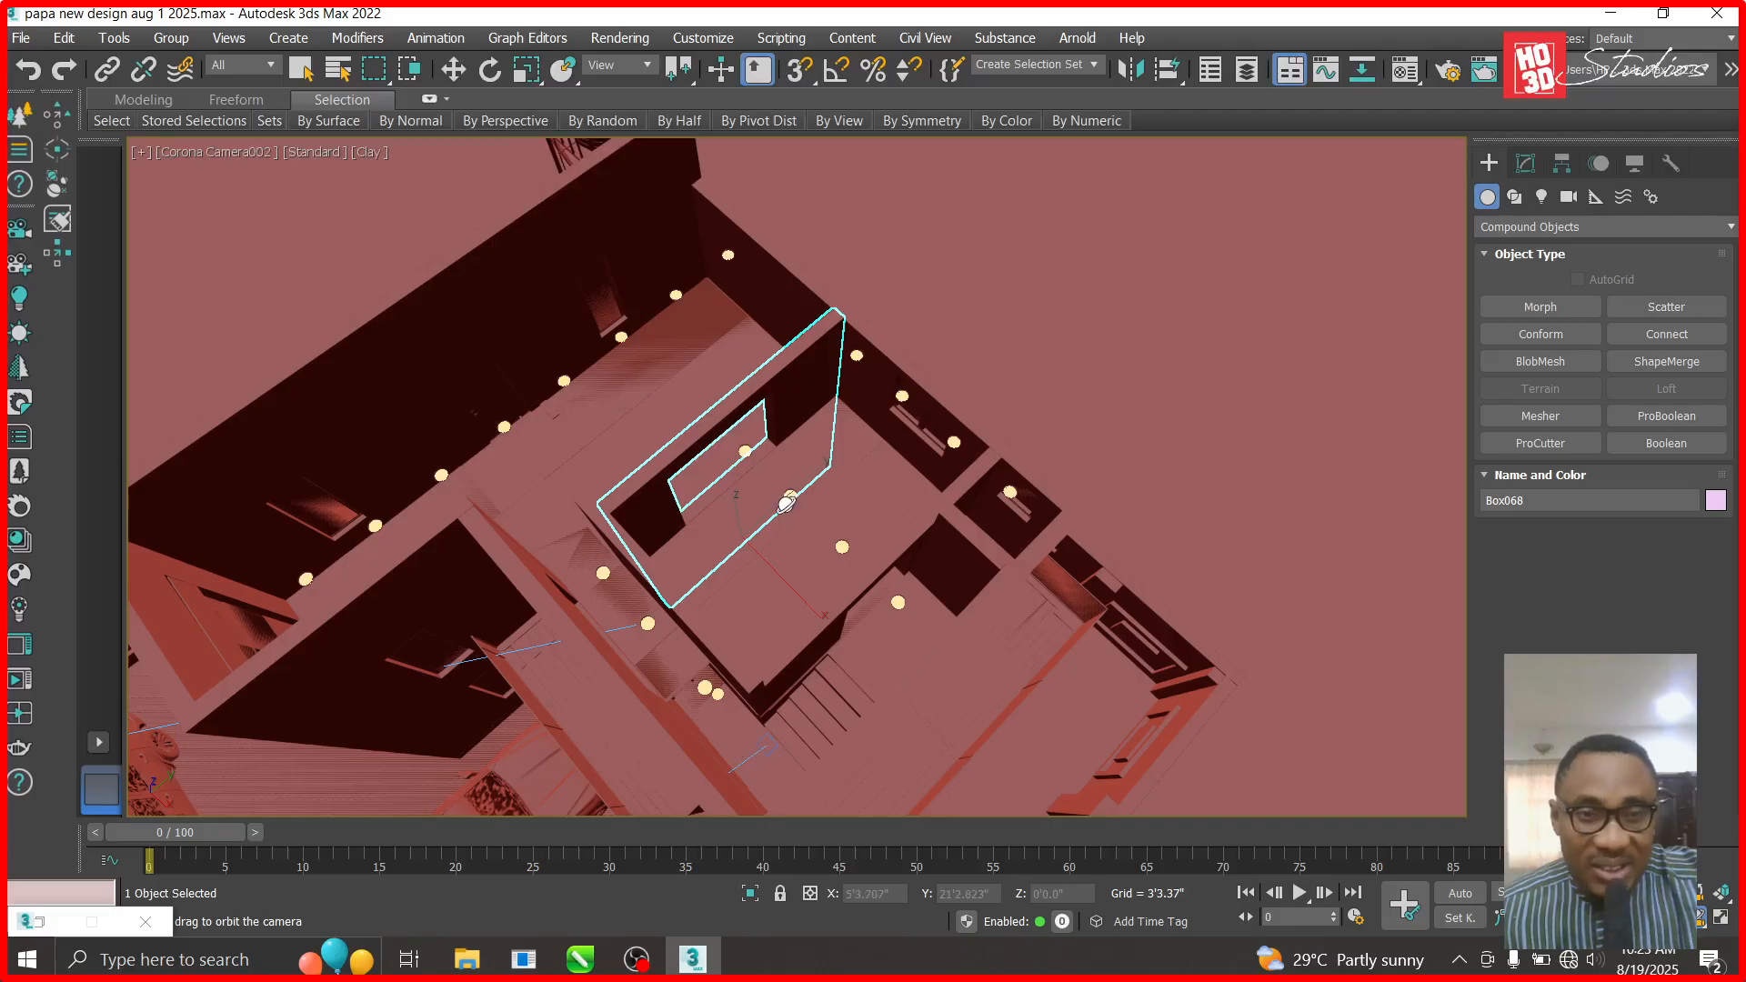
- Return the camera view to Default Shading and activate Select and Move
{"action": "left_click", "coordinate": [338, 152]}
{"action": "left_click", "coordinate": [382, 150]}
{"action": "left_click", "coordinate": [382, 152]}
{"action": "left_click", "coordinate": [390, 177]}
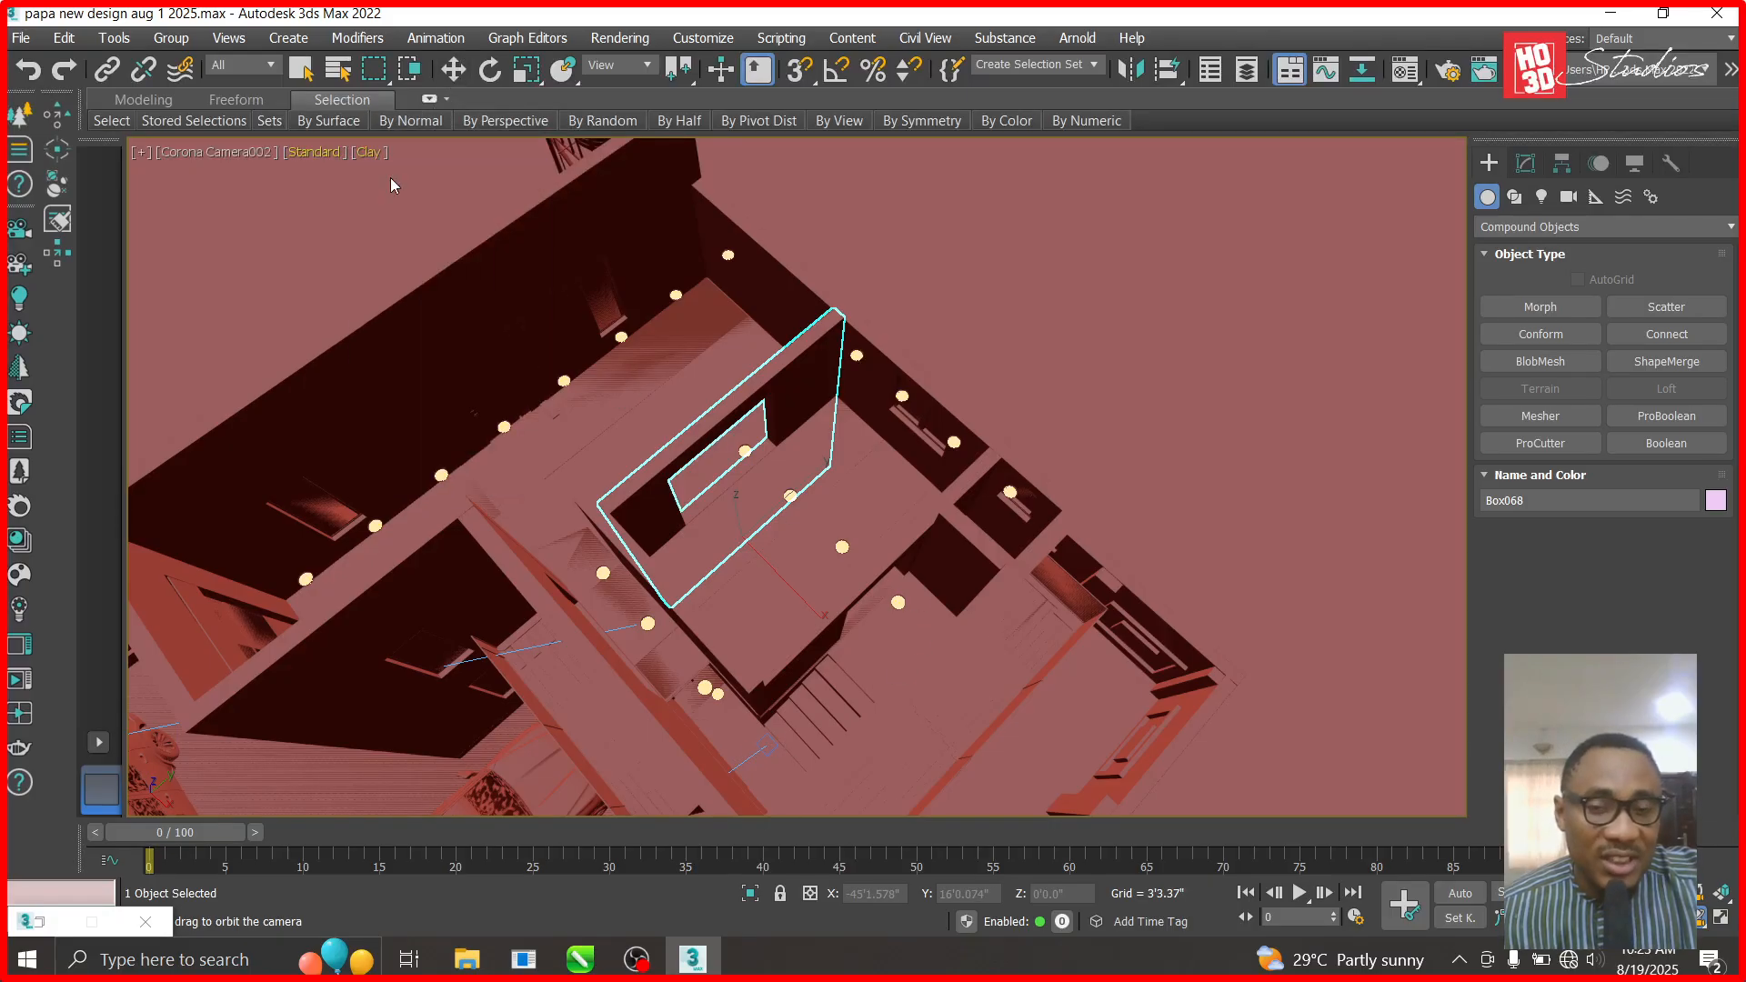
{"action": "left_click", "coordinate": [453, 69]}
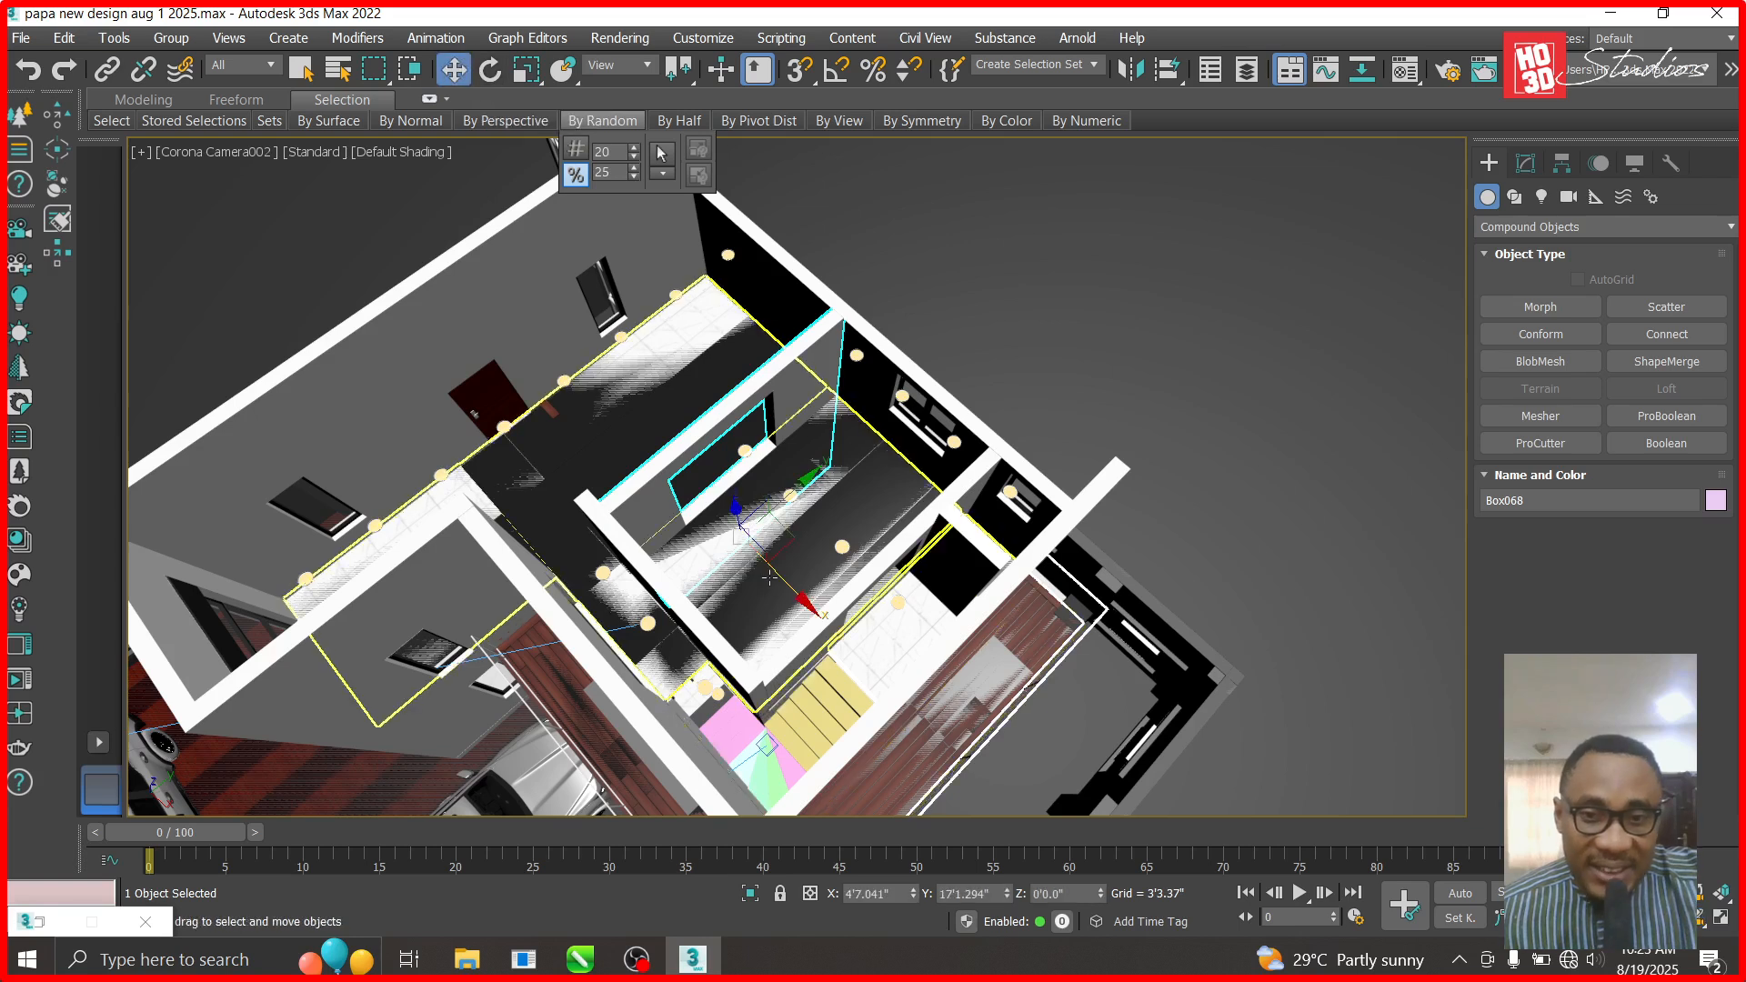
- Select the stair landing, open the Material Editor and activate the last sample slot
{"action": "left_click", "coordinate": [839, 699]}
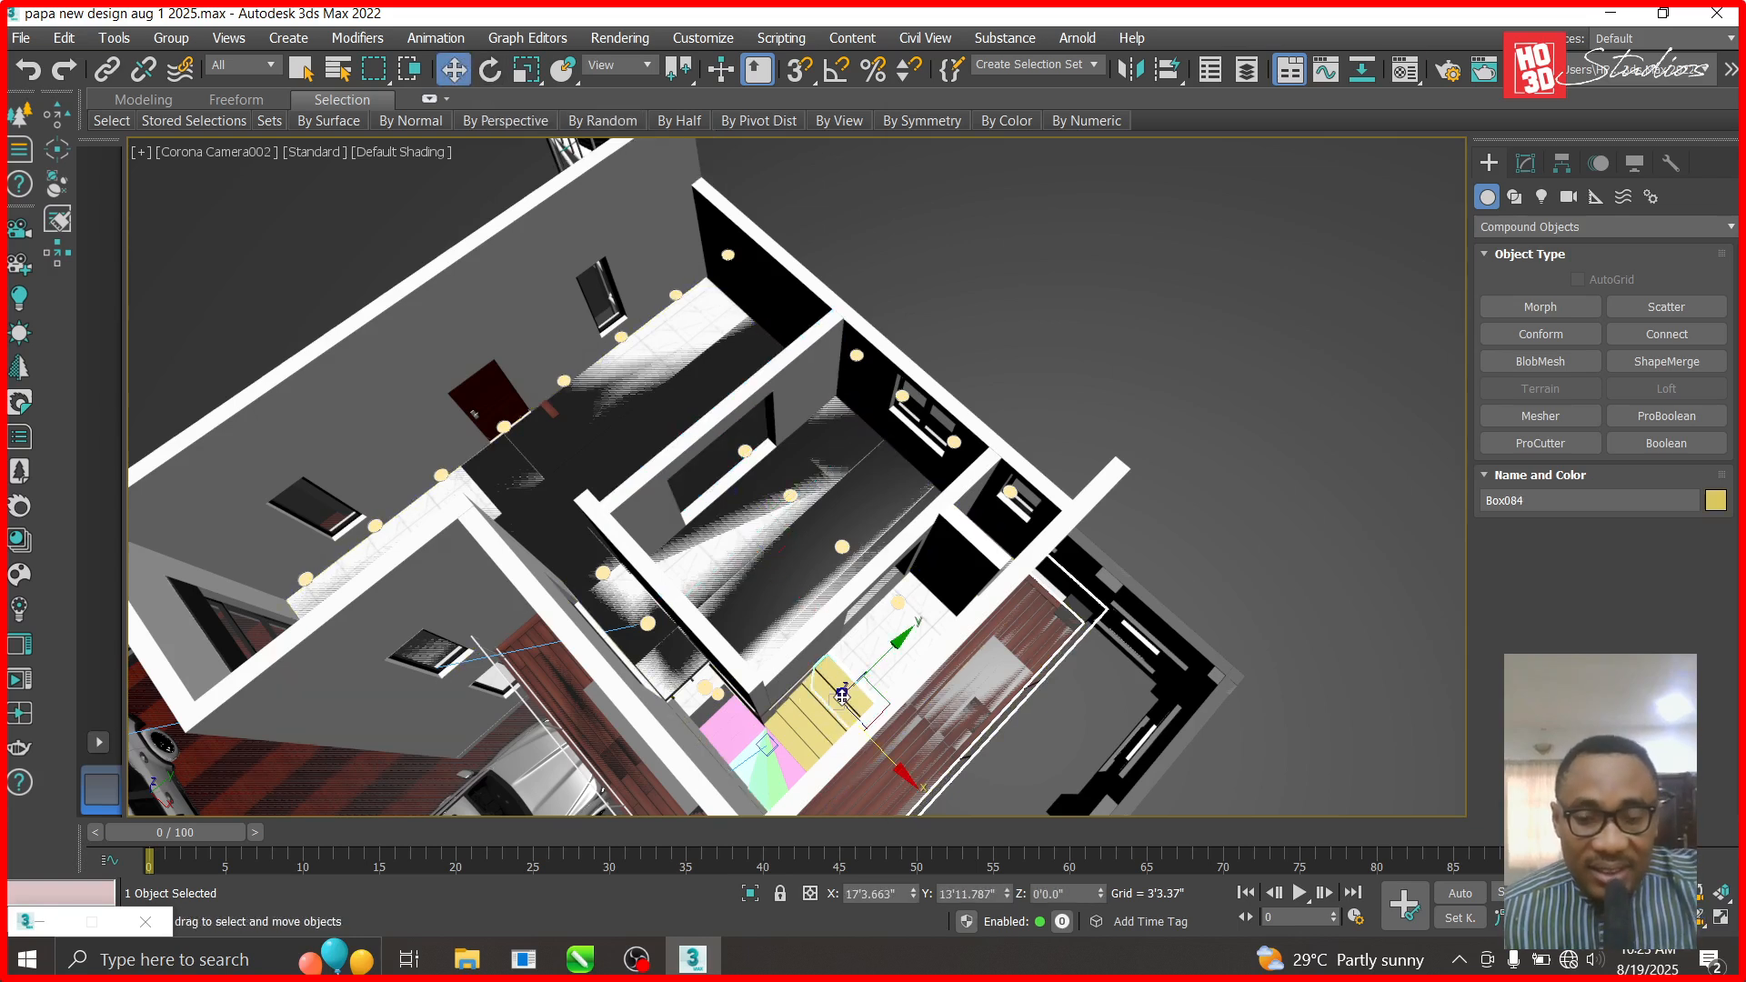
{"action": "key", "text": "m"}
{"action": "left_click_drag", "start_coordinate": [1109, 104], "coordinate": [1192, 126]}
{"action": "left_click", "coordinate": [1407, 414]}
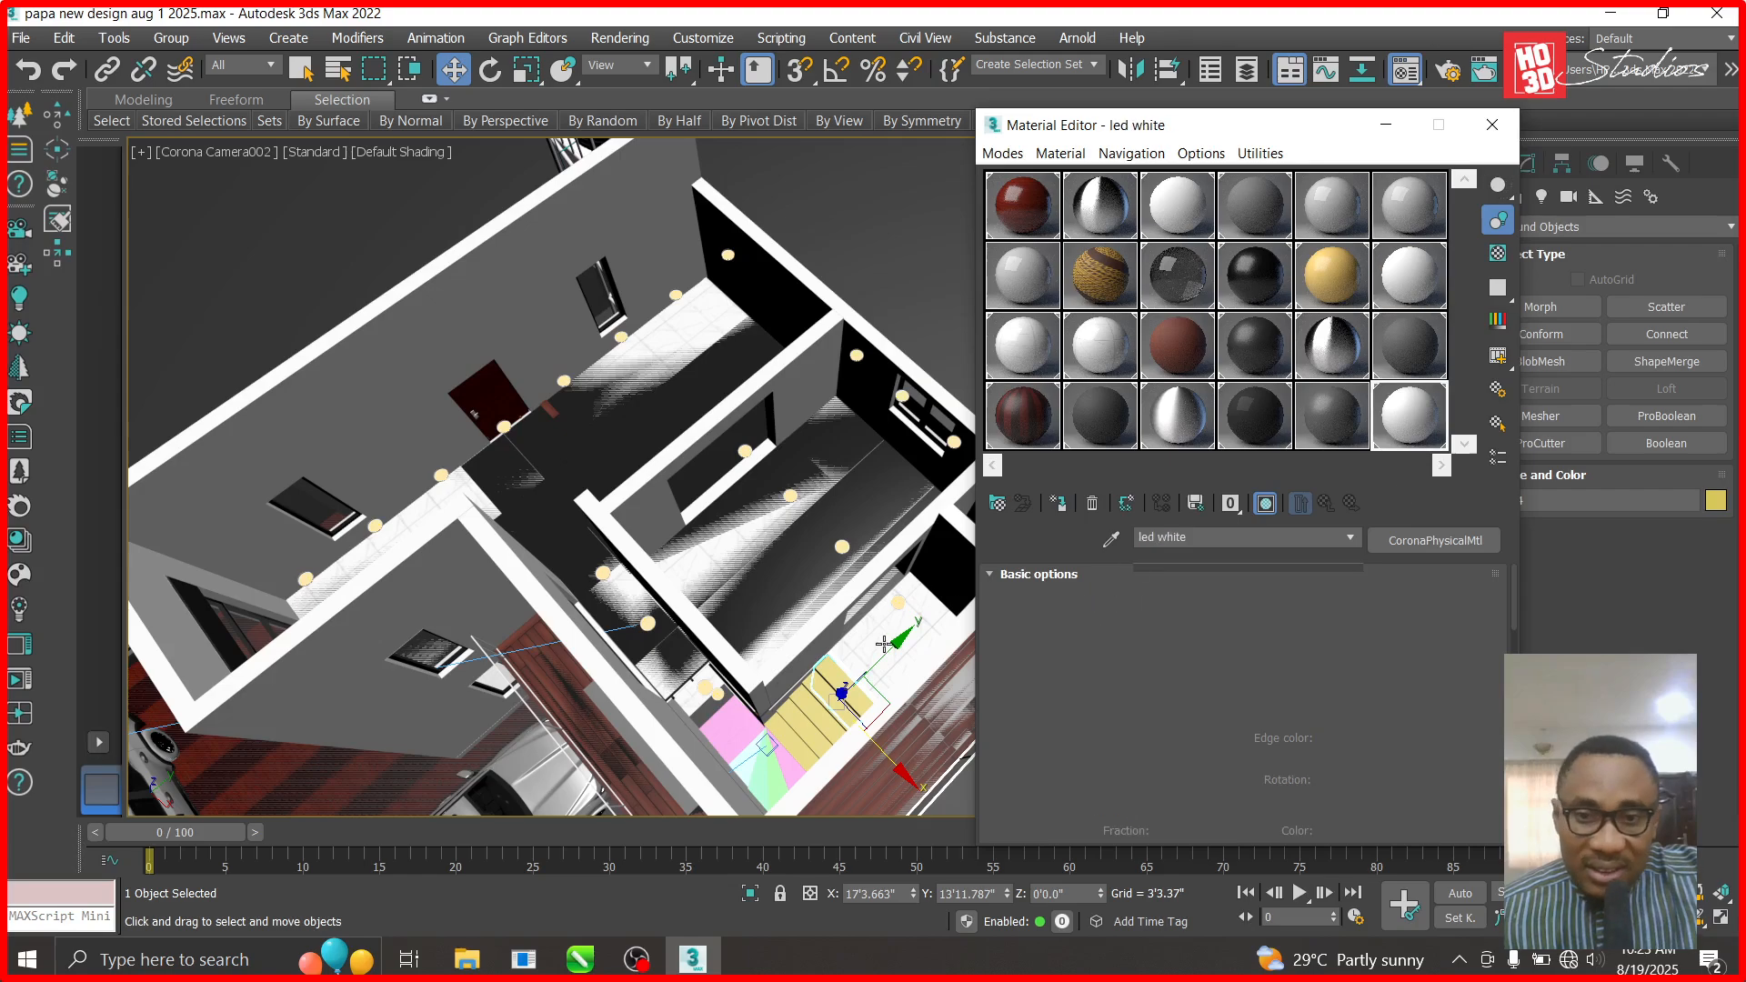
- Pick a material from the scene into the slot, preview it enlarged and pick again
{"action": "left_click", "coordinate": [1110, 539]}
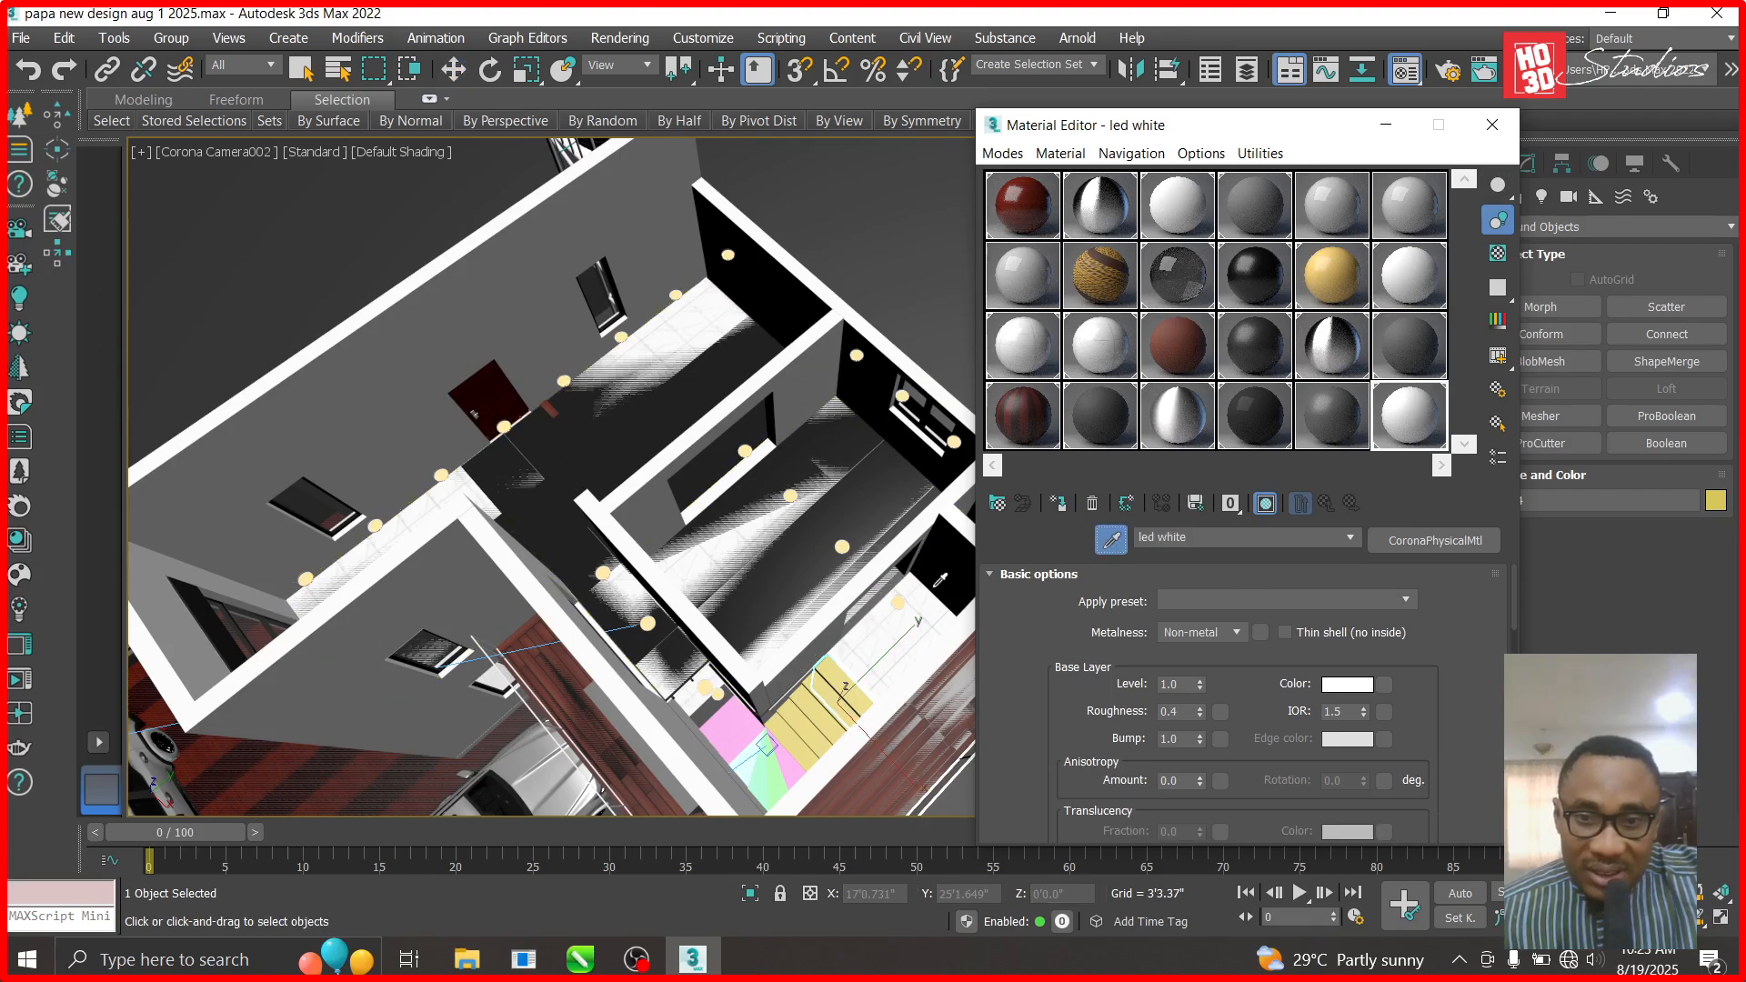
{"action": "left_click", "coordinate": [926, 598]}
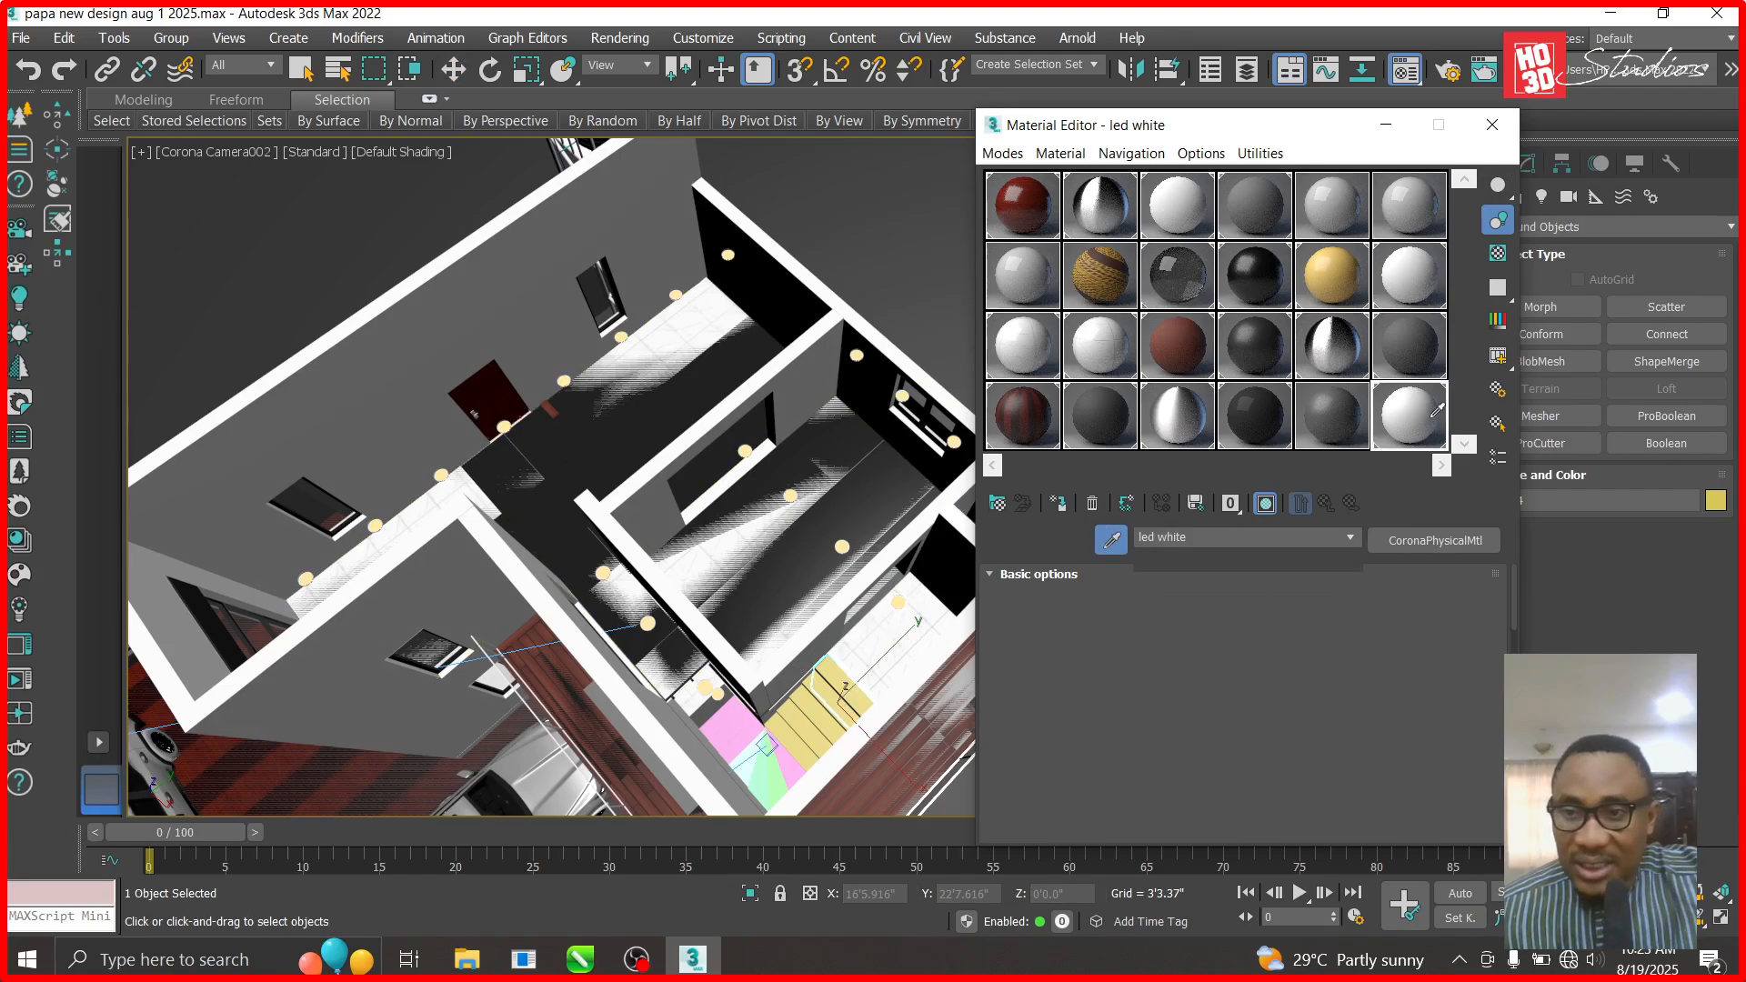
{"action": "double_click", "coordinate": [1423, 430]}
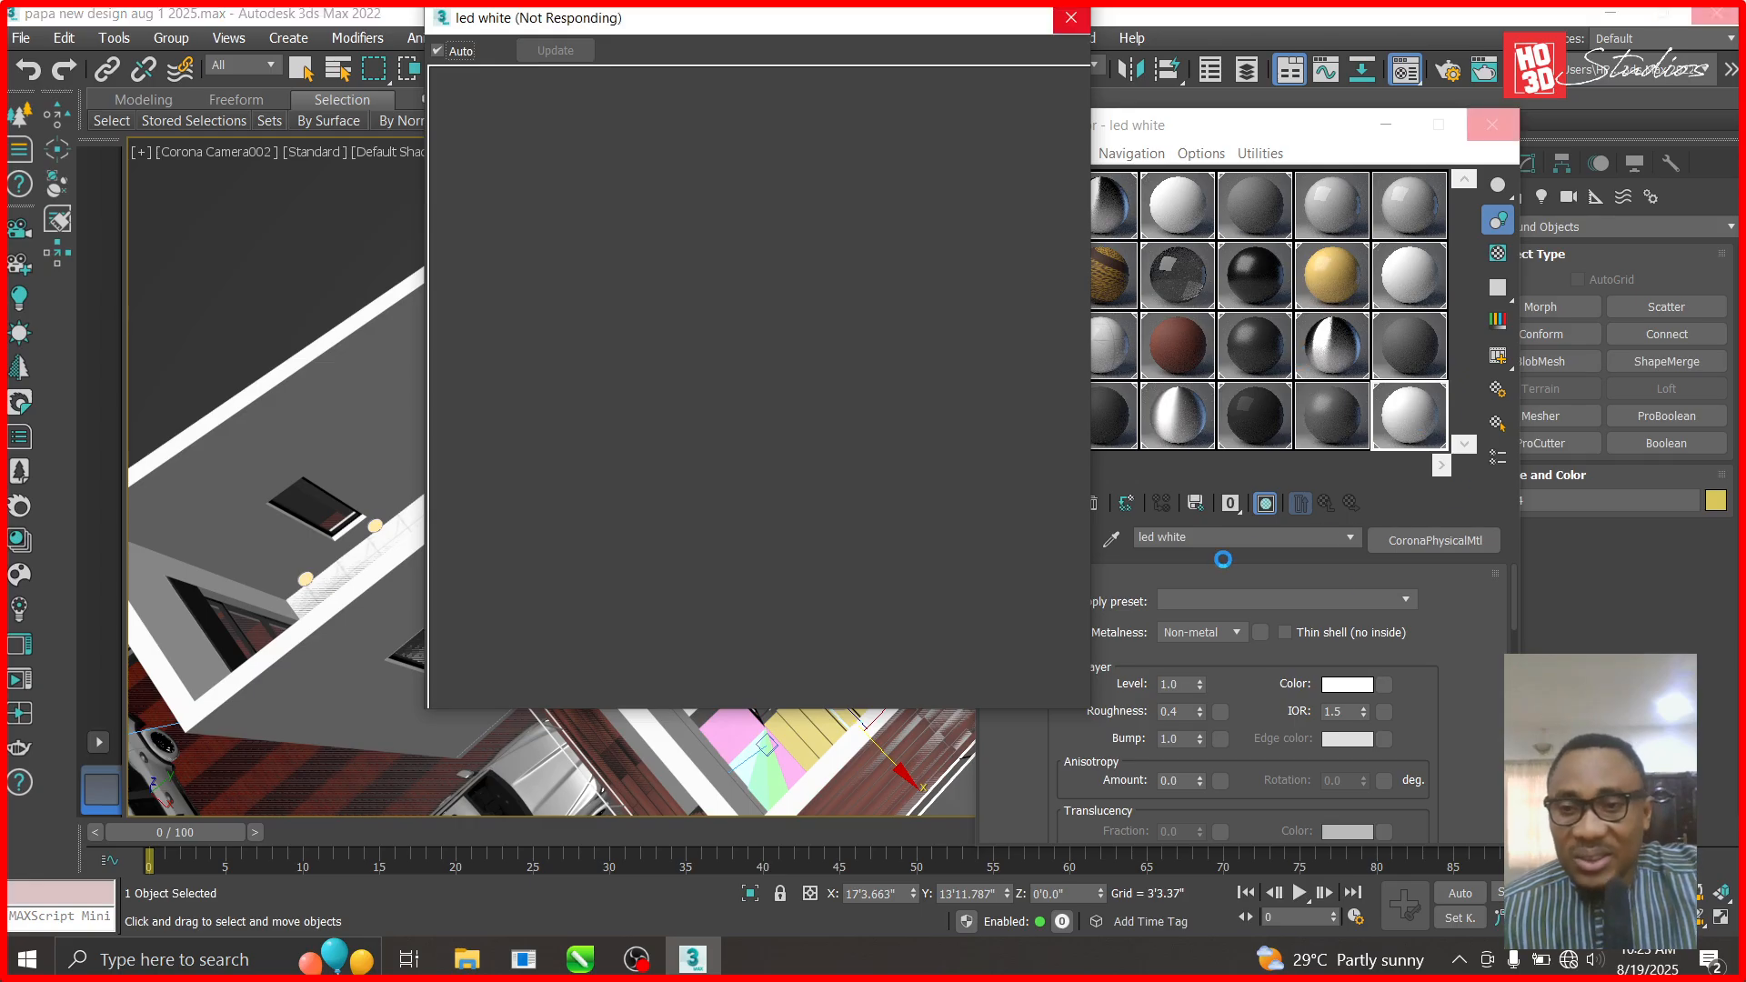
{"action": "left_click", "coordinate": [1071, 22]}
{"action": "left_click", "coordinate": [1110, 539]}
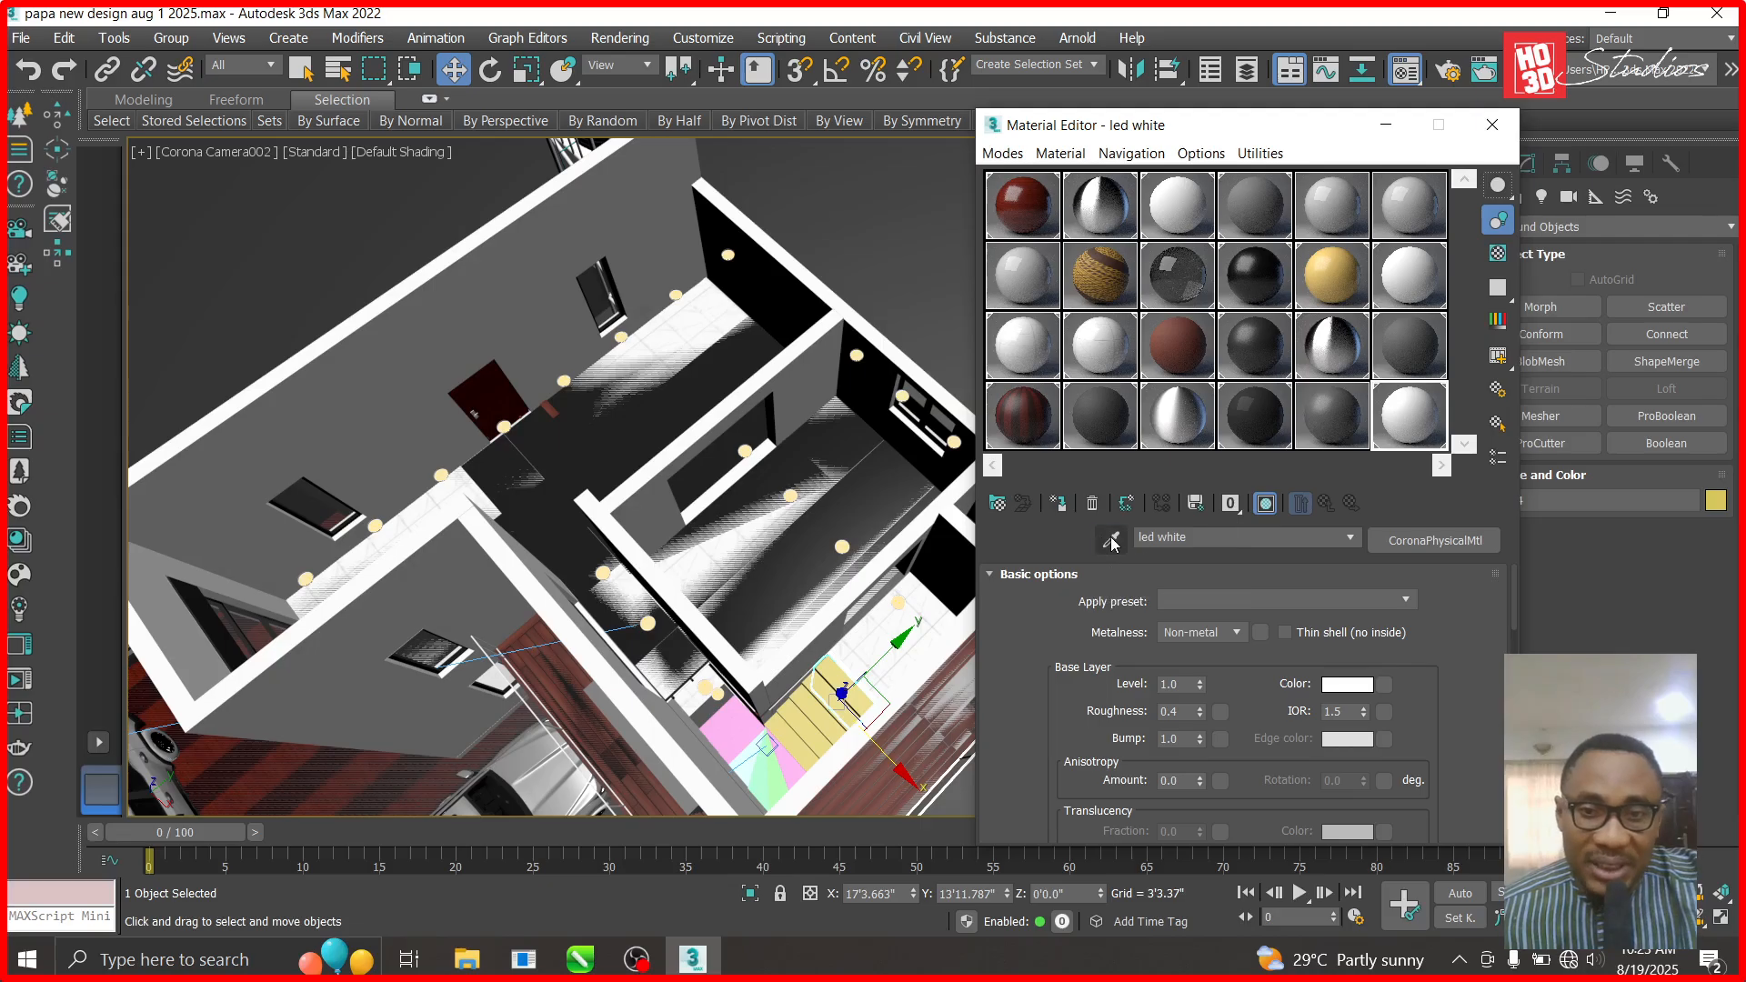
- Sample Material #14 from the landing, preview it, rename it 'tiles stairst' and minimize the editor
{"action": "left_click", "coordinate": [905, 627]}
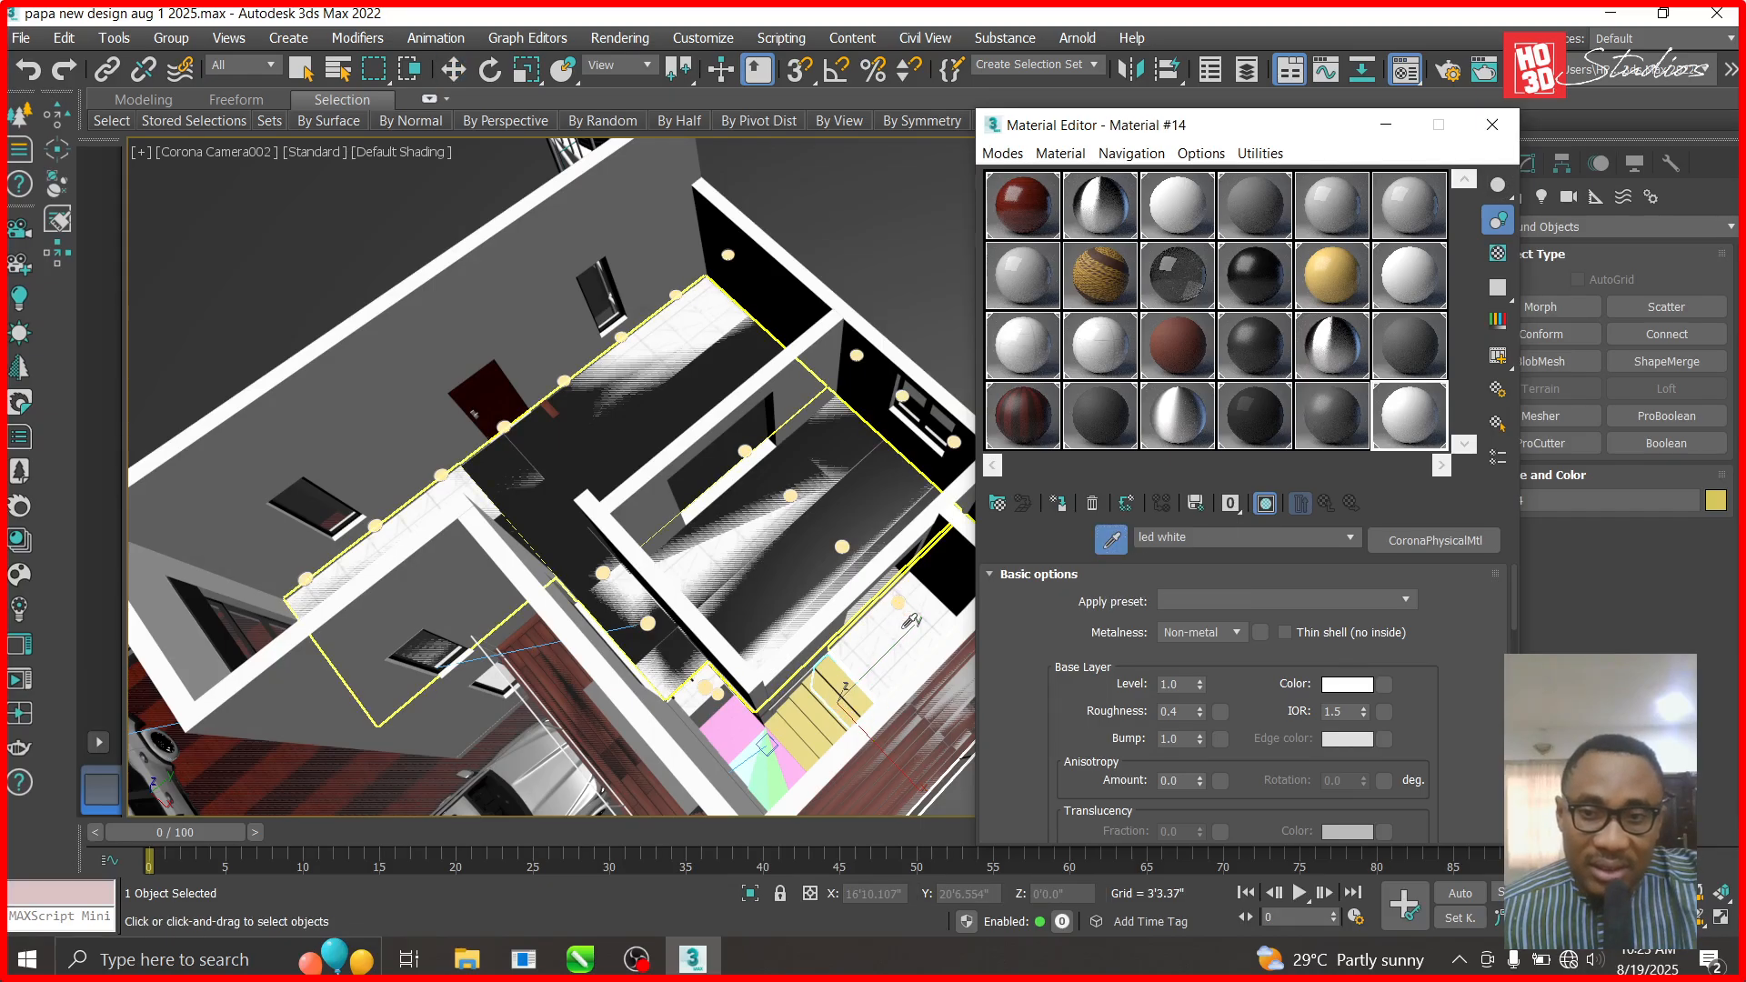
{"action": "double_click", "coordinate": [1427, 422]}
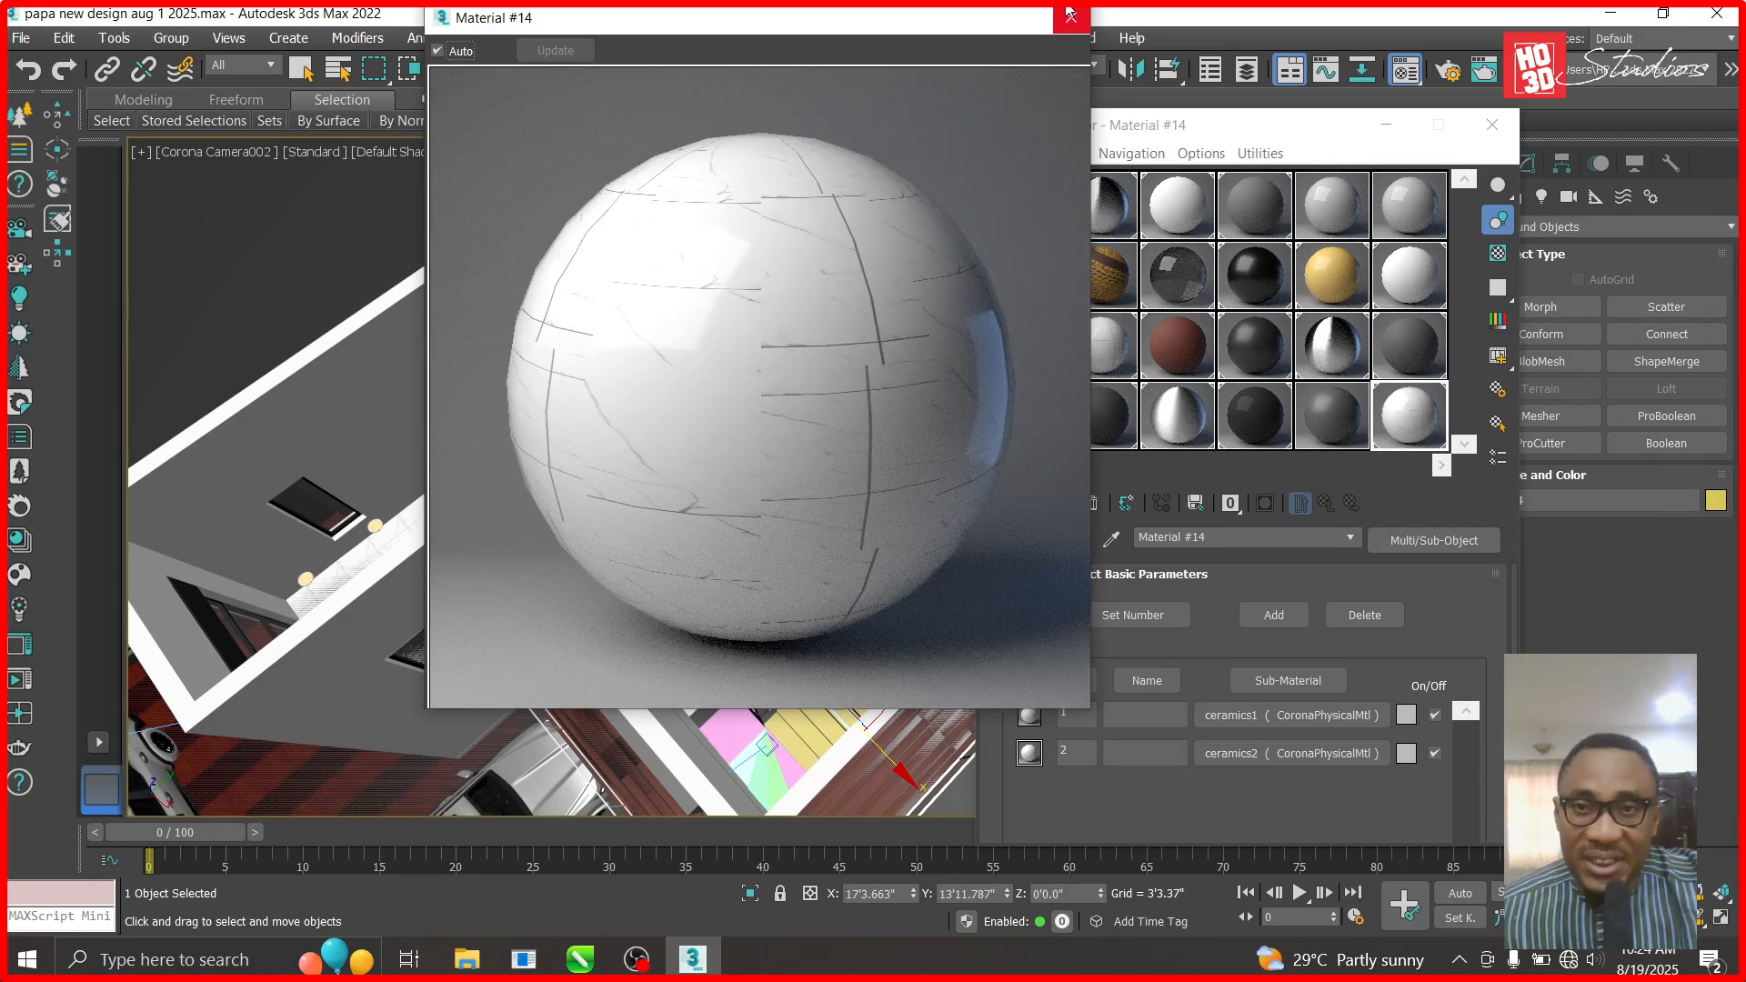
{"action": "left_click", "coordinate": [1071, 17]}
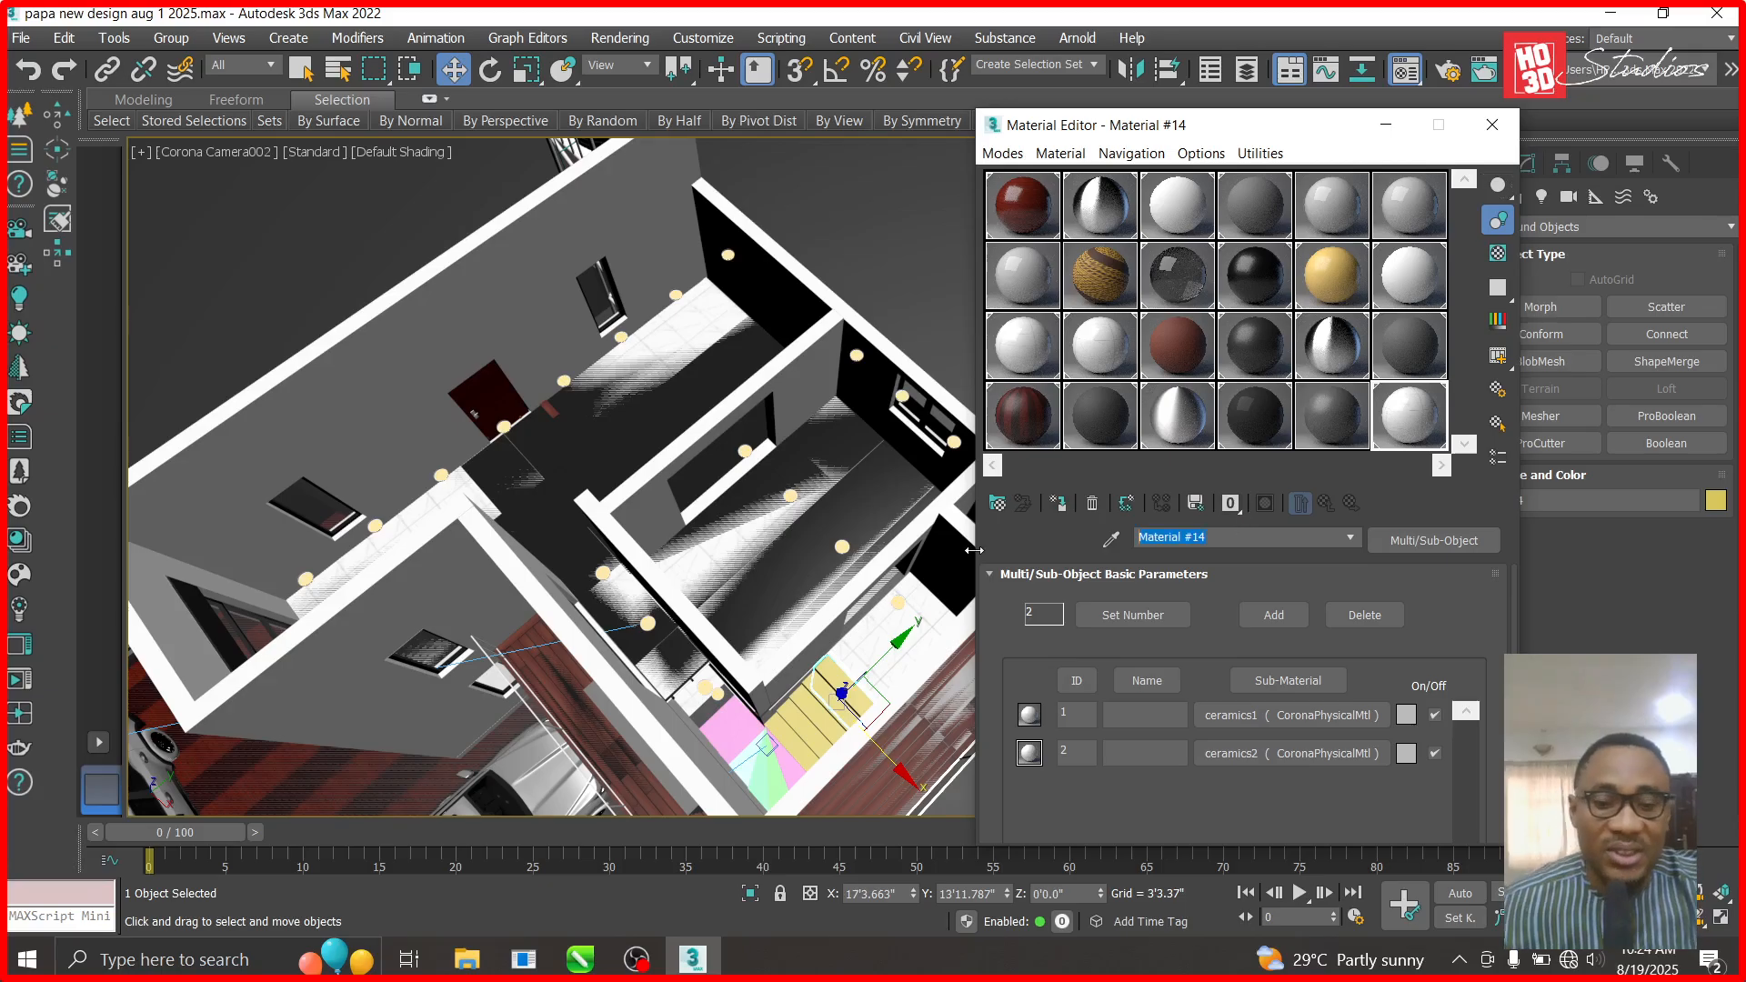
{"action": "type", "text": "st"}
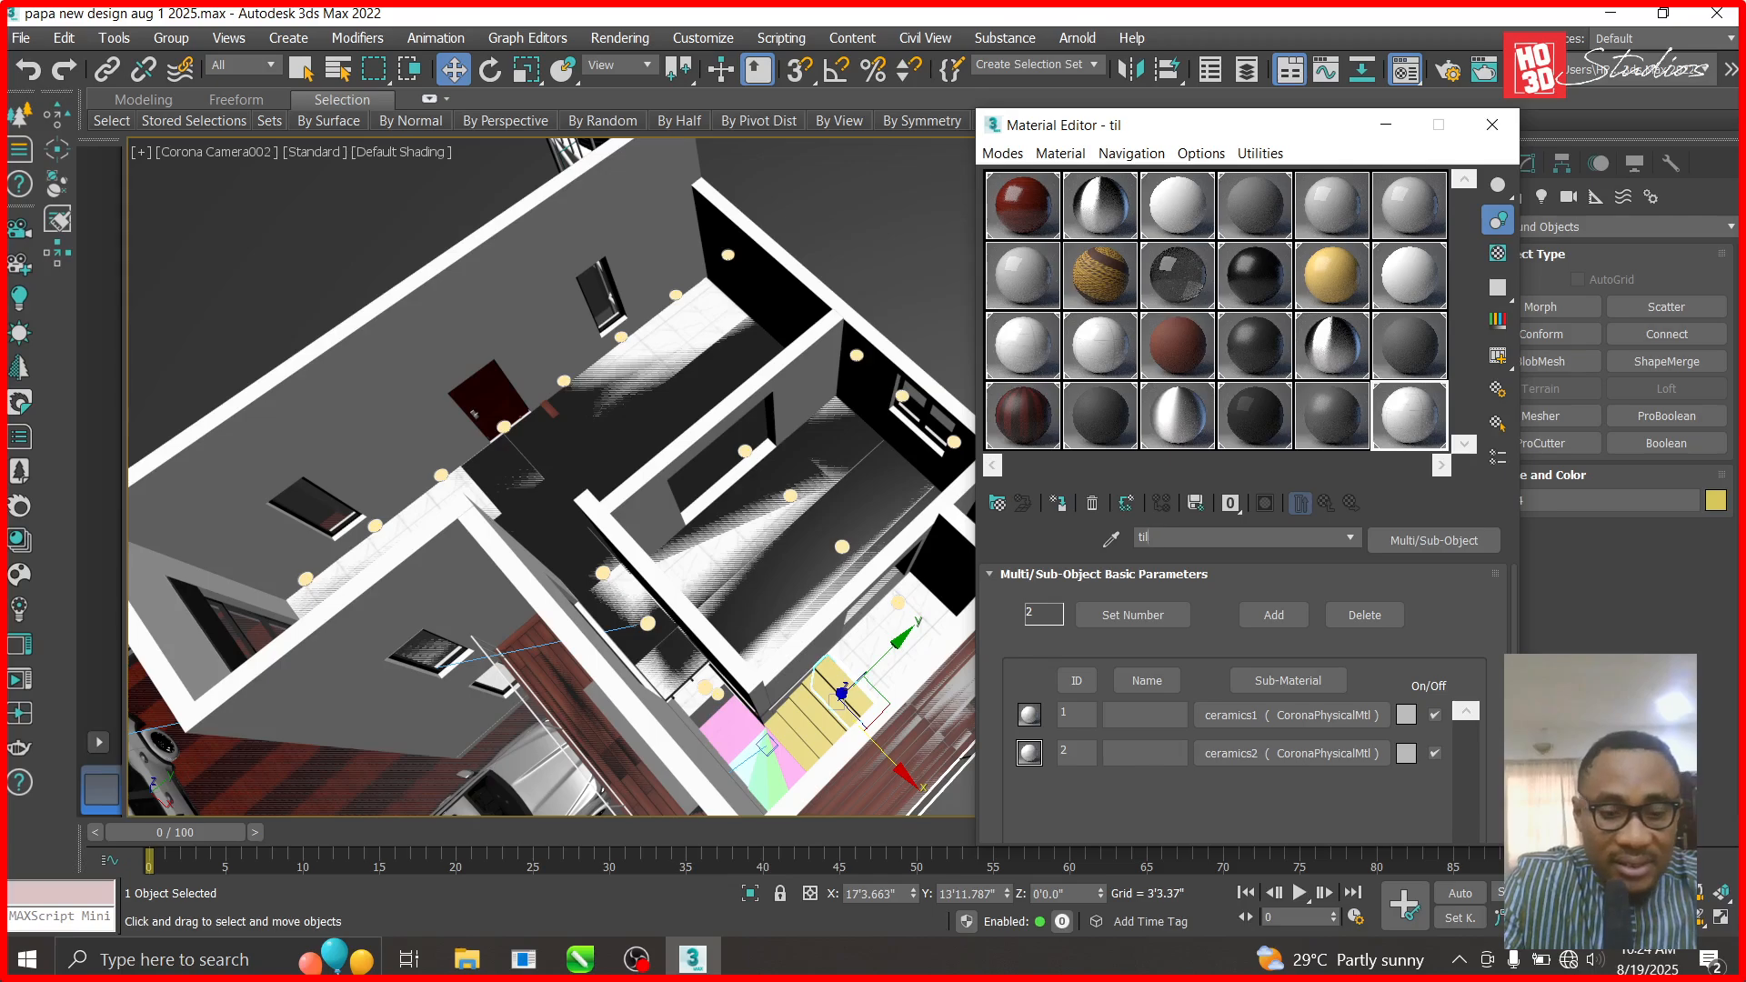
{"action": "type", "text": "s stairst"}
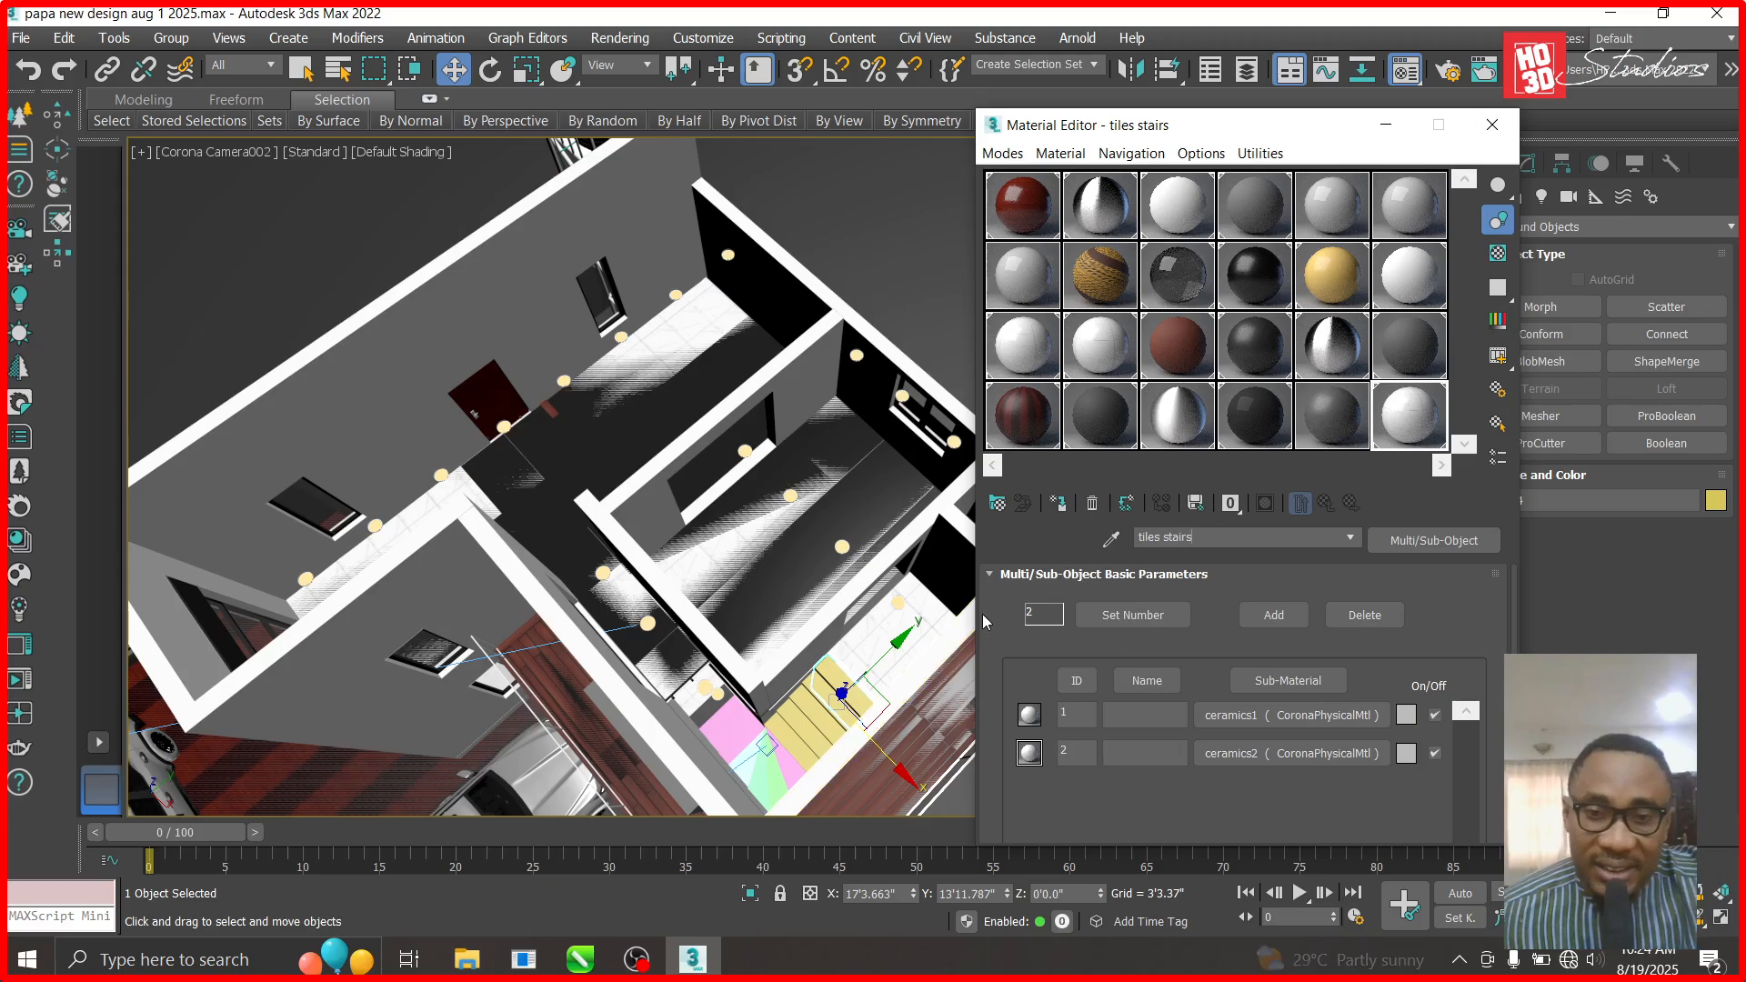
{"action": "left_click", "coordinate": [1386, 125]}
{"action": "left_click", "coordinate": [1173, 363]}
- Switch to the Top view and bring the Material Editor back on the left side
{"action": "key", "text": "t"}
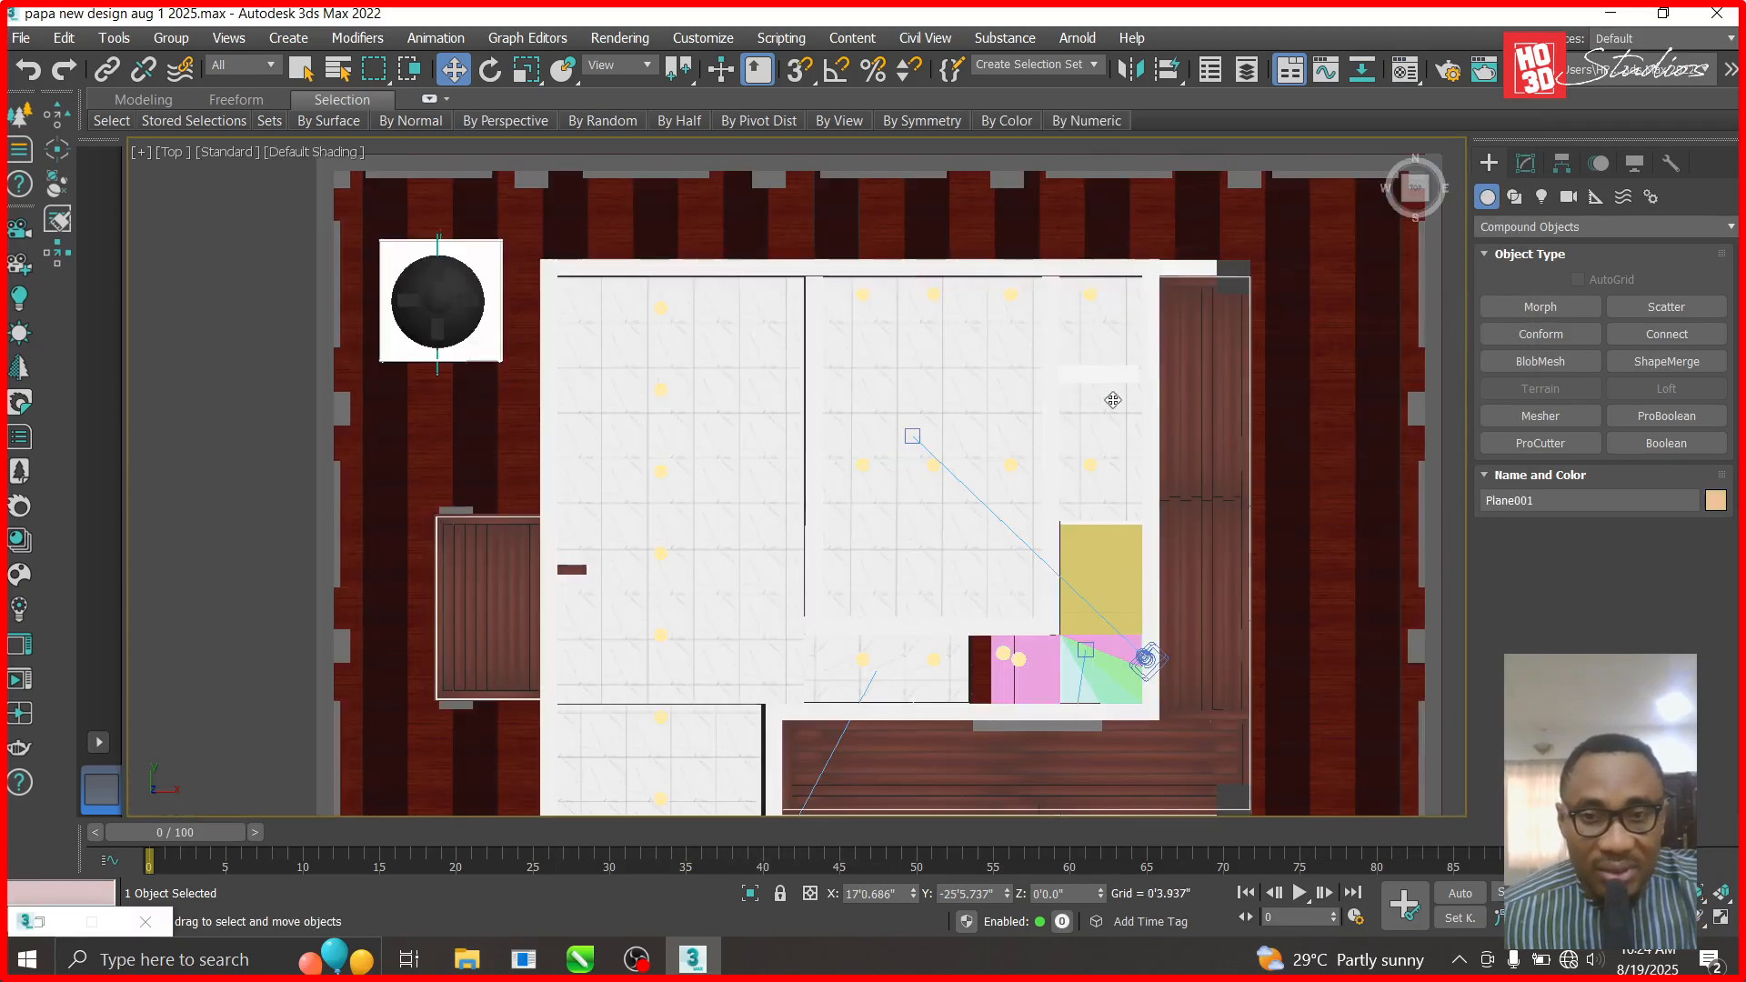
{"action": "scroll", "coordinate": [1076, 702], "scroll_direction": "up", "scroll_amount": 6}
{"action": "scroll", "coordinate": [1161, 557], "scroll_direction": "down", "scroll_amount": 2}
{"action": "scroll", "coordinate": [1270, 180], "scroll_direction": "up", "scroll_amount": 2}
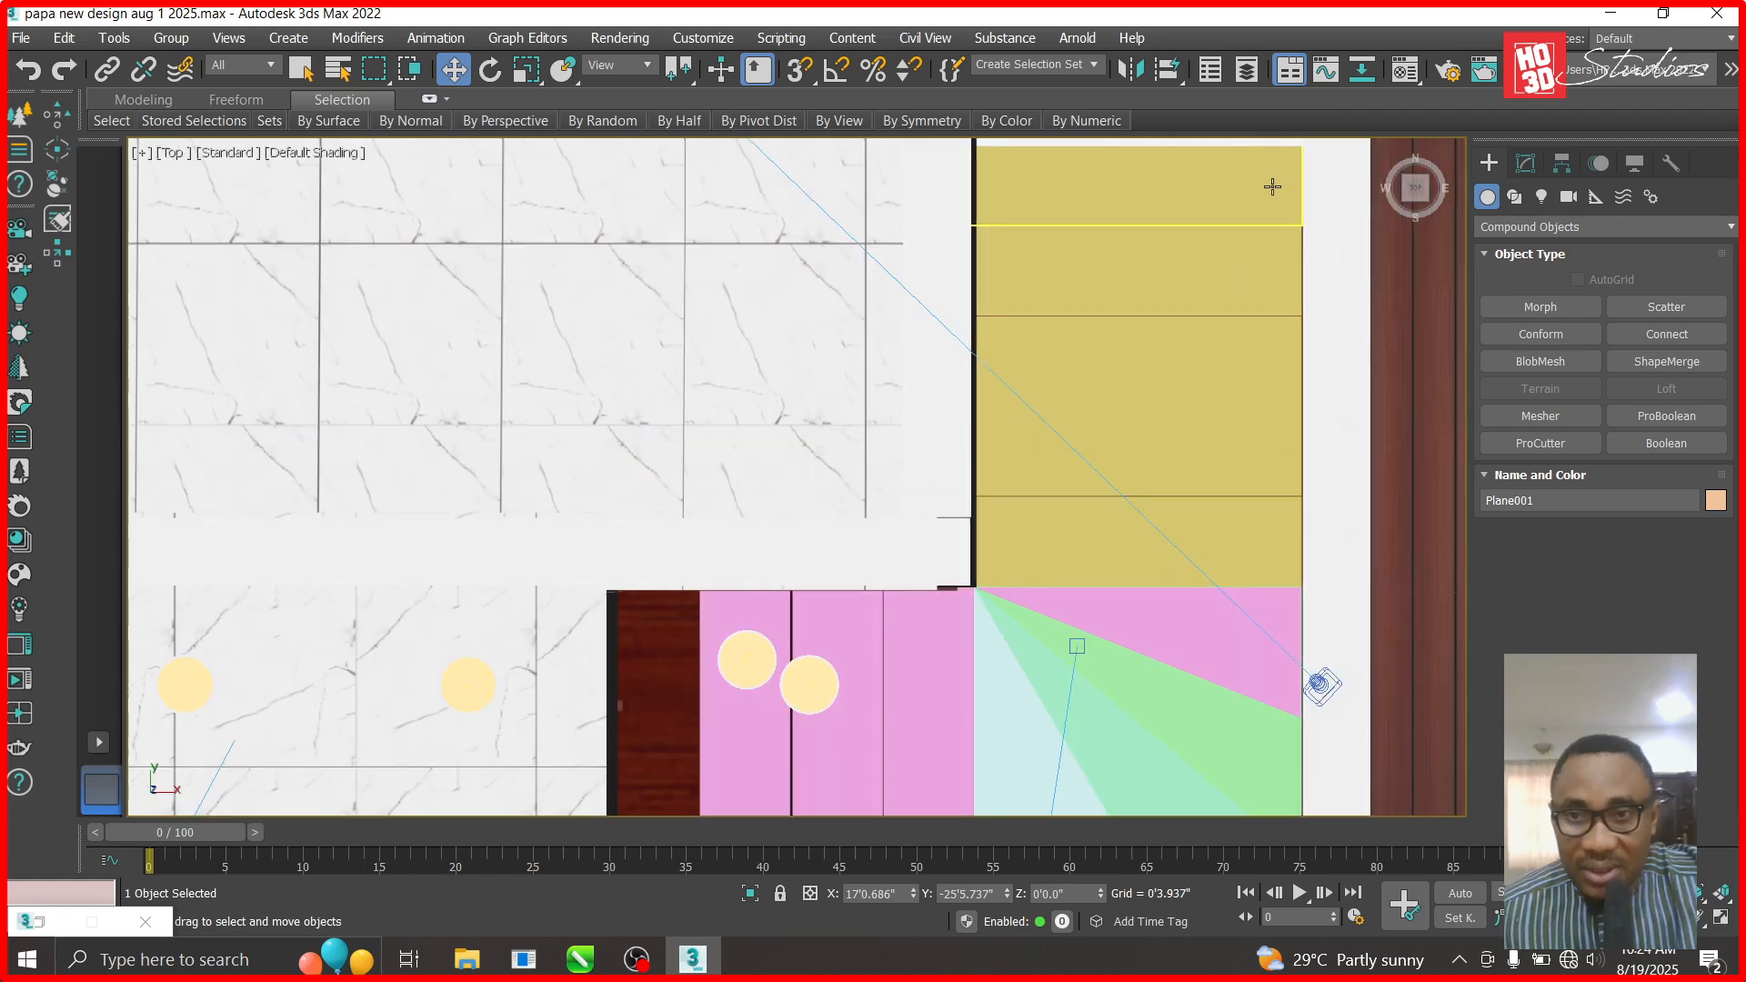
{"action": "key", "text": "m"}
{"action": "left_click_drag", "start_coordinate": [1261, 132], "coordinate": [598, 94]}
- Select landing box Box084, convert it to Editable Poly and switch to plain selection
{"action": "left_click", "coordinate": [1002, 178]}
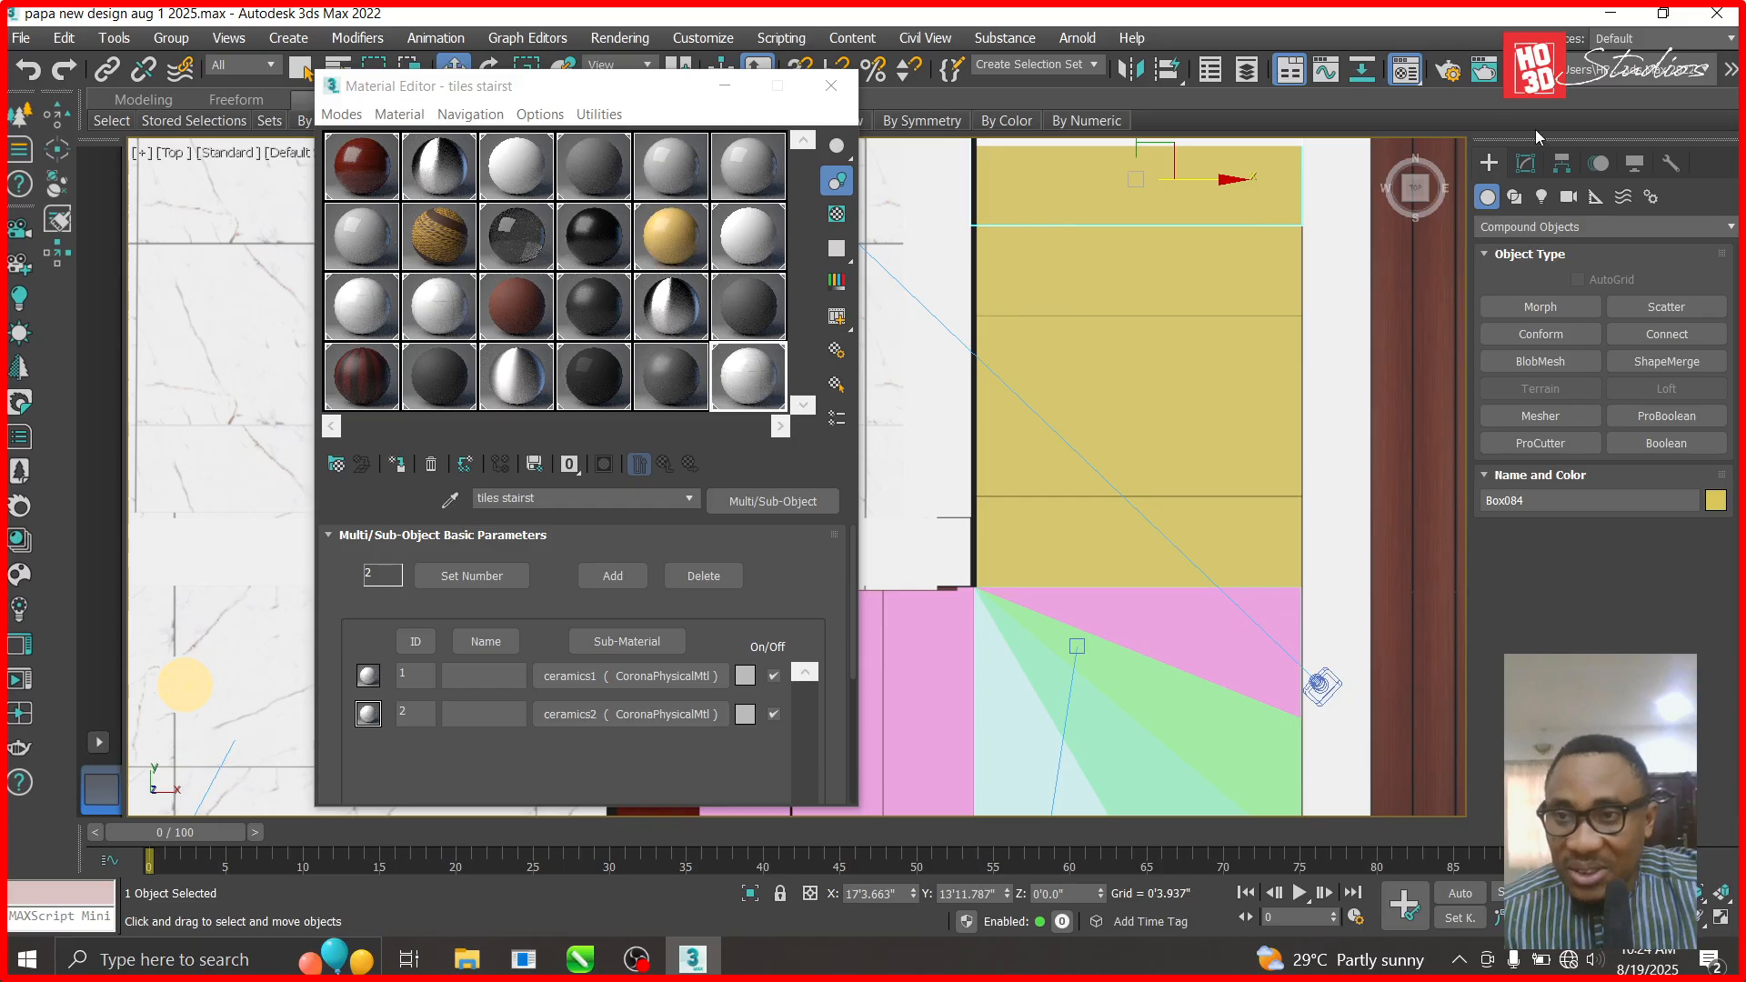
{"action": "left_click", "coordinate": [1526, 163]}
{"action": "right_click", "coordinate": [1546, 251]}
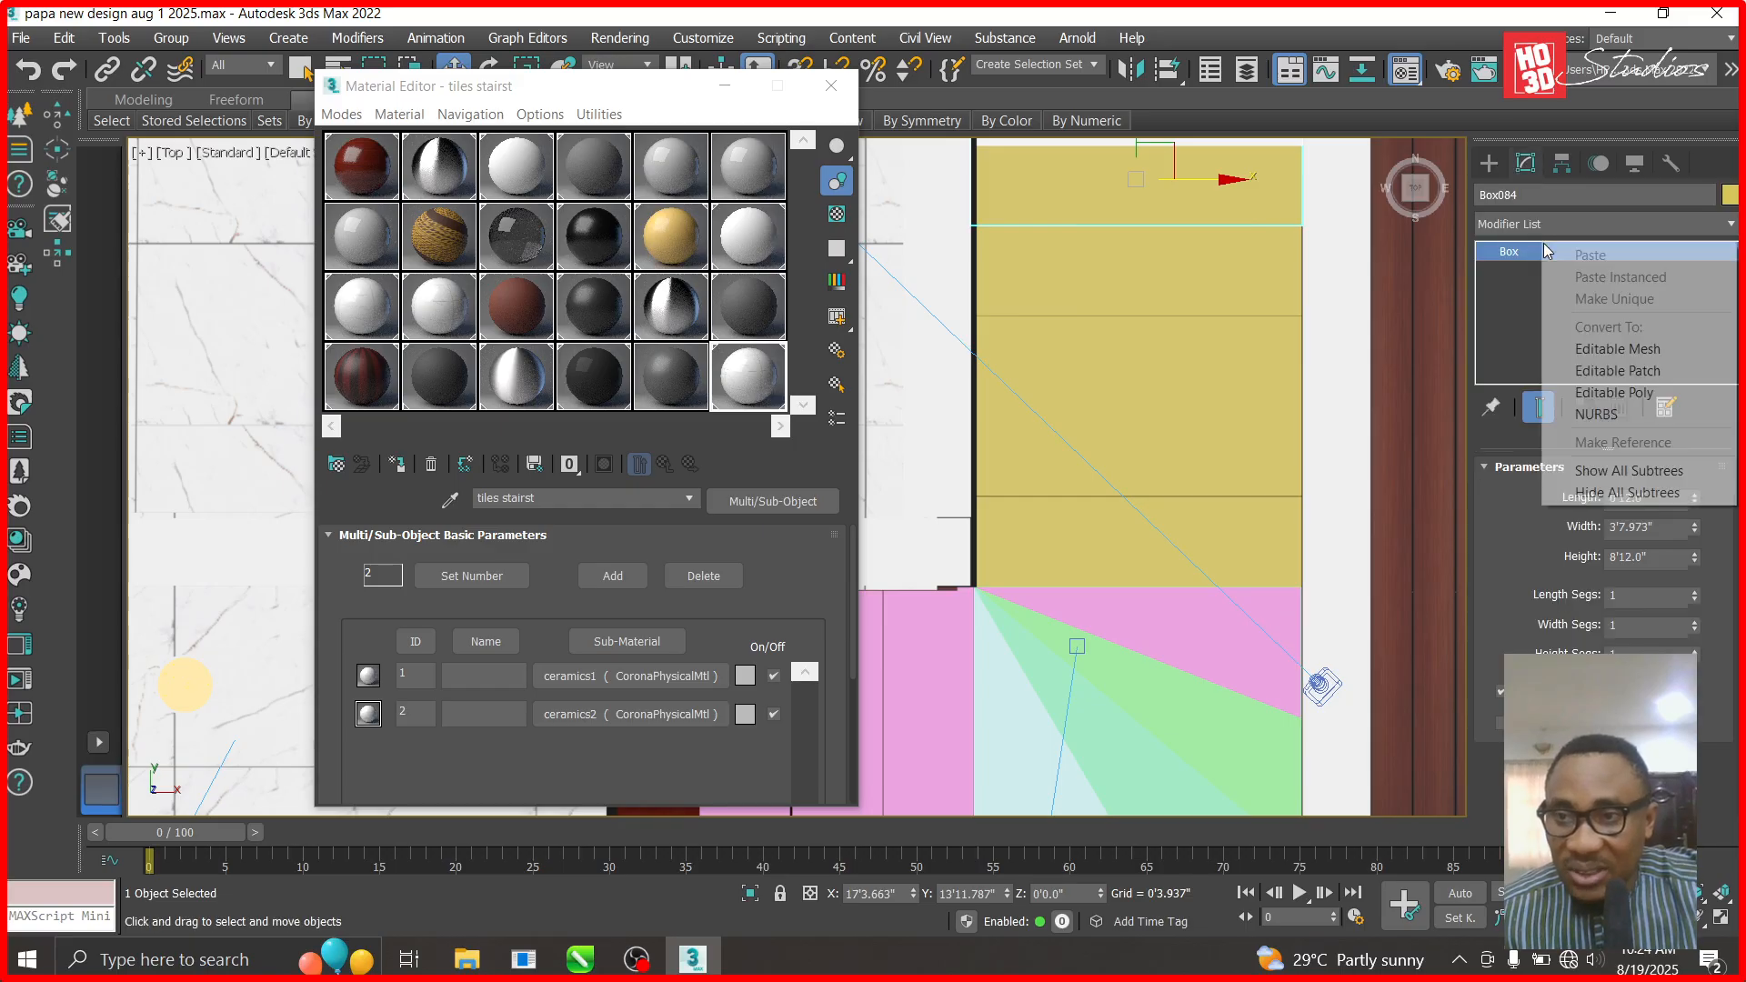
{"action": "left_click", "coordinate": [1614, 392]}
{"action": "scroll", "coordinate": [1572, 564], "scroll_direction": "down", "scroll_amount": 5}
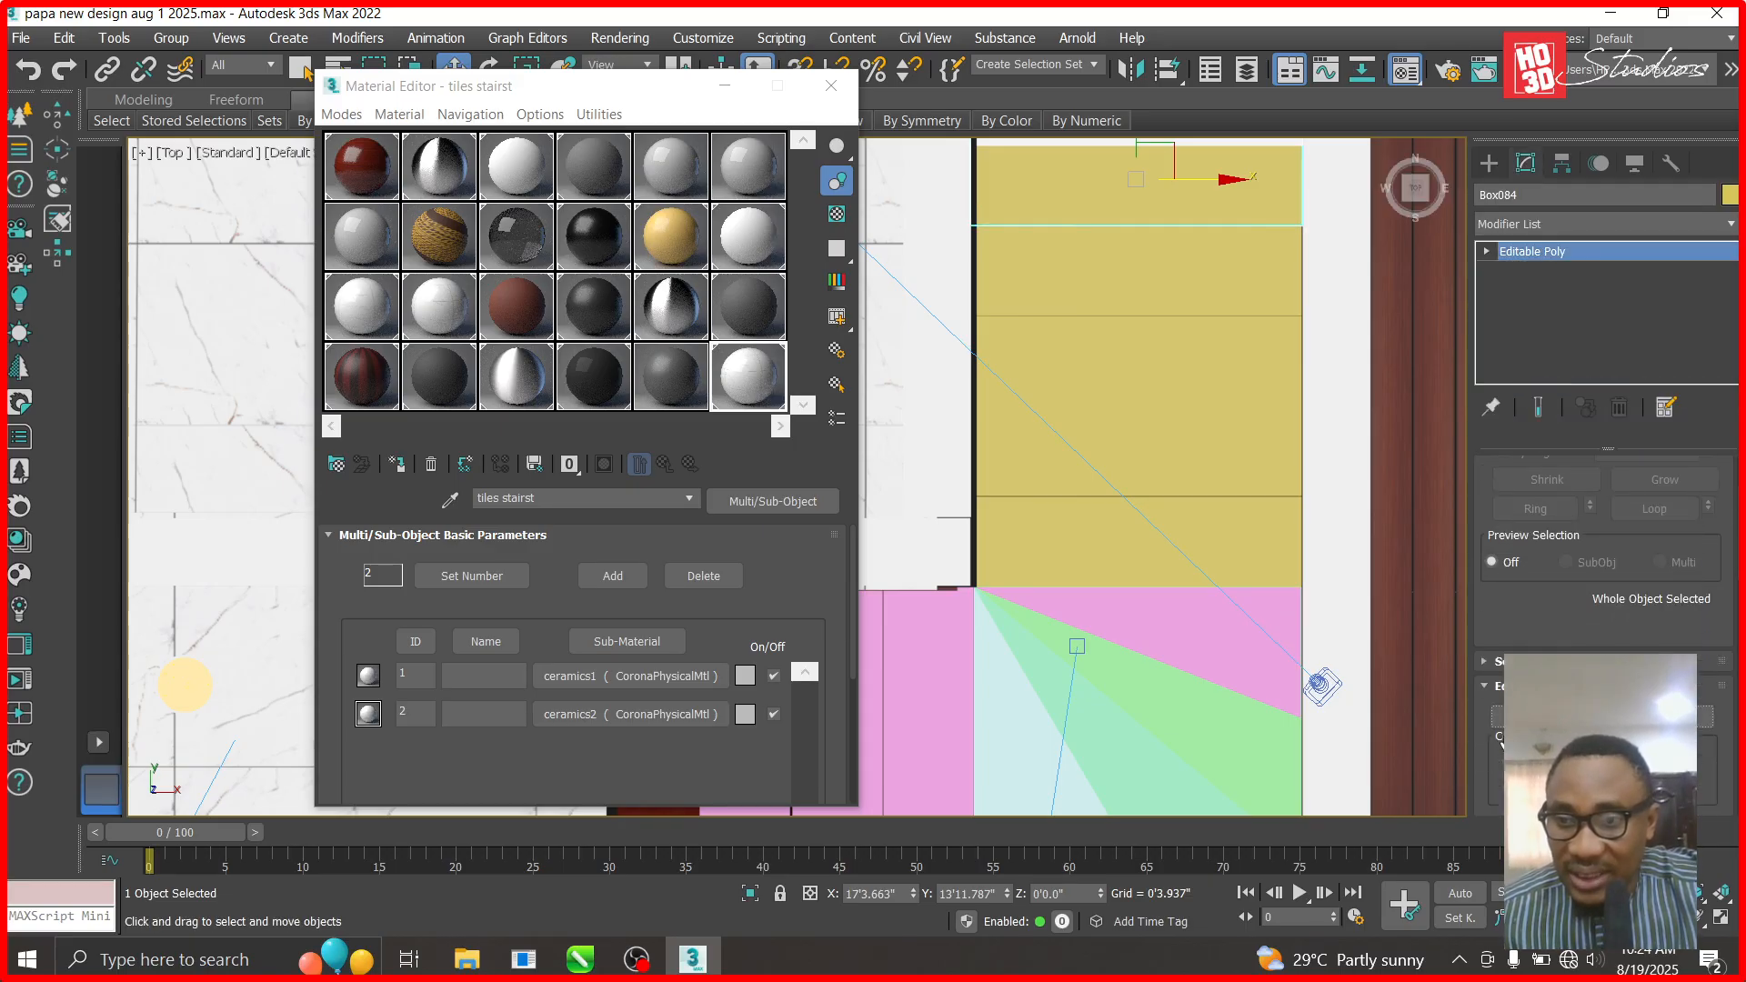
{"action": "key", "text": "q"}
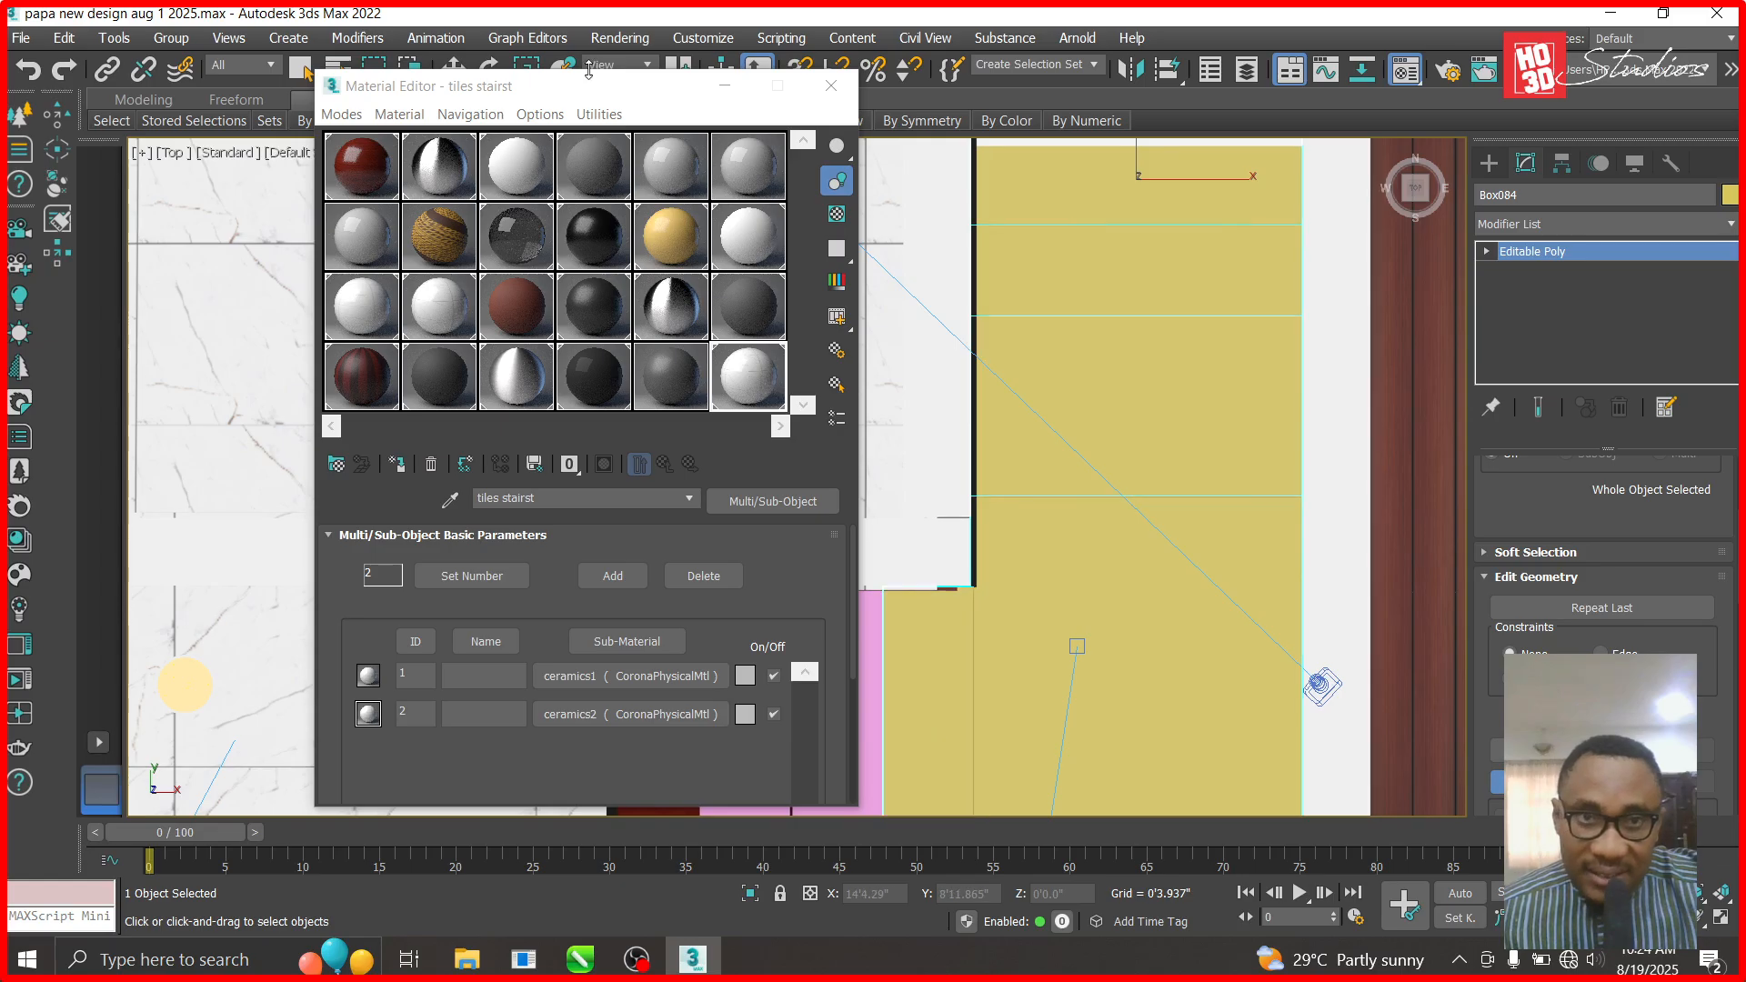
- Drag the 'tiles stairst' material onto the stair landing, then reset the slot's material parameters
{"action": "left_click_drag", "start_coordinate": [592, 87], "coordinate": [320, 27]}
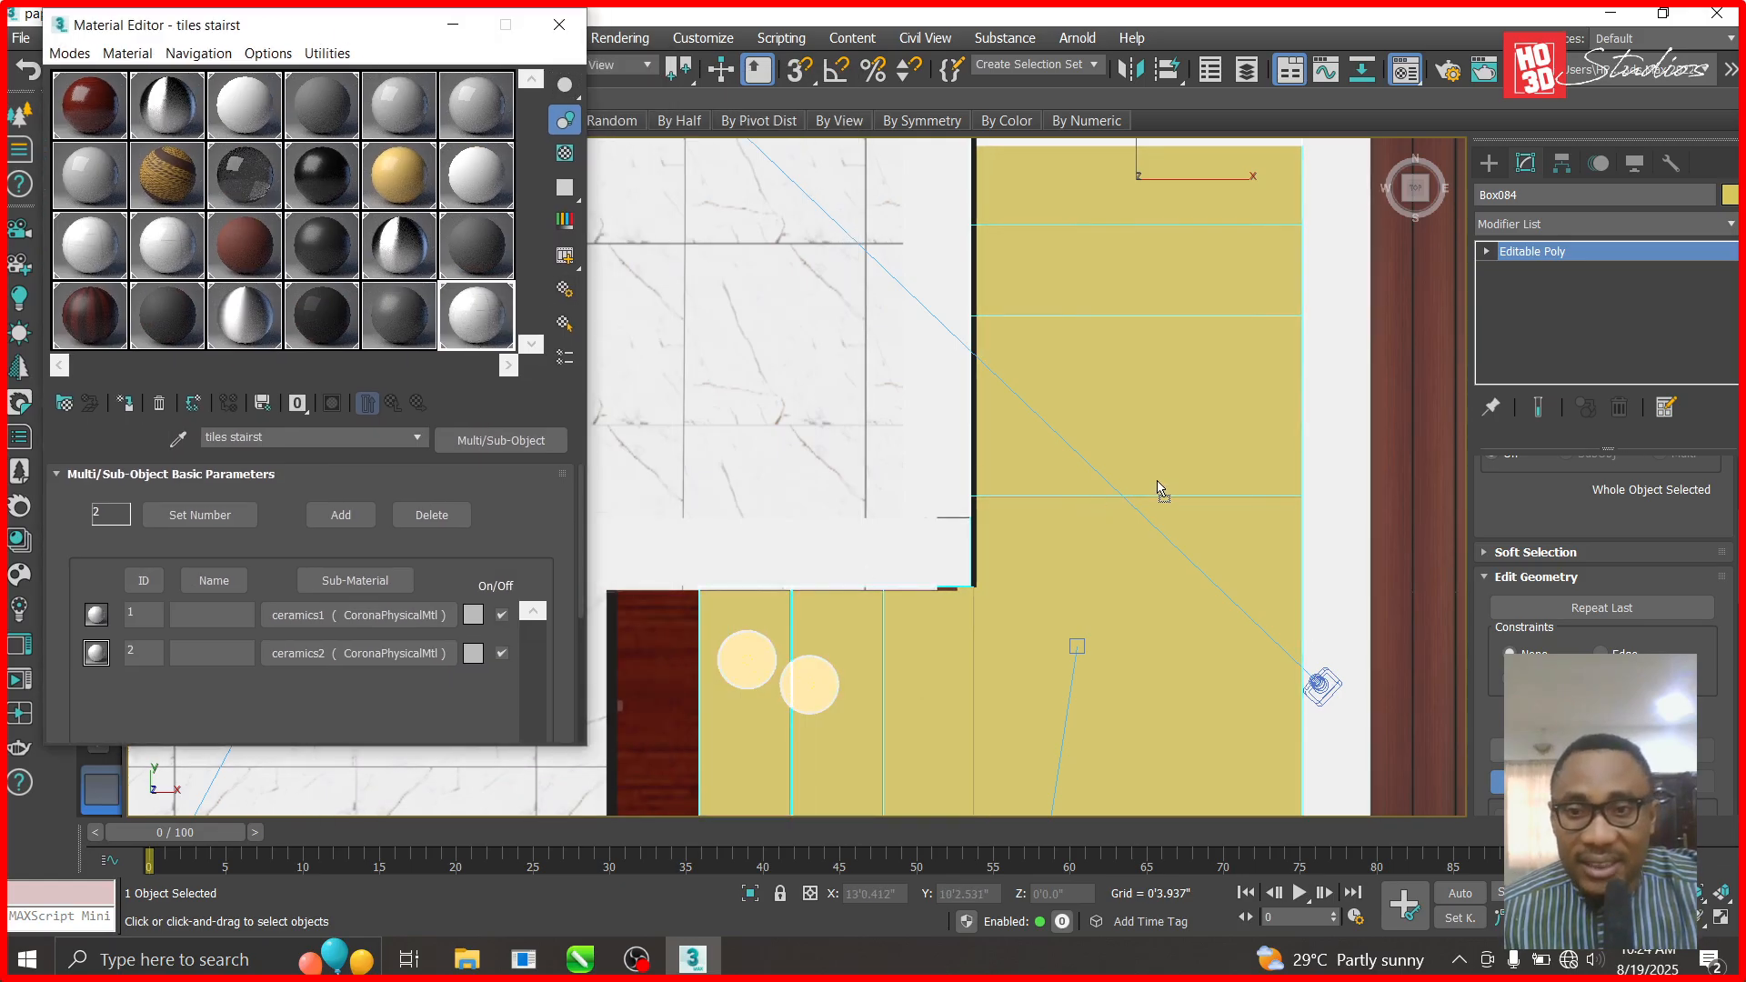
{"action": "left_click_drag", "start_coordinate": [1161, 489], "coordinate": [1177, 457]}
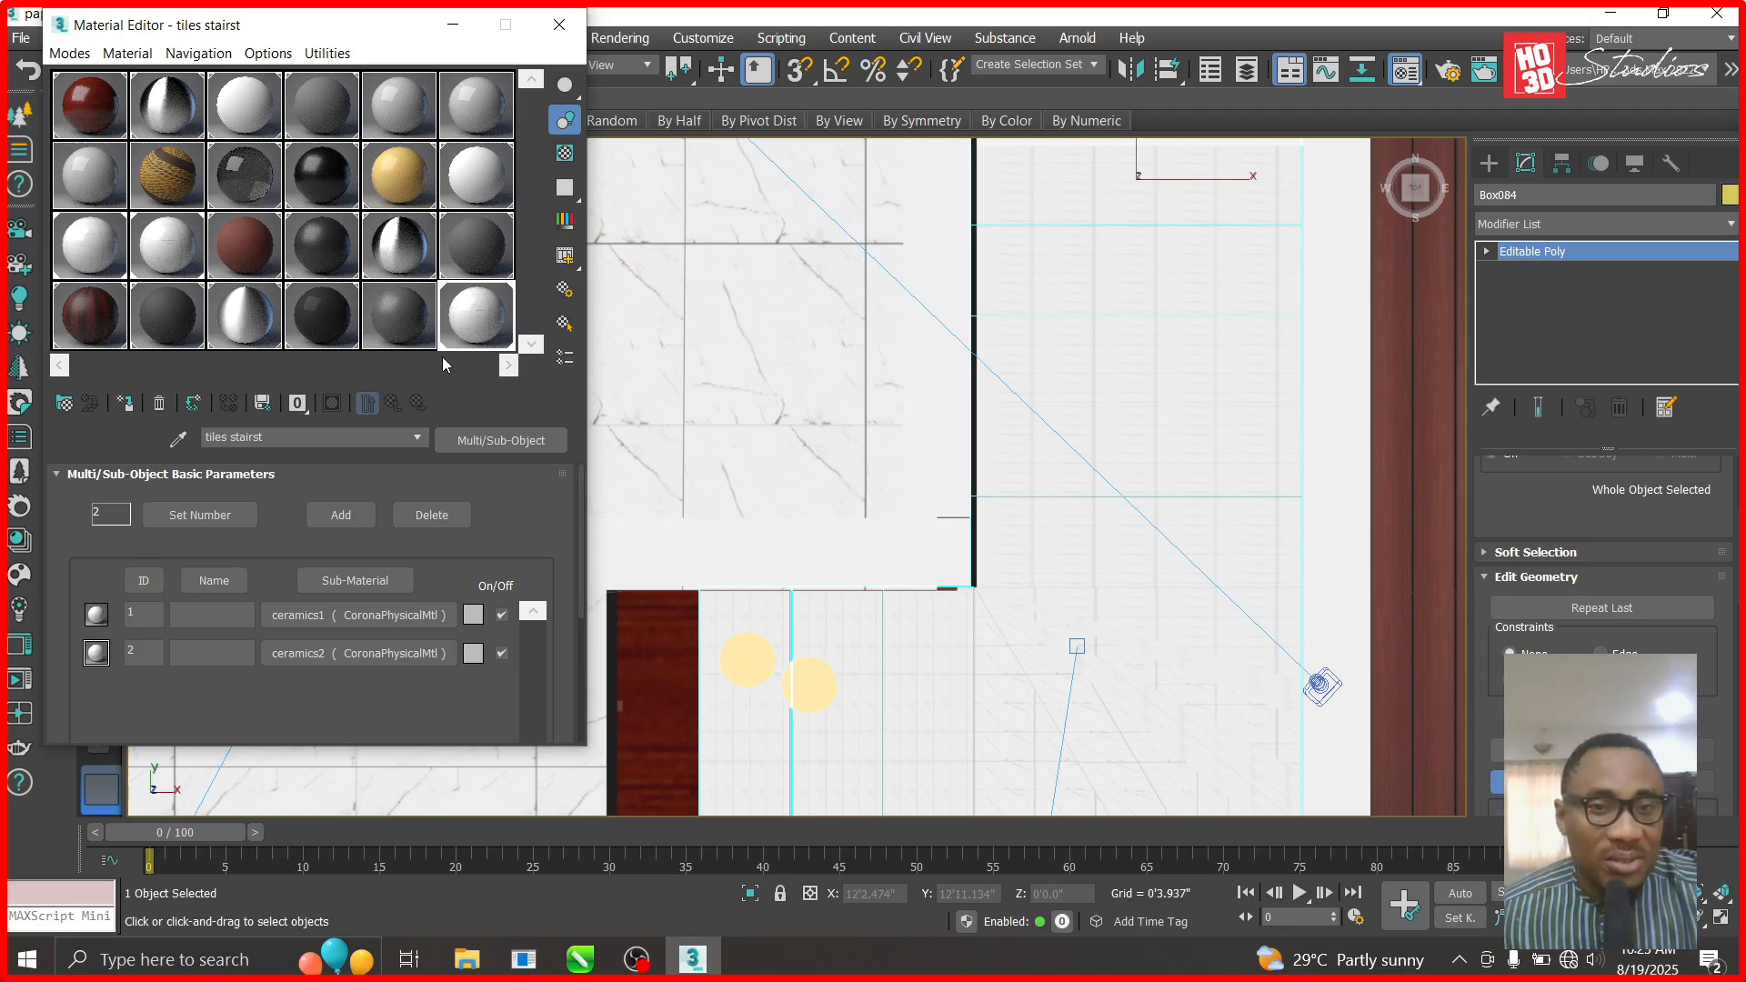
{"action": "right_click", "coordinate": [485, 332]}
{"action": "key", "text": "Escape"}
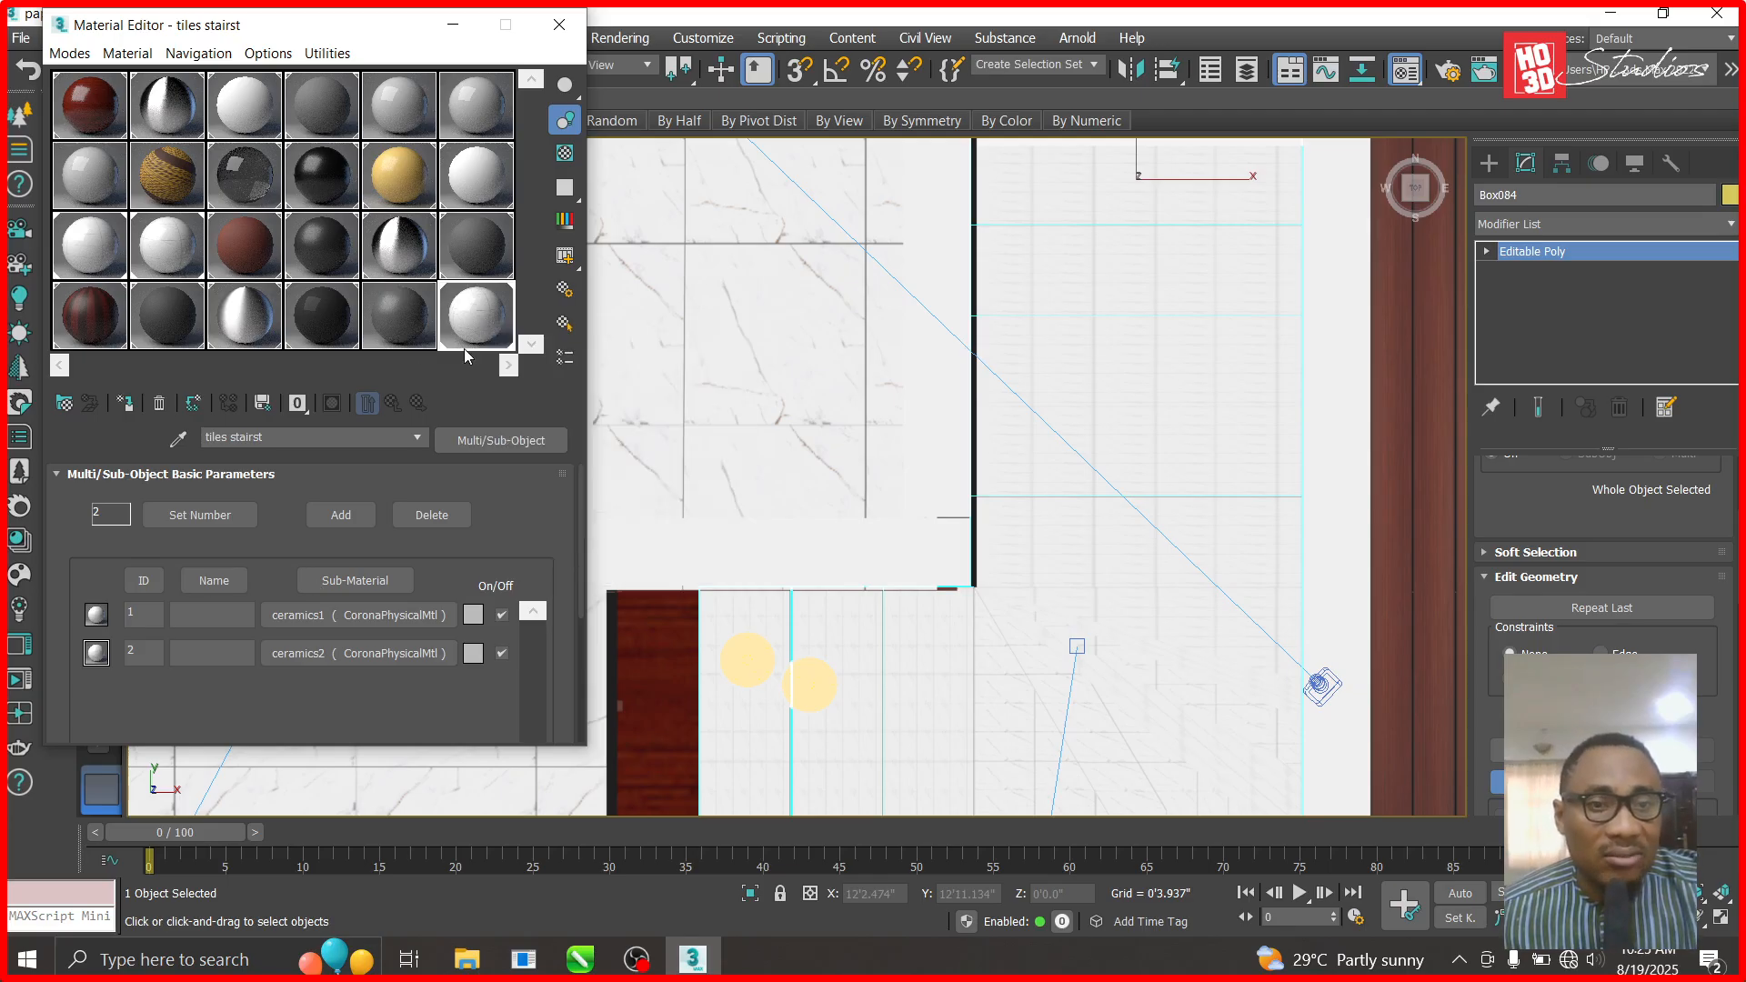
{"action": "left_click", "coordinate": [159, 403]}
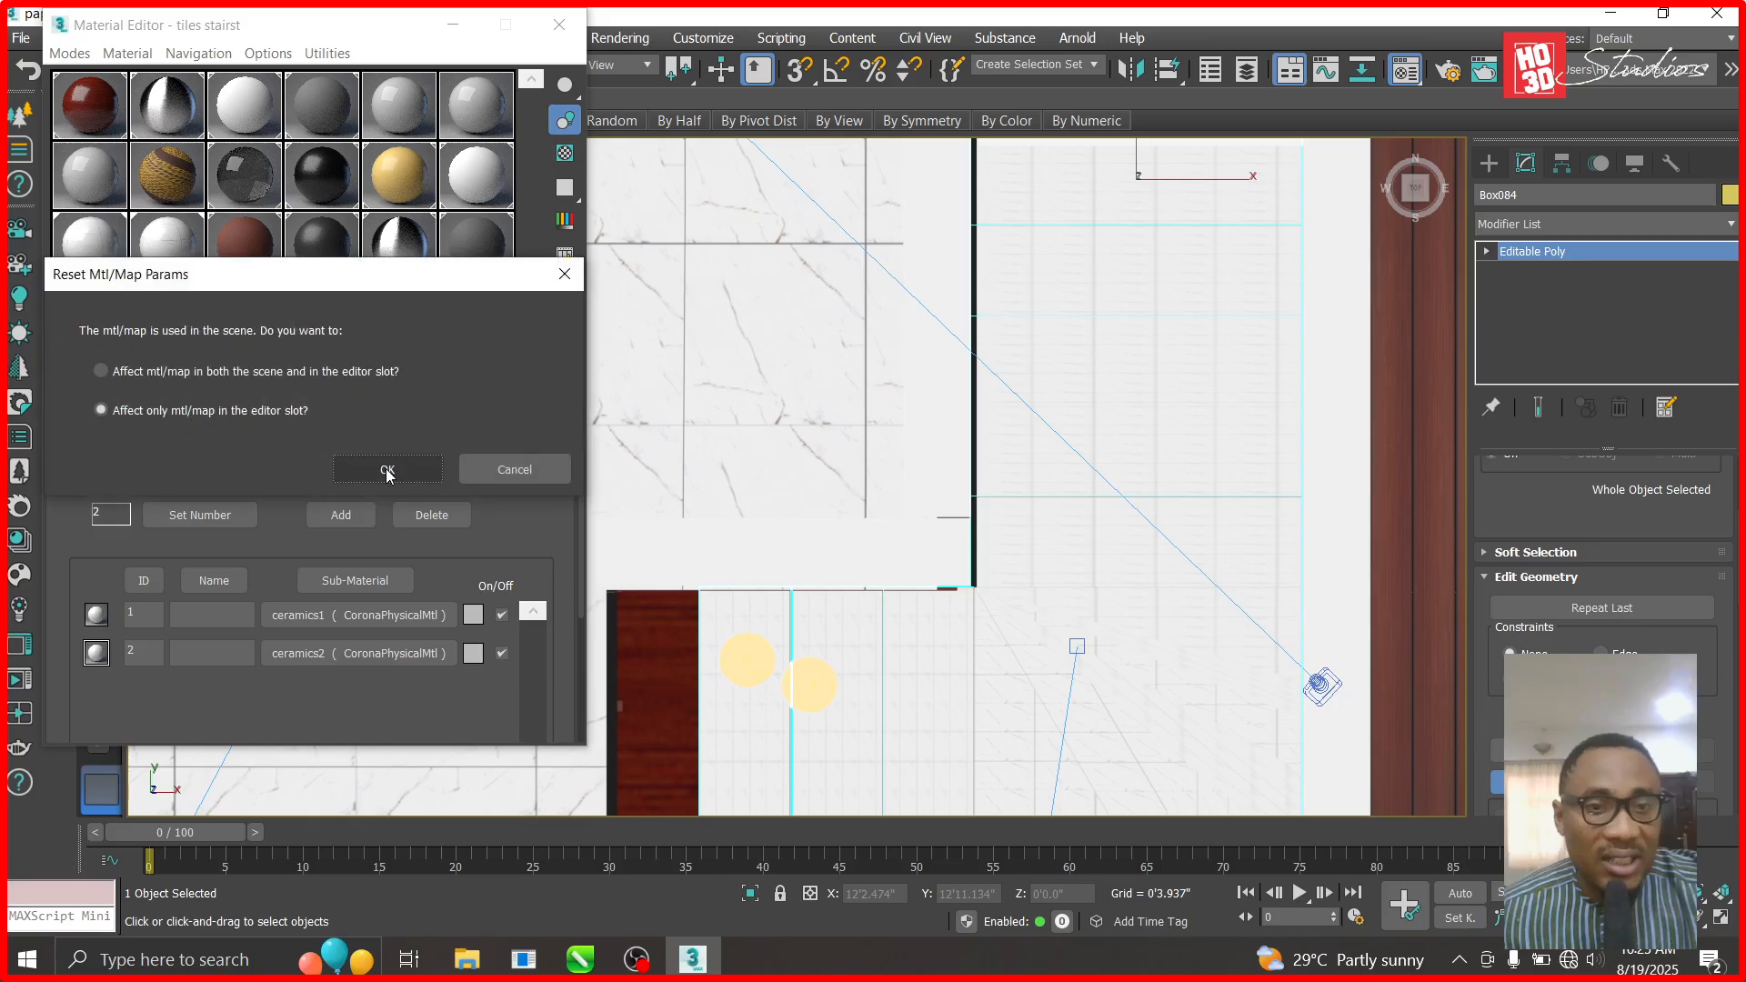
- Limit the reset to the editor slot and pick the landing's material back into the editor
{"action": "left_click", "coordinate": [385, 469]}
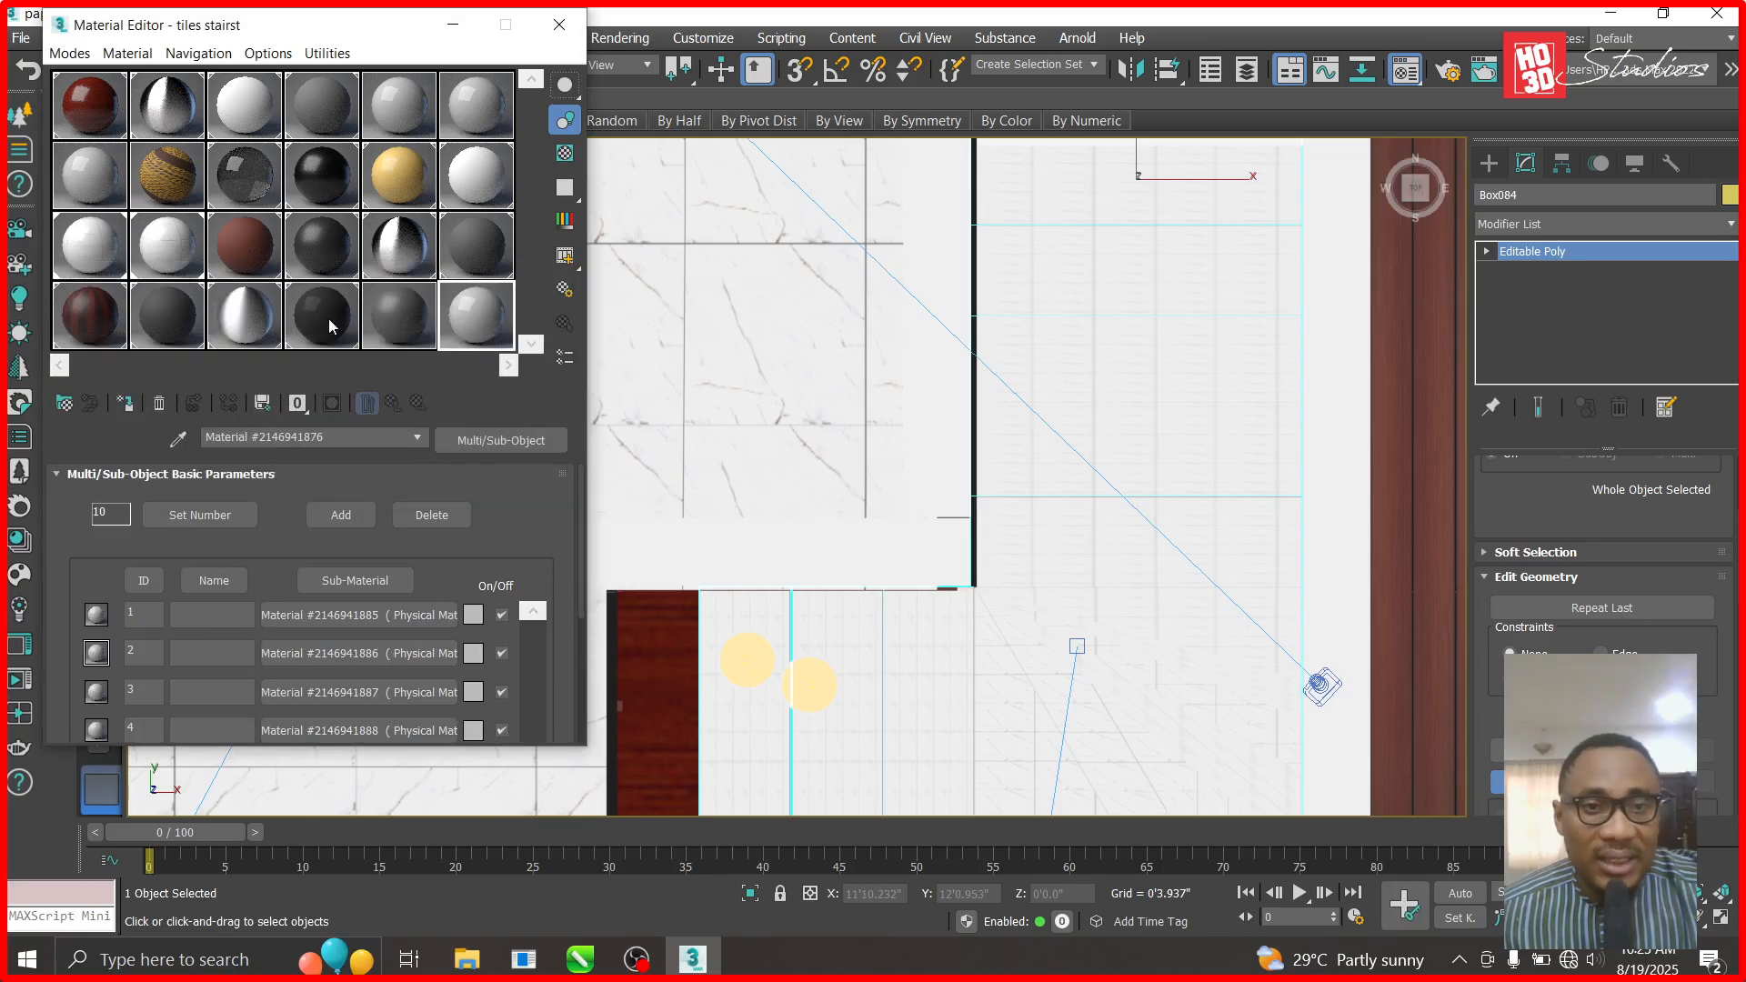
{"action": "left_click", "coordinate": [178, 439]}
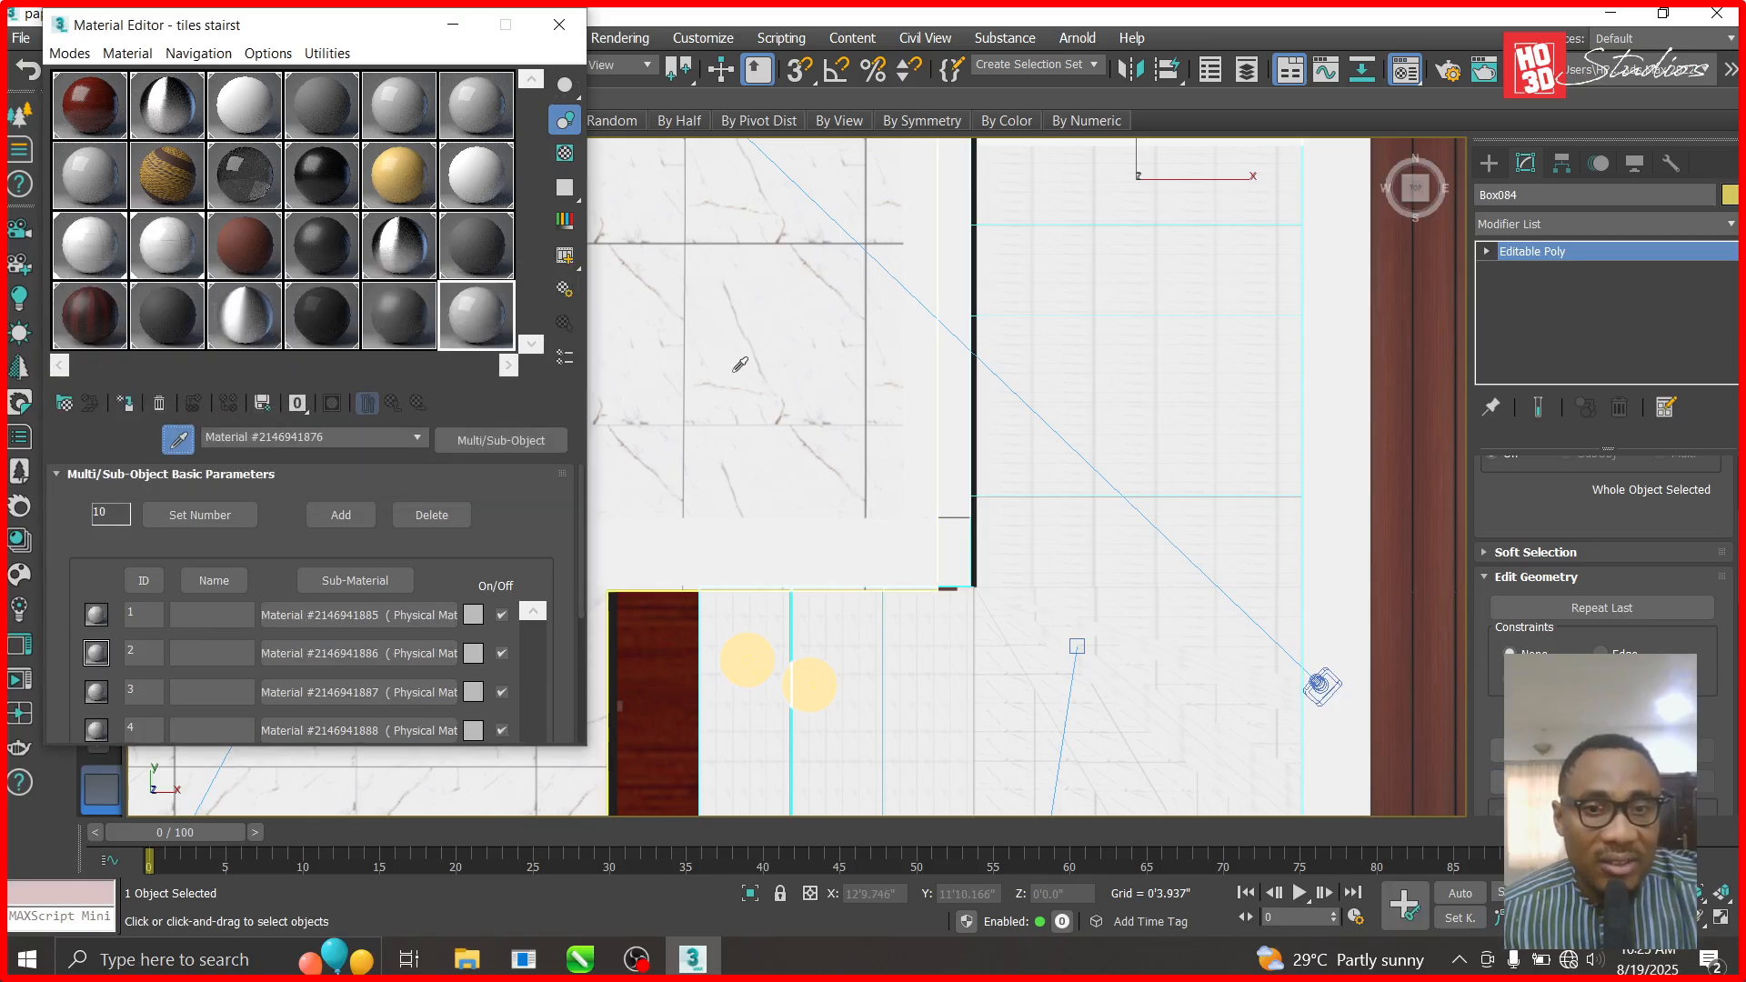
{"action": "left_click", "coordinate": [723, 384]}
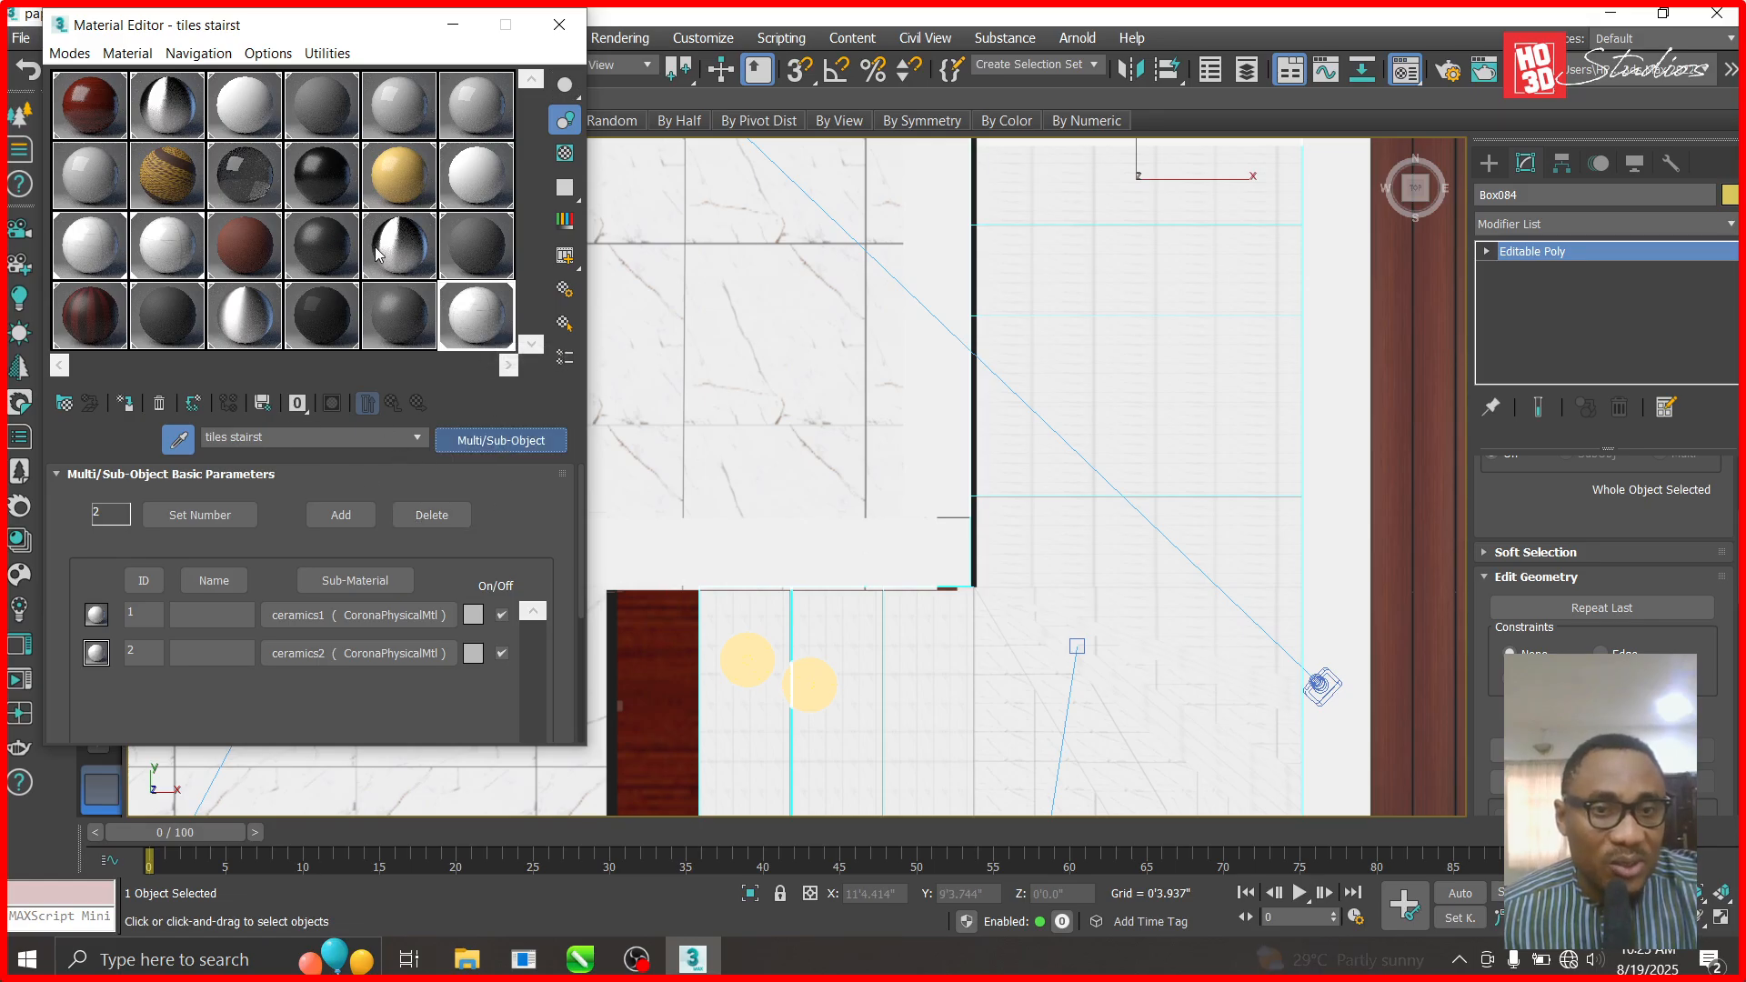
- Change the tiles stairst material type to CoronaPhysicalMtl and move the editor to the lower right
{"action": "left_click", "coordinate": [724, 283]}
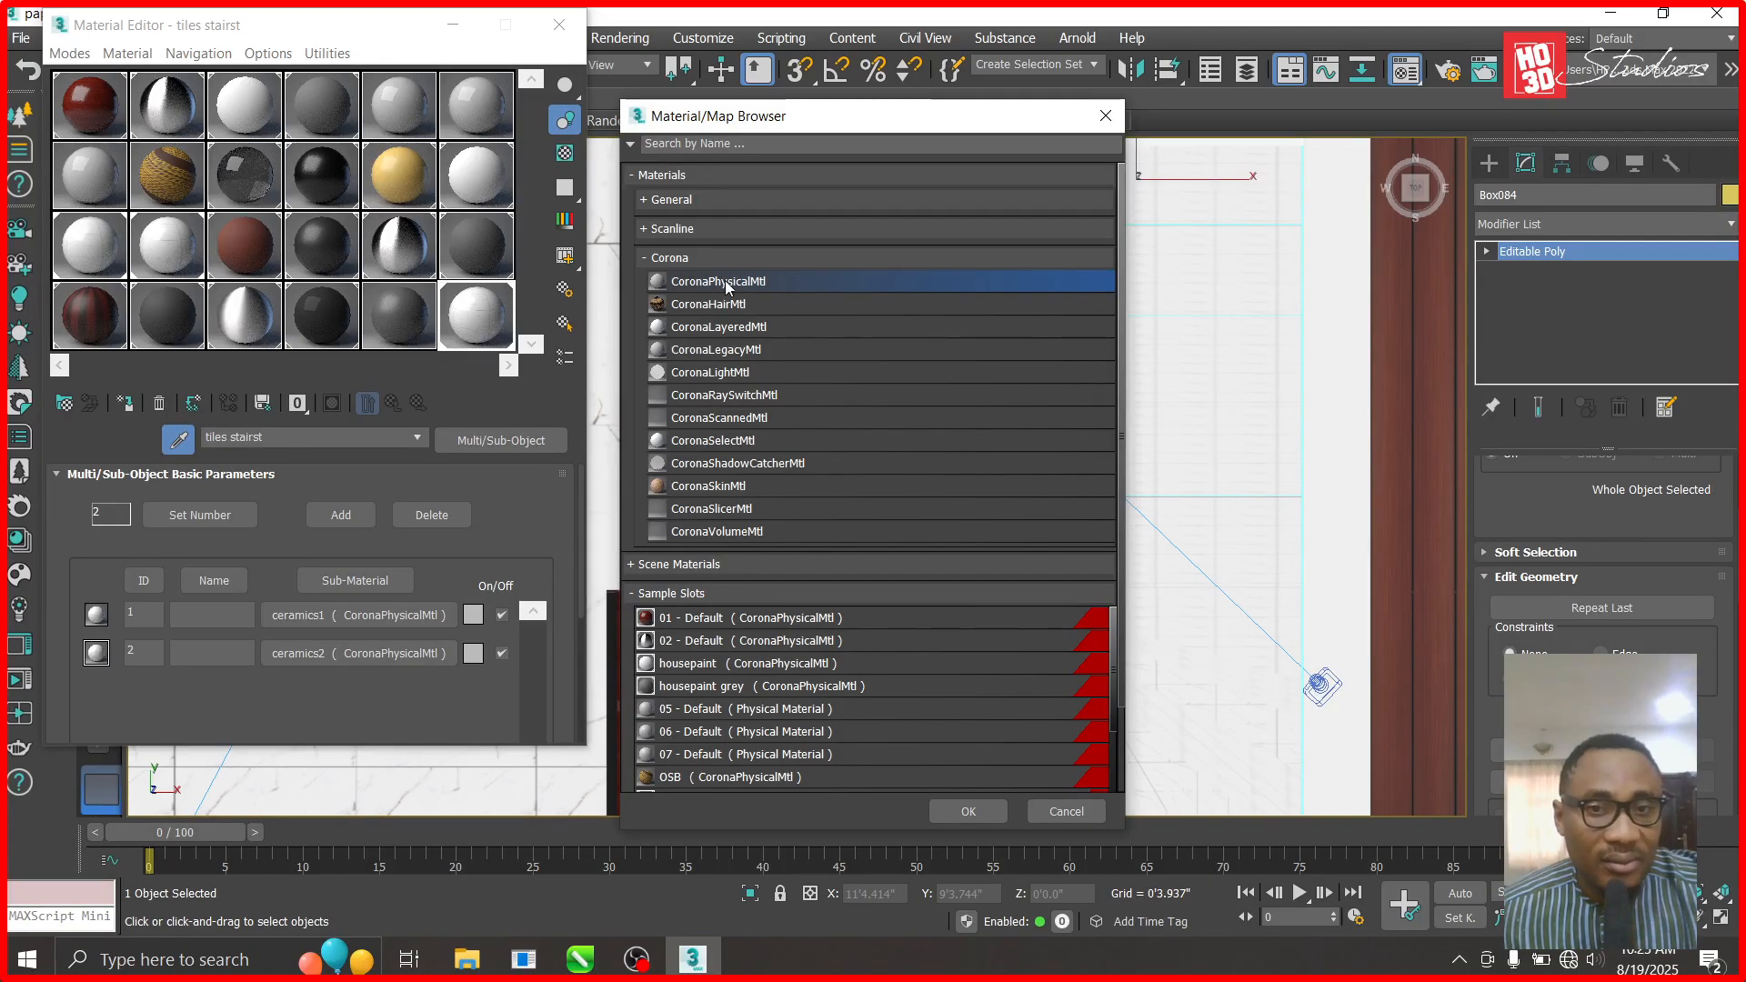
{"action": "double_click", "coordinate": [724, 280]}
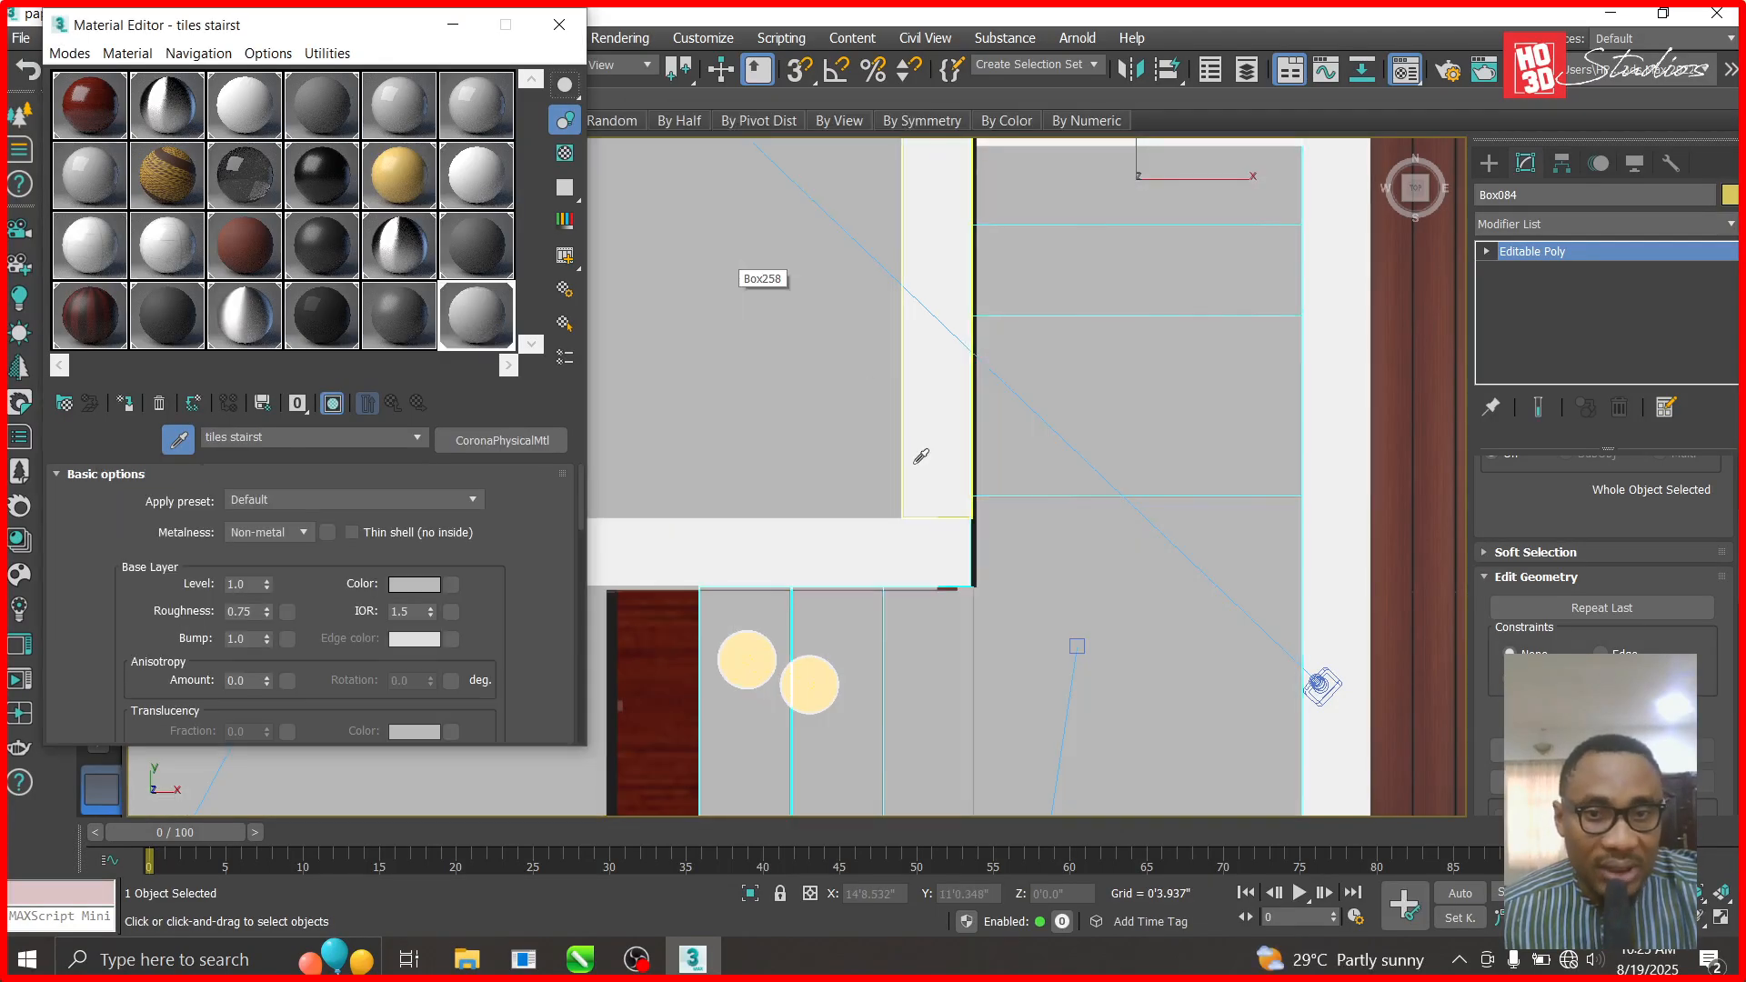
{"action": "left_click_drag", "start_coordinate": [372, 29], "coordinate": [1017, 327]}
{"action": "scroll", "coordinate": [506, 336], "scroll_direction": "down", "scroll_amount": 5}
{"action": "scroll", "coordinate": [450, 249], "scroll_direction": "up", "scroll_amount": 3}
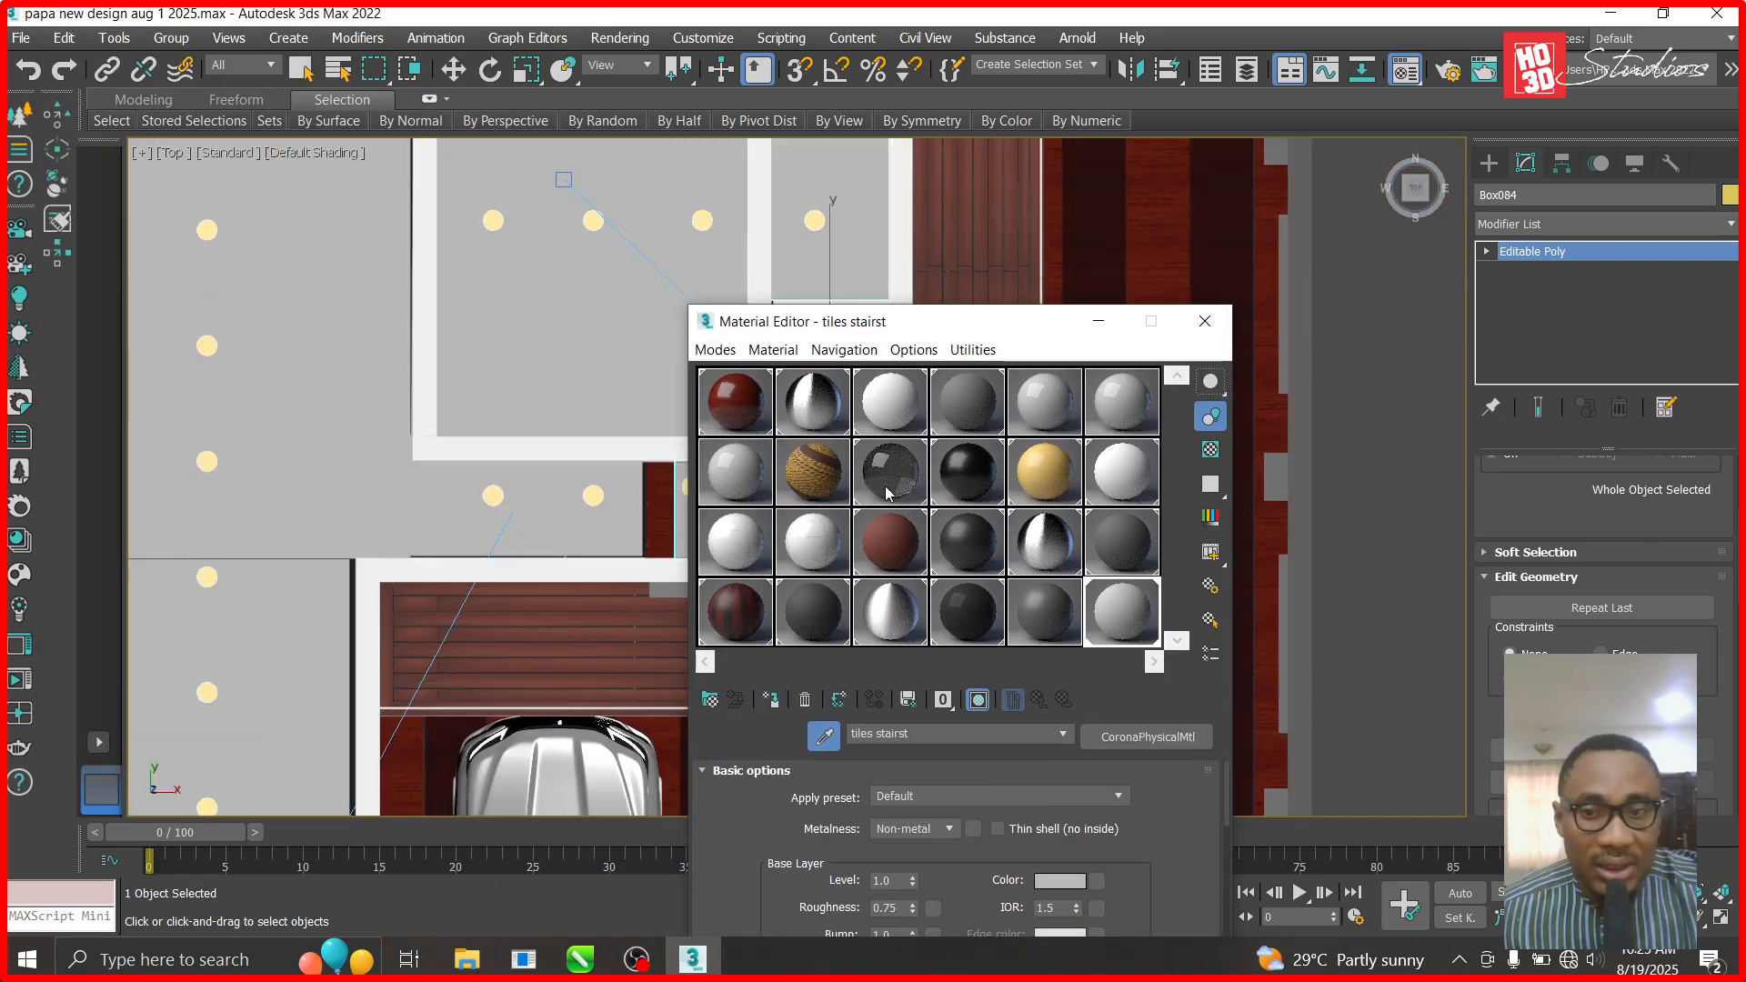
- Undo the type change, reposition the Material Editor, and switch the material to CoronaPhysicalMtl again
{"action": "left_click", "coordinate": [28, 69]}
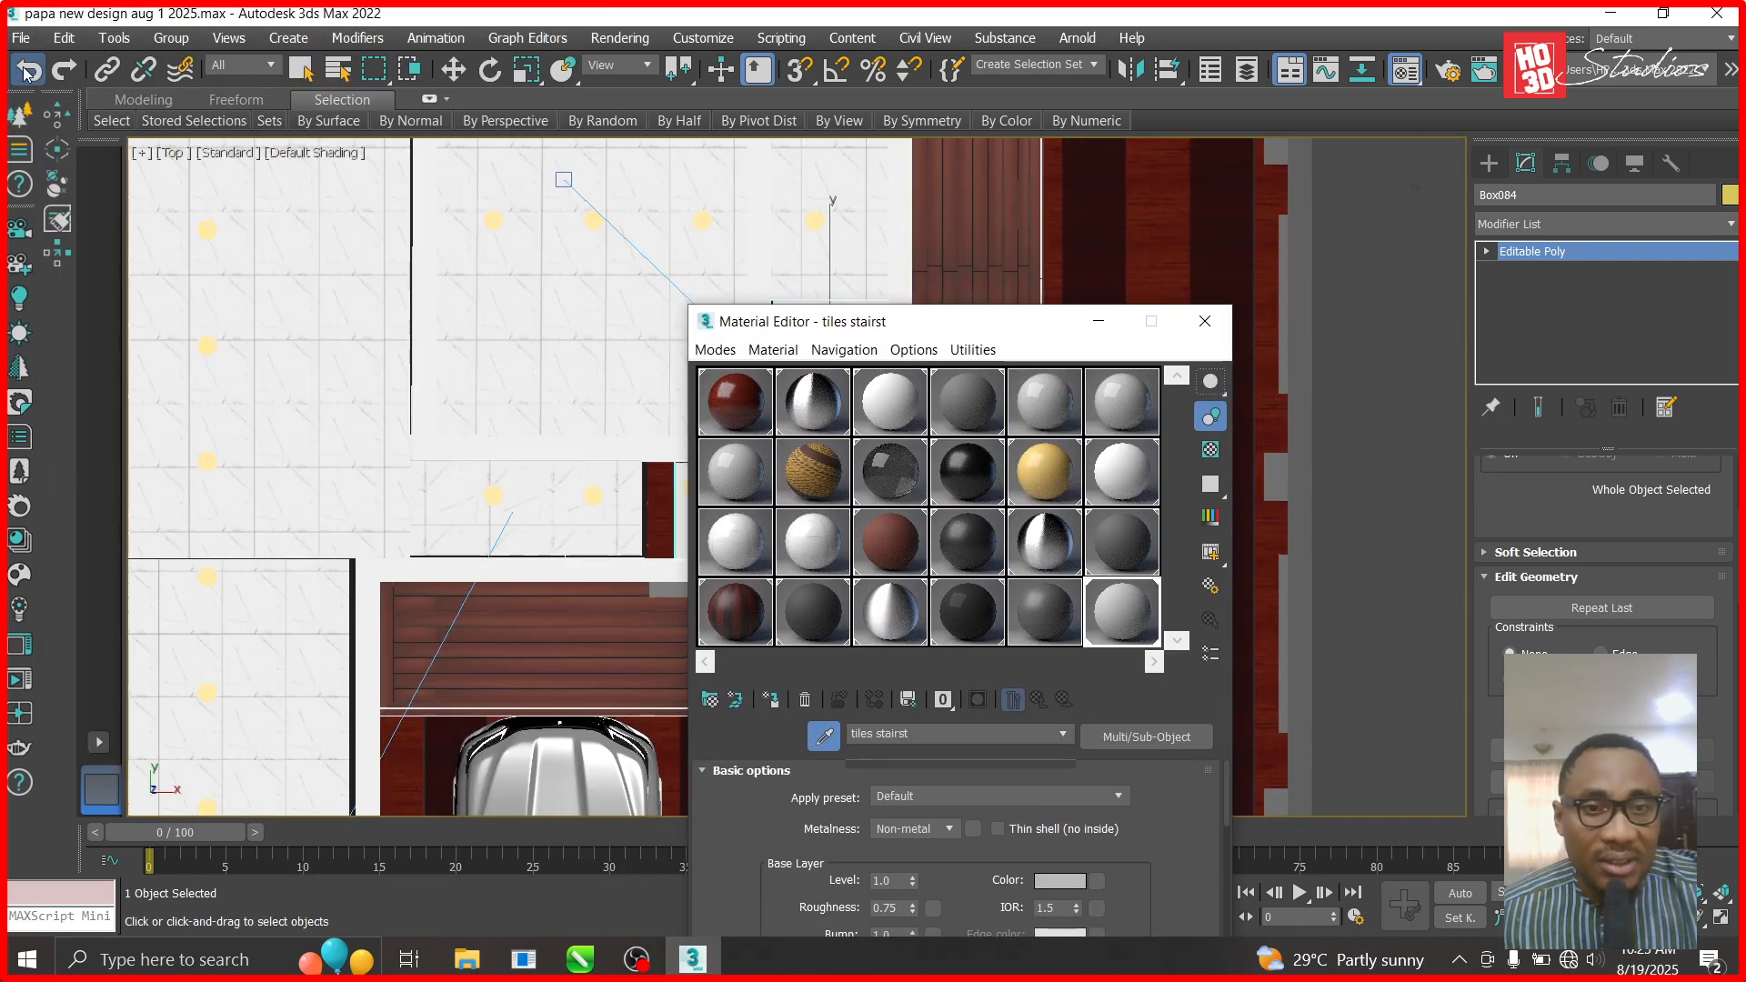
{"action": "left_click_drag", "start_coordinate": [862, 322], "coordinate": [922, 157]}
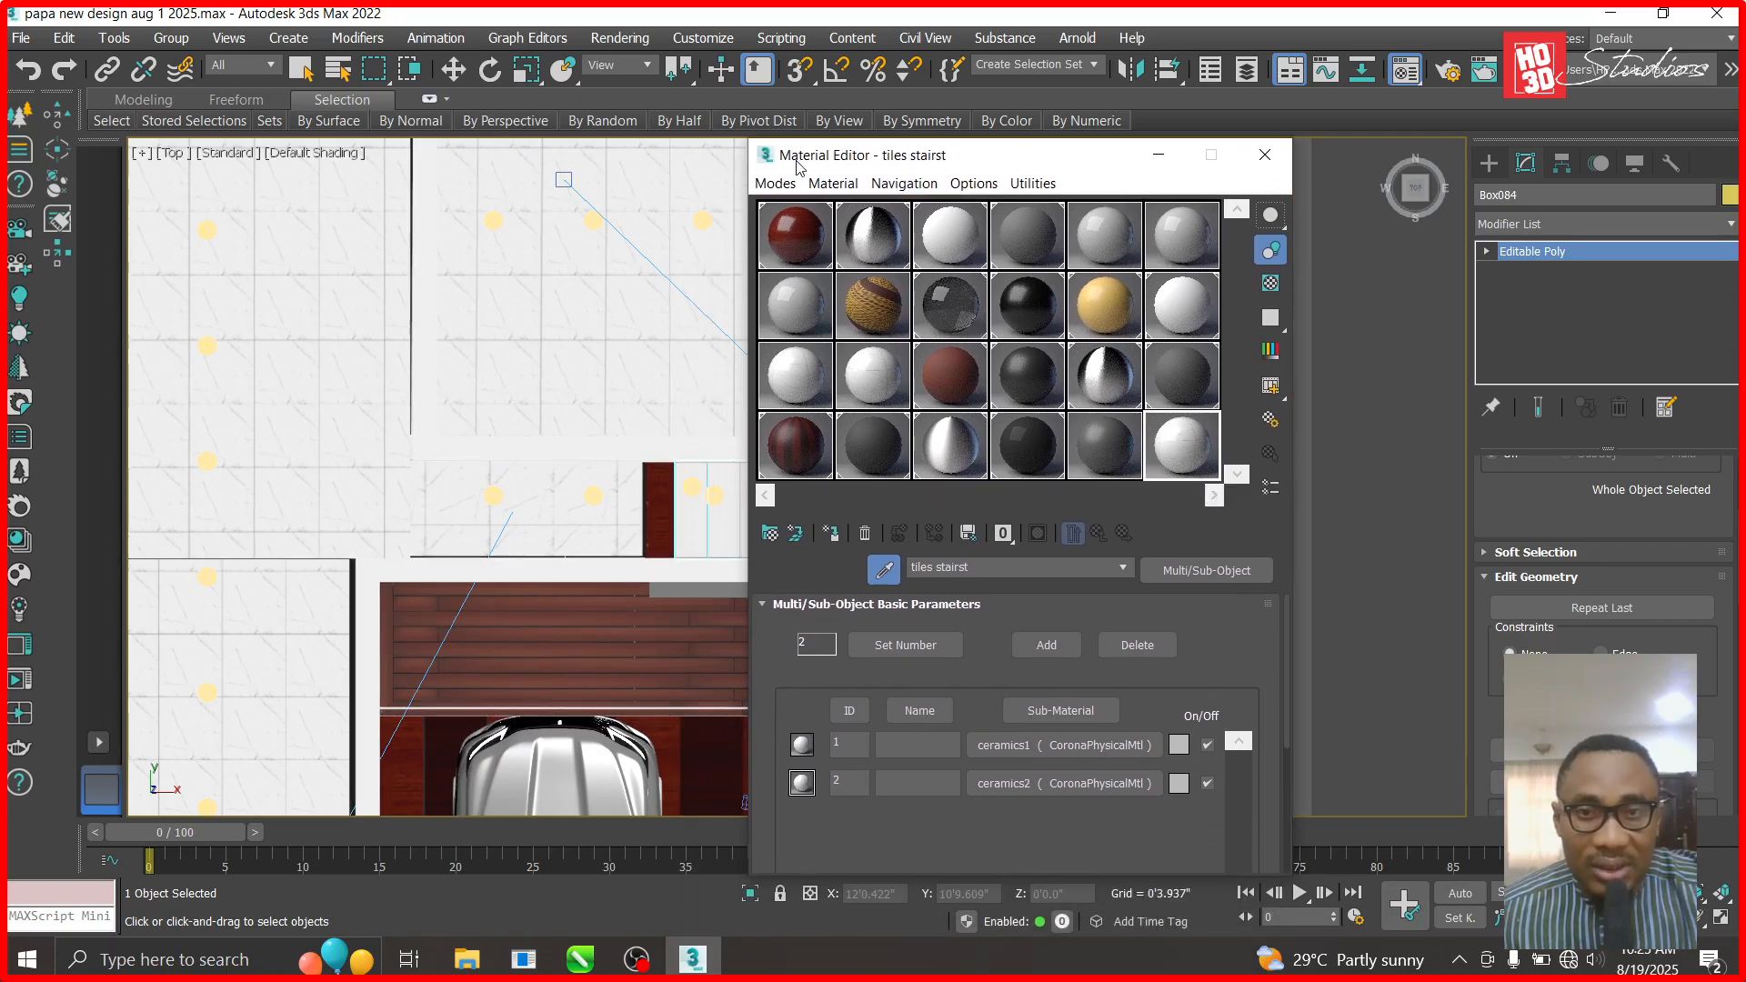
{"action": "left_click_drag", "start_coordinate": [1108, 172], "coordinate": [1294, 120]}
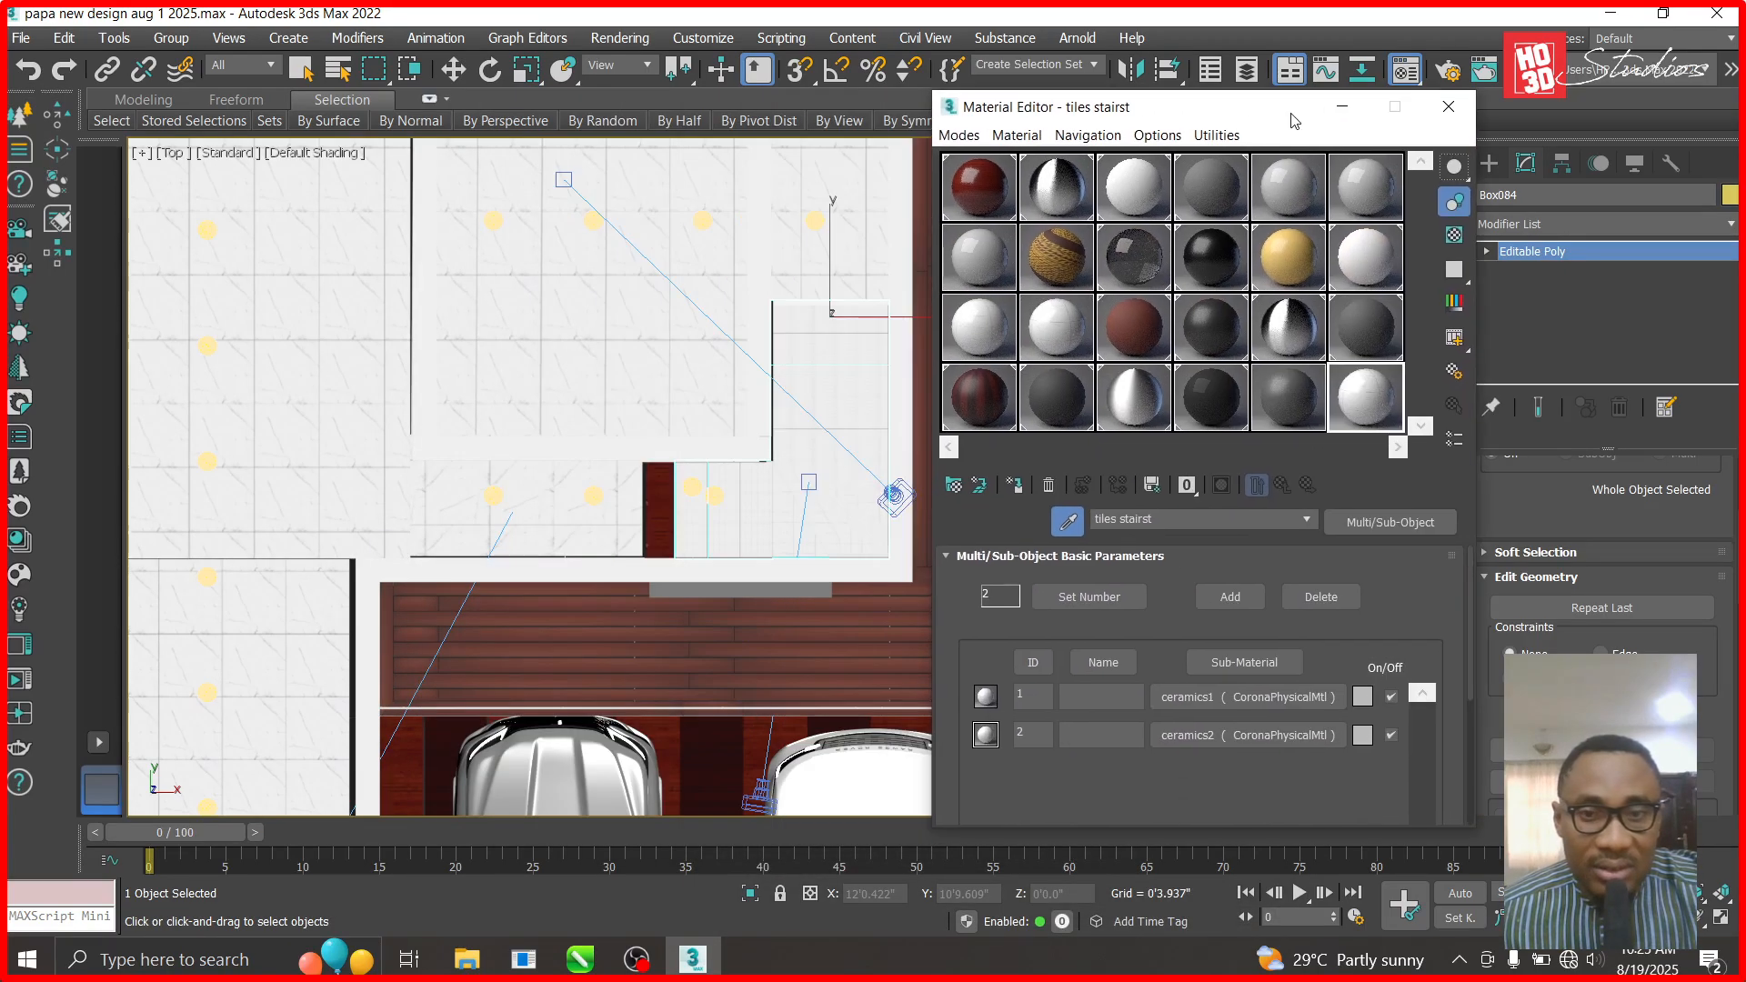
{"action": "scroll", "coordinate": [861, 374], "scroll_direction": "up", "scroll_amount": 4}
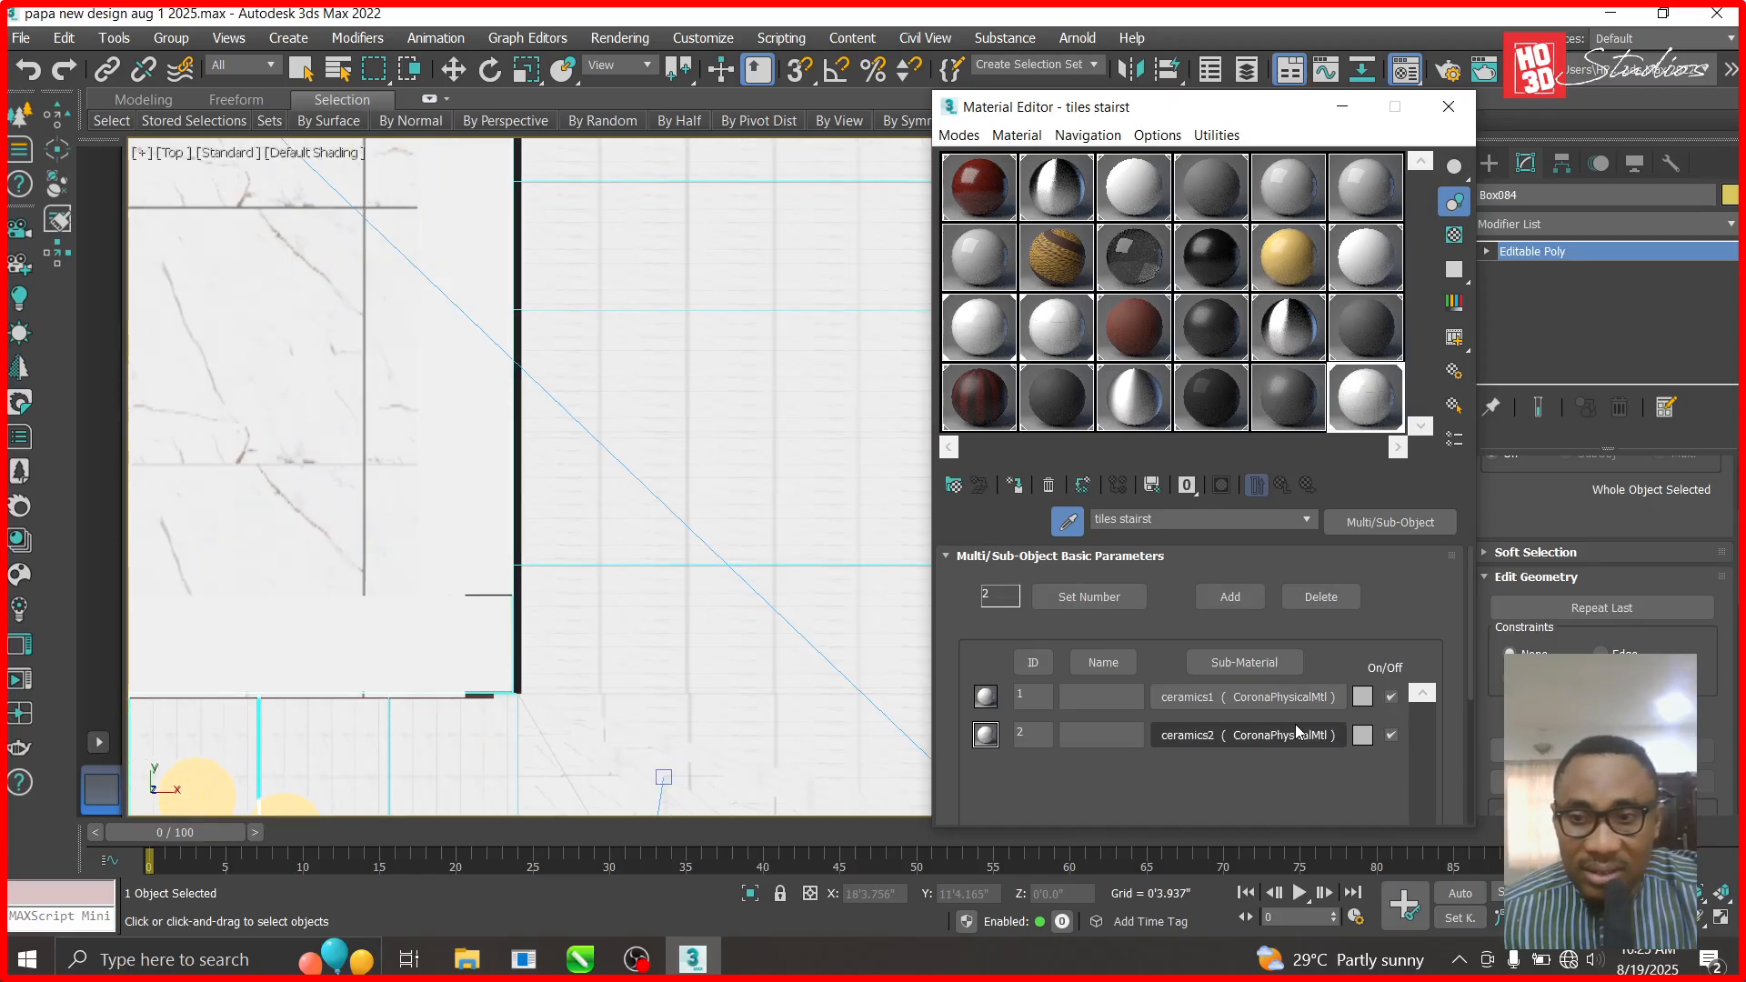
{"action": "left_click", "coordinate": [1401, 527]}
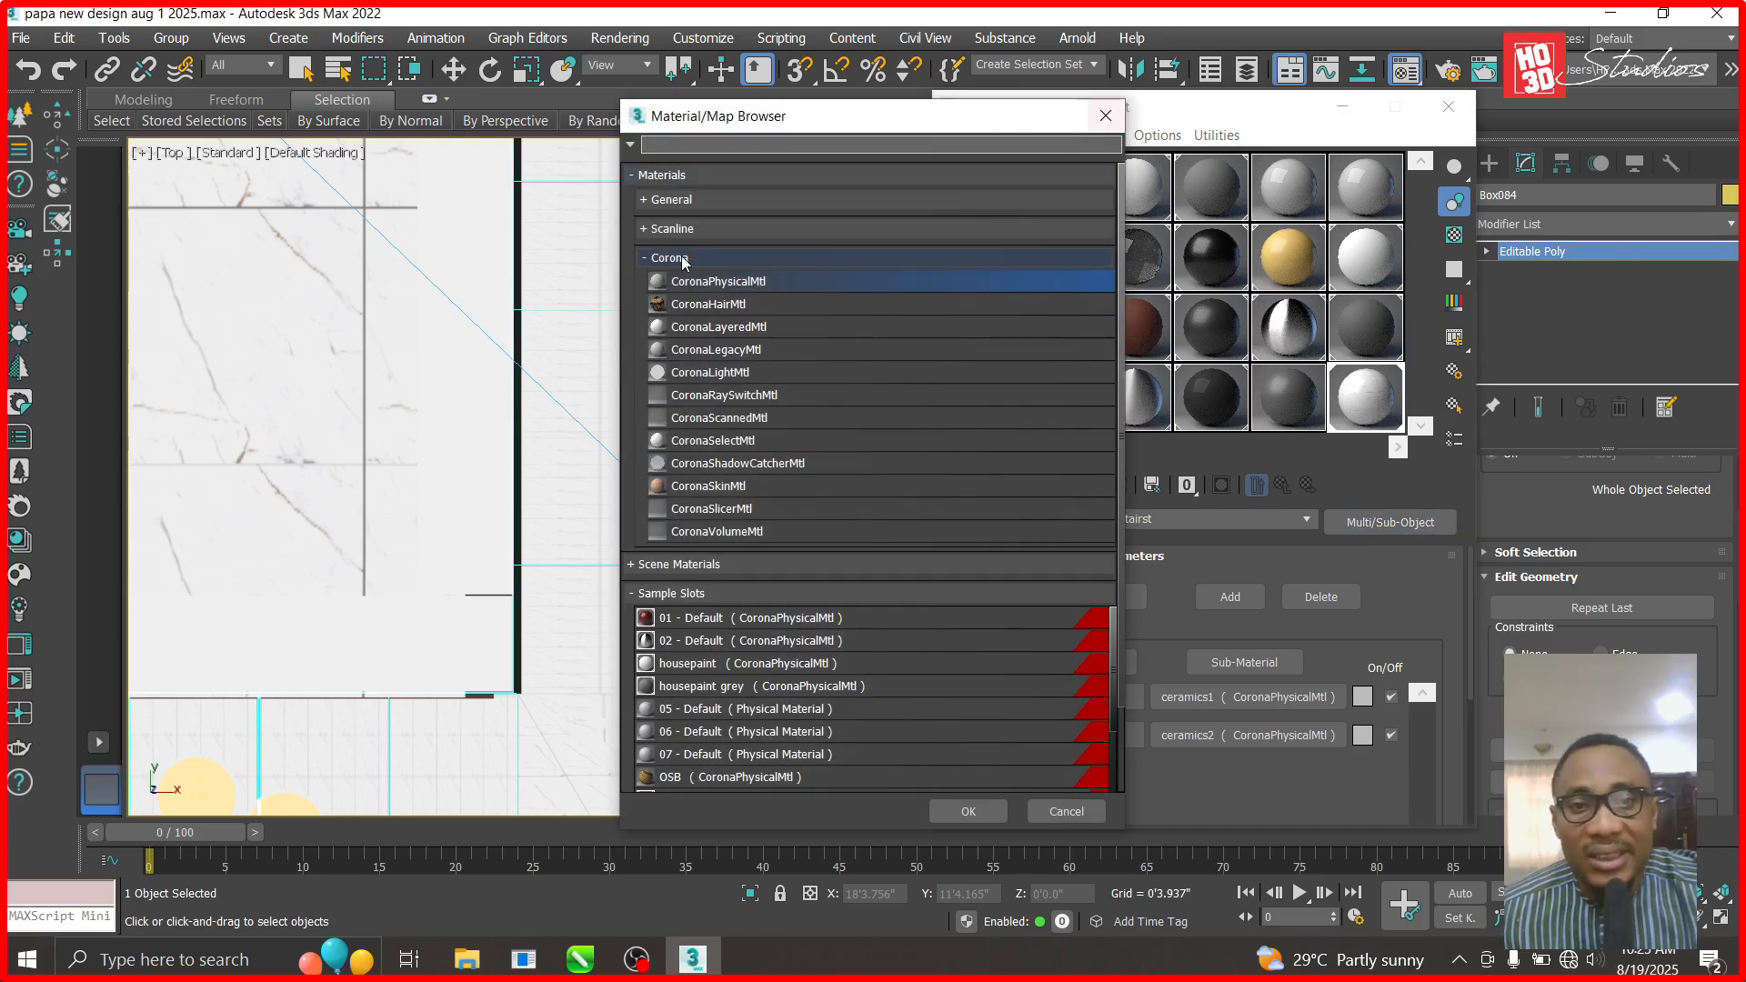
{"action": "double_click", "coordinate": [719, 284]}
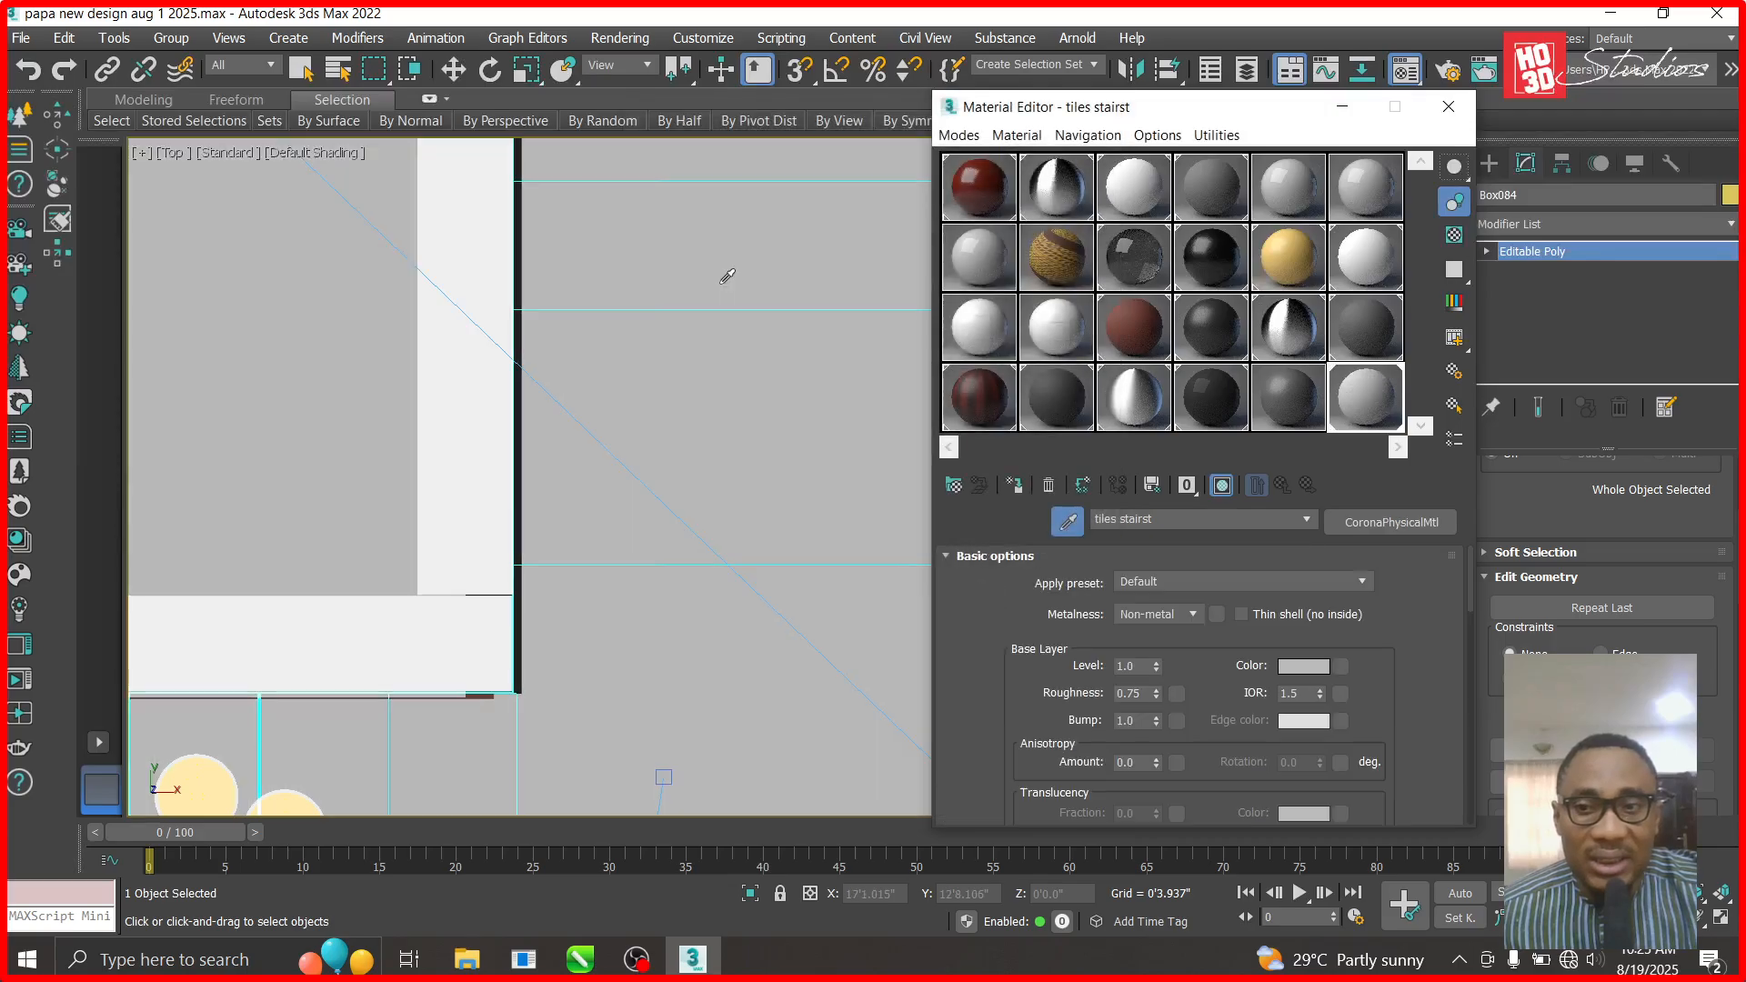
- Apply the ceramics2 material to the grey floor
{"action": "left_click", "coordinate": [1074, 346]}
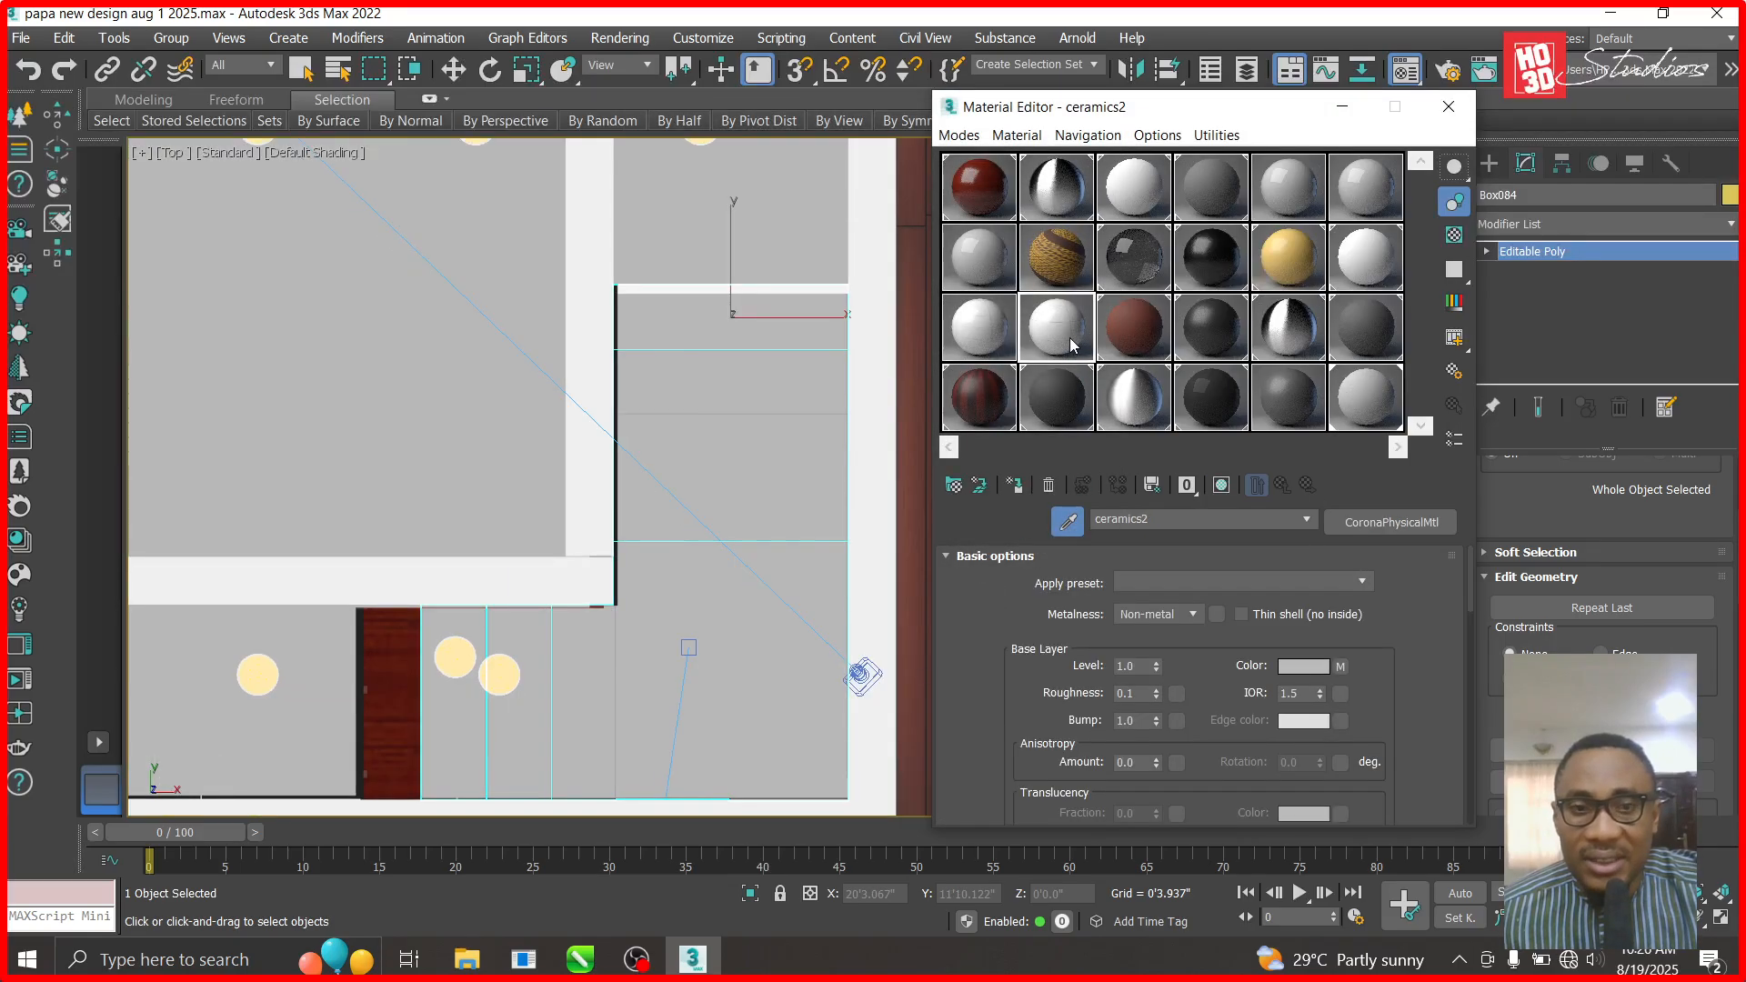
{"action": "left_click_drag", "start_coordinate": [1073, 345], "coordinate": [403, 384]}
{"action": "scroll", "coordinate": [612, 571], "scroll_direction": "down", "scroll_amount": 6}
{"action": "scroll", "coordinate": [391, 443], "scroll_direction": "up", "scroll_amount": 3}
{"action": "scroll", "coordinate": [415, 443], "scroll_direction": "down", "scroll_amount": 3}
{"action": "scroll", "coordinate": [402, 753], "scroll_direction": "up", "scroll_amount": 3}
{"action": "scroll", "coordinate": [364, 519], "scroll_direction": "down", "scroll_amount": 2}
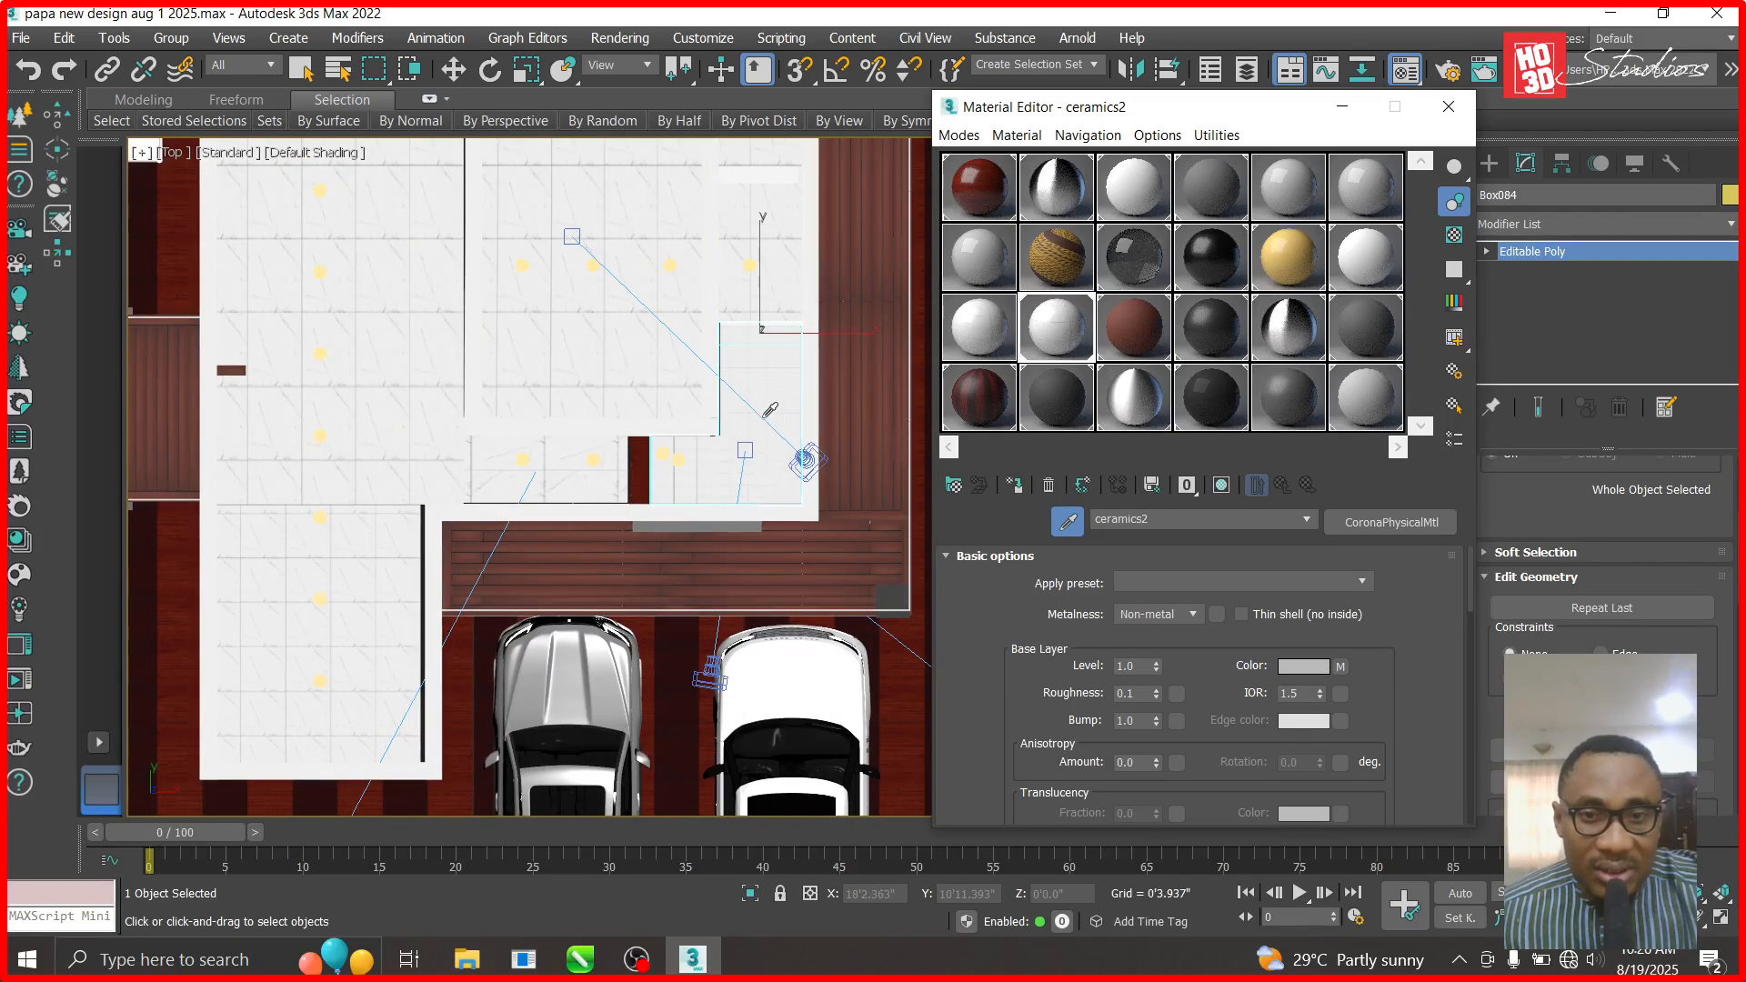
{"action": "scroll", "coordinate": [768, 412], "scroll_direction": "up", "scroll_amount": 5}
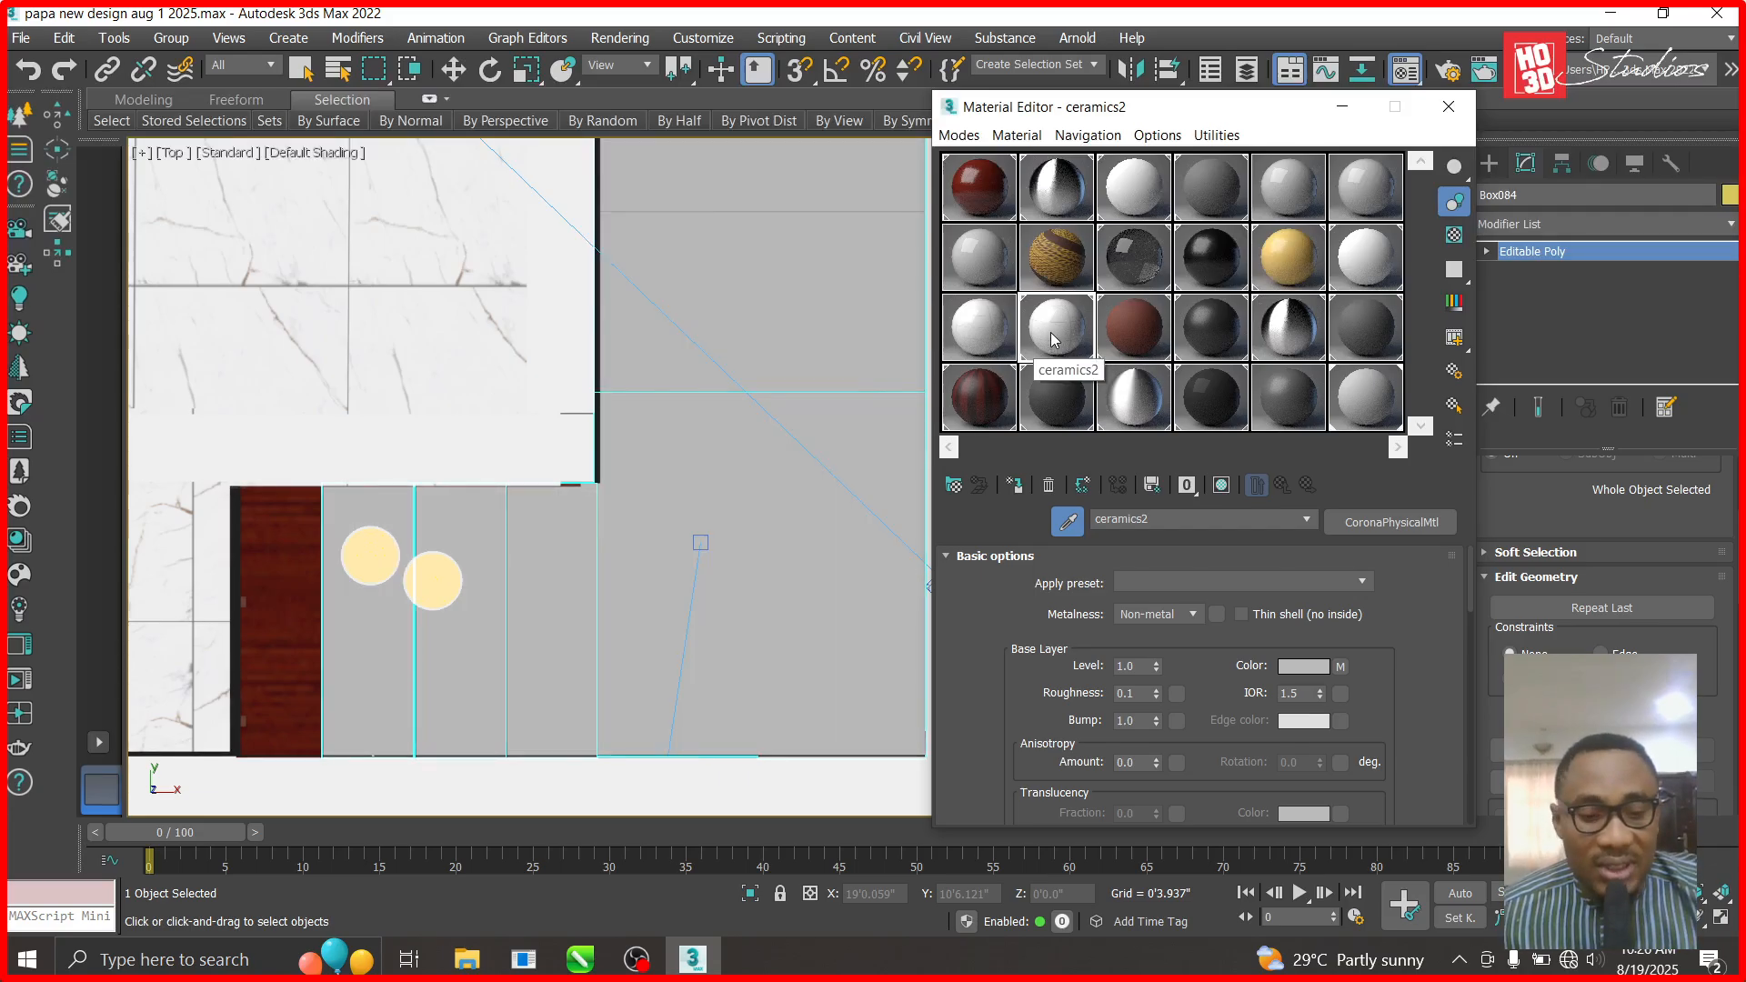
- Copy ceramics2 into the last sample slot, then undo the copy
{"action": "left_click_drag", "start_coordinate": [1052, 339], "coordinate": [1228, 400]}
{"action": "left_click_drag", "start_coordinate": [1352, 416], "coordinate": [1360, 415]}
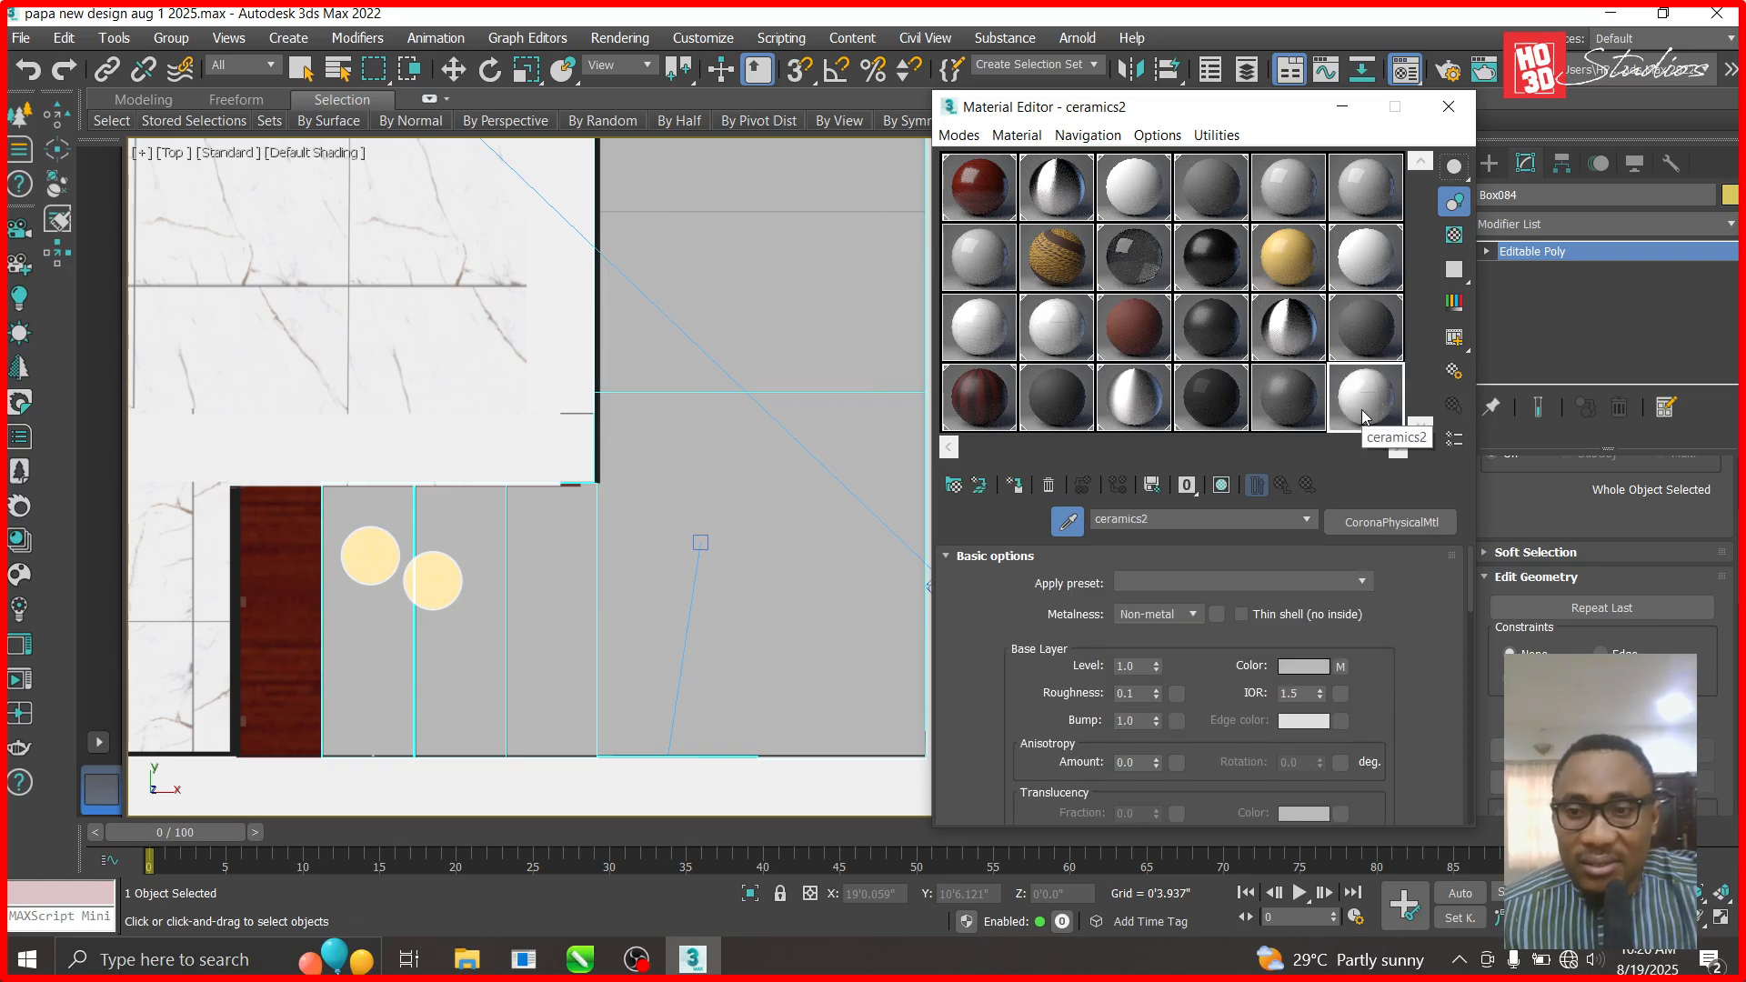
{"action": "key", "text": "ctrl+z"}
{"action": "scroll", "coordinate": [644, 582], "scroll_direction": "down", "scroll_amount": 3}
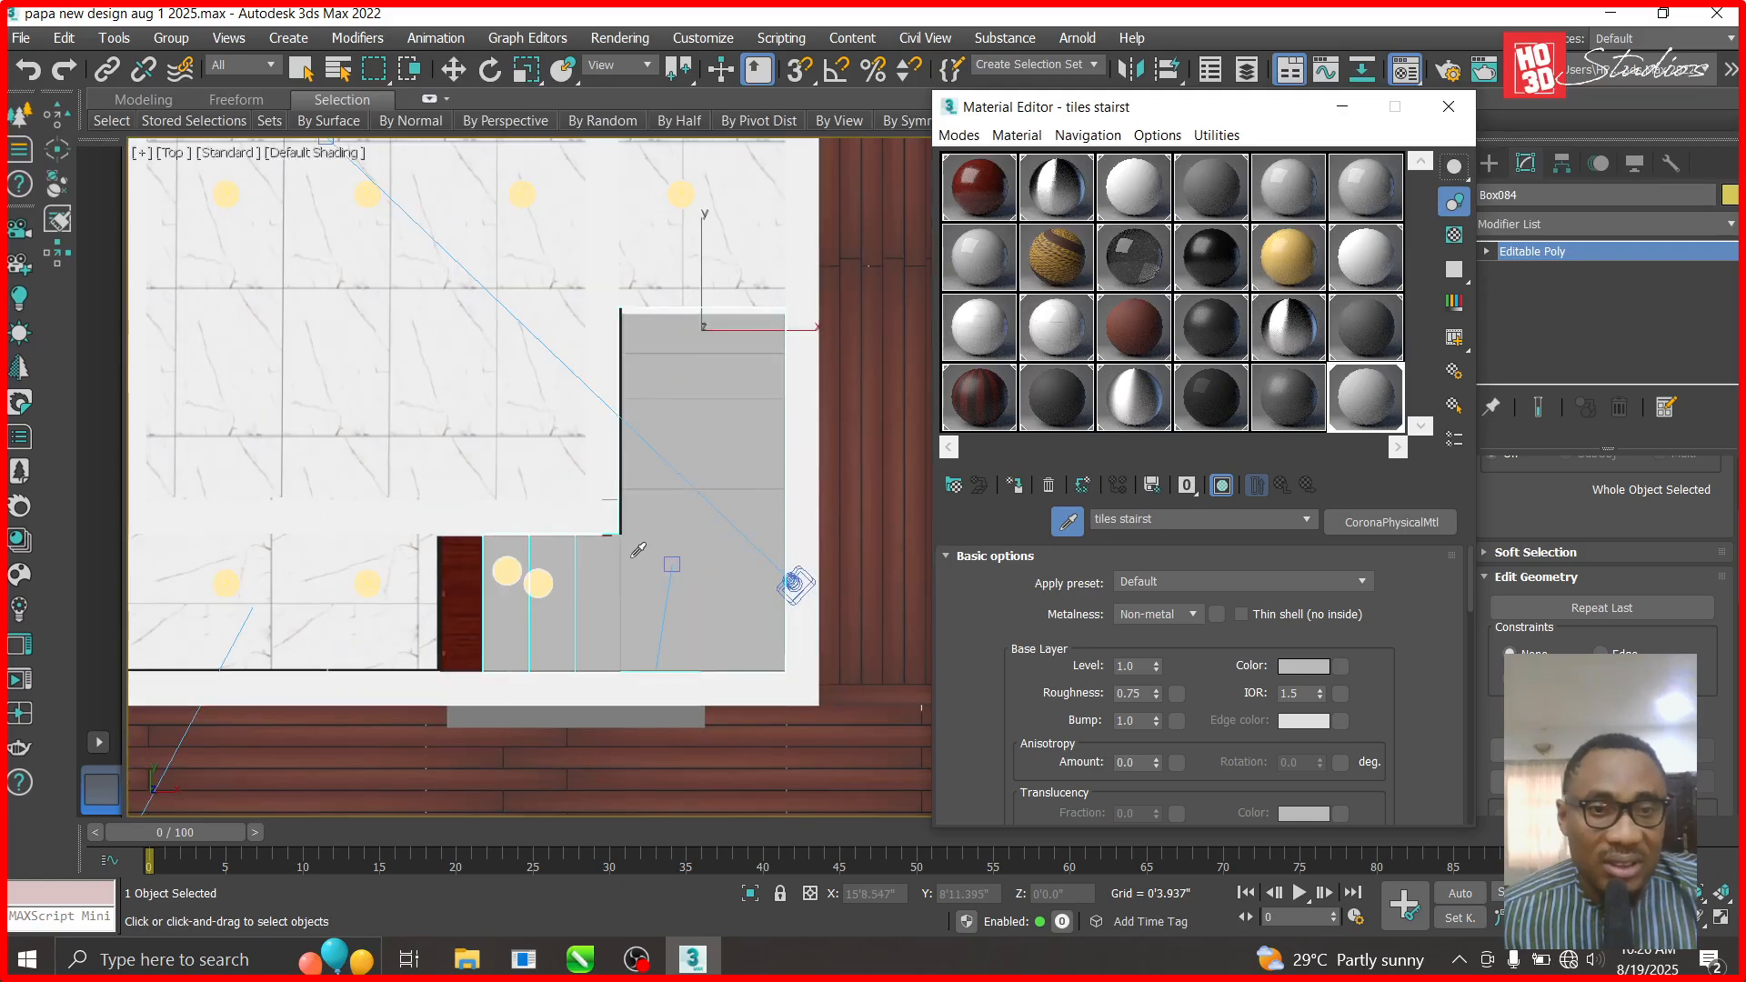
- Load the landing's material, try CoronaPhysicalMtl, then undo back to Multi/Sub-Object
{"action": "left_click", "coordinate": [638, 550]}
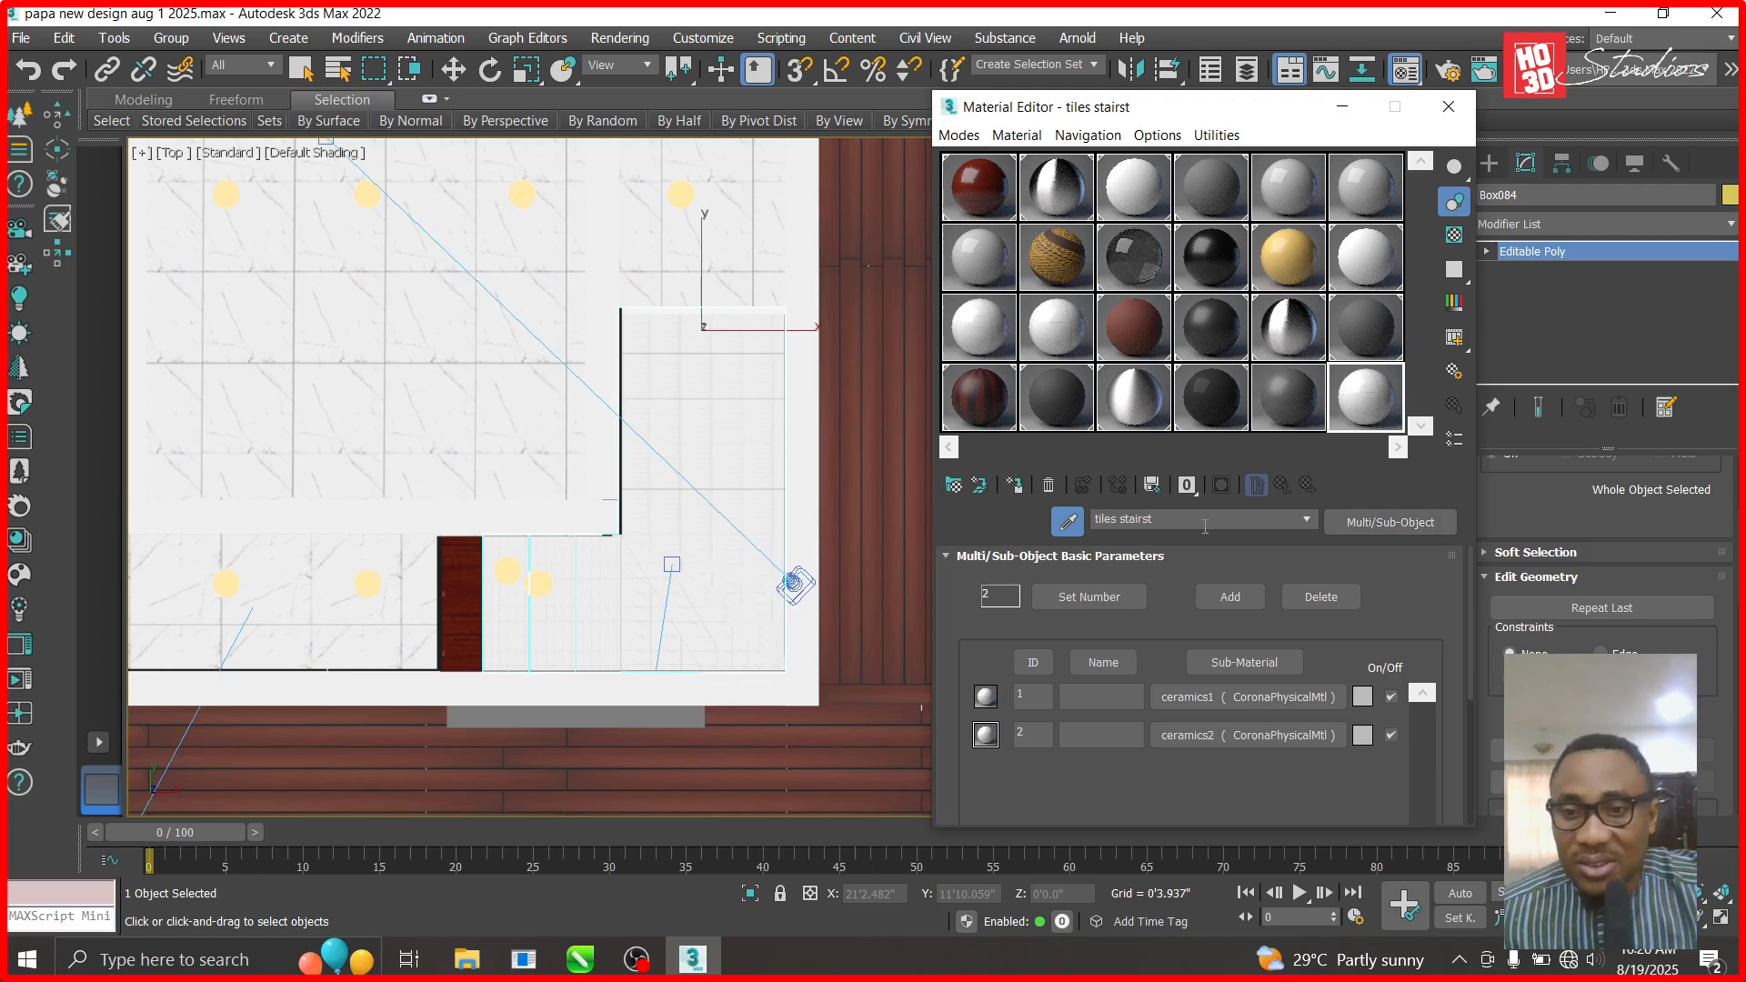
{"action": "left_click", "coordinate": [1325, 528]}
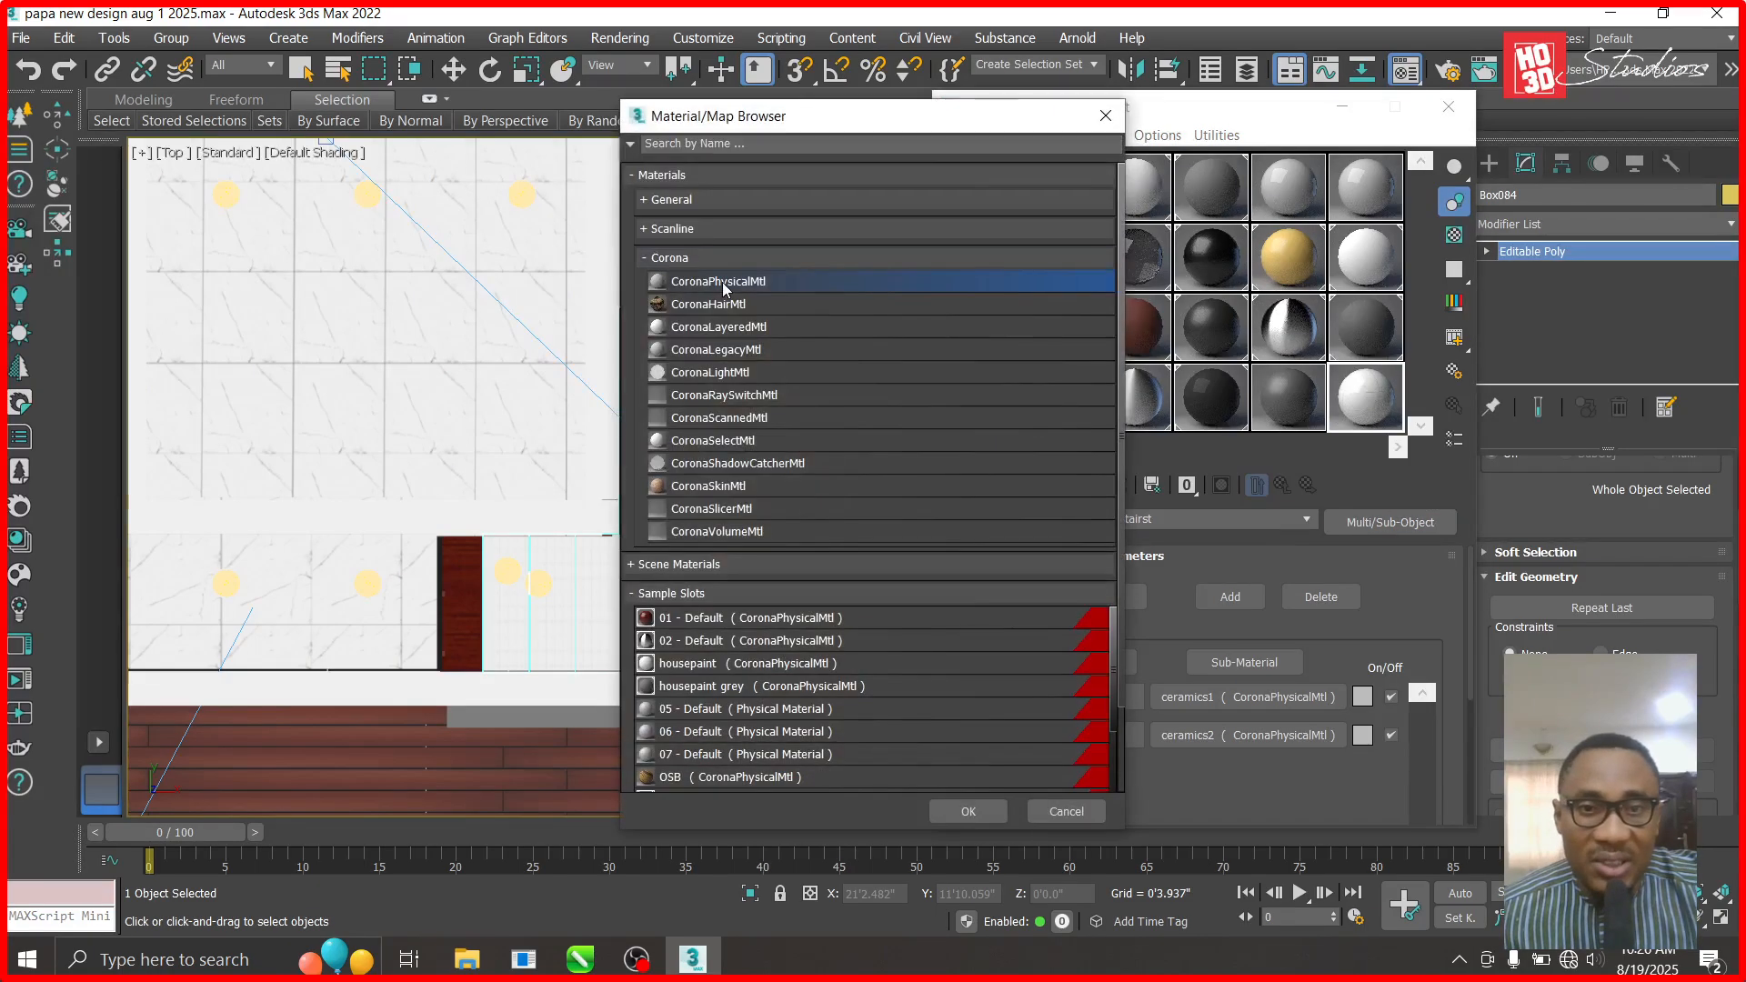
{"action": "double_click", "coordinate": [722, 287]}
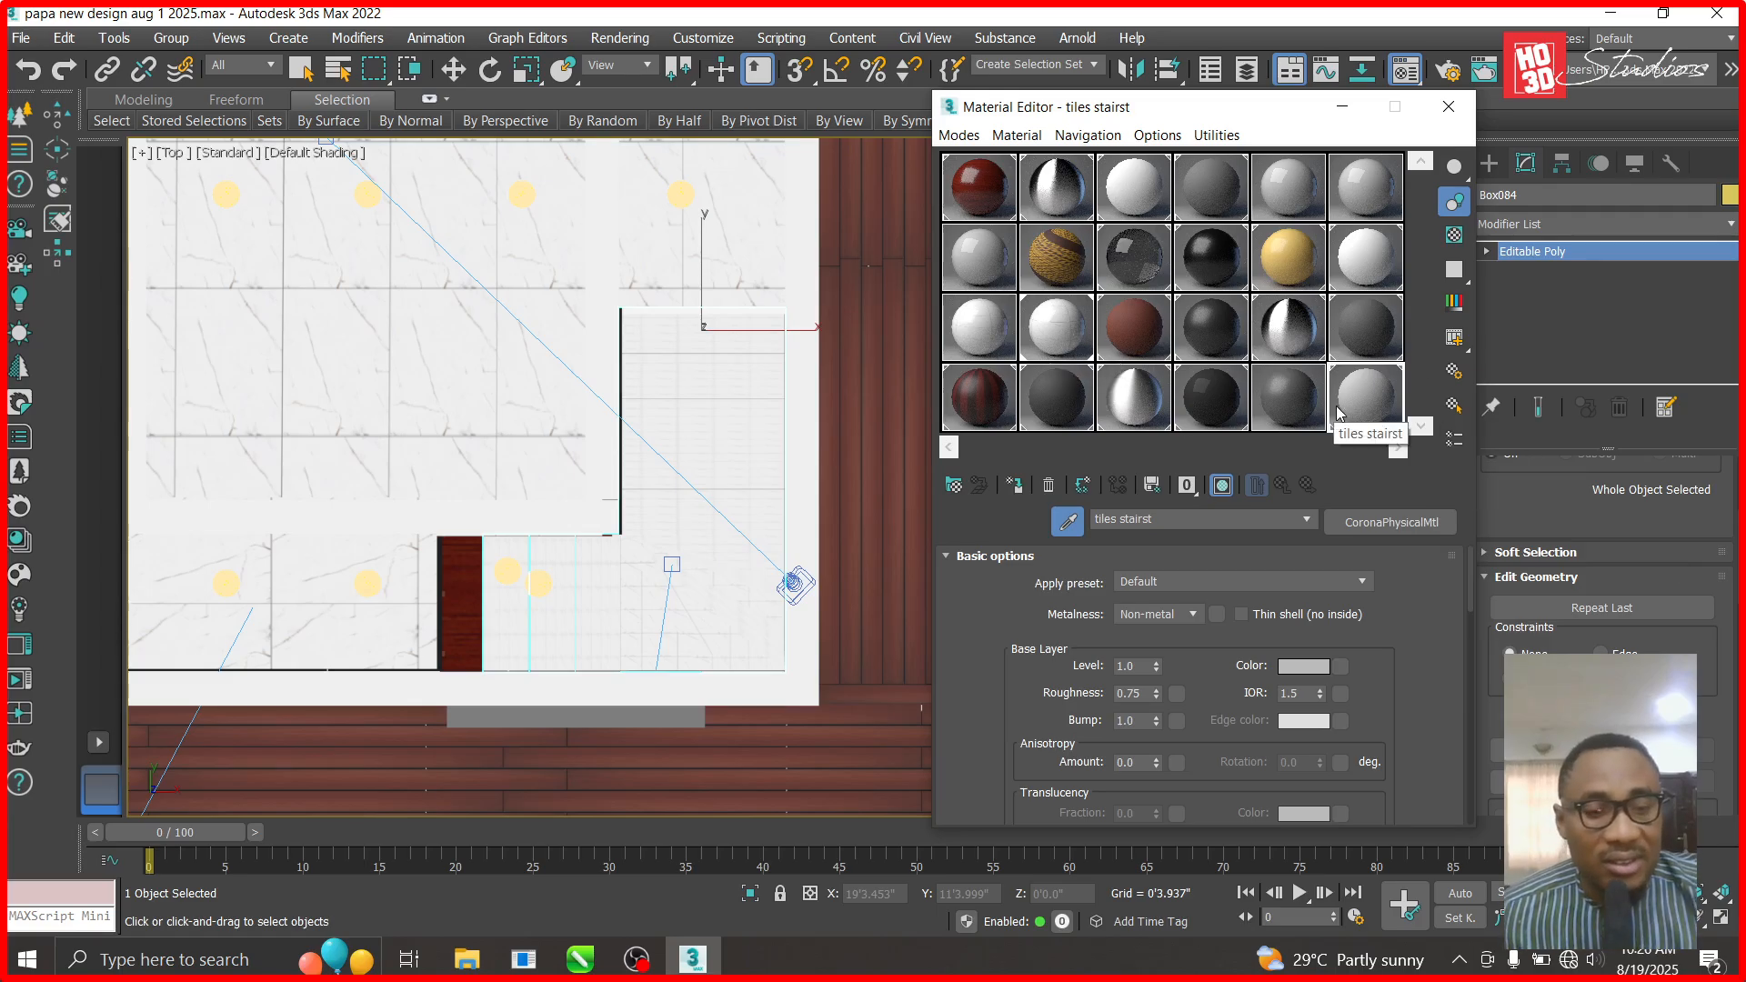
{"action": "key", "text": "ctrl+z"}
{"action": "key", "text": "ctrl+z"}
{"action": "key", "text": "ctrl+z"}
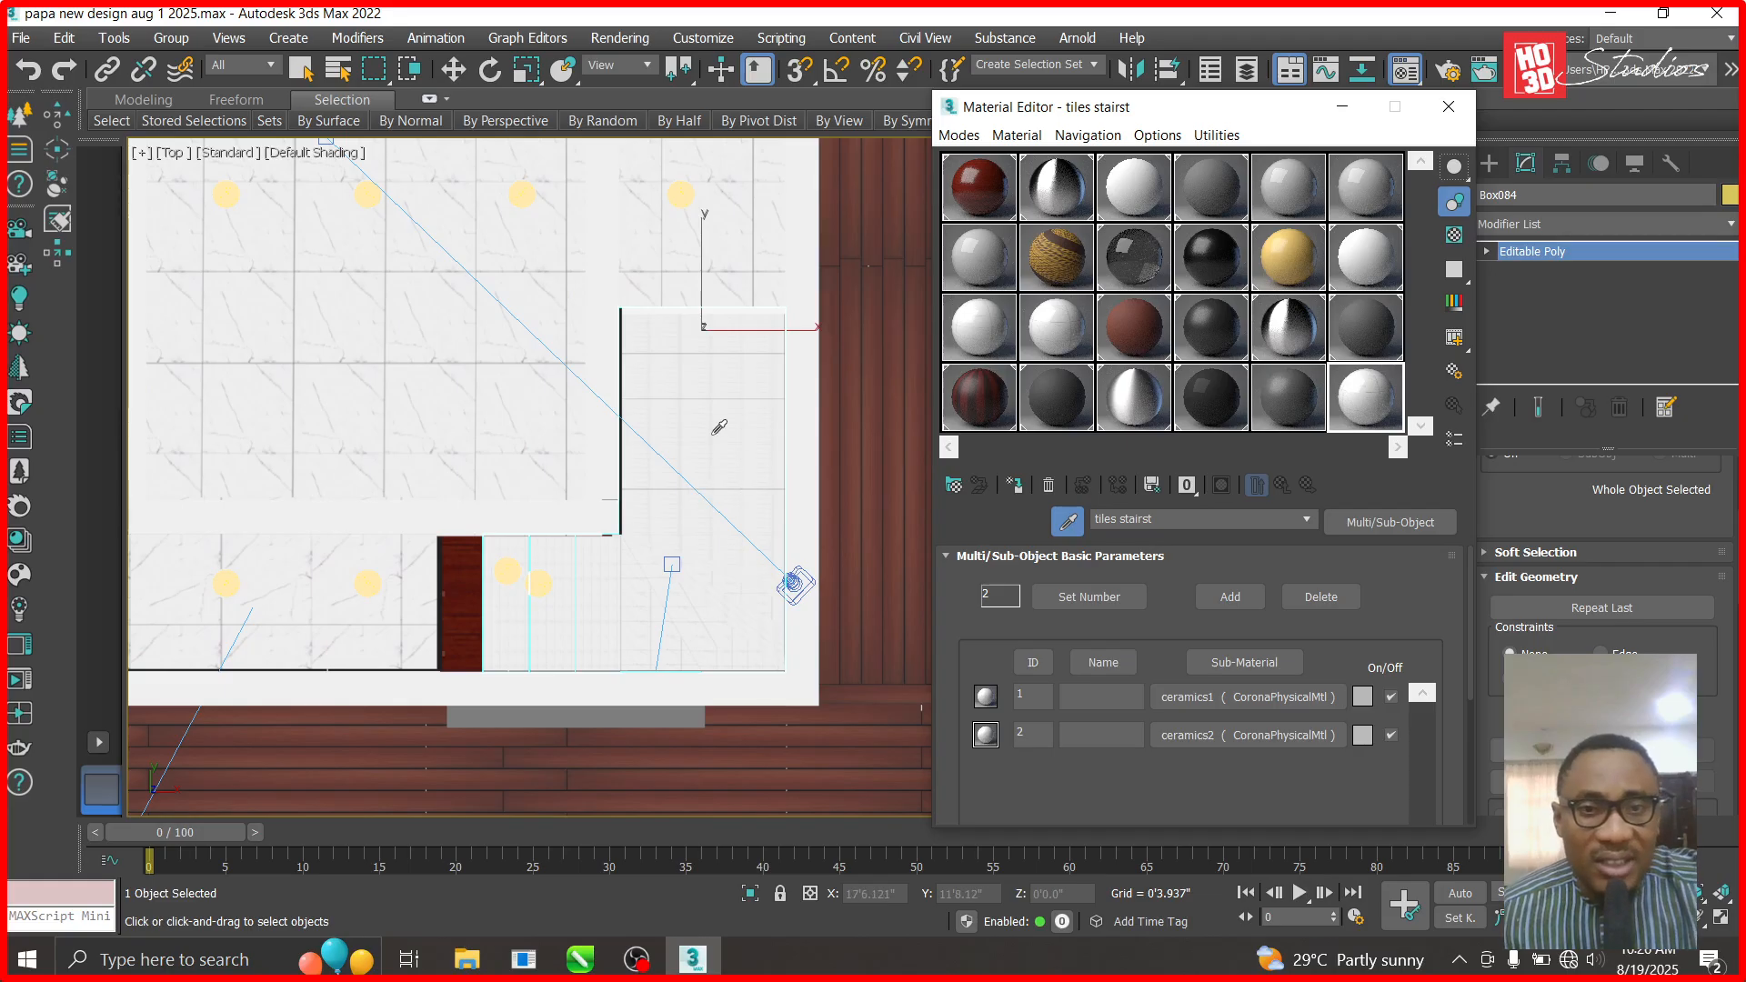
- Set the top viewport to Clay shading with Edged Faces
{"action": "scroll", "coordinate": [719, 426], "scroll_direction": "up", "scroll_amount": 3}
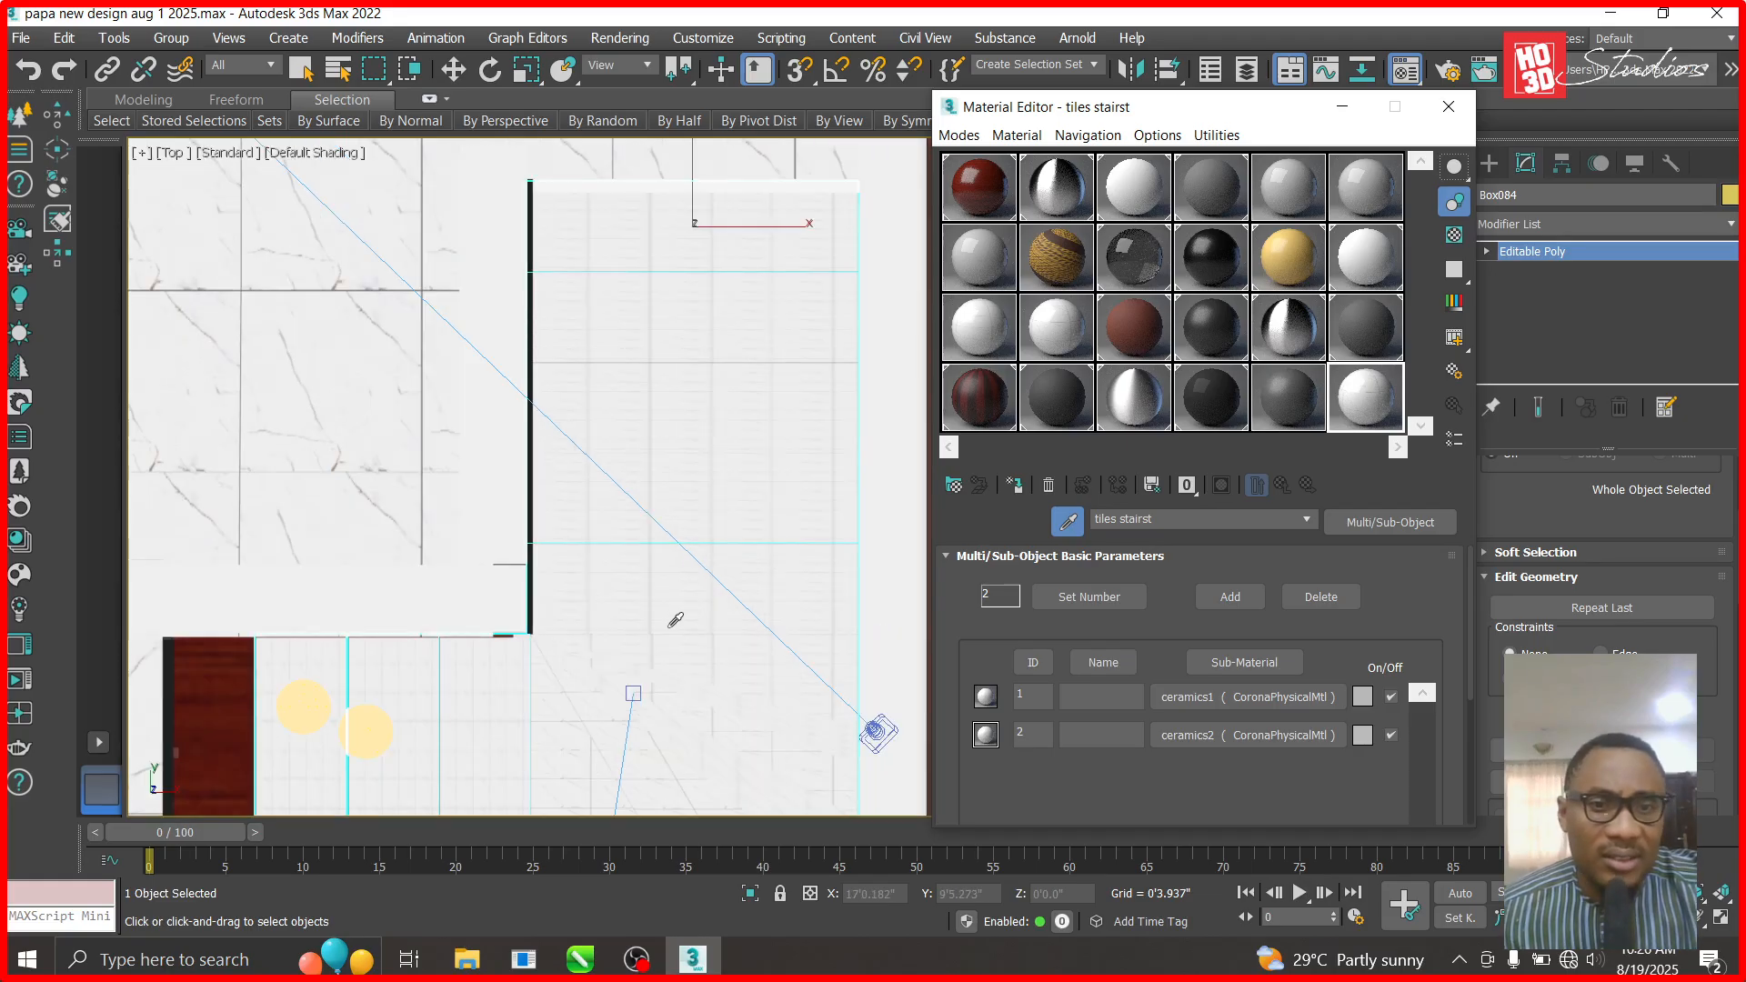
{"action": "scroll", "coordinate": [671, 621], "scroll_direction": "down", "scroll_amount": 2}
{"action": "scroll", "coordinate": [594, 390], "scroll_direction": "up", "scroll_amount": 3}
{"action": "left_click", "coordinate": [453, 69]}
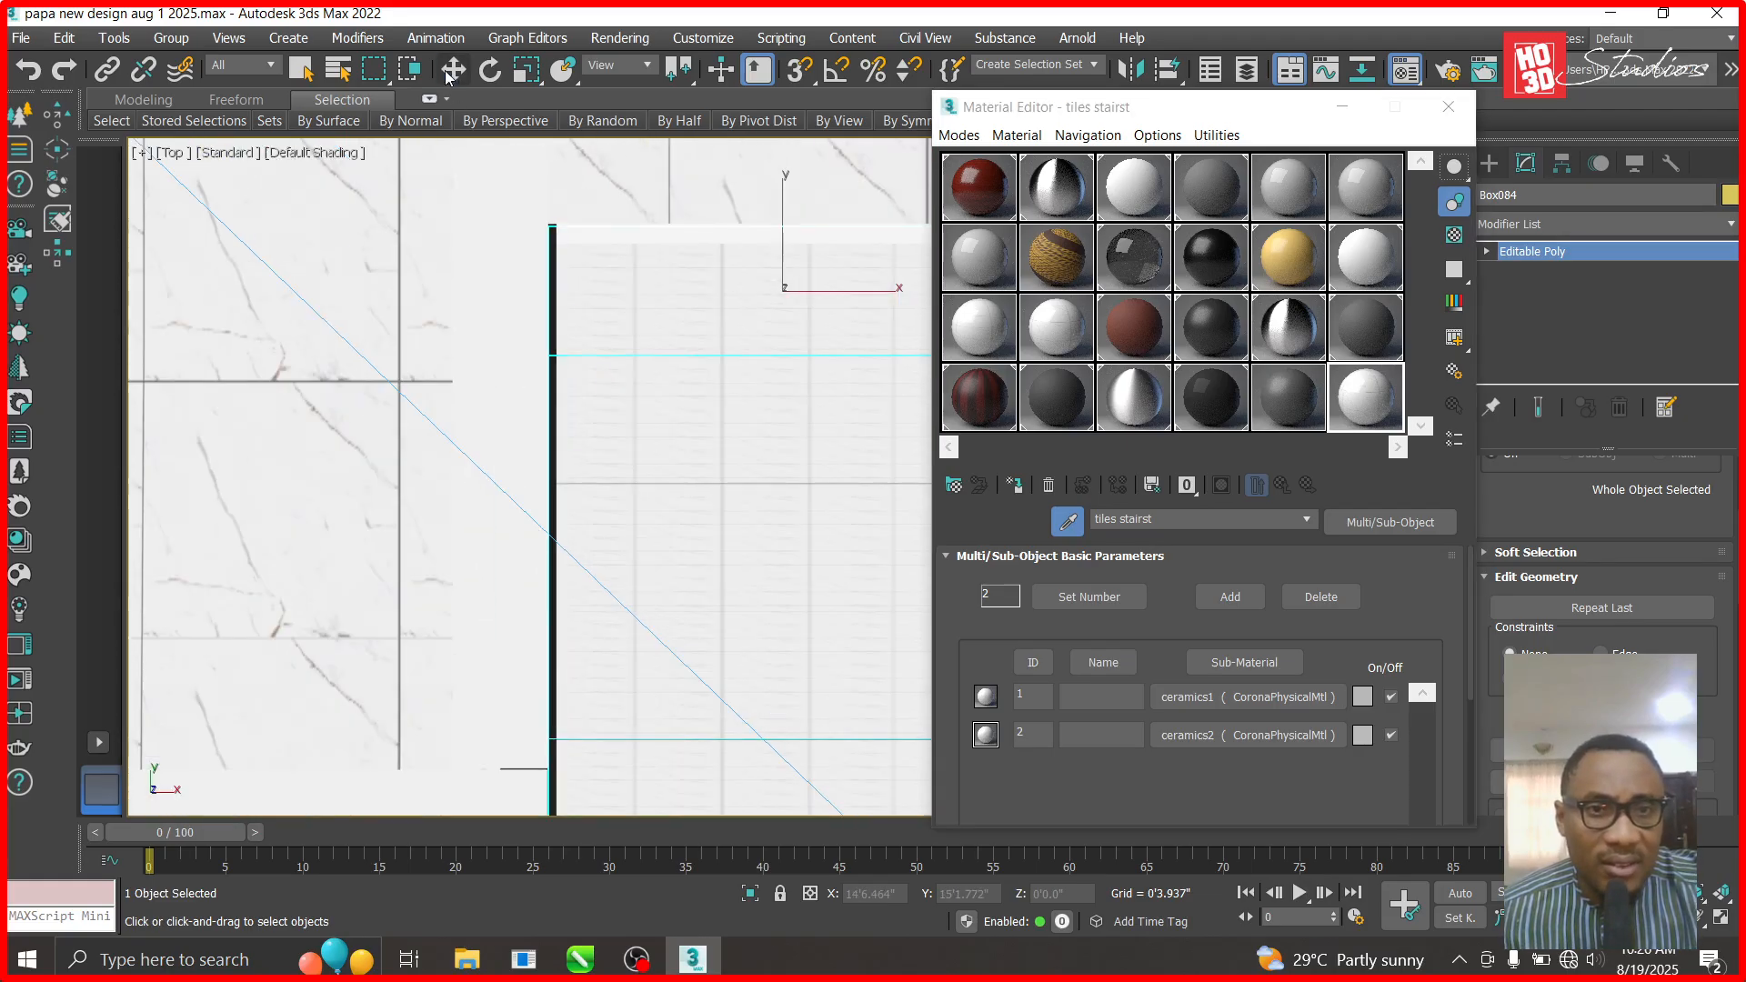
{"action": "left_click", "coordinate": [300, 161]}
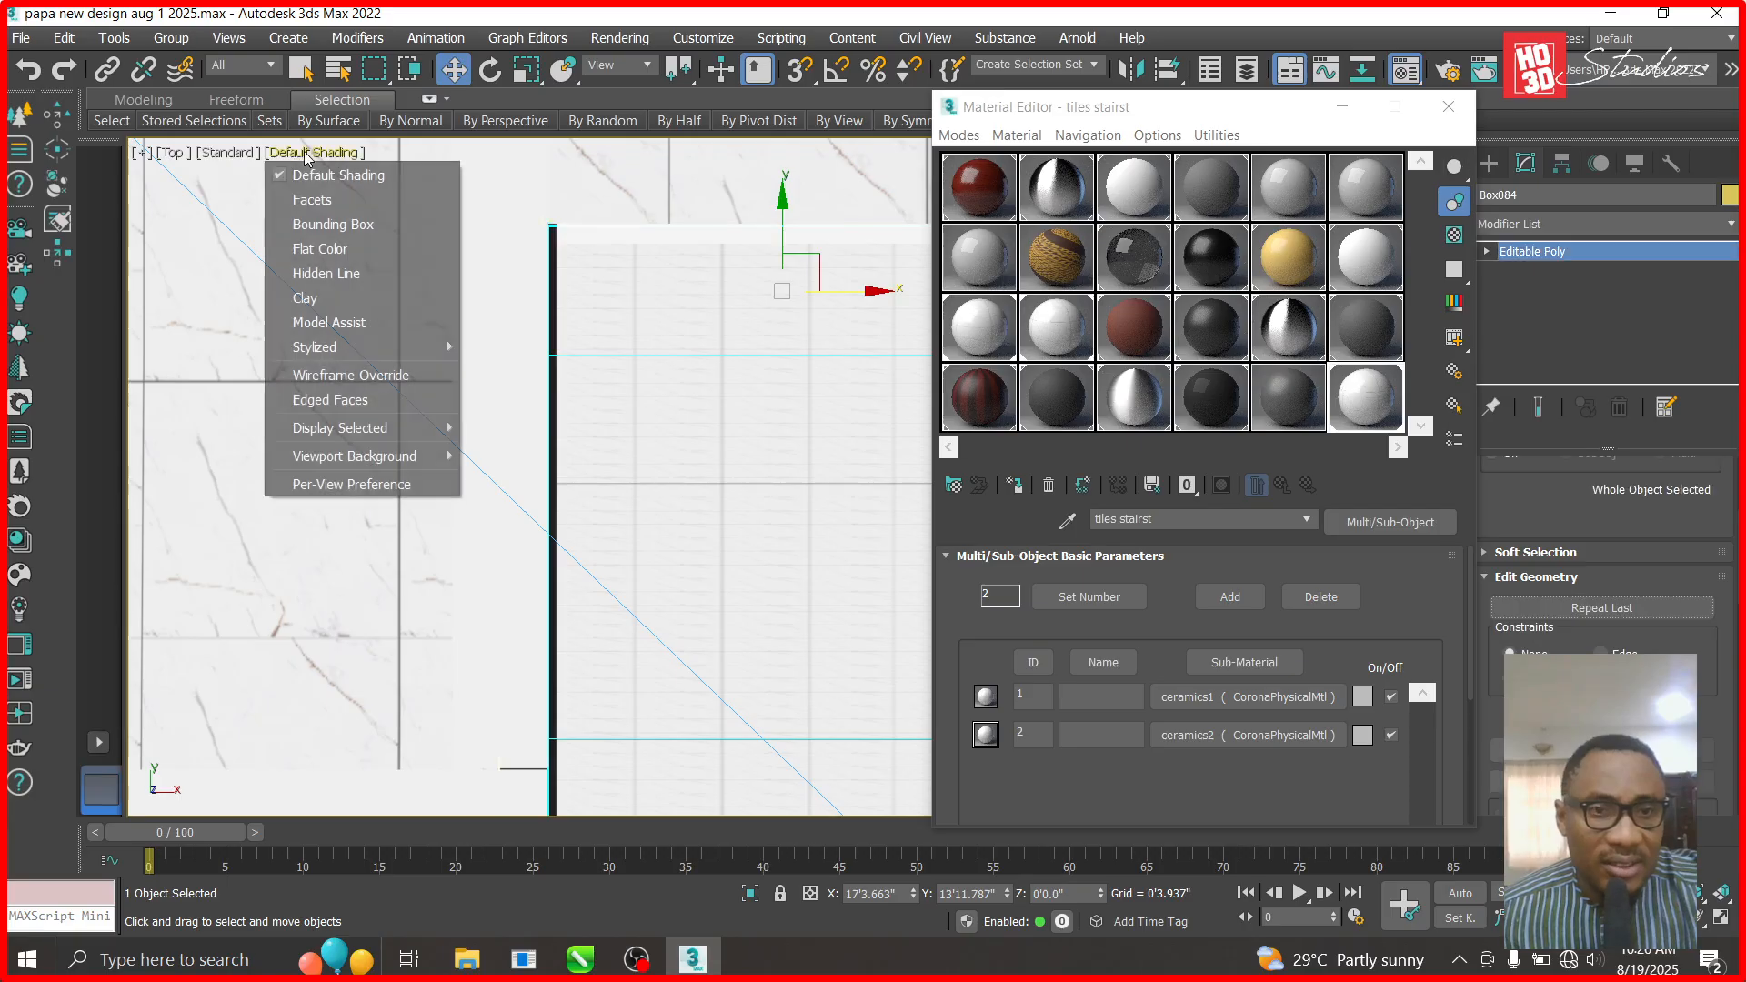
{"action": "left_click", "coordinate": [329, 282]}
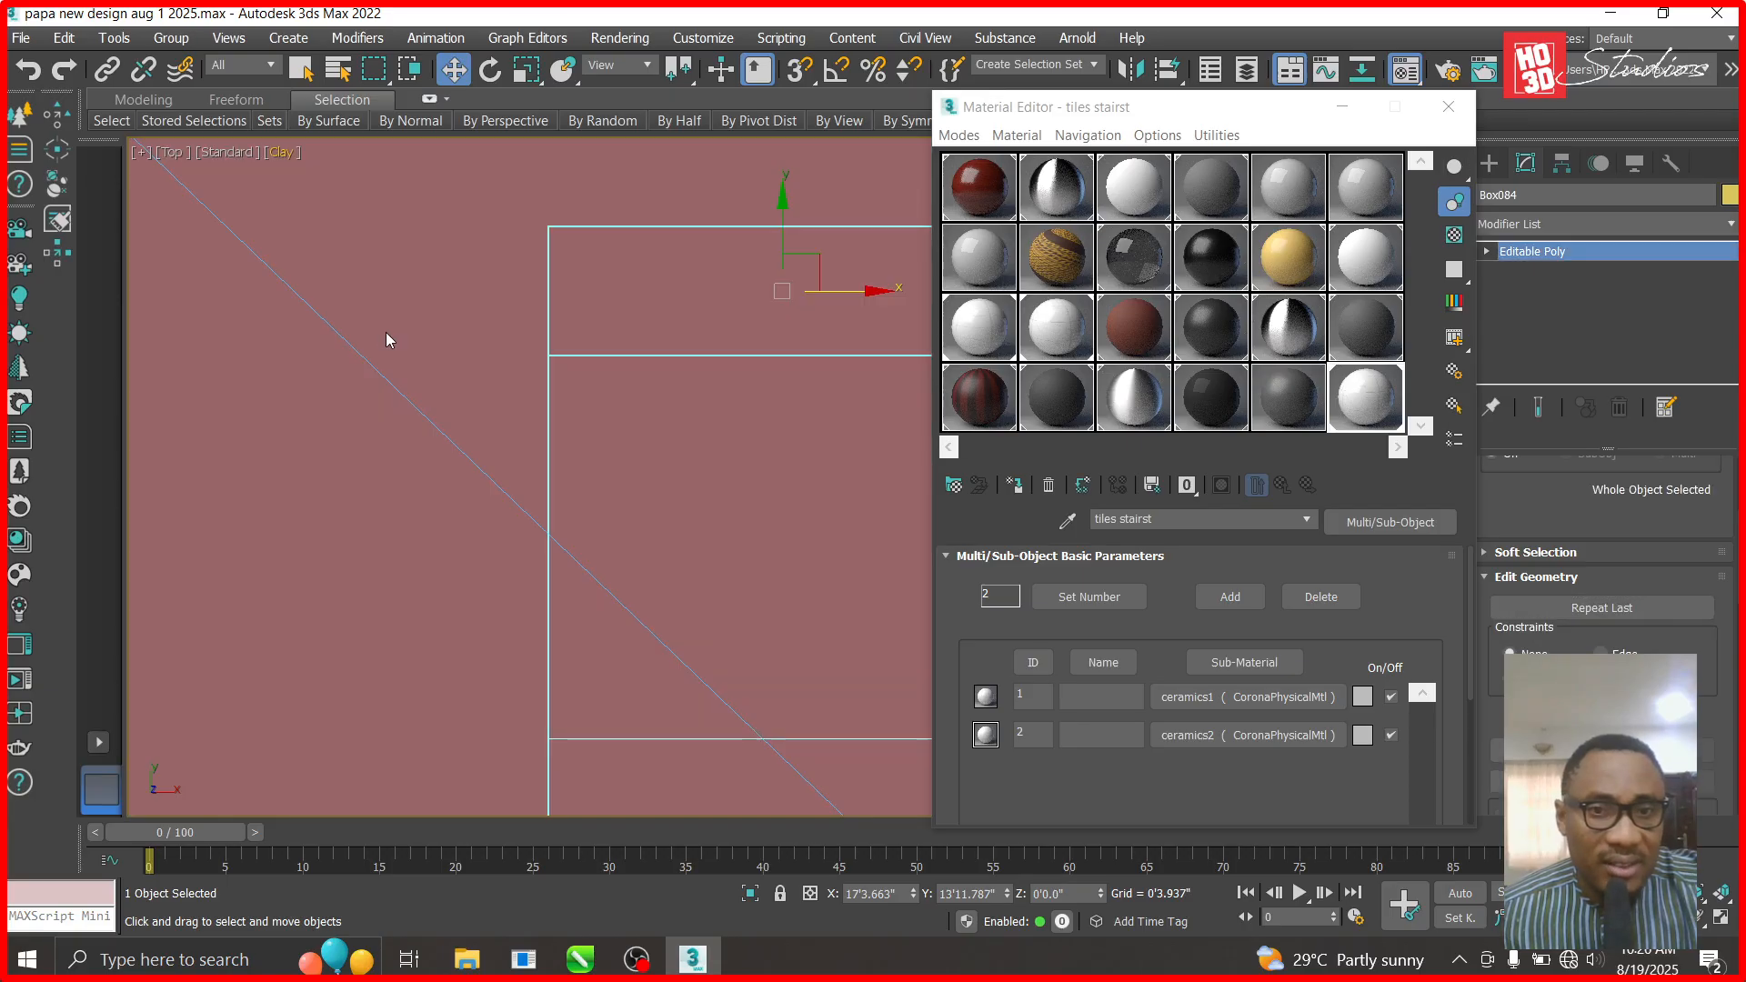
{"action": "left_click", "coordinate": [287, 156]}
{"action": "left_click", "coordinate": [330, 398]}
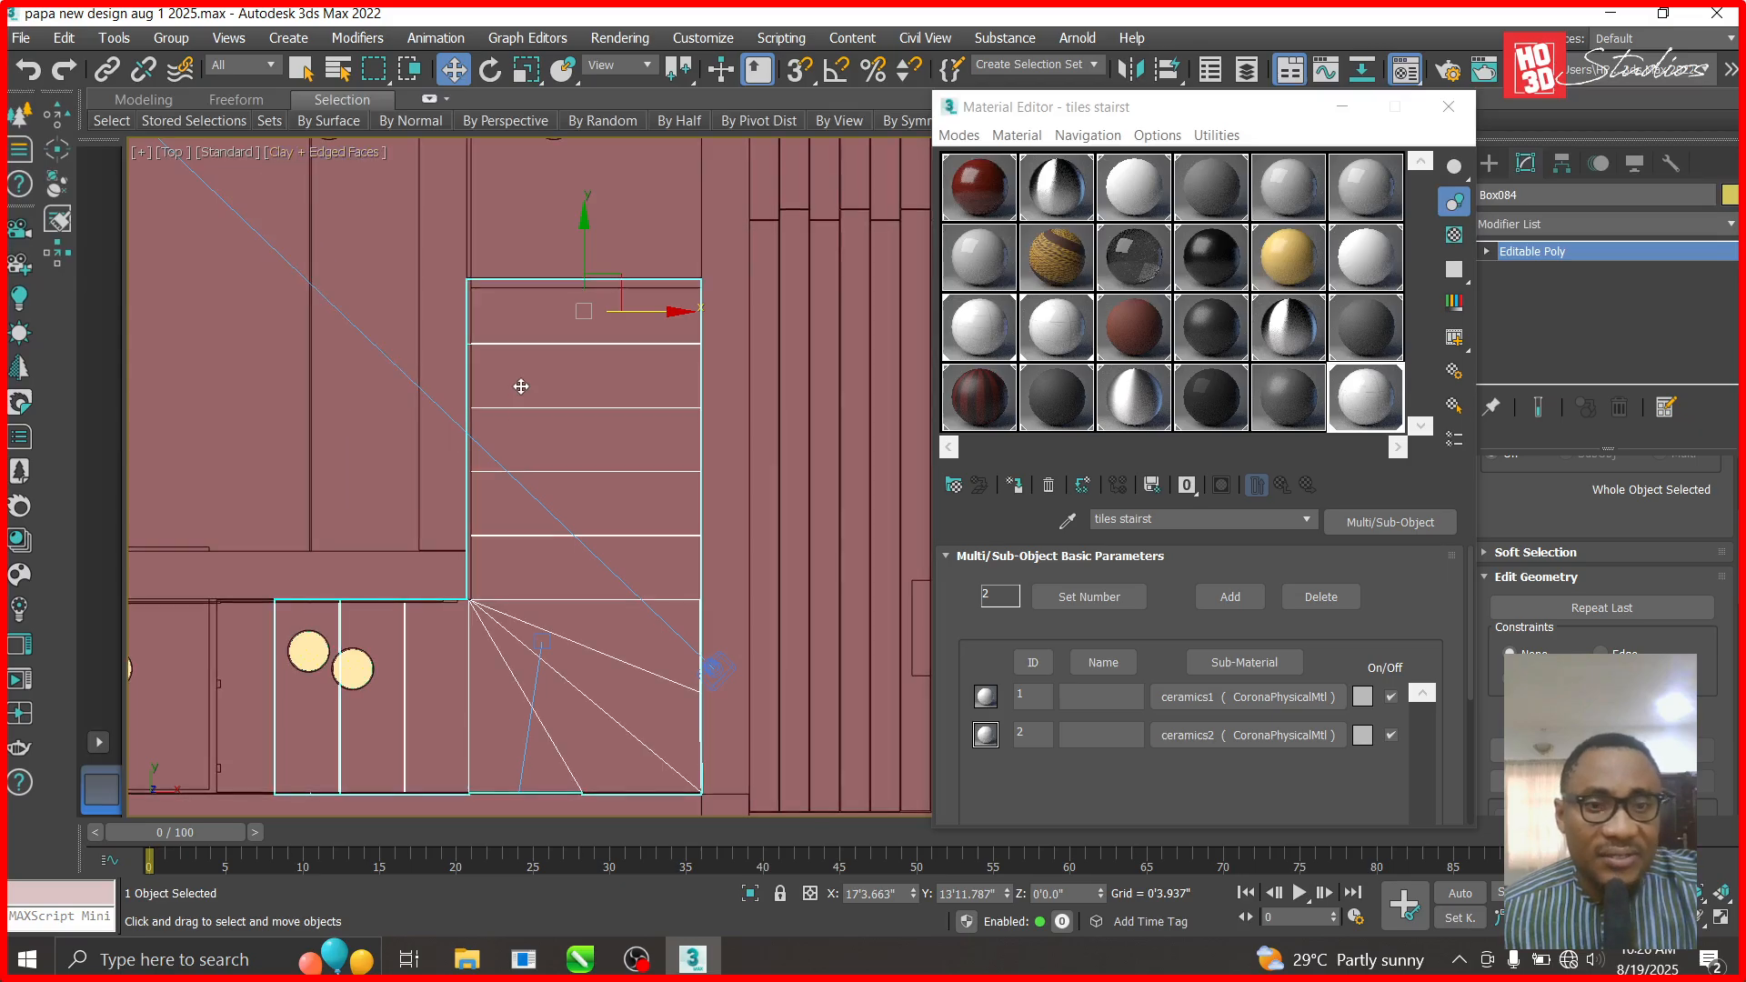
- Select the stair object Box084 and apply the ceramics2 tile material to it
{"action": "scroll", "coordinate": [521, 386], "scroll_direction": "down", "scroll_amount": 2}
{"action": "left_click", "coordinate": [839, 500]}
{"action": "scroll", "coordinate": [533, 461], "scroll_direction": "up", "scroll_amount": 2}
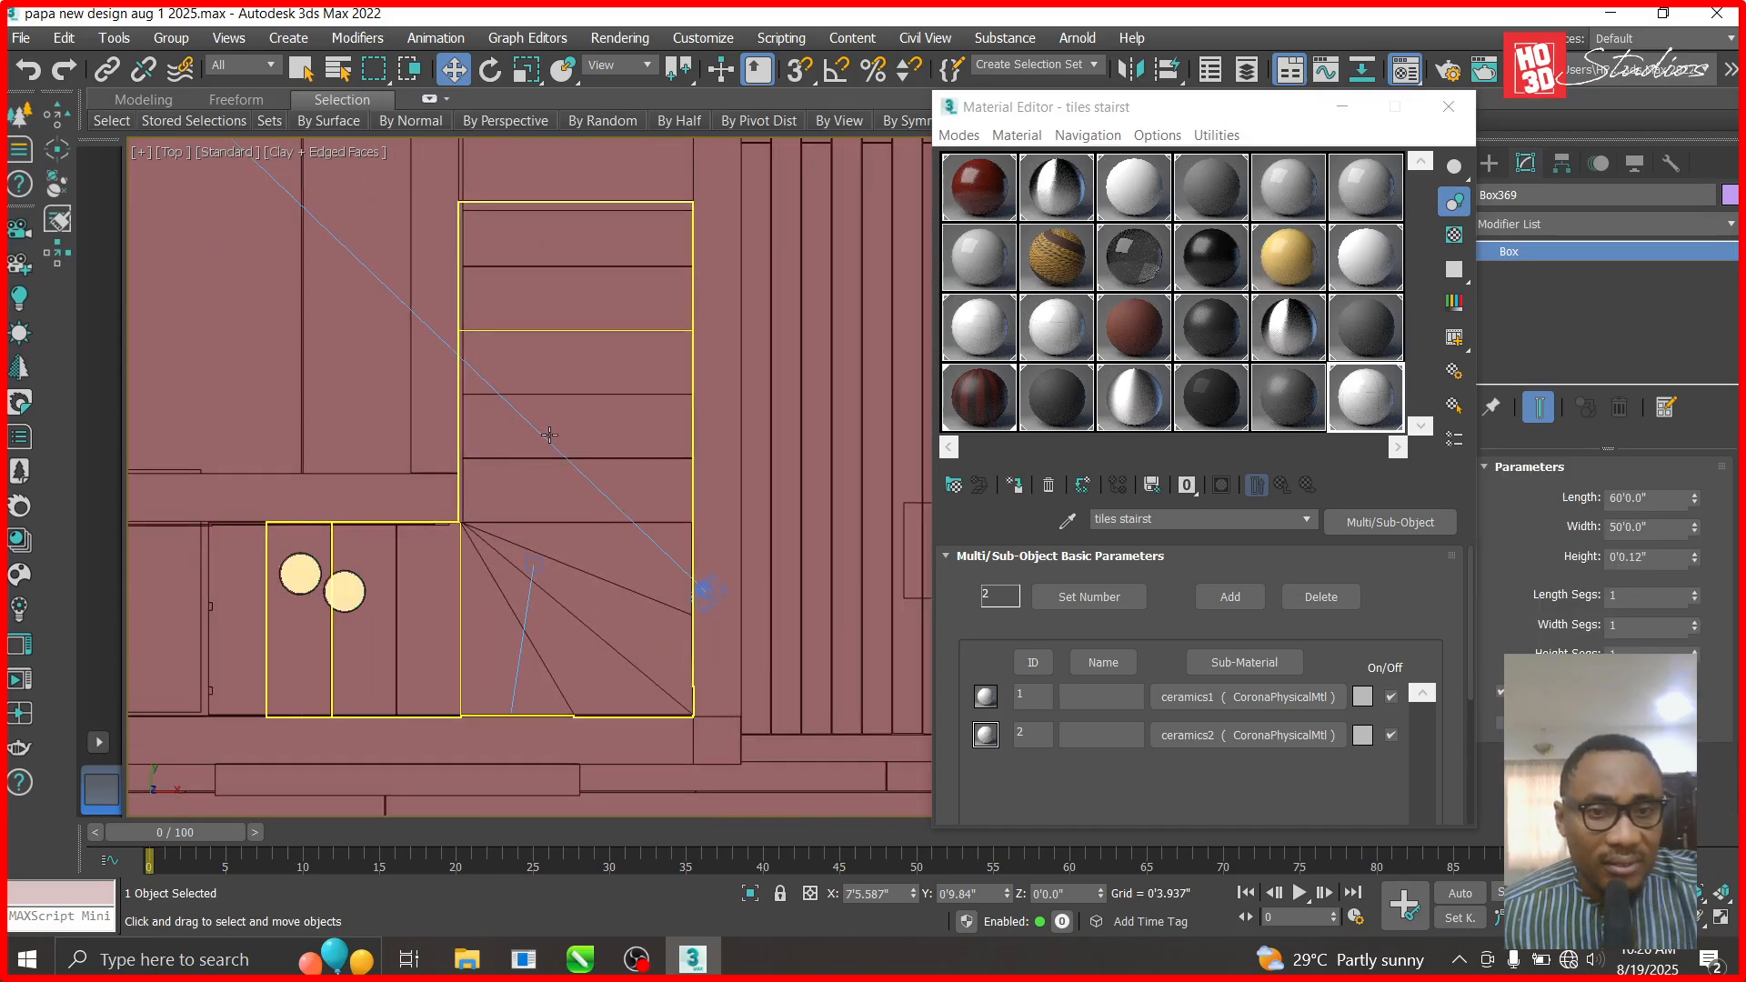
{"action": "left_click", "coordinate": [549, 435]}
{"action": "left_click_drag", "start_coordinate": [1265, 735], "coordinate": [636, 438]}
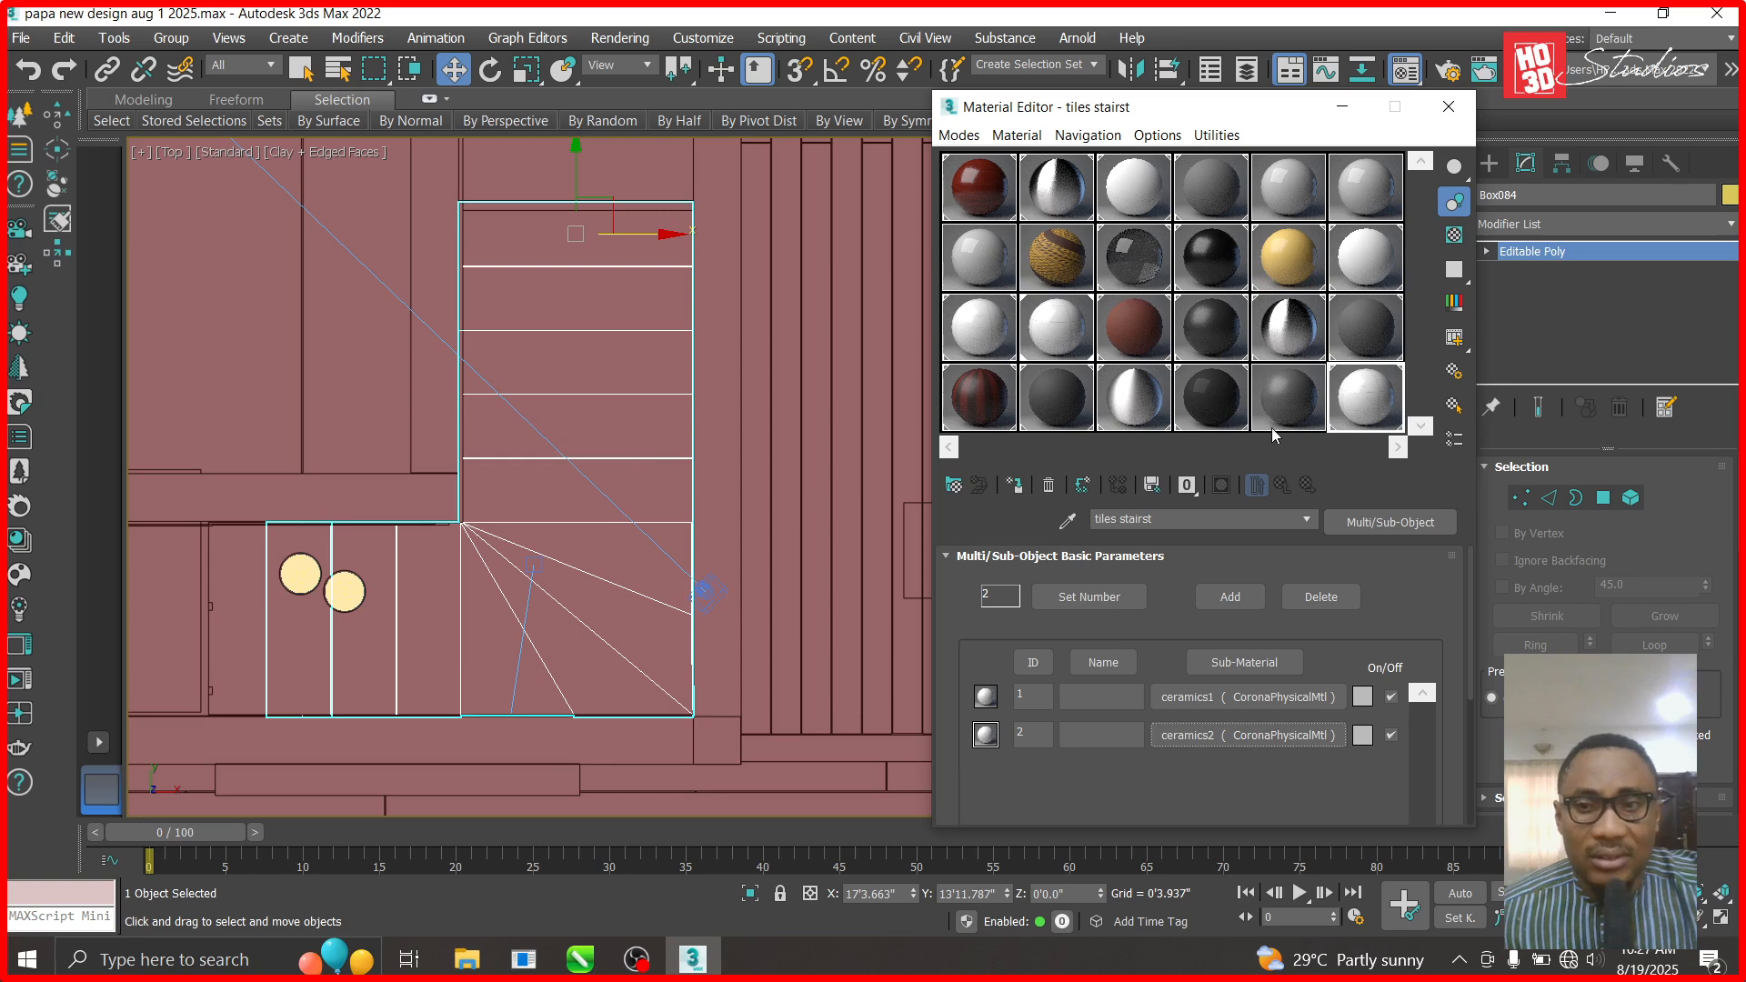
- Switch to Default Shading with textures and view the scene through Corona Camera002
{"action": "left_click", "coordinate": [320, 152]}
{"action": "left_click", "coordinate": [355, 173]}
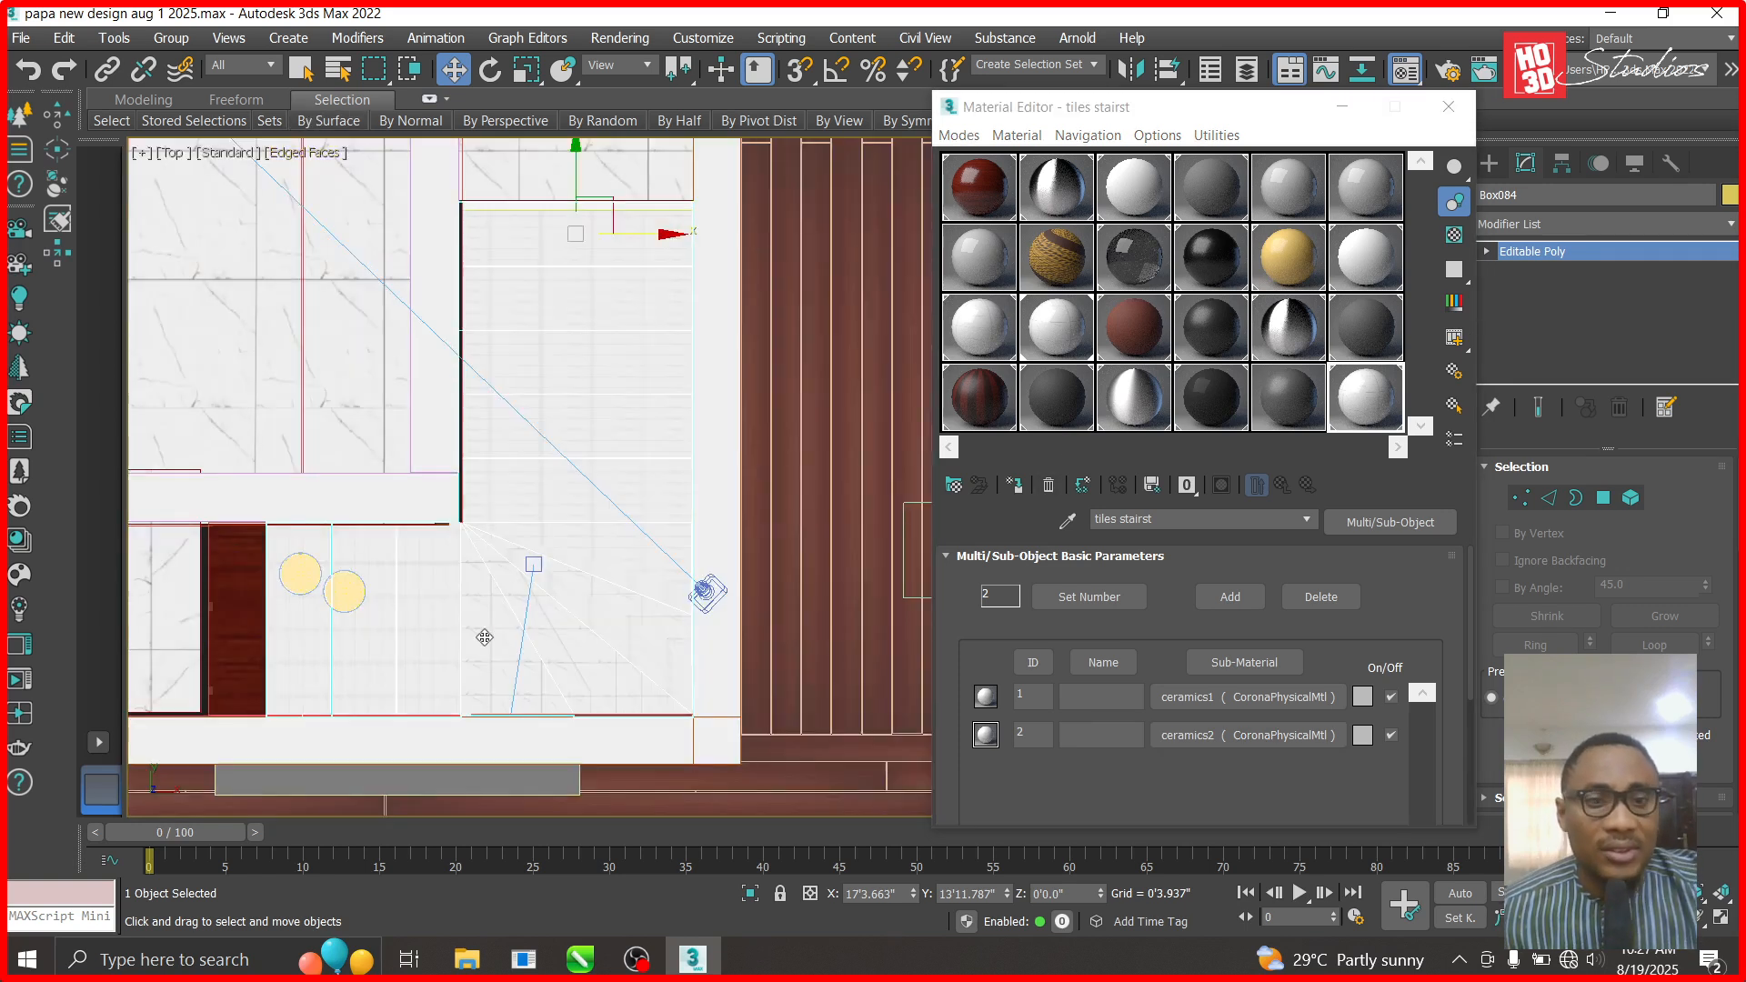
{"action": "scroll", "coordinate": [492, 648], "scroll_direction": "up", "scroll_amount": 3}
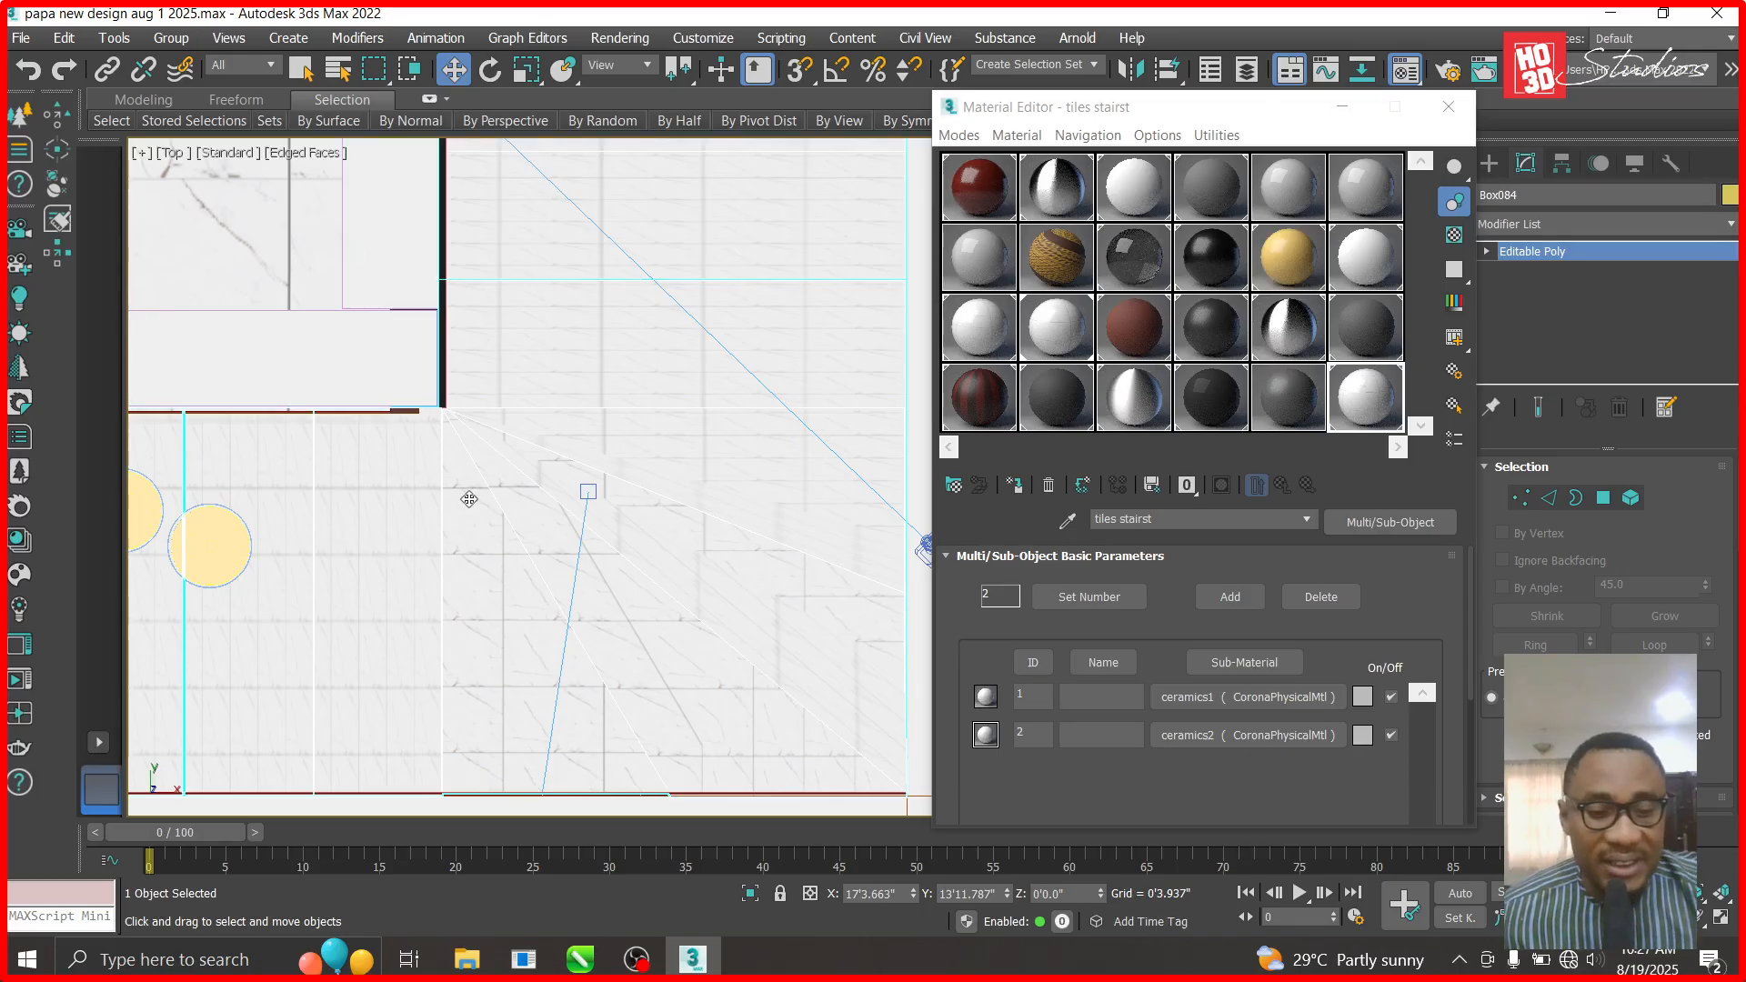
{"action": "key", "text": "c"}
{"action": "double_click", "coordinate": [746, 274]}
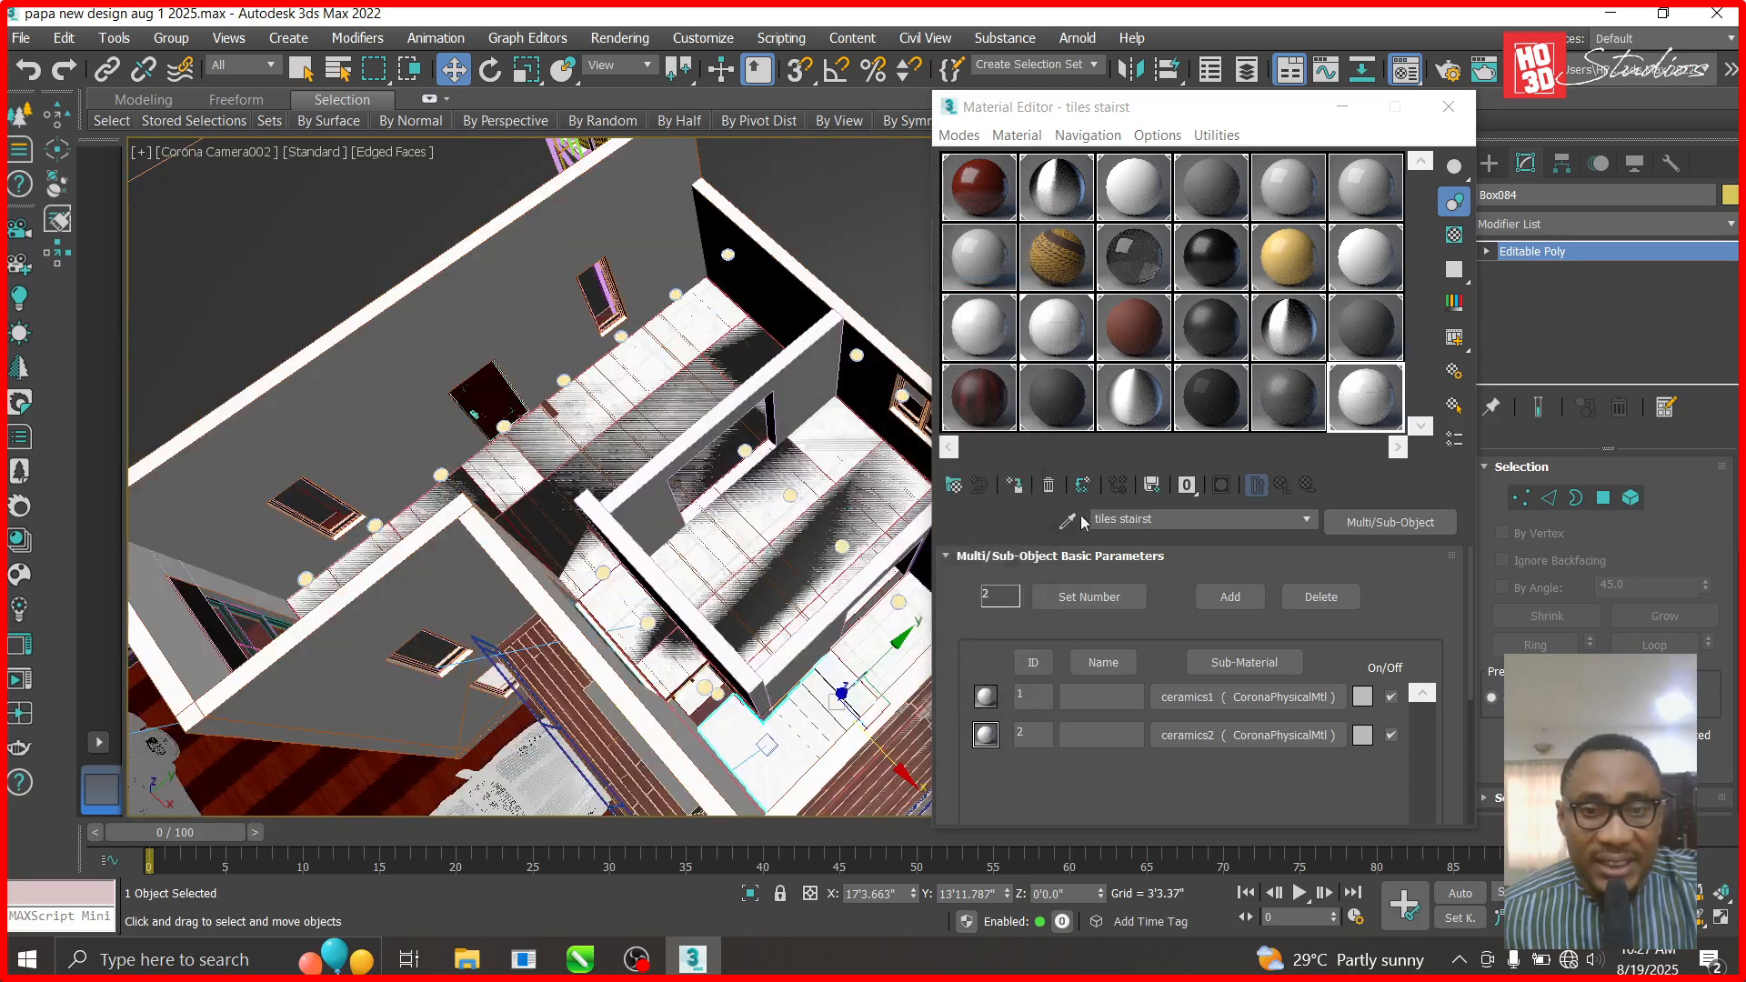
- In Top view, move the LED LIGHT 12W035 group 0'3.605" down to Y 8'4.193"
{"action": "left_click", "coordinate": [1708, 927]}
{"action": "left_click_drag", "start_coordinate": [796, 671], "coordinate": [740, 637]}
{"action": "left_click", "coordinate": [453, 73]}
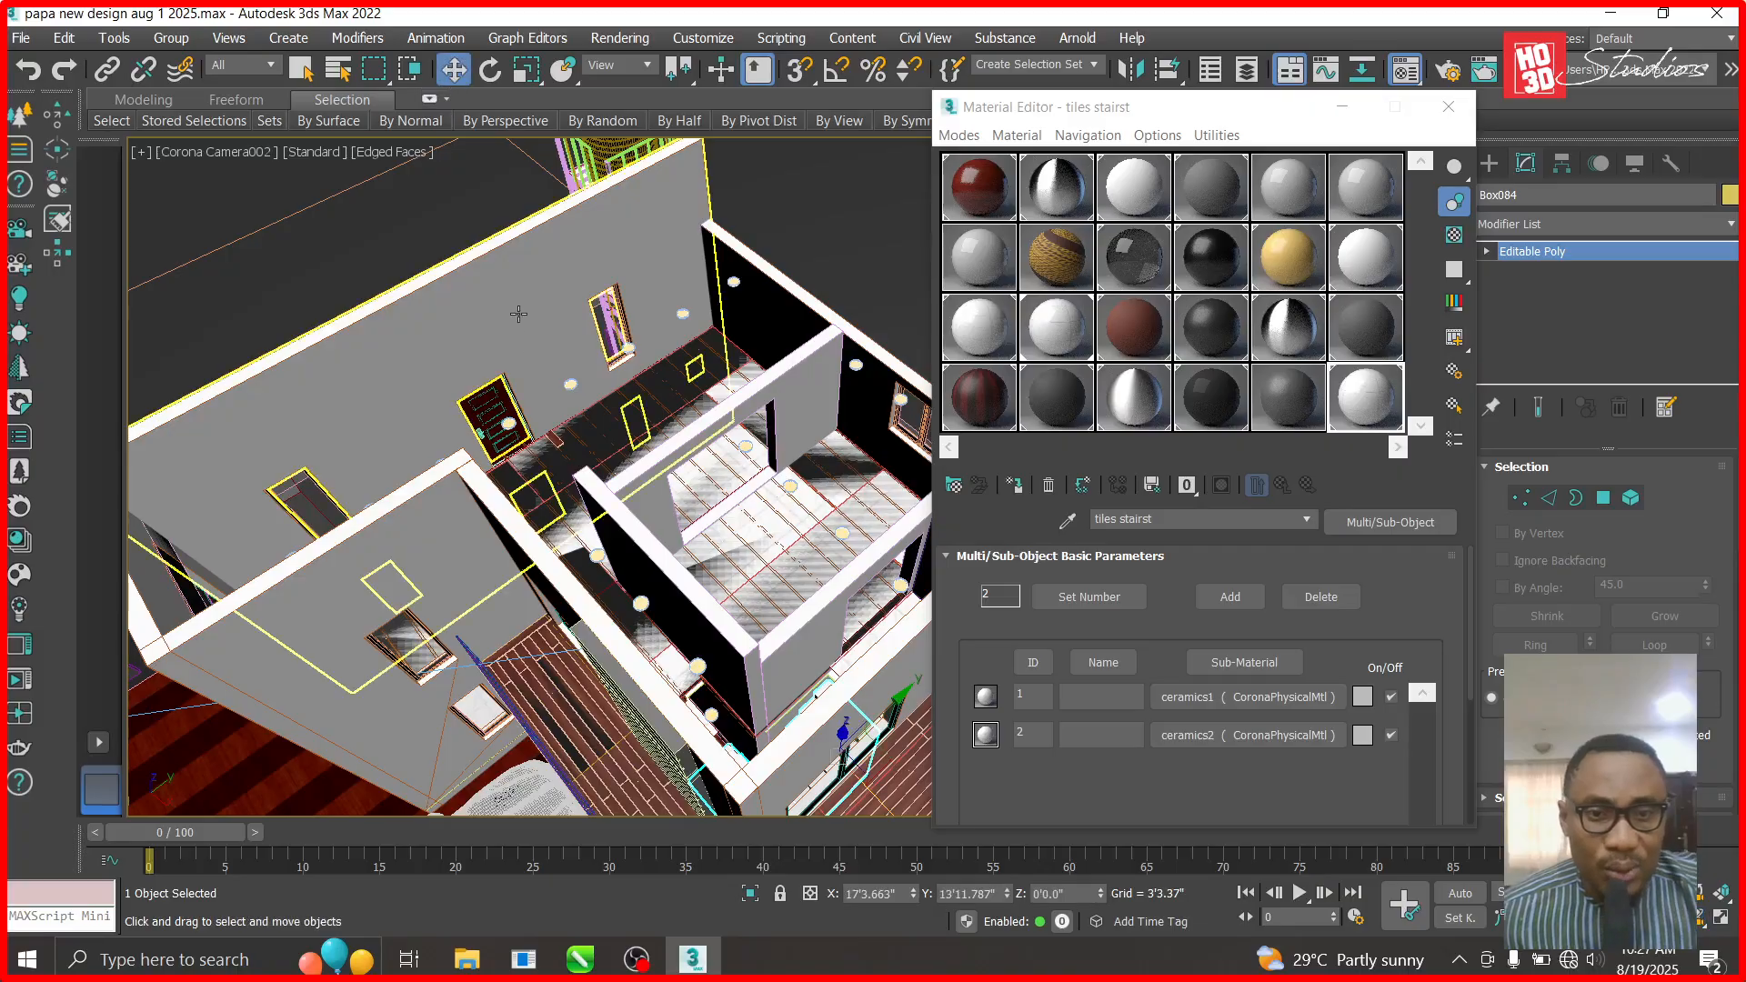
{"action": "key", "text": "t"}
{"action": "scroll", "coordinate": [533, 346], "scroll_direction": "down", "scroll_amount": 5}
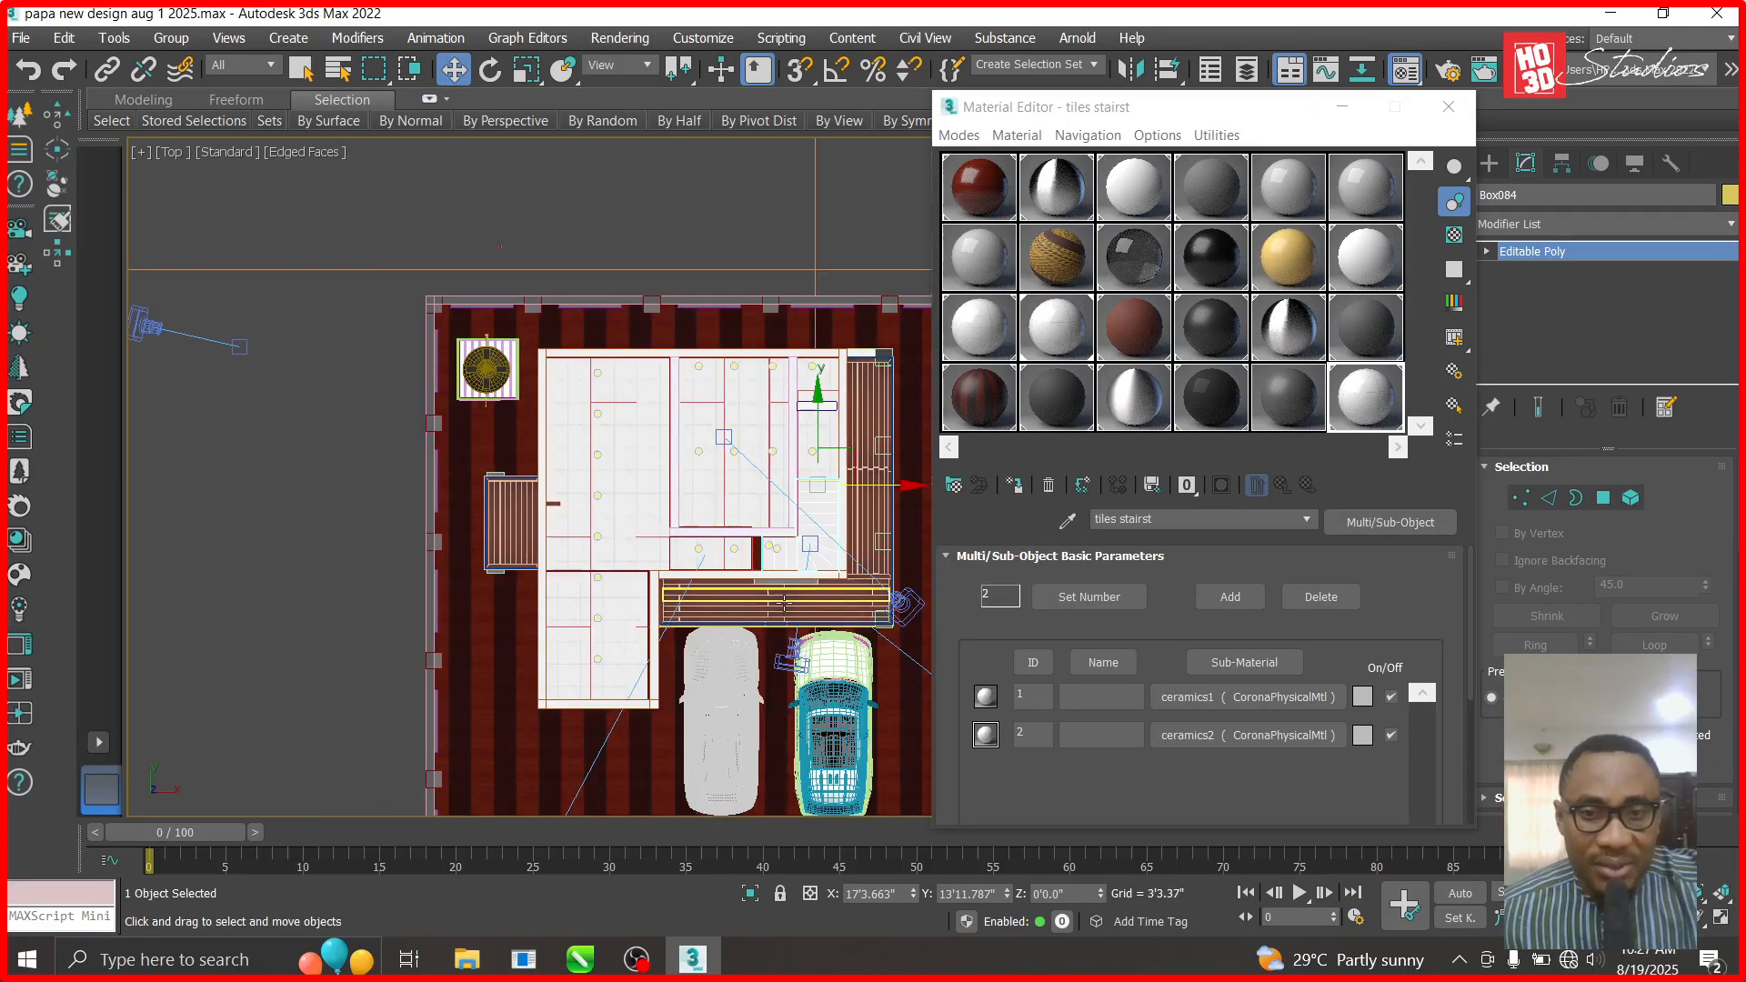
{"action": "scroll", "coordinate": [787, 456], "scroll_direction": "up", "scroll_amount": 8}
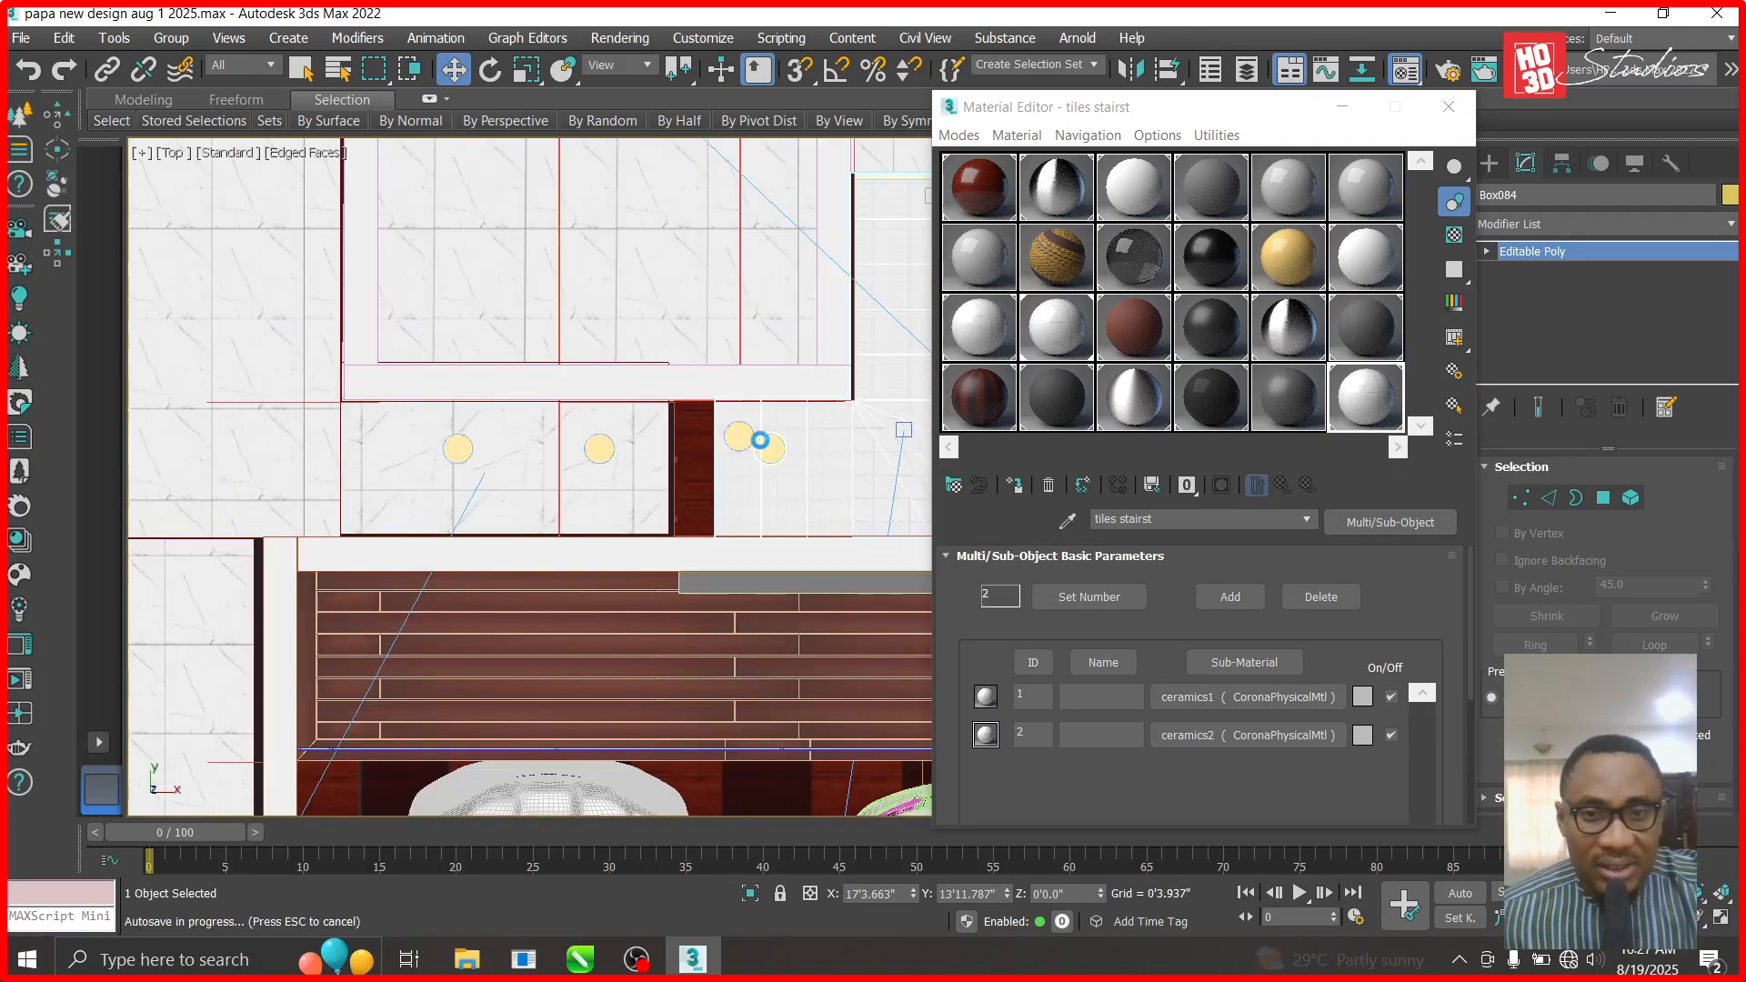
{"action": "scroll", "coordinate": [764, 450], "scroll_direction": "up", "scroll_amount": 5}
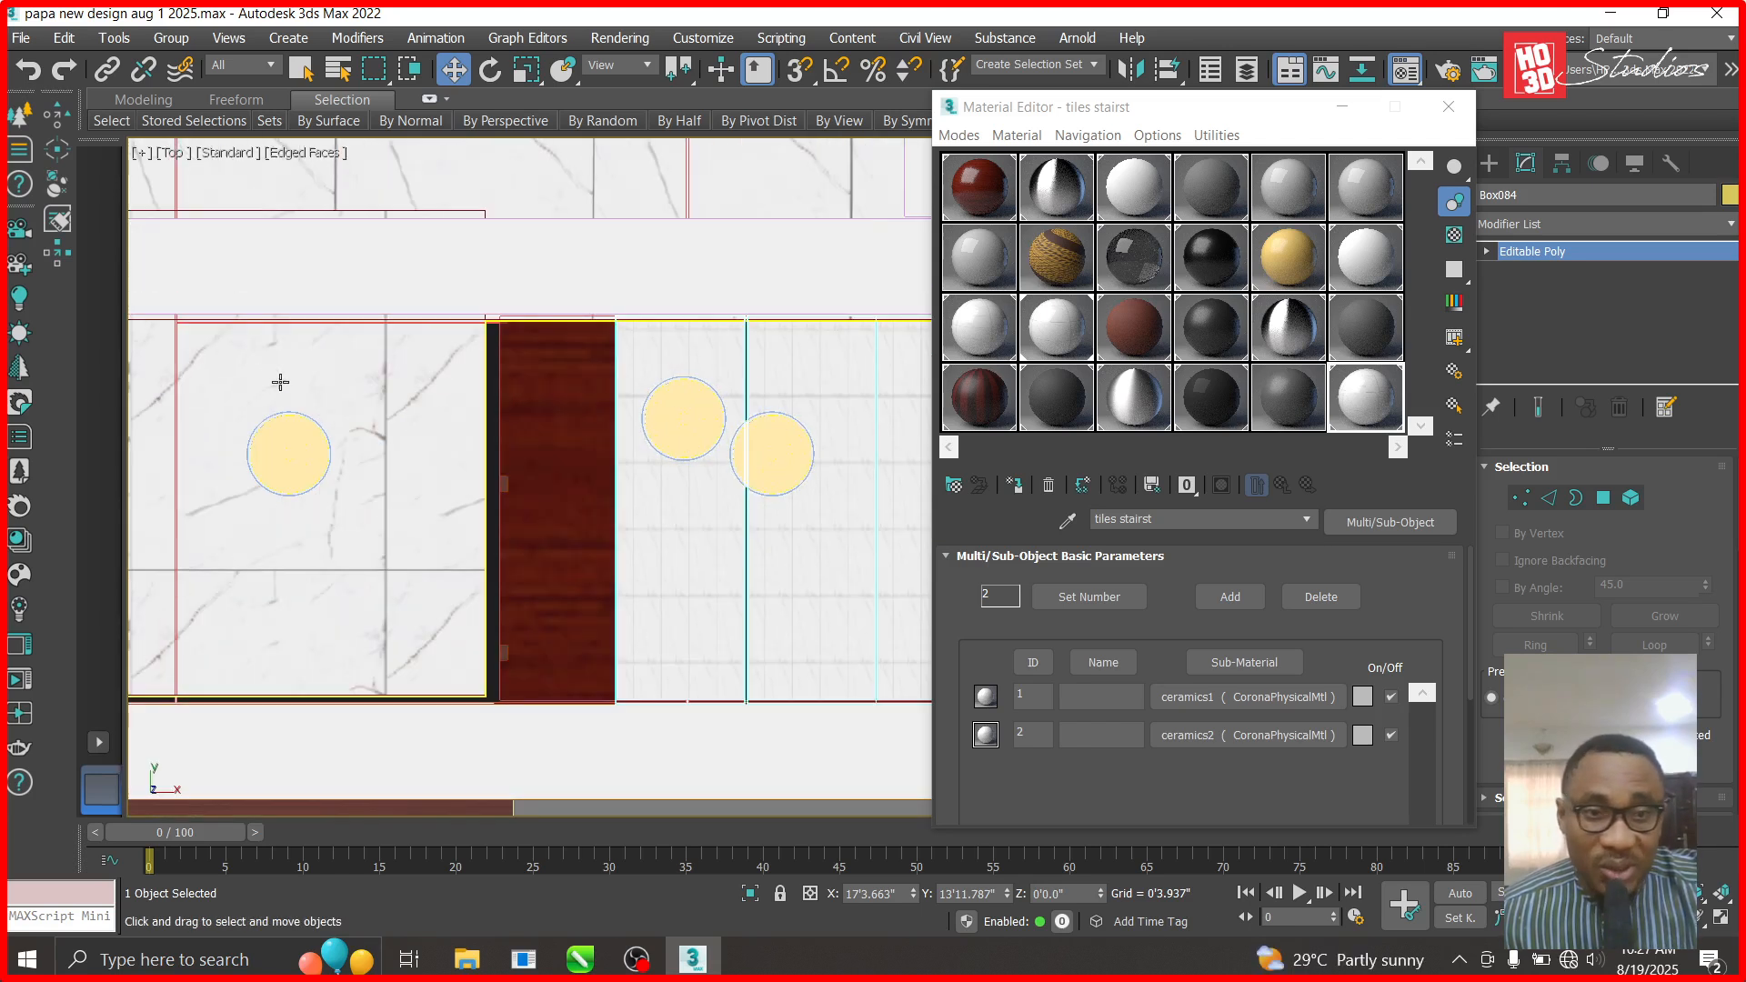
{"action": "left_click", "coordinate": [667, 424]}
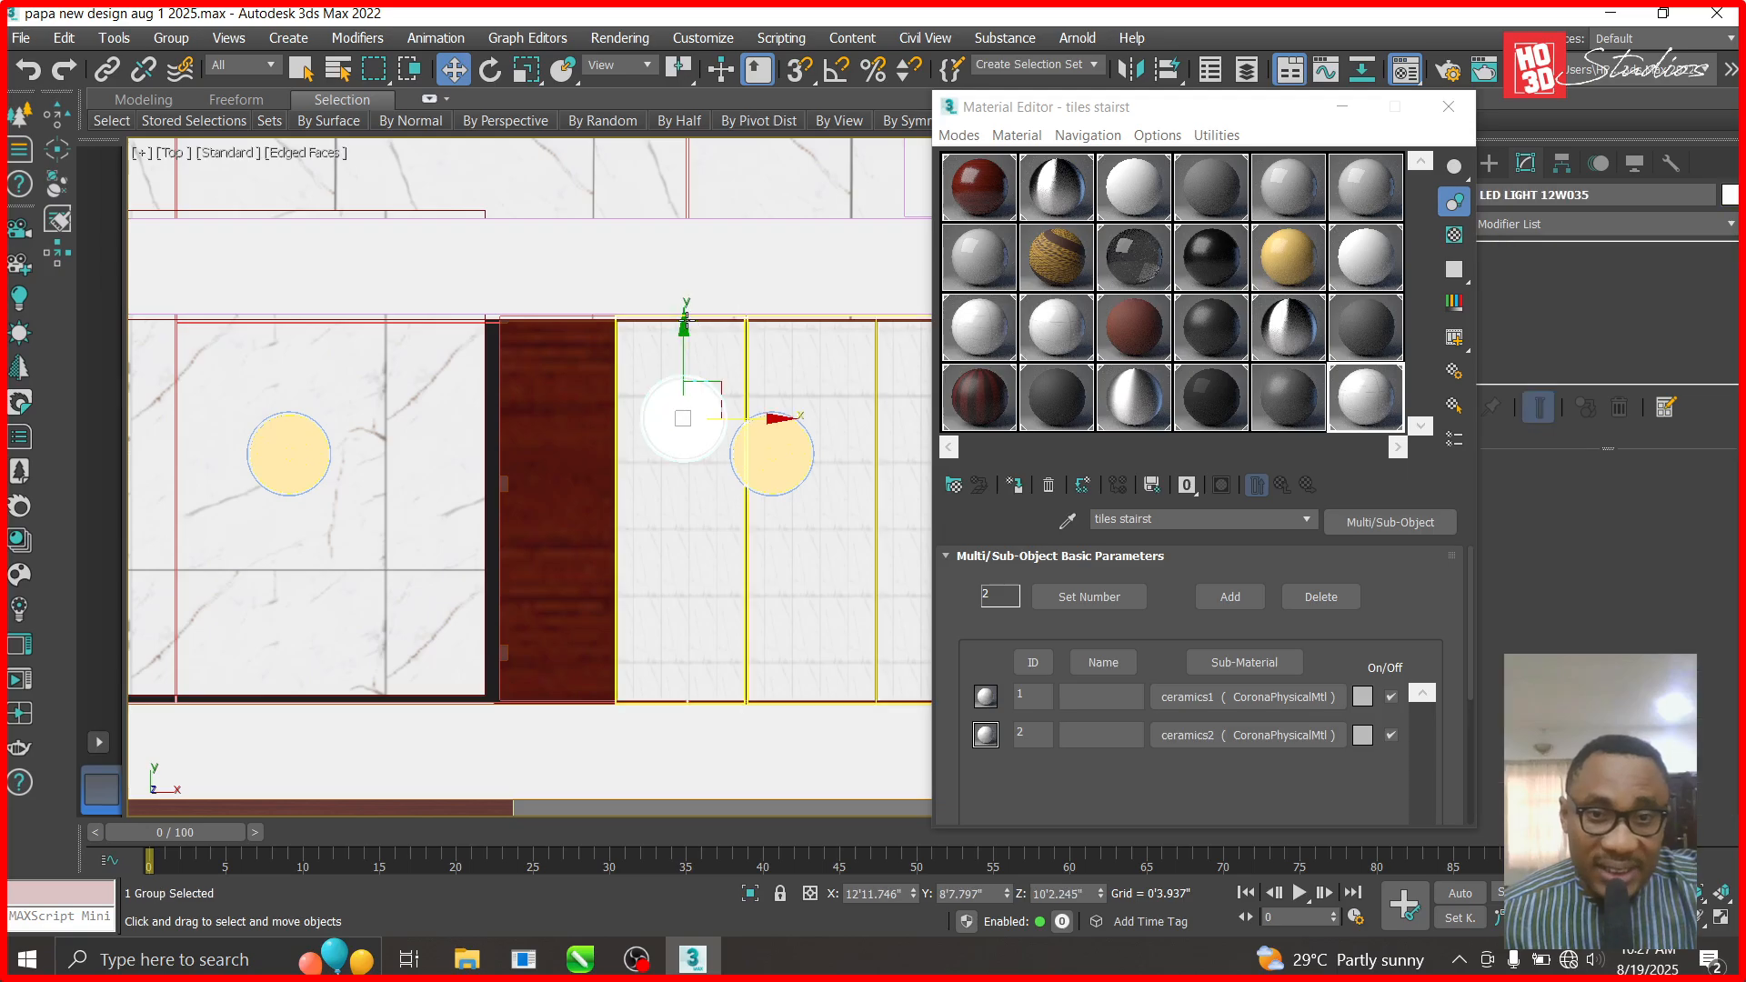
{"action": "left_click_drag", "start_coordinate": [686, 357], "coordinate": [687, 376]}
{"action": "scroll", "coordinate": [684, 439], "scroll_direction": "down", "scroll_amount": 3}
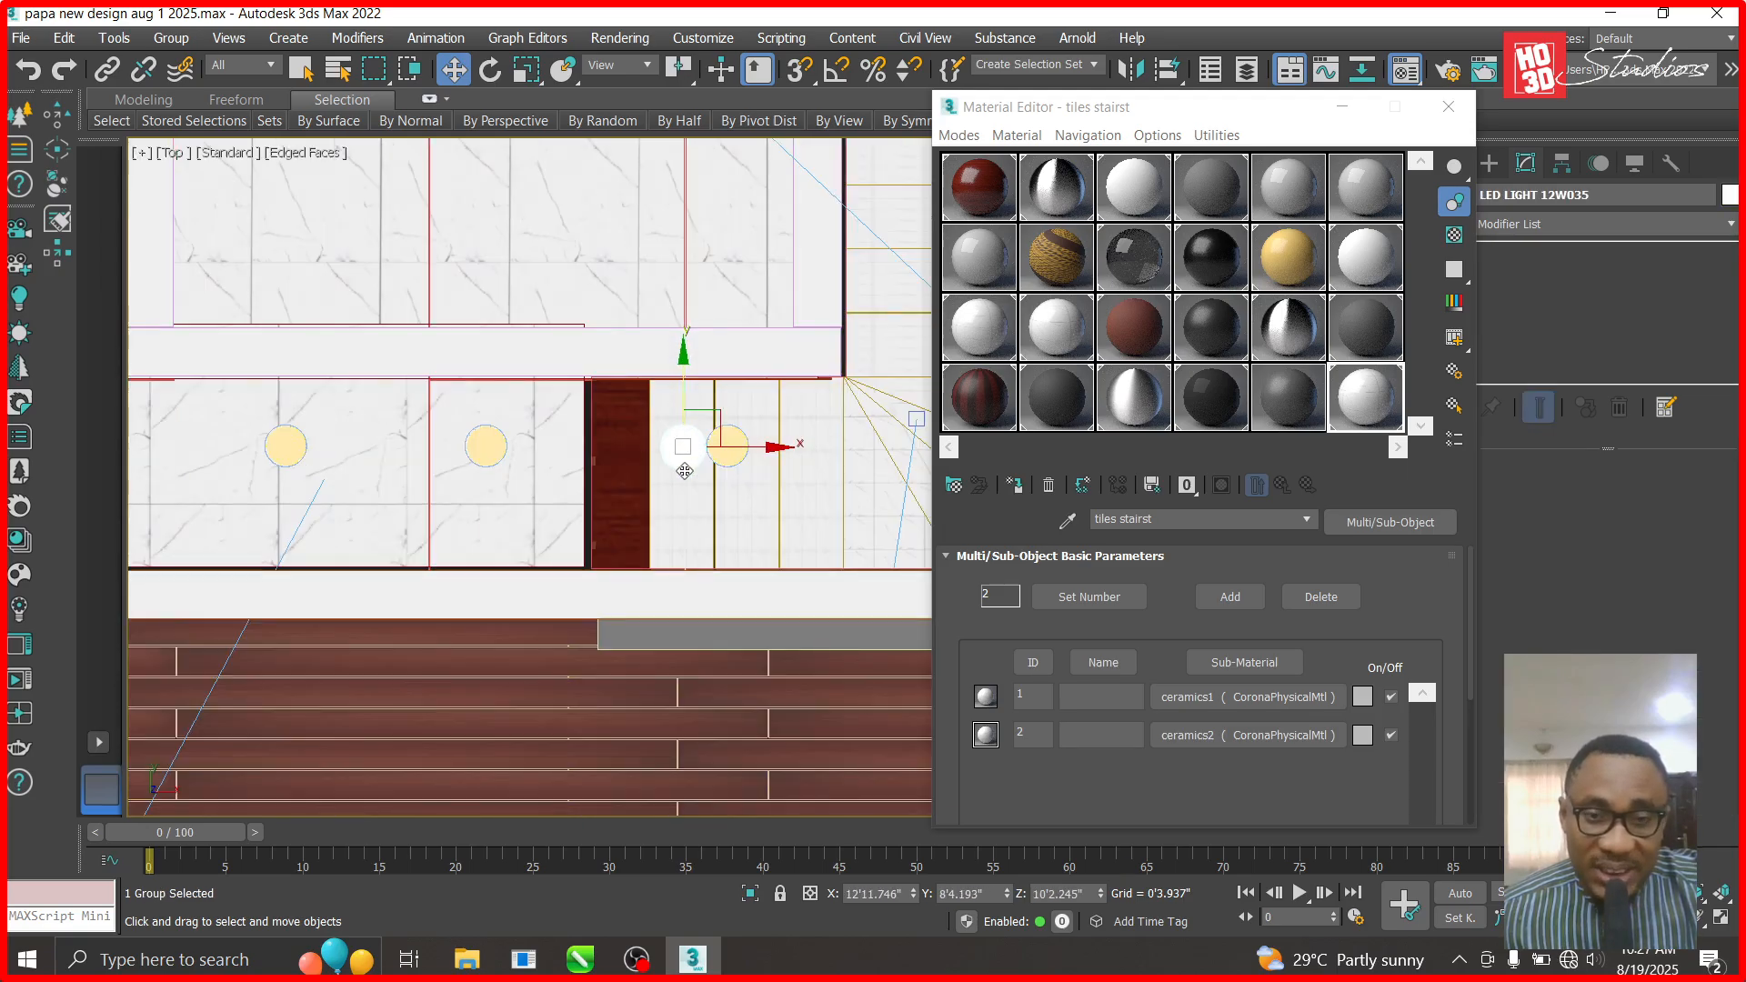
{"action": "scroll", "coordinate": [684, 447], "scroll_direction": "up", "scroll_amount": 2}
- Return to Corona Camera002 and orbit the view over the upper floor
{"action": "key", "text": "c"}
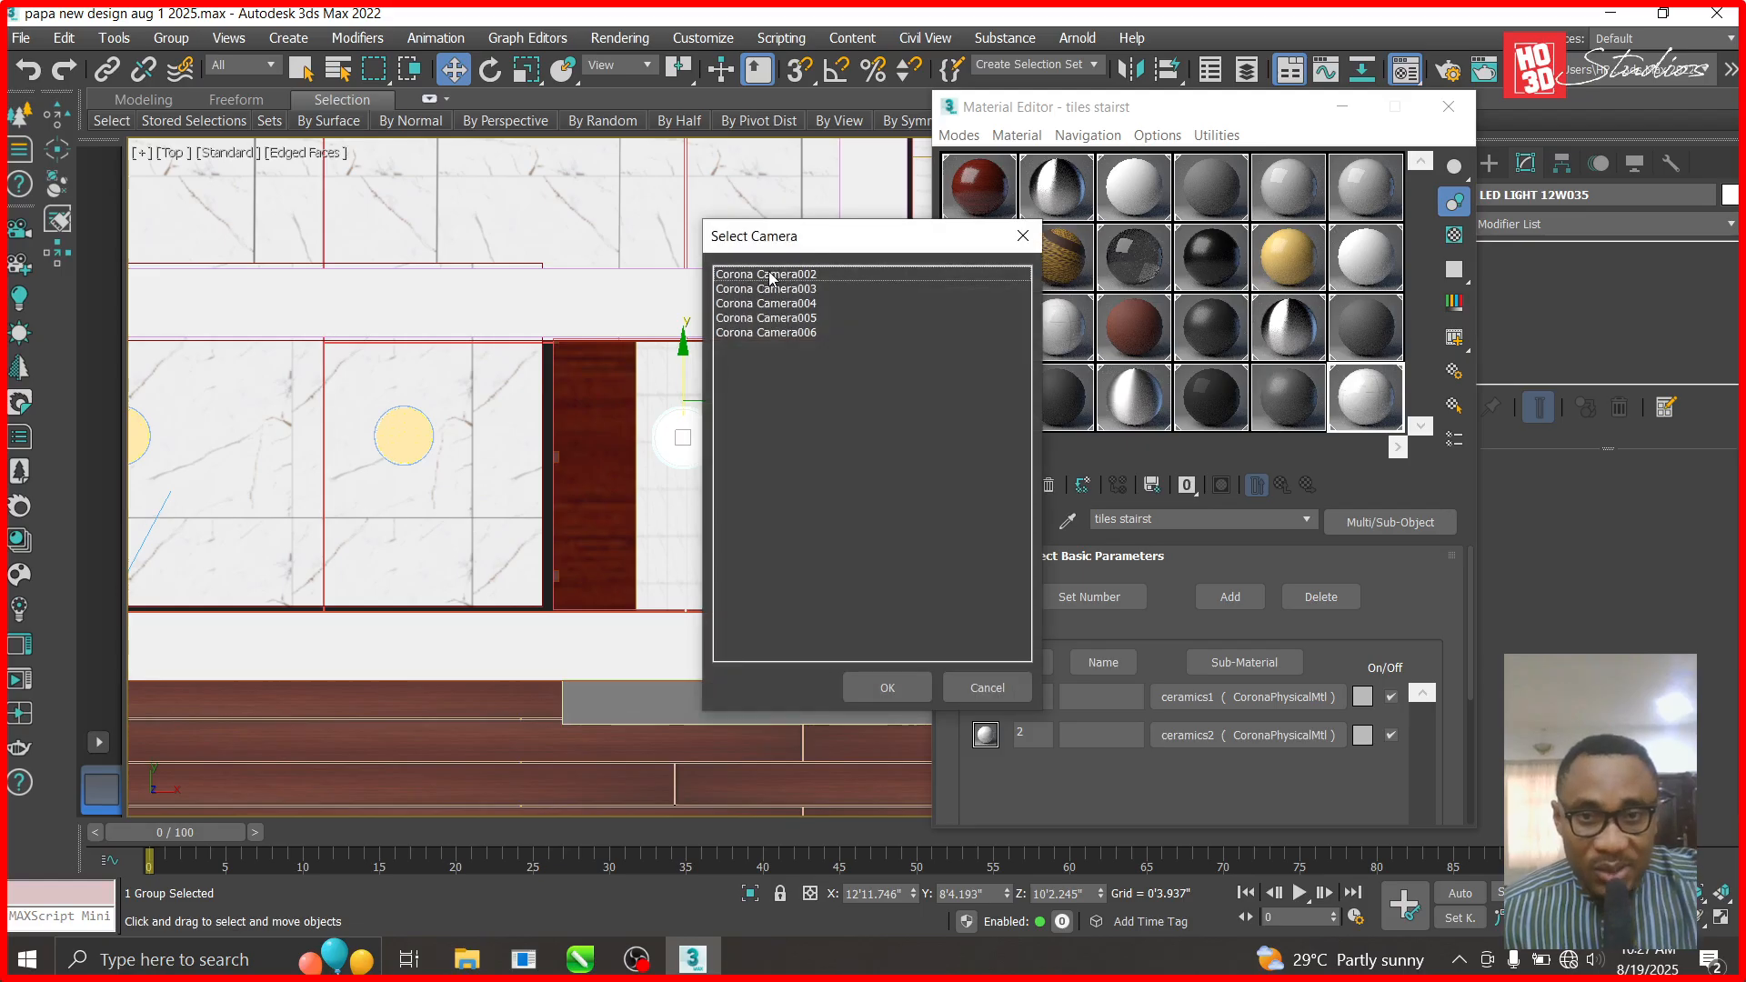
{"action": "double_click", "coordinate": [766, 275]}
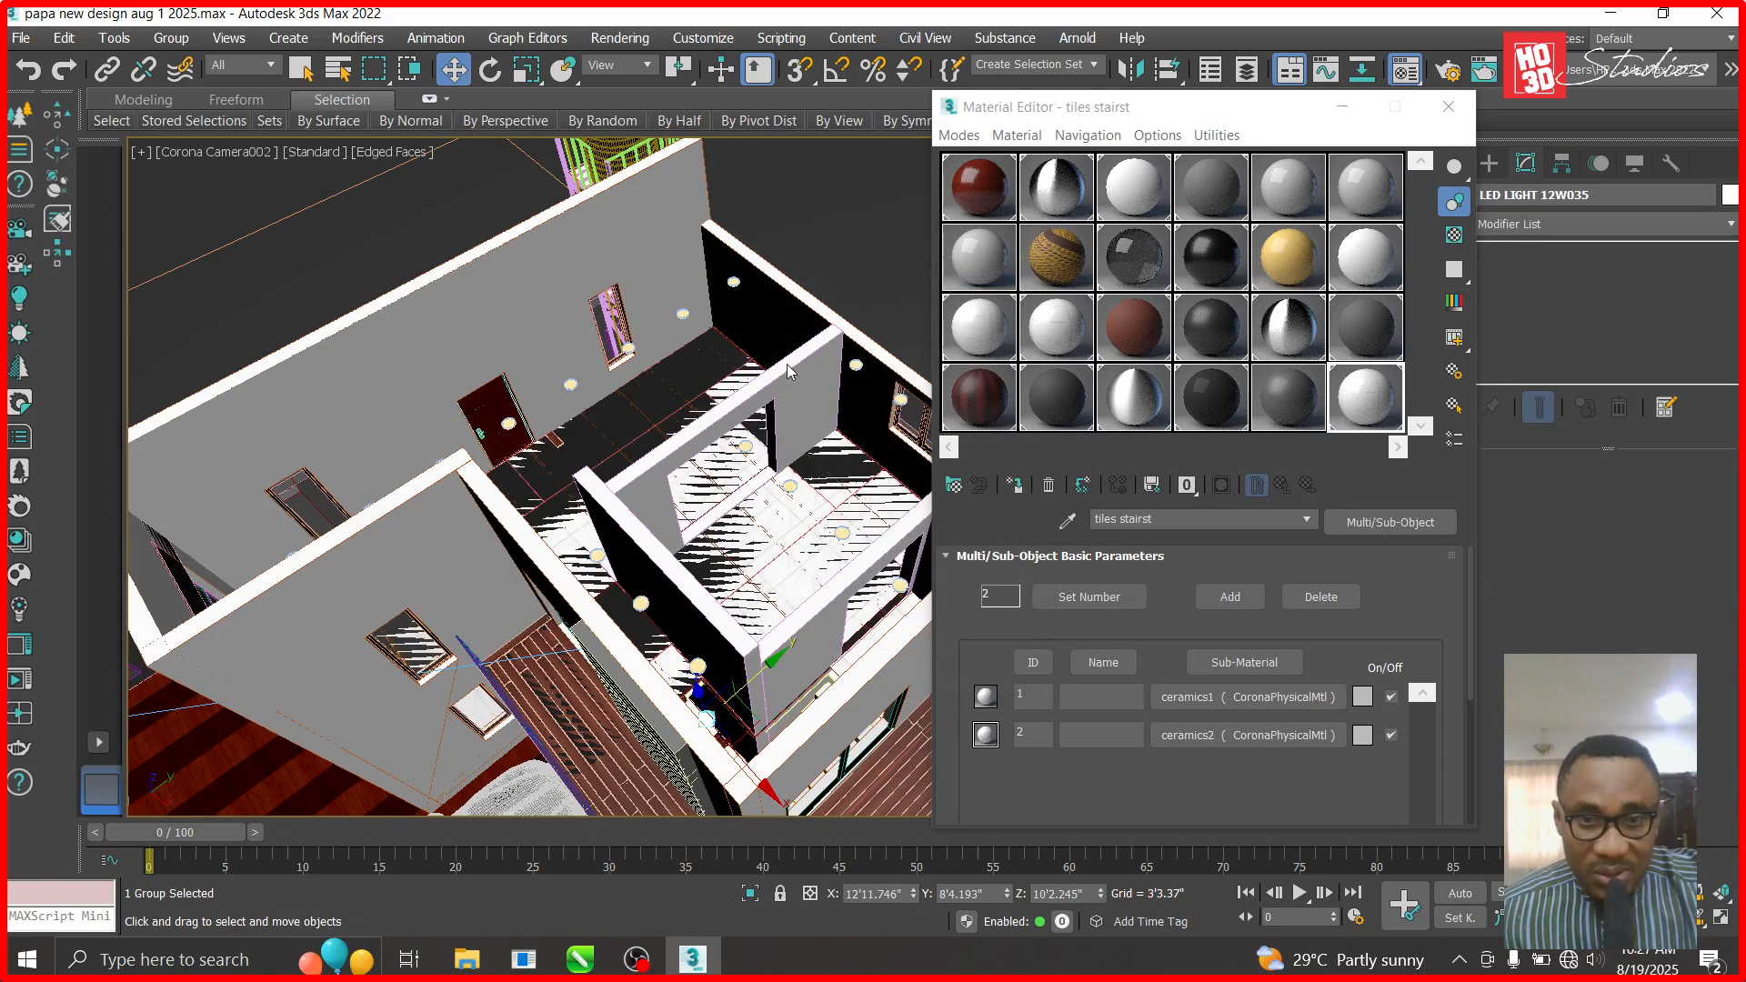
{"action": "left_click", "coordinate": [1704, 919]}
{"action": "left_click_drag", "start_coordinate": [810, 716], "coordinate": [747, 640]}
{"action": "left_click_drag", "start_coordinate": [696, 298], "coordinate": [673, 264]}
- Unhide all objects, then hide the roof and the top ceiling
{"action": "right_click", "coordinate": [650, 238]}
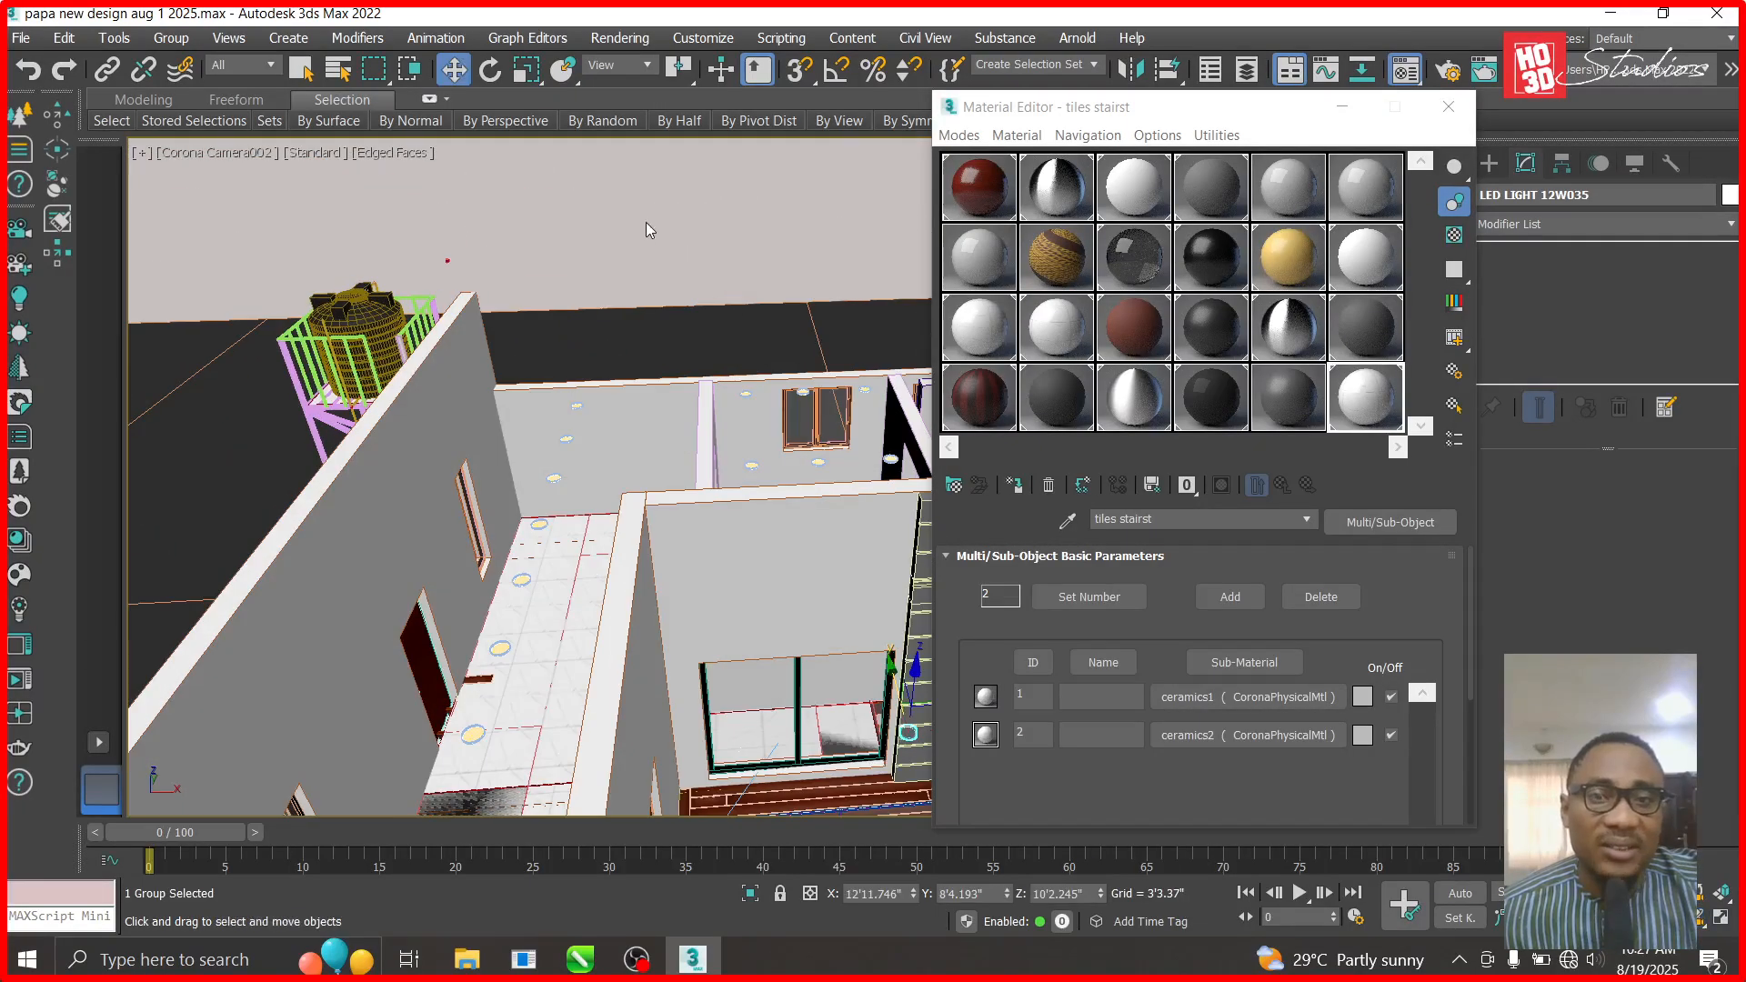
{"action": "right_click", "coordinate": [648, 242]}
{"action": "left_click", "coordinate": [685, 122]}
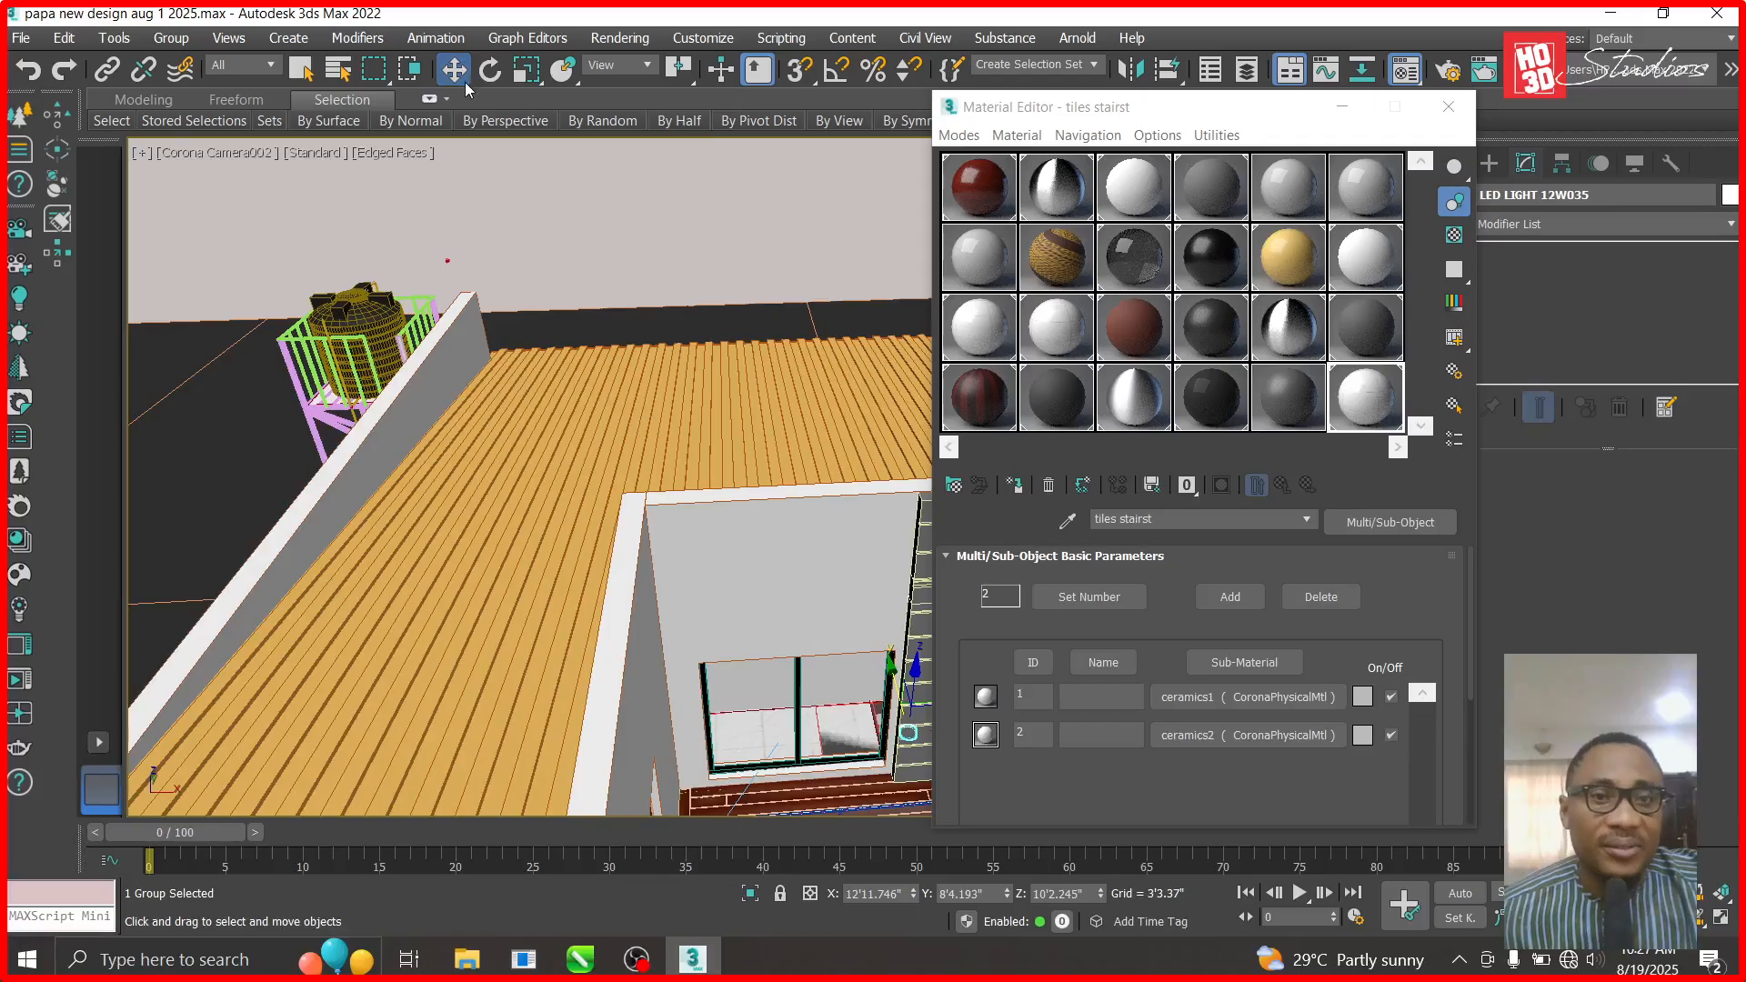
{"action": "left_click", "coordinate": [582, 452]}
{"action": "right_click", "coordinate": [582, 452]}
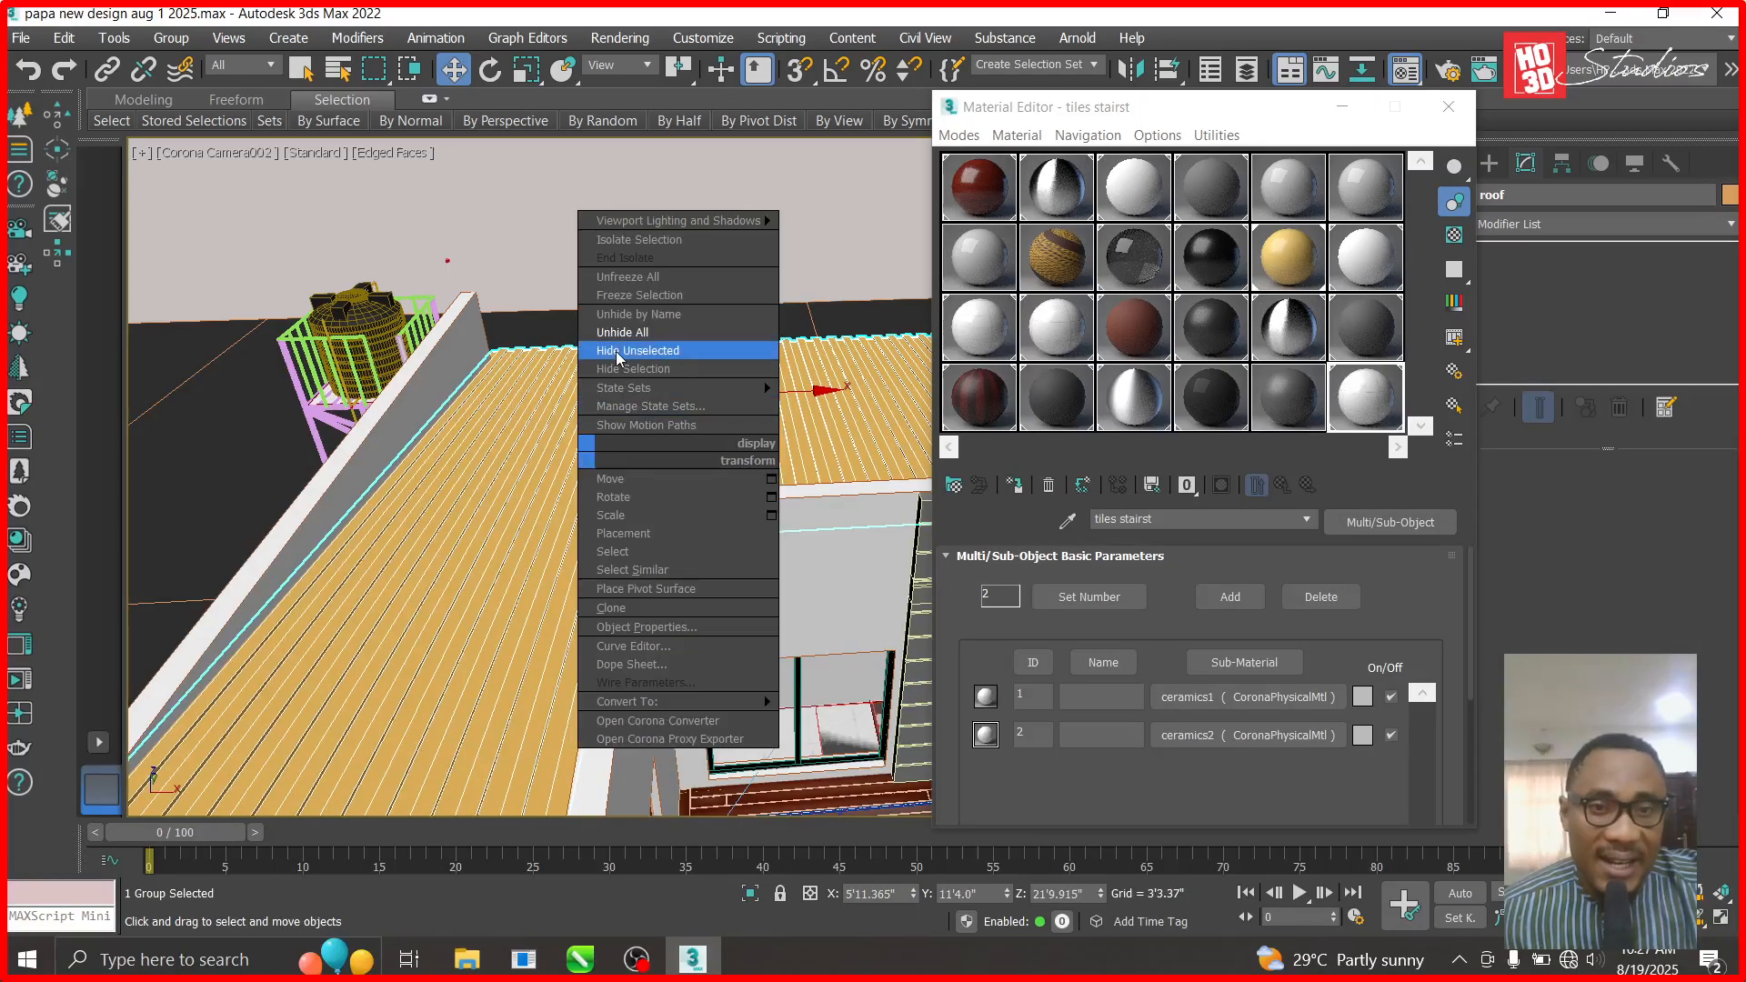
{"action": "left_click", "coordinate": [626, 368]}
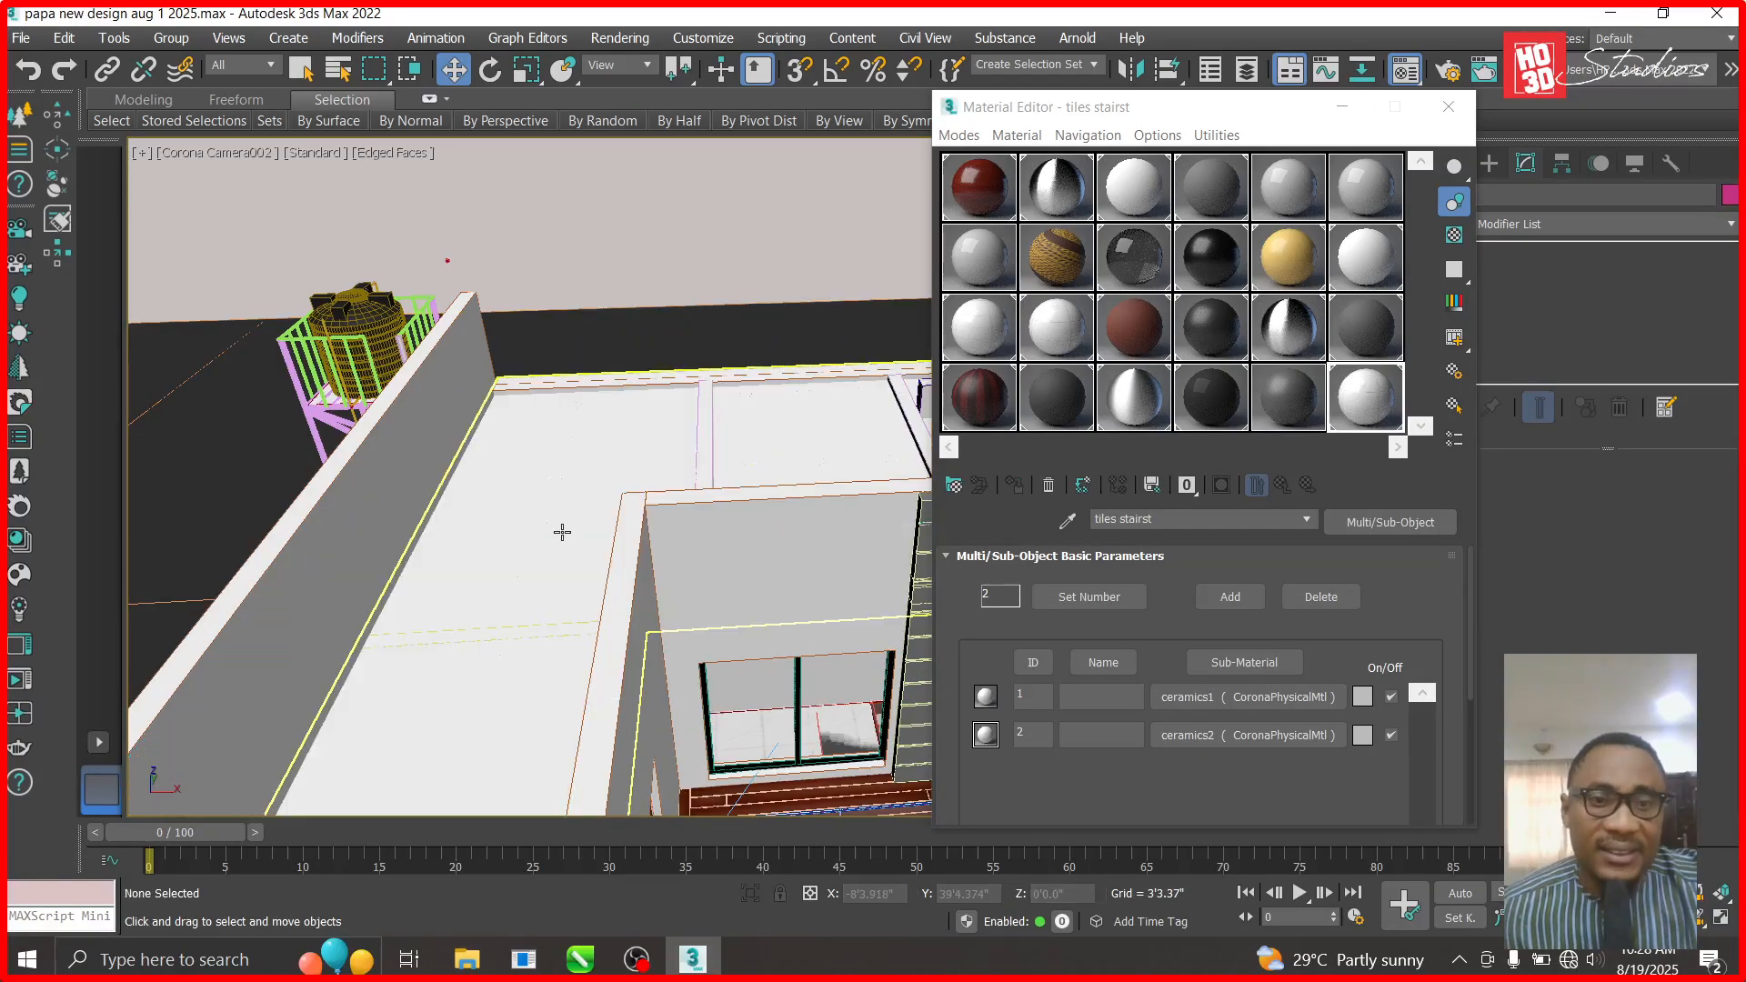
{"action": "left_click", "coordinate": [564, 536]}
{"action": "right_click", "coordinate": [563, 536]}
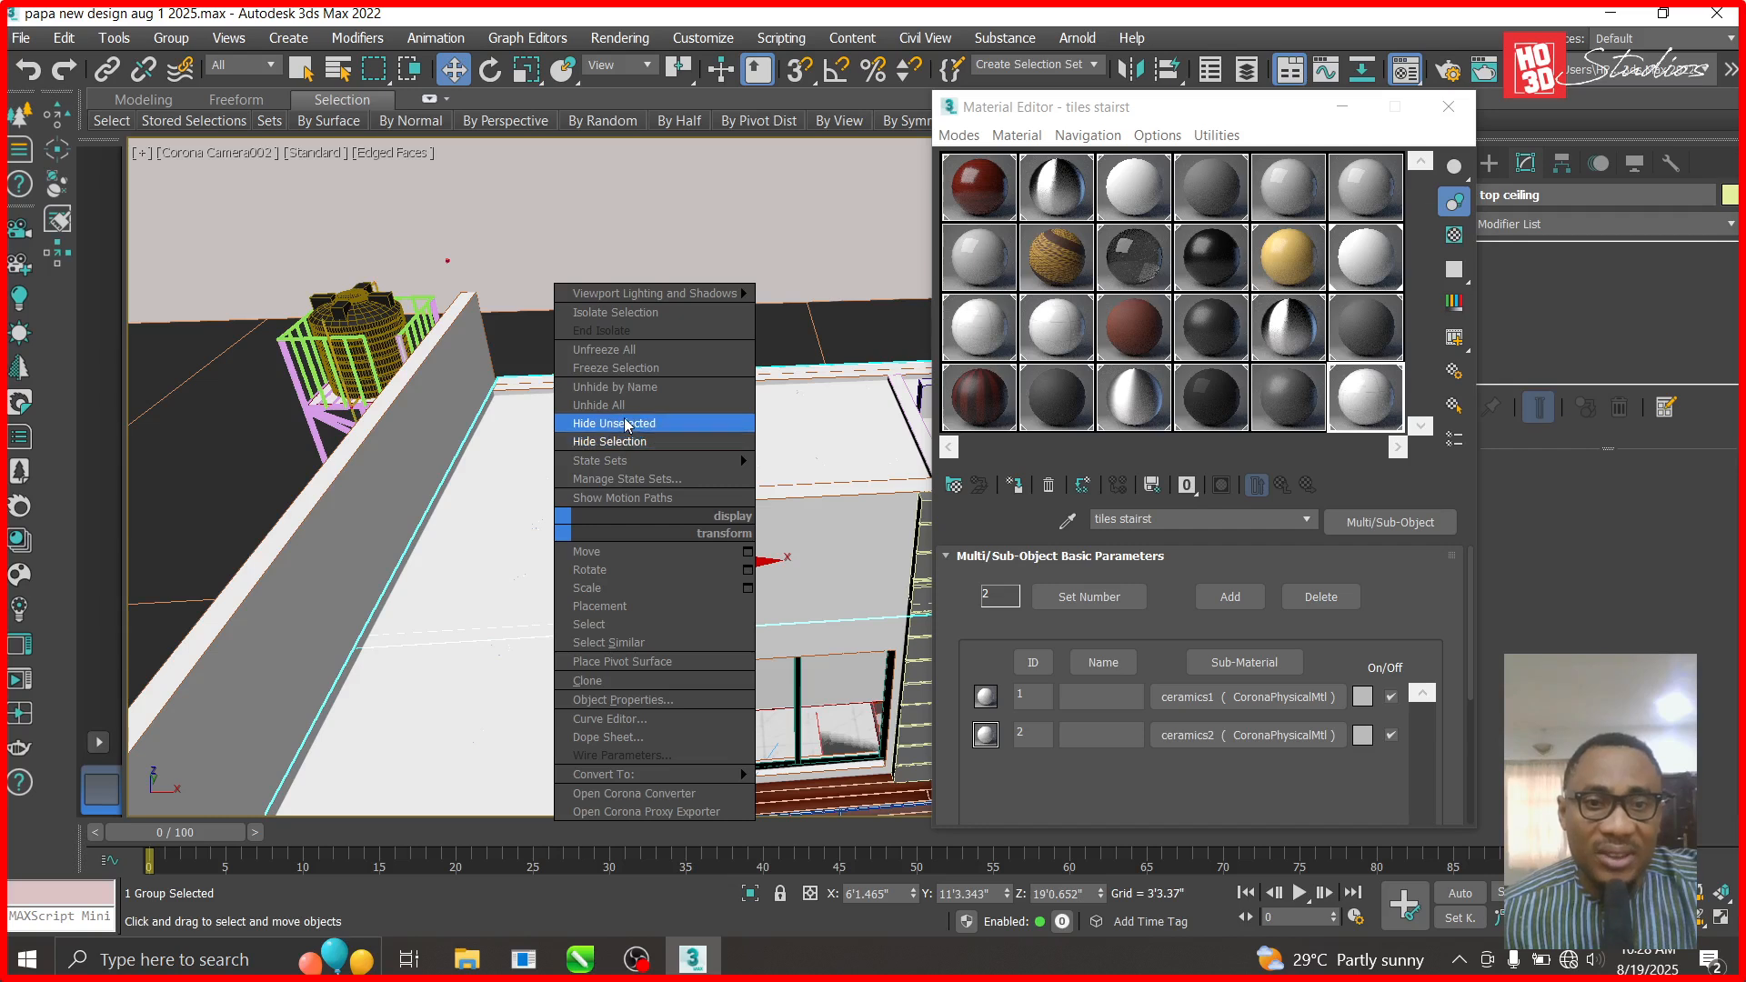
{"action": "left_click", "coordinate": [626, 442]}
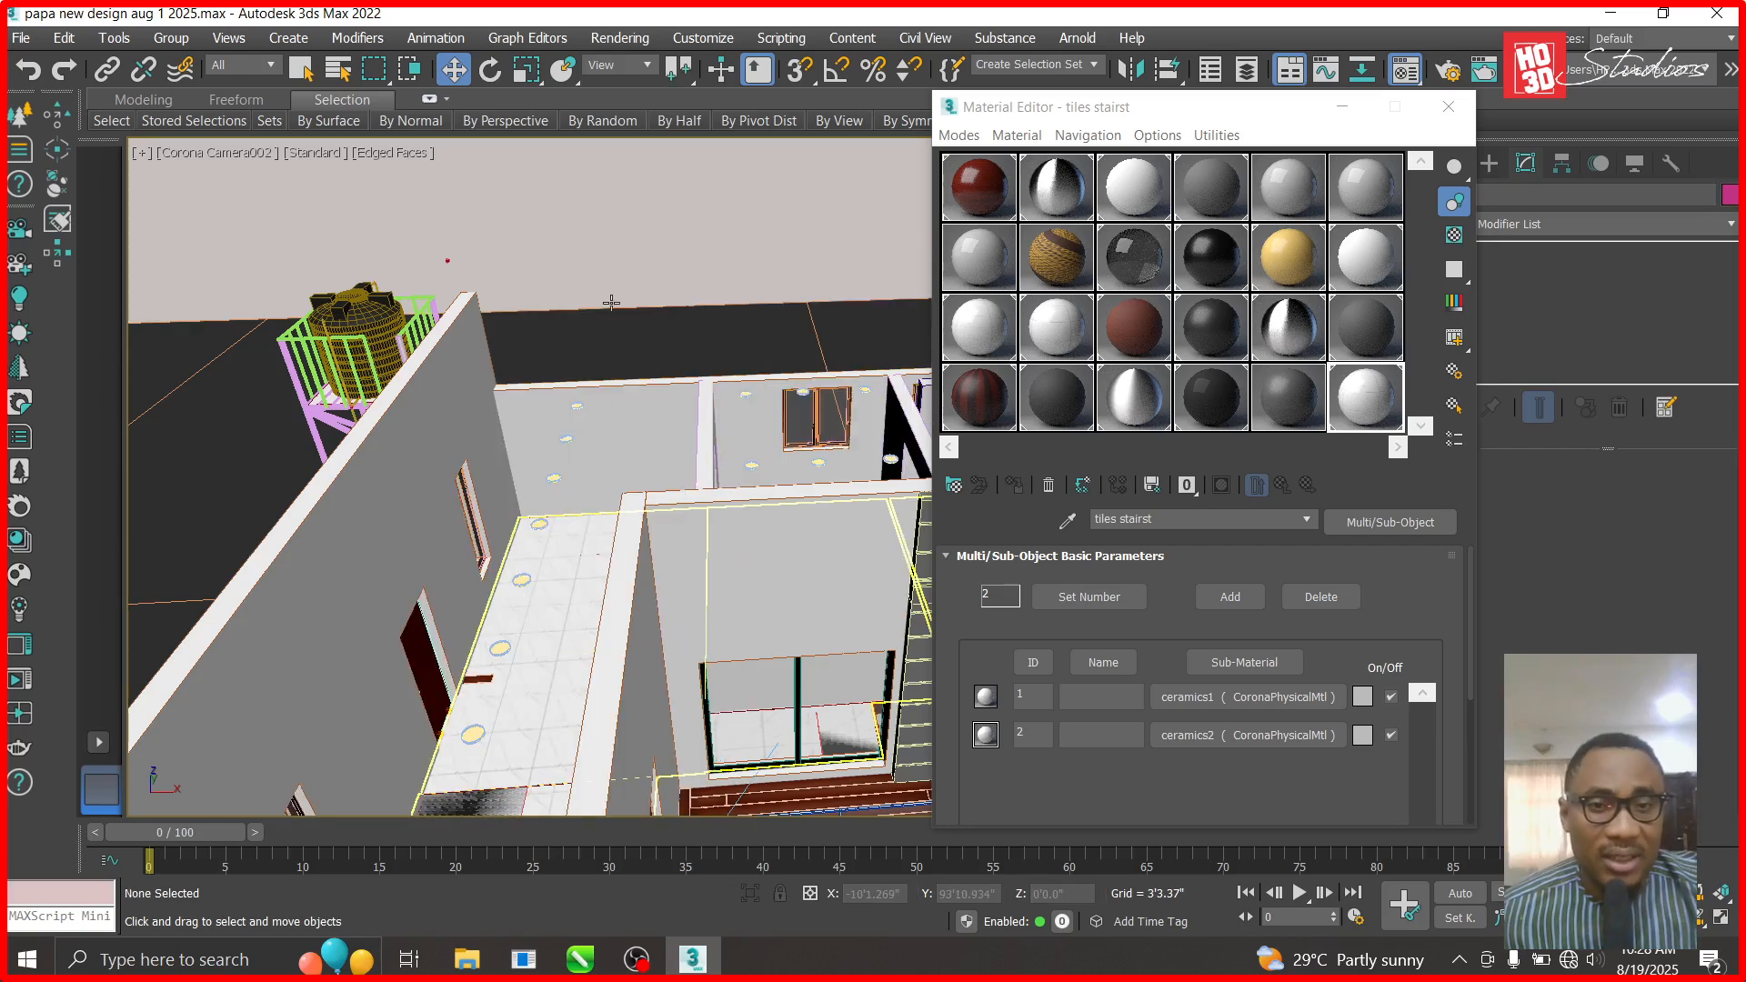
- Unhide all again, hide the roof, and hide everything except the top ceiling
{"action": "right_click", "coordinate": [620, 266]}
{"action": "left_click", "coordinate": [658, 166]}
{"action": "left_click", "coordinate": [579, 511]}
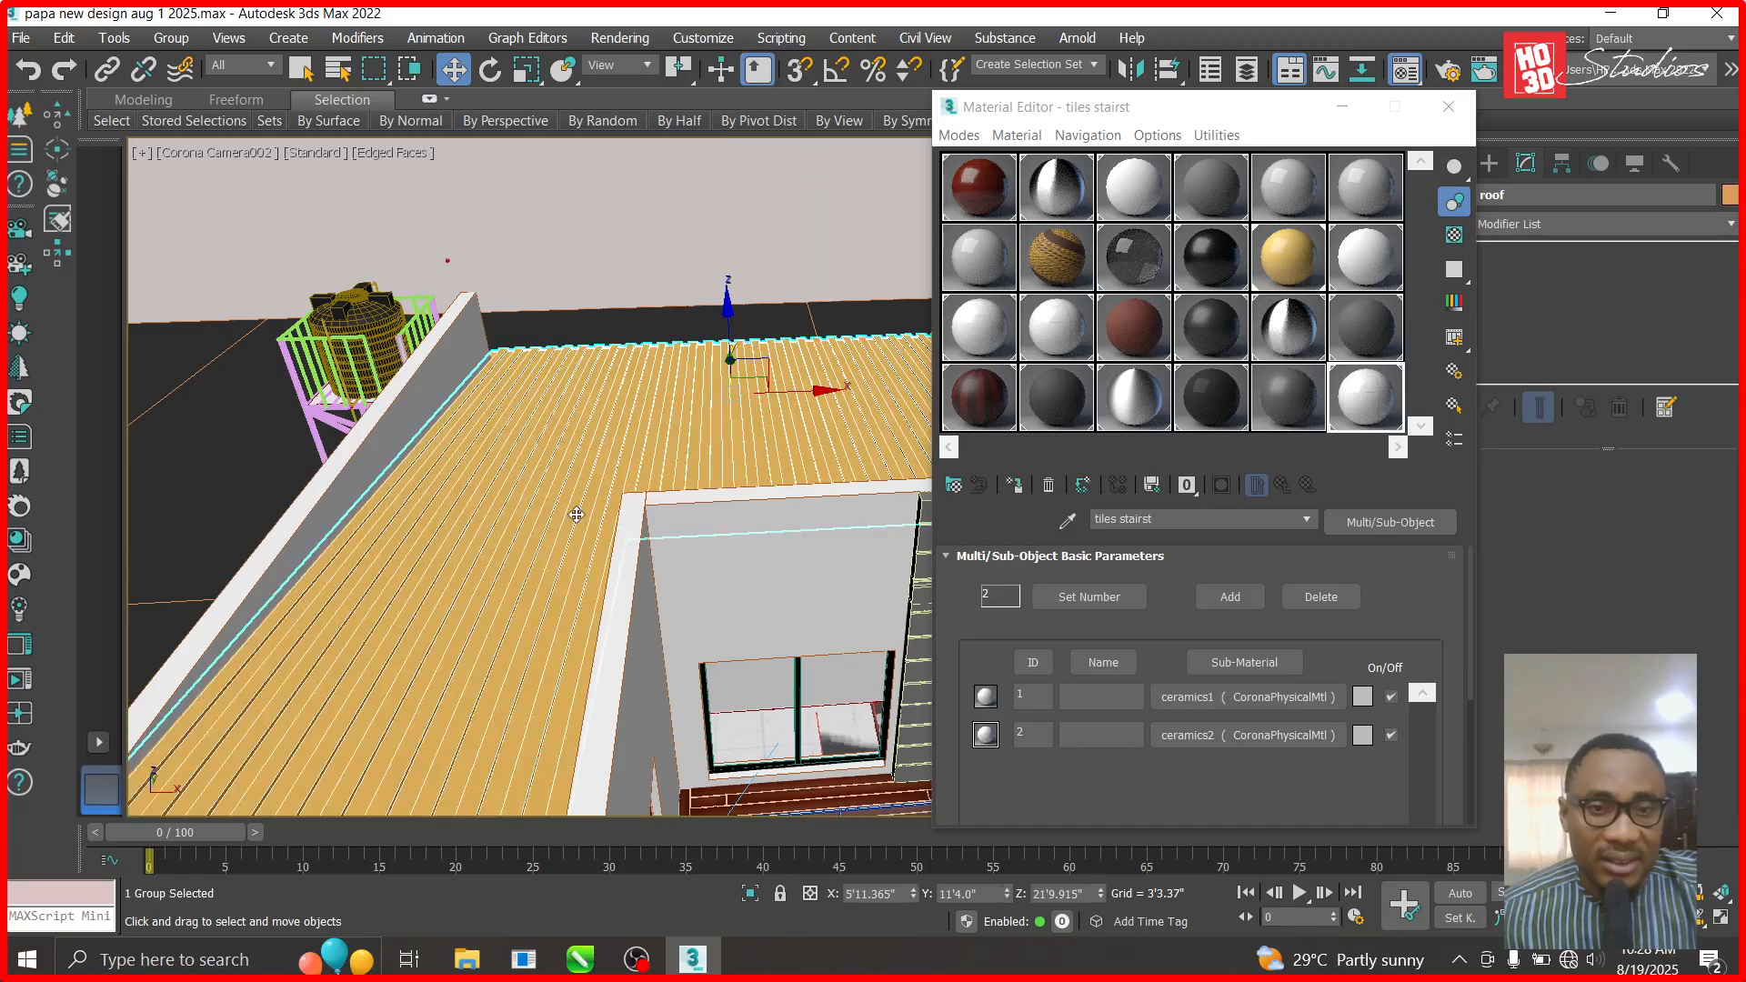
{"action": "right_click", "coordinate": [577, 514]}
{"action": "left_click", "coordinate": [623, 423]}
{"action": "left_click", "coordinate": [567, 494]}
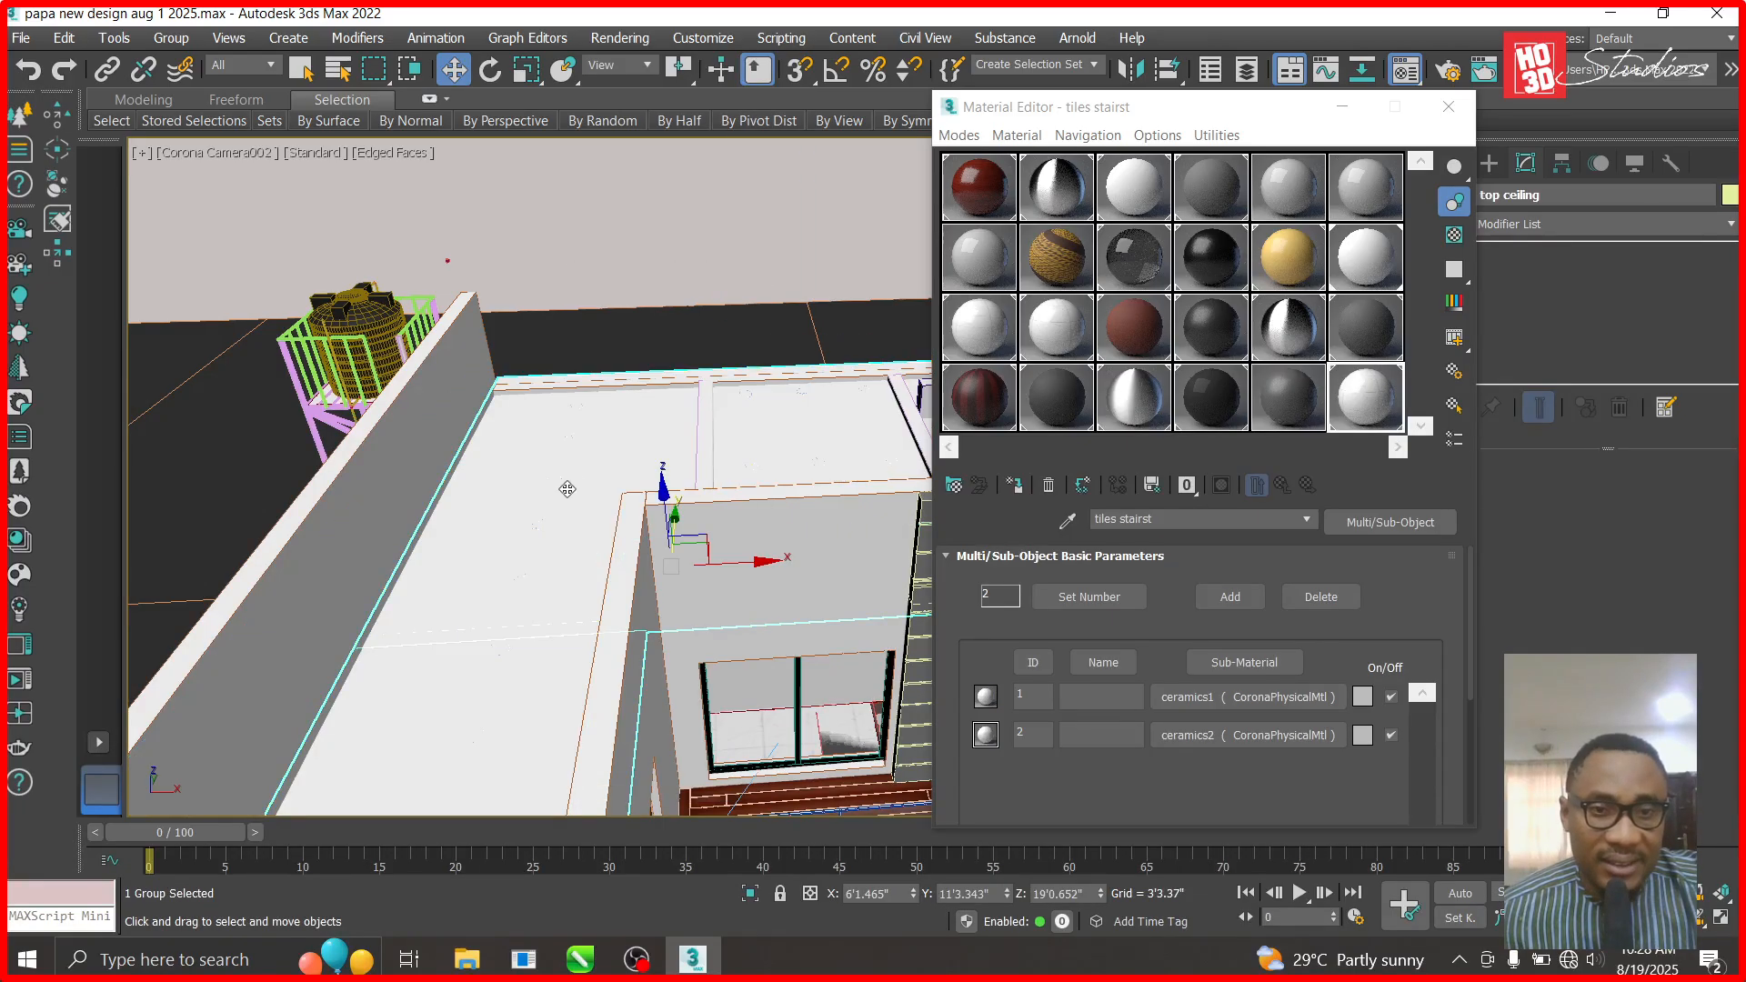
{"action": "right_click", "coordinate": [574, 482]}
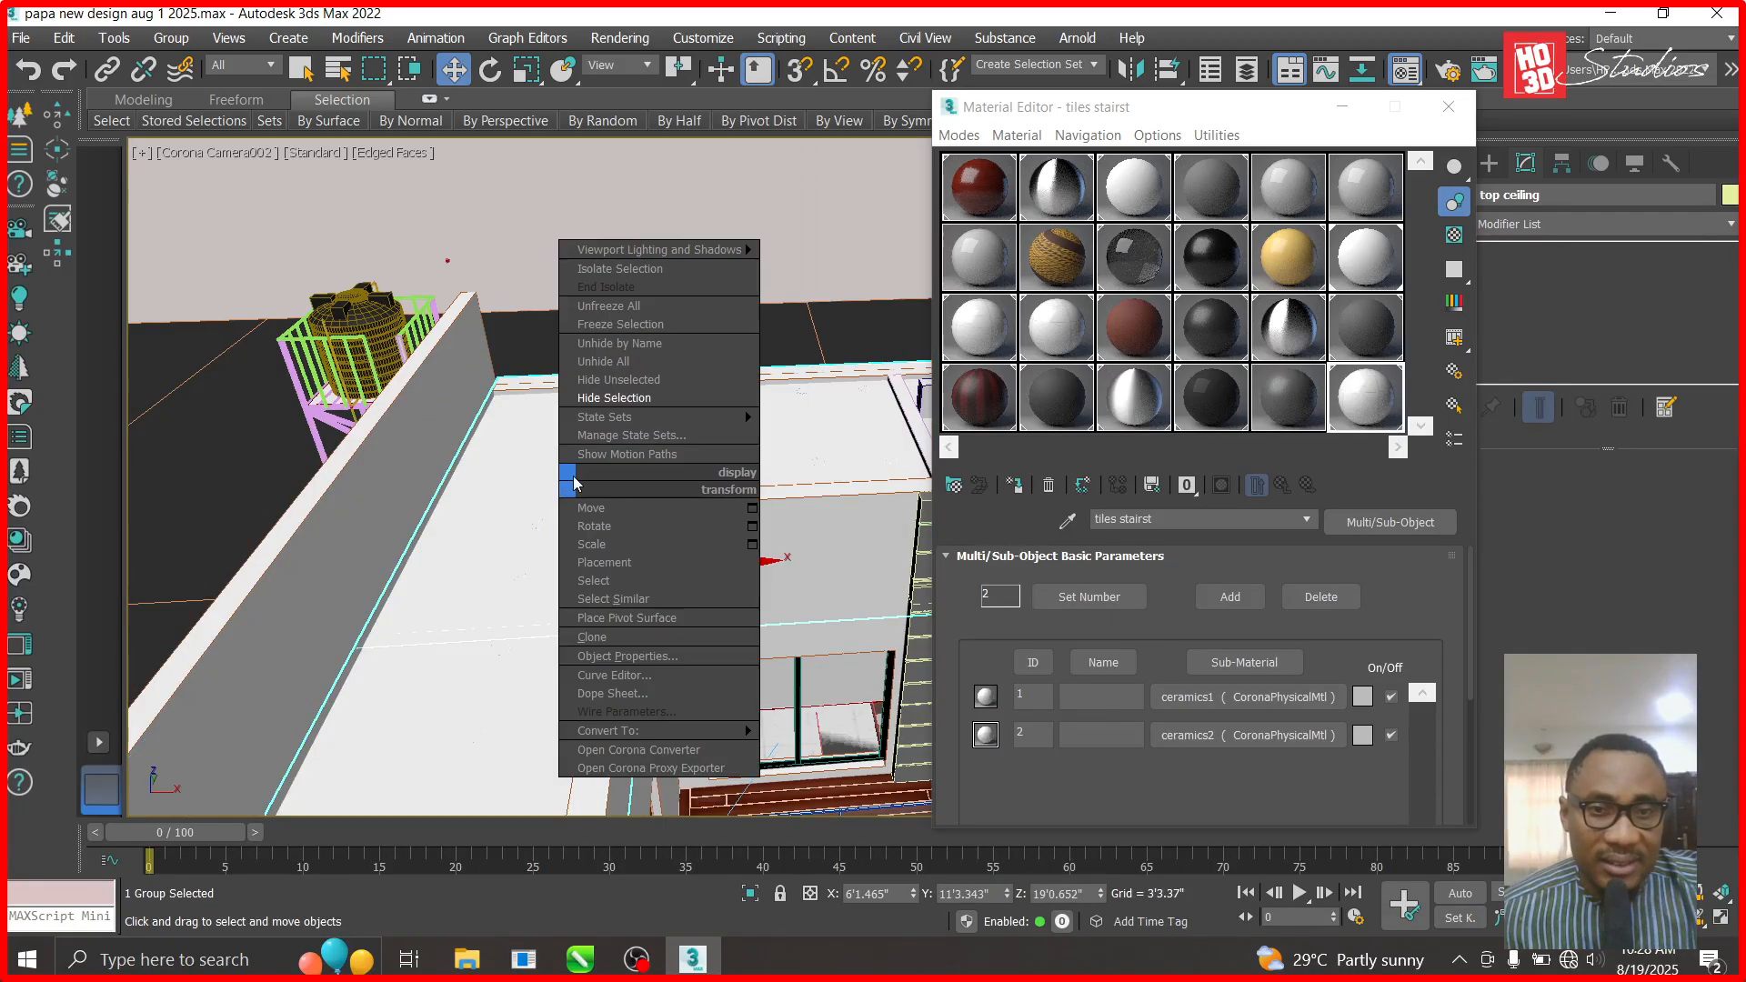
{"action": "left_click", "coordinate": [626, 389]}
- In Top view, draw a Standard Primitives box, Box1811, along the ceiling slab's top edge
{"action": "key", "text": "t"}
{"action": "scroll", "coordinate": [464, 382], "scroll_direction": "down", "scroll_amount": 5}
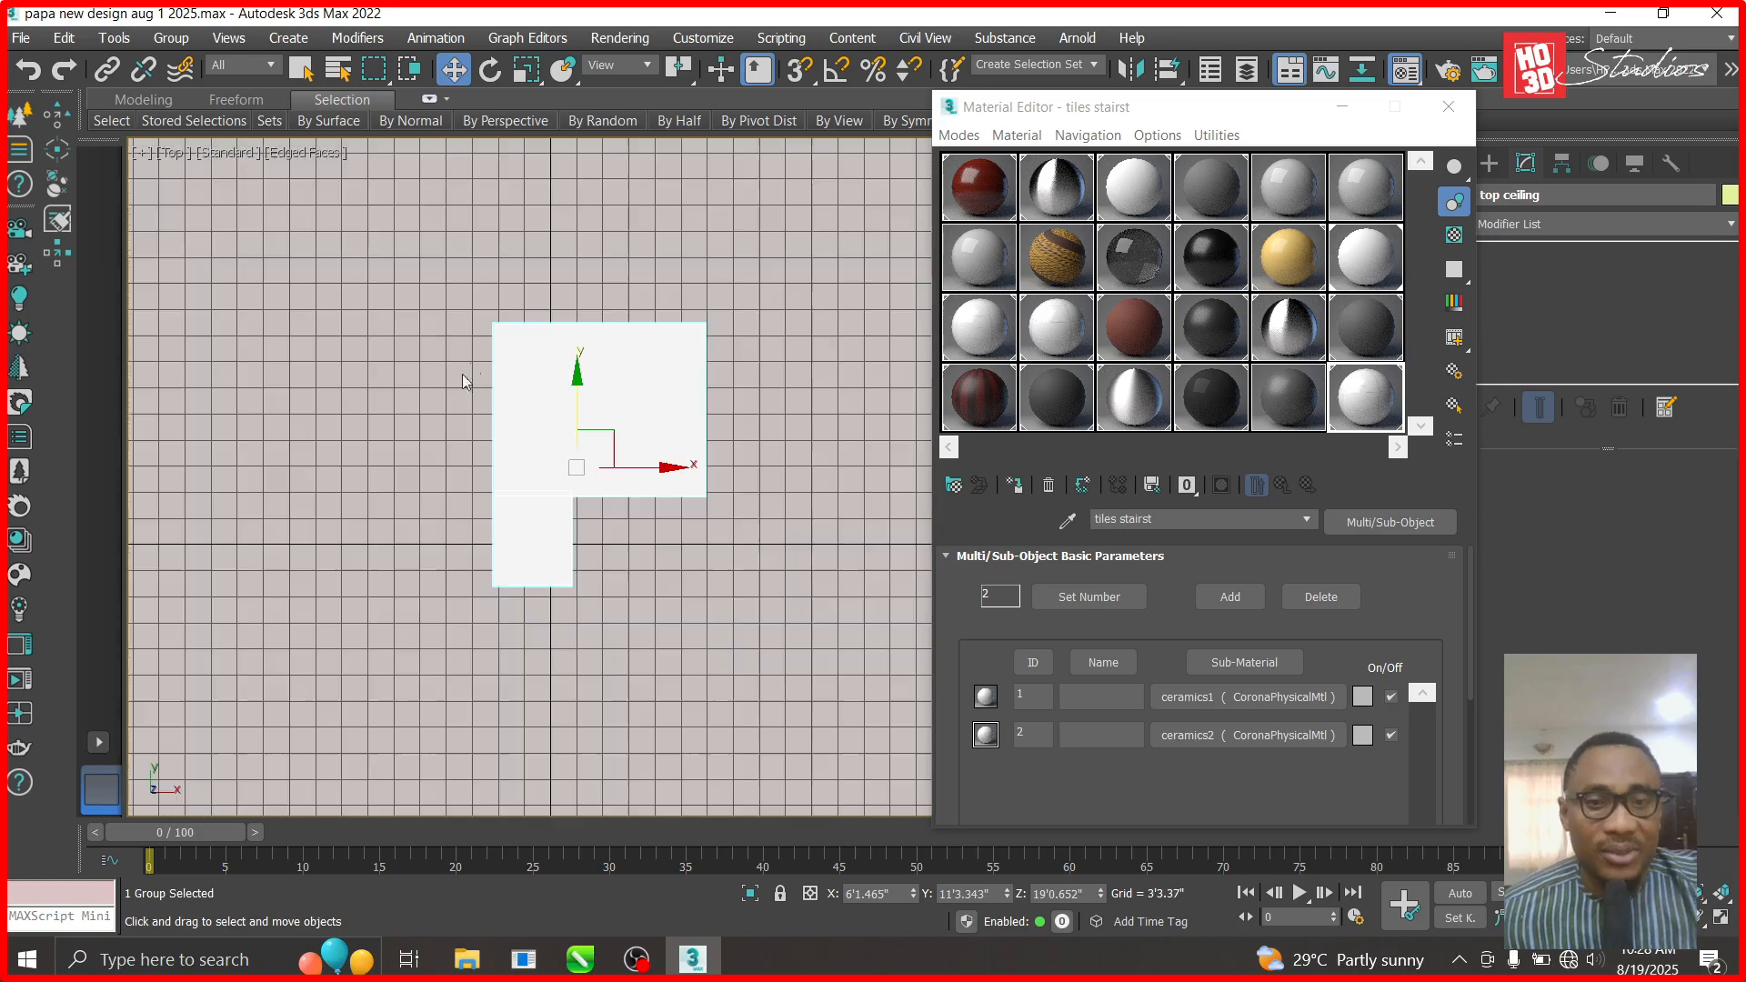
{"action": "scroll", "coordinate": [482, 374], "scroll_direction": "up", "scroll_amount": 4}
{"action": "left_click", "coordinate": [1343, 106]}
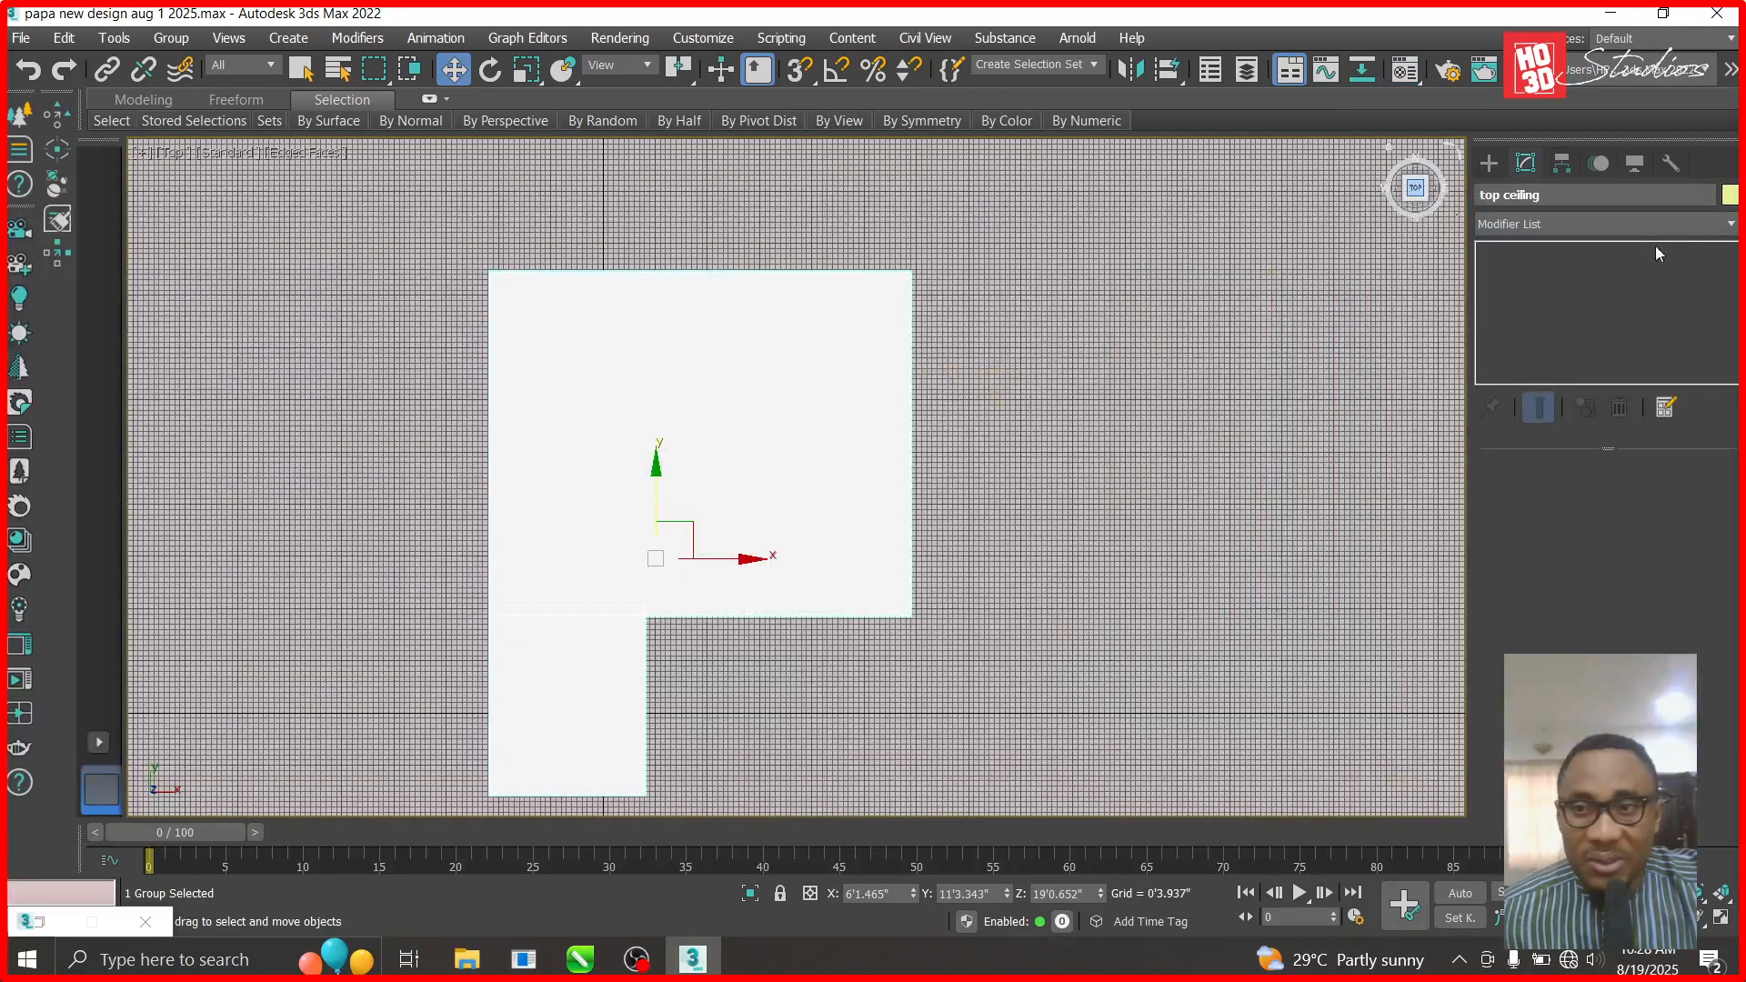
{"action": "left_click", "coordinate": [1492, 163]}
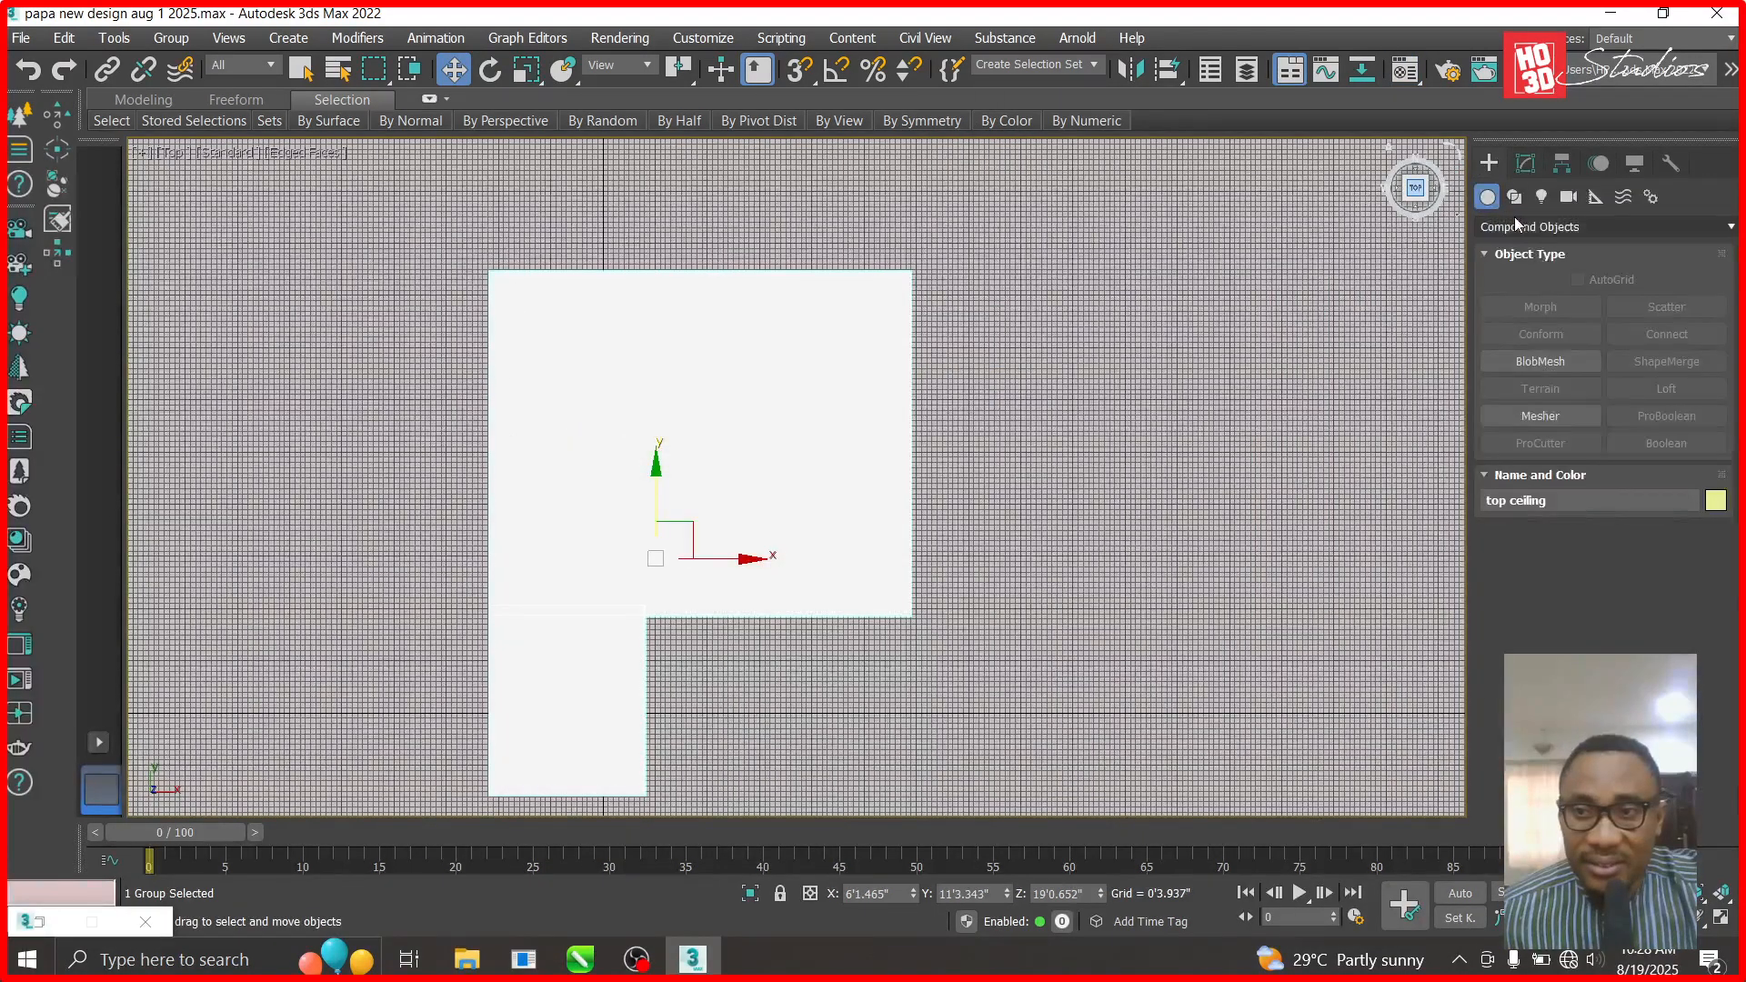
{"action": "left_click", "coordinate": [1528, 226]}
{"action": "left_click", "coordinate": [1522, 249]}
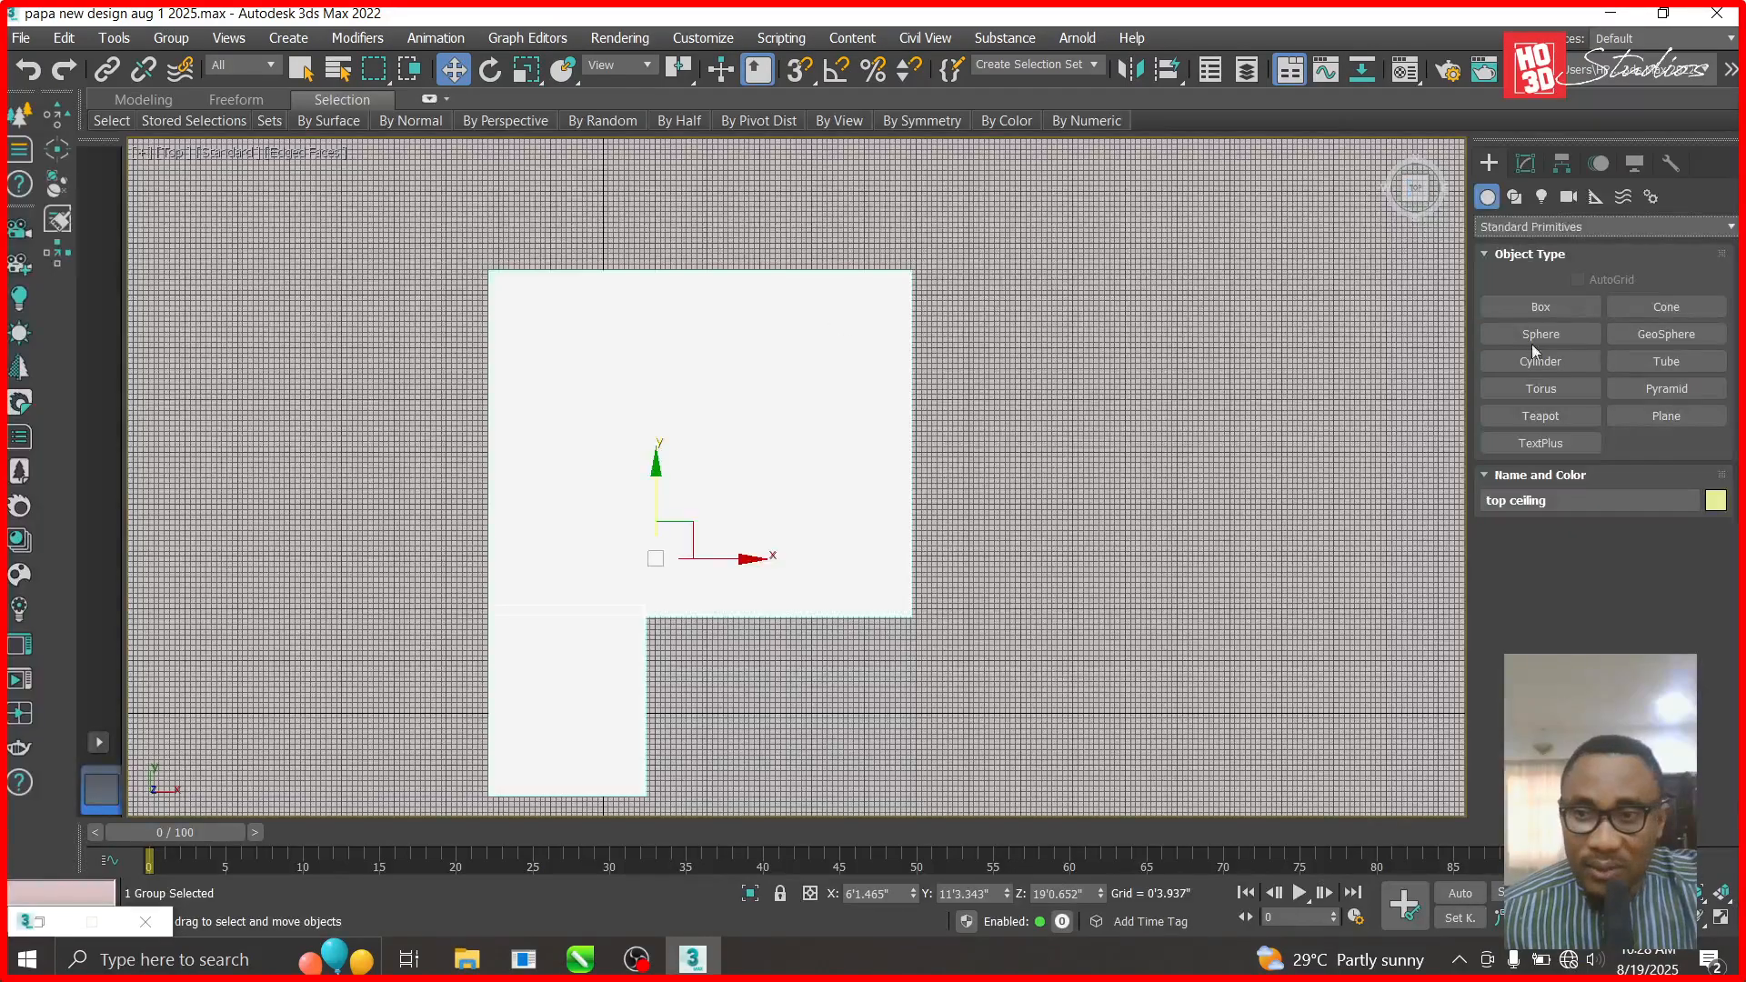
{"action": "left_click", "coordinate": [1541, 306]}
{"action": "left_click_drag", "start_coordinate": [882, 285], "coordinate": [598, 300]}
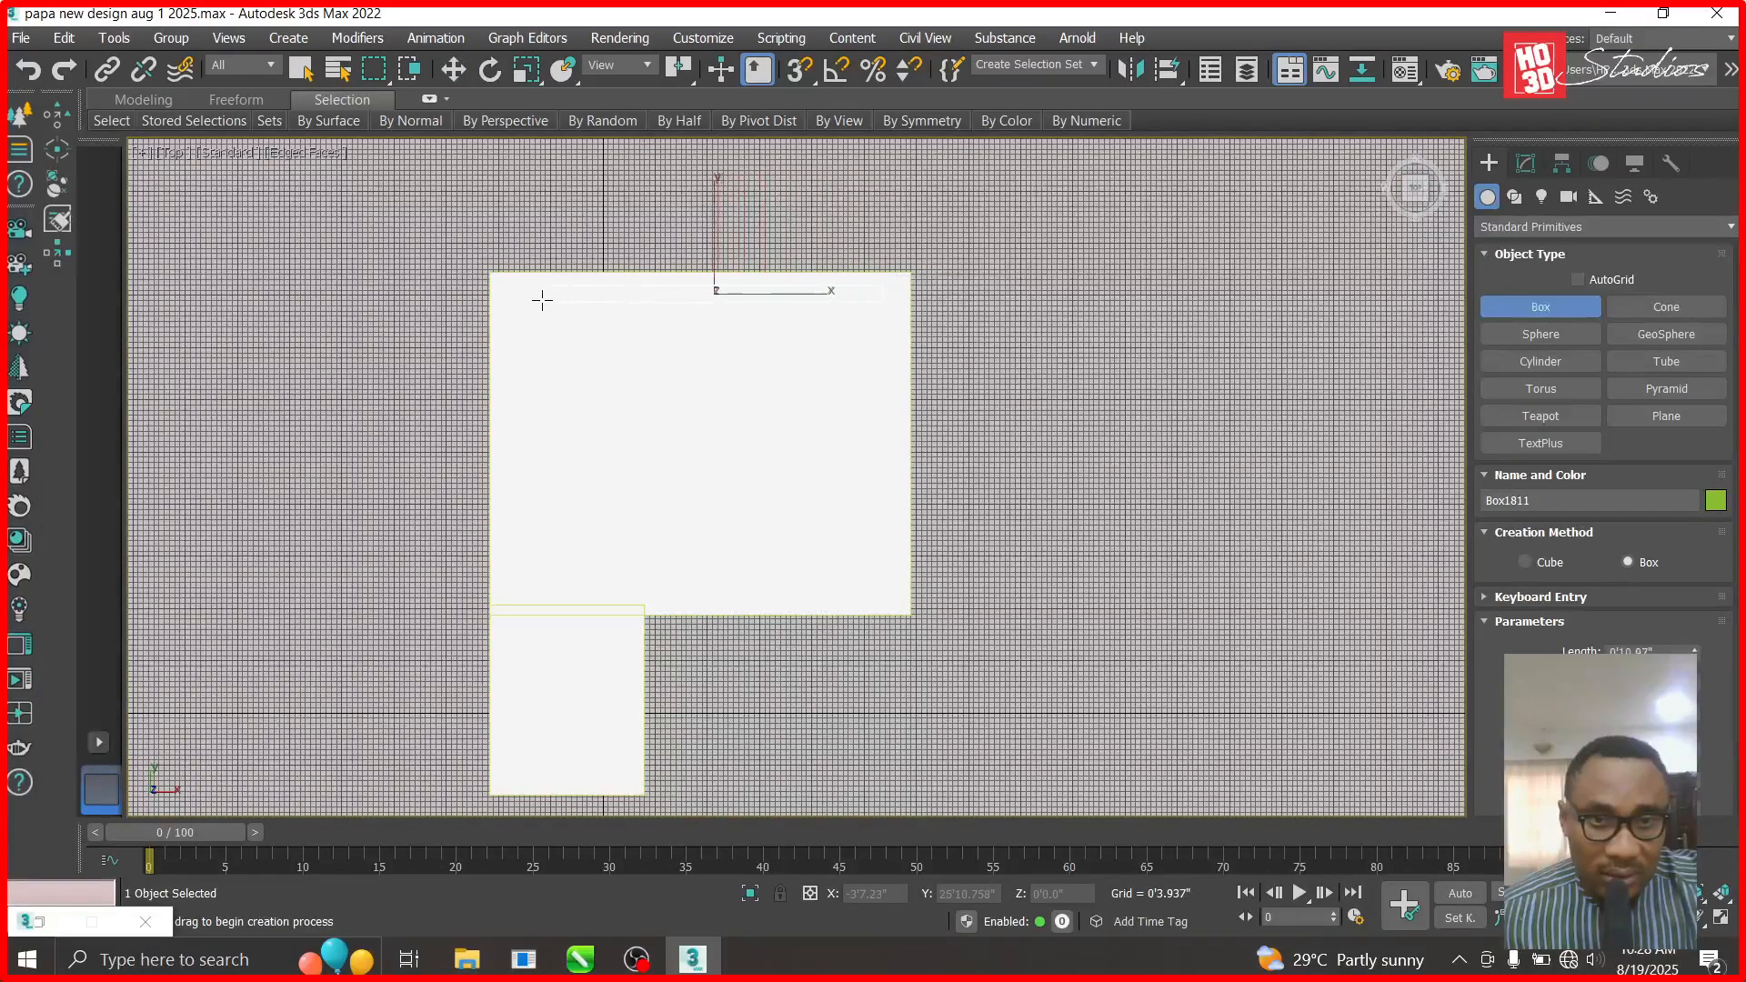
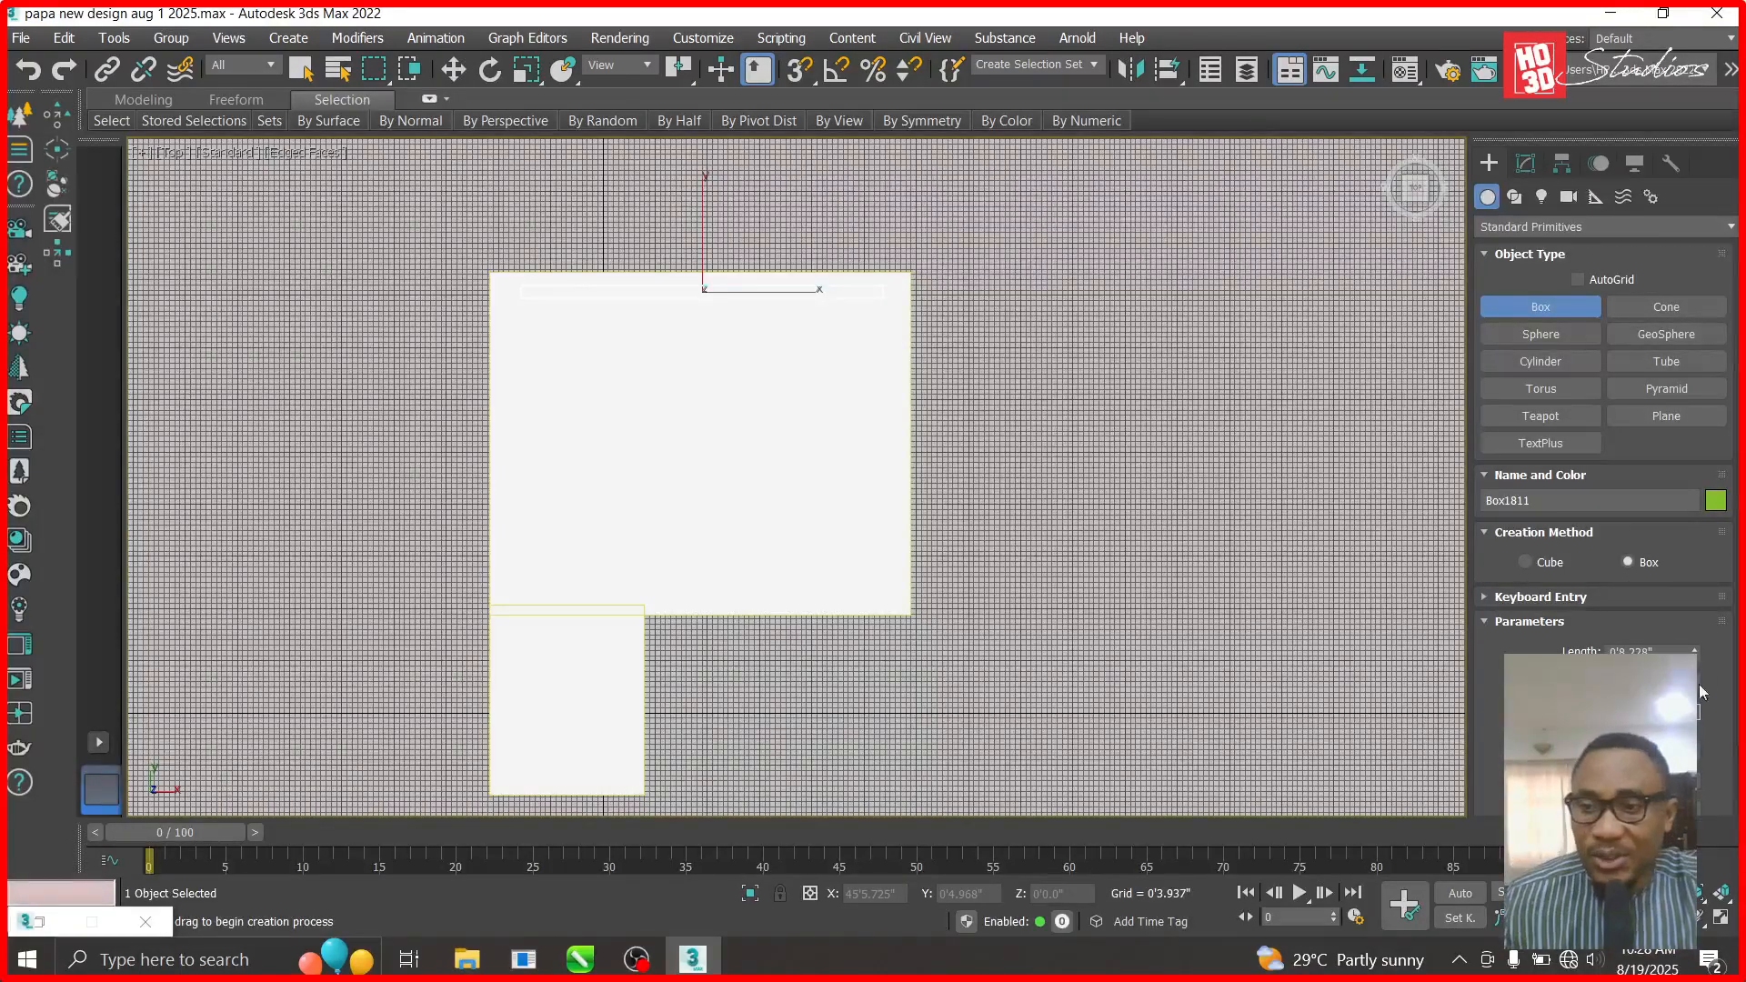
- Set the green box's length to 0.1 so it becomes a thin strip
{"action": "left_click_drag", "start_coordinate": [1620, 652], "coordinate": [1592, 651]}
{"action": "type", "text": "0.1"}
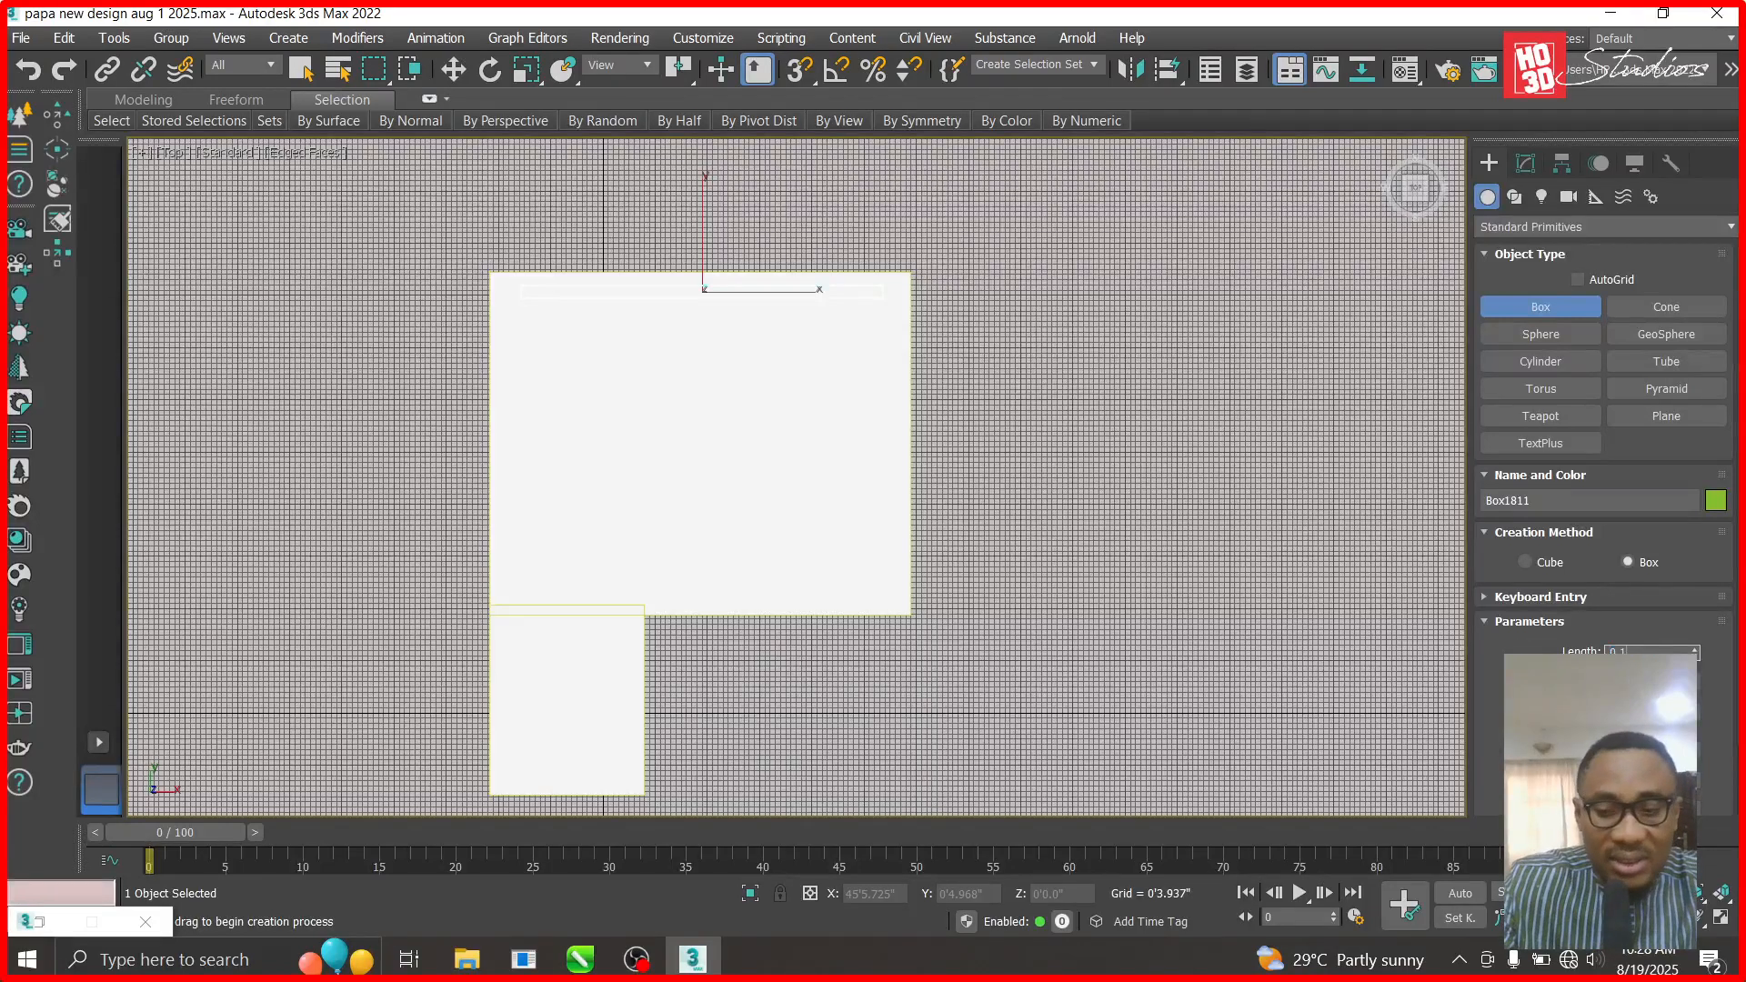
{"action": "key", "text": "Return"}
{"action": "scroll", "coordinate": [967, 363], "scroll_direction": "up", "scroll_amount": 5}
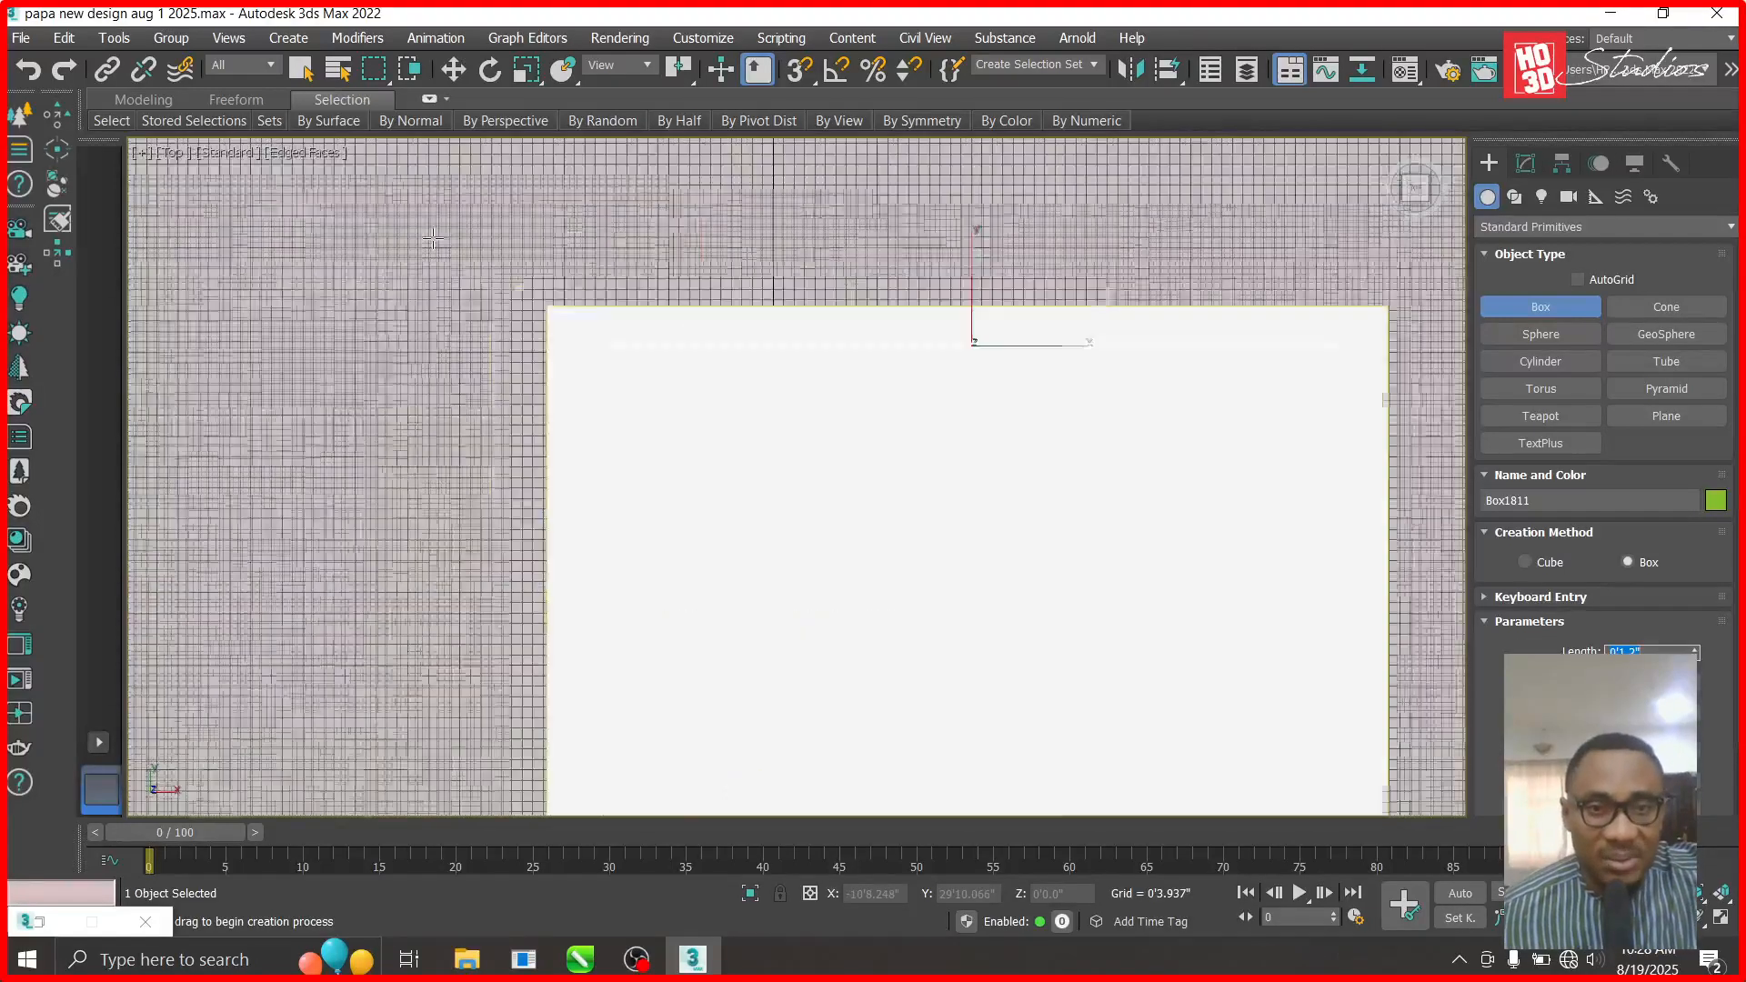
- In Front view, raise the strip up to ceiling height, Z 17'11.6"
{"action": "left_click", "coordinate": [453, 70]}
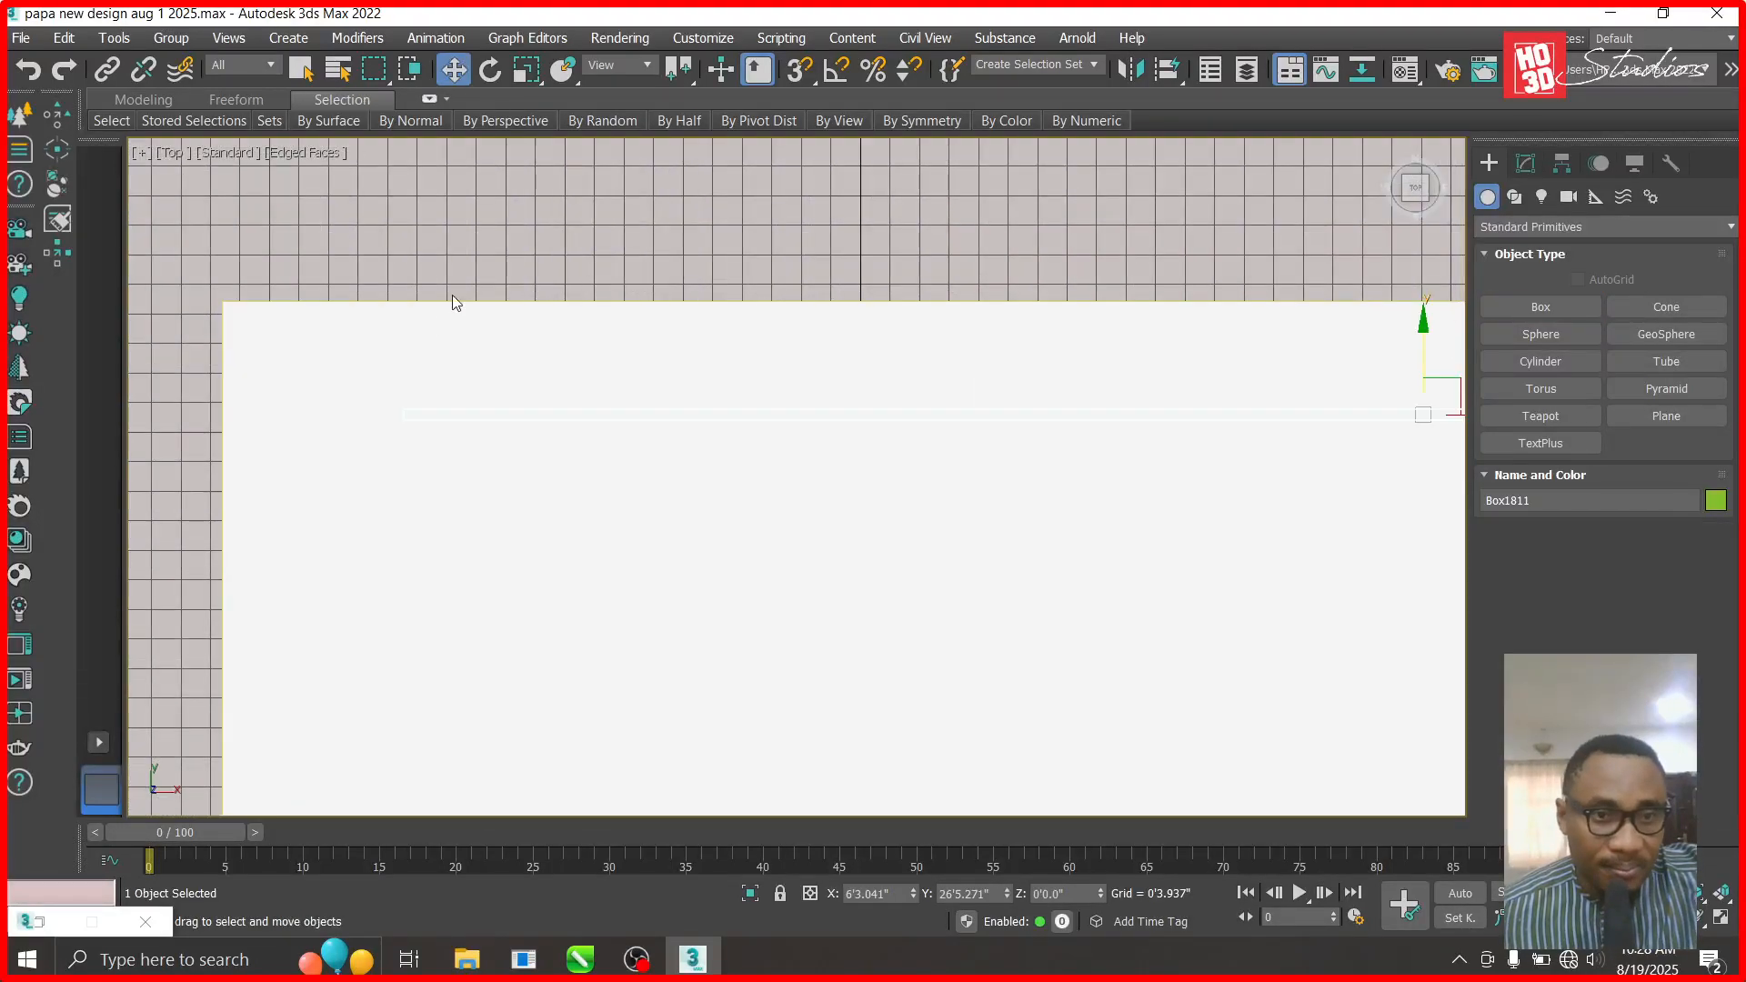
{"action": "scroll", "coordinate": [423, 341], "scroll_direction": "down", "scroll_amount": 2}
{"action": "key", "text": "f"}
{"action": "scroll", "coordinate": [728, 427], "scroll_direction": "down", "scroll_amount": 5}
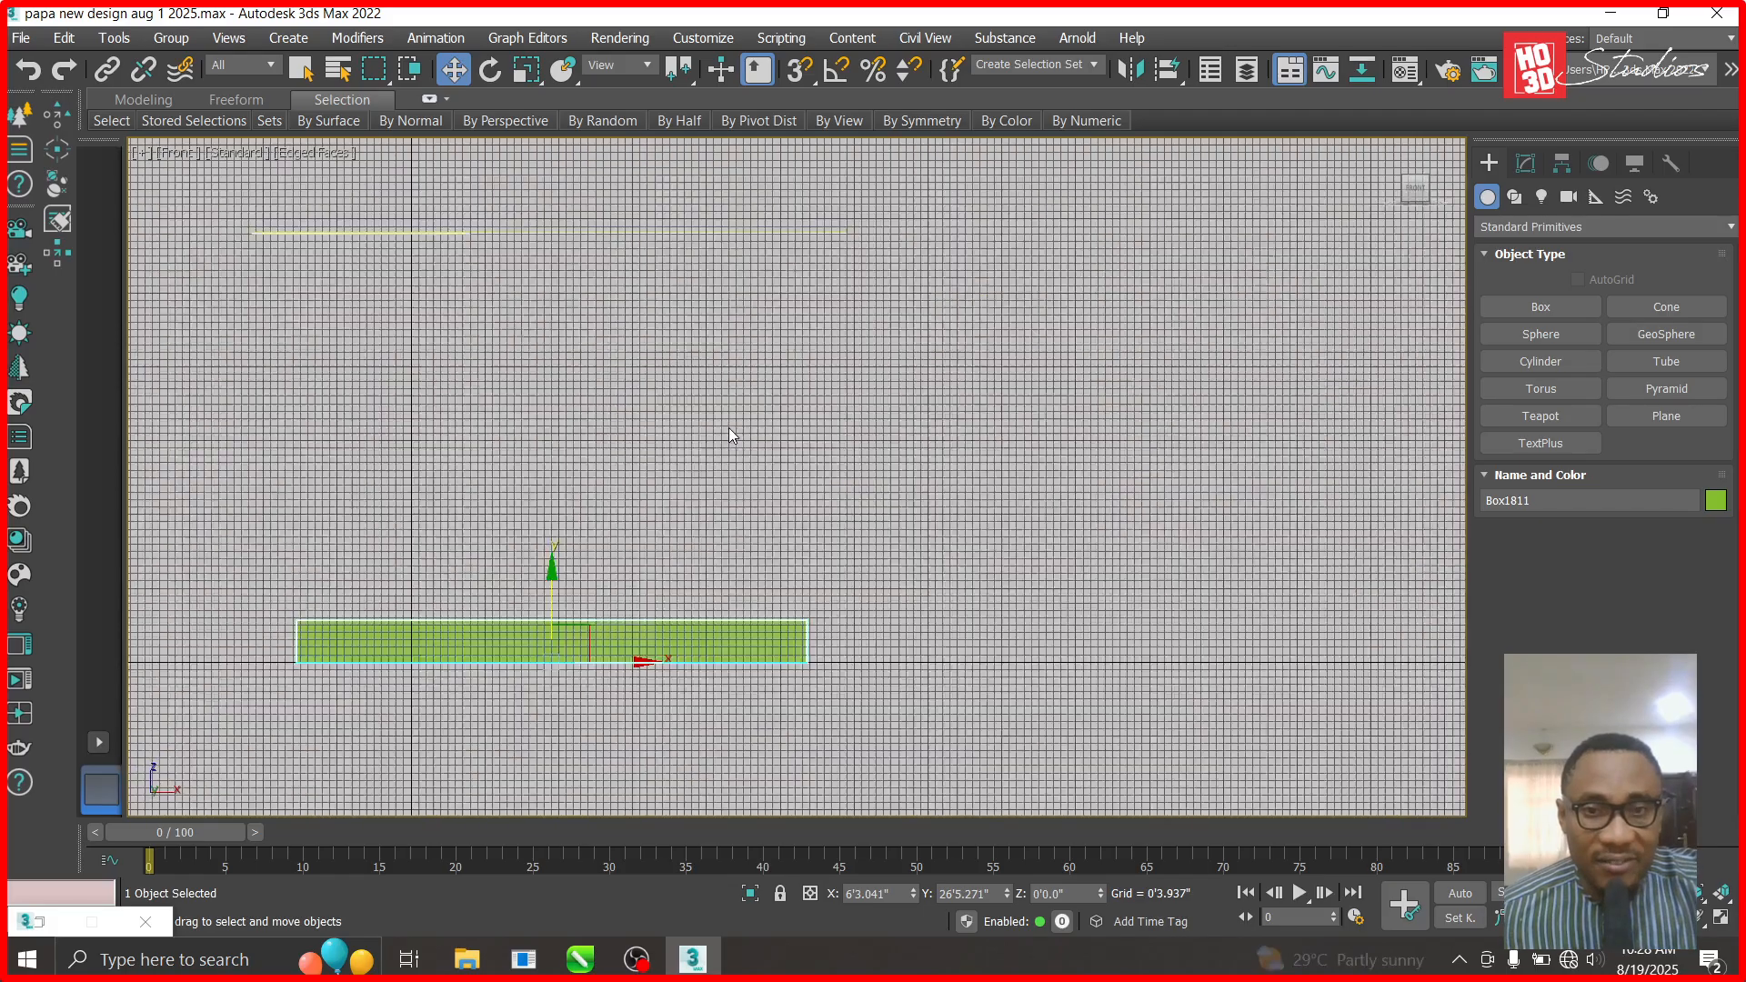
{"action": "scroll", "coordinate": [653, 393], "scroll_direction": "up", "scroll_amount": 5}
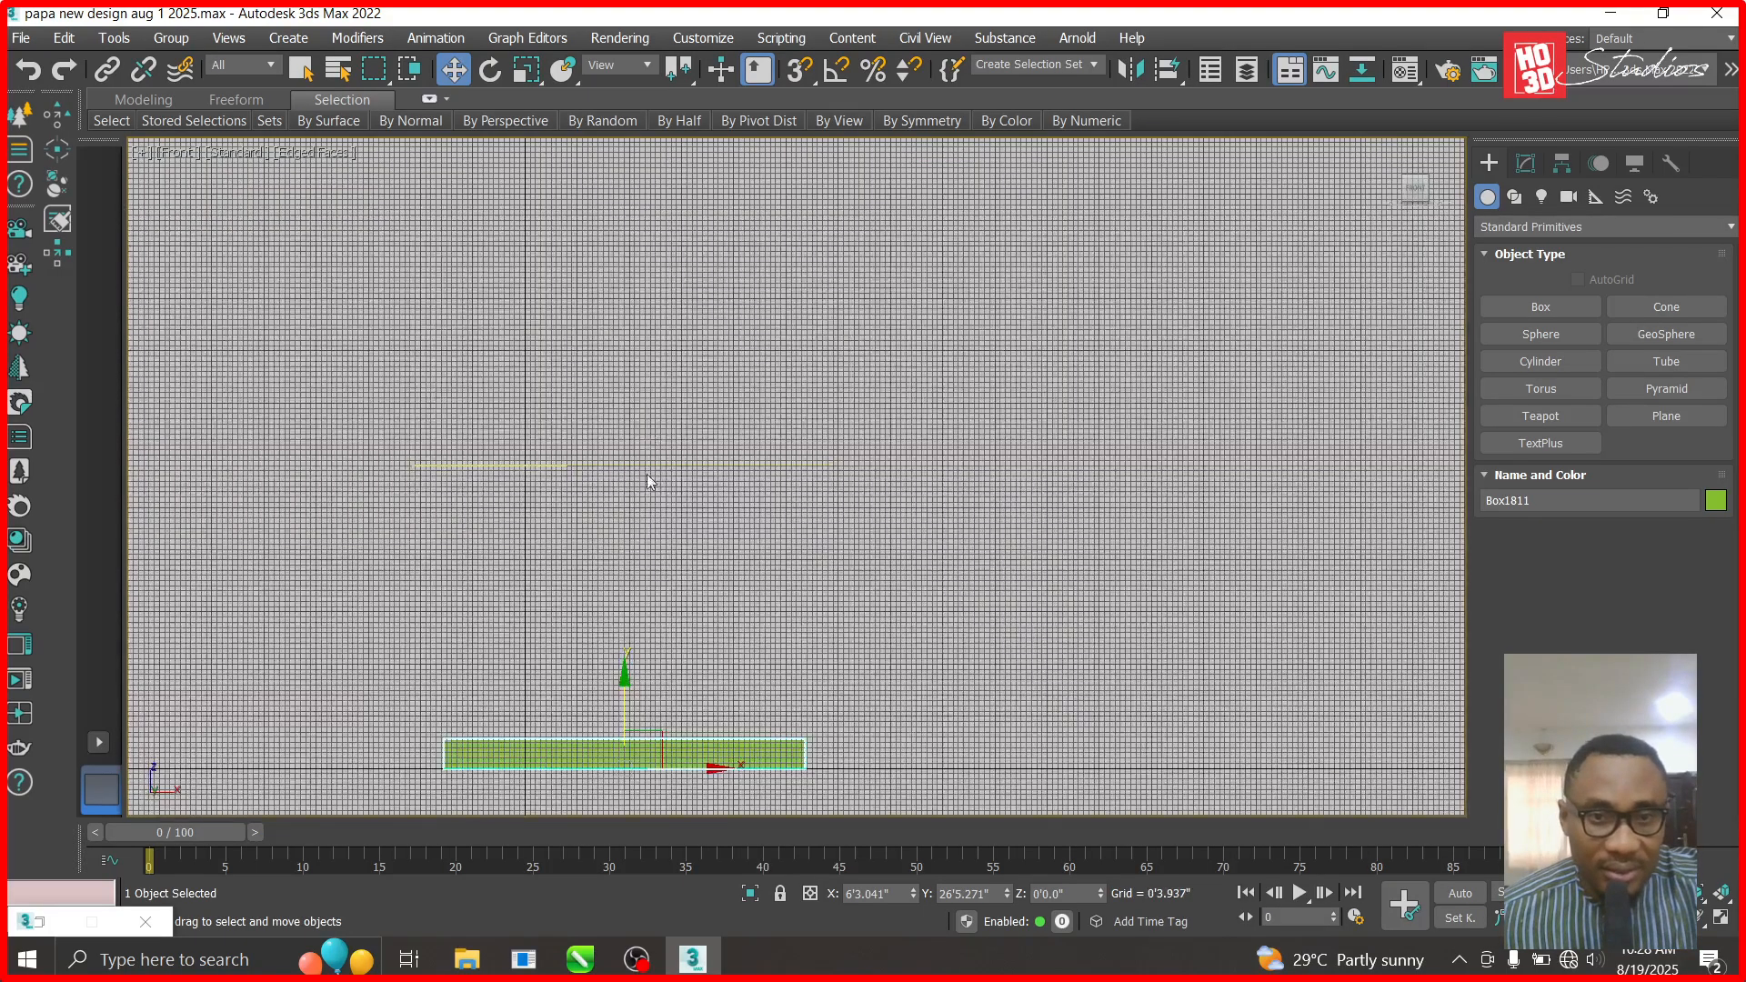
{"action": "left_click_drag", "start_coordinate": [625, 680], "coordinate": [626, 401]}
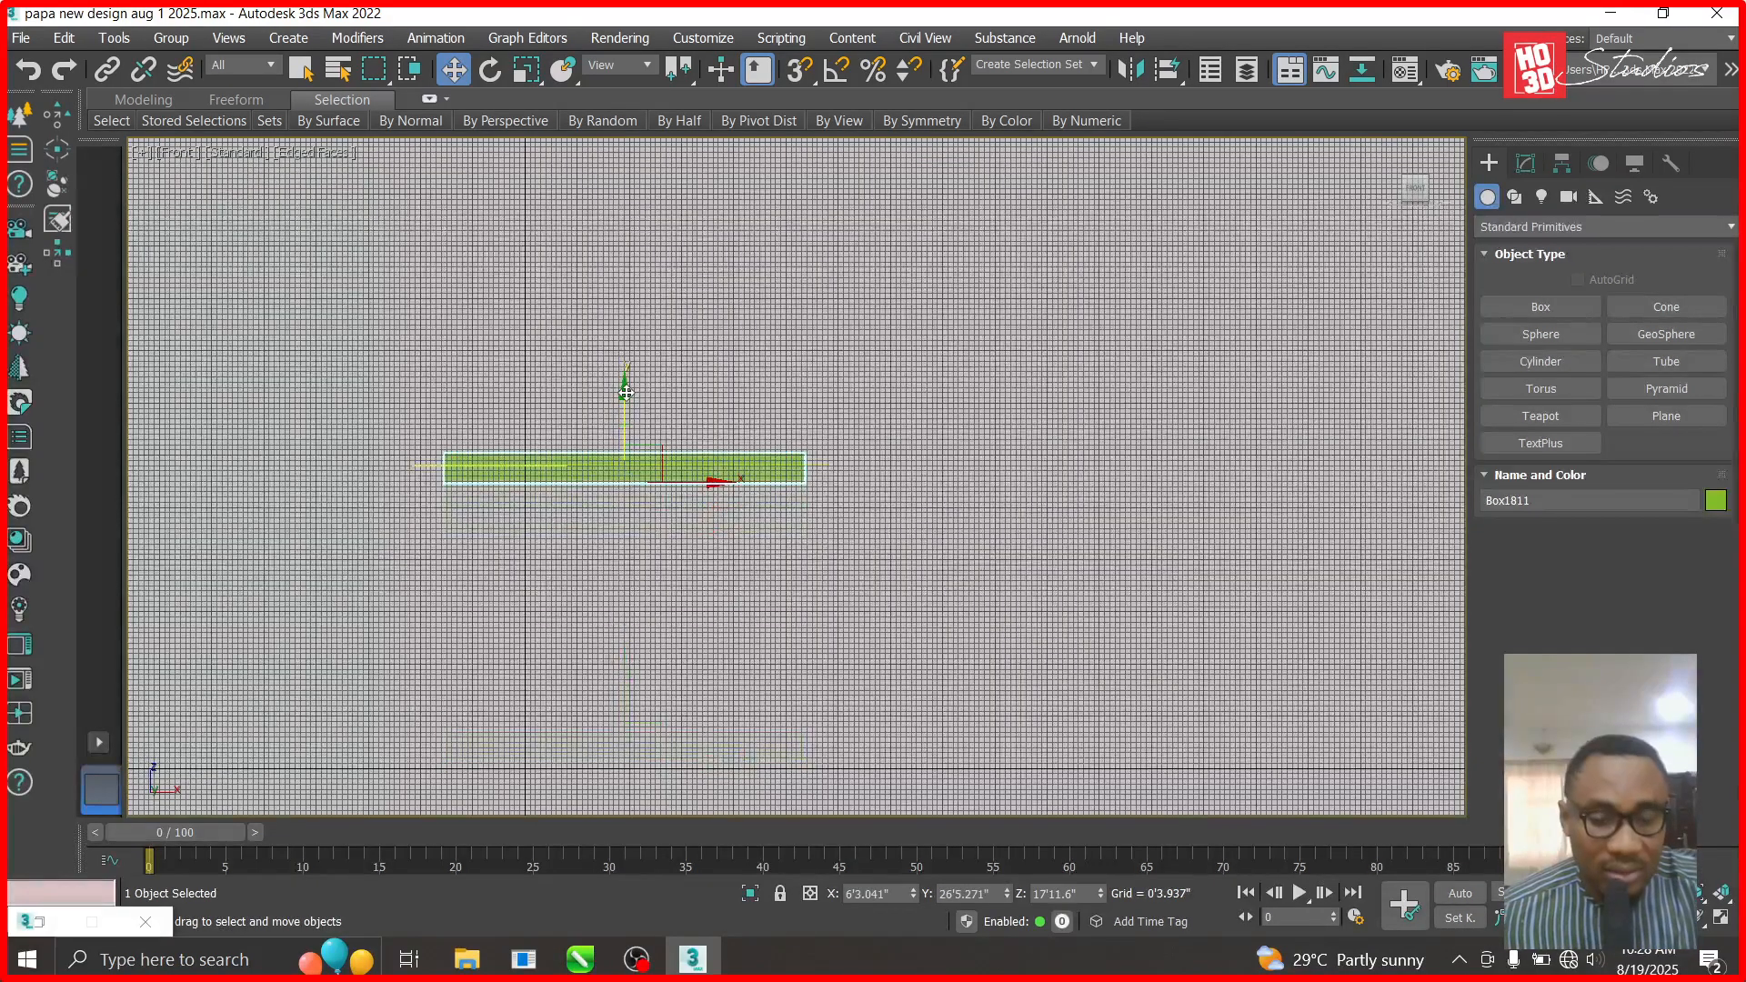
- Back in Top view, reselect the strip and nudge it onto the room's top edge
{"action": "key", "text": "t"}
{"action": "scroll", "coordinate": [921, 417], "scroll_direction": "up", "scroll_amount": 5}
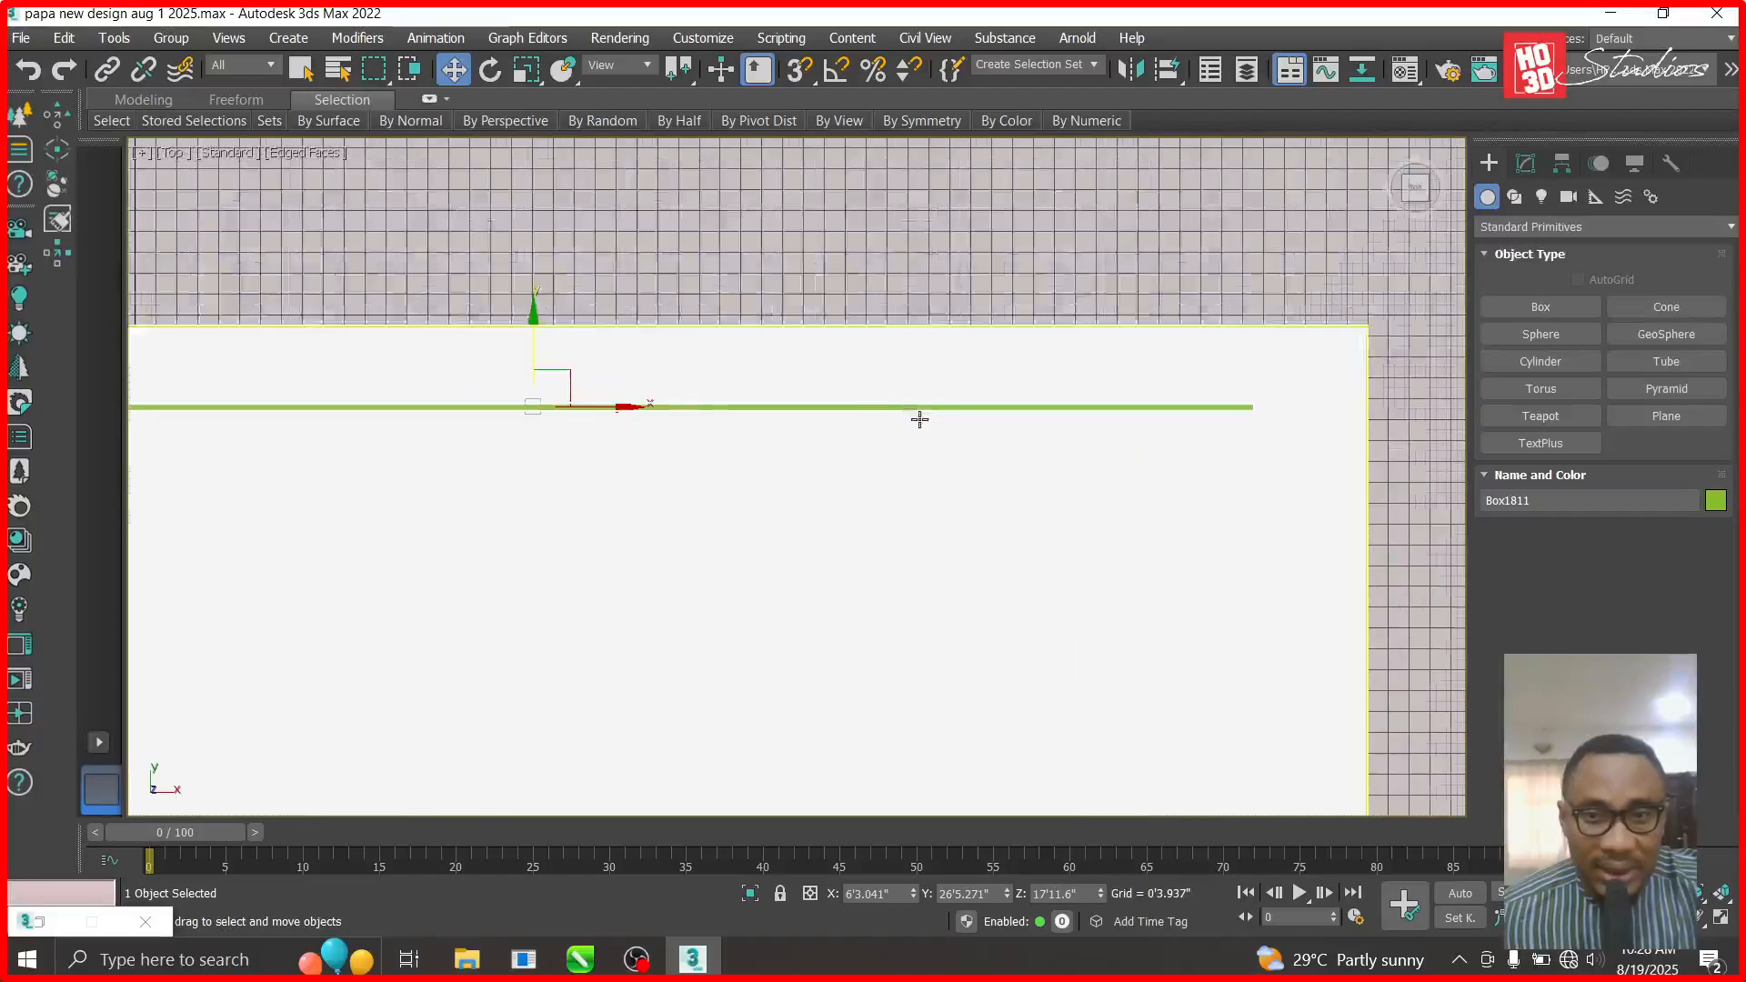
{"action": "left_click", "coordinate": [625, 401]}
{"action": "left_click", "coordinate": [597, 222]}
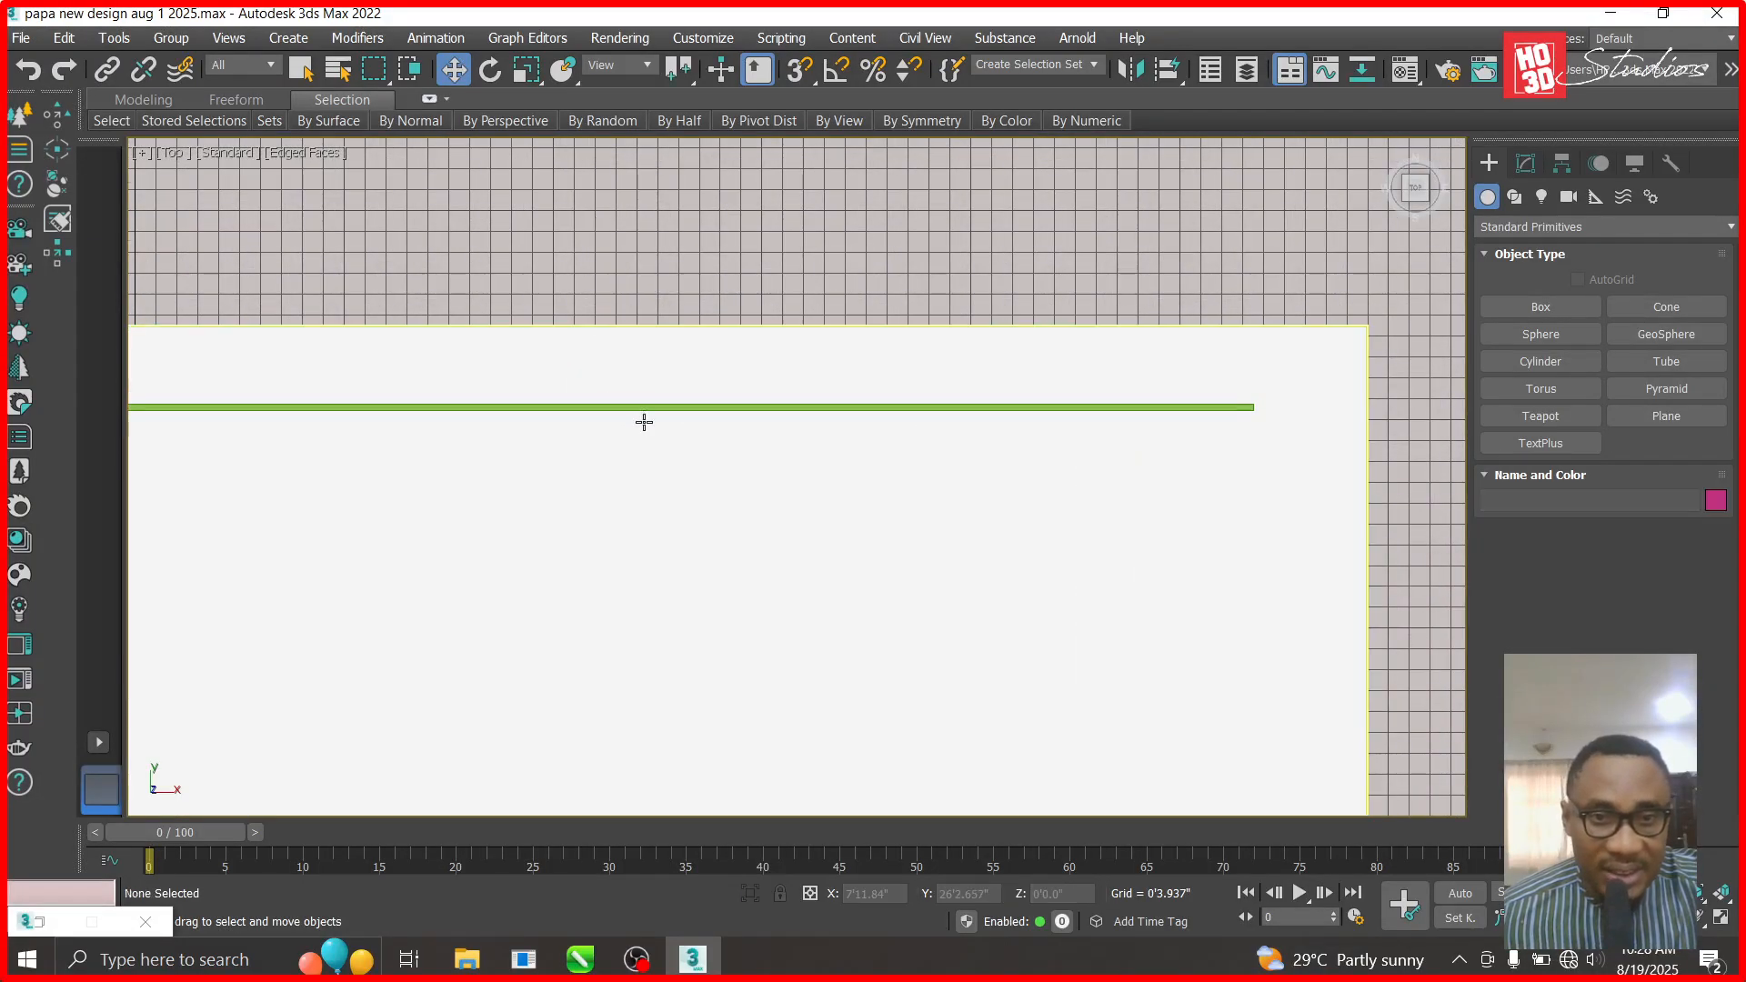
{"action": "scroll", "coordinate": [641, 400], "scroll_direction": "up", "scroll_amount": 4}
{"action": "left_click", "coordinate": [636, 381]}
{"action": "scroll", "coordinate": [639, 382], "scroll_direction": "down", "scroll_amount": 2}
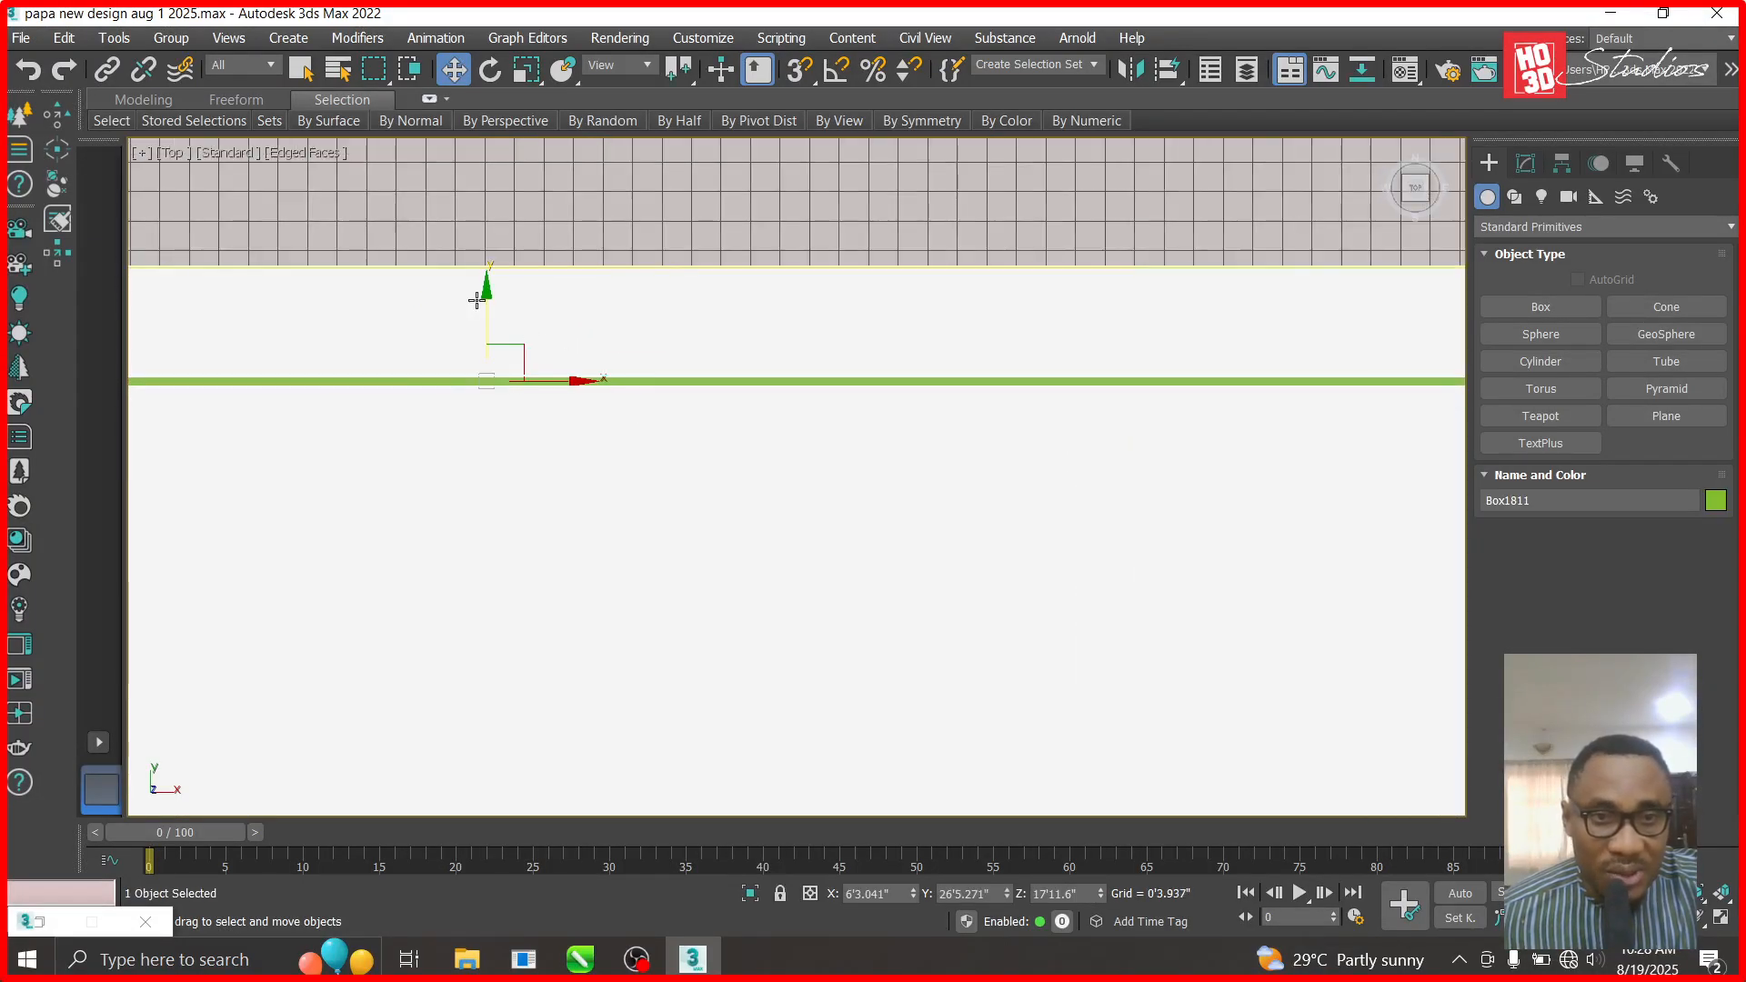
{"action": "left_click_drag", "start_coordinate": [487, 306], "coordinate": [486, 293]}
{"action": "scroll", "coordinate": [491, 300], "scroll_direction": "down", "scroll_amount": 3}
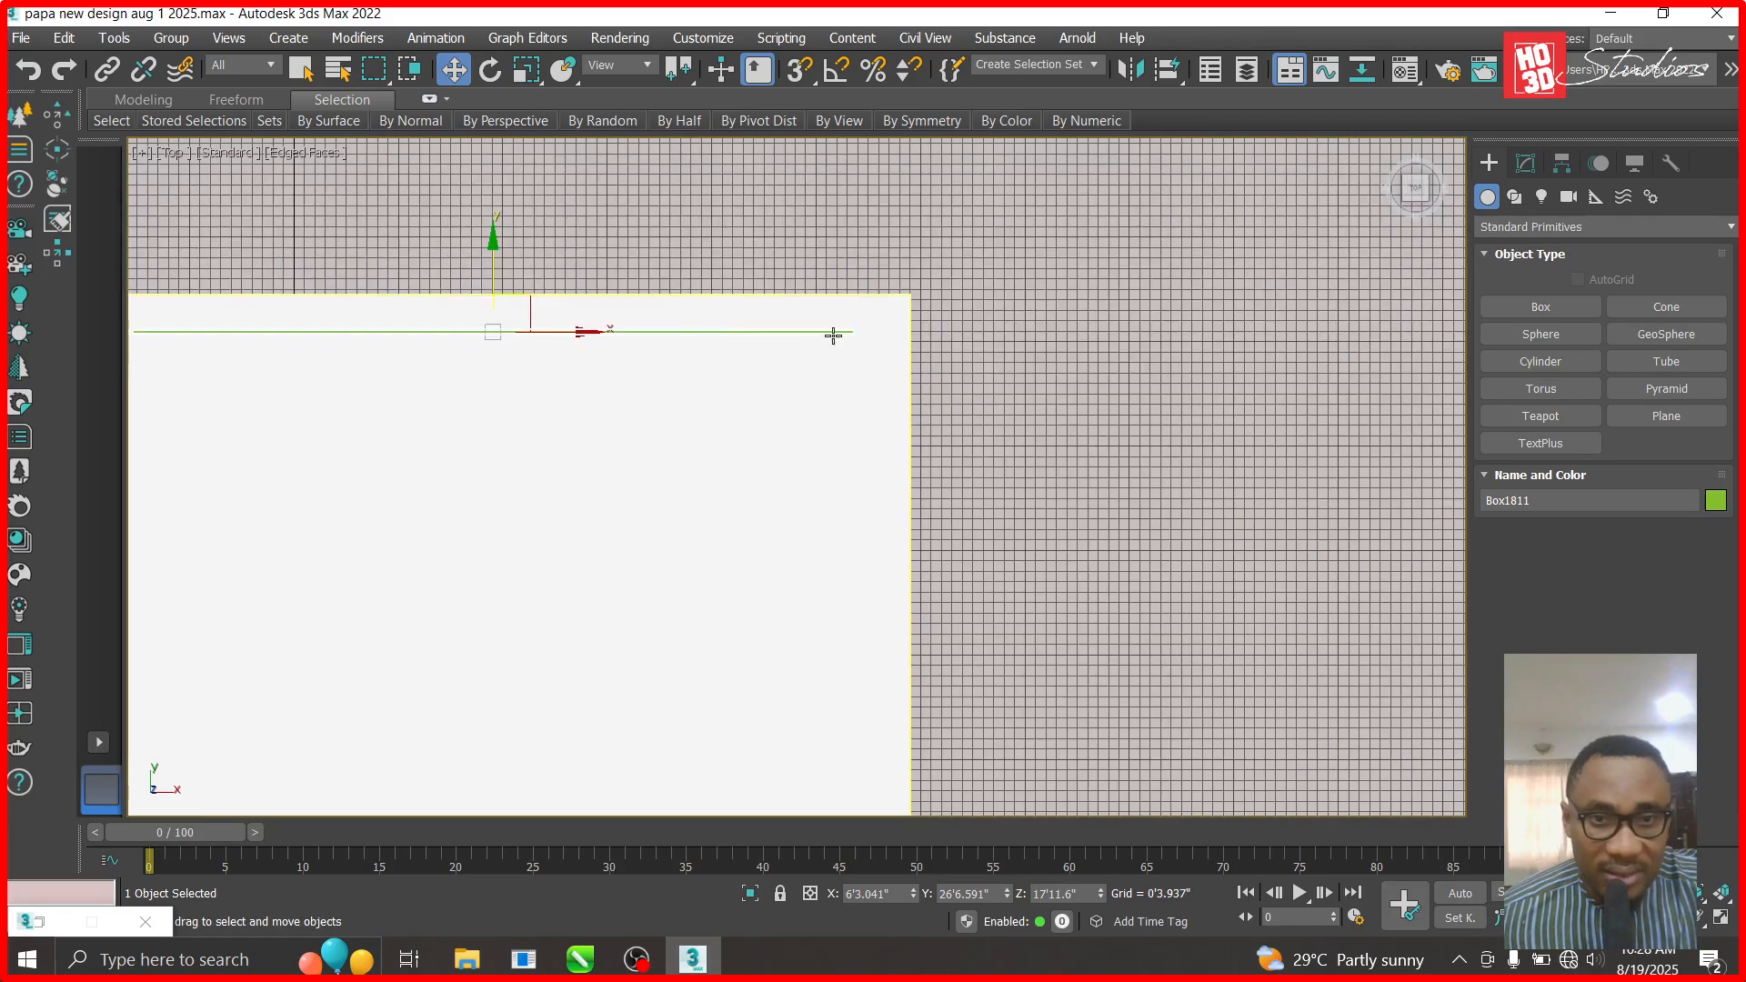
{"action": "scroll", "coordinate": [431, 330], "scroll_direction": "up", "scroll_amount": 3}
{"action": "scroll", "coordinate": [768, 336], "scroll_direction": "down", "scroll_amount": 1}
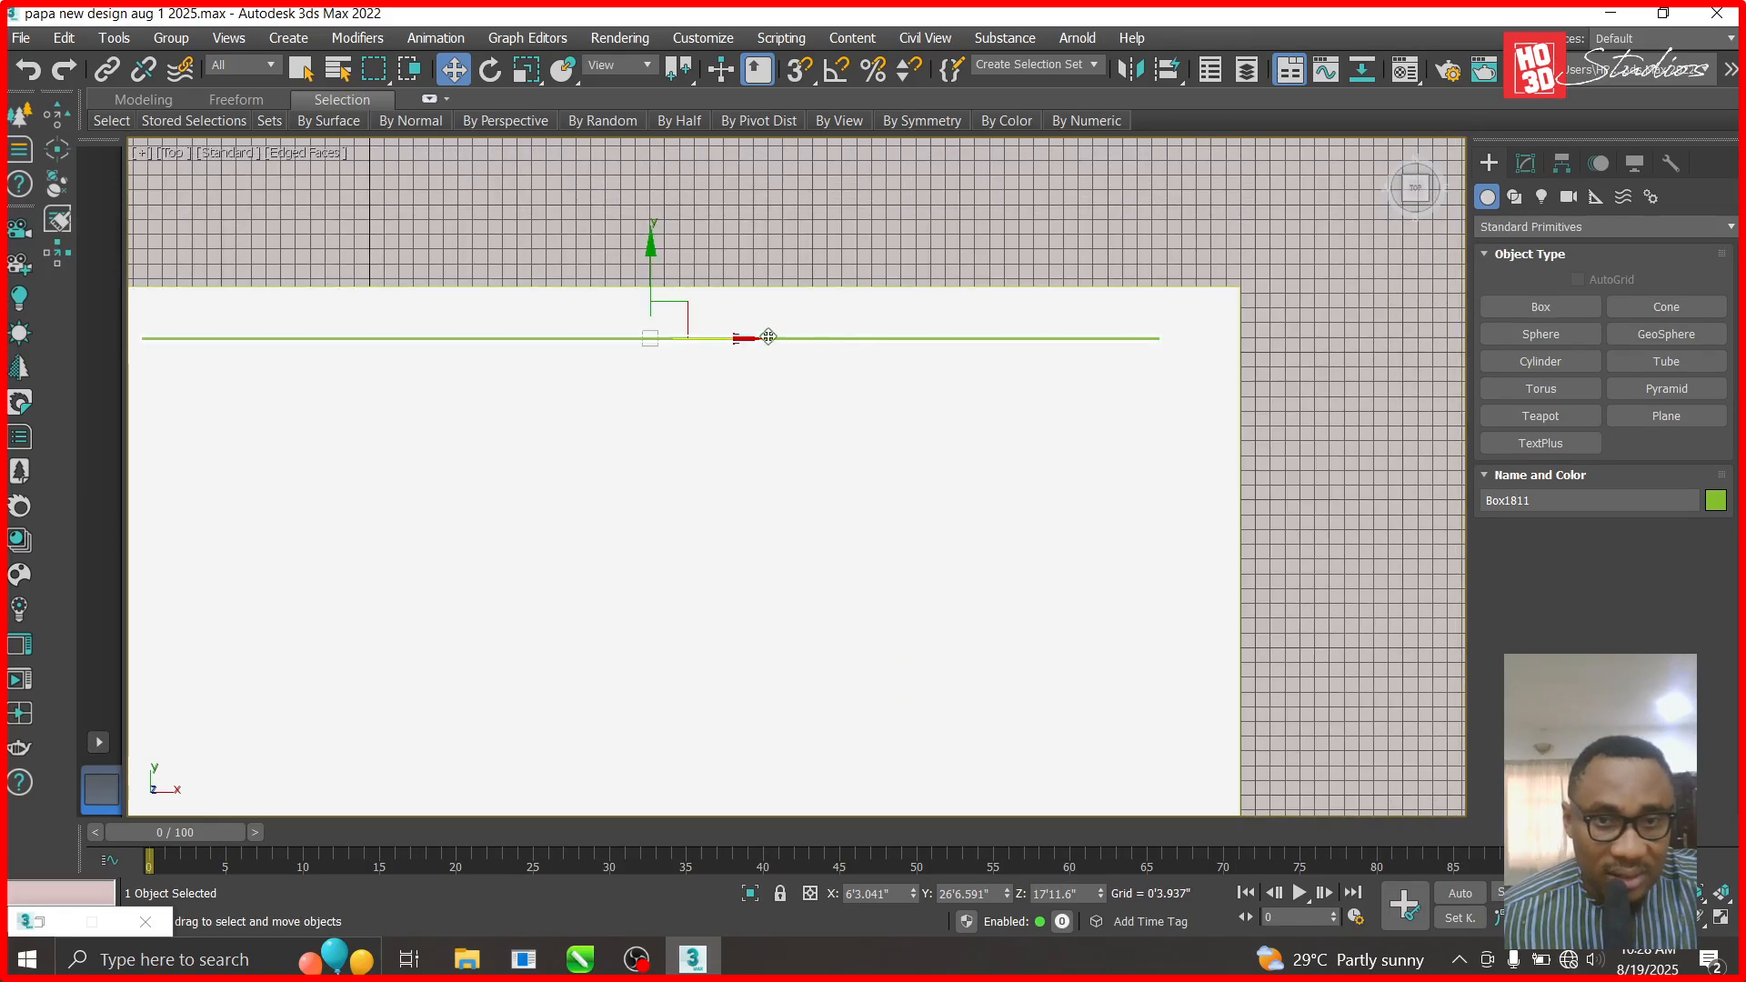
- Shift-drag copies of the green strip downward and confirm the Clone Options
{"action": "right_click", "coordinate": [1016, 289]}
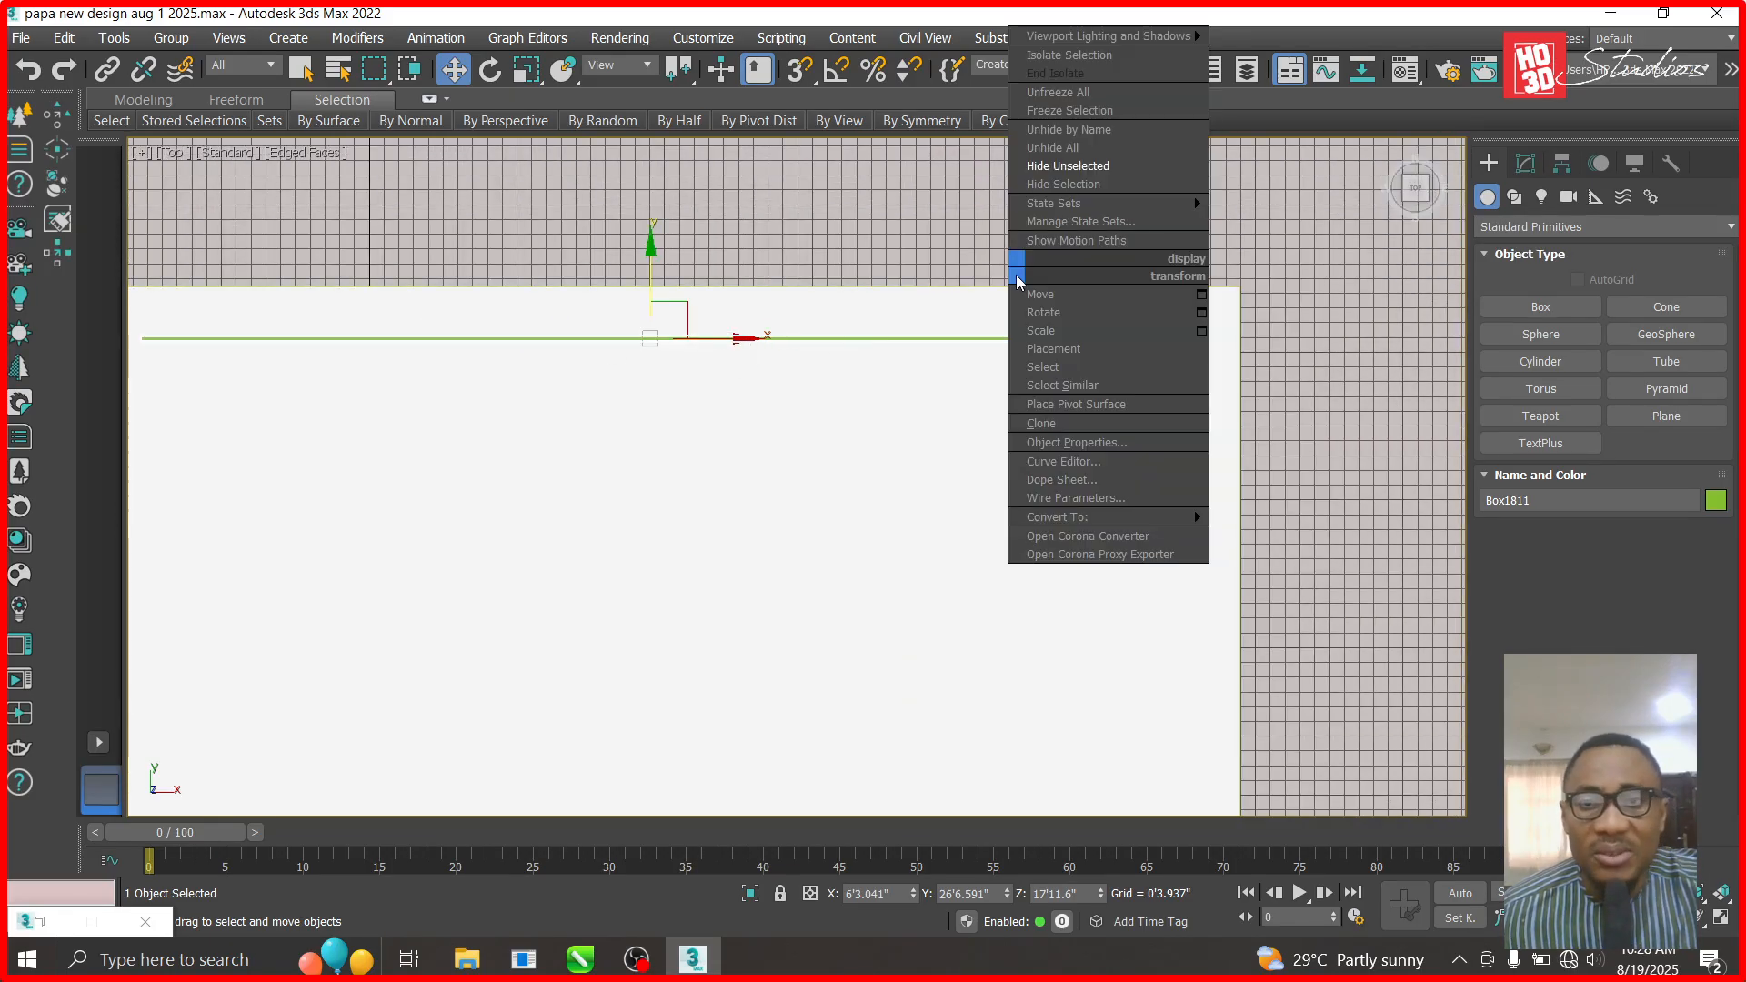
{"action": "scroll", "coordinate": [687, 291], "scroll_direction": "down", "scroll_amount": 3}
{"action": "scroll", "coordinate": [688, 291], "scroll_direction": "down", "scroll_amount": 2}
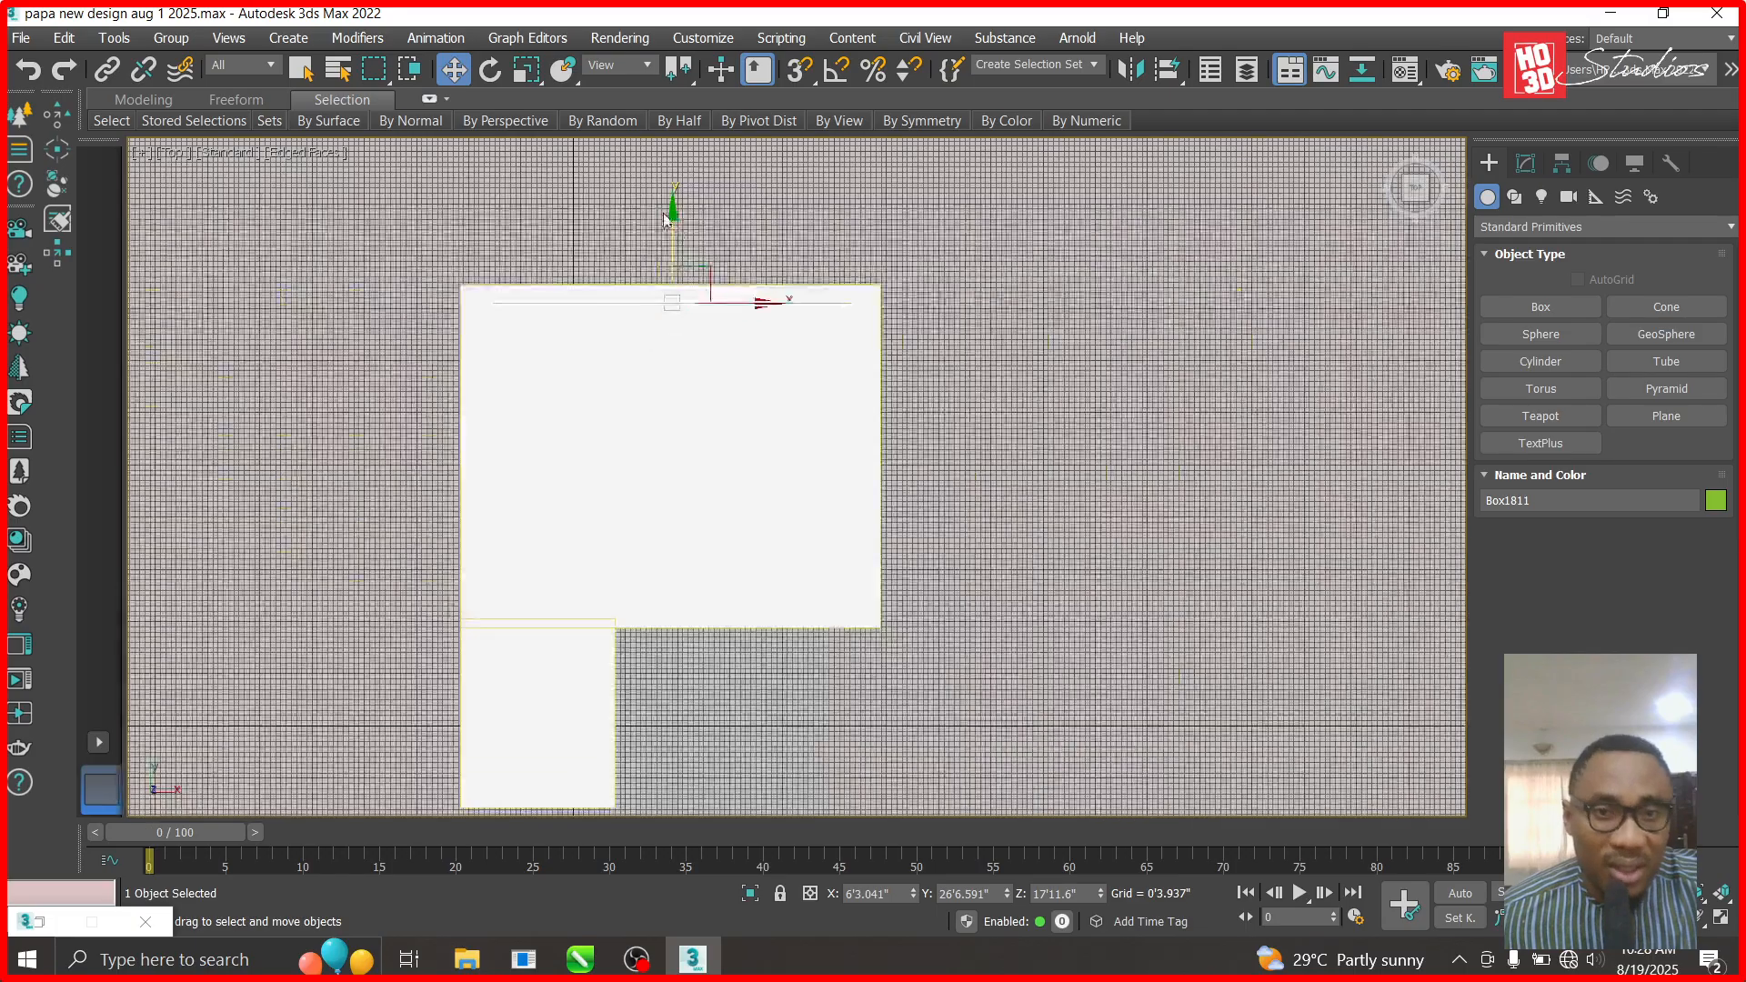
{"action": "mouse_move", "coordinate": [674, 212]}
{"action": "left_mouse_down", "text": "shift"}
{"action": "mouse_move", "coordinate": [695, 516]}
{"action": "mouse_move", "coordinate": [675, 515]}
{"action": "mouse_move", "coordinate": [675, 440]}
{"action": "left_mouse_up", "text": "shift"}
{"action": "left_click", "coordinate": [896, 593]}
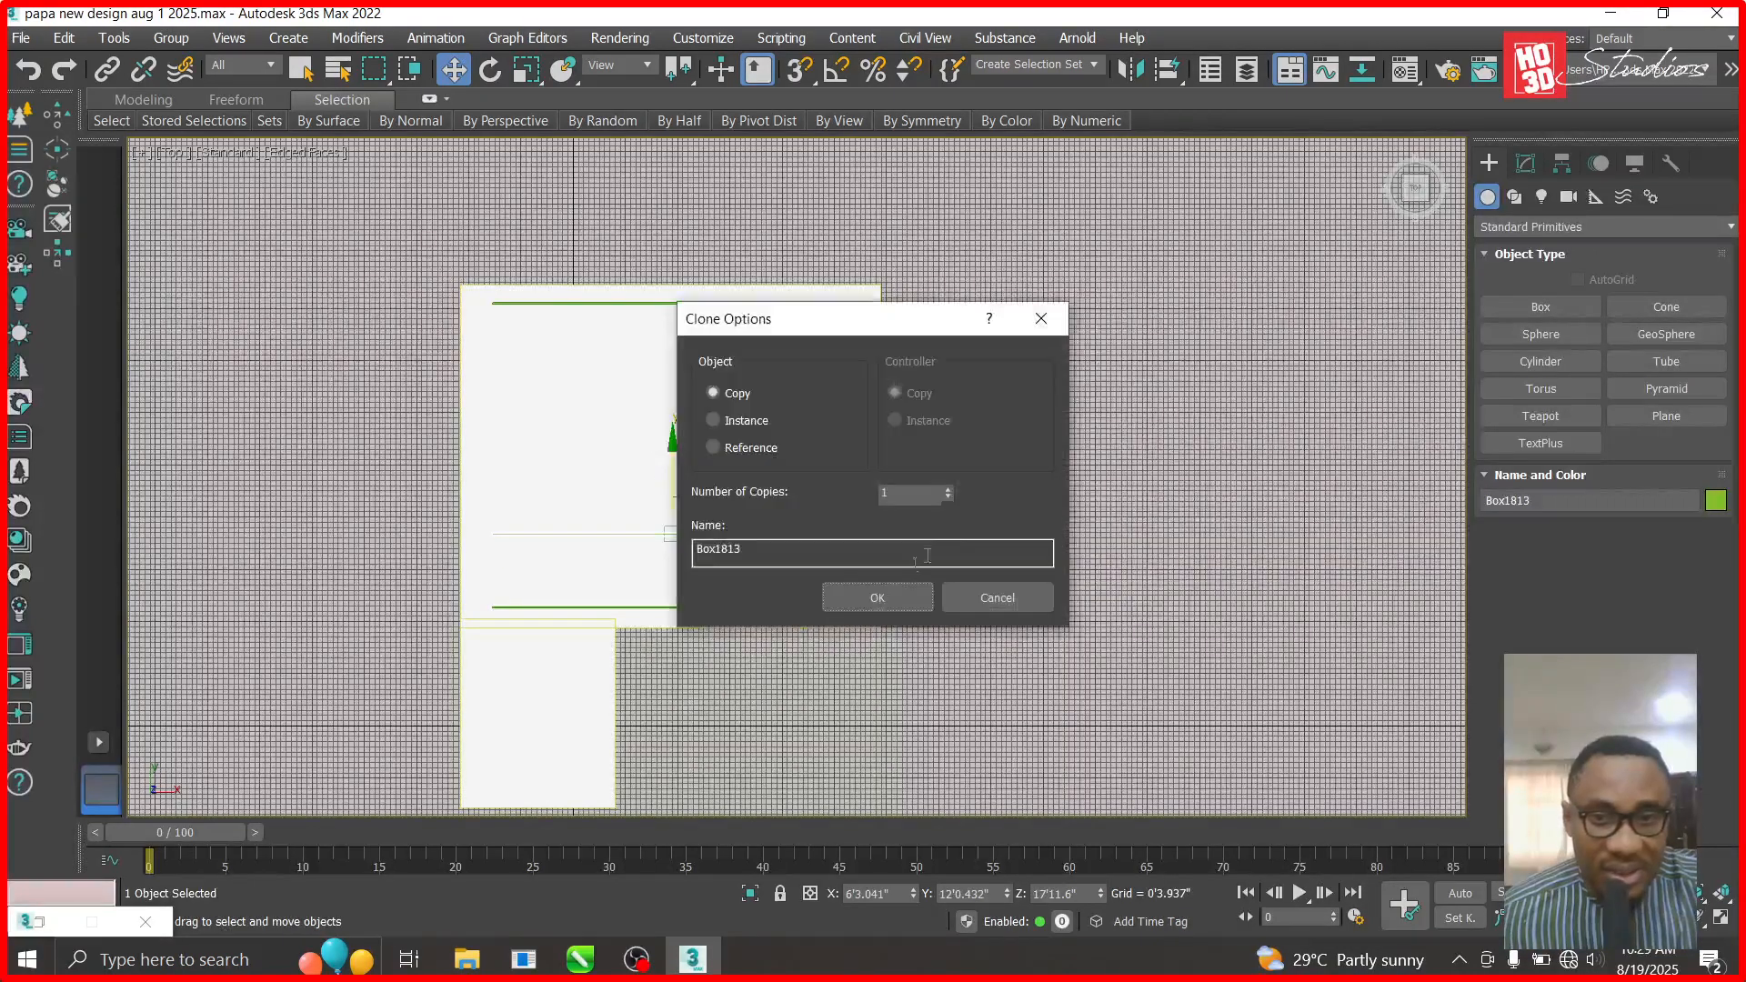
{"action": "left_click", "coordinate": [873, 597]}
- Rotate the copy Box1813 90° in Z and place it along the left edge's top corner
{"action": "left_click", "coordinate": [489, 70]}
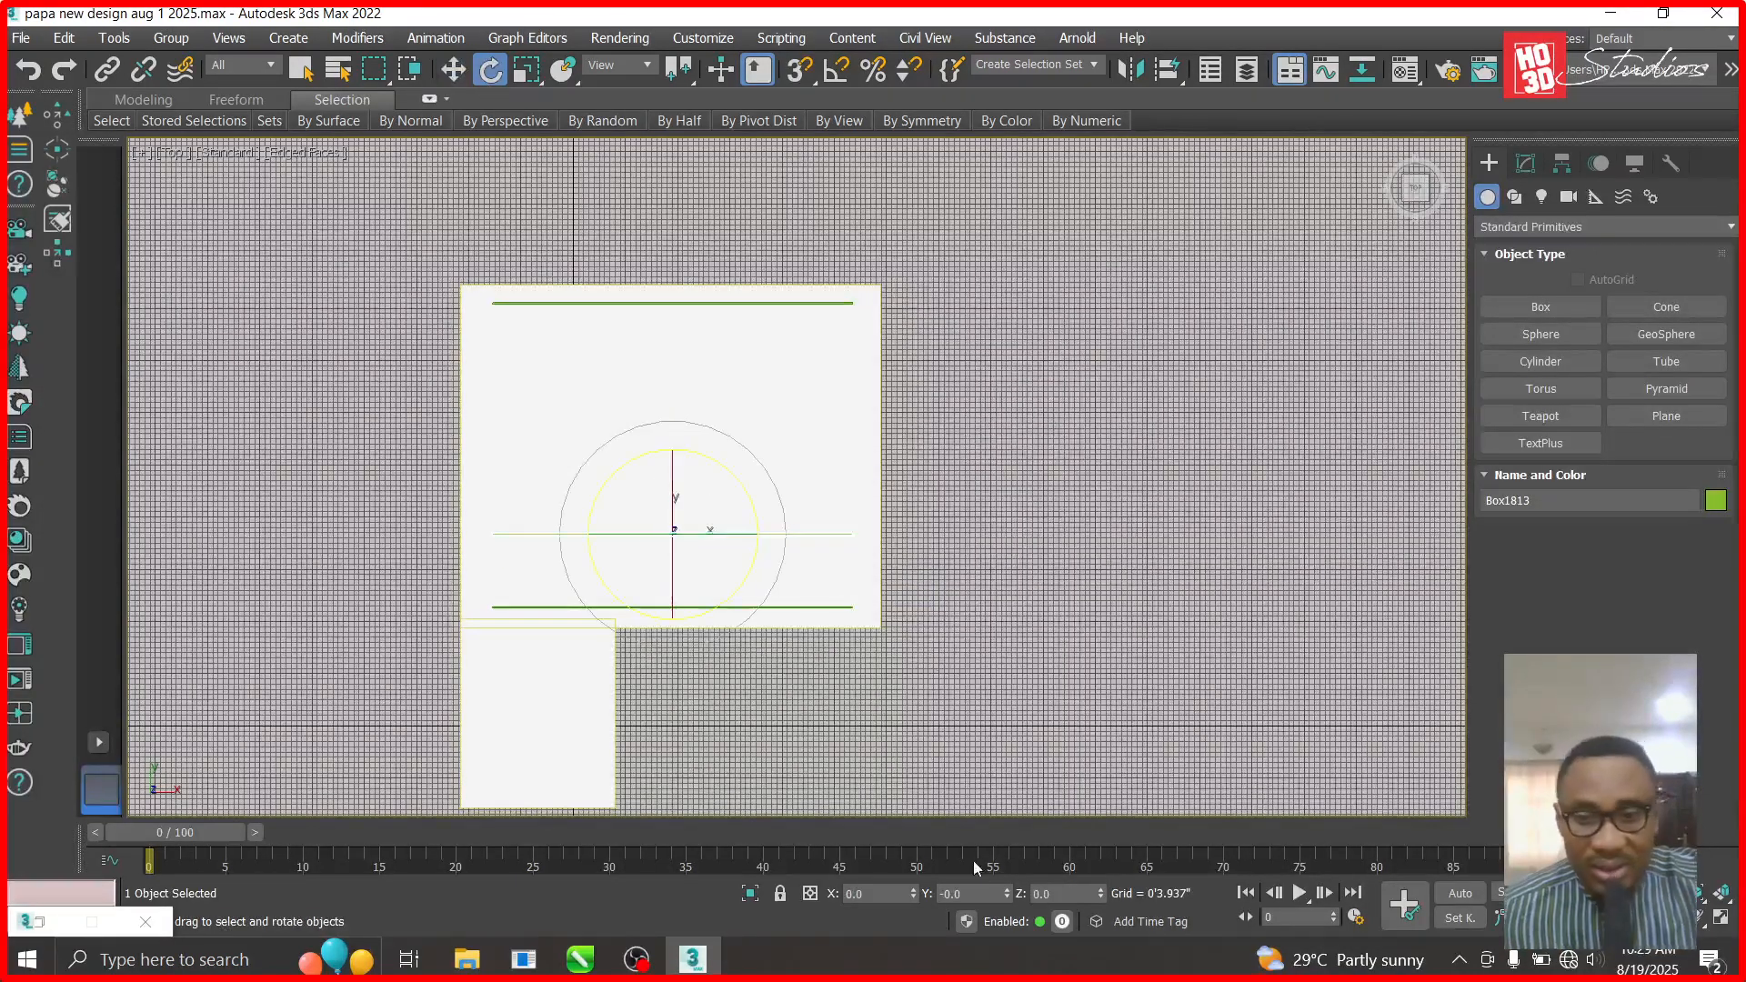
{"action": "left_click", "coordinate": [1059, 893]}
{"action": "type", "text": "90"}
{"action": "key", "text": "Return"}
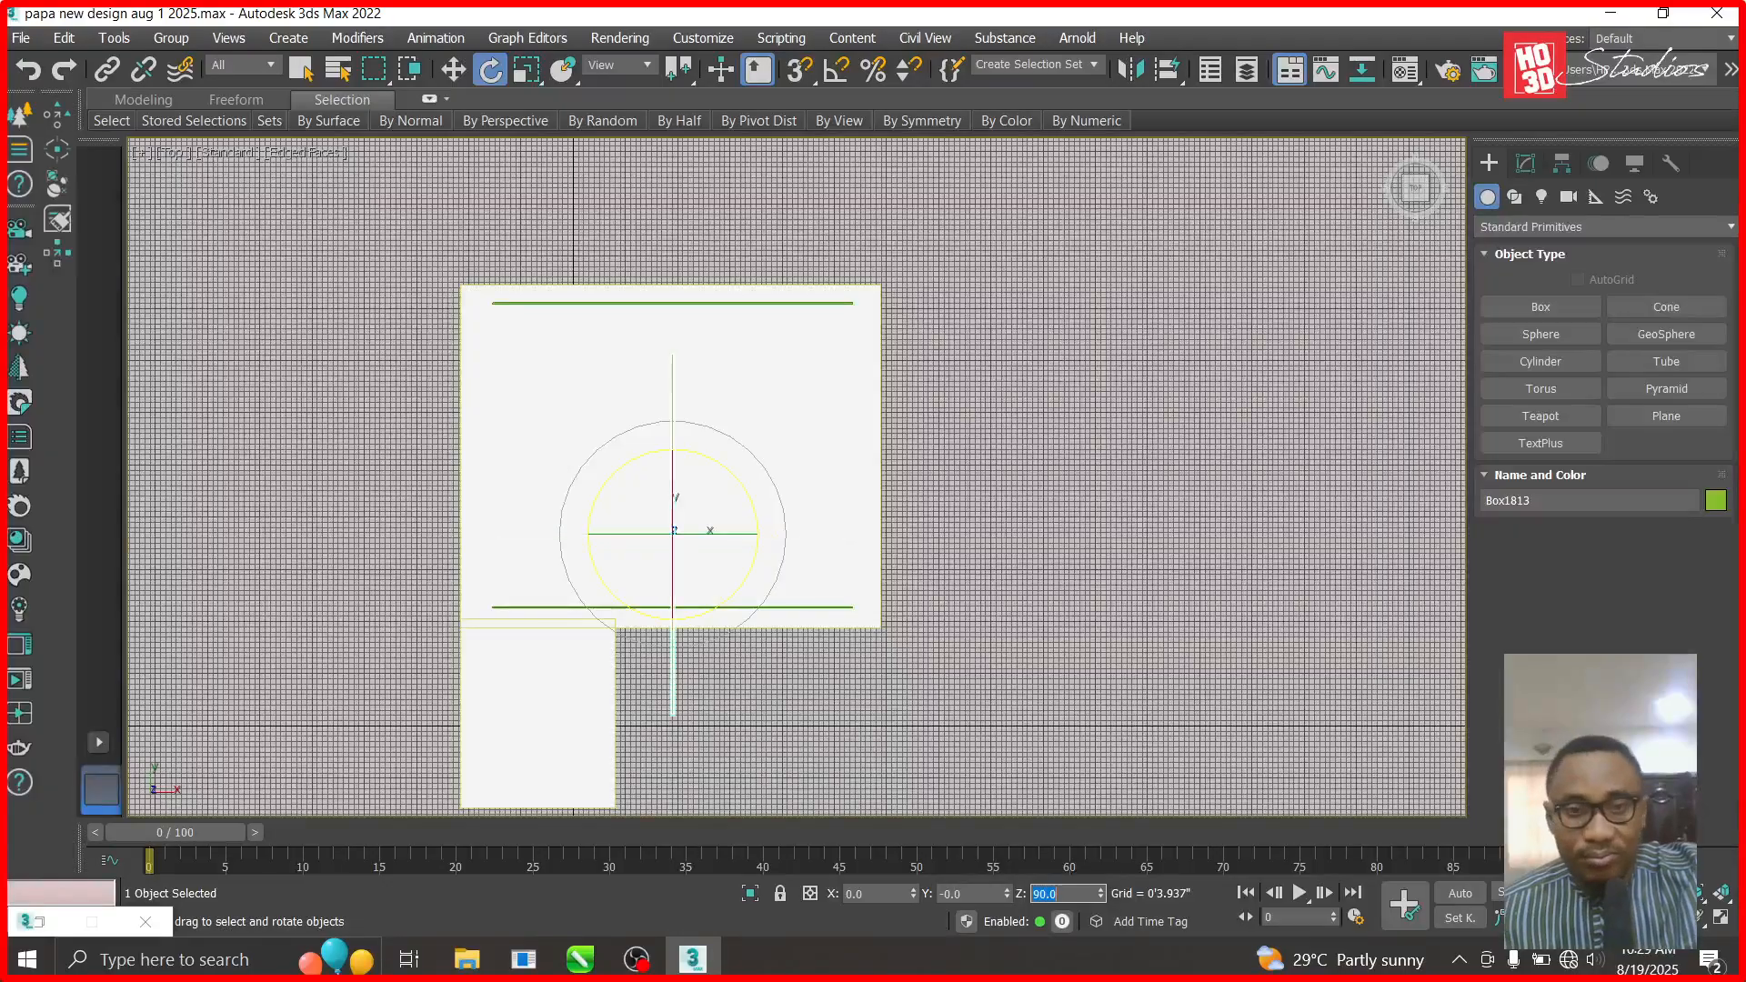
{"action": "left_click", "coordinate": [454, 70]}
{"action": "left_click_drag", "start_coordinate": [694, 506], "coordinate": [530, 461]}
{"action": "scroll", "coordinate": [473, 306], "scroll_direction": "up", "scroll_amount": 6}
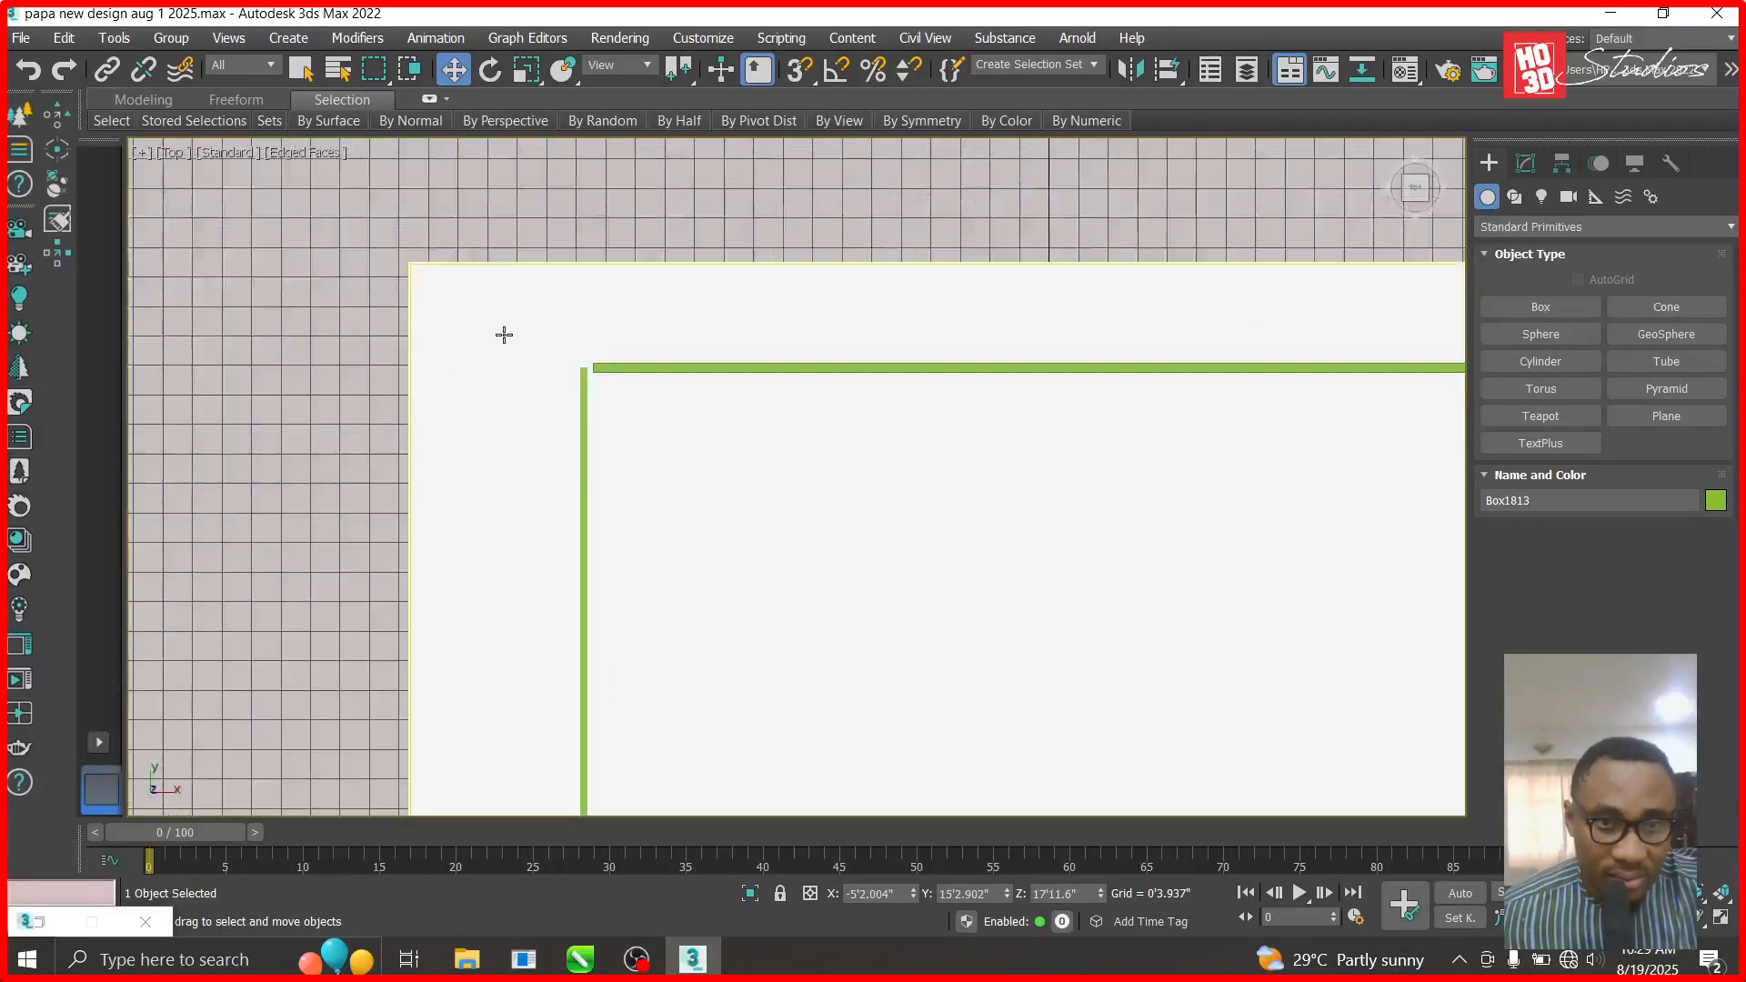
{"action": "left_click_drag", "start_coordinate": [721, 516], "coordinate": [744, 510]}
{"action": "scroll", "coordinate": [744, 509], "scroll_direction": "down", "scroll_amount": 6}
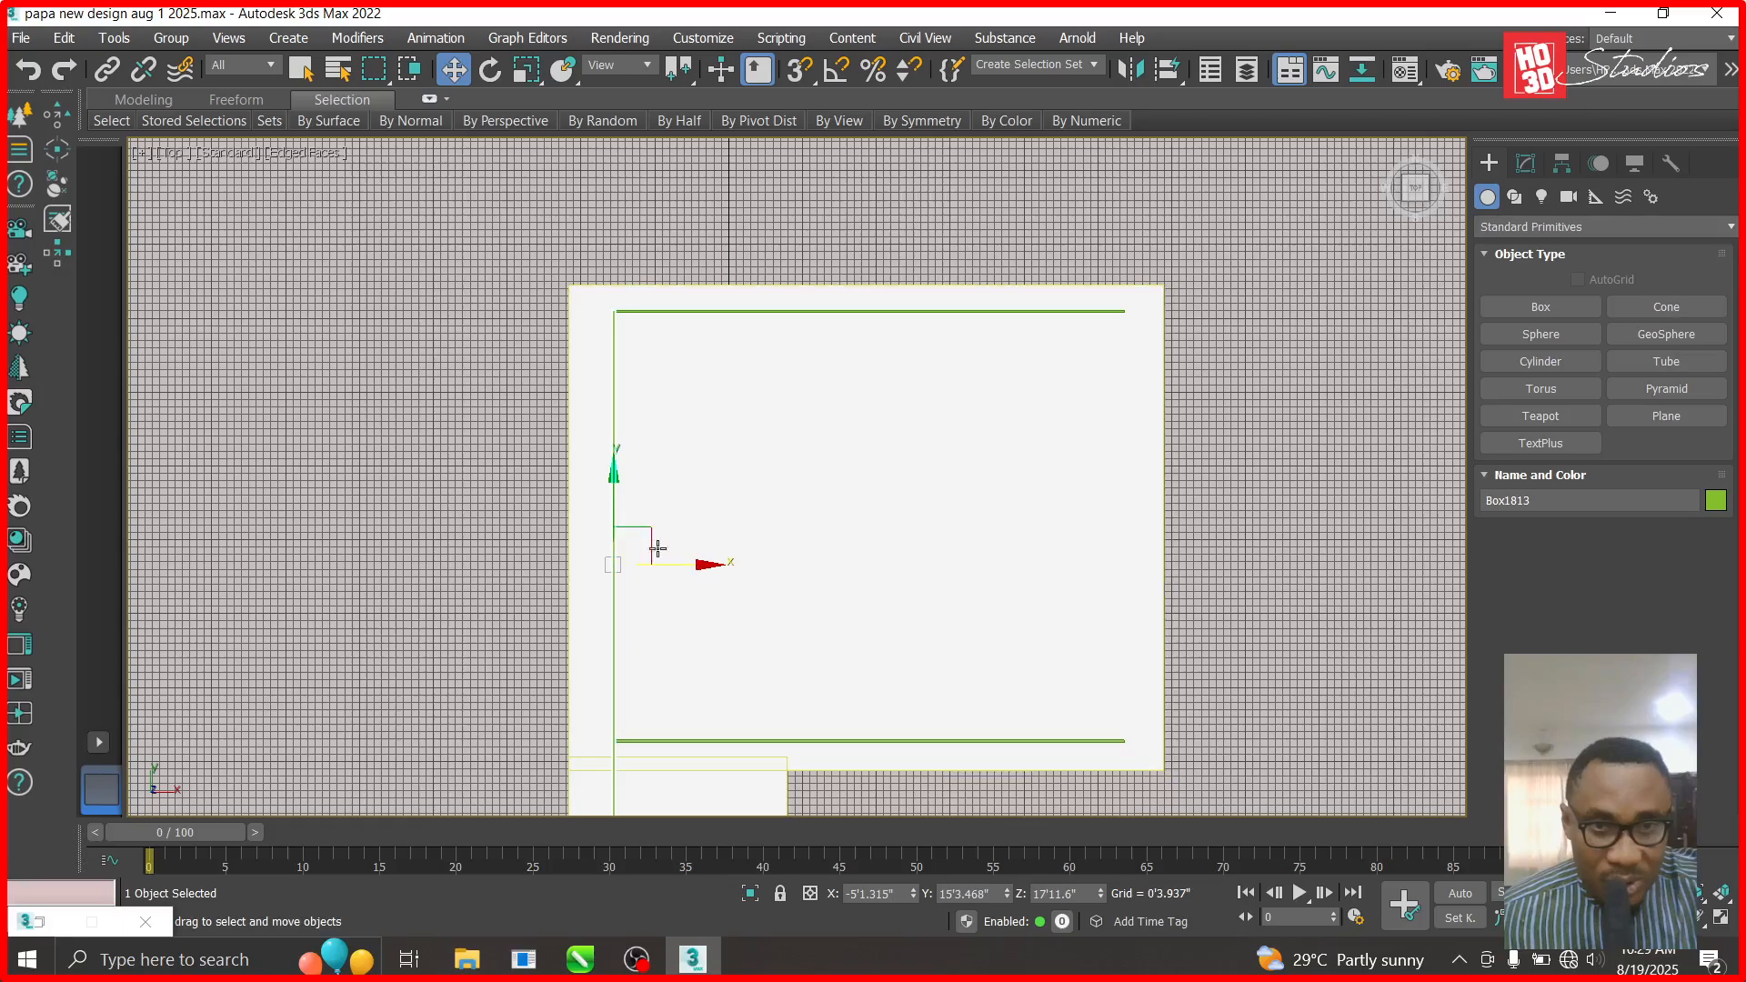
- Unhide all objects, then hide the orange floor
{"action": "right_click", "coordinate": [675, 500]}
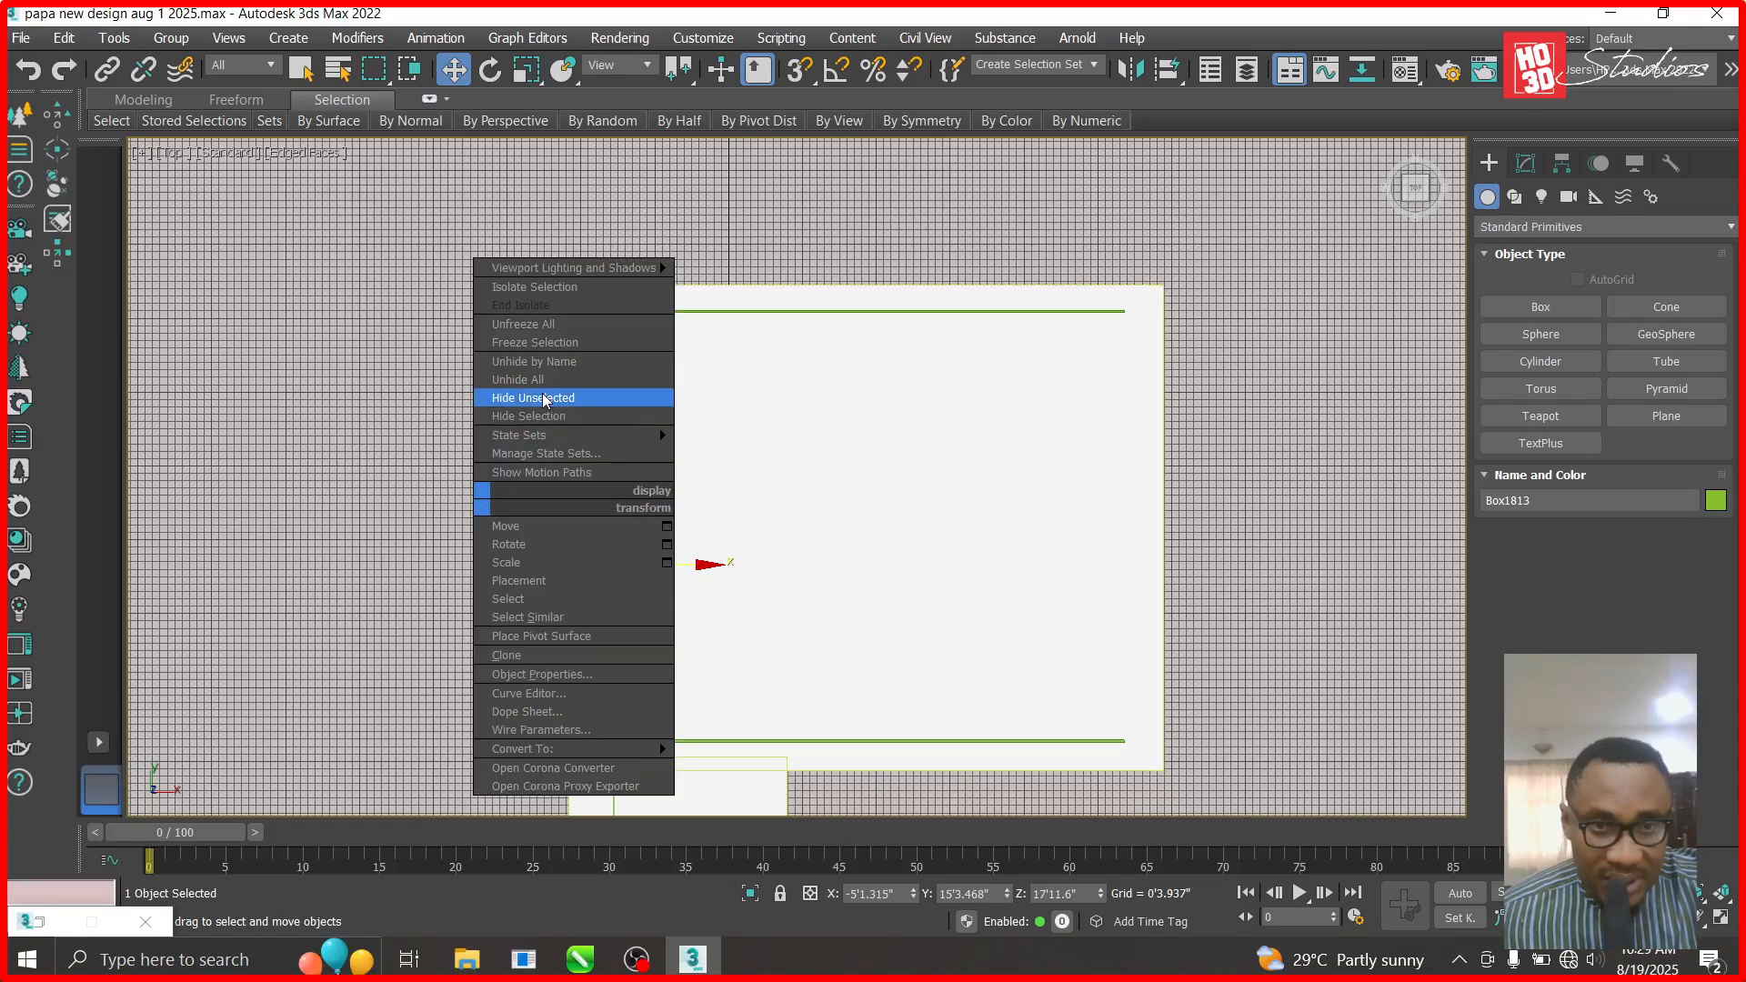
{"action": "left_click", "coordinate": [536, 379]}
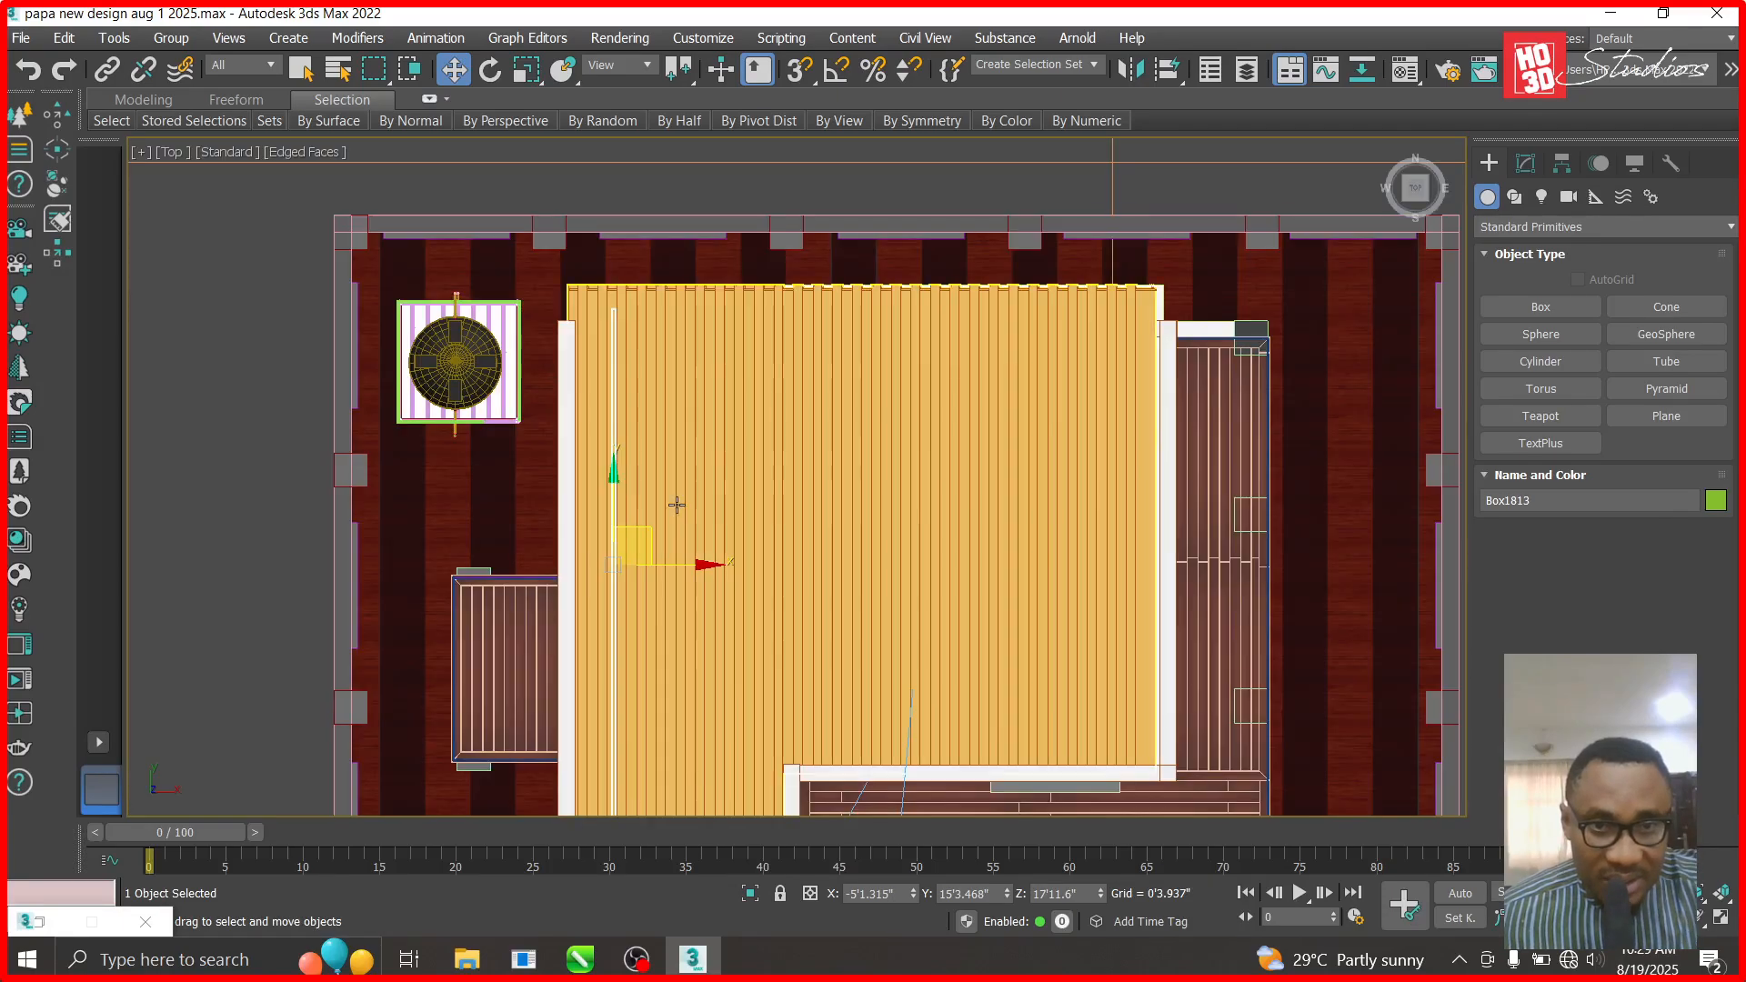
{"action": "right_click", "coordinate": [713, 445]}
{"action": "left_click", "coordinate": [763, 349]}
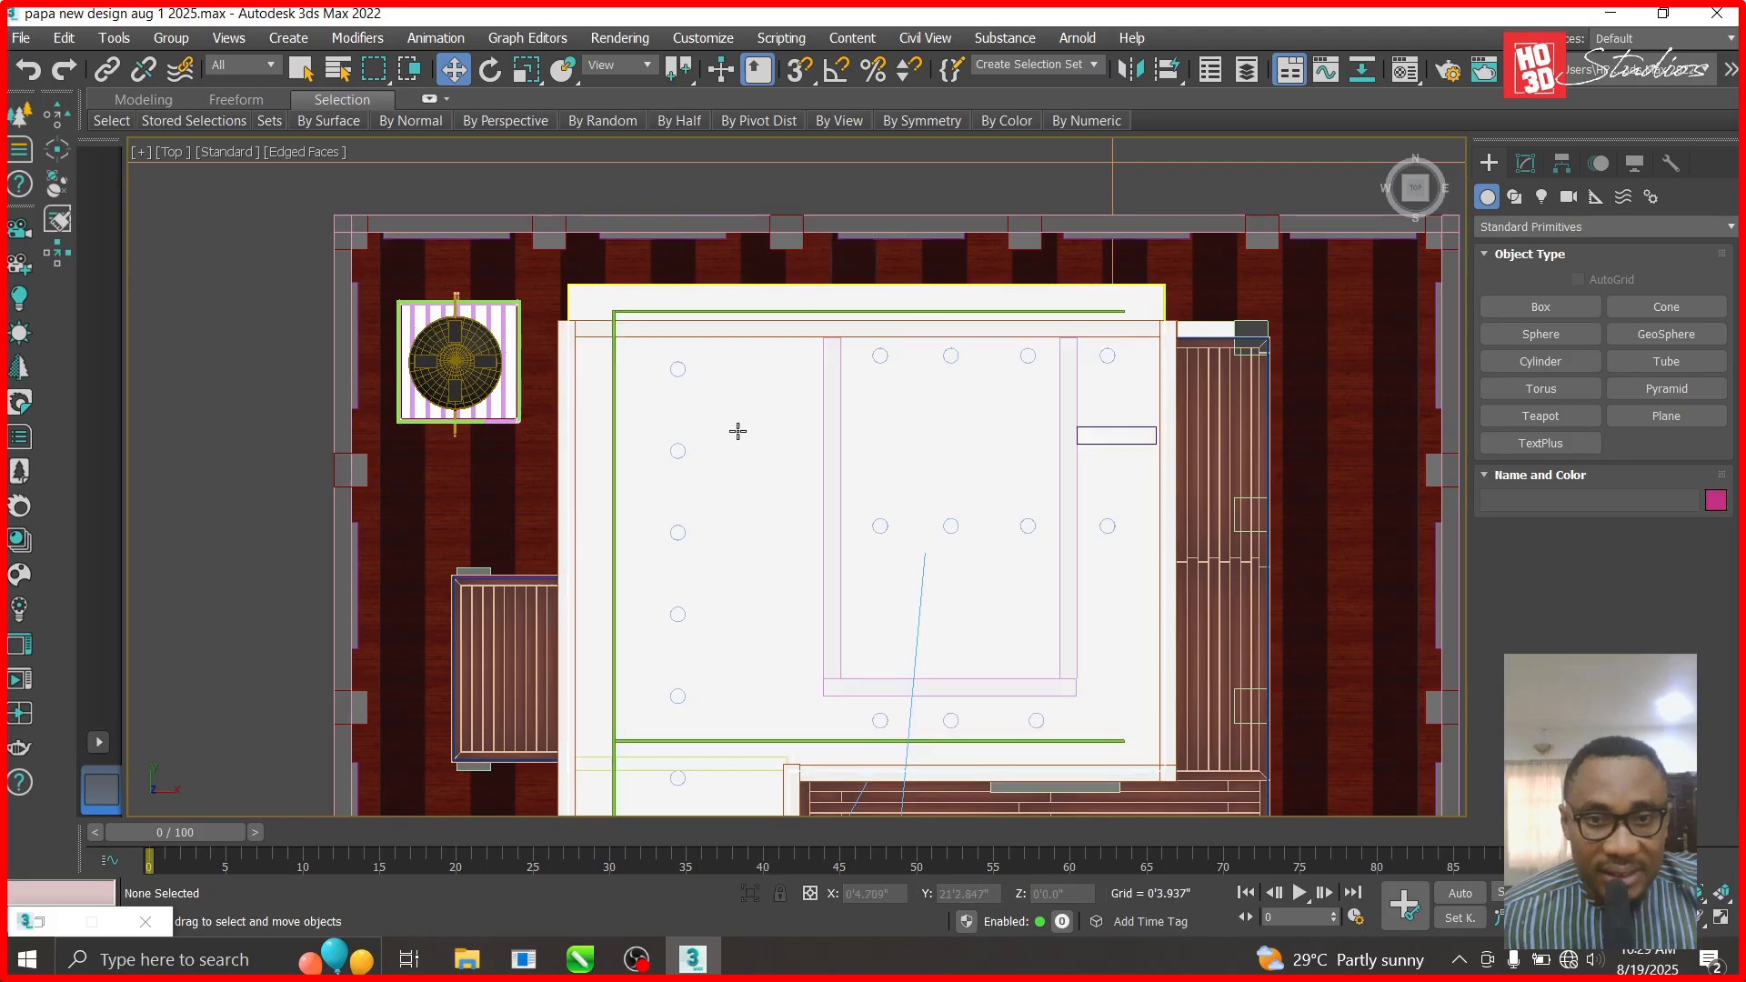
- Select the three green beams and six nearby wall pieces and isolate those nine objects
{"action": "left_click", "coordinate": [613, 374]}
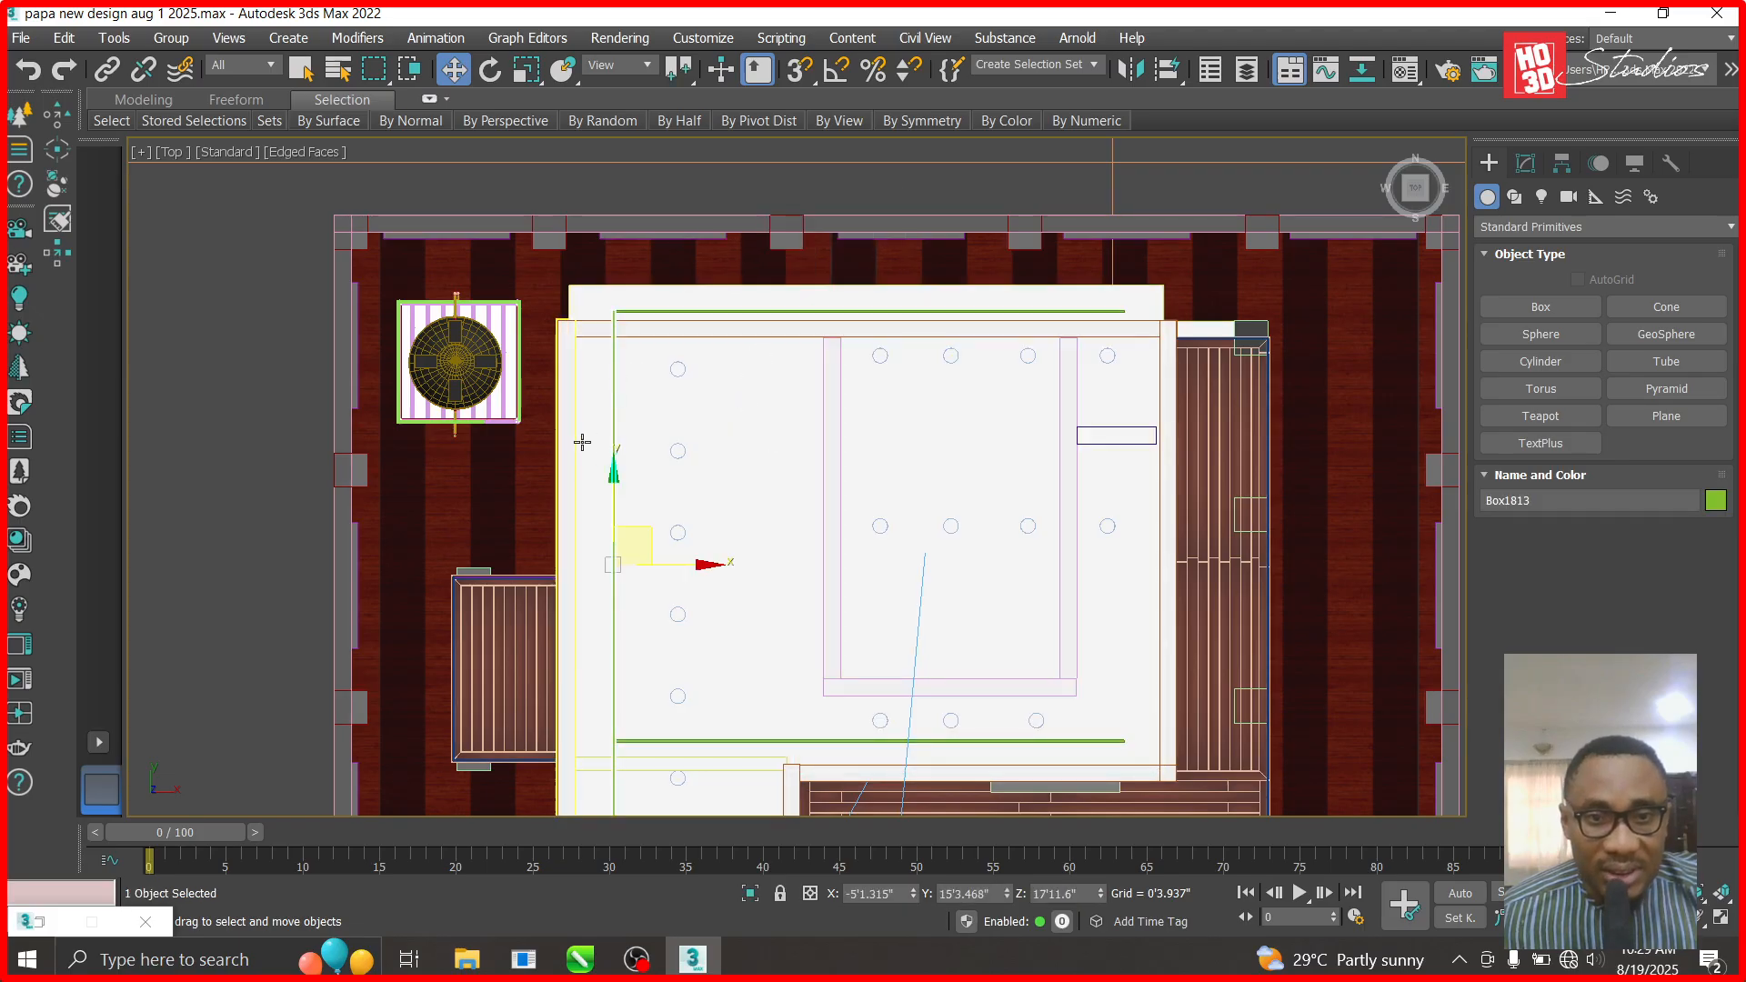
{"action": "left_click", "coordinate": [656, 312], "text": "ctrl"}
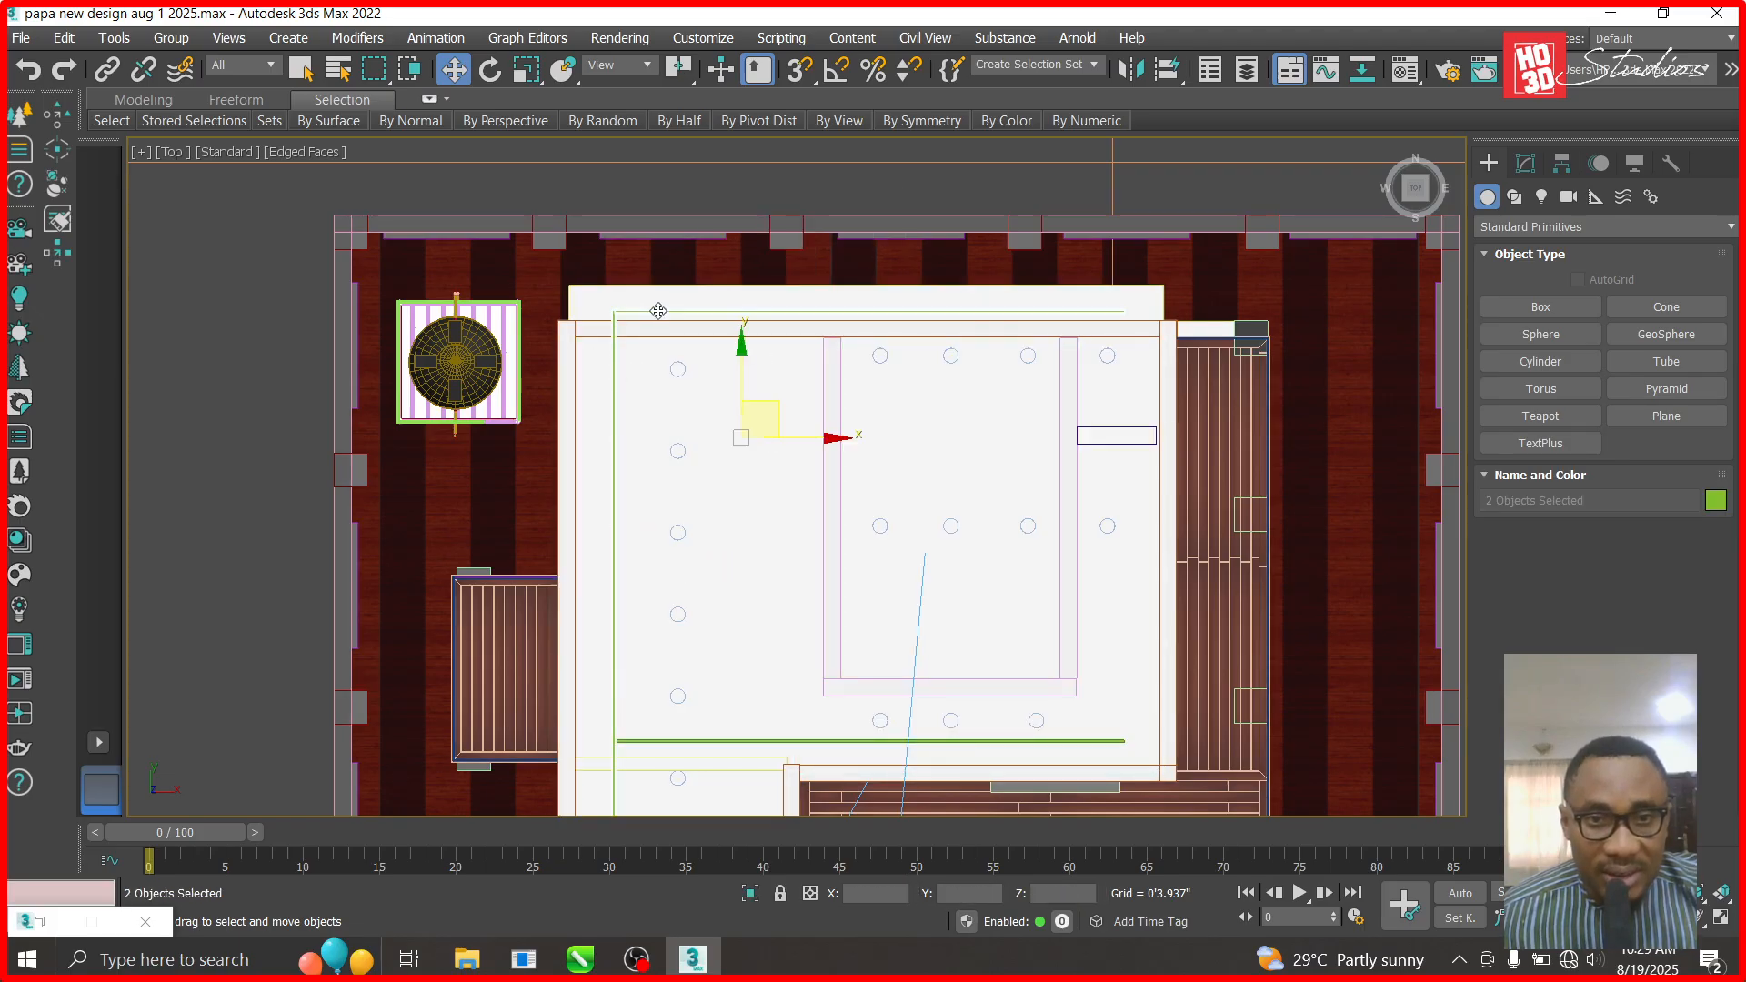
{"action": "left_click", "coordinate": [762, 742], "text": "ctrl"}
{"action": "left_click", "coordinate": [564, 683], "text": "ctrl"}
{"action": "left_click", "coordinate": [828, 622], "text": "ctrl"}
{"action": "left_click", "coordinate": [880, 687], "text": "ctrl"}
{"action": "left_click", "coordinate": [1059, 596], "text": "ctrl"}
{"action": "left_click", "coordinate": [1117, 436], "text": "ctrl"}
{"action": "left_click", "coordinate": [1165, 452], "text": "ctrl"}
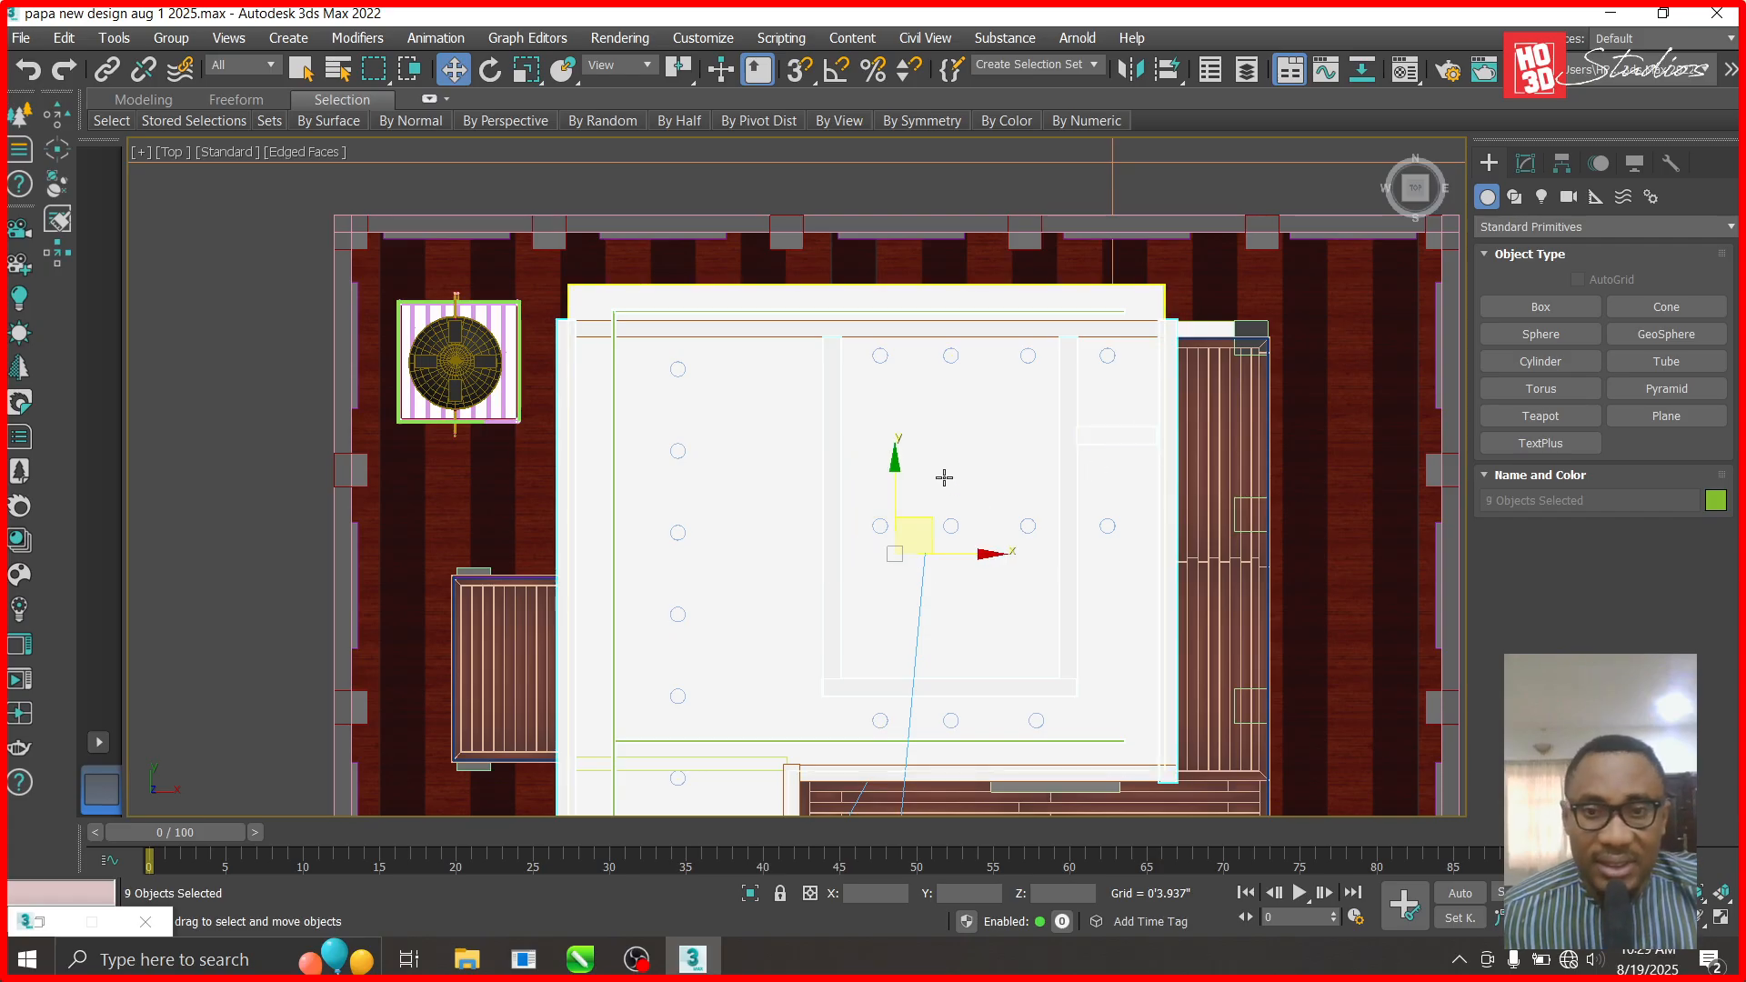
{"action": "right_click", "coordinate": [1076, 469]}
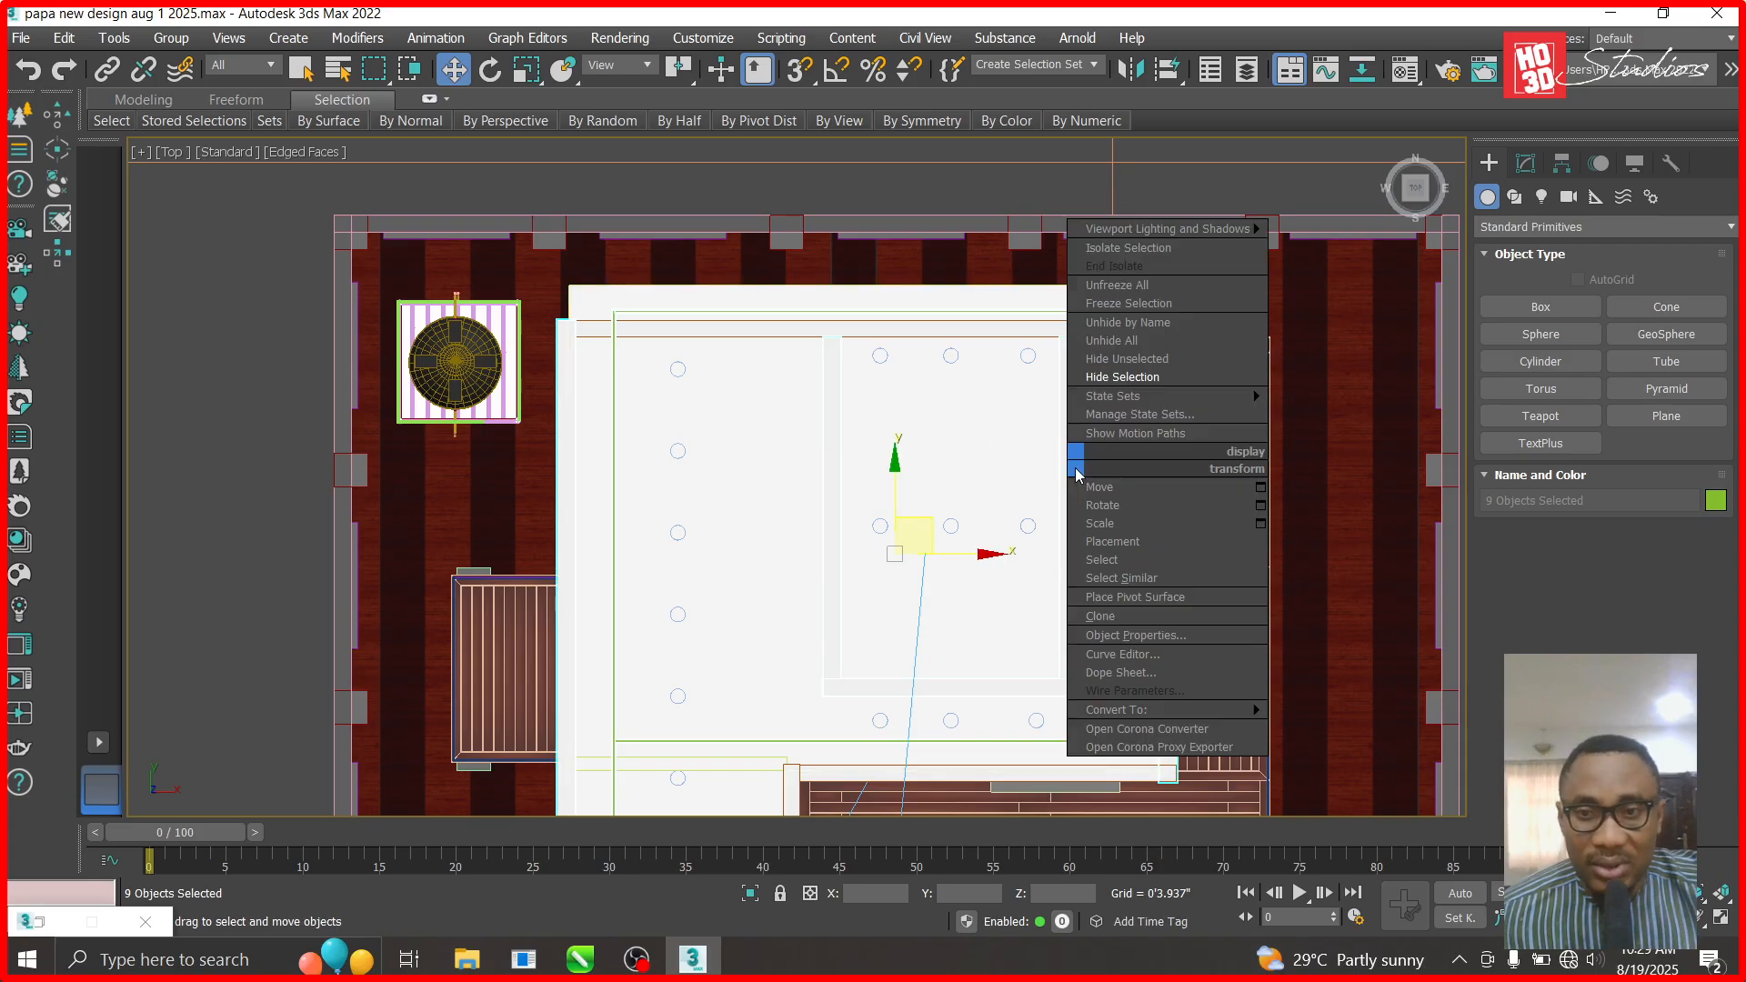
{"action": "left_click", "coordinate": [1131, 363]}
{"action": "left_click", "coordinate": [909, 240]}
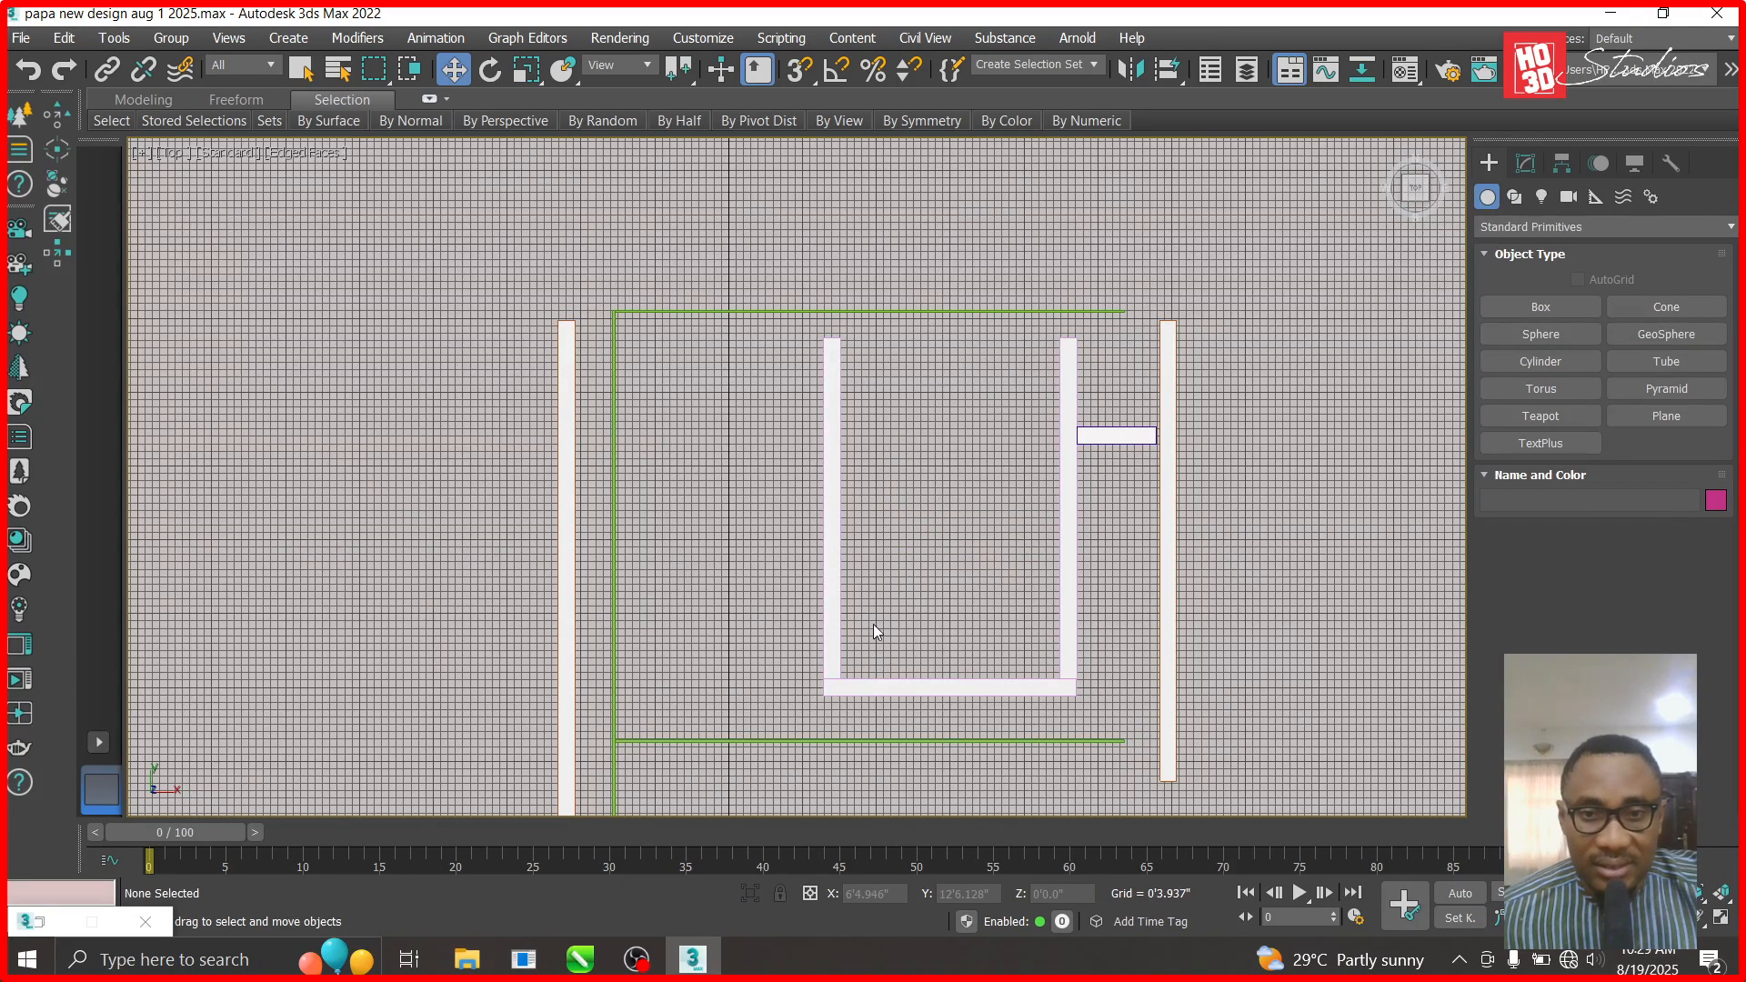
- Shift the left green beam Box1813 slightly further left along X
{"action": "left_click", "coordinate": [615, 457]}
{"action": "left_click_drag", "start_coordinate": [708, 564], "coordinate": [690, 563]}
{"action": "scroll", "coordinate": [619, 346], "scroll_direction": "up", "scroll_amount": 8}
- Convert the top green beam Box1811 to an Editable Poly from the modifier stack
{"action": "left_click", "coordinate": [865, 407]}
{"action": "right_click", "coordinate": [870, 405]}
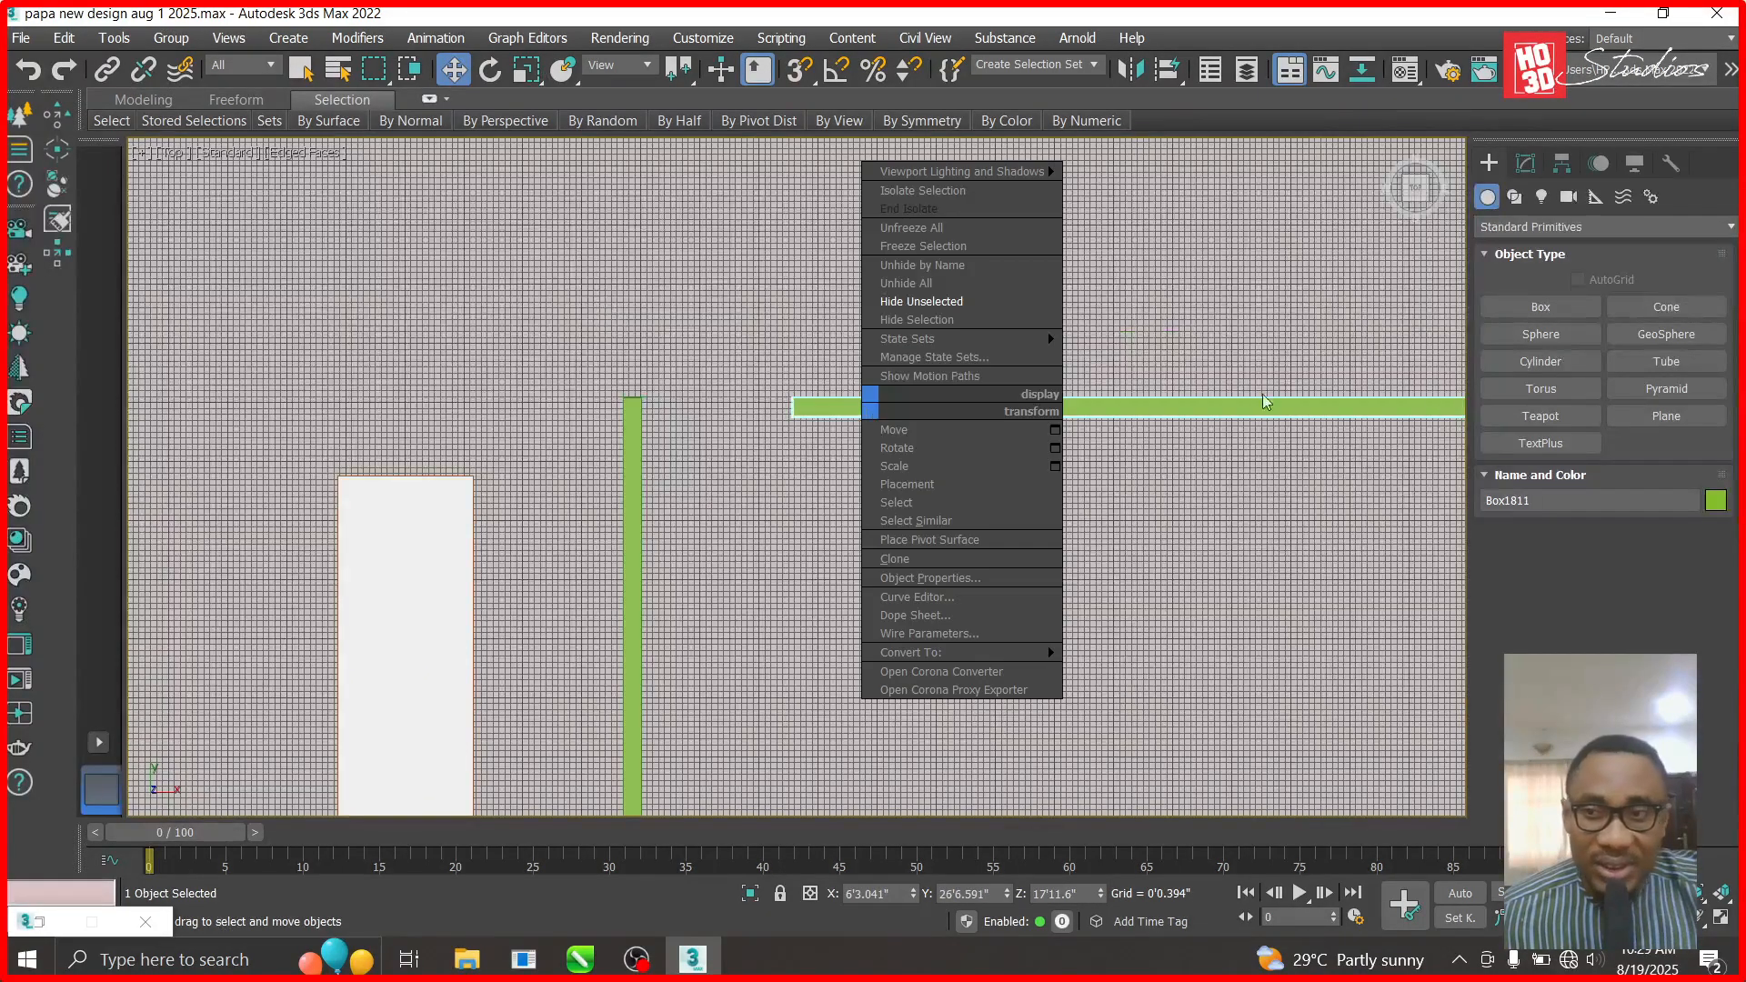
{"action": "left_click", "coordinate": [1533, 164]}
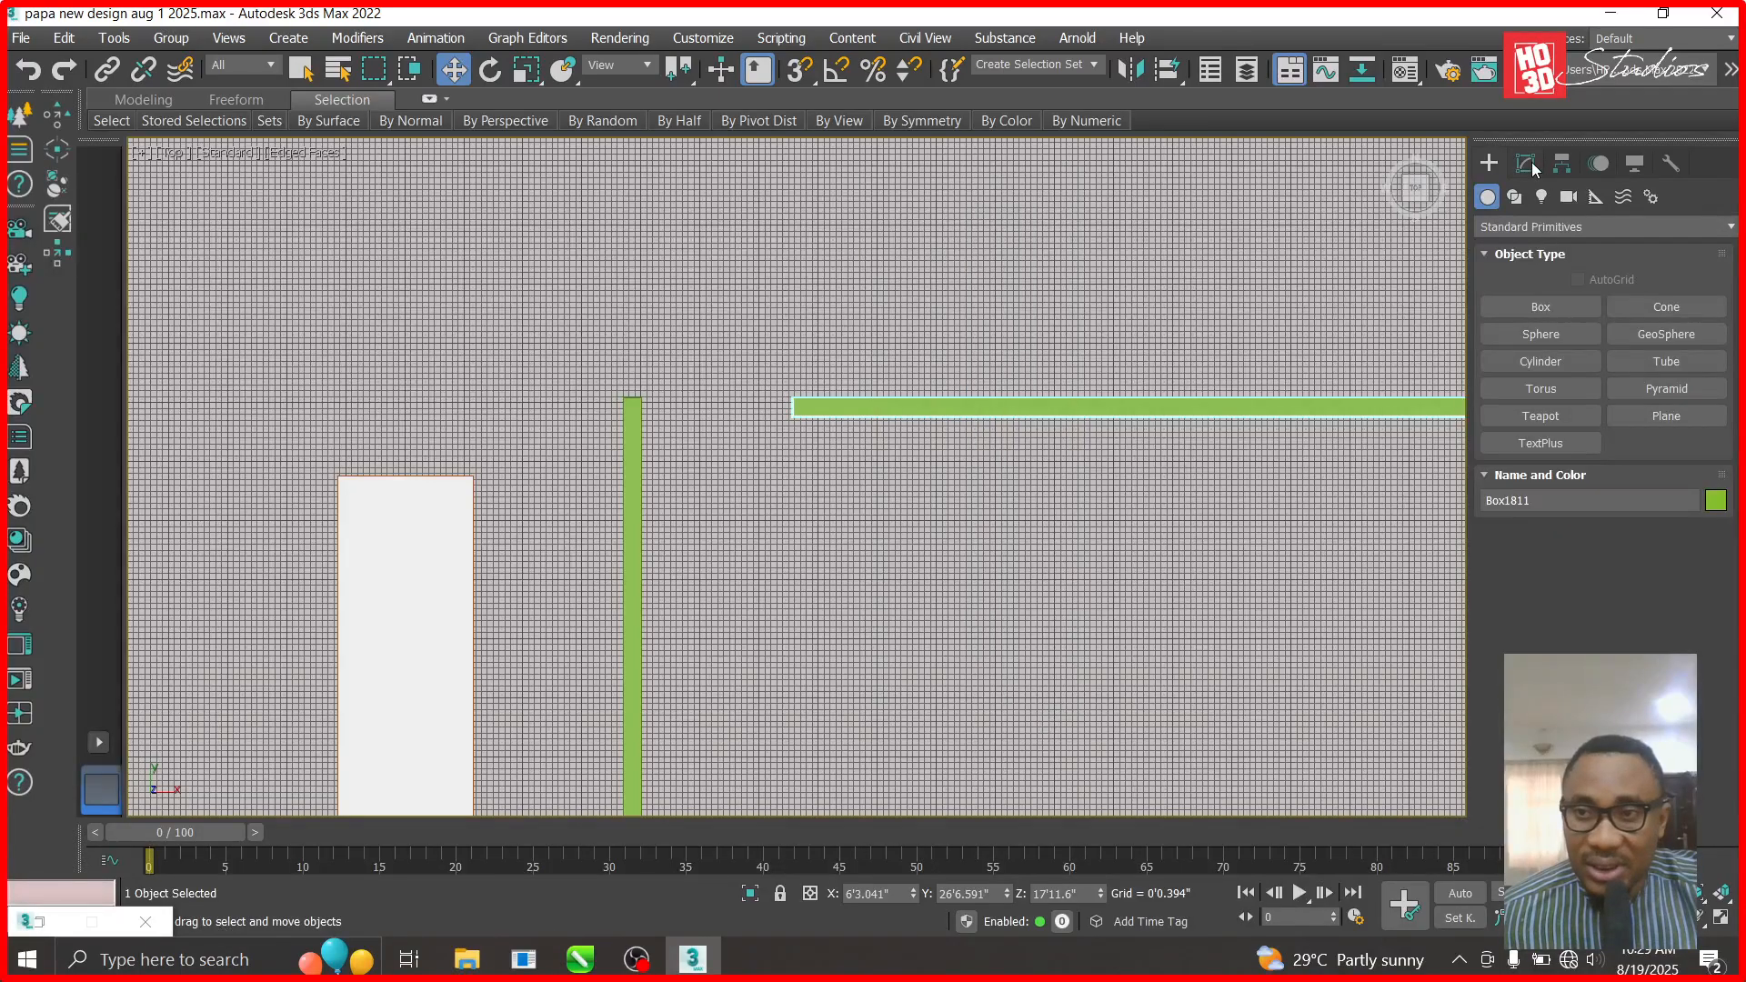
{"action": "left_click", "coordinate": [1527, 164]}
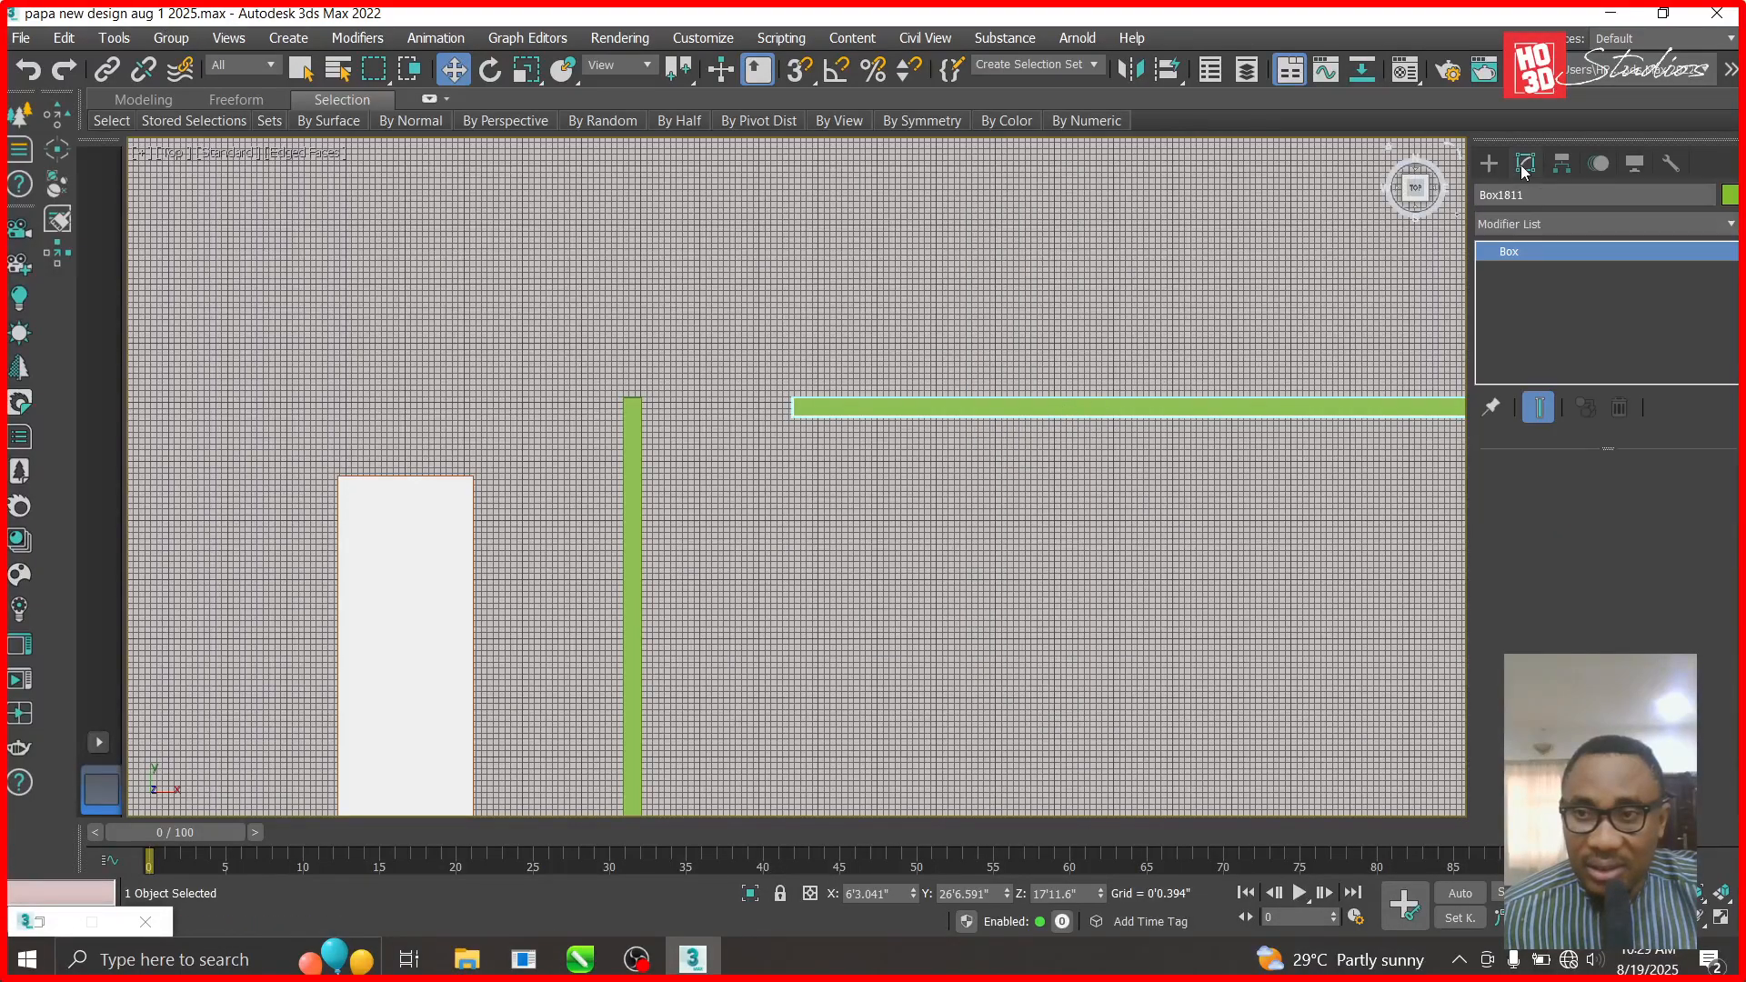
{"action": "right_click", "coordinate": [1514, 251]}
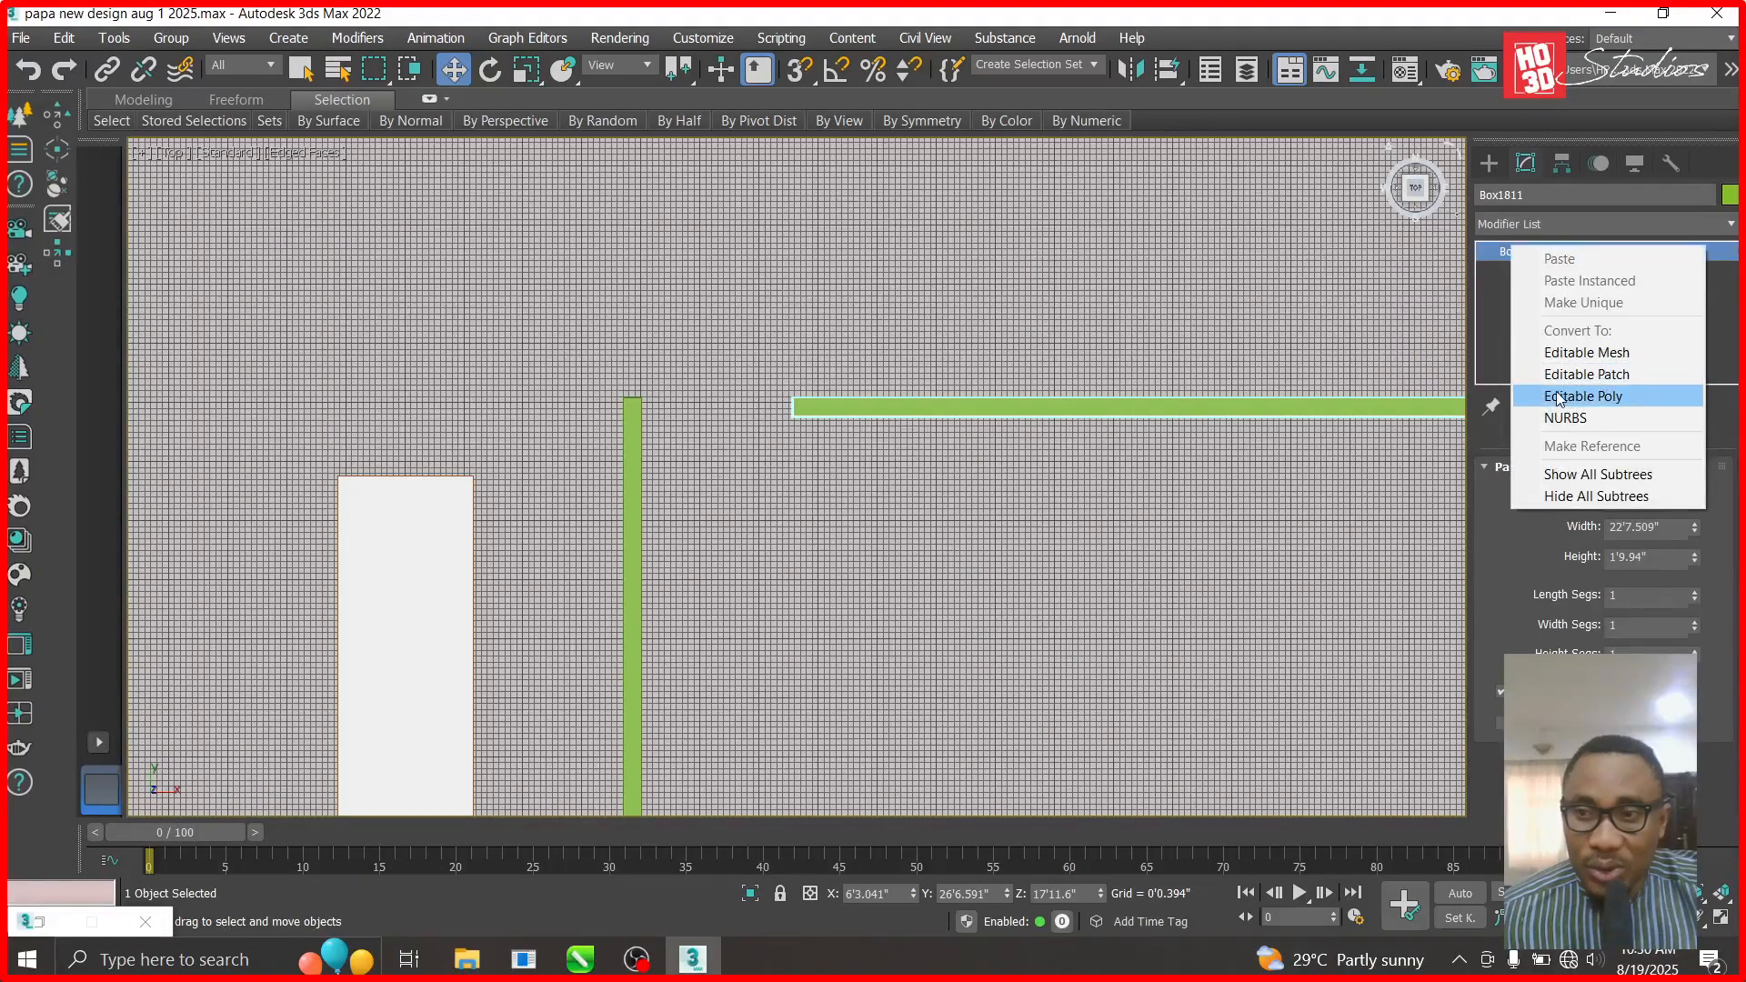
{"action": "left_click", "coordinate": [1558, 396]}
{"action": "left_click", "coordinate": [1487, 251]}
- At Vertex level, pull Box1811's right-end vertices left so it fits between the walls
{"action": "key", "text": "1"}
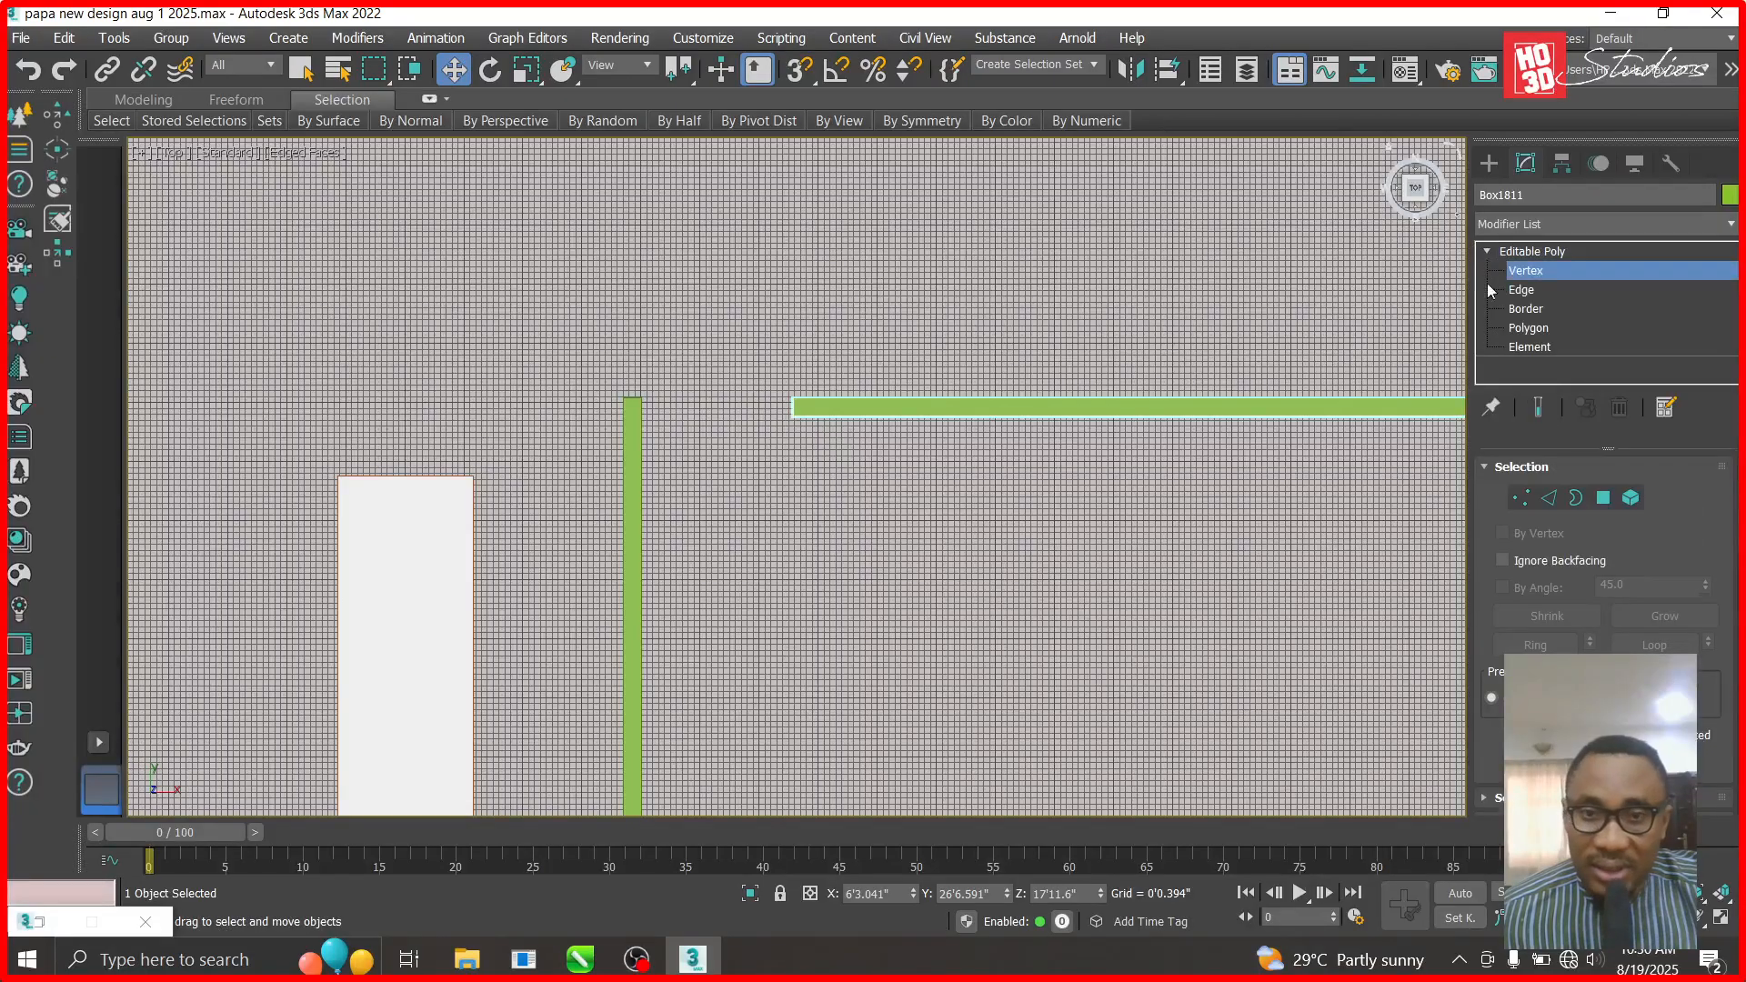
{"action": "left_click_drag", "start_coordinate": [764, 446], "coordinate": [724, 408]}
{"action": "scroll", "coordinate": [1016, 361], "scroll_direction": "down", "scroll_amount": 2}
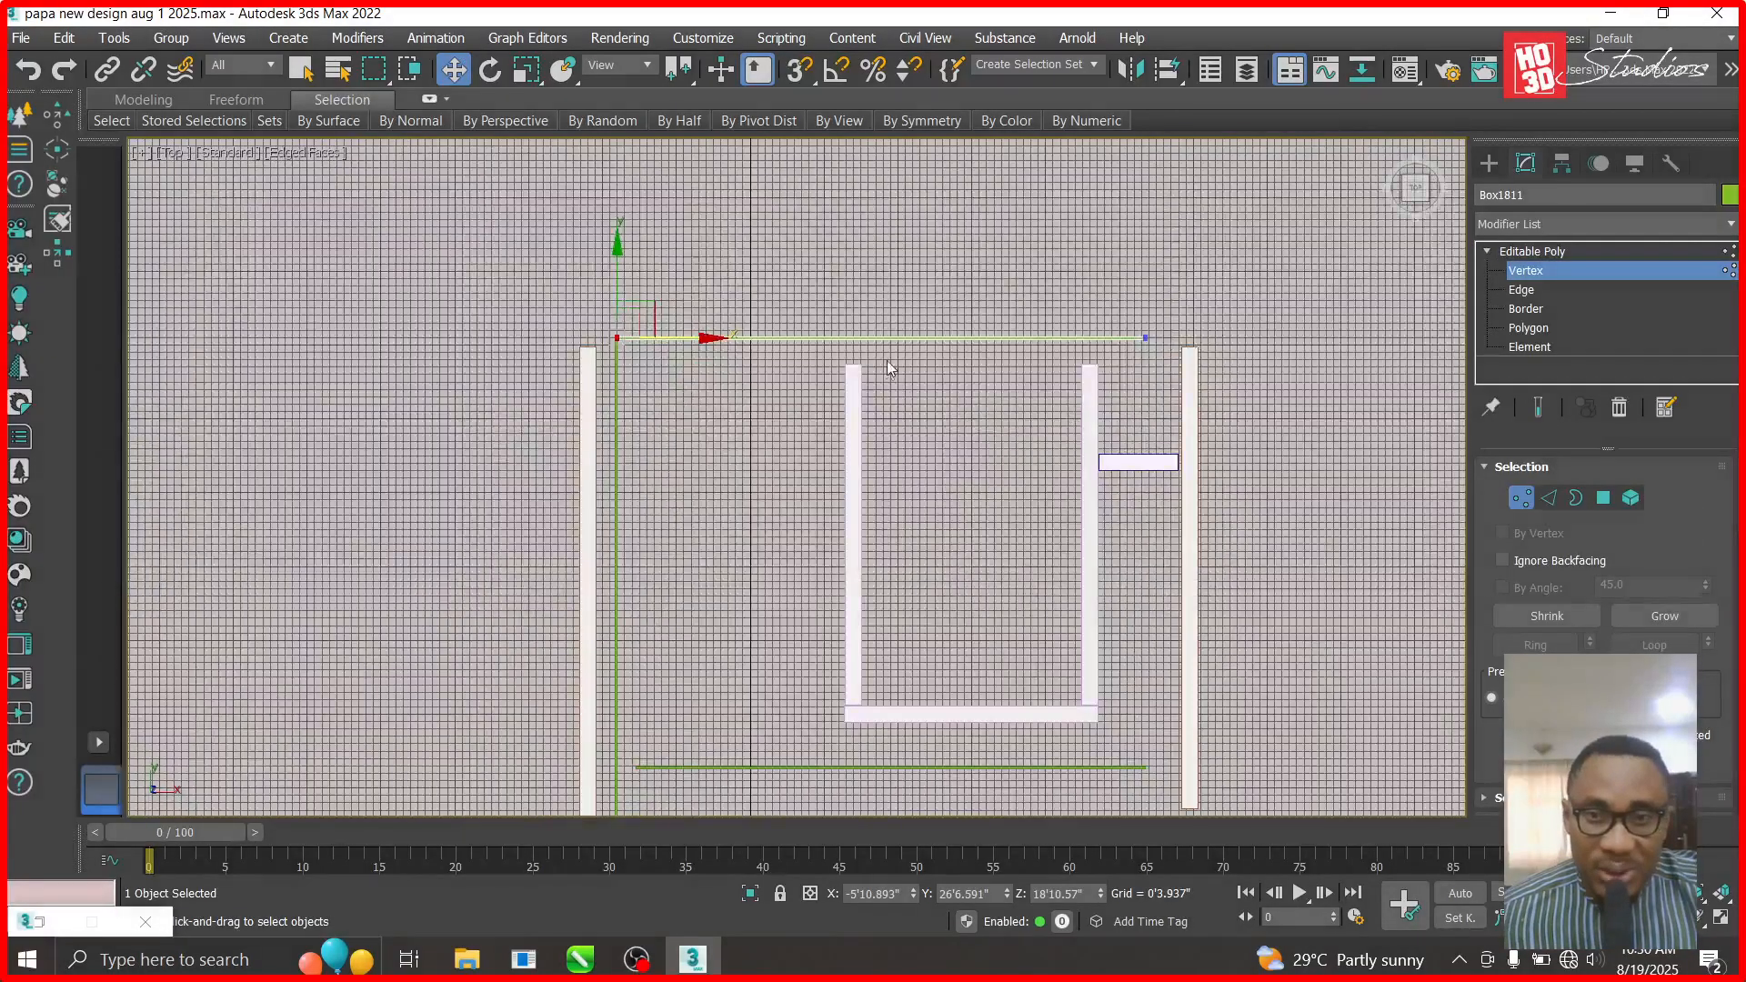
{"action": "scroll", "coordinate": [937, 363], "scroll_direction": "up", "scroll_amount": 4}
{"action": "scroll", "coordinate": [864, 378], "scroll_direction": "down", "scroll_amount": 2}
{"action": "left_click_drag", "start_coordinate": [1171, 370], "coordinate": [1173, 367]}
{"action": "left_click_drag", "start_coordinate": [1287, 329], "coordinate": [879, 337]}
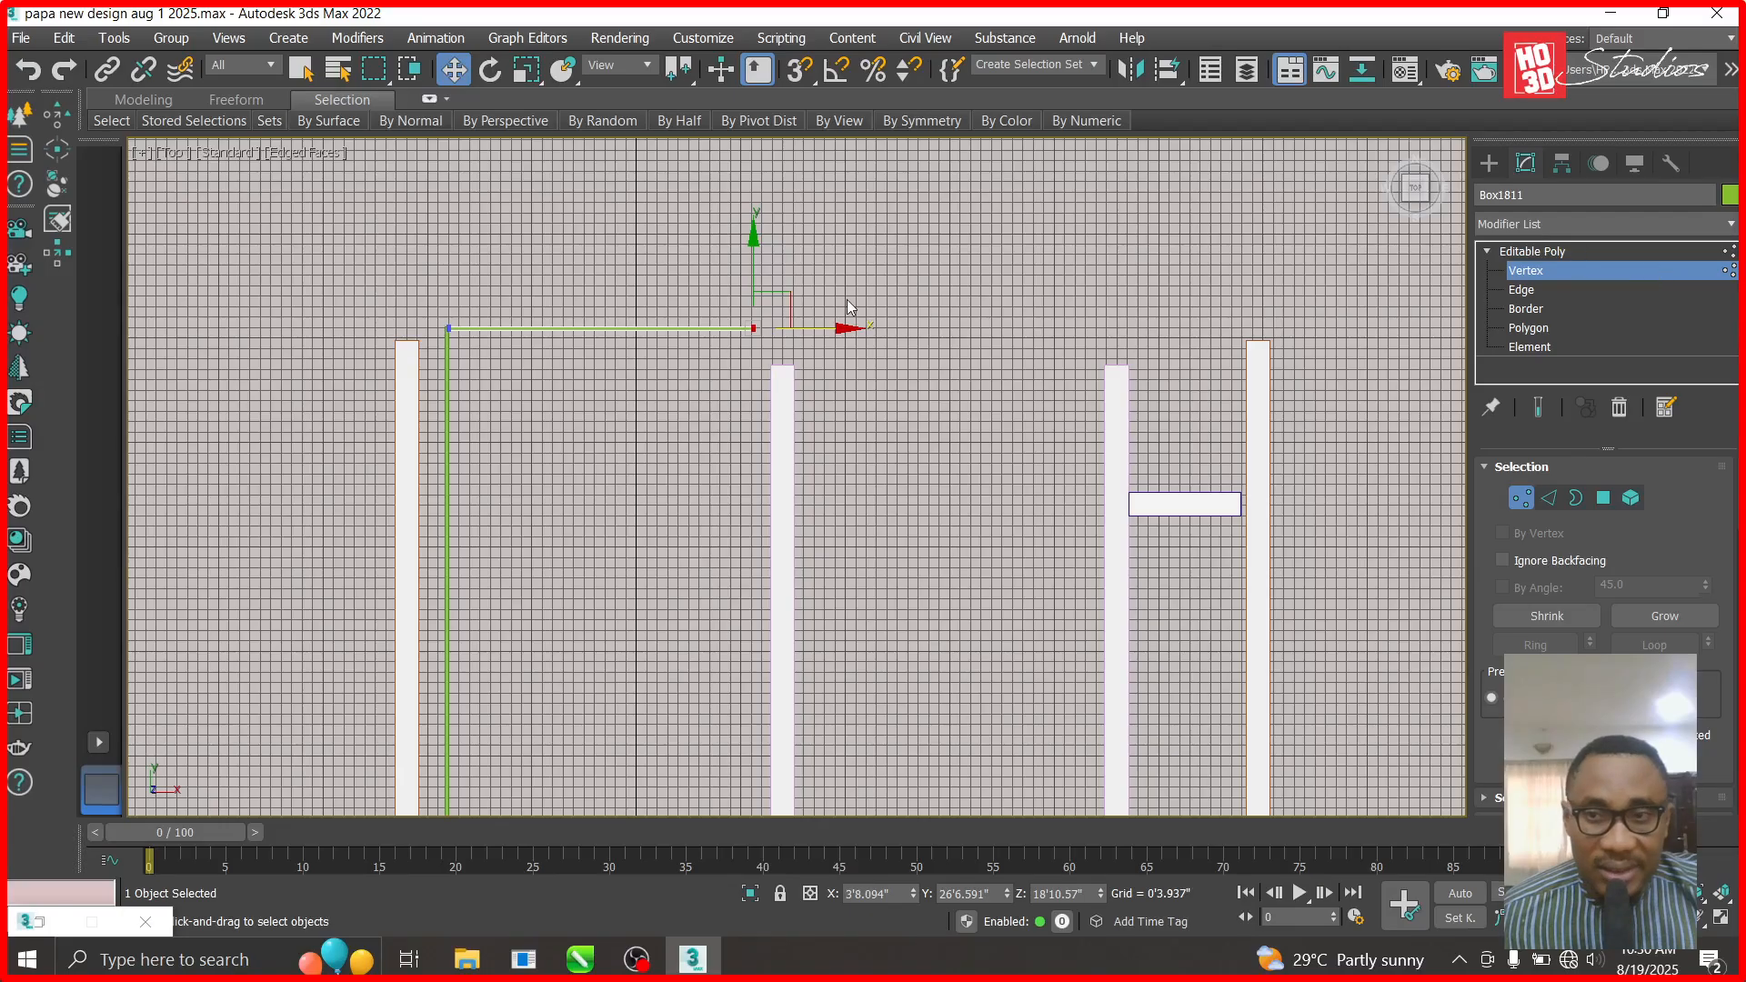
- Copy the top beam and the vertical beam to the right for the next room
{"action": "left_click", "coordinate": [1568, 270]}
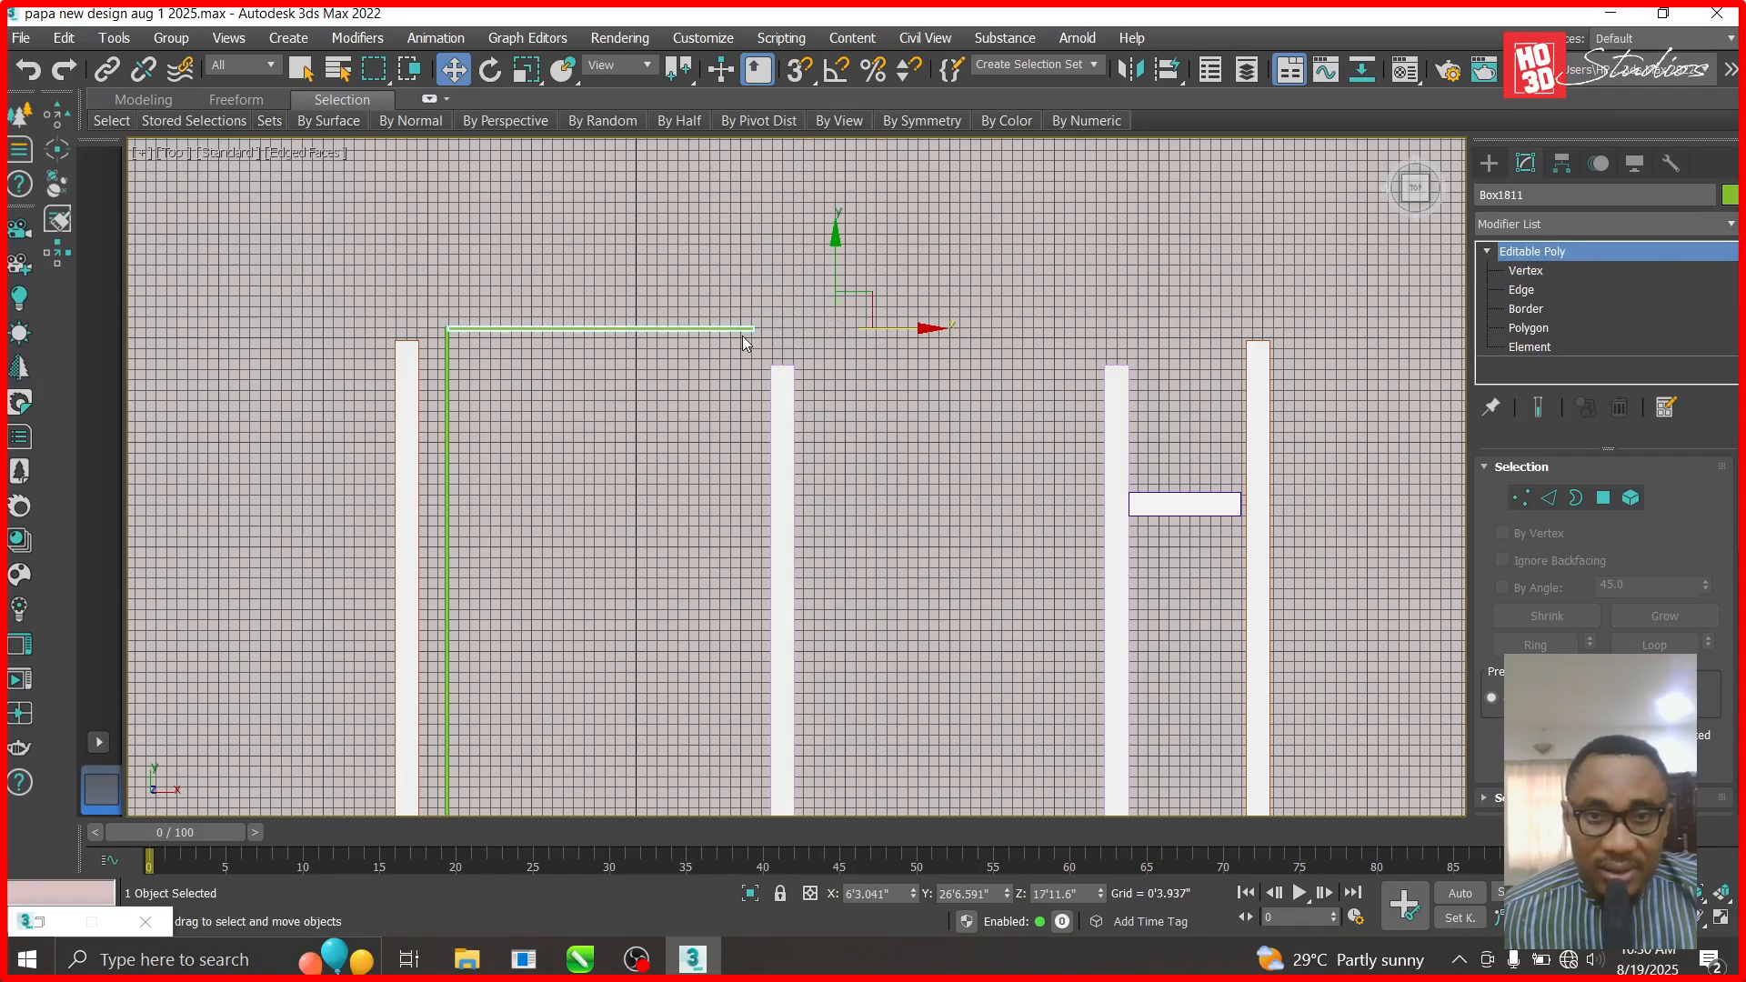
{"action": "mouse_move", "coordinate": [904, 330]}
{"action": "left_mouse_down", "text": "shift"}
{"action": "mouse_move", "coordinate": [1276, 345]}
{"action": "mouse_move", "coordinate": [1263, 358]}
{"action": "left_mouse_up", "text": "shift"}
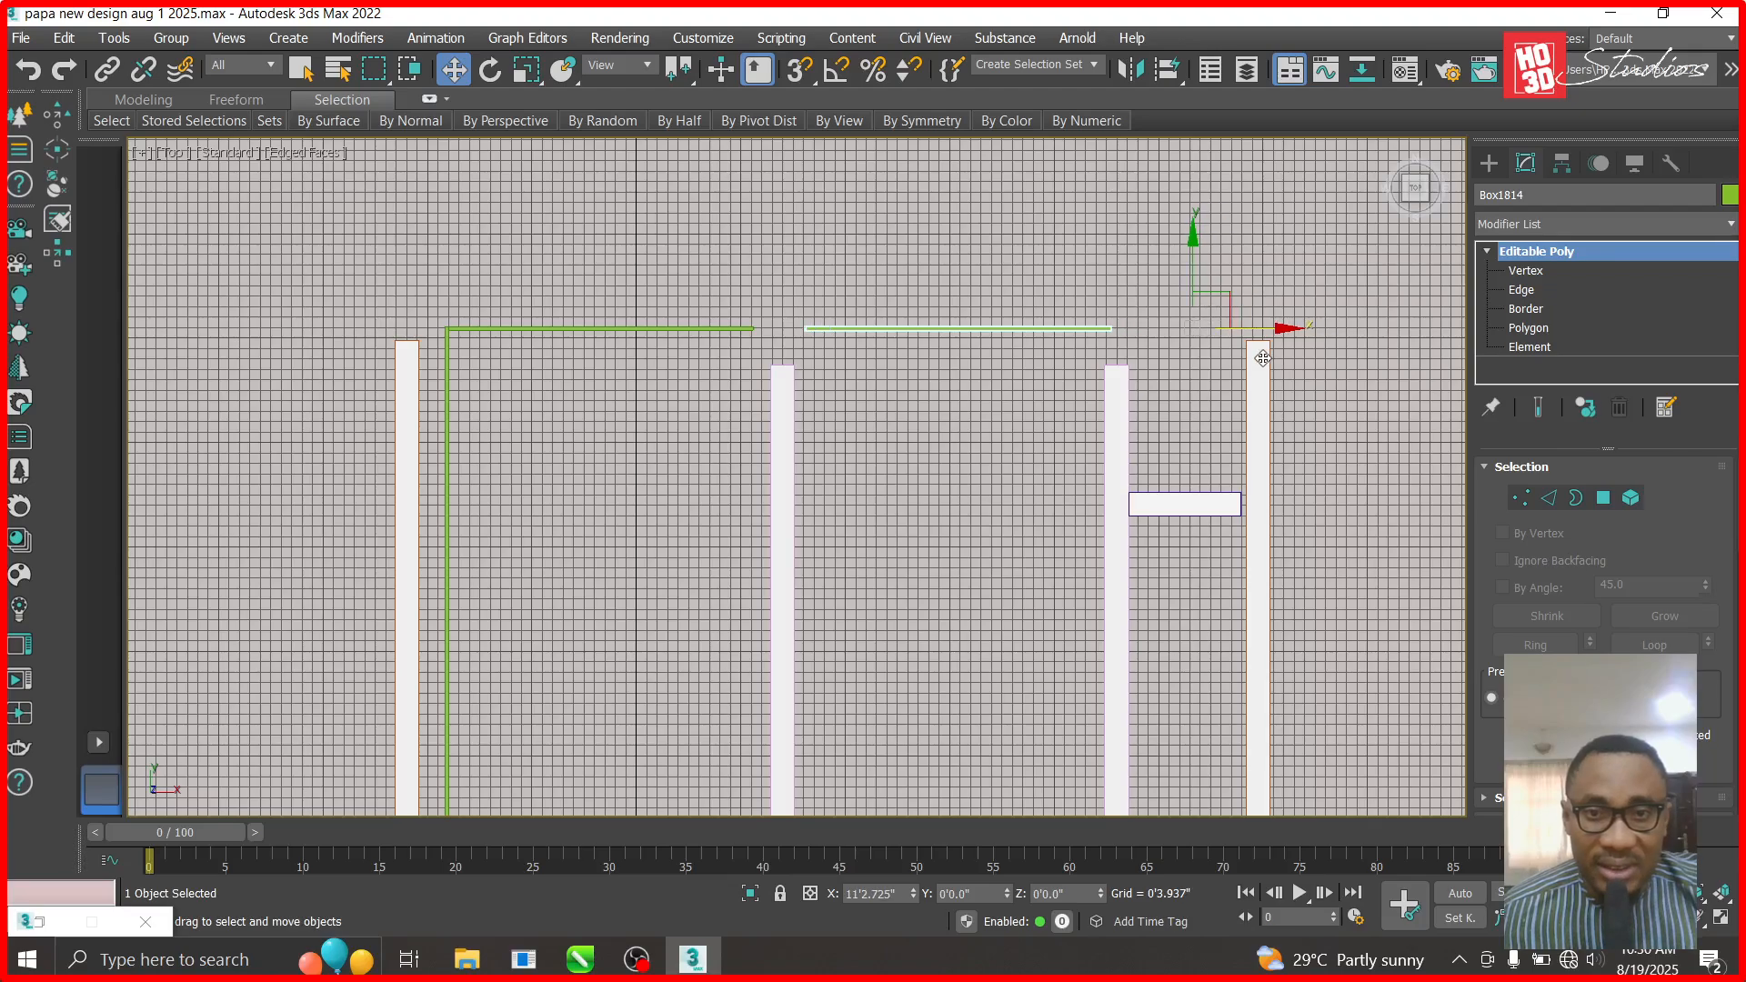
{"action": "left_click", "coordinate": [875, 594]}
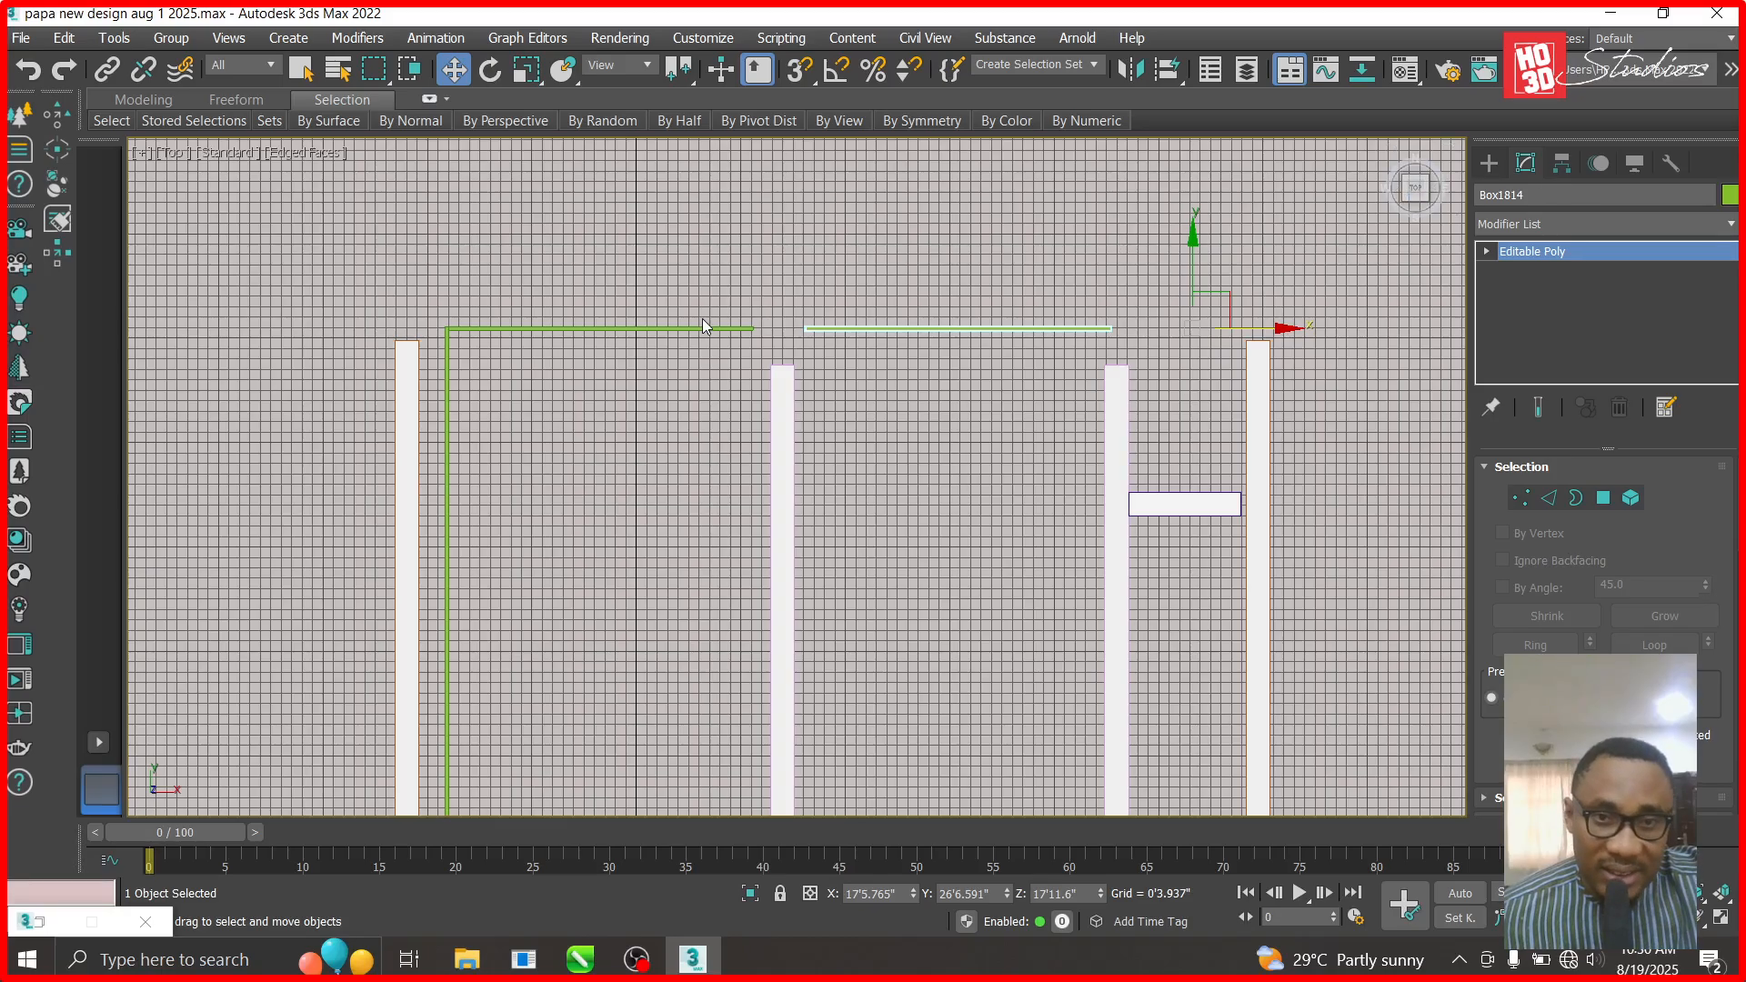
{"action": "left_click", "coordinate": [445, 468]}
{"action": "mouse_move", "coordinate": [540, 690]}
{"action": "left_mouse_down", "text": "shift"}
{"action": "mouse_move", "coordinate": [744, 696]}
{"action": "mouse_move", "coordinate": [837, 723]}
{"action": "left_mouse_up", "text": "shift"}
- Confirm the clone, creating the upright copy Box1815
{"action": "left_click", "coordinate": [876, 596]}
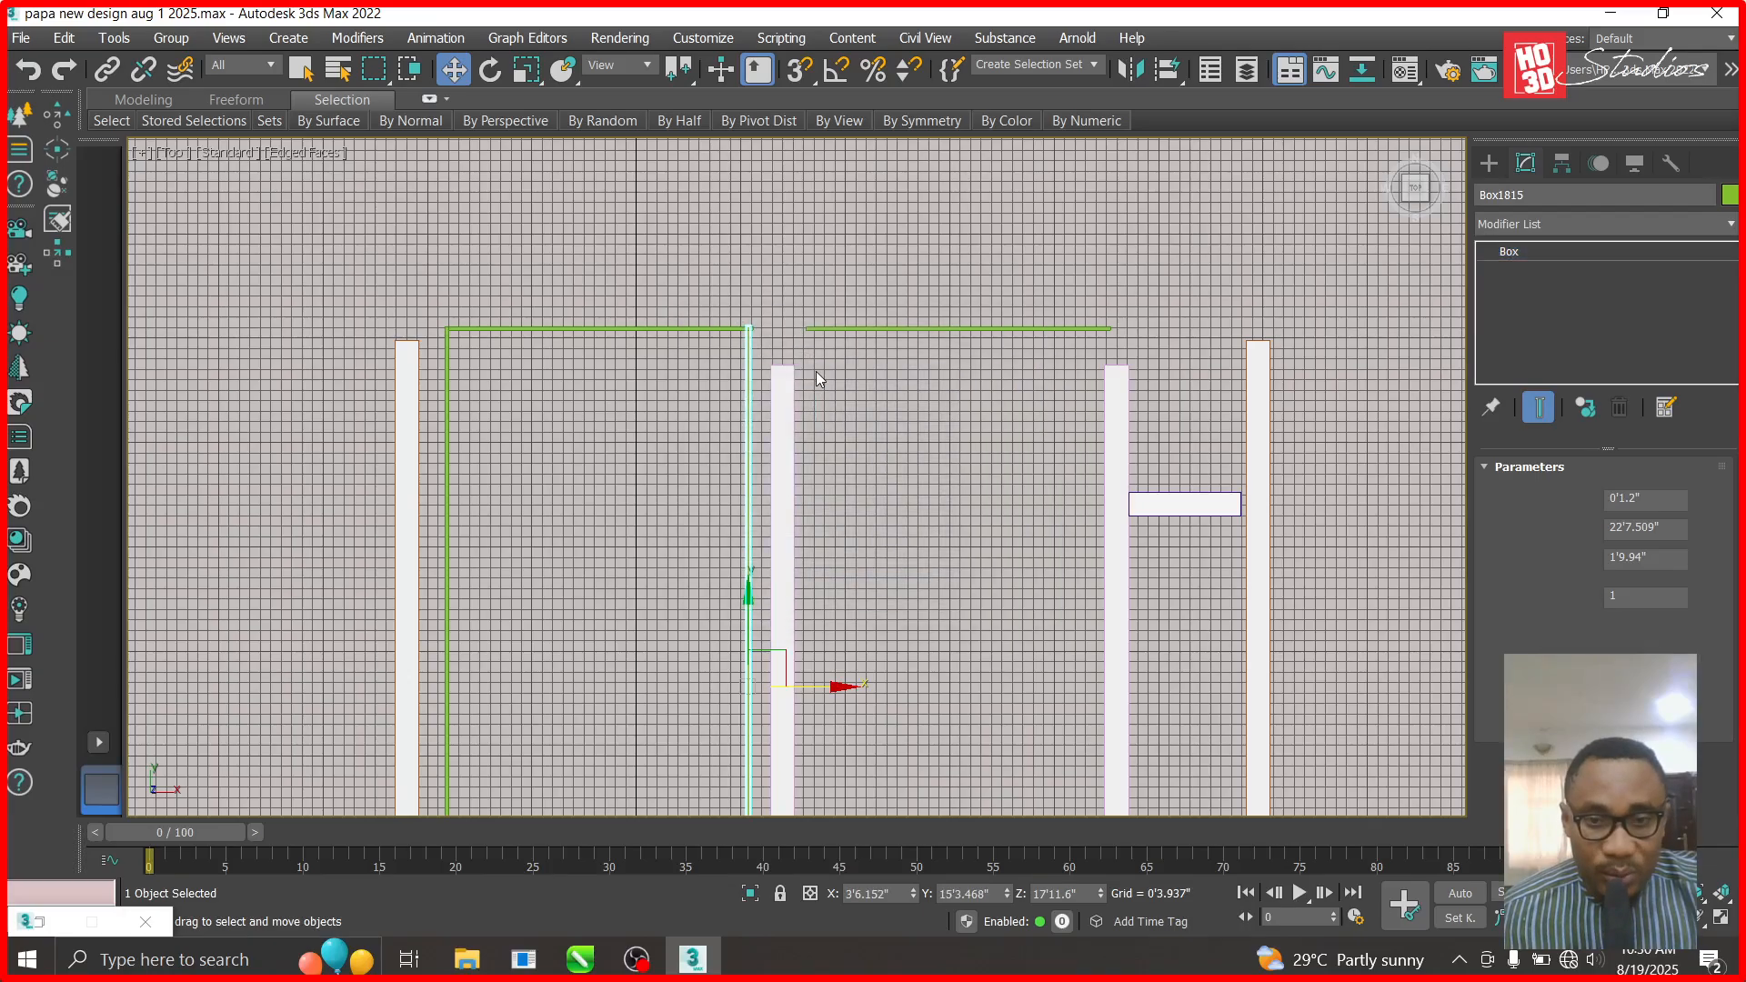
{"action": "scroll", "coordinate": [820, 379], "scroll_direction": "down", "scroll_amount": 5}
{"action": "scroll", "coordinate": [788, 666], "scroll_direction": "up", "scroll_amount": 5}
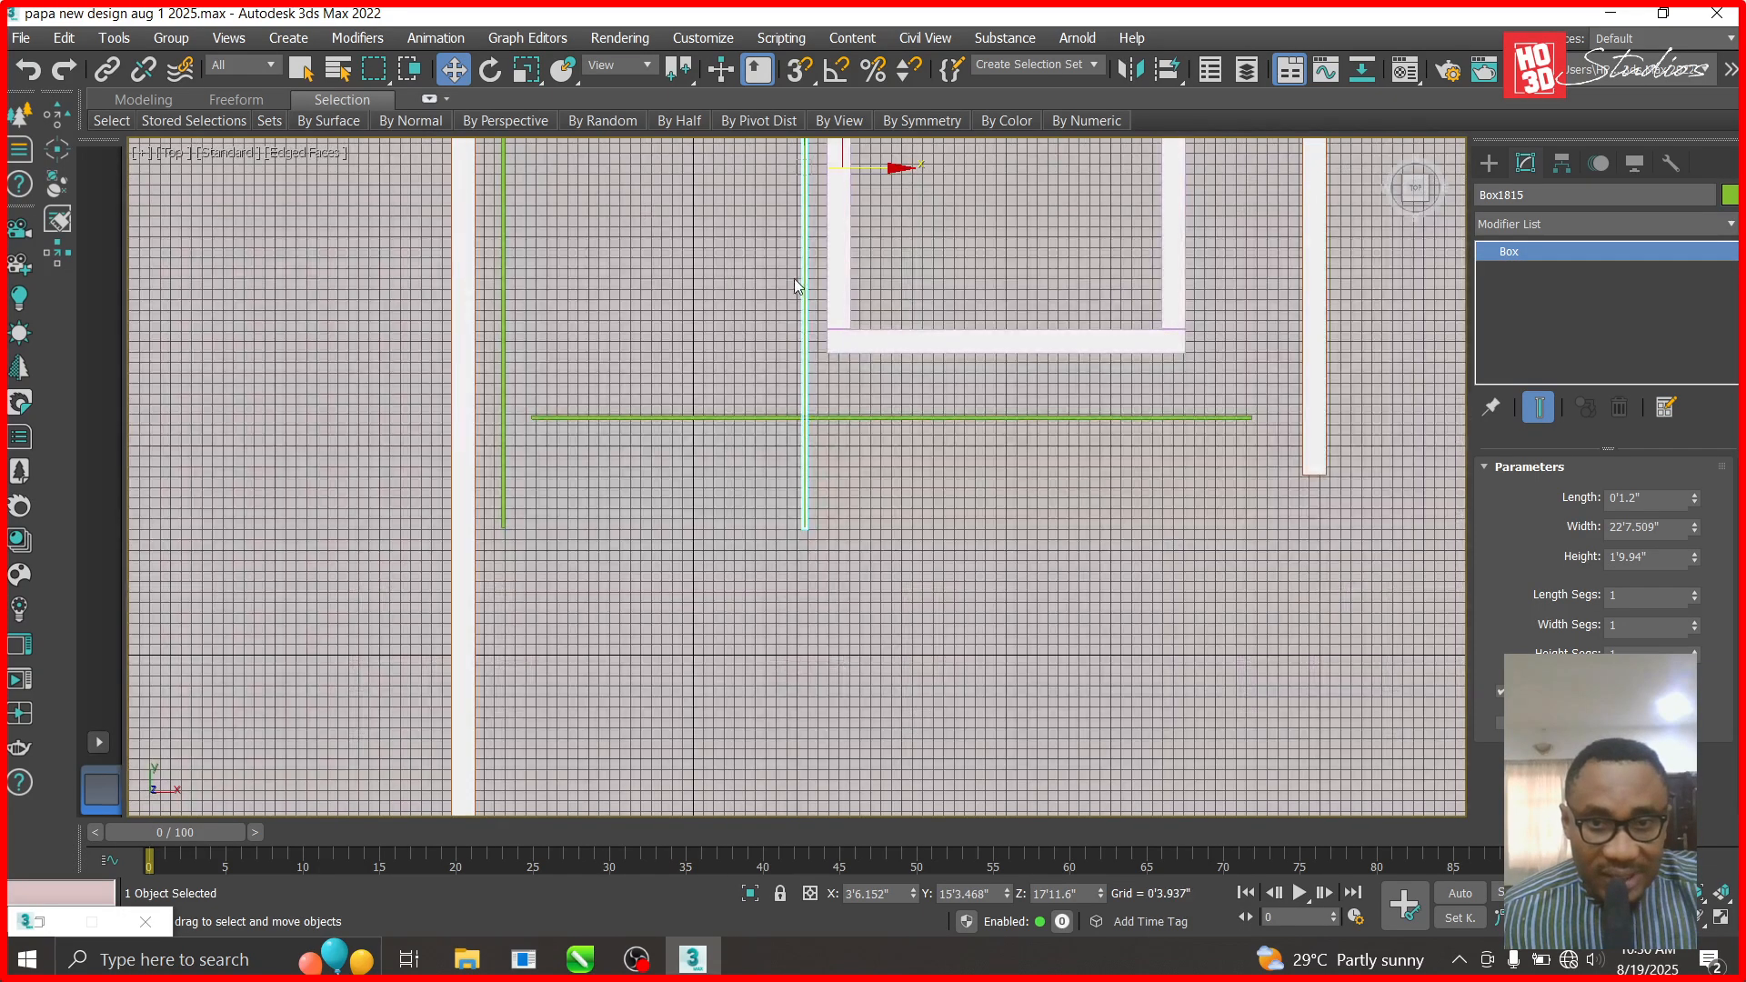
{"action": "scroll", "coordinate": [798, 286], "scroll_direction": "down", "scroll_amount": 2}
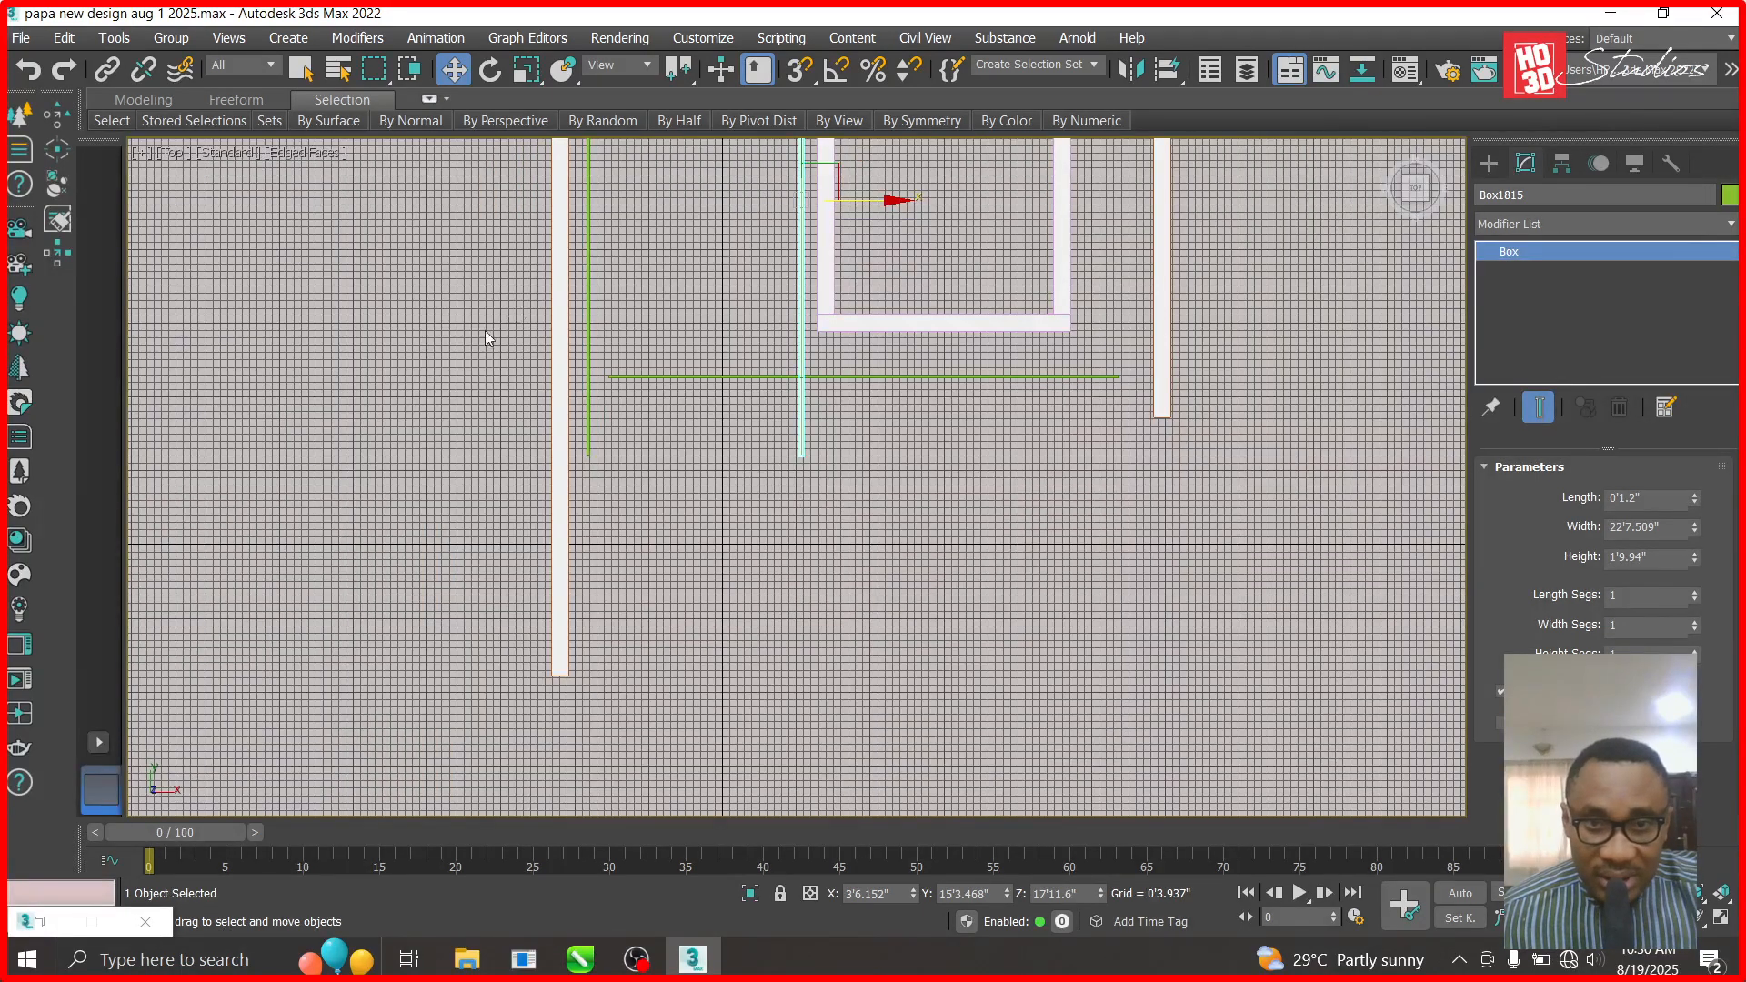
- Lower Box1812 to the walls' bottom ends, then select Box1813 for Editable Poly conversion
{"action": "left_click", "coordinate": [735, 377]}
{"action": "left_click_drag", "start_coordinate": [867, 286], "coordinate": [933, 644]}
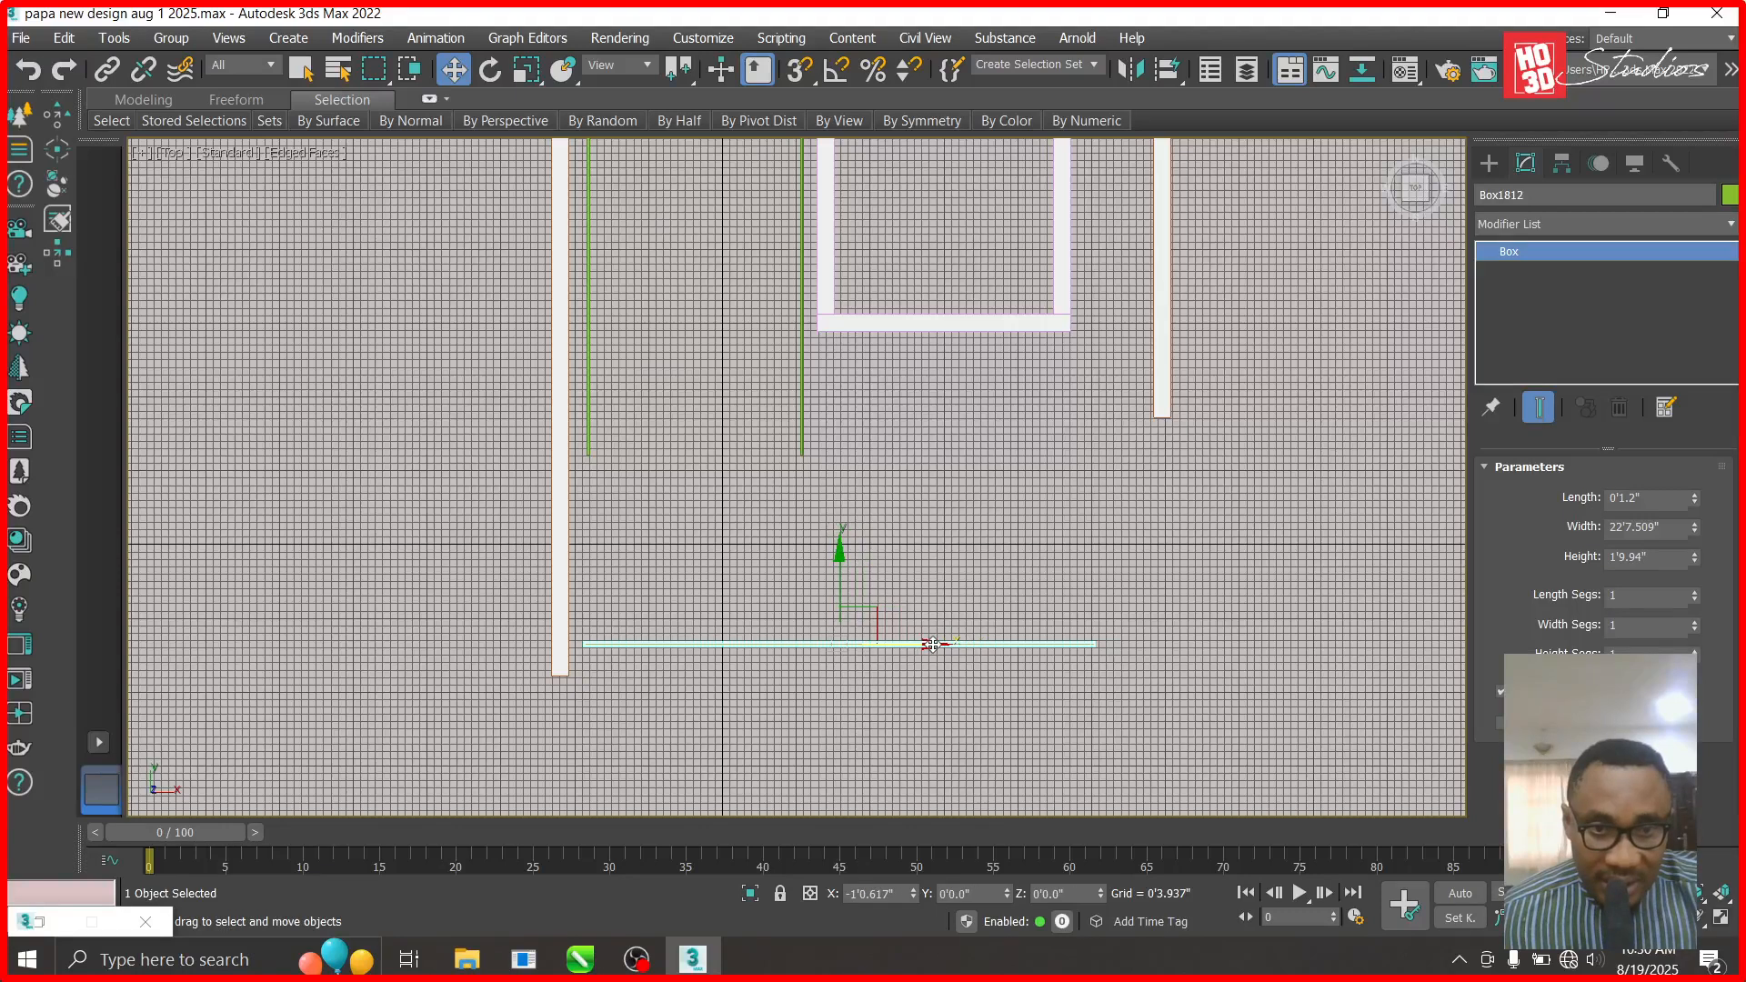
{"action": "left_click", "coordinate": [589, 450]}
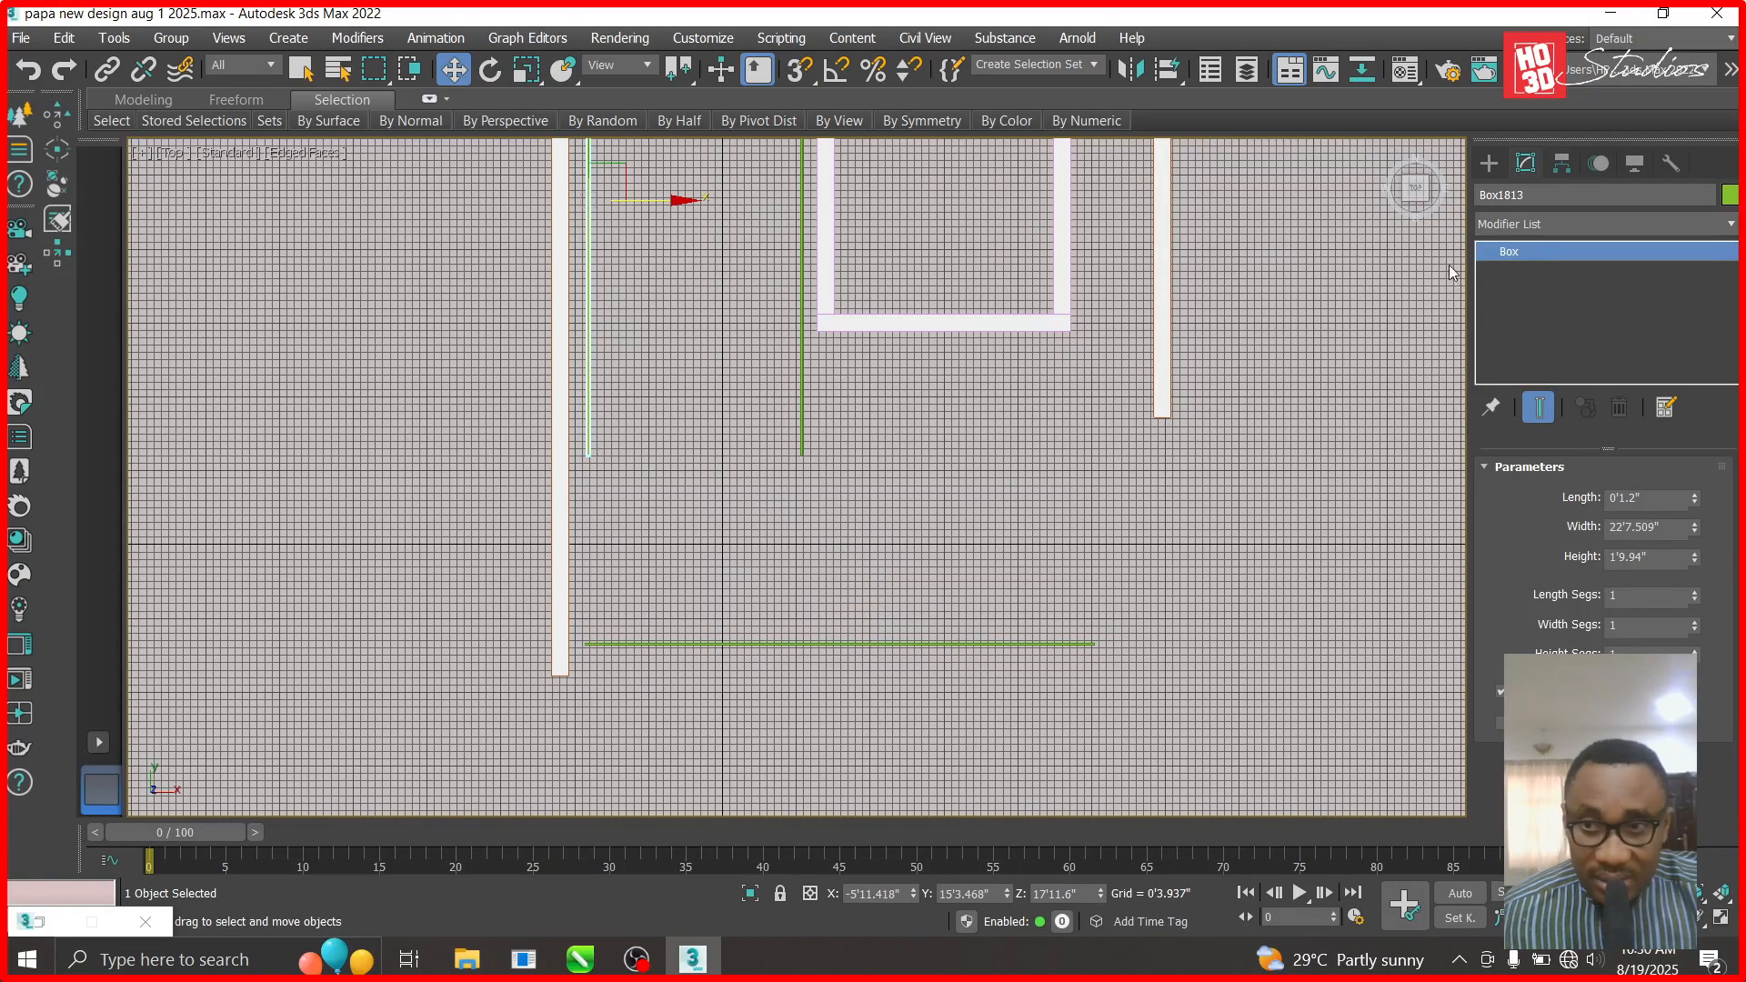
{"action": "right_click", "coordinate": [1529, 251]}
- Convert the left vertical beam to Editable Poly and extend its lower end onto the horizontal beam
{"action": "left_click", "coordinate": [1581, 401]}
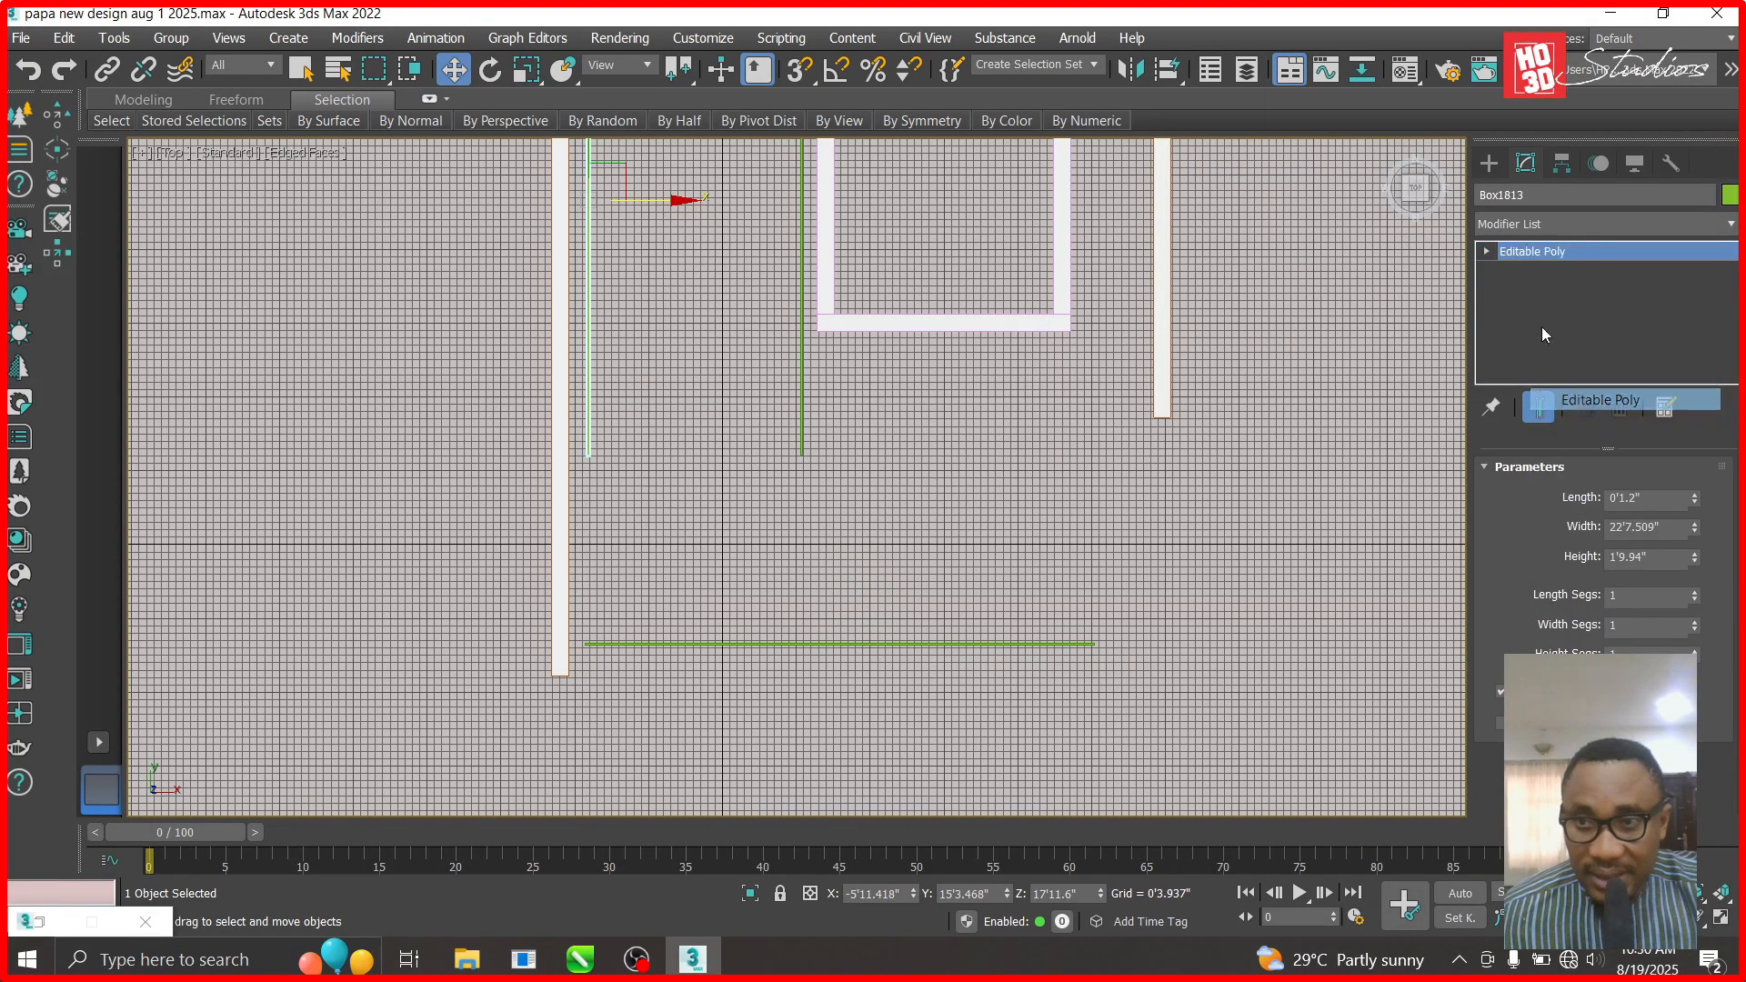
{"action": "left_click", "coordinate": [1487, 251]}
{"action": "left_click", "coordinate": [1517, 270]}
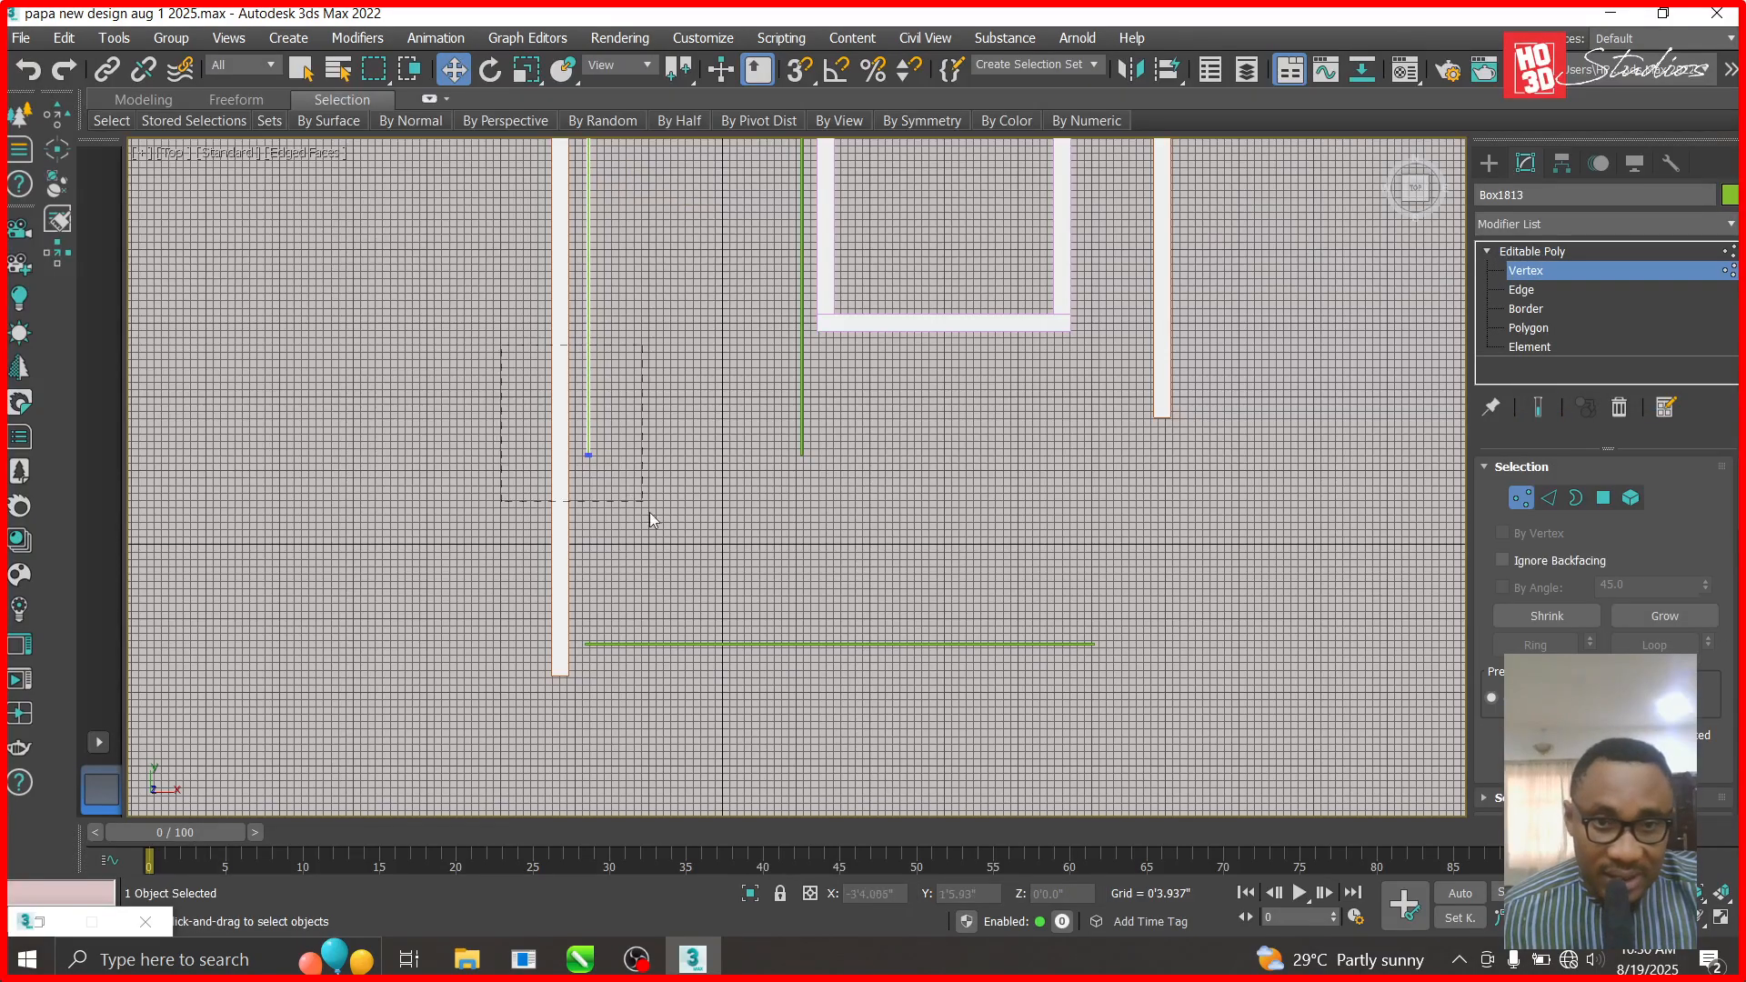
{"action": "left_click_drag", "start_coordinate": [650, 520], "coordinate": [652, 521]}
{"action": "left_click_drag", "start_coordinate": [591, 358], "coordinate": [597, 509]}
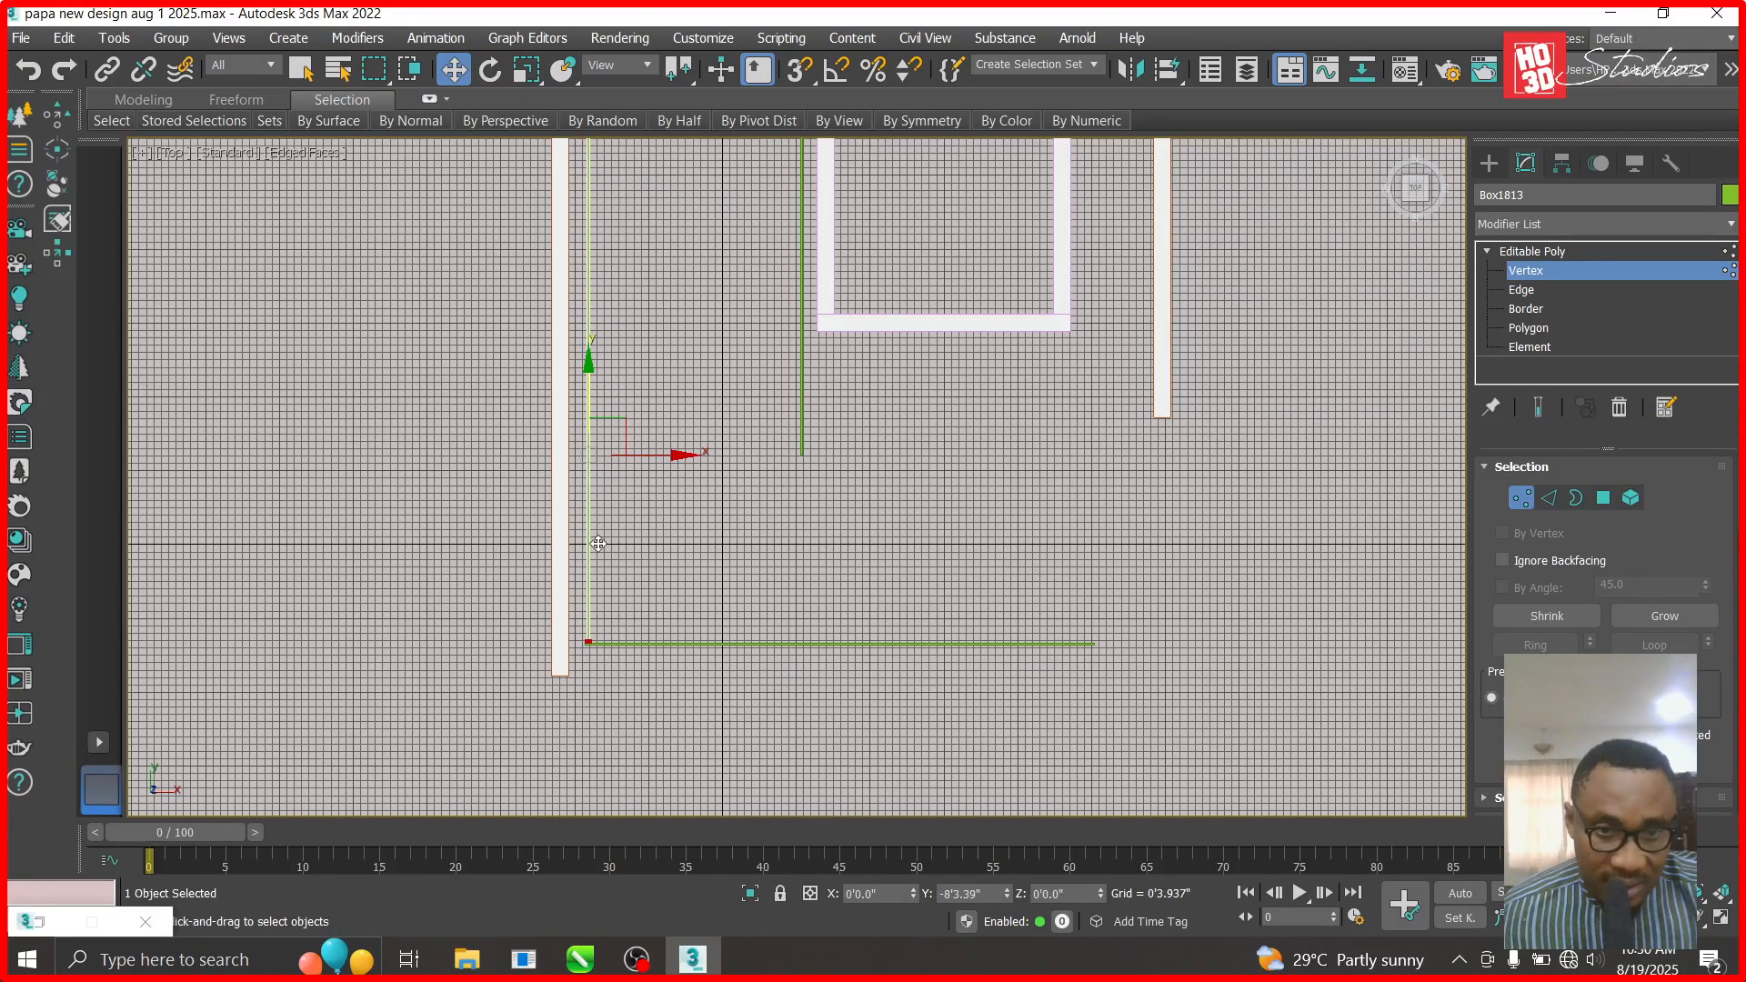
{"action": "scroll", "coordinate": [598, 544], "scroll_direction": "up", "scroll_amount": 8}
{"action": "left_click_drag", "start_coordinate": [645, 460], "coordinate": [642, 478]}
{"action": "scroll", "coordinate": [617, 552], "scroll_direction": "down", "scroll_amount": 9}
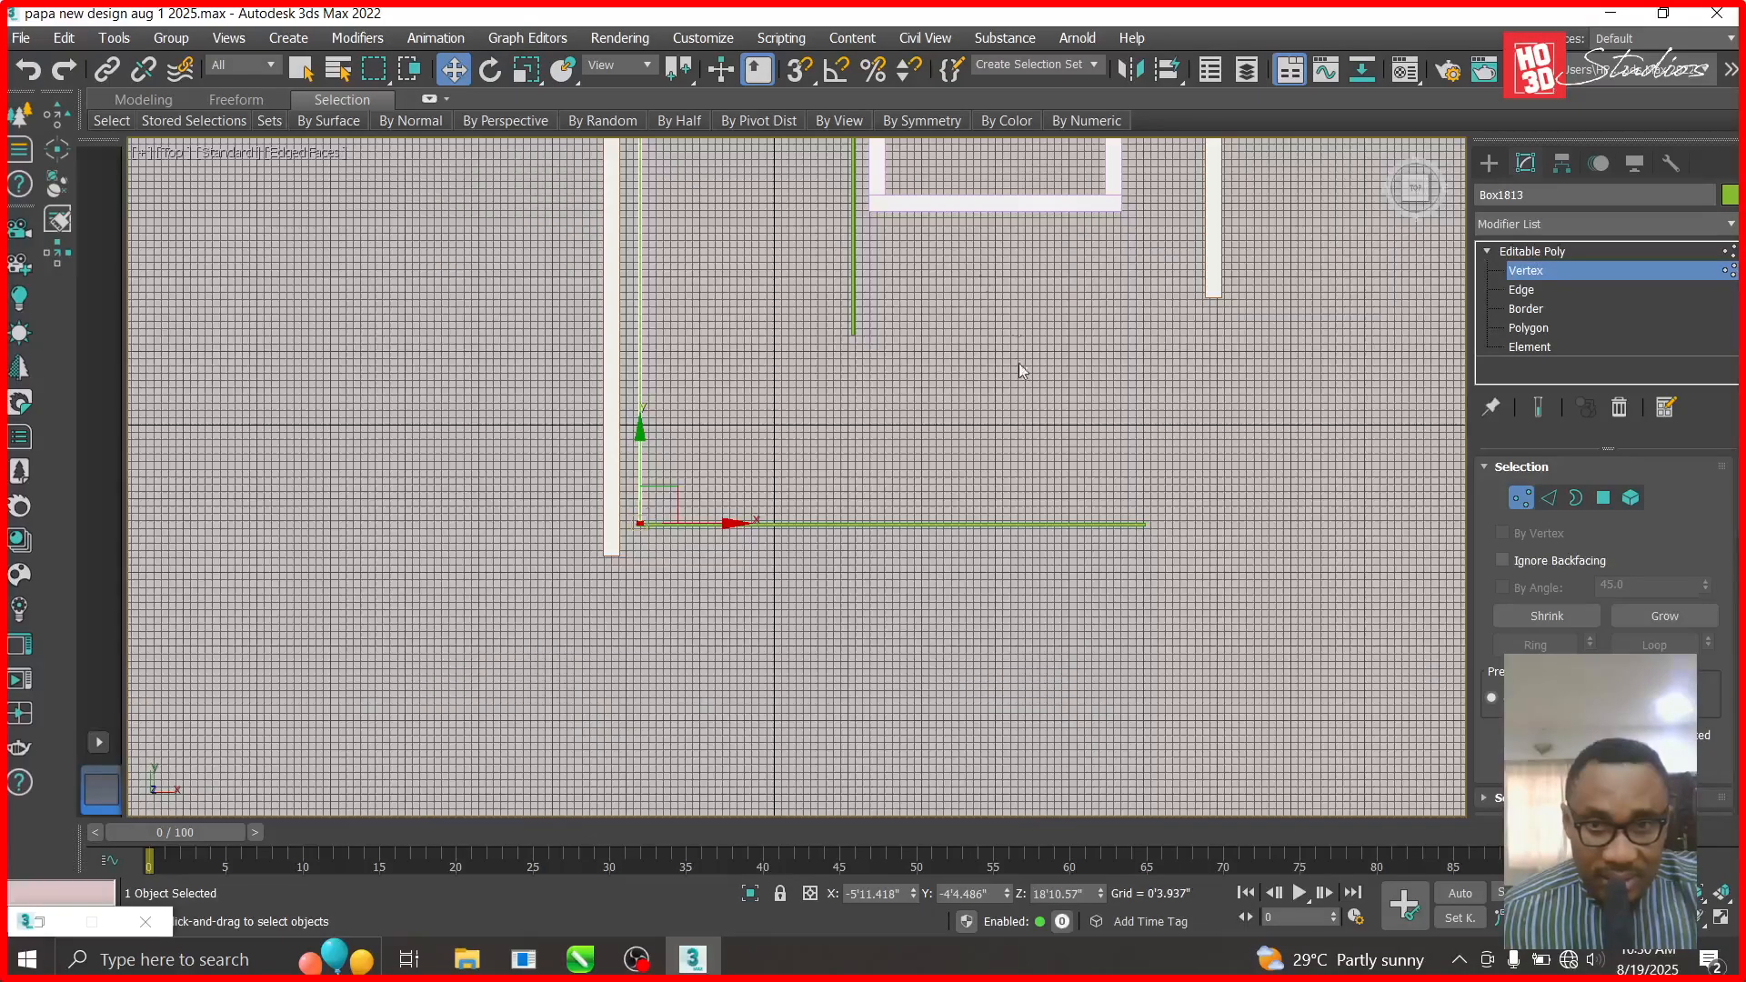
{"action": "scroll", "coordinate": [898, 272], "scroll_direction": "up", "scroll_amount": 4}
{"action": "key", "text": "1"}
- Convert Box1815 to Editable Poly and stretch its lower vertices down to the horizontal beam
{"action": "left_click", "coordinate": [831, 380]}
{"action": "right_click", "coordinate": [1502, 254]}
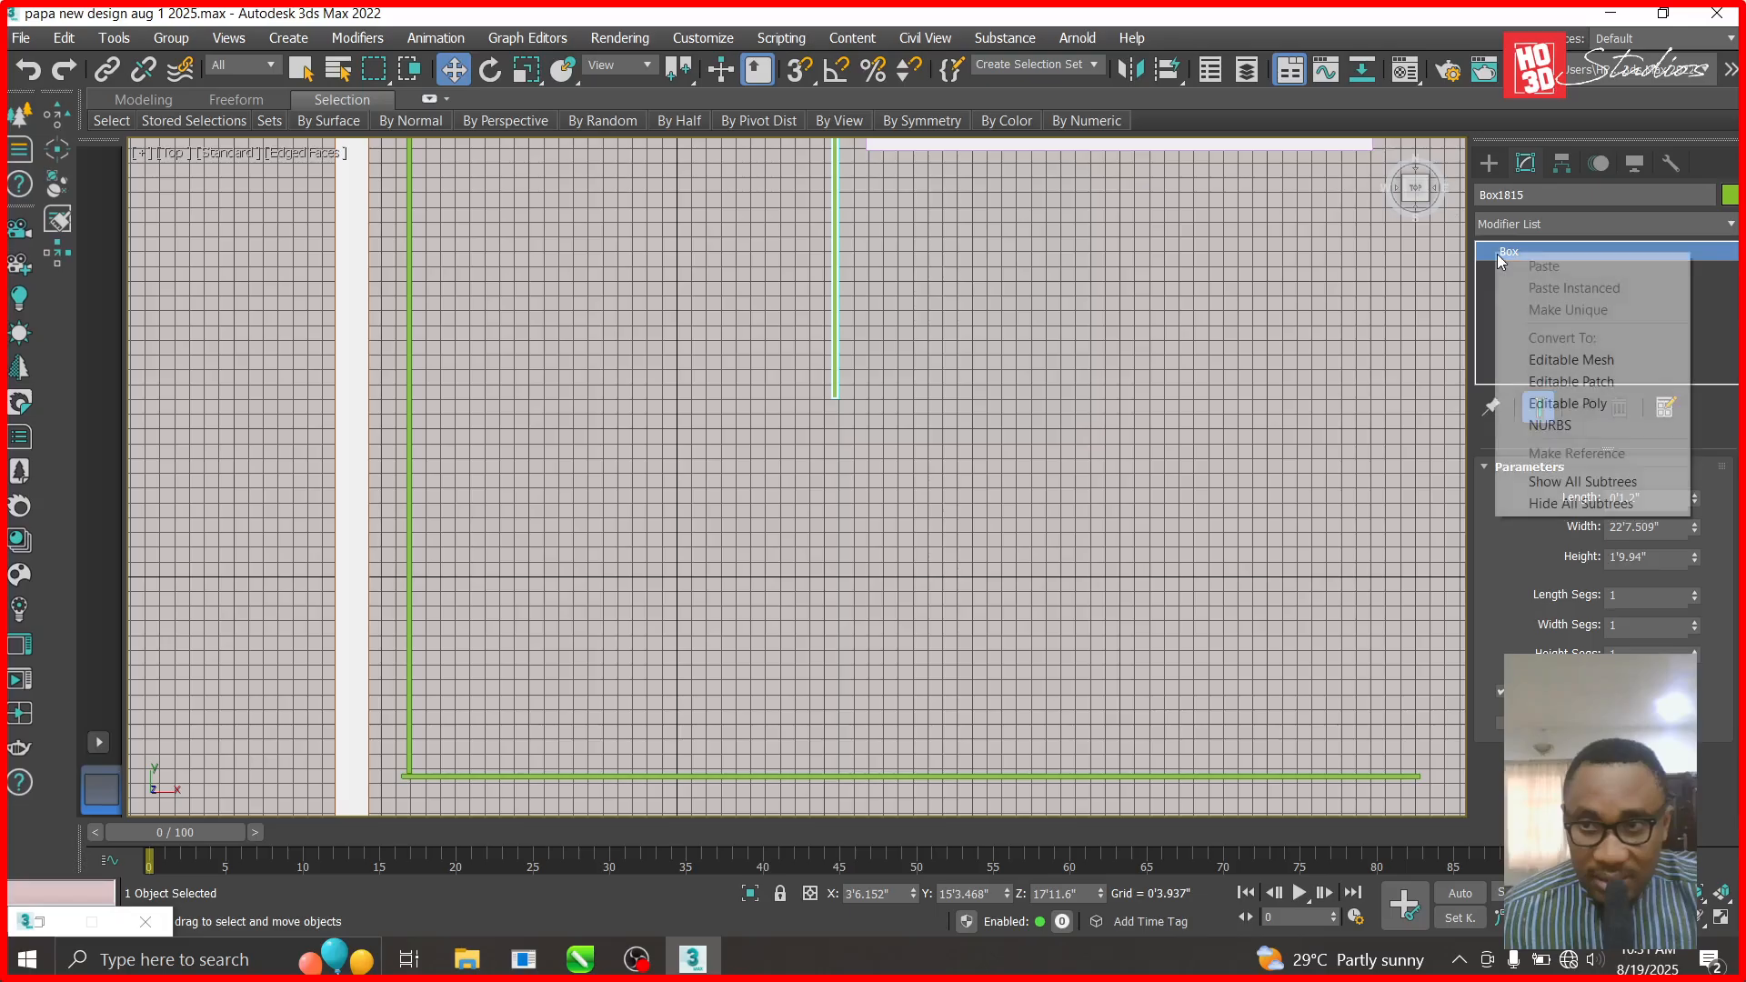
{"action": "left_click", "coordinate": [1571, 379]}
{"action": "key", "text": "1"}
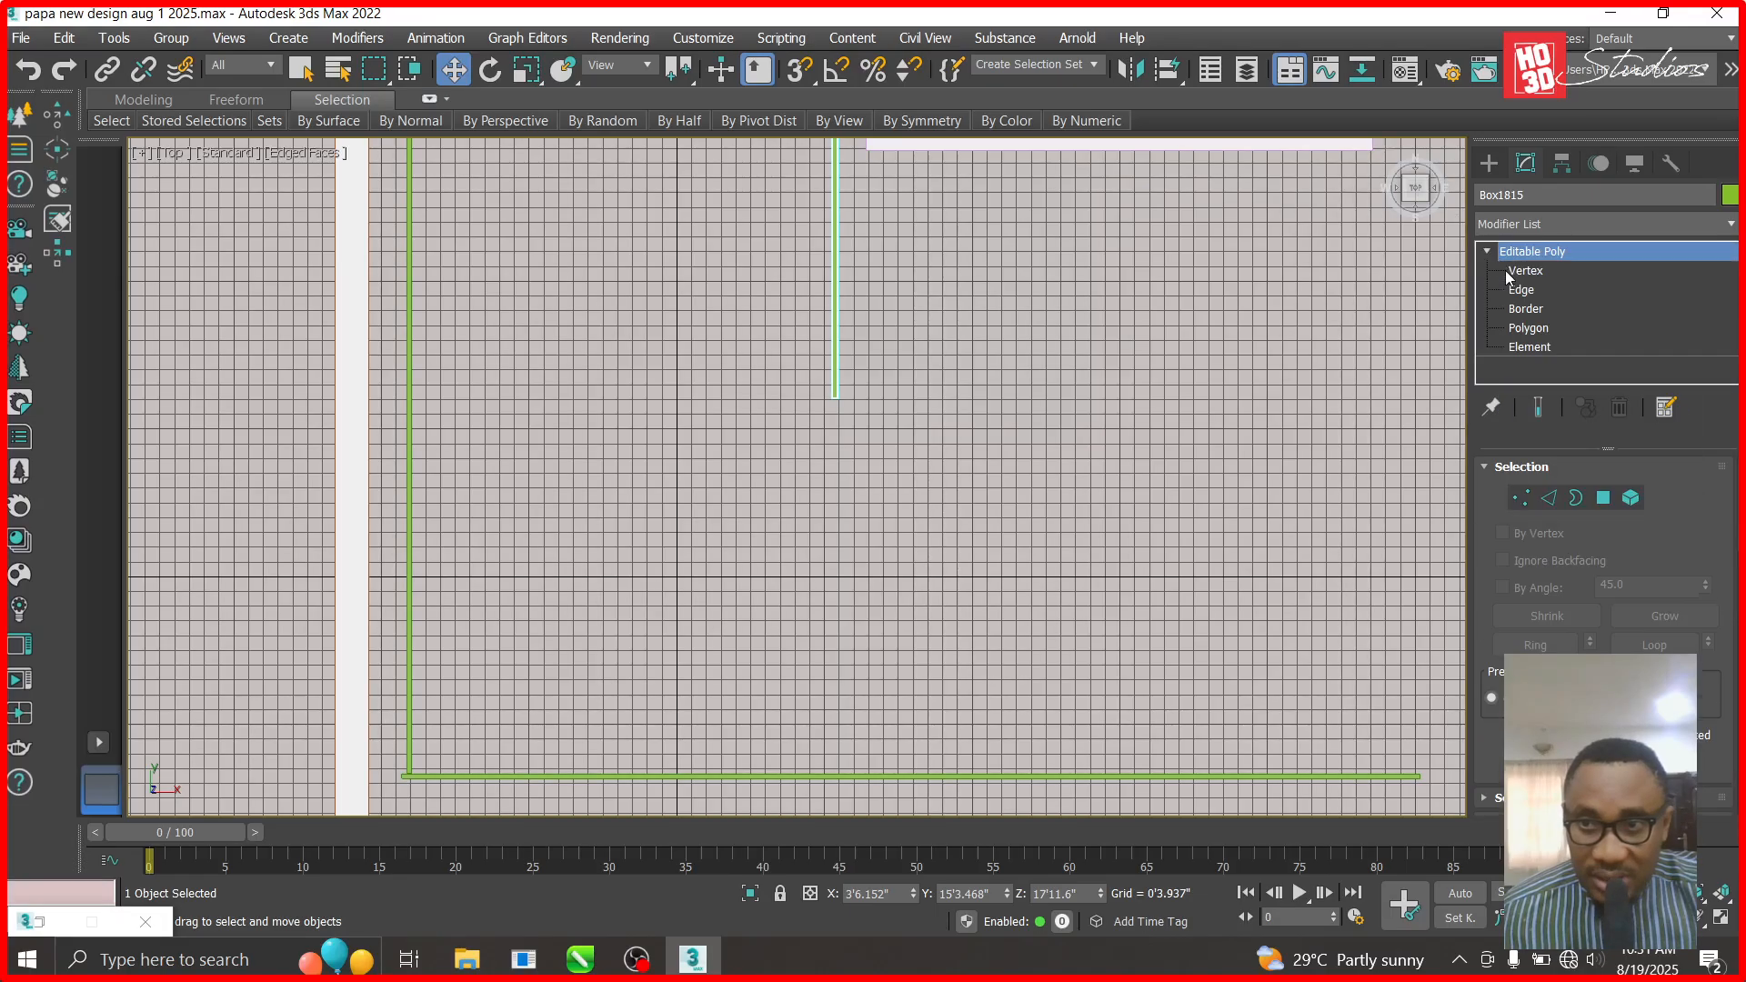
{"action": "left_click_drag", "start_coordinate": [775, 470], "coordinate": [776, 465]}
{"action": "left_click_drag", "start_coordinate": [836, 364], "coordinate": [841, 536]}
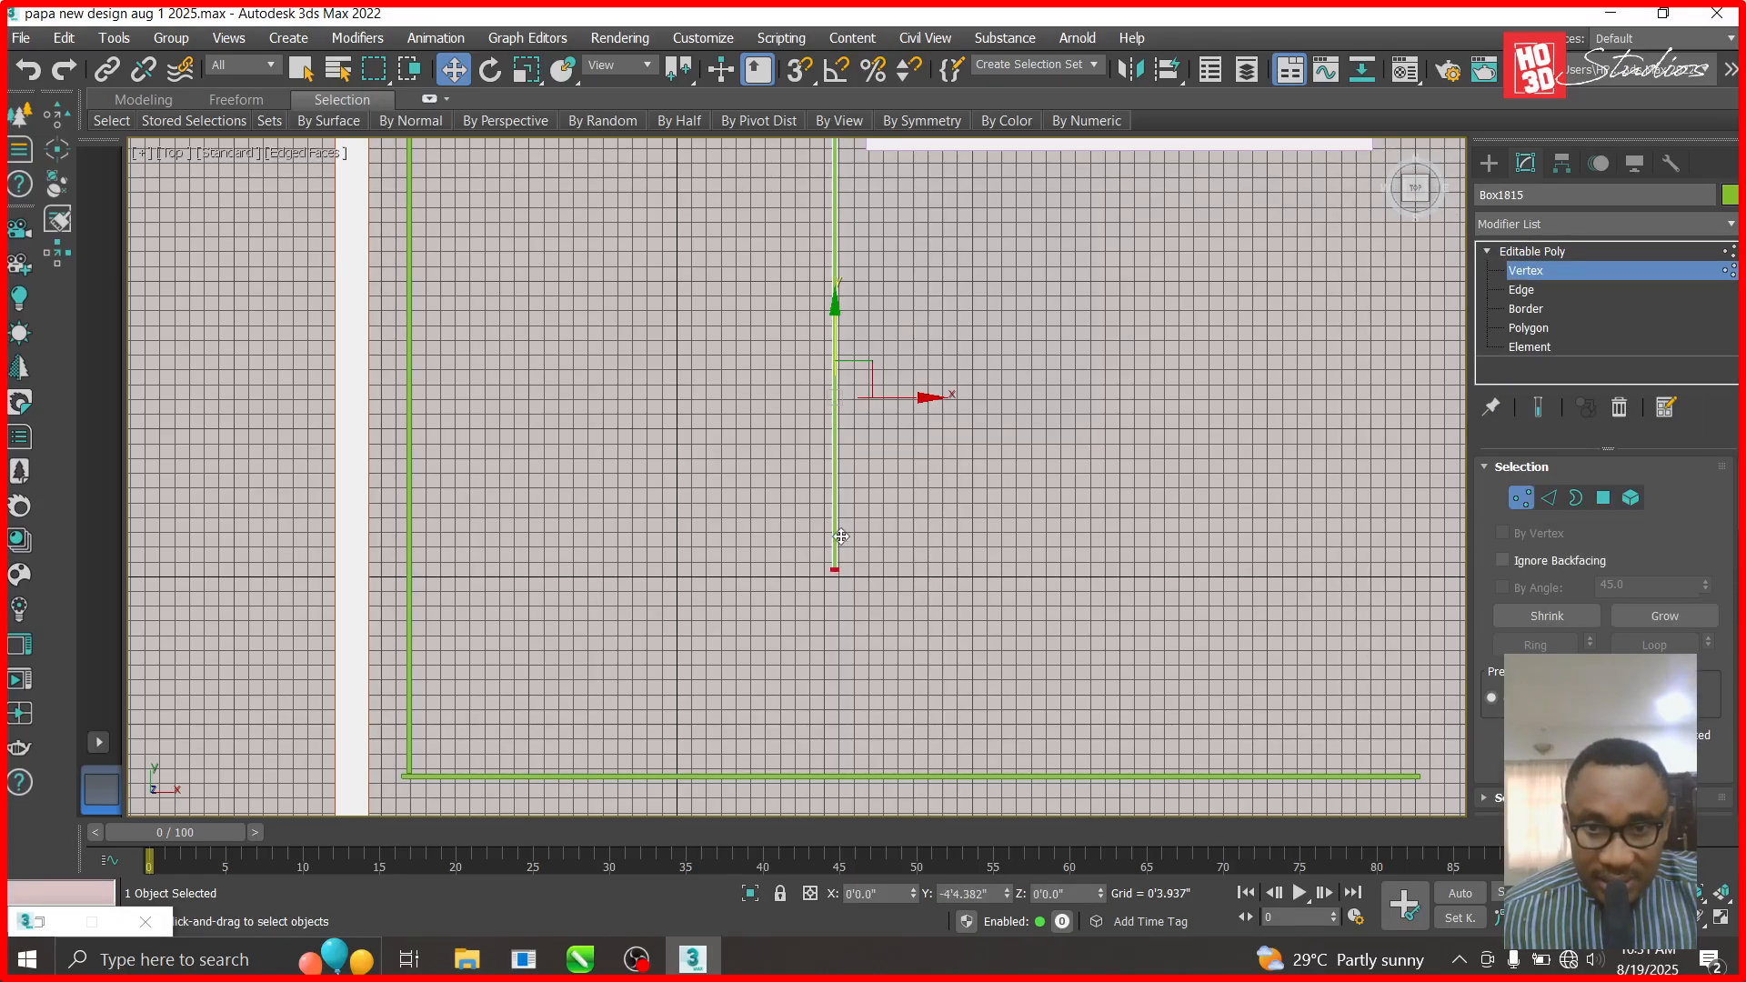
{"action": "left_click_drag", "start_coordinate": [847, 685], "coordinate": [847, 684]}
{"action": "scroll", "coordinate": [821, 587], "scroll_direction": "down", "scroll_amount": 3}
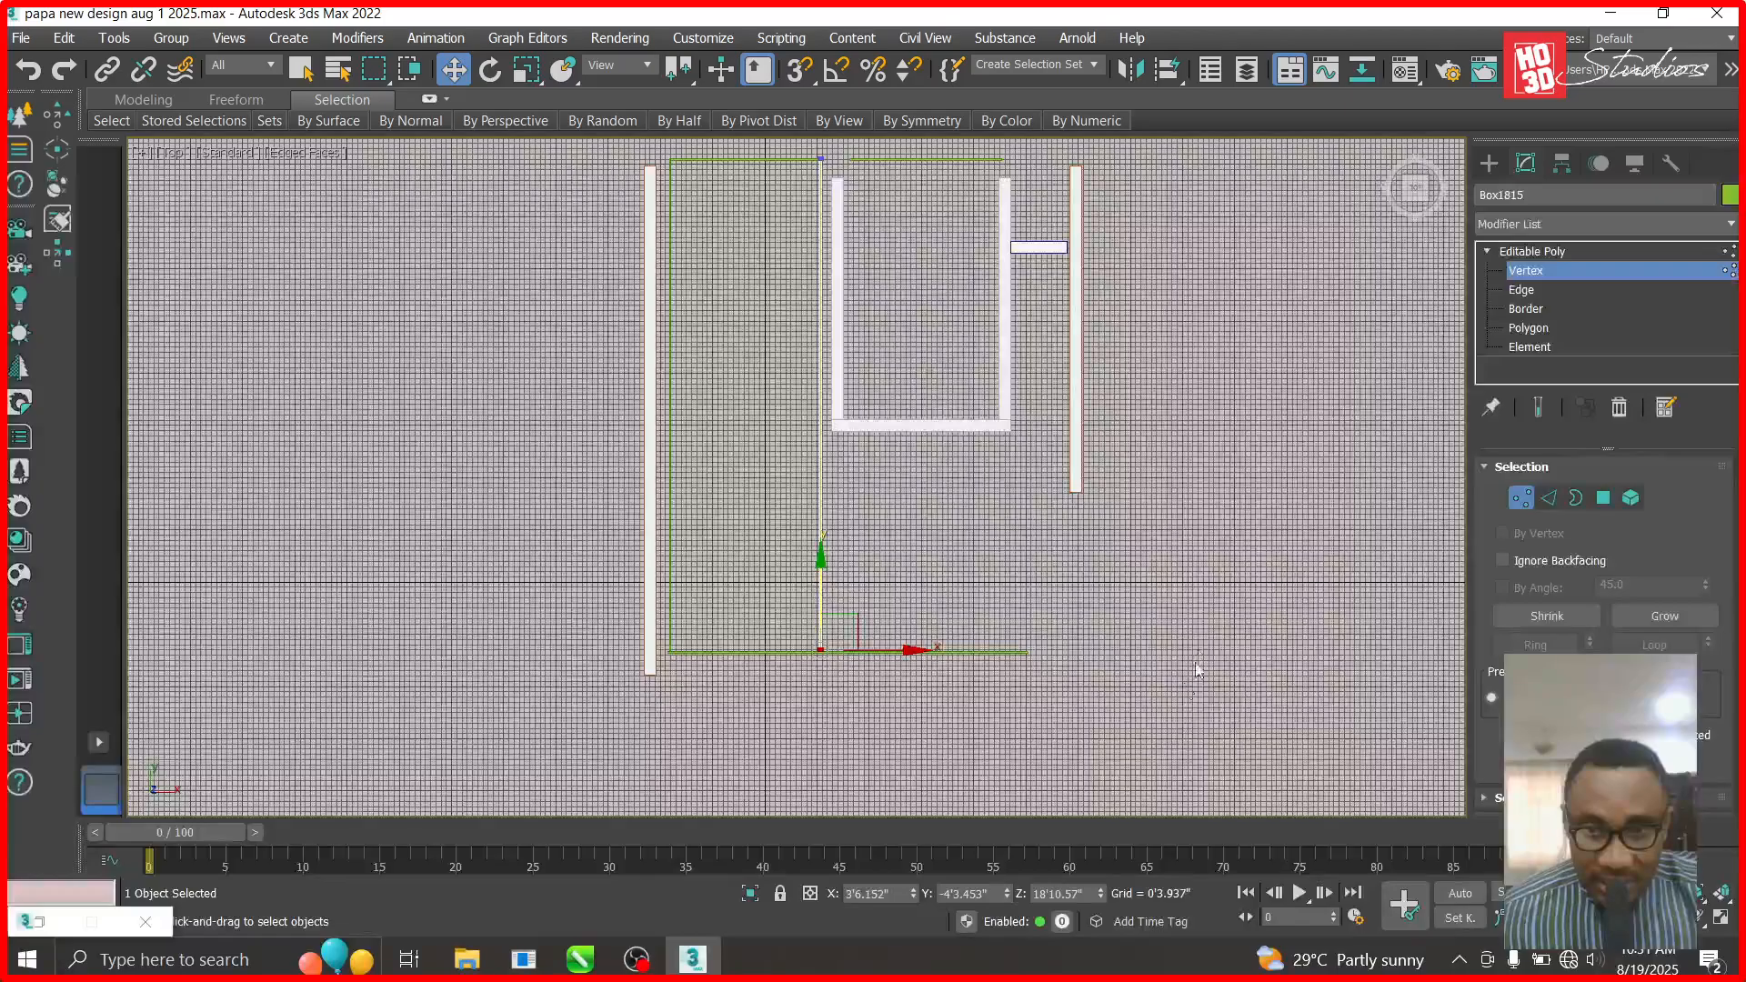
{"action": "scroll", "coordinate": [1079, 678], "scroll_direction": "up", "scroll_amount": 4}
{"action": "left_click", "coordinate": [1525, 252]}
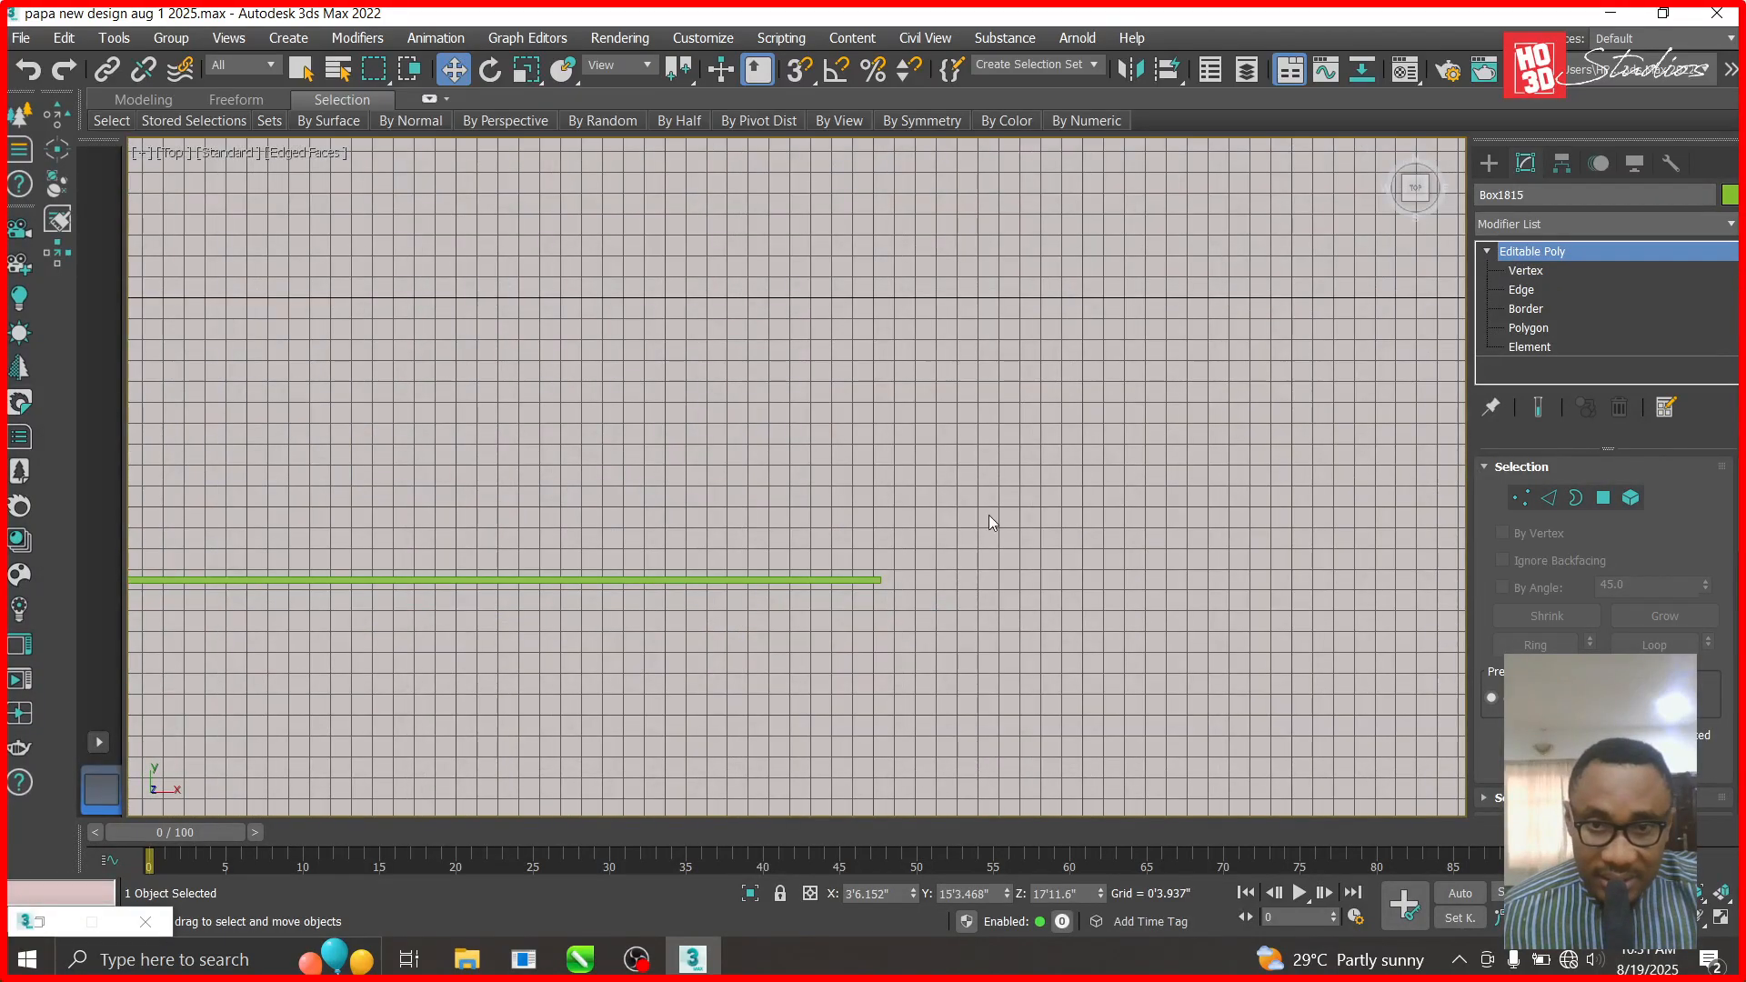
{"action": "left_click", "coordinate": [887, 582]}
- Convert the horizontal beam to Editable Poly and shorten its right end to the vertical beam
{"action": "right_click", "coordinate": [1520, 251]}
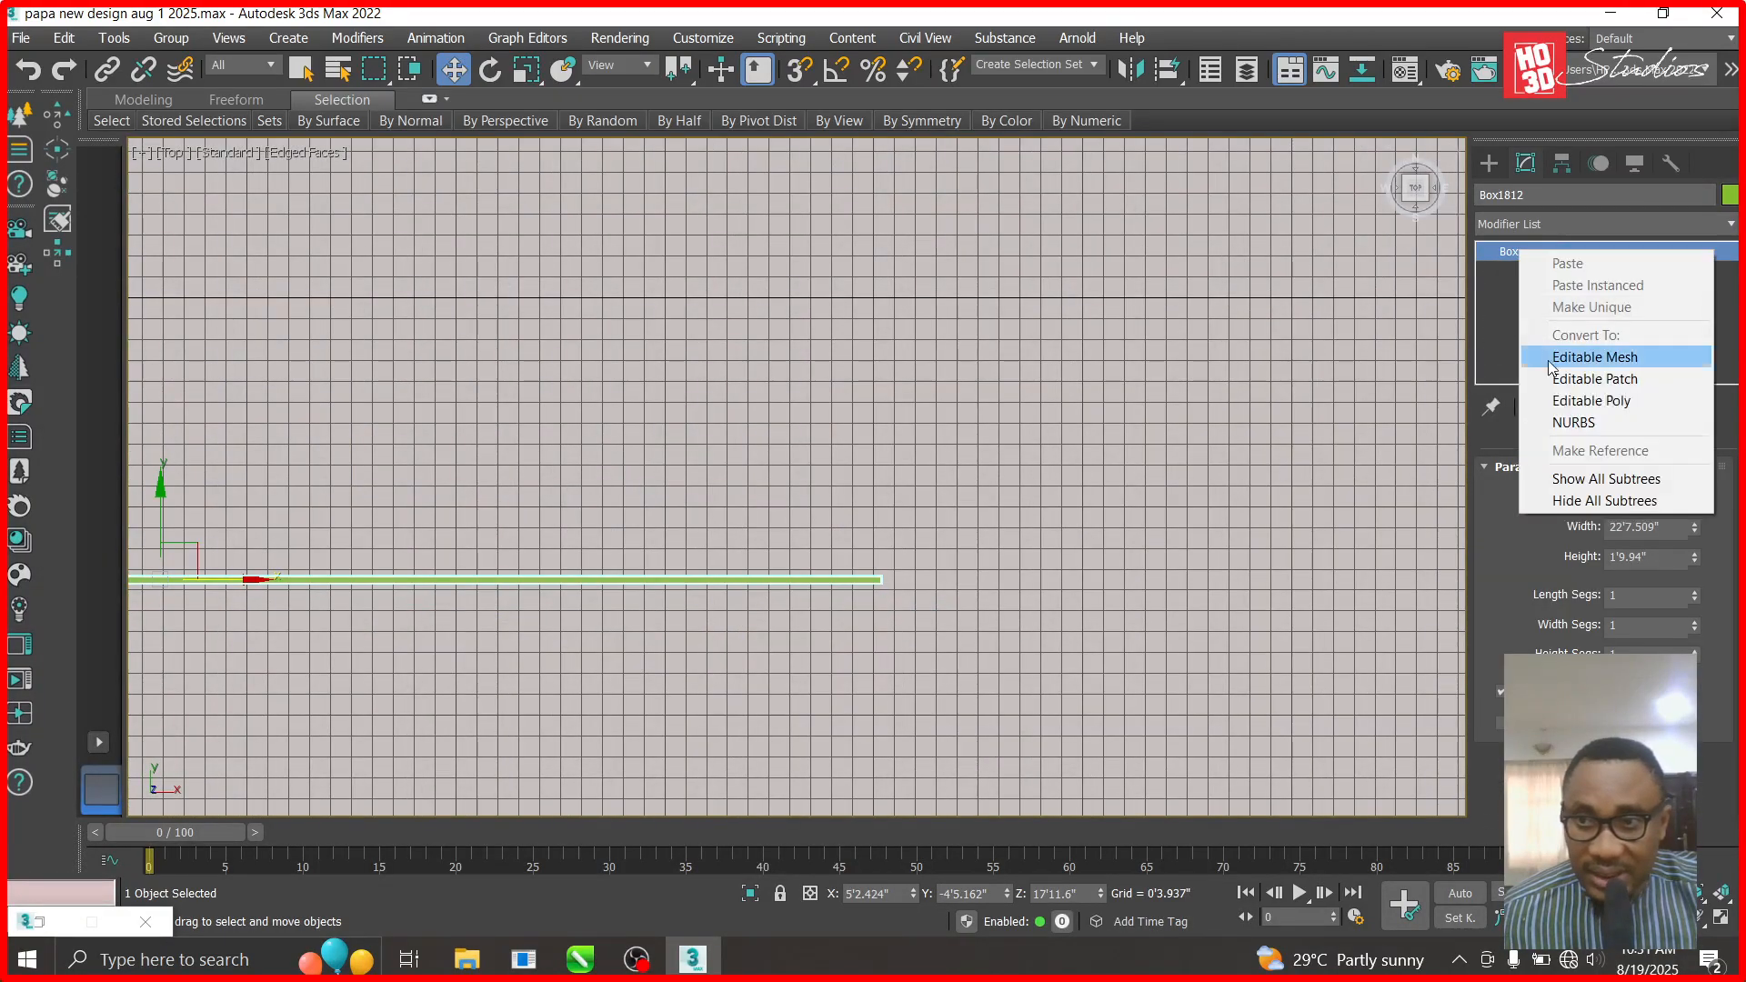
{"action": "left_click", "coordinate": [1562, 400]}
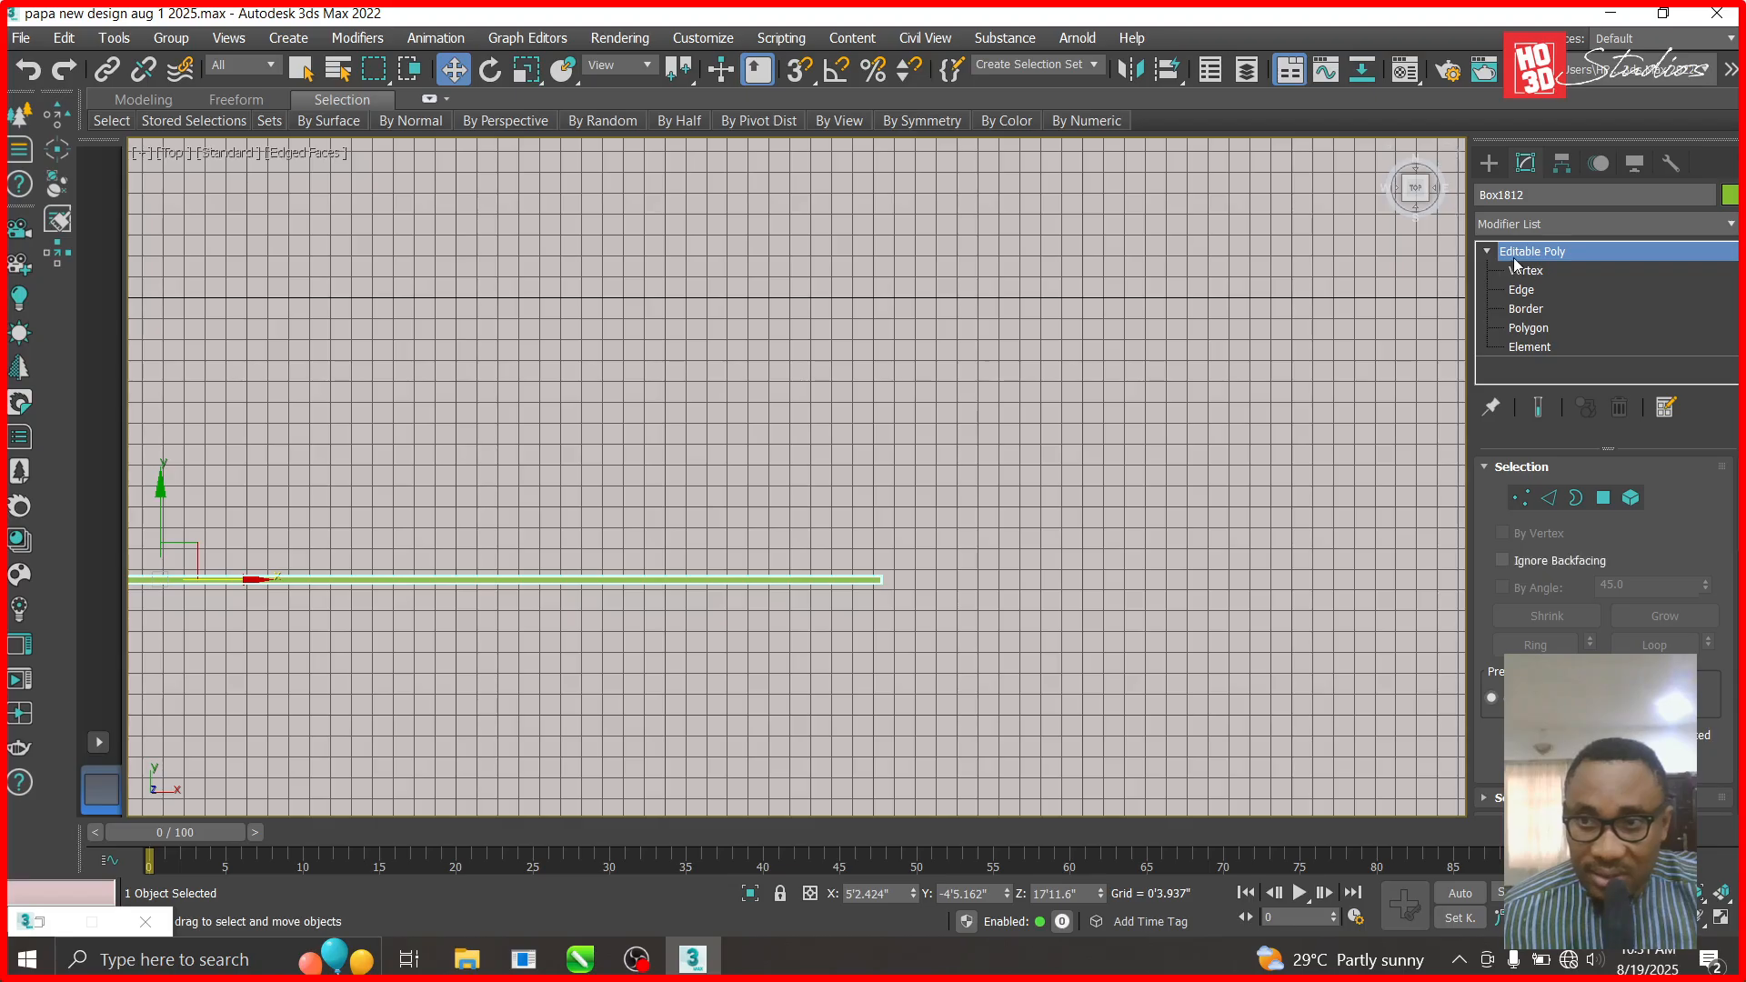
{"action": "left_click", "coordinate": [1508, 271]}
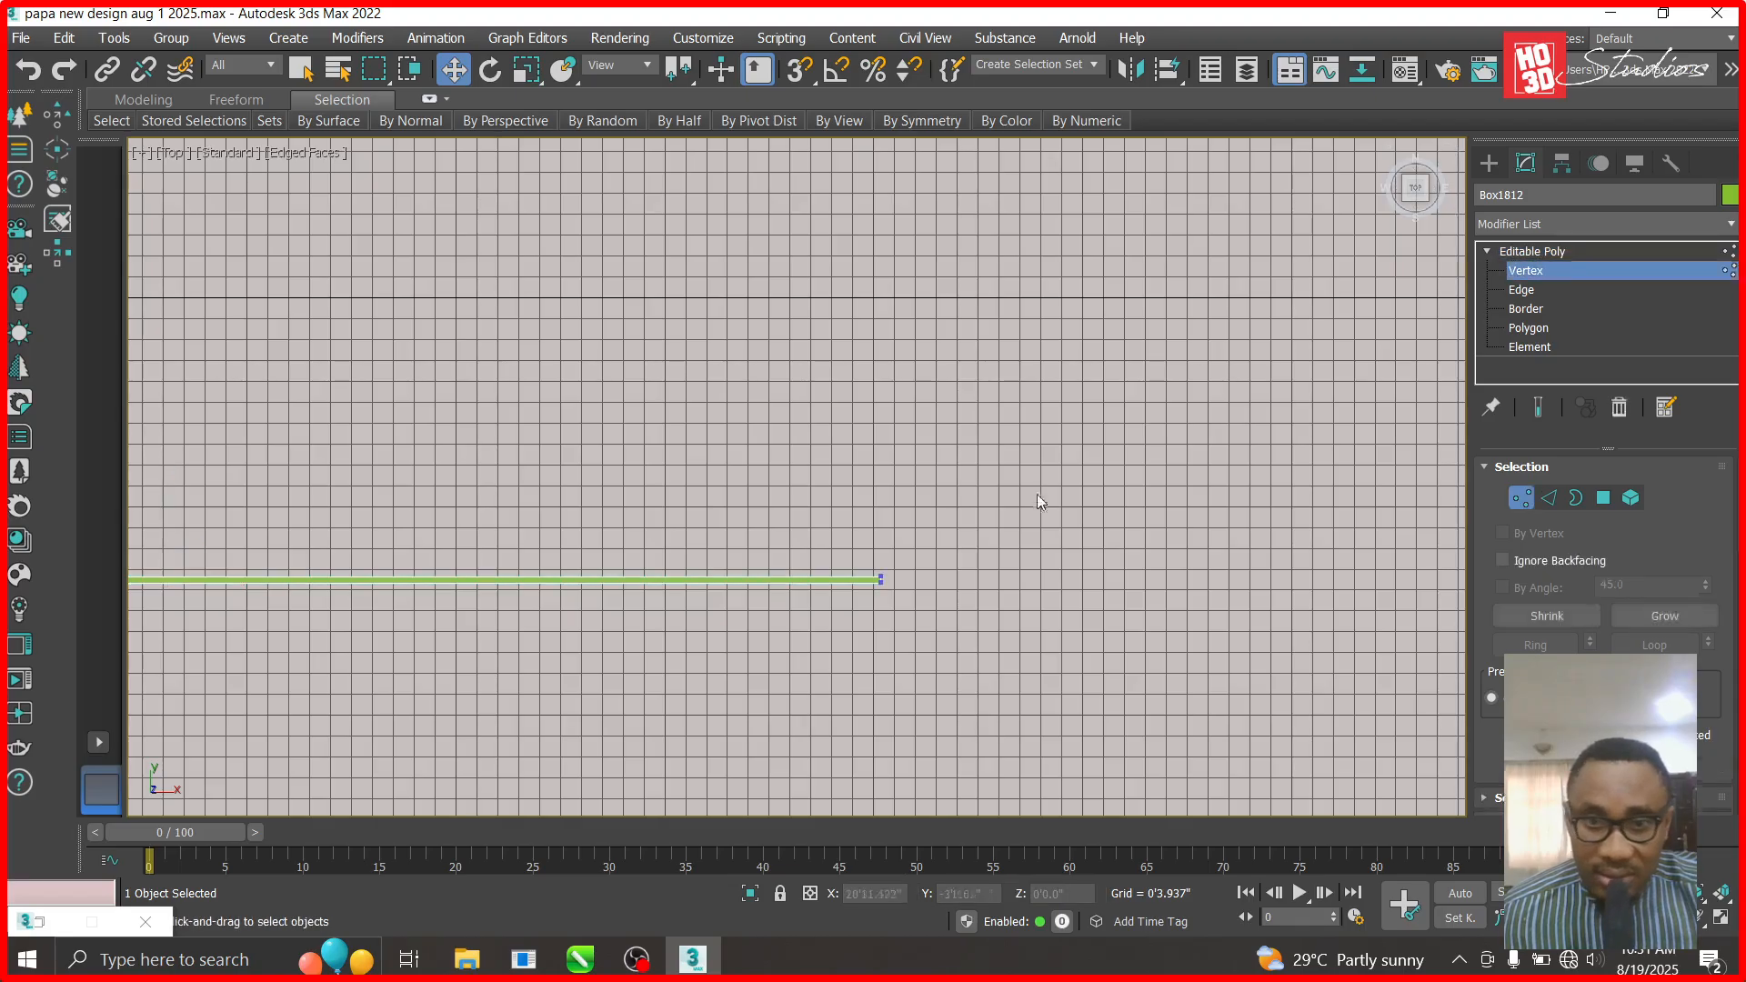
{"action": "scroll", "coordinate": [1034, 501], "scroll_direction": "down", "scroll_amount": 3}
{"action": "left_click_drag", "start_coordinate": [1022, 513], "coordinate": [939, 573]}
{"action": "left_click_drag", "start_coordinate": [1054, 543], "coordinate": [747, 536]}
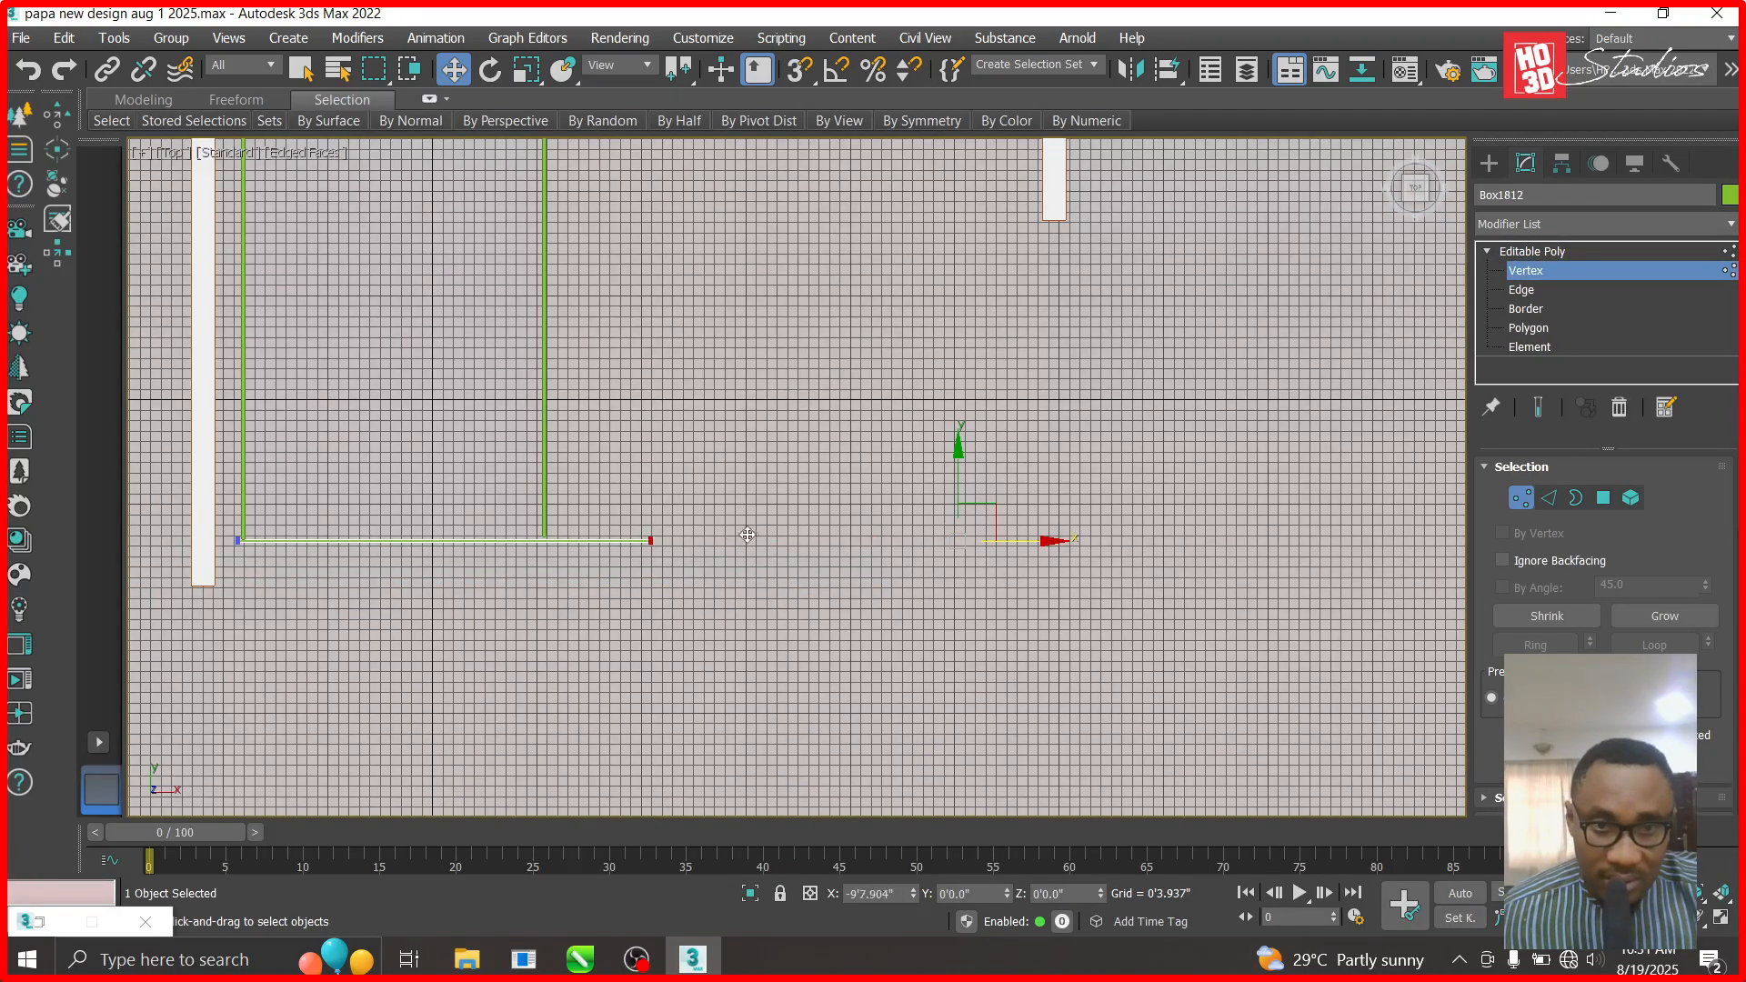
{"action": "scroll", "coordinate": [738, 555], "scroll_direction": "up", "scroll_amount": 5}
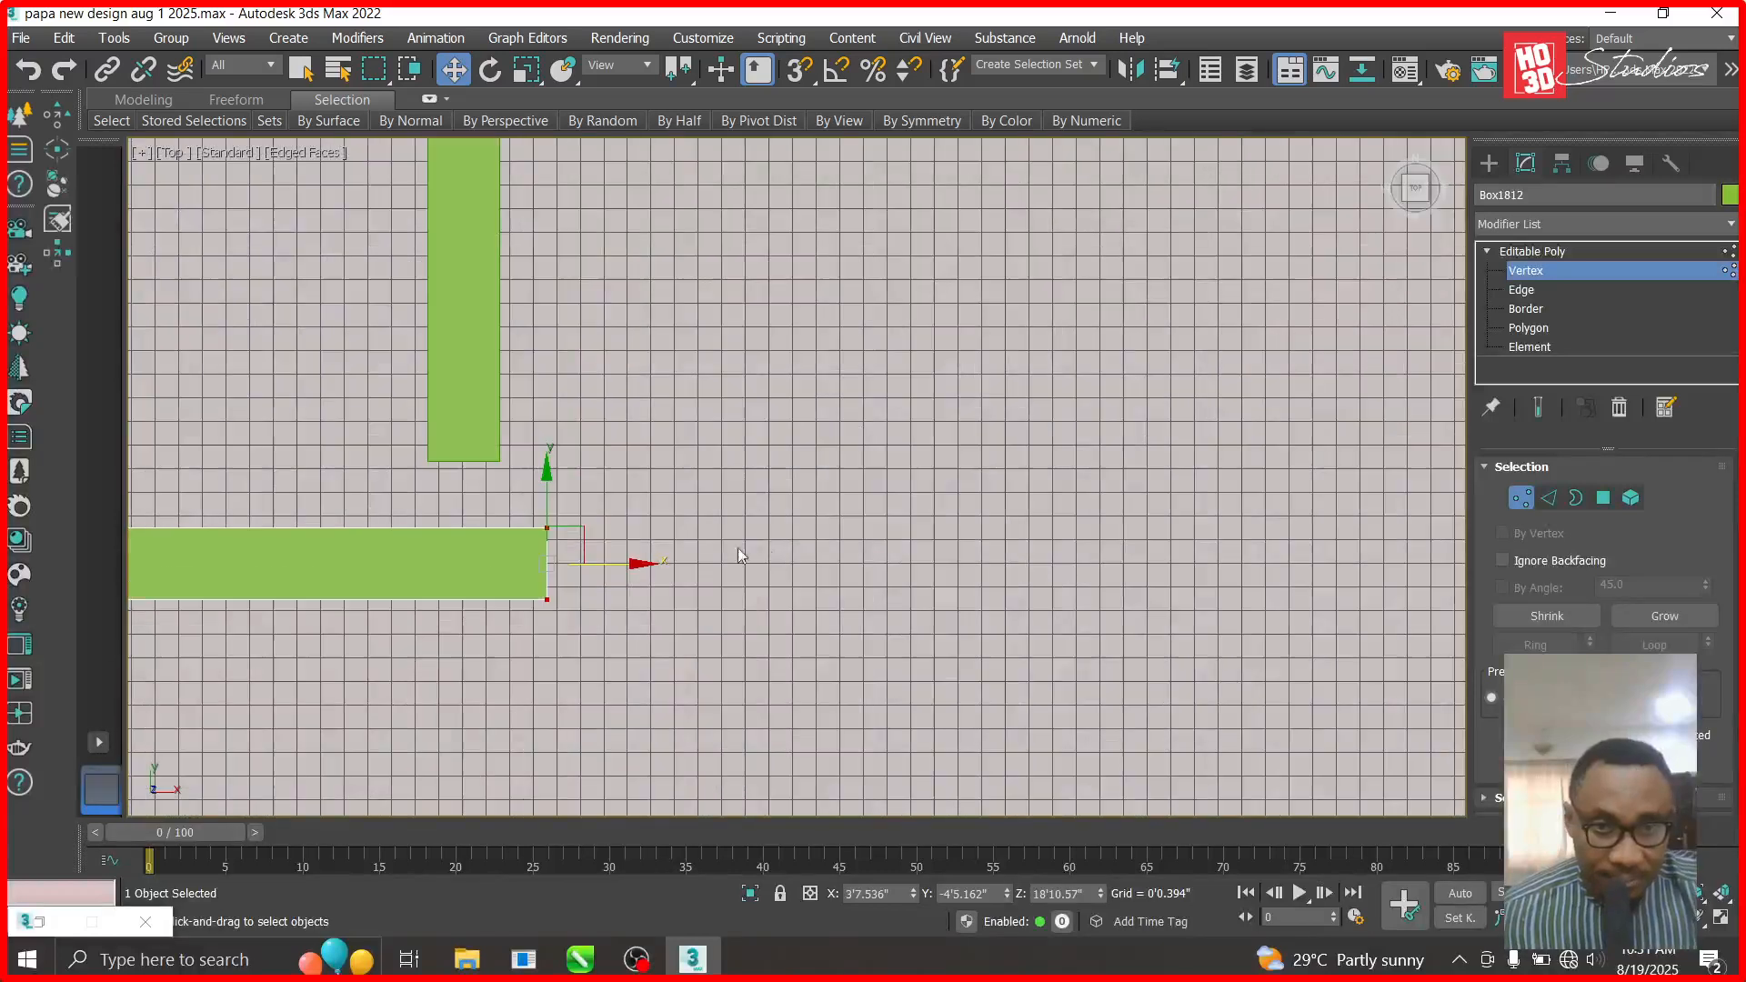
{"action": "left_click_drag", "start_coordinate": [626, 560], "coordinate": [579, 562]}
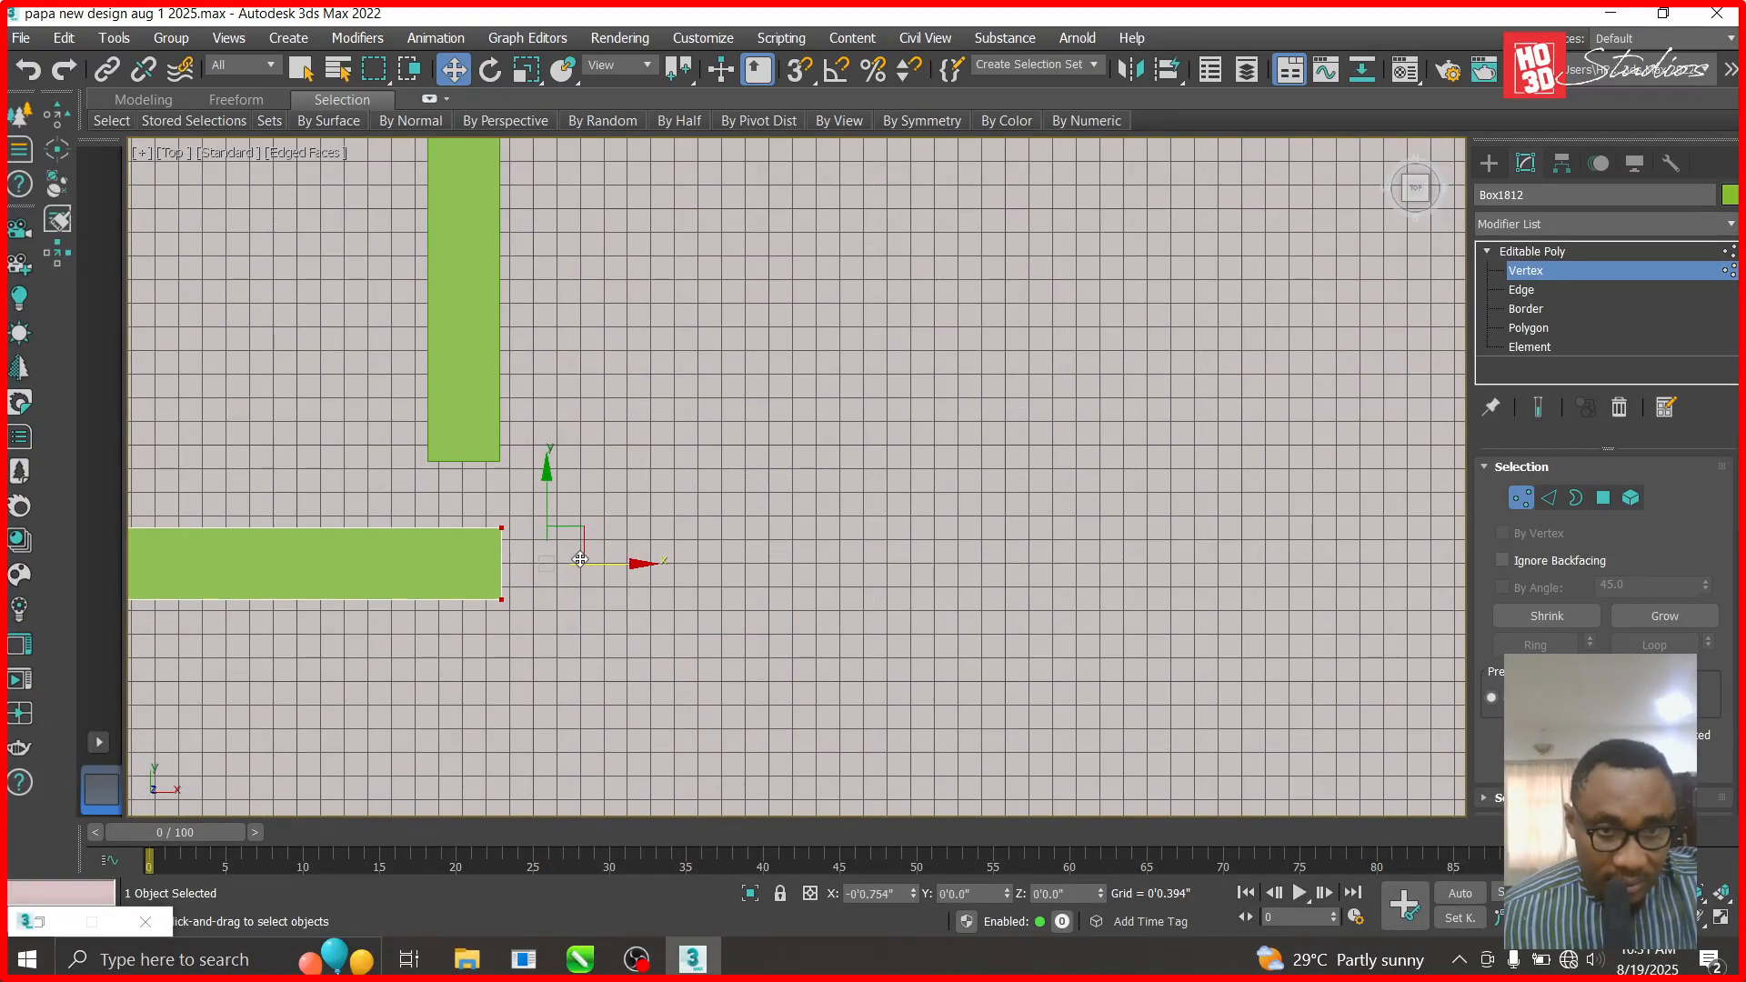
{"action": "left_click", "coordinate": [1510, 270]}
- Extend the left vertical beam's lower vertices down to the horizontal beam
{"action": "left_click", "coordinate": [482, 436]}
{"action": "left_click", "coordinate": [1516, 270]}
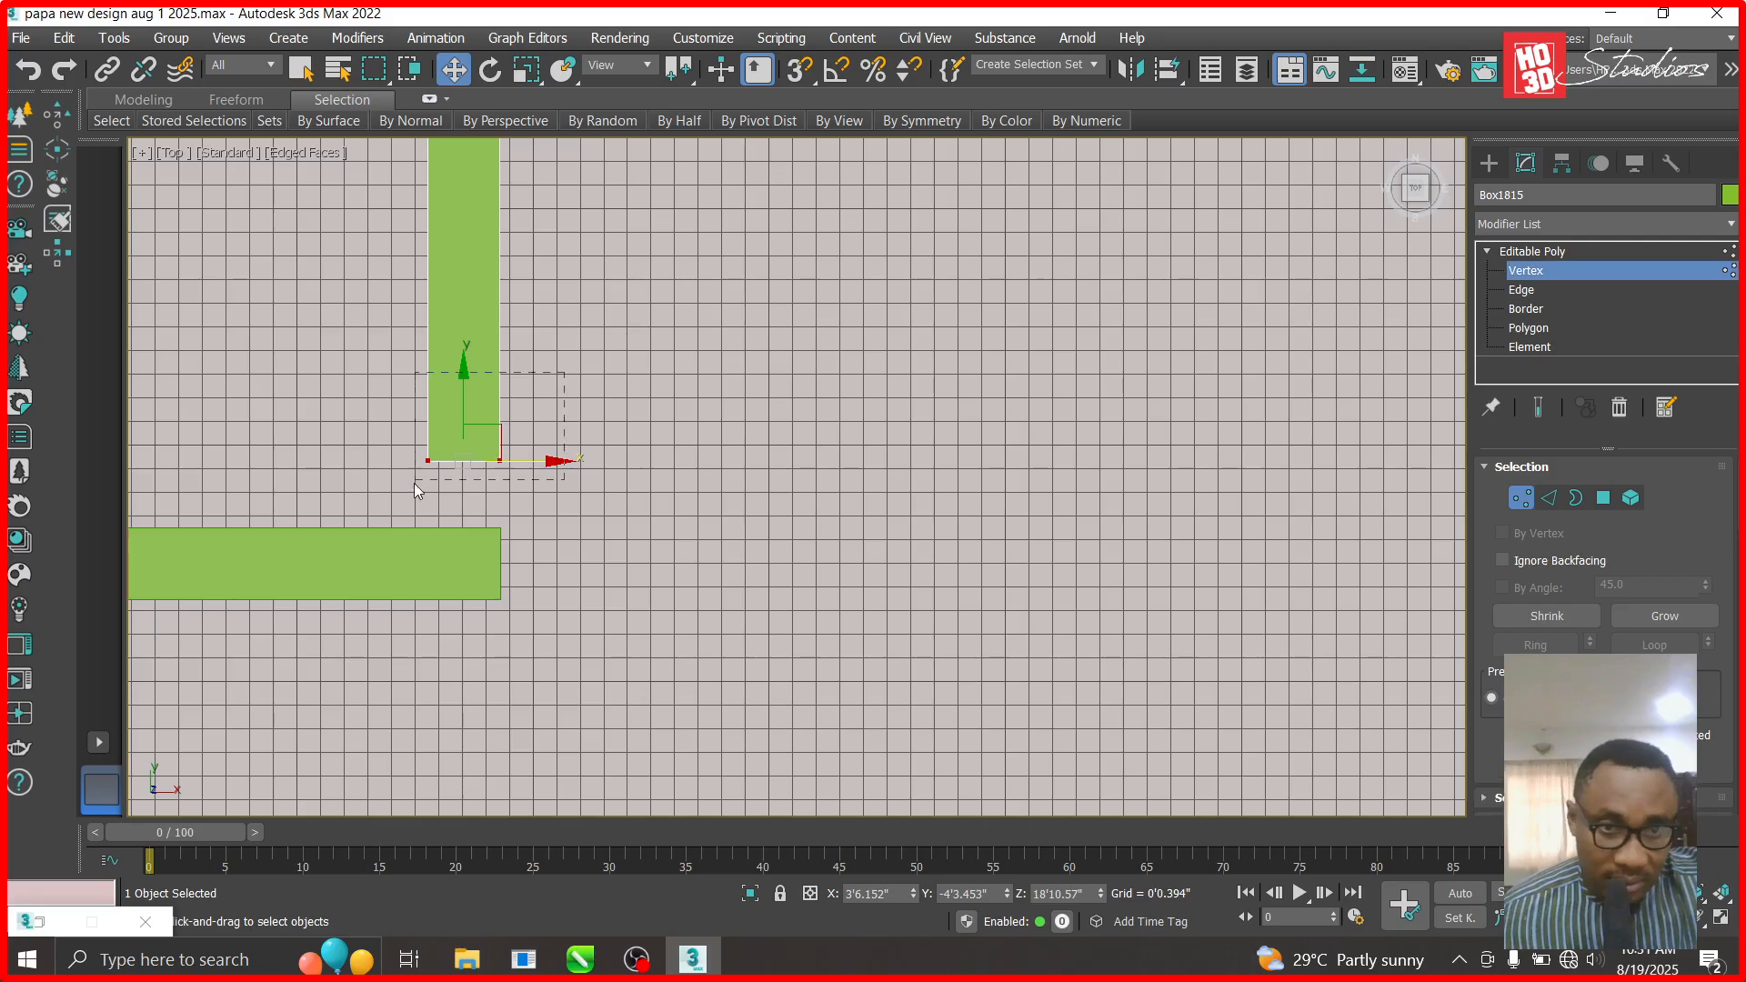
{"action": "left_click_drag", "start_coordinate": [462, 373], "coordinate": [457, 443]}
{"action": "scroll", "coordinate": [757, 640], "scroll_direction": "down", "scroll_amount": 10}
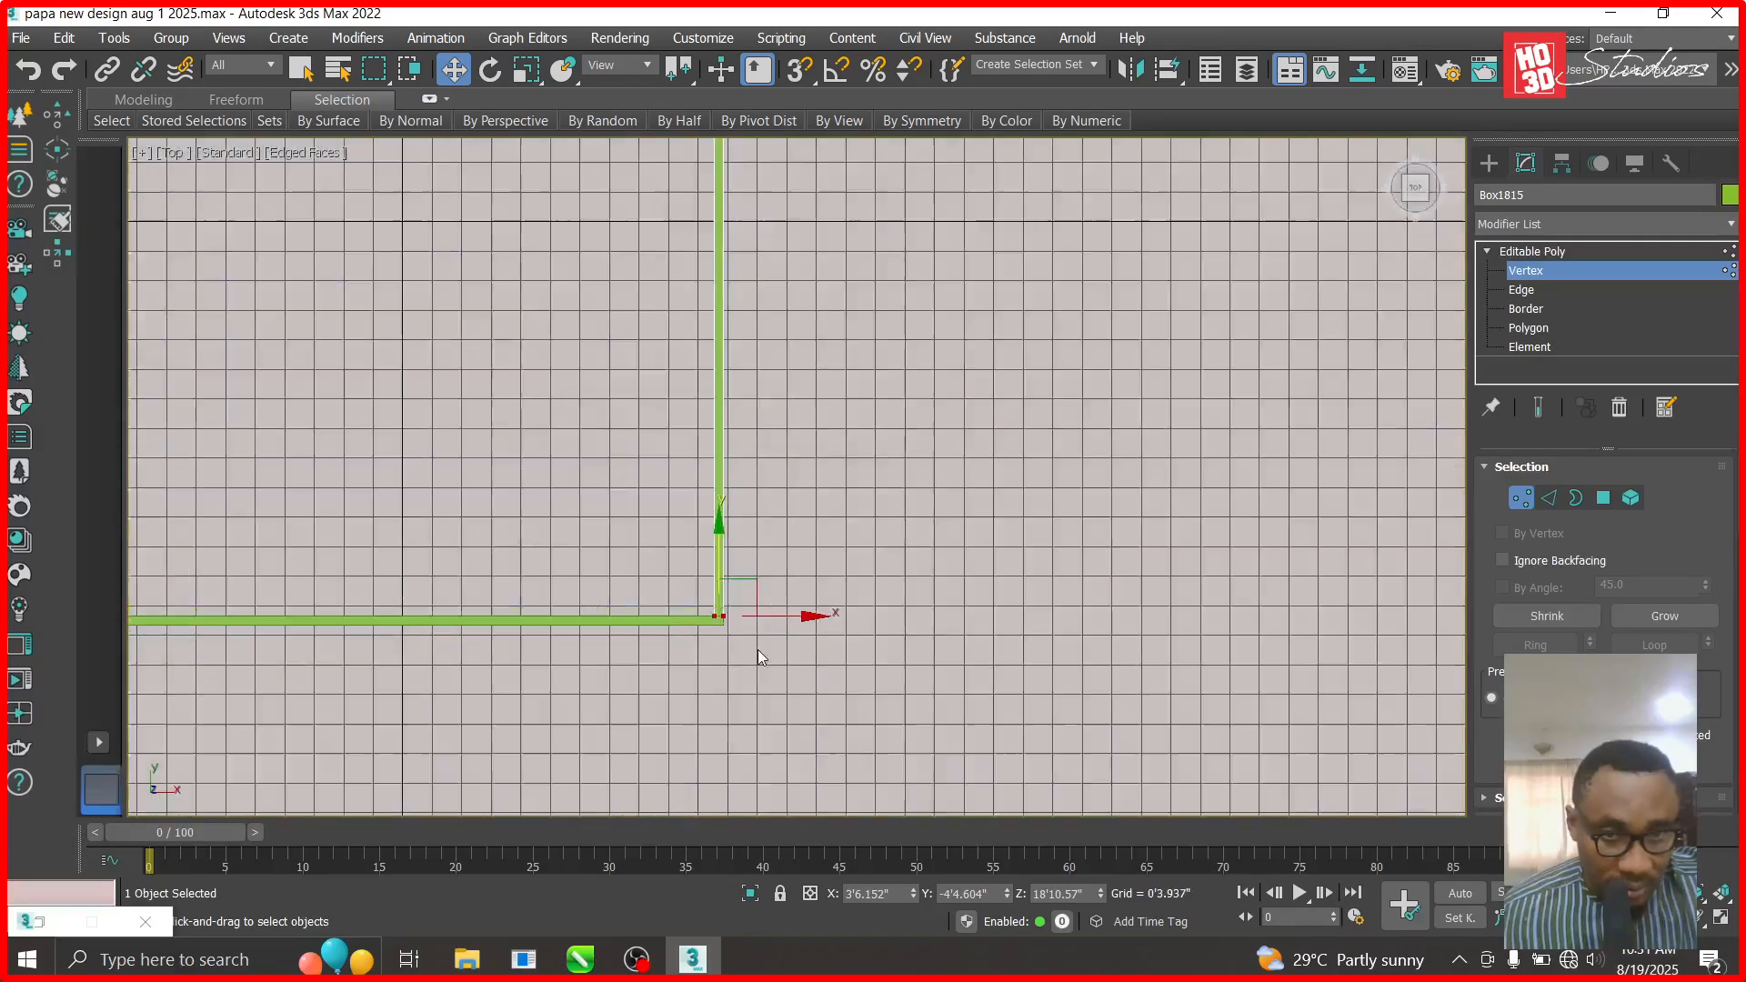
{"action": "scroll", "coordinate": [576, 604], "scroll_direction": "up", "scroll_amount": 3}
{"action": "scroll", "coordinate": [461, 495], "scroll_direction": "up", "scroll_amount": 5}
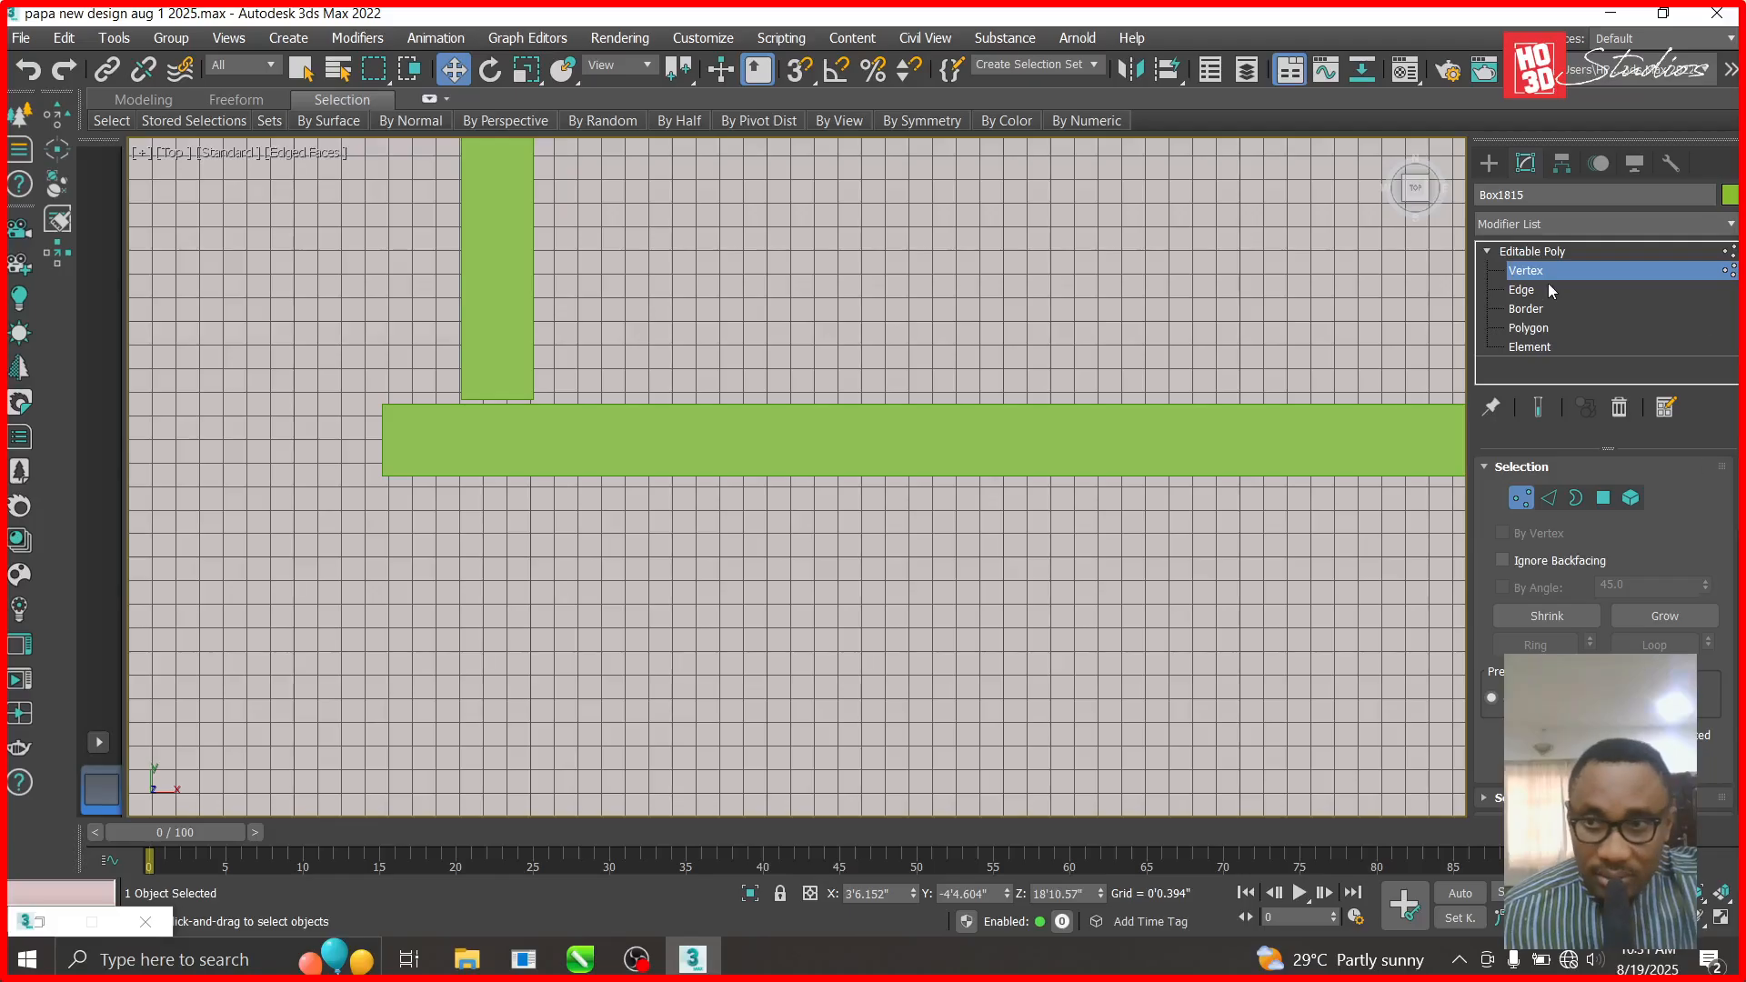
{"action": "left_click", "coordinate": [1555, 252]}
- Trim the long bar's left-end vertices so it starts flush with the vertical beam
{"action": "left_click", "coordinate": [409, 443]}
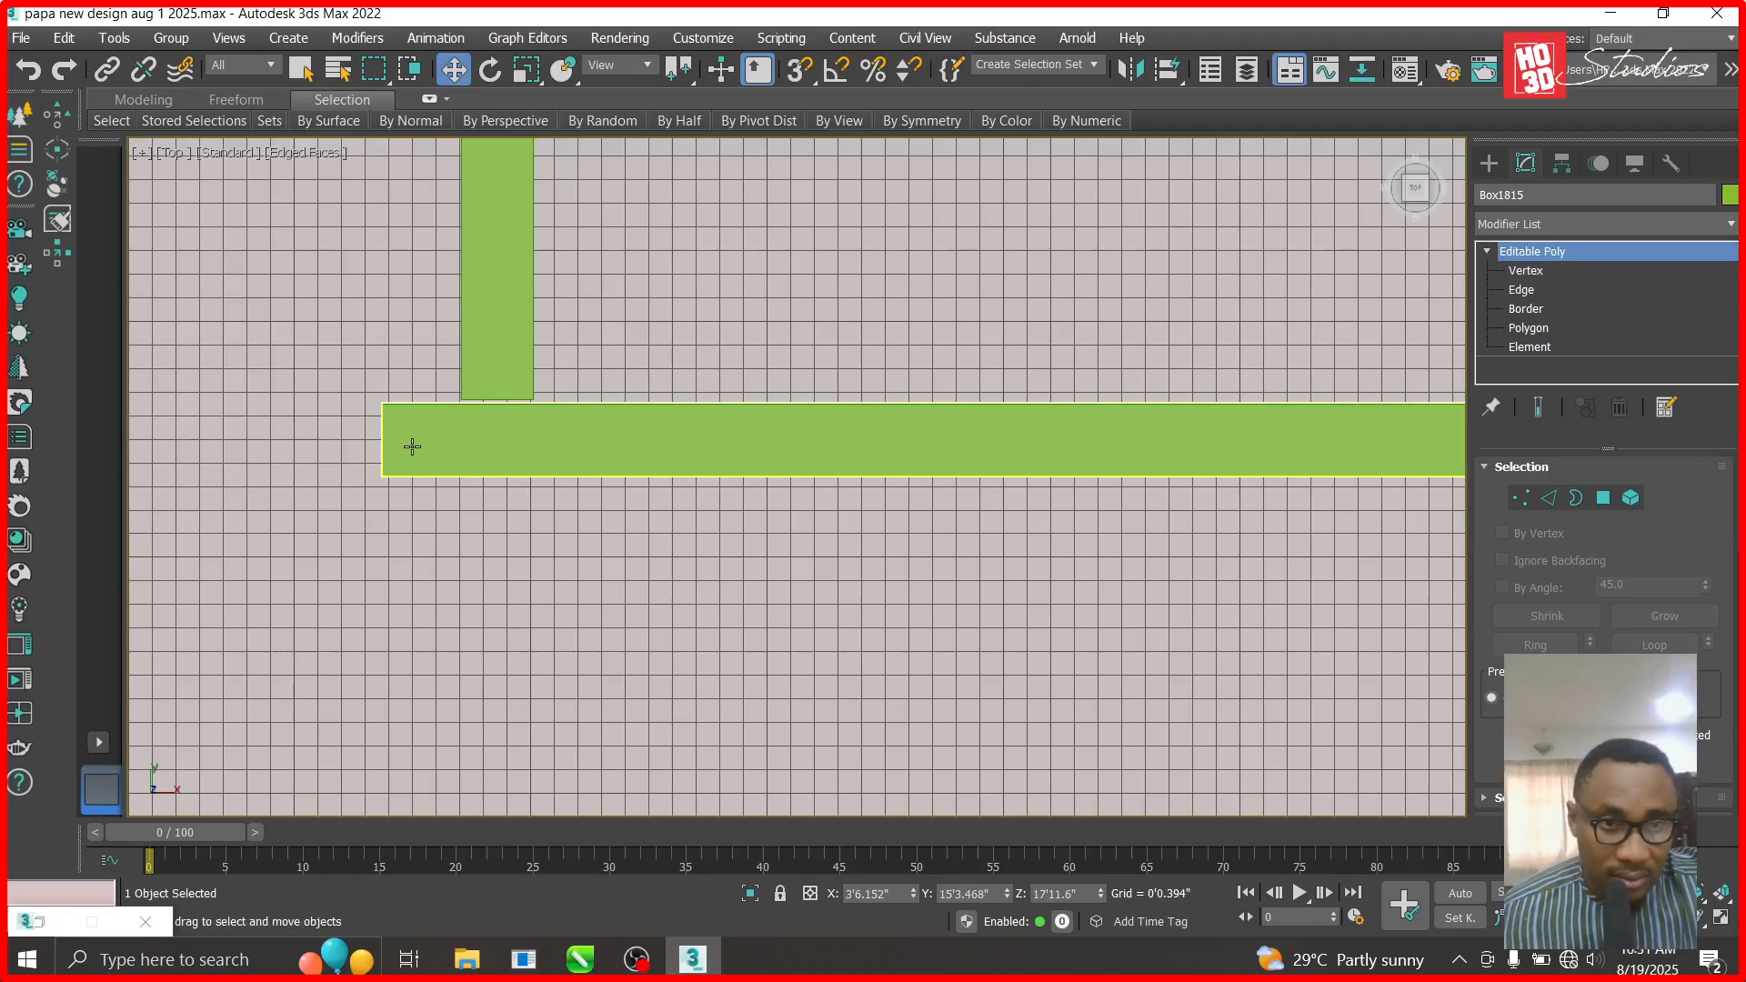
{"action": "left_click", "coordinate": [1524, 271]}
{"action": "left_click_drag", "start_coordinate": [330, 368], "coordinate": [447, 605]}
{"action": "left_click_drag", "start_coordinate": [479, 454], "coordinate": [541, 452]}
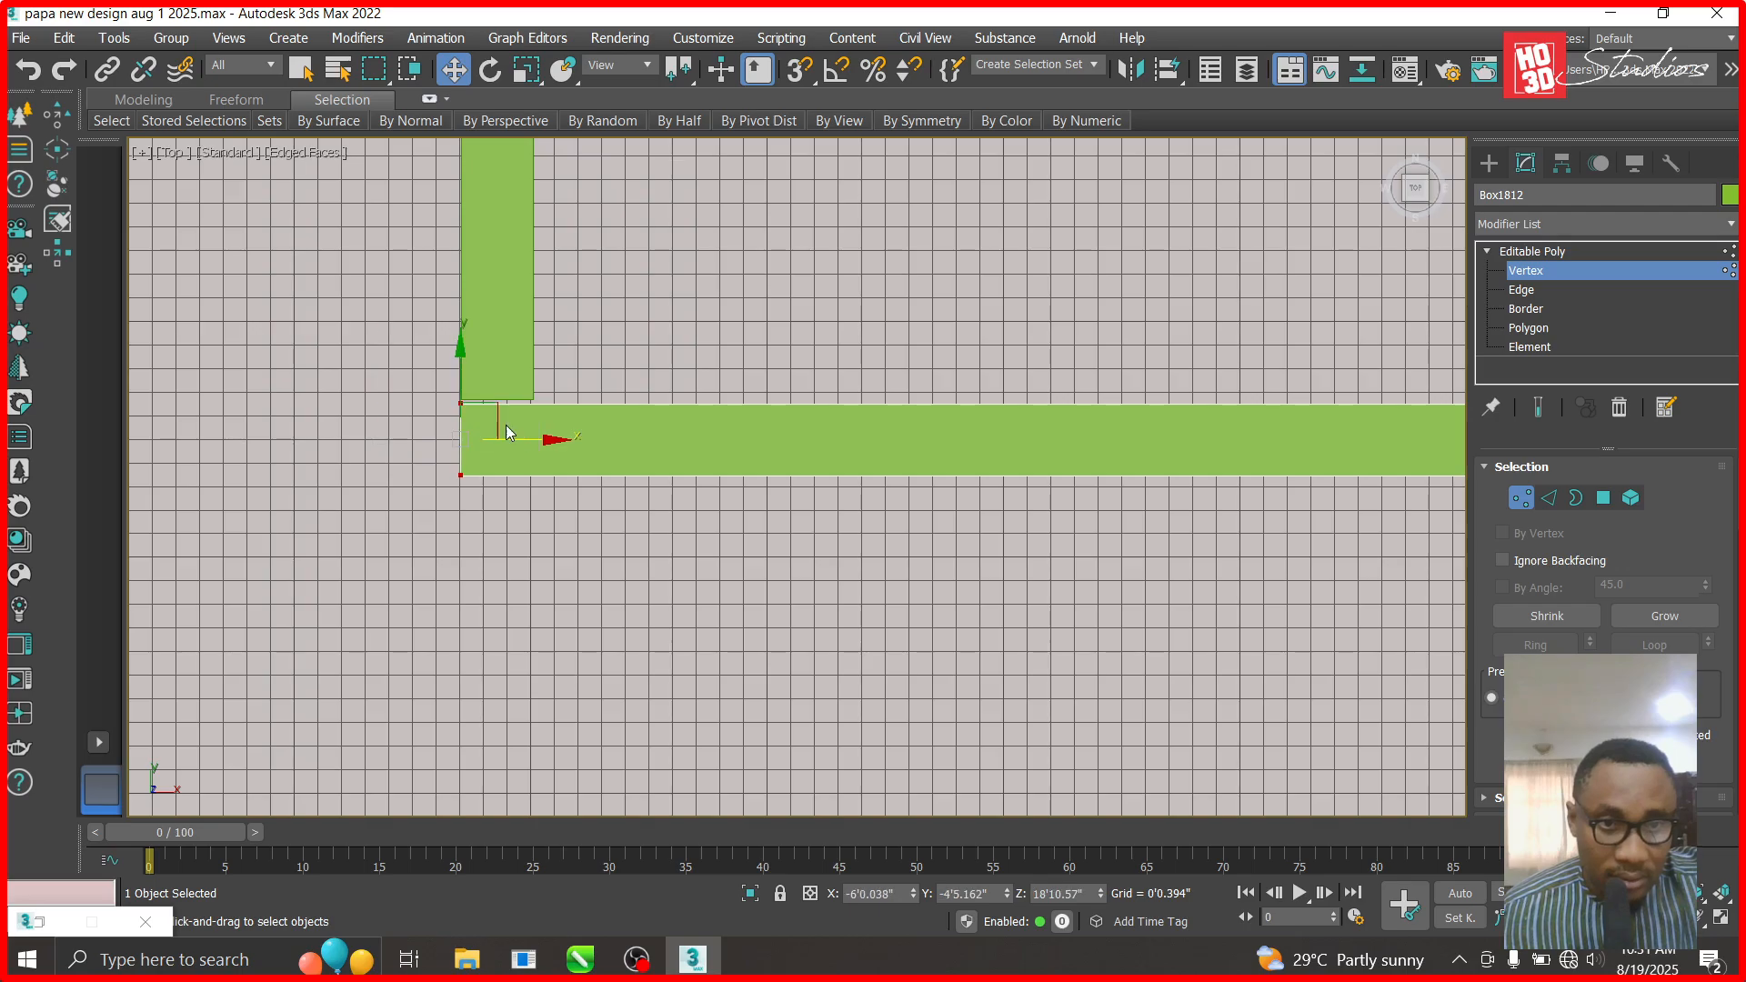
{"action": "scroll", "coordinate": [506, 421], "scroll_direction": "up", "scroll_amount": 5}
{"action": "left_click", "coordinate": [1533, 253]}
- Move Box1813's bottom vertices down so its lower end sits on the bar's top edge
{"action": "left_click", "coordinate": [540, 295]}
{"action": "left_click", "coordinate": [1525, 272]}
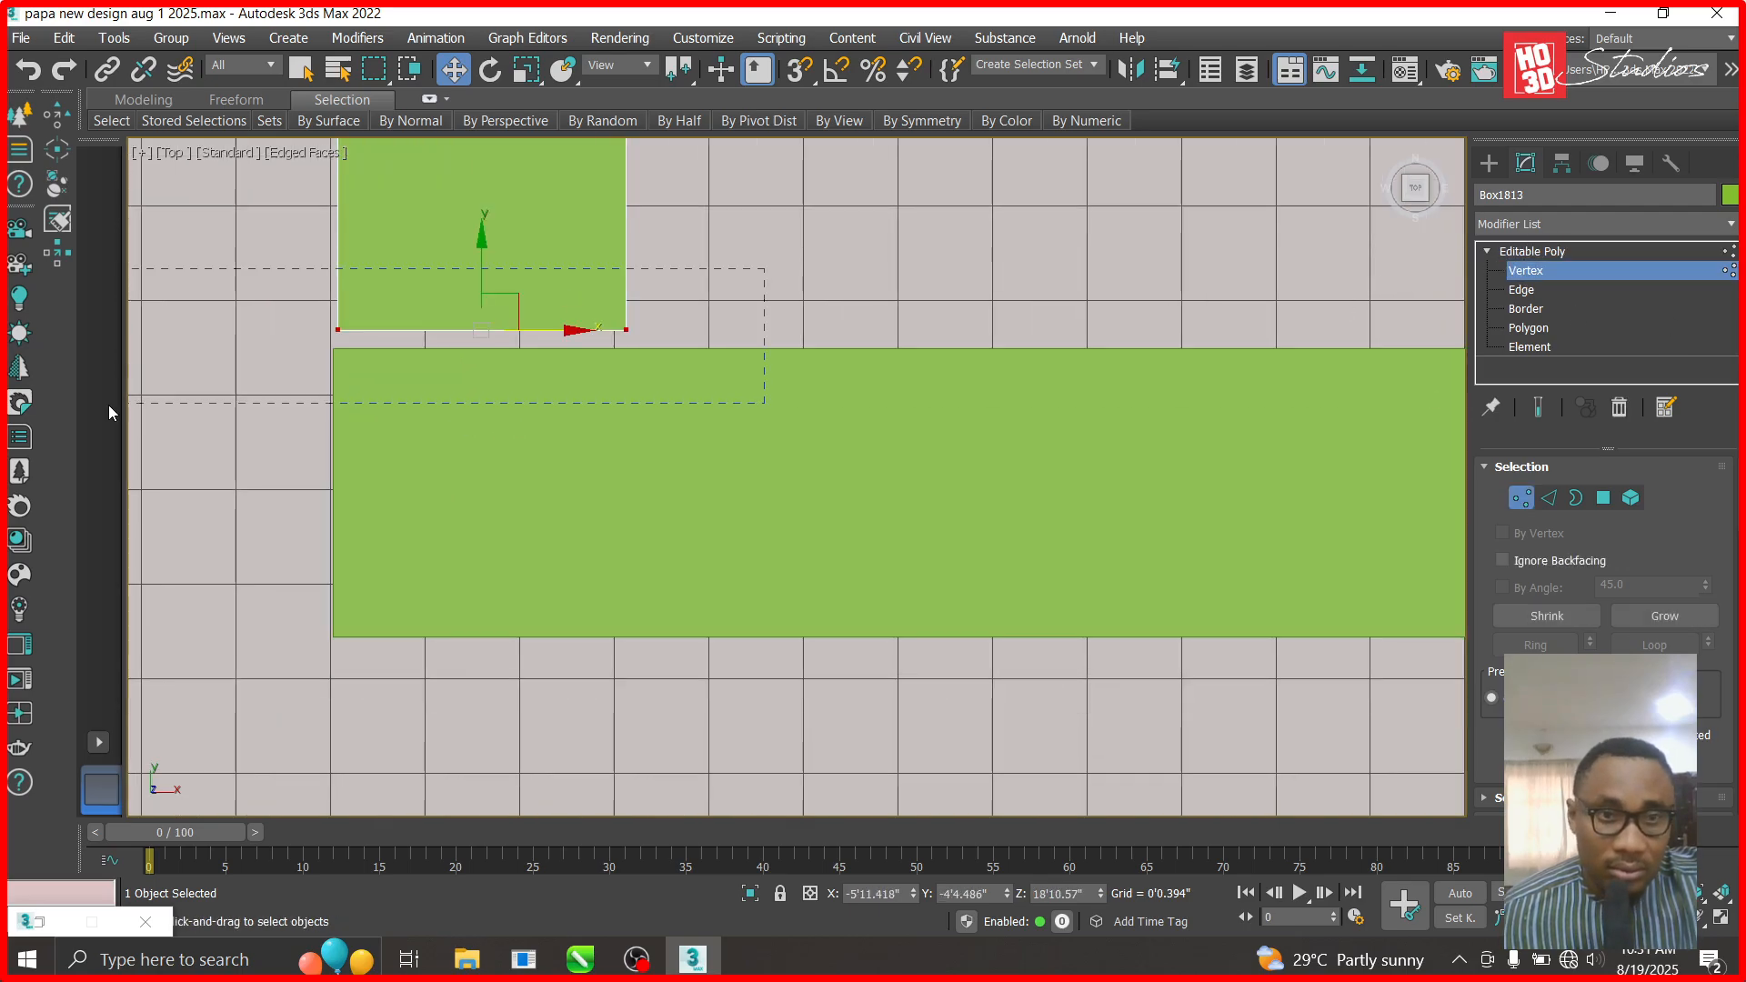
{"action": "left_click_drag", "start_coordinate": [482, 244], "coordinate": [482, 263]}
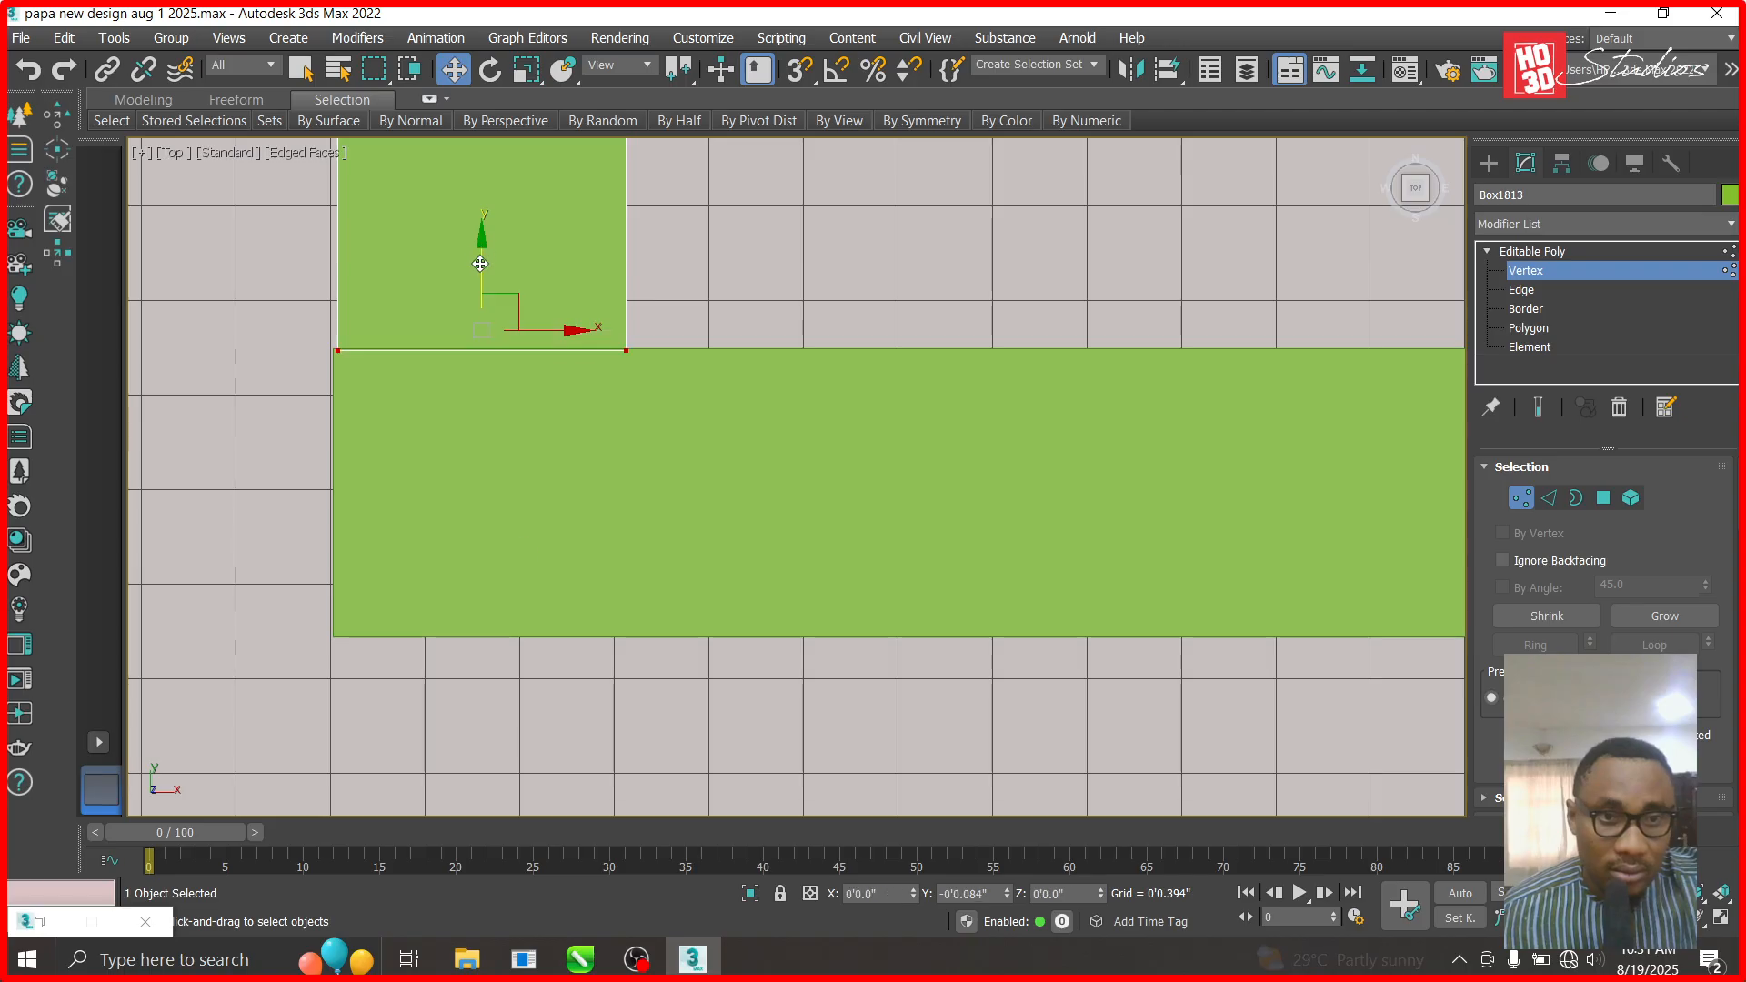
{"action": "scroll", "coordinate": [532, 577], "scroll_direction": "down", "scroll_amount": 5}
{"action": "scroll", "coordinate": [532, 576], "scroll_direction": "down", "scroll_amount": 10}
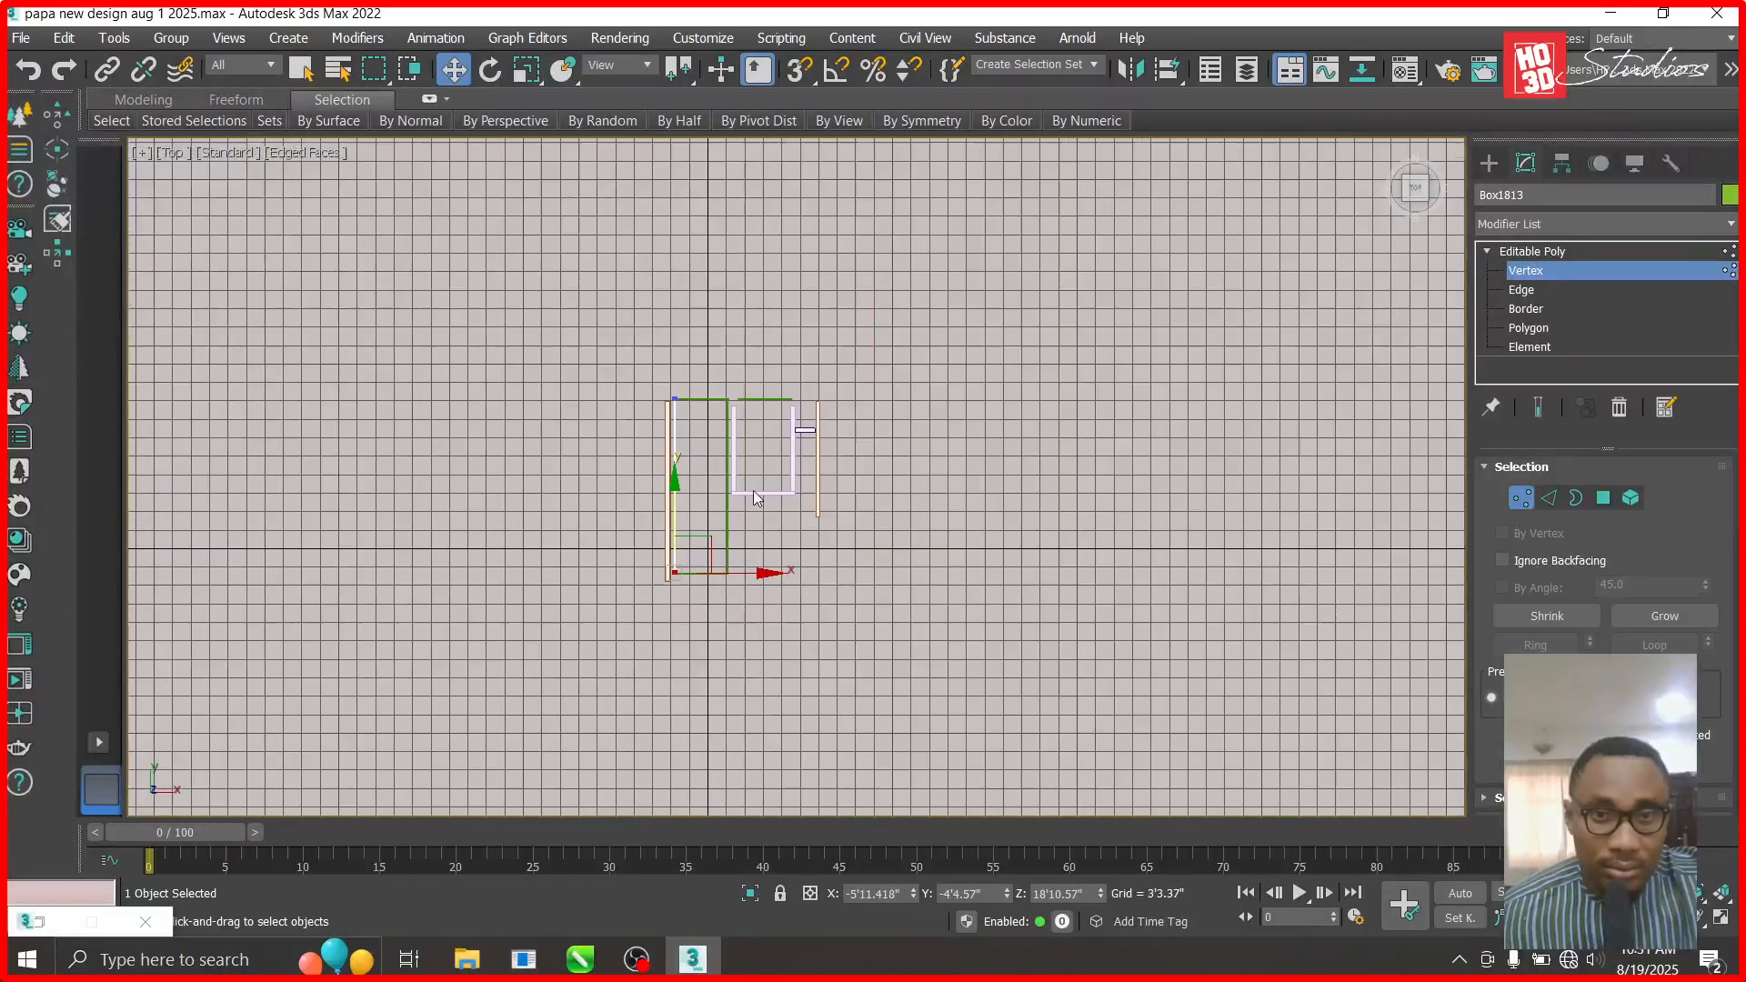
- Drag Box1811's right-end vertices left so the beam stops flush with the vertical beam
{"action": "scroll", "coordinate": [791, 499], "scroll_direction": "down", "scroll_amount": 1}
{"action": "scroll", "coordinate": [714, 608], "scroll_direction": "up", "scroll_amount": 2}
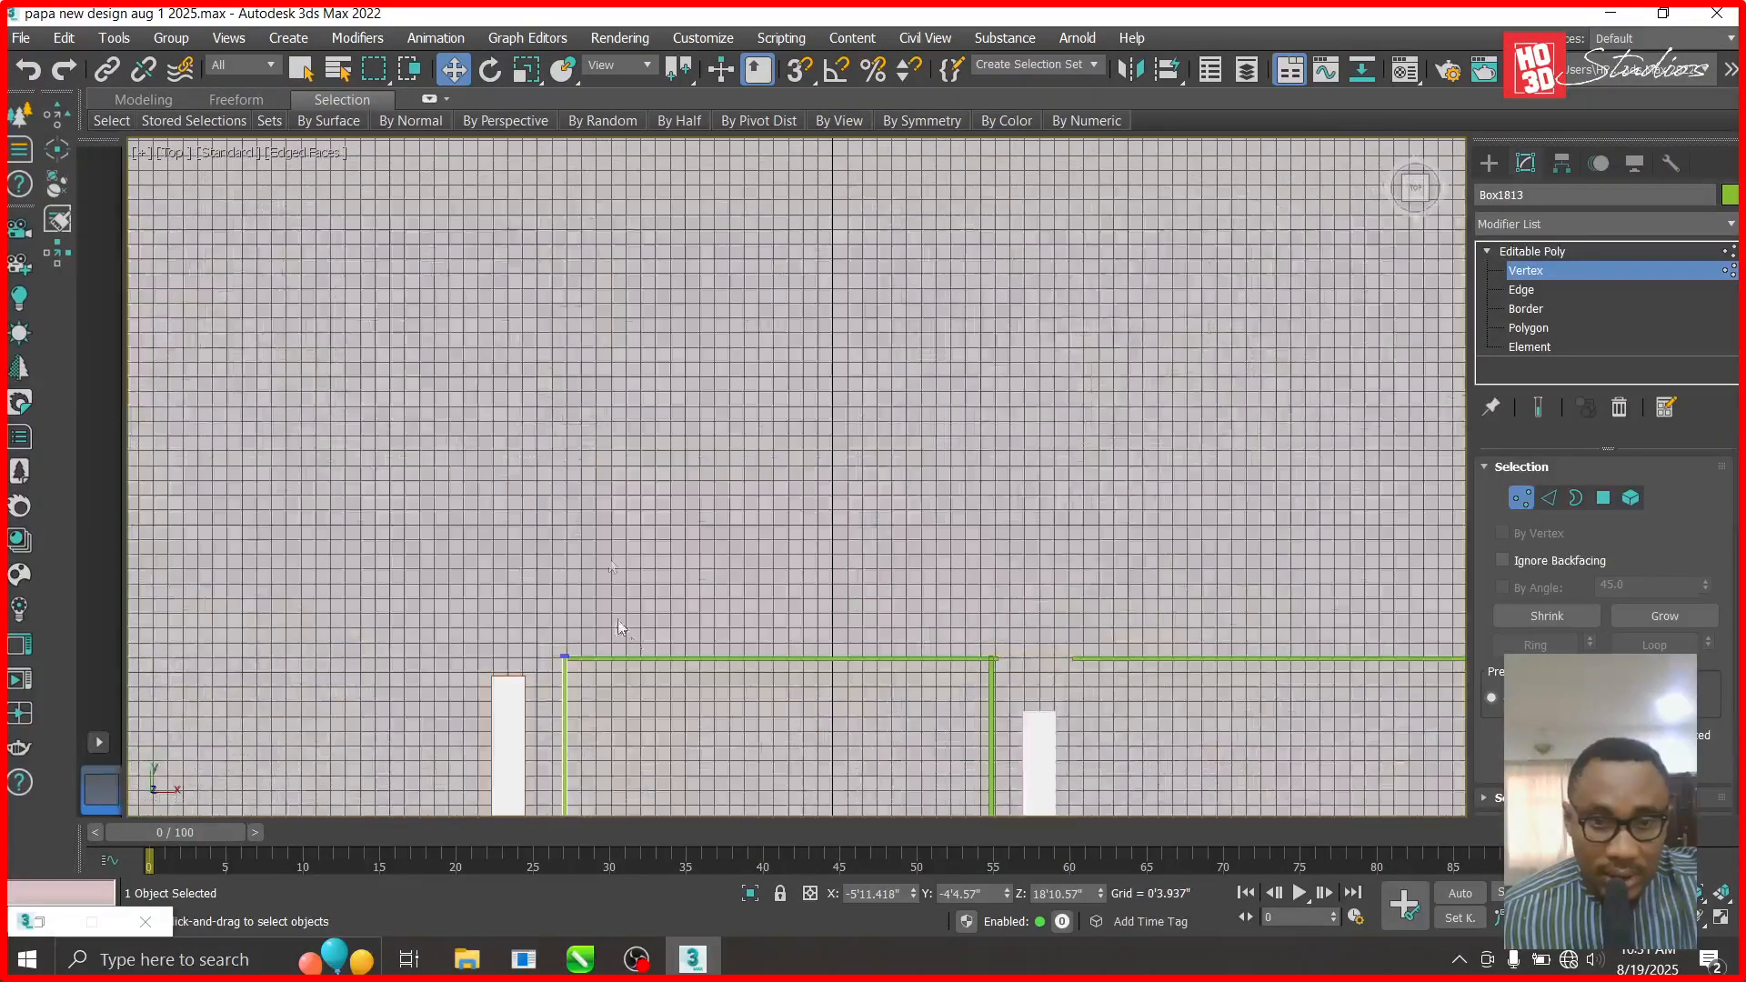
{"action": "scroll", "coordinate": [604, 512], "scroll_direction": "down", "scroll_amount": 1}
{"action": "left_click", "coordinate": [1532, 251]}
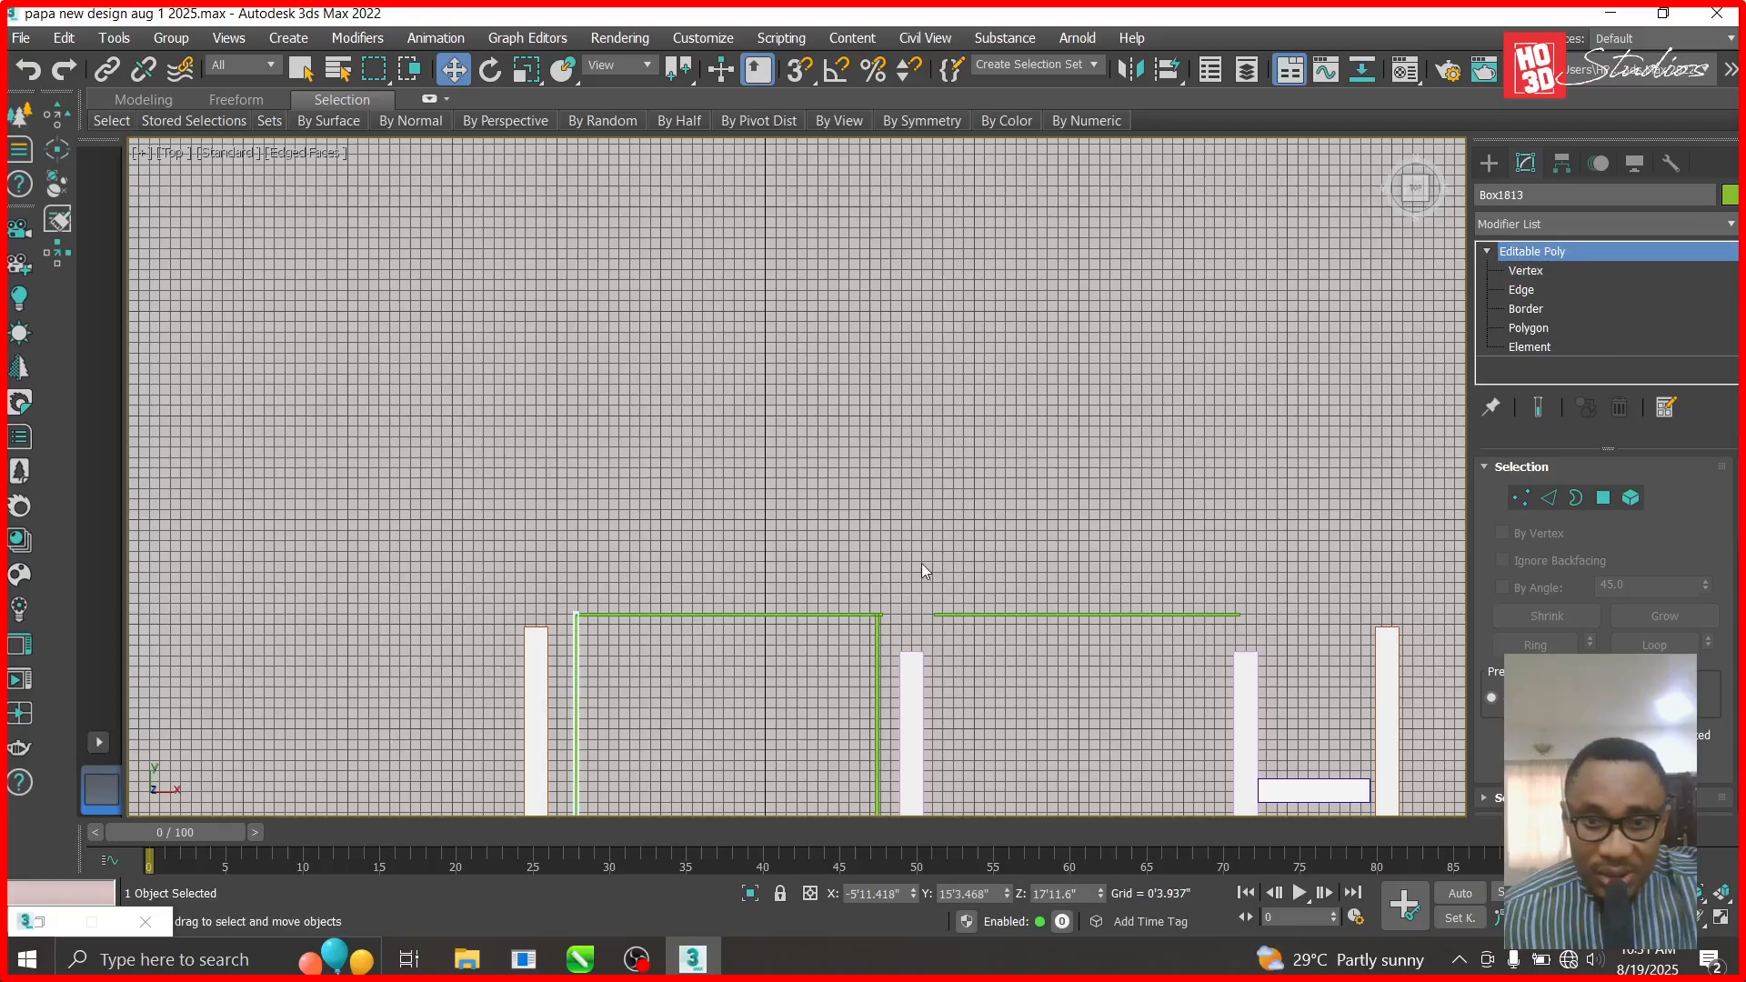
{"action": "scroll", "coordinate": [870, 655], "scroll_direction": "up", "scroll_amount": 4}
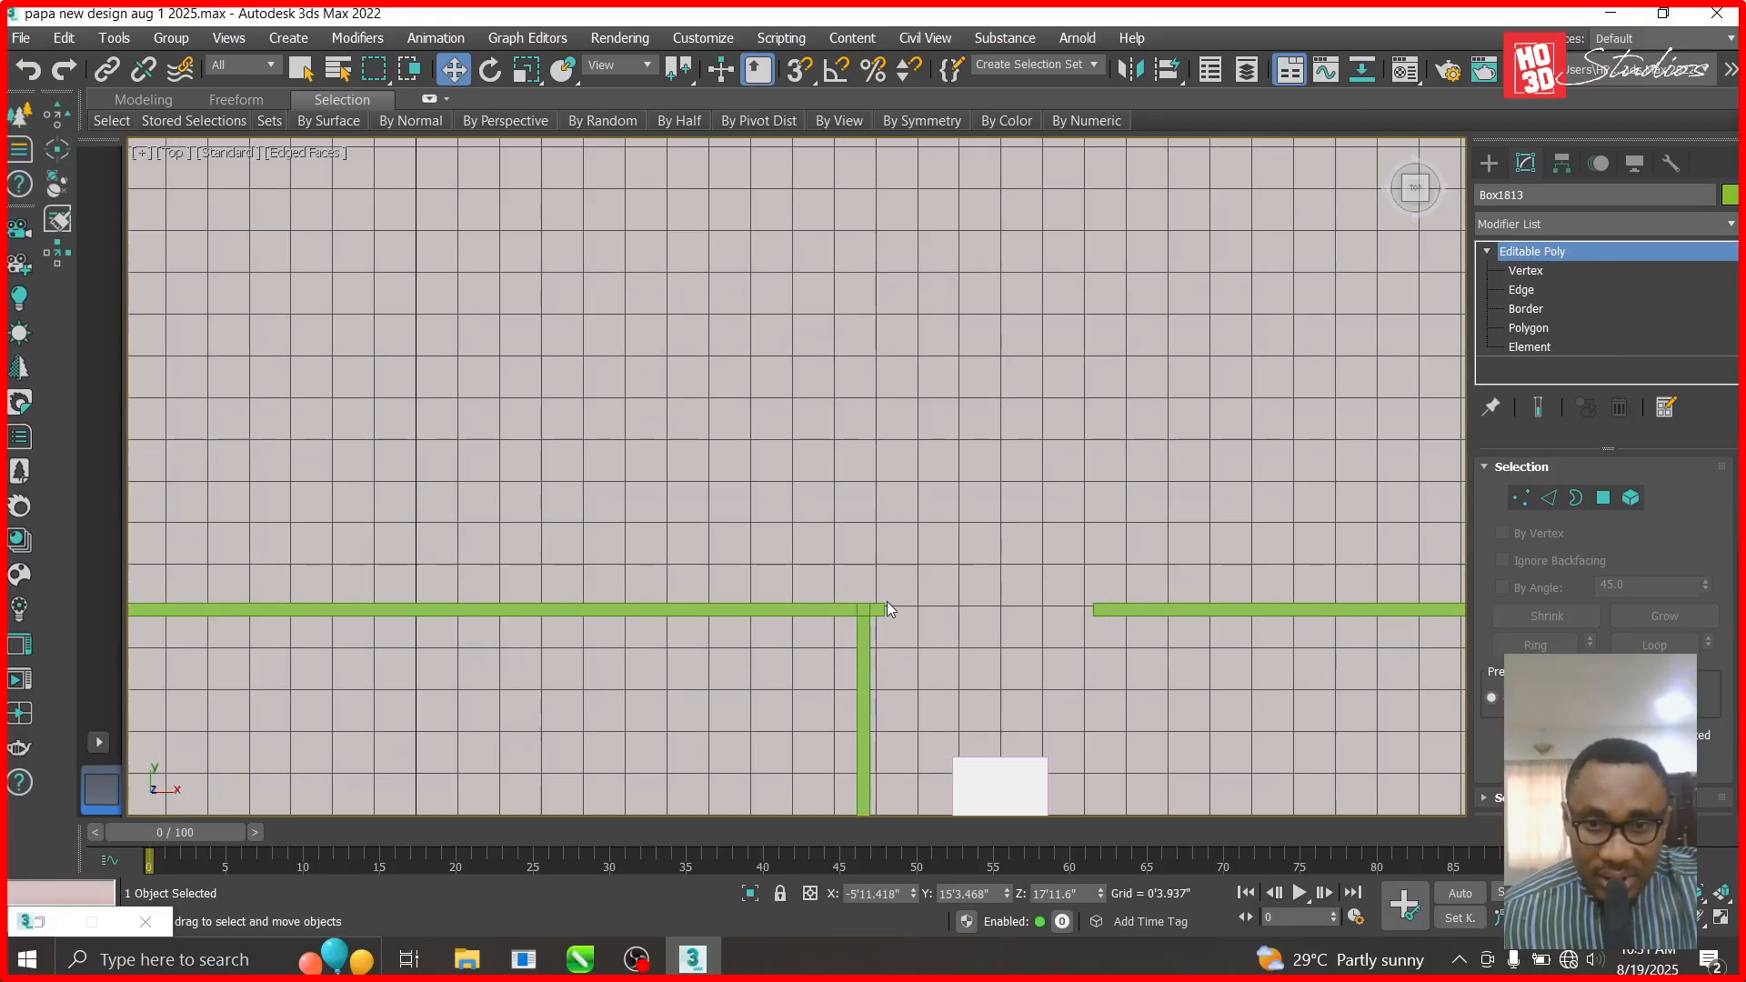
{"action": "left_click", "coordinate": [878, 610]}
{"action": "left_click", "coordinate": [1528, 272]}
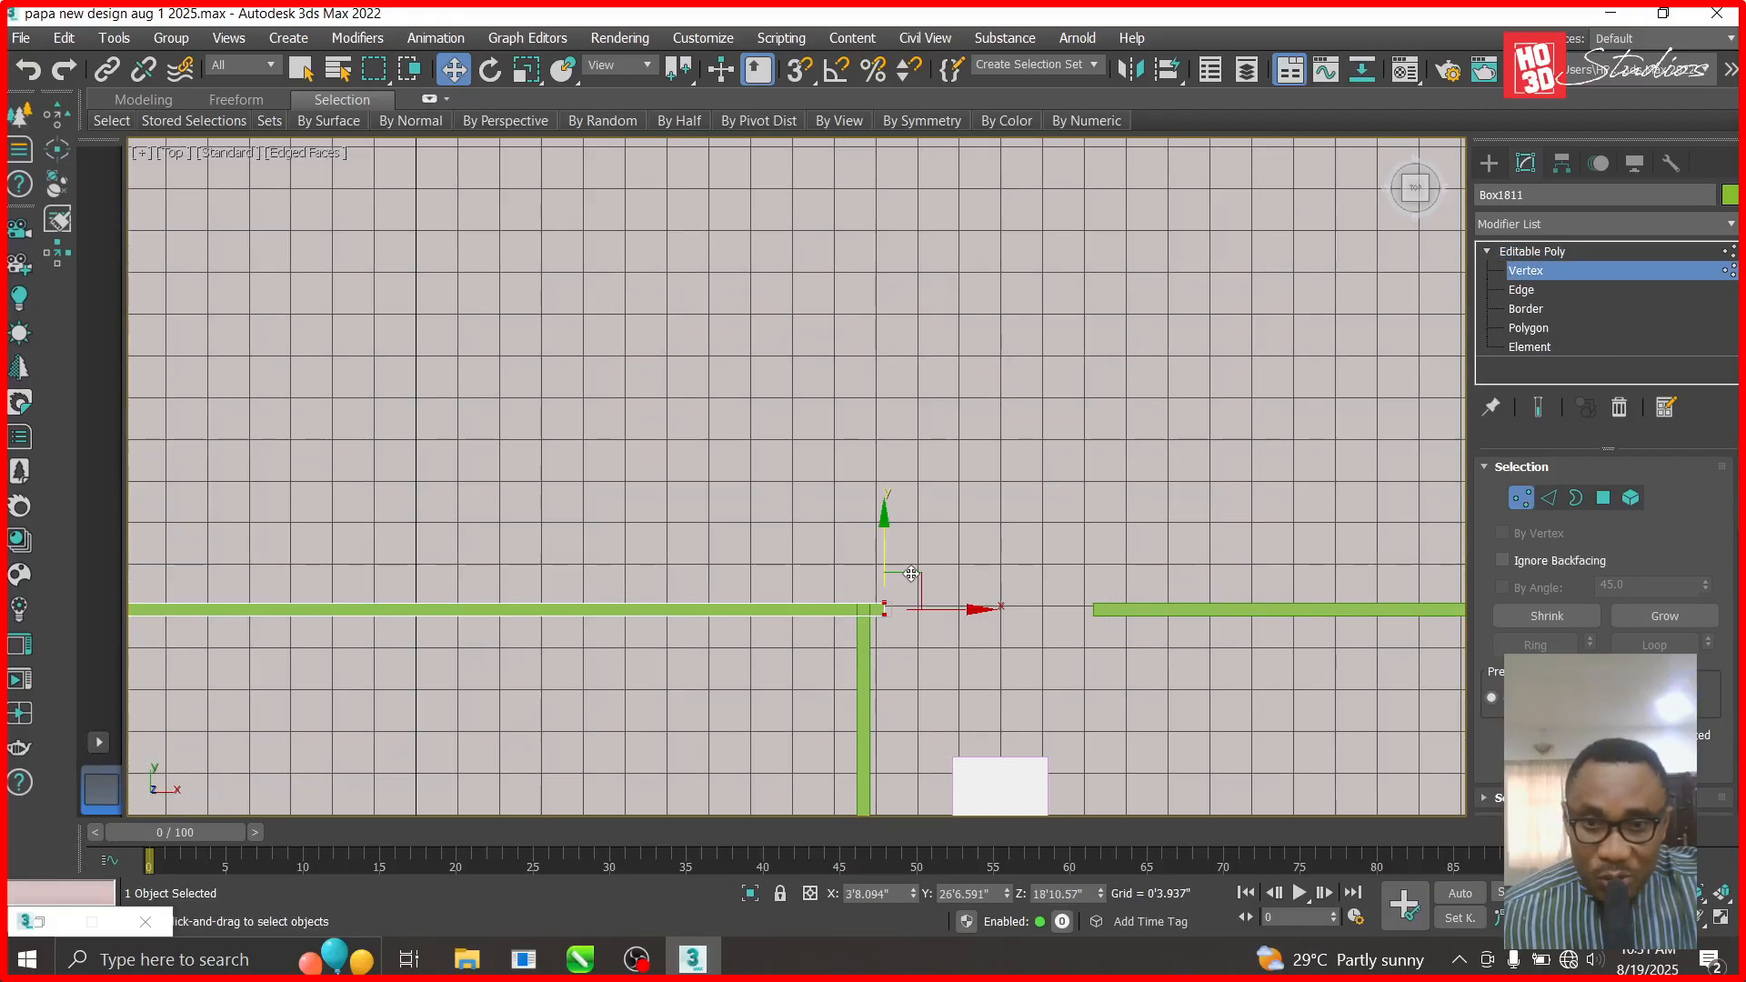
{"action": "scroll", "coordinate": [872, 659], "scroll_direction": "up", "scroll_amount": 3}
{"action": "left_click_drag", "start_coordinate": [989, 569], "coordinate": [956, 569]}
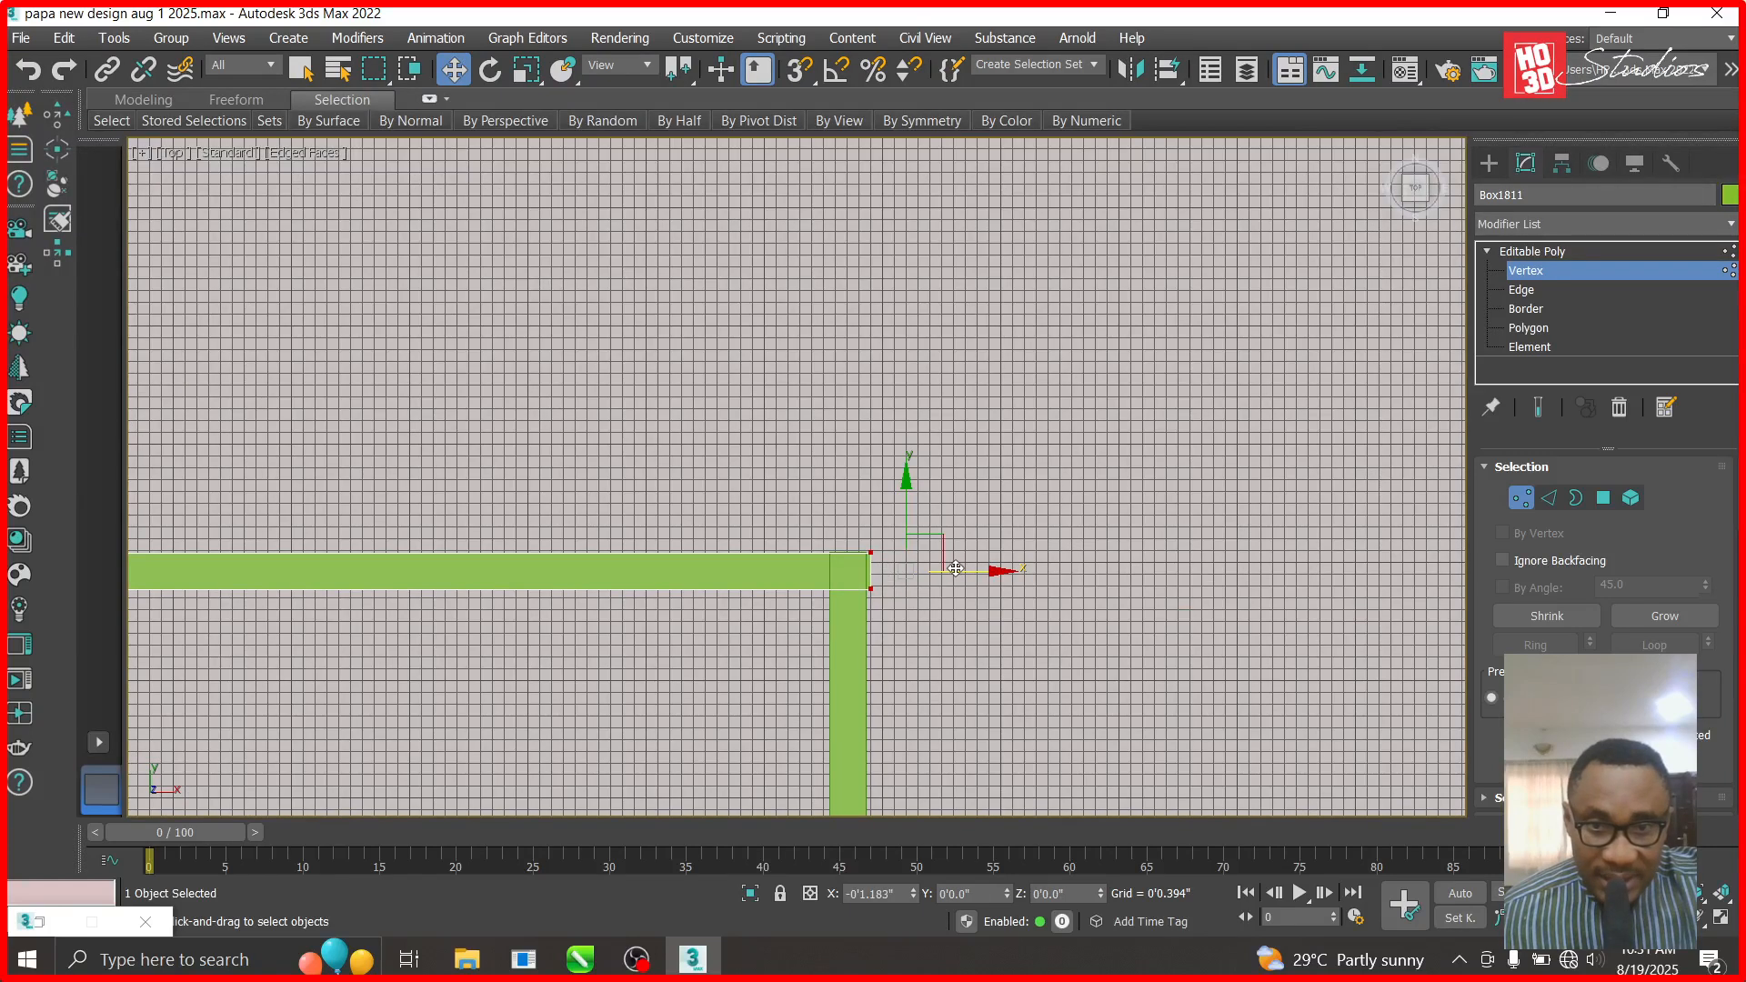
{"action": "left_click", "coordinate": [1542, 255]}
{"action": "right_click", "coordinate": [887, 263]}
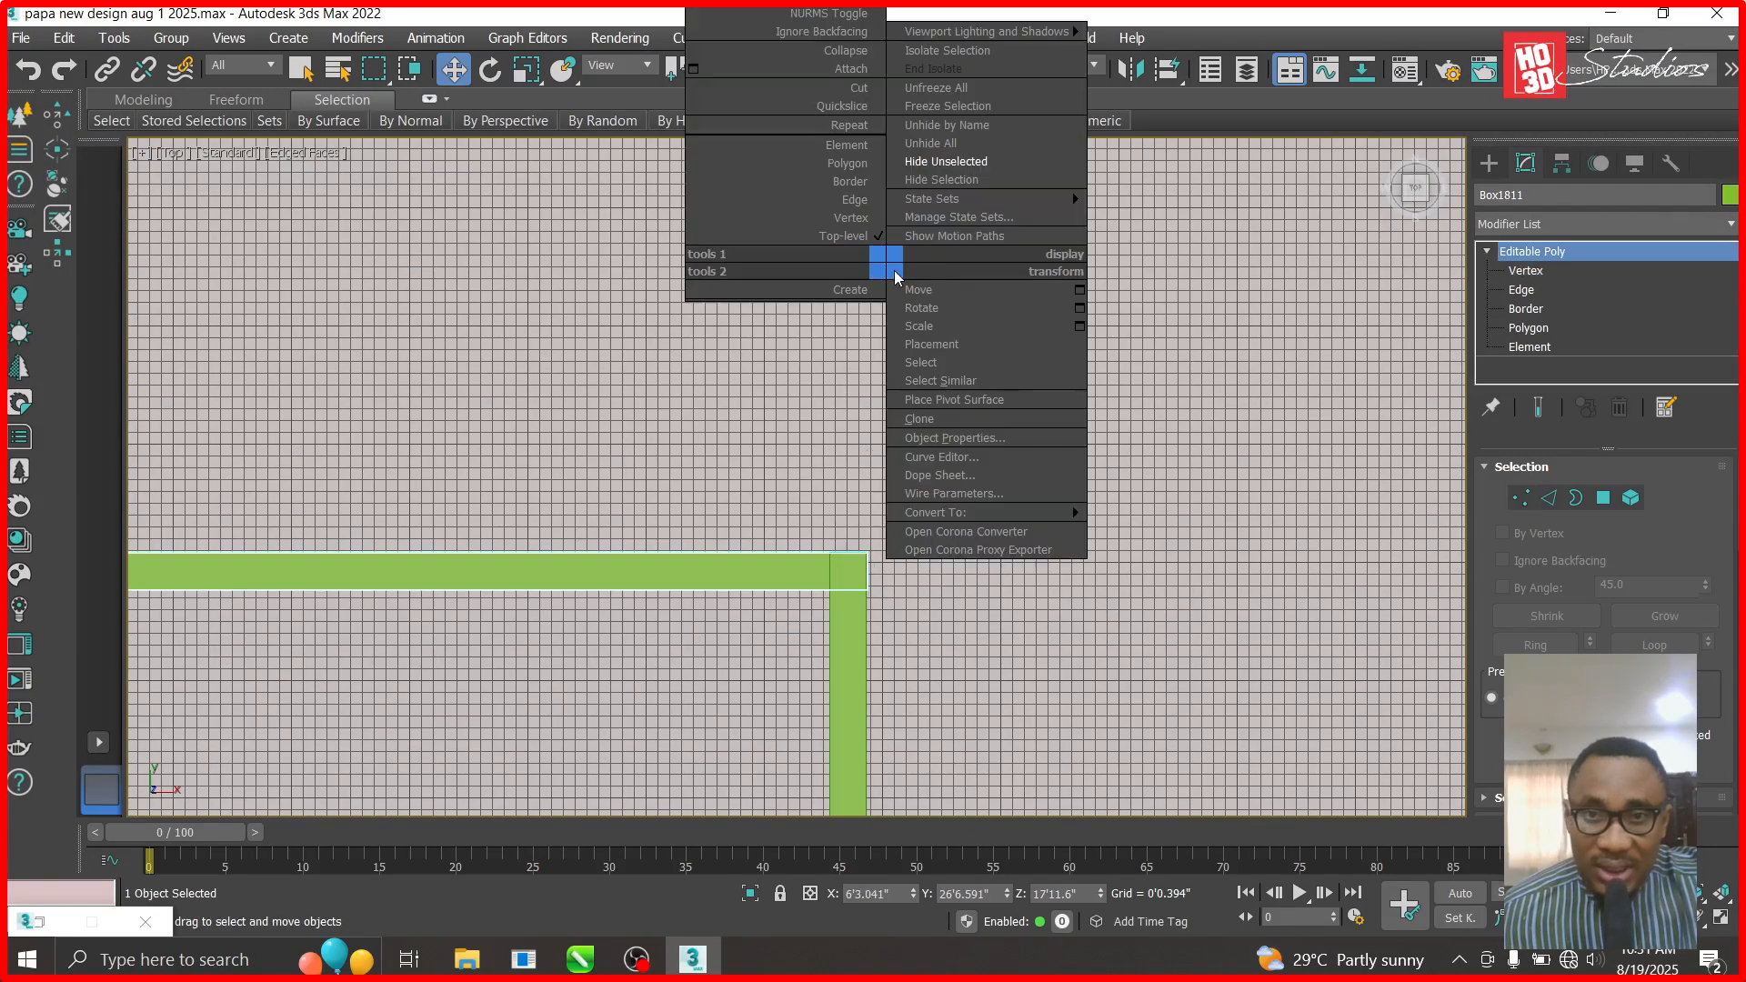
- Unhide all objects, then hide the roof group
{"action": "left_click", "coordinate": [951, 148]}
{"action": "left_click", "coordinate": [967, 522]}
{"action": "right_click", "coordinate": [966, 516]}
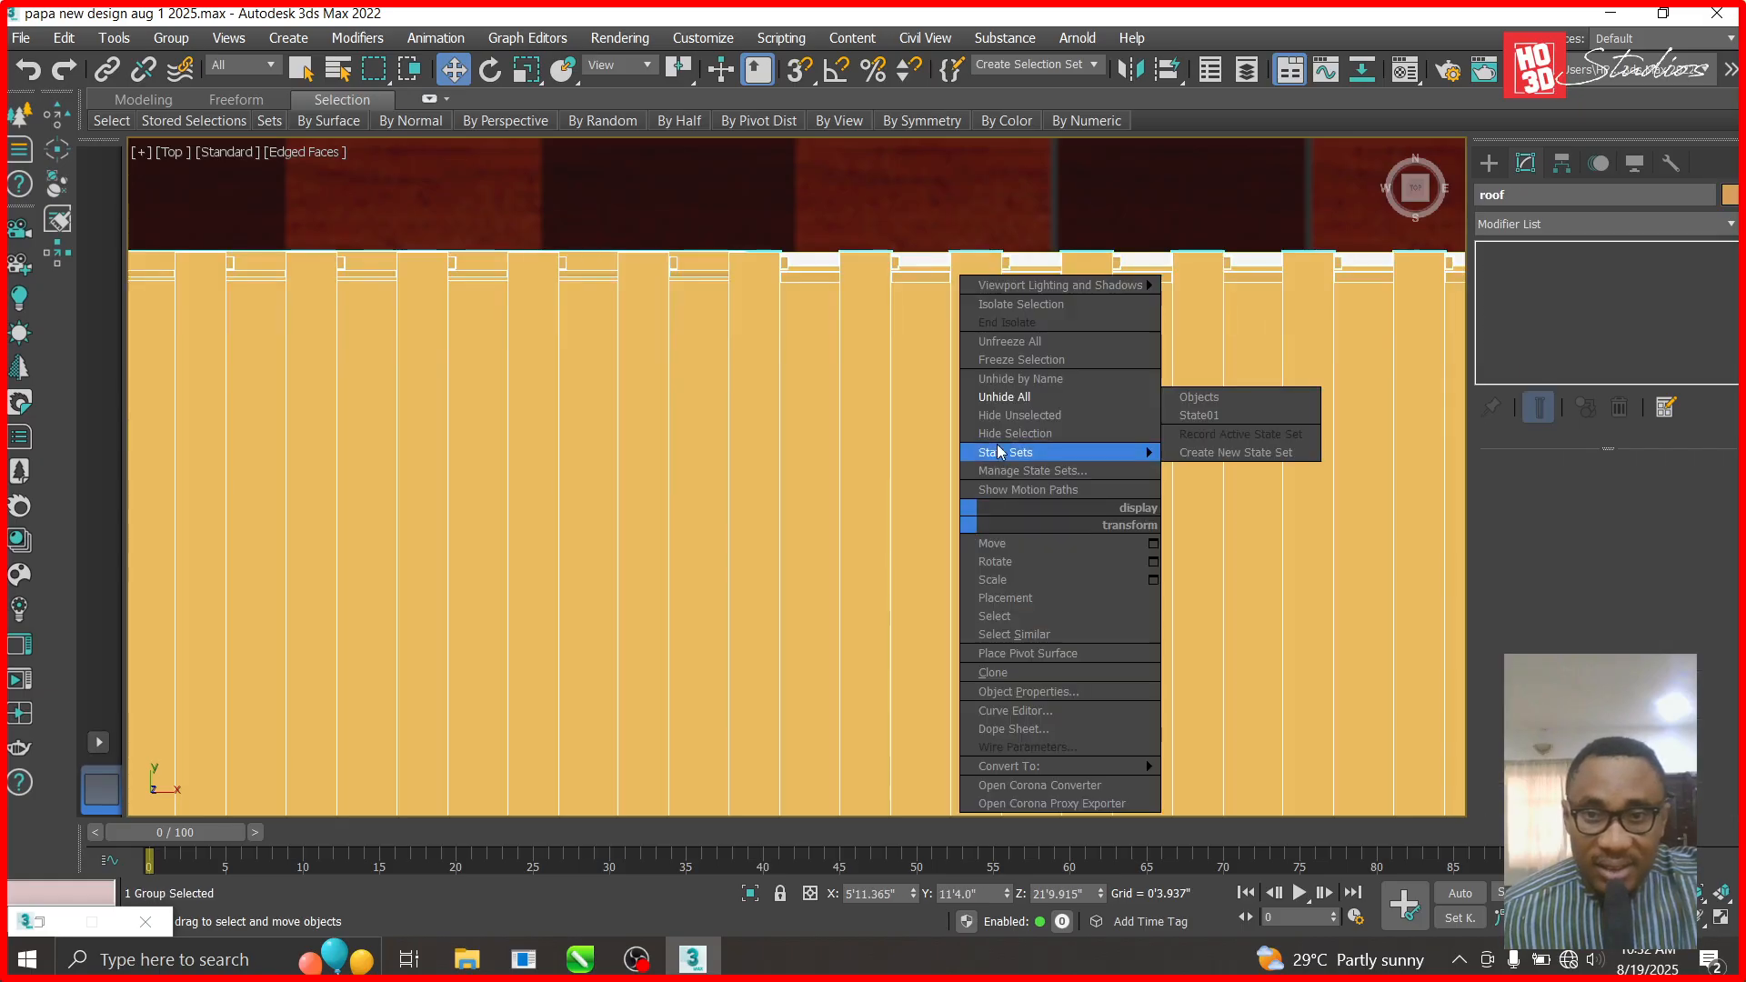
{"action": "left_click", "coordinate": [1015, 433]}
{"action": "scroll", "coordinate": [978, 443], "scroll_direction": "down", "scroll_amount": 4}
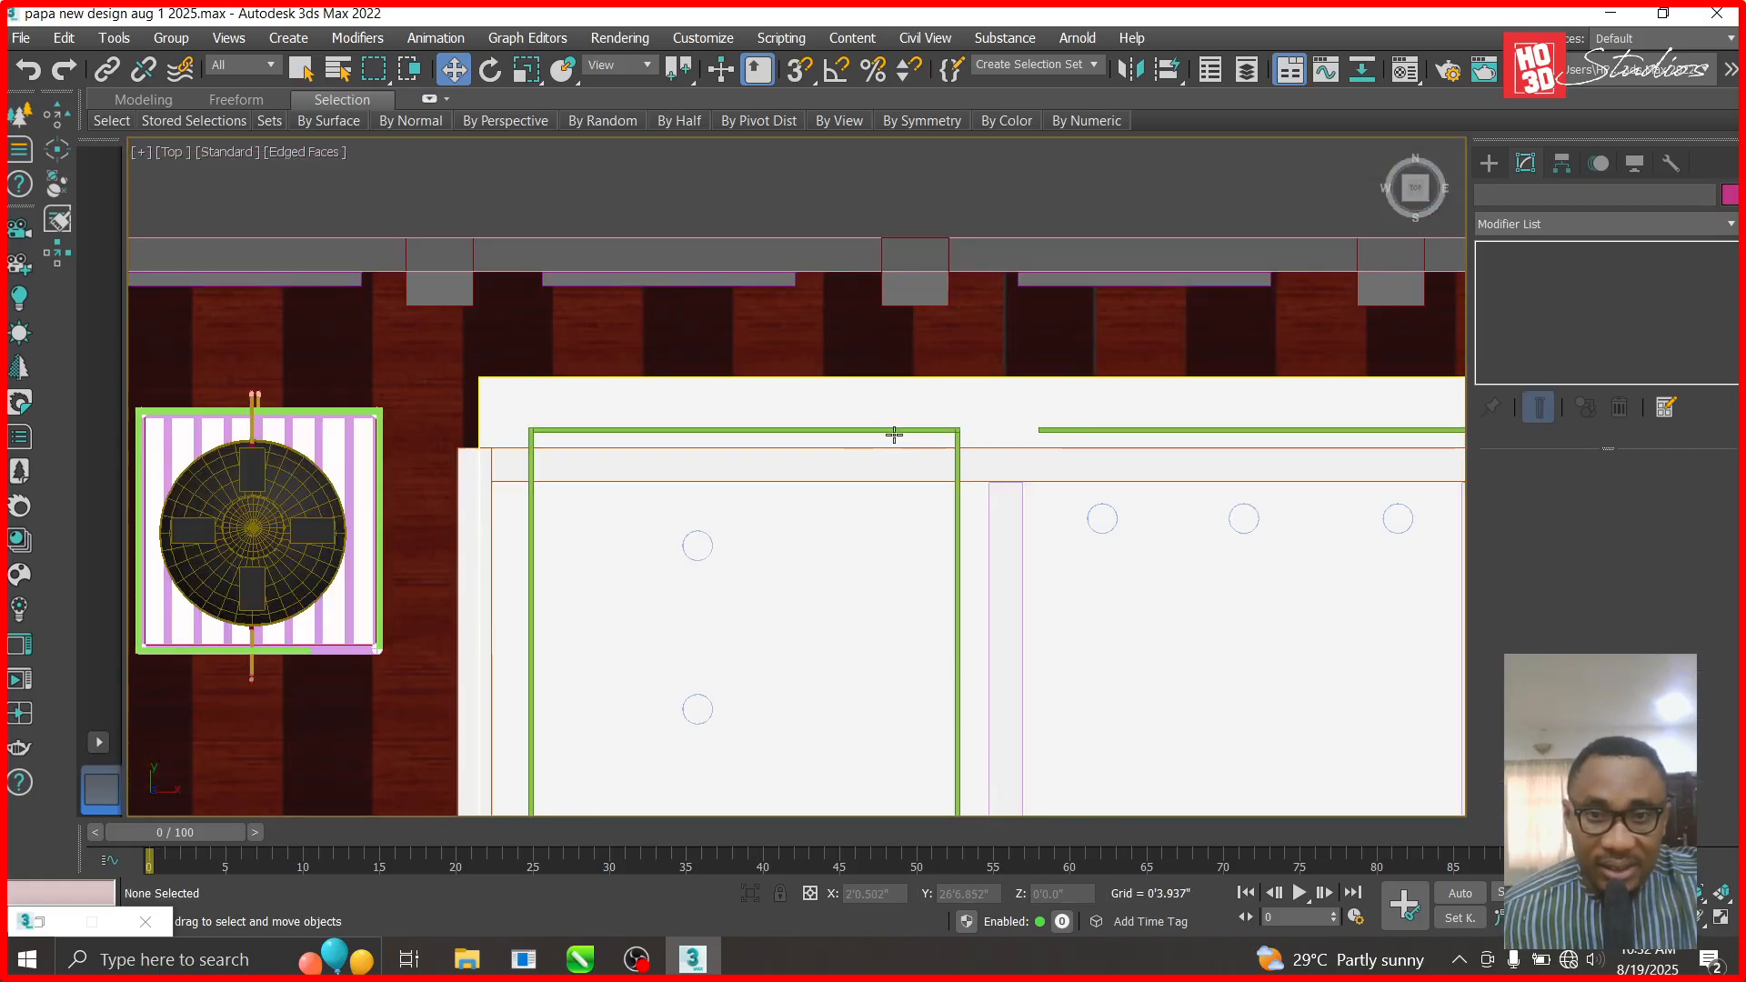
- Lower Box1811 by 1'2.313" into the left room and select Box1813's top vertex
{"action": "left_click", "coordinate": [593, 411]}
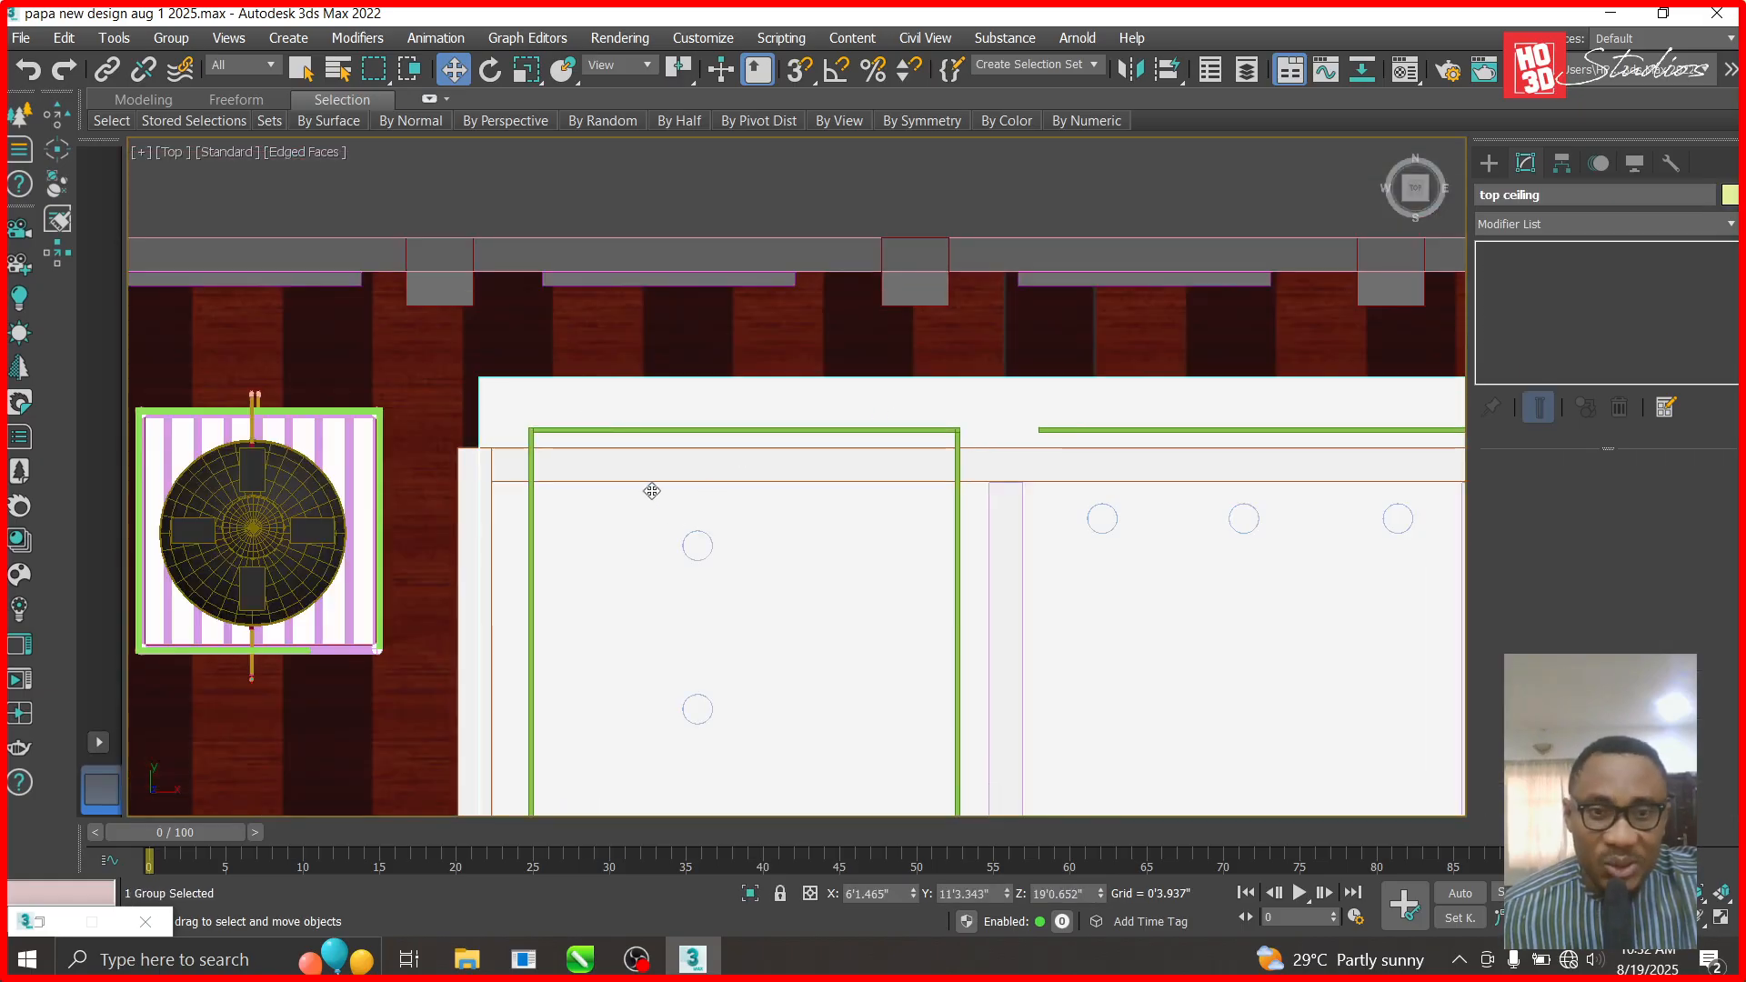
{"action": "left_click", "coordinate": [603, 431]}
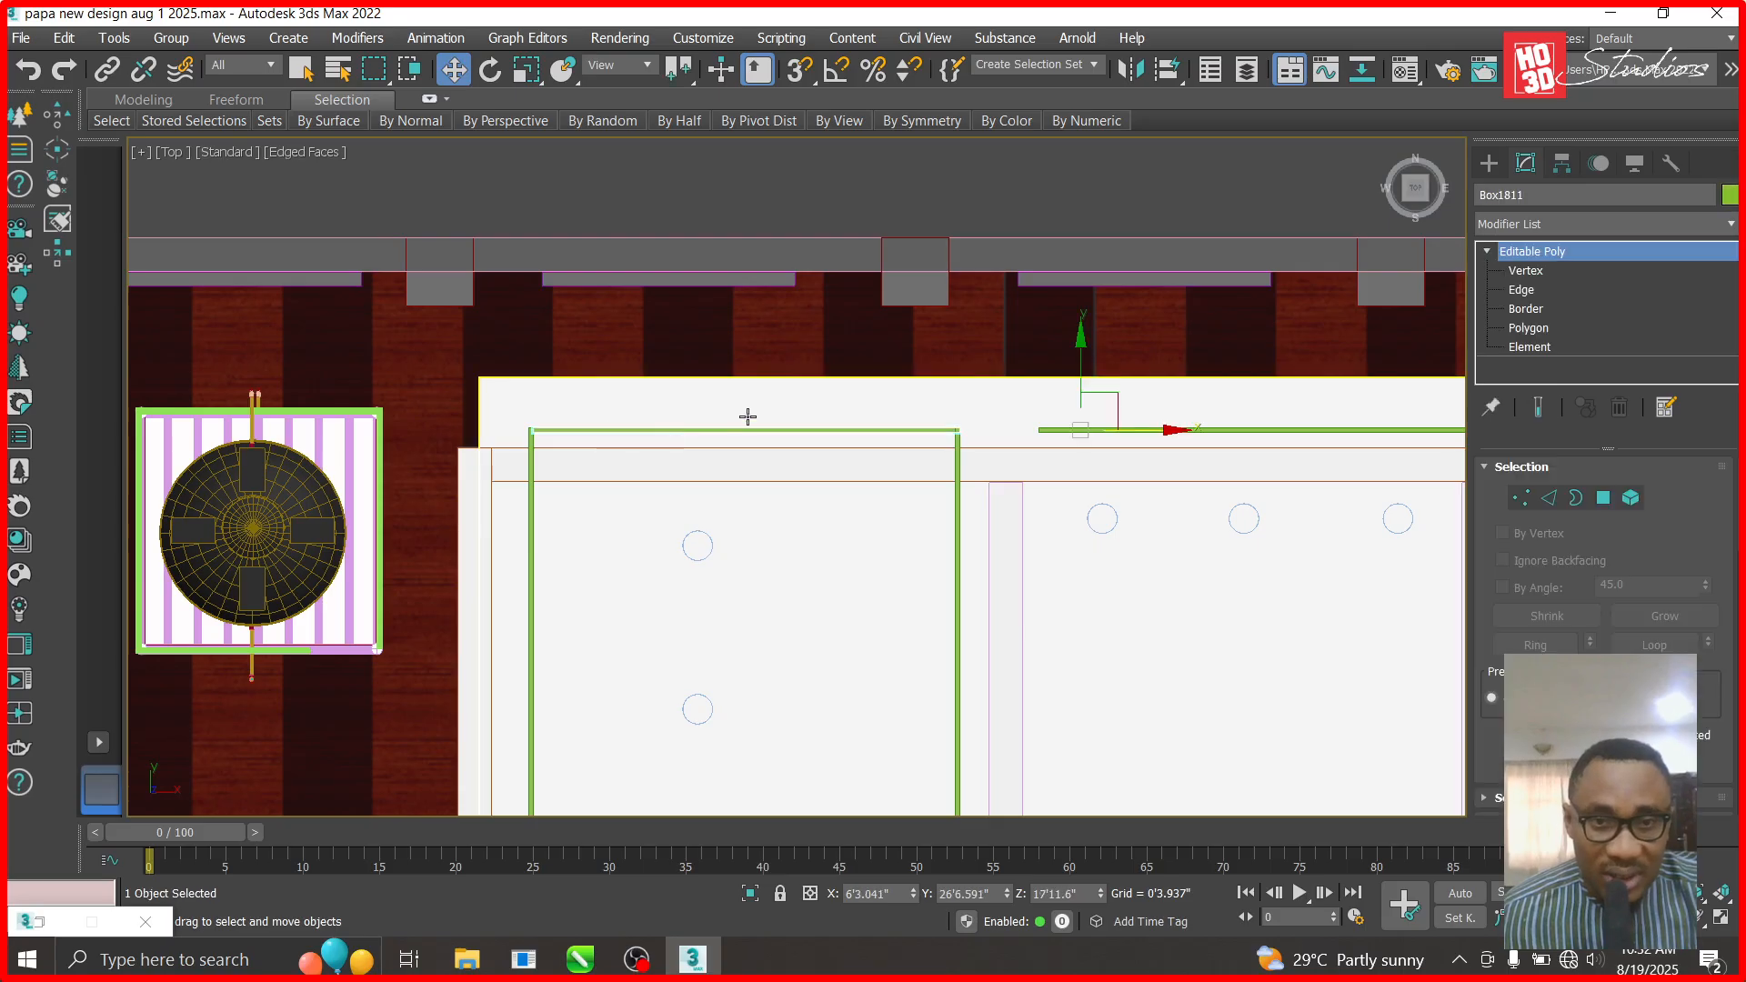
{"action": "left_click_drag", "start_coordinate": [1080, 344], "coordinate": [1076, 418]}
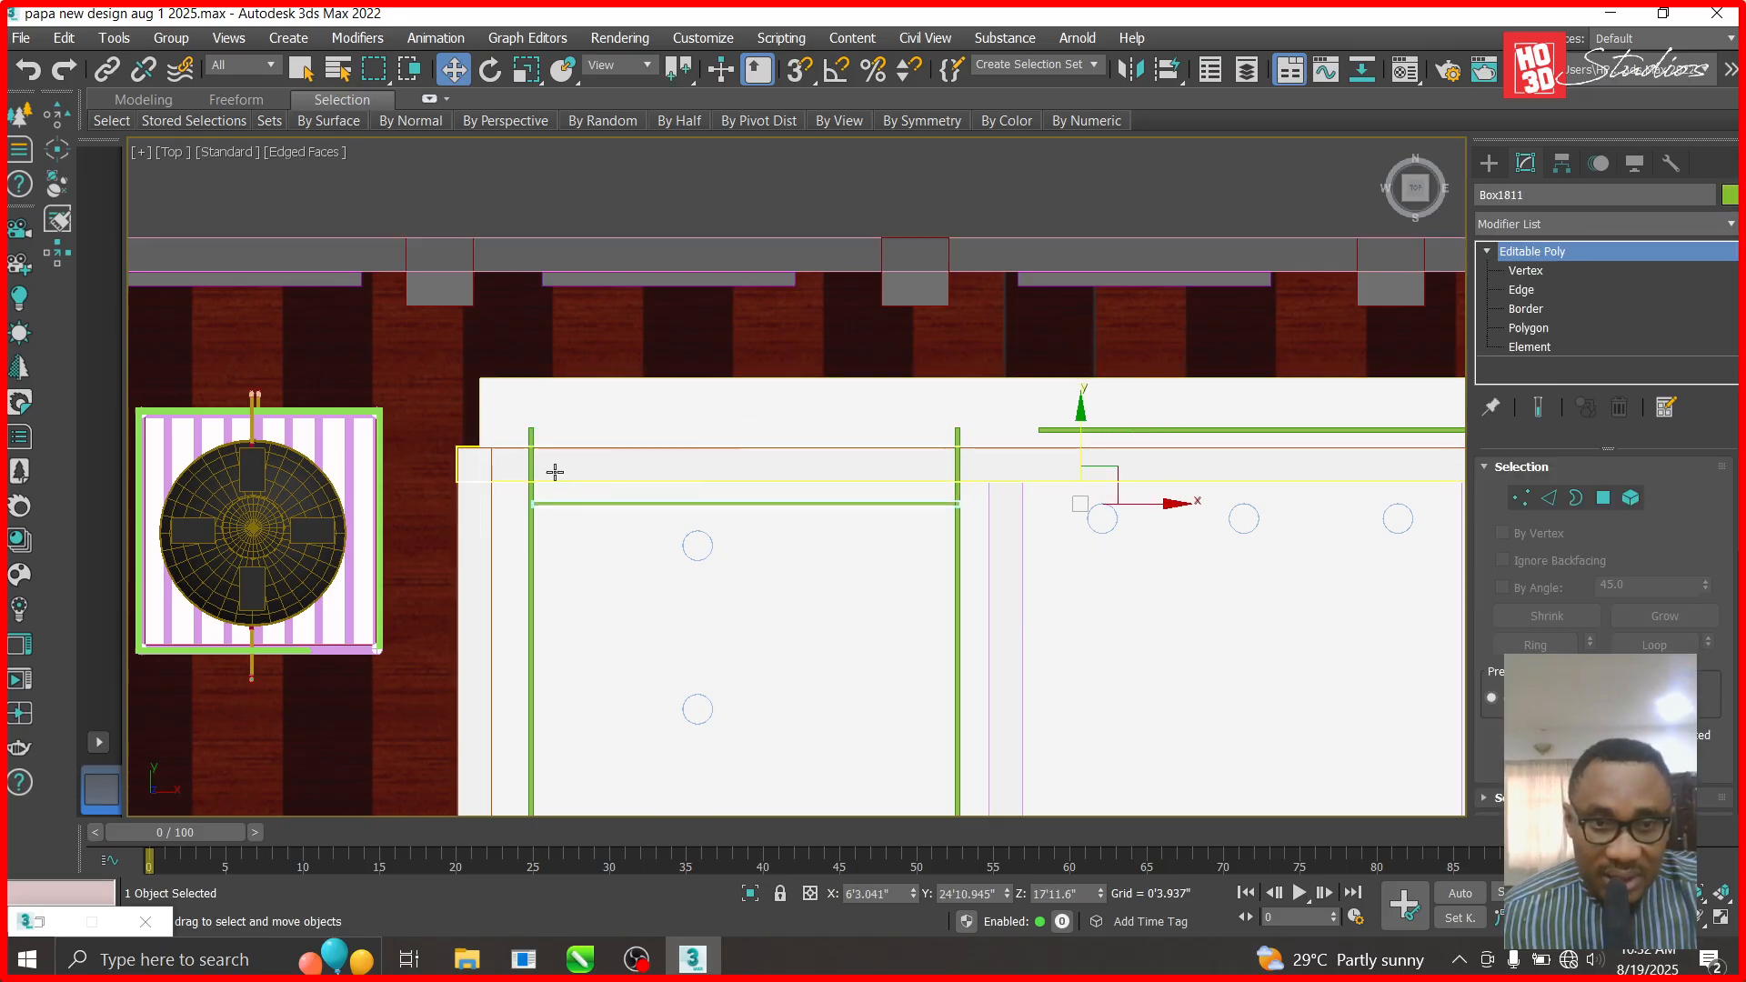
{"action": "left_click", "coordinate": [531, 472]}
{"action": "left_click", "coordinate": [1638, 271]}
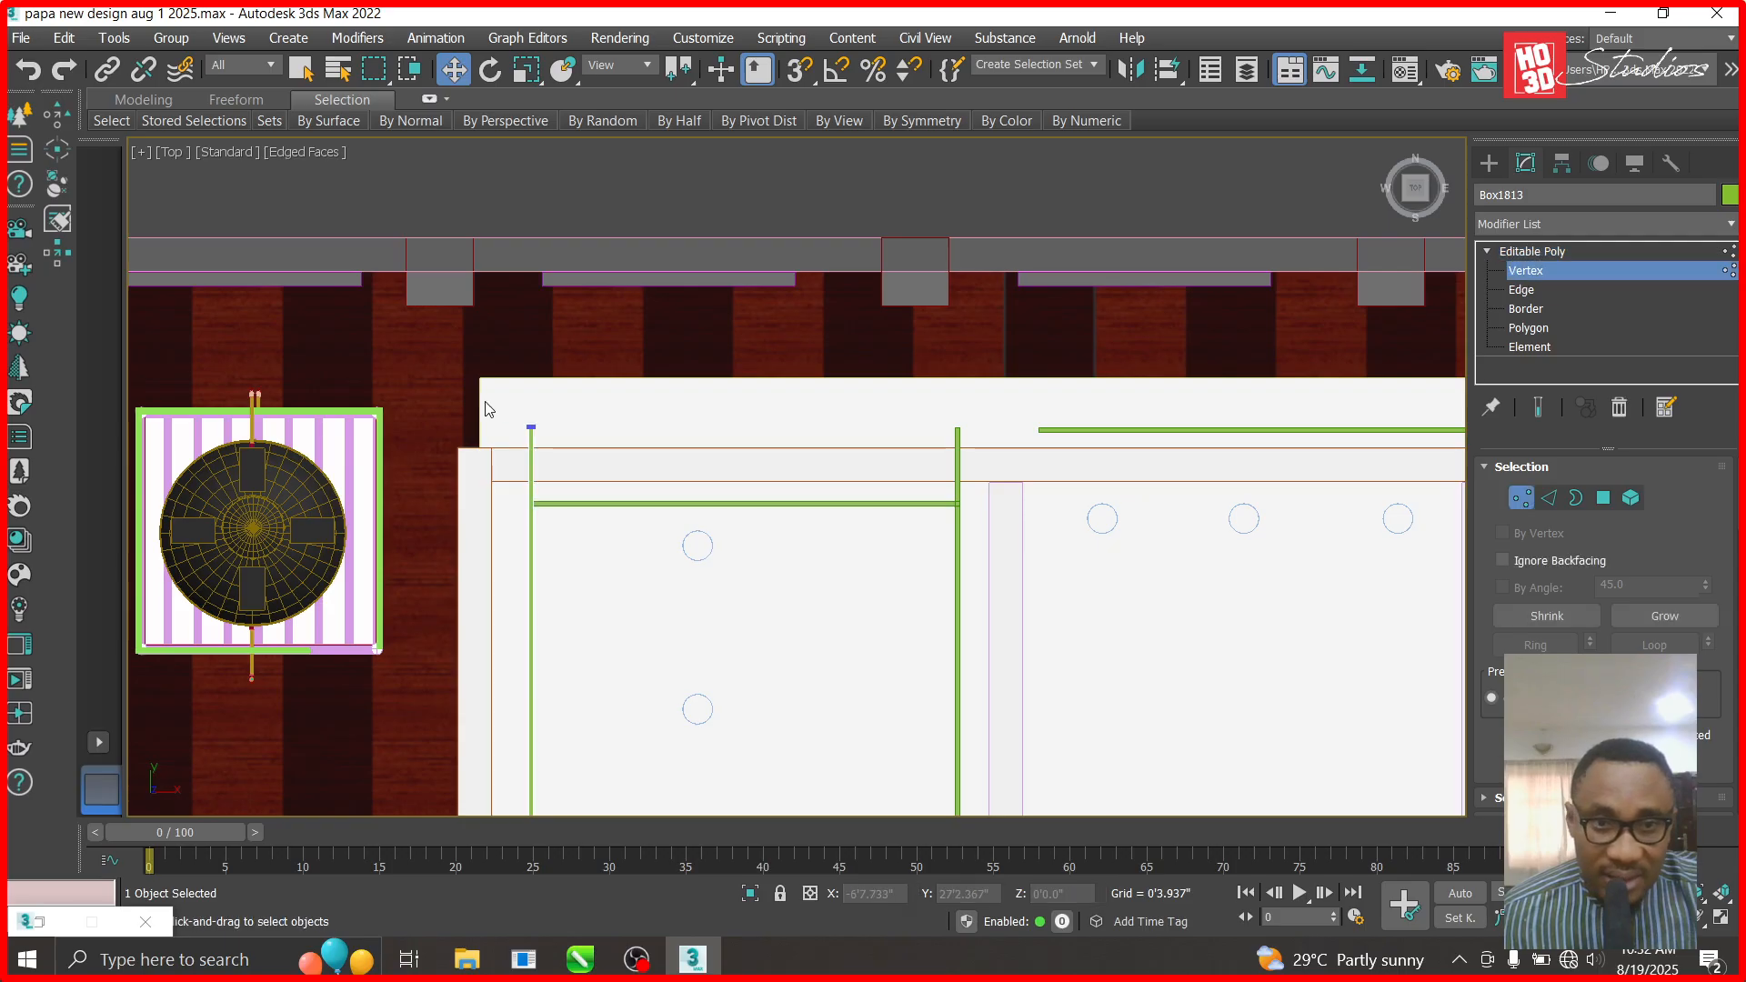
{"action": "left_click_drag", "start_coordinate": [591, 479], "coordinate": [589, 478]}
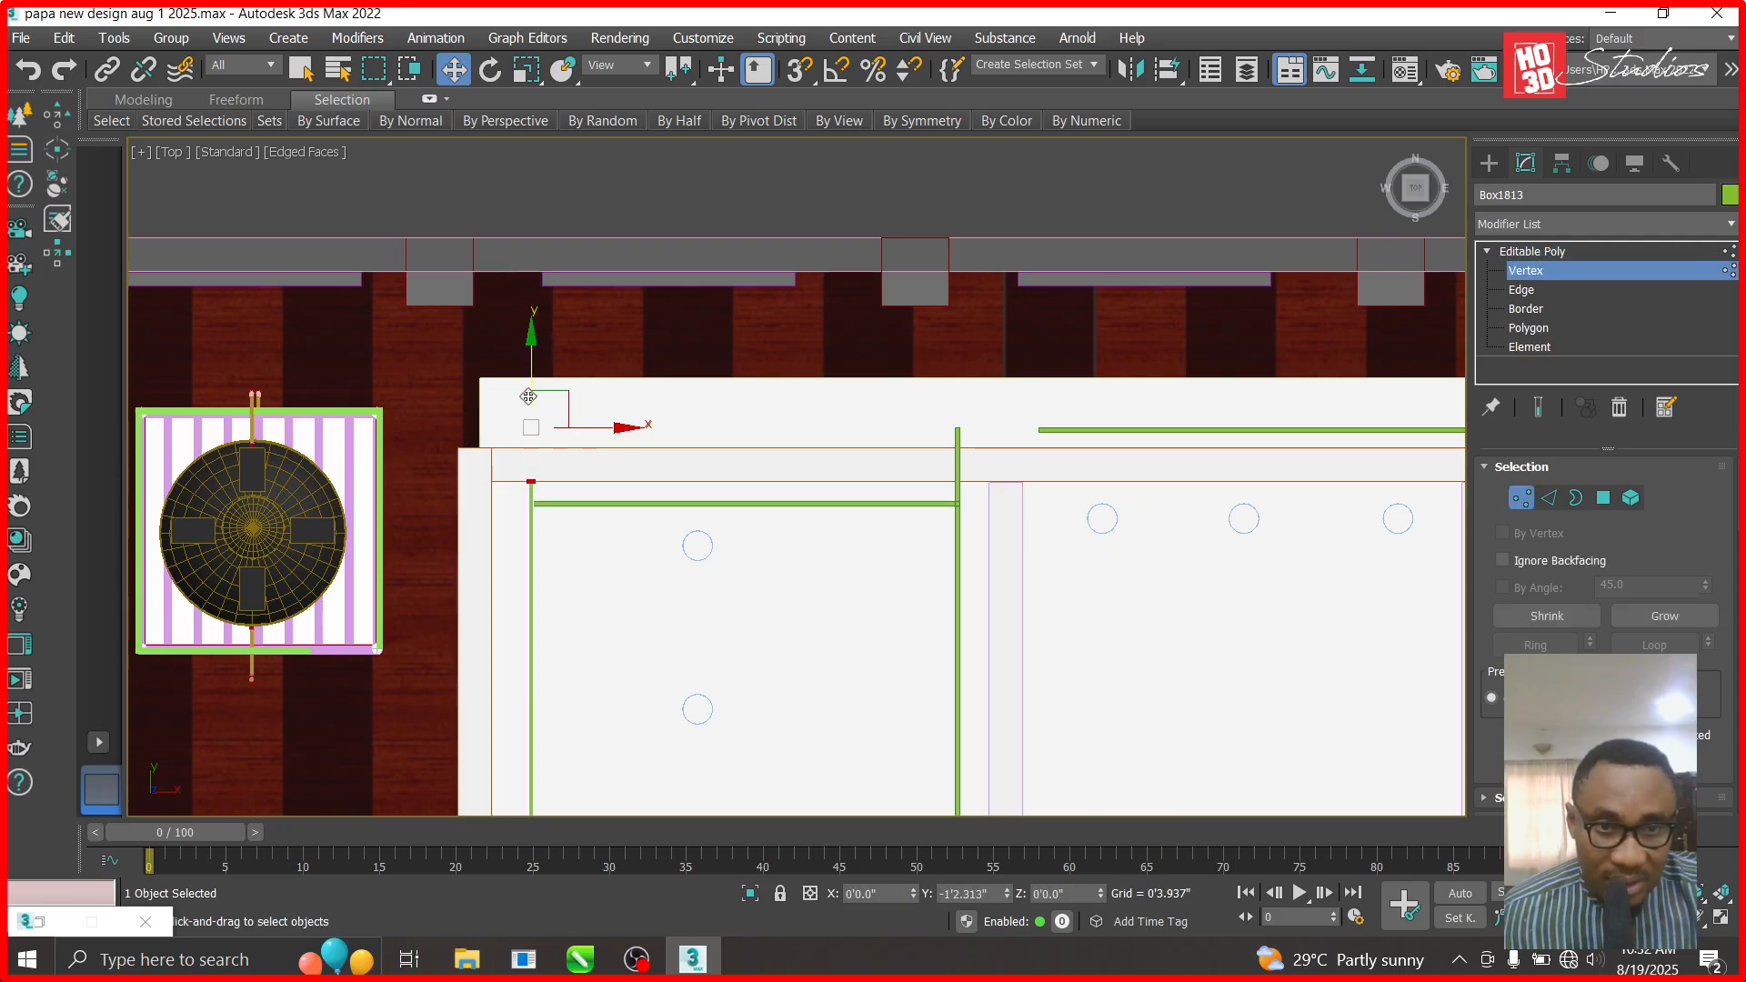
{"action": "scroll", "coordinate": [528, 415], "scroll_direction": "up", "scroll_amount": 6}
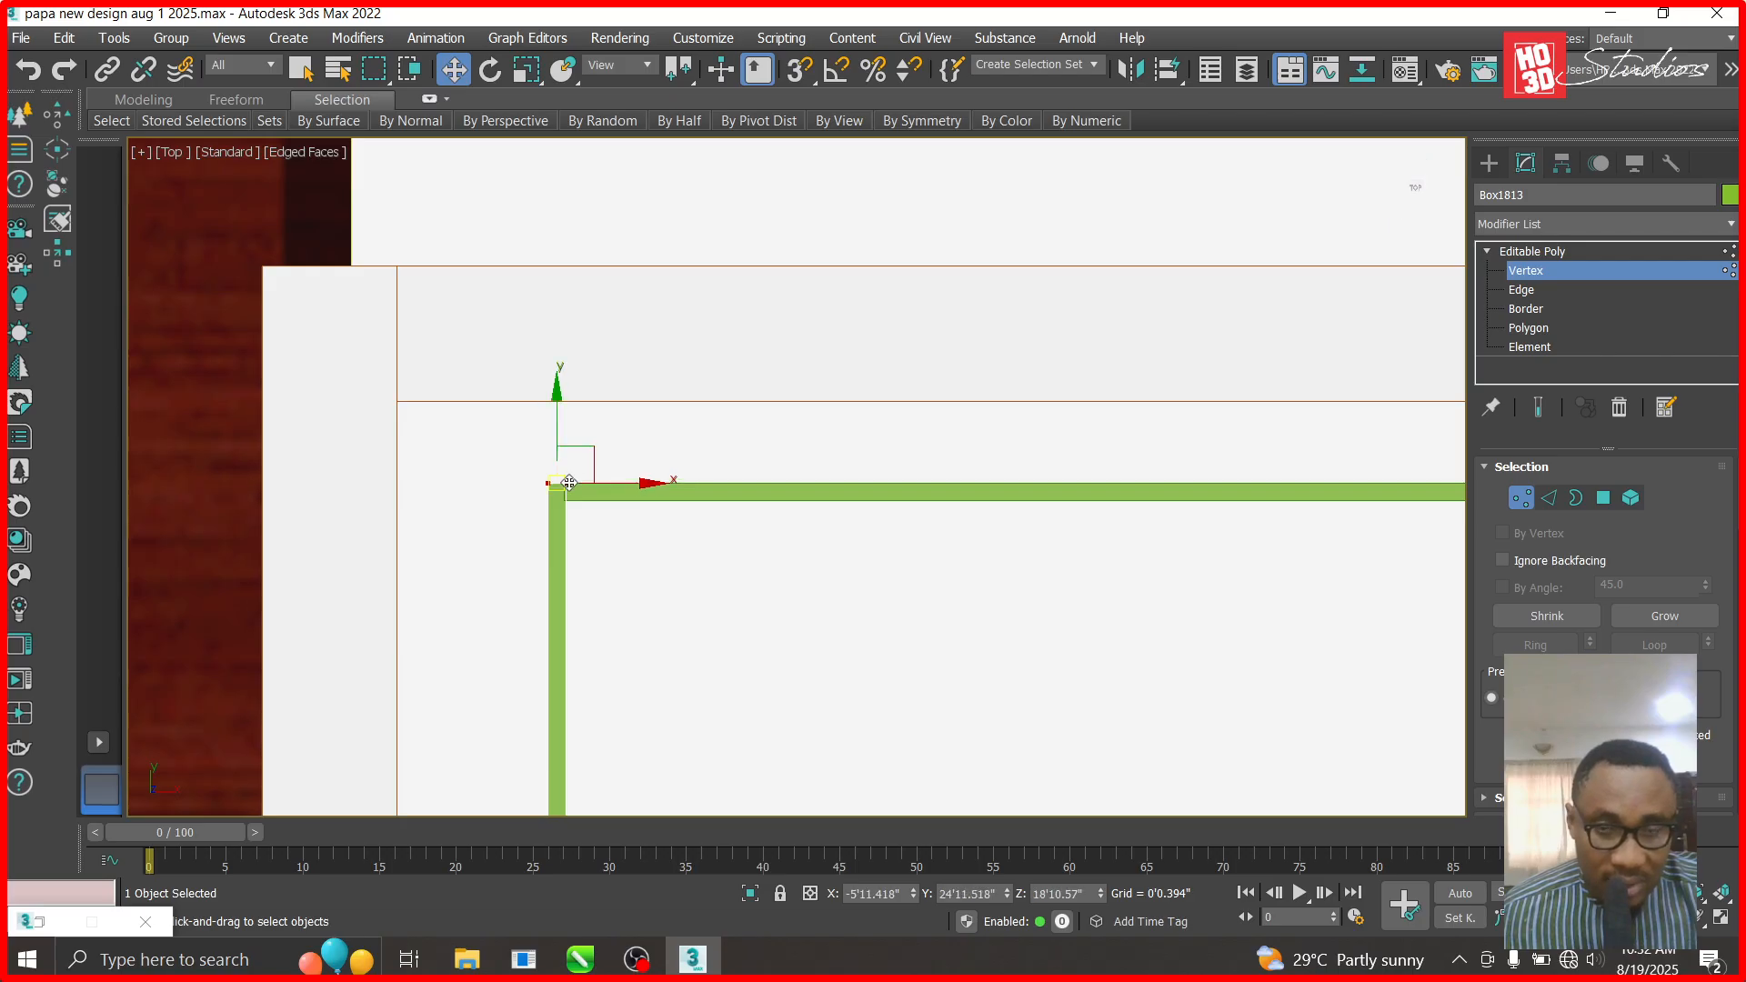
- Pull Box1815's top vertex down so it meets the lowered crossbeam
{"action": "scroll", "coordinate": [549, 406], "scroll_direction": "down", "scroll_amount": 4}
{"action": "left_click", "coordinate": [1541, 251]}
{"action": "scroll", "coordinate": [1110, 452], "scroll_direction": "up", "scroll_amount": 5}
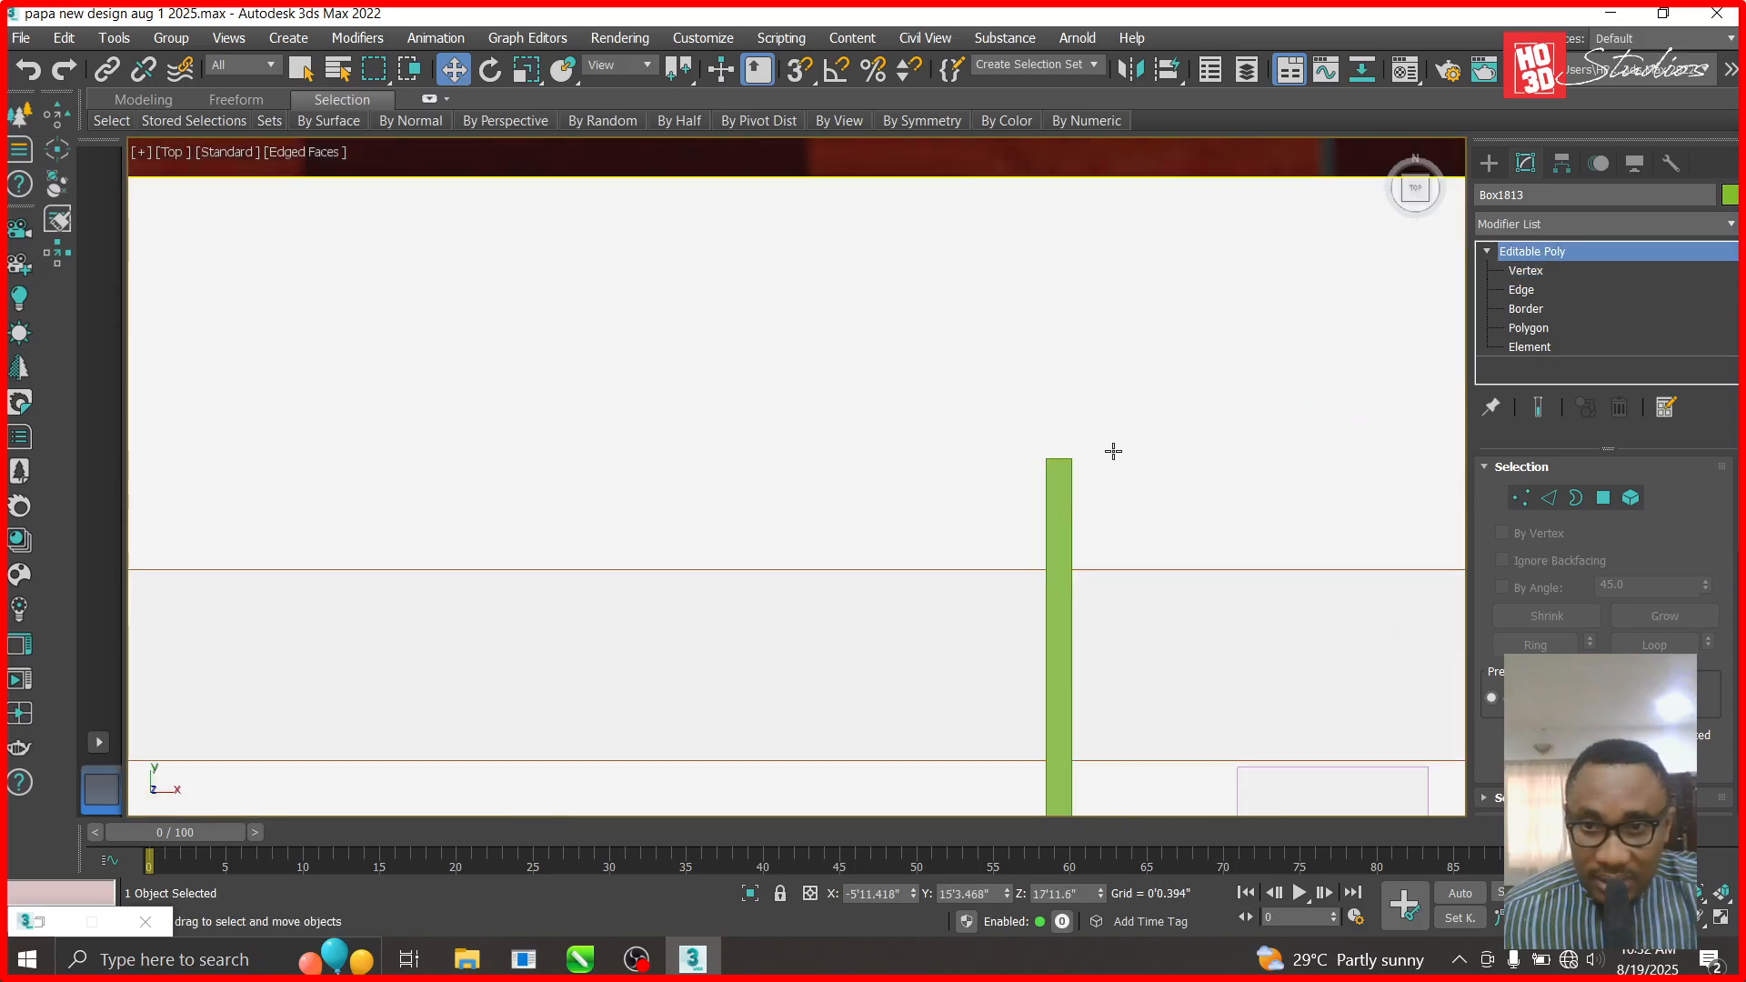
{"action": "left_click", "coordinate": [1062, 477]}
{"action": "left_click", "coordinate": [1527, 270]}
{"action": "scroll", "coordinate": [1204, 351], "scroll_direction": "down", "scroll_amount": 3}
{"action": "left_click", "coordinate": [1161, 389]}
{"action": "left_click_drag", "start_coordinate": [1164, 303], "coordinate": [1166, 515]}
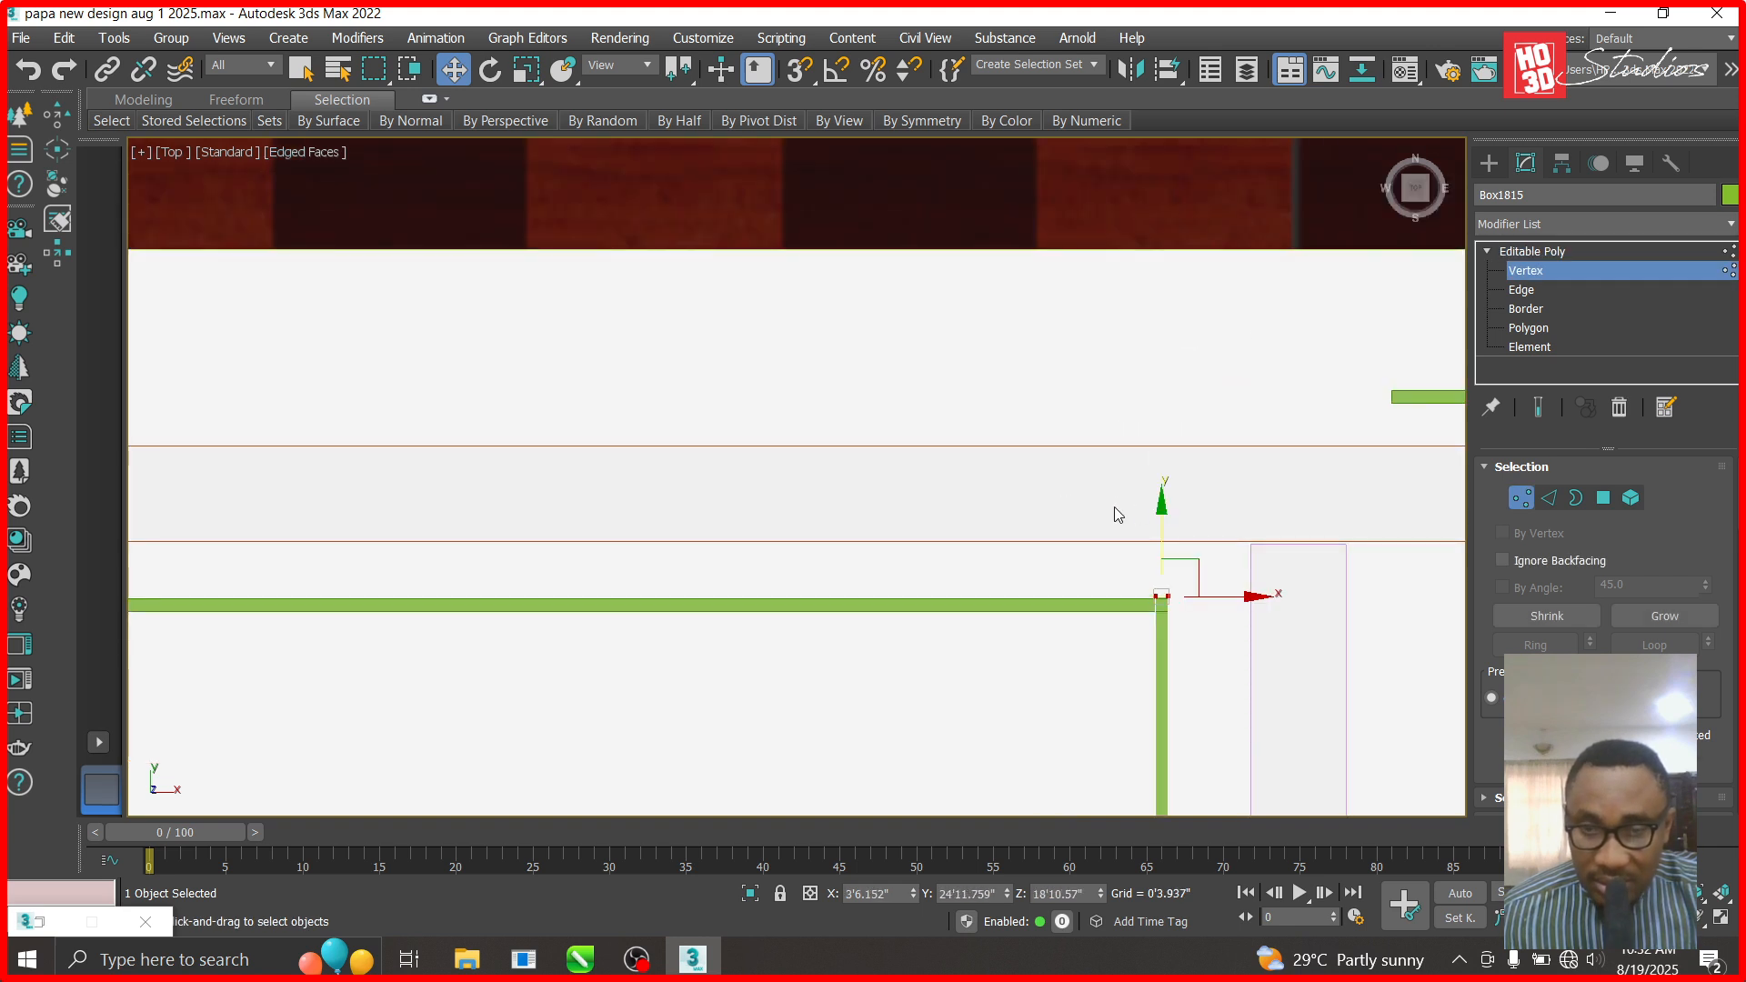
{"action": "scroll", "coordinate": [1068, 466], "scroll_direction": "down", "scroll_amount": 6}
{"action": "left_click", "coordinate": [1528, 257]}
- Delete the stray green bar Box1814 on the upper panel
{"action": "scroll", "coordinate": [1191, 474], "scroll_direction": "down", "scroll_amount": 2}
{"action": "middle_click_drag", "start_coordinate": [1191, 474], "coordinate": [706, 393]}
{"action": "scroll", "coordinate": [696, 390], "scroll_direction": "up", "scroll_amount": 5}
{"action": "left_click", "coordinate": [727, 335]}
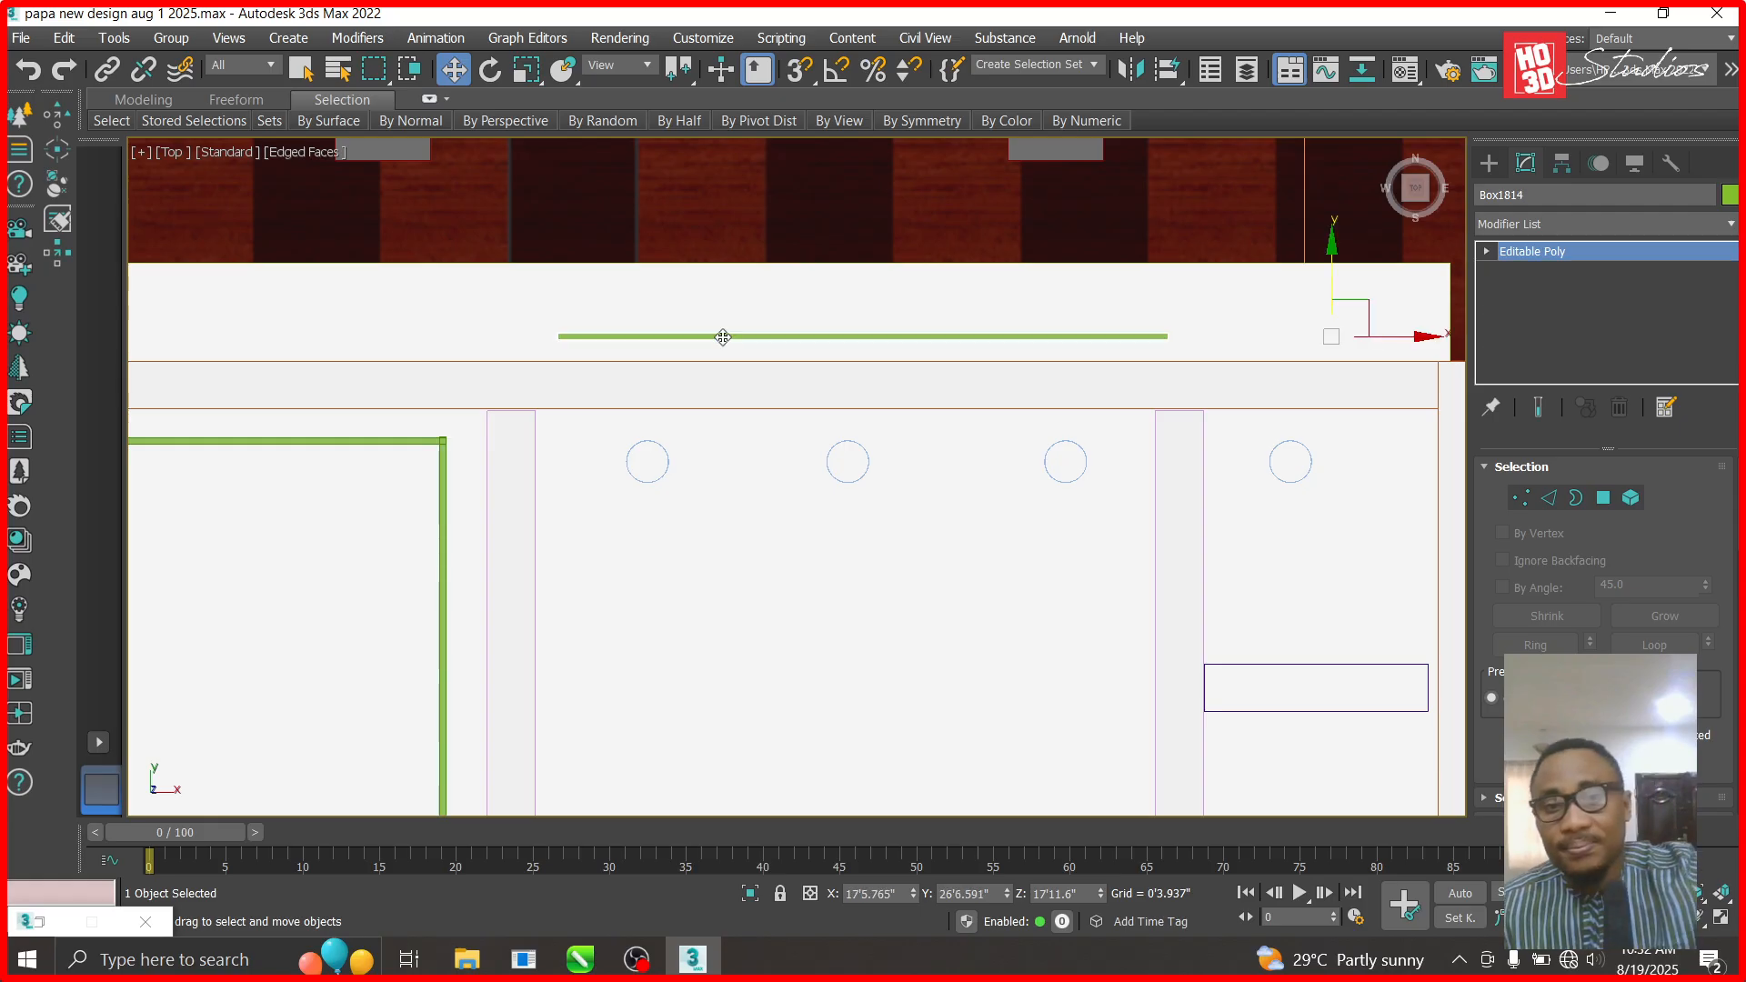
{"action": "key", "text": "Delete"}
- Slide the left room's top beam Box1811 to the left along X
{"action": "scroll", "coordinate": [726, 342], "scroll_direction": "down", "scroll_amount": 3}
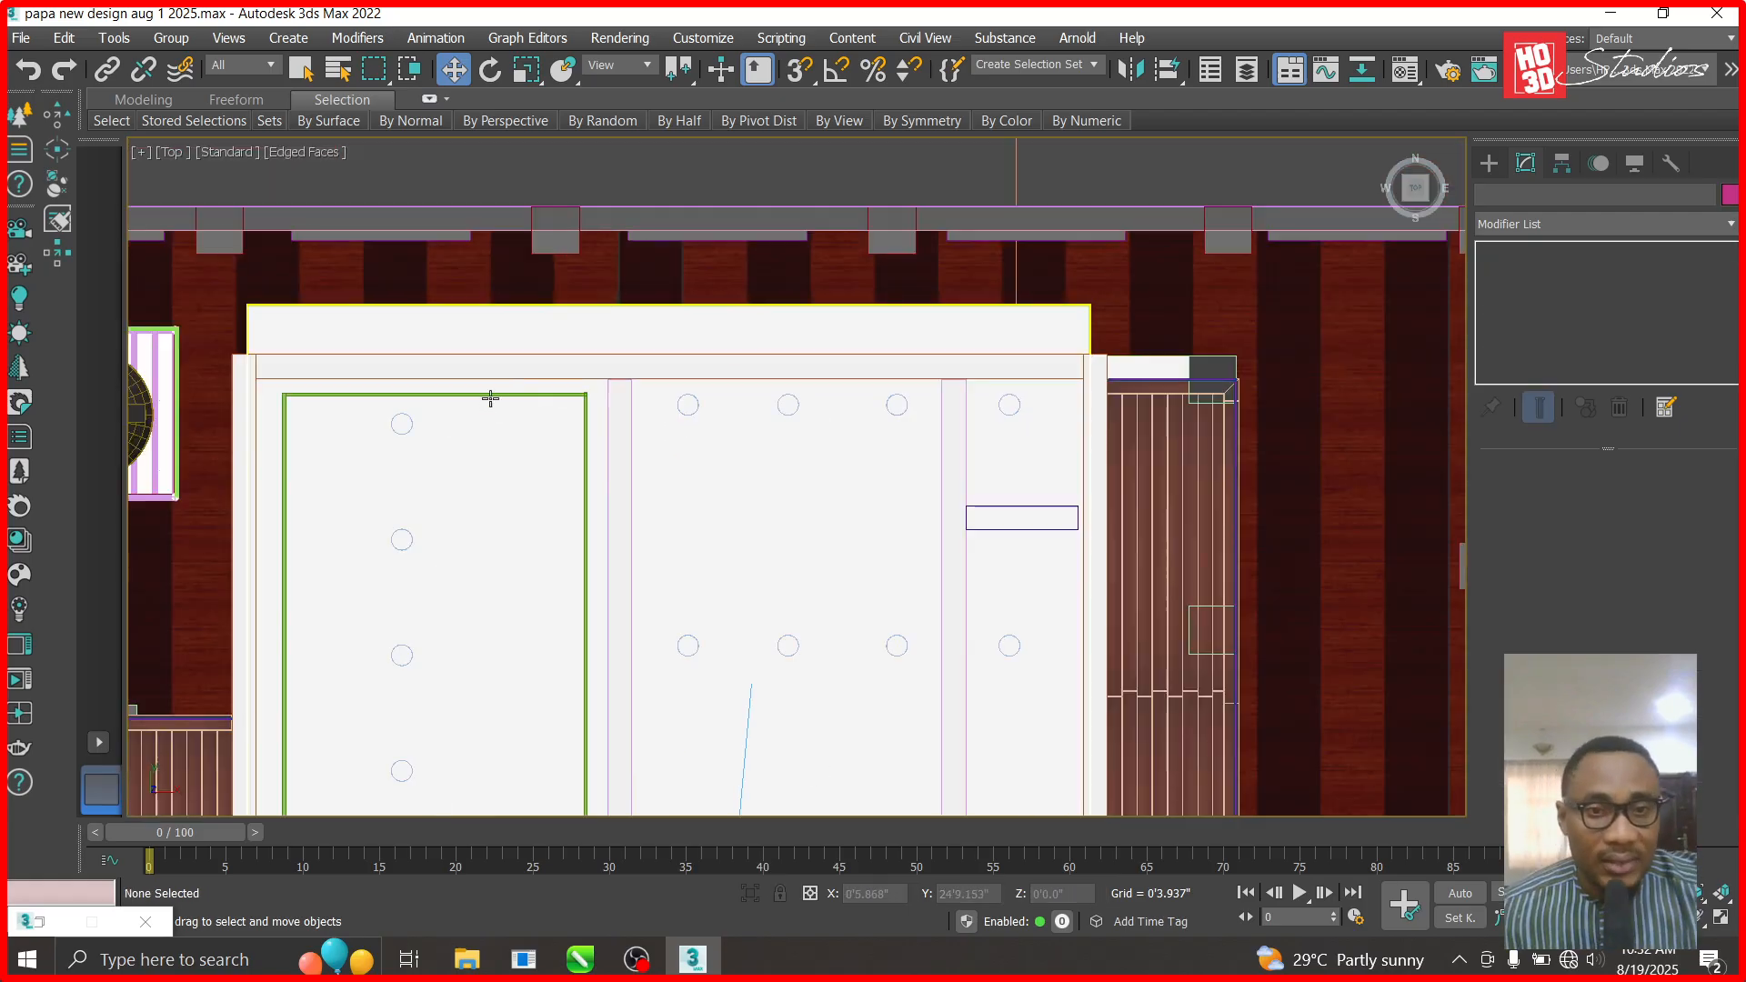
{"action": "left_click", "coordinate": [490, 397]}
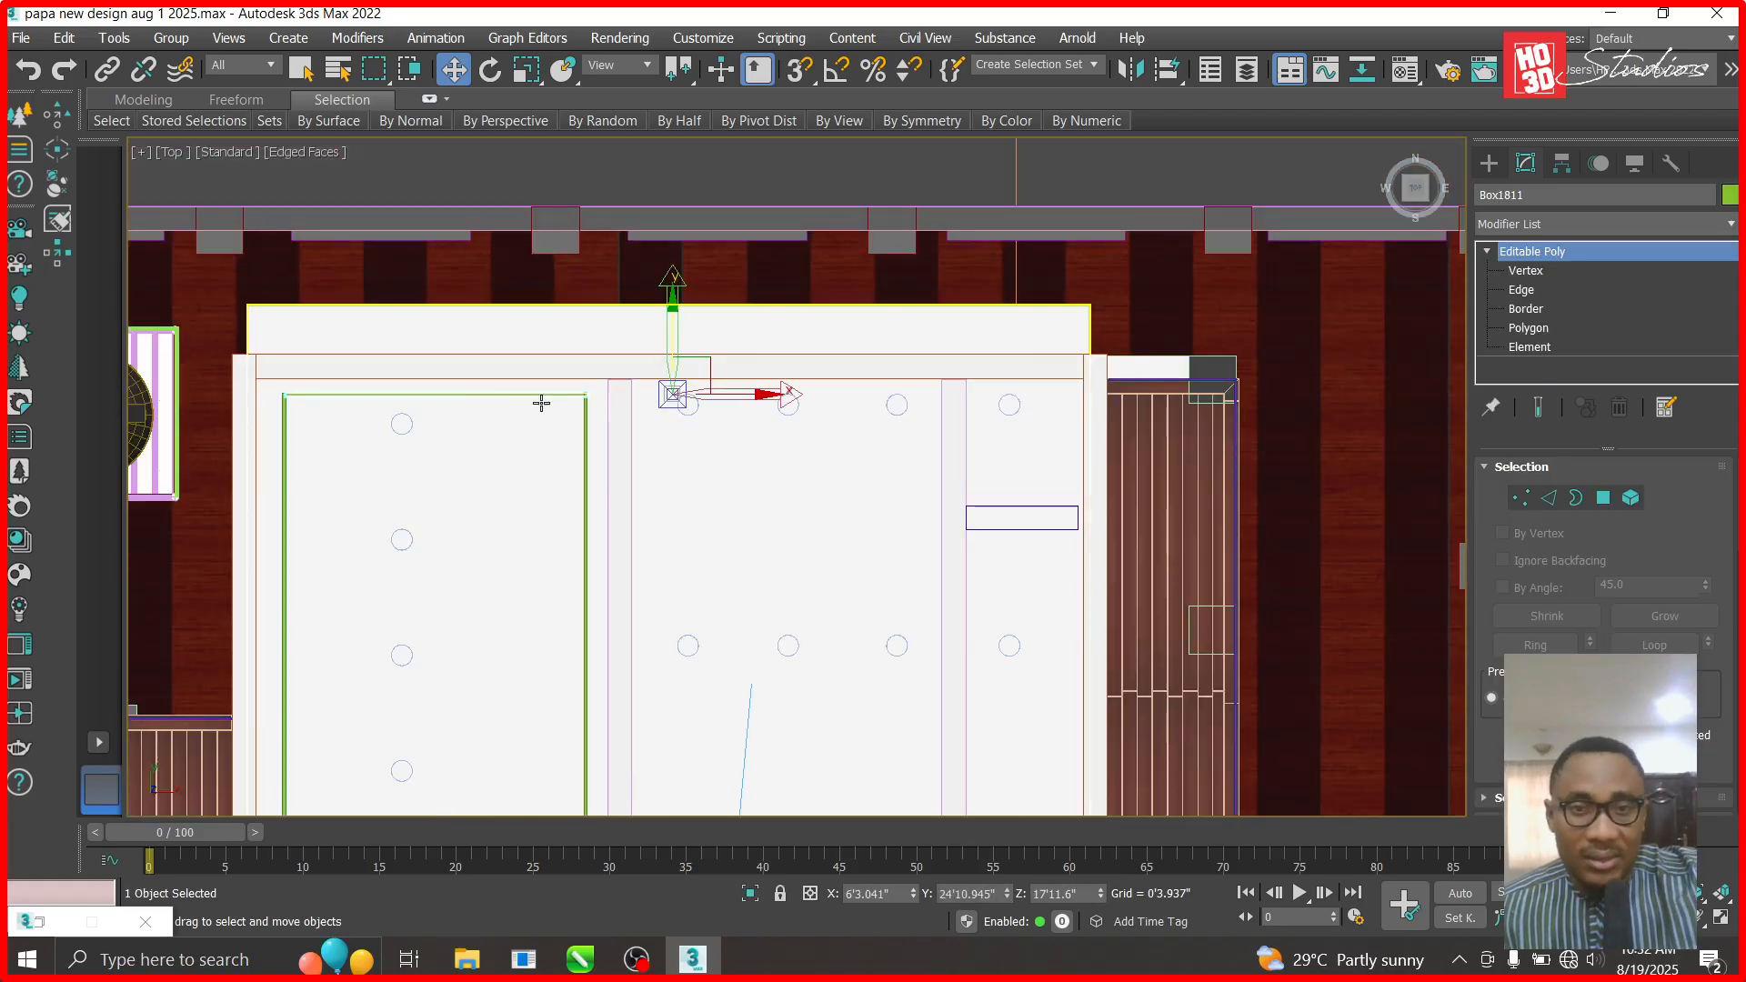
{"action": "left_click_drag", "start_coordinate": [770, 398], "coordinate": [525, 399]}
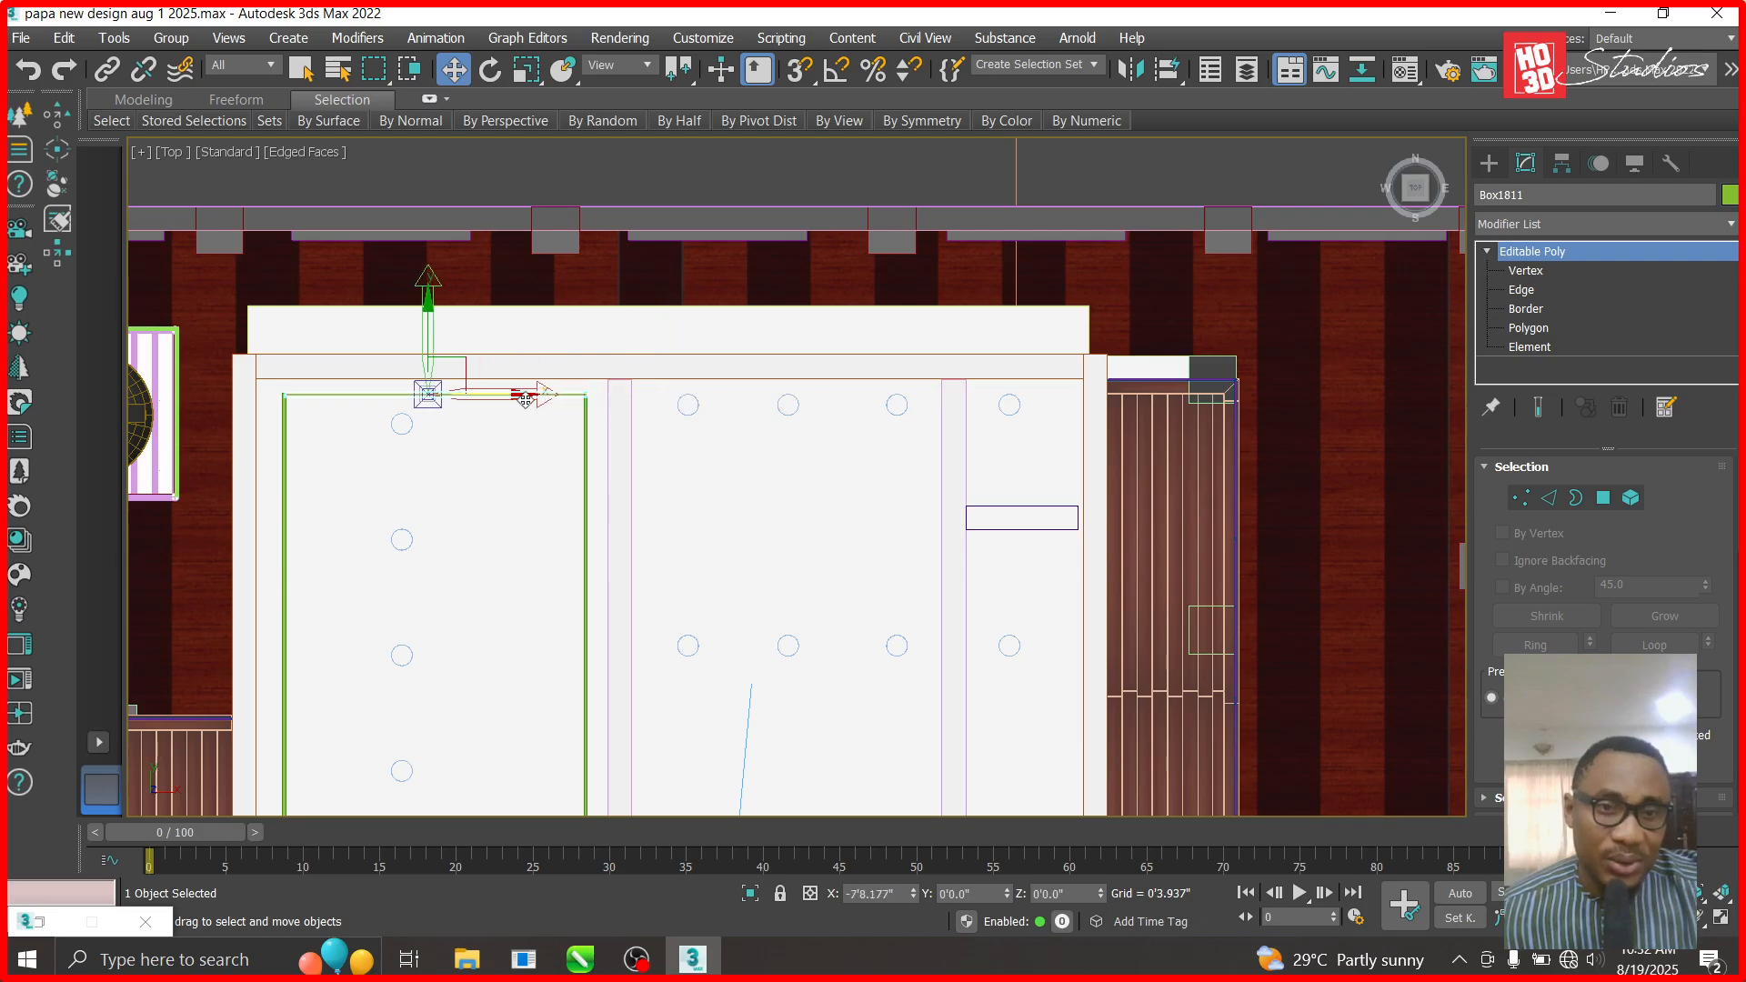
- Clone the top beam over to the middle room and trim its right end slightly
{"action": "key", "text": "Insert"}
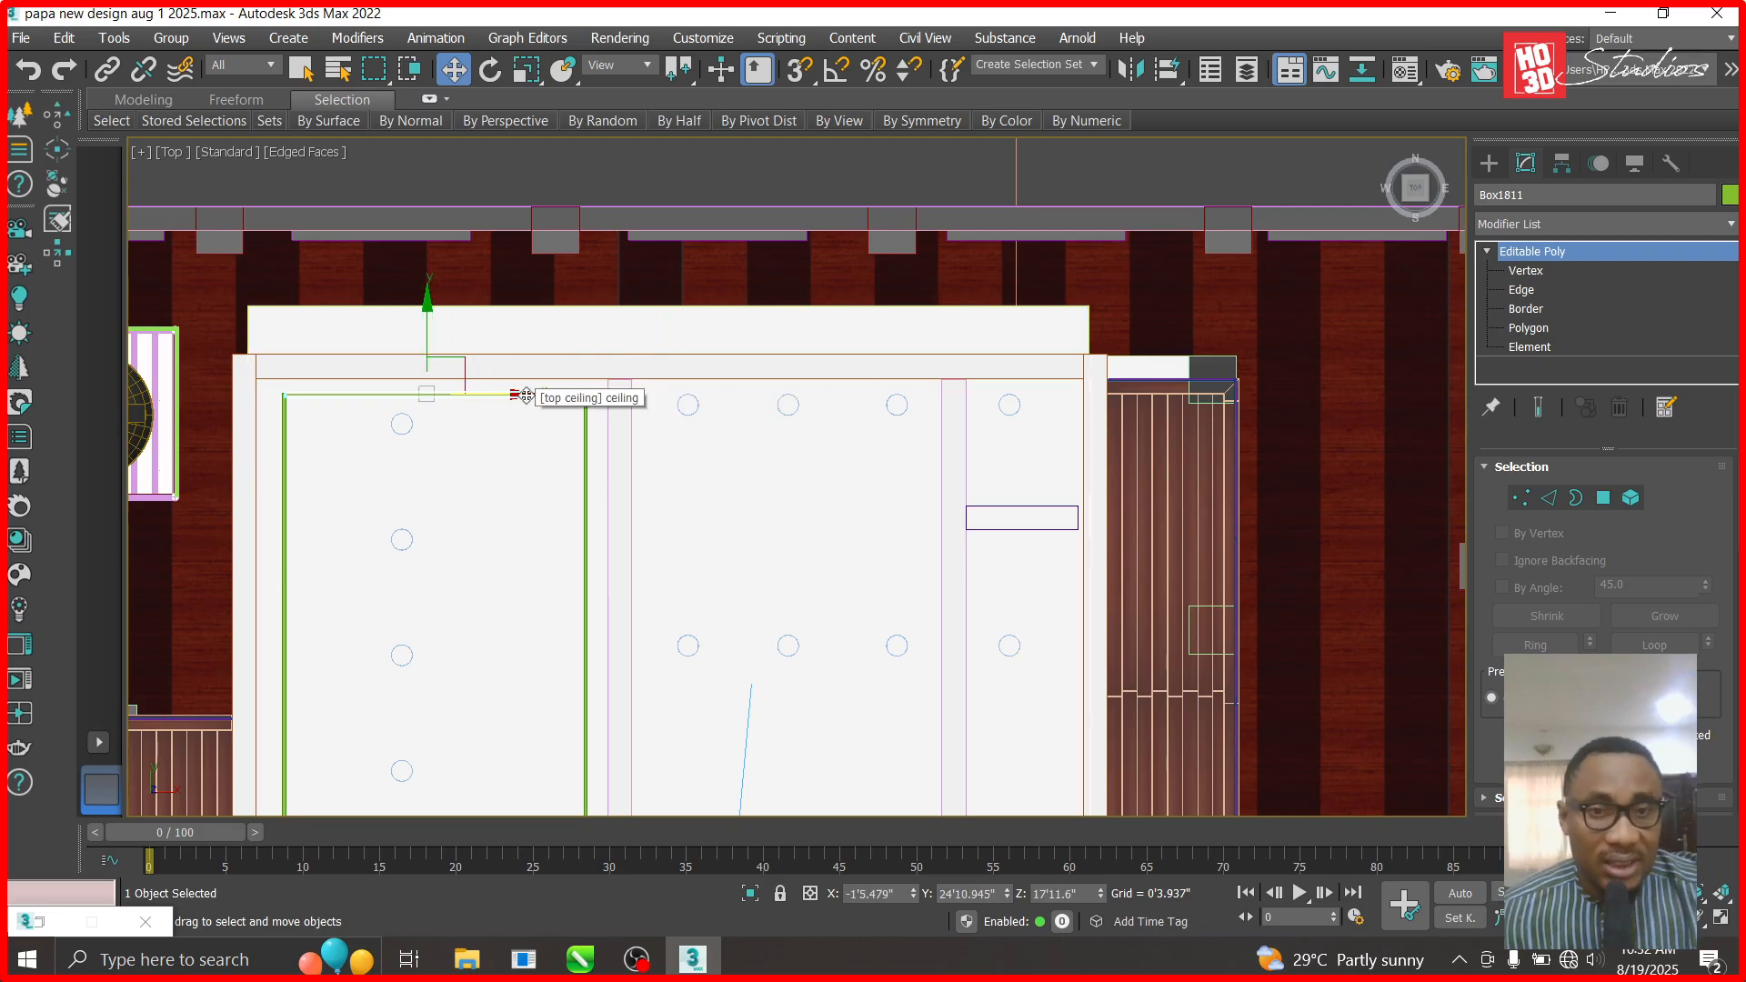
{"action": "mouse_move", "coordinate": [521, 397]}
{"action": "left_mouse_down", "text": "shift"}
{"action": "mouse_move", "coordinate": [880, 401]}
{"action": "mouse_move", "coordinate": [871, 411]}
{"action": "left_mouse_up", "text": "shift"}
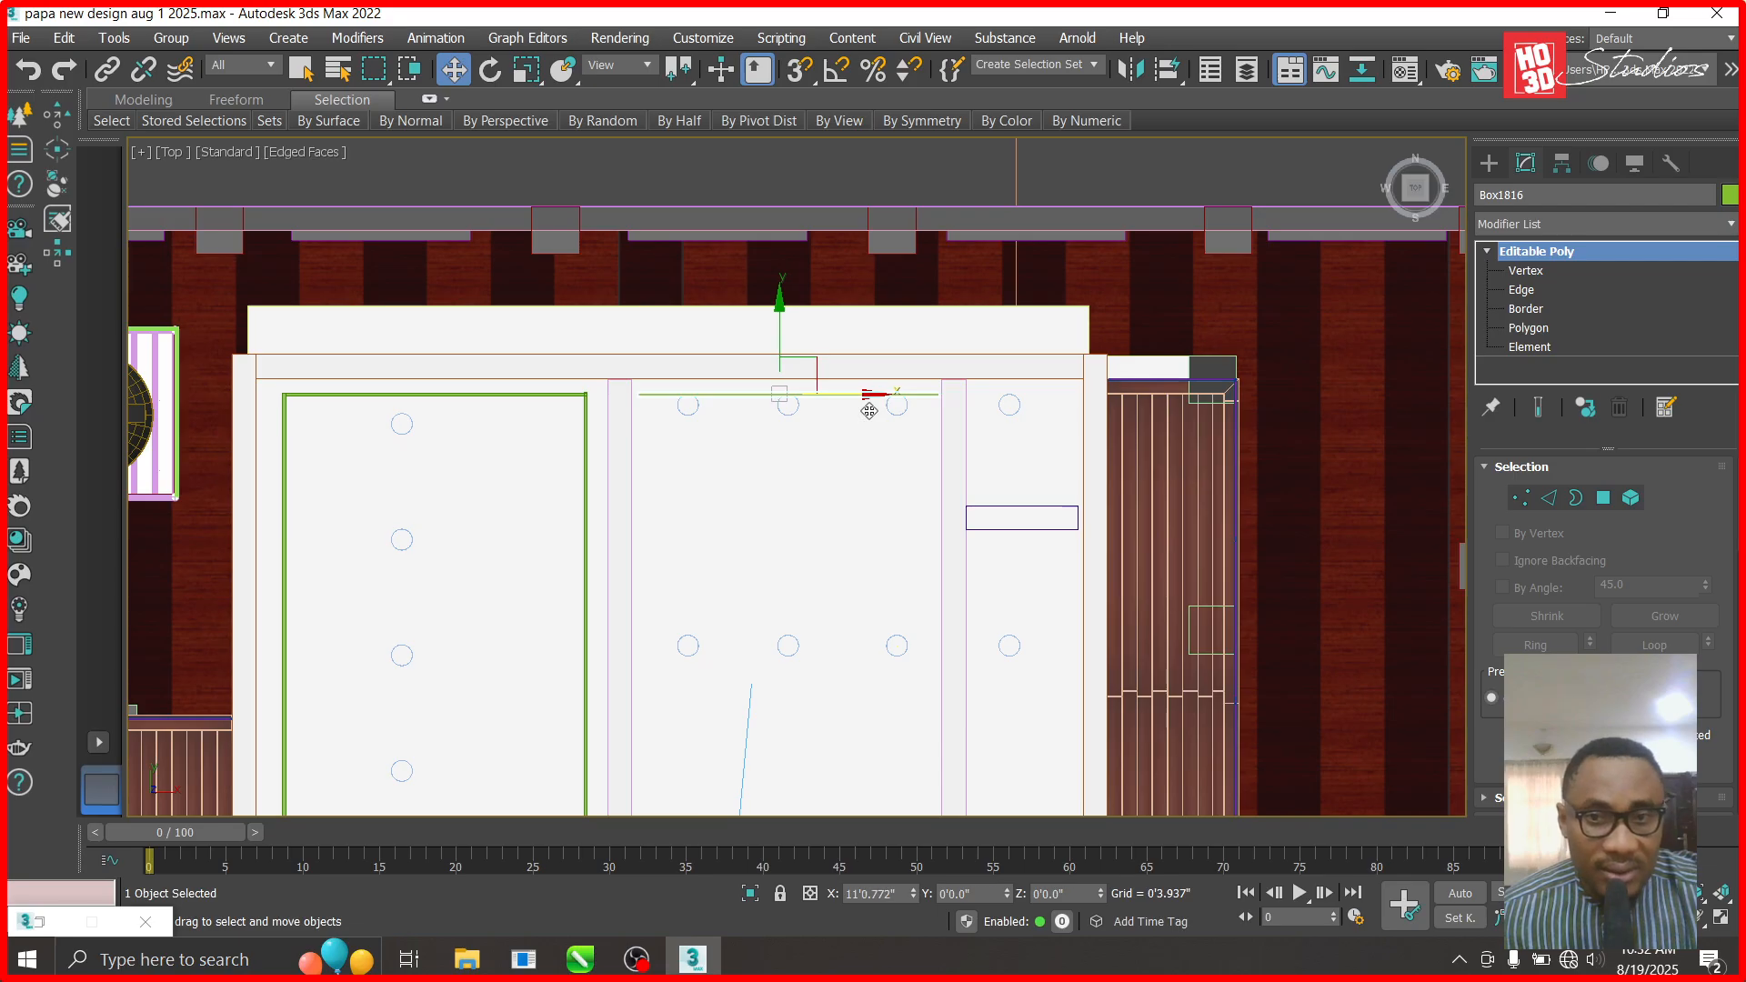
{"action": "left_click", "coordinate": [873, 597]}
{"action": "scroll", "coordinate": [834, 510], "scroll_direction": "up", "scroll_amount": 2}
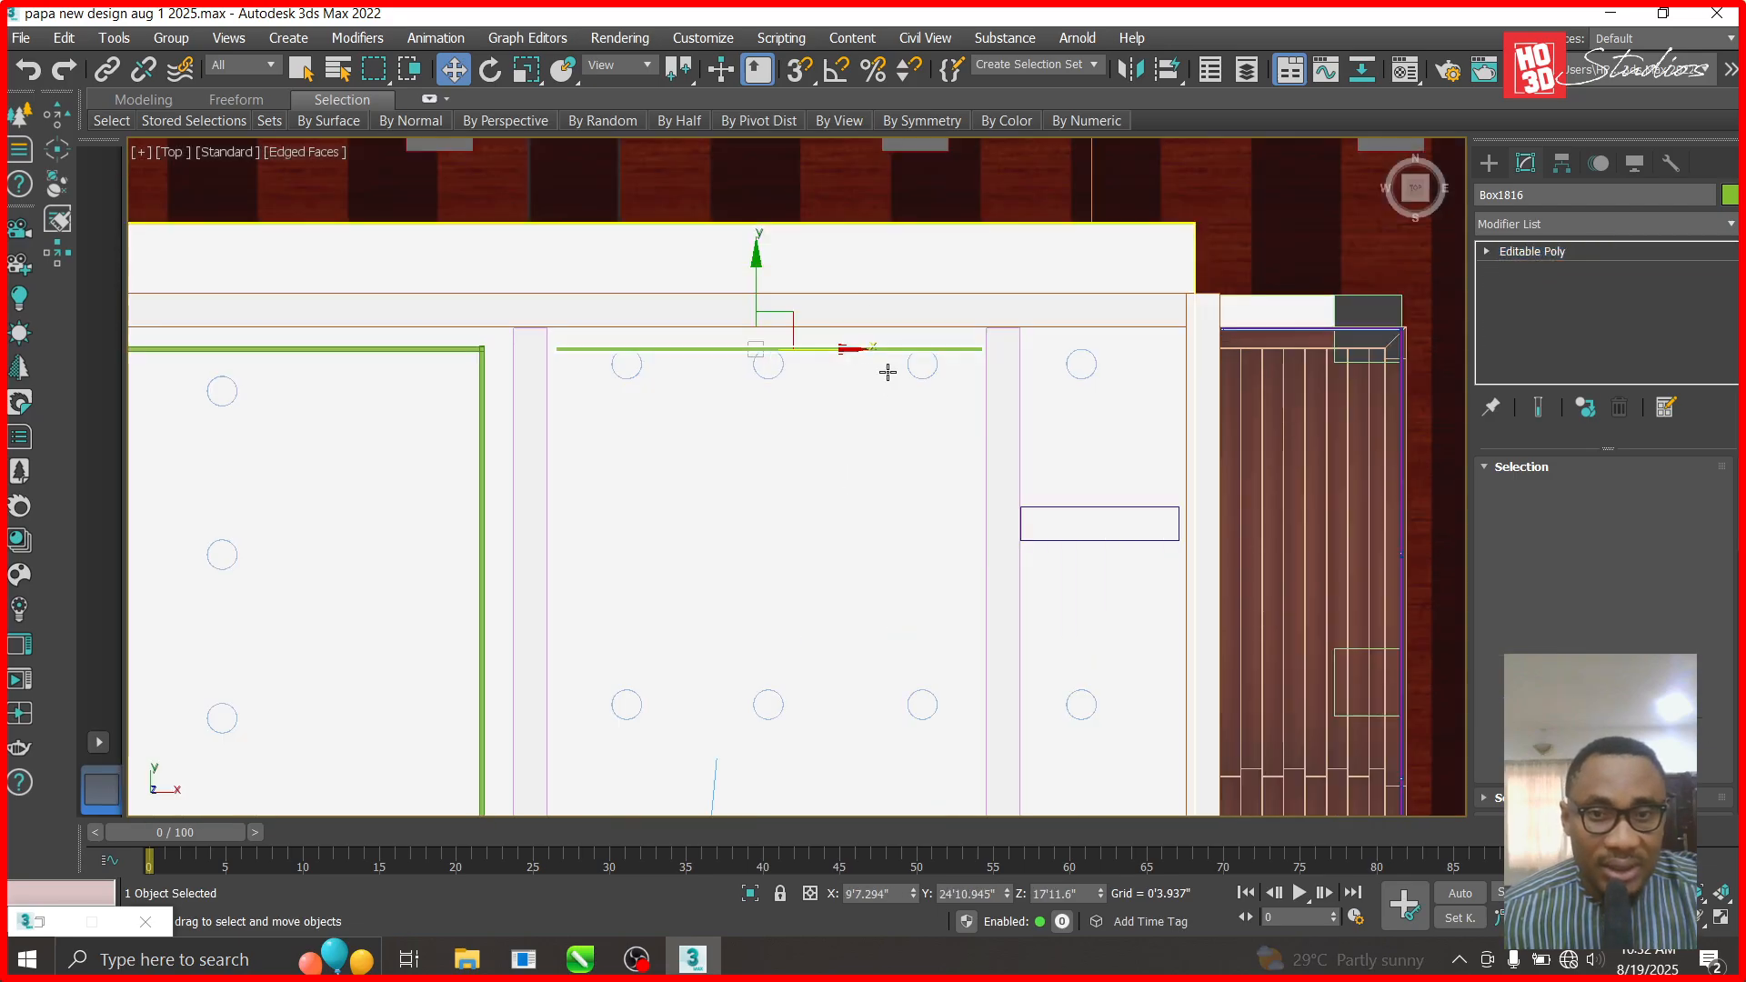
{"action": "scroll", "coordinate": [854, 298], "scroll_direction": "up", "scroll_amount": 2}
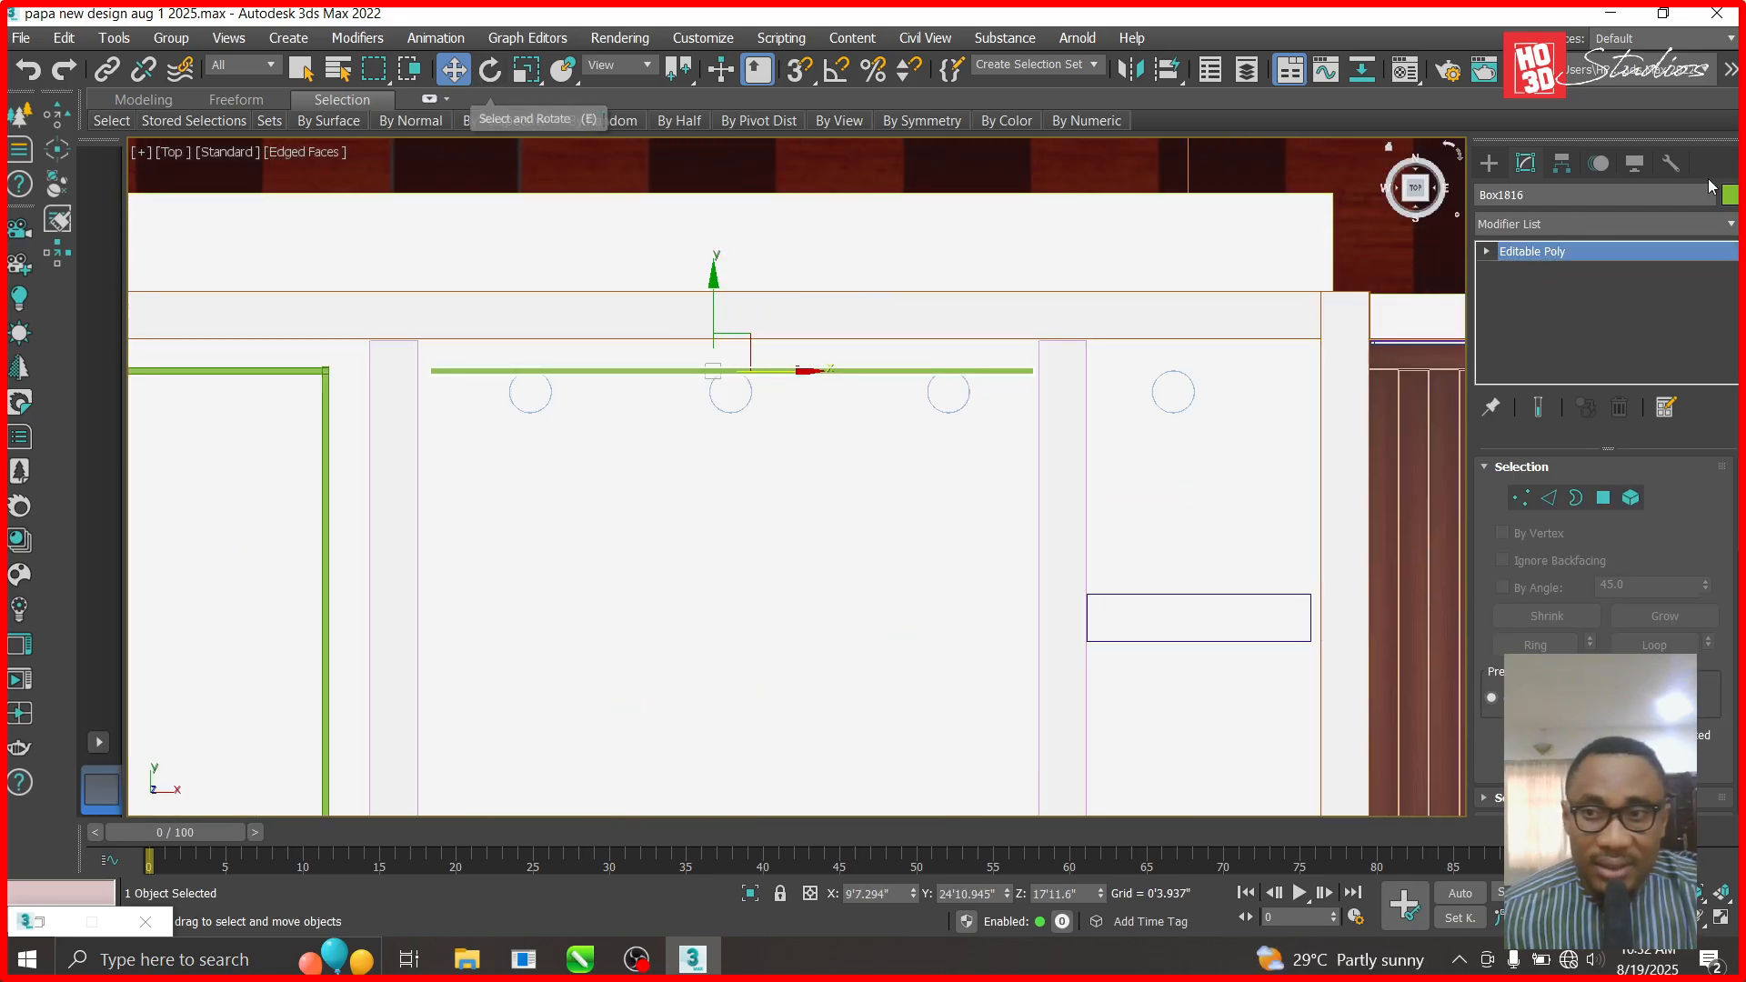
{"action": "left_click", "coordinate": [1487, 251]}
{"action": "left_click", "coordinate": [1525, 273]}
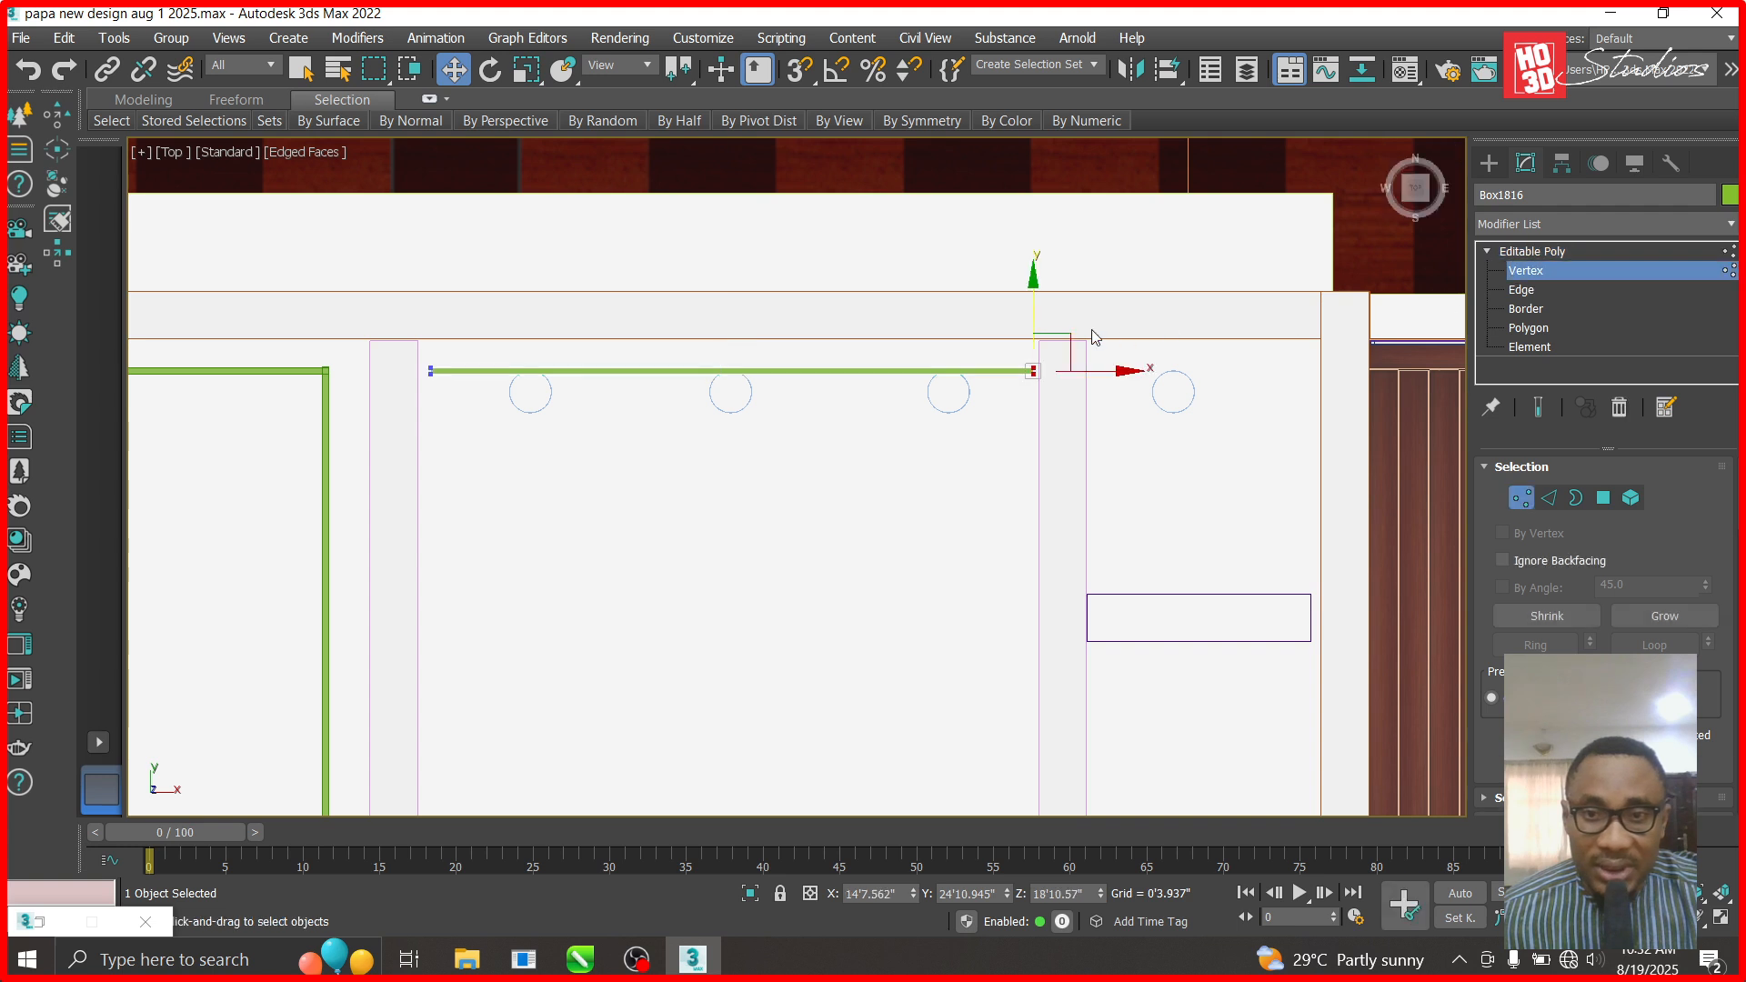
{"action": "left_click_drag", "start_coordinate": [1086, 374], "coordinate": [1084, 374]}
{"action": "left_click", "coordinate": [1550, 251]}
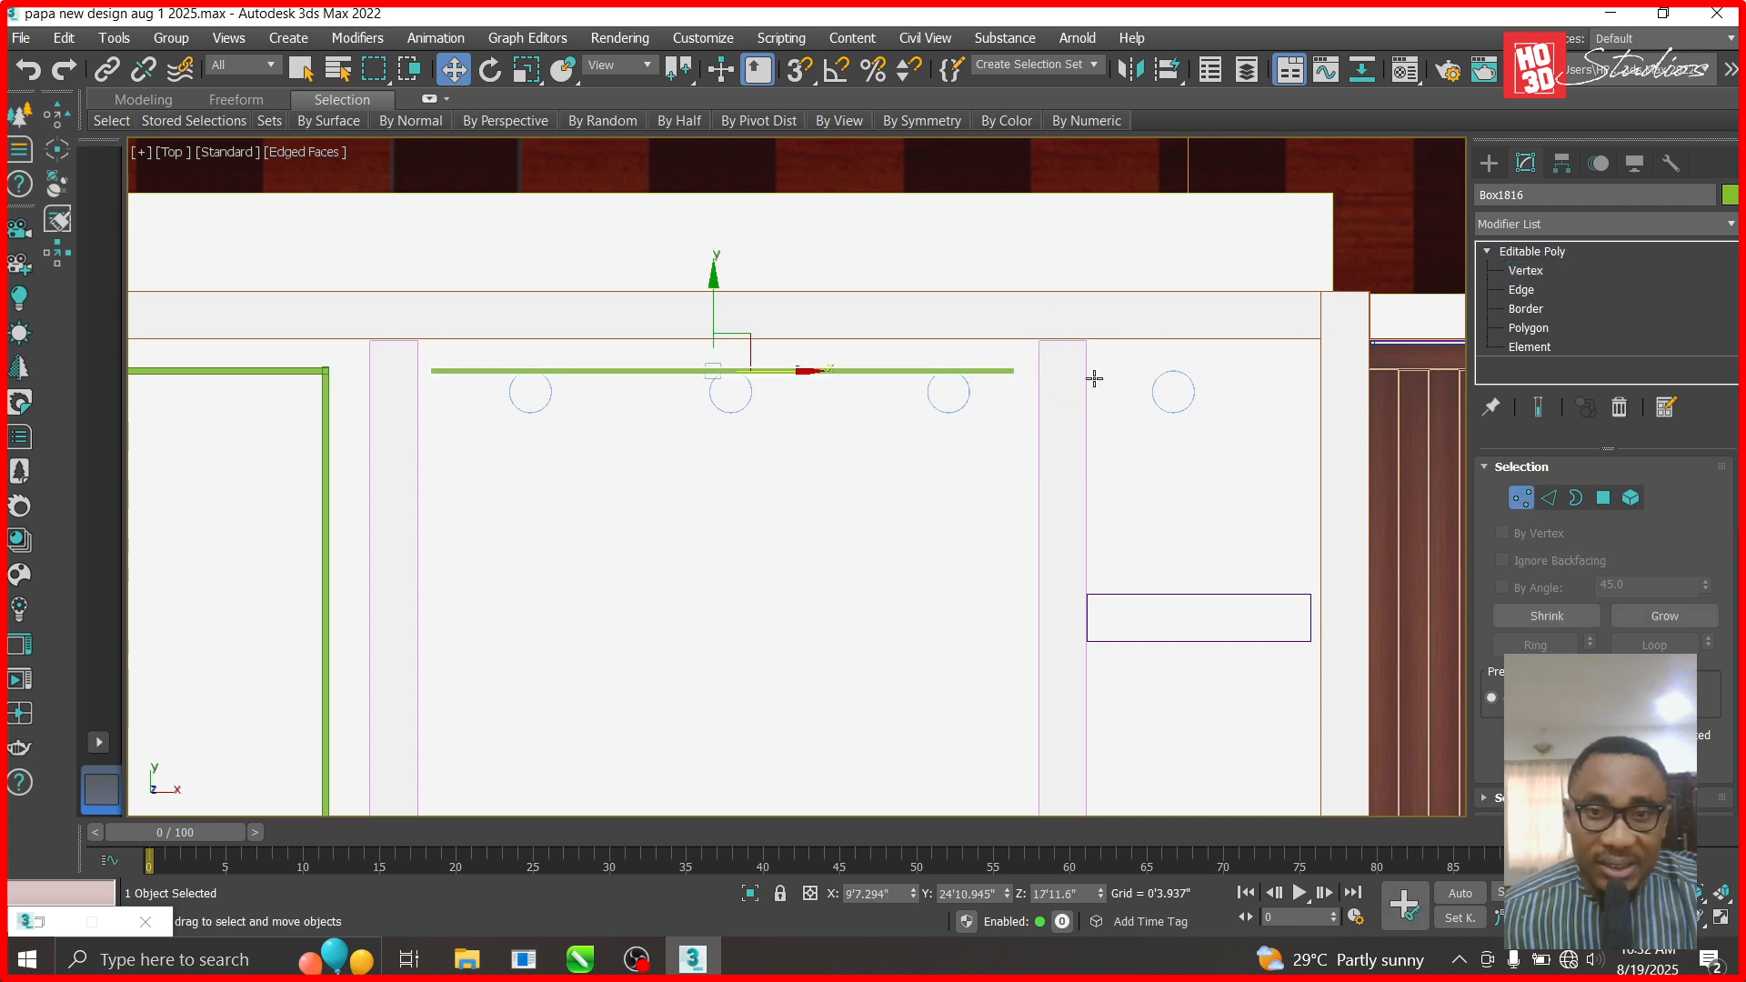
- Shift-copy Box1816 down to form the middle room's bottom edge as Box1817
{"action": "left_click", "coordinate": [947, 394]}
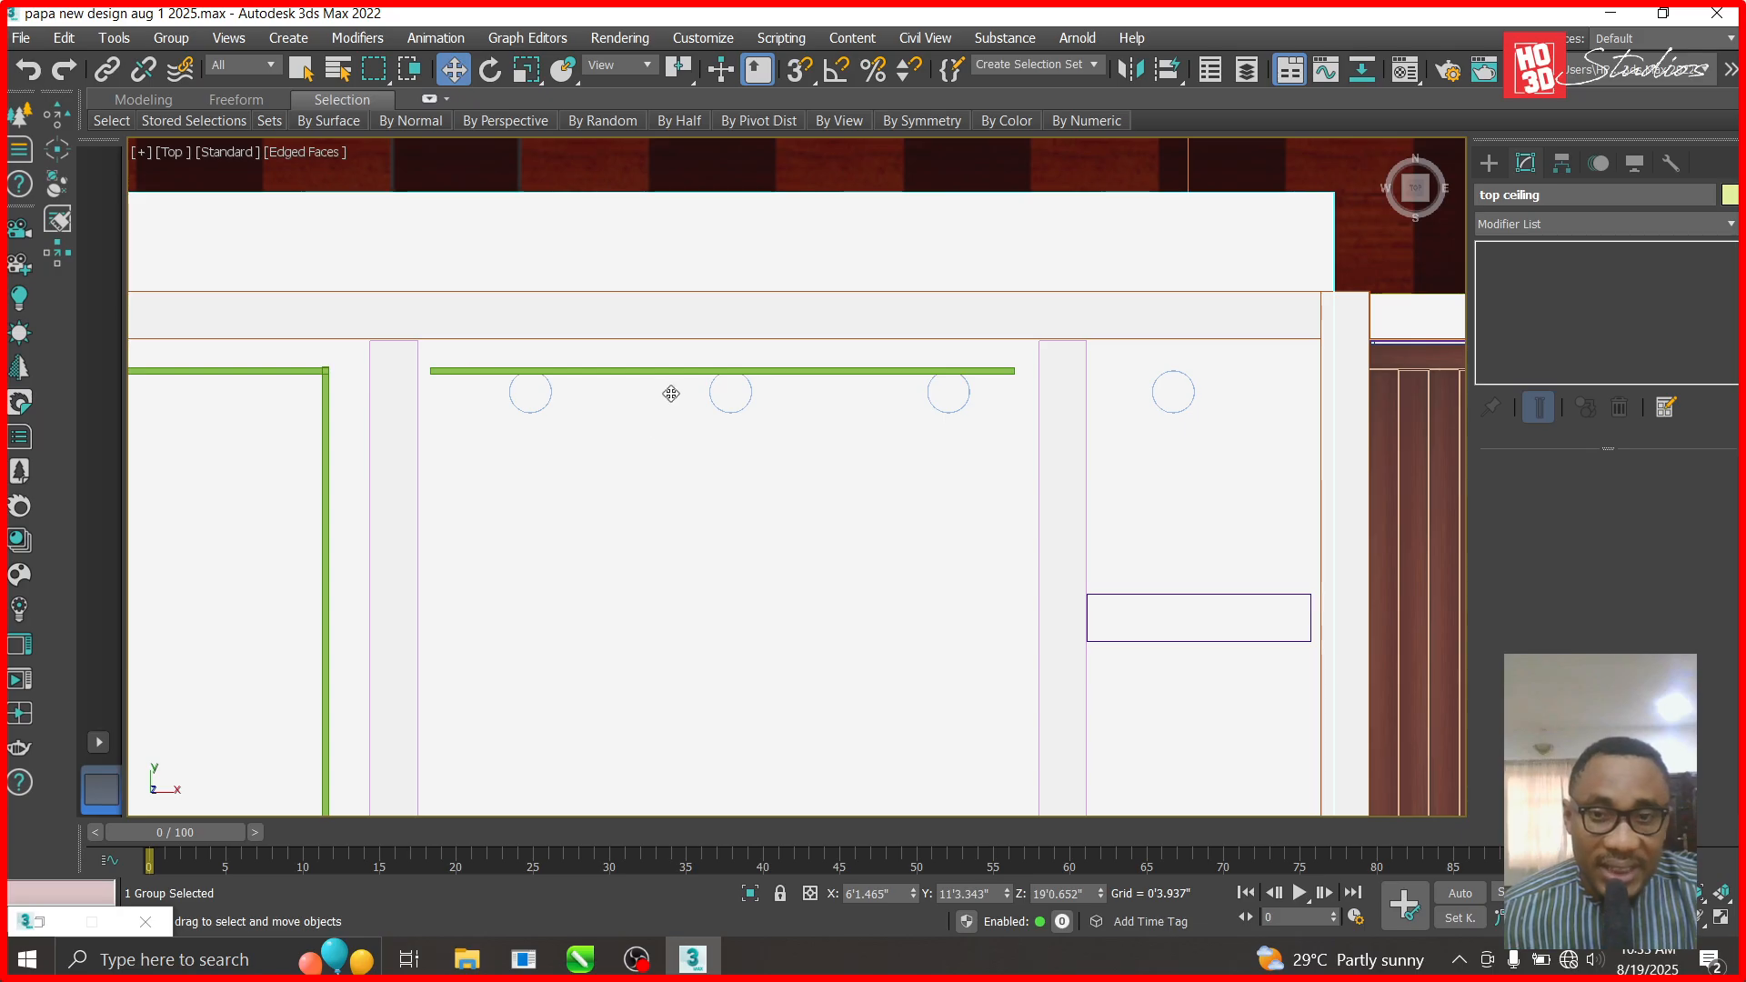
{"action": "scroll", "coordinate": [618, 327], "scroll_direction": "down", "scroll_amount": 3}
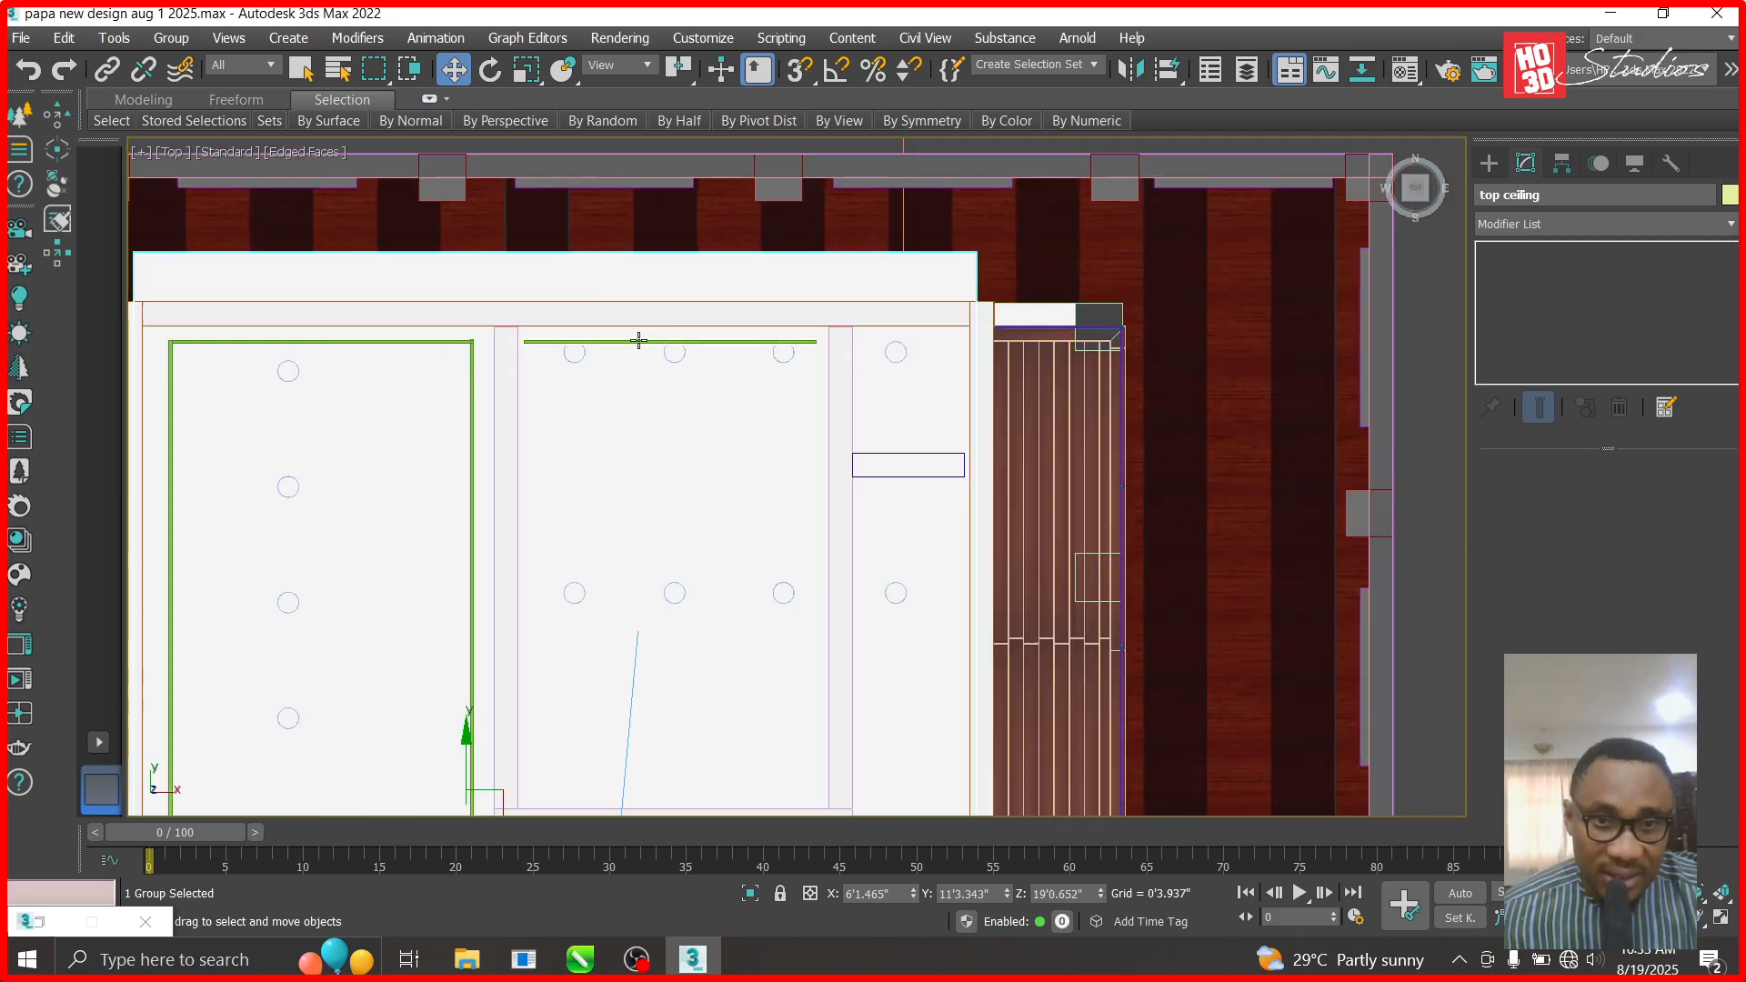
{"action": "left_click", "coordinate": [640, 340]}
{"action": "scroll", "coordinate": [676, 261], "scroll_direction": "down", "scroll_amount": 2}
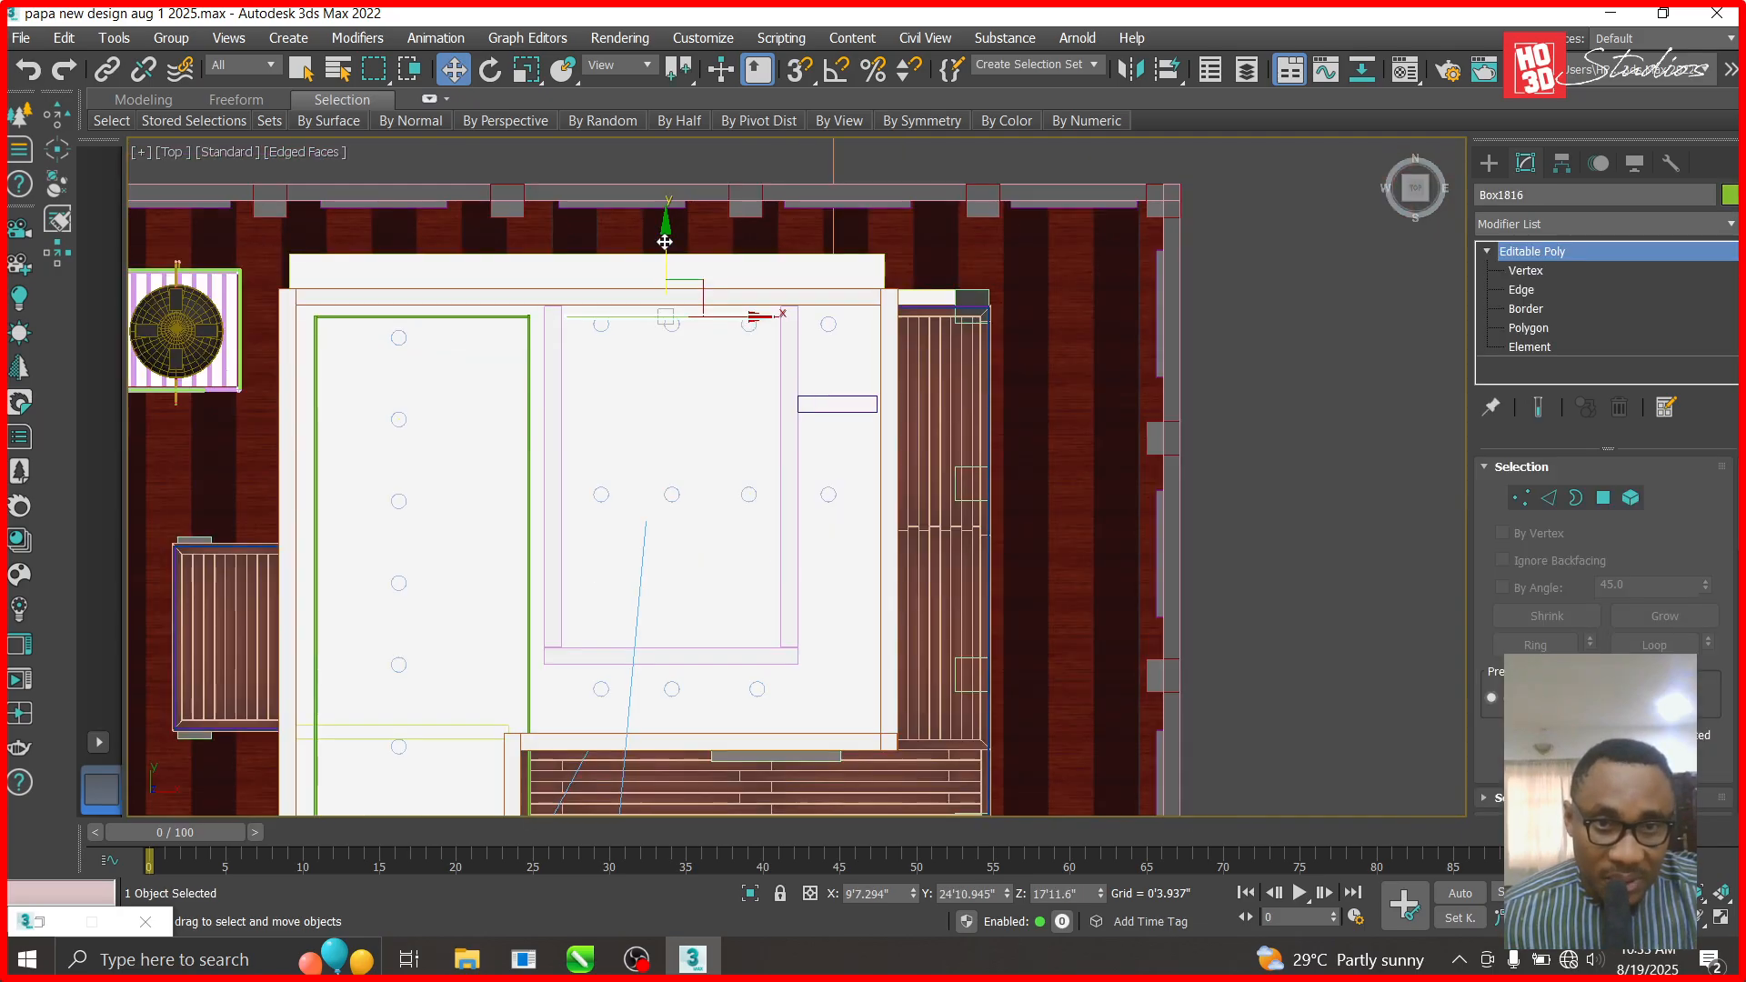
{"action": "left_click_drag", "start_coordinate": [665, 300], "coordinate": [703, 556], "text": "shift"}
{"action": "left_click", "coordinate": [879, 596]}
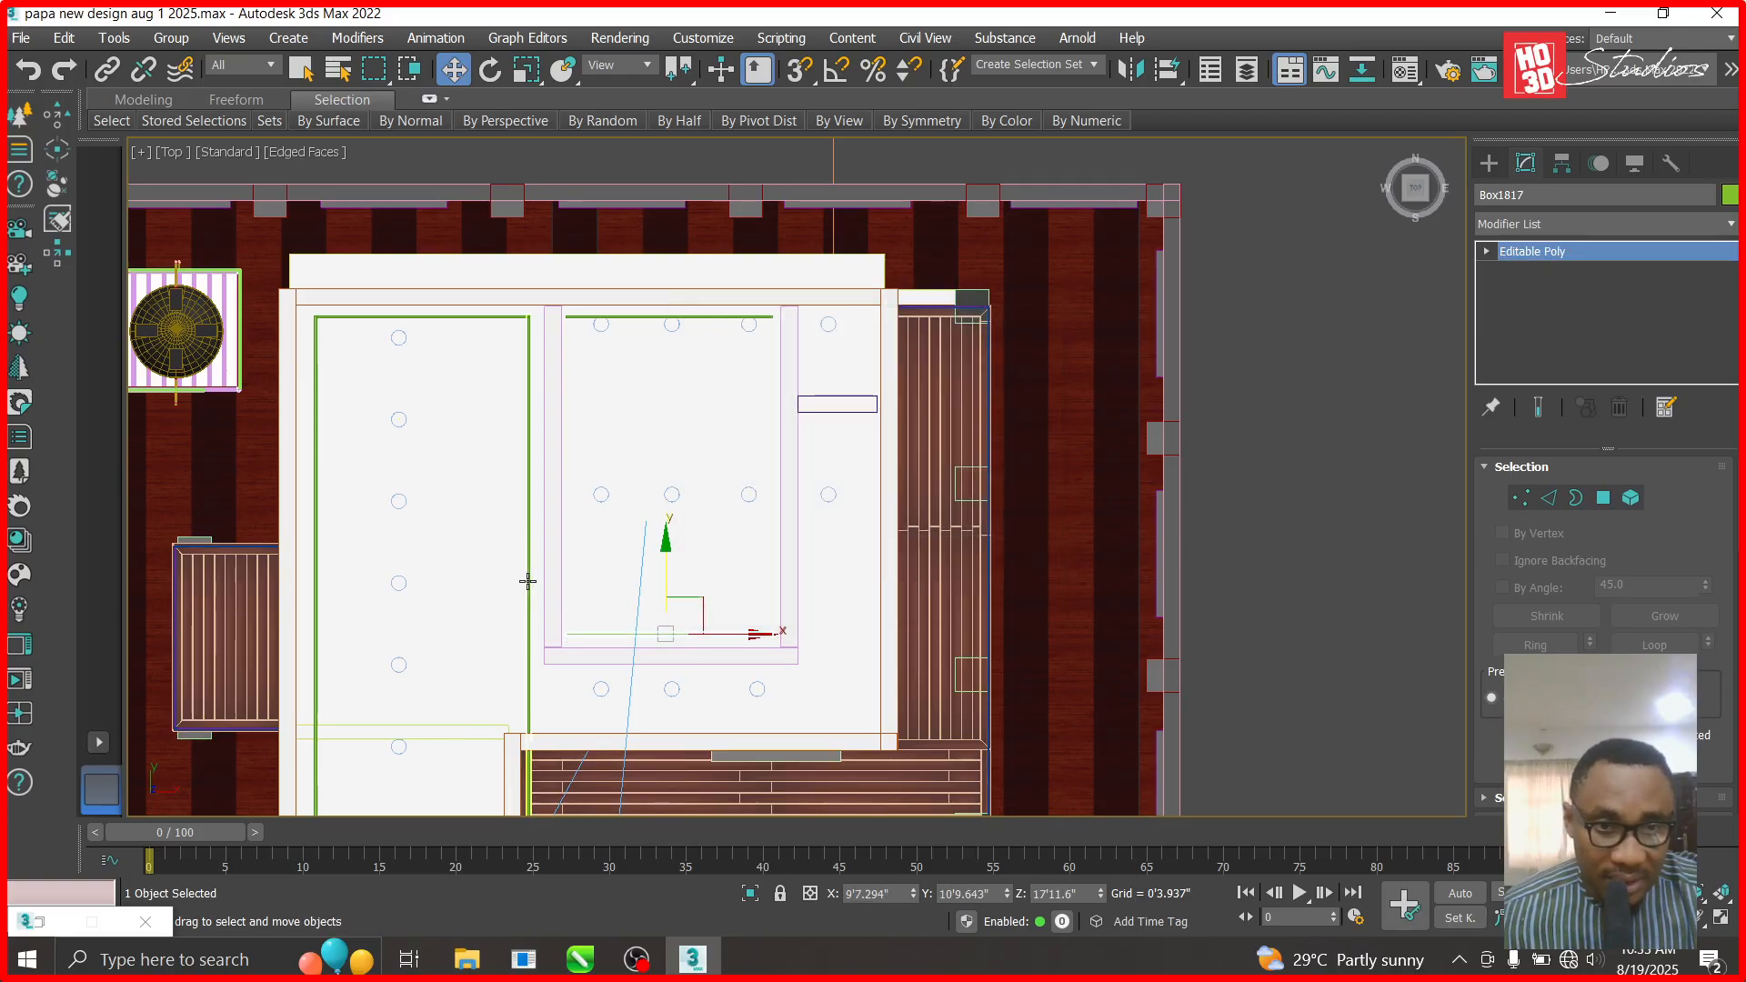
- Clone a vertical green beam and slide the copy left to the middle room's side
{"action": "left_click", "coordinate": [555, 570]}
{"action": "left_click_drag", "start_coordinate": [667, 543], "coordinate": [665, 543], "text": "shift"}
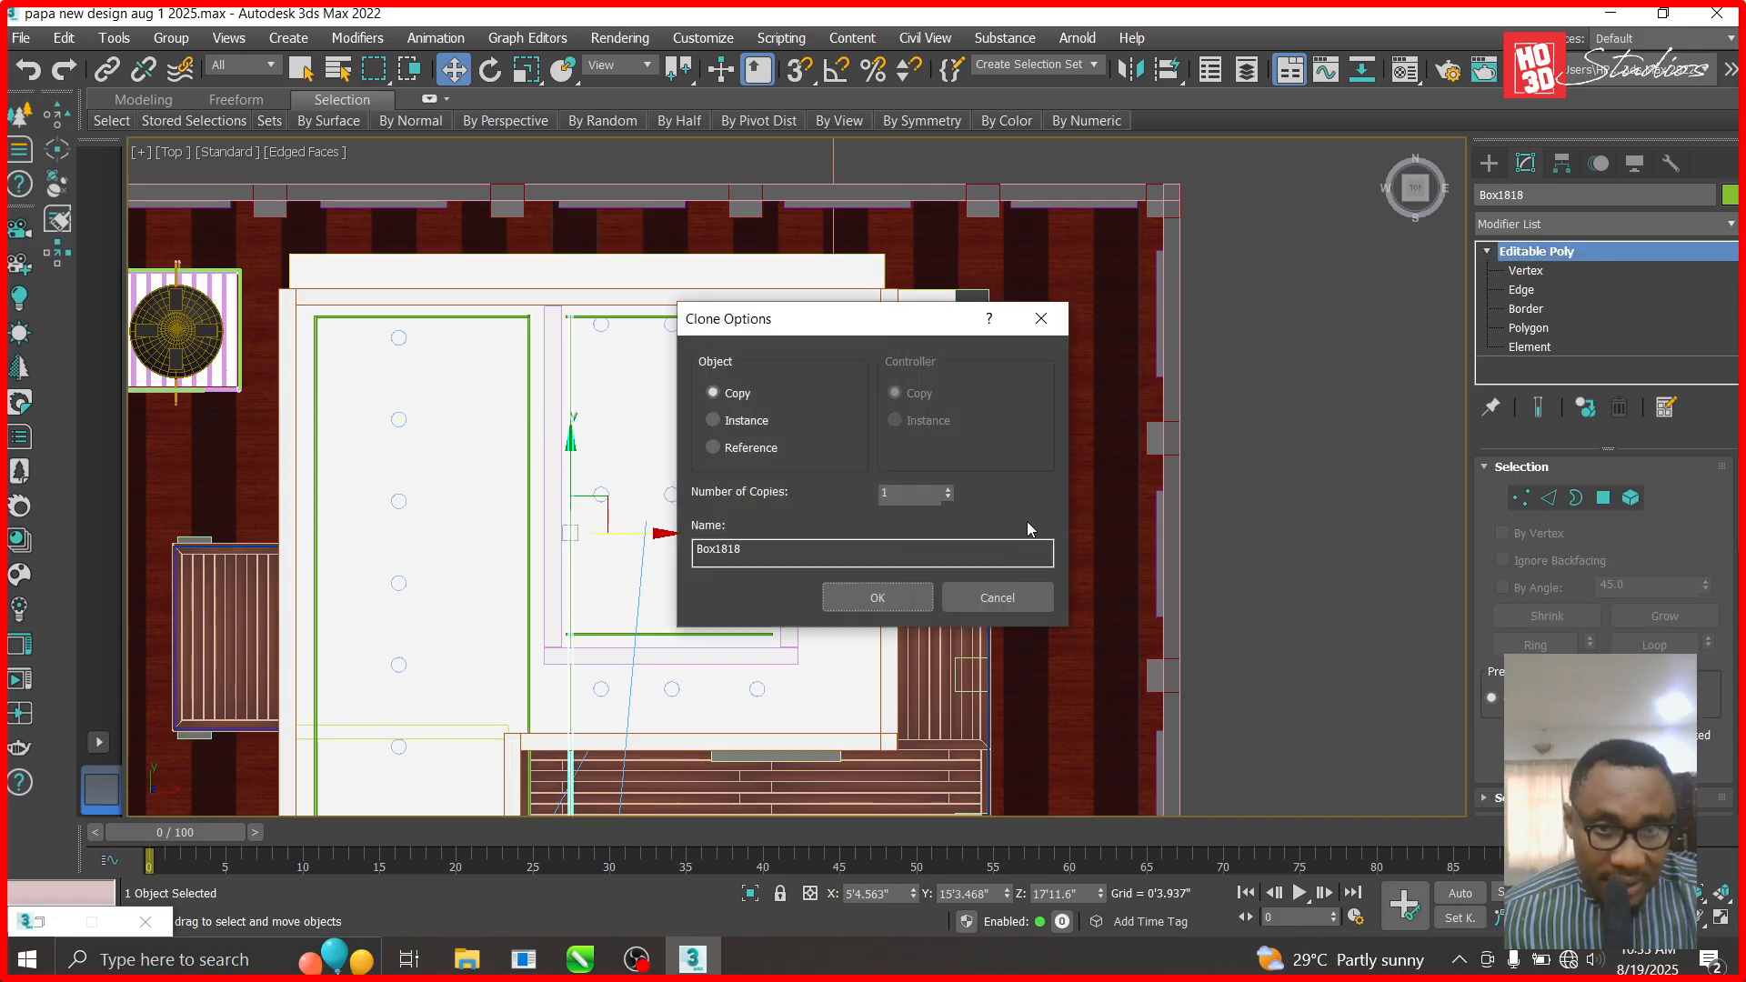
{"action": "left_click", "coordinate": [878, 597]}
{"action": "scroll", "coordinate": [557, 328], "scroll_direction": "up", "scroll_amount": 10}
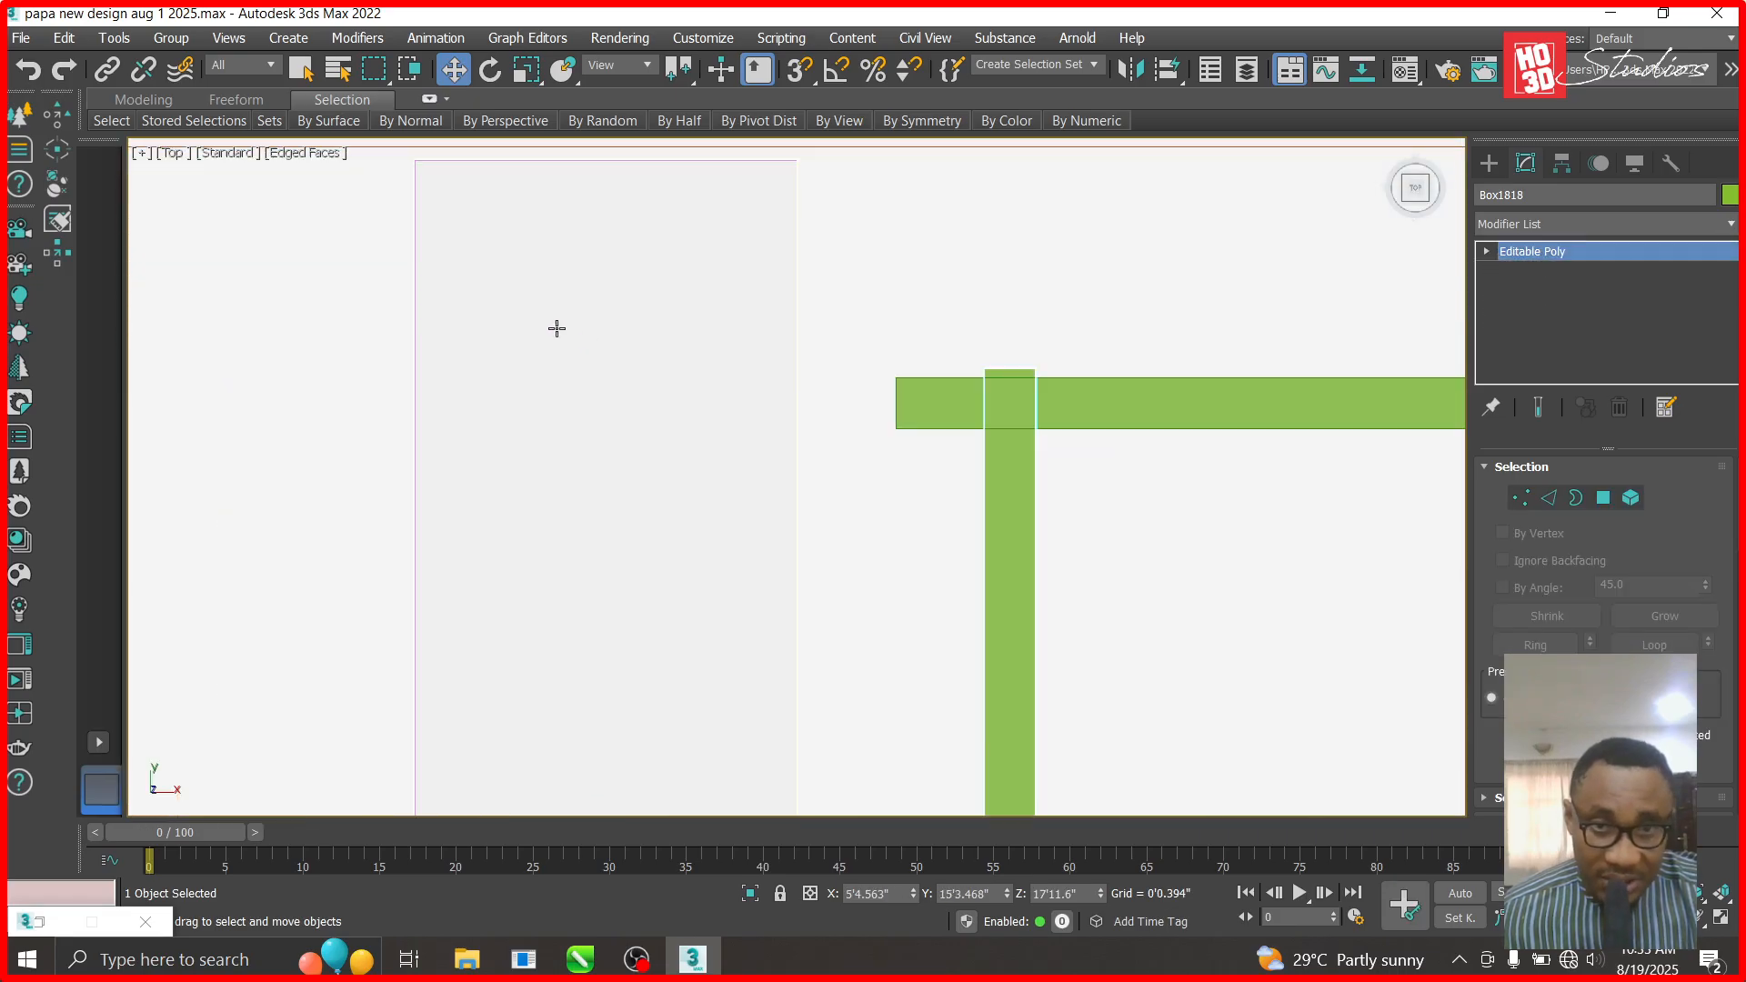
{"action": "left_click_drag", "start_coordinate": [913, 896], "coordinate": [913, 926]}
{"action": "scroll", "coordinate": [884, 255], "scroll_direction": "down", "scroll_amount": 12}
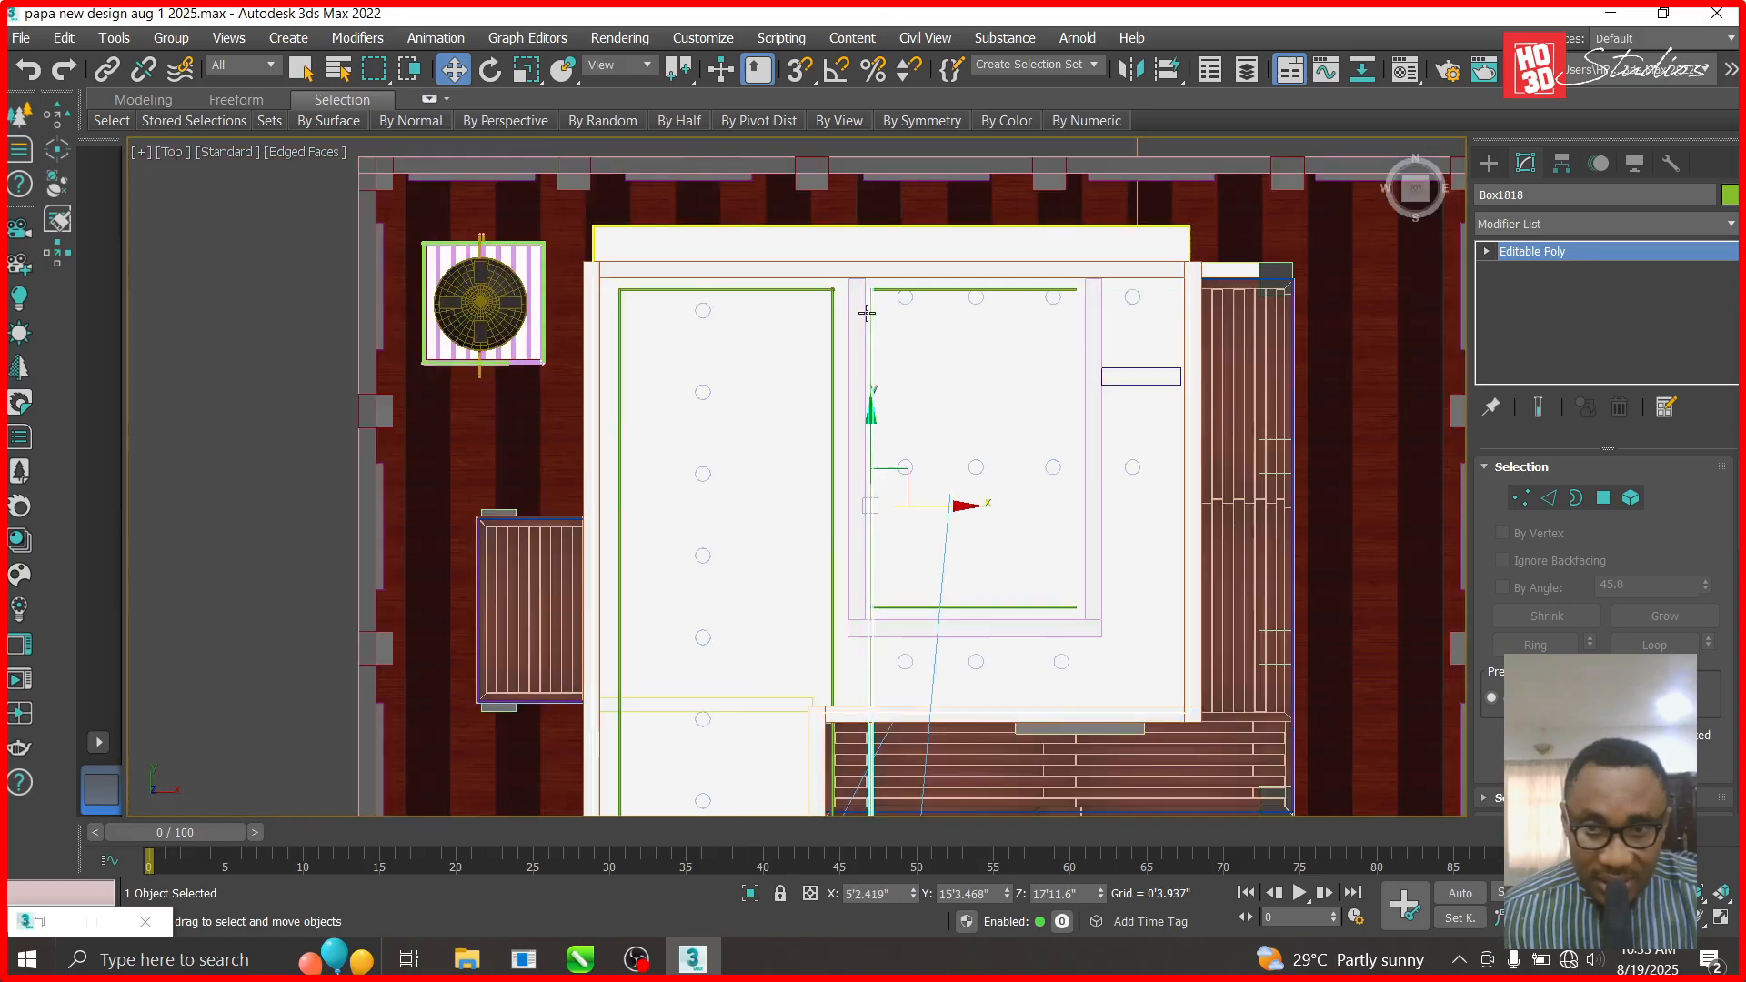
- Stretch Box1818's bottom-end vertices down onto the middle room's bottom beam
{"action": "left_click", "coordinate": [1487, 252]}
{"action": "left_click", "coordinate": [1525, 271]}
{"action": "left_click_drag", "start_coordinate": [835, 801], "coordinate": [830, 806]}
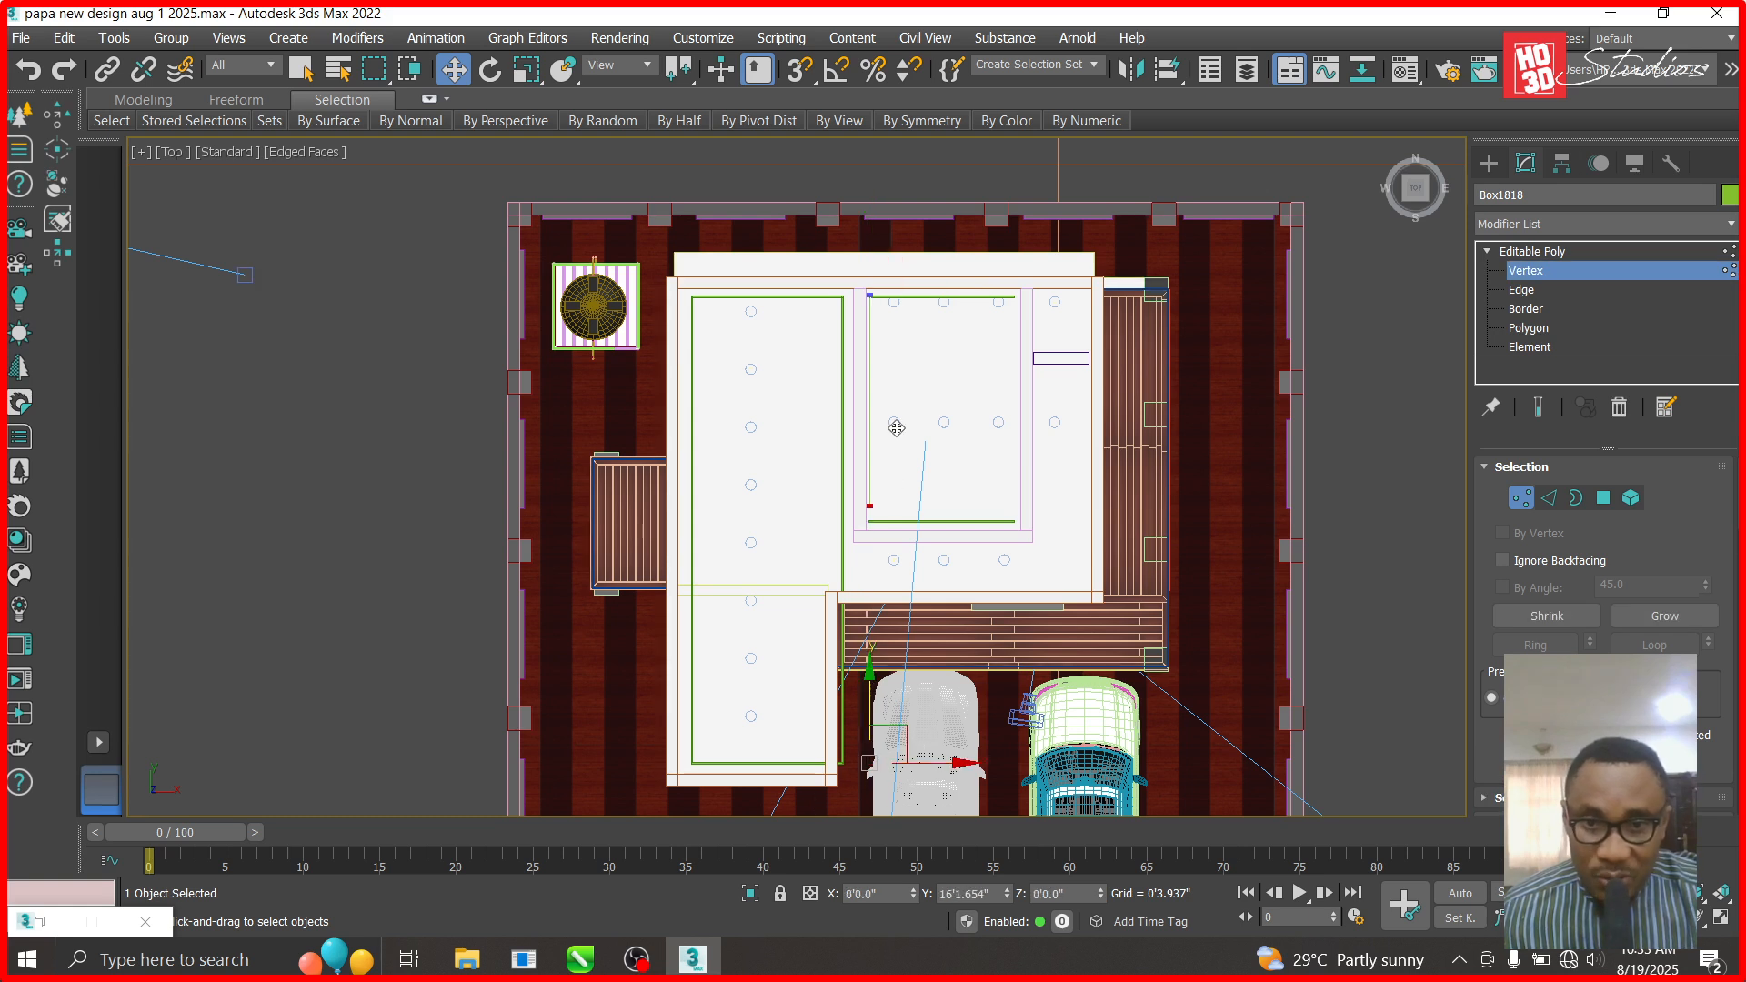
{"action": "left_click", "coordinate": [870, 512]}
{"action": "key", "text": "z"}
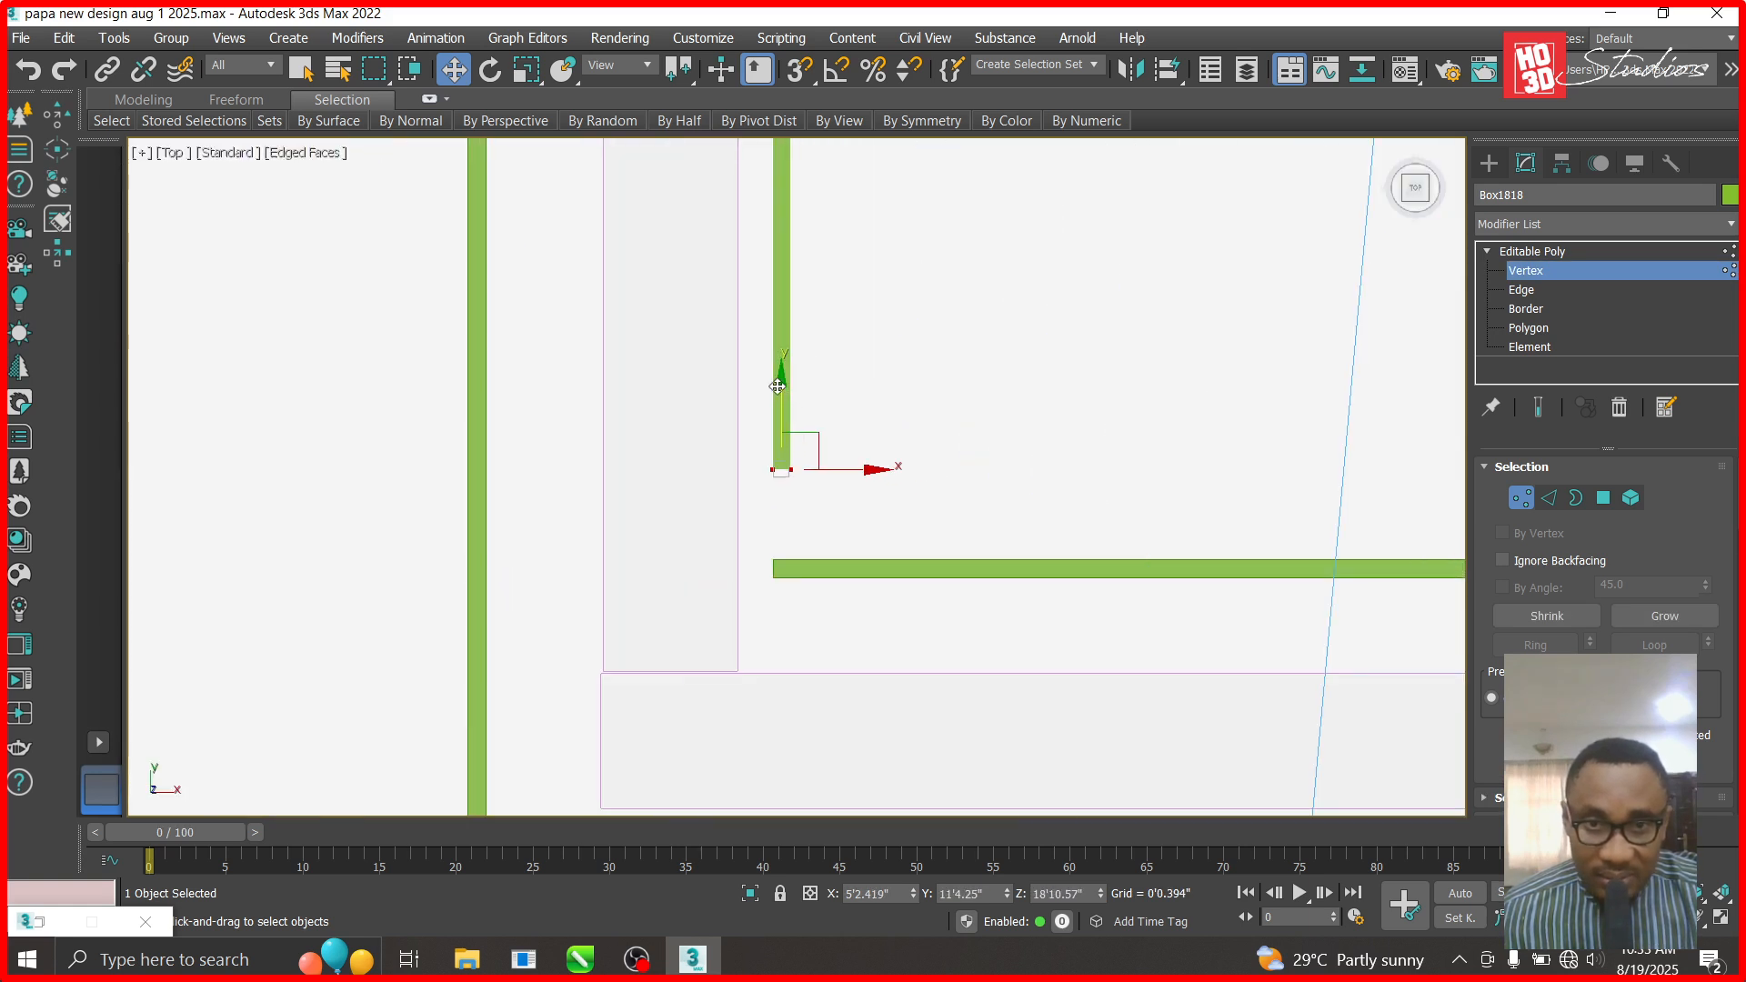
{"action": "left_click_drag", "start_coordinate": [781, 478], "coordinate": [781, 479]}
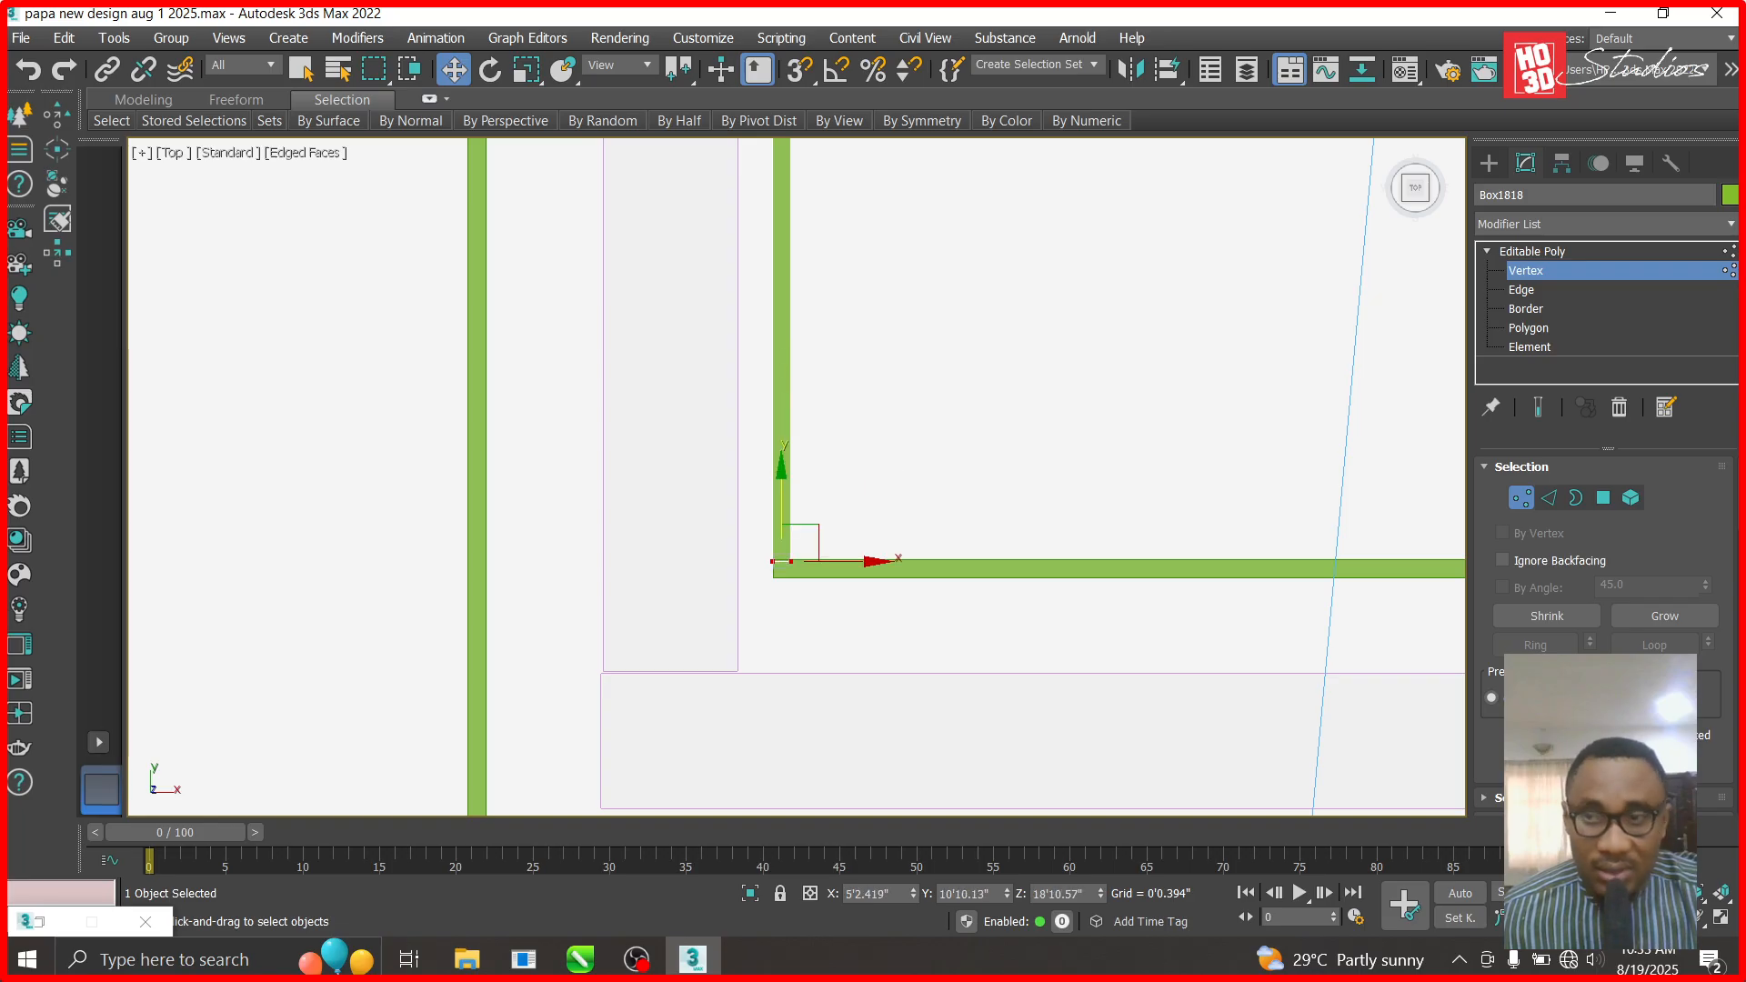
- Shift-drag Box1818 across to the middle room's right side as copy Box1819
{"action": "left_click", "coordinate": [1571, 253]}
{"action": "scroll", "coordinate": [569, 767], "scroll_direction": "down", "scroll_amount": 6}
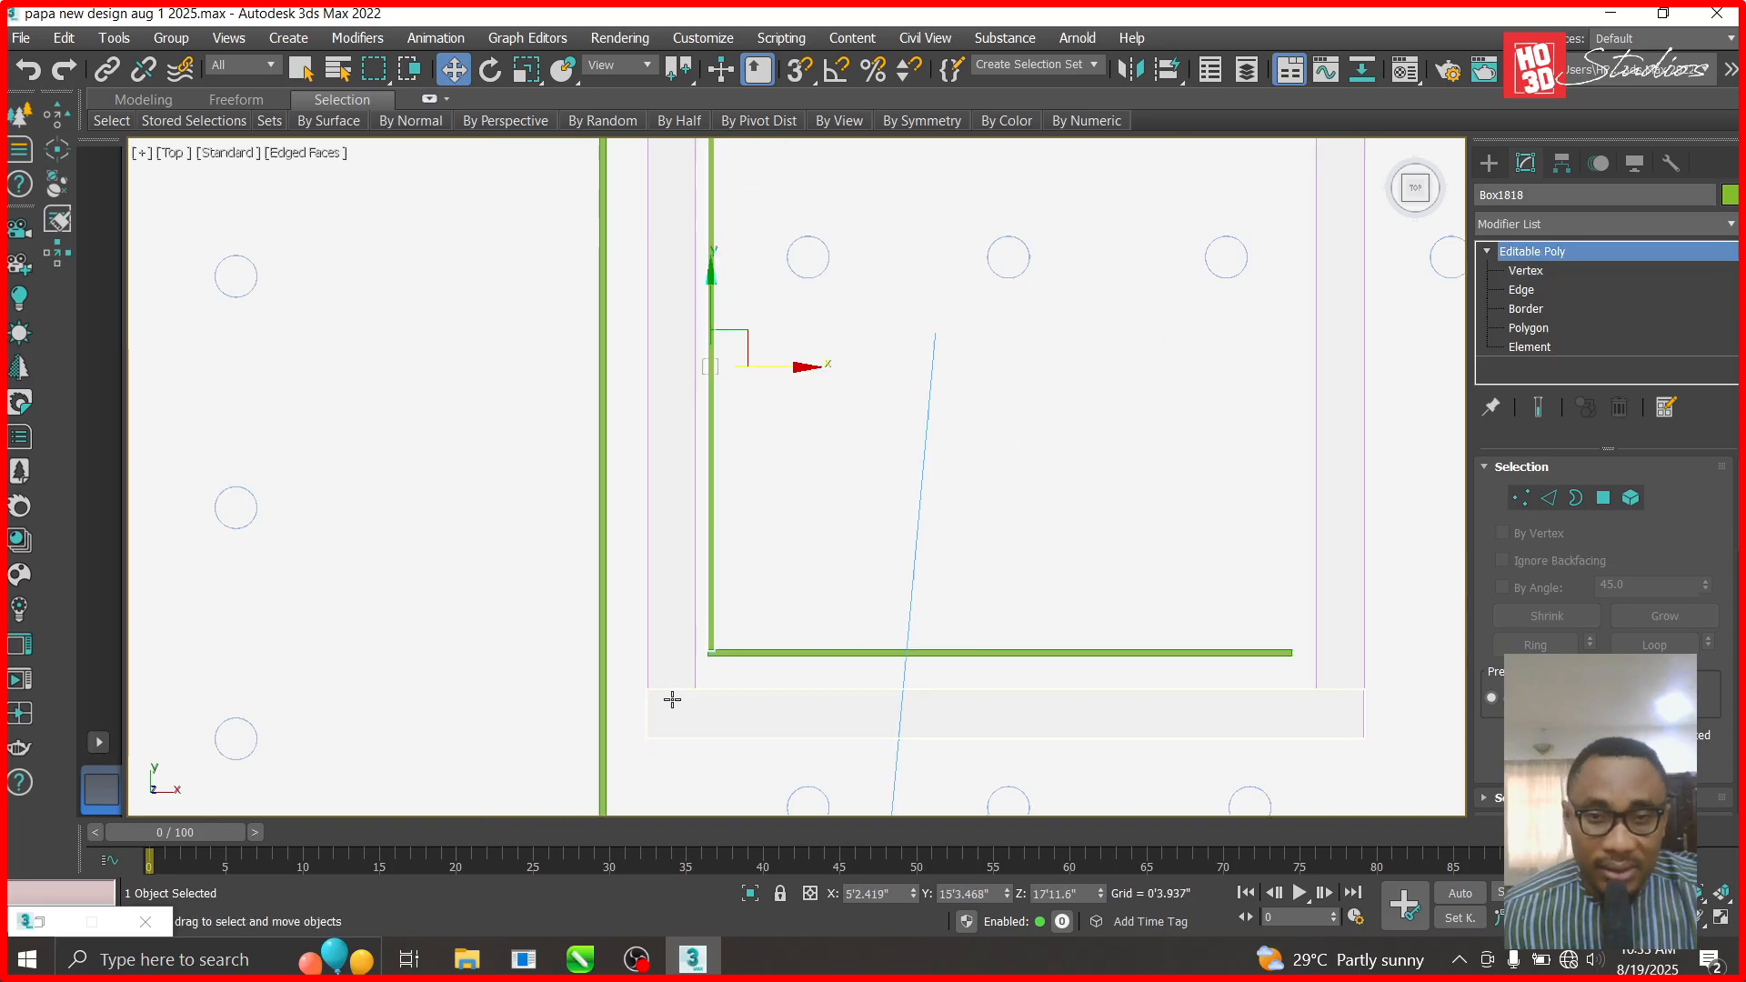
{"action": "left_click_drag", "start_coordinate": [781, 462], "coordinate": [1189, 480], "text": "shift"}
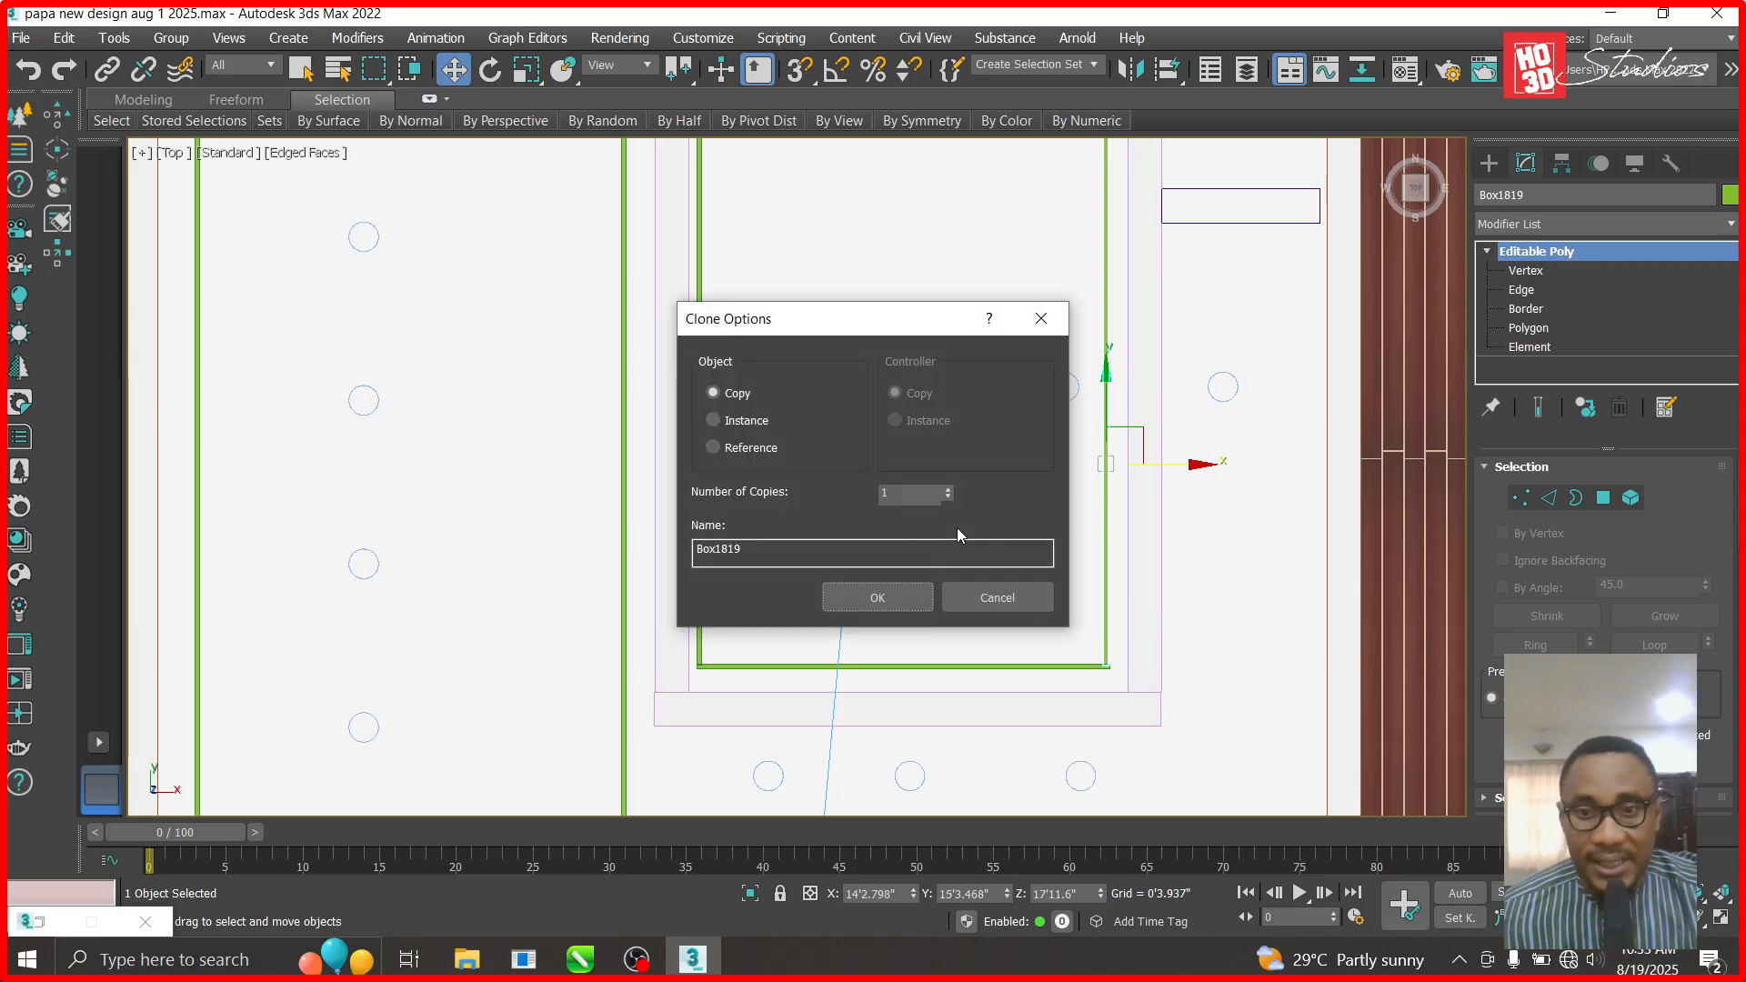
- Confirm the side-beam copy, then clone the middle room's top beam into the narrow right room
{"action": "left_click", "coordinate": [876, 593]}
{"action": "scroll", "coordinate": [1140, 577], "scroll_direction": "up", "scroll_amount": 2}
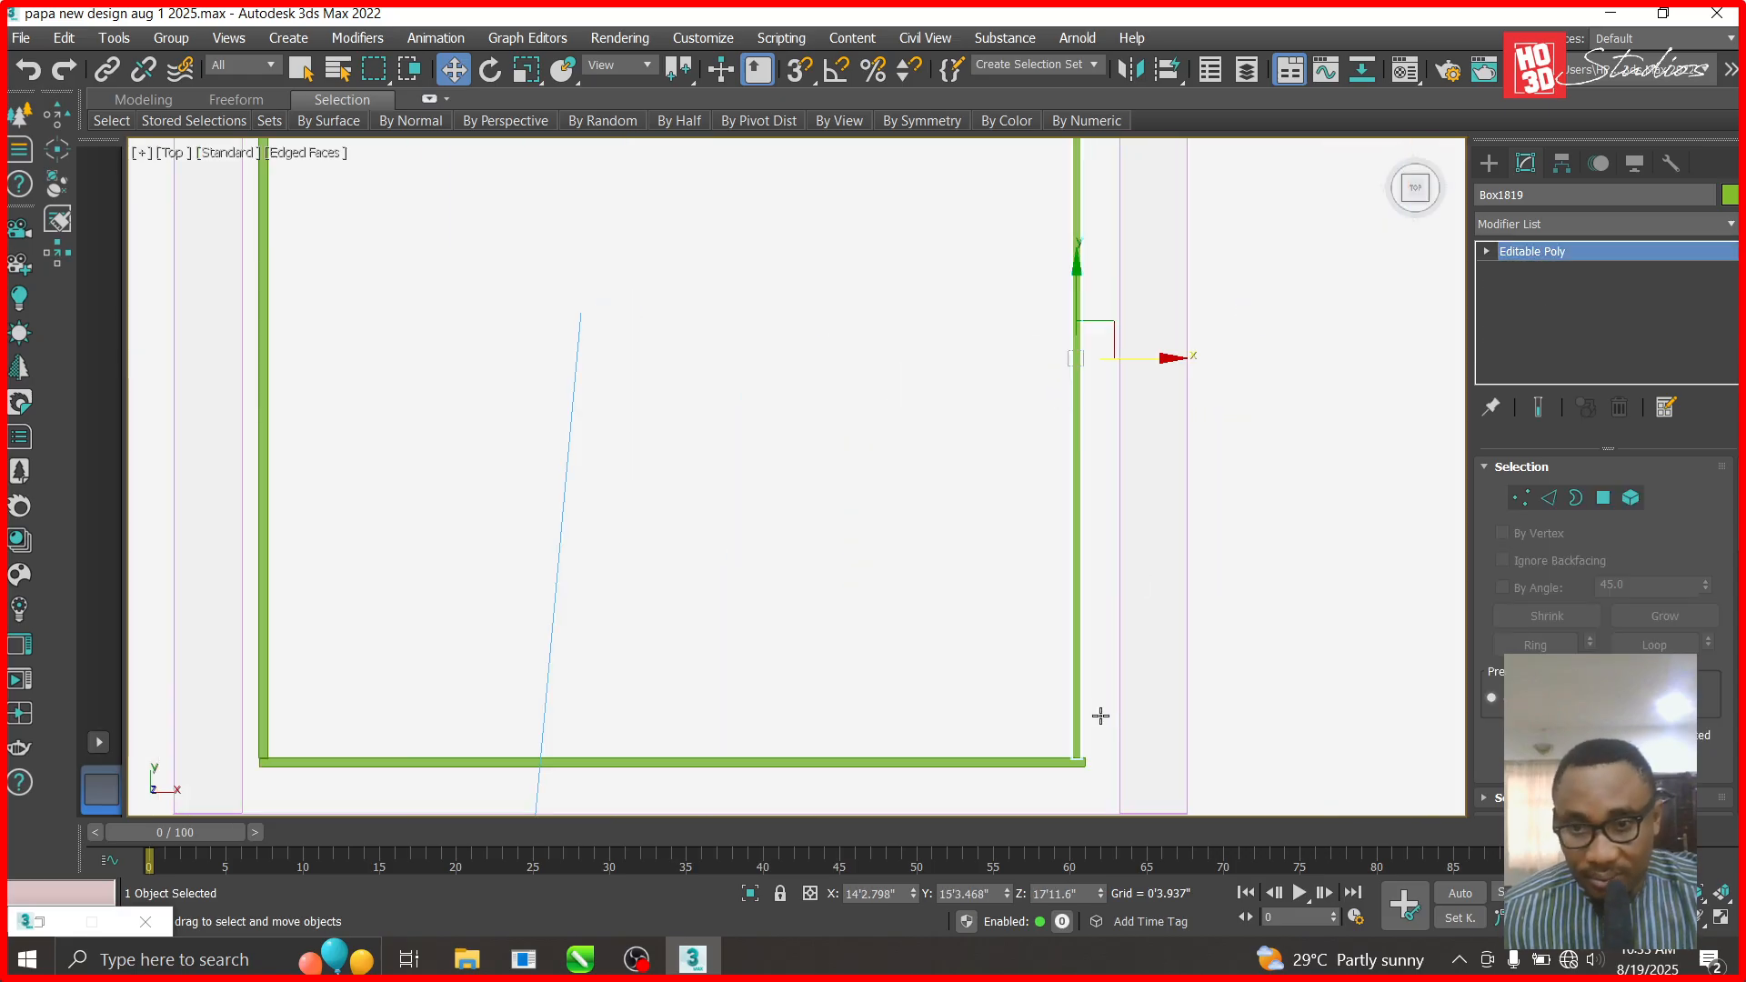
{"action": "scroll", "coordinate": [1098, 713], "scroll_direction": "up", "scroll_amount": 1}
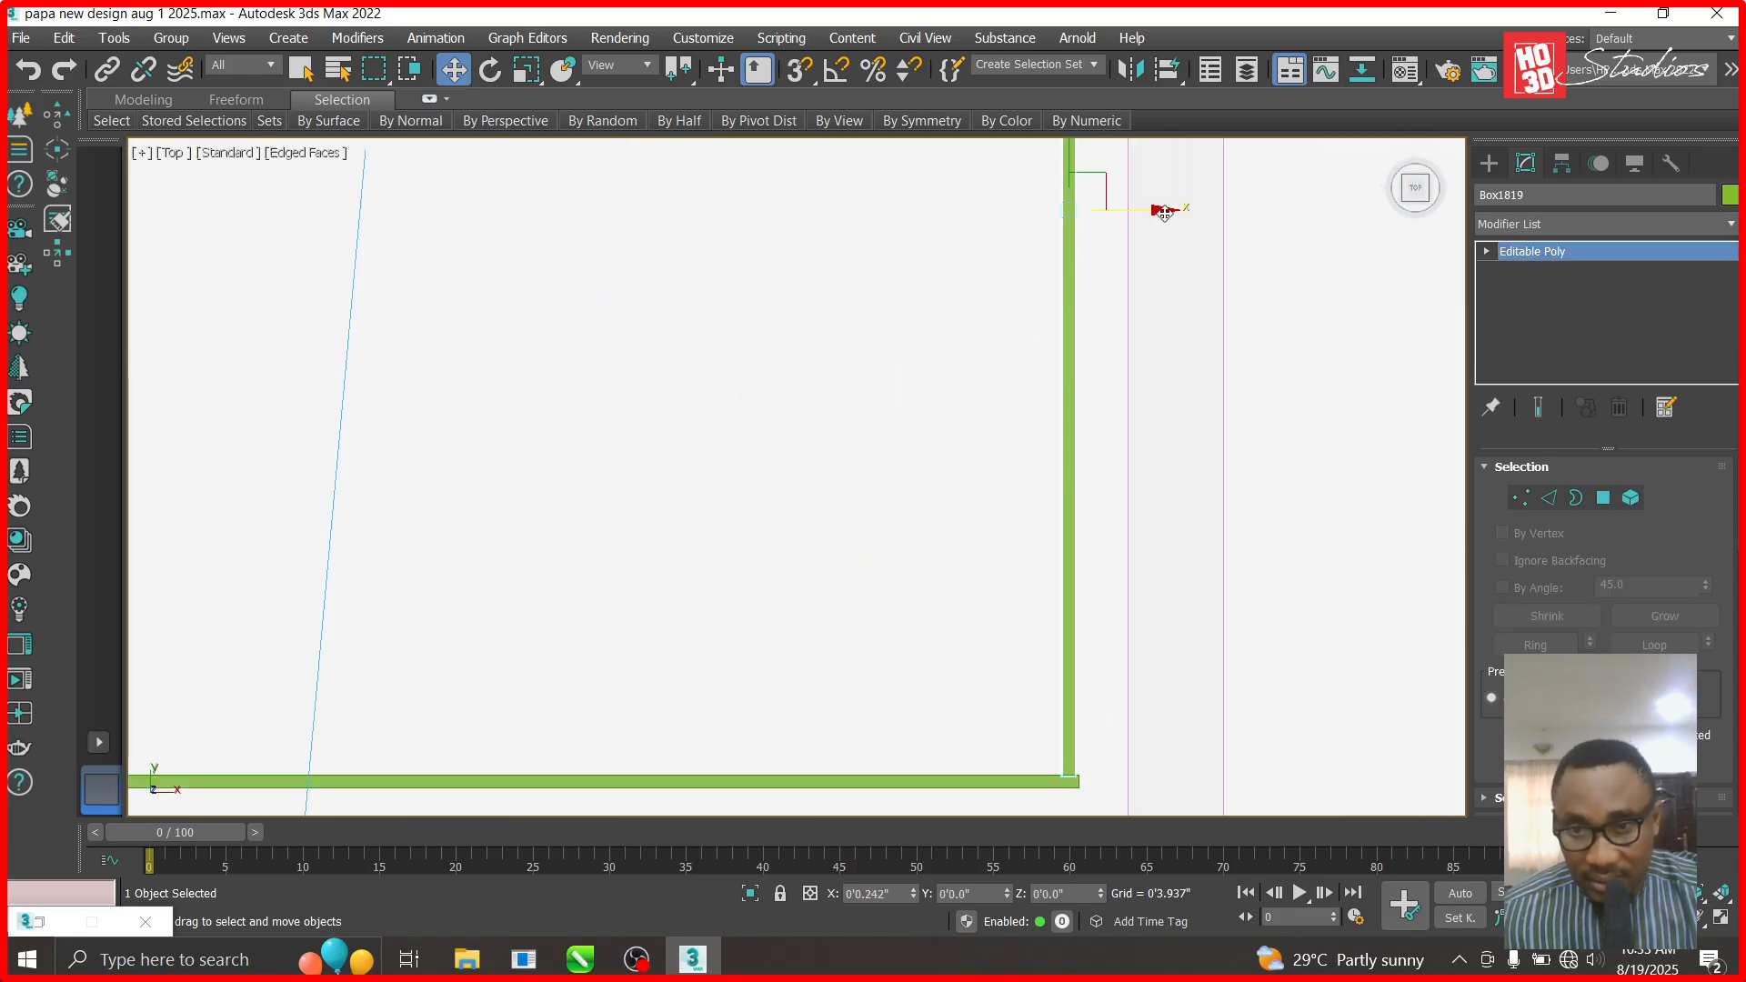
{"action": "scroll", "coordinate": [875, 465], "scroll_direction": "down", "scroll_amount": 5}
{"action": "scroll", "coordinate": [875, 466], "scroll_direction": "up", "scroll_amount": 4}
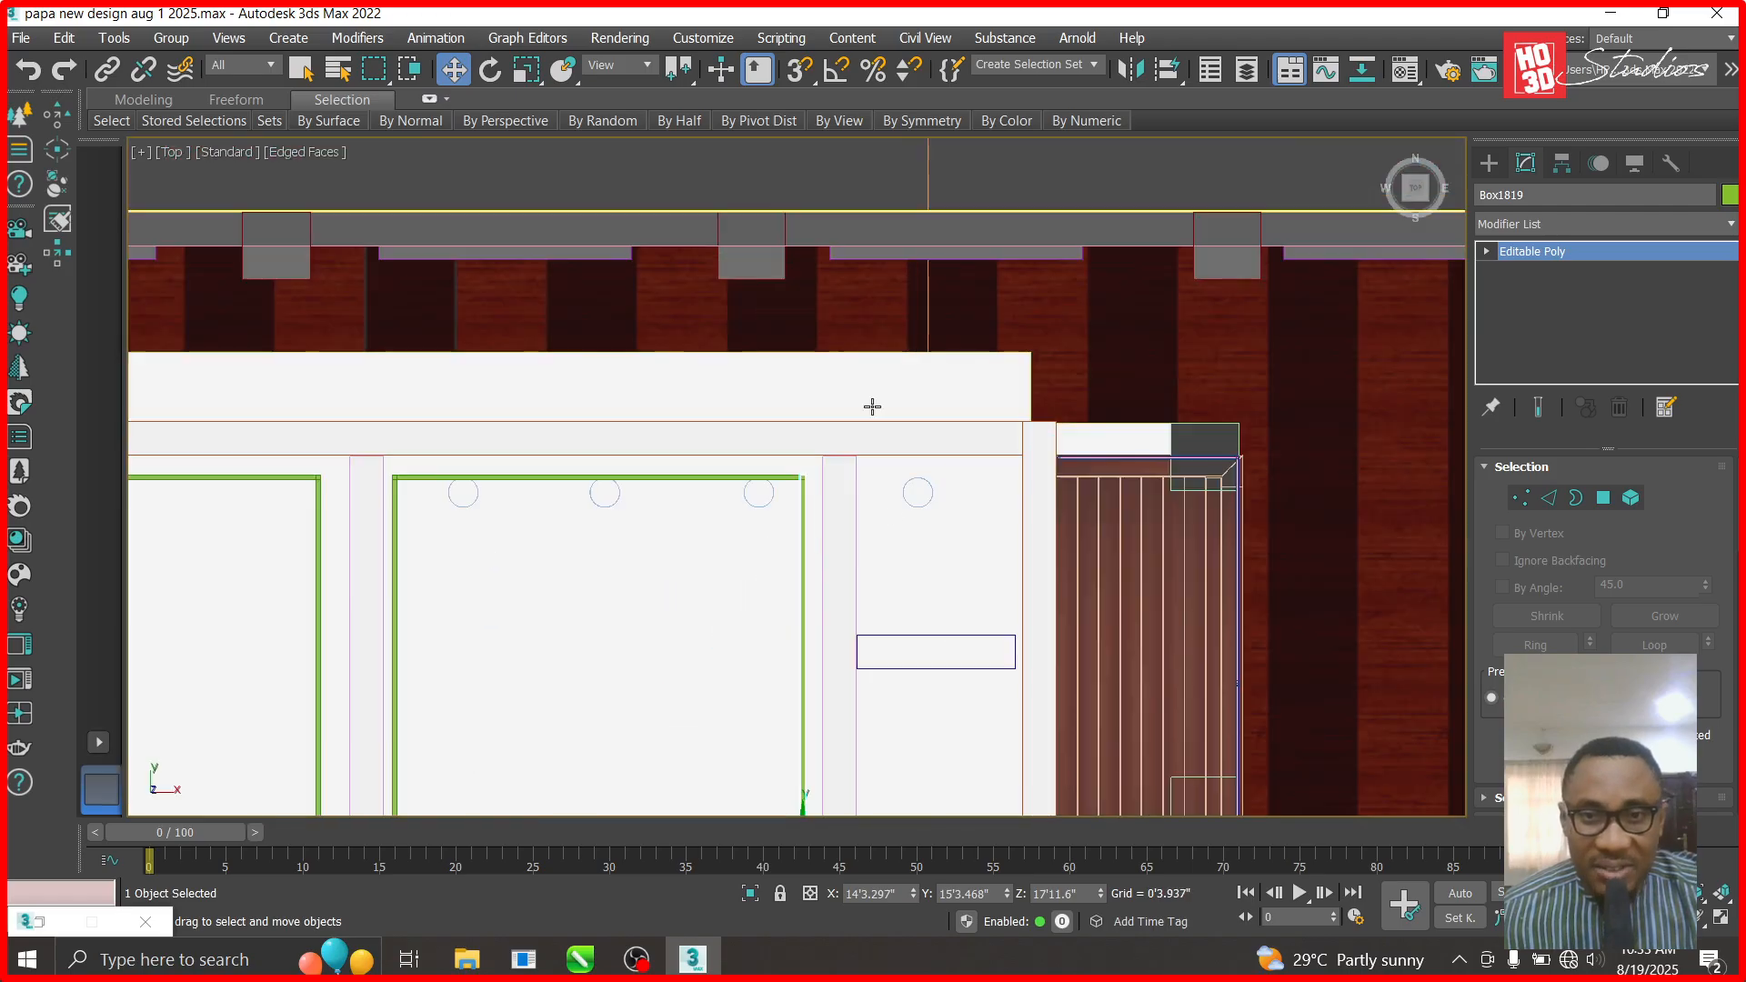
{"action": "left_click", "coordinate": [699, 476]}
{"action": "left_click", "coordinate": [744, 485]}
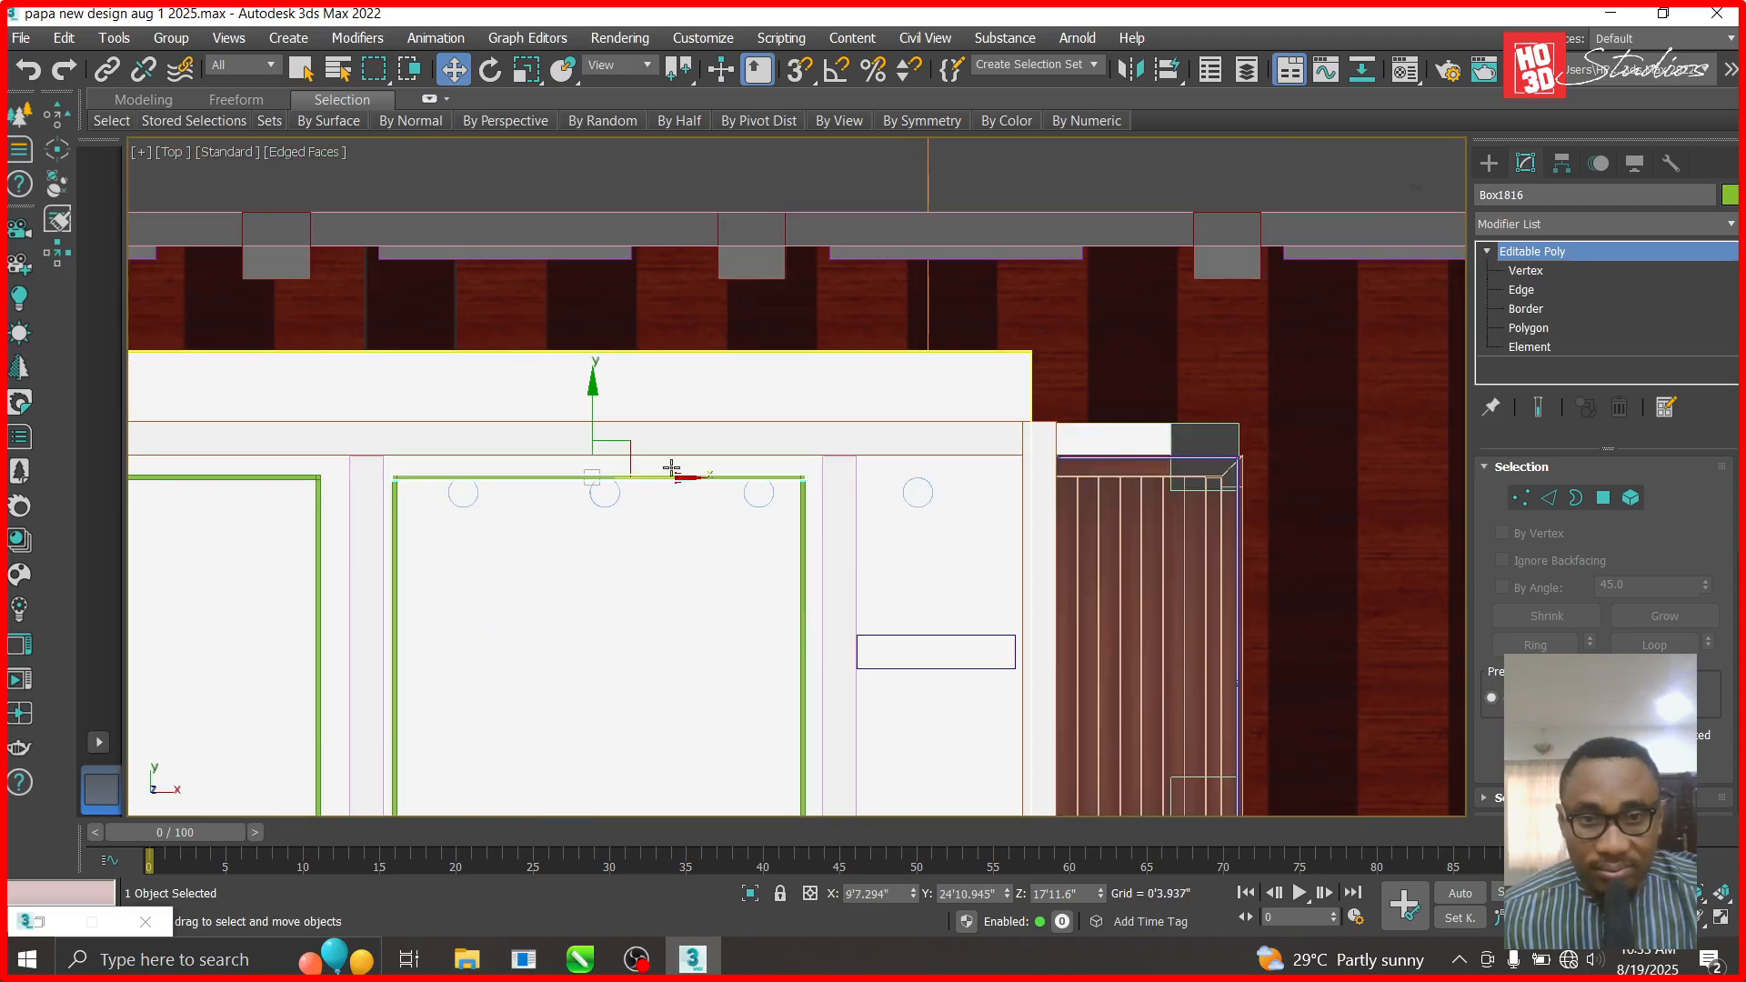
{"action": "left_click", "coordinate": [890, 494]}
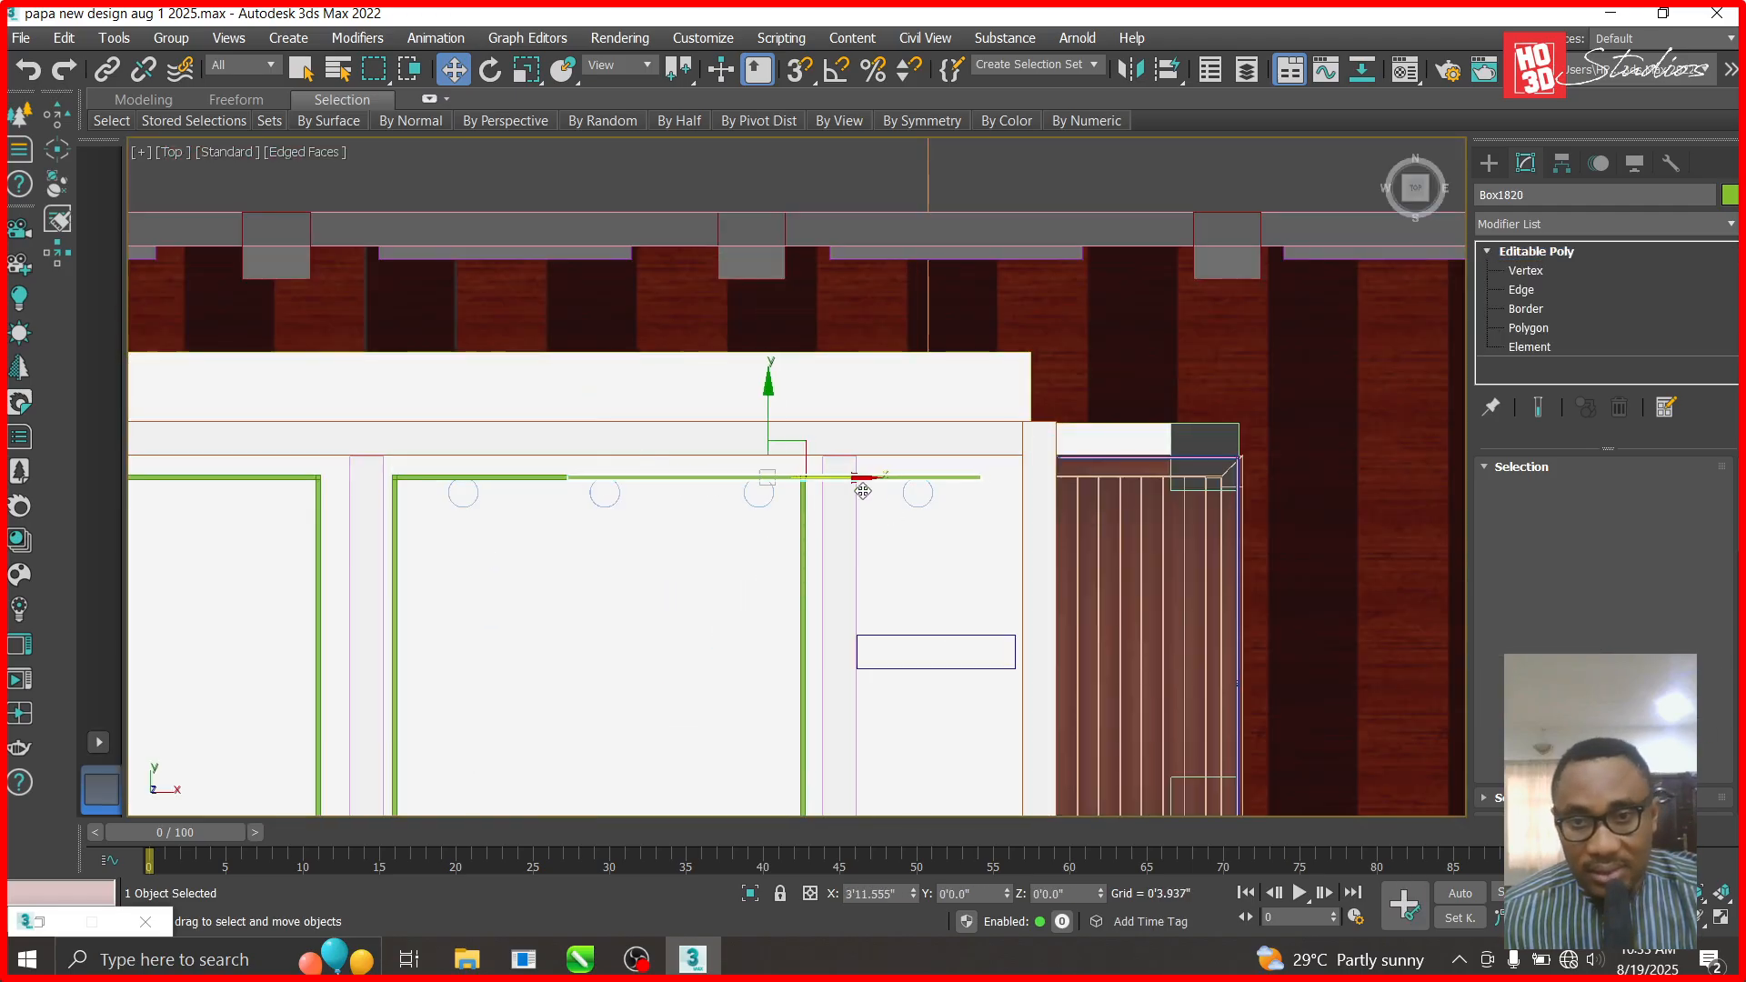
{"action": "left_click_drag", "start_coordinate": [894, 493], "coordinate": [896, 494], "text": "shift"}
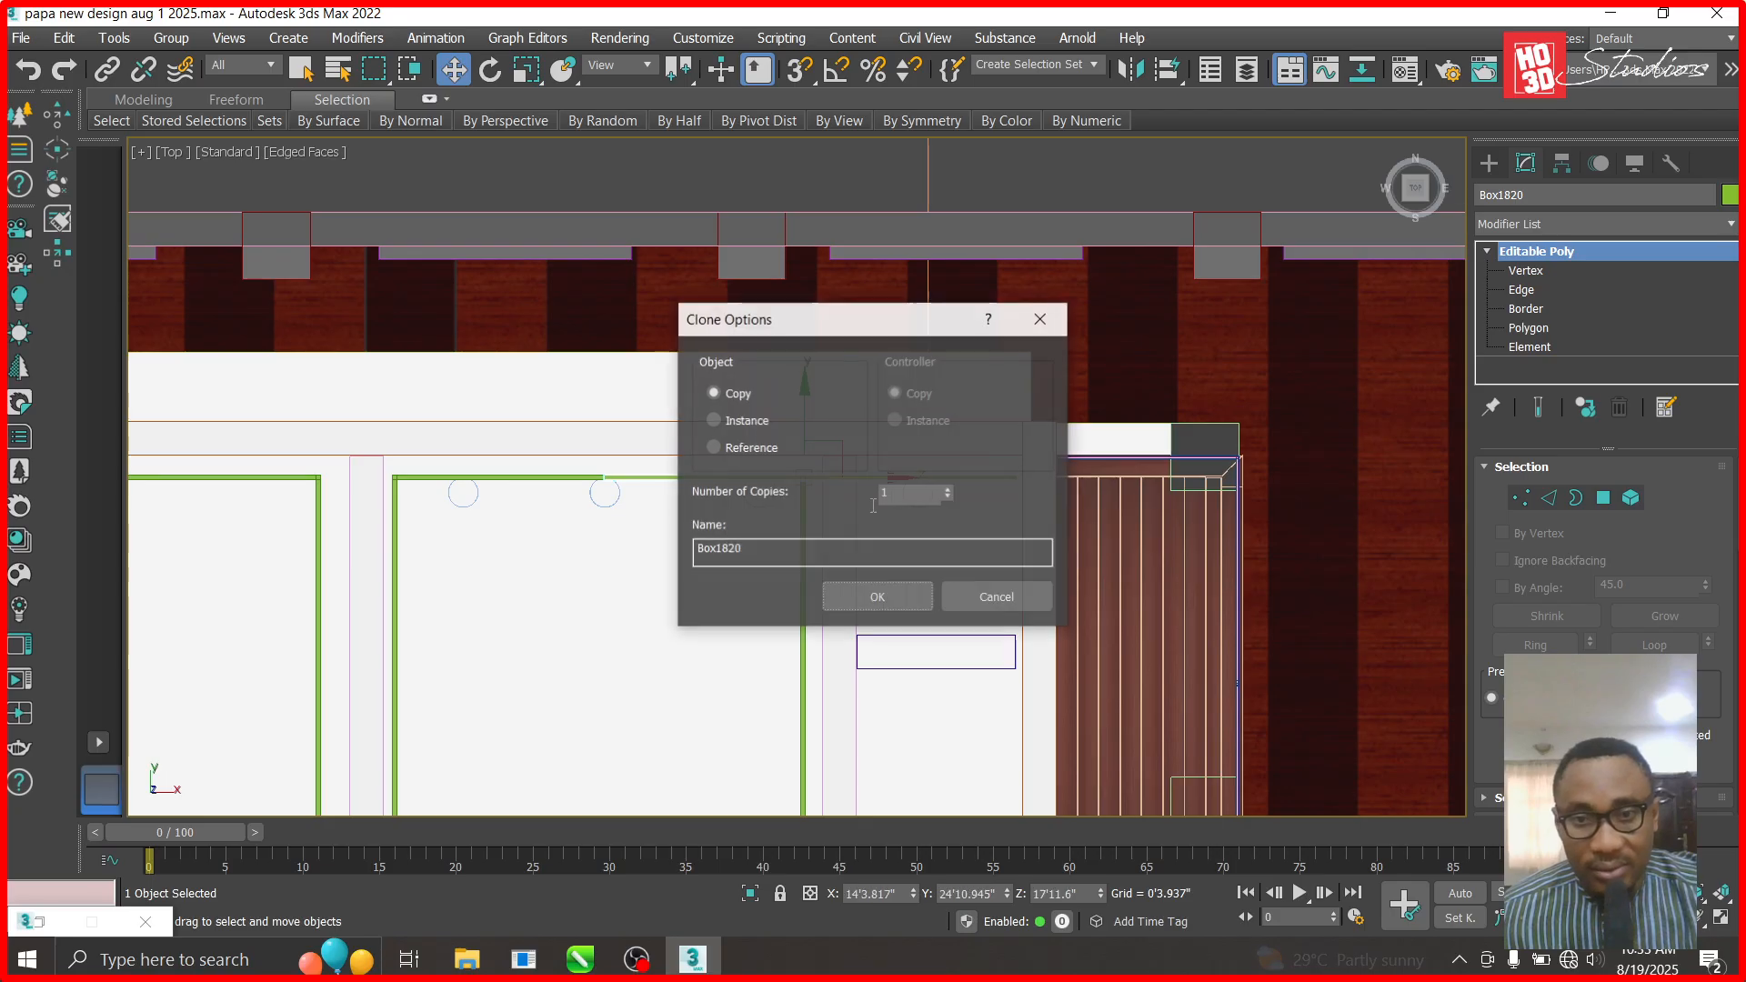
{"action": "left_click", "coordinate": [881, 597]}
- Trim the copied beam's left end to the room's width and copy it down to the bottom edge
{"action": "scroll", "coordinate": [788, 535], "scroll_direction": "up", "scroll_amount": 1}
{"action": "left_click", "coordinate": [1485, 251]}
{"action": "left_click", "coordinate": [1514, 270]}
{"action": "left_click_drag", "start_coordinate": [479, 407], "coordinate": [969, 484]}
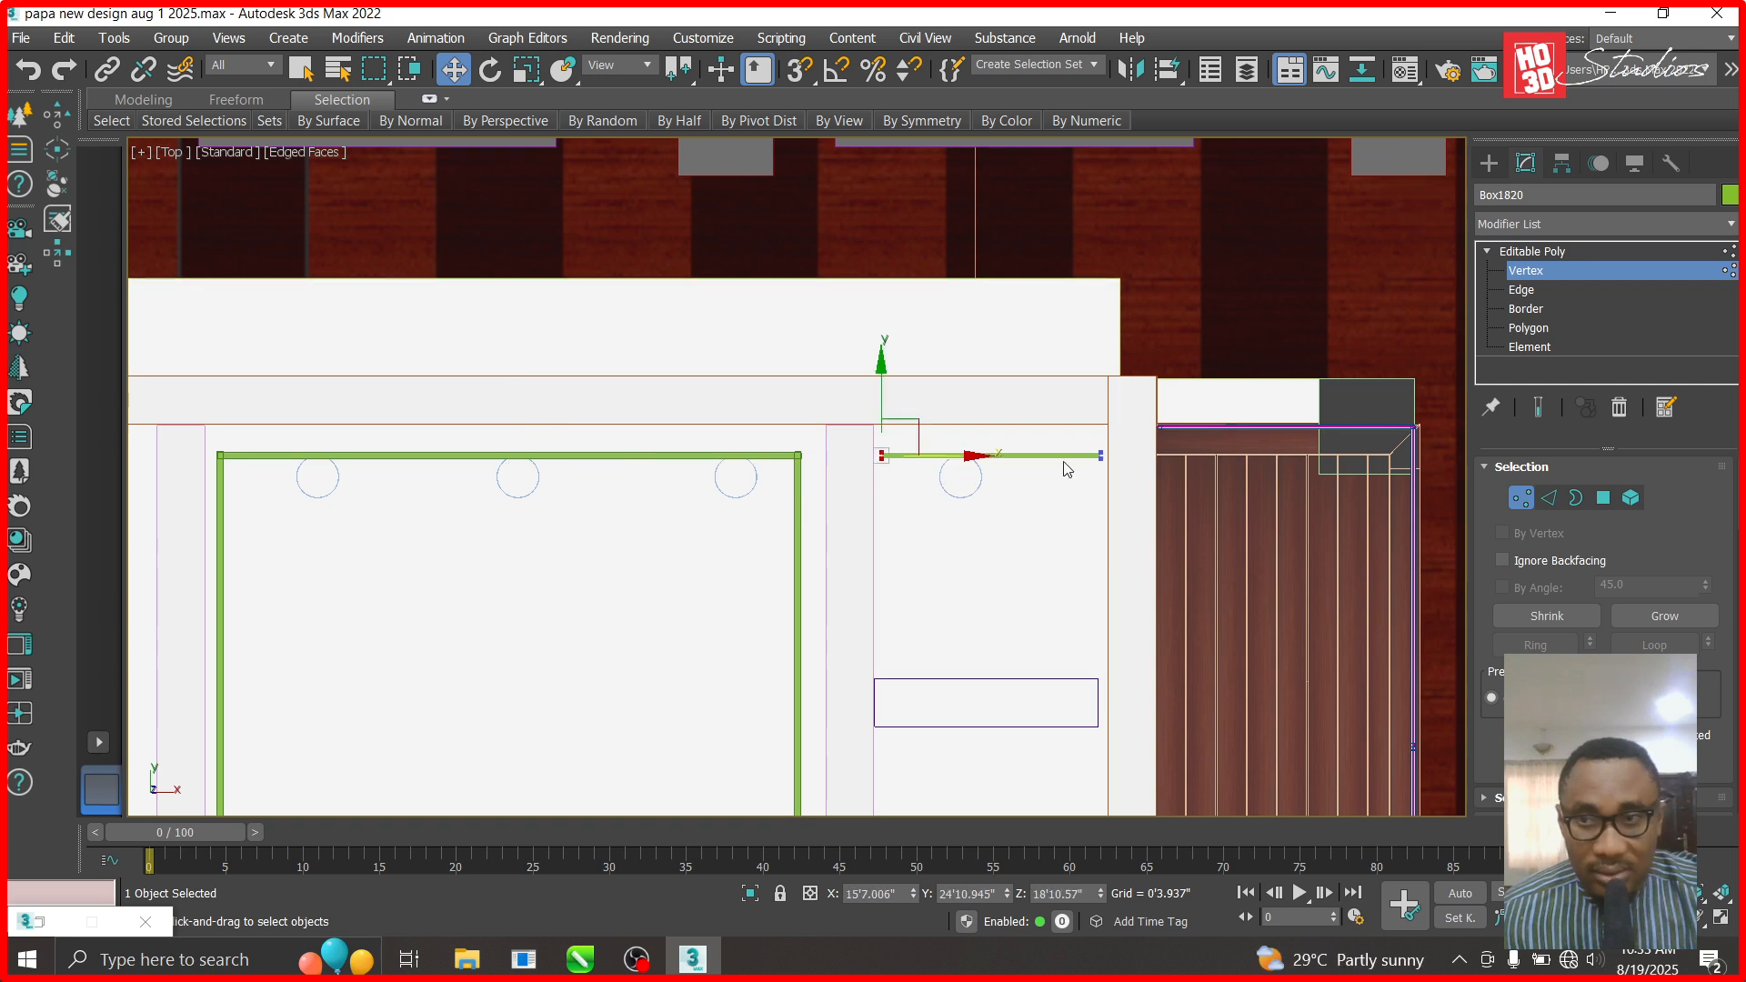
{"action": "left_click", "coordinate": [1559, 255]}
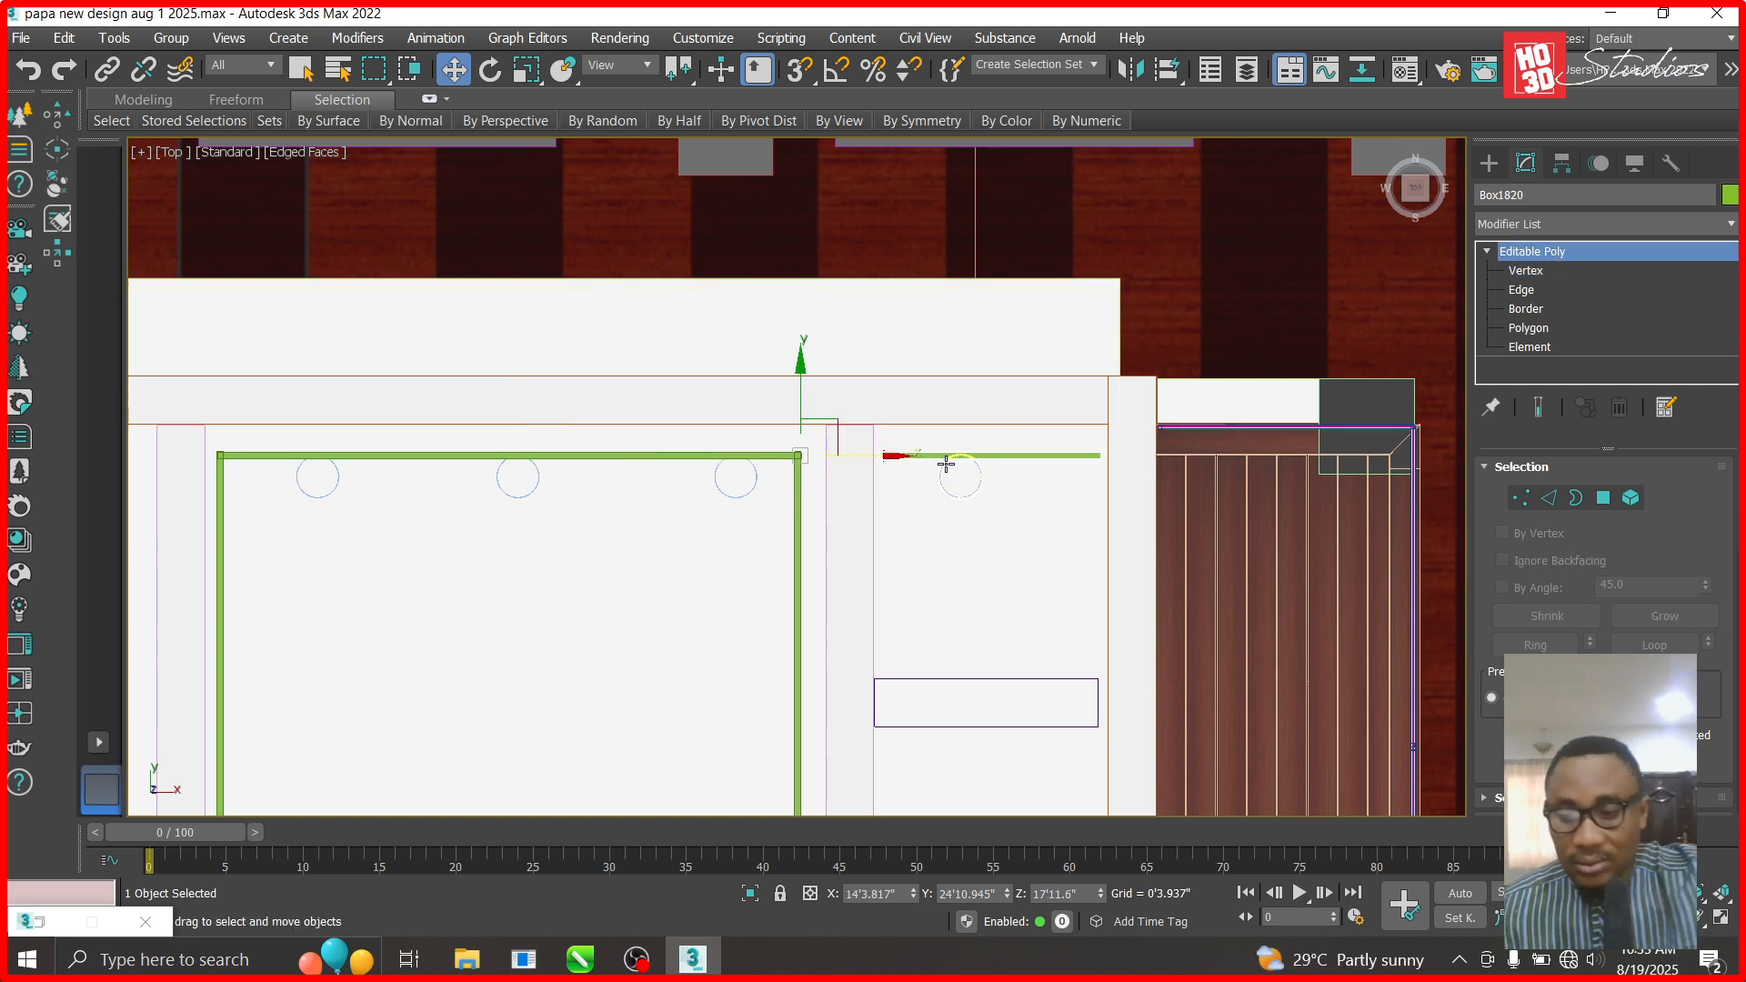
{"action": "mouse_move", "coordinate": [903, 458]}
{"action": "left_mouse_down"}
{"action": "mouse_move", "coordinate": [1077, 462]}
{"action": "mouse_move", "coordinate": [982, 509]}
{"action": "mouse_move", "coordinate": [986, 579]}
{"action": "mouse_move", "coordinate": [976, 460]}
{"action": "left_mouse_up"}
{"action": "left_click", "coordinate": [896, 594]}
- Clone a beam, rotate it 90° about Z, and move it to the narrow room's left edge
{"action": "left_click", "coordinate": [899, 604]}
{"action": "left_click", "coordinate": [489, 70]}
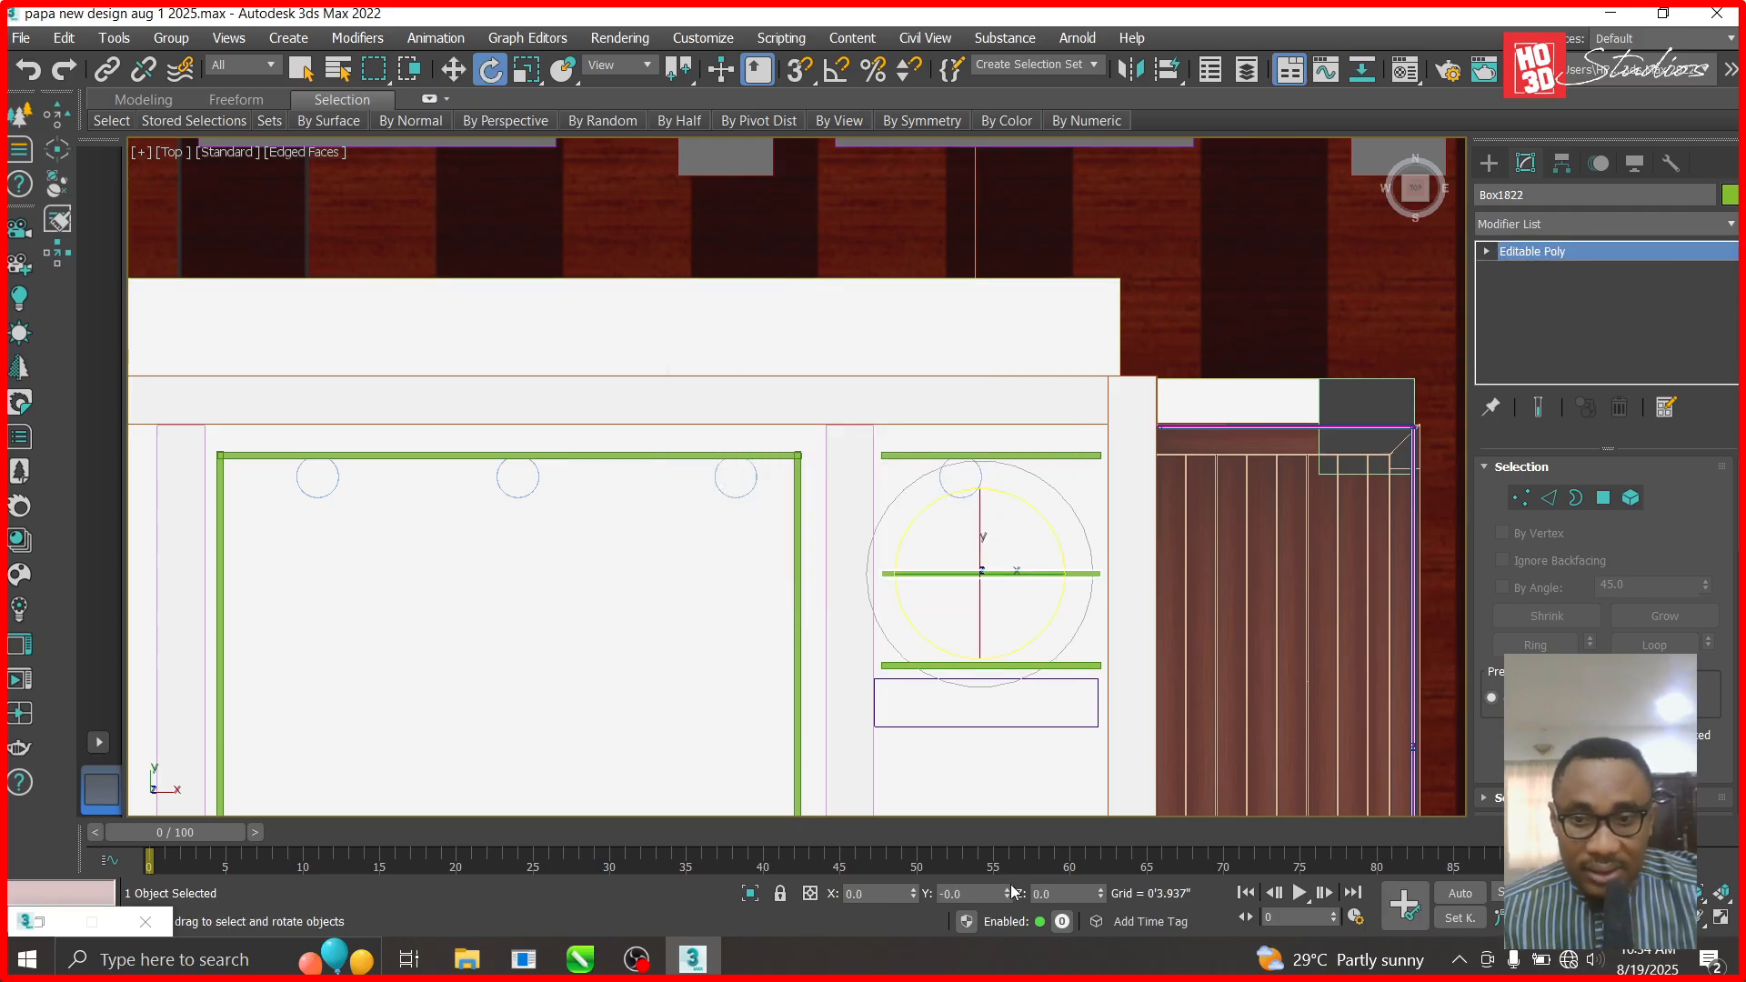
{"action": "double_click", "coordinate": [1057, 896]}
{"action": "type", "text": "90"}
{"action": "key", "text": "Return"}
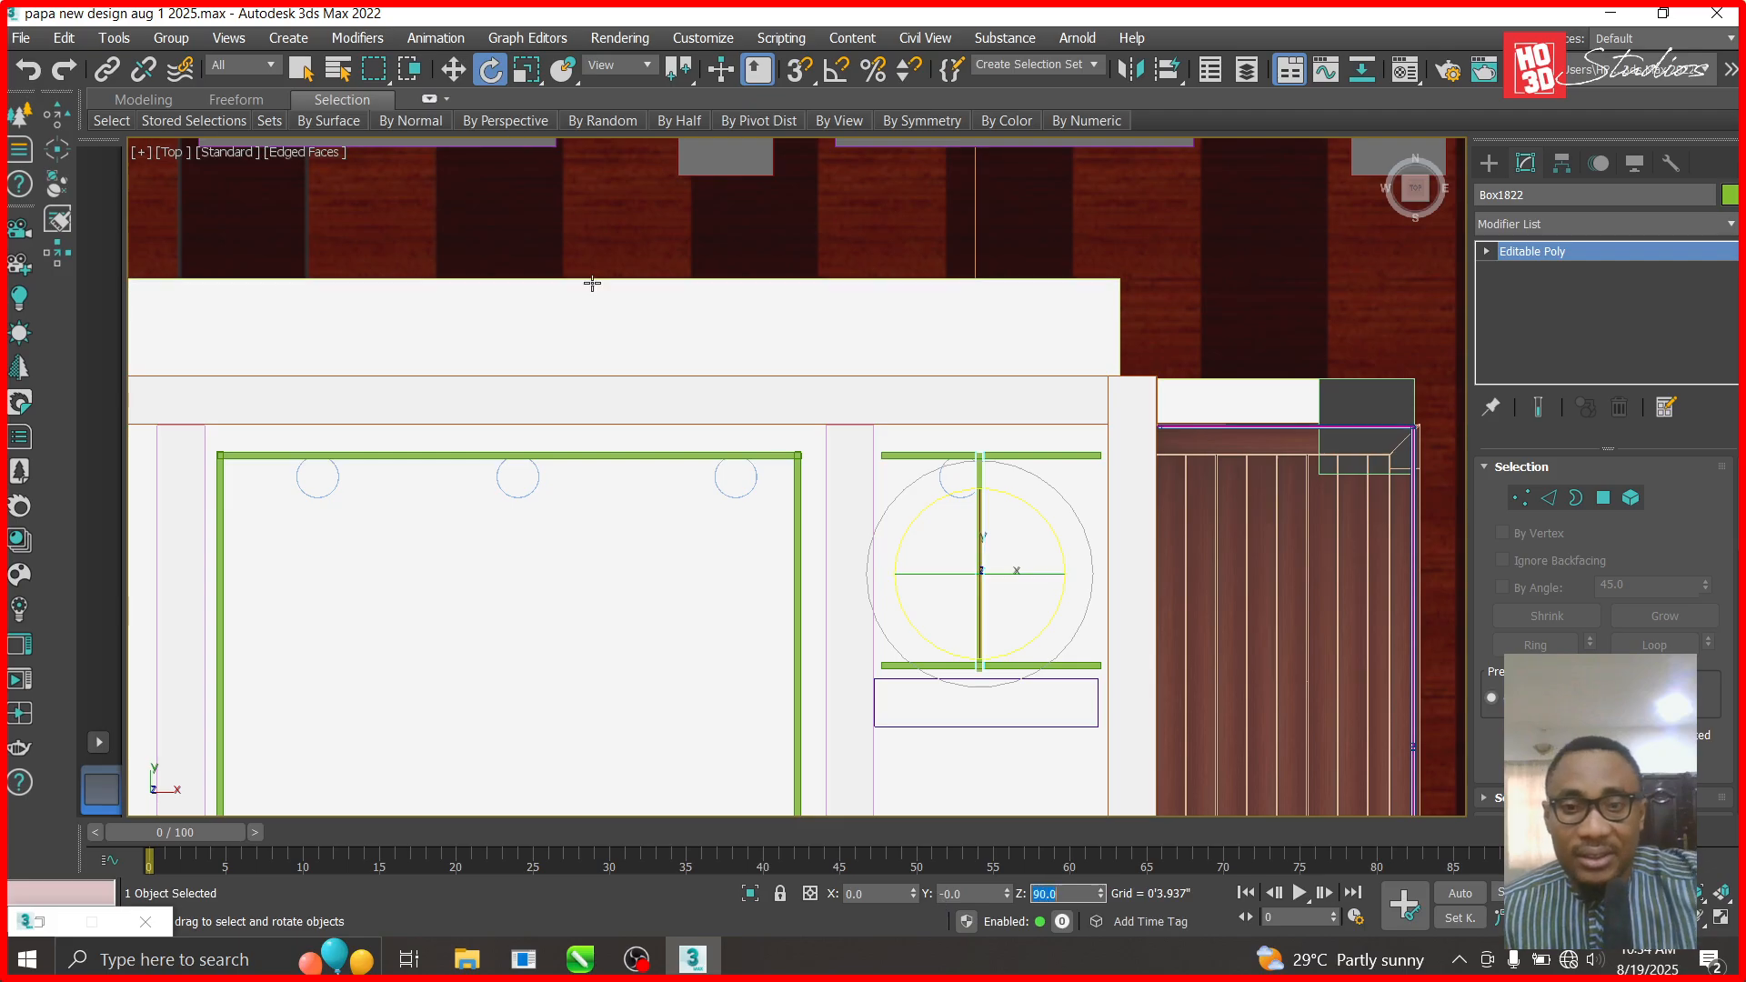
{"action": "left_click", "coordinate": [454, 69]}
{"action": "left_click_drag", "start_coordinate": [1013, 558], "coordinate": [927, 554]}
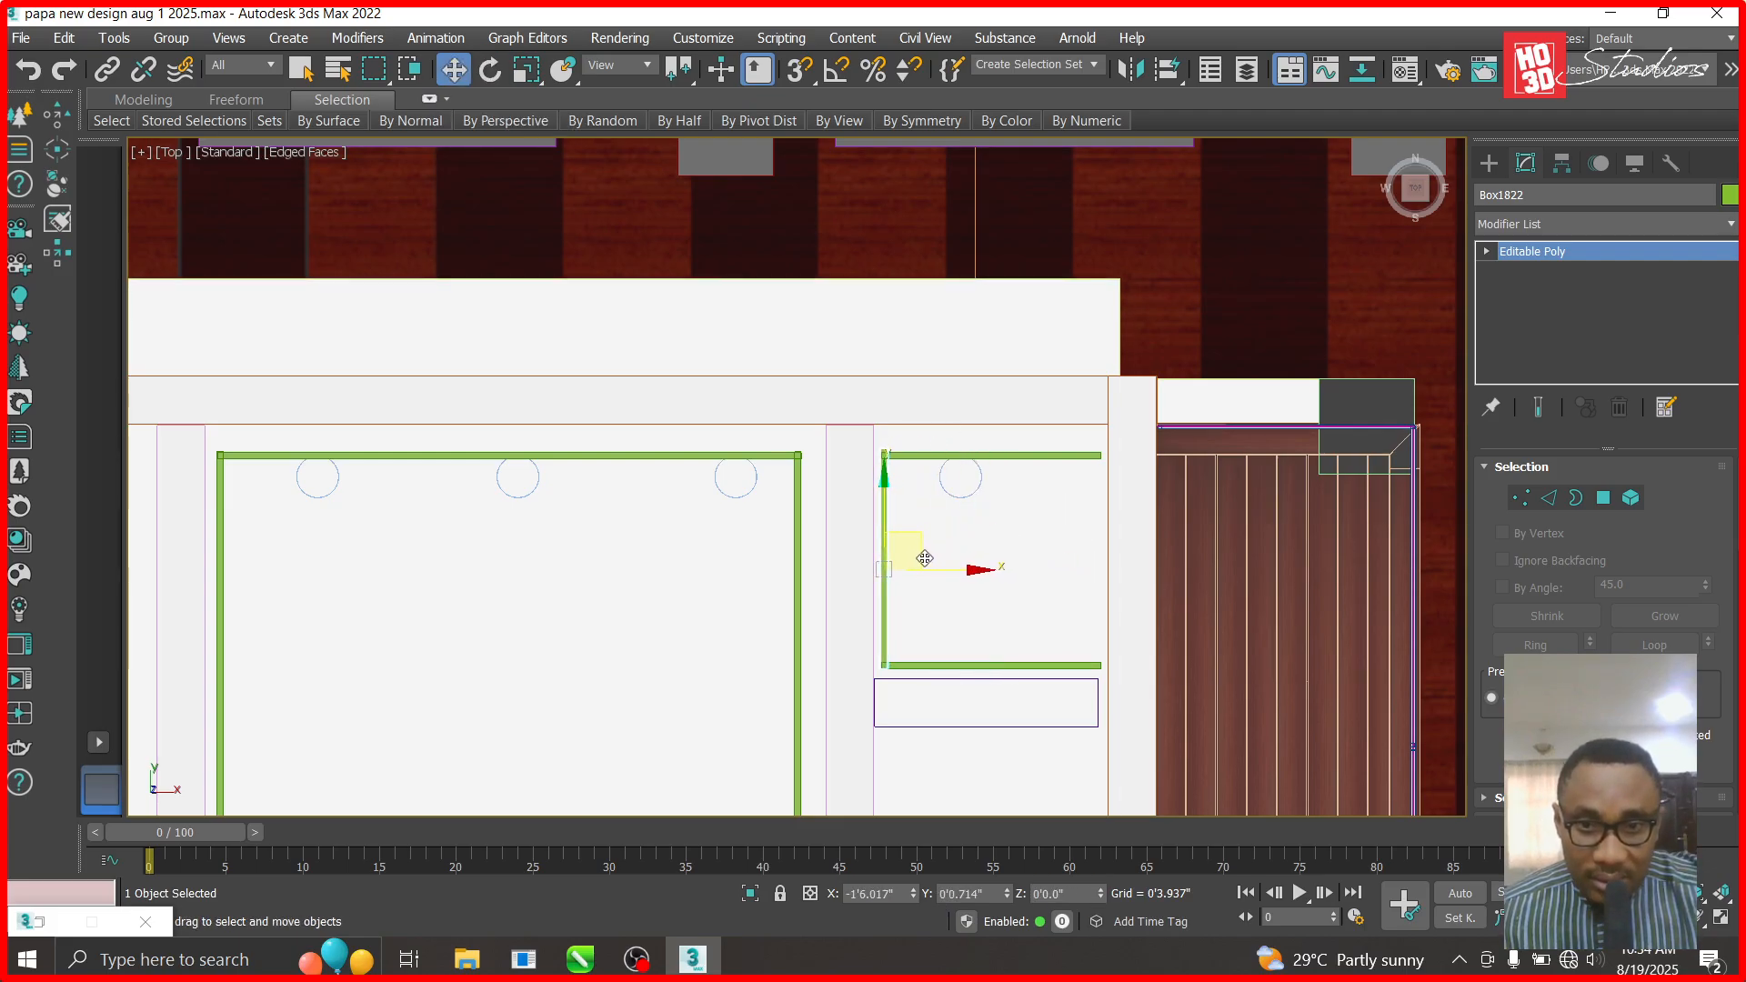
- Nudge the narrow room's top beam up to meet the left side beam
{"action": "scroll", "coordinate": [889, 456], "scroll_direction": "up", "scroll_amount": 10}
{"action": "left_click", "coordinate": [887, 364]}
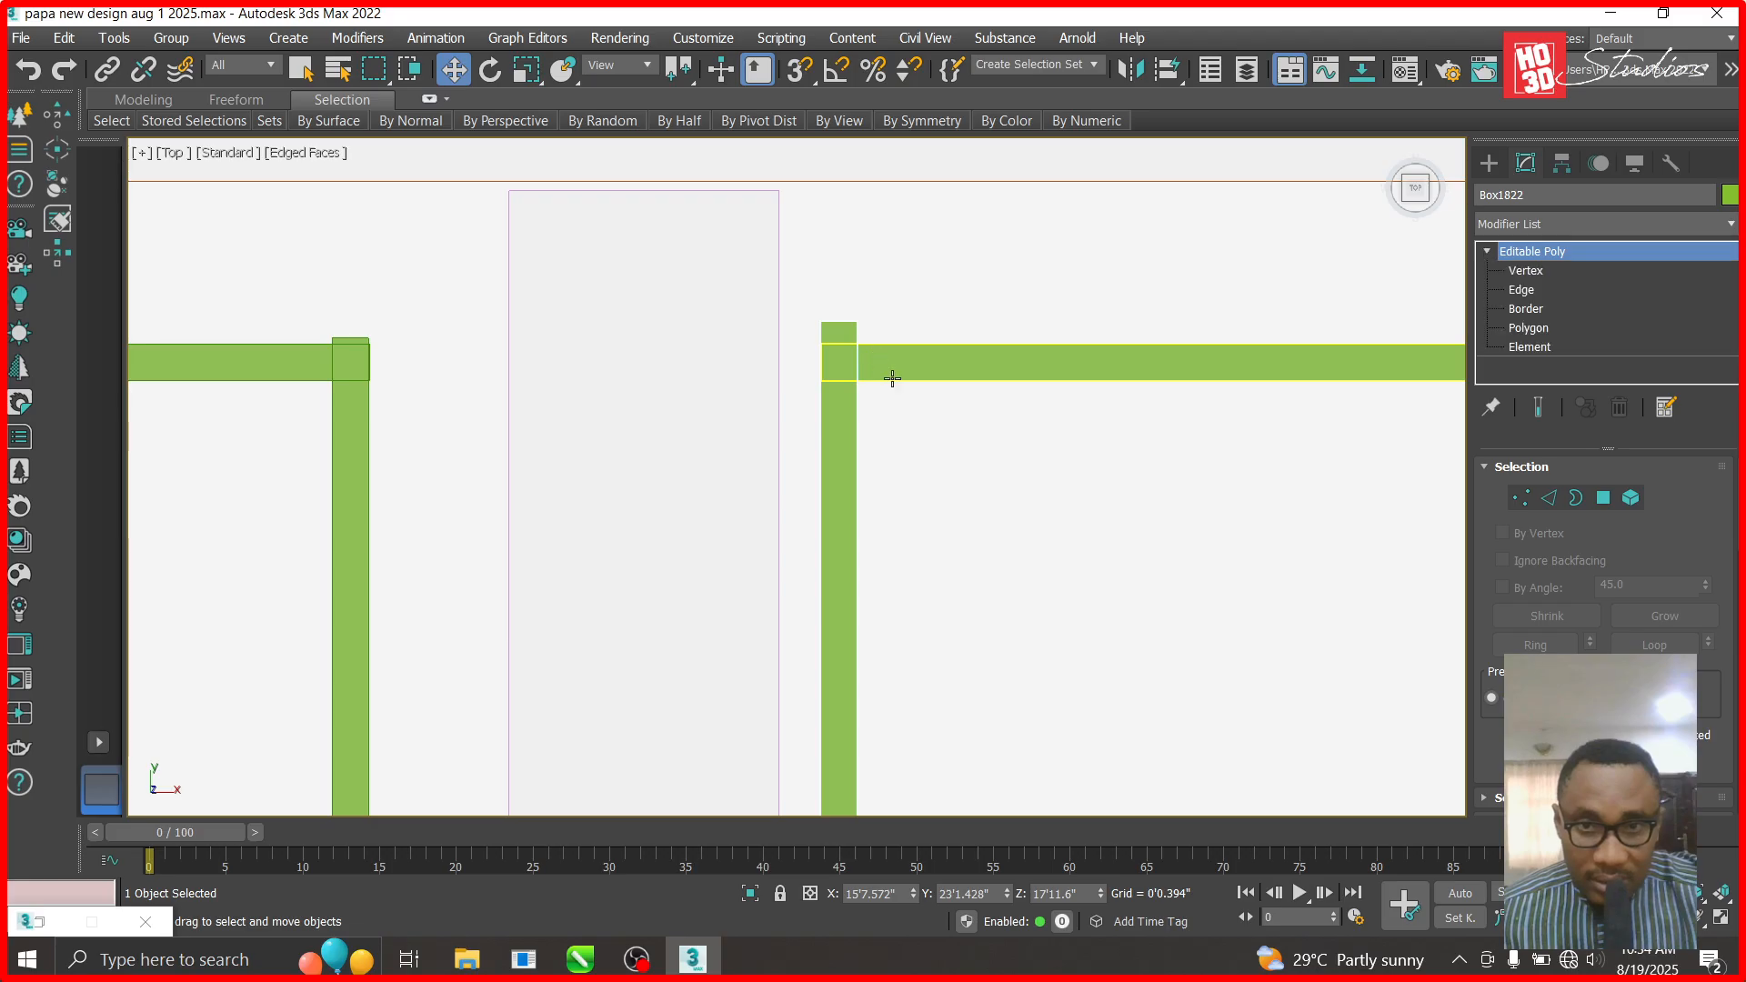
{"action": "left_click_drag", "start_coordinate": [1006, 888], "coordinate": [1000, 864]}
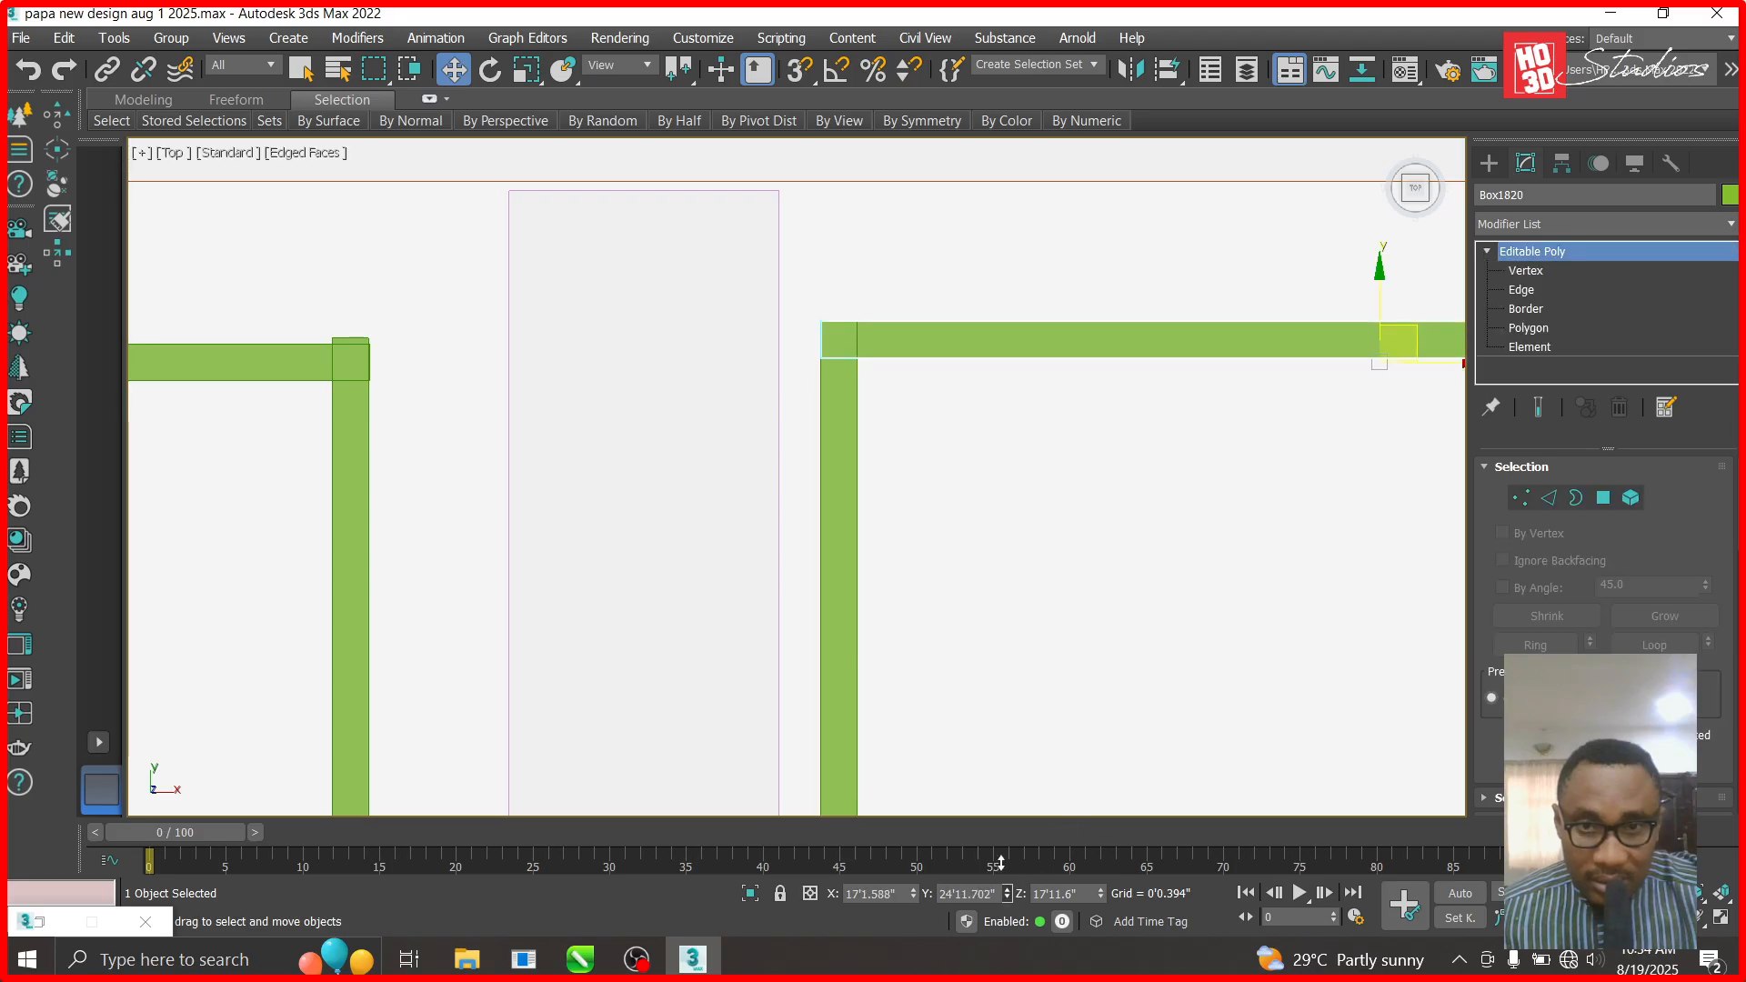
- Copy the left side beam across to the narrow room's right edge as Box1823
{"action": "scroll", "coordinate": [830, 445], "scroll_direction": "down", "scroll_amount": 9}
{"action": "scroll", "coordinate": [858, 549], "scroll_direction": "up", "scroll_amount": 4}
{"action": "left_click", "coordinate": [842, 545]}
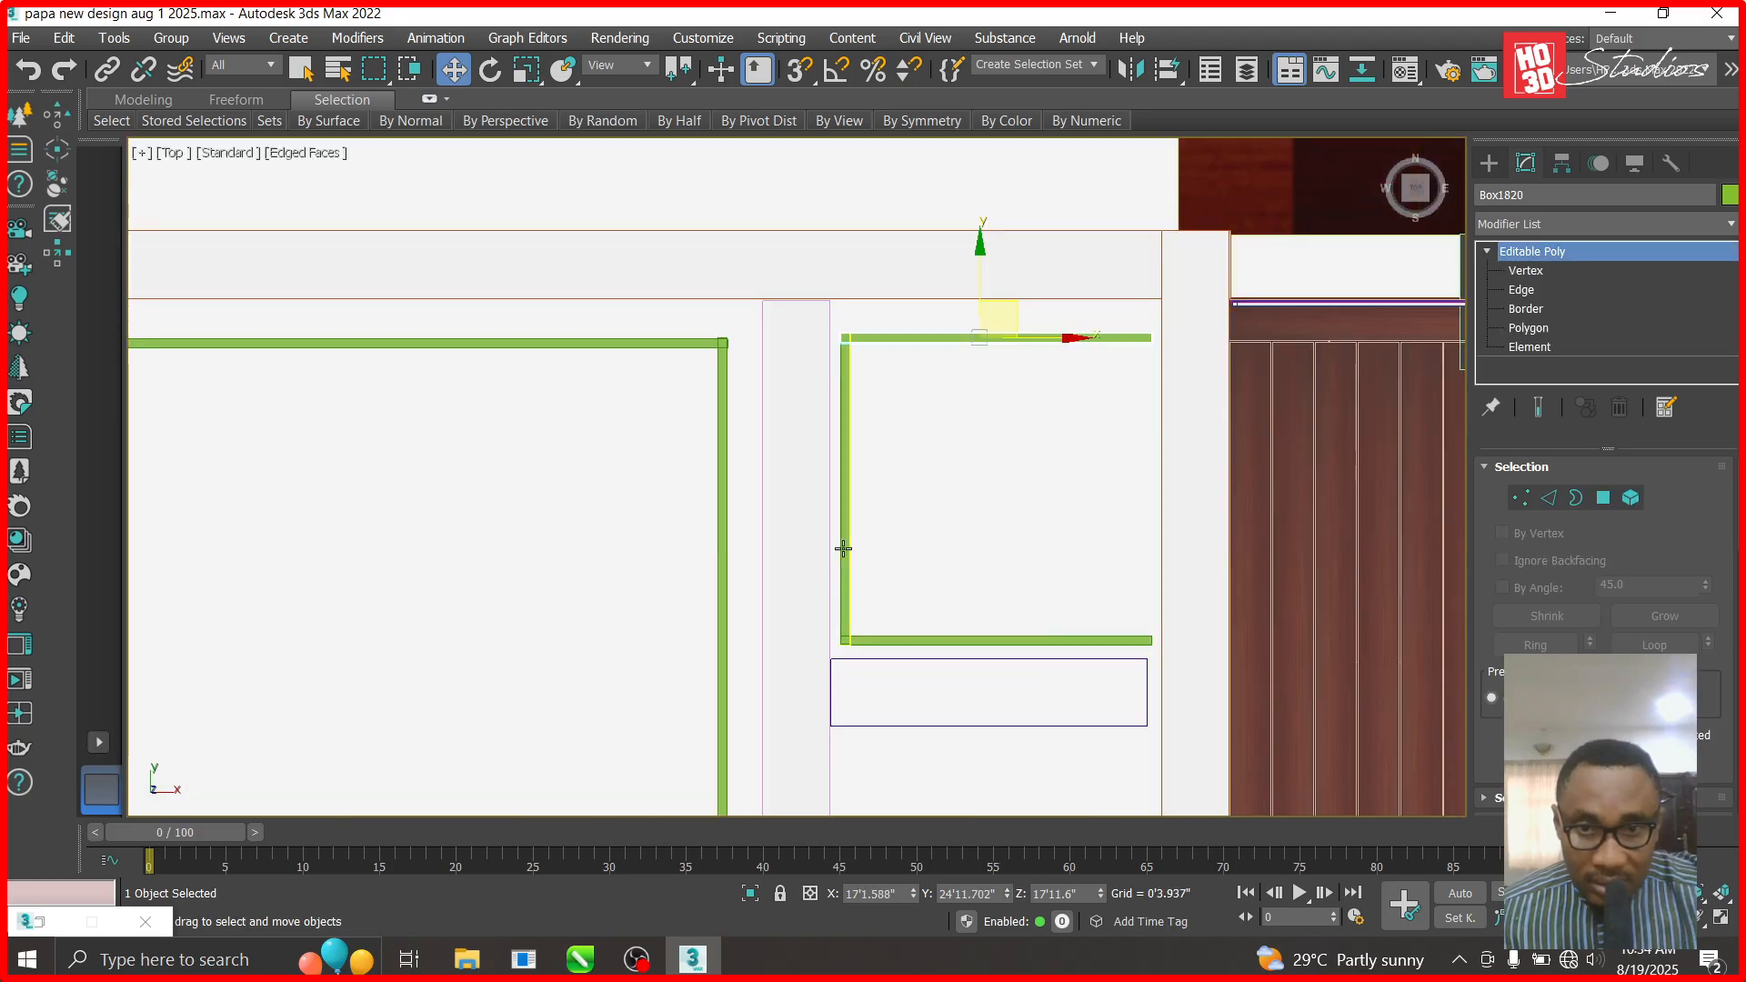
{"action": "left_click_drag", "start_coordinate": [938, 506], "coordinate": [1240, 504], "text": "shift"}
{"action": "key", "text": "Return"}
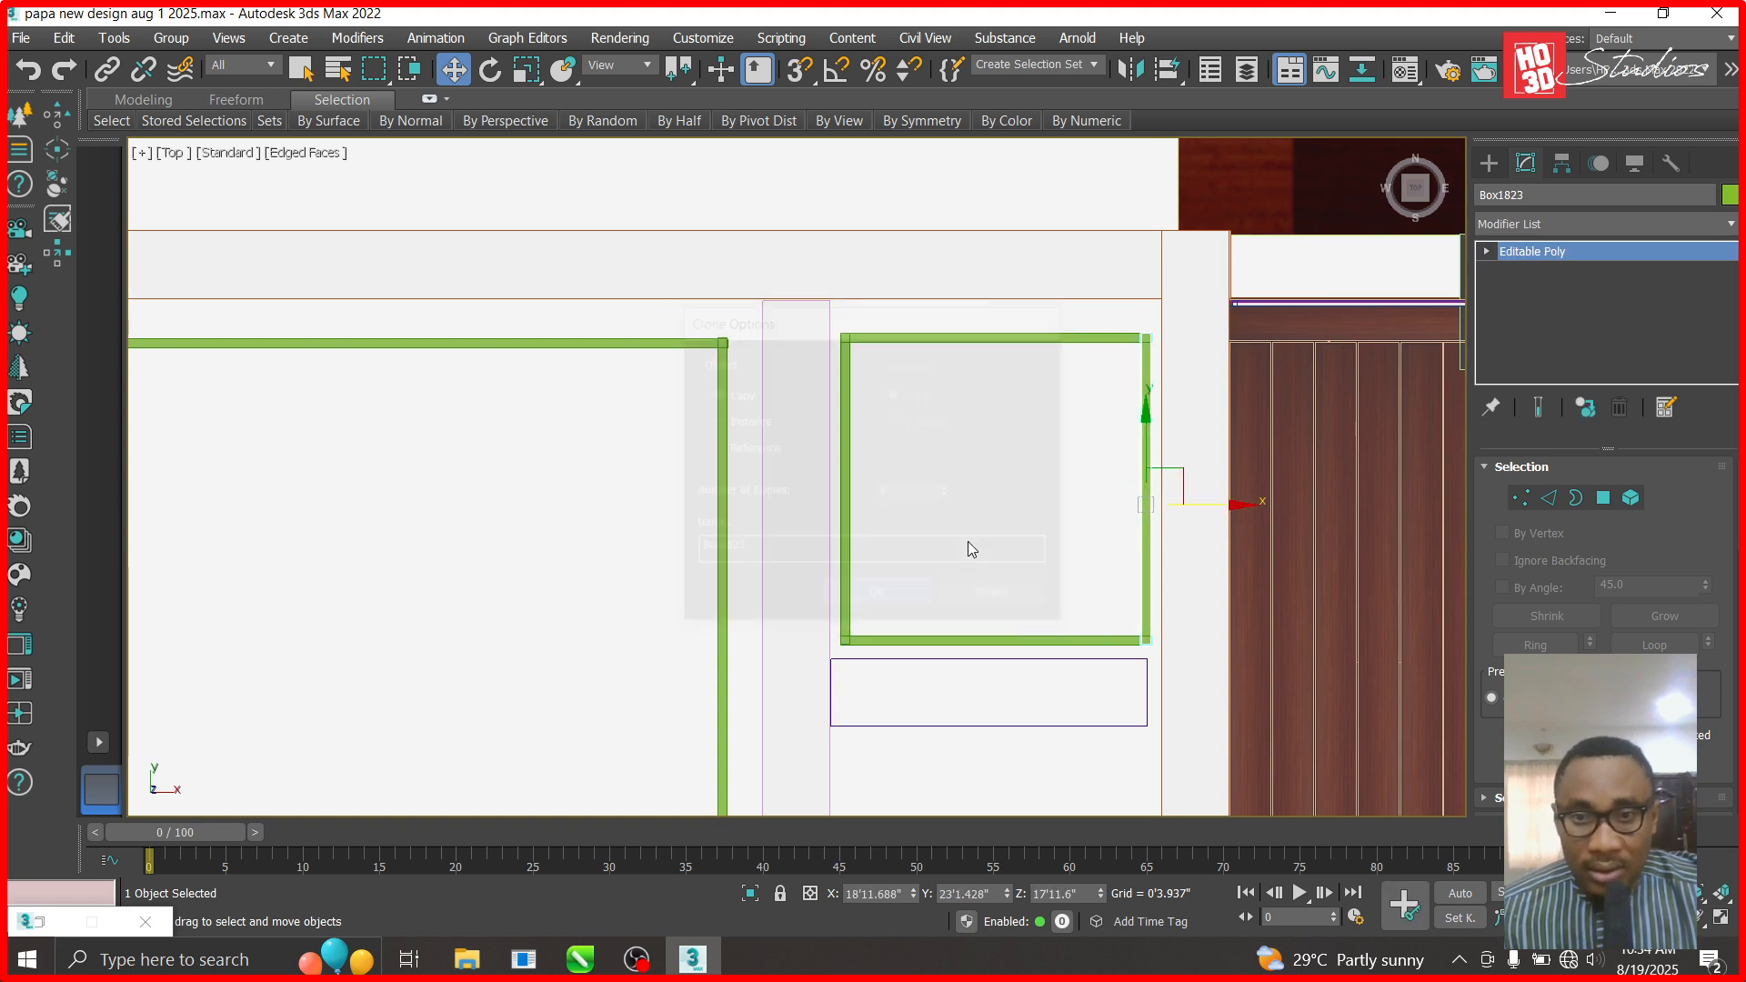
{"action": "left_click", "coordinate": [988, 464]}
- Hide the top ceiling group and move an LED light into the narrow right room
{"action": "scroll", "coordinate": [989, 465], "scroll_direction": "down", "scroll_amount": 5}
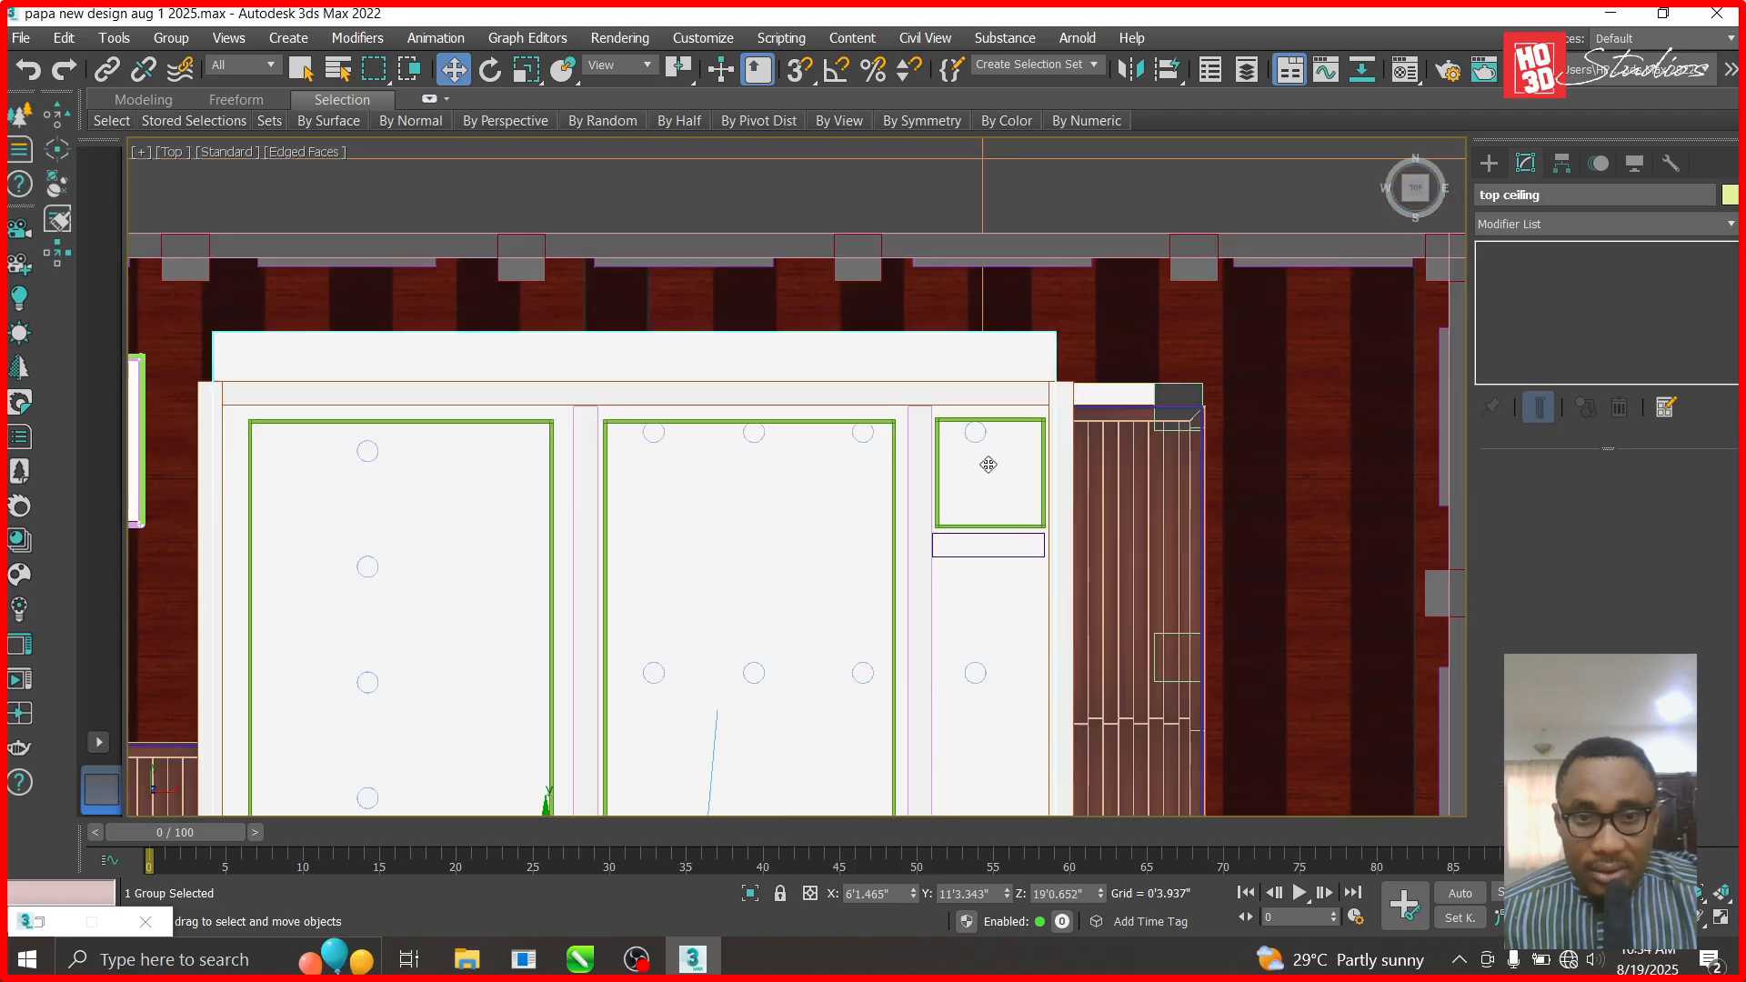
{"action": "right_click", "coordinate": [1013, 488]}
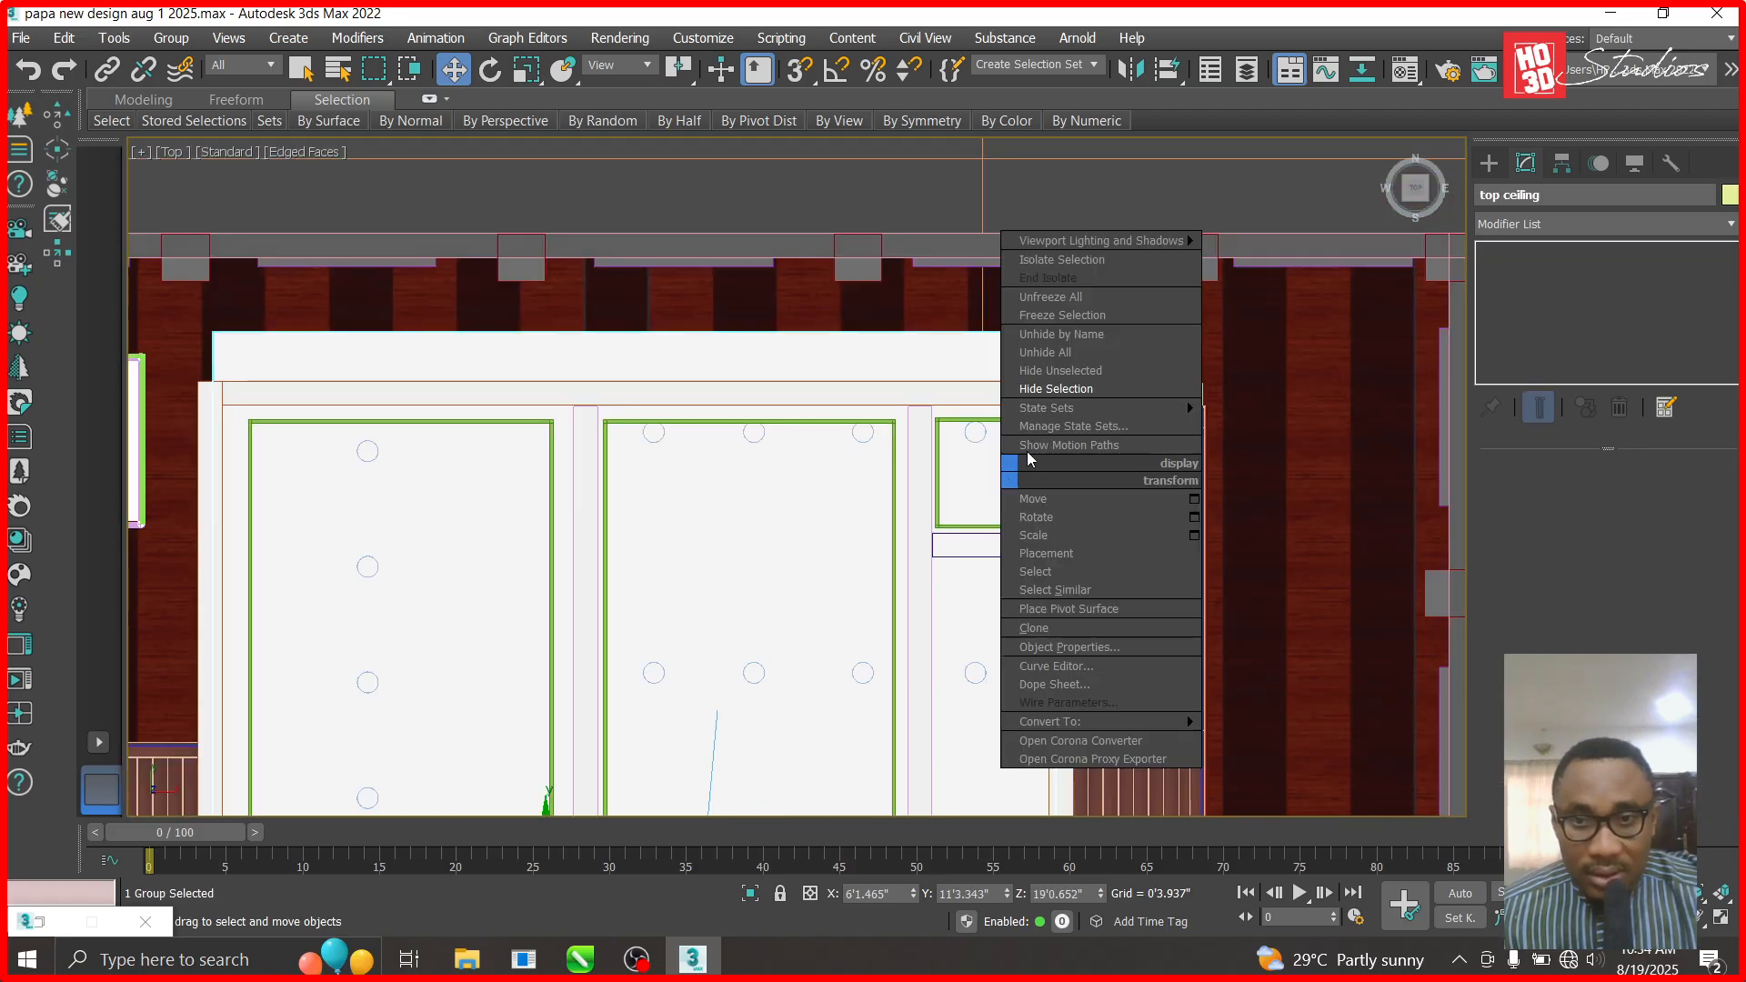
{"action": "left_click", "coordinate": [1055, 389]}
{"action": "left_click", "coordinate": [985, 433]}
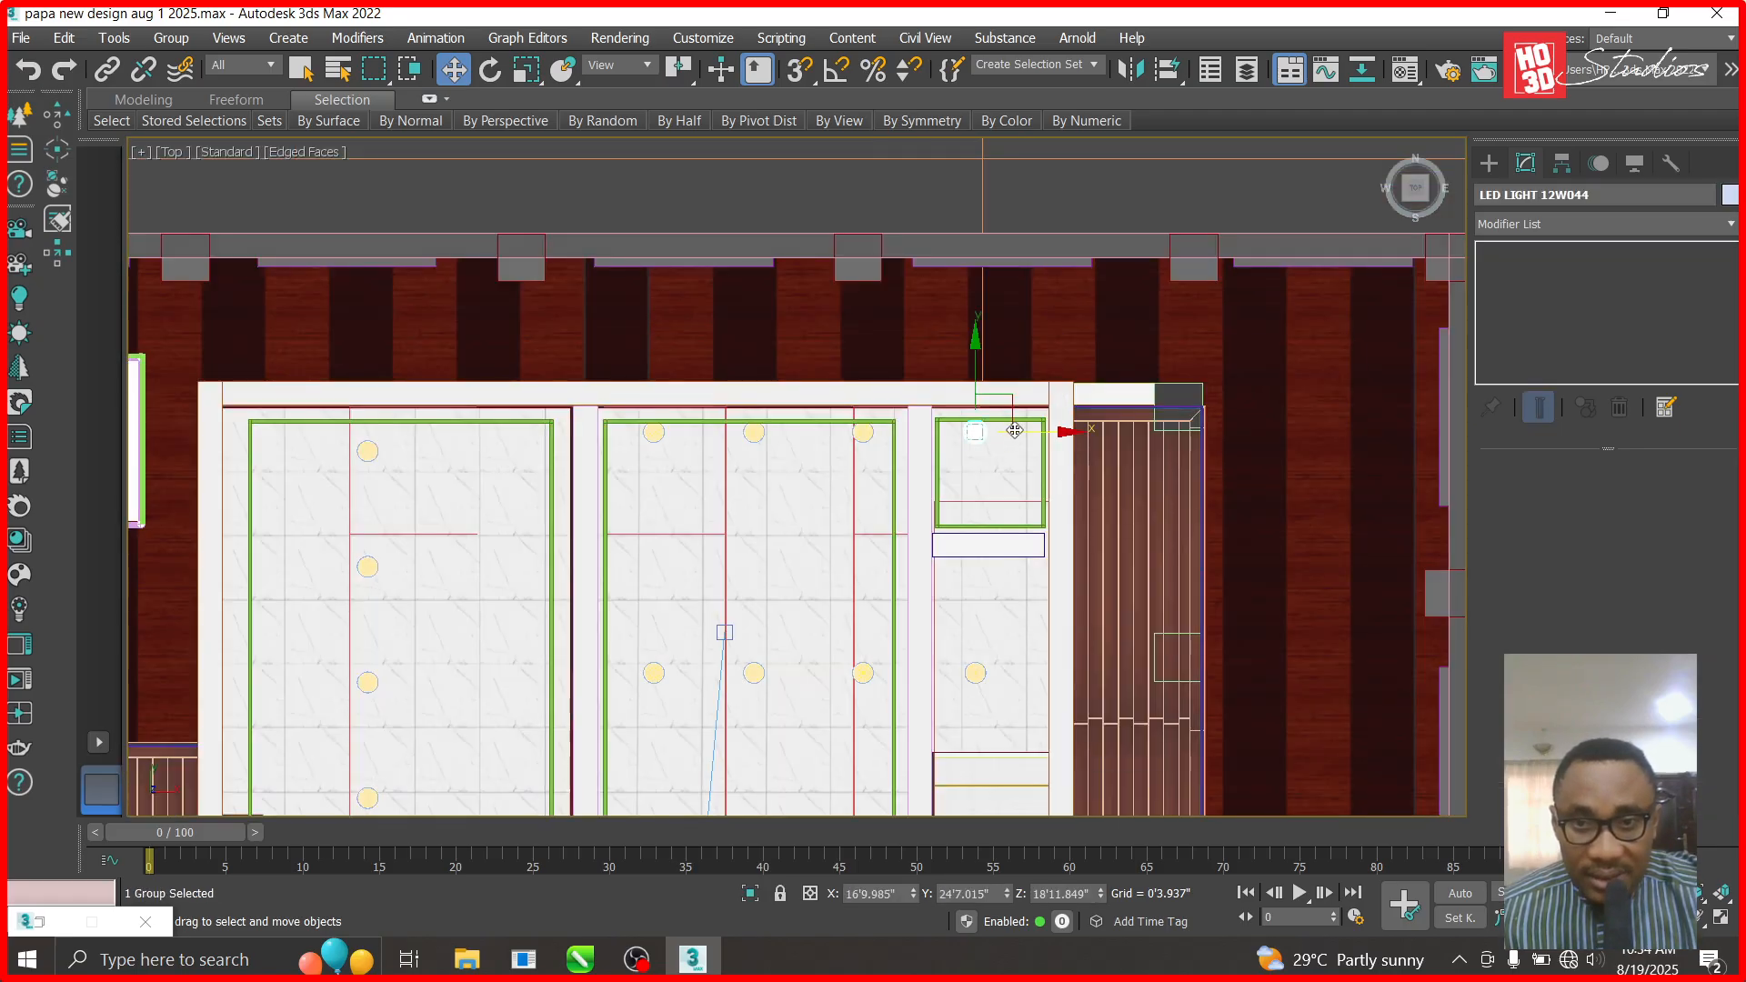
{"action": "left_click_drag", "start_coordinate": [1013, 411], "coordinate": [1024, 440]}
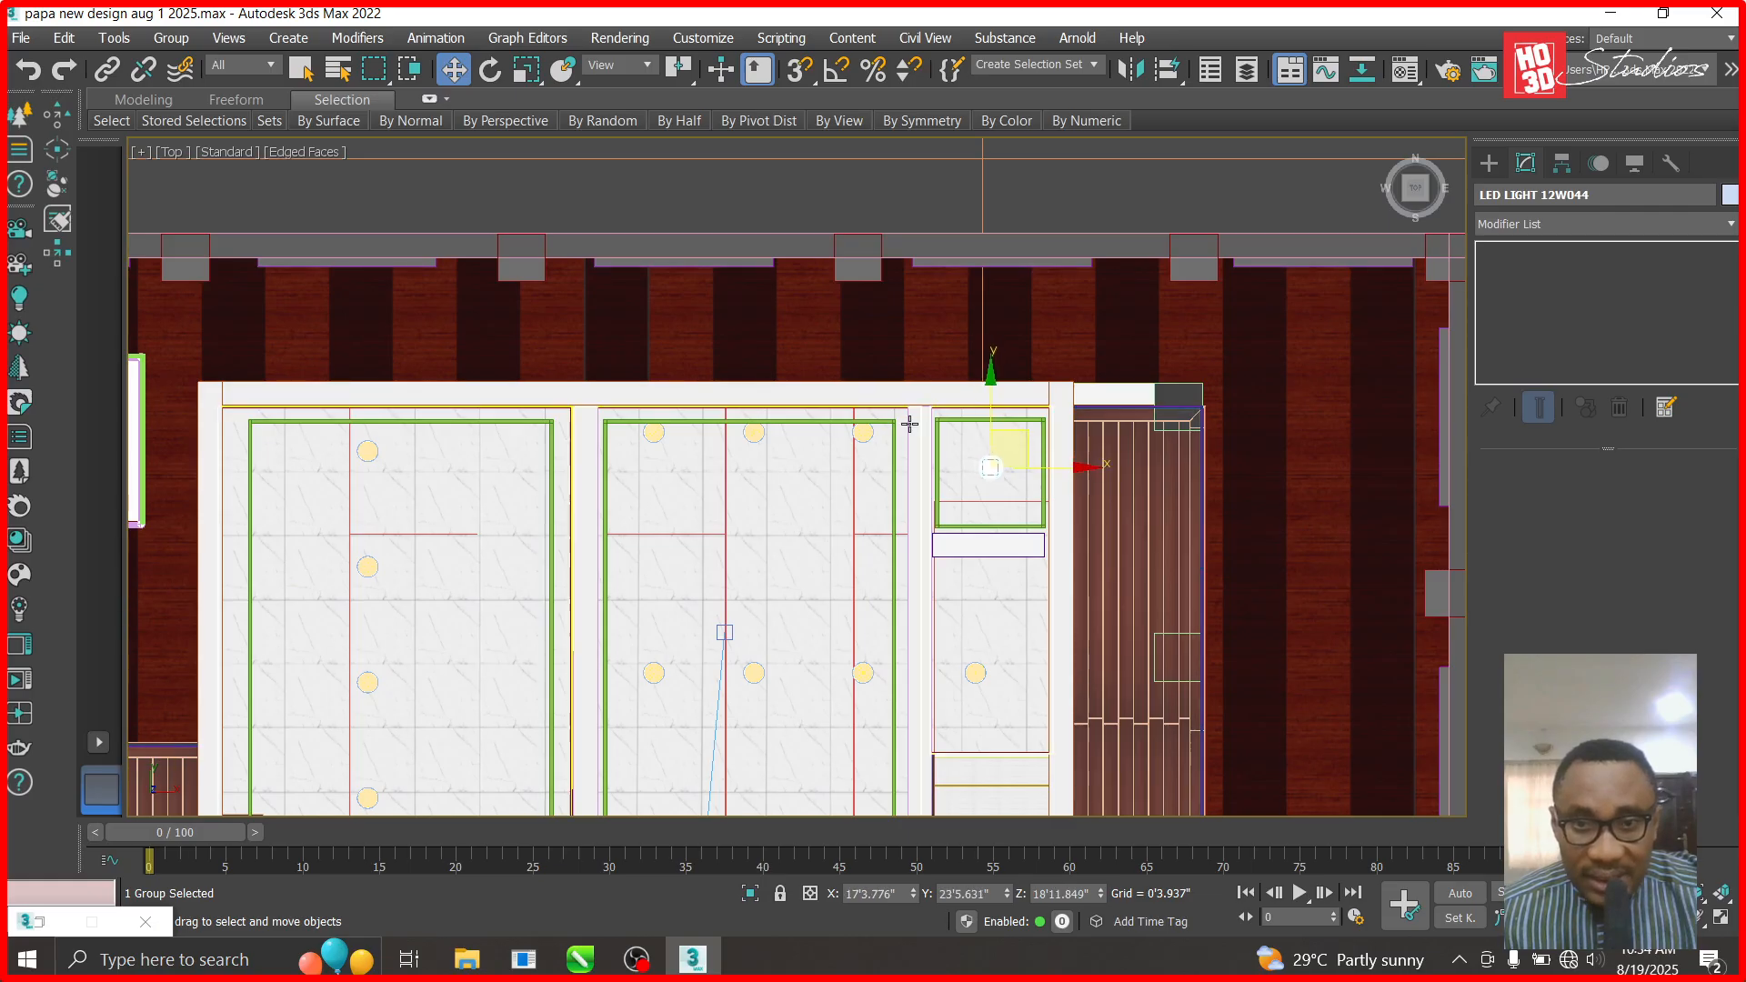
- Select the three top-row lights and move them down together
{"action": "left_click", "coordinate": [861, 433]}
{"action": "left_click", "coordinate": [749, 433], "text": "ctrl"}
{"action": "left_click", "coordinate": [654, 433], "text": "ctrl"}
{"action": "left_click_drag", "start_coordinate": [755, 345], "coordinate": [756, 377]}
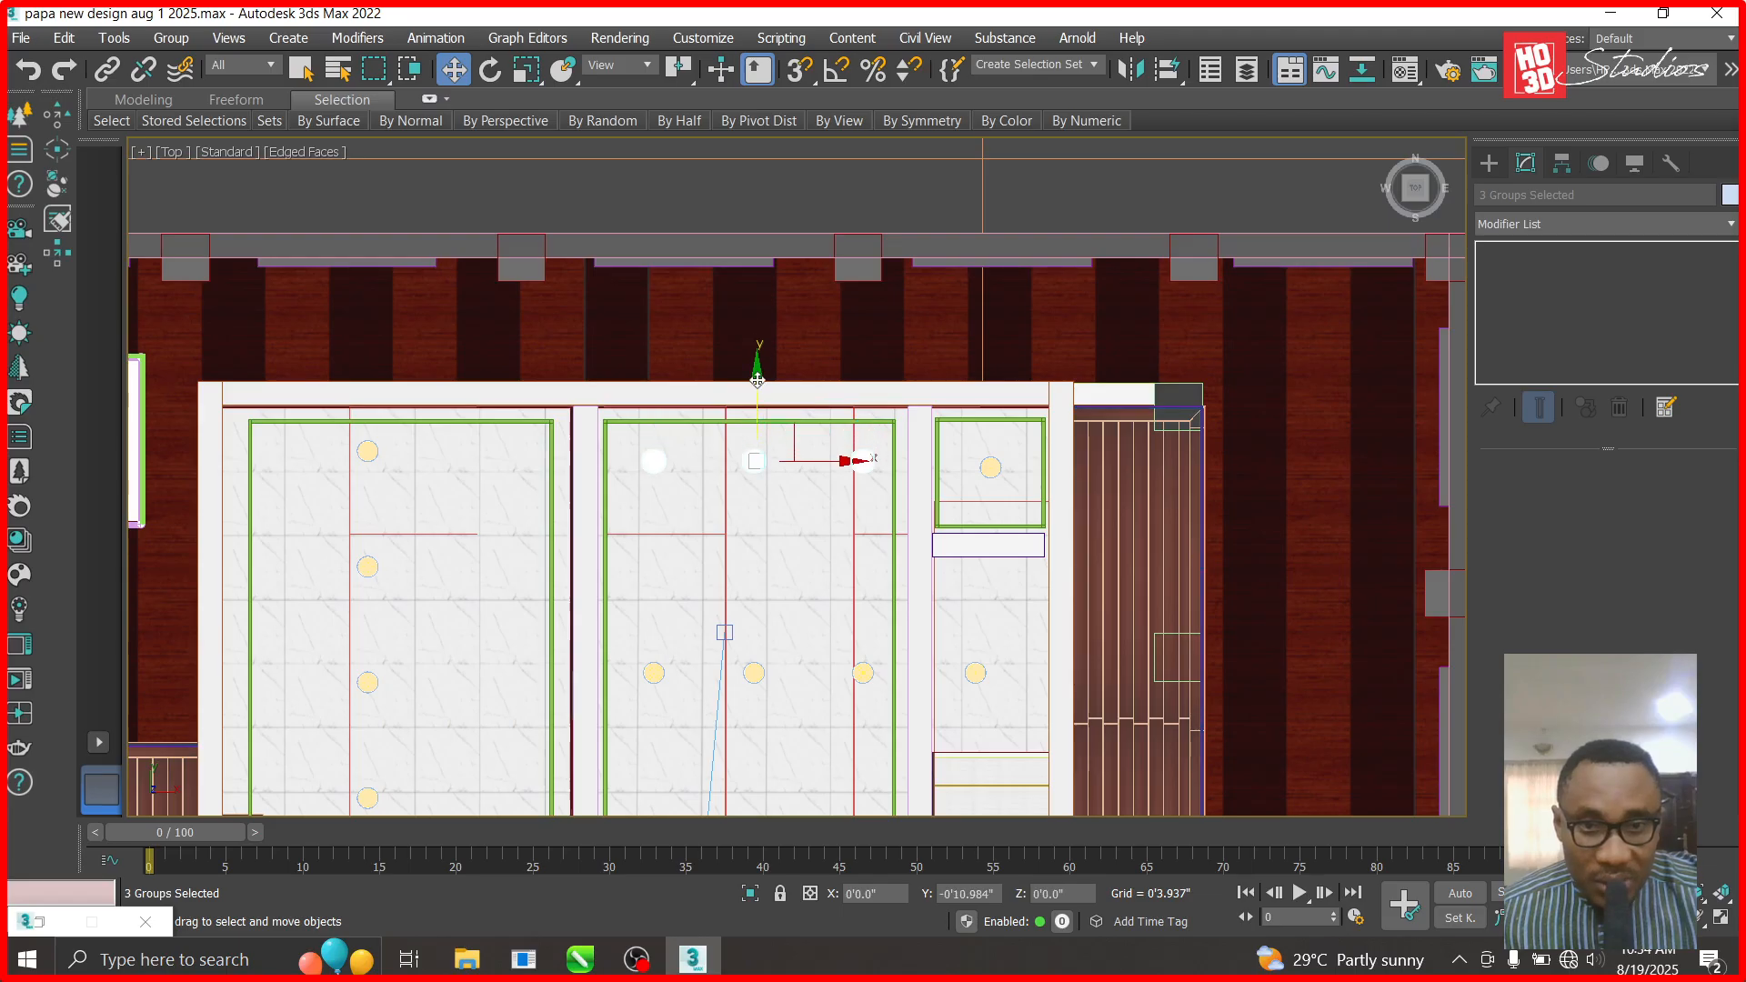
{"action": "scroll", "coordinate": [758, 379], "scroll_direction": "down", "scroll_amount": 5}
{"action": "scroll", "coordinate": [770, 601], "scroll_direction": "up", "scroll_amount": 5}
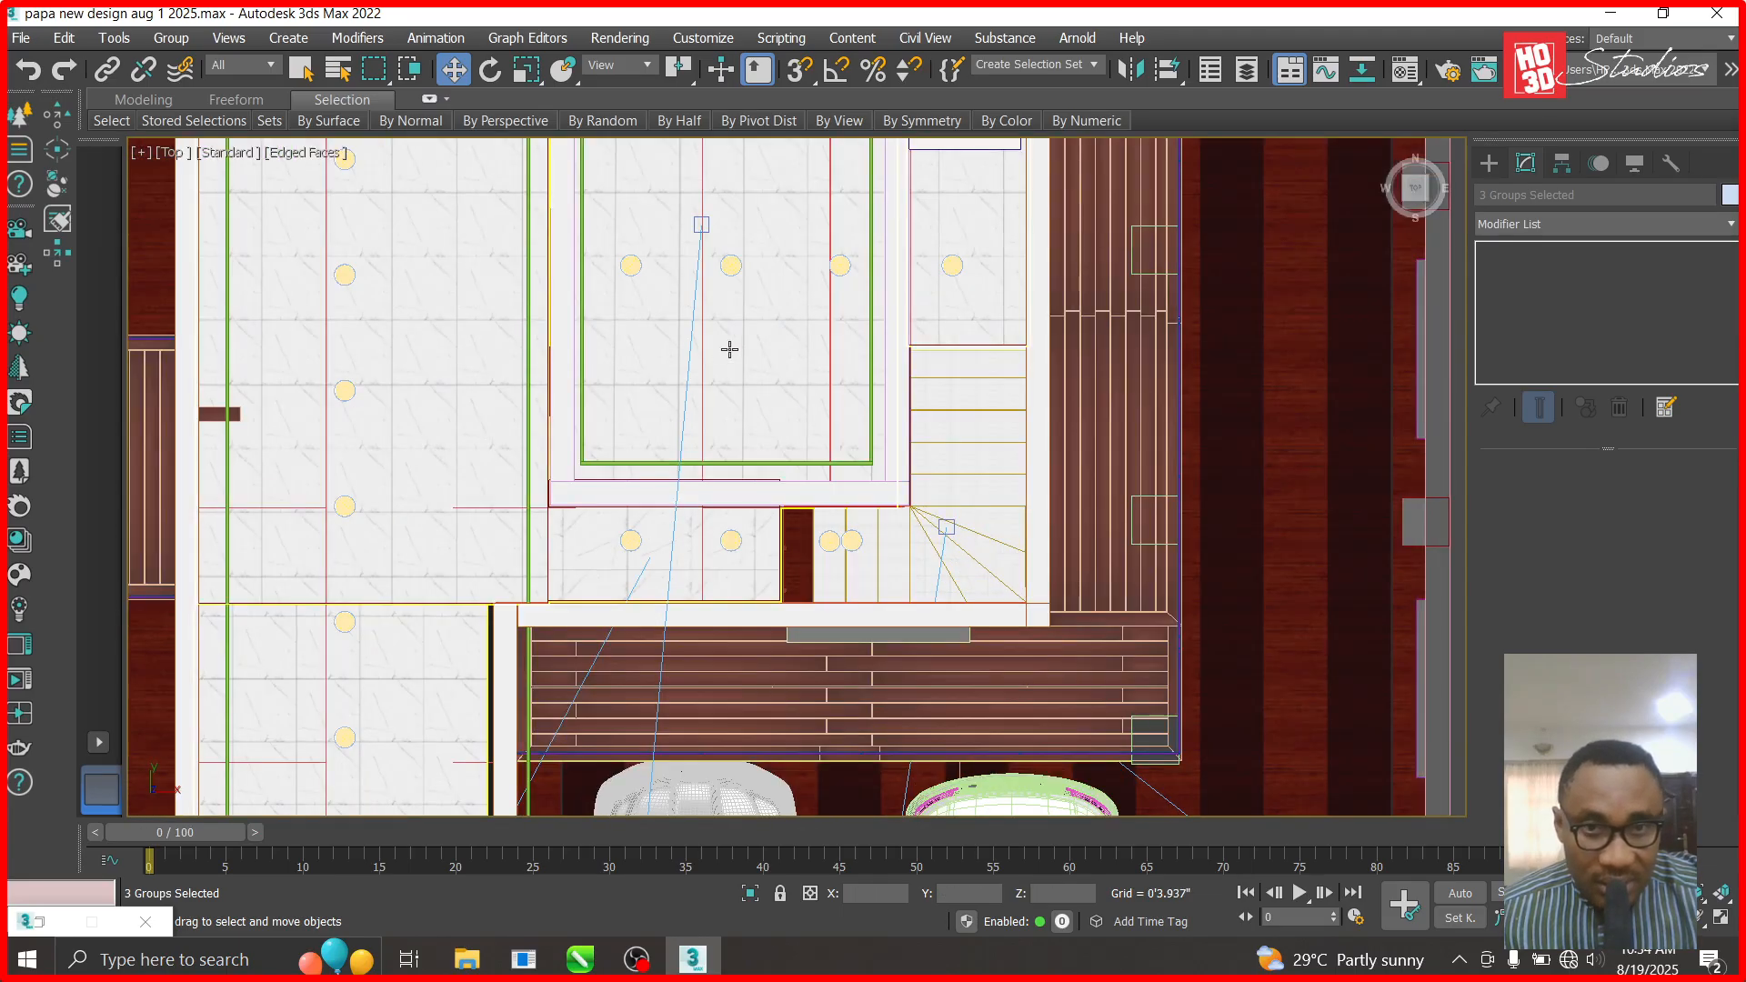
{"action": "scroll", "coordinate": [771, 430], "scroll_direction": "down", "scroll_amount": 5}
{"action": "scroll", "coordinate": [799, 284], "scroll_direction": "up", "scroll_amount": 7}
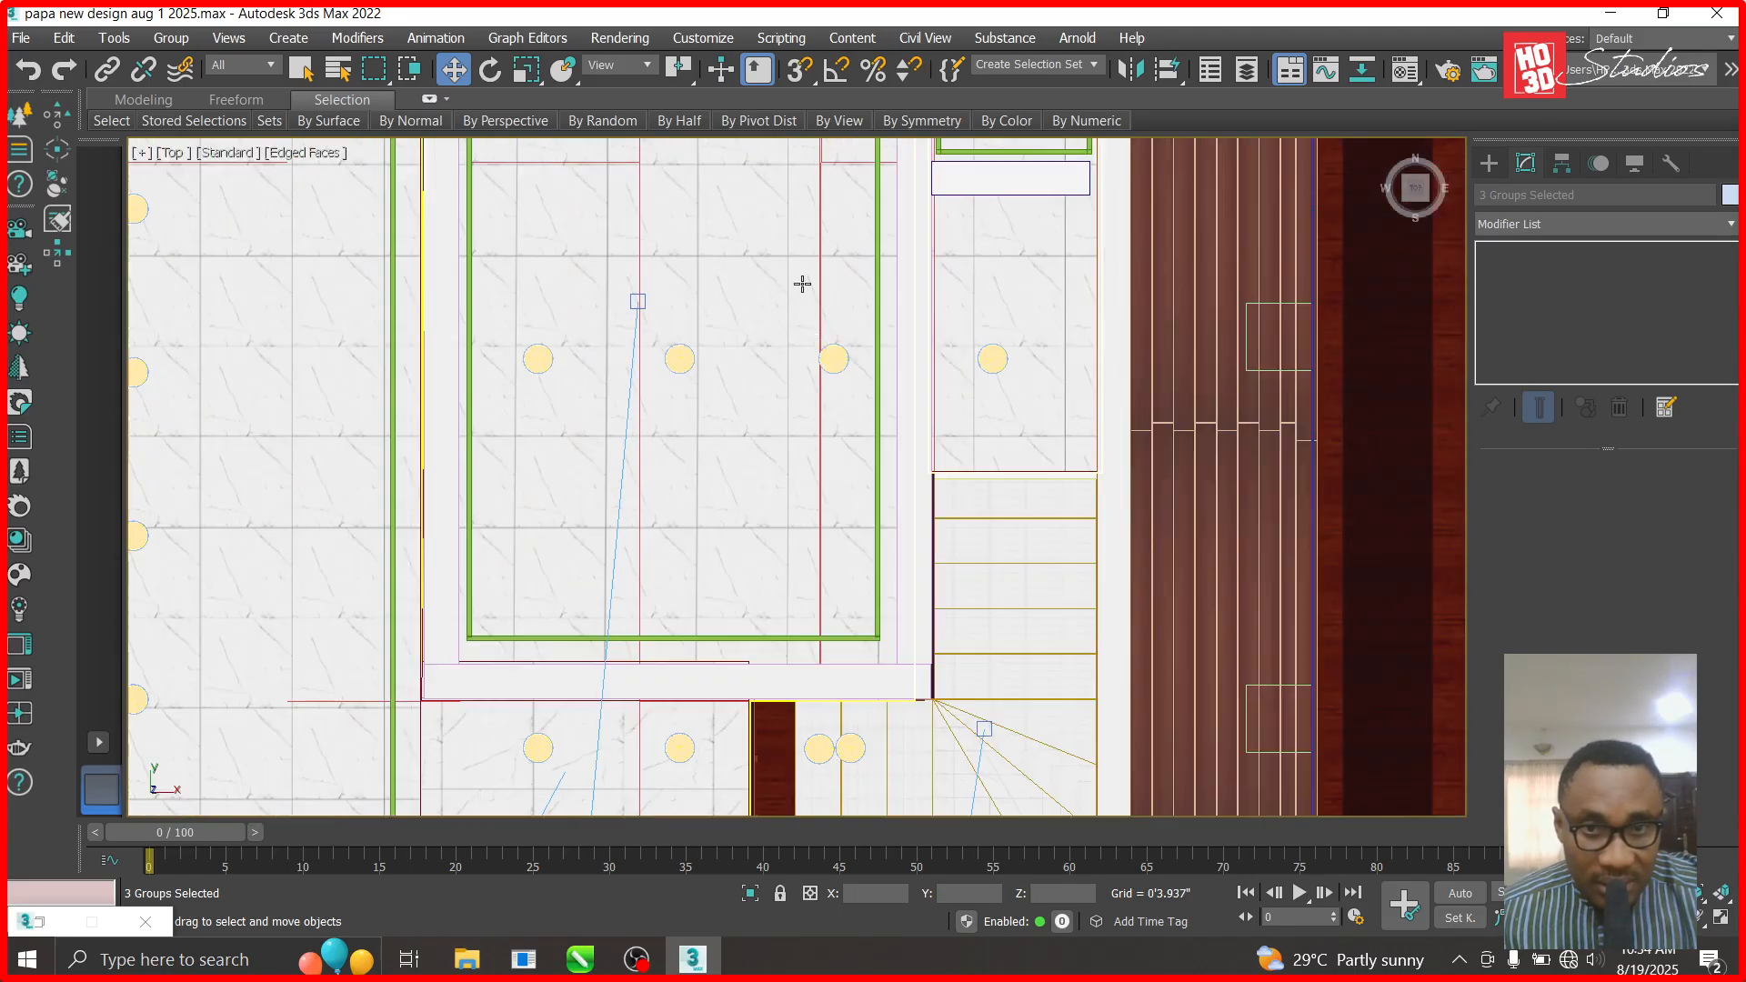
- Shift-copy three ceiling lights upward along Y
{"action": "left_click", "coordinate": [833, 361]}
{"action": "left_click", "coordinate": [679, 363], "text": "ctrl"}
{"action": "left_click", "coordinate": [538, 362], "text": "ctrl"}
{"action": "mouse_move", "coordinate": [685, 278]}
{"action": "left_mouse_down"}
{"action": "mouse_move", "coordinate": [685, 233]}
{"action": "mouse_move", "coordinate": [689, 493]}
{"action": "left_mouse_up"}
{"action": "left_click", "coordinate": [881, 597]}
{"action": "scroll", "coordinate": [870, 505], "scroll_direction": "down", "scroll_amount": 5}
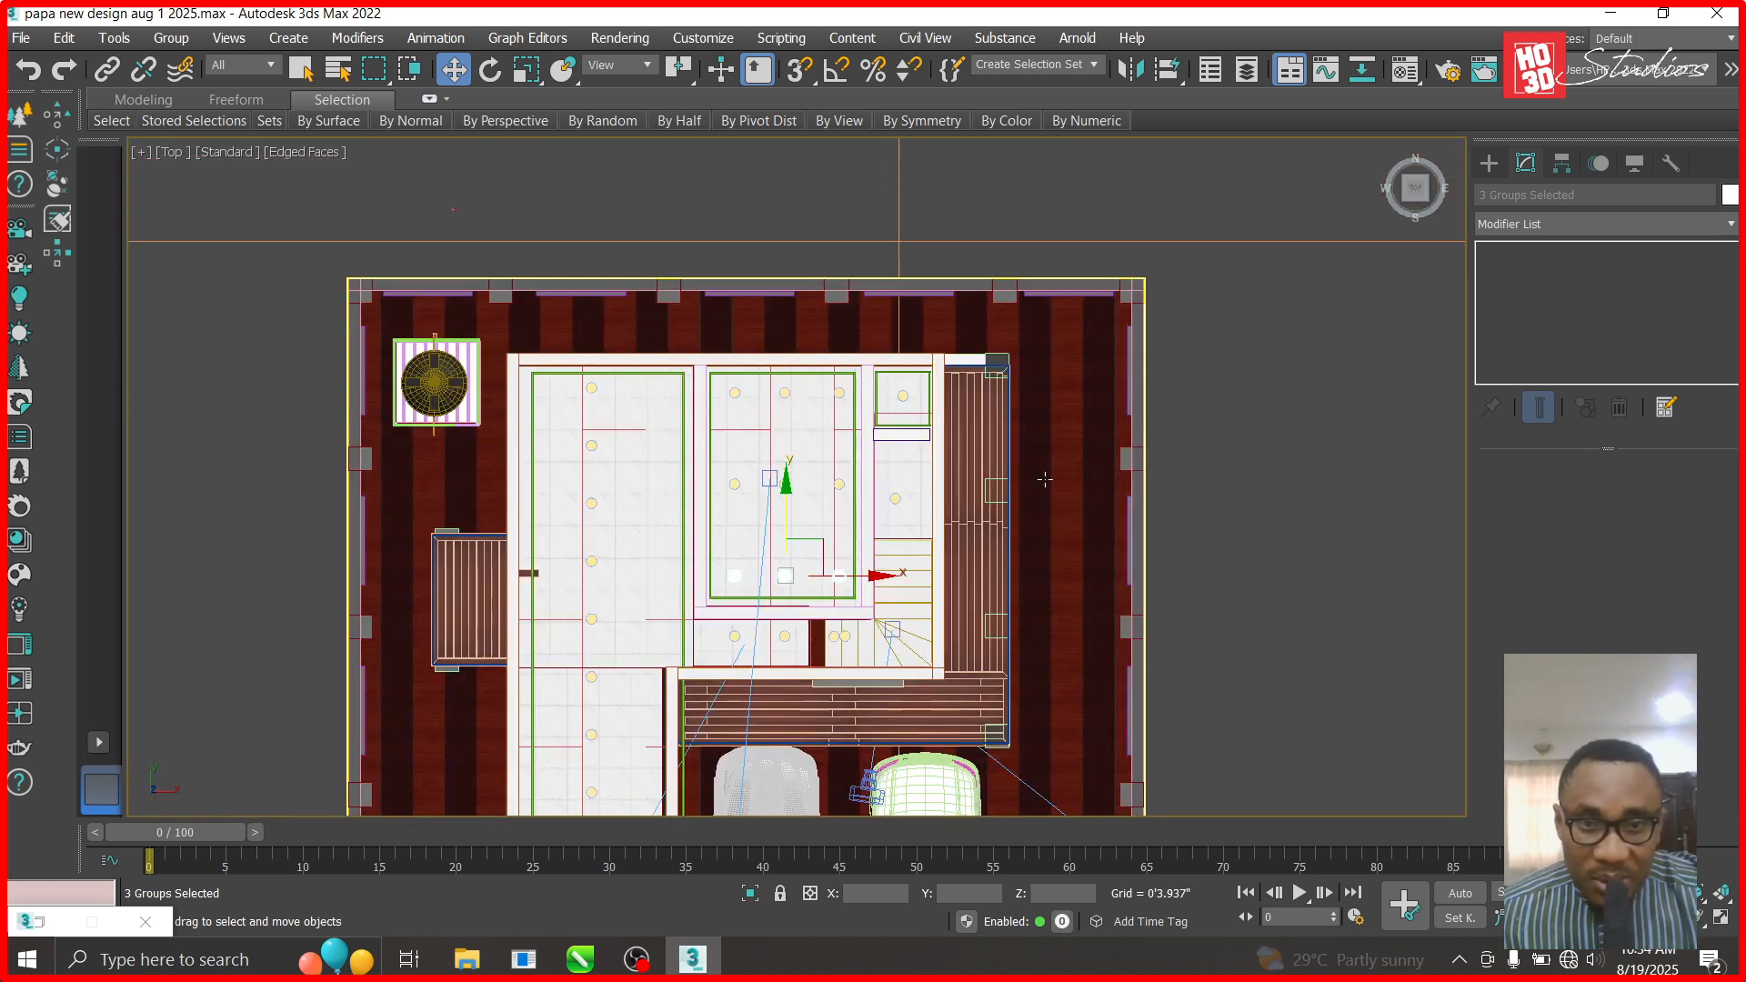
{"action": "scroll", "coordinate": [879, 470], "scroll_direction": "up", "scroll_amount": 6}
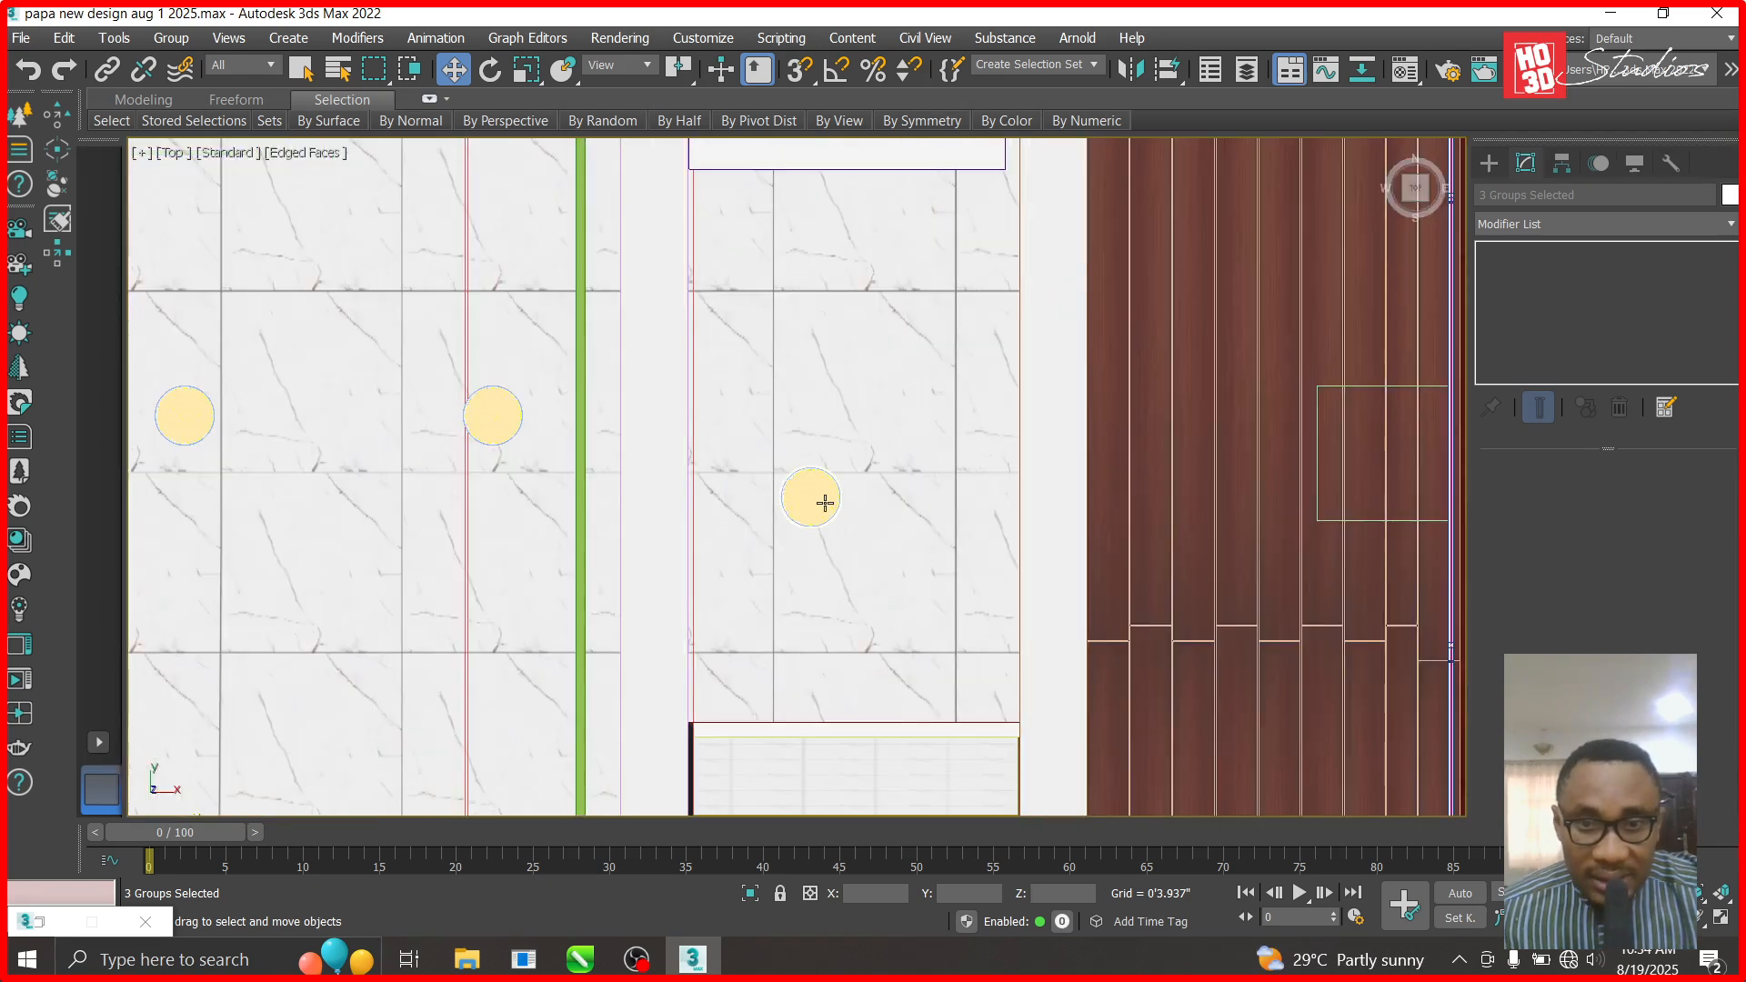
- Line up LED light 12W043 with its row at X 17'6.107", Y 17'11.079", Z 18'11.849"
{"action": "left_click", "coordinate": [825, 503]}
{"action": "left_click_drag", "start_coordinate": [852, 469], "coordinate": [913, 390]}
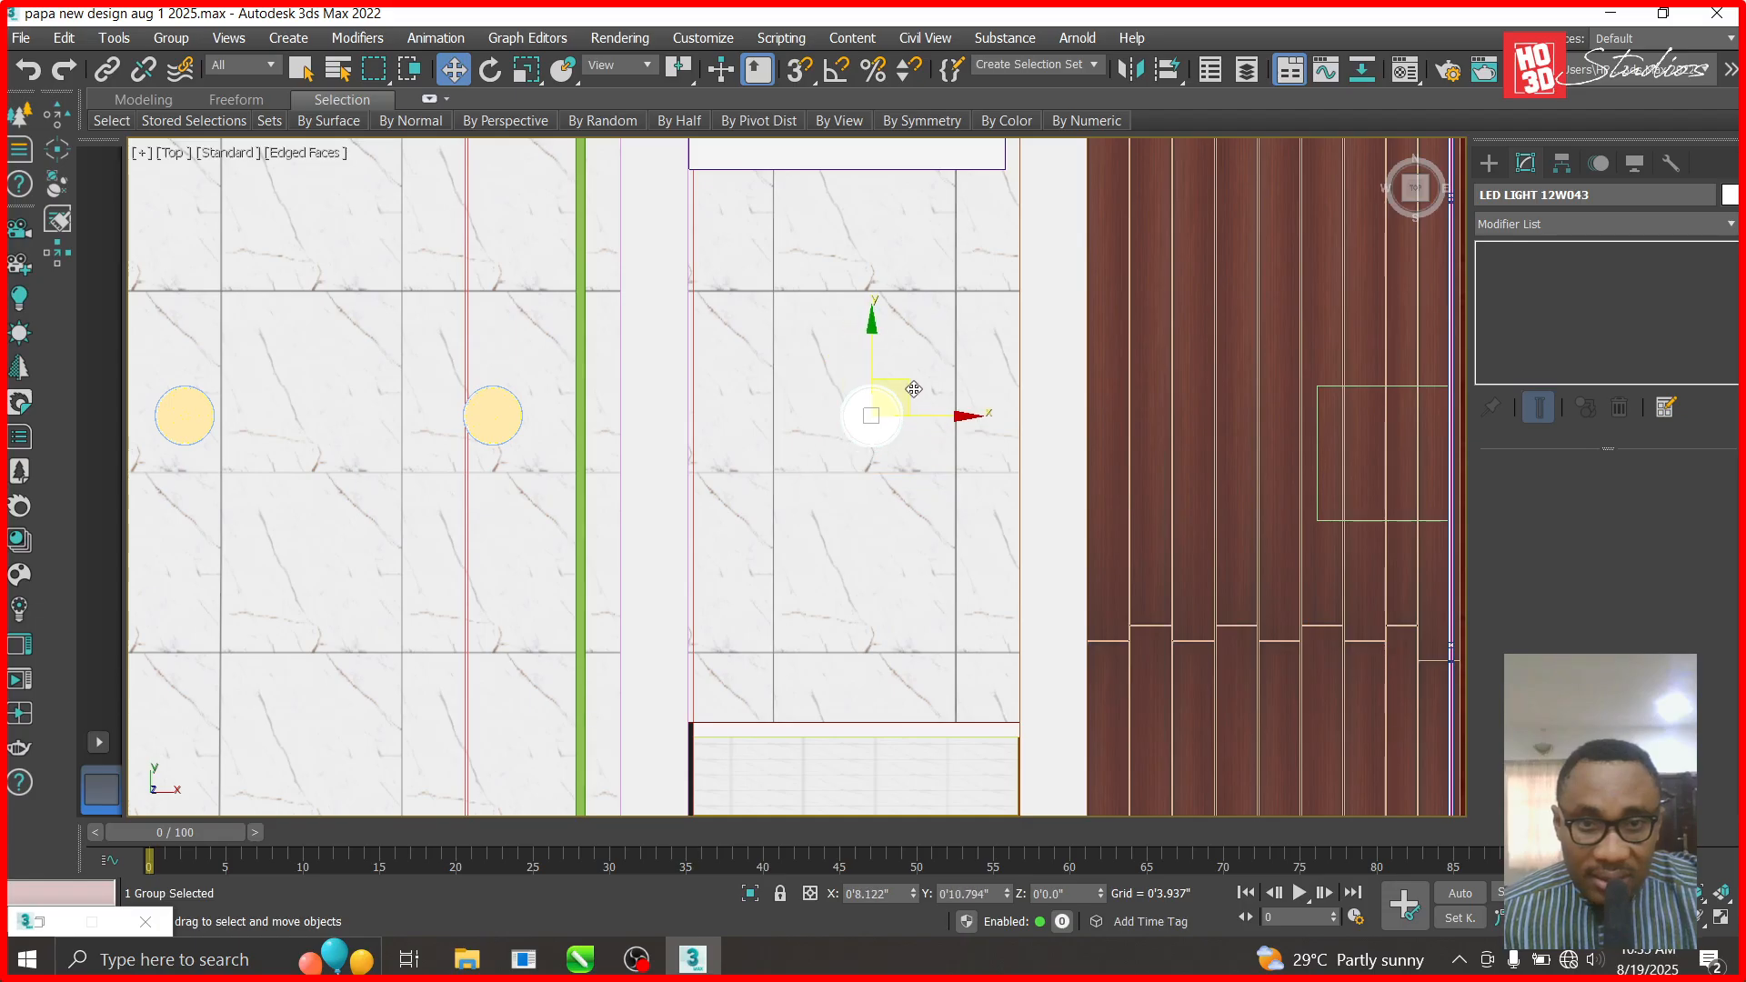
{"action": "left_click", "coordinate": [504, 429]}
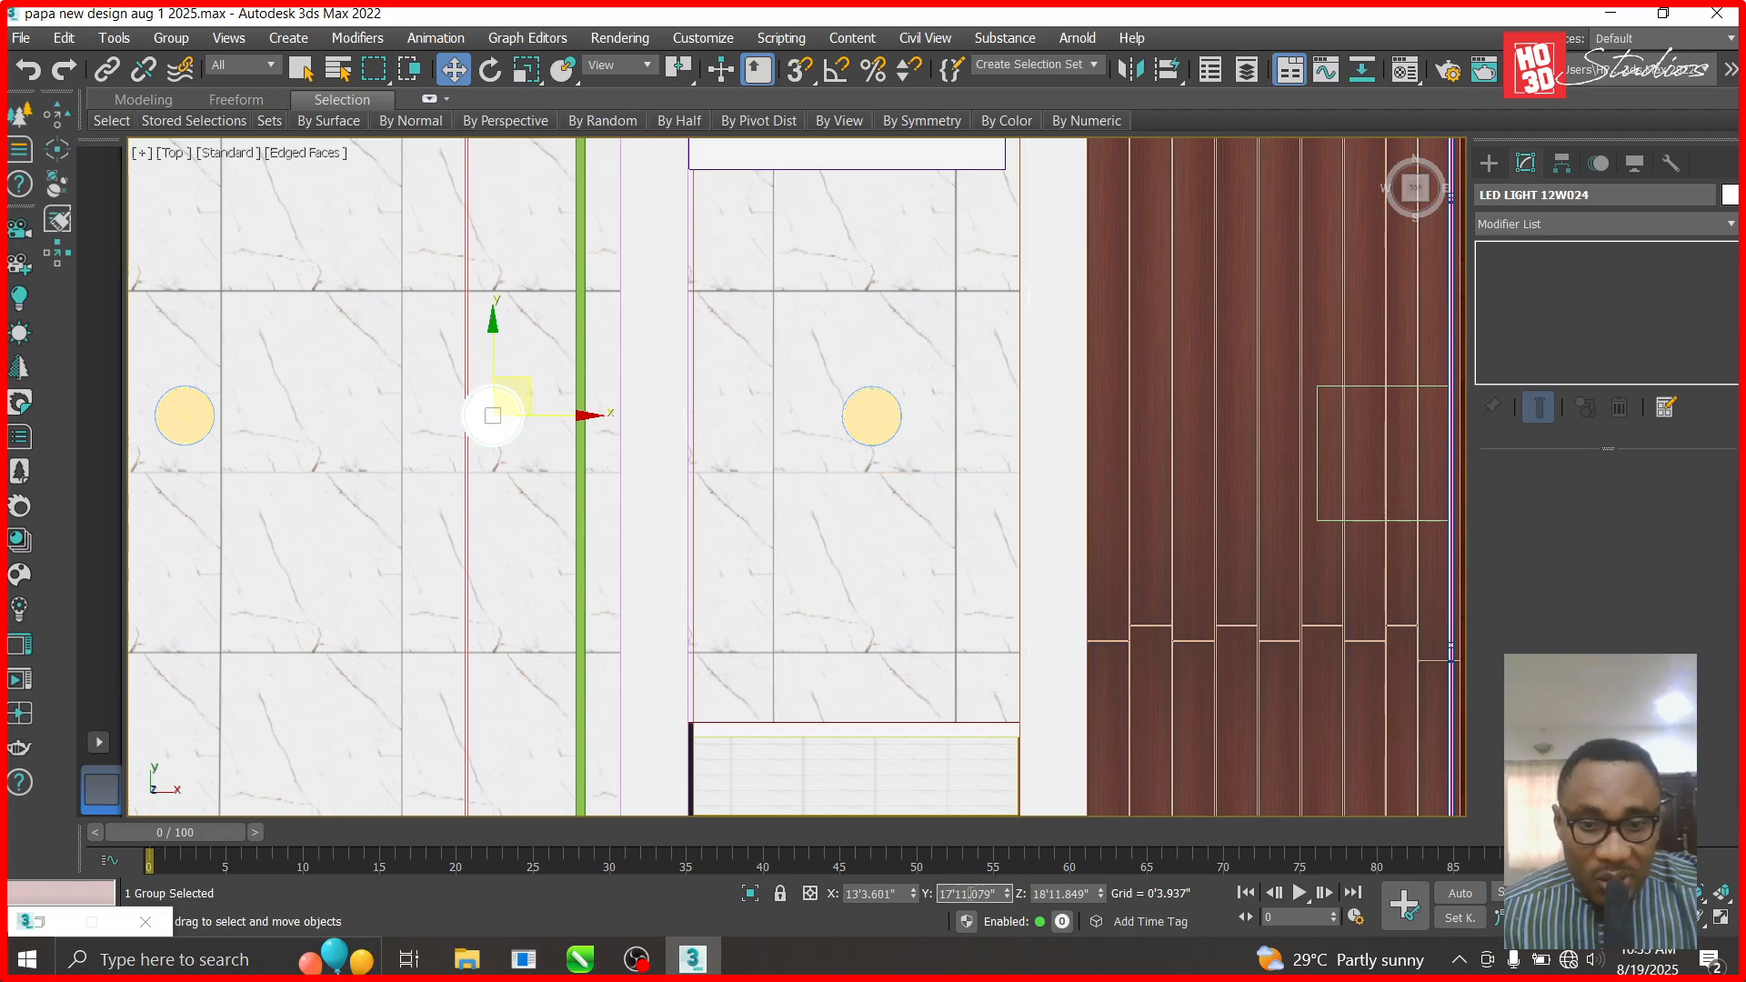
{"action": "left_click", "coordinate": [884, 429]}
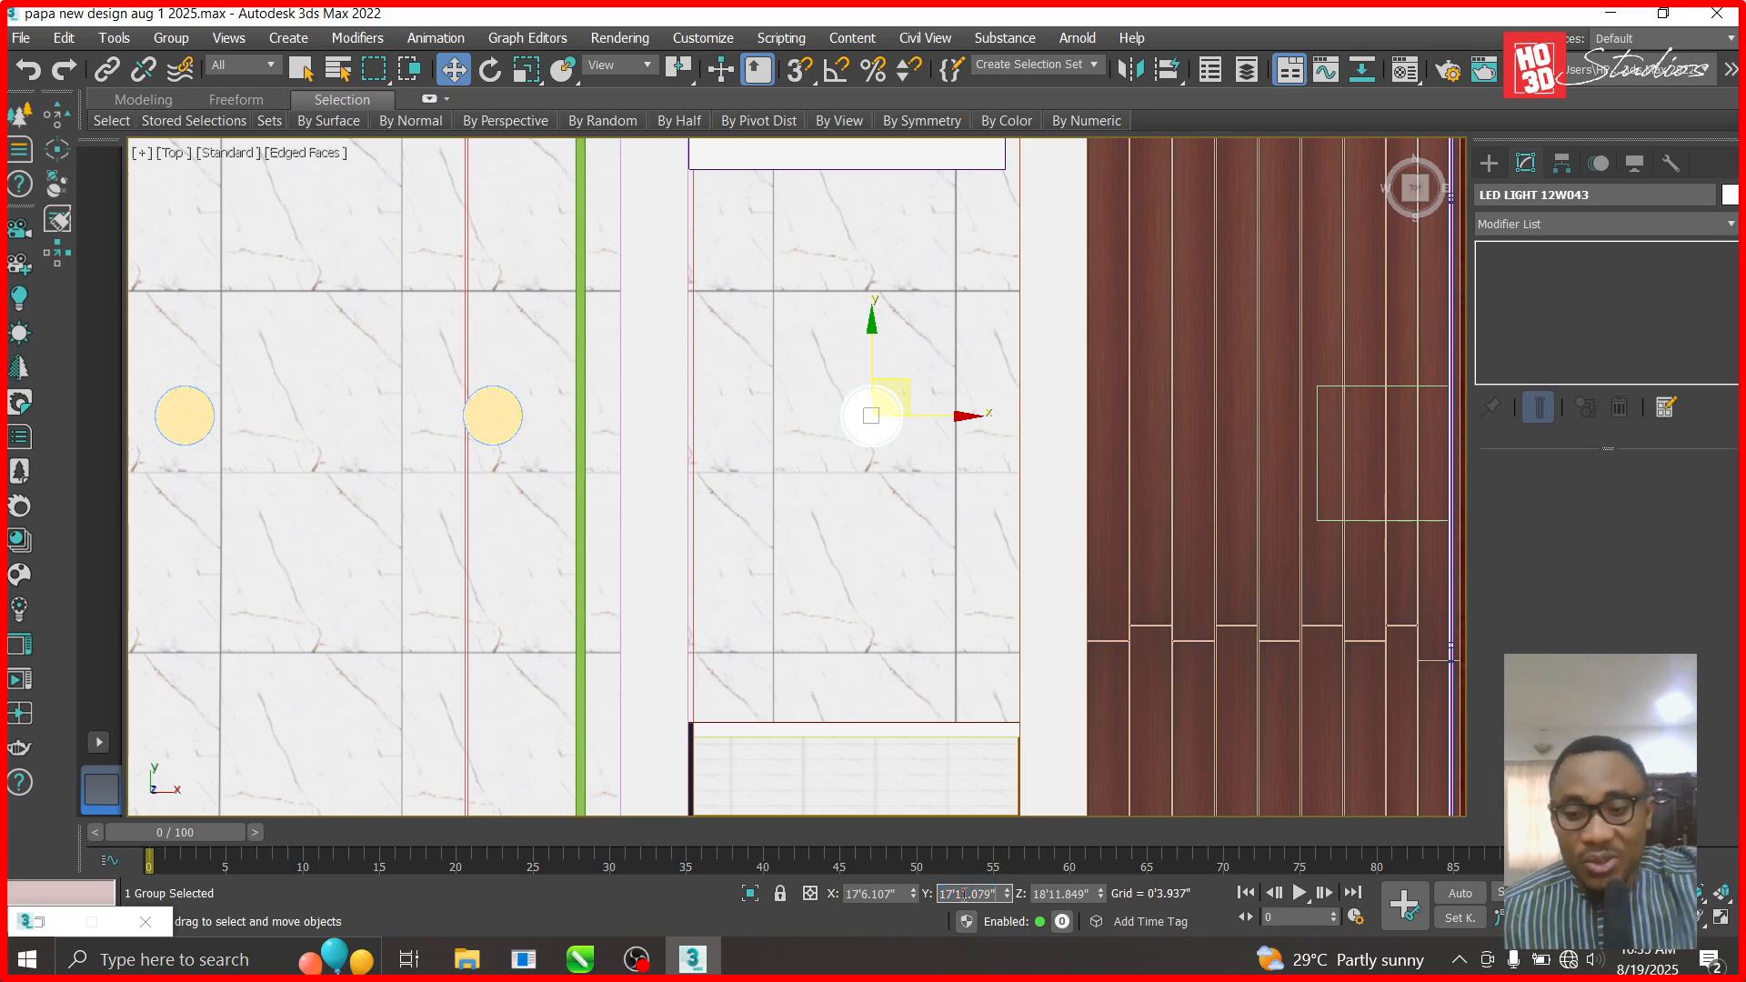
{"action": "scroll", "coordinate": [795, 483], "scroll_direction": "down", "scroll_amount": 2}
{"action": "scroll", "coordinate": [814, 436], "scroll_direction": "down", "scroll_amount": 2}
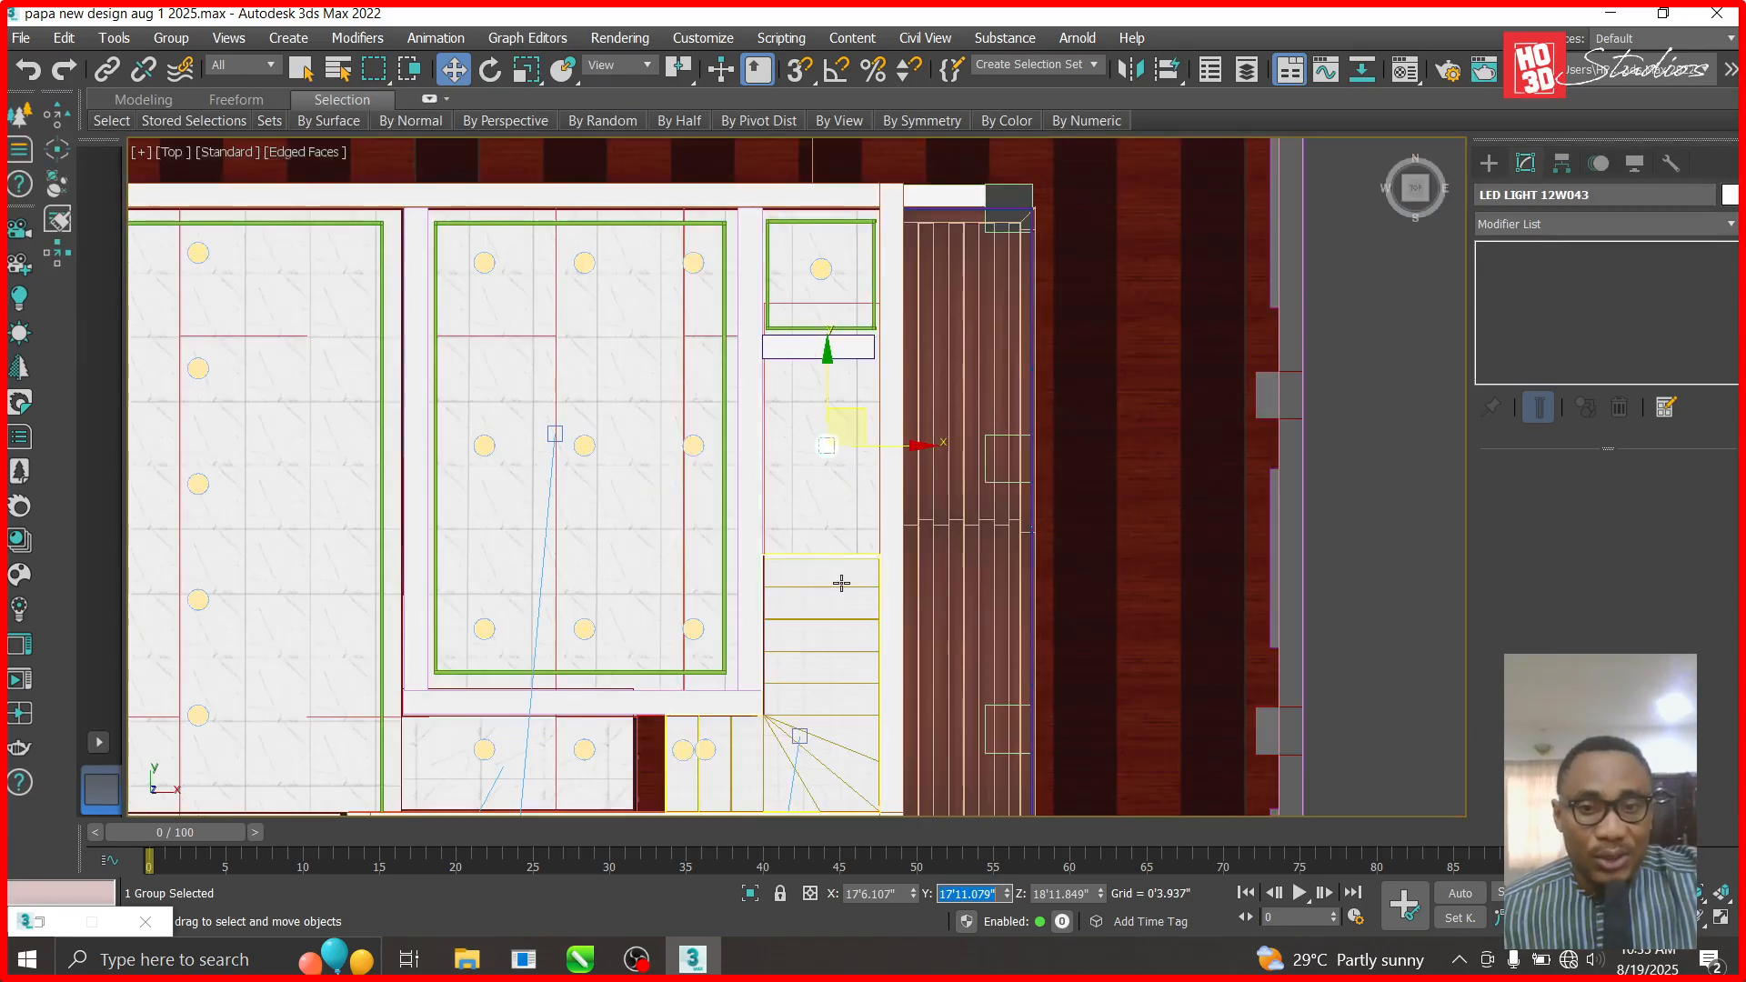
{"action": "scroll", "coordinate": [827, 652], "scroll_direction": "up", "scroll_amount": 2}
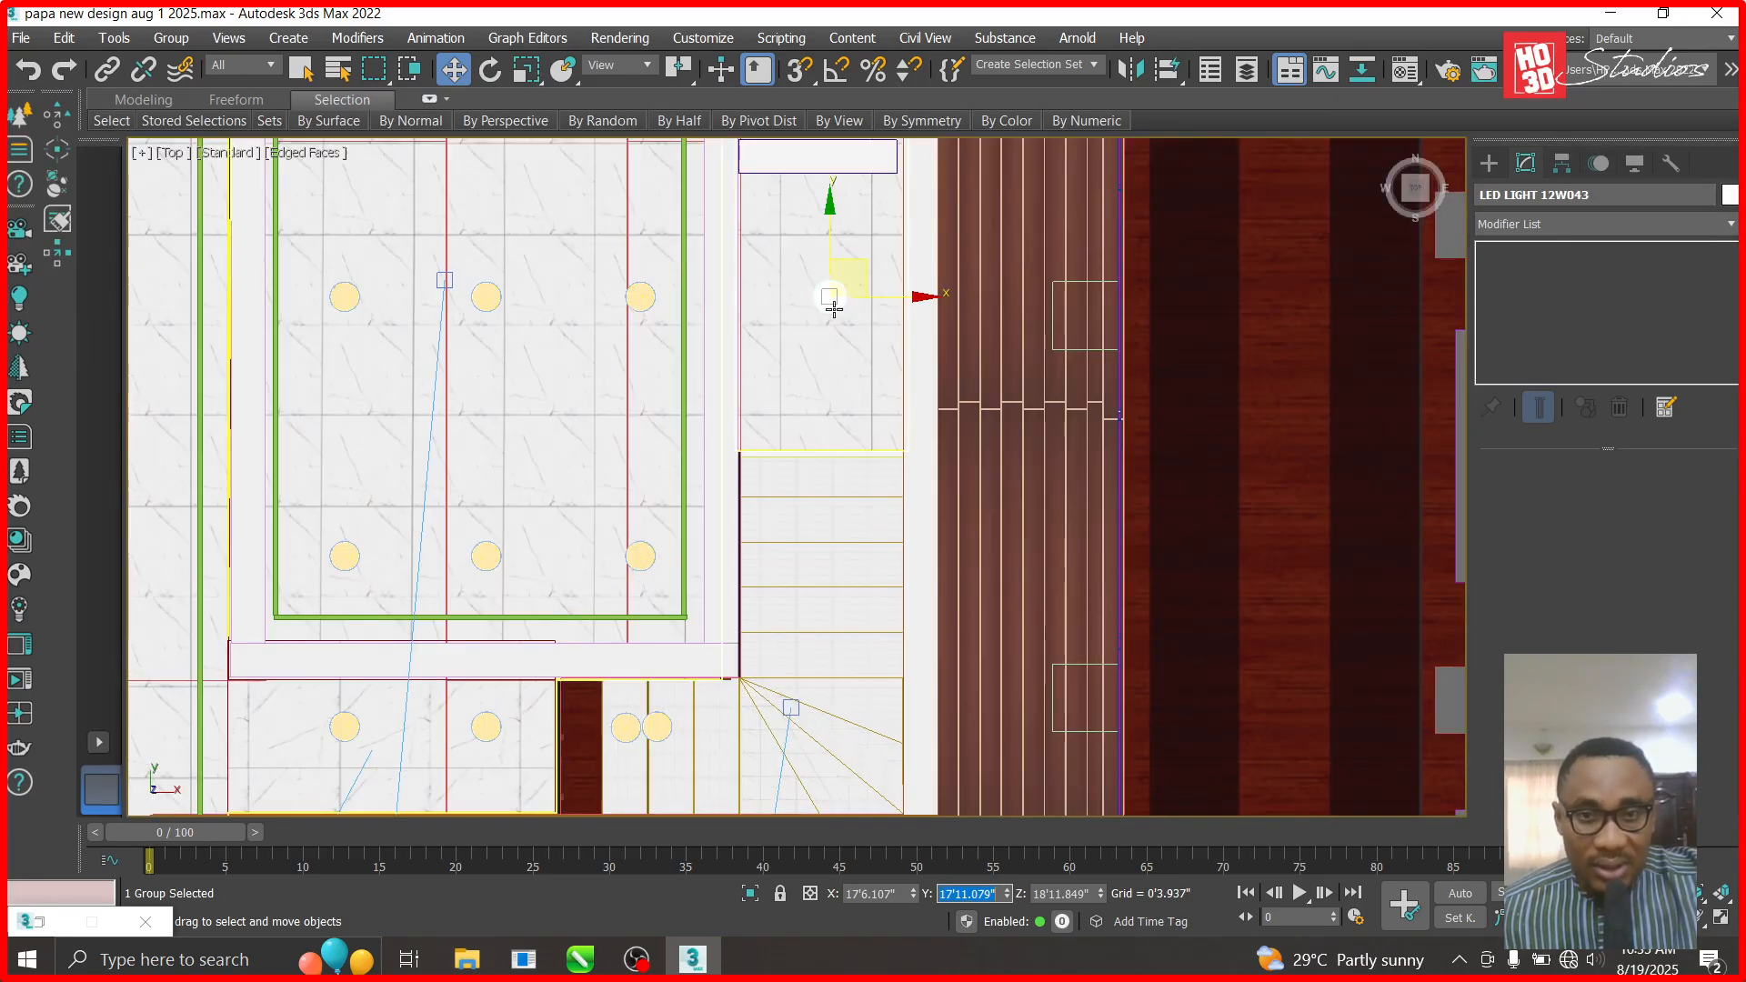
{"action": "scroll", "coordinate": [871, 511], "scroll_direction": "down", "scroll_amount": 2}
{"action": "scroll", "coordinate": [864, 203], "scroll_direction": "up", "scroll_amount": 2}
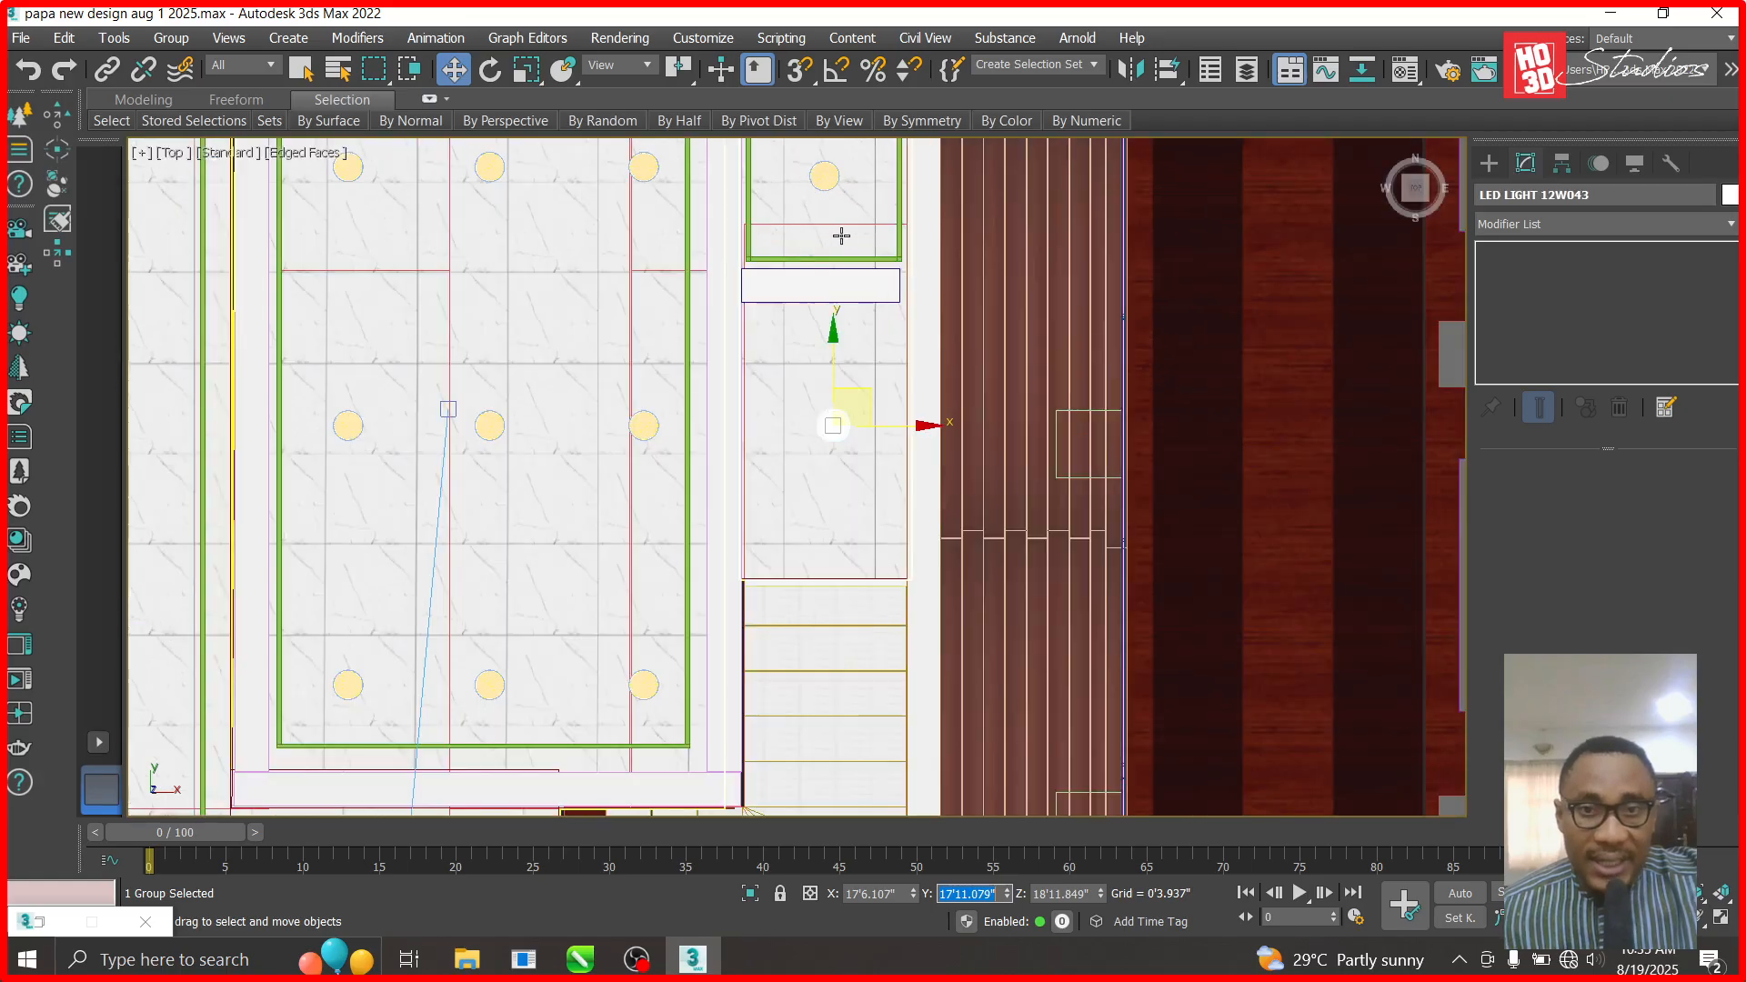
{"action": "scroll", "coordinate": [804, 624], "scroll_direction": "down", "scroll_amount": 2}
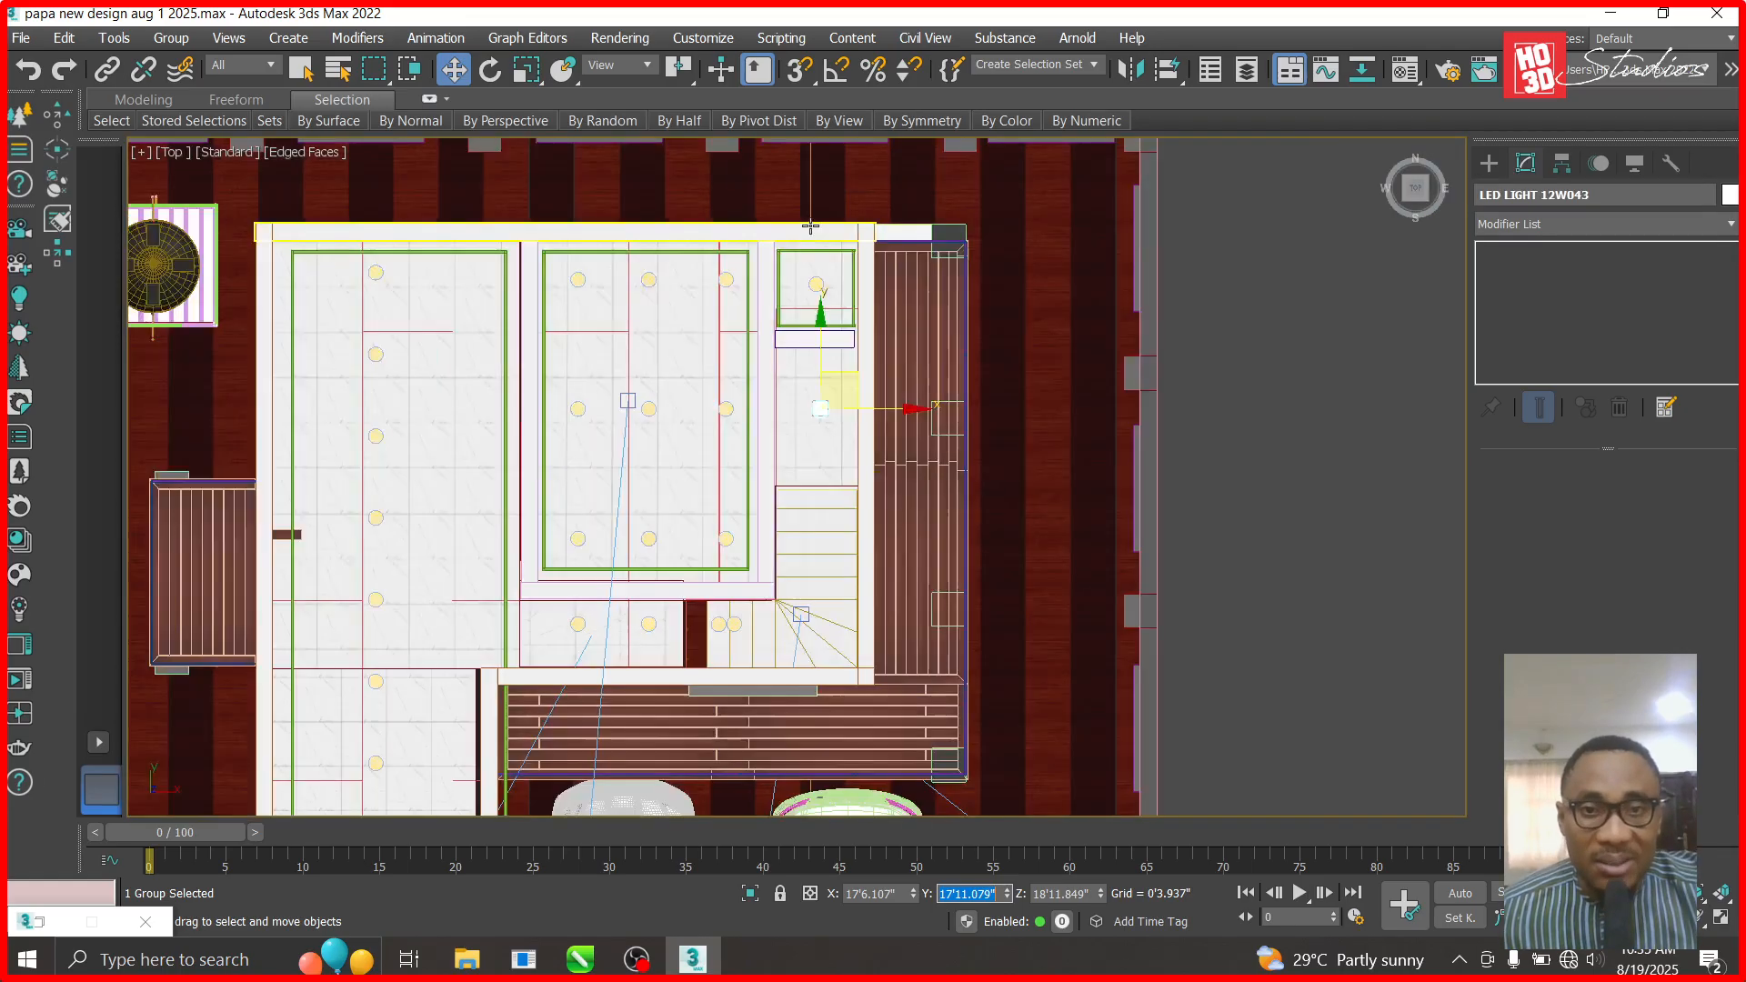
{"action": "scroll", "coordinate": [803, 266], "scroll_direction": "up", "scroll_amount": 2}
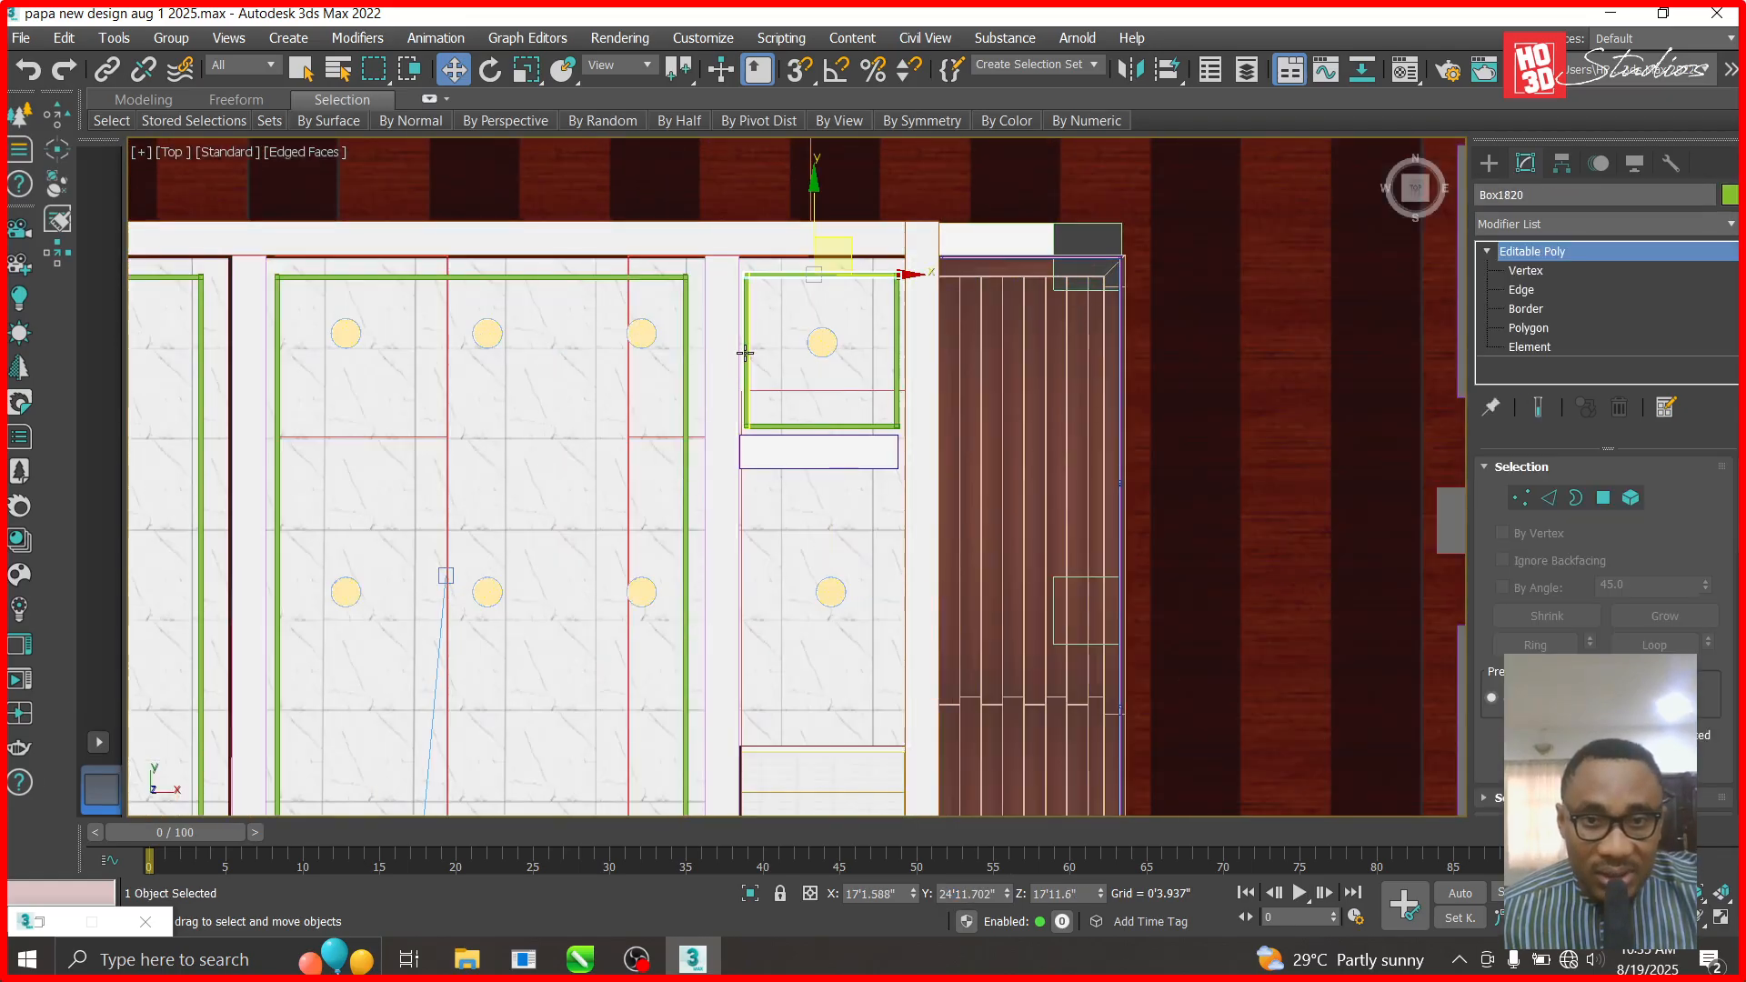
- Shift-copy the small room's four green beams straight down into the space below
{"action": "left_click", "coordinate": [746, 380], "text": "ctrl"}
{"action": "left_click", "coordinate": [771, 424], "text": "ctrl"}
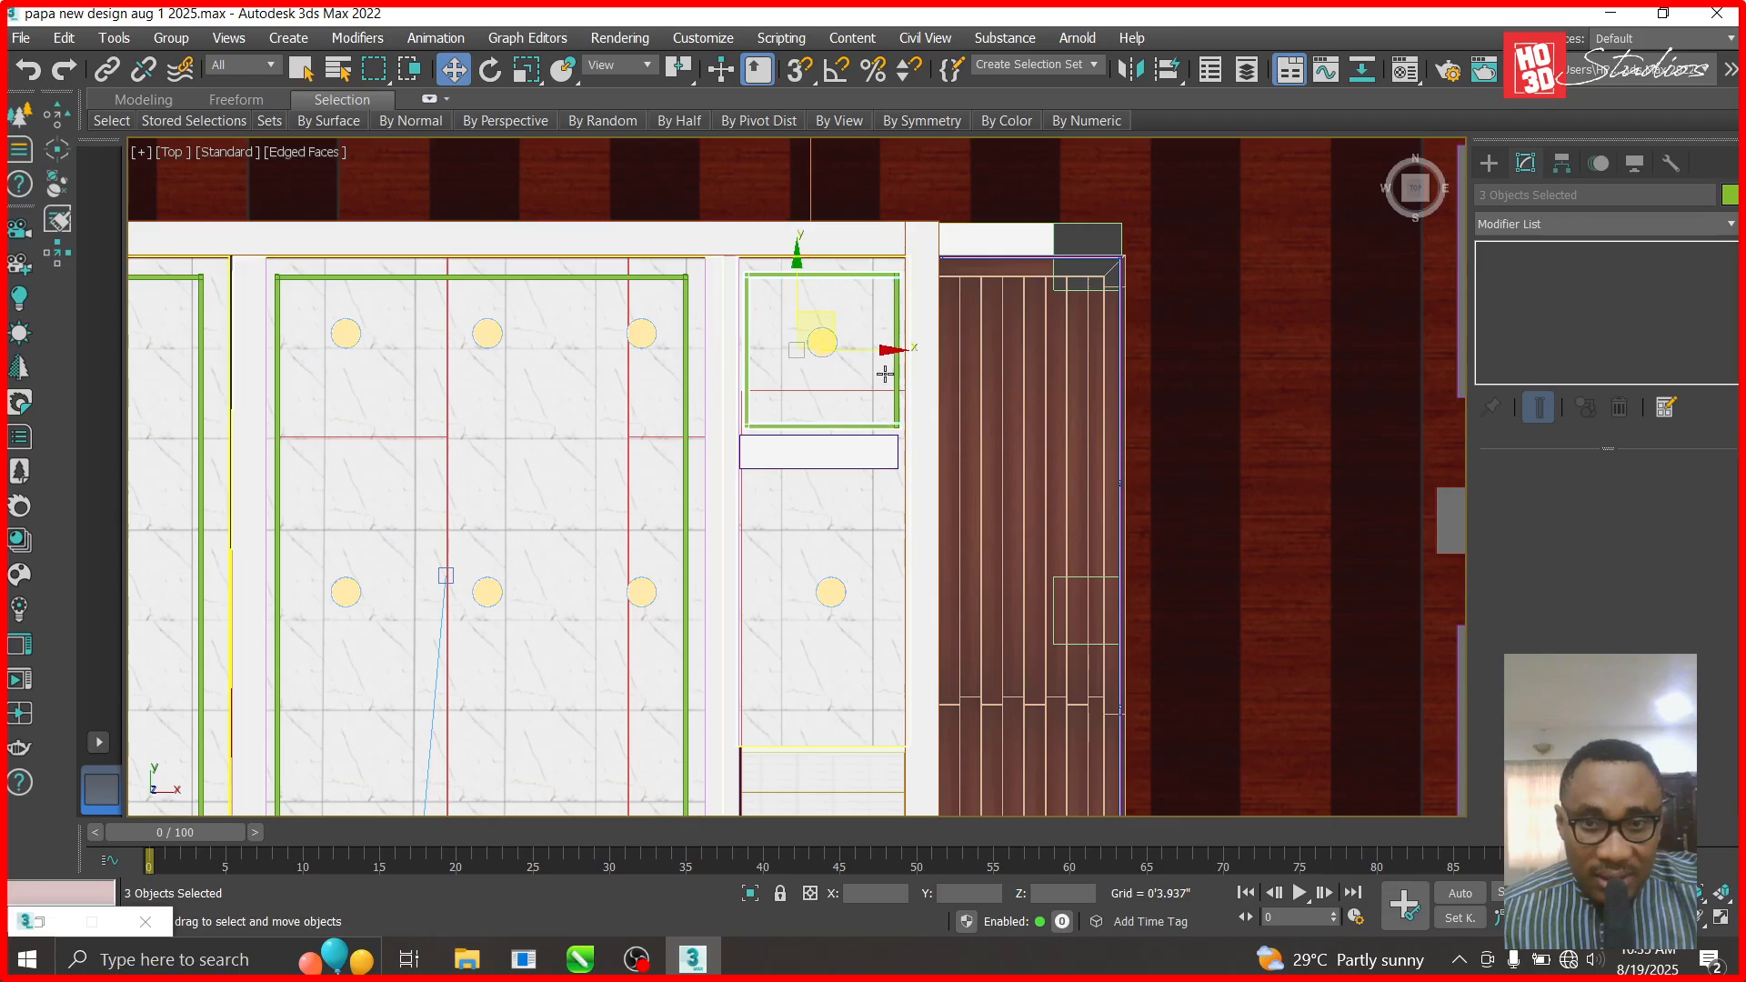
{"action": "left_click", "coordinate": [821, 258], "text": "ctrl"}
{"action": "left_click_drag", "start_coordinate": [821, 258], "coordinate": [820, 458], "text": "shift"}
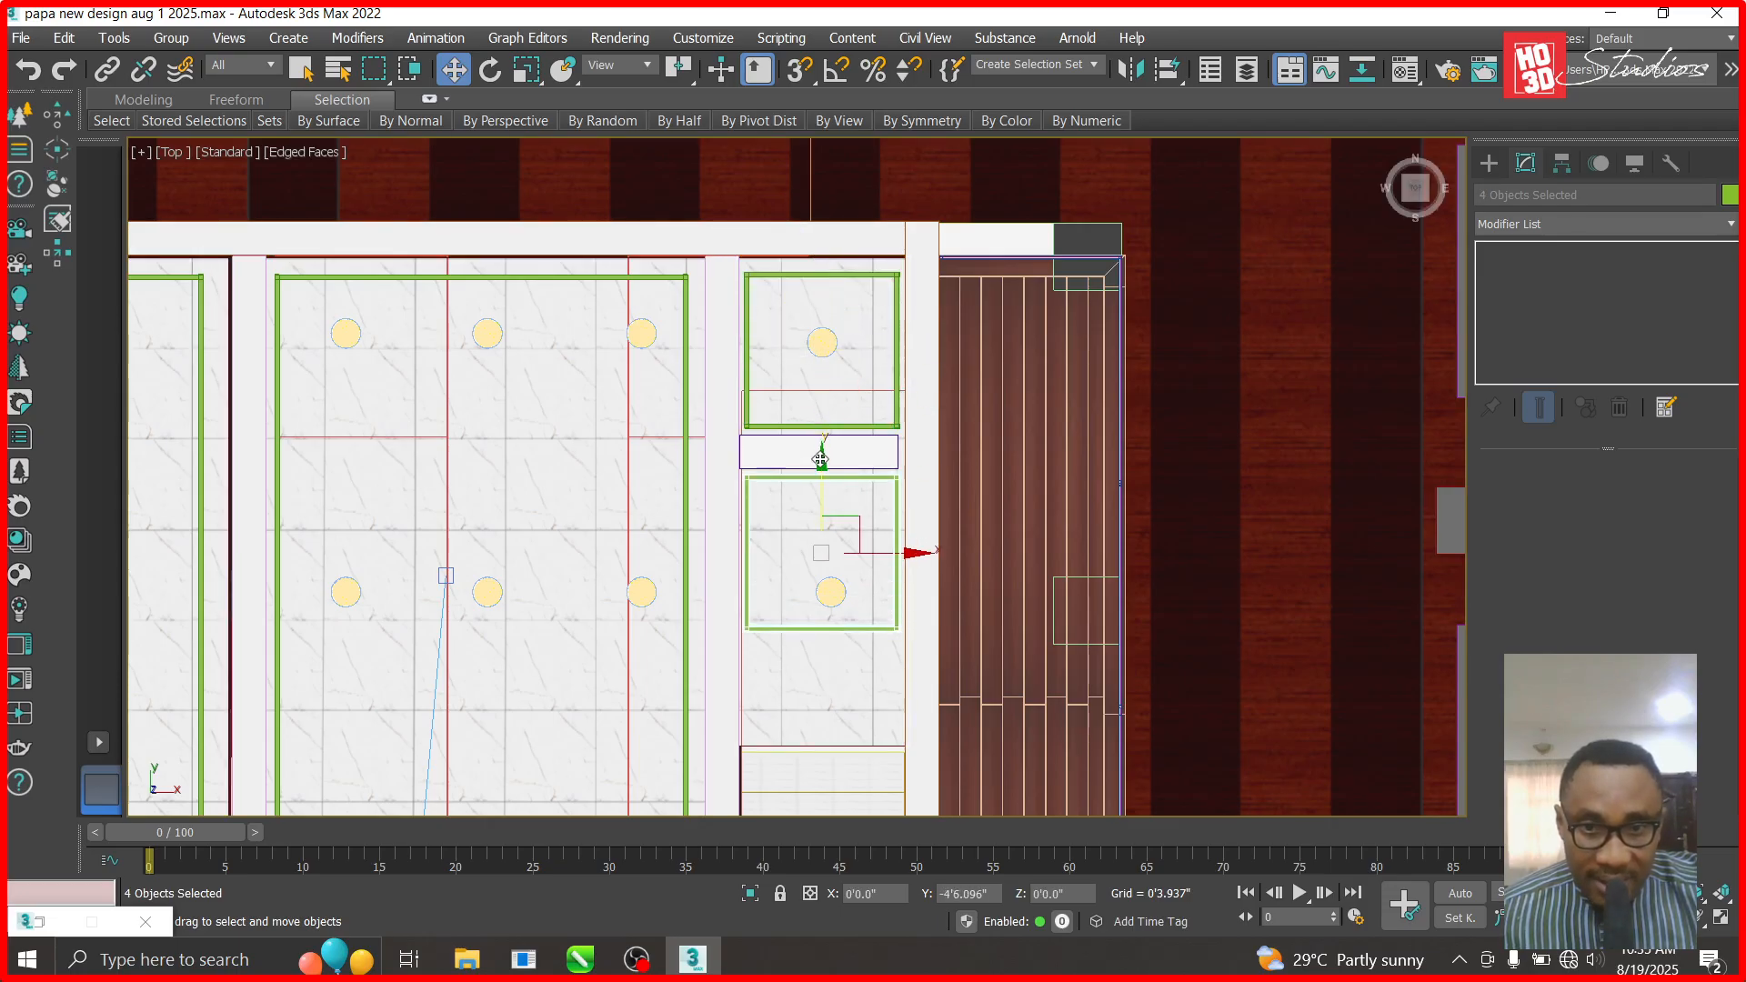
{"action": "left_click", "coordinate": [869, 592]}
{"action": "left_click", "coordinate": [1208, 621]}
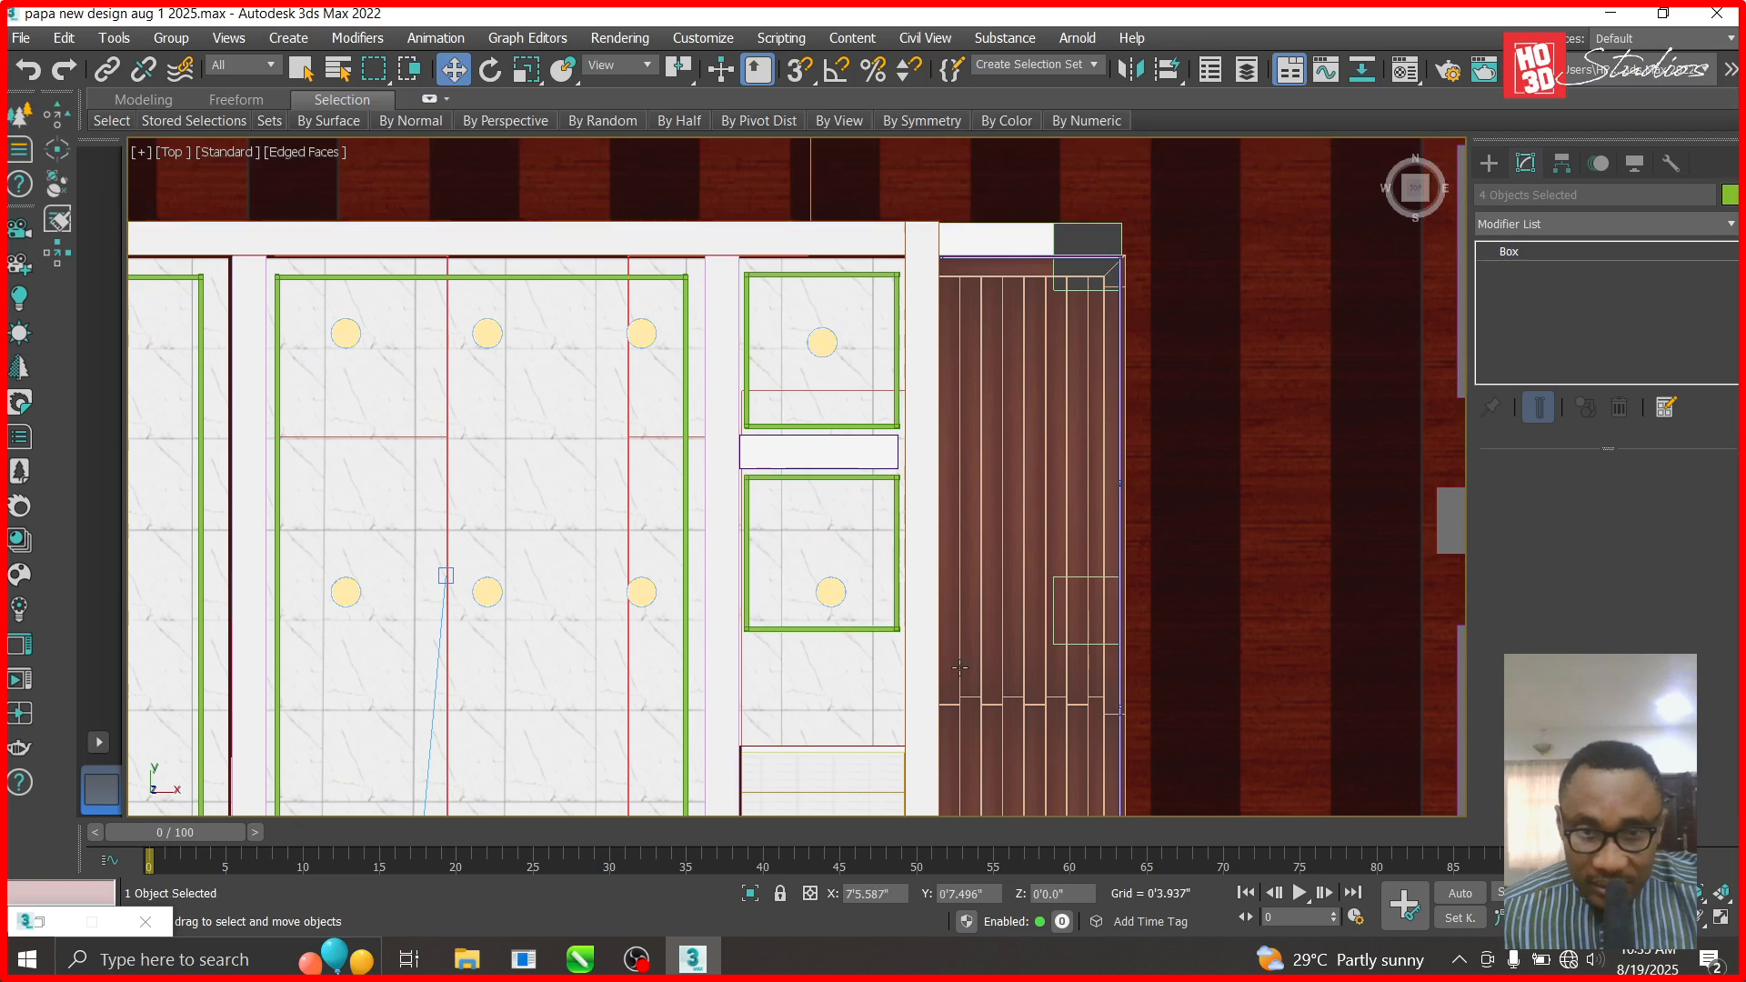
{"action": "scroll", "coordinate": [823, 668], "scroll_direction": "up", "scroll_amount": 5}
- Lower the copied outline's bottom beam Box1825 onto the stair area's lower edge at Y 6'8.384"
{"action": "left_click", "coordinate": [827, 527]}
{"action": "scroll", "coordinate": [827, 527], "scroll_direction": "down", "scroll_amount": 3}
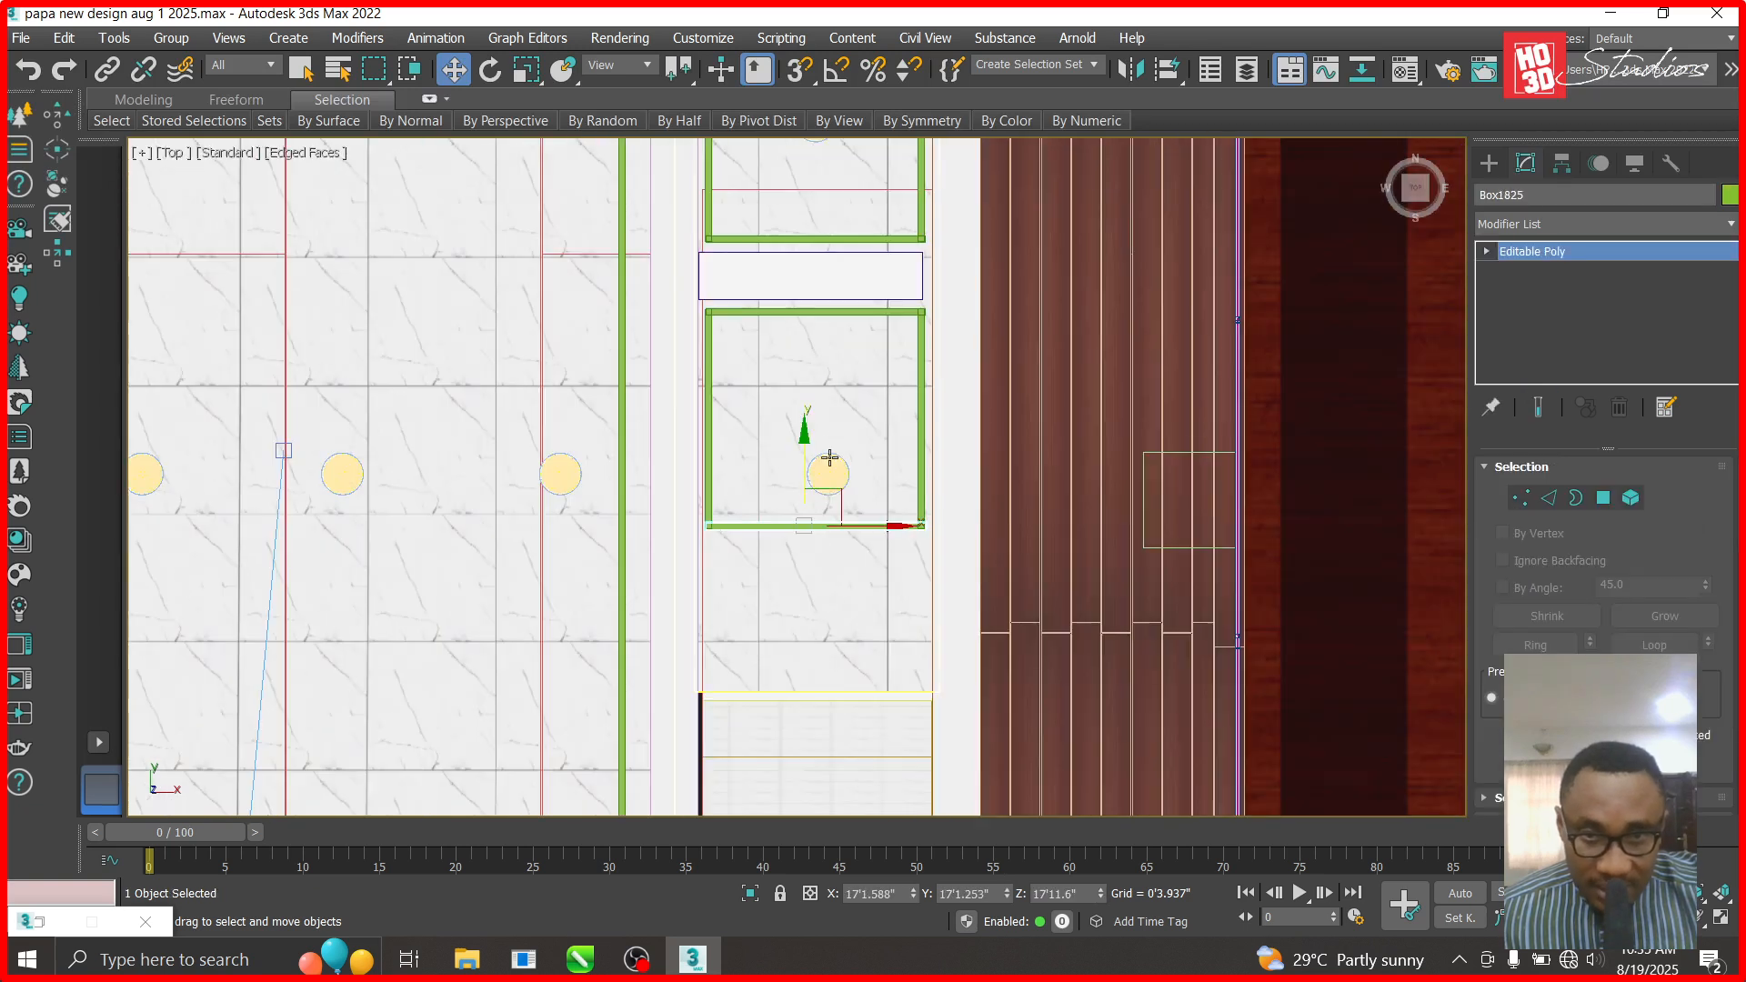
{"action": "left_click_drag", "start_coordinate": [804, 439], "coordinate": [811, 597]}
{"action": "scroll", "coordinate": [828, 476], "scroll_direction": "down", "scroll_amount": 3}
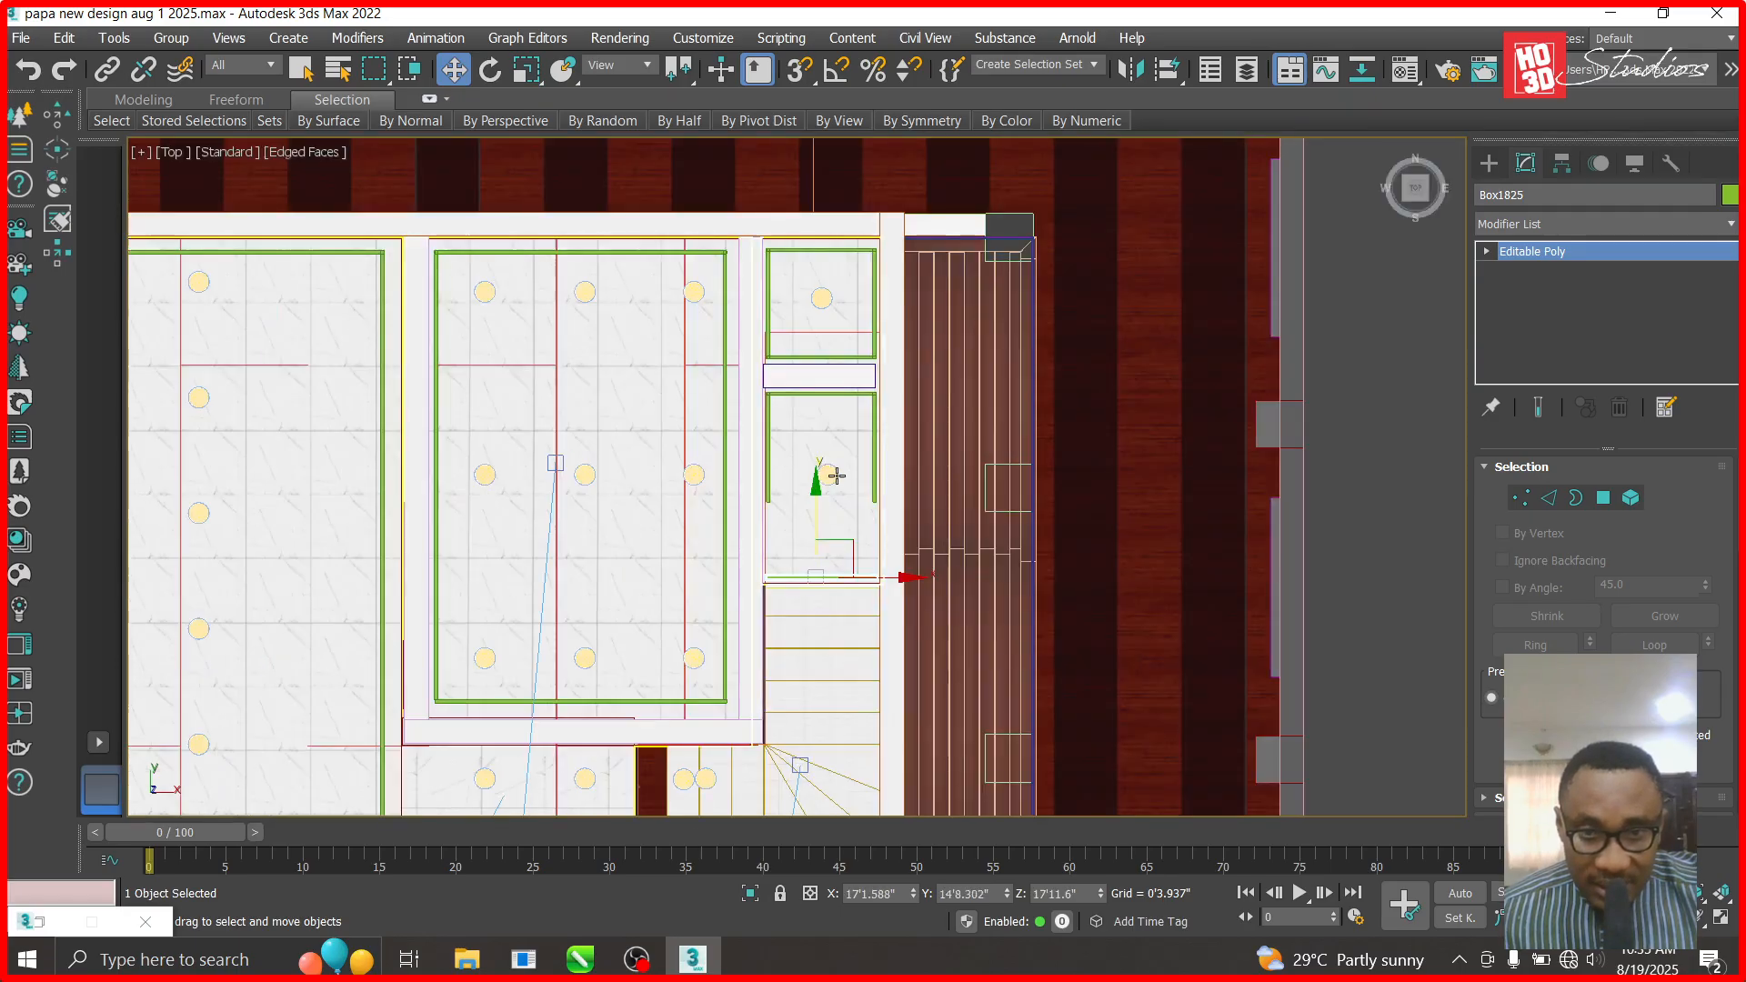
{"action": "scroll", "coordinate": [832, 407], "scroll_direction": "down", "scroll_amount": 3}
{"action": "left_click_drag", "start_coordinate": [832, 407], "coordinate": [835, 525]}
{"action": "scroll", "coordinate": [835, 525], "scroll_direction": "up", "scroll_amount": 5}
{"action": "left_click_drag", "start_coordinate": [779, 428], "coordinate": [775, 468]}
{"action": "scroll", "coordinate": [788, 601], "scroll_direction": "down", "scroll_amount": 5}
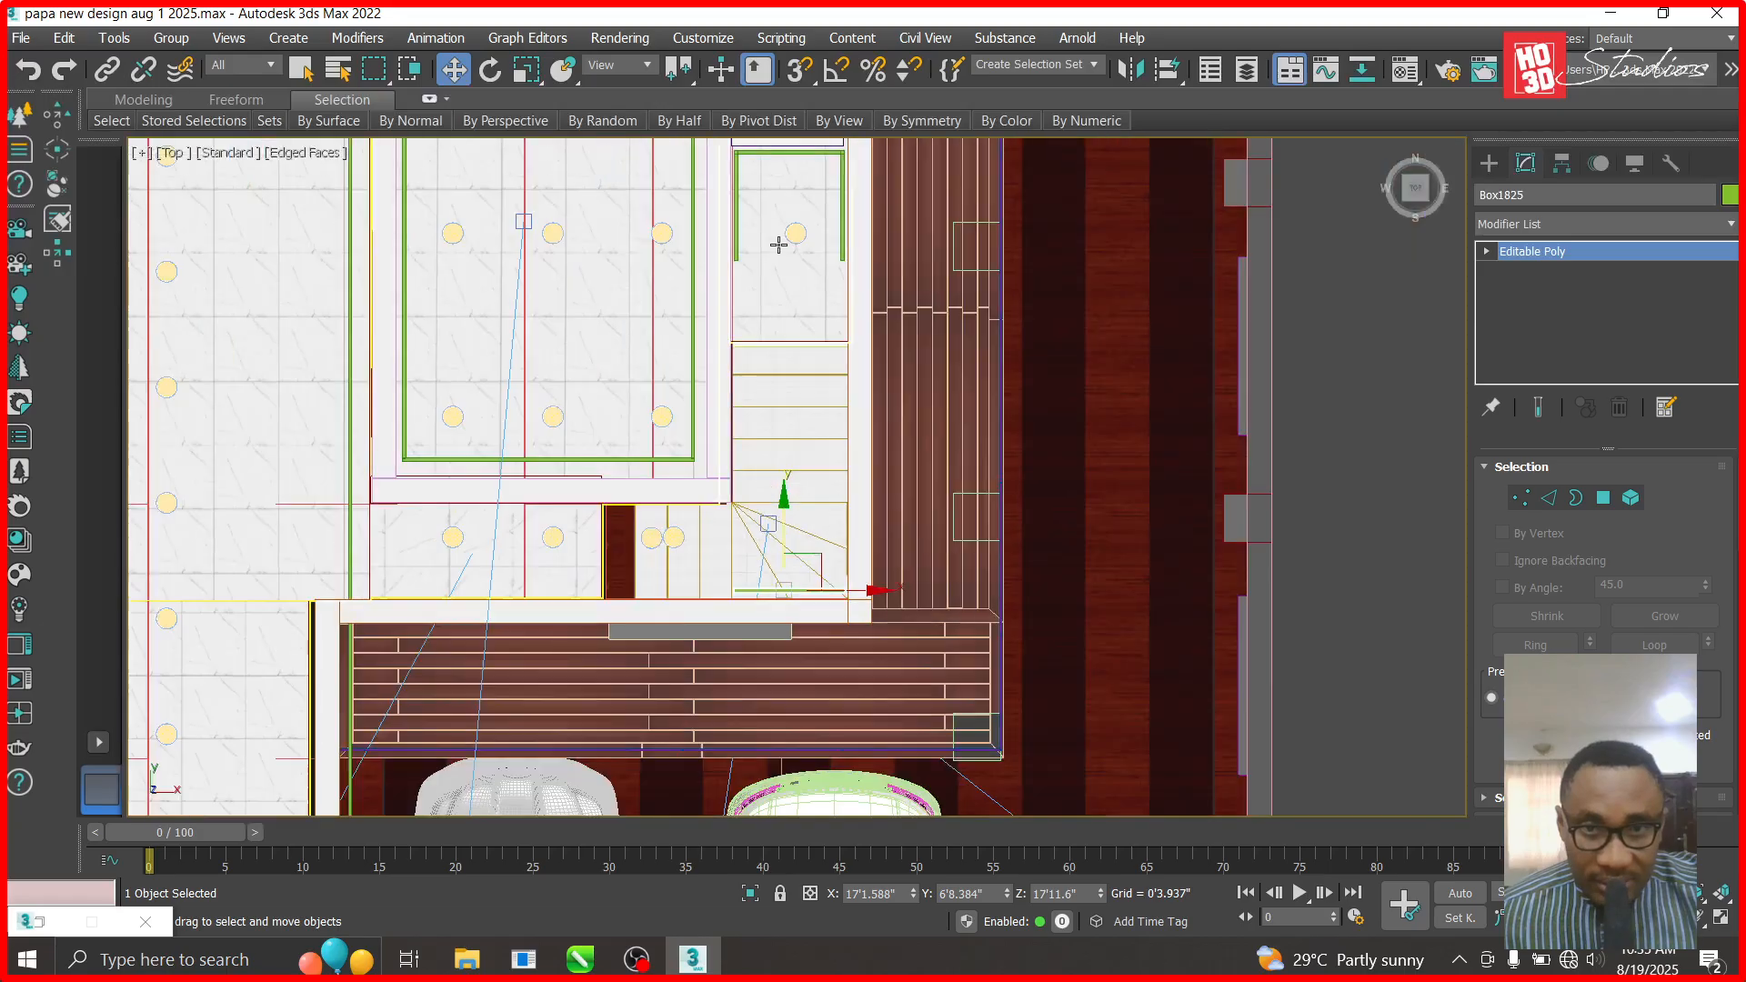
{"action": "scroll", "coordinate": [779, 243], "scroll_direction": "up", "scroll_amount": 2}
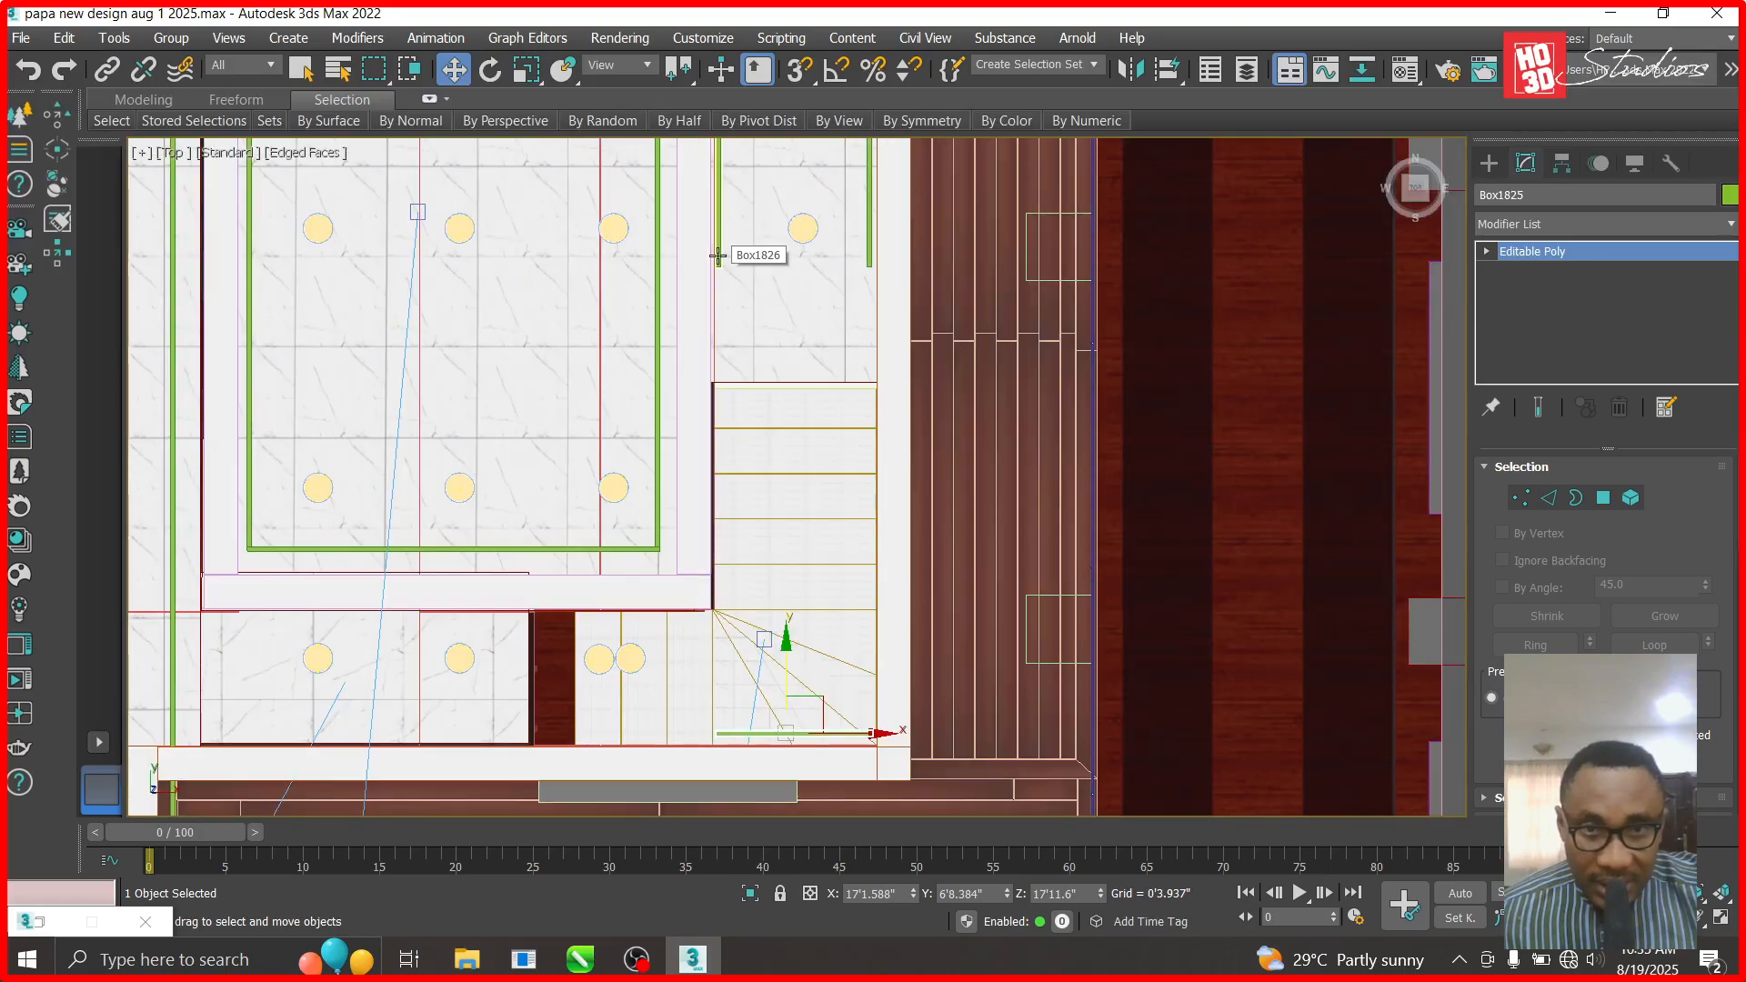
{"action": "left_click", "coordinate": [717, 257]}
- Drag Box1826's end vertices down along Y to meet the lowered bottom beam
{"action": "left_click", "coordinate": [1488, 251]}
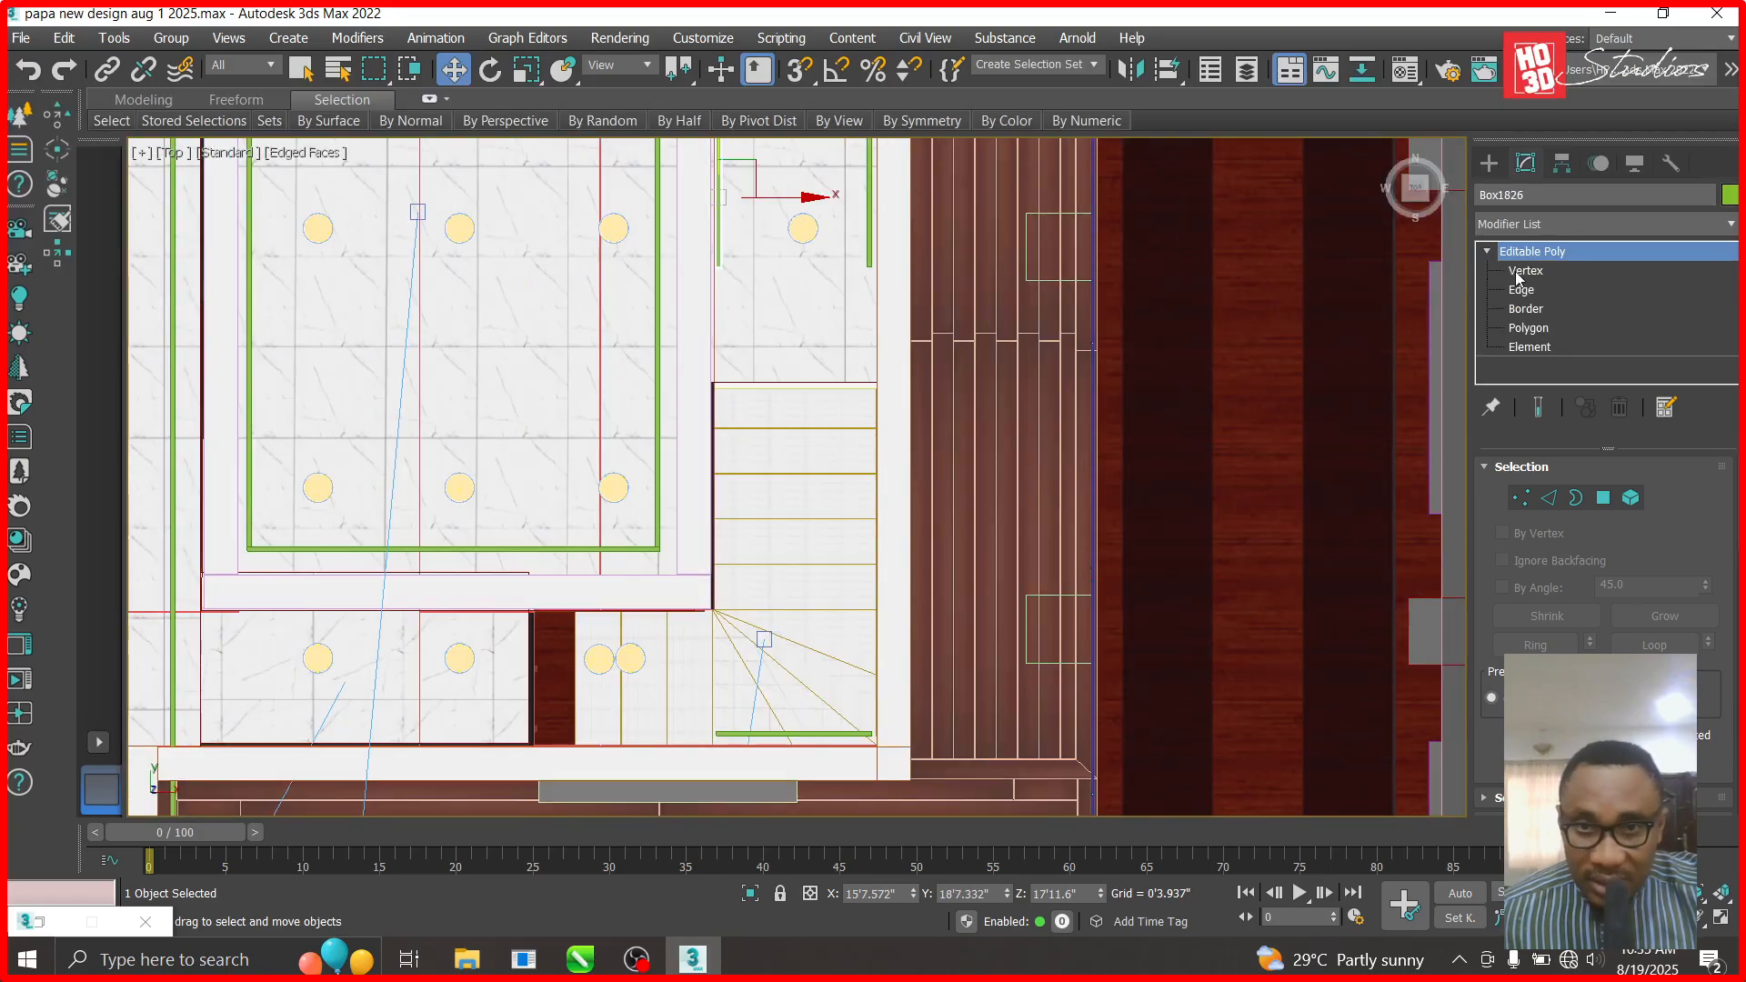
{"action": "left_click", "coordinate": [1525, 270]}
{"action": "left_click_drag", "start_coordinate": [718, 192], "coordinate": [726, 534]}
{"action": "scroll", "coordinate": [719, 636], "scroll_direction": "up", "scroll_amount": 7}
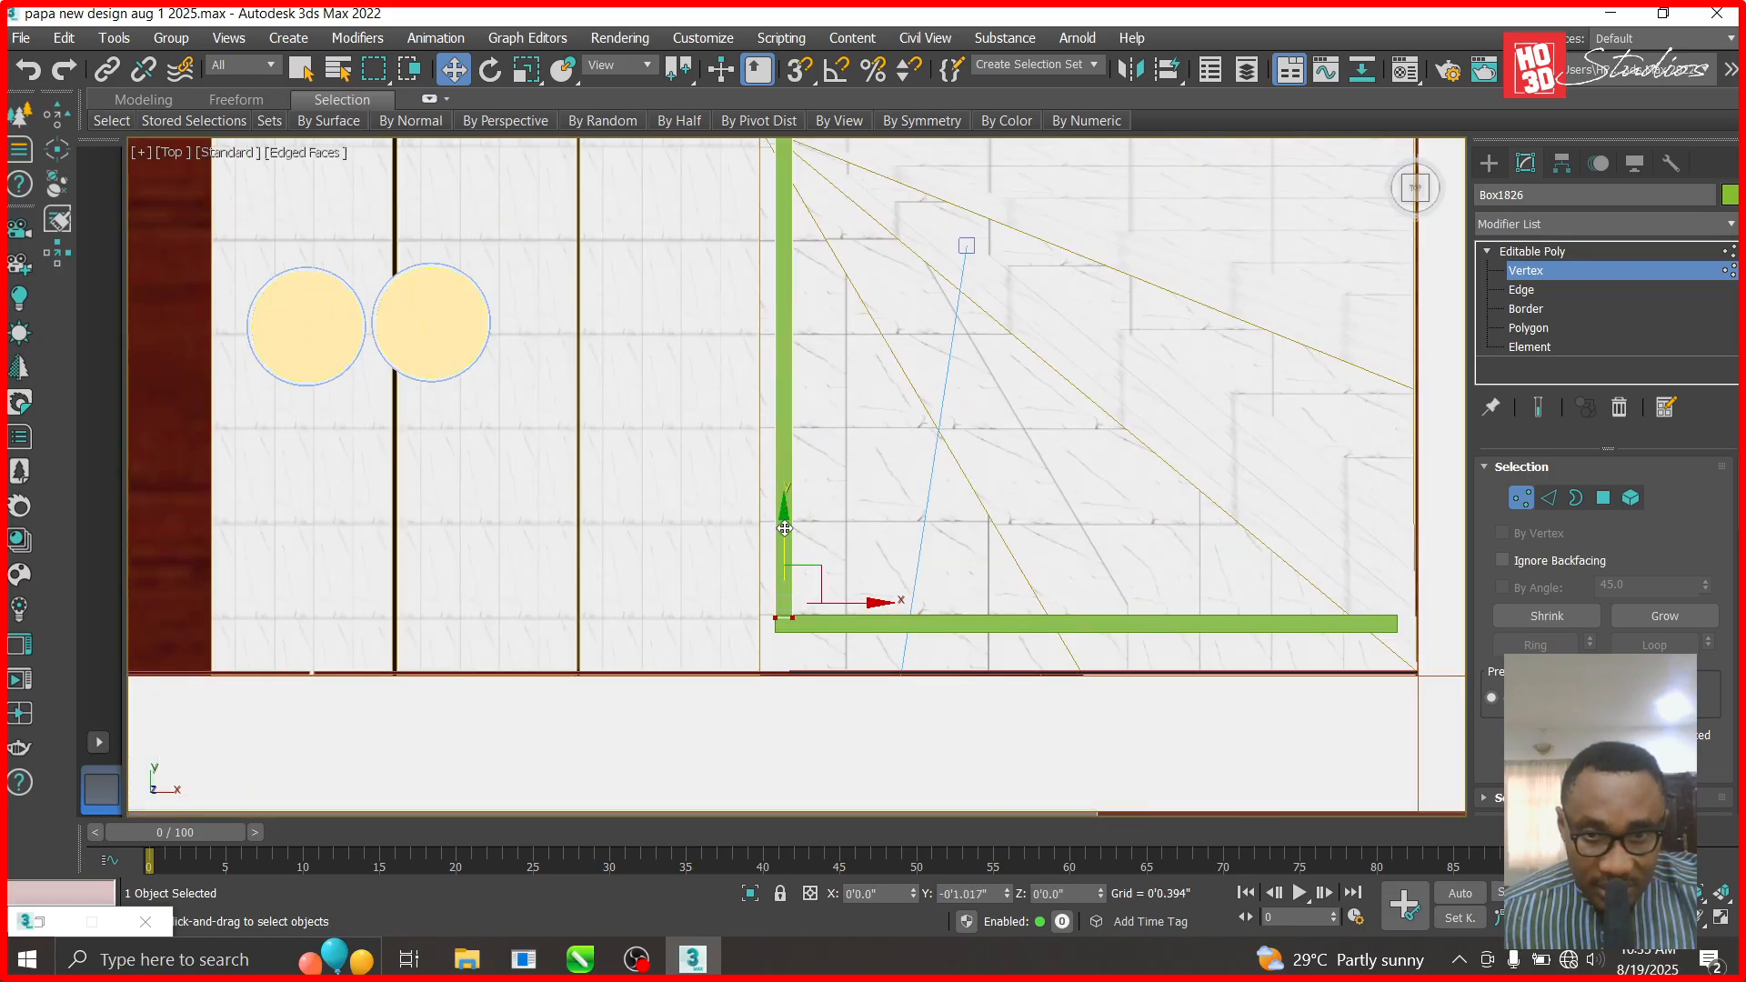
{"action": "scroll", "coordinate": [848, 623], "scroll_direction": "down", "scroll_amount": 5}
{"action": "left_click", "coordinate": [1576, 252]}
{"action": "scroll", "coordinate": [908, 525], "scroll_direction": "down", "scroll_amount": 4}
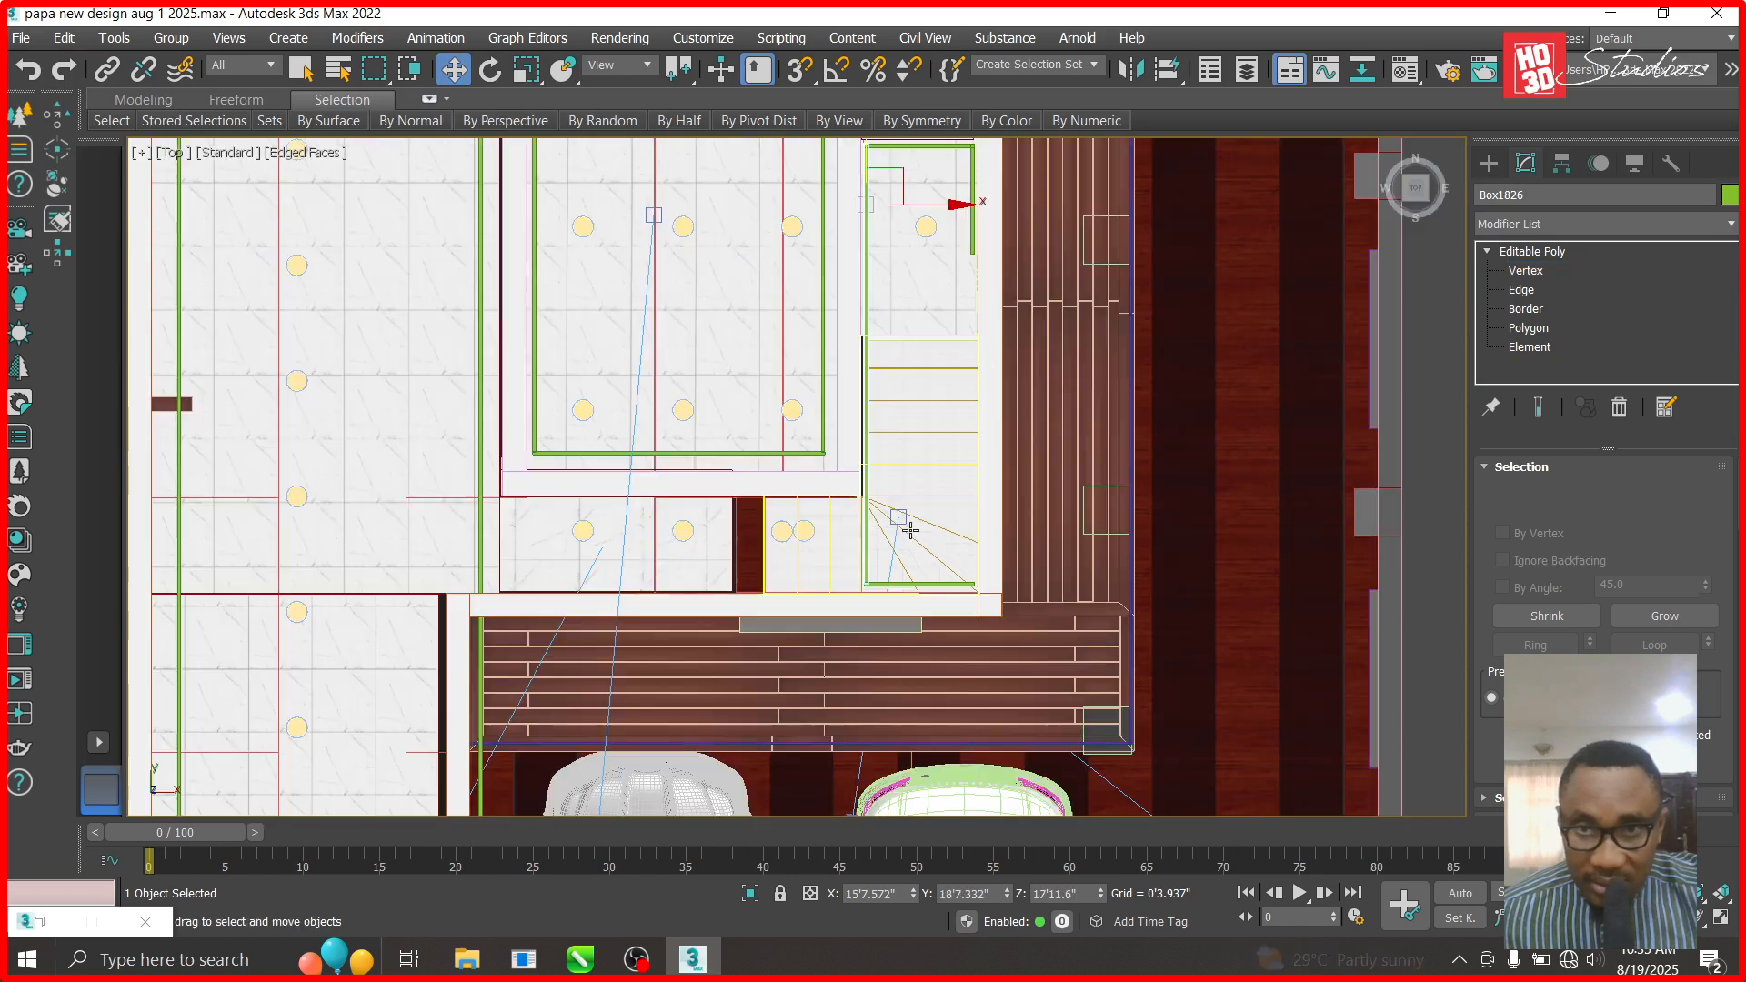
{"action": "scroll", "coordinate": [997, 265], "scroll_direction": "up", "scroll_amount": 7}
- Move Box1827's end vertices down along Y onto the bottom beam, closing the outline
{"action": "left_click", "coordinate": [896, 209]}
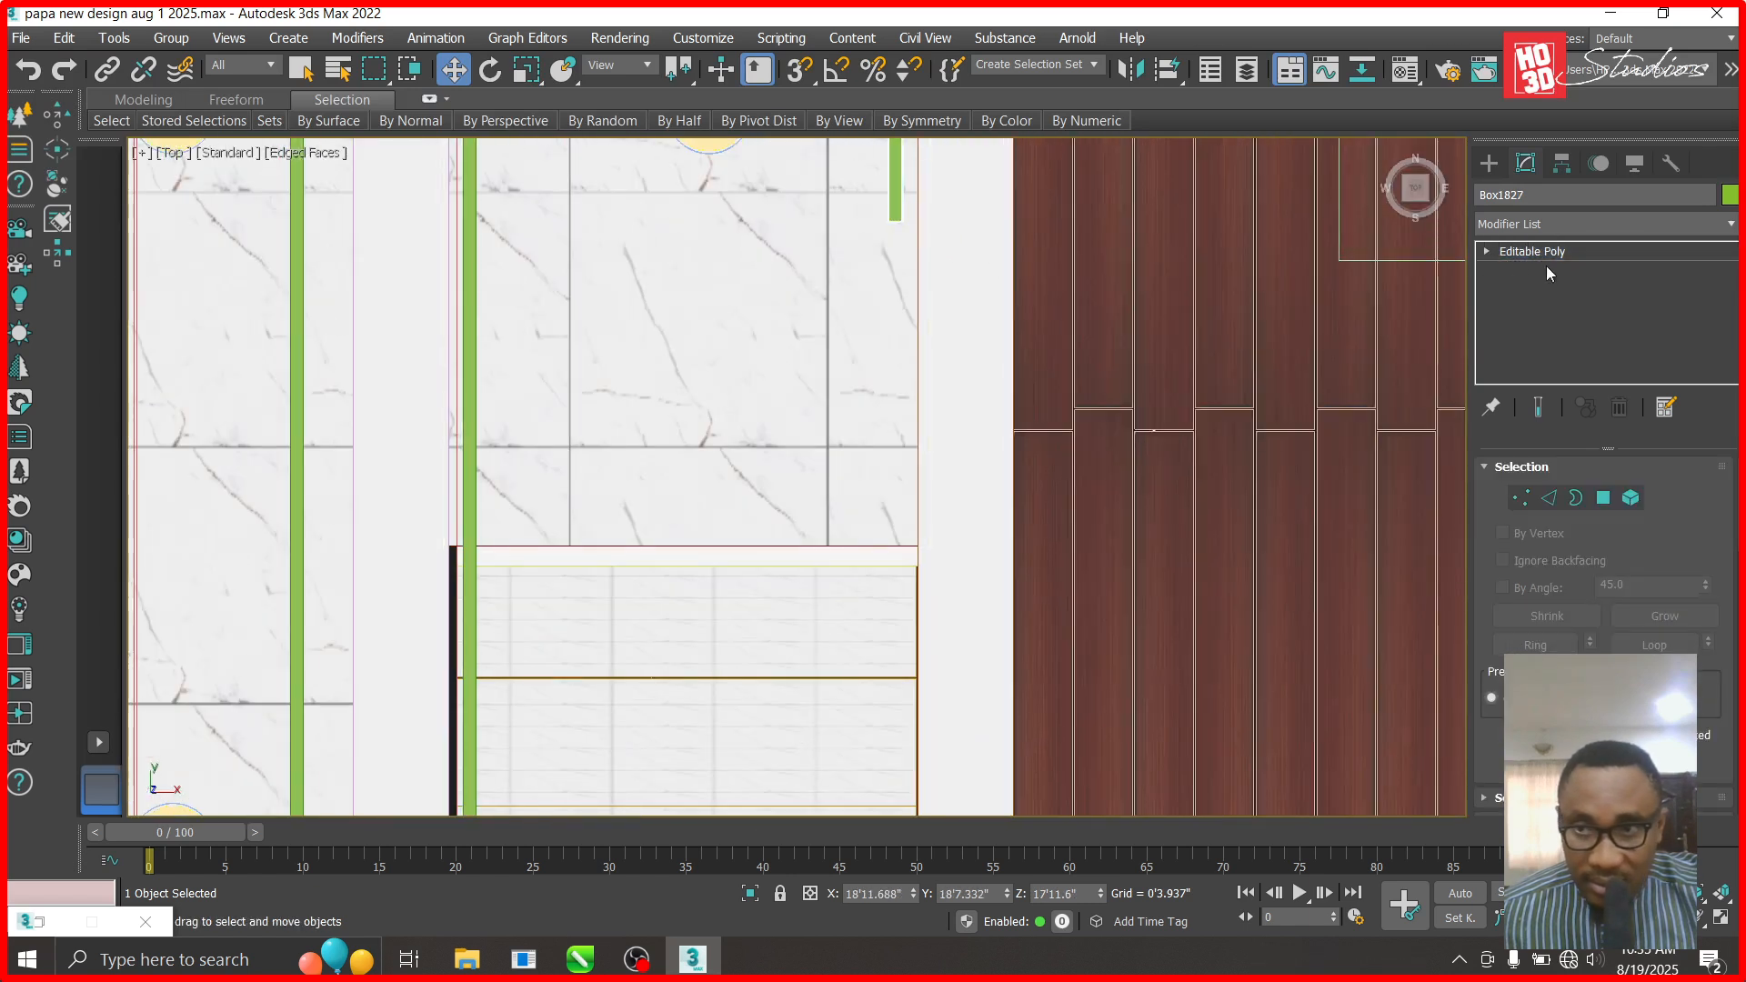
{"action": "key", "text": "1"}
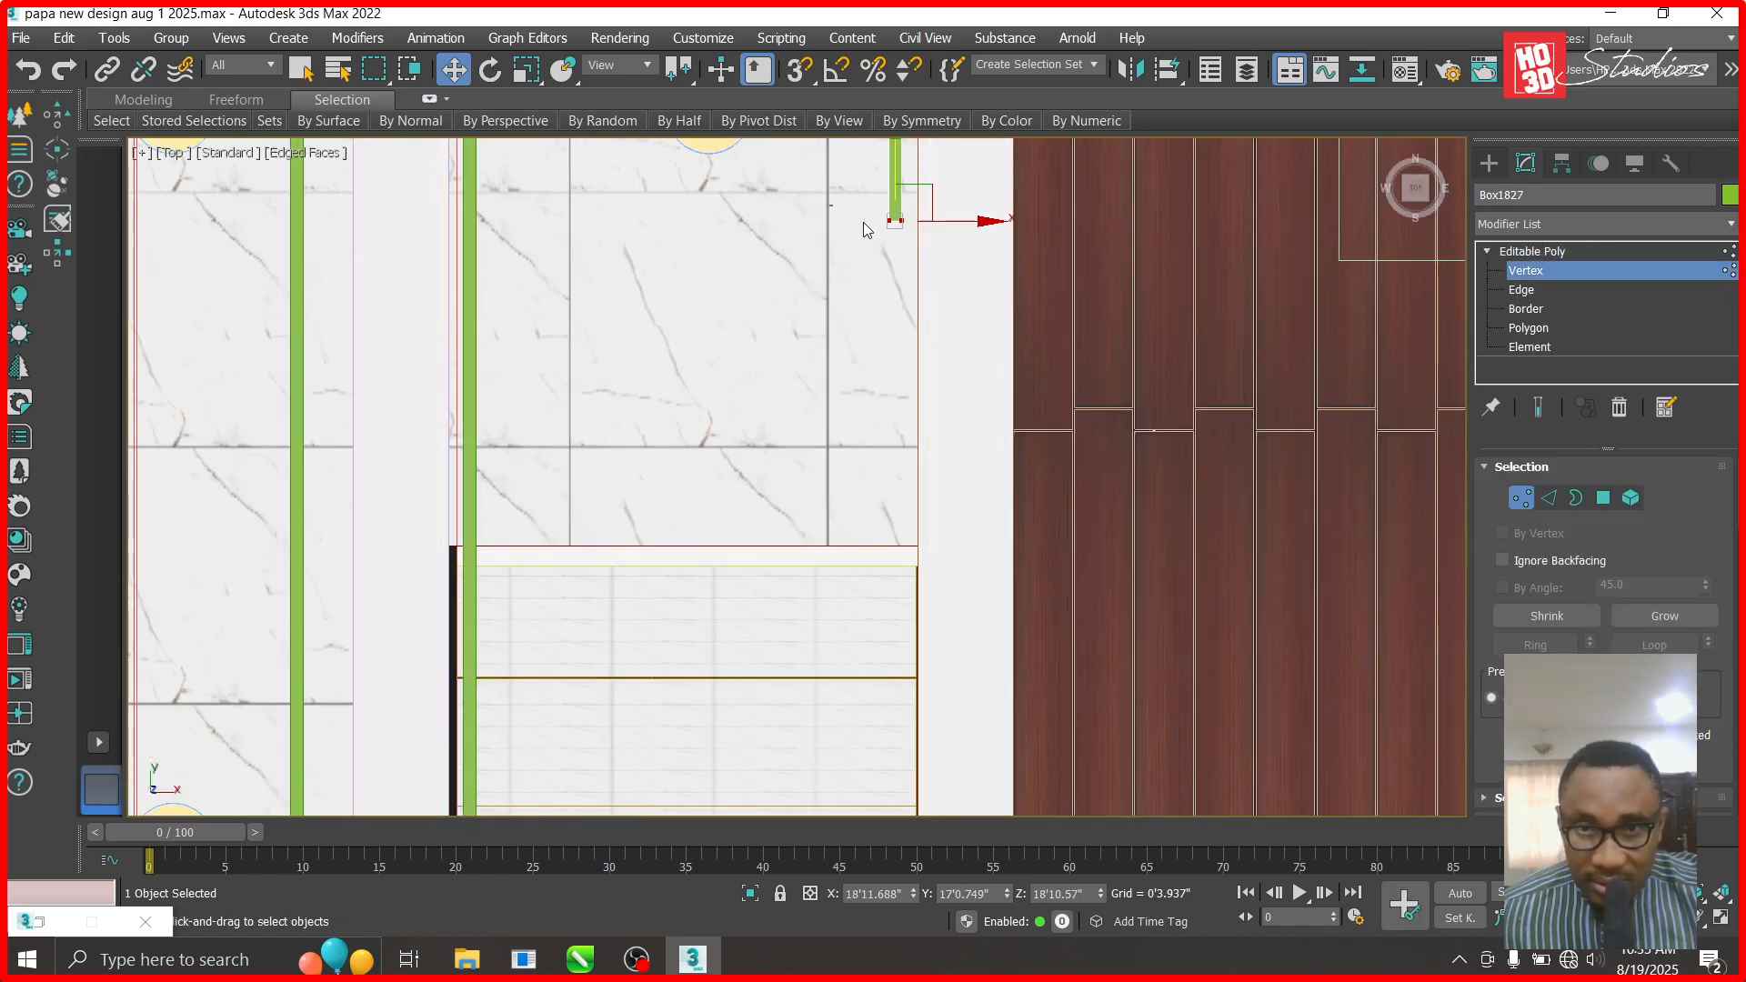
{"action": "scroll", "coordinate": [962, 313], "scroll_direction": "down", "scroll_amount": 3}
{"action": "left_click_drag", "start_coordinate": [924, 235], "coordinate": [909, 538]}
{"action": "scroll", "coordinate": [909, 544], "scroll_direction": "down", "scroll_amount": 3}
{"action": "scroll", "coordinate": [939, 496], "scroll_direction": "up", "scroll_amount": 4}
{"action": "left_click_drag", "start_coordinate": [938, 442], "coordinate": [938, 562]}
{"action": "left_click_drag", "start_coordinate": [938, 644], "coordinate": [939, 655]}
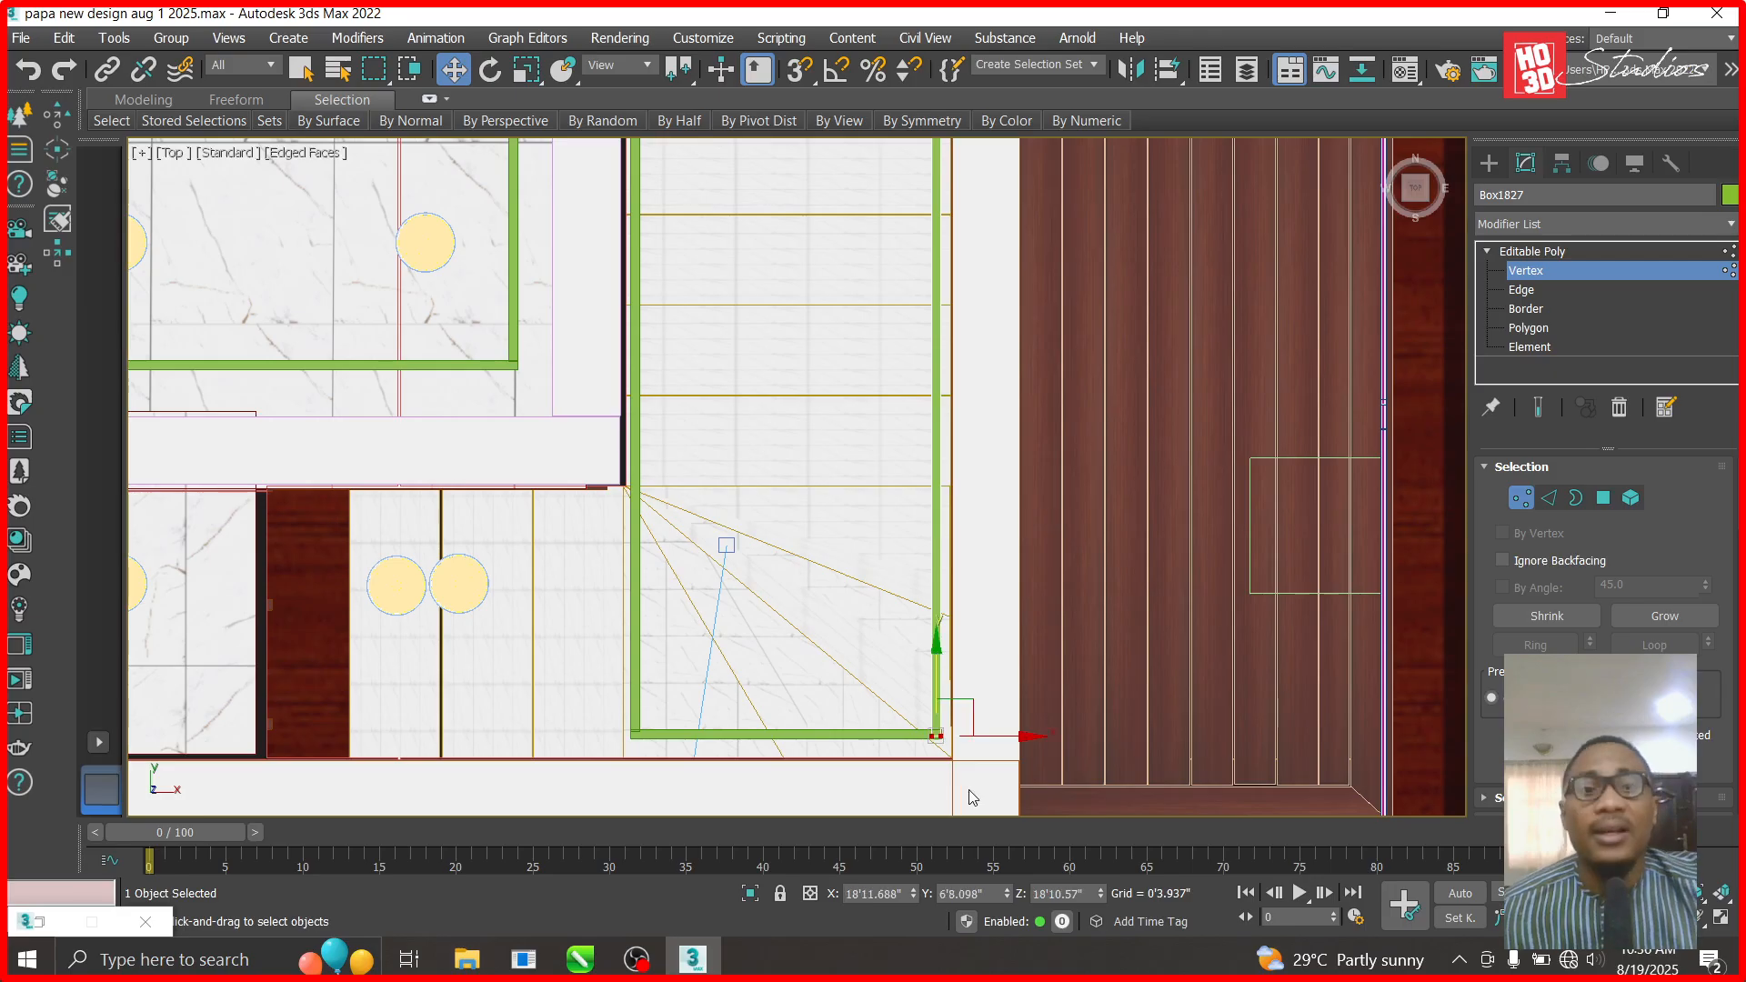
{"action": "scroll", "coordinate": [1061, 634], "scroll_direction": "down", "scroll_amount": 5}
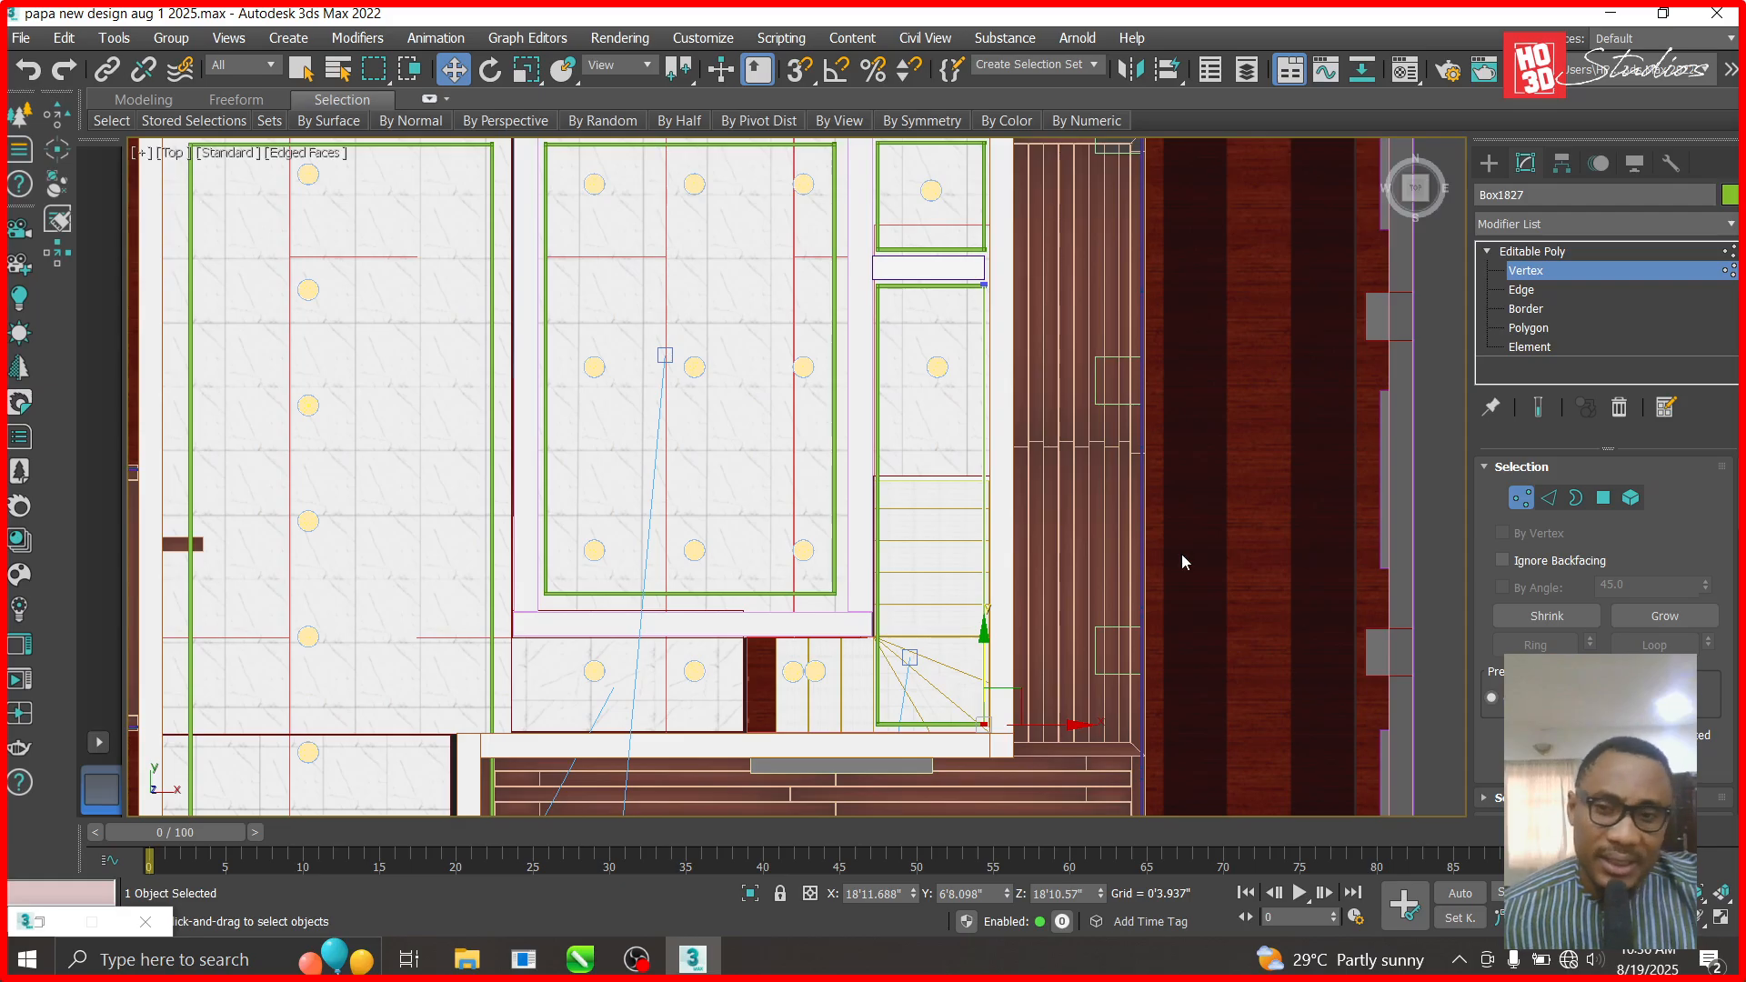
- Exit vertex editing and clone the bottom beam Box1825 to the left
{"action": "left_click", "coordinate": [1040, 623]}
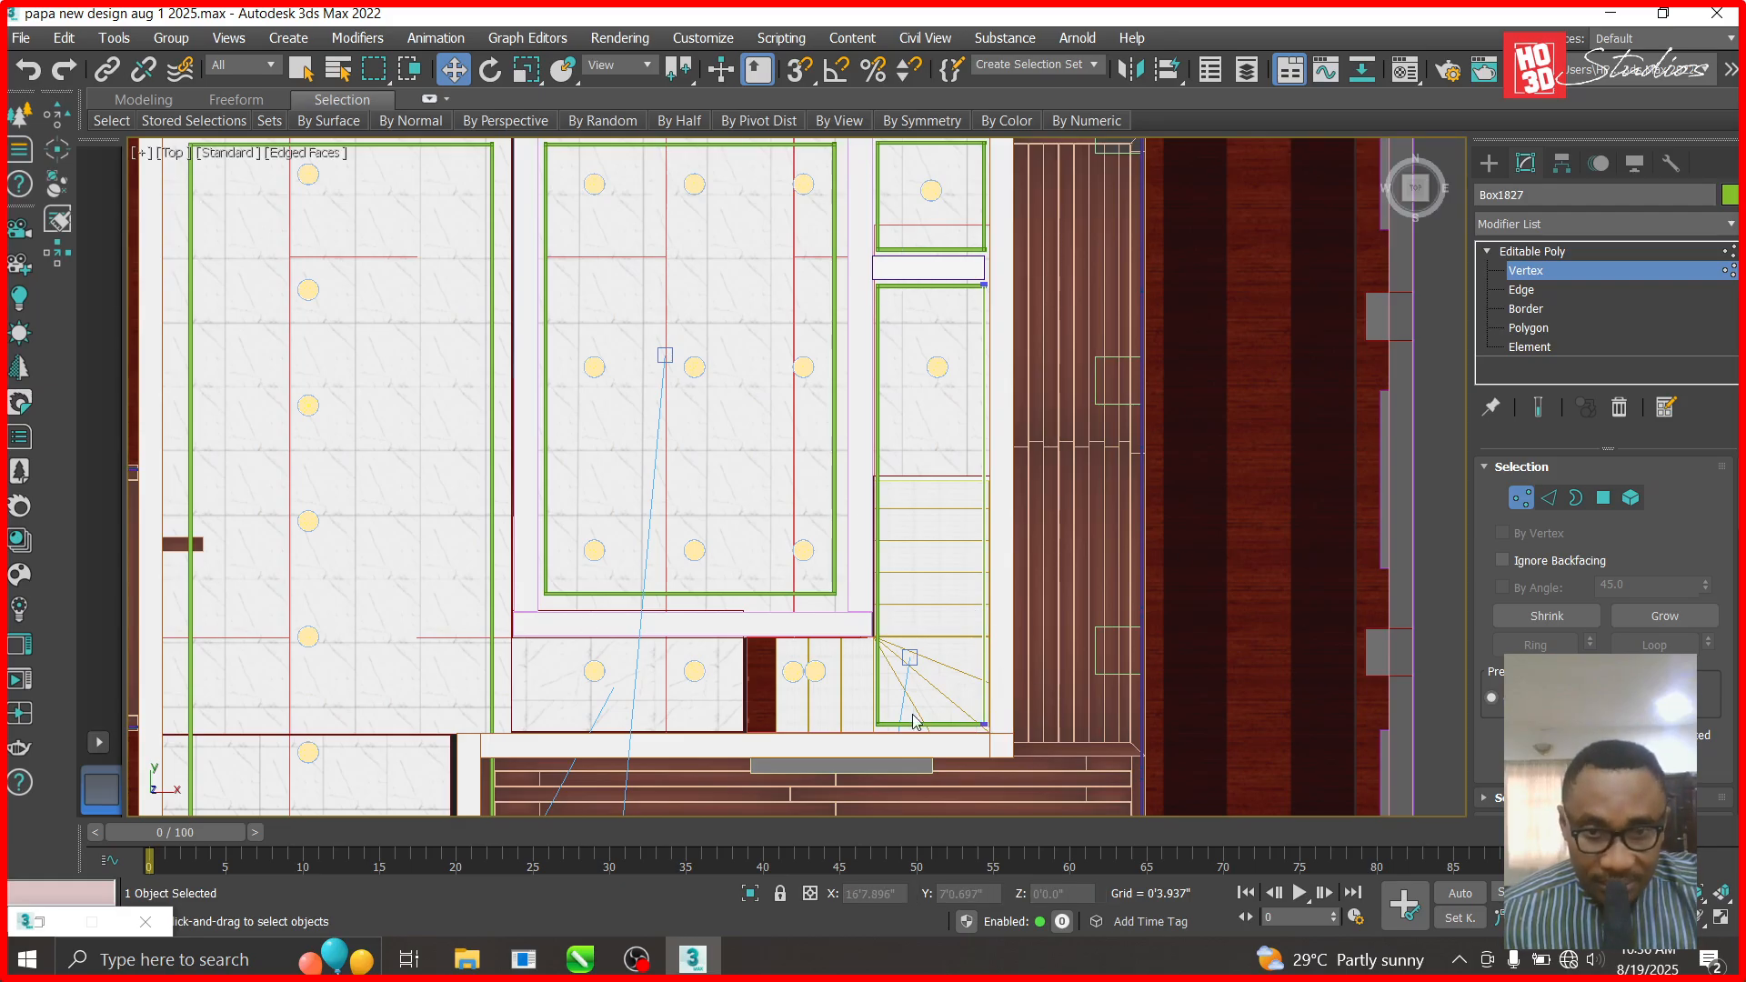
{"action": "left_click", "coordinate": [1517, 264]}
{"action": "left_click", "coordinate": [986, 678]}
{"action": "left_click_drag", "start_coordinate": [995, 719], "coordinate": [655, 701], "text": "shift"}
{"action": "left_click", "coordinate": [879, 595]}
- Clone that green beam upward across the lower middle ceiling panel
{"action": "scroll", "coordinate": [512, 745], "scroll_direction": "up", "scroll_amount": 3}
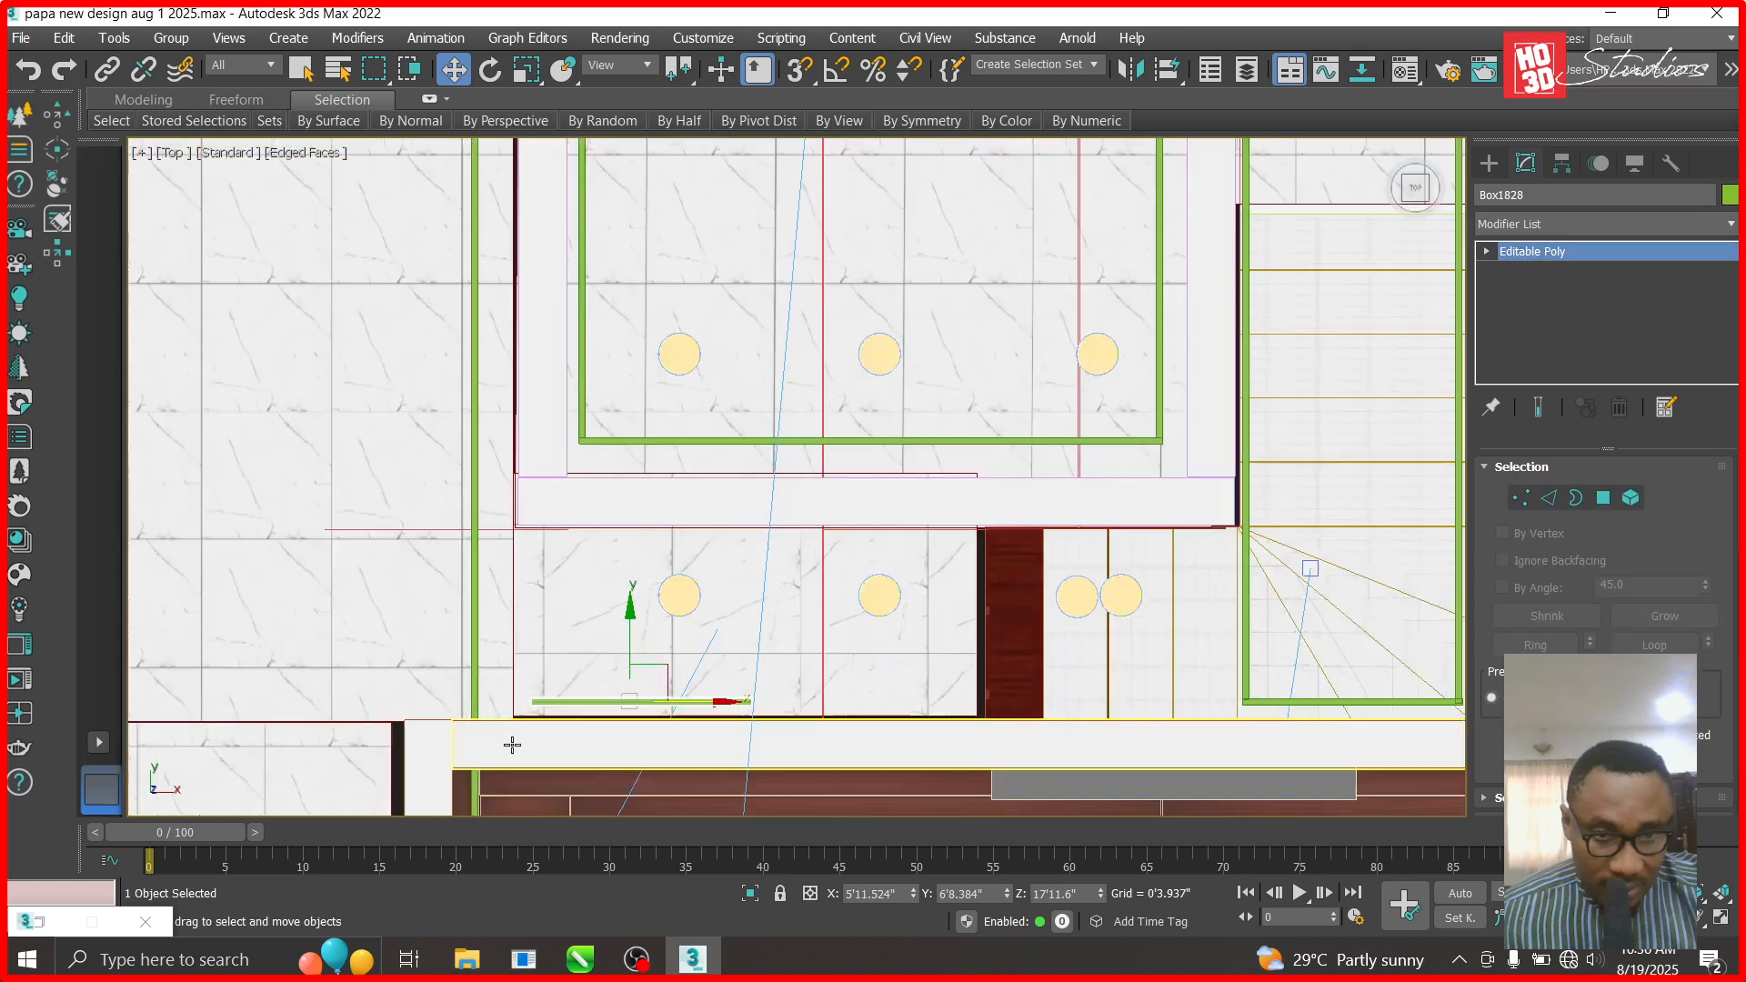
{"action": "scroll", "coordinate": [512, 745], "scroll_direction": "up", "scroll_amount": 3}
{"action": "left_click_drag", "start_coordinate": [754, 571], "coordinate": [792, 236], "text": "shift"}
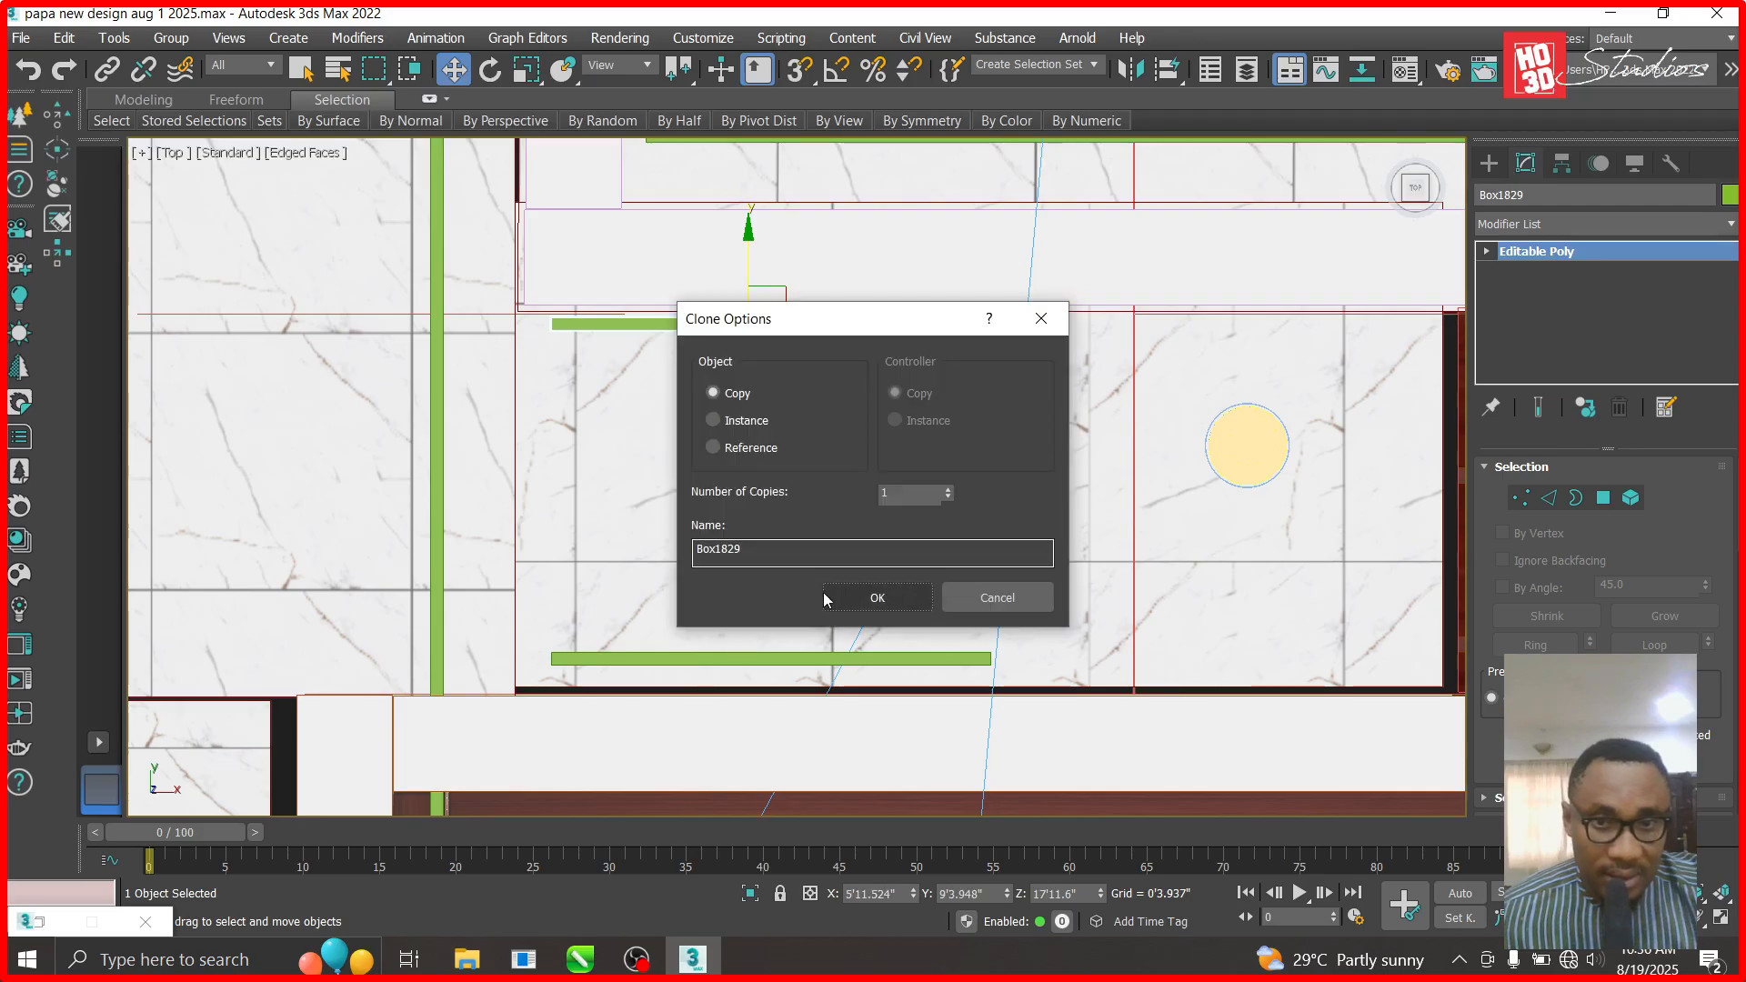
{"action": "left_click", "coordinate": [877, 592]}
{"action": "scroll", "coordinate": [687, 455], "scroll_direction": "down", "scroll_amount": 3}
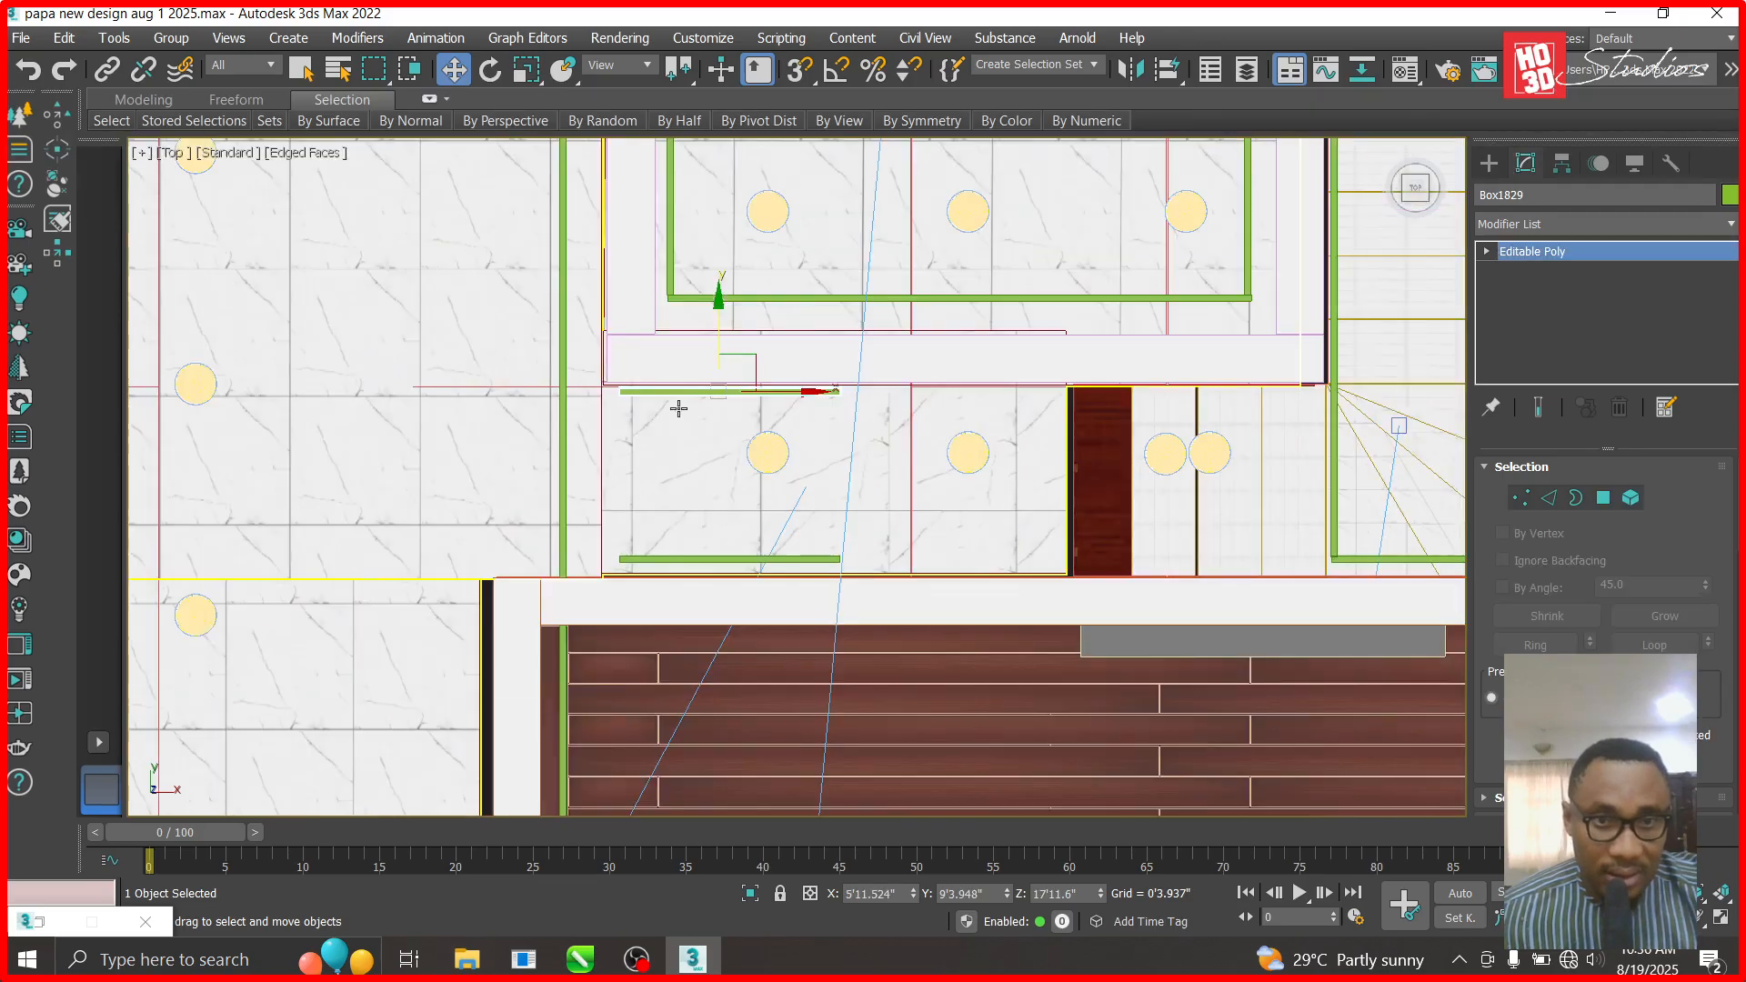
- Select the room's lower green bar and Shift-drag a copy slightly above it
{"action": "left_click", "coordinate": [615, 284]}
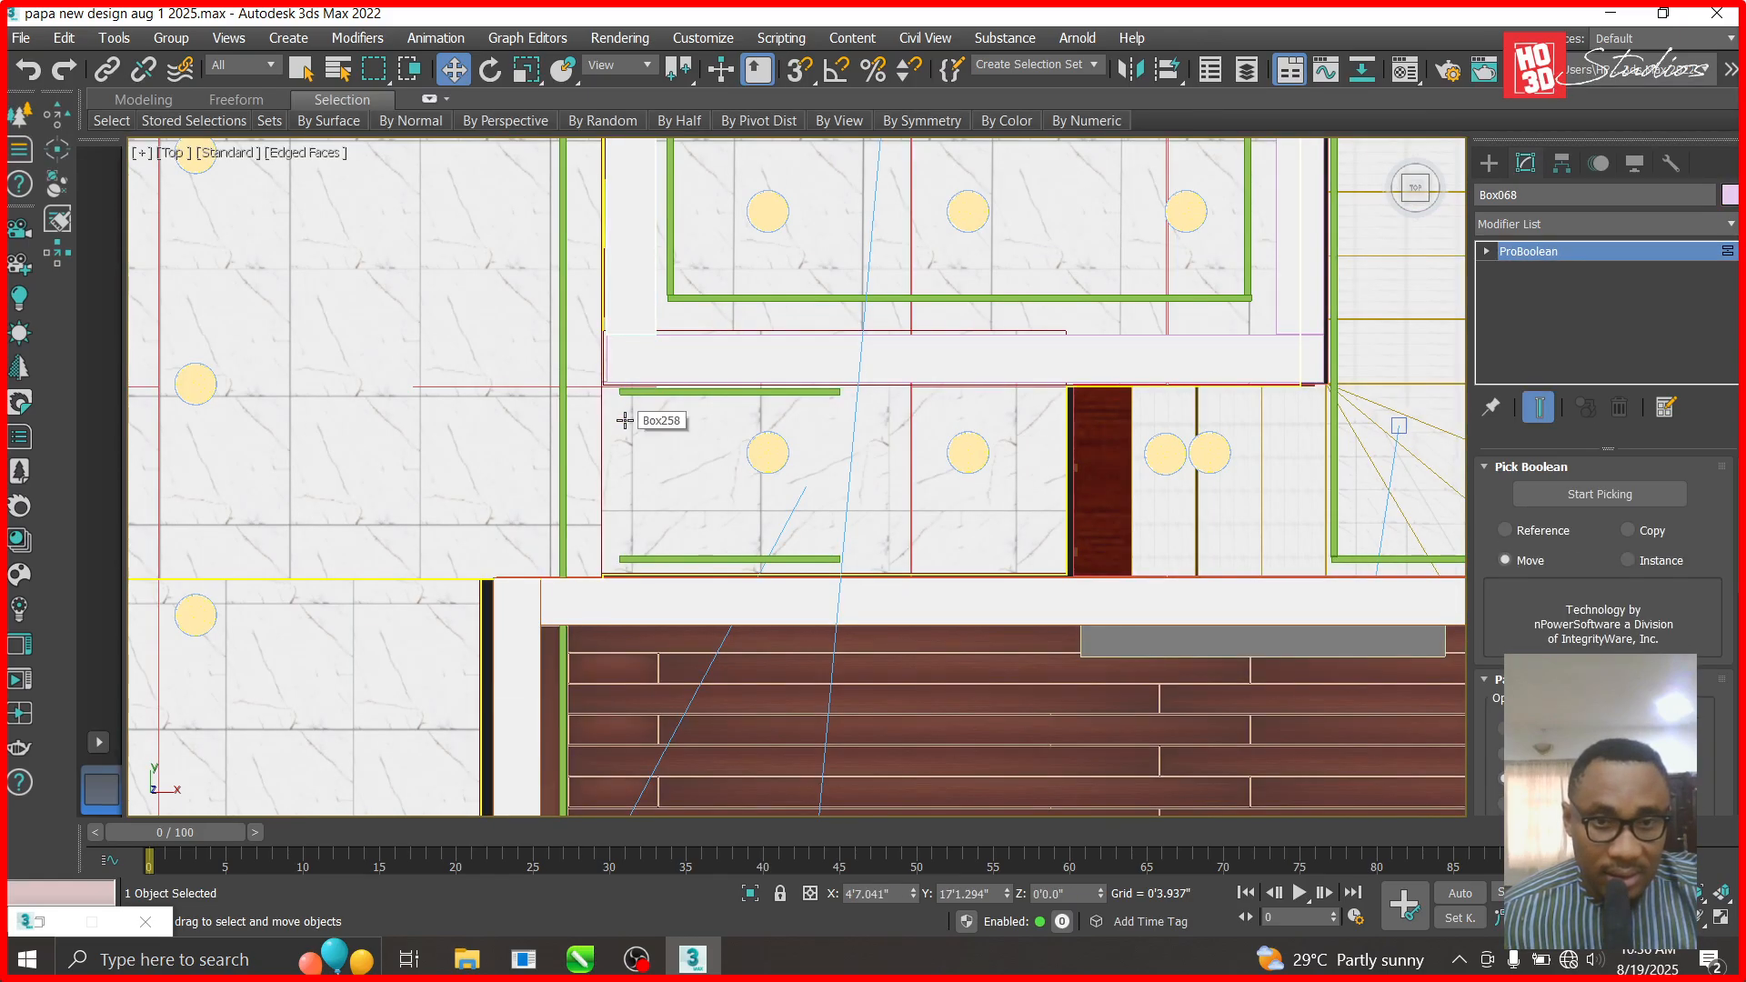
{"action": "scroll", "coordinate": [700, 523], "scroll_direction": "down", "scroll_amount": 2}
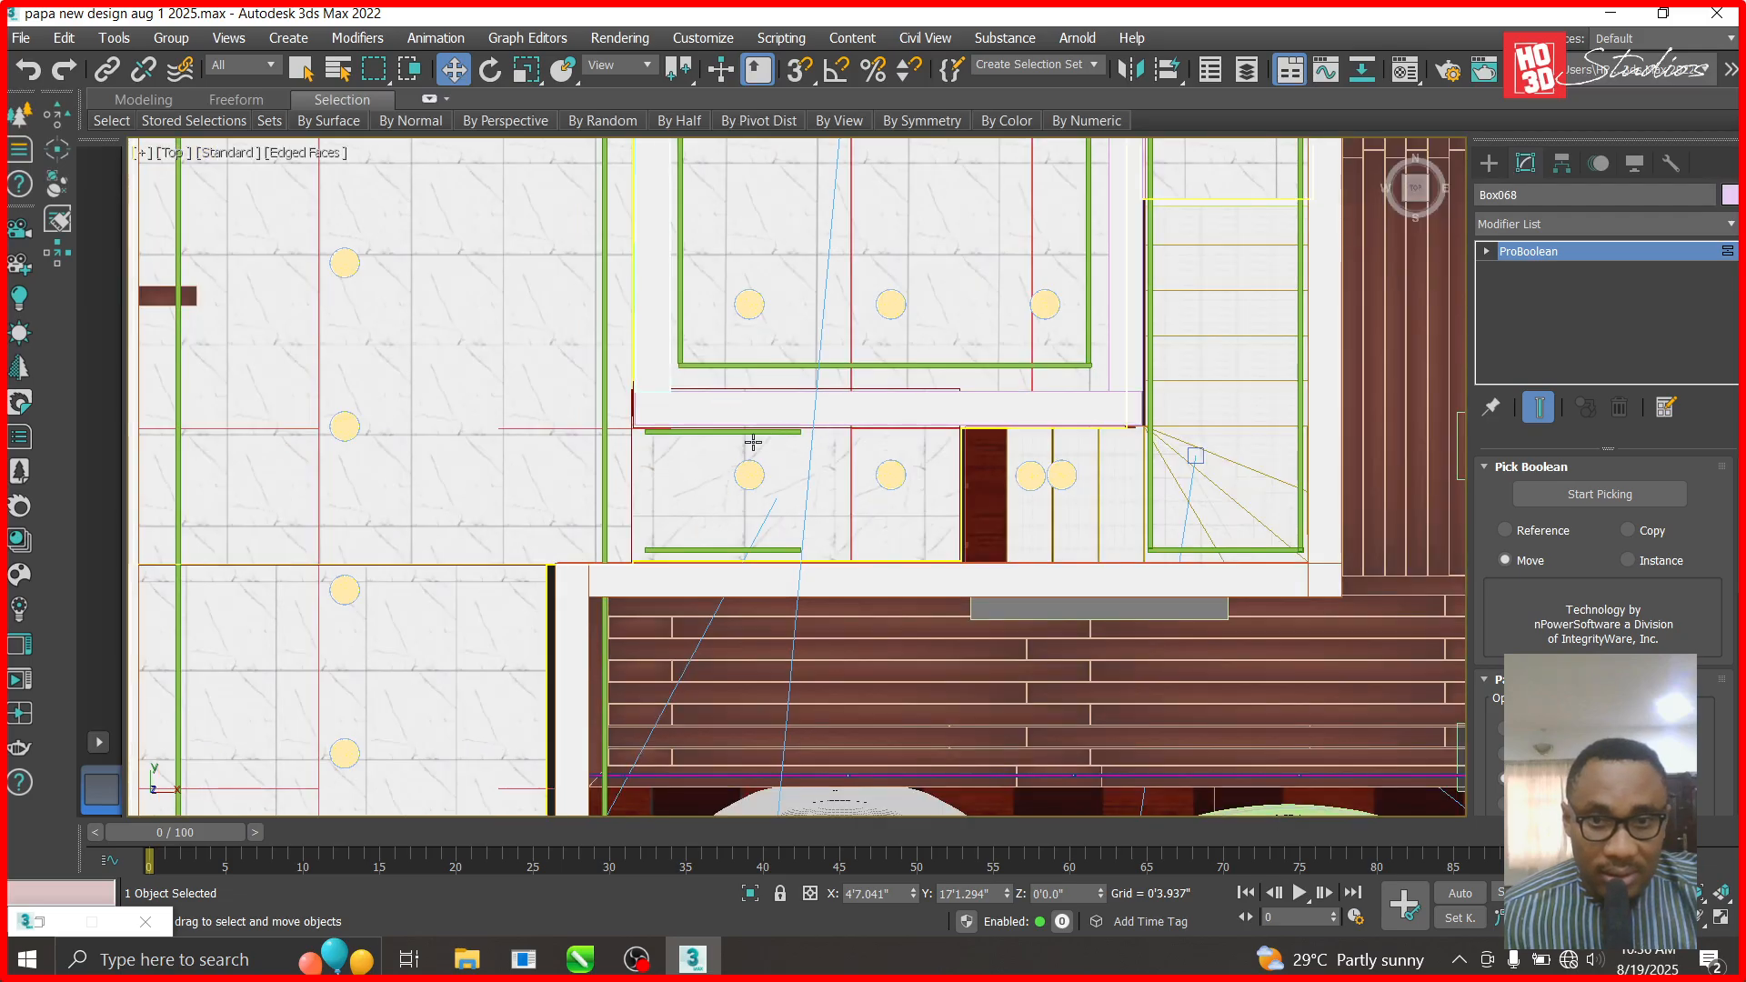
{"action": "scroll", "coordinate": [669, 508], "scroll_direction": "up", "scroll_amount": 2}
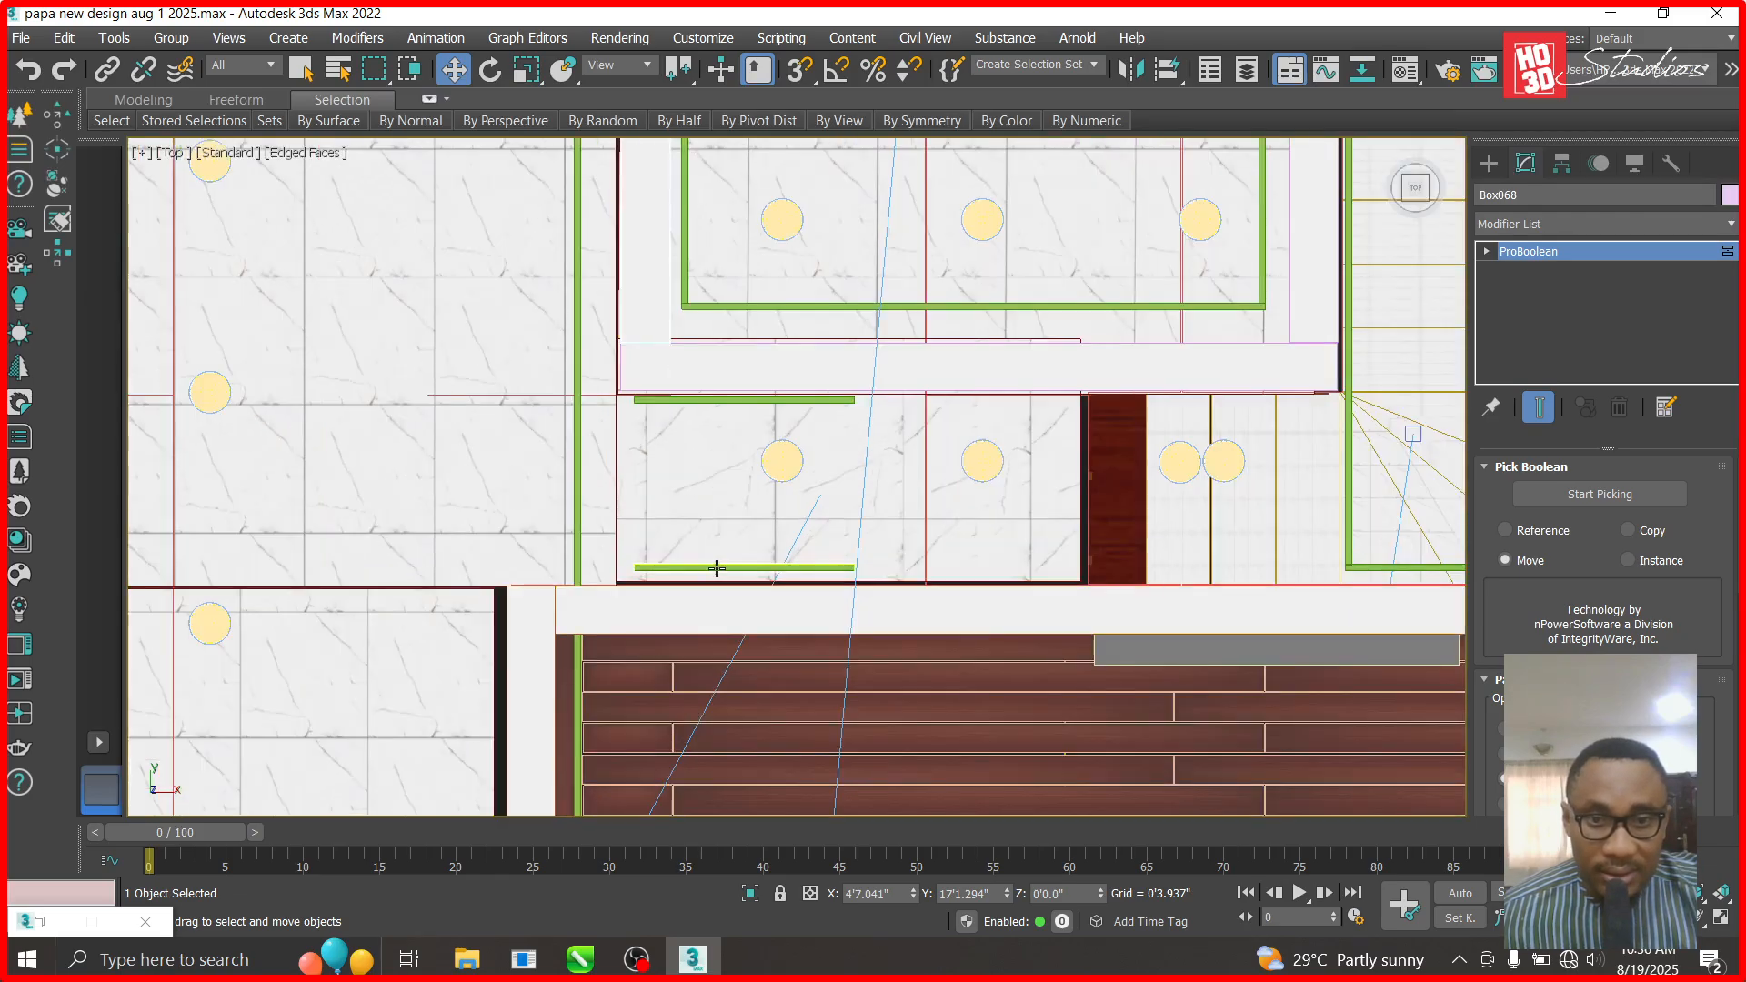
{"action": "left_click", "coordinate": [702, 549]}
{"action": "left_click_drag", "start_coordinate": [731, 484], "coordinate": [732, 434], "text": "shift"}
- Confirm the copy, rotate it 90° to vertical and place it on the room's left side
{"action": "left_click", "coordinate": [859, 596]}
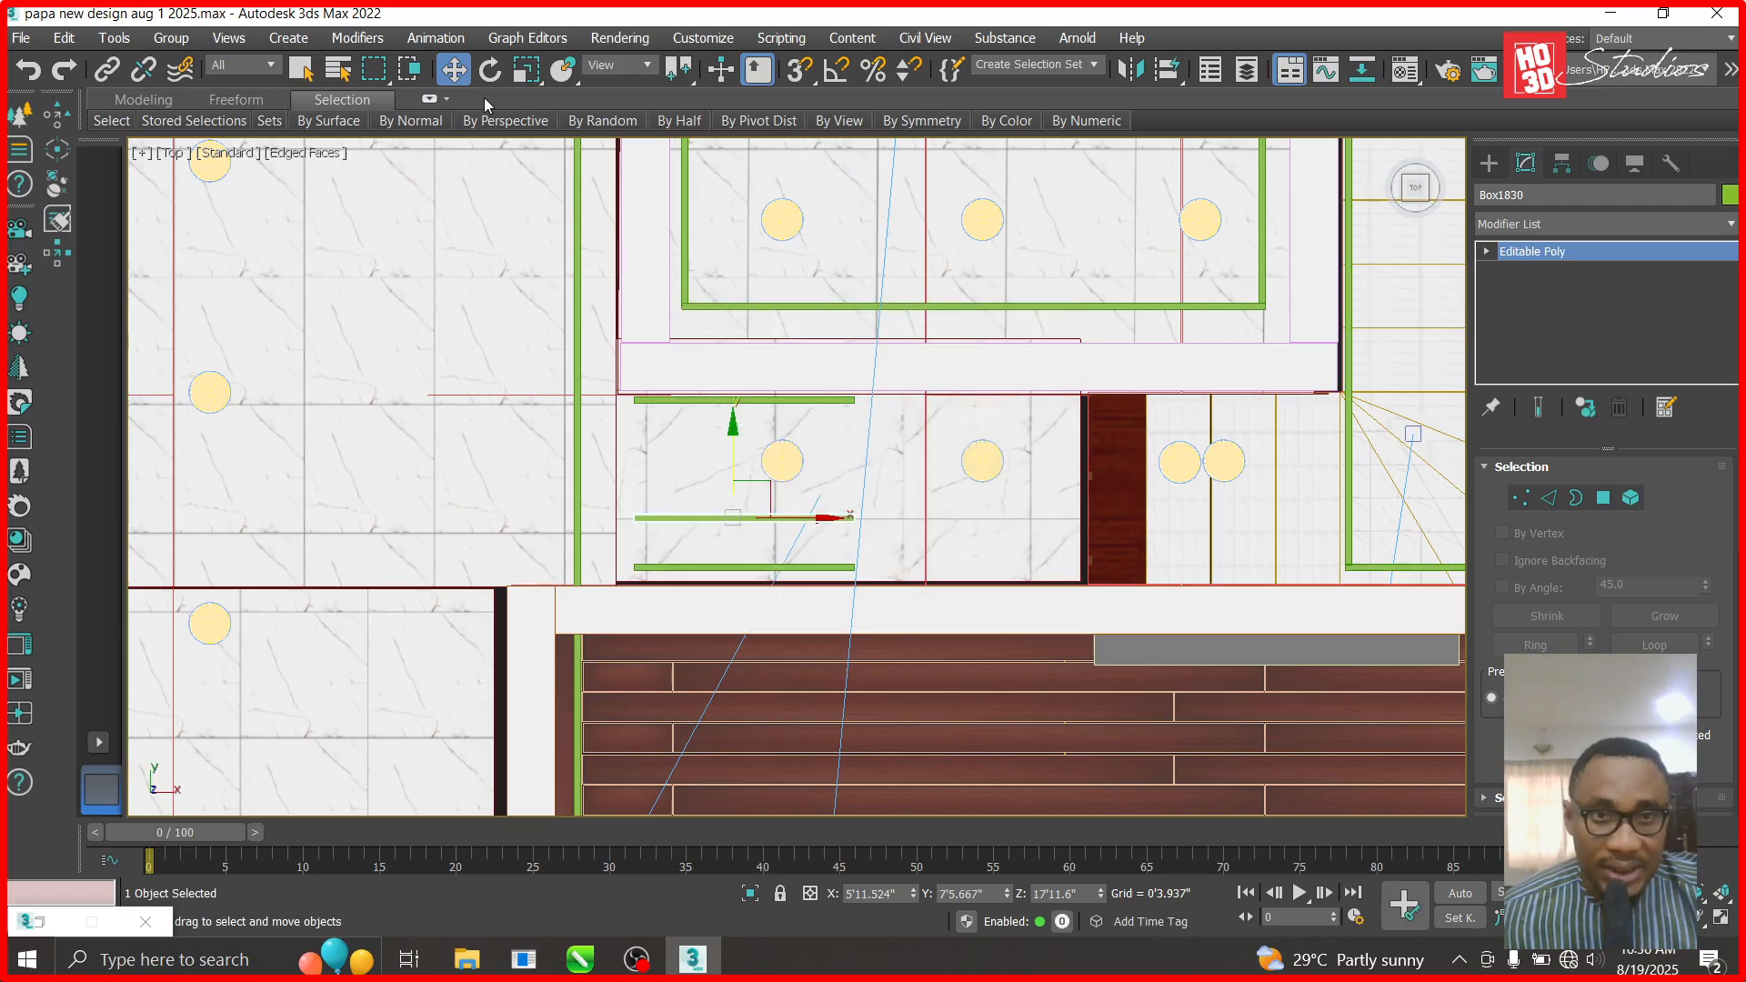
{"action": "left_click", "coordinate": [490, 69]}
{"action": "type", "text": "90"}
{"action": "key", "text": "Return"}
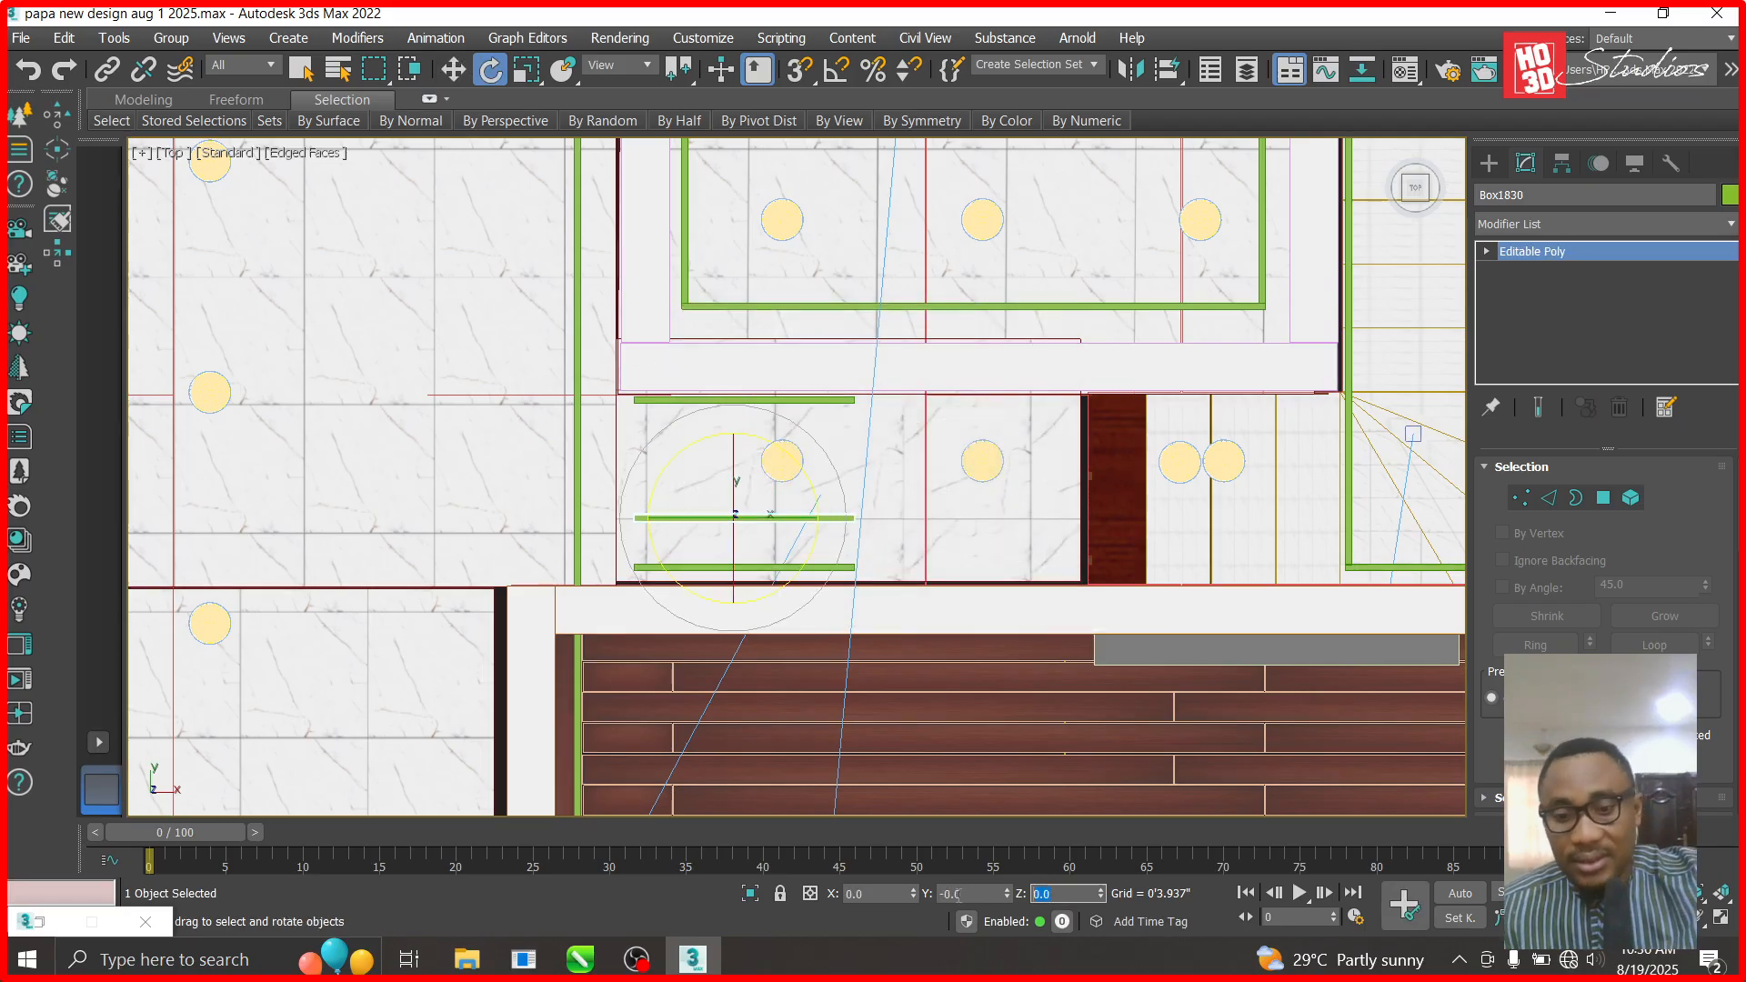
{"action": "left_click", "coordinate": [454, 69]}
{"action": "left_click_drag", "start_coordinate": [773, 505], "coordinate": [663, 499]}
{"action": "scroll", "coordinate": [668, 482], "scroll_direction": "up", "scroll_amount": 5}
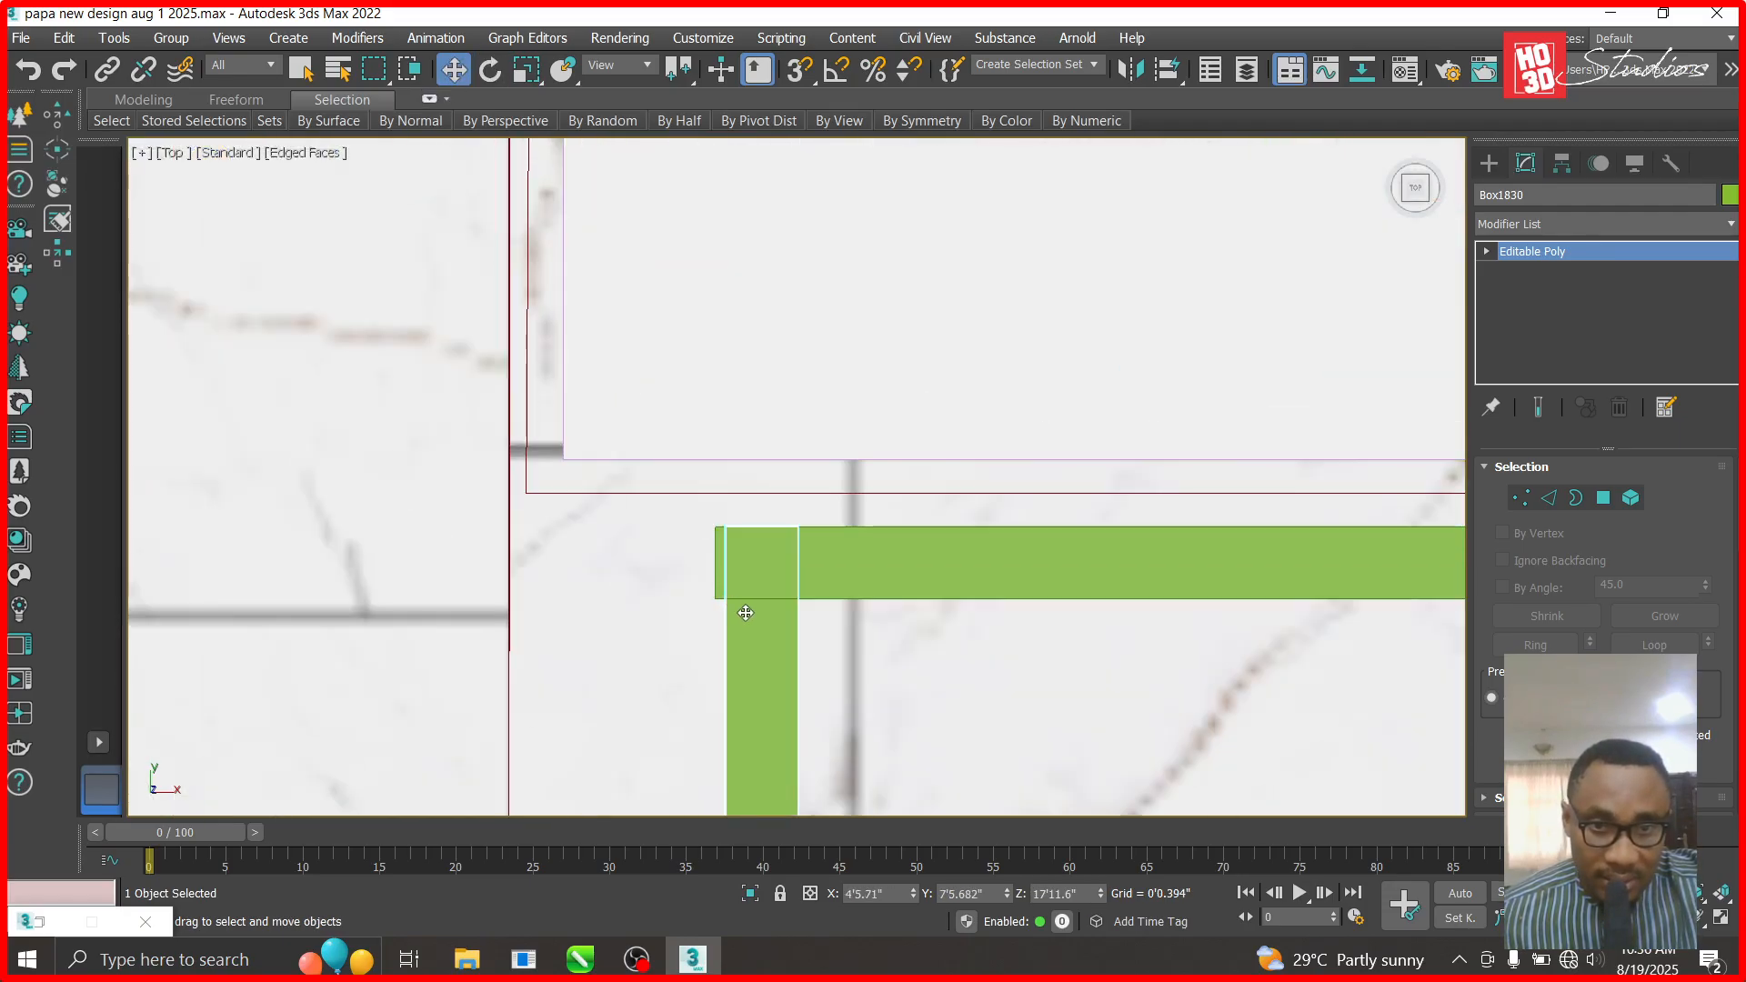
{"action": "left_click_drag", "start_coordinate": [739, 604], "coordinate": [733, 613]}
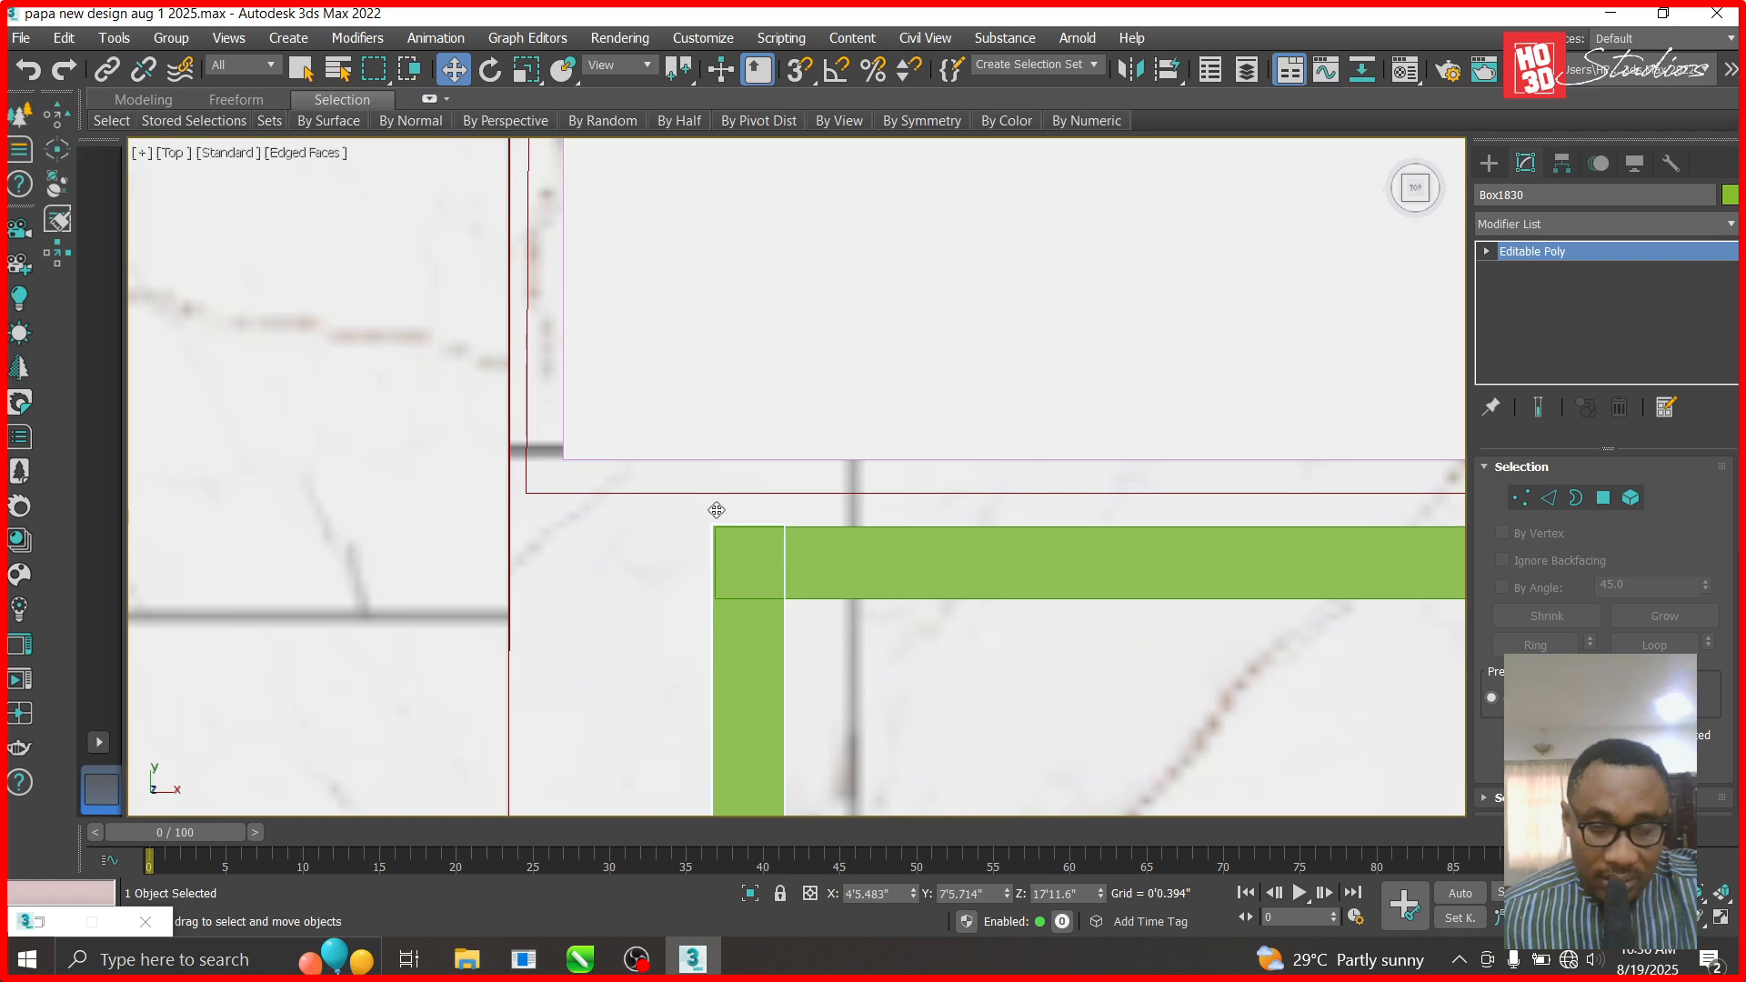
{"action": "scroll", "coordinate": [695, 336], "scroll_direction": "down", "scroll_amount": 7}
{"action": "scroll", "coordinate": [697, 607], "scroll_direction": "up", "scroll_amount": 4}
- Trim the vertical bar's bottom end up by moving its vertices
{"action": "left_click", "coordinate": [1488, 251]}
{"action": "left_click", "coordinate": [1526, 270]}
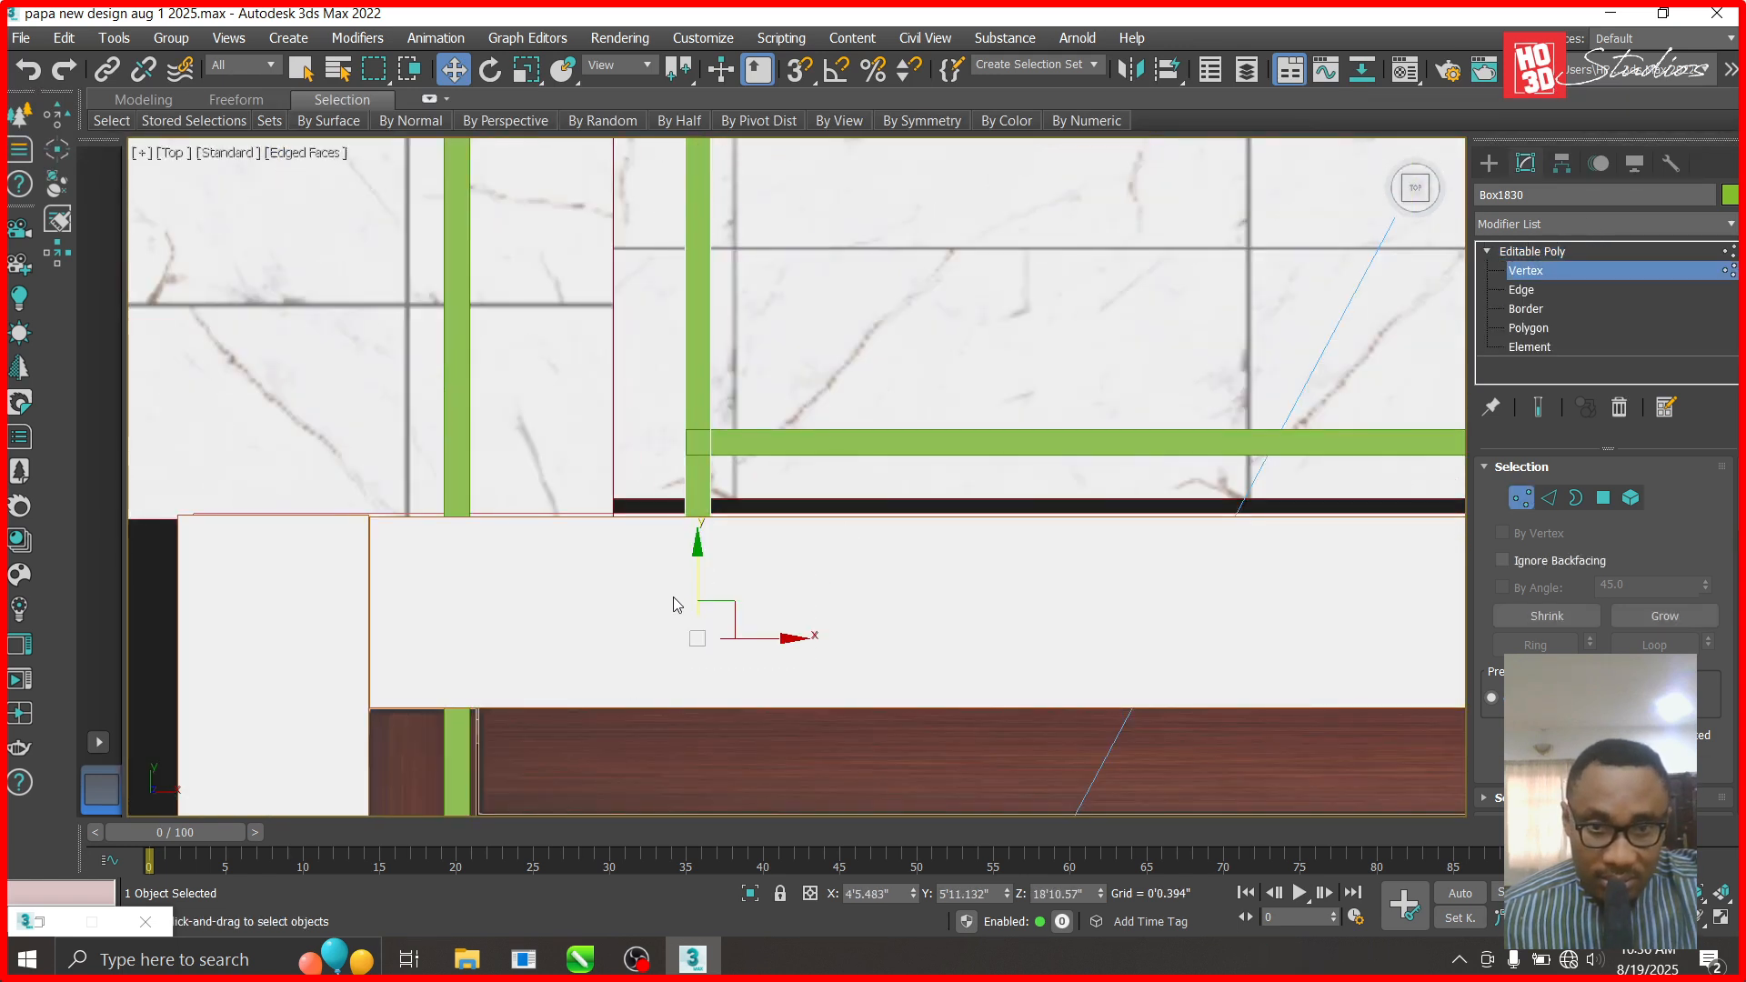
{"action": "left_click_drag", "start_coordinate": [696, 561], "coordinate": [717, 395]}
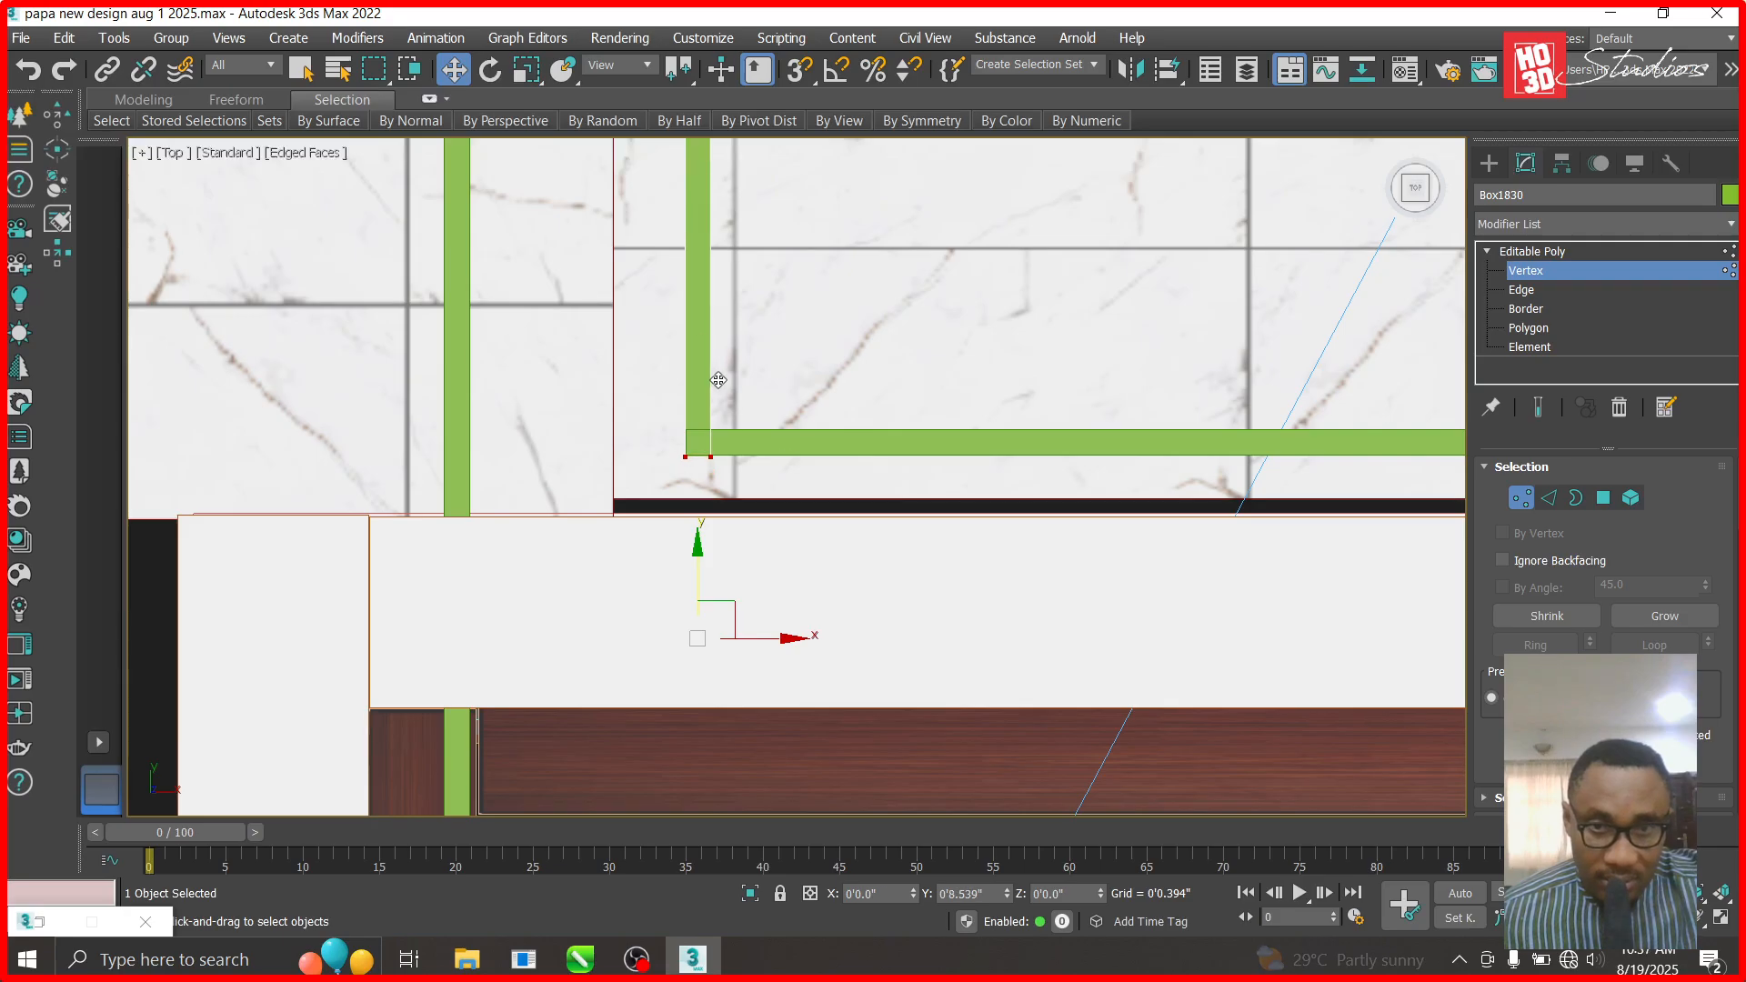
{"action": "left_click_drag", "start_coordinate": [719, 380], "coordinate": [719, 380]}
{"action": "left_click", "coordinate": [1523, 272]}
{"action": "scroll", "coordinate": [830, 596], "scroll_direction": "down", "scroll_amount": 3}
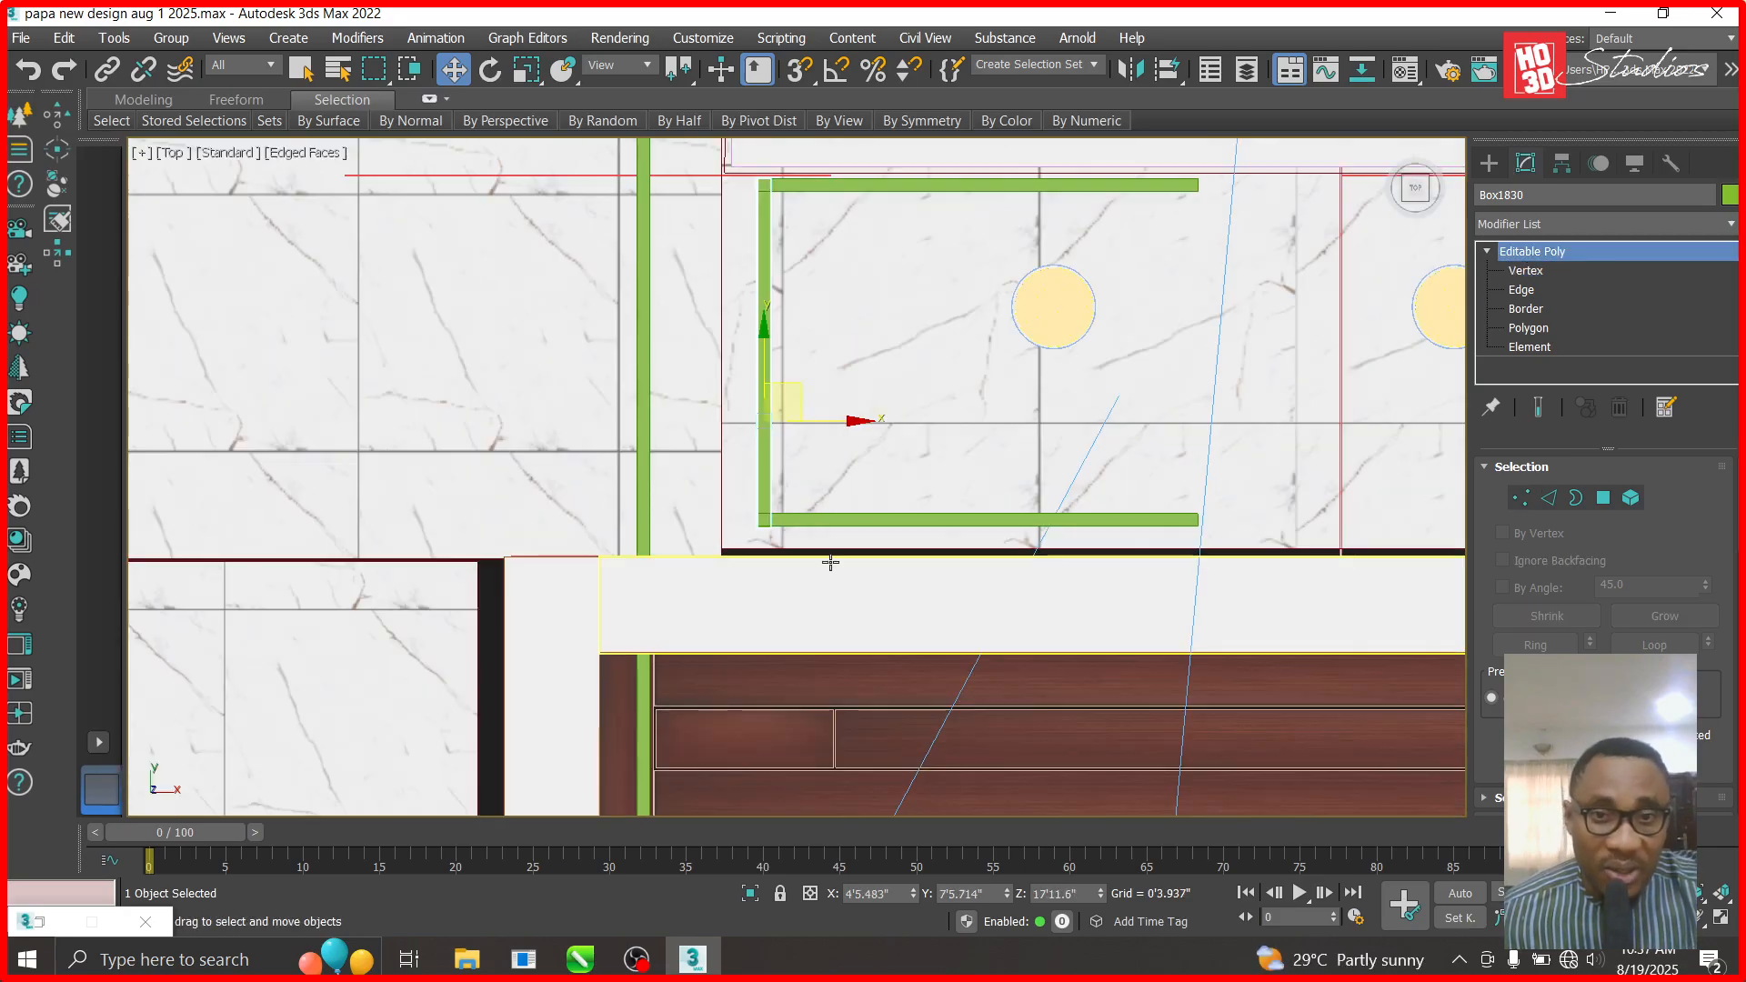
- Clone the vertical bar across and position it on the room's right side
{"action": "left_click_drag", "start_coordinate": [852, 419], "coordinate": [1375, 420], "text": "shift"}
{"action": "left_click", "coordinate": [878, 597]}
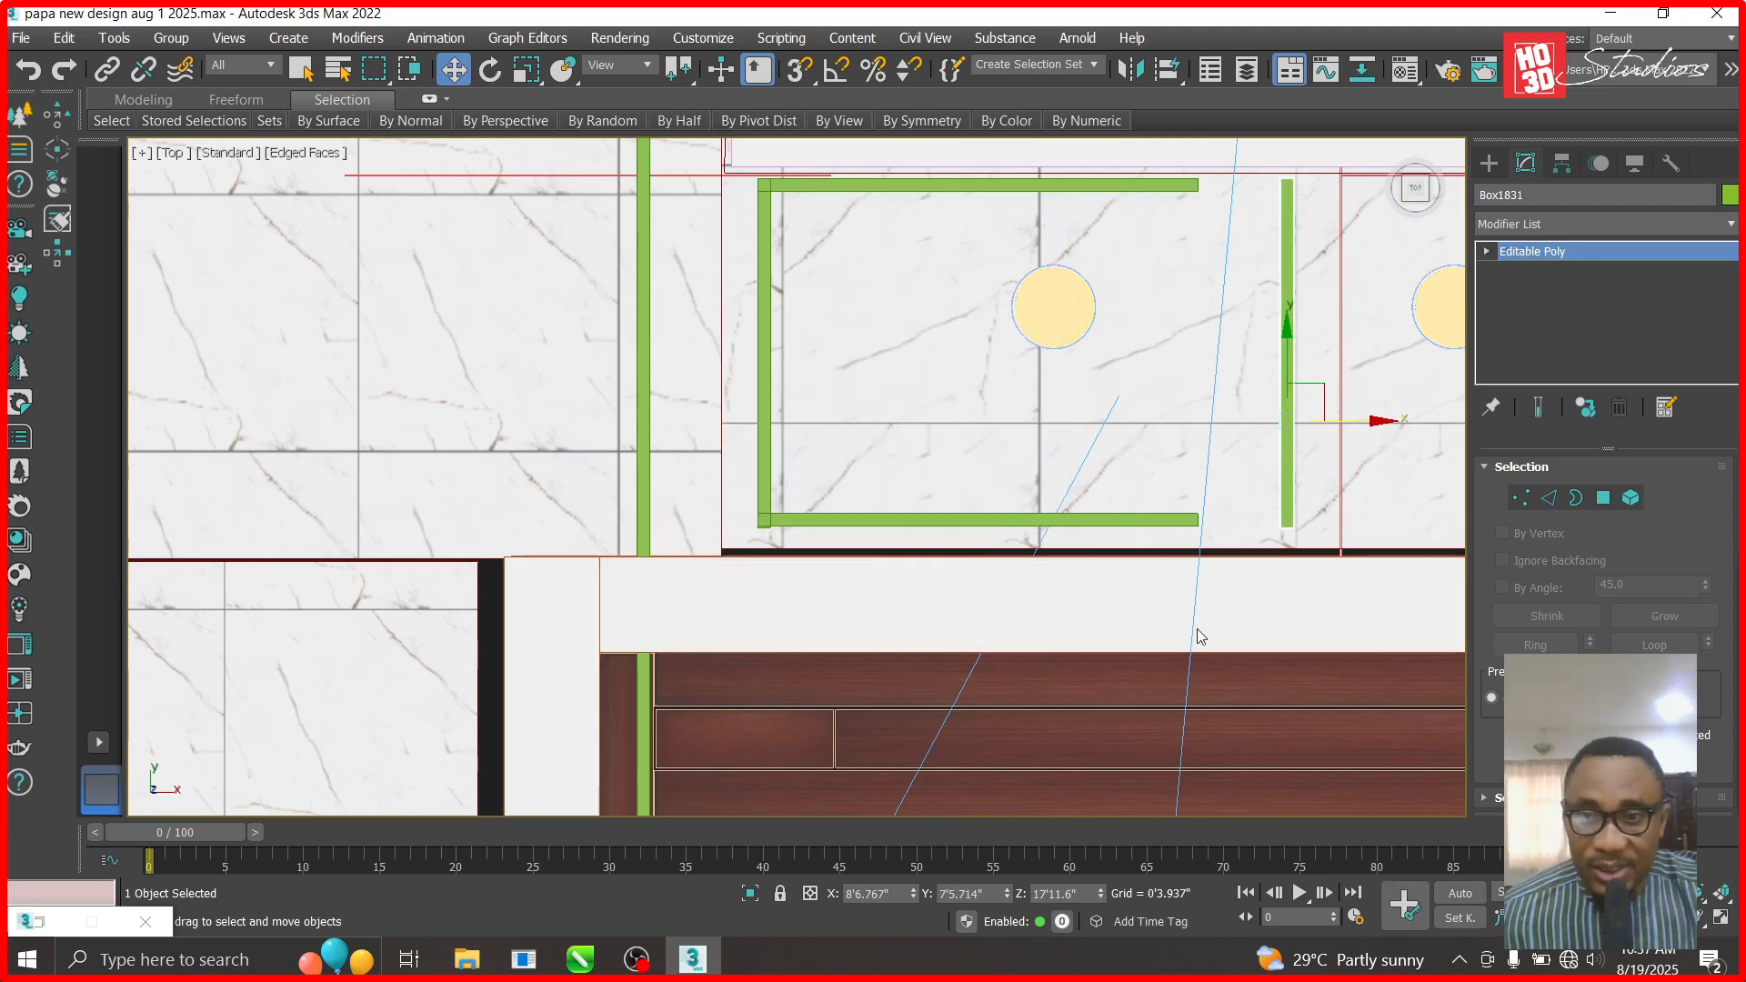
{"action": "scroll", "coordinate": [936, 585], "scroll_direction": "down", "scroll_amount": 6}
{"action": "scroll", "coordinate": [836, 541], "scroll_direction": "up", "scroll_amount": 5}
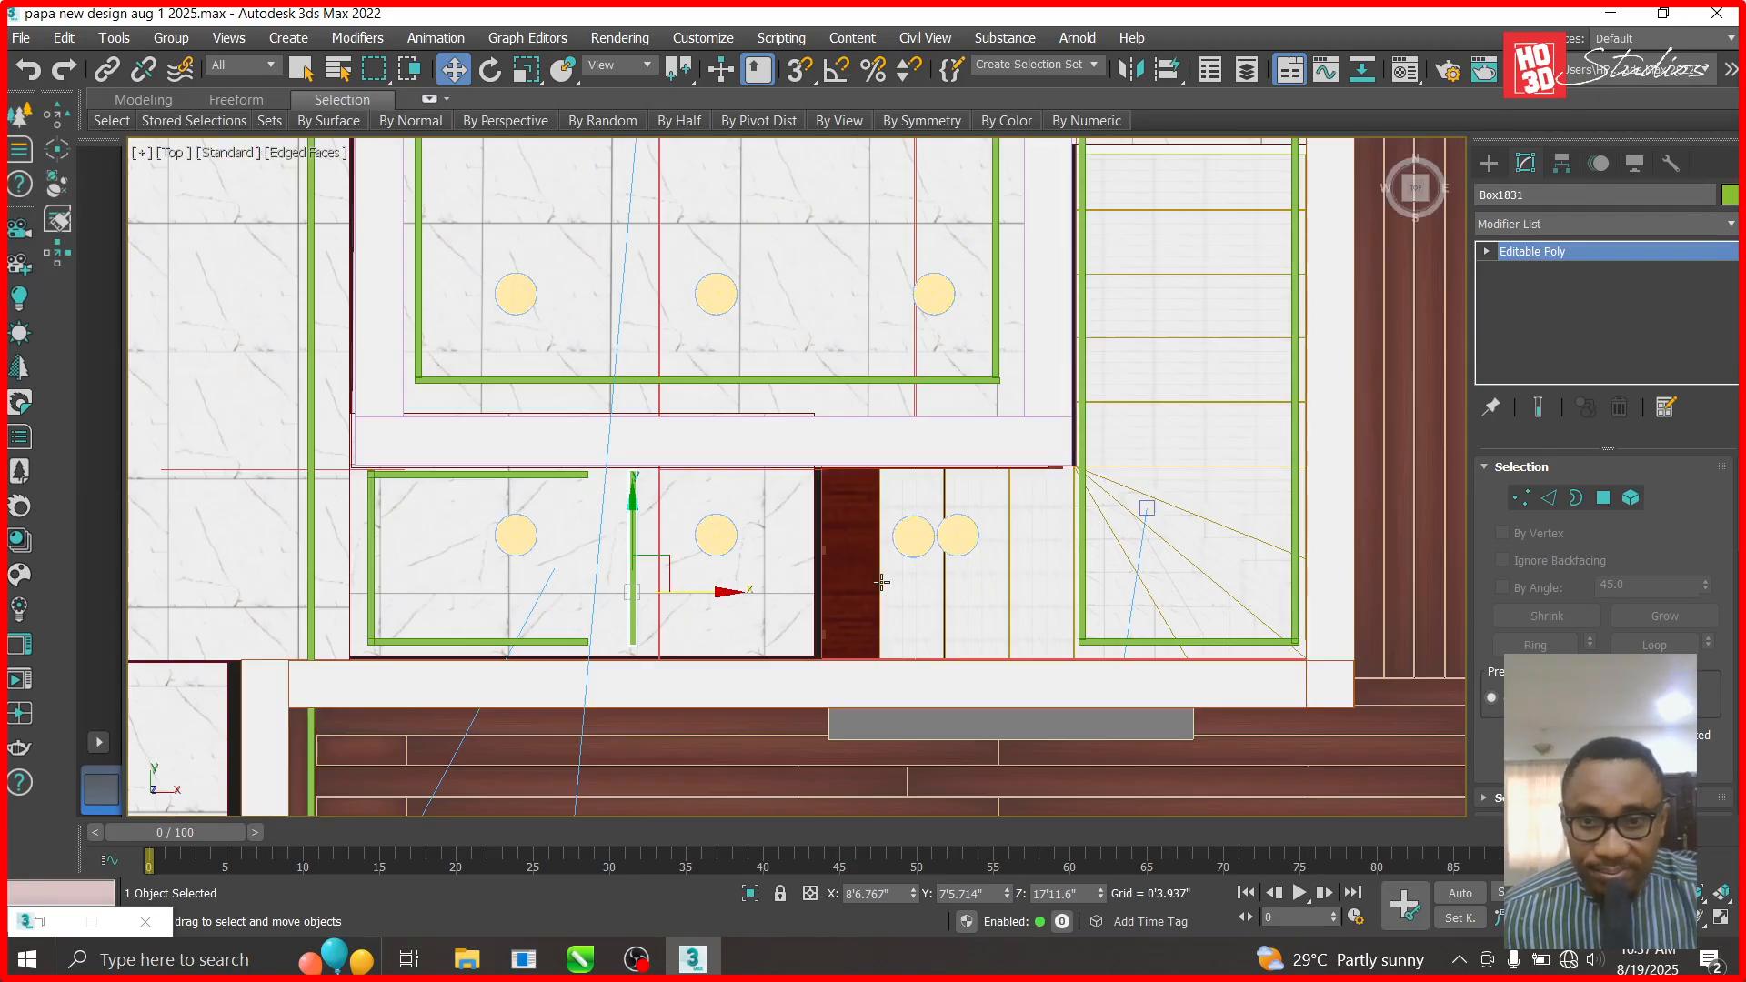
{"action": "left_click_drag", "start_coordinate": [720, 592], "coordinate": [1146, 608]}
- Extend the room's top green bar rightward by moving its end vertices
{"action": "left_click", "coordinate": [575, 474]}
{"action": "left_click", "coordinate": [1488, 252]}
{"action": "left_click", "coordinate": [1526, 270]}
{"action": "left_click_drag", "start_coordinate": [613, 444], "coordinate": [537, 501]}
{"action": "left_click_drag", "start_coordinate": [650, 473], "coordinate": [831, 490]}
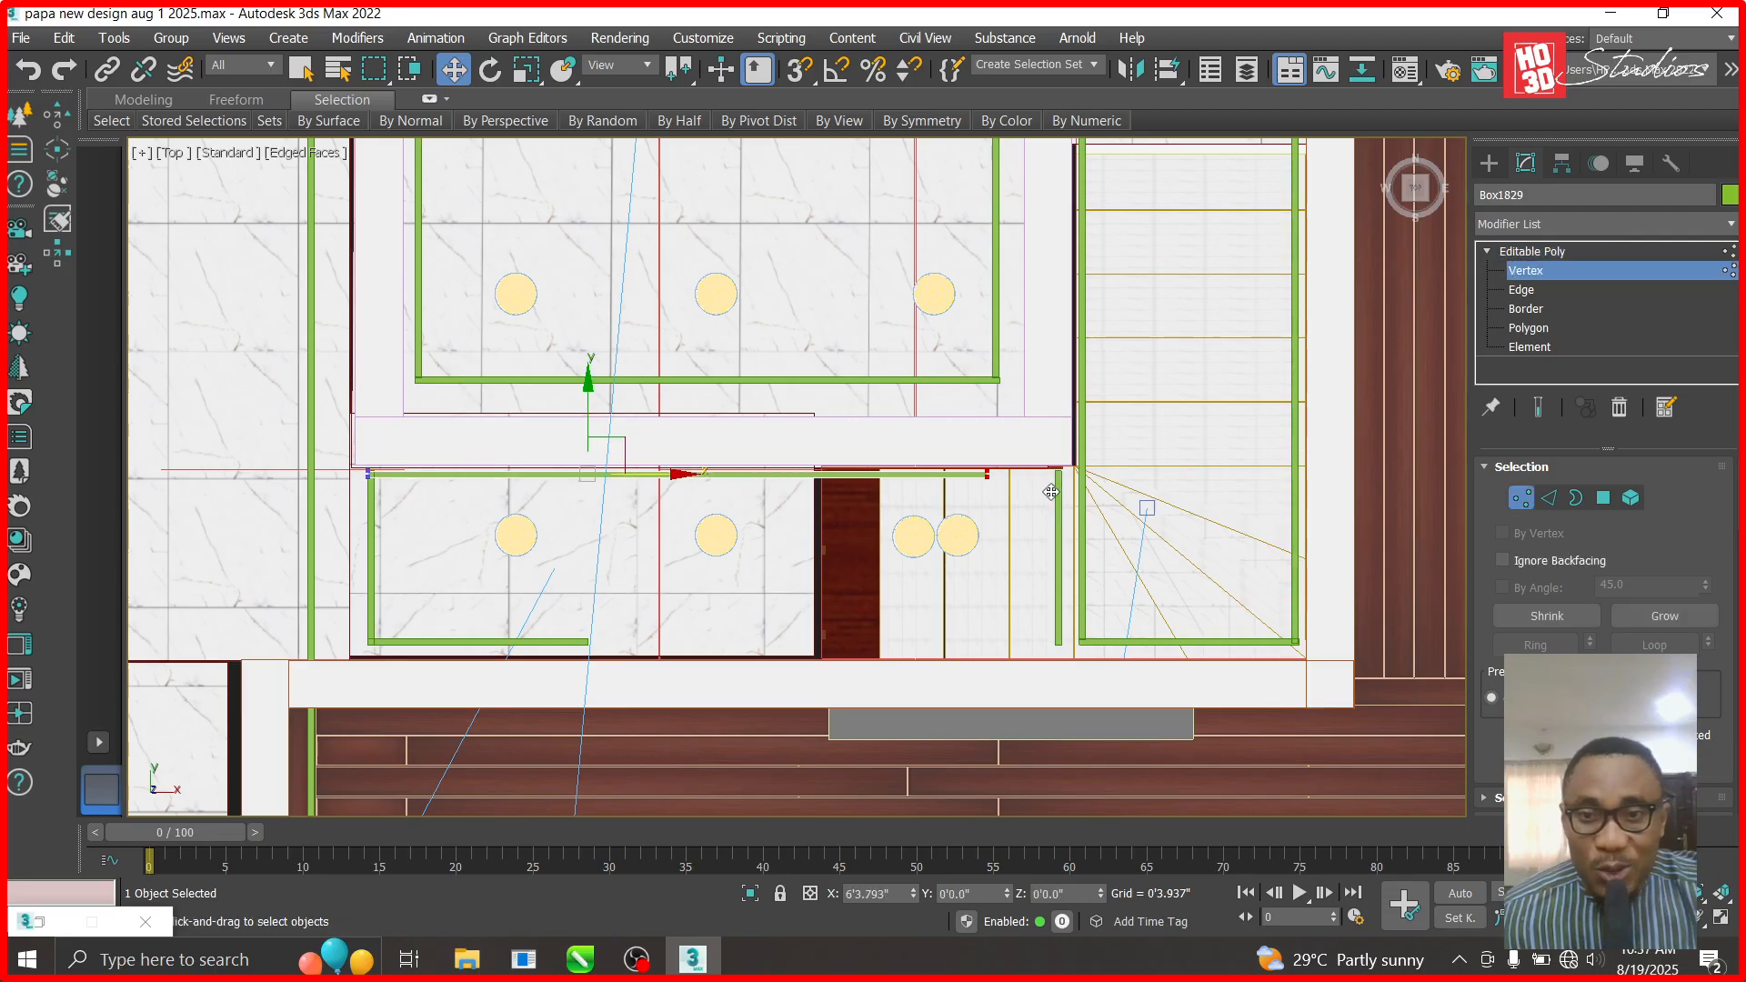
{"action": "left_click", "coordinate": [1042, 474]}
{"action": "scroll", "coordinate": [1094, 473], "scroll_direction": "up", "scroll_amount": 5}
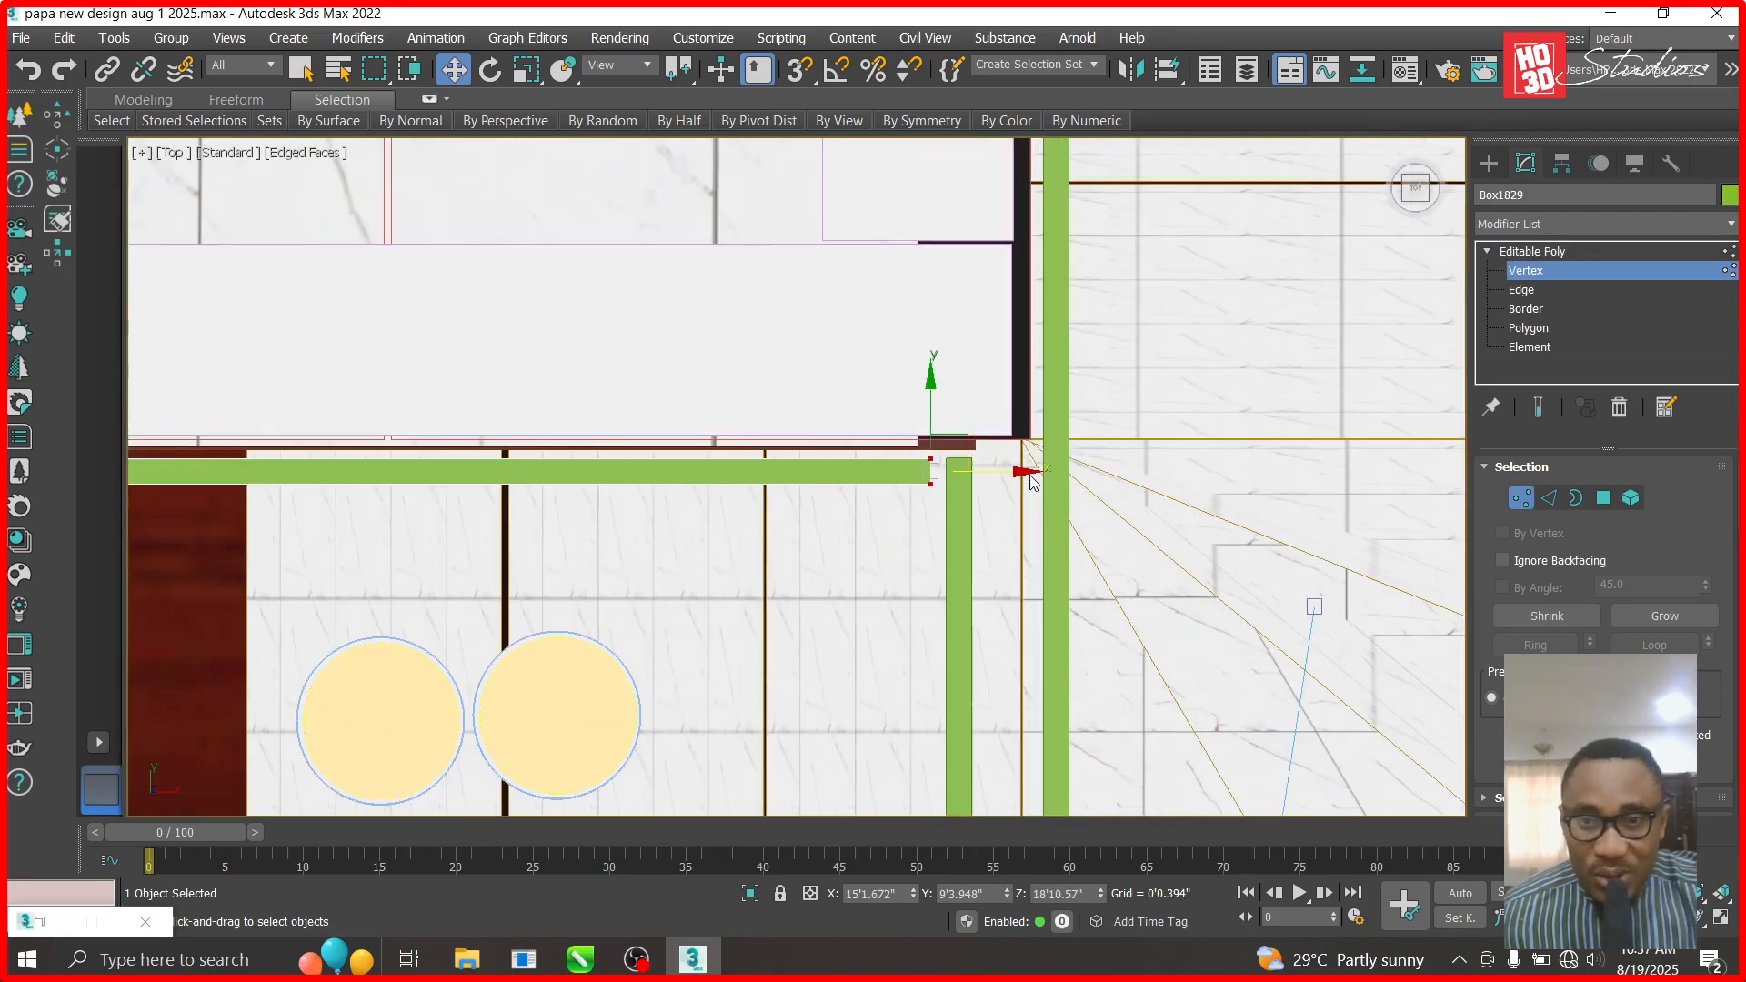
{"action": "scroll", "coordinate": [1020, 474], "scroll_direction": "down", "scroll_amount": 5}
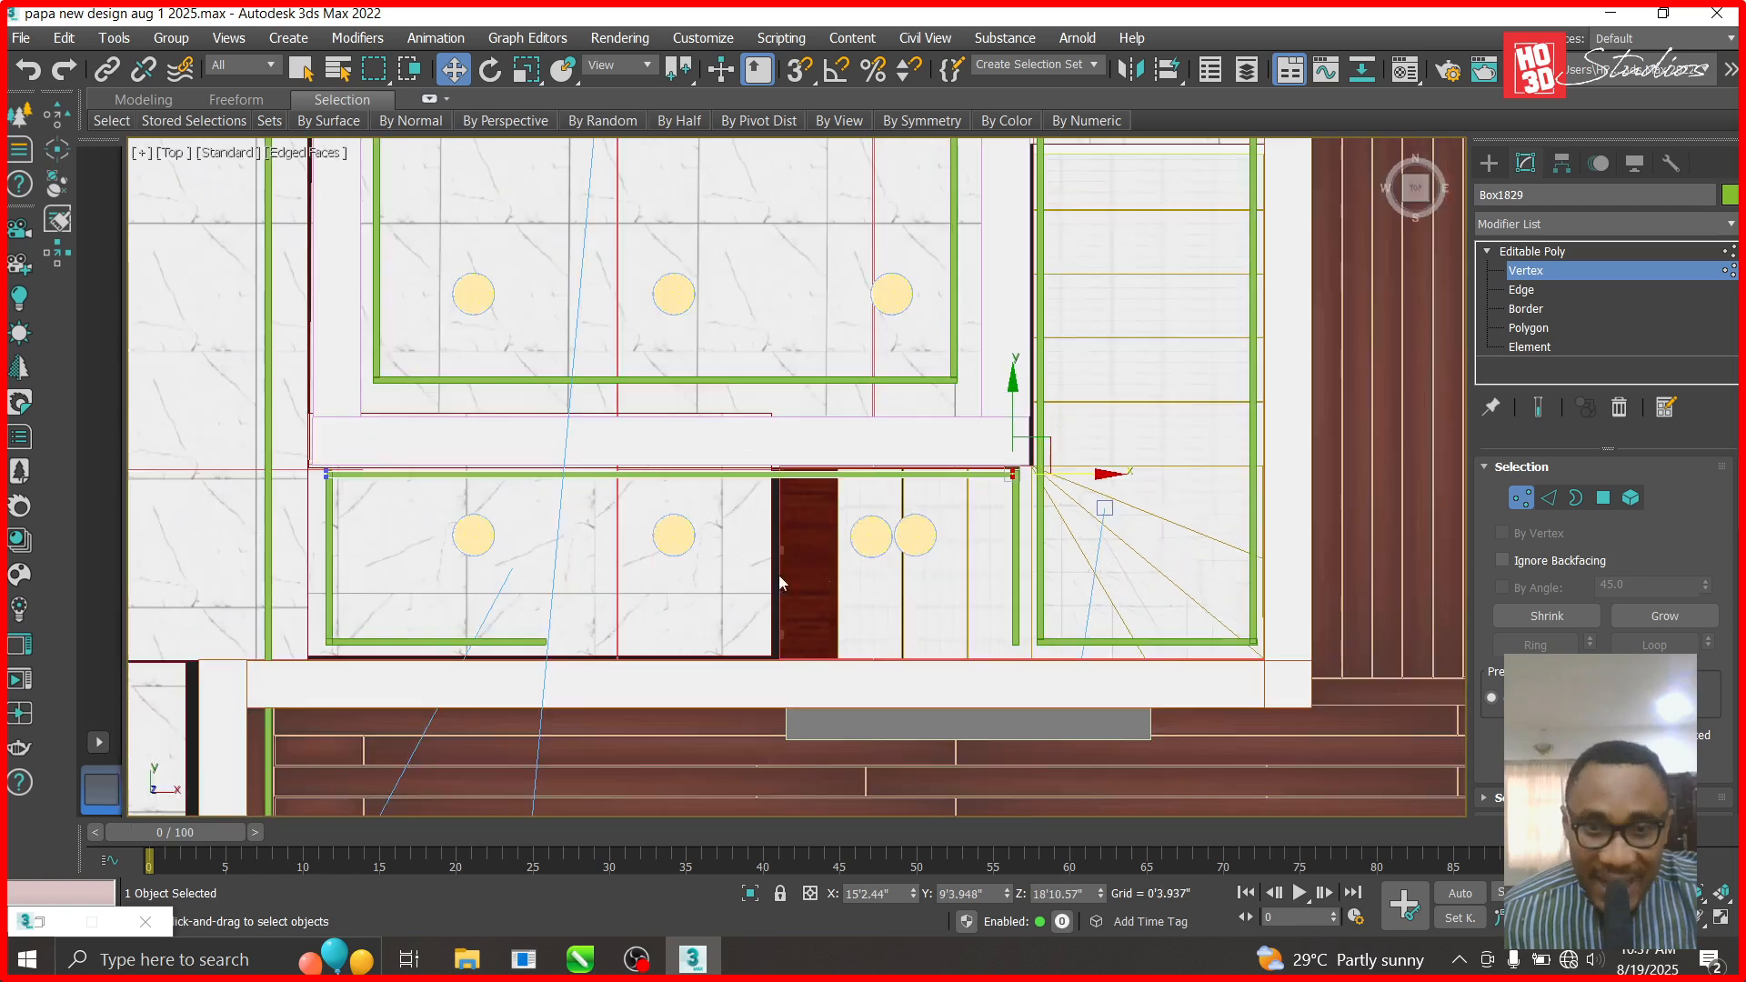
{"action": "left_click", "coordinate": [1511, 252]}
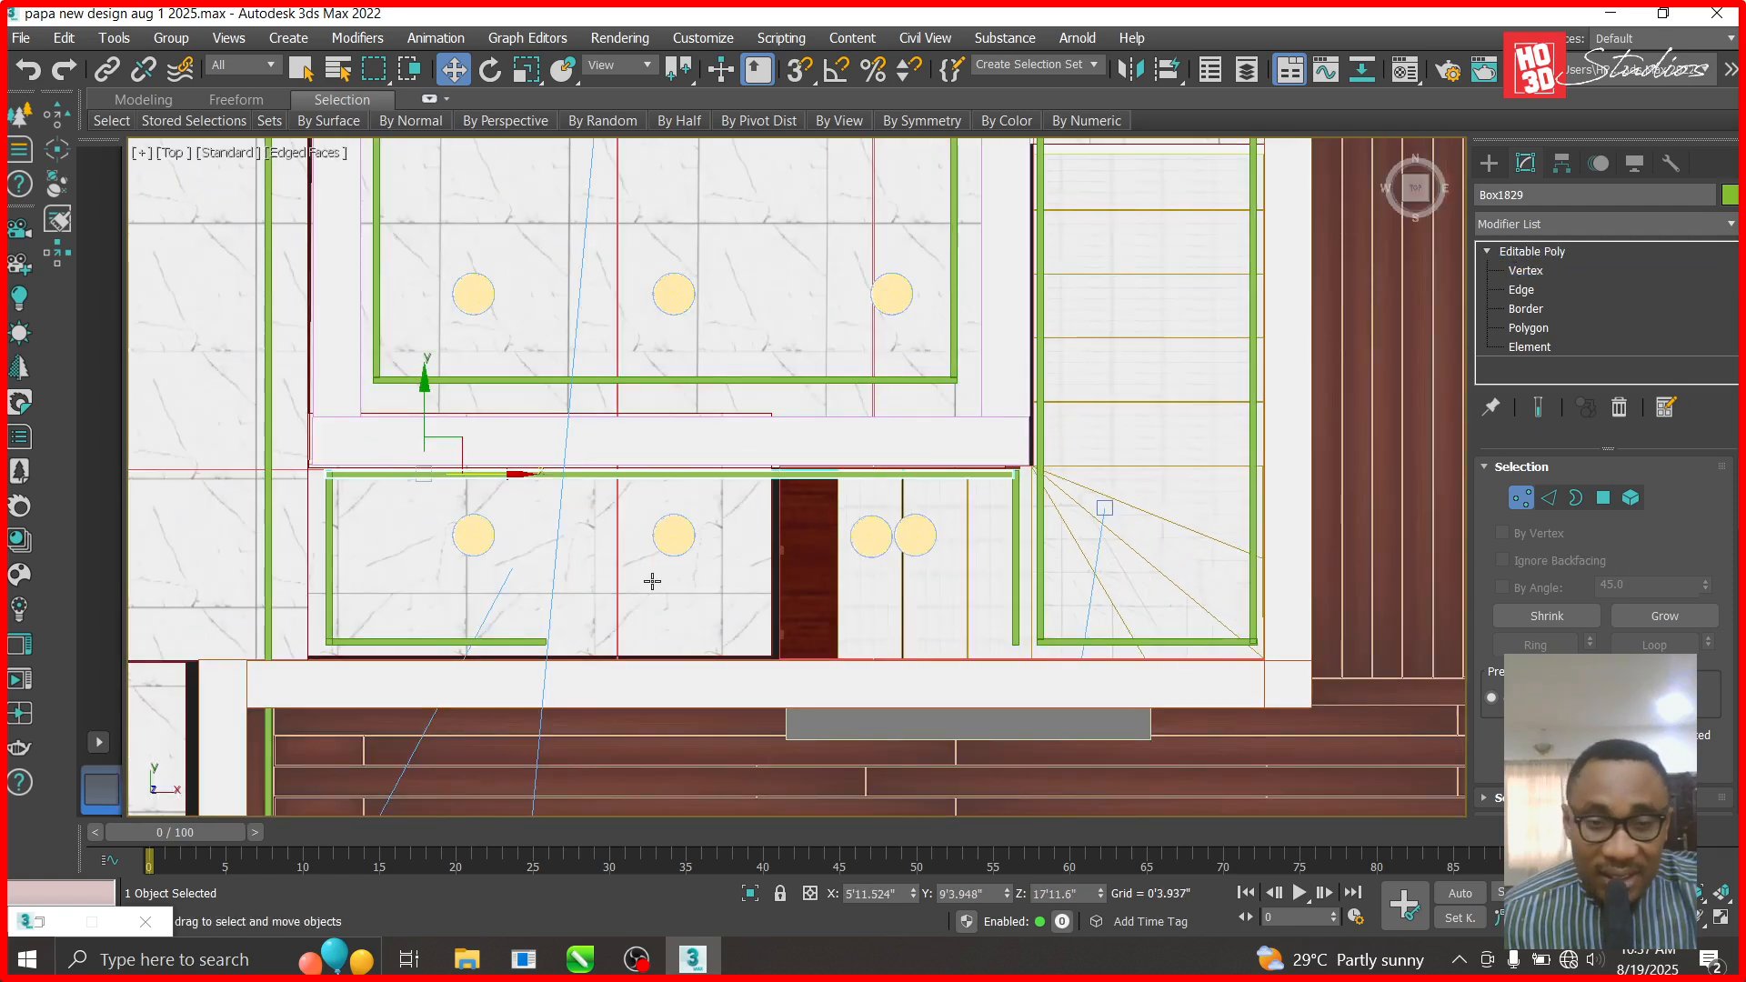
- Stretch the bottom bar Box1828 right until it ends flush against the upright strip
{"action": "left_click", "coordinate": [496, 642]}
{"action": "left_click", "coordinate": [1488, 251]}
{"action": "left_click", "coordinate": [1526, 270]}
{"action": "left_click_drag", "start_coordinate": [637, 642], "coordinate": [887, 673]}
{"action": "left_click_drag", "start_coordinate": [1065, 675], "coordinate": [1070, 634]}
{"action": "scroll", "coordinate": [1030, 646], "scroll_direction": "up", "scroll_amount": 4}
{"action": "scroll", "coordinate": [1067, 631], "scroll_direction": "down", "scroll_amount": 2}
{"action": "scroll", "coordinate": [853, 520], "scroll_direction": "down", "scroll_amount": 4}
{"action": "scroll", "coordinate": [855, 525], "scroll_direction": "down", "scroll_amount": 5}
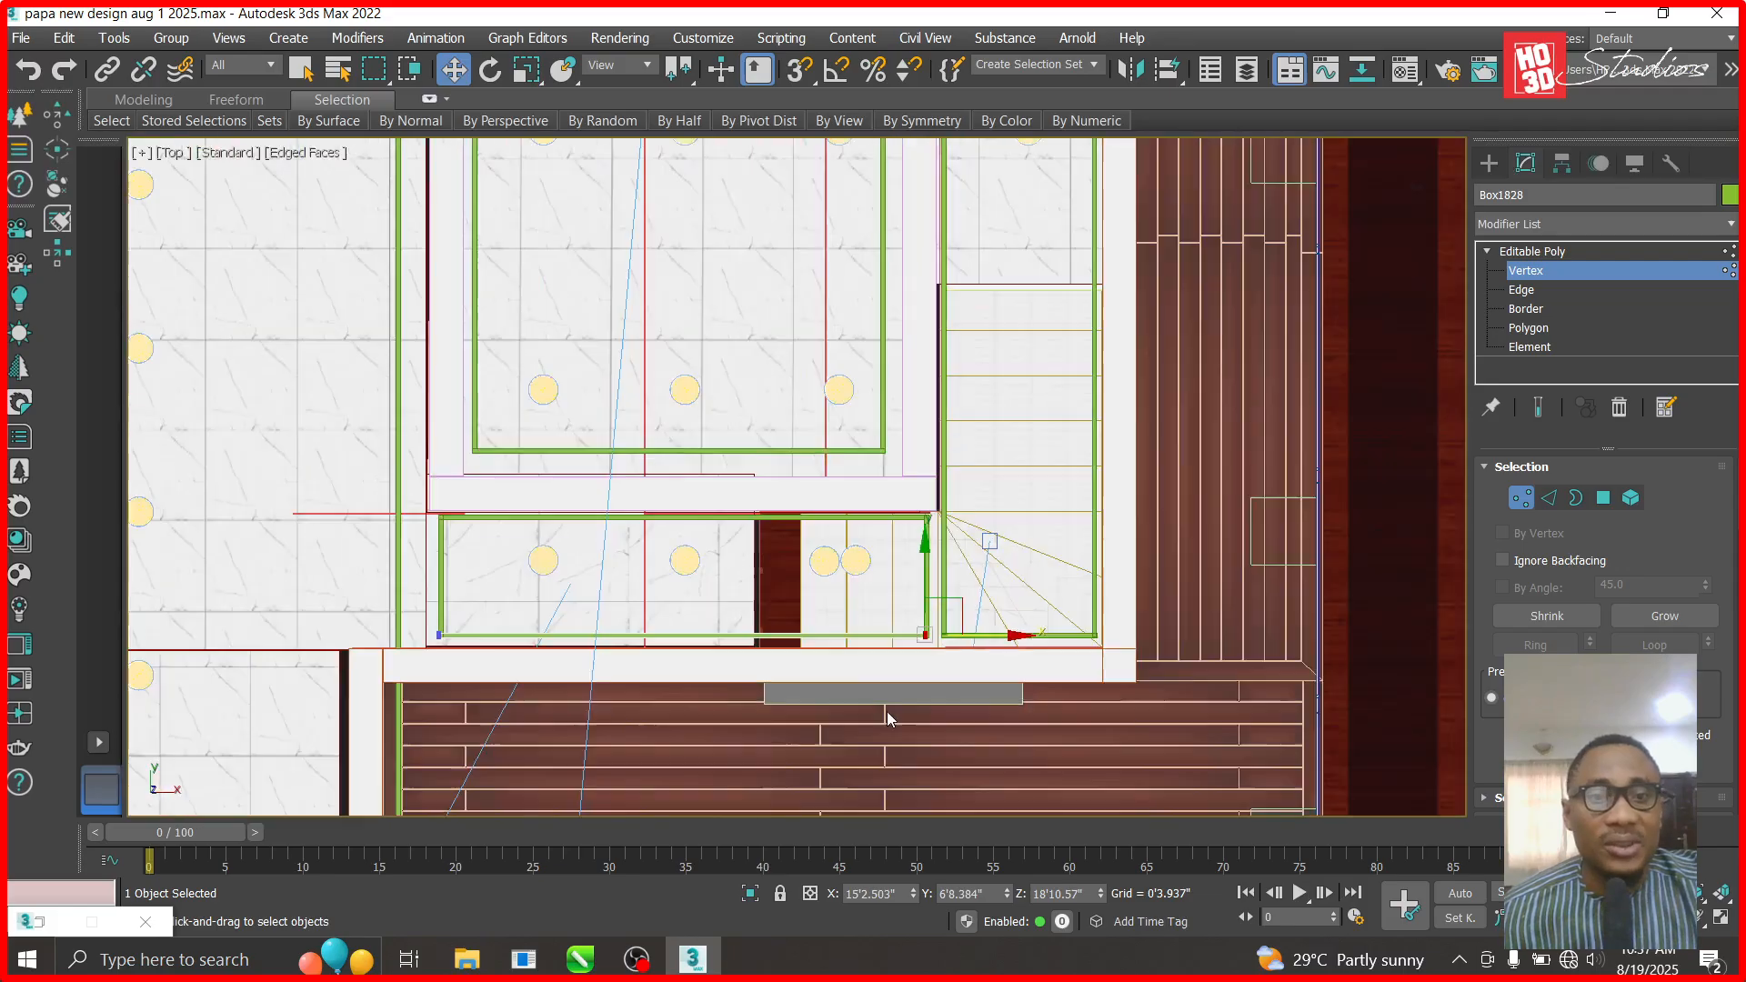
{"action": "scroll", "coordinate": [689, 524], "scroll_direction": "up", "scroll_amount": 4}
{"action": "scroll", "coordinate": [622, 687], "scroll_direction": "down", "scroll_amount": 1}
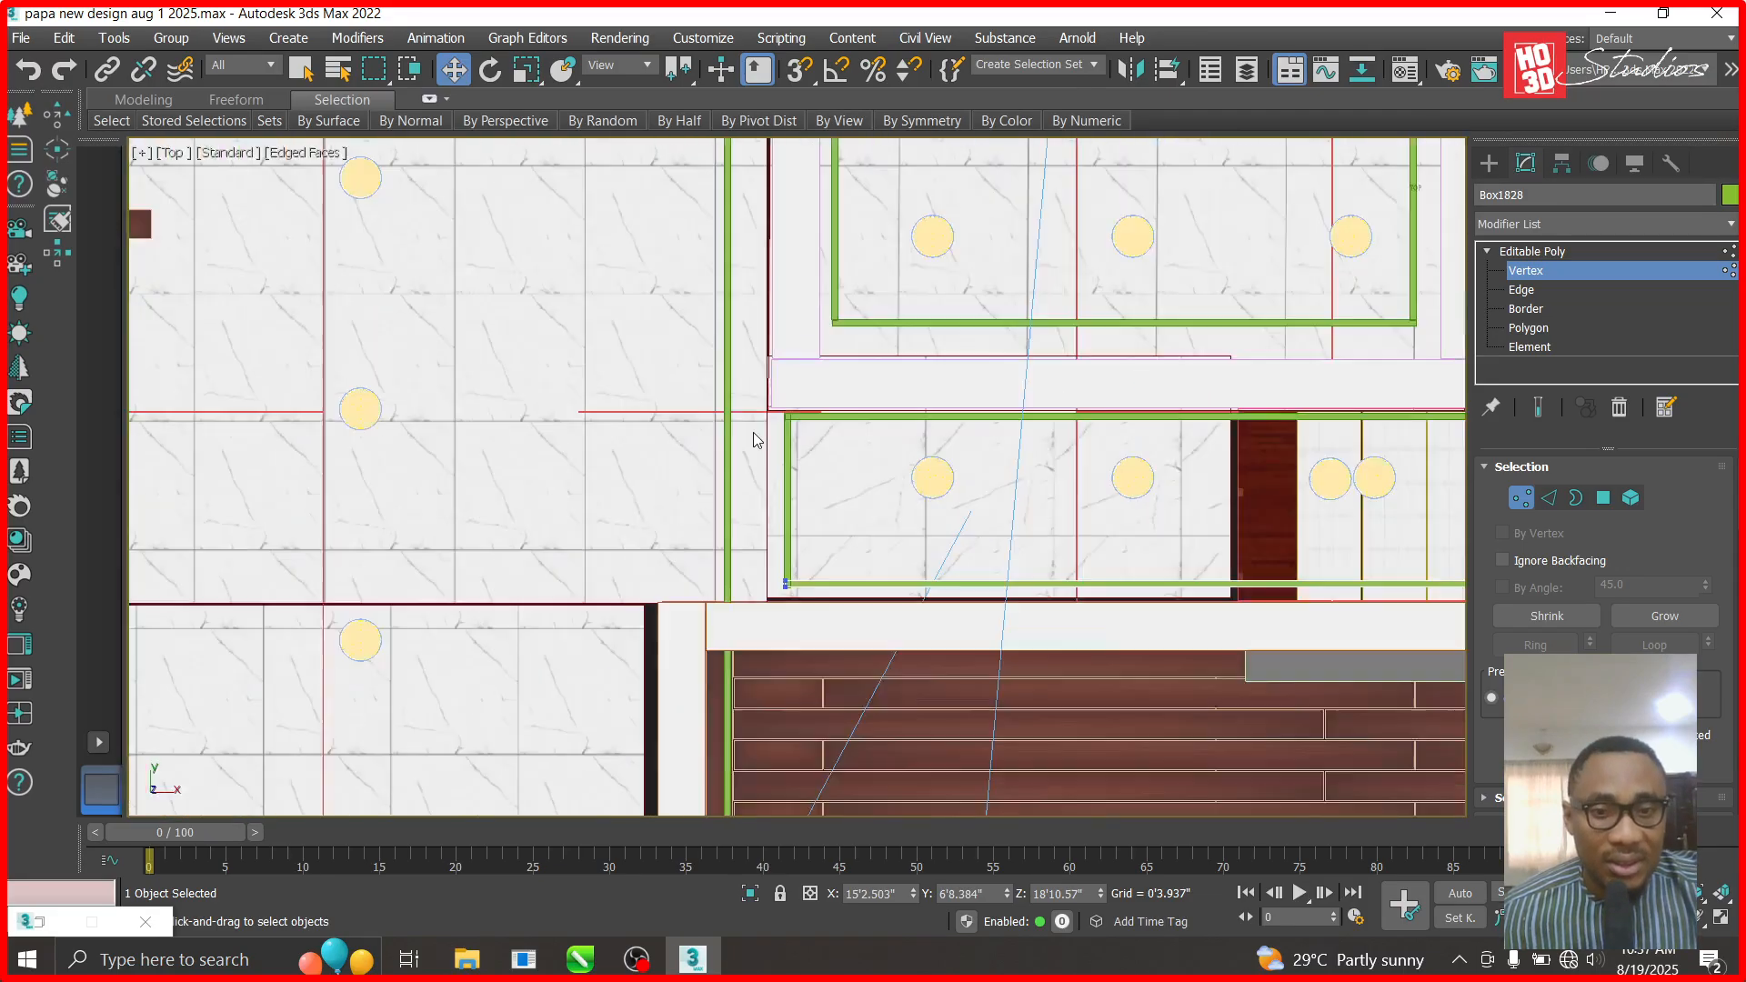
{"action": "scroll", "coordinate": [746, 418], "scroll_direction": "down", "scroll_amount": 2}
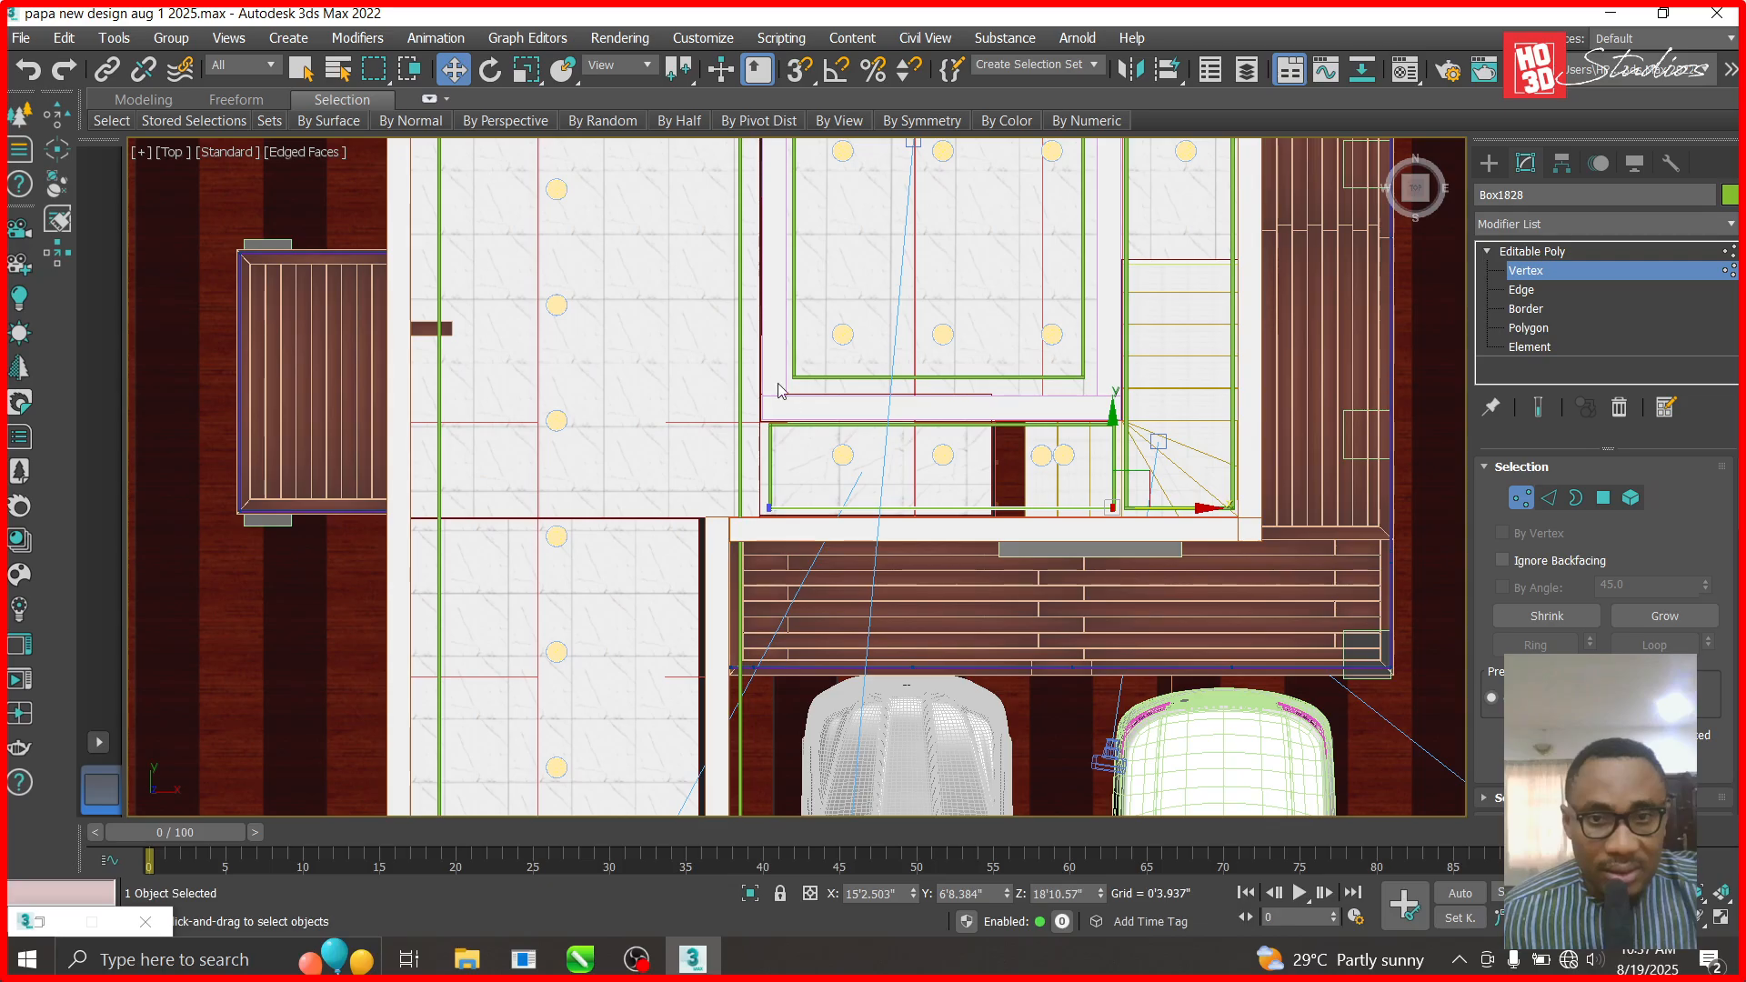
{"action": "left_click", "coordinate": [793, 455]}
{"action": "left_click", "coordinate": [1507, 258]}
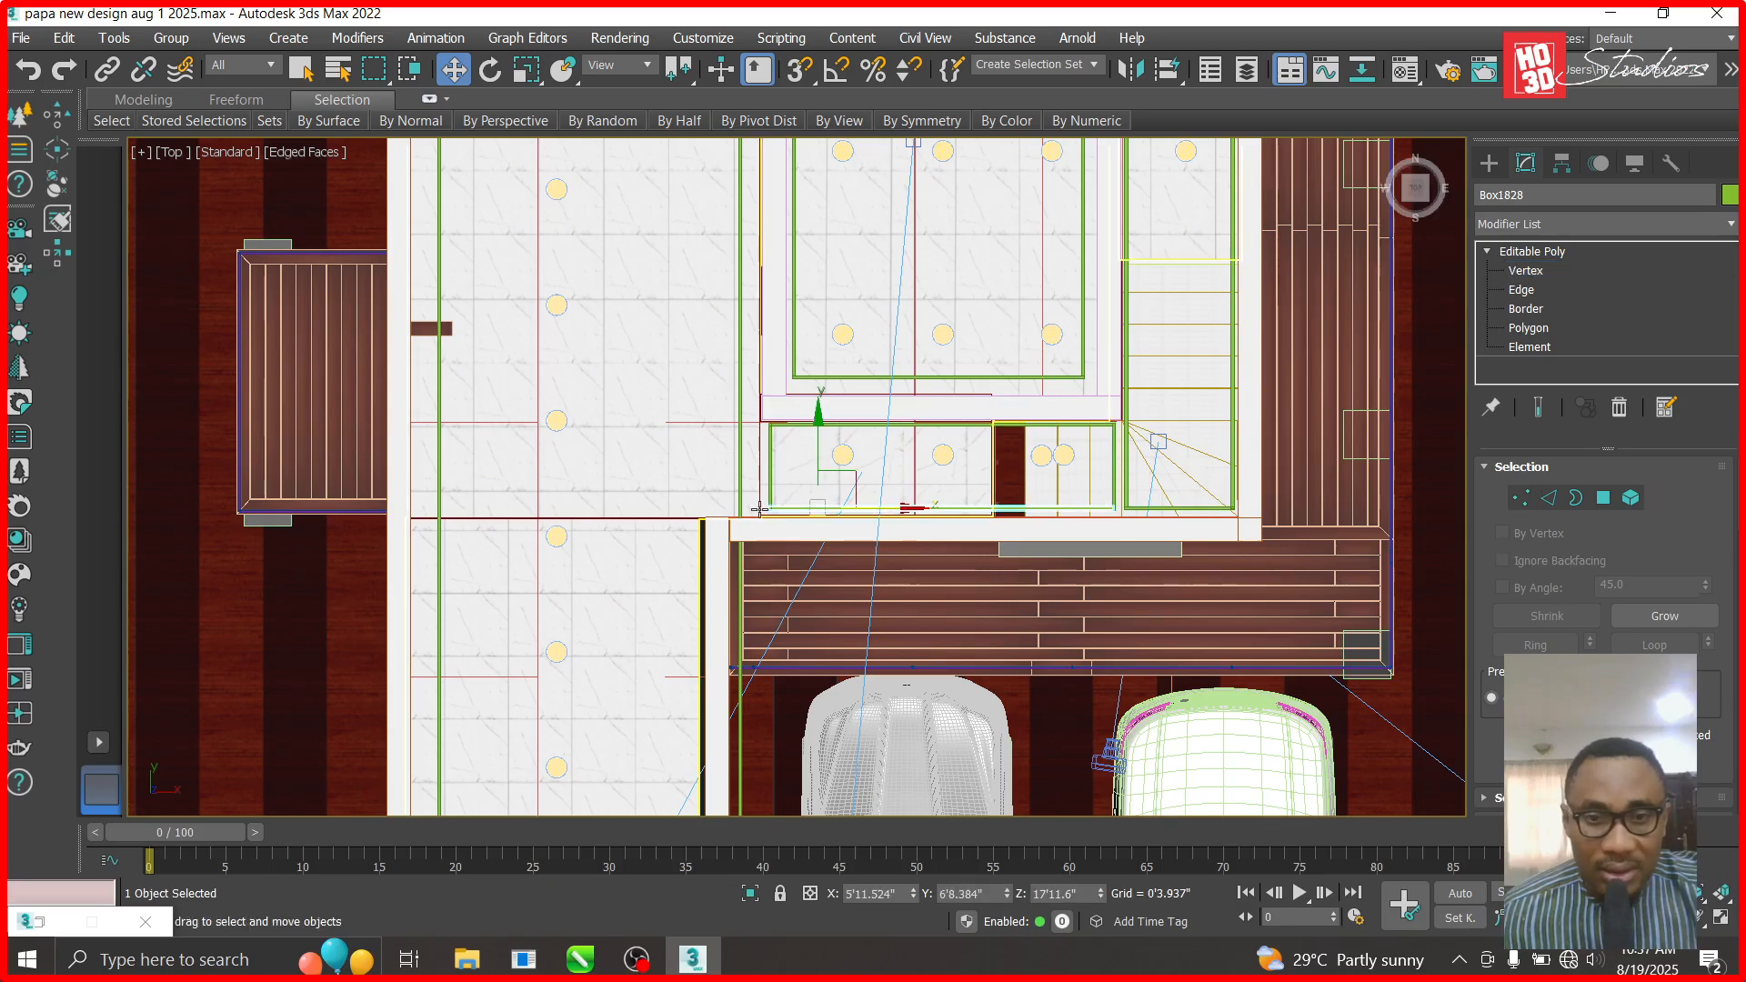
{"action": "left_click", "coordinate": [711, 591]}
{"action": "left_click", "coordinate": [714, 590]}
- Shift the narrow boolean panel slightly to the left
{"action": "scroll", "coordinate": [727, 618], "scroll_direction": "down", "scroll_amount": 3}
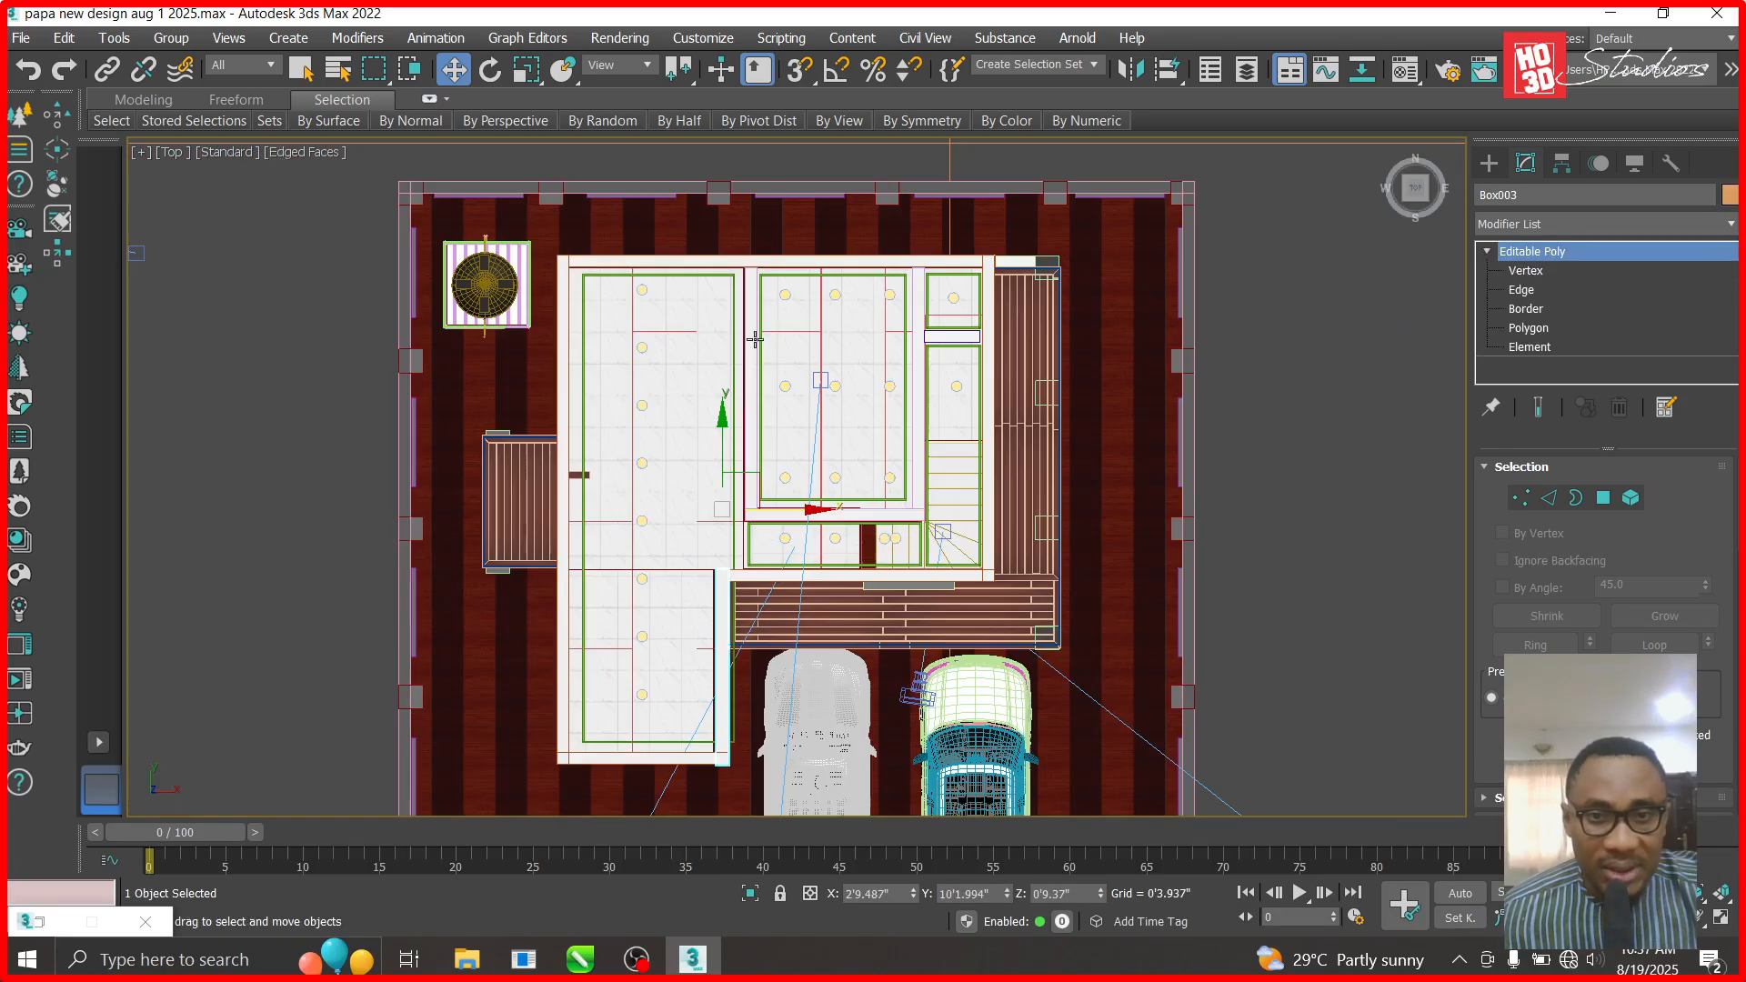
{"action": "left_click", "coordinate": [753, 315]}
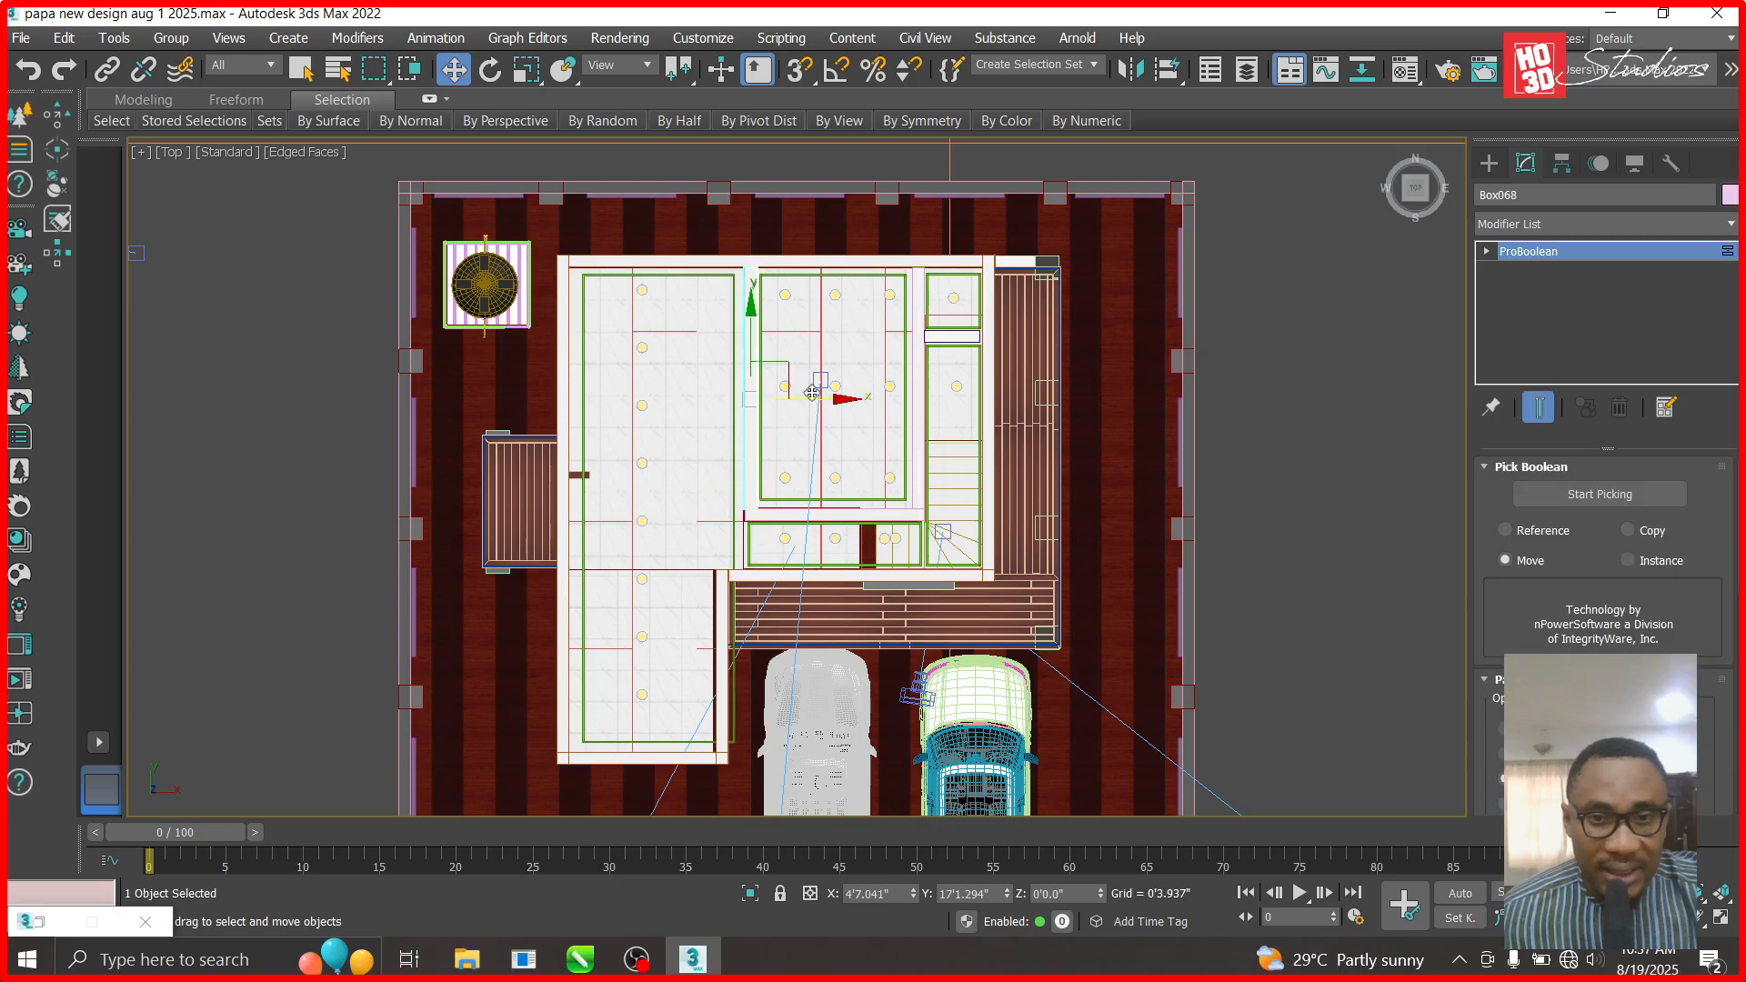
{"action": "left_click_drag", "start_coordinate": [838, 398], "coordinate": [807, 398]}
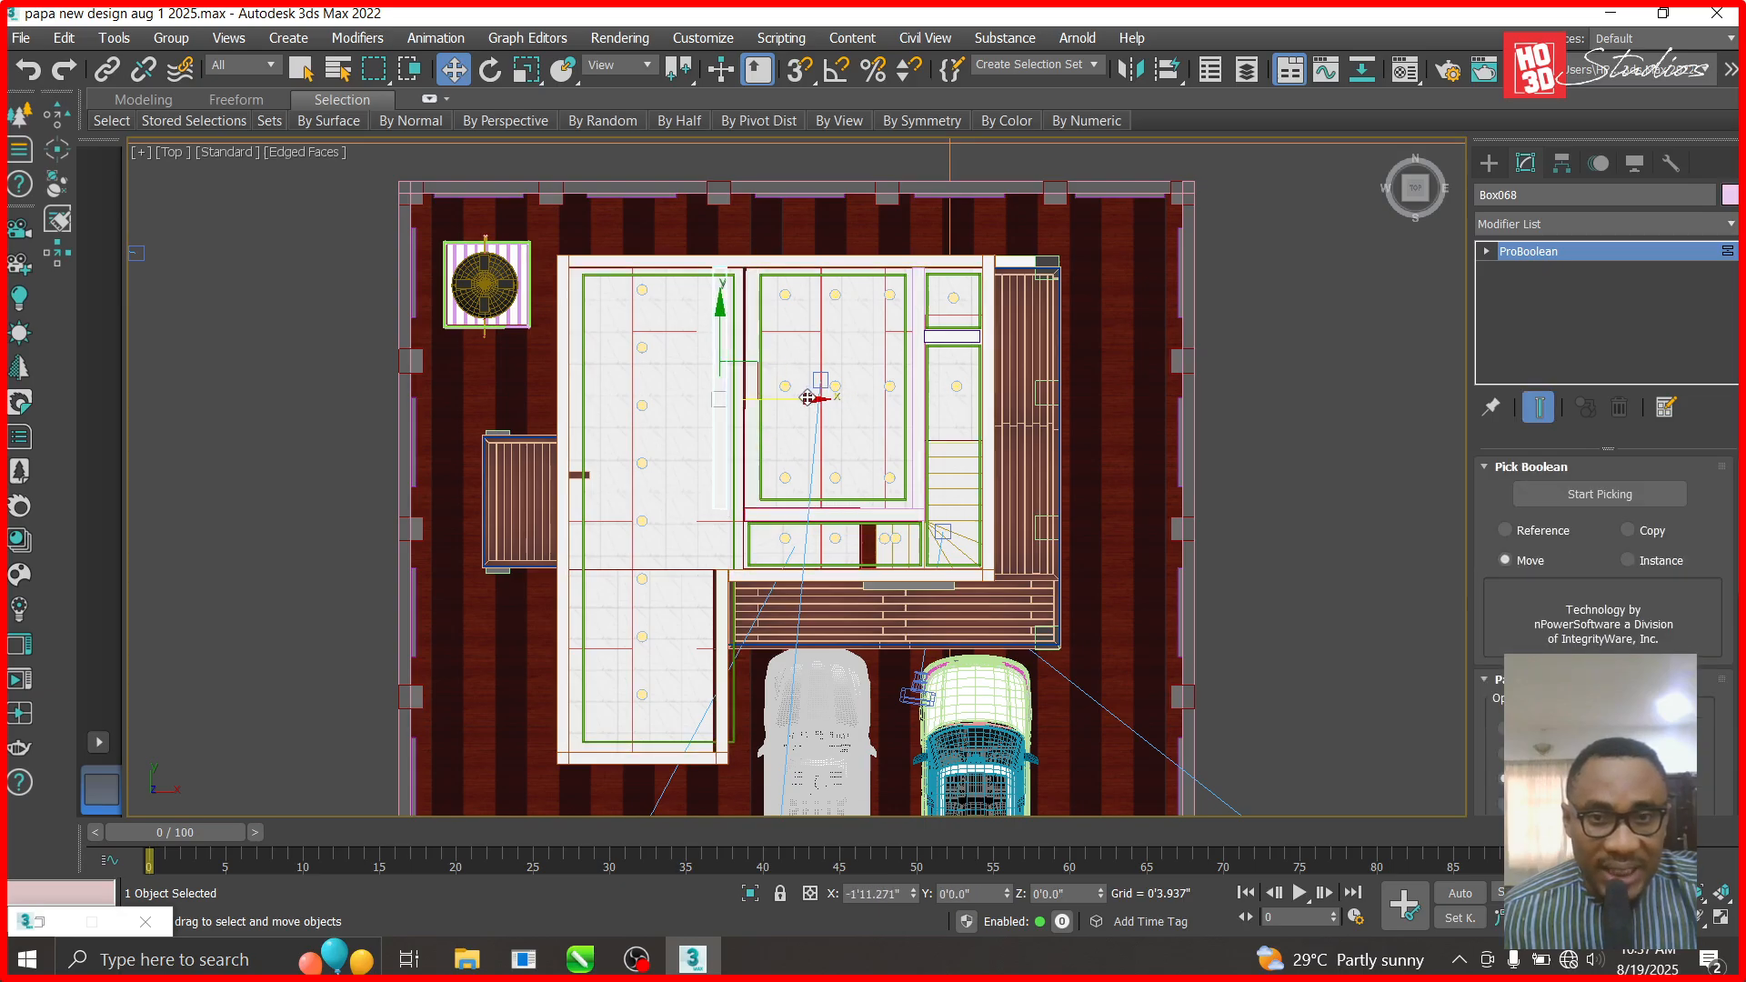
{"action": "scroll", "coordinate": [768, 365], "scroll_direction": "up", "scroll_amount": 2}
{"action": "scroll", "coordinate": [767, 364], "scroll_direction": "up", "scroll_amount": 3}
{"action": "left_click", "coordinate": [727, 386]}
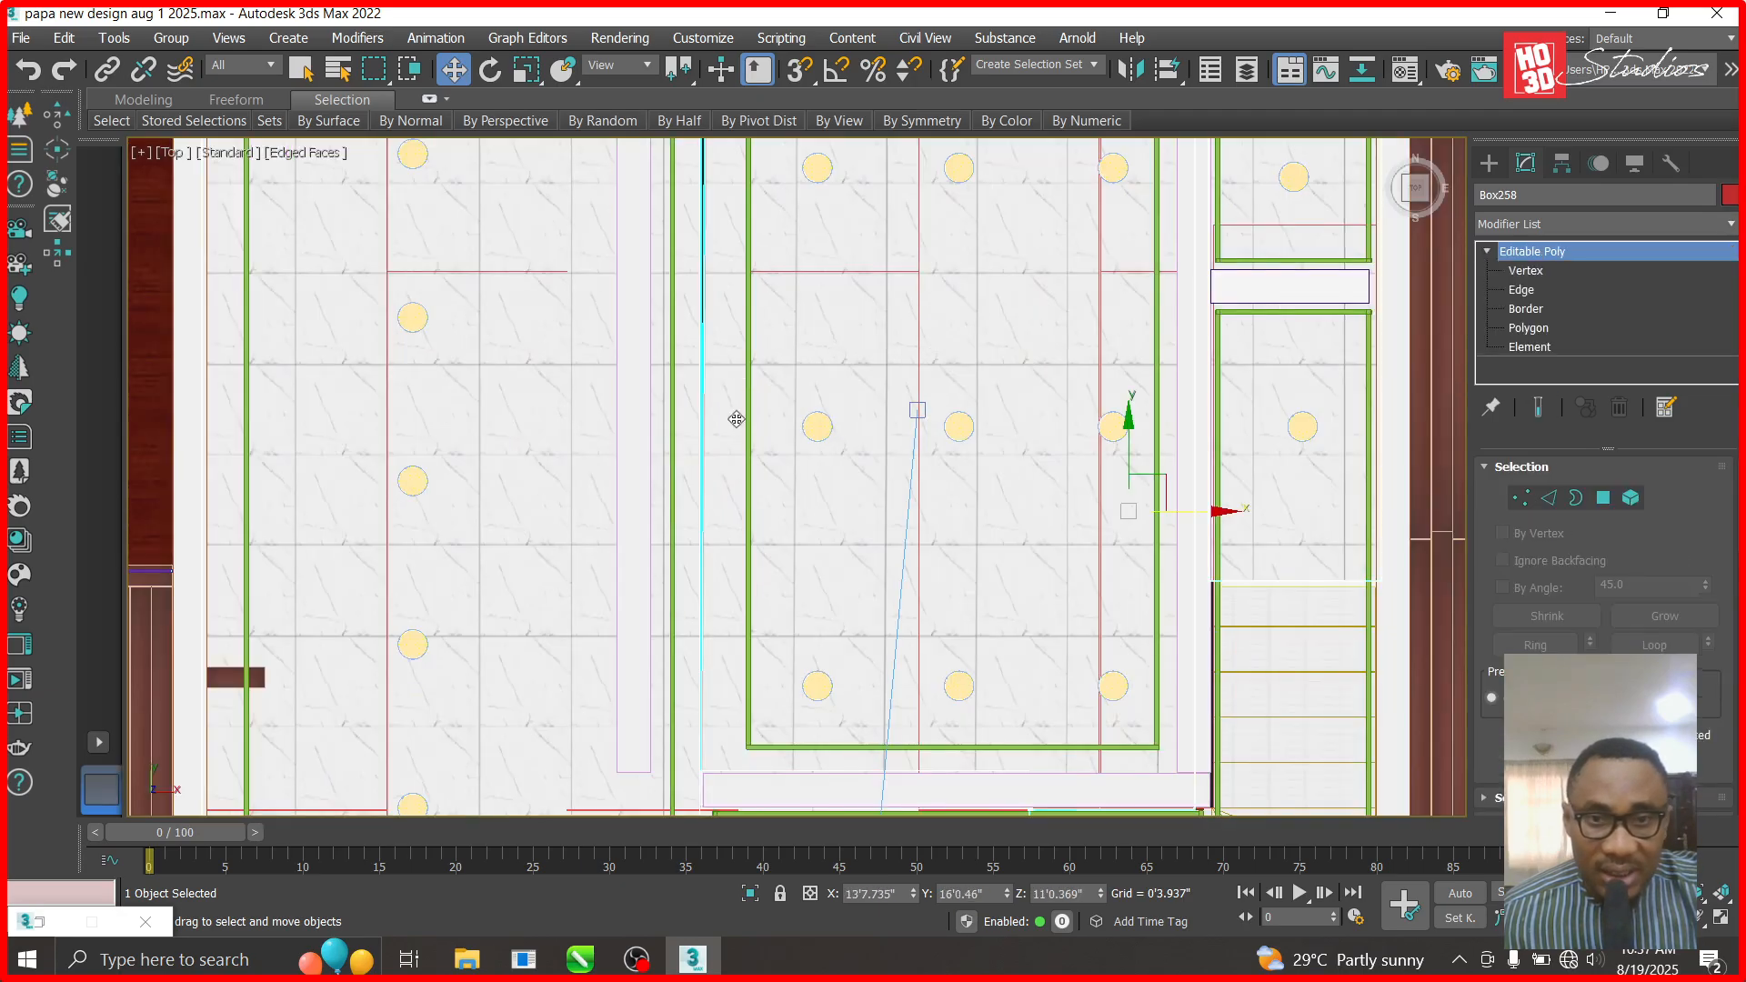
{"action": "left_click", "coordinate": [631, 401]}
{"action": "scroll", "coordinate": [632, 402], "scroll_direction": "down", "scroll_amount": 5}
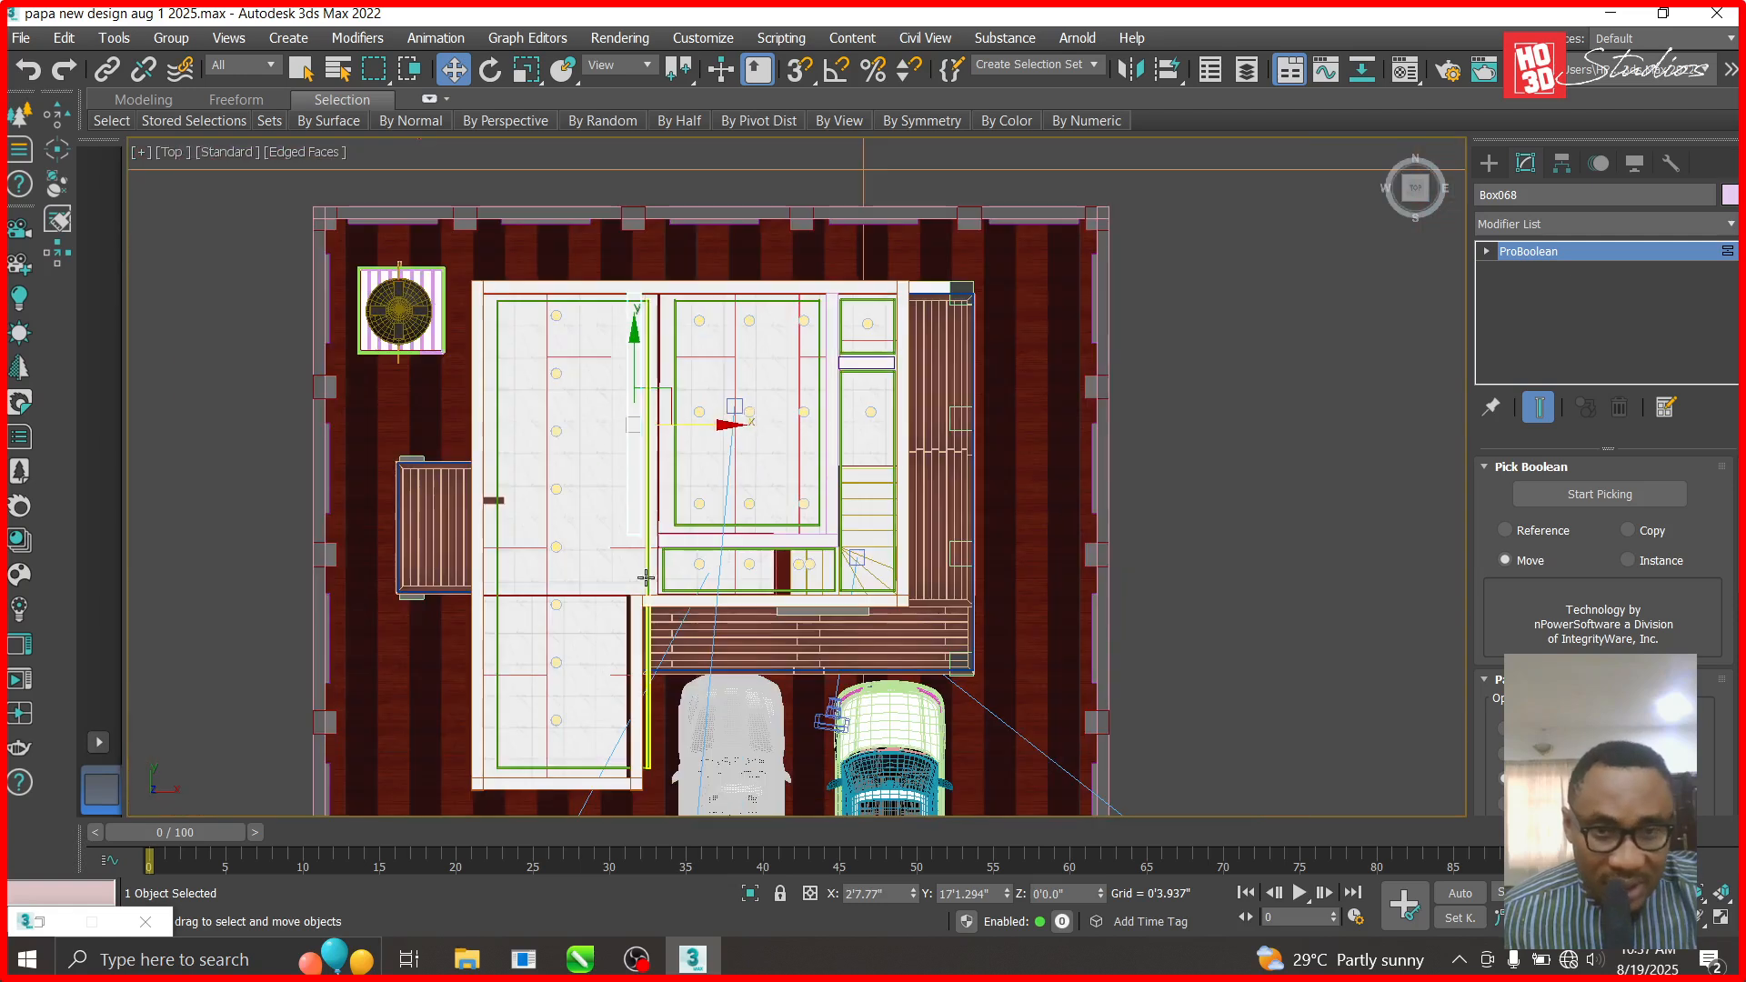
{"action": "scroll", "coordinate": [642, 588], "scroll_direction": "up", "scroll_amount": 5}
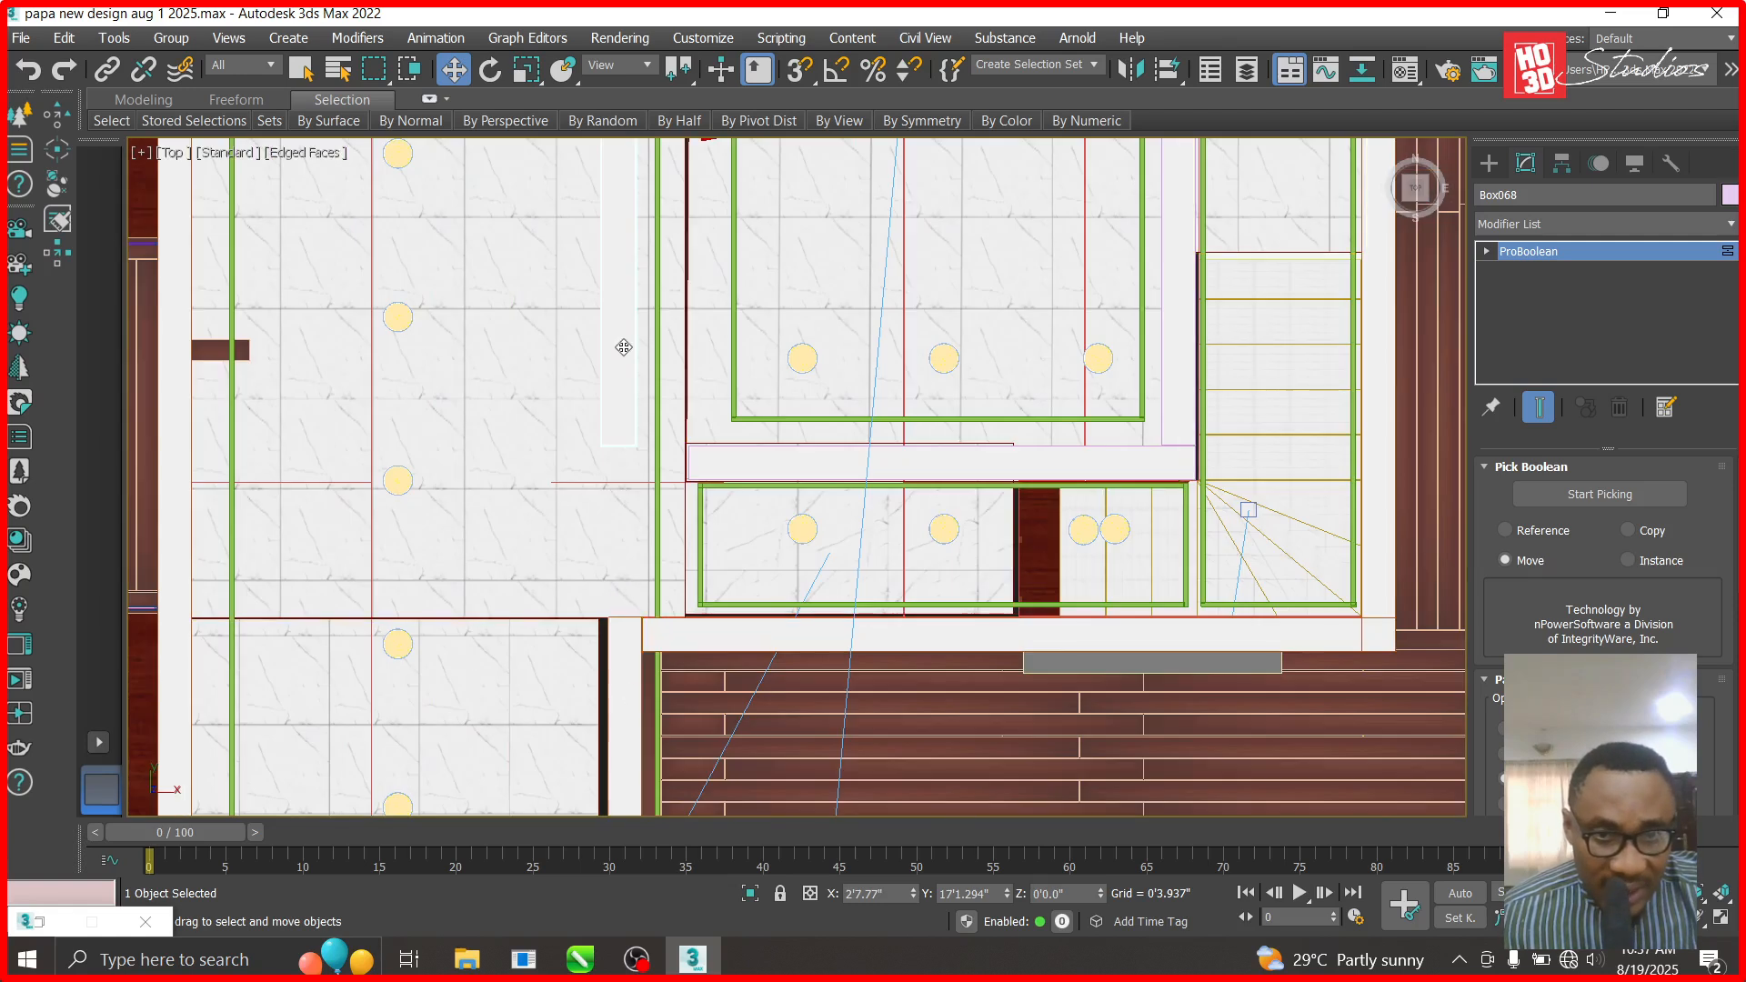
- Select the white wall panel Box003 and briefly inspect its vertices
{"action": "left_click", "coordinate": [631, 657]}
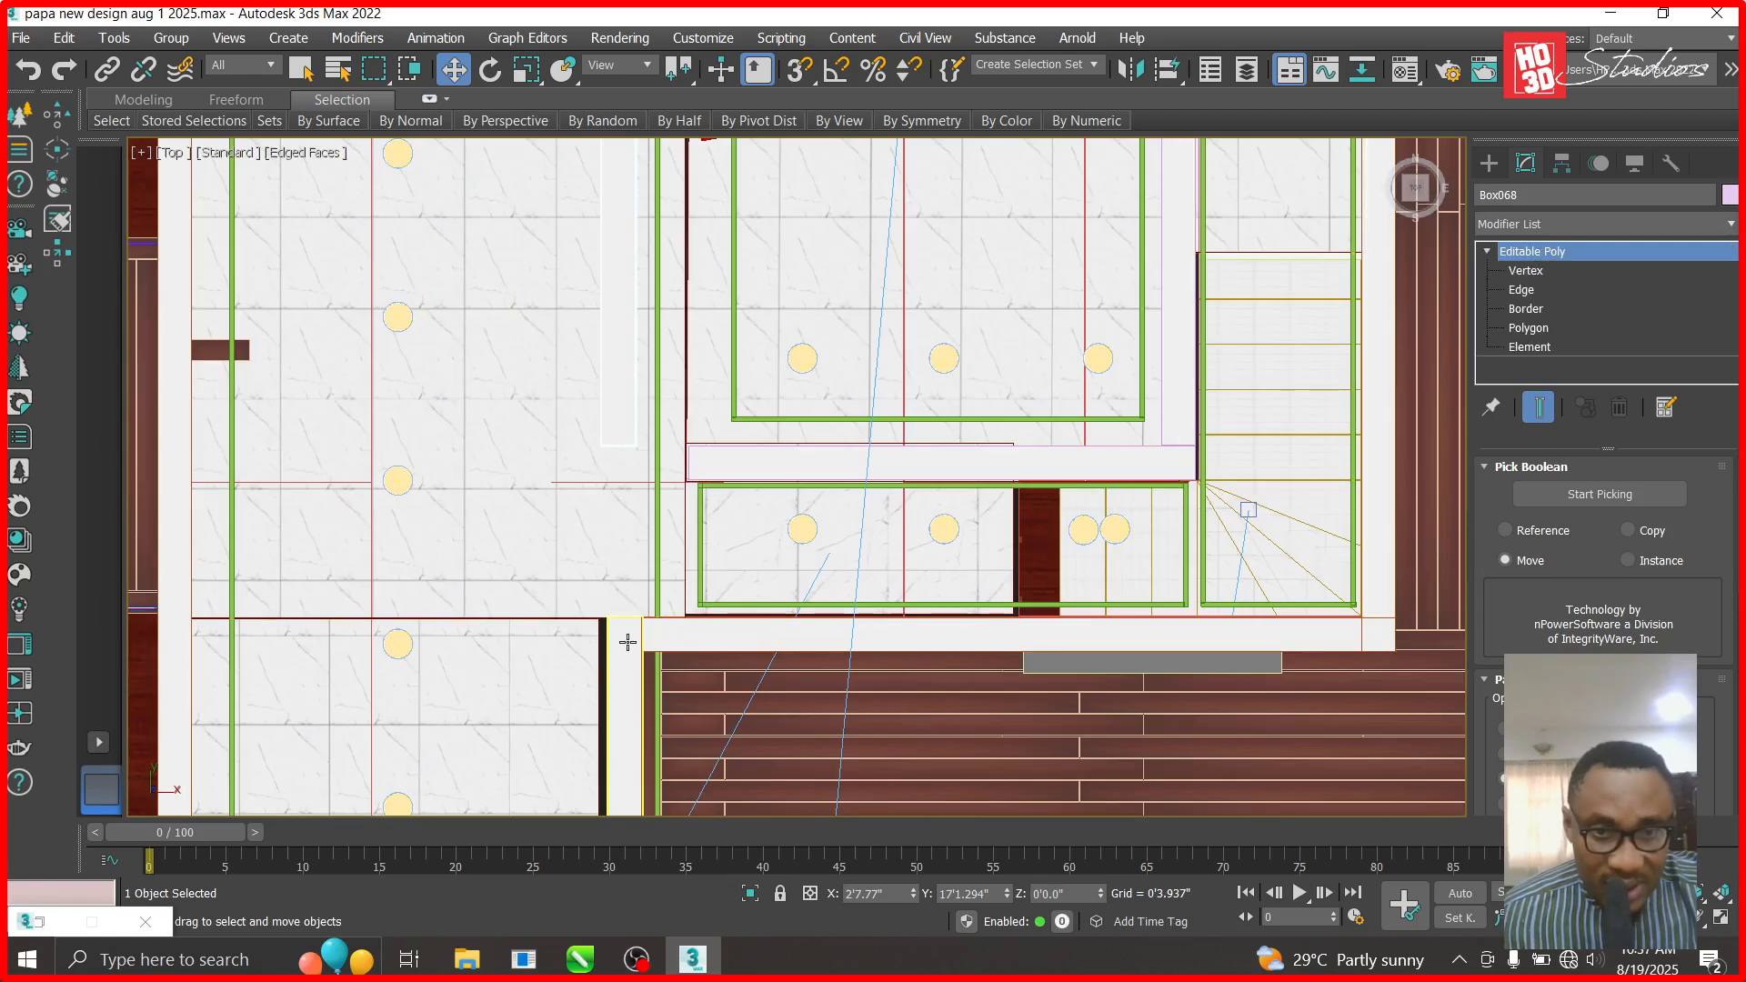
{"action": "left_click", "coordinate": [1547, 269]}
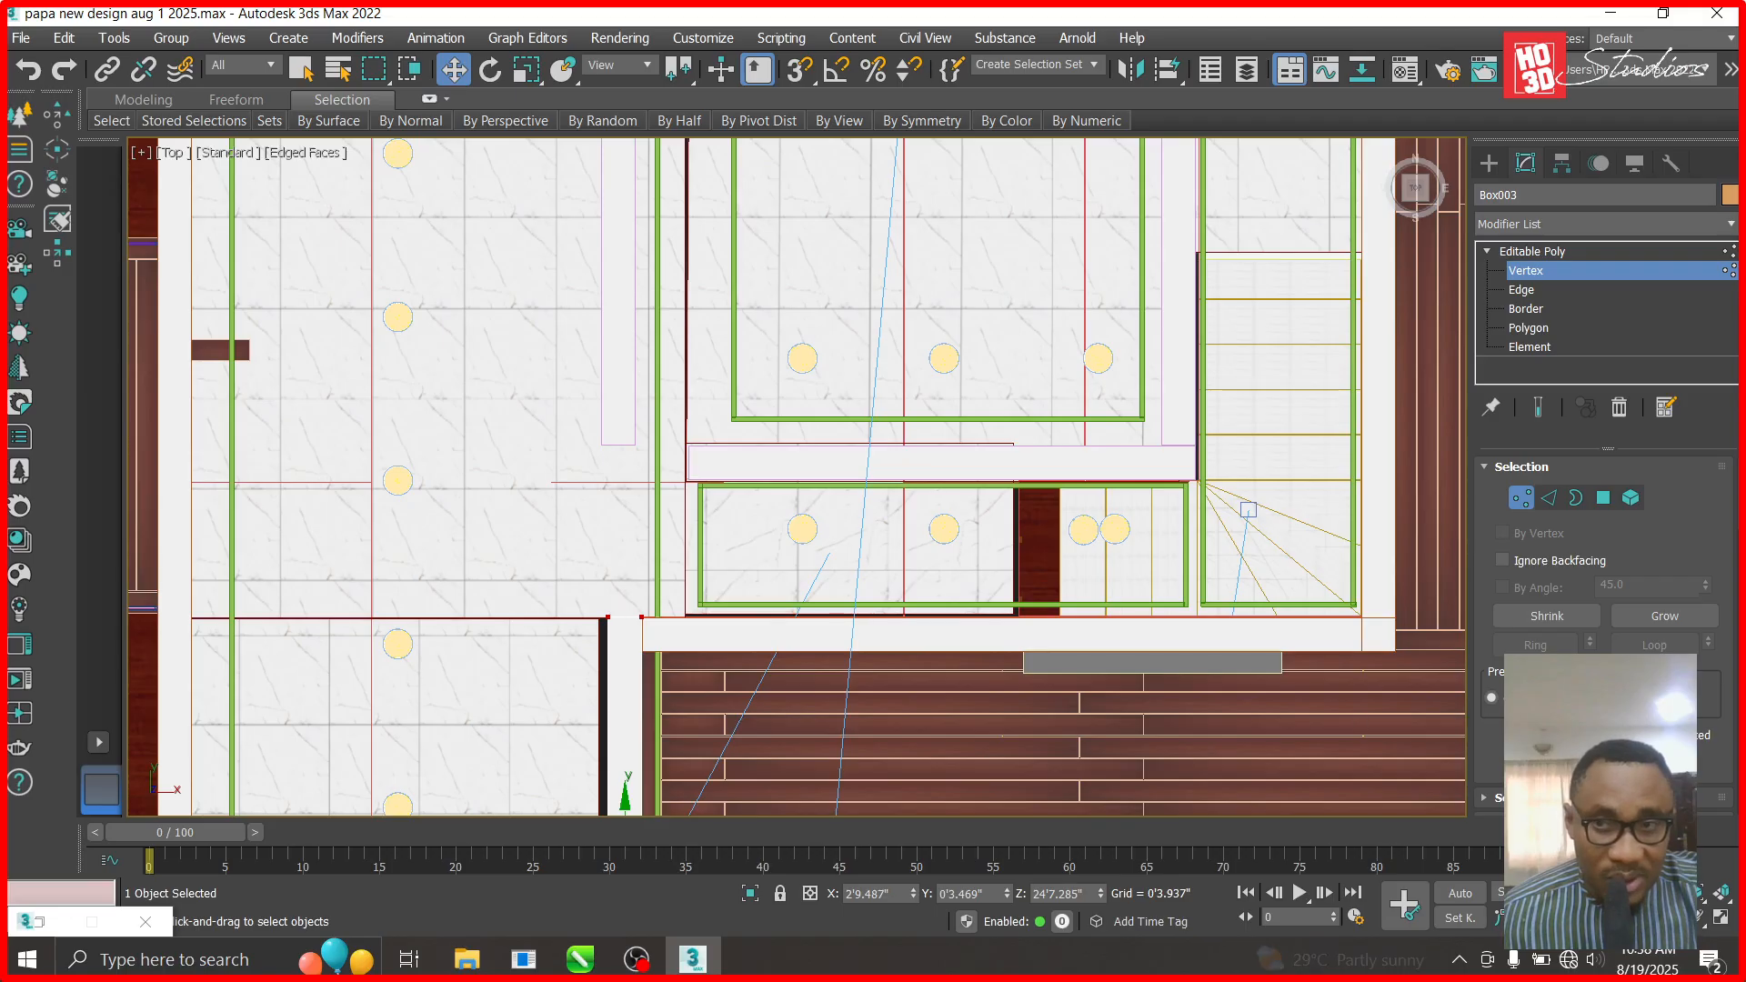
{"action": "left_click", "coordinate": [1580, 250]}
{"action": "scroll", "coordinate": [945, 604], "scroll_direction": "down", "scroll_amount": 3}
{"action": "scroll", "coordinate": [782, 353], "scroll_direction": "up", "scroll_amount": 4}
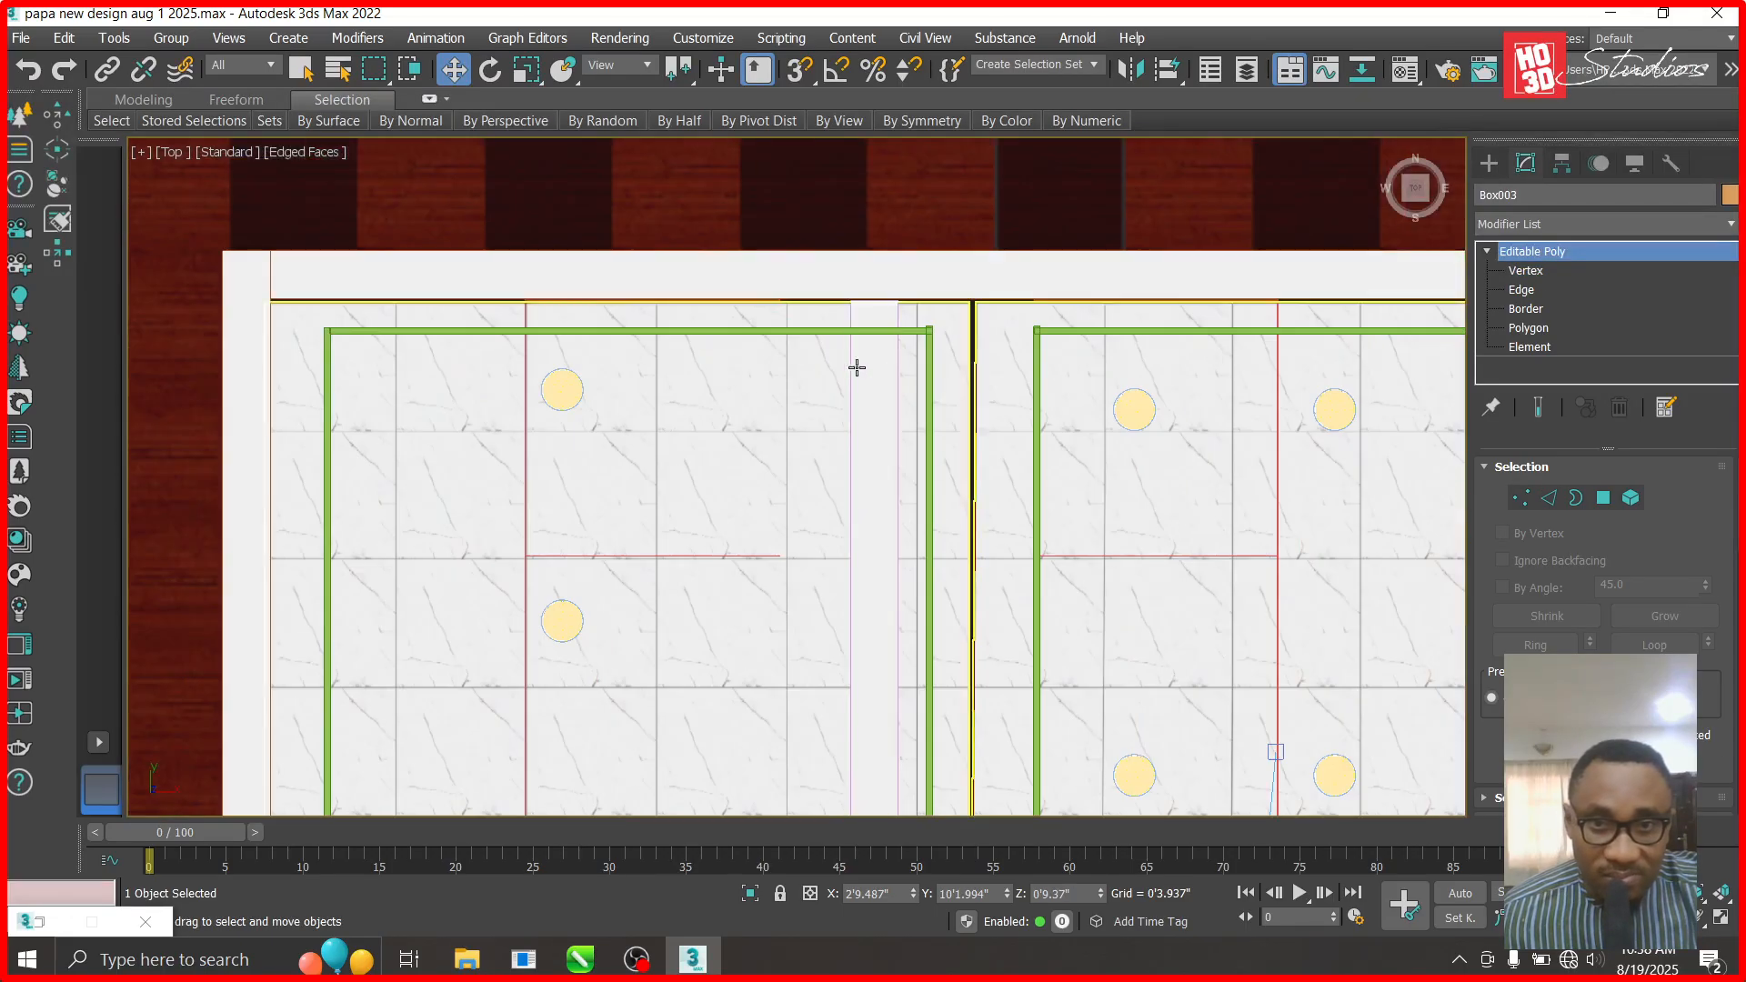
- Nudge green beam Box1815 left and delete the narrow white boolean panel
{"action": "left_click", "coordinate": [883, 327]}
{"action": "left_click", "coordinate": [930, 361]}
{"action": "scroll", "coordinate": [933, 382], "scroll_direction": "down", "scroll_amount": 4}
{"action": "left_click_drag", "start_coordinate": [1004, 594], "coordinate": [985, 593]}
{"action": "scroll", "coordinate": [891, 384], "scroll_direction": "up", "scroll_amount": 5}
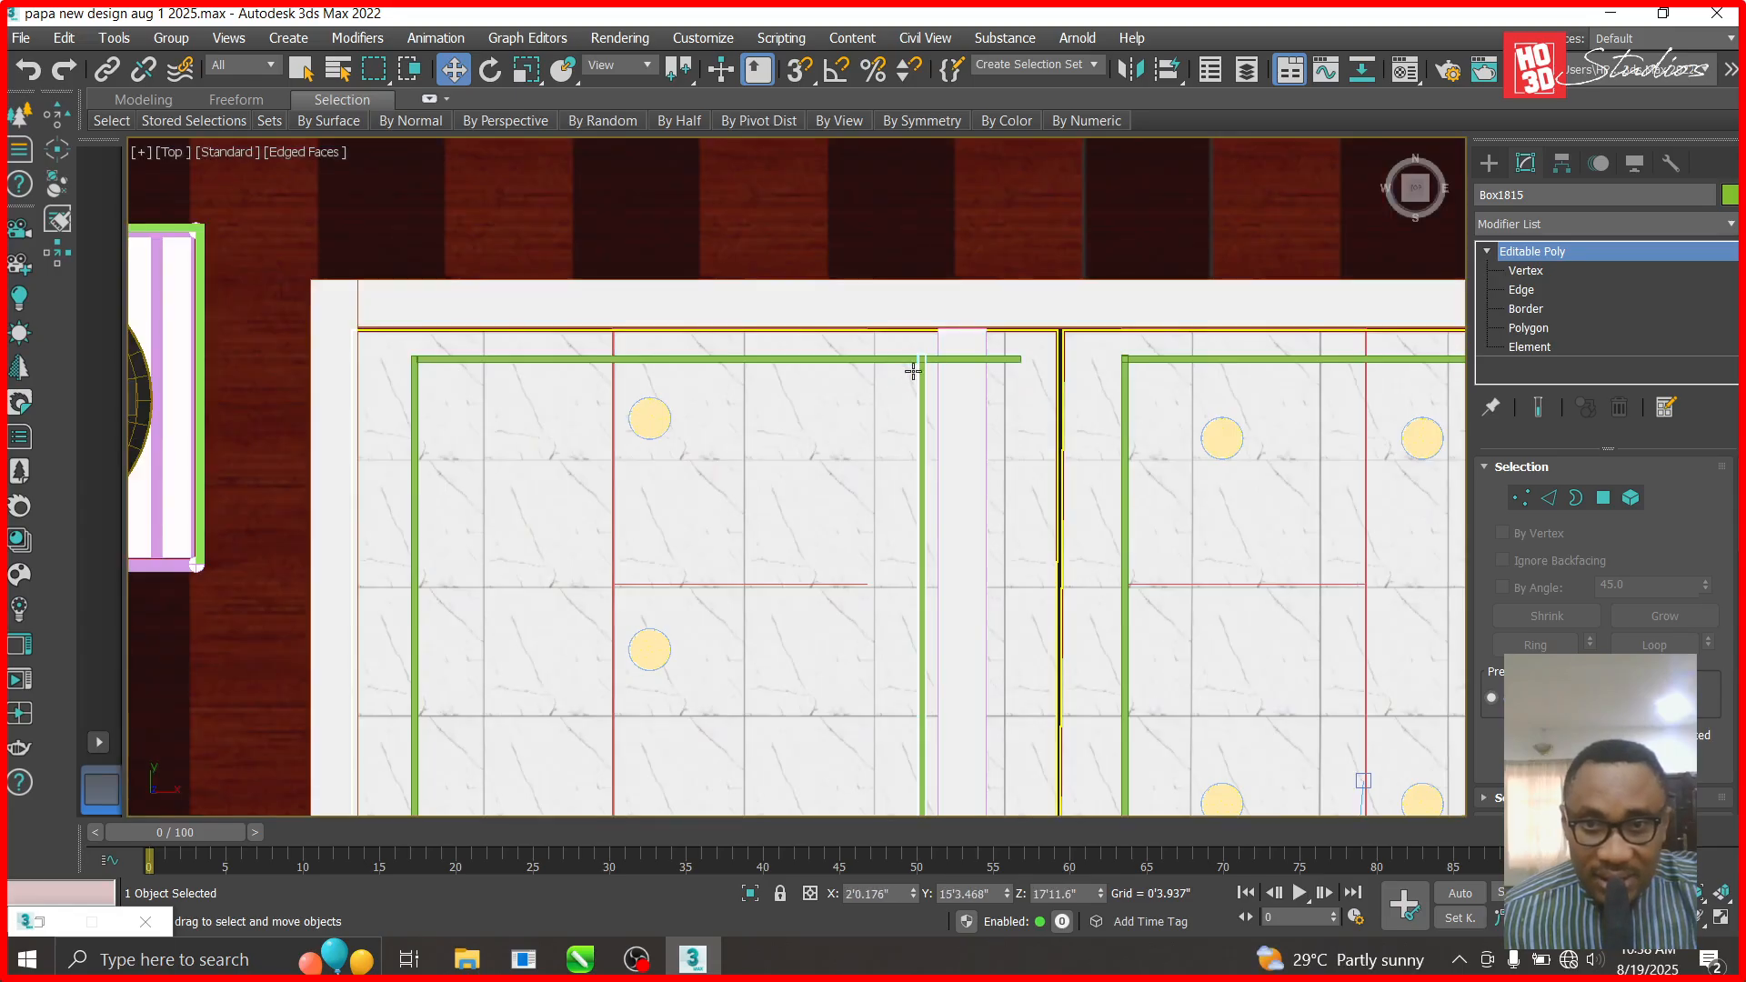
{"action": "scroll", "coordinate": [918, 391], "scroll_direction": "down", "scroll_amount": 5}
{"action": "scroll", "coordinate": [912, 519], "scroll_direction": "up", "scroll_amount": 5}
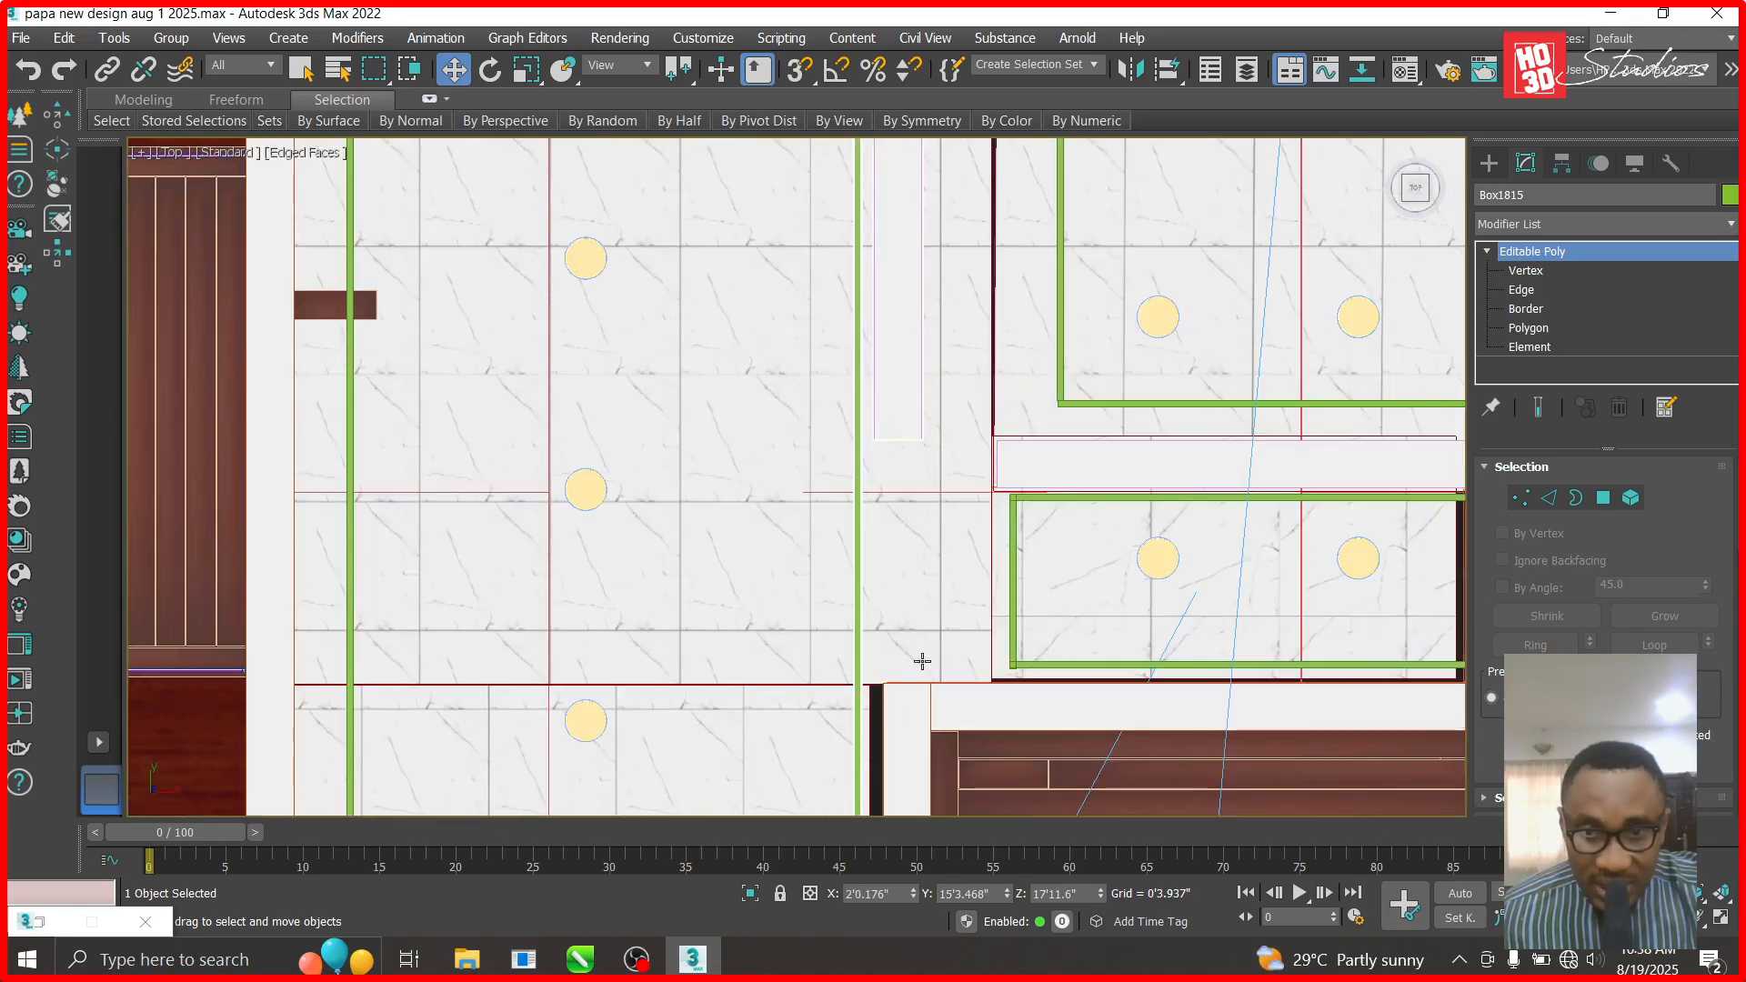
{"action": "left_click", "coordinate": [901, 429]}
{"action": "key", "text": "Delete"}
- Stretch Box003's top vertices up along Y onto the top wall line
{"action": "left_click", "coordinate": [908, 701]}
{"action": "left_click", "coordinate": [1526, 271]}
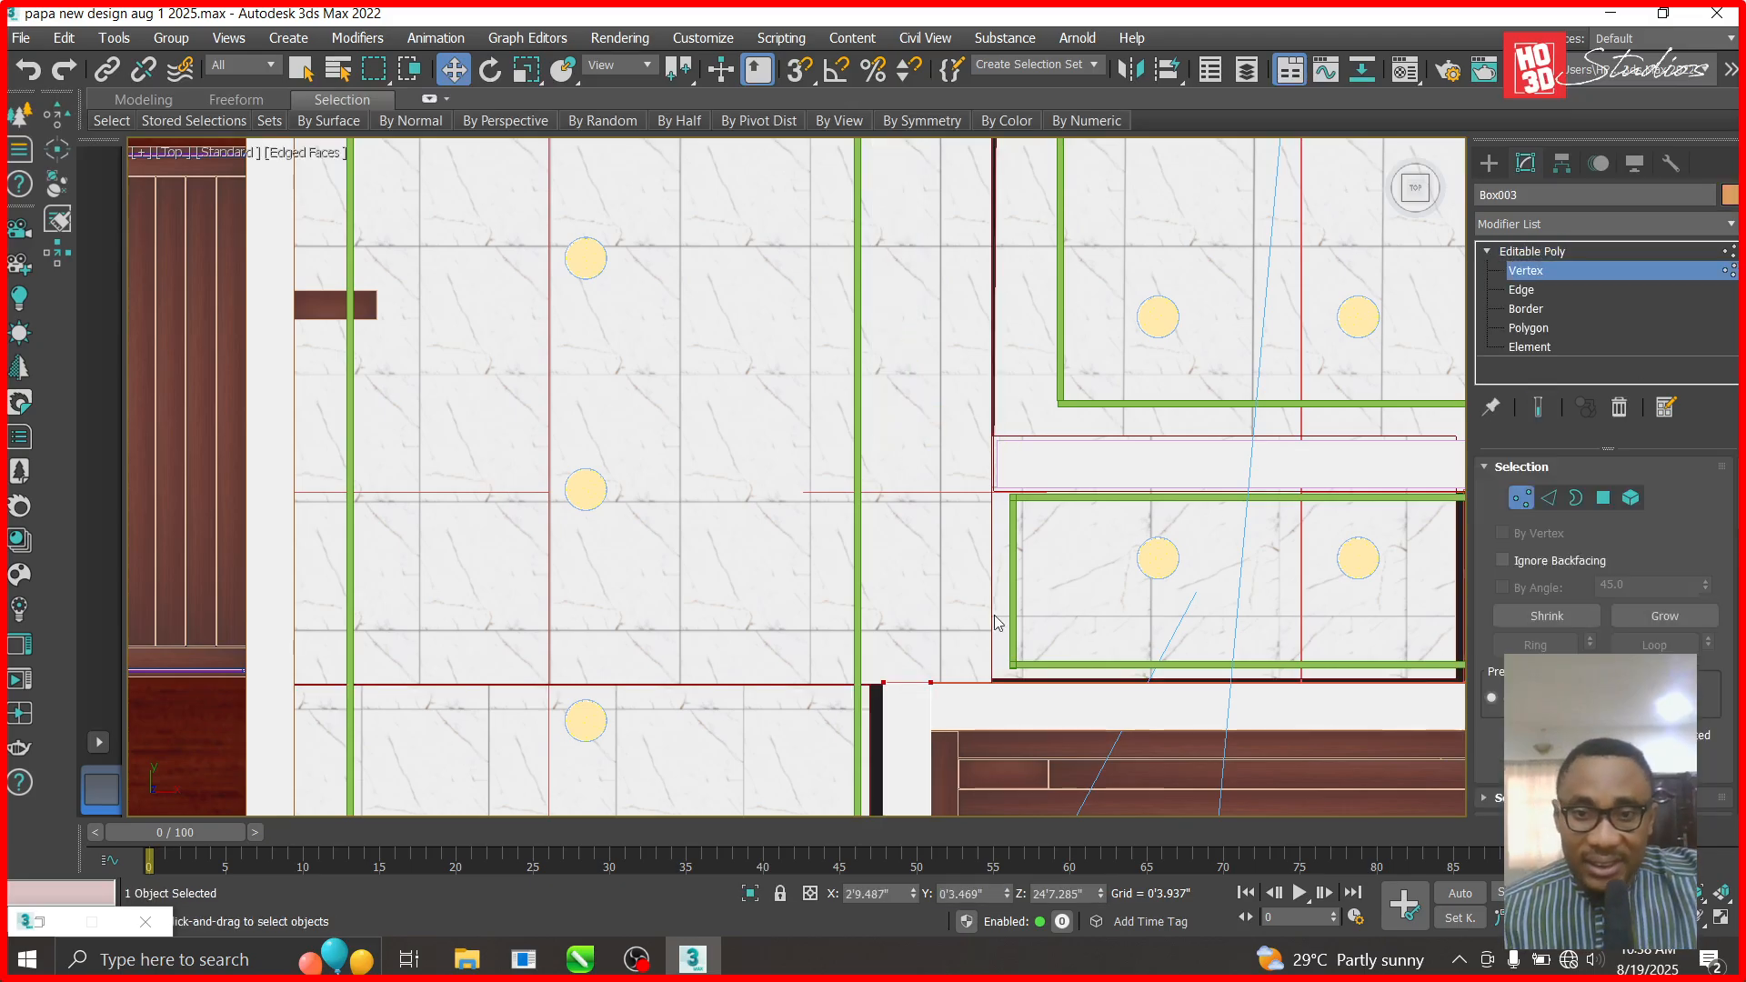
{"action": "left_click_drag", "start_coordinate": [910, 603], "coordinate": [943, 148]}
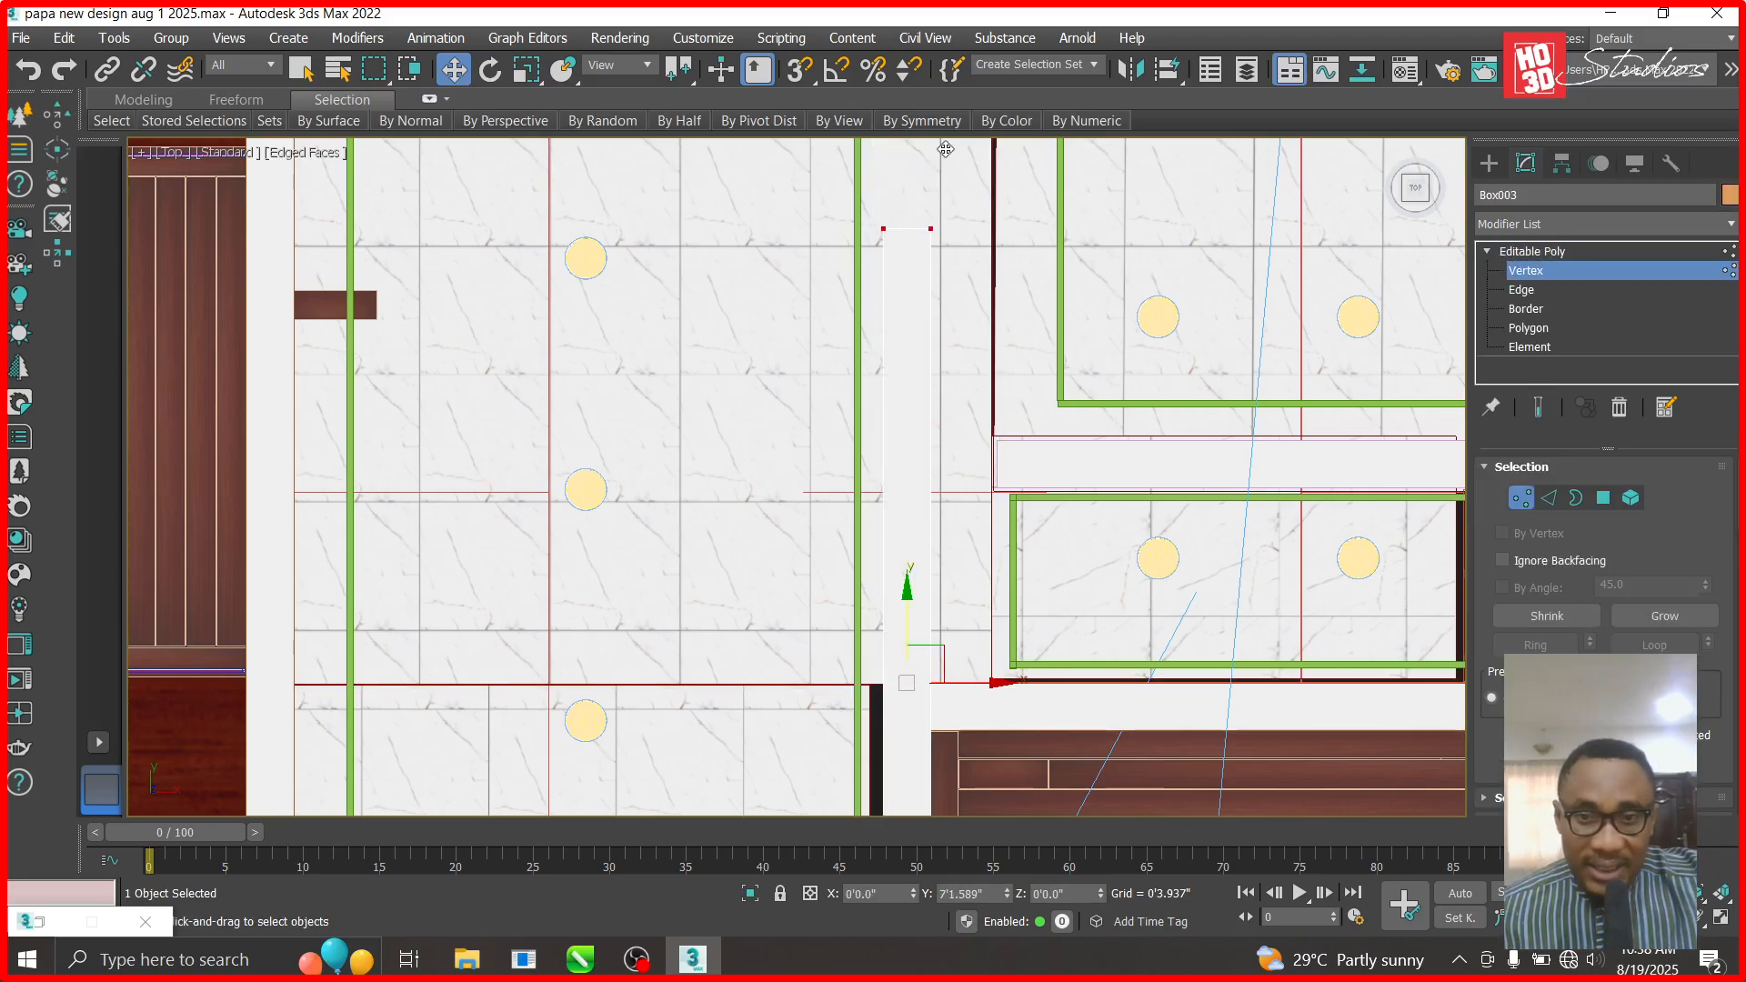
{"action": "scroll", "coordinate": [958, 582], "scroll_direction": "down", "scroll_amount": 5}
{"action": "left_click_drag", "start_coordinate": [944, 388], "coordinate": [937, 256]}
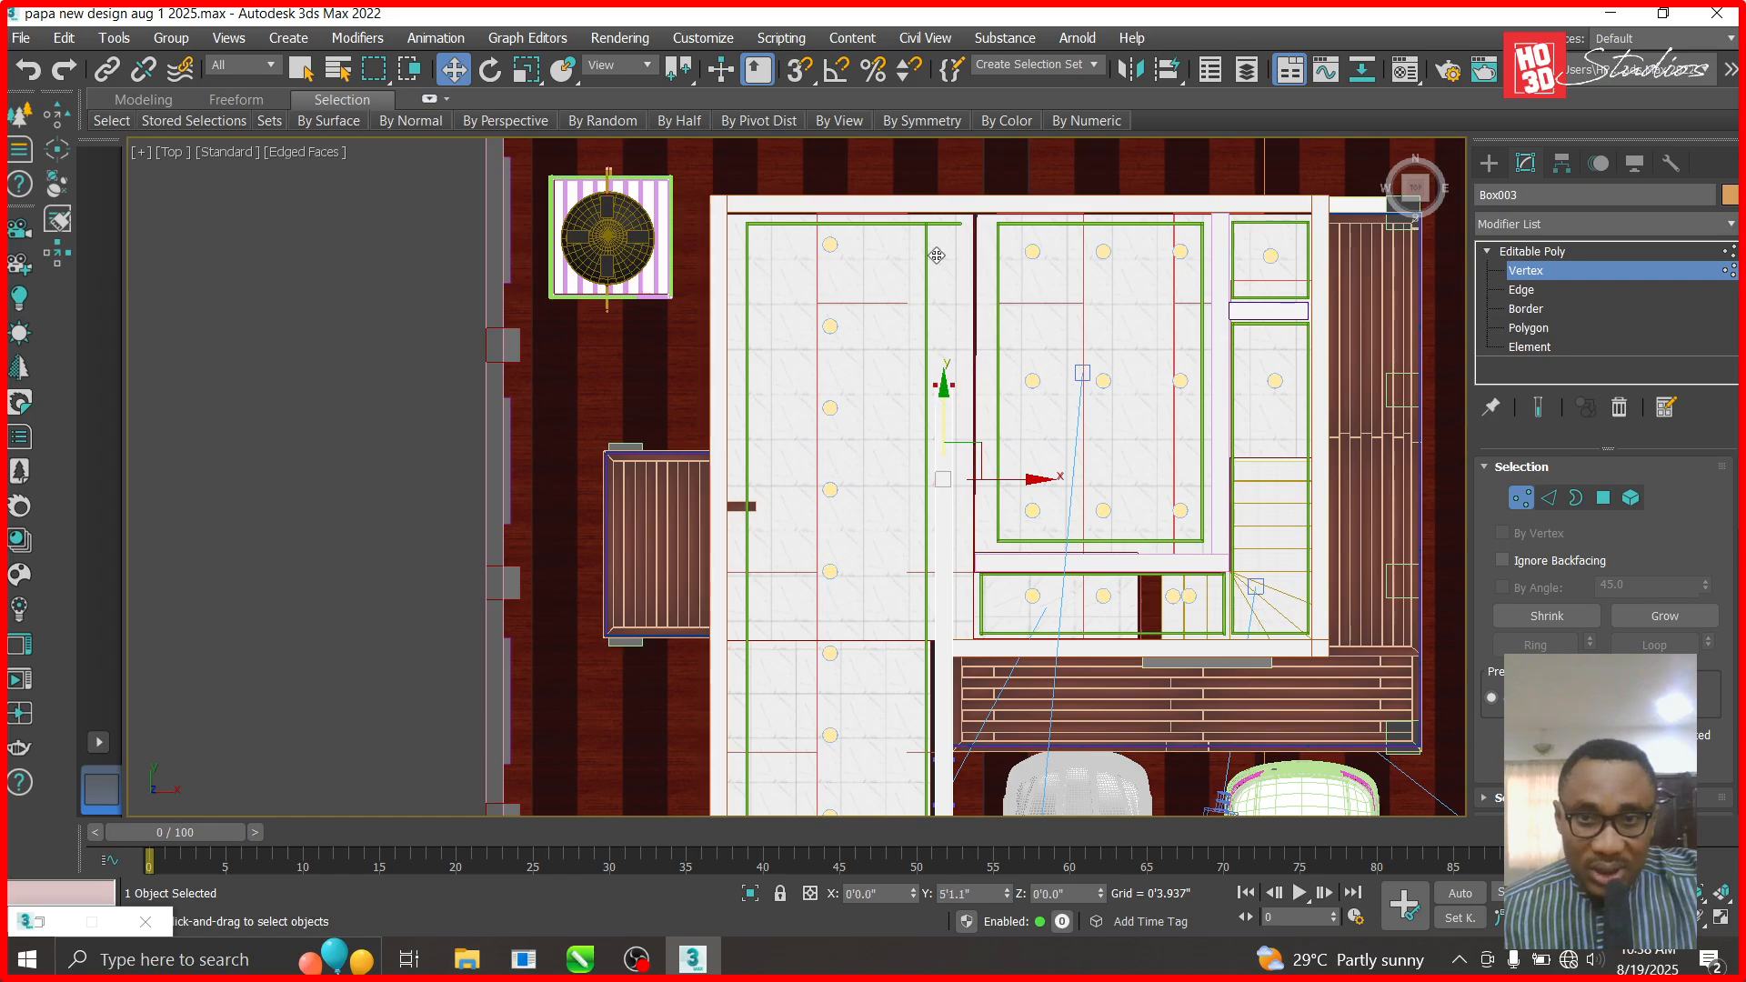
{"action": "left_click_drag", "start_coordinate": [958, 122], "coordinate": [957, 124]}
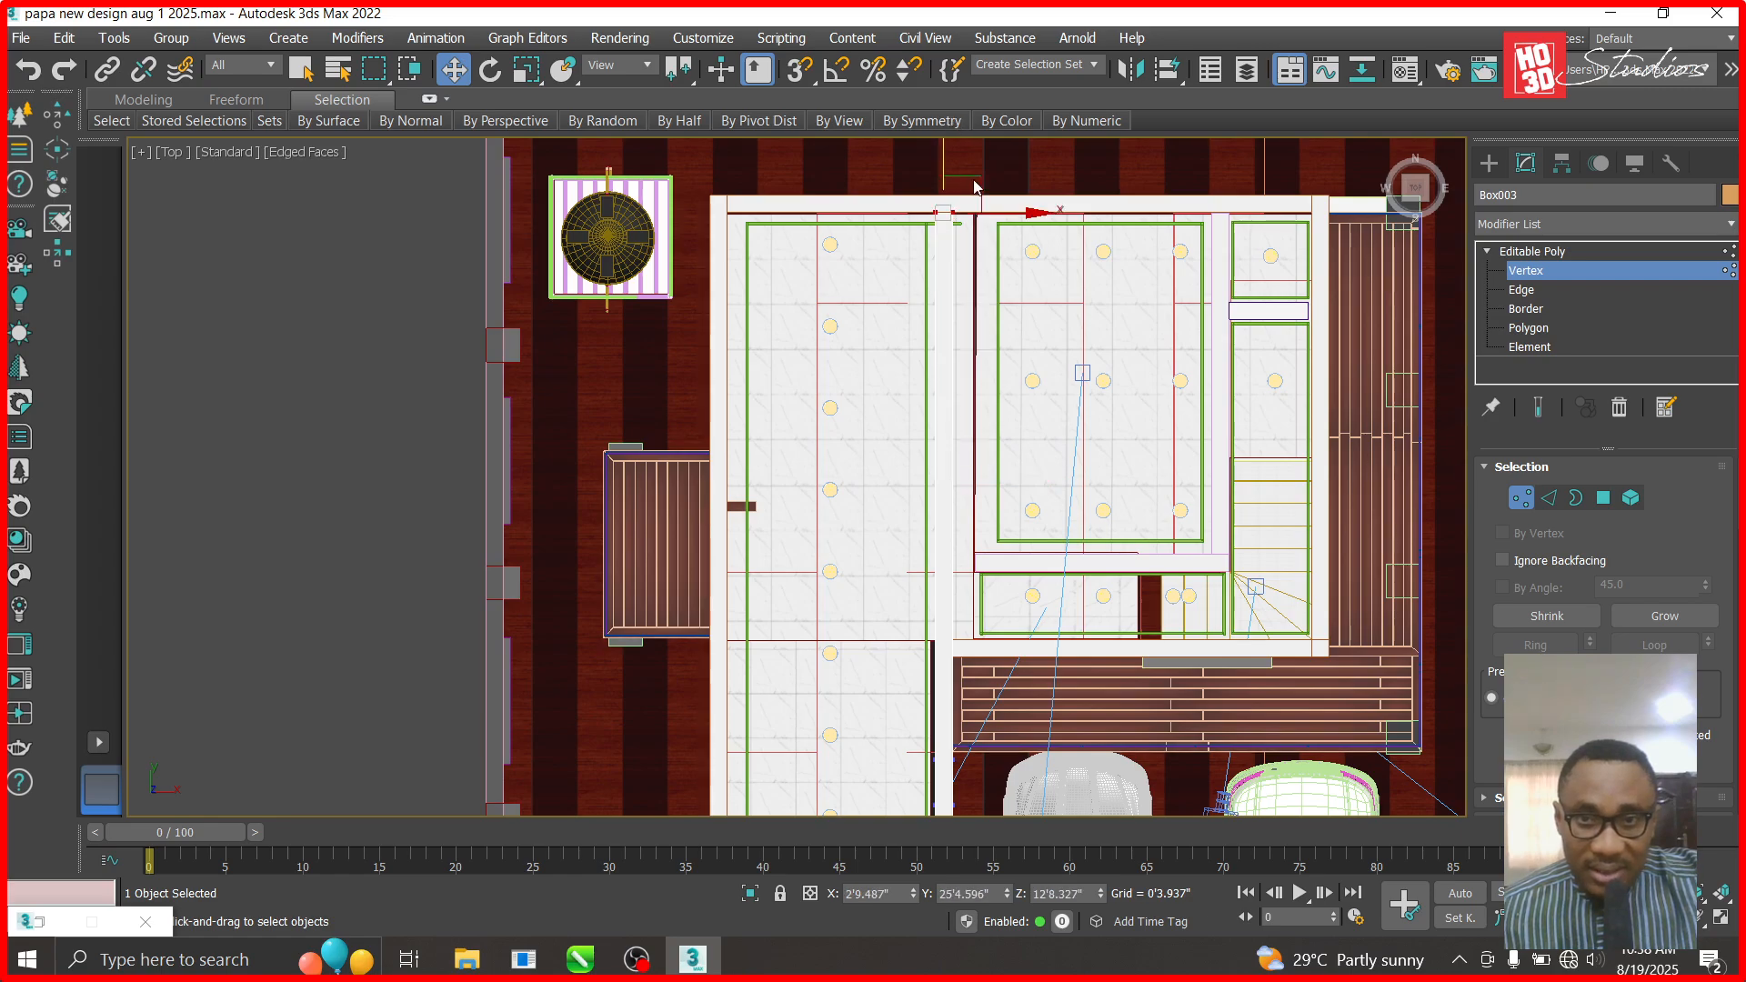
{"action": "scroll", "coordinate": [974, 185], "scroll_direction": "up", "scroll_amount": 5}
- Select neighbouring strip Box258 and enter its Editable Poly vertex mode
{"action": "left_click", "coordinate": [1546, 251]}
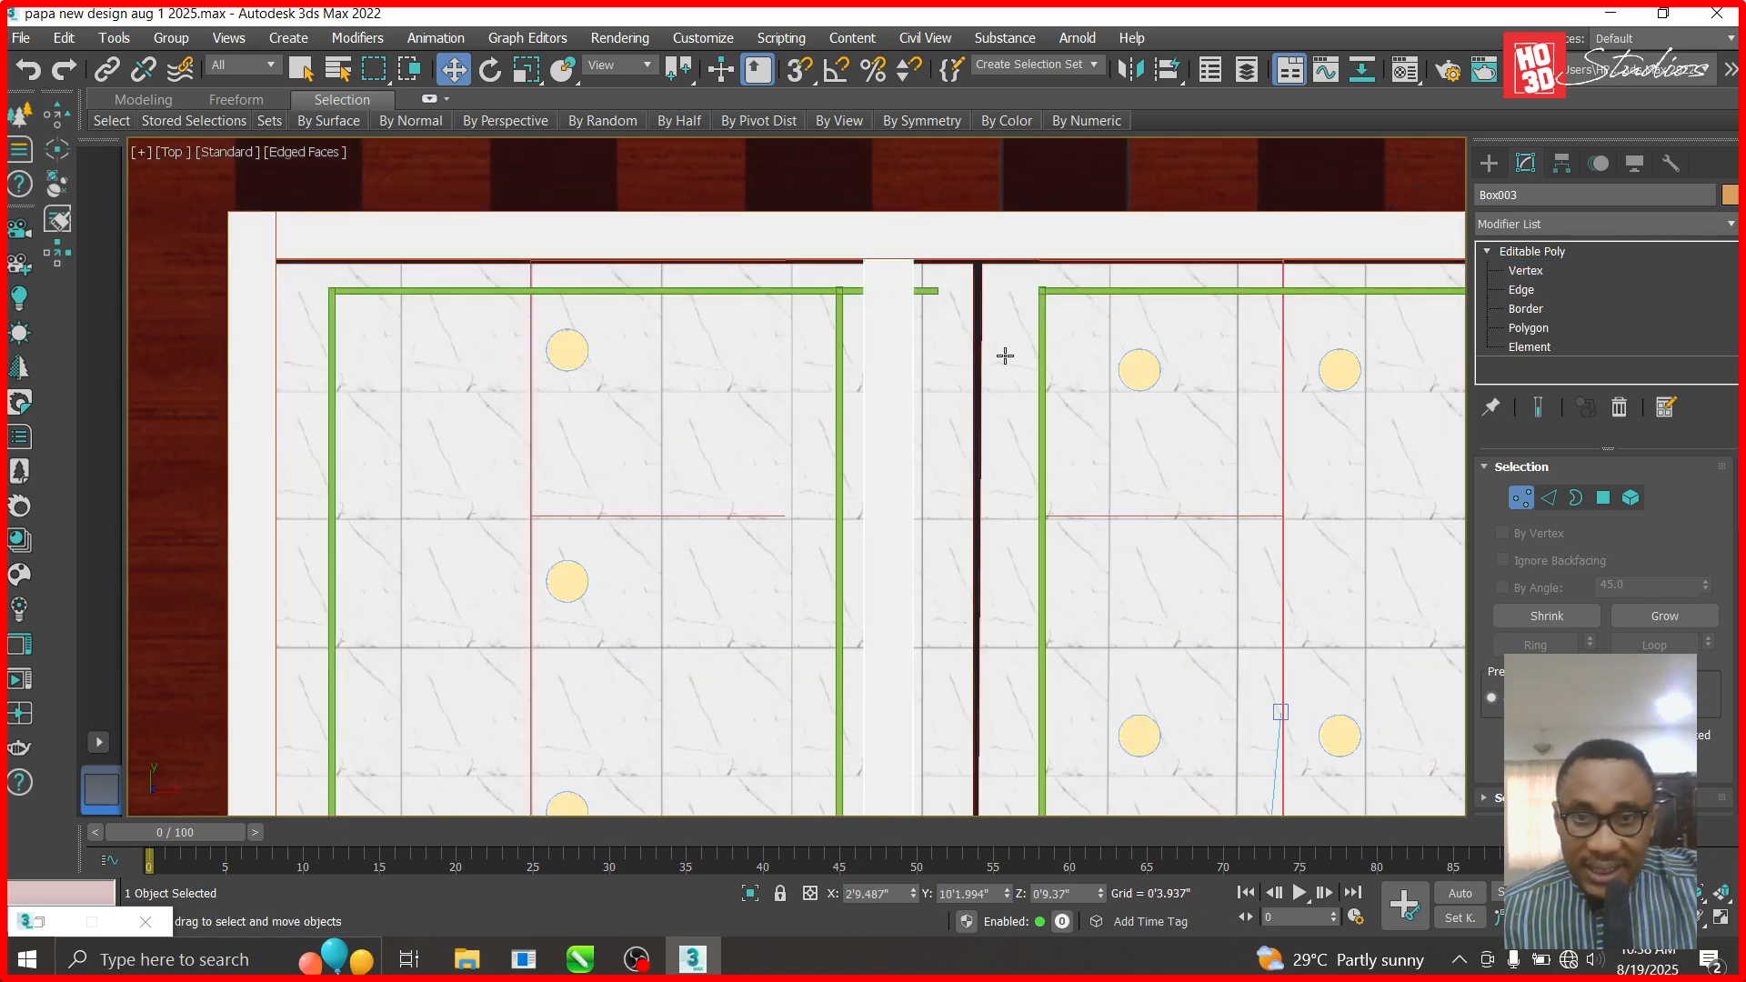
{"action": "left_click", "coordinate": [1006, 355]}
{"action": "scroll", "coordinate": [1069, 330], "scroll_direction": "down", "scroll_amount": 5}
- At Vertex level, nudge Box258's black divider vertices slightly right
{"action": "left_click", "coordinate": [1526, 270]}
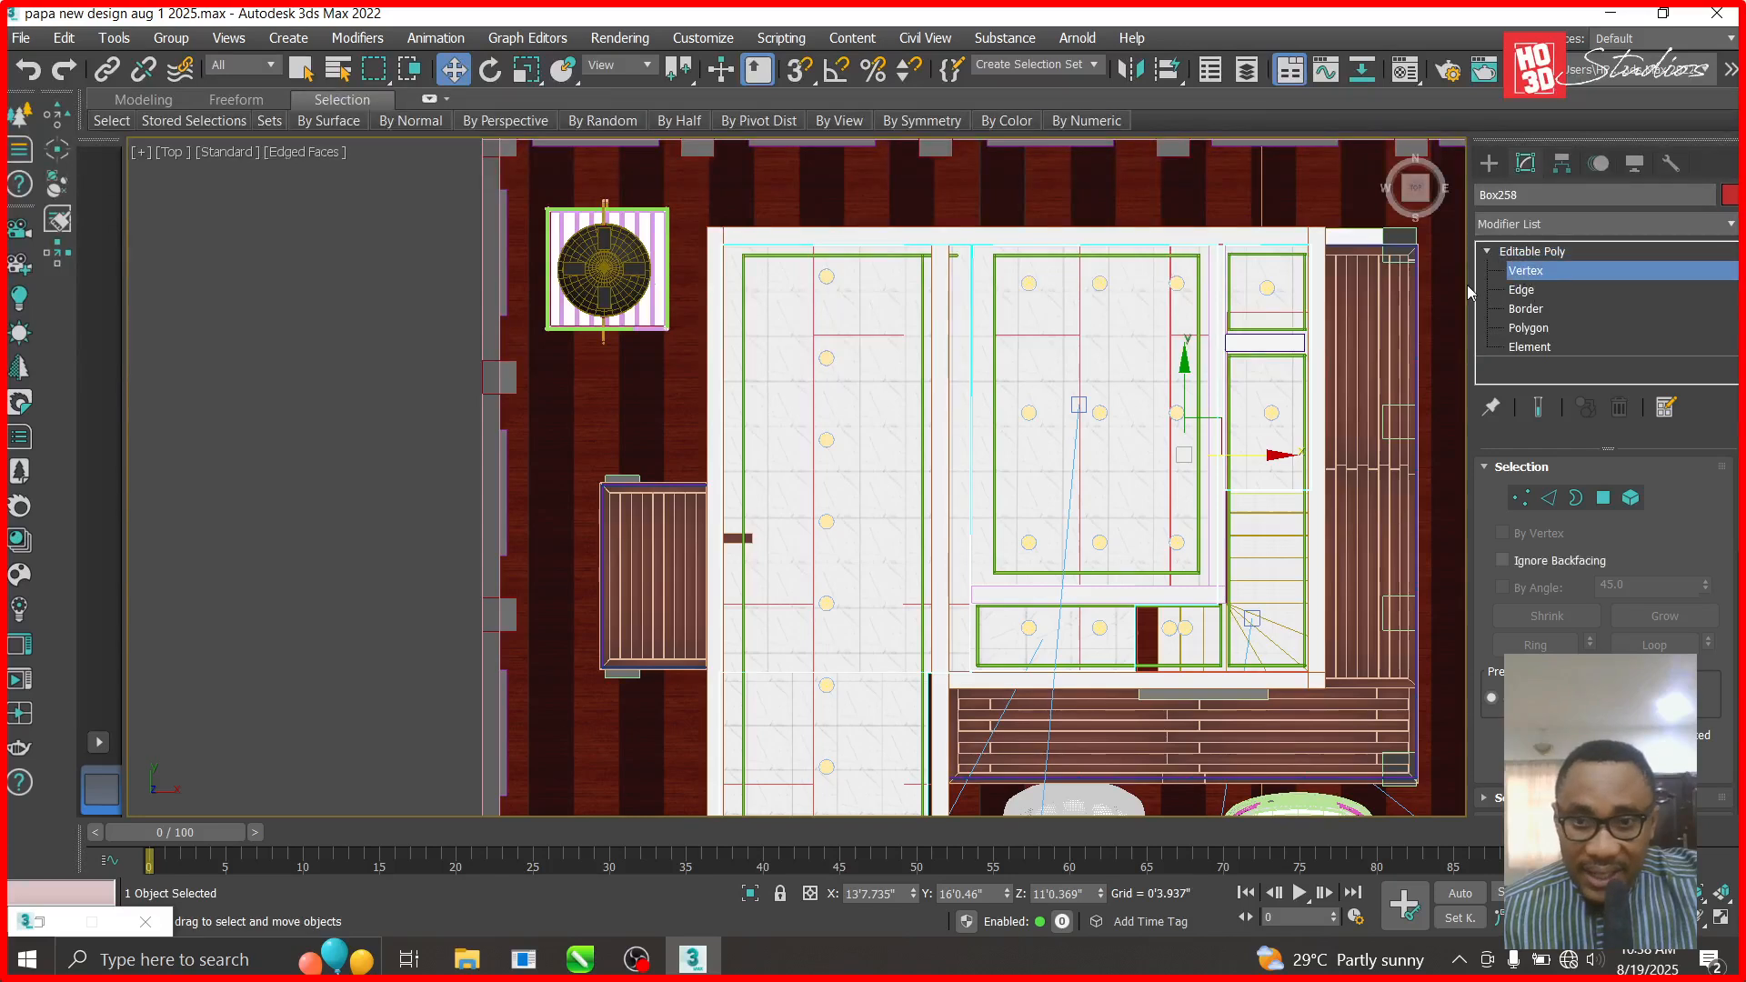
{"action": "scroll", "coordinate": [994, 345], "scroll_direction": "up", "scroll_amount": 5}
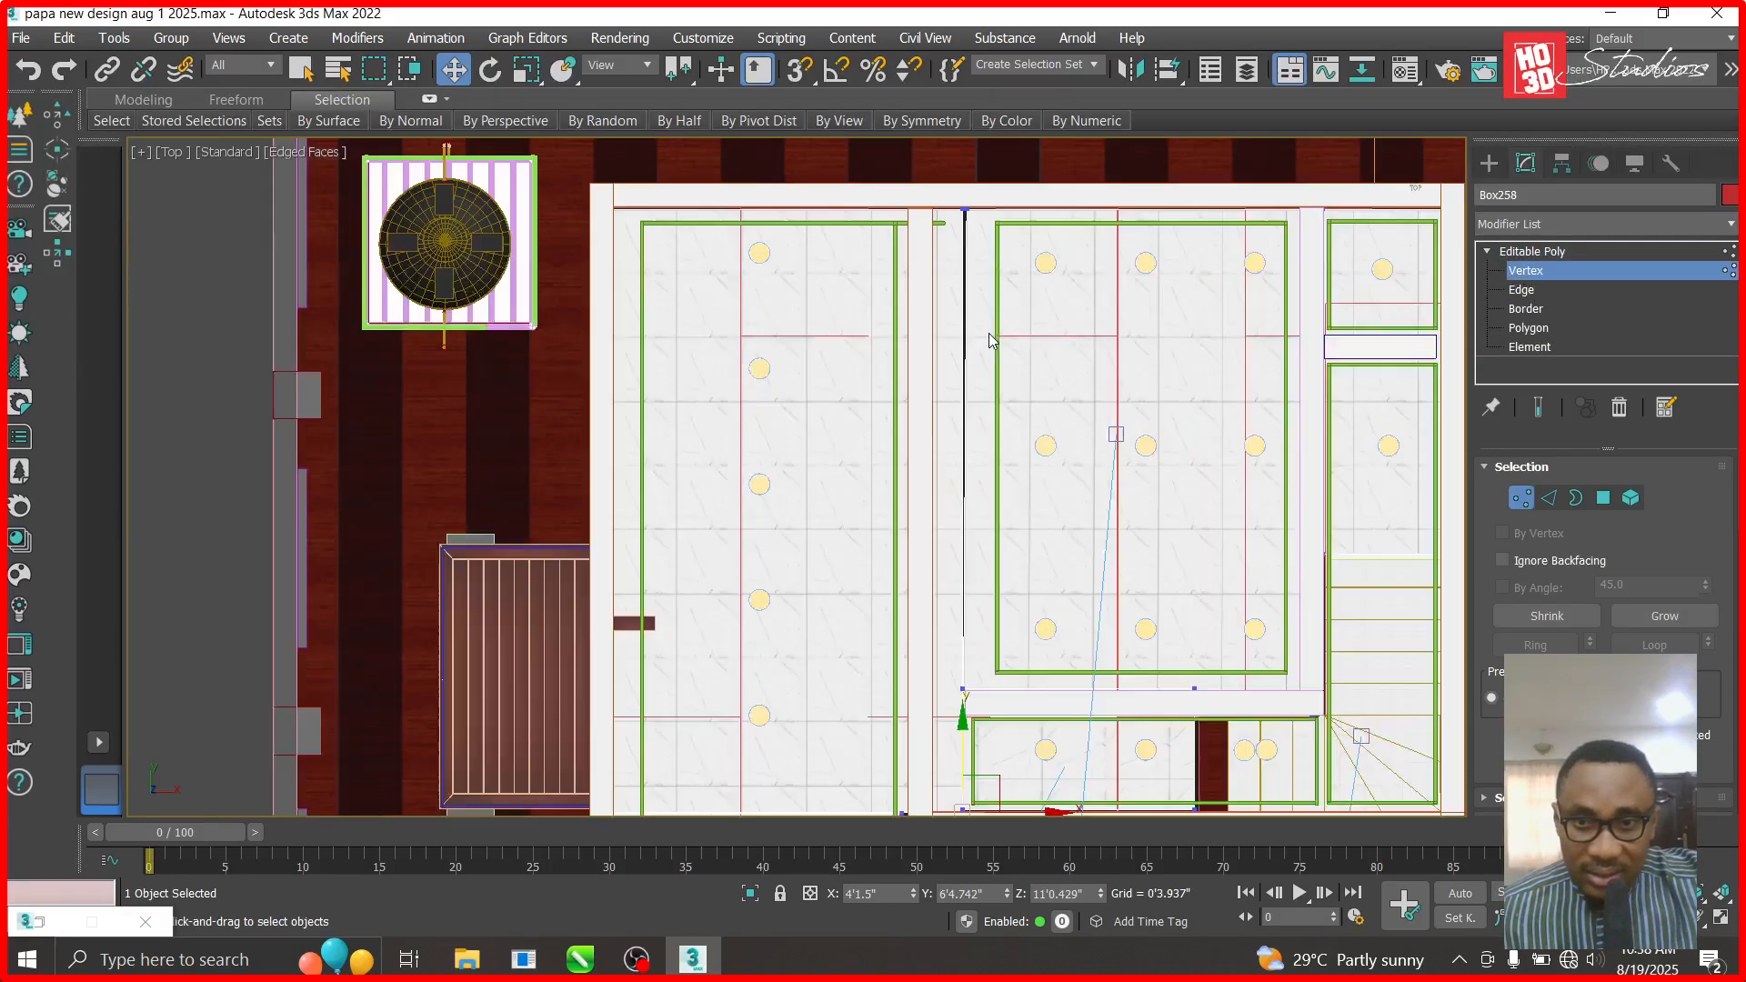
{"action": "scroll", "coordinate": [996, 231], "scroll_direction": "down", "scroll_amount": 5}
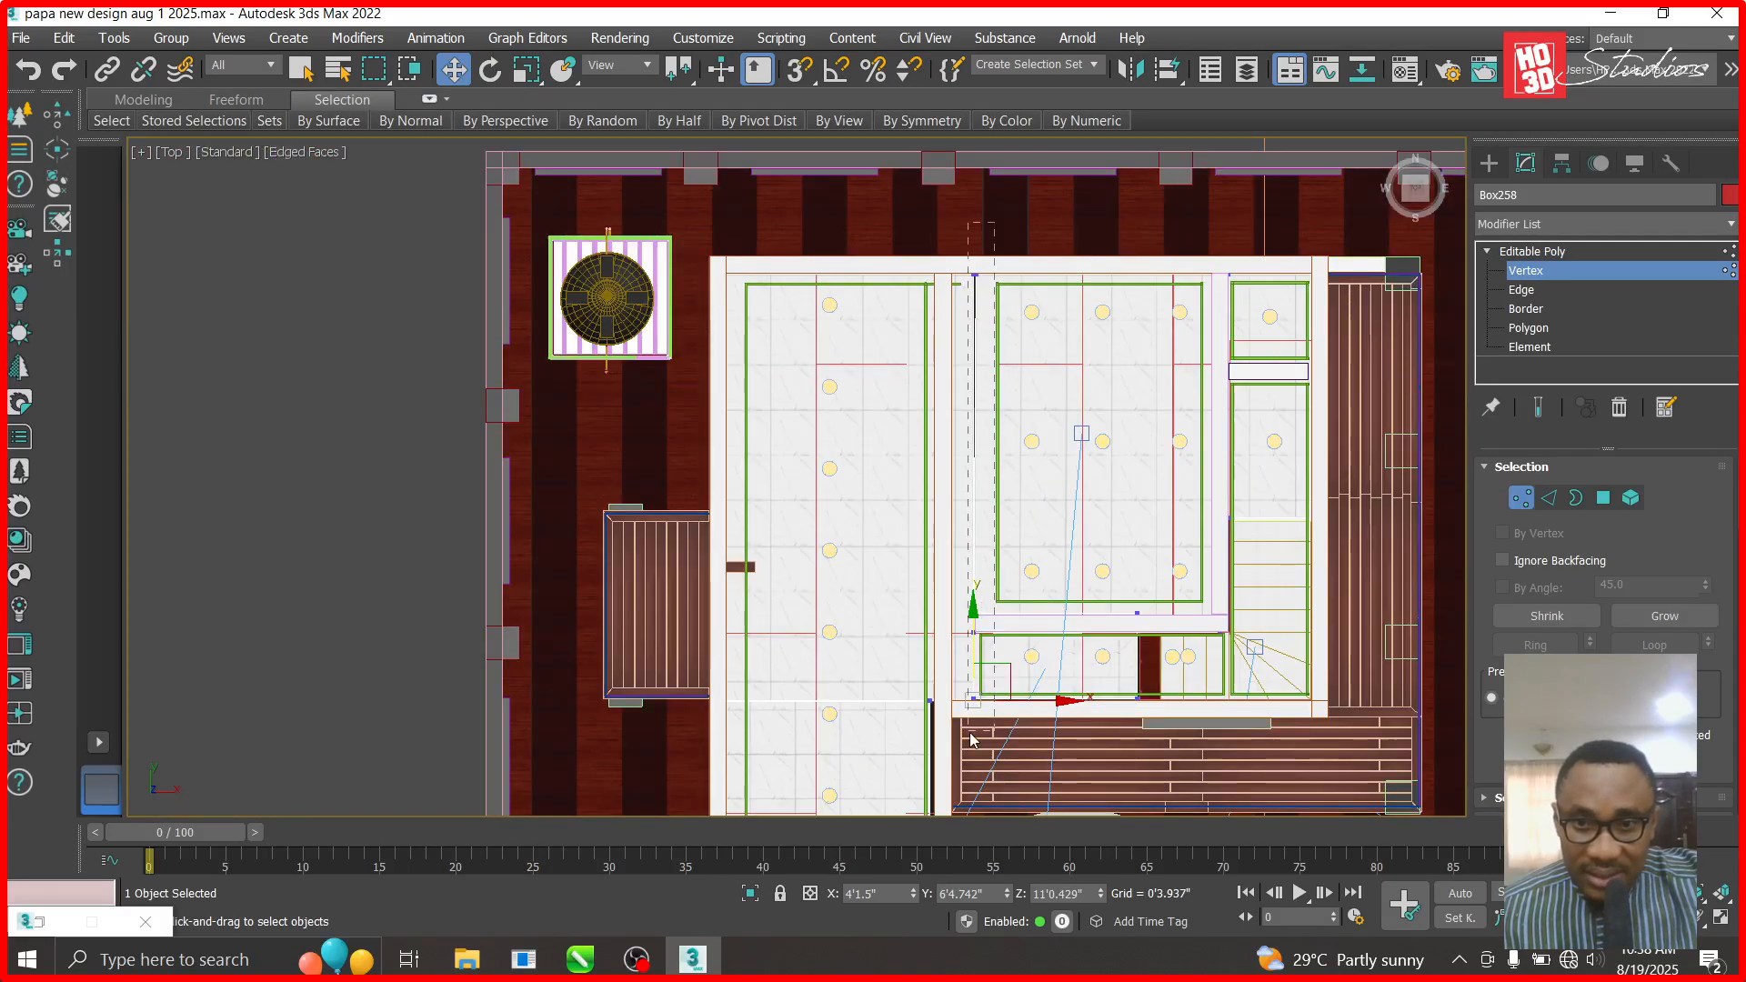
{"action": "scroll", "coordinate": [972, 732], "scroll_direction": "up", "scroll_amount": 6}
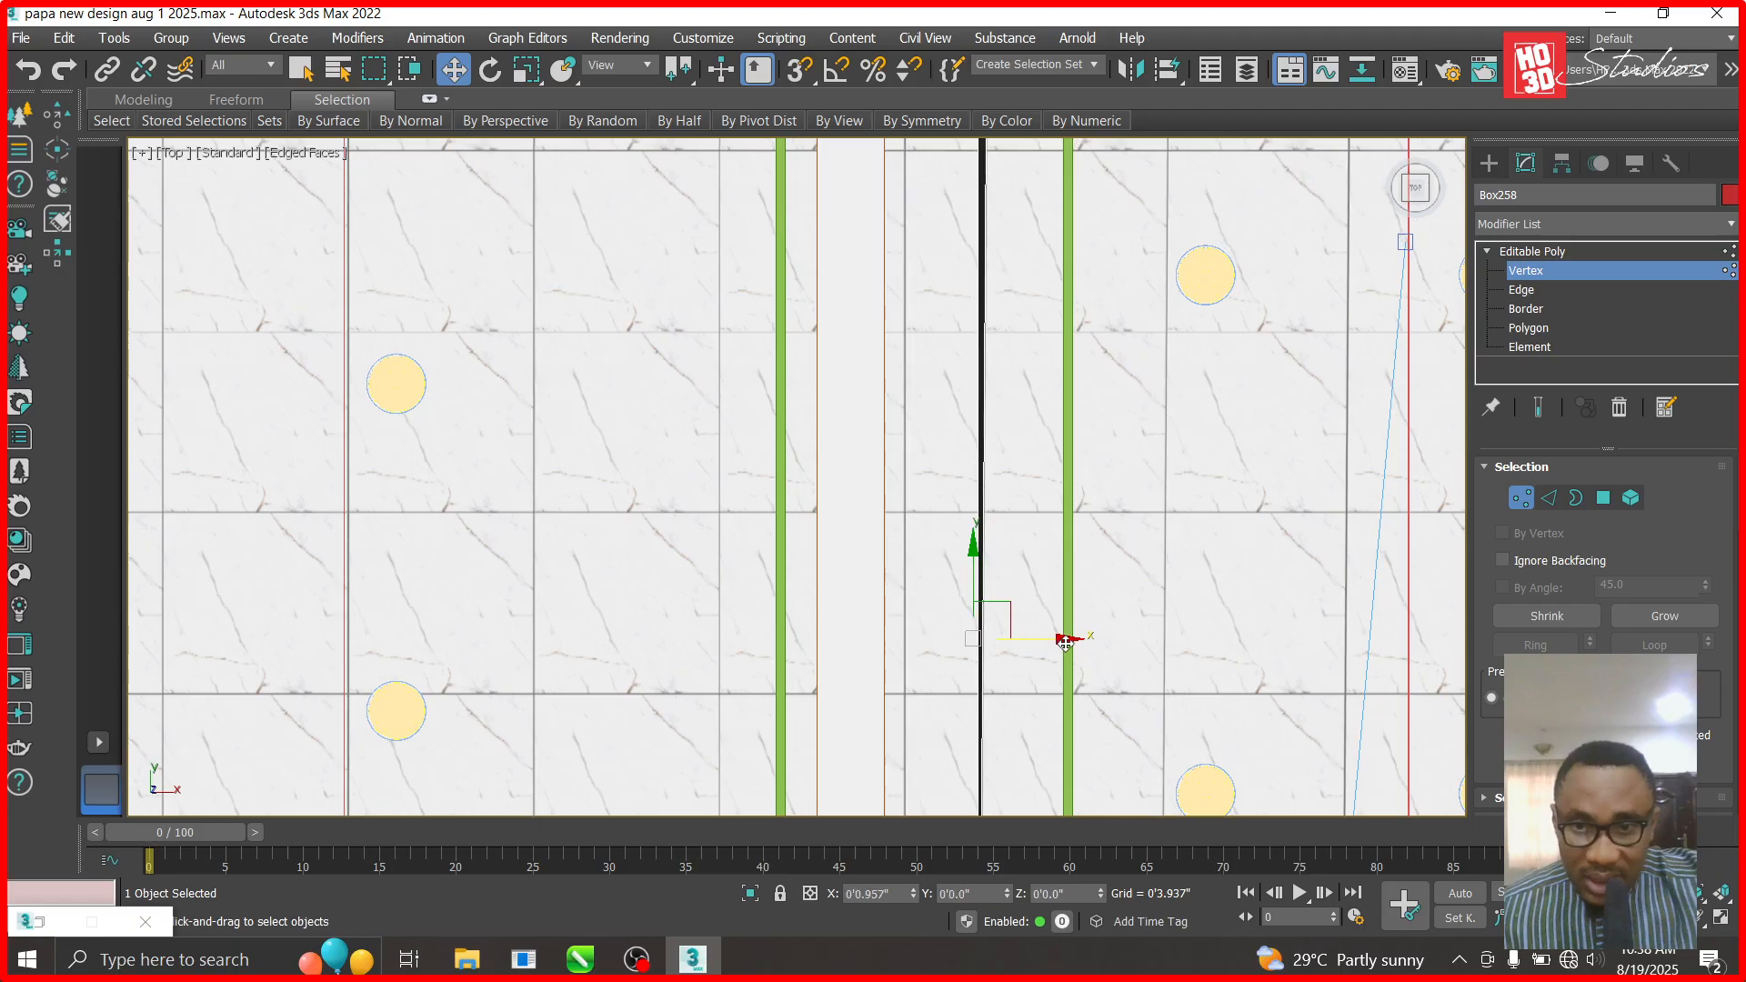
{"action": "left_click_drag", "start_coordinate": [1066, 643], "coordinate": [1076, 644]}
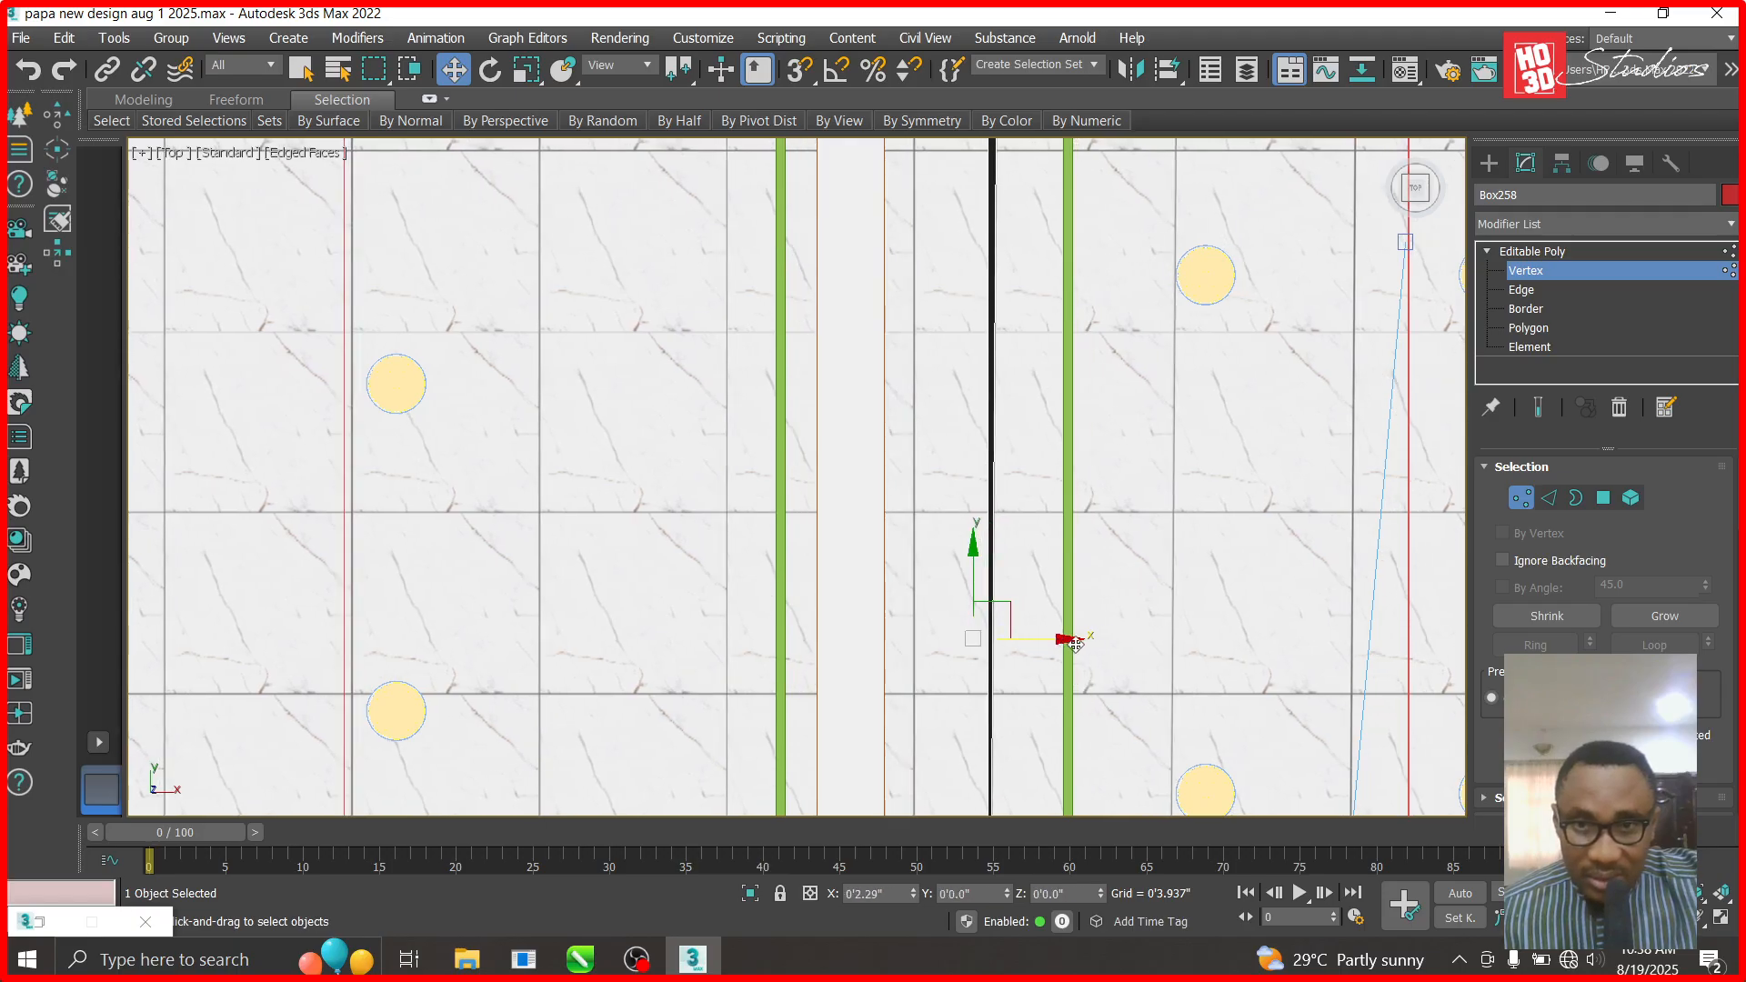
{"action": "scroll", "coordinate": [1016, 597], "scroll_direction": "down", "scroll_amount": 3}
{"action": "scroll", "coordinate": [1002, 556], "scroll_direction": "down", "scroll_amount": 2}
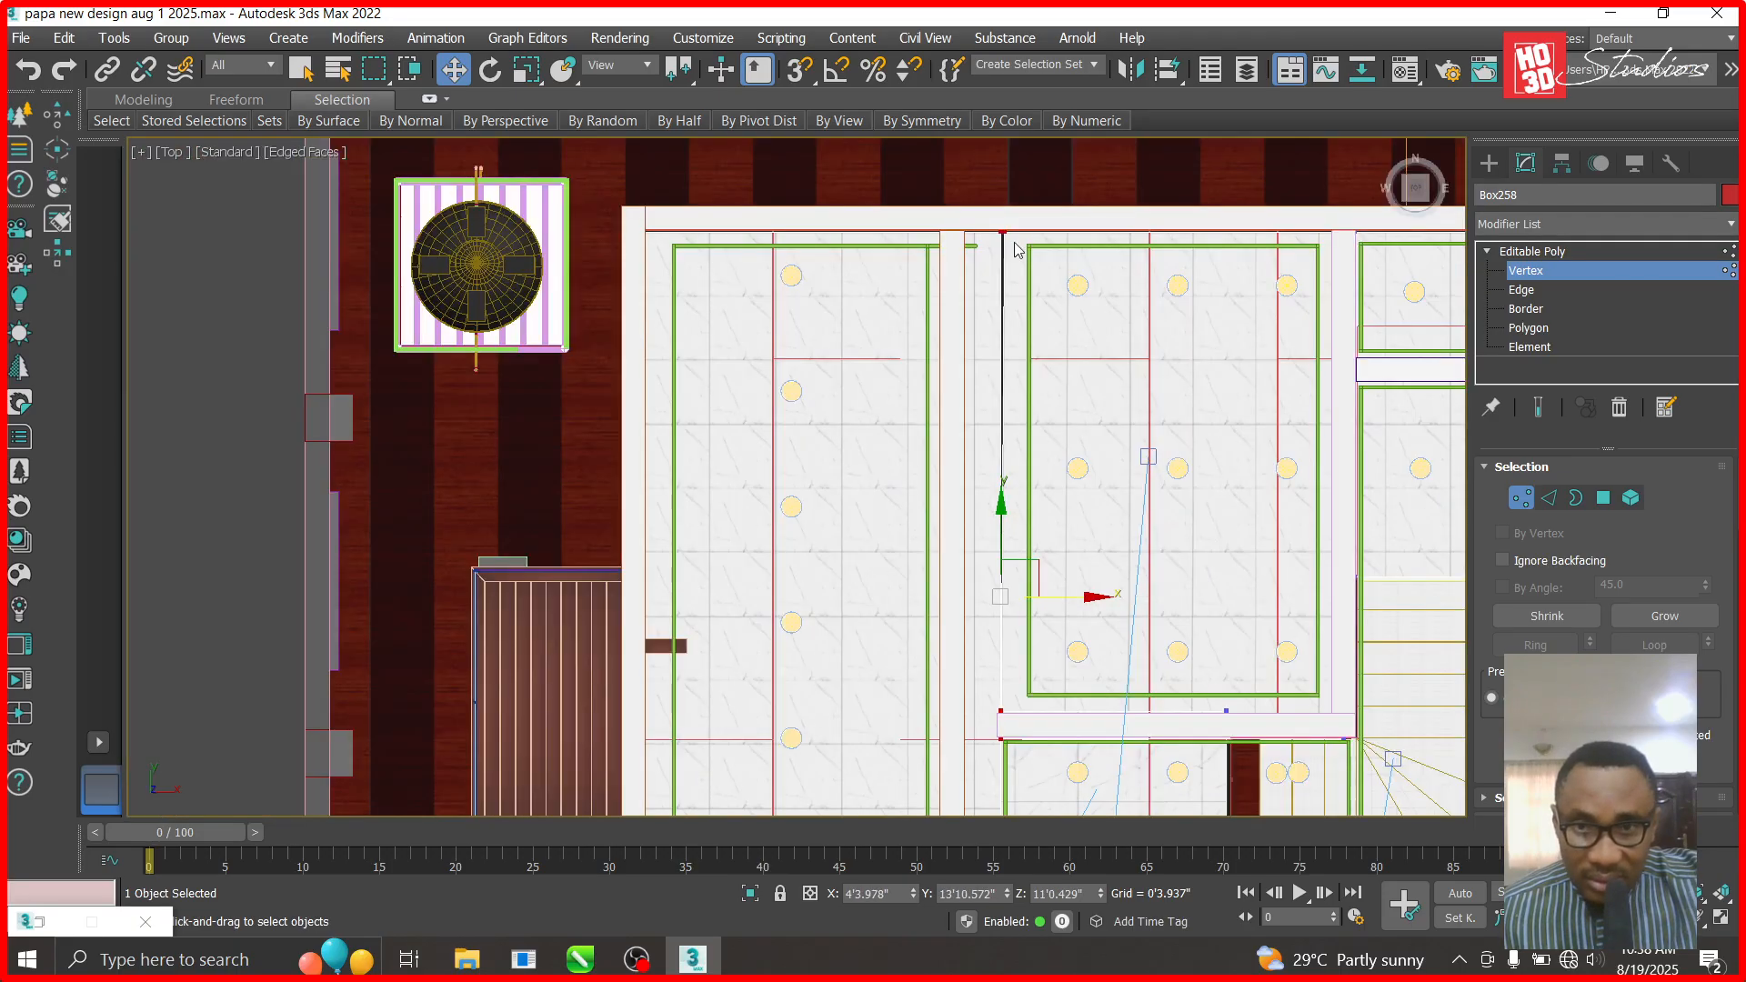
- Line up Box258's upper-left vertex by shifting it slightly right, undoing a stray move
{"action": "left_click", "coordinate": [1004, 219]}
{"action": "mouse_move", "coordinate": [968, 232]}
{"action": "left_mouse_down"}
{"action": "mouse_move", "coordinate": [1015, 393]}
{"action": "mouse_move", "coordinate": [954, 424]}
{"action": "mouse_move", "coordinate": [951, 774]}
{"action": "left_mouse_up"}
{"action": "scroll", "coordinate": [1028, 259], "scroll_direction": "up", "scroll_amount": 5}
{"action": "left_click", "coordinate": [895, 431]}
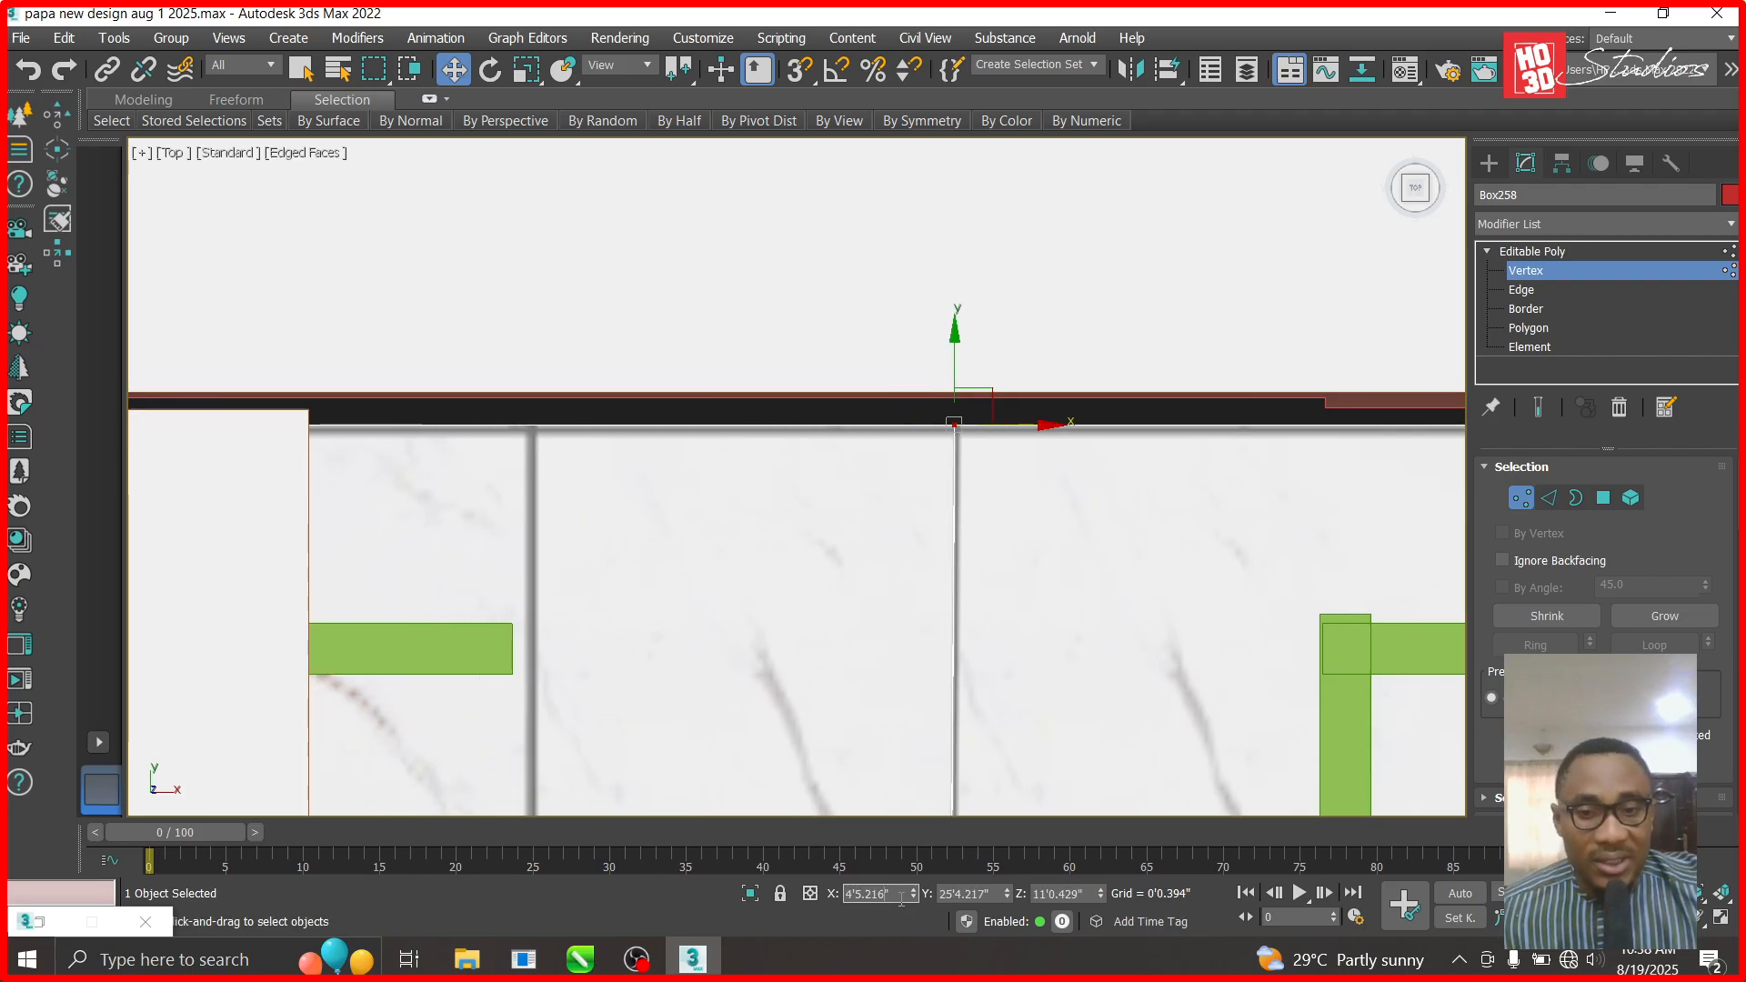
{"action": "scroll", "coordinate": [771, 424], "scroll_direction": "down", "scroll_amount": 10}
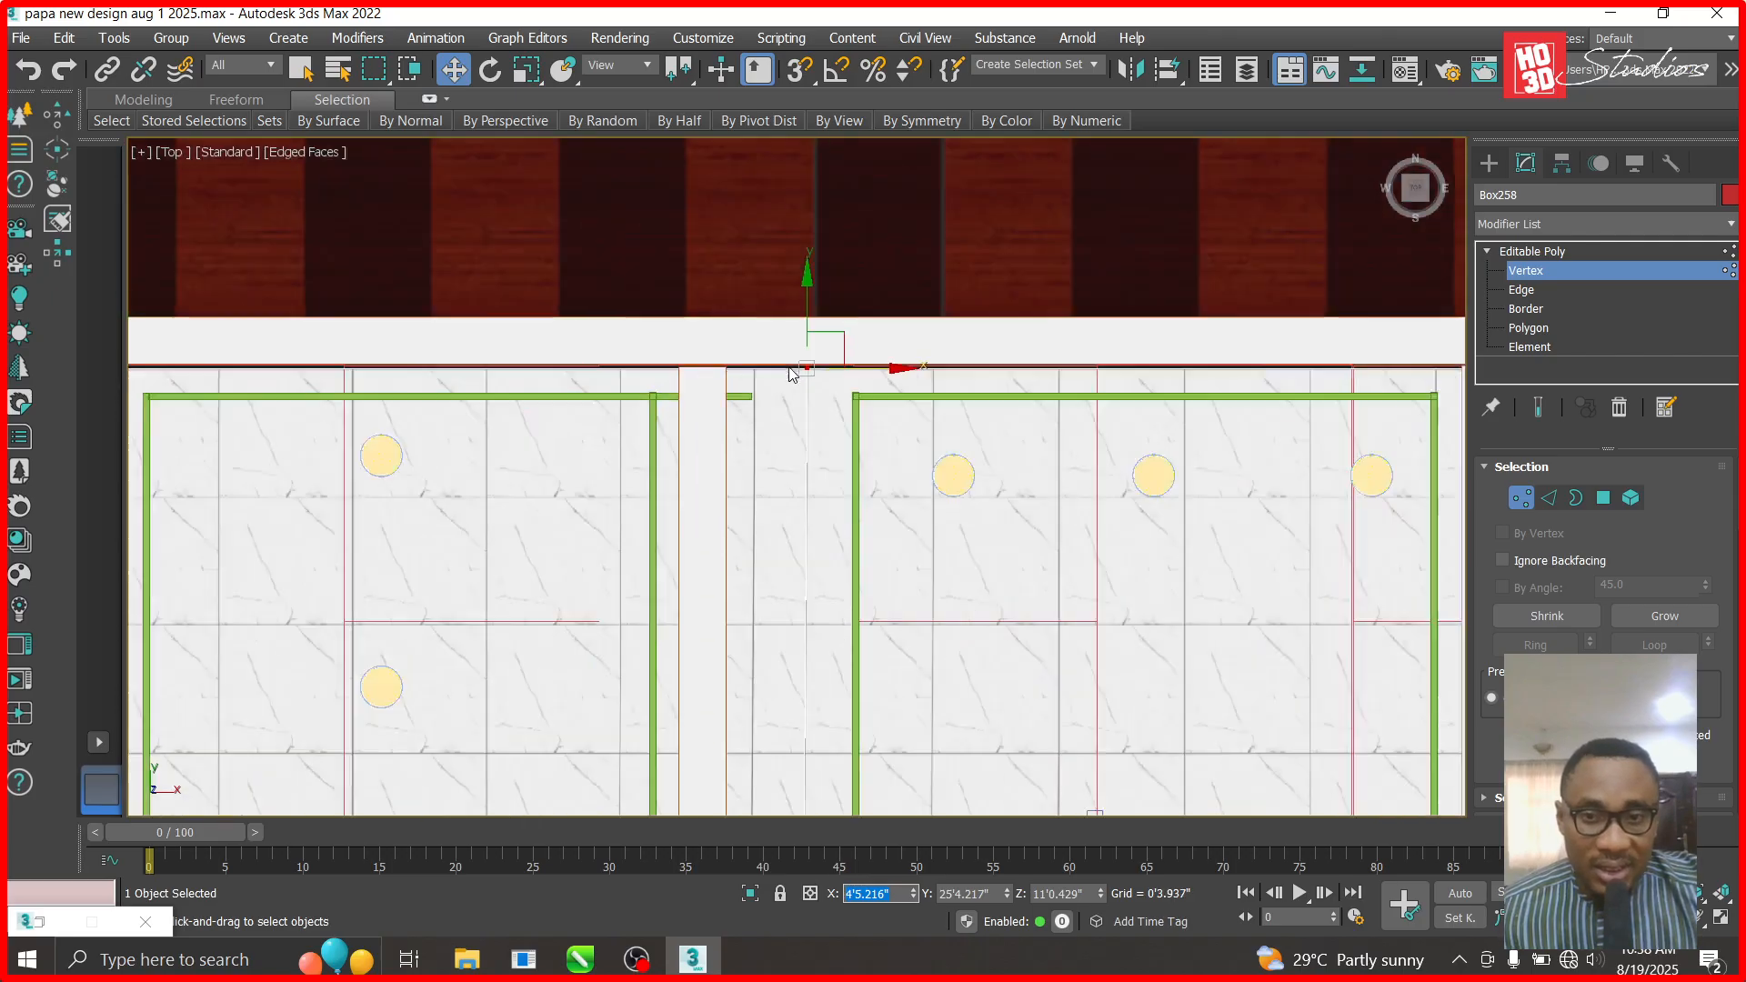
{"action": "scroll", "coordinate": [821, 562], "scroll_direction": "up", "scroll_amount": 6}
{"action": "scroll", "coordinate": [821, 562], "scroll_direction": "up", "scroll_amount": 5}
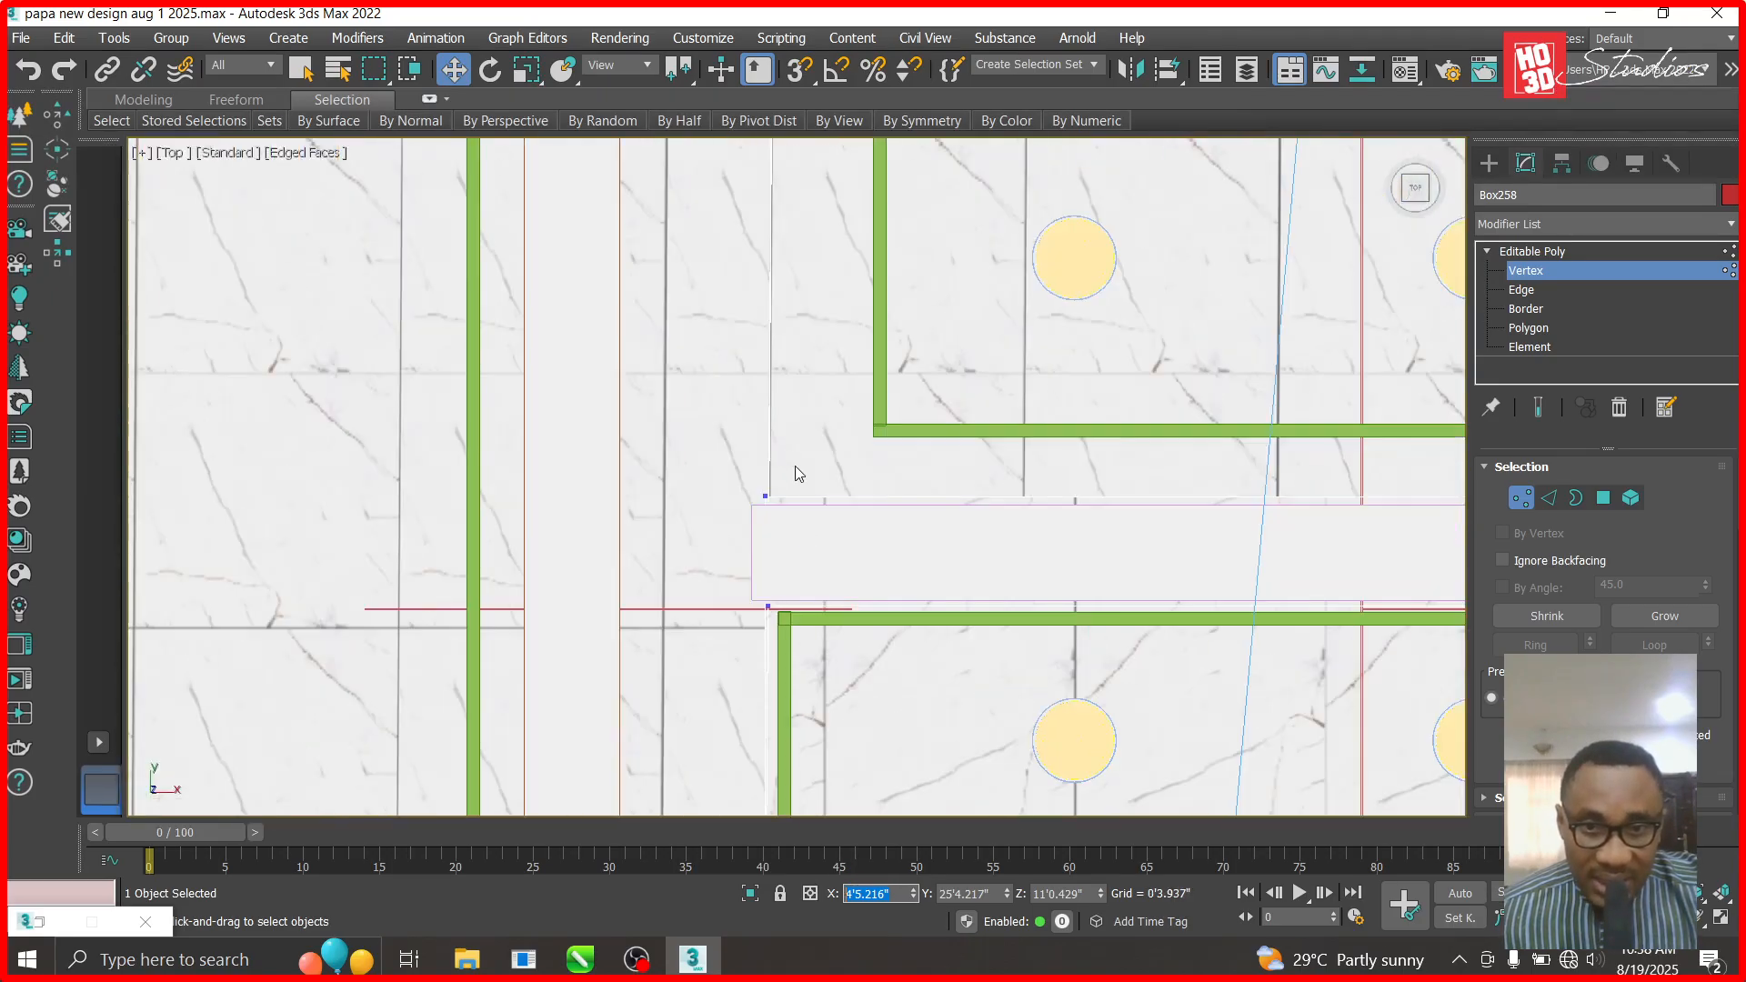
{"action": "left_click", "coordinate": [766, 498]}
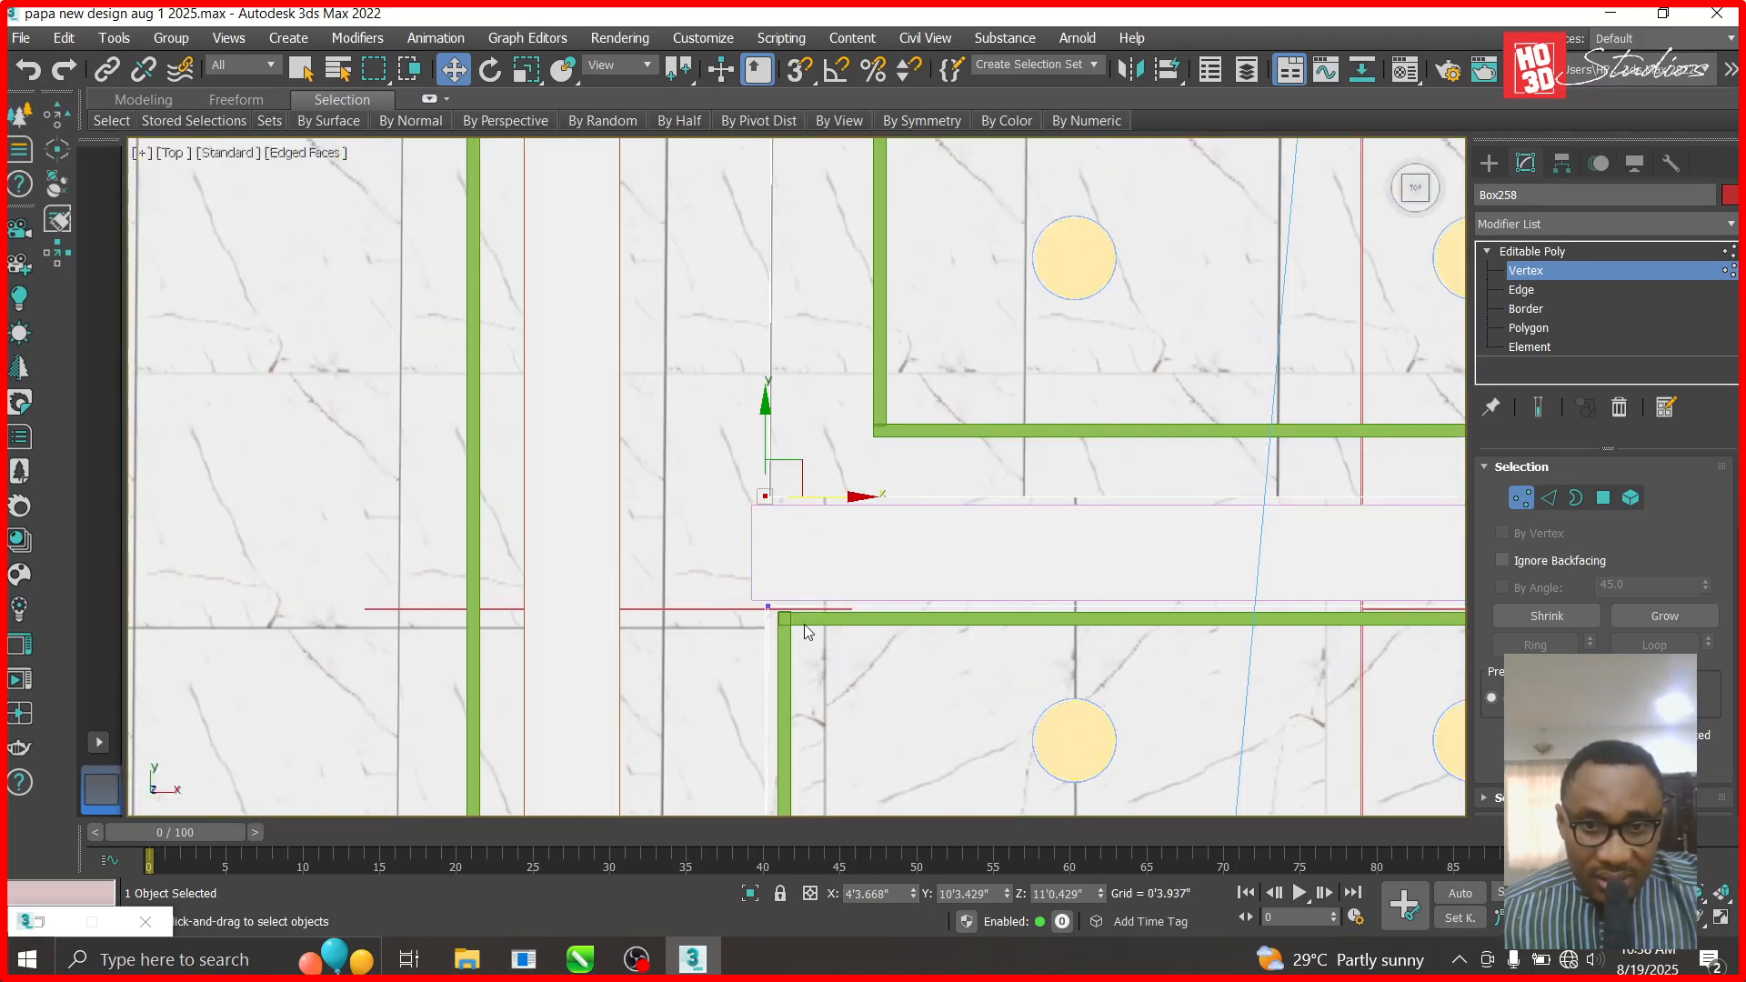
{"action": "left_click", "coordinate": [865, 895]}
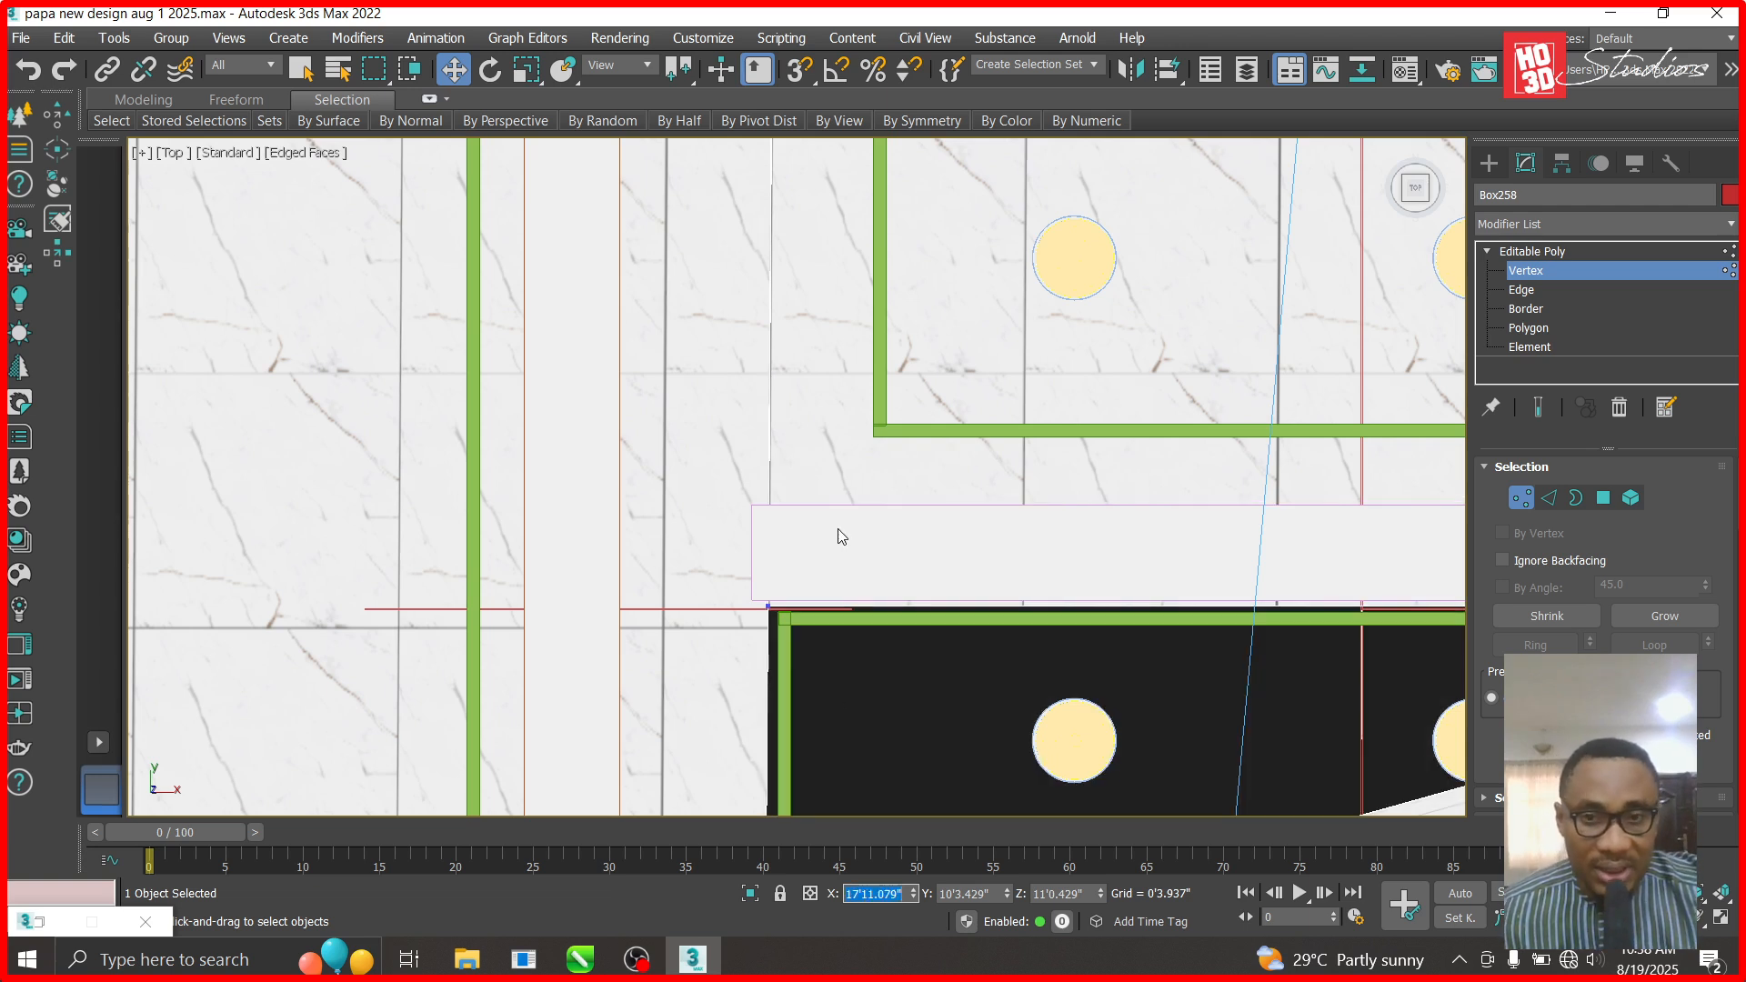
{"action": "left_click", "coordinate": [40, 74]}
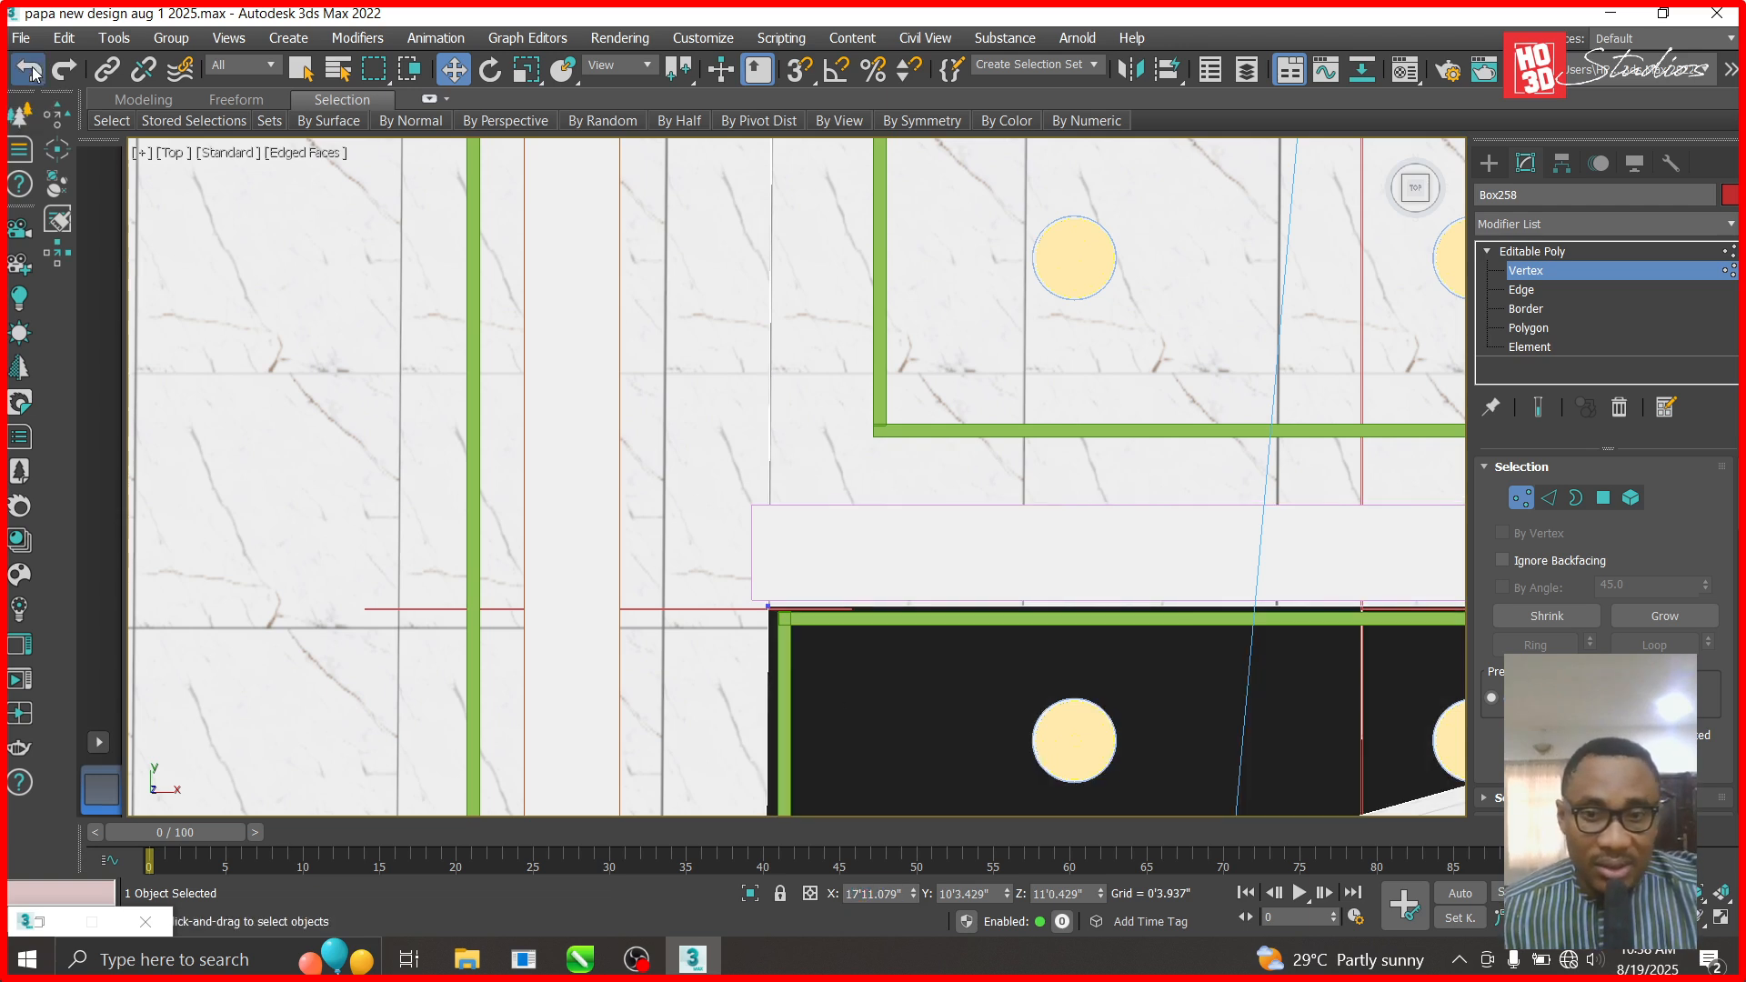
{"action": "scroll", "coordinate": [438, 317], "scroll_direction": "down", "scroll_amount": 3}
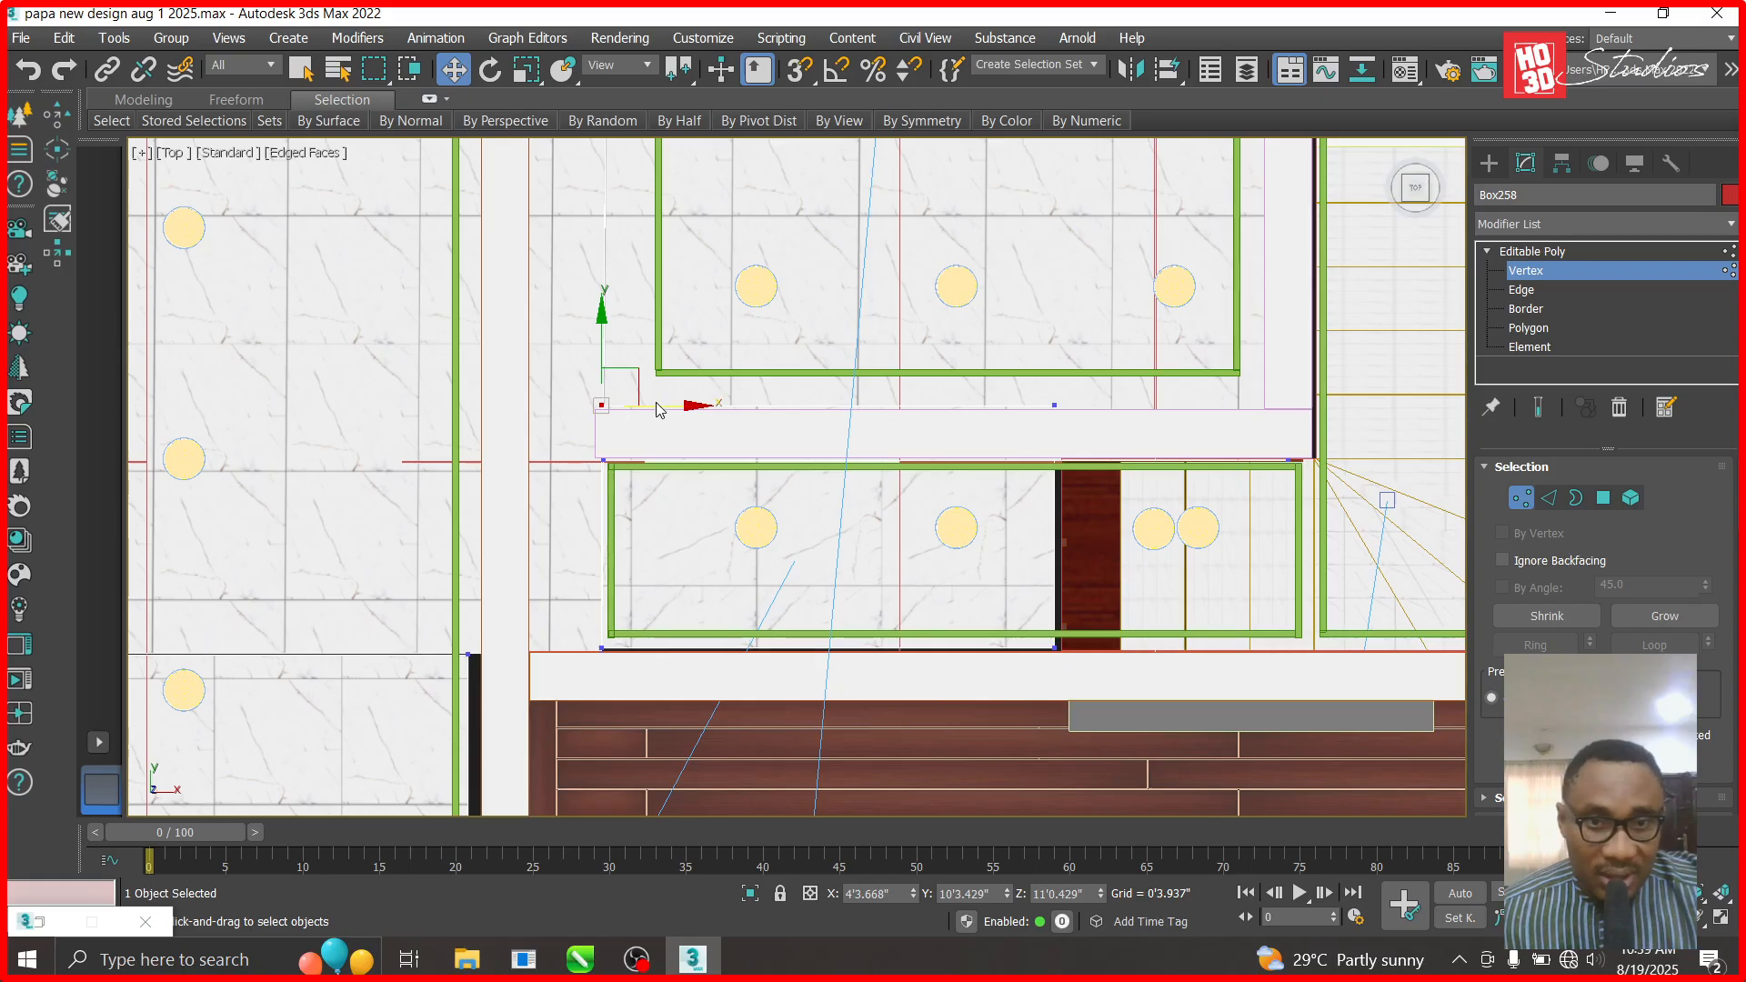
{"action": "left_click_drag", "start_coordinate": [688, 411], "coordinate": [694, 409]}
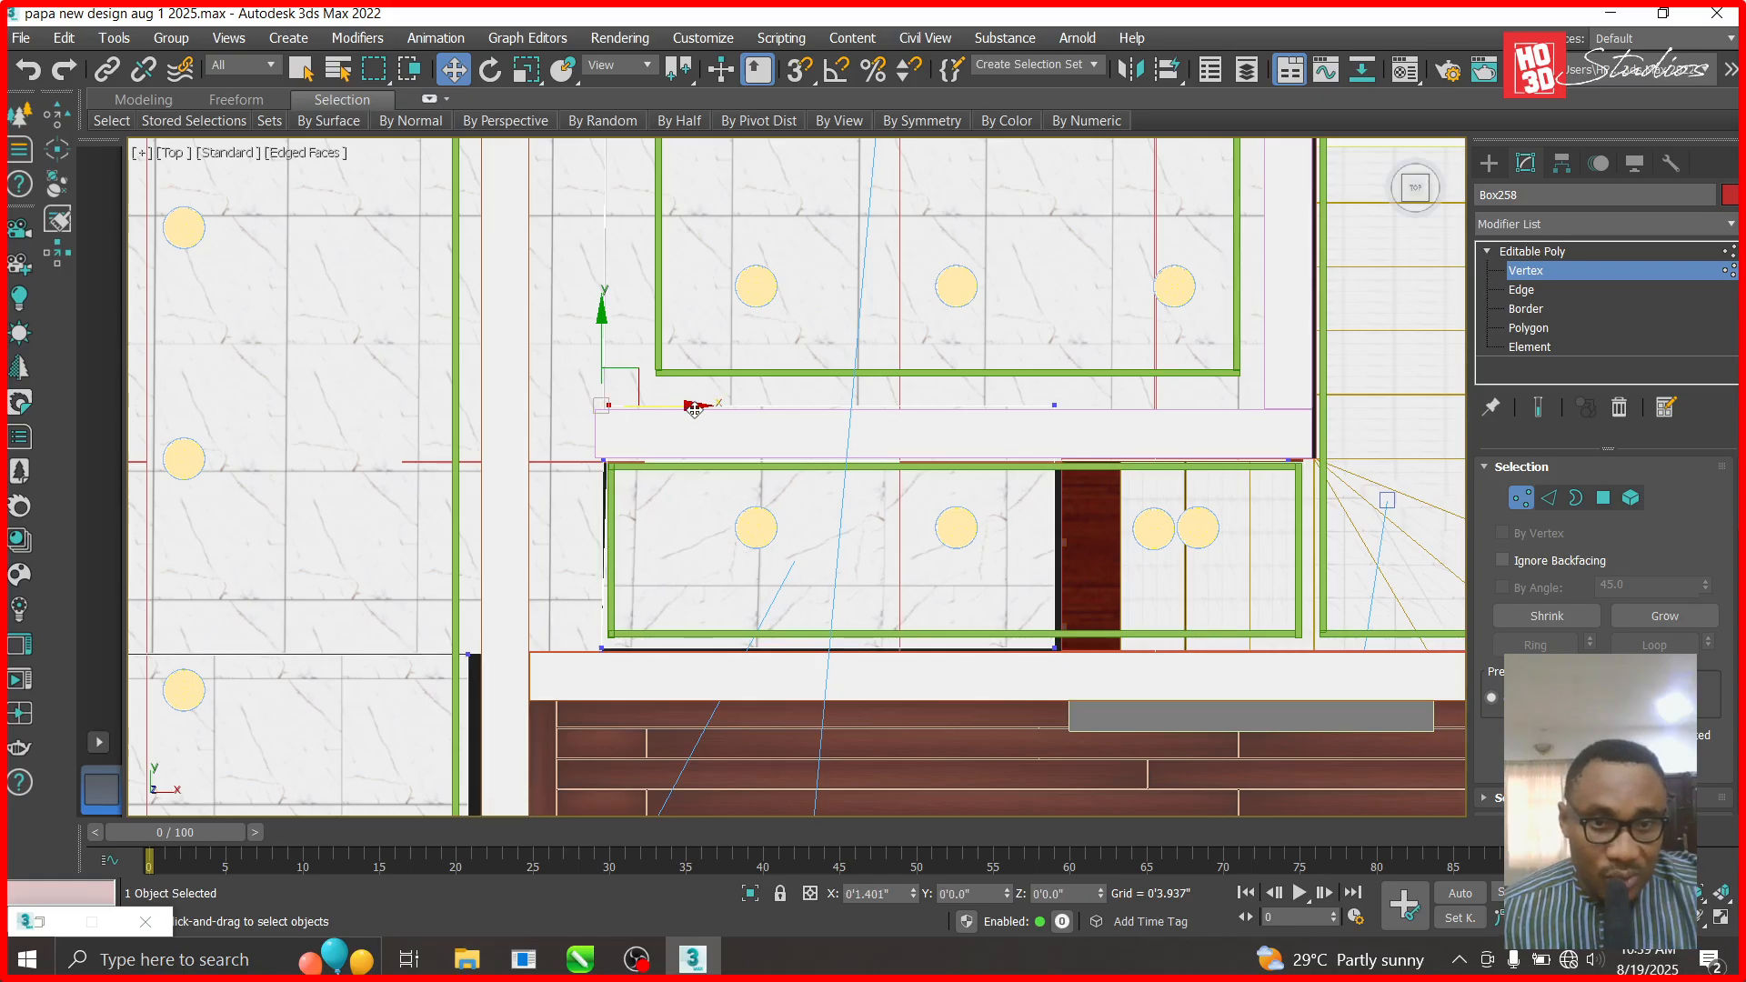
{"action": "left_click", "coordinate": [1510, 253]}
- Slide the dark wall strip Box258's edge vertices slightly right
{"action": "scroll", "coordinate": [634, 523], "scroll_direction": "down", "scroll_amount": 2}
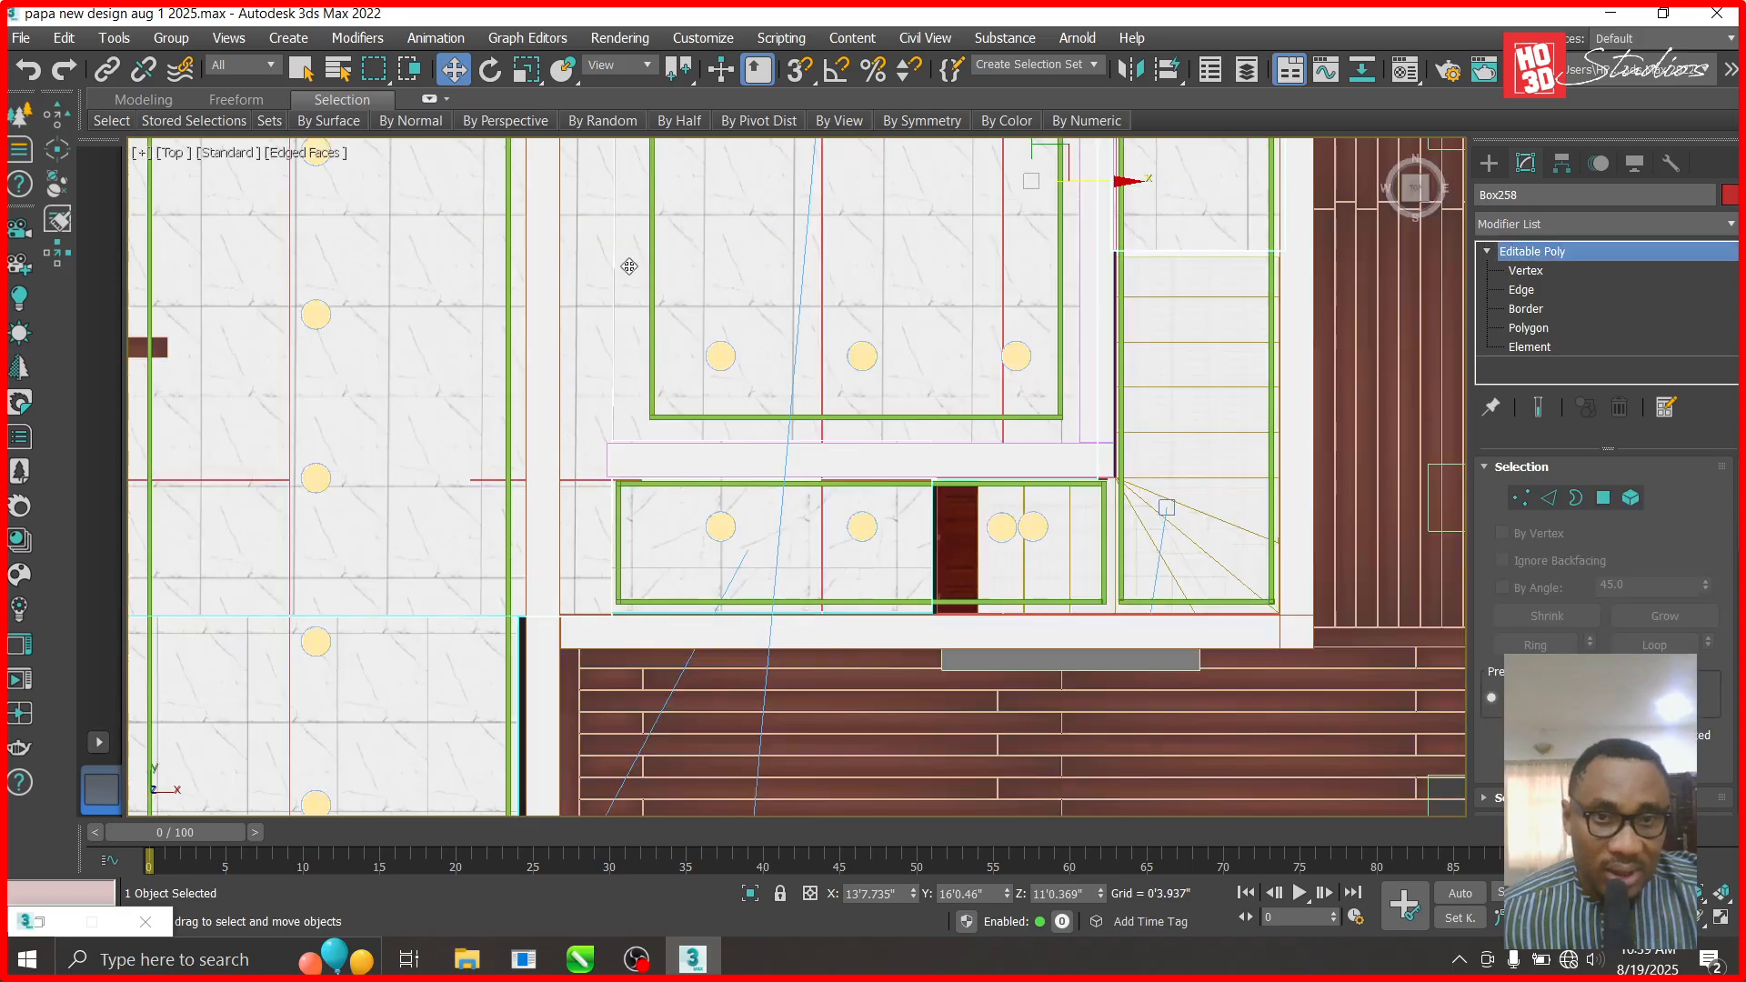
{"action": "scroll", "coordinate": [629, 266], "scroll_direction": "up", "scroll_amount": 4}
{"action": "scroll", "coordinate": [608, 378], "scroll_direction": "down", "scroll_amount": 6}
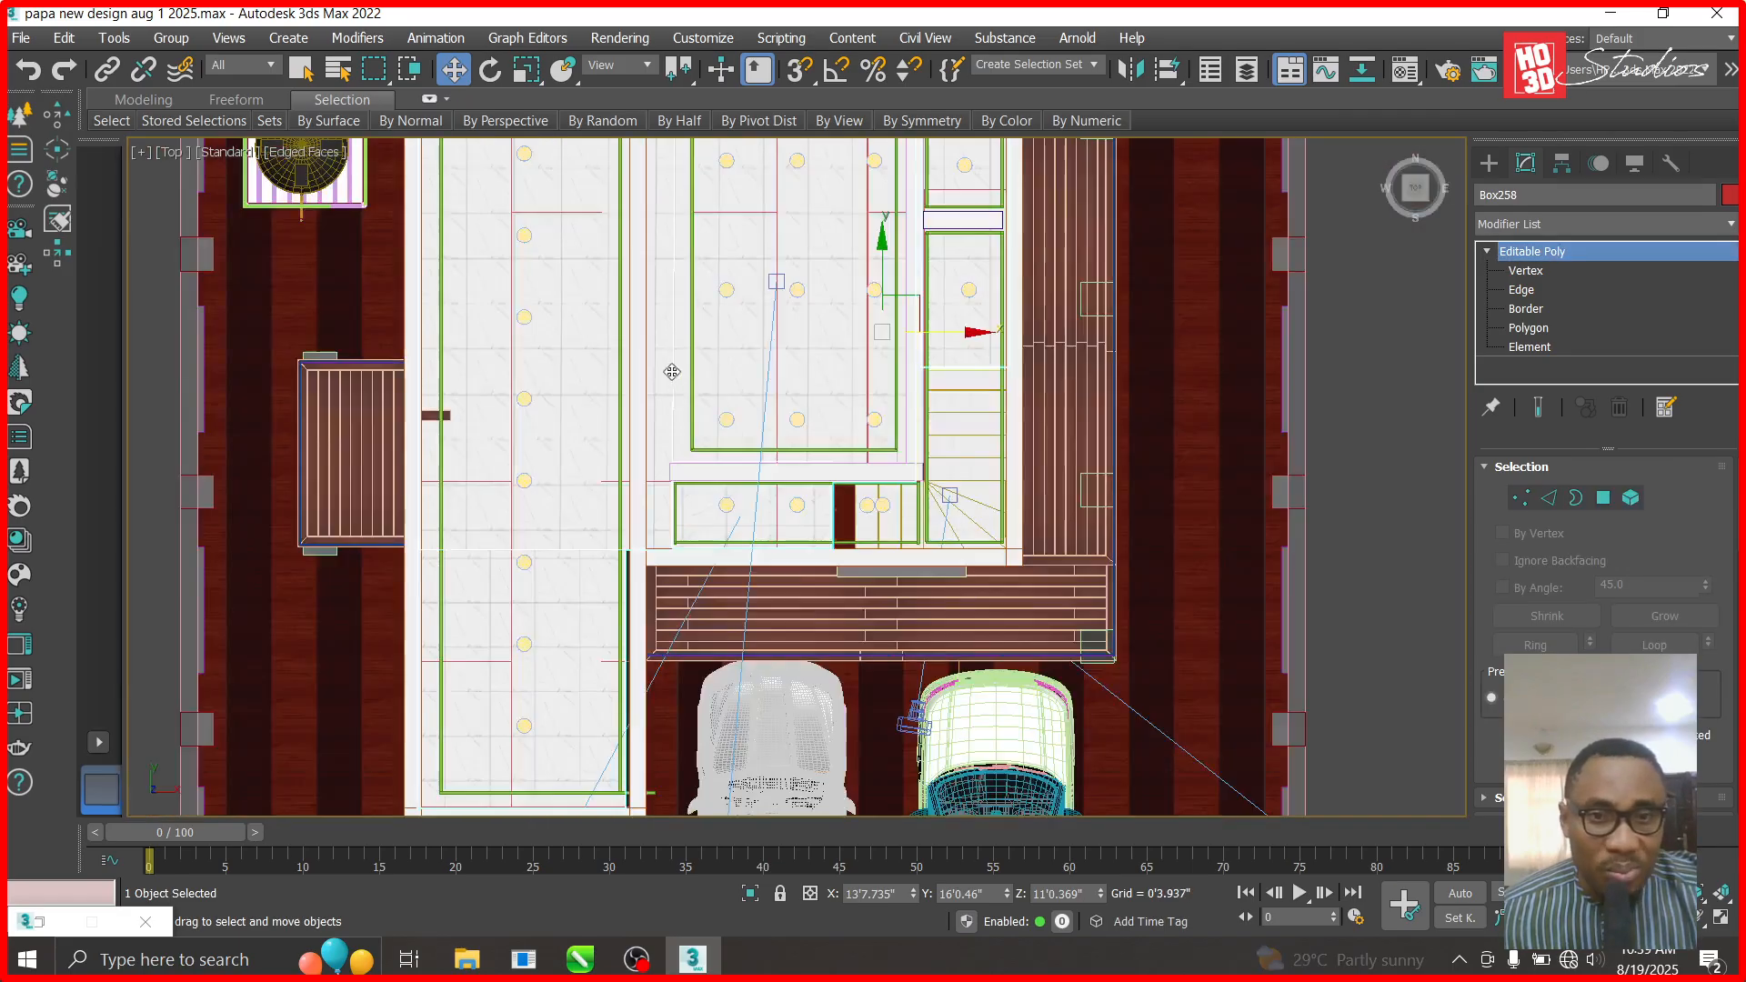
{"action": "left_click", "coordinate": [633, 557]}
{"action": "scroll", "coordinate": [634, 557], "scroll_direction": "up", "scroll_amount": 5}
{"action": "left_click", "coordinate": [643, 519]}
{"action": "scroll", "coordinate": [573, 523], "scroll_direction": "down", "scroll_amount": 3}
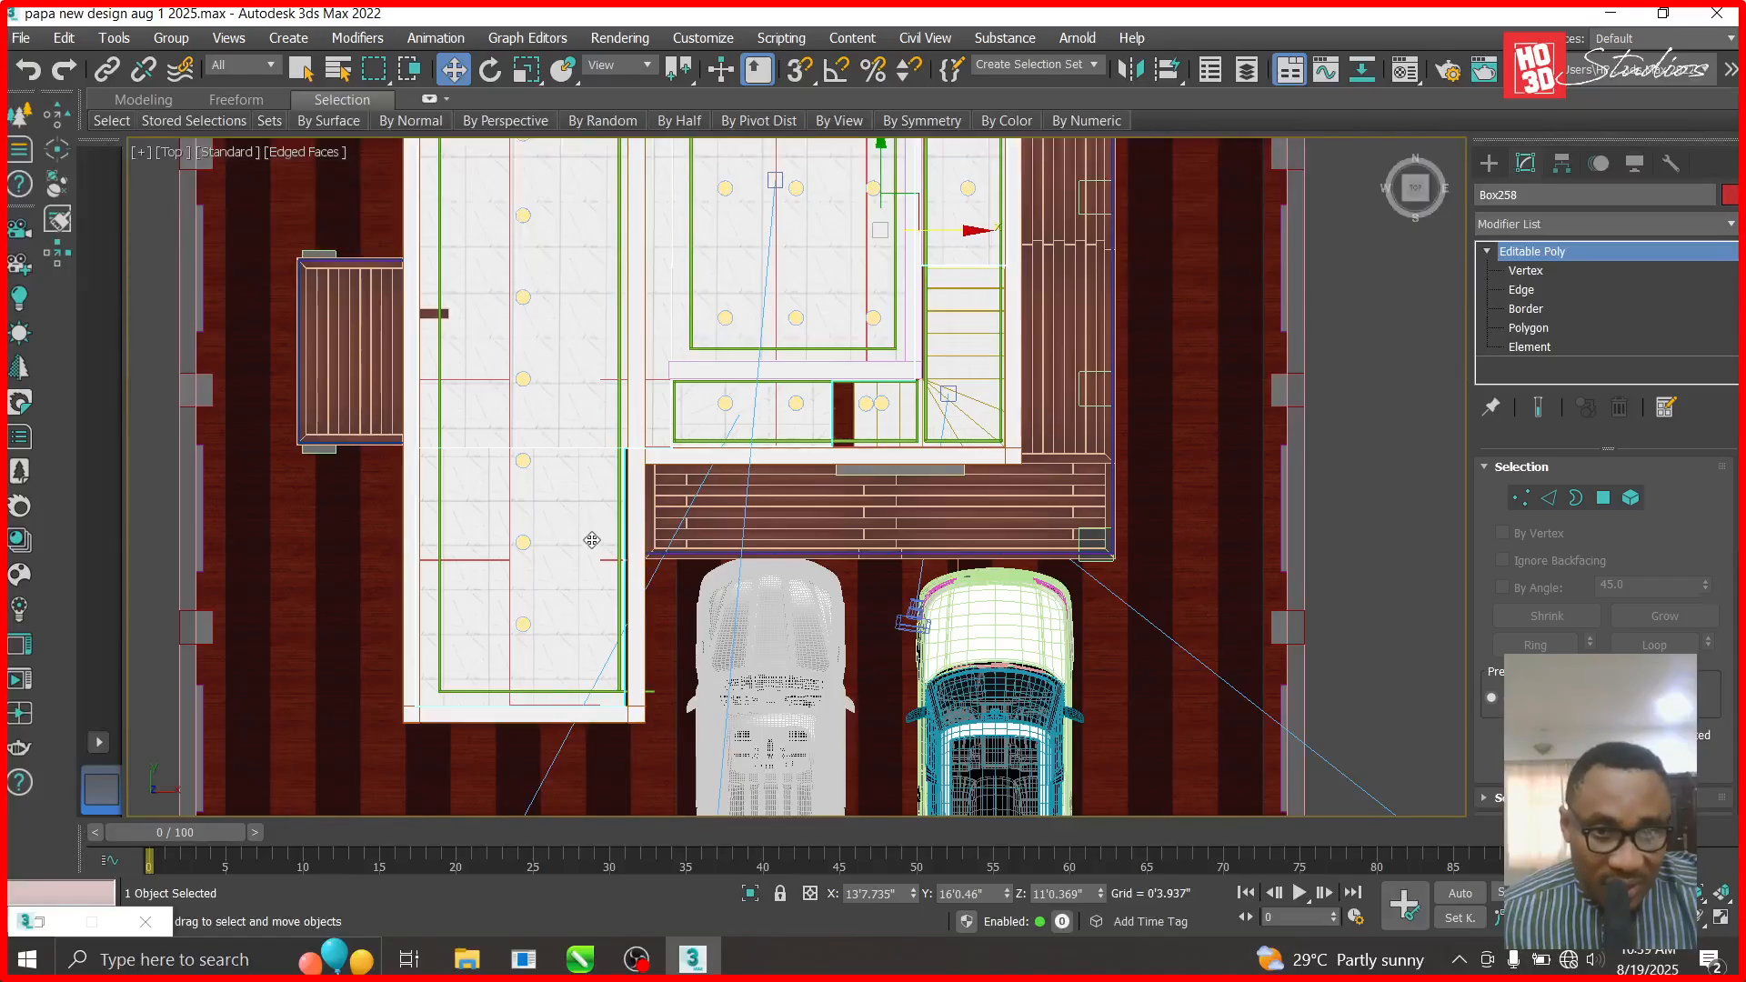
{"action": "scroll", "coordinate": [728, 533], "scroll_direction": "up", "scroll_amount": 3}
{"action": "key", "text": "1"}
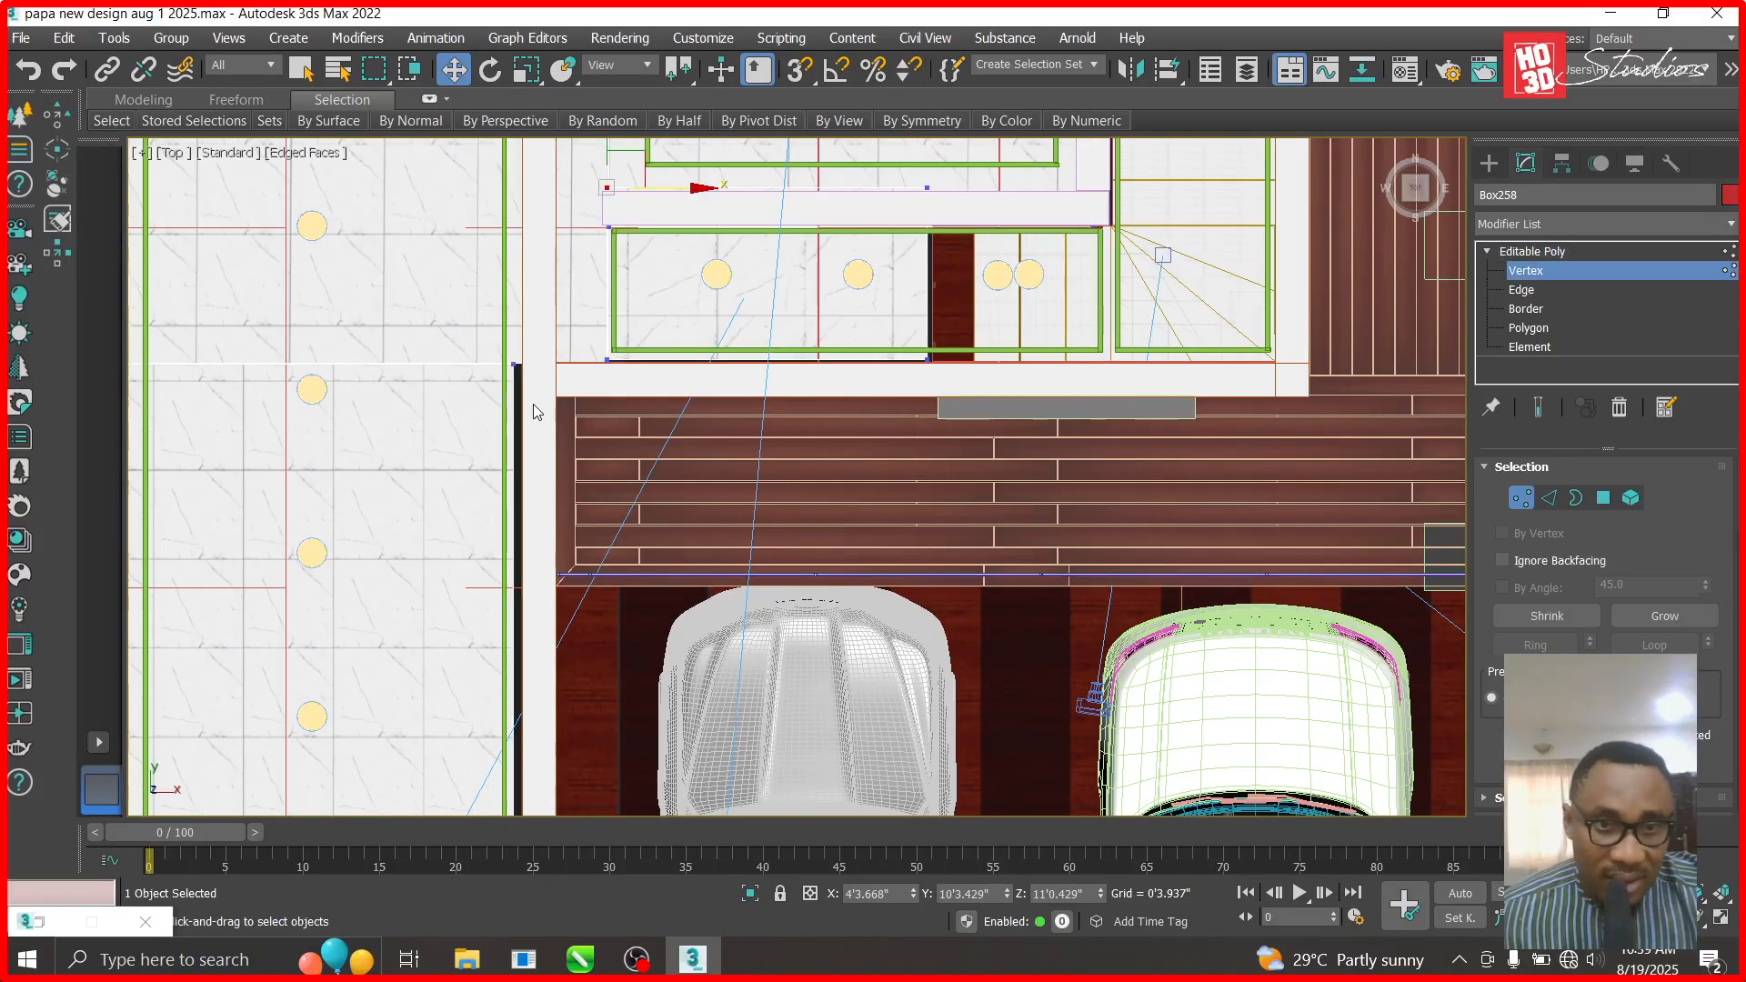
{"action": "scroll", "coordinate": [537, 412], "scroll_direction": "down", "scroll_amount": 2}
{"action": "left_click_drag", "start_coordinate": [543, 772], "coordinate": [544, 770]}
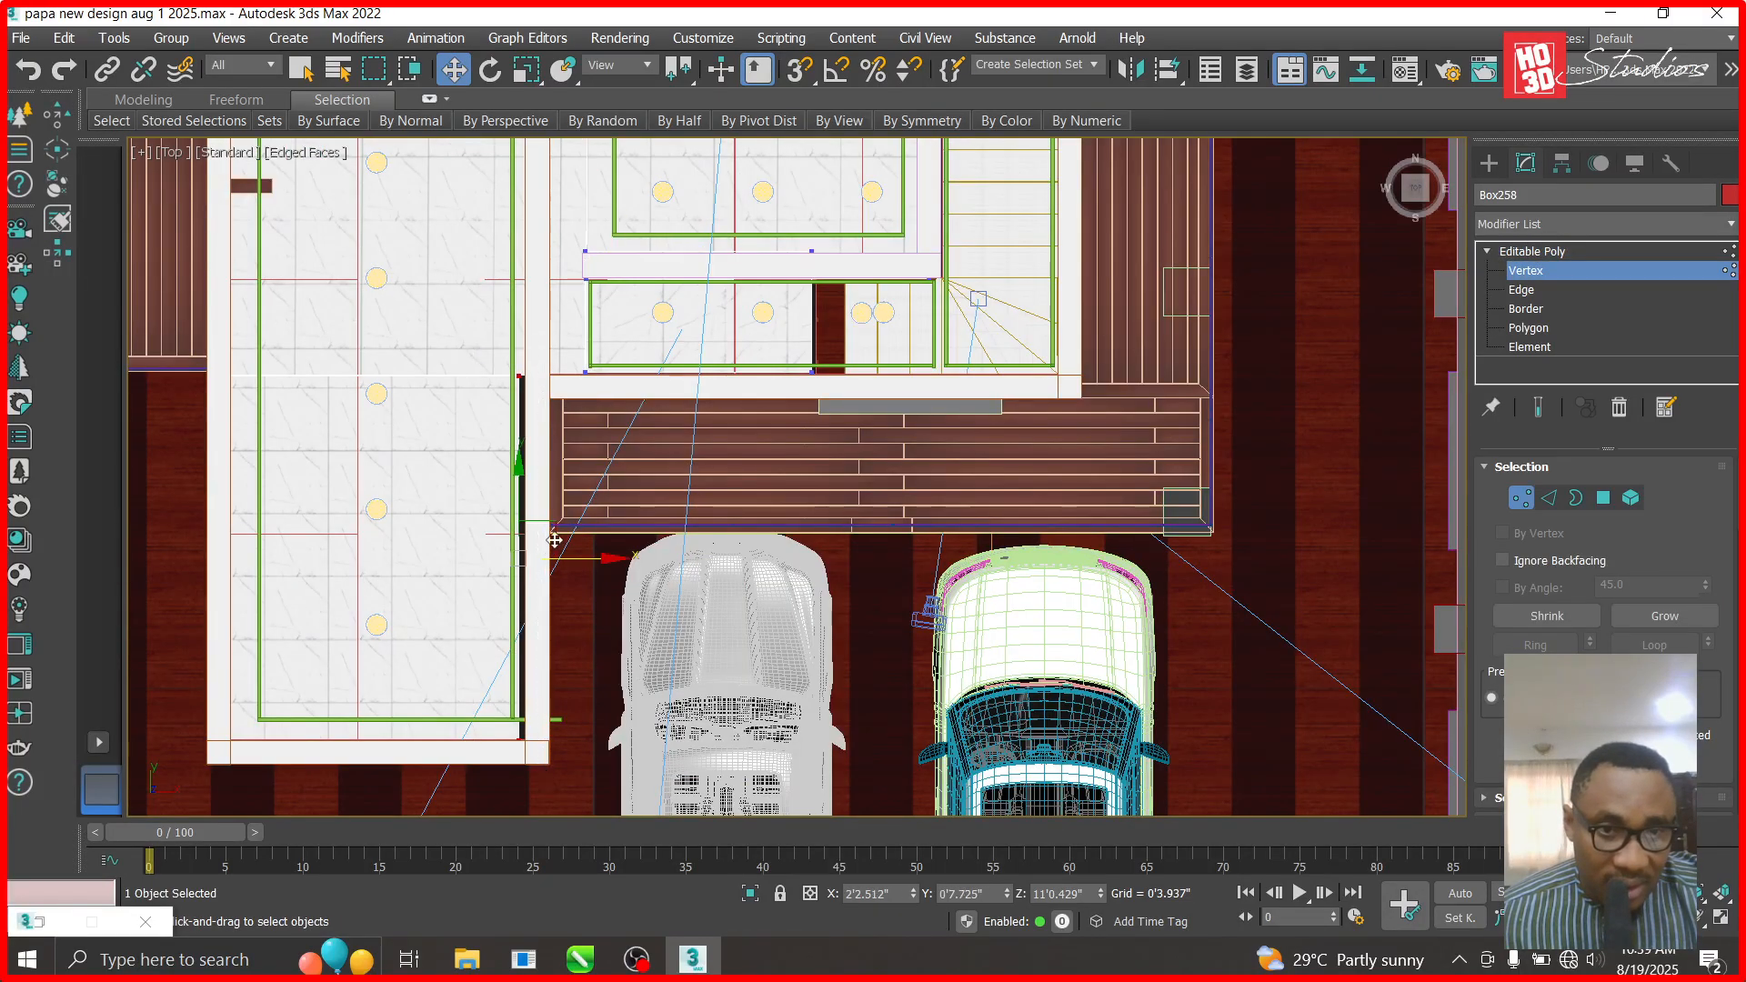
{"action": "scroll", "coordinate": [558, 573], "scroll_direction": "up", "scroll_amount": 4}
{"action": "left_click_drag", "start_coordinate": [546, 542], "coordinate": [565, 539]}
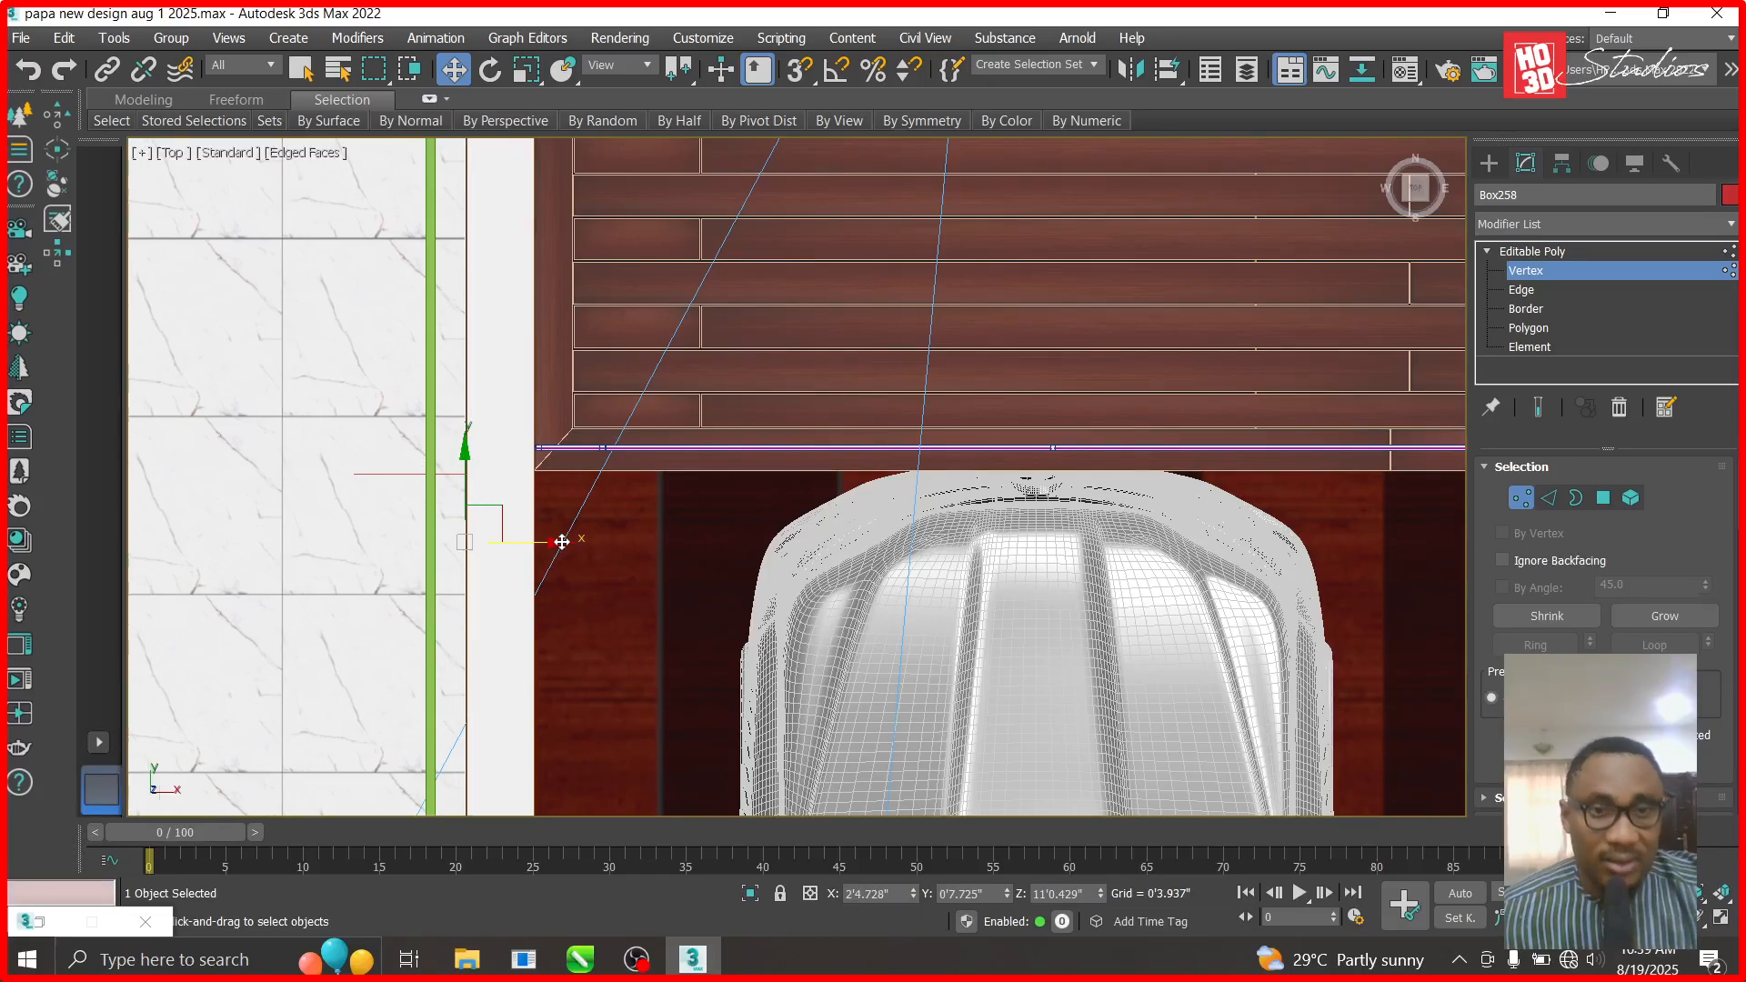
{"action": "scroll", "coordinate": [564, 538], "scroll_direction": "down", "scroll_amount": 4}
{"action": "left_click", "coordinate": [1540, 252]}
- Pull top beam Box1811's end vertices left and move vertical beam Box1818 left into place
{"action": "scroll", "coordinate": [841, 606], "scroll_direction": "down", "scroll_amount": 4}
{"action": "scroll", "coordinate": [675, 311], "scroll_direction": "up", "scroll_amount": 4}
{"action": "scroll", "coordinate": [914, 408], "scroll_direction": "up", "scroll_amount": 3}
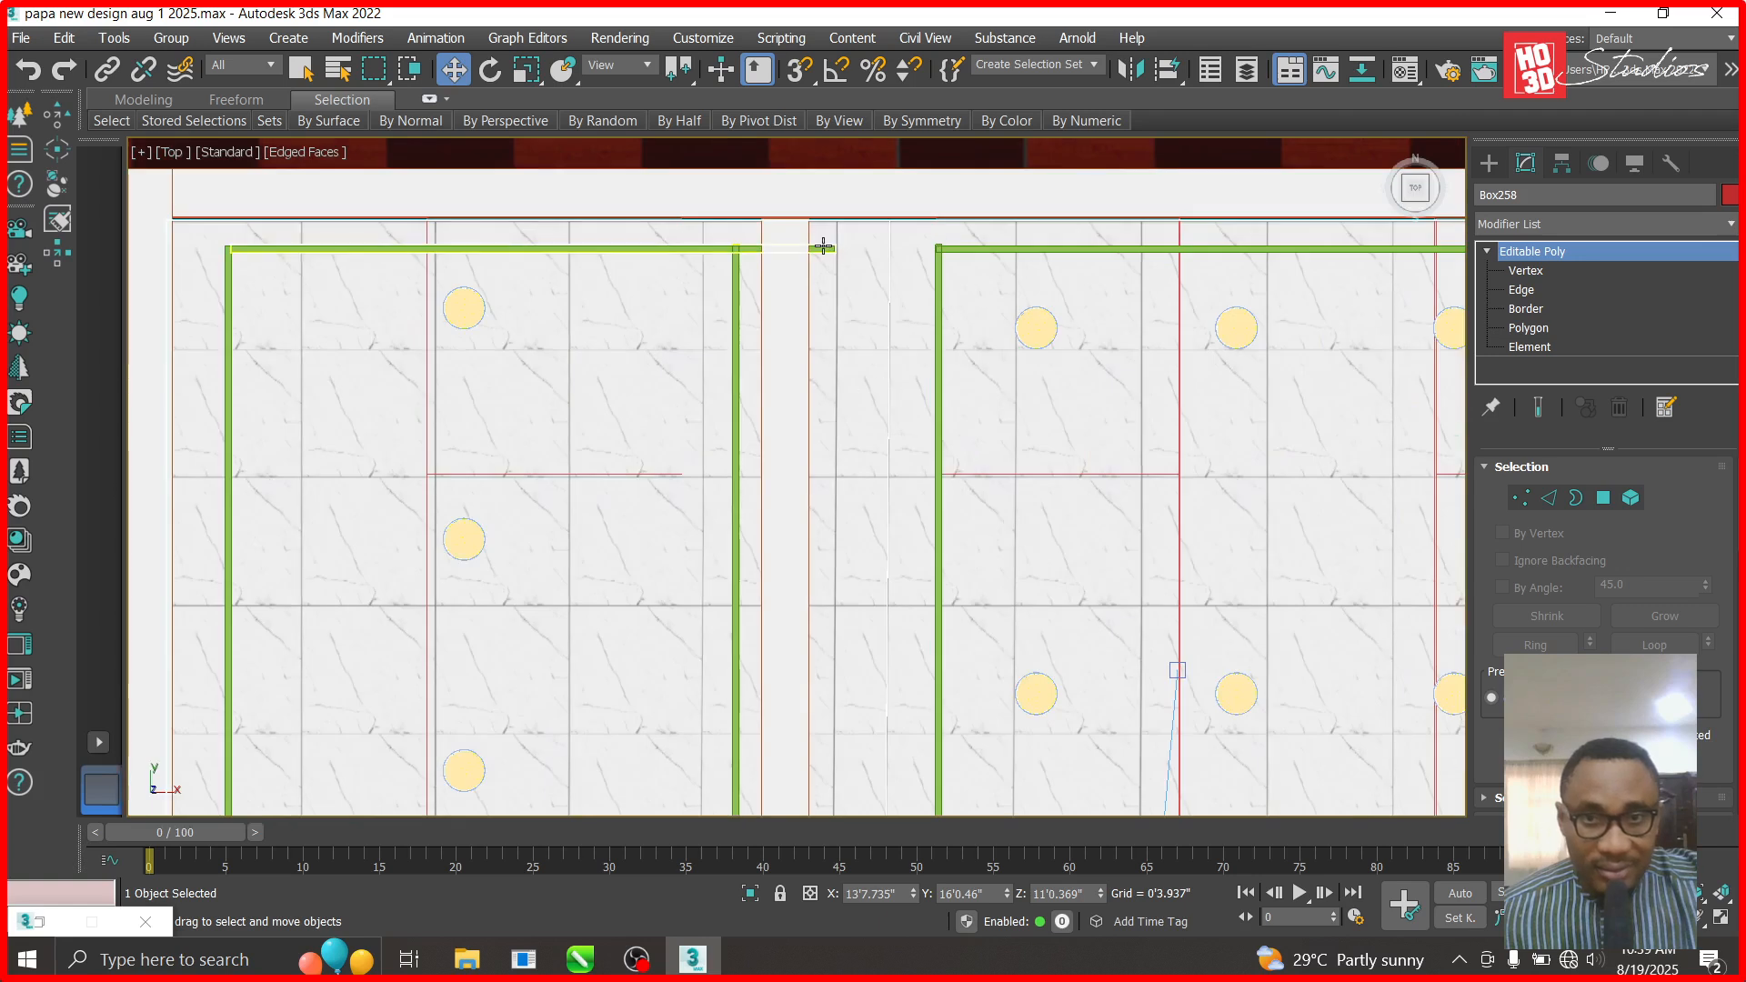
{"action": "left_click", "coordinate": [1526, 270]}
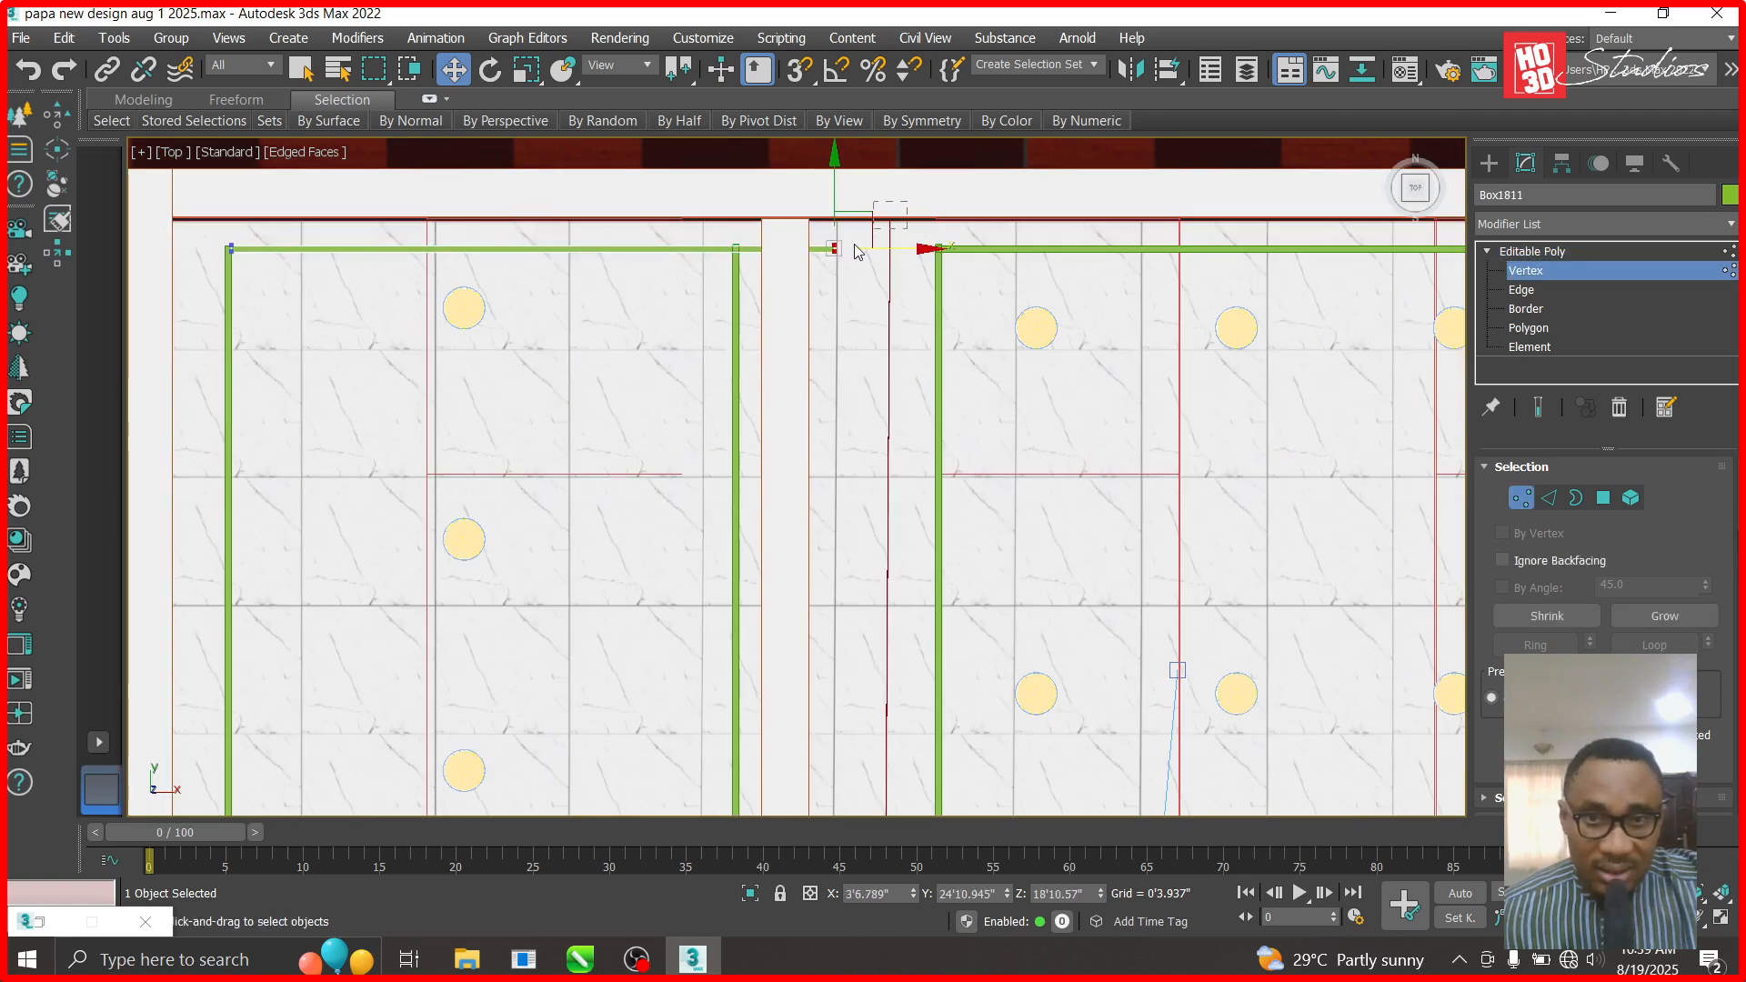
{"action": "left_click_drag", "start_coordinate": [928, 248], "coordinate": [824, 249]}
{"action": "scroll", "coordinate": [848, 233], "scroll_direction": "down", "scroll_amount": 3}
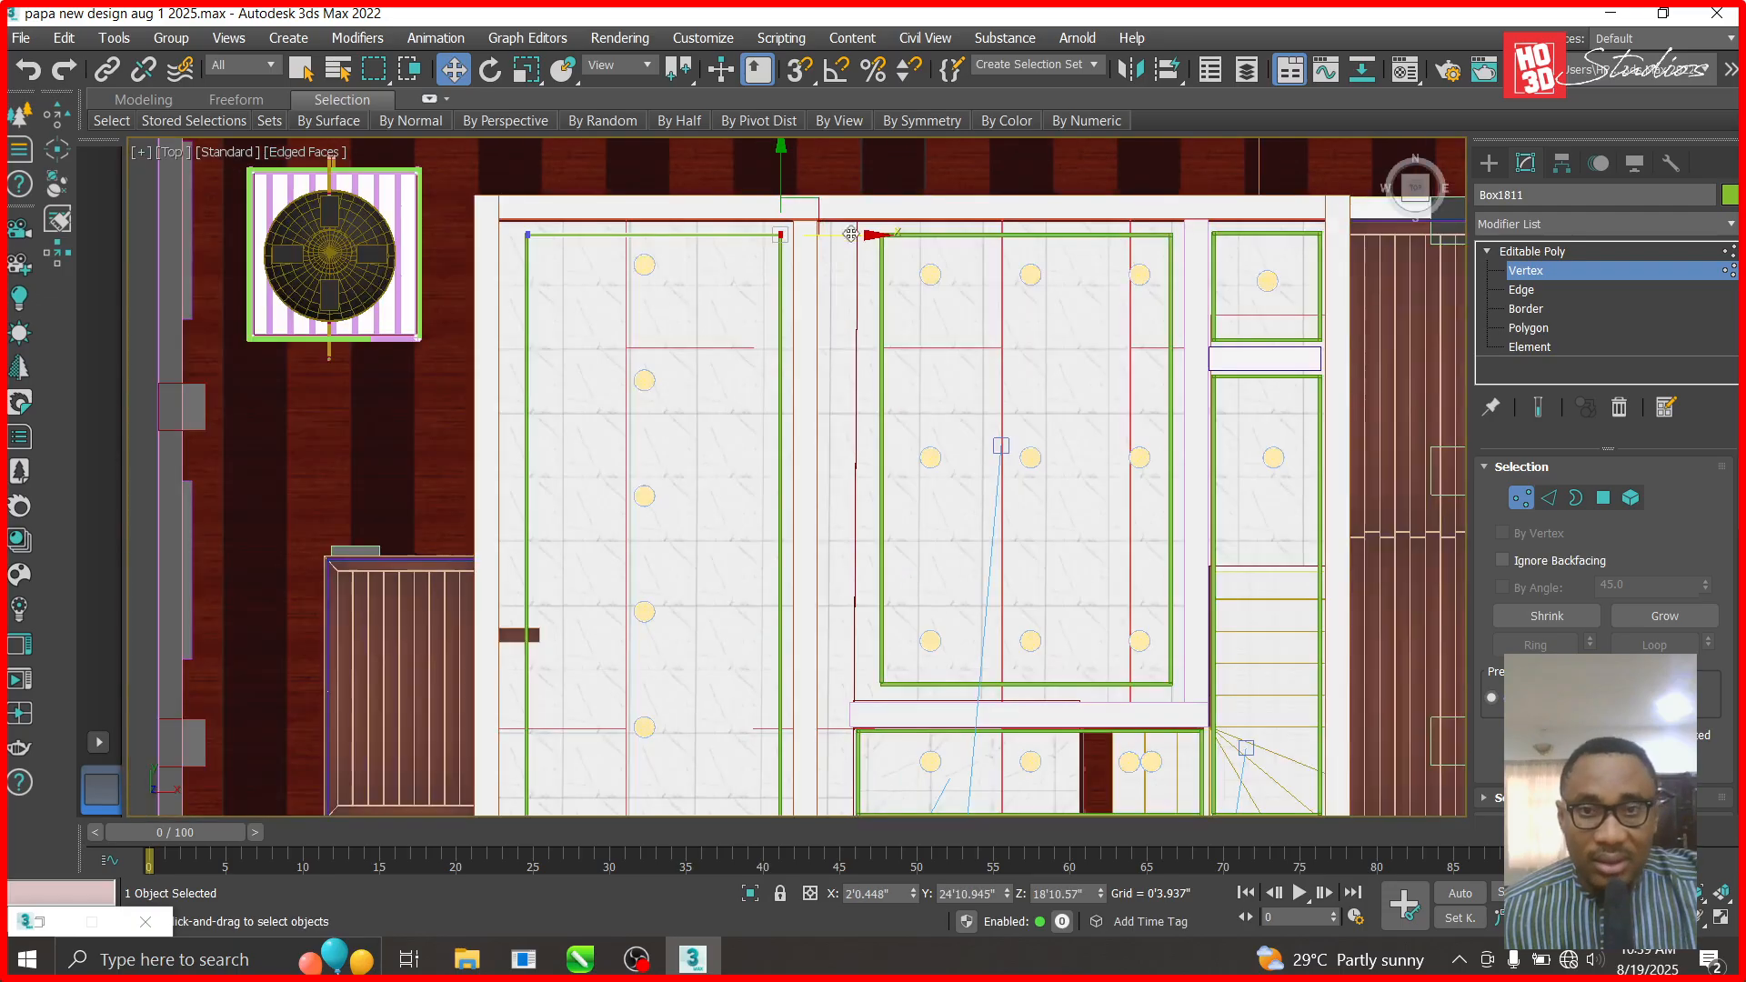
{"action": "scroll", "coordinate": [886, 236], "scroll_direction": "up", "scroll_amount": 4}
{"action": "left_click", "coordinate": [1581, 252]}
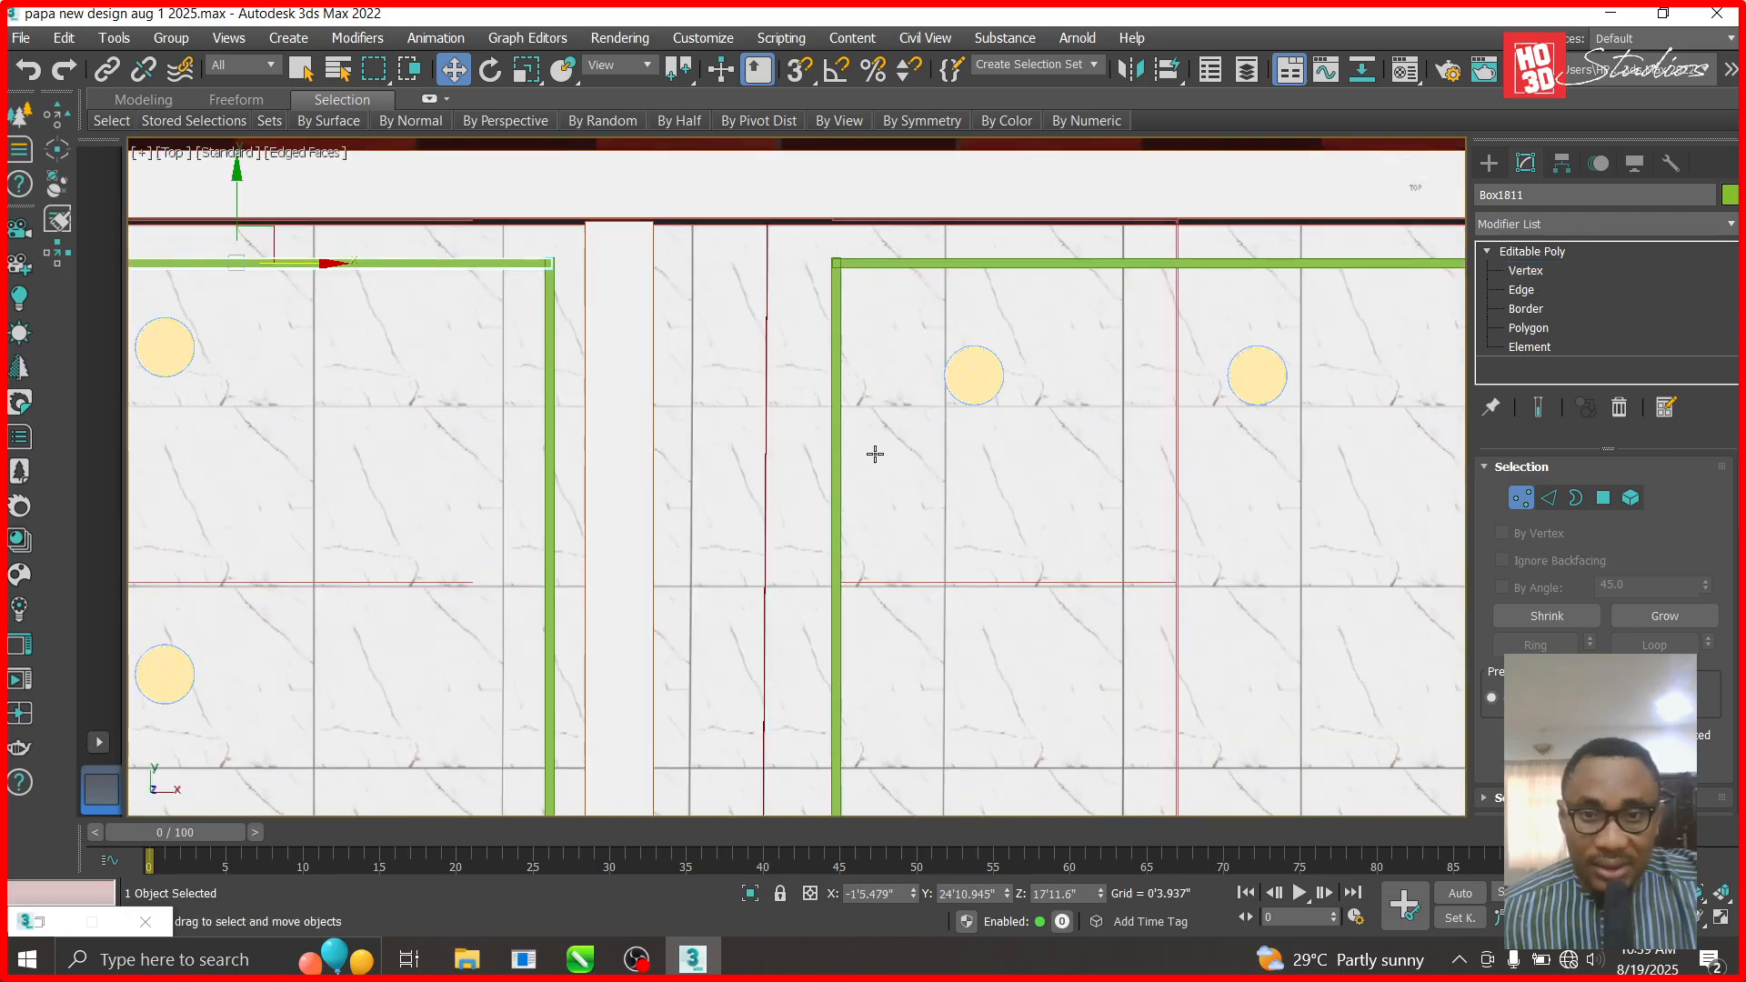
{"action": "left_click", "coordinate": [834, 479]}
{"action": "left_click_drag", "start_coordinate": [913, 899], "coordinate": [850, 137]}
- Select the left-end vertex of horizontal green beam Box1816 at Vertex level
{"action": "left_click", "coordinate": [1295, 310]}
{"action": "left_click", "coordinate": [1528, 270]}
{"action": "left_click_drag", "start_coordinate": [811, 242], "coordinate": [769, 264]}
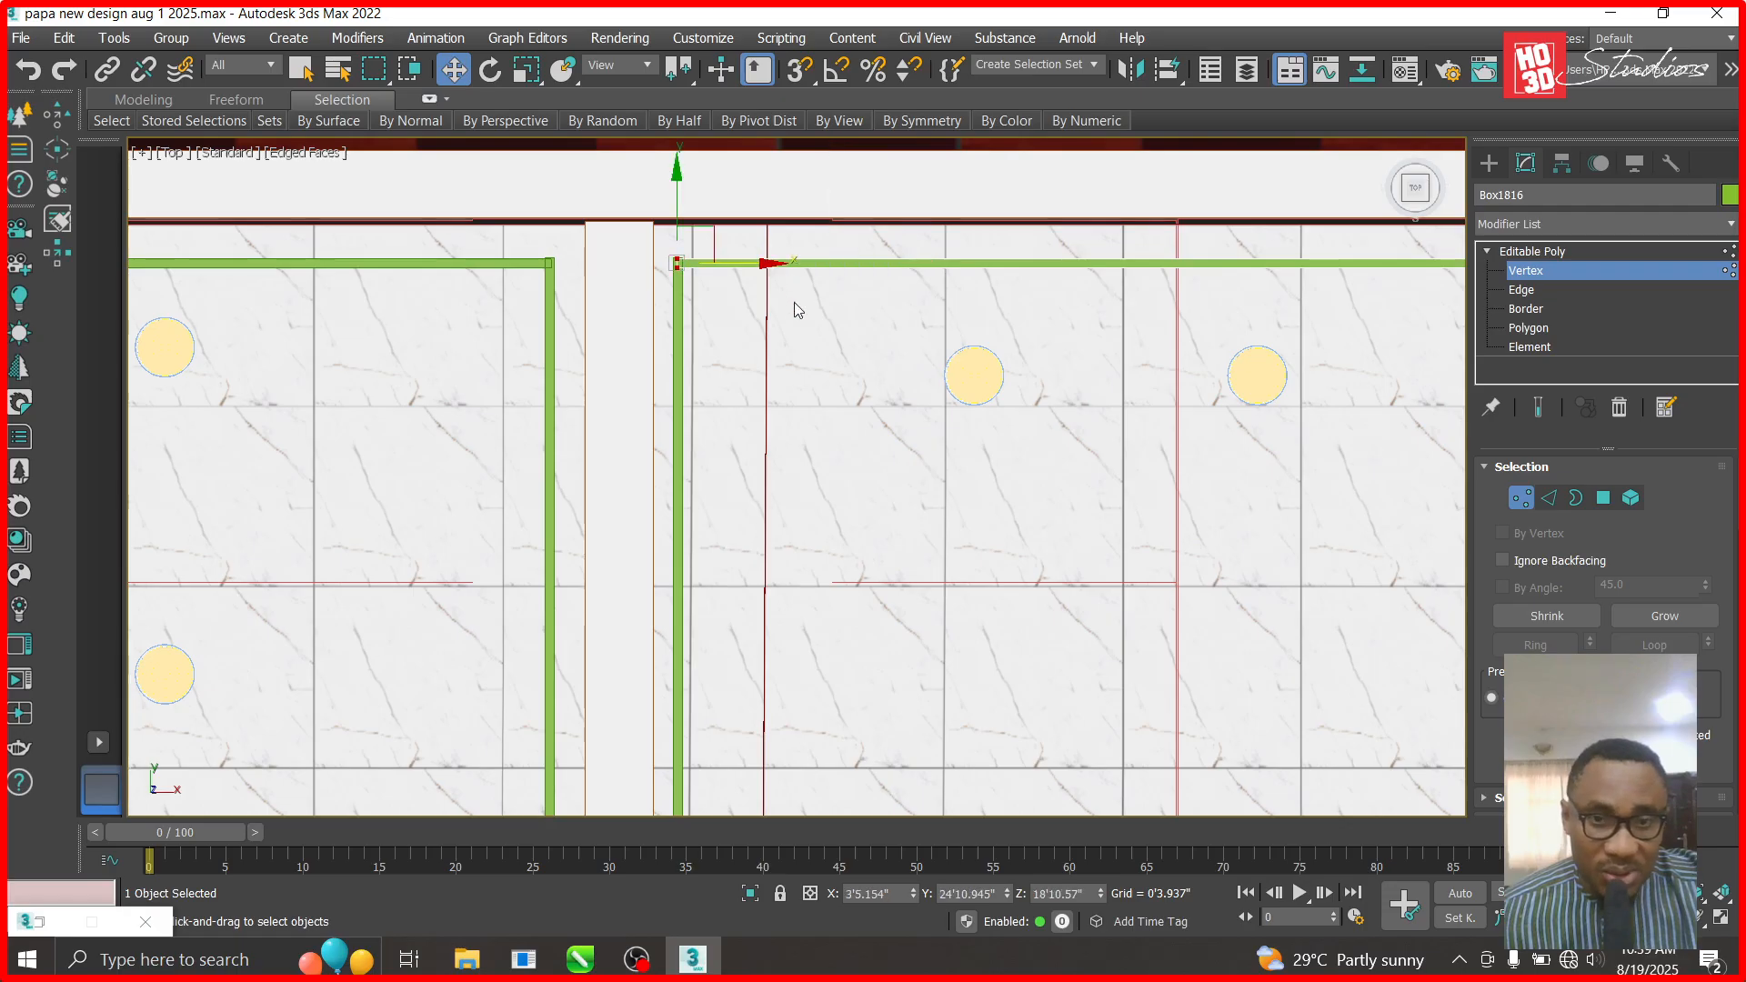
{"action": "scroll", "coordinate": [797, 310], "scroll_direction": "down", "scroll_amount": 5}
{"action": "scroll", "coordinate": [762, 644], "scroll_direction": "up", "scroll_amount": 5}
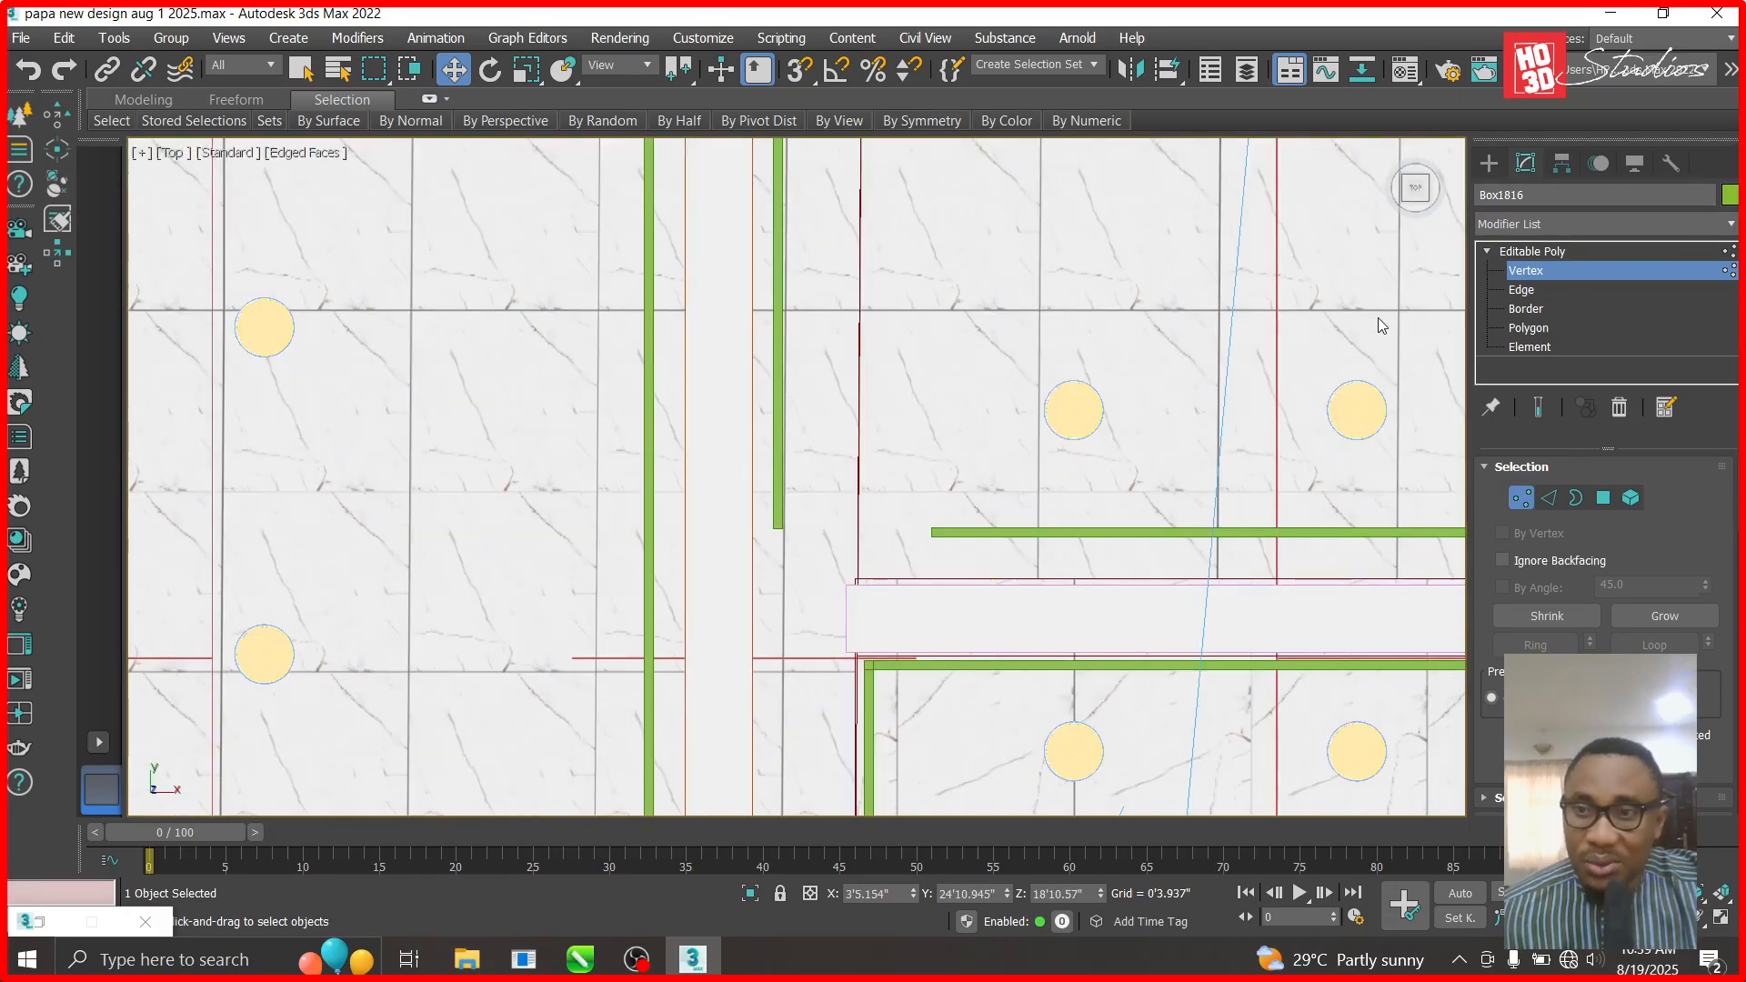
{"action": "key", "text": "1"}
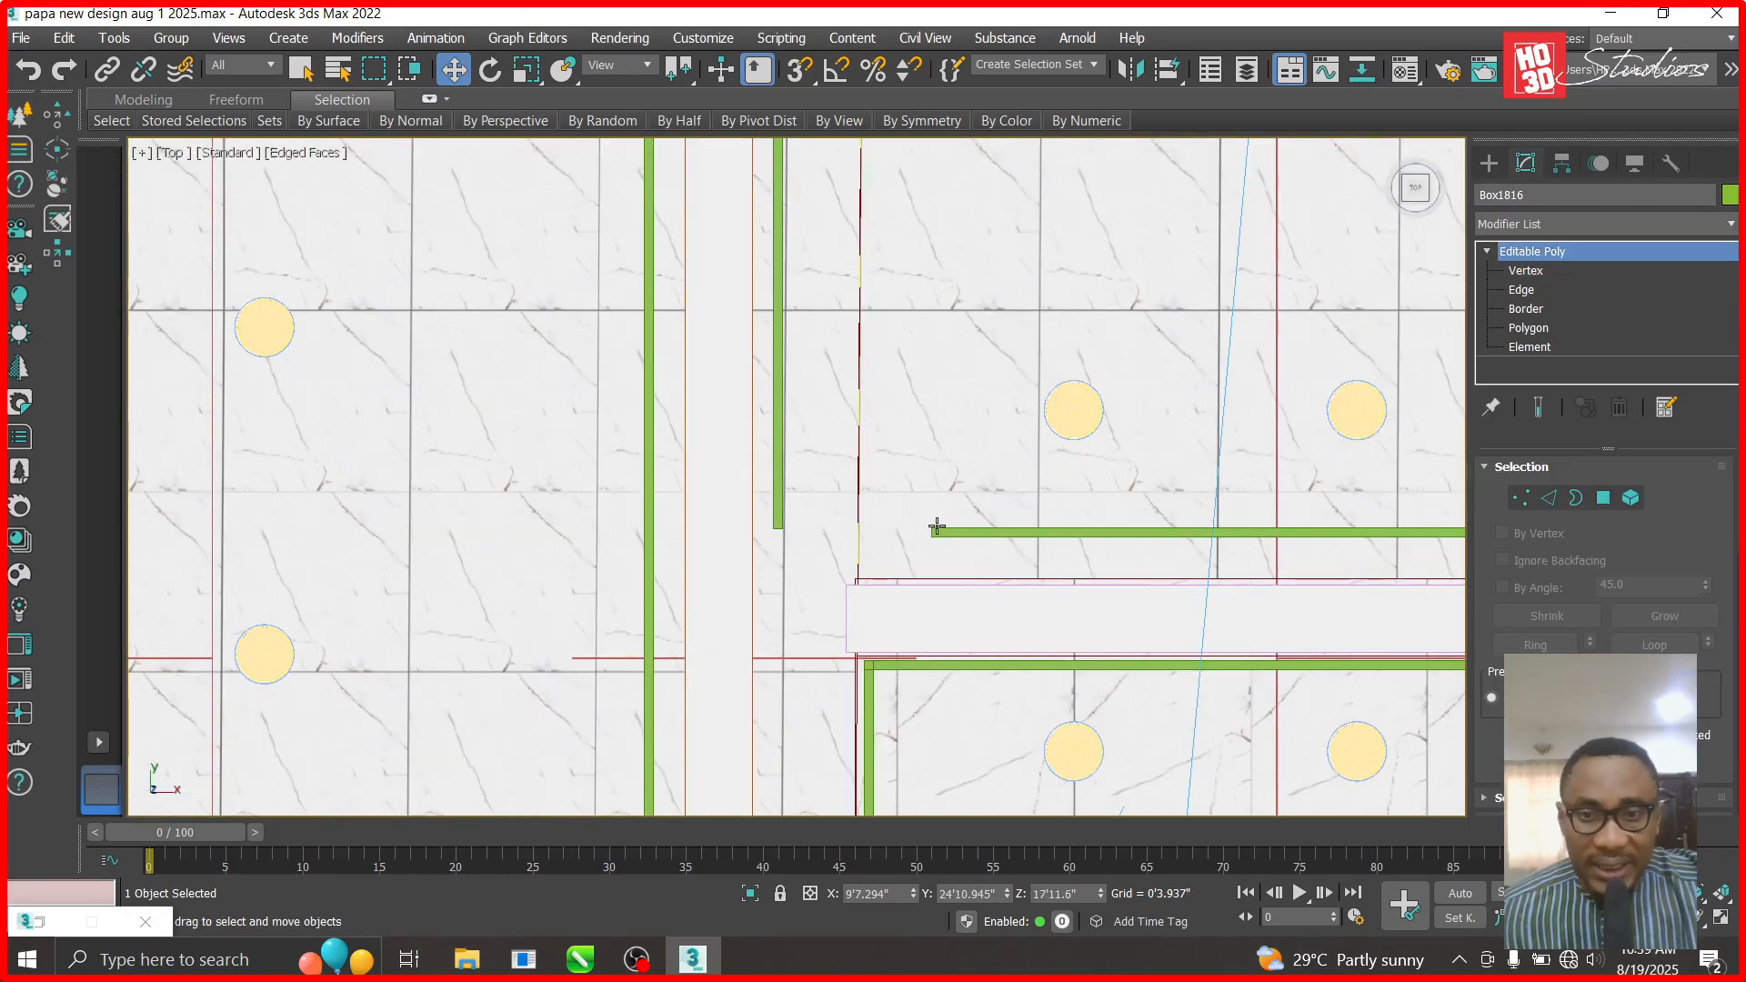
- Pull long green bar Box1817's left end onto the vertical beam, flush with the corner
{"action": "left_click", "coordinate": [1037, 531]}
{"action": "left_click", "coordinate": [1488, 251]}
{"action": "left_click", "coordinate": [1526, 270]}
{"action": "left_click_drag", "start_coordinate": [948, 560], "coordinate": [907, 531]}
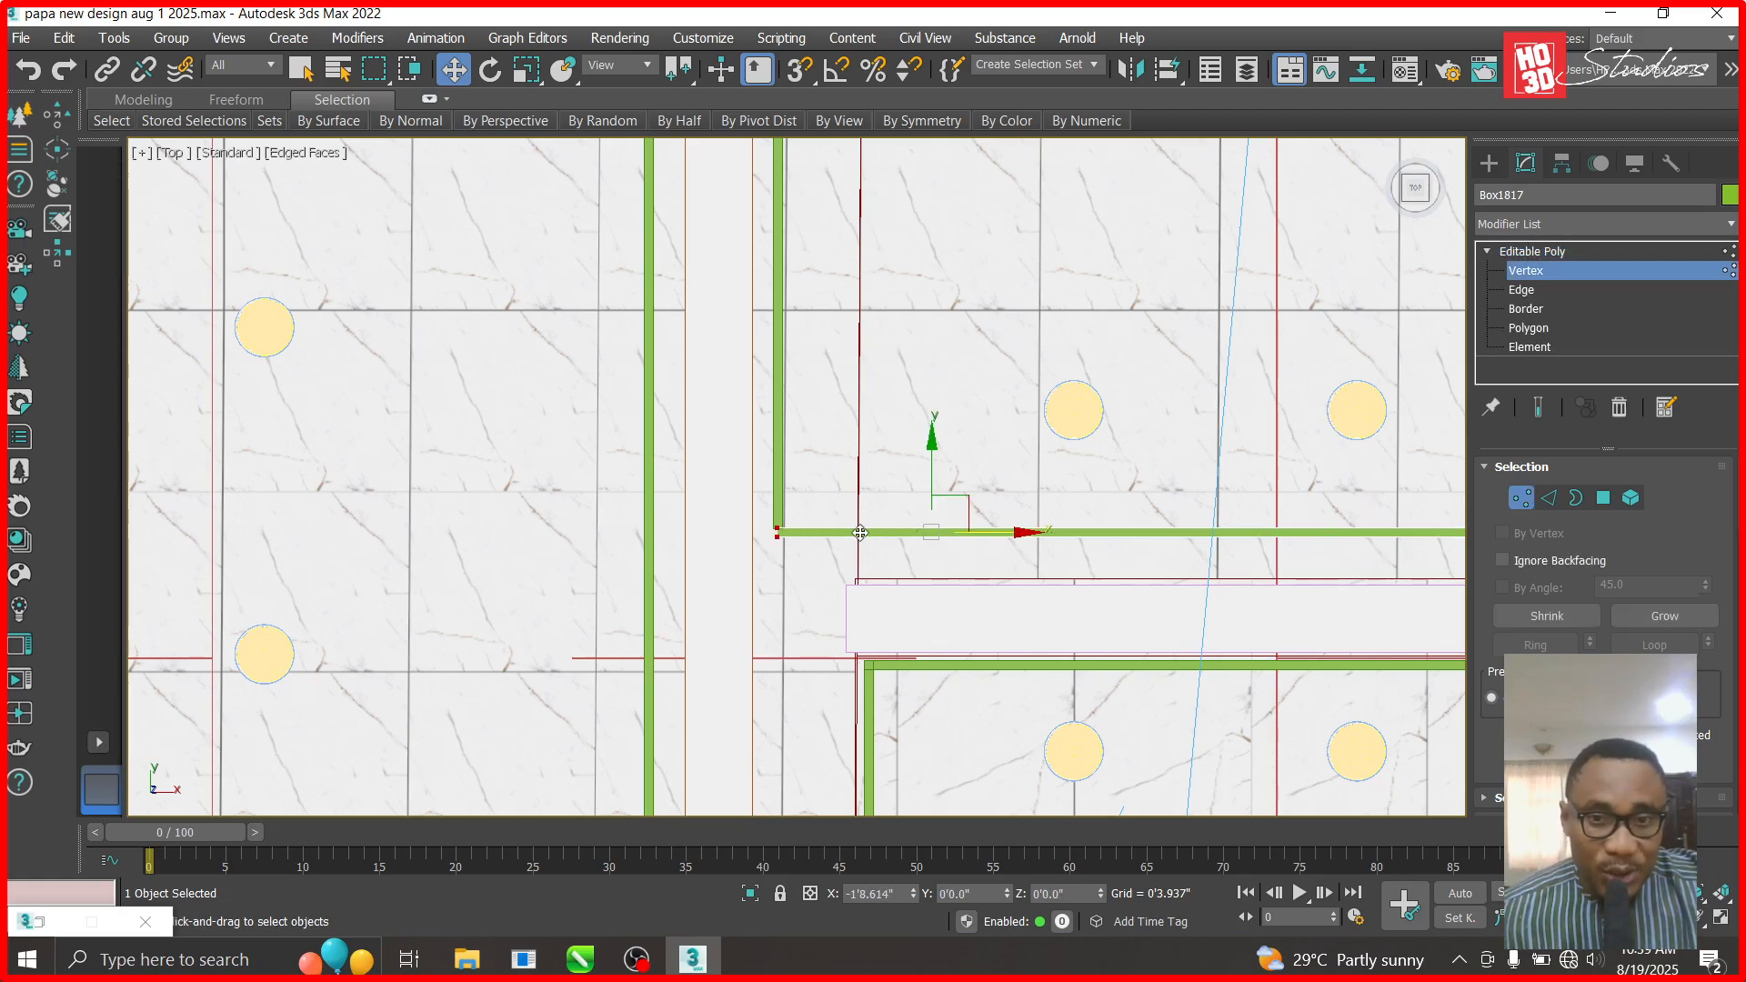
{"action": "scroll", "coordinate": [870, 561], "scroll_direction": "up", "scroll_amount": 8}
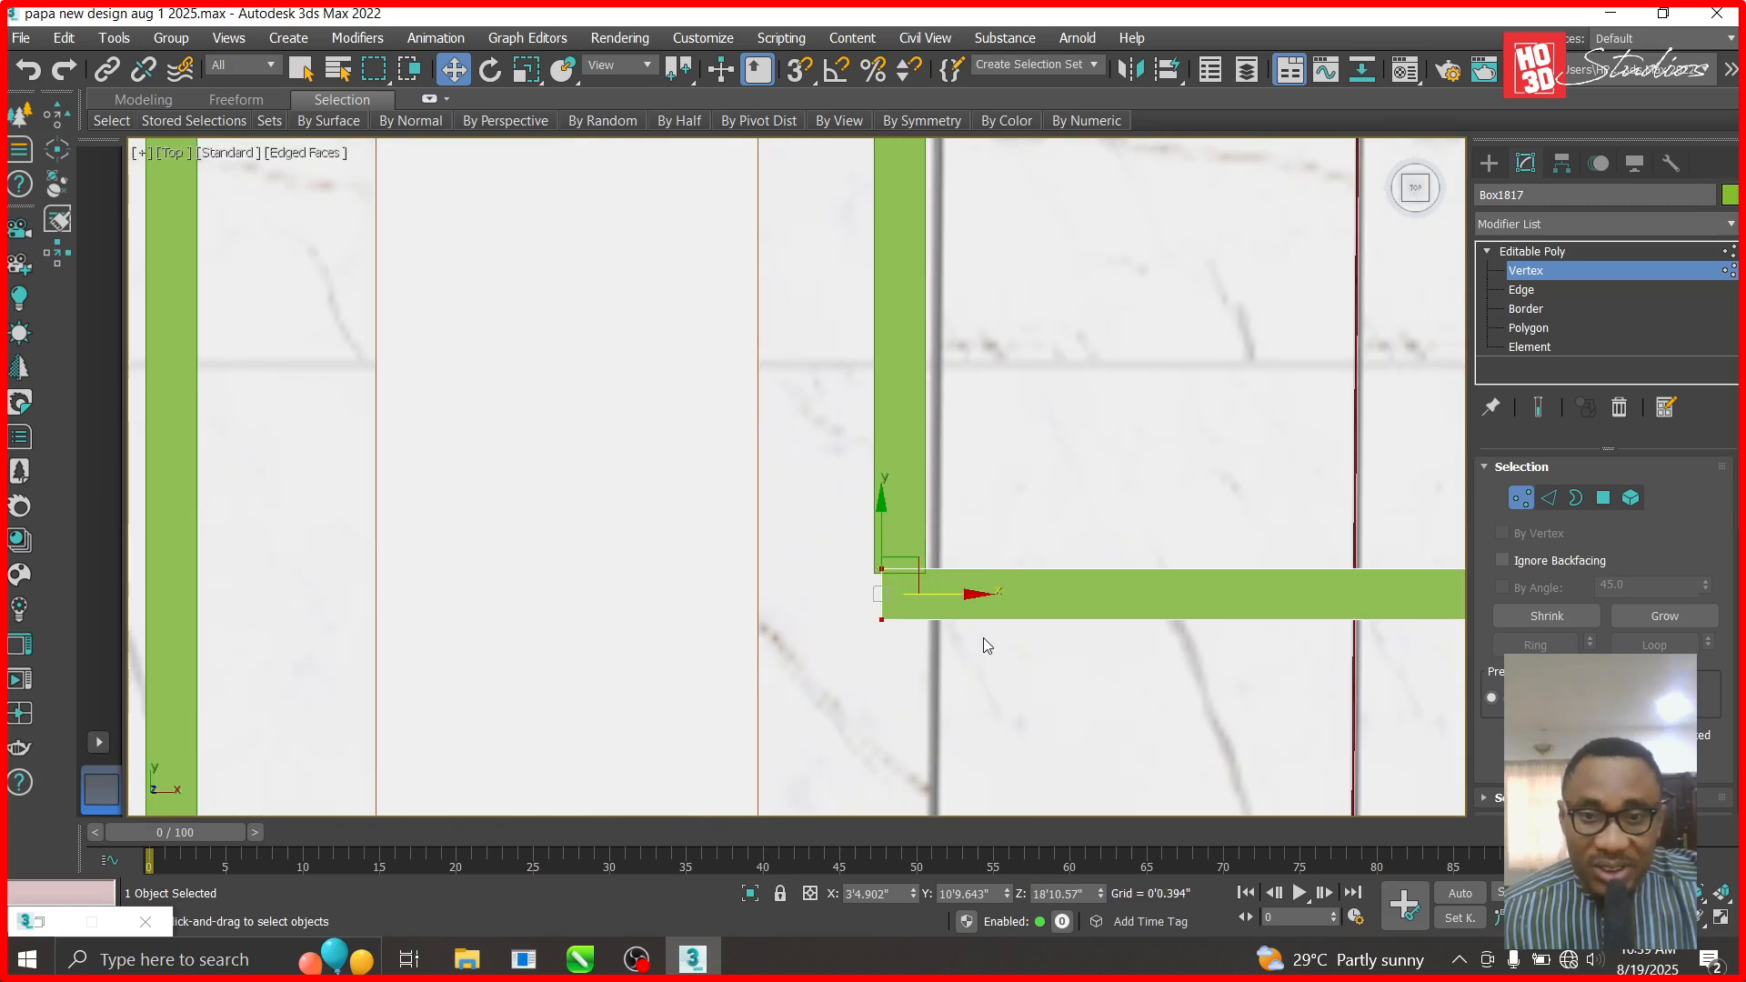
{"action": "left_click_drag", "start_coordinate": [970, 597], "coordinate": [962, 595]}
{"action": "scroll", "coordinate": [962, 596], "scroll_direction": "down", "scroll_amount": 10}
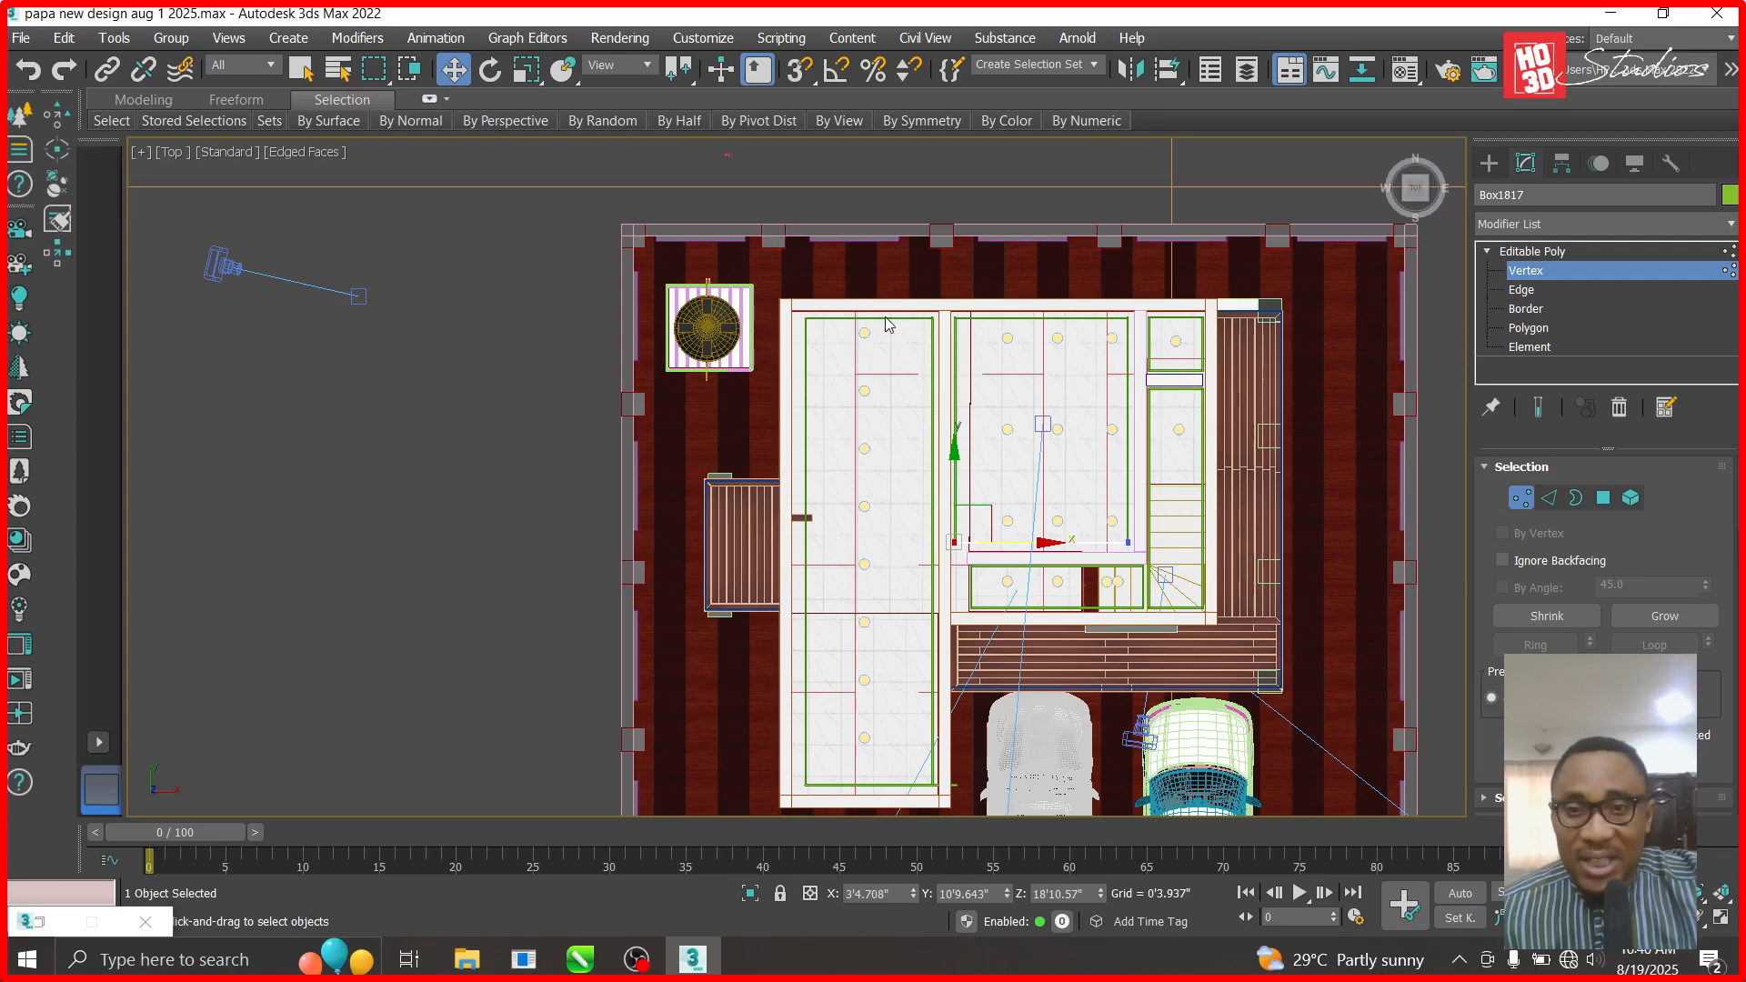
{"action": "scroll", "coordinate": [803, 297], "scroll_direction": "up", "scroll_amount": 6}
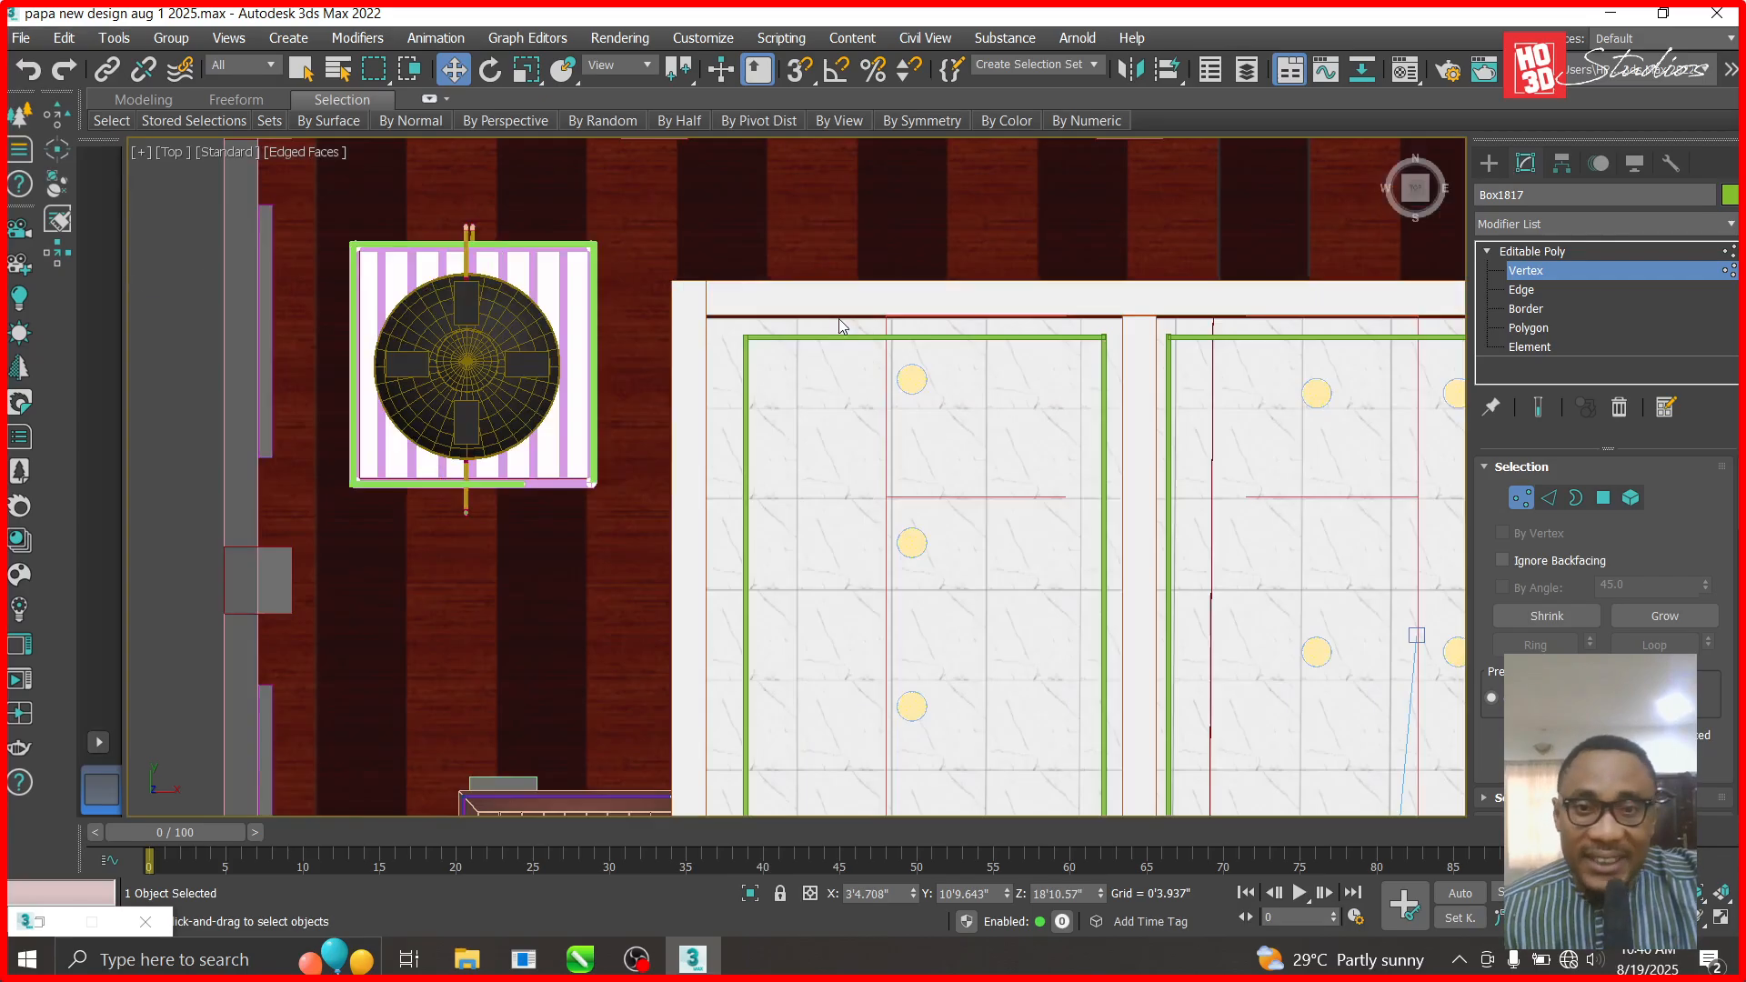
- Return to object level and select the top green beam outline, toggling Attach and Vertex mode
{"action": "key", "text": "1"}
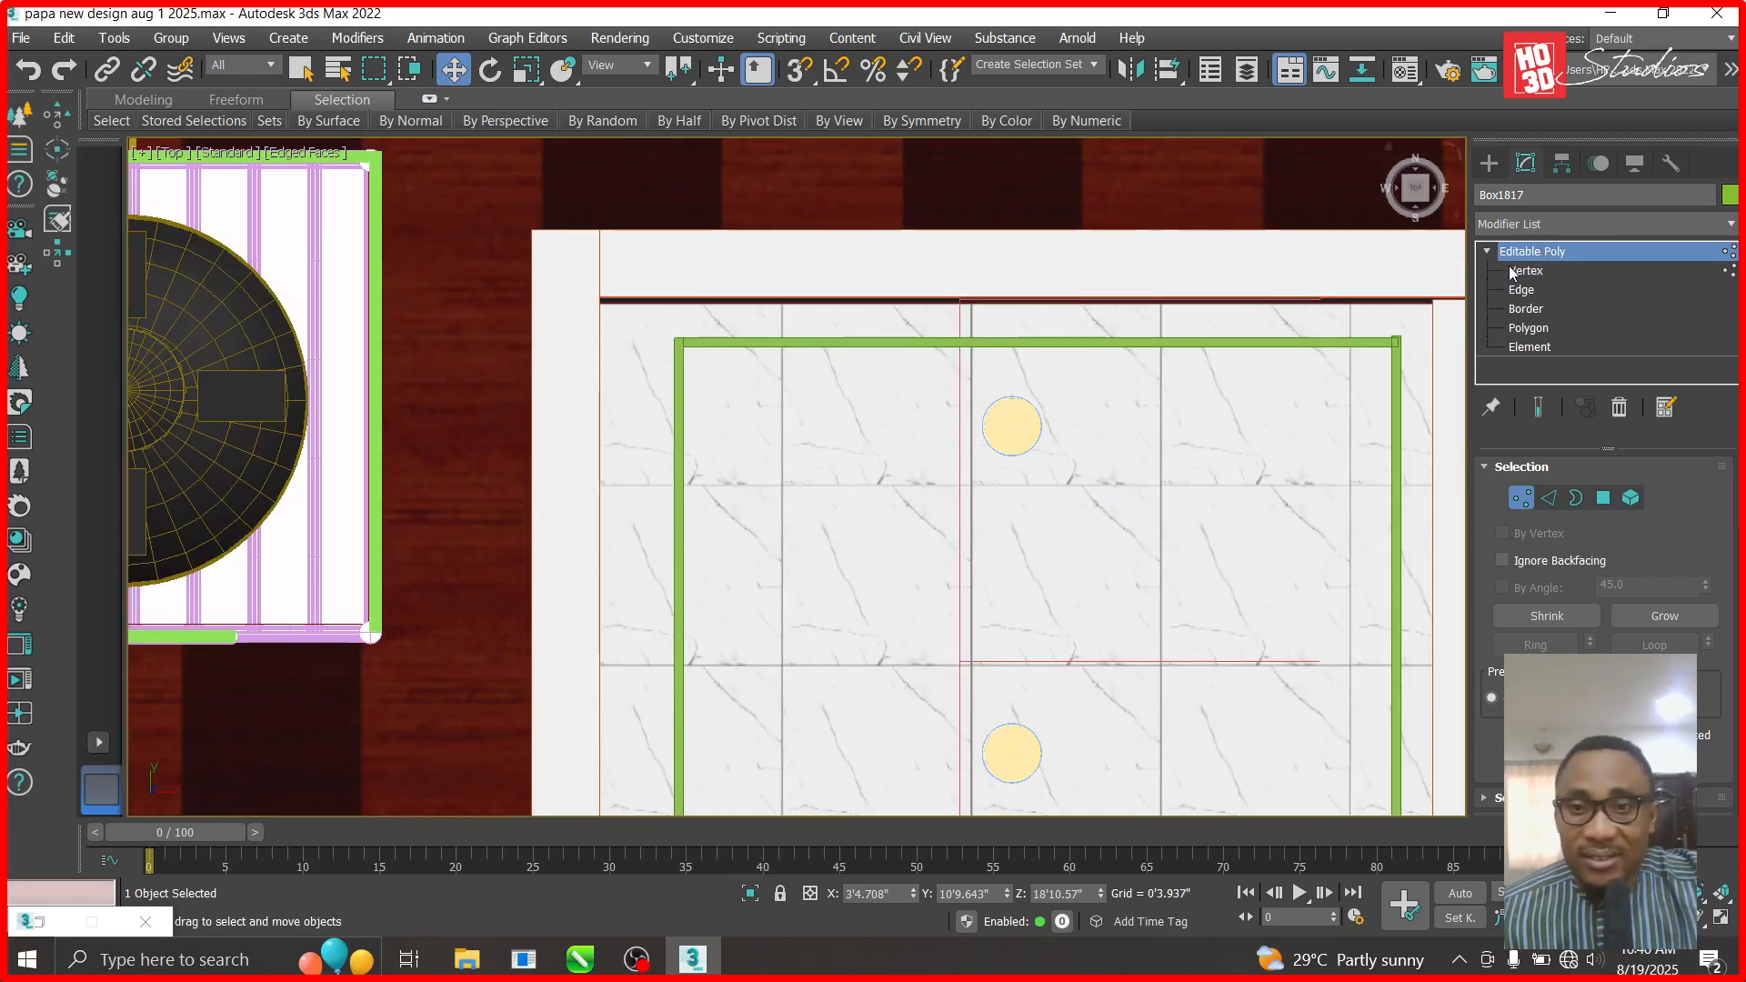
{"action": "left_click", "coordinate": [709, 345]}
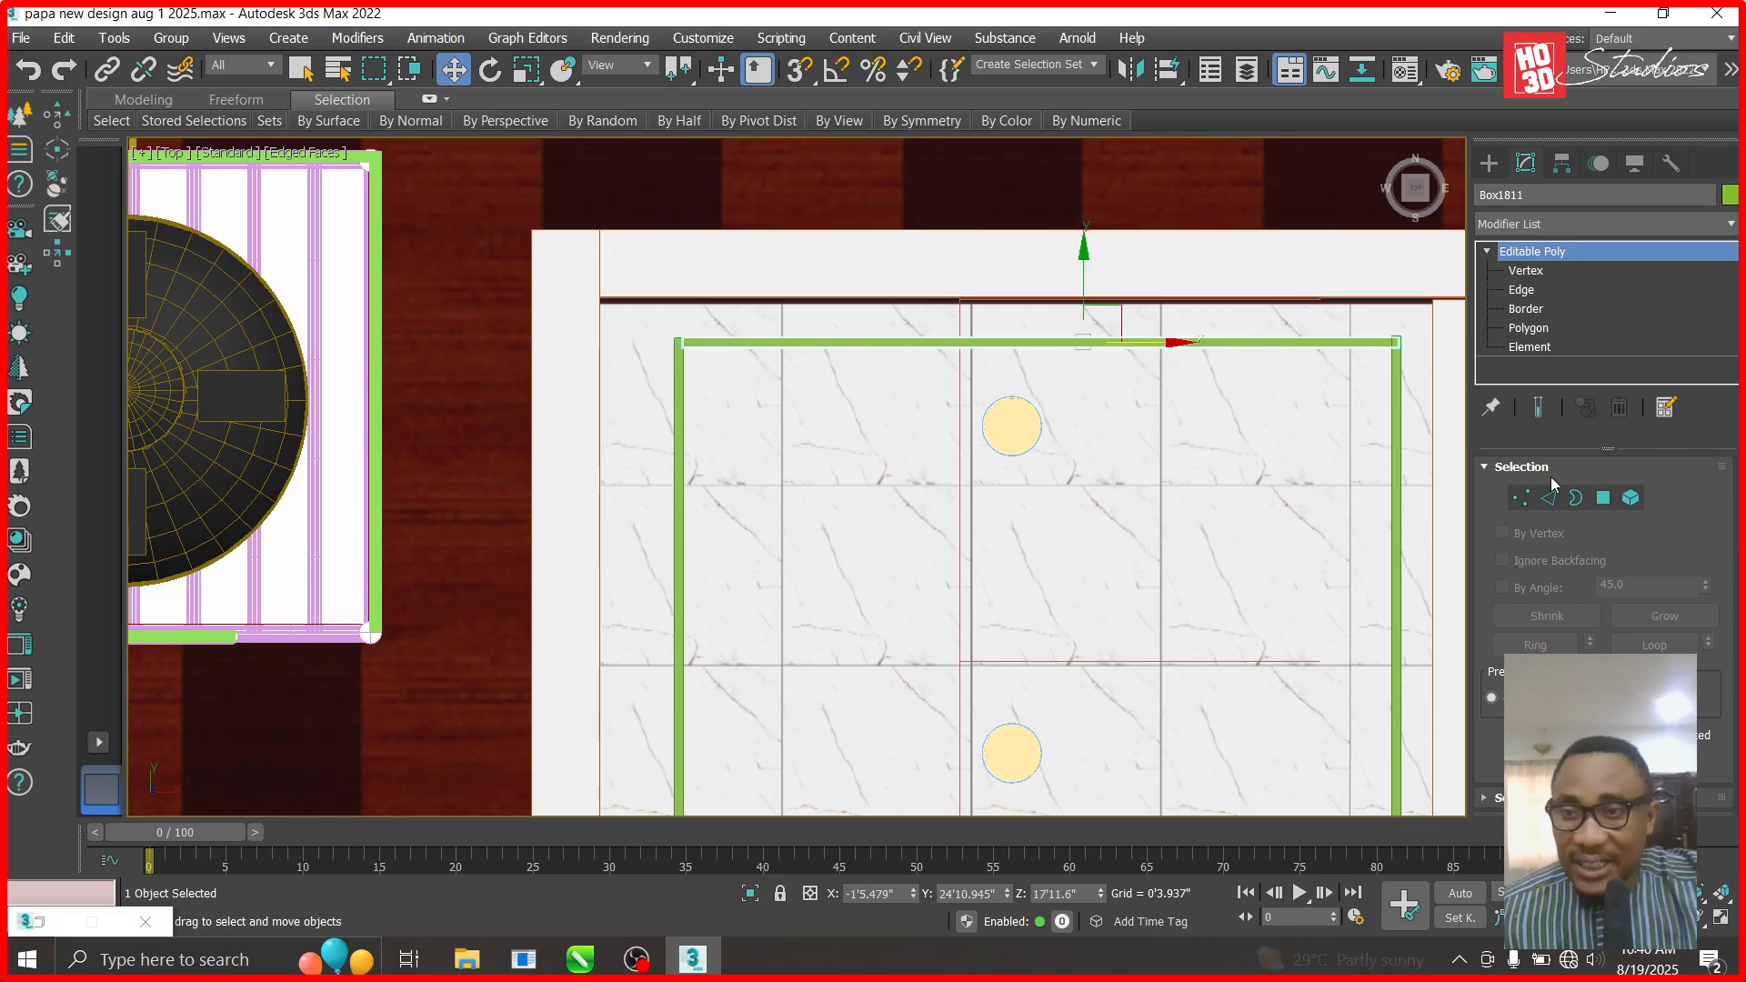
{"action": "scroll", "coordinate": [1546, 528], "scroll_direction": "down", "scroll_amount": 5}
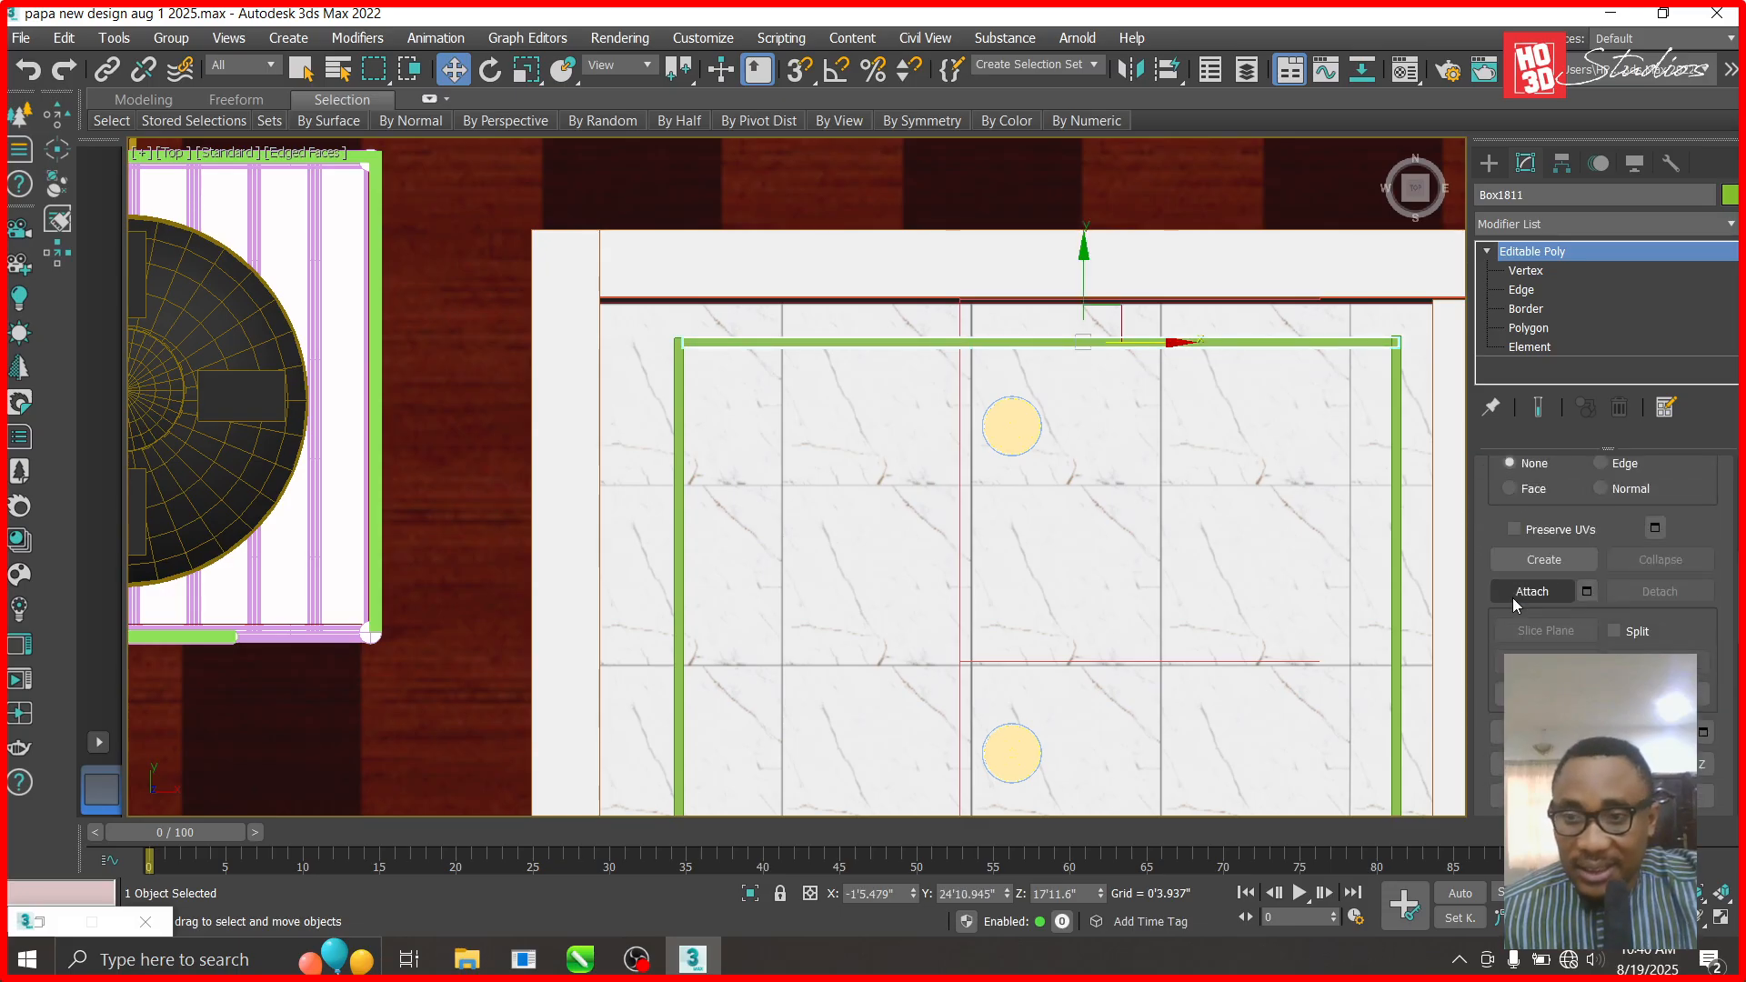
{"action": "left_click", "coordinate": [1532, 592]}
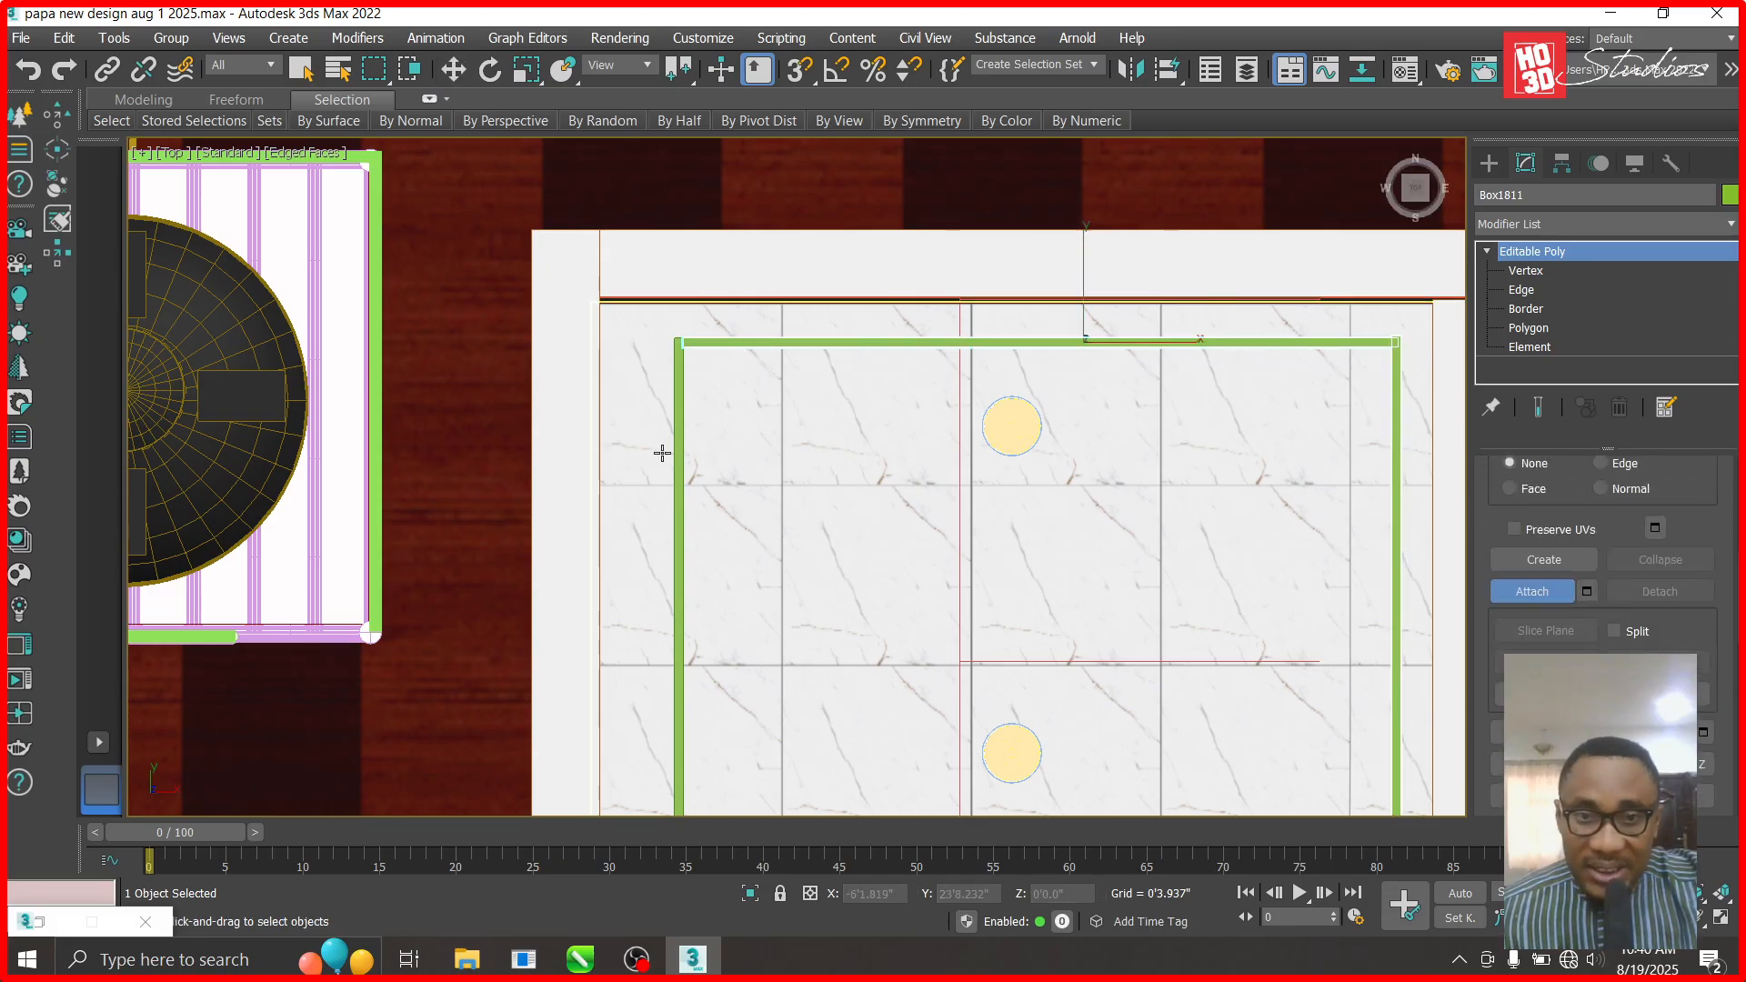
{"action": "scroll", "coordinate": [826, 460], "scroll_direction": "down", "scroll_amount": 8}
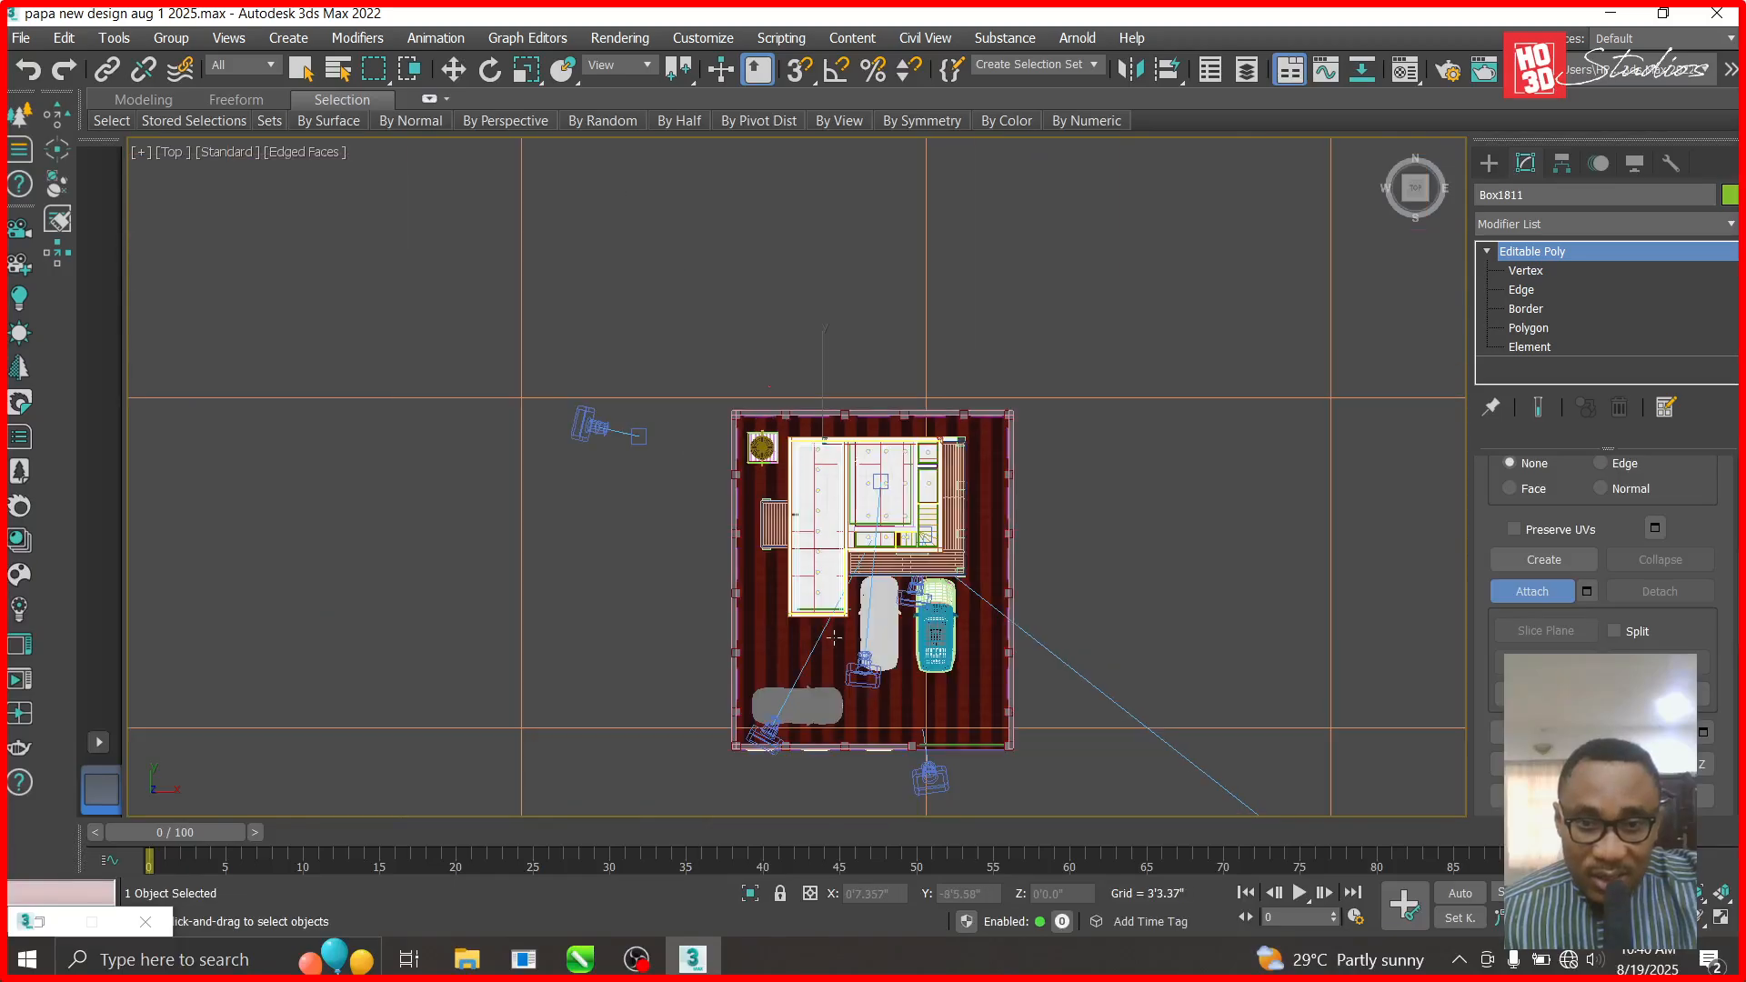
{"action": "scroll", "coordinate": [834, 637], "scroll_direction": "up", "scroll_amount": 10}
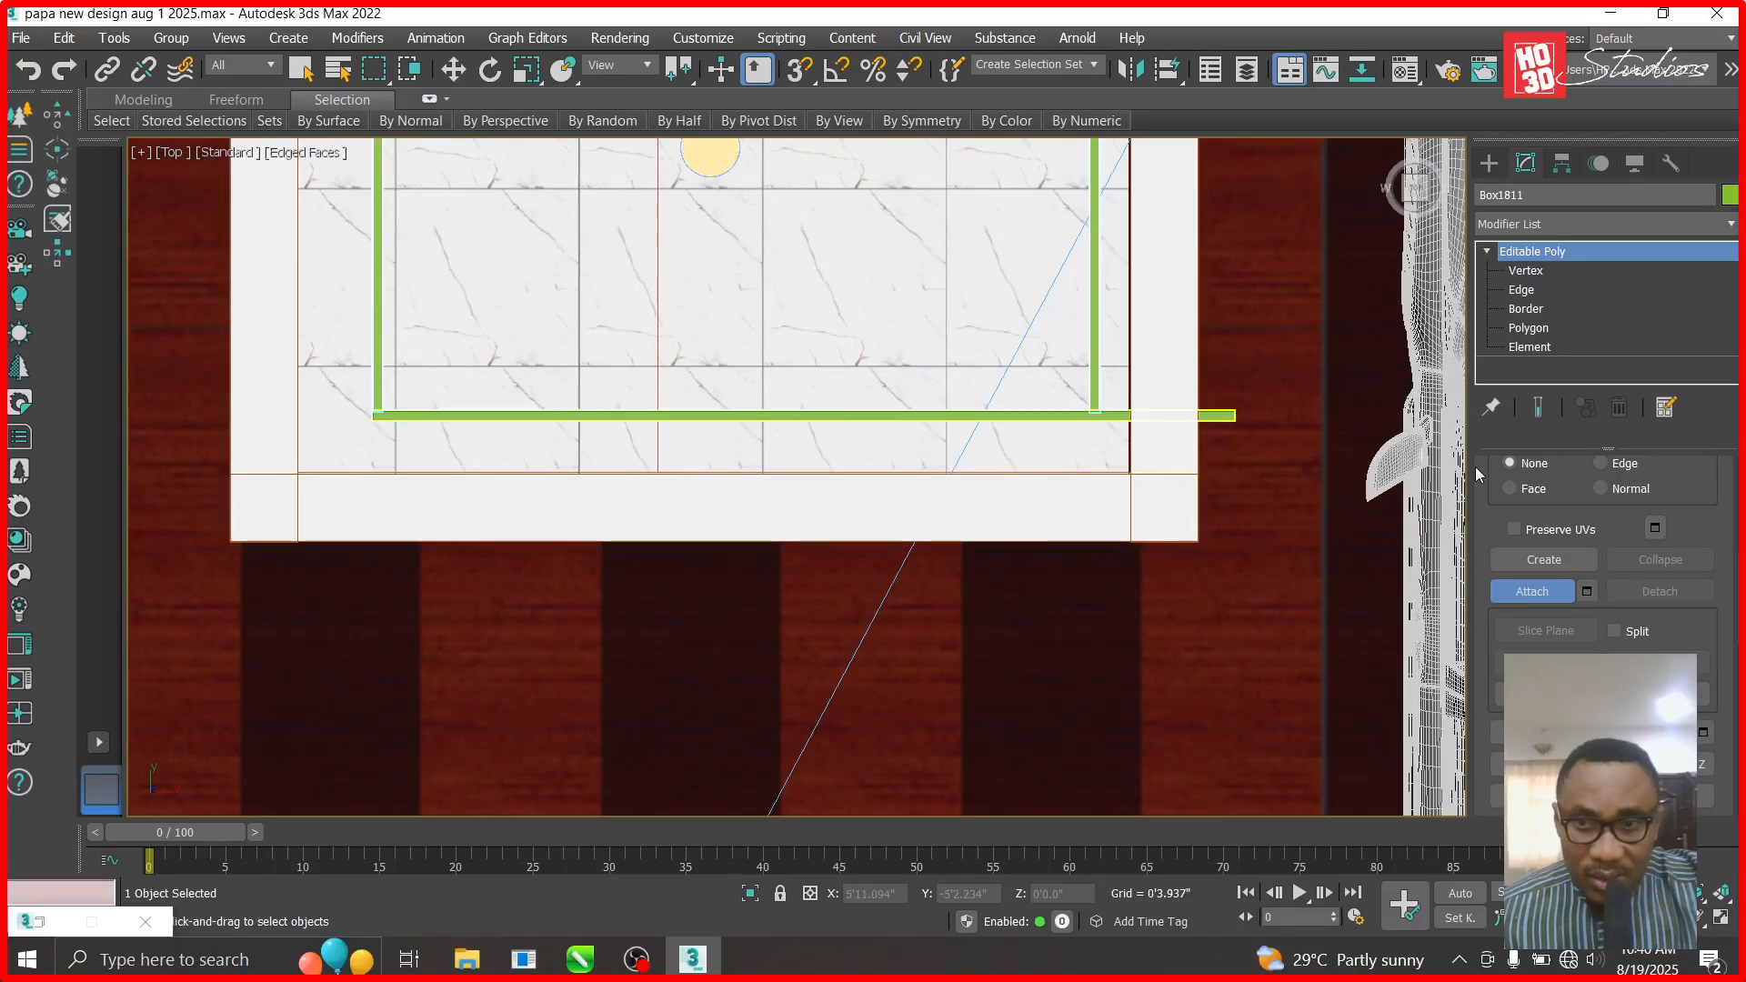
{"action": "left_click", "coordinate": [1527, 271]}
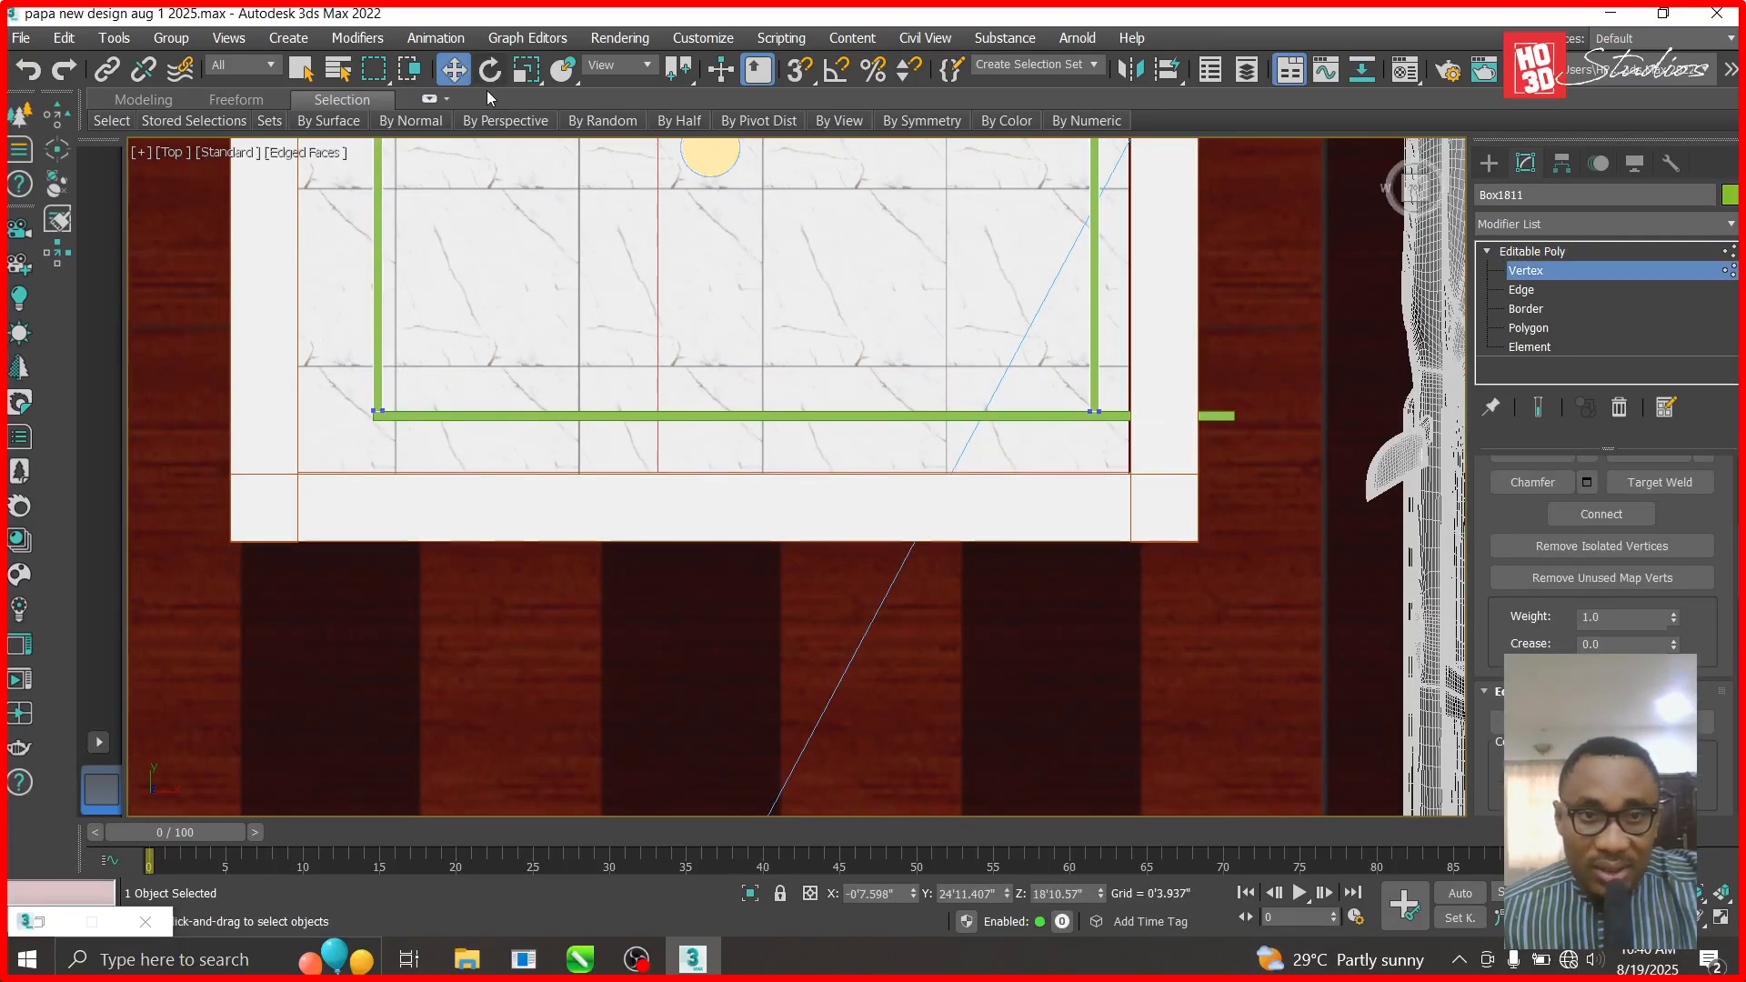
{"action": "left_click", "coordinate": [1532, 251]}
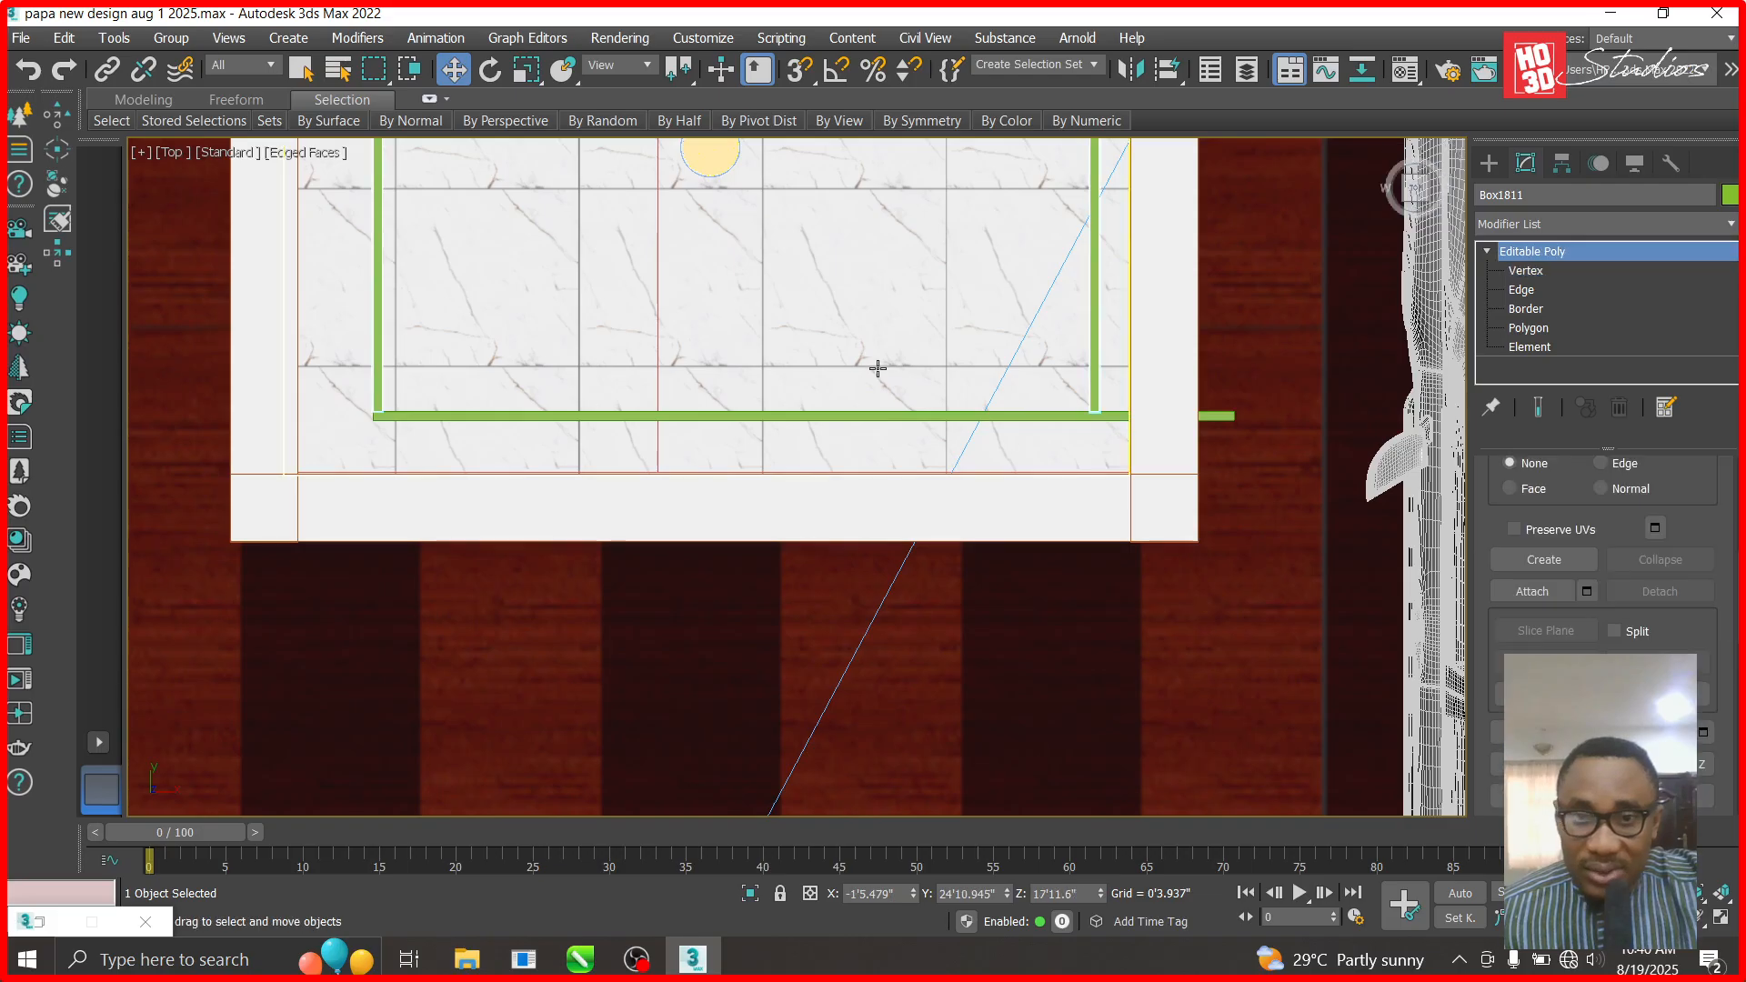
- Pull Box1812's right-end vertices back about 7 inches so they sit flush with the corner
{"action": "left_click", "coordinate": [1525, 270]}
{"action": "left_click_drag", "start_coordinate": [1326, 338], "coordinate": [1199, 472]}
{"action": "left_click_drag", "start_coordinate": [1314, 415], "coordinate": [1261, 415]}
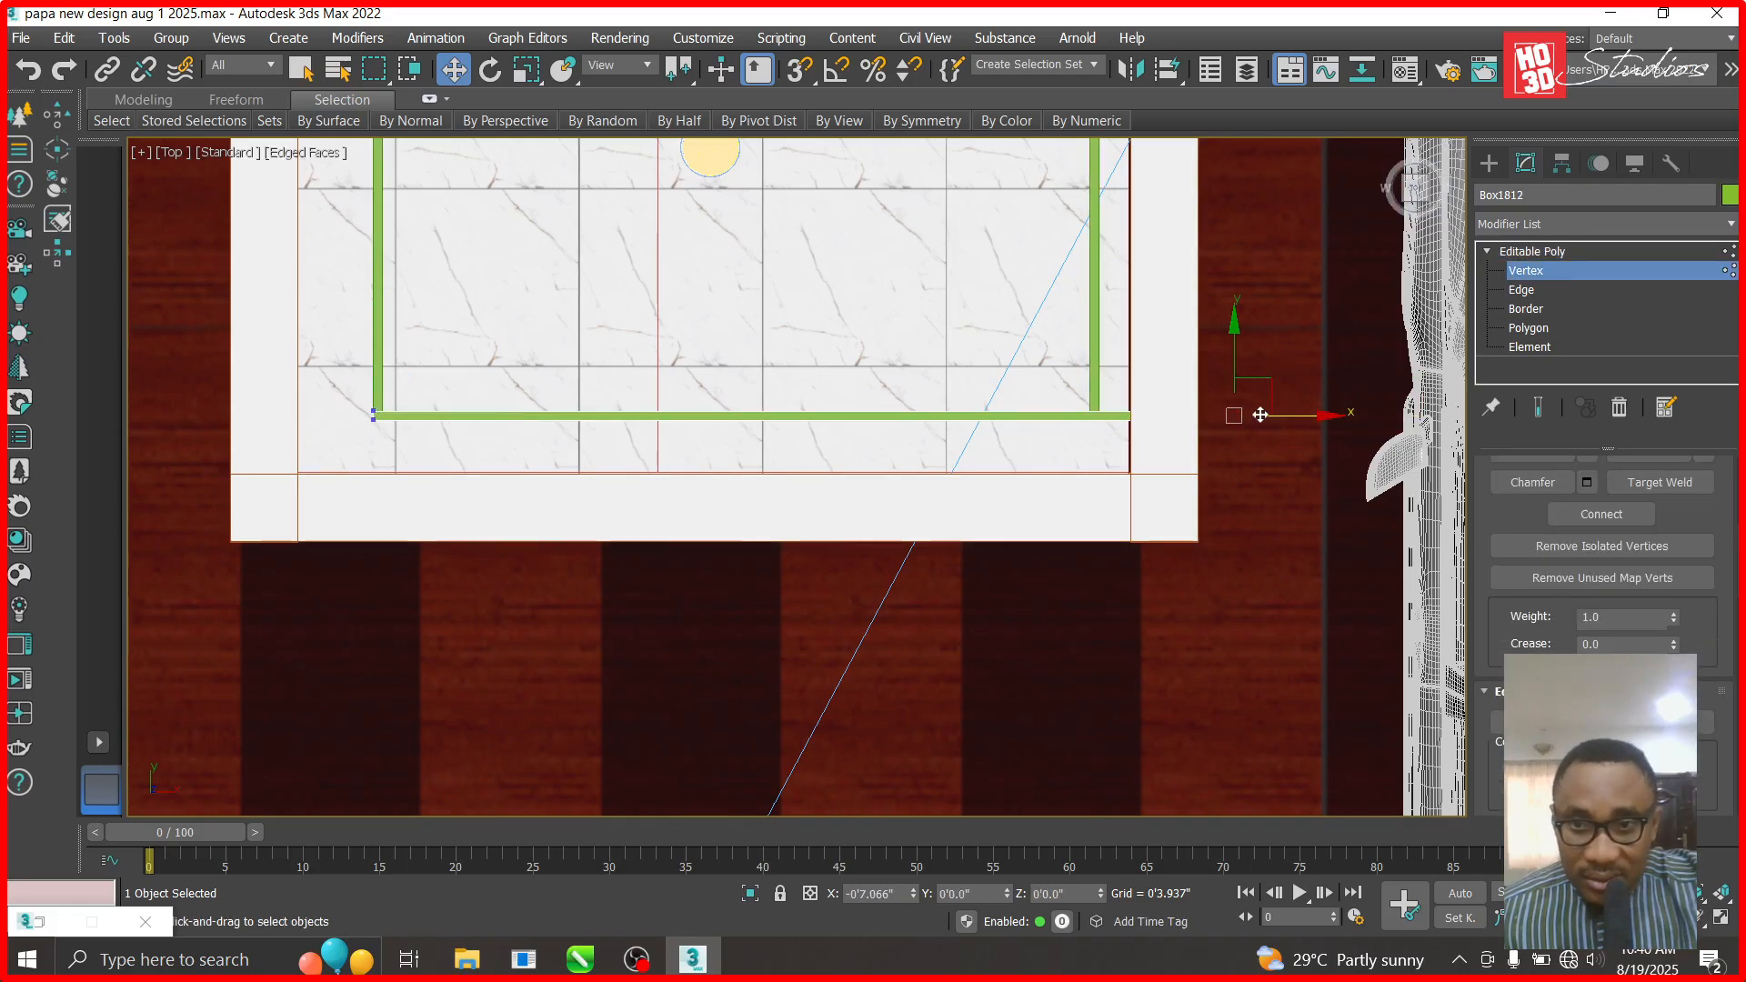
{"action": "scroll", "coordinate": [1187, 417], "scroll_direction": "up", "scroll_amount": 5}
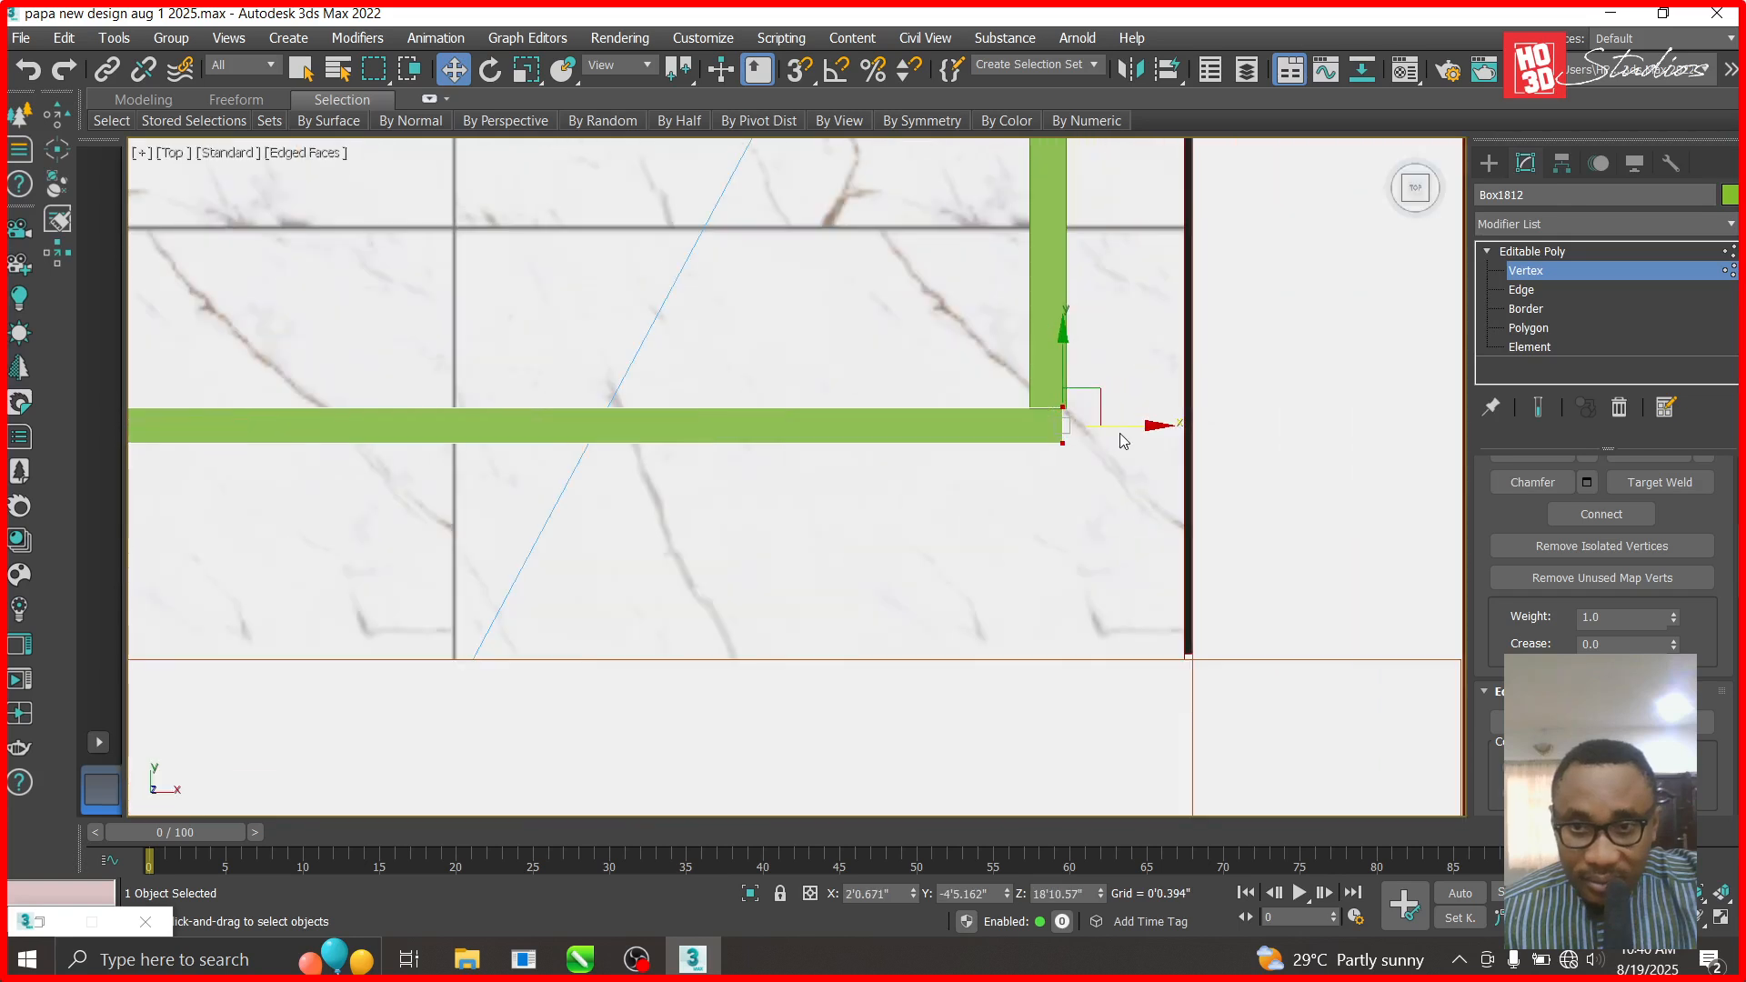
{"action": "left_click_drag", "start_coordinate": [1146, 426], "coordinate": [1153, 426]}
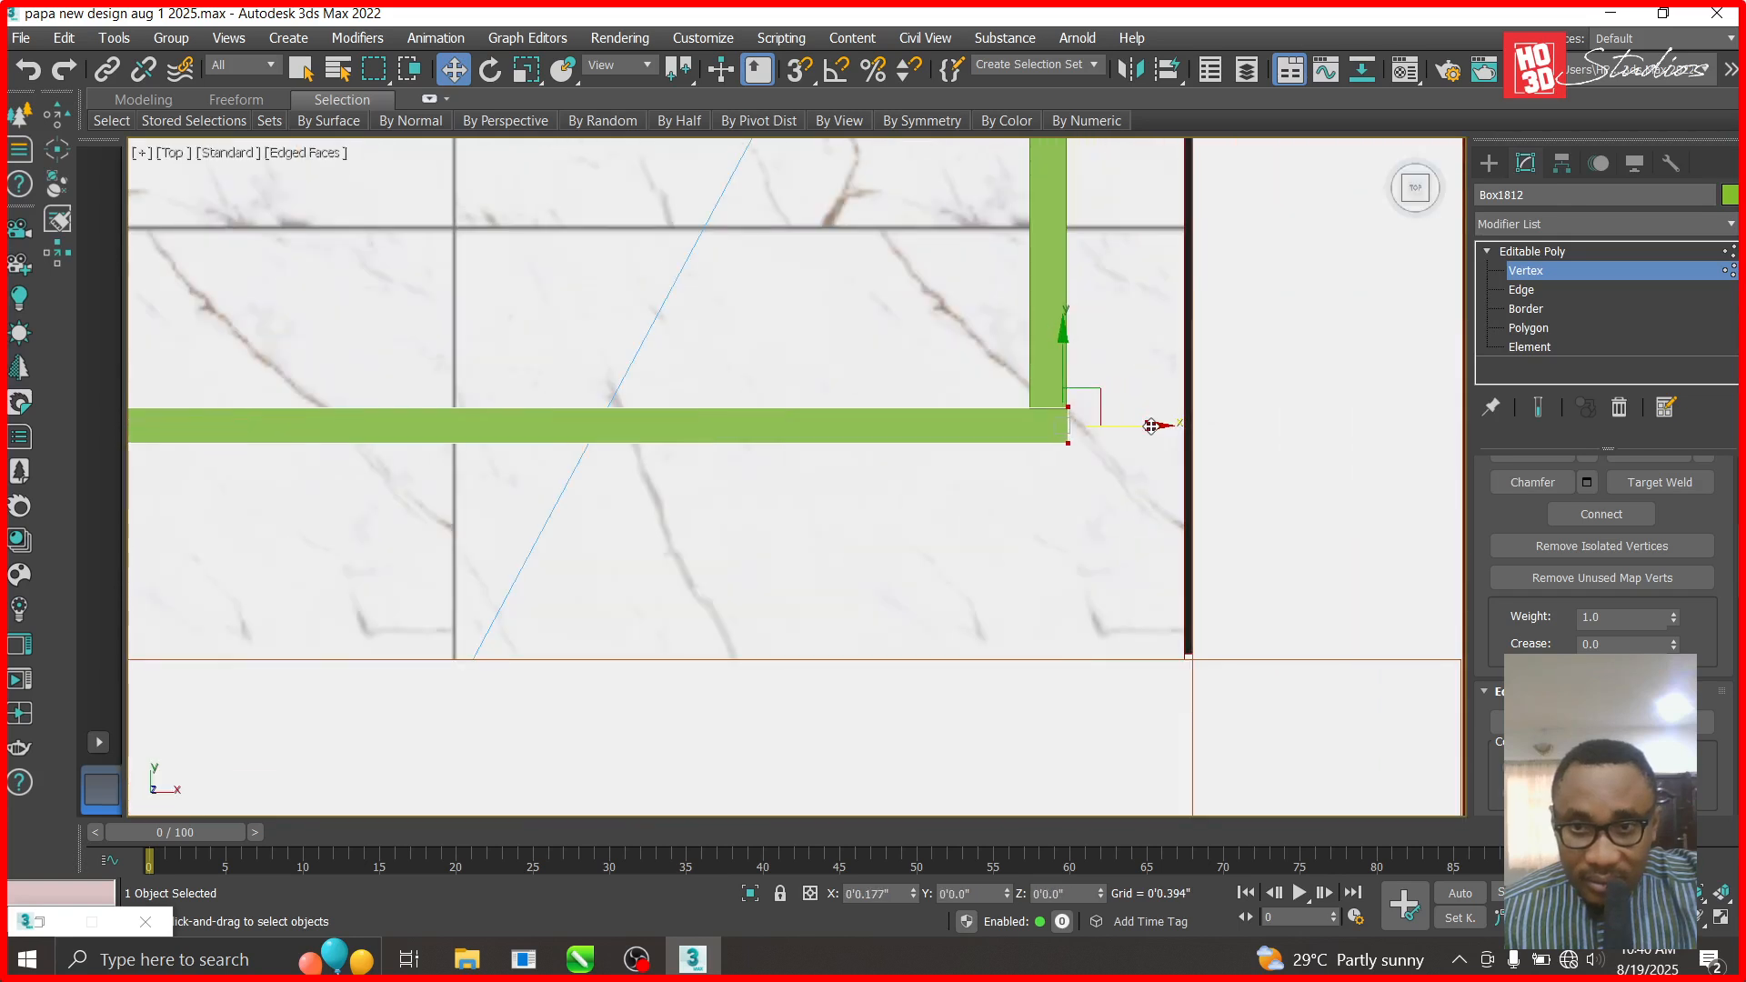
{"action": "left_click", "coordinate": [1537, 251]}
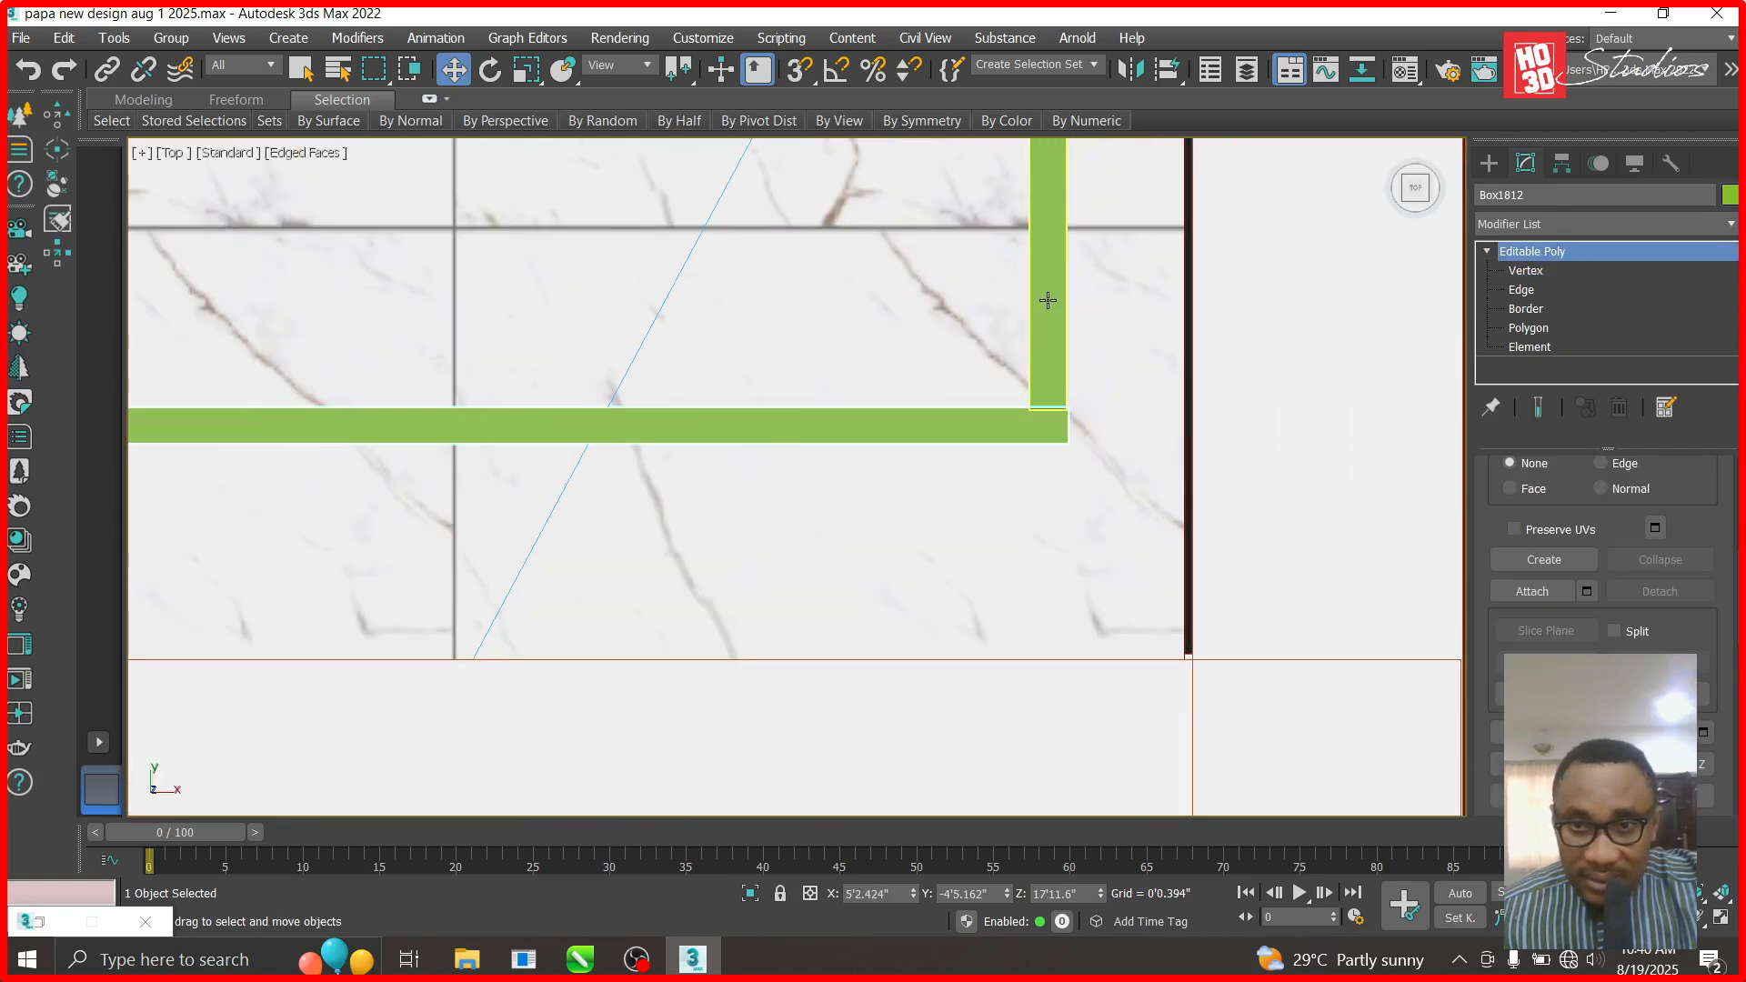
- Attach the green beam, the vertical green beam and the long horizontal green beam to Box1811
{"action": "left_click", "coordinate": [1528, 592]}
{"action": "scroll", "coordinate": [1002, 429], "scroll_direction": "down", "scroll_amount": 5}
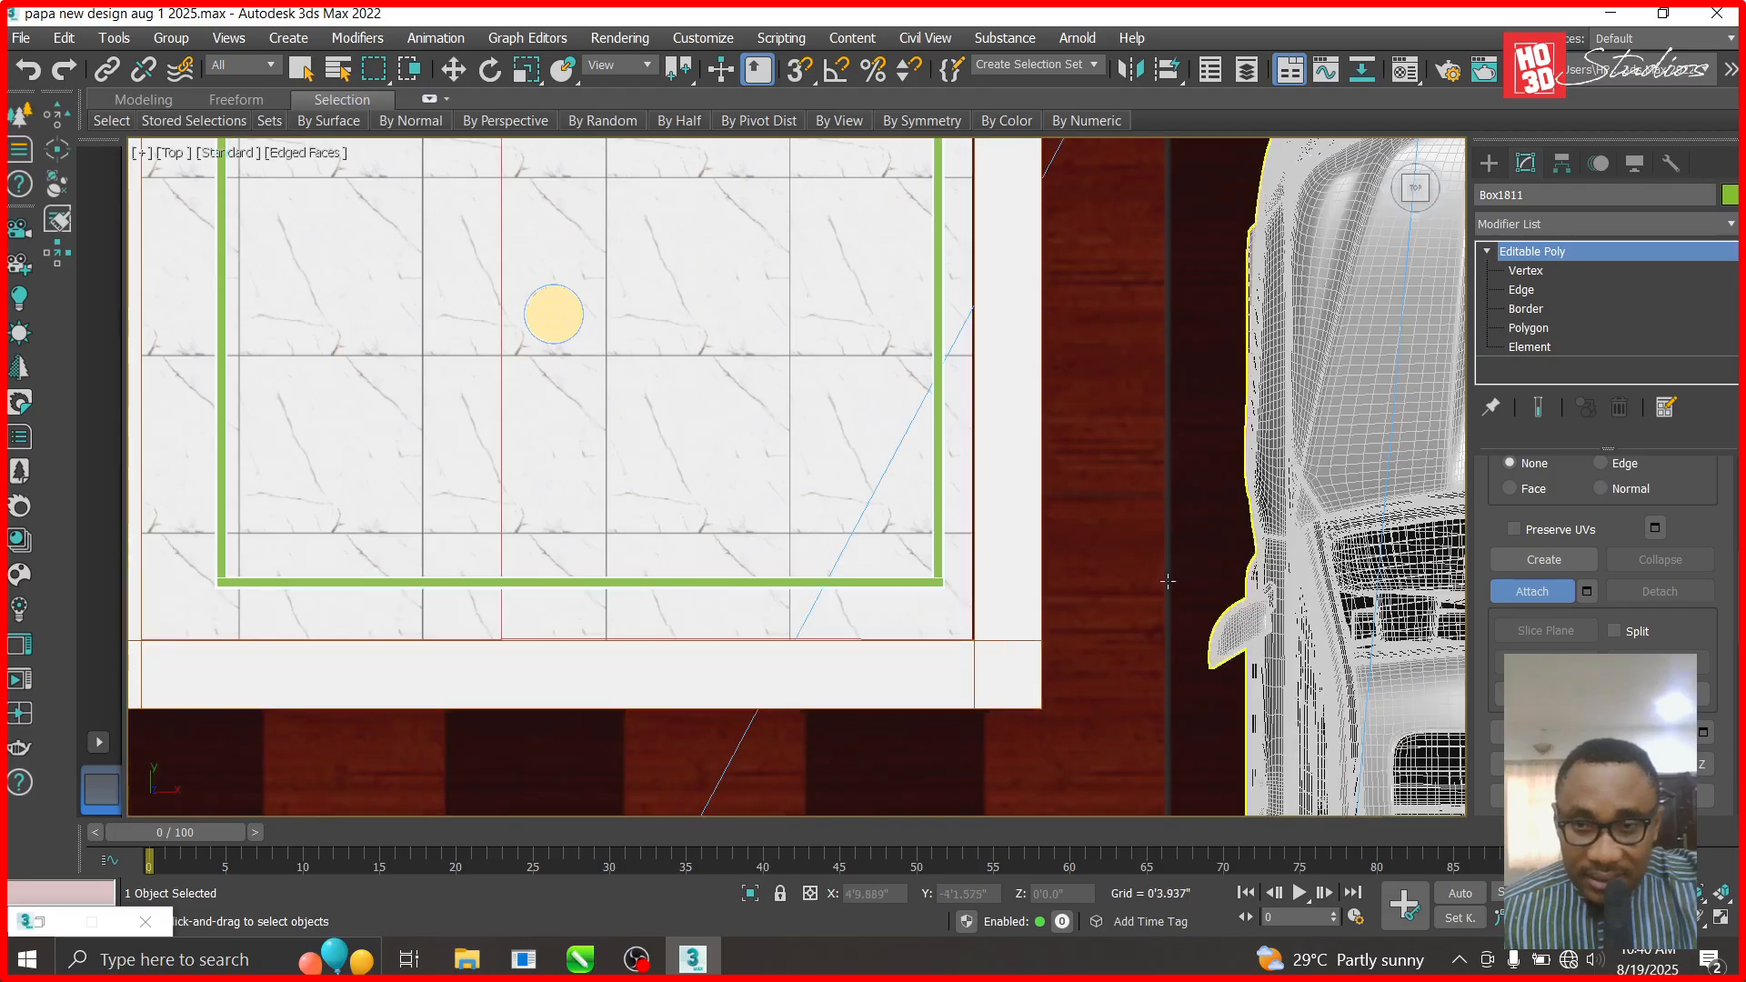
{"action": "scroll", "coordinate": [1167, 580], "scroll_direction": "down", "scroll_amount": 3}
{"action": "scroll", "coordinate": [1073, 300], "scroll_direction": "up", "scroll_amount": 5}
{"action": "scroll", "coordinate": [937, 287], "scroll_direction": "up", "scroll_amount": 3}
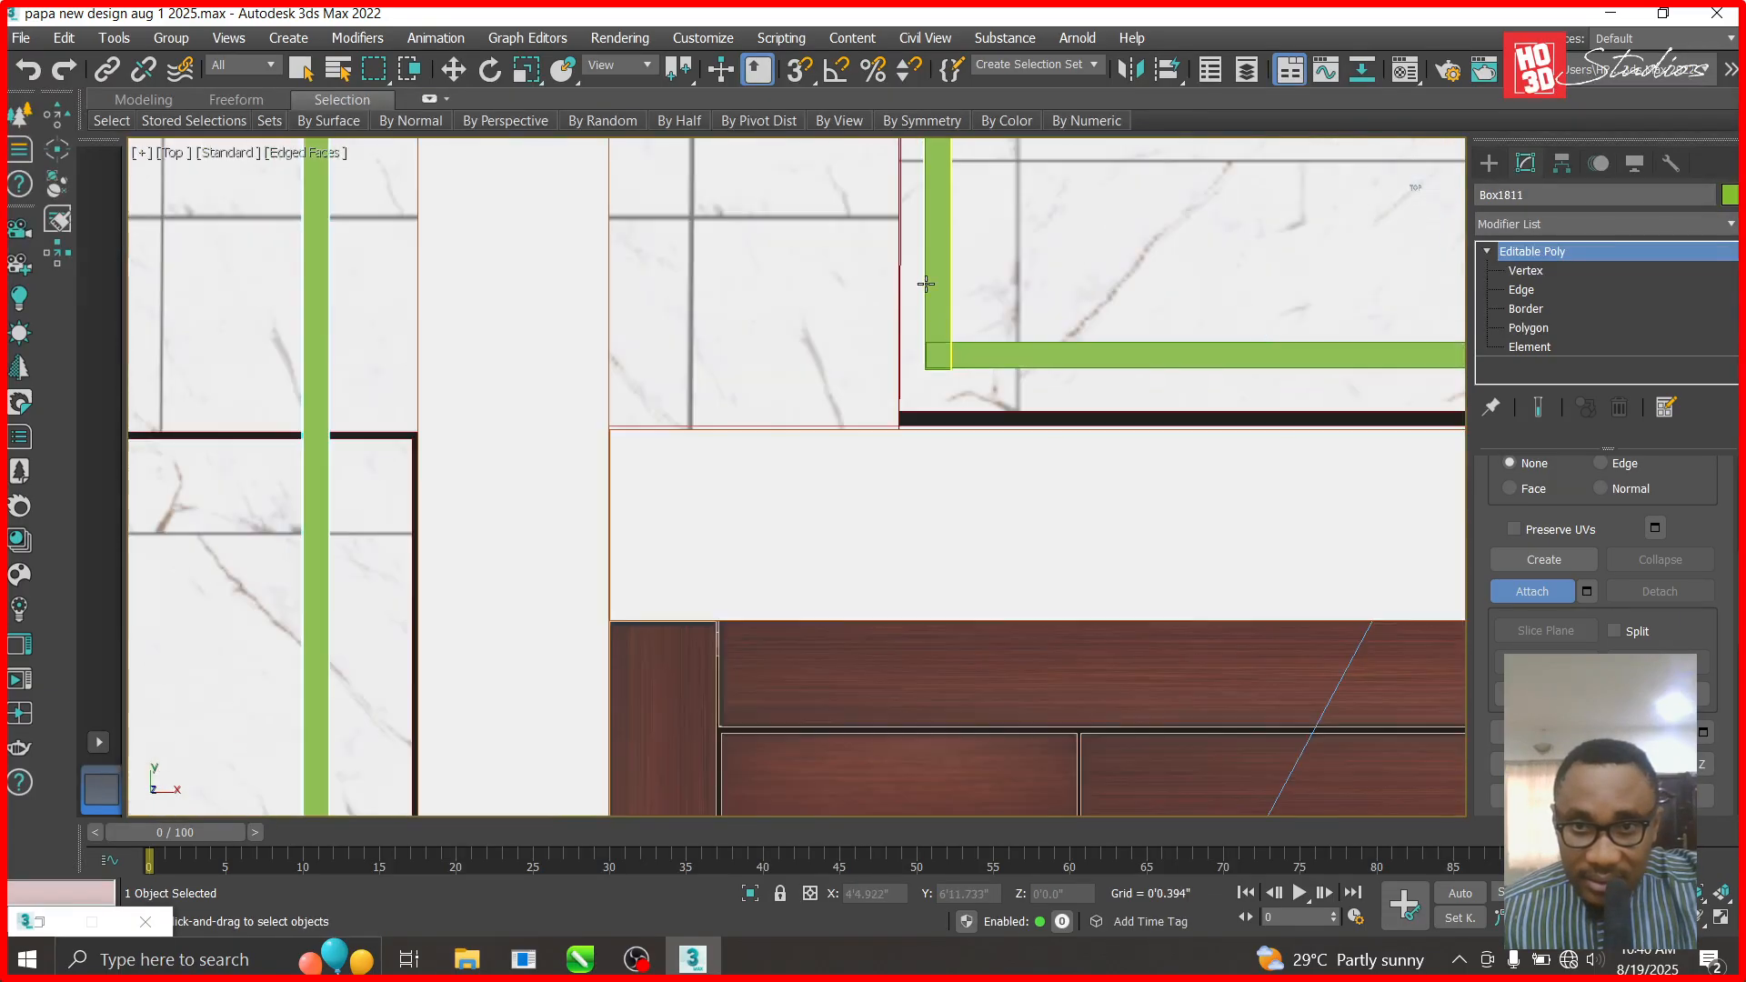
{"action": "left_click", "coordinate": [981, 357]}
{"action": "scroll", "coordinate": [989, 557], "scroll_direction": "down", "scroll_amount": 4}
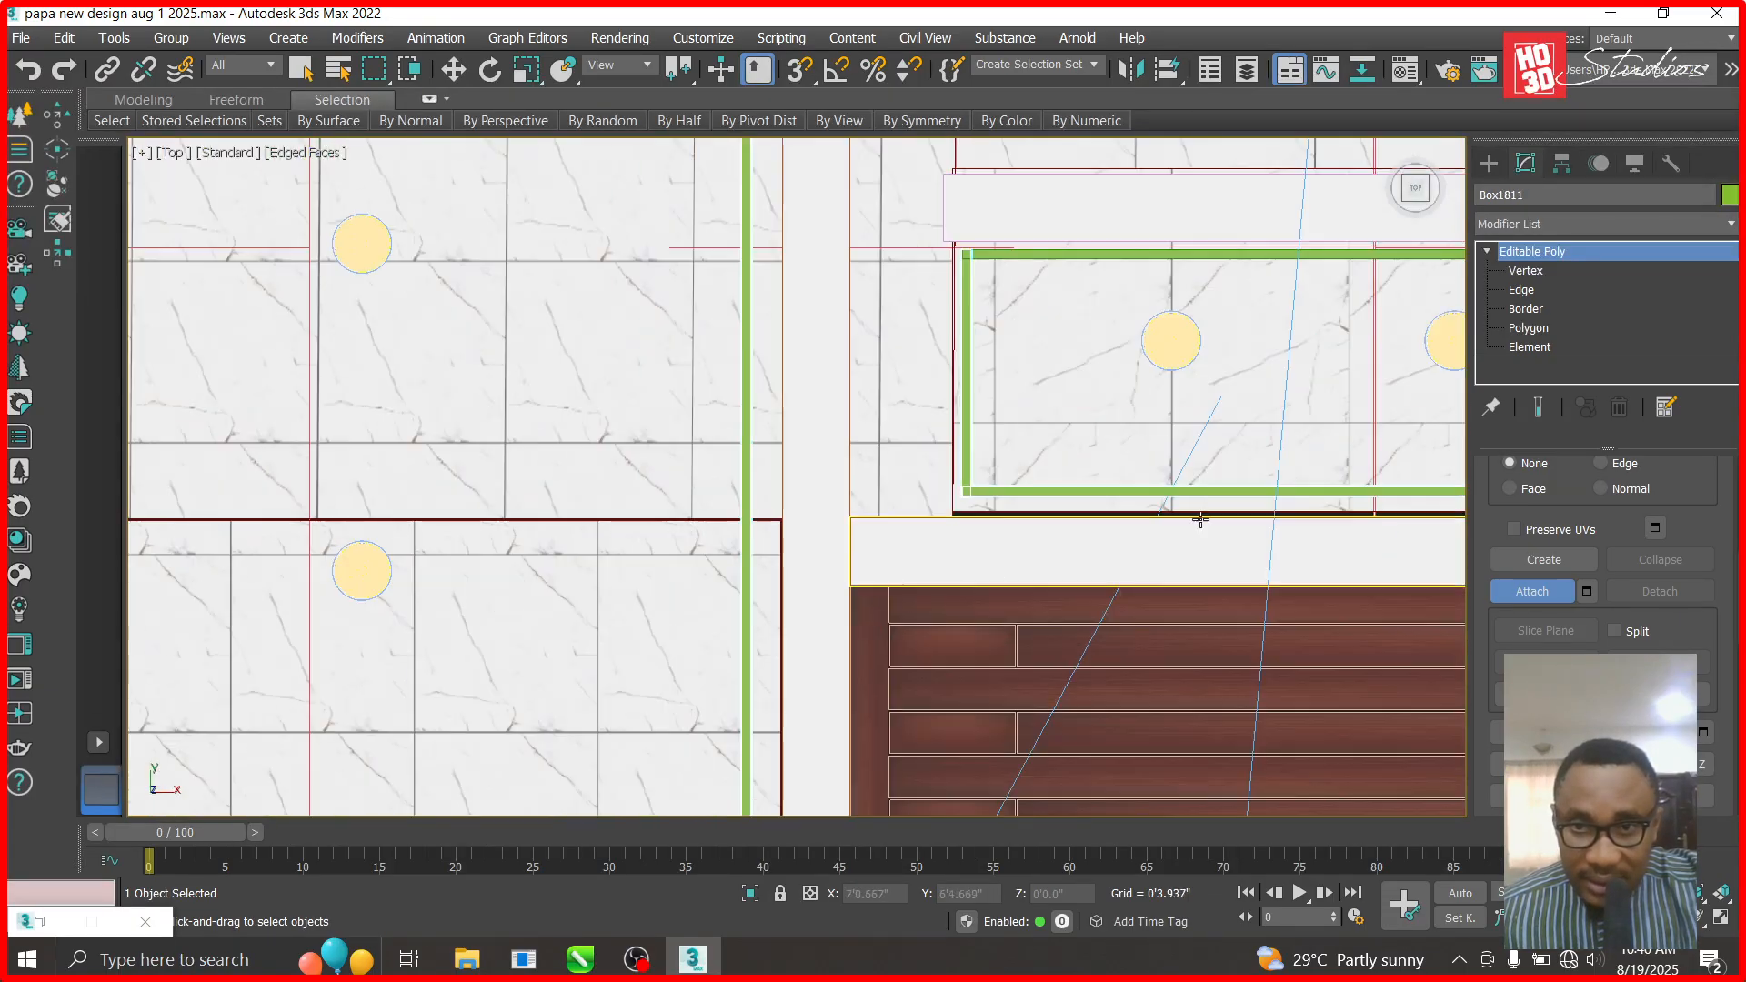
{"action": "scroll", "coordinate": [1010, 406], "scroll_direction": "down", "scroll_amount": 4}
{"action": "scroll", "coordinate": [1214, 360], "scroll_direction": "up", "scroll_amount": 8}
{"action": "scroll", "coordinate": [964, 499], "scroll_direction": "down", "scroll_amount": 6}
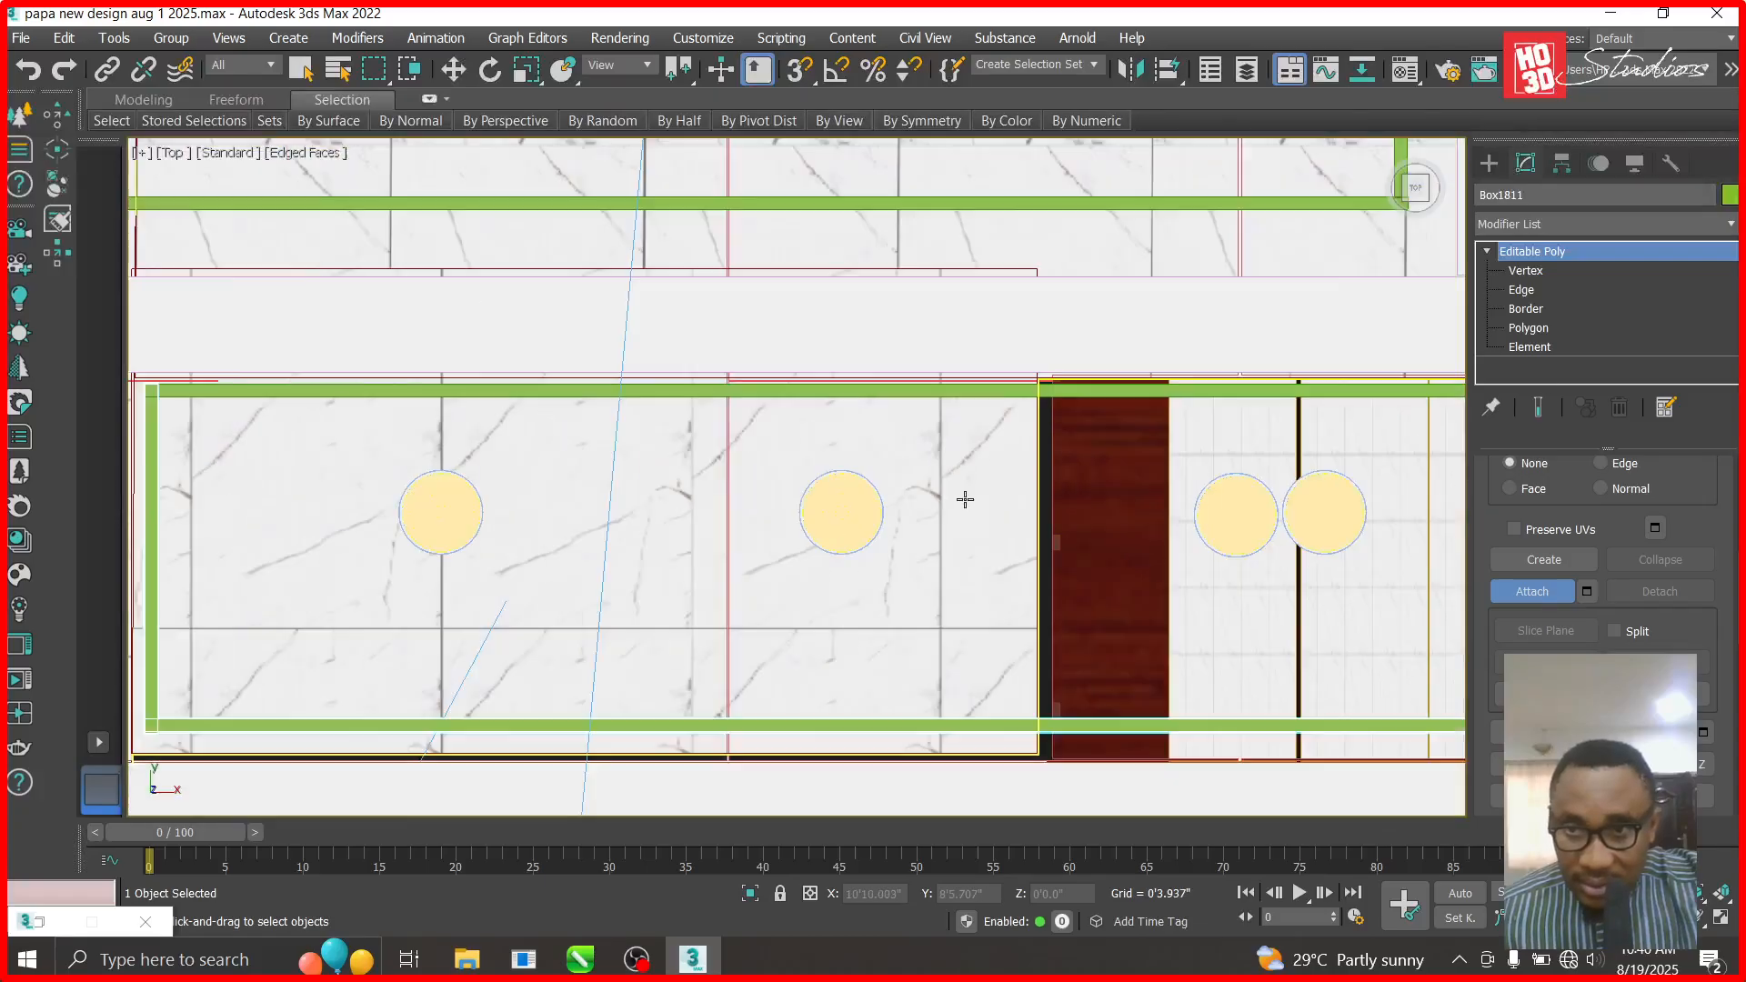
{"action": "scroll", "coordinate": [1392, 388], "scroll_direction": "up", "scroll_amount": 8}
{"action": "left_click", "coordinate": [1266, 551]}
{"action": "left_click", "coordinate": [1197, 515]}
- Zoom and pan the plan to inspect both green ceiling frames
{"action": "scroll", "coordinate": [1061, 394], "scroll_direction": "down", "scroll_amount": 4}
{"action": "scroll", "coordinate": [1182, 786], "scroll_direction": "up", "scroll_amount": 8}
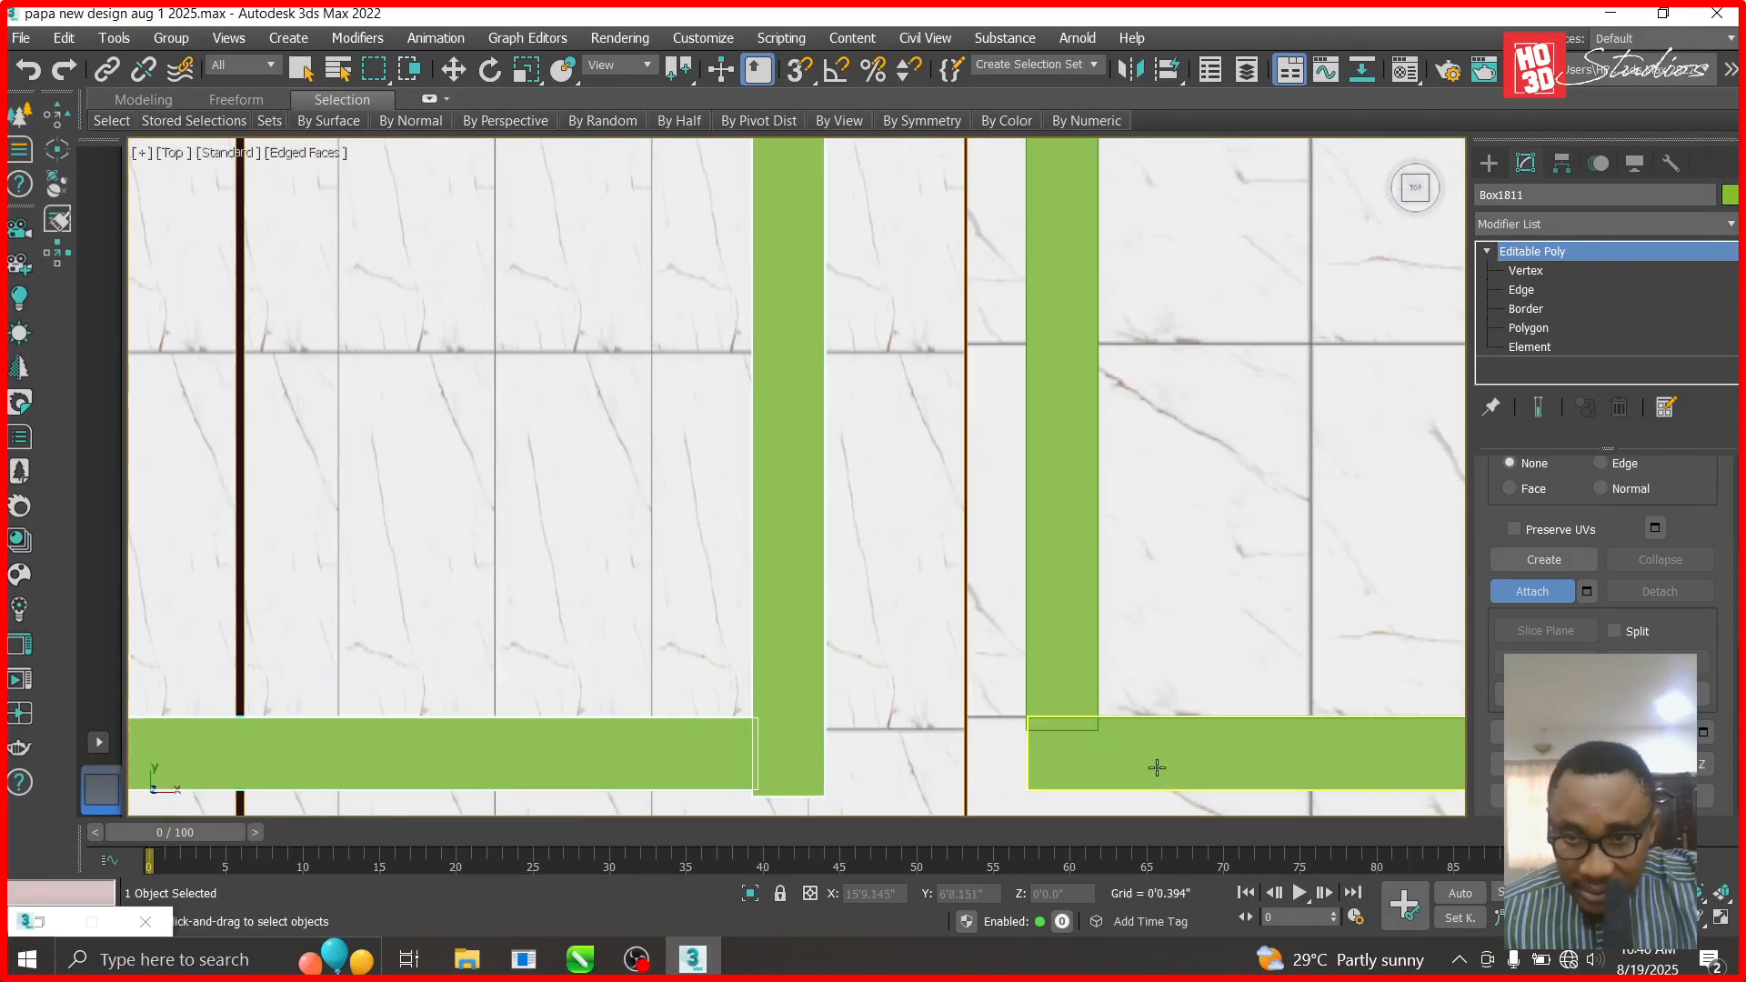
{"action": "scroll", "coordinate": [1274, 596], "scroll_direction": "down", "scroll_amount": 5}
{"action": "scroll", "coordinate": [1166, 574], "scroll_direction": "down", "scroll_amount": 6}
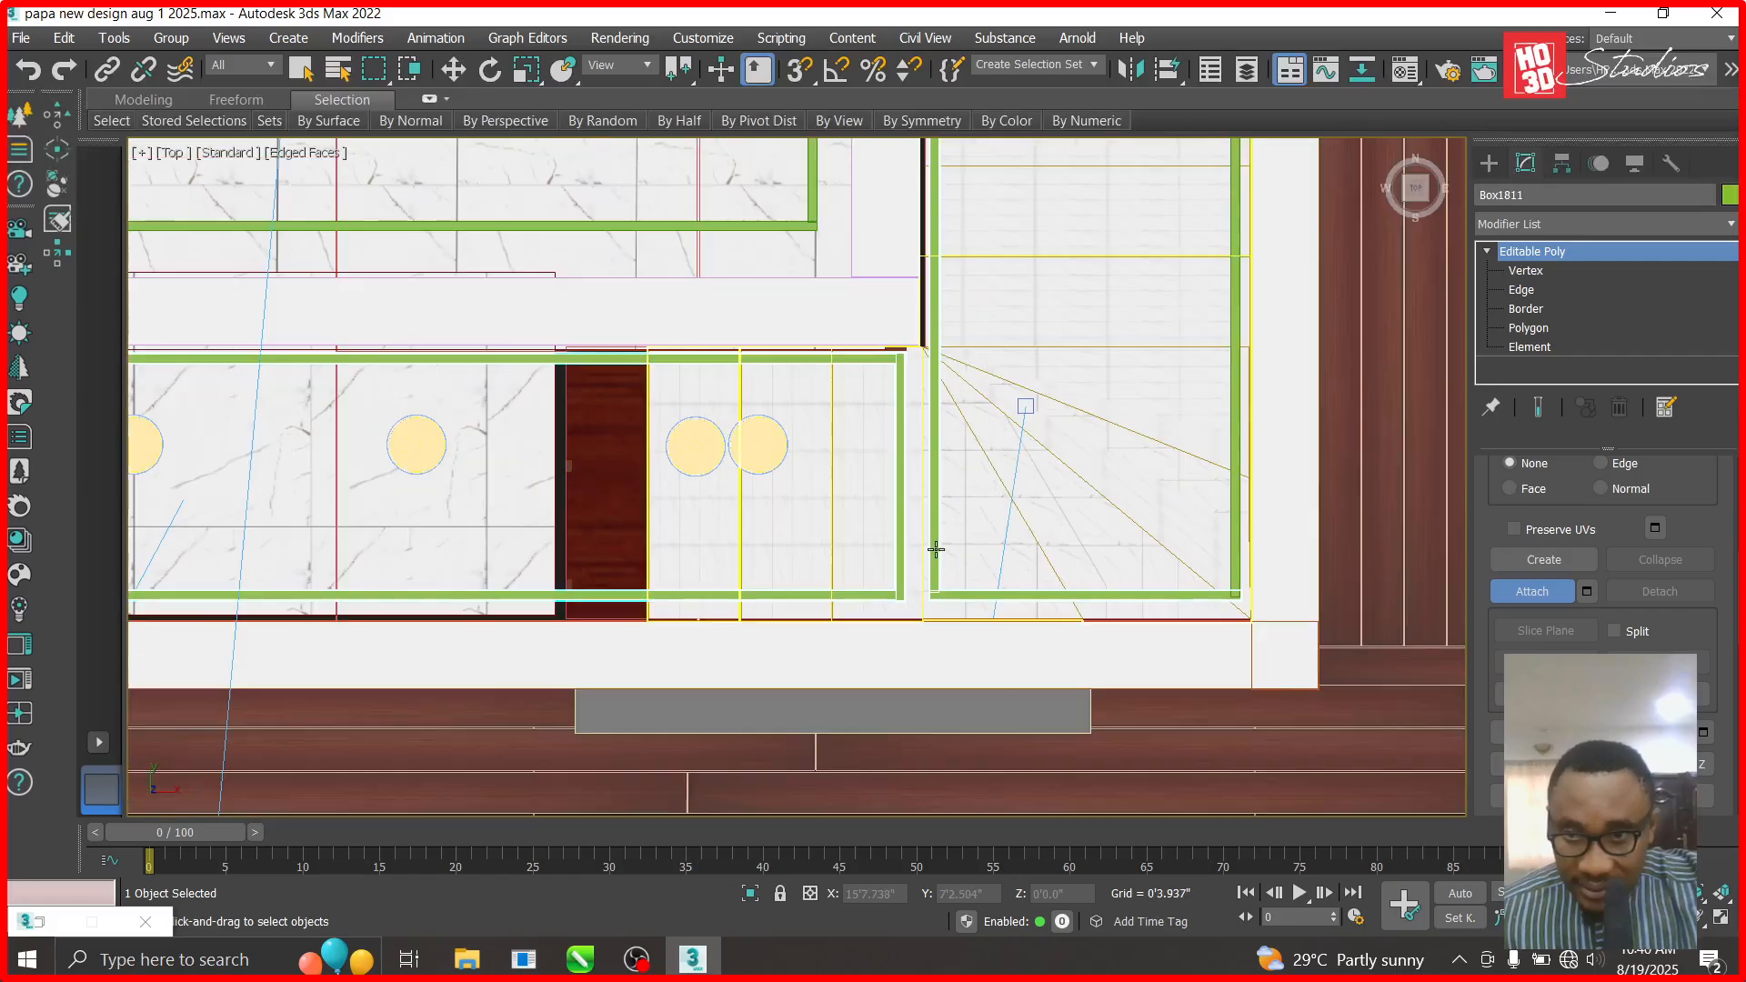
{"action": "scroll", "coordinate": [1133, 232], "scroll_direction": "up", "scroll_amount": 6}
{"action": "scroll", "coordinate": [1133, 231], "scroll_direction": "up", "scroll_amount": 3}
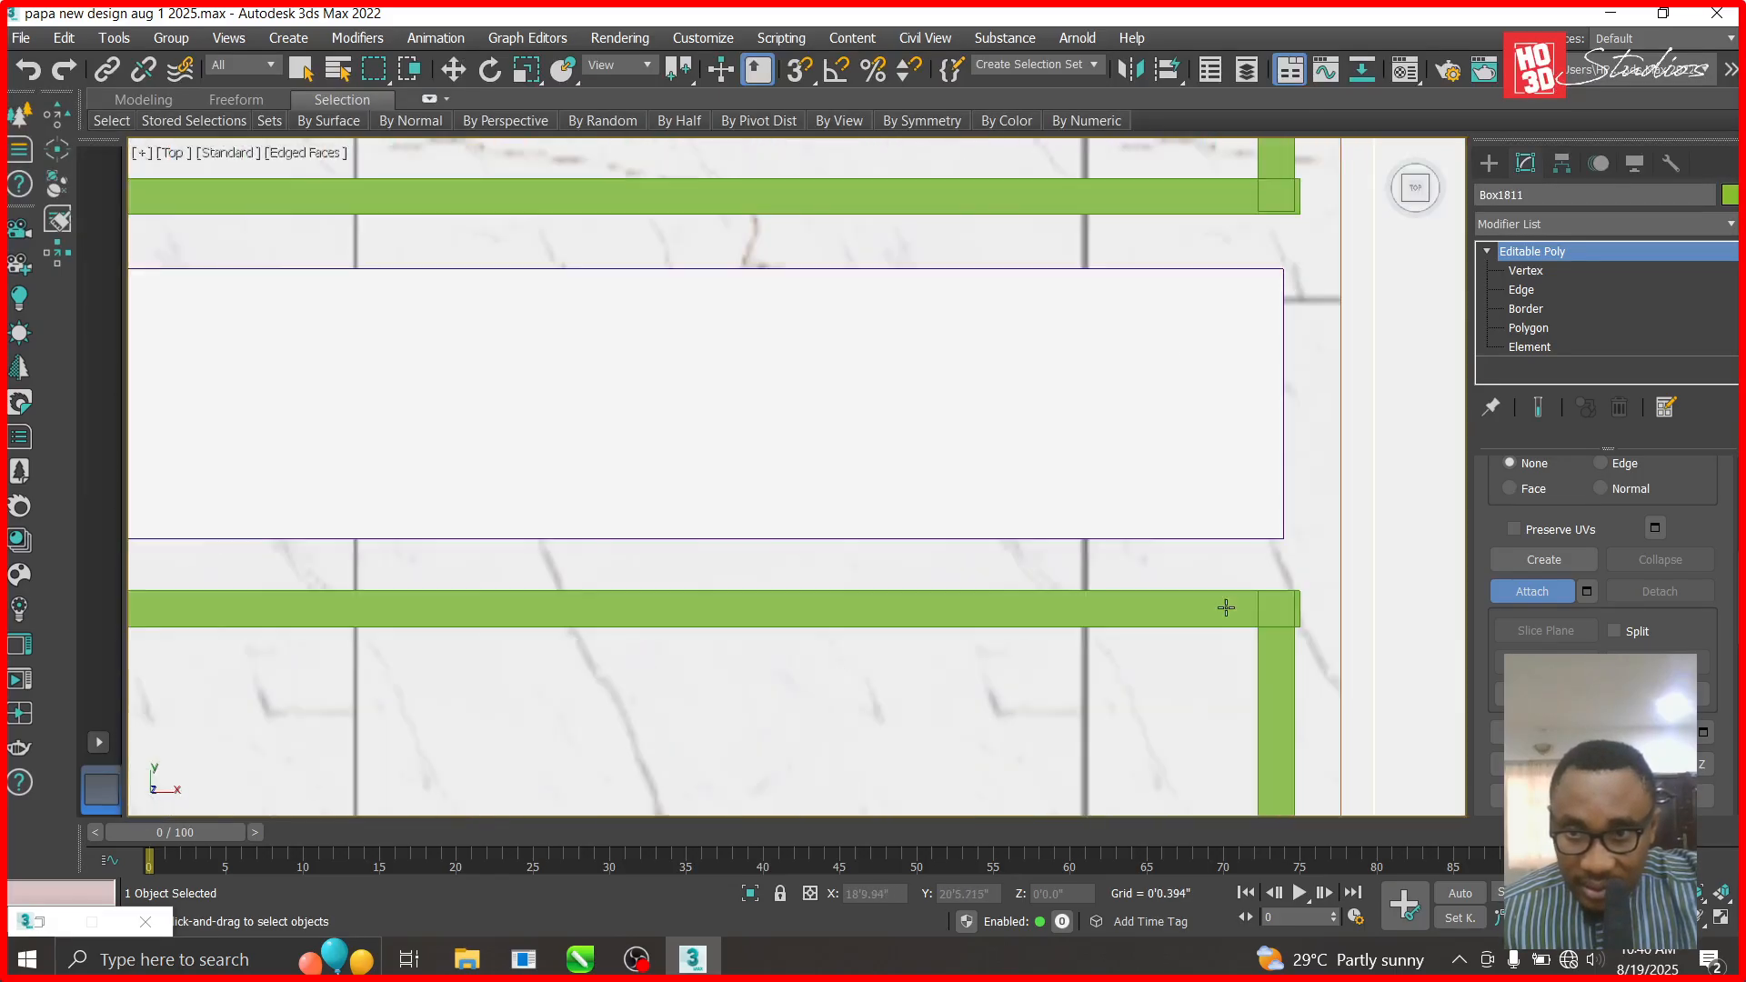
{"action": "scroll", "coordinate": [1236, 391], "scroll_direction": "down", "scroll_amount": 2}
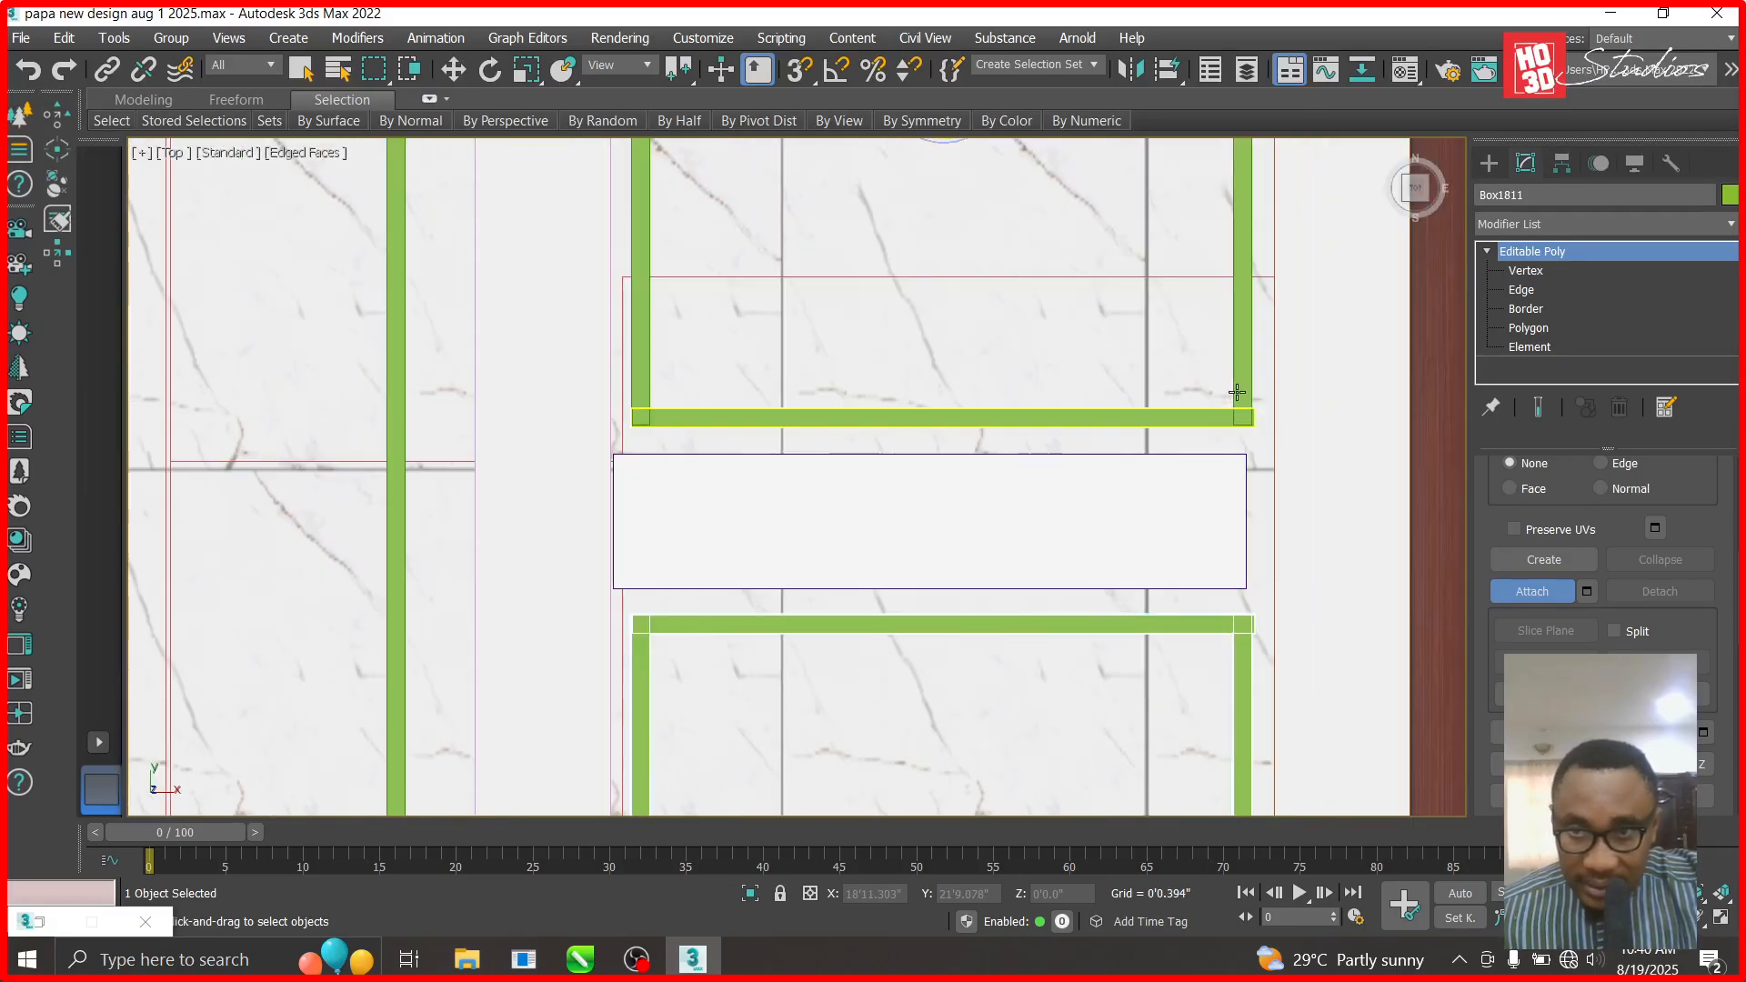
{"action": "scroll", "coordinate": [1255, 421], "scroll_direction": "up", "scroll_amount": 4}
{"action": "scroll", "coordinate": [1377, 498], "scroll_direction": "down", "scroll_amount": 1}
{"action": "scroll", "coordinate": [1377, 498], "scroll_direction": "down", "scroll_amount": 2}
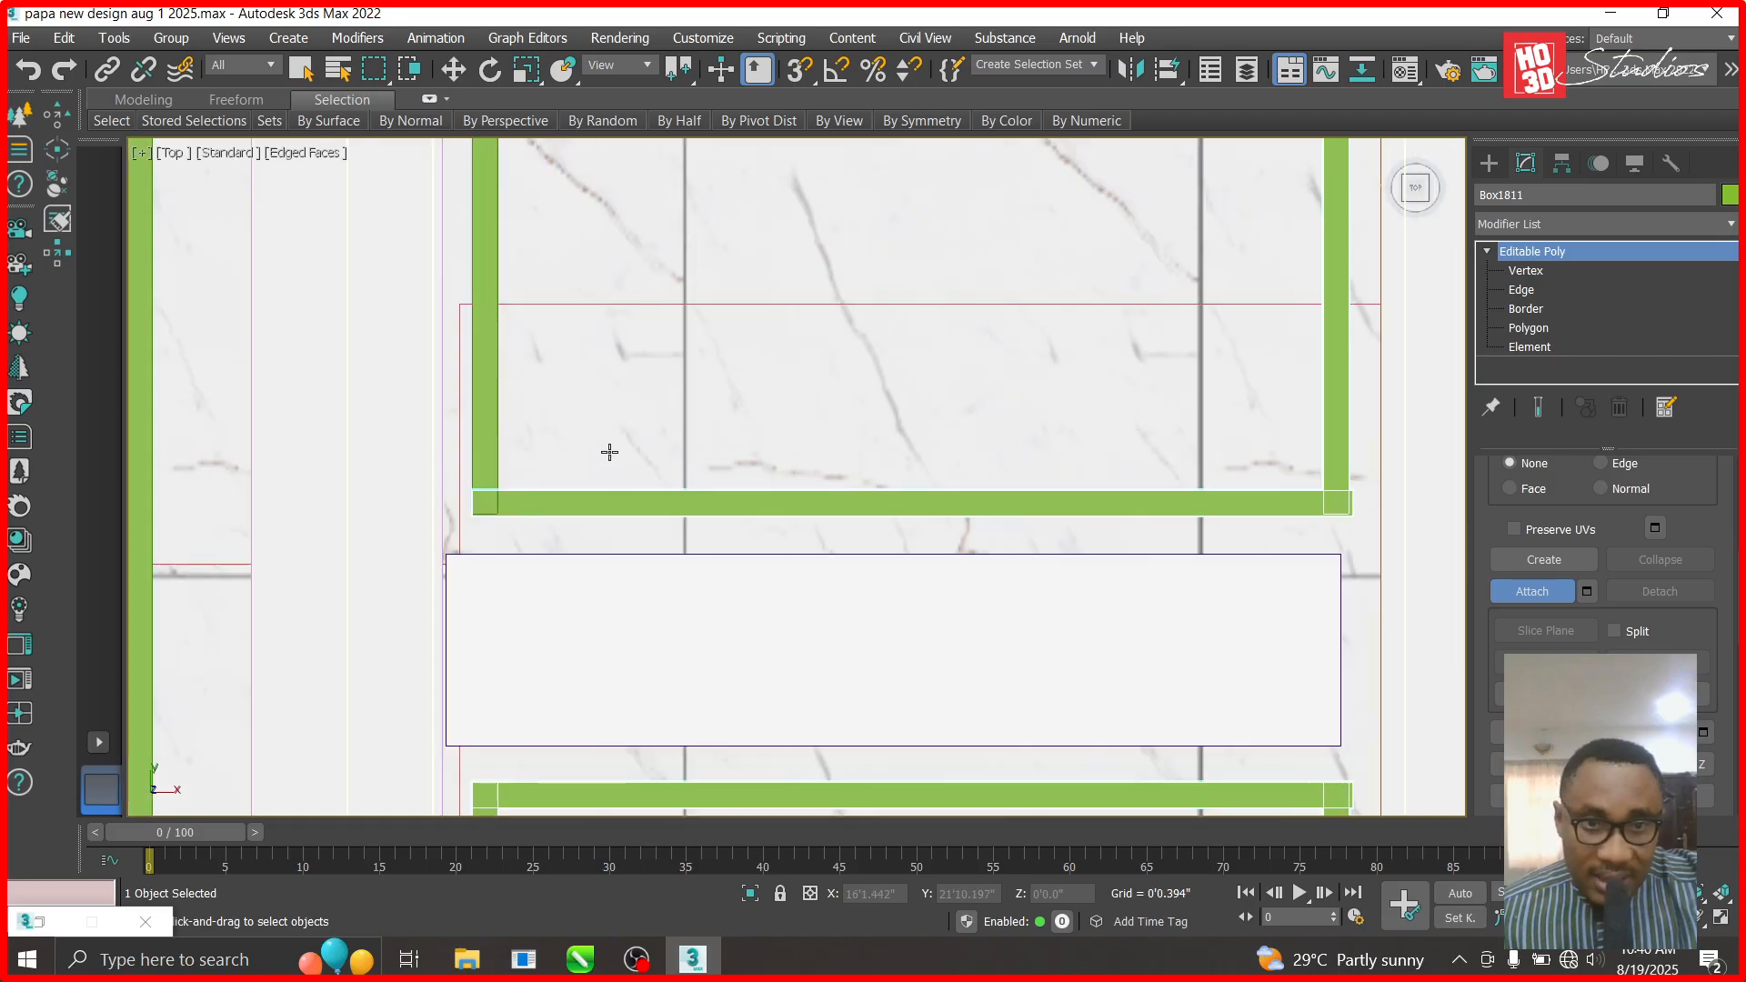
{"action": "scroll", "coordinate": [616, 557], "scroll_direction": "down", "scroll_amount": 3}
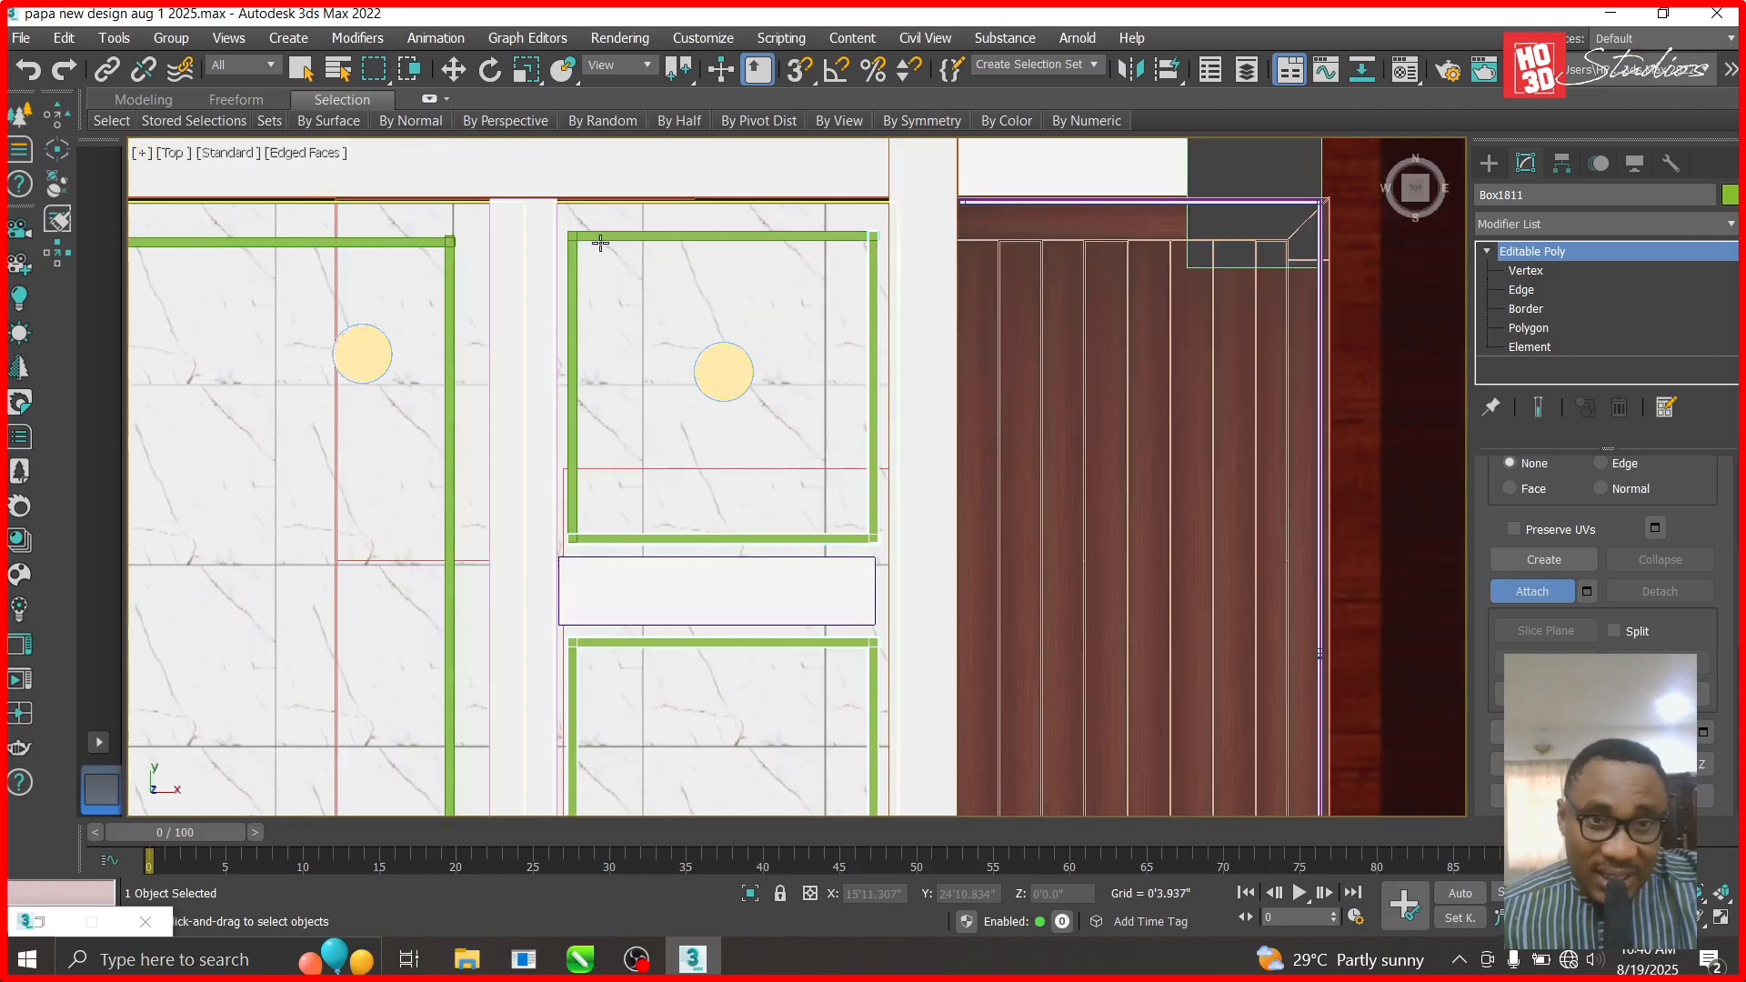
{"action": "scroll", "coordinate": [593, 242], "scroll_direction": "up", "scroll_amount": 4}
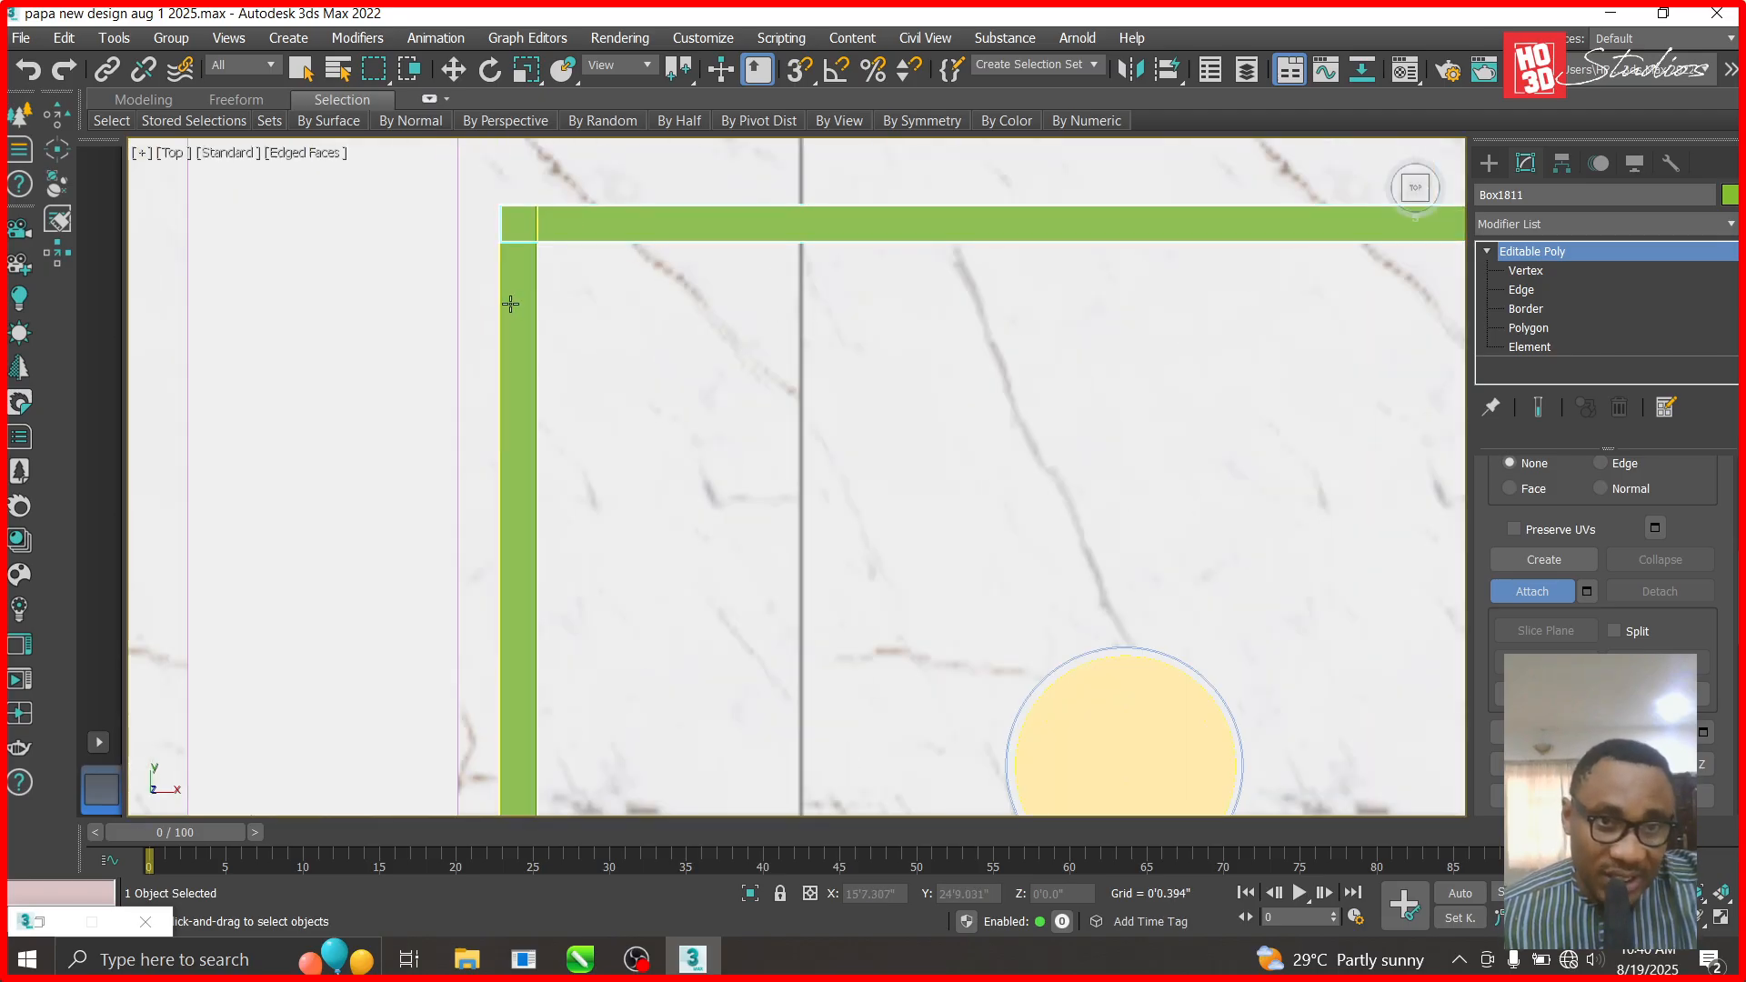
{"action": "scroll", "coordinate": [511, 304], "scroll_direction": "down", "scroll_amount": 3}
{"action": "scroll", "coordinate": [323, 327], "scroll_direction": "up", "scroll_amount": 4}
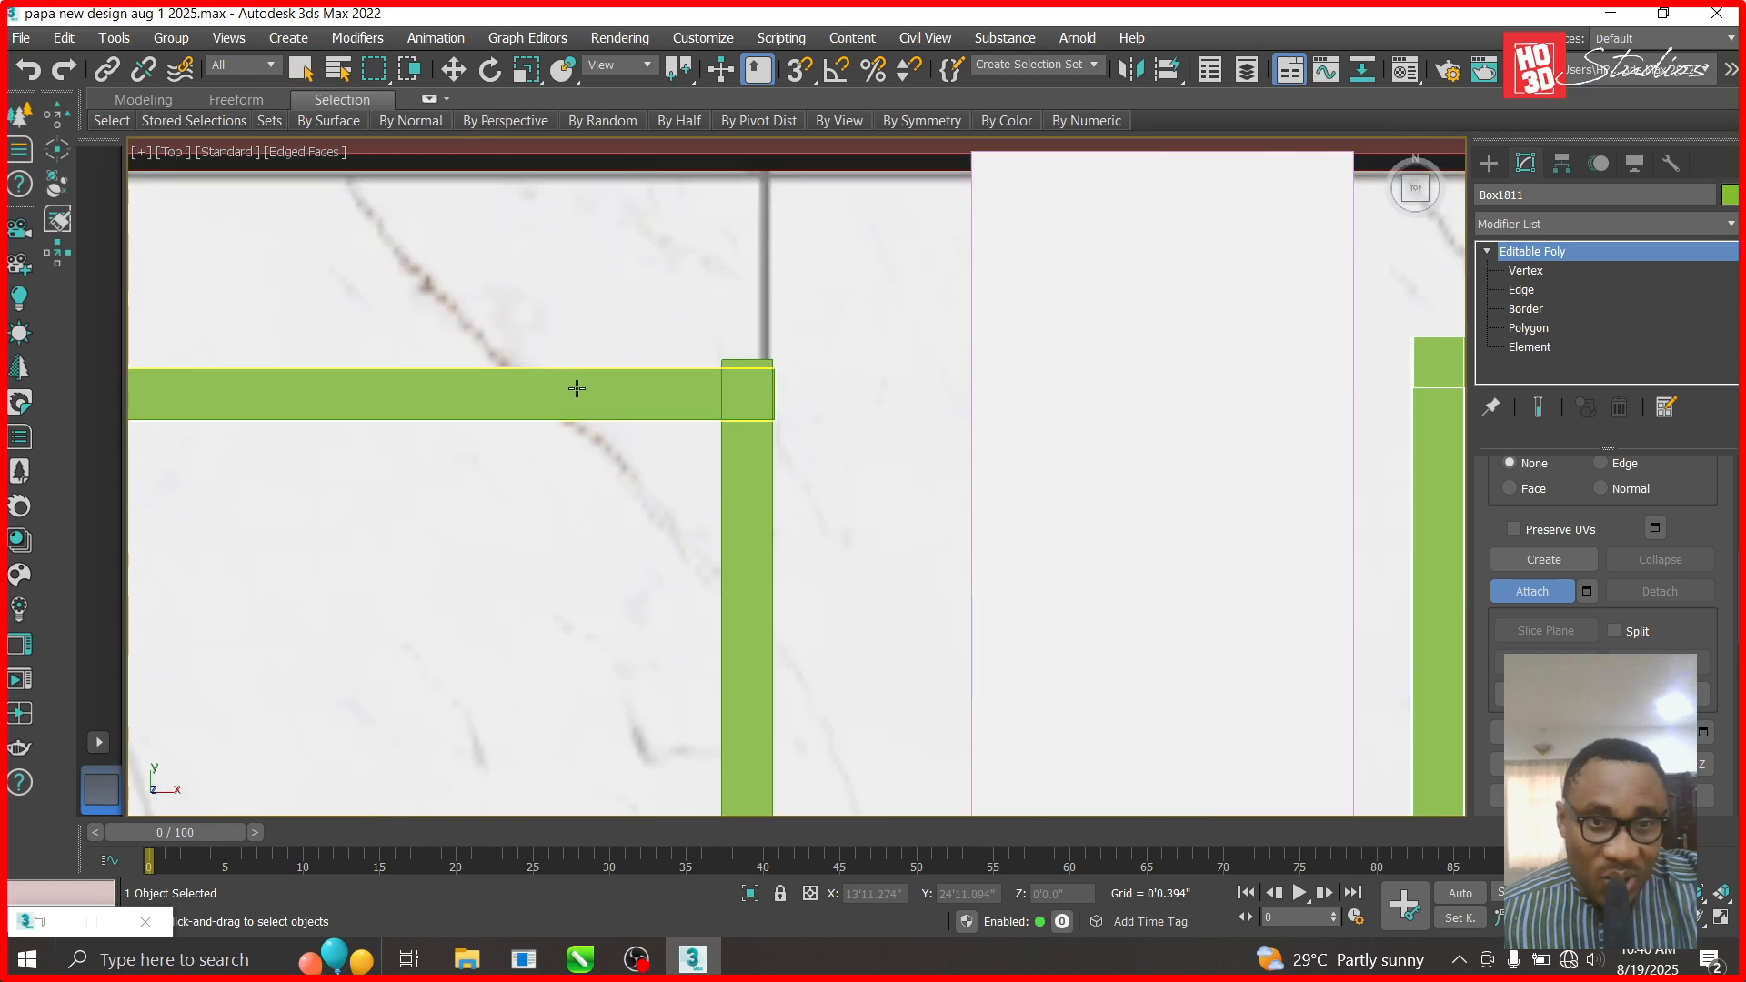
{"action": "scroll", "coordinate": [759, 480], "scroll_direction": "down", "scroll_amount": 8}
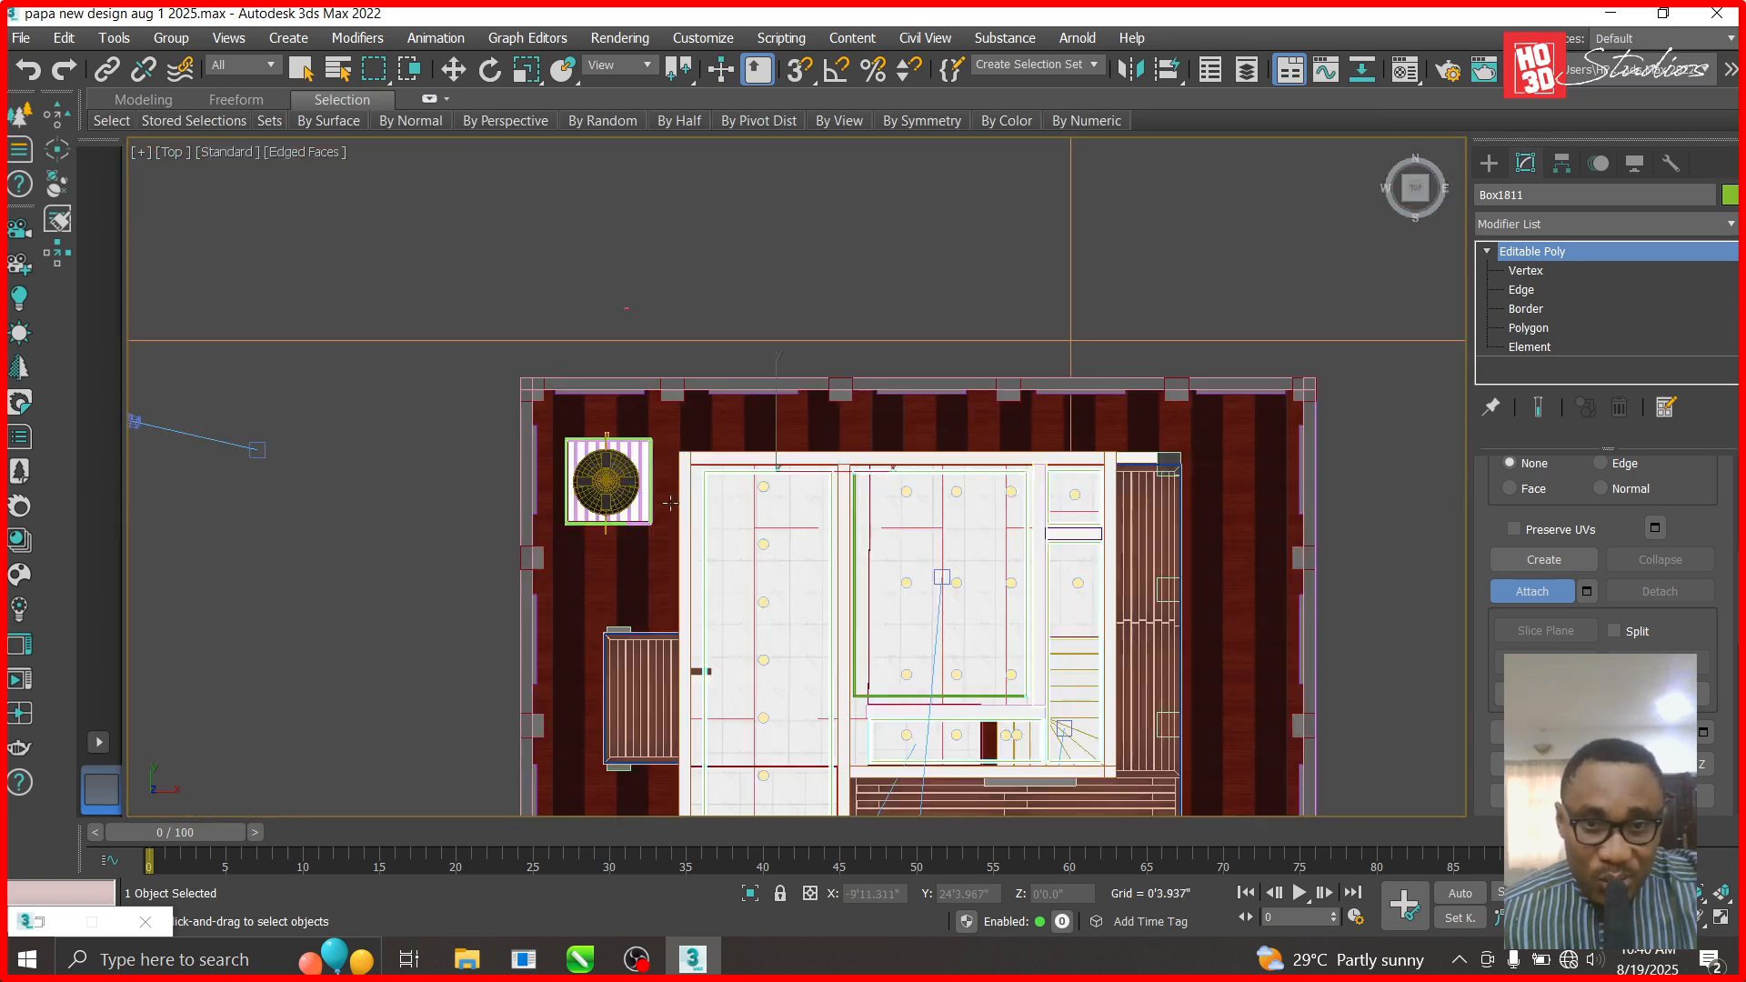
{"action": "scroll", "coordinate": [1127, 464], "scroll_direction": "up", "scroll_amount": 4}
{"action": "middle_click_drag", "start_coordinate": [1315, 265], "coordinate": [546, 464]}
{"action": "scroll", "coordinate": [532, 468], "scroll_direction": "down", "scroll_amount": 3}
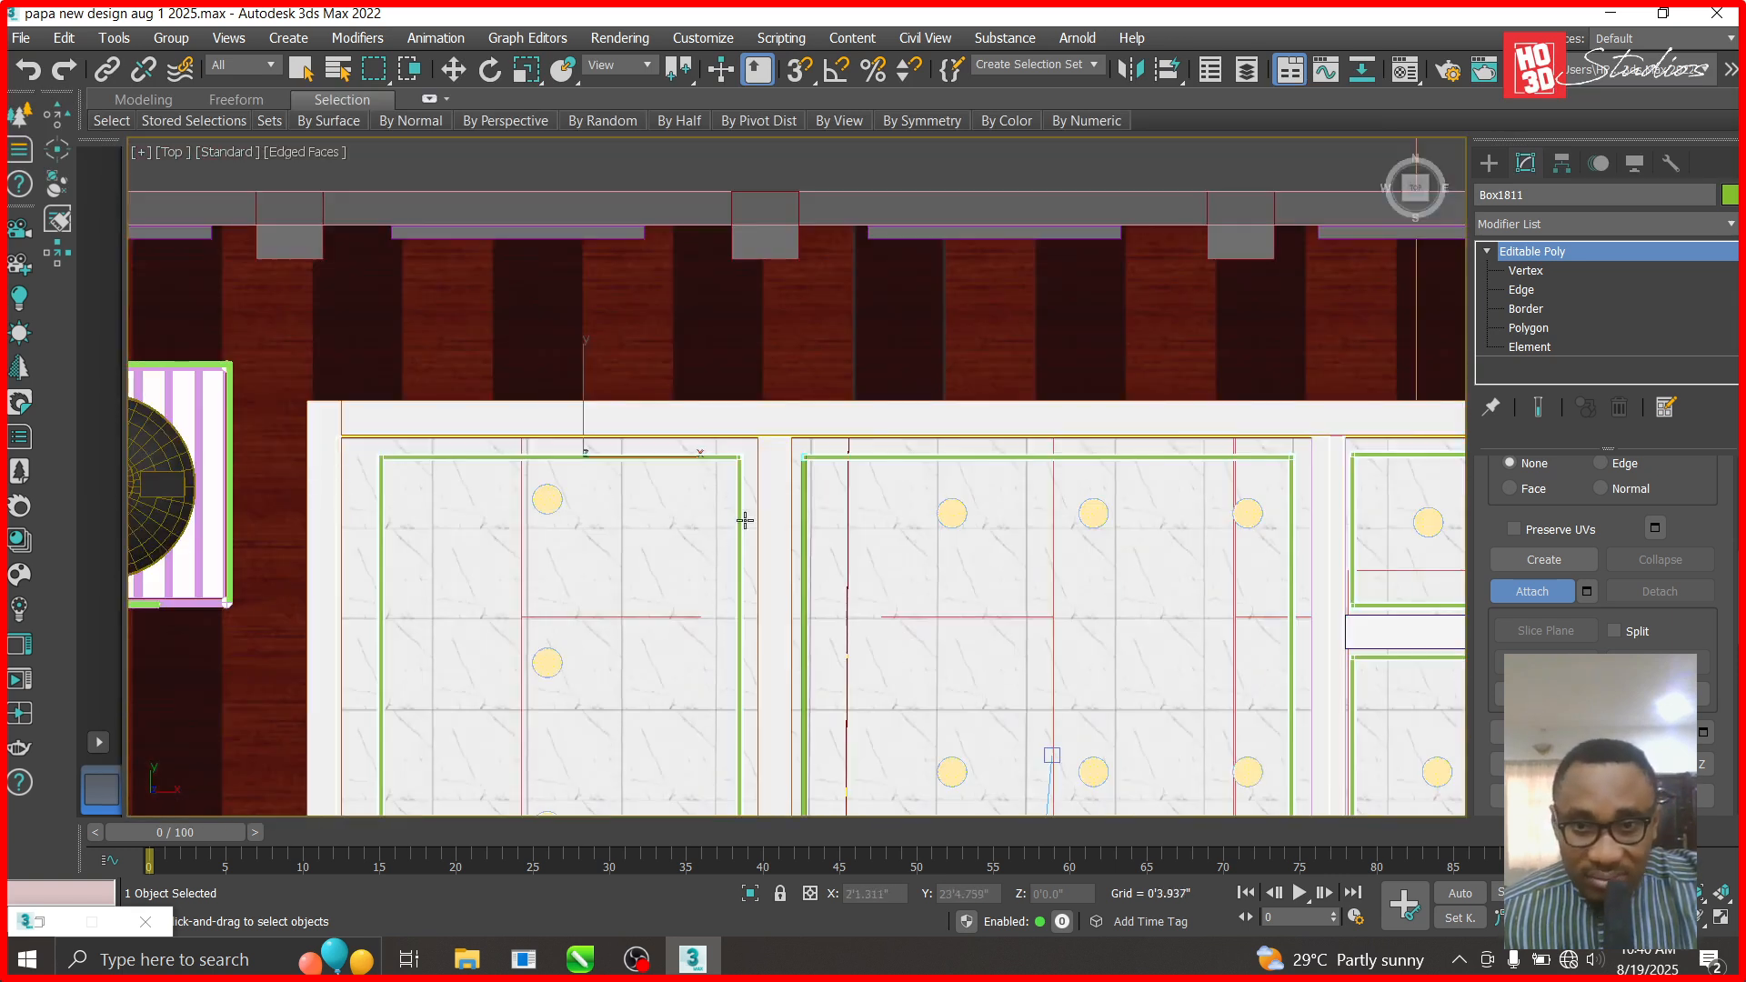
{"action": "scroll", "coordinate": [751, 514], "scroll_direction": "up", "scroll_amount": 4}
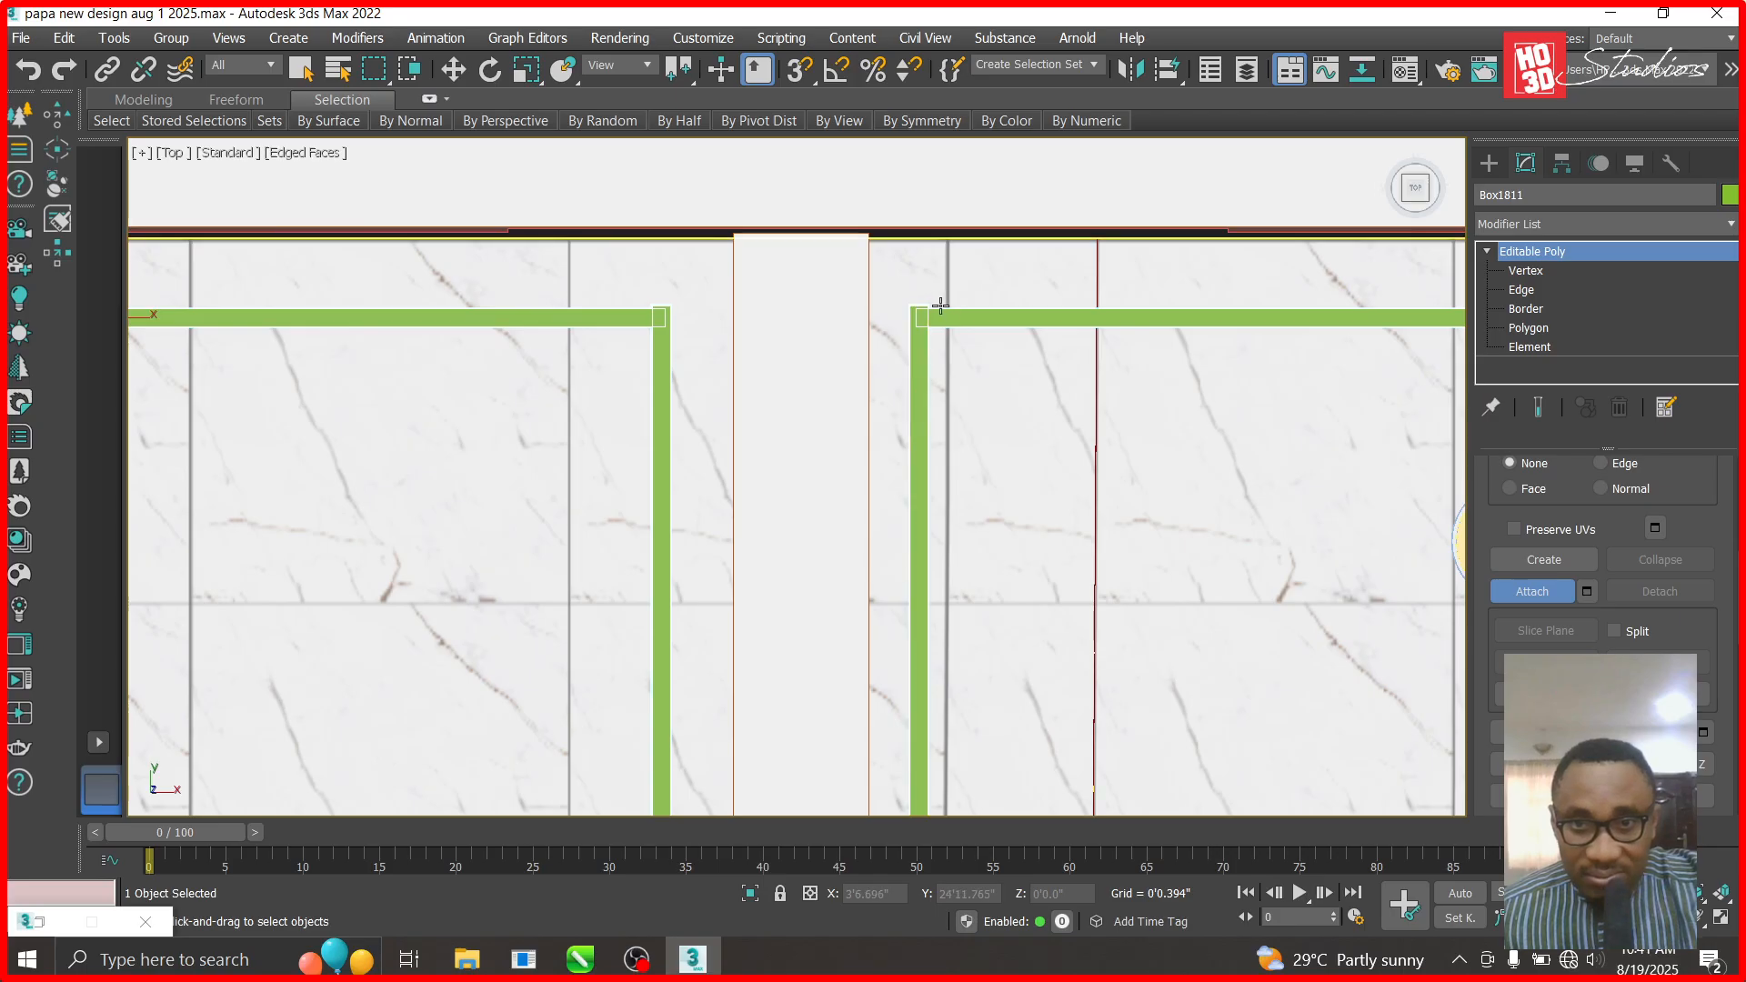
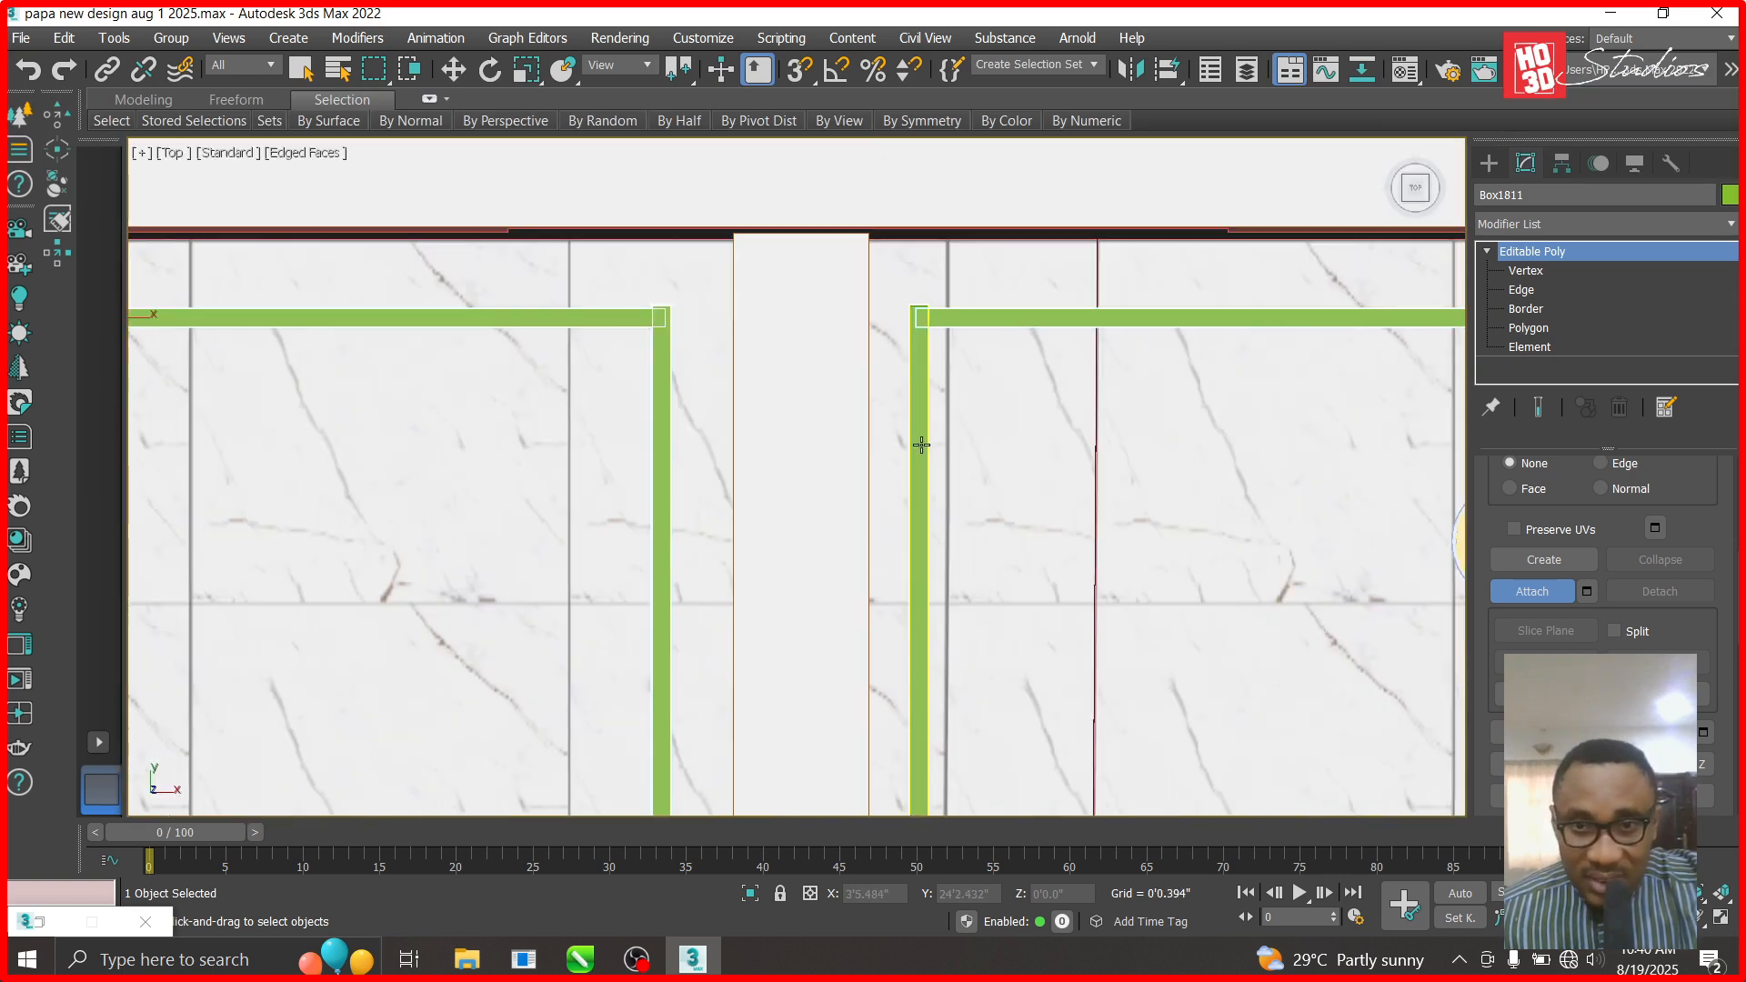
- Attach the adjacent ceiling strip to Box1811
{"action": "left_click", "coordinate": [956, 318]}
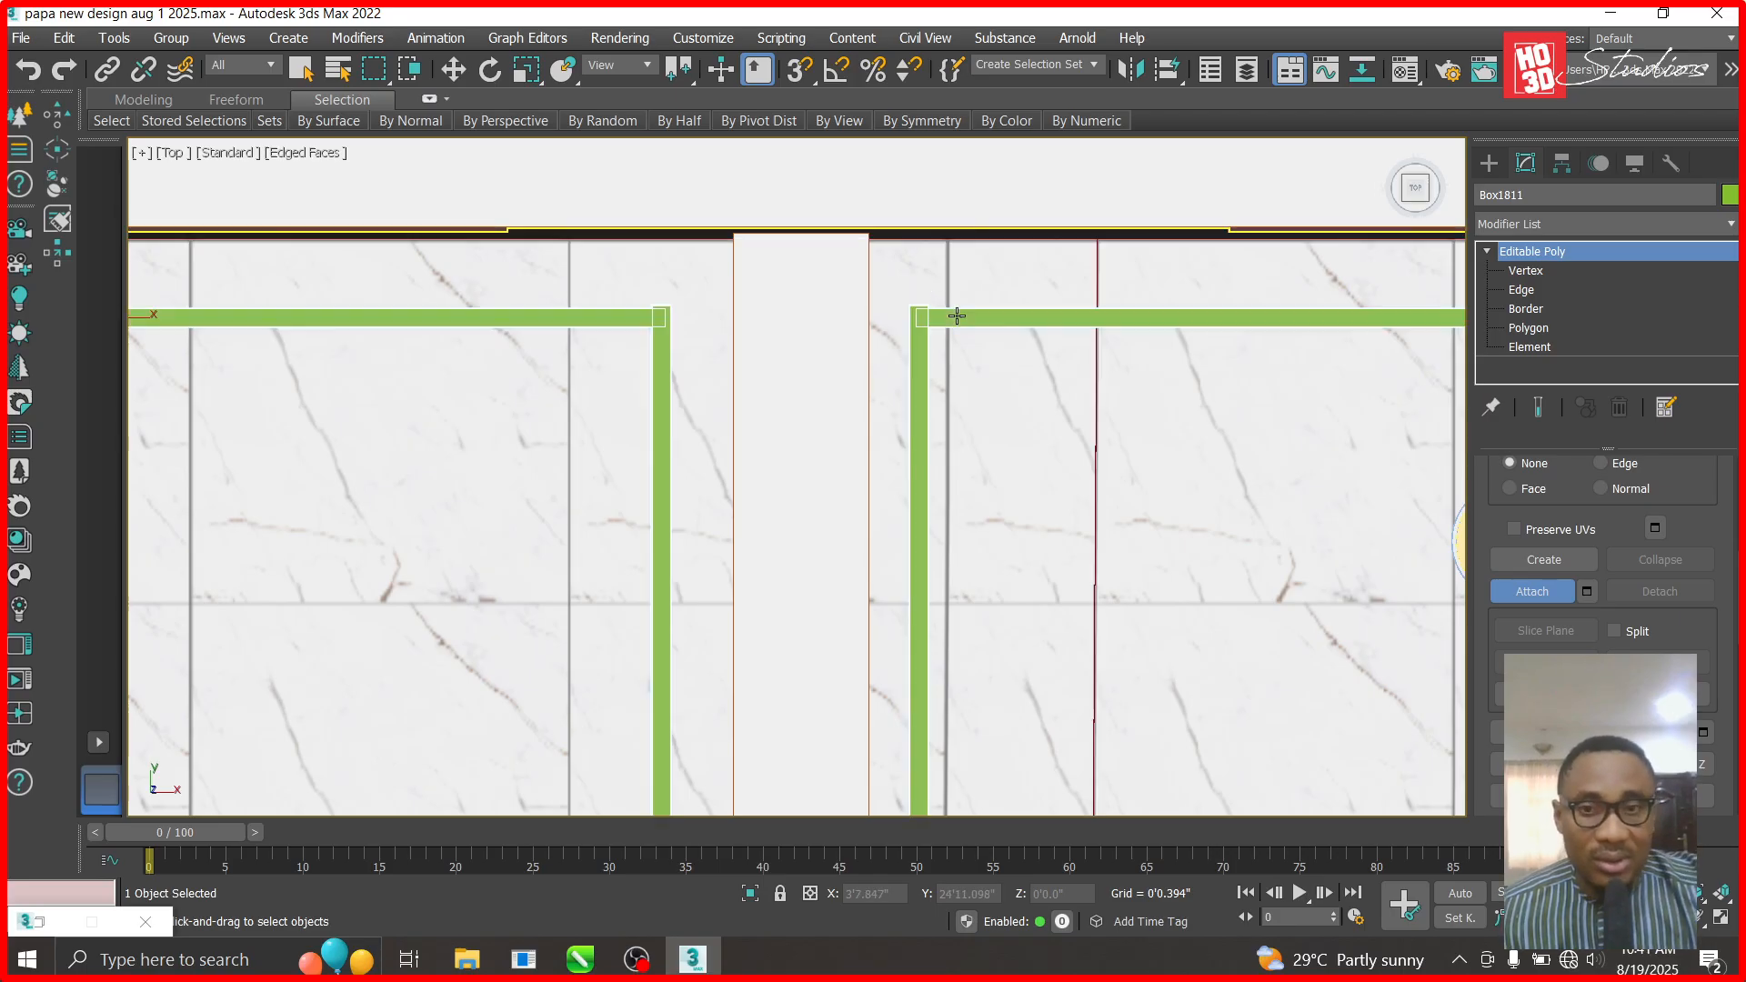
{"action": "scroll", "coordinate": [957, 316], "scroll_direction": "down", "scroll_amount": 15}
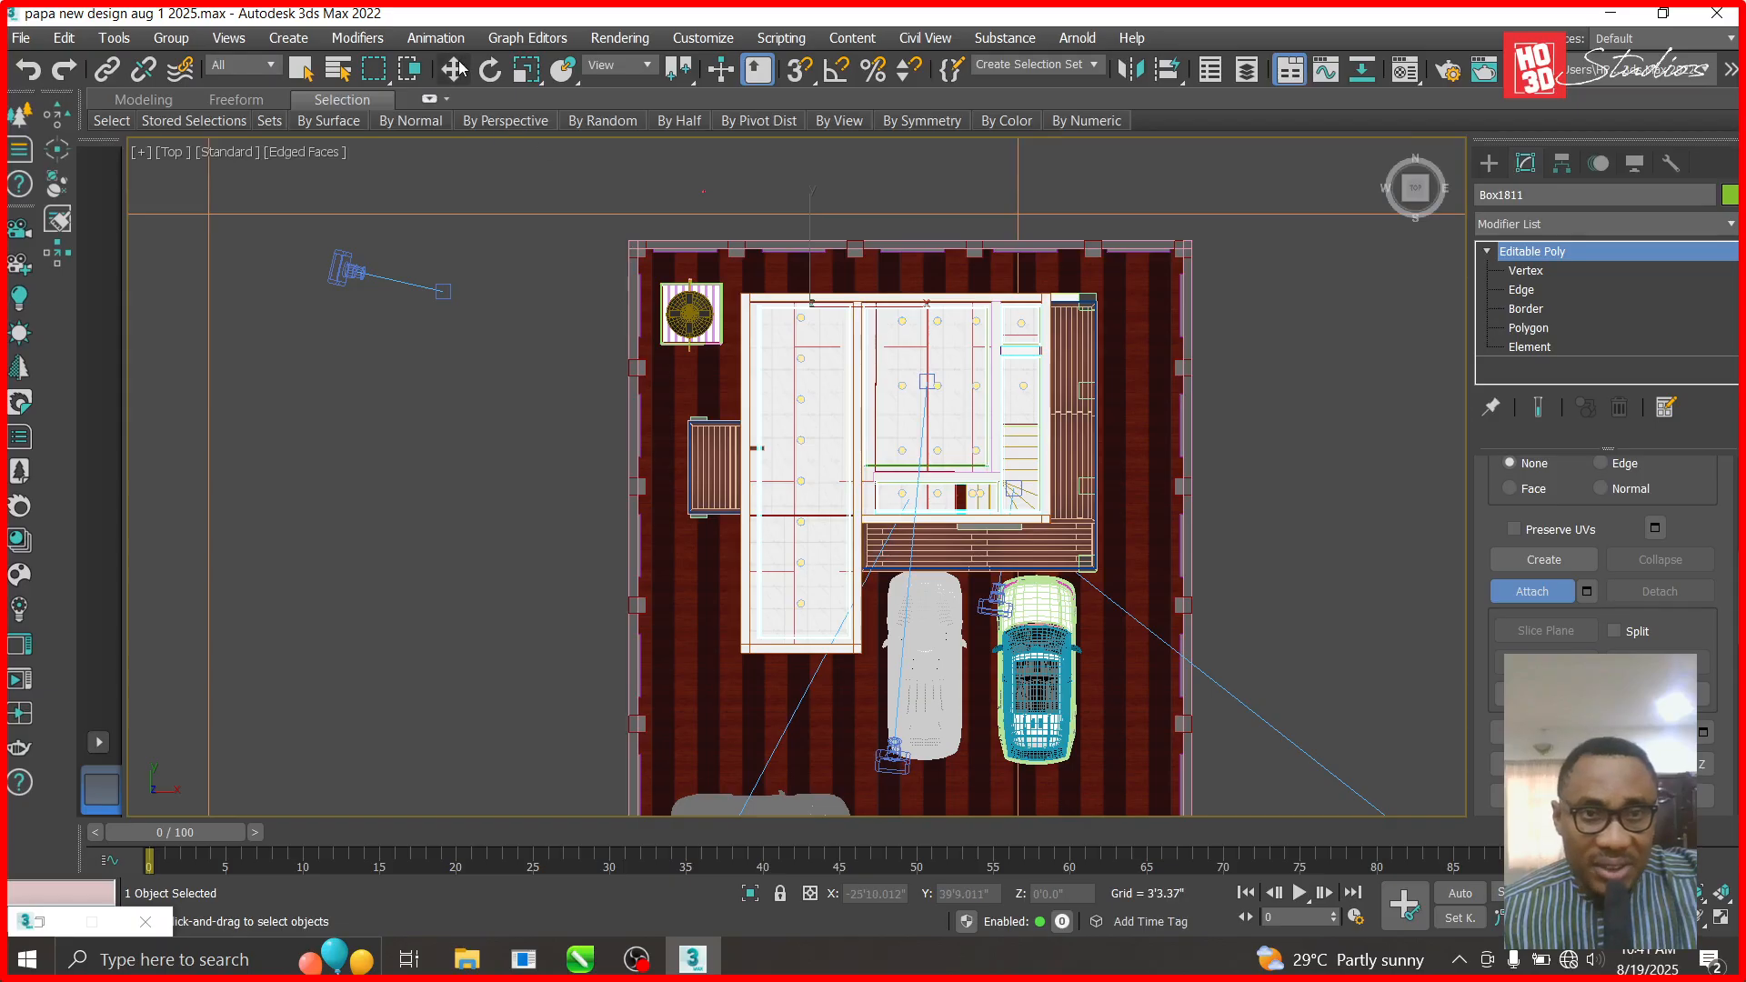
{"action": "key", "text": "w"}
- Briefly isolate the selected ceiling object, then exit isolation to show the whole scene
{"action": "right_click", "coordinate": [848, 294]}
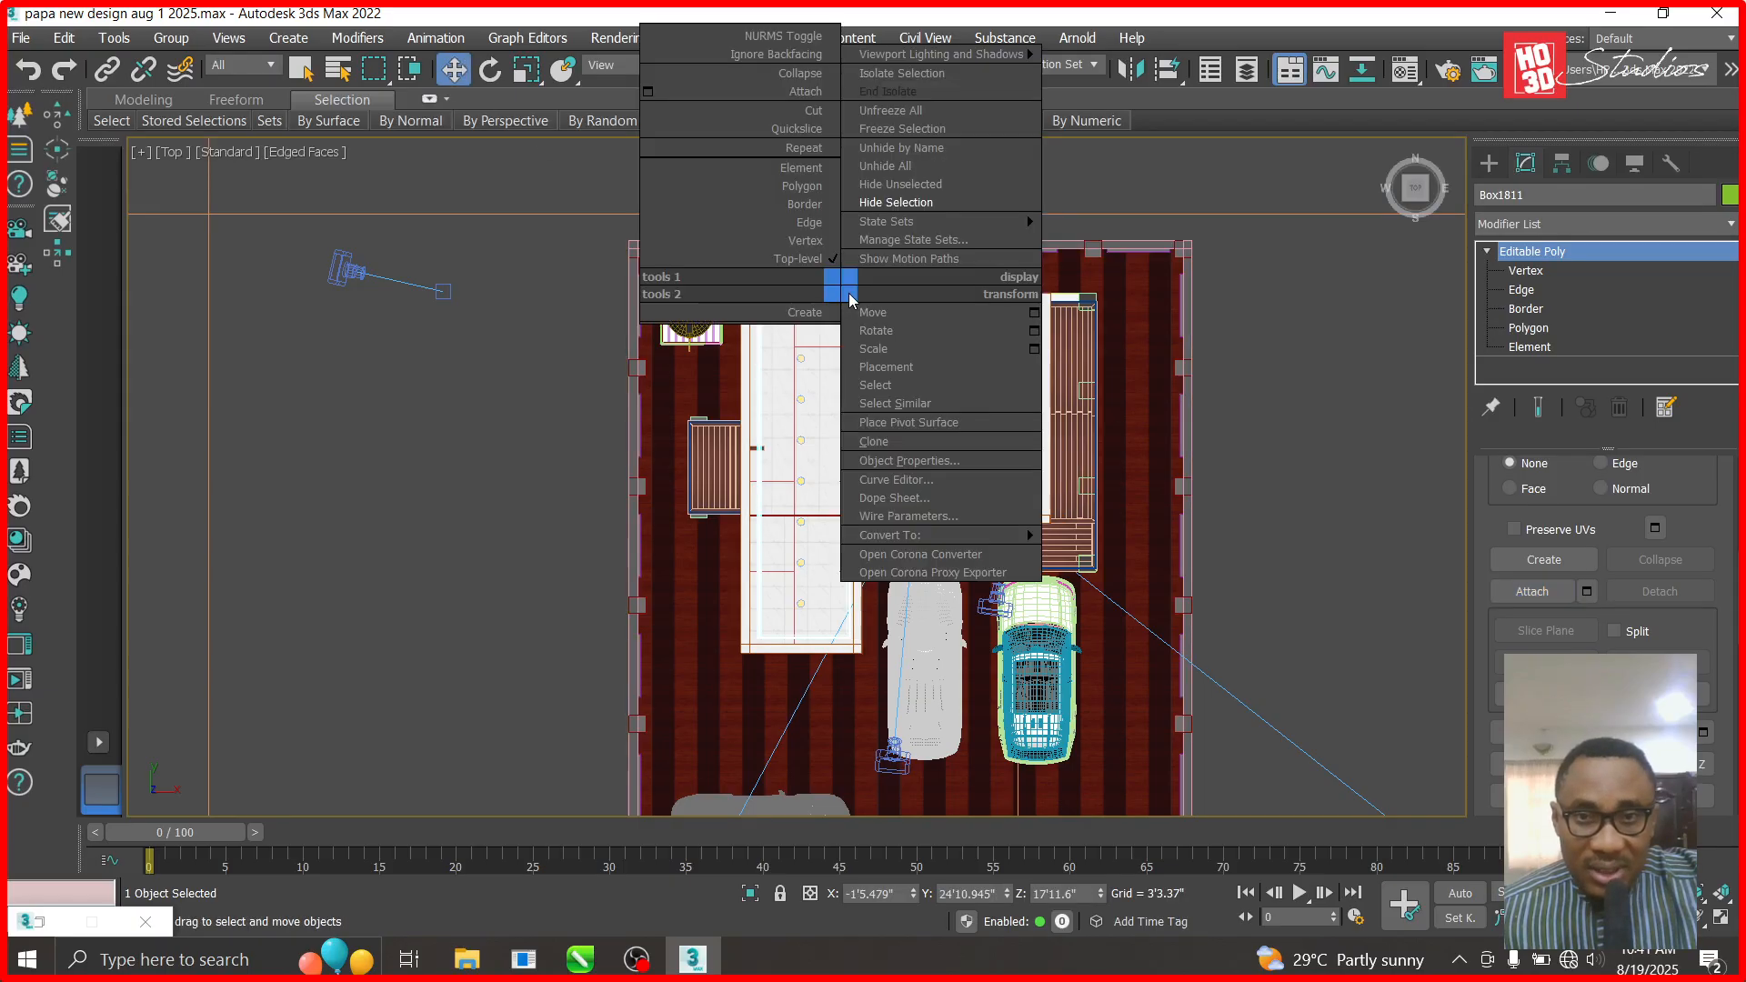
{"action": "left_click", "coordinate": [895, 186]}
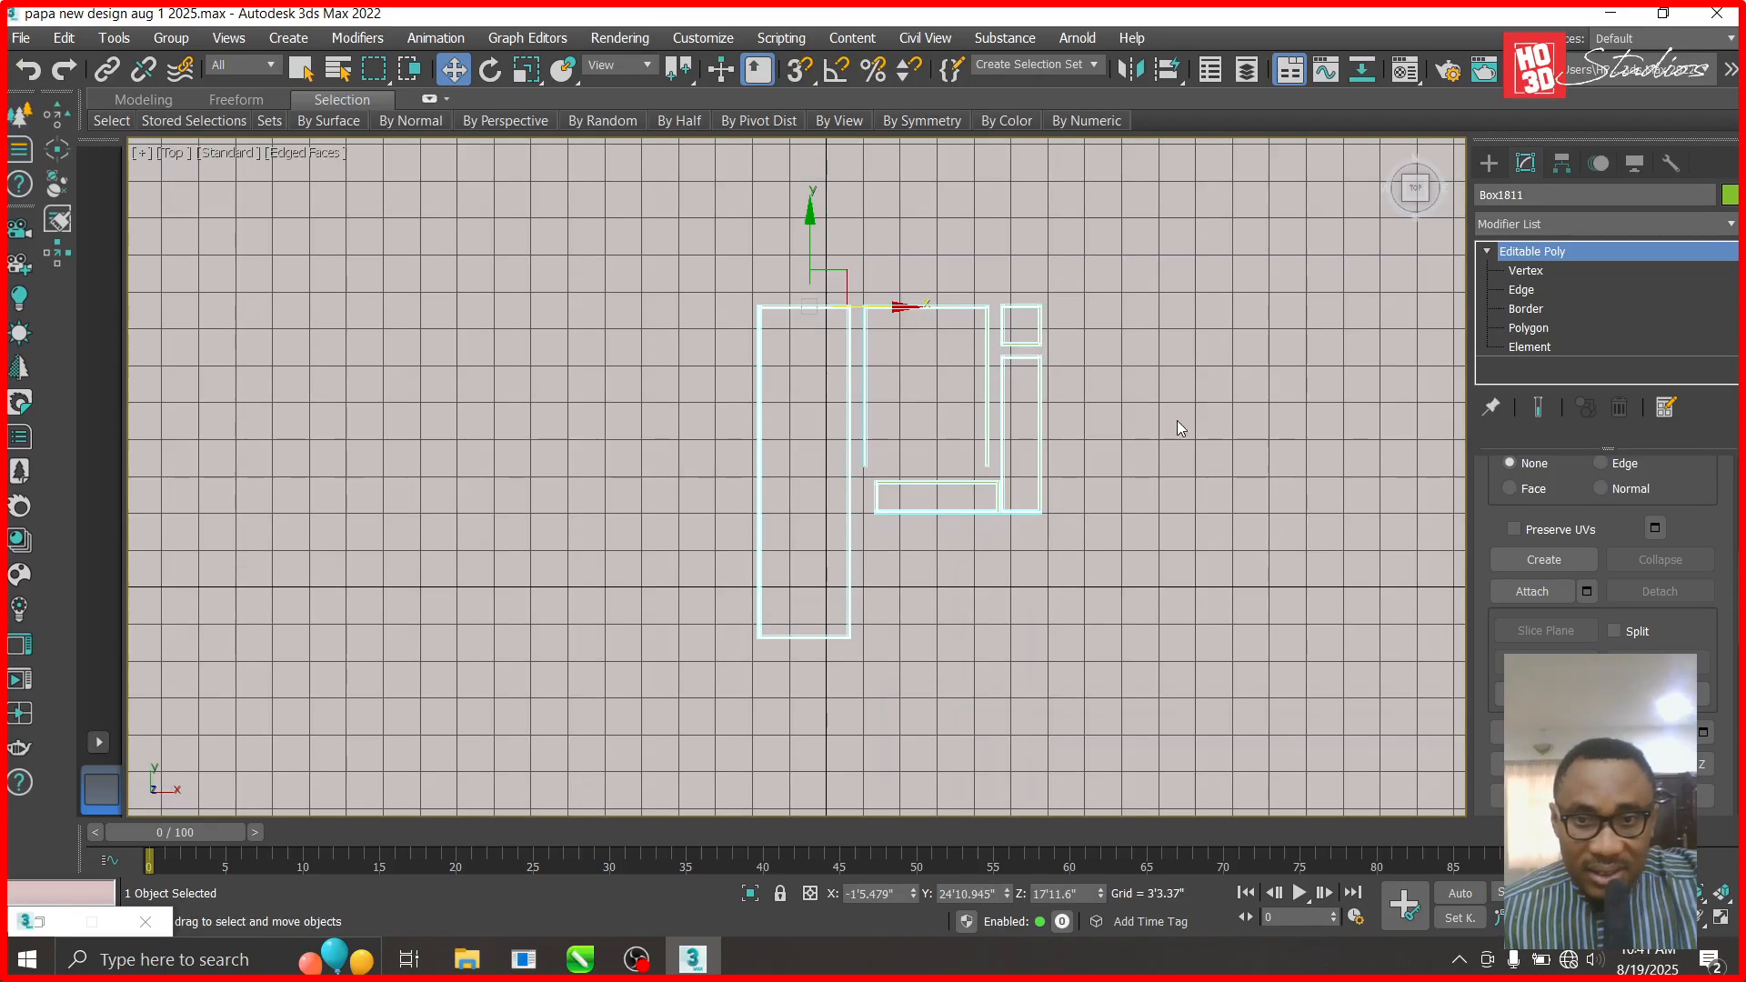
{"action": "key", "text": "alt+q"}
{"action": "scroll", "coordinate": [788, 512], "scroll_direction": "up", "scroll_amount": 10}
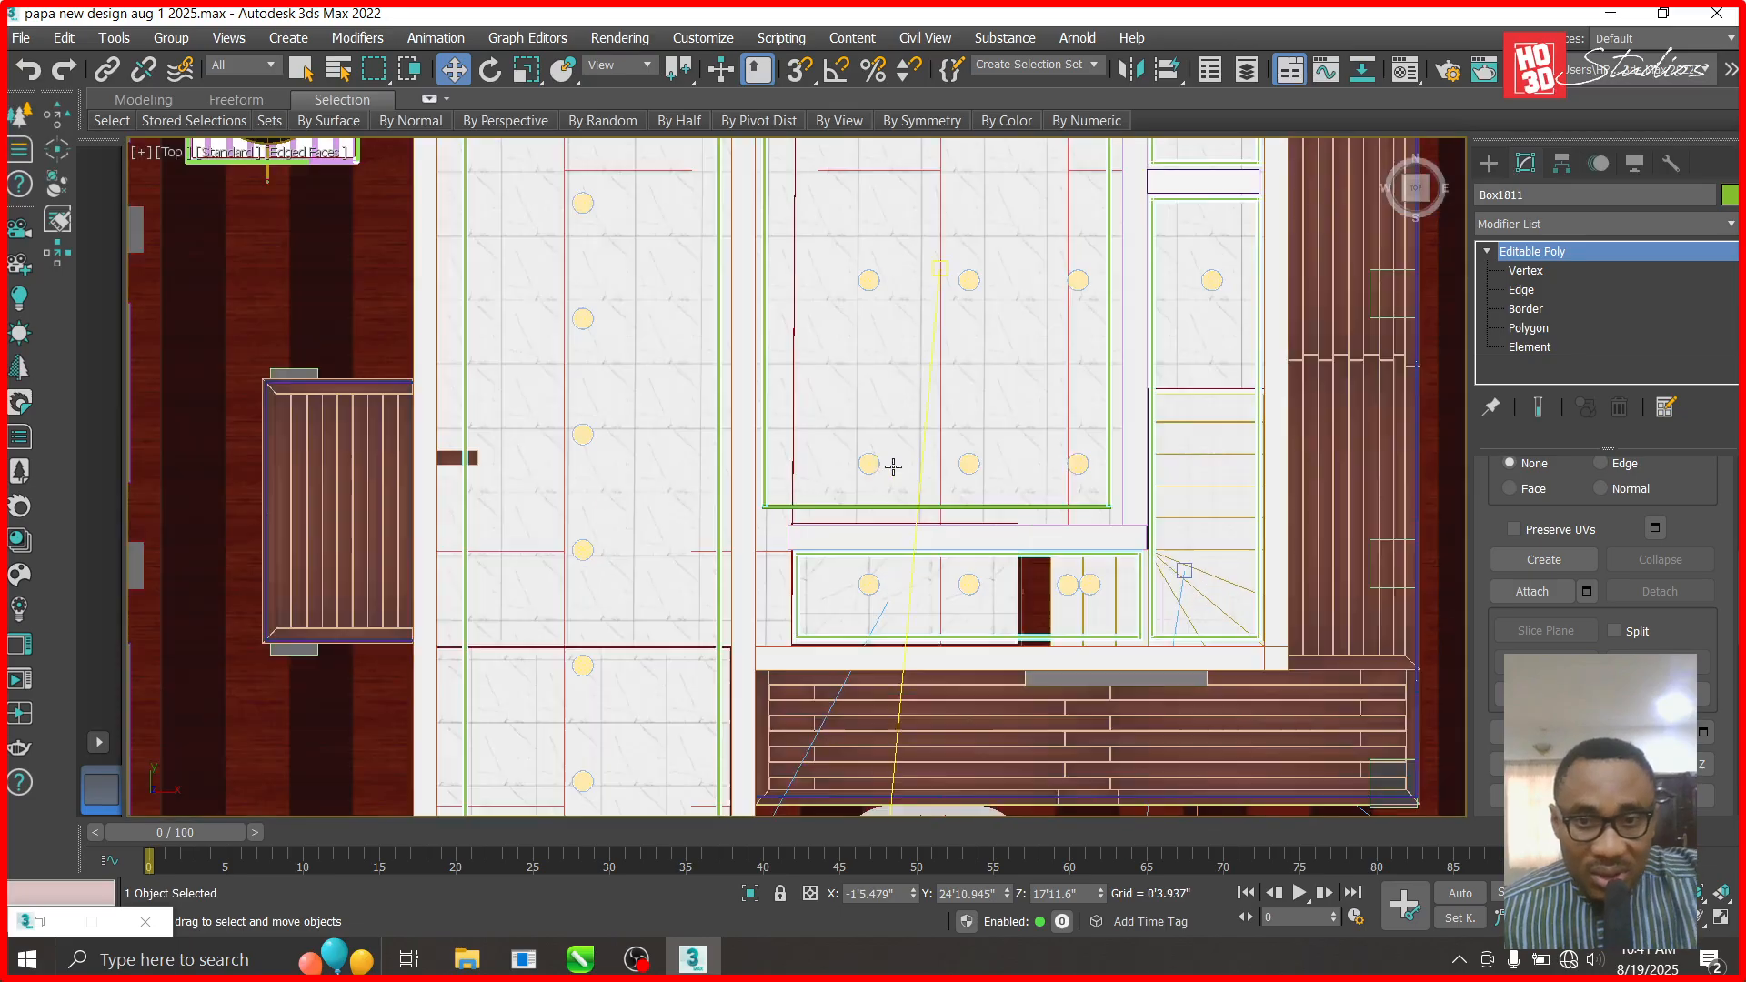
{"action": "scroll", "coordinate": [788, 512], "scroll_direction": "up", "scroll_amount": 3}
{"action": "scroll", "coordinate": [1537, 597], "scroll_direction": "up", "scroll_amount": 1}
- Return Box1811 to object level and start attaching more pieces to it
{"action": "key", "text": "4"}
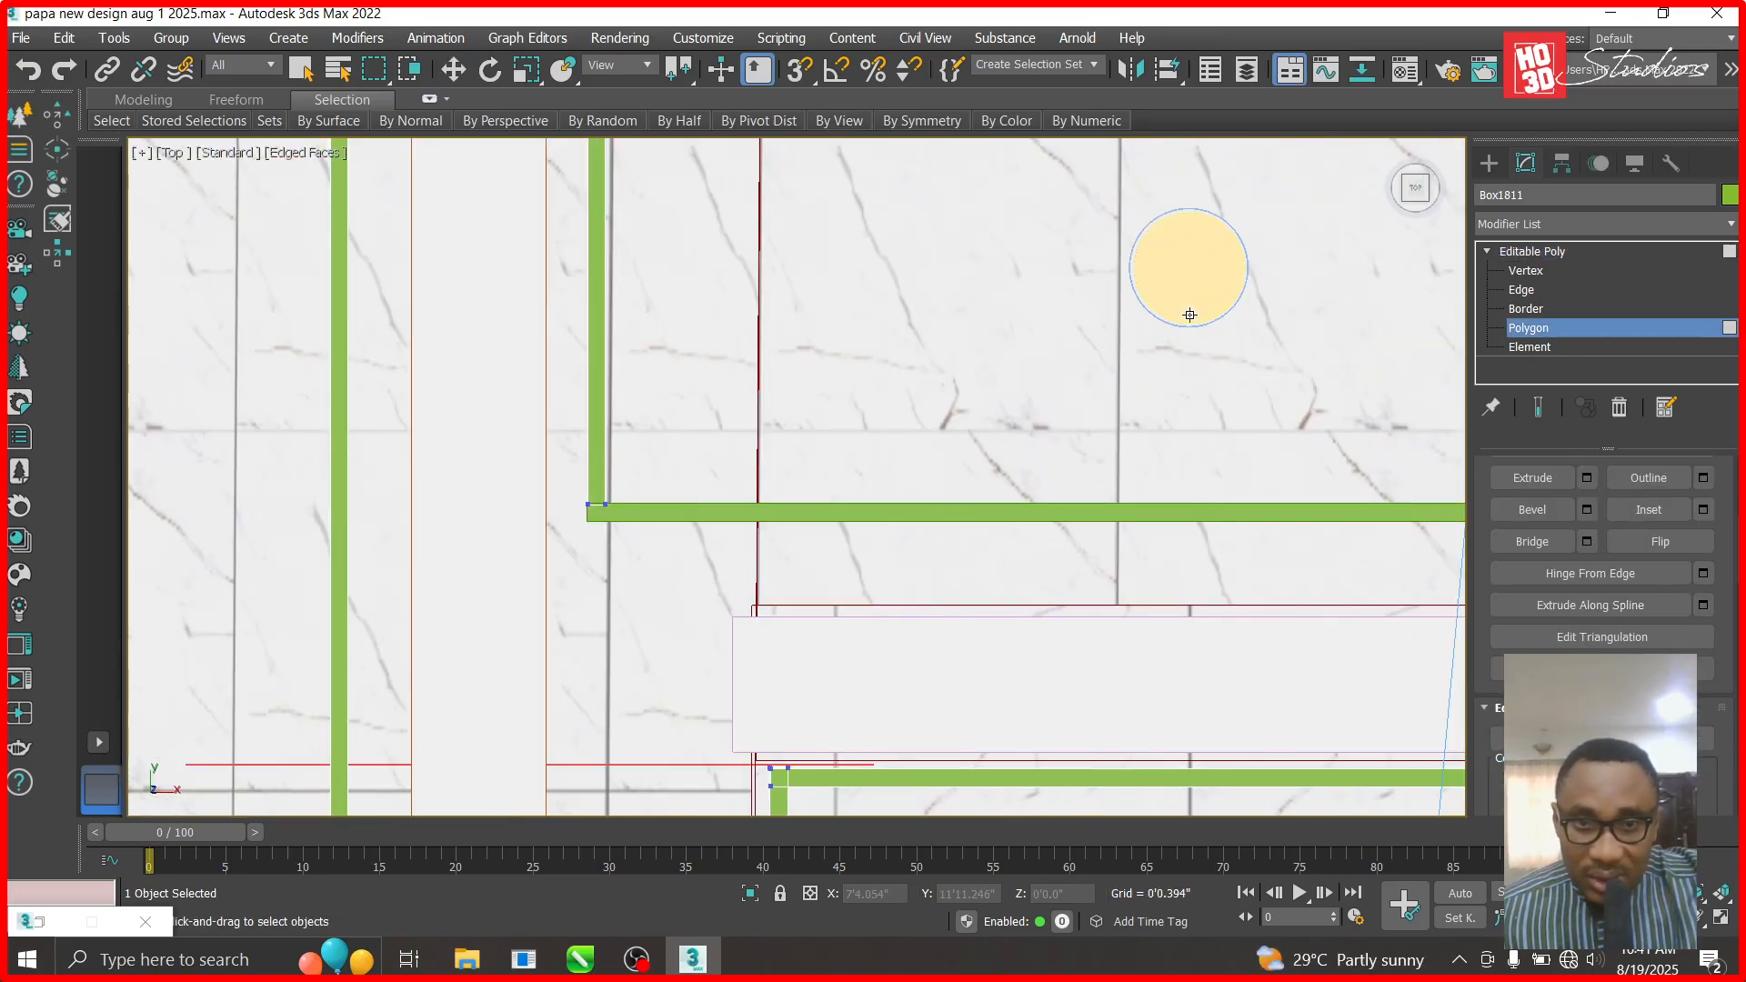
{"action": "left_click", "coordinate": [1521, 252]}
{"action": "key", "text": "w"}
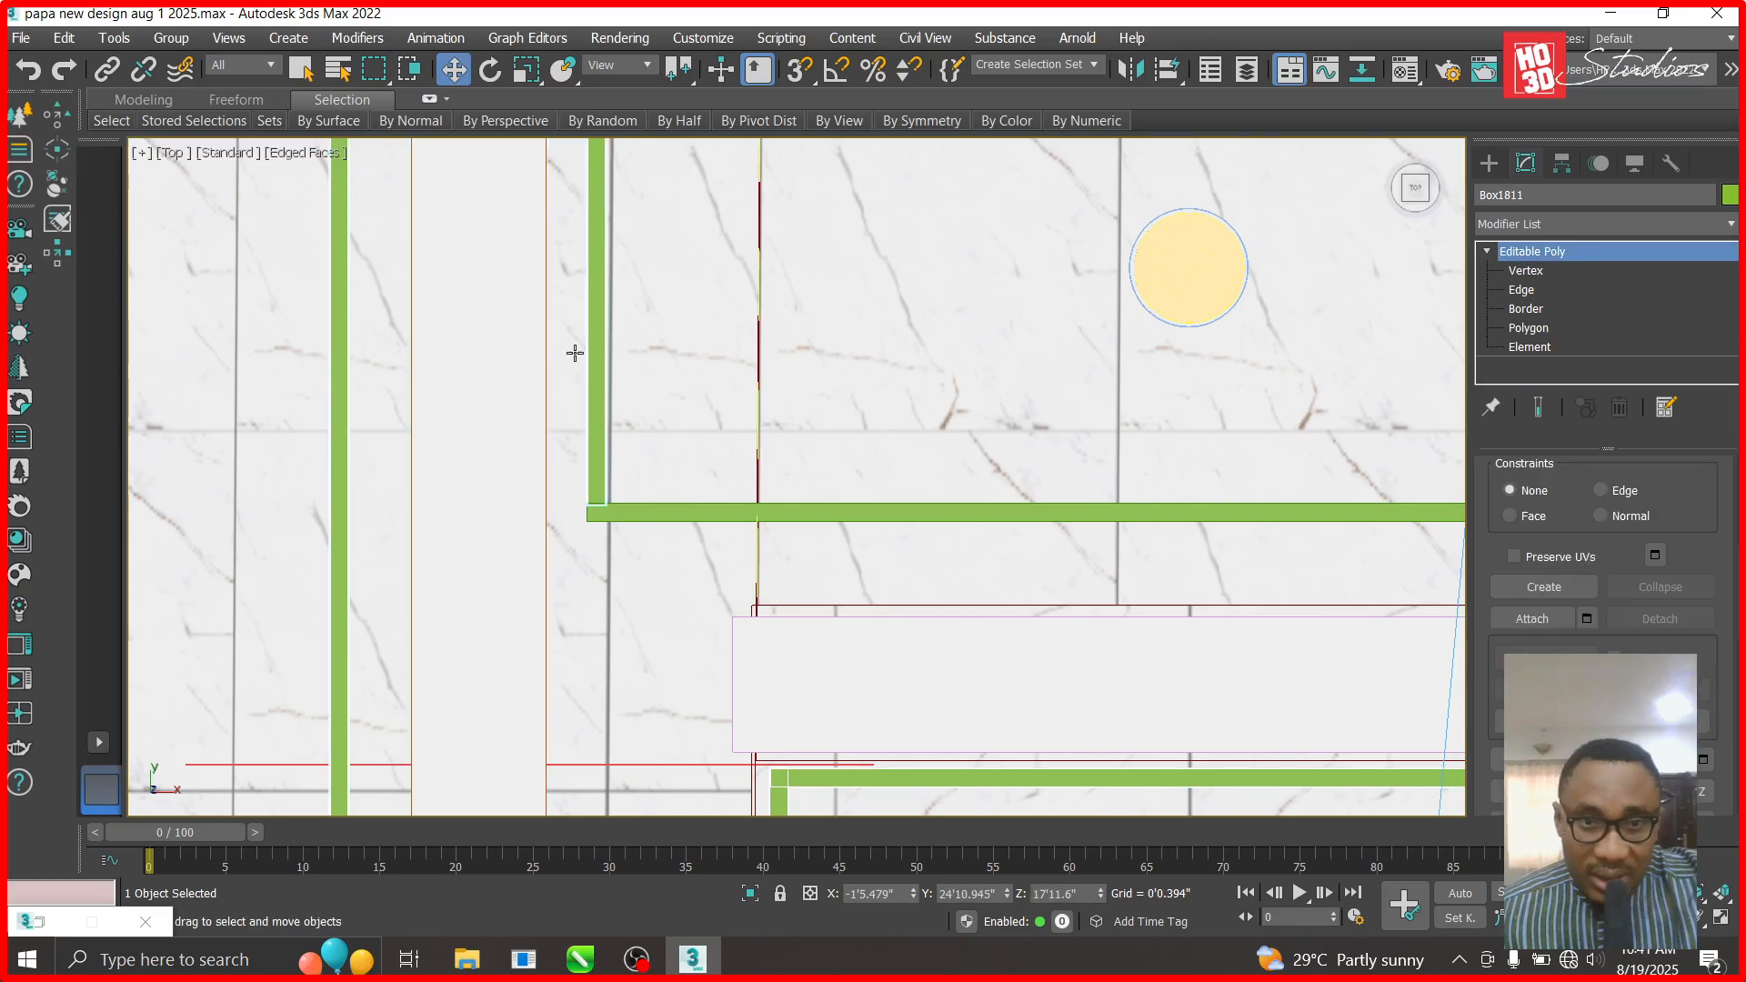
{"action": "left_click", "coordinate": [1533, 619]}
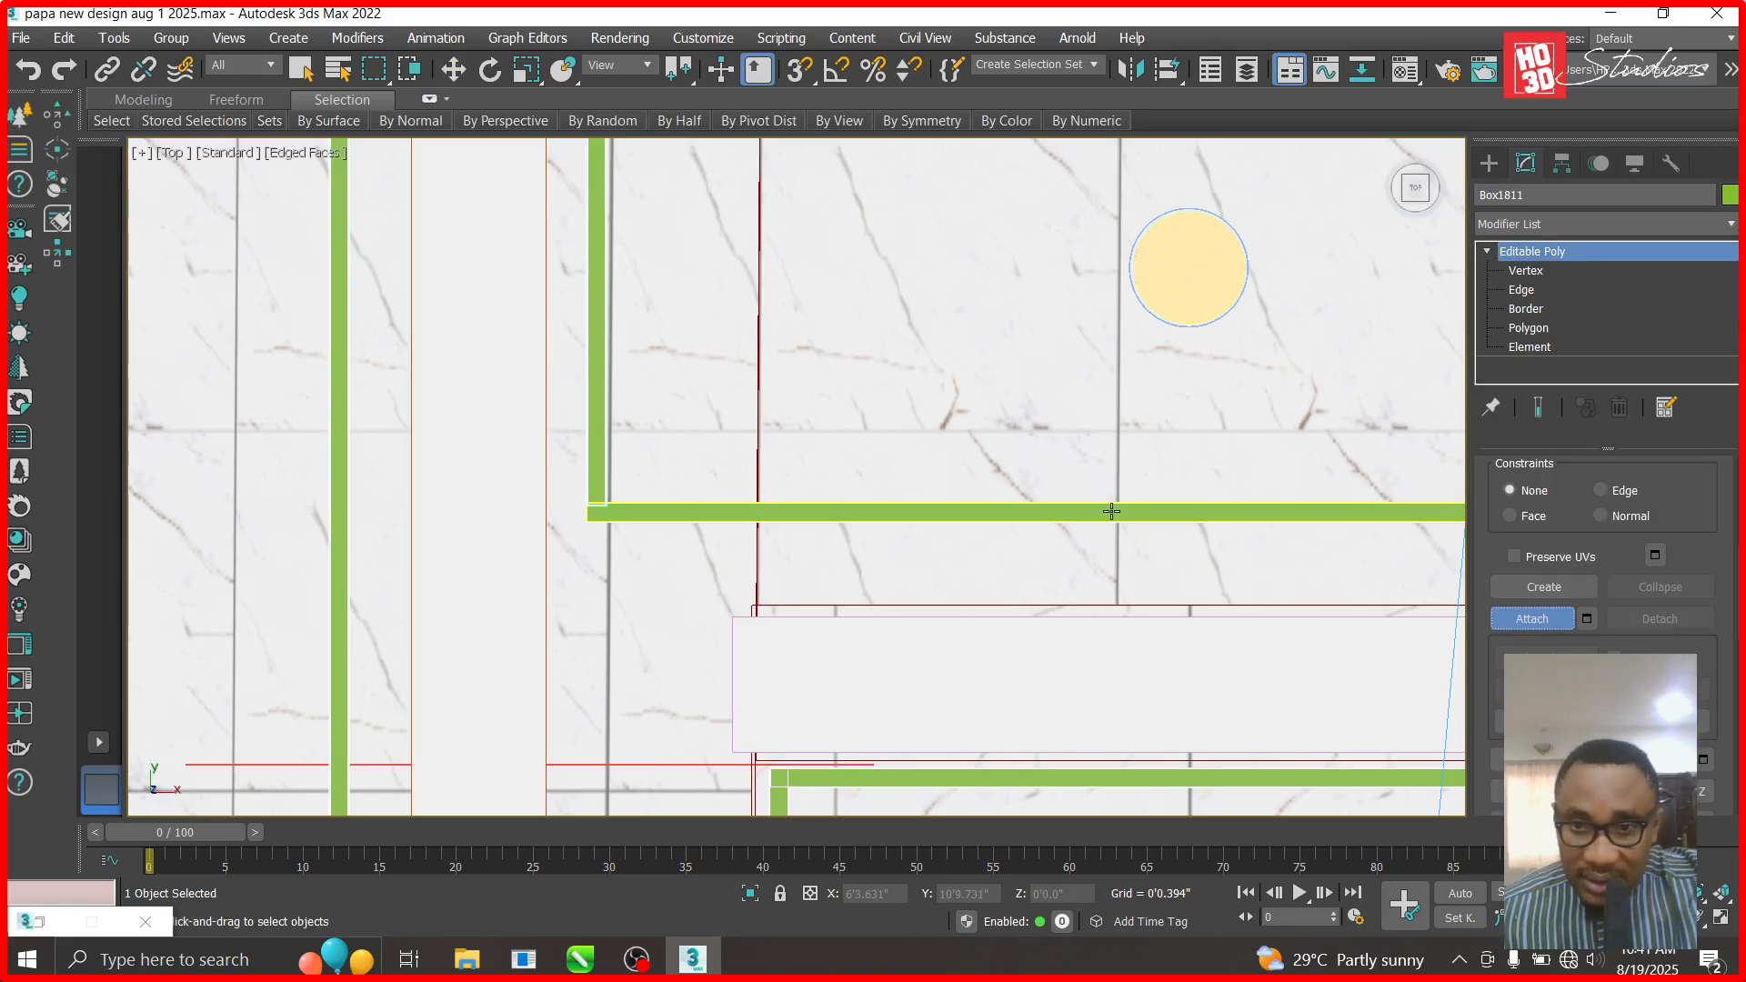
{"action": "scroll", "coordinate": [614, 567], "scroll_direction": "down", "scroll_amount": 5}
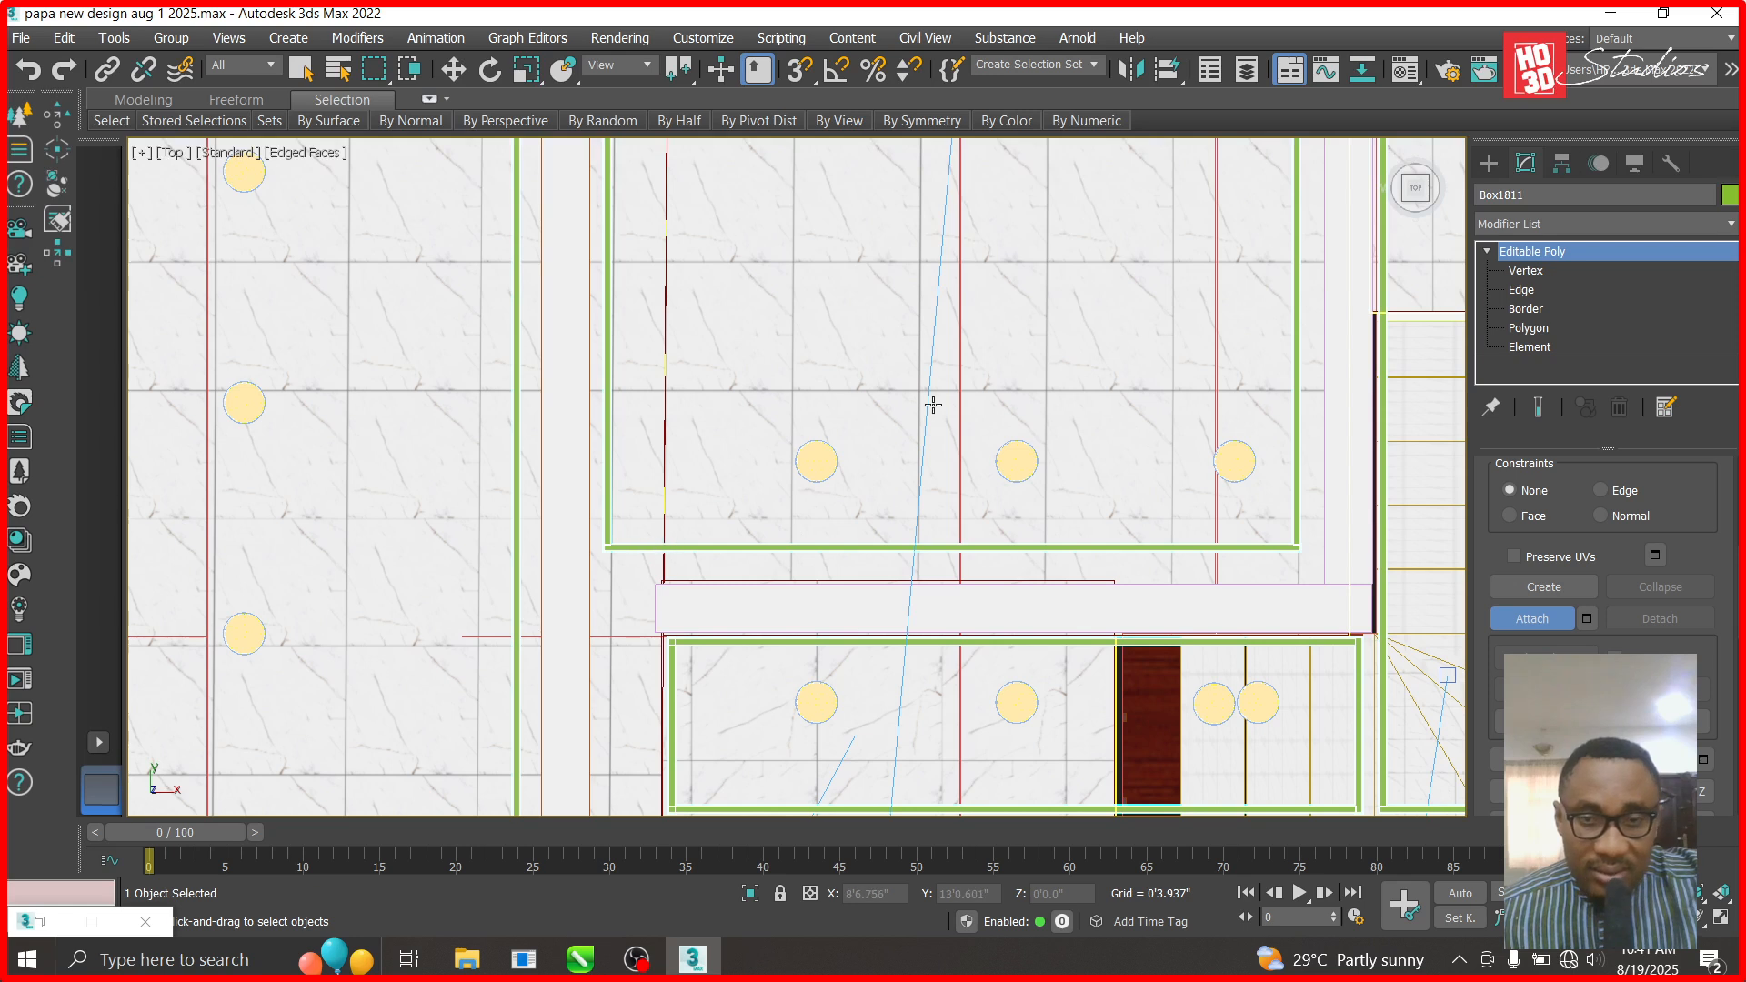
{"action": "scroll", "coordinate": [791, 421], "scroll_direction": "down", "scroll_amount": 5}
{"action": "scroll", "coordinate": [819, 436], "scroll_direction": "up", "scroll_amount": 5}
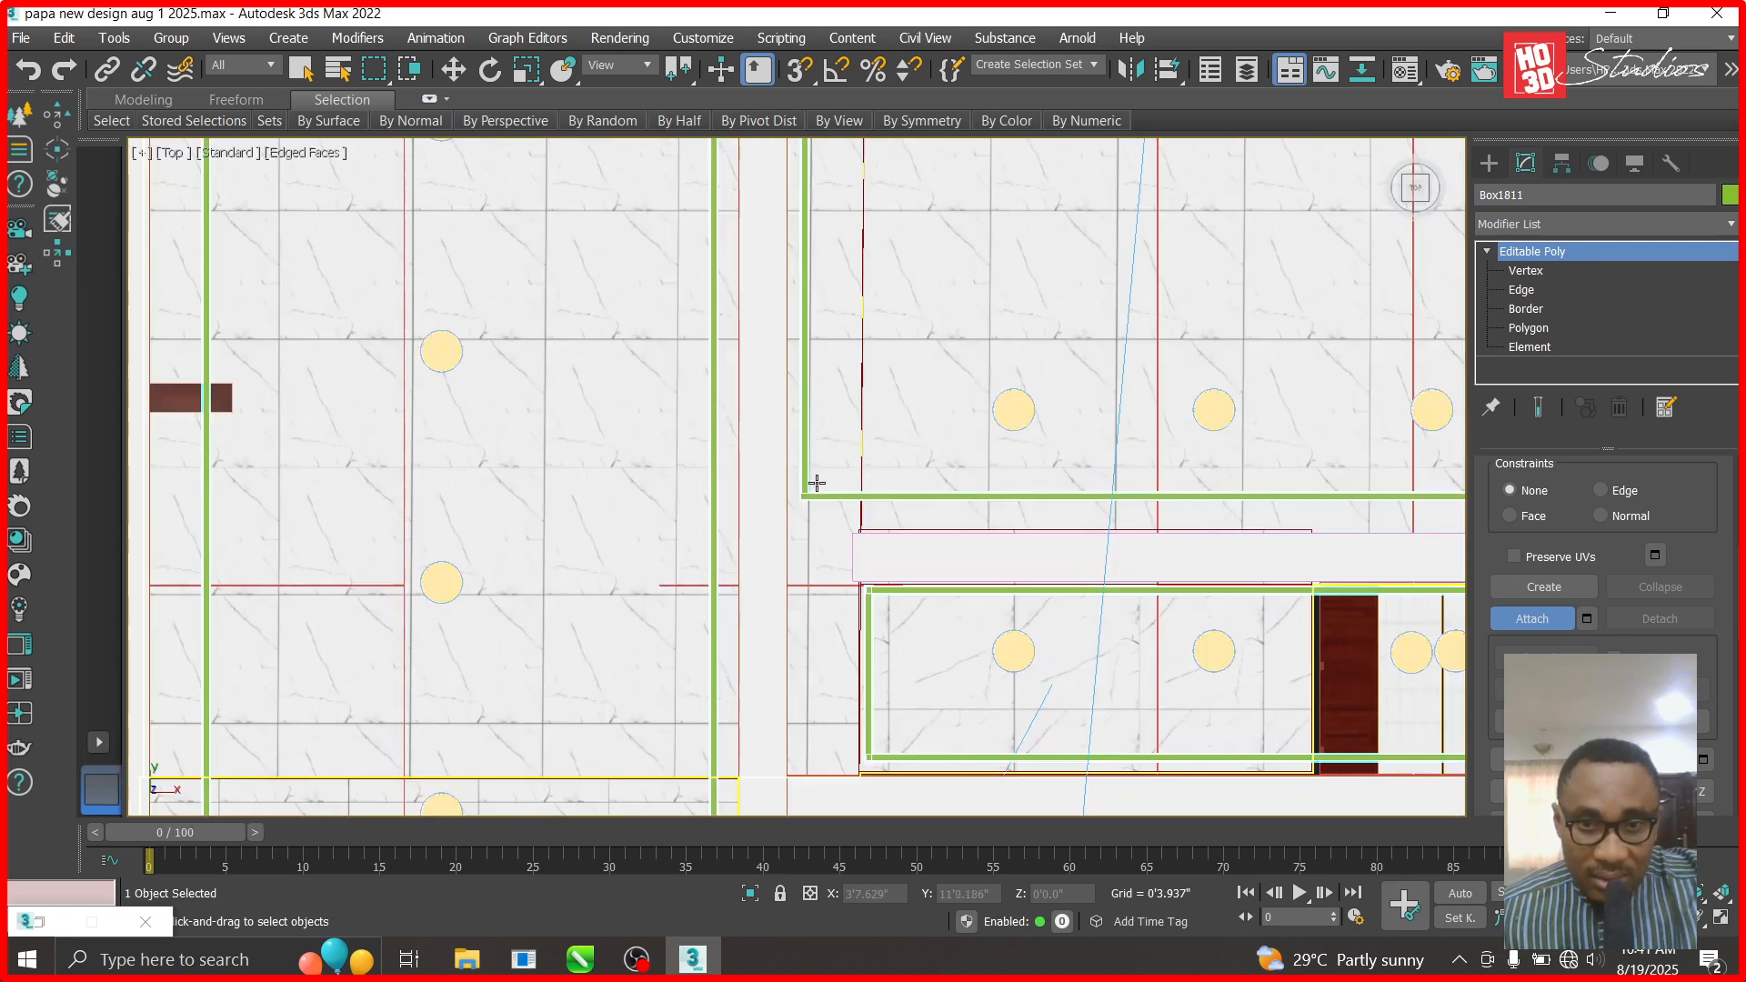
- Hide everything except the selected ceiling recess object and clear the selection
{"action": "right_click", "coordinate": [834, 492]}
{"action": "mouse_move", "coordinate": [895, 427]}
{"action": "left_click", "coordinate": [895, 390]}
{"action": "scroll", "coordinate": [1091, 437], "scroll_direction": "down", "scroll_amount": 3}
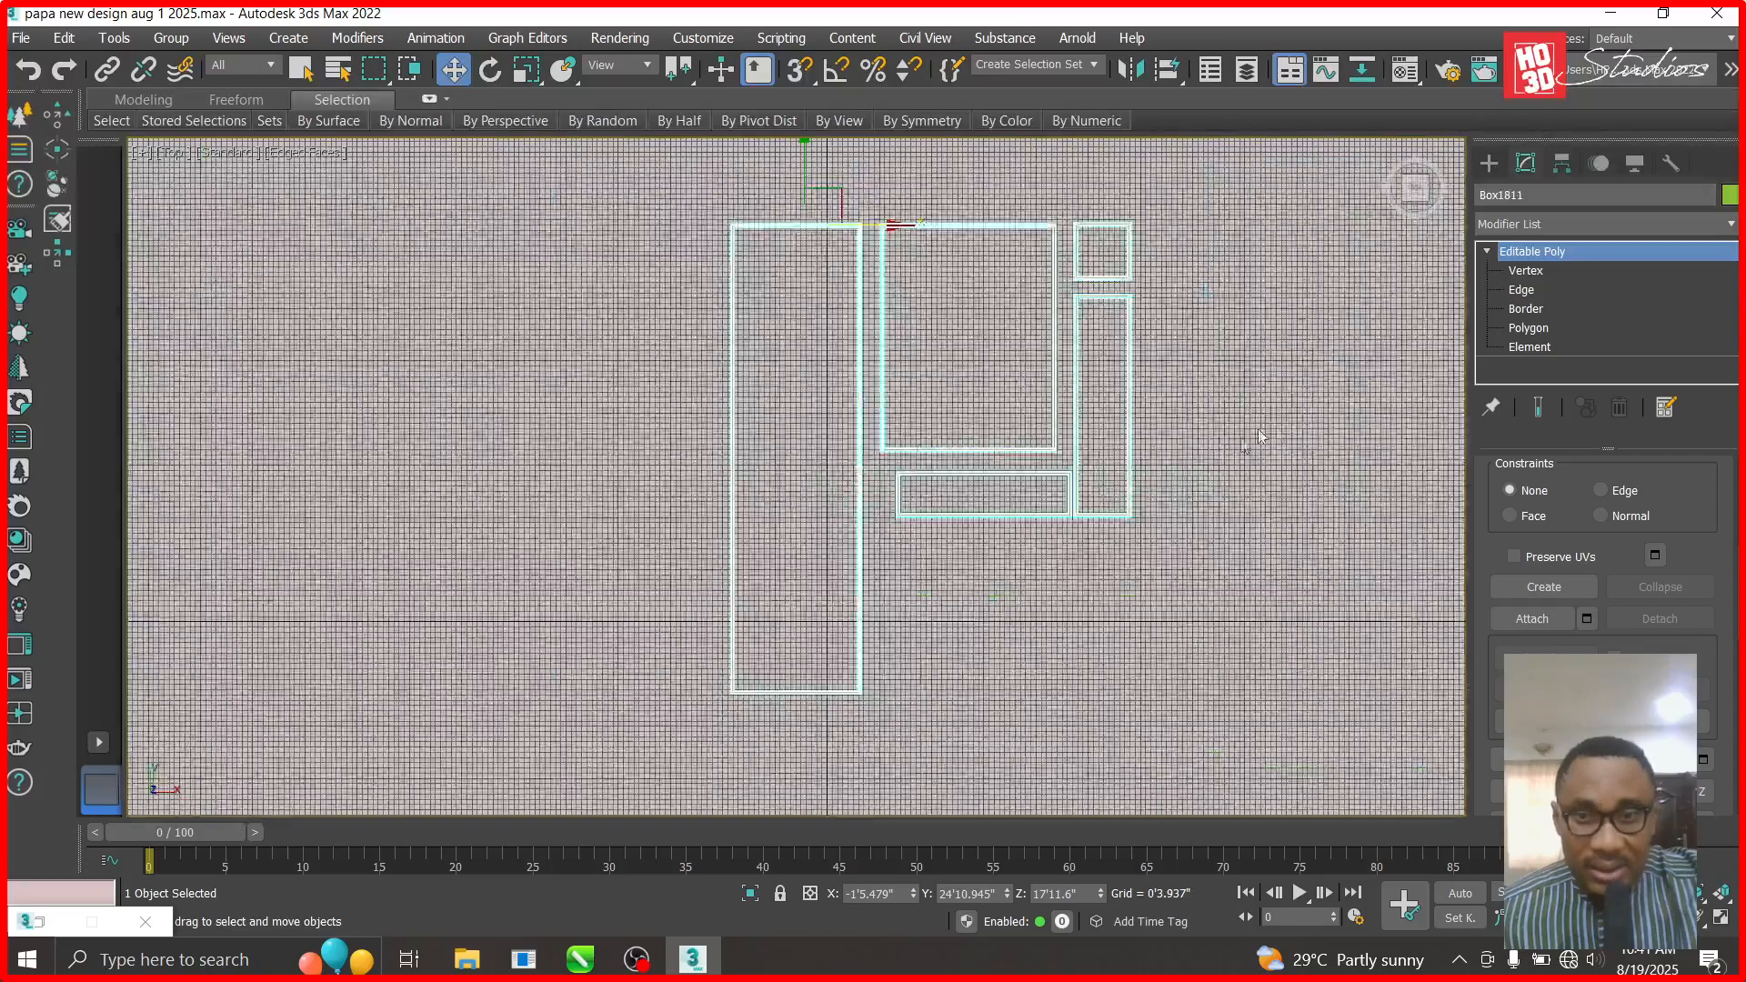
{"action": "left_click", "coordinate": [1098, 458]}
{"action": "scroll", "coordinate": [1098, 457], "scroll_direction": "down", "scroll_amount": 2}
{"action": "scroll", "coordinate": [1032, 459], "scroll_direction": "up", "scroll_amount": 4}
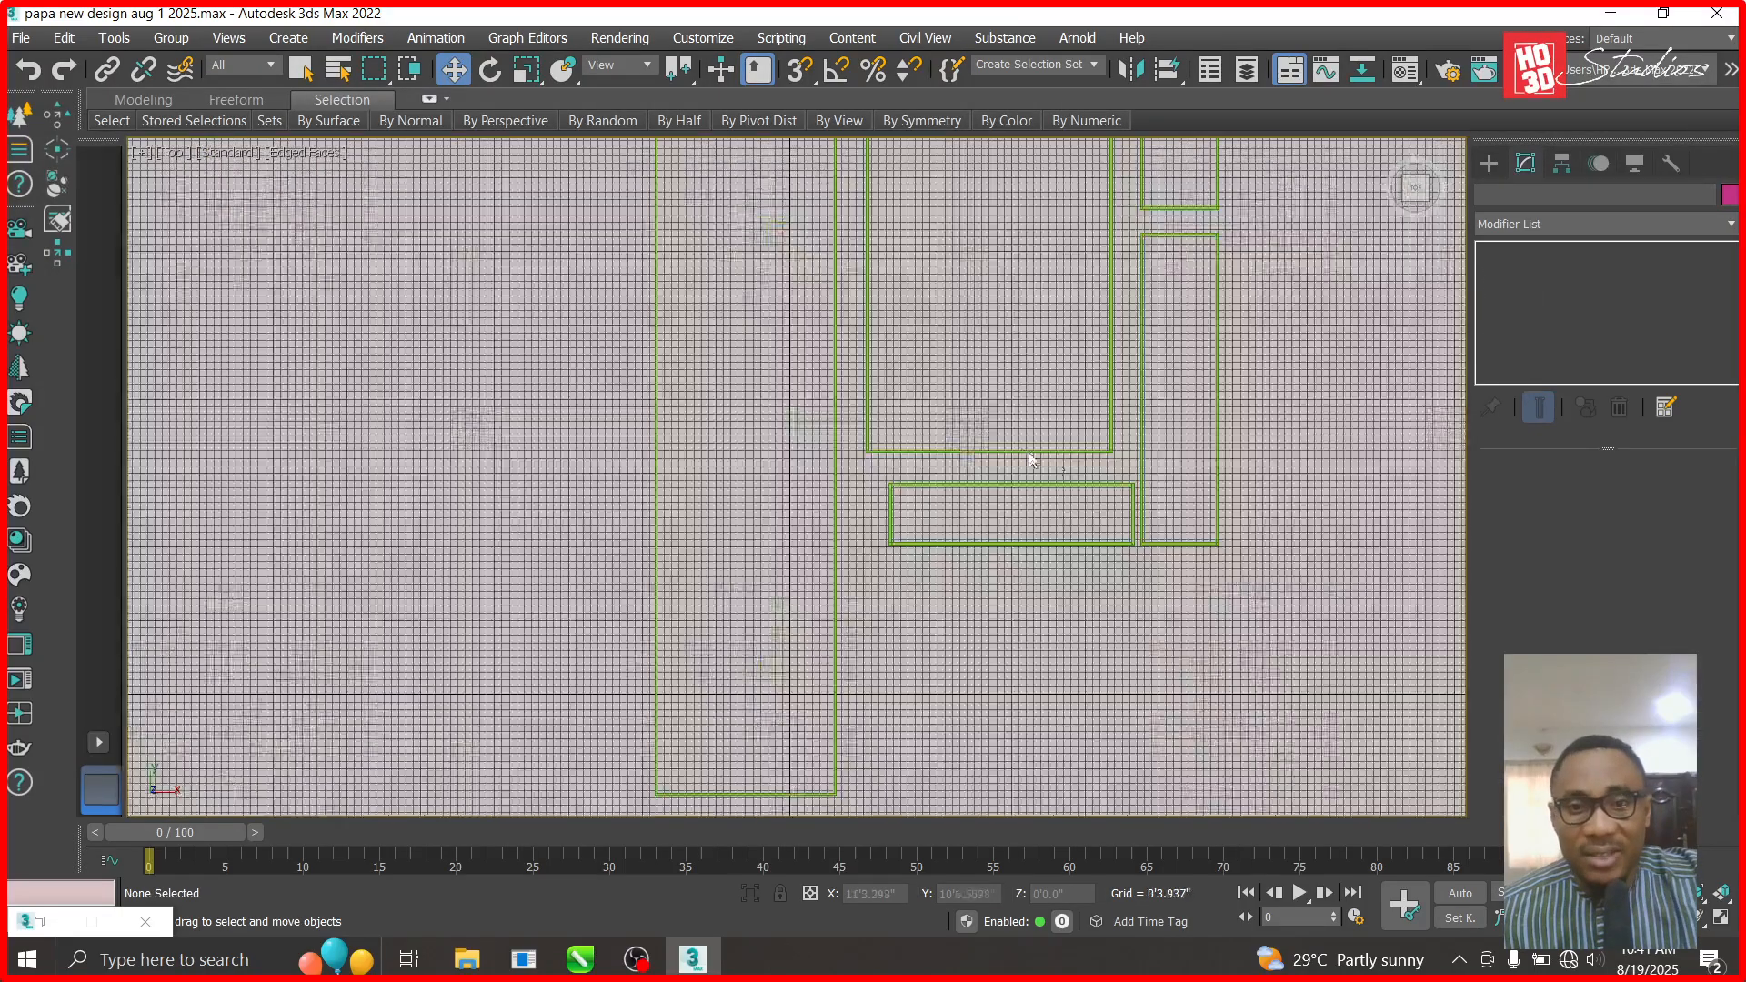
- Unhide all objects, then hide the roof group to reveal the ceiling
{"action": "right_click", "coordinate": [1319, 423]}
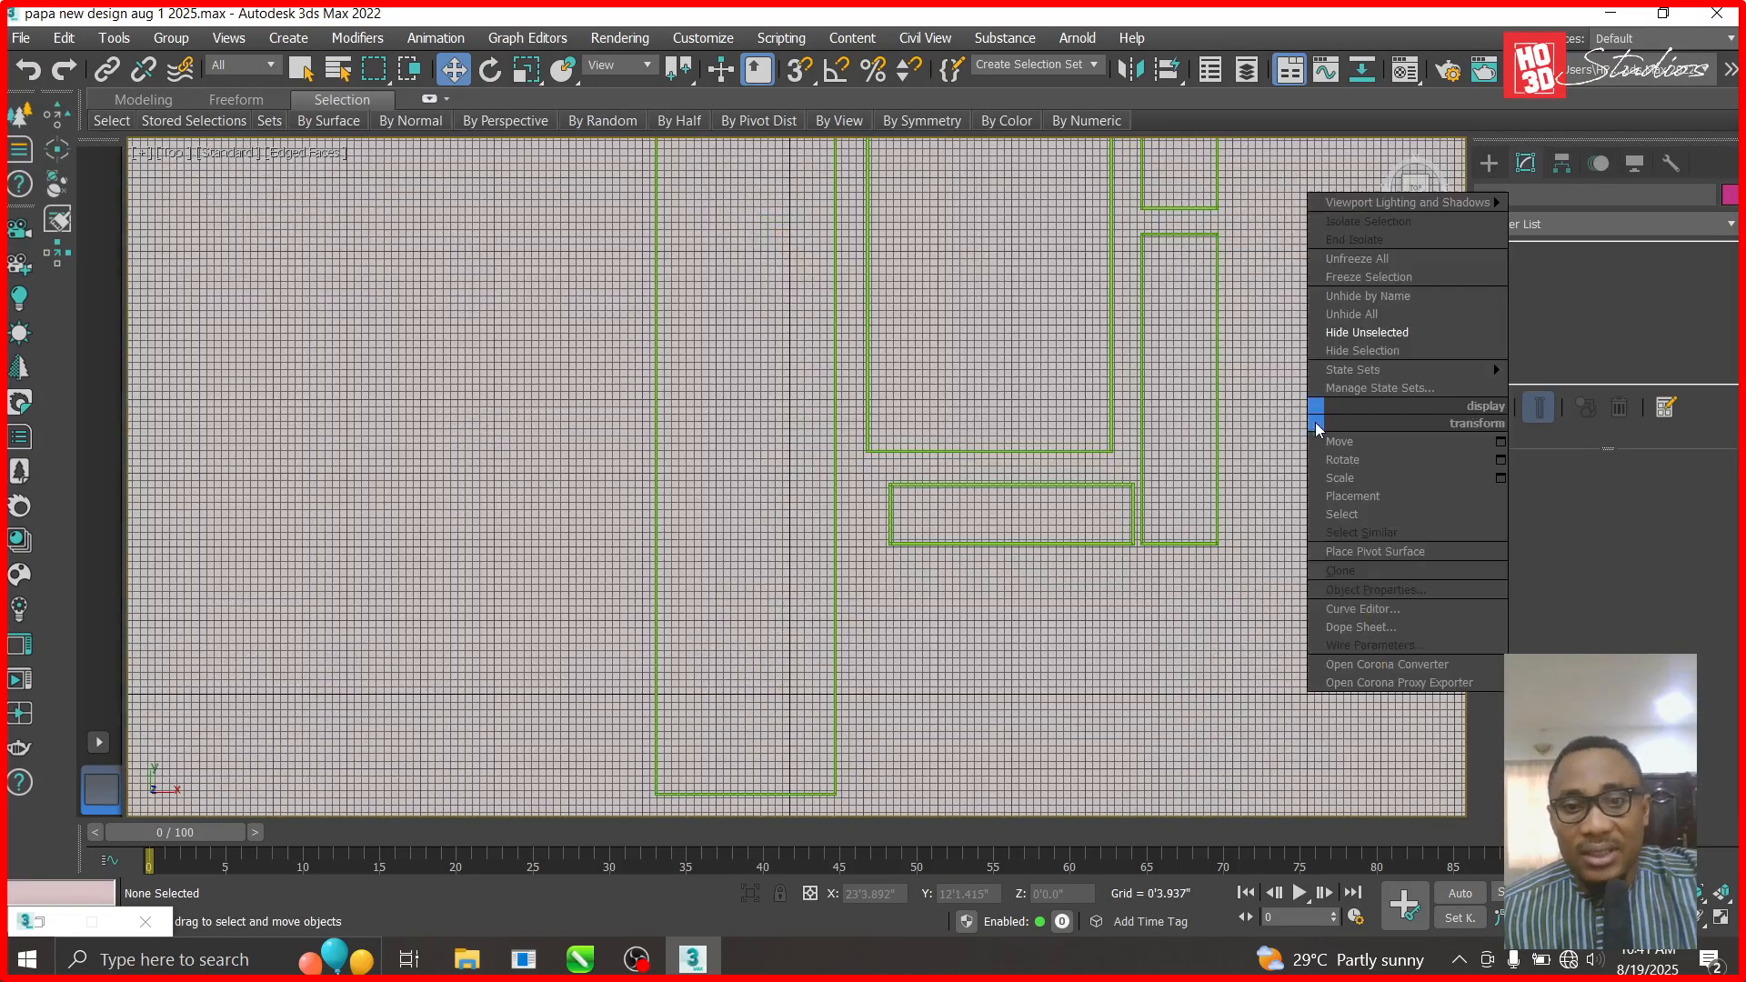
{"action": "left_click", "coordinate": [1364, 316]}
{"action": "left_click", "coordinate": [979, 397]}
{"action": "right_click", "coordinate": [980, 398]}
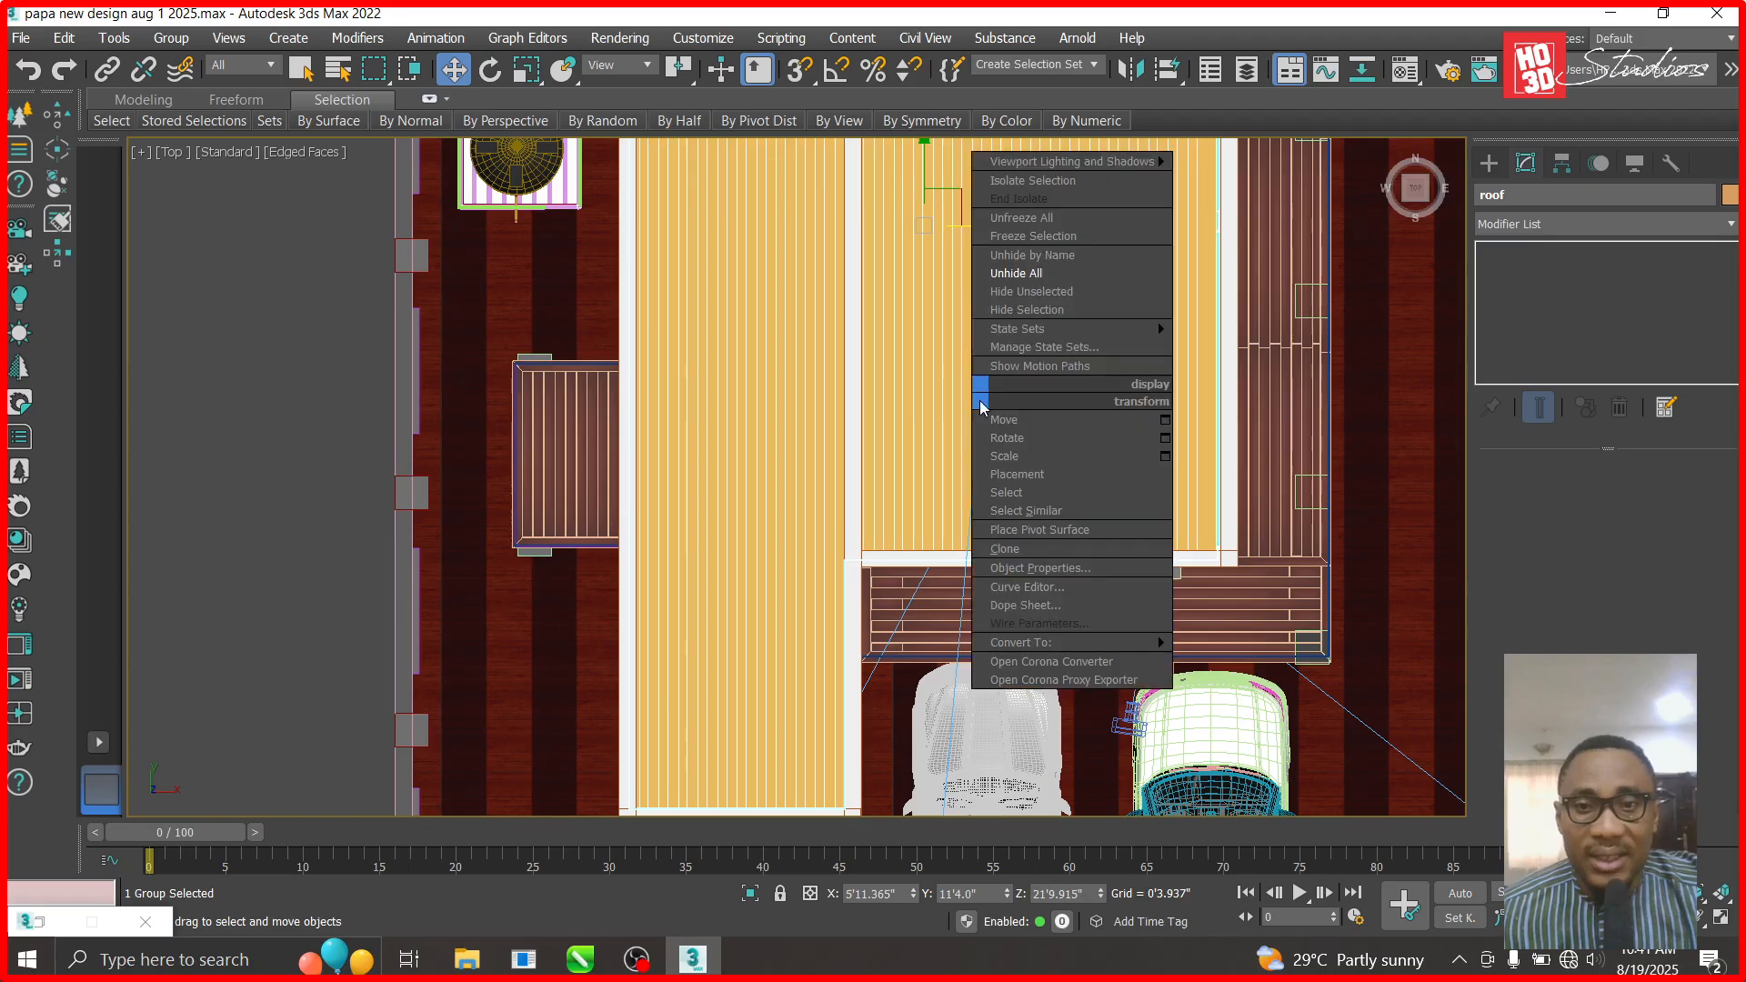
{"action": "left_click", "coordinate": [1034, 311]}
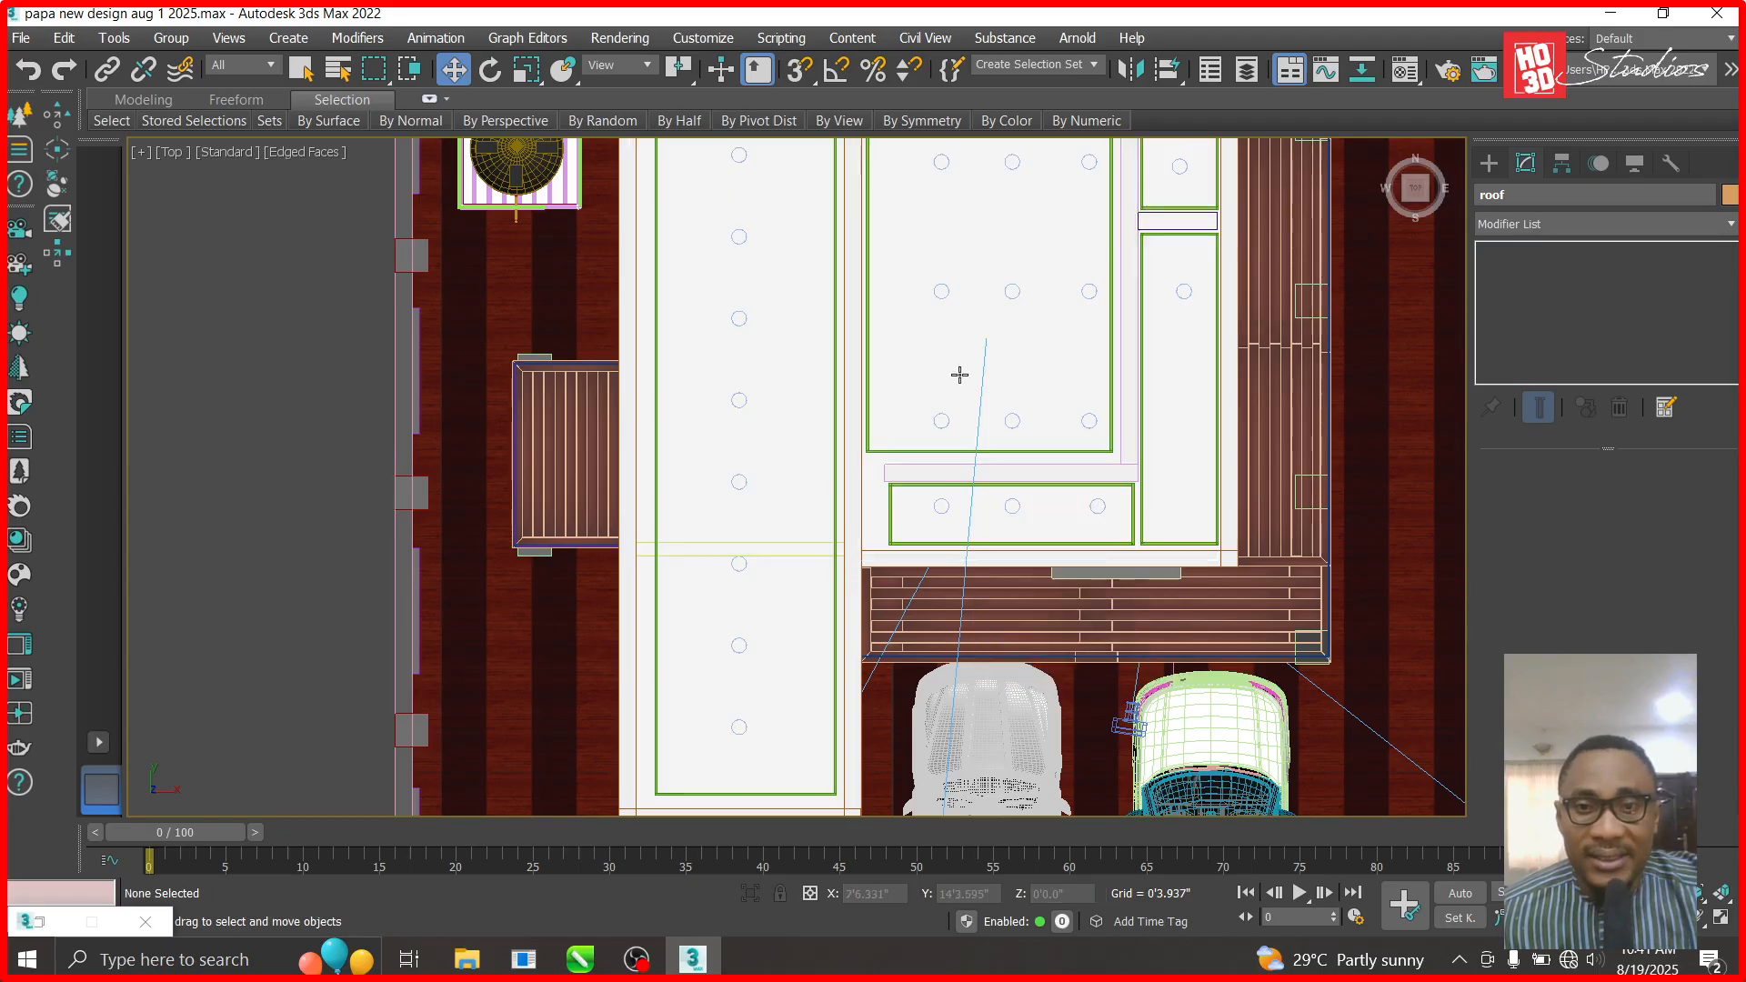
- Hide everything except ceiling Box1811 and clear the selection
{"action": "left_click", "coordinate": [894, 401]}
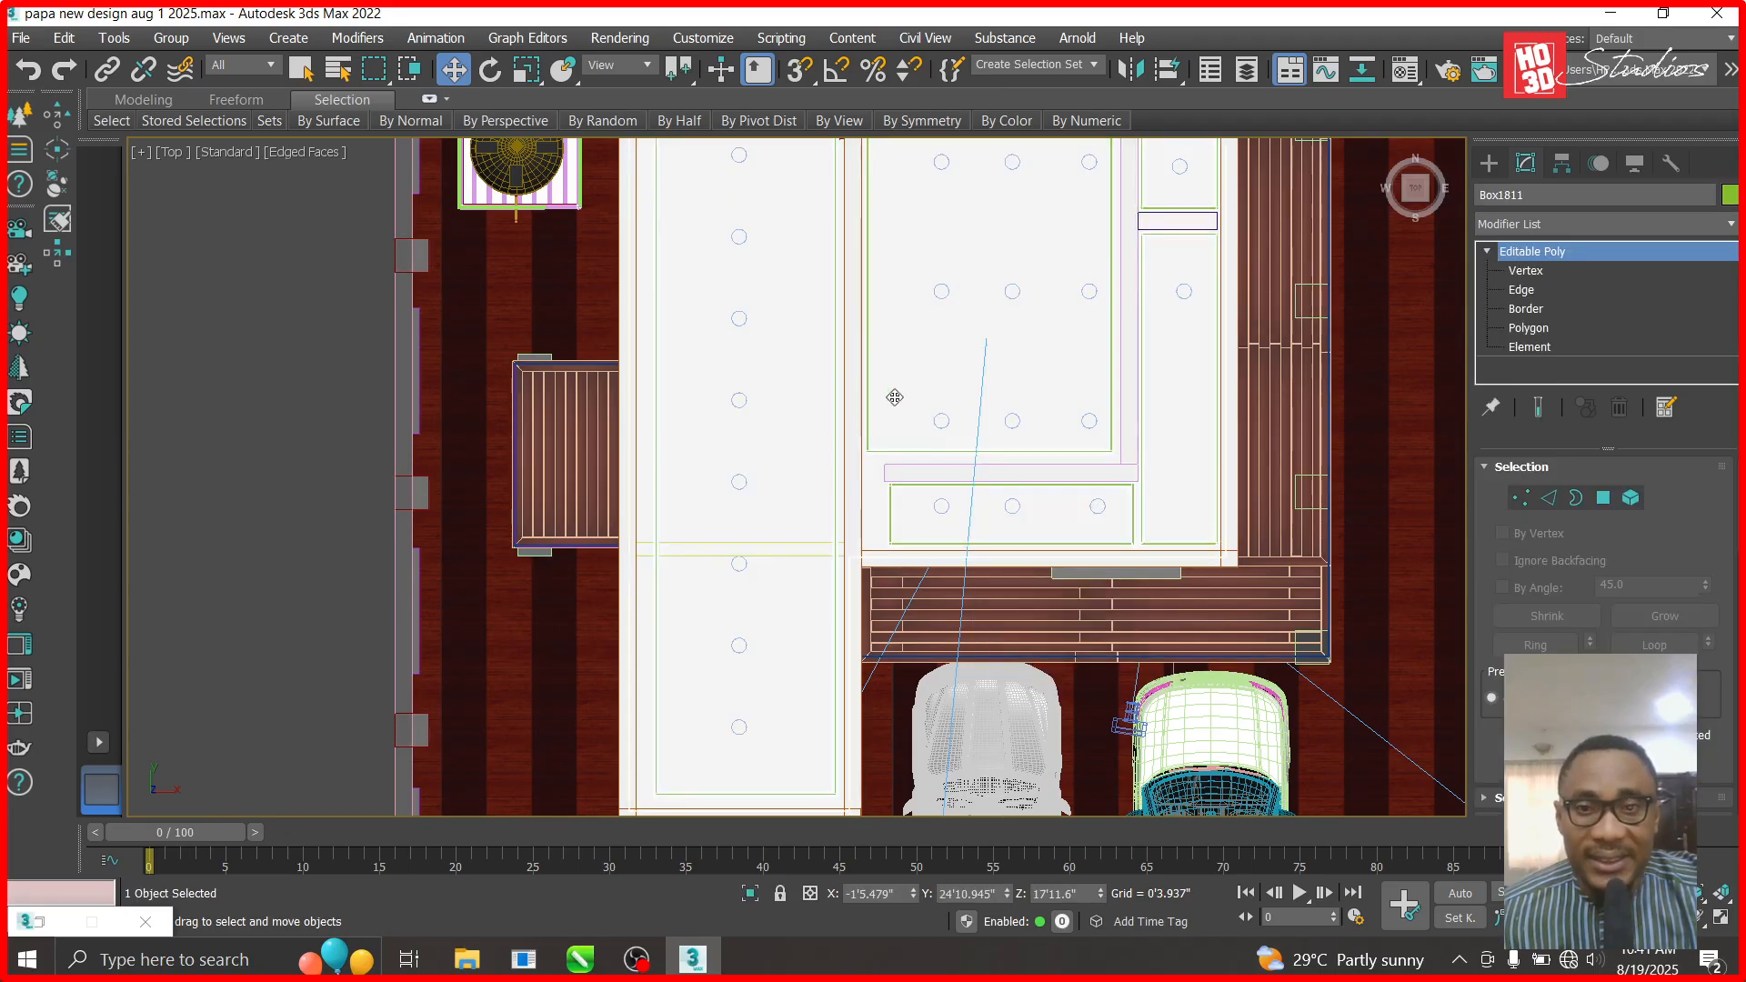
{"action": "right_click", "coordinate": [894, 397]}
{"action": "left_click", "coordinate": [950, 285]}
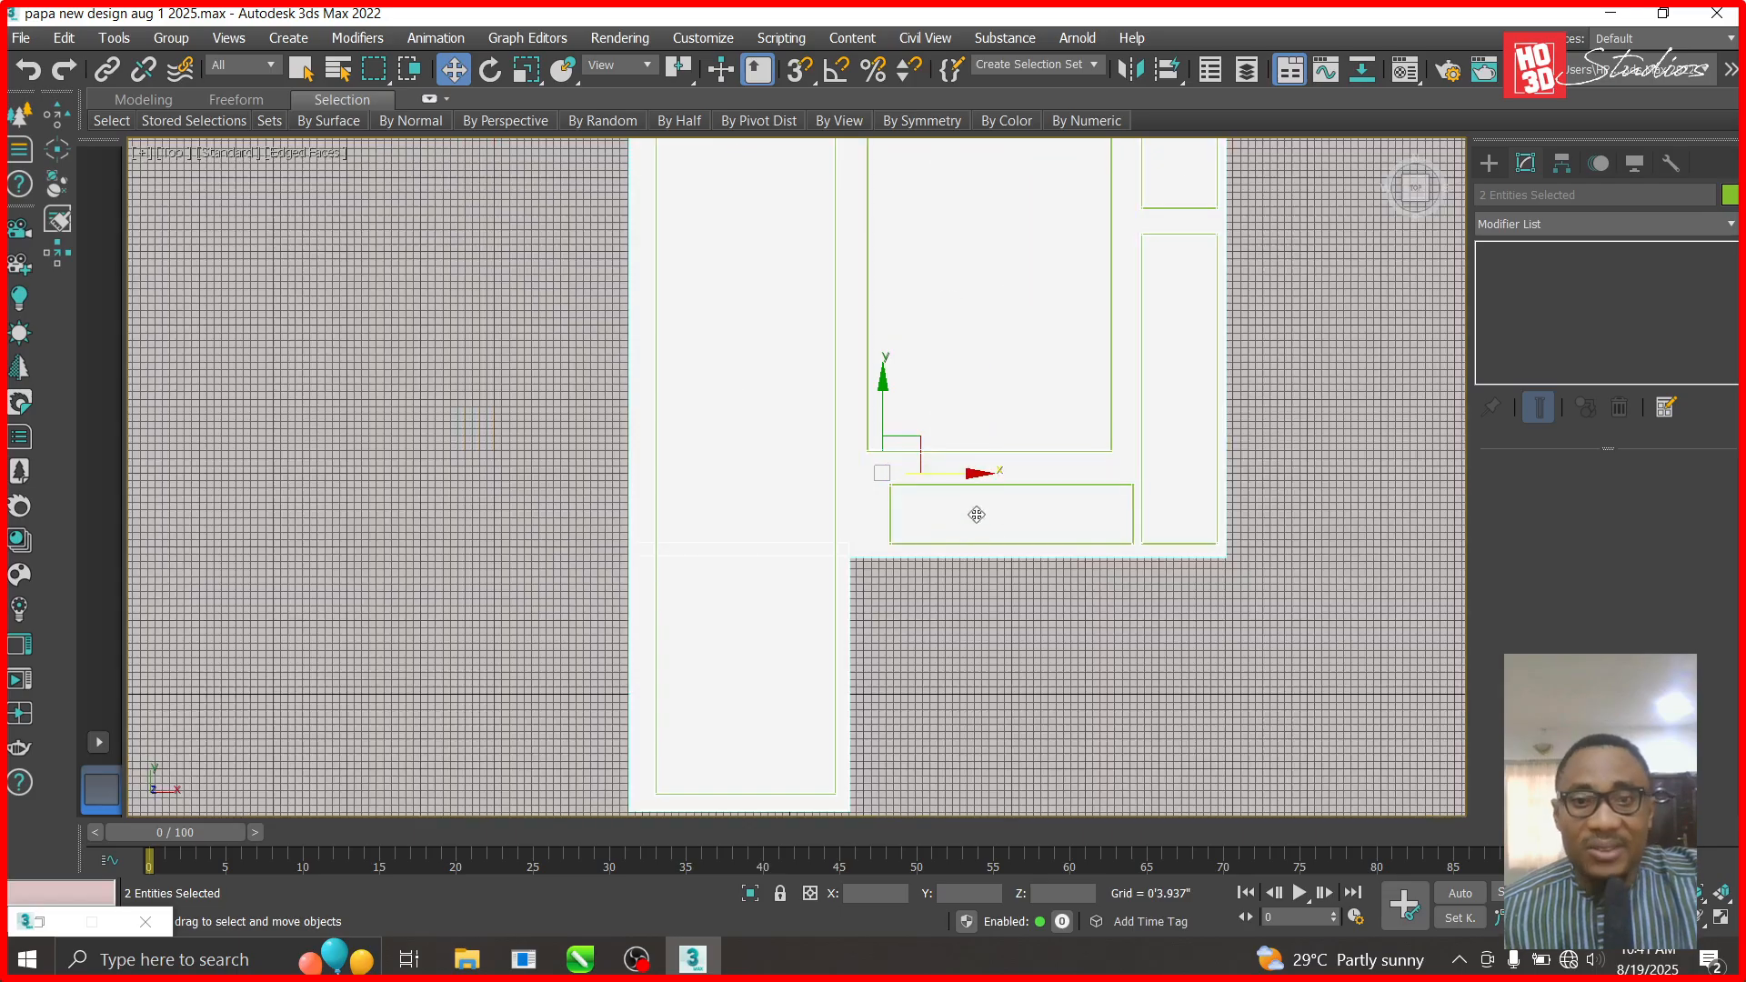
{"action": "left_click", "coordinate": [989, 687]}
- In Front view, Shift-copy Box1811 upward as Box1812 above the original
{"action": "key", "text": "f"}
{"action": "scroll", "coordinate": [928, 627], "scroll_direction": "down", "scroll_amount": 2}
{"action": "scroll", "coordinate": [546, 455], "scroll_direction": "up", "scroll_amount": 6}
{"action": "scroll", "coordinate": [893, 580], "scroll_direction": "up", "scroll_amount": 3}
{"action": "scroll", "coordinate": [555, 466], "scroll_direction": "down", "scroll_amount": 4}
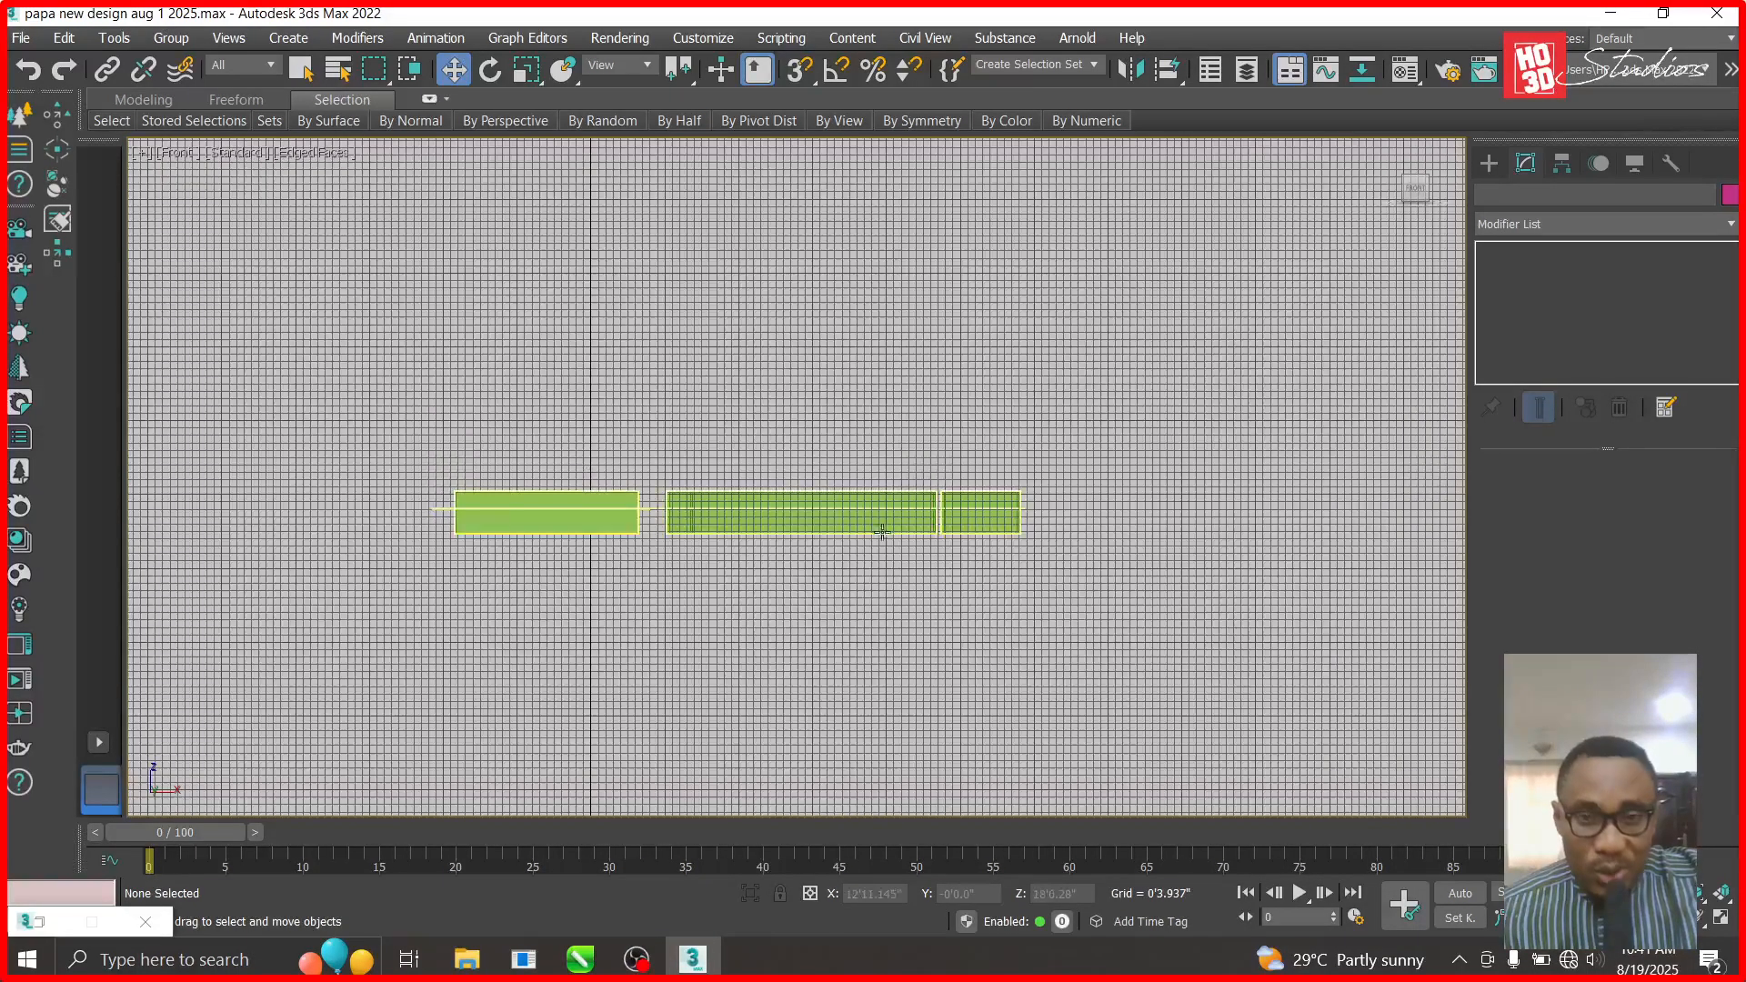
{"action": "left_click", "coordinate": [829, 496]}
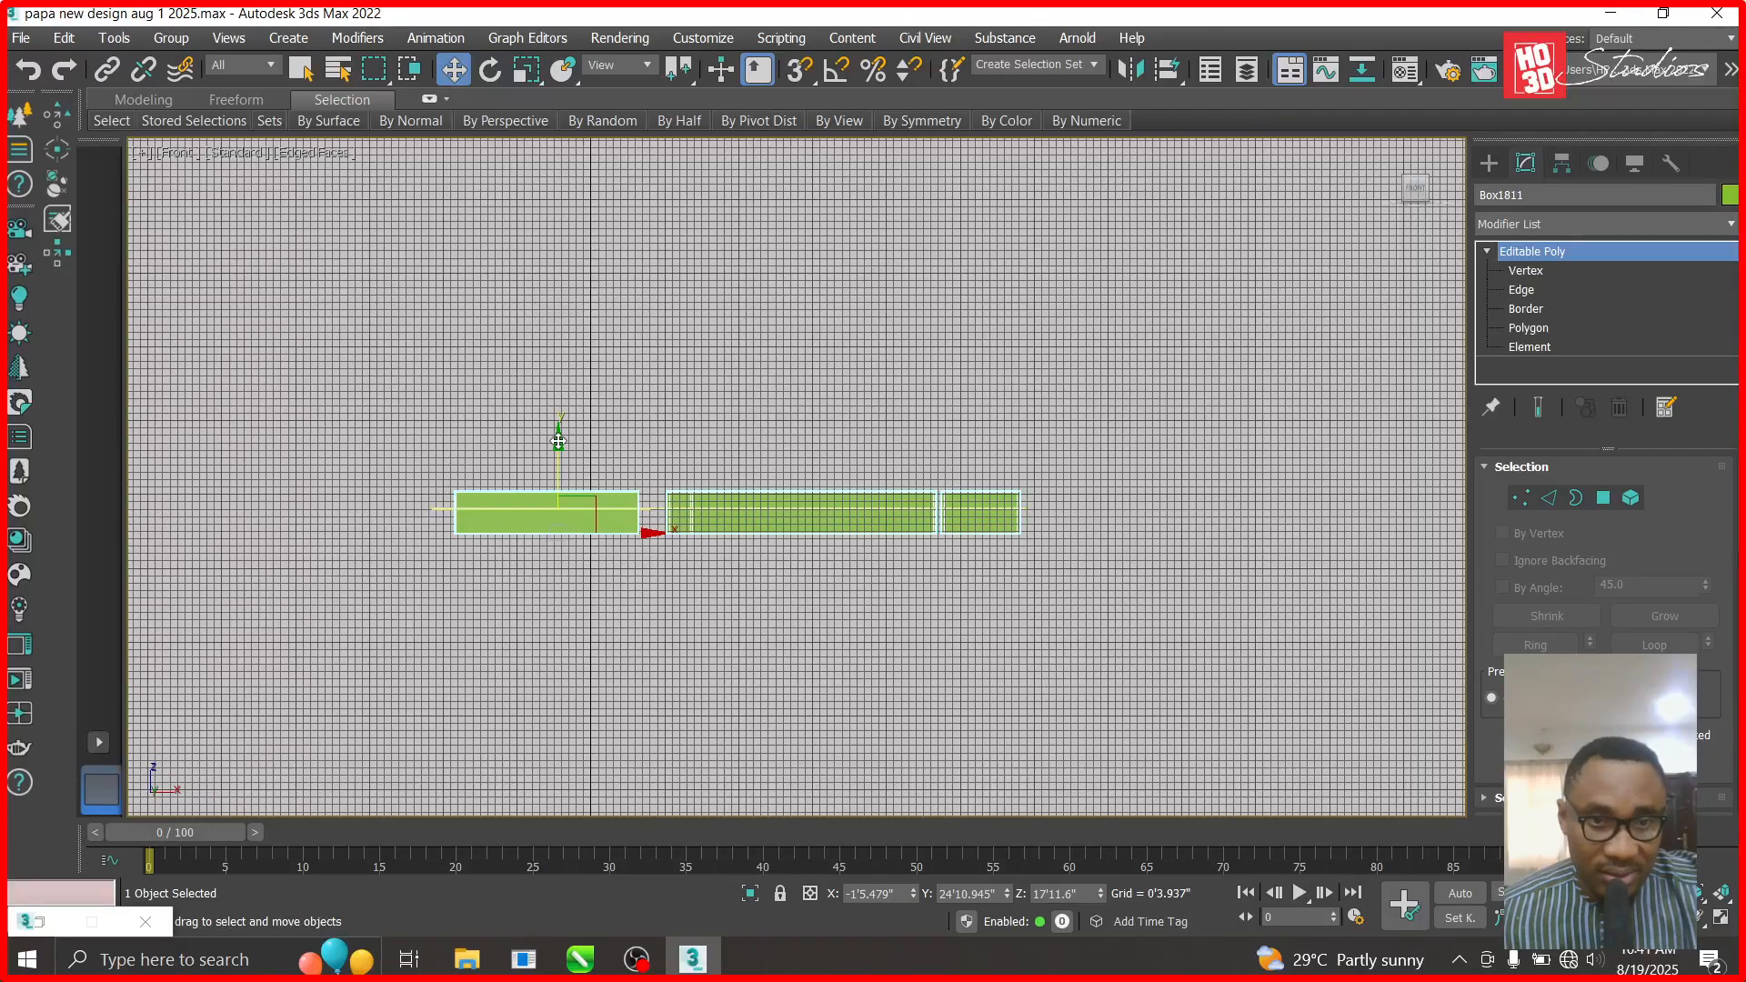
{"action": "left_click_drag", "start_coordinate": [558, 441], "coordinate": [559, 263], "text": "shift"}
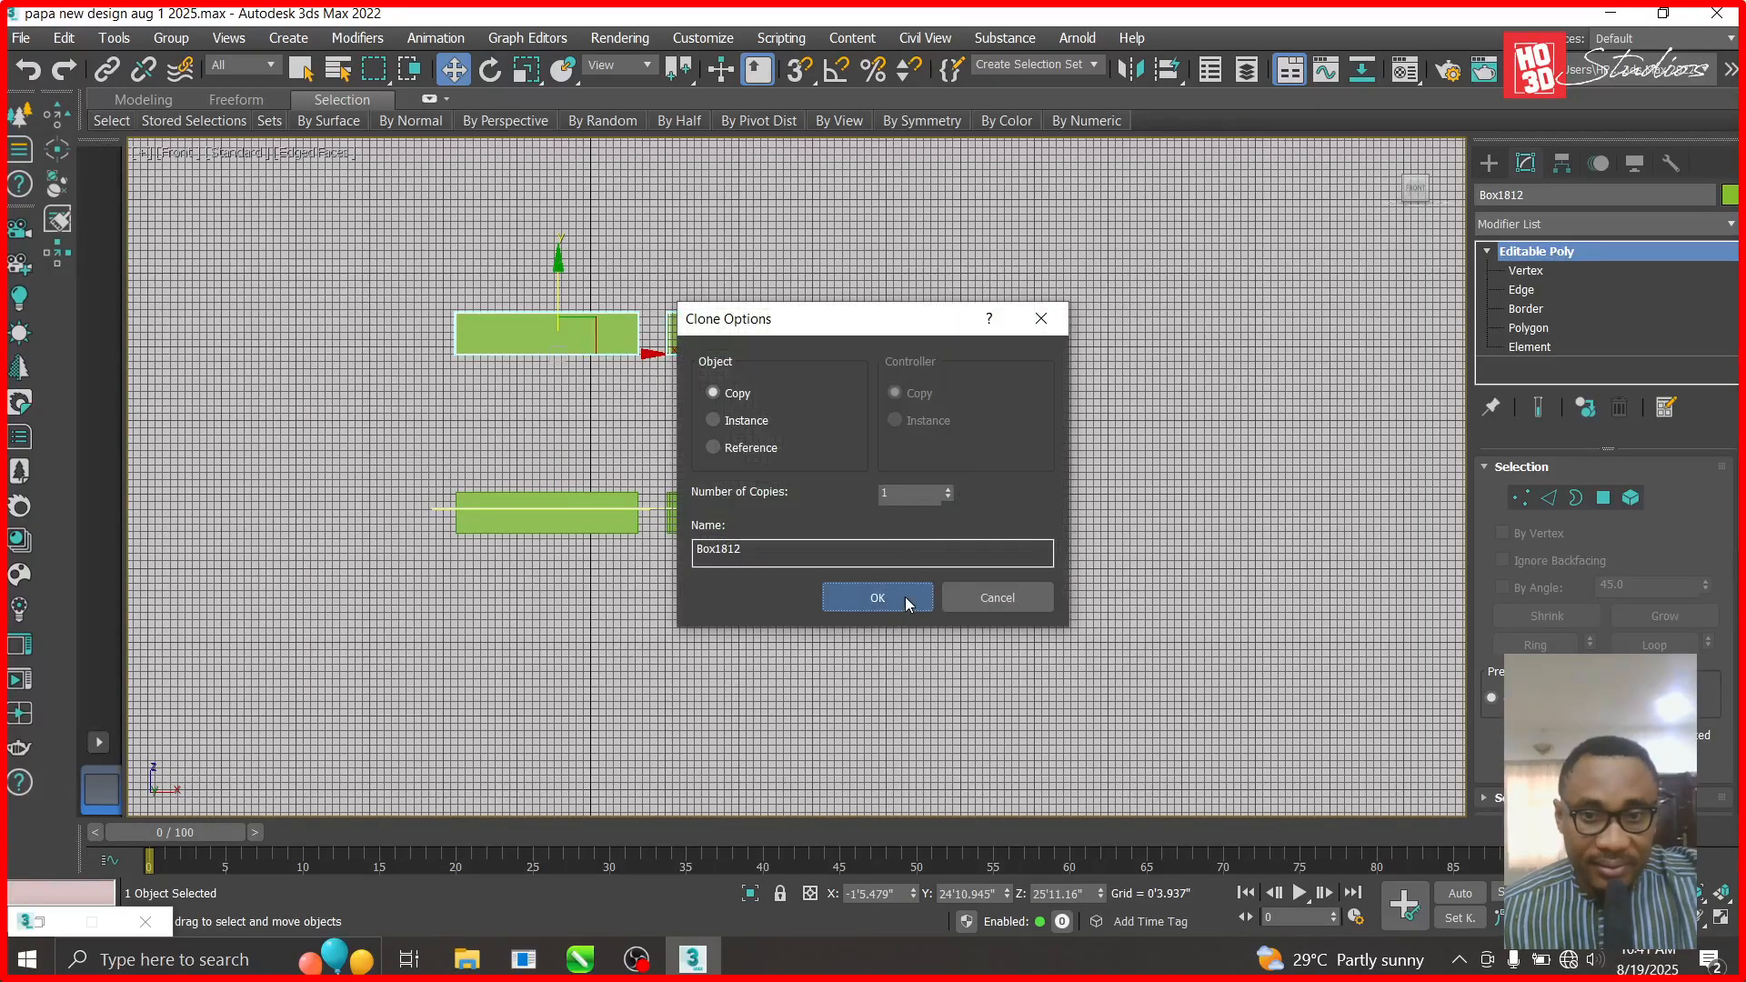
{"action": "left_click", "coordinate": [908, 603]}
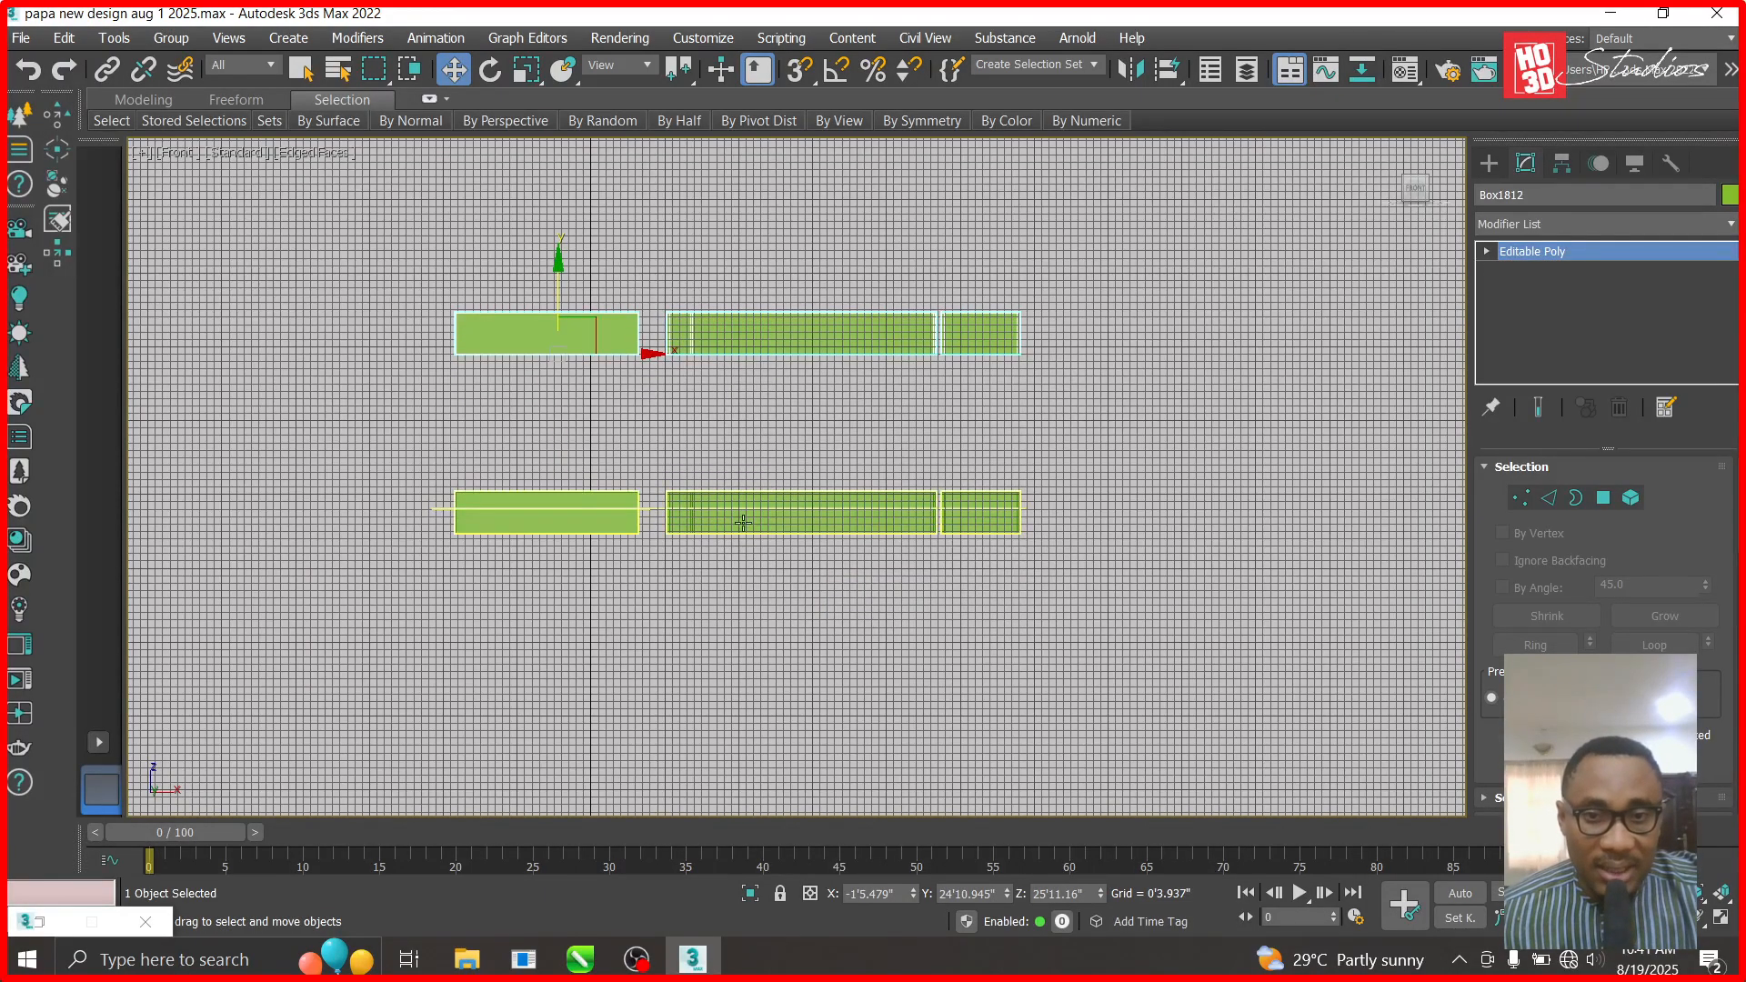
- Zoom in and select the top ceiling group
{"action": "scroll", "coordinate": [737, 515], "scroll_direction": "up", "scroll_amount": 5}
{"action": "scroll", "coordinate": [593, 491], "scroll_direction": "up", "scroll_amount": 3}
{"action": "left_click", "coordinate": [602, 458]}
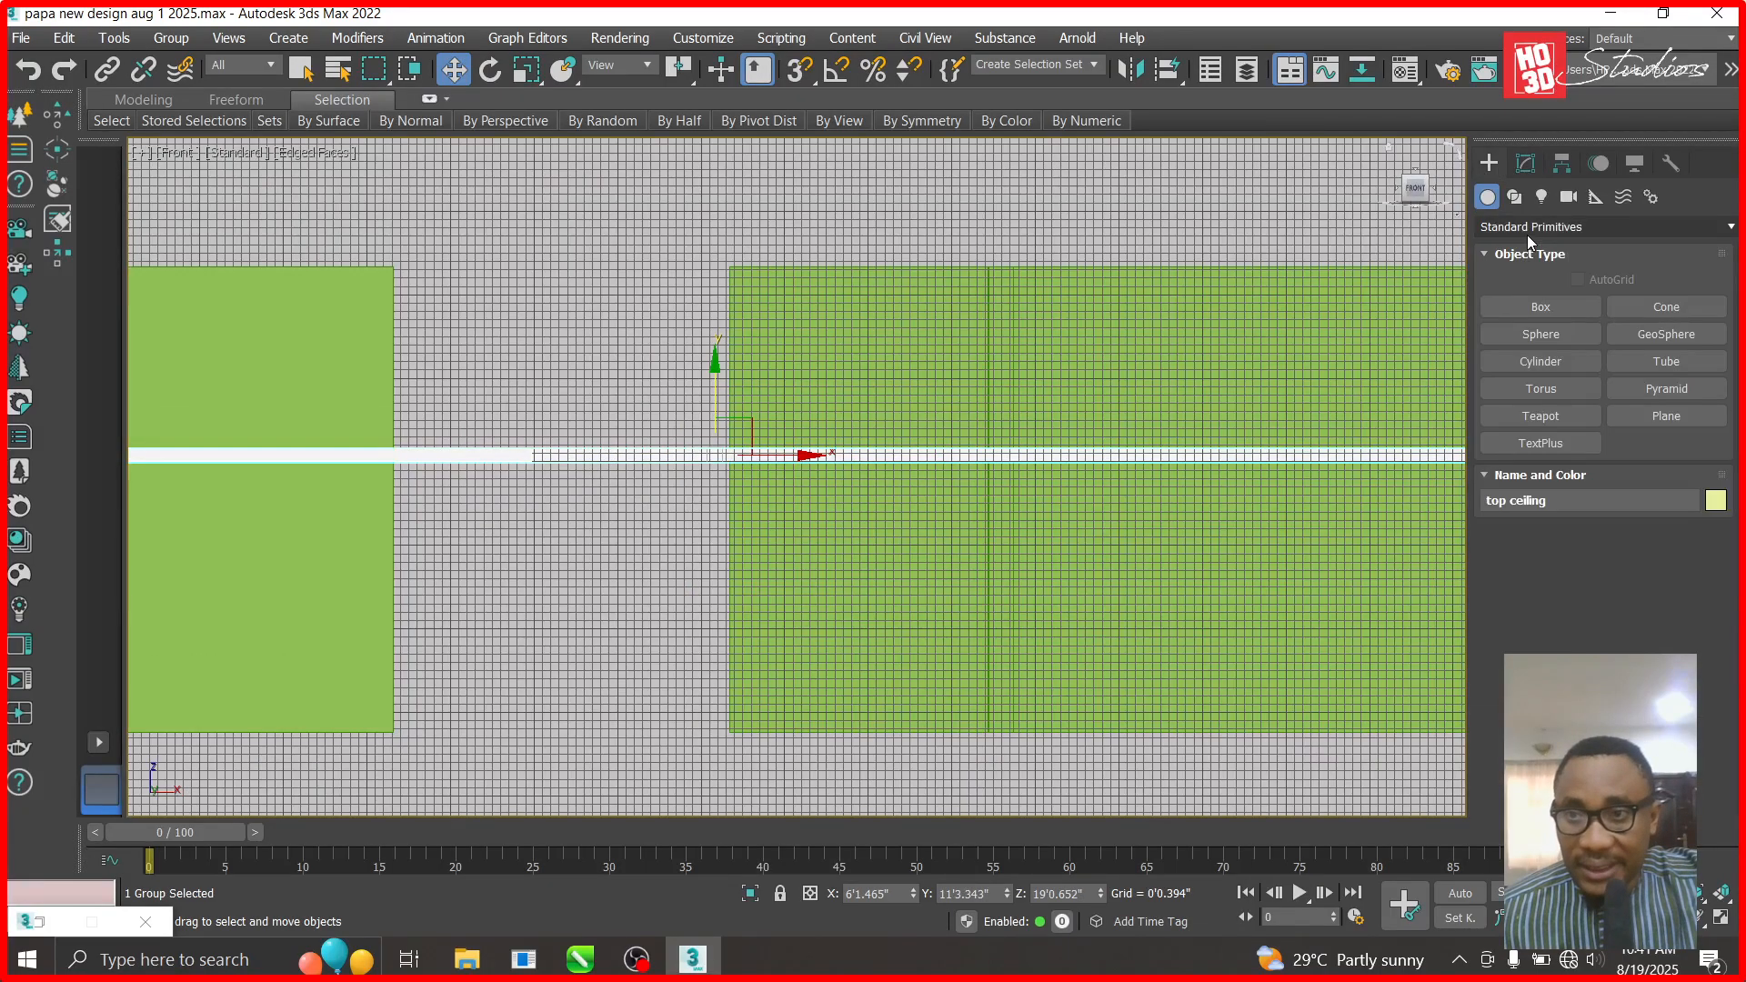
- Browse the compound object types, then select Box1811 in the Modify panel
{"action": "left_click", "coordinate": [1526, 230]}
{"action": "left_click", "coordinate": [1525, 289]}
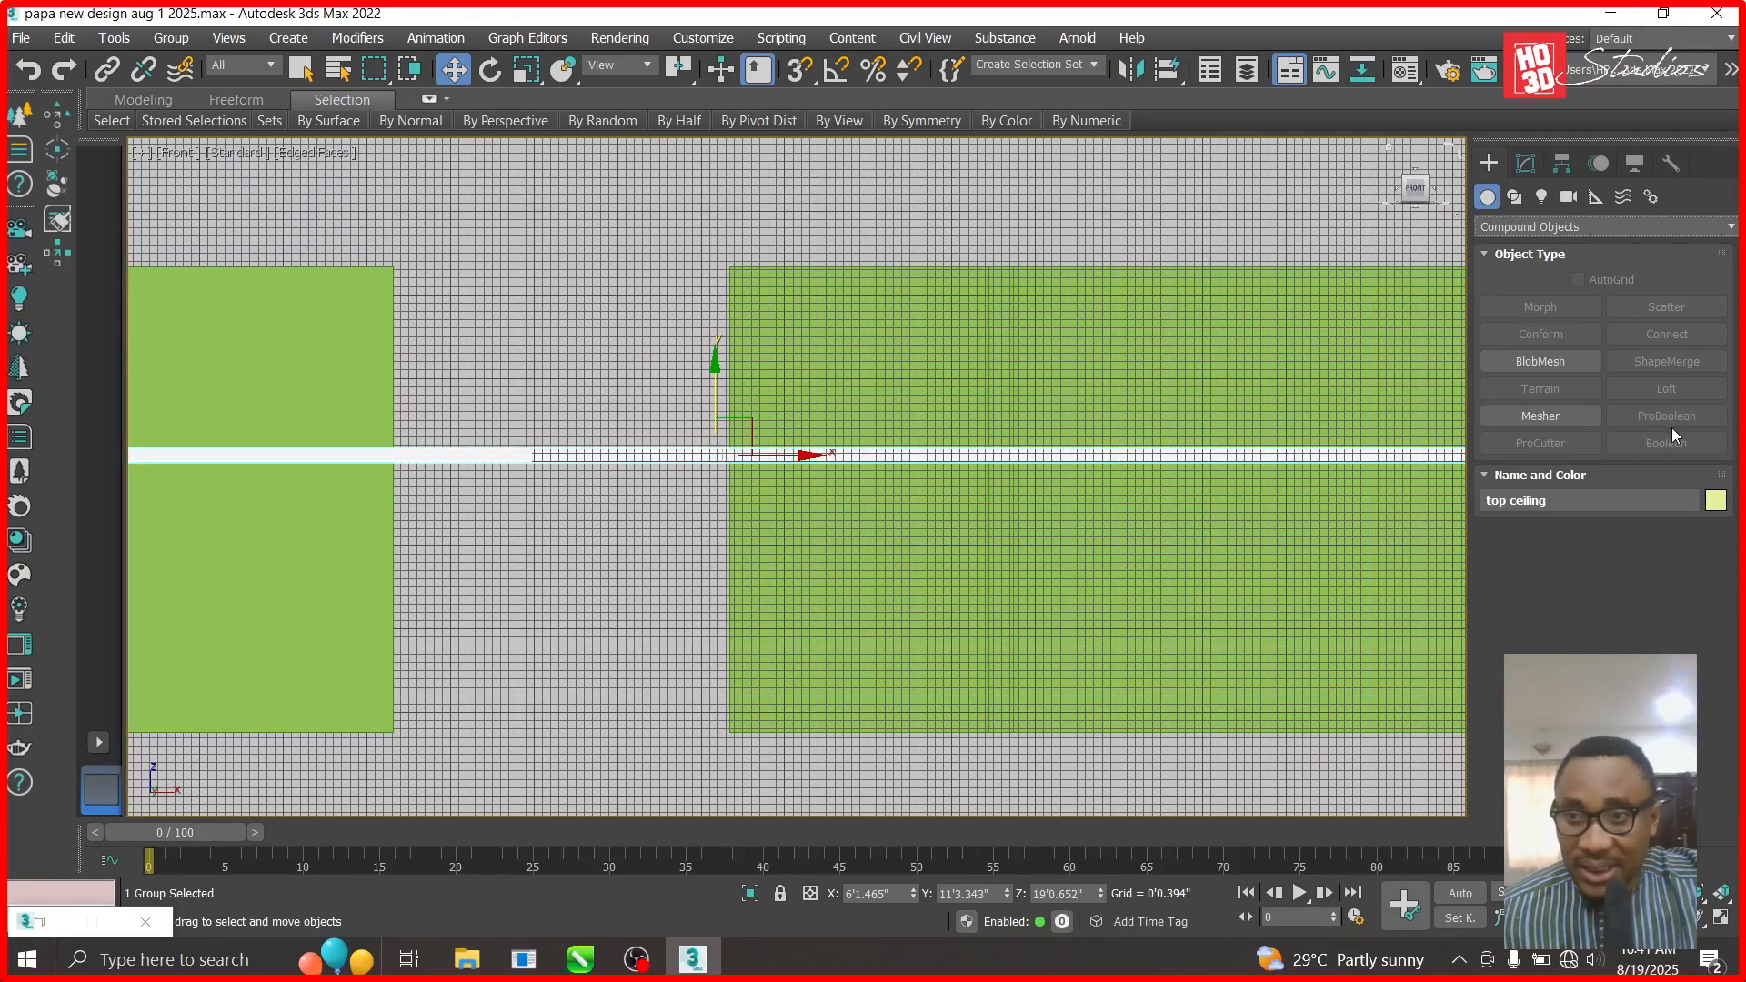
{"action": "left_click", "coordinate": [1526, 164]}
{"action": "left_click", "coordinate": [234, 401]}
{"action": "left_click", "coordinate": [162, 37]}
{"action": "left_click", "coordinate": [472, 318]}
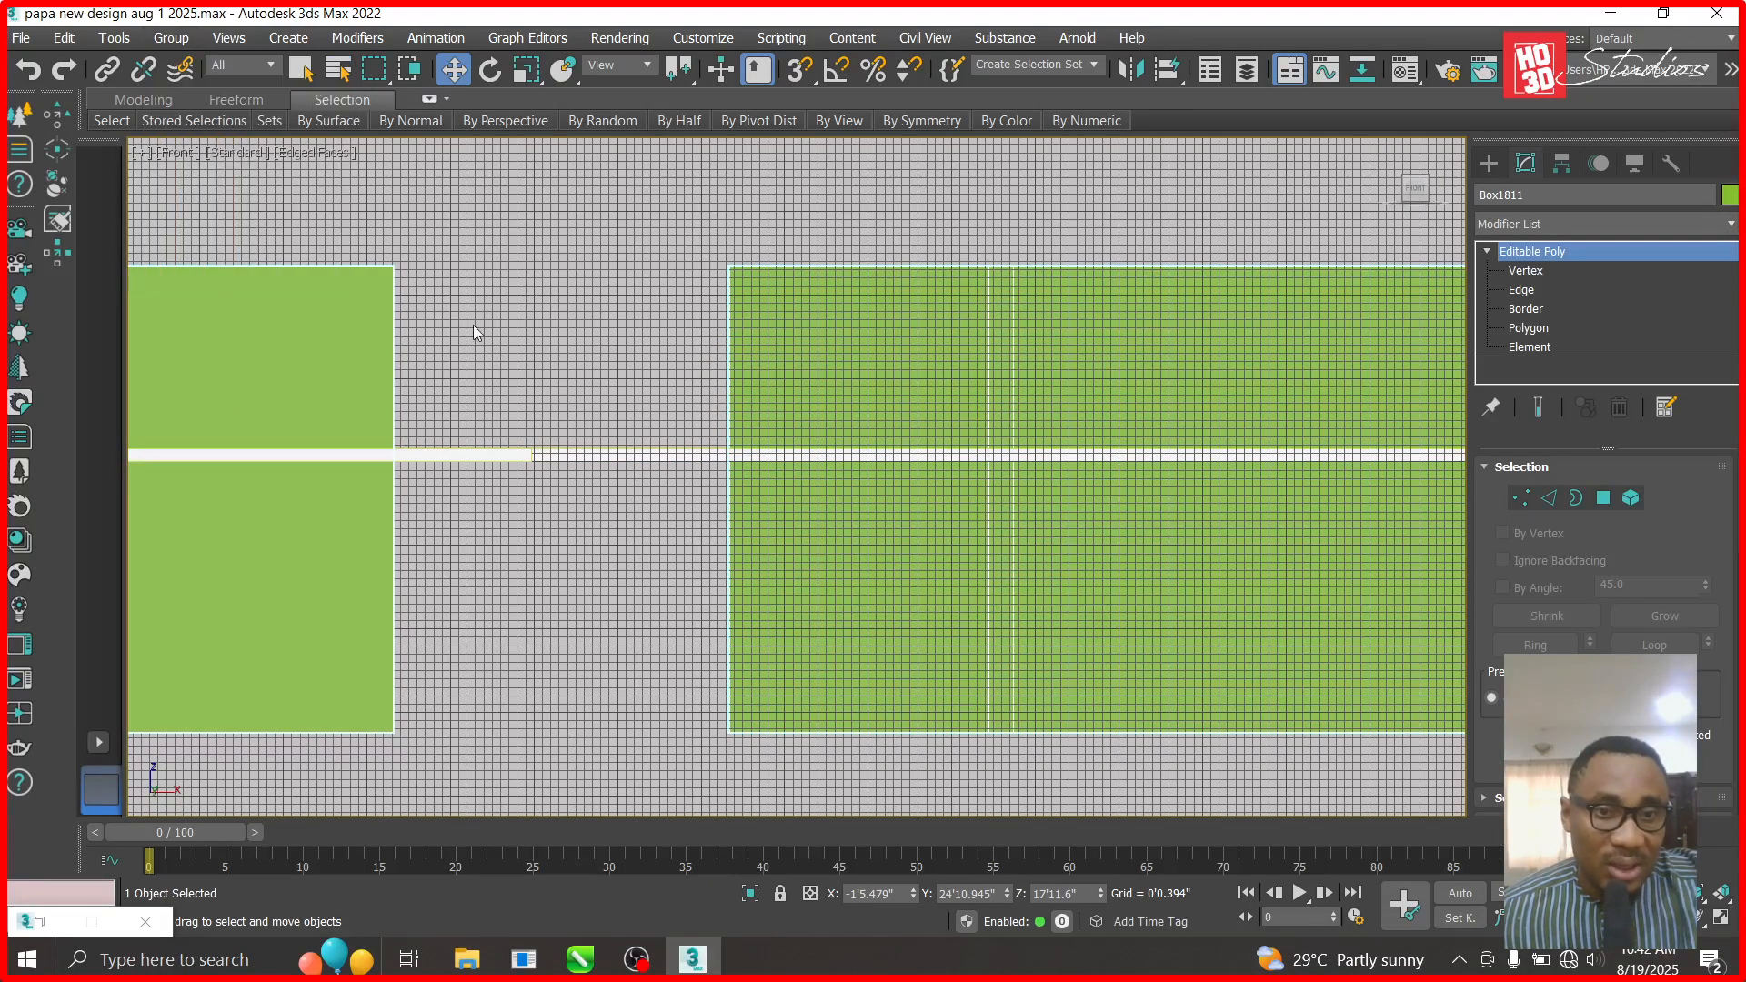
- Ungroup the top ceiling group and clear the selection
{"action": "left_click", "coordinate": [465, 450]}
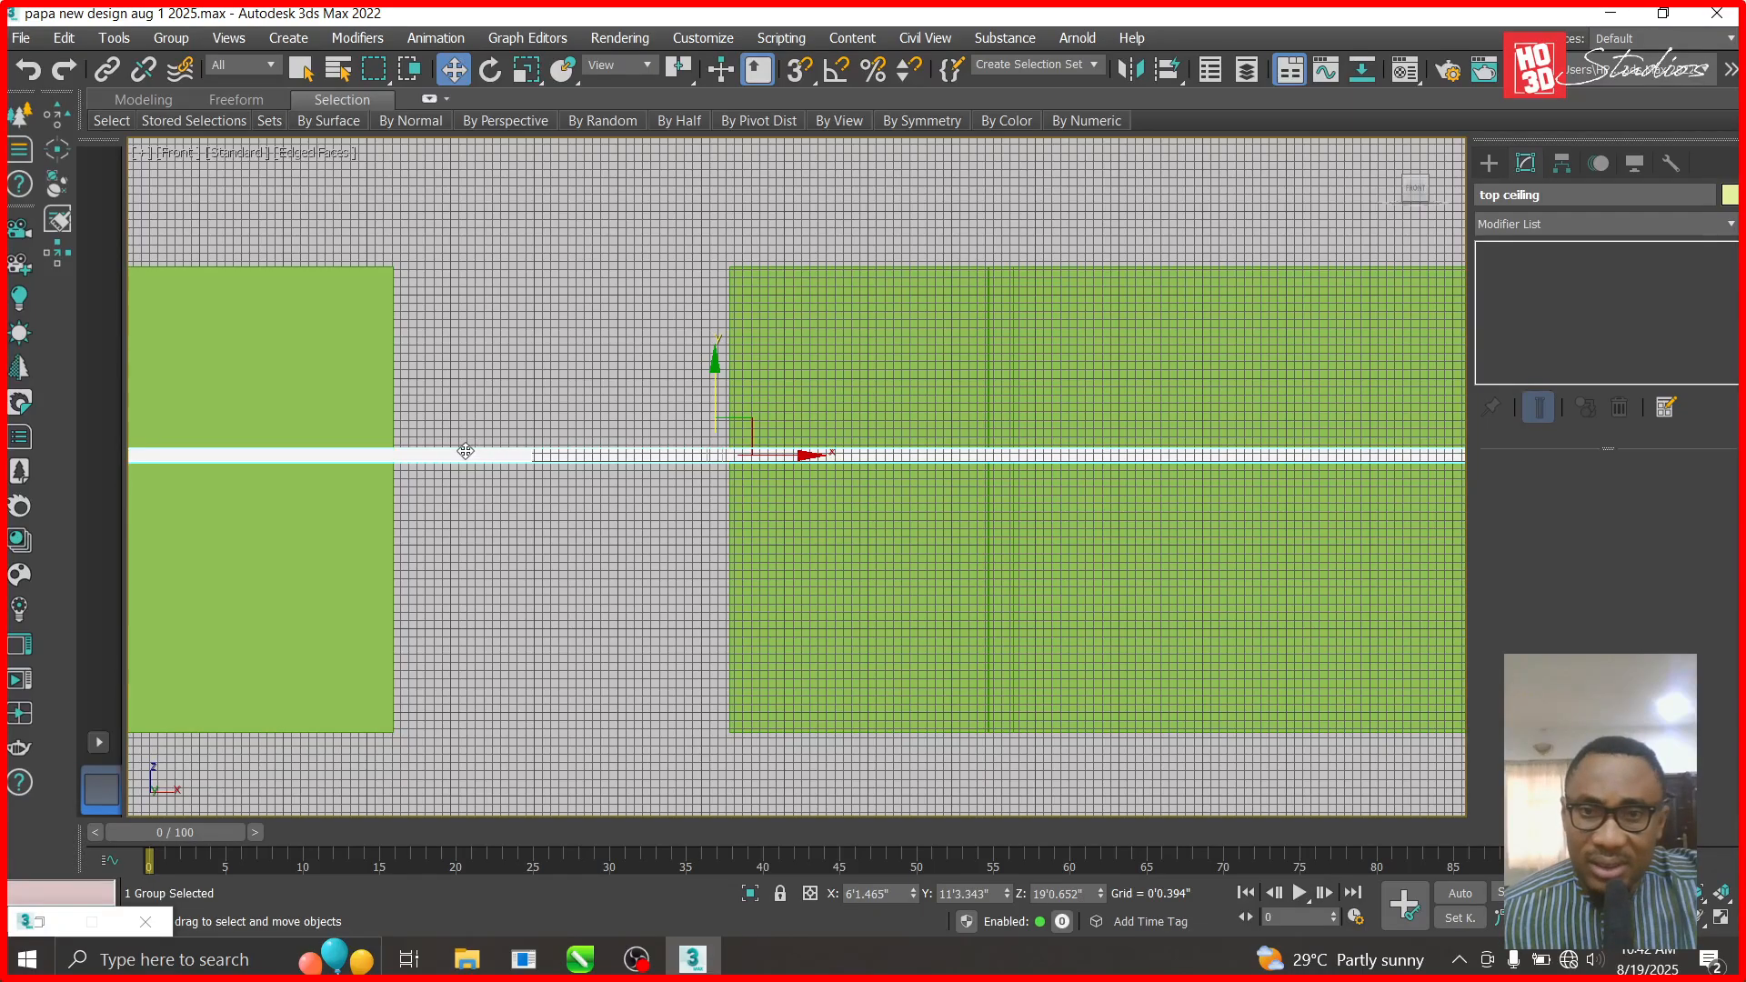
{"action": "left_click", "coordinate": [171, 37]}
{"action": "left_click", "coordinate": [189, 87]}
{"action": "left_click", "coordinate": [596, 493]}
- In Top view, move the ceiling piece left along X, then undo the move
{"action": "key", "text": "t"}
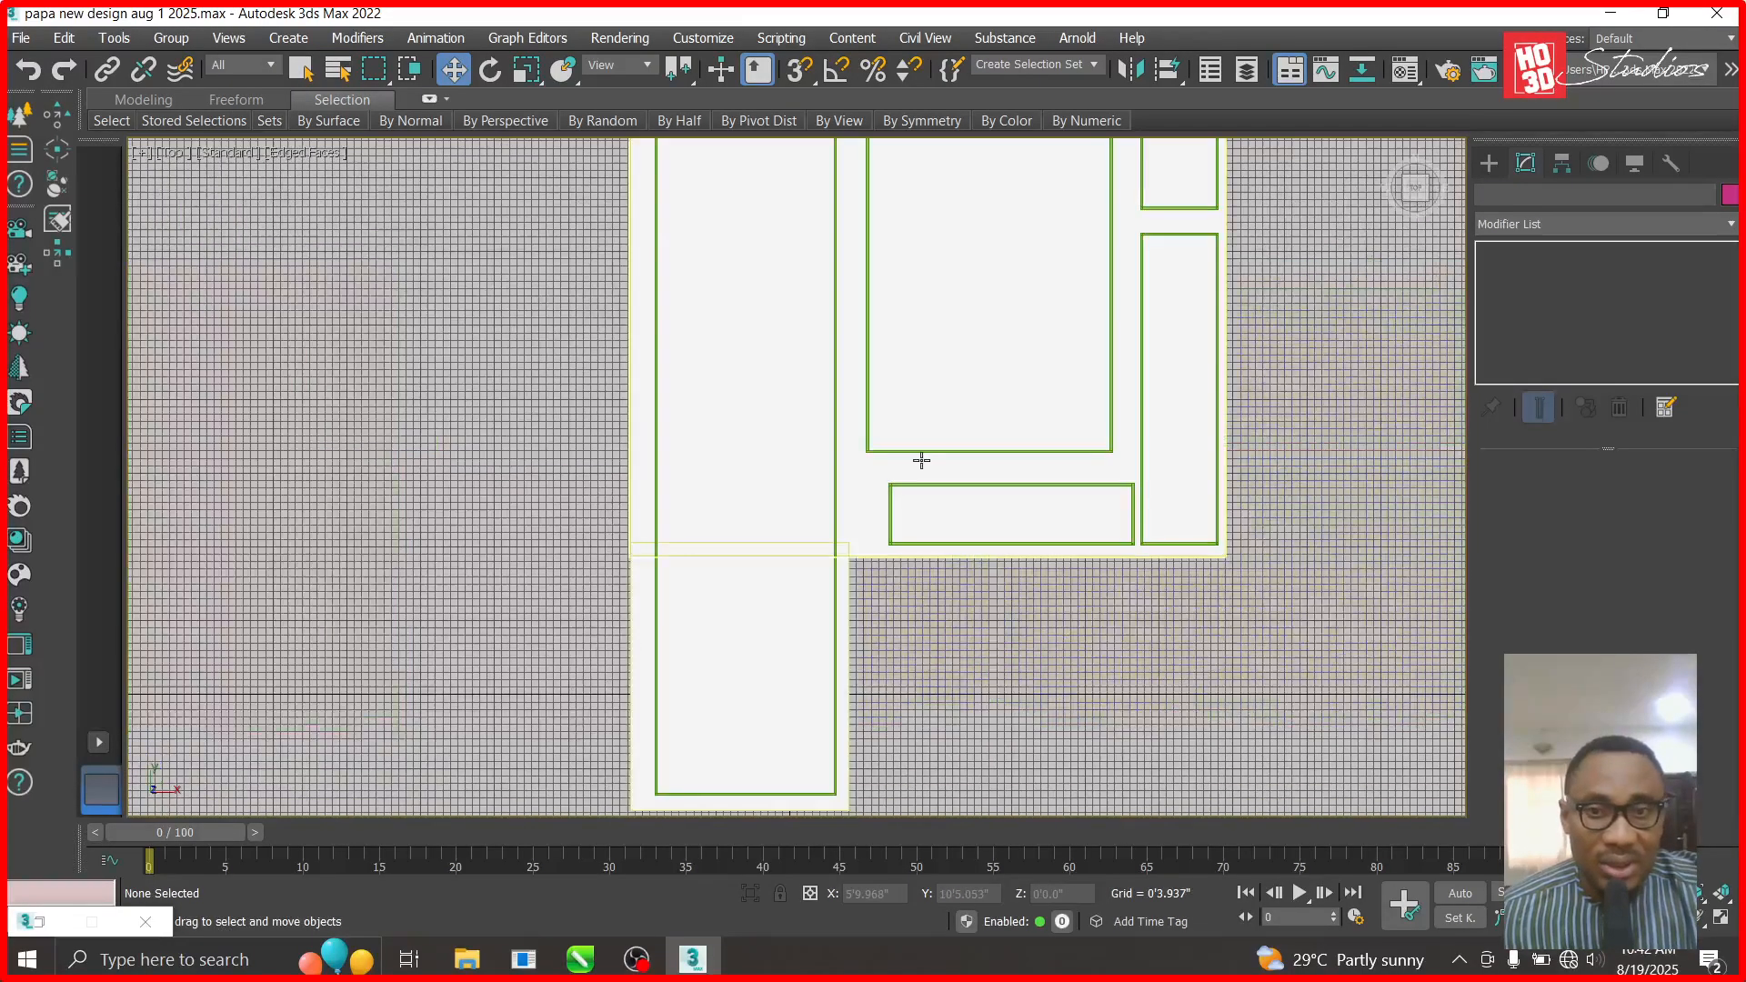
{"action": "left_click", "coordinate": [762, 412]}
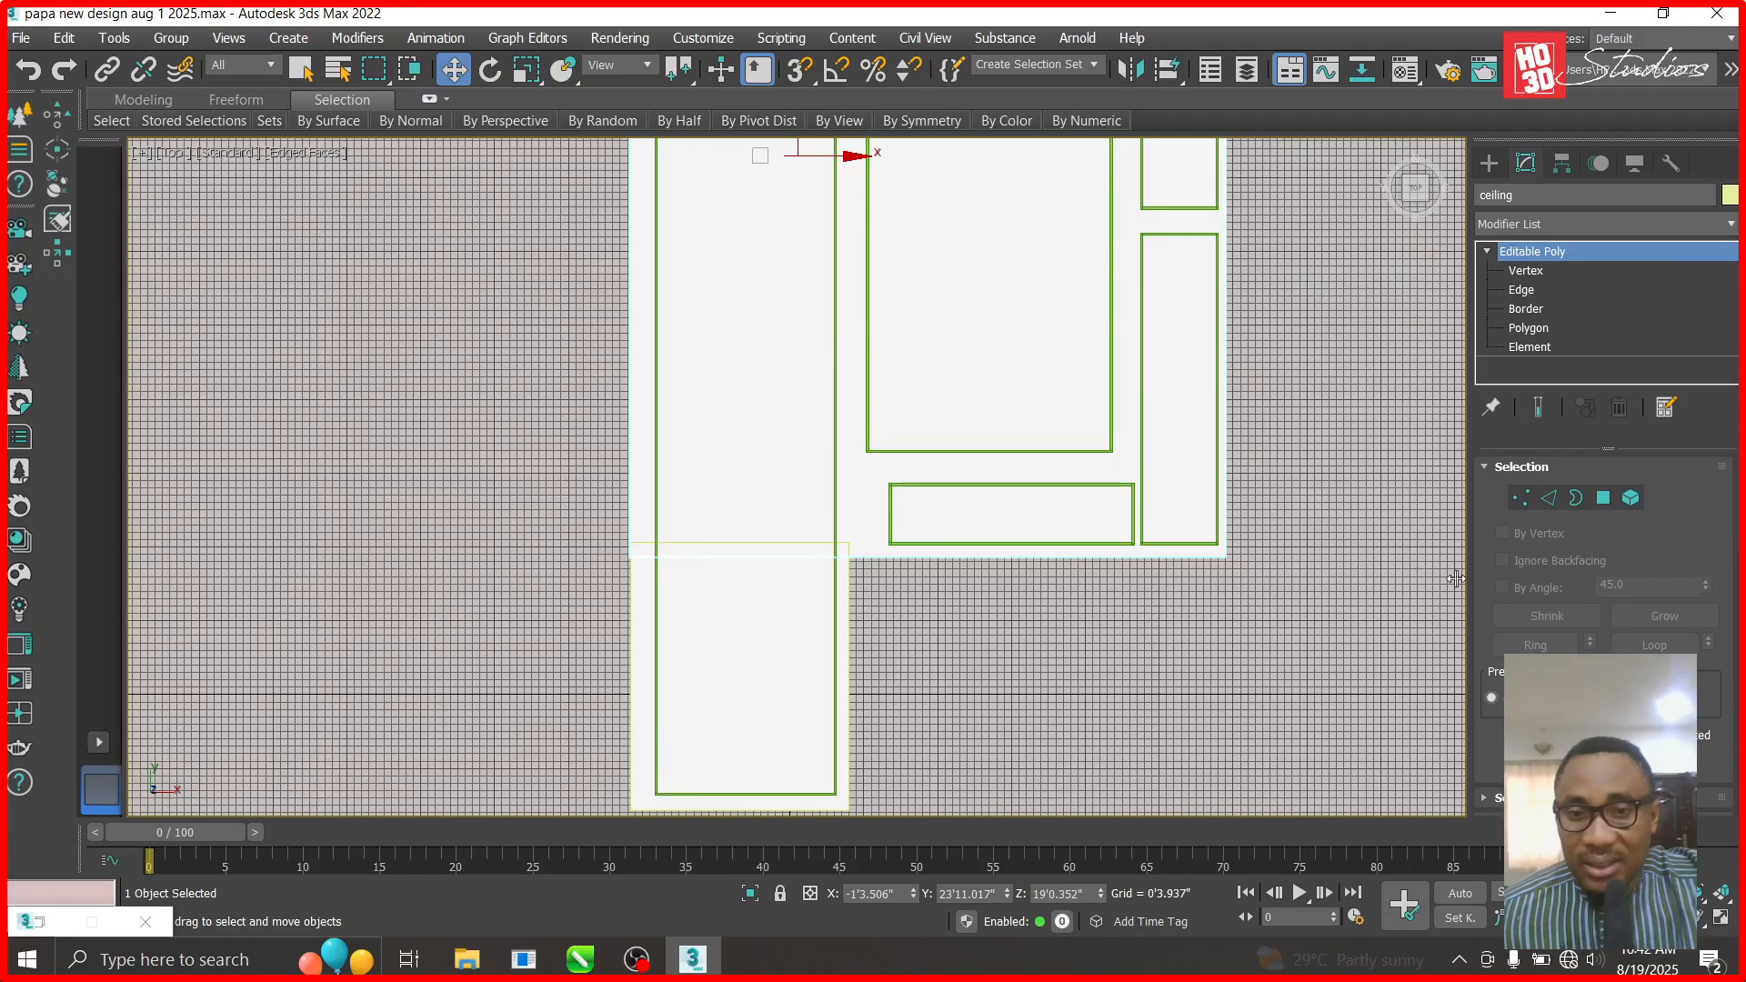
{"action": "scroll", "coordinate": [1209, 679], "scroll_direction": "down", "scroll_amount": 4}
{"action": "scroll", "coordinate": [1604, 628], "scroll_direction": "down", "scroll_amount": 8}
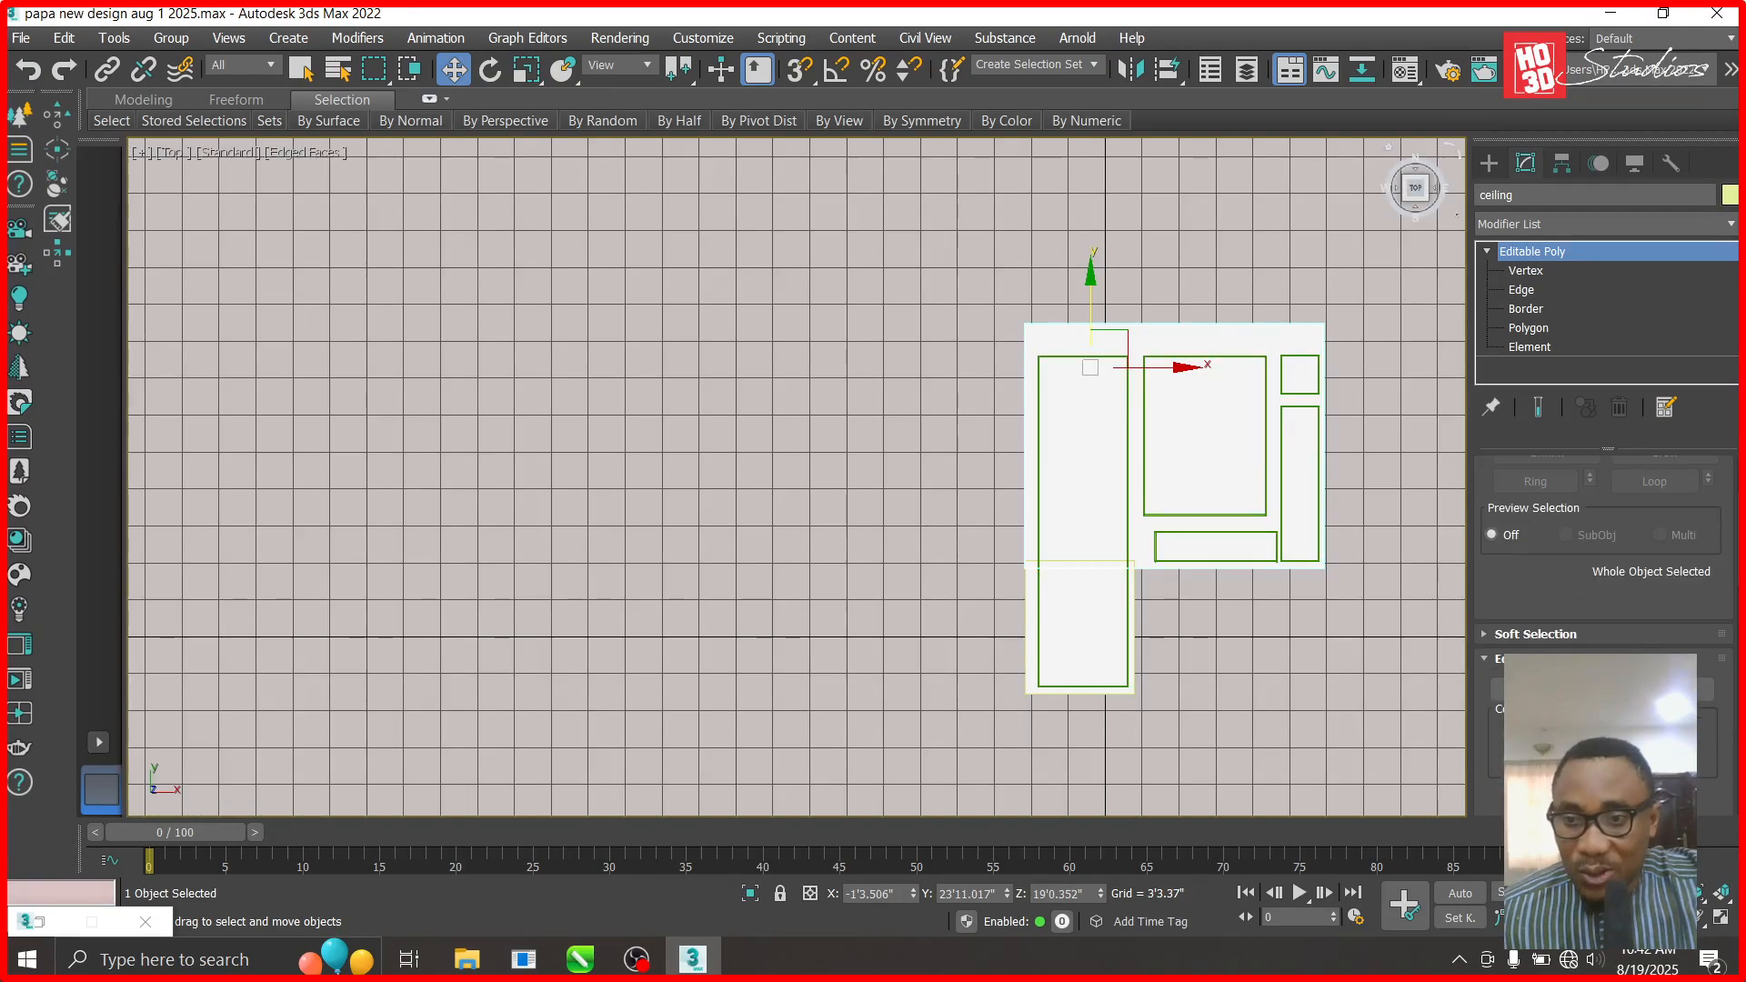
{"action": "key", "text": "q"}
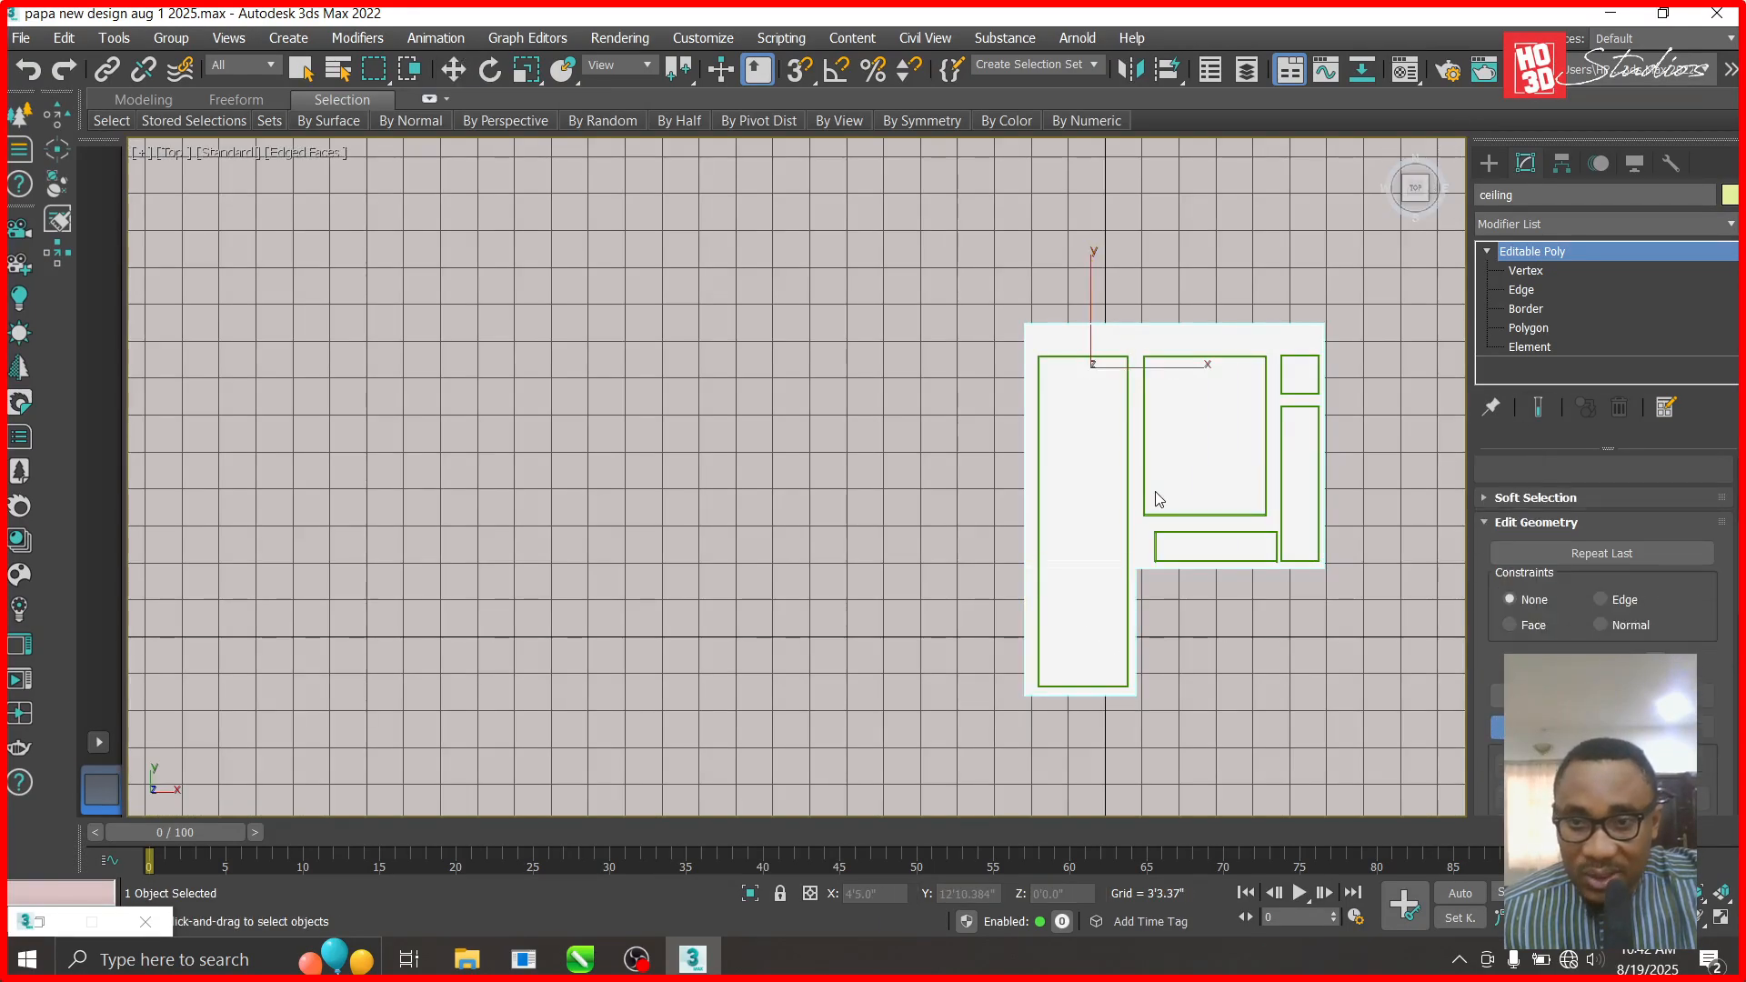
{"action": "scroll", "coordinate": [1319, 459], "scroll_direction": "up", "scroll_amount": 4}
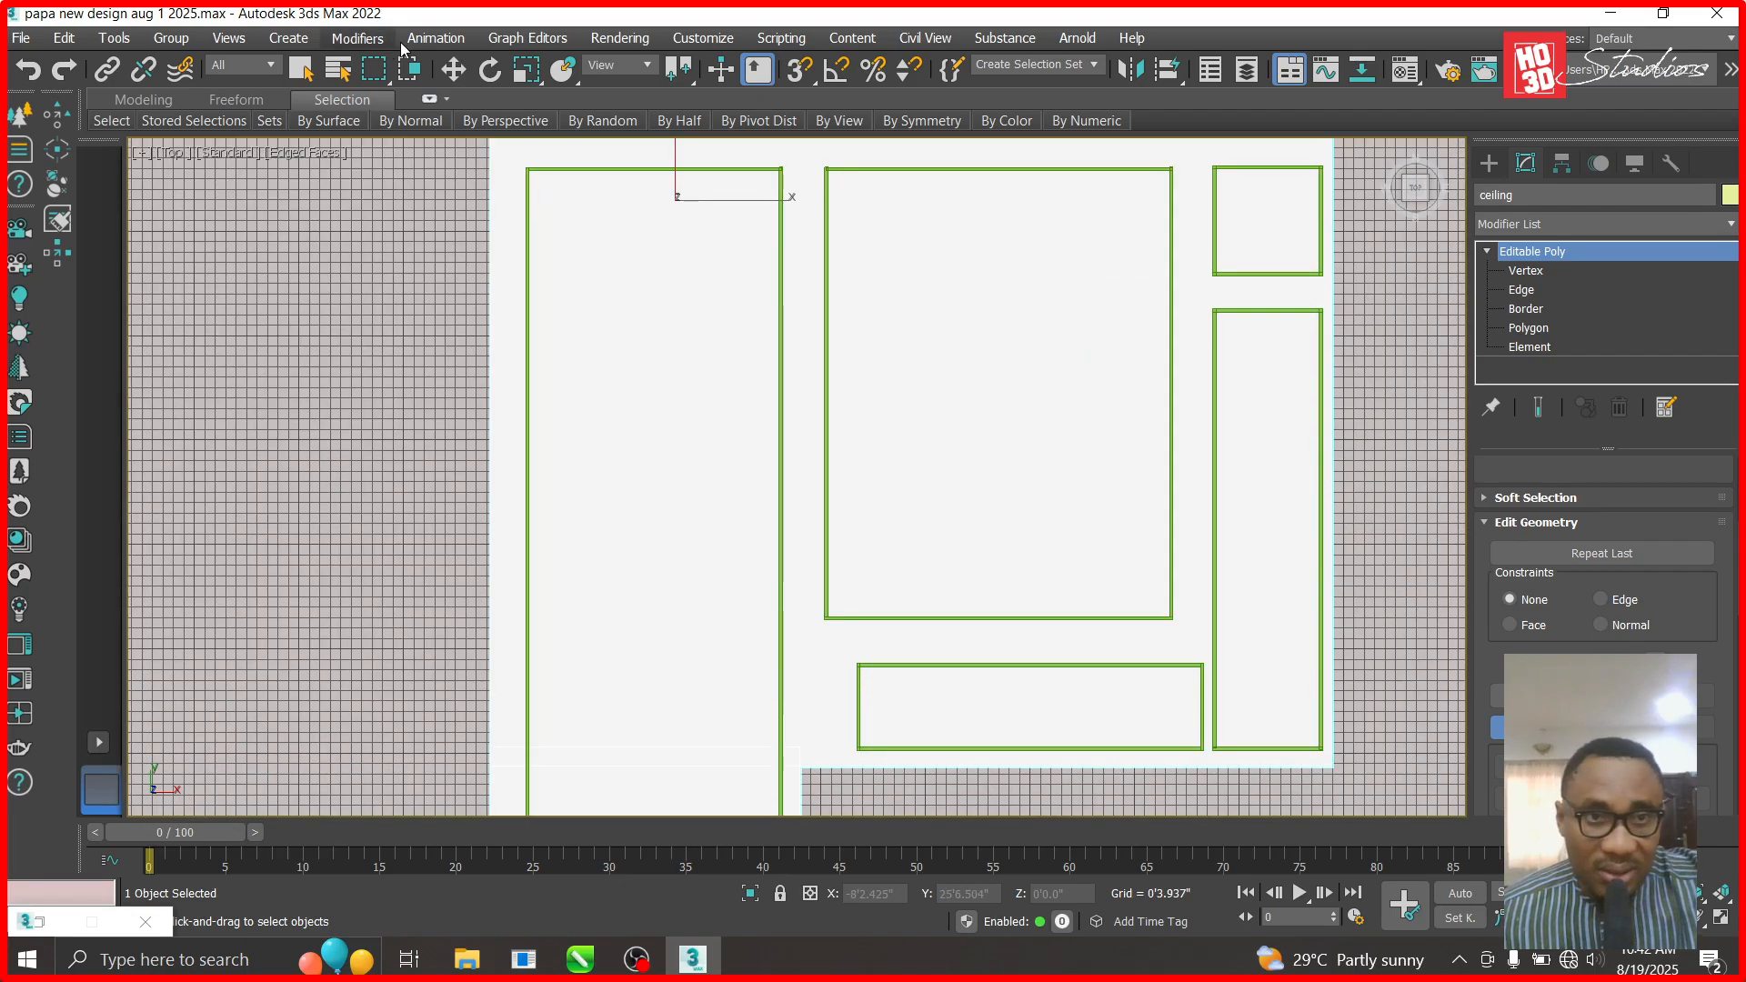
{"action": "key", "text": "w"}
{"action": "scroll", "coordinate": [906, 436], "scroll_direction": "down", "scroll_amount": 2}
{"action": "left_click_drag", "start_coordinate": [894, 327], "coordinate": [455, 351]}
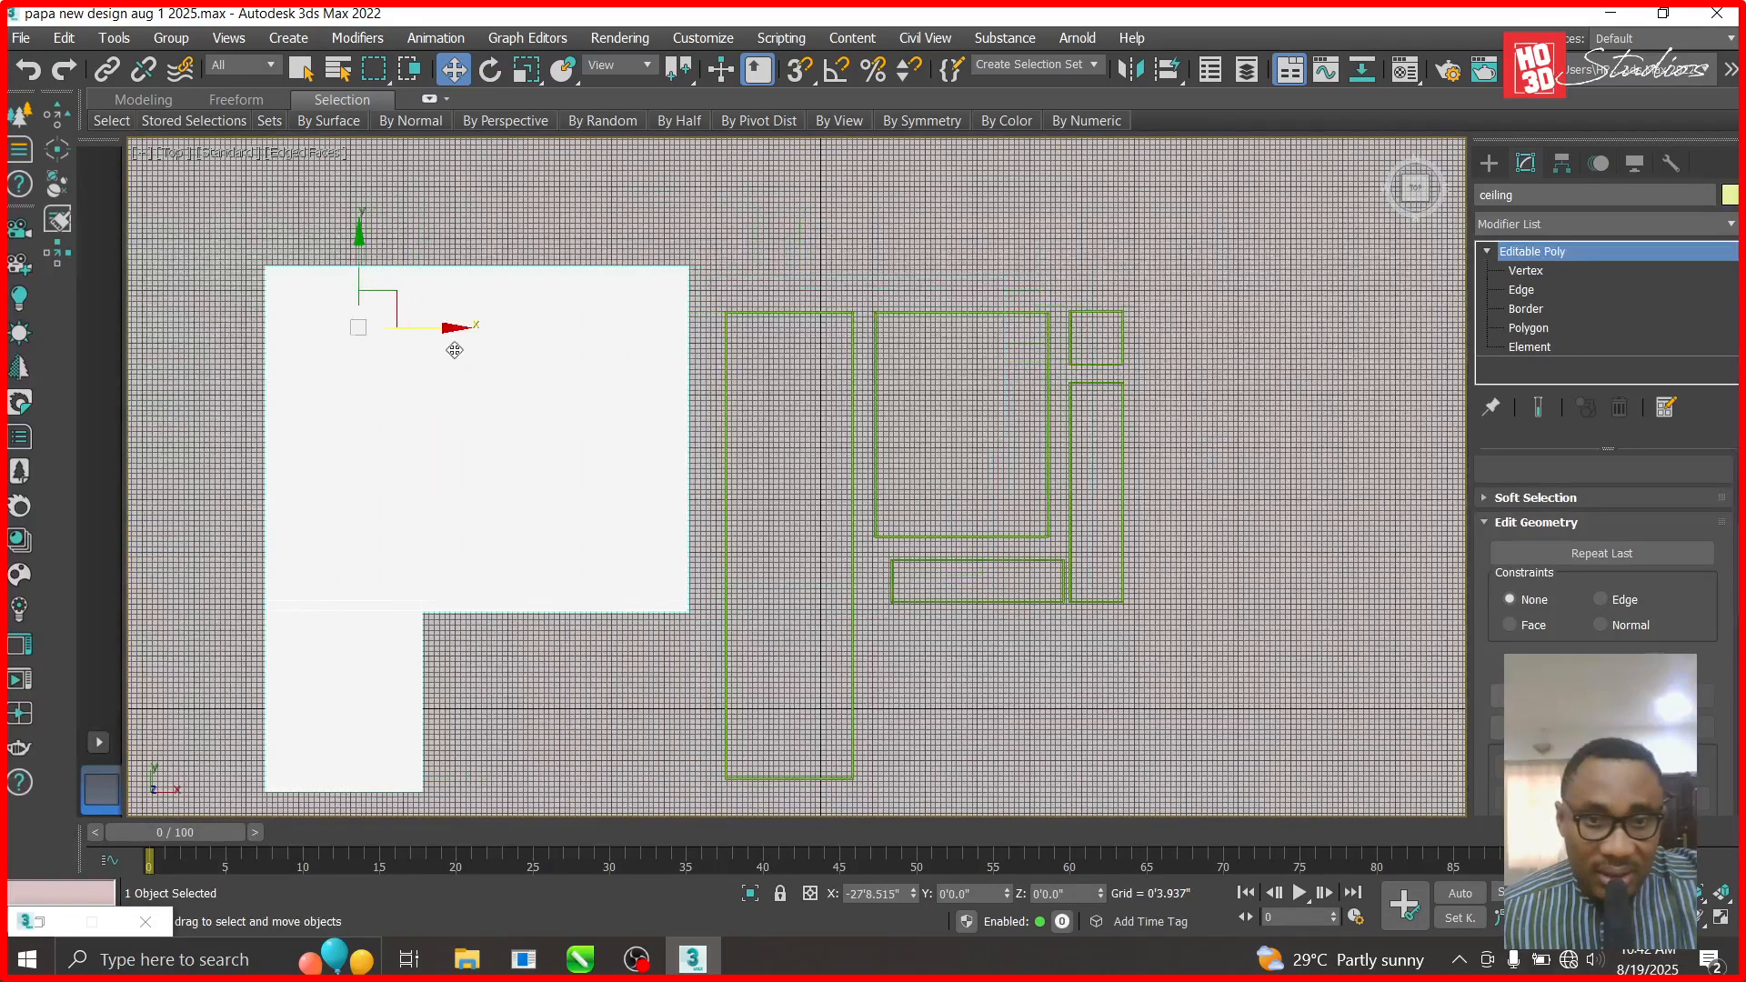
{"action": "key", "text": "ctrl+z"}
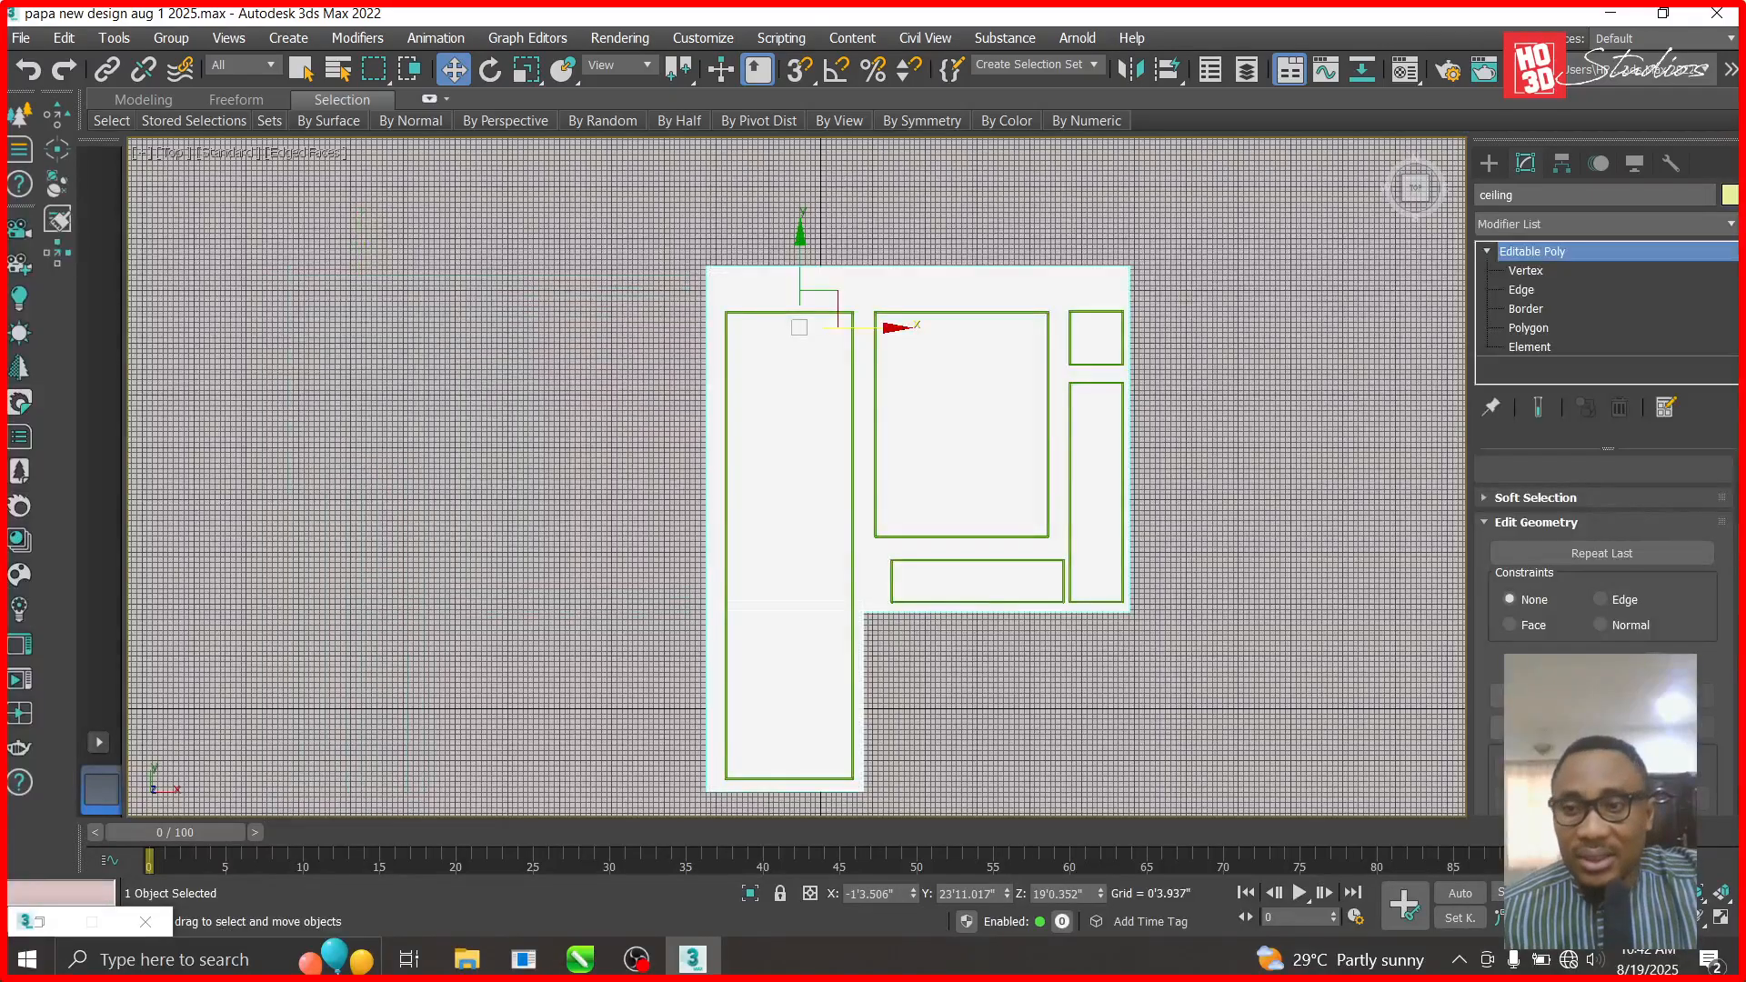
{"action": "left_click", "coordinate": [1488, 165]}
- In Front view, cut the green box out of the ceiling slab with a ProBoolean
{"action": "left_click", "coordinate": [662, 307]}
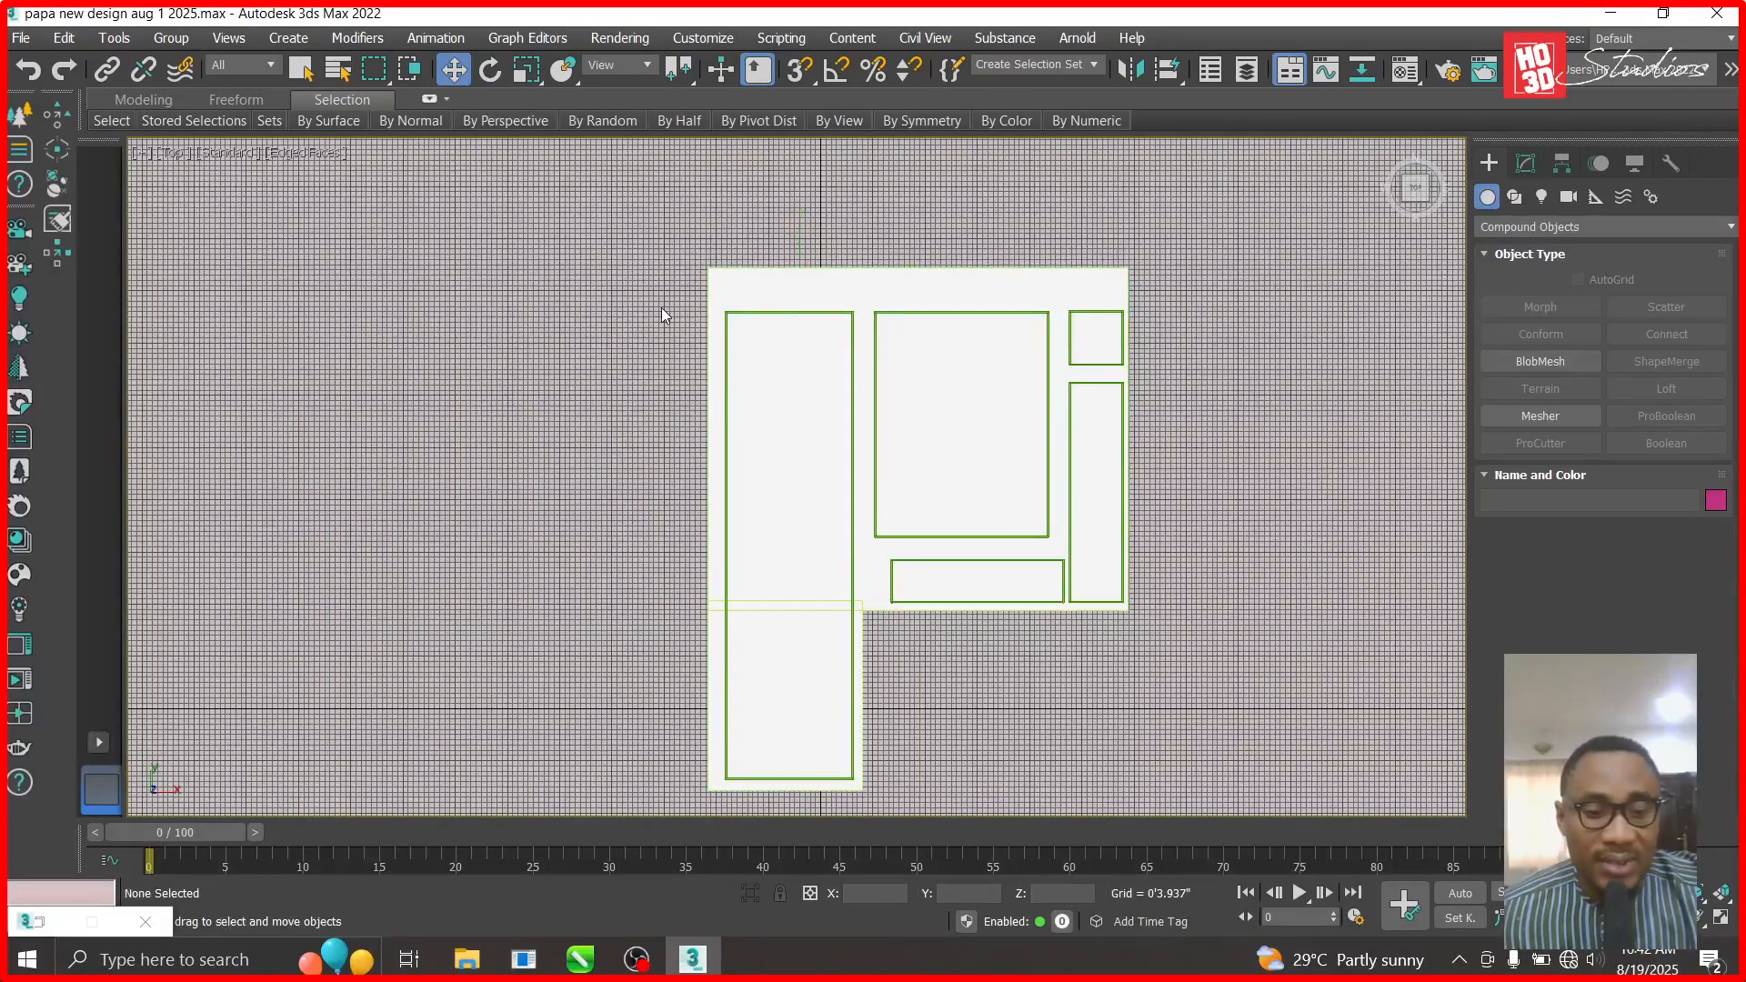
{"action": "key", "text": "f"}
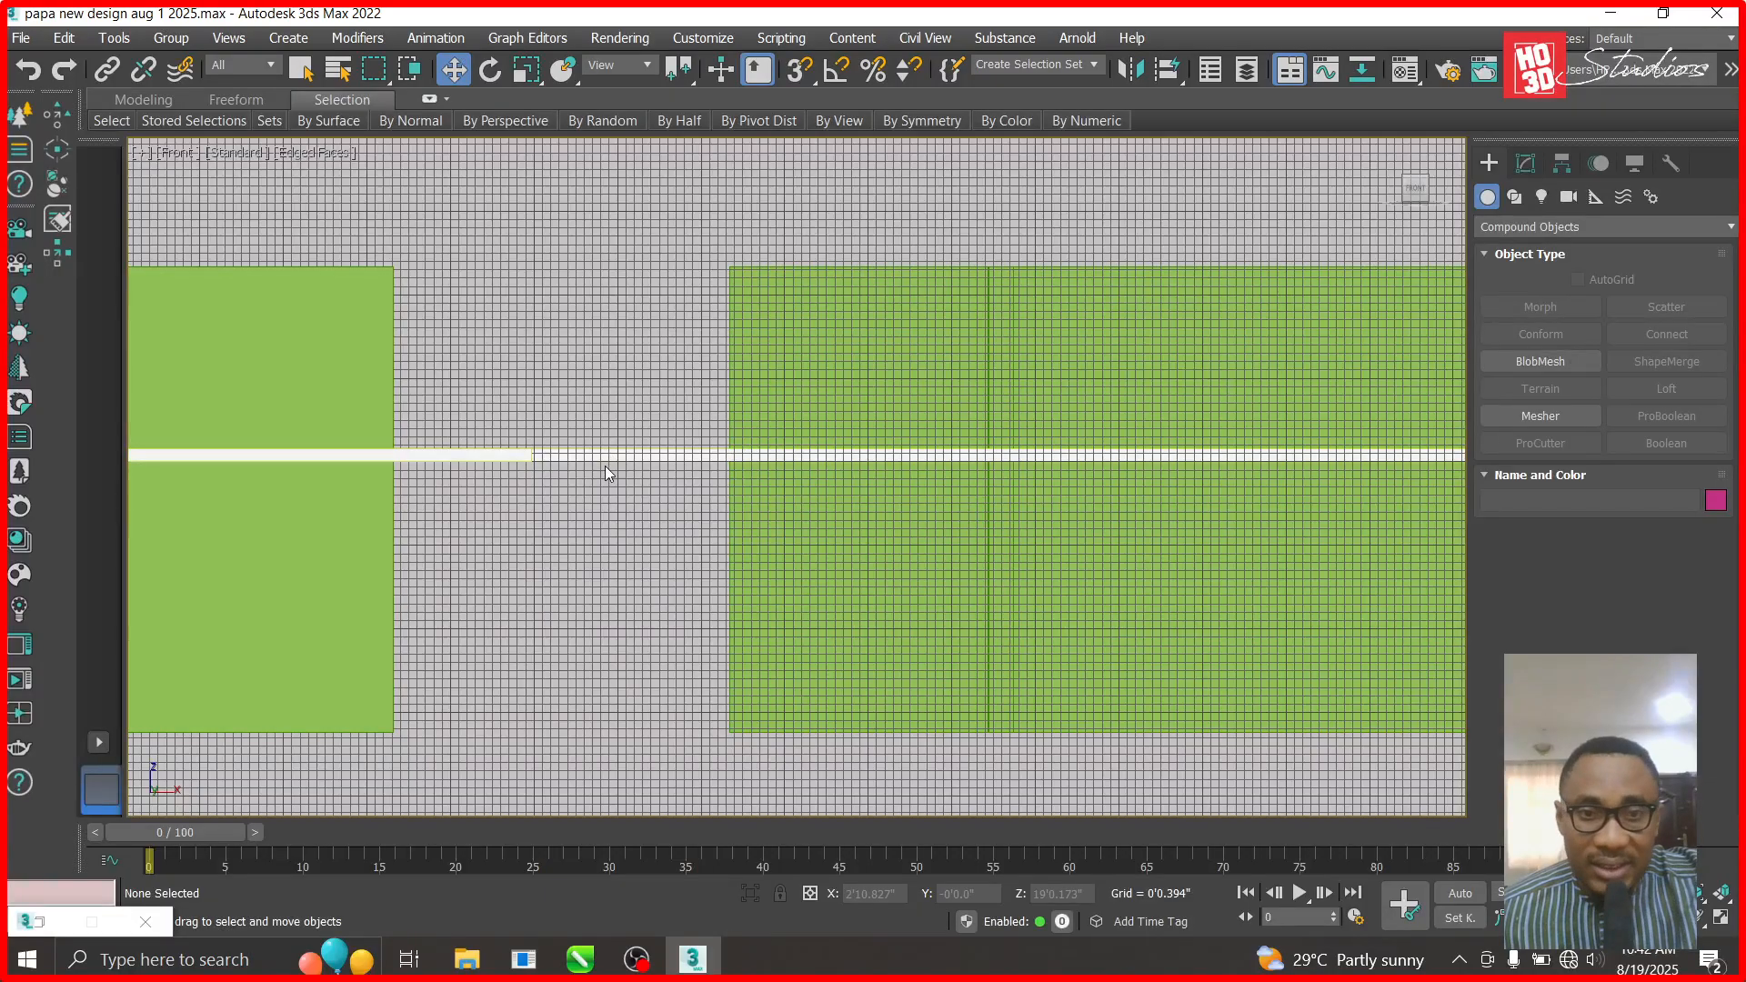
{"action": "left_click", "coordinate": [516, 453]}
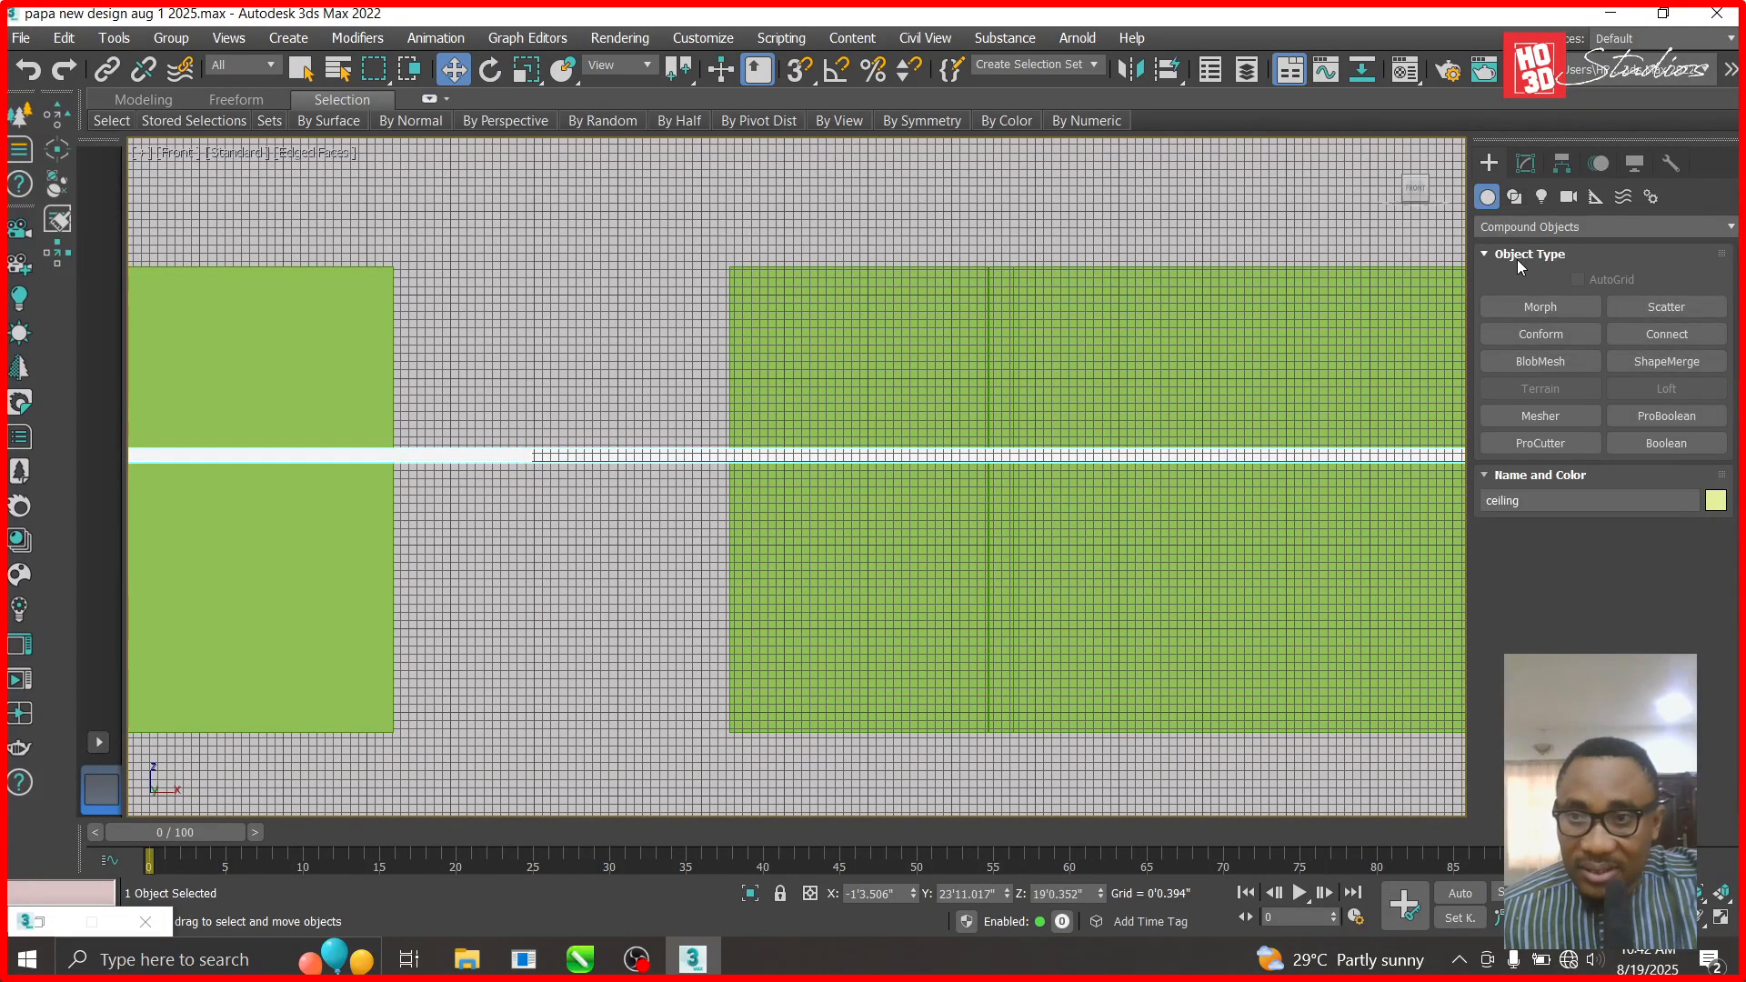
{"action": "left_click", "coordinate": [1679, 418]}
{"action": "left_click", "coordinate": [1633, 556]}
{"action": "left_click", "coordinate": [908, 393]}
- Select the right green box in Front view and pan the view left
{"action": "key", "text": "t"}
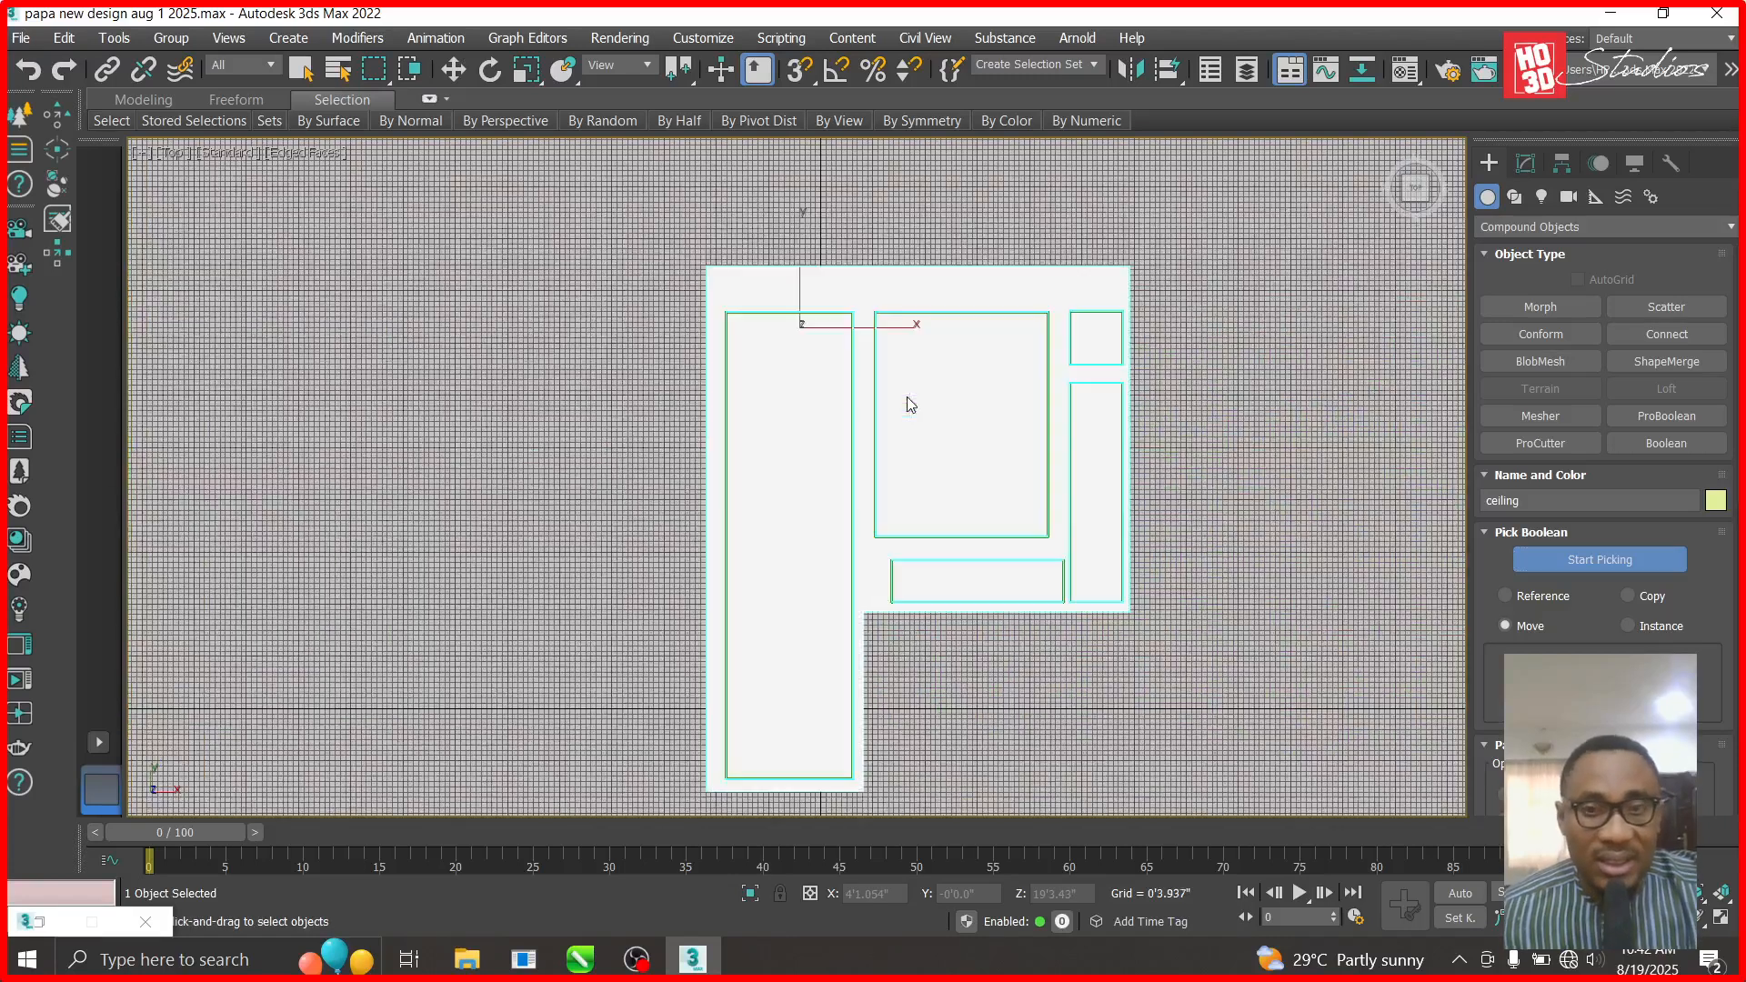
{"action": "key", "text": "w"}
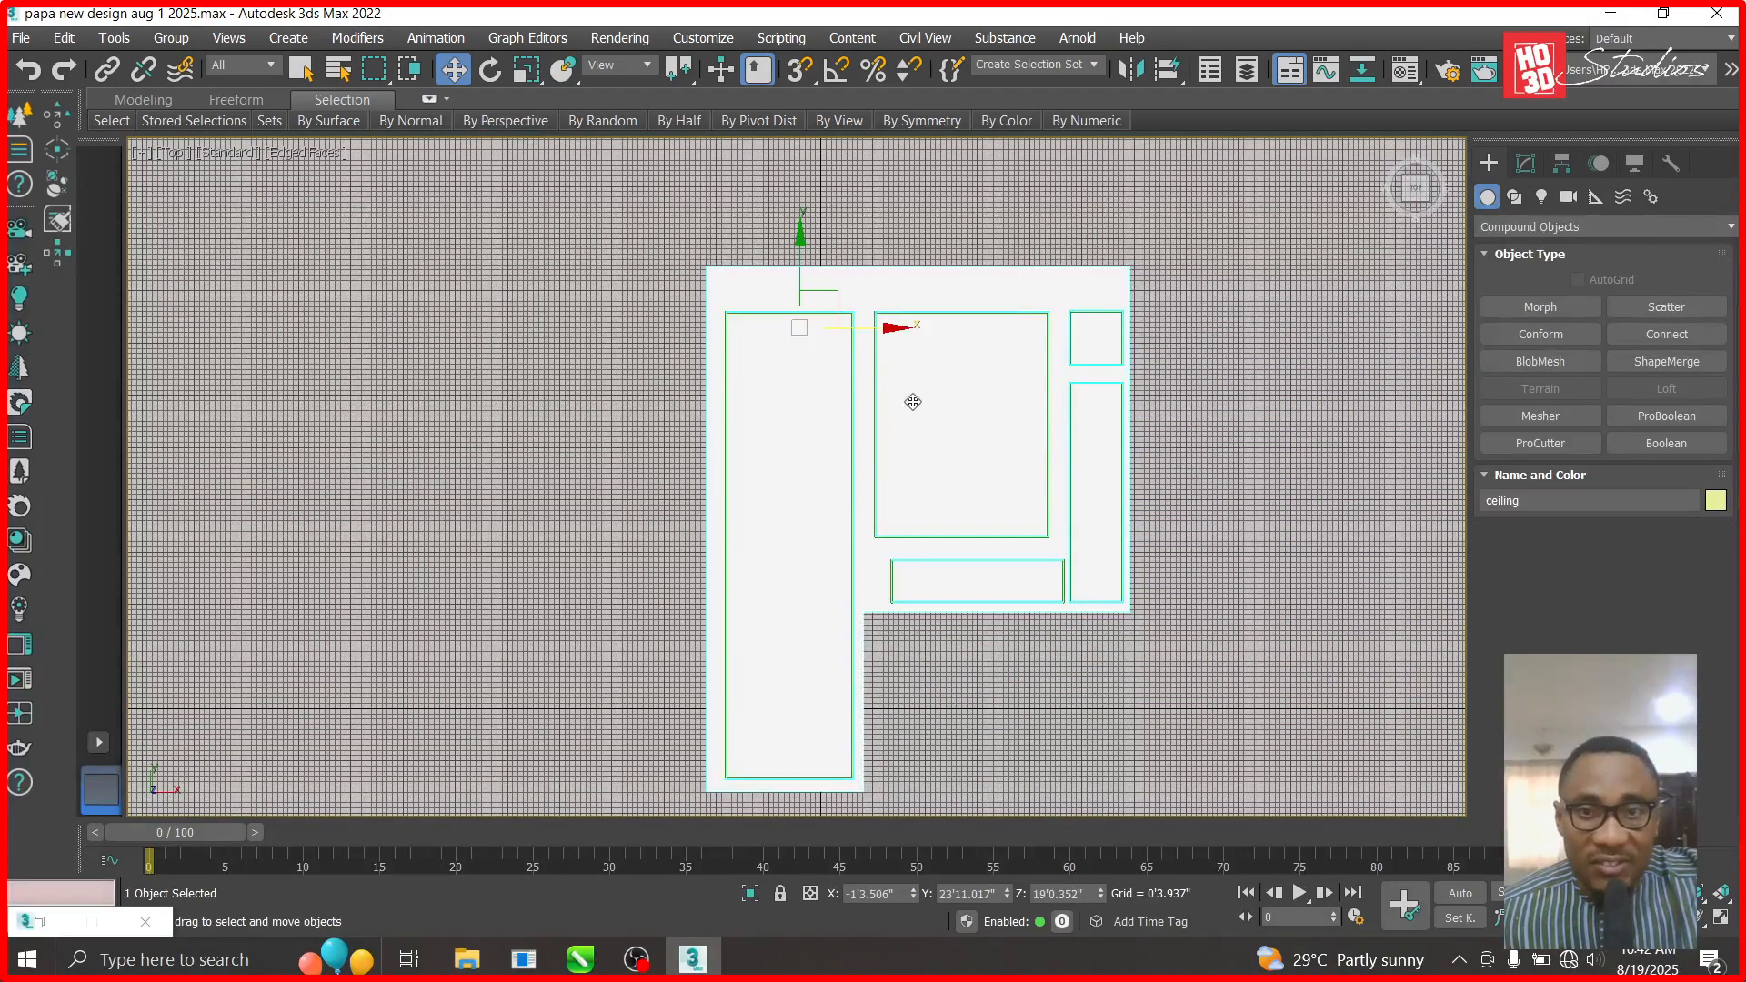
{"action": "key", "text": "f"}
{"action": "scroll", "coordinate": [908, 729], "scroll_direction": "down", "scroll_amount": 5}
{"action": "left_click", "coordinate": [943, 249]}
{"action": "right_click", "coordinate": [942, 249]}
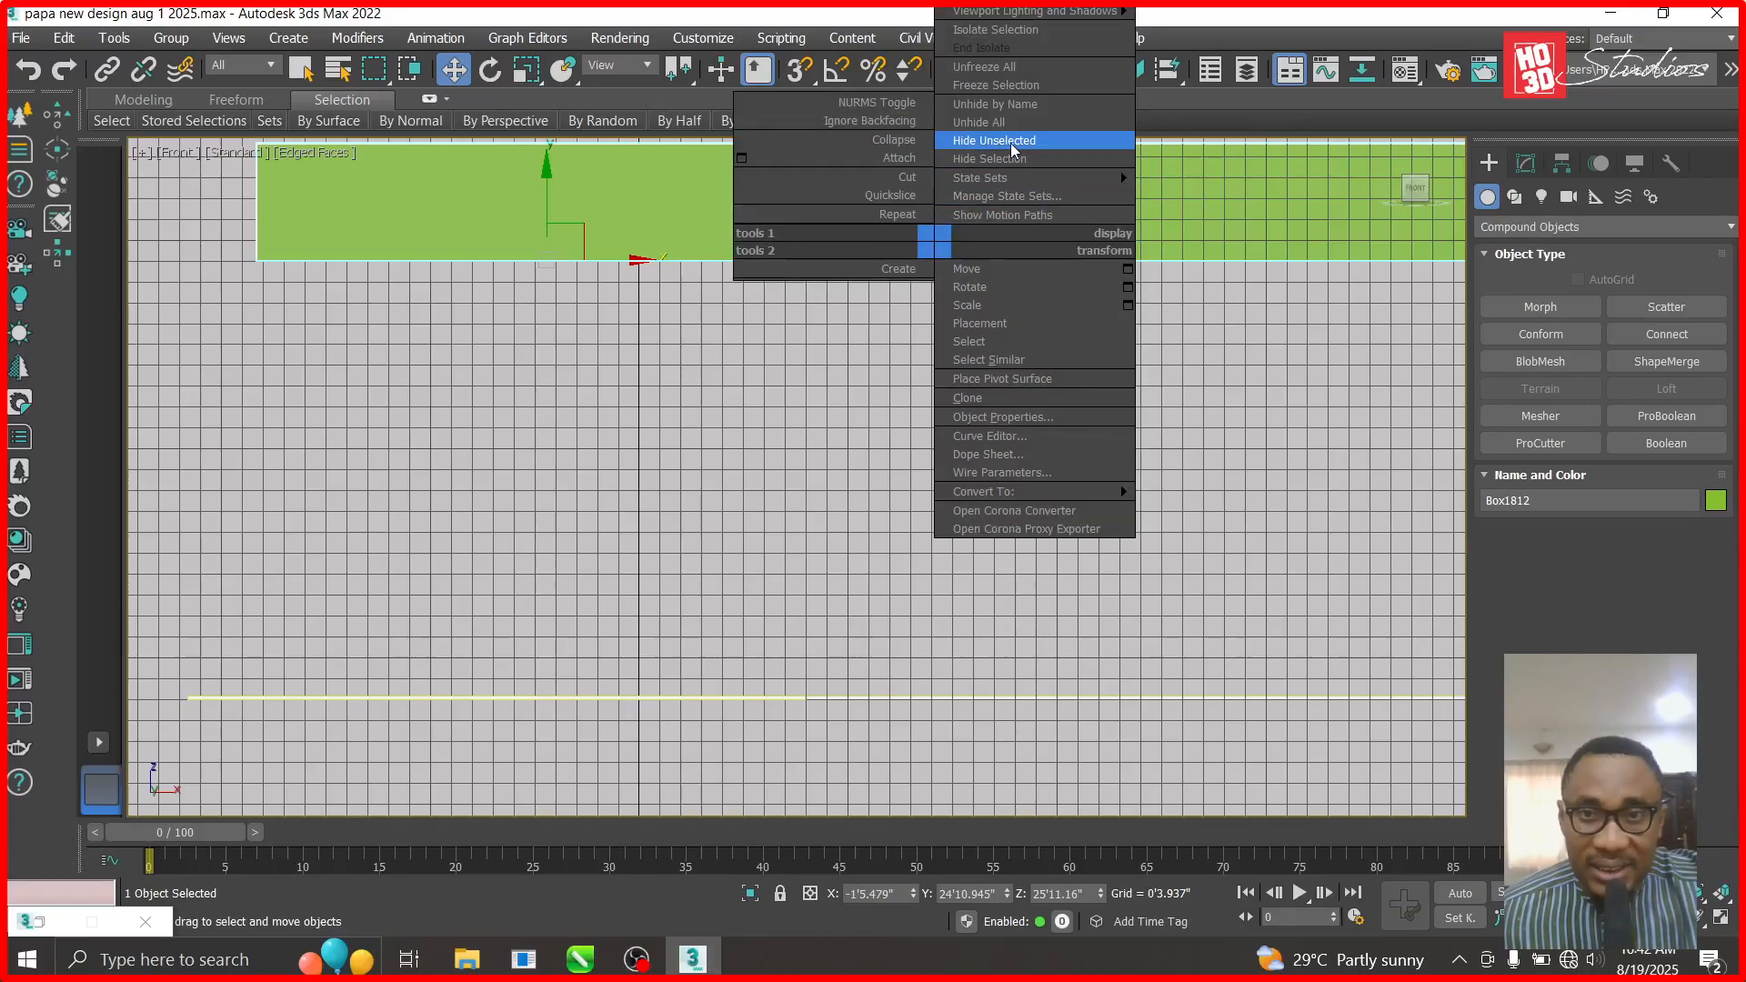
{"action": "scroll", "coordinate": [910, 441], "scroll_direction": "down", "scroll_amount": 5}
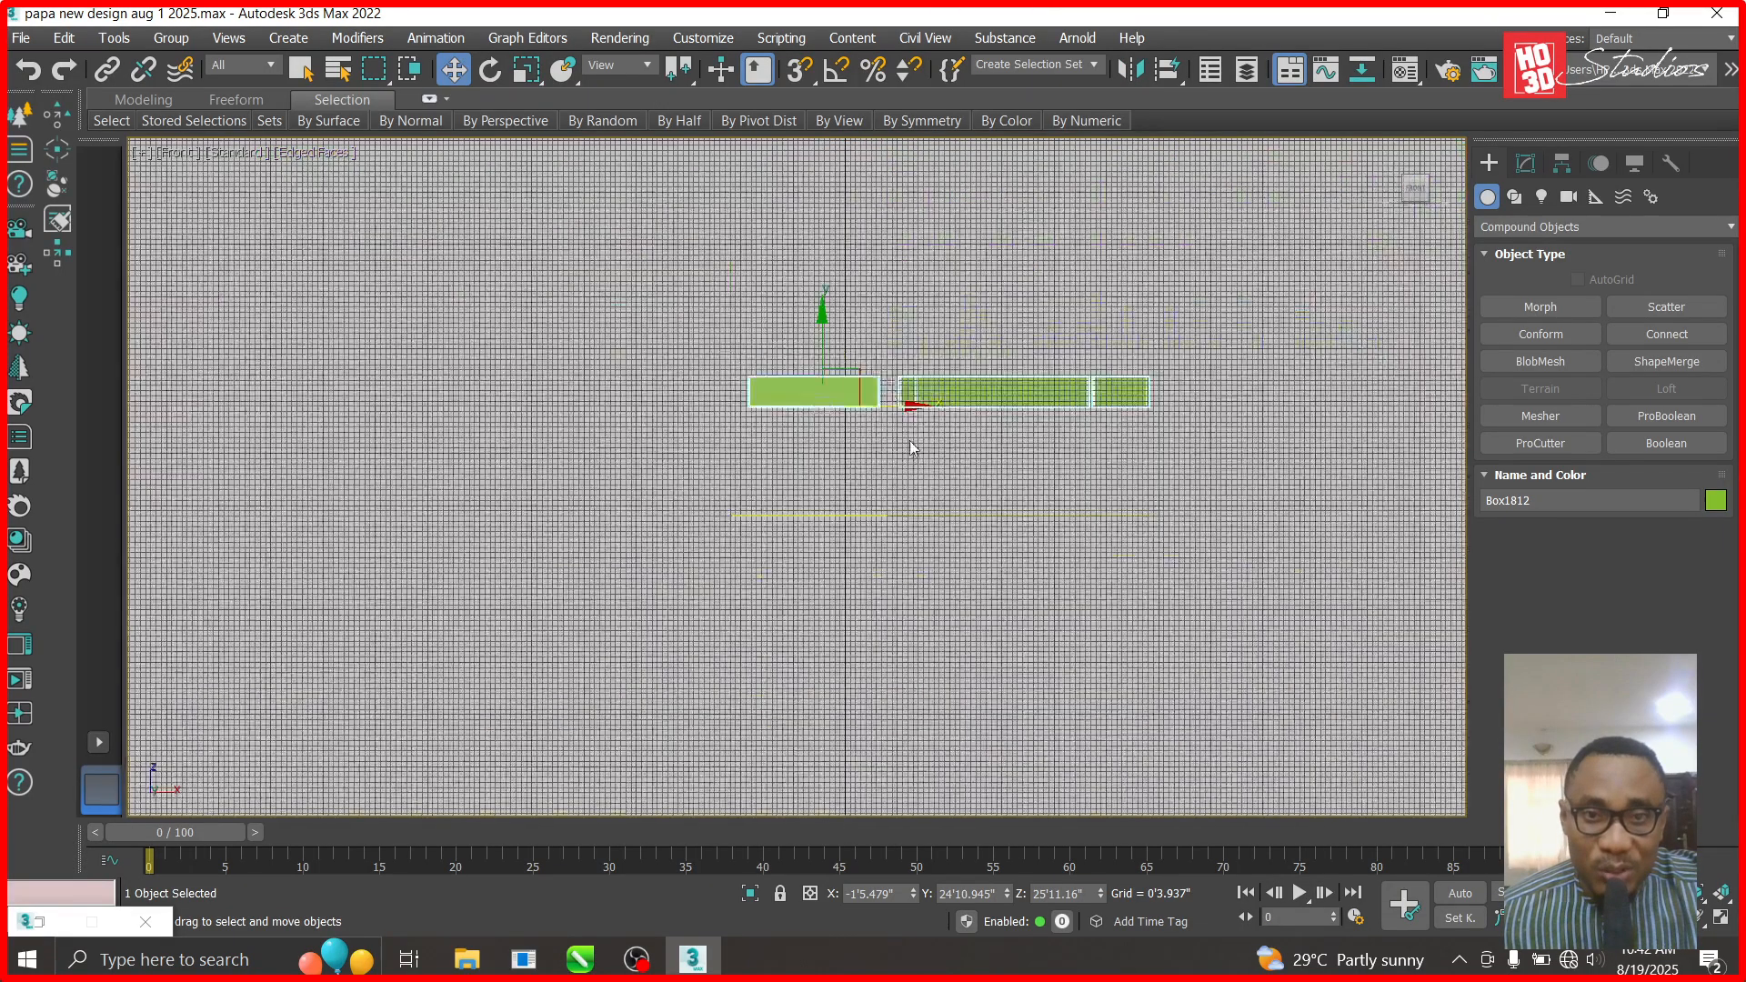
{"action": "middle_click_drag", "start_coordinate": [914, 406], "coordinate": [391, 398]}
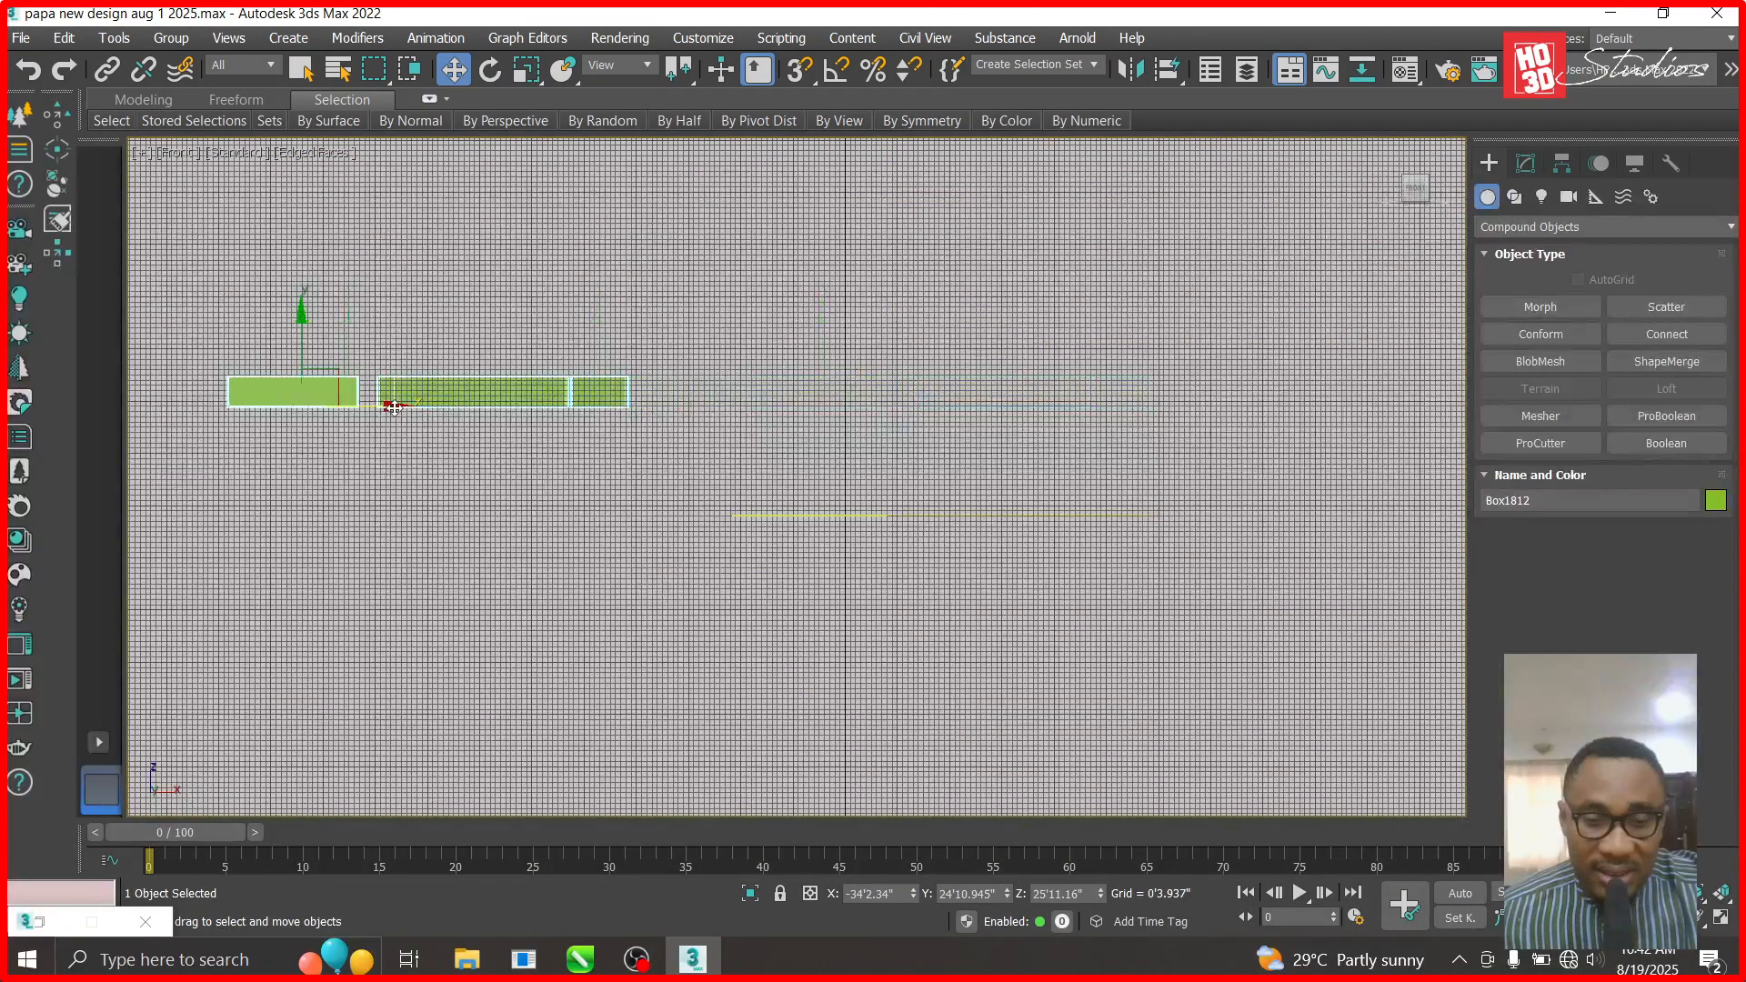
- In Top view, collapse the ceiling's ProBoolean stack to an Editable Poly
{"action": "key", "text": "t"}
{"action": "scroll", "coordinate": [902, 221], "scroll_direction": "up", "scroll_amount": 5}
{"action": "left_click", "coordinate": [675, 439]}
{"action": "scroll", "coordinate": [667, 628], "scroll_direction": "up", "scroll_amount": 5}
{"action": "middle_click_drag", "start_coordinate": [667, 628], "coordinate": [796, 434]}
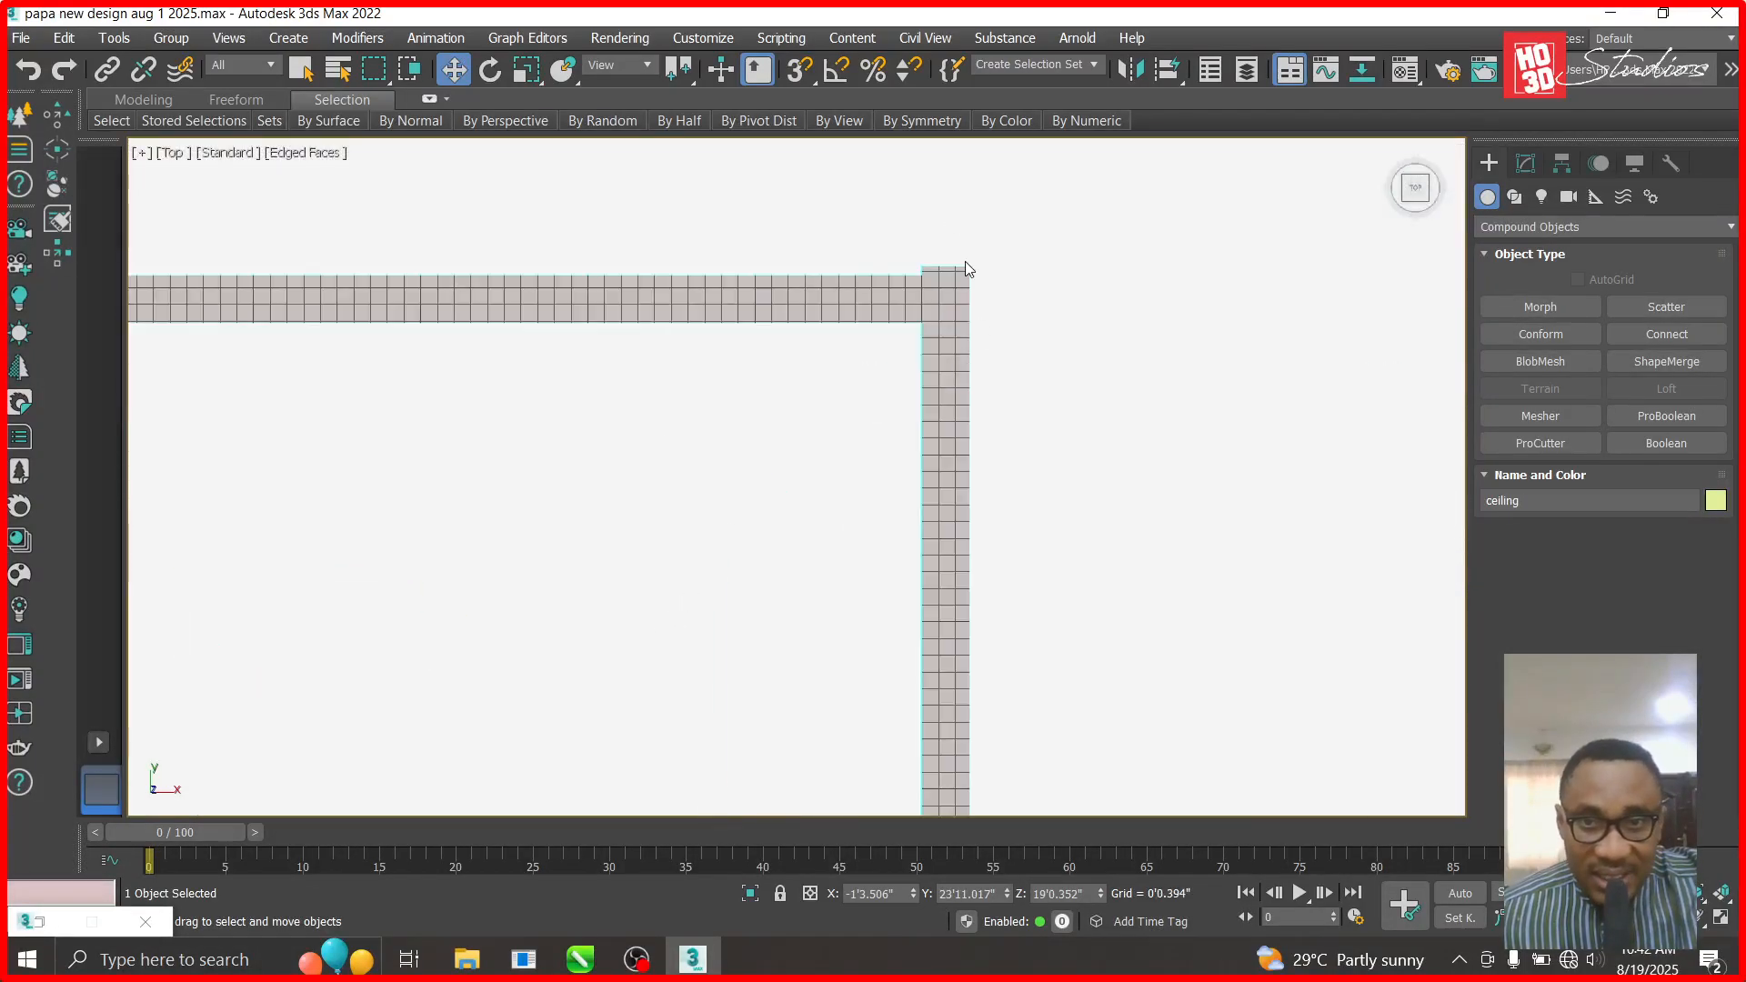
{"action": "scroll", "coordinate": [965, 261], "scroll_direction": "up", "scroll_amount": 5}
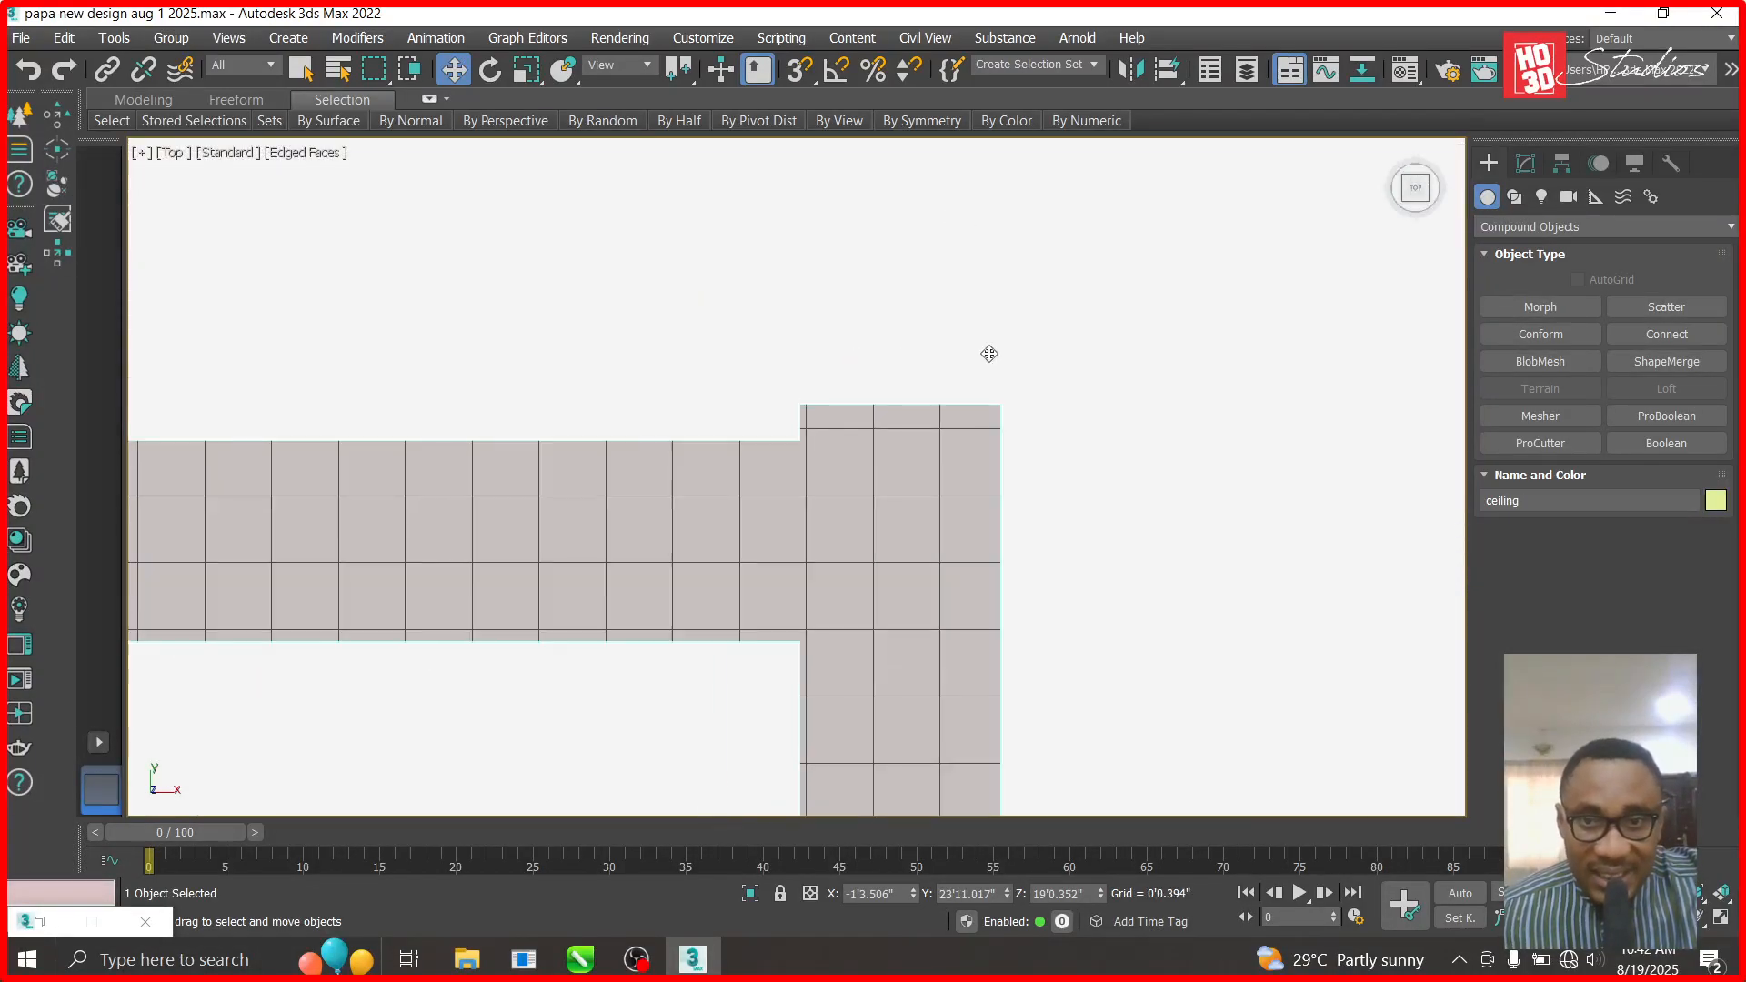
{"action": "left_click", "coordinate": [1526, 163]}
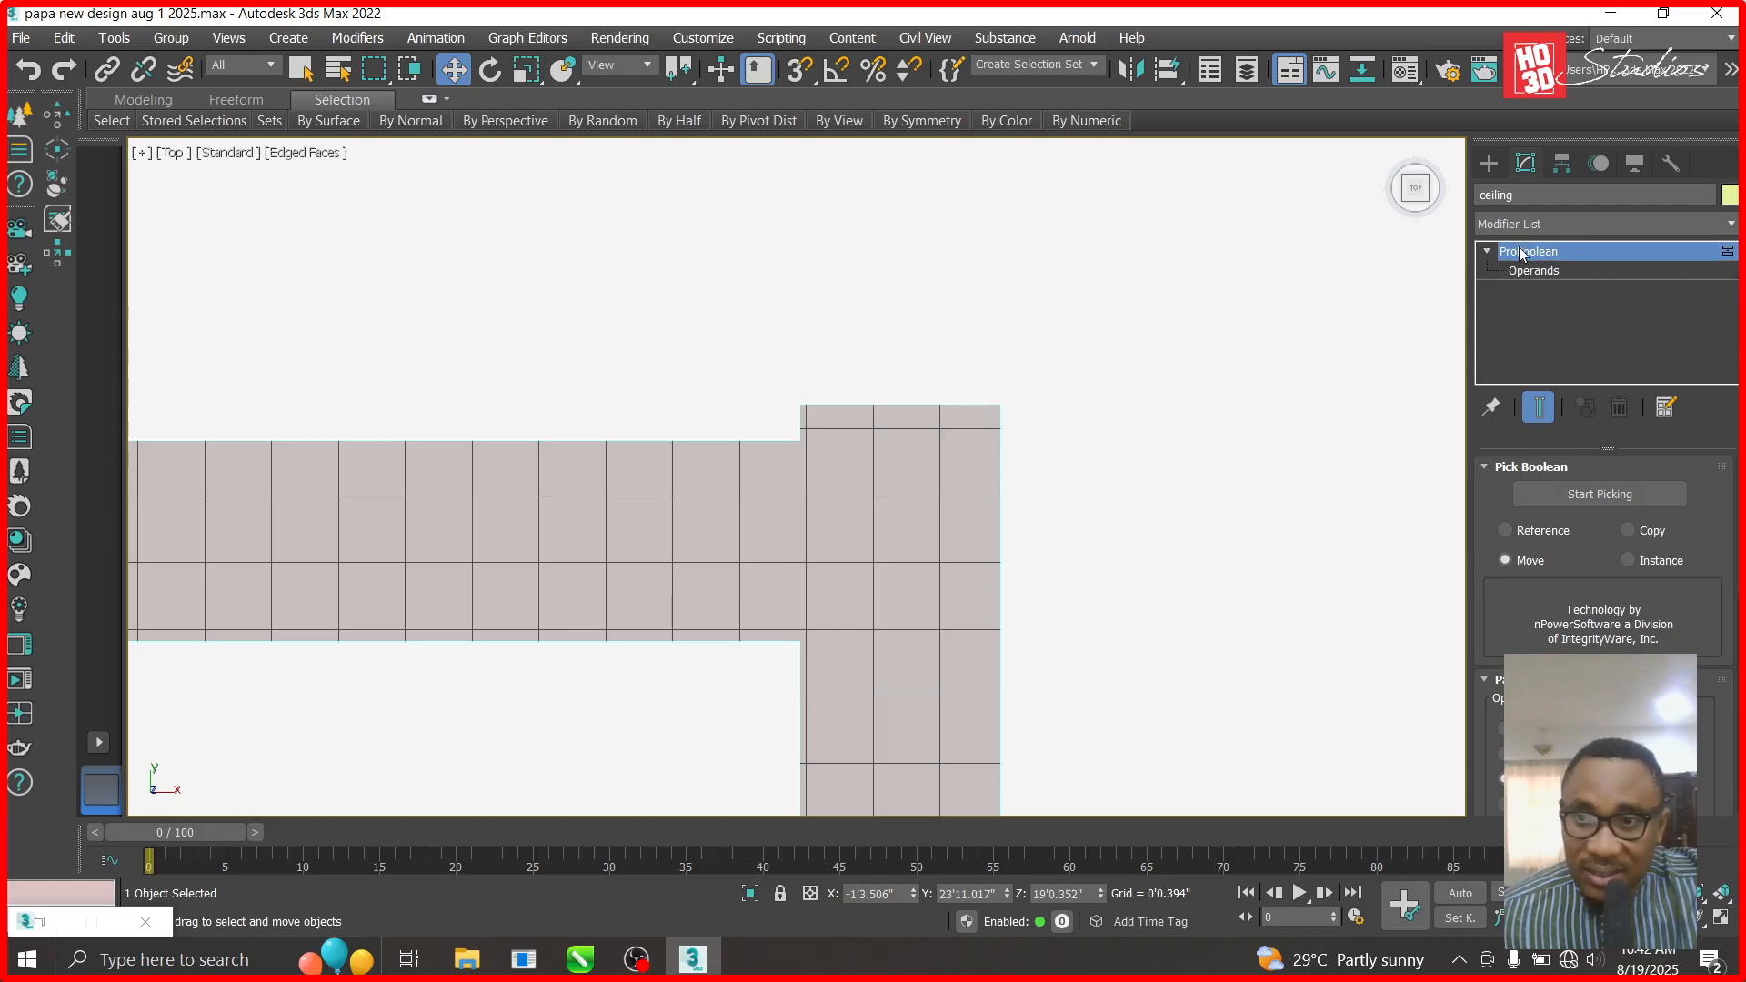
{"action": "right_click", "coordinate": [1523, 254]}
{"action": "left_click", "coordinate": [1591, 363]}
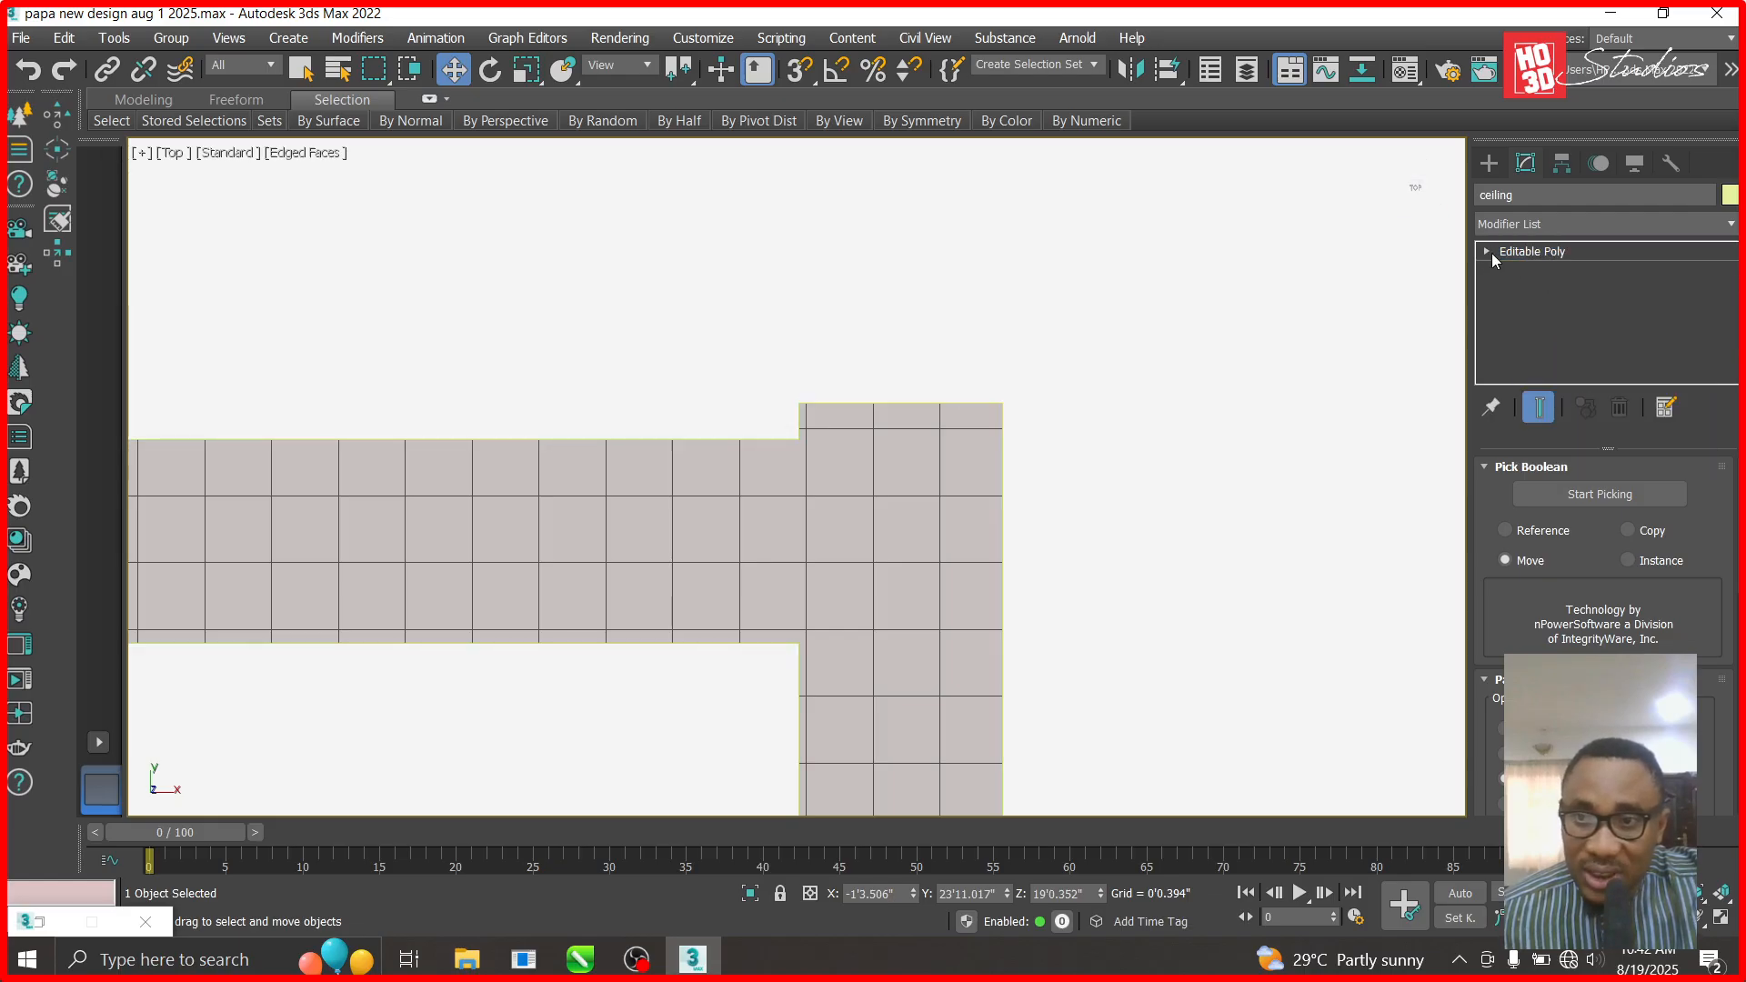
- Move the ceiling's stepped top-edge vertices down so the edge runs straight
{"action": "left_click", "coordinate": [1488, 251]}
{"action": "left_click", "coordinate": [1526, 271]}
{"action": "left_click_drag", "start_coordinate": [1100, 370], "coordinate": [784, 420]}
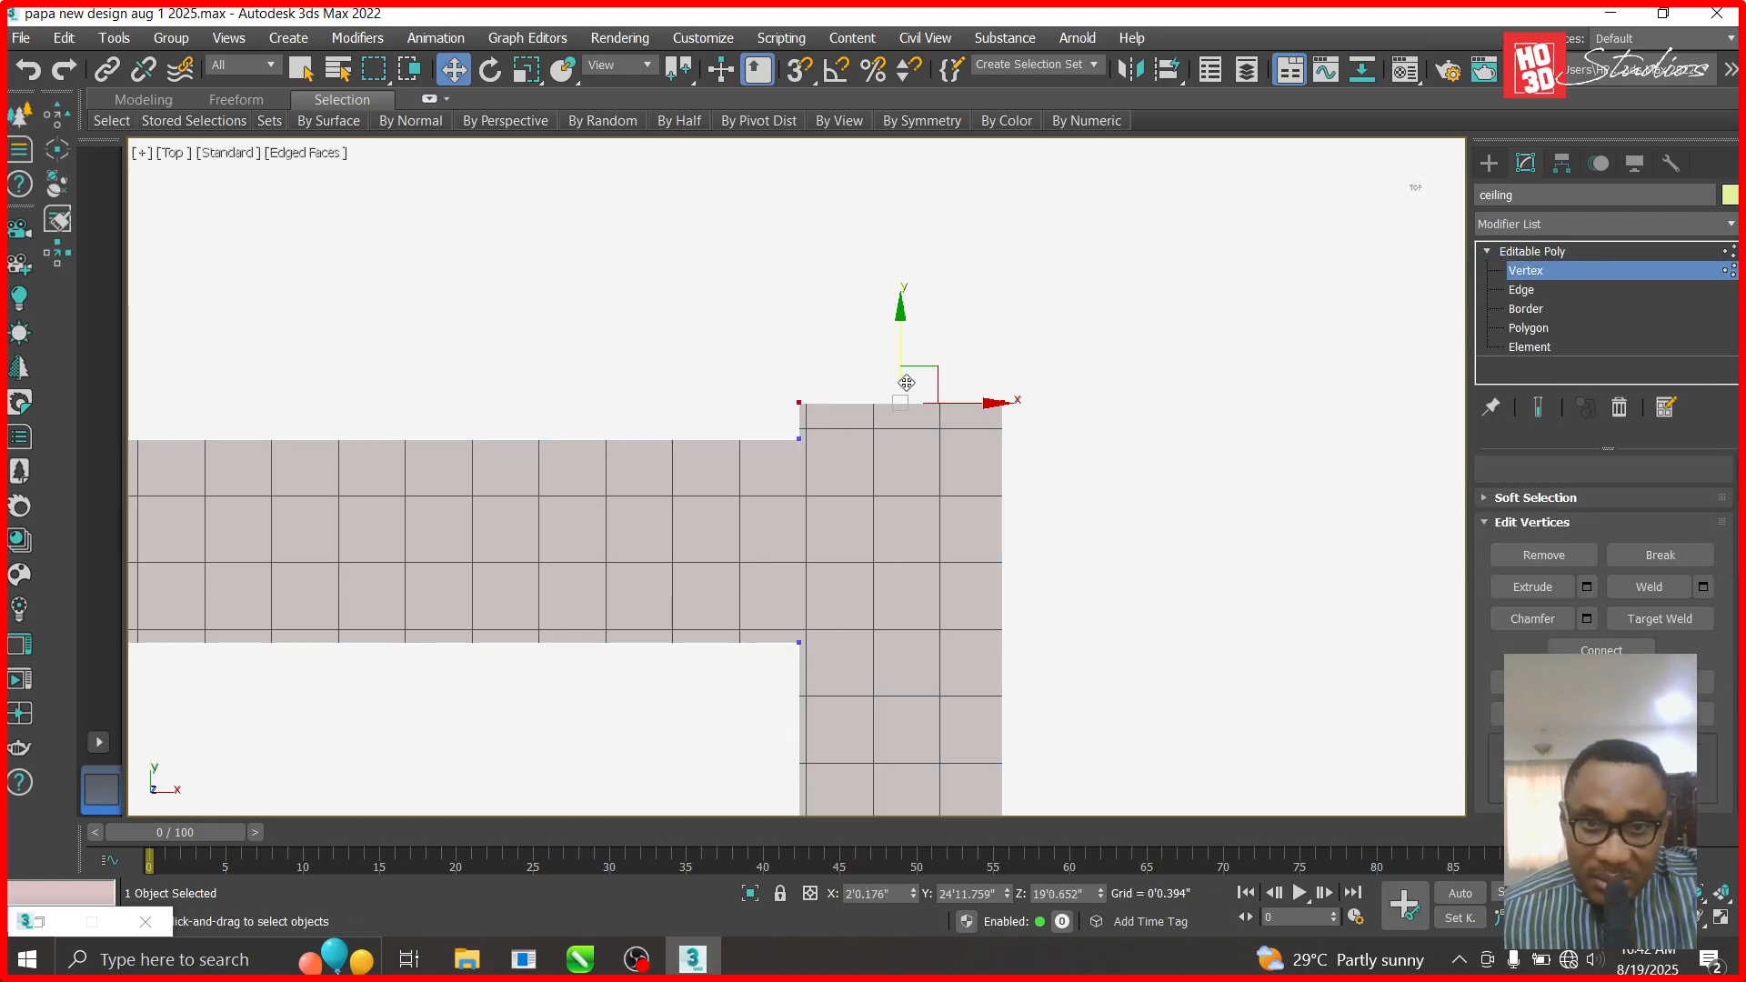
{"action": "left_click_drag", "start_coordinate": [903, 314], "coordinate": [897, 342]}
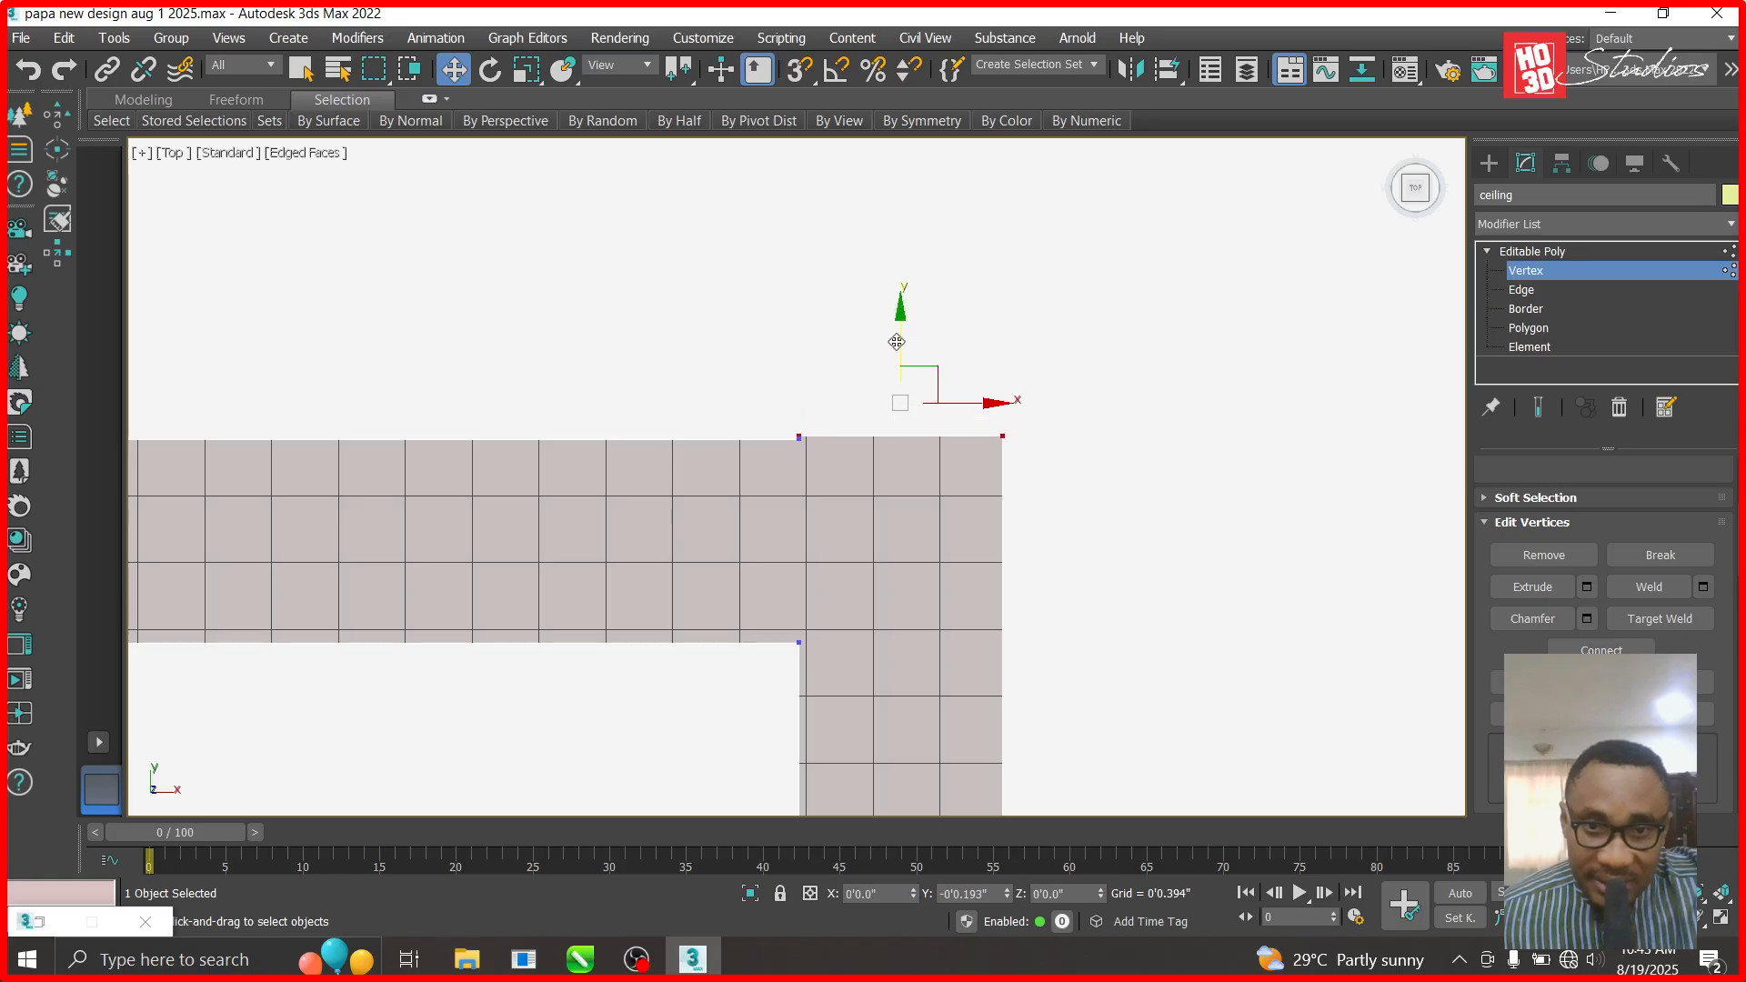
{"action": "scroll", "coordinate": [1068, 446], "scroll_direction": "down", "scroll_amount": 5}
{"action": "scroll", "coordinate": [1040, 538], "scroll_direction": "down", "scroll_amount": 2}
{"action": "middle_click_drag", "start_coordinate": [627, 584], "coordinate": [1011, 574]}
{"action": "scroll", "coordinate": [1011, 575], "scroll_direction": "down", "scroll_amount": 3}
{"action": "scroll", "coordinate": [361, 559], "scroll_direction": "up", "scroll_amount": 6}
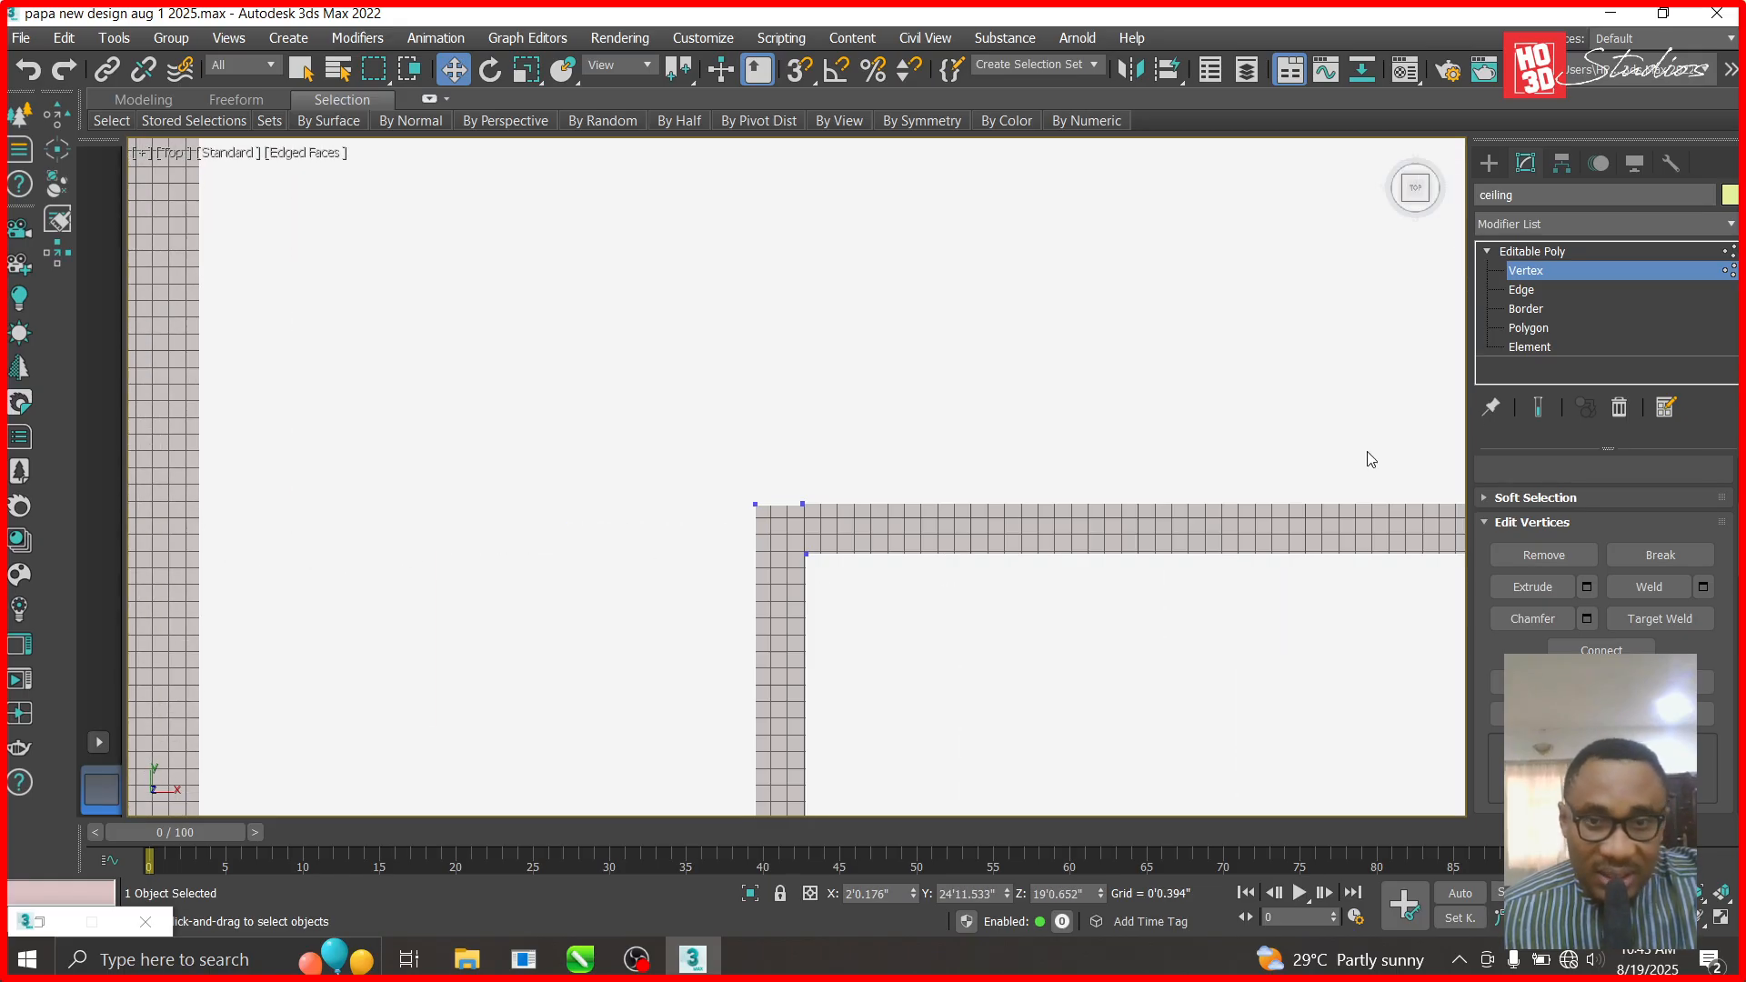
- Exit vertex editing on the ceiling and select the green box Box1812
{"action": "left_click", "coordinate": [1551, 251]}
{"action": "scroll", "coordinate": [787, 573], "scroll_direction": "down", "scroll_amount": 6}
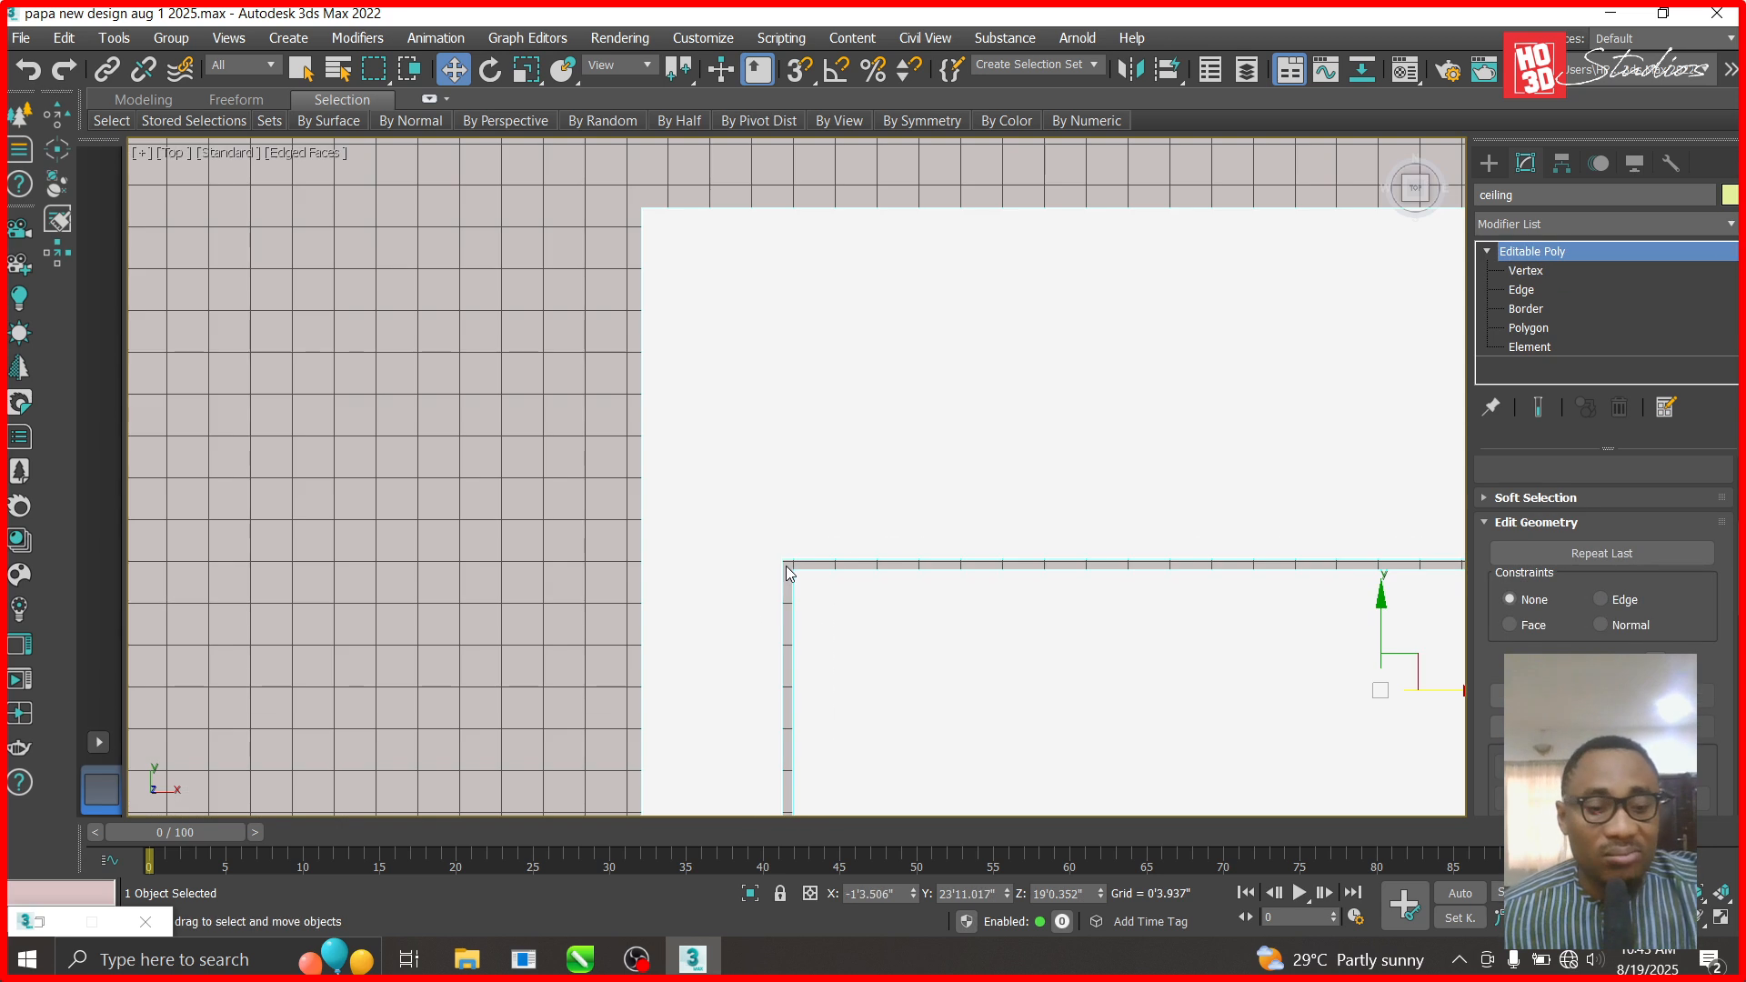
{"action": "scroll", "coordinate": [796, 441], "scroll_direction": "down", "scroll_amount": 5}
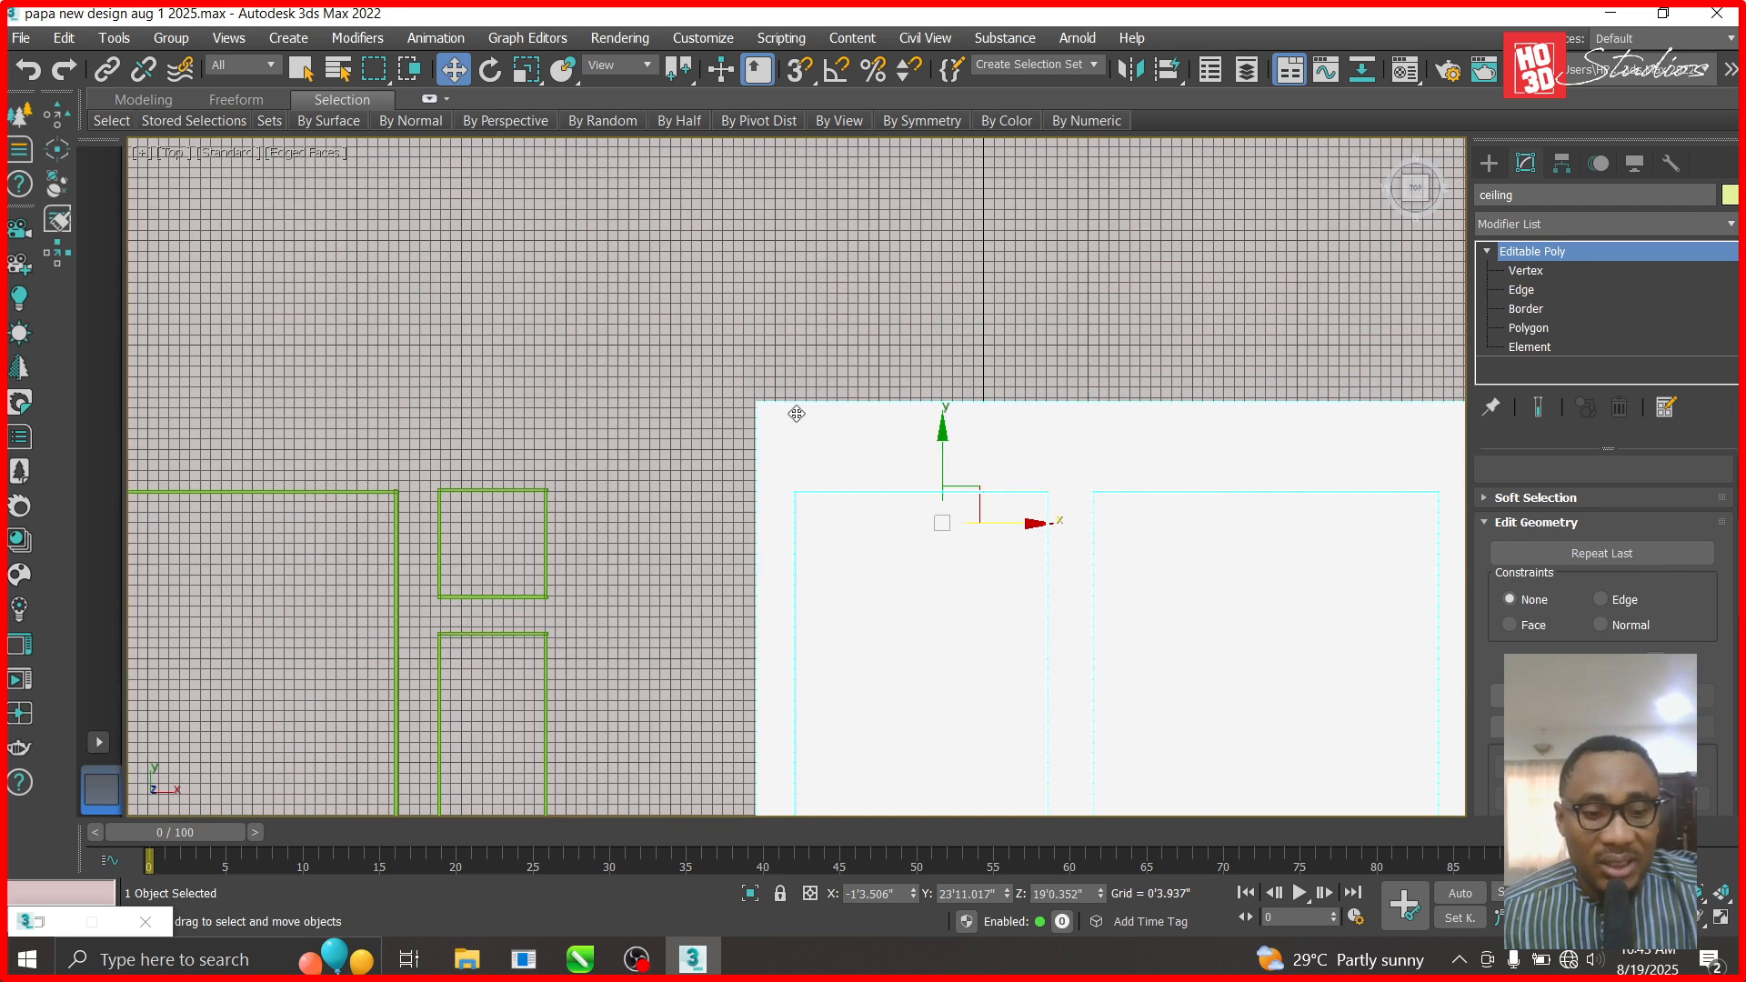
{"action": "left_click", "coordinate": [796, 414]}
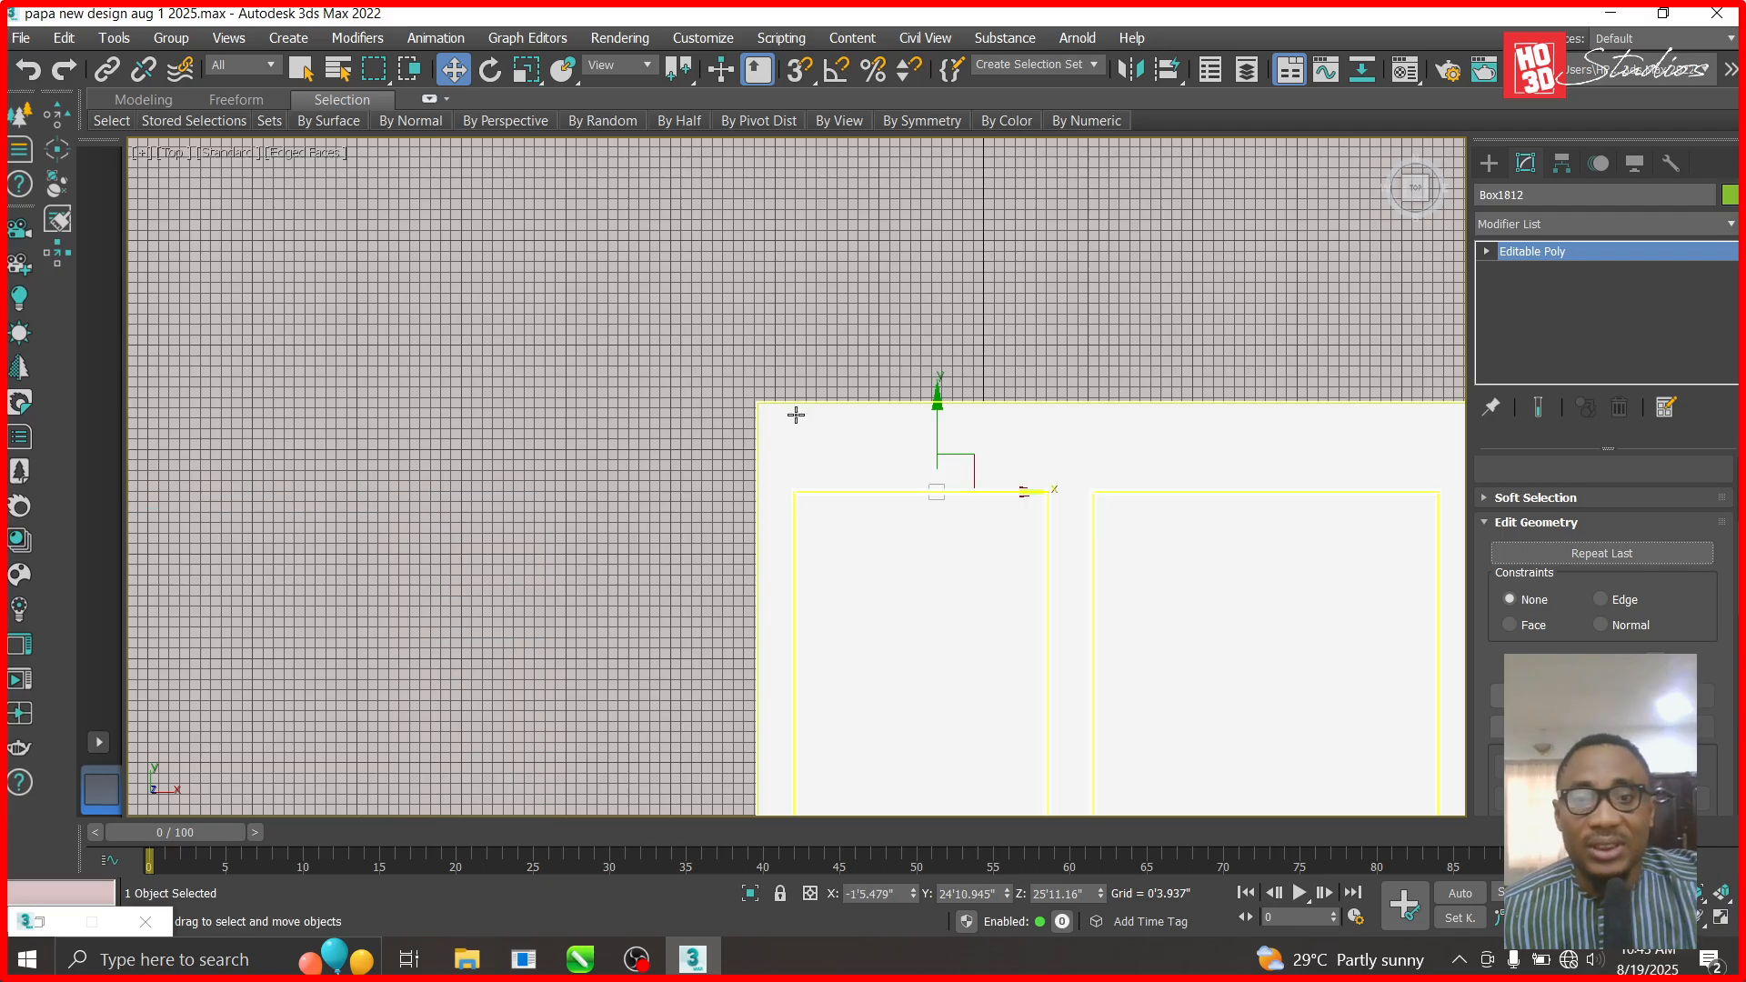
- In Front view, raise Box1812's bottom vertices to flatten it into a thin strip
{"action": "left_click", "coordinate": [462, 211]}
{"action": "key", "text": "f"}
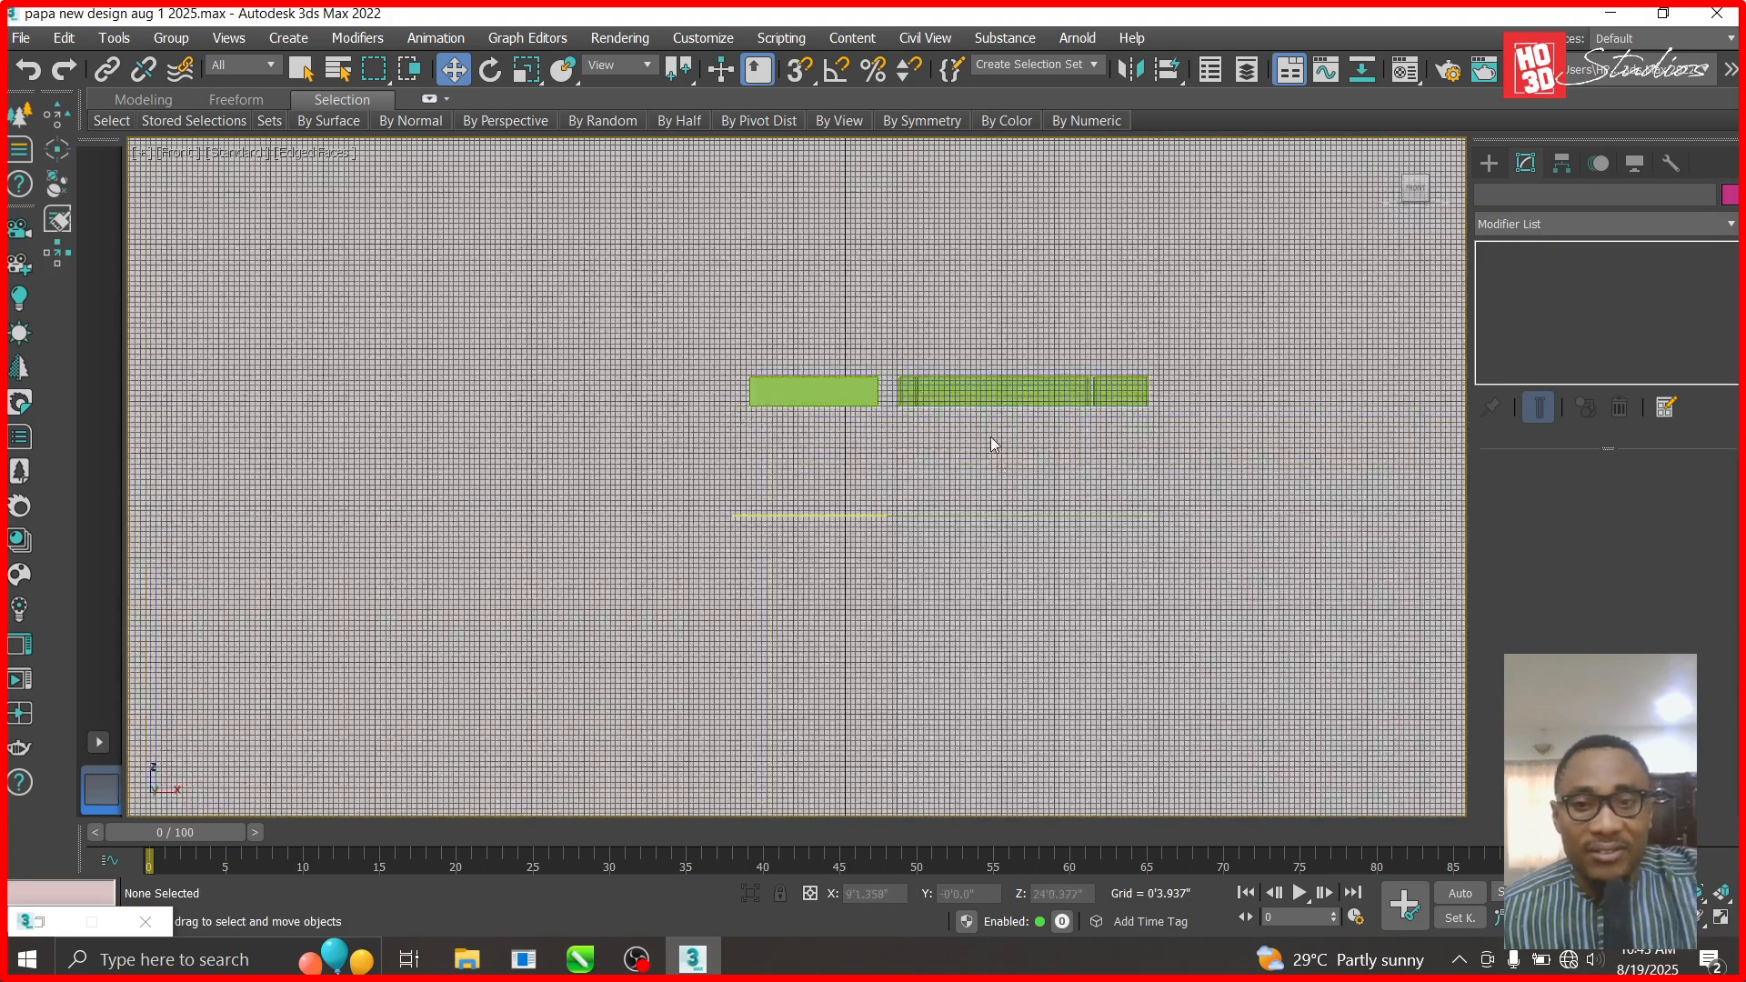
{"action": "scroll", "coordinate": [994, 437], "scroll_direction": "up", "scroll_amount": 3}
{"action": "left_click", "coordinate": [1043, 323]}
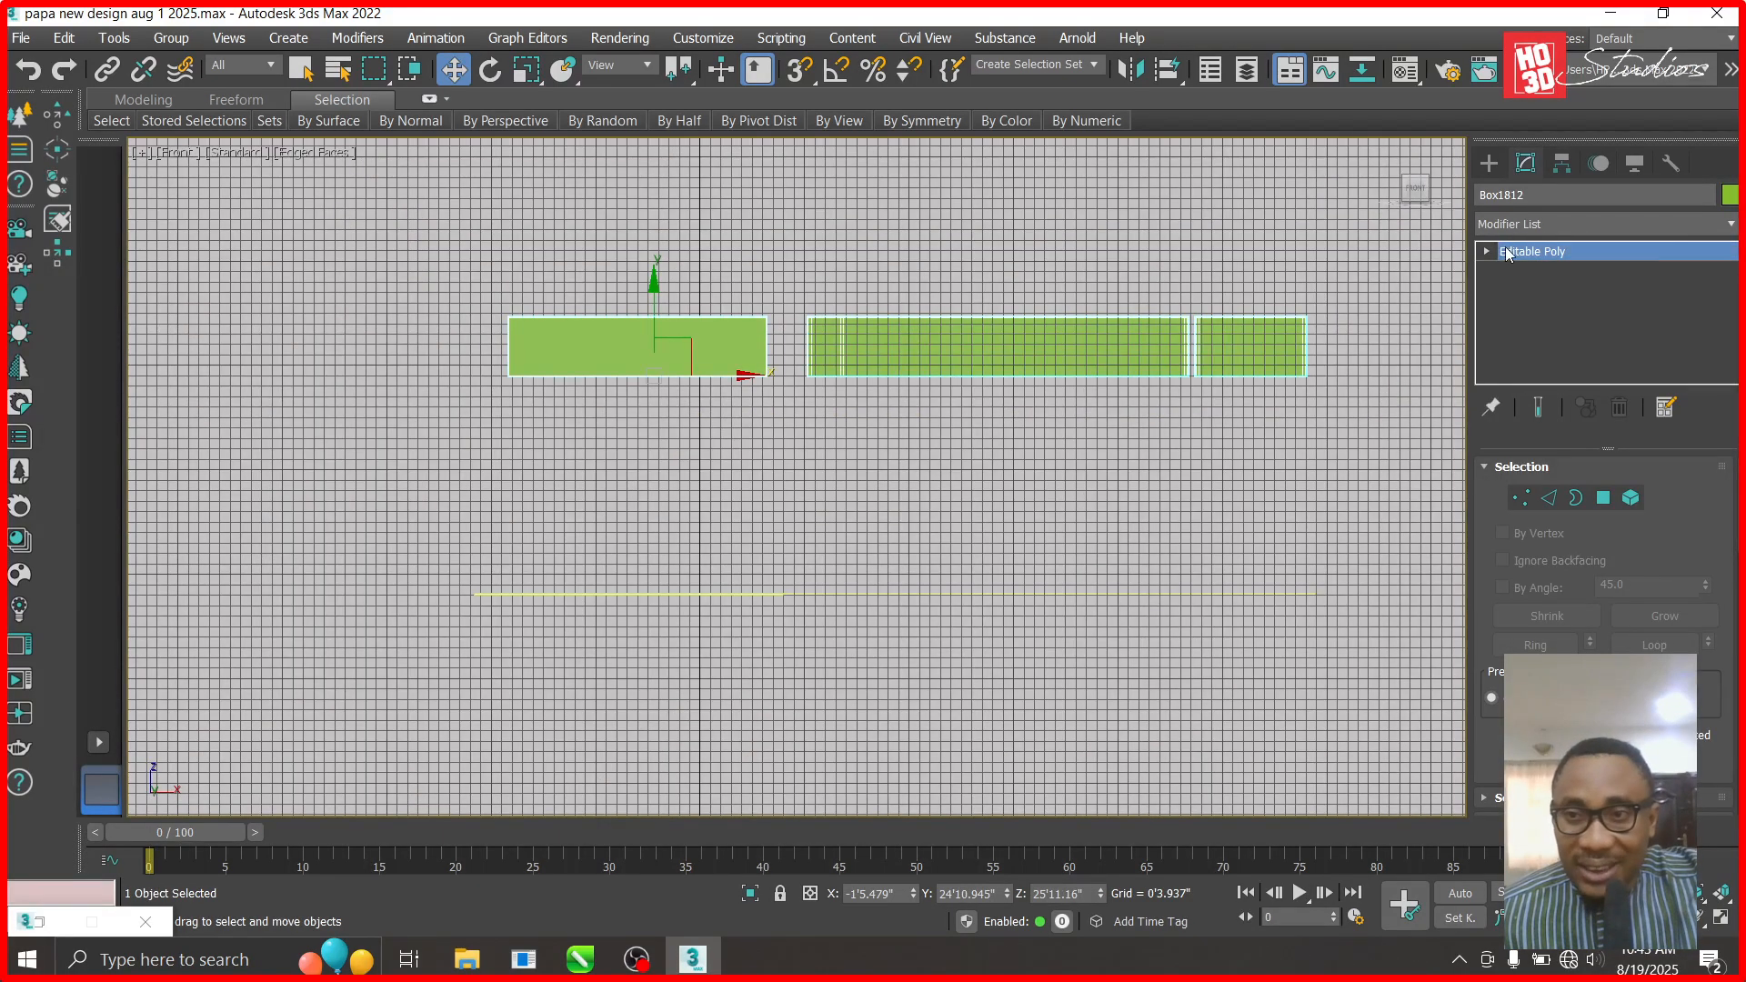
{"action": "left_click", "coordinate": [1488, 252]}
{"action": "left_click", "coordinate": [1529, 271]}
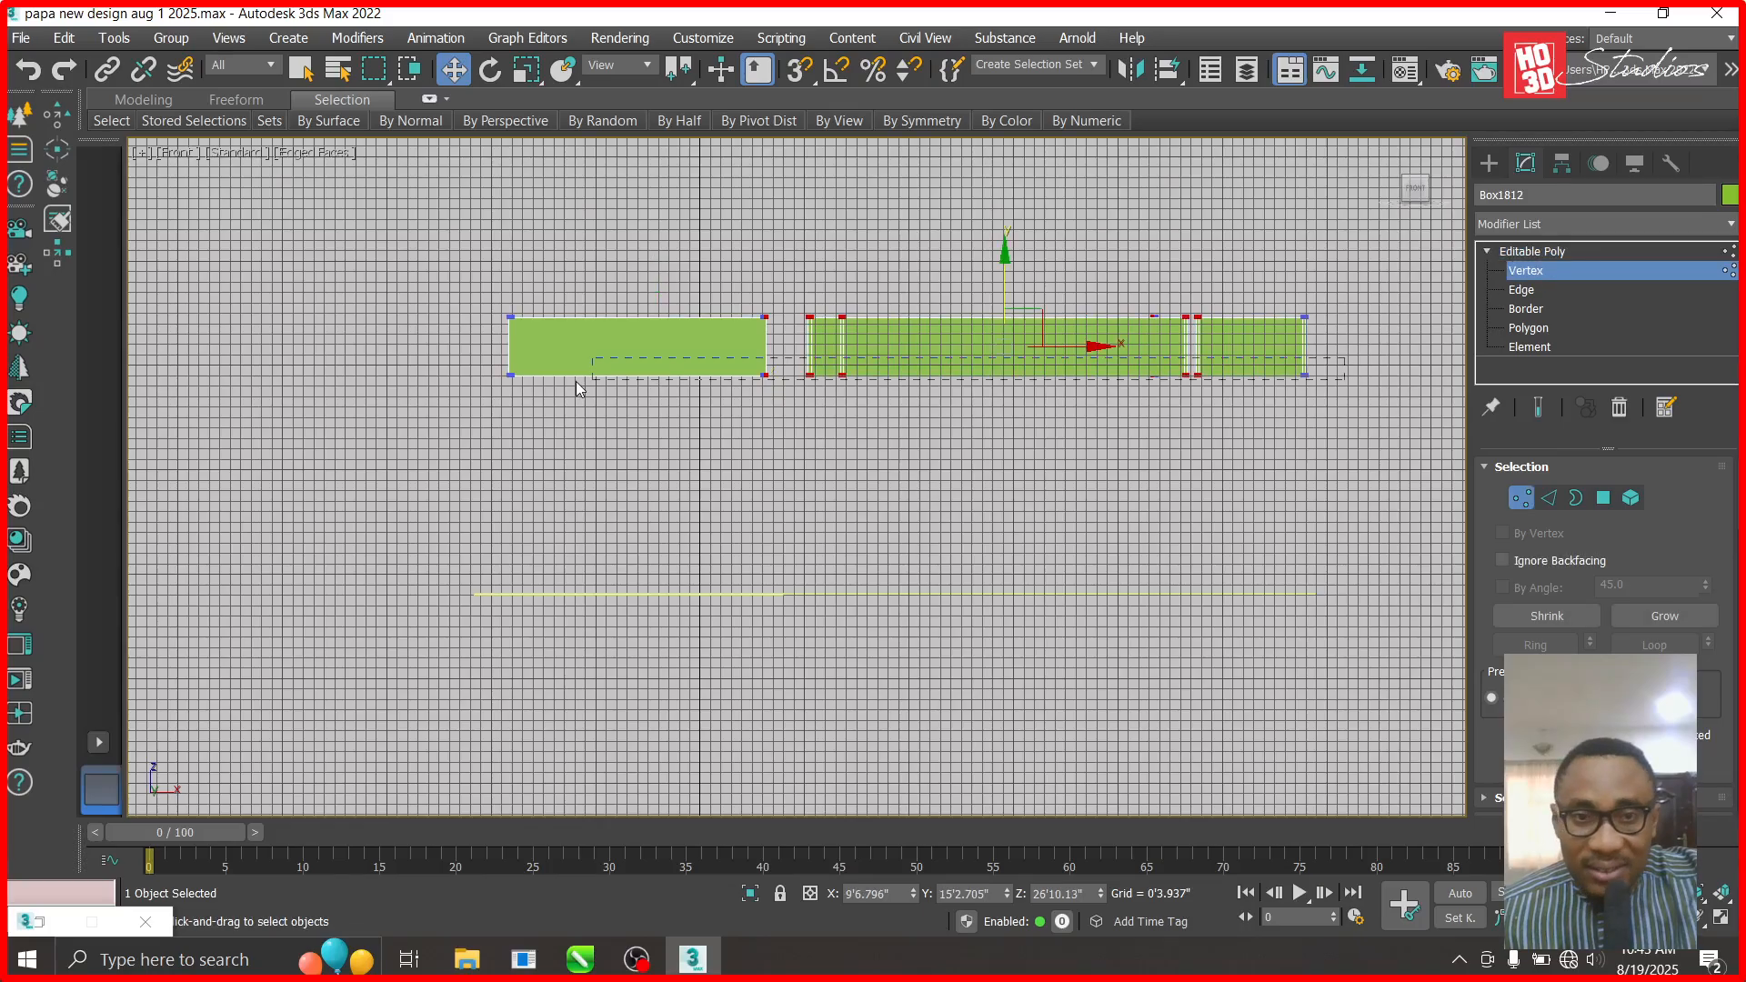
{"action": "left_click_drag", "start_coordinate": [451, 392], "coordinate": [454, 393]}
{"action": "scroll", "coordinate": [1088, 278], "scroll_direction": "up", "scroll_amount": 5}
{"action": "left_click_drag", "start_coordinate": [919, 461], "coordinate": [908, 320]}
{"action": "scroll", "coordinate": [936, 380], "scroll_direction": "up", "scroll_amount": 5}
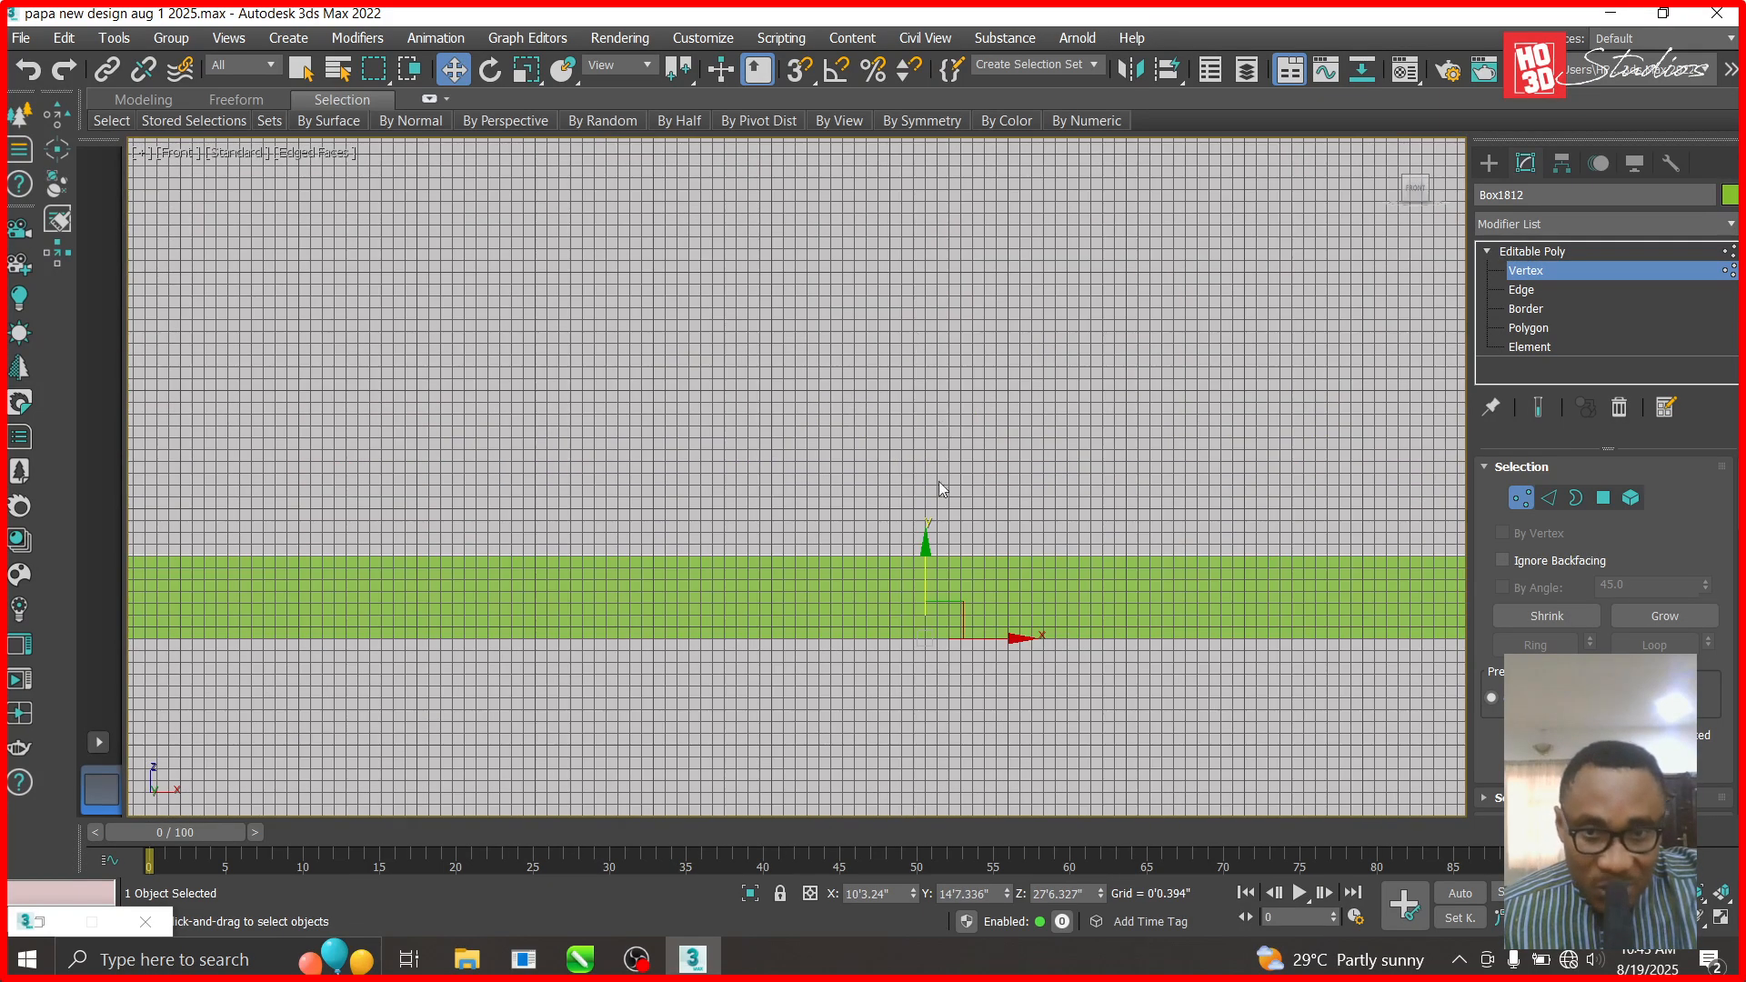
{"action": "left_click_drag", "start_coordinate": [927, 546], "coordinate": [936, 471]}
{"action": "left_click", "coordinate": [1565, 265]}
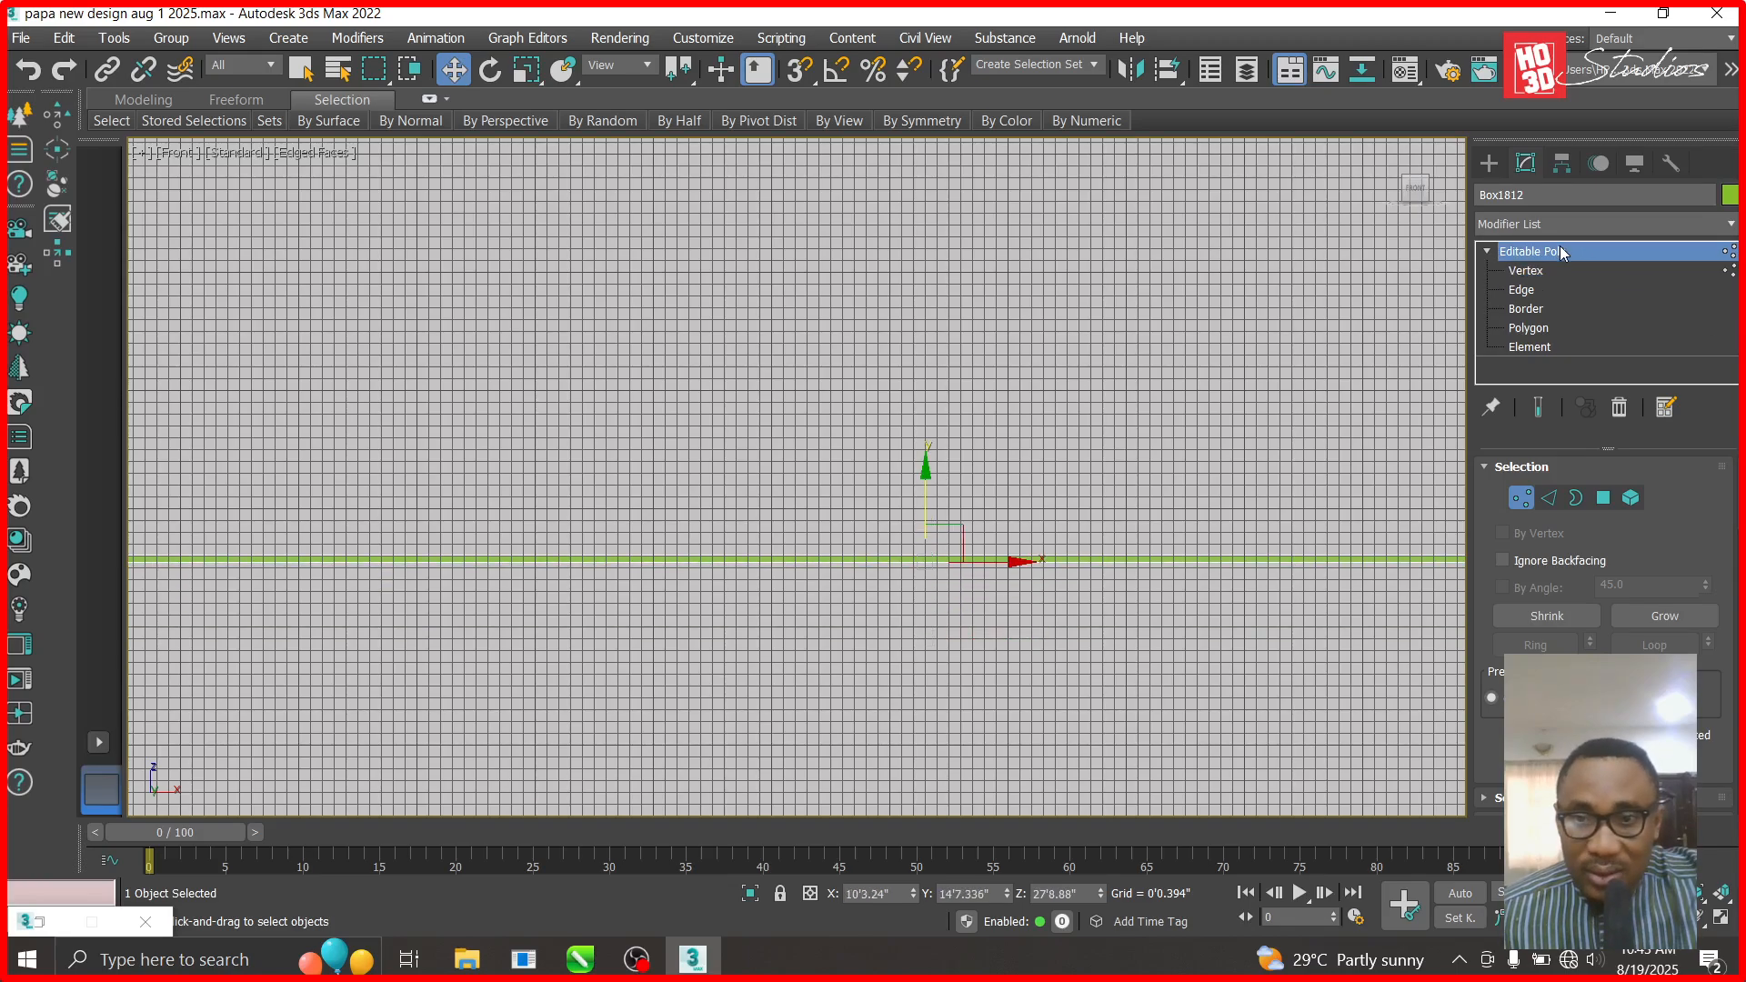
- Rename Box1812 to 'led strip cover'
{"action": "left_click", "coordinate": [1583, 193]}
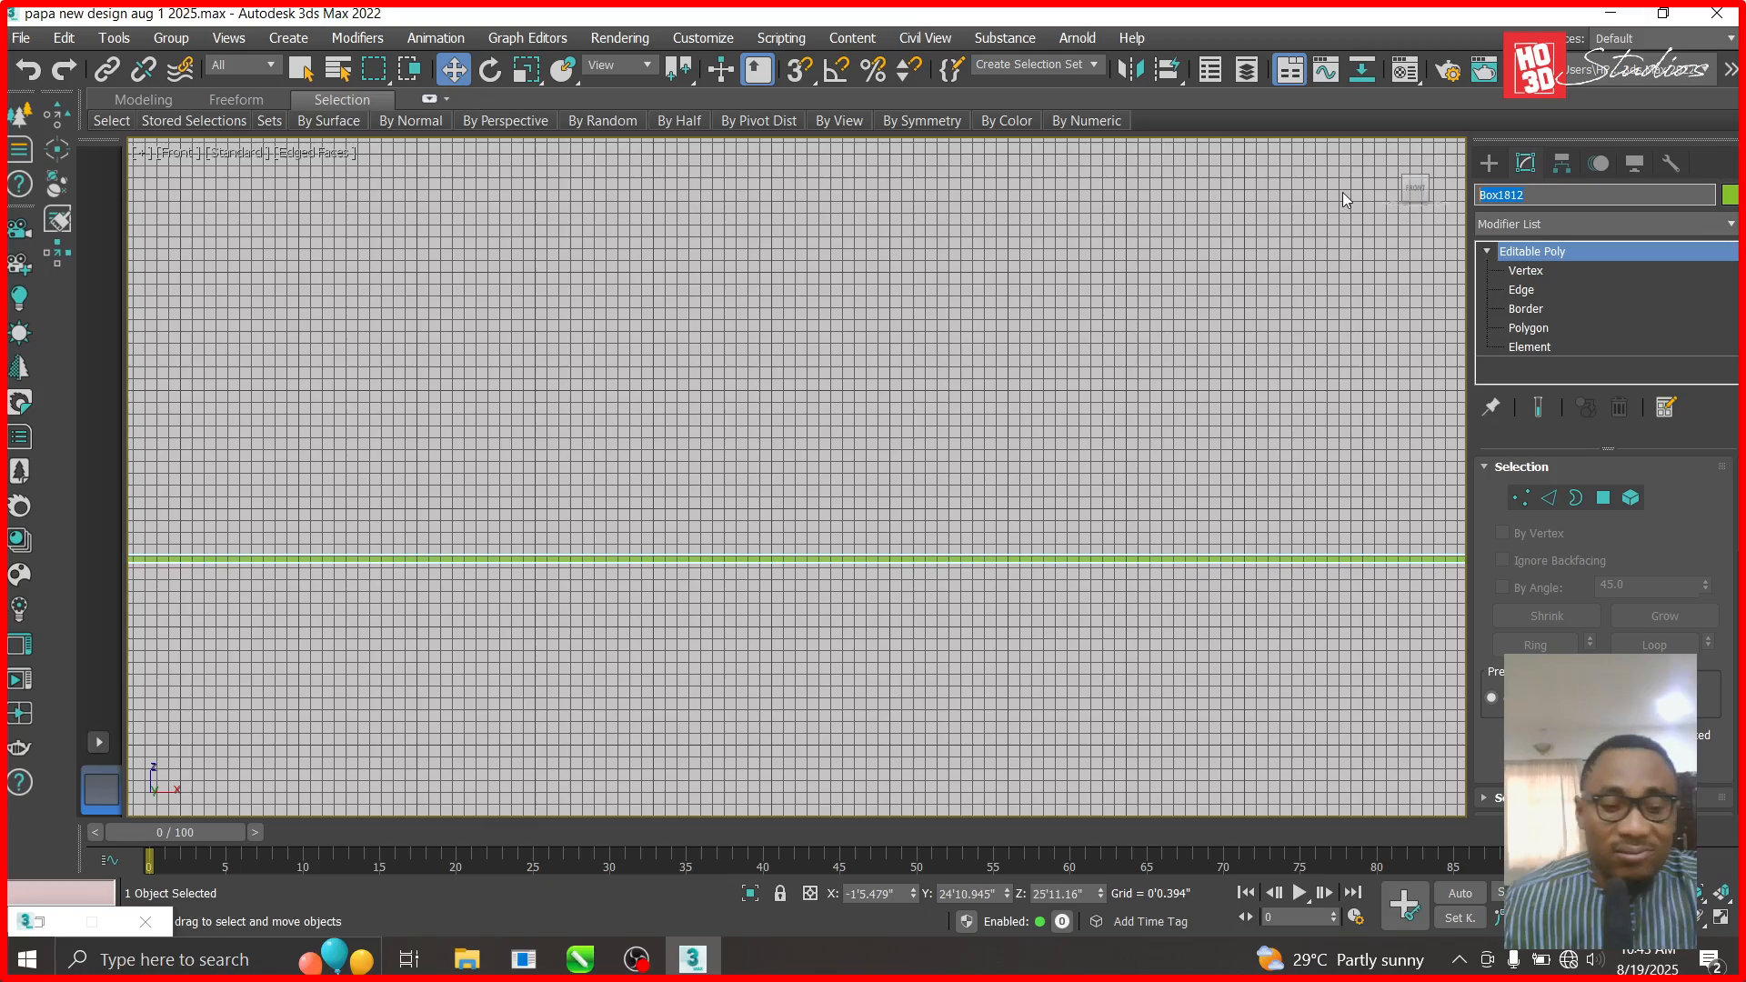
{"action": "type", "text": "led str"}
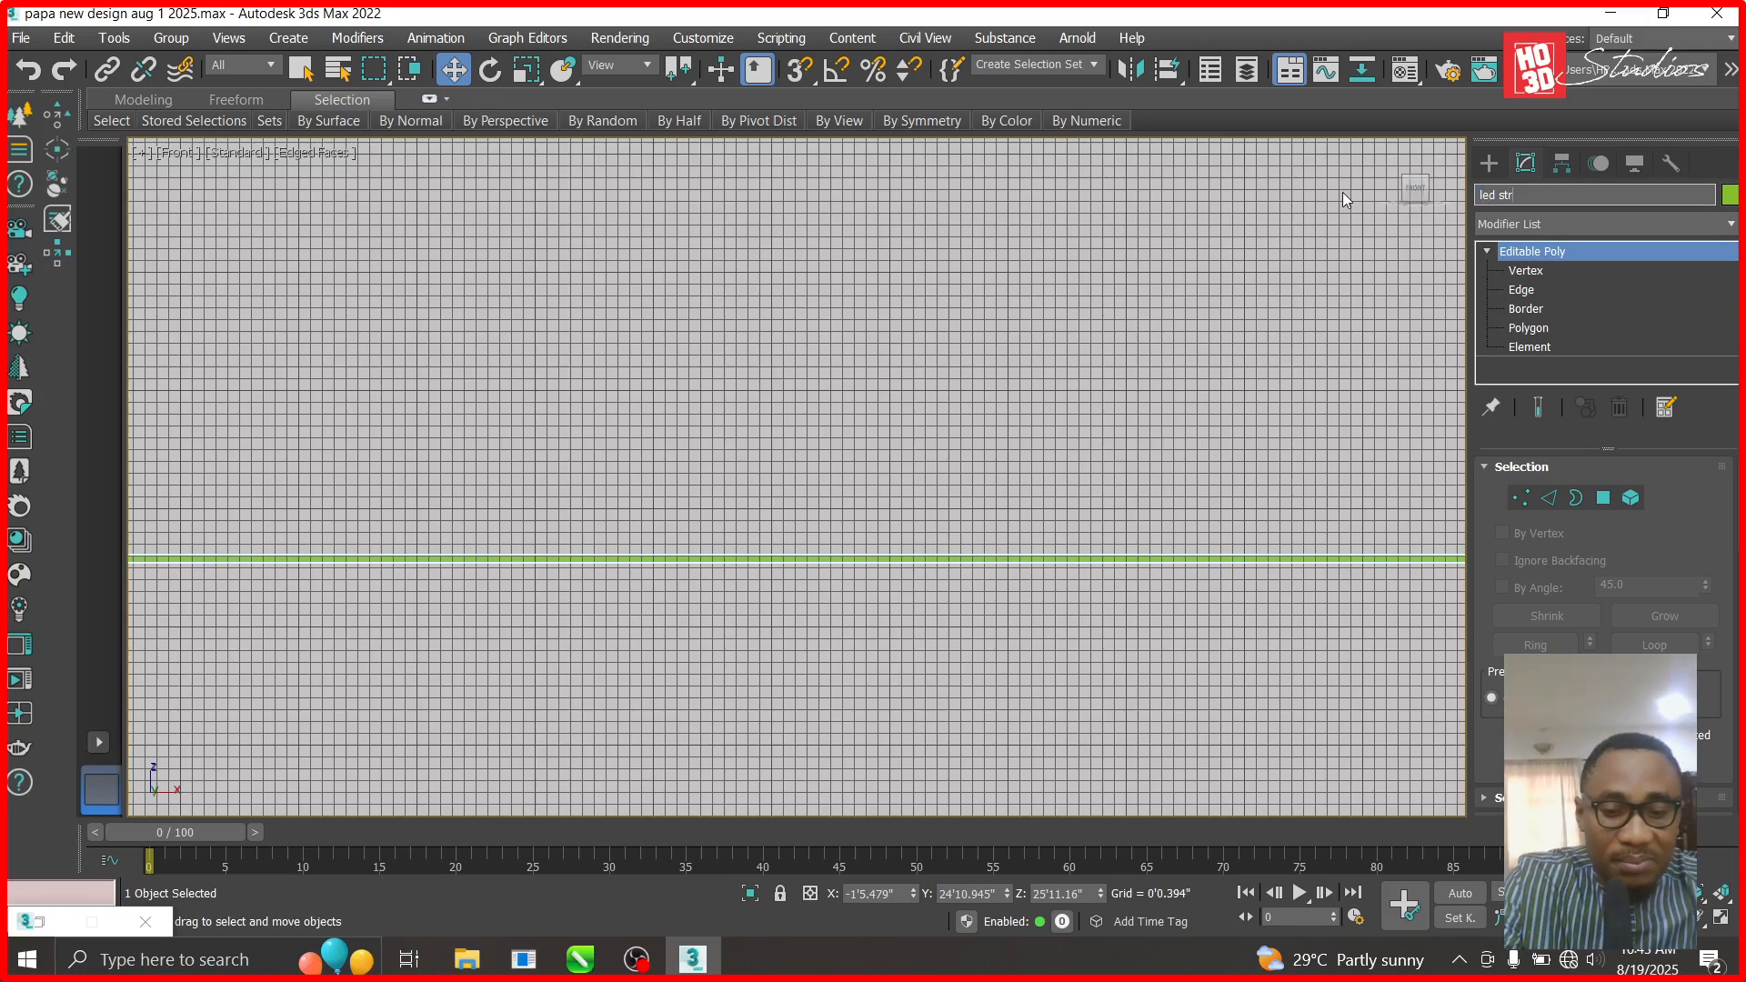
{"action": "type", "text": "ip cover"}
{"action": "key", "text": "Return"}
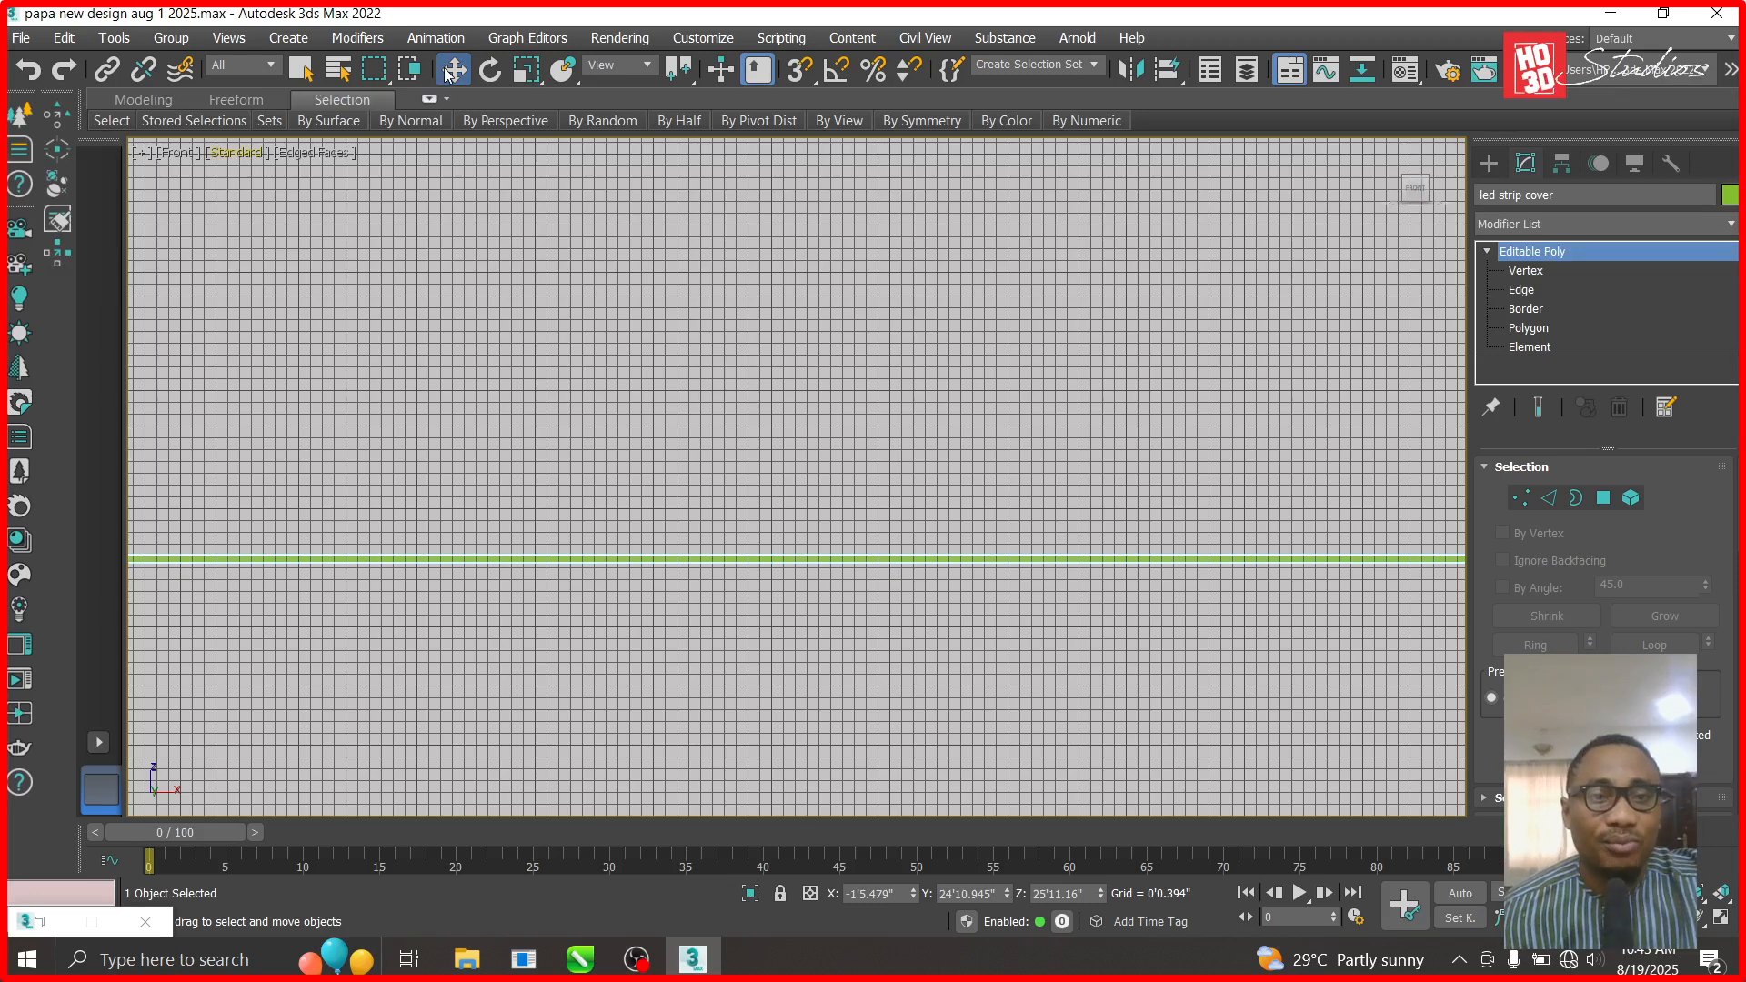
{"action": "scroll", "coordinate": [728, 577], "scroll_direction": "down", "scroll_amount": 2}
- Move the led strip cover down in Front view, then set its Z height to 17'2.457"
{"action": "key", "text": "t"}
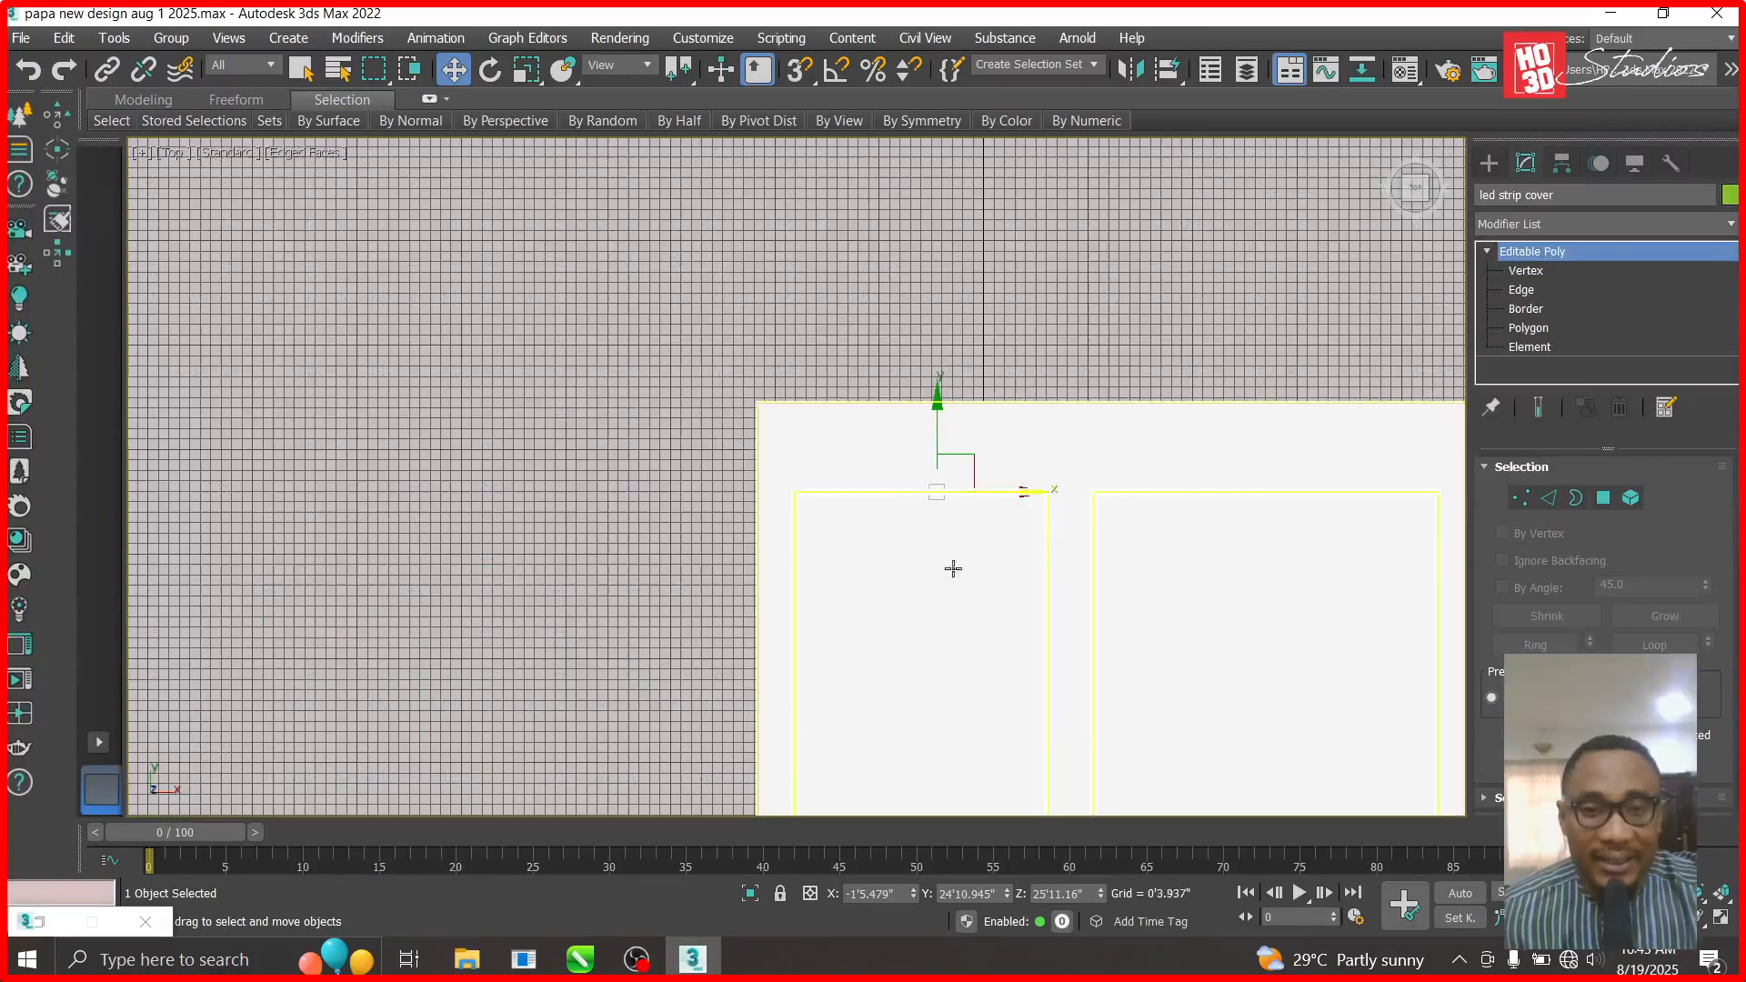
{"action": "key", "text": "f"}
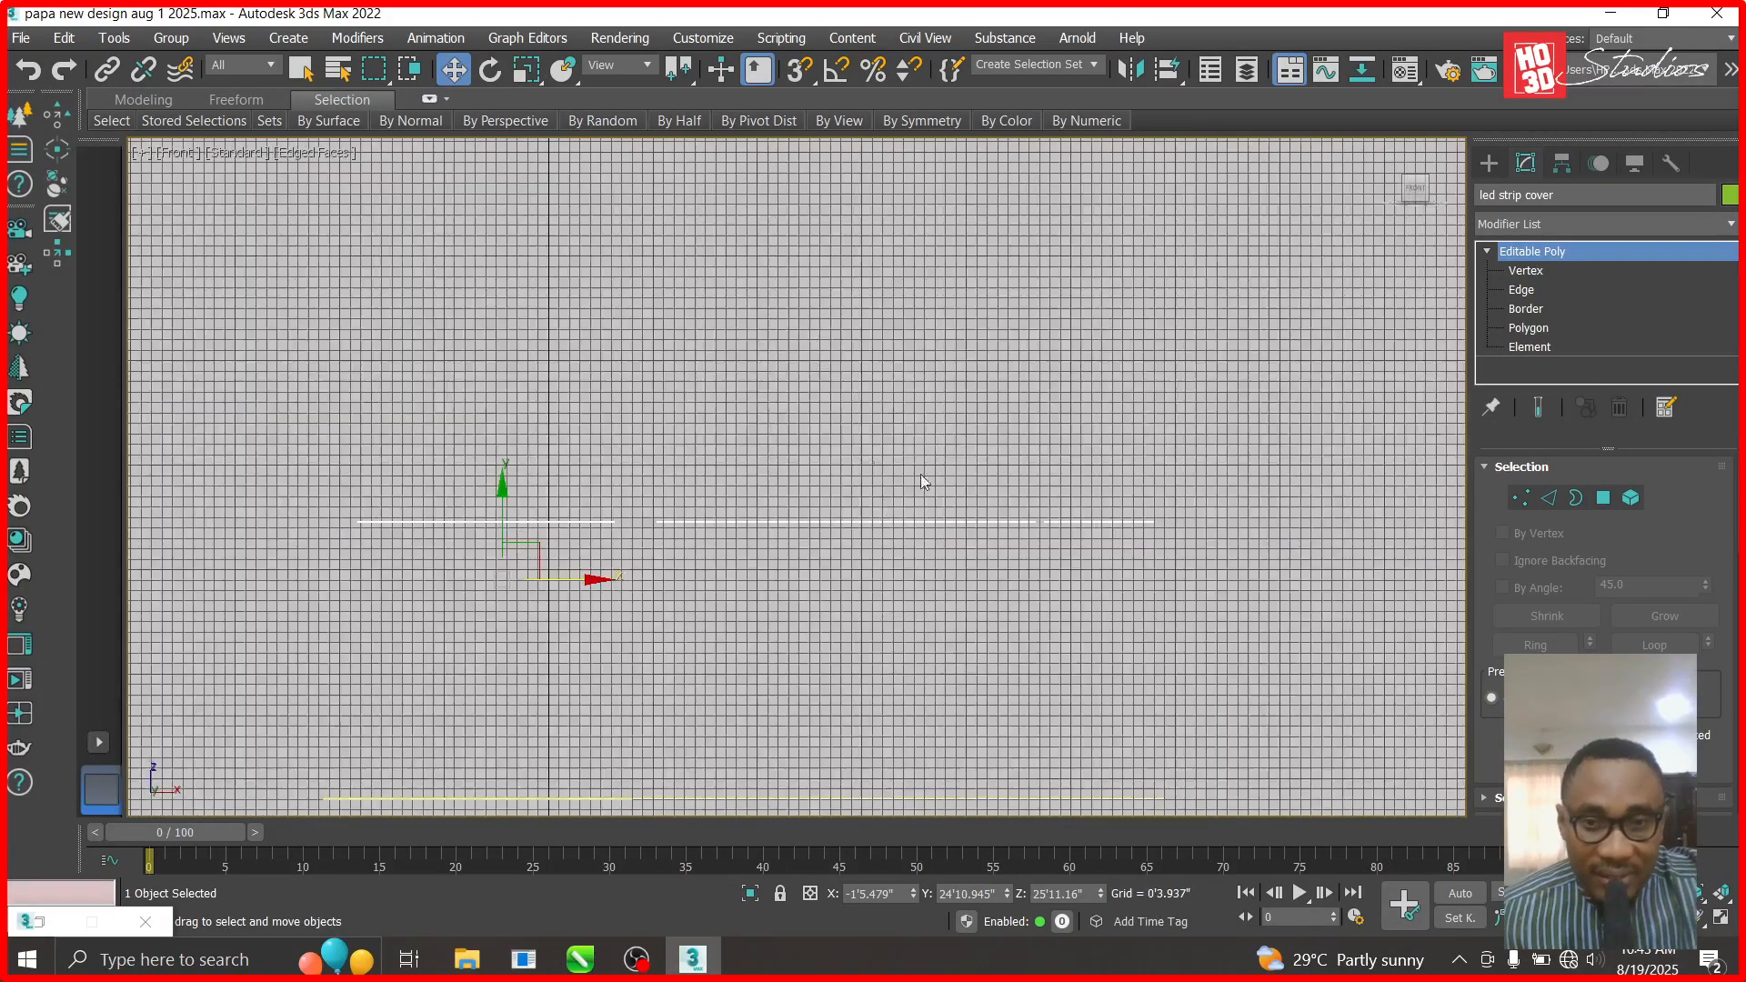
{"action": "scroll", "coordinate": [523, 496], "scroll_direction": "down", "scroll_amount": 1}
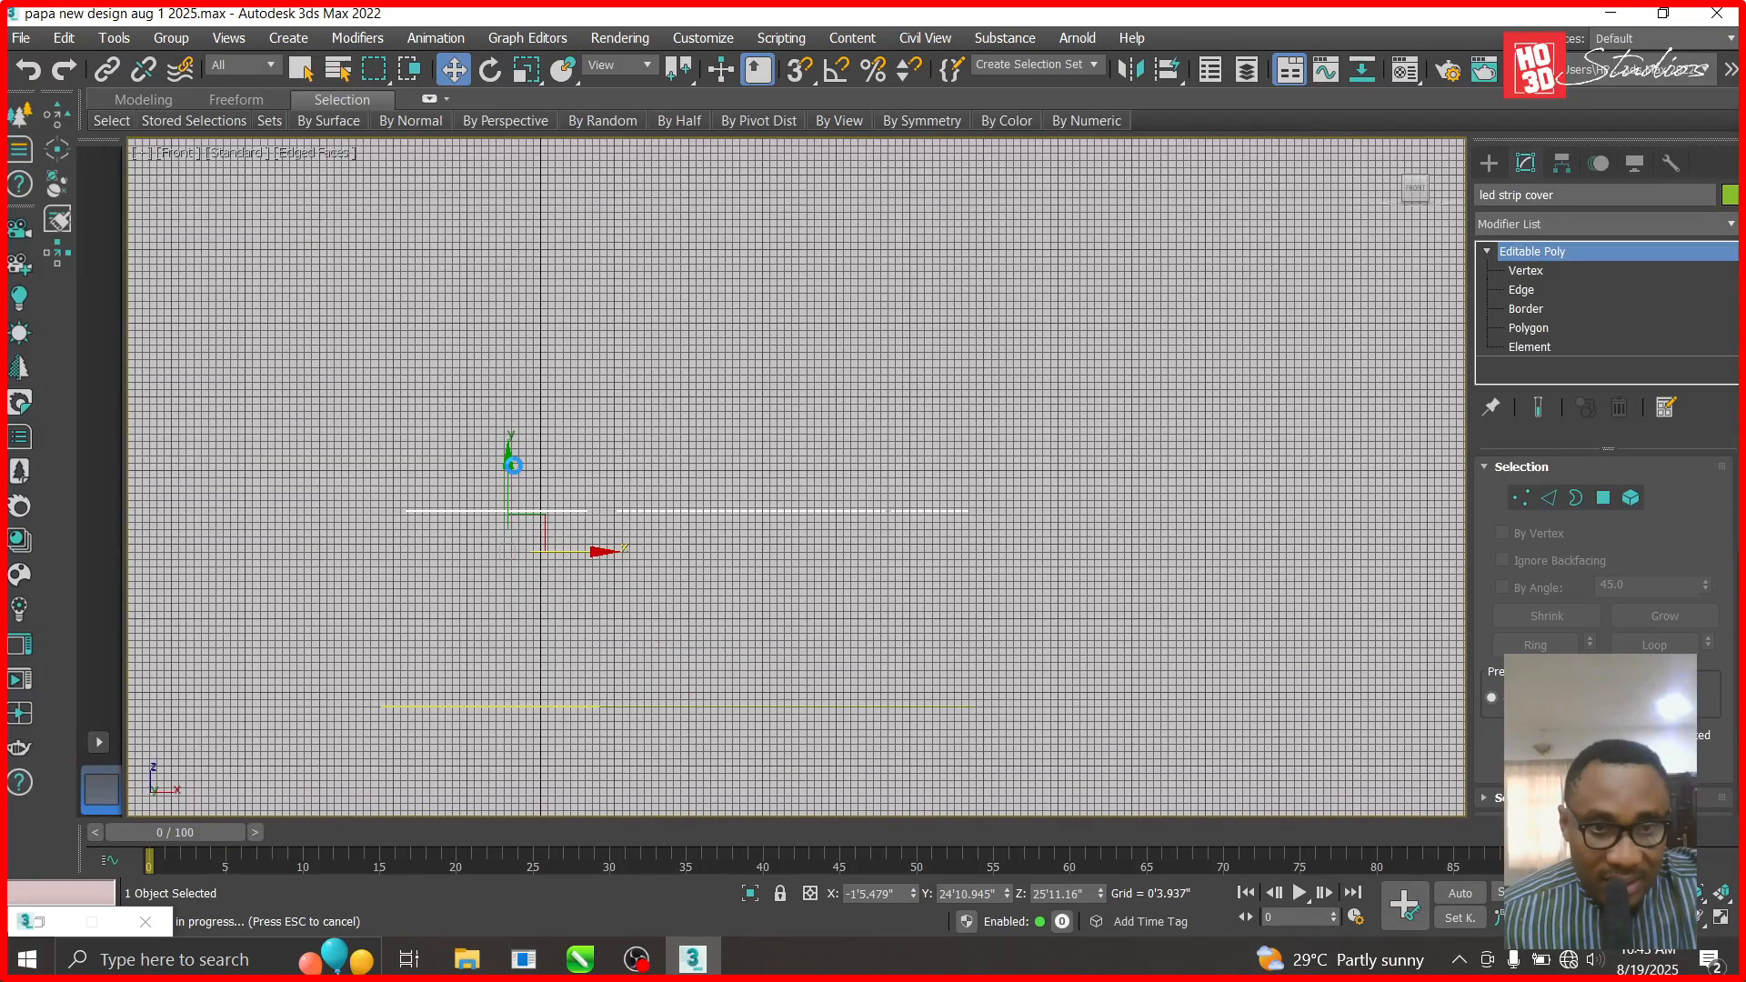
{"action": "left_click_drag", "start_coordinate": [513, 465], "coordinate": [533, 668]}
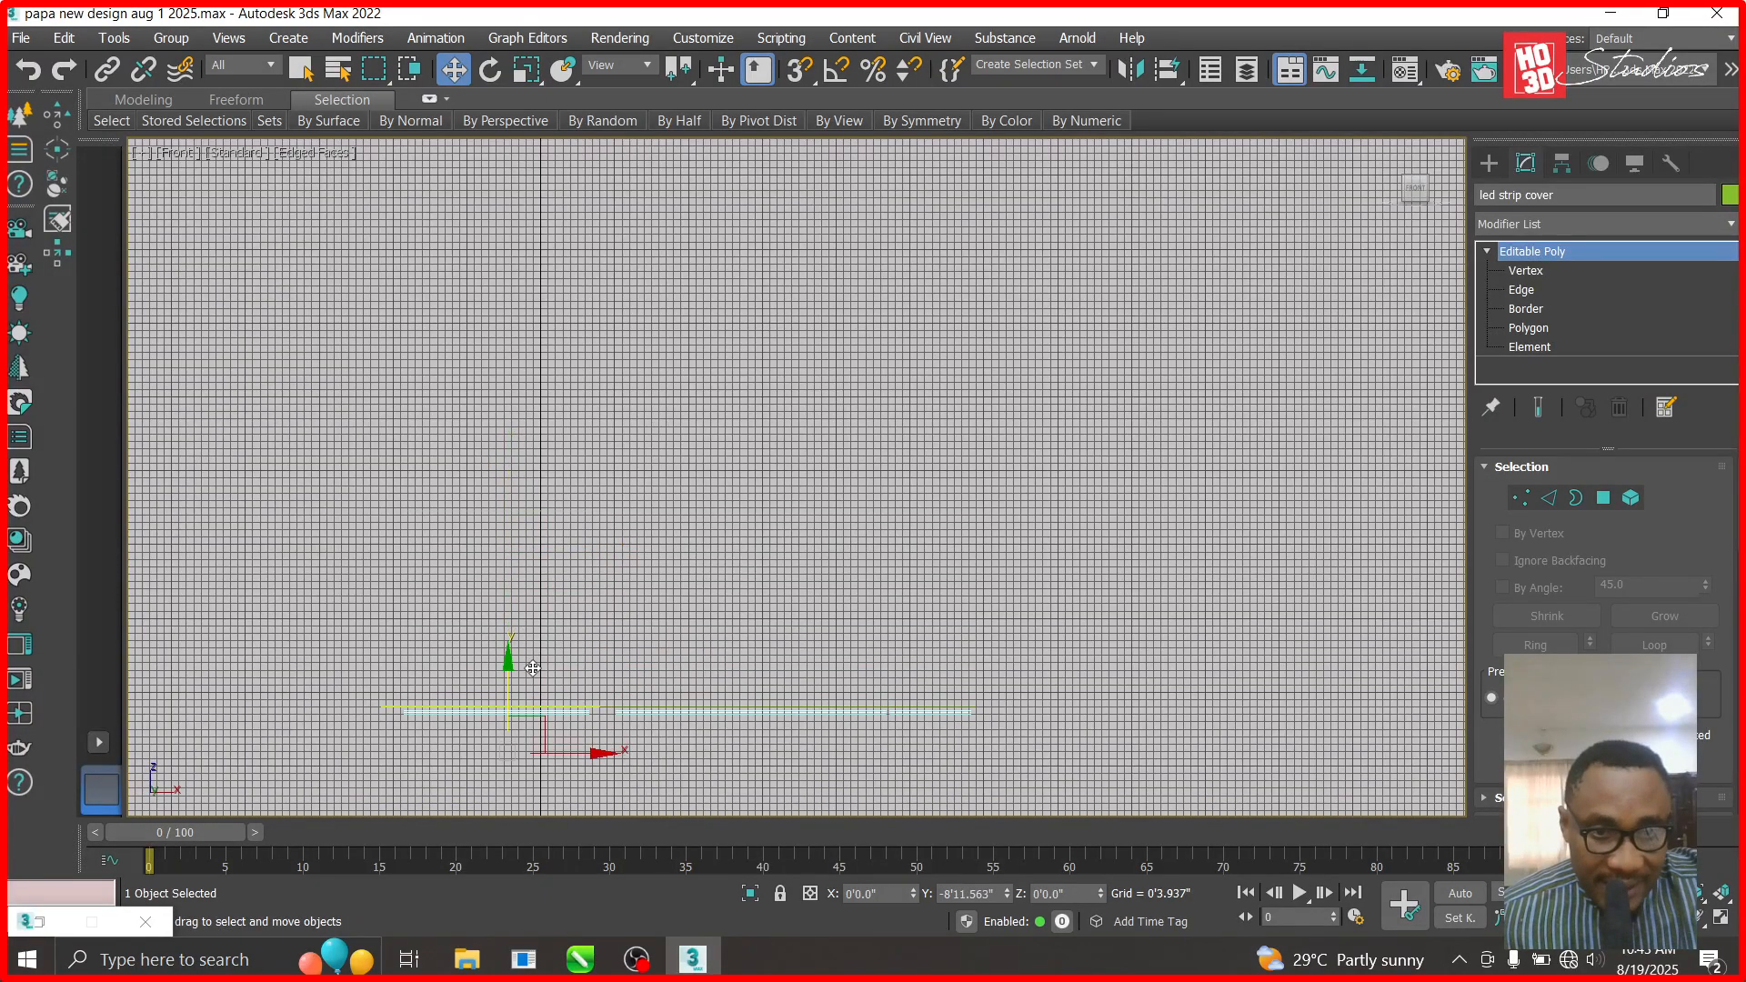
{"action": "scroll", "coordinate": [533, 668], "scroll_direction": "up", "scroll_amount": 5}
{"action": "scroll", "coordinate": [993, 524], "scroll_direction": "up", "scroll_amount": 3}
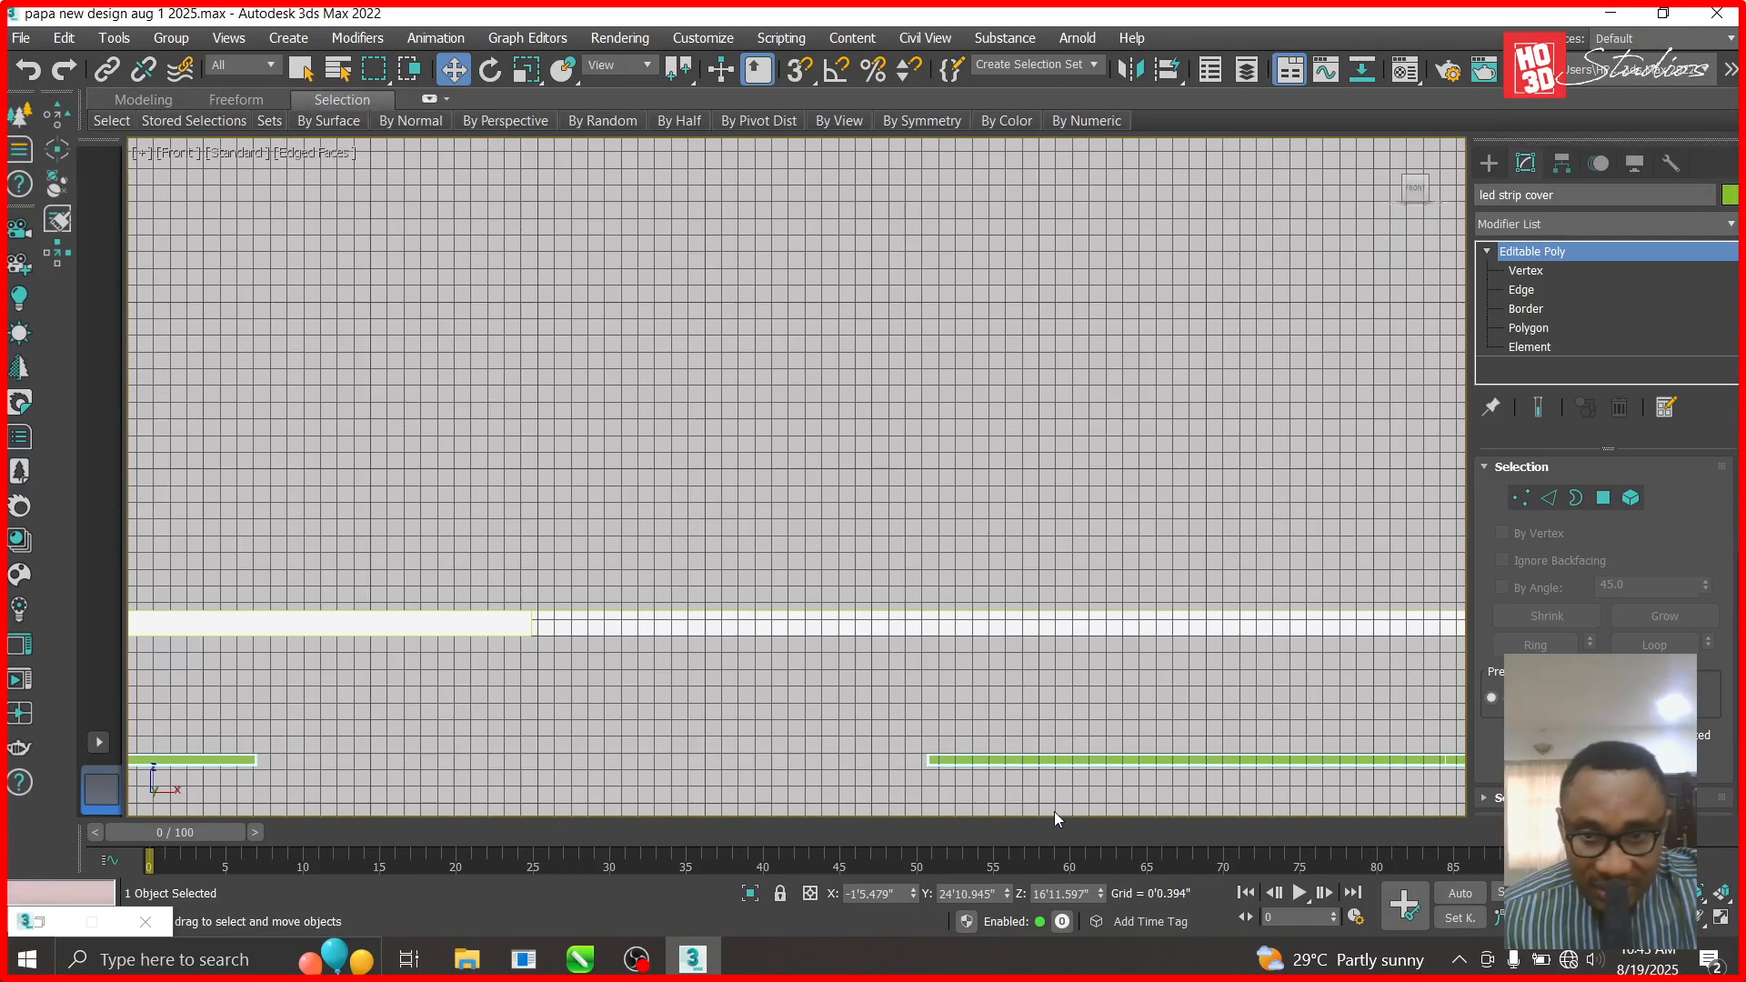
{"action": "left_click_drag", "start_coordinate": [1101, 898], "coordinate": [1096, 670]}
{"action": "scroll", "coordinate": [1093, 670], "scroll_direction": "up", "scroll_amount": 3}
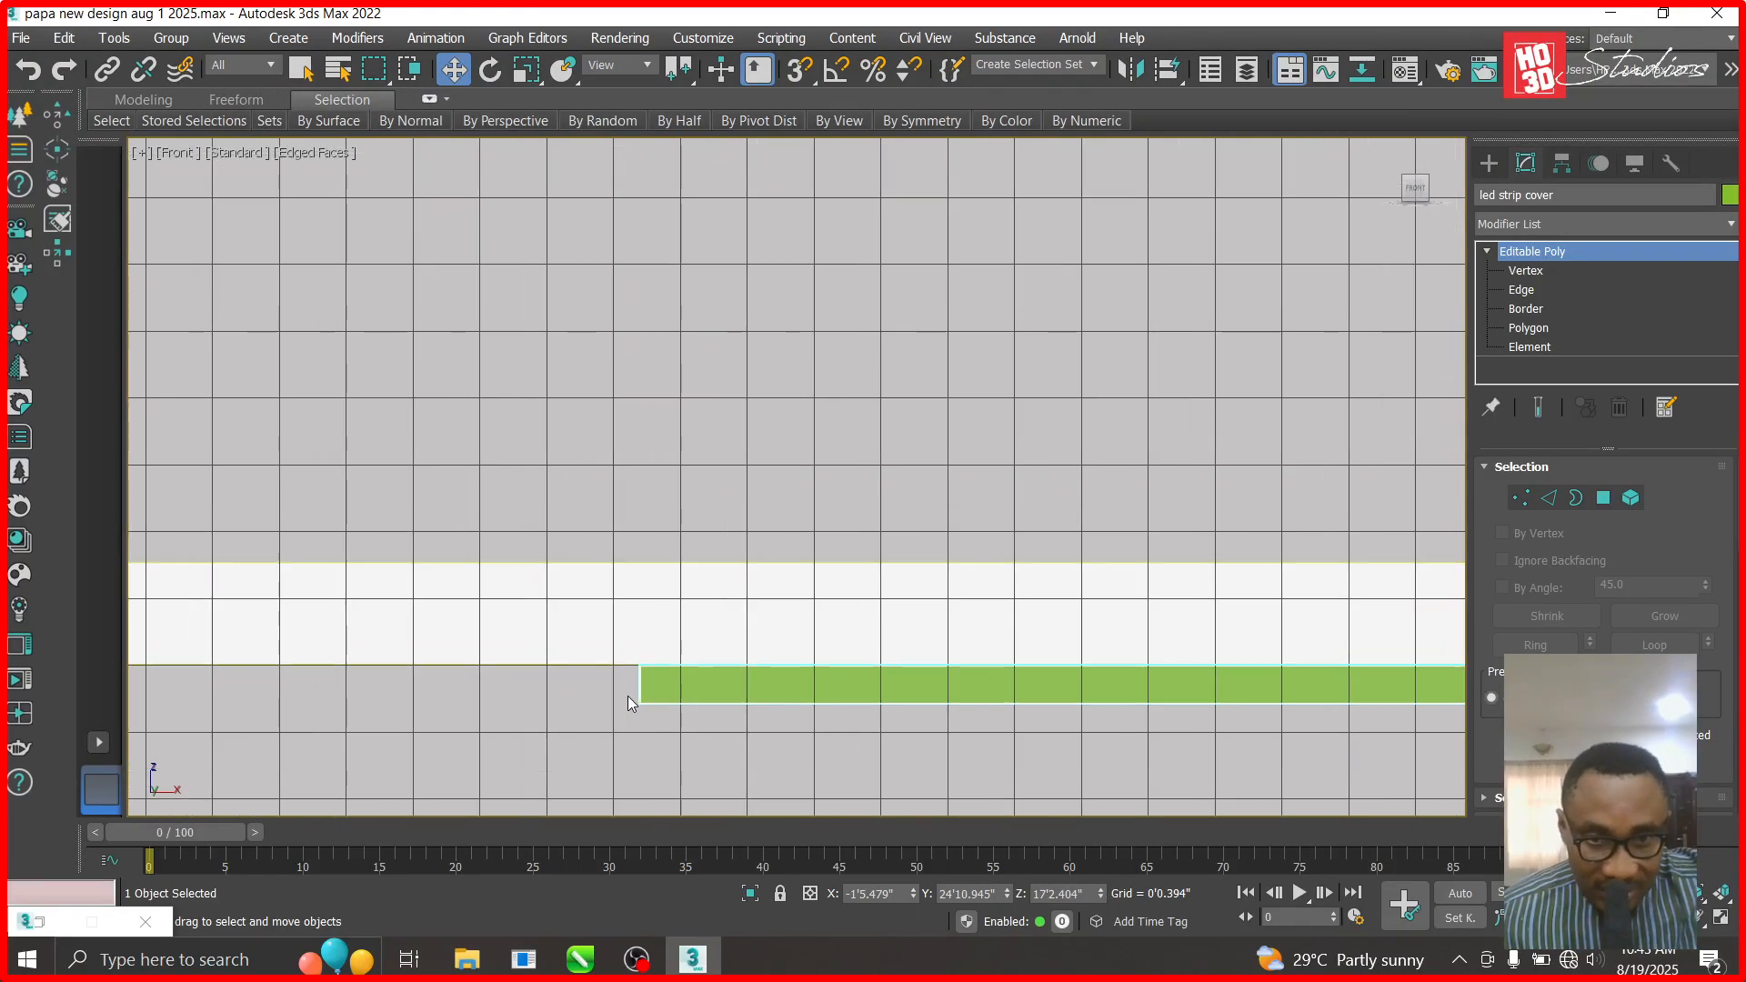
{"action": "scroll", "coordinate": [639, 694], "scroll_direction": "up", "scroll_amount": 2}
{"action": "left_click_drag", "start_coordinate": [1104, 892], "coordinate": [1101, 876]}
- Reset the tiles stairst material and name it 'led strip cover living area'
{"action": "key", "text": "m"}
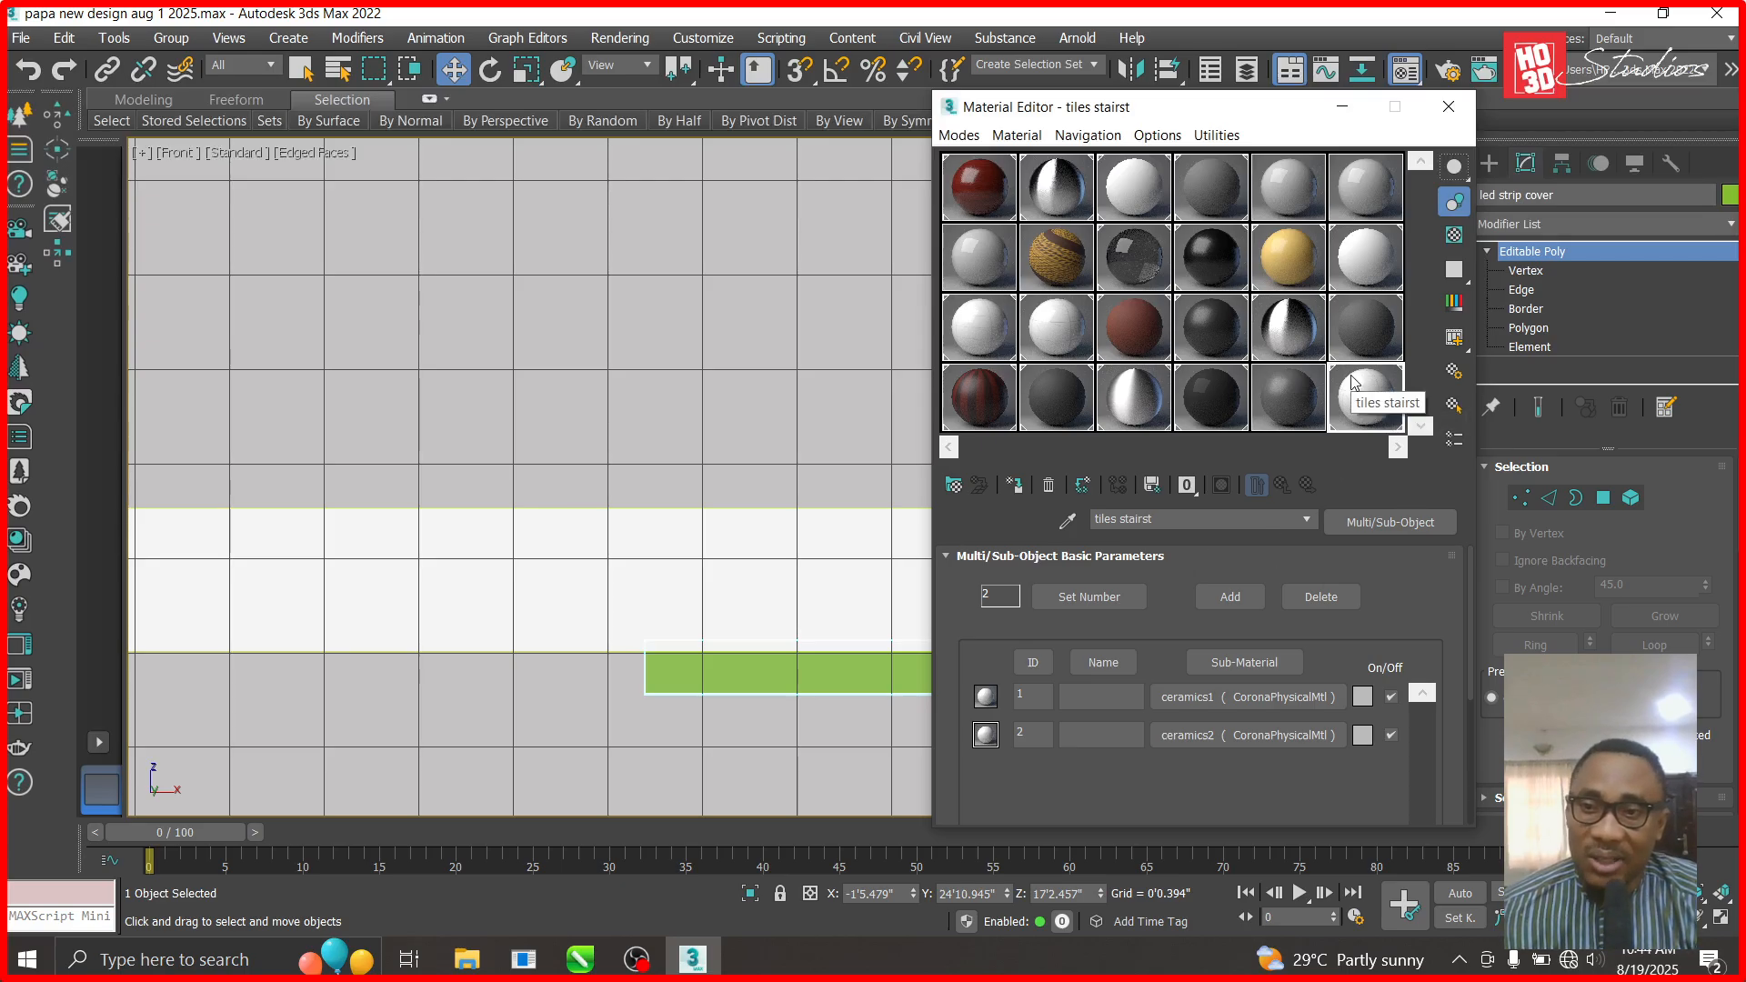
{"action": "left_click", "coordinate": [1047, 485]}
{"action": "left_click", "coordinate": [1277, 551]}
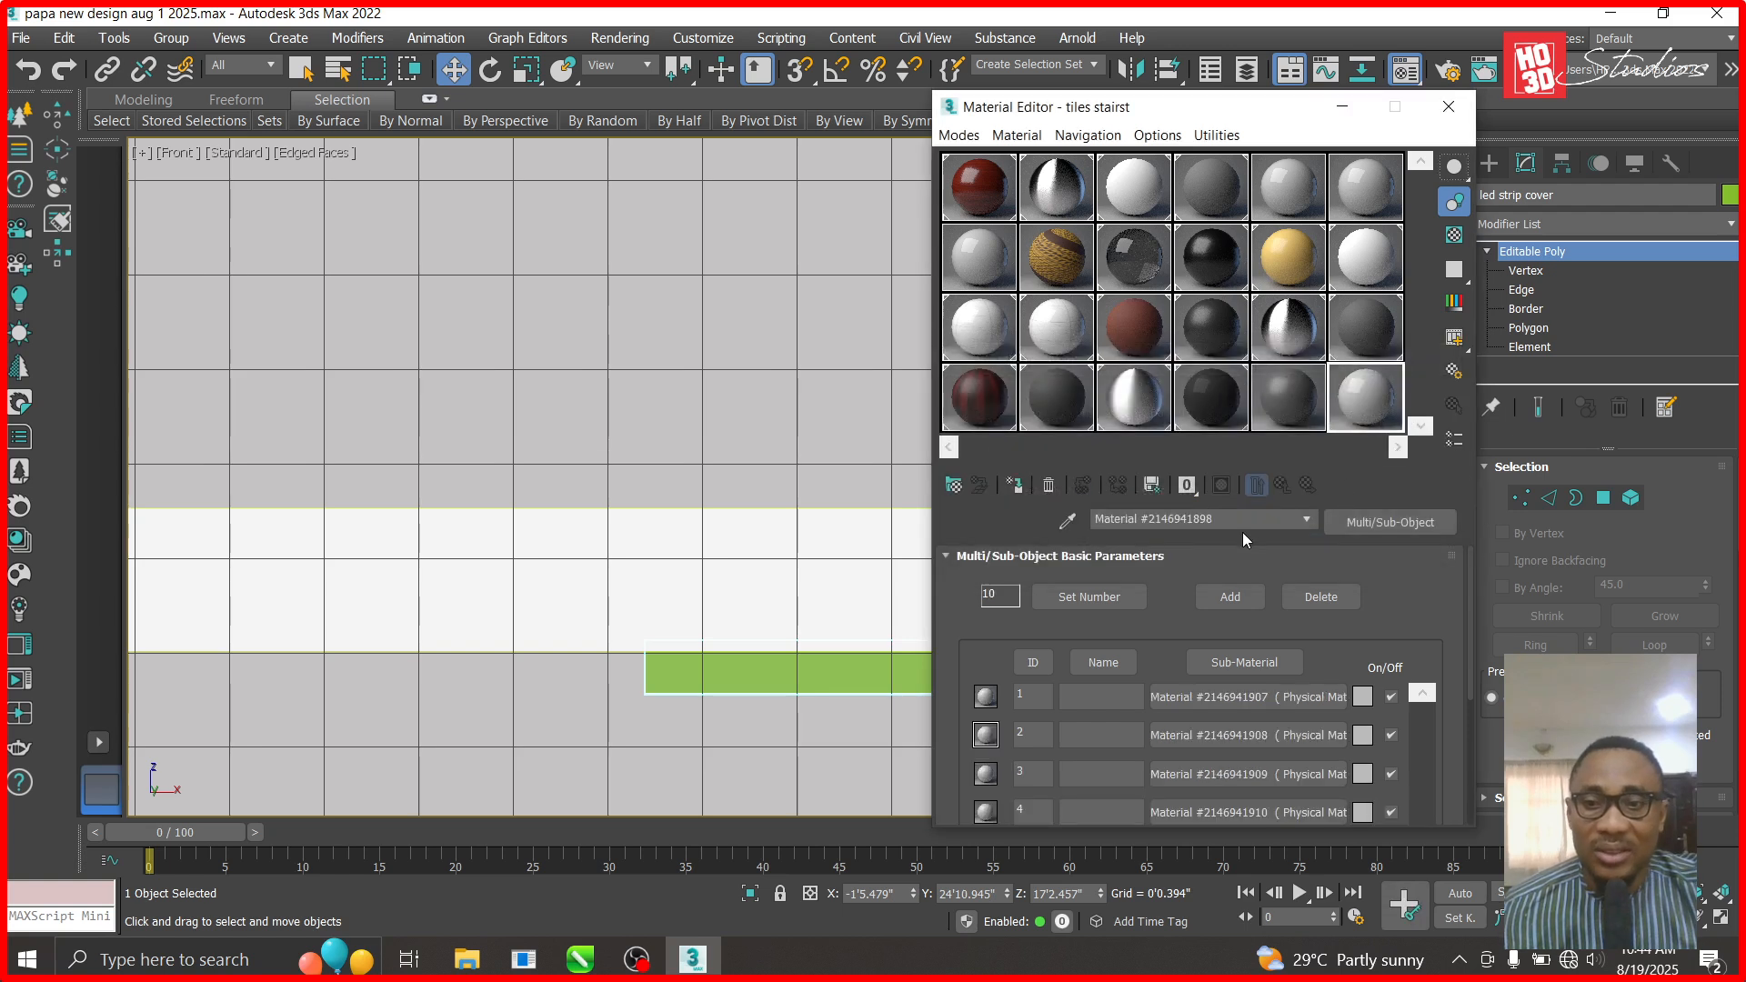
{"action": "type", "text": "led strip cover"}
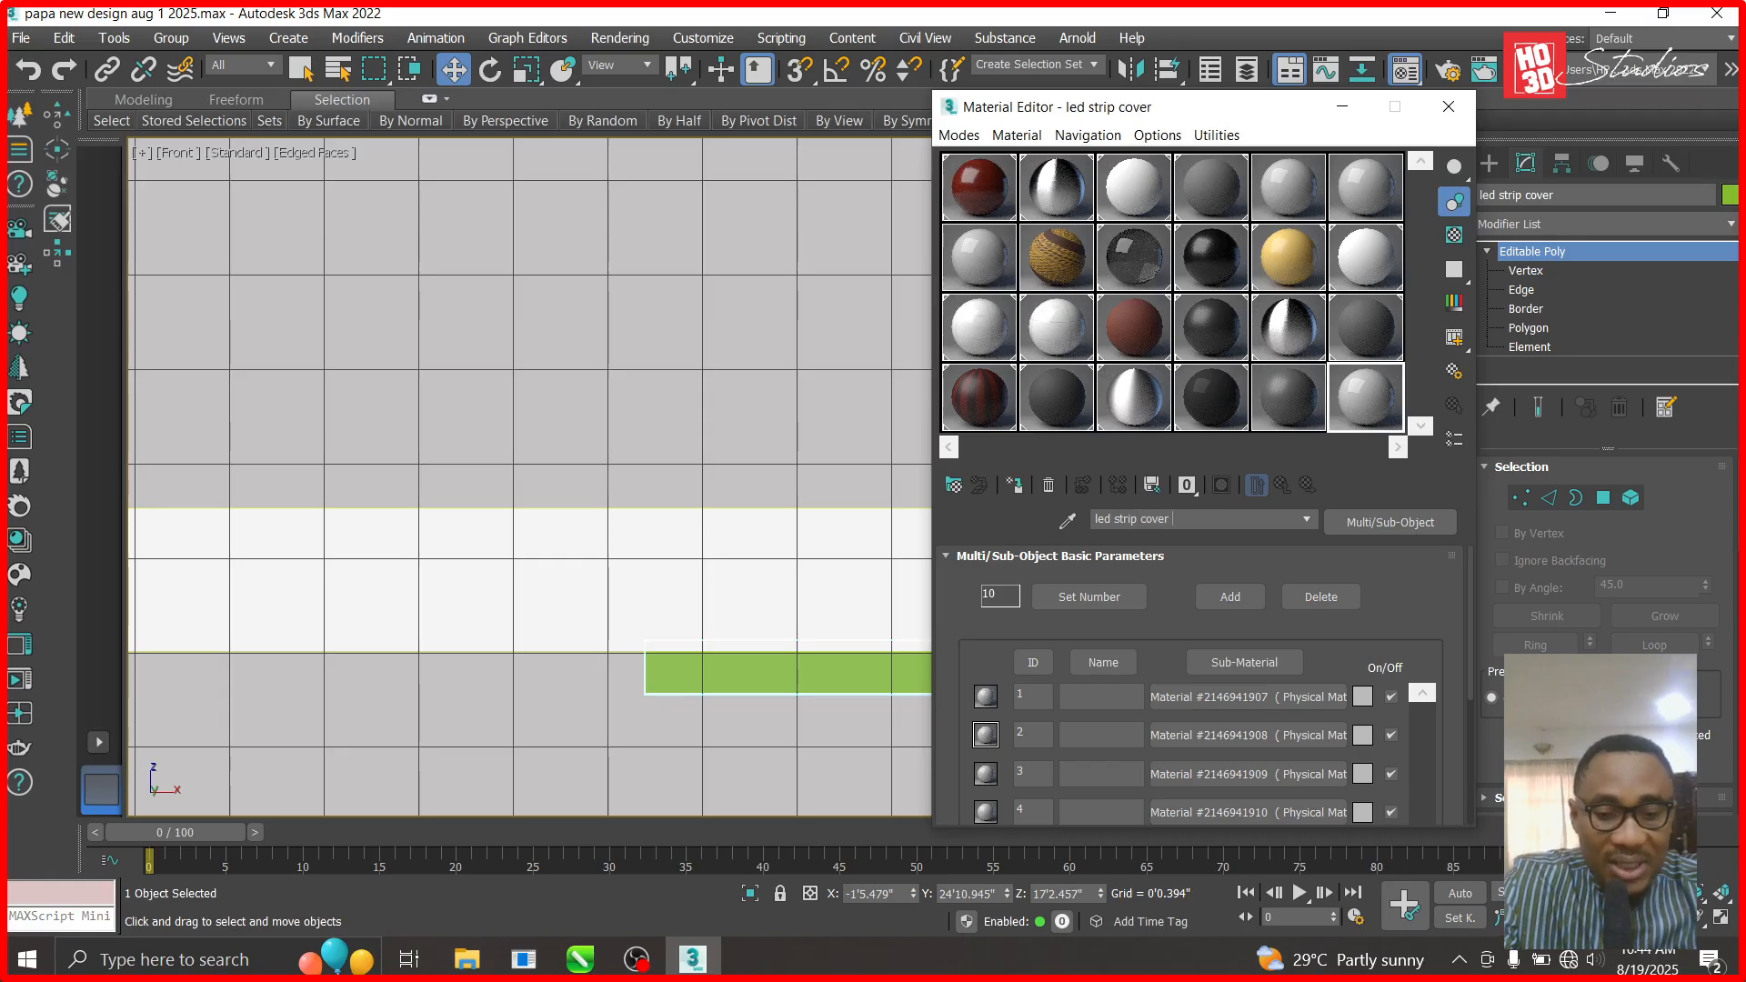
{"action": "type", "text": " living area"}
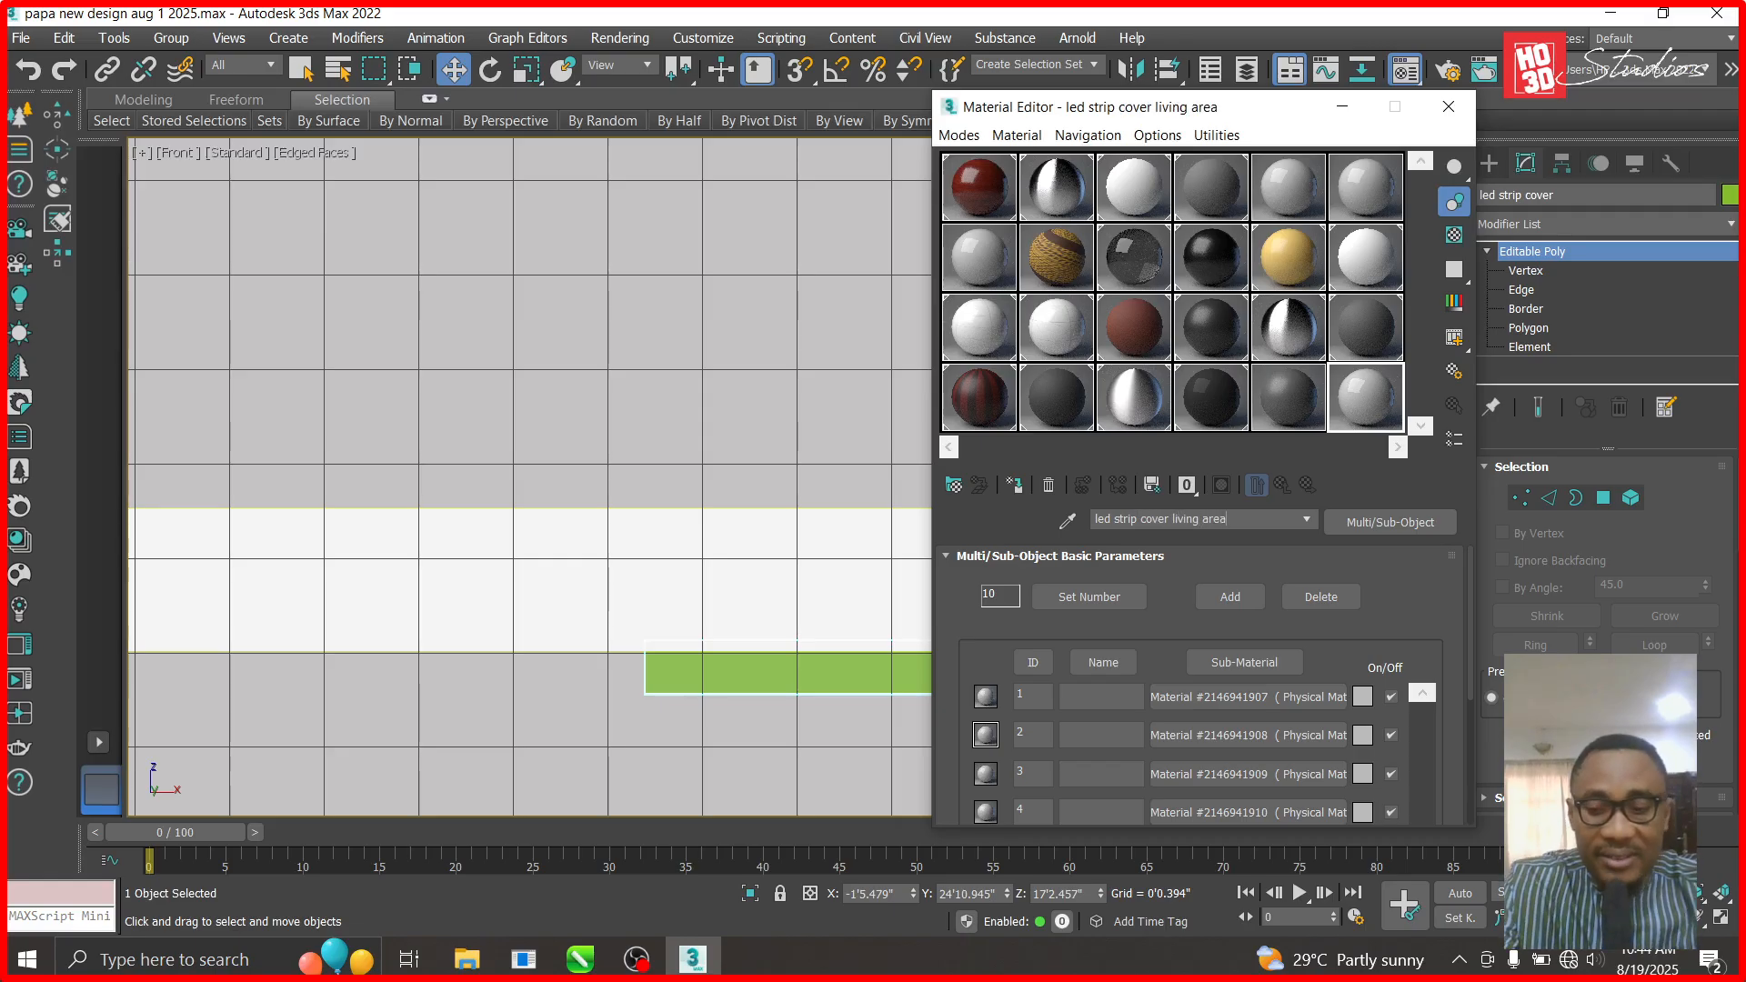
- Try CoronaPhysicalMtl, revert to Multi/Sub-Object, and pick the SATIN GREY material
{"action": "left_click", "coordinate": [1380, 524]}
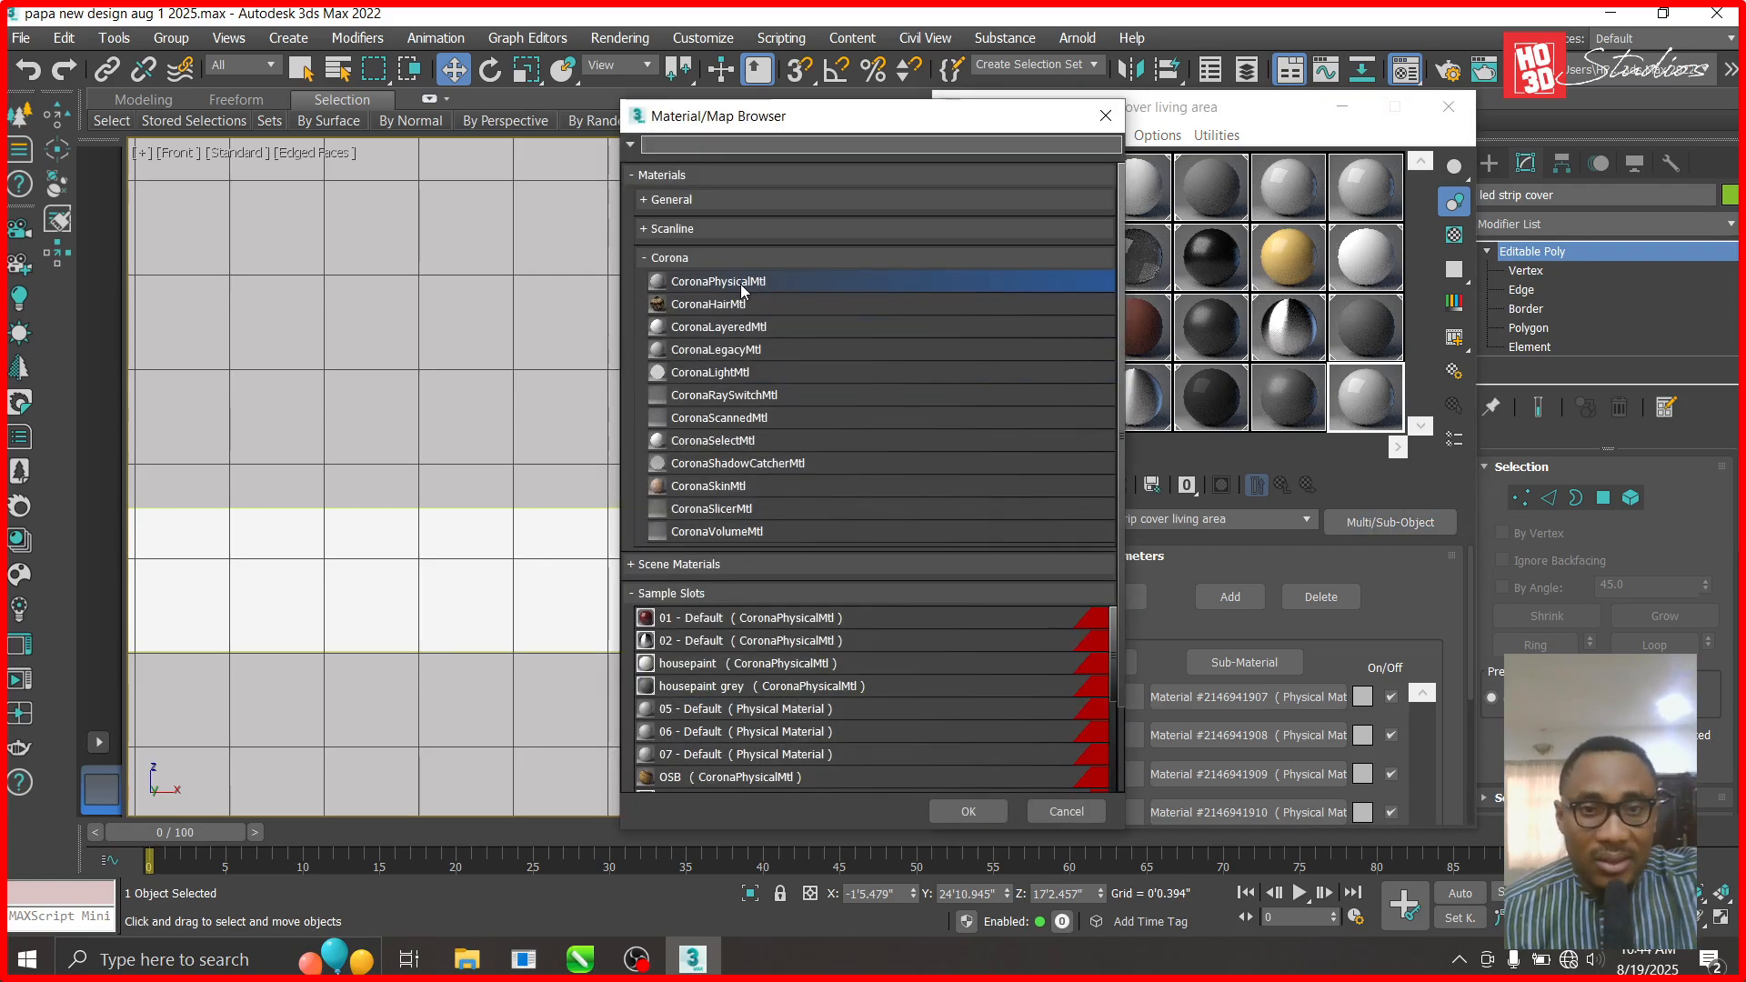
{"action": "double_click", "coordinate": [718, 281]}
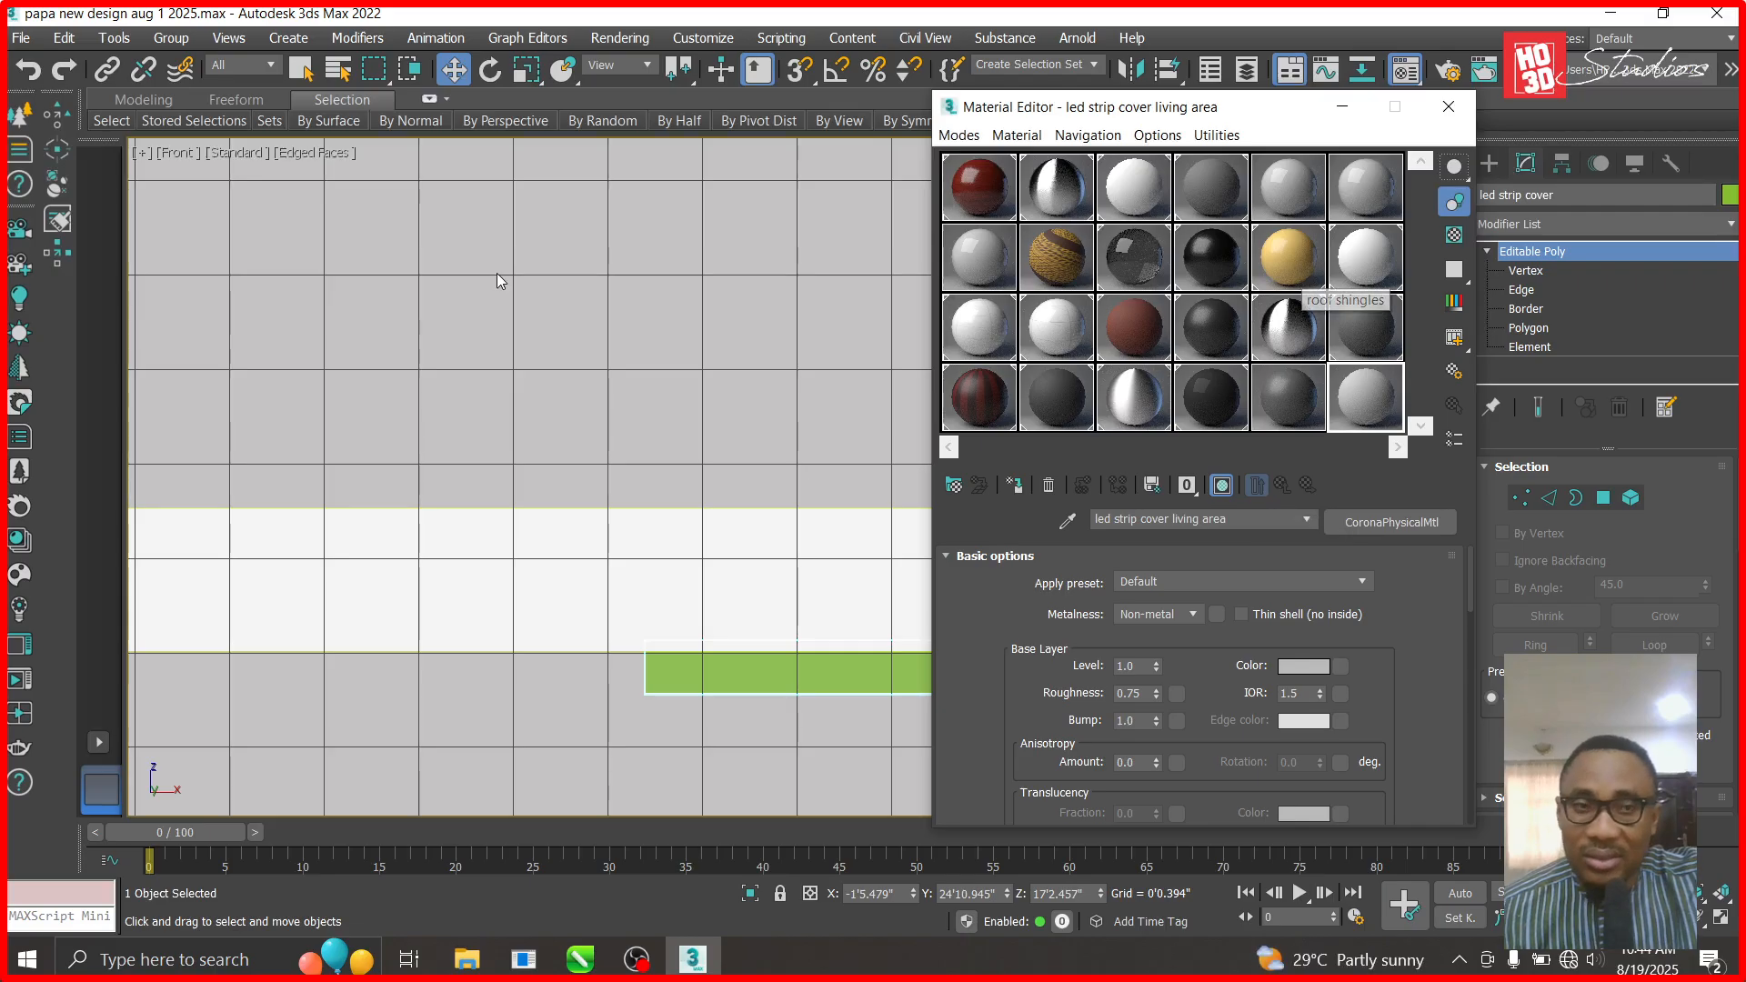
{"action": "left_click", "coordinate": [24, 73]}
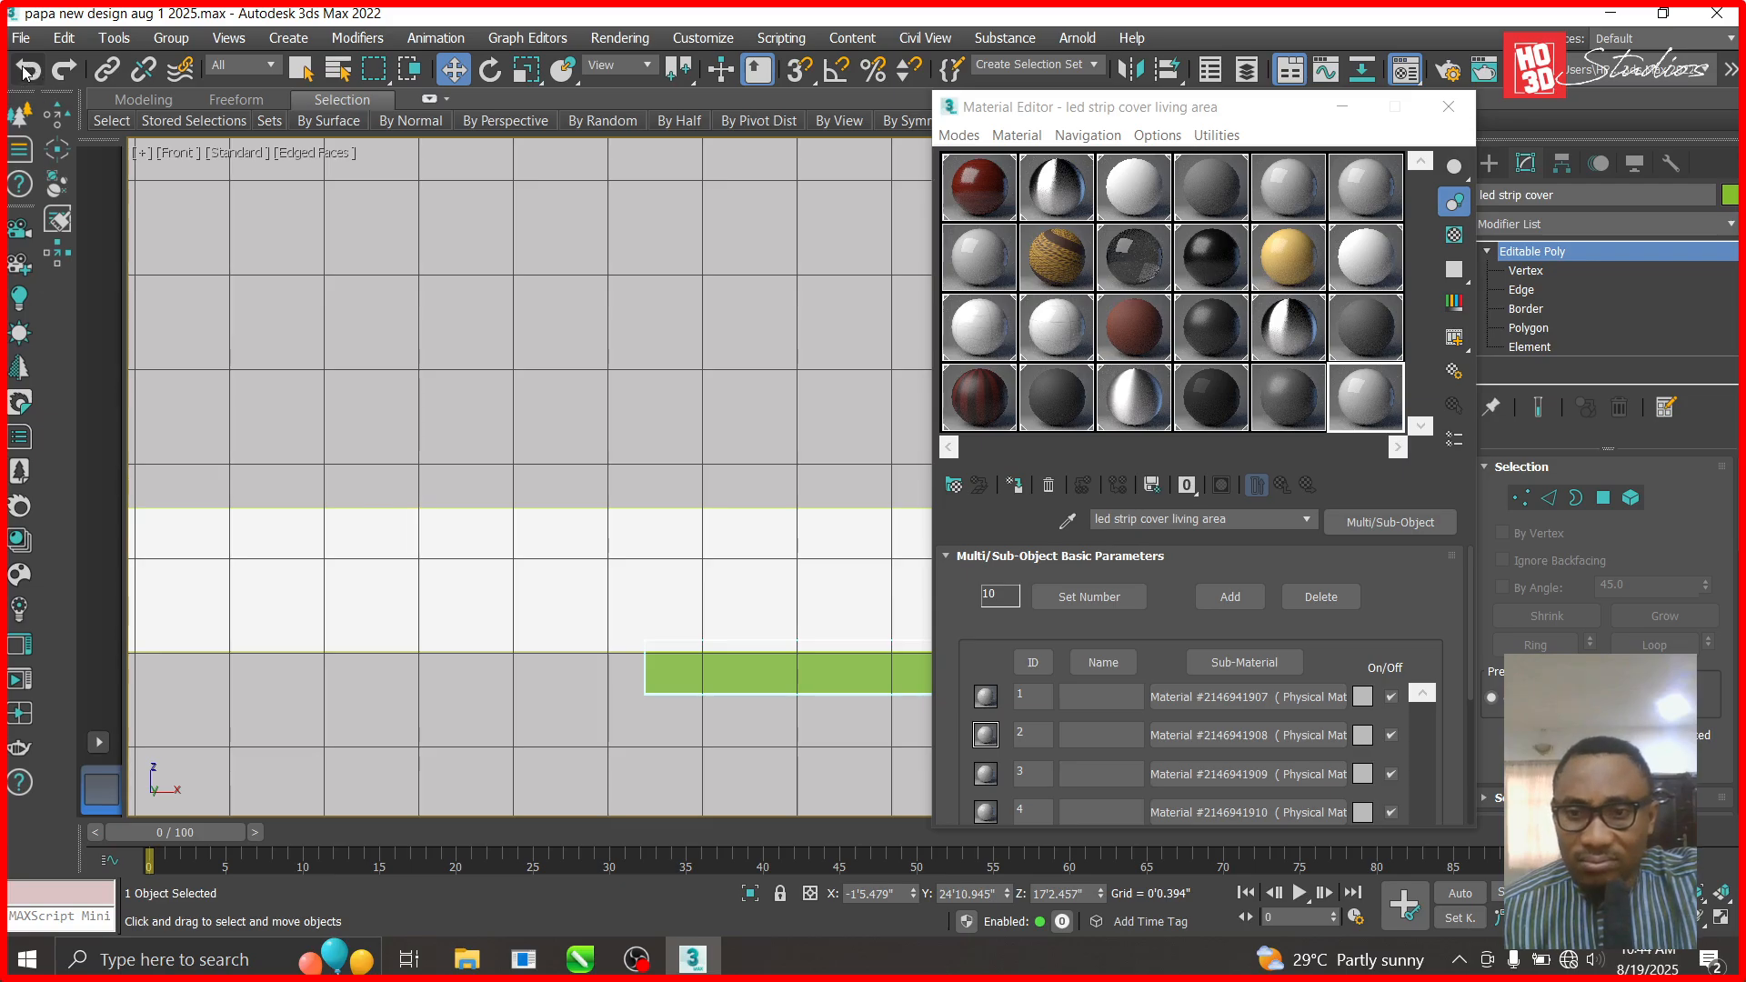
{"action": "left_click", "coordinate": [1279, 391]}
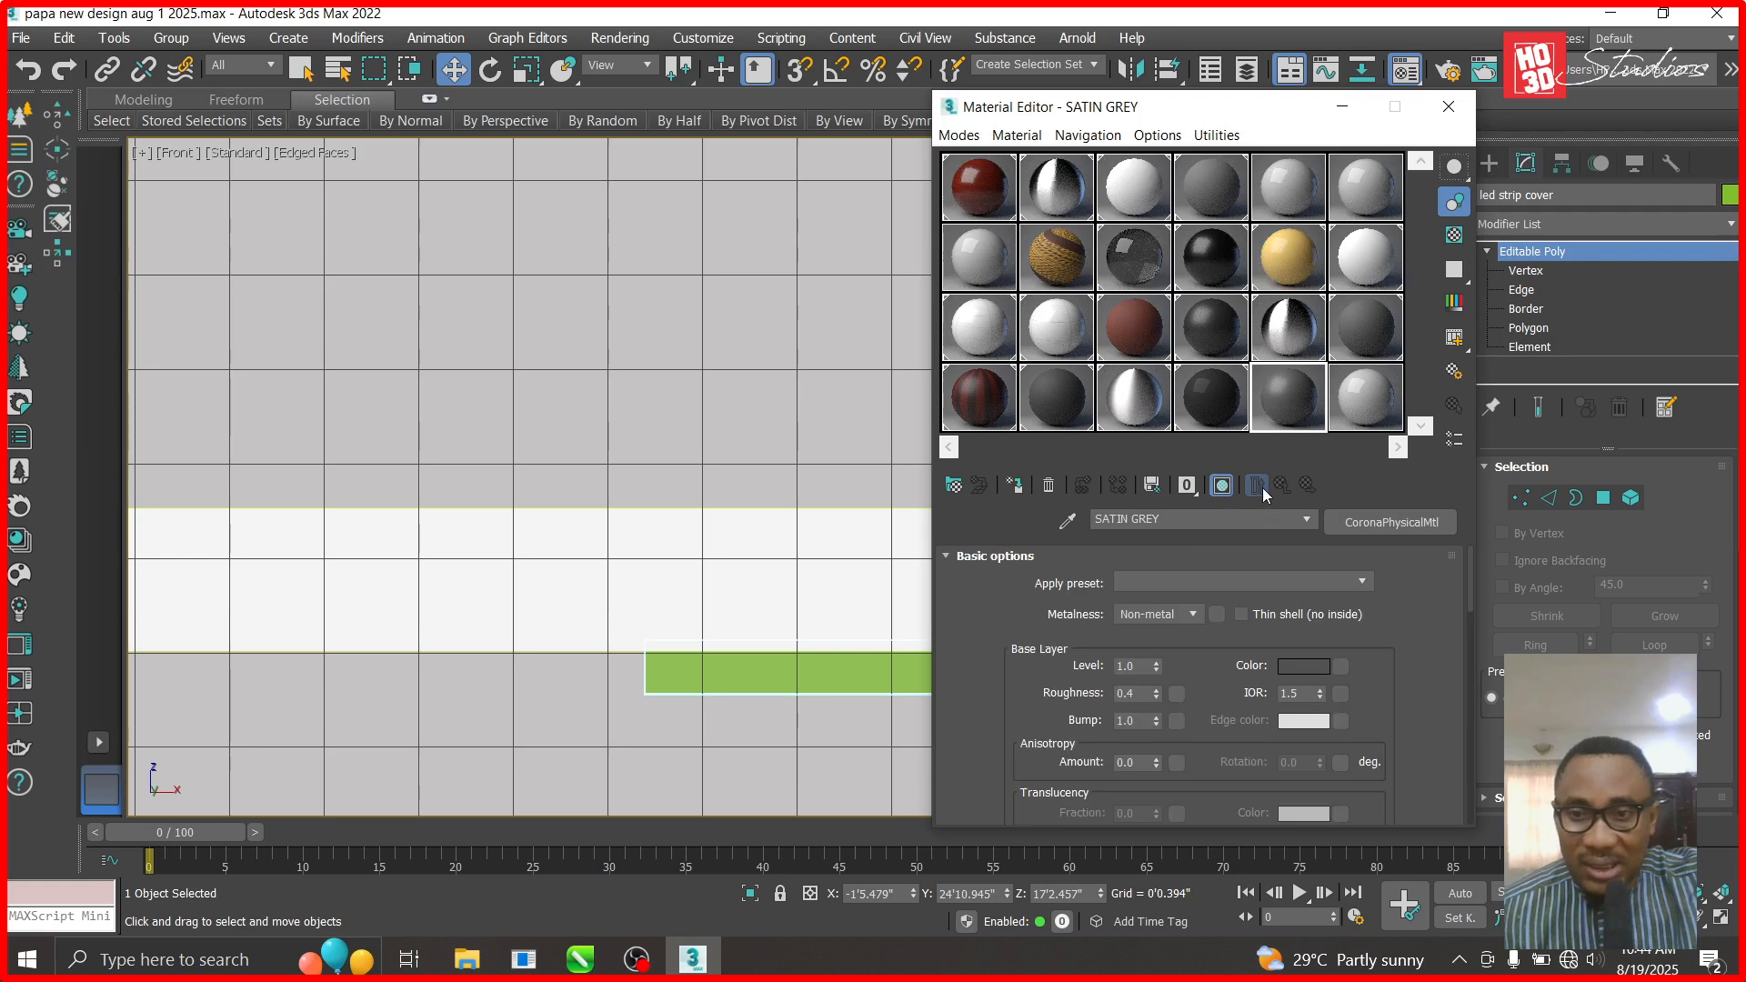
- Reset only the ceramics 40x60 slot to a fresh CoronaPhysicalMtl and erase its default name
{"action": "left_click", "coordinate": [1048, 485]}
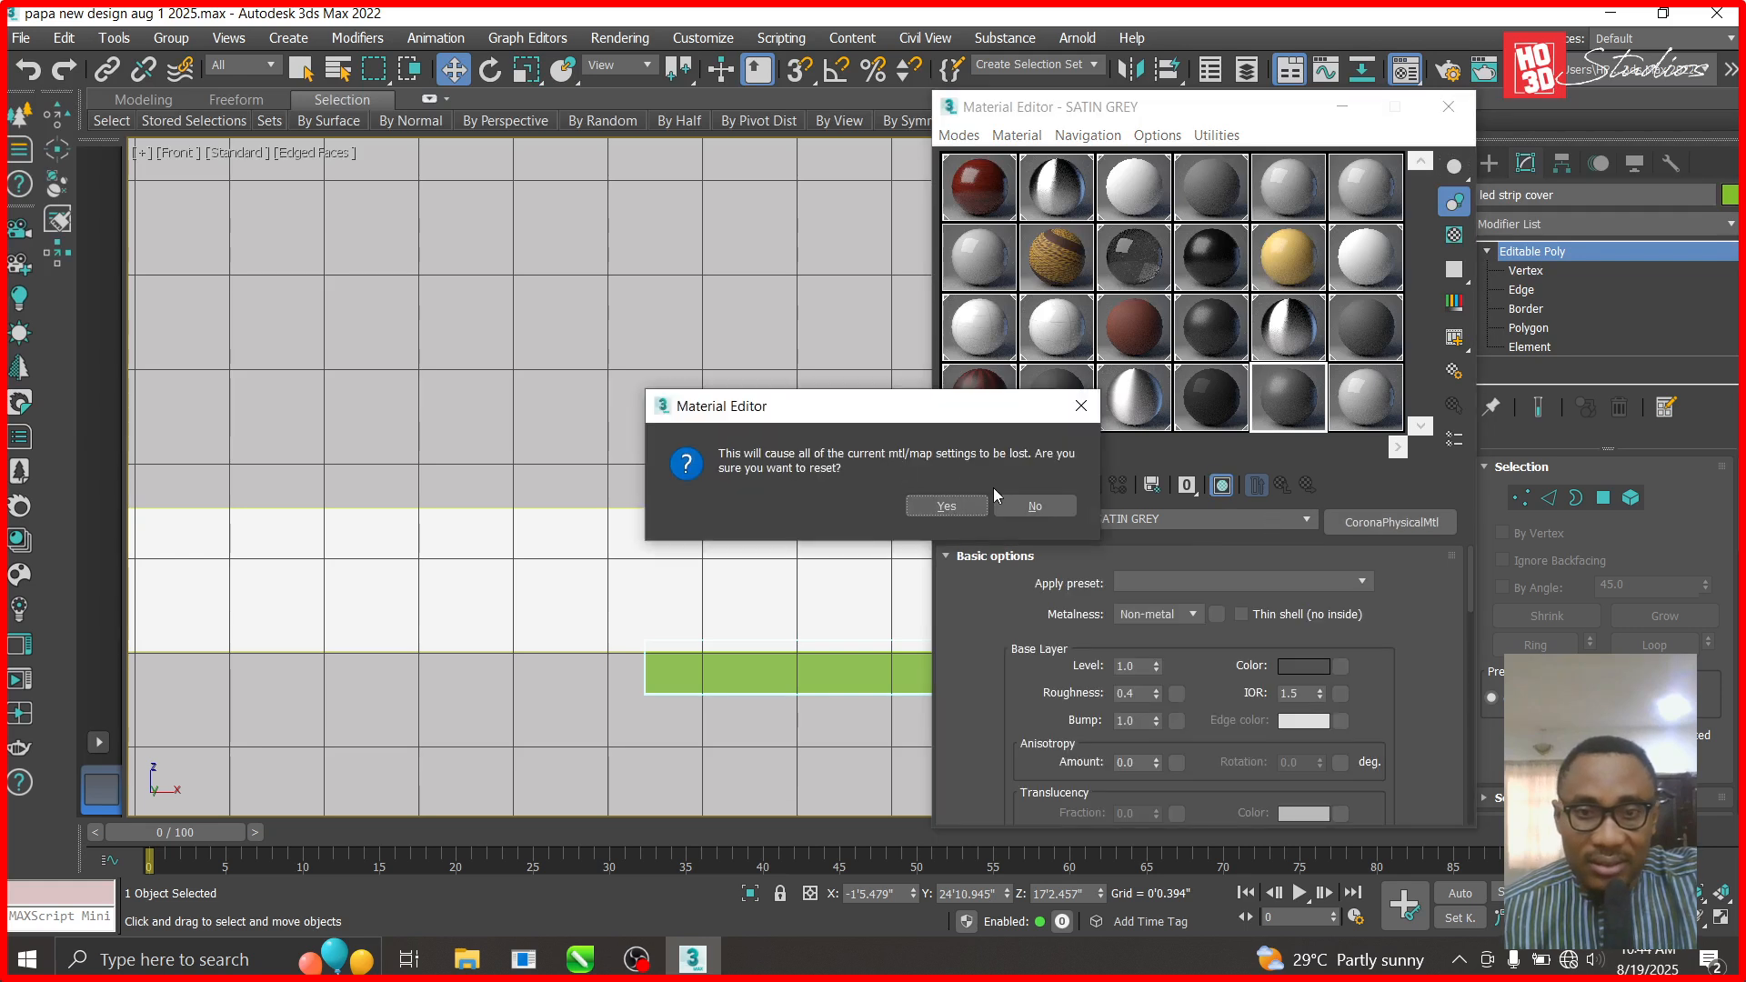
{"action": "left_click", "coordinate": [1064, 507]}
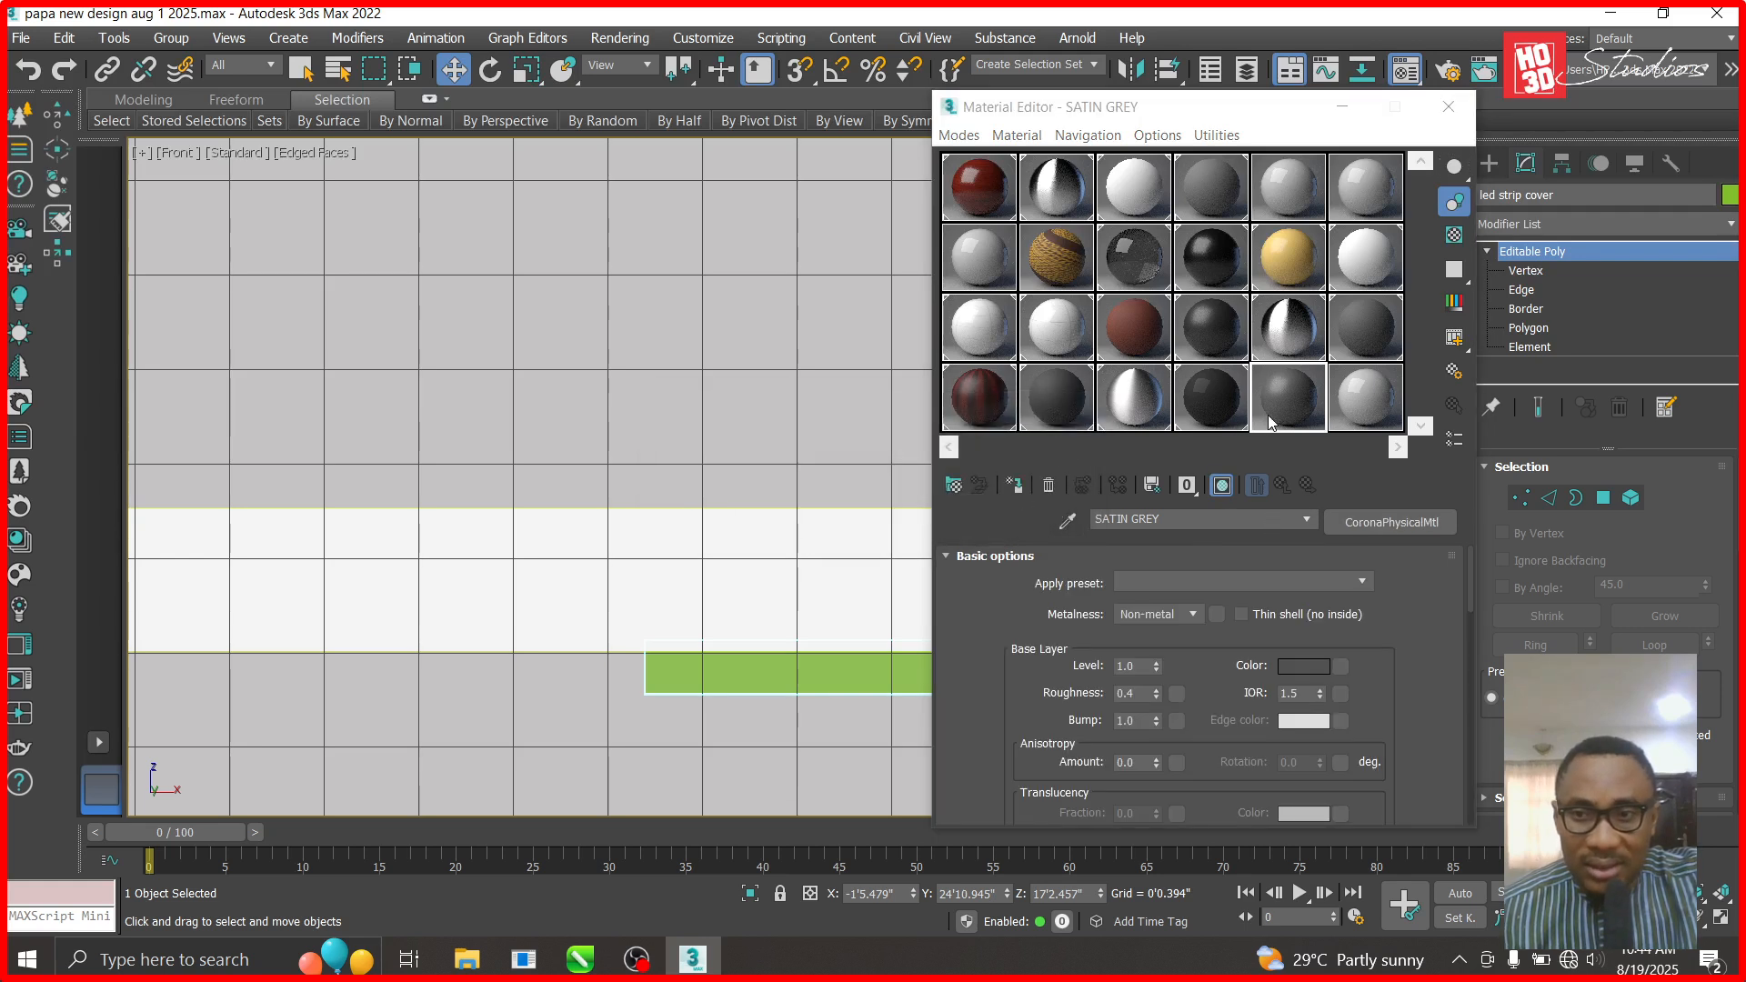
{"action": "left_click", "coordinate": [1048, 485]}
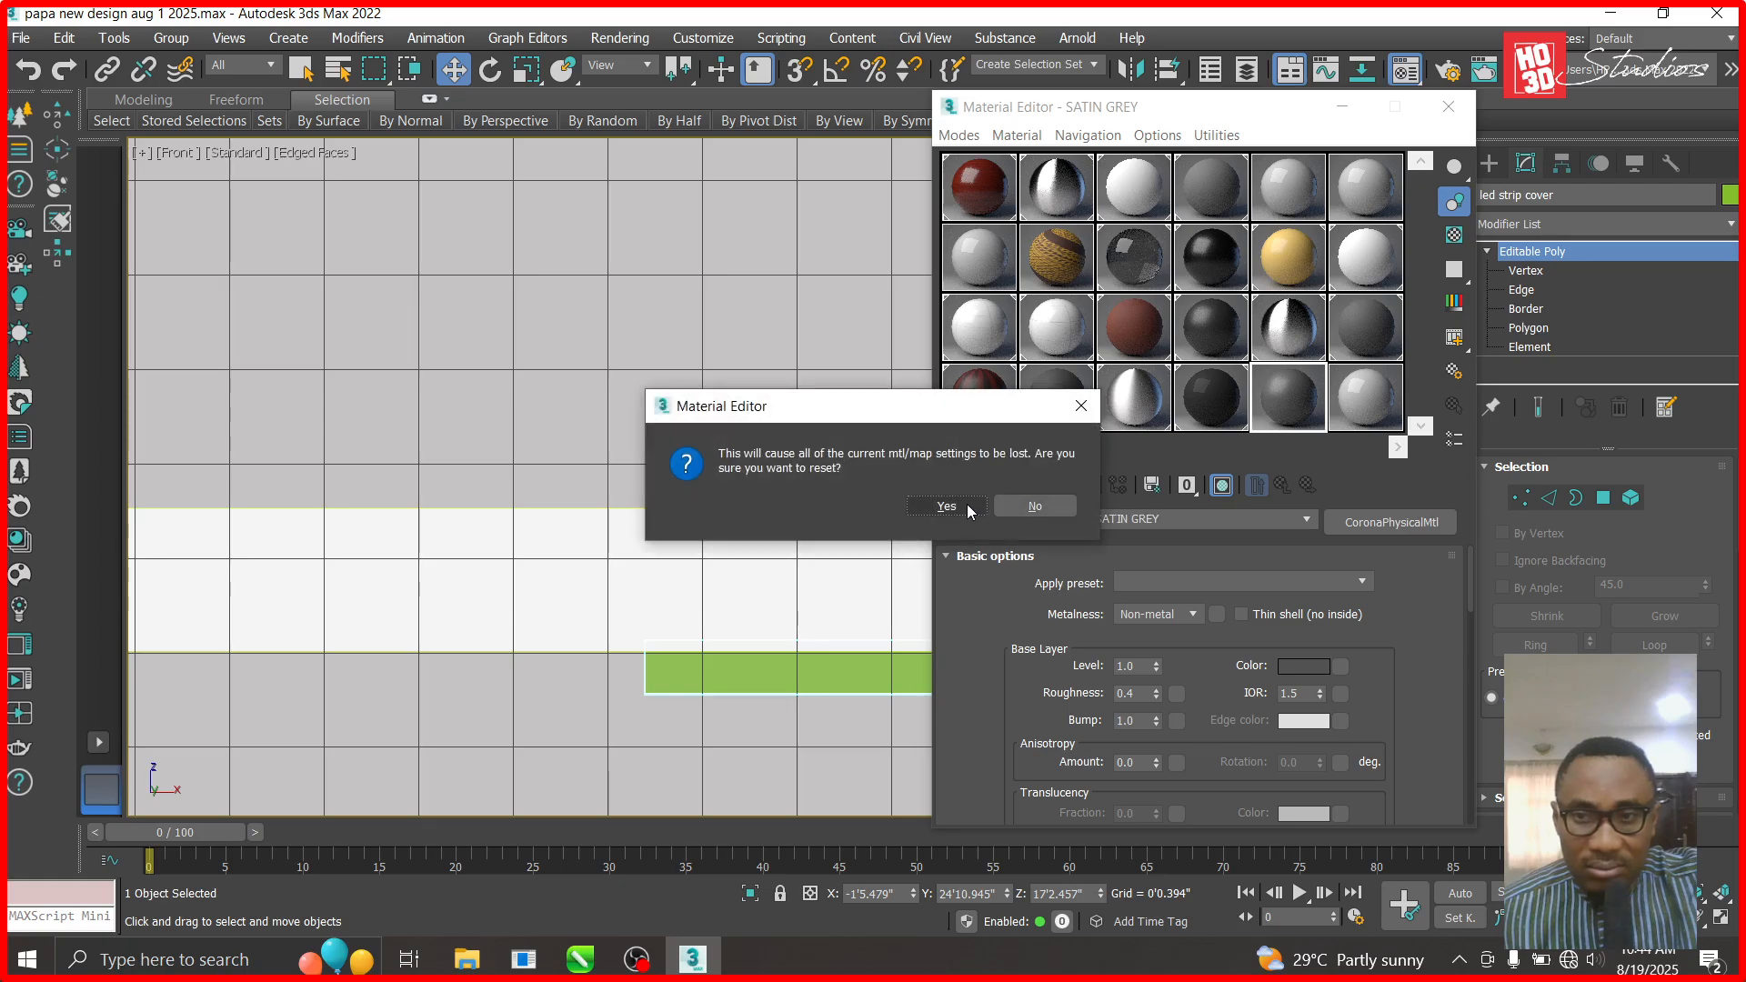
{"action": "left_click", "coordinate": [1080, 406]}
{"action": "left_click", "coordinate": [991, 420]}
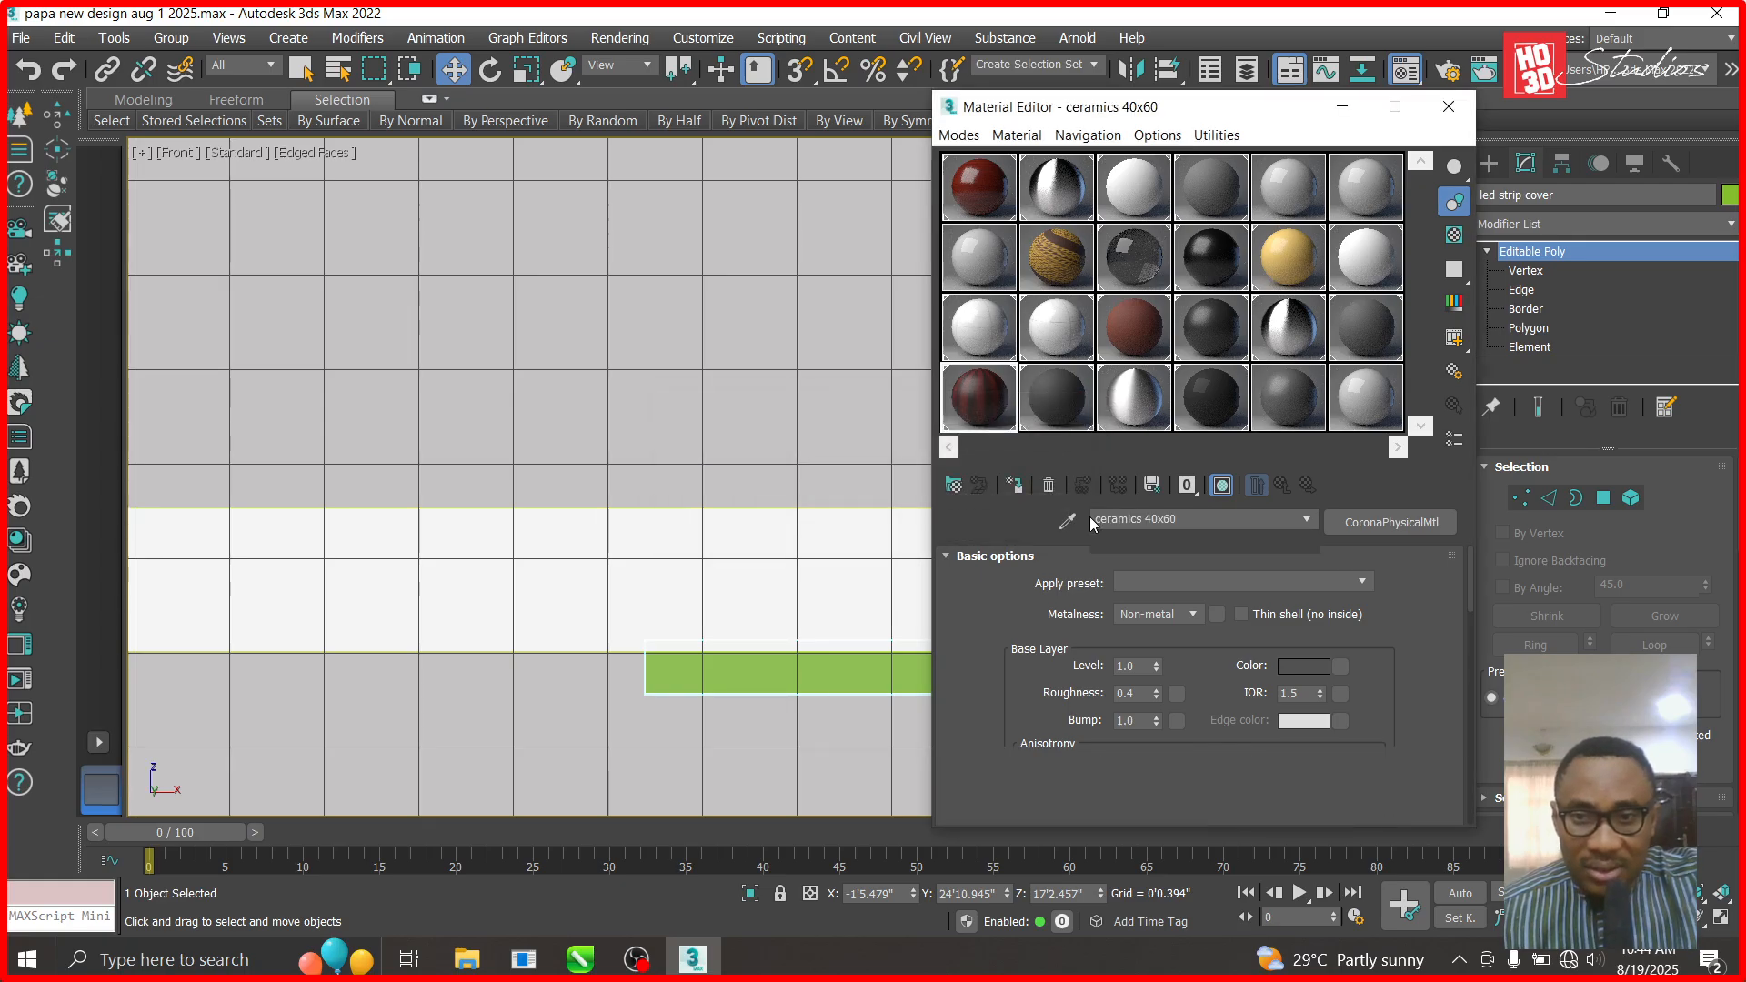
{"action": "left_click", "coordinate": [1049, 485]}
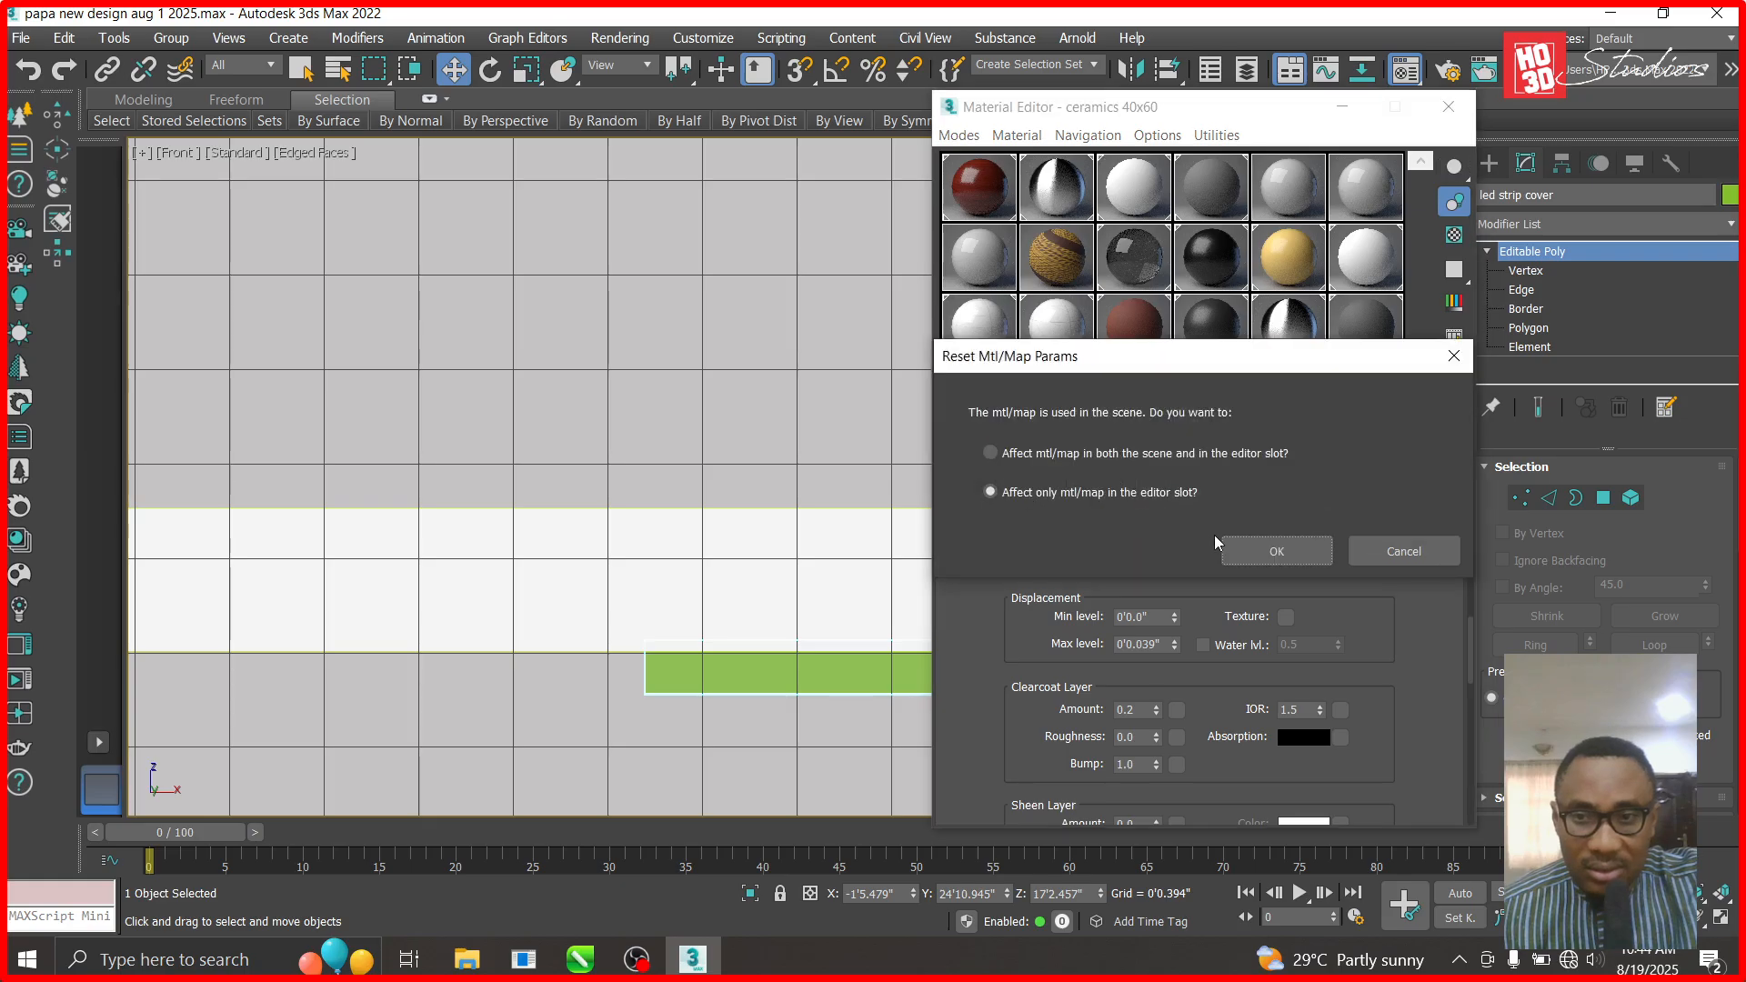
{"action": "left_click", "coordinate": [1264, 550]}
{"action": "left_click_drag", "start_coordinate": [1173, 518], "coordinate": [855, 518]}
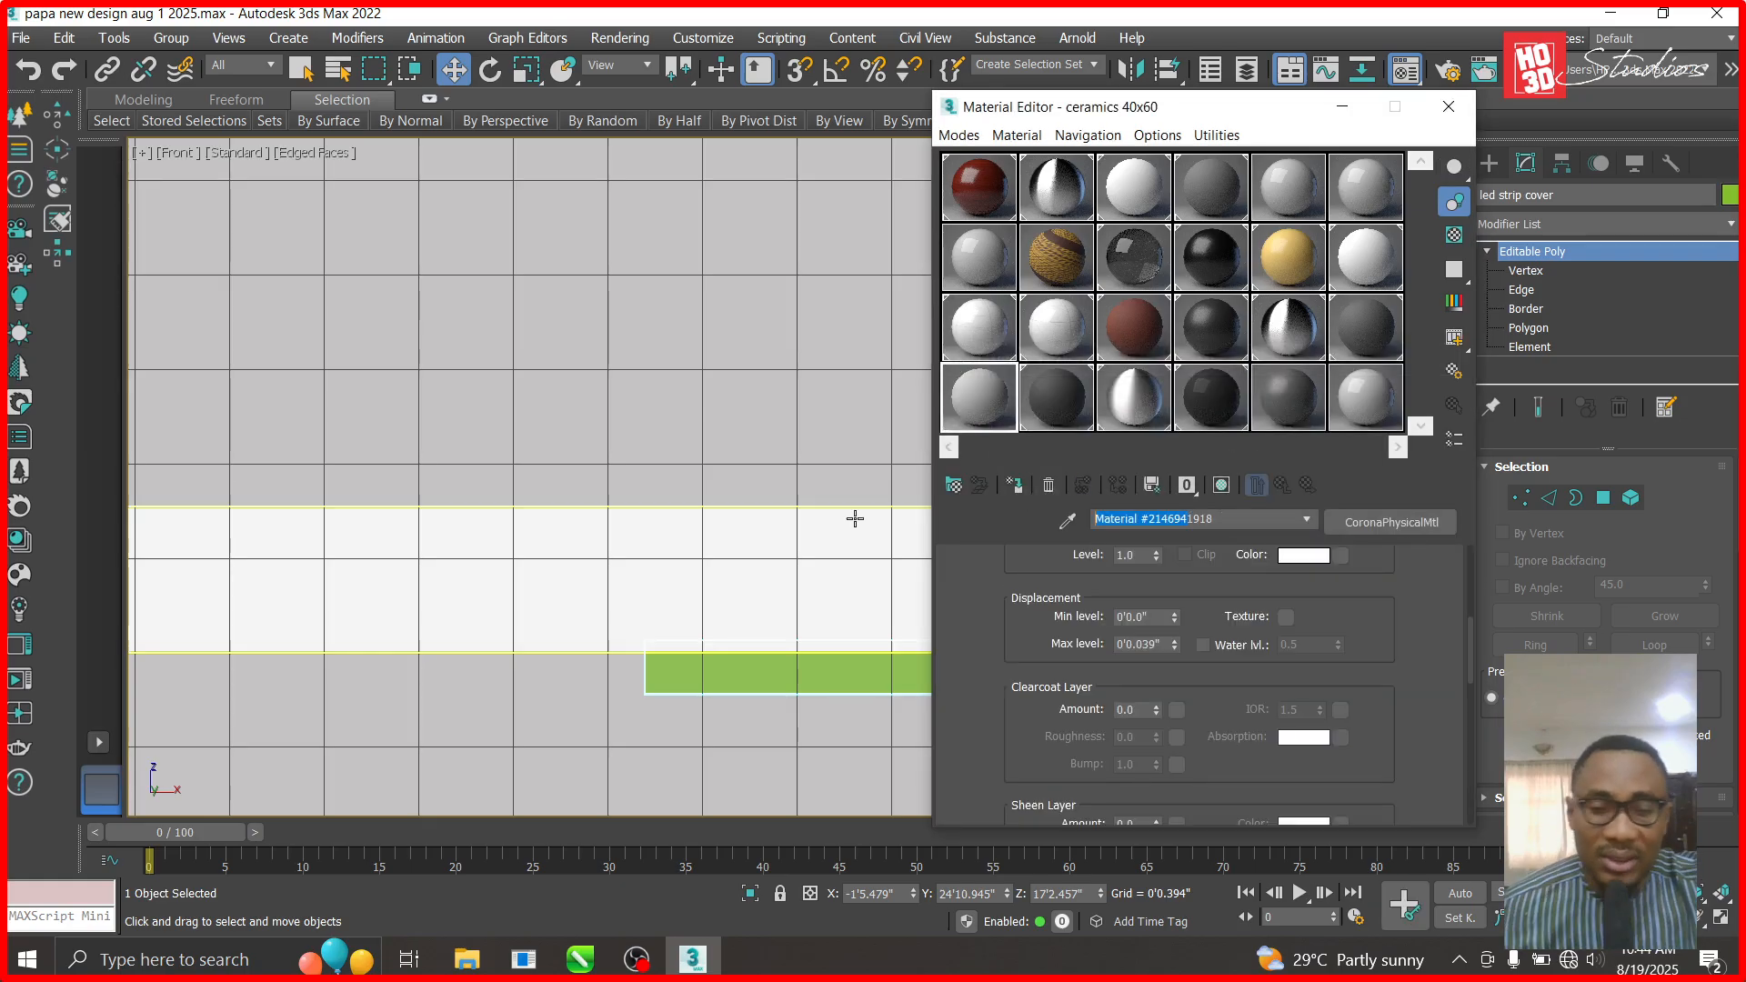
{"action": "key", "text": "BackSpace"}
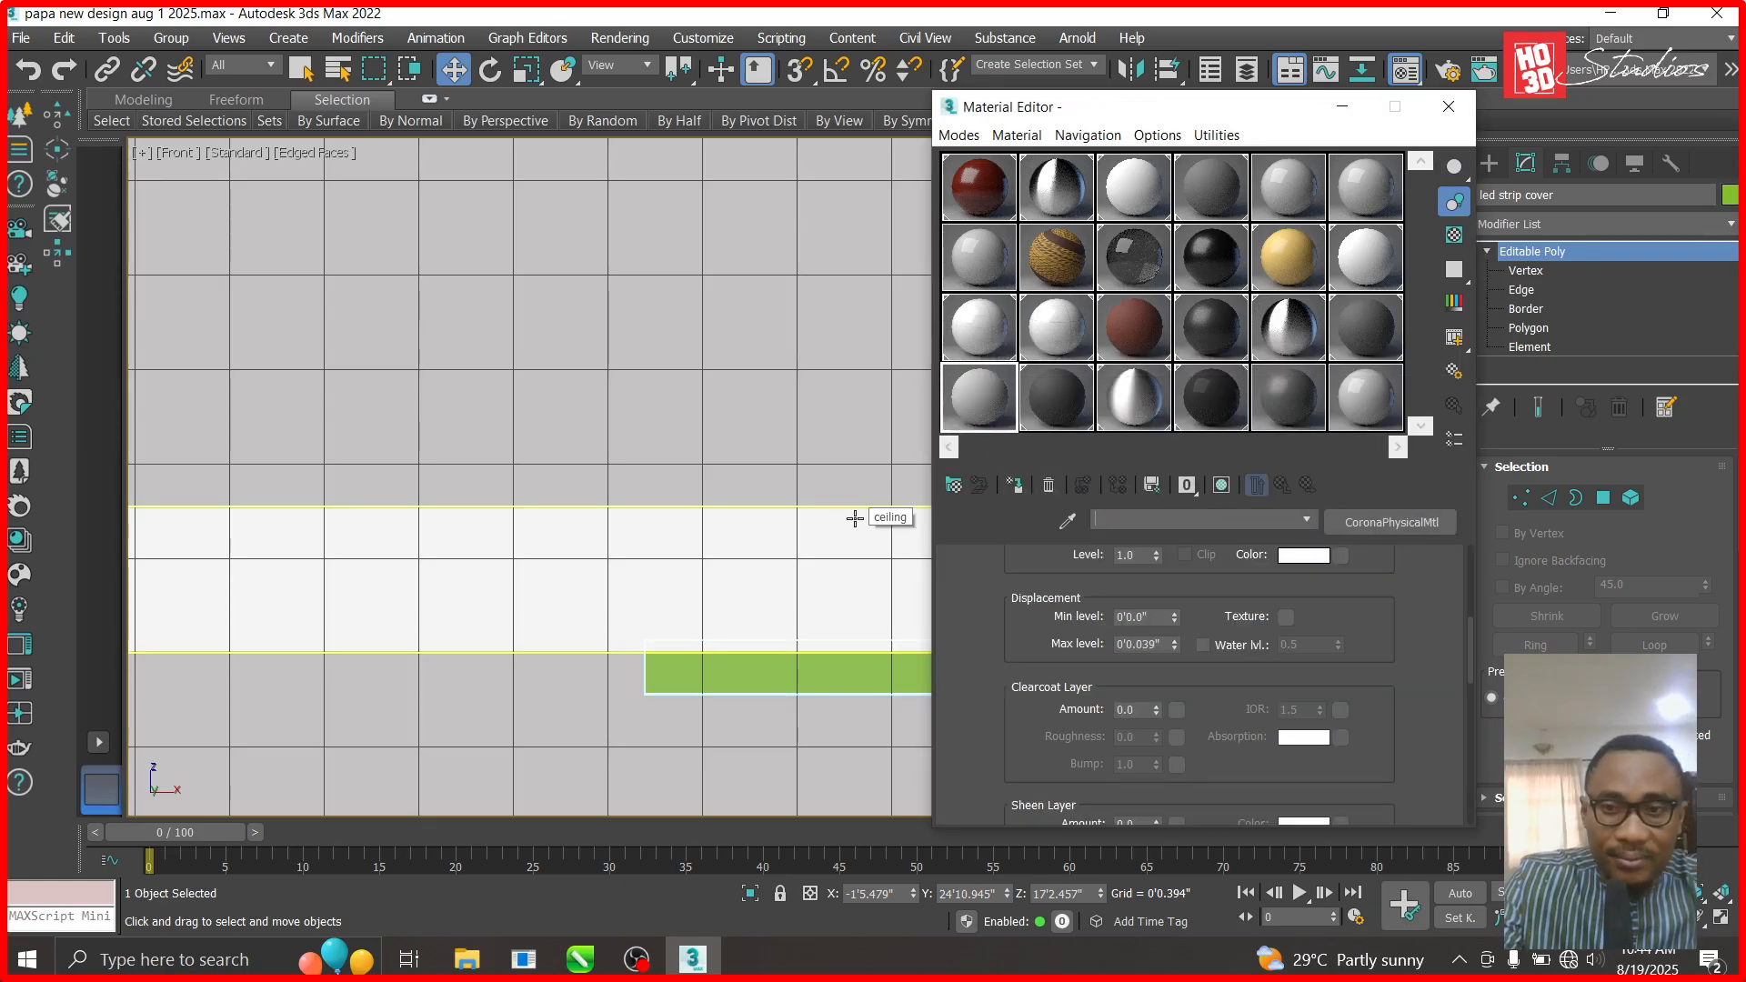
- Name the material 'led strip cover livingarea' and apply the Glass preset to it
{"action": "type", "text": "led strip cover livin"}
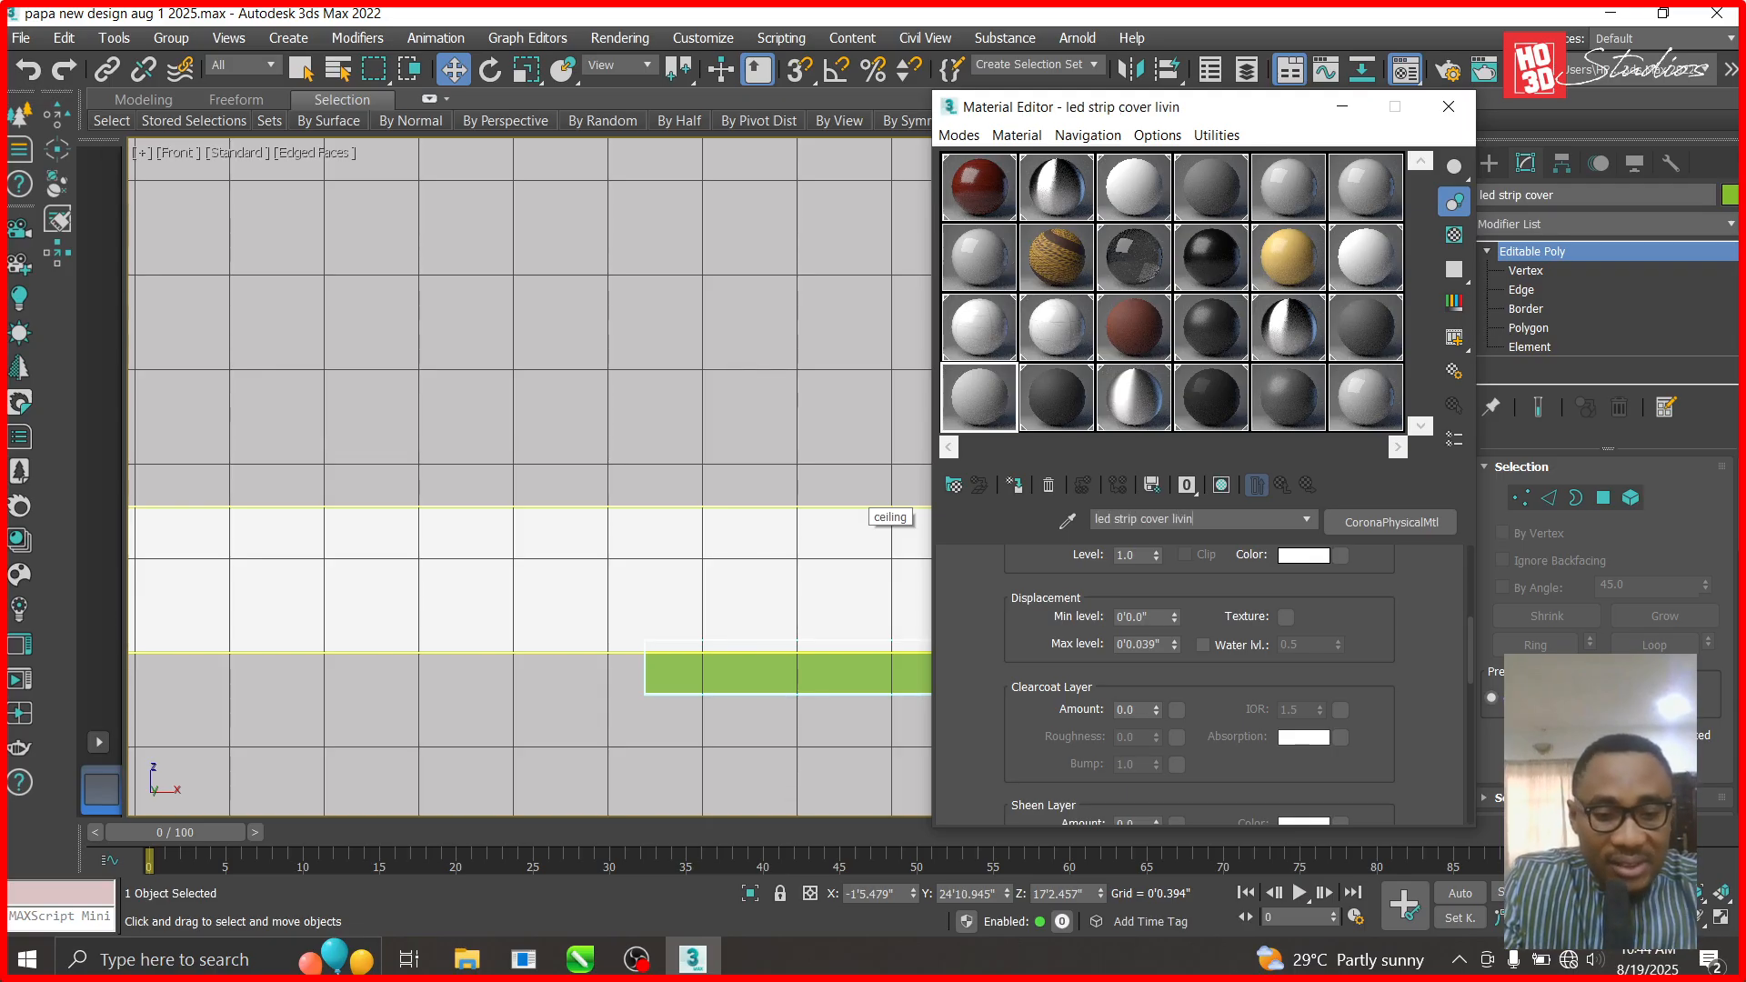
{"action": "type", "text": "rea"}
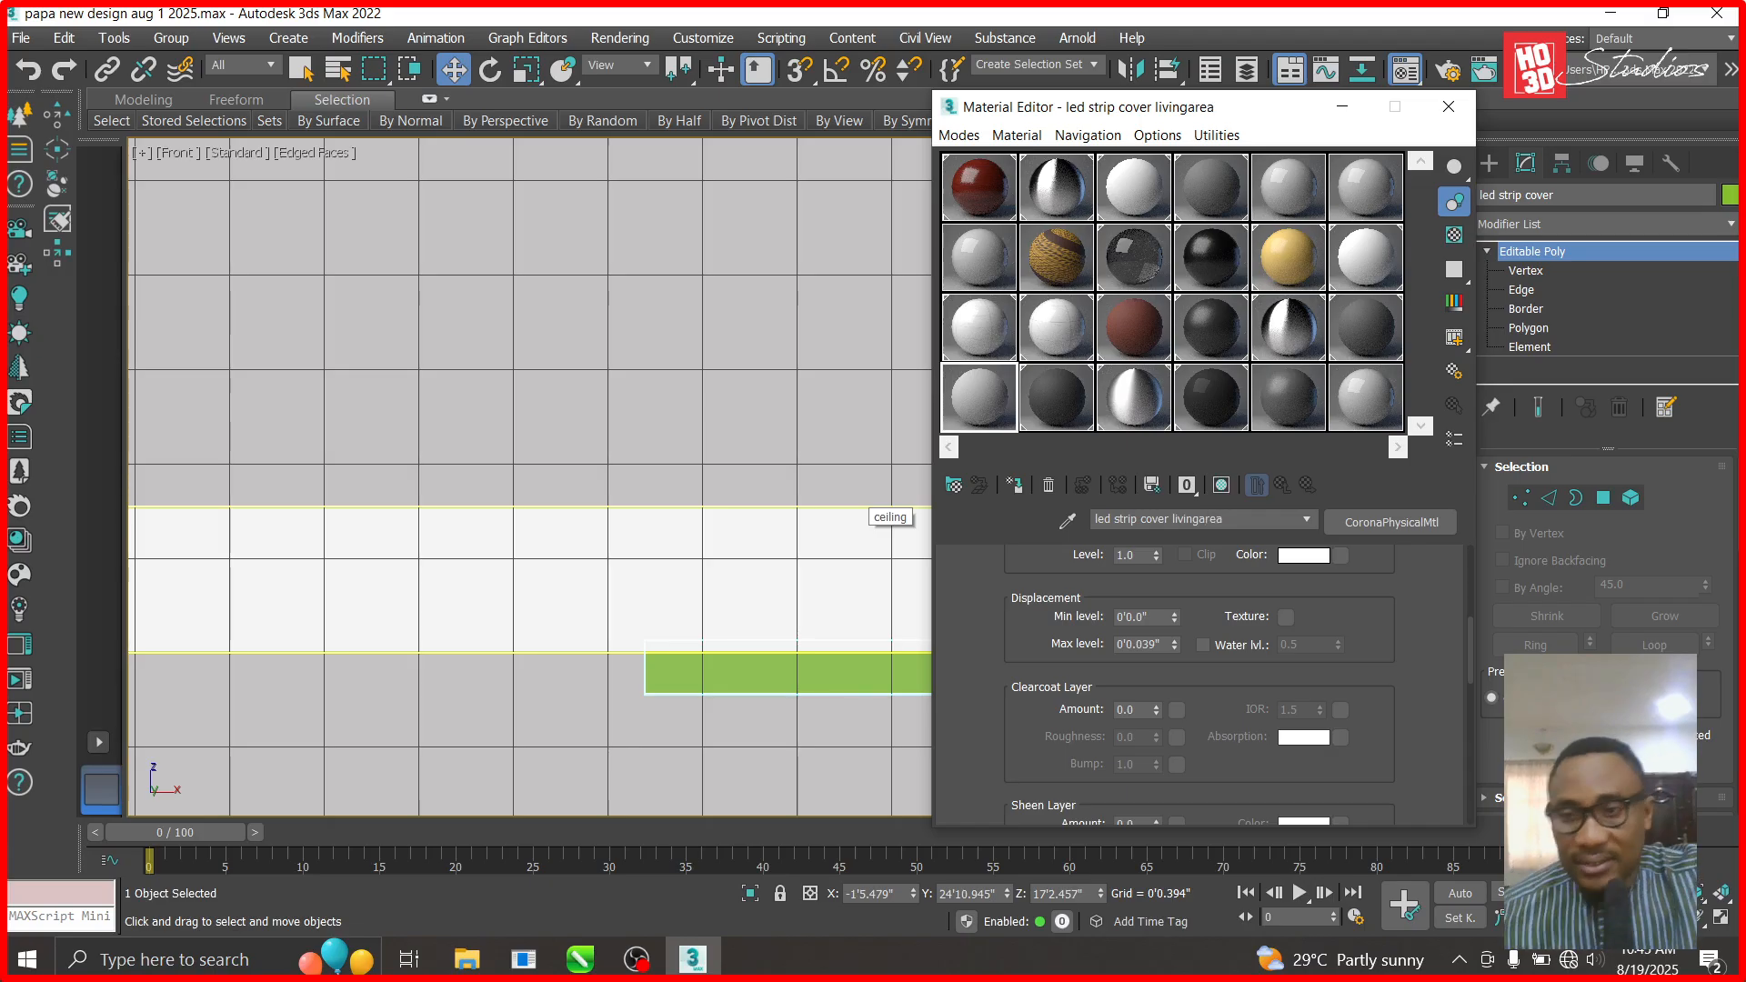
{"action": "left_click", "coordinate": [1319, 557]}
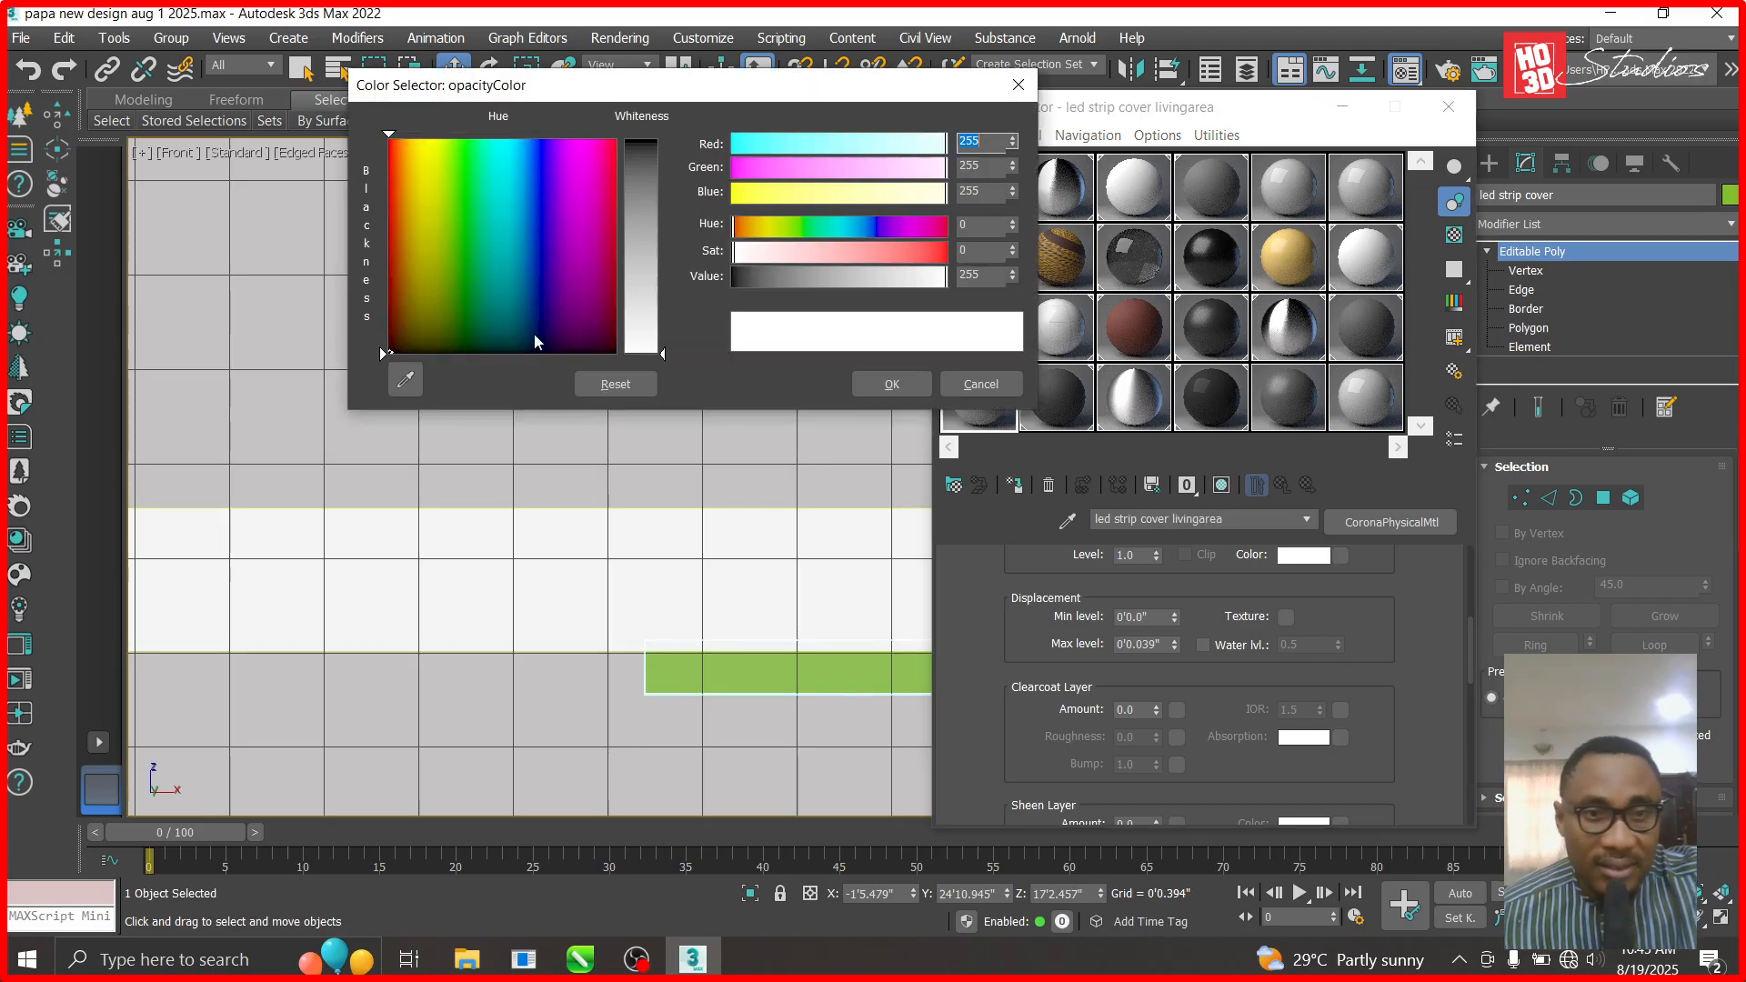
{"action": "left_click", "coordinate": [1018, 85]}
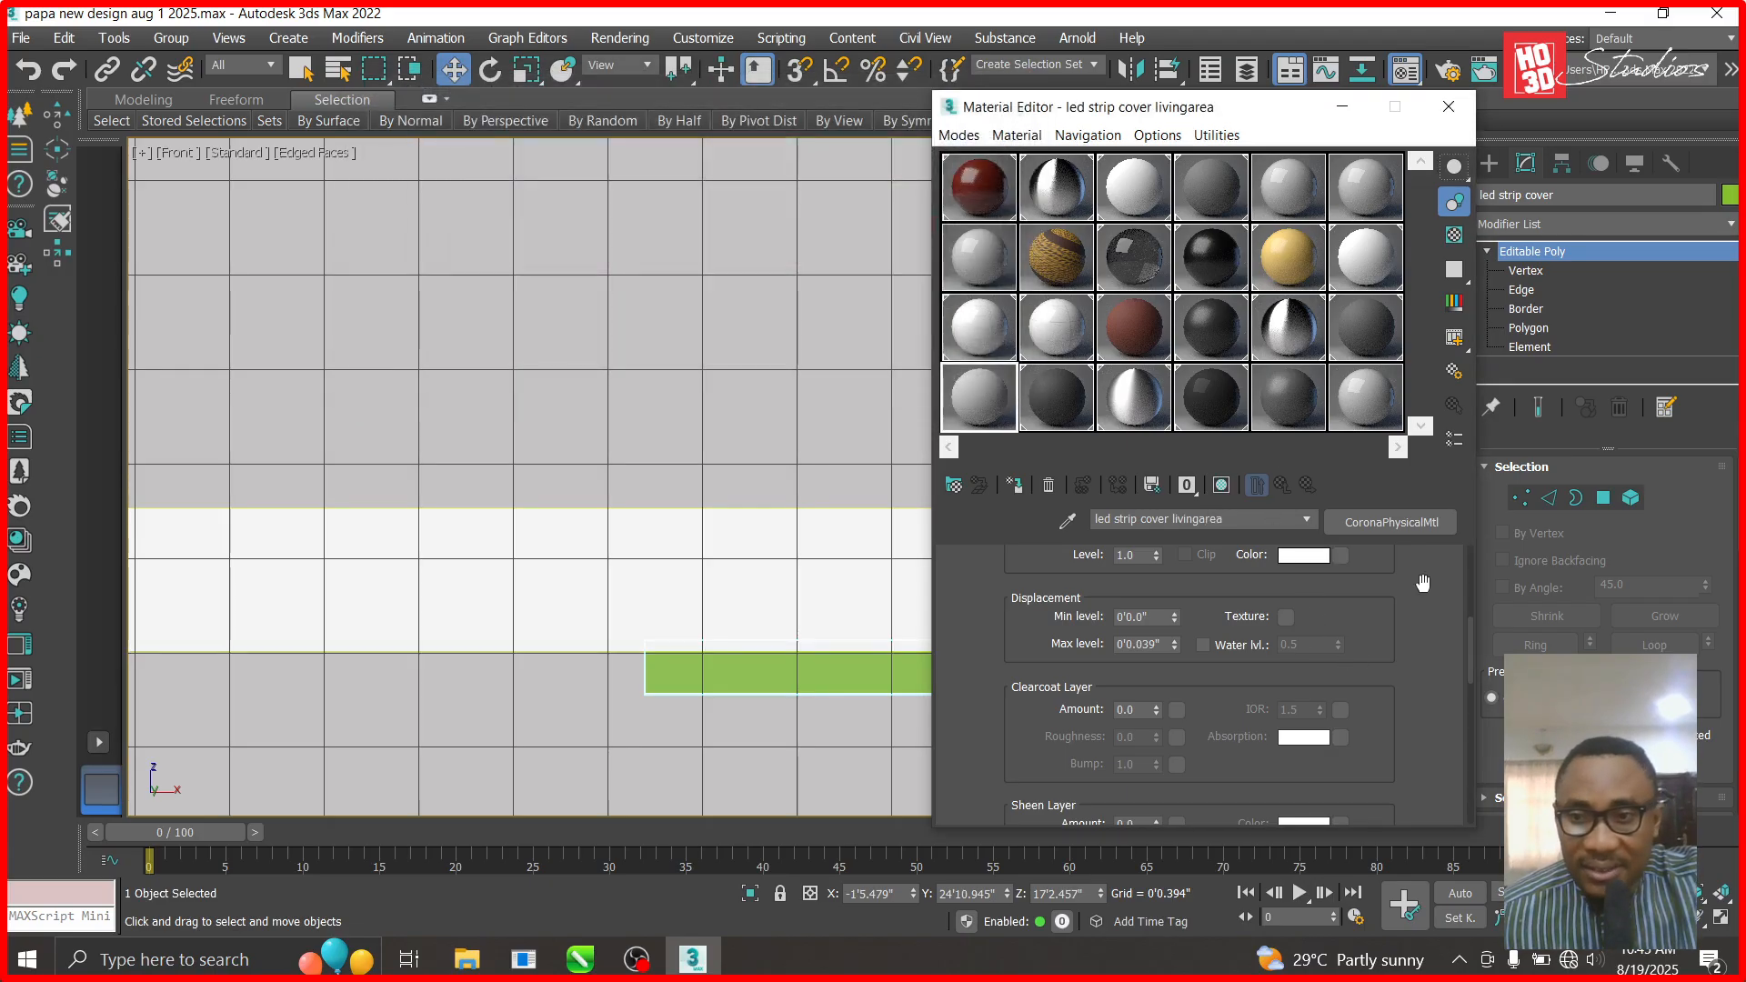
{"action": "scroll", "coordinate": [1471, 625], "scroll_direction": "up", "scroll_amount": 10}
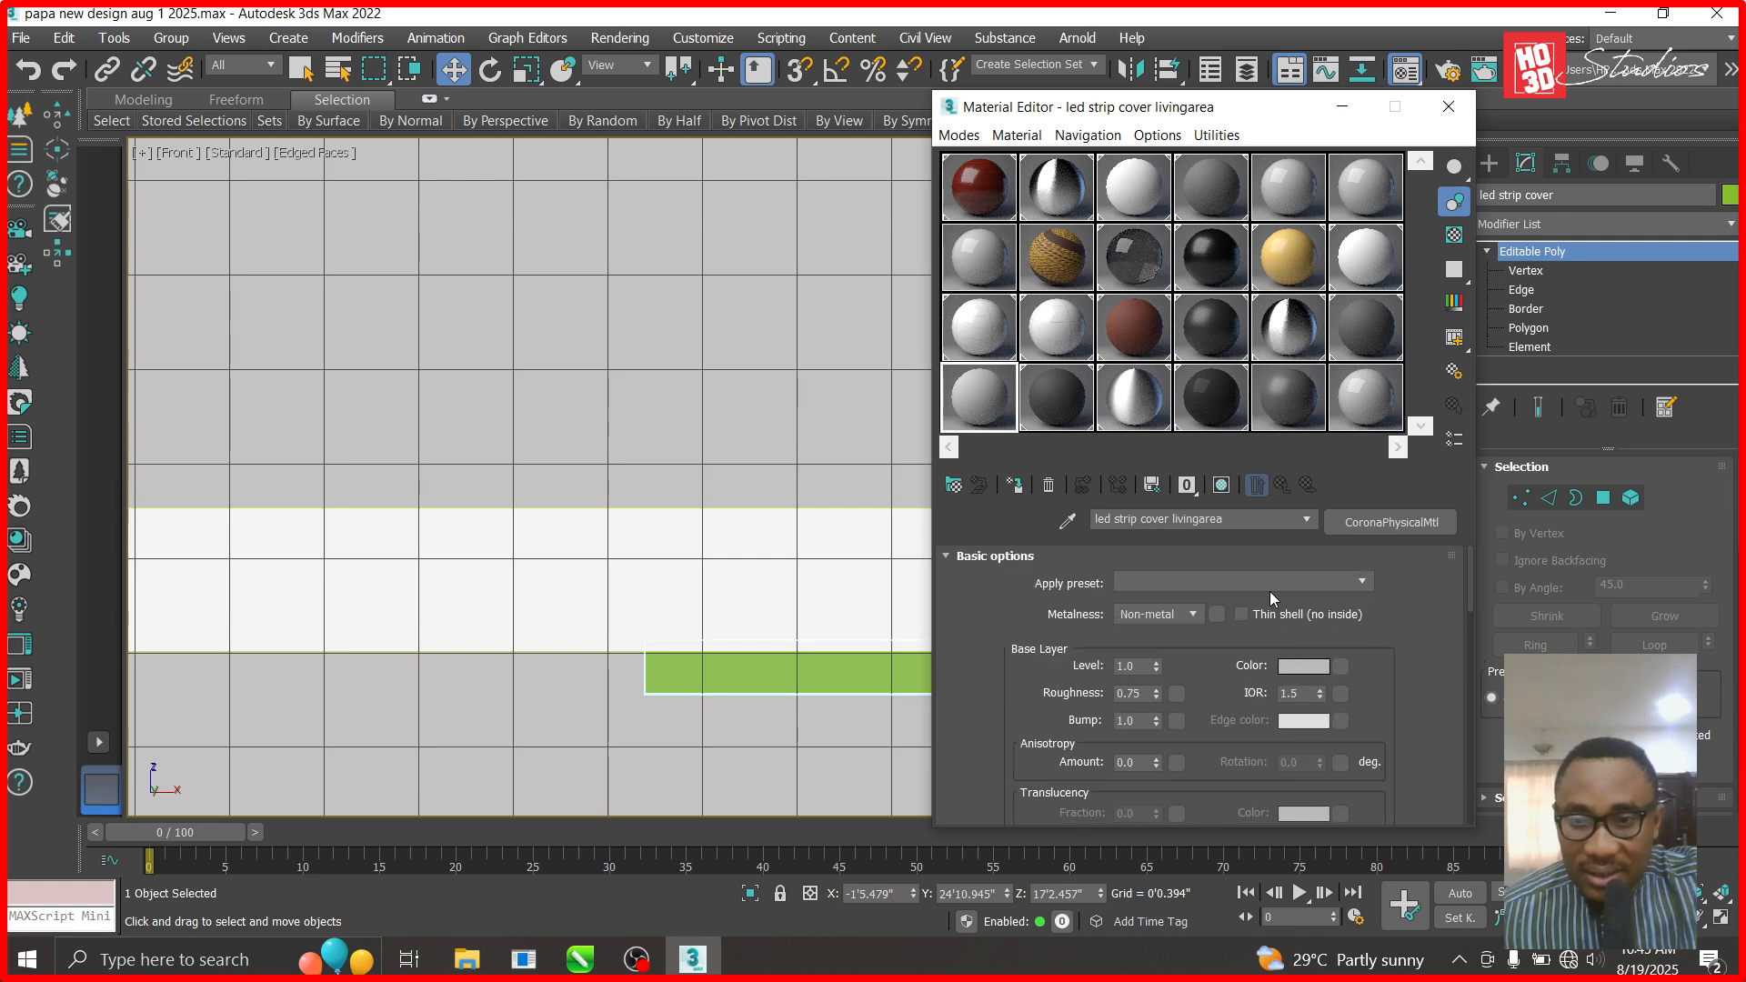
{"action": "left_click", "coordinate": [1270, 587]}
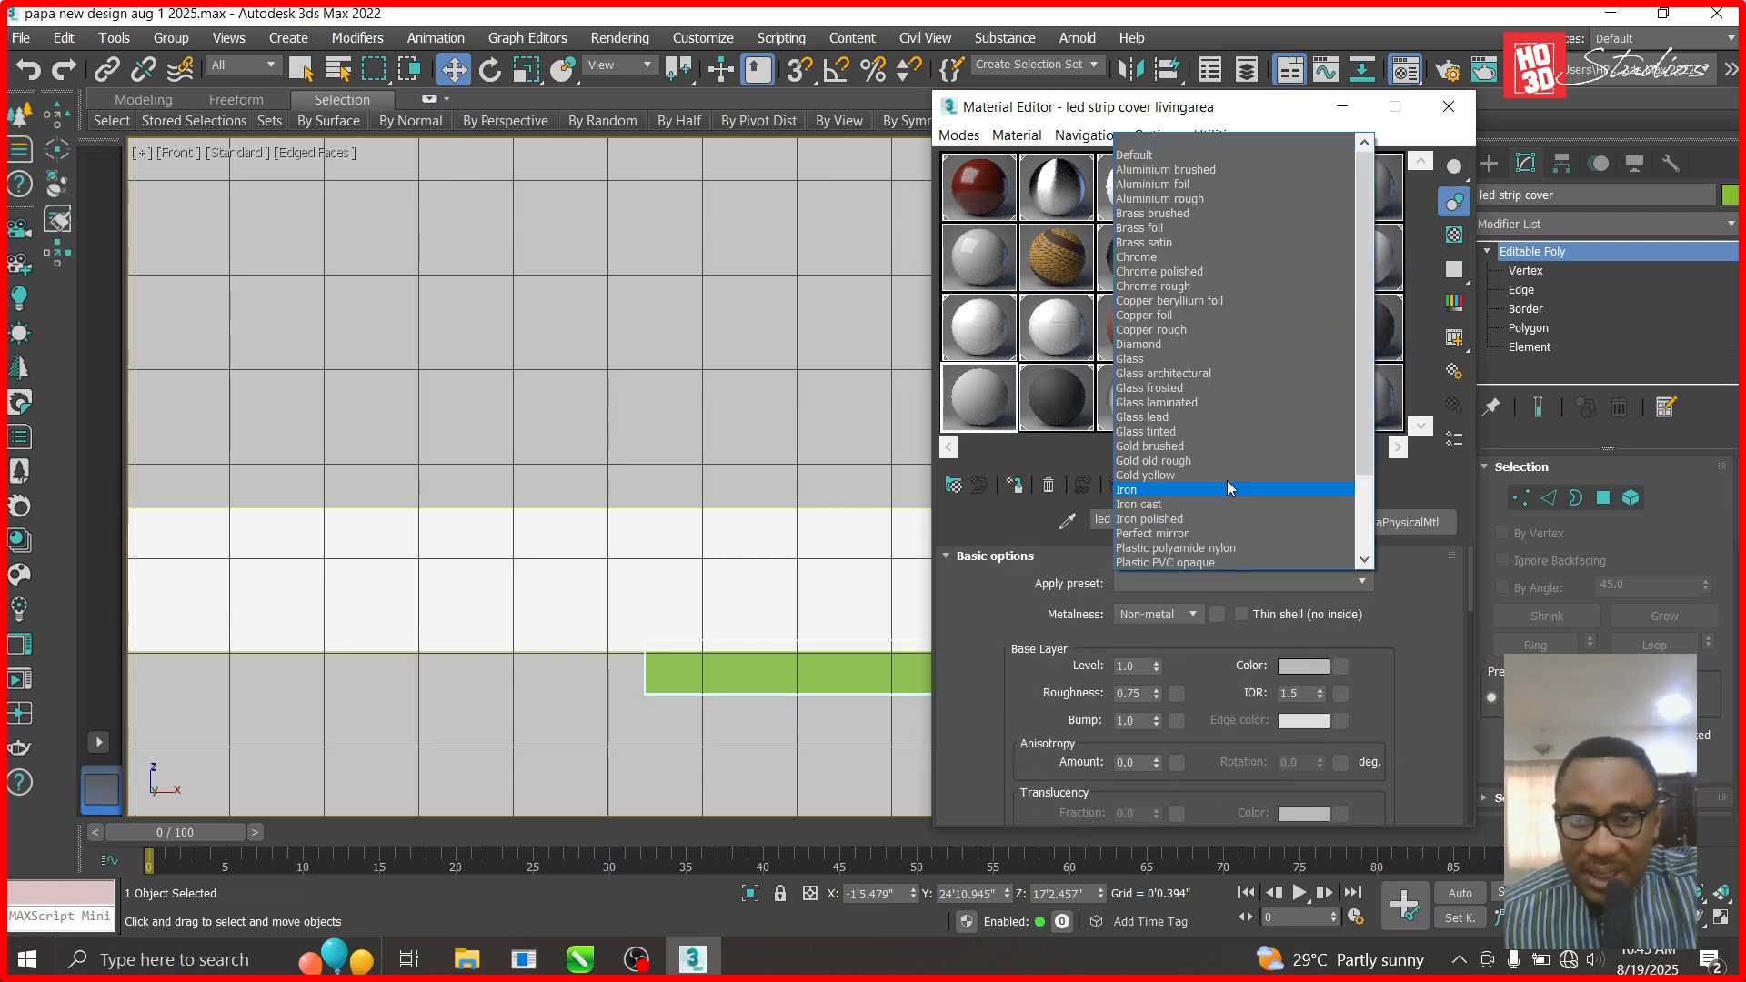
{"action": "left_click", "coordinate": [1173, 363]}
{"action": "left_click", "coordinate": [1022, 523]}
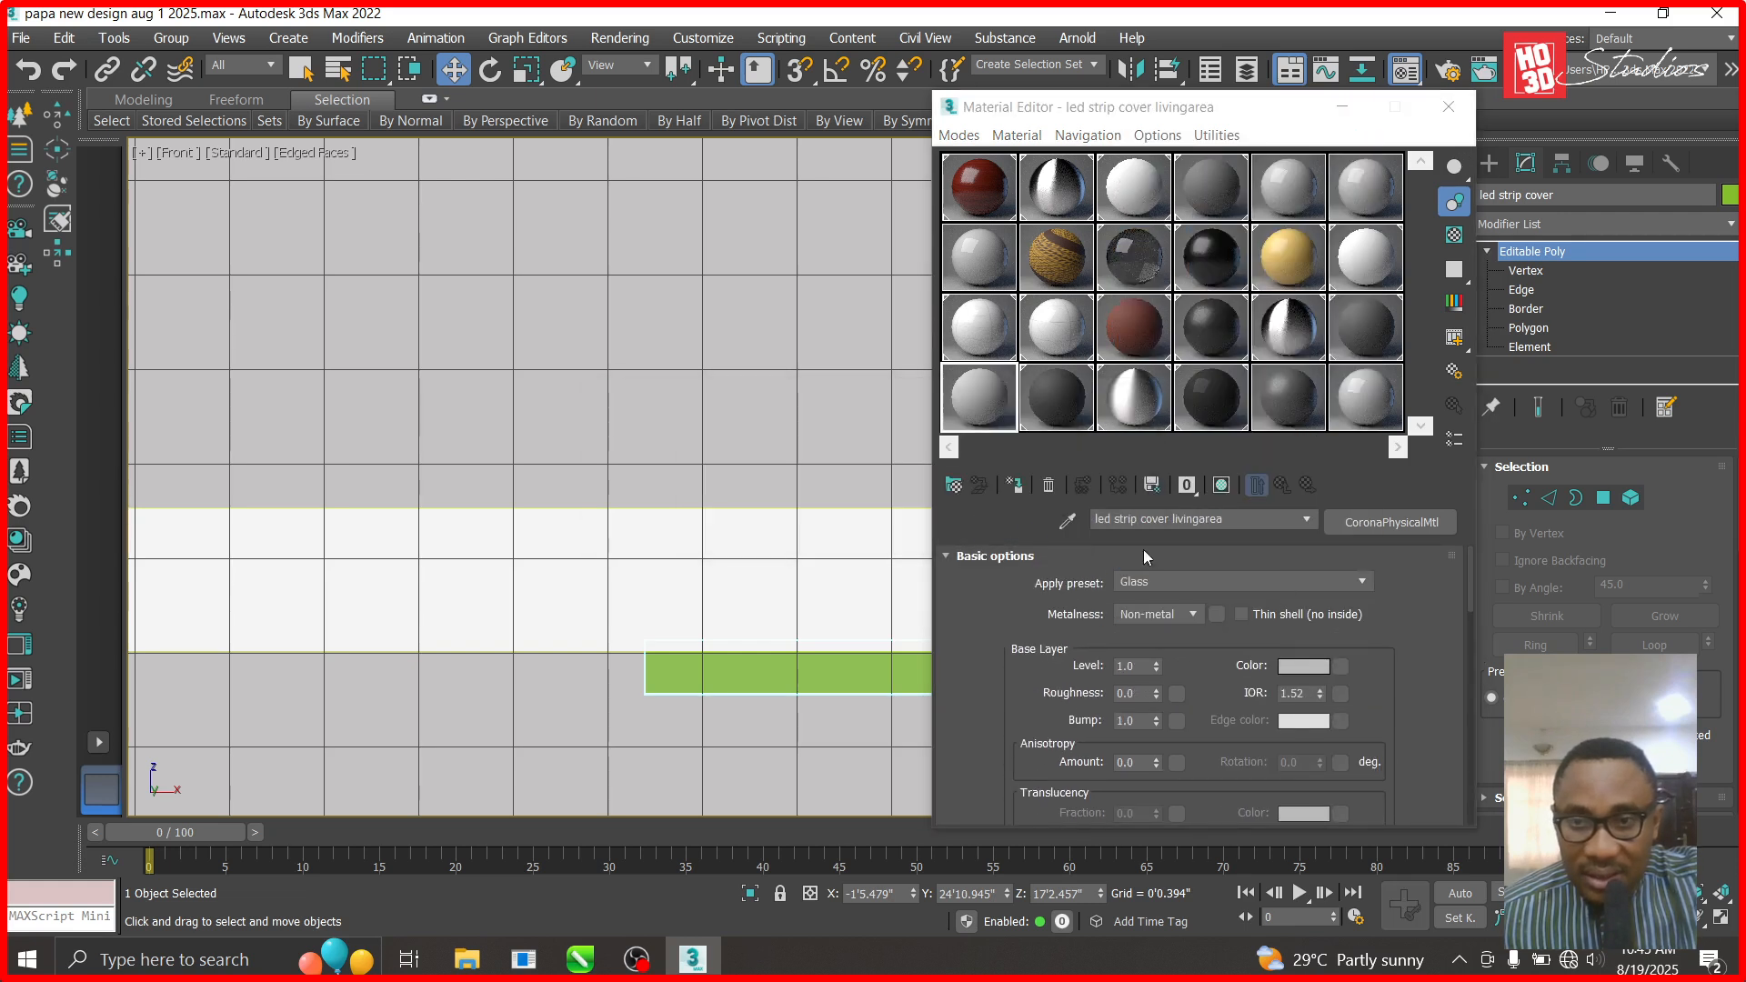
{"action": "left_click_drag", "start_coordinate": [1471, 588], "coordinate": [1470, 671]}
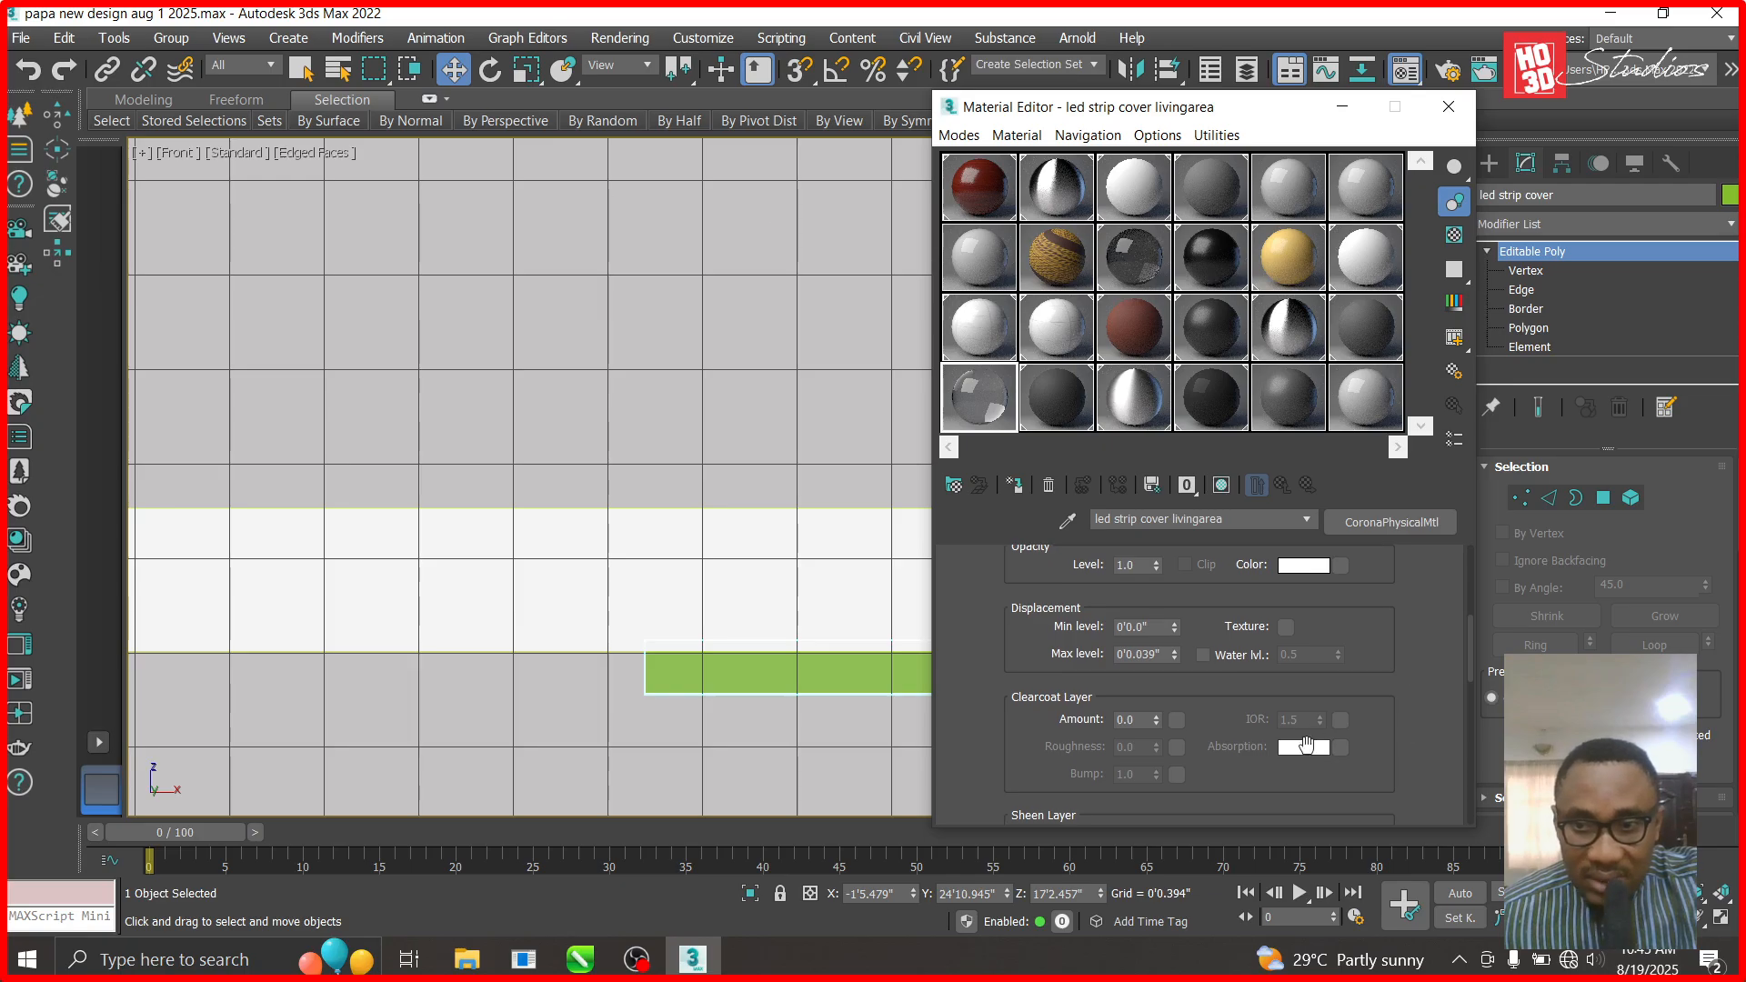
- Set the clearcoat amount to 0.5 with a mid-grey (108) absorption colour
{"action": "left_click", "coordinate": [1128, 720]}
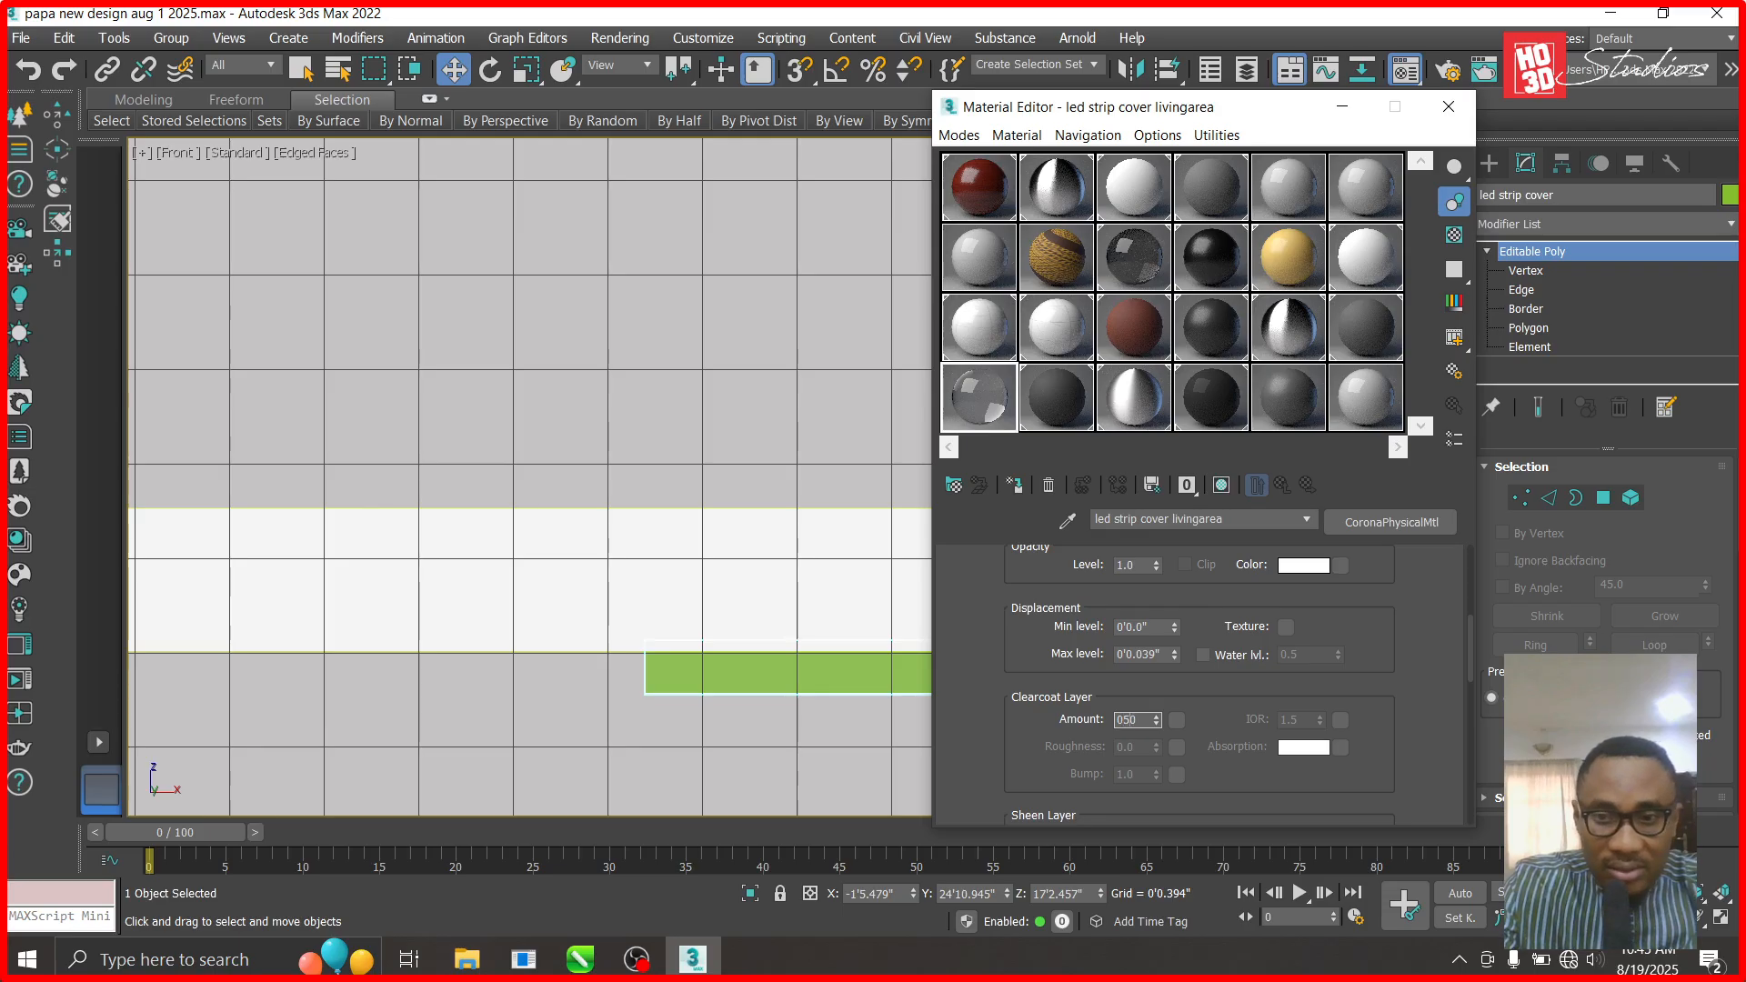
{"action": "key", "text": "Return"}
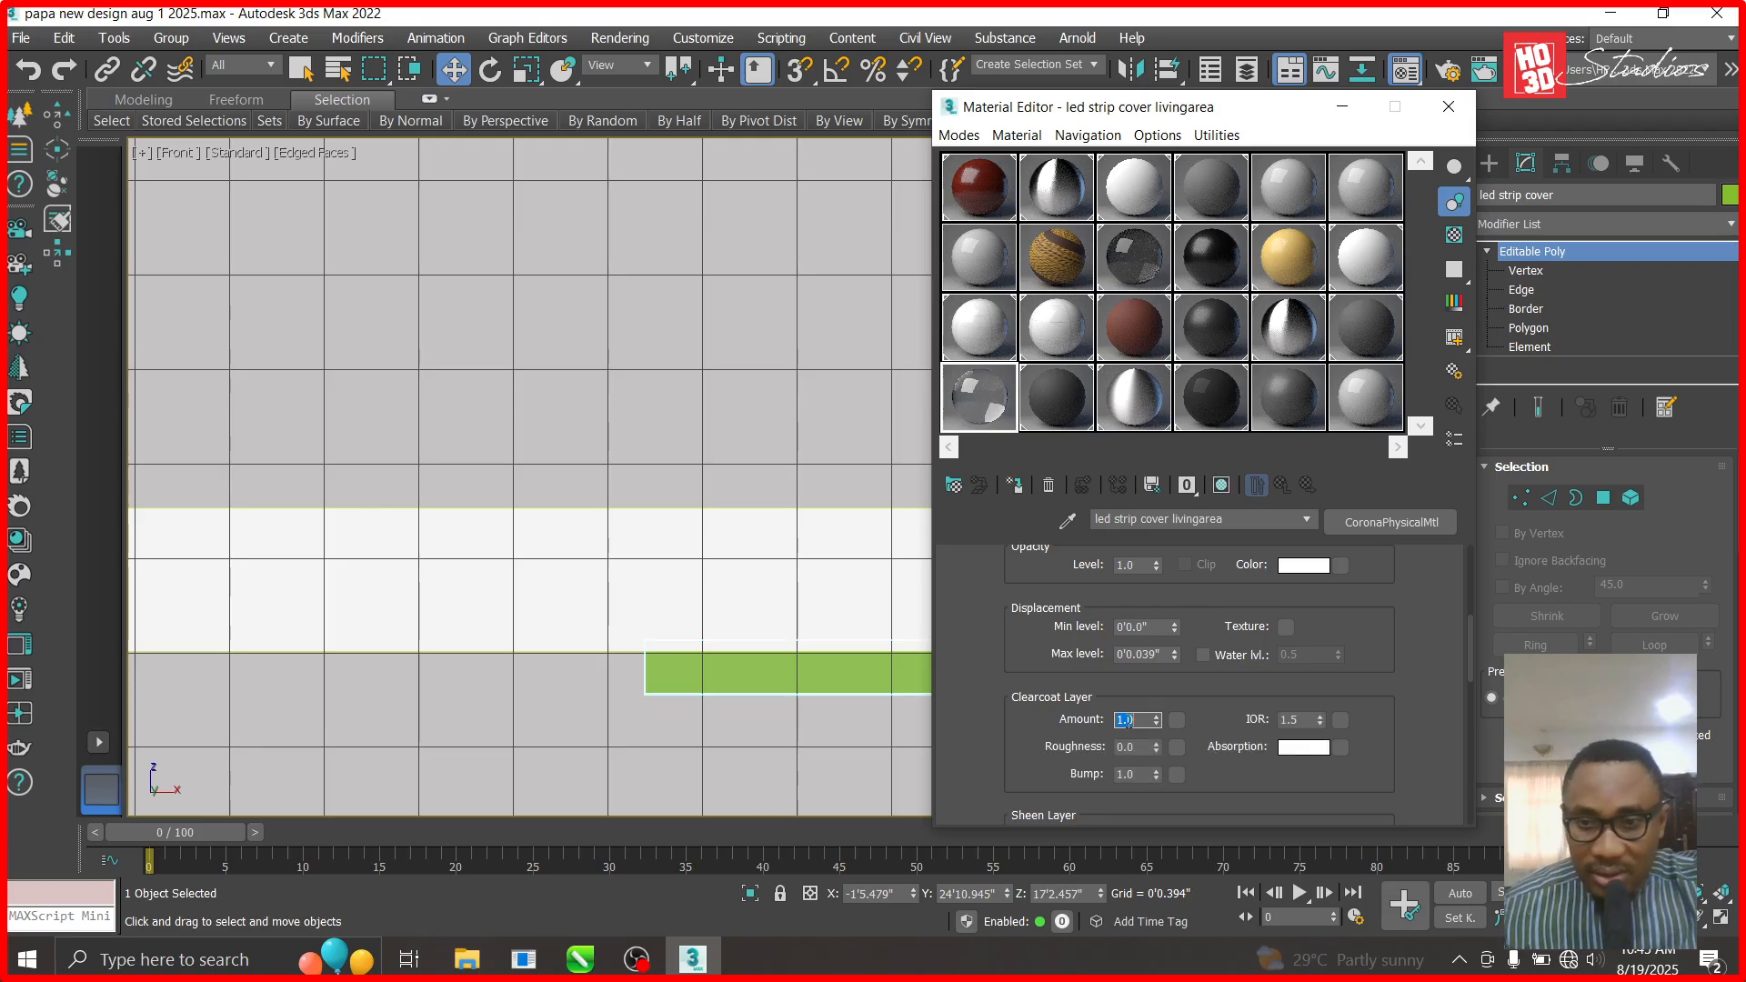
{"action": "type", "text": "0.5"}
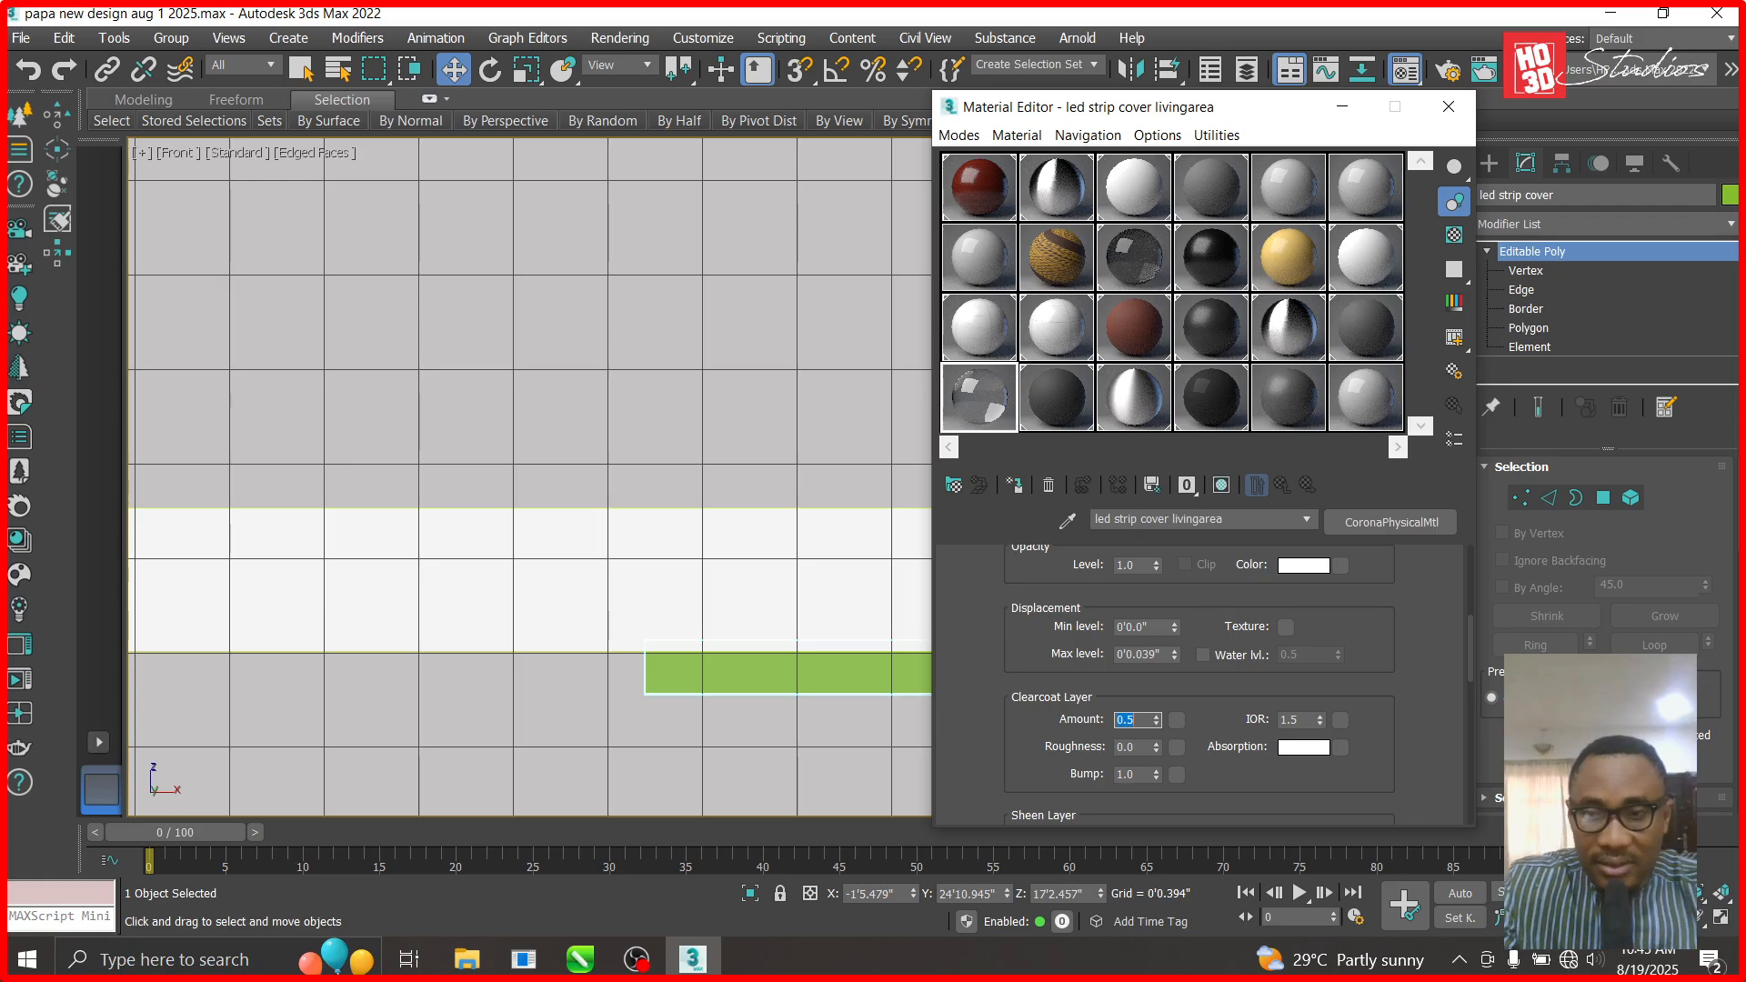
{"action": "left_click", "coordinate": [1311, 748]}
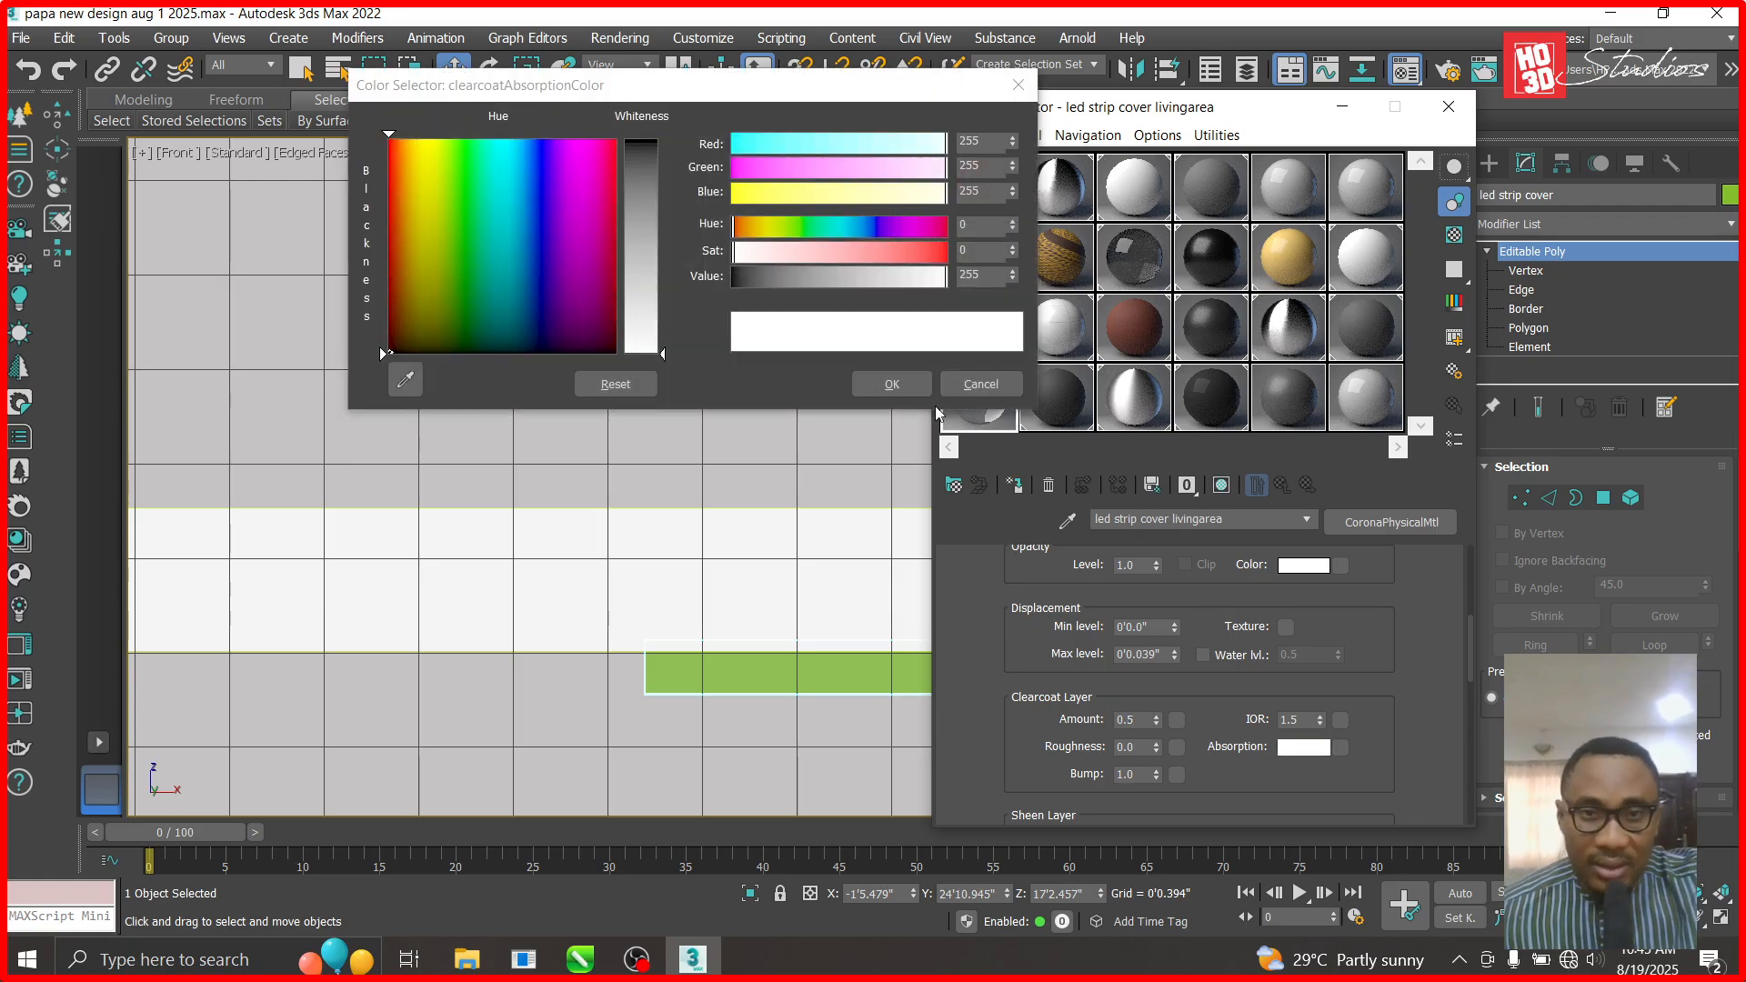
{"action": "left_click", "coordinate": [647, 231]}
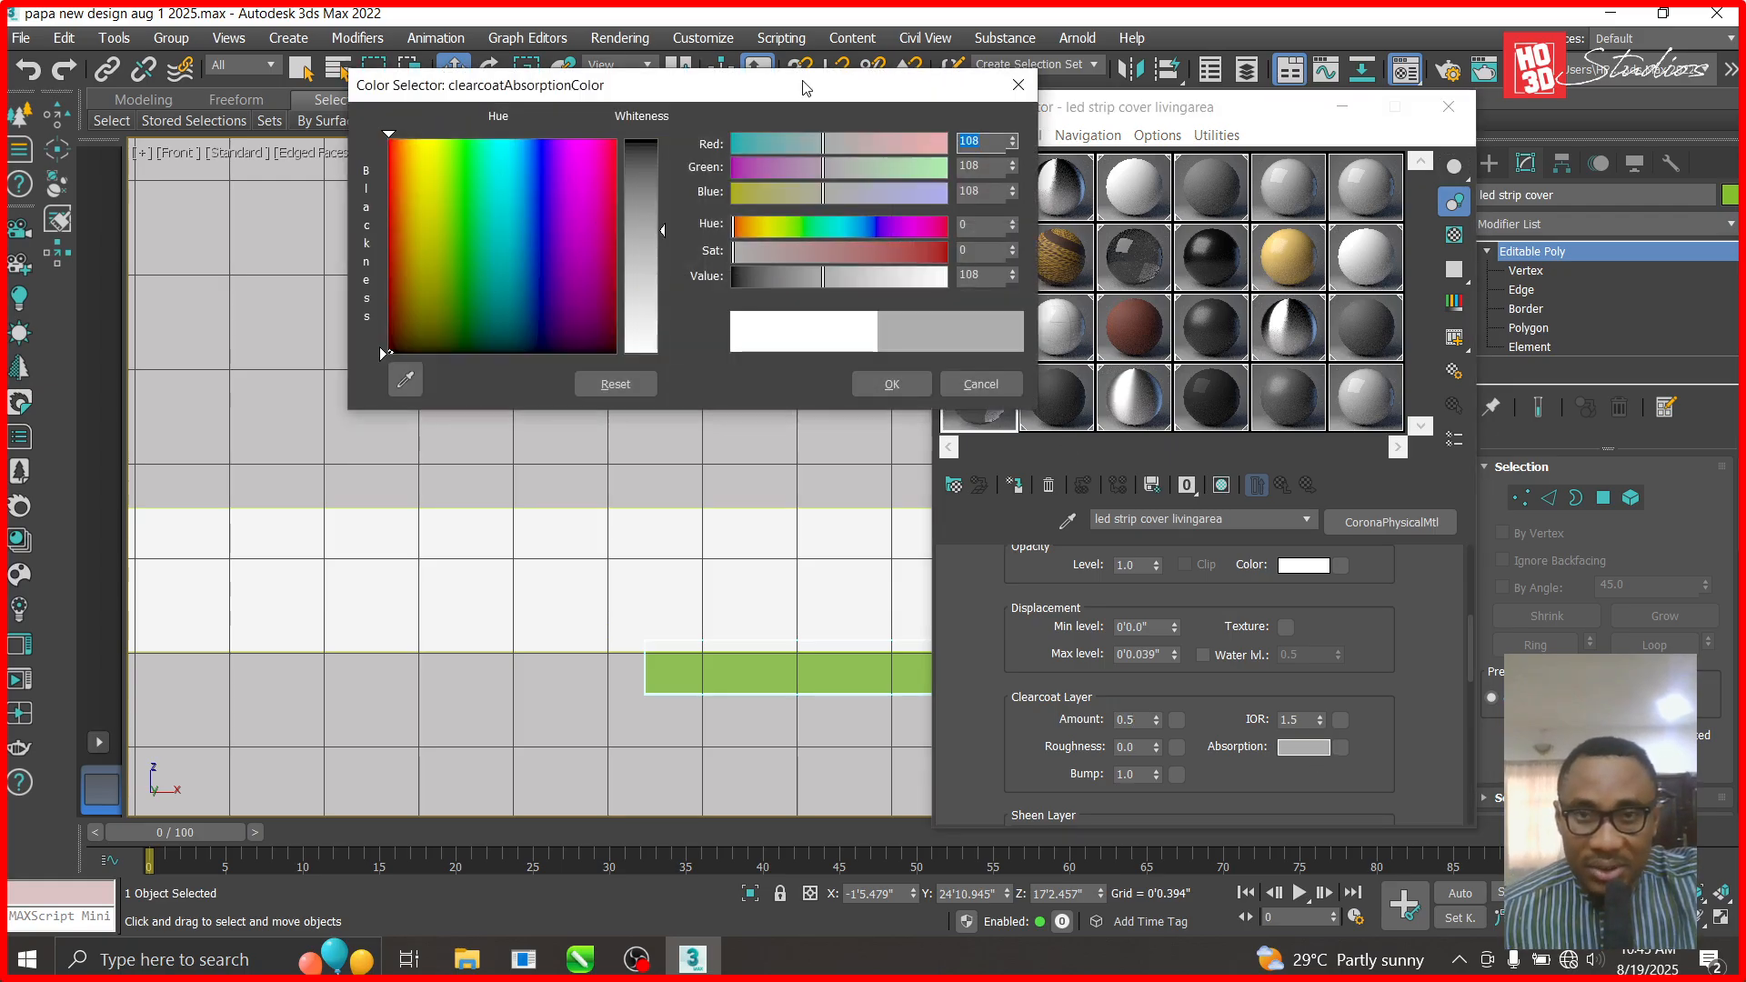
{"action": "left_click_drag", "start_coordinate": [790, 89], "coordinate": [641, 75]}
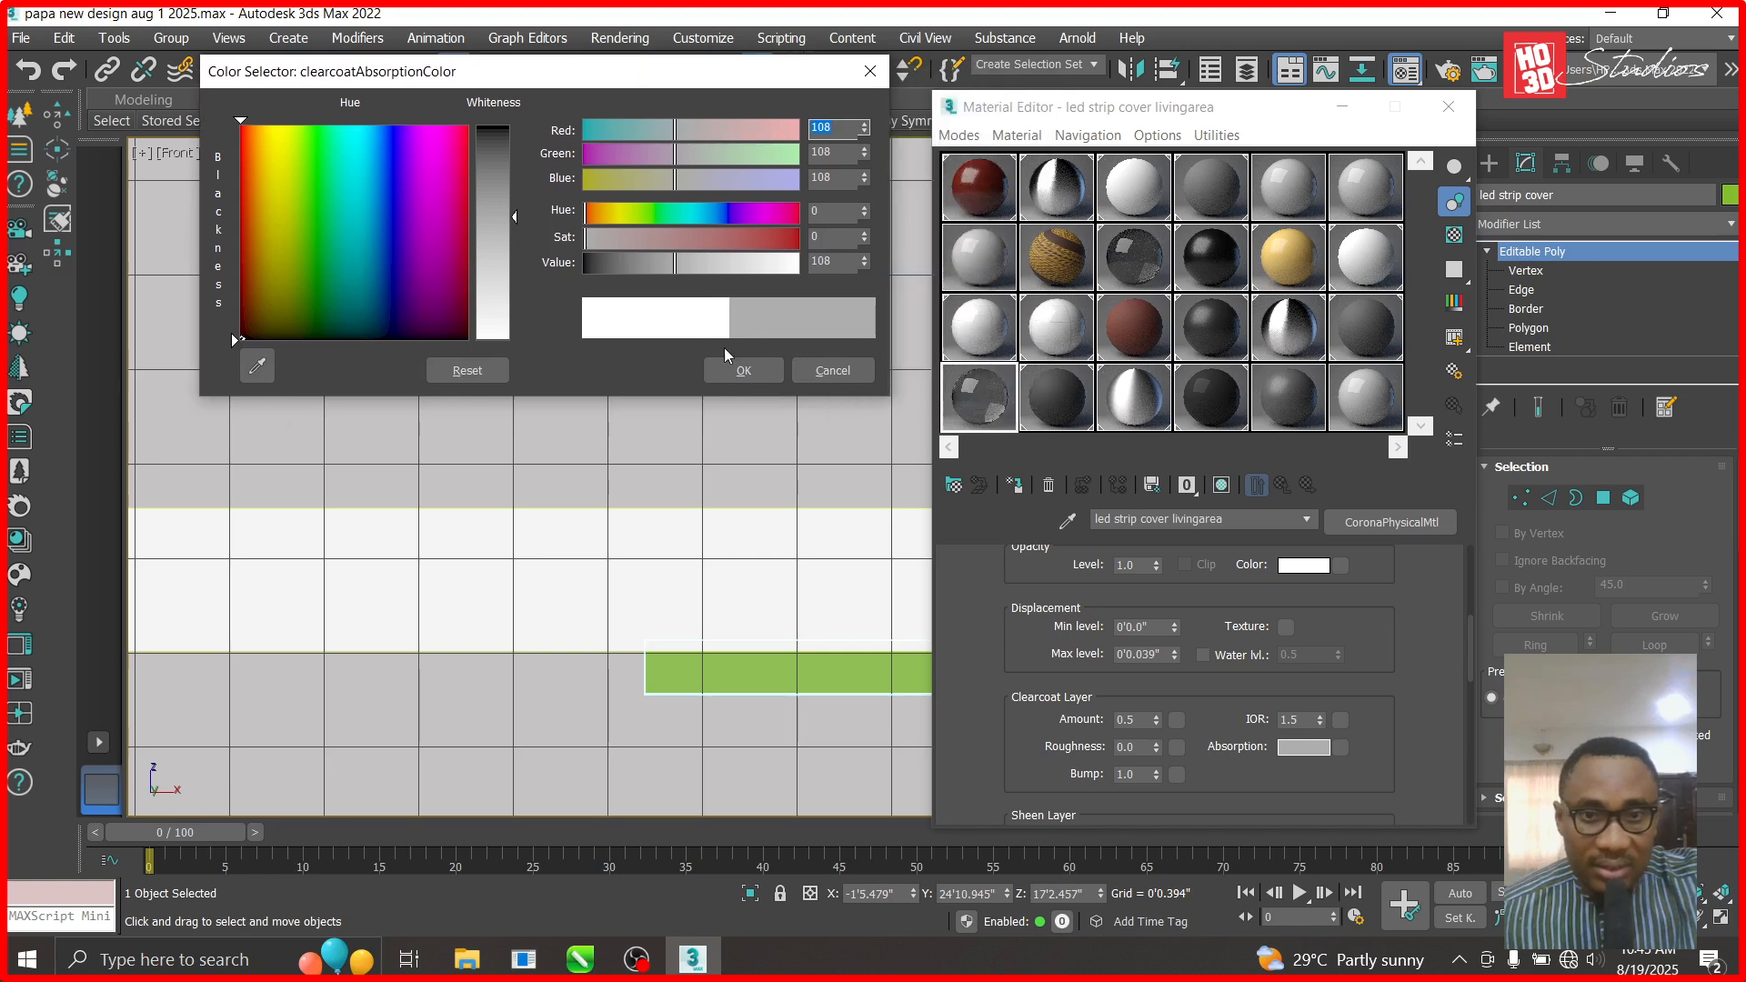
{"action": "left_click", "coordinate": [741, 370]}
- Apply the material to the LED strip cover and raise the strip slightly
{"action": "left_click", "coordinate": [647, 491]}
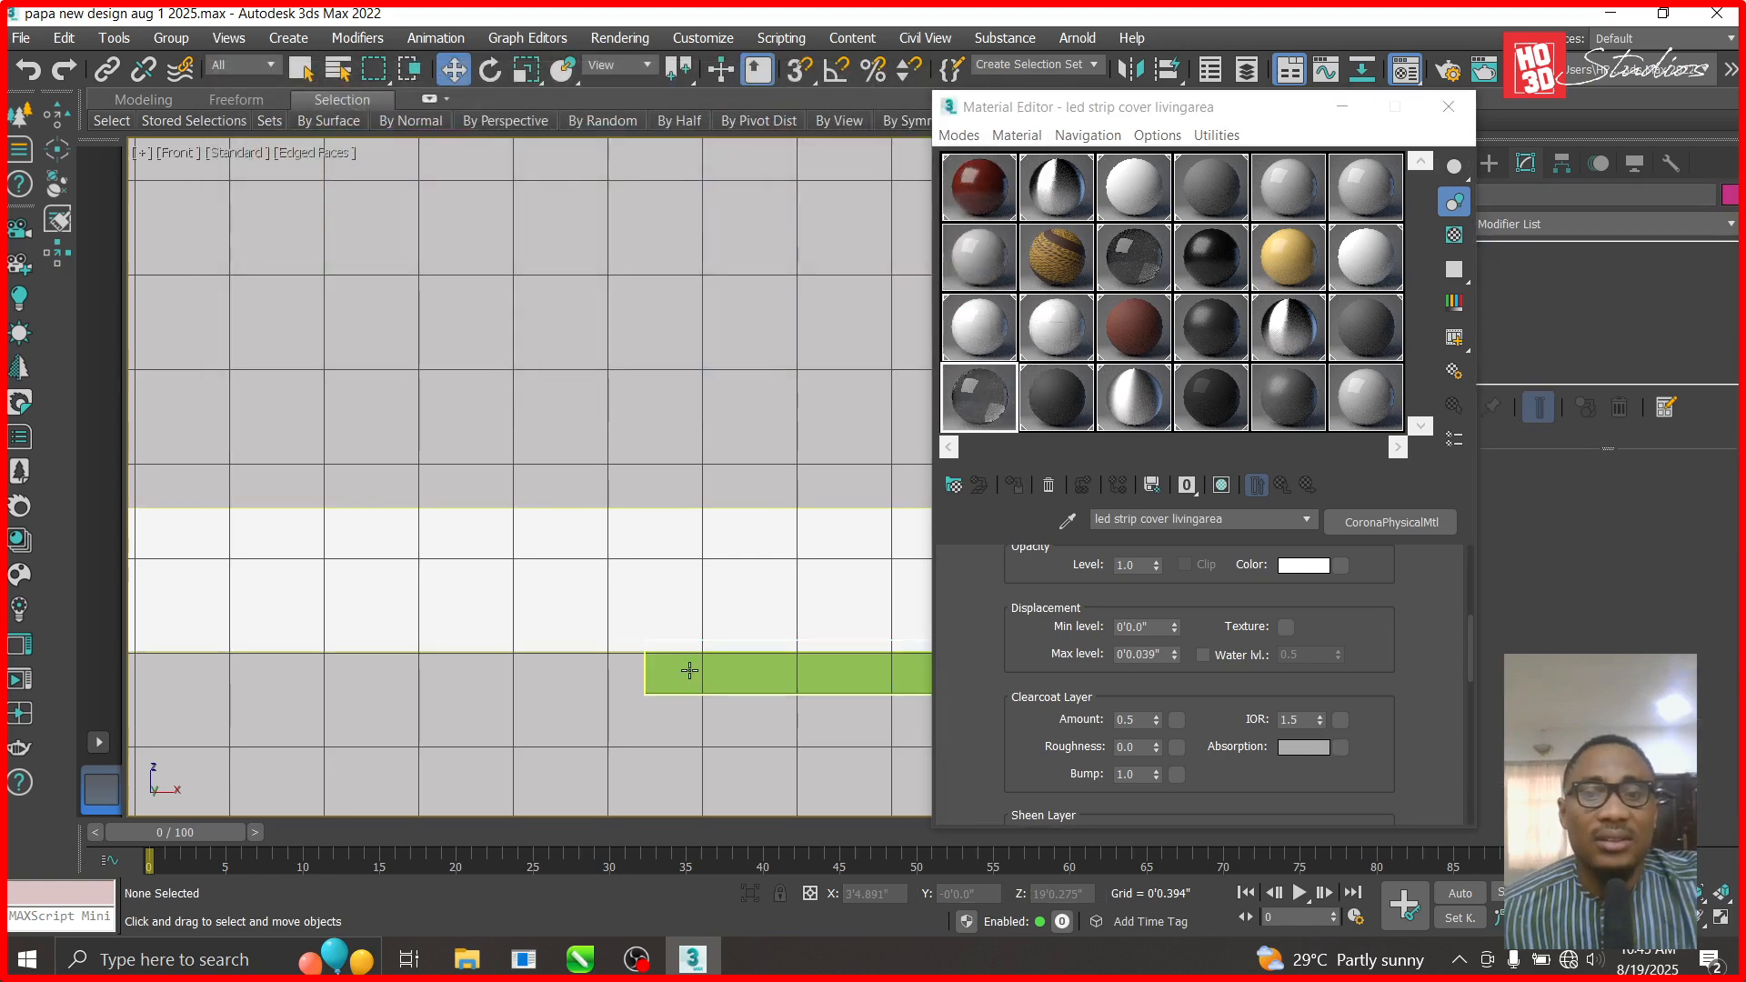
{"action": "left_click_drag", "start_coordinate": [979, 386], "coordinate": [806, 668]}
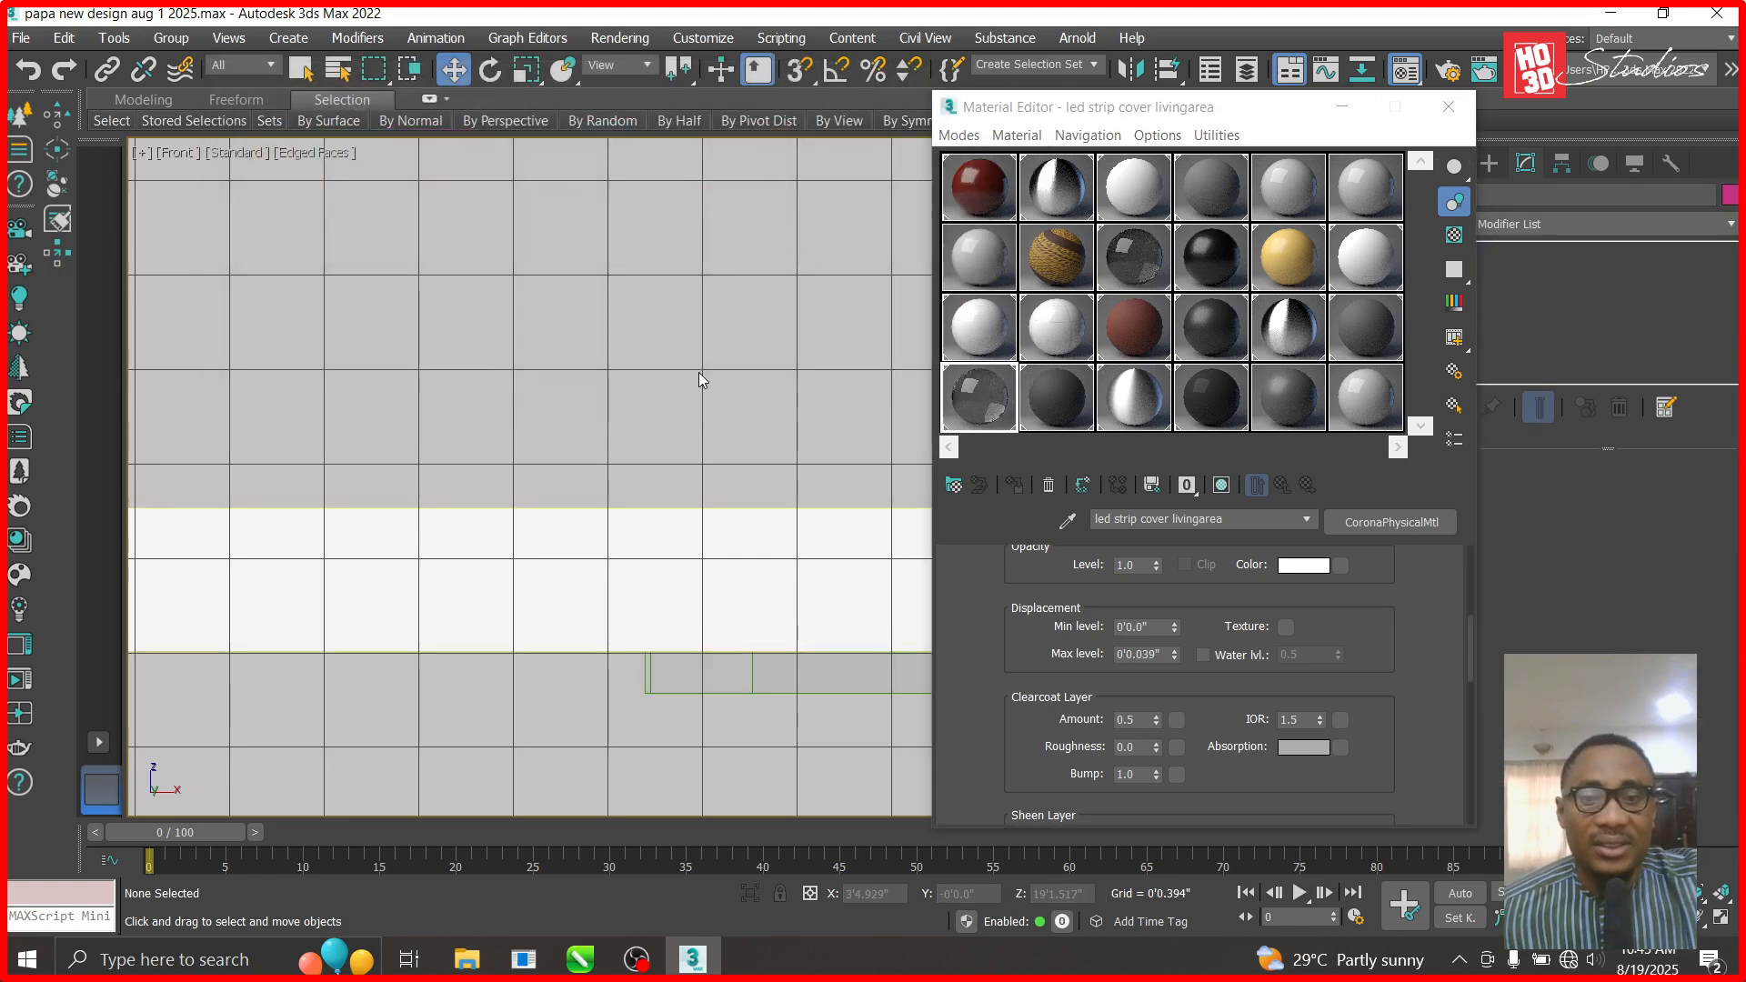
{"action": "left_click", "coordinate": [737, 680]}
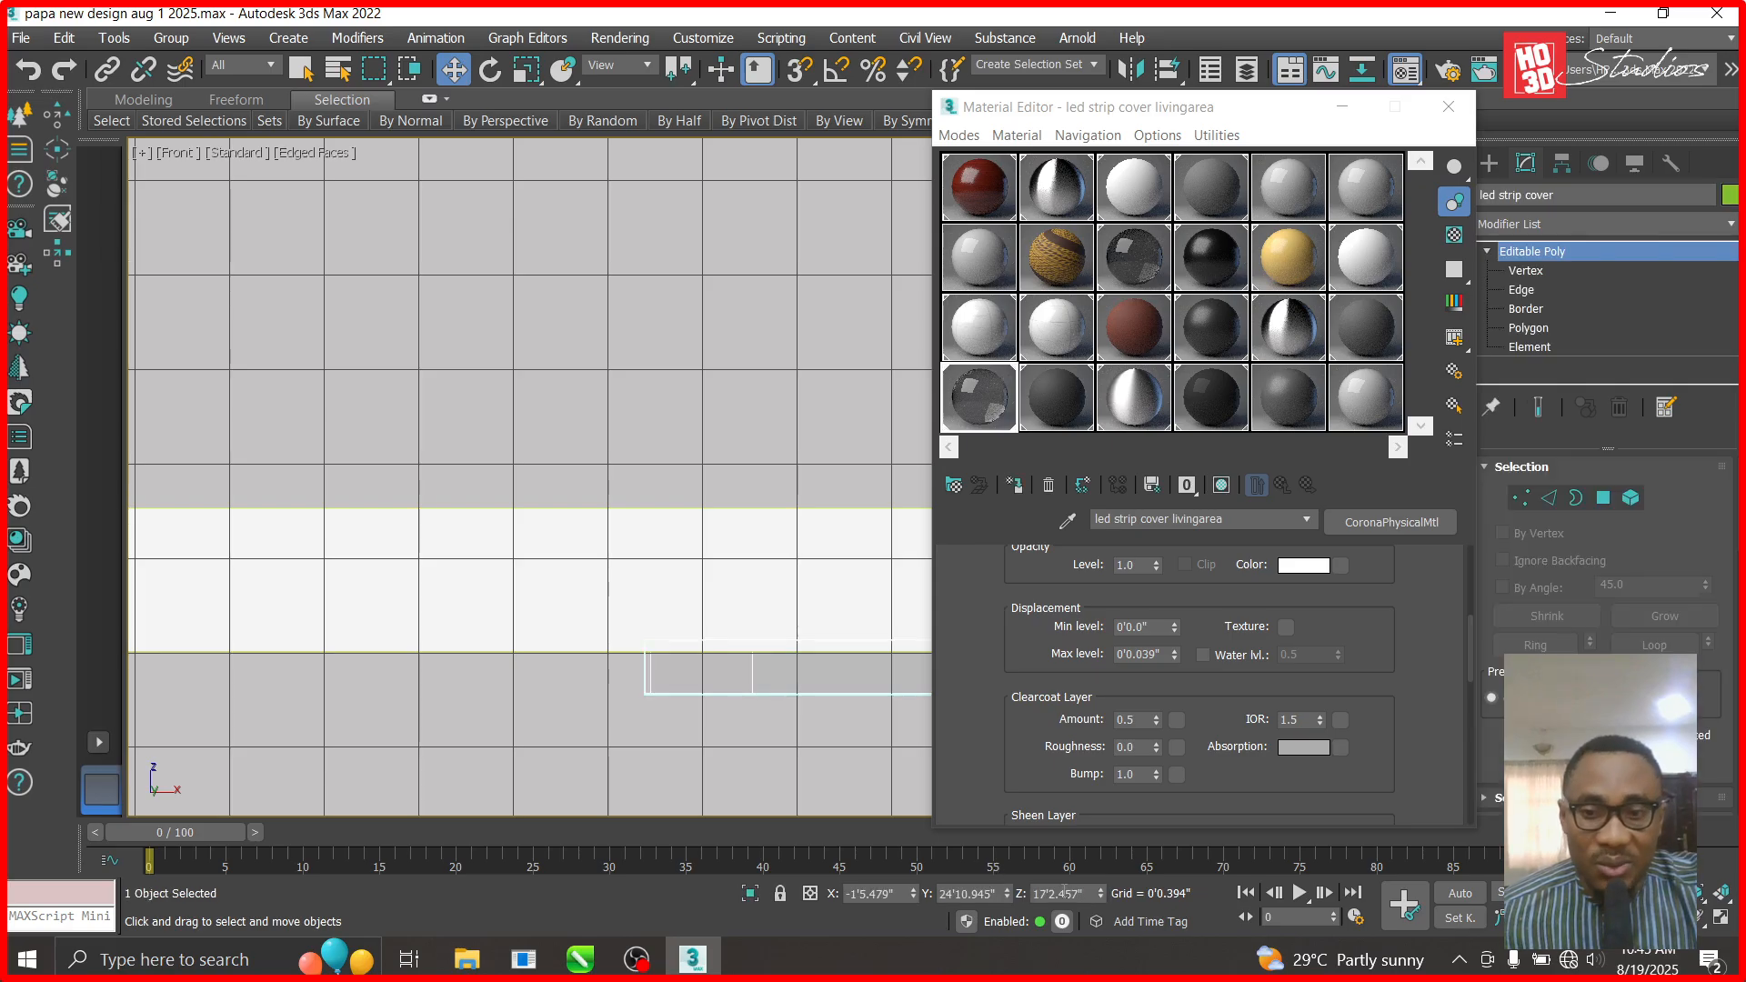
{"action": "left_click_drag", "start_coordinate": [1102, 896], "coordinate": [1074, 876]}
- Switch to the top view, tuck away the Material Editor and deselect the strip cover
{"action": "key", "text": "t"}
{"action": "scroll", "coordinate": [391, 208], "scroll_direction": "down", "scroll_amount": 6}
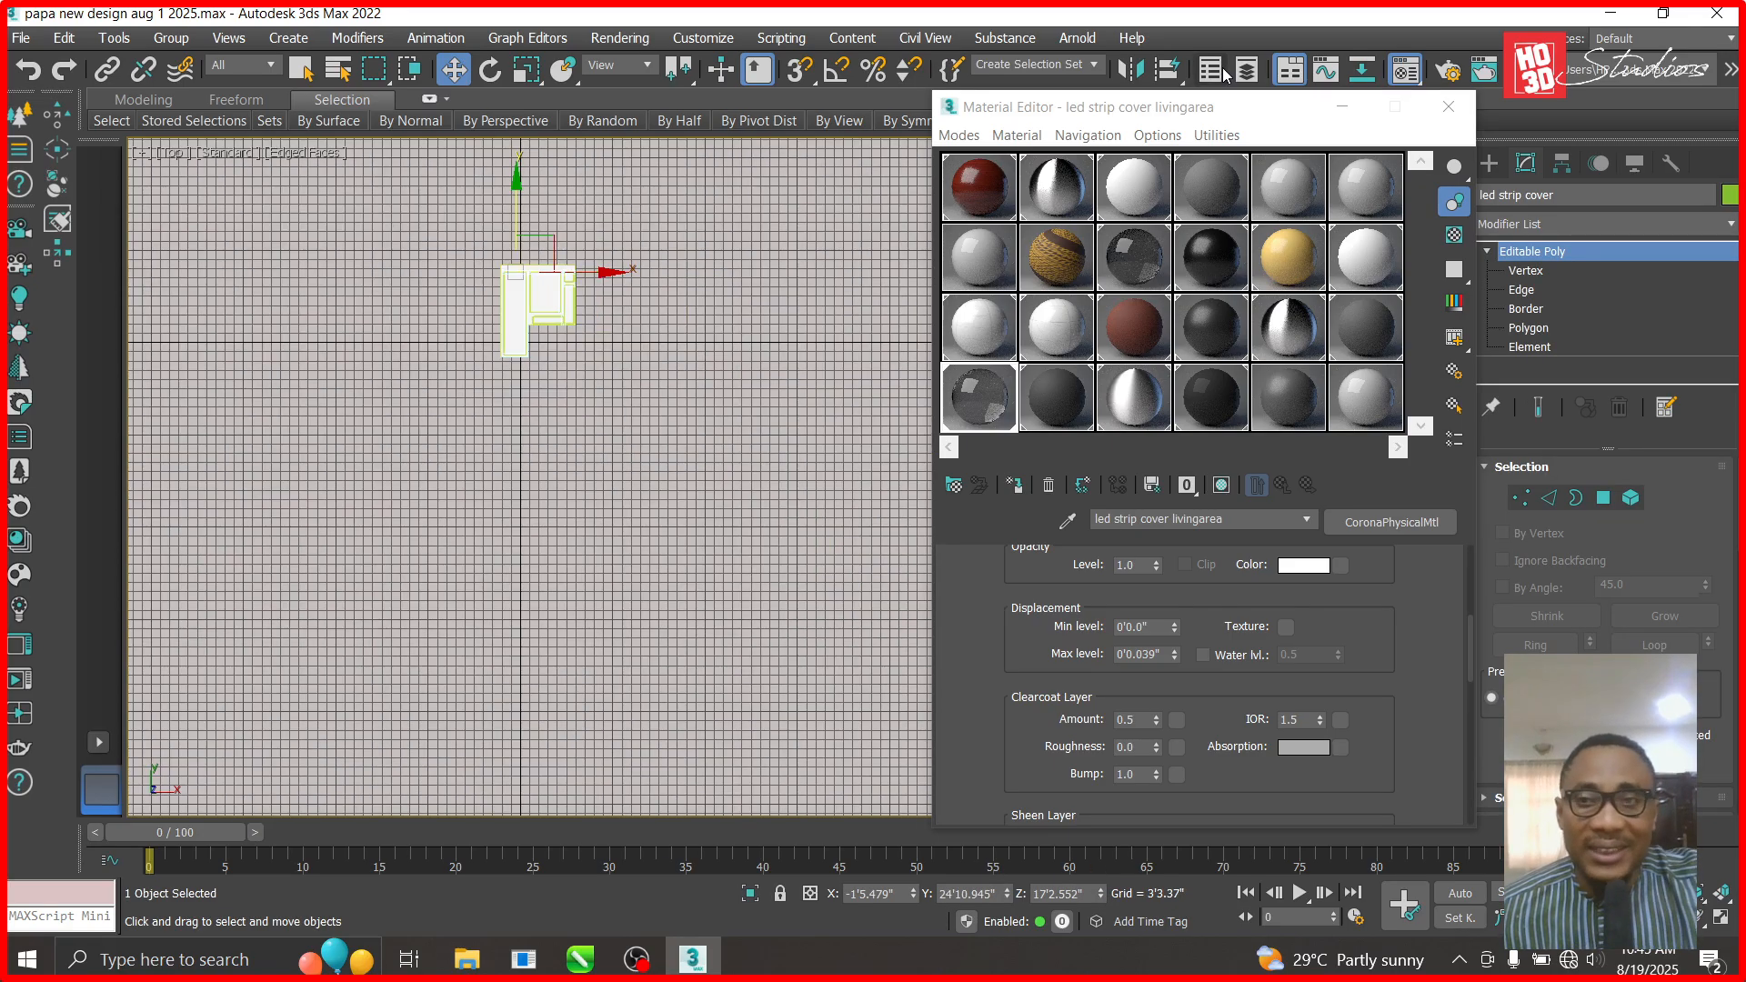
{"action": "left_click", "coordinate": [1343, 106]}
{"action": "scroll", "coordinate": [409, 164], "scroll_direction": "up", "scroll_amount": 5}
{"action": "scroll", "coordinate": [671, 440], "scroll_direction": "up", "scroll_amount": 3}
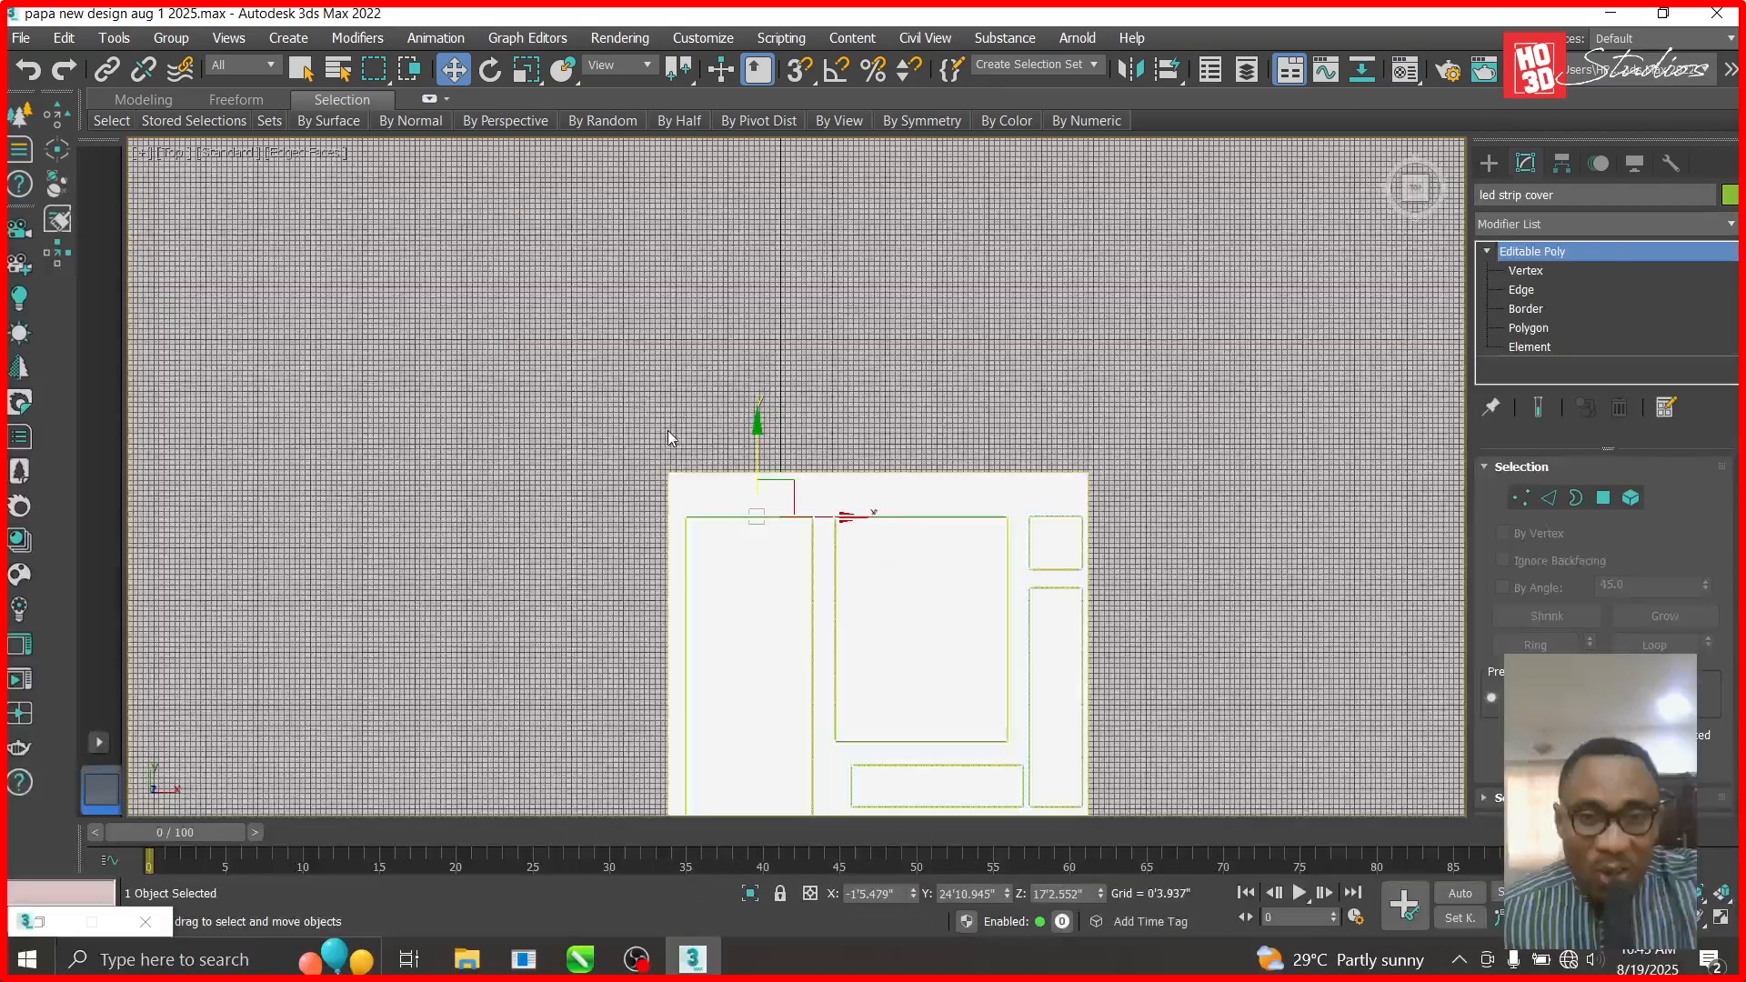
{"action": "left_click", "coordinate": [646, 447]}
{"action": "scroll", "coordinate": [694, 522], "scroll_direction": "up", "scroll_amount": 6}
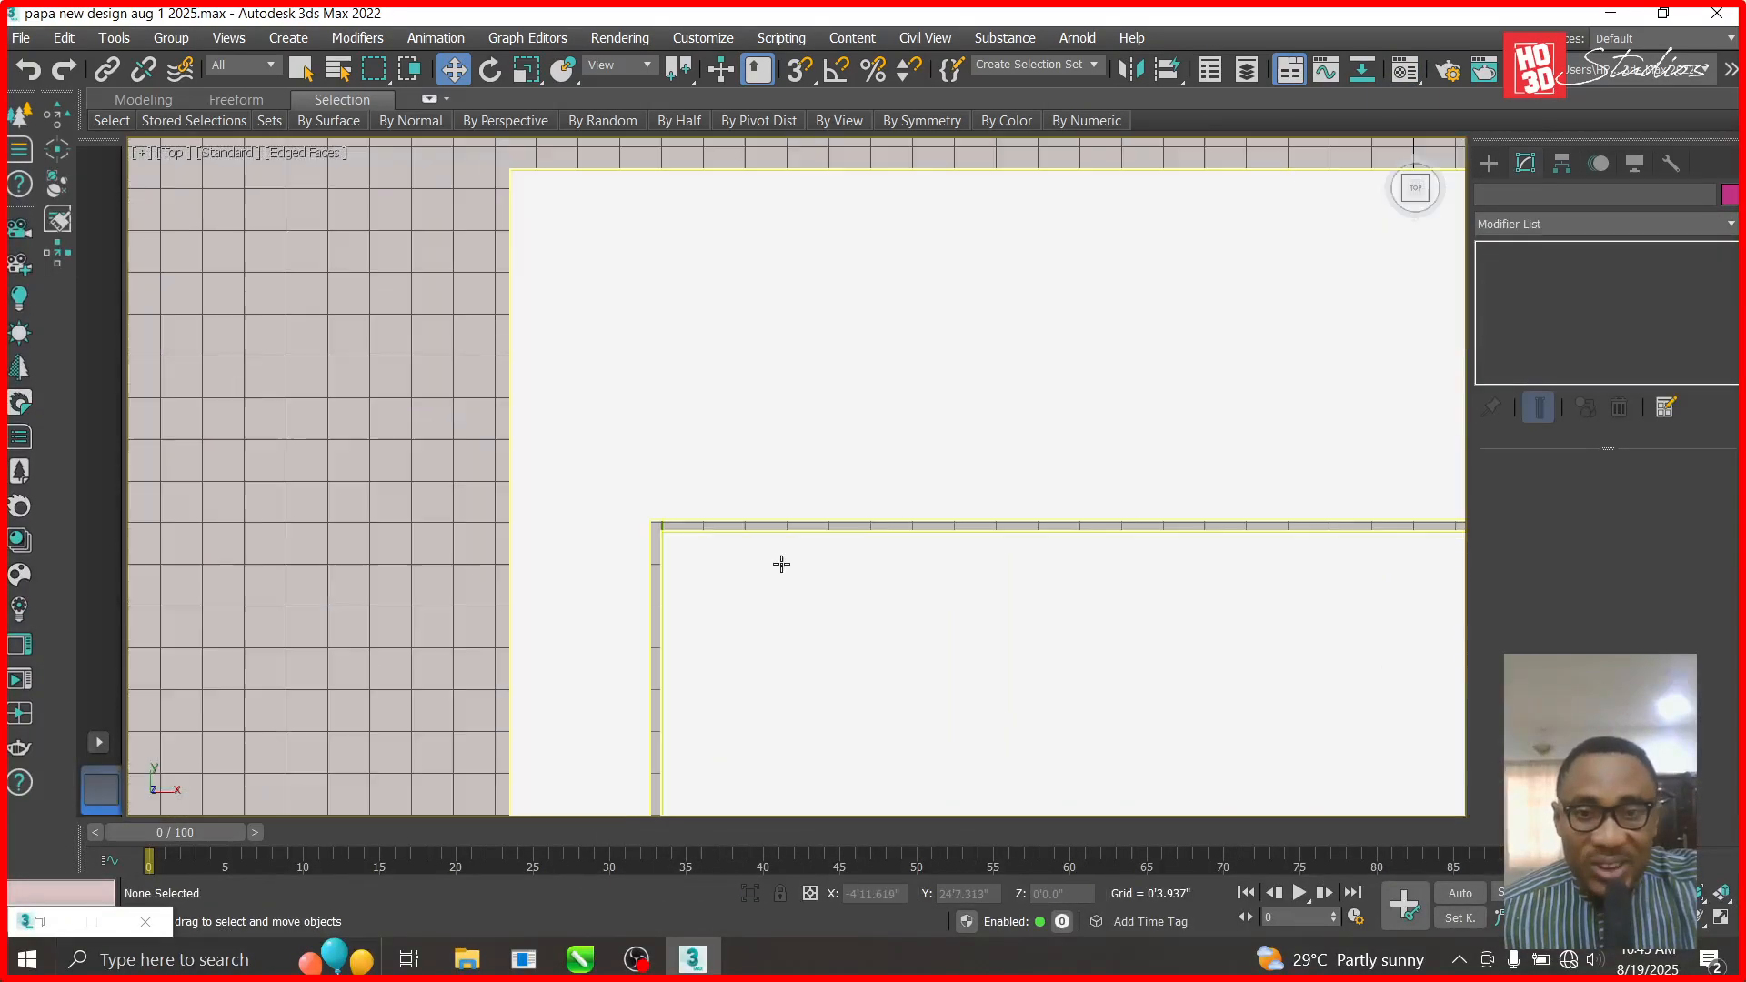
- Draw a trial sphere CoronaLight at the ceiling strip, then delete it
{"action": "left_click", "coordinate": [1492, 165]}
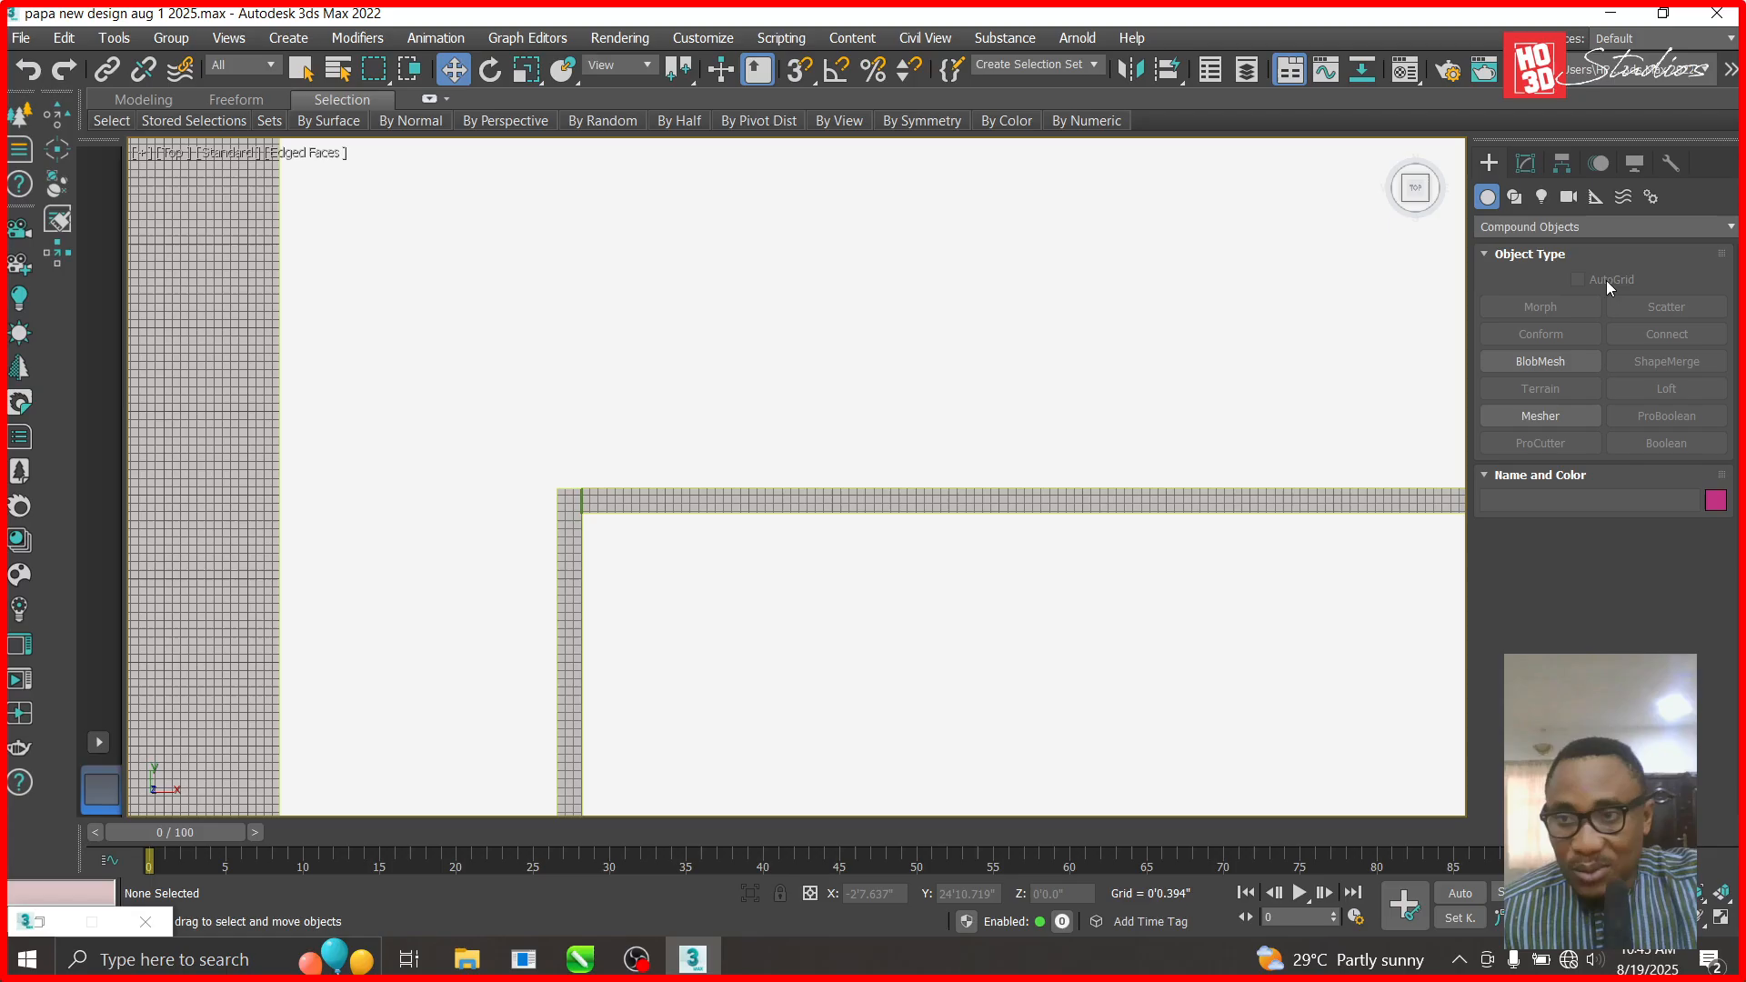
{"action": "left_click", "coordinate": [1542, 197]}
{"action": "left_click", "coordinate": [1547, 221]}
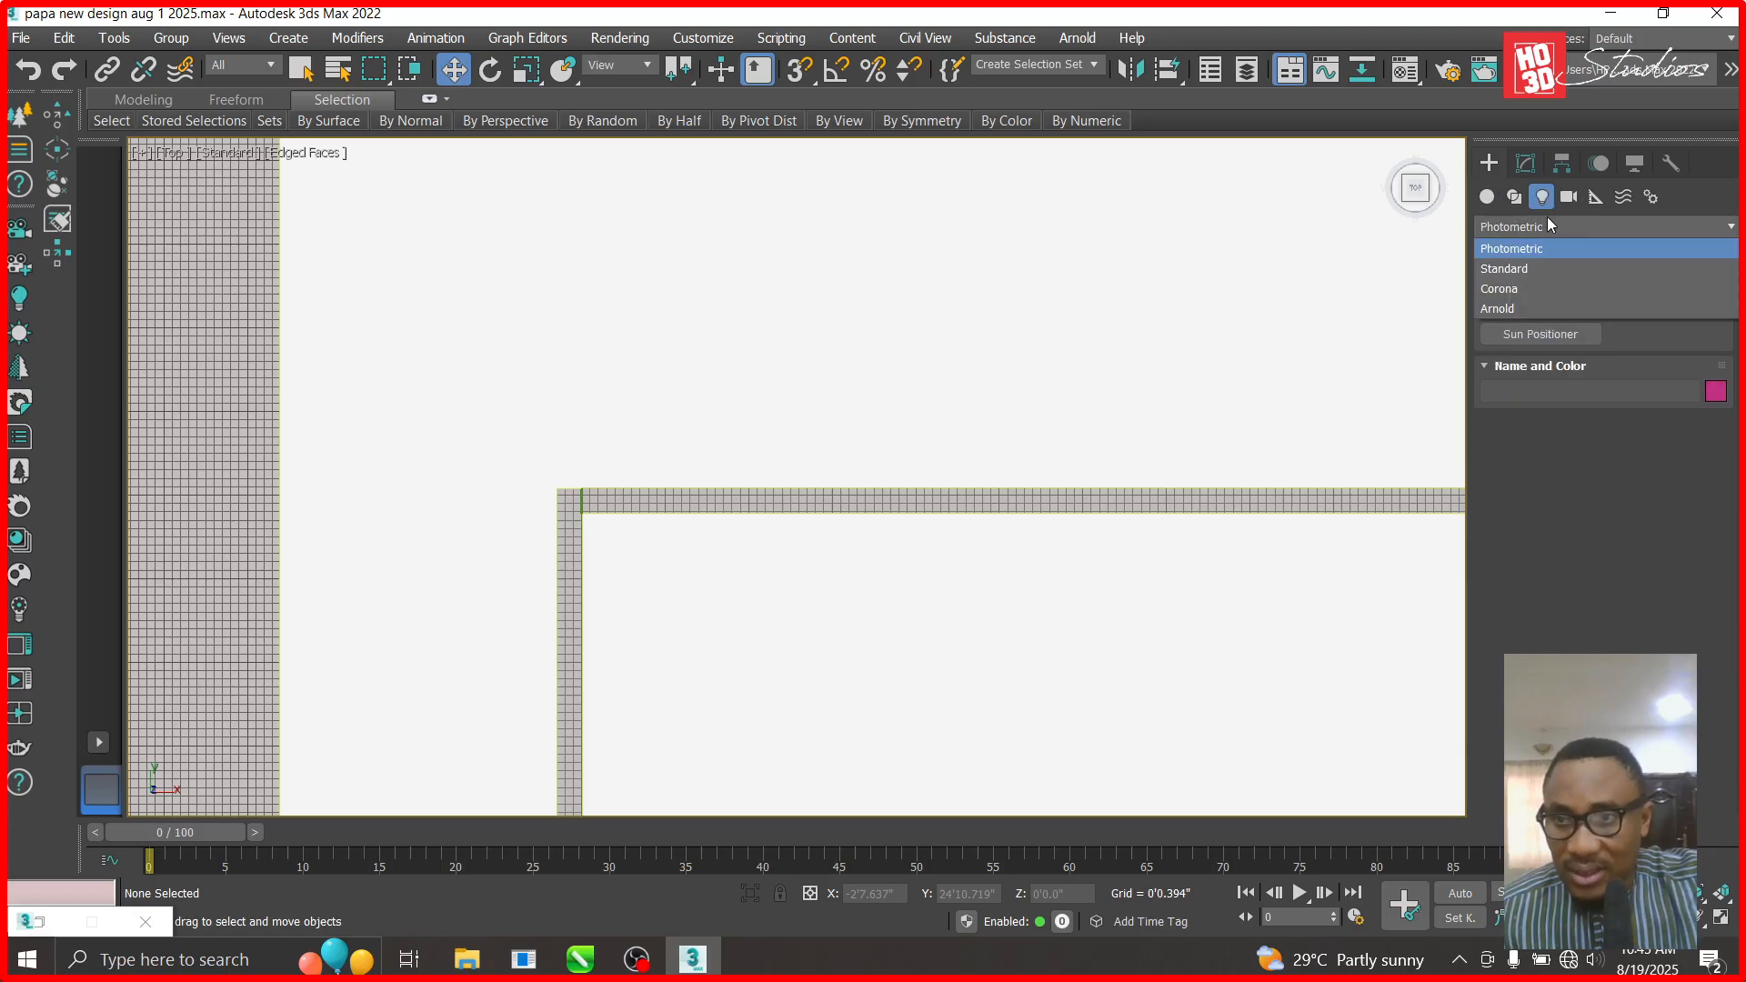
{"action": "left_click", "coordinate": [1554, 287]}
{"action": "left_click", "coordinate": [1634, 308]}
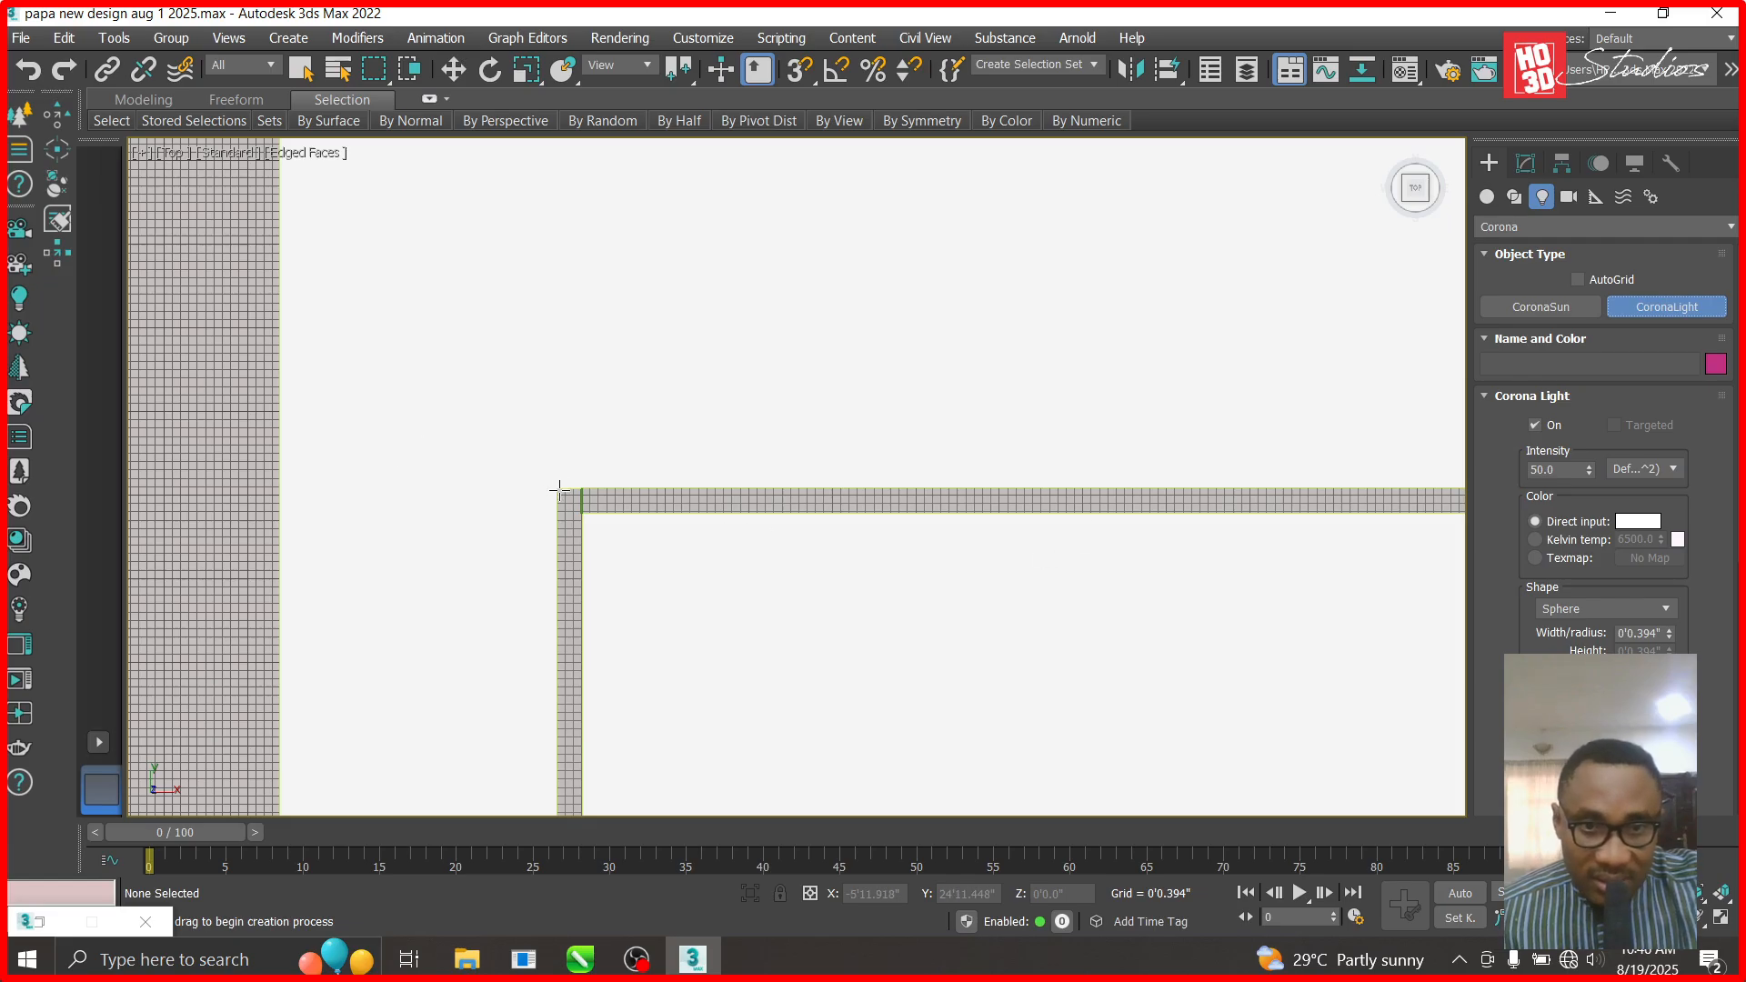
{"action": "left_click_drag", "start_coordinate": [623, 491], "coordinate": [1052, 466]}
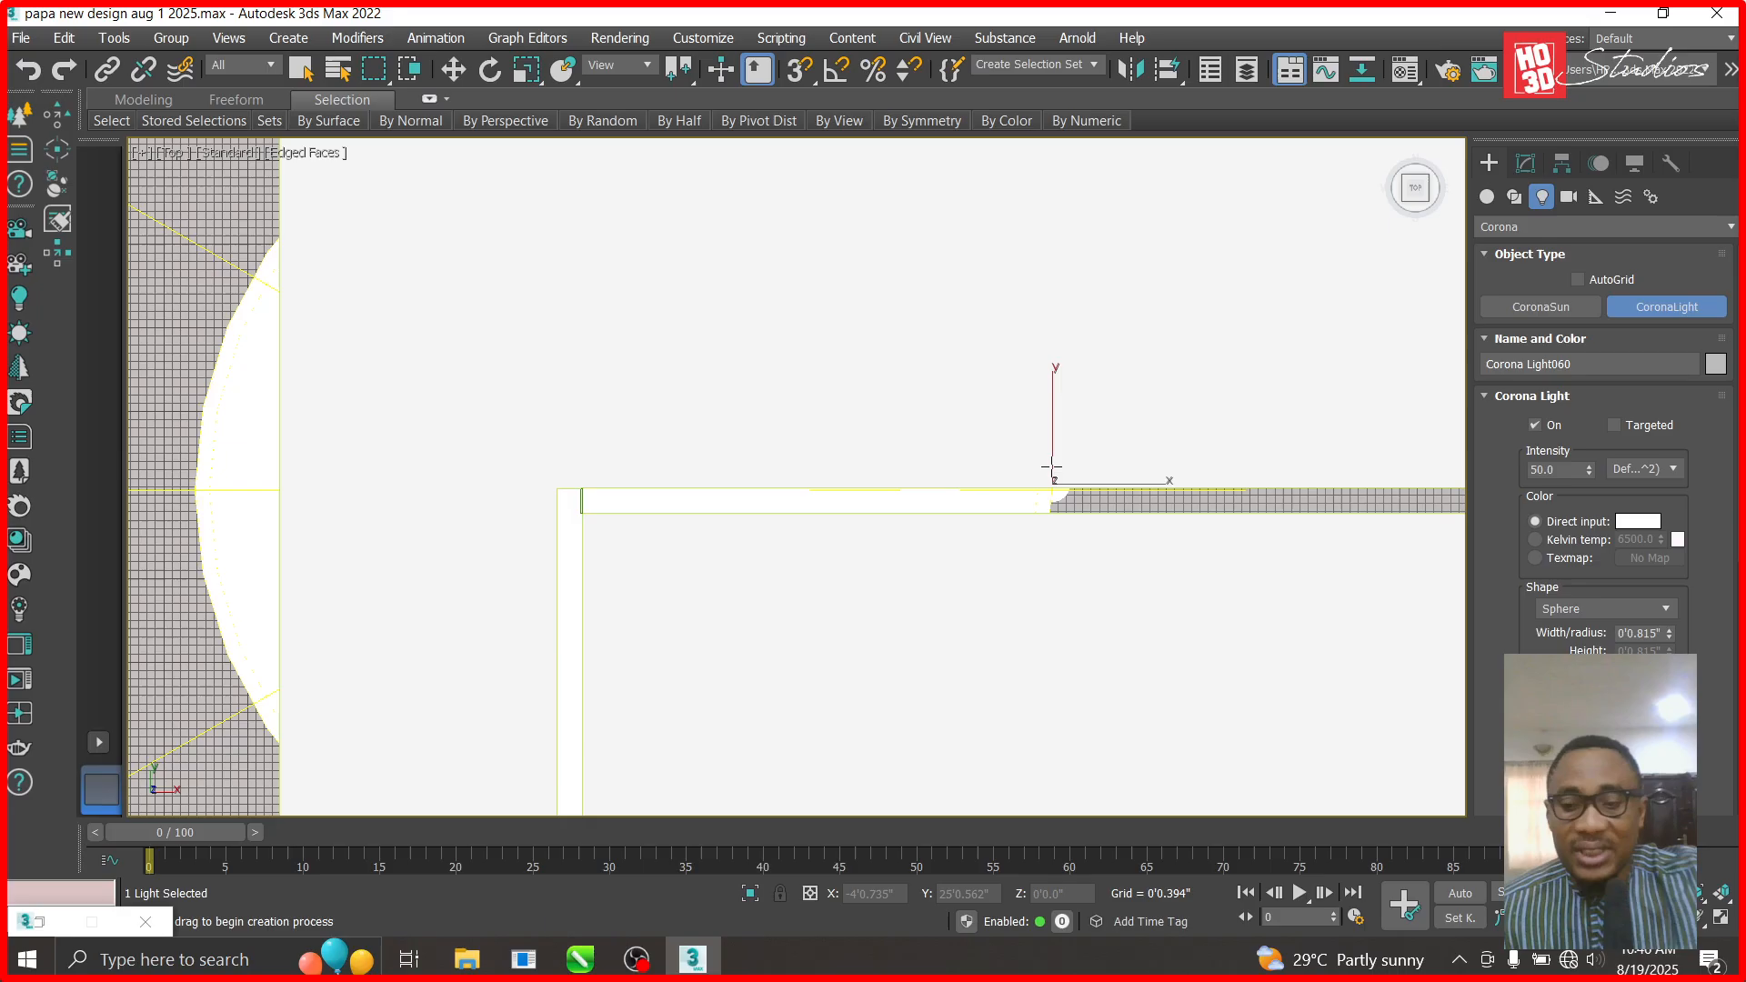
{"action": "key", "text": "Delete"}
- Reactivate the CoronaLight tool and bring up its Shape choices
{"action": "left_click", "coordinate": [452, 71]}
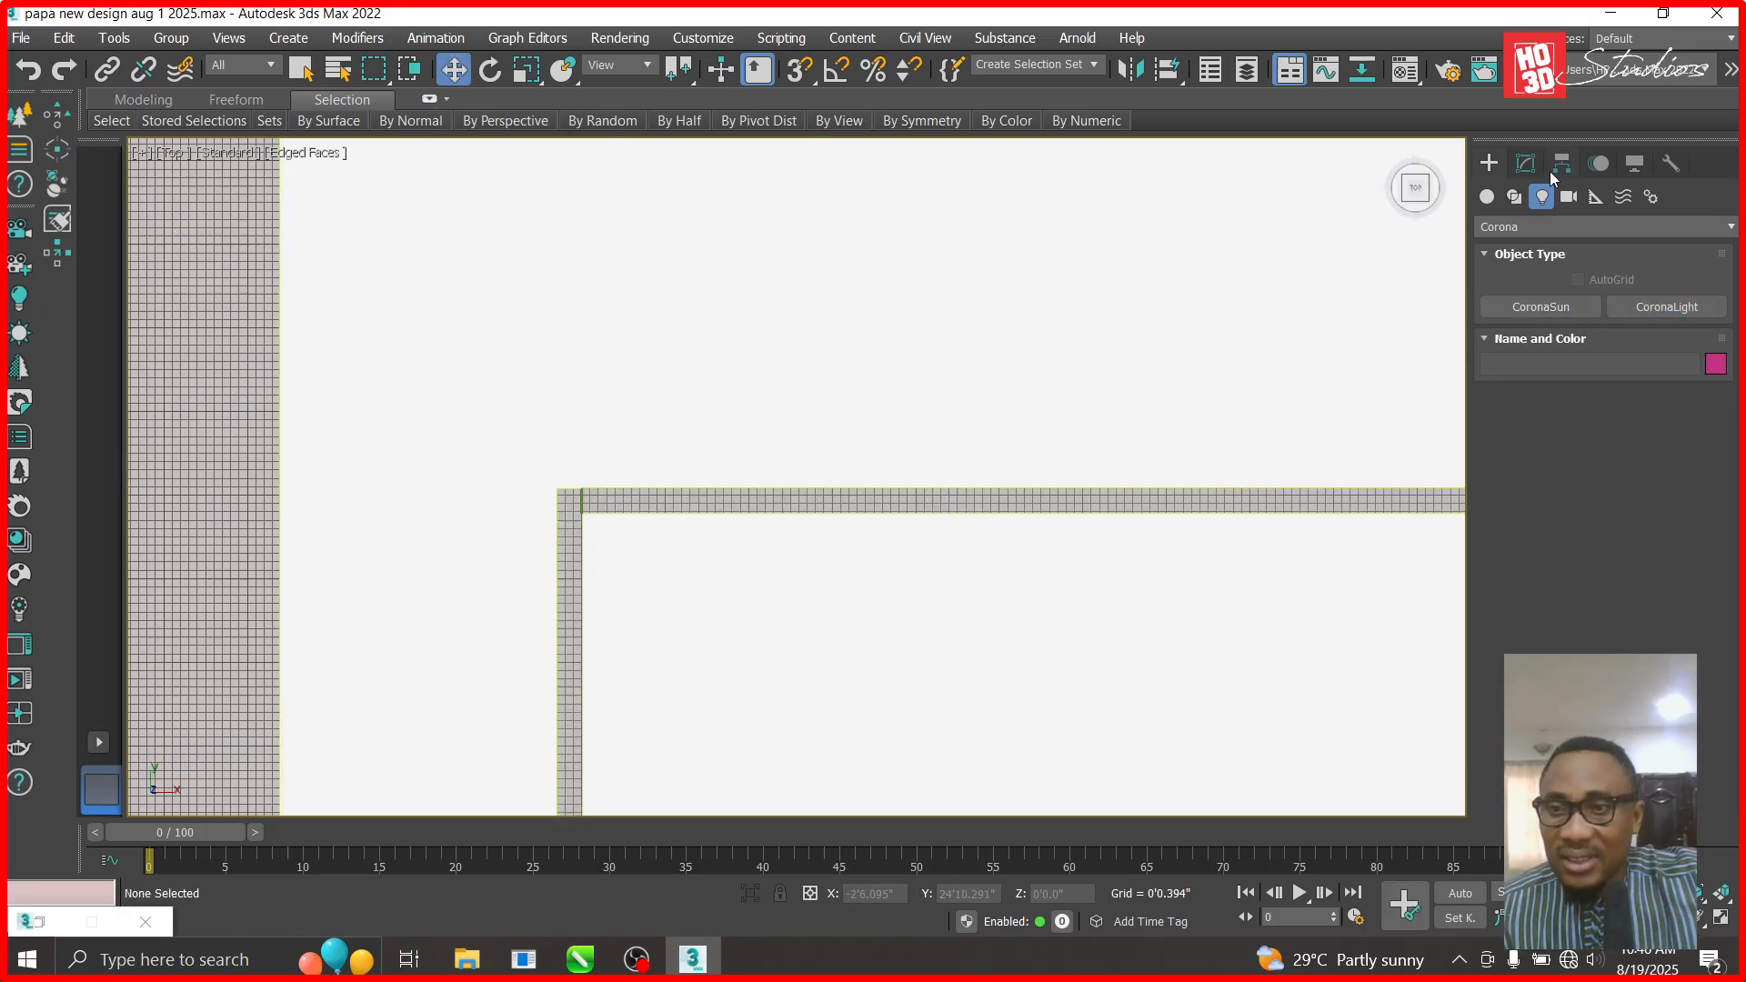
{"action": "left_click", "coordinate": [1526, 164]}
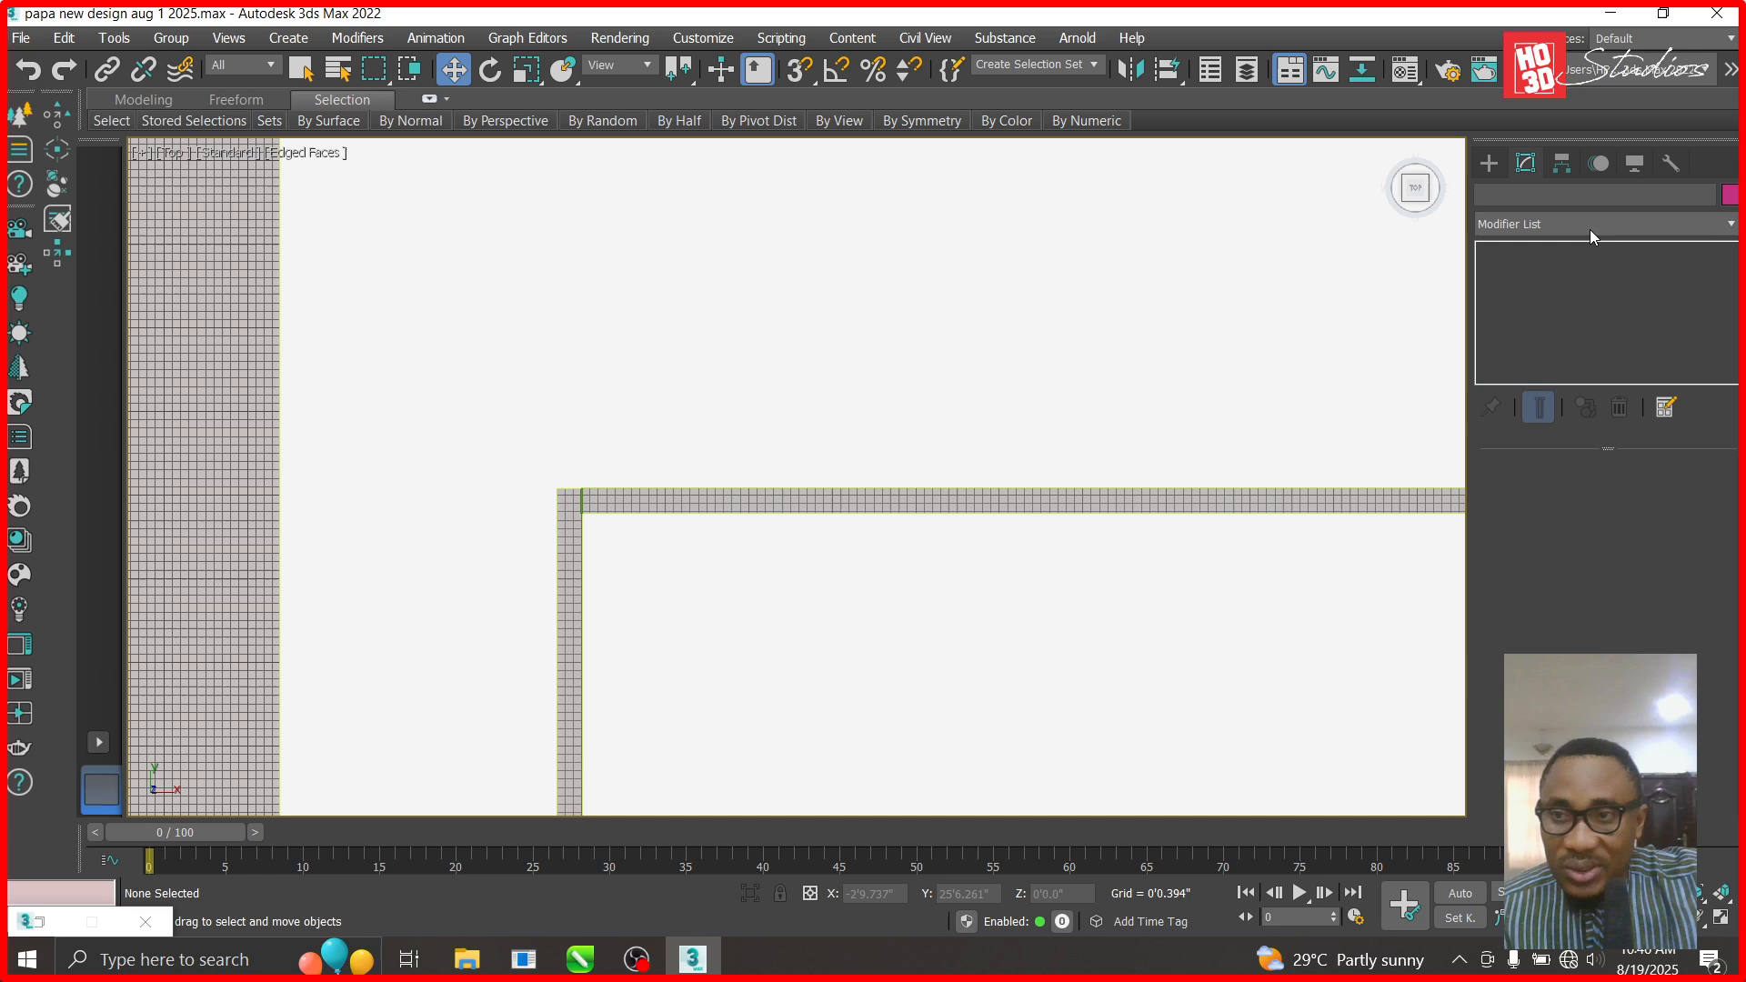
{"action": "left_click", "coordinate": [1489, 162]}
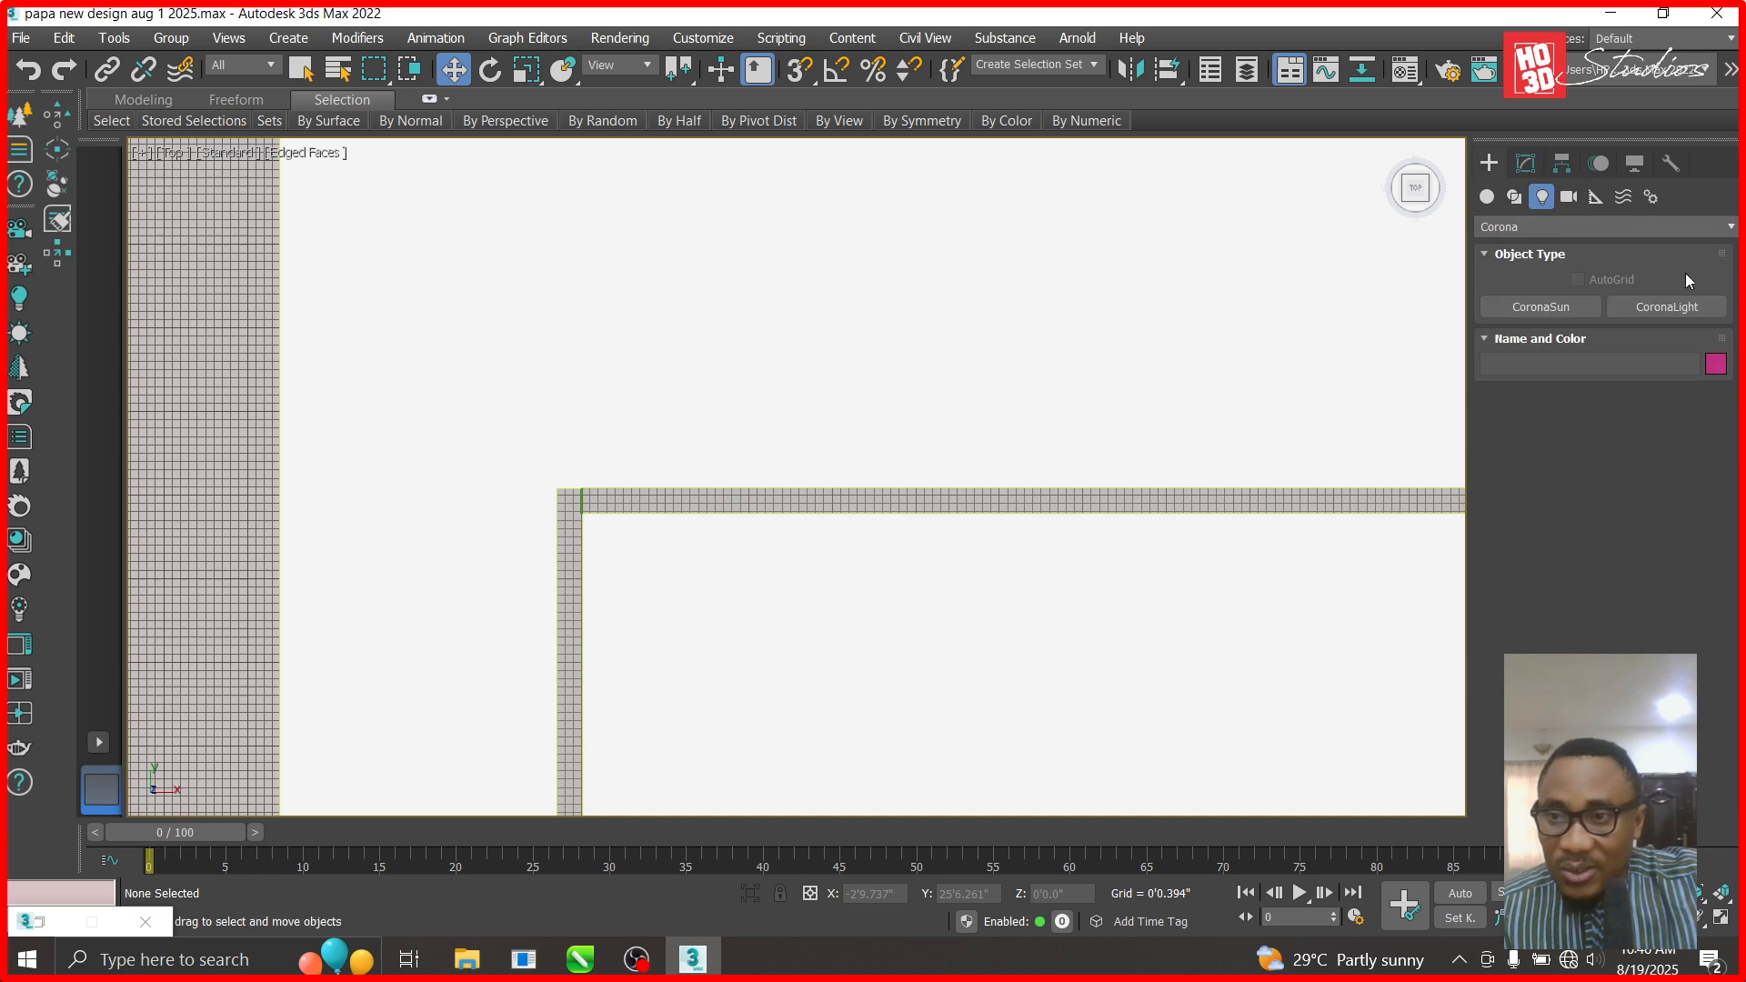
{"action": "left_click", "coordinate": [1678, 310]}
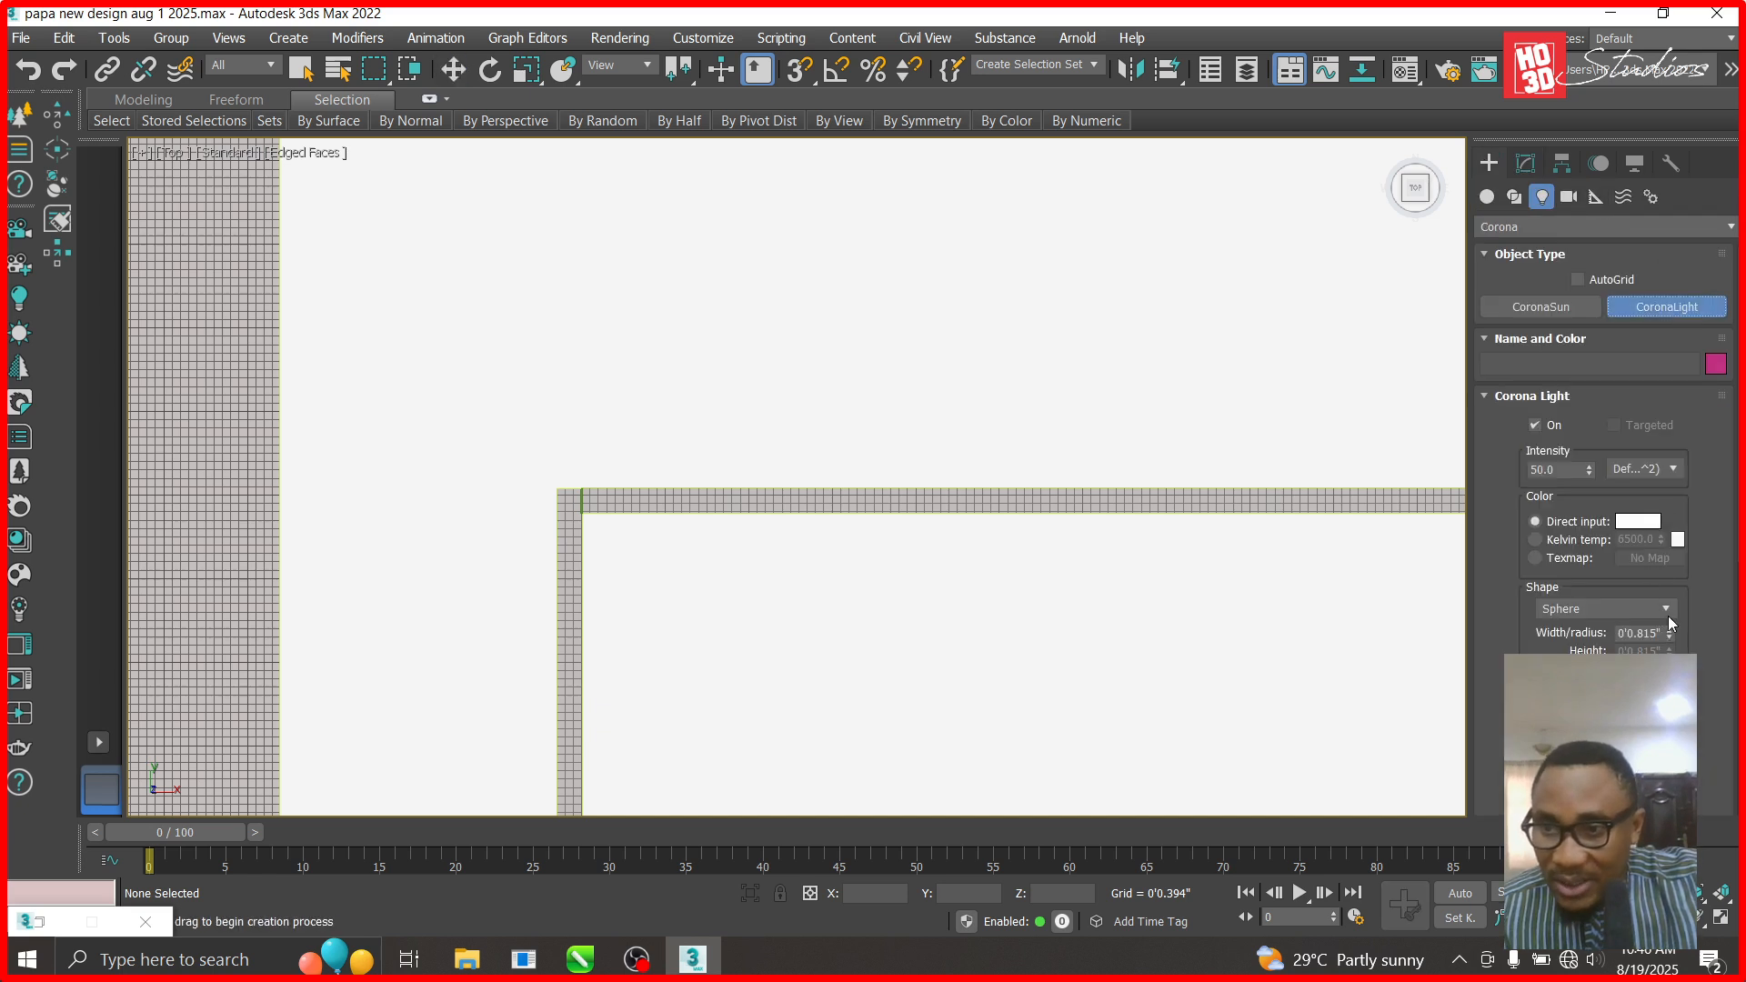
{"action": "left_click", "coordinate": [1664, 609]}
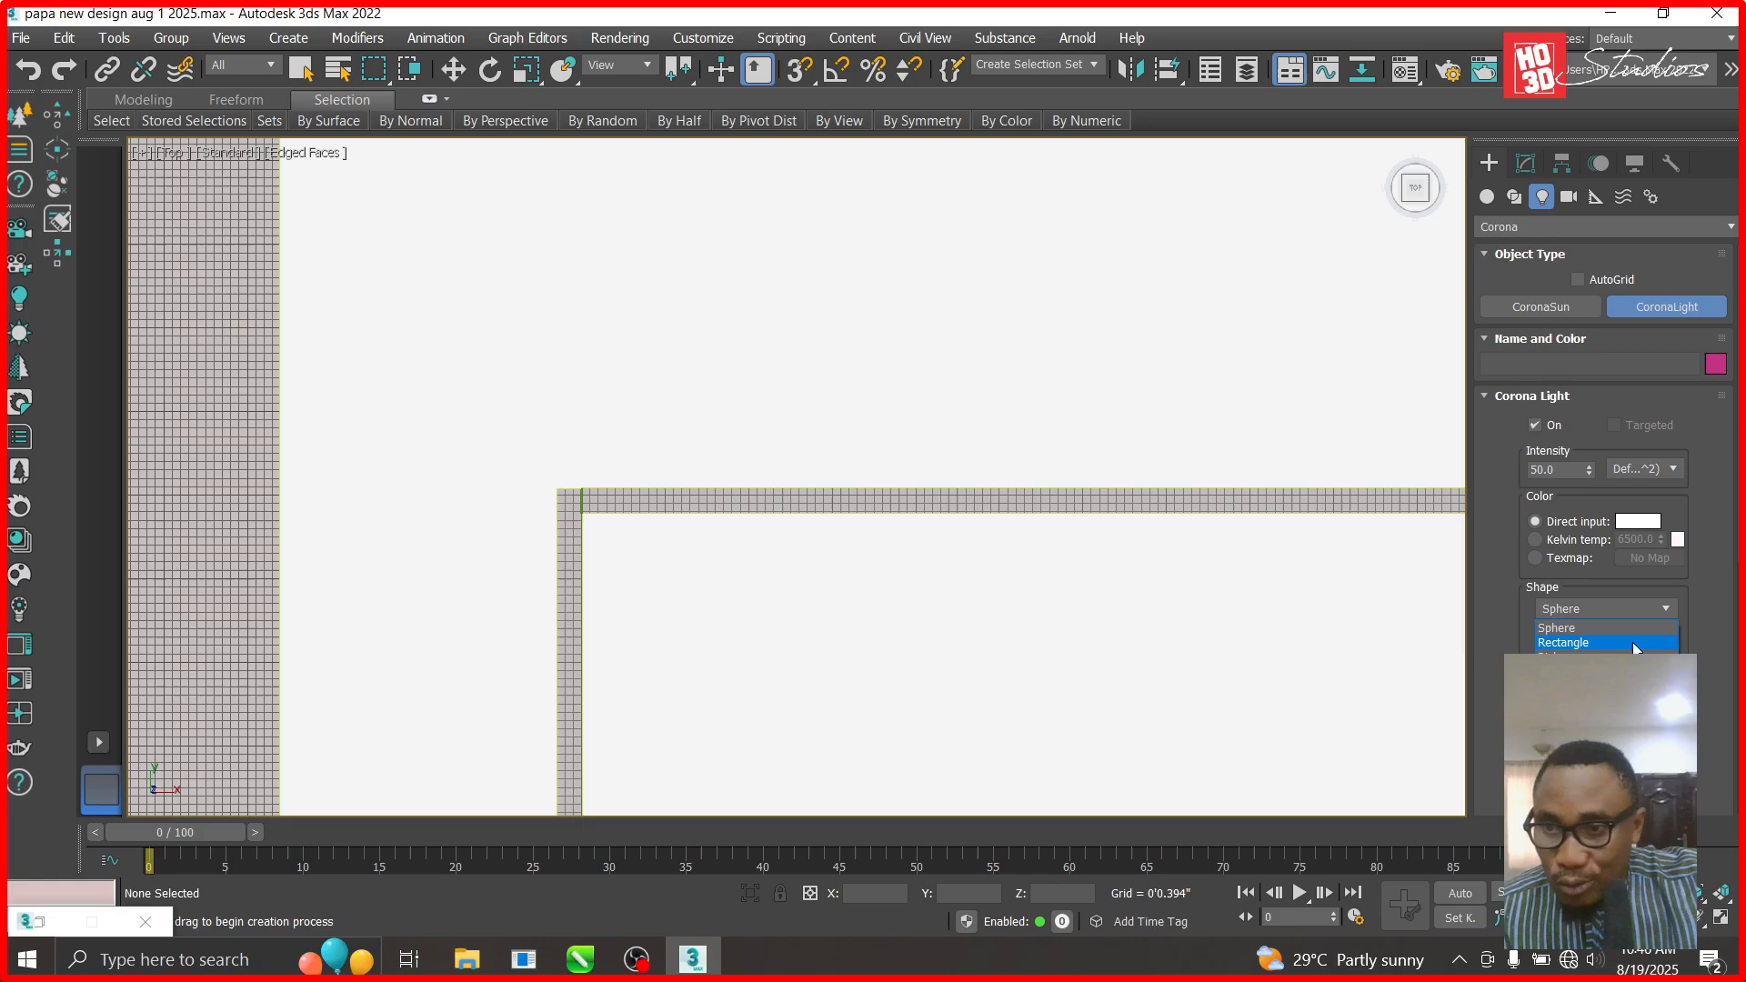
- Draw a rectangular Corona light along the ceiling strip at intensity 50.0
{"action": "left_click", "coordinate": [1634, 643]}
{"action": "left_click_drag", "start_coordinate": [987, 490], "coordinate": [1444, 499]}
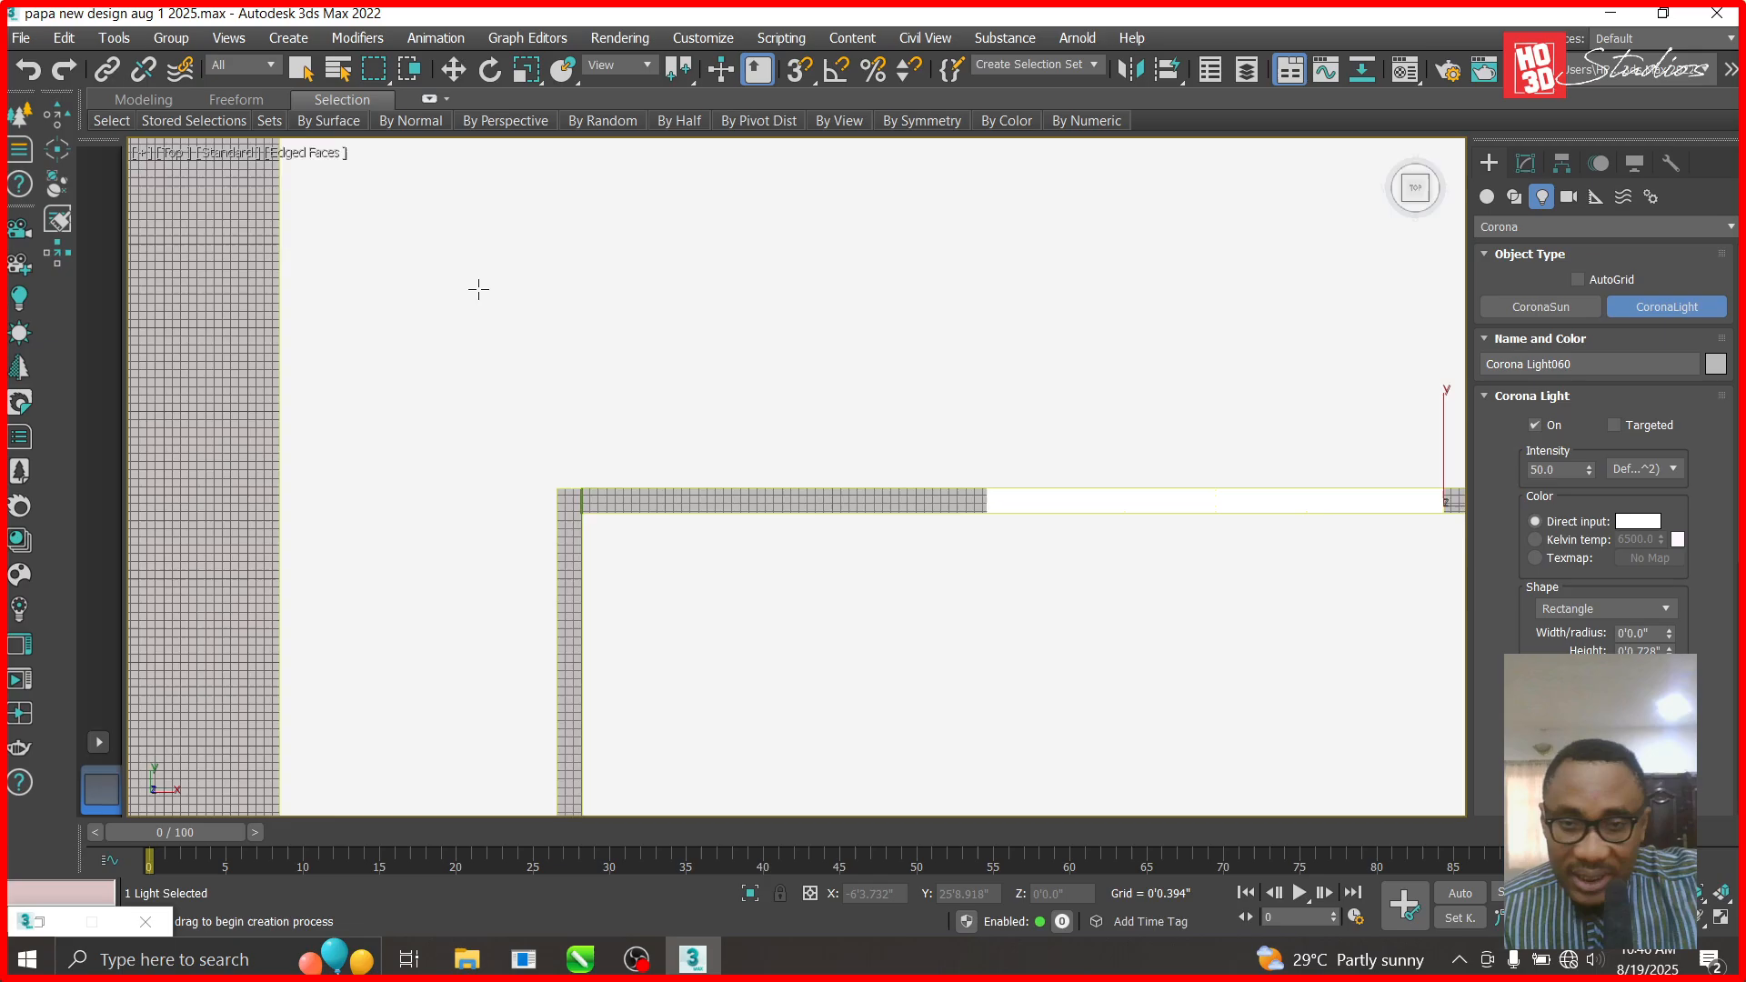
{"action": "scroll", "coordinate": [477, 289], "scroll_direction": "down", "scroll_amount": 3}
{"action": "left_click", "coordinate": [453, 69]}
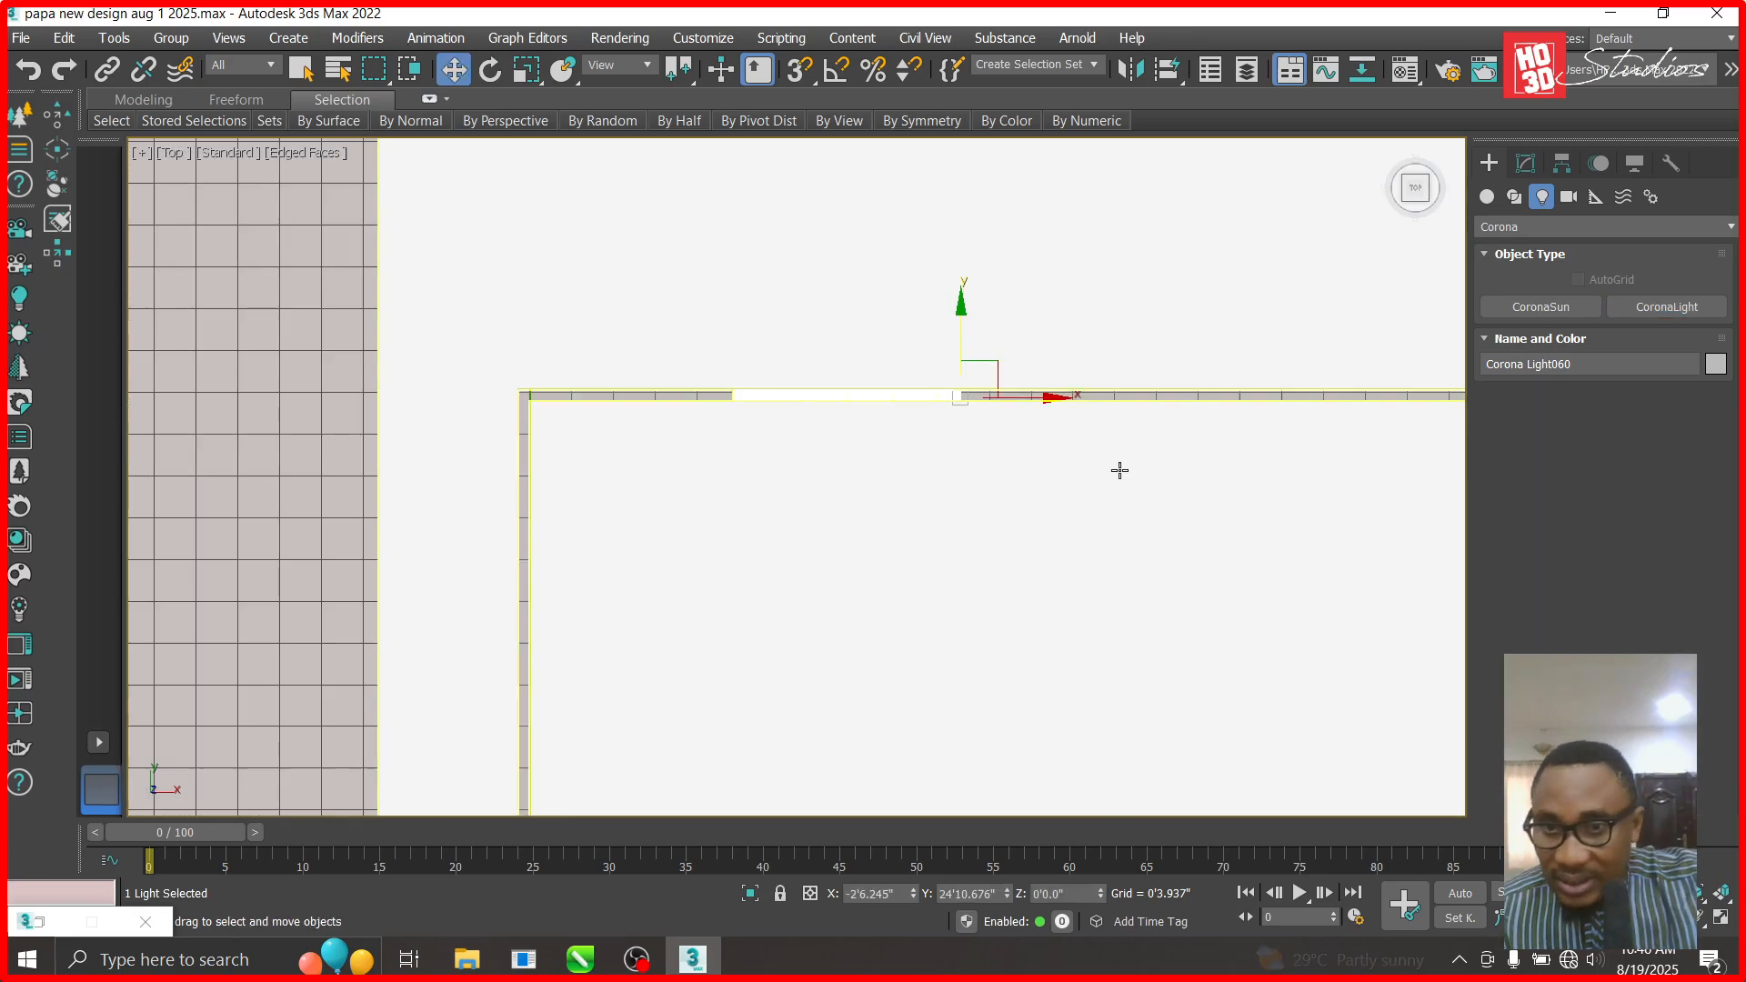
{"action": "left_click", "coordinate": [1526, 163]}
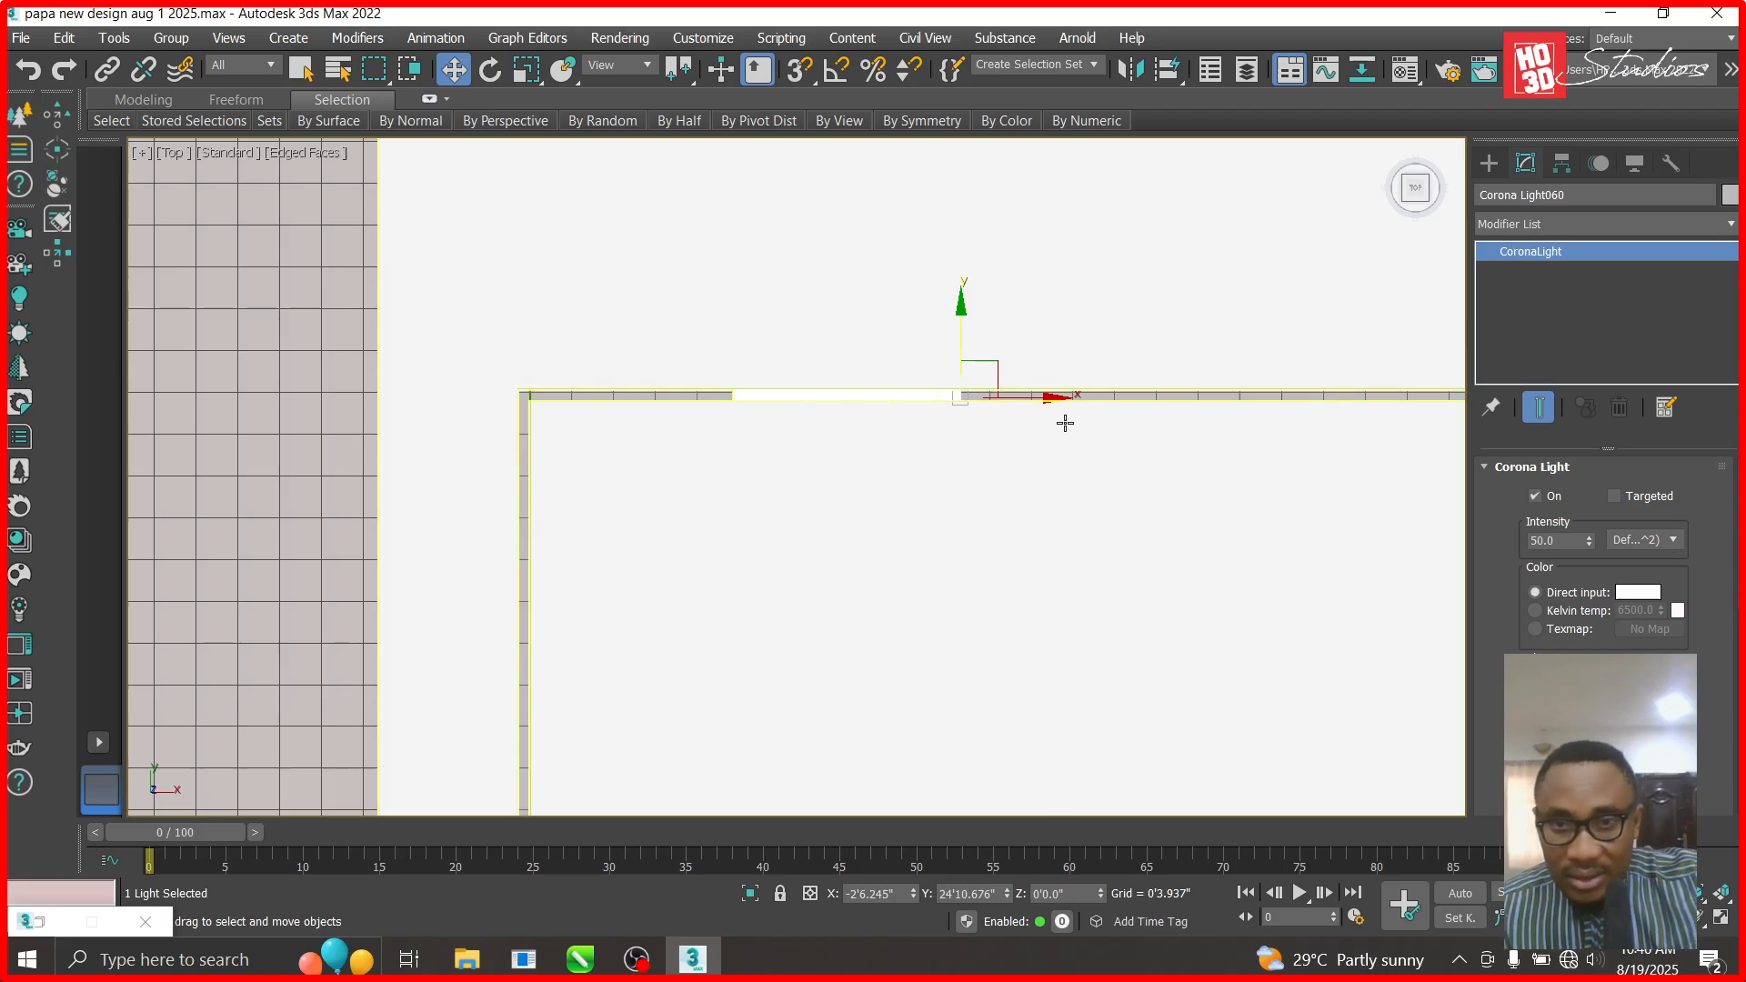
- Move the small stray light far left, undoing an accidental strip cover move
{"action": "left_click_drag", "start_coordinate": [1051, 393], "coordinate": [367, 395]}
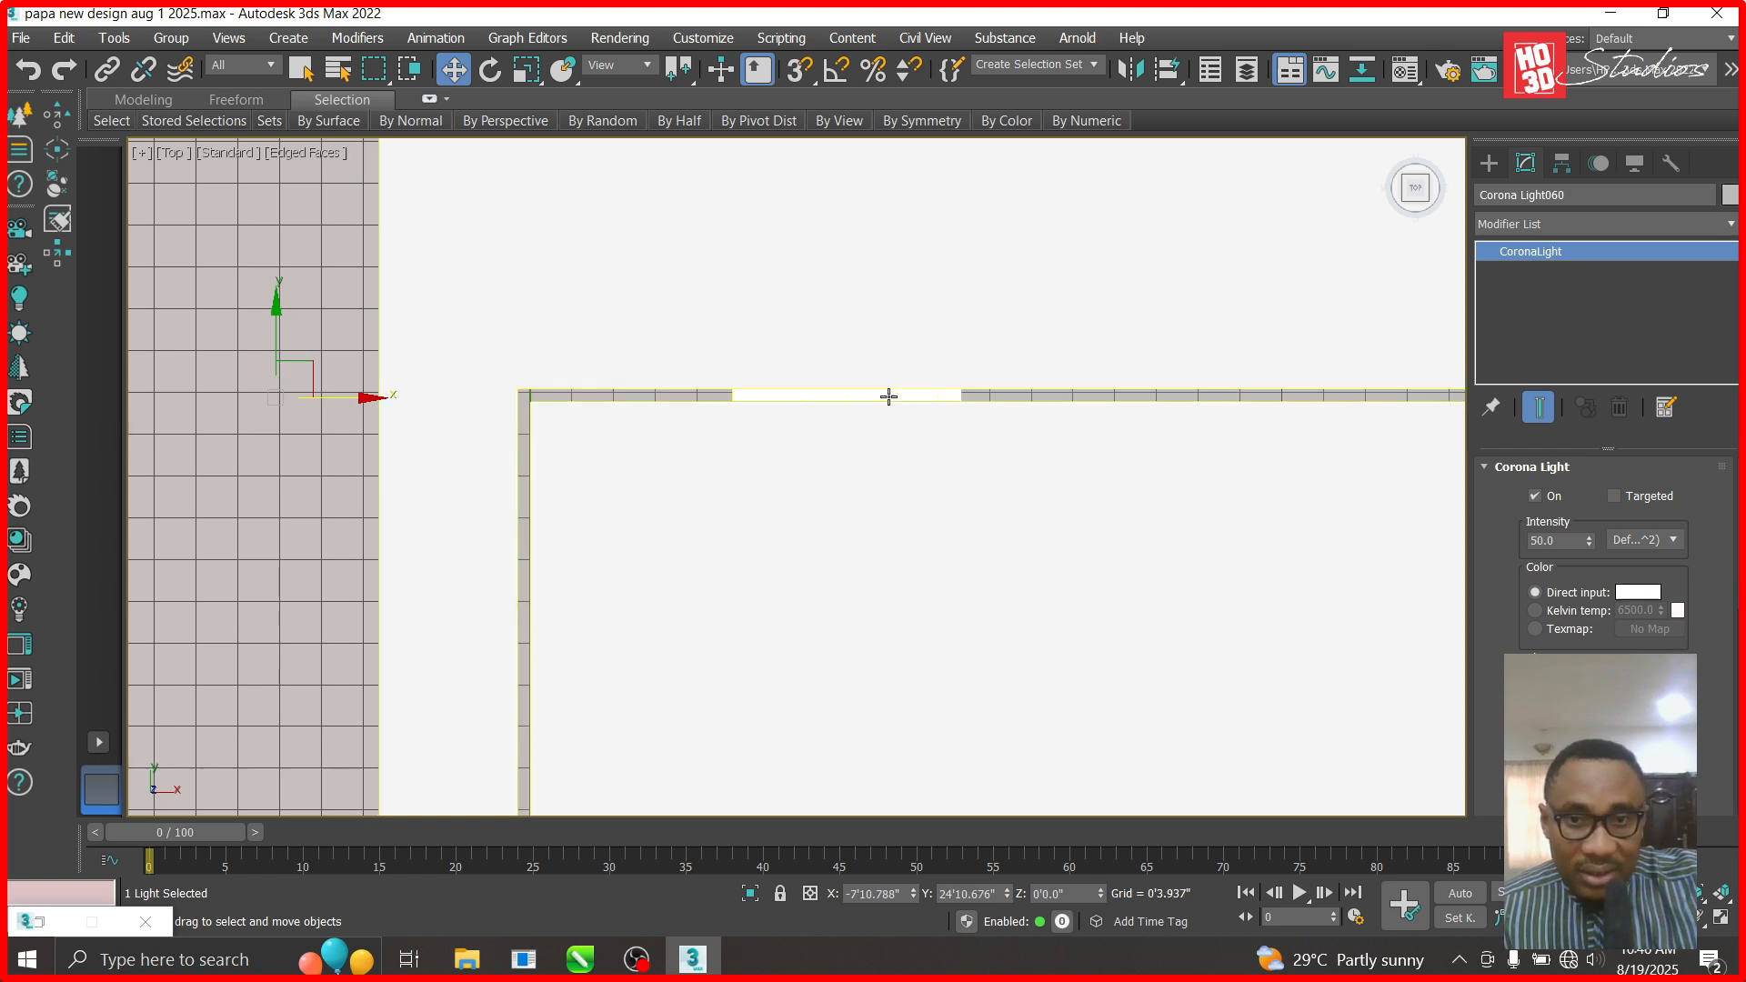
{"action": "left_click", "coordinate": [925, 401]}
{"action": "left_click_drag", "start_coordinate": [1179, 394], "coordinate": [675, 392]}
{"action": "key", "text": "ctrl+z"}
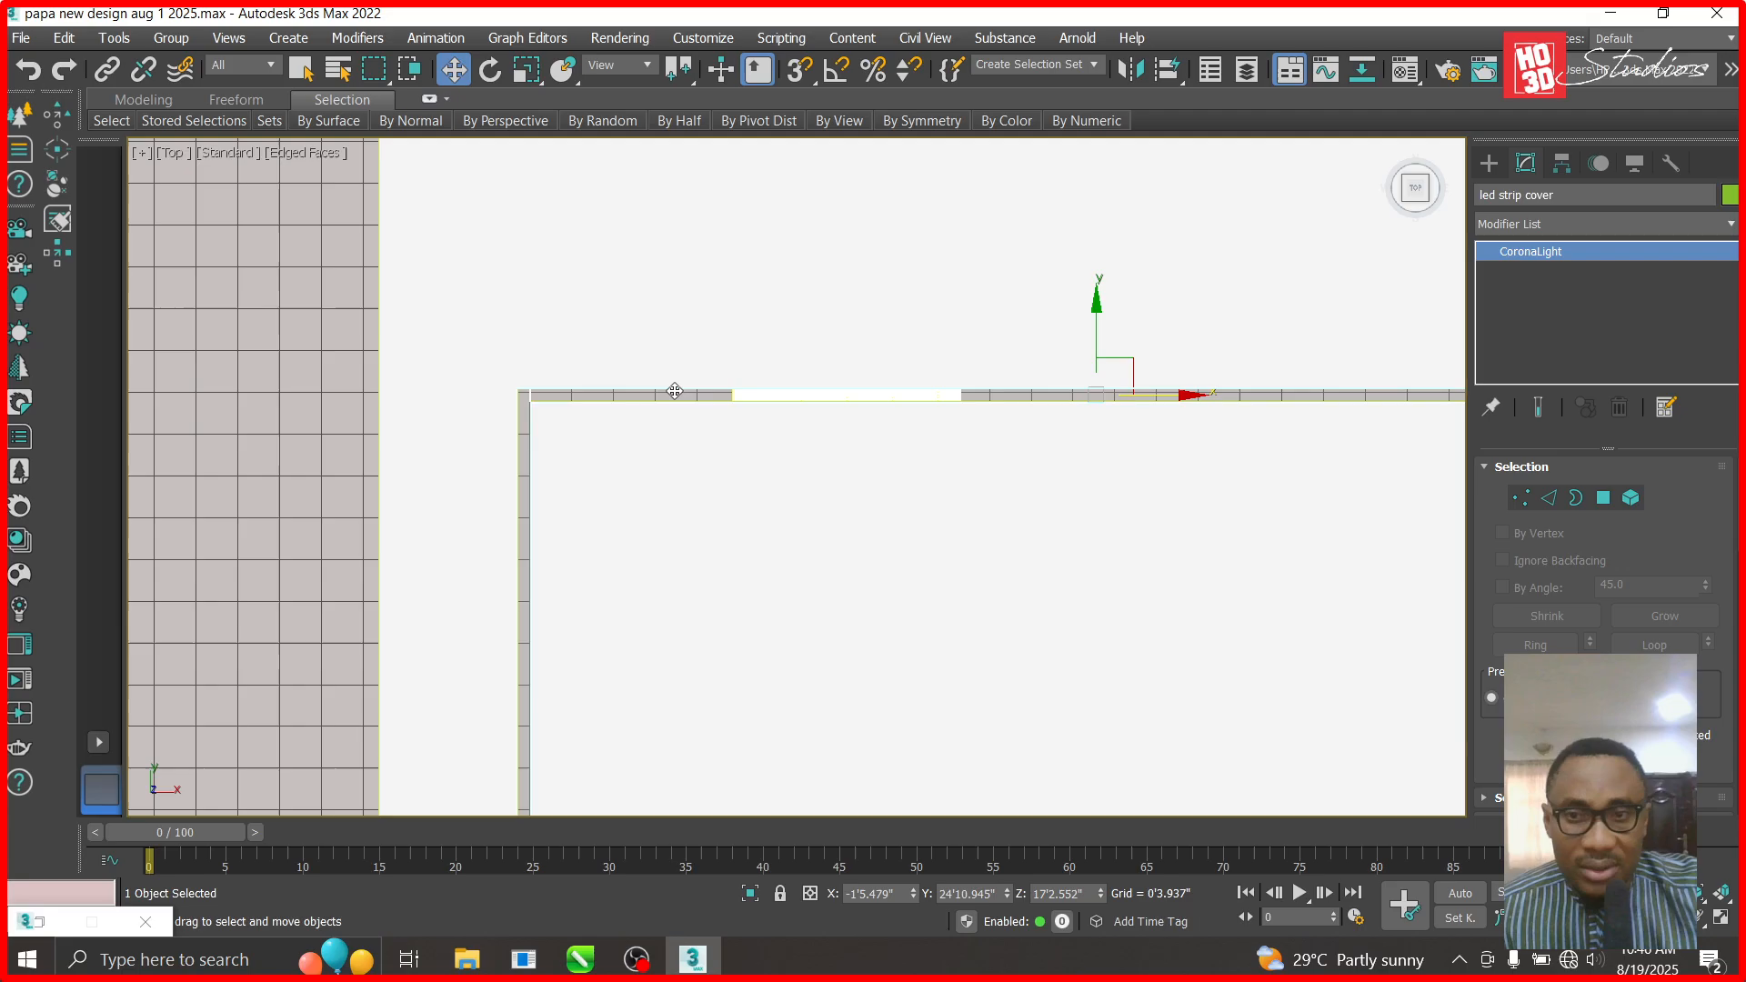
{"action": "key", "text": "ctrl+z"}
{"action": "left_click", "coordinate": [806, 394]}
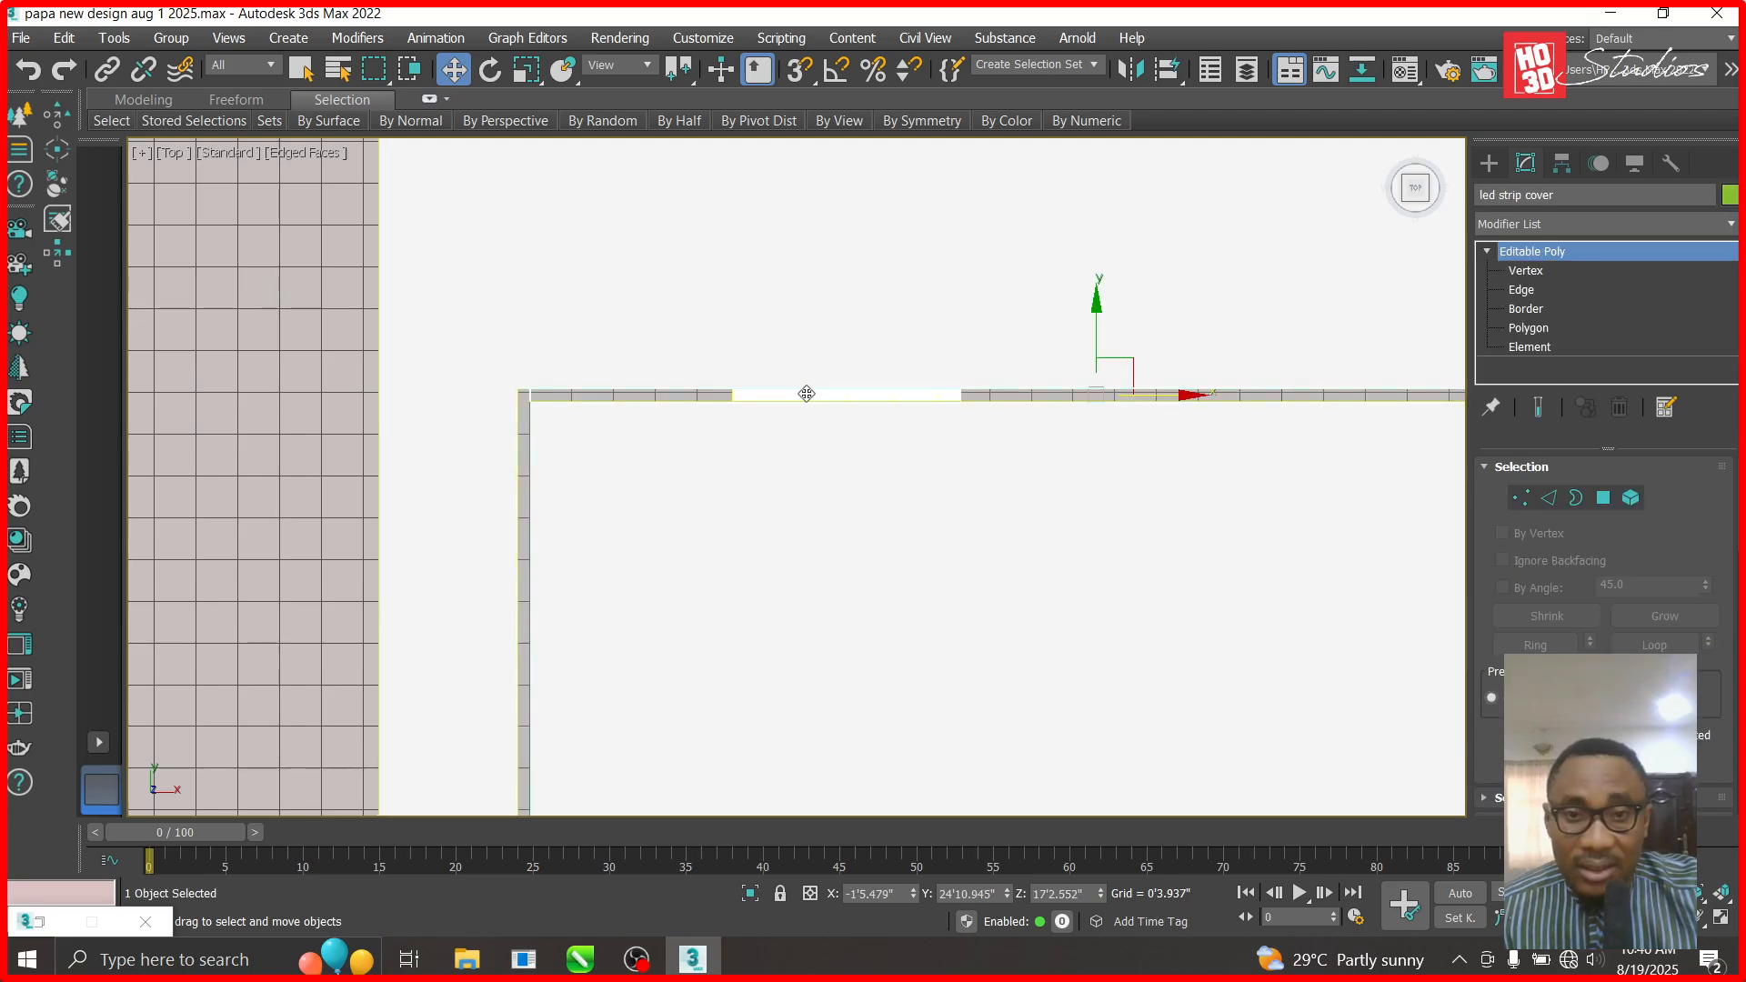
- Hide the strip cover, then lengthen the rectangular light and slide it right along X
{"action": "right_click", "coordinate": [807, 393]}
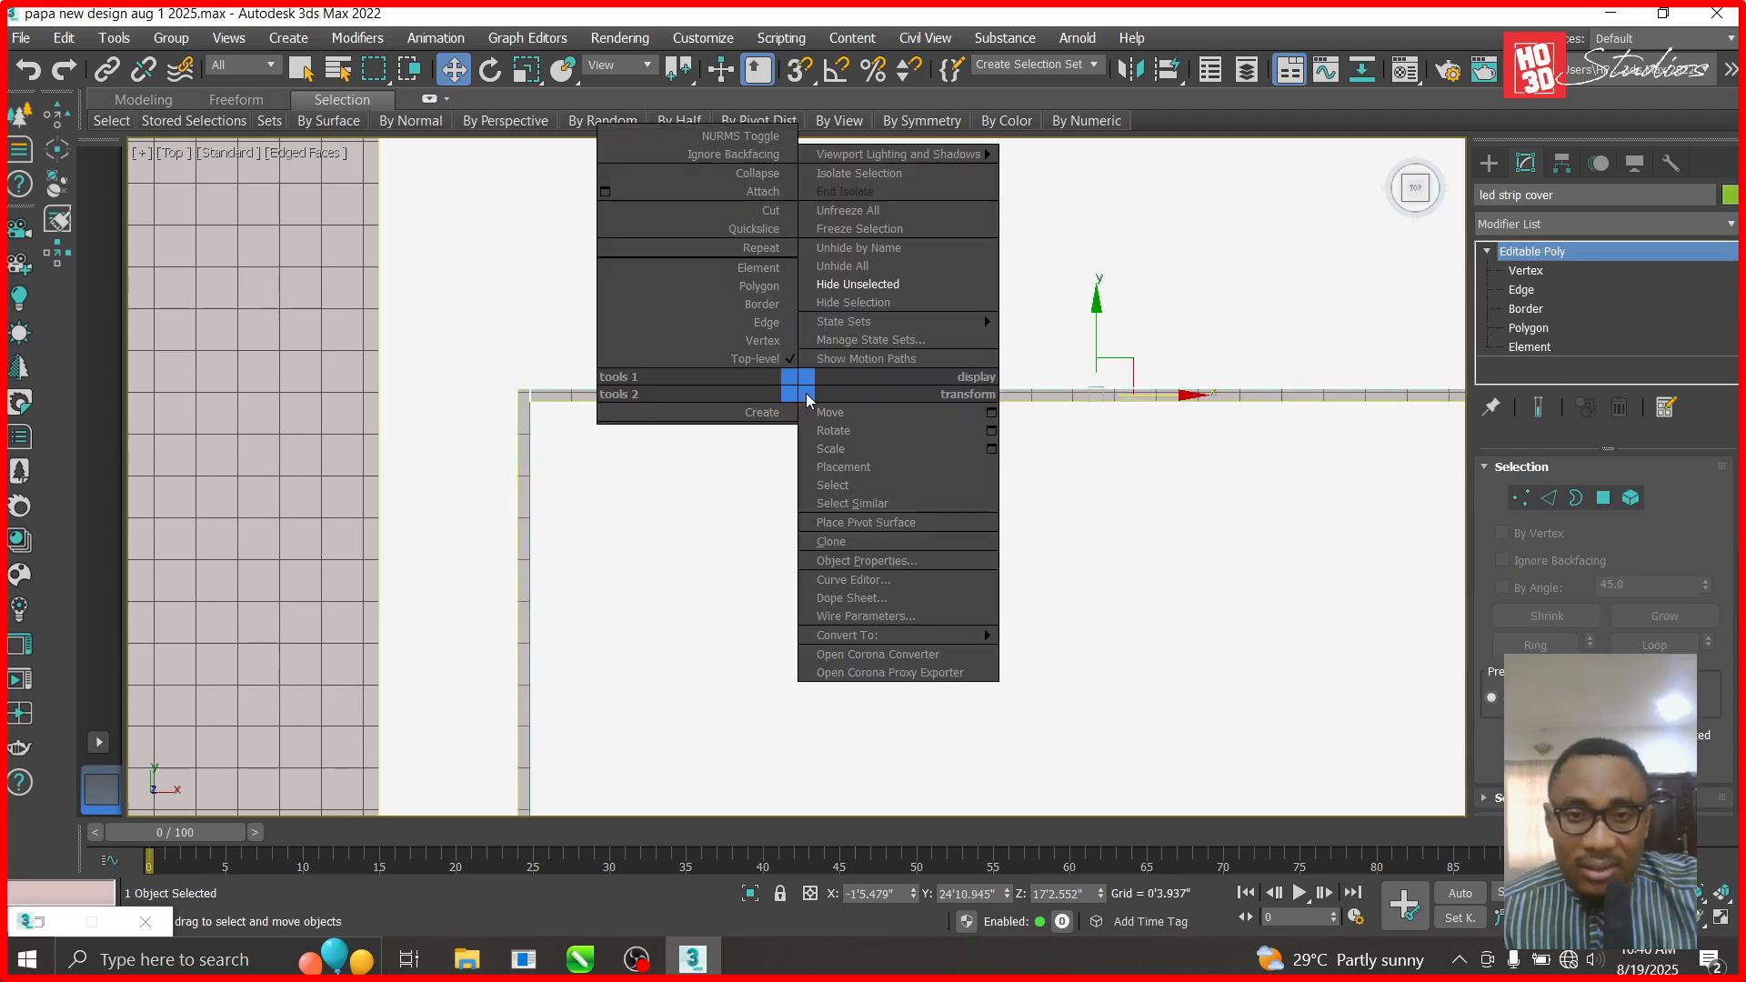
{"action": "left_click", "coordinate": [844, 303]}
{"action": "left_click", "coordinate": [855, 396]}
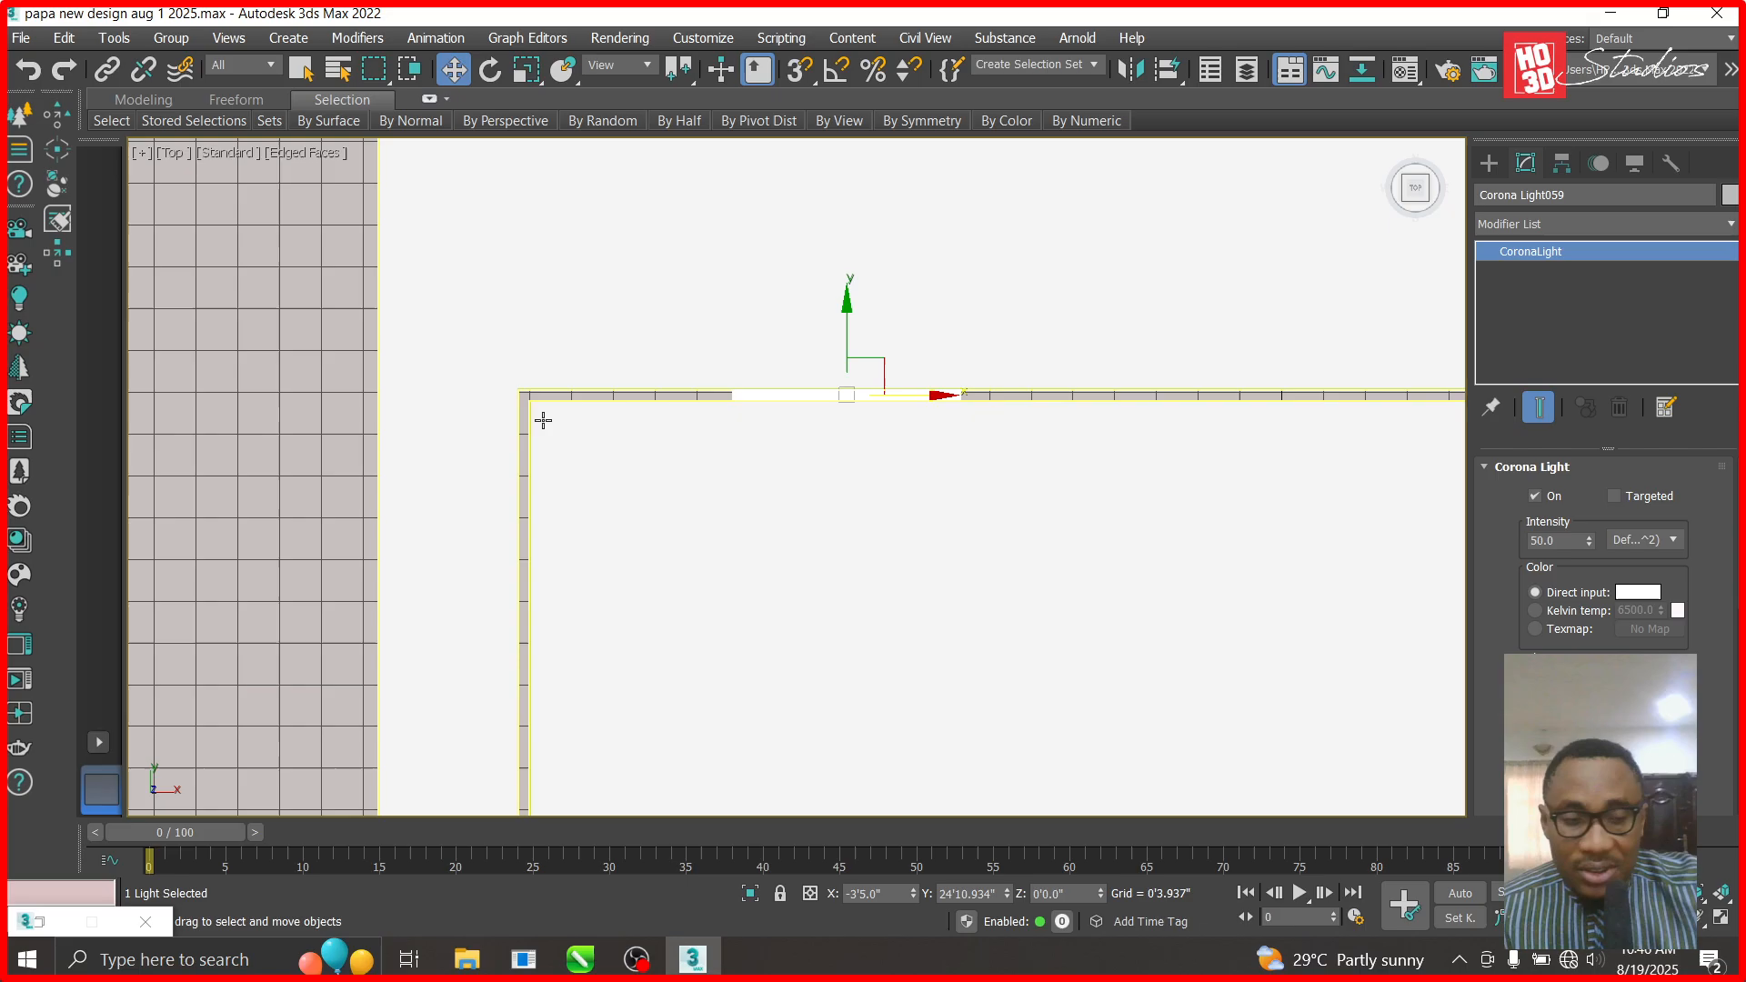
{"action": "left_click_drag", "start_coordinate": [1591, 727], "coordinate": [1591, 380]}
{"action": "left_click_drag", "start_coordinate": [941, 397], "coordinate": [1166, 398]}
- In the front view set the light's Z to 20', then lower it to about 19'
{"action": "key", "text": "f"}
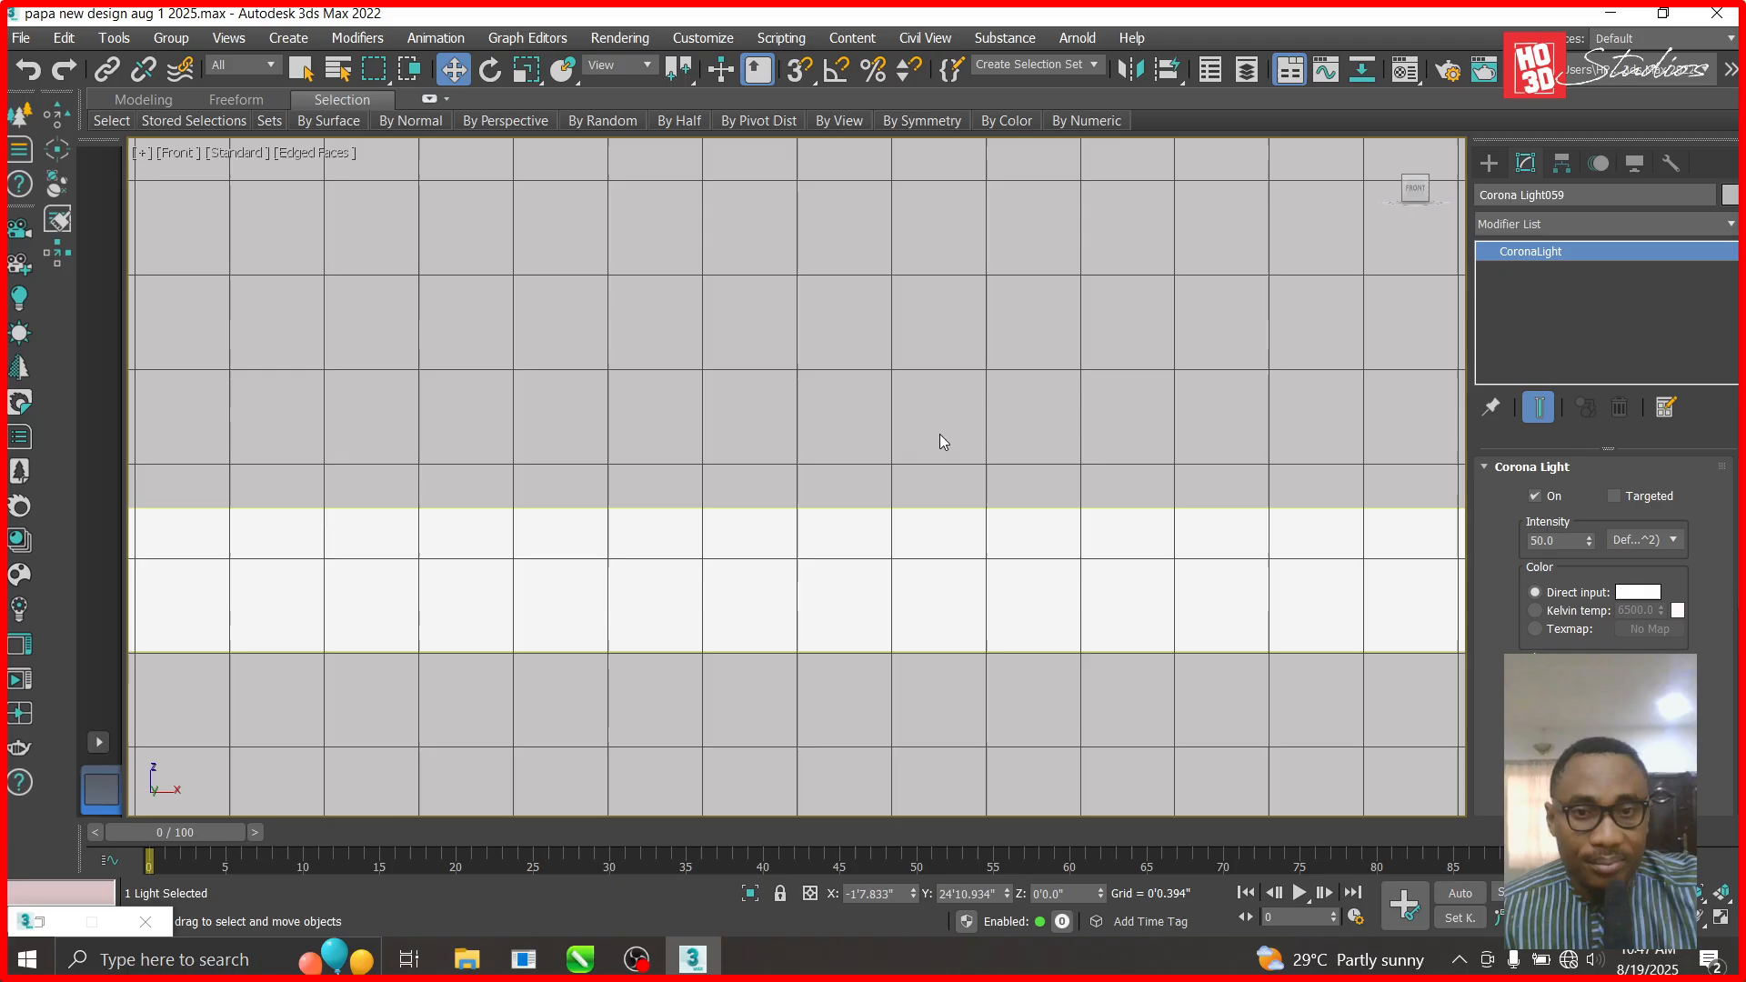
{"action": "scroll", "coordinate": [846, 454], "scroll_direction": "down", "scroll_amount": 10}
{"action": "scroll", "coordinate": [779, 517], "scroll_direction": "down", "scroll_amount": 6}
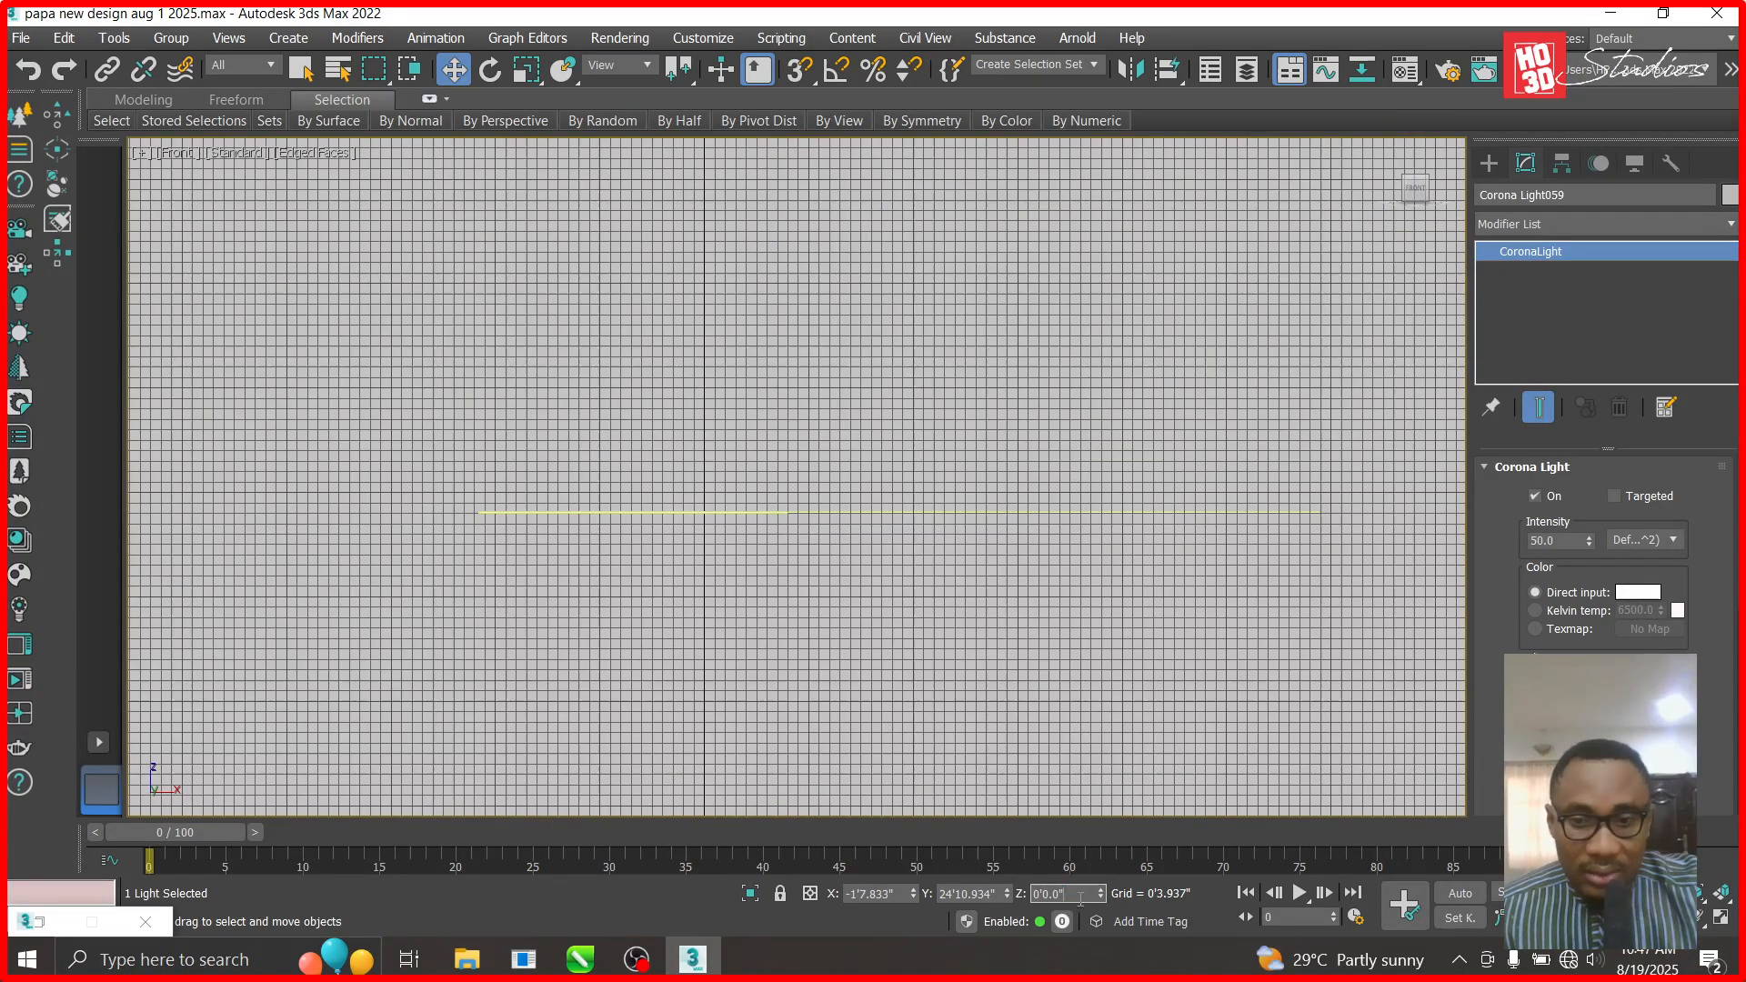
{"action": "type", "text": "20"}
{"action": "key", "text": "Return"}
{"action": "scroll", "coordinate": [561, 501], "scroll_direction": "up", "scroll_amount": 5}
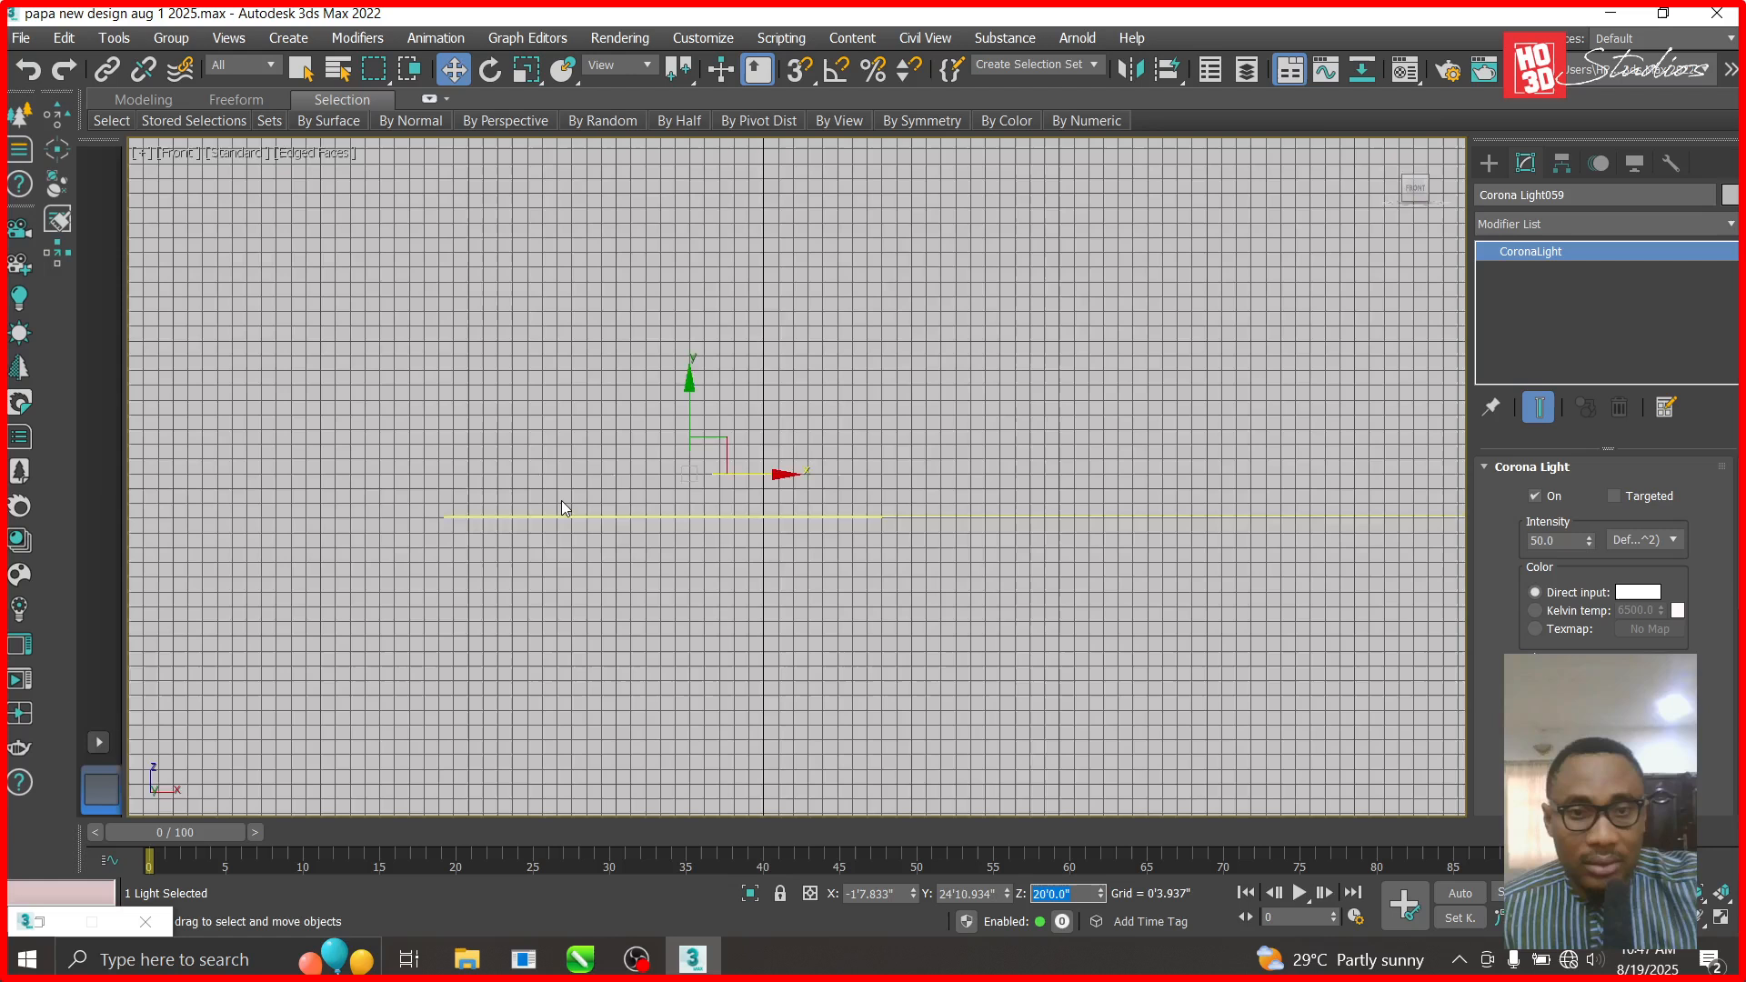
{"action": "left_click_drag", "start_coordinate": [821, 361], "coordinate": [819, 693]}
{"action": "scroll", "coordinate": [804, 484], "scroll_direction": "up", "scroll_amount": 1}
{"action": "scroll", "coordinate": [804, 484], "scroll_direction": "up", "scroll_amount": 4}
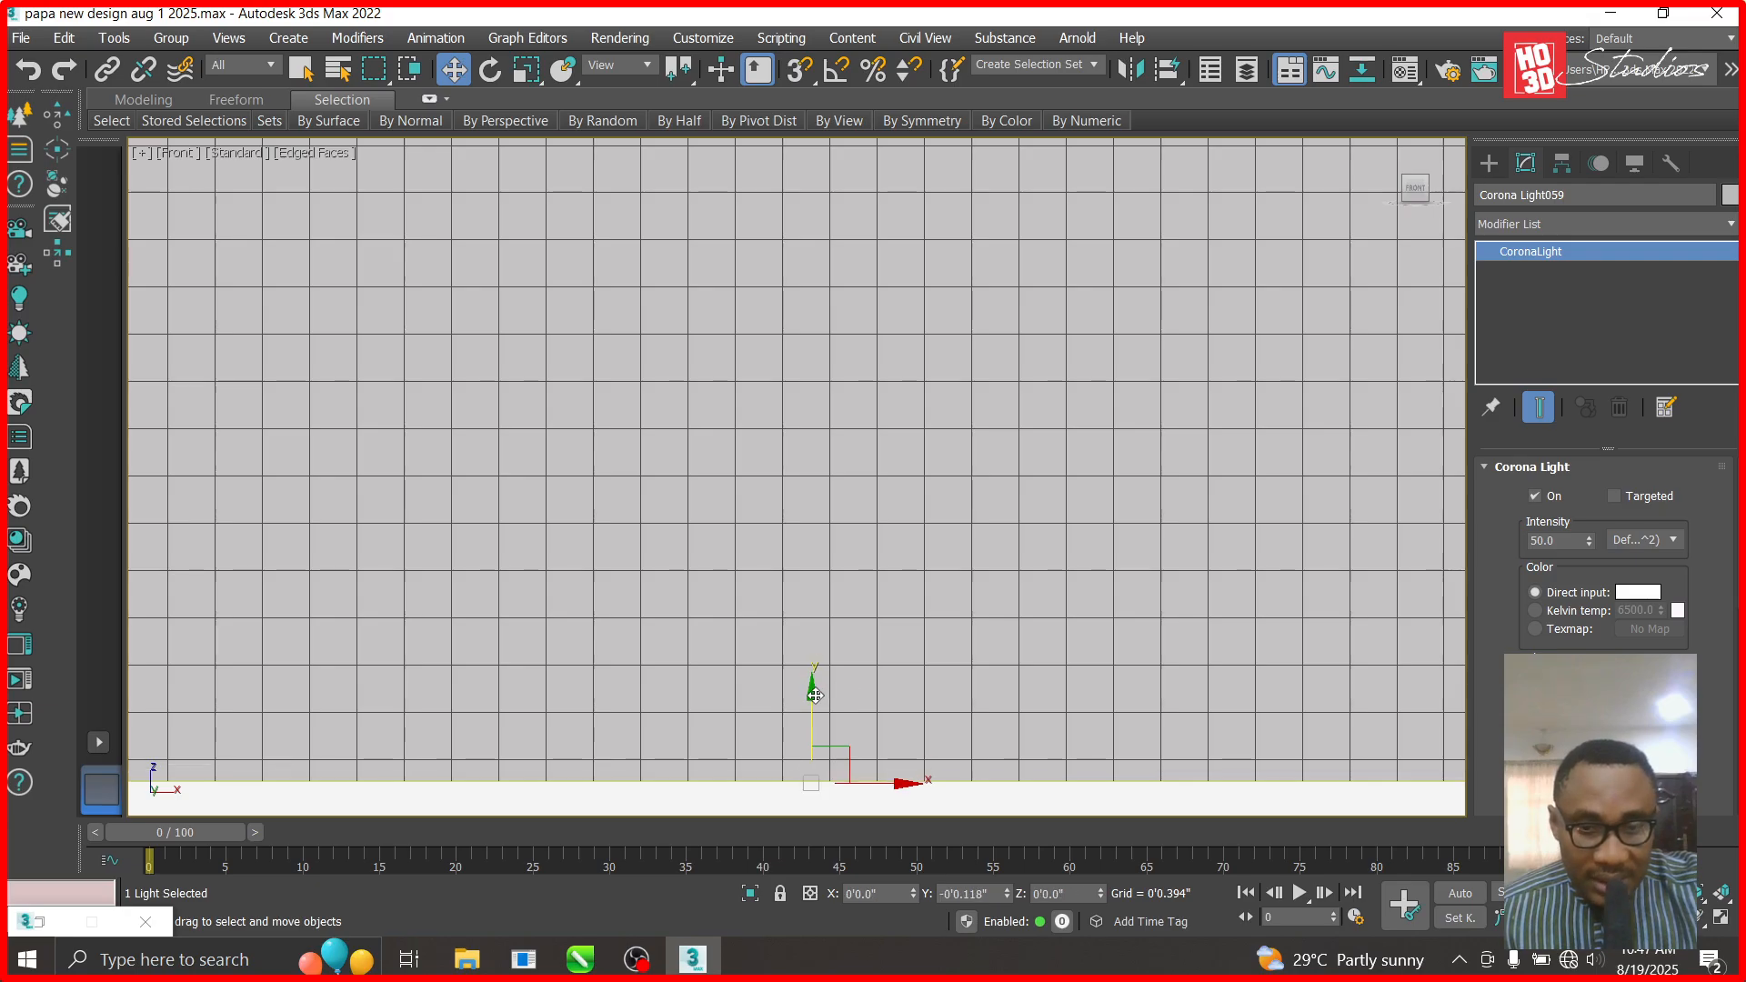
- Back in the top view, Shift-drag the light strip to clone it as Corona Light061
{"action": "key", "text": "t"}
{"action": "scroll", "coordinate": [798, 658], "scroll_direction": "down", "scroll_amount": 2}
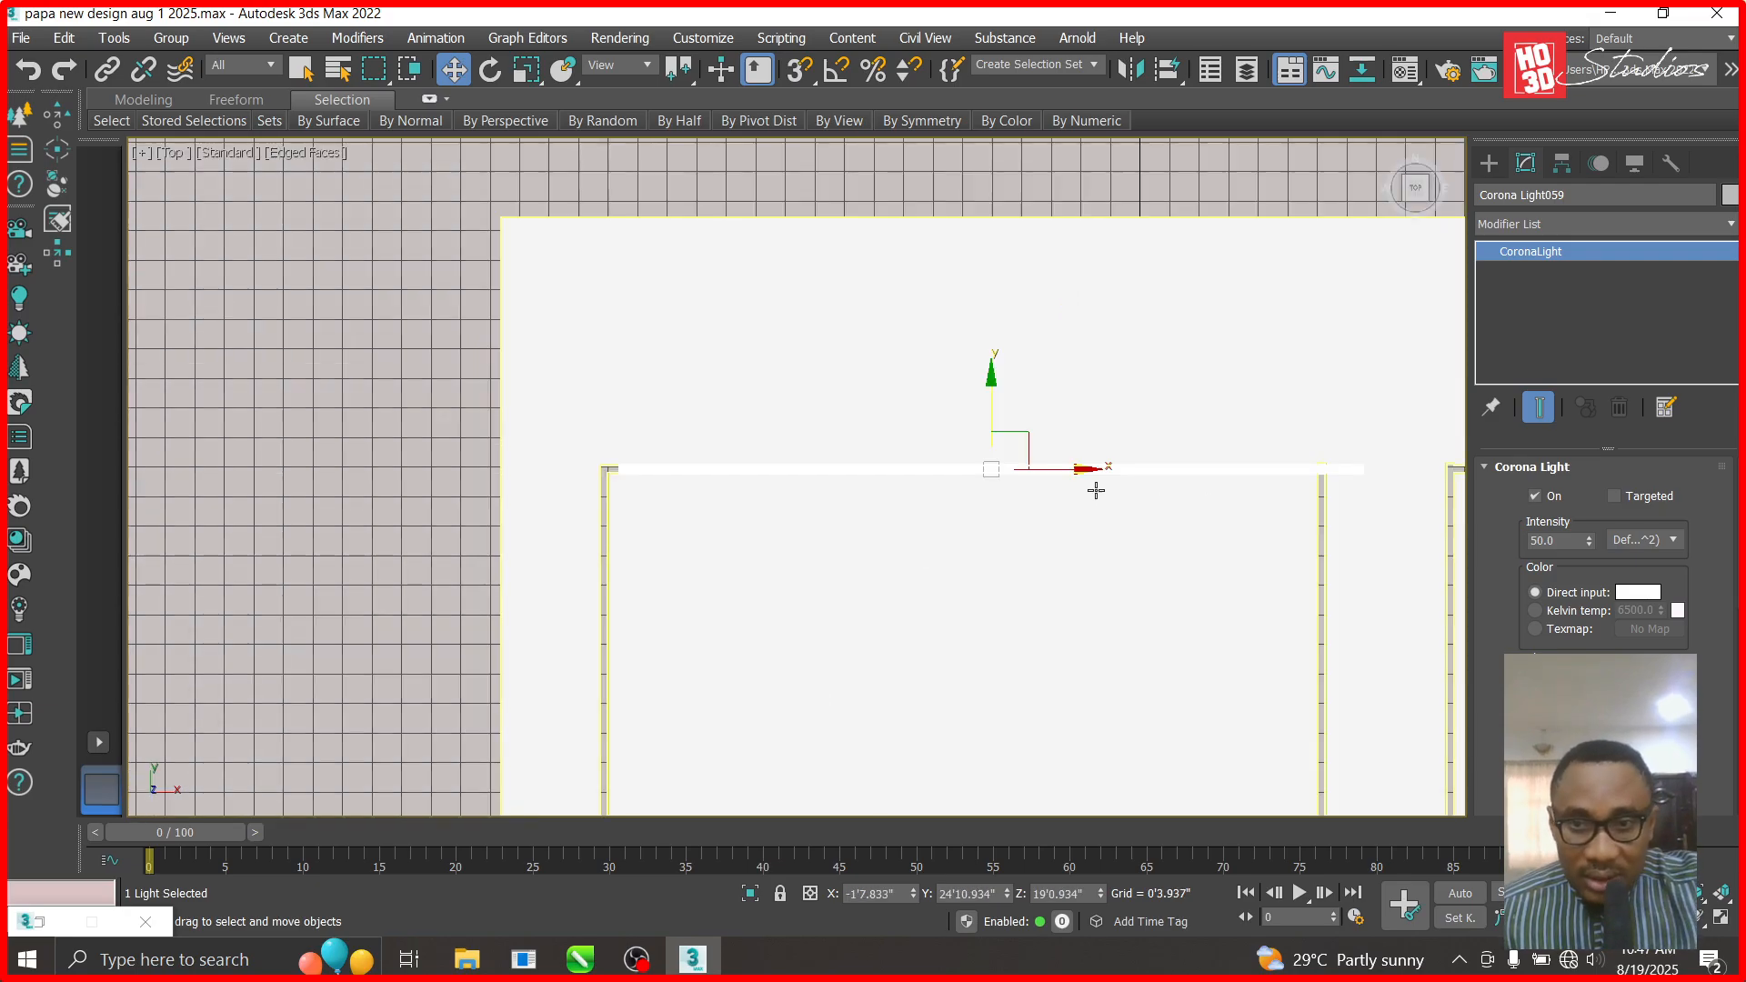
{"action": "mouse_move", "coordinate": [1088, 469]}
{"action": "left_mouse_down"}
{"action": "mouse_move", "coordinate": [1023, 495]}
{"action": "mouse_move", "coordinate": [1021, 545]}
{"action": "left_mouse_up"}
{"action": "scroll", "coordinate": [1062, 469], "scroll_direction": "down", "scroll_amount": 2}
- Create an instanced copy, rotate it 90° on Z and move it onto the left wall
{"action": "left_click", "coordinate": [736, 419]}
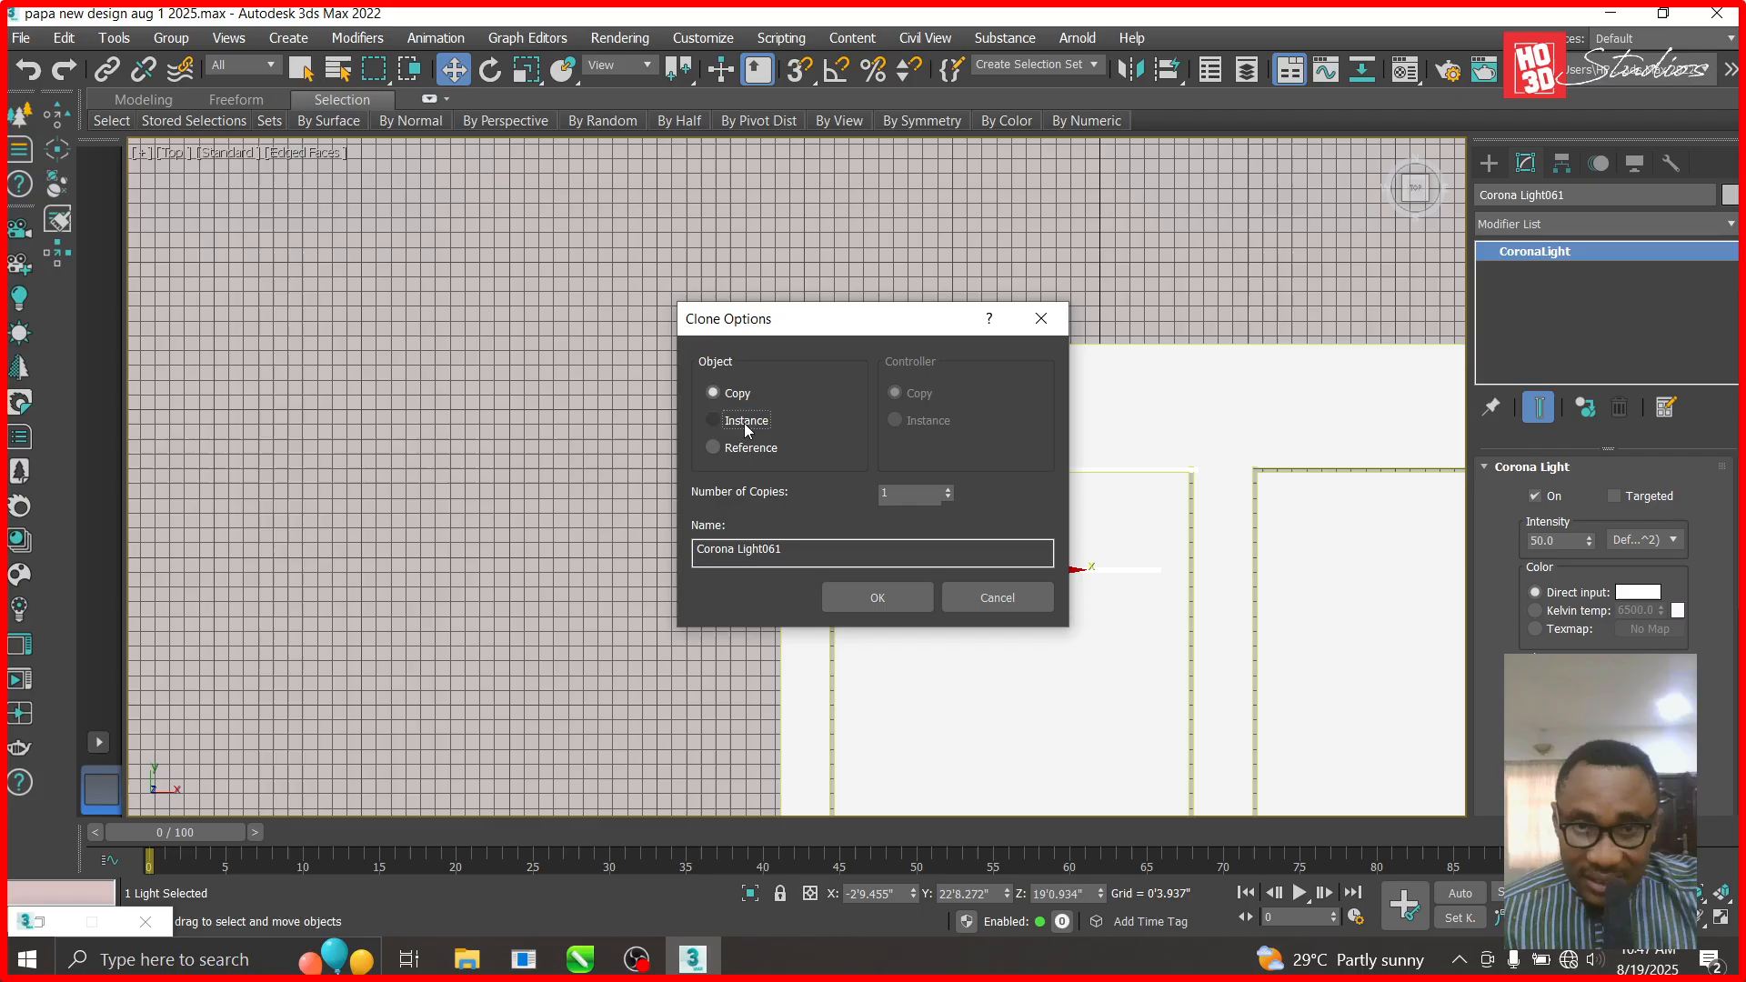
{"action": "left_click", "coordinate": [875, 598]}
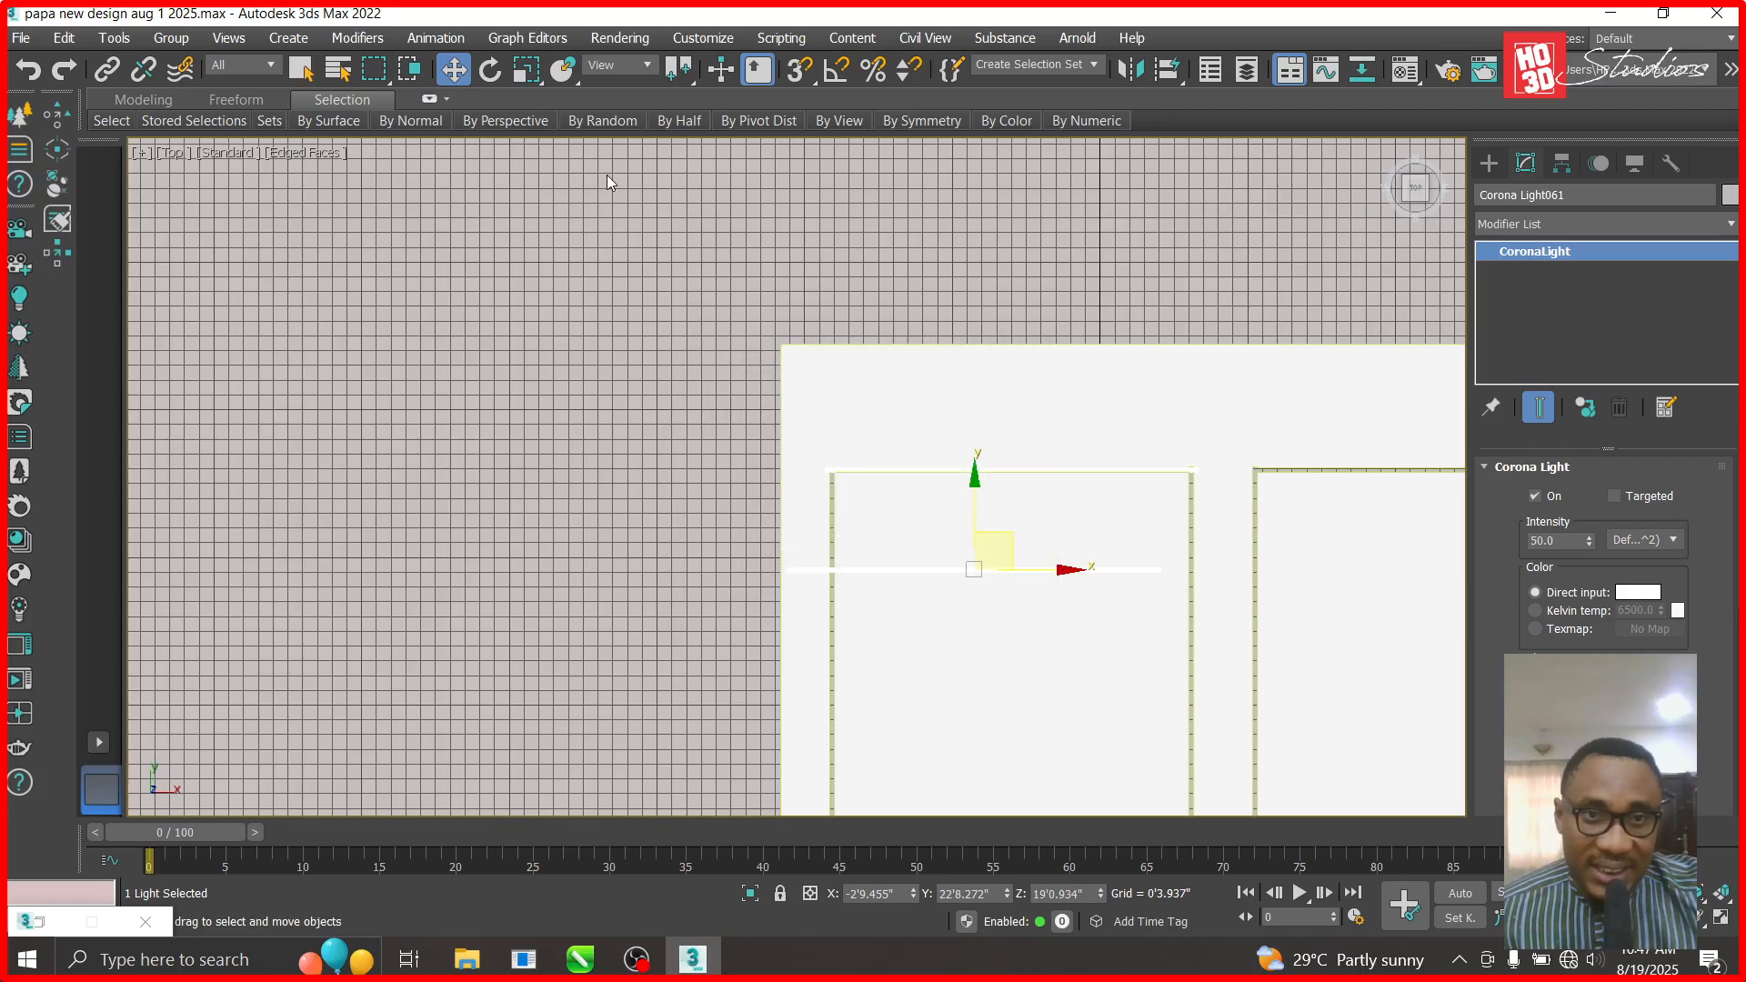
{"action": "left_click", "coordinate": [502, 76]}
{"action": "type", "text": "90"}
{"action": "key", "text": "Return"}
{"action": "left_click", "coordinate": [453, 69]}
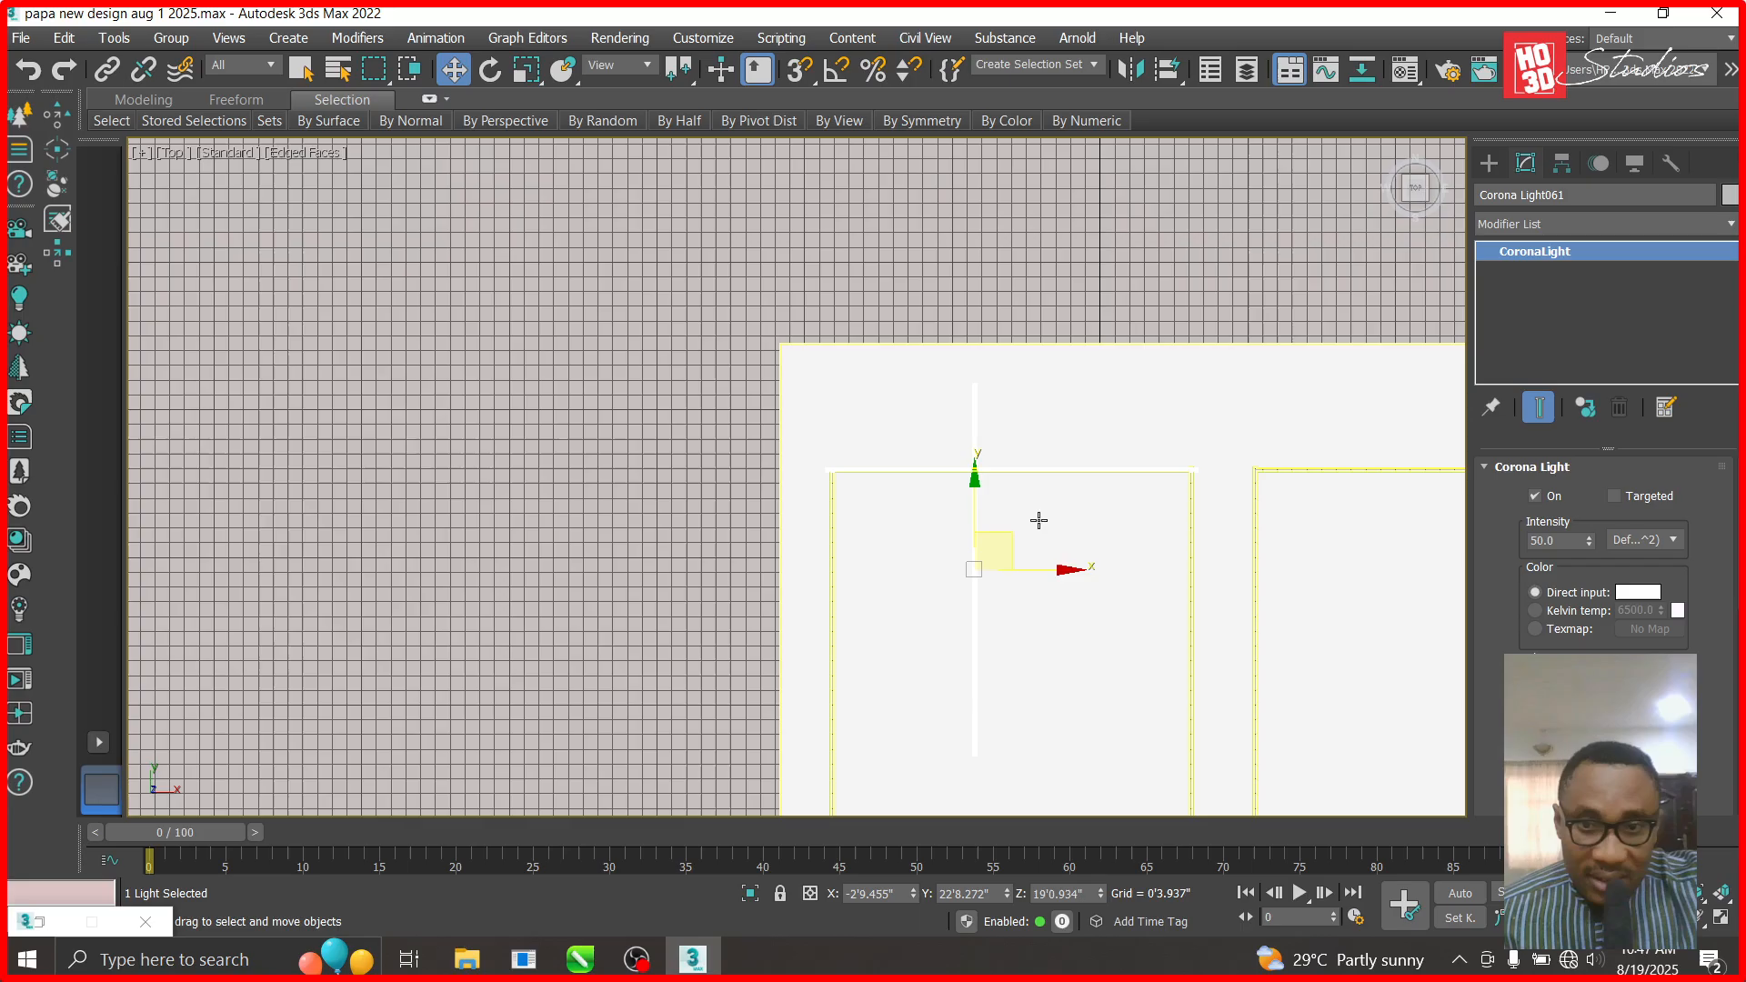
{"action": "left_click_drag", "start_coordinate": [1009, 544], "coordinate": [870, 701]}
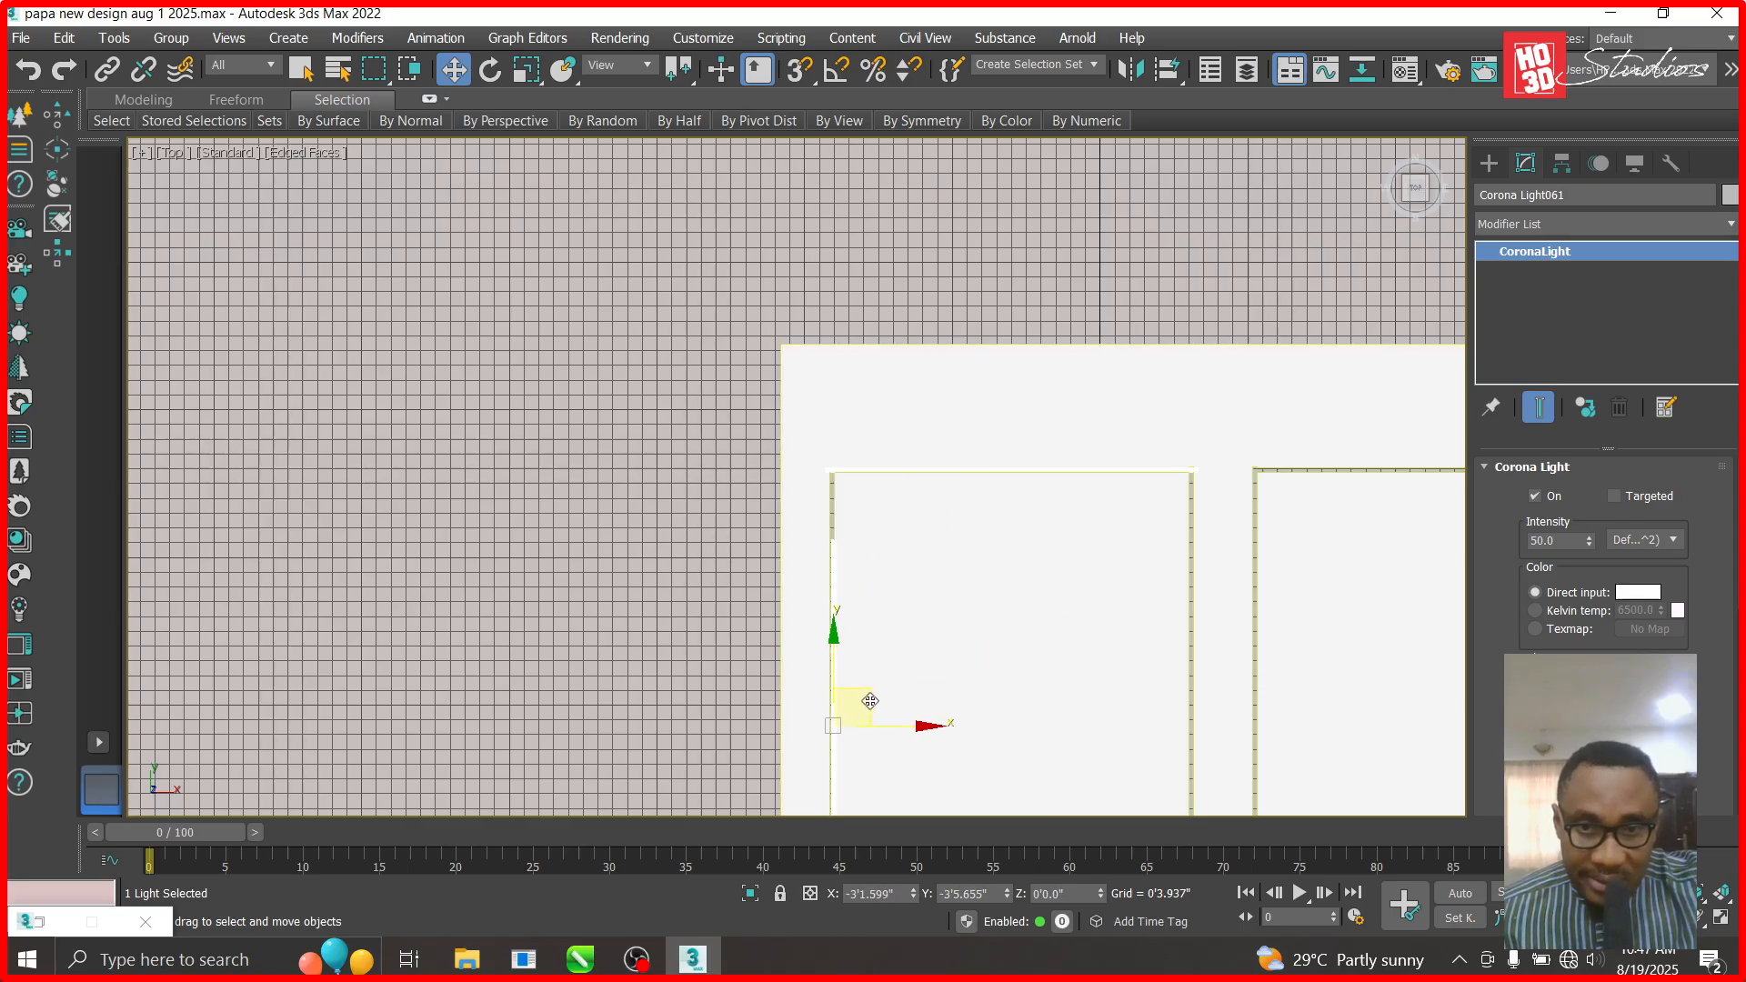
{"action": "scroll", "coordinate": [830, 544], "scroll_direction": "up", "scroll_amount": 8}
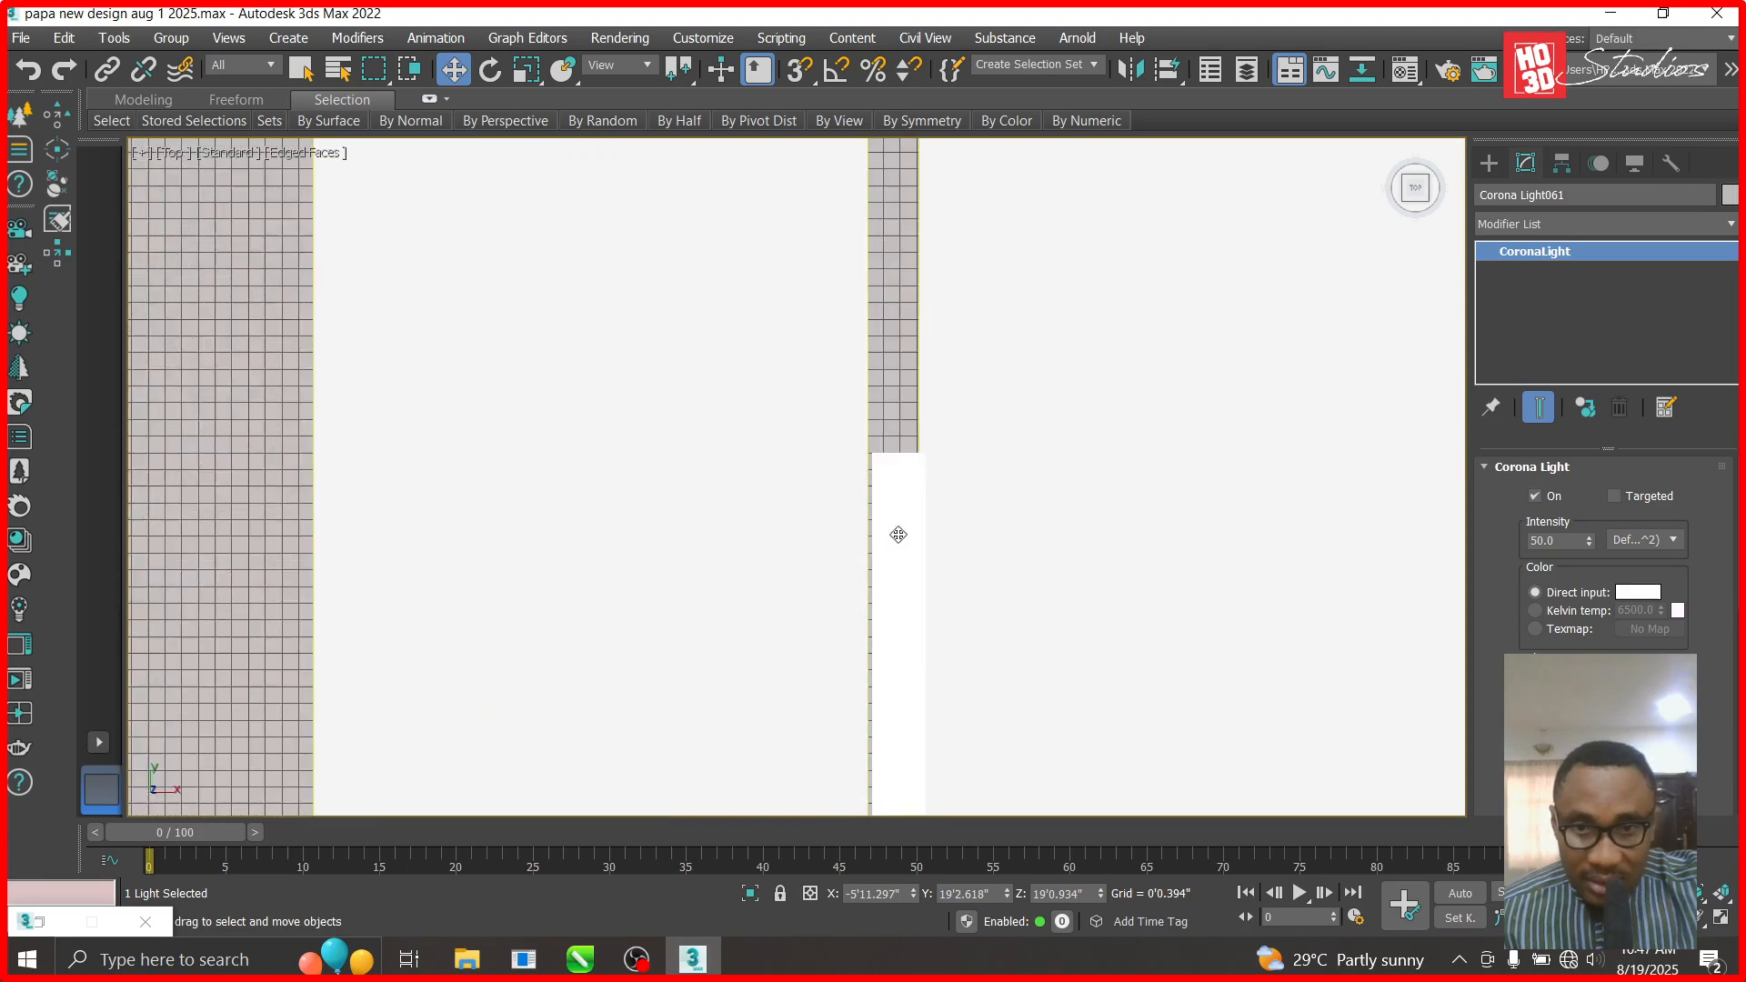
{"action": "scroll", "coordinate": [924, 448], "scroll_direction": "down", "scroll_amount": 8}
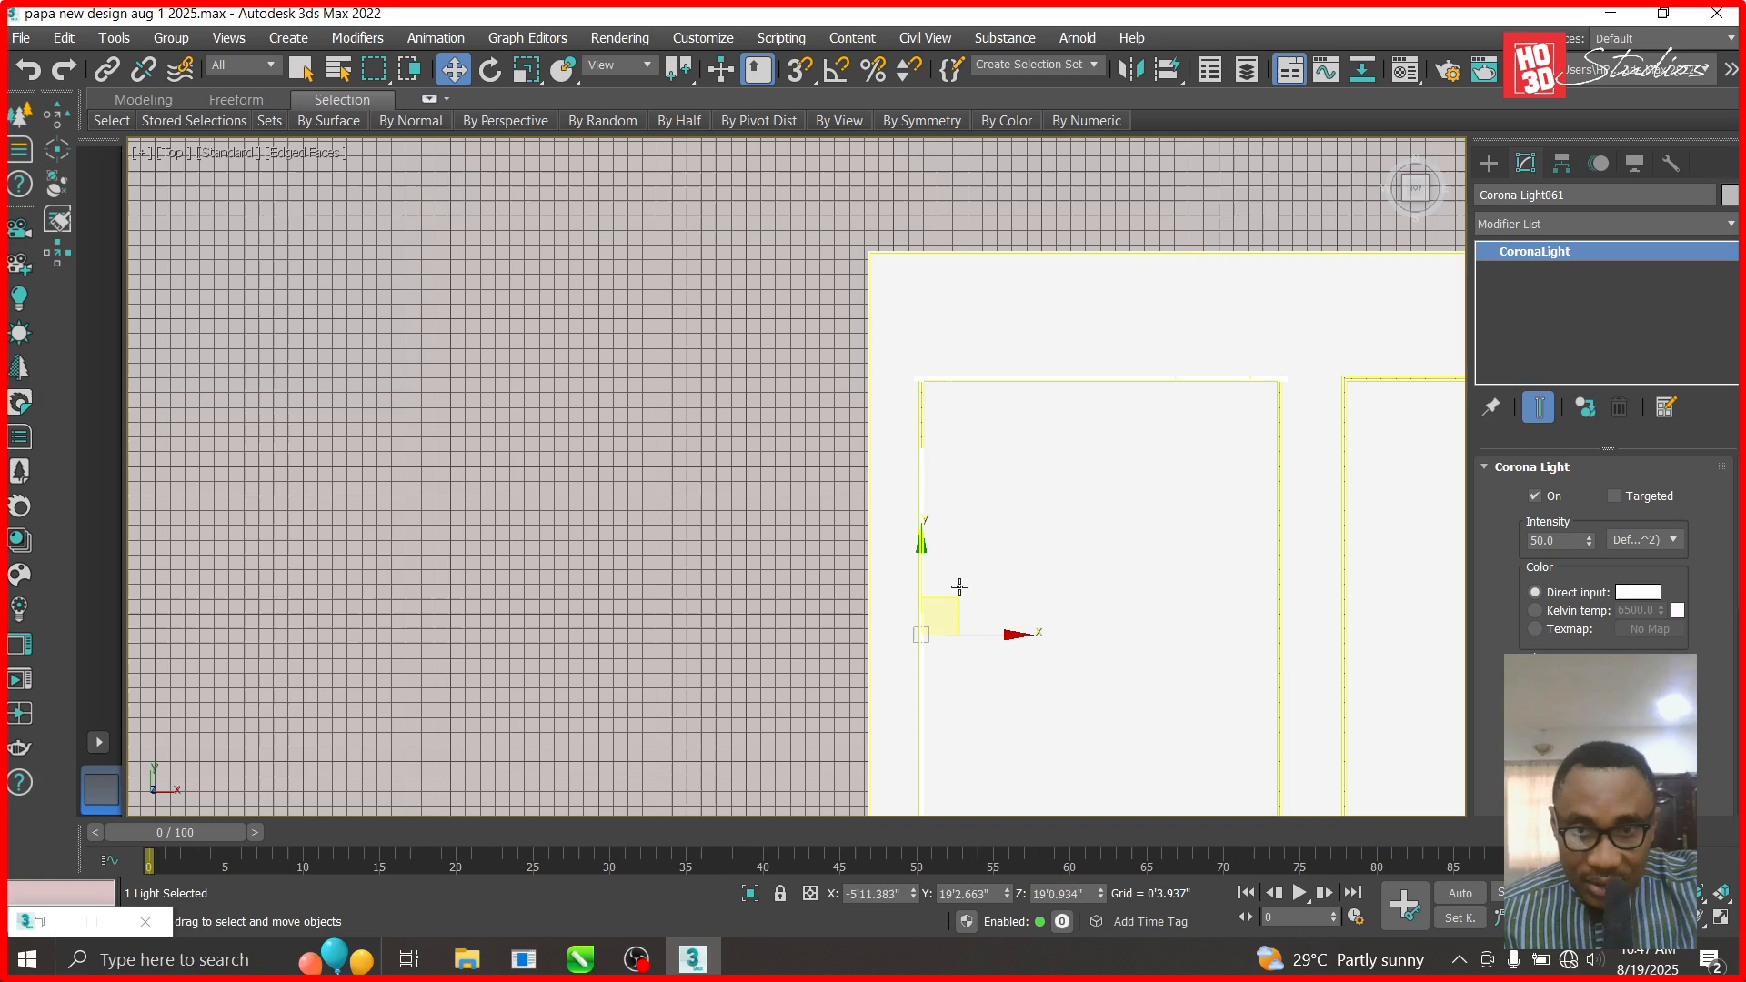
{"action": "scroll", "coordinate": [908, 400], "scroll_direction": "down", "scroll_amount": 3}
{"action": "left_click_drag", "start_coordinate": [903, 384], "coordinate": [903, 561]}
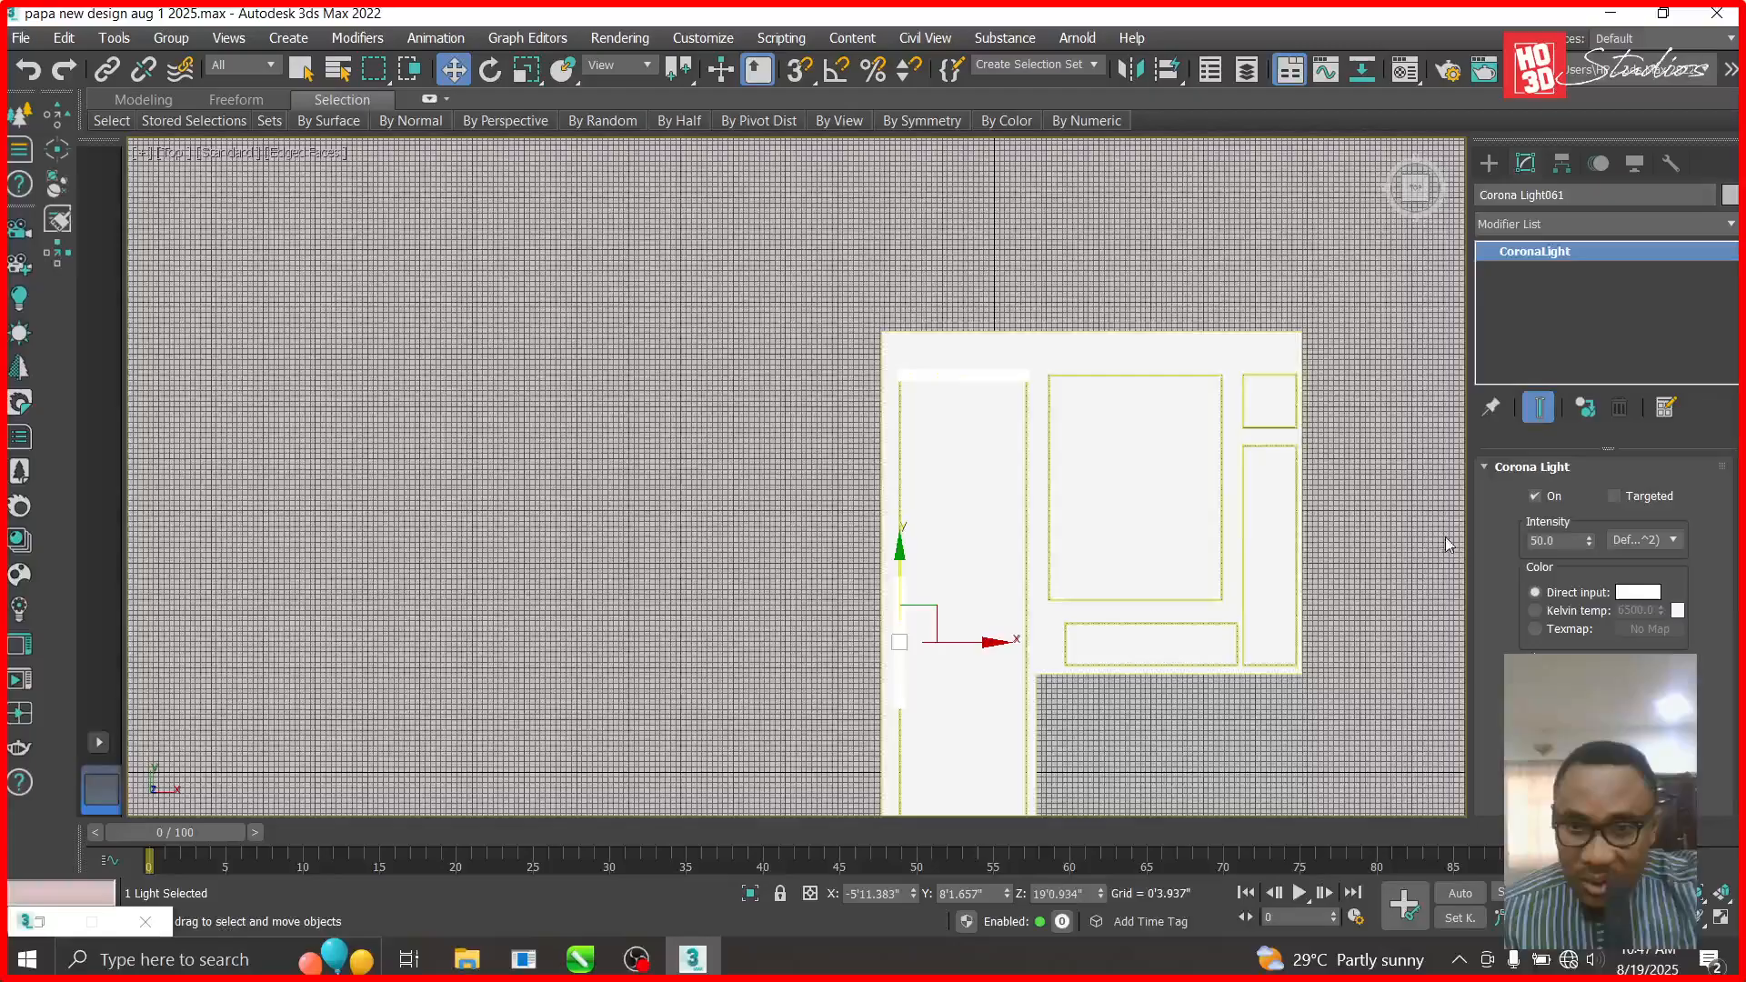
- Delete the stray light line to the left of the room
{"action": "scroll", "coordinate": [956, 597], "scroll_direction": "up", "scroll_amount": 5}
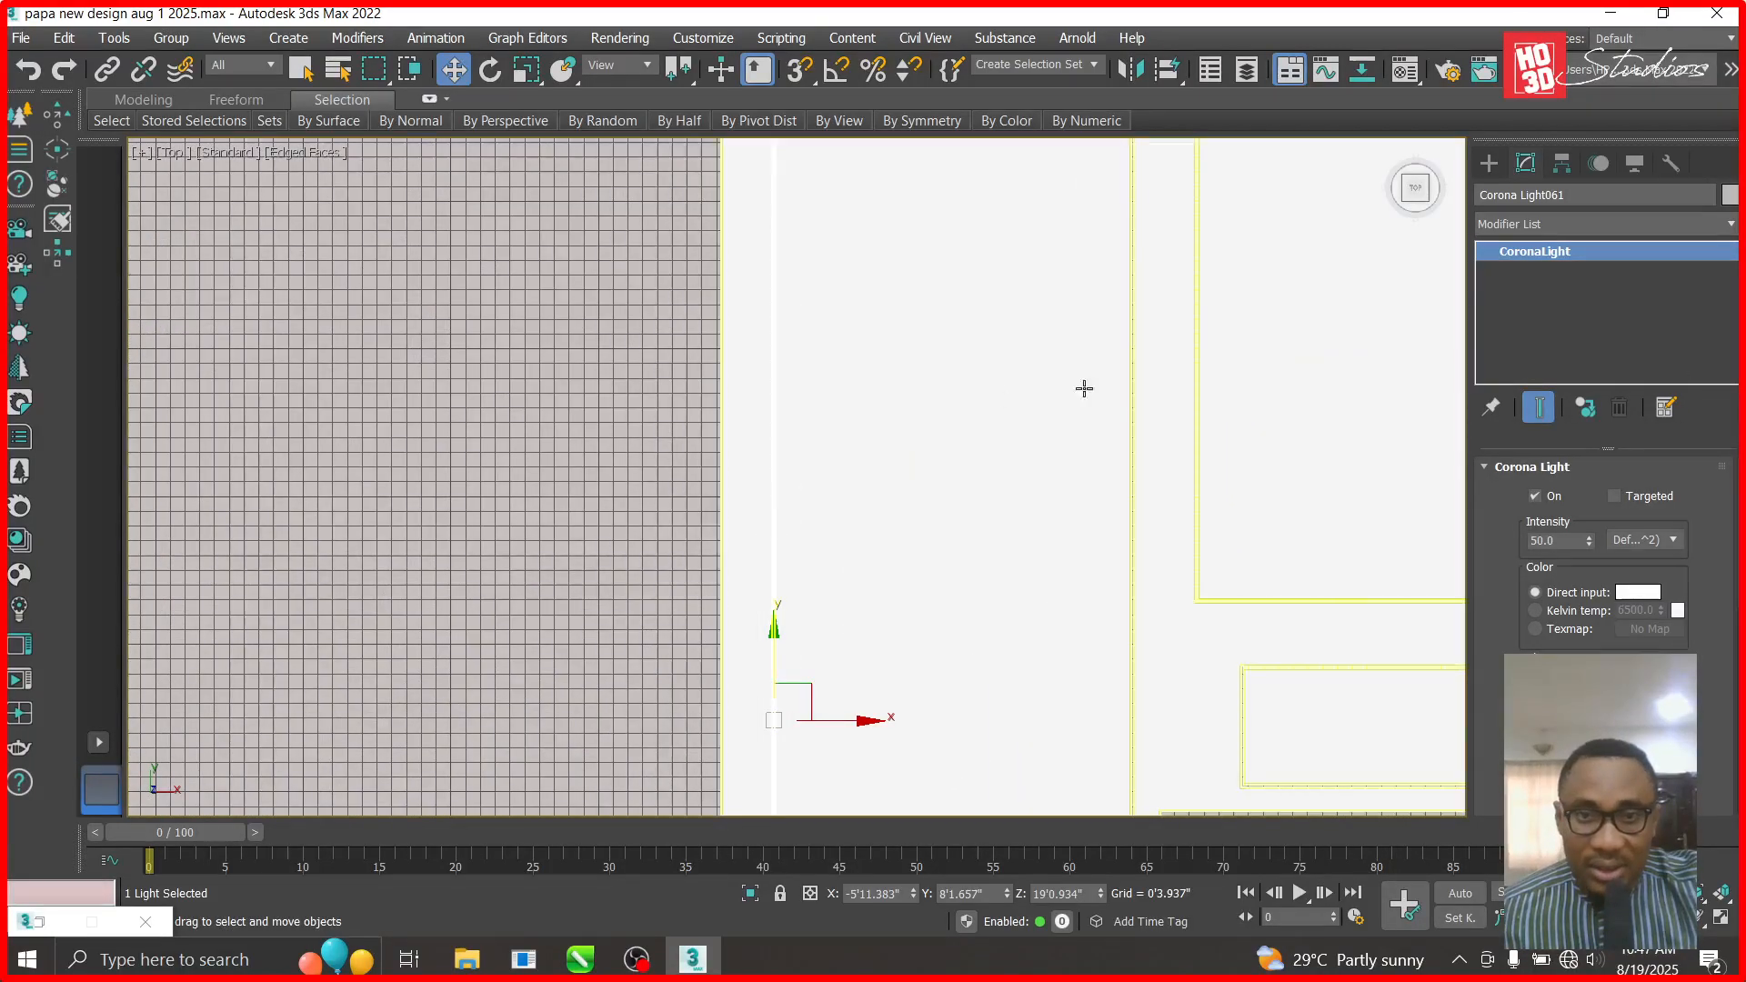
{"action": "scroll", "coordinate": [974, 408], "scroll_direction": "down", "scroll_amount": 5}
{"action": "scroll", "coordinate": [951, 379], "scroll_direction": "down", "scroll_amount": 2}
{"action": "scroll", "coordinate": [951, 464], "scroll_direction": "up", "scroll_amount": 2}
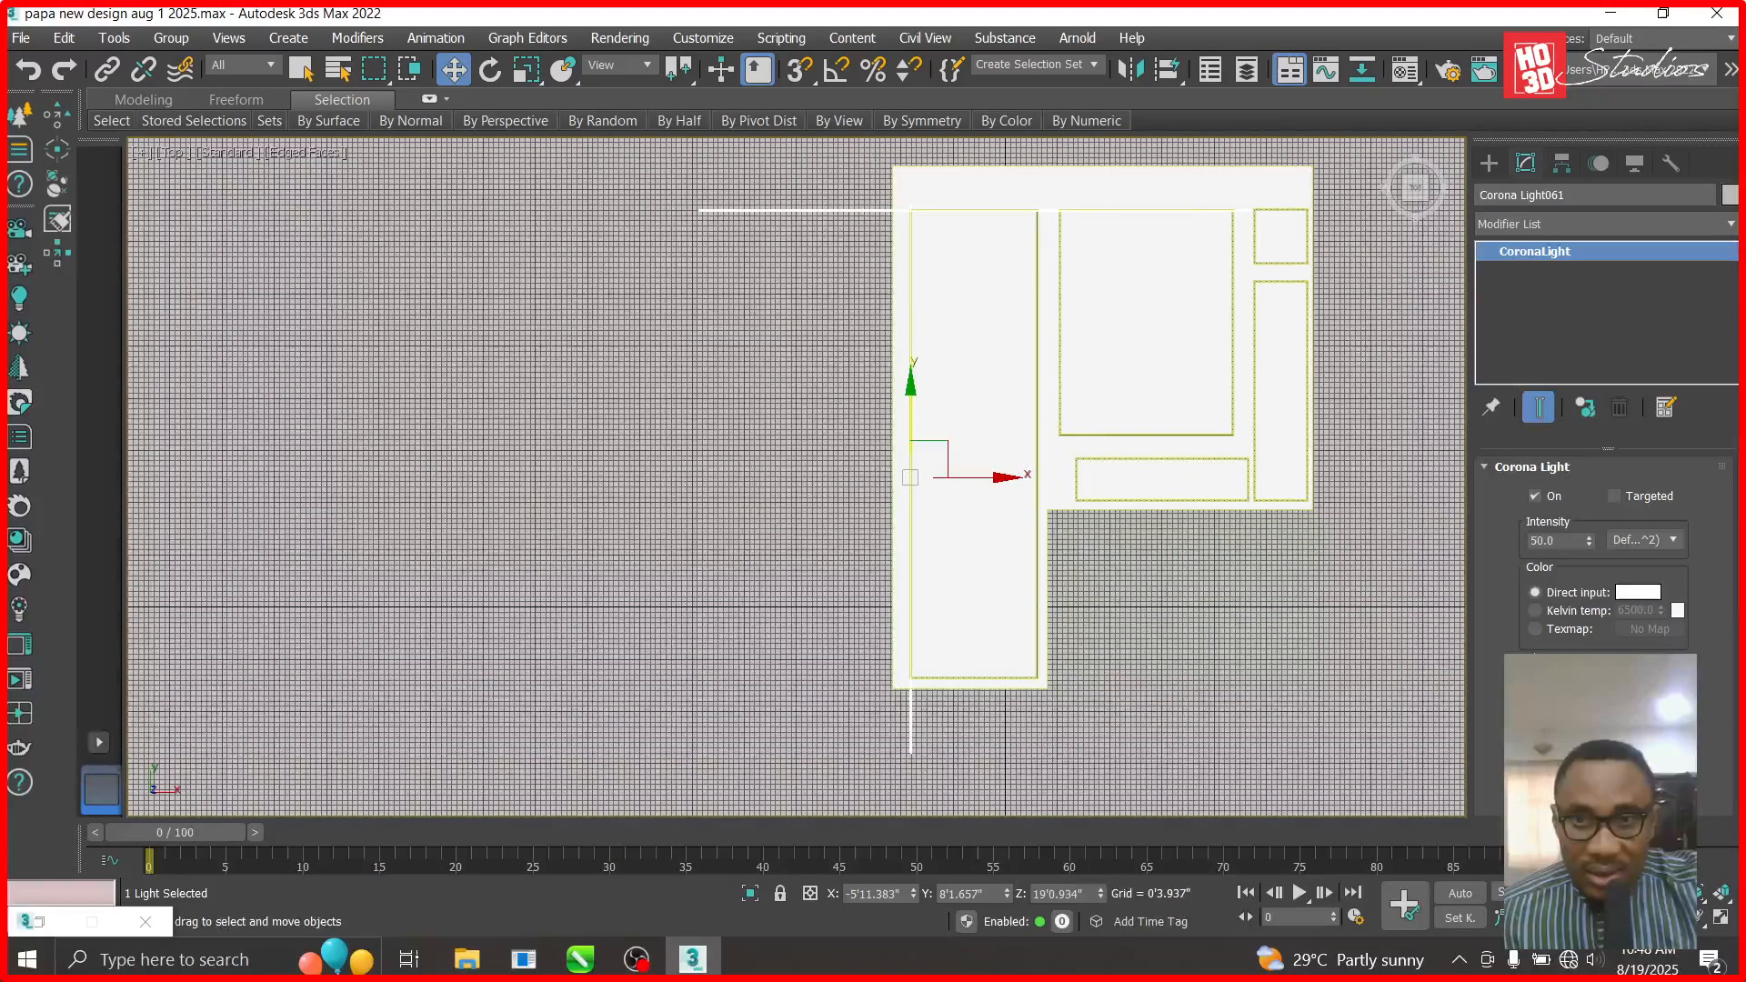
{"action": "left_click", "coordinate": [793, 227]}
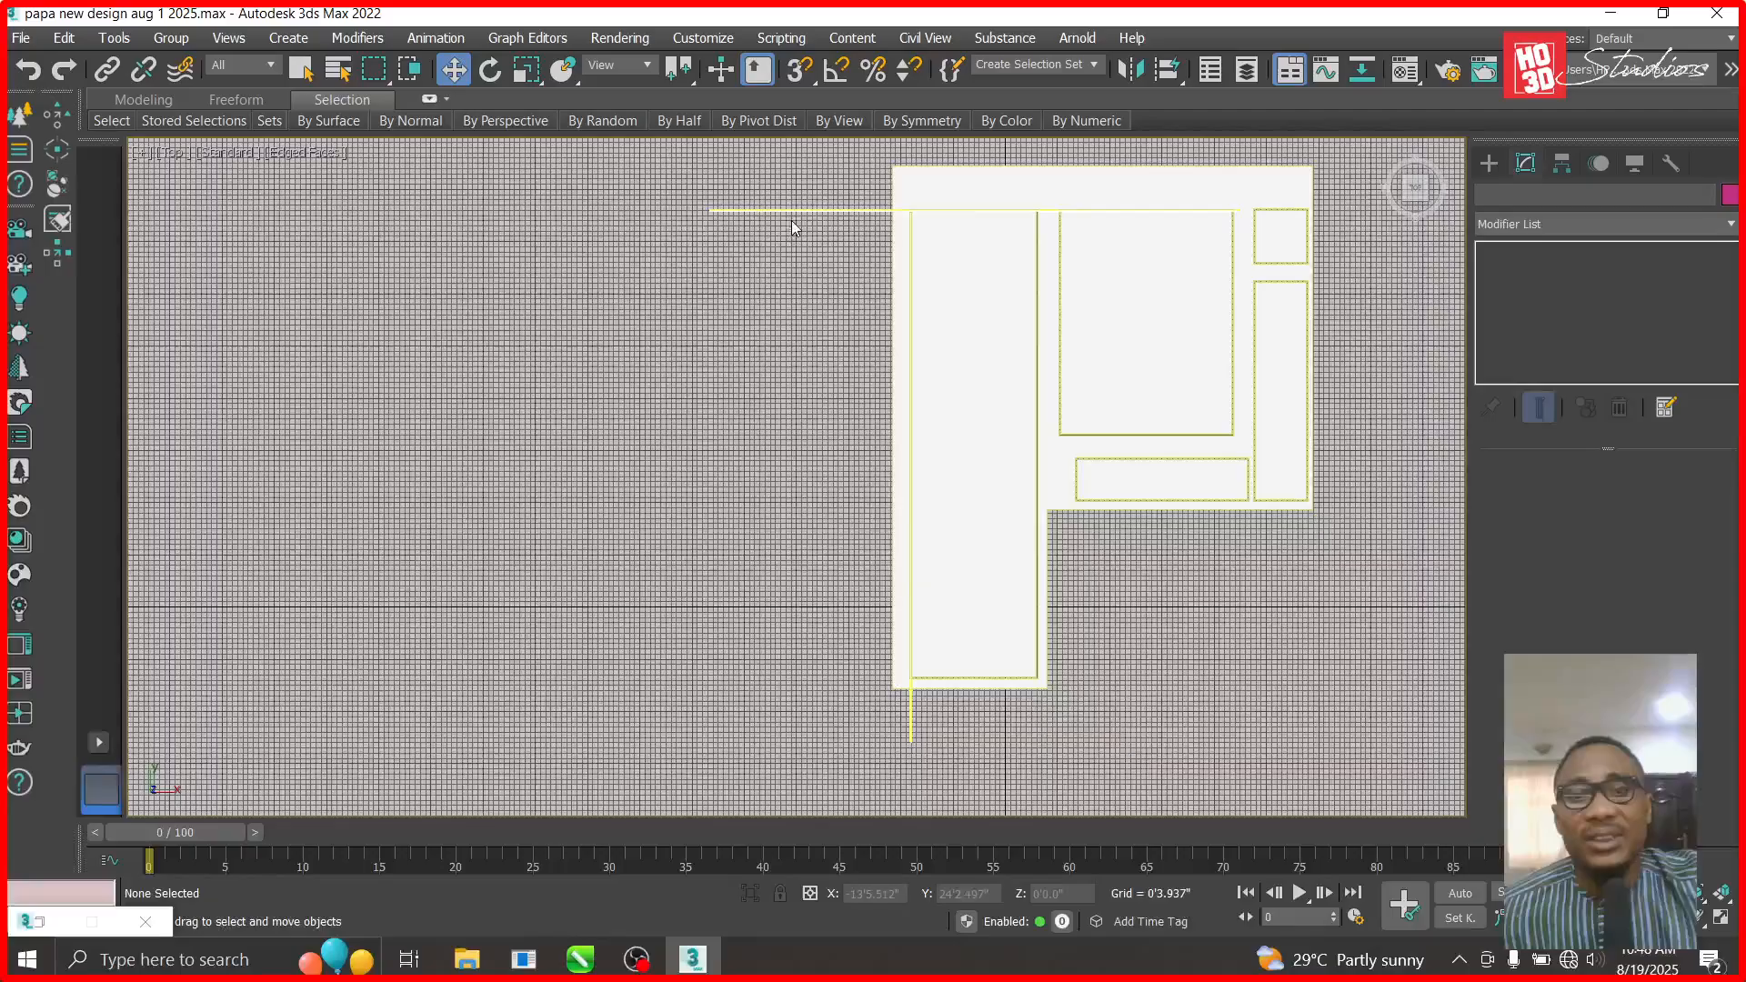
{"action": "left_click", "coordinate": [798, 211]}
{"action": "key", "text": "Delete"}
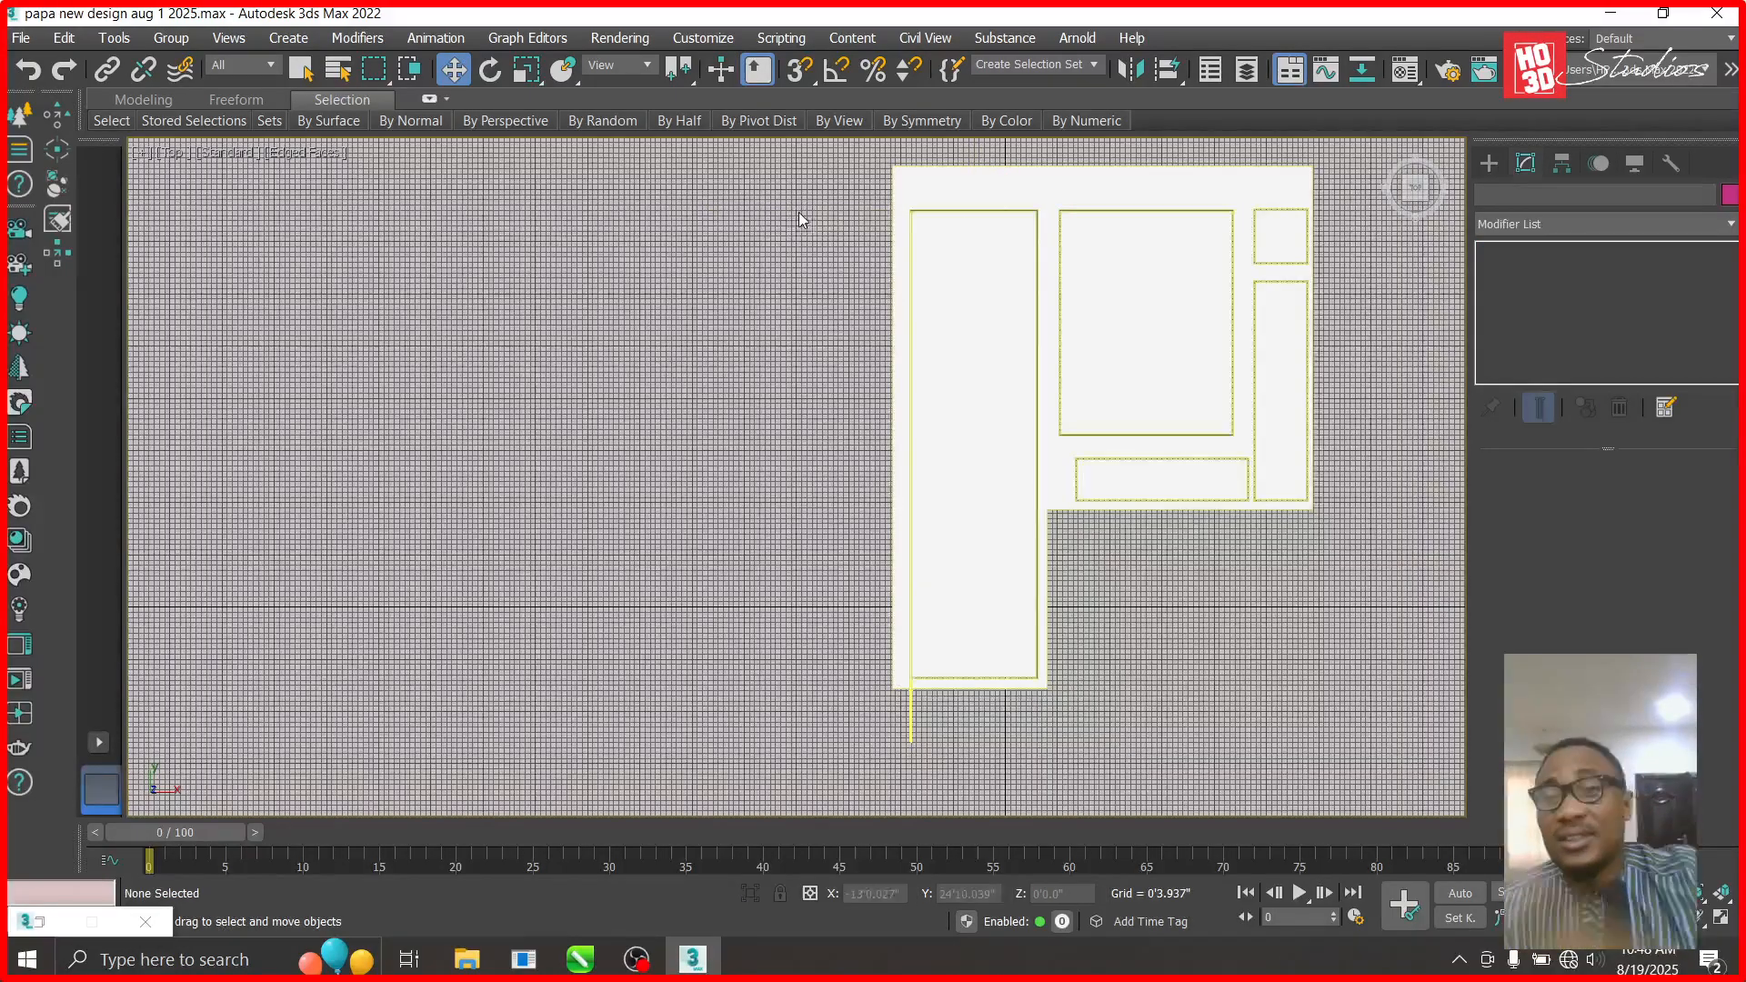
- Nudge the left-wall light strip slightly higher and begin another Shift-drag copy to the right
{"action": "left_click", "coordinate": [911, 735]}
{"action": "left_click_drag", "start_coordinate": [1010, 889], "coordinate": [1009, 869]}
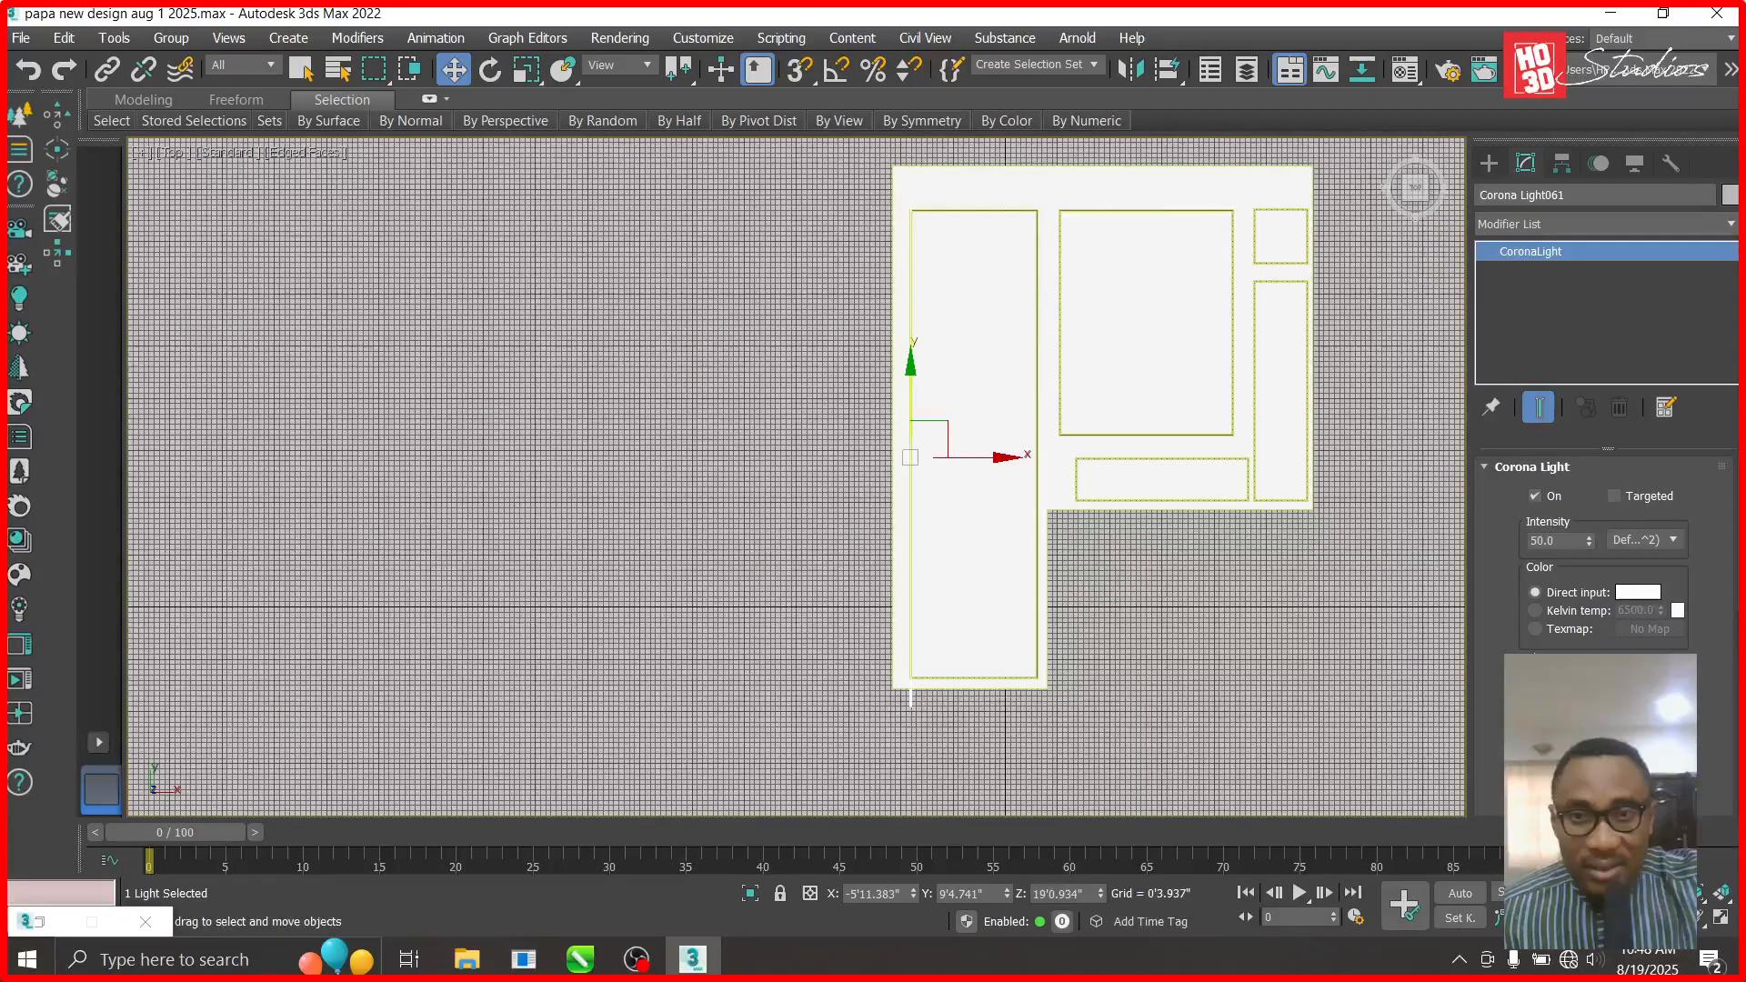
{"action": "left_click_drag", "start_coordinate": [915, 359], "coordinate": [912, 357]}
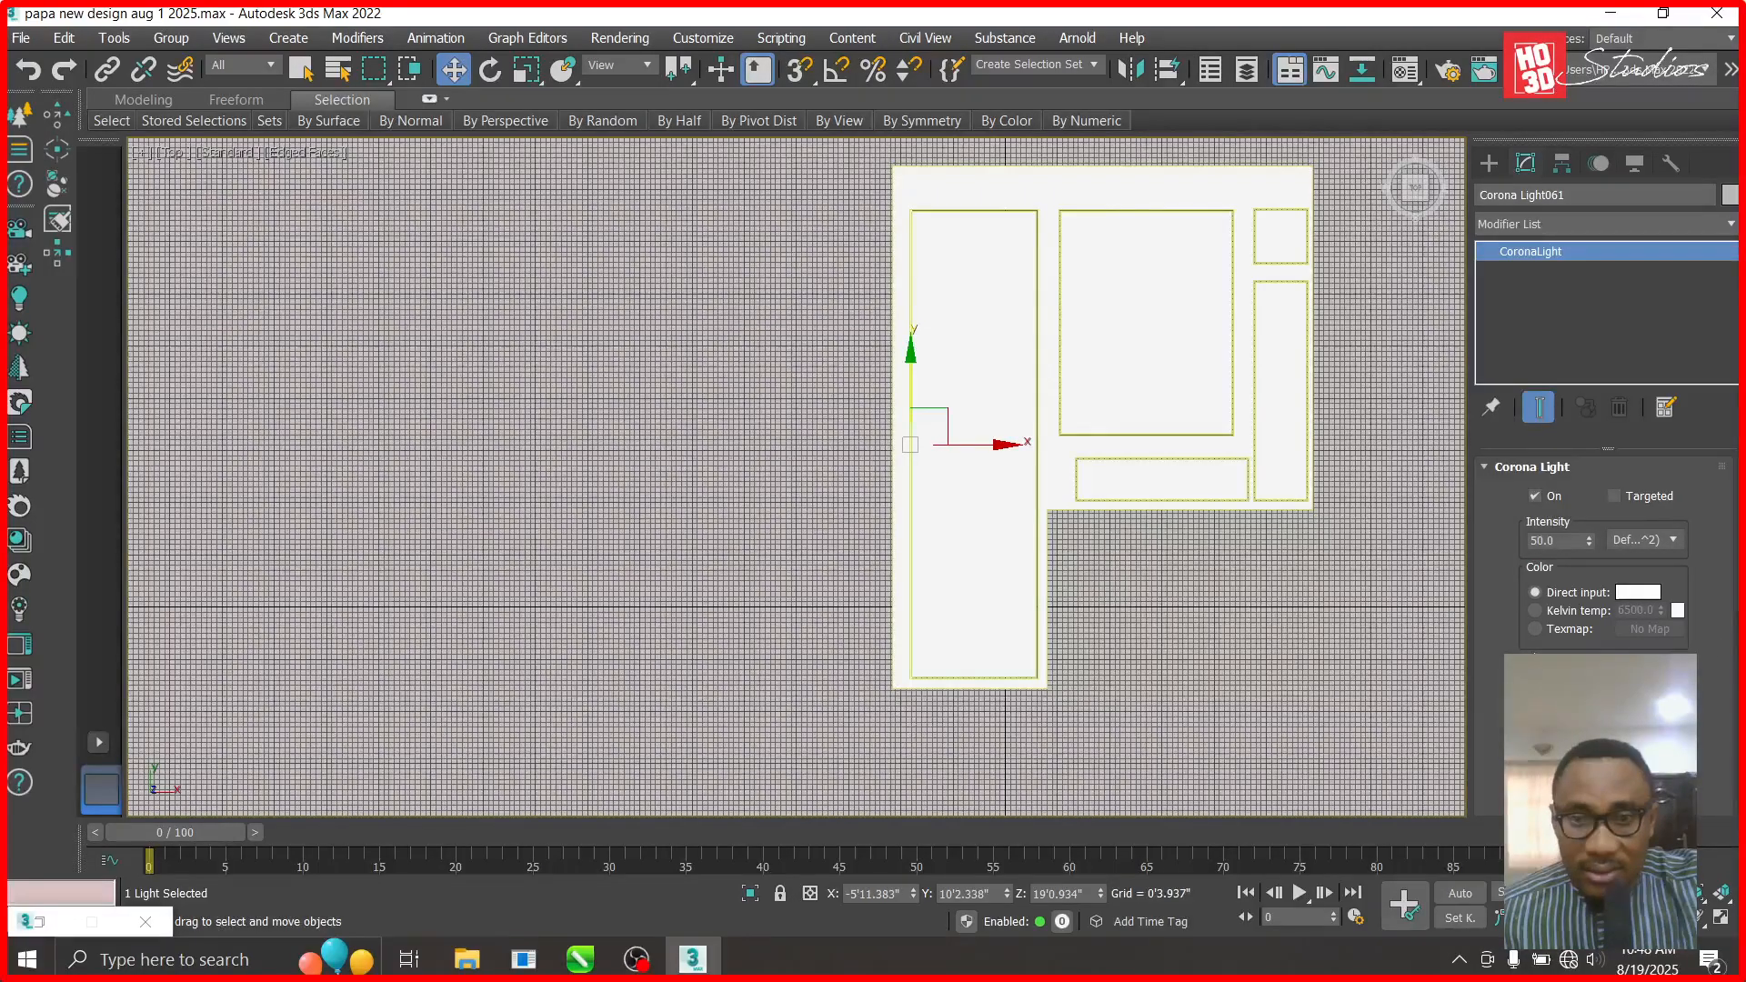
{"action": "left_click_drag", "start_coordinate": [914, 360], "coordinate": [914, 355]}
{"action": "left_click_drag", "start_coordinate": [1000, 440], "coordinate": [1126, 443], "text": "shift"}
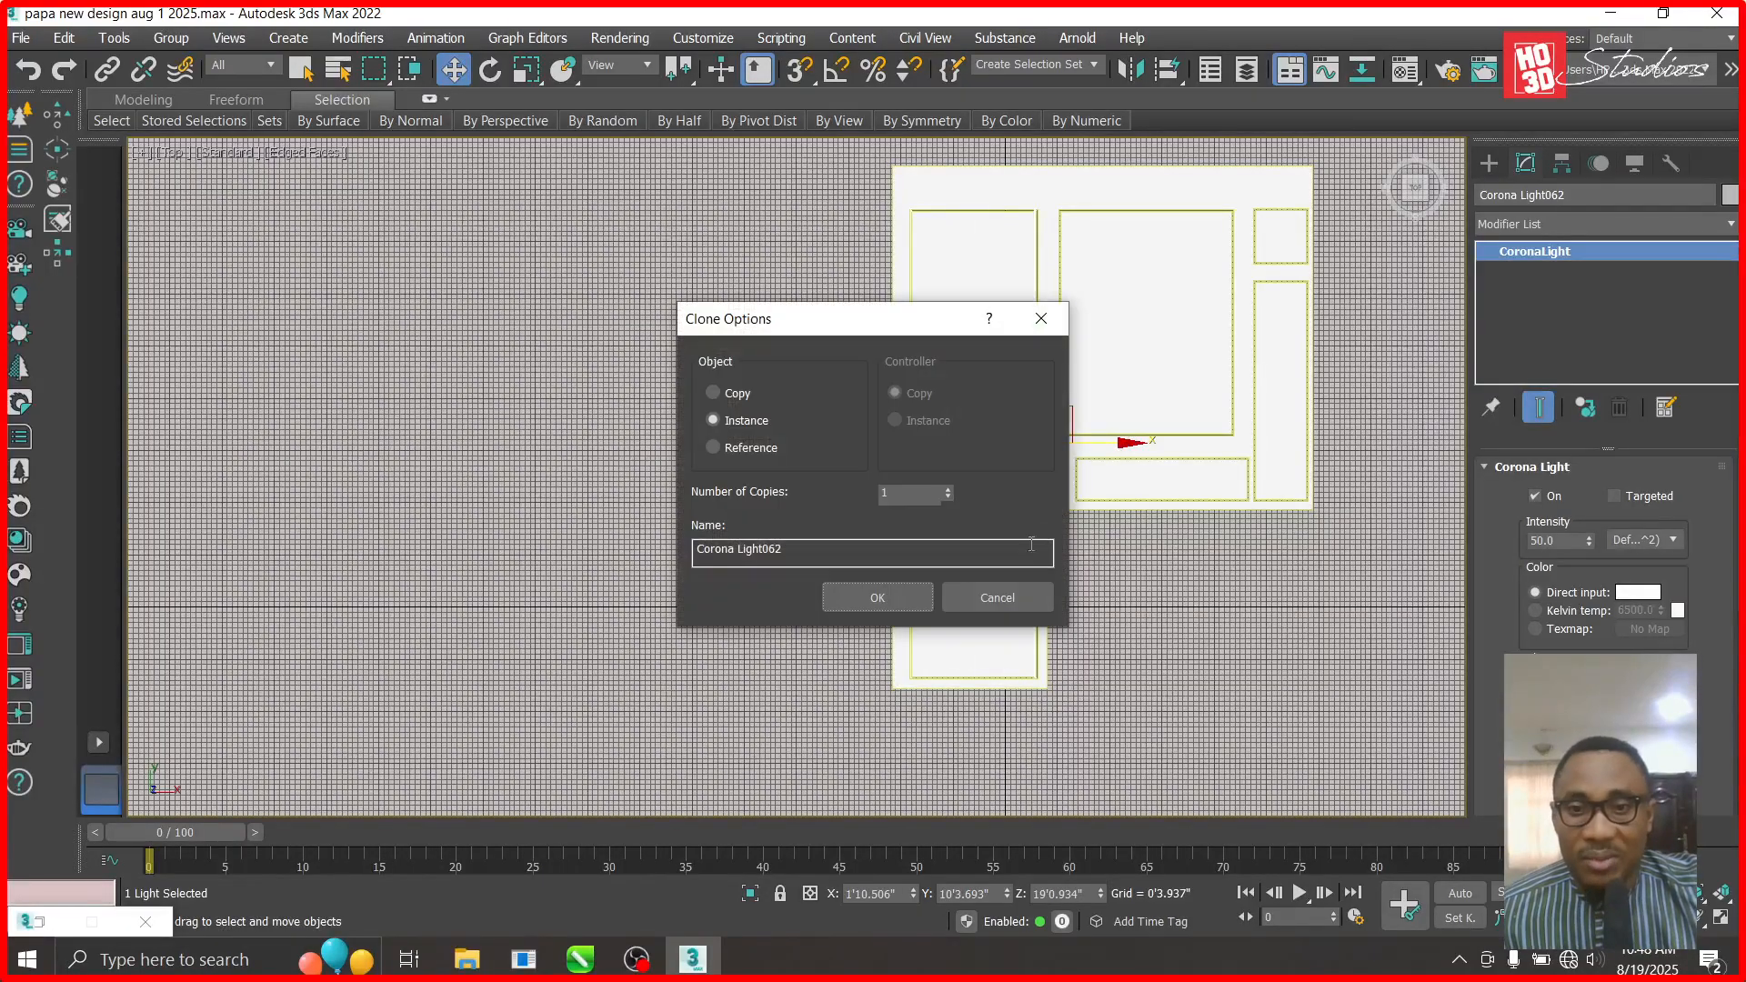
{"action": "left_click", "coordinate": [998, 595]}
- Change Corona Light061's direct-input colour from white to fully saturated yellow
{"action": "left_click", "coordinate": [1637, 592]}
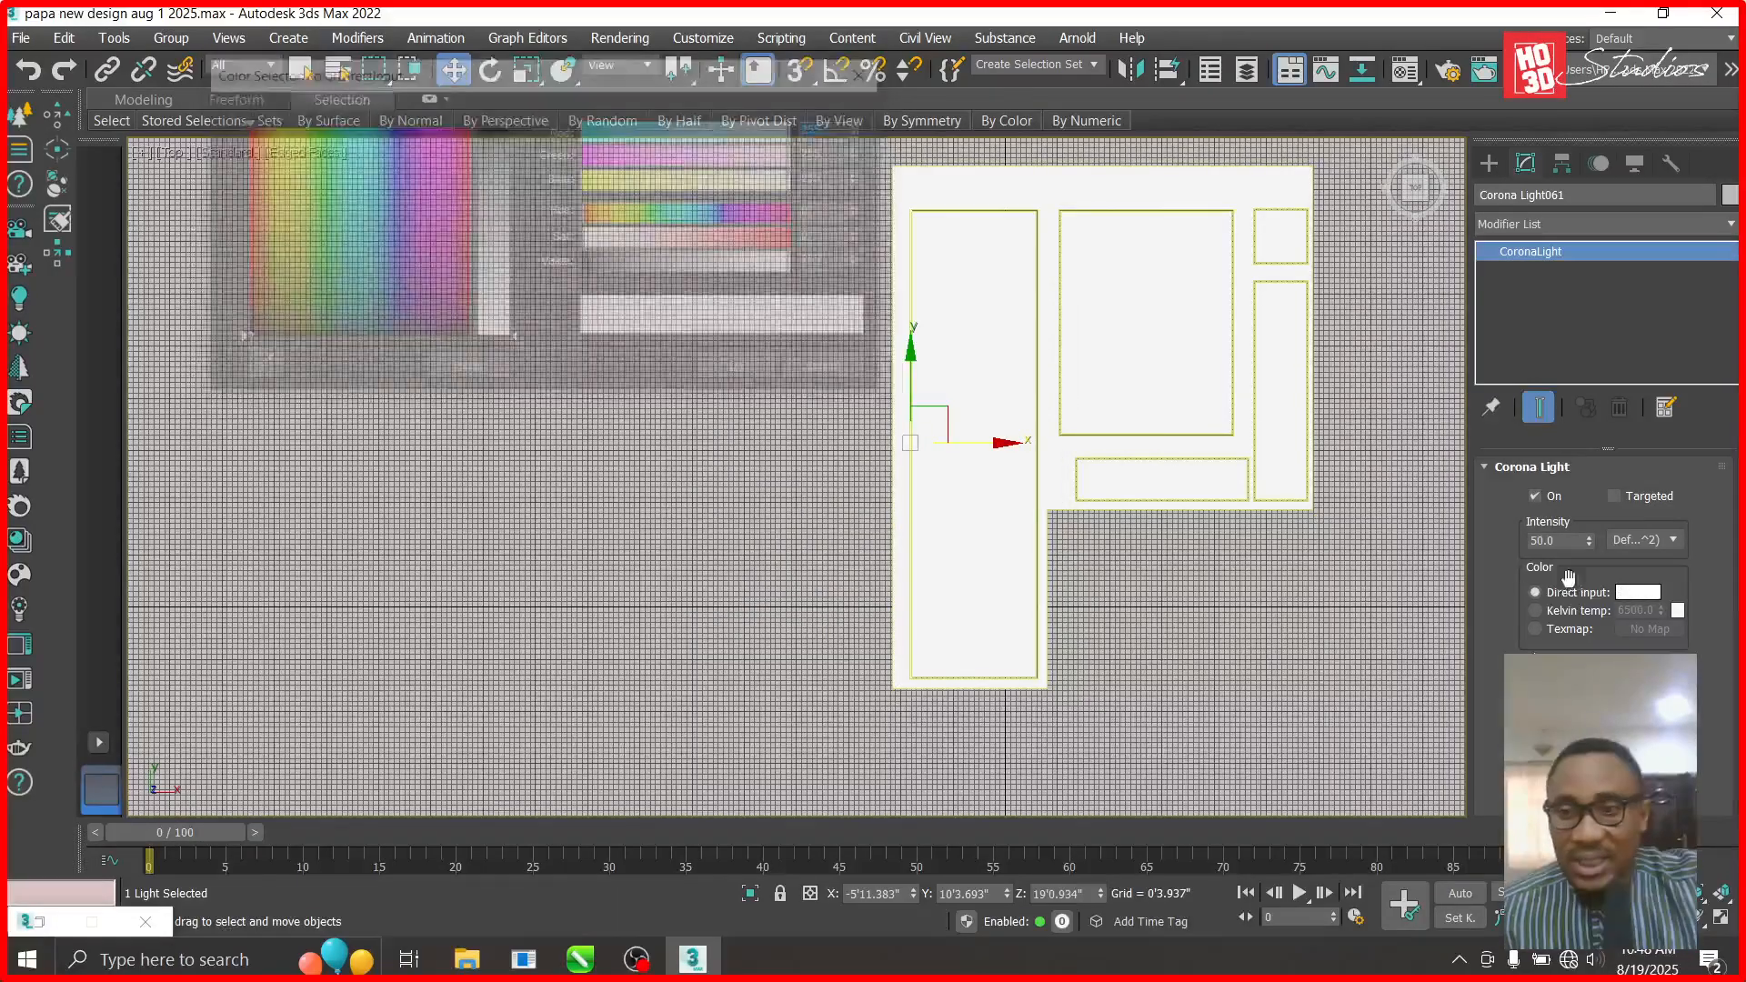
{"action": "left_click", "coordinate": [270, 143]}
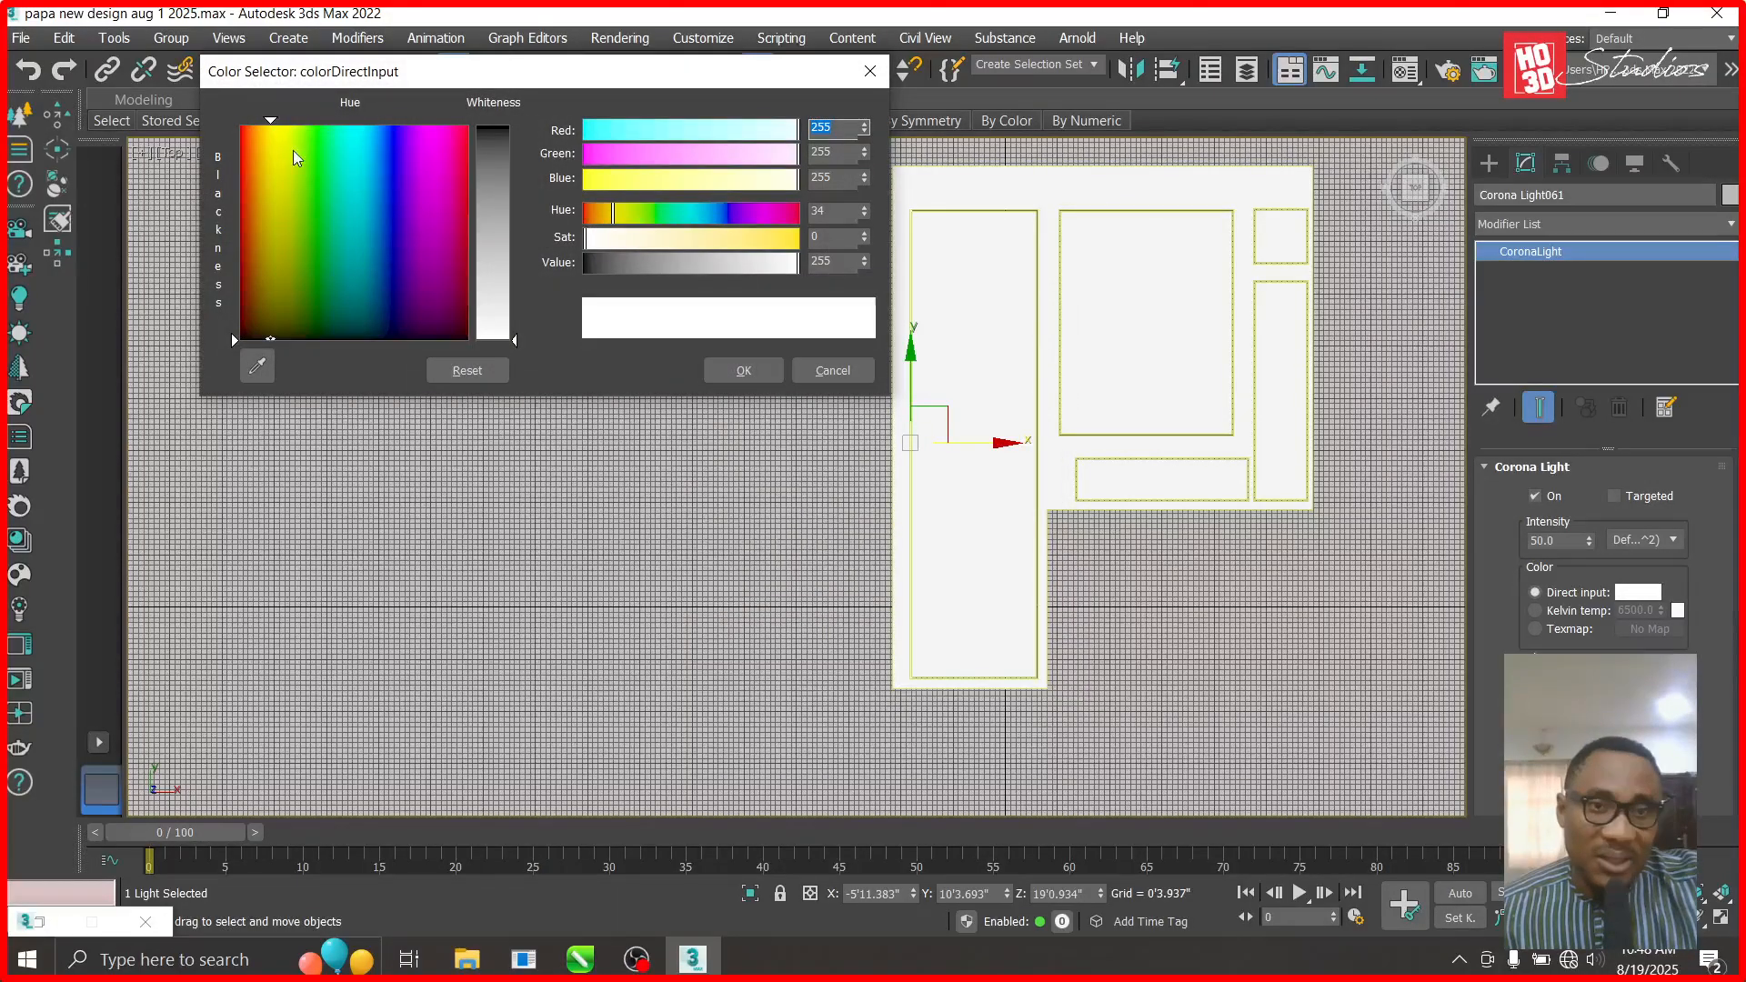
{"action": "left_click_drag", "start_coordinate": [235, 340], "coordinate": [235, 126]}
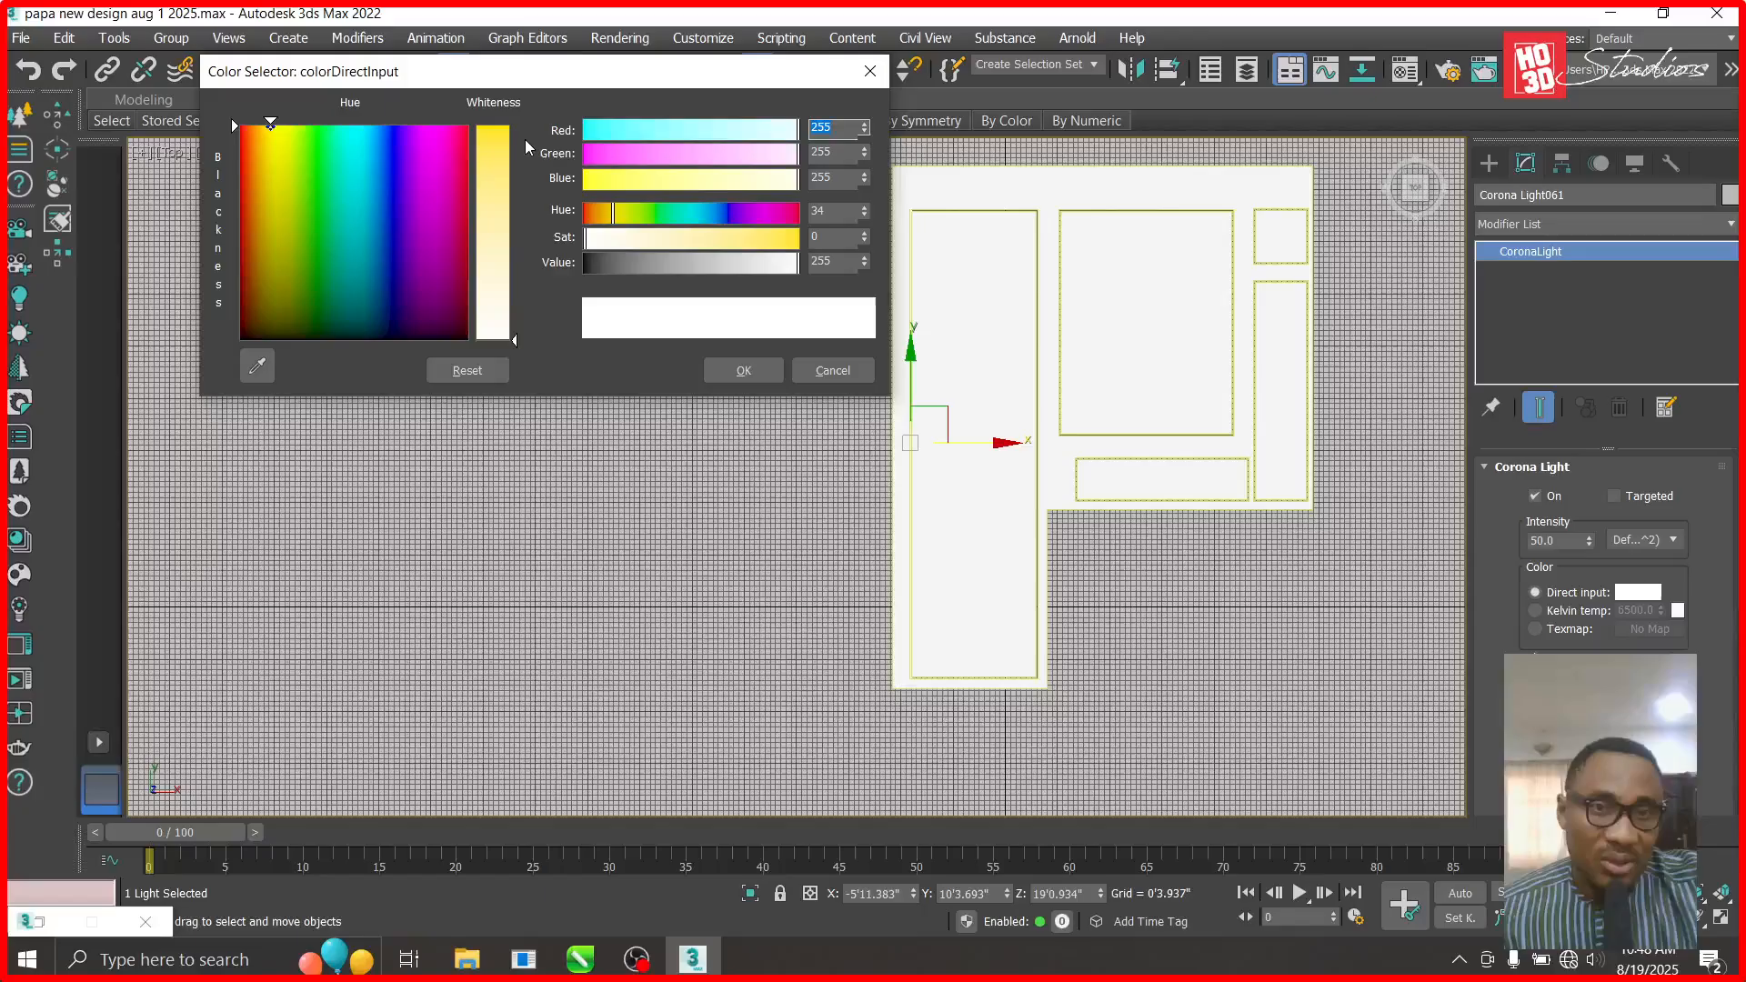
{"action": "left_click_drag", "start_coordinate": [526, 139], "coordinate": [520, 126]}
{"action": "left_click", "coordinate": [744, 370]}
{"action": "scroll", "coordinate": [925, 622], "scroll_direction": "up", "scroll_amount": 6}
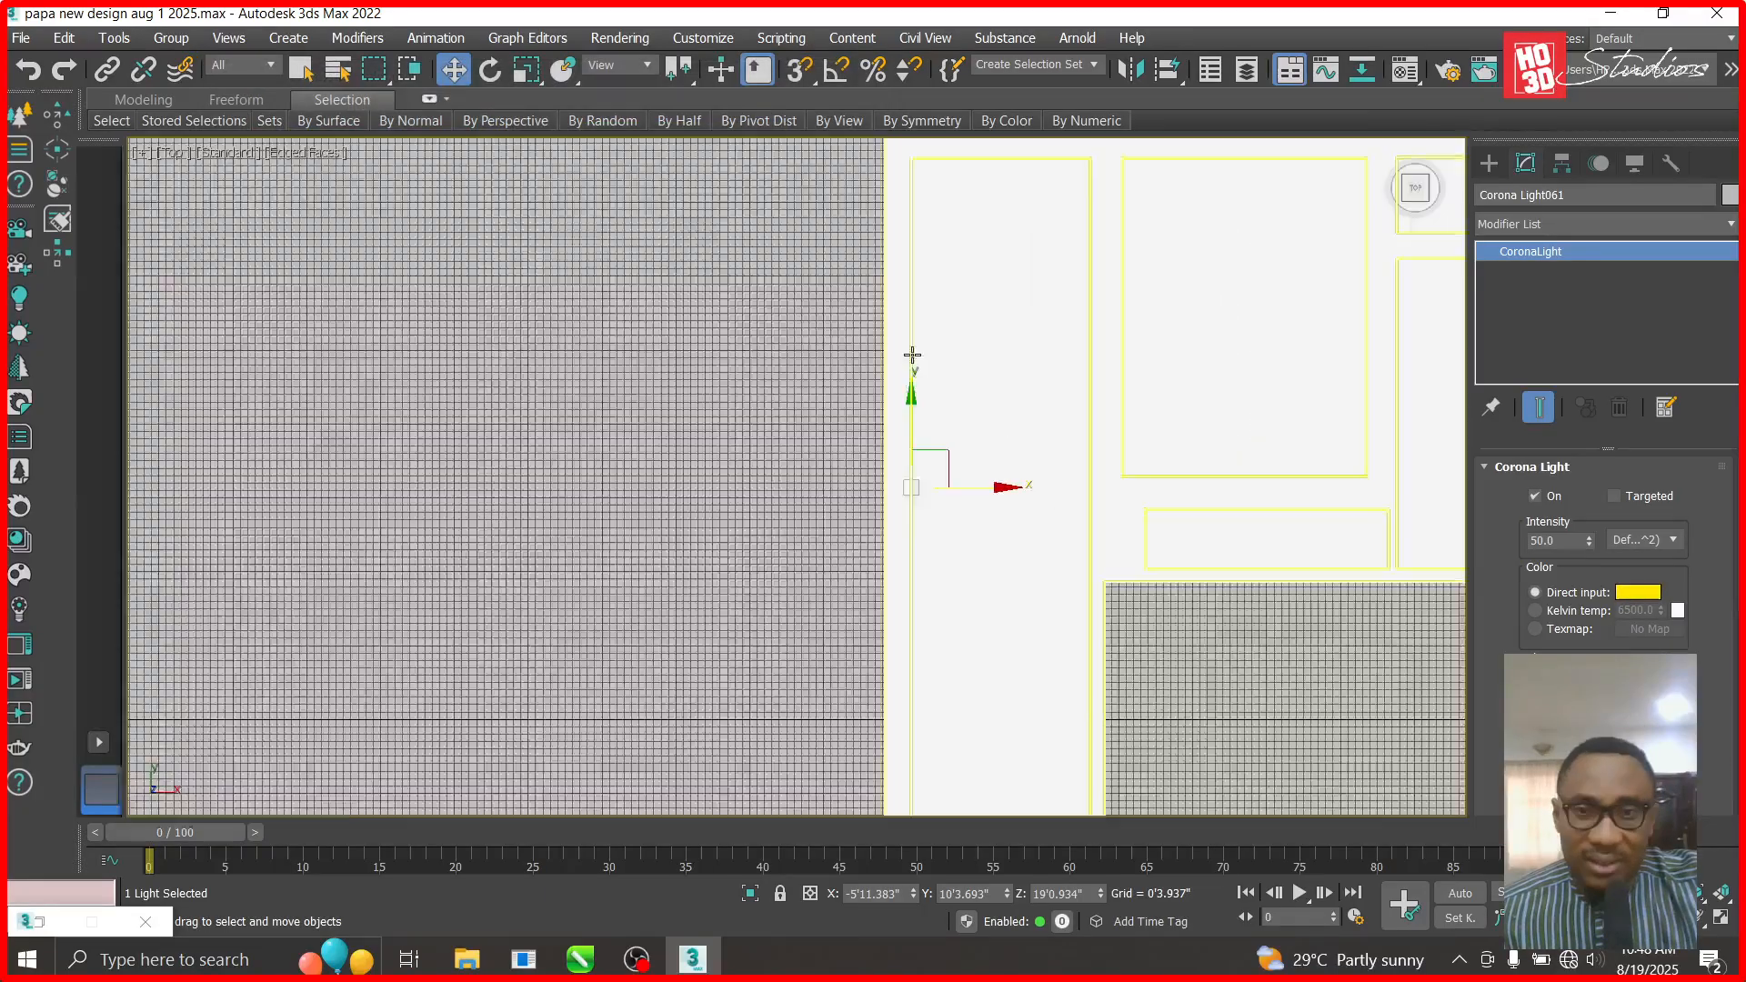
- Clone the yellow light strip to the right twice, undoing both attempts
{"action": "scroll", "coordinate": [926, 622], "scroll_direction": "down", "scroll_amount": 5}
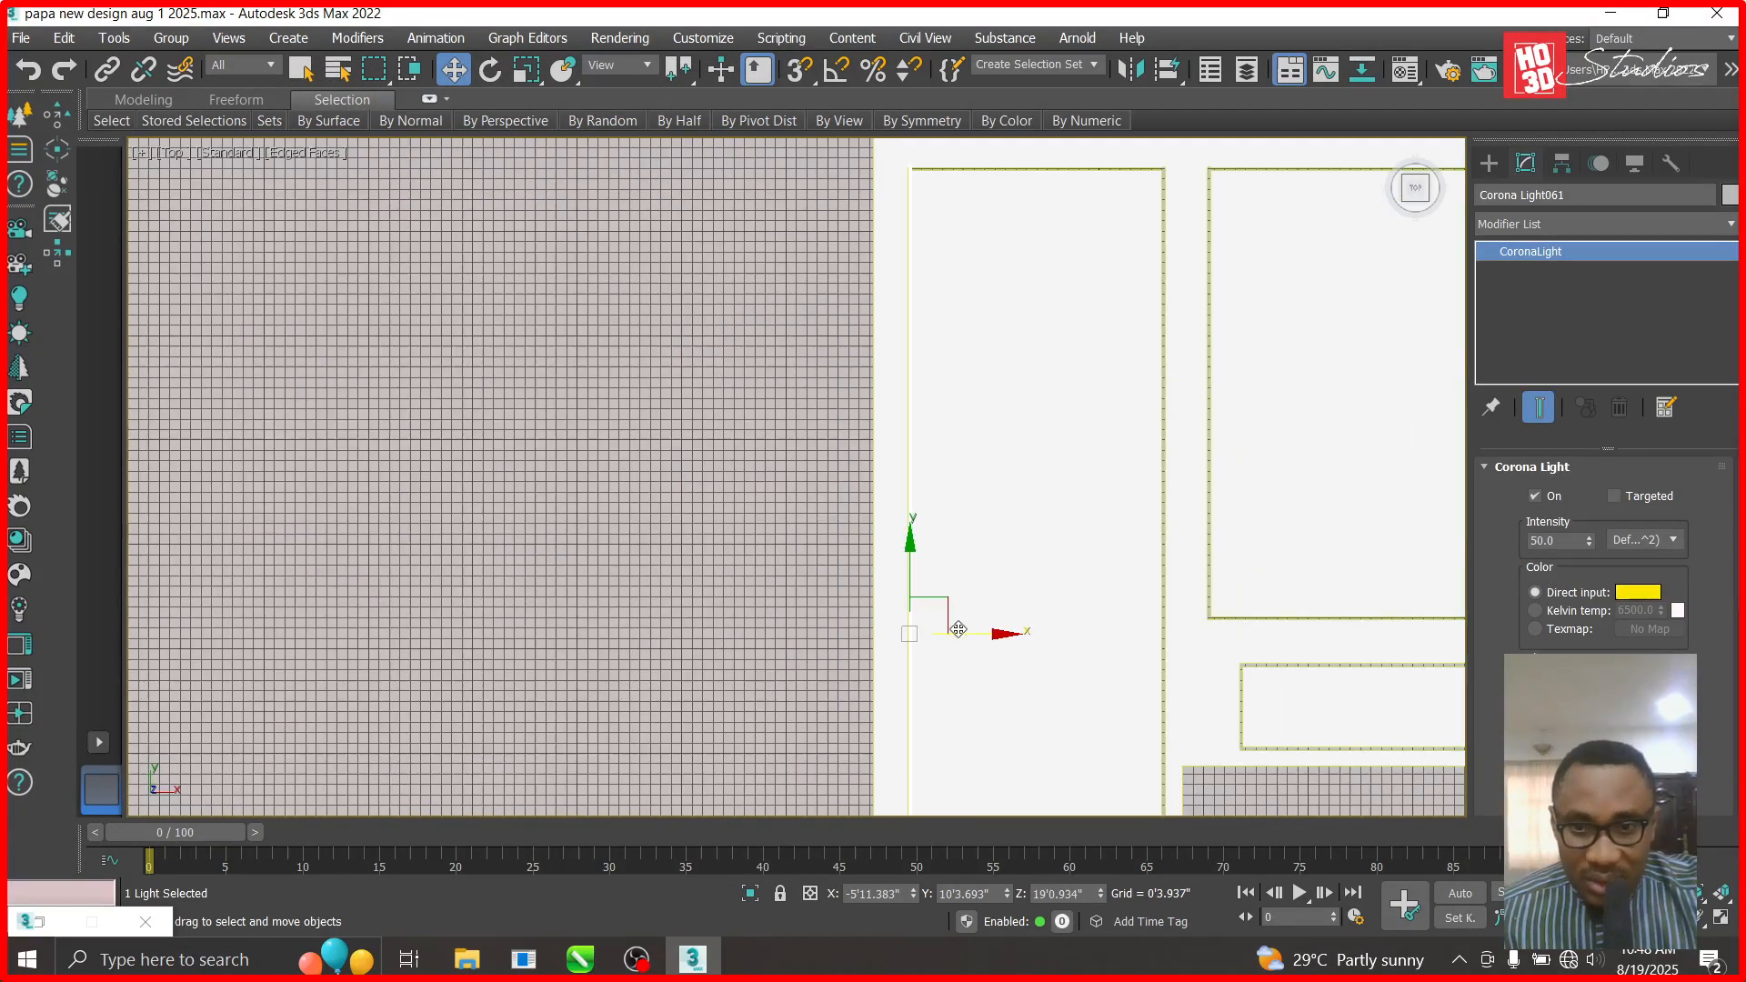
{"action": "mouse_move", "coordinate": [994, 636]}
{"action": "left_mouse_down", "text": "shift"}
{"action": "mouse_move", "coordinate": [1266, 634]}
{"action": "mouse_move", "coordinate": [1246, 634]}
{"action": "left_mouse_up", "text": "shift"}
{"action": "left_click", "coordinate": [879, 598]}
{"action": "scroll", "coordinate": [1361, 711], "scroll_direction": "up", "scroll_amount": 3}
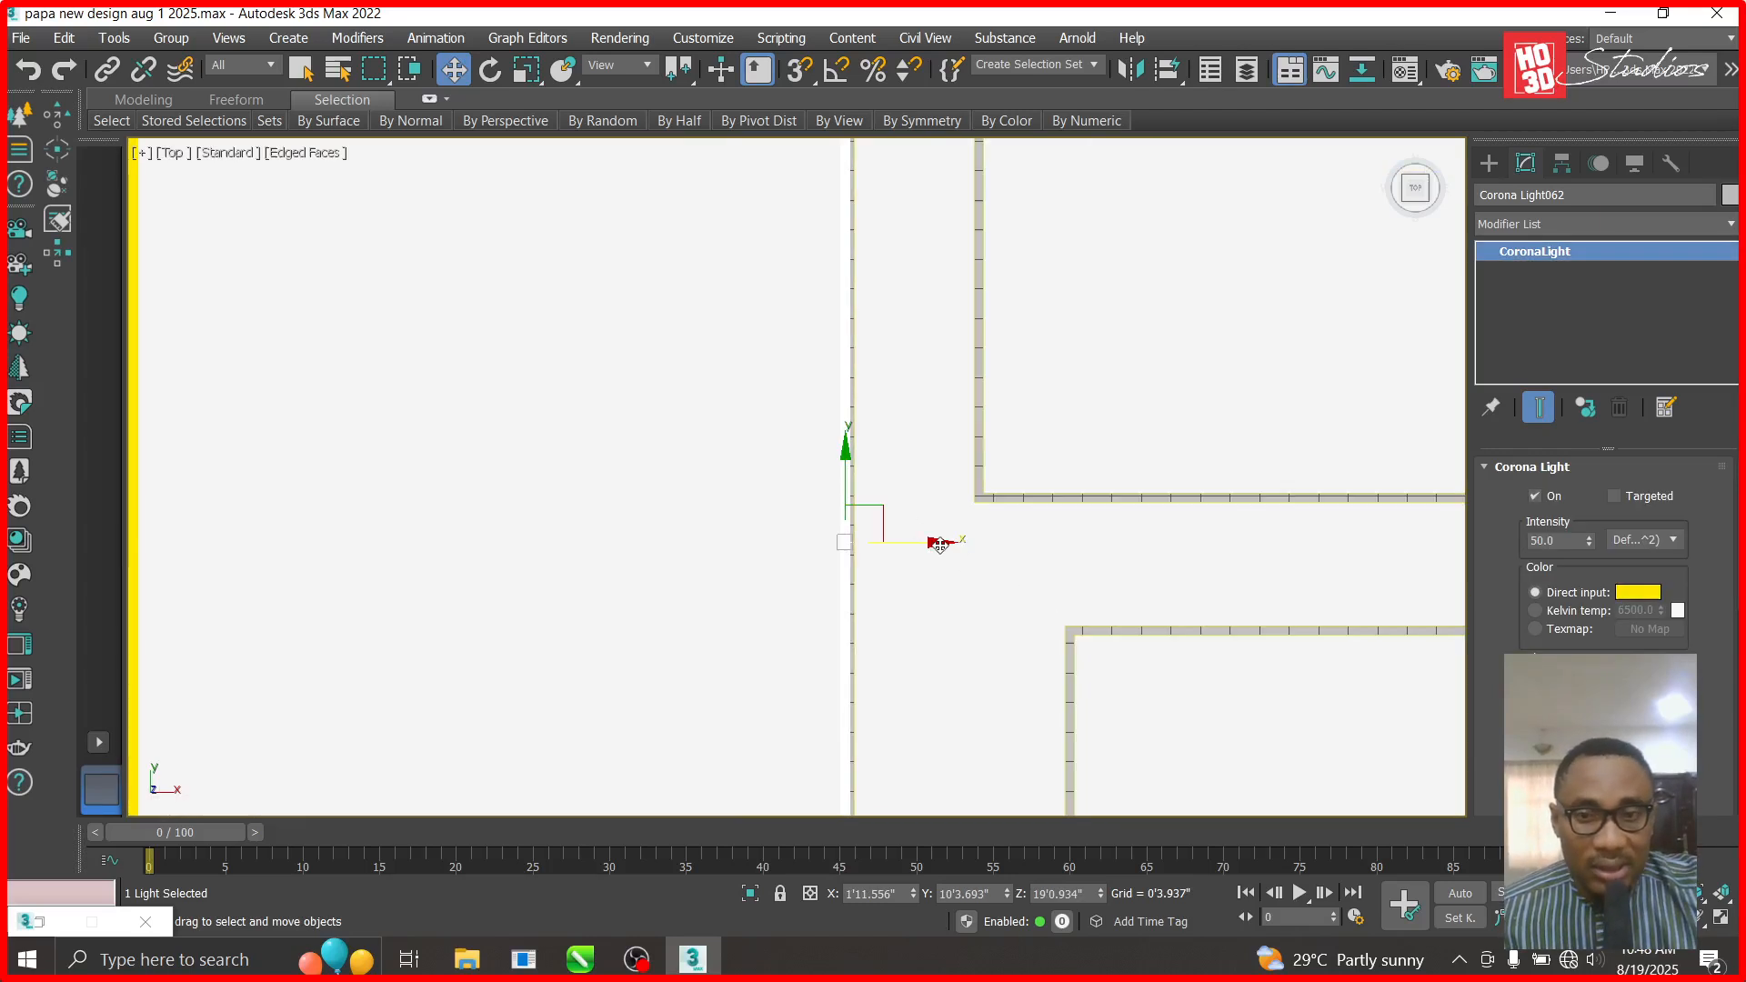
{"action": "key", "text": "ctrl+z"}
{"action": "scroll", "coordinate": [893, 548], "scroll_direction": "down", "scroll_amount": 3}
{"action": "left_click_drag", "start_coordinate": [706, 553], "coordinate": [953, 555], "text": "shift"}
{"action": "left_click", "coordinate": [875, 599]}
{"action": "scroll", "coordinate": [877, 570], "scroll_direction": "up", "scroll_amount": 4}
{"action": "key", "text": "ctrl+z"}
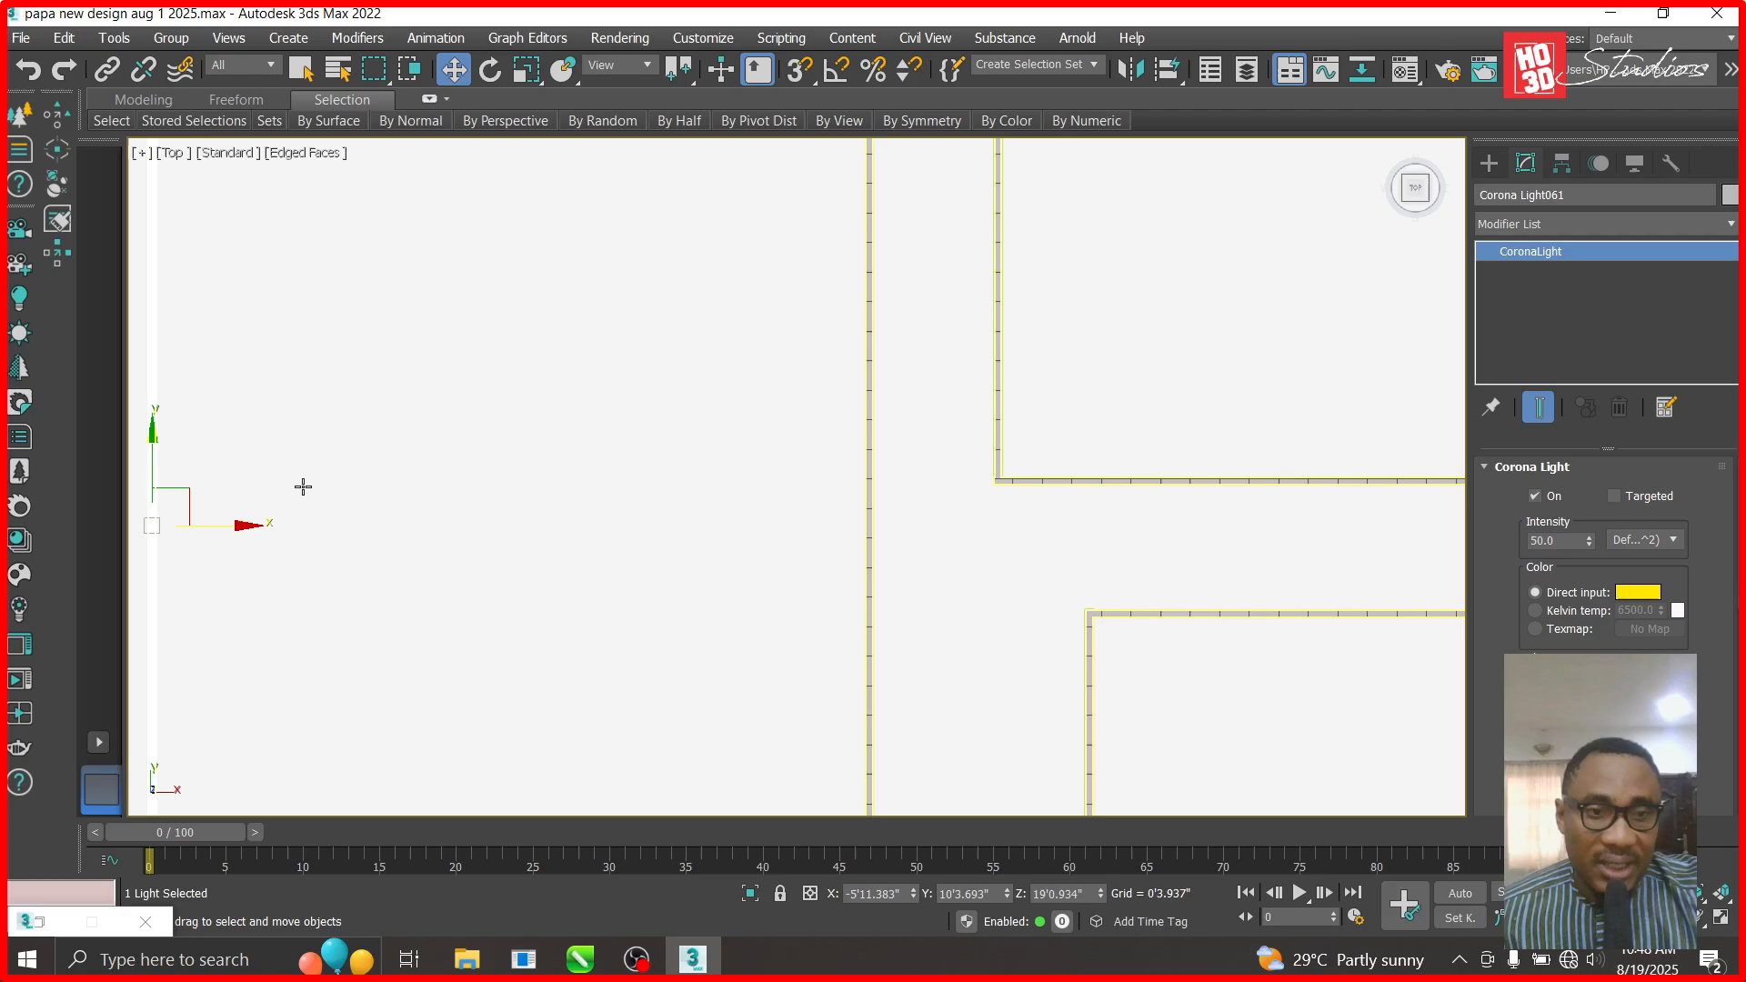
- Clone the strip to the right as an independent copy and nudge it slightly right
{"action": "mouse_move", "coordinate": [242, 526]}
{"action": "left_mouse_down", "text": "shift"}
{"action": "mouse_move", "coordinate": [1022, 637]}
{"action": "mouse_move", "coordinate": [961, 643]}
{"action": "mouse_move", "coordinate": [962, 625]}
{"action": "left_mouse_up", "text": "shift"}
{"action": "left_click", "coordinate": [714, 393]}
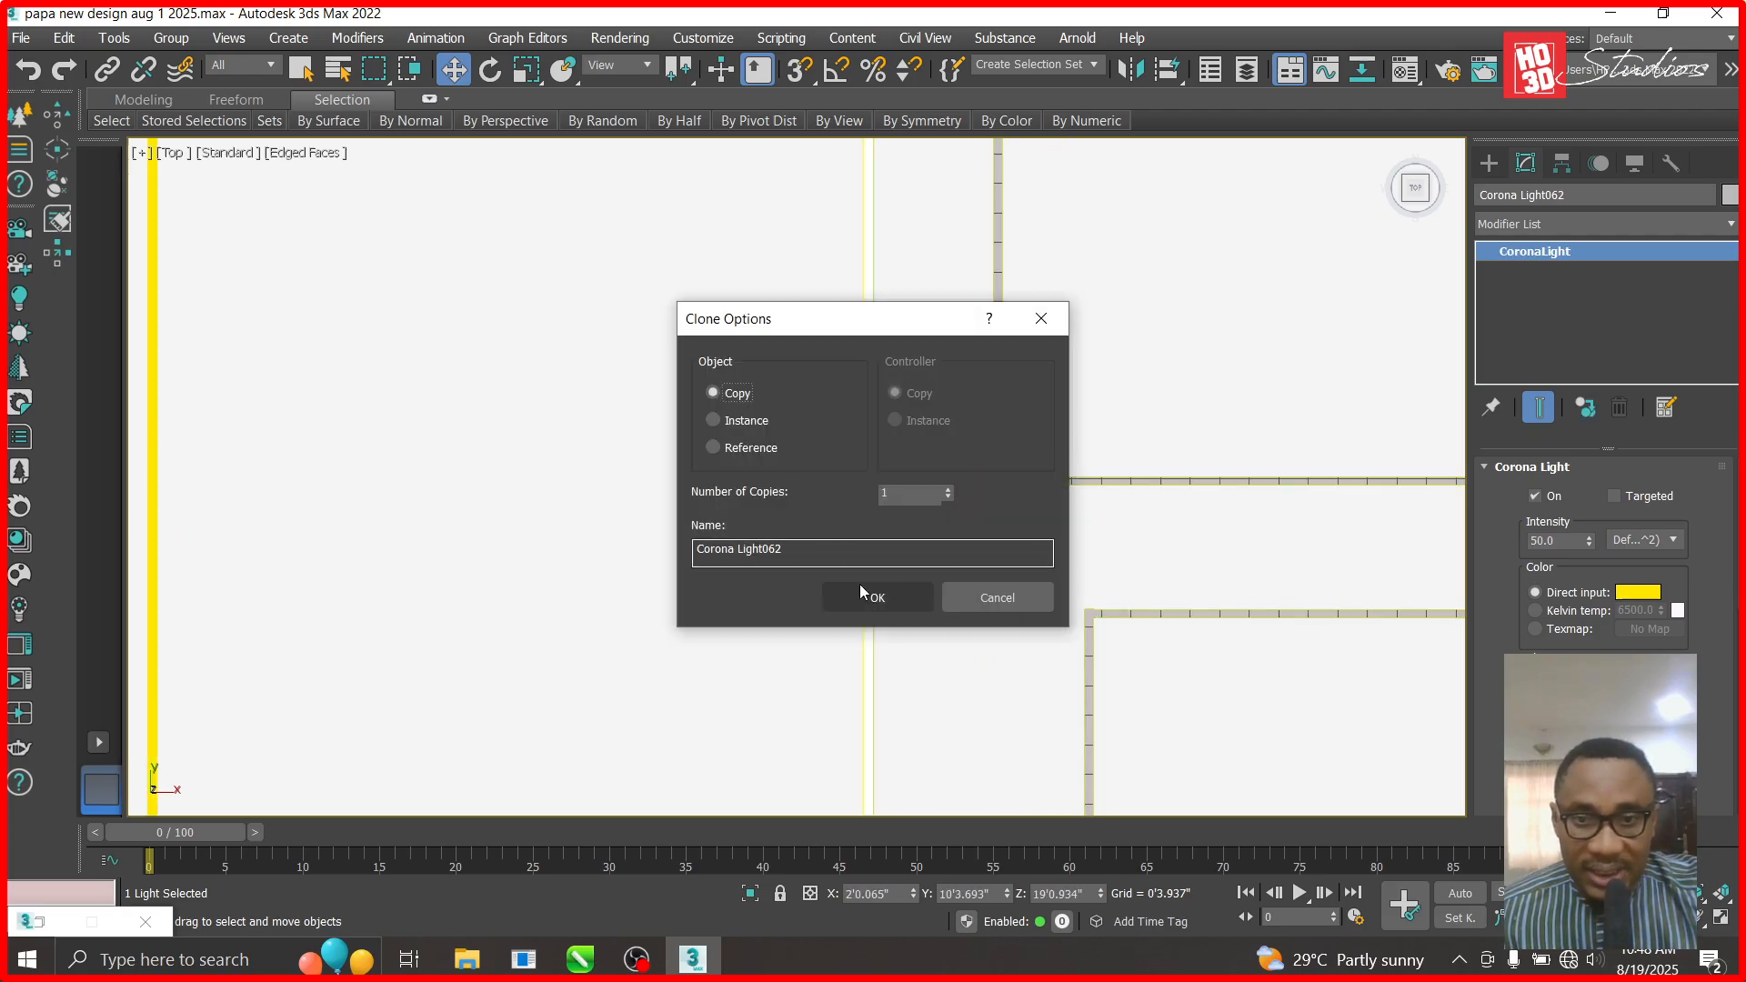
{"action": "left_click", "coordinate": [864, 596]}
{"action": "scroll", "coordinate": [858, 573], "scroll_direction": "up", "scroll_amount": 4}
{"action": "left_click_drag", "start_coordinate": [981, 467], "coordinate": [986, 467]}
- Make another copy, Corona Light063, and slide it along the middle recess's left edge
{"action": "scroll", "coordinate": [961, 503], "scroll_direction": "down", "scroll_amount": 4}
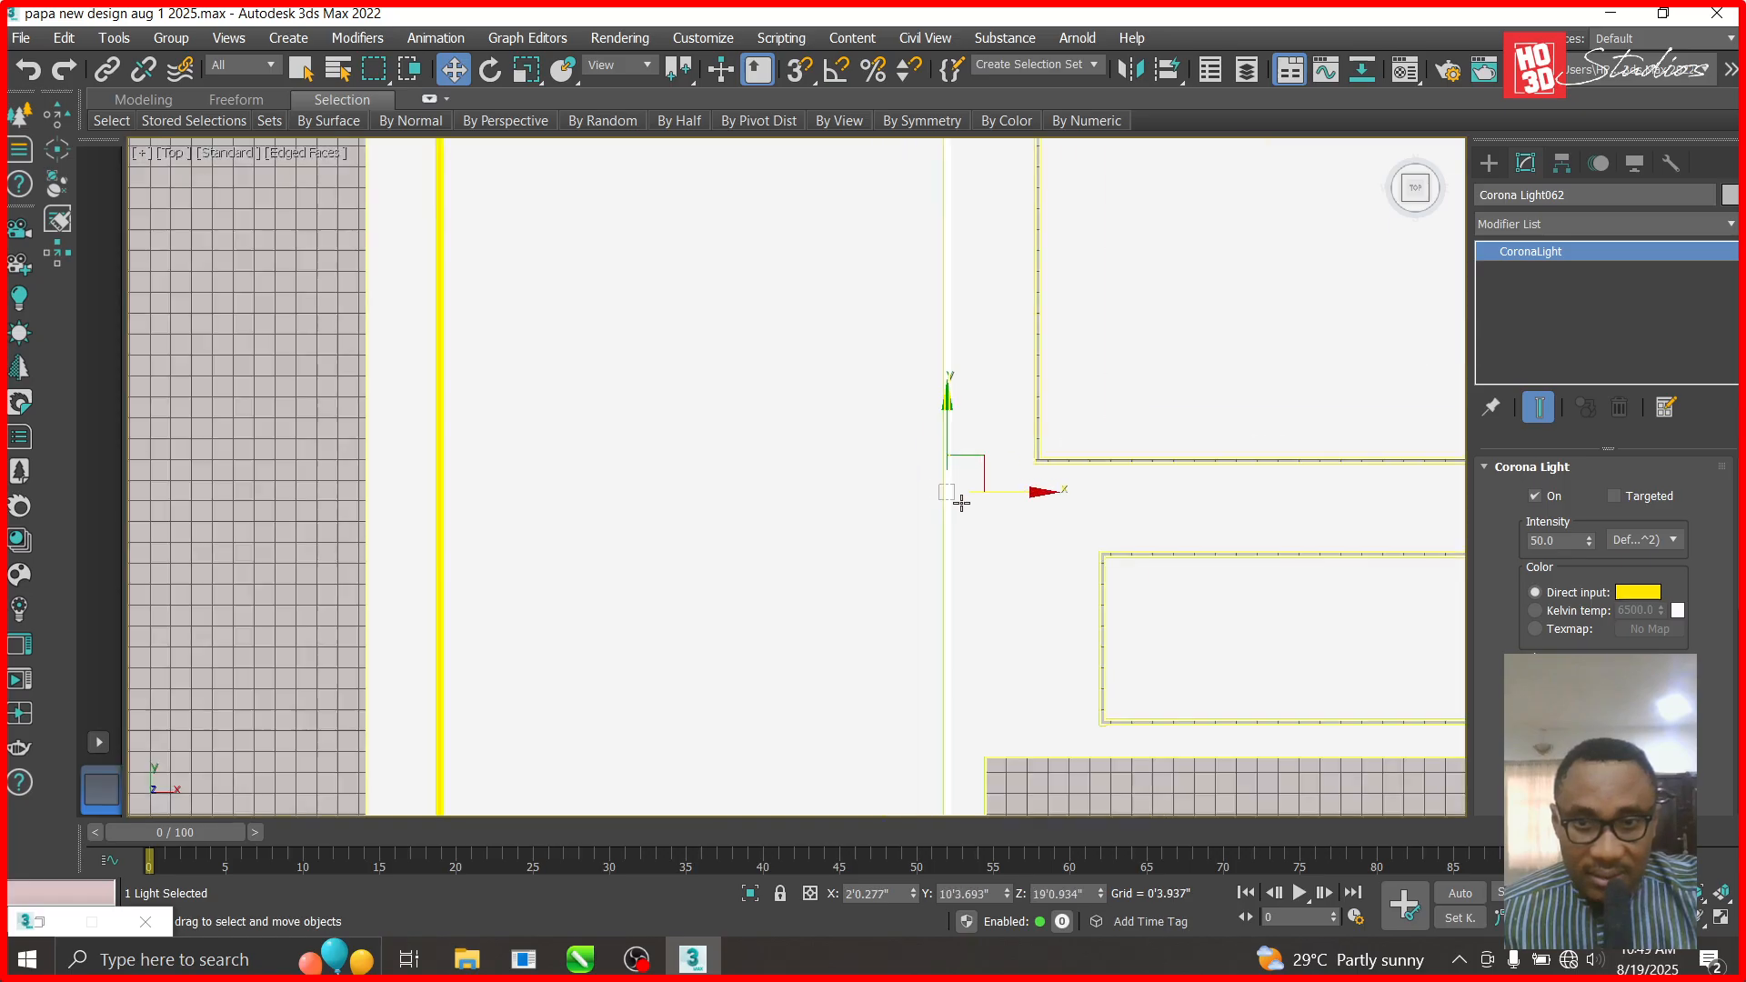
{"action": "scroll", "coordinate": [962, 503], "scroll_direction": "down", "scroll_amount": 4}
{"action": "left_click_drag", "start_coordinate": [1050, 498], "coordinate": [1078, 499], "text": "shift"}
{"action": "right_click", "coordinate": [1050, 498]}
{"action": "left_click", "coordinate": [881, 592]}
{"action": "left_click_drag", "start_coordinate": [994, 409], "coordinate": [994, 204]}
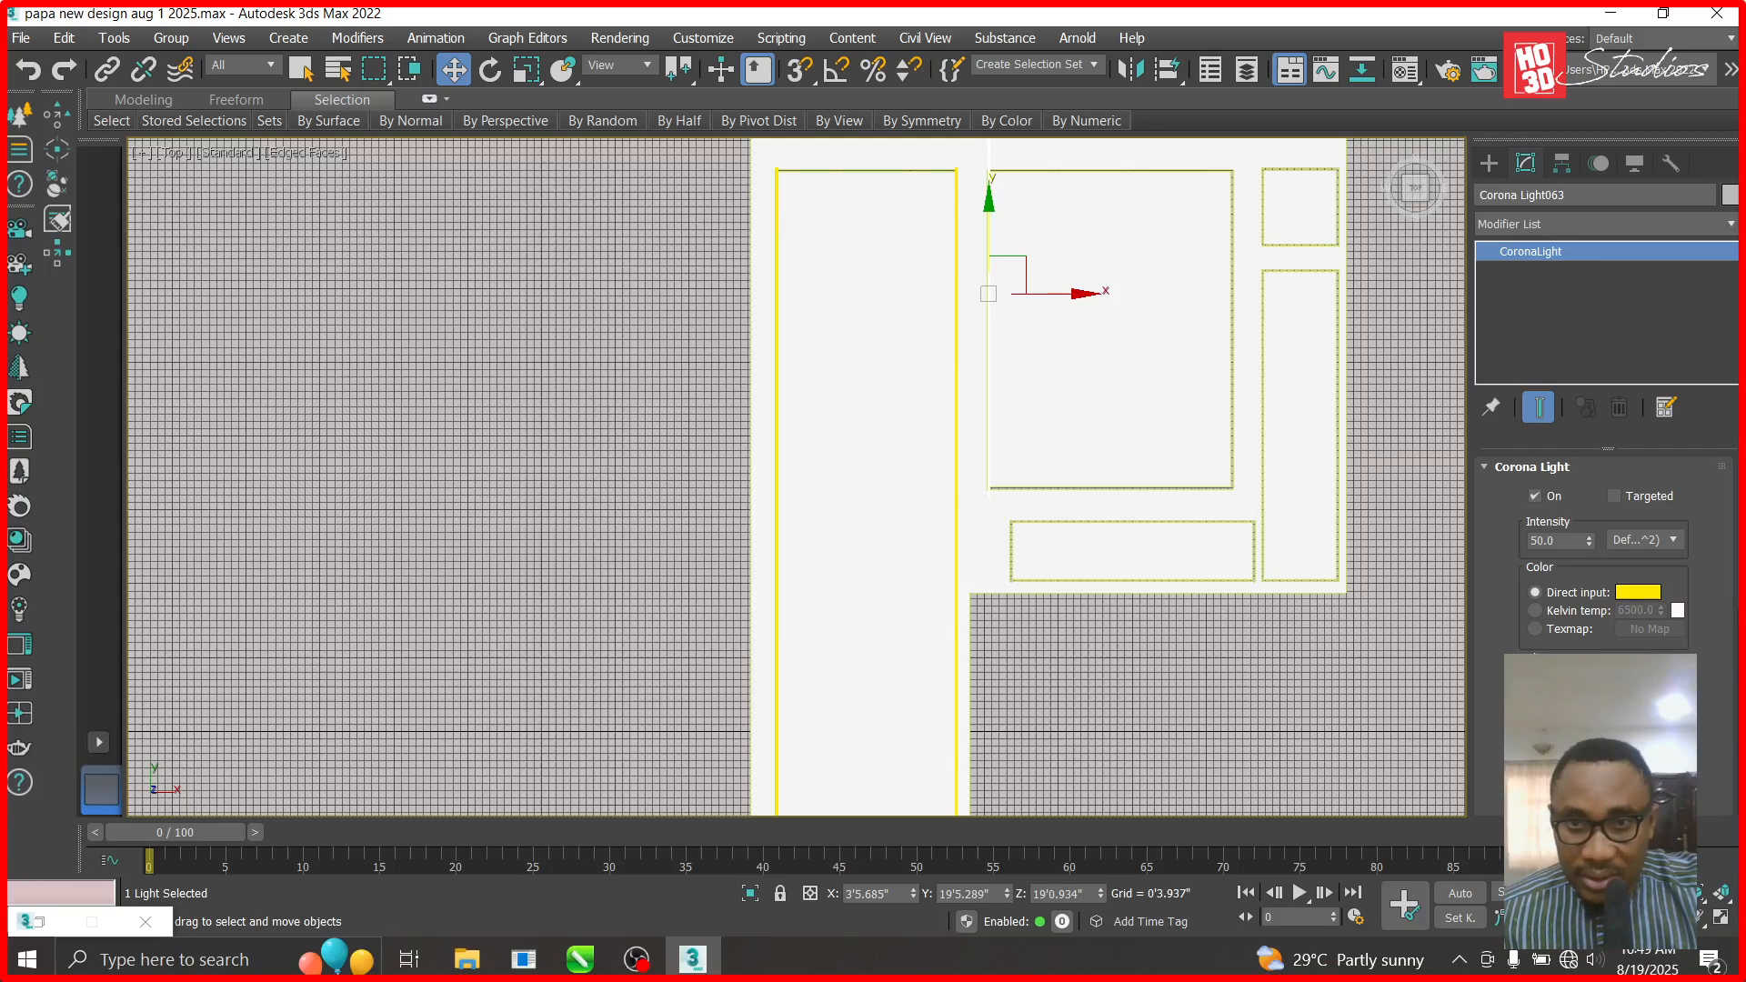
{"action": "left_click_drag", "start_coordinate": [991, 208], "coordinate": [989, 254]}
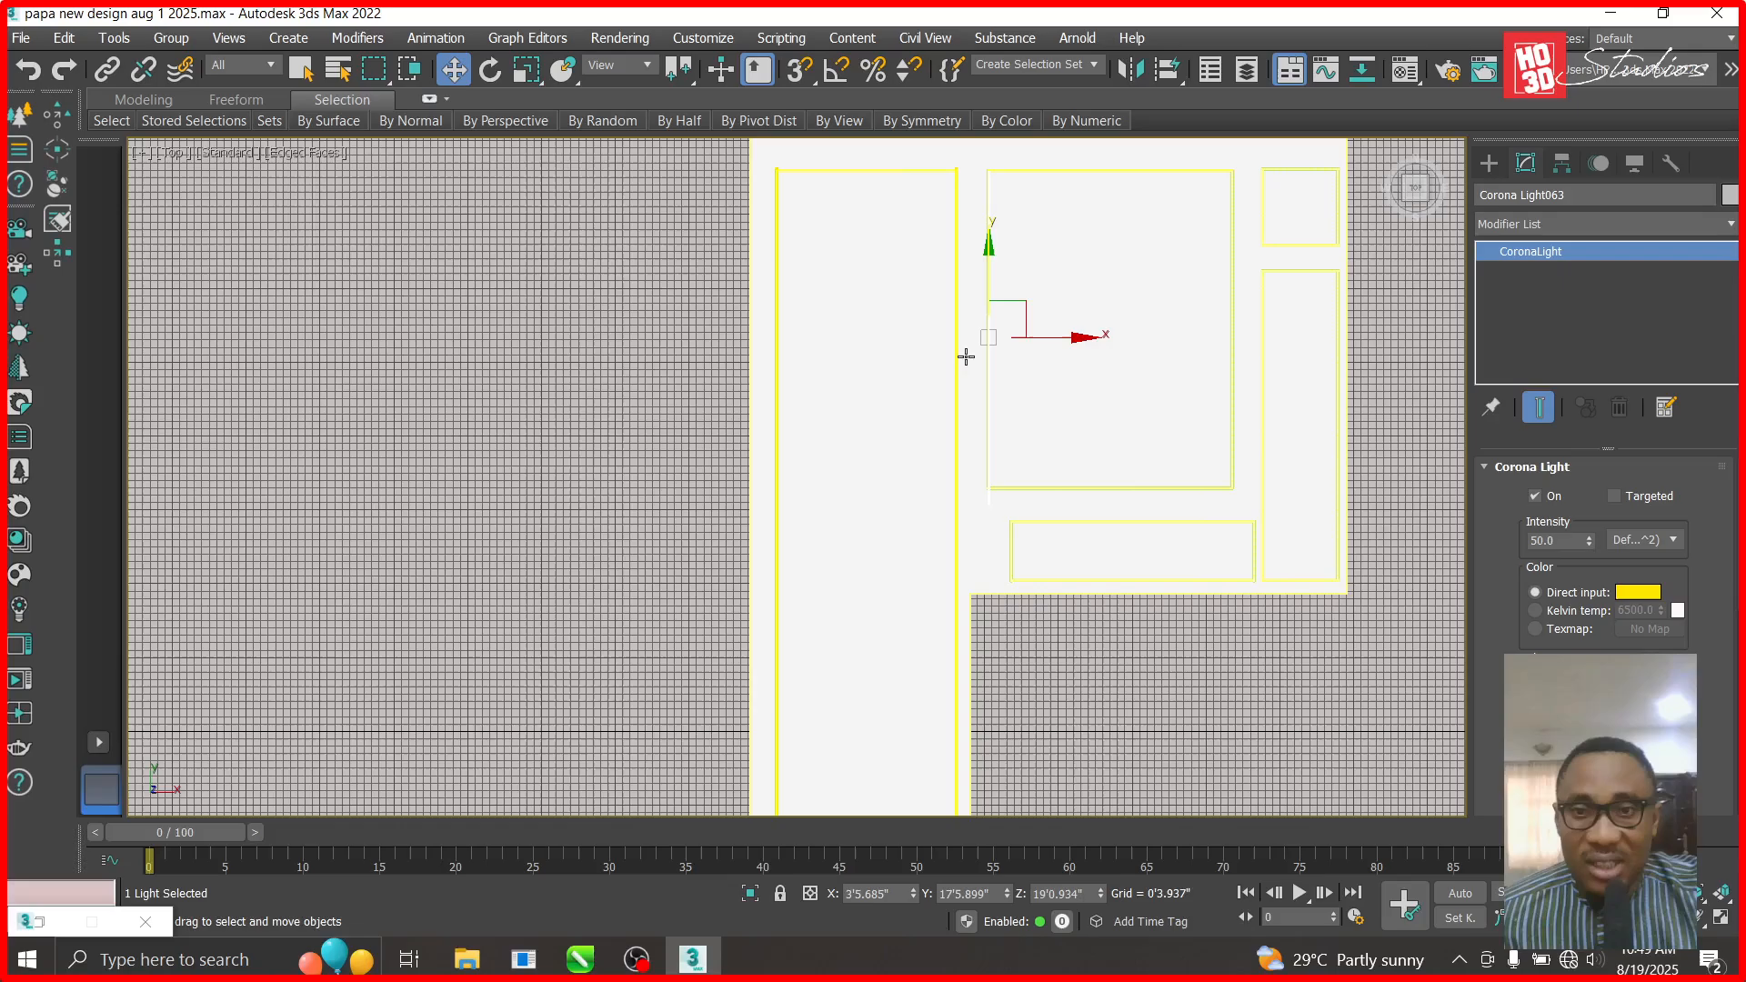
- Clone Corona Light064 in the tall right recess as a copy, nudging it slightly left
{"action": "left_click", "coordinate": [1310, 335]}
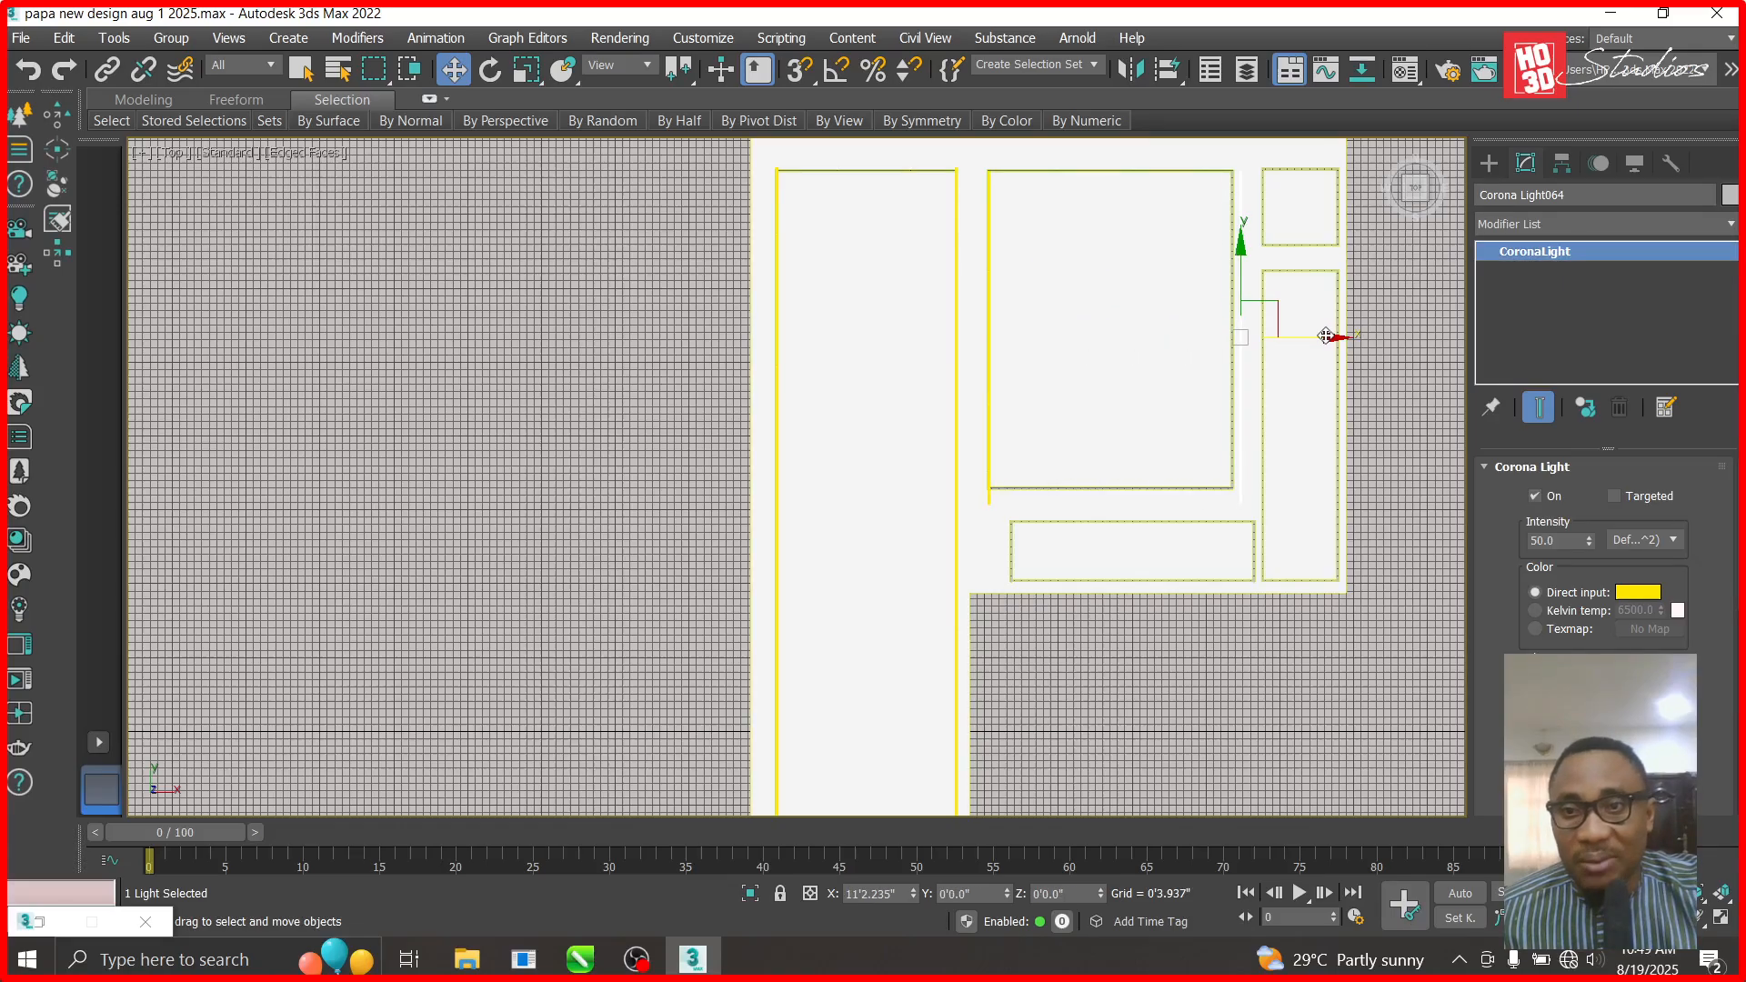
{"action": "left_click_drag", "start_coordinate": [1319, 336], "coordinate": [1317, 336]}
{"action": "left_click", "coordinate": [876, 595]}
{"action": "scroll", "coordinate": [1355, 327], "scroll_direction": "up", "scroll_amount": 5}
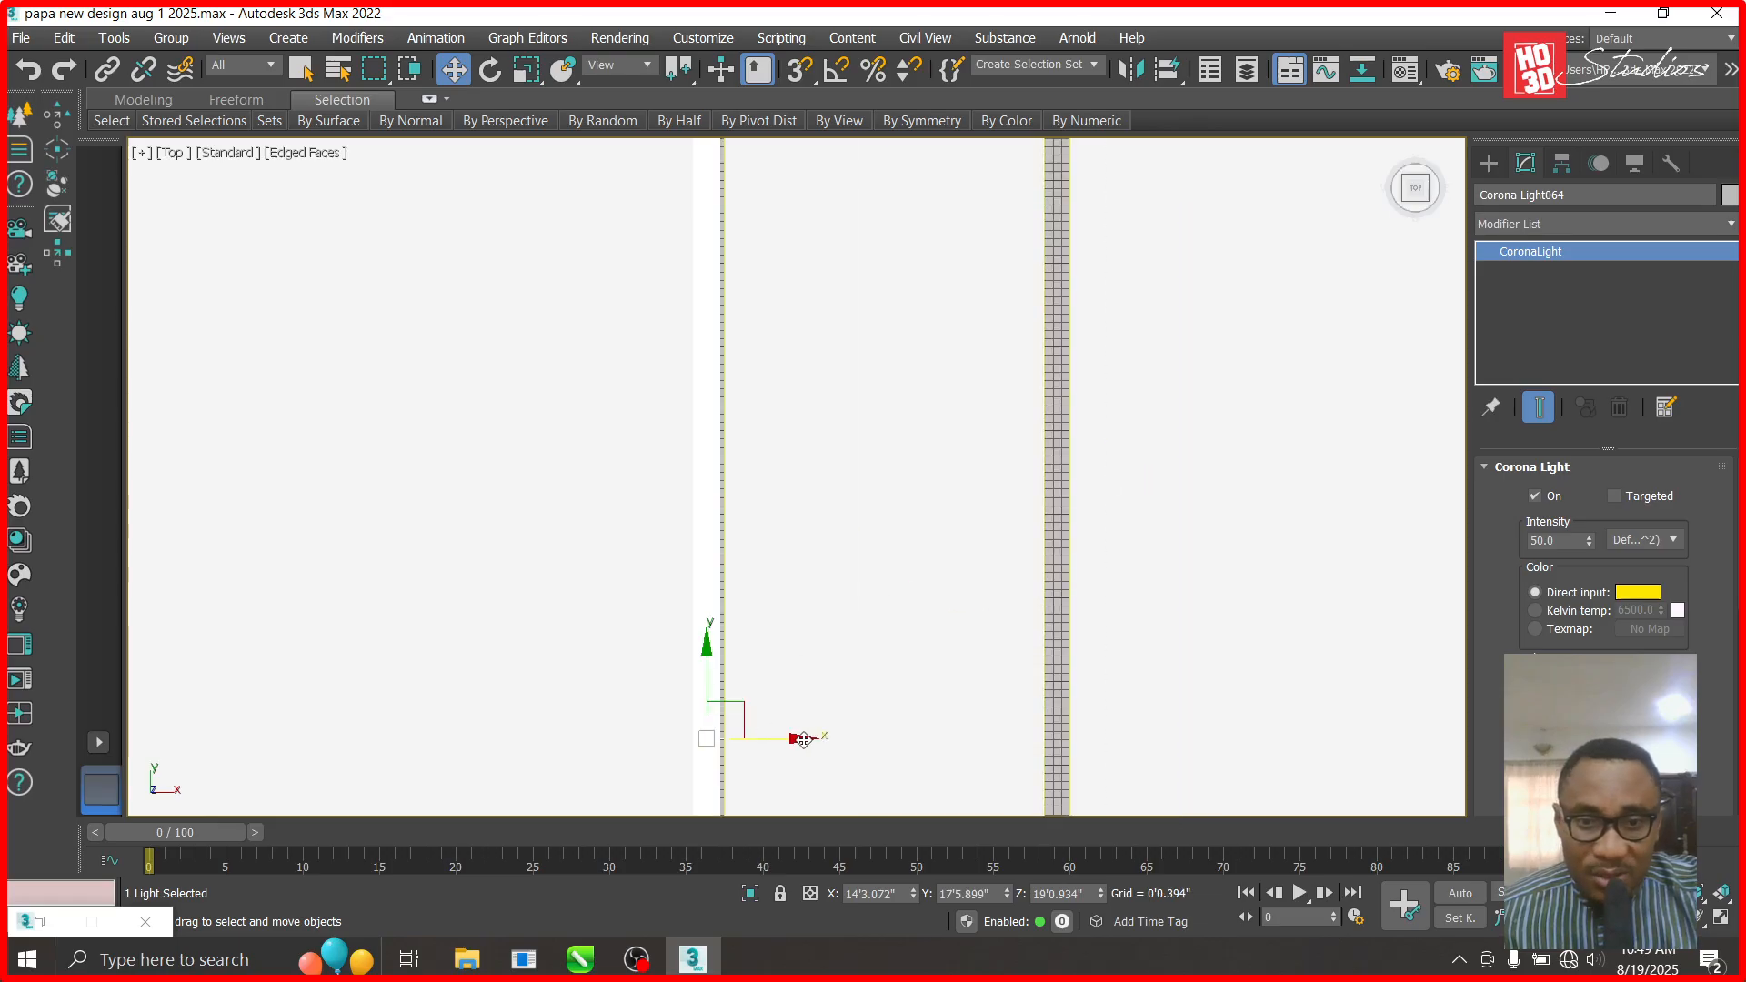
- Copy the strip light to the right and slide the copy down the recess edge
{"action": "mouse_move", "coordinate": [804, 740]}
{"action": "left_mouse_down"}
{"action": "mouse_move", "coordinate": [1058, 740]}
{"action": "mouse_move", "coordinate": [1148, 759]}
{"action": "left_mouse_up"}
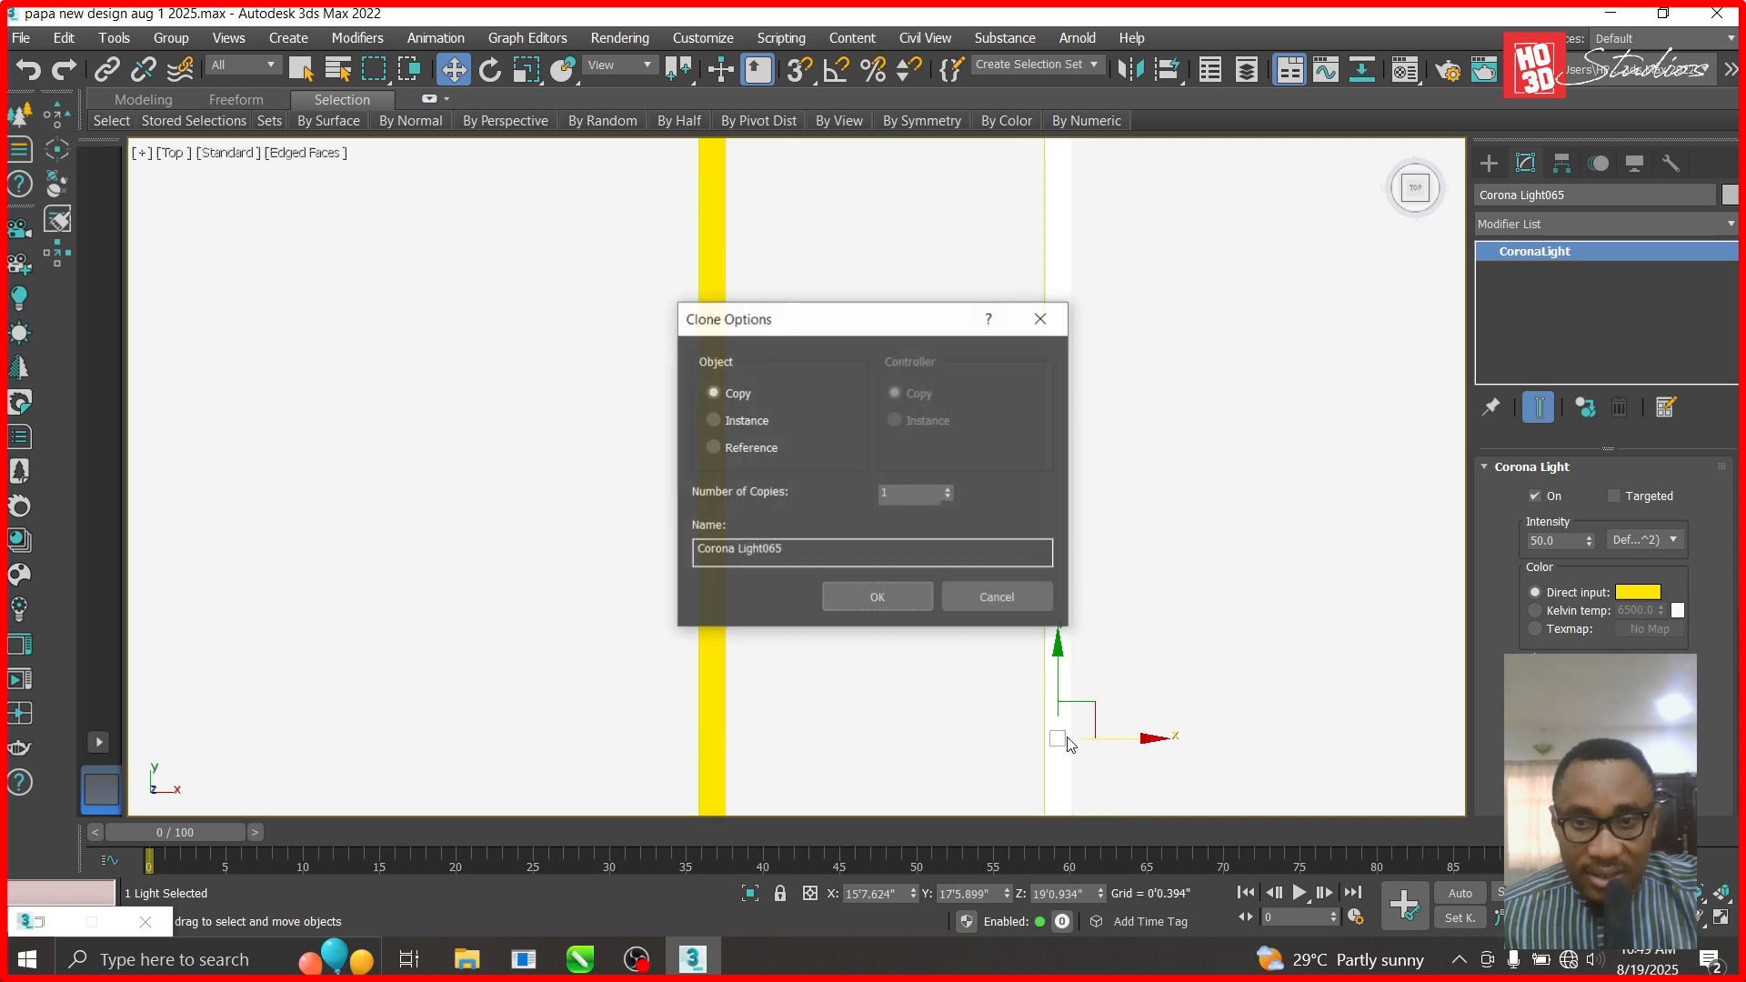
{"action": "left_click", "coordinate": [878, 593]}
{"action": "scroll", "coordinate": [986, 536], "scroll_direction": "down", "scroll_amount": 5}
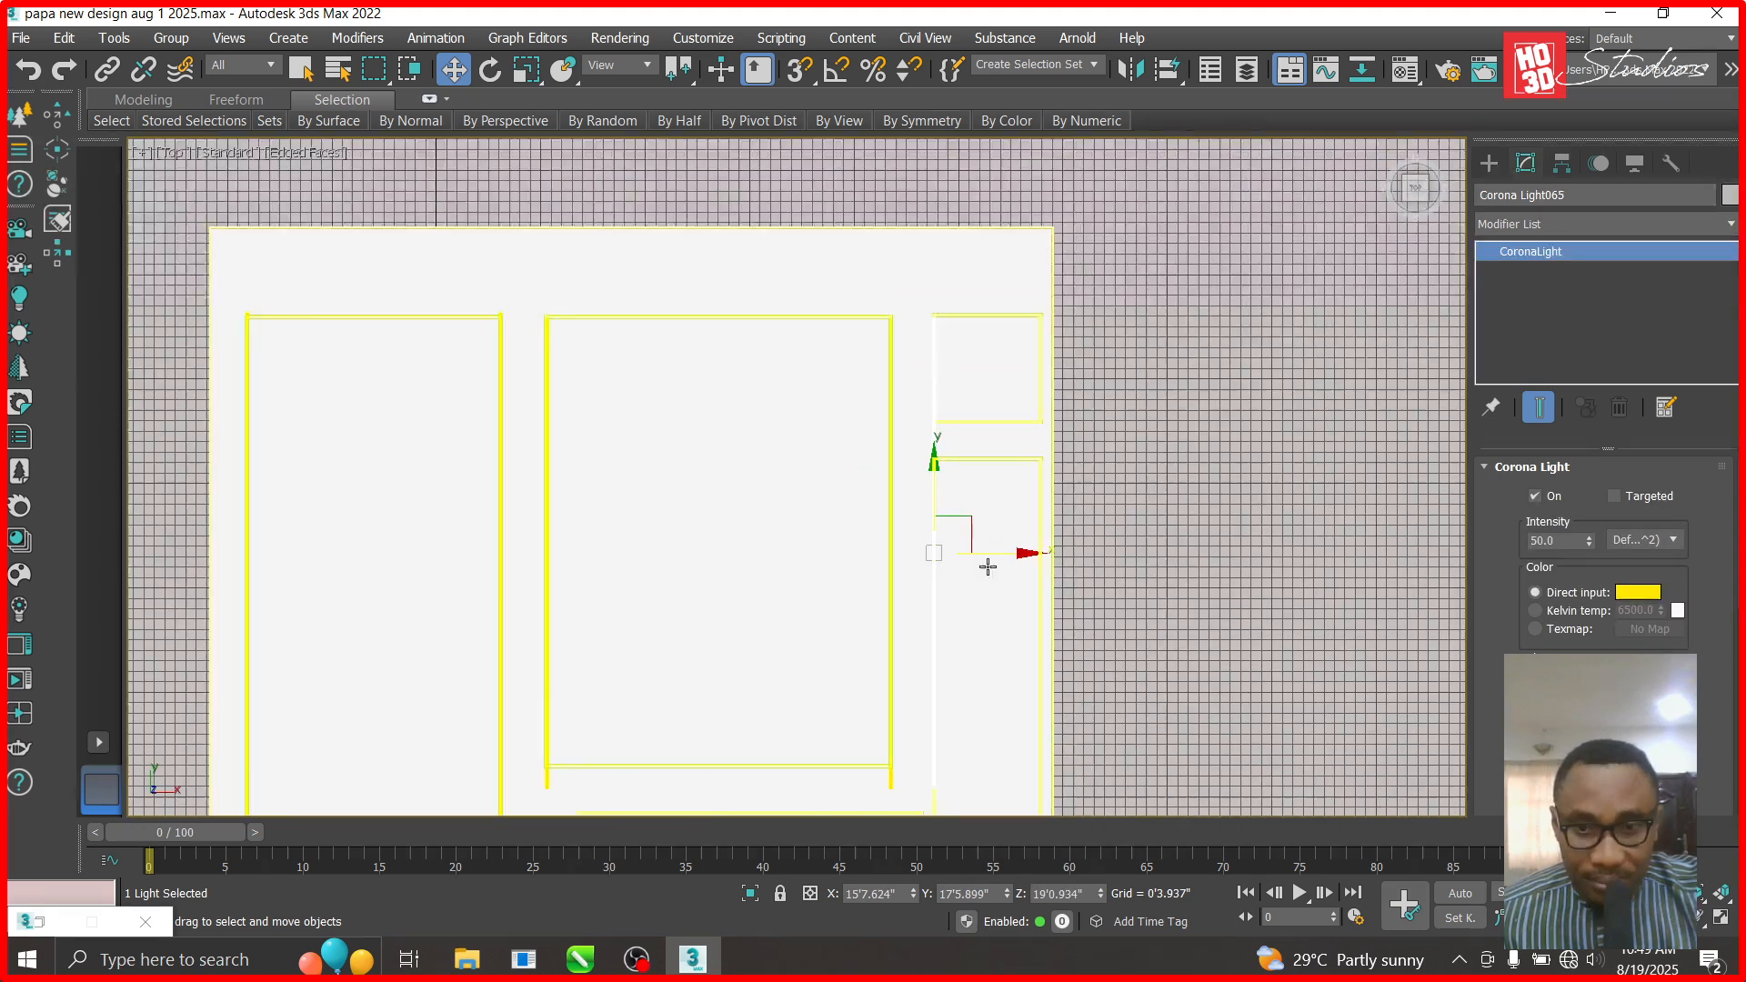
{"action": "scroll", "coordinate": [988, 567], "scroll_direction": "down", "scroll_amount": 3}
{"action": "scroll", "coordinate": [998, 558], "scroll_direction": "up", "scroll_amount": 2}
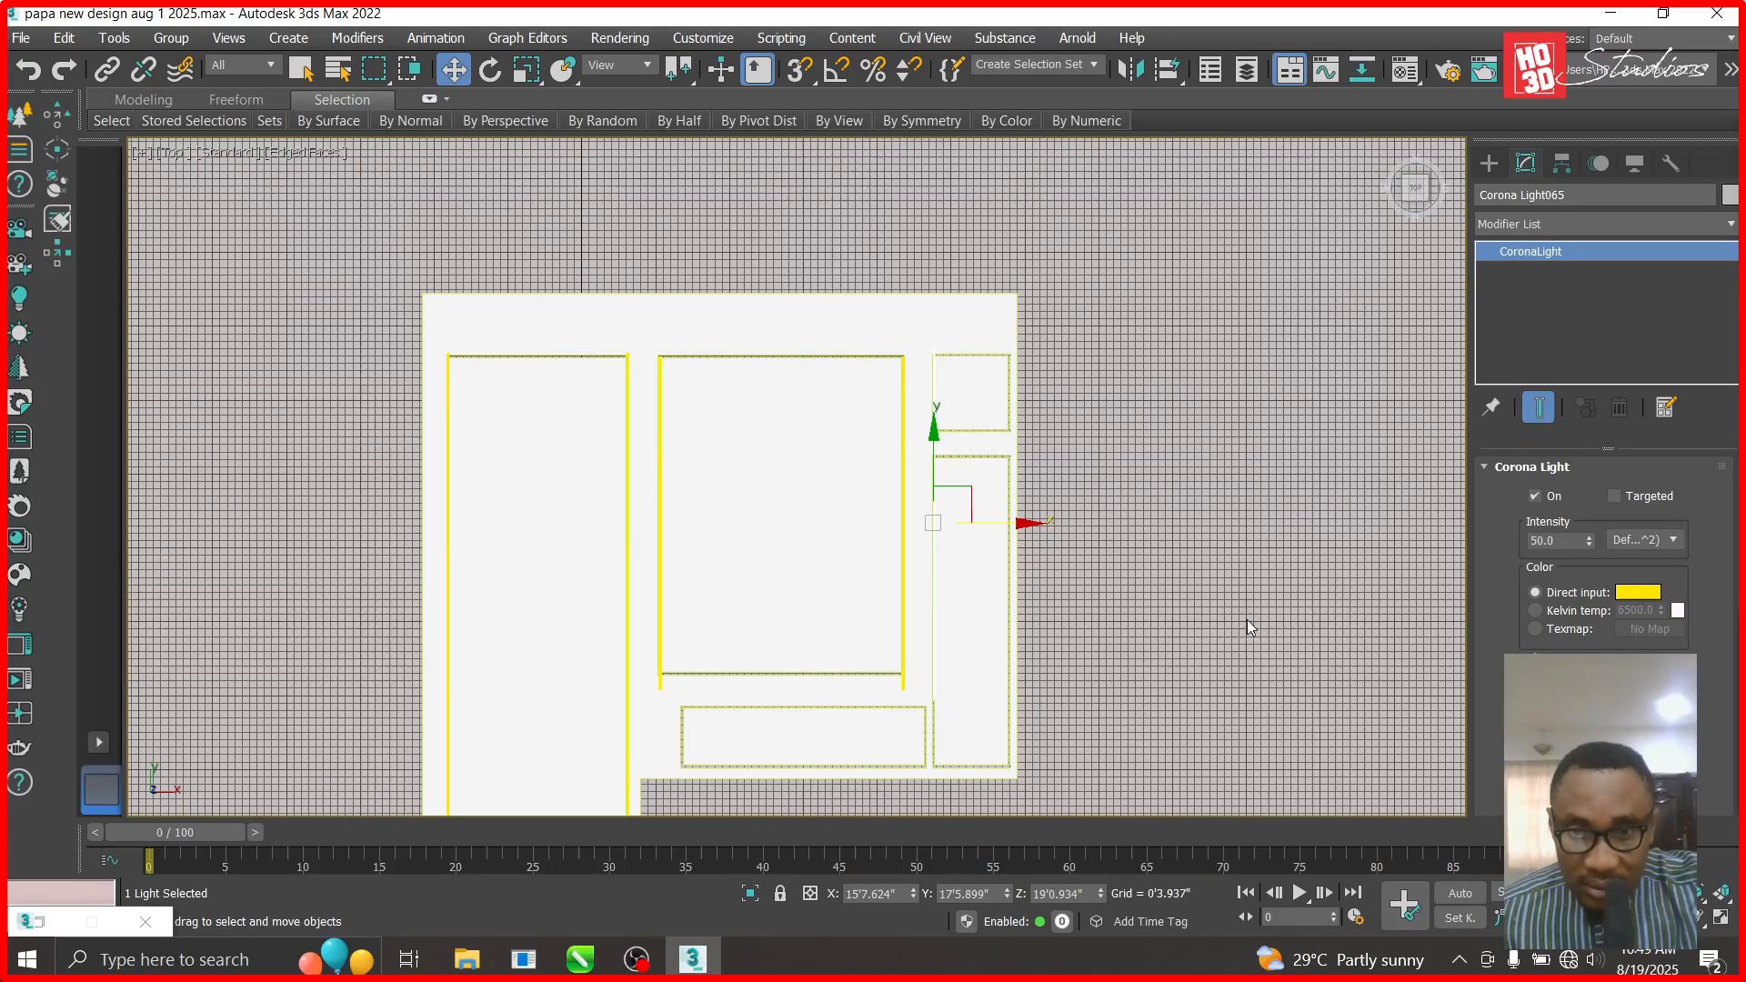
{"action": "left_click_drag", "start_coordinate": [931, 439], "coordinate": [930, 478]}
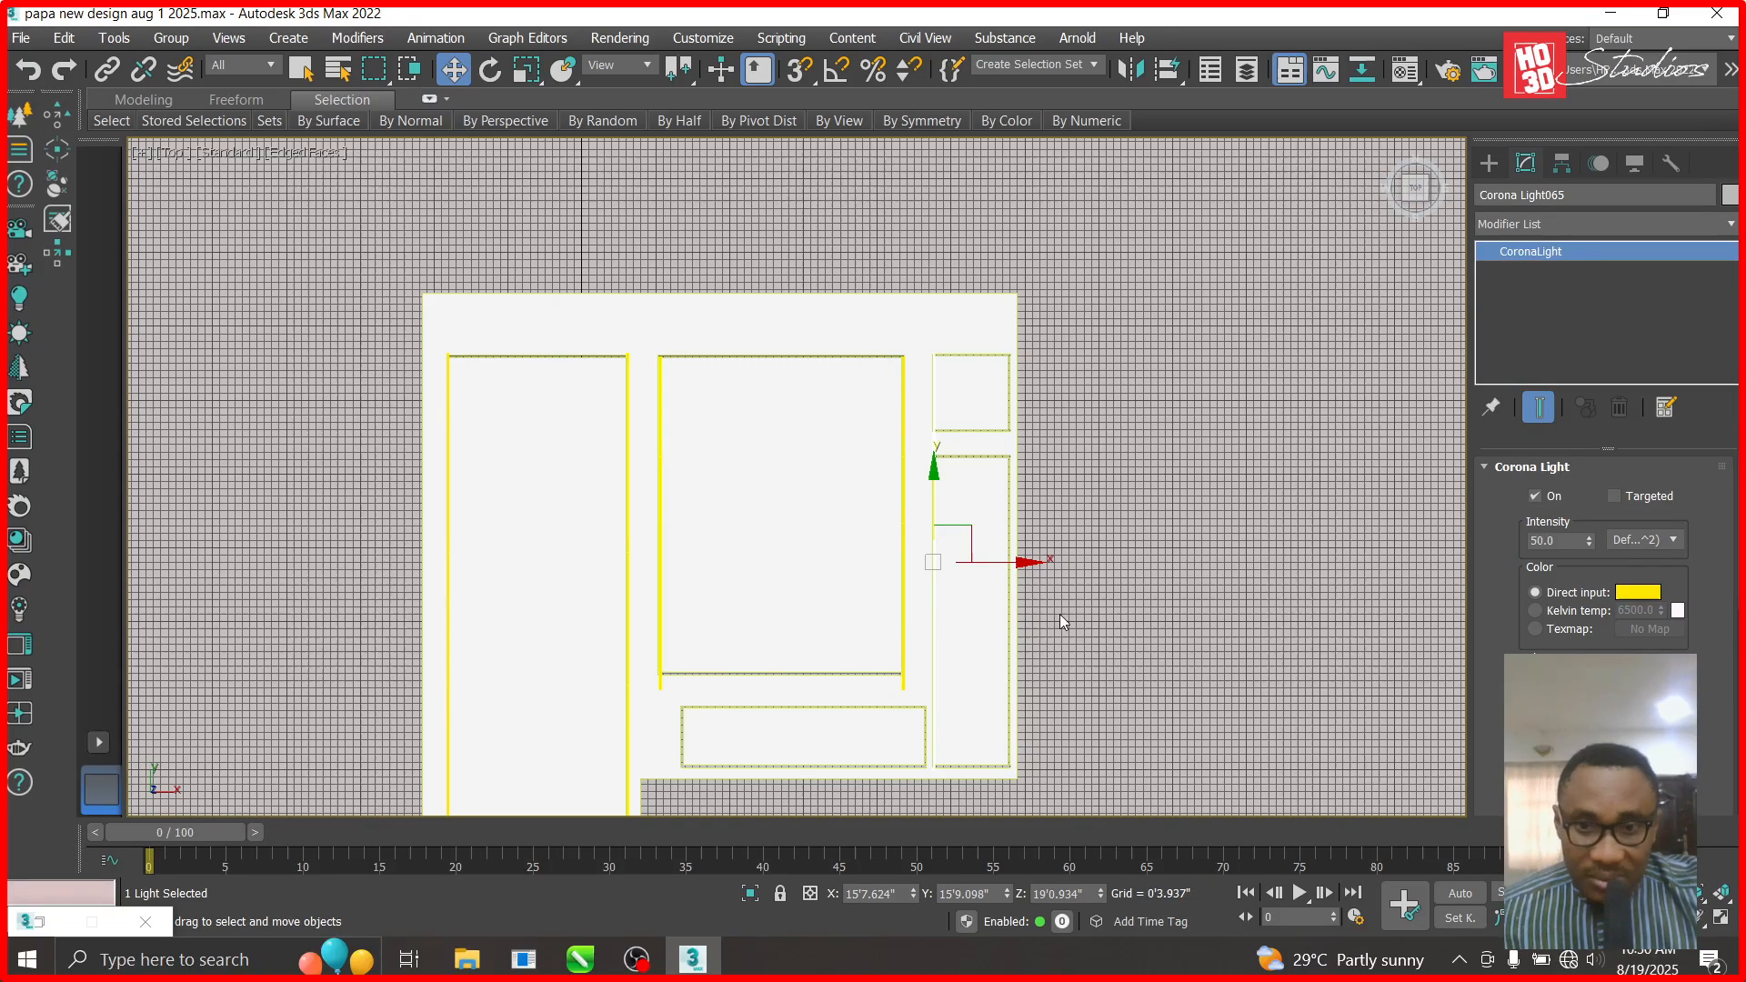
{"action": "scroll", "coordinate": [1019, 561], "scroll_direction": "up", "scroll_amount": 5}
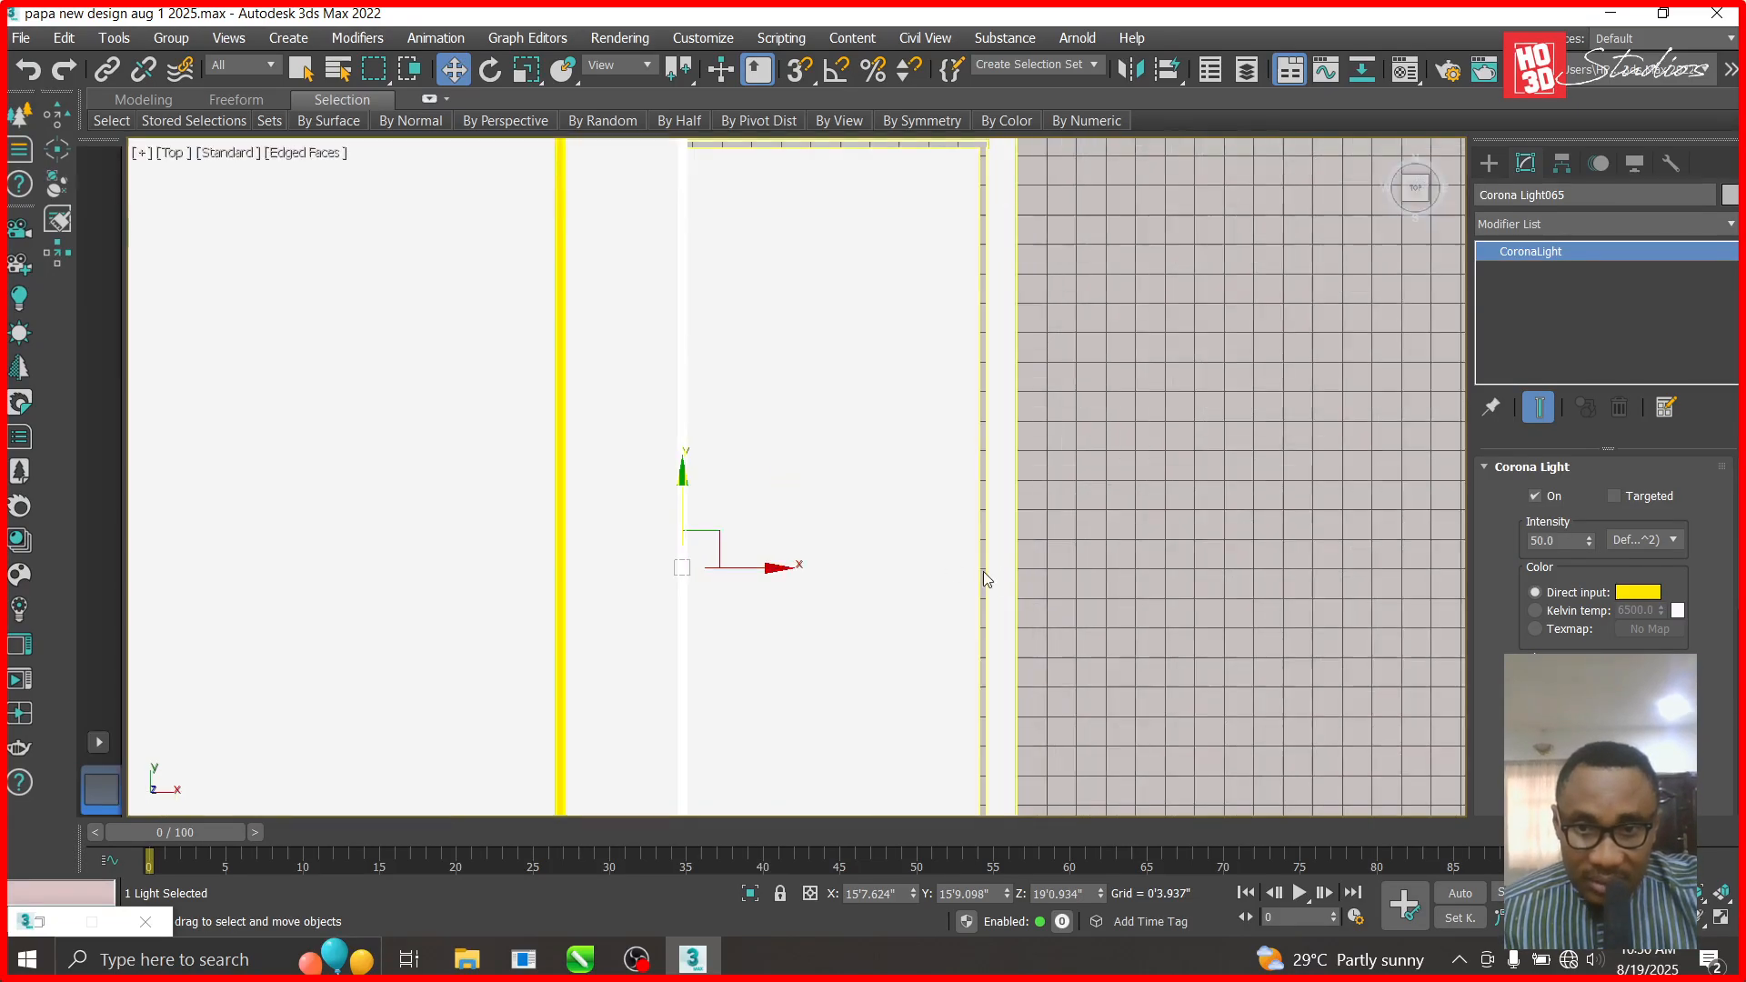
- Copy the strip light across to another recess edge, then drag a copy toward the left panels
{"action": "left_click_drag", "start_coordinate": [1047, 611], "coordinate": [1070, 610], "text": "shift"}
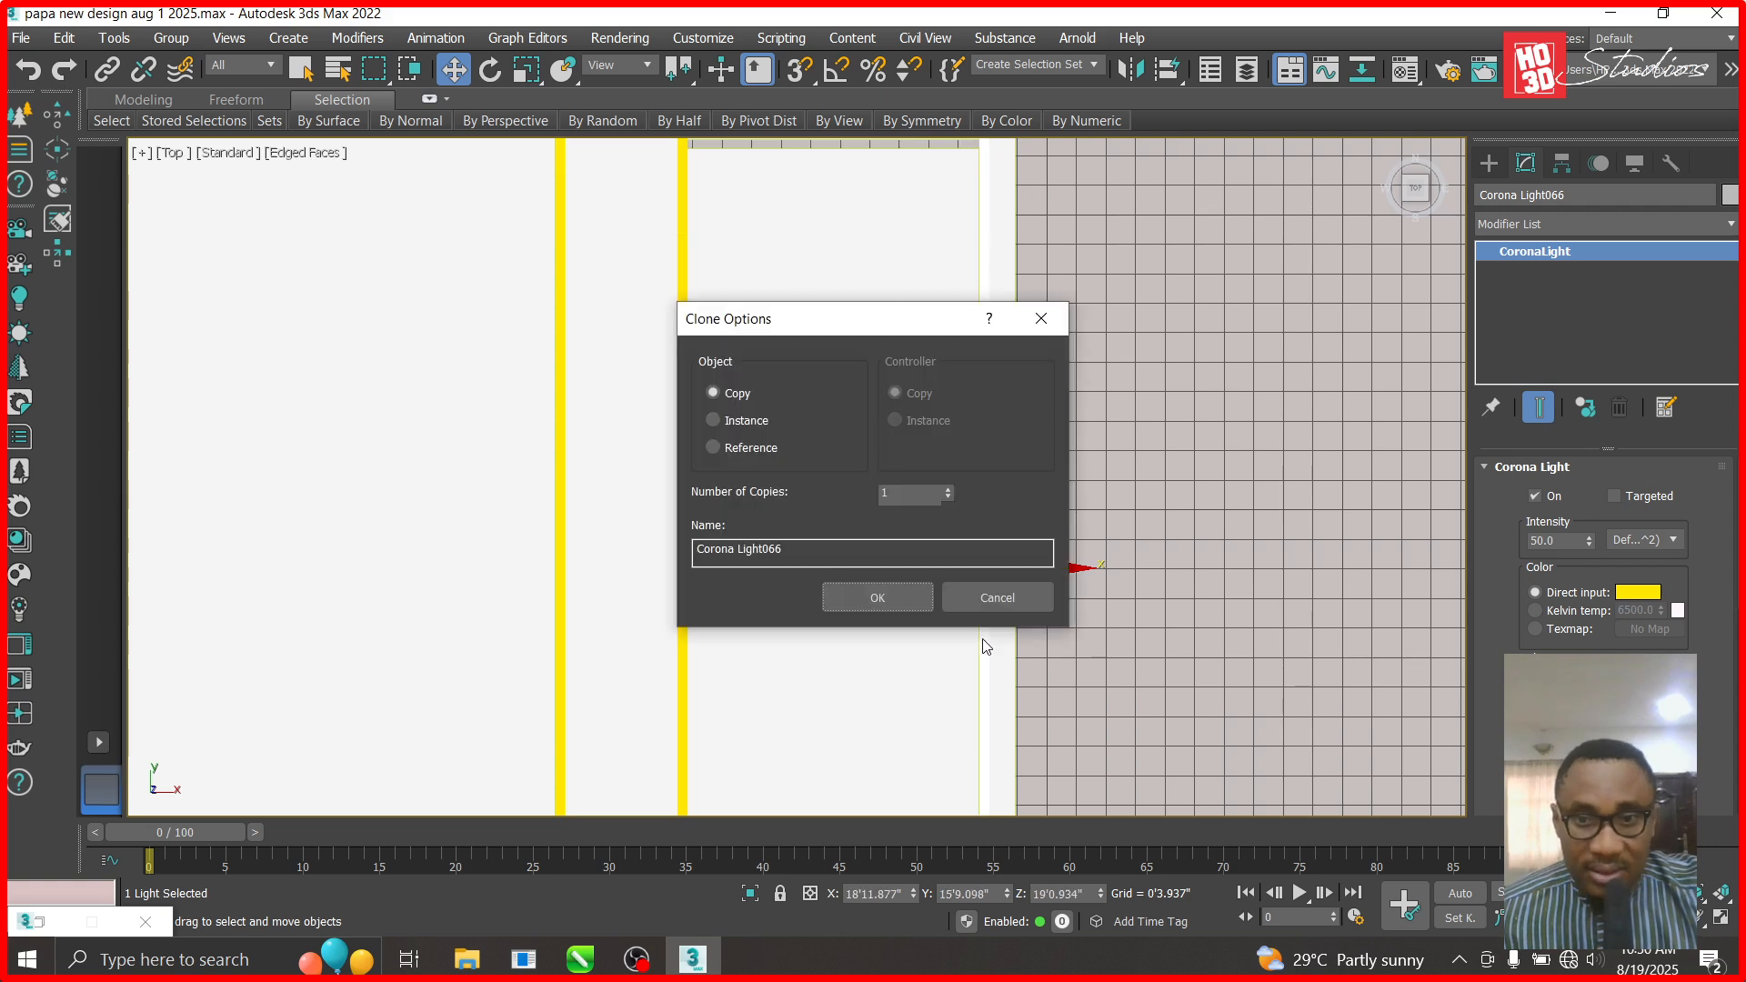
{"action": "left_click", "coordinate": [900, 597]}
{"action": "scroll", "coordinate": [919, 637], "scroll_direction": "down", "scroll_amount": 4}
{"action": "scroll", "coordinate": [842, 632], "scroll_direction": "down", "scroll_amount": 3}
{"action": "scroll", "coordinate": [769, 718], "scroll_direction": "up", "scroll_amount": 3}
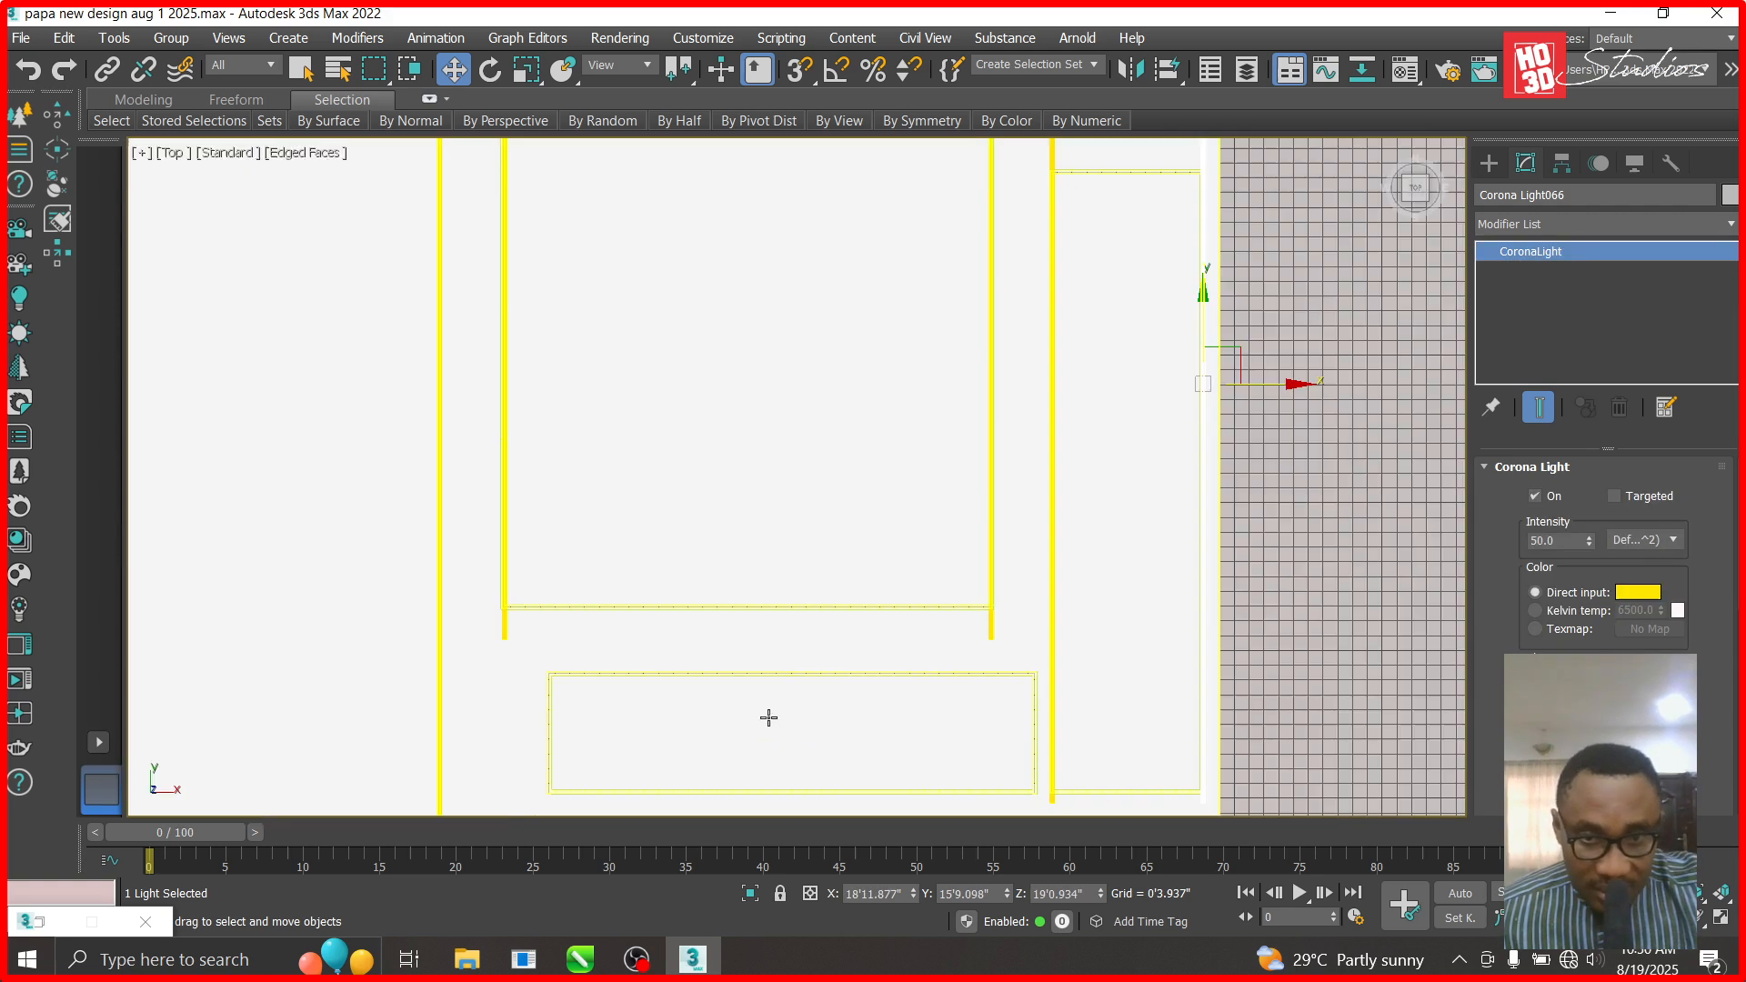
{"action": "scroll", "coordinate": [1074, 534], "scroll_direction": "down", "scroll_amount": 2}
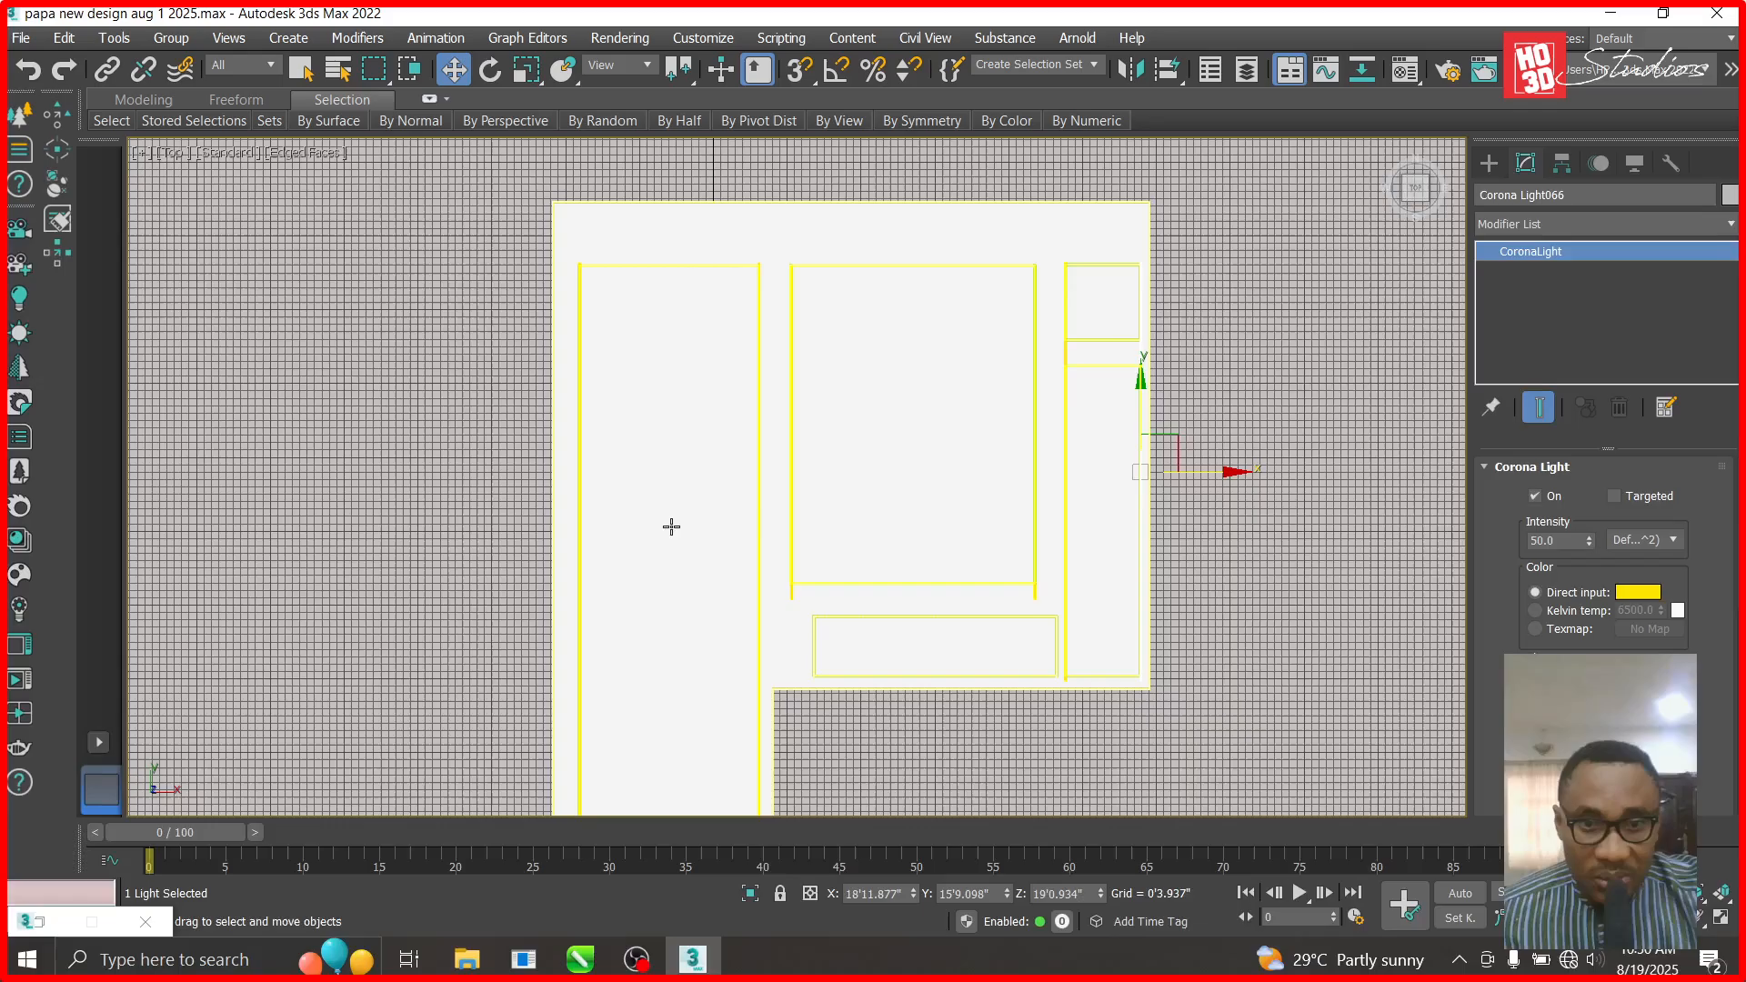
{"action": "scroll", "coordinate": [592, 214], "scroll_direction": "up", "scroll_amount": 4}
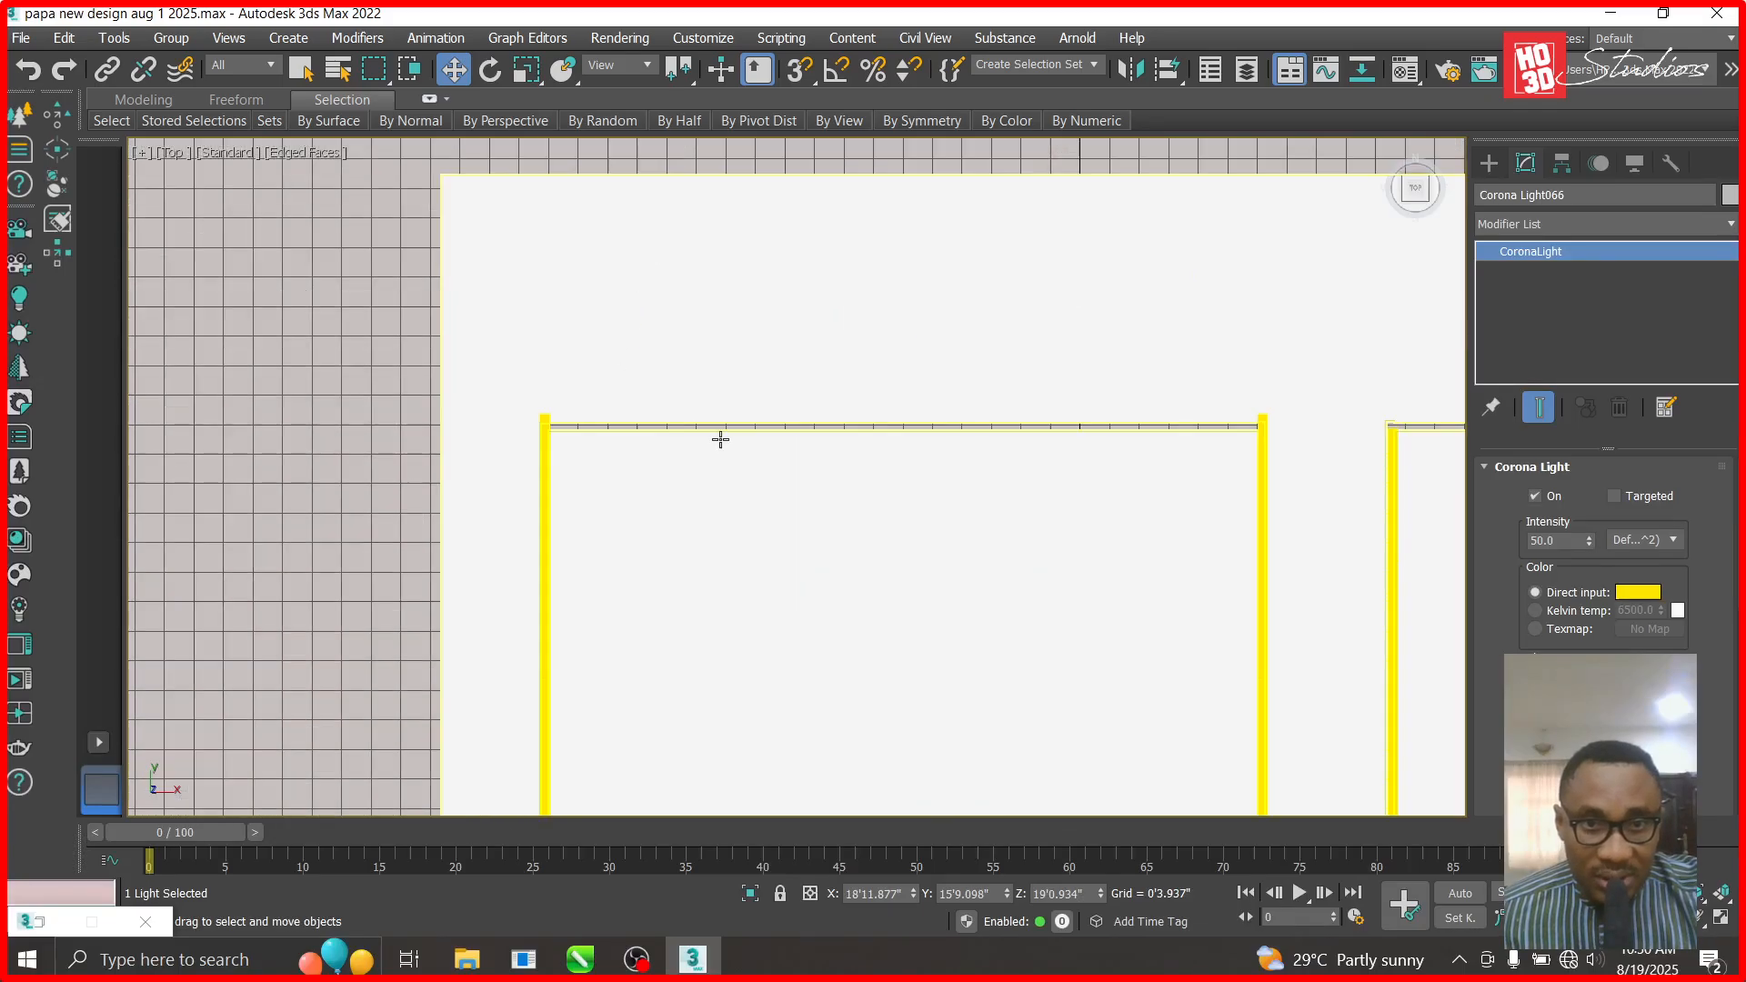
{"action": "scroll", "coordinate": [720, 440], "scroll_direction": "down", "scroll_amount": 3}
{"action": "left_click_drag", "start_coordinate": [1359, 637], "coordinate": [711, 449], "text": "shift"}
- Confirm the new light copy and rotate it 90 degrees
{"action": "left_click", "coordinate": [854, 598]}
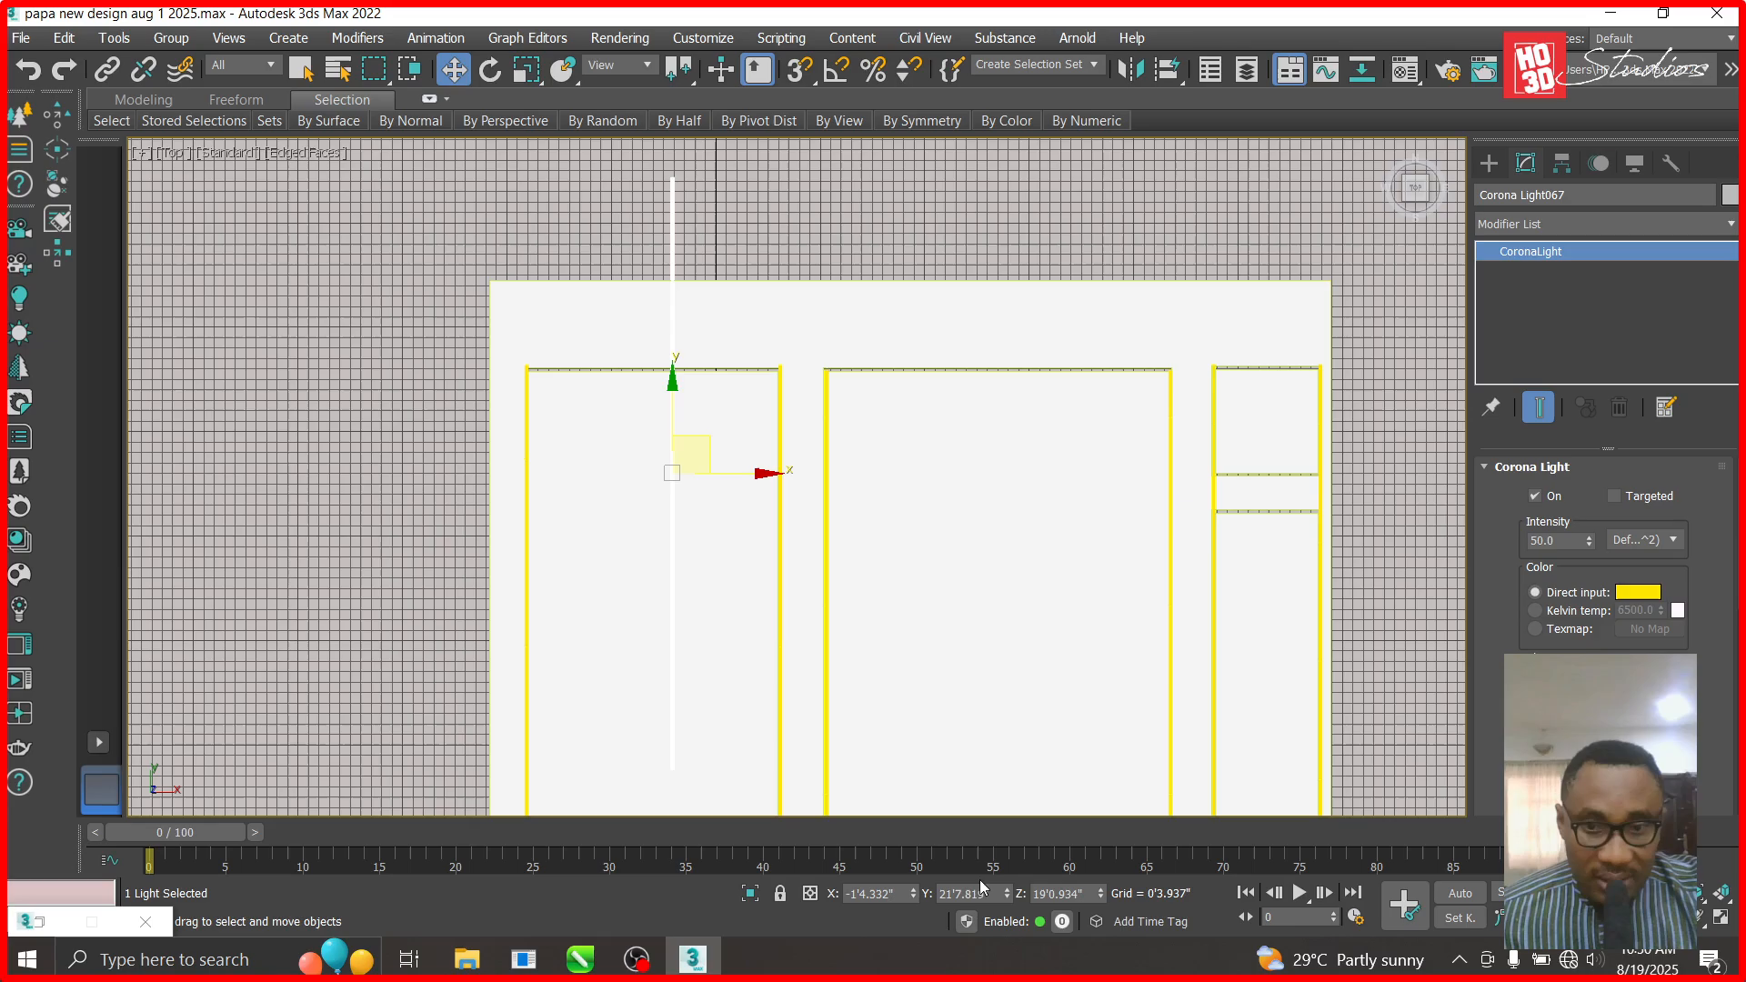
{"action": "scroll", "coordinate": [799, 464], "scroll_direction": "down", "scroll_amount": 3}
{"action": "scroll", "coordinate": [808, 514], "scroll_direction": "up", "scroll_amount": 2}
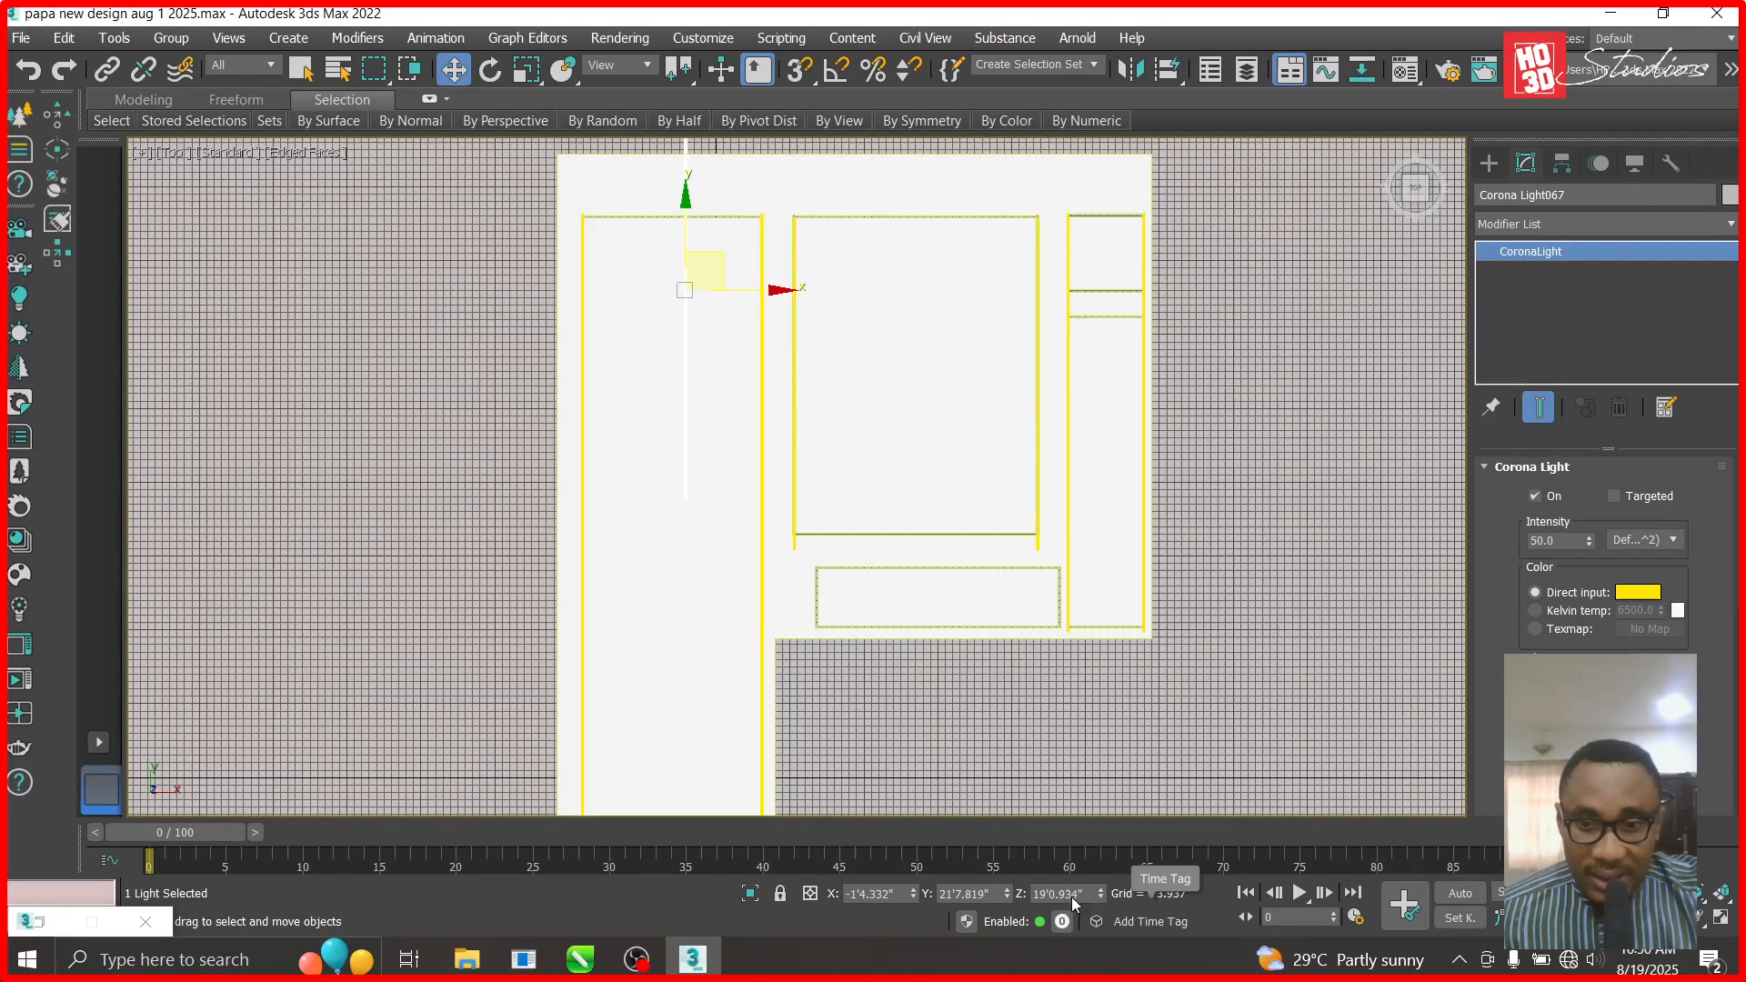
{"action": "left_click", "coordinate": [490, 71]}
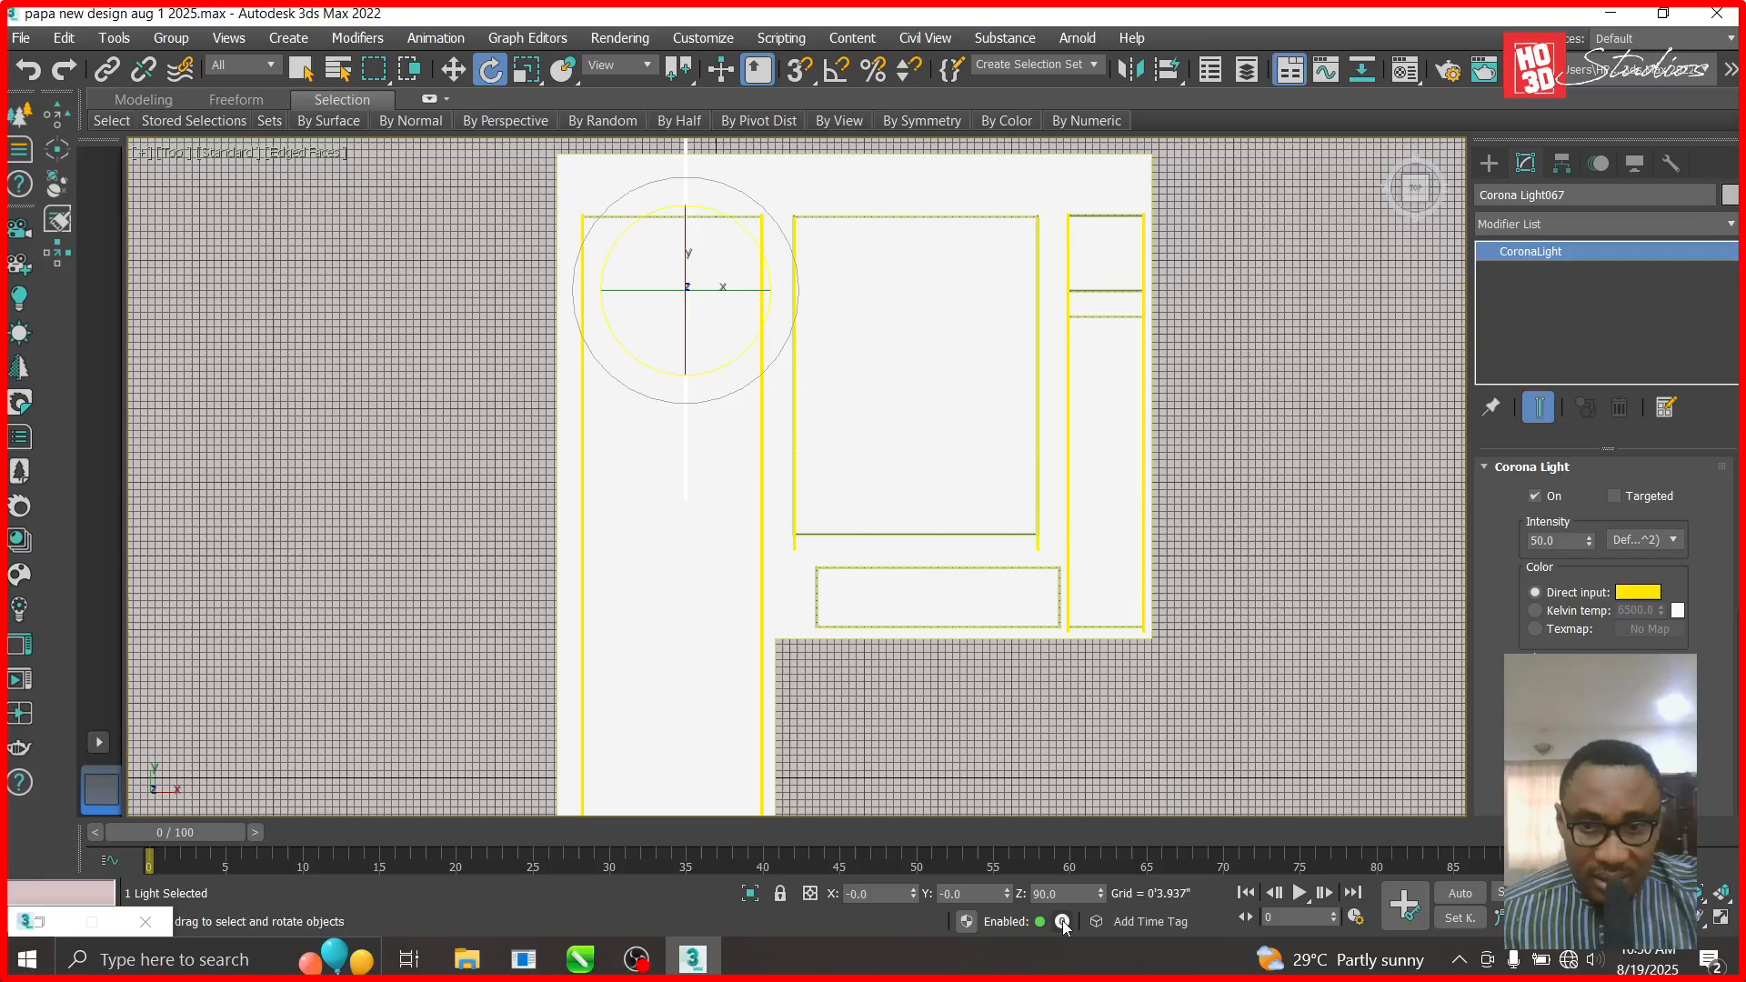
{"action": "type", "text": "90"}
{"action": "key", "text": "Return"}
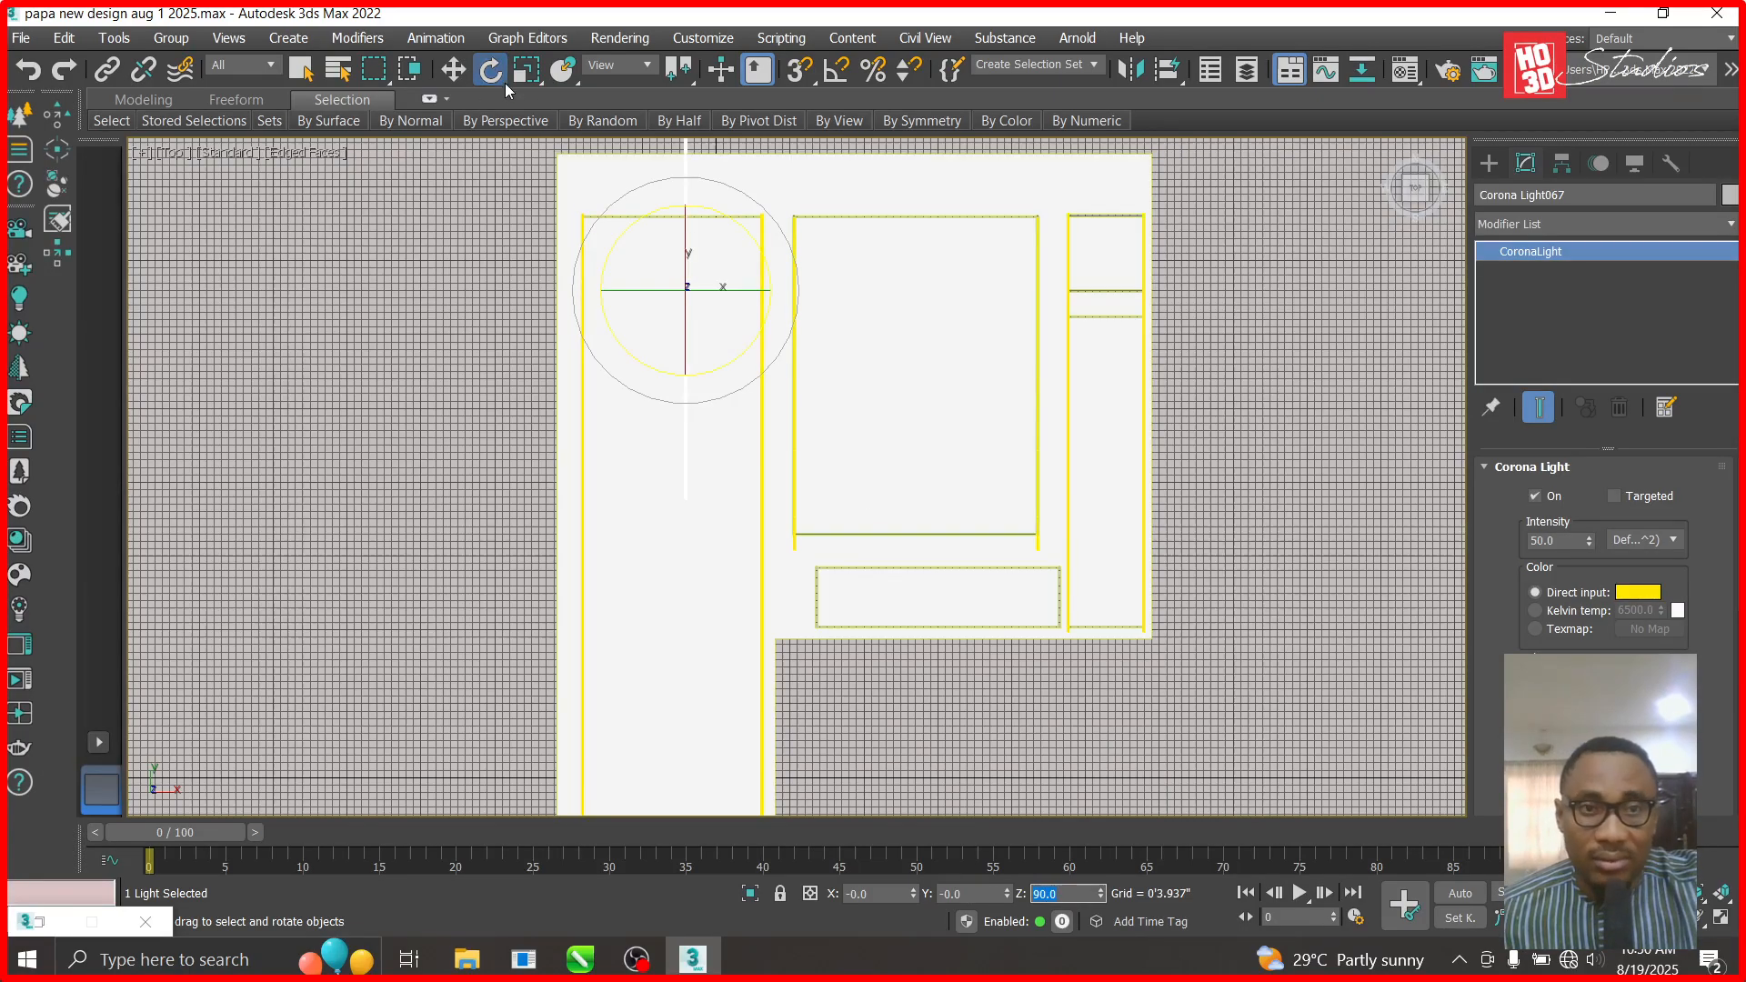
{"action": "key", "text": "w"}
- Undo an accidental 90° rotation of the ceiling object and deselect it
{"action": "left_click", "coordinate": [539, 367]}
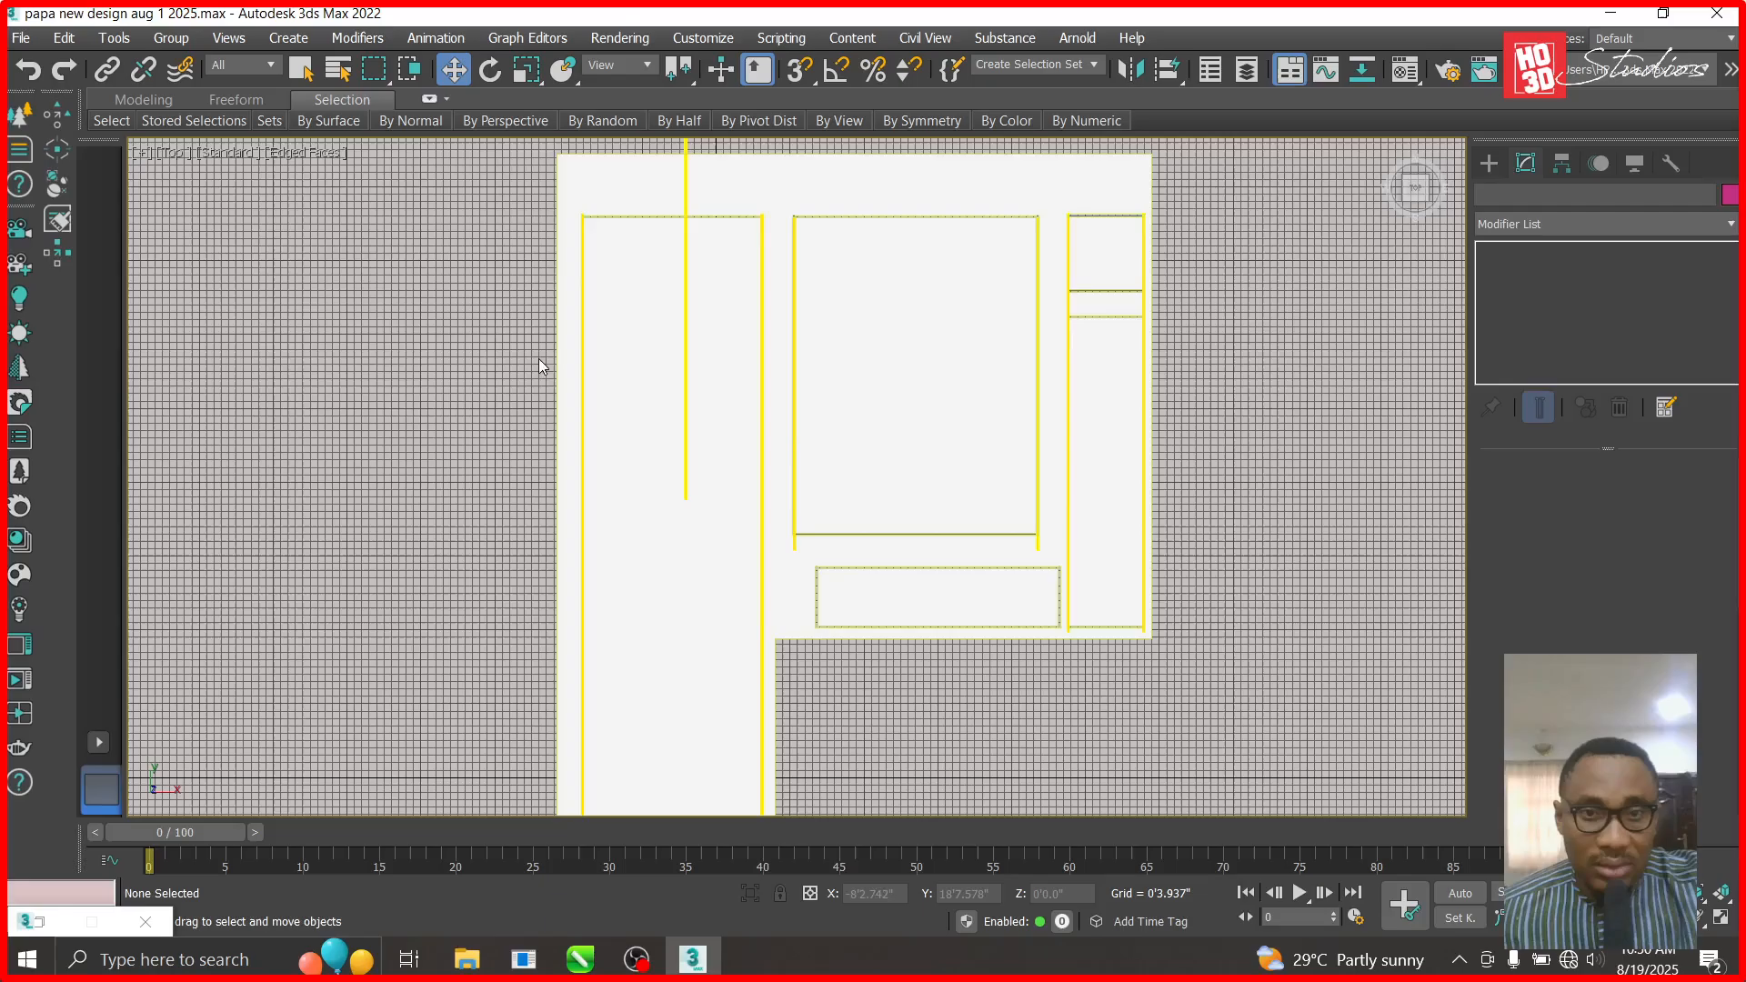
{"action": "scroll", "coordinate": [604, 269], "scroll_direction": "up", "scroll_amount": 3}
{"action": "left_click", "coordinate": [770, 324]}
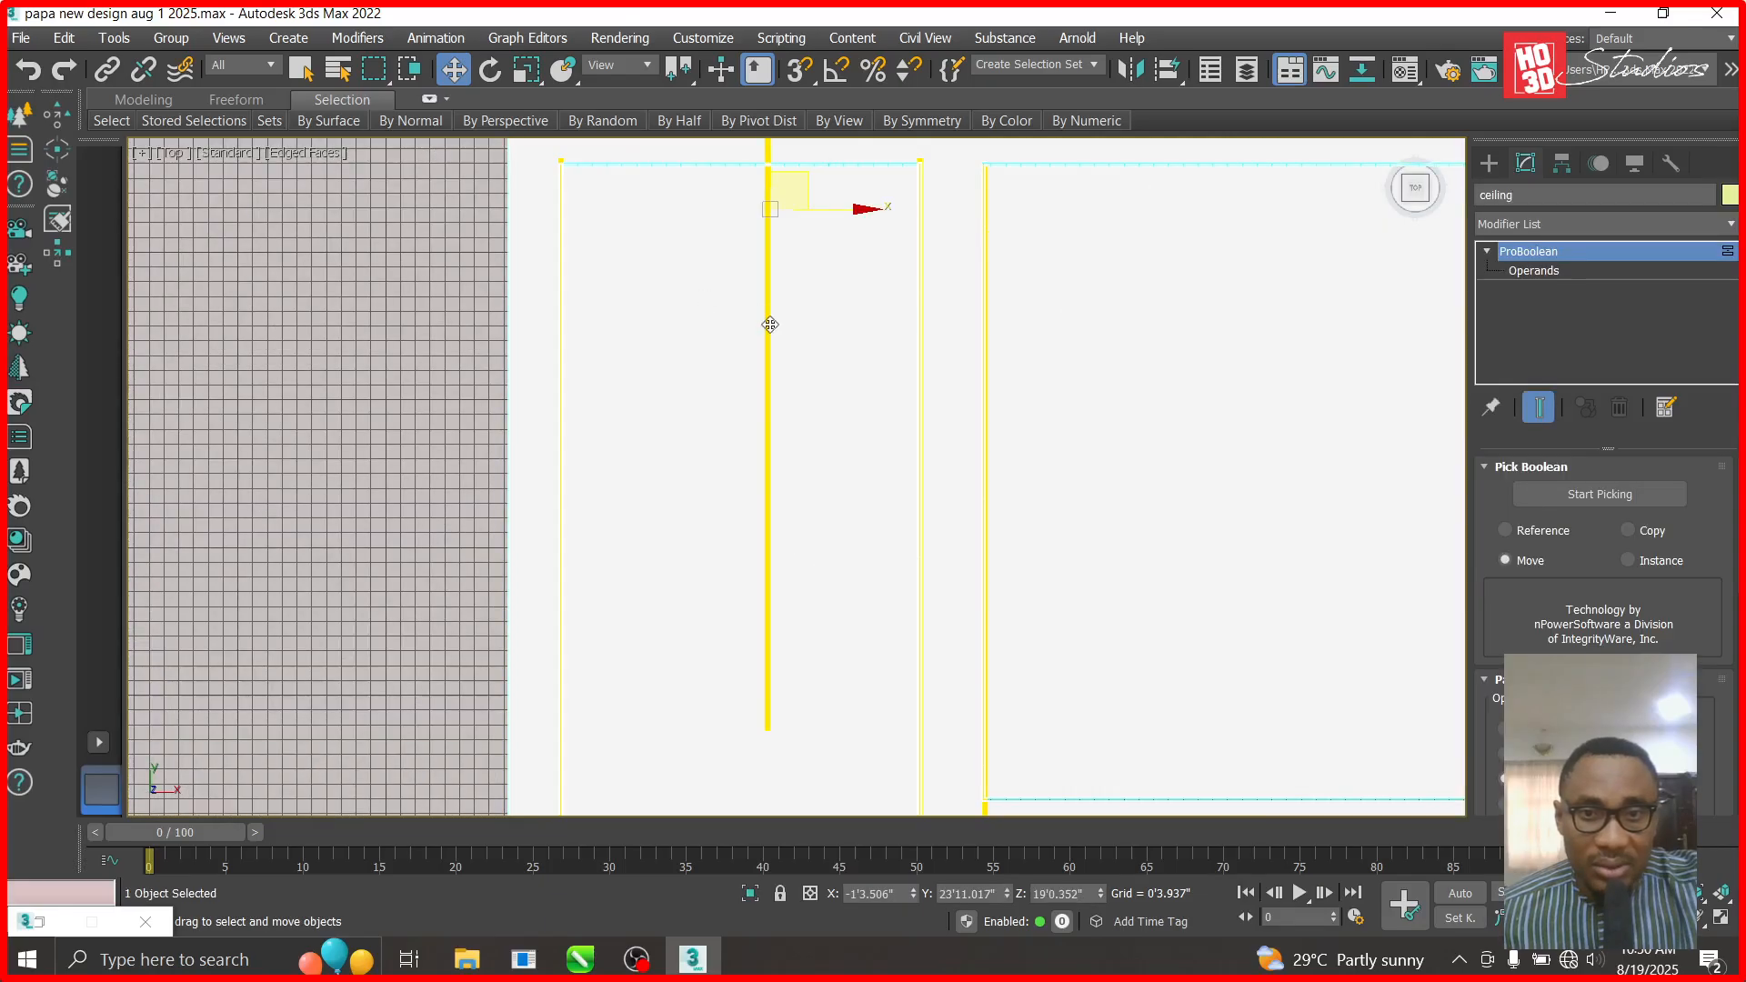
{"action": "scroll", "coordinate": [785, 226], "scroll_direction": "down", "scroll_amount": 3}
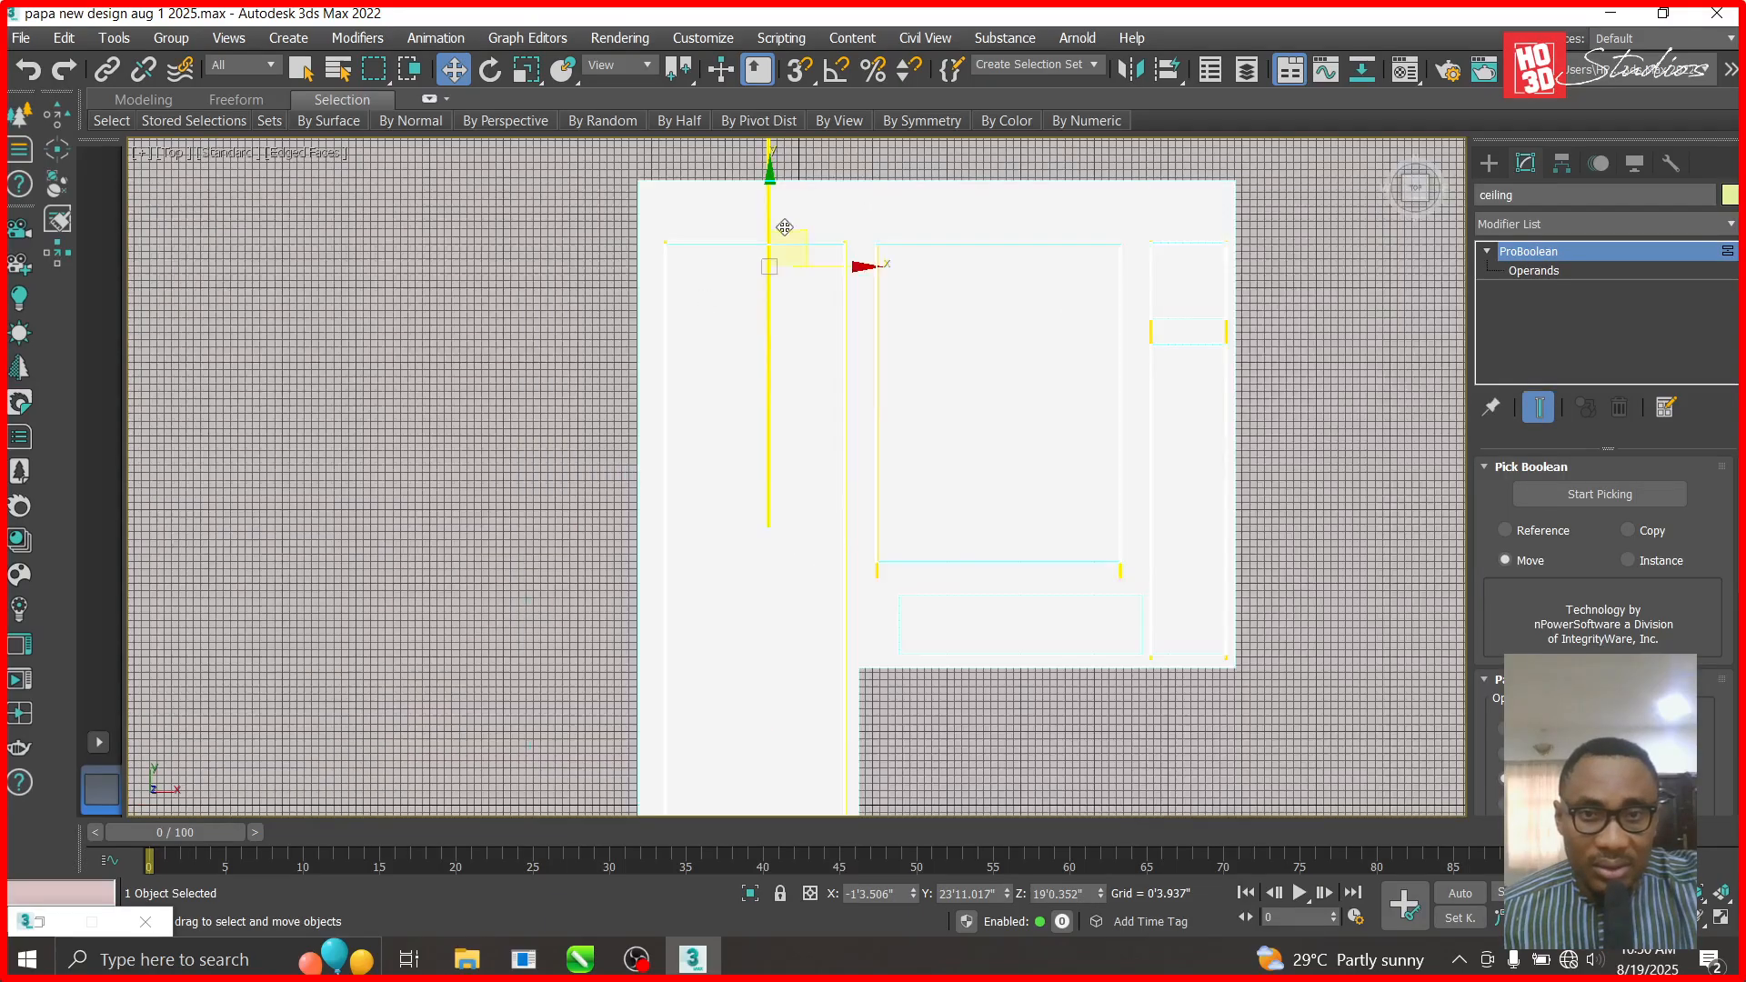
{"action": "left_click", "coordinate": [491, 70]}
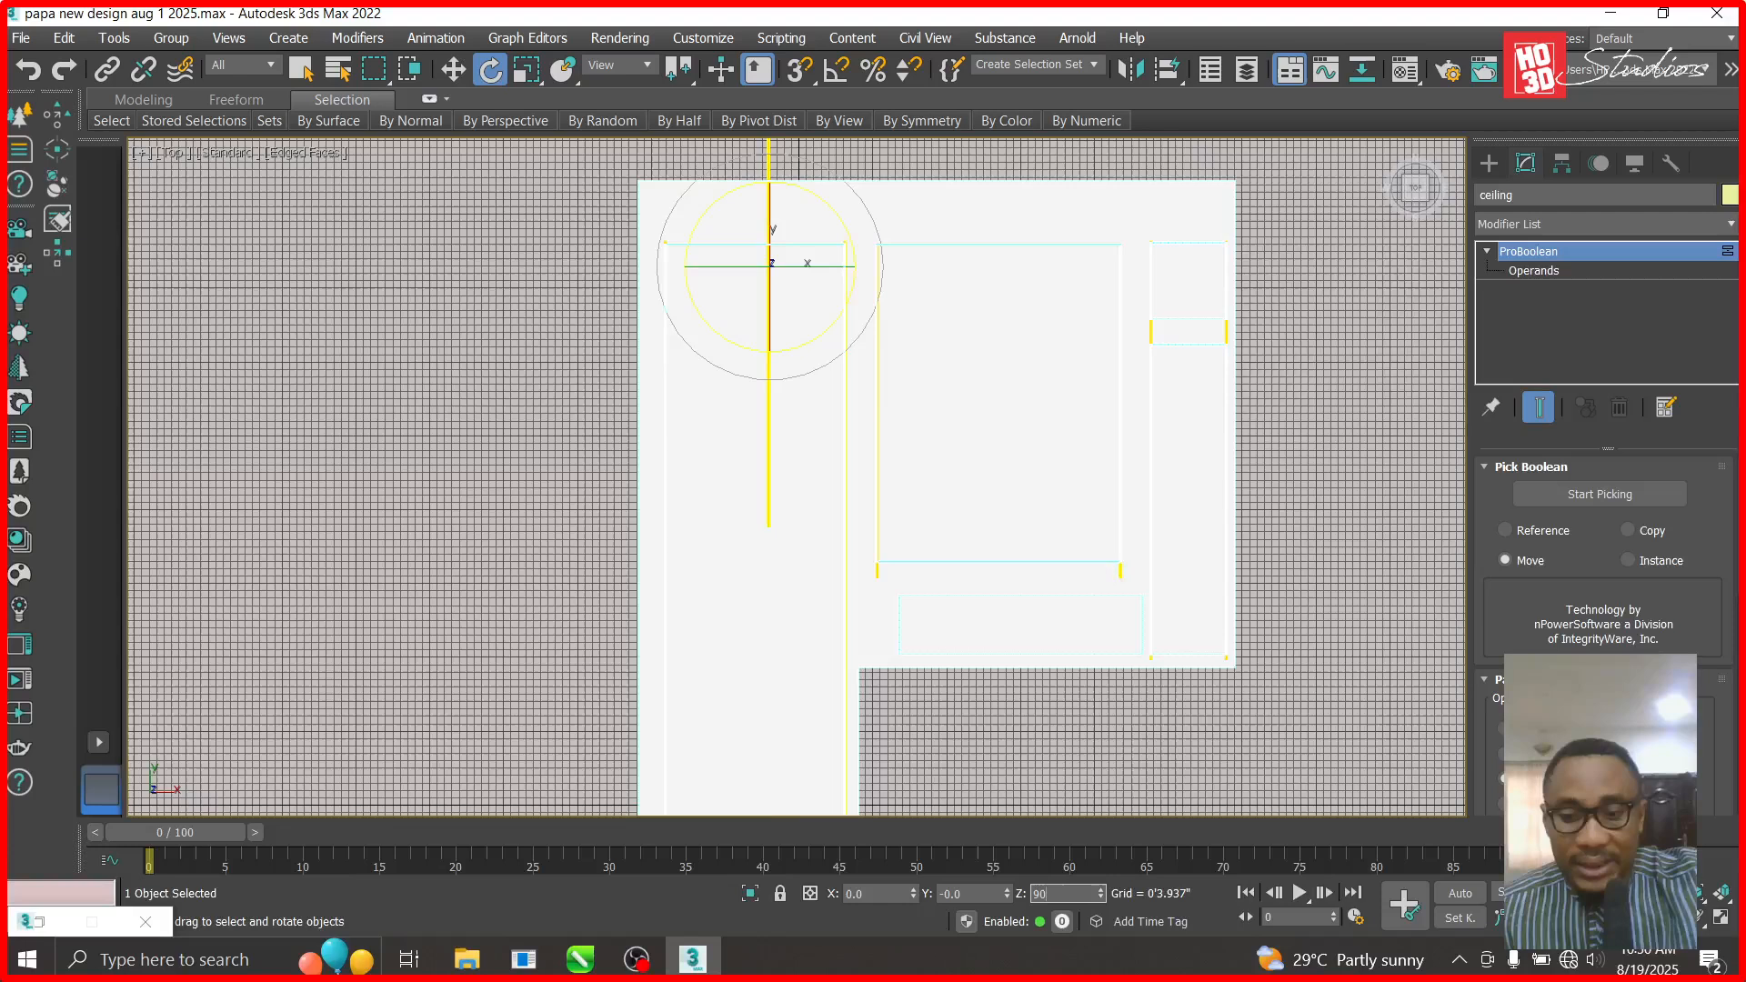
{"action": "key", "text": "Return"}
{"action": "left_click", "coordinate": [29, 71]}
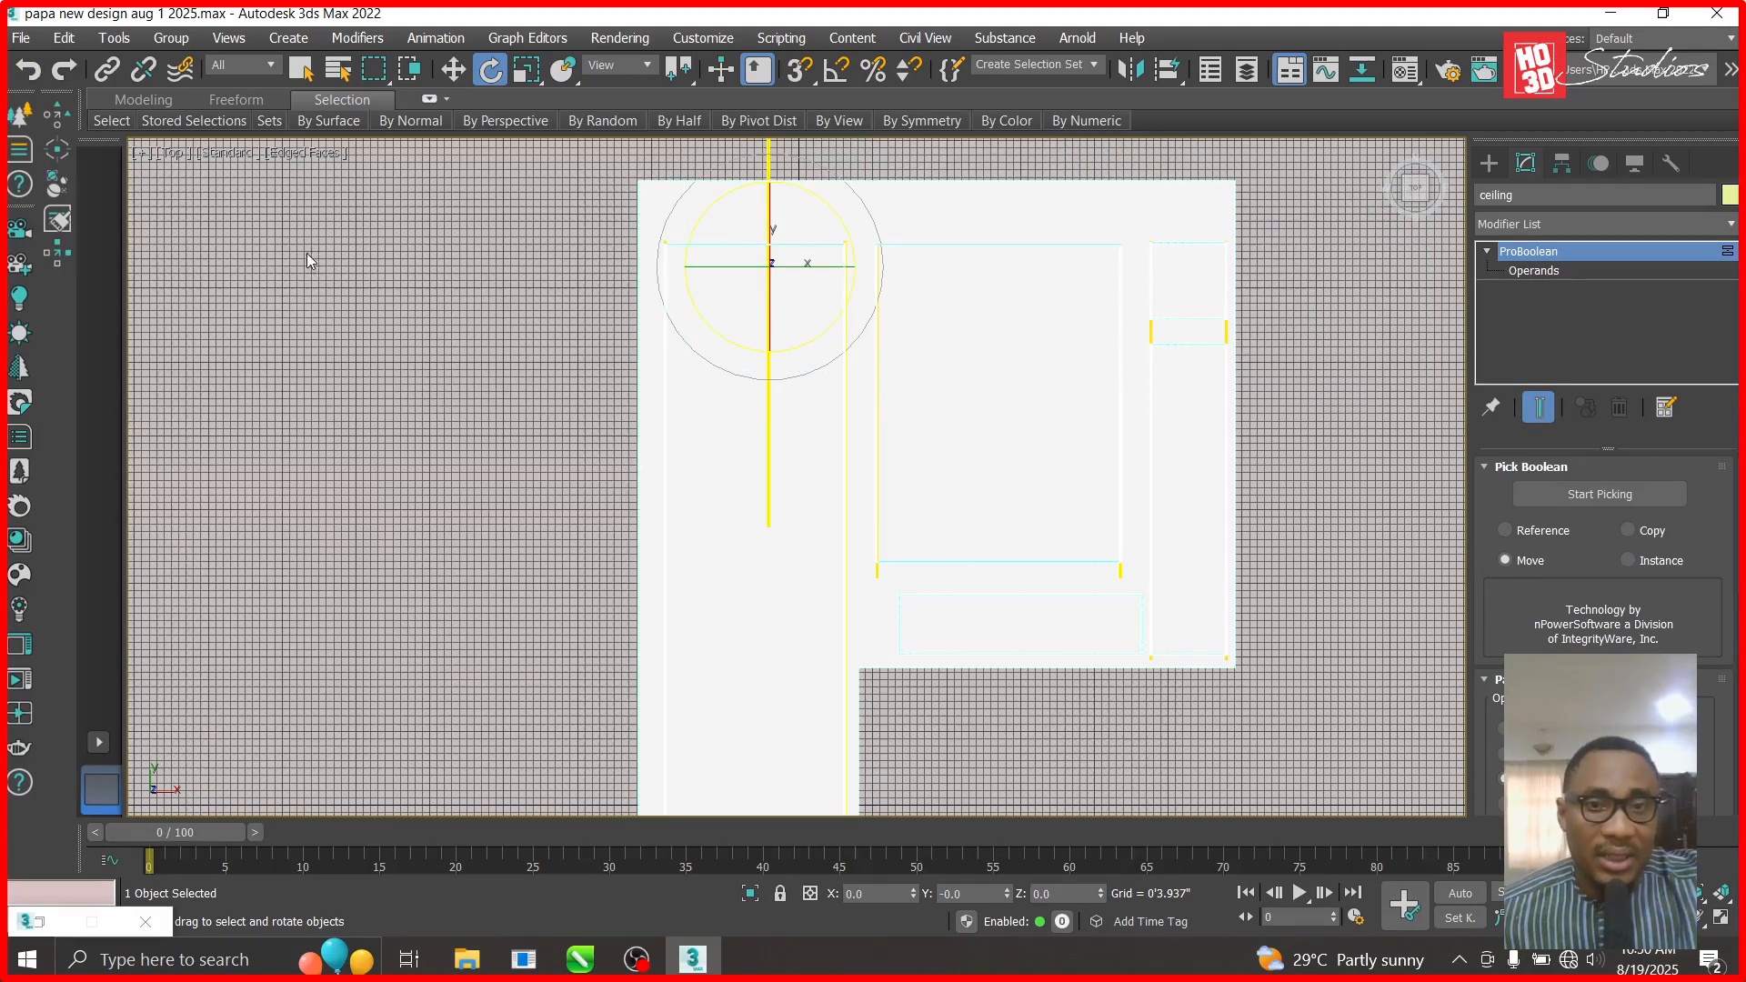
{"action": "left_click", "coordinate": [455, 71]}
{"action": "left_click", "coordinate": [712, 178]}
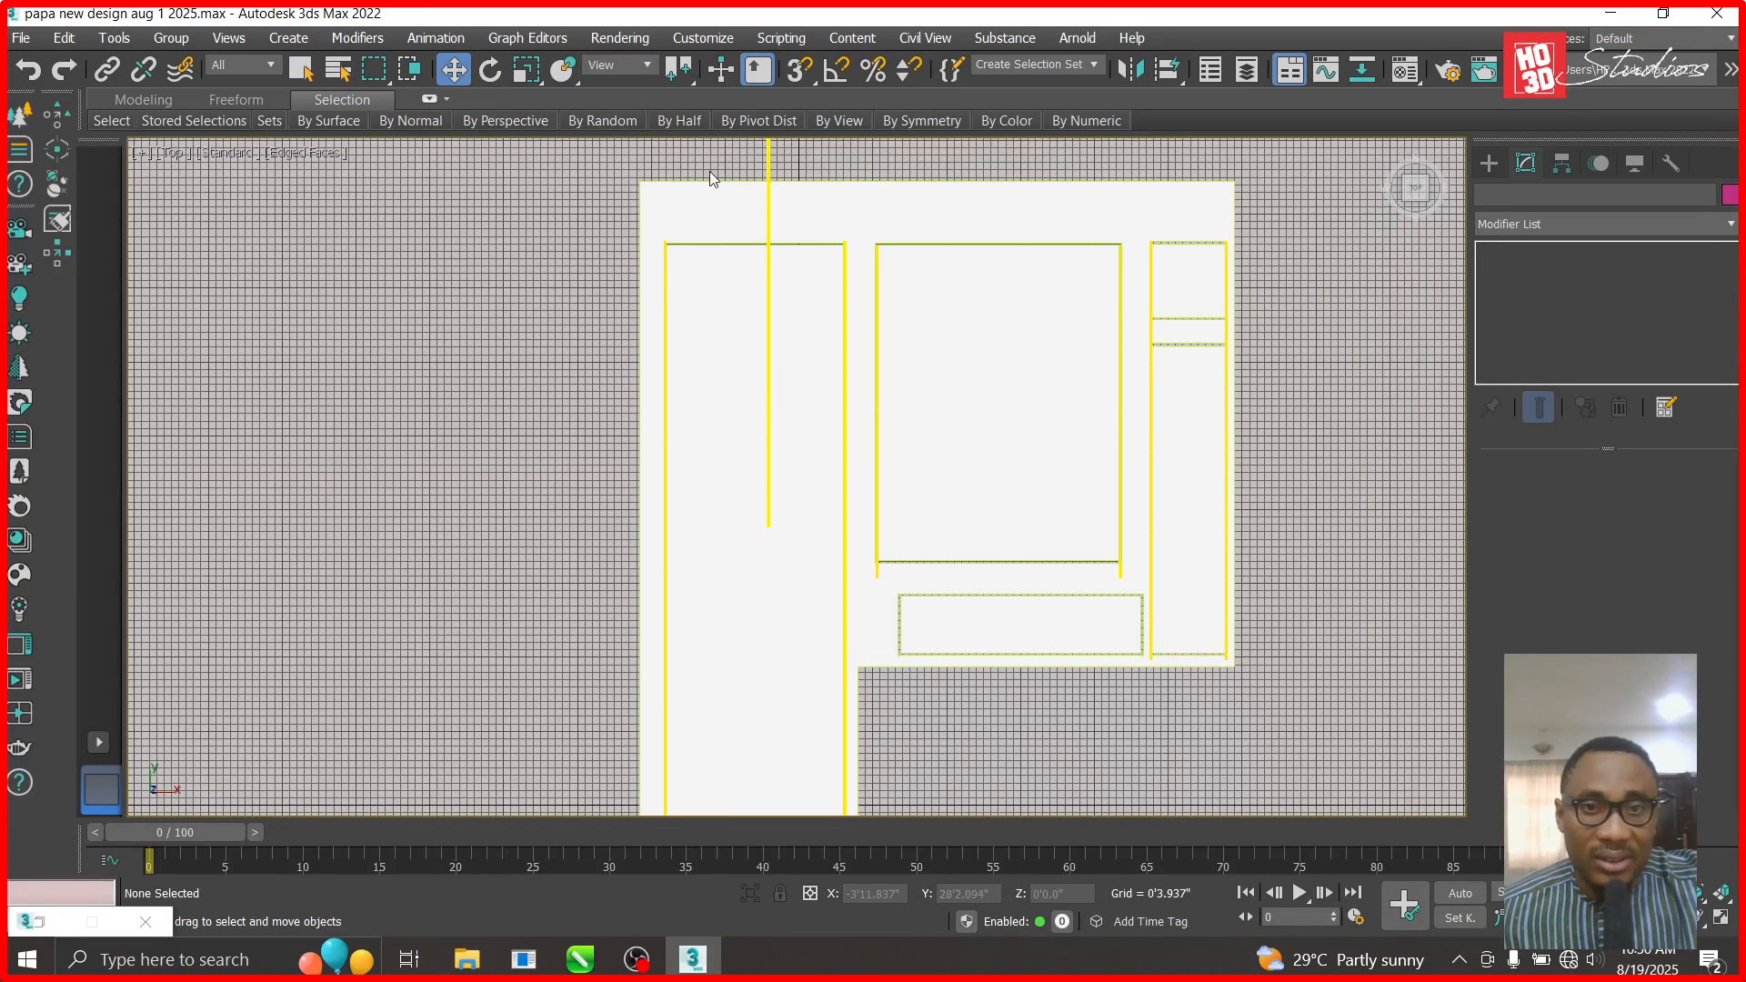
- Rotate the vertical strip light 90° to lie horizontal and place it along the top wall edge
{"action": "left_click", "coordinate": [767, 161]}
{"action": "left_click", "coordinate": [502, 73]}
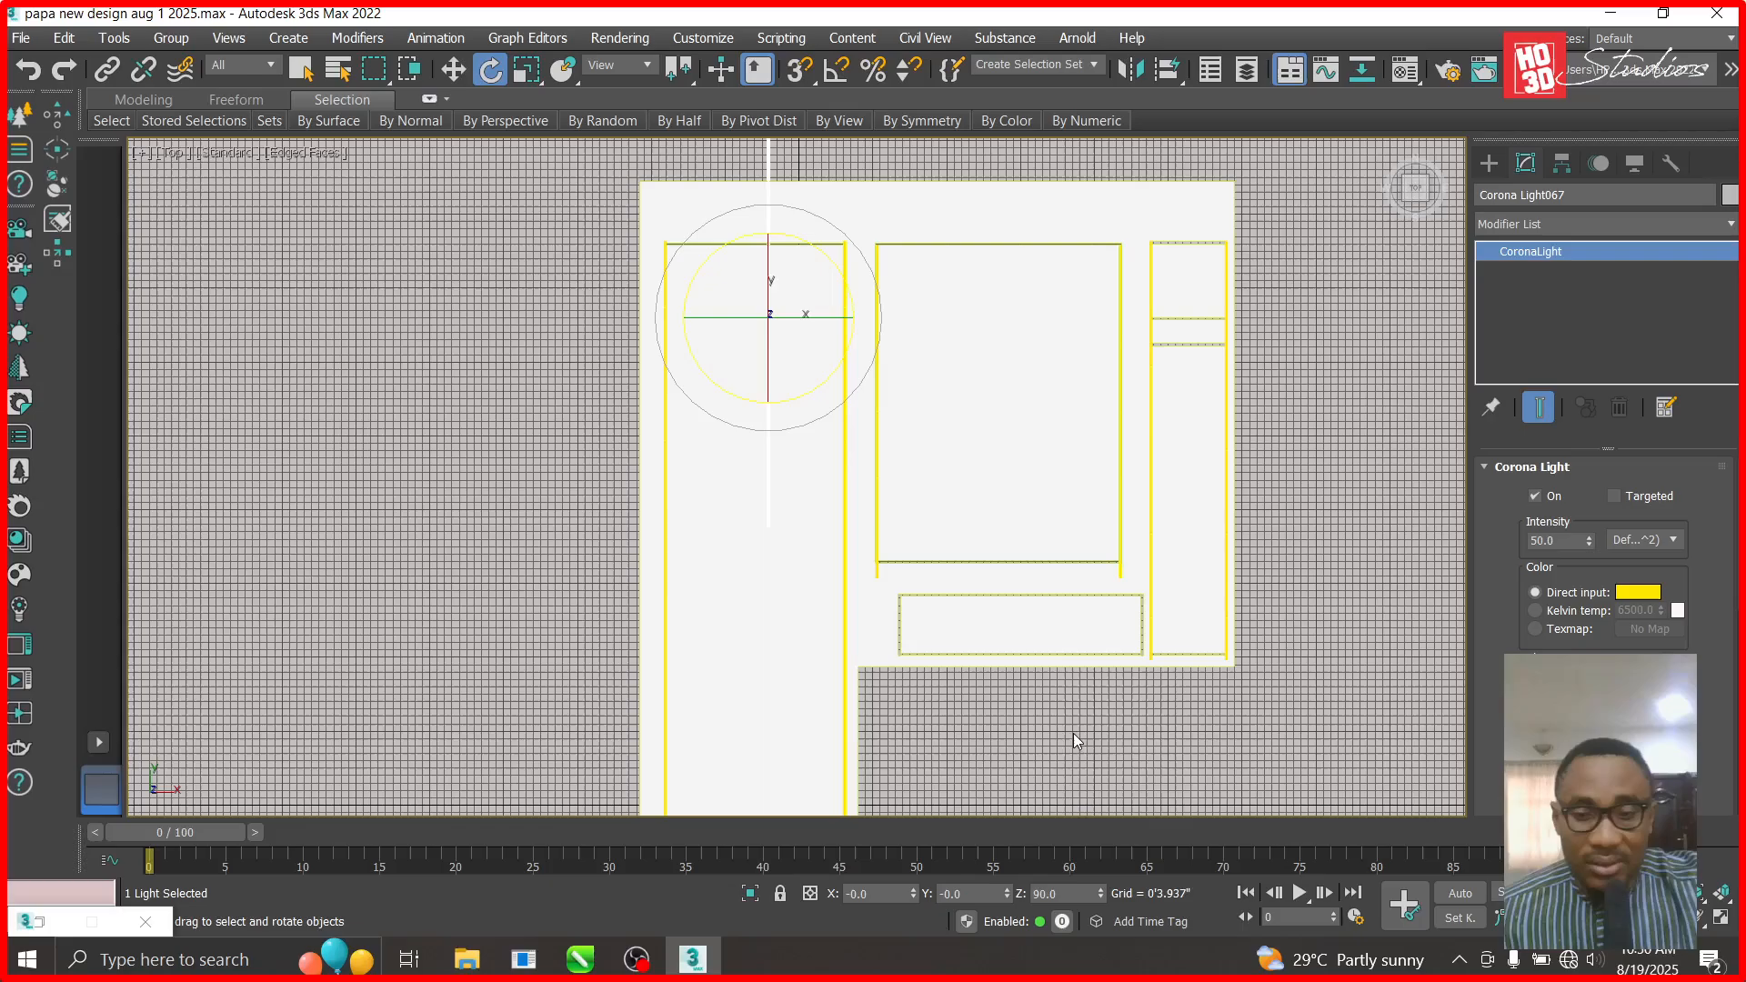
{"action": "key", "text": "Return"}
{"action": "left_click", "coordinate": [455, 71]}
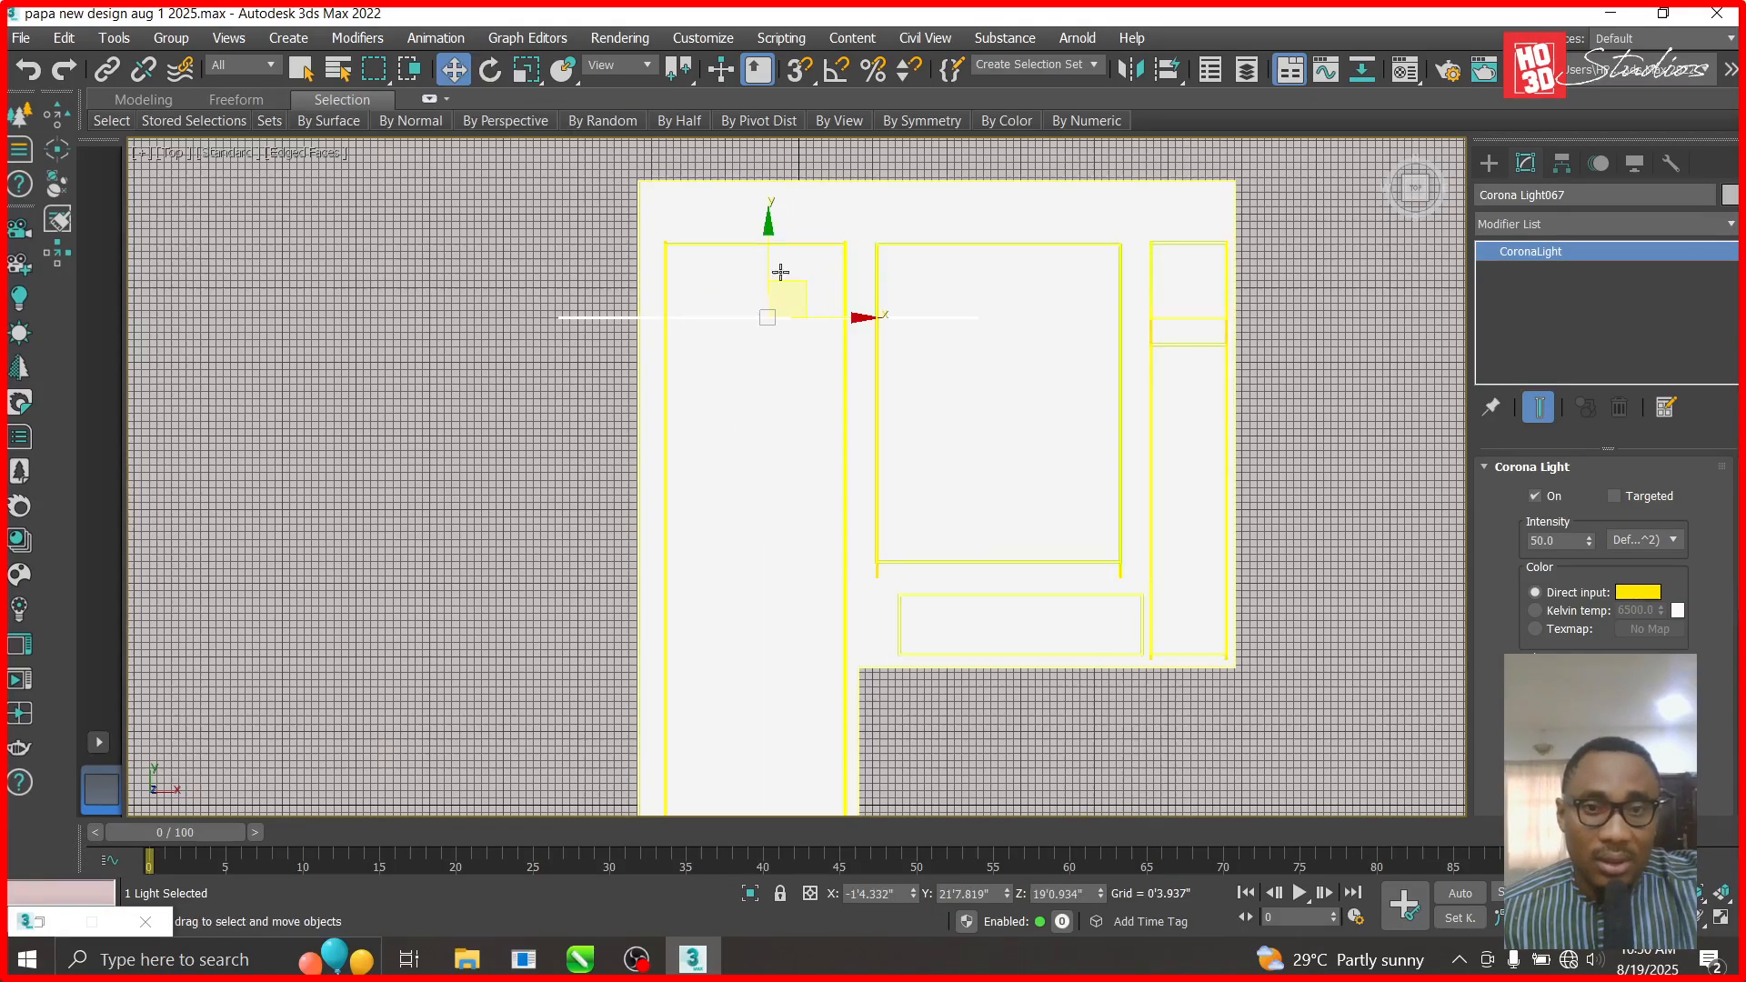
{"action": "left_click", "coordinate": [800, 292]}
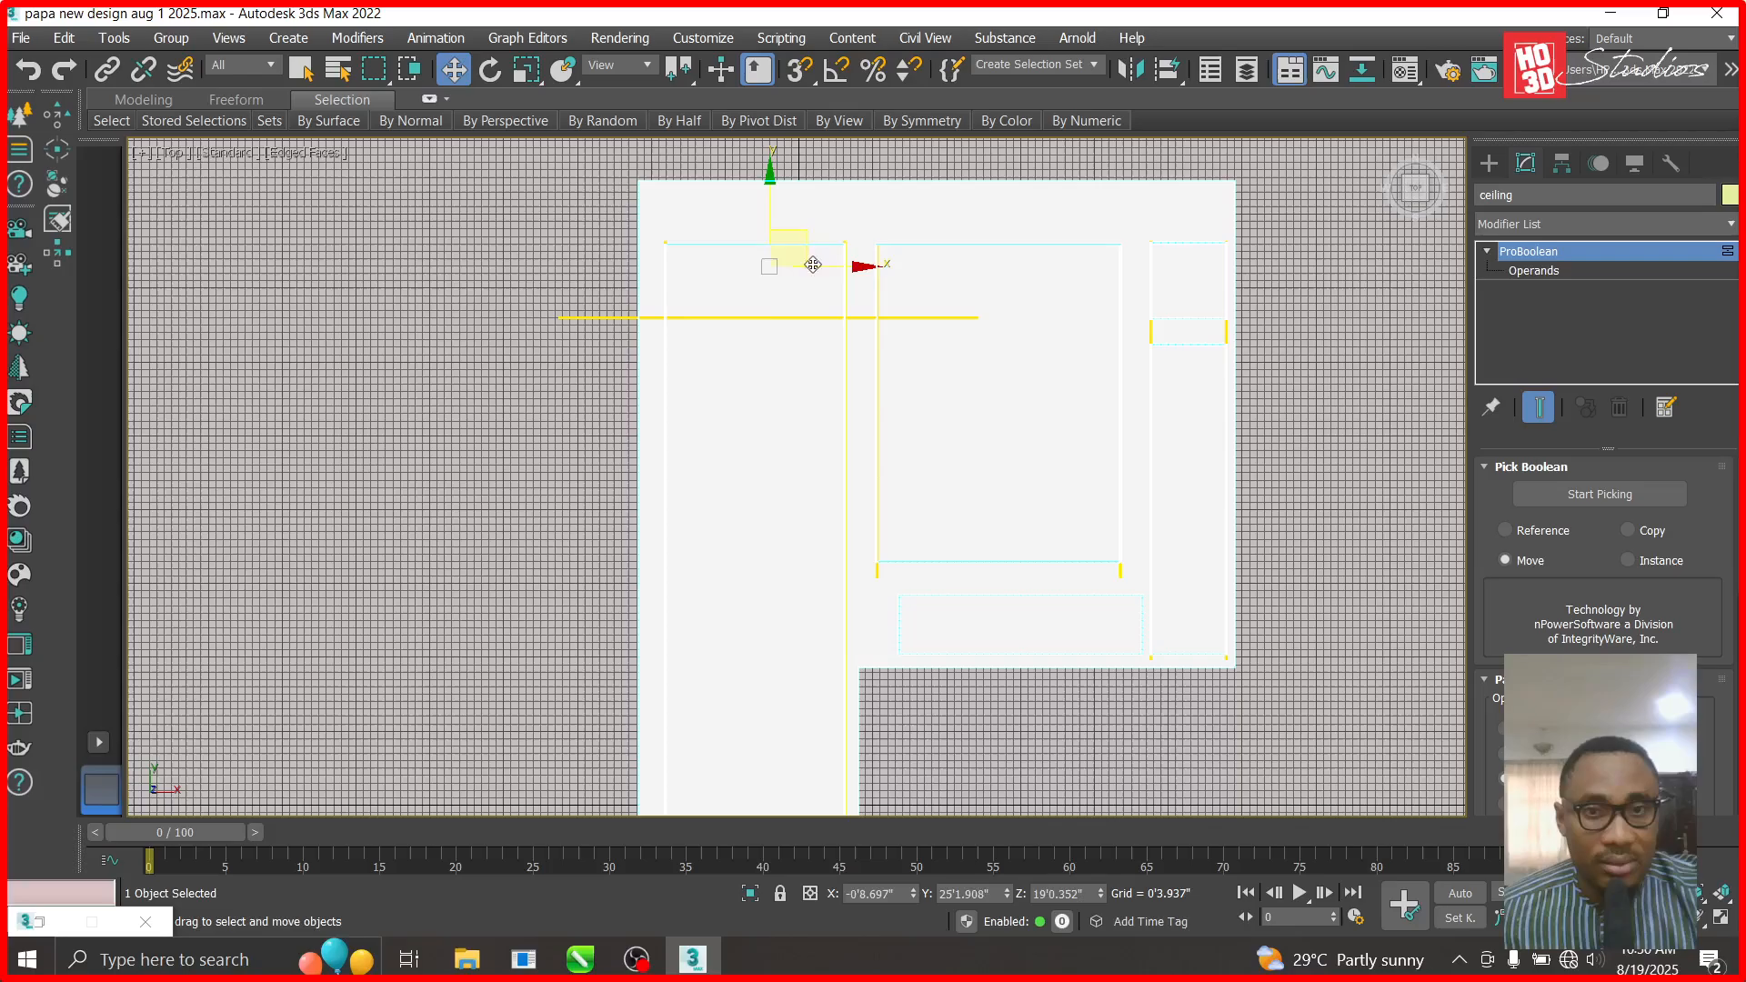
{"action": "middle_click_drag", "start_coordinate": [532, 326], "coordinate": [613, 344]}
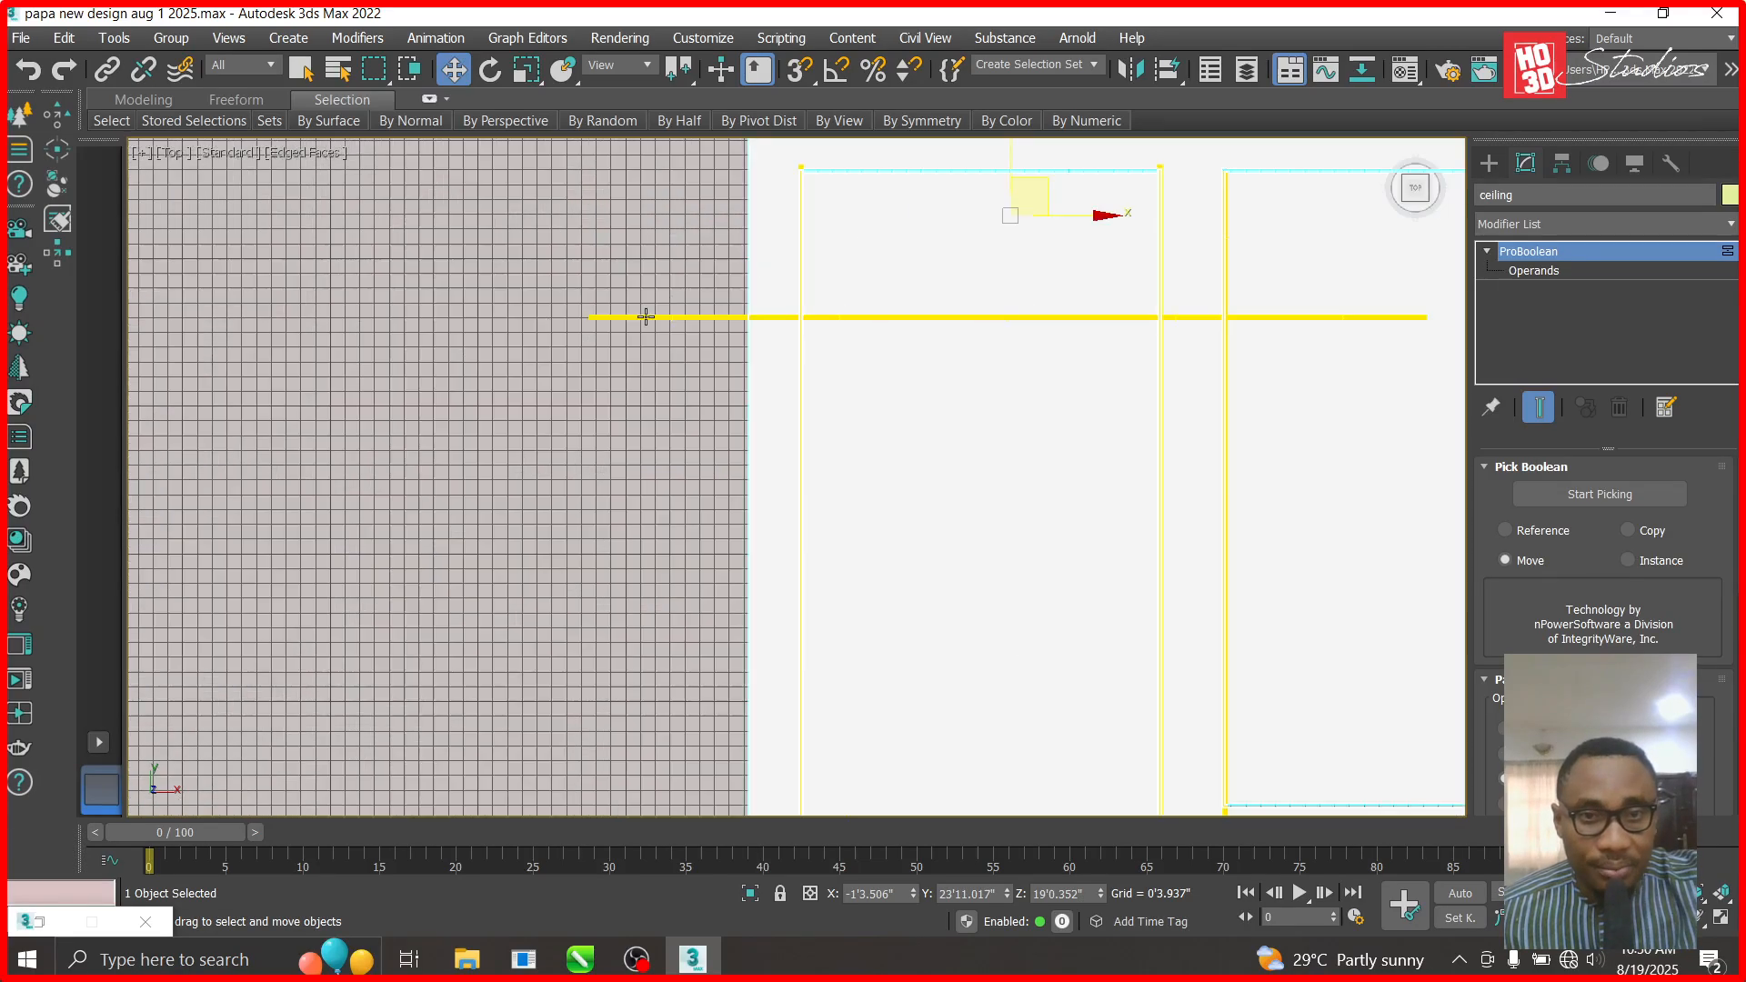
{"action": "left_click", "coordinate": [680, 327]}
{"action": "left_click_drag", "start_coordinate": [873, 296], "coordinate": [996, 222]}
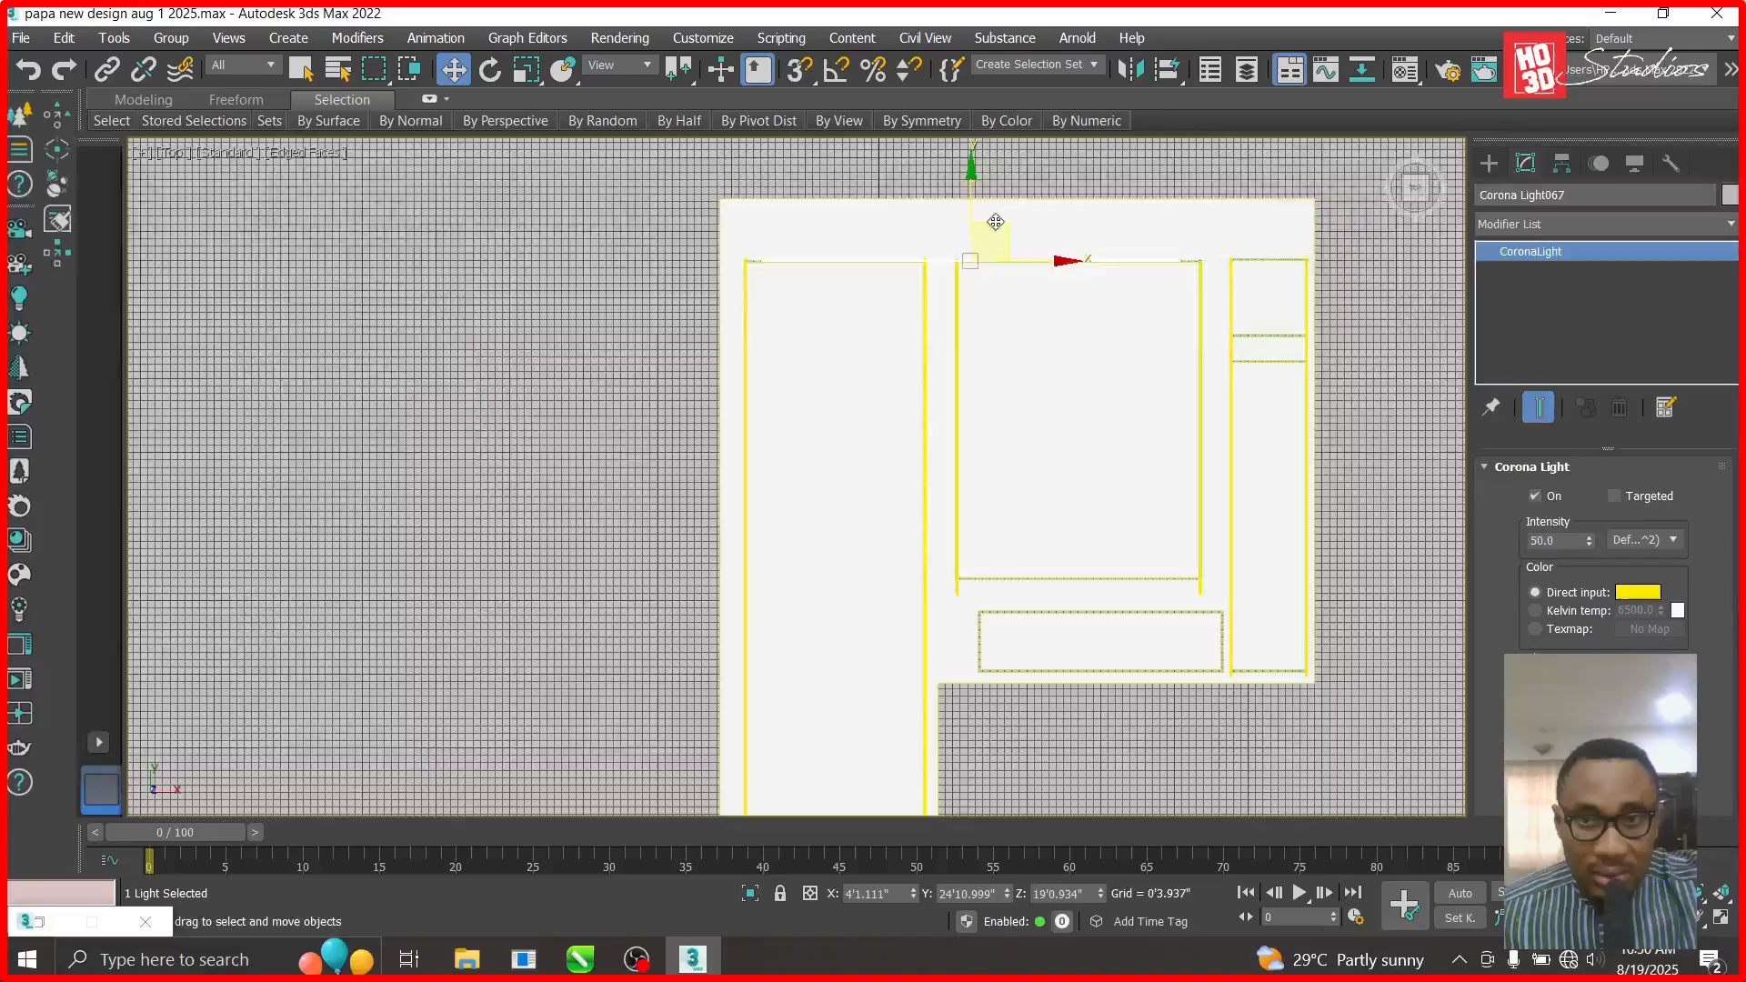
- Nudge and slide the horizontal strip right along the ceiling recess edge
{"action": "scroll", "coordinate": [995, 222], "scroll_direction": "up", "scroll_amount": 8}
{"action": "scroll", "coordinate": [840, 401], "scroll_direction": "down", "scroll_amount": 8}
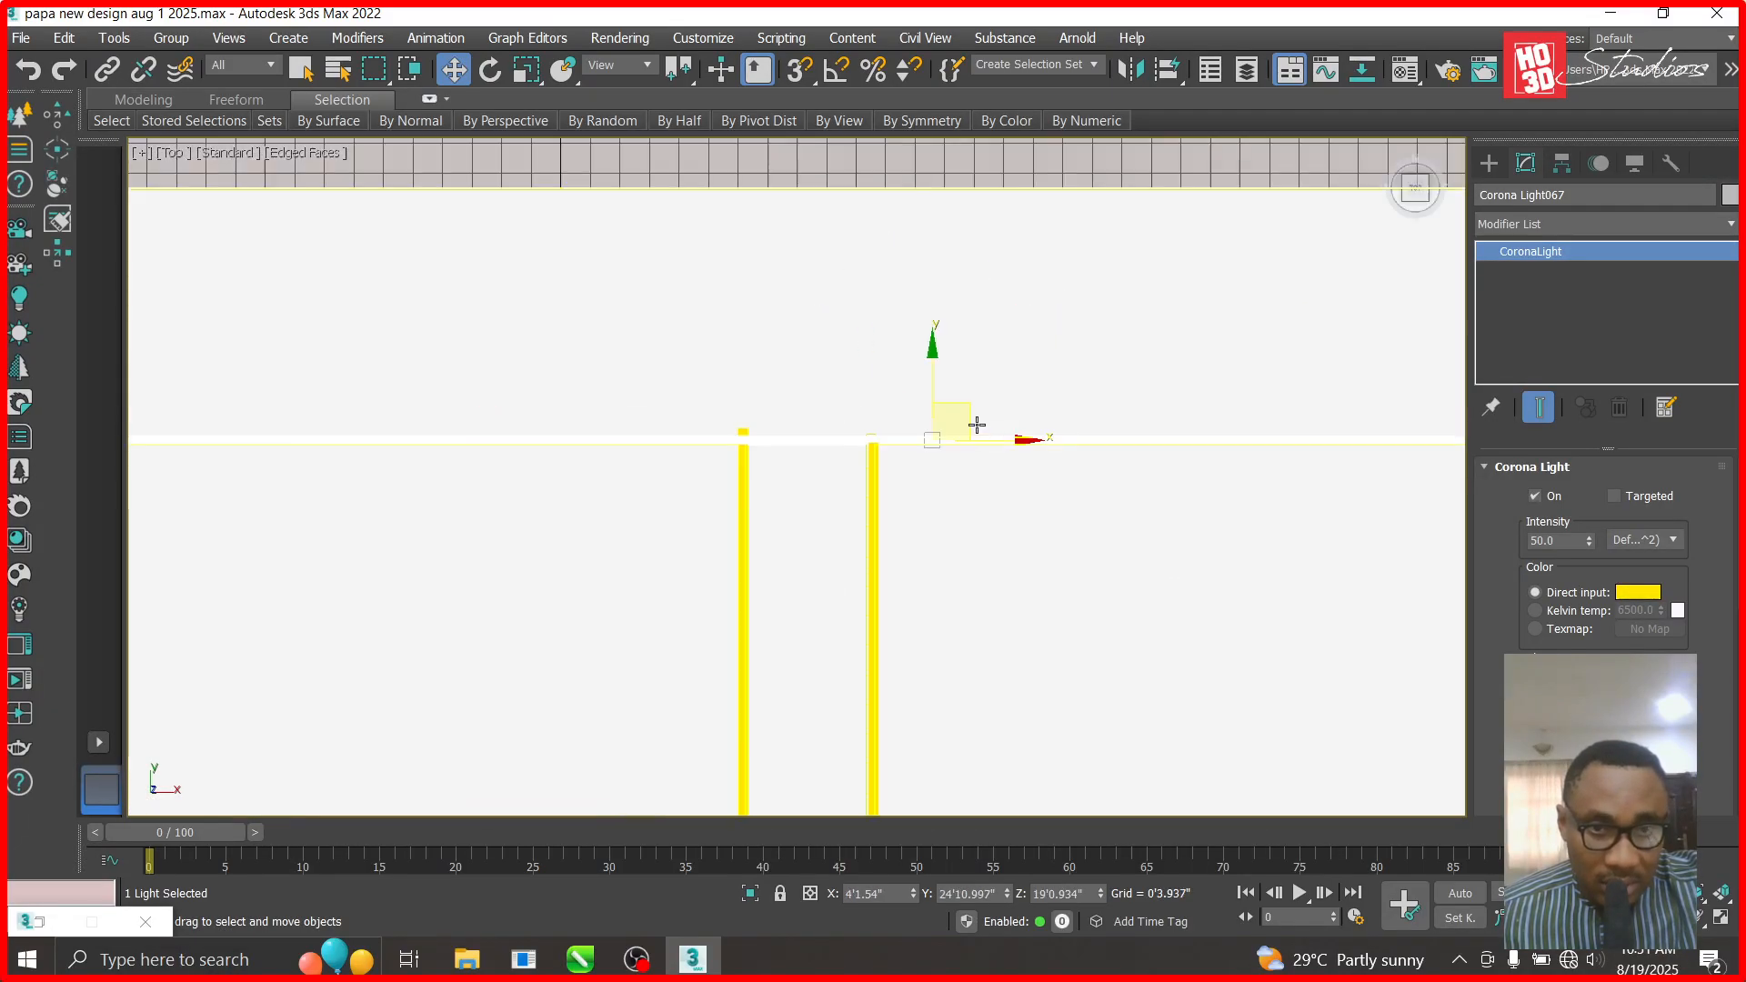
{"action": "scroll", "coordinate": [977, 425], "scroll_direction": "down", "scroll_amount": 3}
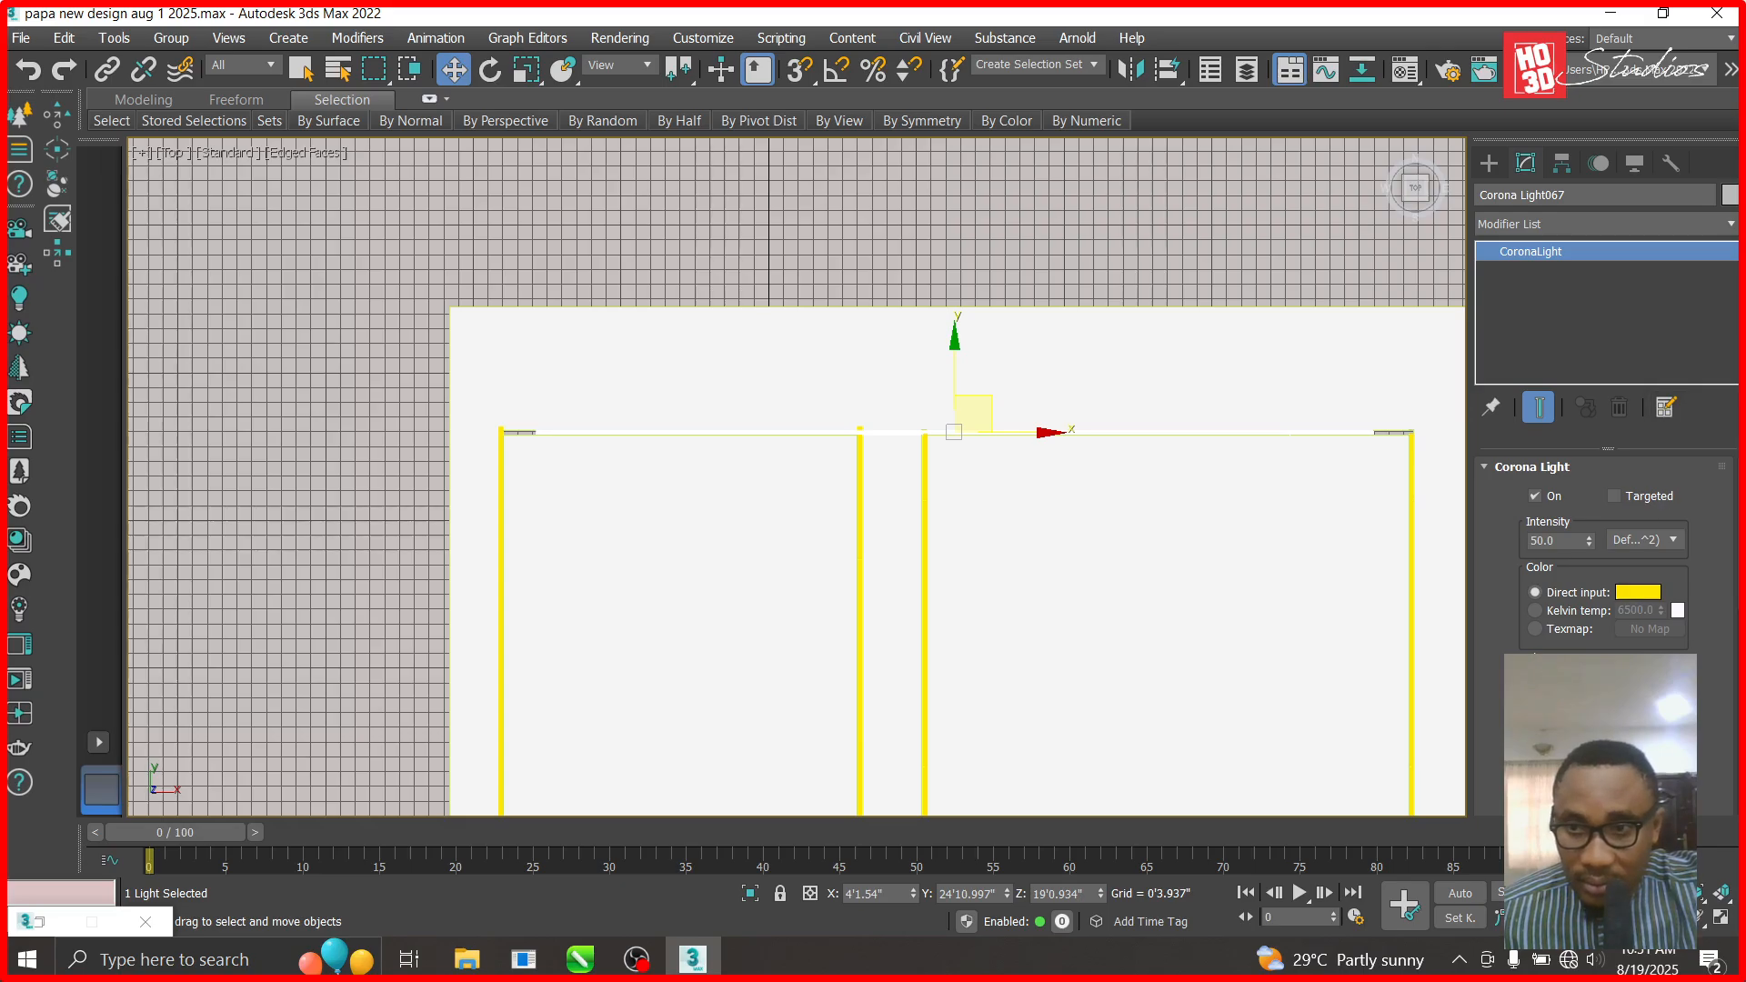
{"action": "left_click_drag", "start_coordinate": [1044, 433], "coordinate": [1046, 434]}
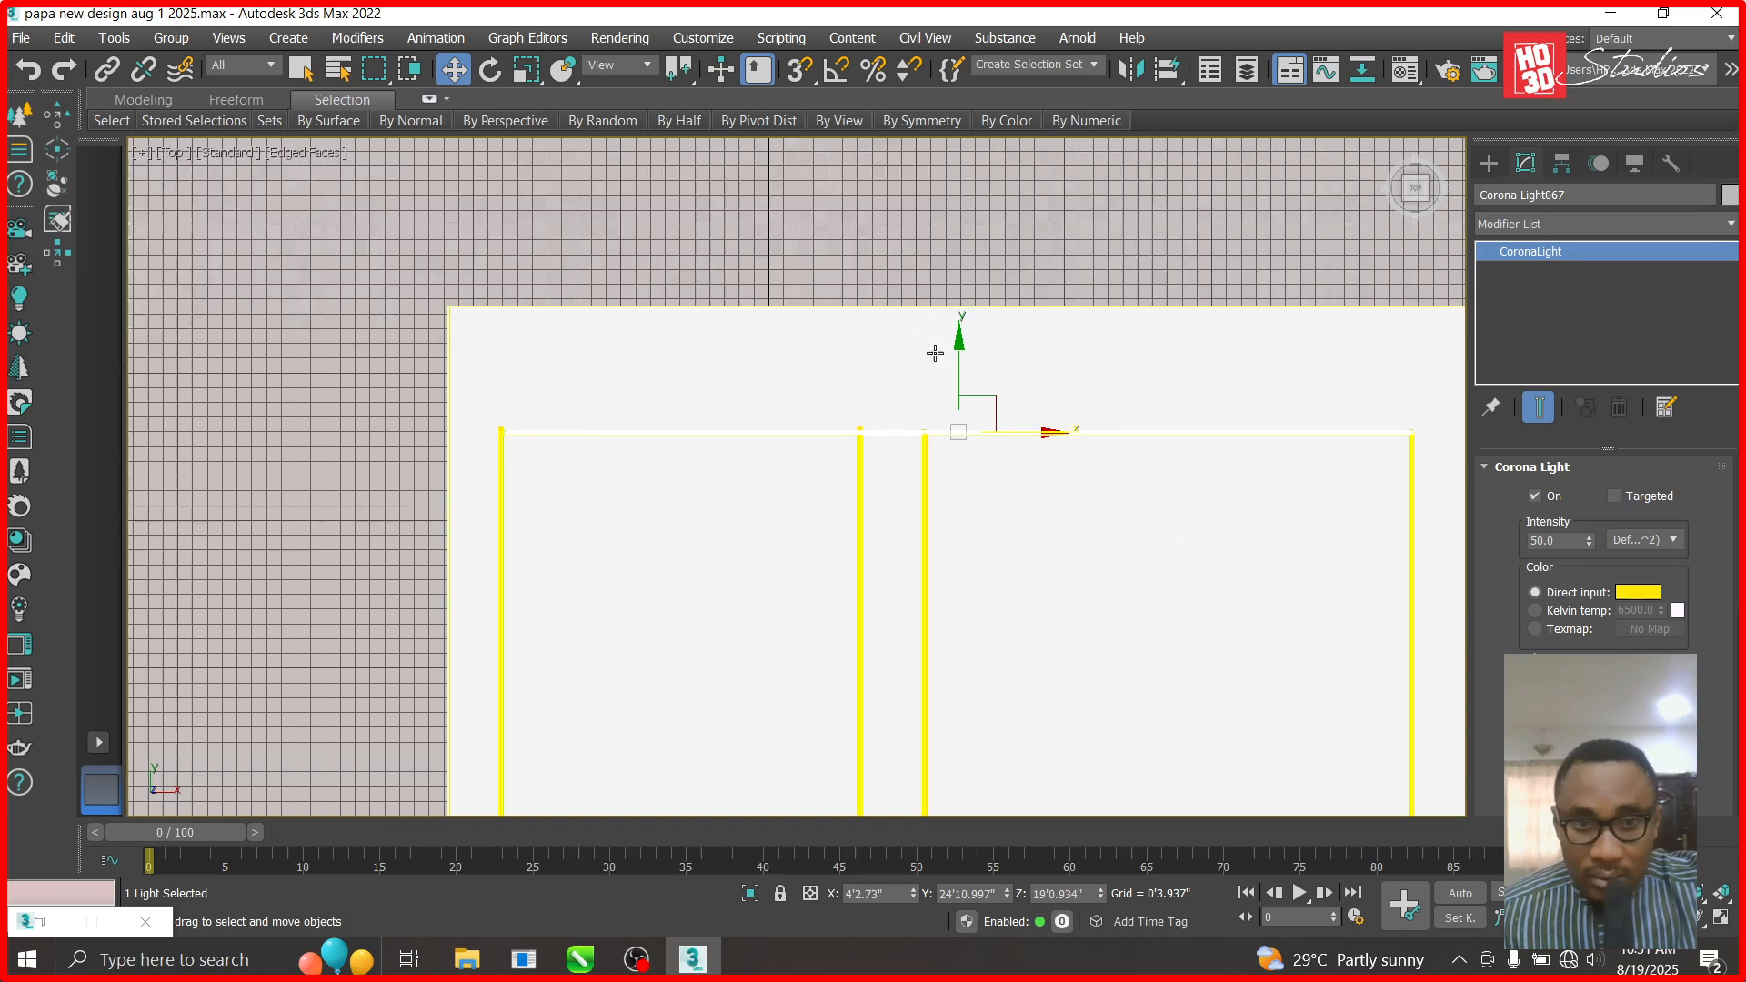
{"action": "scroll", "coordinate": [925, 273], "scroll_direction": "down", "scroll_amount": 4}
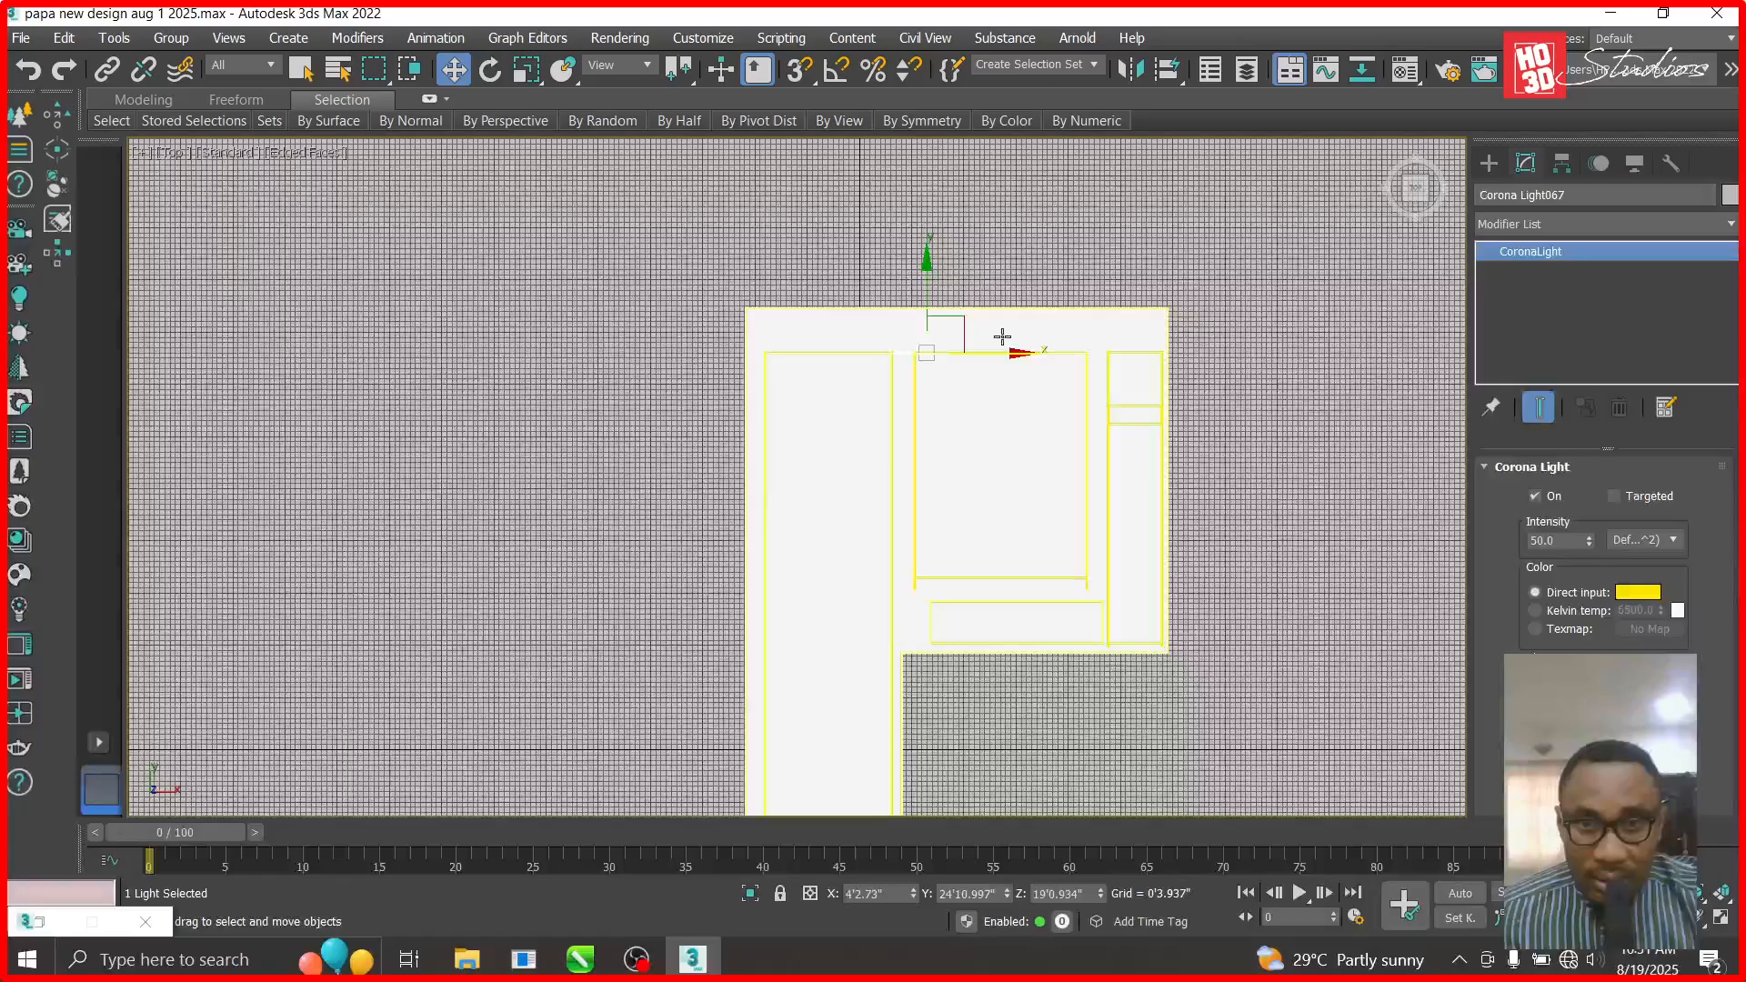
{"action": "scroll", "coordinate": [1328, 404], "scroll_direction": "up", "scroll_amount": 4}
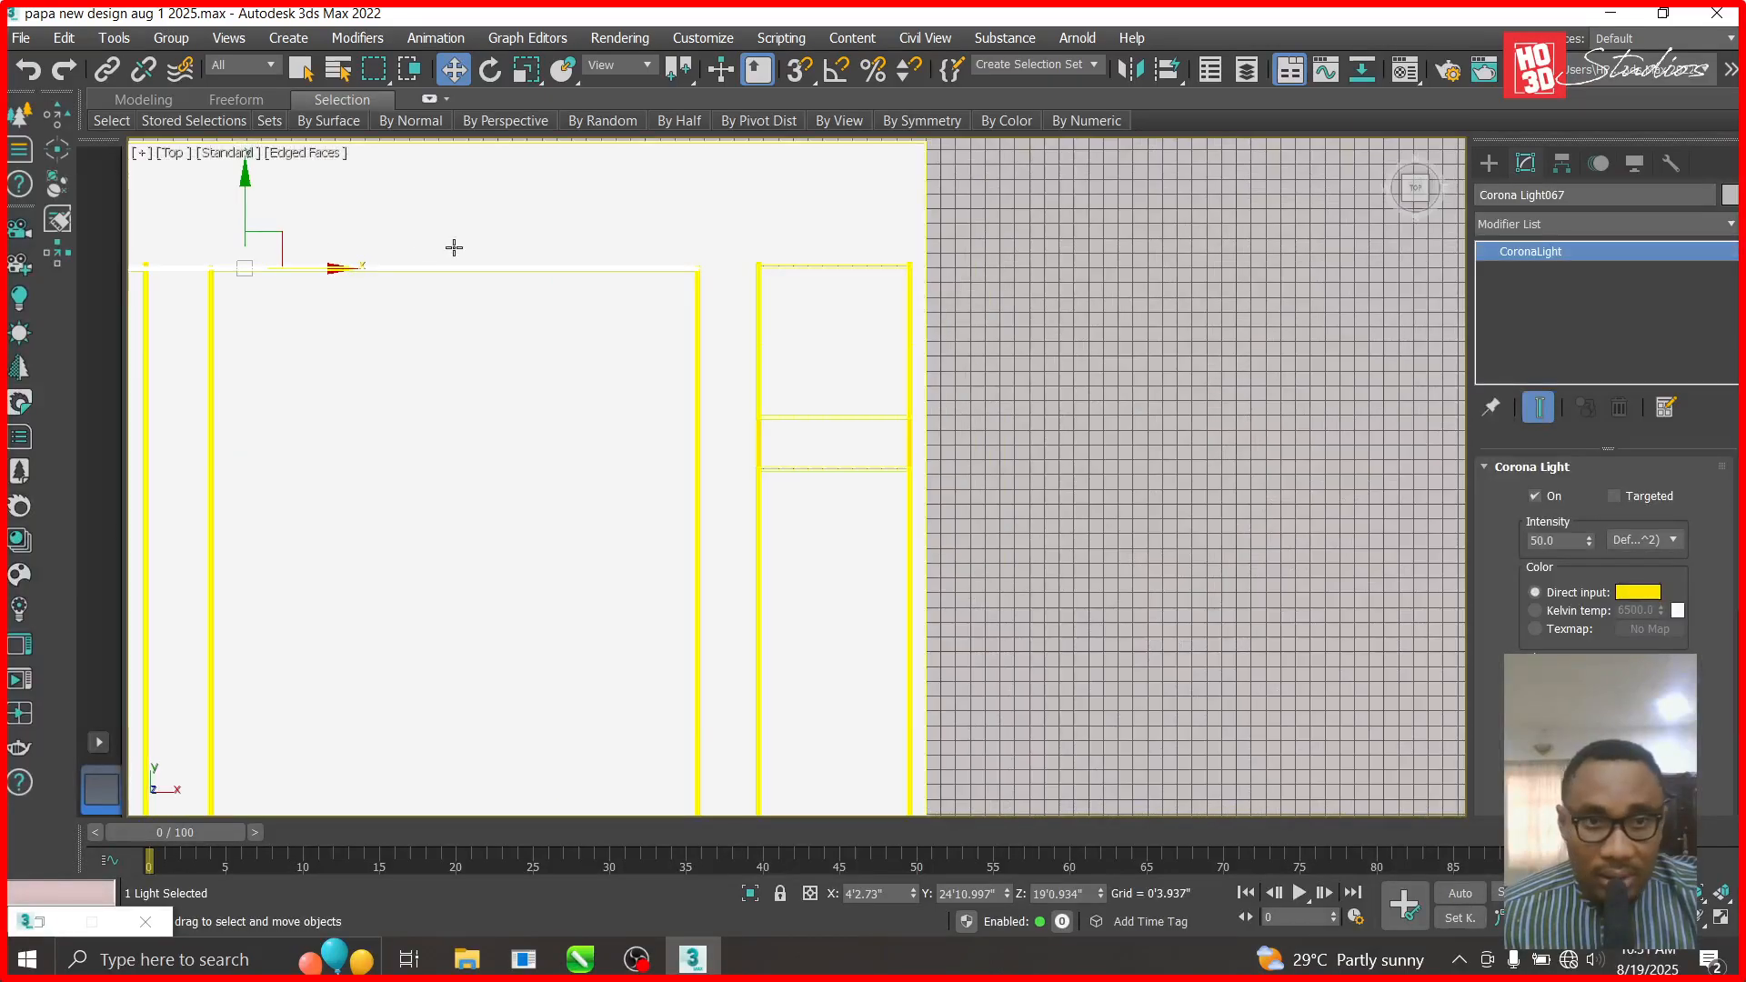
{"action": "left_click_drag", "start_coordinate": [339, 270], "coordinate": [606, 270]}
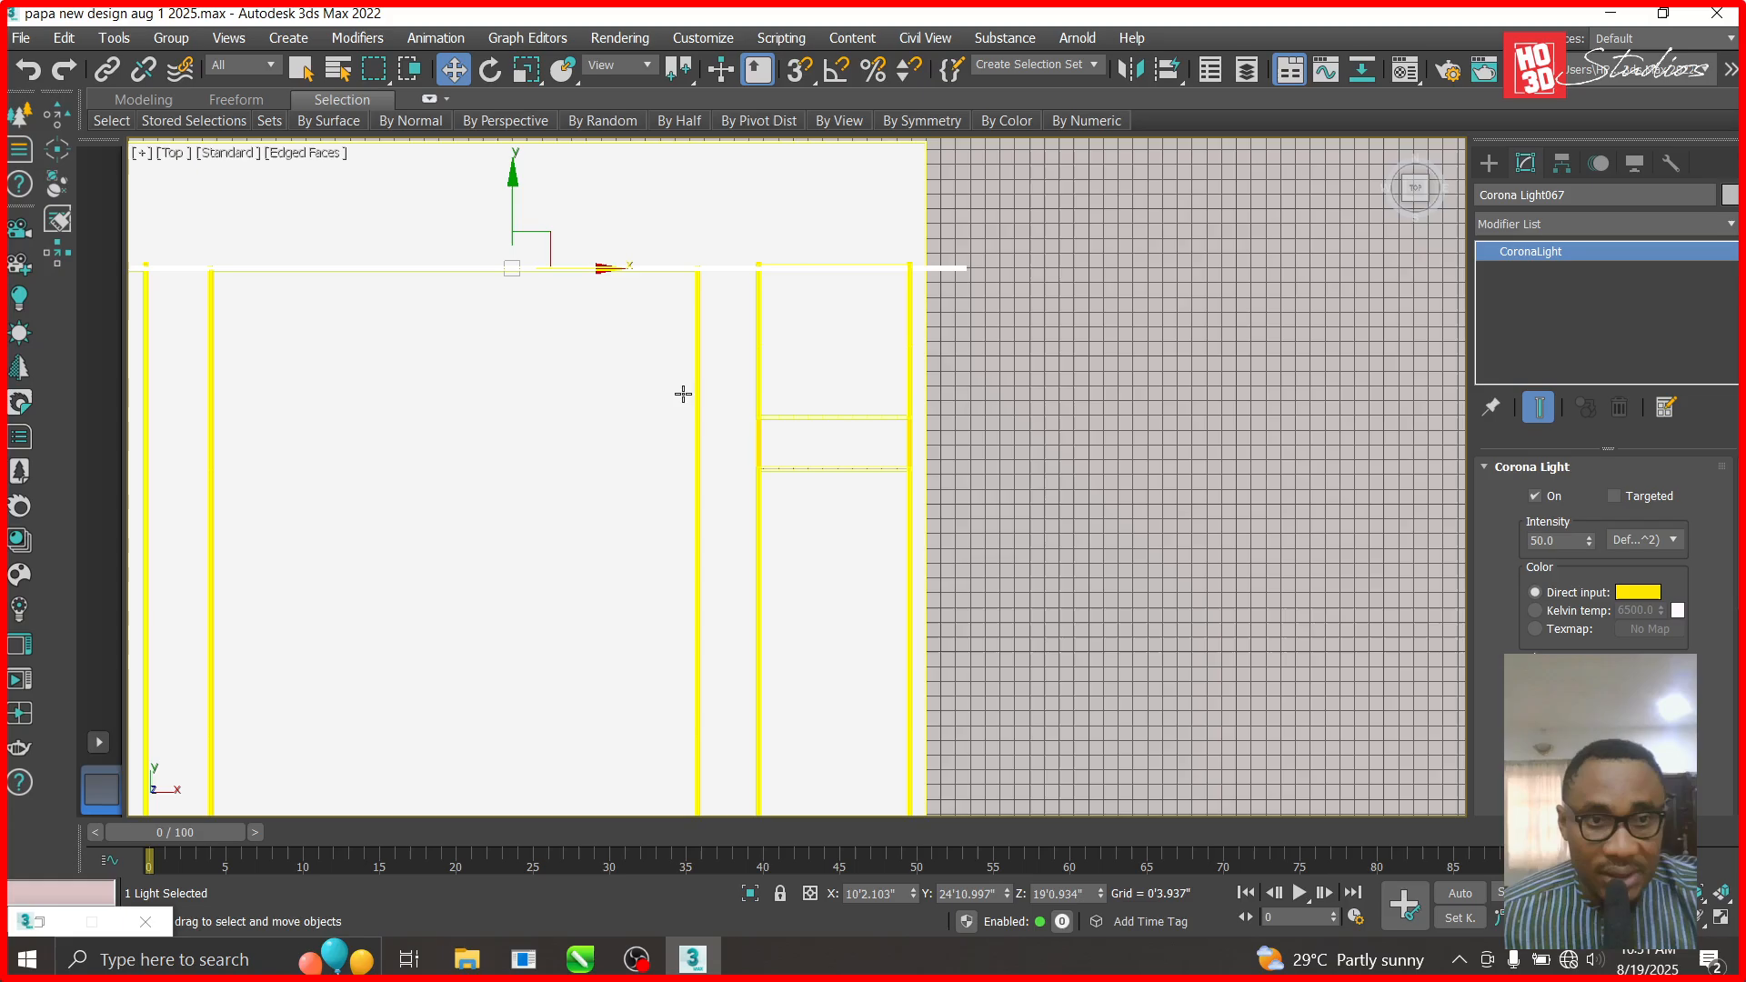
- Place two more strip copies further right along the top recess edge
{"action": "key", "text": "ctrl+z"}
{"action": "left_click_drag", "start_coordinate": [339, 268], "coordinate": [615, 267], "text": "shift"}
{"action": "left_click", "coordinate": [880, 593]}
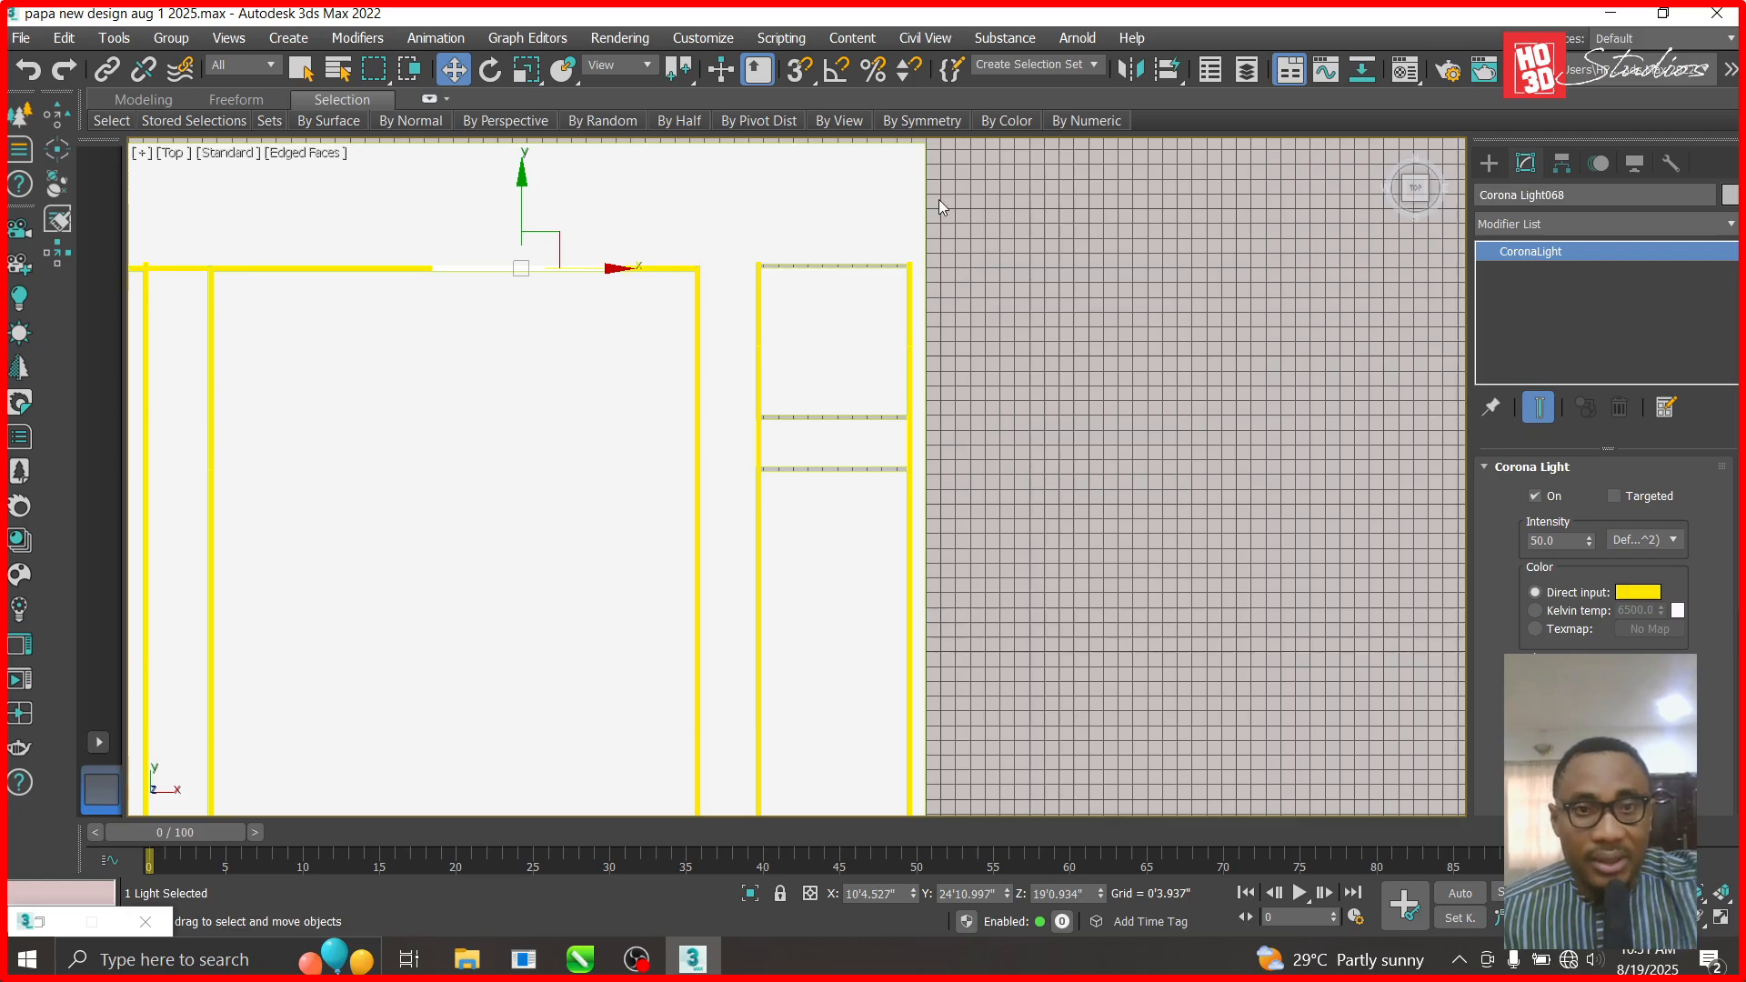
{"action": "left_click_drag", "start_coordinate": [607, 268], "coordinate": [896, 305]}
{"action": "scroll", "coordinate": [867, 274], "scroll_direction": "up", "scroll_amount": 6}
{"action": "mouse_move", "coordinate": [608, 232]}
{"action": "left_mouse_down"}
{"action": "mouse_move", "coordinate": [714, 211]}
{"action": "mouse_move", "coordinate": [721, 373]}
{"action": "left_mouse_up"}
{"action": "scroll", "coordinate": [715, 238], "scroll_direction": "down", "scroll_amount": 5}
{"action": "left_click", "coordinate": [882, 592]}
- Adjust the latest copy's position and clone another strip, reaching Corona Light070
{"action": "scroll", "coordinate": [727, 473], "scroll_direction": "up", "scroll_amount": 5}
{"action": "left_click_drag", "start_coordinate": [676, 301], "coordinate": [687, 501]}
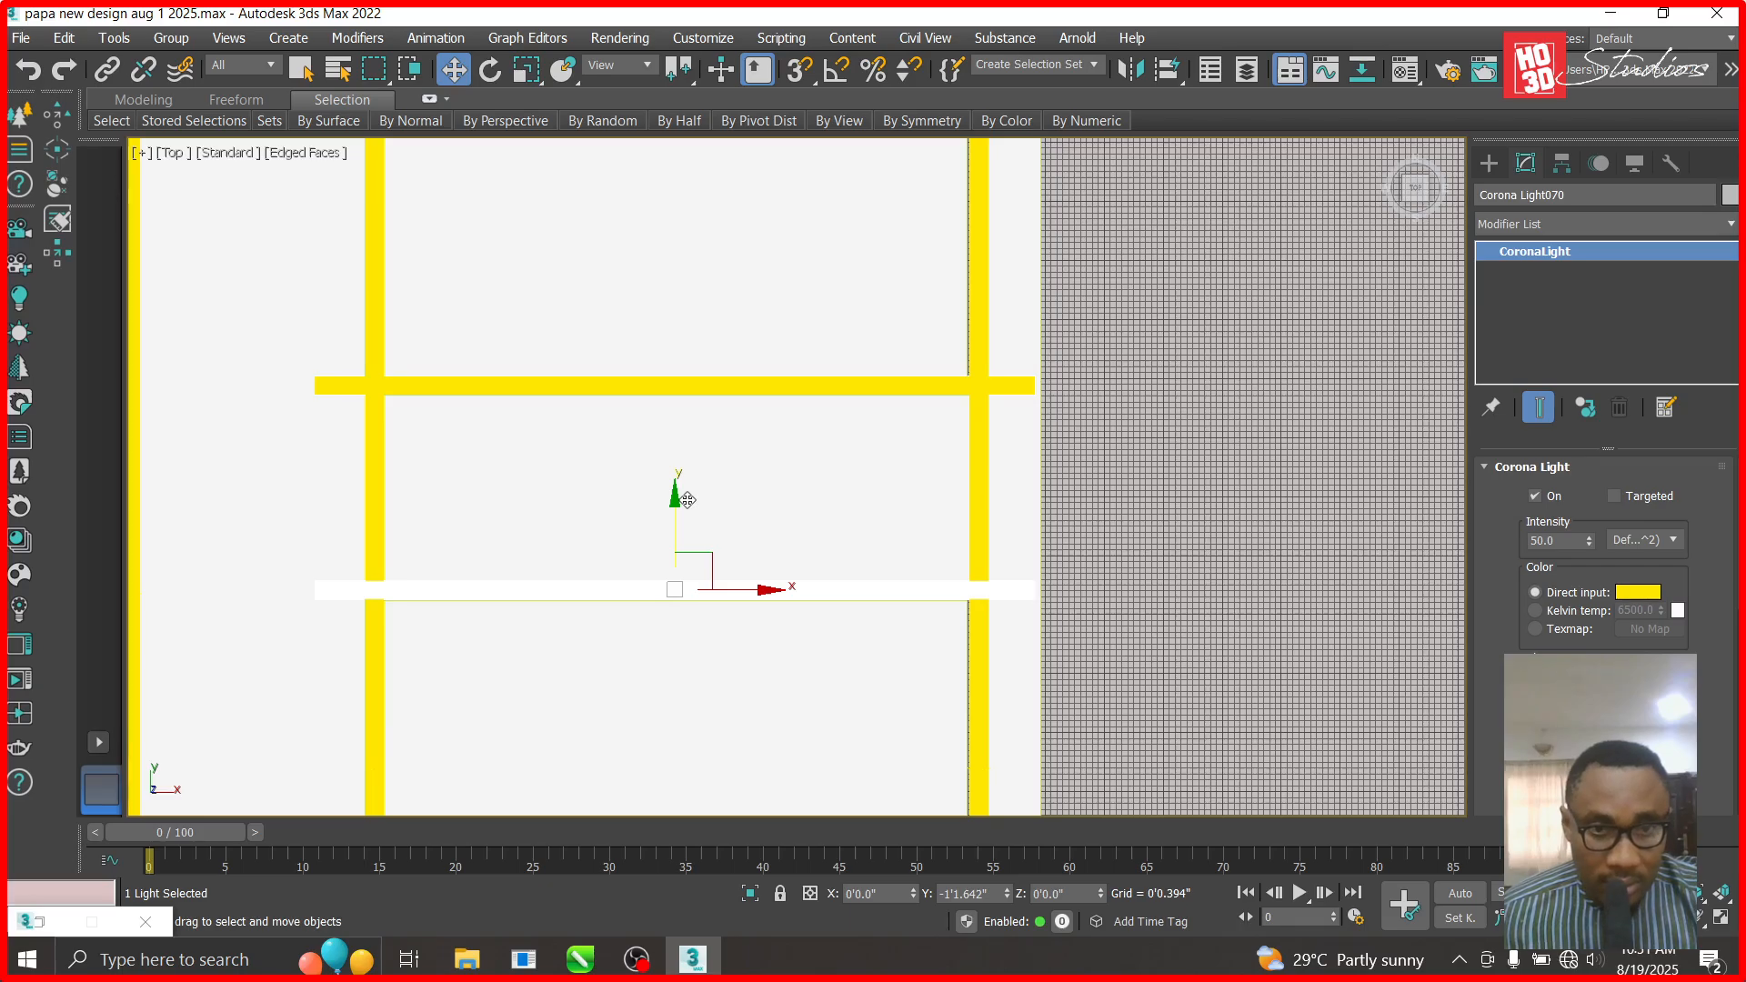
{"action": "left_click_drag", "start_coordinate": [687, 500], "coordinate": [687, 500], "text": "shift"}
{"action": "left_click", "coordinate": [873, 597]}
{"action": "scroll", "coordinate": [819, 473], "scroll_direction": "down", "scroll_amount": 3}
{"action": "scroll", "coordinate": [818, 432], "scroll_direction": "down", "scroll_amount": 4}
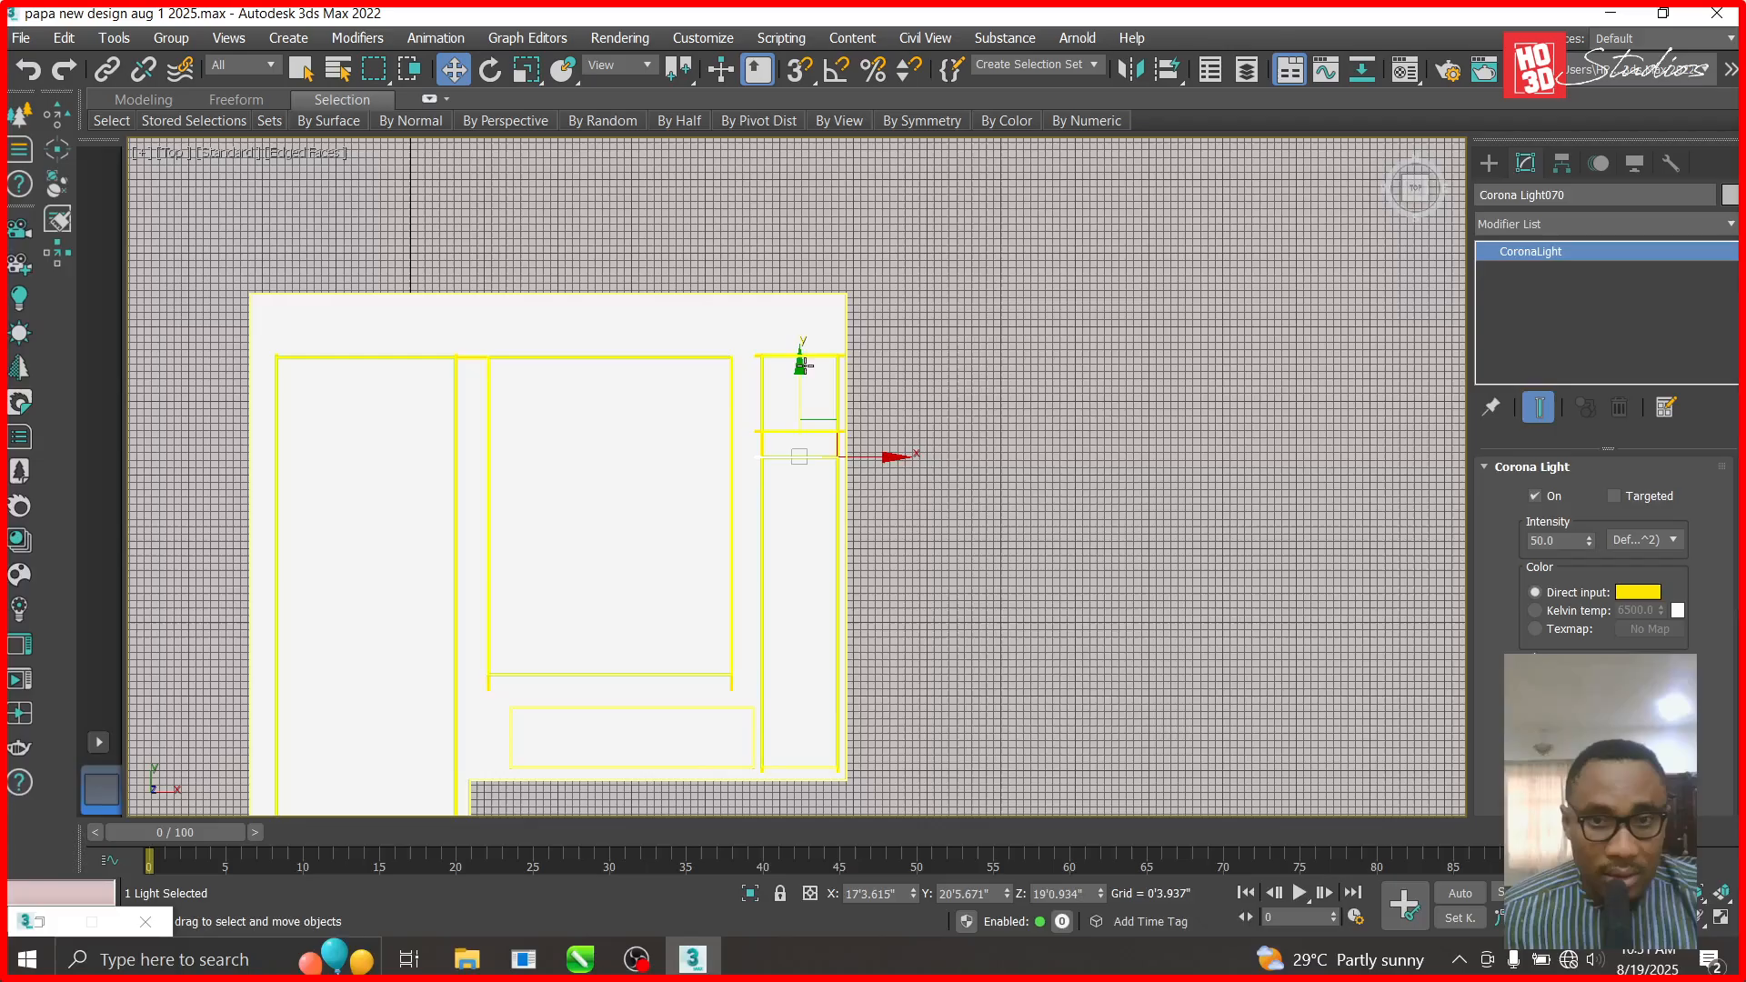
{"action": "left_click_drag", "start_coordinate": [801, 362], "coordinate": [714, 562], "text": "shift"}
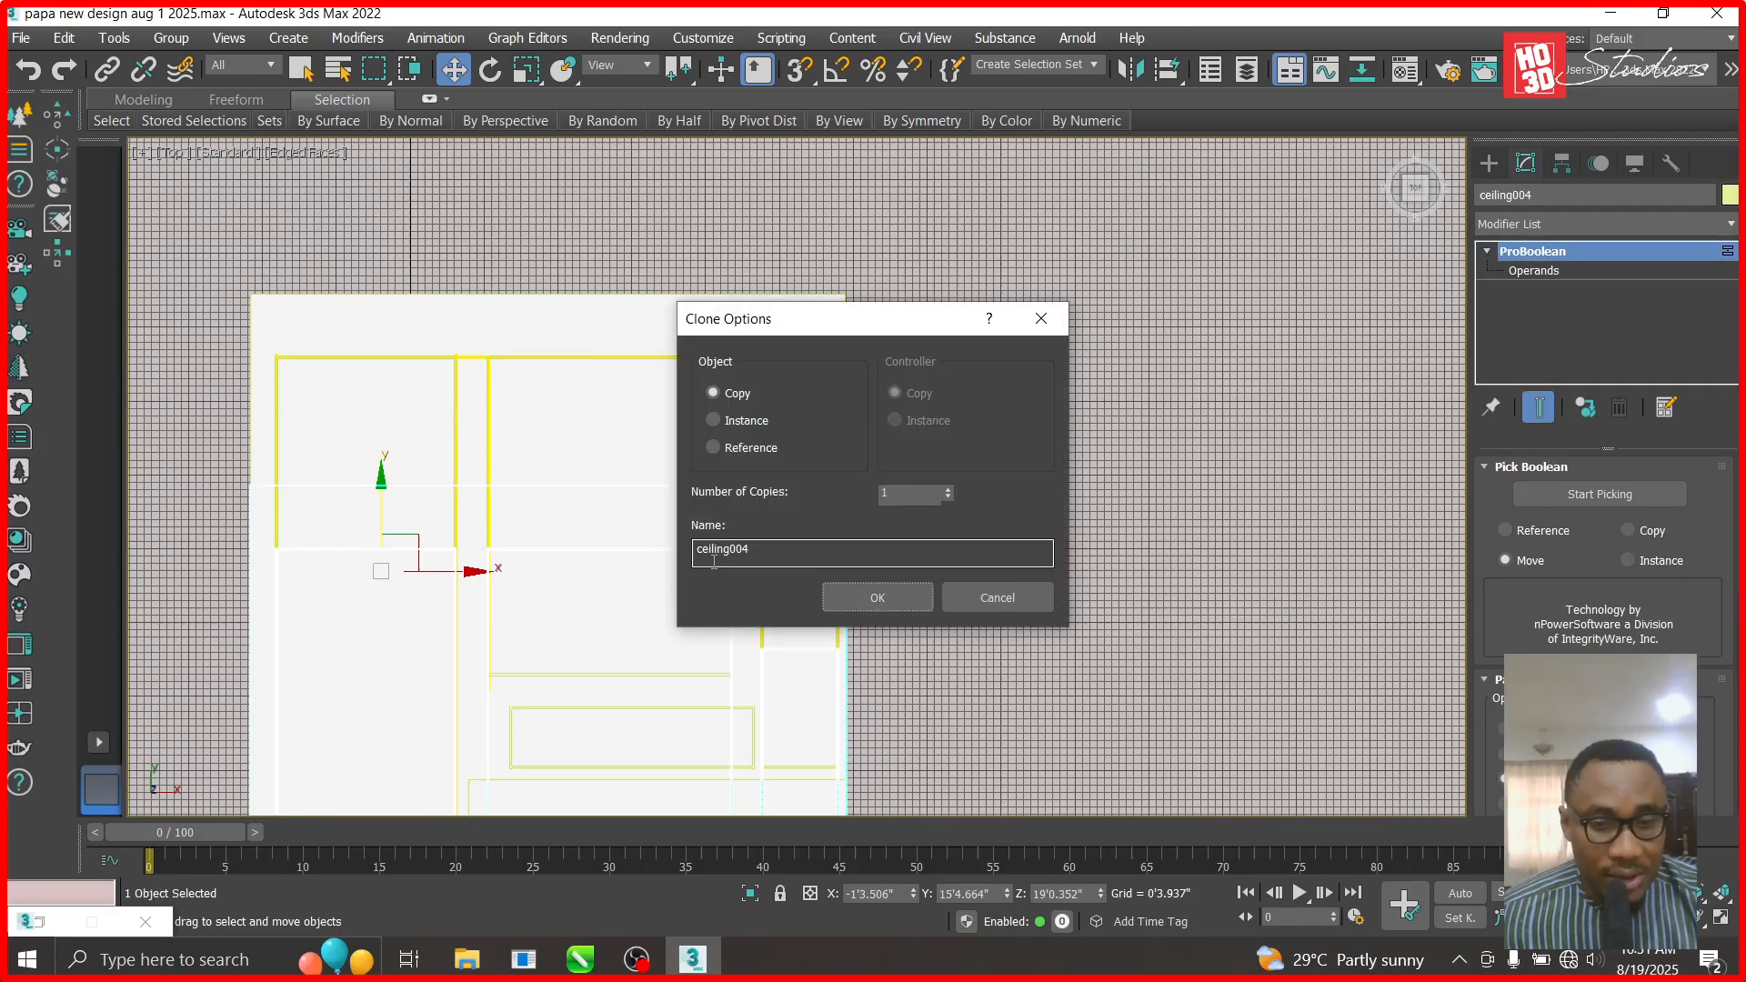
- Cancel the unwanted ceiling004 clone and select the Corona Light070 strip
{"action": "left_click", "coordinate": [974, 596]}
{"action": "scroll", "coordinate": [814, 483], "scroll_direction": "up", "scroll_amount": 5}
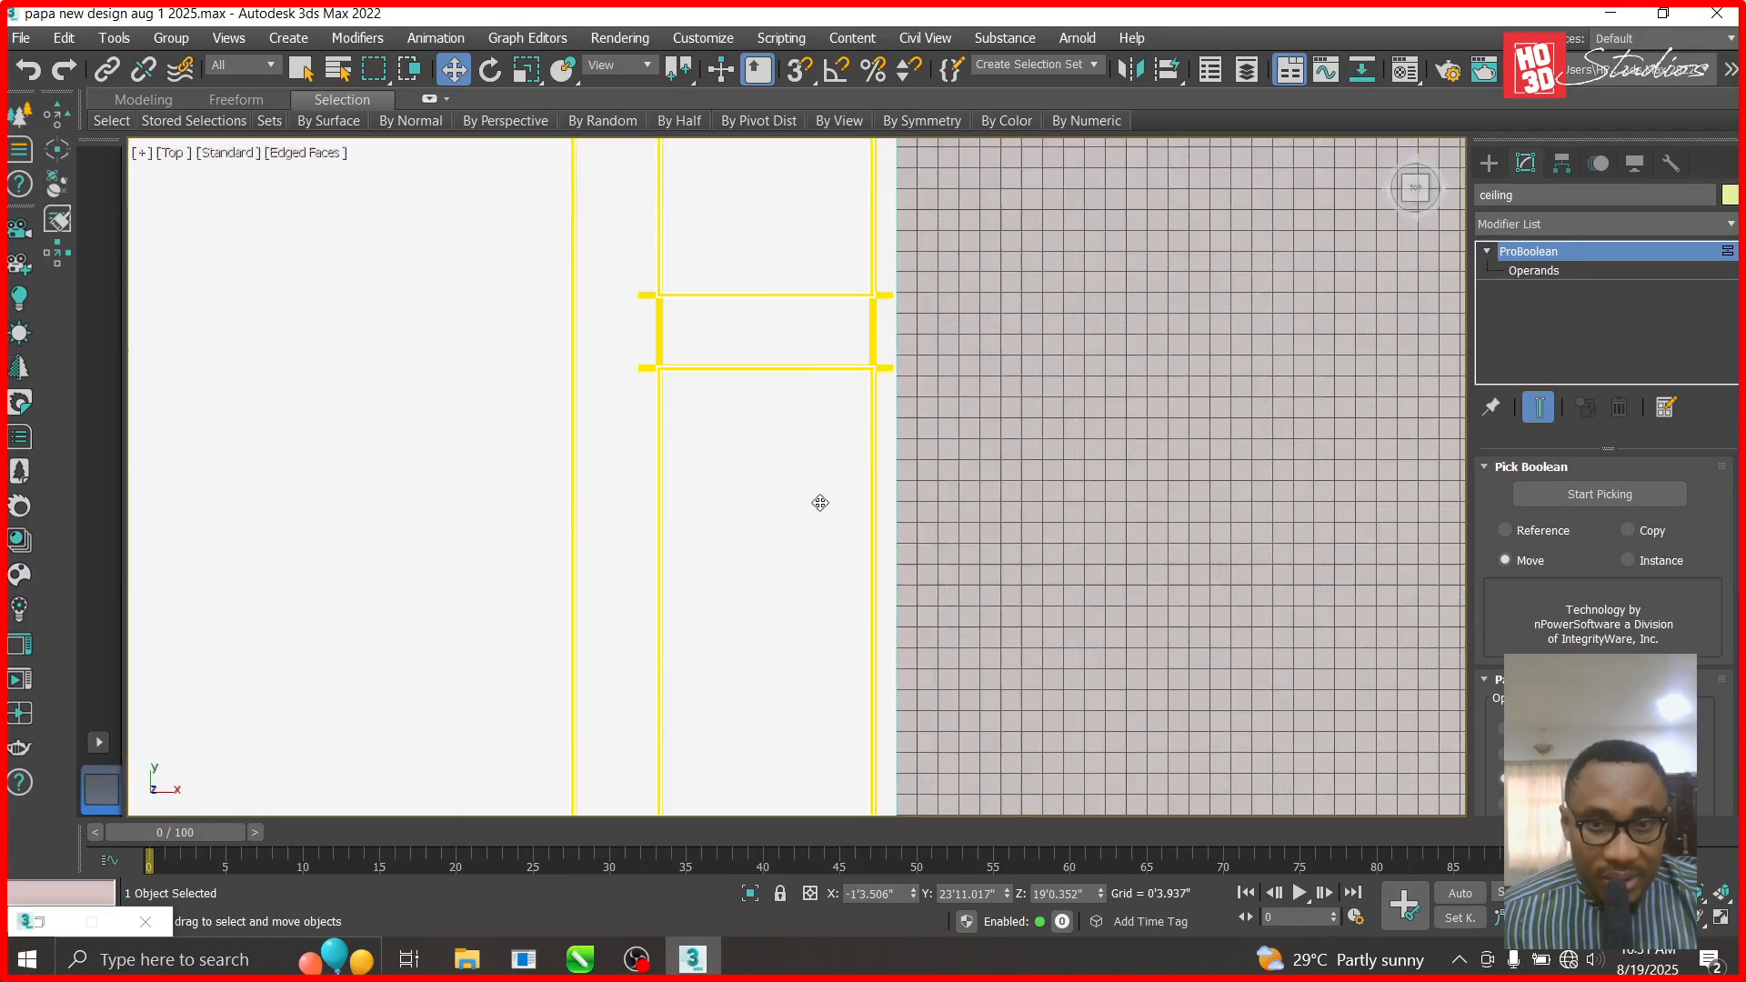
{"action": "scroll", "coordinate": [890, 424], "scroll_direction": "down", "scroll_amount": 3}
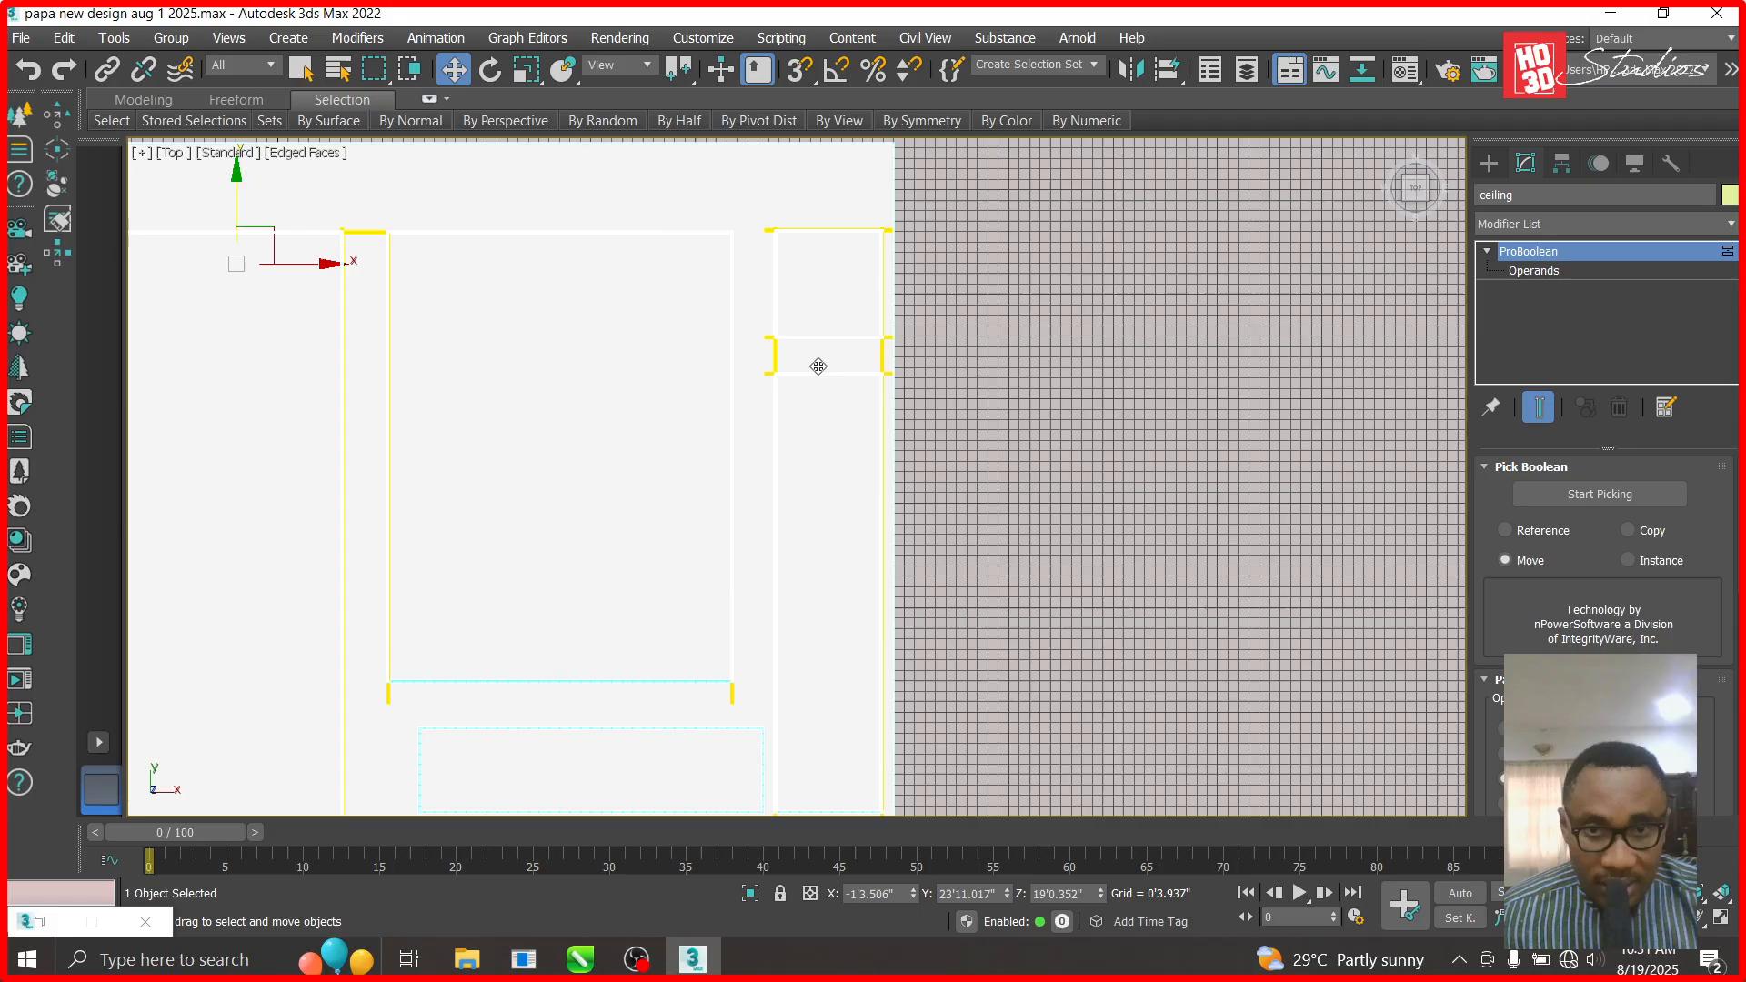
{"action": "left_click", "coordinate": [910, 379]}
{"action": "scroll", "coordinate": [855, 382], "scroll_direction": "up", "scroll_amount": 2}
{"action": "left_click", "coordinate": [830, 362]}
{"action": "left_click", "coordinate": [1084, 362]}
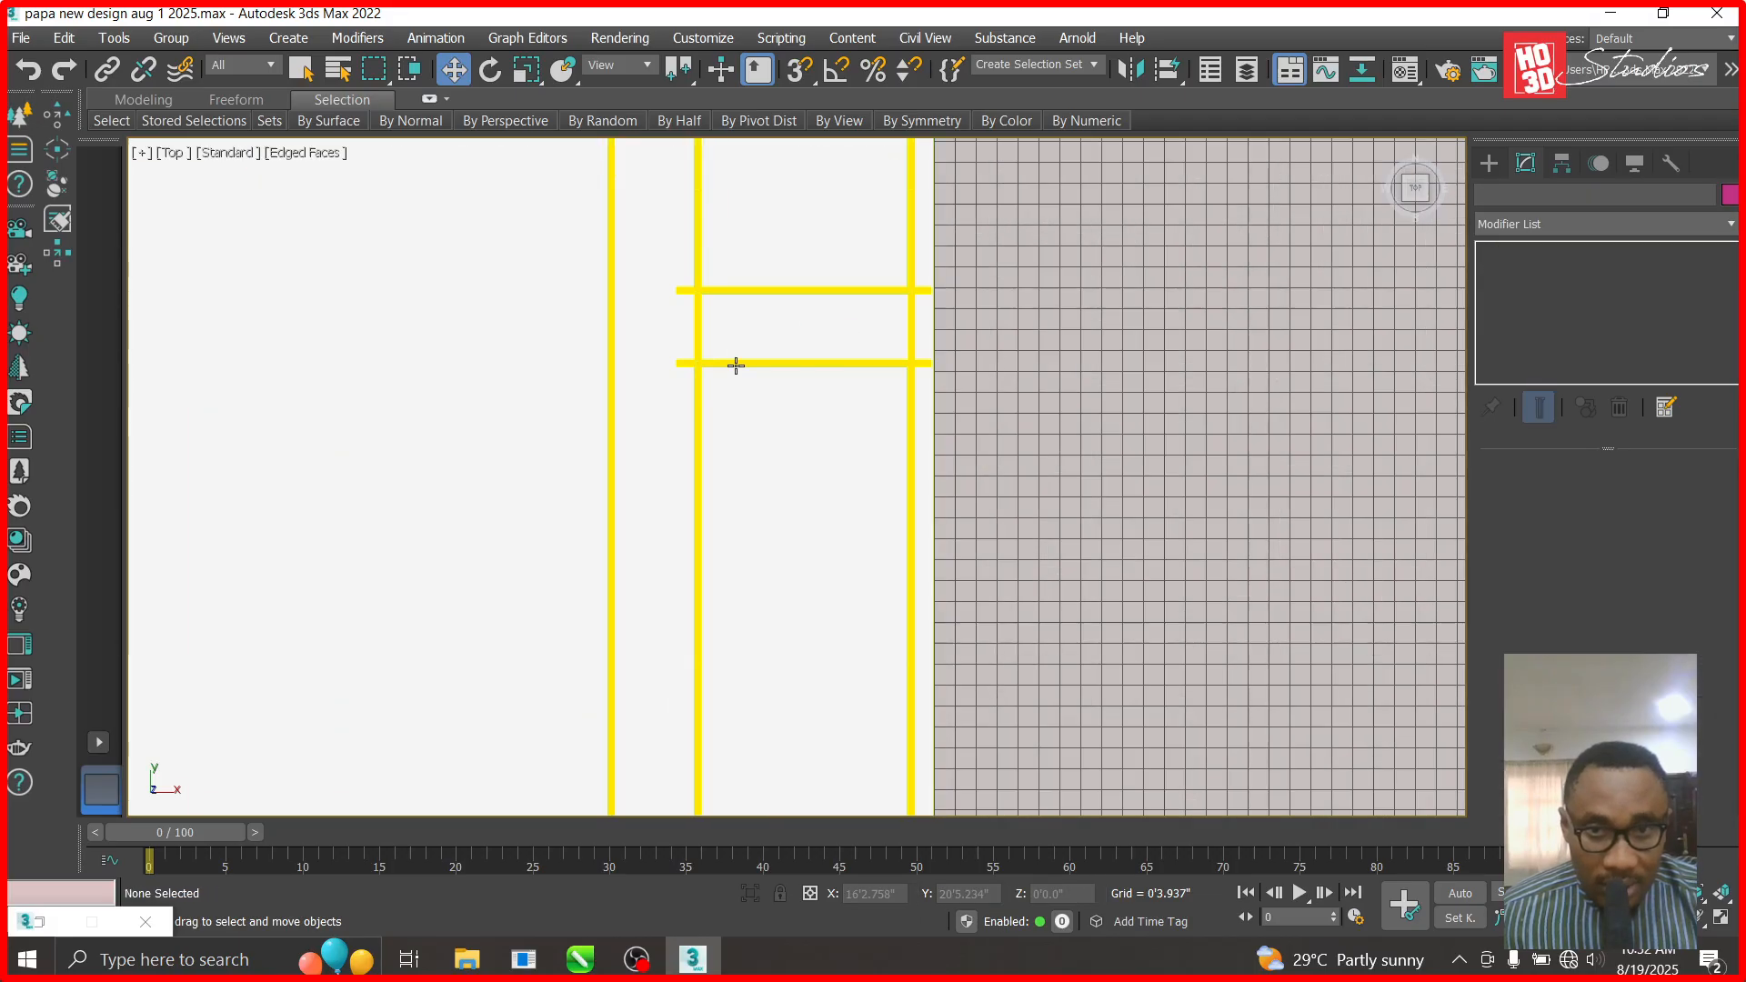
{"action": "scroll", "coordinate": [736, 365], "scroll_direction": "up", "scroll_amount": 3}
{"action": "left_click", "coordinate": [806, 358]}
- Copy the strip down to the lower recess edge and move it further down into place
{"action": "scroll", "coordinate": [813, 325], "scroll_direction": "down", "scroll_amount": 3}
{"action": "scroll", "coordinate": [881, 266], "scroll_direction": "down", "scroll_amount": 3}
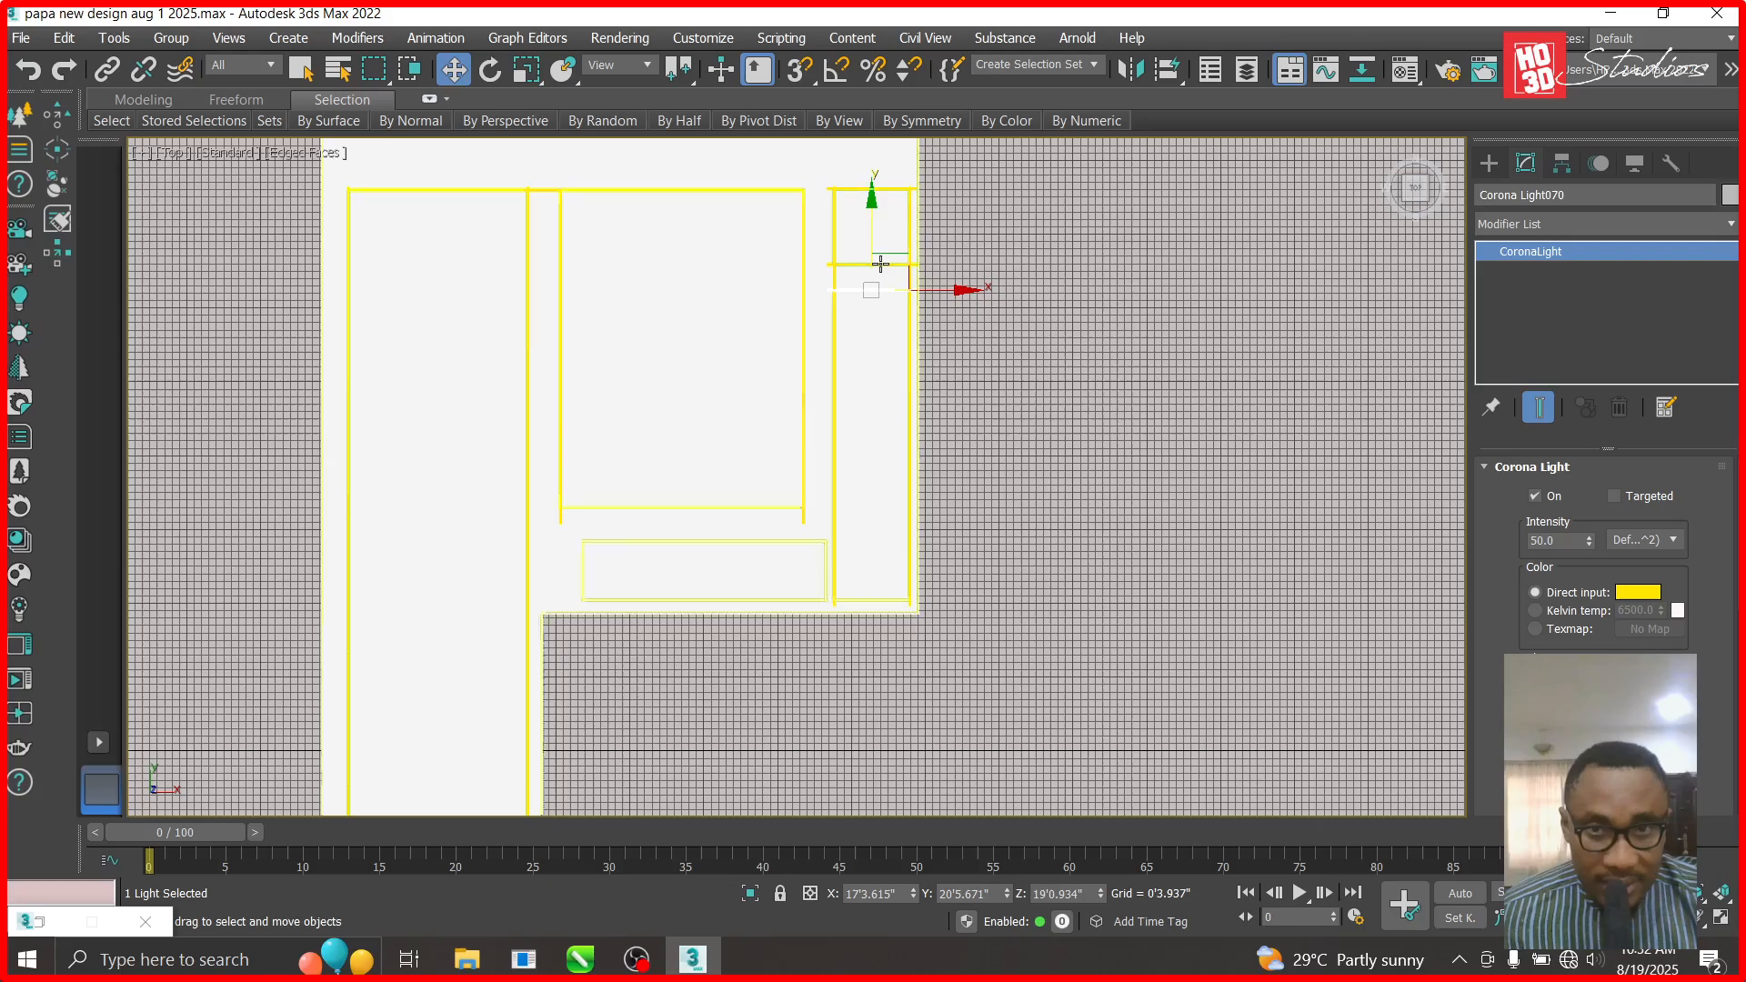
{"action": "left_click_drag", "start_coordinate": [872, 208], "coordinate": [900, 507], "text": "shift"}
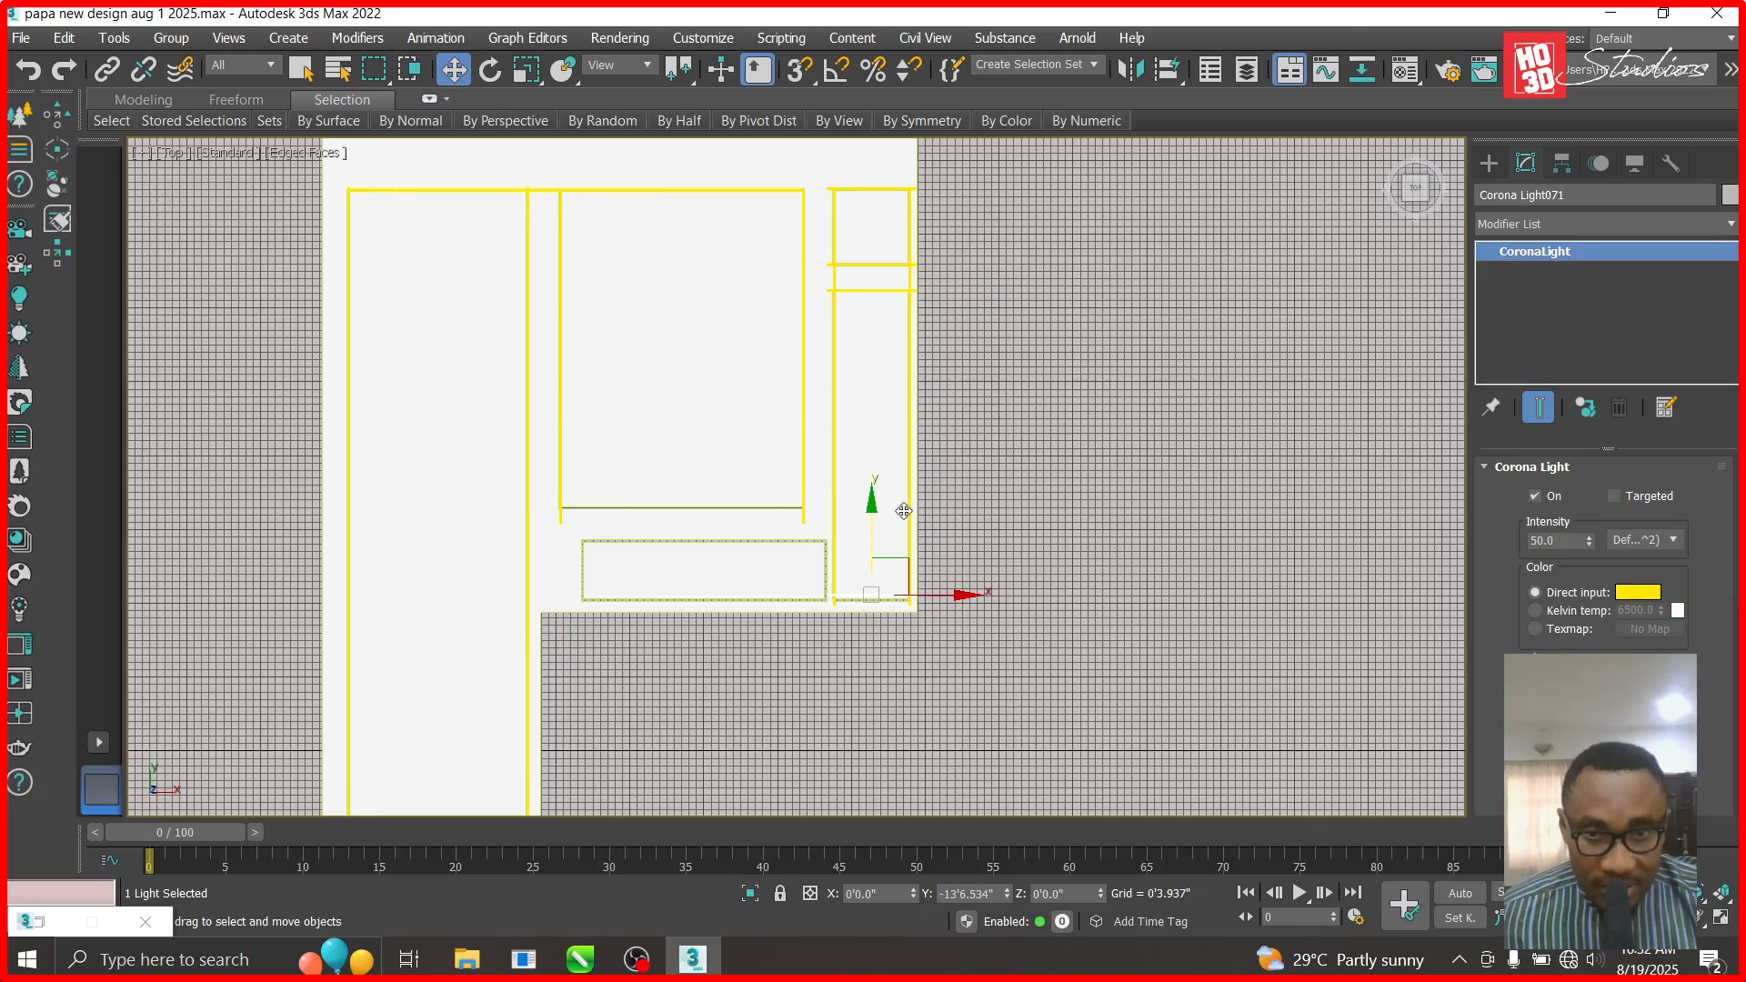
{"action": "left_click", "coordinate": [882, 598]}
{"action": "scroll", "coordinate": [860, 595], "scroll_direction": "up", "scroll_amount": 4}
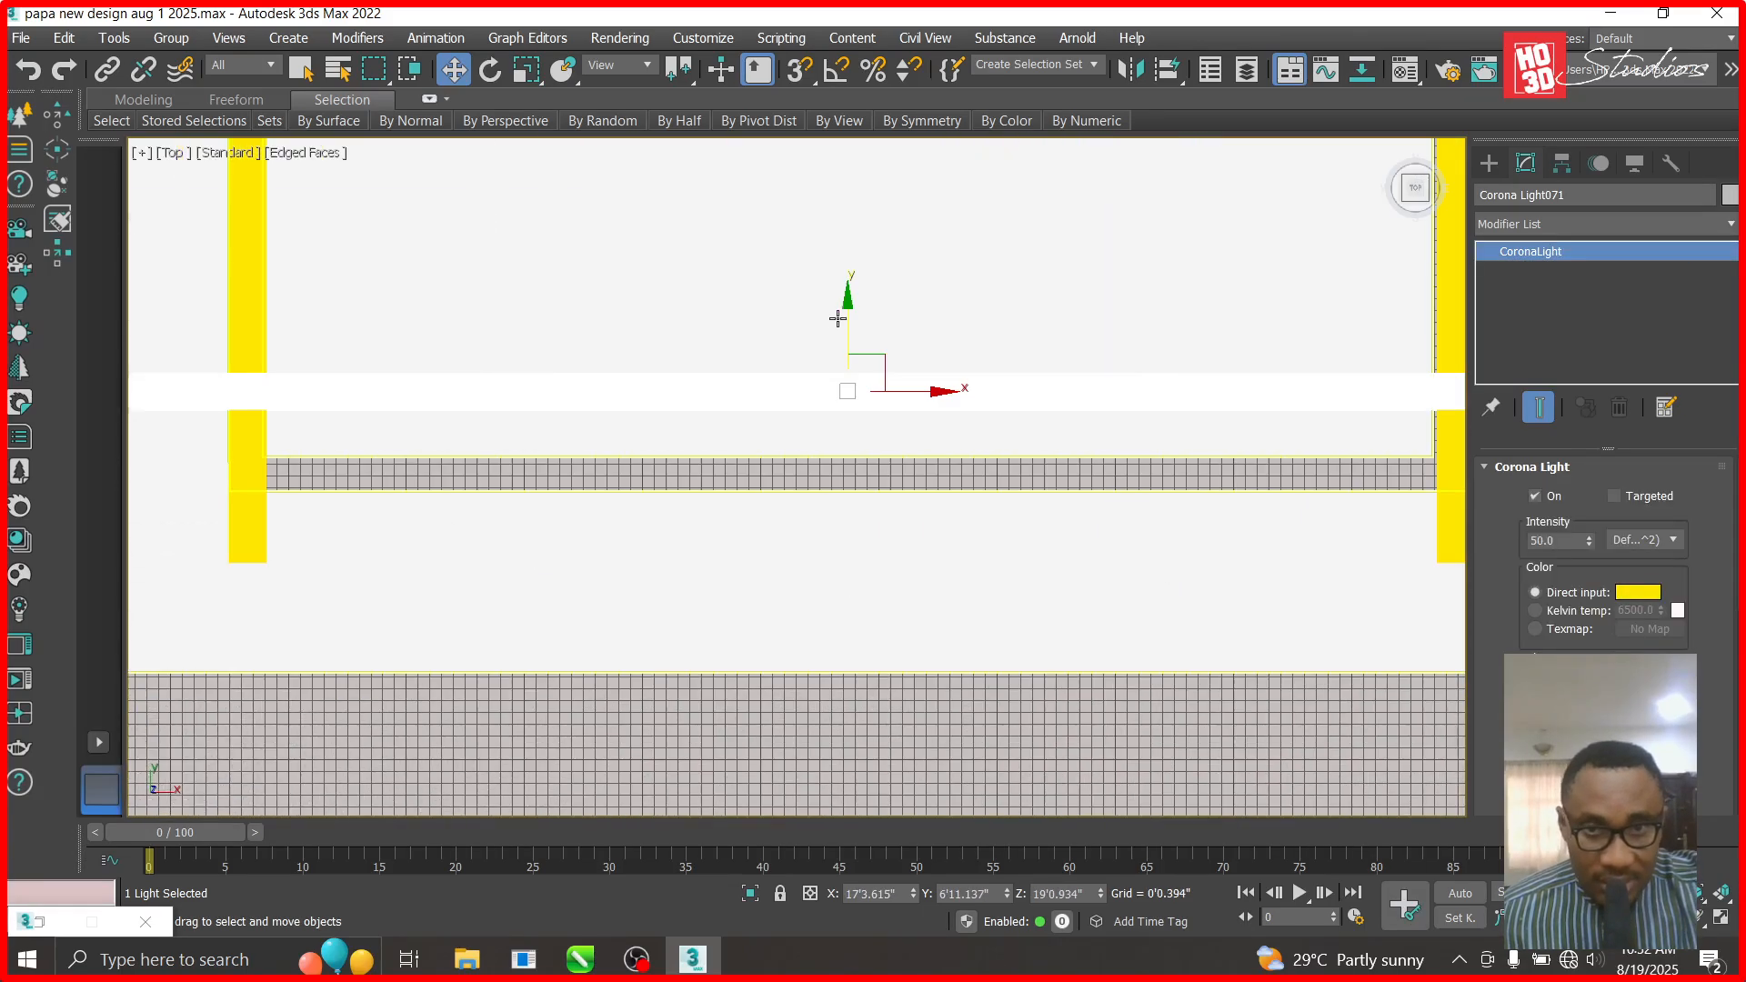
{"action": "left_click_drag", "start_coordinate": [850, 303], "coordinate": [850, 386]}
{"action": "scroll", "coordinate": [890, 433], "scroll_direction": "down", "scroll_amount": 5}
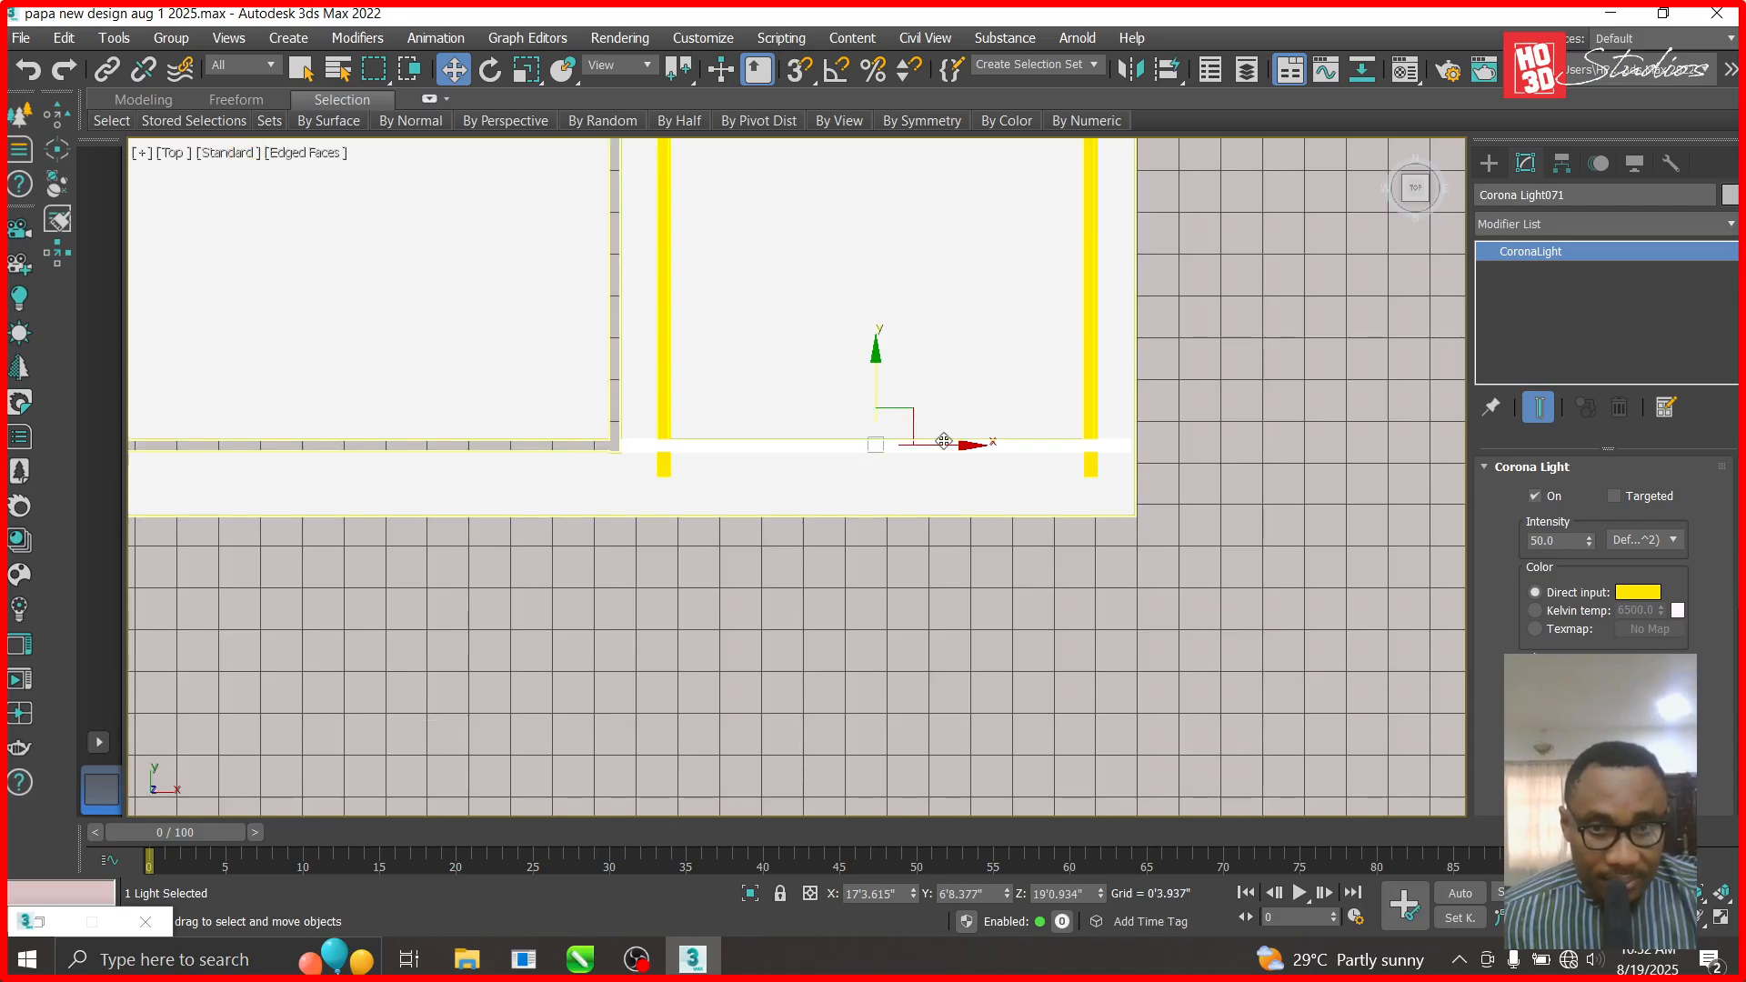
- Copy the strip left along the bottom edge and widen it to span the lower recess
{"action": "left_click_drag", "start_coordinate": [971, 446], "coordinate": [370, 446], "text": "shift"}
{"action": "left_click", "coordinate": [877, 596]}
{"action": "scroll", "coordinate": [827, 573], "scroll_direction": "down", "scroll_amount": 2}
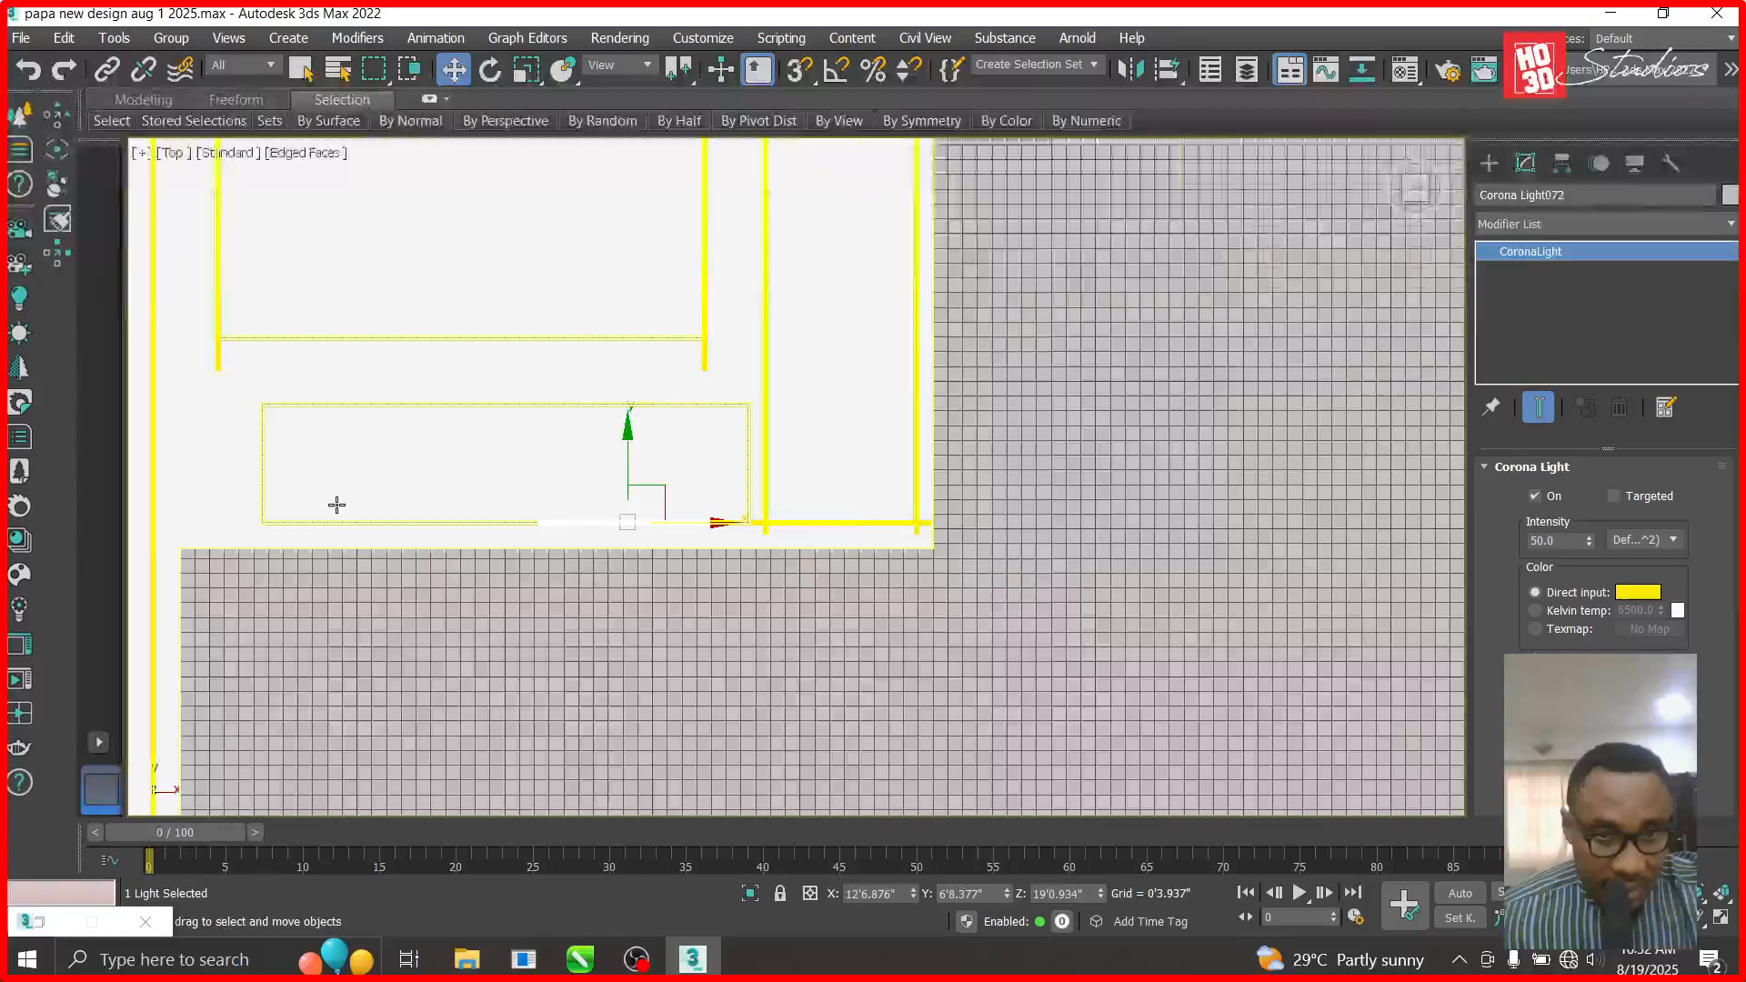
{"action": "scroll", "coordinate": [335, 499], "scroll_direction": "up", "scroll_amount": 4}
{"action": "left_click_drag", "start_coordinate": [1012, 540], "coordinate": [762, 541]}
{"action": "left_click_drag", "start_coordinate": [1679, 702], "coordinate": [1704, 560]}
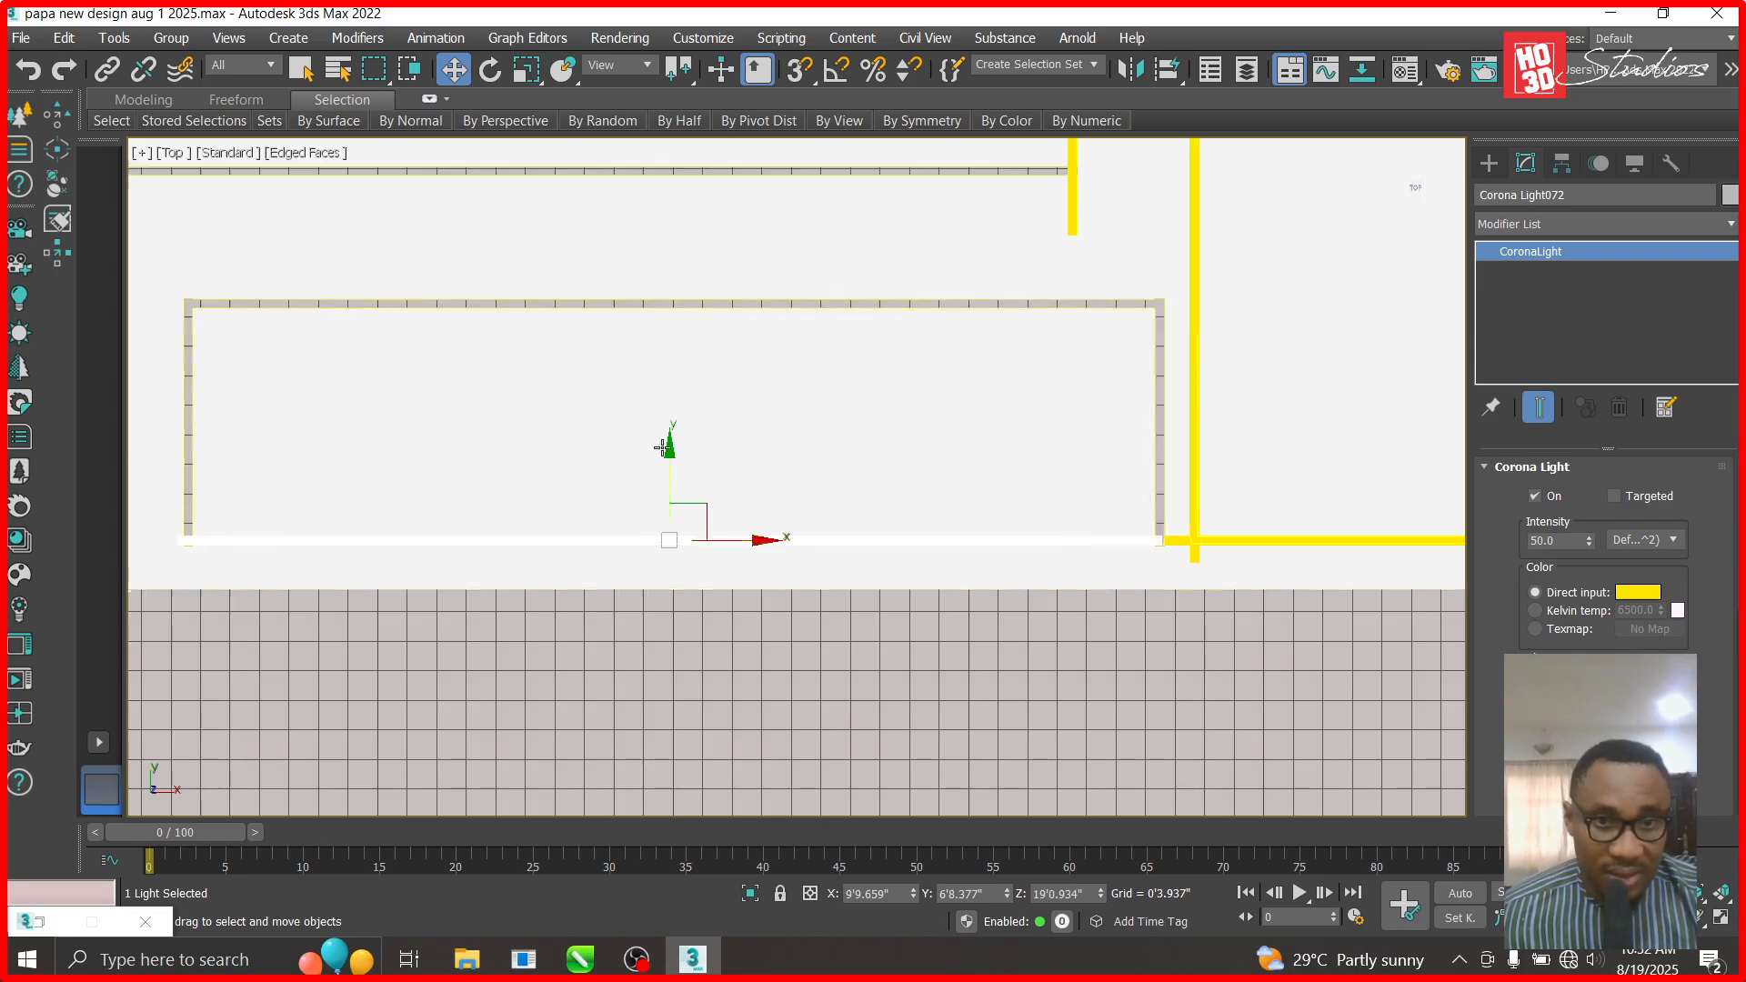
- Copy a strip to the top edge, then clone it rotated 90° vertical onto the recess's left side
{"action": "mouse_move", "coordinate": [670, 454]}
{"action": "left_mouse_down", "text": "shift"}
{"action": "mouse_move", "coordinate": [678, 216]}
{"action": "mouse_move", "coordinate": [693, 218]}
{"action": "mouse_move", "coordinate": [683, 273]}
{"action": "mouse_move", "coordinate": [574, 403]}
{"action": "left_mouse_up", "text": "shift"}
{"action": "left_click", "coordinate": [876, 596]}
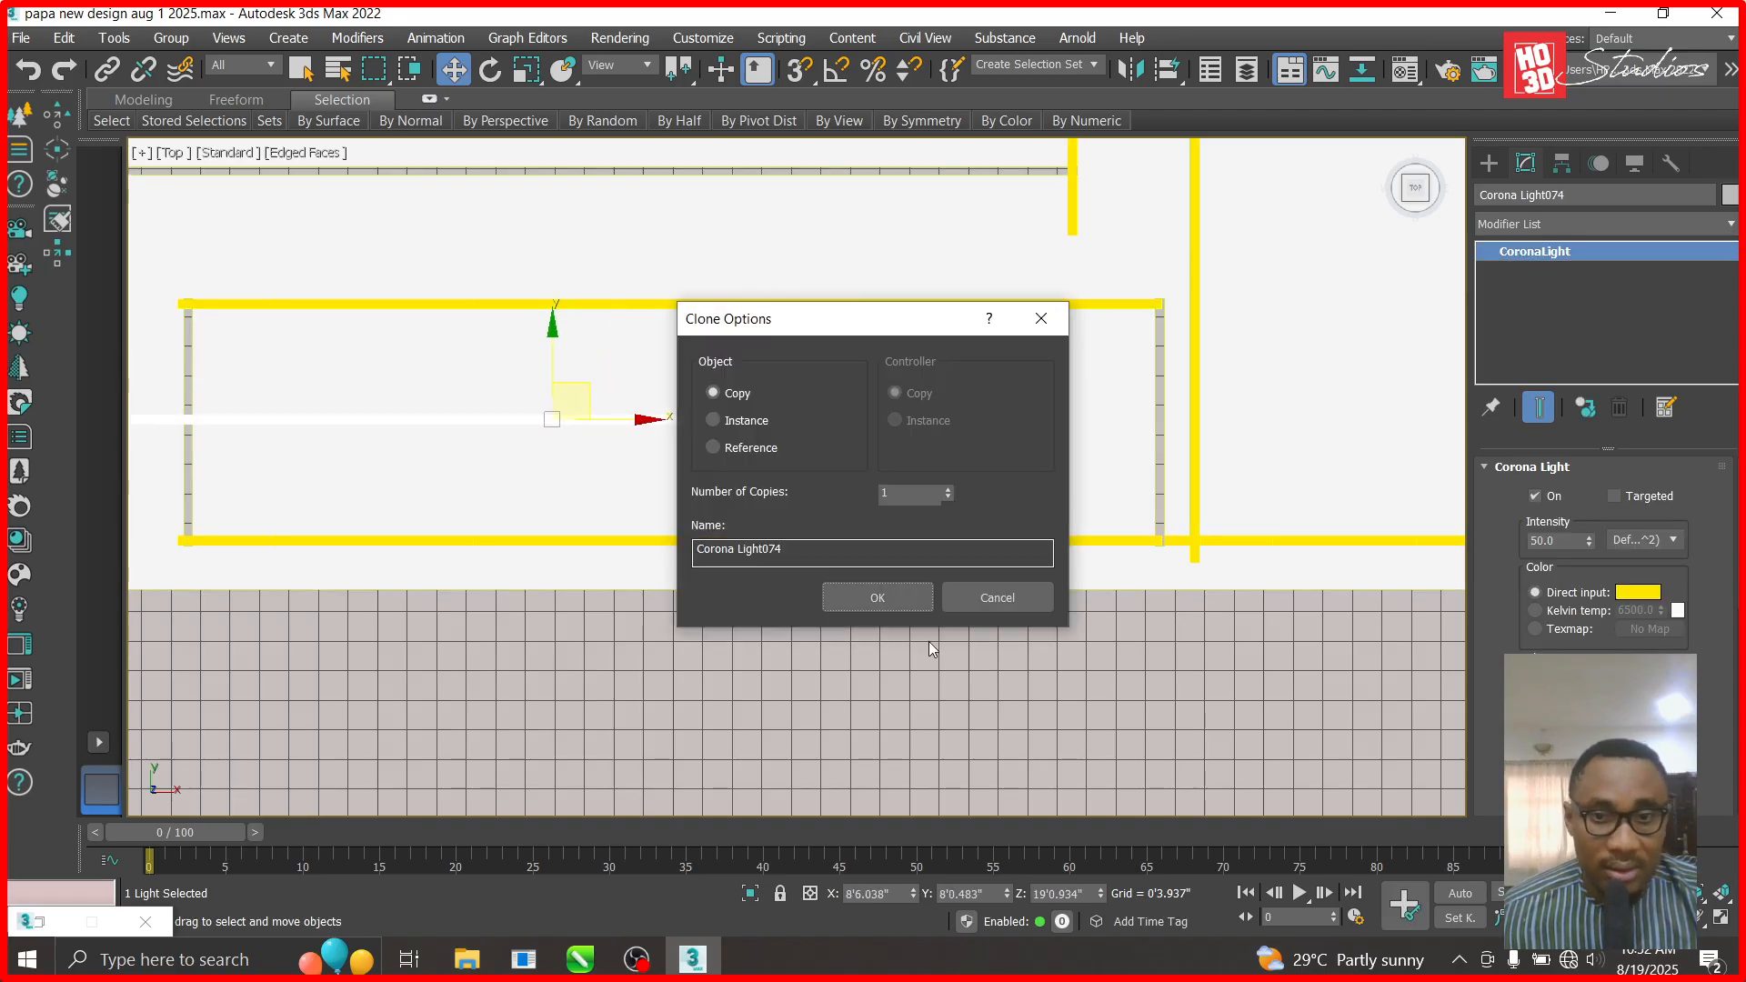
{"action": "left_click", "coordinate": [878, 597]}
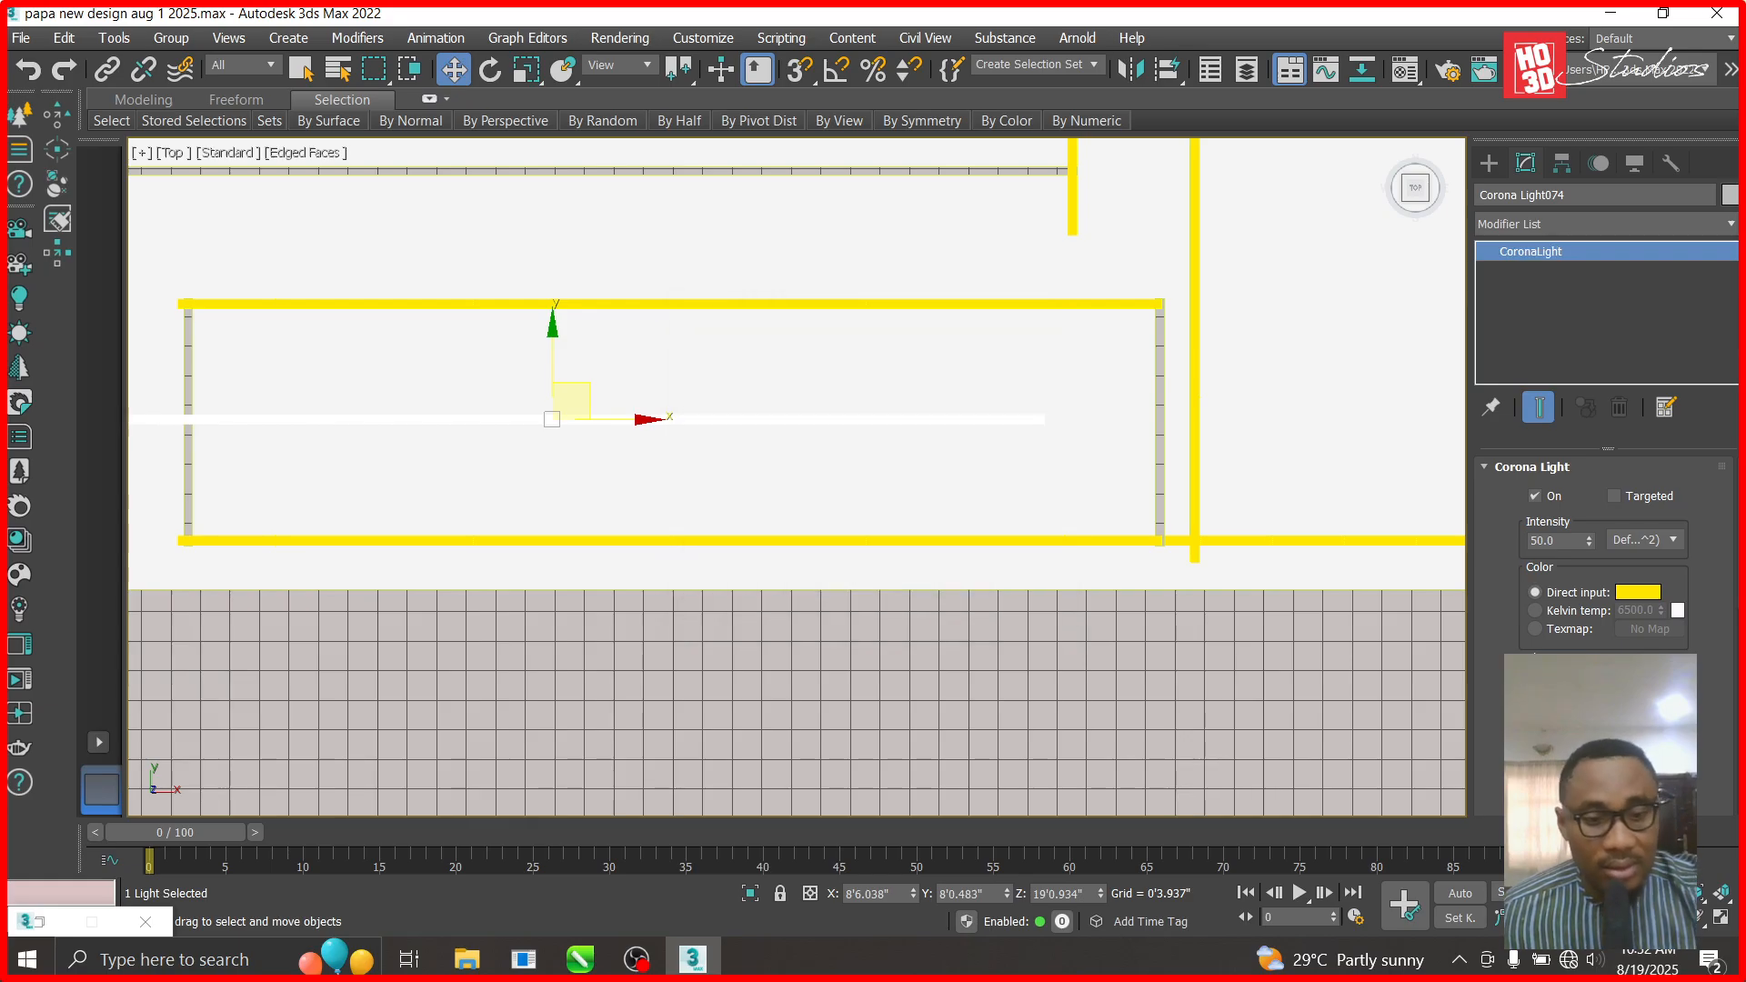
{"action": "left_click", "coordinate": [492, 72]}
{"action": "key", "text": "Return"}
{"action": "key", "text": "w"}
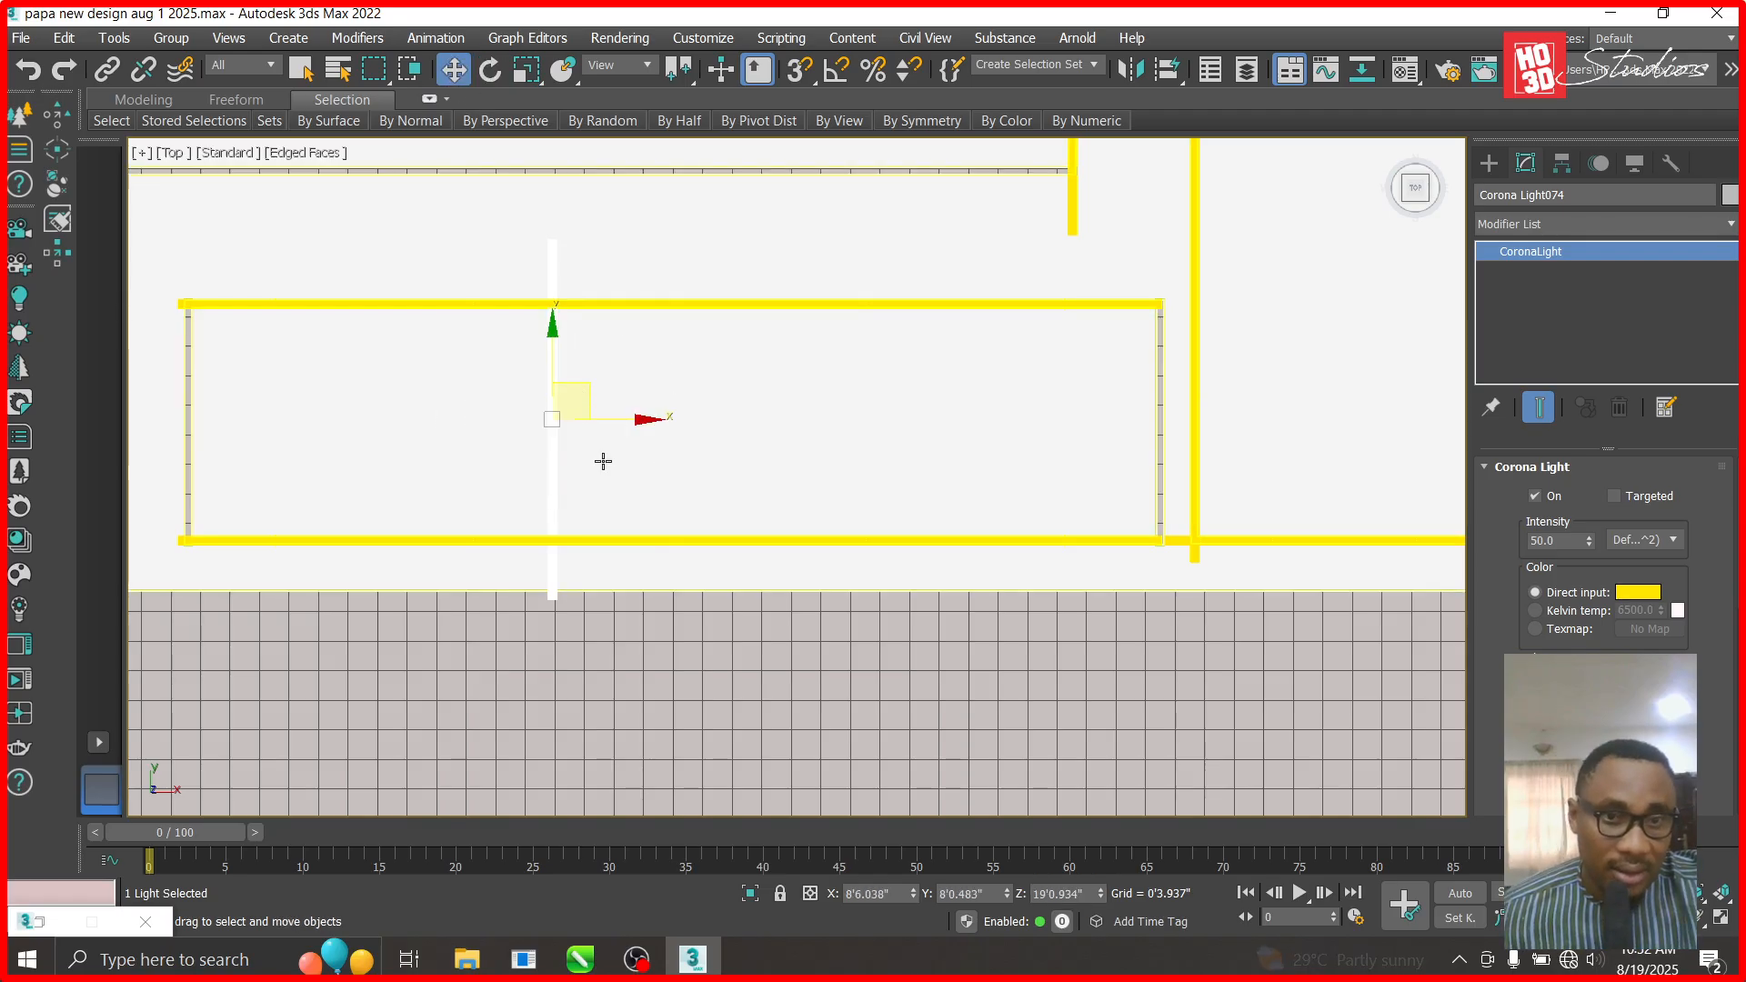
{"action": "mouse_move", "coordinate": [582, 405]}
{"action": "left_mouse_down"}
{"action": "mouse_move", "coordinate": [220, 400]}
{"action": "mouse_move", "coordinate": [226, 382]}
{"action": "mouse_move", "coordinate": [1248, 397]}
{"action": "left_mouse_up"}
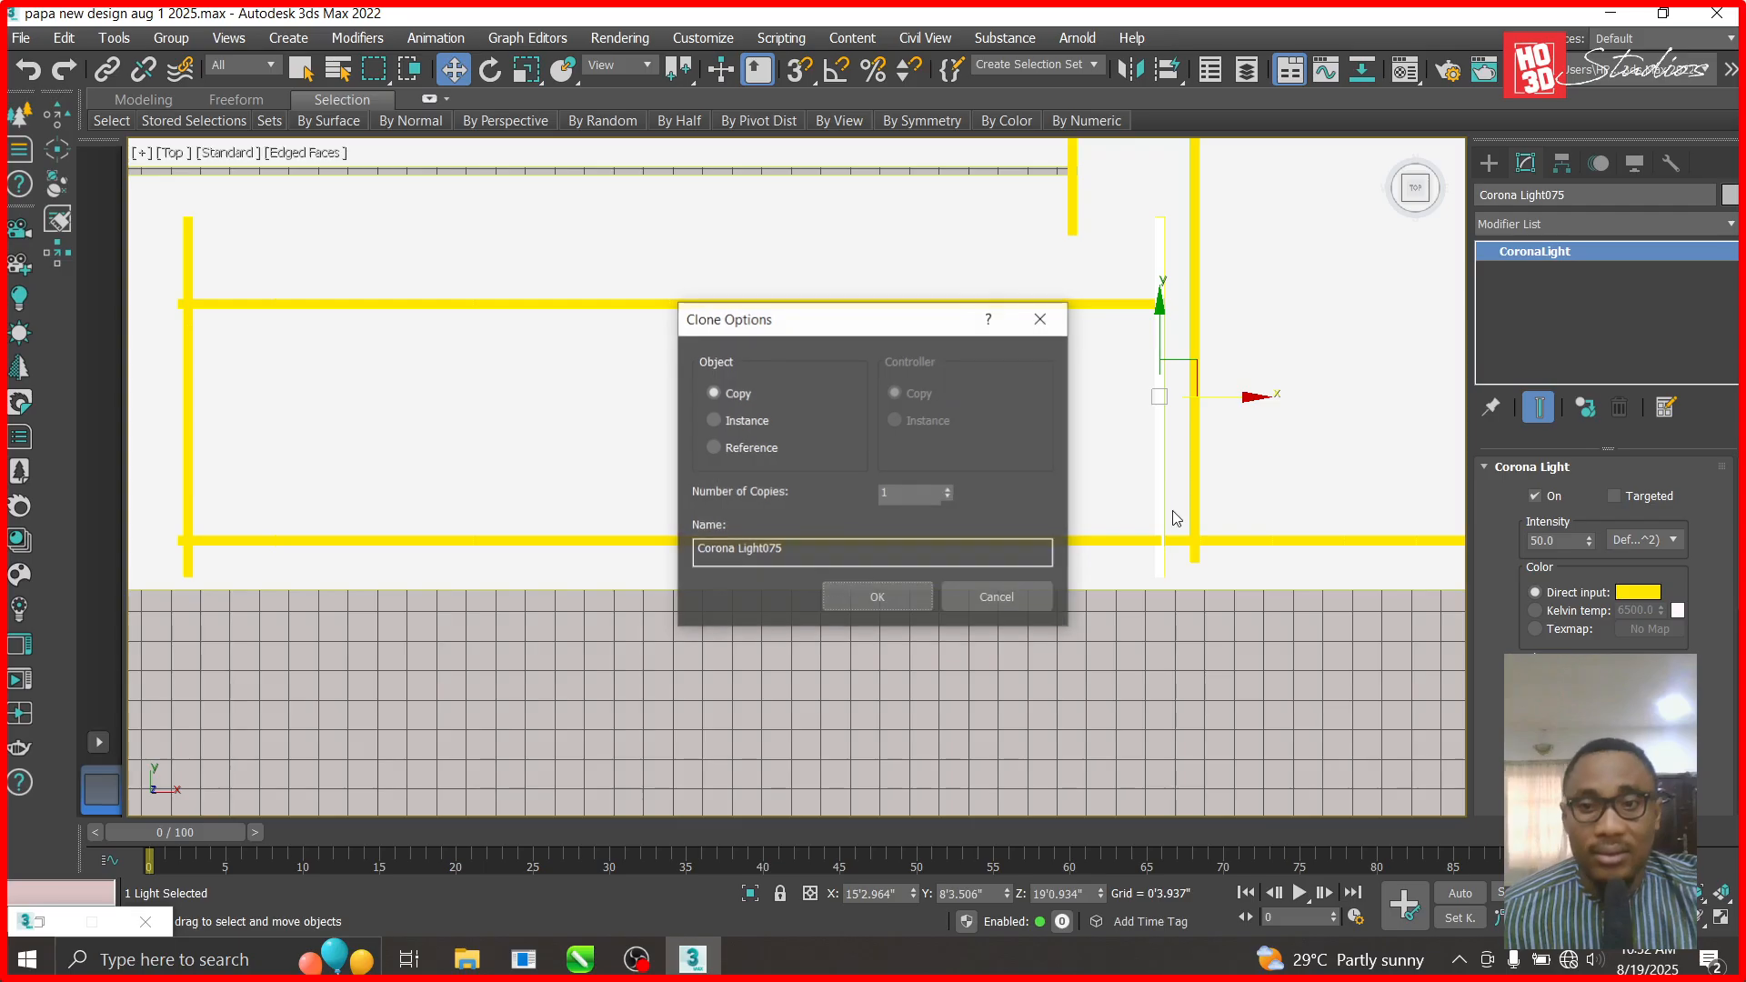
{"action": "left_click", "coordinate": [878, 597]}
- Copy the lower horizontal strip upward onto the upper recess's bottom edge, reaching Corona Light076
{"action": "scroll", "coordinate": [904, 708], "scroll_direction": "down", "scroll_amount": 3}
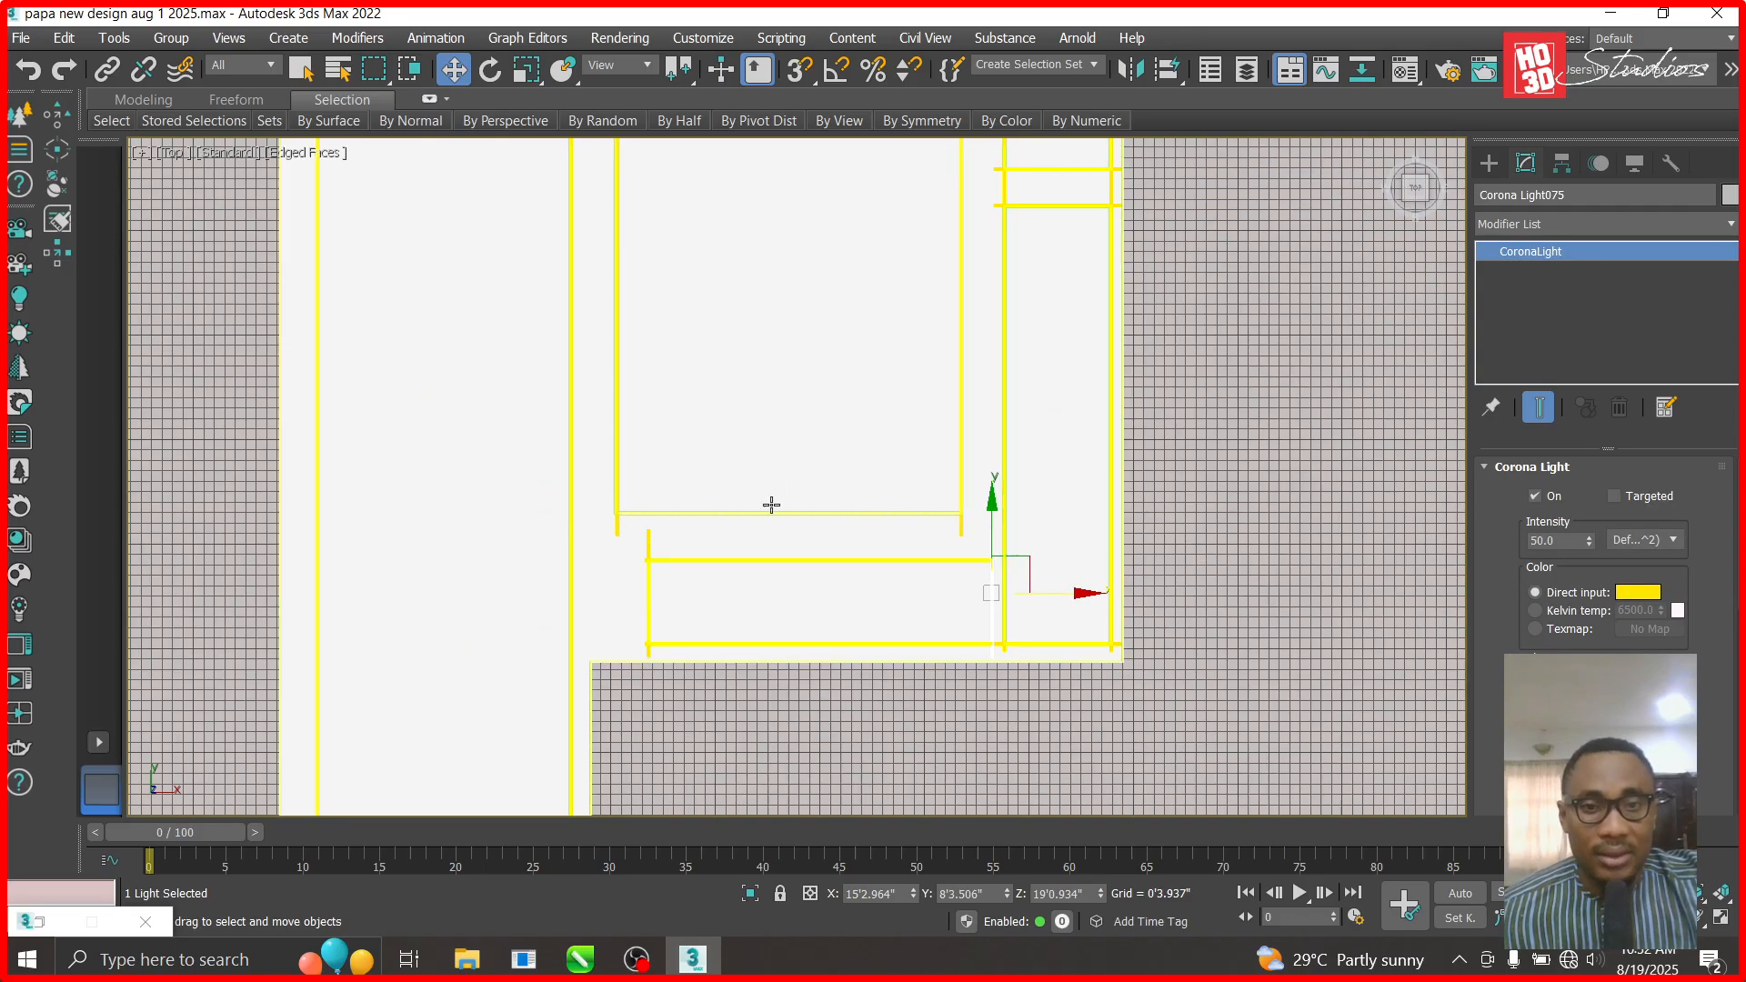
{"action": "scroll", "coordinate": [769, 502], "scroll_direction": "up", "scroll_amount": 3}
{"action": "scroll", "coordinate": [771, 505], "scroll_direction": "up", "scroll_amount": 2}
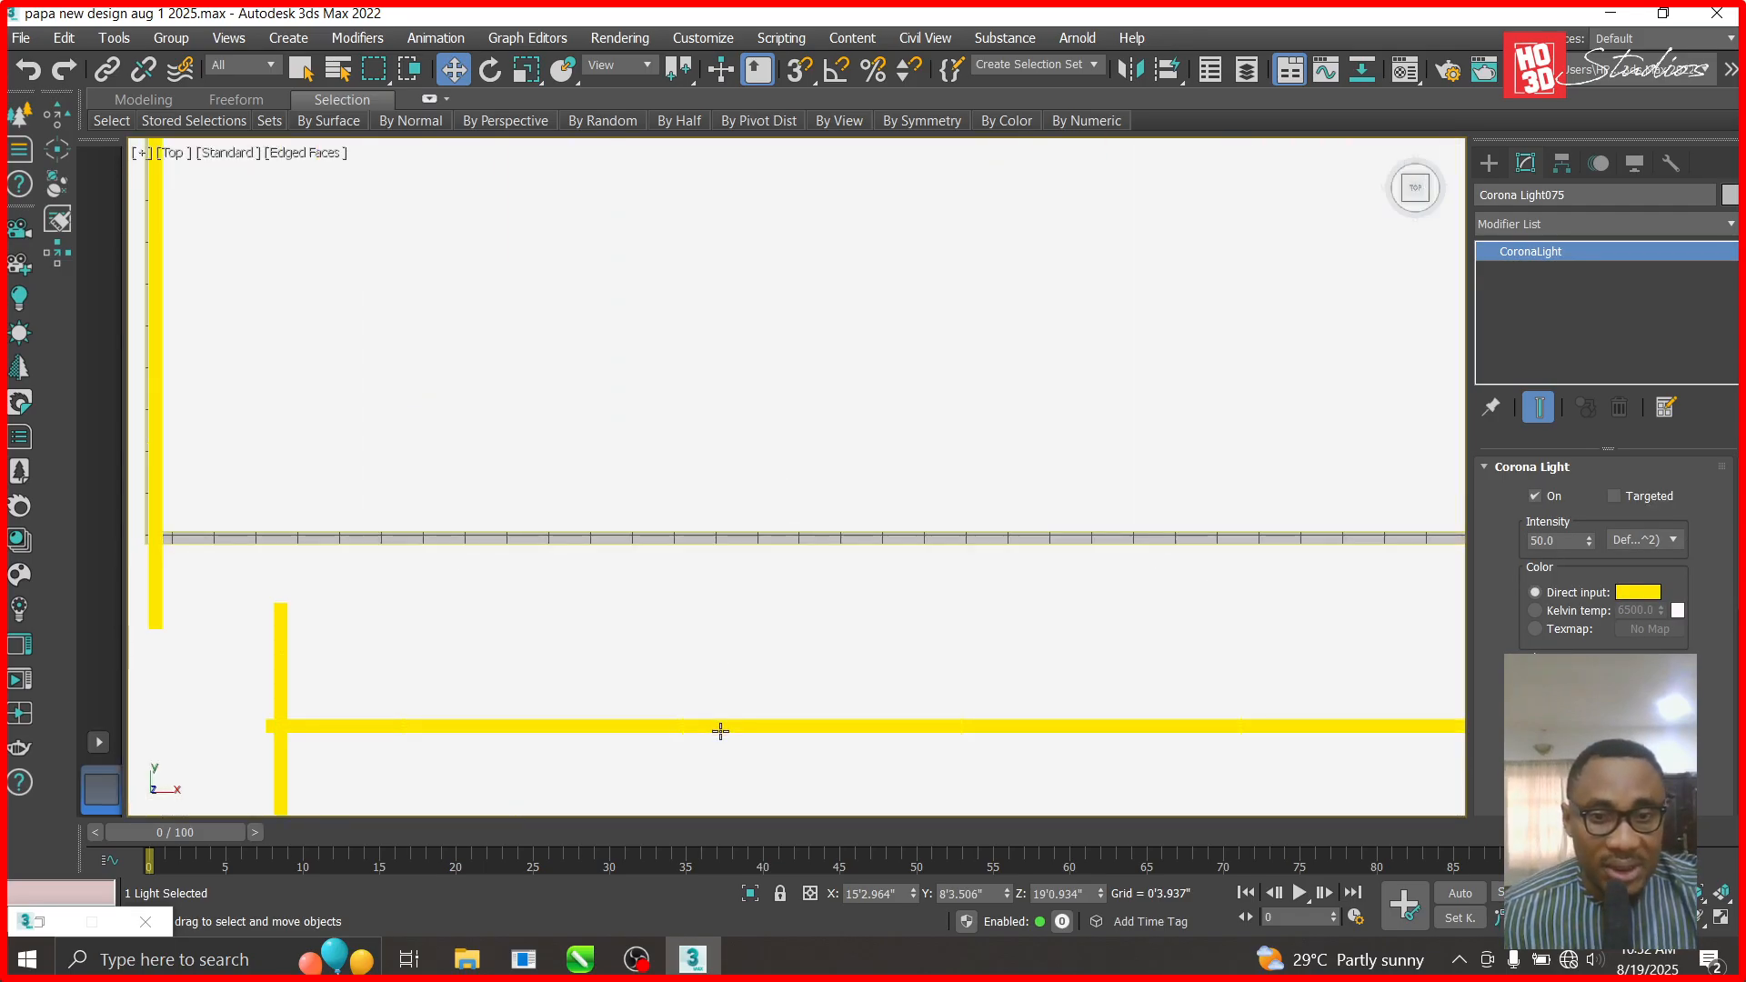
{"action": "left_click", "coordinate": [721, 726]}
{"action": "scroll", "coordinate": [642, 562], "scroll_direction": "down", "scroll_amount": 2}
{"action": "mouse_move", "coordinate": [900, 651]}
{"action": "left_mouse_down", "text": "shift"}
{"action": "mouse_move", "coordinate": [852, 516]}
{"action": "mouse_move", "coordinate": [821, 517]}
{"action": "left_mouse_up", "text": "shift"}
{"action": "left_click", "coordinate": [823, 594]}
{"action": "scroll", "coordinate": [794, 551], "scroll_direction": "up", "scroll_amount": 5}
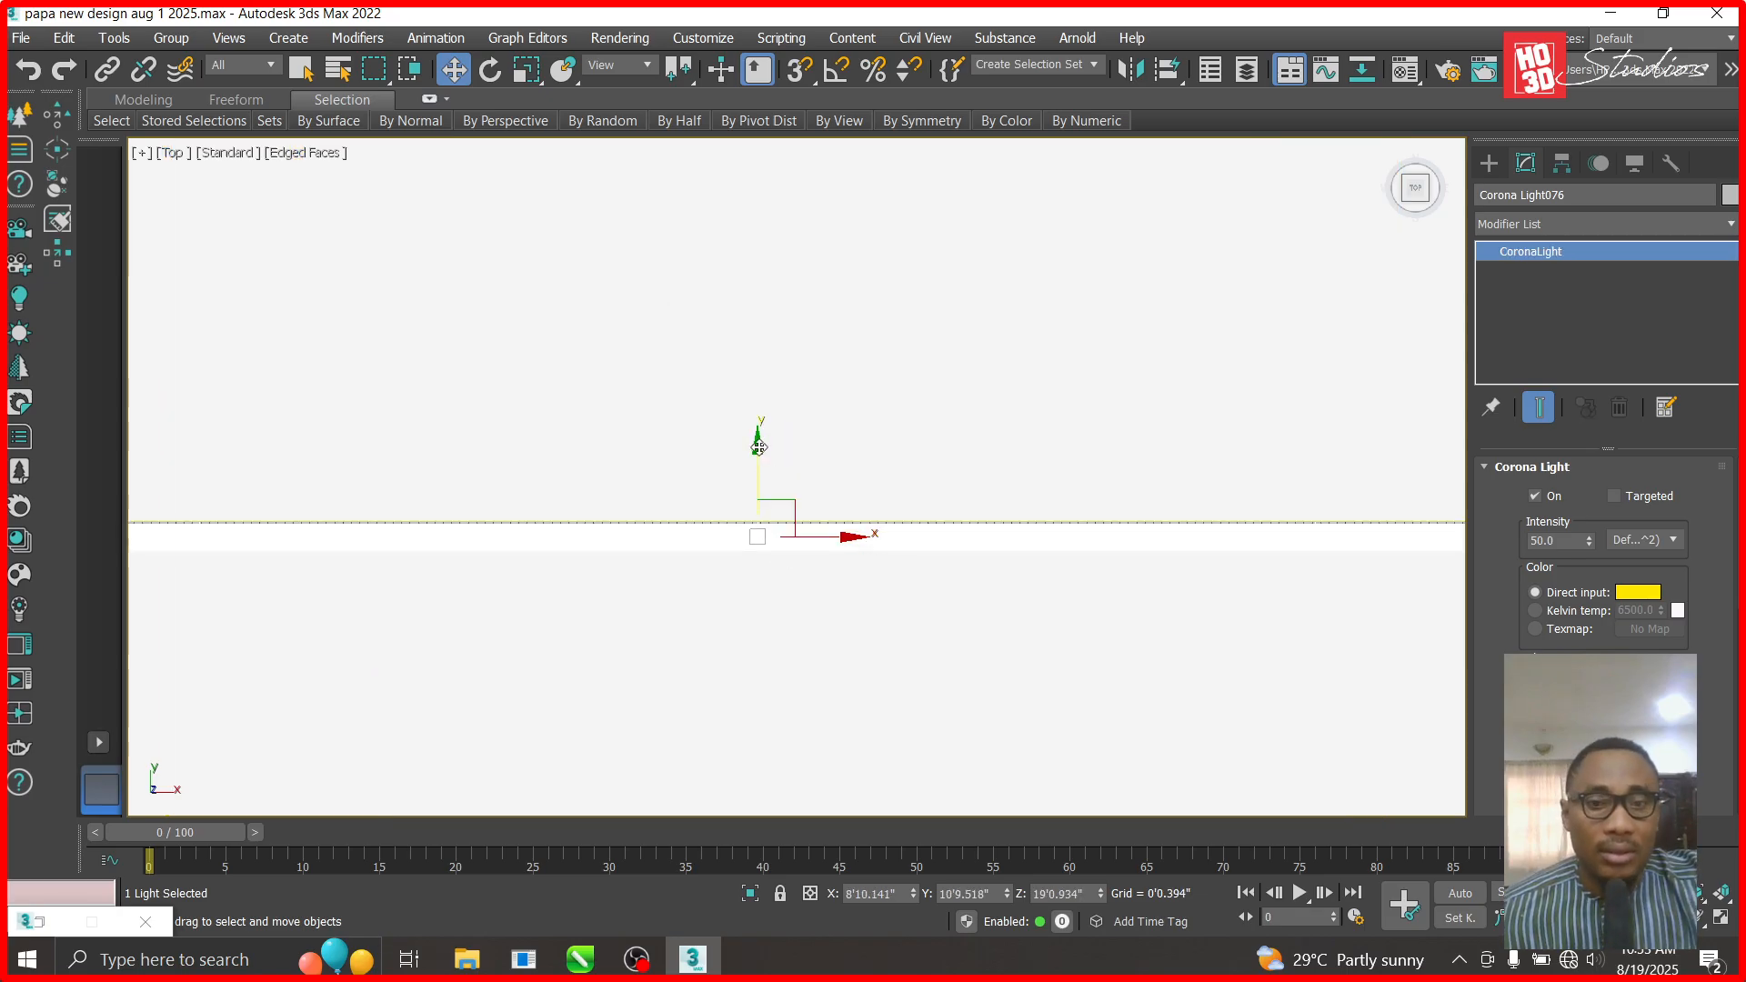
{"action": "left_click_drag", "start_coordinate": [759, 448], "coordinate": [759, 445]}
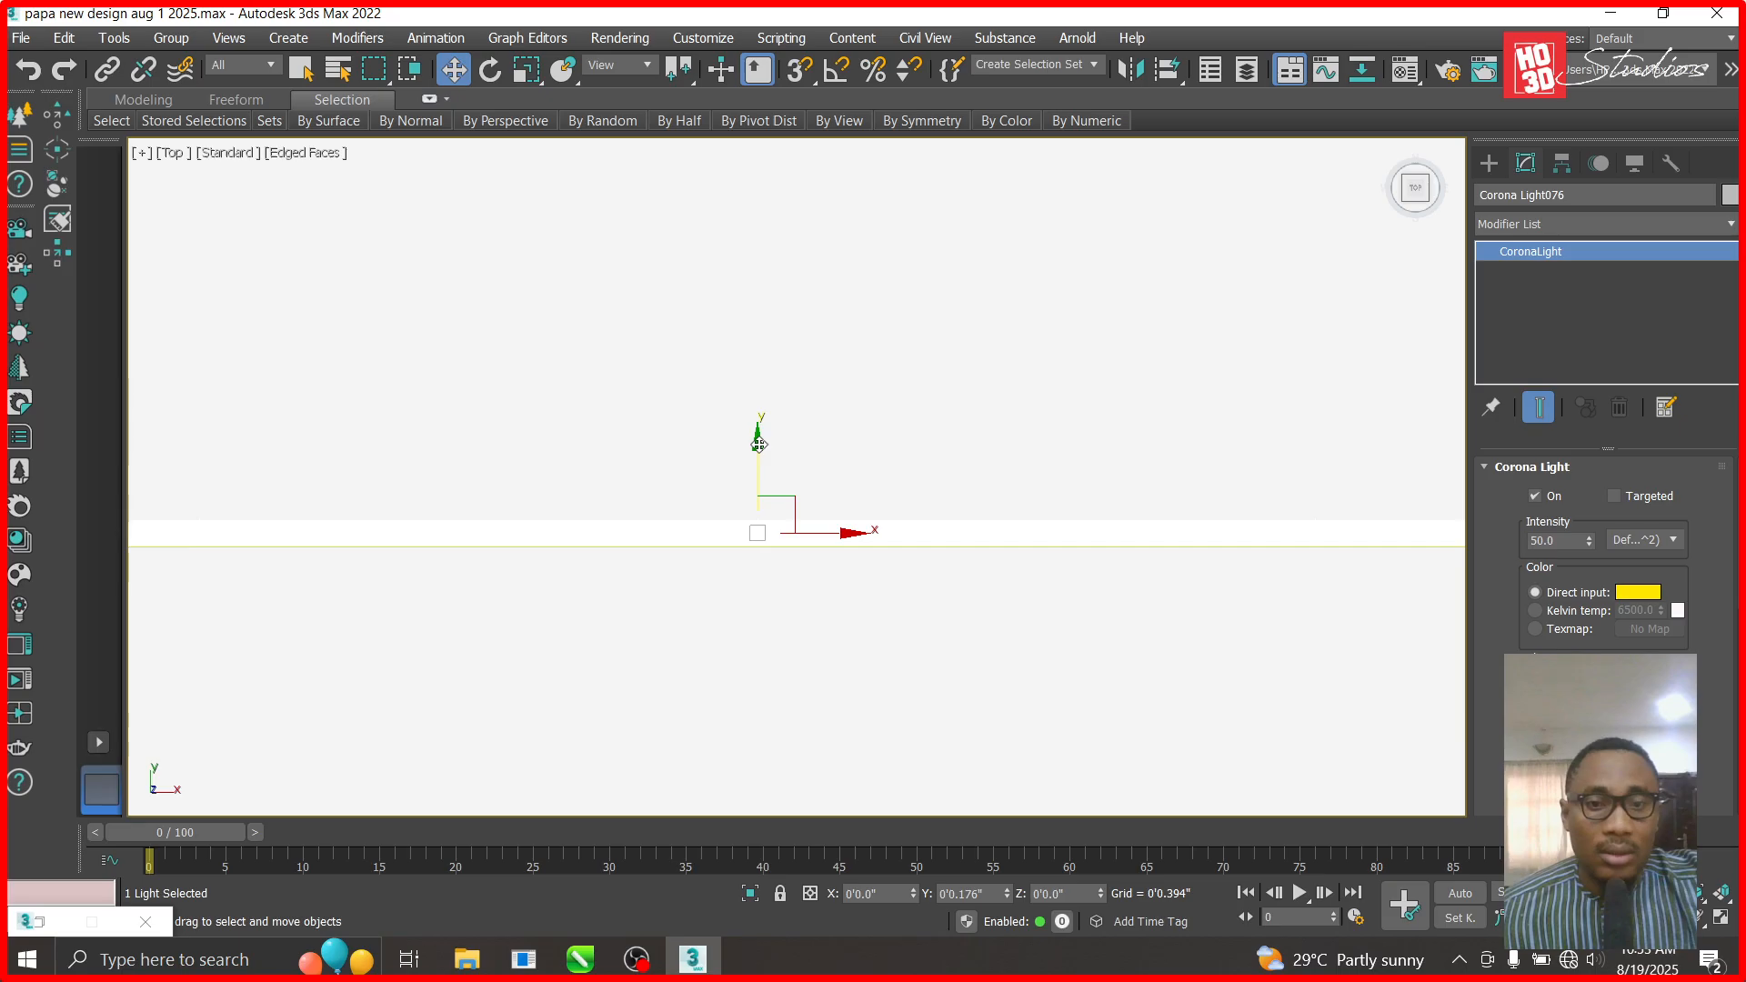
{"action": "scroll", "coordinate": [810, 455], "scroll_direction": "down", "scroll_amount": 6}
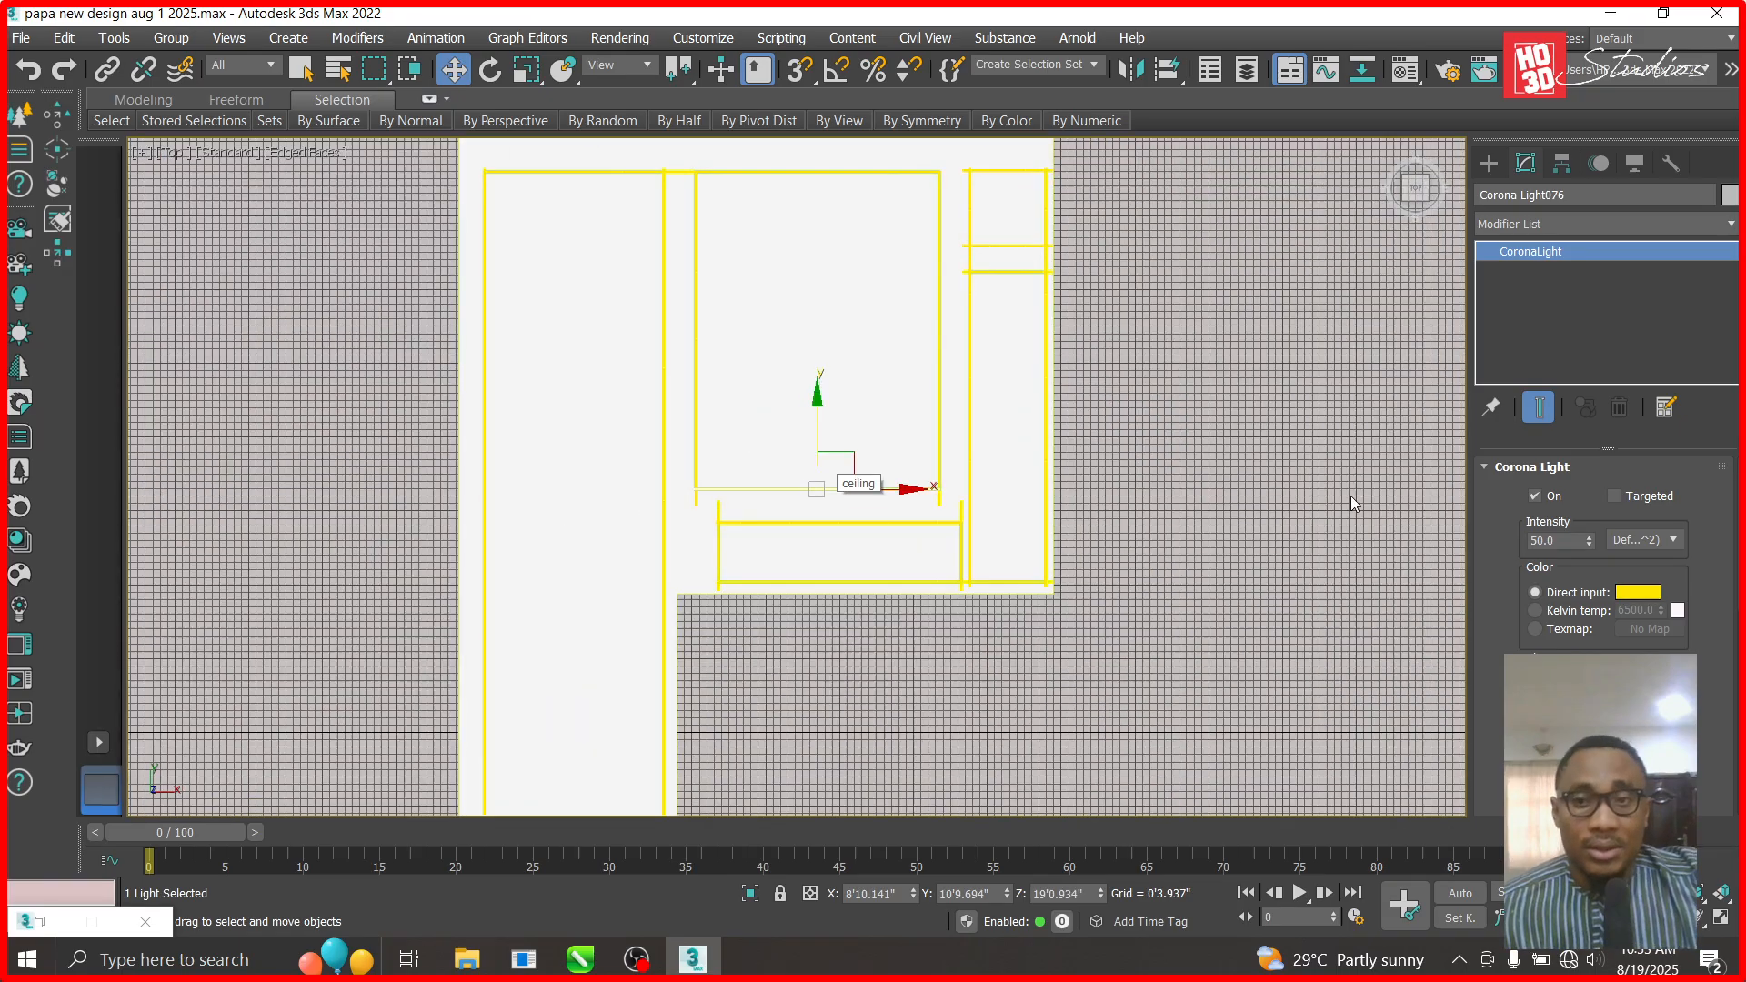
- Unhide all objects and show Corona Camera002 in a maximized viewport
{"action": "right_click", "coordinate": [1352, 504]}
{"action": "left_click", "coordinate": [1398, 374]}
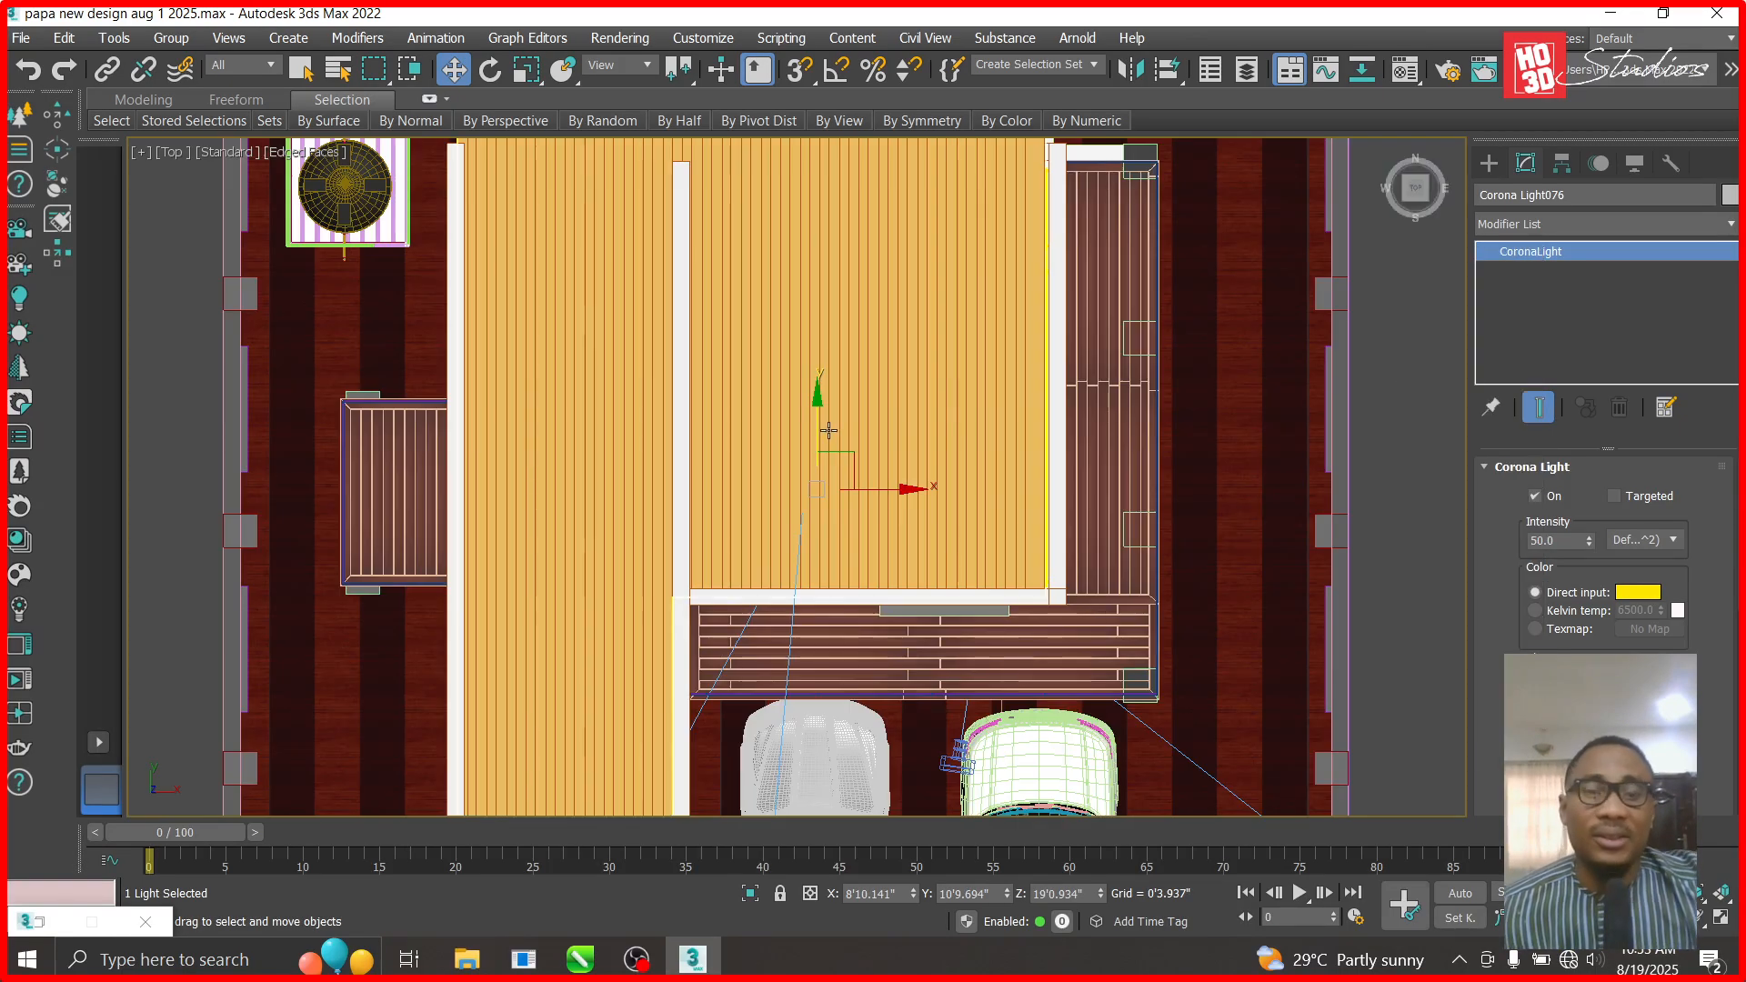
{"action": "key", "text": "c"}
{"action": "double_click", "coordinate": [772, 277]}
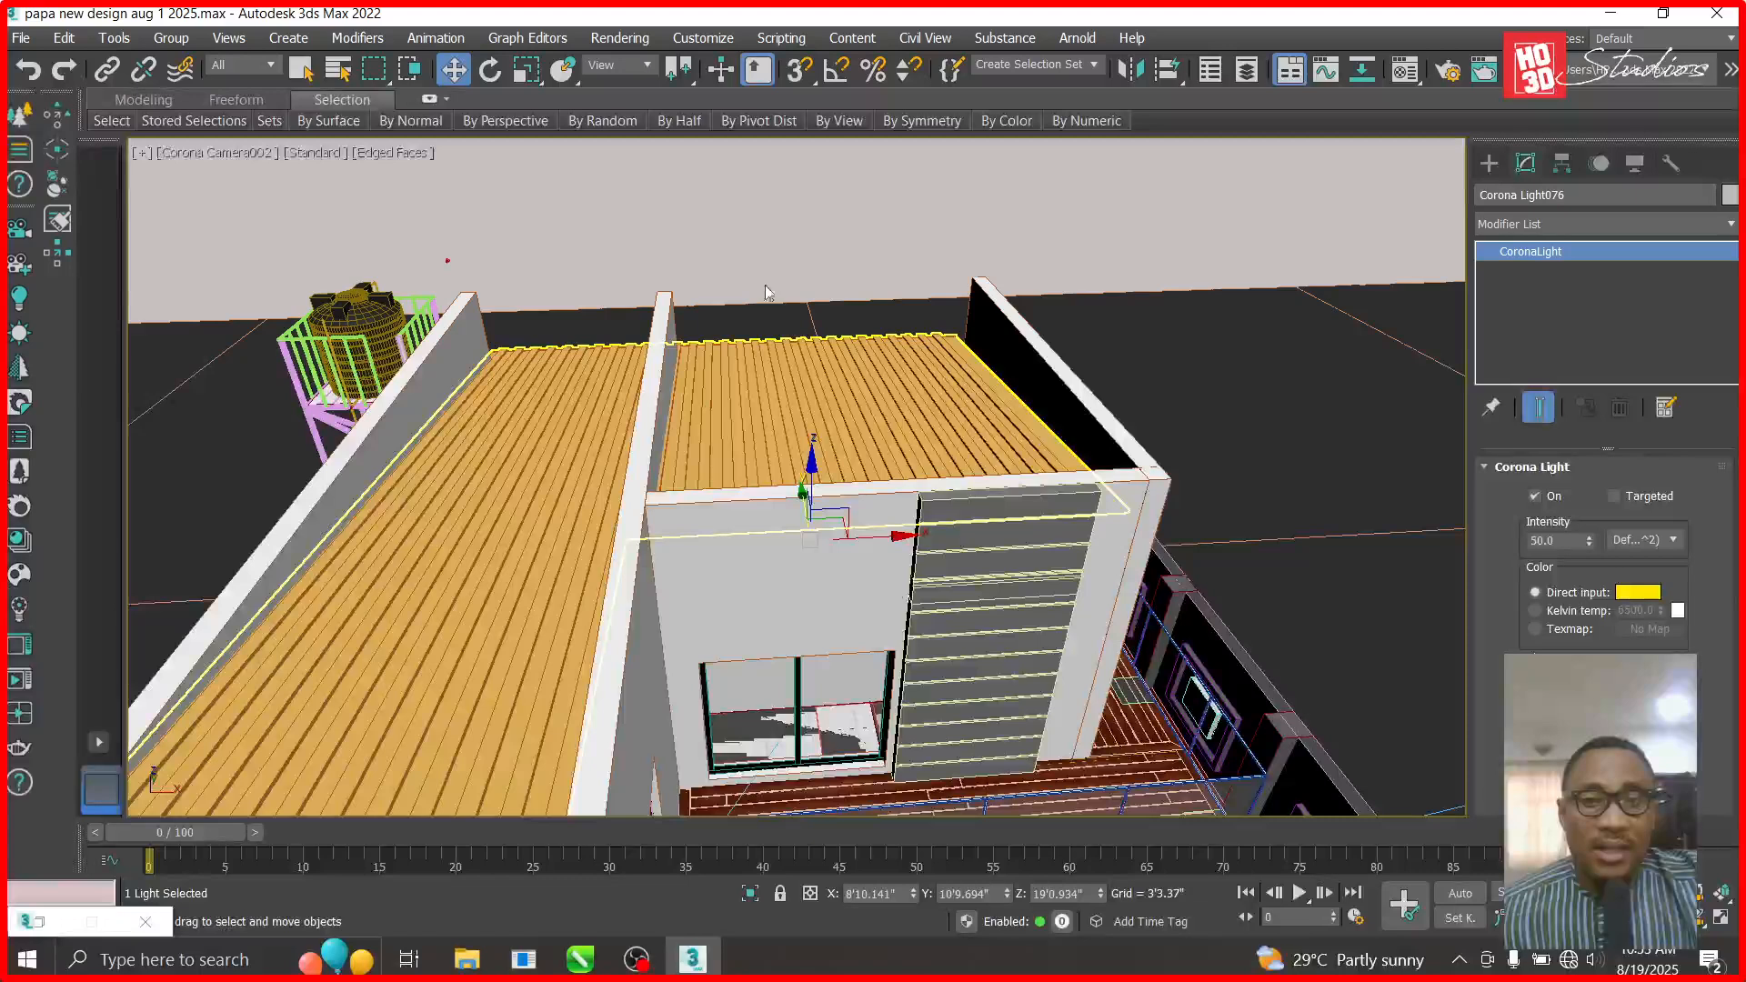
{"action": "scroll", "coordinate": [793, 608], "scroll_direction": "up", "scroll_amount": 7}
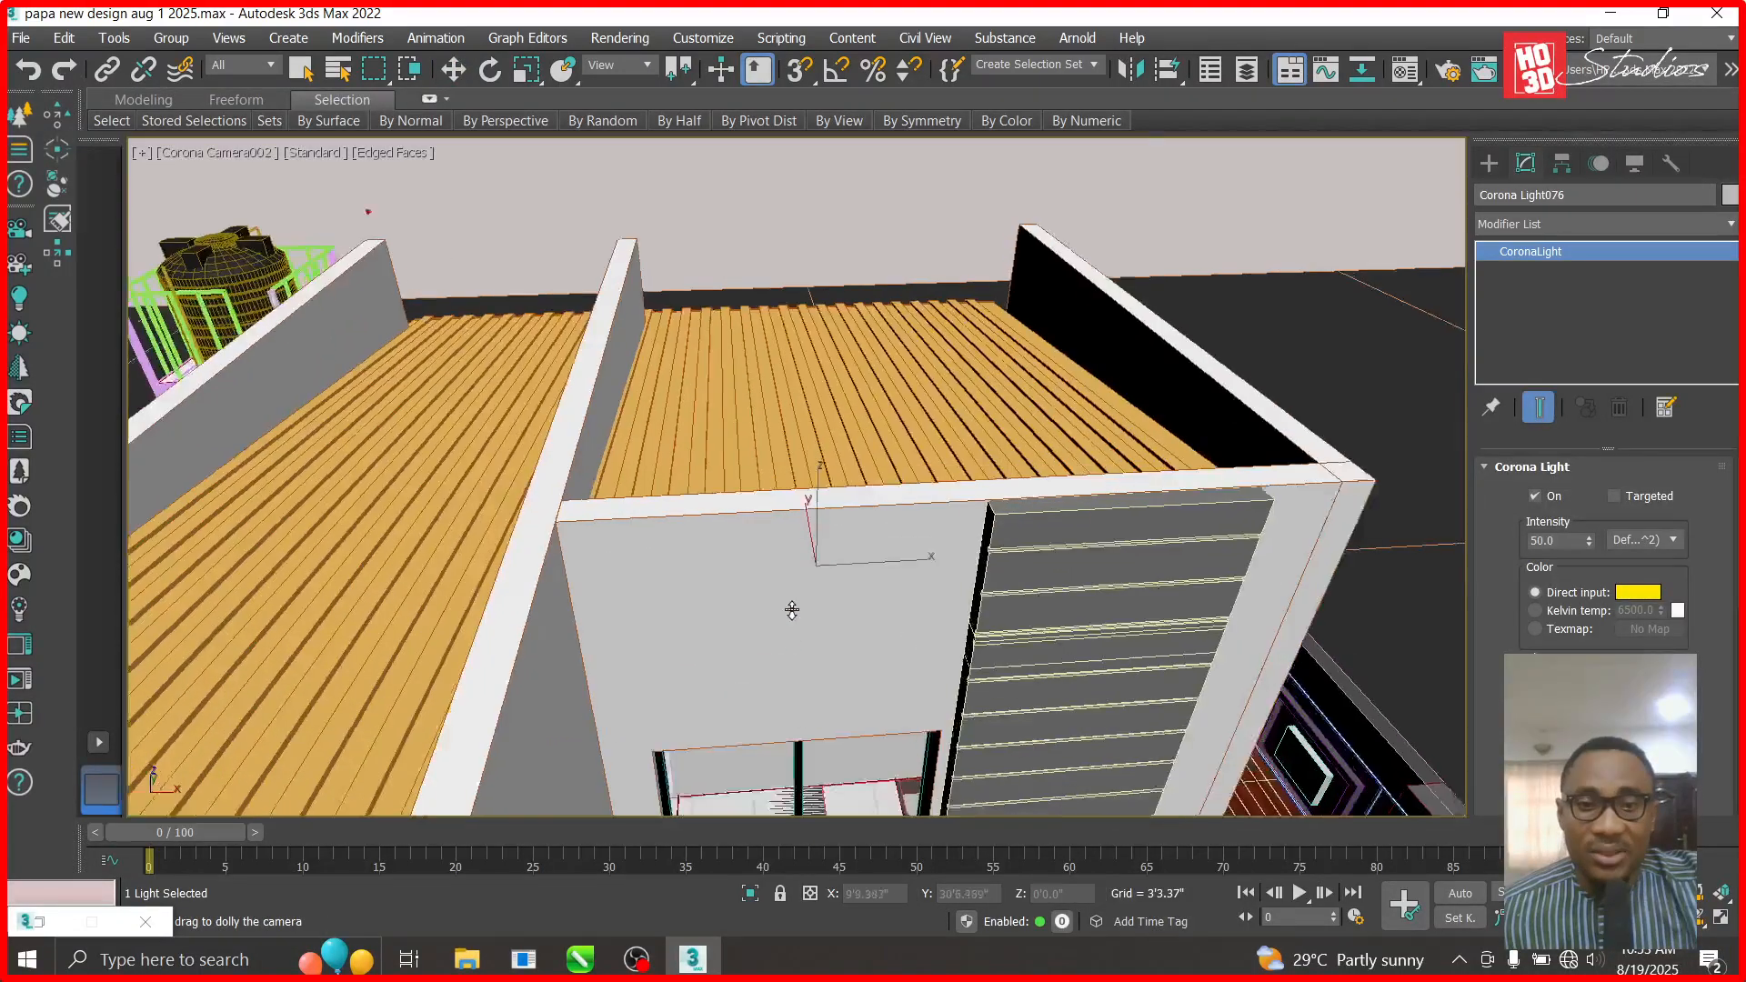
{"action": "middle_click_drag", "start_coordinate": [1051, 760], "coordinate": [1001, 575]}
{"action": "left_click", "coordinate": [1713, 922]}
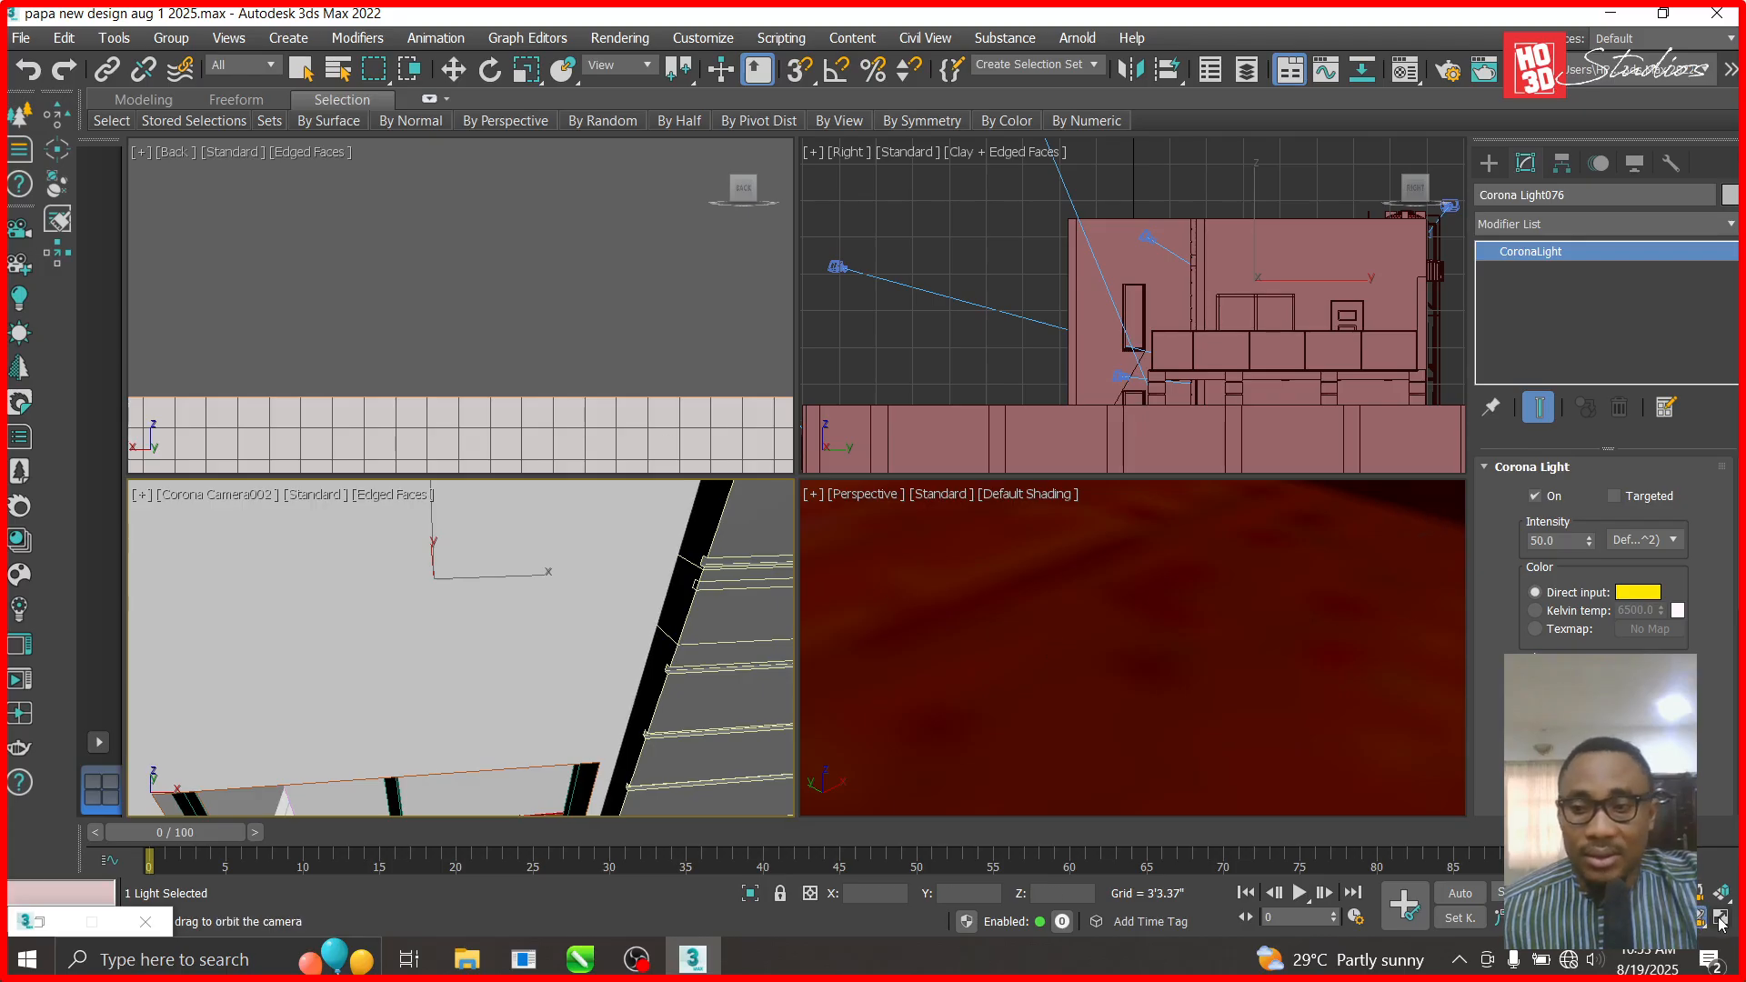
{"action": "left_click", "coordinate": [1721, 917]}
- Orbit and dolly Corona Camera002 into the room to frame the ceiling lights and doorway
{"action": "left_click_drag", "start_coordinate": [817, 503], "coordinate": [786, 442]}
{"action": "left_click", "coordinate": [1656, 893]}
{"action": "left_click_drag", "start_coordinate": [498, 399], "coordinate": [518, 335]}
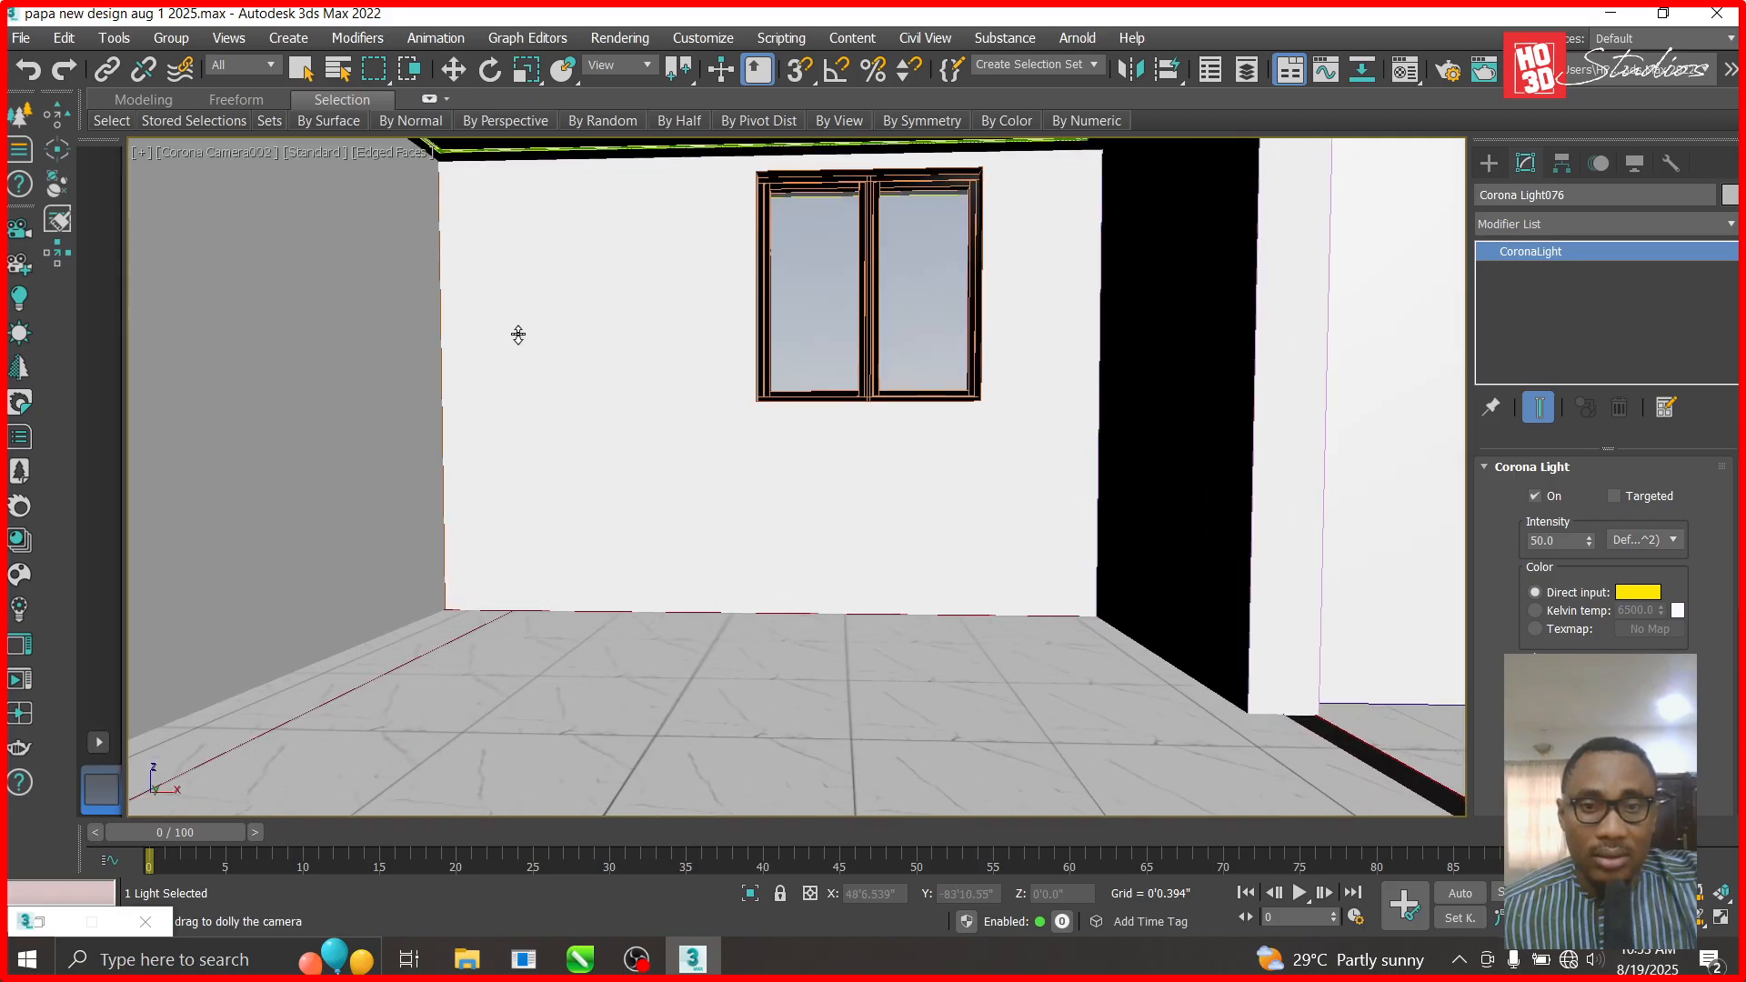
{"action": "left_click", "coordinate": [1702, 934]}
{"action": "left_click_drag", "start_coordinate": [828, 576], "coordinate": [879, 546]}
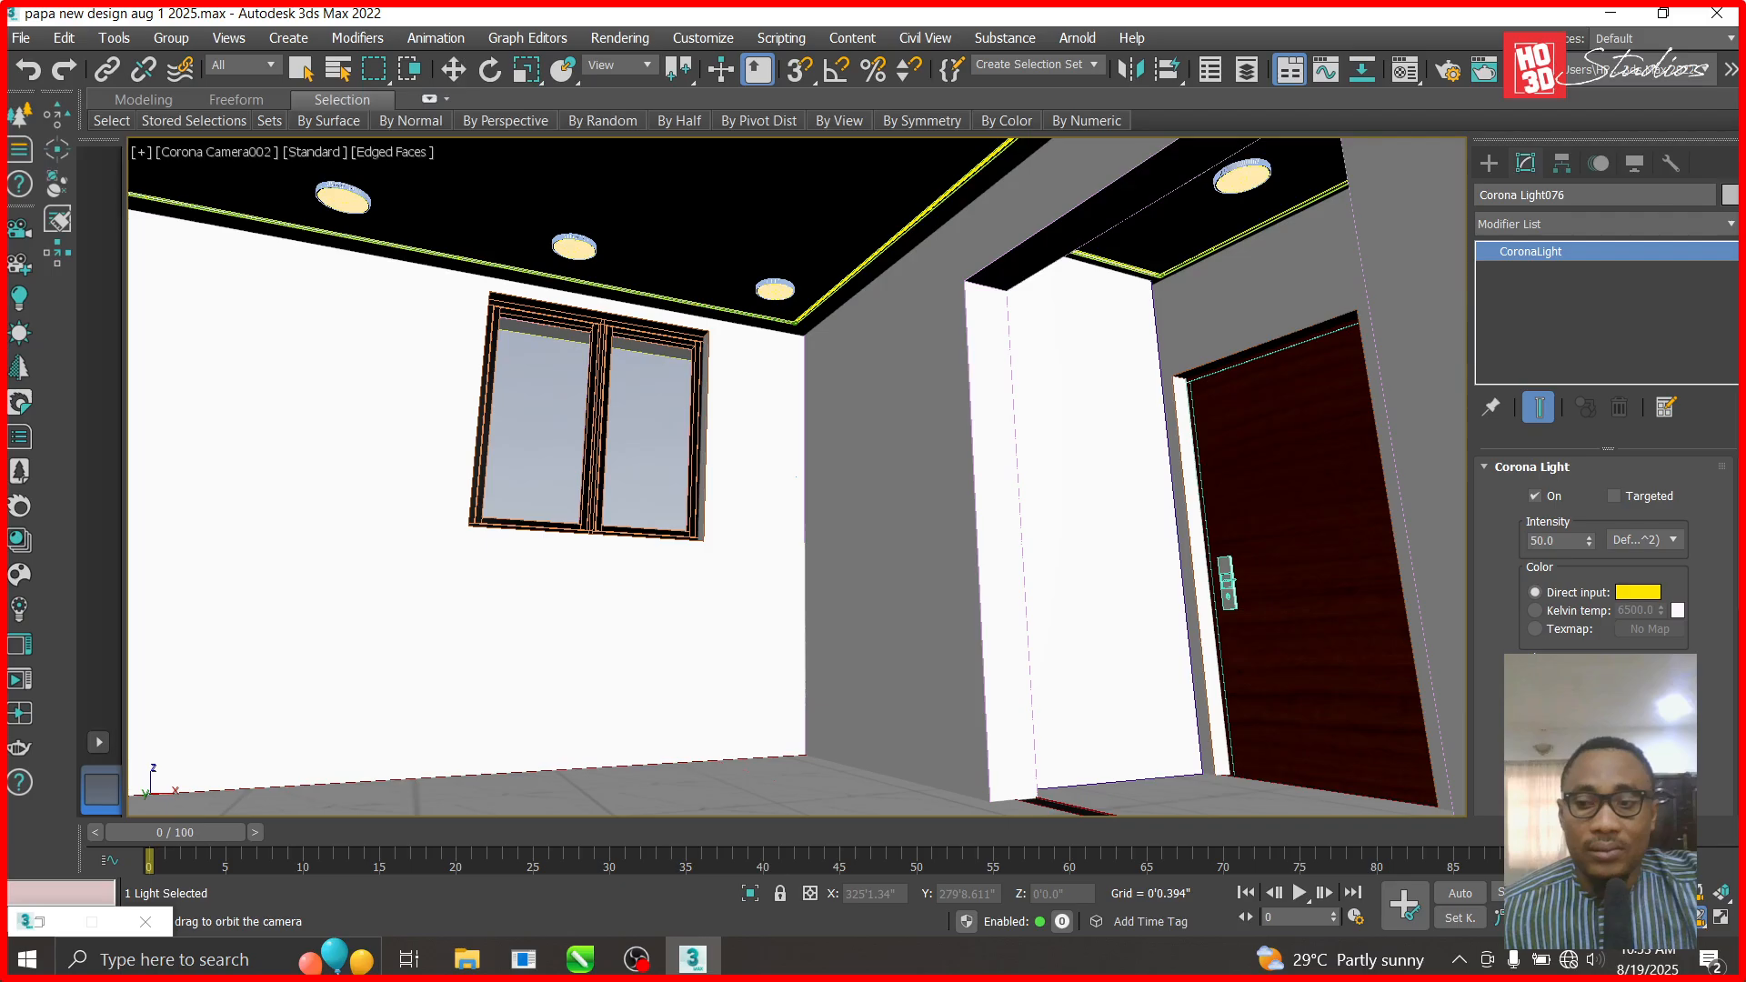
{"action": "left_click", "coordinate": [453, 69]}
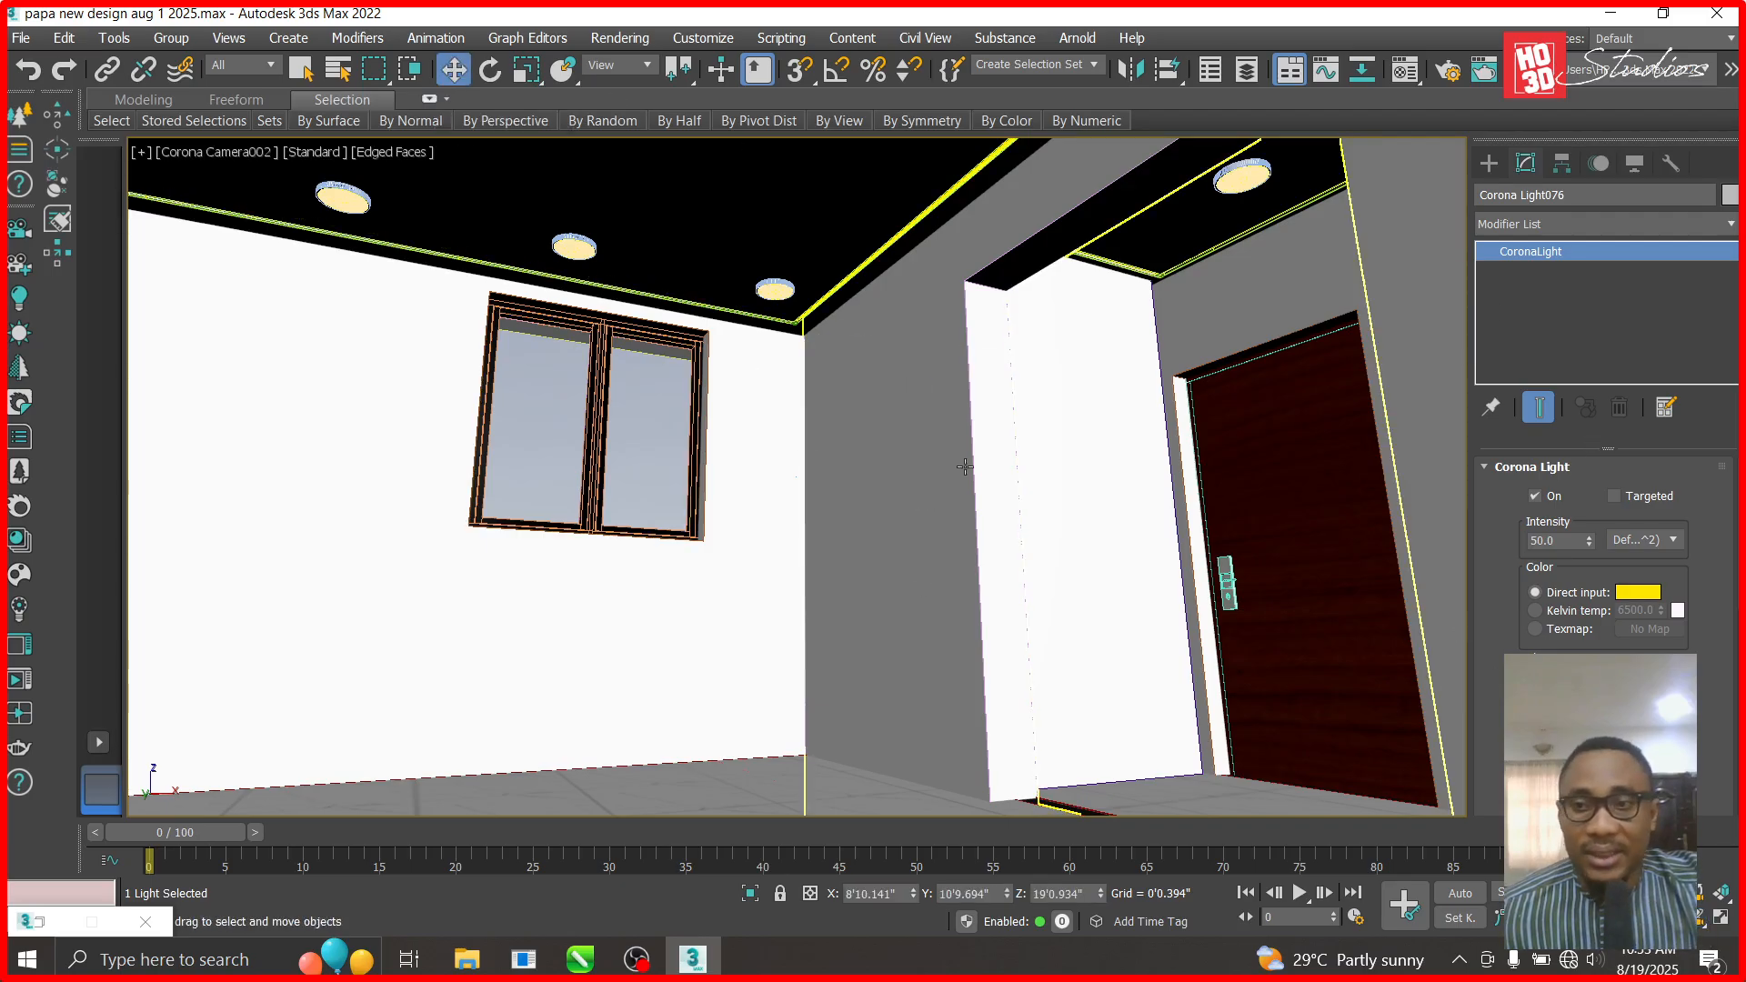
- Switch to the Top view and hide the roof group
{"action": "key", "text": "t"}
{"action": "scroll", "coordinate": [1014, 588], "scroll_direction": "down", "scroll_amount": 5}
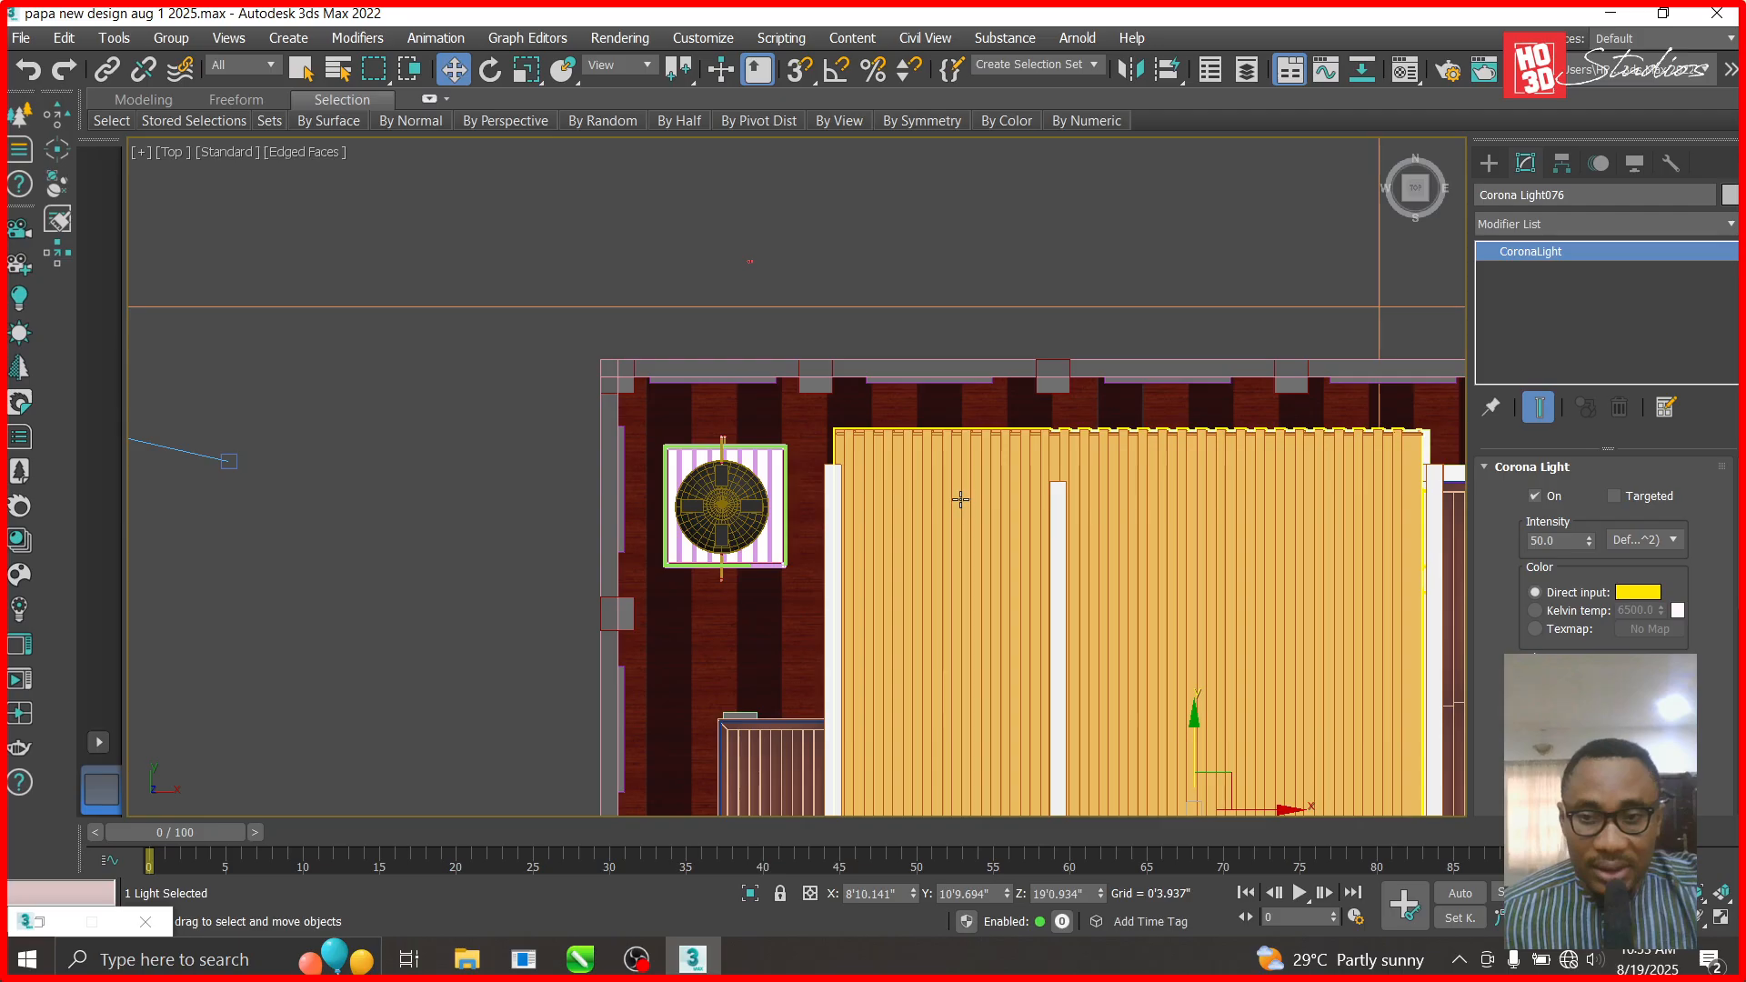
{"action": "scroll", "coordinate": [1037, 621], "scroll_direction": "down", "scroll_amount": 4}
{"action": "right_click", "coordinate": [1037, 621]}
{"action": "left_click", "coordinate": [1035, 619]}
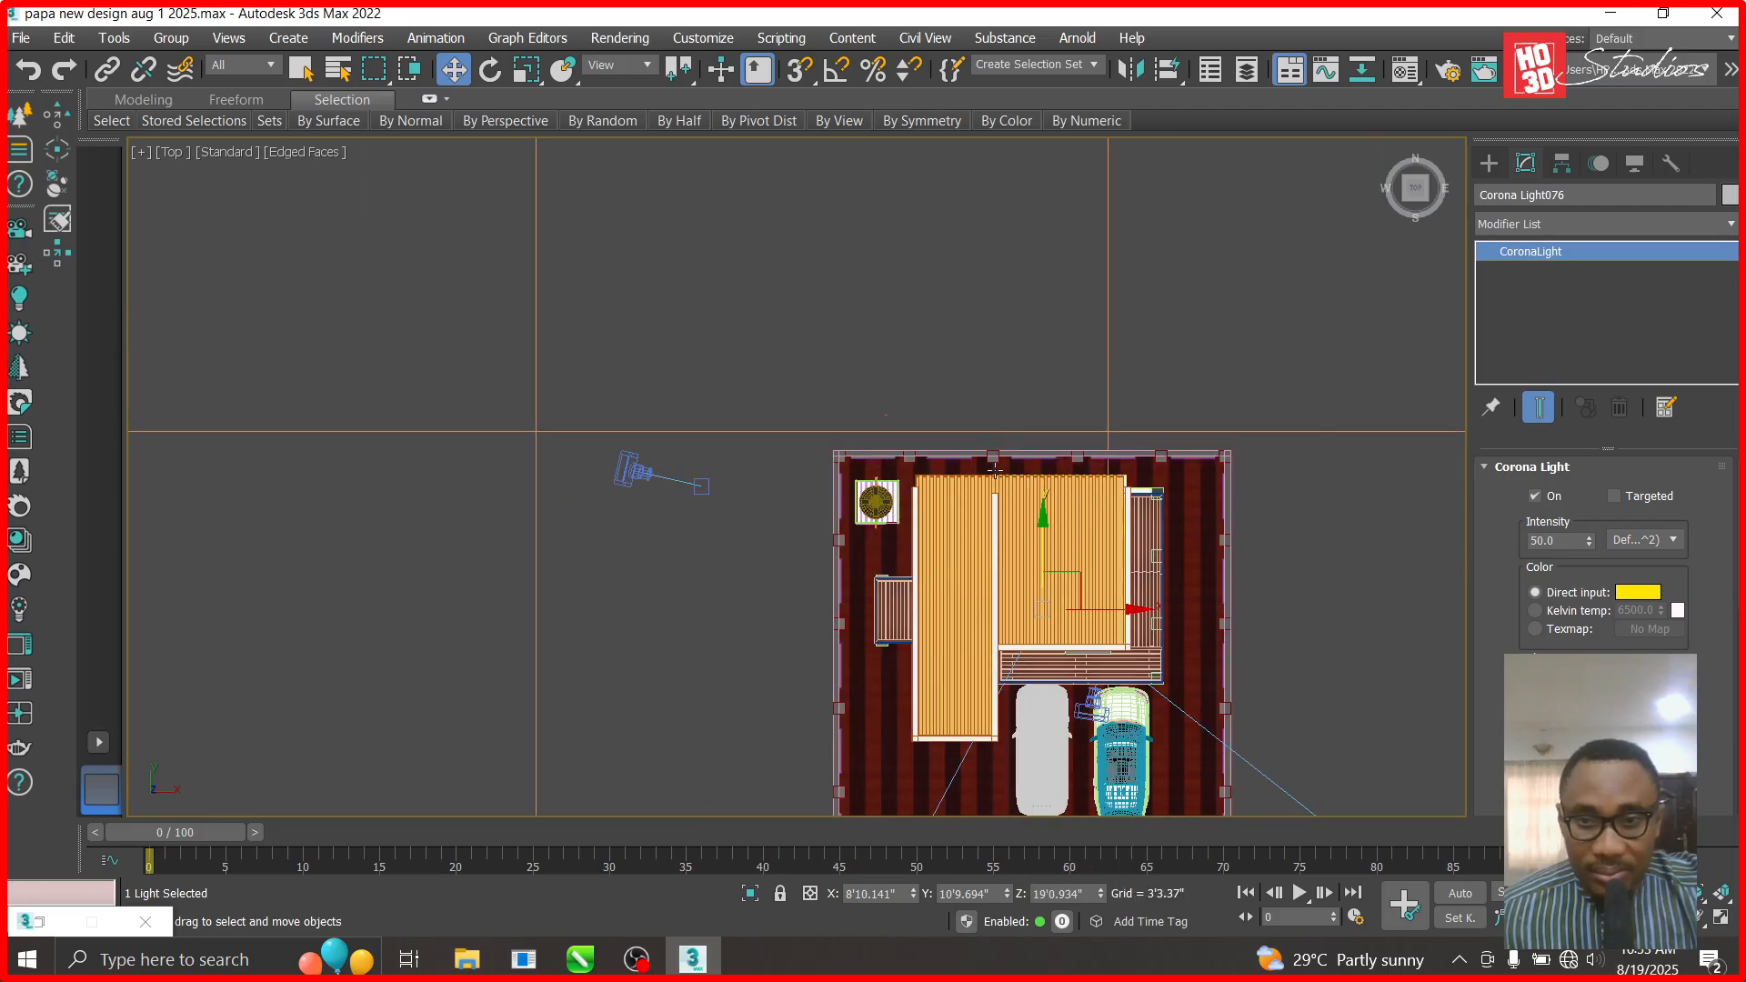
{"action": "left_click", "coordinate": [1025, 598]}
{"action": "right_click", "coordinate": [1027, 605]}
{"action": "left_click", "coordinate": [1055, 510]}
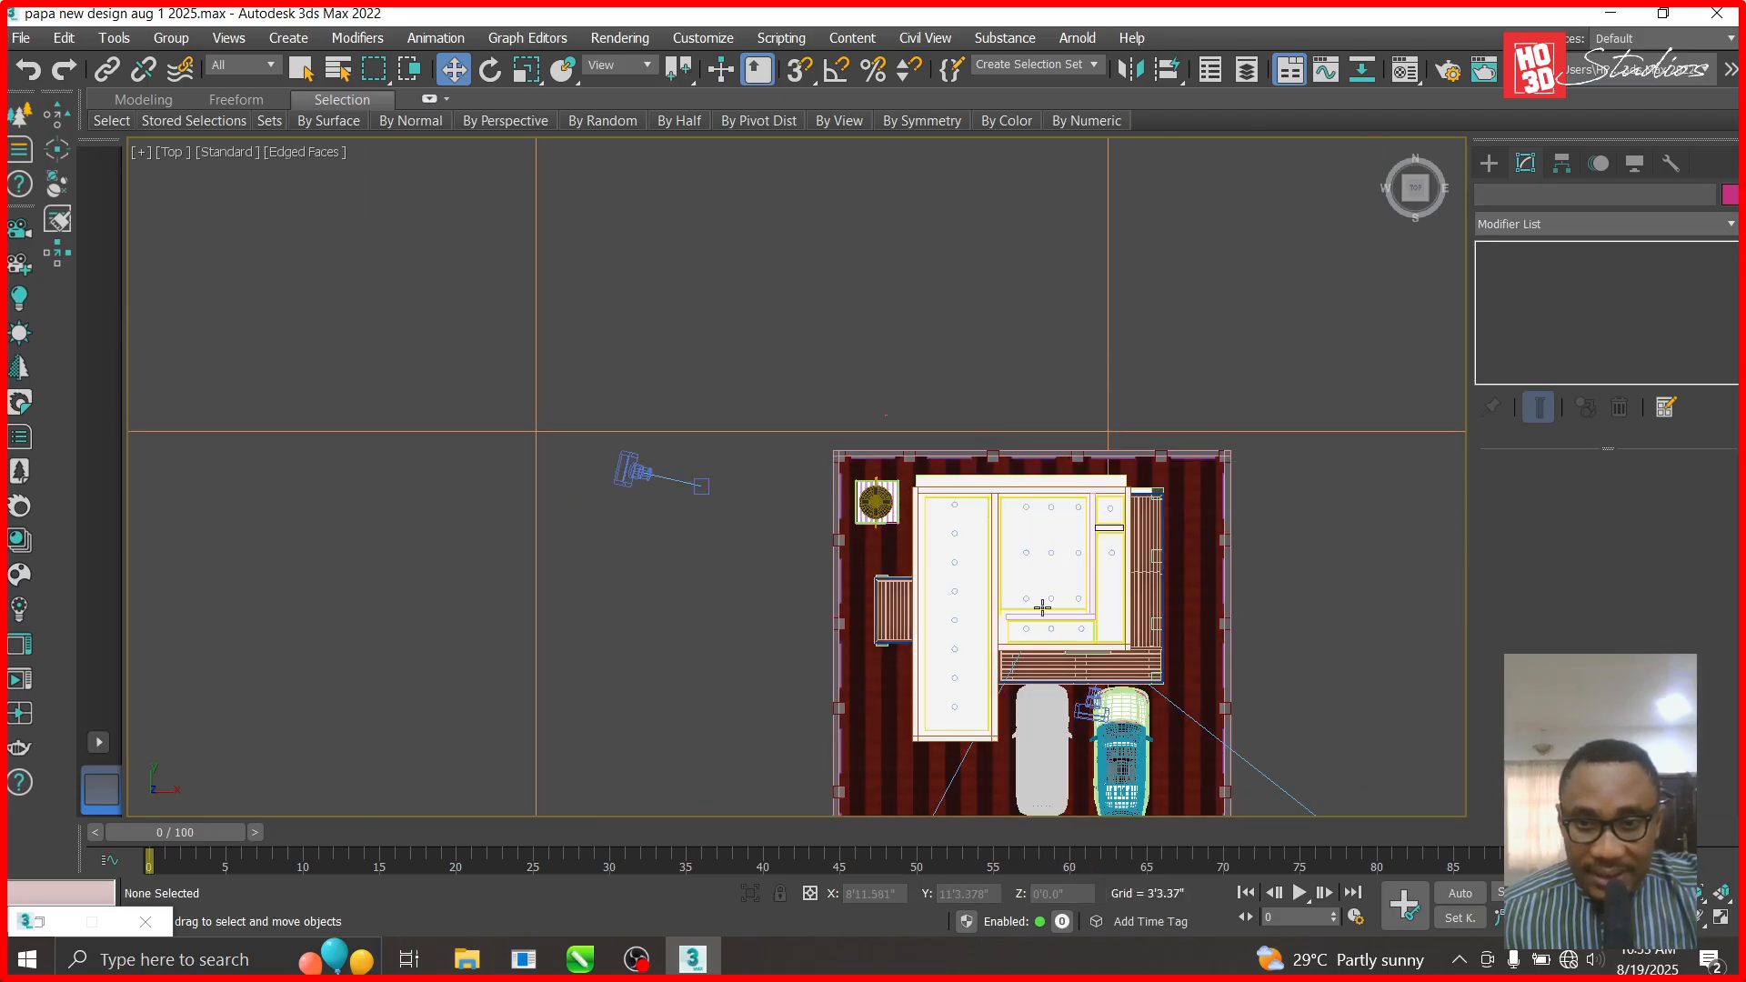
- Hide the ceiling object and select Corona Camera002
{"action": "scroll", "coordinate": [1041, 614], "scroll_direction": "up", "scroll_amount": 5}
{"action": "scroll", "coordinate": [974, 608], "scroll_direction": "up", "scroll_amount": 3}
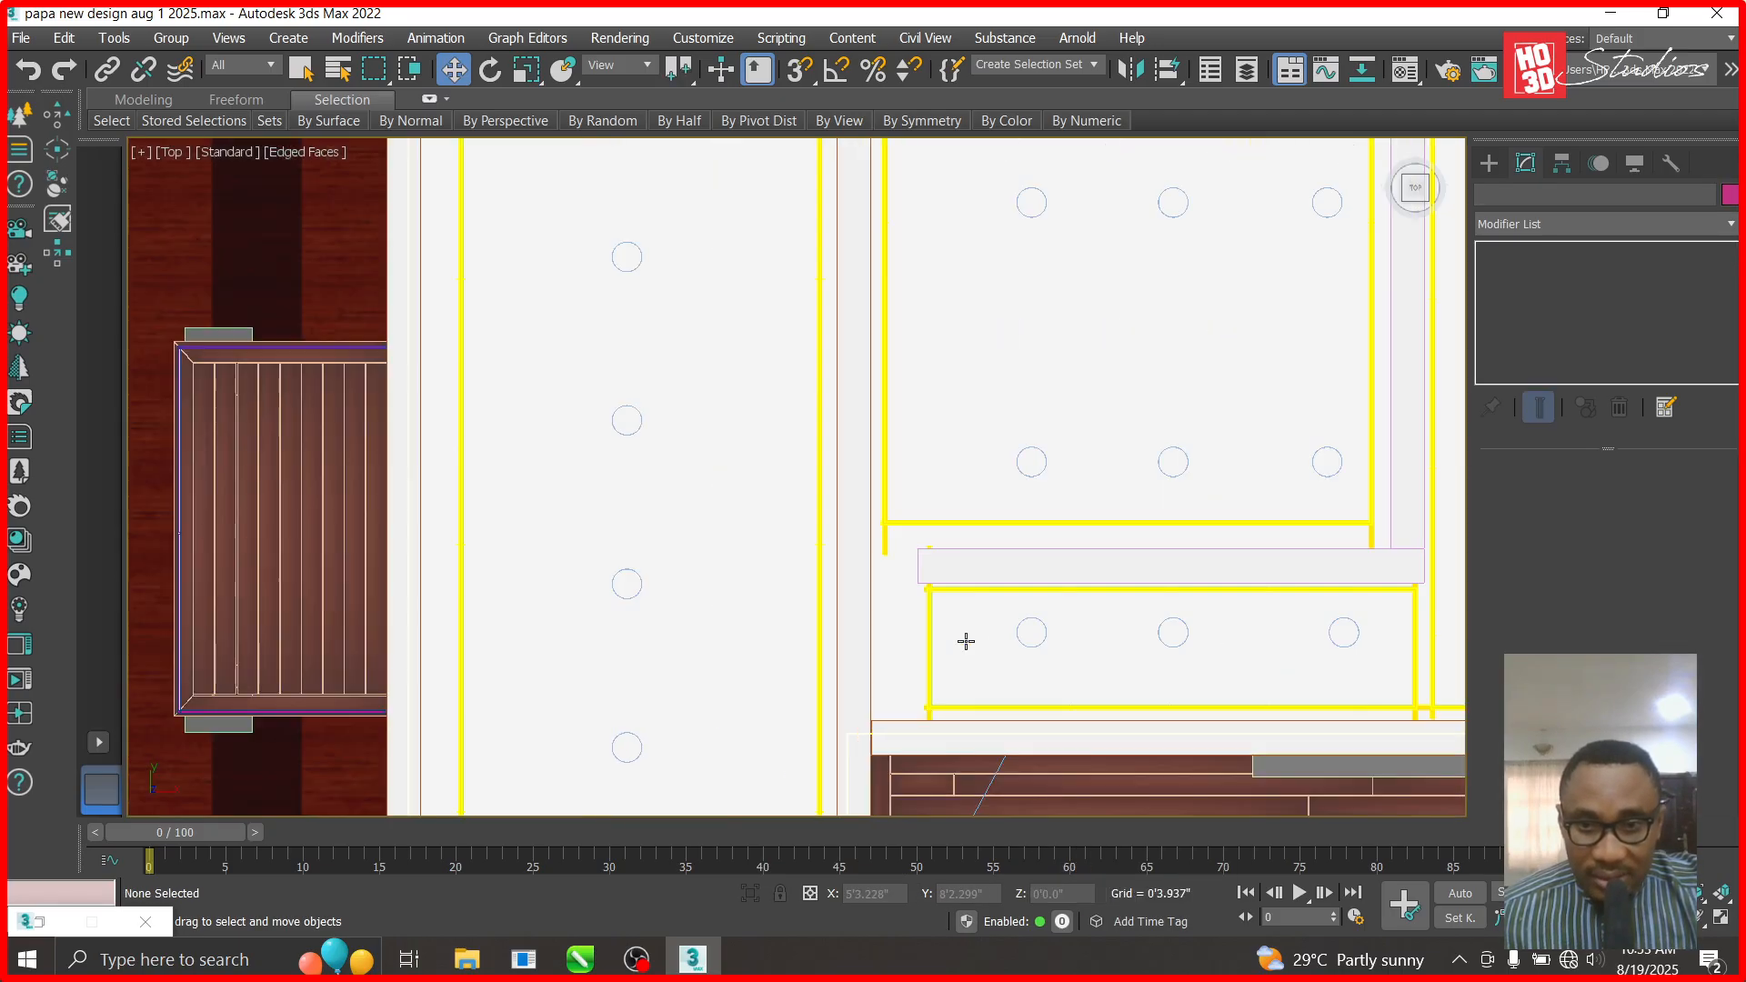
{"action": "left_click", "coordinate": [934, 444]}
{"action": "right_click", "coordinate": [930, 421]}
{"action": "left_click", "coordinate": [986, 346]}
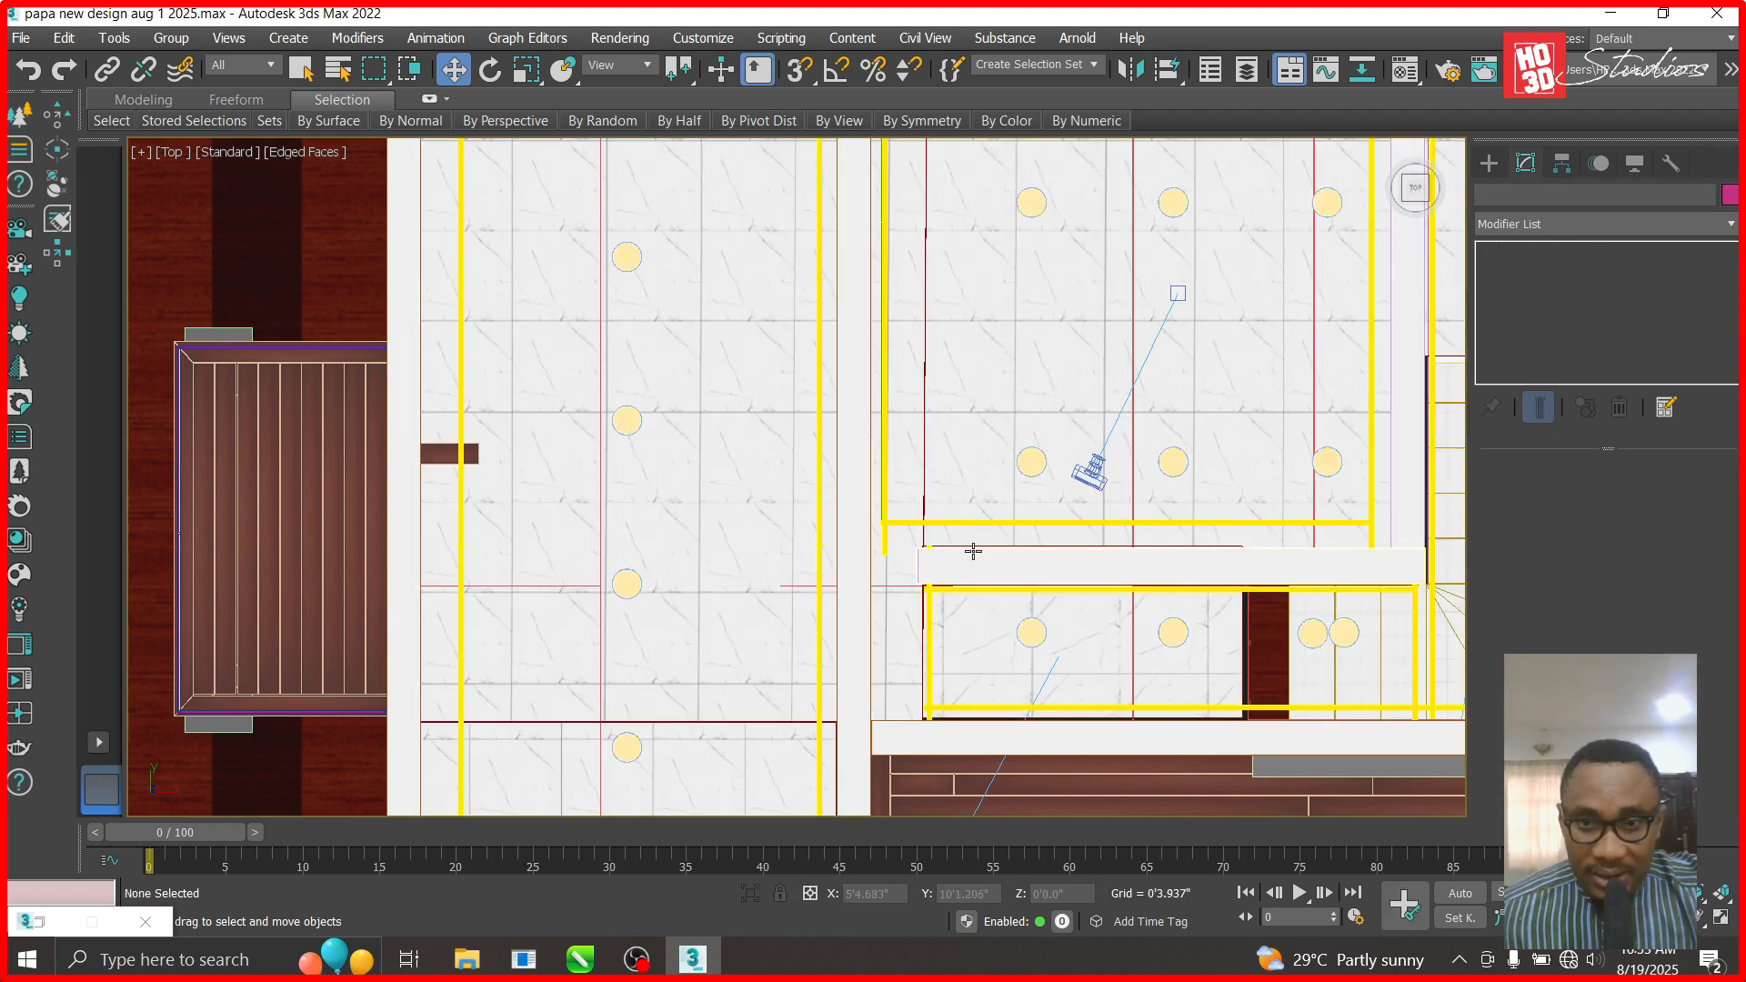
{"action": "left_click", "coordinate": [1089, 473]}
{"action": "scroll", "coordinate": [1091, 464], "scroll_direction": "down", "scroll_amount": 3}
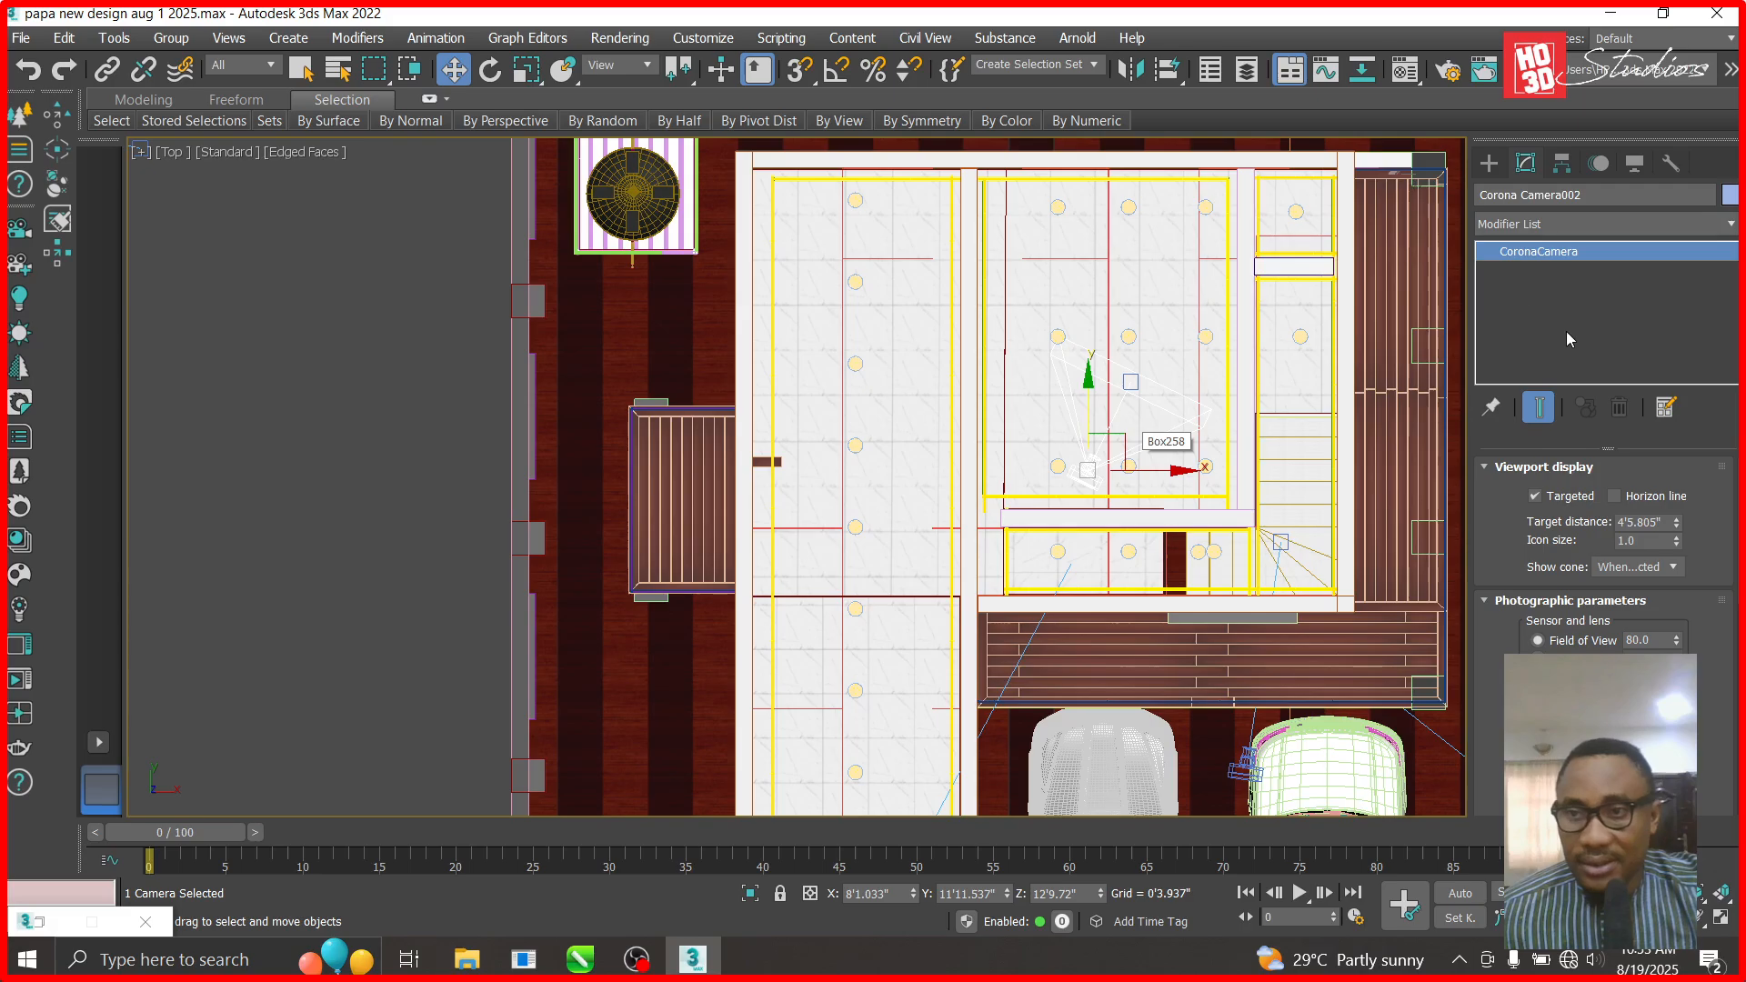
- Set Corona Camera002's field of view to 100, return to the camera view and unhide all objects
{"action": "left_click_drag", "start_coordinate": [1659, 641], "coordinate": [1584, 608]}
{"action": "key", "text": "Return"}
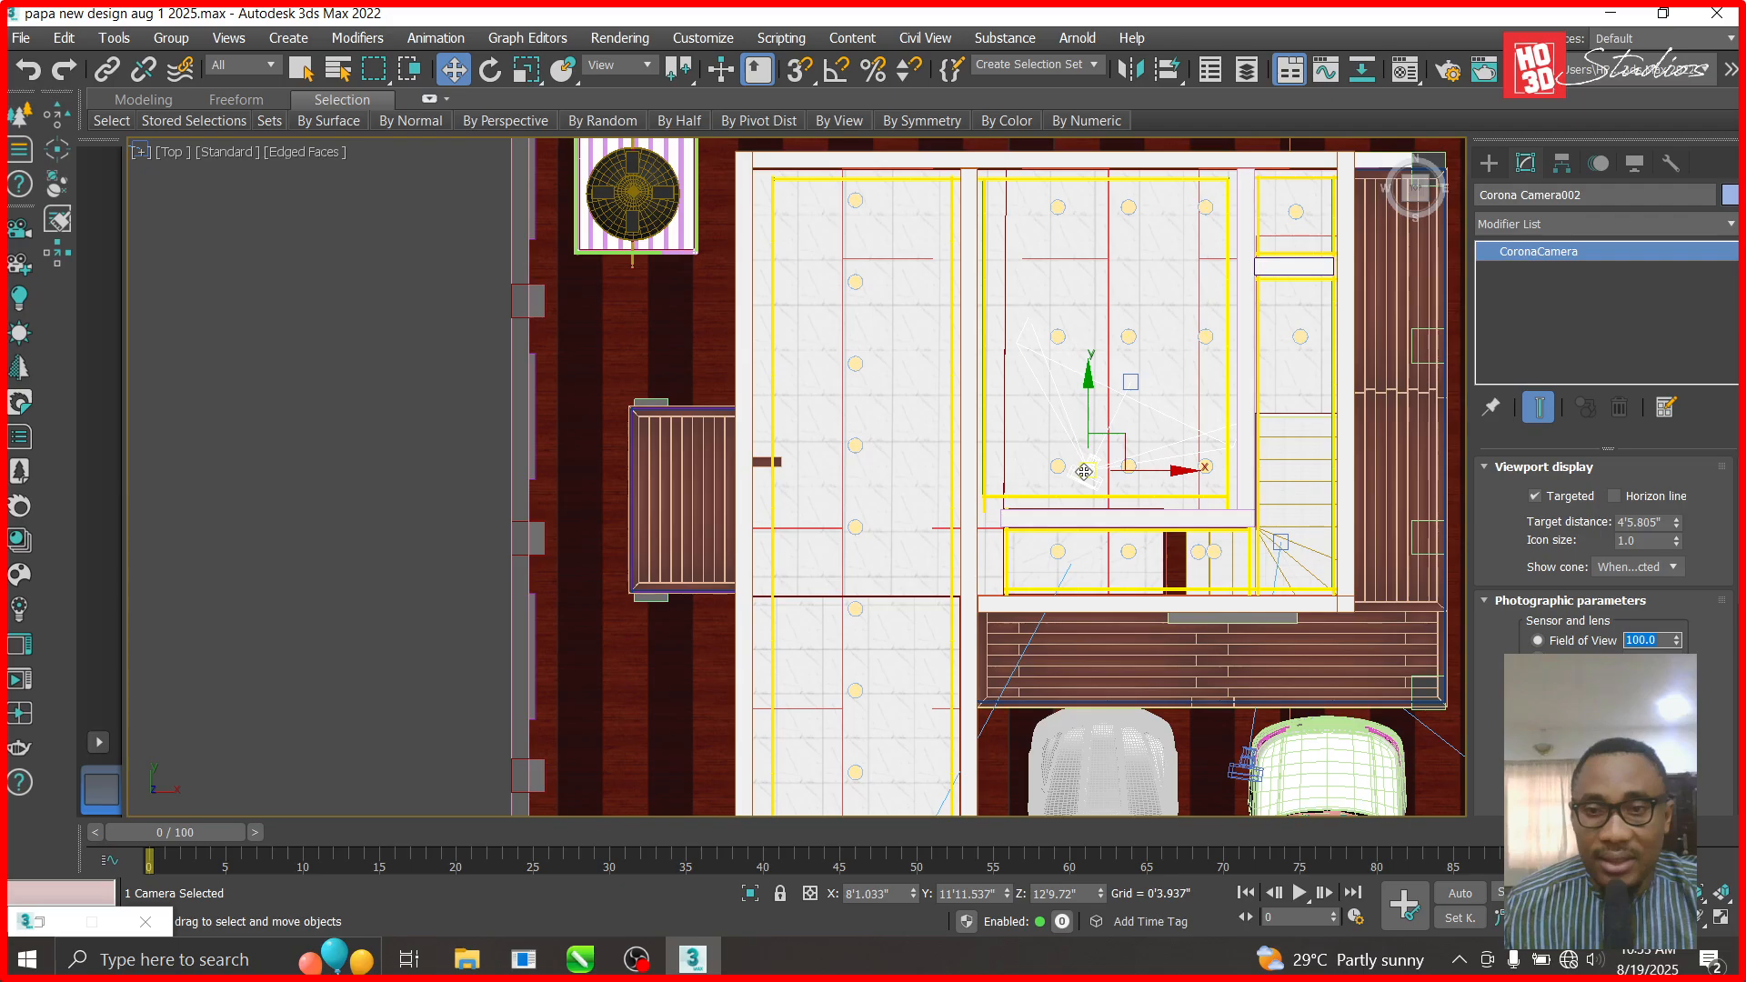
{"action": "key", "text": "c"}
{"action": "right_click", "coordinate": [1057, 461]}
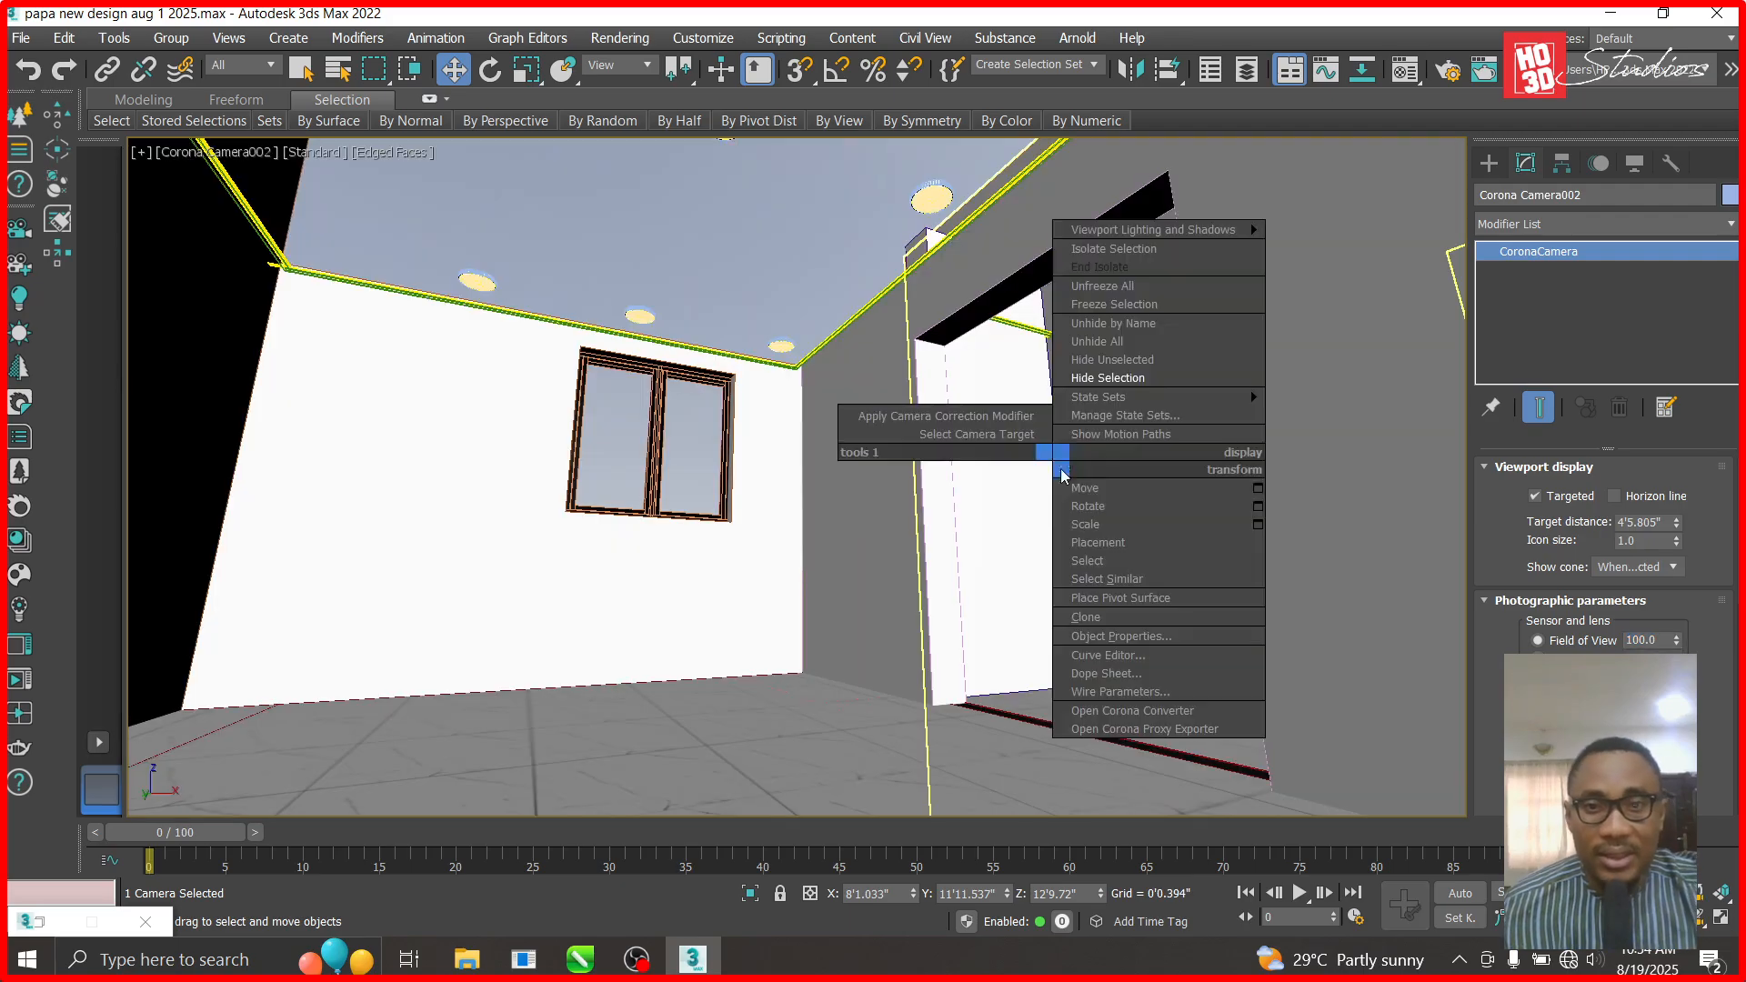
{"action": "left_click", "coordinate": [1137, 342]}
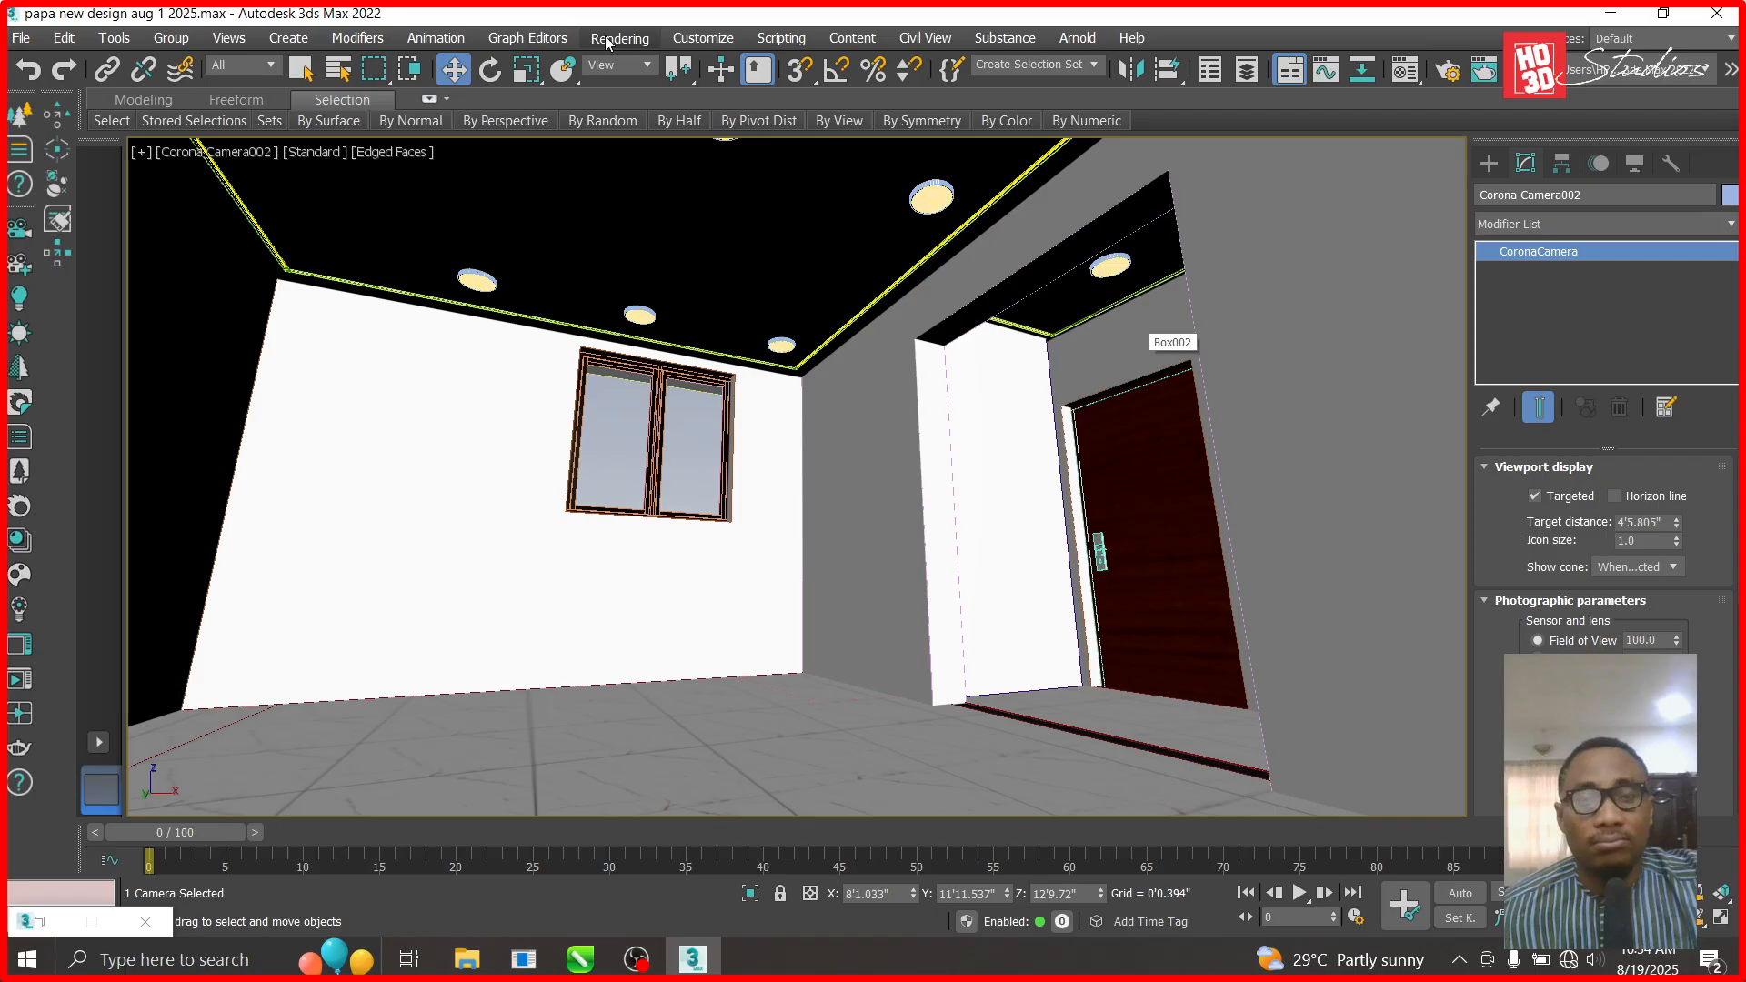
- Start a Corona render of Camera002 from Render Setup and maximize the frame buffer window
{"action": "left_click", "coordinate": [607, 39]}
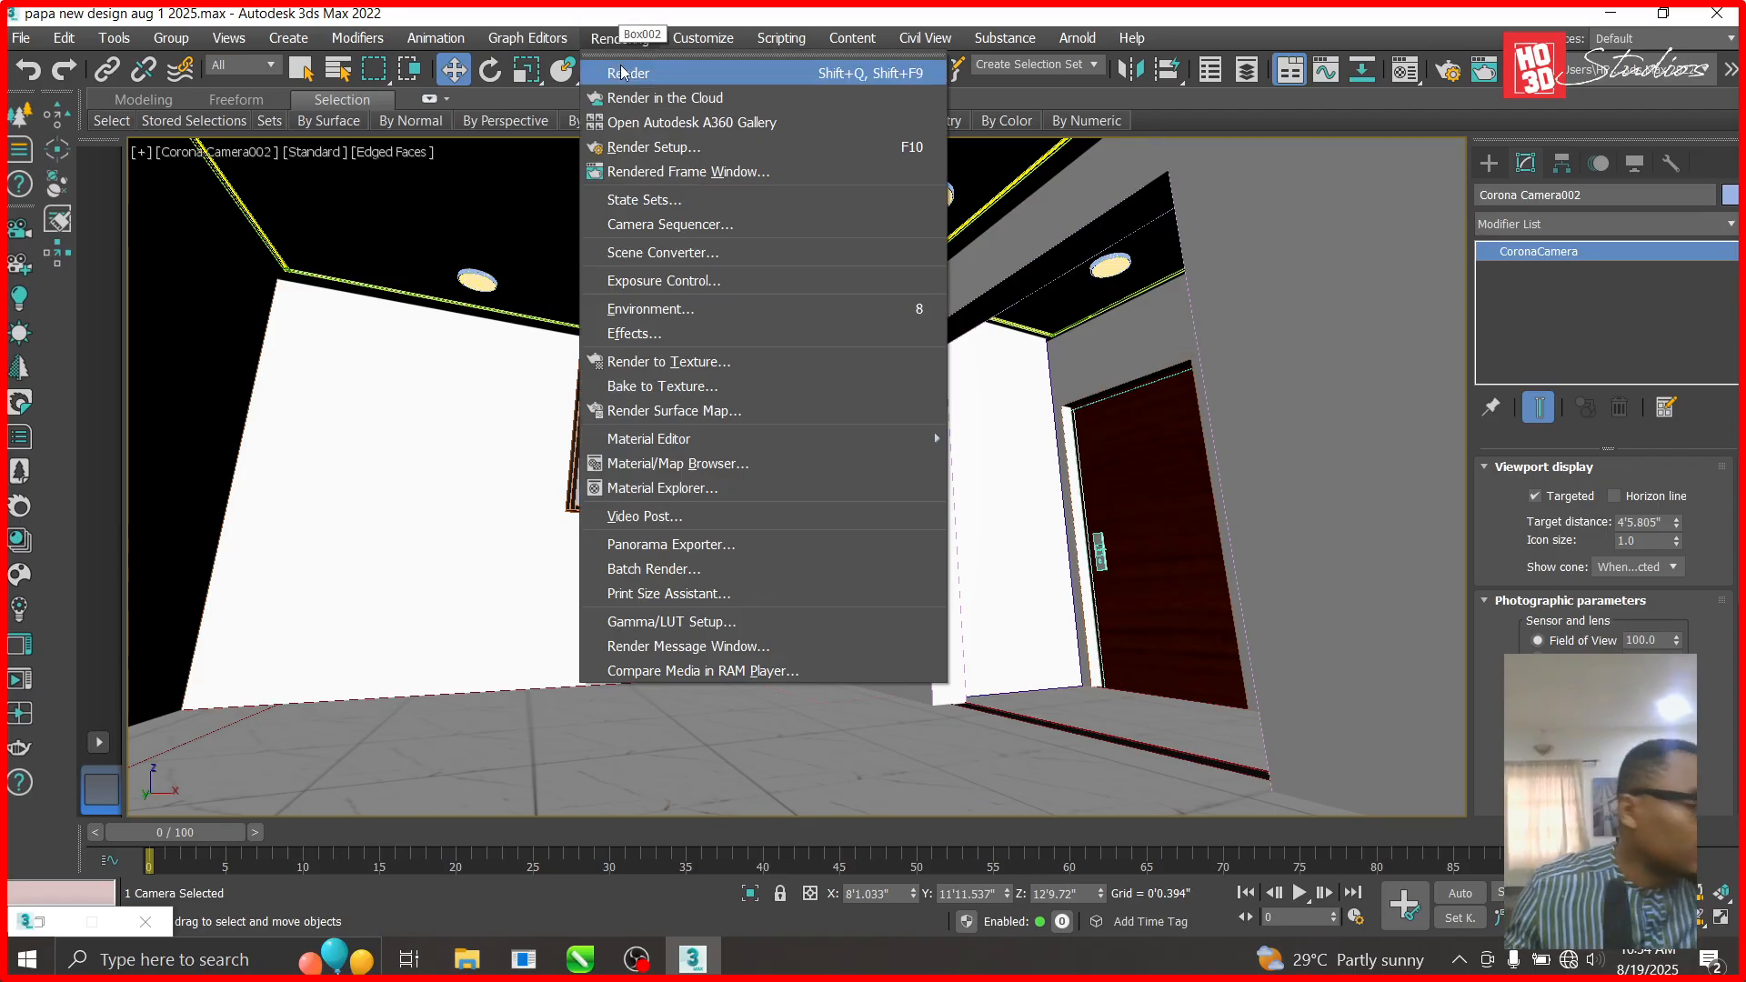
{"action": "left_click", "coordinate": [699, 154]}
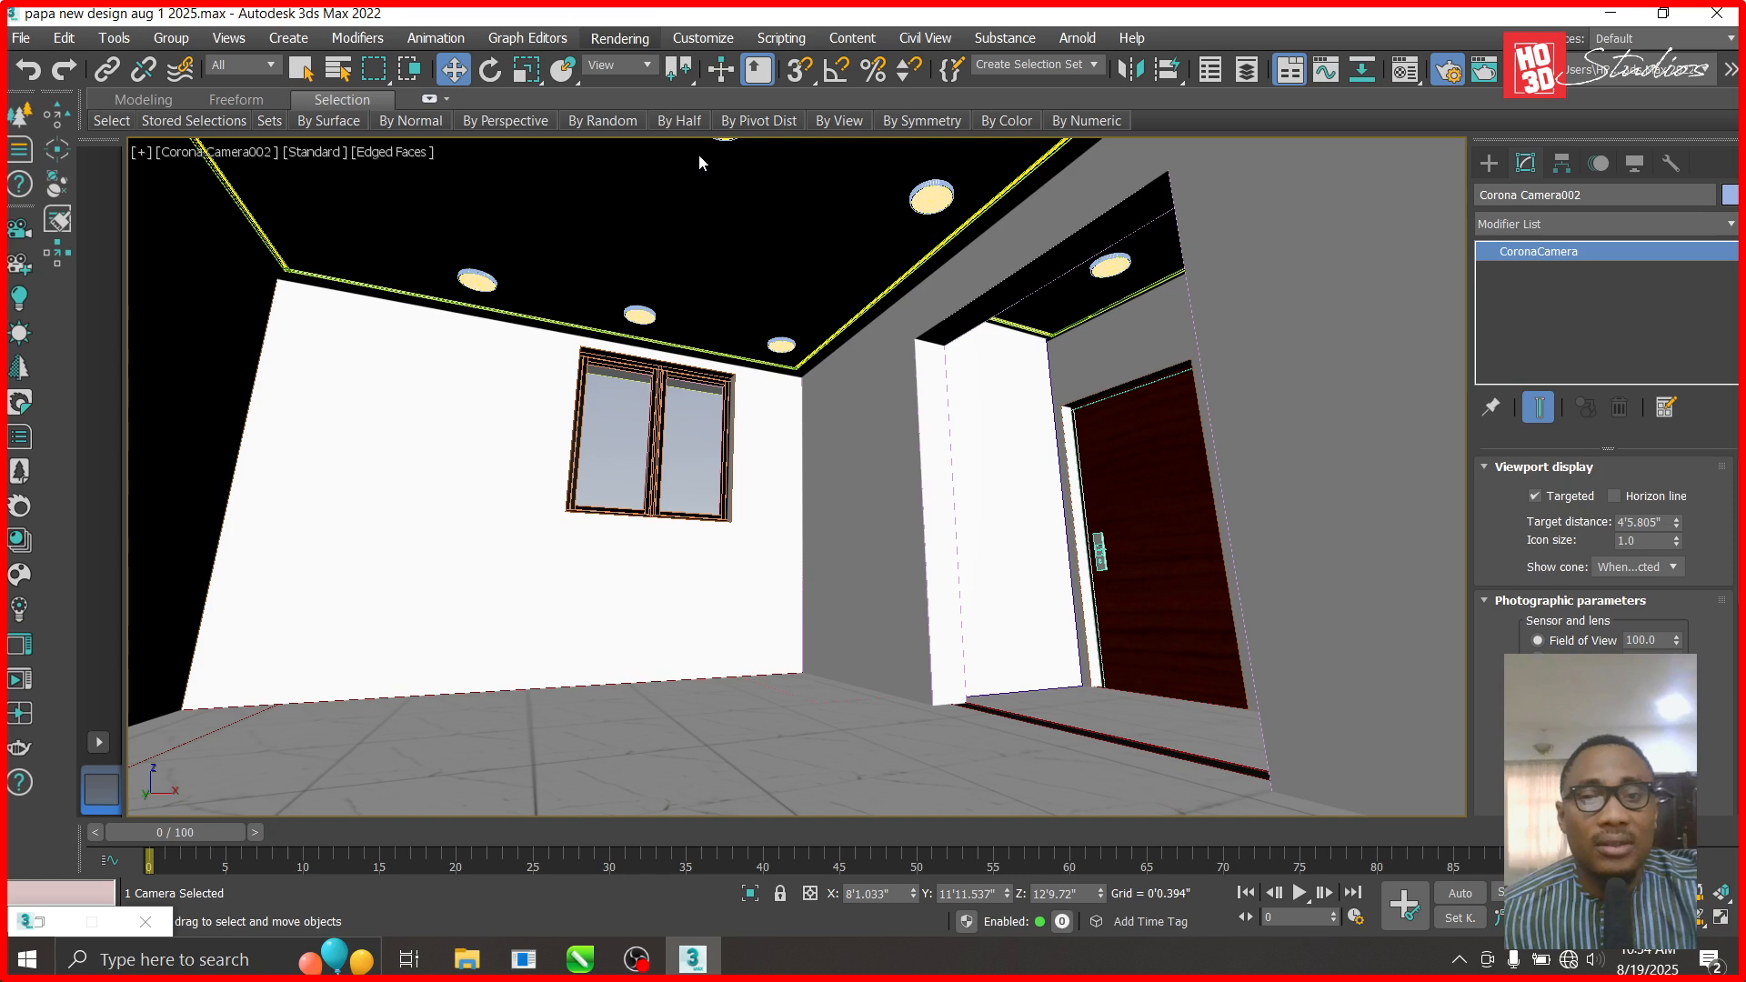
{"action": "left_click", "coordinate": [1024, 99]}
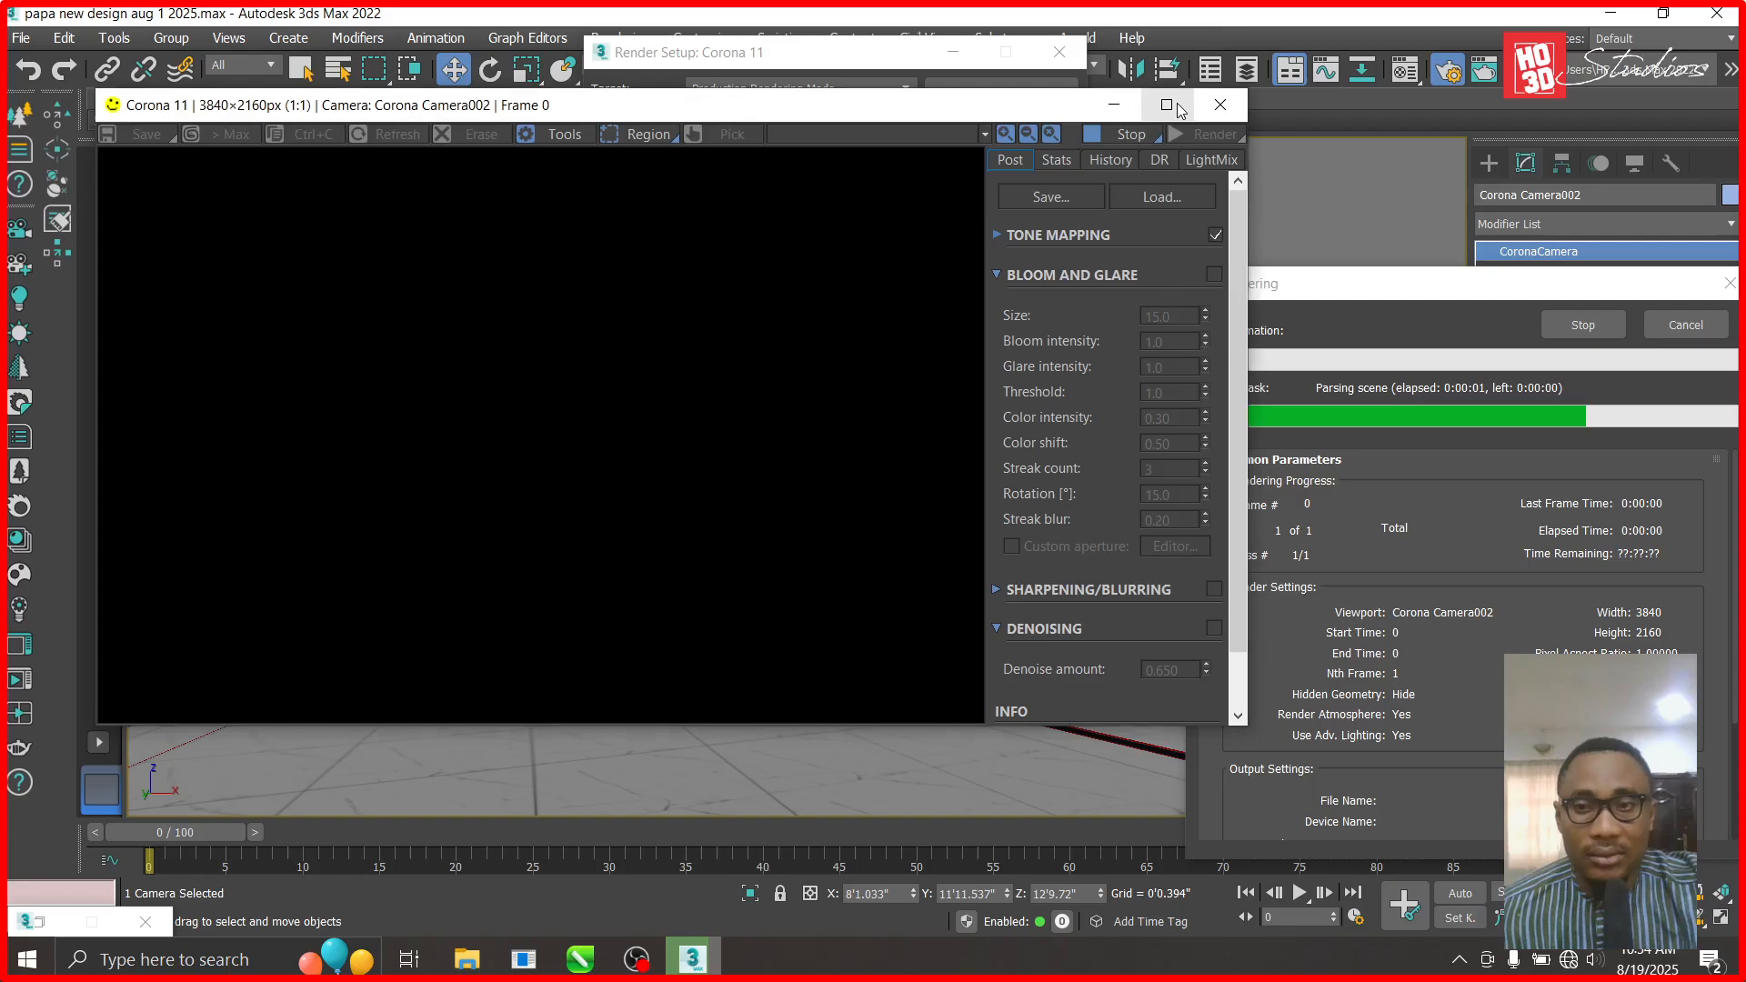
{"action": "left_click", "coordinate": [1179, 110]}
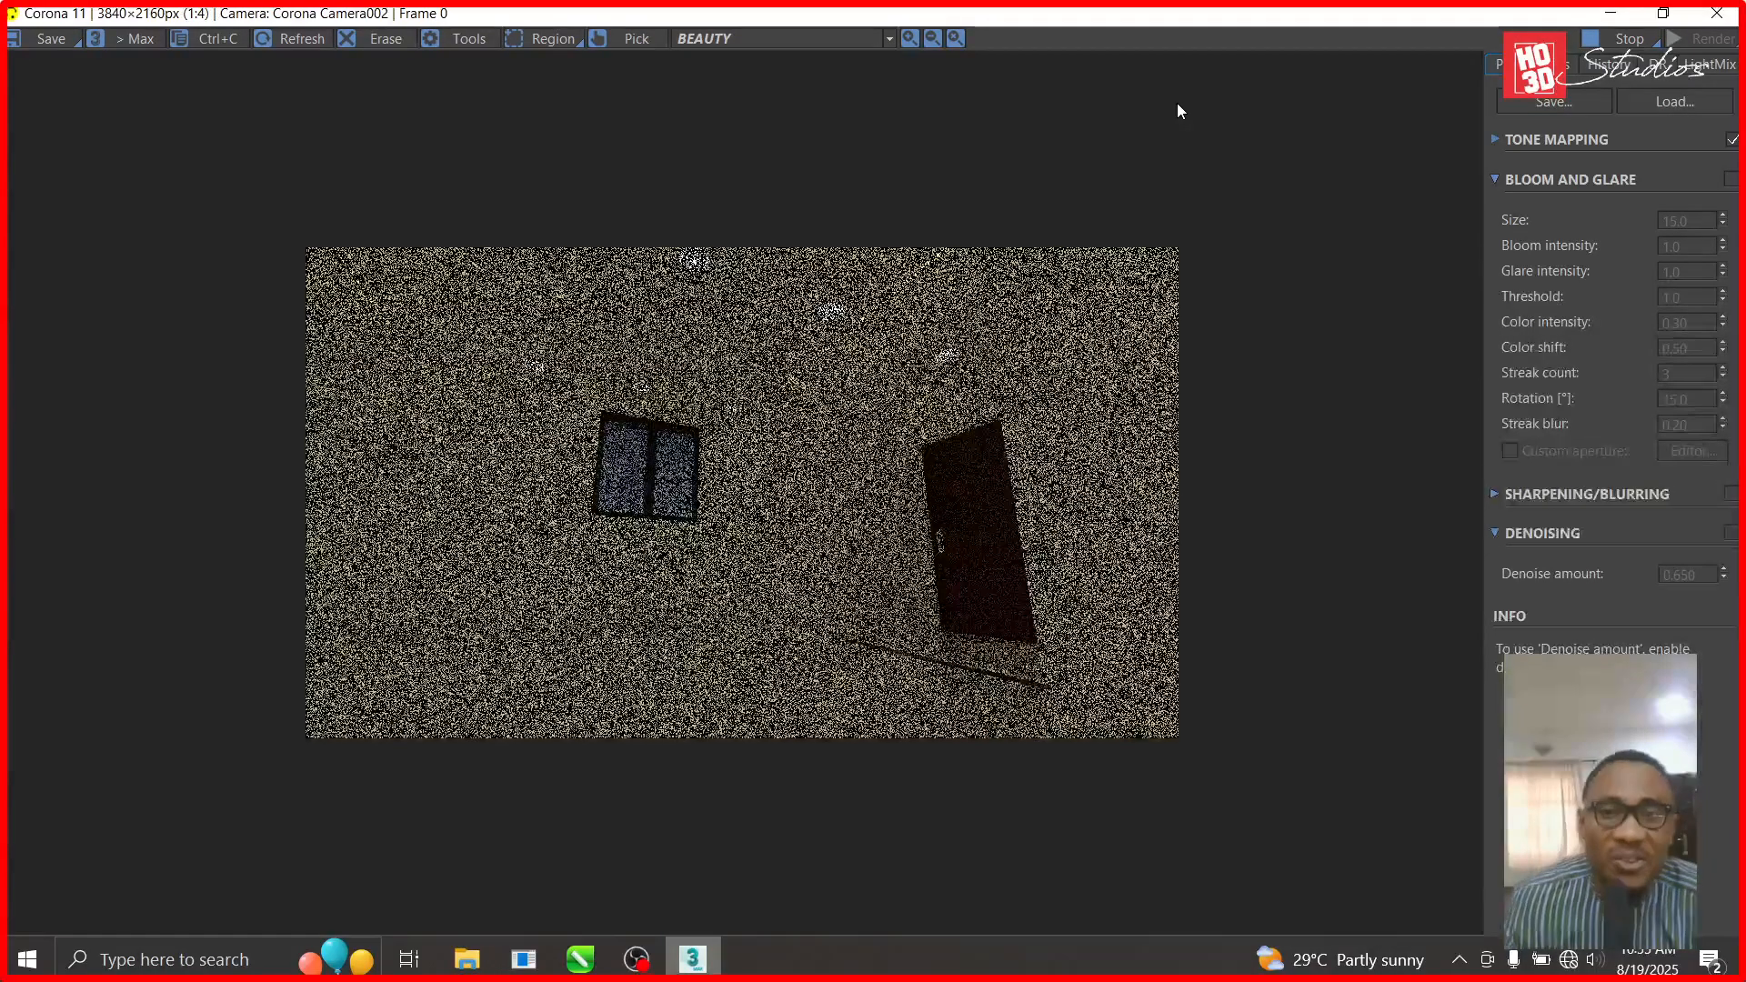
- Zoom in and out on the grainy 3840×2160 render to inspect the window, door and downlights
{"action": "scroll", "coordinate": [803, 301], "scroll_direction": "up", "scroll_amount": 2}
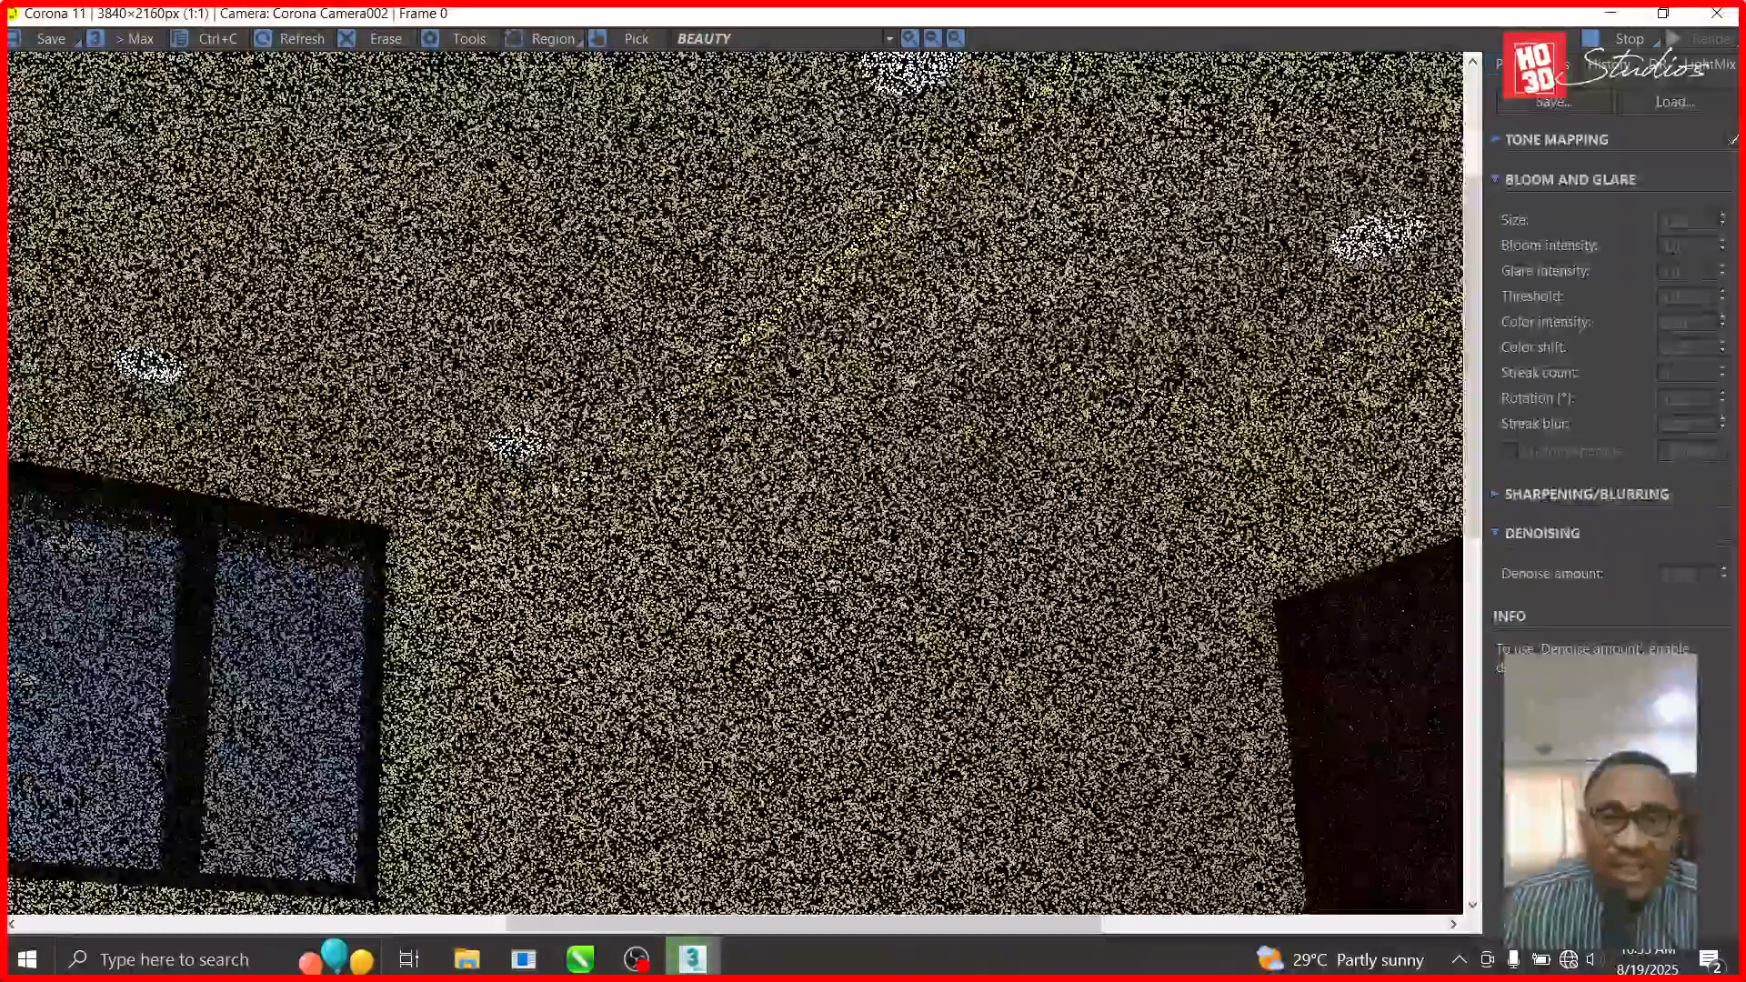
{"action": "scroll", "coordinate": [628, 387], "scroll_direction": "up", "scroll_amount": 1}
{"action": "scroll", "coordinate": [788, 374], "scroll_direction": "down", "scroll_amount": 2}
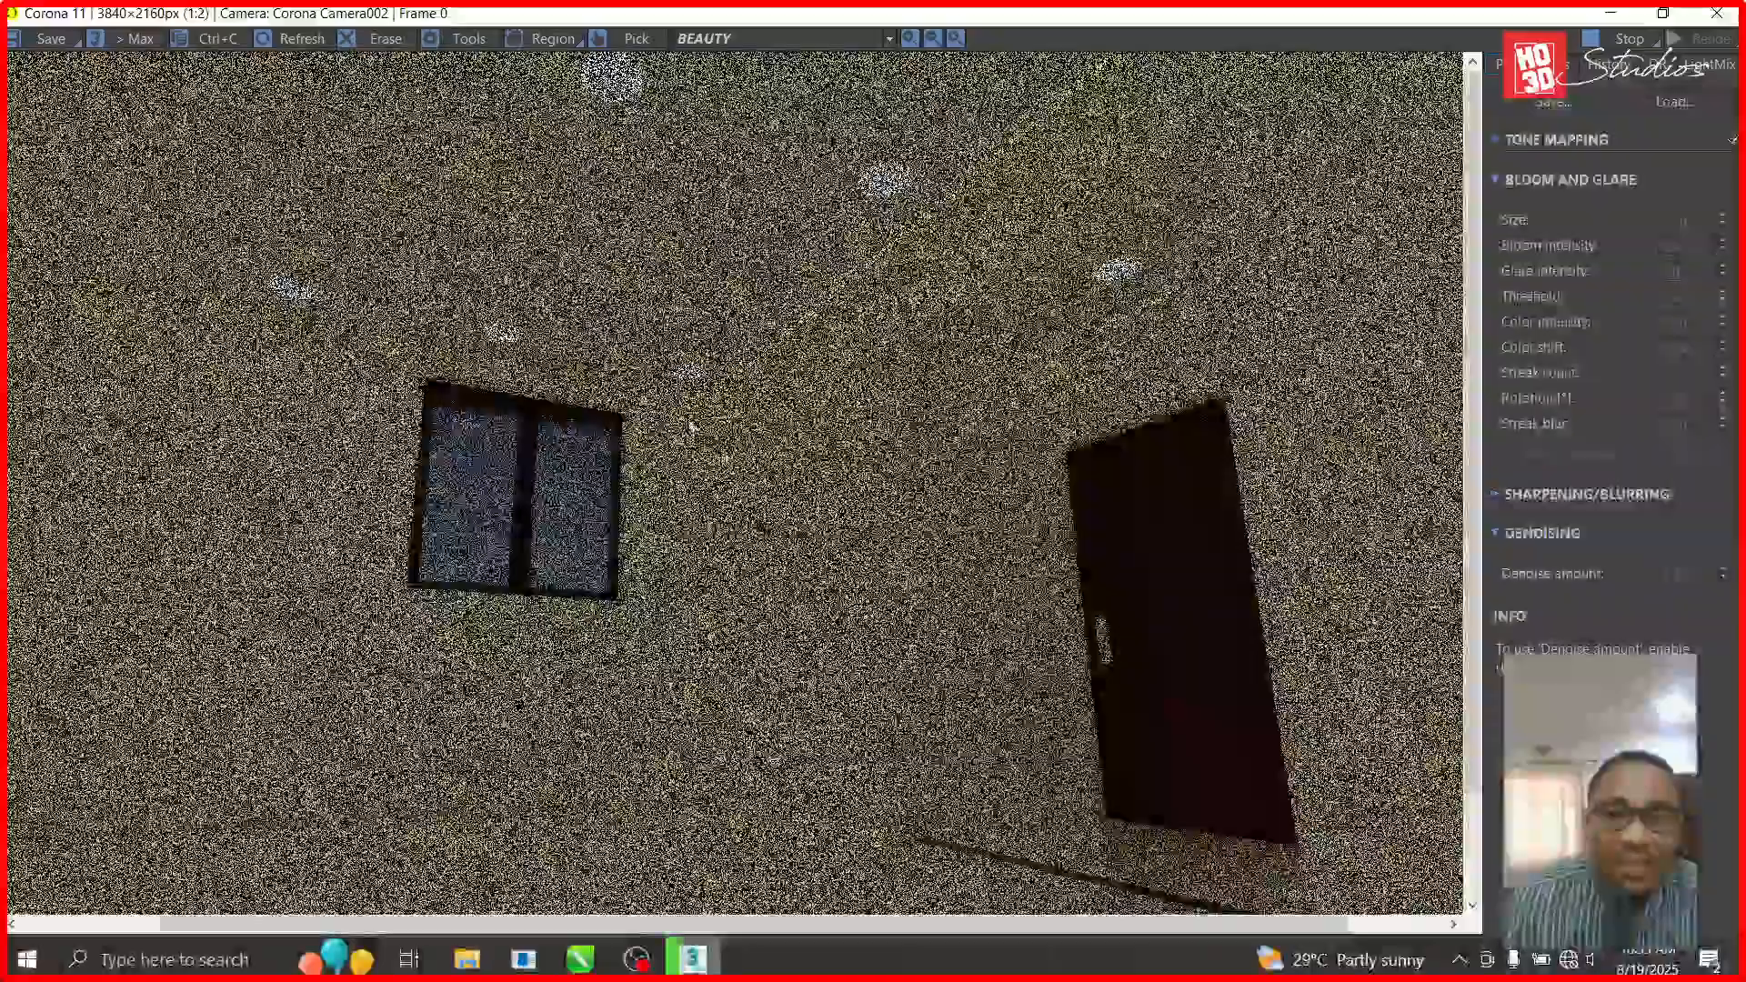
{"action": "scroll", "coordinate": [440, 373], "scroll_direction": "up", "scroll_amount": 1}
{"action": "scroll", "coordinate": [782, 335], "scroll_direction": "down", "scroll_amount": 1}
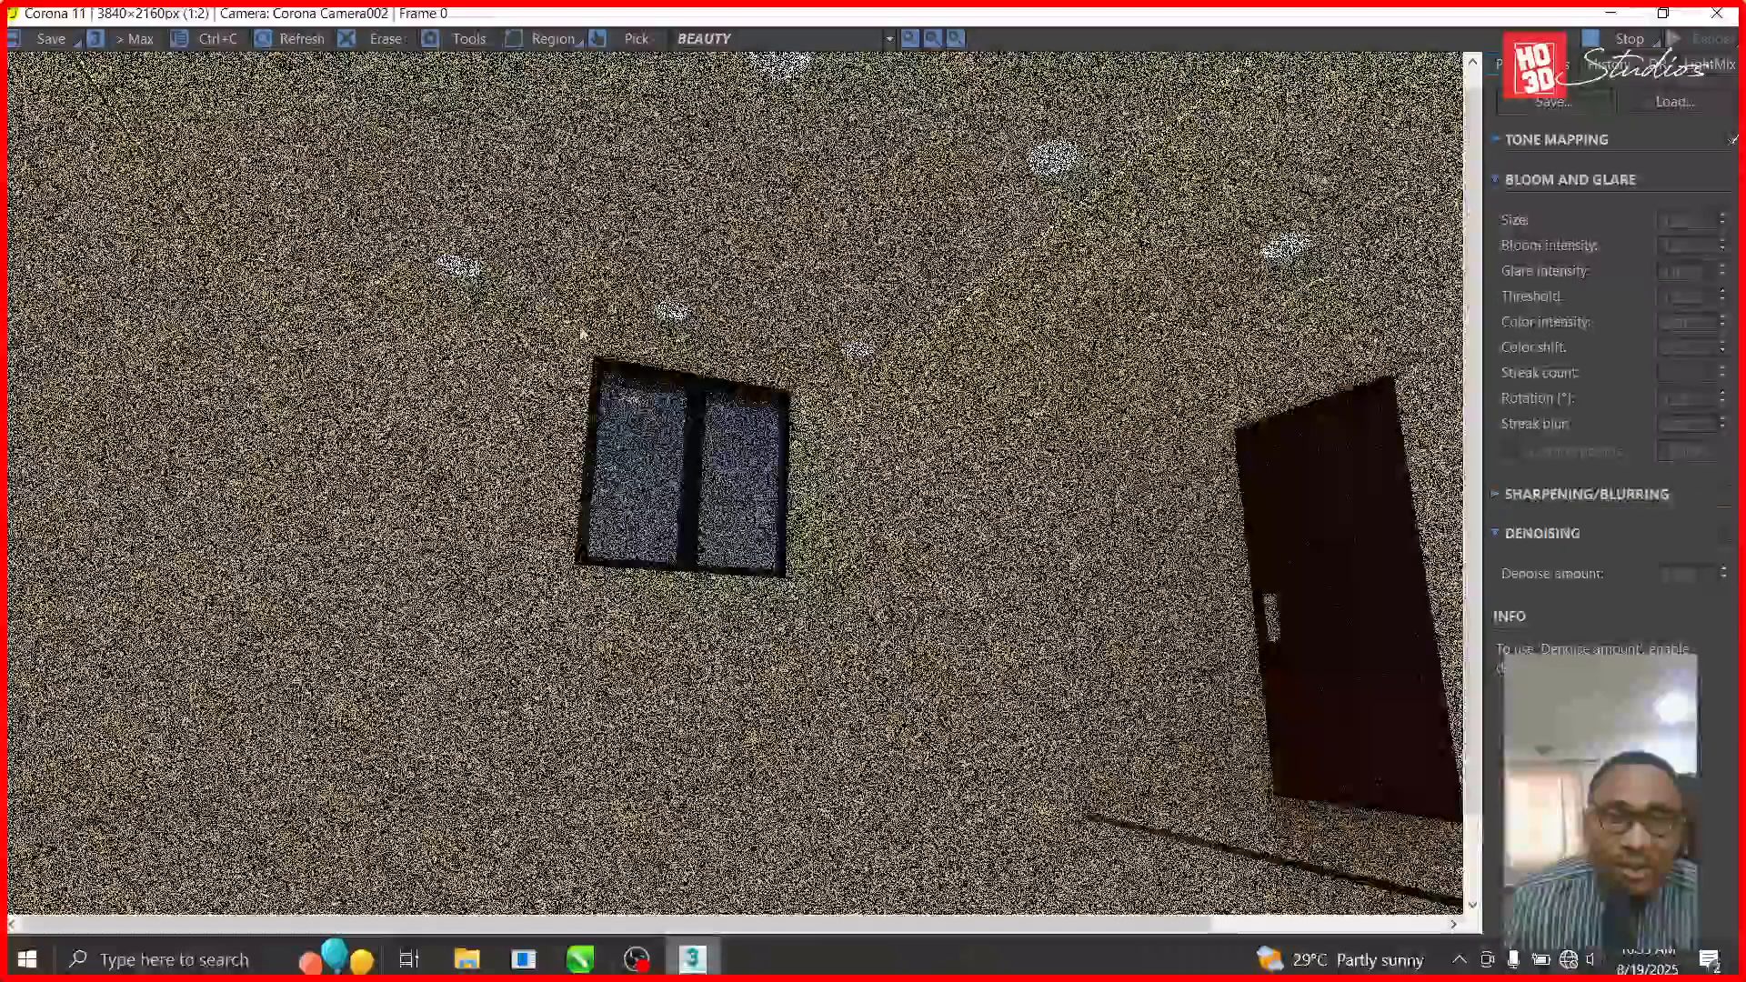
{"action": "scroll", "coordinate": [435, 277], "scroll_direction": "up", "scroll_amount": 1}
{"action": "scroll", "coordinate": [445, 314], "scroll_direction": "down", "scroll_amount": 1}
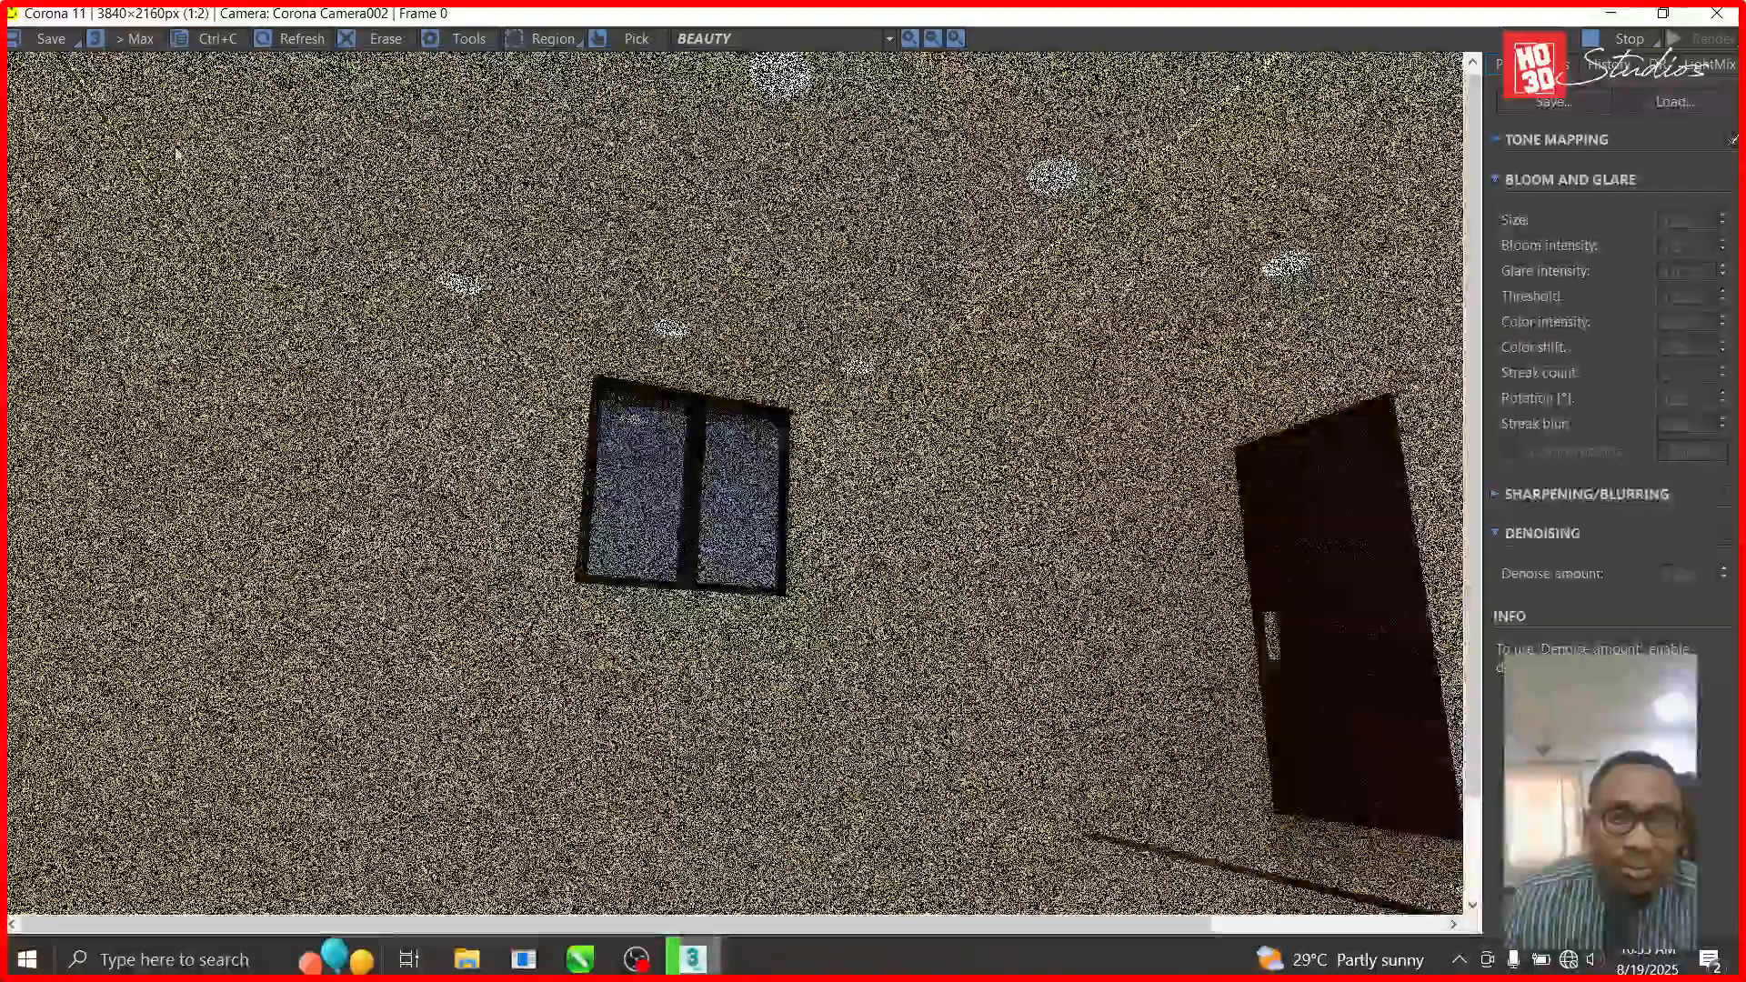
{"action": "scroll", "coordinate": [119, 127], "scroll_direction": "up", "scroll_amount": 1}
{"action": "scroll", "coordinate": [109, 124], "scroll_direction": "down", "scroll_amount": 1}
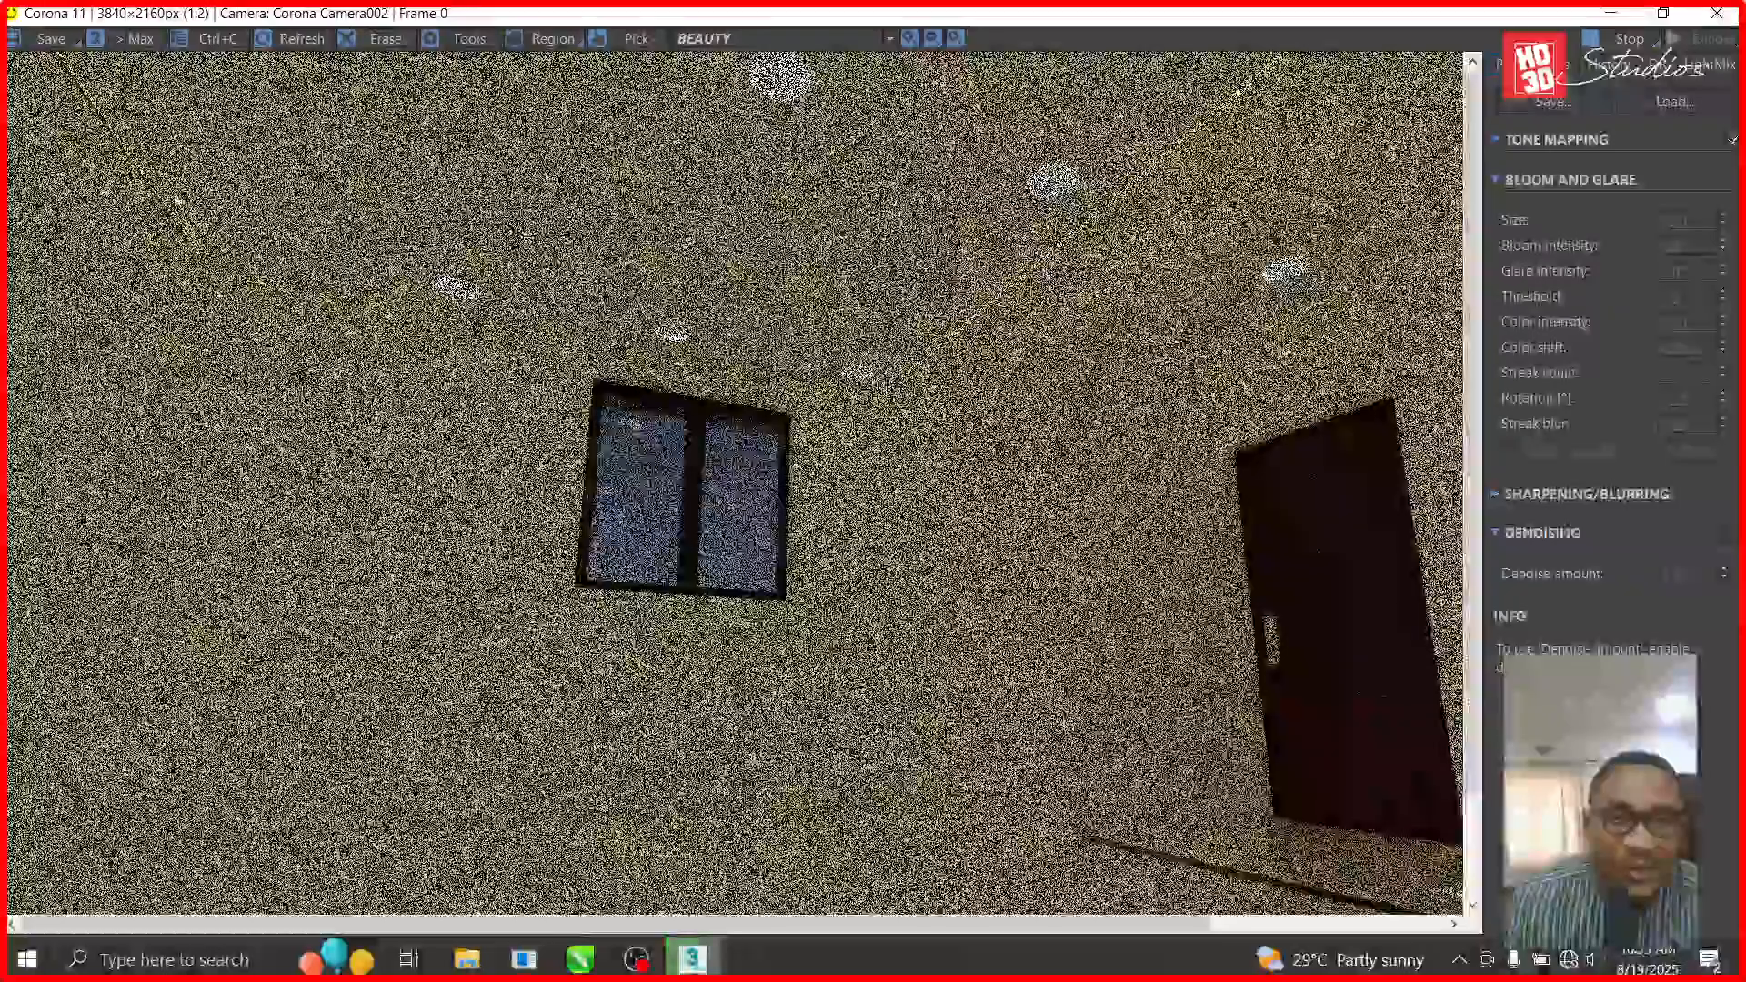
{"action": "scroll", "coordinate": [891, 363], "scroll_direction": "down", "scroll_amount": 1}
{"action": "scroll", "coordinate": [893, 439], "scroll_direction": "up", "scroll_amount": 1}
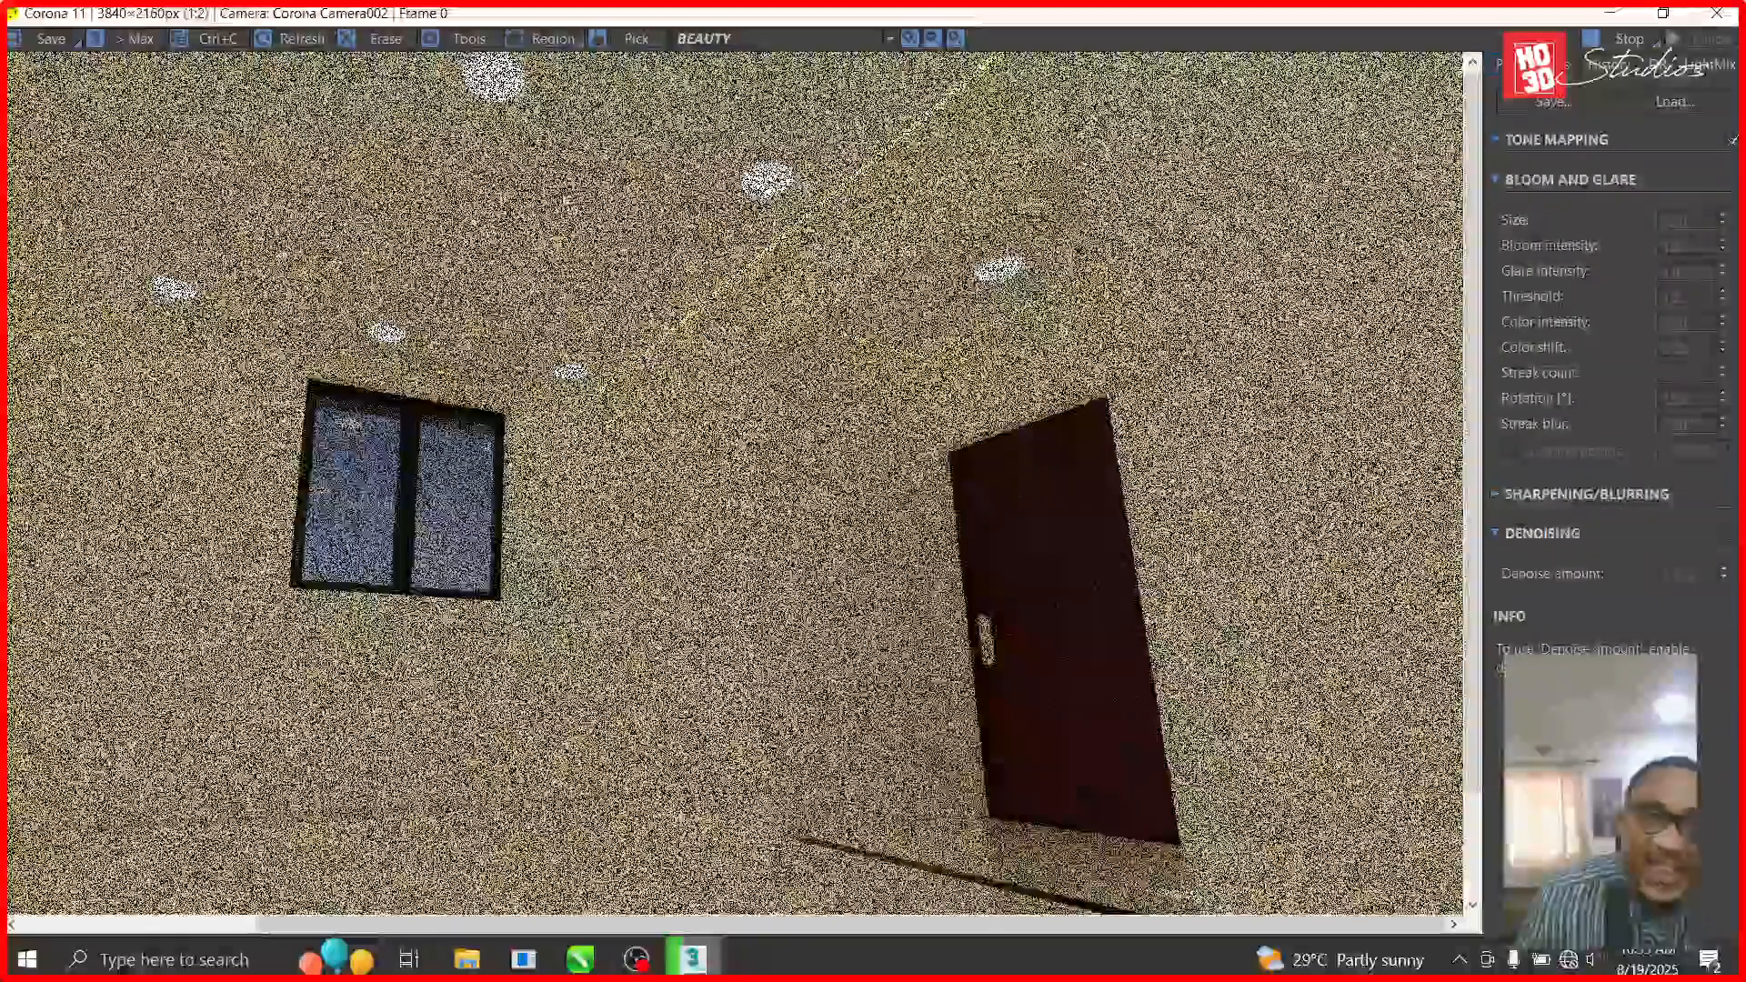
{"action": "scroll", "coordinate": [831, 482], "scroll_direction": "down", "scroll_amount": 1}
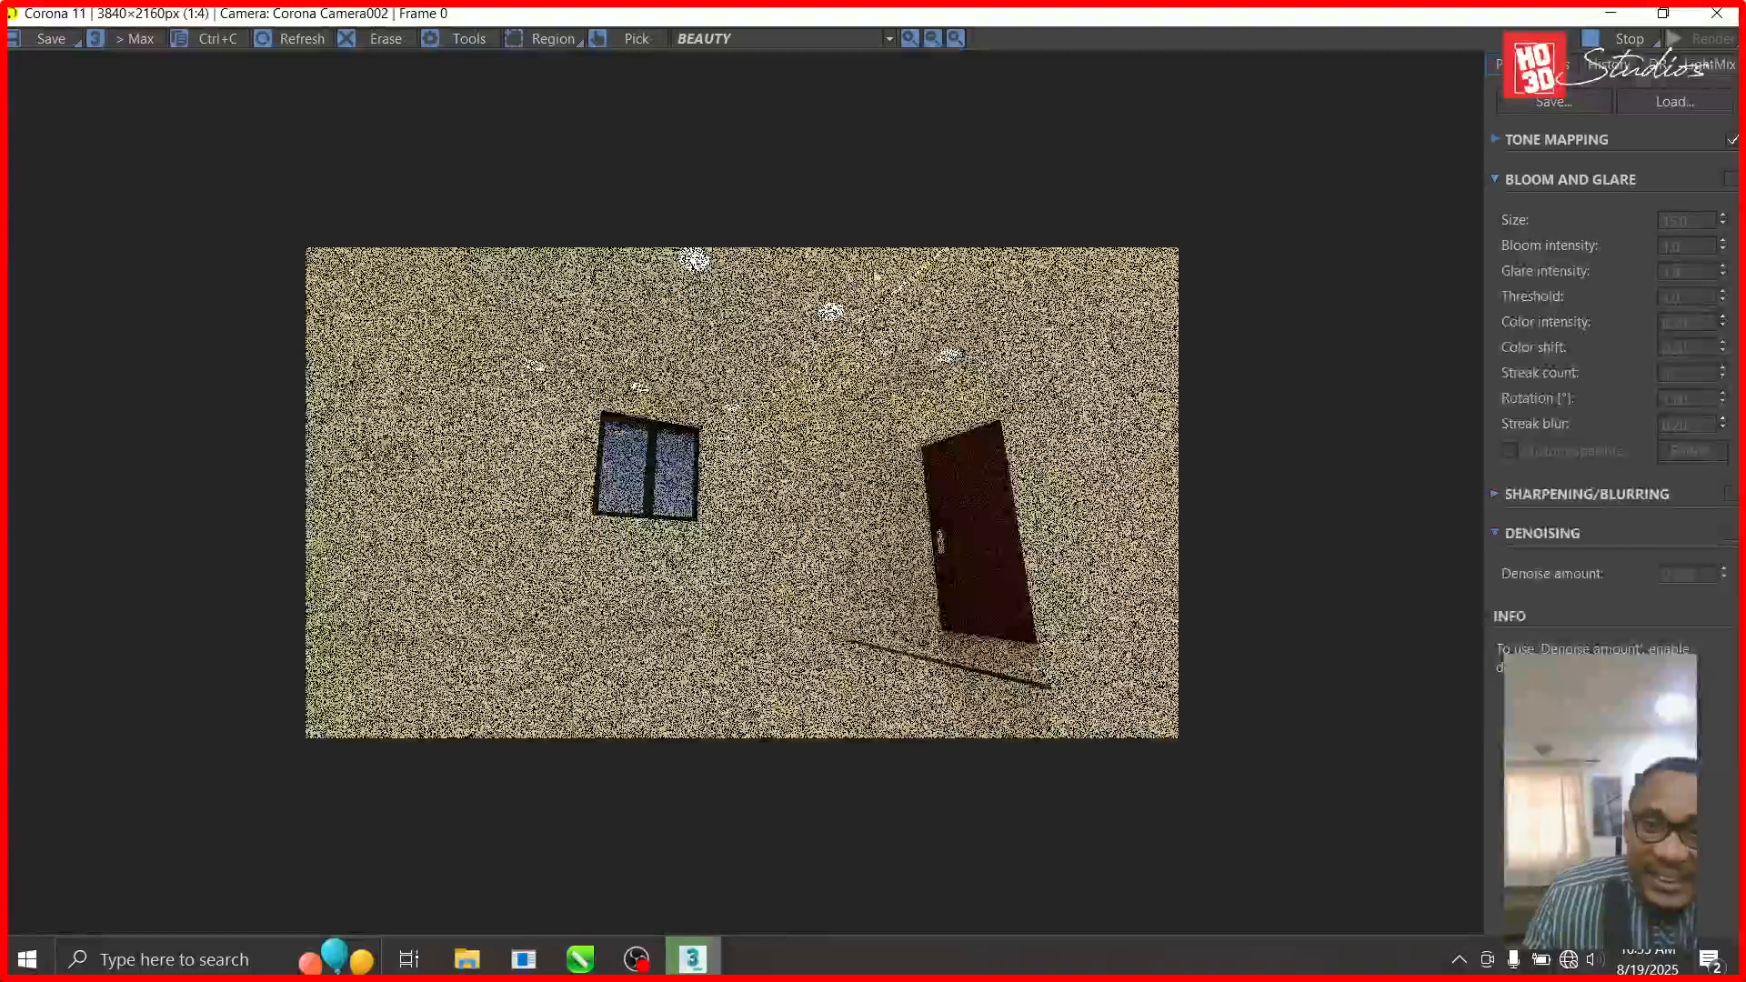
{"action": "scroll", "coordinate": [912, 273], "scroll_direction": "up", "scroll_amount": 1}
{"action": "scroll", "coordinate": [911, 273], "scroll_direction": "up", "scroll_amount": 1}
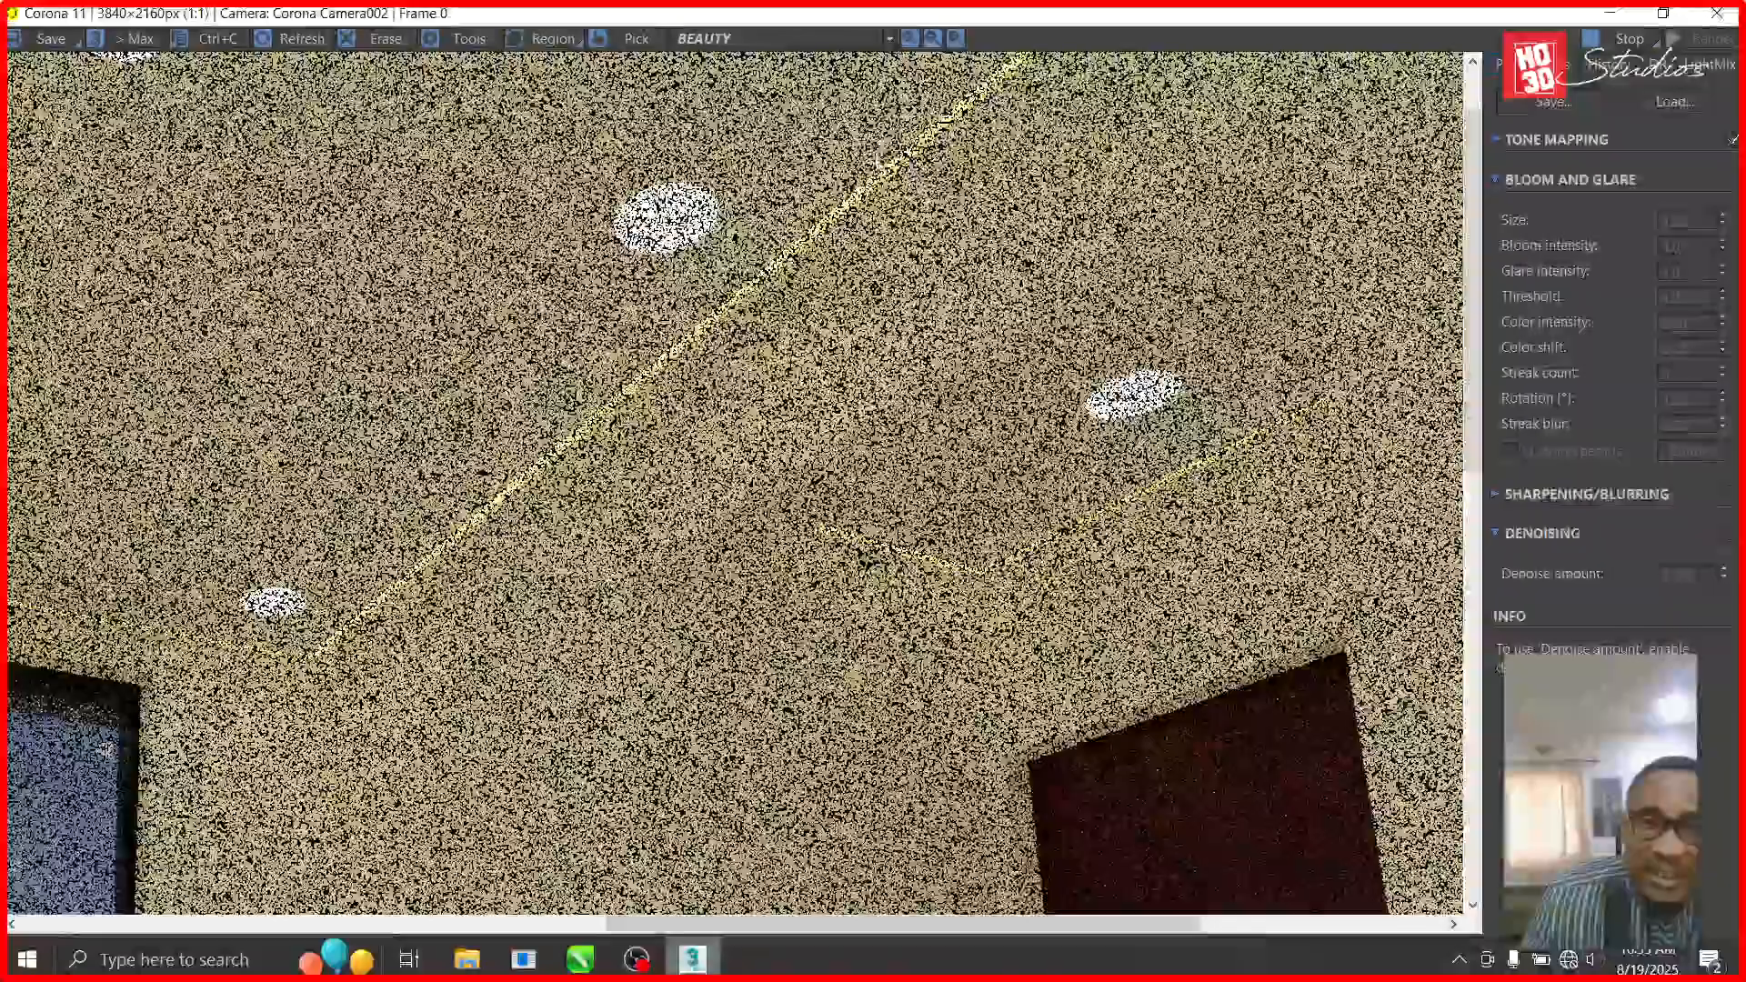
{"action": "scroll", "coordinate": [883, 182], "scroll_direction": "up", "scroll_amount": 1}
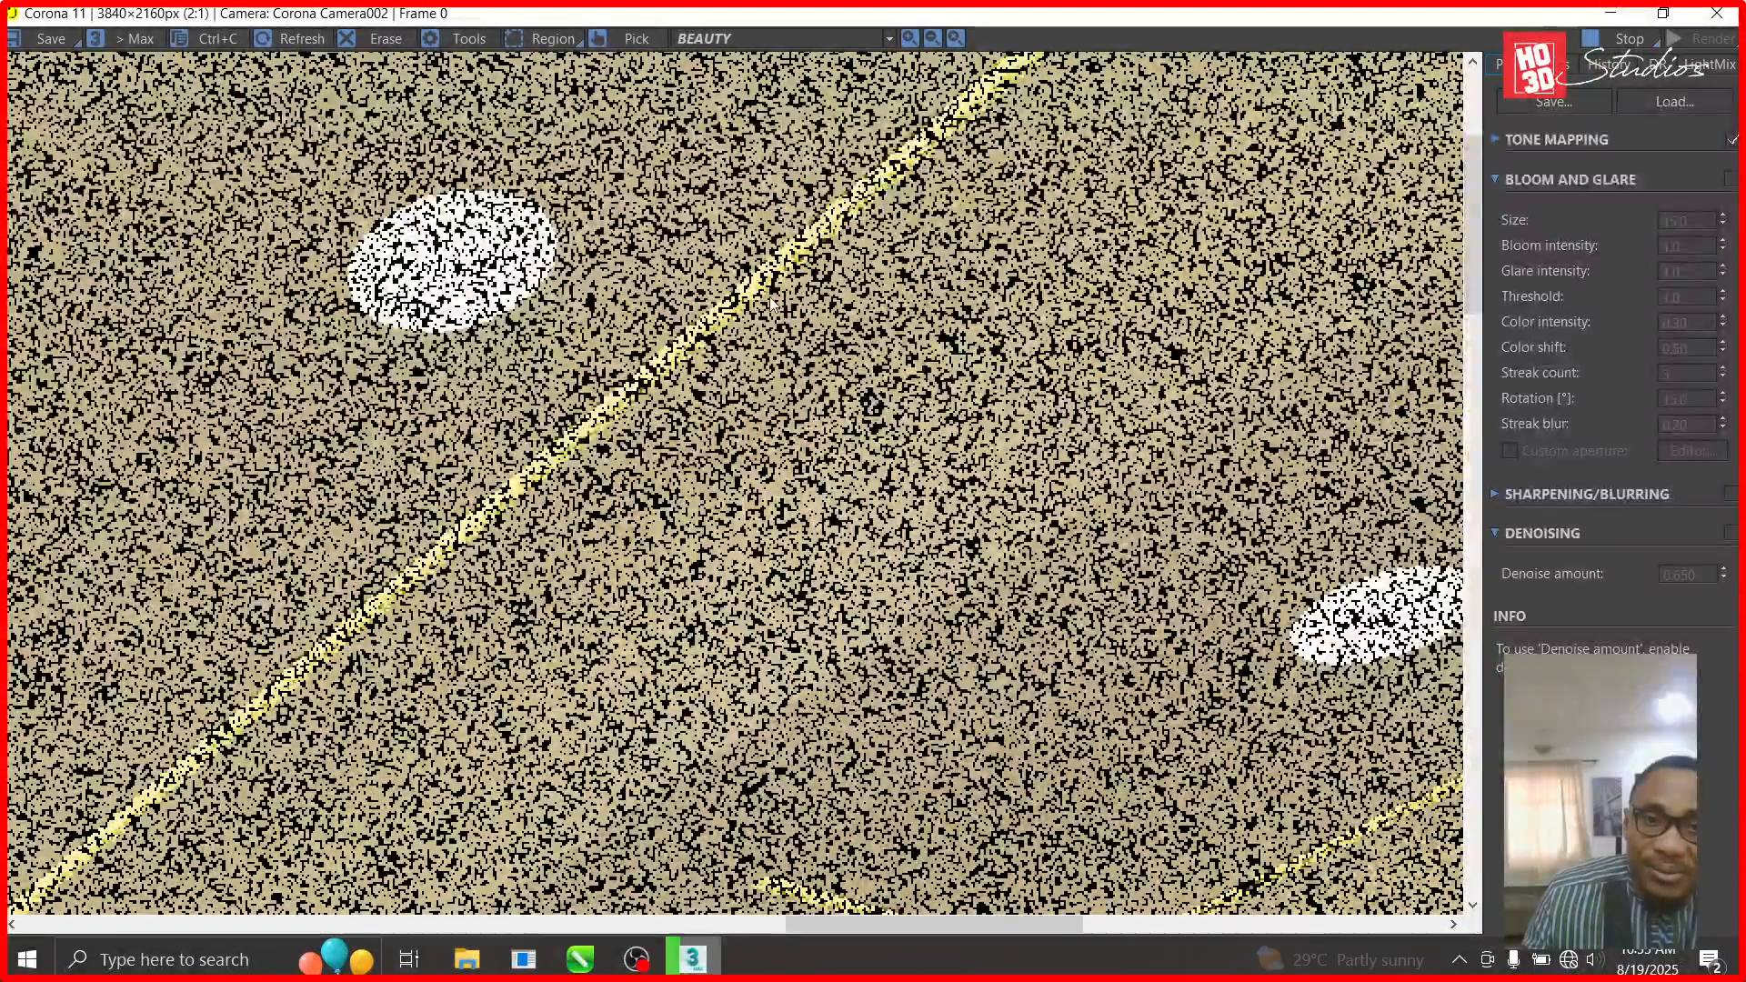
{"action": "scroll", "coordinate": [874, 468], "scroll_direction": "down", "scroll_amount": 2}
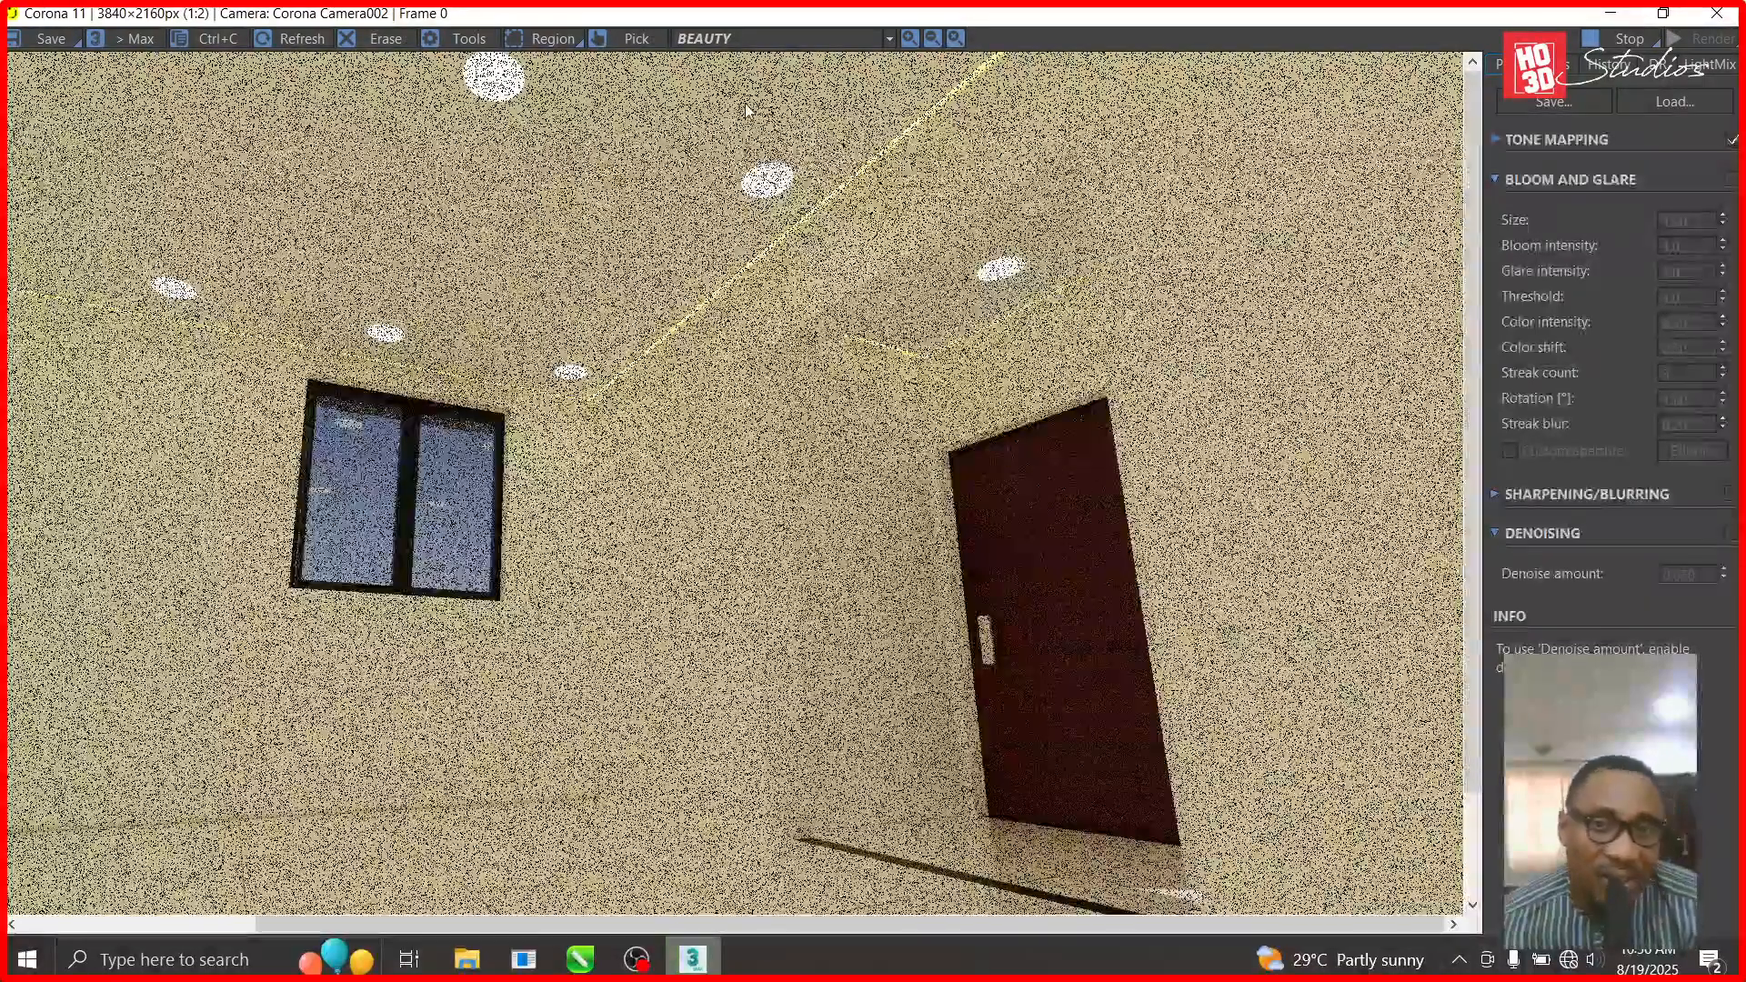
{"action": "scroll", "coordinate": [743, 102], "scroll_direction": "up", "scroll_amount": 1}
{"action": "scroll", "coordinate": [743, 352], "scroll_direction": "up", "scroll_amount": 1}
{"action": "scroll", "coordinate": [768, 389], "scroll_direction": "down", "scroll_amount": 2}
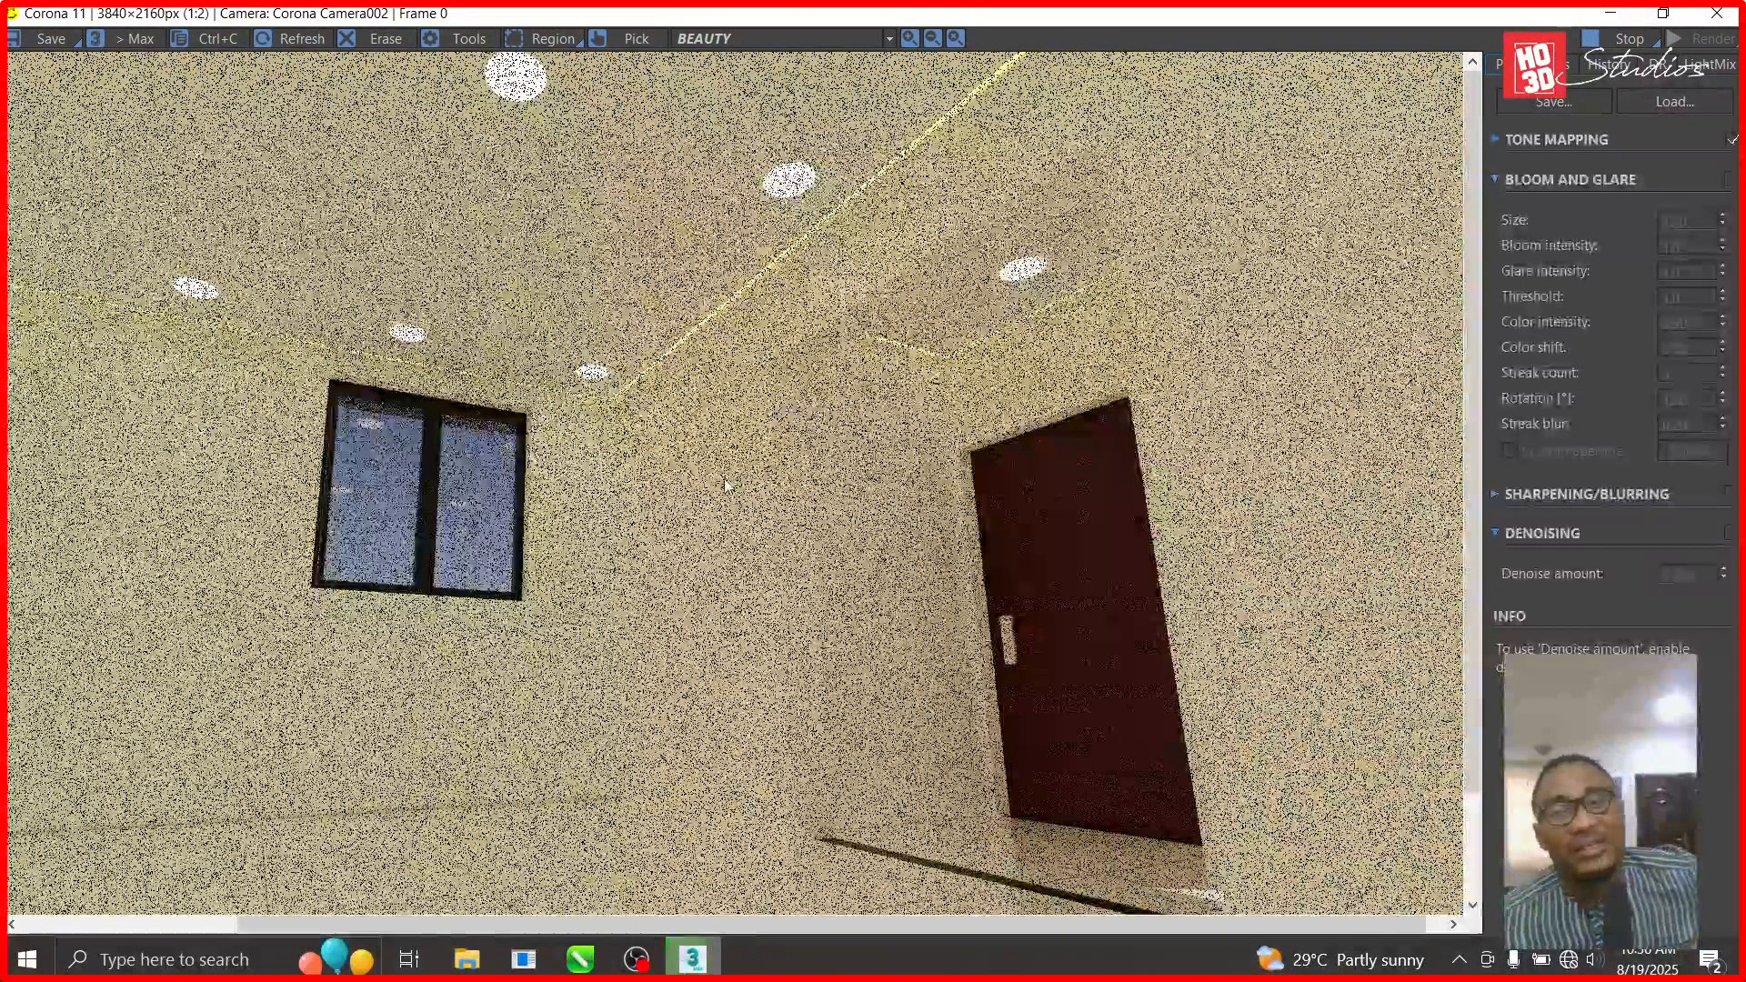
{"action": "scroll", "coordinate": [592, 397], "scroll_direction": "down", "scroll_amount": 1}
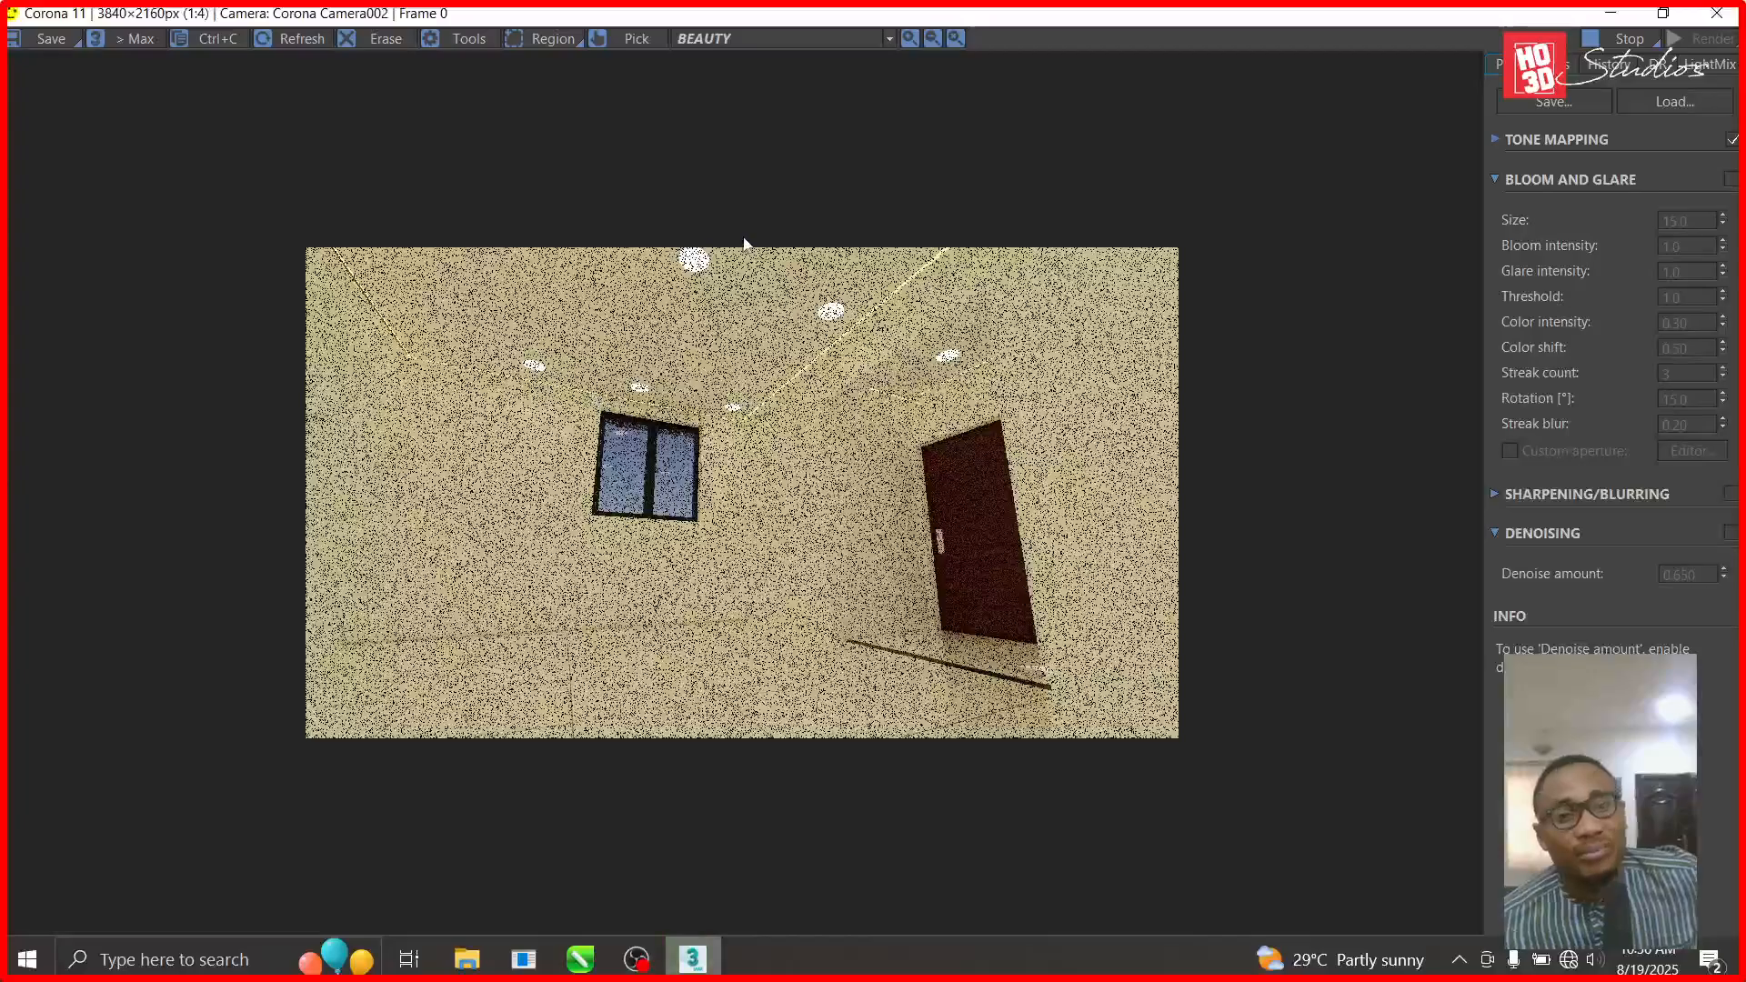
{"action": "scroll", "coordinate": [431, 291], "scroll_direction": "up", "scroll_amount": 1}
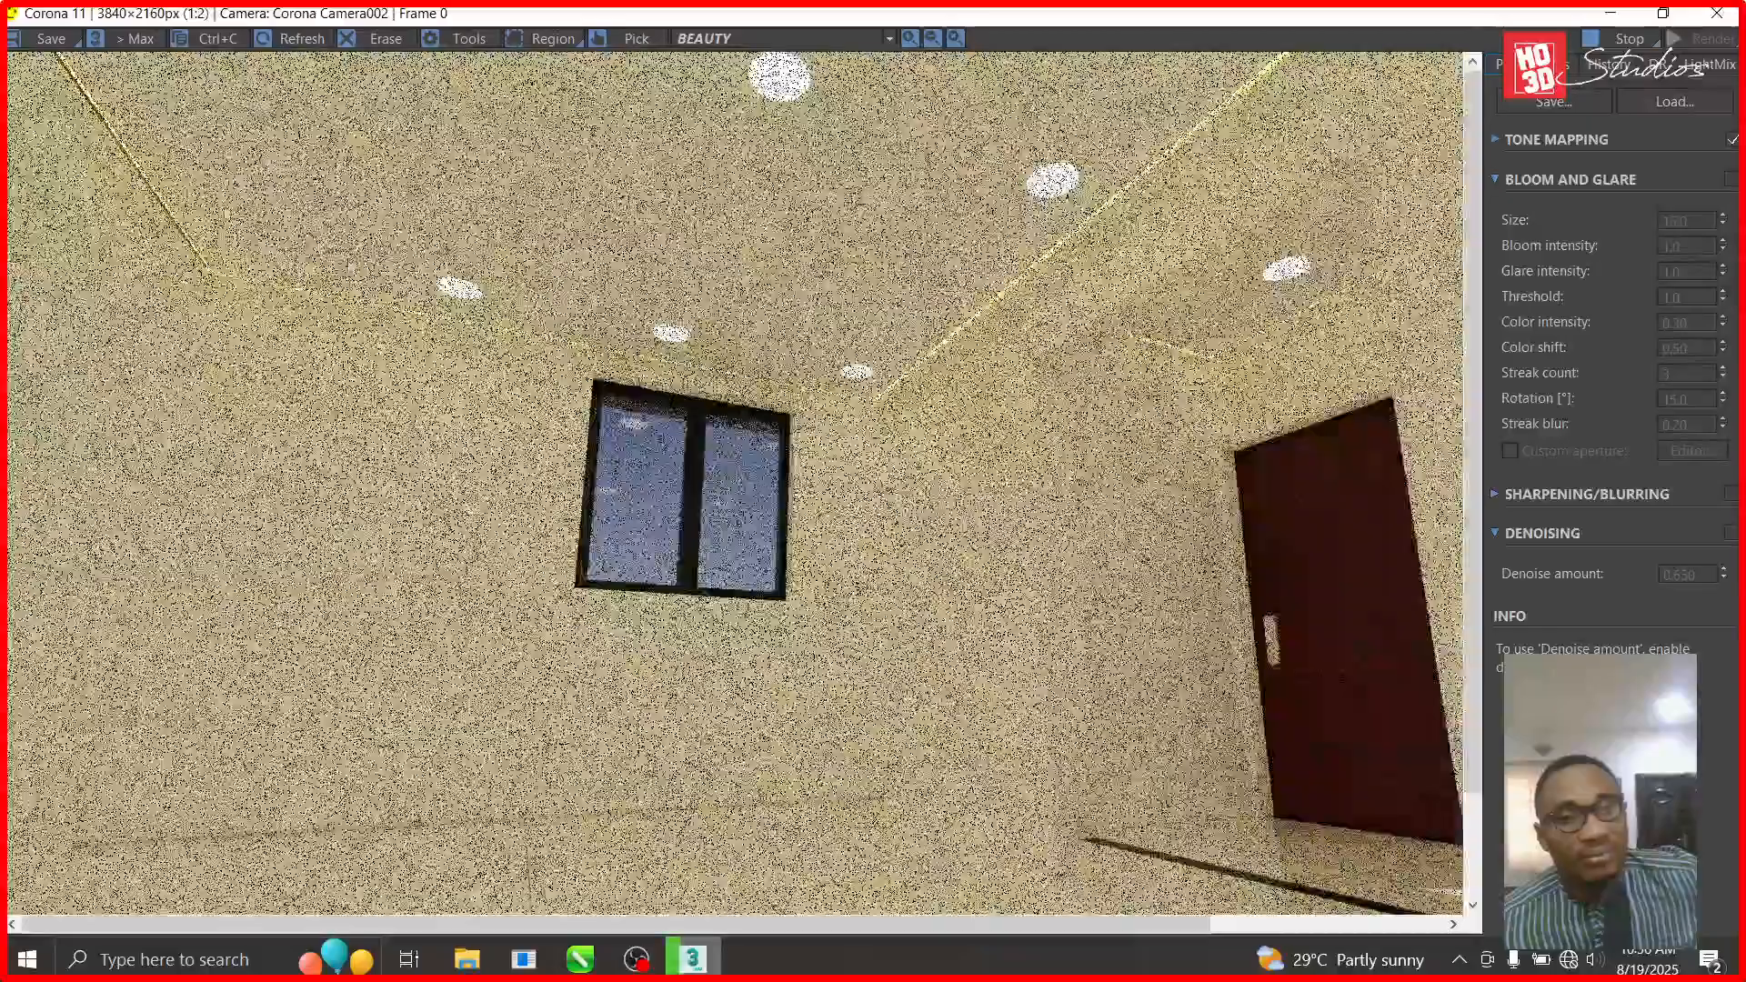
{"action": "scroll", "coordinate": [104, 155], "scroll_direction": "up", "scroll_amount": 2}
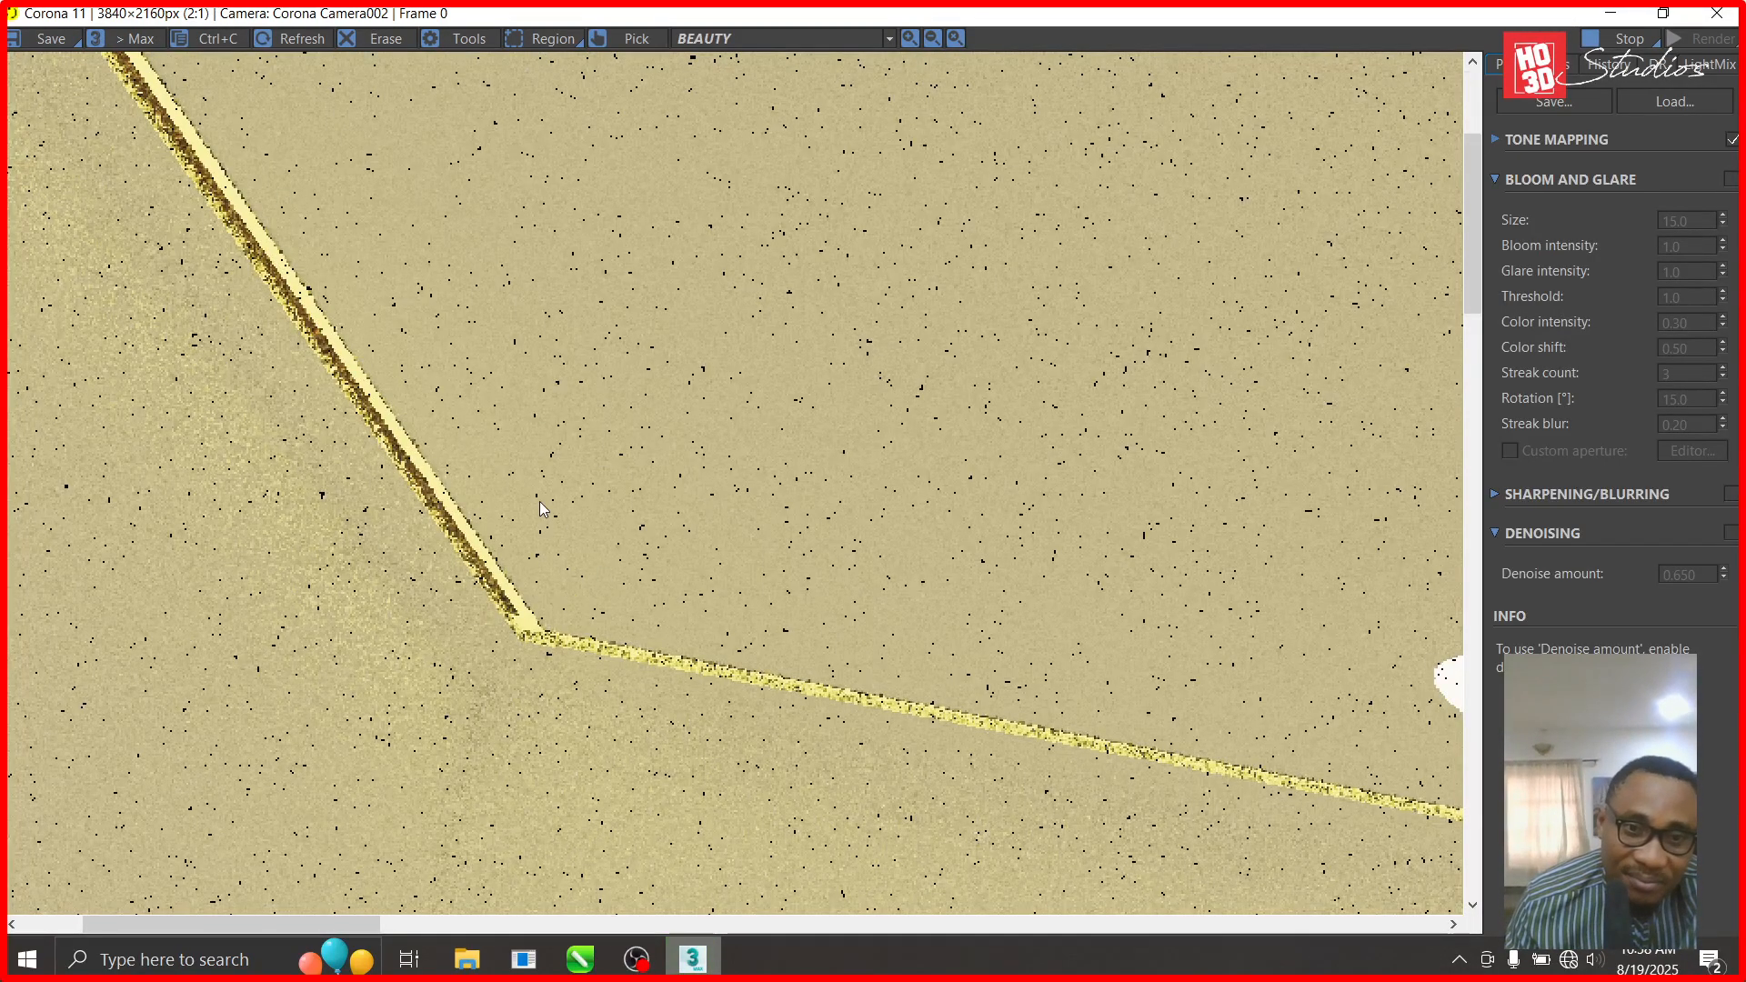
{"action": "scroll", "coordinate": [538, 501], "scroll_direction": "down", "scroll_amount": 1}
{"action": "scroll", "coordinate": [422, 516], "scroll_direction": "down", "scroll_amount": 1}
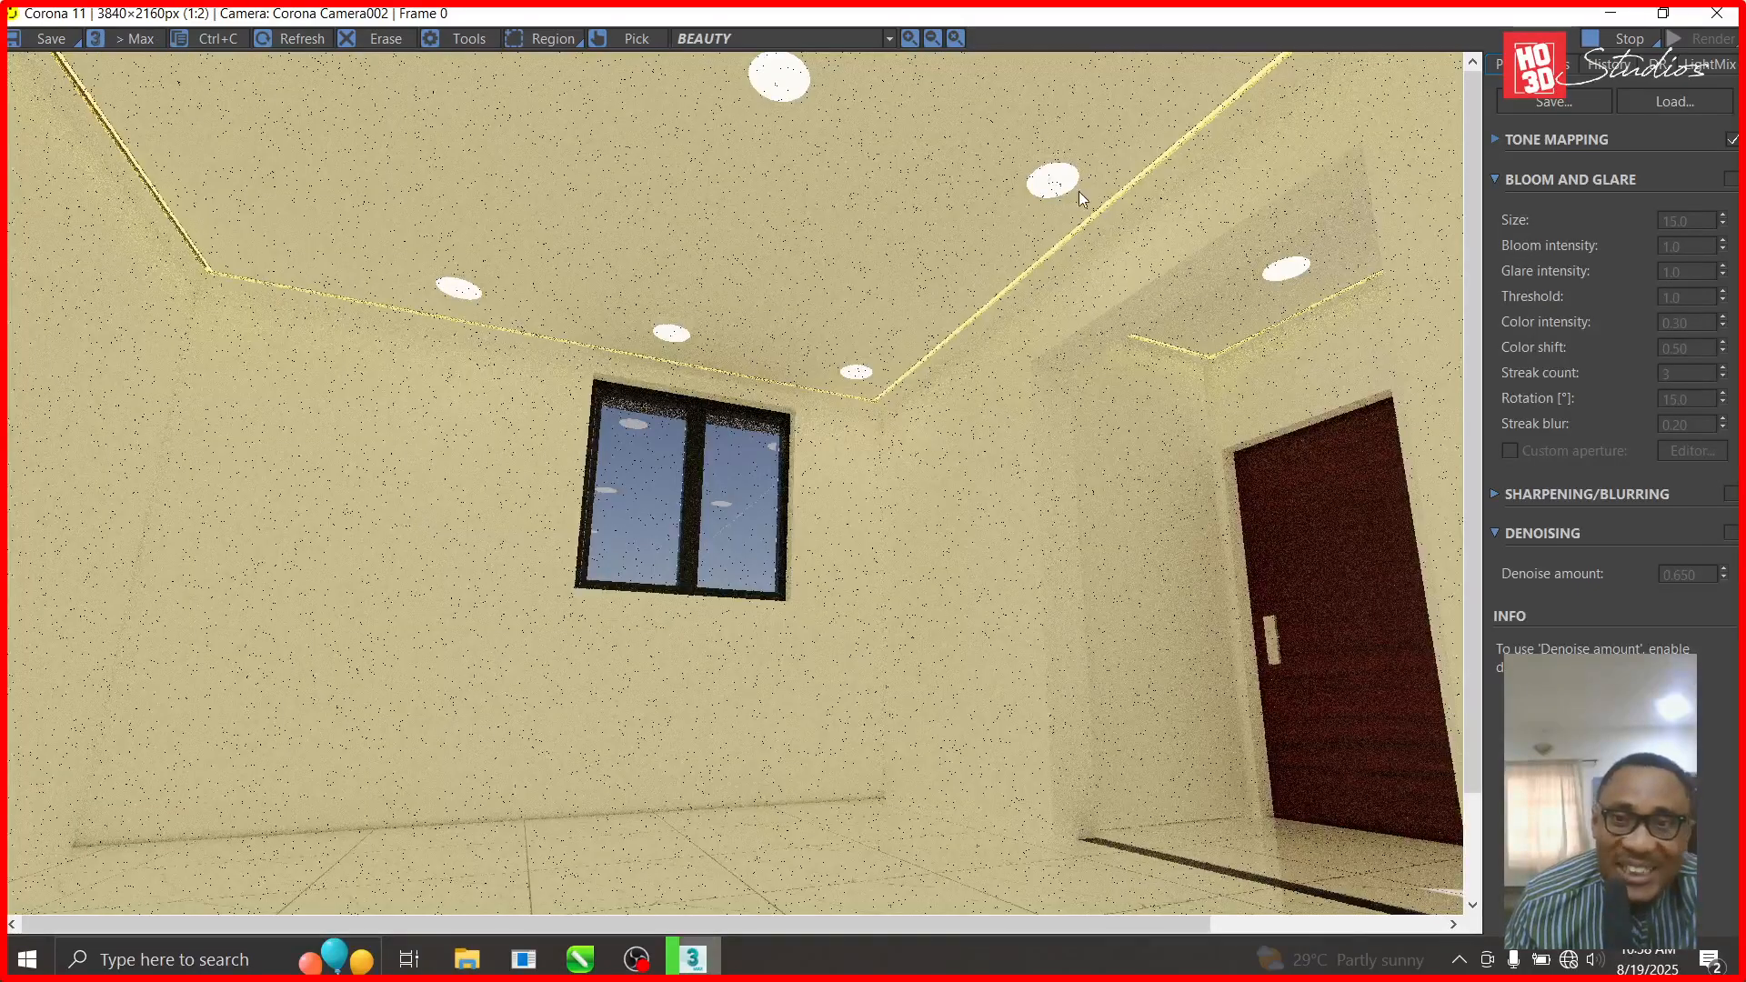
{"action": "scroll", "coordinate": [767, 500], "scroll_direction": "down", "scroll_amount": 1}
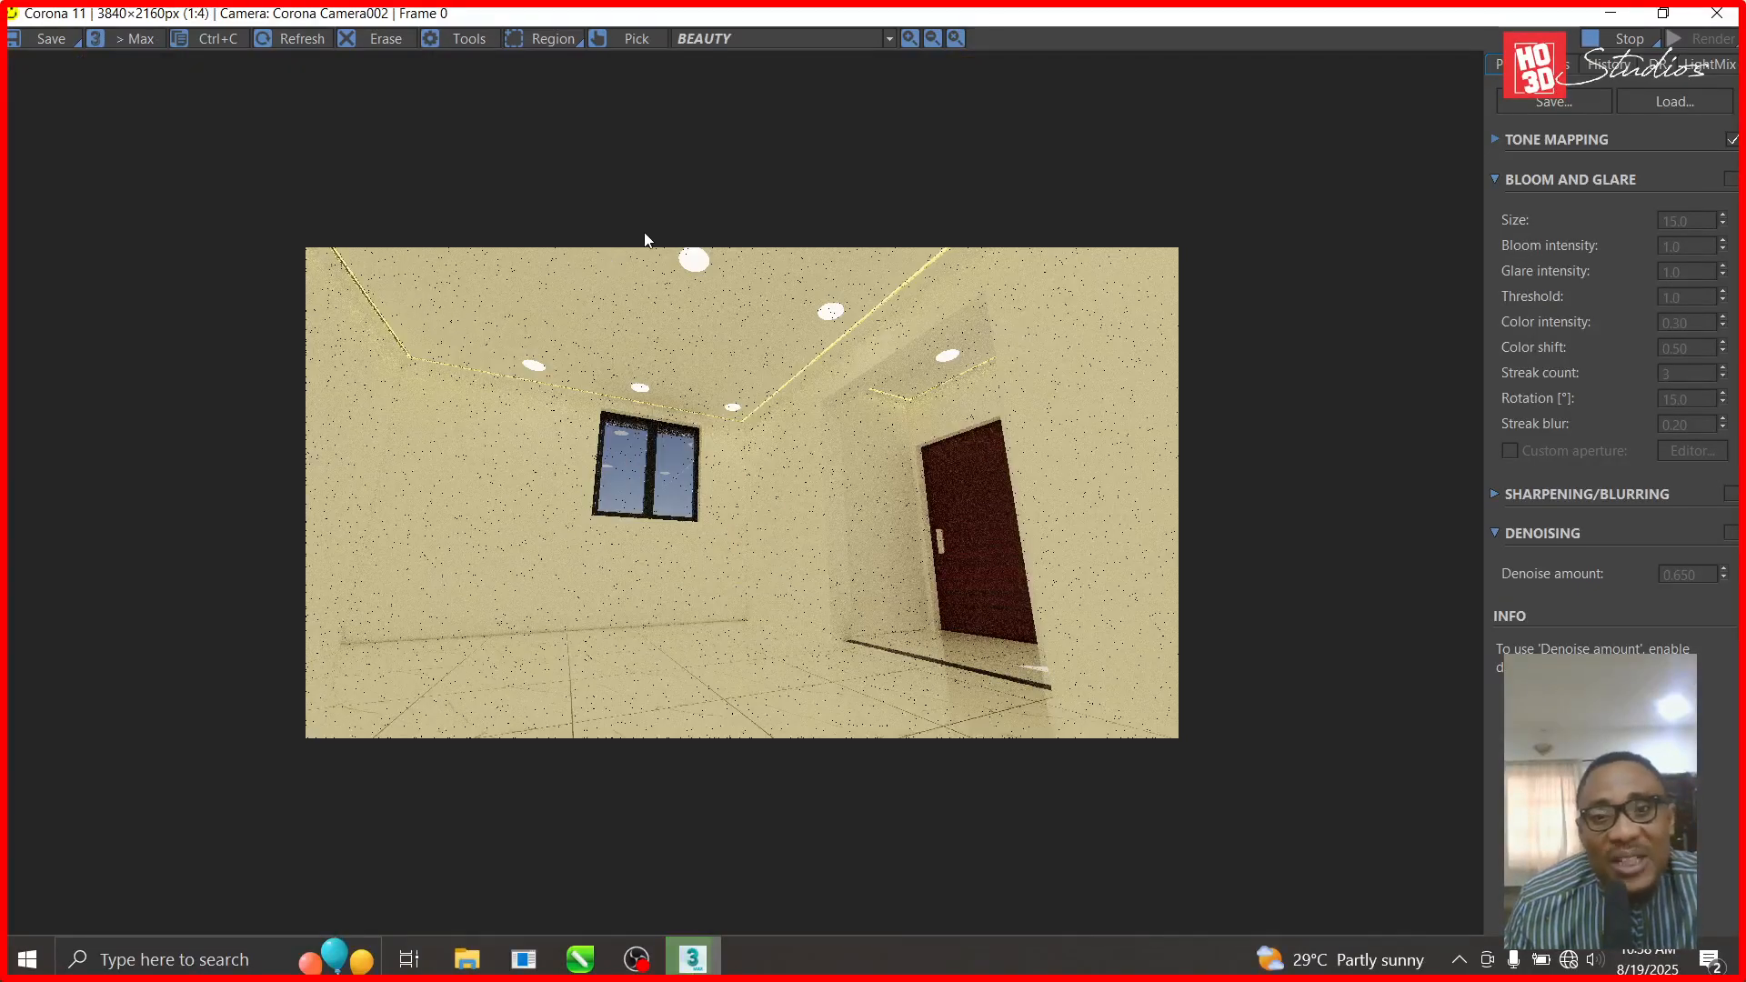
{"action": "scroll", "coordinate": [872, 538], "scroll_direction": "up", "scroll_amount": 1}
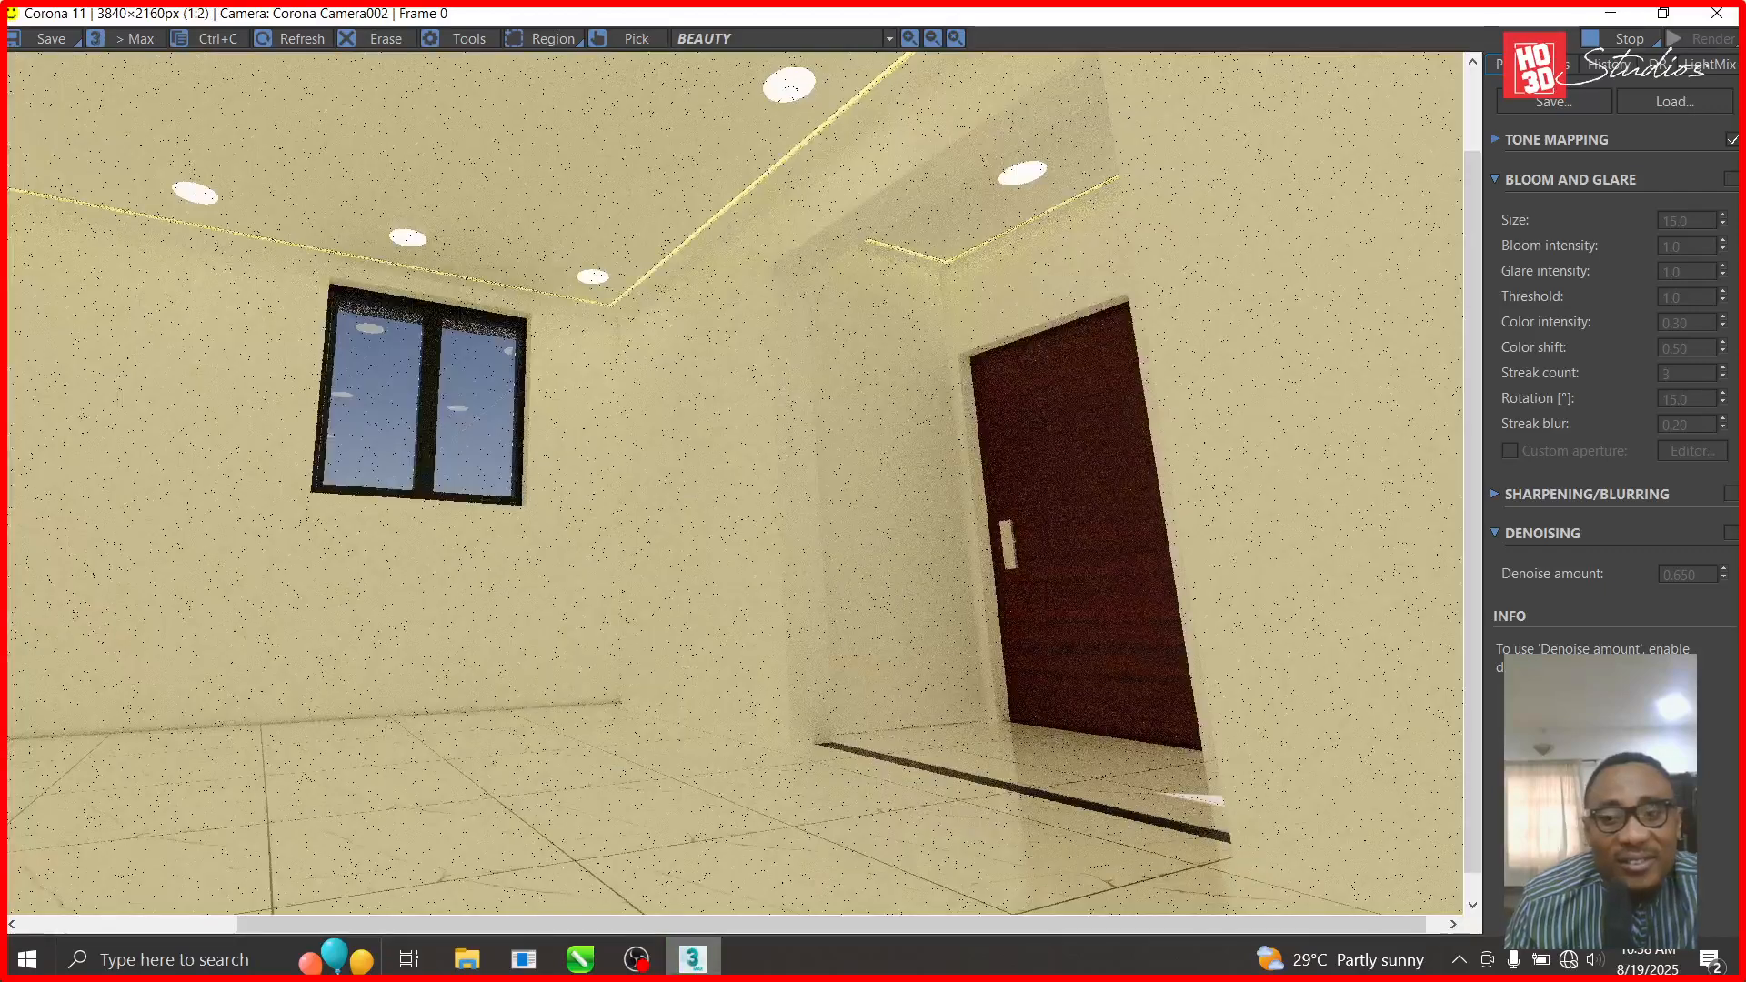
{"action": "left_click_drag", "start_coordinate": [1474, 519], "coordinate": [1471, 477]}
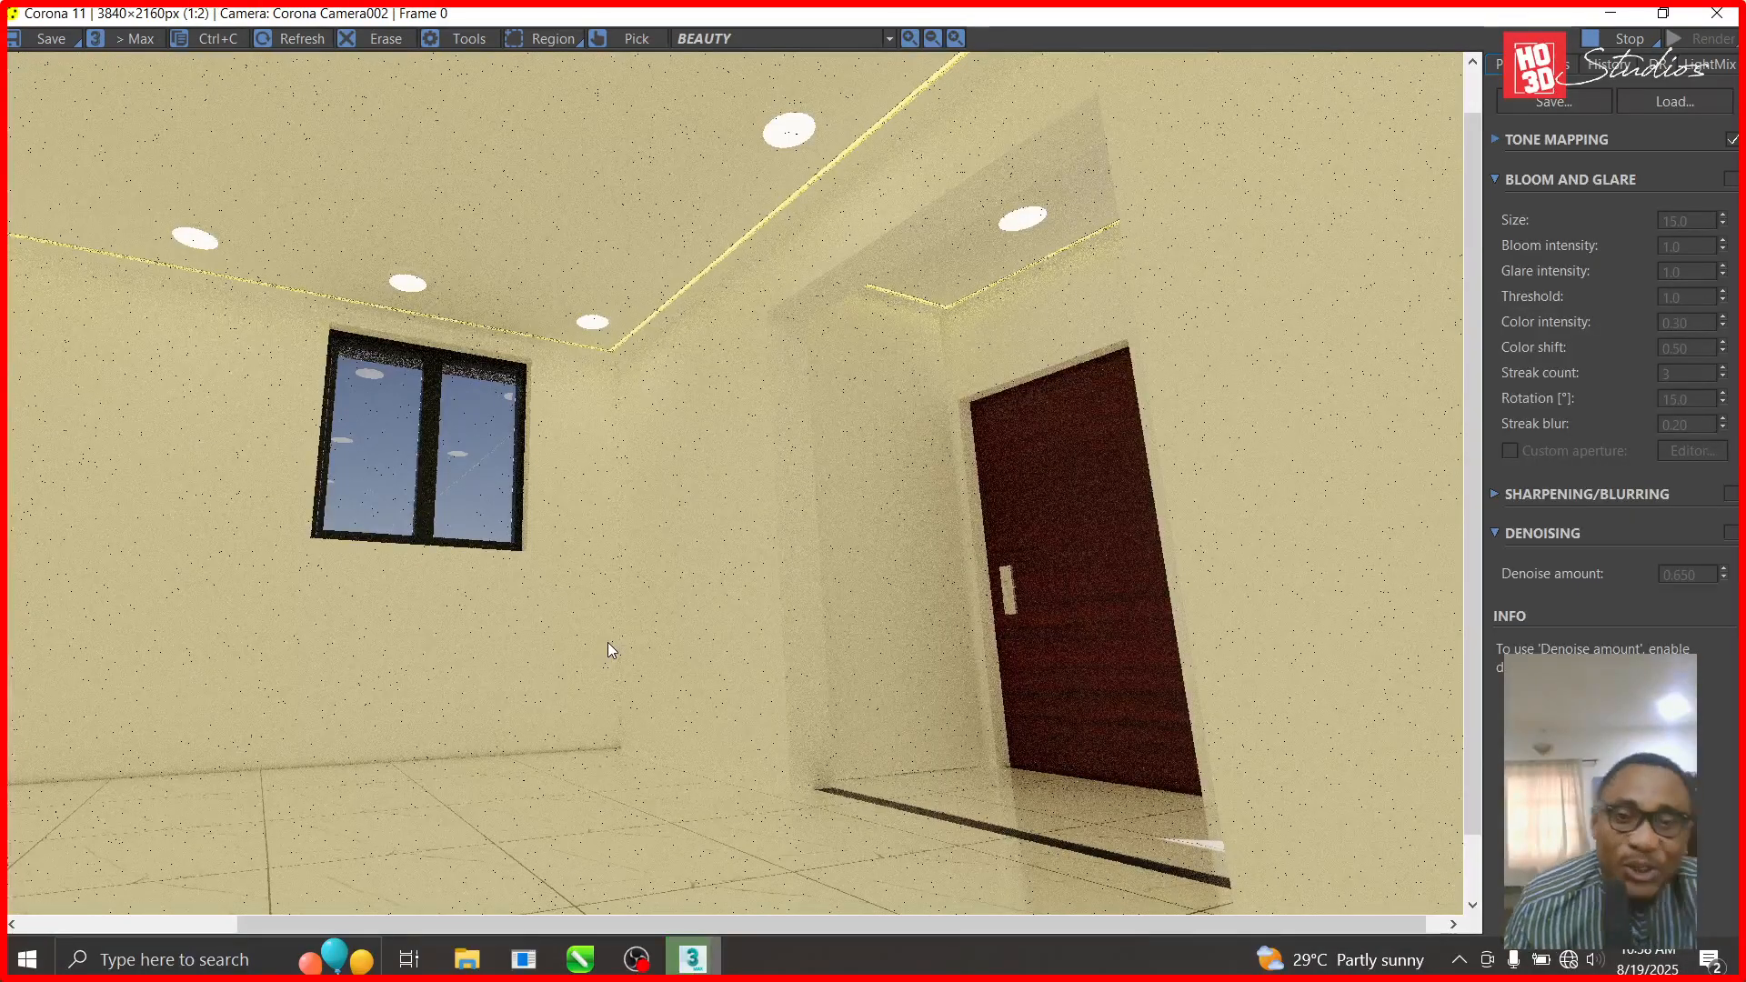
{"action": "scroll", "coordinate": [630, 597], "scroll_direction": "down", "scroll_amount": 1}
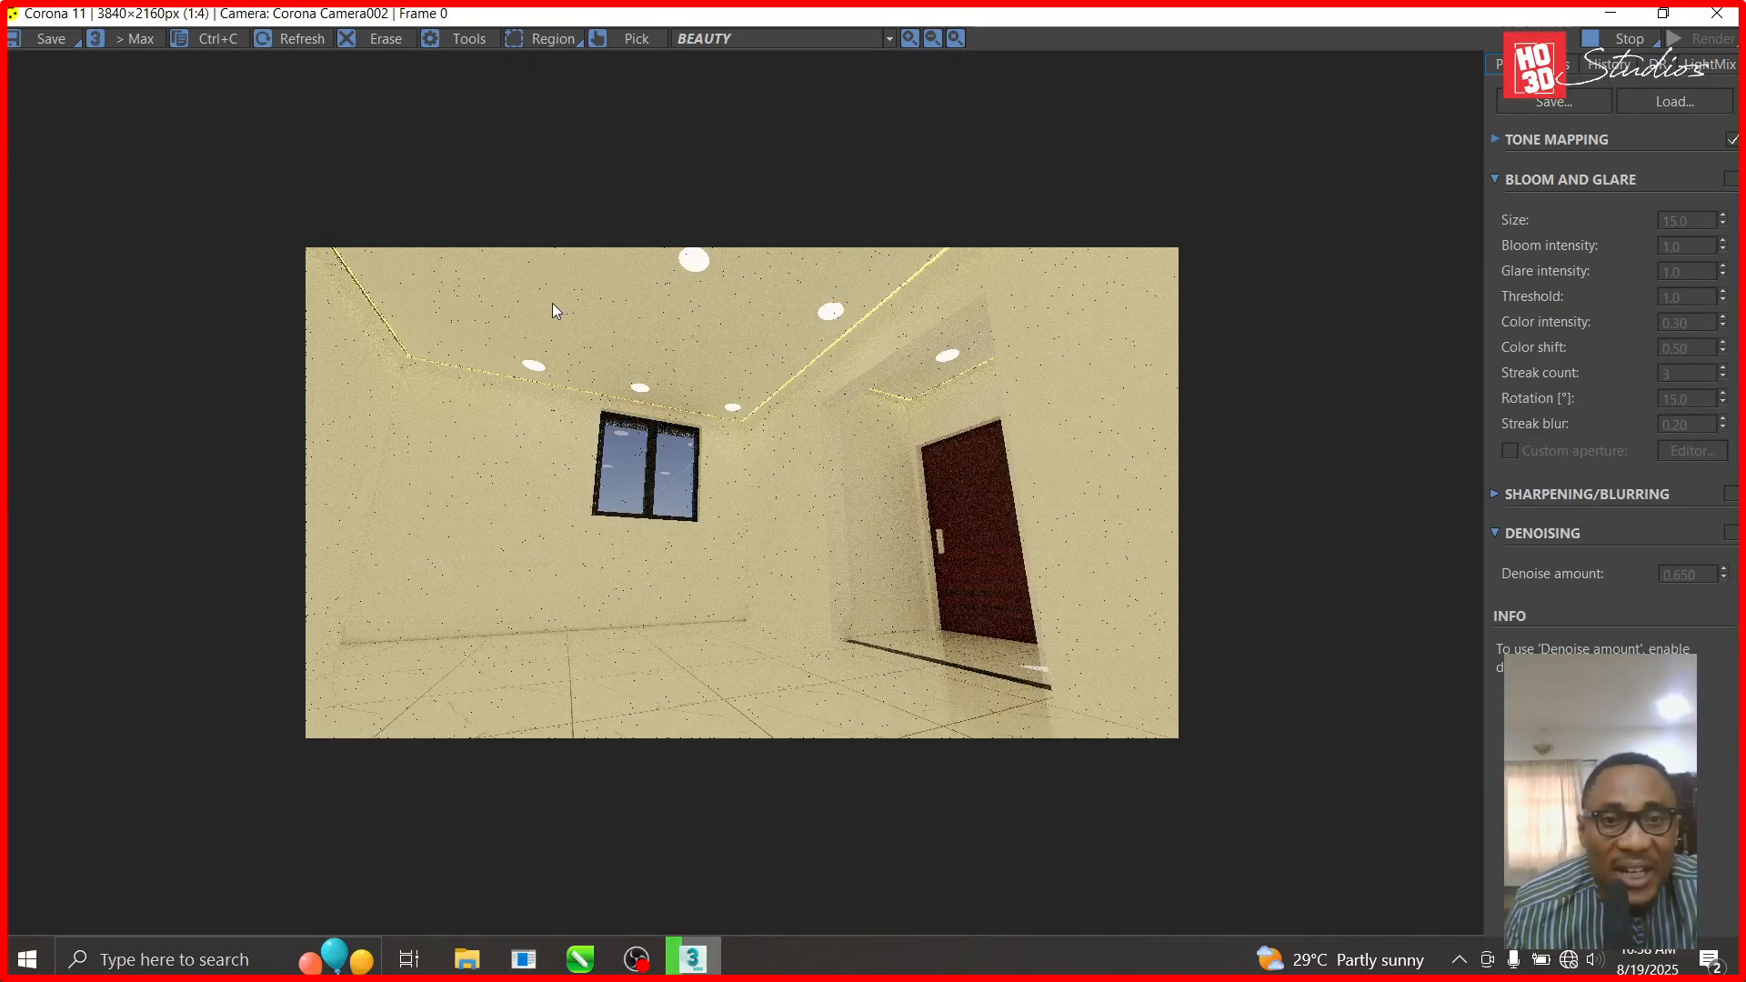
{"action": "scroll", "coordinate": [553, 303], "scroll_direction": "up", "scroll_amount": 1}
{"action": "scroll", "coordinate": [816, 570], "scroll_direction": "down", "scroll_amount": 2}
{"action": "scroll", "coordinate": [674, 347], "scroll_direction": "up", "scroll_amount": 2}
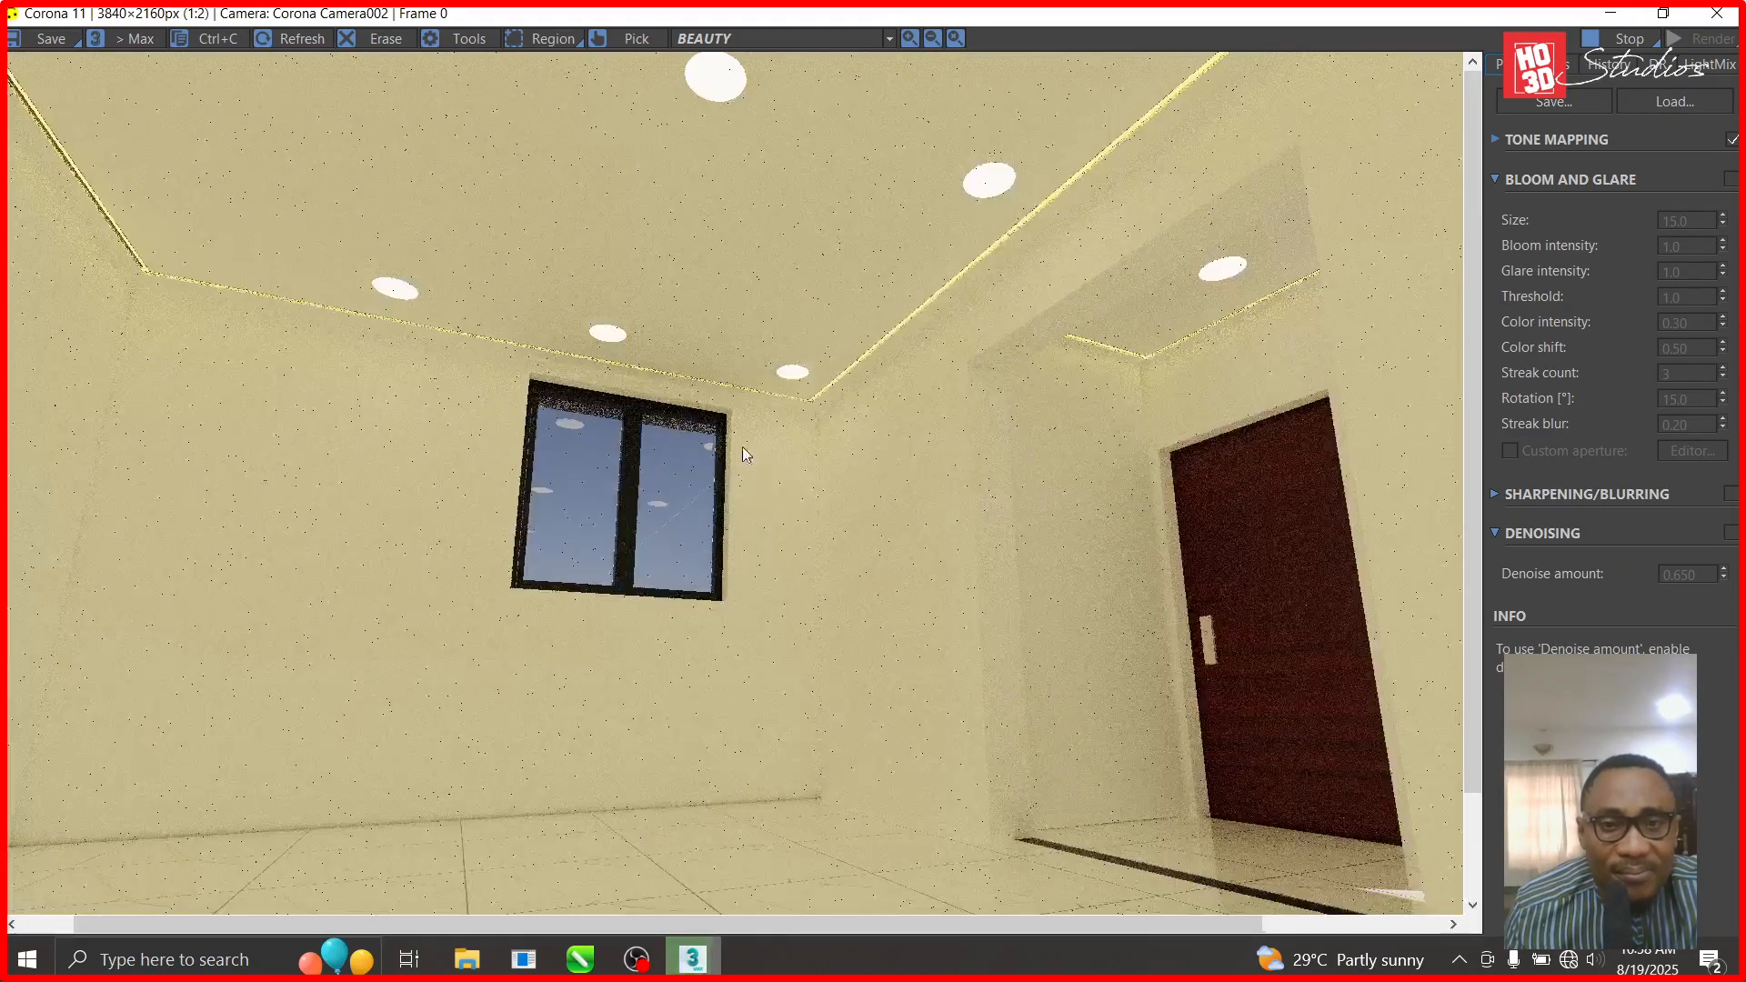
{"action": "scroll", "coordinate": [741, 448], "scroll_direction": "up", "scroll_amount": 2}
{"action": "scroll", "coordinate": [710, 365], "scroll_direction": "down", "scroll_amount": 1}
{"action": "scroll", "coordinate": [746, 572], "scroll_direction": "down", "scroll_amount": 1}
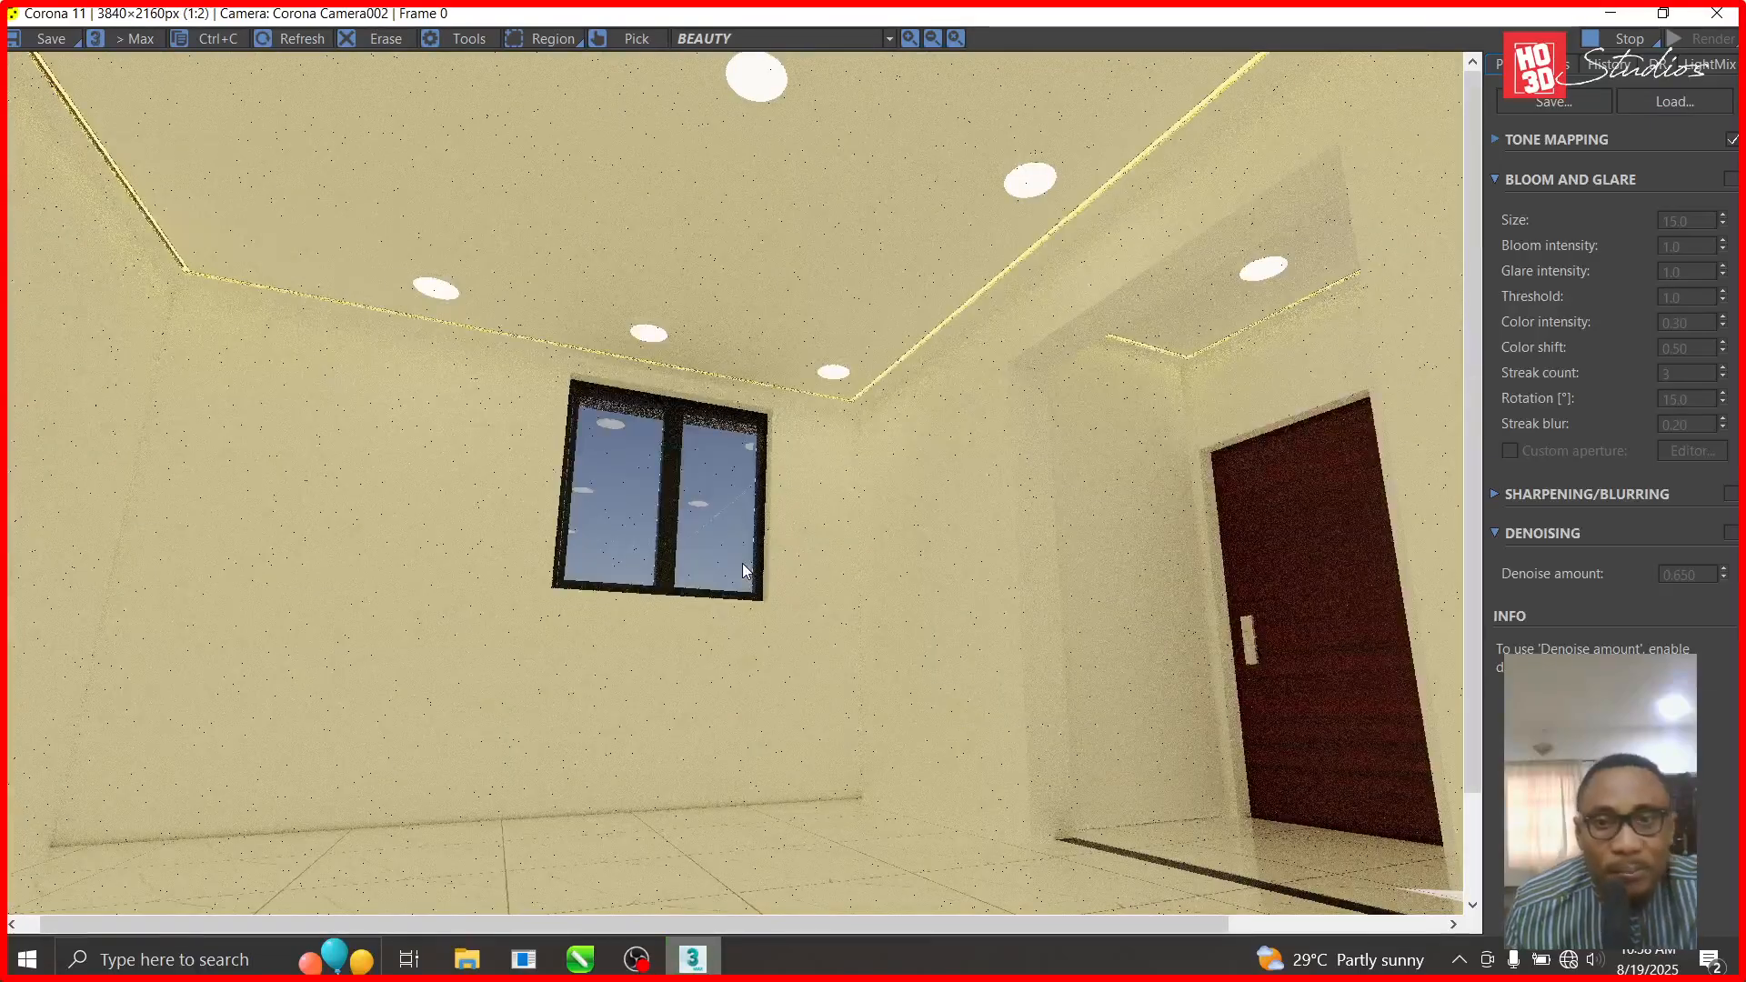
{"action": "scroll", "coordinate": [744, 571], "scroll_direction": "down", "scroll_amount": 1}
{"action": "scroll", "coordinate": [681, 264], "scroll_direction": "up", "scroll_amount": 1}
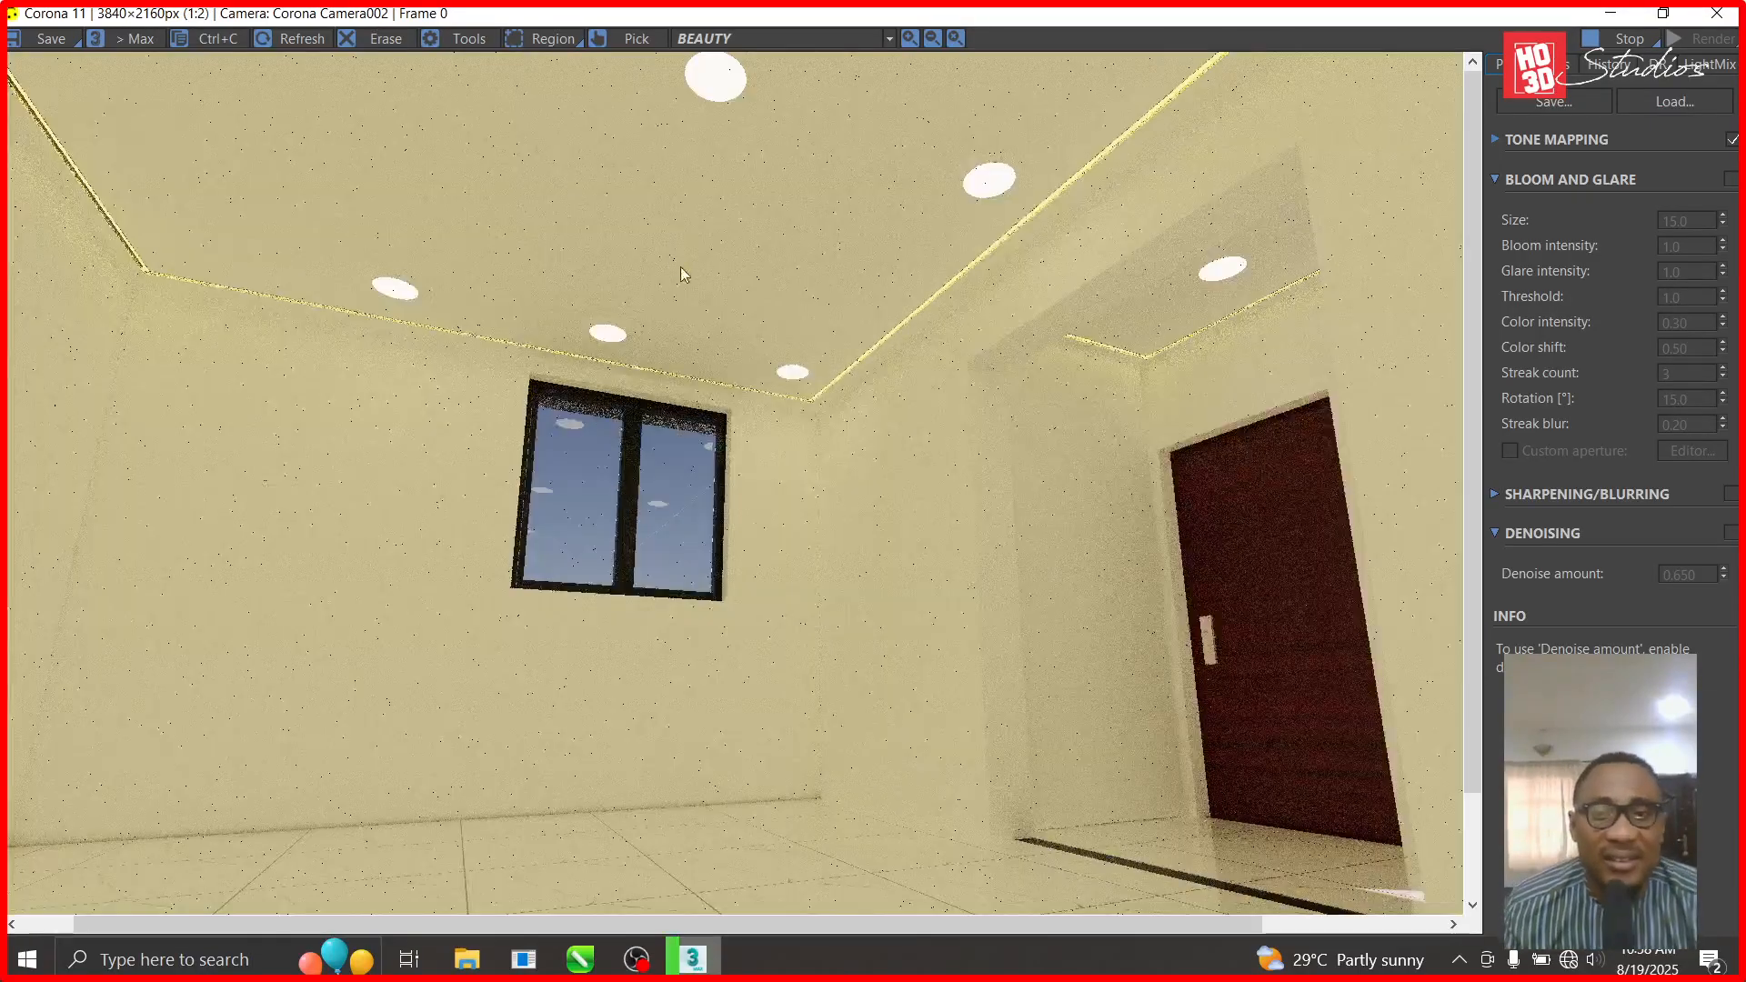
{"action": "scroll", "coordinate": [1178, 216], "scroll_direction": "up", "scroll_amount": 1}
{"action": "scroll", "coordinate": [802, 217], "scroll_direction": "up", "scroll_amount": 1}
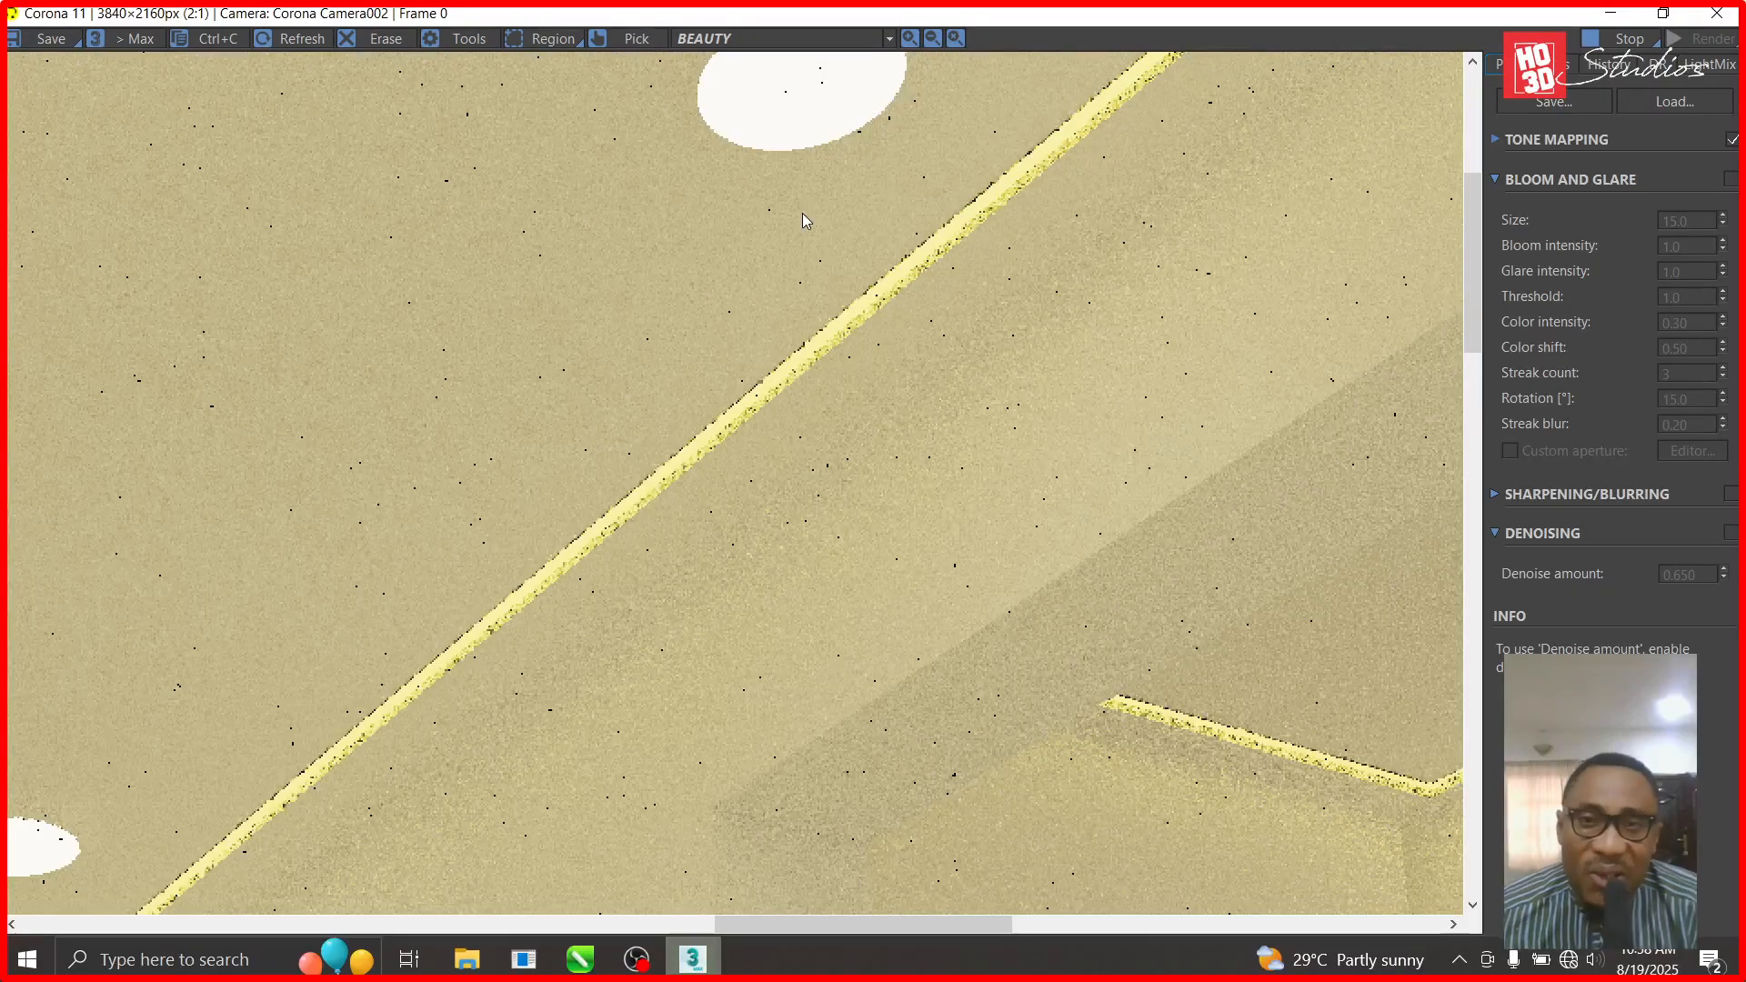
{"action": "scroll", "coordinate": [775, 339], "scroll_direction": "down", "scroll_amount": 1}
{"action": "scroll", "coordinate": [855, 401], "scroll_direction": "up", "scroll_amount": 2}
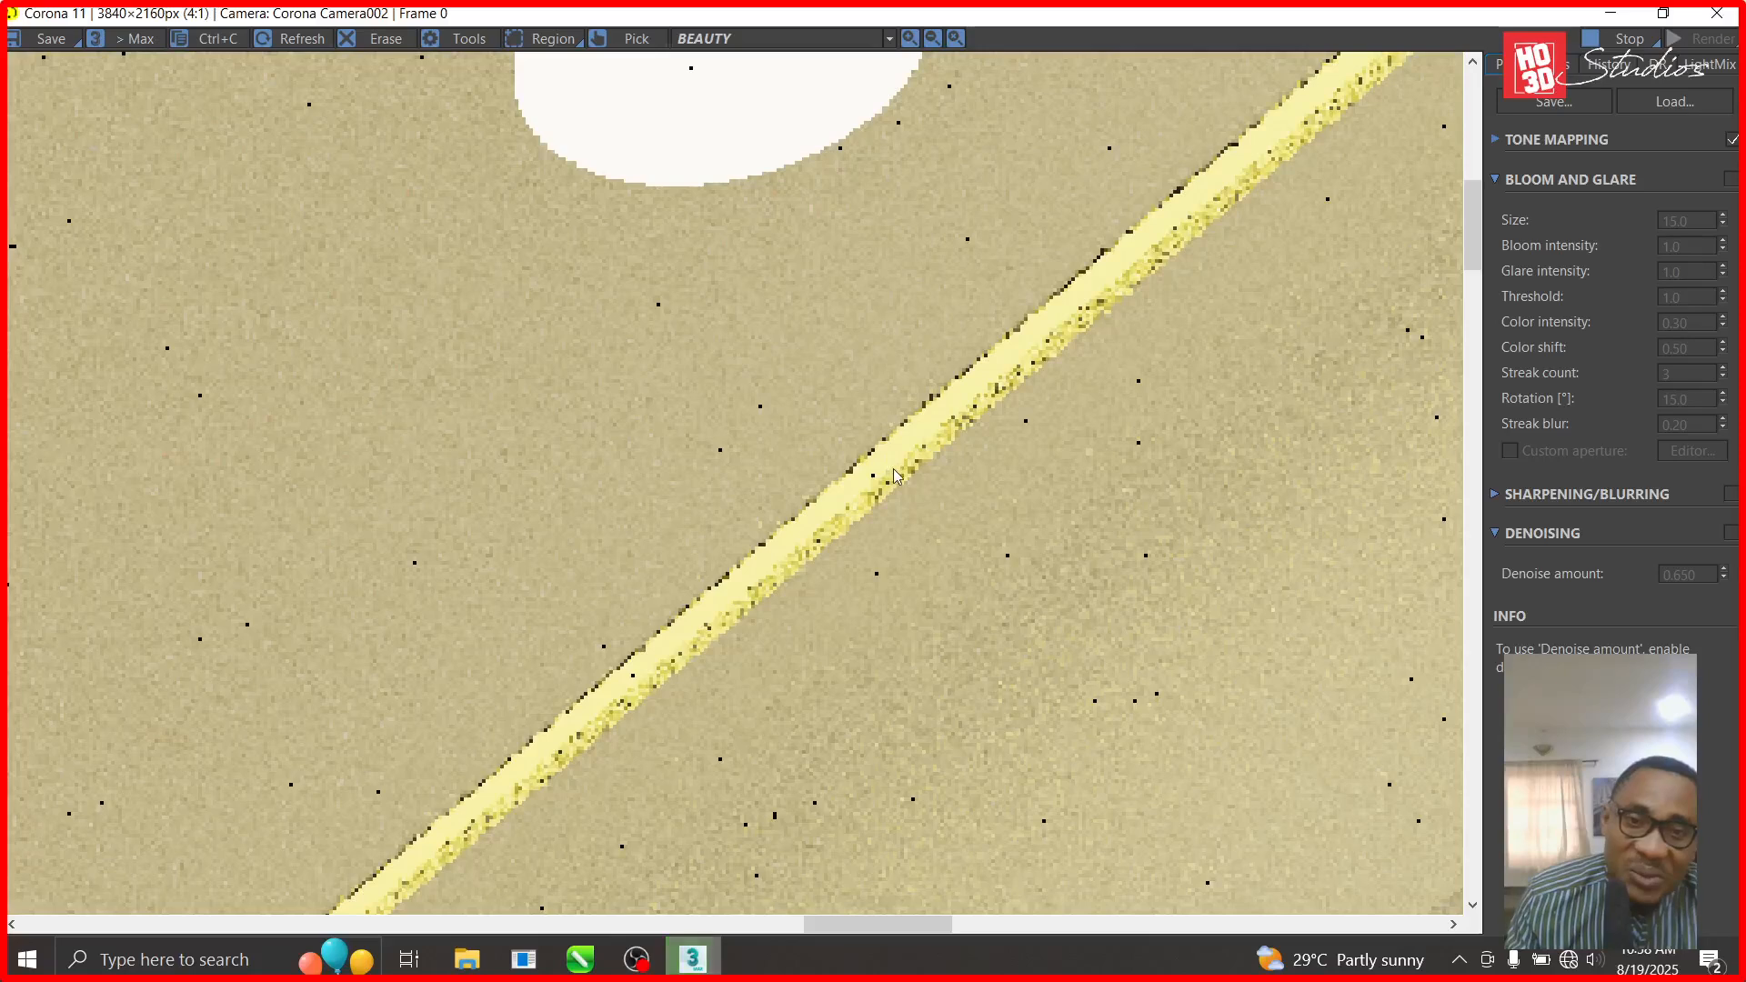
- Restore and re-maximize the Corona frame buffer, then zoom in to check the downlights
{"action": "left_click", "coordinate": [1664, 13]}
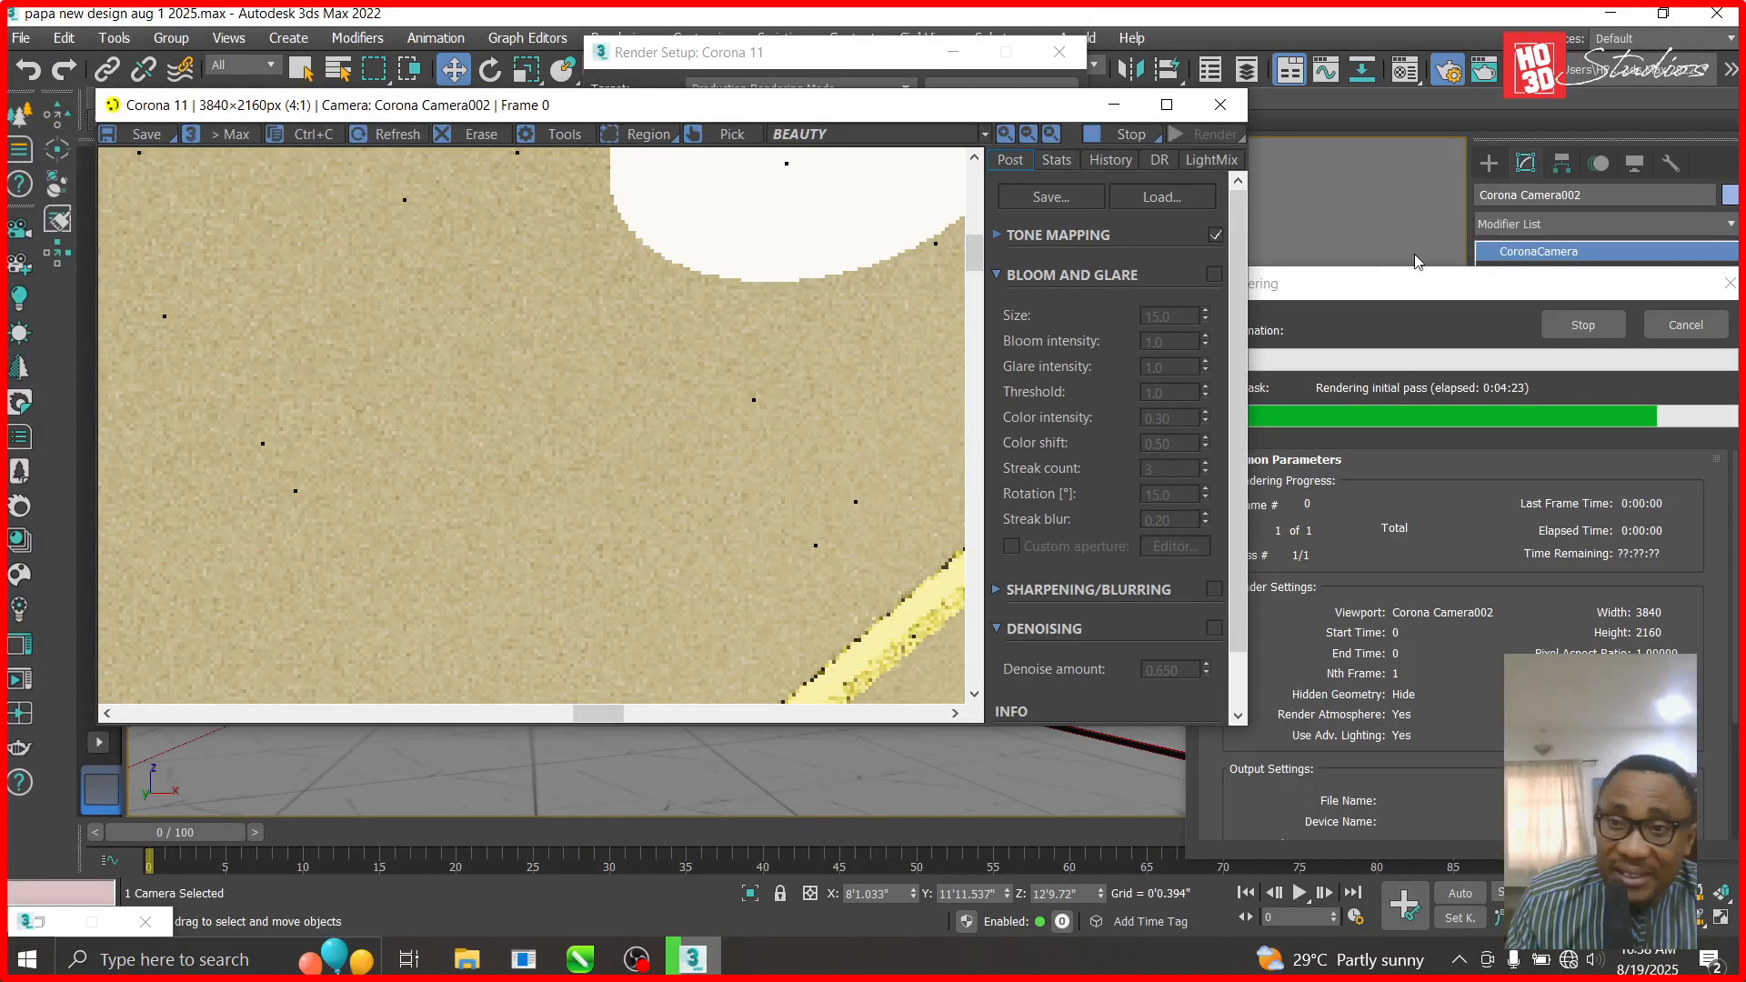
{"action": "left_click", "coordinate": [1171, 106]}
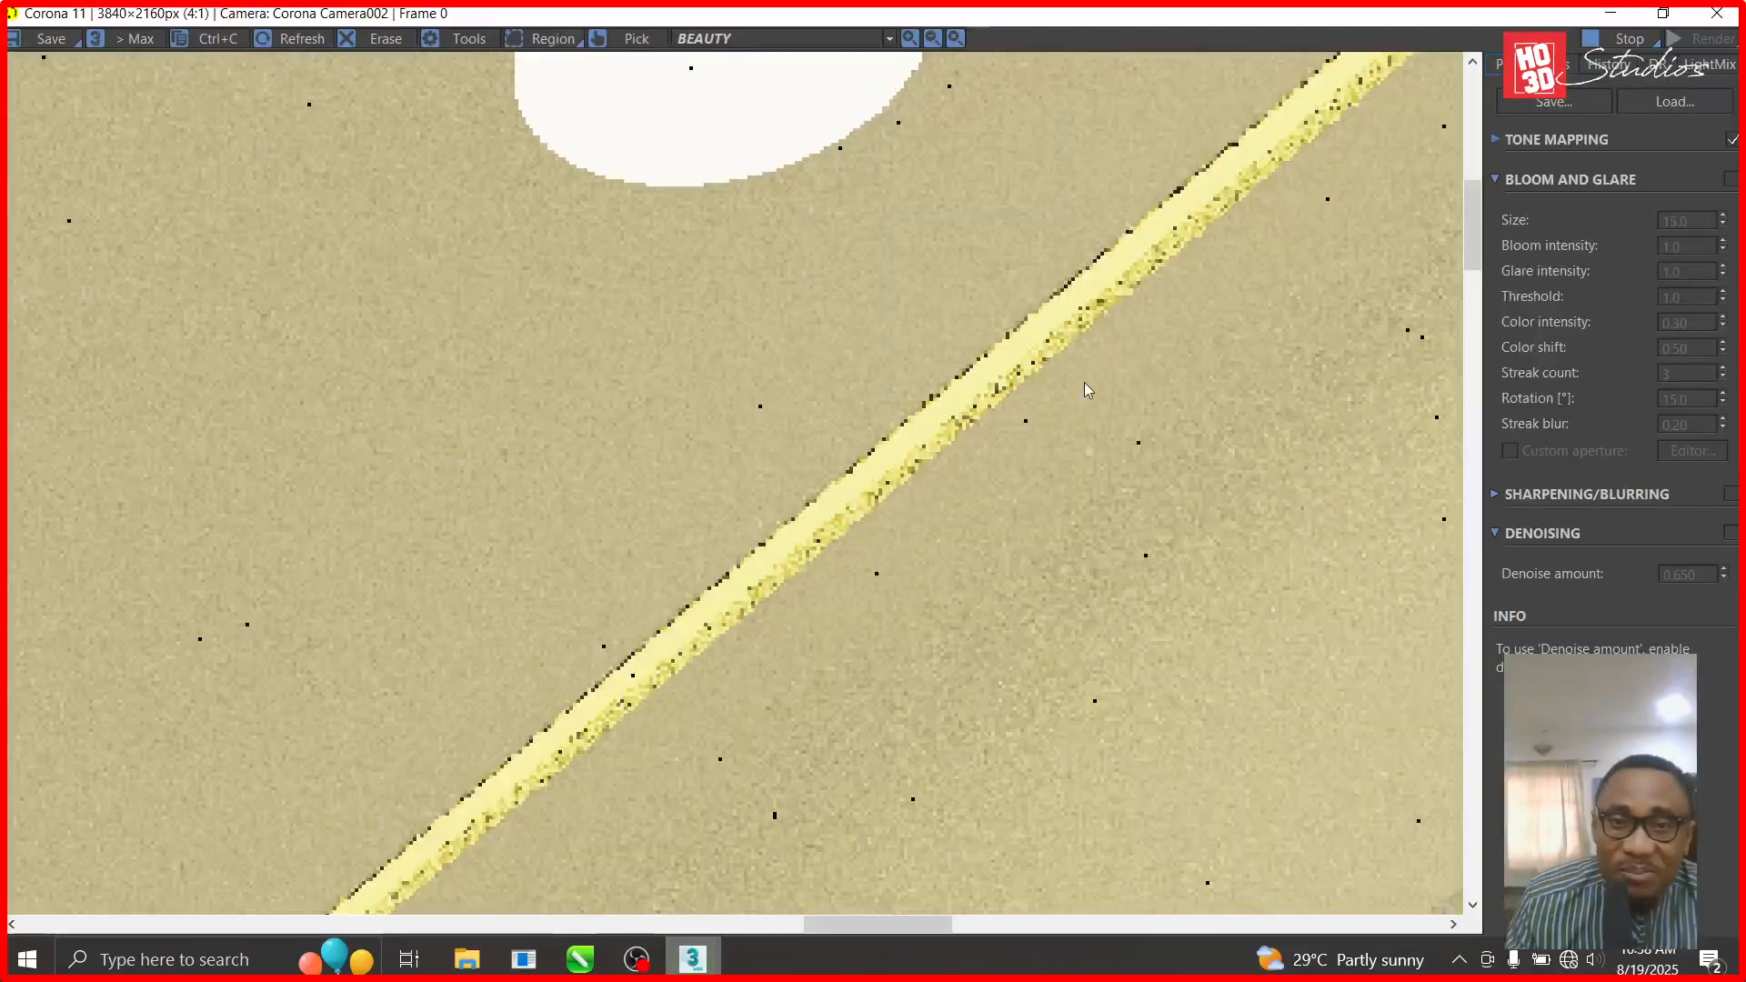
{"action": "scroll", "coordinate": [831, 631], "scroll_direction": "down", "scroll_amount": 2}
{"action": "scroll", "coordinate": [831, 630], "scroll_direction": "down", "scroll_amount": 1}
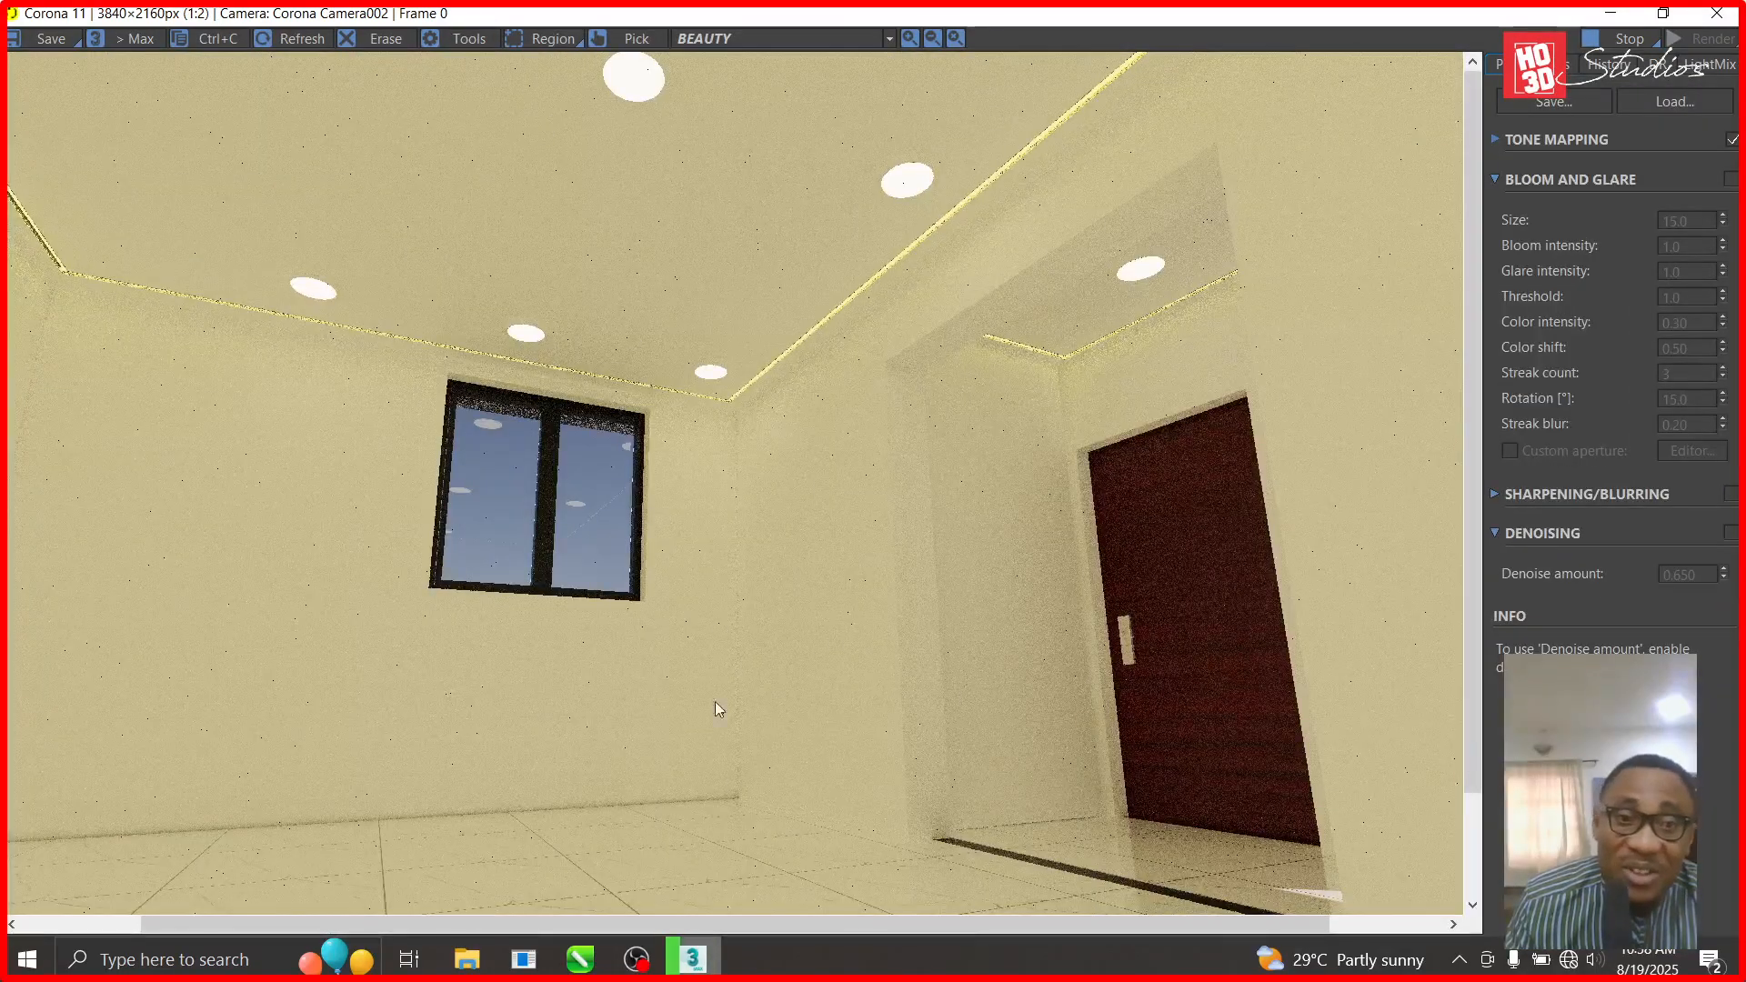
{"action": "scroll", "coordinate": [594, 477], "scroll_direction": "down", "scroll_amount": 1}
{"action": "scroll", "coordinate": [417, 382], "scroll_direction": "up", "scroll_amount": 3}
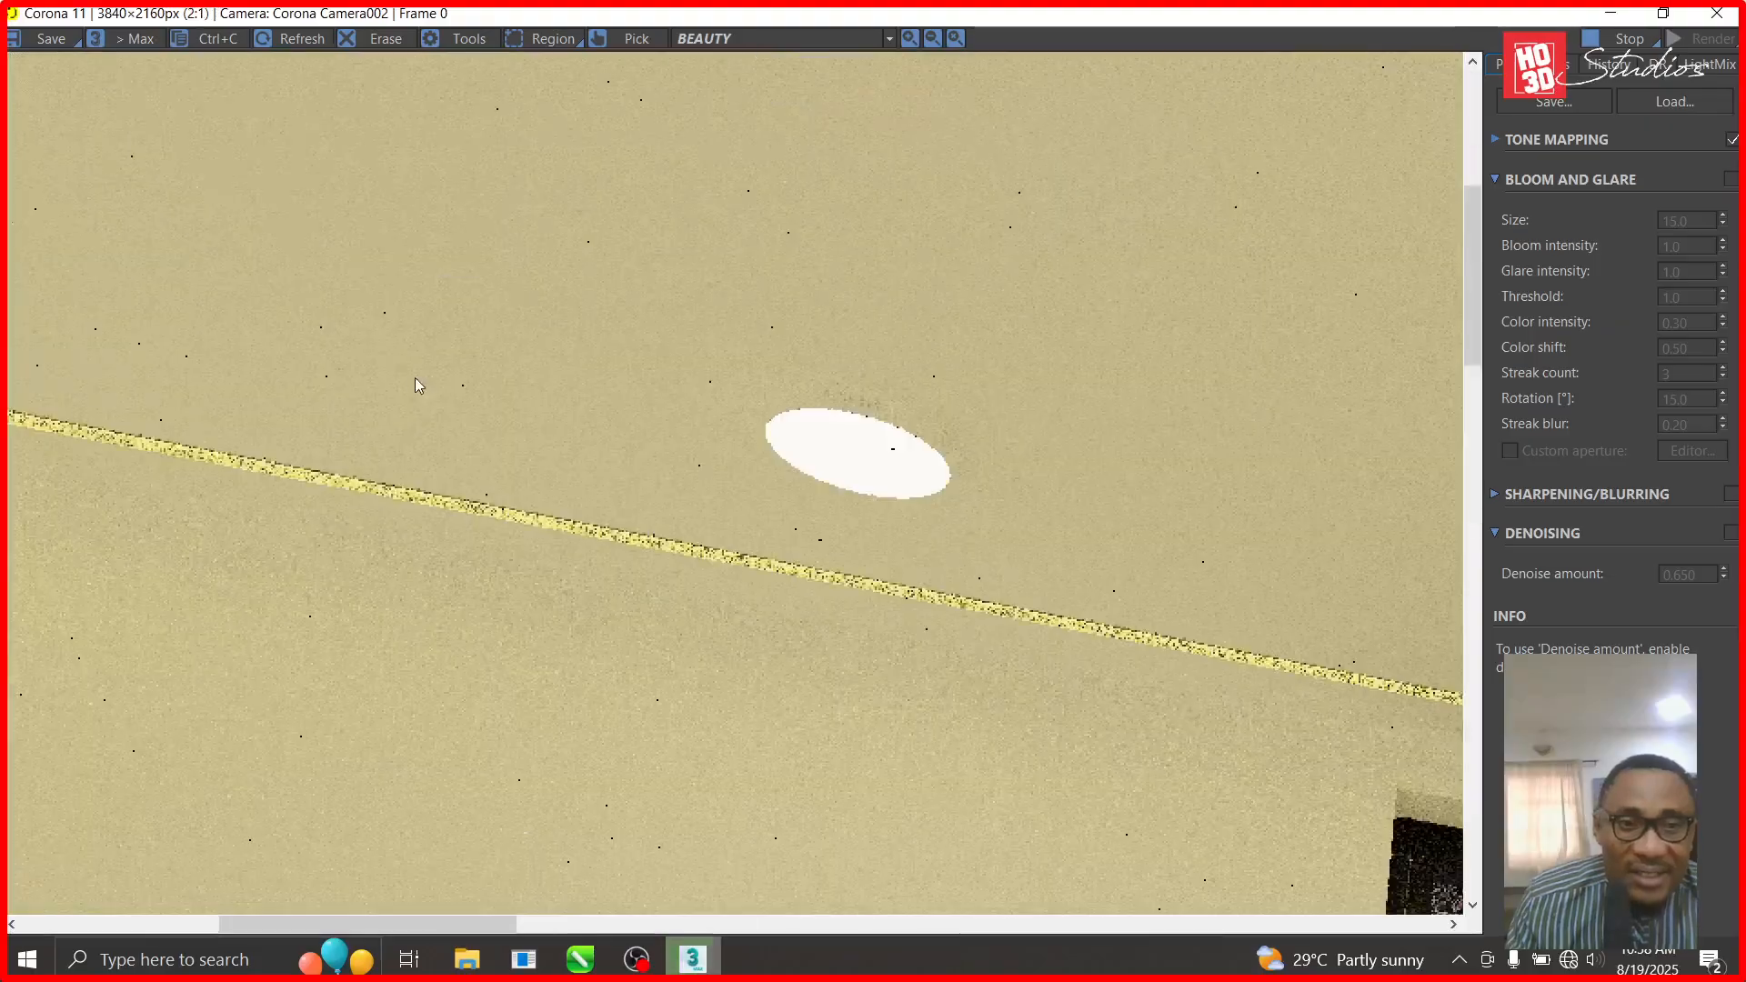
{"action": "scroll", "coordinate": [958, 649], "scroll_direction": "down", "scroll_amount": 2}
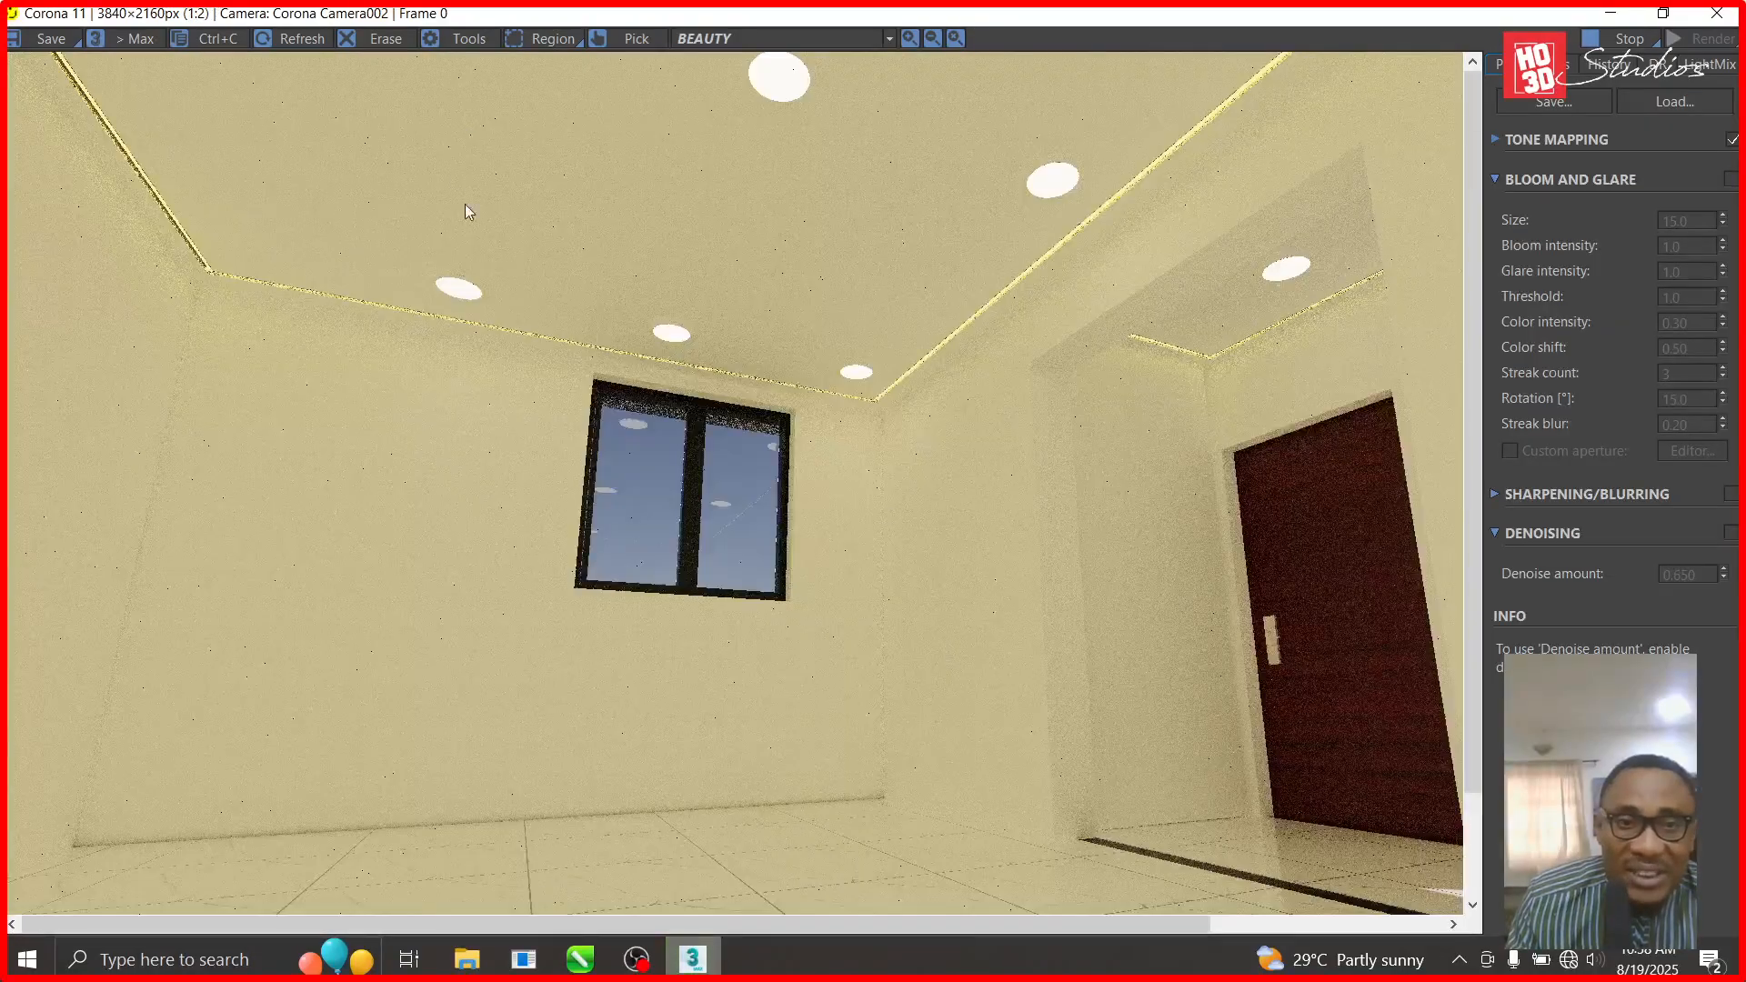
{"action": "scroll", "coordinate": [465, 203], "scroll_direction": "up", "scroll_amount": 3}
{"action": "scroll", "coordinate": [468, 755], "scroll_direction": "down", "scroll_amount": 1}
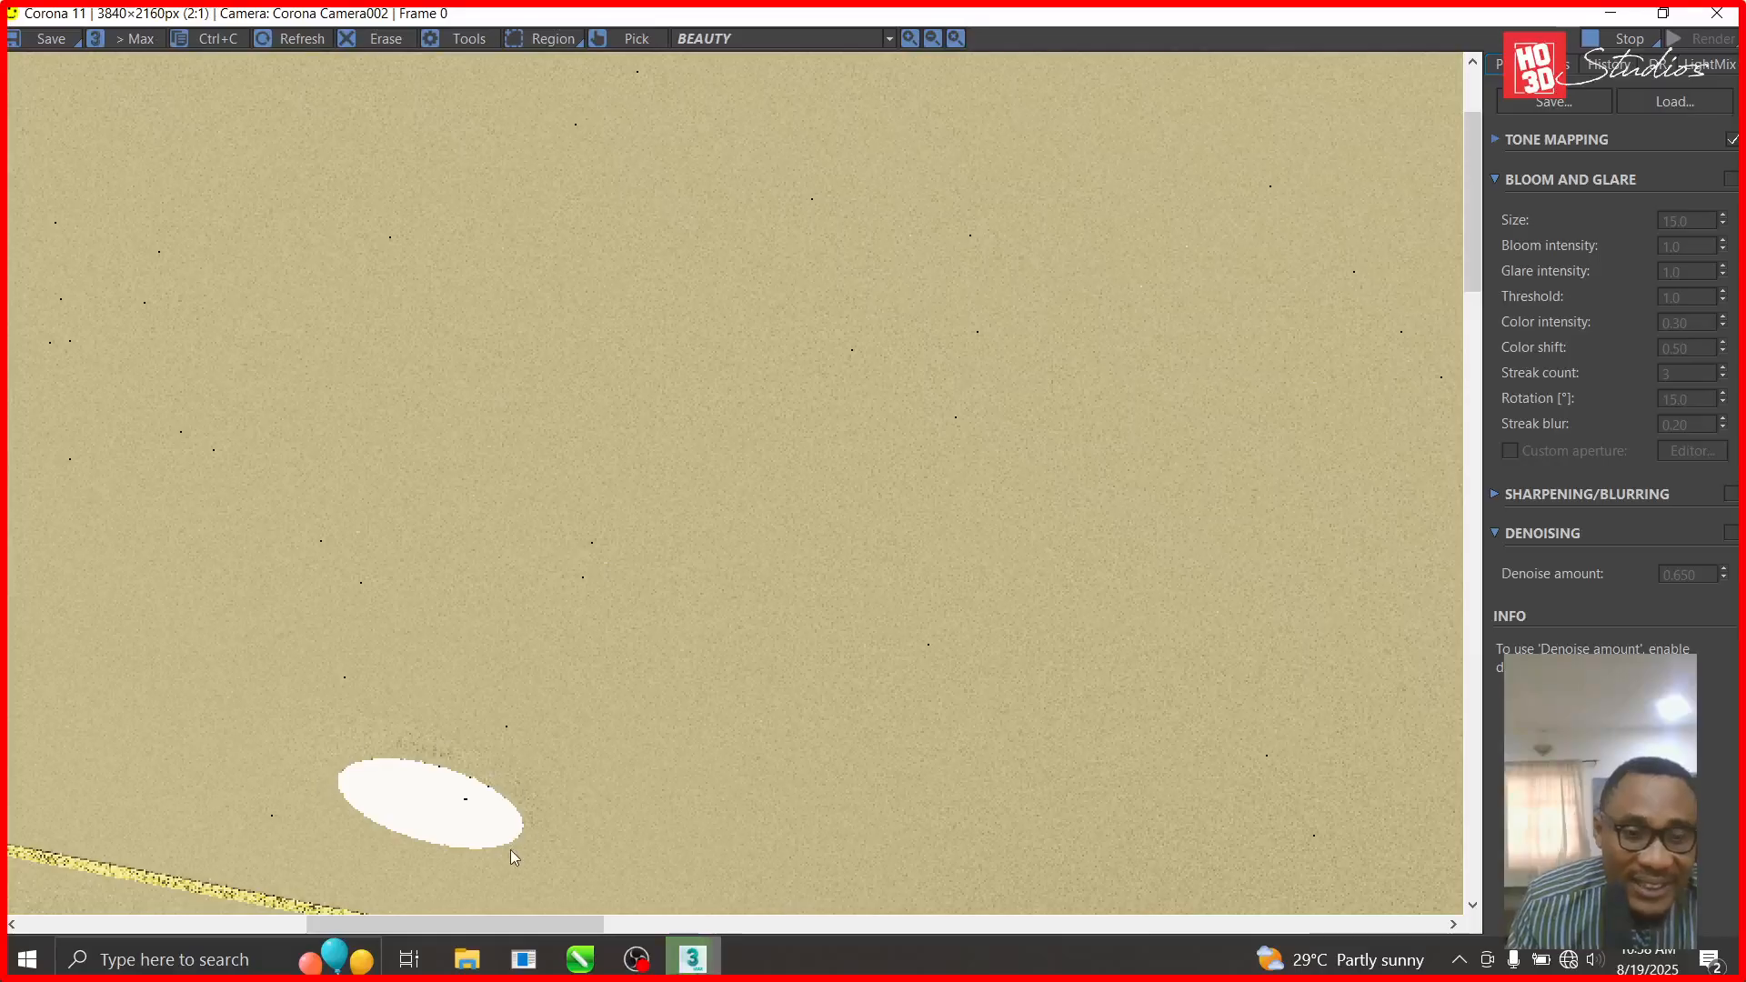
{"action": "scroll", "coordinate": [416, 766], "scroll_direction": "up", "scroll_amount": 1}
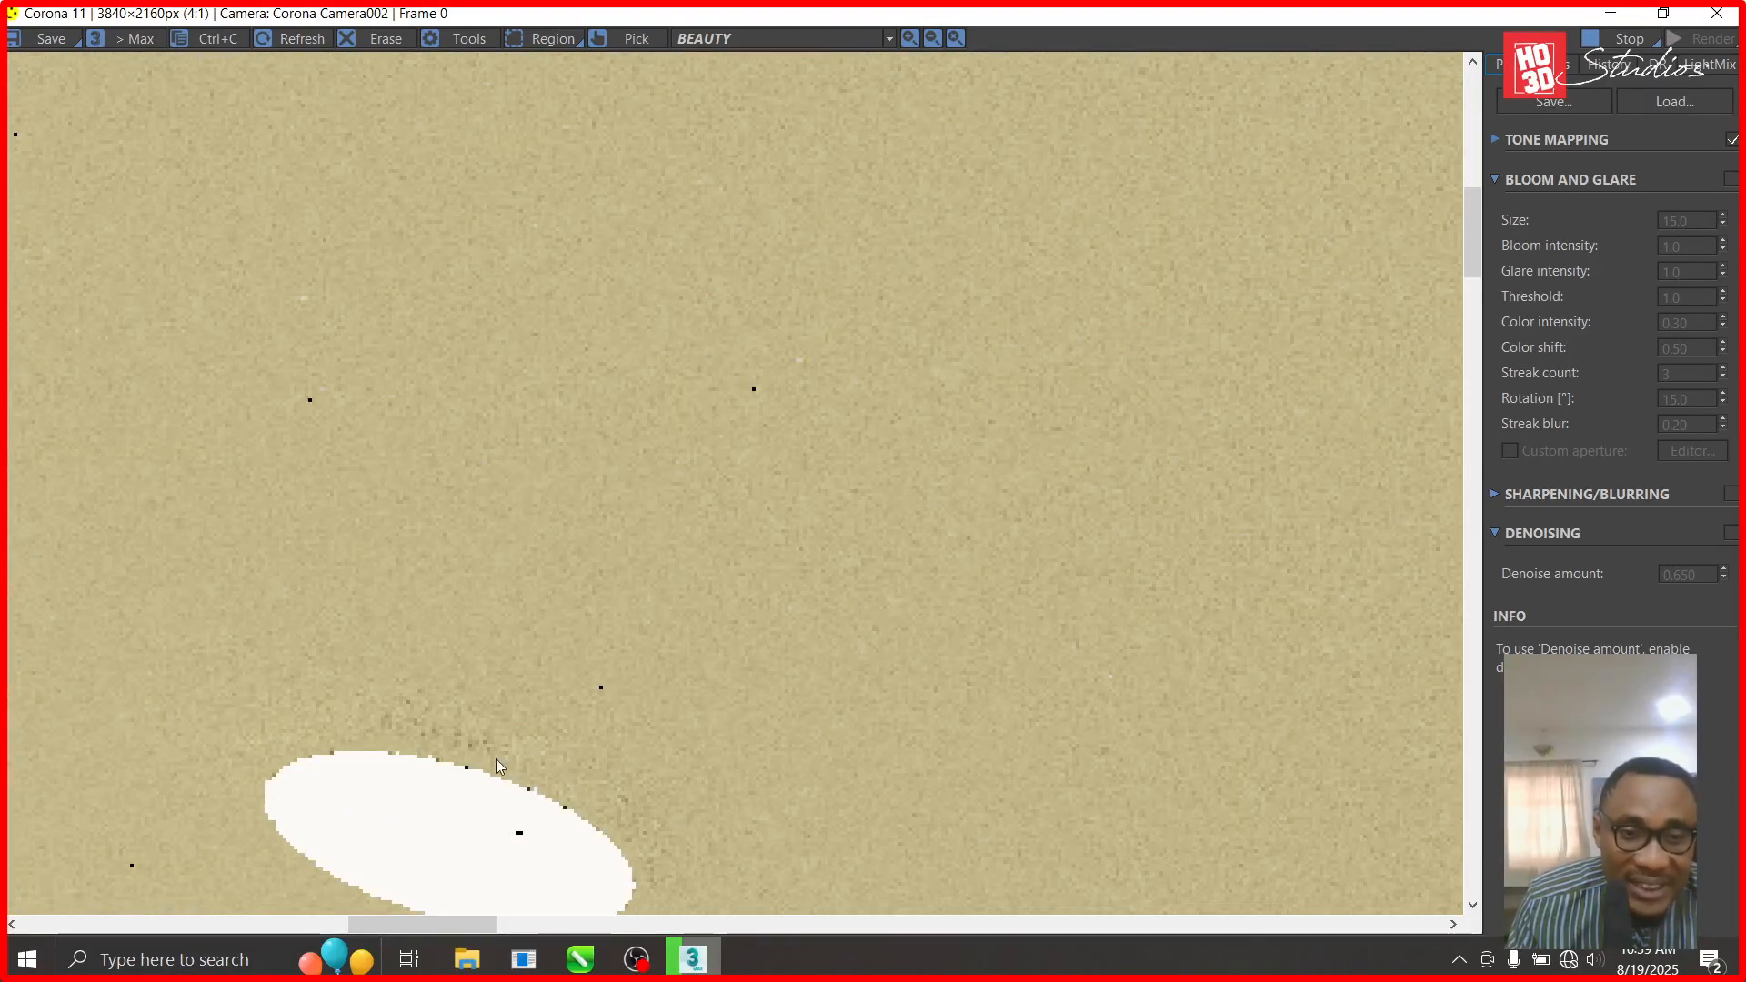
- Inspect the yellow LED bands along the ceiling recesses, stop the render, and switch to OBS
{"action": "scroll", "coordinate": [541, 855], "scroll_direction": "down", "scroll_amount": 1}
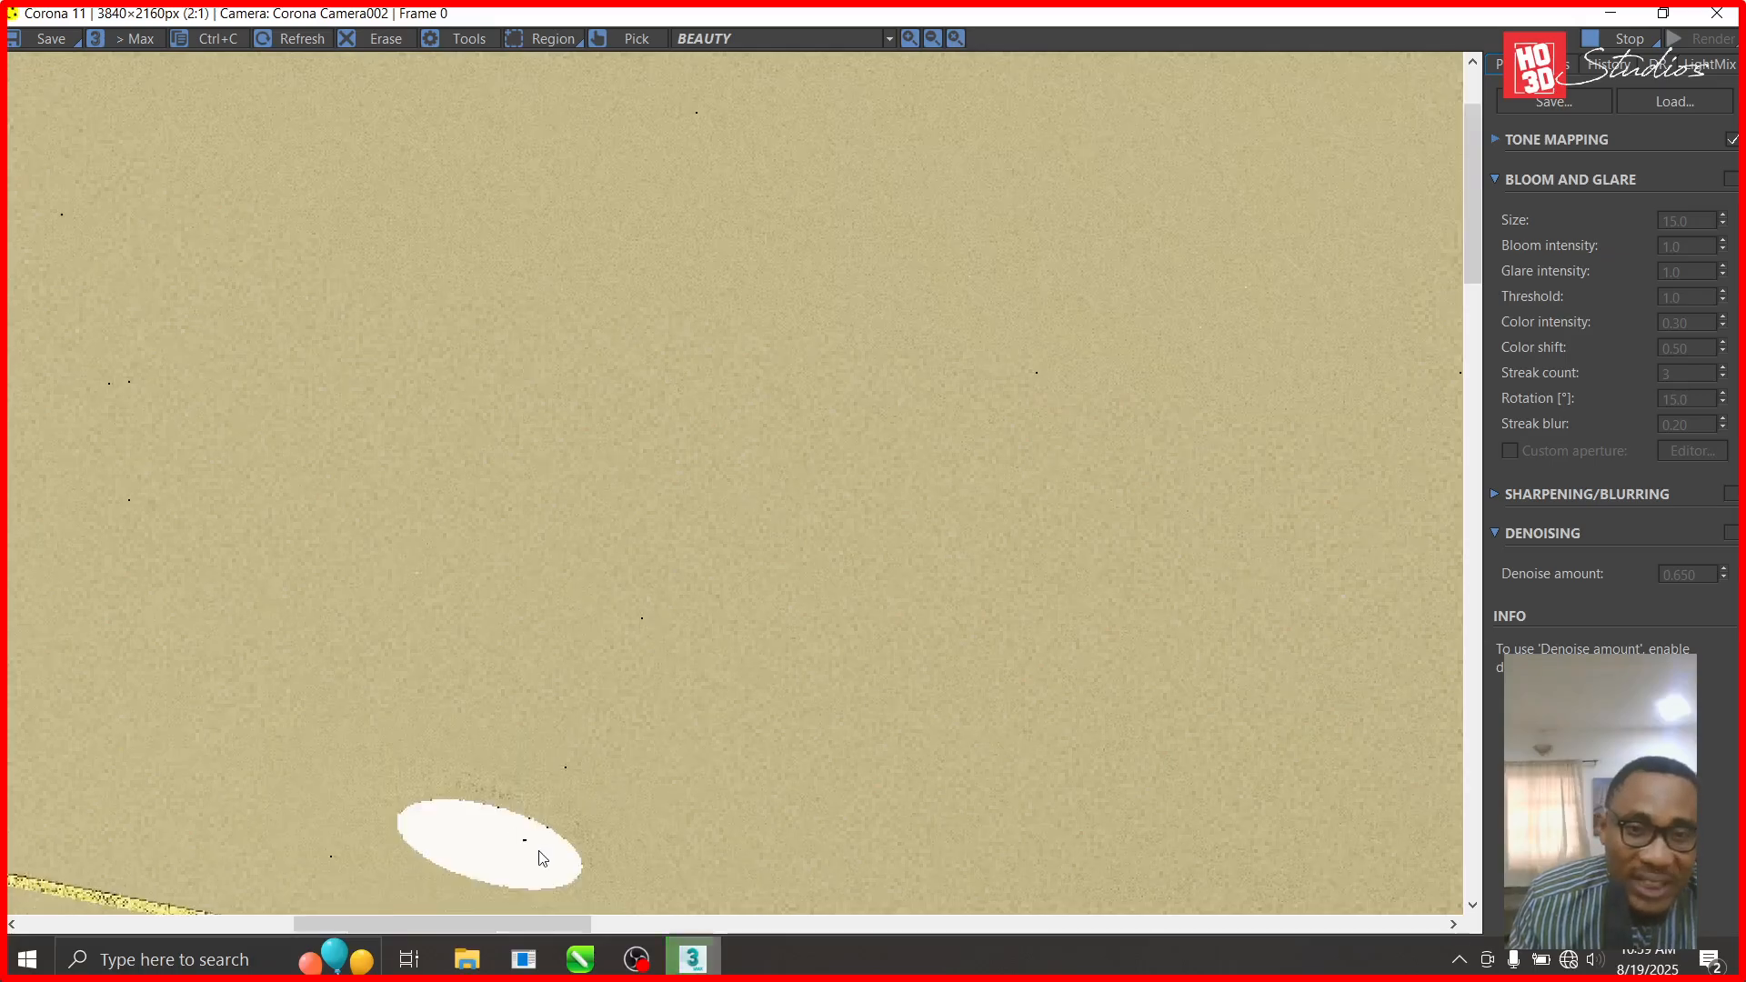
{"action": "scroll", "coordinate": [785, 698], "scroll_direction": "down", "scroll_amount": 3}
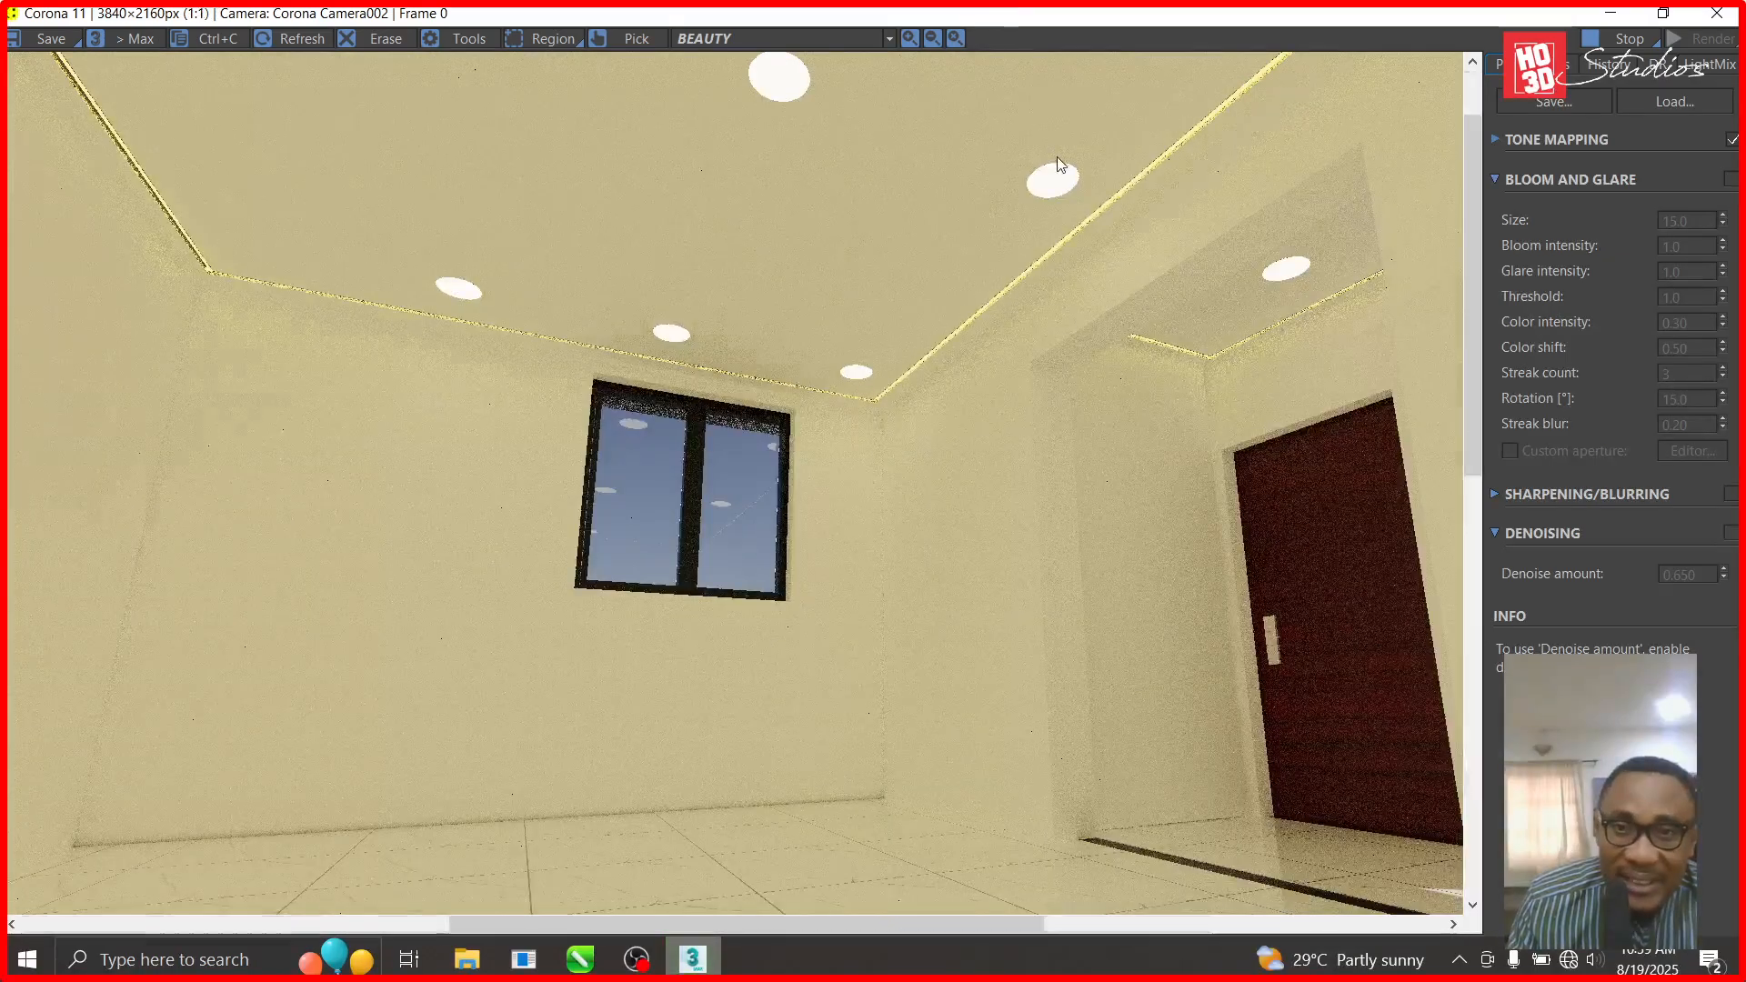
{"action": "scroll", "coordinate": [1052, 157], "scroll_direction": "up", "scroll_amount": 3}
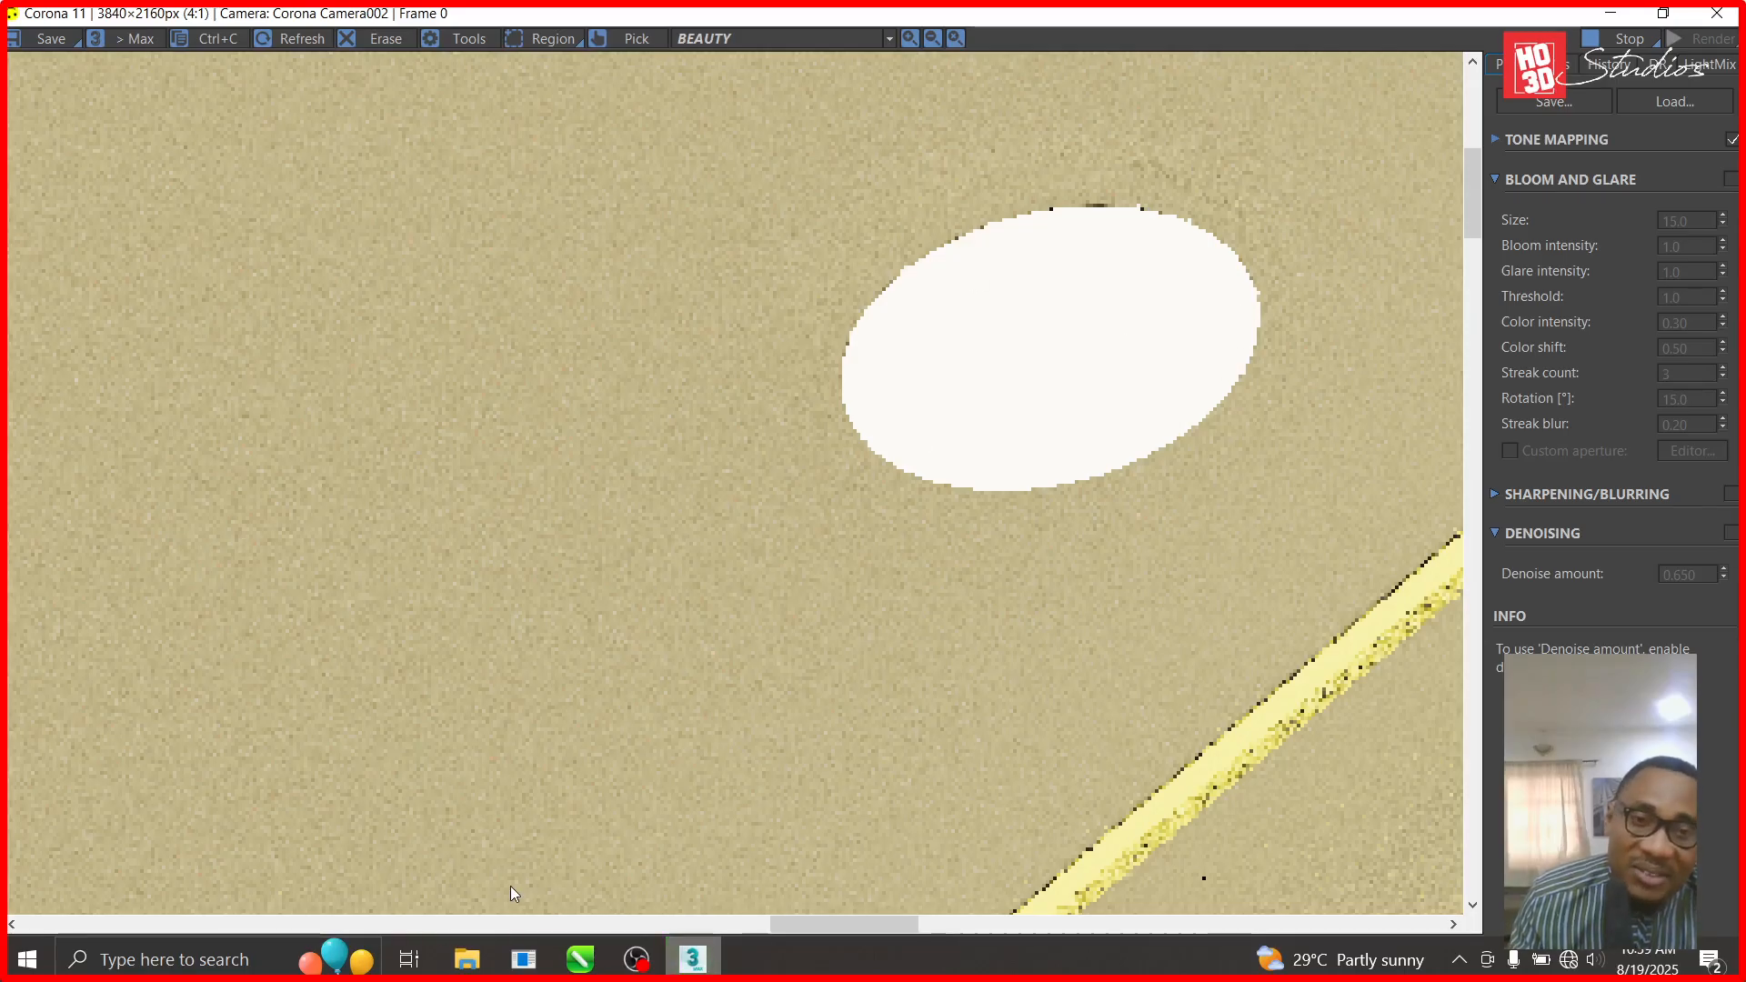
{"action": "scroll", "coordinate": [466, 434], "scroll_direction": "down", "scroll_amount": 2}
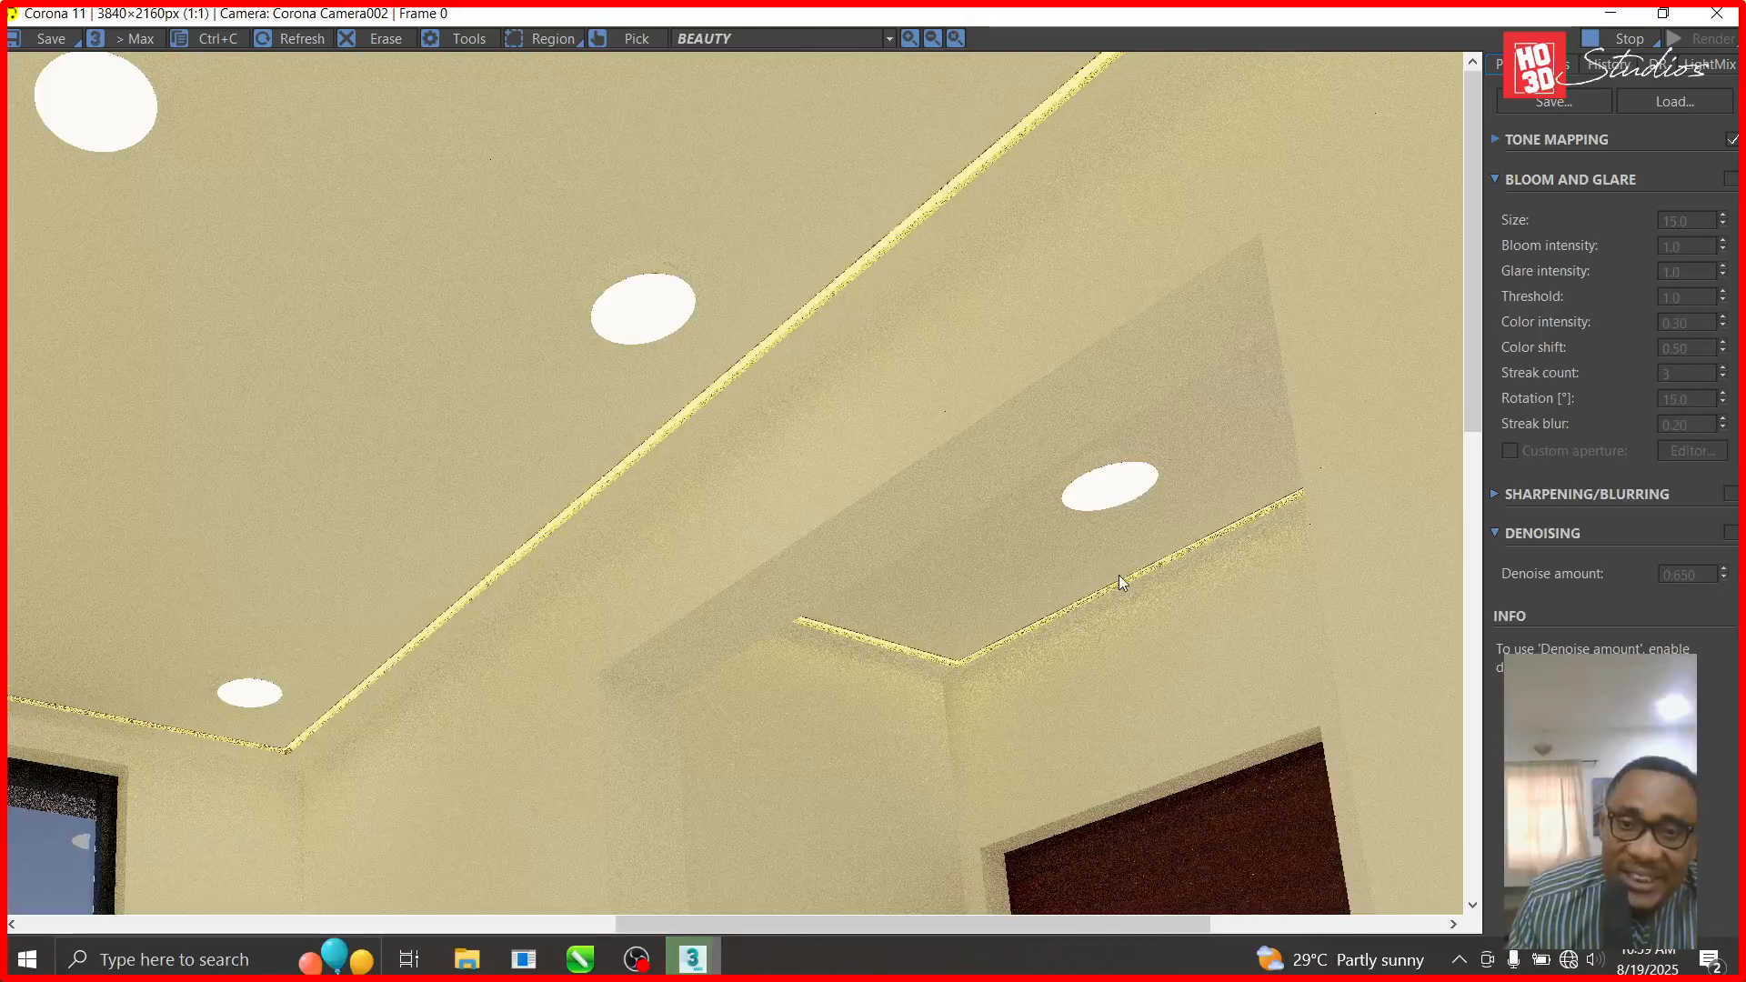
{"action": "scroll", "coordinate": [1119, 575], "scroll_direction": "down", "scroll_amount": 1}
{"action": "scroll", "coordinate": [707, 655], "scroll_direction": "down", "scroll_amount": 1}
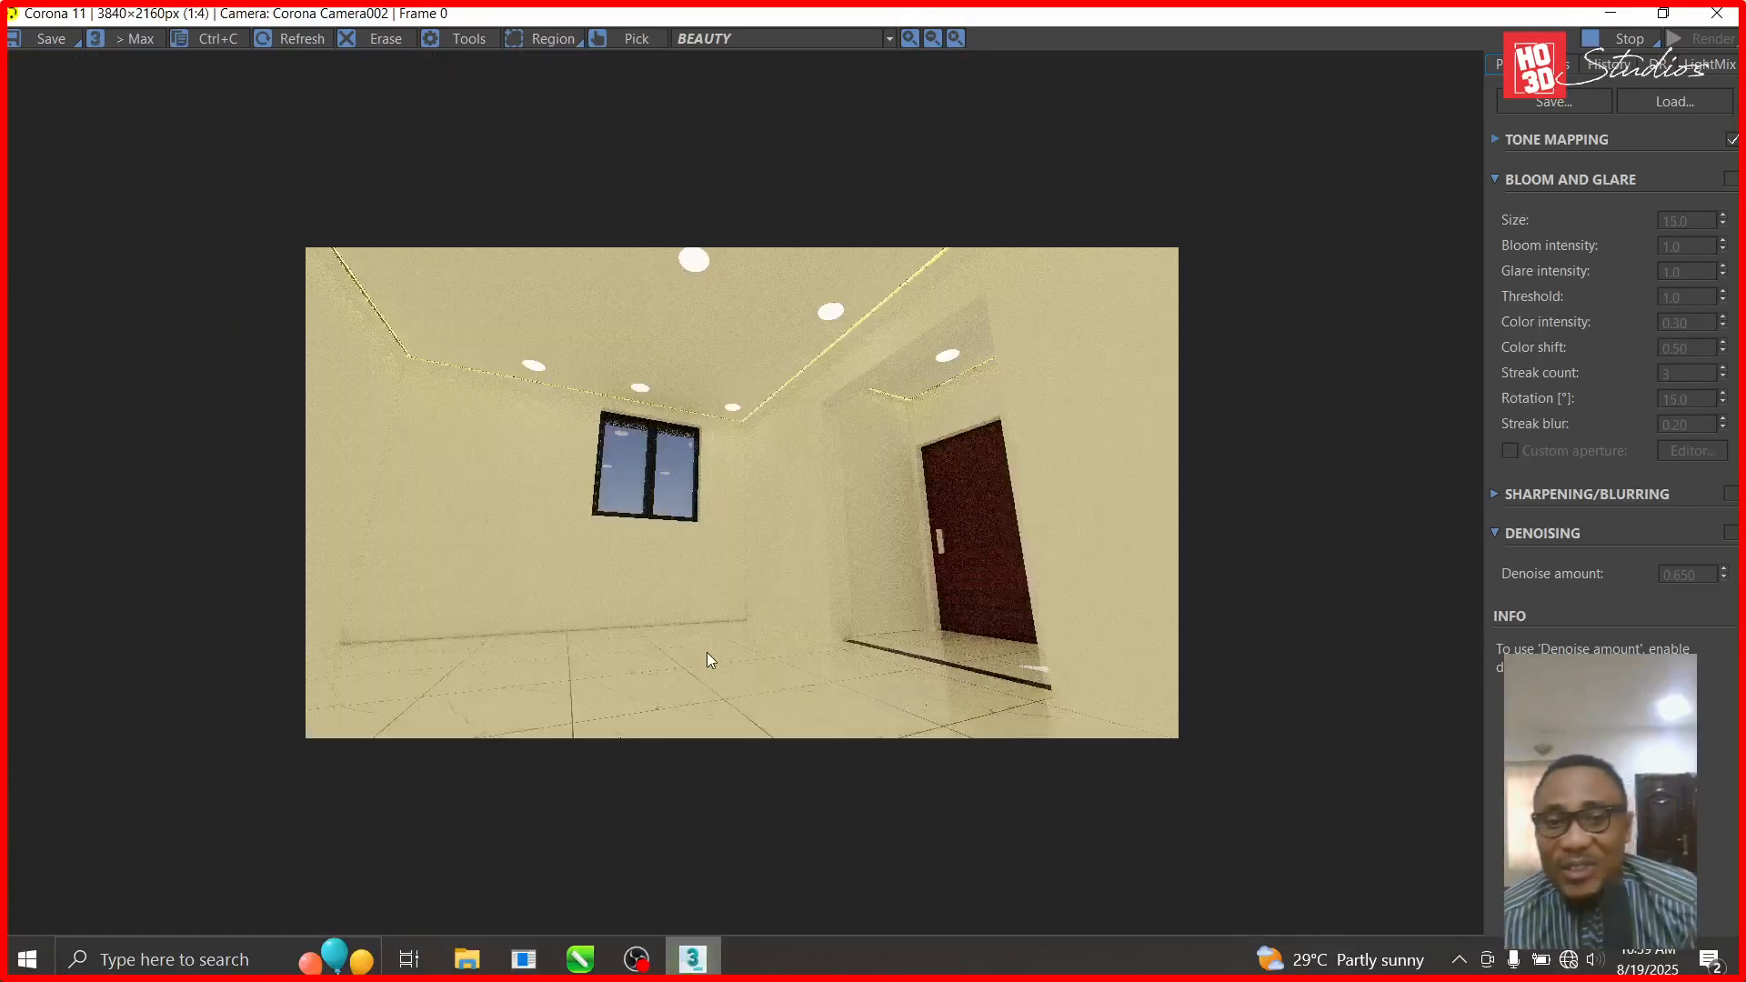
{"action": "scroll", "coordinate": [610, 237], "scroll_direction": "up", "scroll_amount": 1}
{"action": "scroll", "coordinate": [671, 592], "scroll_direction": "down", "scroll_amount": 1}
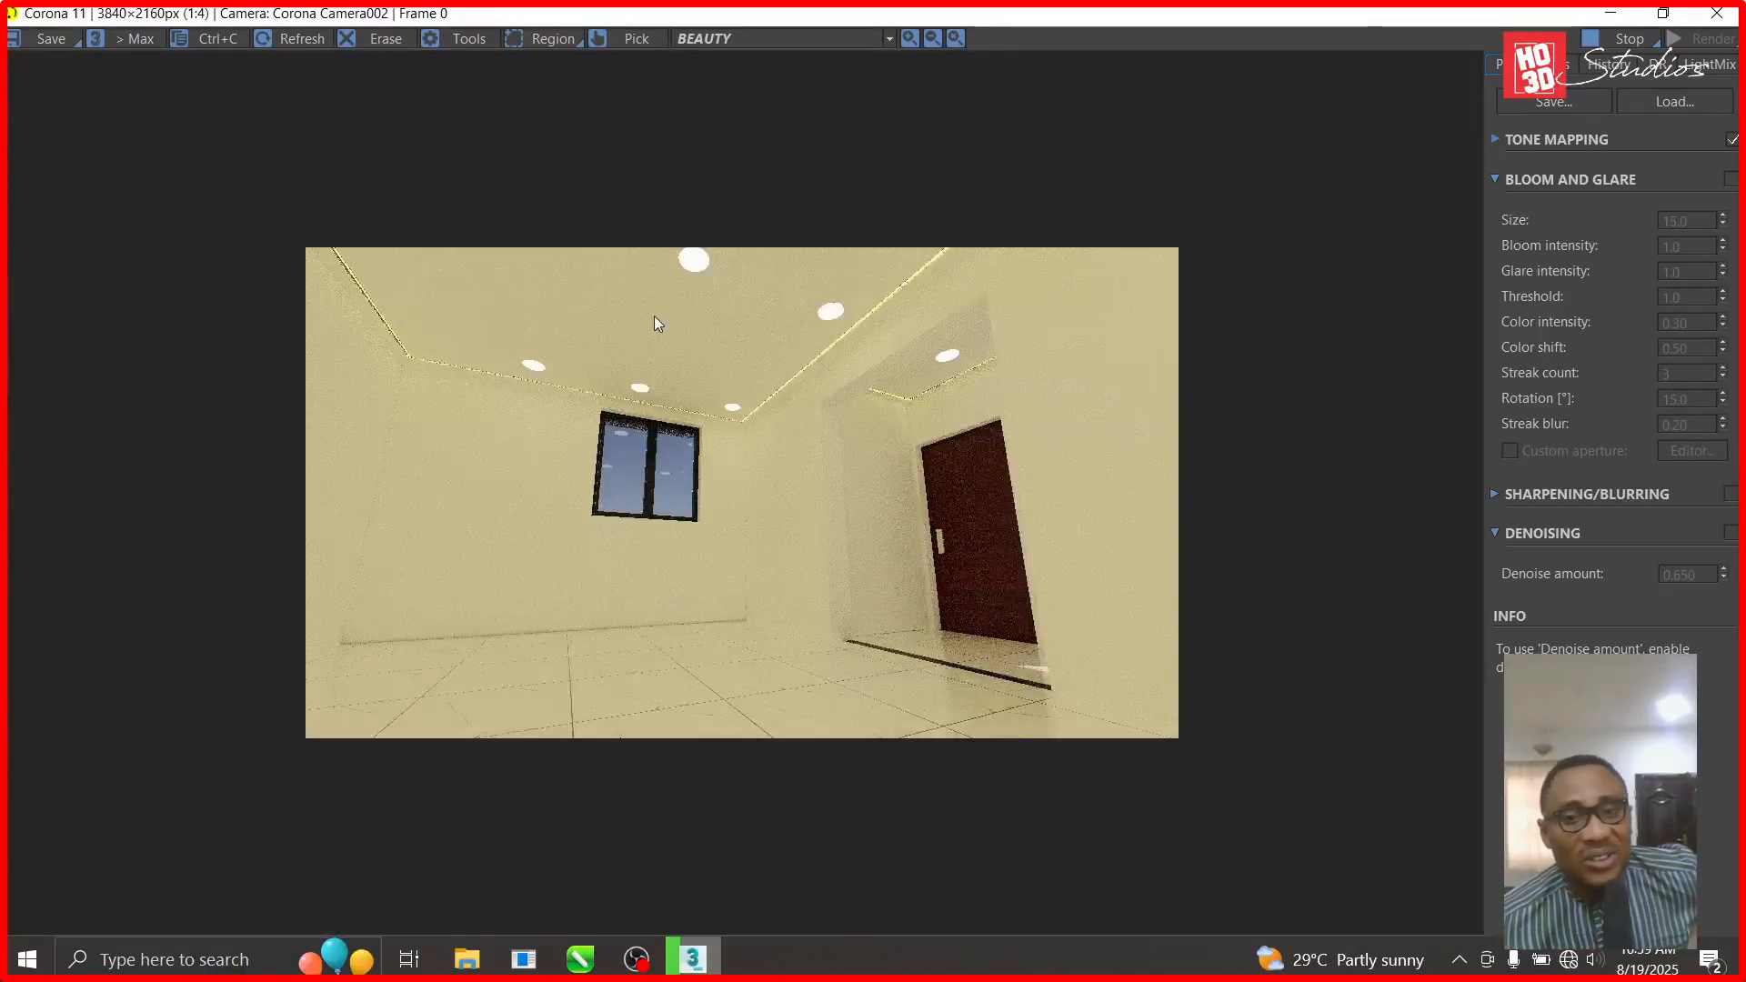
{"action": "scroll", "coordinate": [669, 289], "scroll_direction": "up", "scroll_amount": 1}
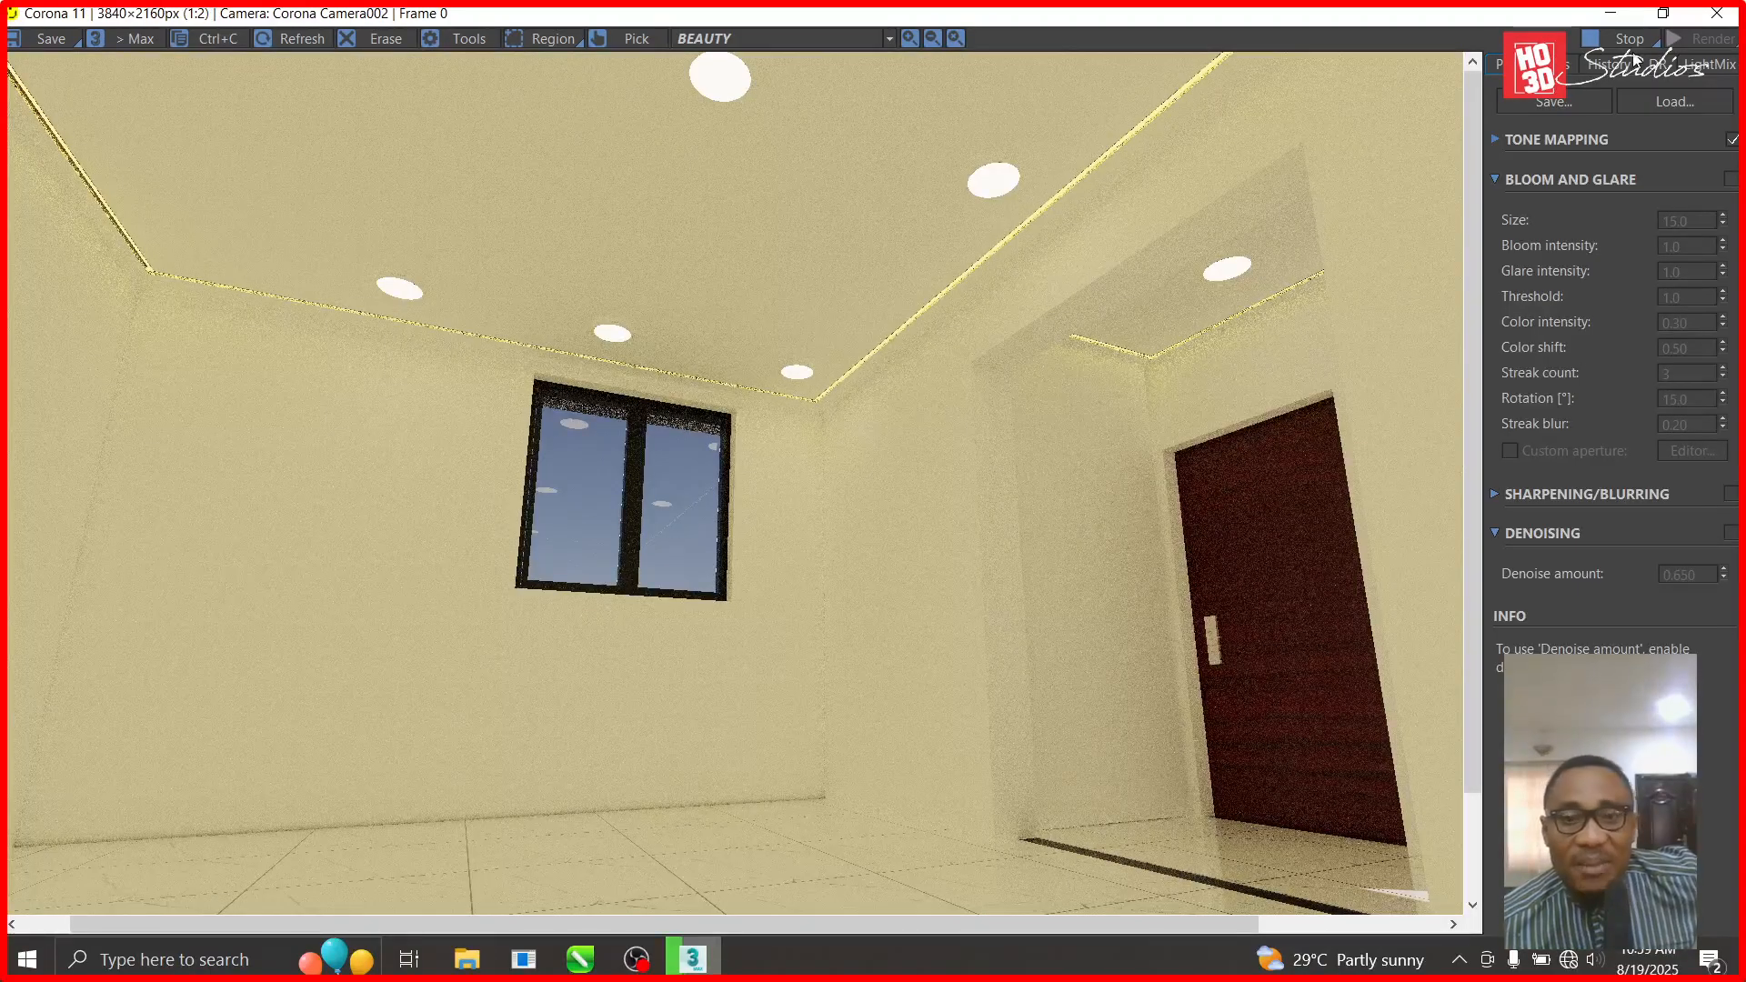
{"action": "scroll", "coordinate": [1093, 120], "scroll_direction": "up", "scroll_amount": 2}
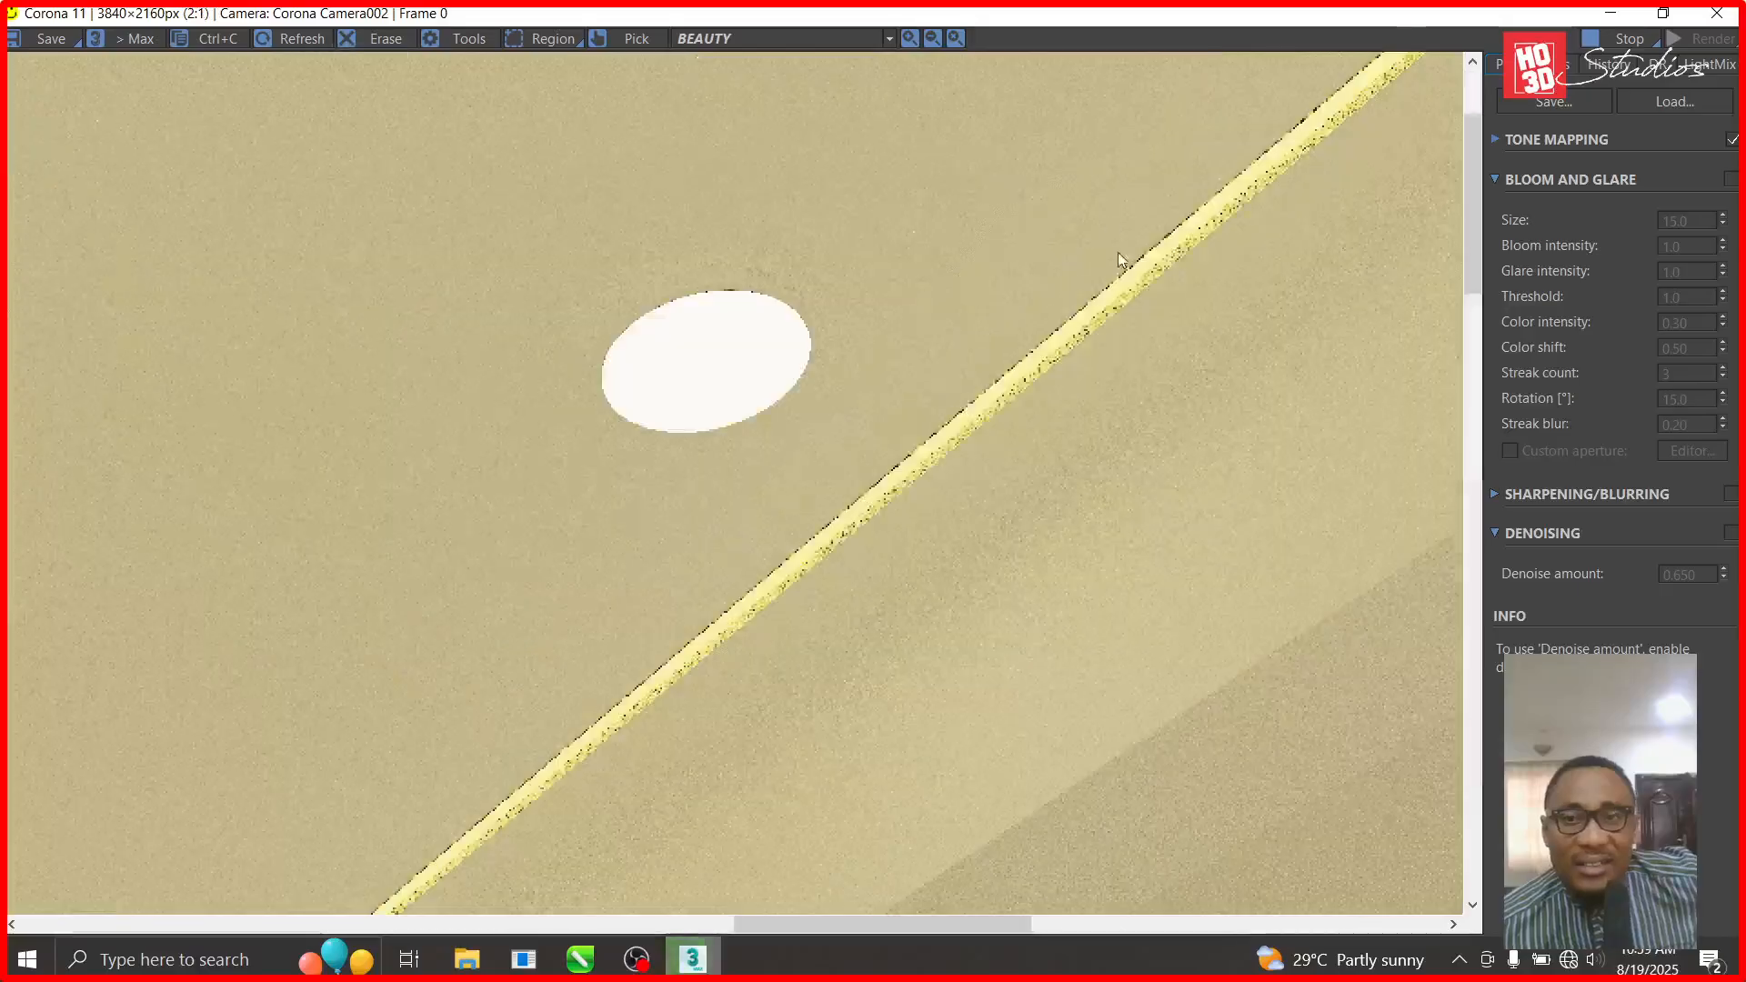
{"action": "scroll", "coordinate": [1117, 252], "scroll_direction": "down", "scroll_amount": 2}
{"action": "left_click", "coordinate": [1628, 39]}
{"action": "left_click", "coordinate": [636, 960]}
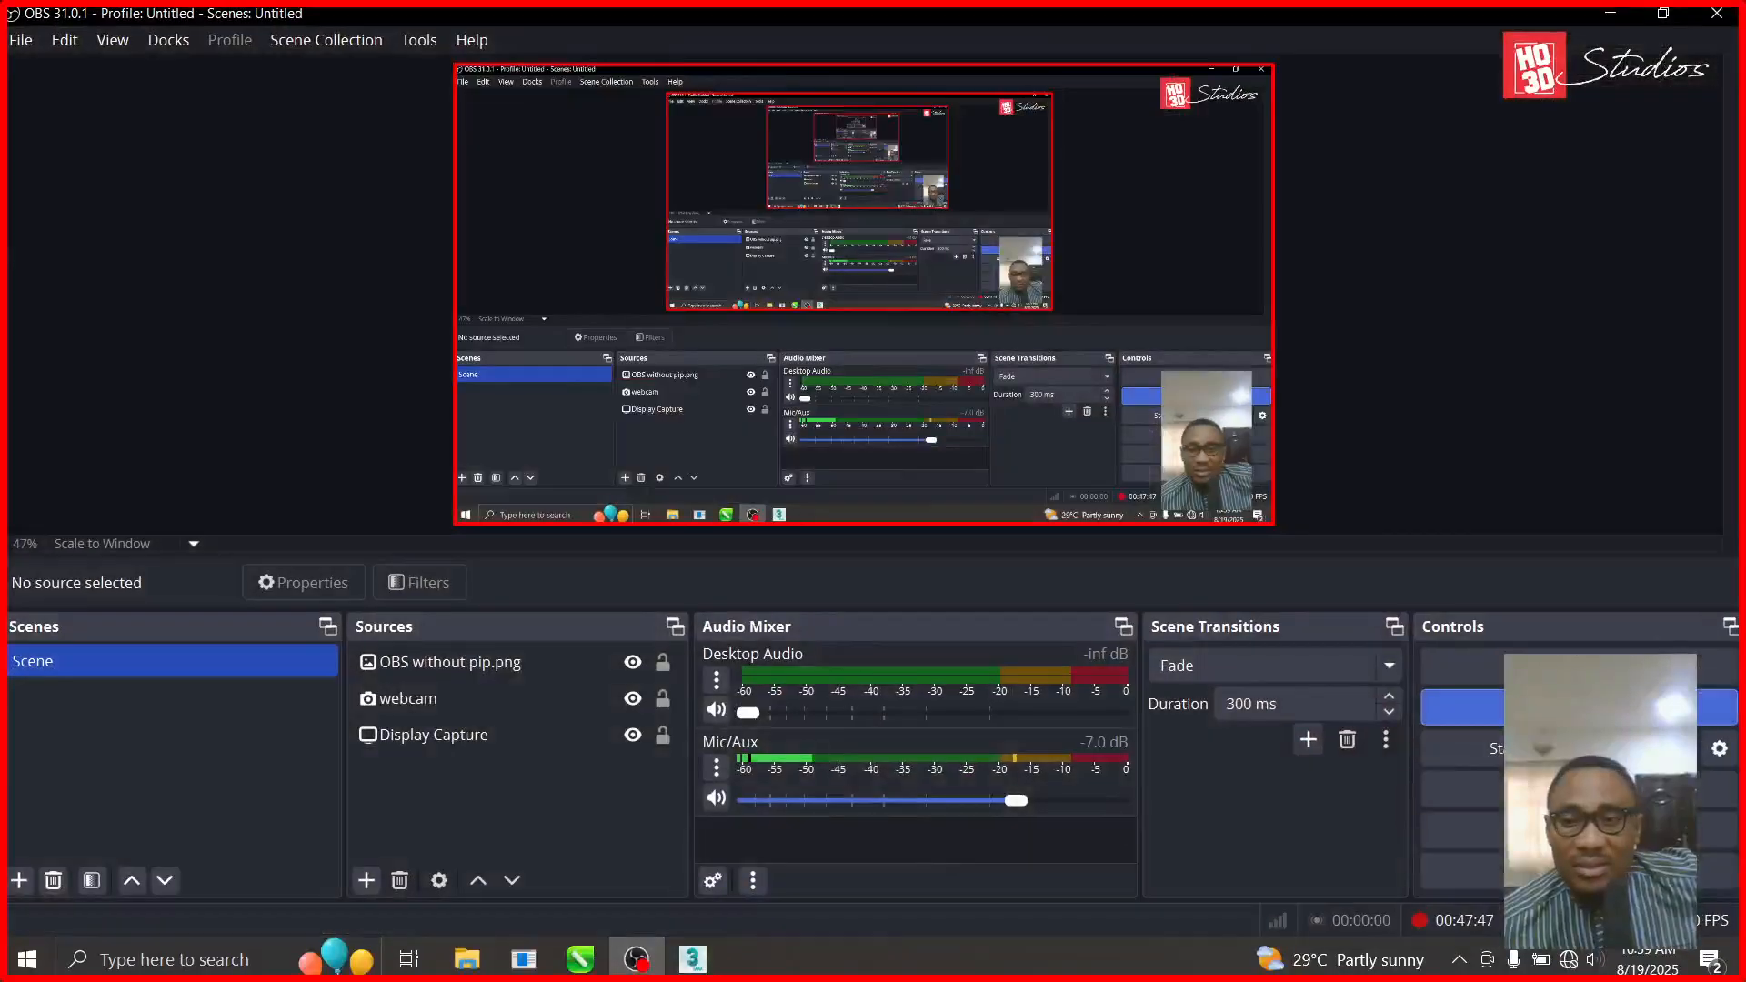